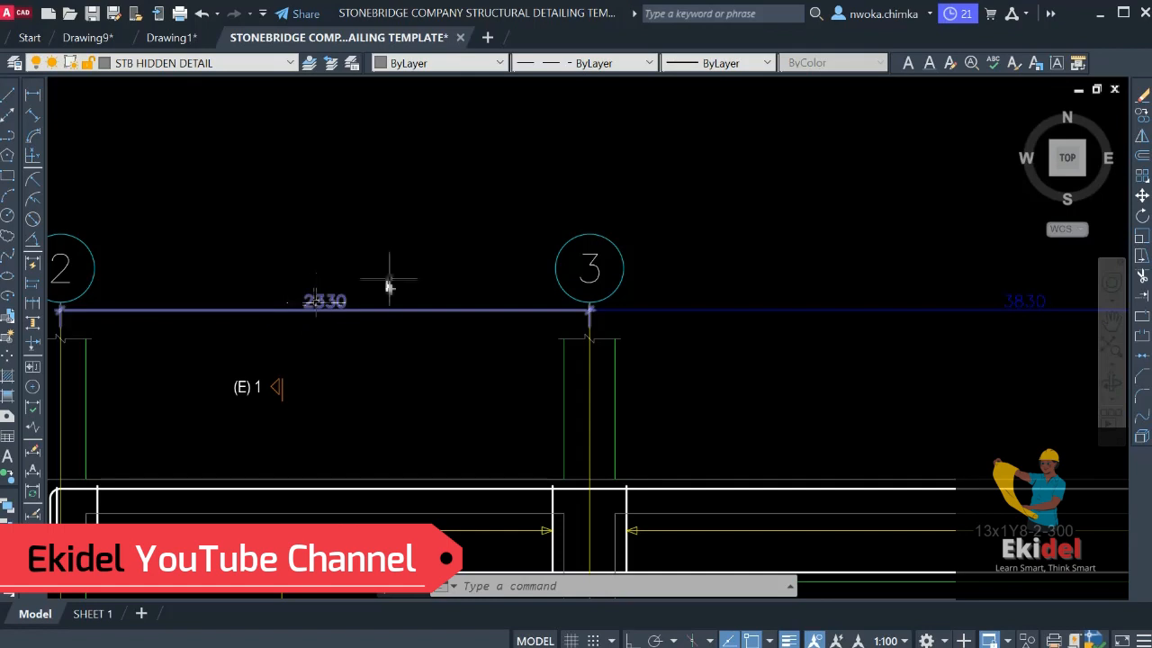
Select the dimension between grids 2 and 3 and extend the selection to all similar dimensions in the beam details
{"action": "scroll", "coordinate": [311, 304], "scroll_direction": "down", "scroll_amount": 4}
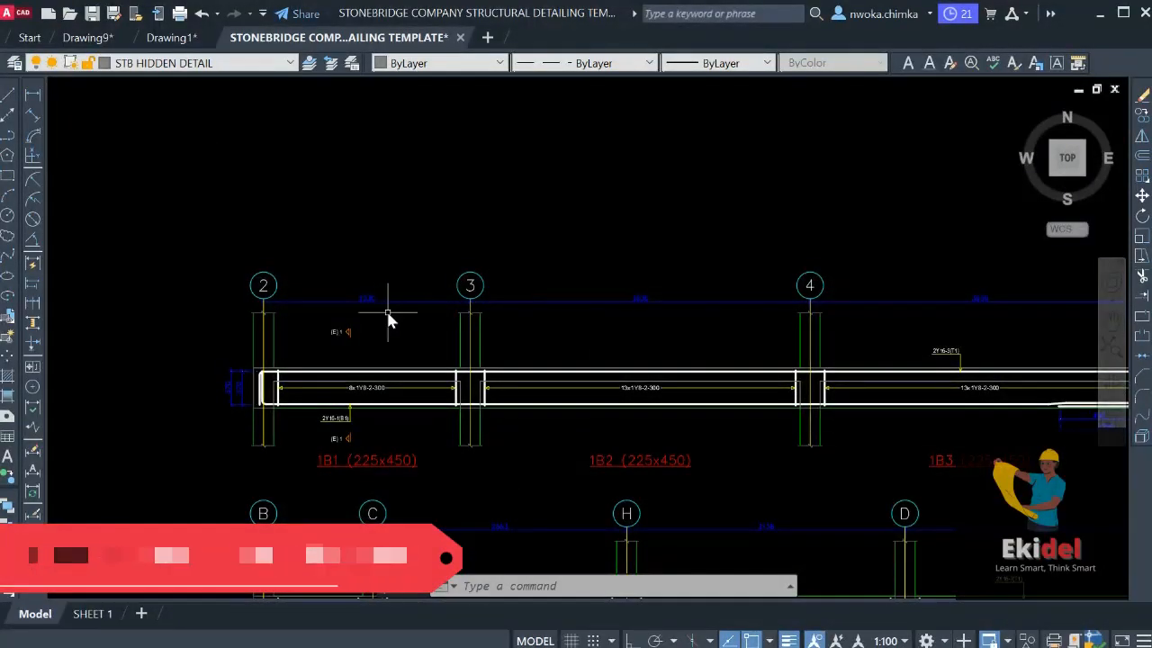
{"action": "scroll", "coordinate": [383, 299], "scroll_direction": "up", "scroll_amount": 5}
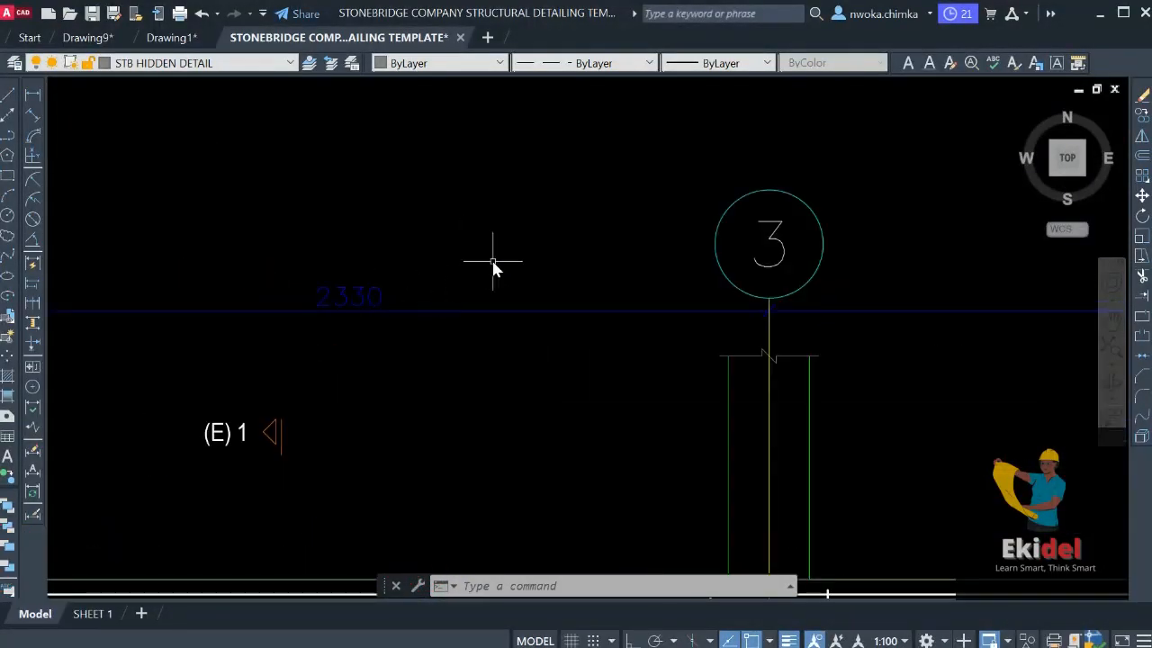
{"action": "left_click", "coordinate": [485, 311]}
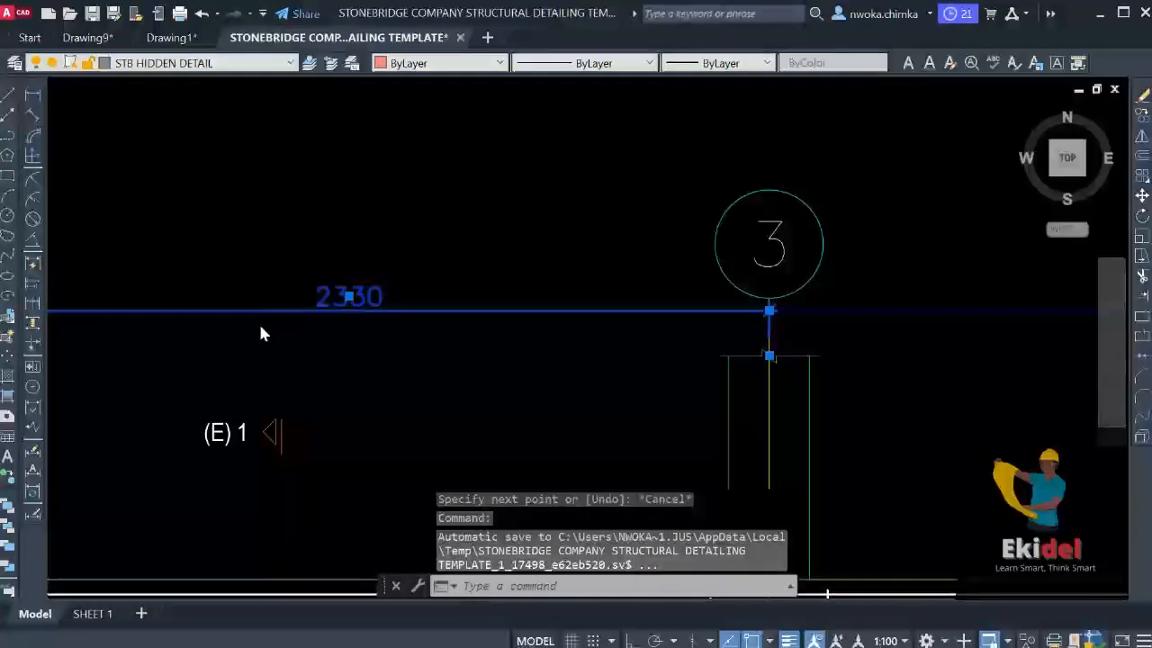
{"action": "scroll", "coordinate": [441, 258], "scroll_direction": "down", "scroll_amount": 5}
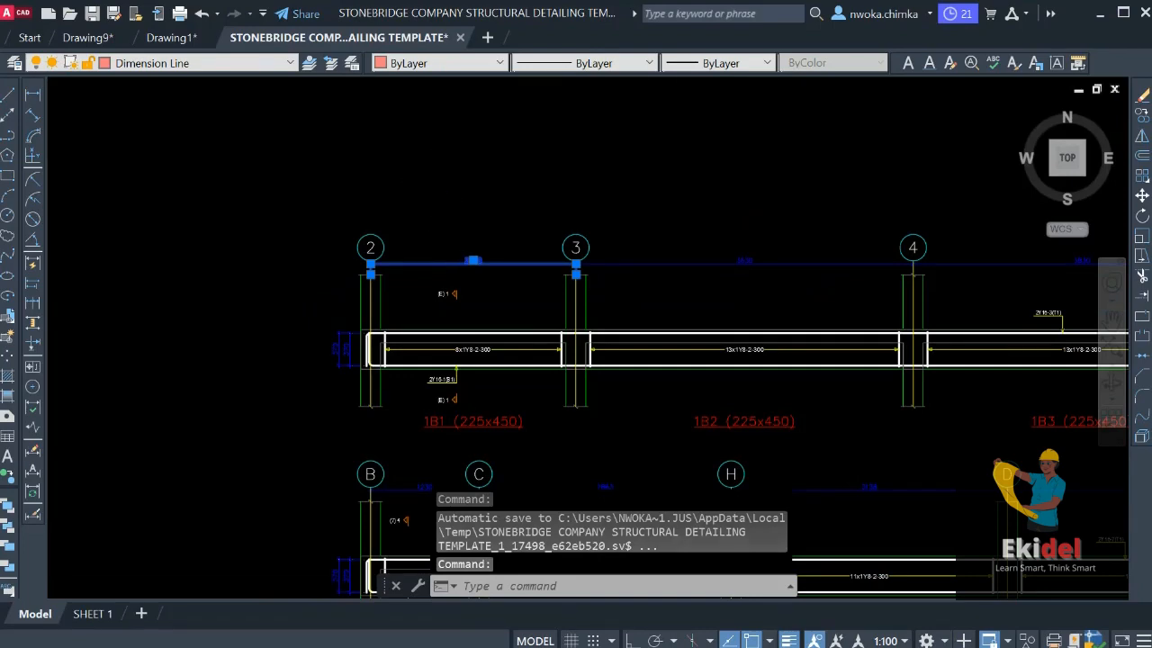
{"action": "left_click", "coordinate": [501, 486]}
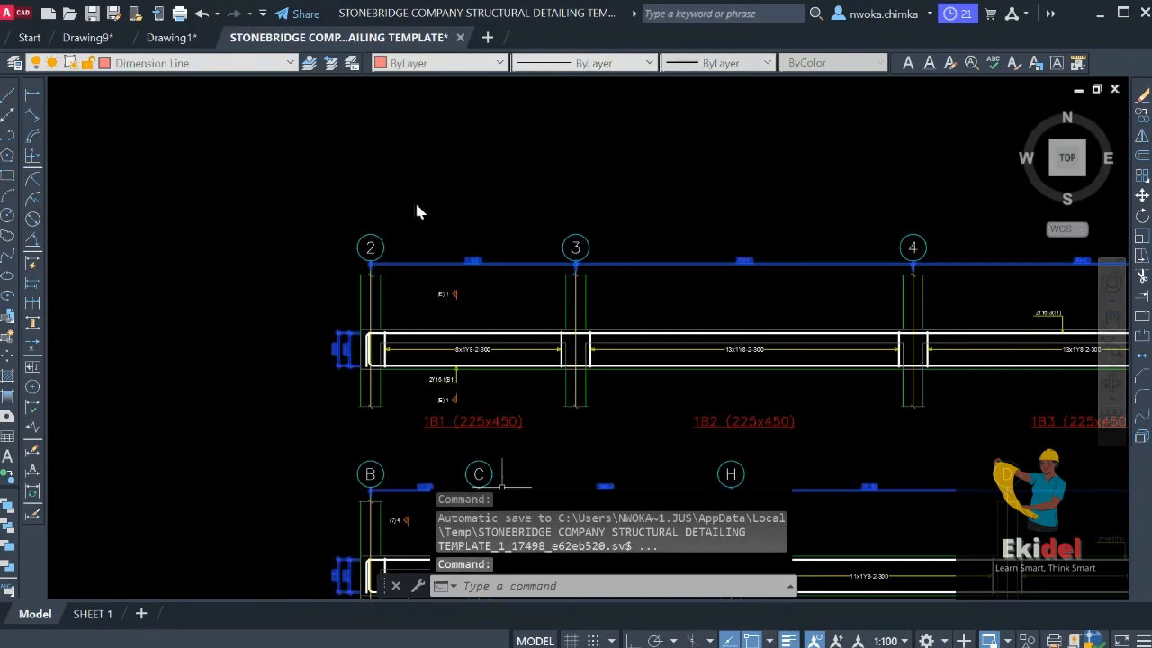
{"action": "scroll", "coordinate": [567, 219], "scroll_direction": "down", "scroll_amount": 5}
{"action": "scroll", "coordinate": [693, 301], "scroll_direction": "up", "scroll_amount": 3}
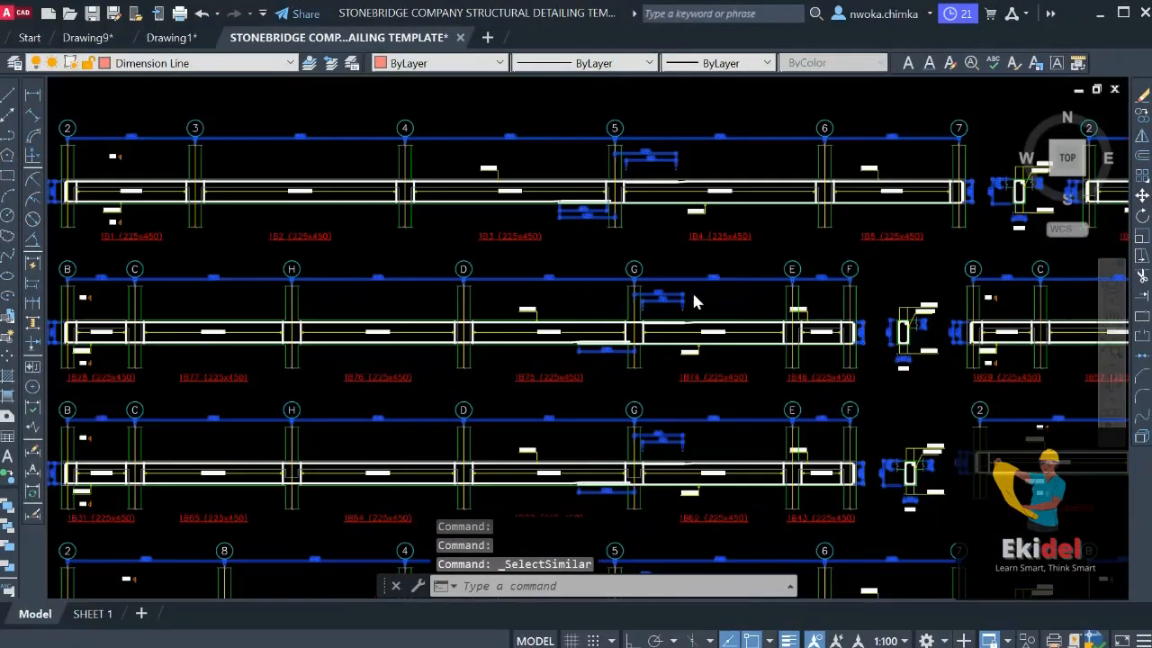
{"action": "scroll", "coordinate": [693, 302], "scroll_direction": "up", "scroll_amount": 5}
{"action": "scroll", "coordinate": [754, 213], "scroll_direction": "down", "scroll_amount": 8}
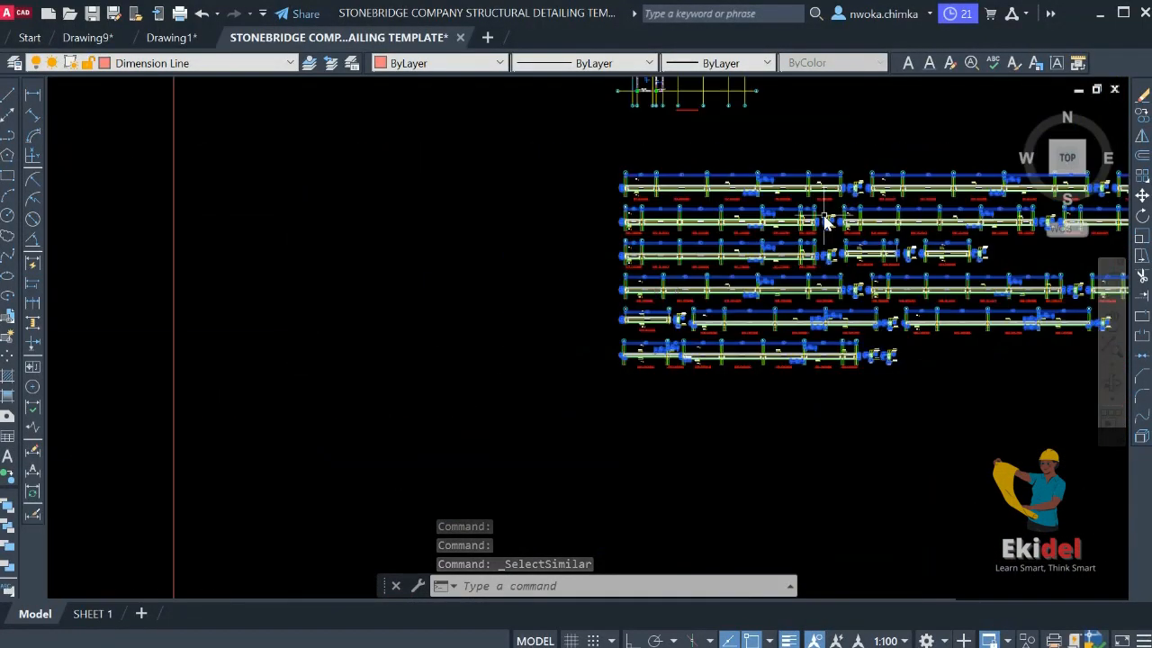
{"action": "scroll", "coordinate": [581, 265], "scroll_direction": "down", "scroll_amount": 3}
{"action": "scroll", "coordinate": [372, 327], "scroll_direction": "up", "scroll_amount": 2}
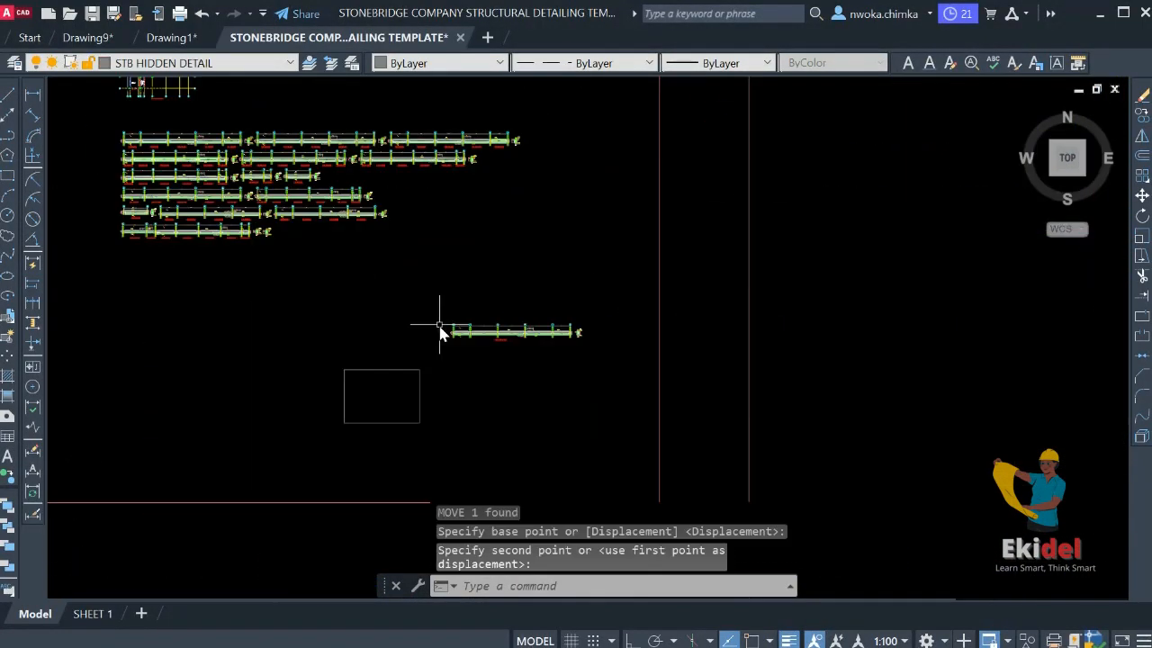
Move the separate beam elevation with its cross-section onto the empty rectangular frame, aligning its start near the frame's upper left corner
{"action": "left_click", "coordinate": [439, 331]}
{"action": "scroll", "coordinate": [439, 331], "scroll_direction": "up", "scroll_amount": 2}
{"action": "left_click", "coordinate": [453, 289]}
{"action": "left_click", "coordinate": [735, 393]}
{"action": "type", "text": "m"}
{"action": "key", "text": "Return"}
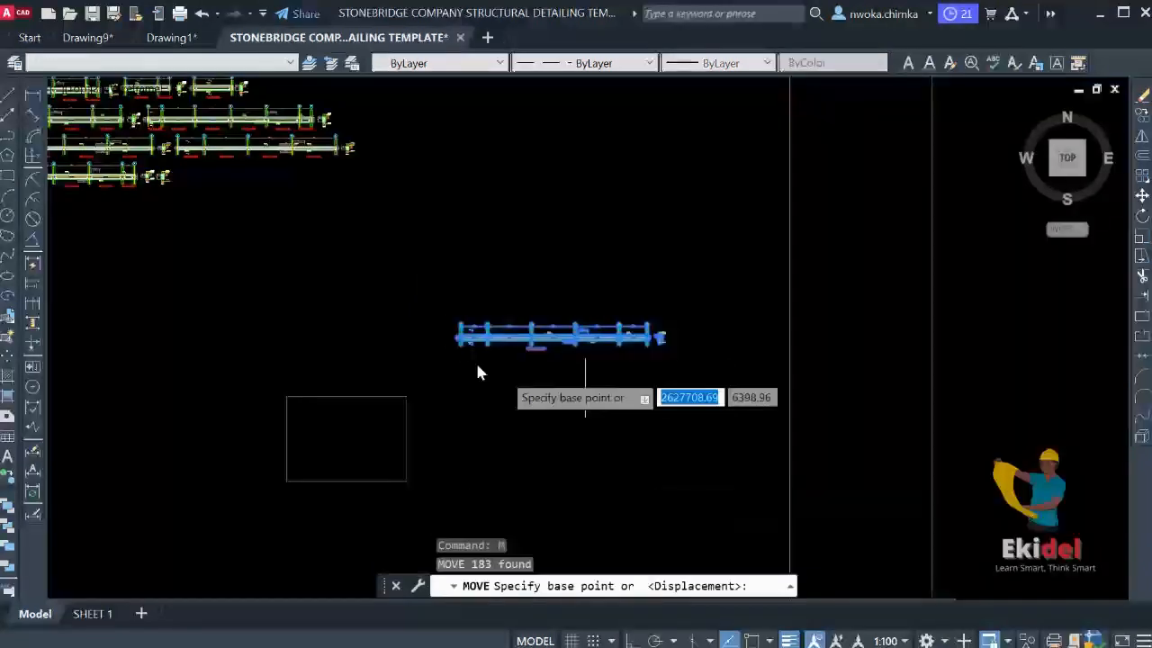
{"action": "left_click", "coordinate": [472, 344]}
{"action": "scroll", "coordinate": [299, 423], "scroll_direction": "up", "scroll_amount": 2}
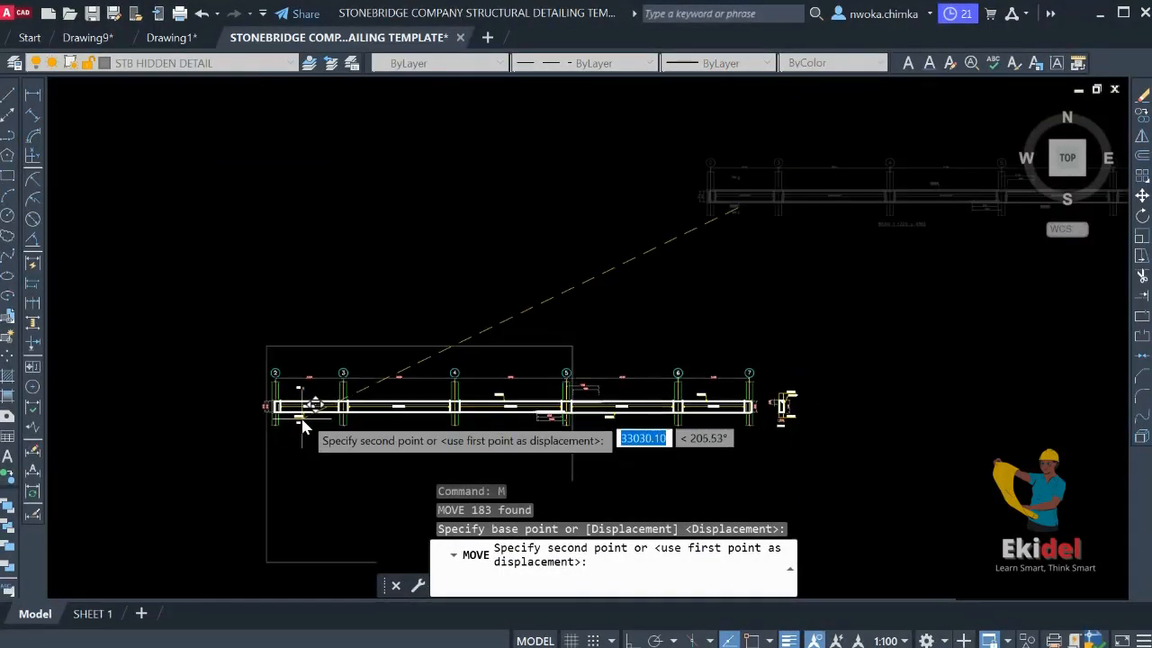
{"action": "left_click", "coordinate": [309, 408]}
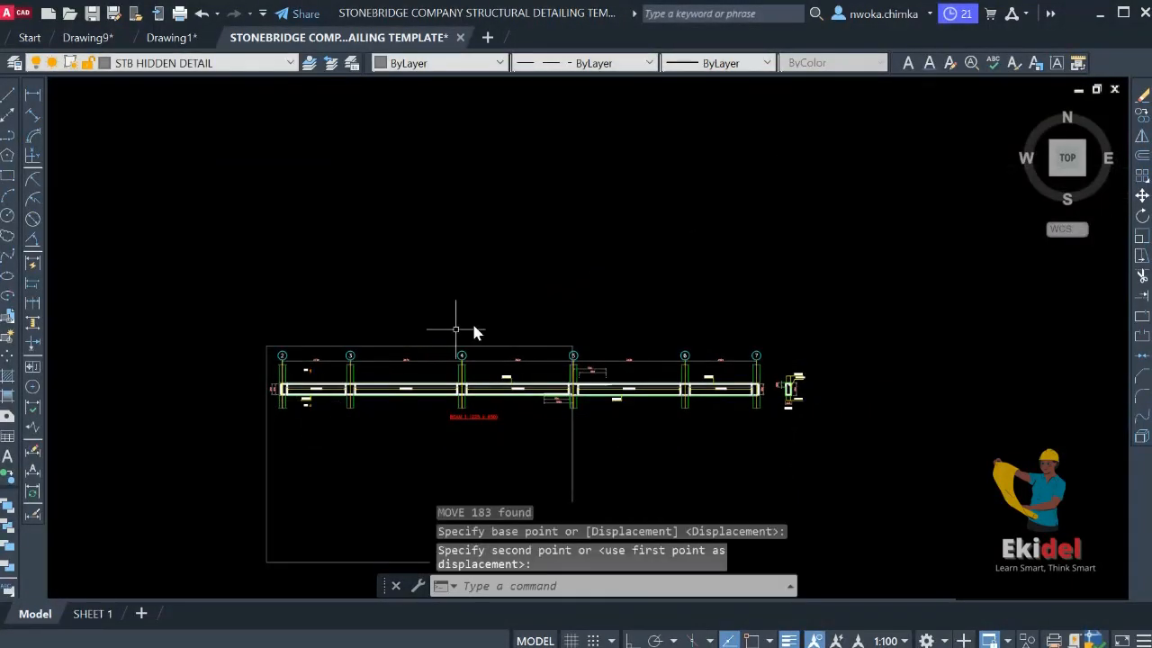
Select the rectangular frame around the moved beam and start the Scale command on it
{"action": "scroll", "coordinate": [607, 270], "scroll_direction": "down", "scroll_amount": 2}
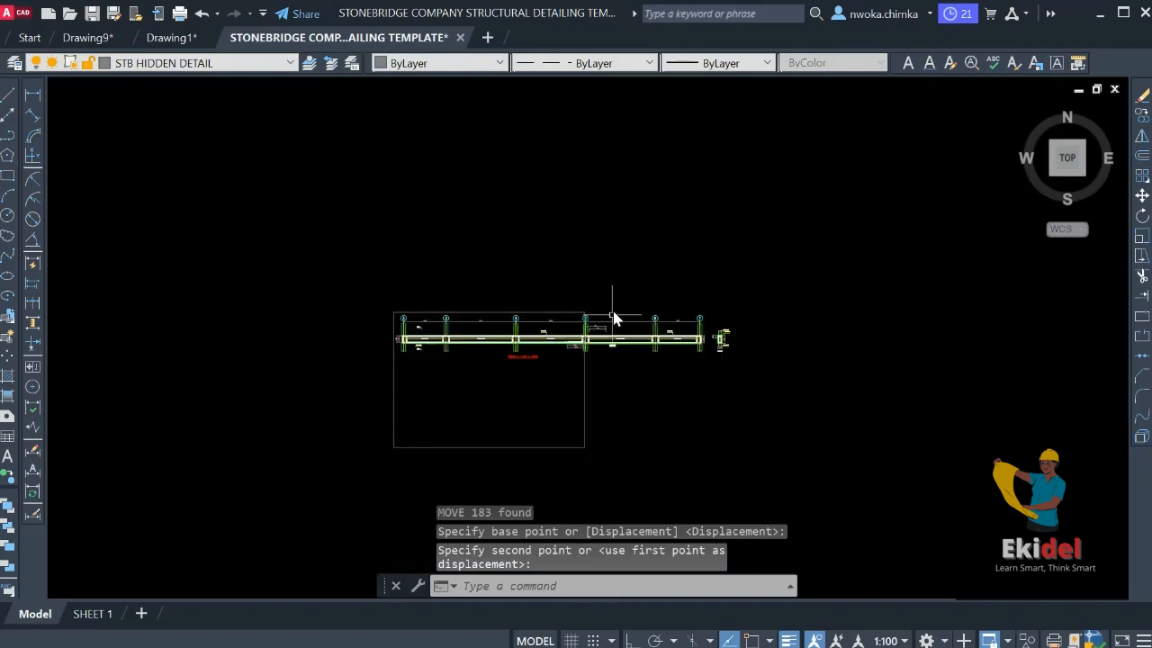
{"action": "left_click", "coordinate": [599, 389]}
{"action": "left_click", "coordinate": [567, 401]}
{"action": "type", "text": "sc"}
{"action": "key", "text": "Return"}
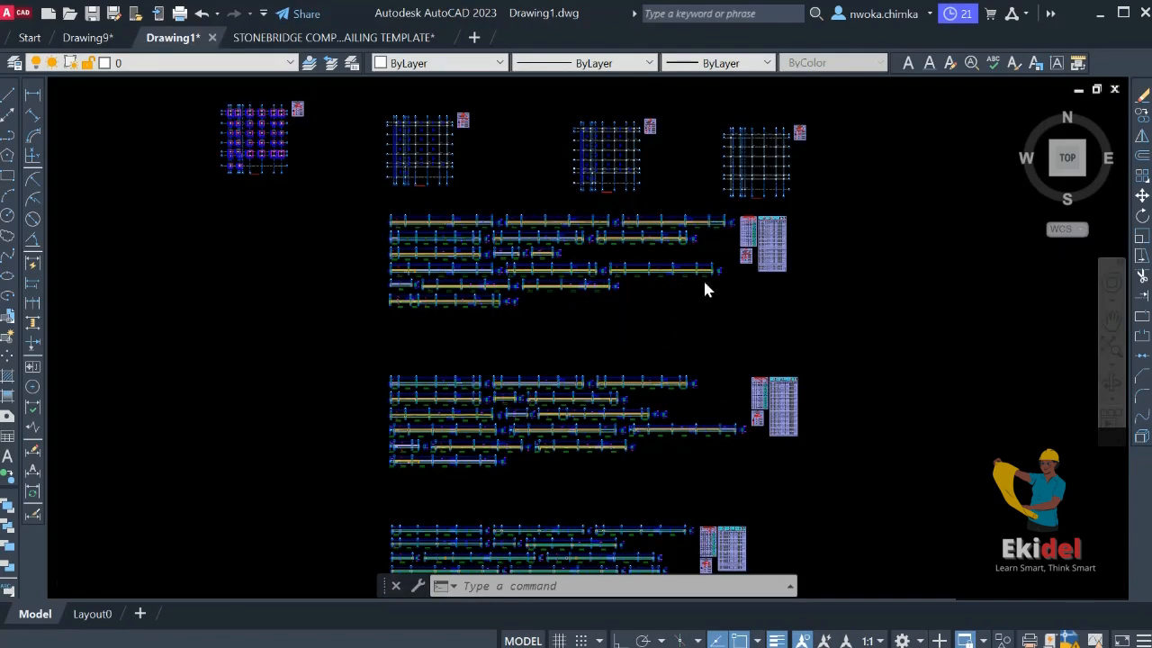
Examine the overall layout of foundation plan, floor plans and beam elevations in Drawing1
{"action": "scroll", "coordinate": [703, 284], "scroll_direction": "down", "scroll_amount": 2}
{"action": "middle_click_drag", "start_coordinate": [616, 303], "coordinate": [556, 282]}
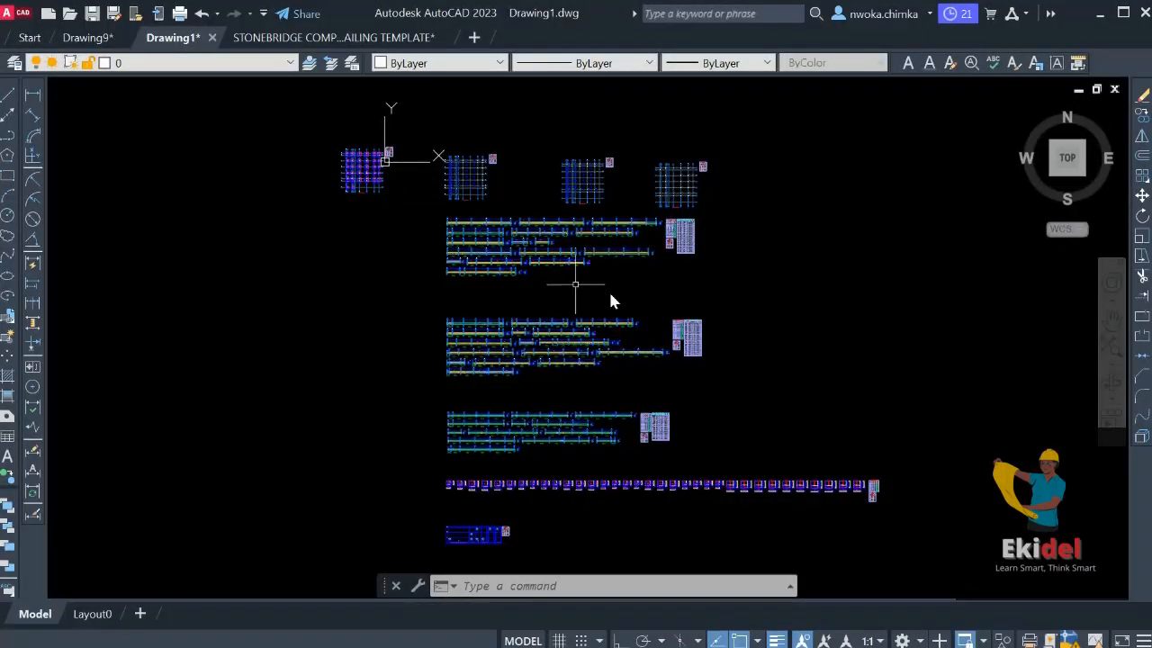
{"action": "mouse_move", "coordinate": [153, 43]}
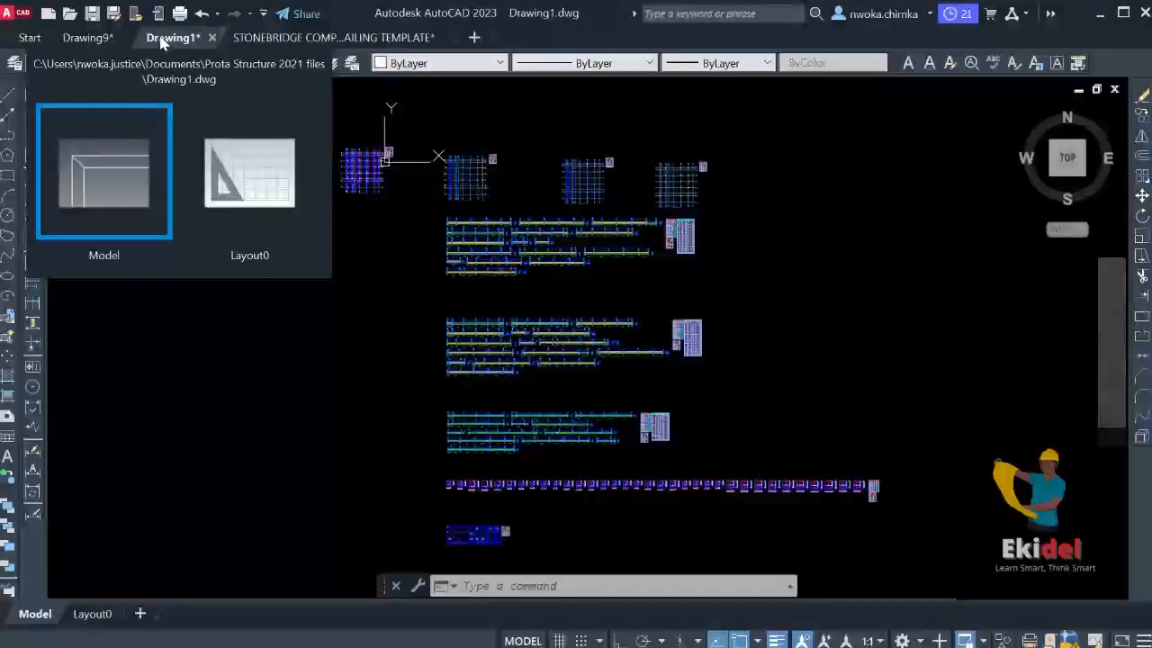
{"action": "scroll", "coordinate": [382, 174], "scroll_direction": "up", "scroll_amount": 2}
{"action": "scroll", "coordinate": [382, 174], "scroll_direction": "up", "scroll_amount": 6}
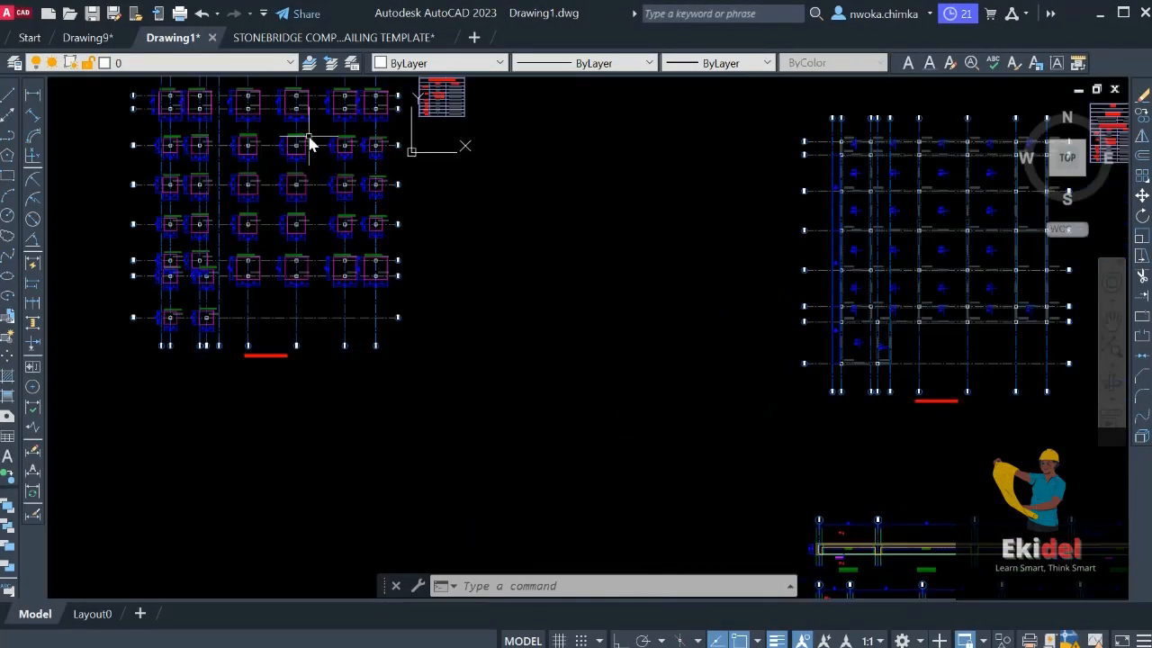
{"action": "scroll", "coordinate": [342, 175], "scroll_direction": "down", "scroll_amount": 3}
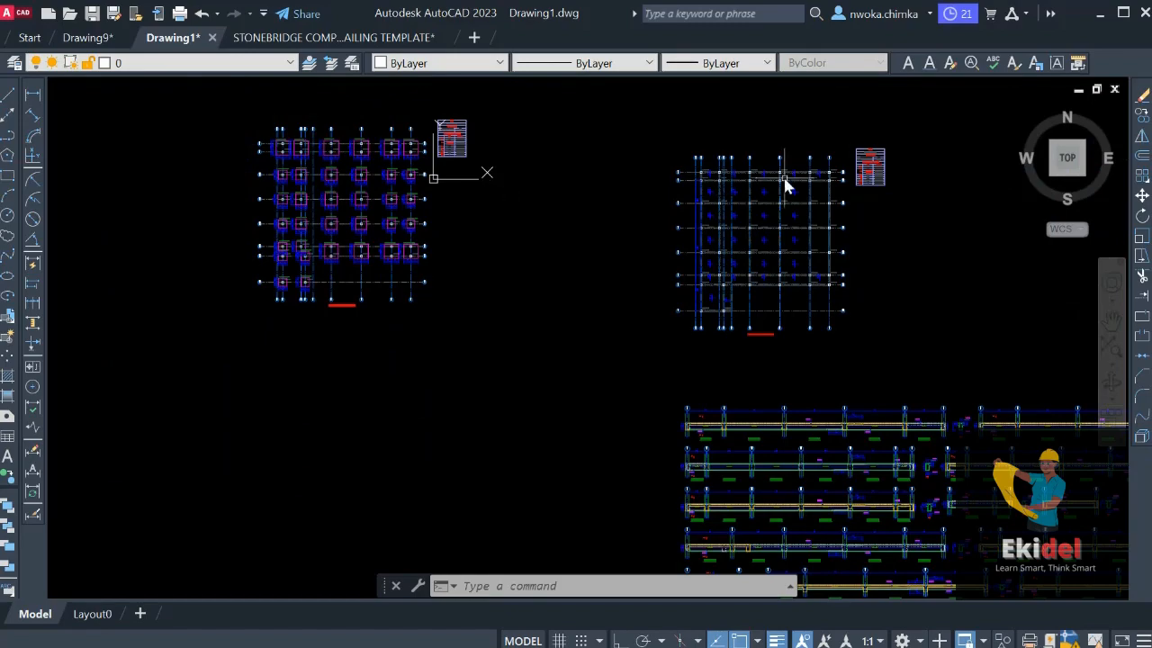
{"action": "scroll", "coordinate": [786, 180], "scroll_direction": "up", "scroll_amount": 2}
{"action": "scroll", "coordinate": [610, 189], "scroll_direction": "down", "scroll_amount": 4}
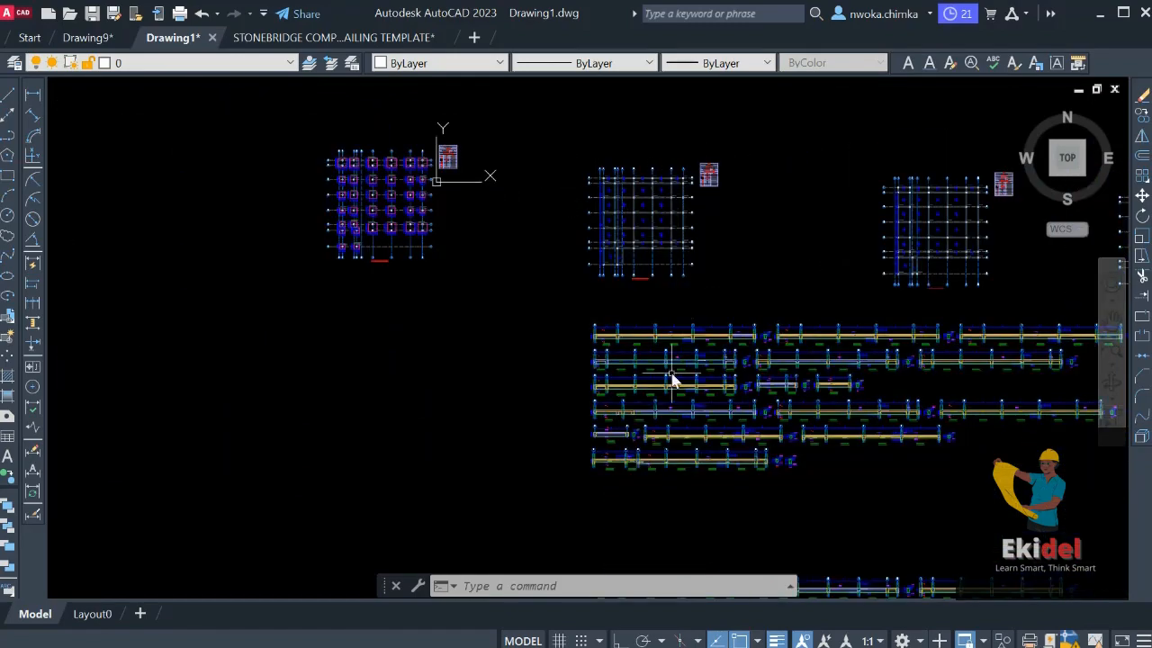
Examine the first row of beam elevations in detail, especially the line work and reinforcement of beam 1B1
{"action": "scroll", "coordinate": [671, 373], "scroll_direction": "up", "scroll_amount": 3}
{"action": "scroll", "coordinate": [473, 306], "scroll_direction": "down", "scroll_amount": 2}
{"action": "scroll", "coordinate": [642, 272], "scroll_direction": "up", "scroll_amount": 2}
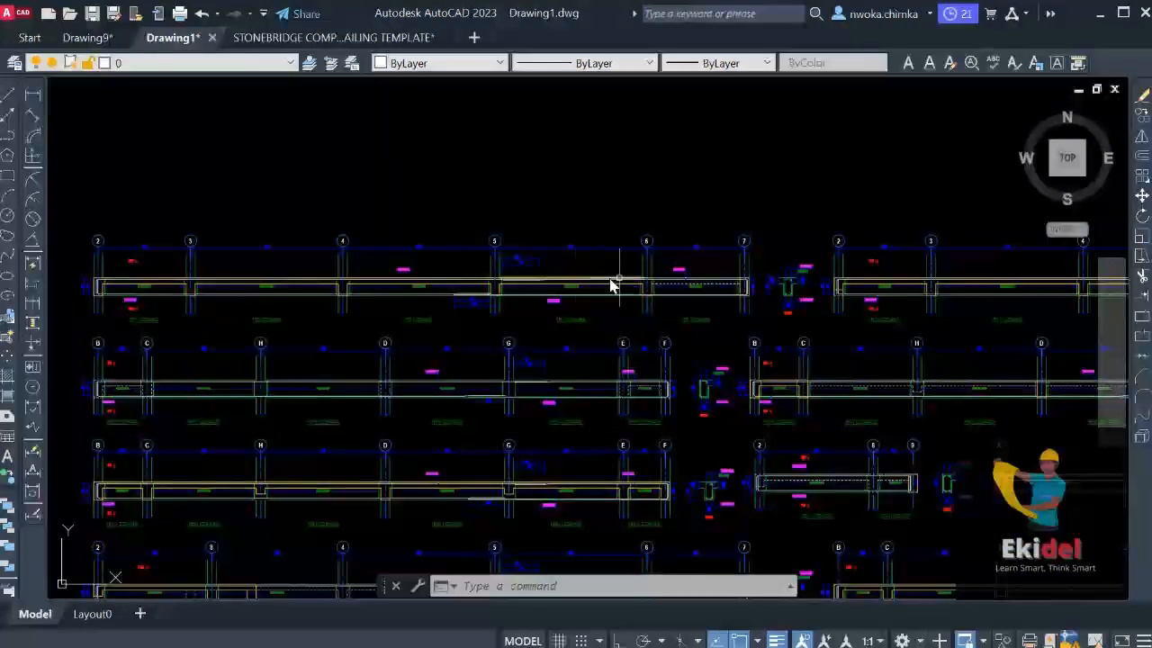
{"action": "scroll", "coordinate": [805, 291], "scroll_direction": "up", "scroll_amount": 3}
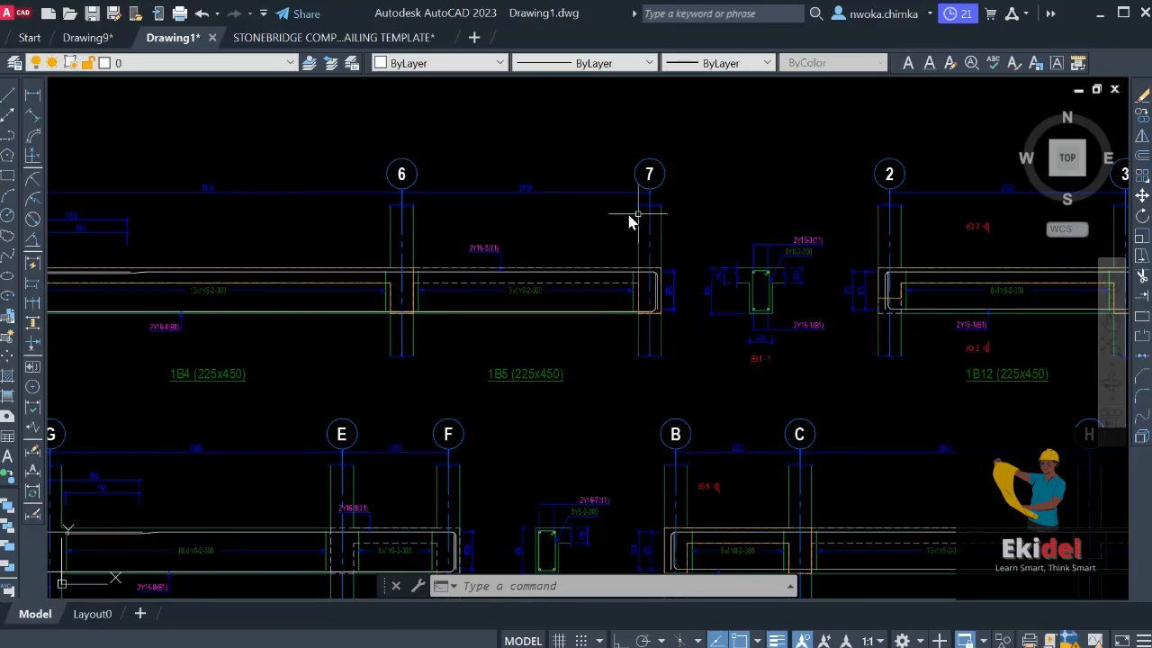
{"action": "scroll", "coordinate": [687, 275], "scroll_direction": "down", "scroll_amount": 4}
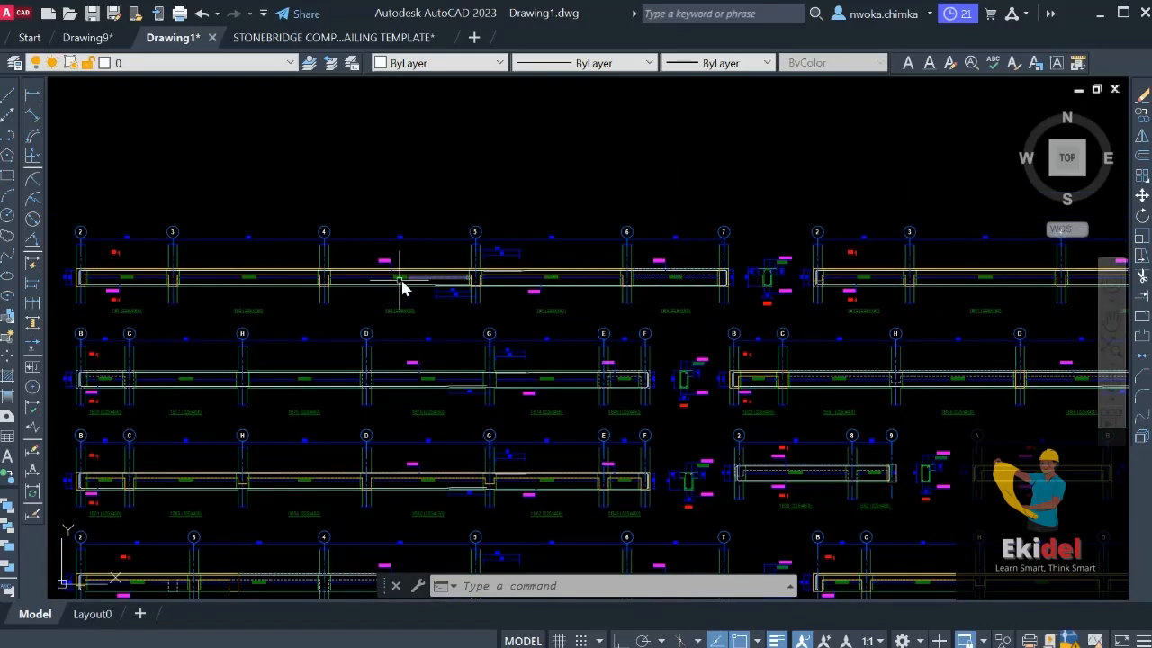
{"action": "scroll", "coordinate": [396, 288], "scroll_direction": "up", "scroll_amount": 4}
{"action": "scroll", "coordinate": [342, 278], "scroll_direction": "down", "scroll_amount": 3}
{"action": "scroll", "coordinate": [189, 257], "scroll_direction": "up", "scroll_amount": 6}
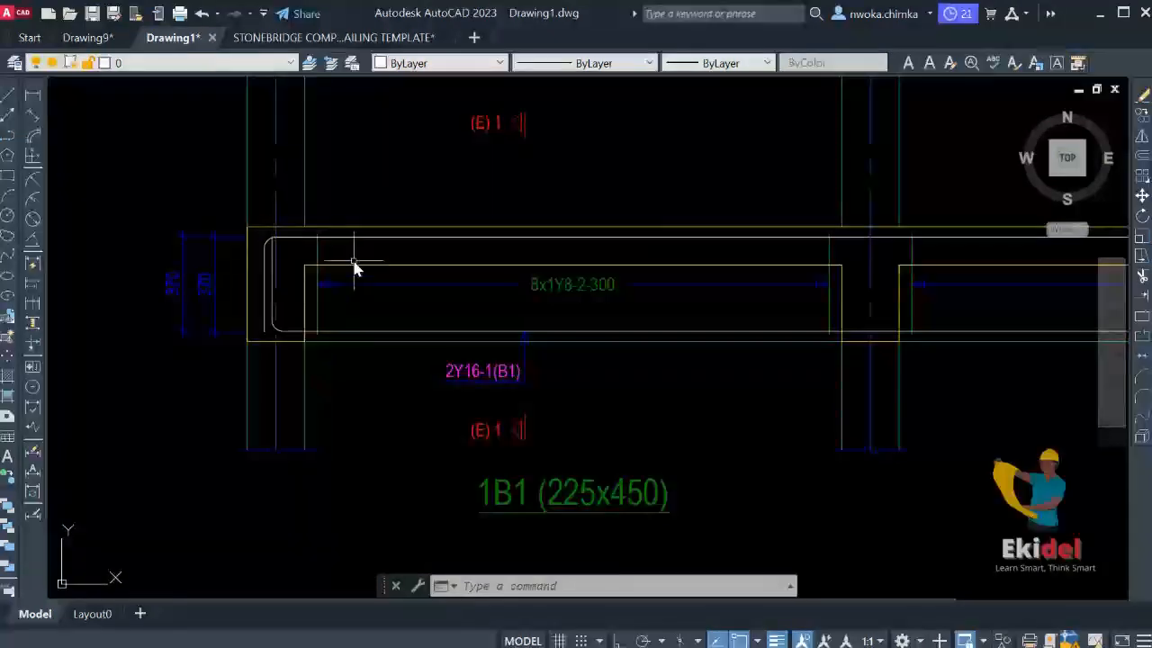
{"action": "scroll", "coordinate": [356, 263], "scroll_direction": "up", "scroll_amount": 2}
{"action": "scroll", "coordinate": [341, 299], "scroll_direction": "down", "scroll_amount": 2}
{"action": "scroll", "coordinate": [340, 299], "scroll_direction": "down", "scroll_amount": 4}
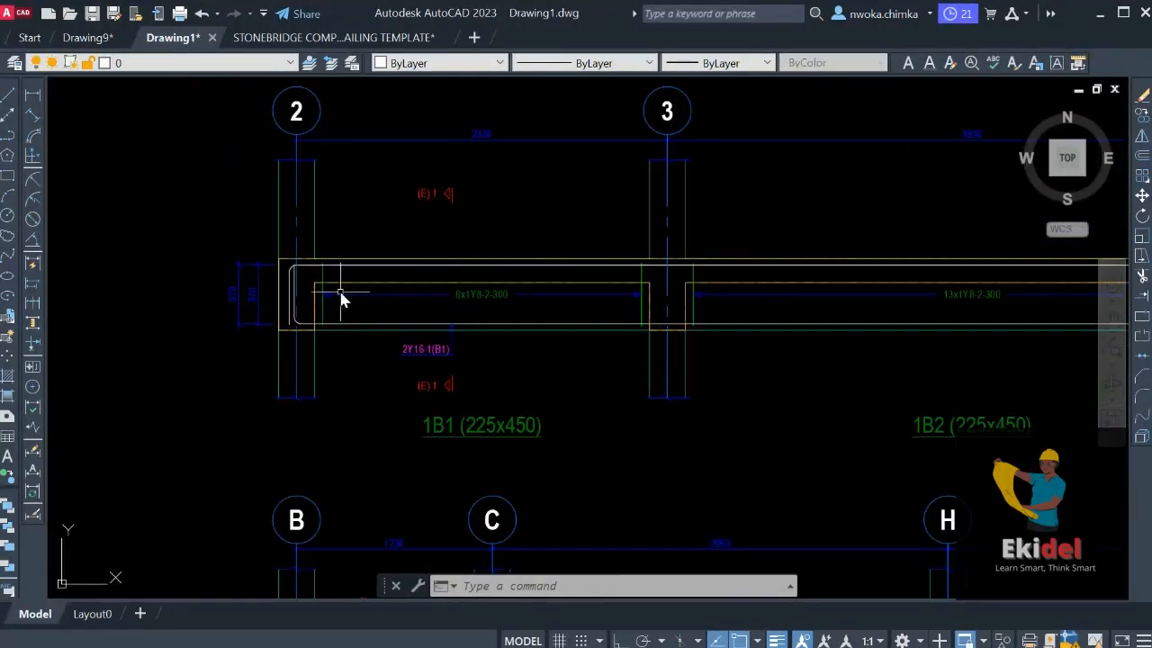
{"action": "scroll", "coordinate": [473, 221], "scroll_direction": "up", "scroll_amount": 6}
{"action": "scroll", "coordinate": [366, 225], "scroll_direction": "down", "scroll_amount": 8}
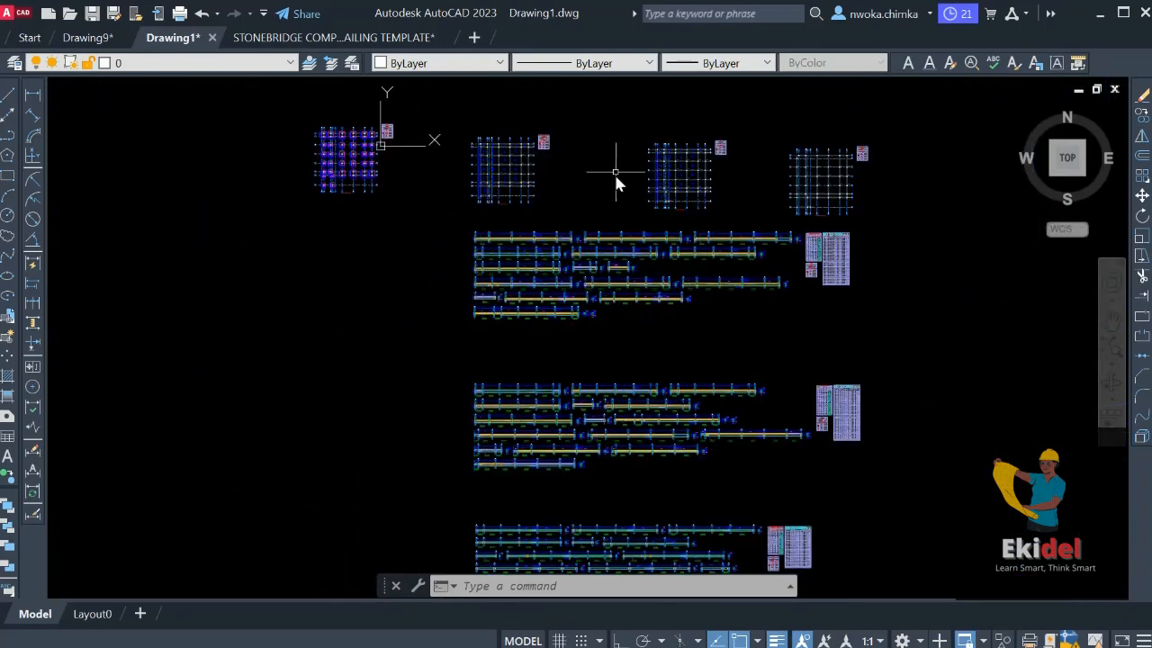
Check which layer and linetype the dashed inner horizontal line of beam 1B46 uses, leaving it deselected
{"action": "scroll", "coordinate": [738, 249], "scroll_direction": "up", "scroll_amount": 4}
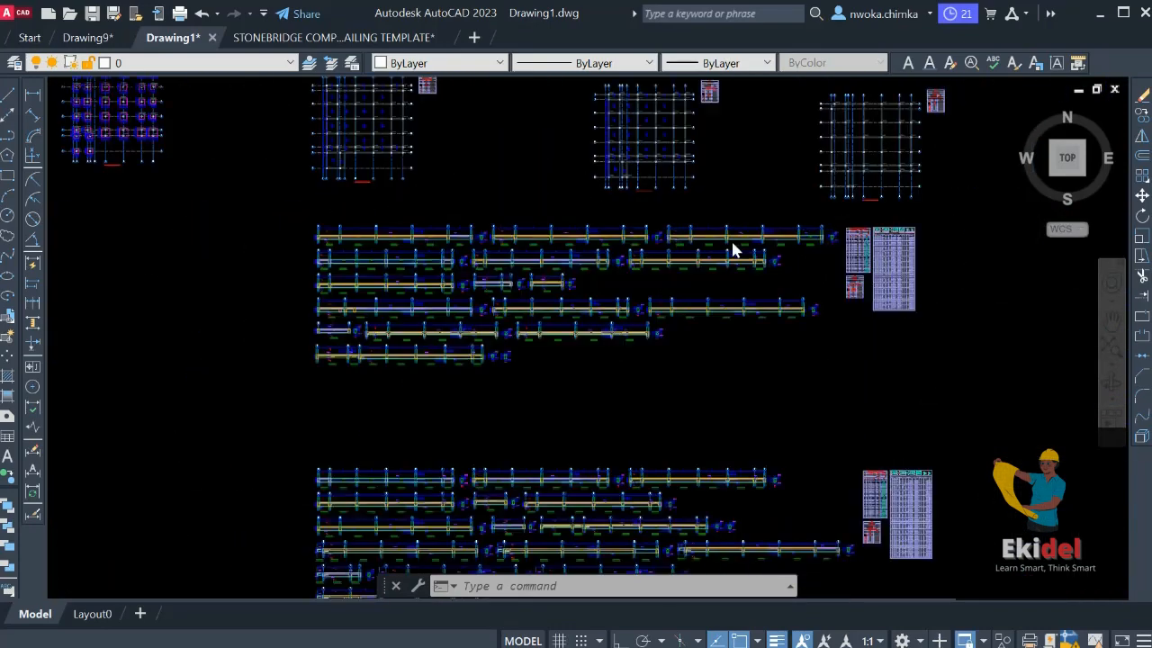
{"action": "scroll", "coordinate": [754, 238], "scroll_direction": "up", "scroll_amount": 2}
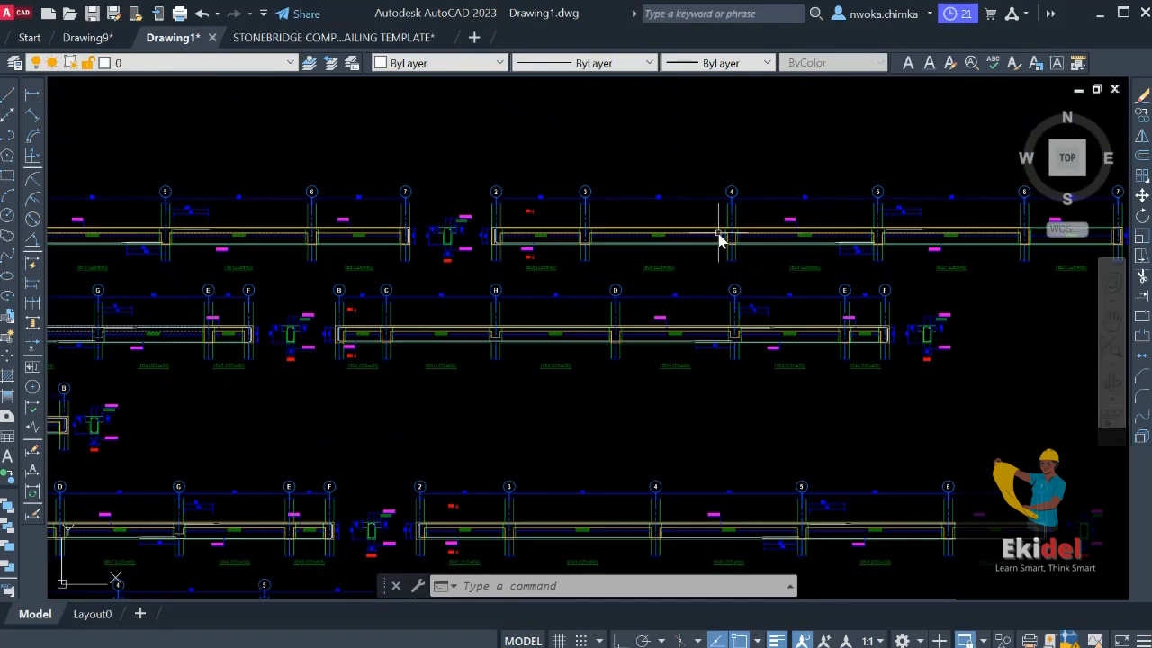
{"action": "scroll", "coordinate": [743, 237], "scroll_direction": "down", "scroll_amount": 1}
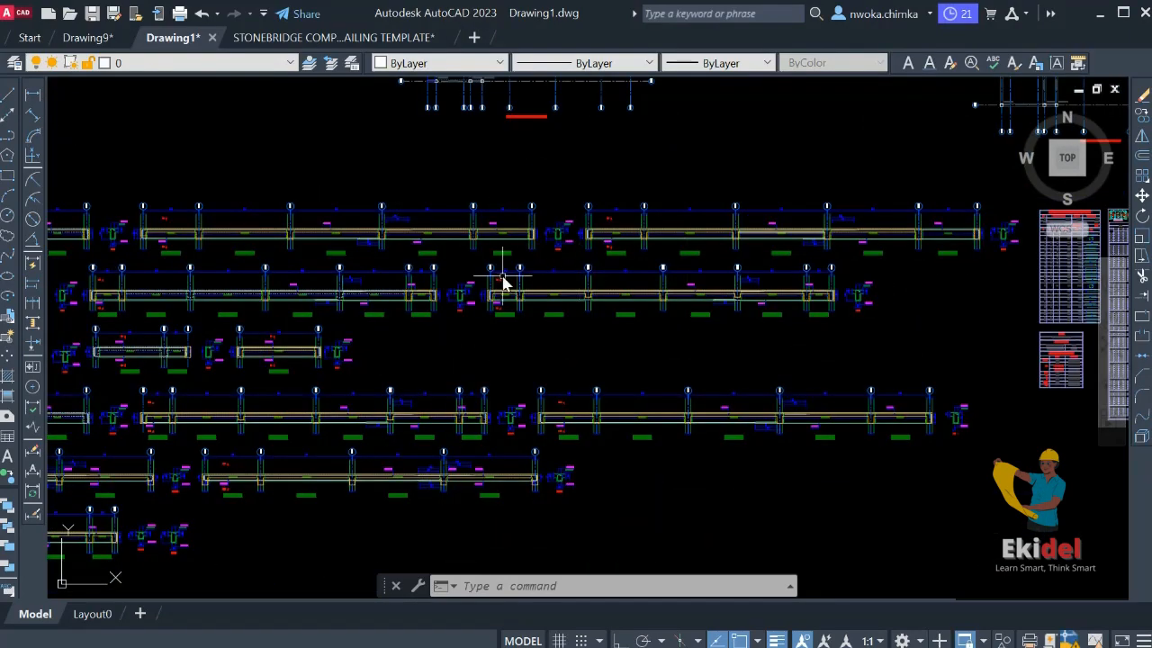
{"action": "scroll", "coordinate": [503, 277], "scroll_direction": "down", "scroll_amount": 2}
{"action": "middle_click_drag", "start_coordinate": [423, 286], "coordinate": [705, 290]}
{"action": "scroll", "coordinate": [466, 292], "scroll_direction": "up", "scroll_amount": 4}
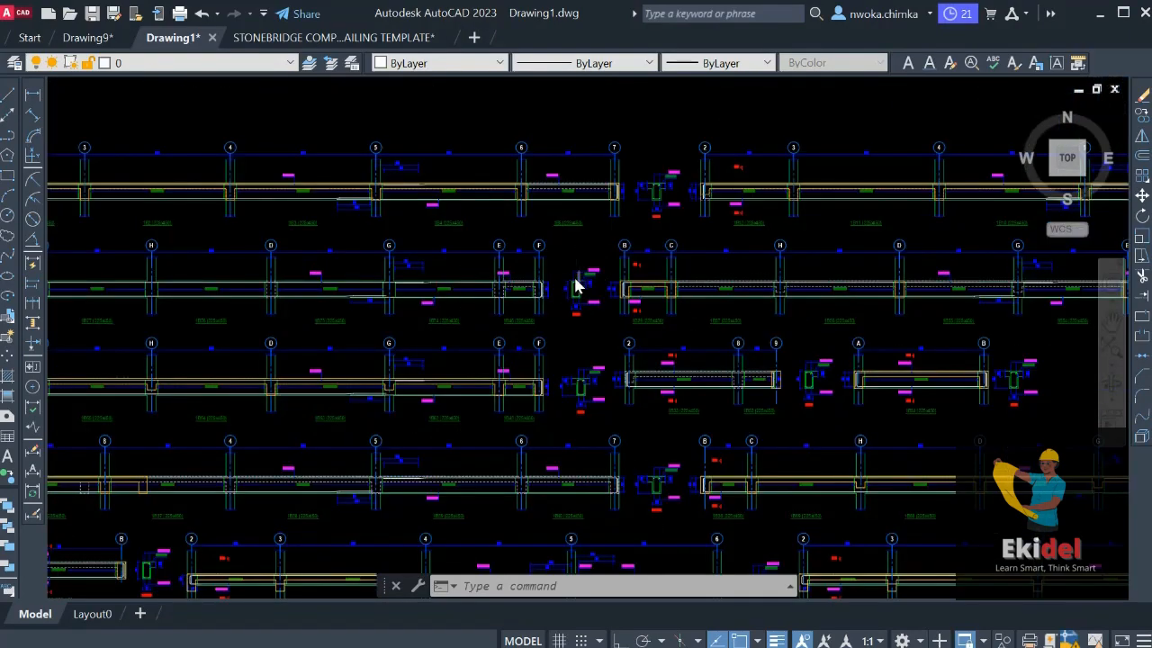
{"action": "scroll", "coordinate": [576, 286], "scroll_direction": "up", "scroll_amount": 8}
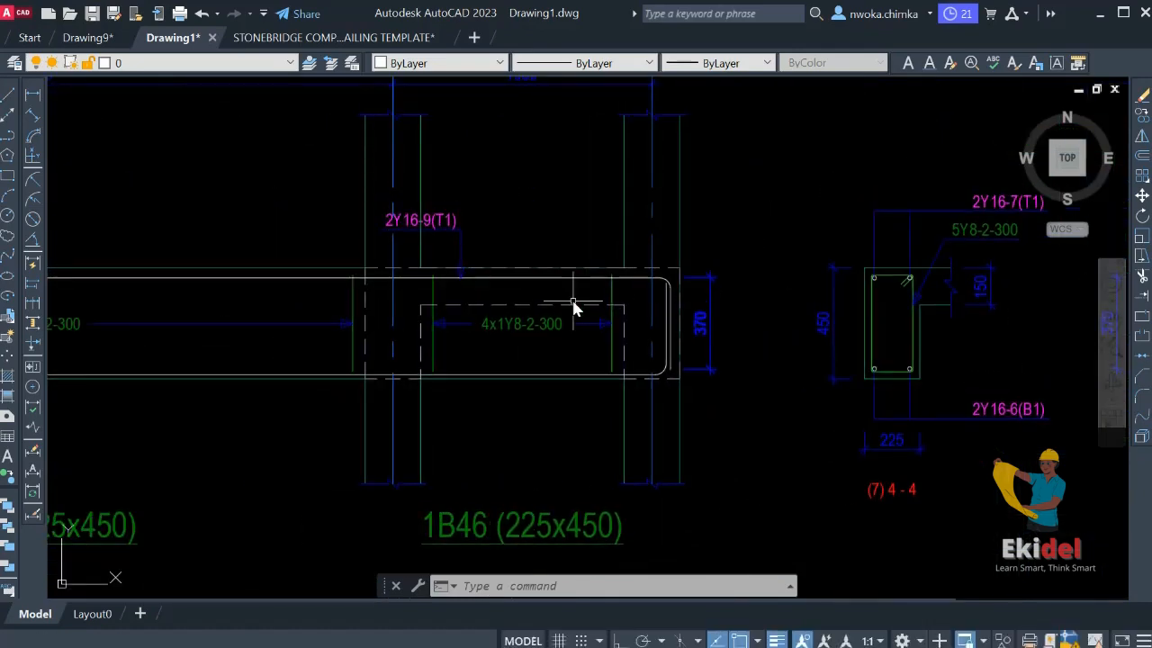
{"action": "left_click", "coordinate": [573, 304]}
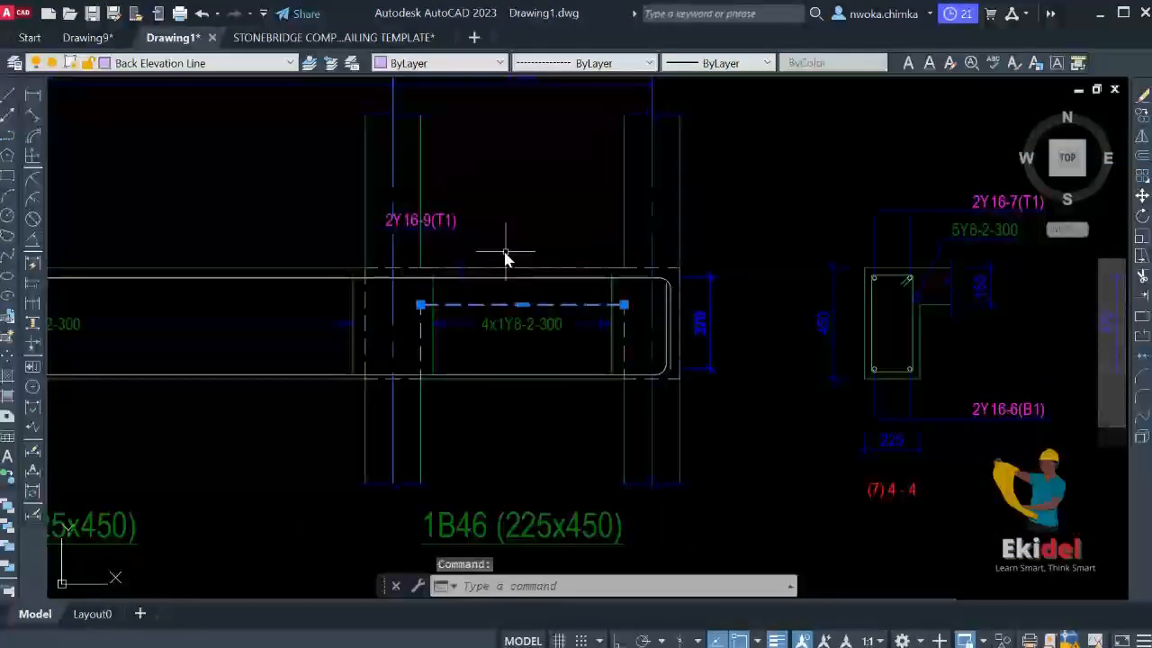
{"action": "scroll", "coordinate": [828, 230], "scroll_direction": "down", "scroll_amount": 2}
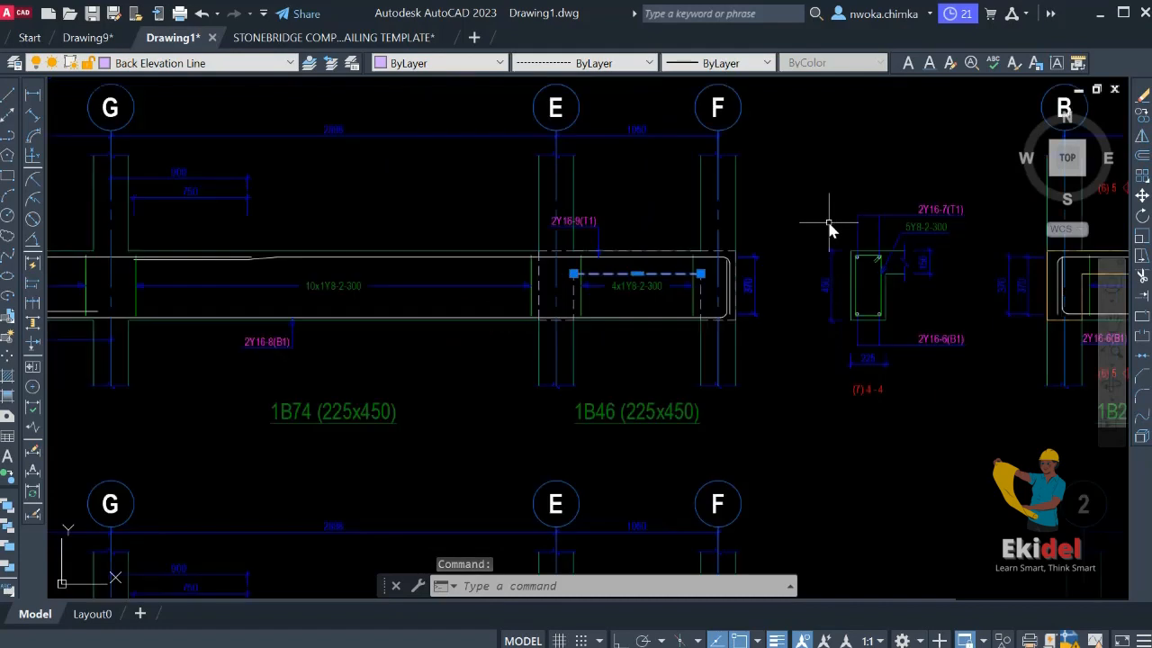
{"action": "key", "text": "Escape"}
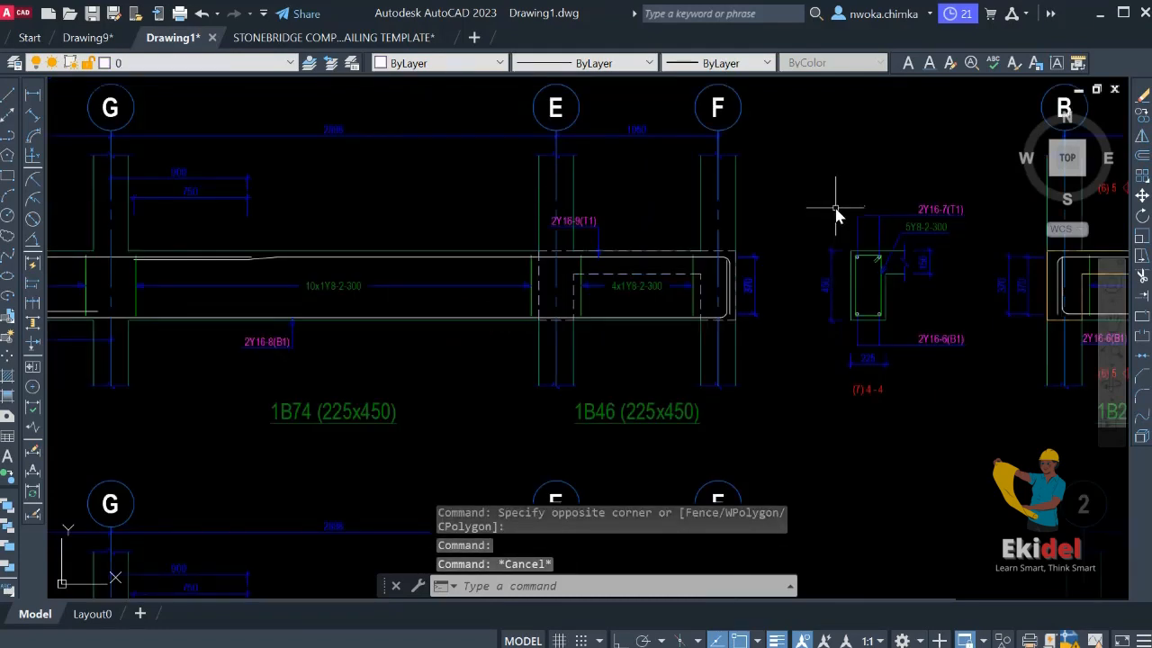
Examine the solid inner outline of beams 1B1 and 1B2 between grids 2 and 4
{"action": "scroll", "coordinate": [890, 230], "scroll_direction": "down", "scroll_amount": 4}
{"action": "middle_click_drag", "start_coordinate": [624, 280], "coordinate": [960, 338]}
{"action": "middle_click_drag", "start_coordinate": [680, 299], "coordinate": [663, 387]}
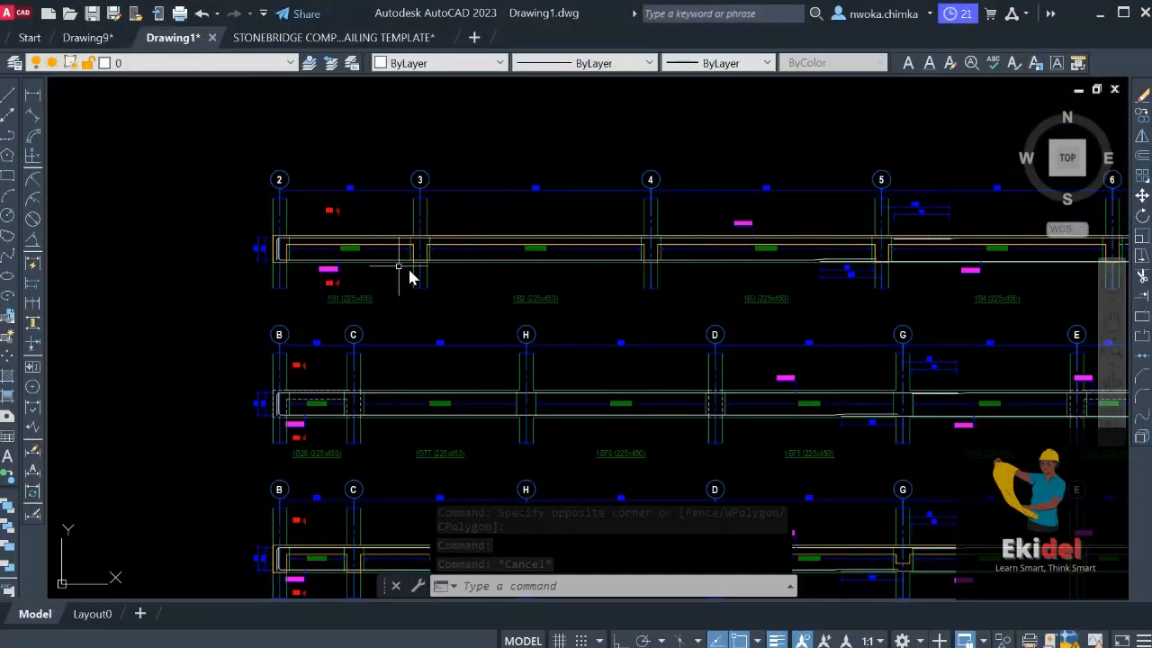
{"action": "scroll", "coordinate": [373, 250], "scroll_direction": "up", "scroll_amount": 5}
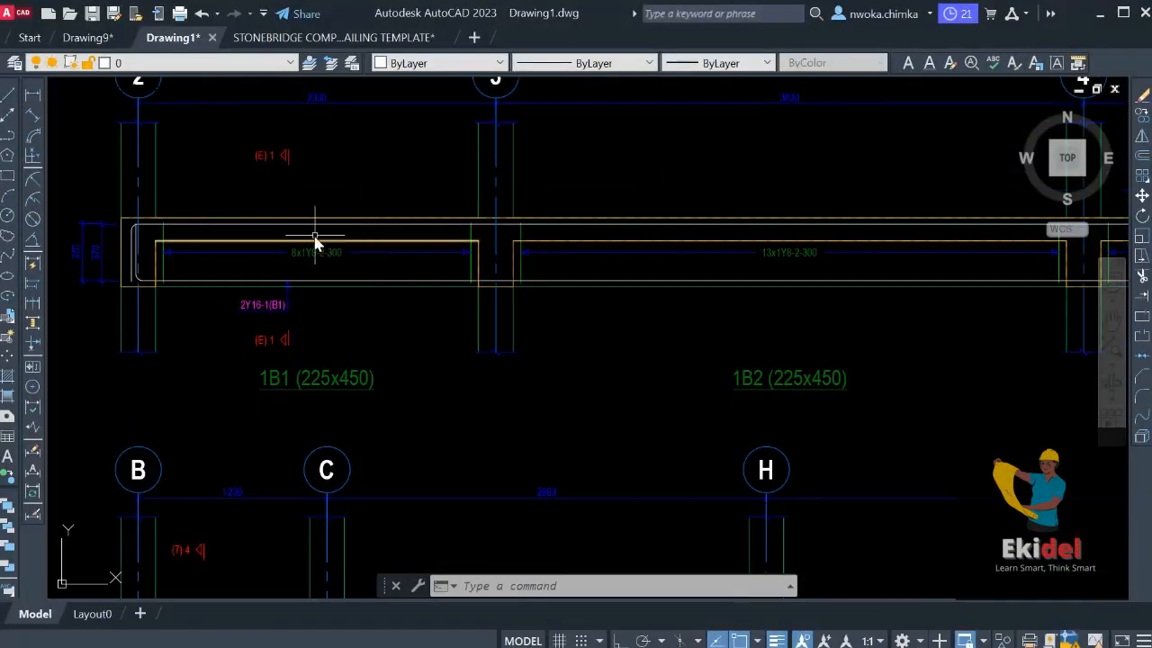
{"action": "scroll", "coordinate": [561, 226], "scroll_direction": "down", "scroll_amount": 8}
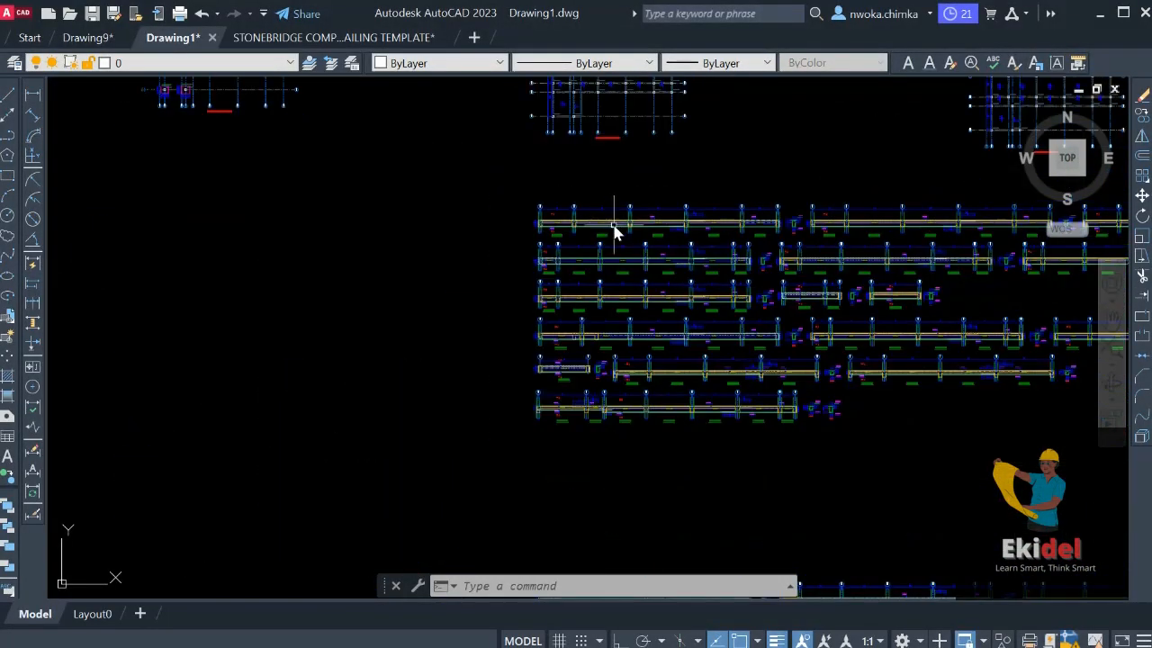
Examine the first floor plan in detail, especially the beam labels and line work around beam 1B3
{"action": "scroll", "coordinate": [614, 225], "scroll_direction": "down", "scroll_amount": 2}
{"action": "middle_click_drag", "start_coordinate": [830, 247], "coordinate": [672, 213]}
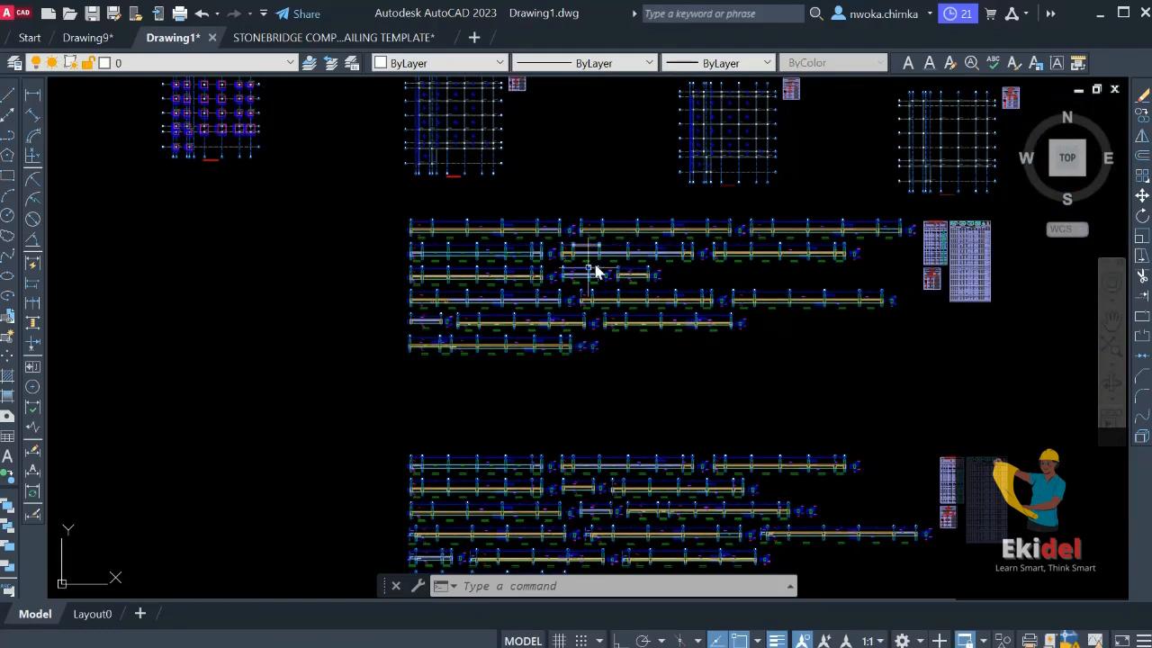
{"action": "middle_click_drag", "start_coordinate": [558, 290], "coordinate": [577, 407]}
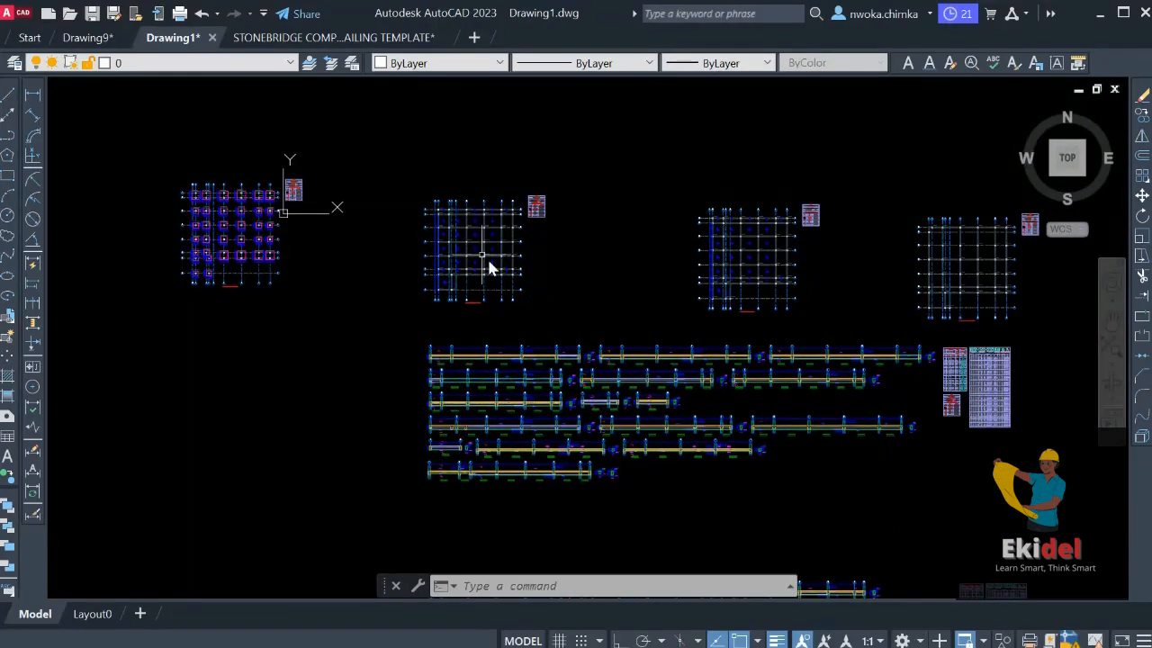
{"action": "scroll", "coordinate": [447, 216], "scroll_direction": "up", "scroll_amount": 6}
{"action": "scroll", "coordinate": [540, 239], "scroll_direction": "up", "scroll_amount": 1}
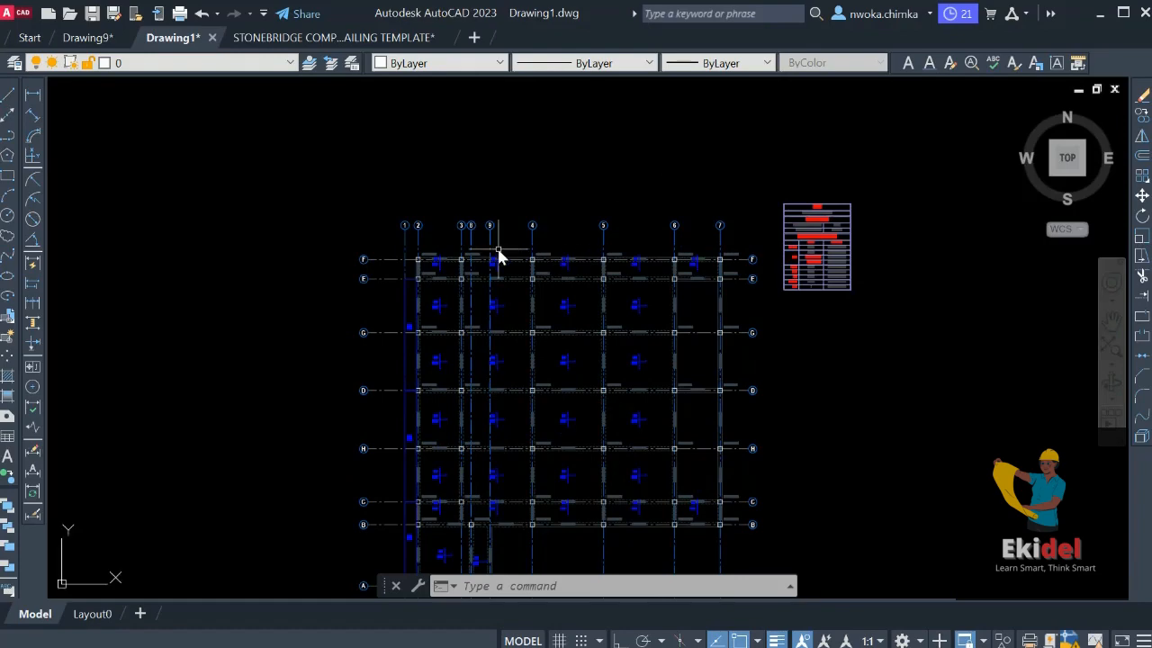
{"action": "scroll", "coordinate": [558, 275], "scroll_direction": "up", "scroll_amount": 2}
{"action": "scroll", "coordinate": [531, 284], "scroll_direction": "up", "scroll_amount": 3}
{"action": "scroll", "coordinate": [643, 227], "scroll_direction": "up", "scroll_amount": 1}
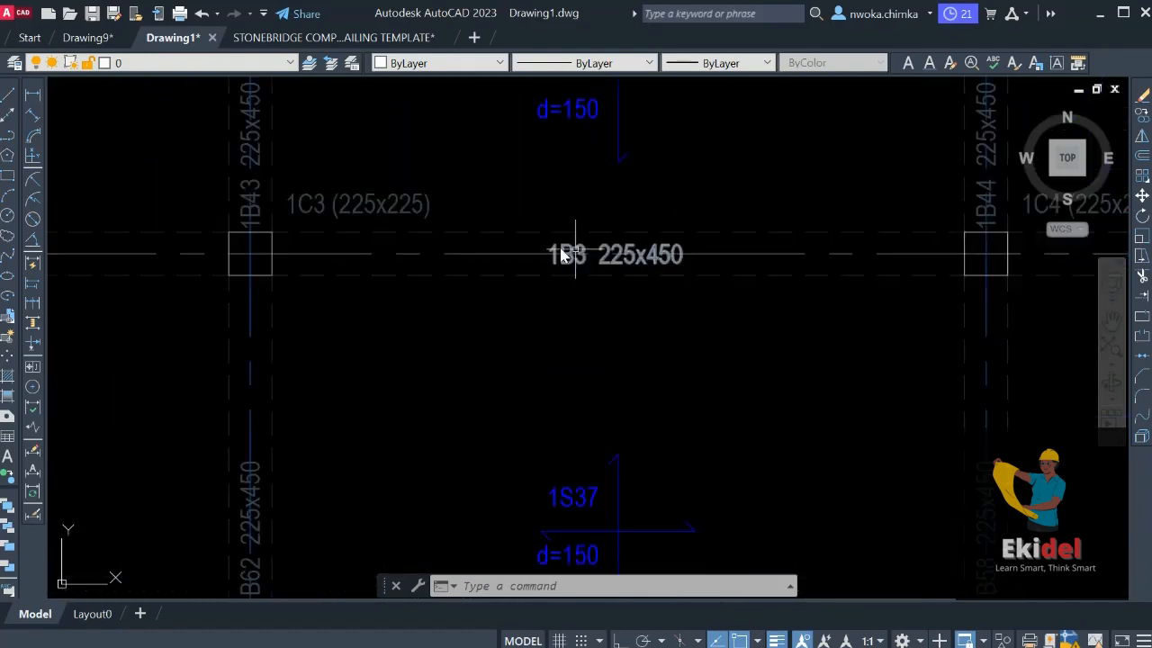
{"action": "scroll", "coordinate": [558, 184], "scroll_direction": "down", "scroll_amount": 2}
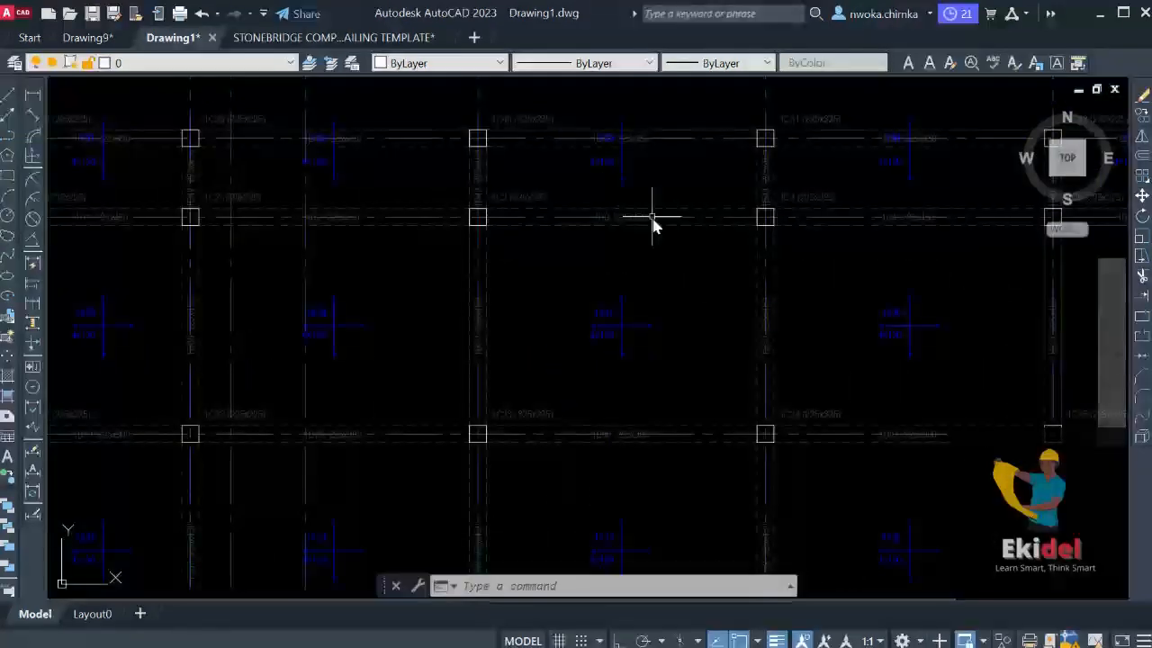
{"action": "scroll", "coordinate": [621, 238], "scroll_direction": "down", "scroll_amount": 4}
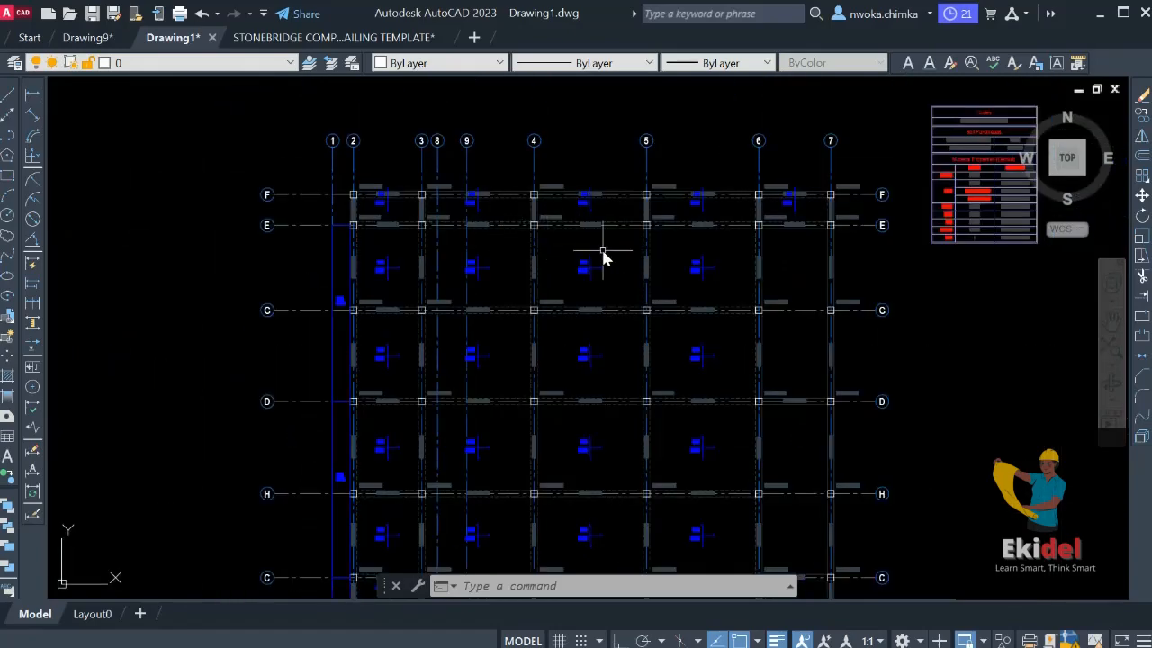
{"action": "middle_click_drag", "start_coordinate": [602, 258], "coordinate": [522, 212]}
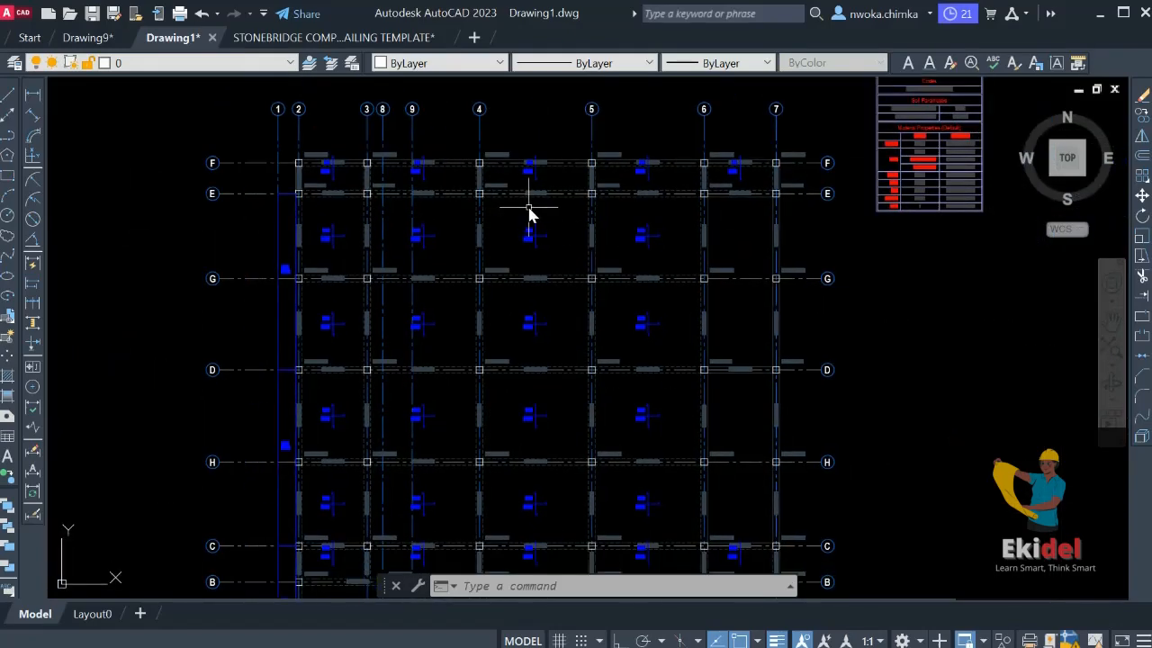
{"action": "scroll", "coordinate": [355, 246], "scroll_direction": "down", "scroll_amount": 5}
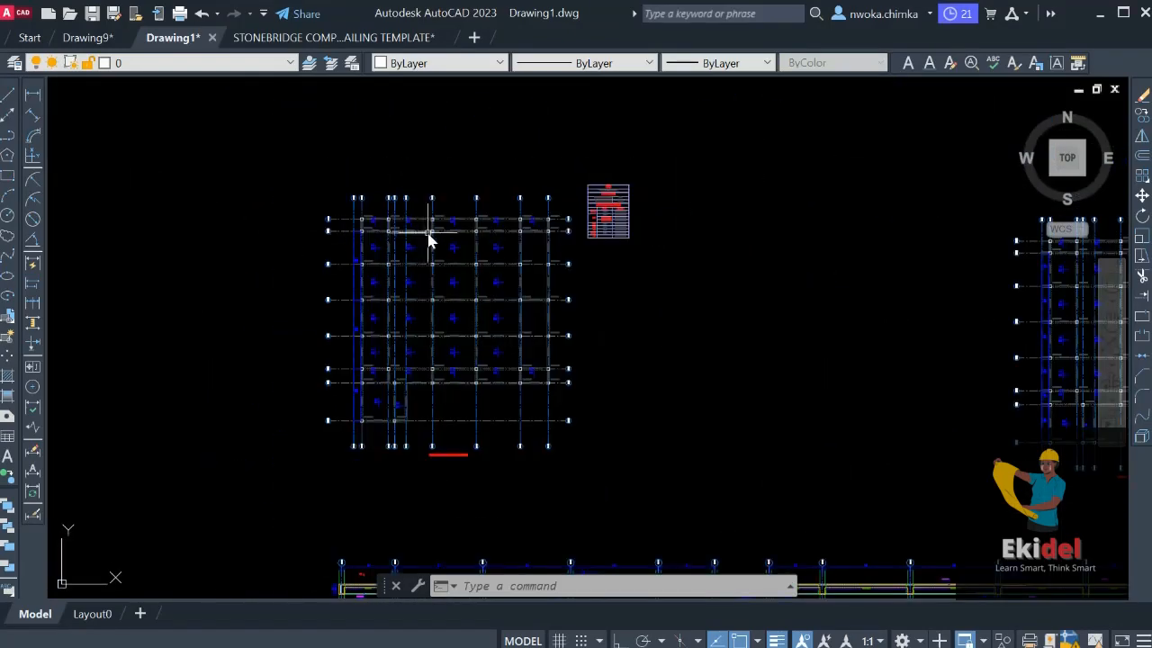
{"action": "scroll", "coordinate": [465, 237], "scroll_direction": "down", "scroll_amount": 4}
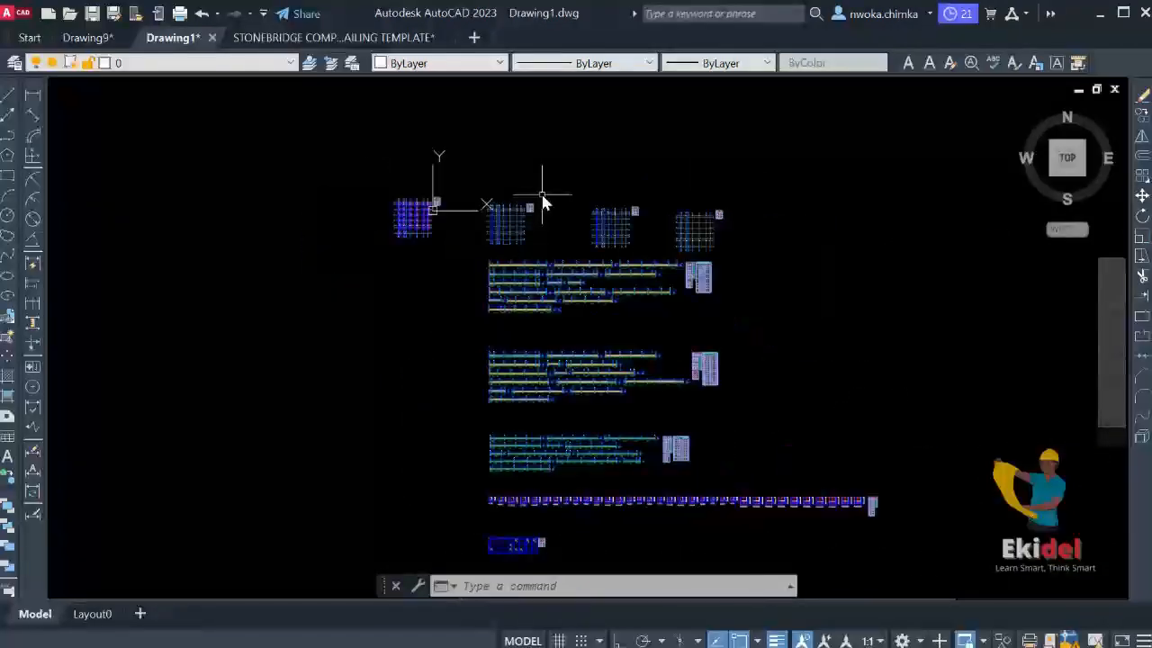
Copy all plans, beam elevations, footing details and the remaining details of Drawing1 to the clipboard, leaving nothing selected
{"action": "scroll", "coordinate": [534, 261], "scroll_direction": "up", "scroll_amount": 1}
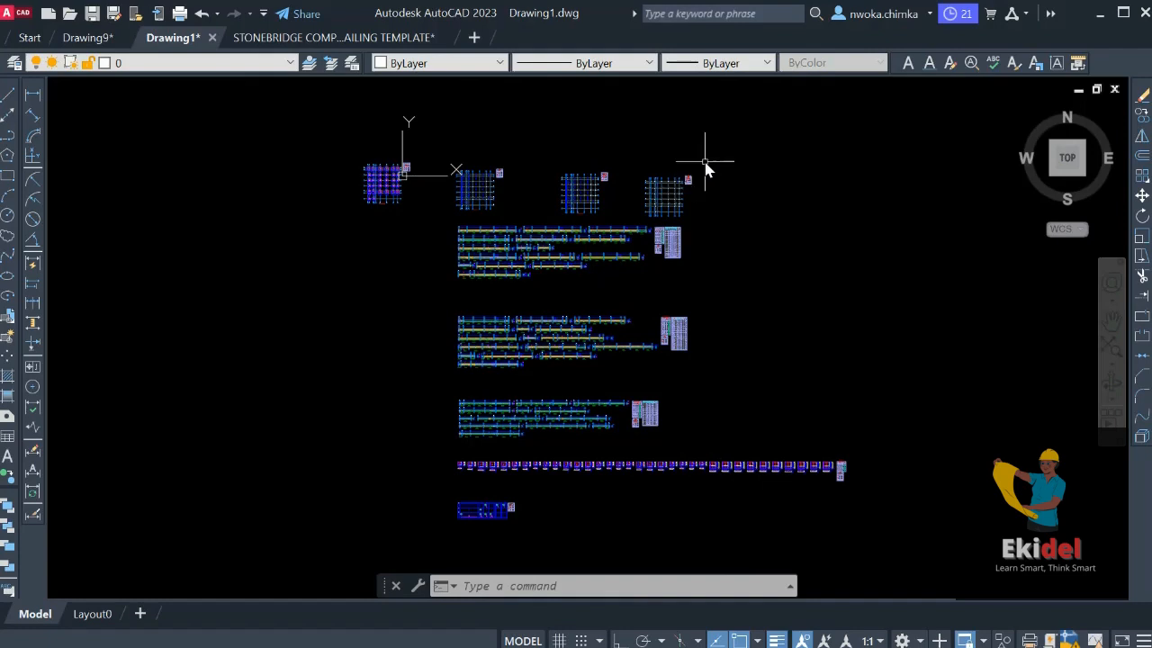
{"action": "scroll", "coordinate": [704, 166], "scroll_direction": "down", "scroll_amount": 2}
{"action": "left_click", "coordinate": [923, 112]}
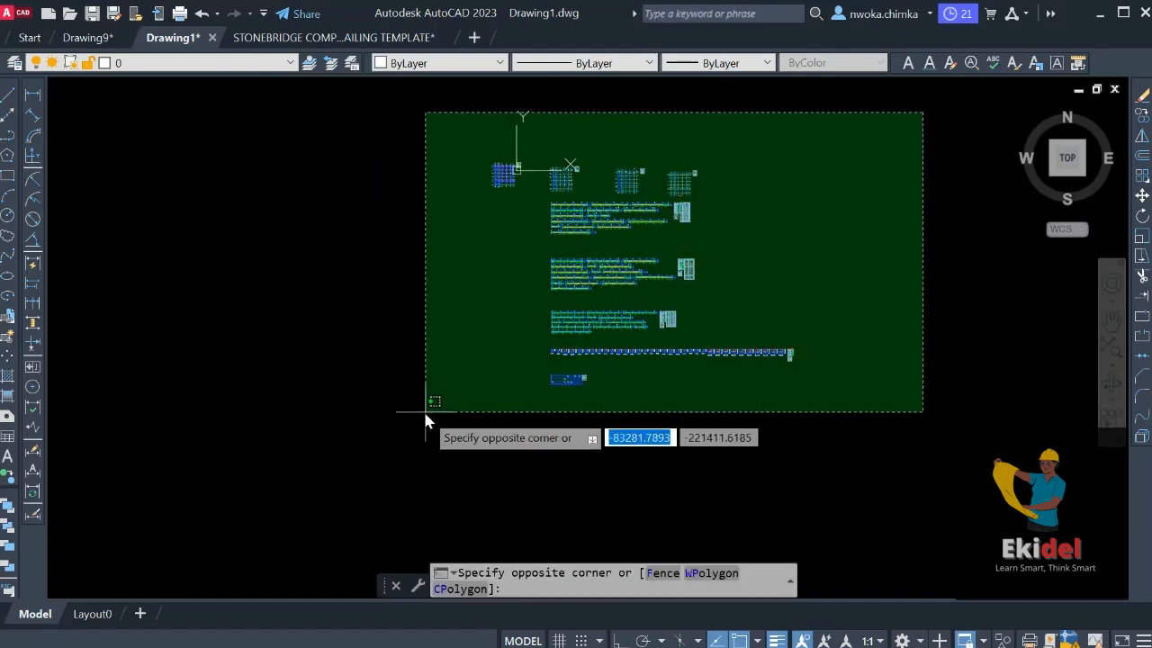
{"action": "left_click", "coordinate": [426, 412]}
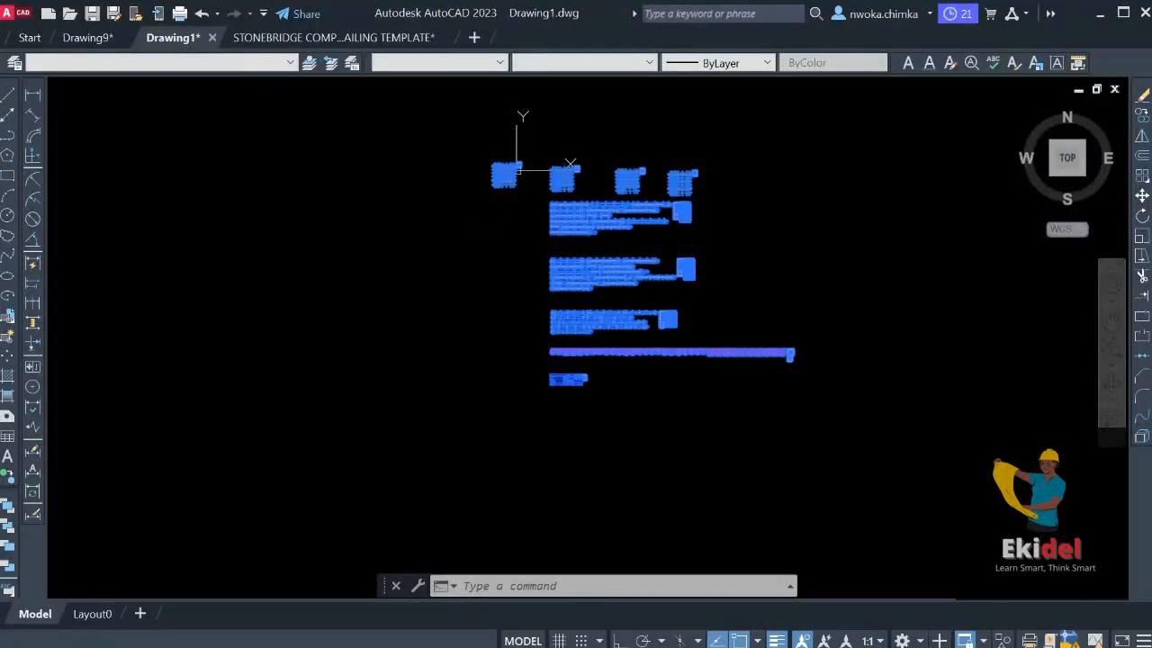
{"action": "right_click", "coordinate": [685, 258]}
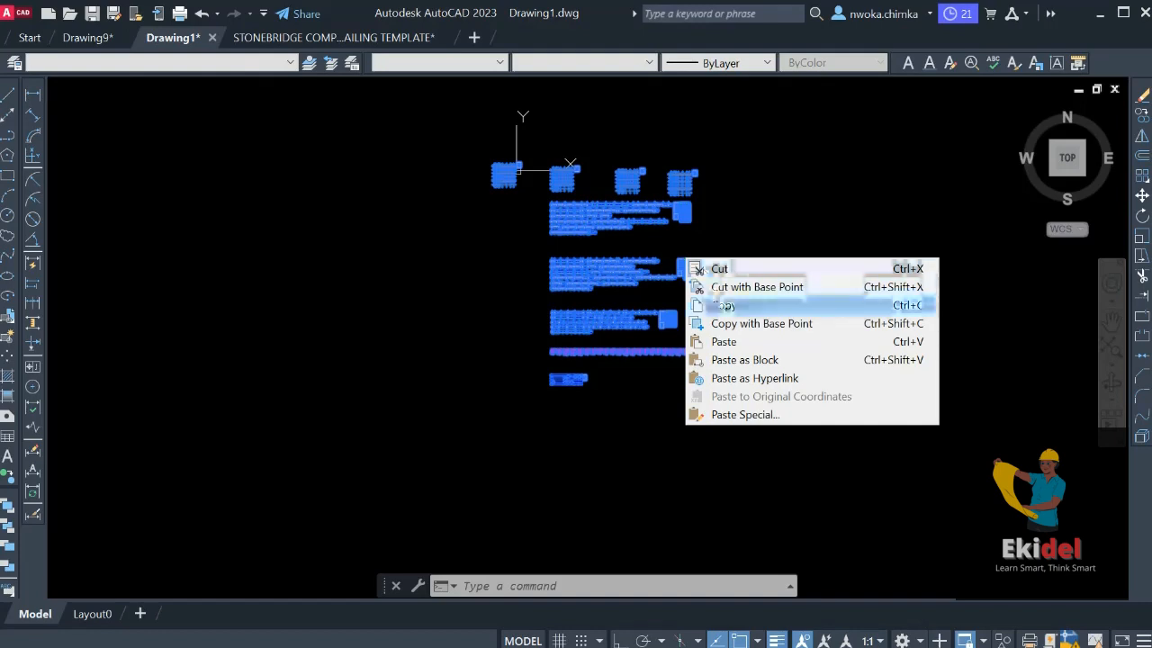
{"action": "left_click", "coordinate": [719, 306]}
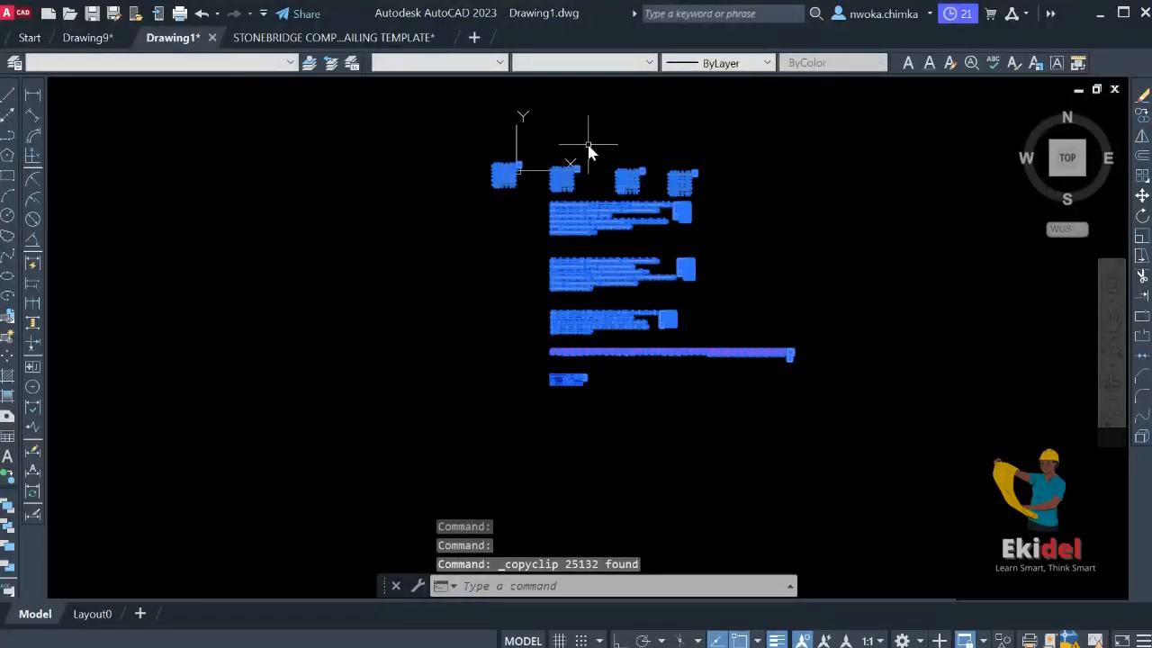
{"action": "key", "text": "Escape"}
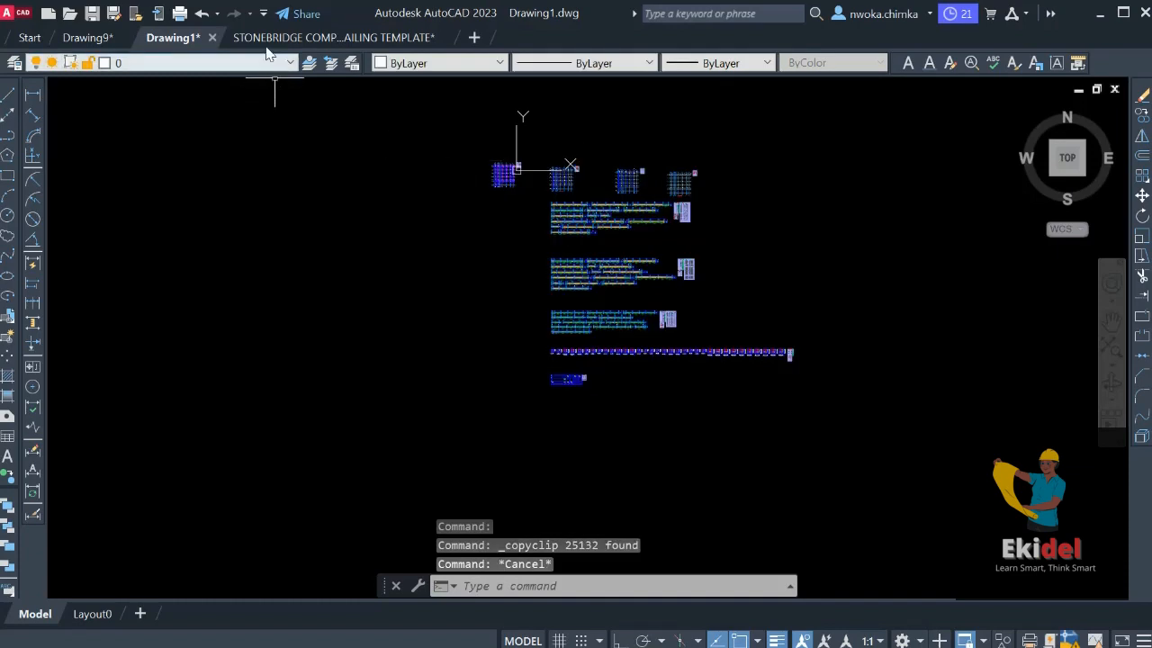
Switch to the STONEBRIDGE structural detailing template and examine its empty rectangular frames in model space
{"action": "left_click", "coordinate": [313, 38]}
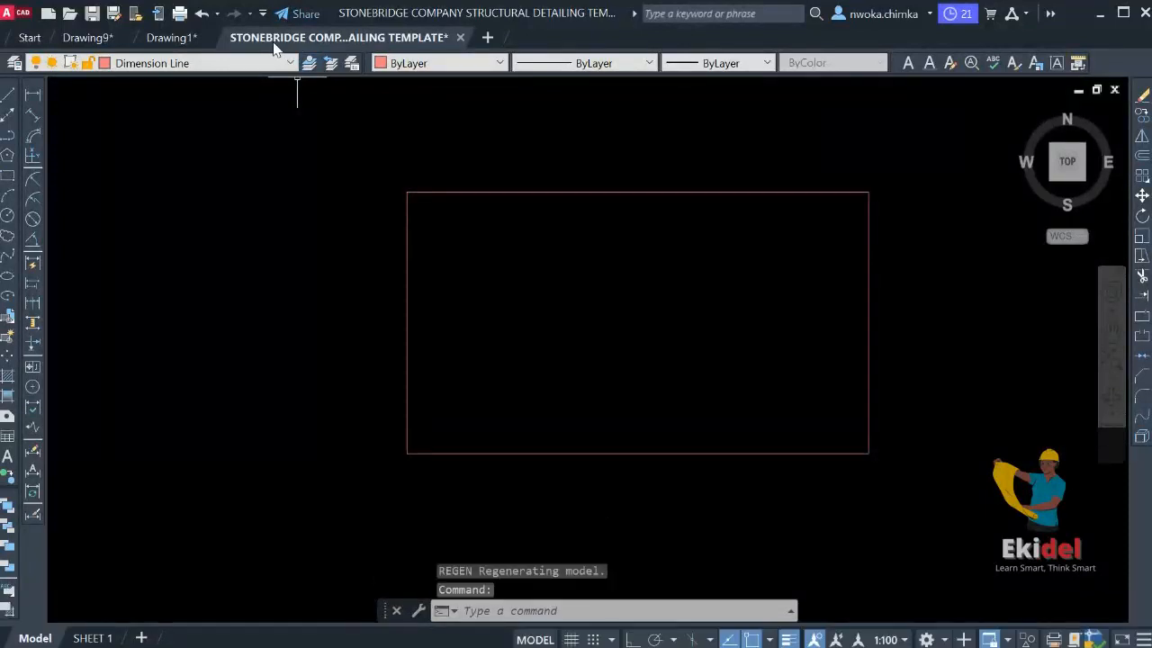
{"action": "mouse_move", "coordinate": [342, 38]}
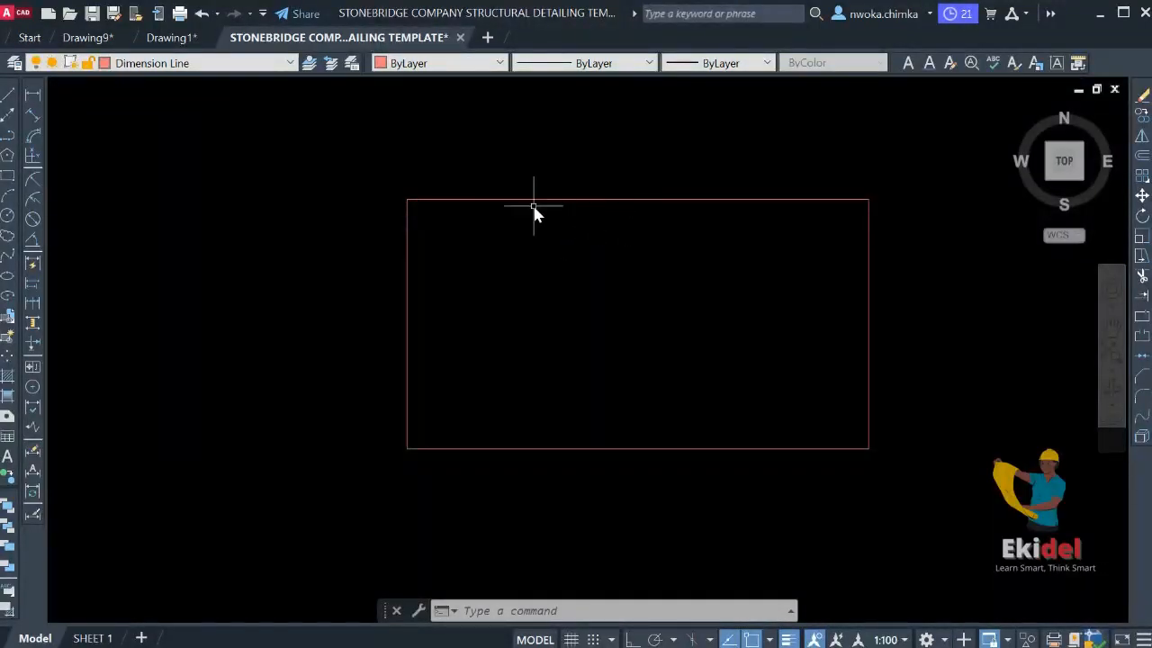
{"action": "scroll", "coordinate": [573, 181], "scroll_direction": "down", "scroll_amount": 2}
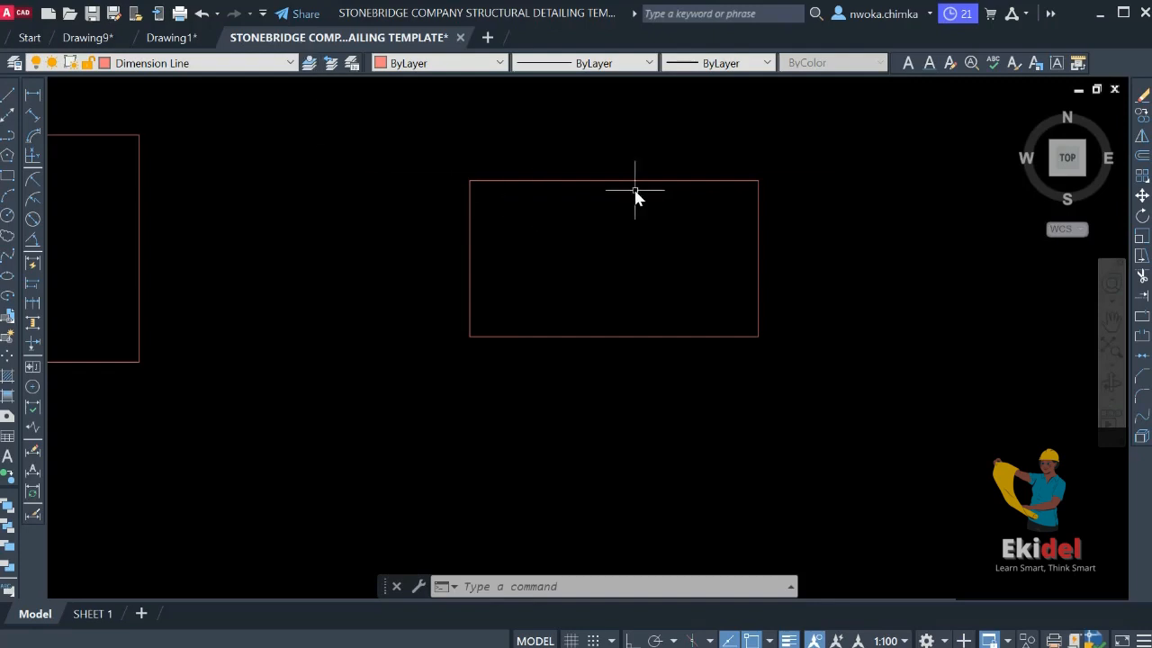
{"action": "scroll", "coordinate": [635, 193], "scroll_direction": "up", "scroll_amount": 2}
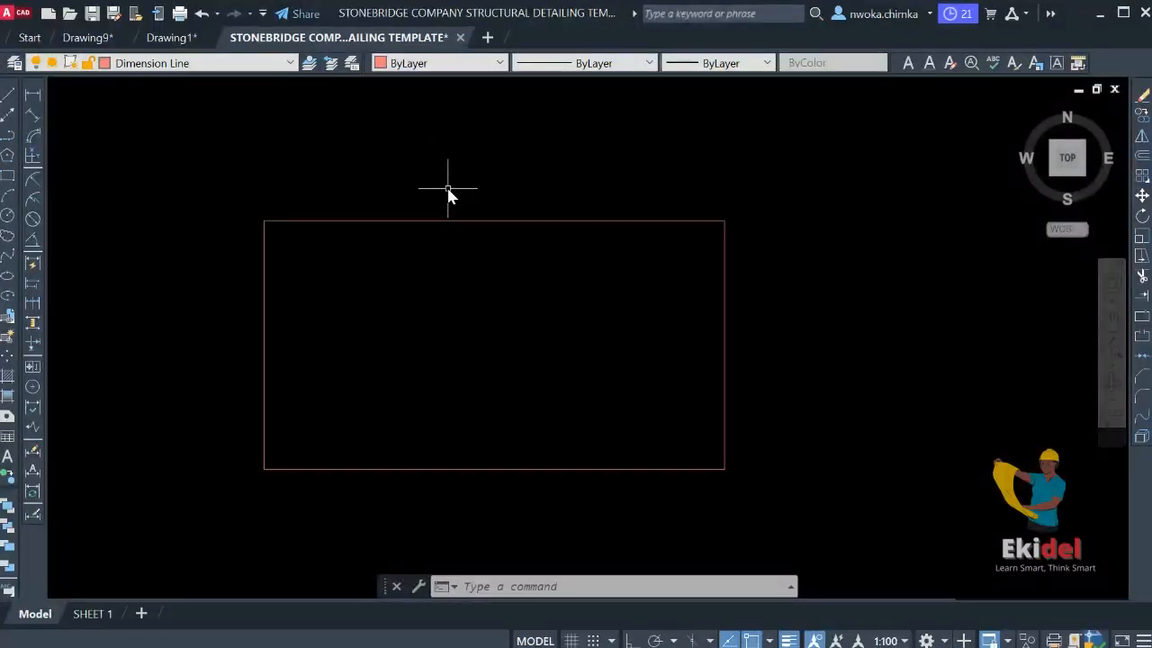
Return to Drawing1 and examine the footing details, especially footing F21, and the group of beam elevations above the footing row
{"action": "left_click", "coordinate": [172, 37]}
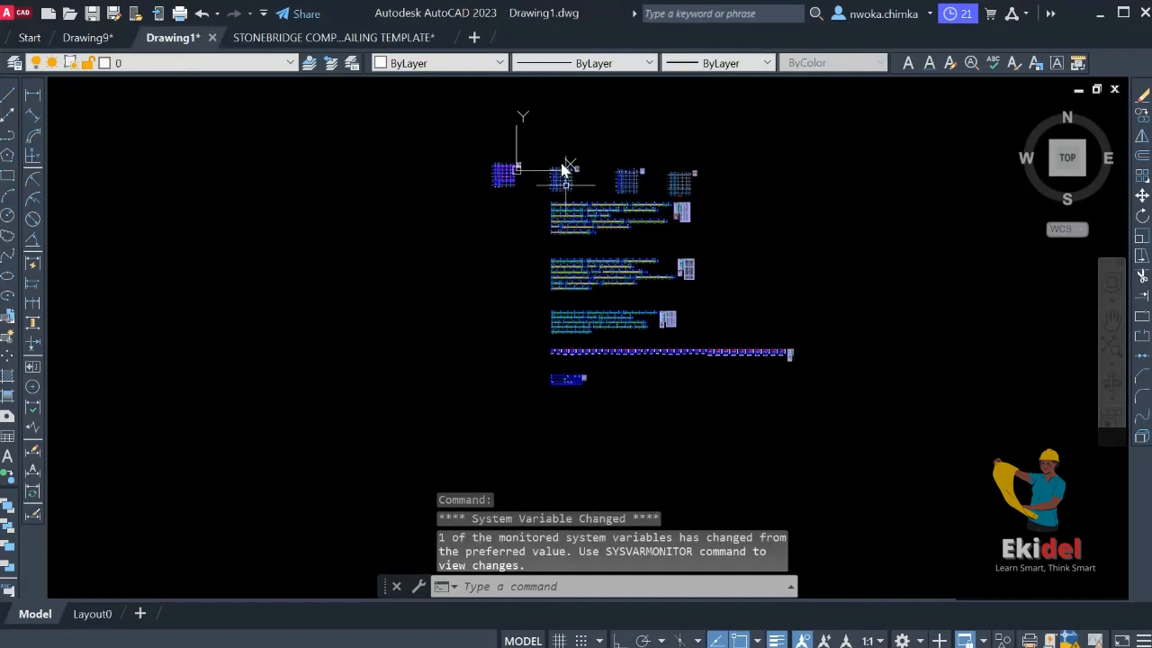
{"action": "scroll", "coordinate": [565, 169], "scroll_direction": "up", "scroll_amount": 3}
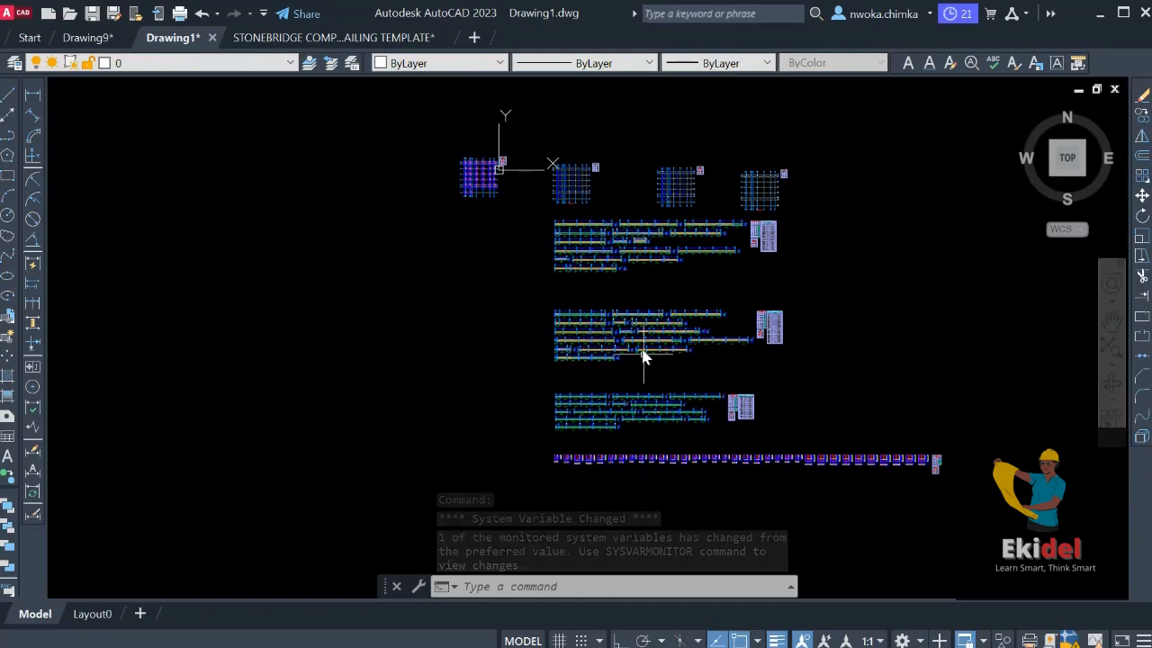
{"action": "scroll", "coordinate": [646, 459], "scroll_direction": "up", "scroll_amount": 6}
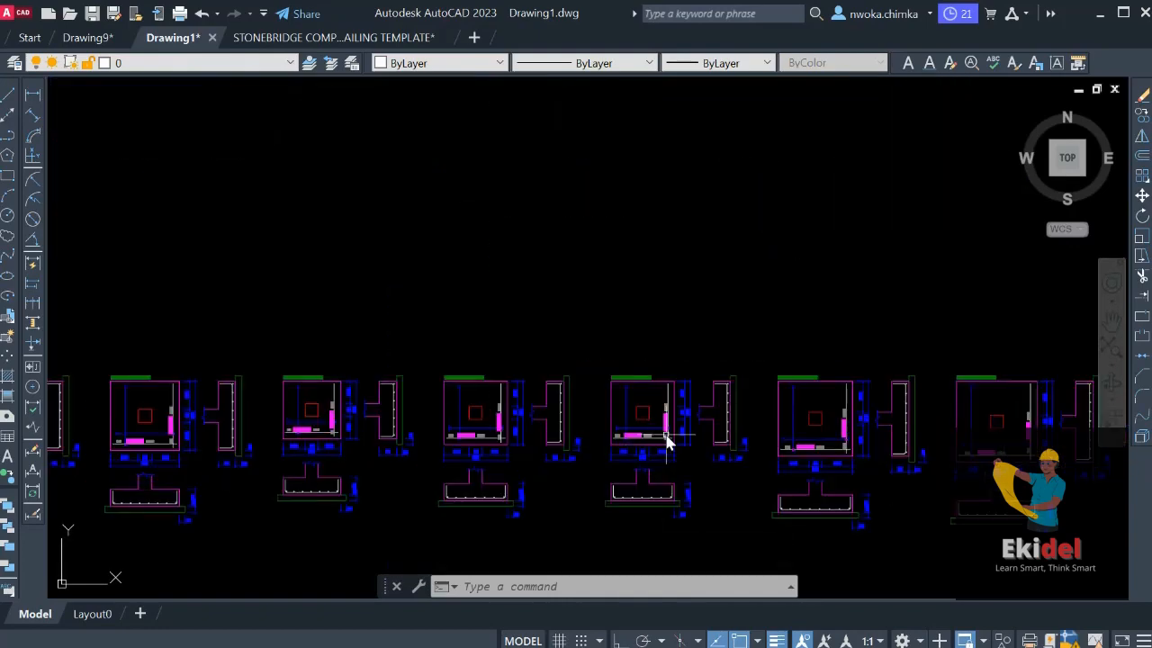
{"action": "scroll", "coordinate": [666, 441], "scroll_direction": "up", "scroll_amount": 5}
{"action": "scroll", "coordinate": [656, 432], "scroll_direction": "up", "scroll_amount": 3}
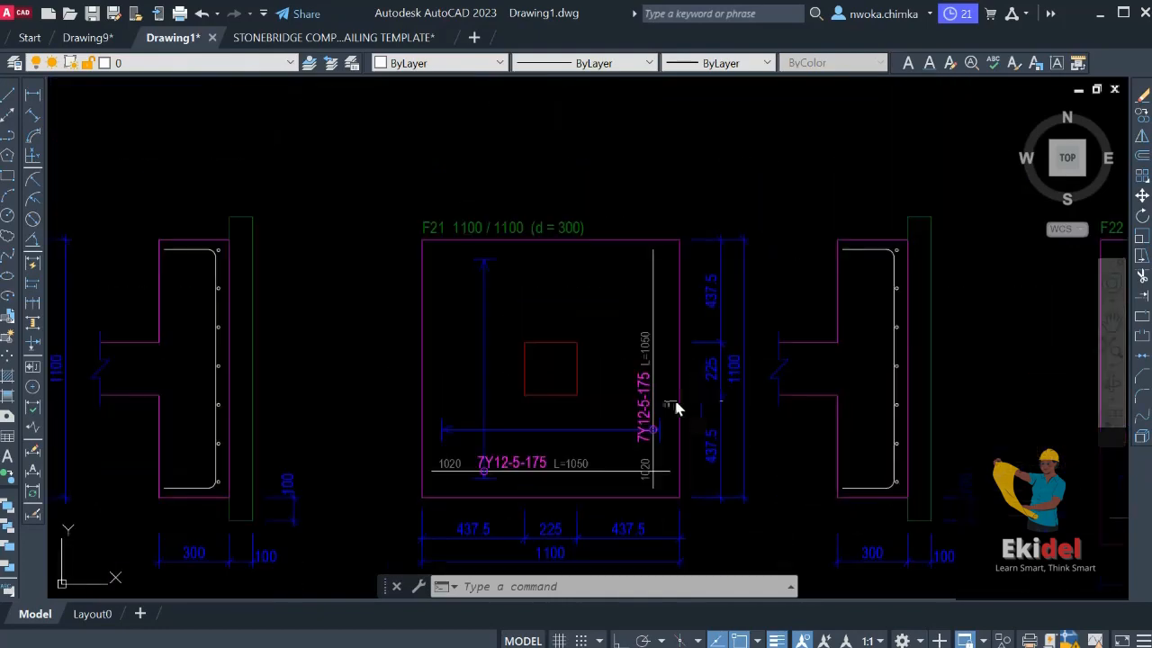
{"action": "scroll", "coordinate": [653, 438], "scroll_direction": "up", "scroll_amount": 3}
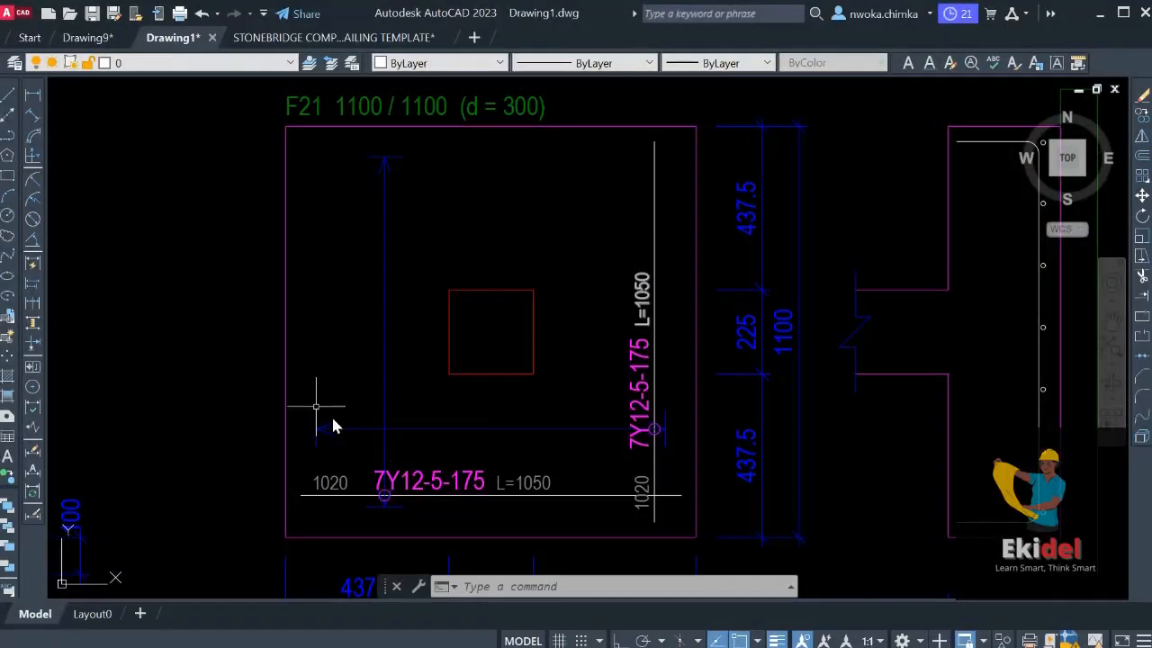
{"action": "scroll", "coordinate": [321, 237], "scroll_direction": "down", "scroll_amount": 8}
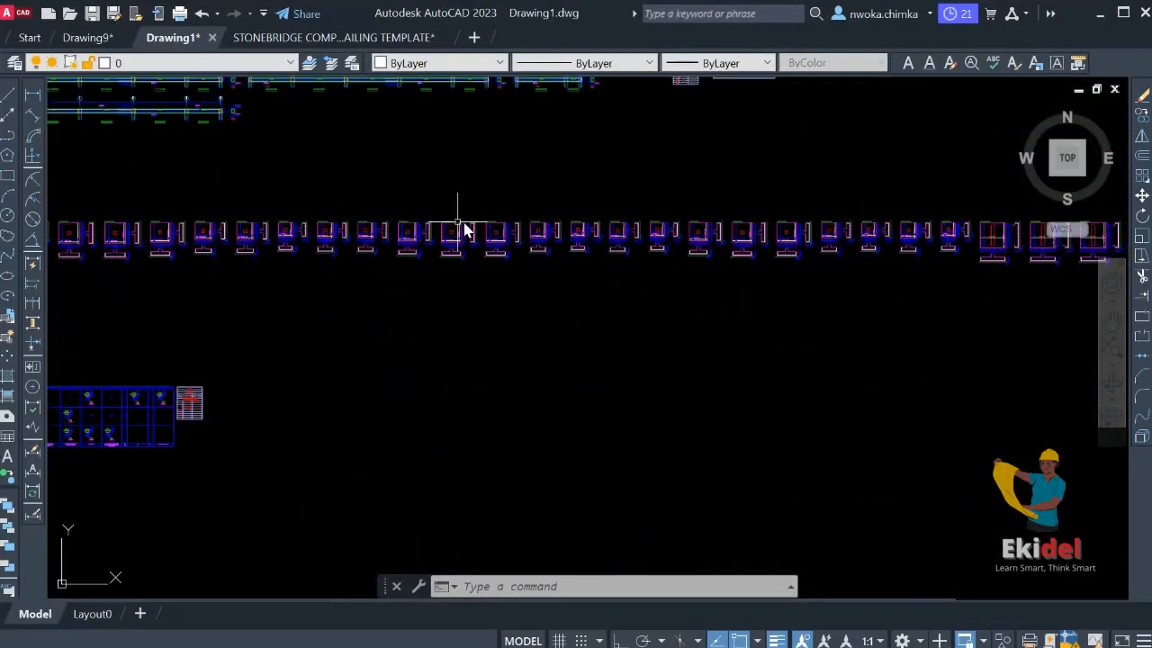
{"action": "middle_click_drag", "start_coordinate": [462, 226], "coordinate": [461, 293]}
{"action": "scroll", "coordinate": [864, 296], "scroll_direction": "up", "scroll_amount": 4}
{"action": "scroll", "coordinate": [675, 288], "scroll_direction": "down", "scroll_amount": 4}
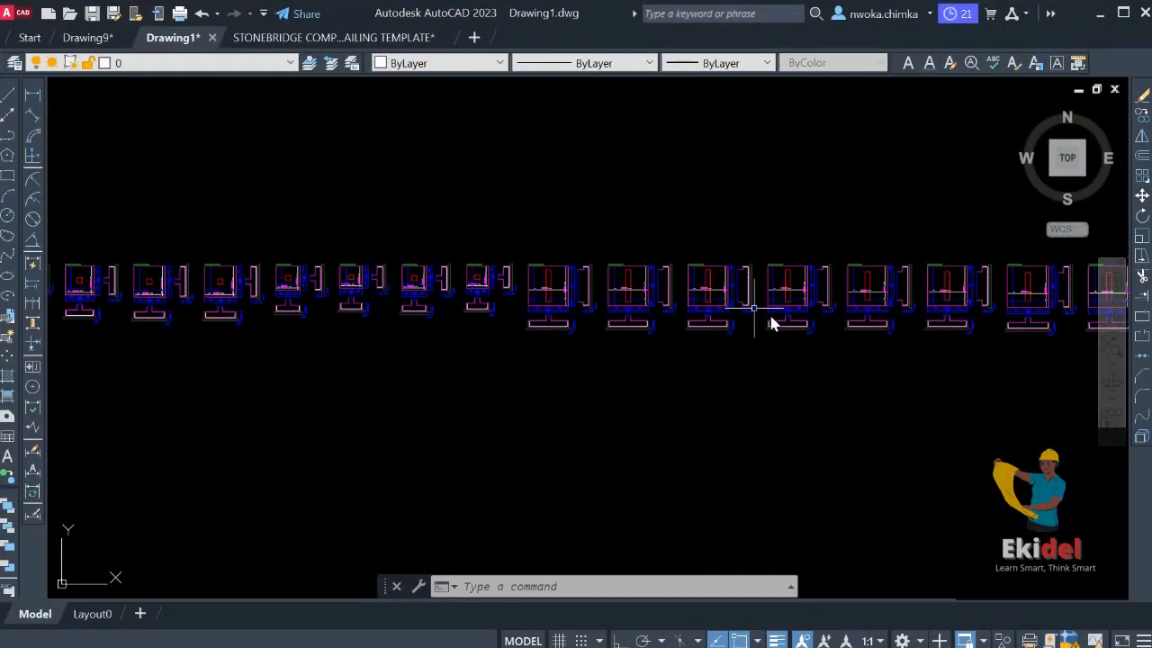
{"action": "middle_click_drag", "start_coordinate": [363, 288], "coordinate": [1055, 533]}
{"action": "scroll", "coordinate": [597, 364], "scroll_direction": "up", "scroll_amount": 2}
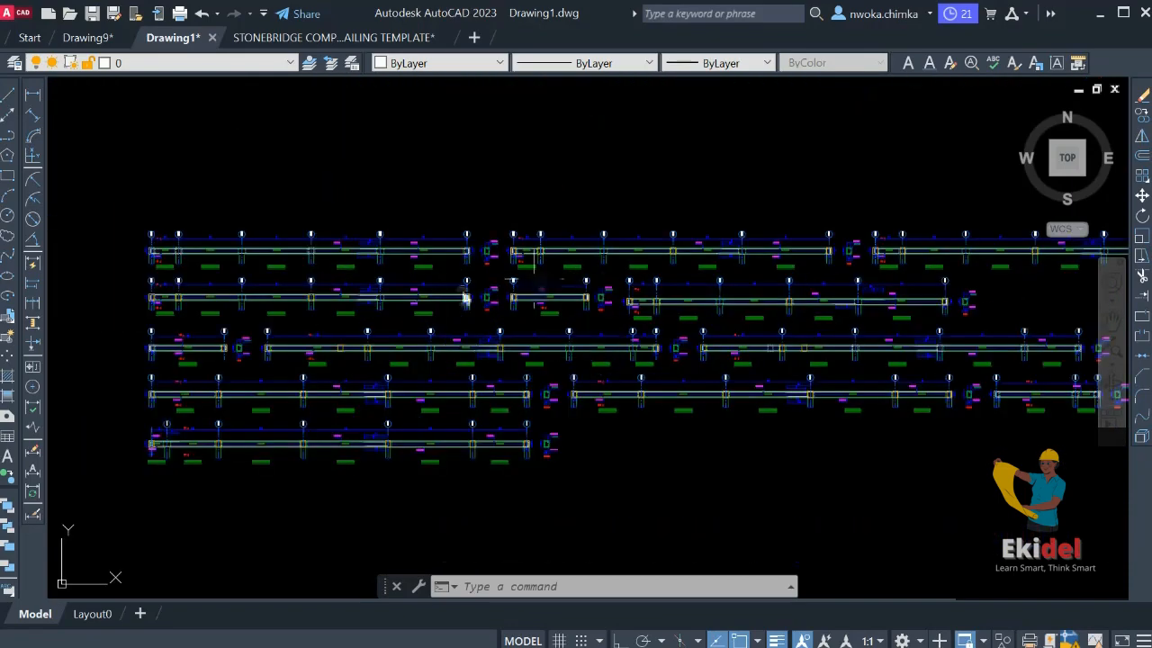
{"action": "middle_click_drag", "start_coordinate": [485, 258], "coordinate": [575, 283]}
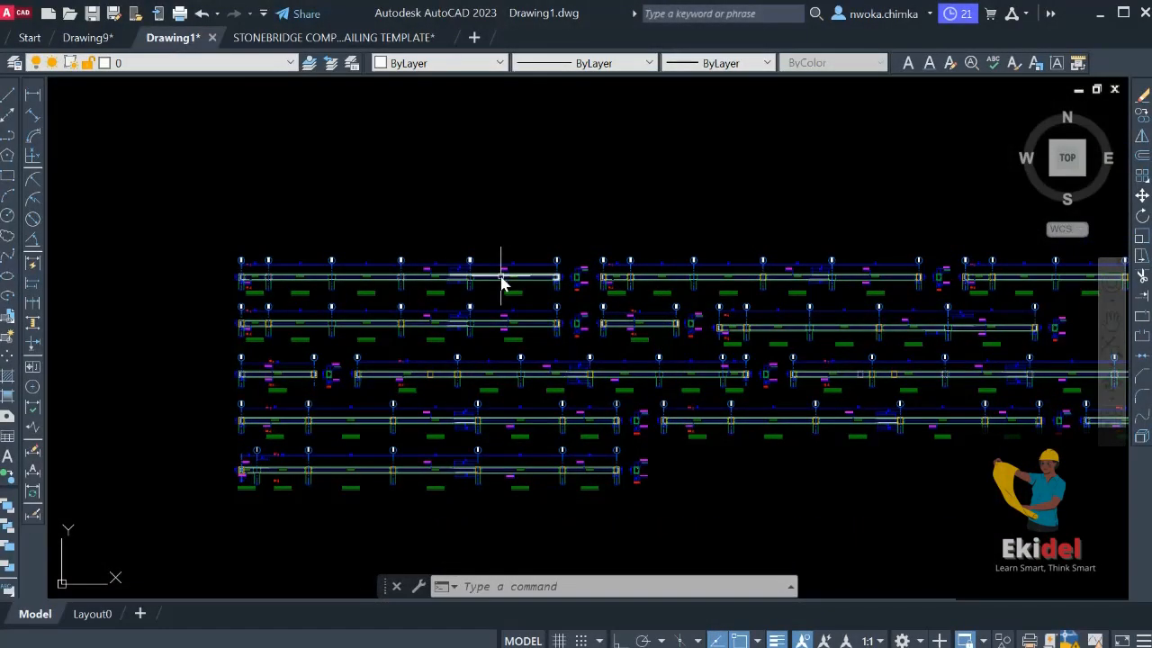
Compare the template's empty frame with the overall layout of the details in Drawing1
{"action": "left_click", "coordinate": [359, 38]}
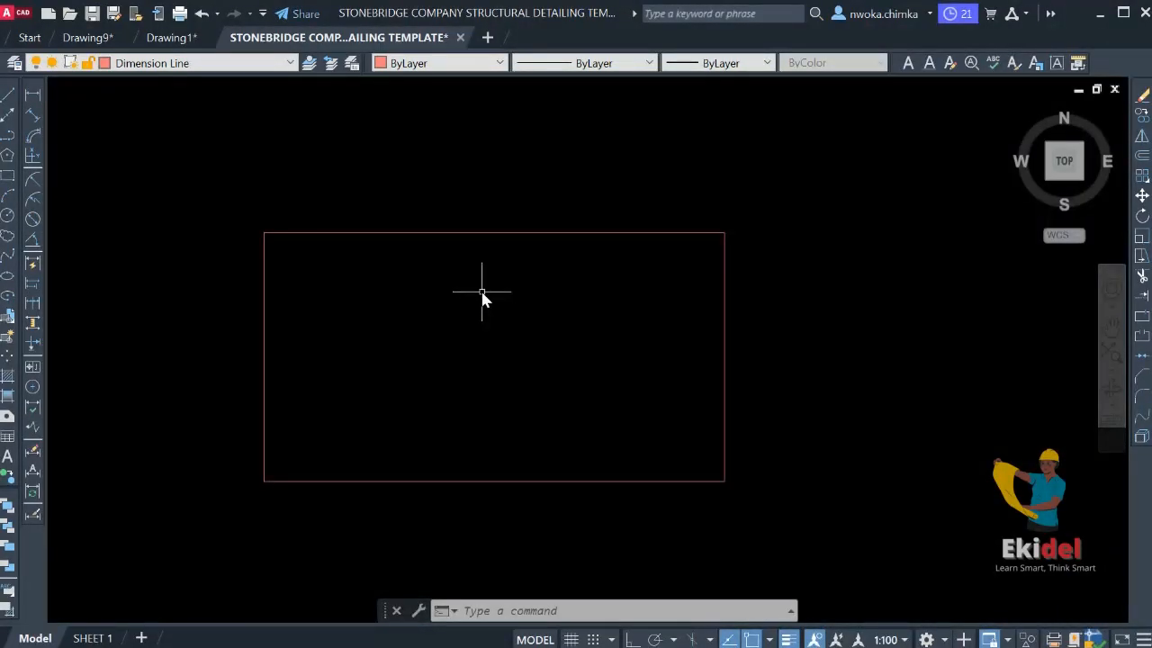
{"action": "left_click", "coordinate": [174, 38]}
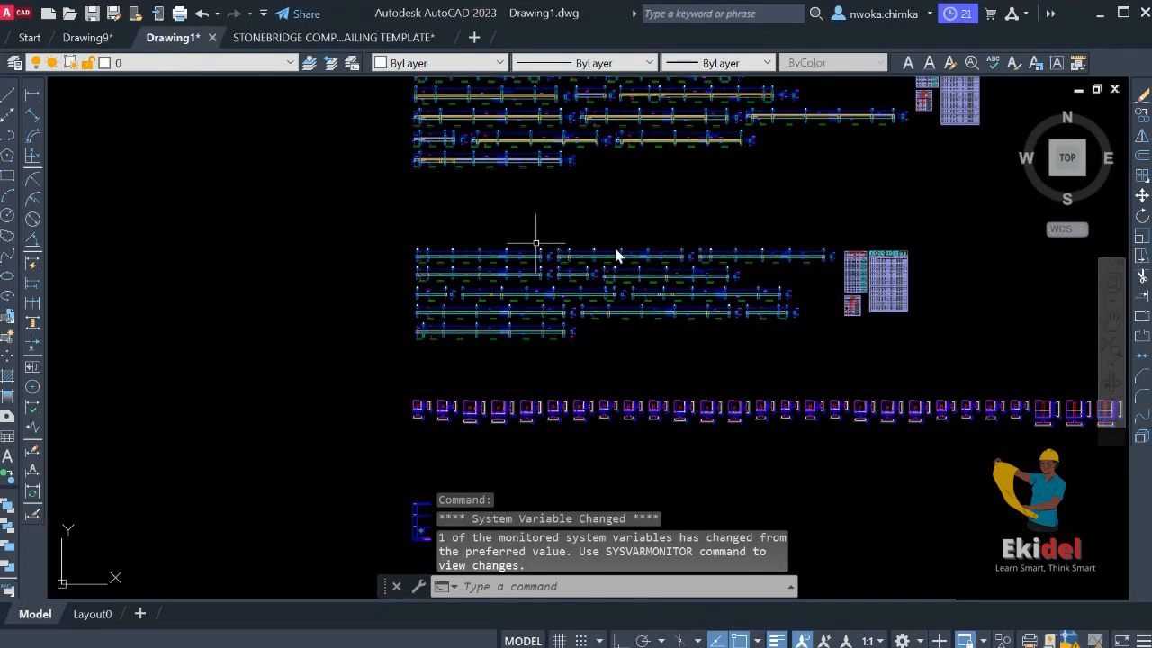
{"action": "scroll", "coordinate": [486, 270], "scroll_direction": "down", "scroll_amount": 5}
{"action": "scroll", "coordinate": [441, 162], "scroll_direction": "up", "scroll_amount": 3}
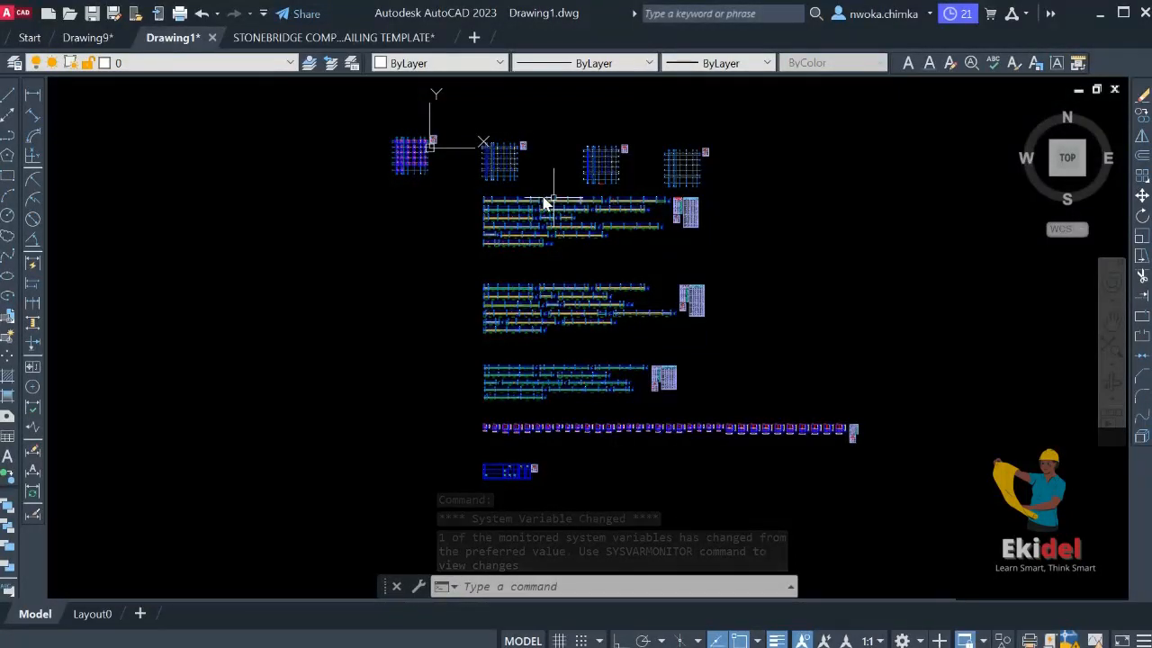
Paste the copied structural details into the STONEBRIDGE detailing template, placing them inside the empty rectangular frame
{"action": "left_click", "coordinate": [326, 42]}
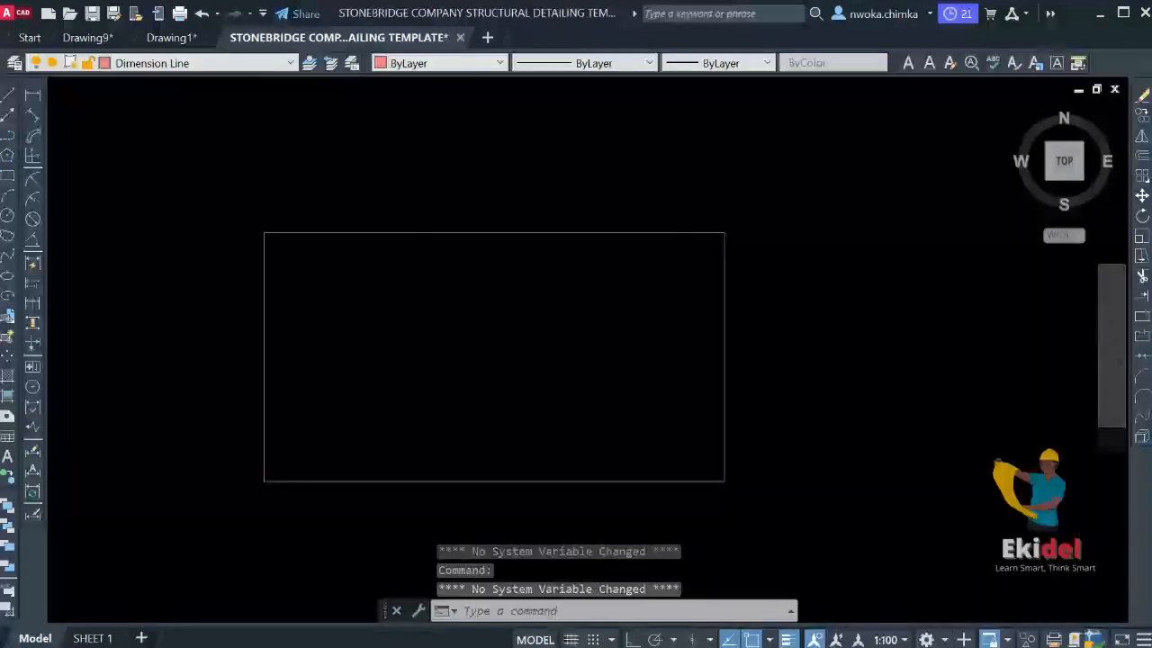
{"action": "right_click", "coordinate": [607, 326]}
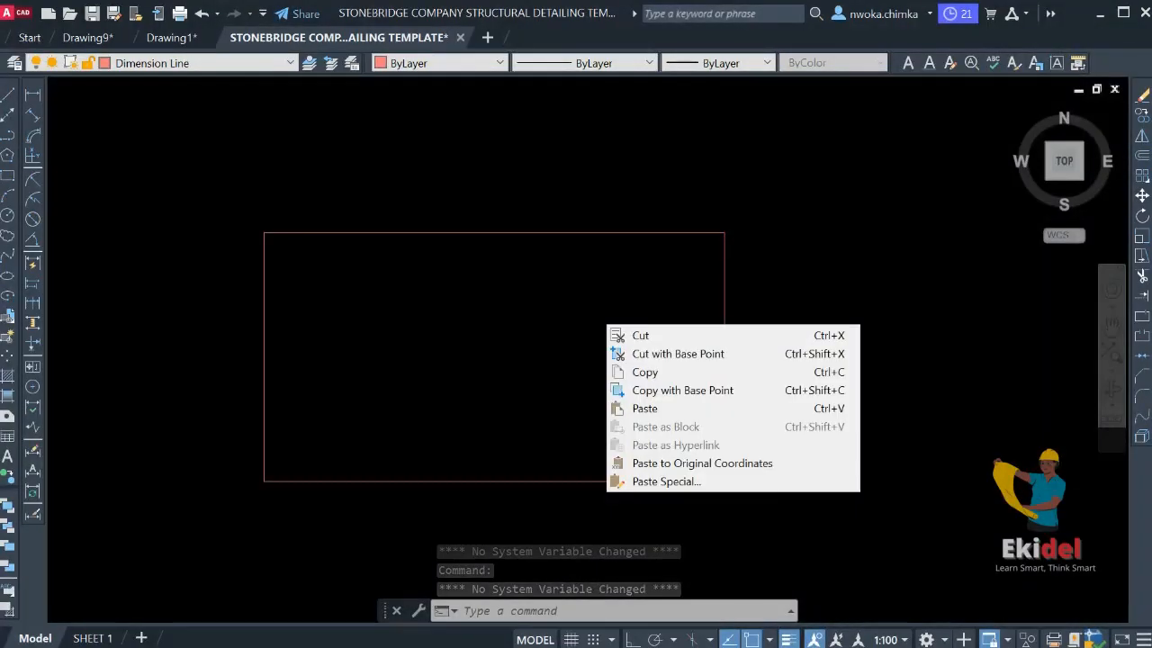
{"action": "left_click", "coordinate": [639, 410]}
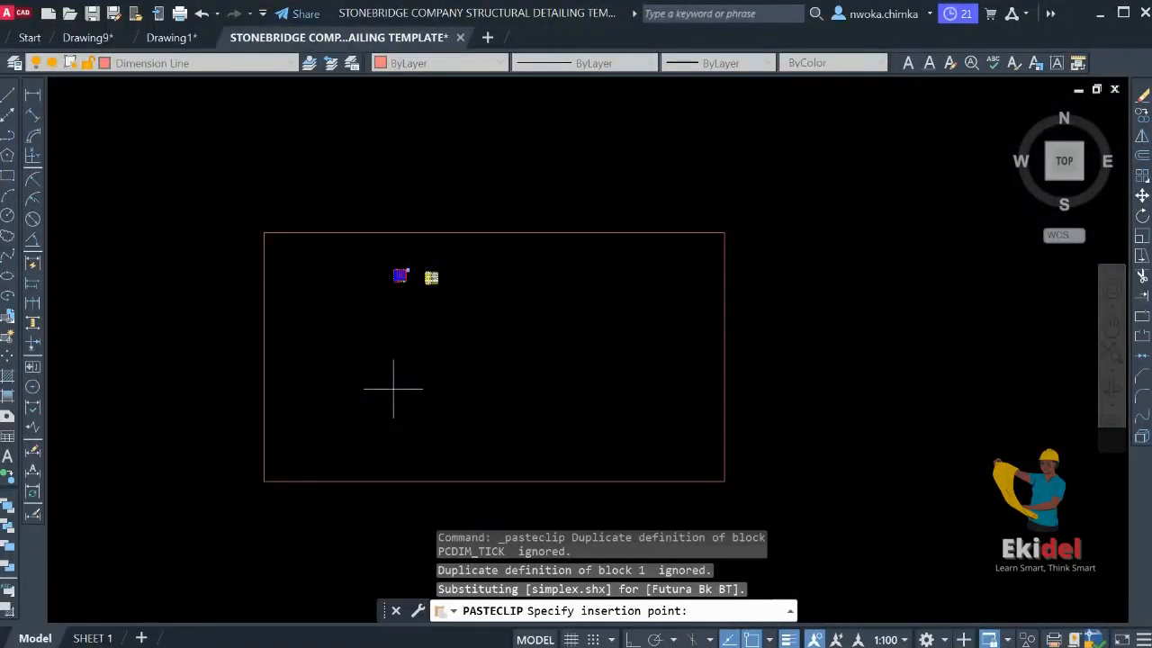
{"action": "left_click", "coordinate": [394, 389]}
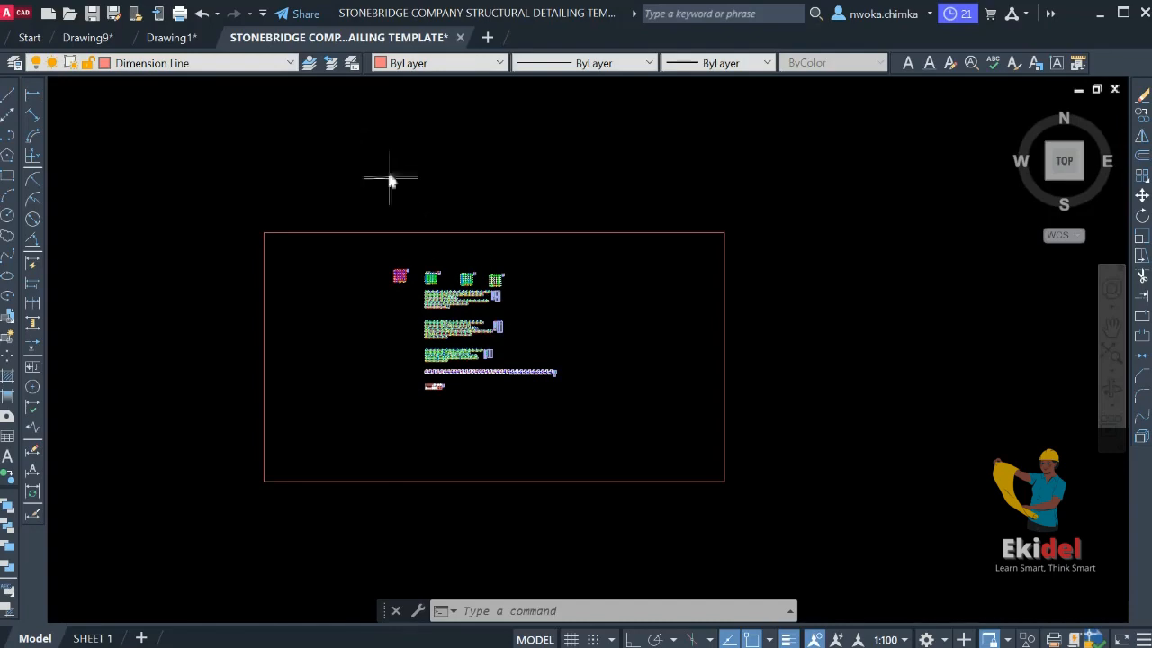
Examine the pasted foundation plan's footings and the adjacent floor plan's beams, columns and slab labels in the detailing template
{"action": "scroll", "coordinate": [429, 281], "scroll_direction": "up", "scroll_amount": 10}
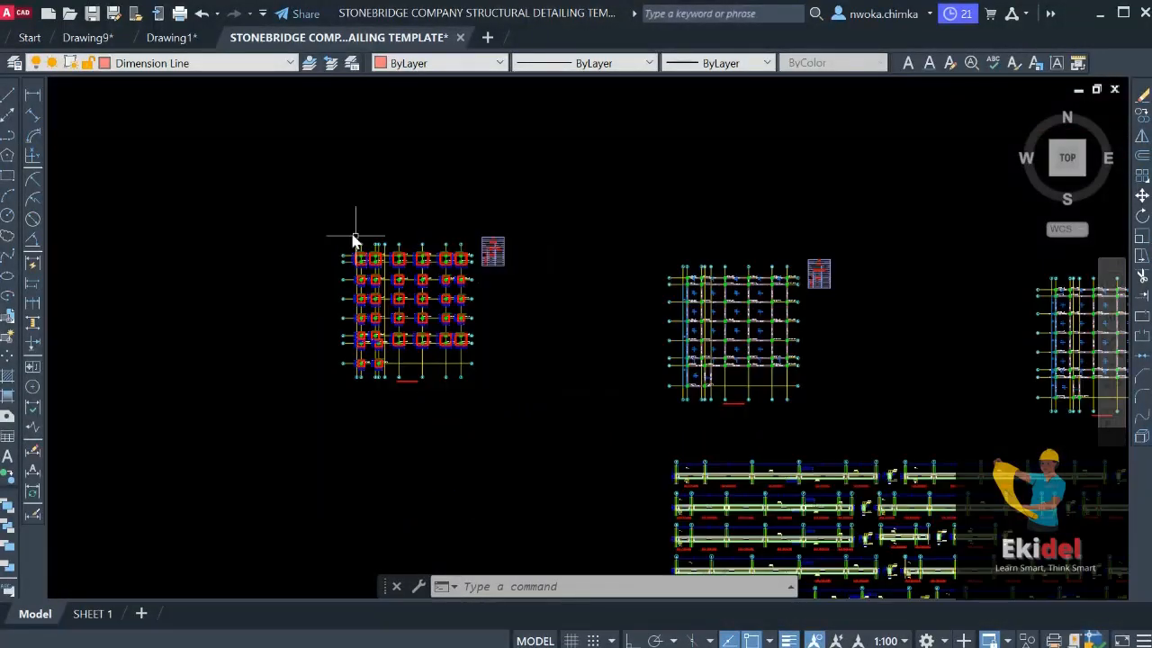
{"action": "scroll", "coordinate": [382, 263], "scroll_direction": "up", "scroll_amount": 5}
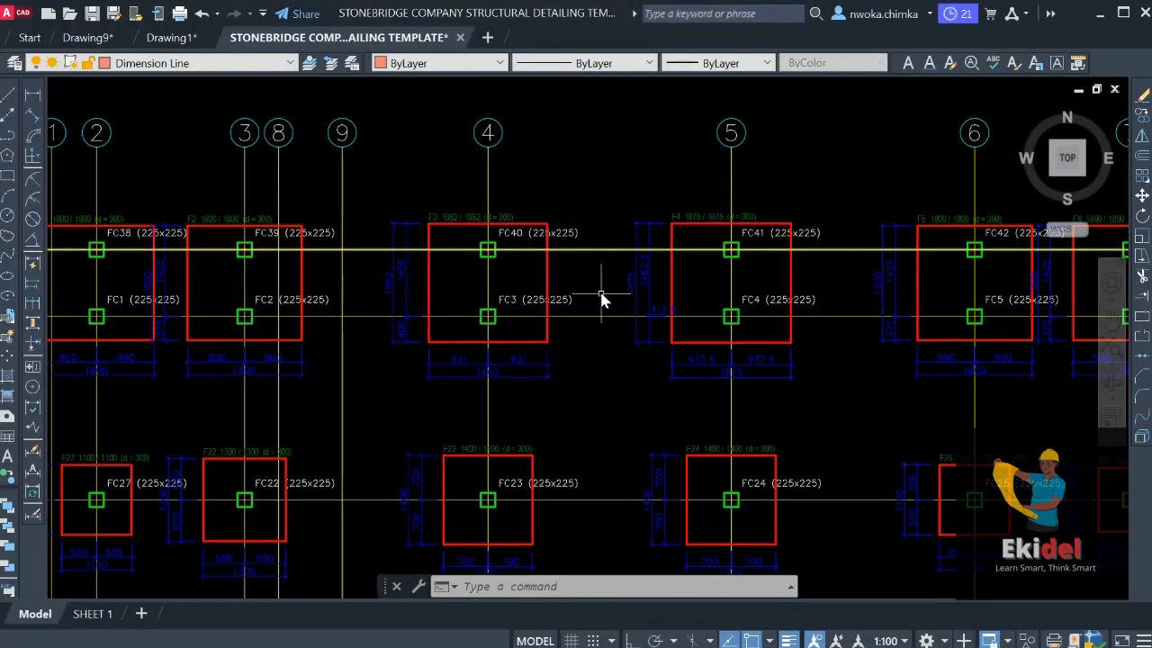
{"action": "middle_click_drag", "start_coordinate": [444, 199], "coordinate": [613, 231]}
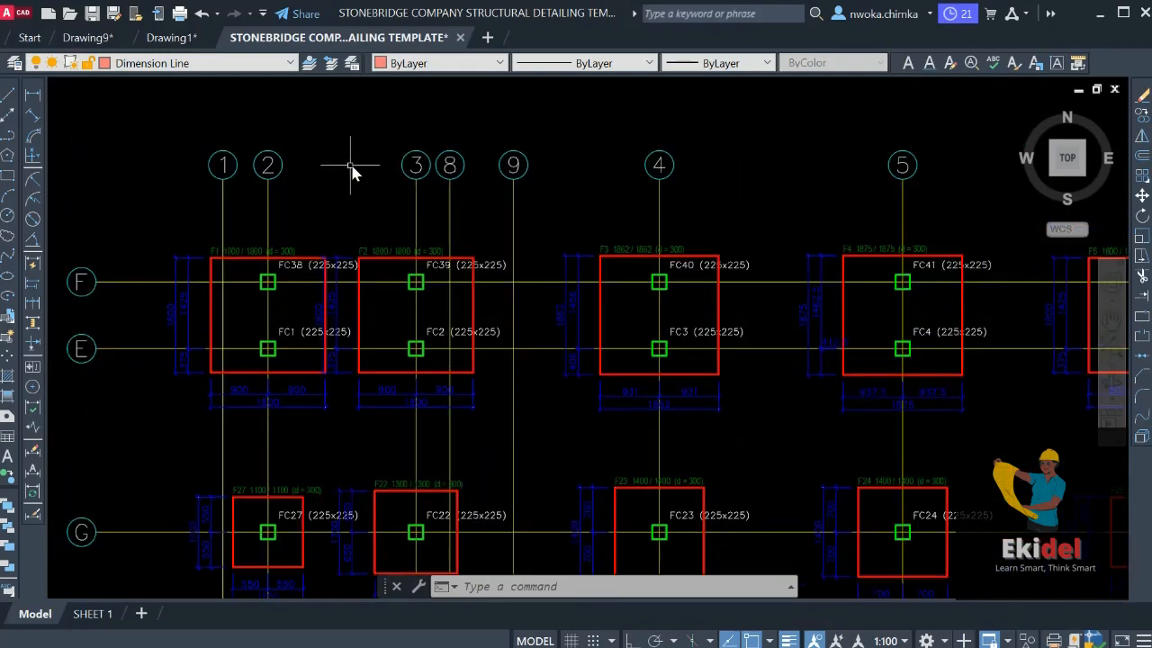
{"action": "scroll", "coordinate": [423, 135], "scroll_direction": "down", "scroll_amount": 6}
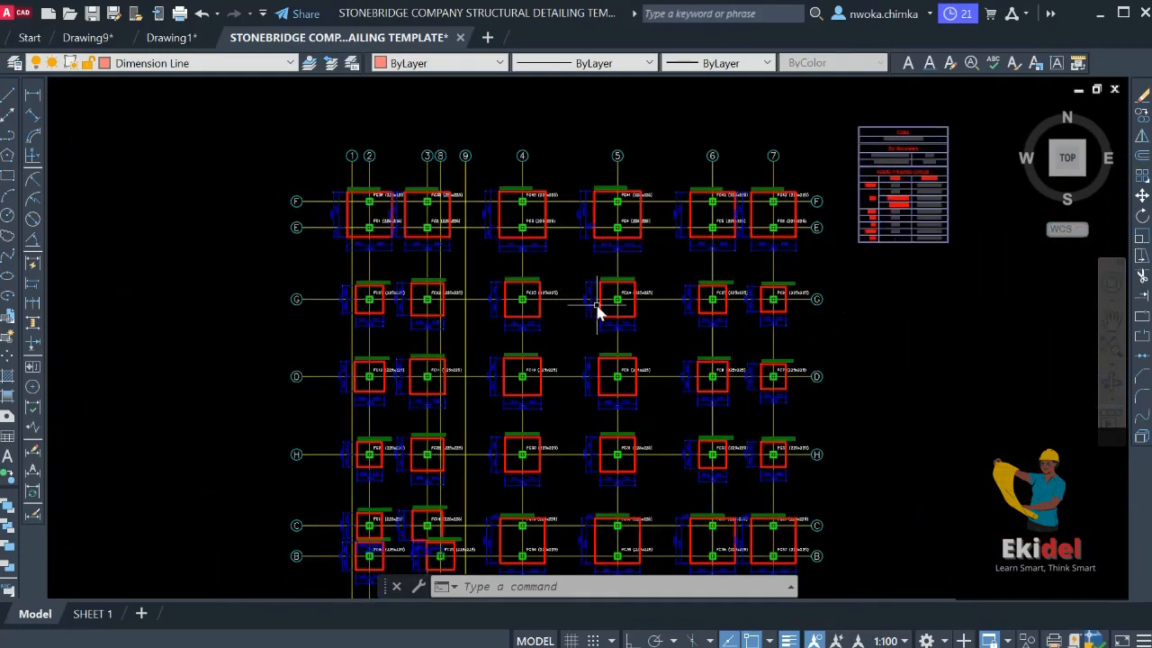
{"action": "scroll", "coordinate": [584, 290], "scroll_direction": "down", "scroll_amount": 5}
{"action": "middle_click_drag", "start_coordinate": [584, 291], "coordinate": [548, 210]}
{"action": "scroll", "coordinate": [625, 206], "scroll_direction": "up", "scroll_amount": 9}
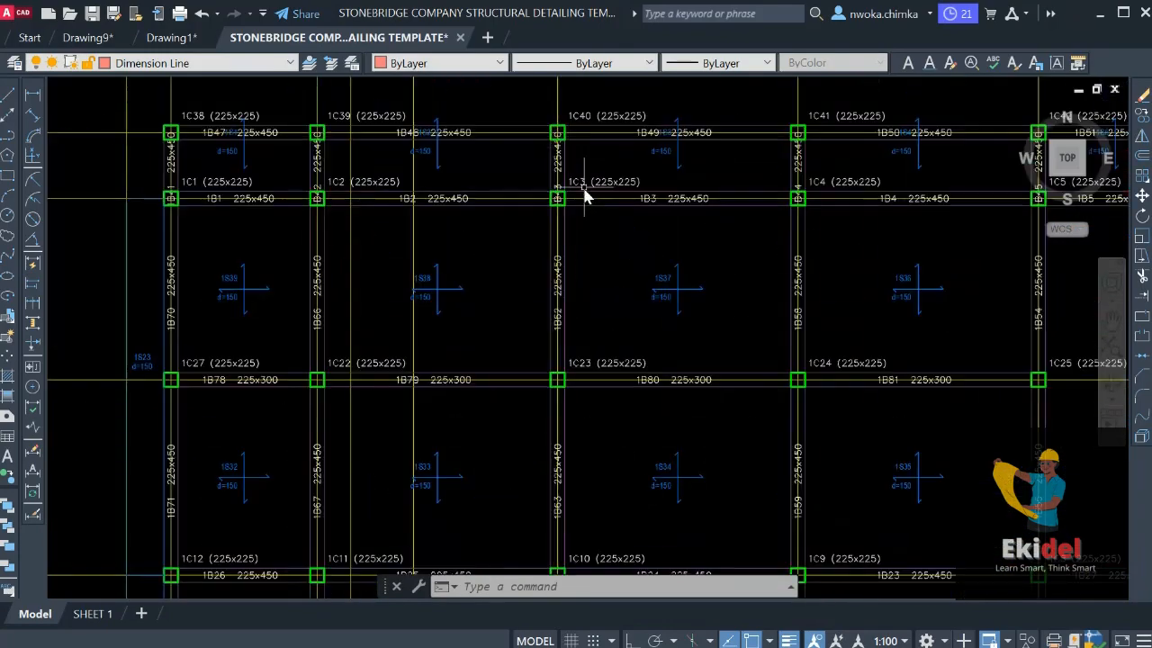
{"action": "scroll", "coordinate": [567, 139], "scroll_direction": "up", "scroll_amount": 3}
{"action": "scroll", "coordinate": [567, 138], "scroll_direction": "down", "scroll_amount": 6}
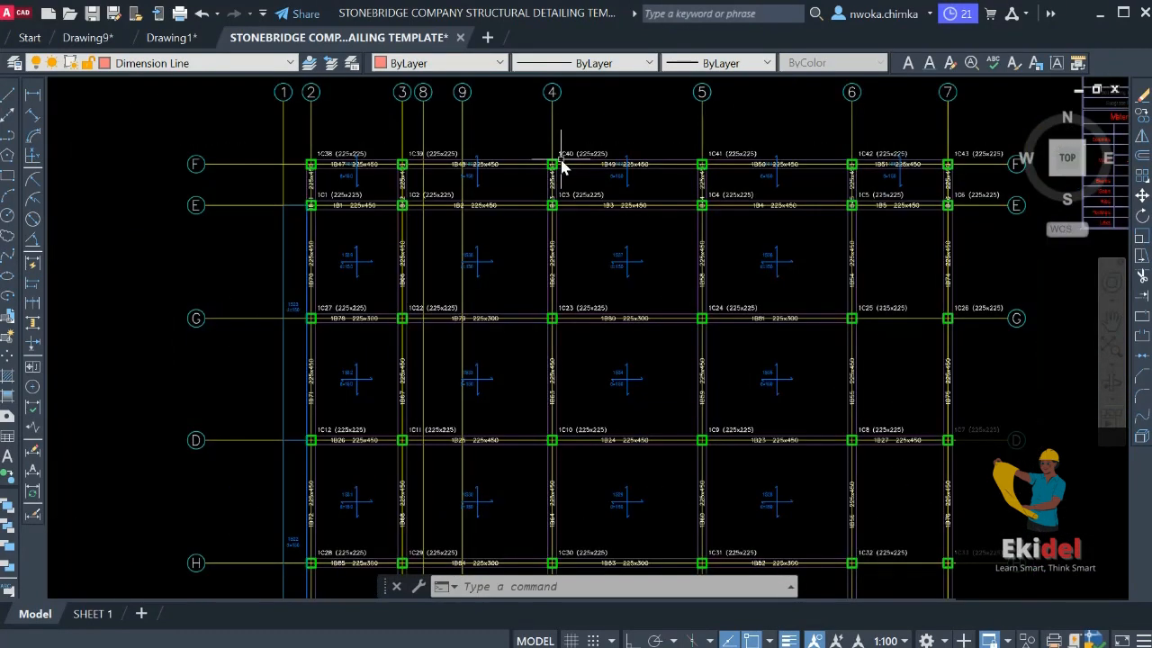
{"action": "scroll", "coordinate": [562, 168], "scroll_direction": "down", "scroll_amount": 5}
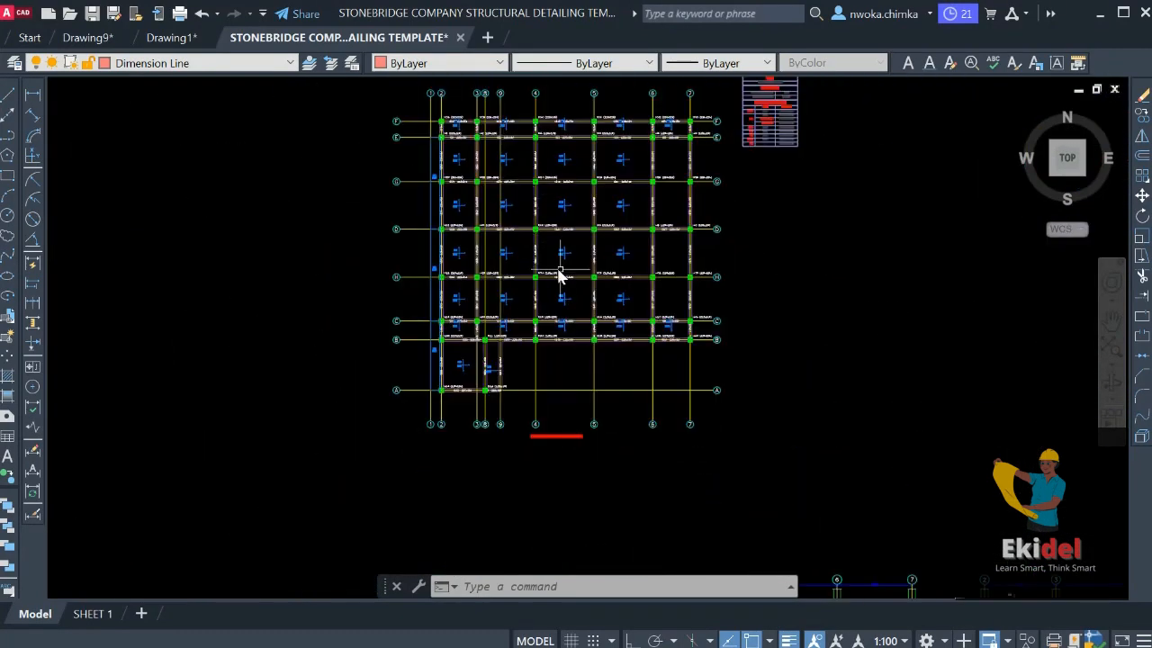
{"action": "scroll", "coordinate": [528, 216], "scroll_direction": "down", "scroll_amount": 2}
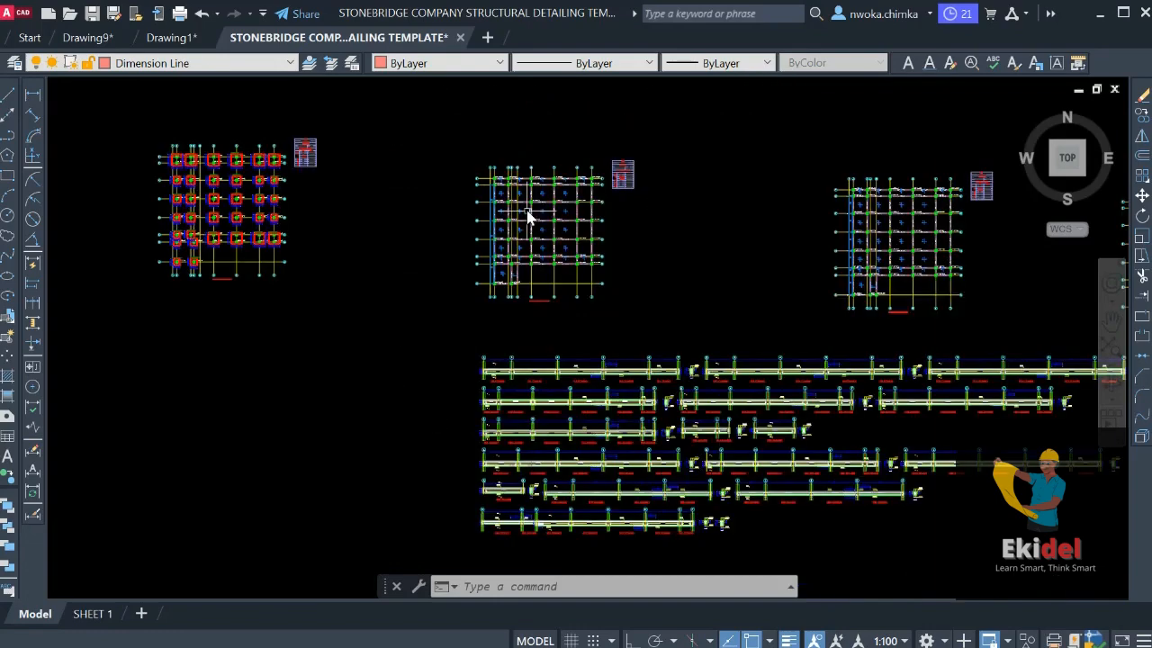
Compare the pasted beam elevations, such as 1B28 (225x450), with the original beam elevations in Drawing1
{"action": "scroll", "coordinate": [557, 441], "scroll_direction": "up", "scroll_amount": 8}
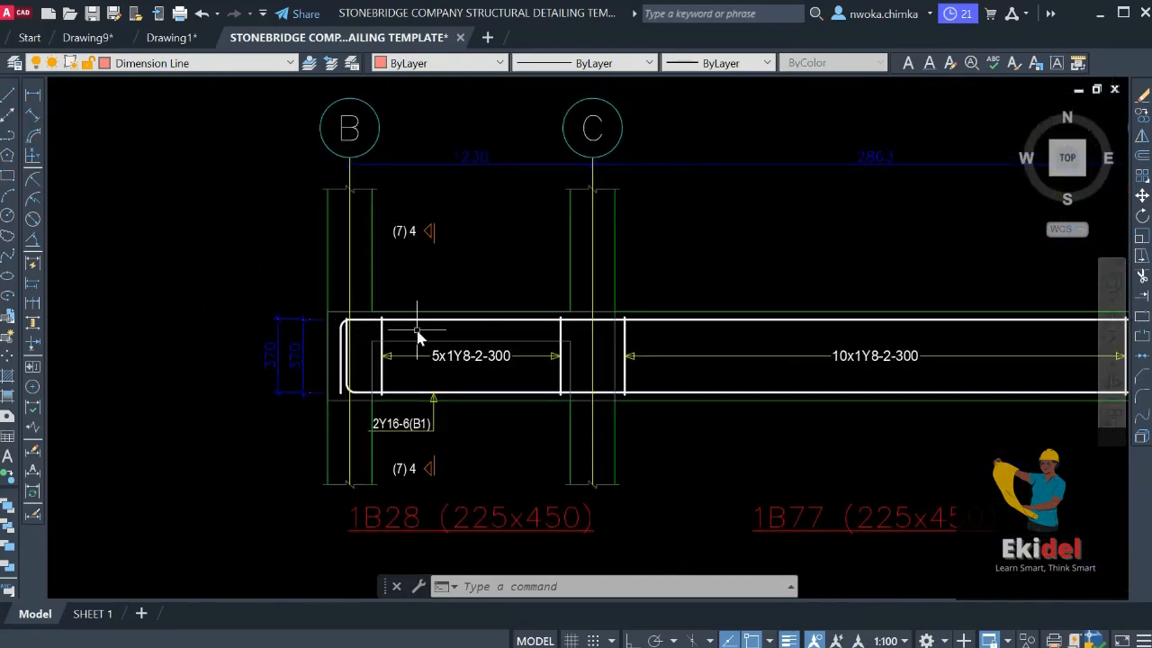
{"action": "left_click", "coordinate": [173, 41]}
{"action": "scroll", "coordinate": [467, 171], "scroll_direction": "up", "scroll_amount": 10}
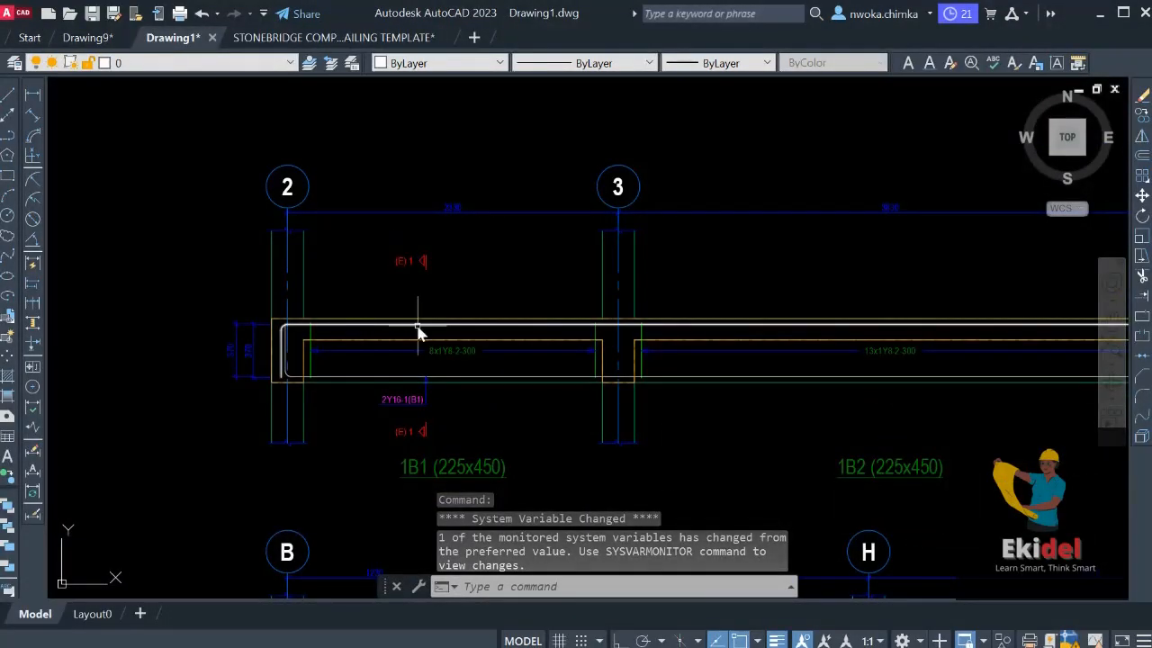
{"action": "left_click", "coordinate": [365, 39]}
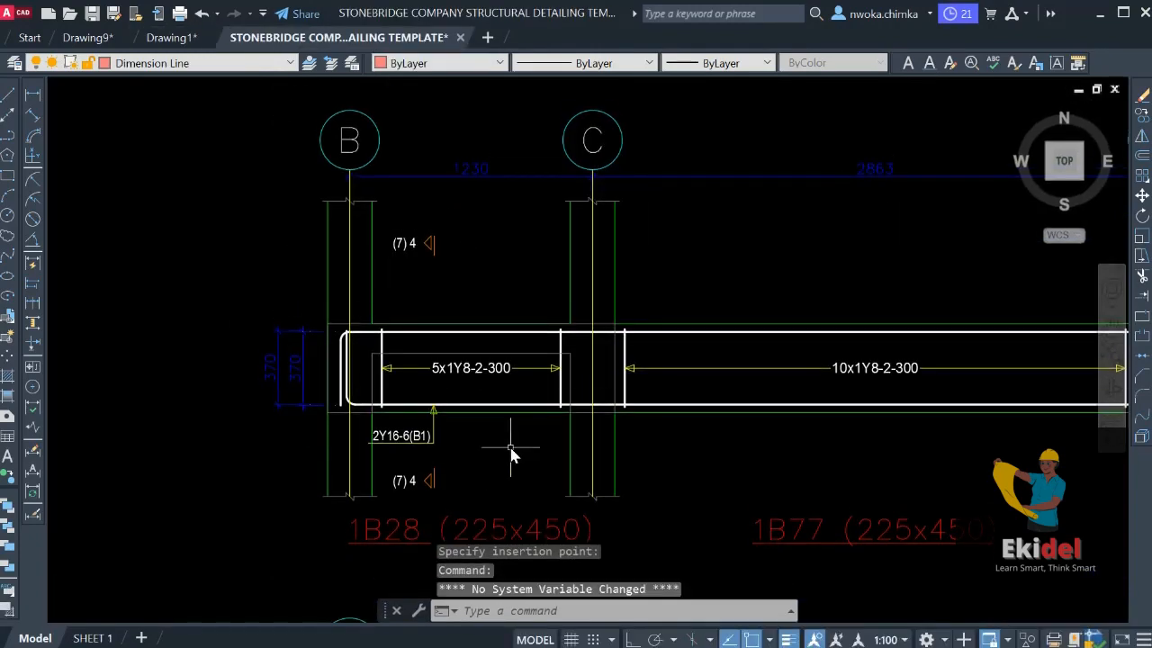
{"action": "scroll", "coordinate": [515, 337], "scroll_direction": "down", "scroll_amount": 4}
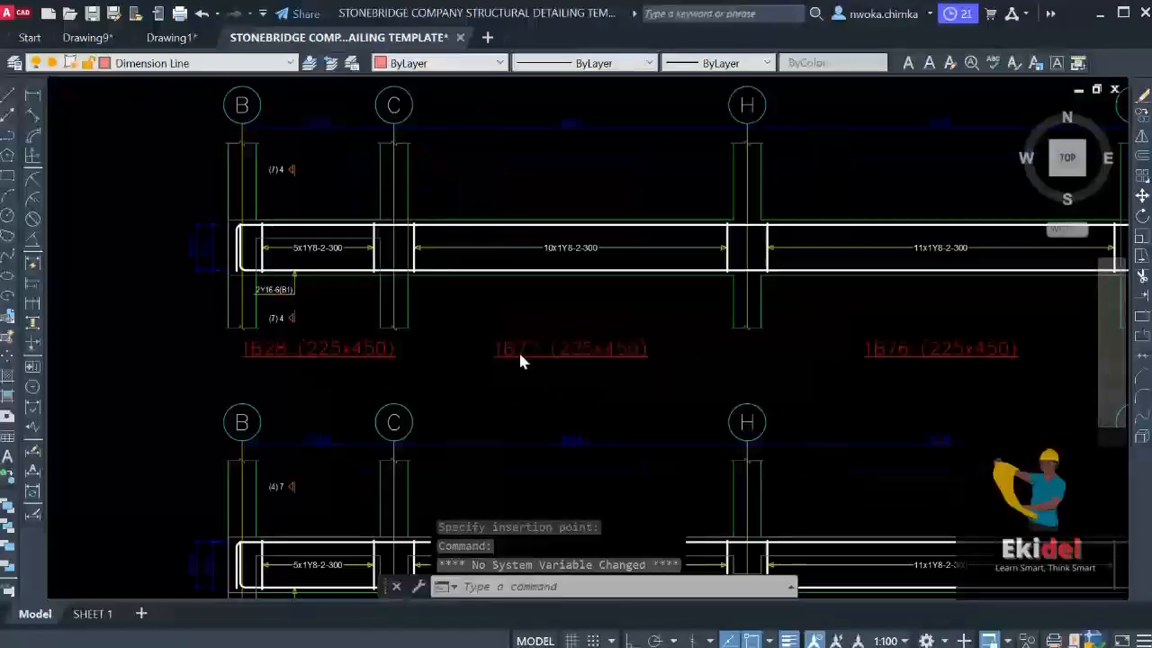
{"action": "scroll", "coordinate": [568, 340], "scroll_direction": "down", "scroll_amount": 3}
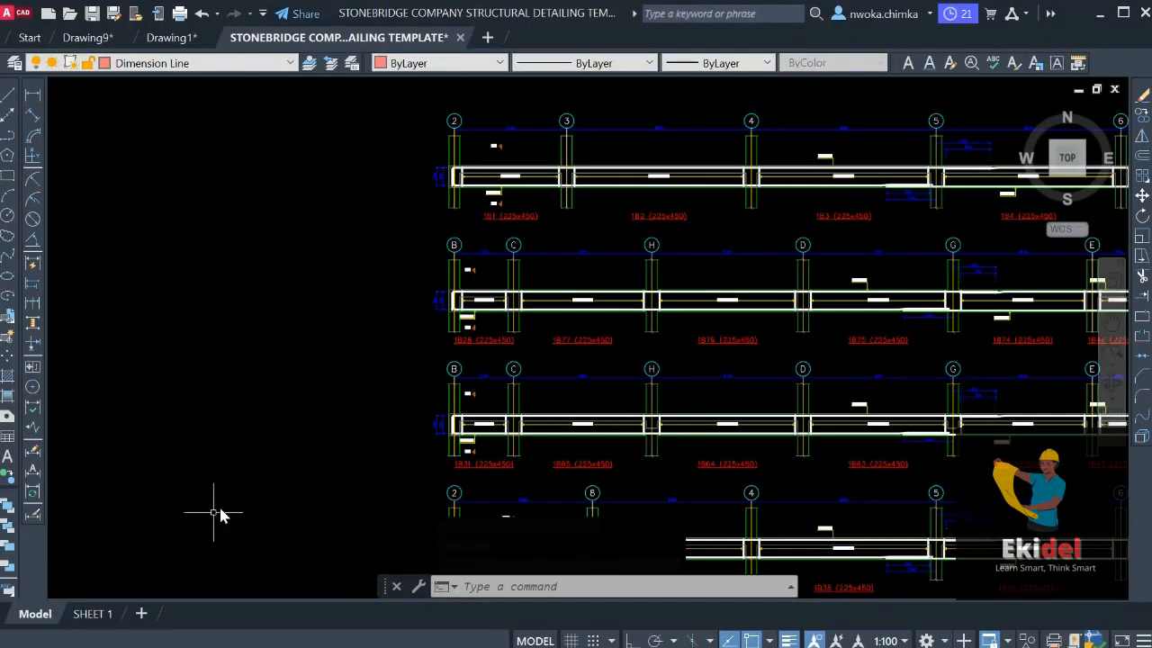
Open the SHEET 1 layout and examine its title block, especially the client, notes and project sections
{"action": "left_click", "coordinate": [86, 614]}
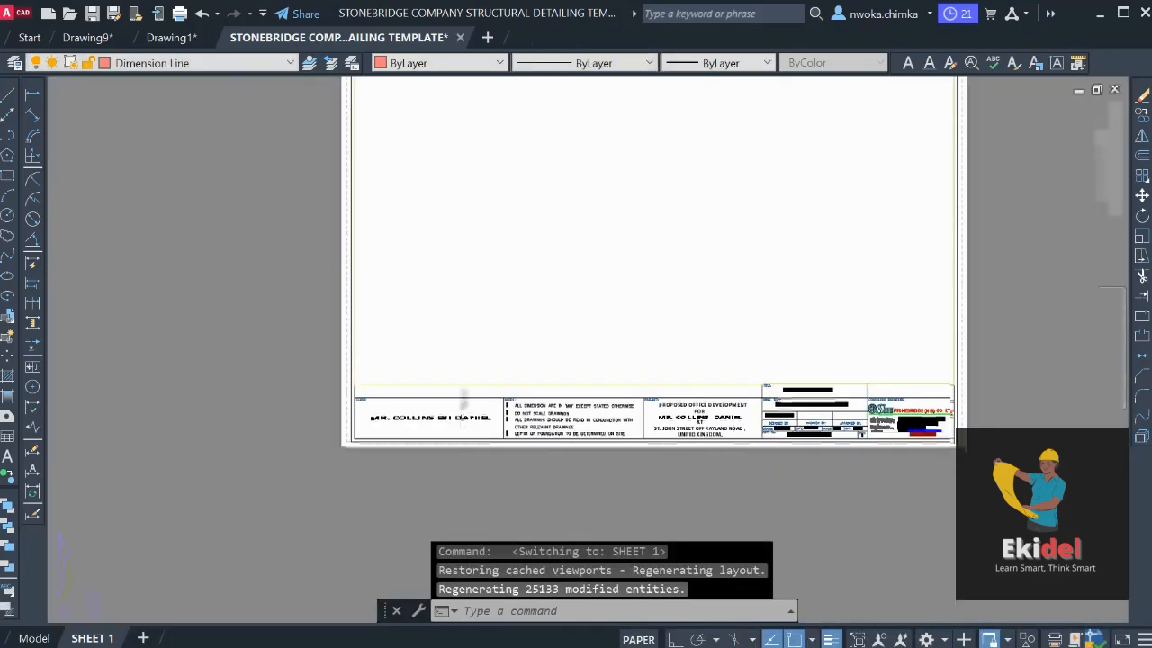
{"action": "scroll", "coordinate": [441, 360], "scroll_direction": "down", "scroll_amount": 2}
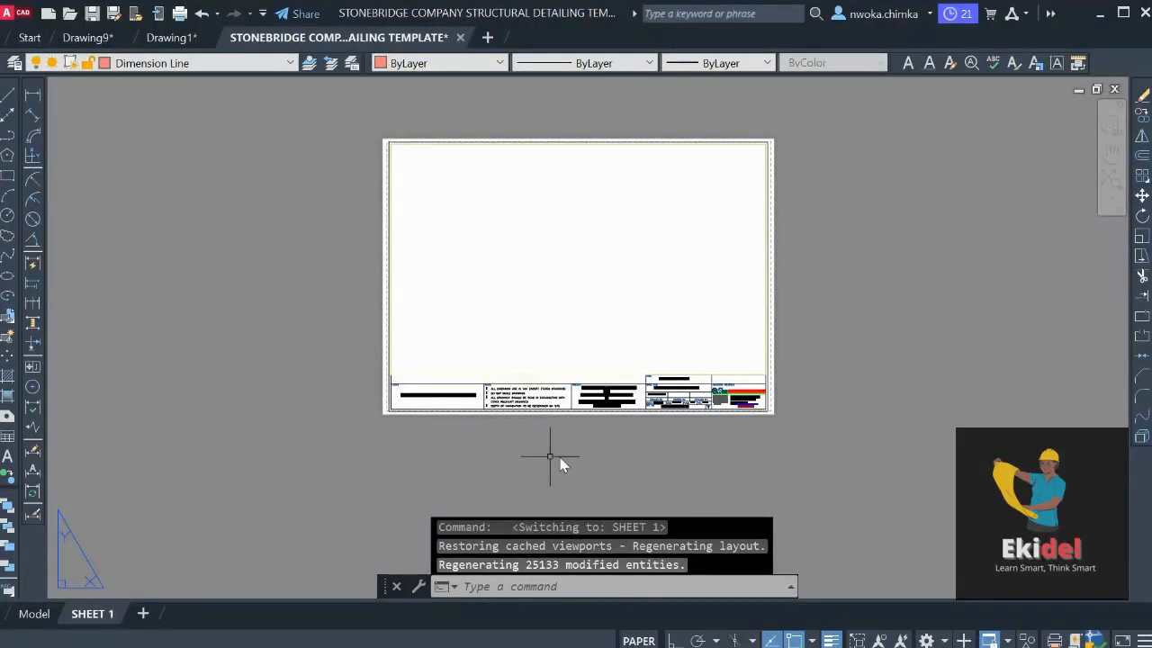
{"action": "scroll", "coordinate": [666, 410], "scroll_direction": "up", "scroll_amount": 4}
{"action": "middle_click_drag", "start_coordinate": [370, 411], "coordinate": [684, 396]}
{"action": "scroll", "coordinate": [424, 370], "scroll_direction": "up", "scroll_amount": 4}
{"action": "scroll", "coordinate": [225, 352], "scroll_direction": "down", "scroll_amount": 4}
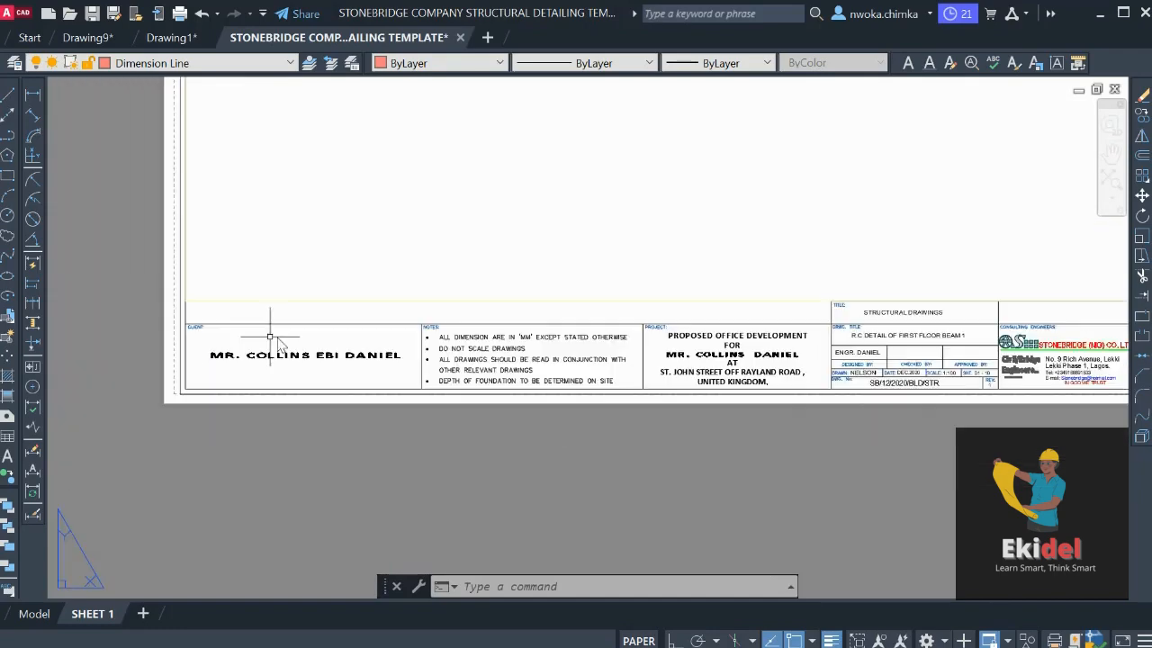
{"action": "scroll", "coordinate": [270, 337], "scroll_direction": "down", "scroll_amount": 1}
{"action": "scroll", "coordinate": [201, 333], "scroll_direction": "up", "scroll_amount": 8}
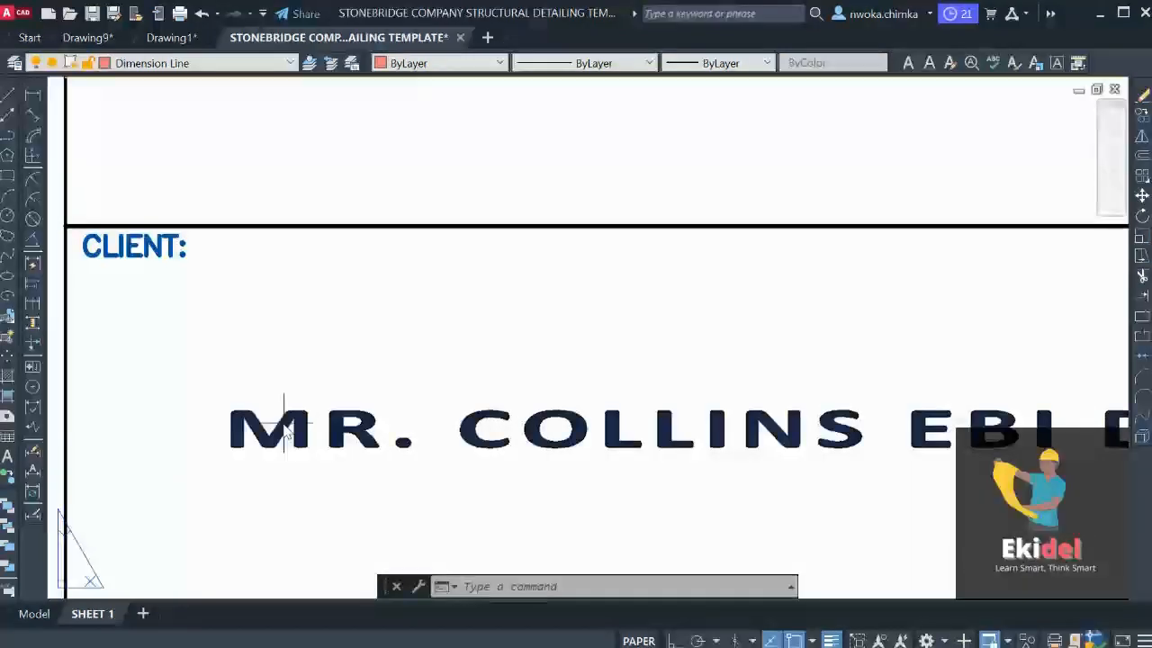
Open the client name text in the title block for editing and close the text editor
{"action": "left_click", "coordinate": [290, 423]}
{"action": "scroll", "coordinate": [294, 414], "scroll_direction": "down", "scroll_amount": 4}
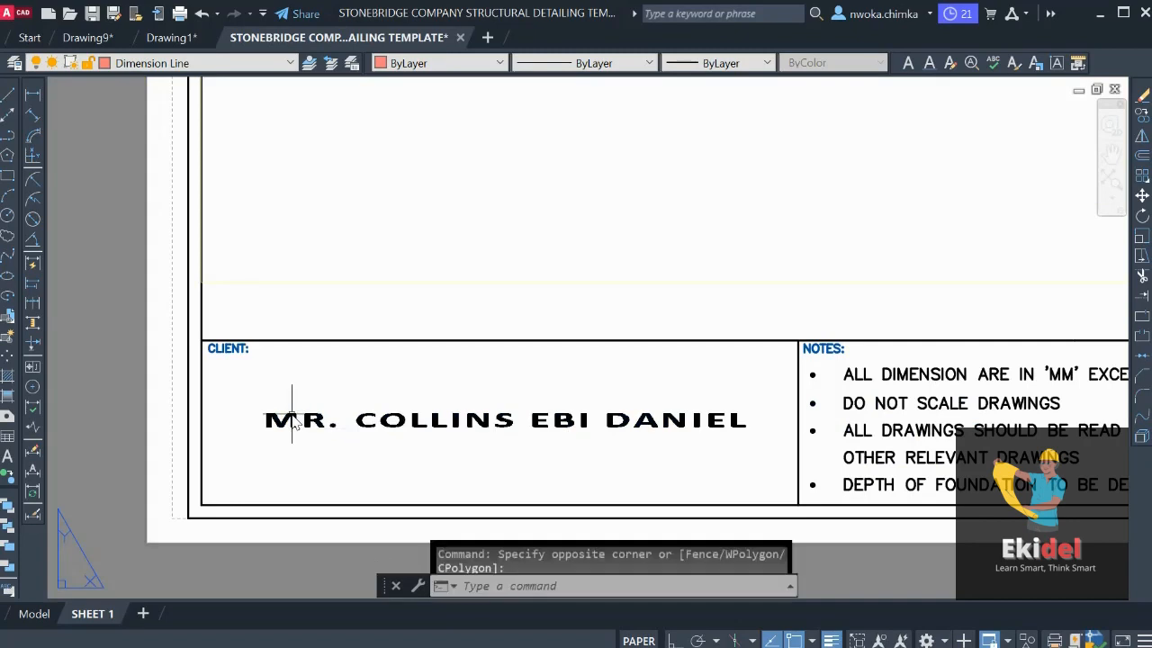
{"action": "left_click", "coordinate": [291, 423]}
{"action": "double_click", "coordinate": [473, 423]}
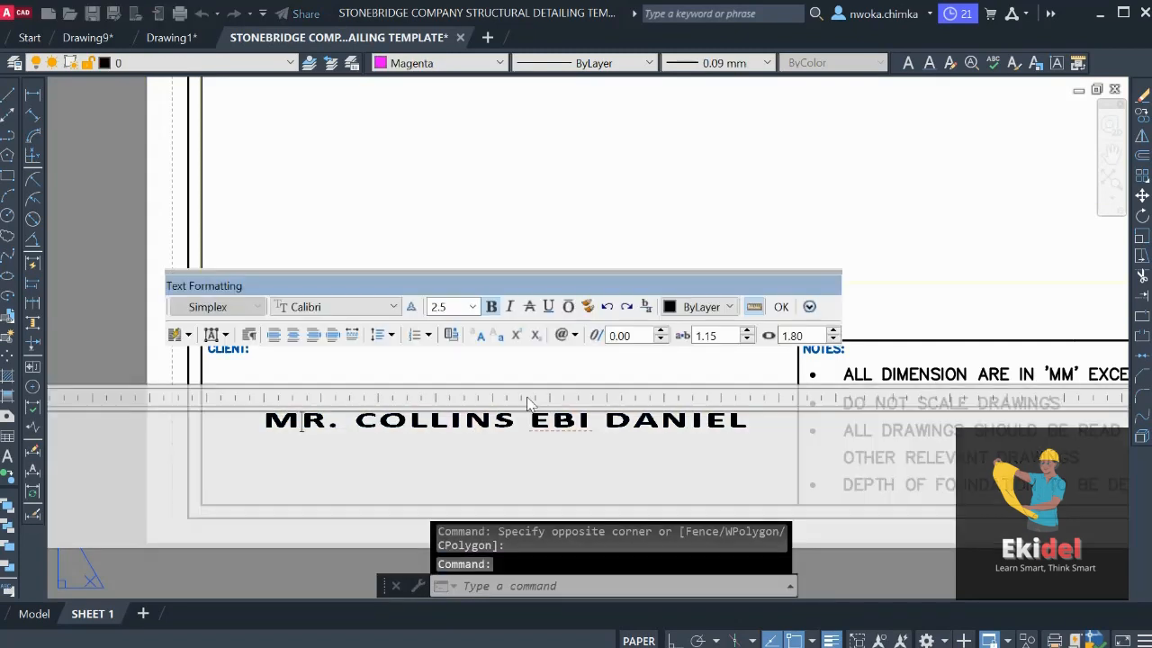
{"action": "left_click", "coordinate": [781, 313]}
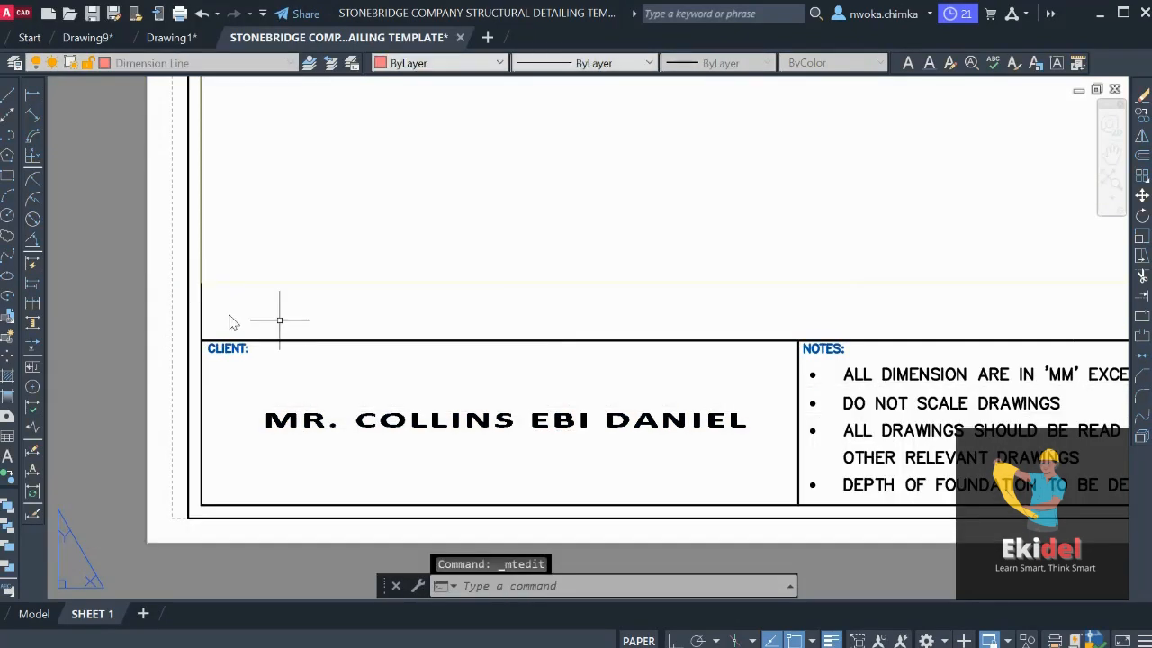
Try erasing the STONEBRIDGE company logo and contact block under Consulting Engineers, and undo the erasure
{"action": "scroll", "coordinate": [270, 312], "scroll_direction": "down", "scroll_amount": 8}
{"action": "scroll", "coordinate": [661, 338], "scroll_direction": "up", "scroll_amount": 5}
{"action": "scroll", "coordinate": [661, 339], "scroll_direction": "up", "scroll_amount": 2}
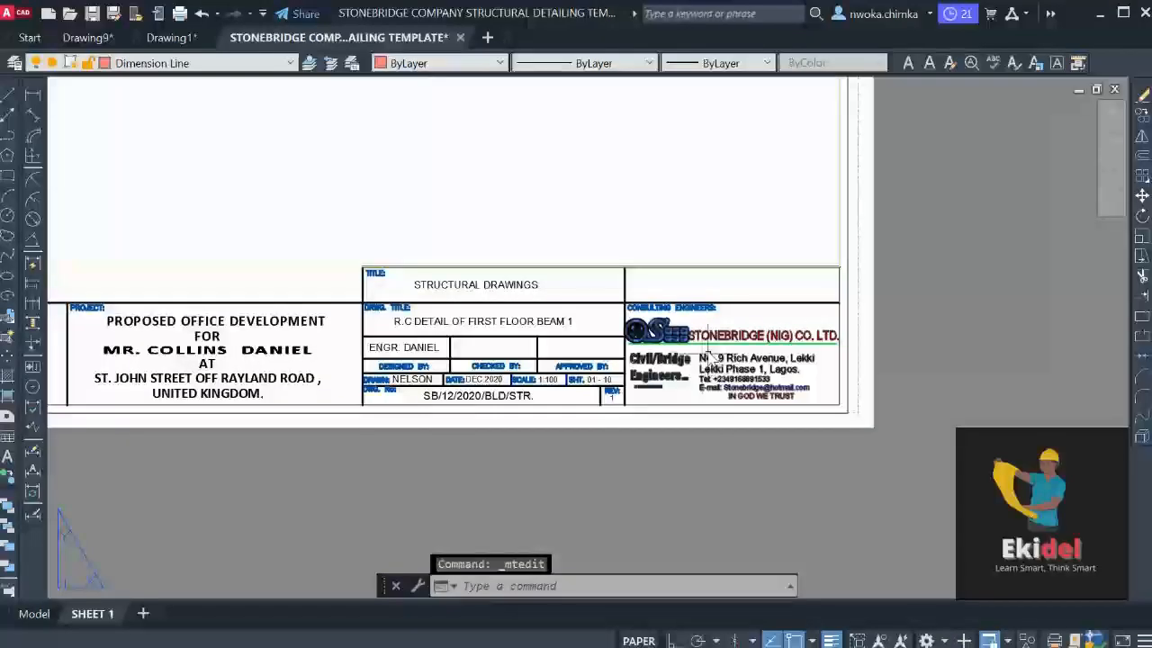
{"action": "left_click", "coordinate": [716, 340]}
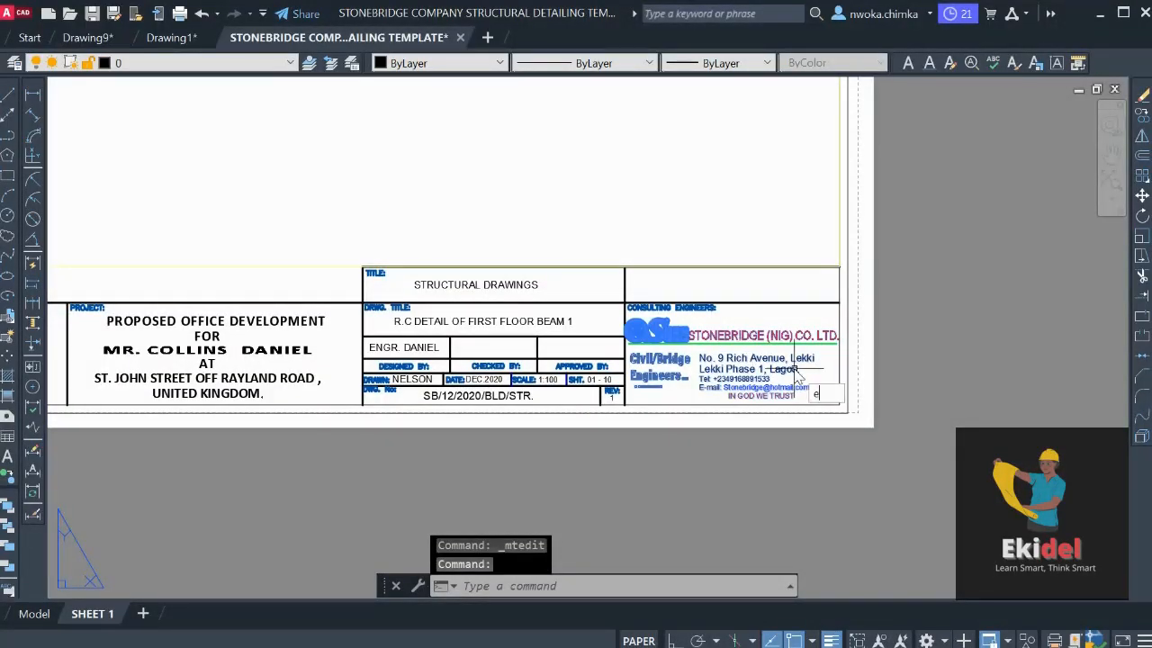
{"action": "key", "text": "Return"}
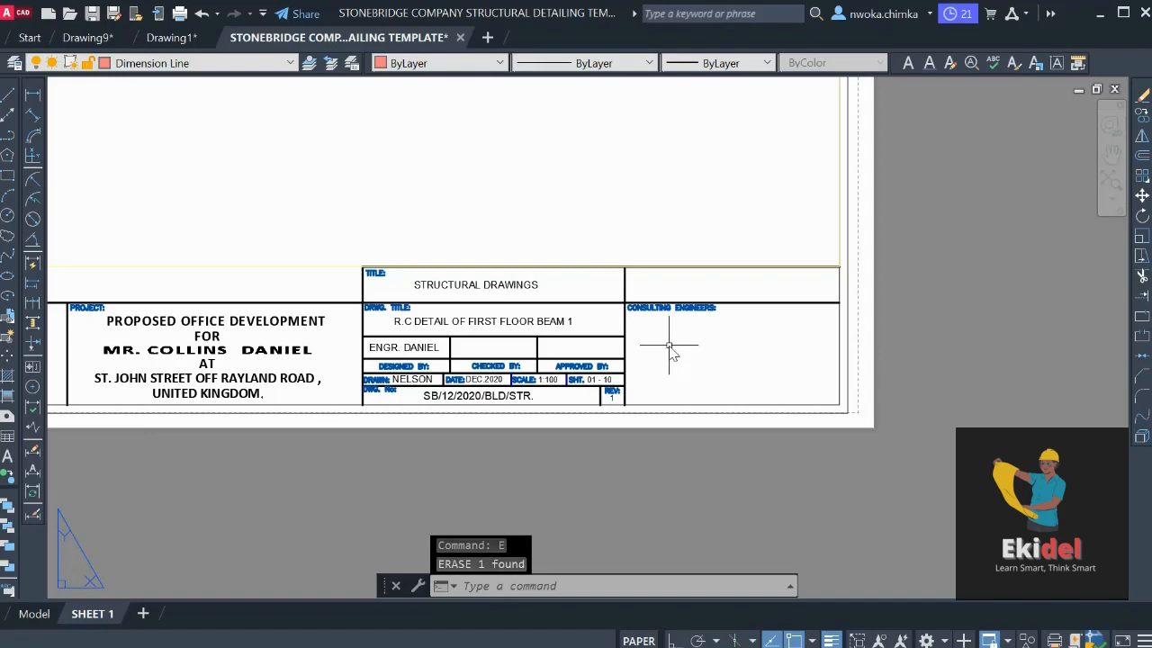
{"action": "key", "text": "ctrl+z"}
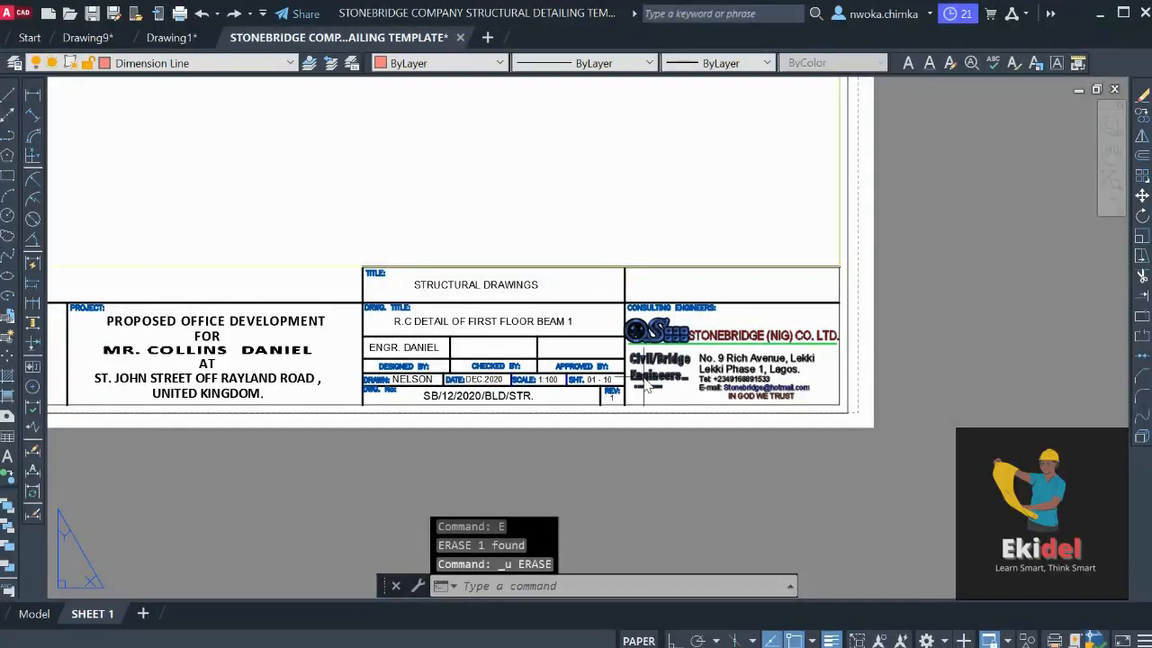
Open the project description text in the title block for editing and close the text editor
{"action": "middle_click_drag", "start_coordinate": [670, 353], "coordinate": [1000, 364]}
{"action": "scroll", "coordinate": [456, 334], "scroll_direction": "up", "scroll_amount": 4}
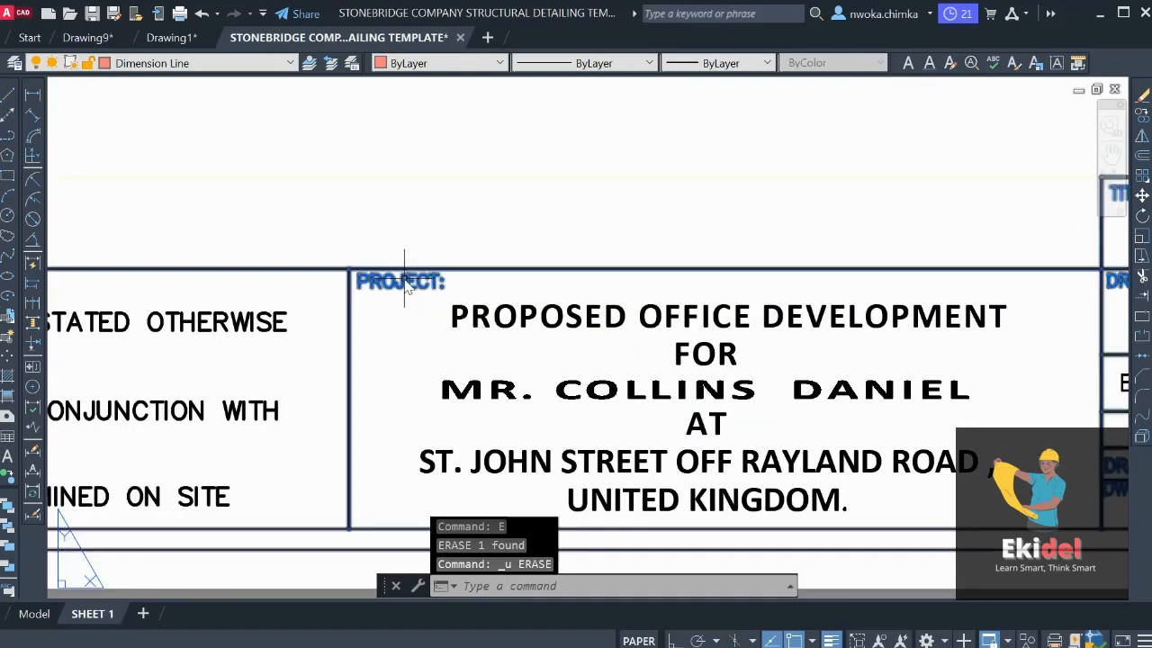
{"action": "left_click", "coordinate": [511, 315]}
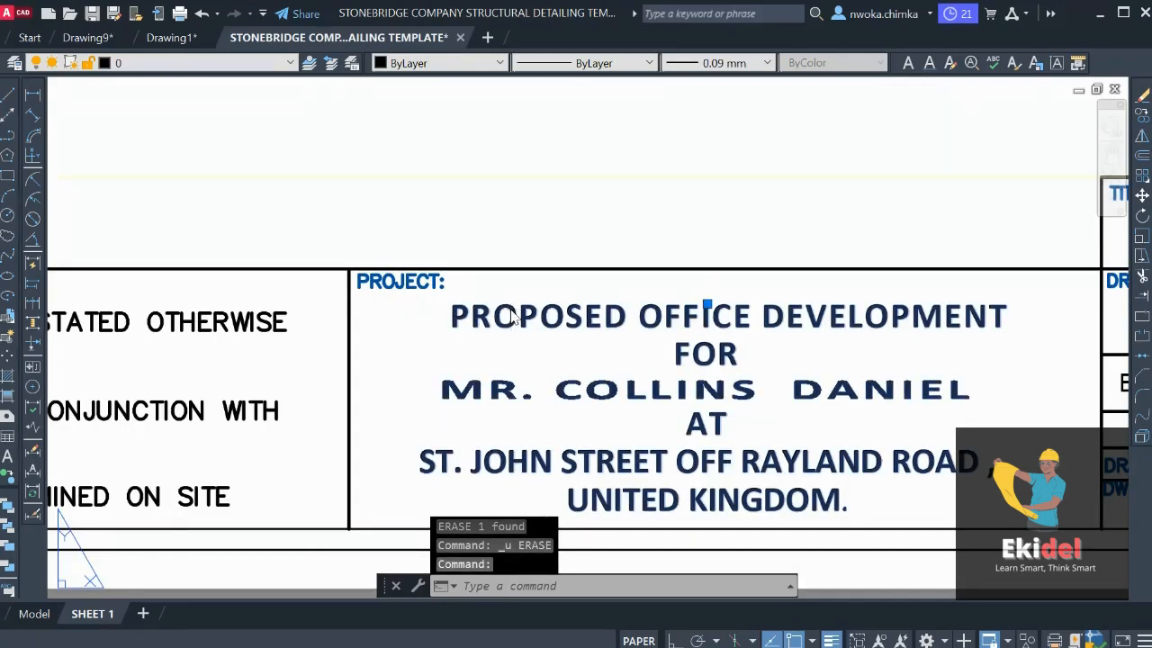
{"action": "double_click", "coordinate": [520, 315]}
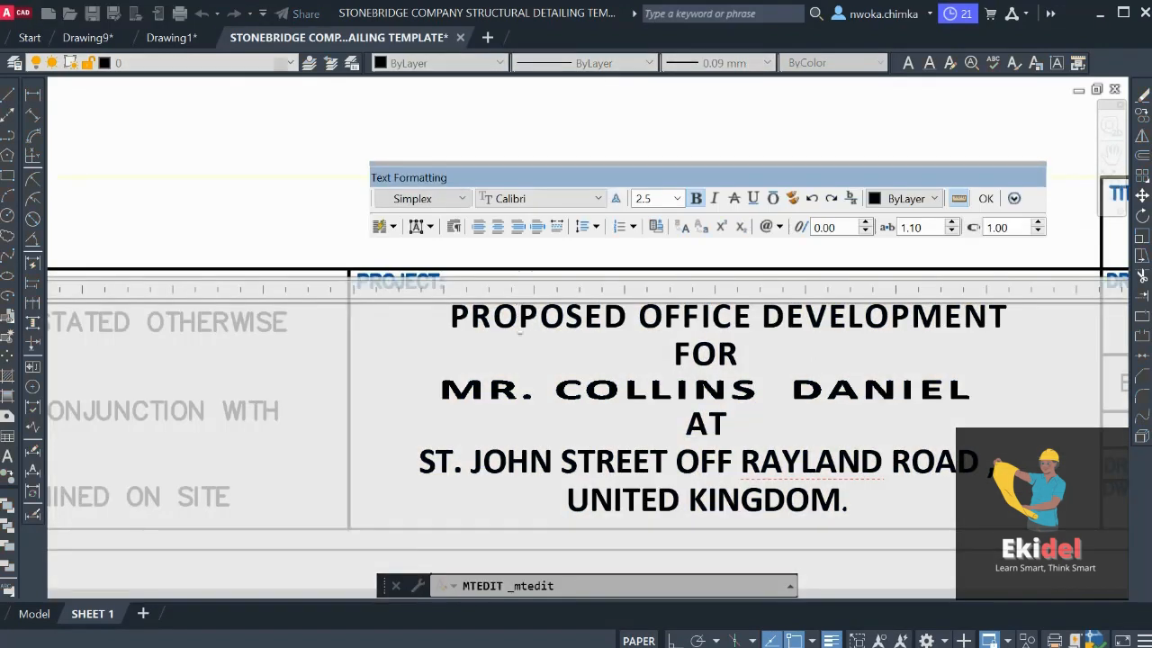
{"action": "left_click", "coordinate": [986, 200]}
{"action": "scroll", "coordinate": [576, 396], "scroll_direction": "down", "scroll_amount": 10}
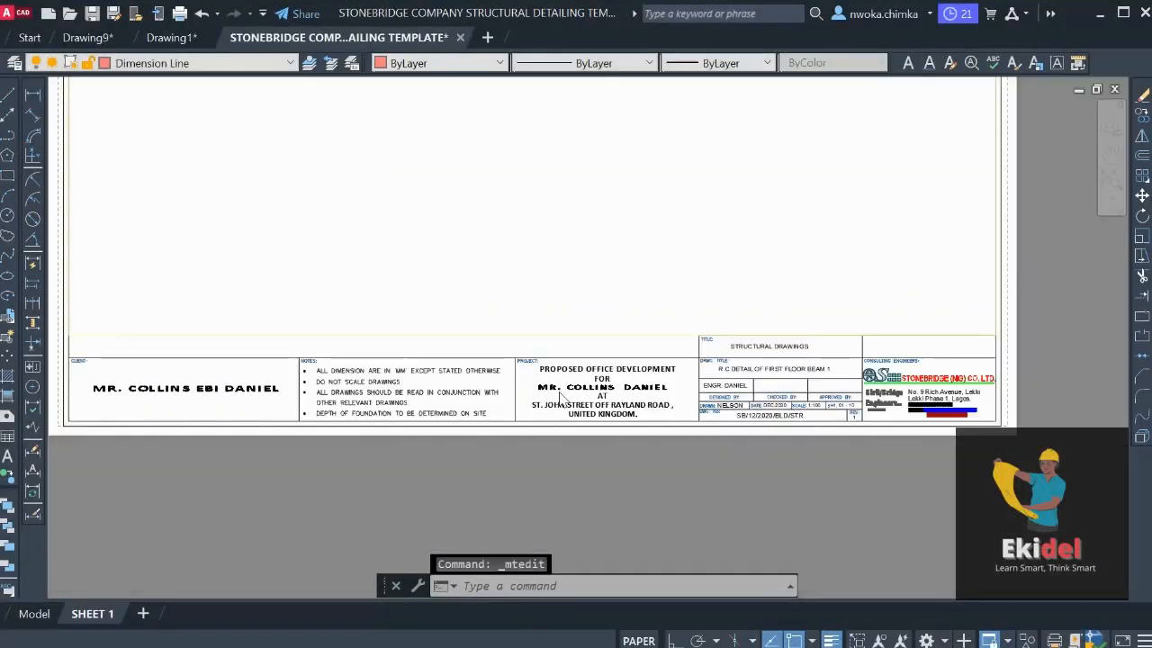
Return to the template's model space and examine the pasted plans, beam elevations and schedules inside the rectangular frame
{"action": "left_click", "coordinate": [34, 614]}
{"action": "scroll", "coordinate": [513, 290], "scroll_direction": "down", "scroll_amount": 4}
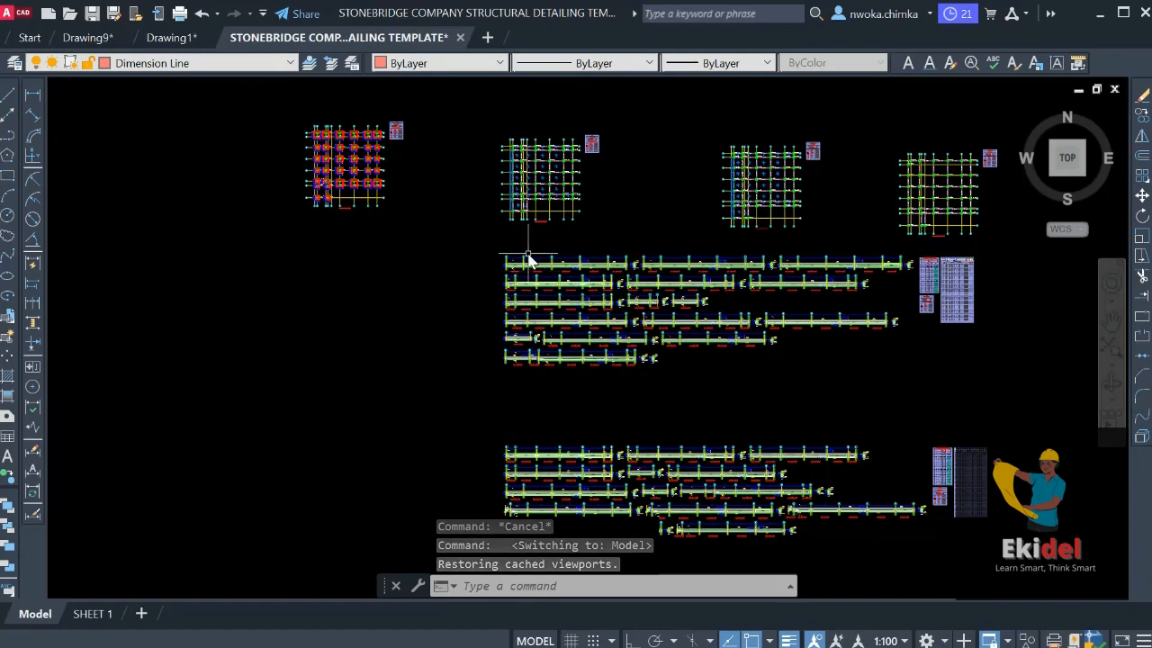
{"action": "scroll", "coordinate": [527, 254], "scroll_direction": "down", "scroll_amount": 4}
{"action": "middle_click_drag", "start_coordinate": [614, 293], "coordinate": [588, 282]}
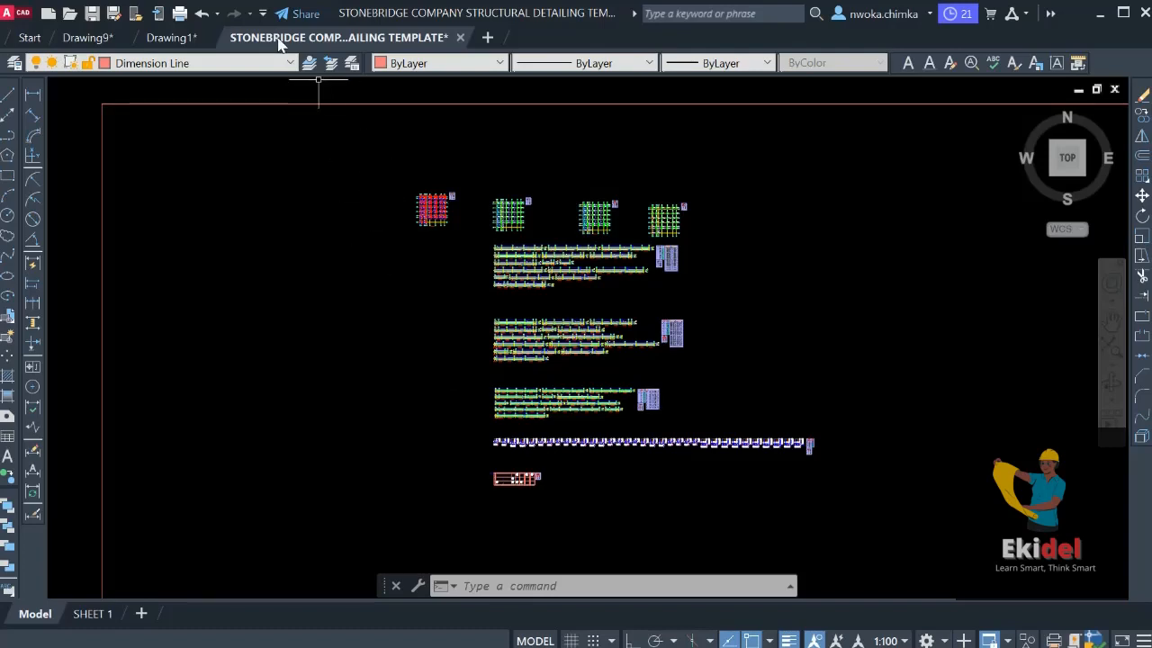
{"action": "mouse_move", "coordinate": [280, 45]}
{"action": "scroll", "coordinate": [560, 232], "scroll_direction": "up", "scroll_amount": 6}
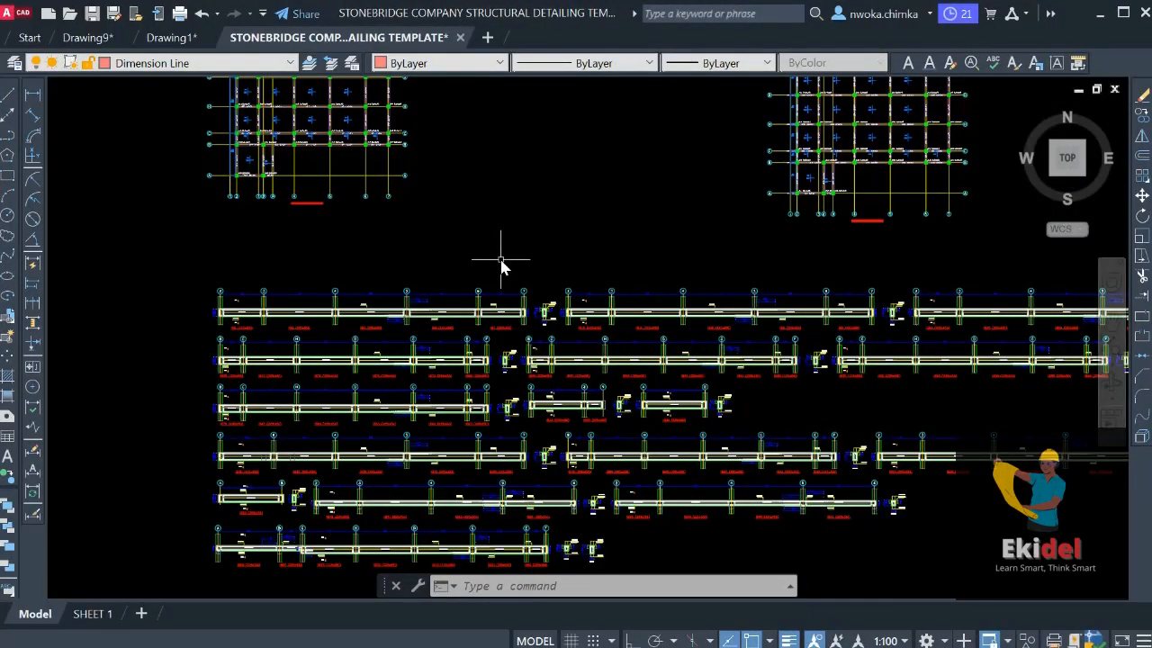
{"action": "scroll", "coordinate": [509, 261], "scroll_direction": "down", "scroll_amount": 2}
{"action": "middle_click_drag", "start_coordinate": [513, 258], "coordinate": [506, 319]}
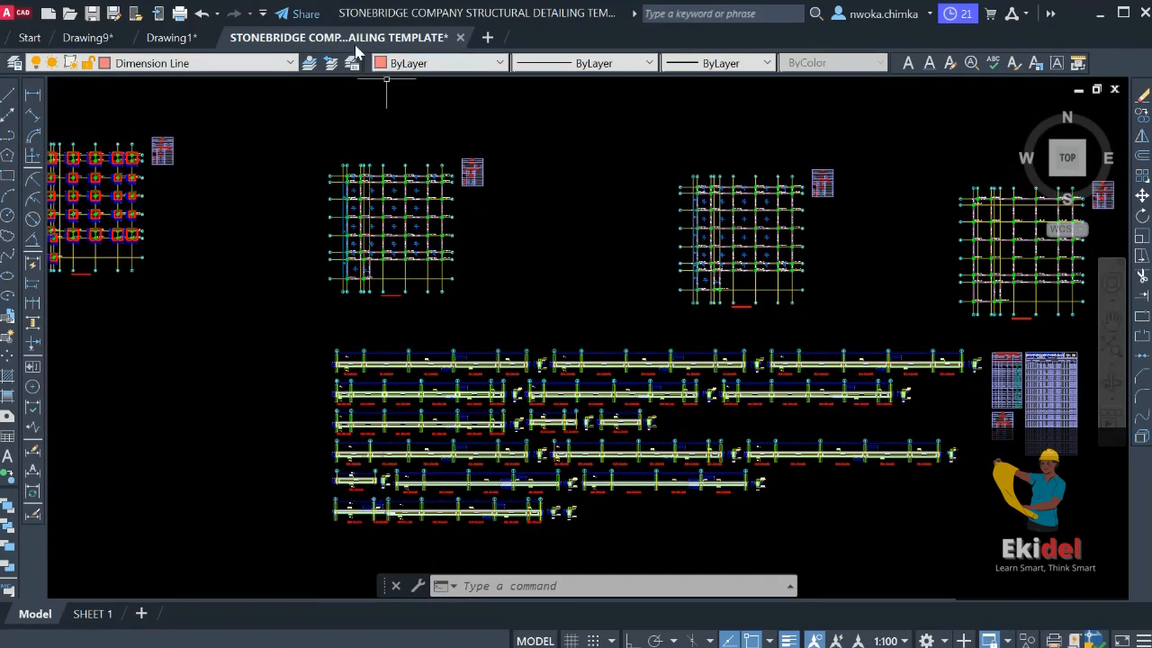
{"action": "mouse_move", "coordinate": [357, 45]}
{"action": "scroll", "coordinate": [543, 304], "scroll_direction": "down", "scroll_amount": 4}
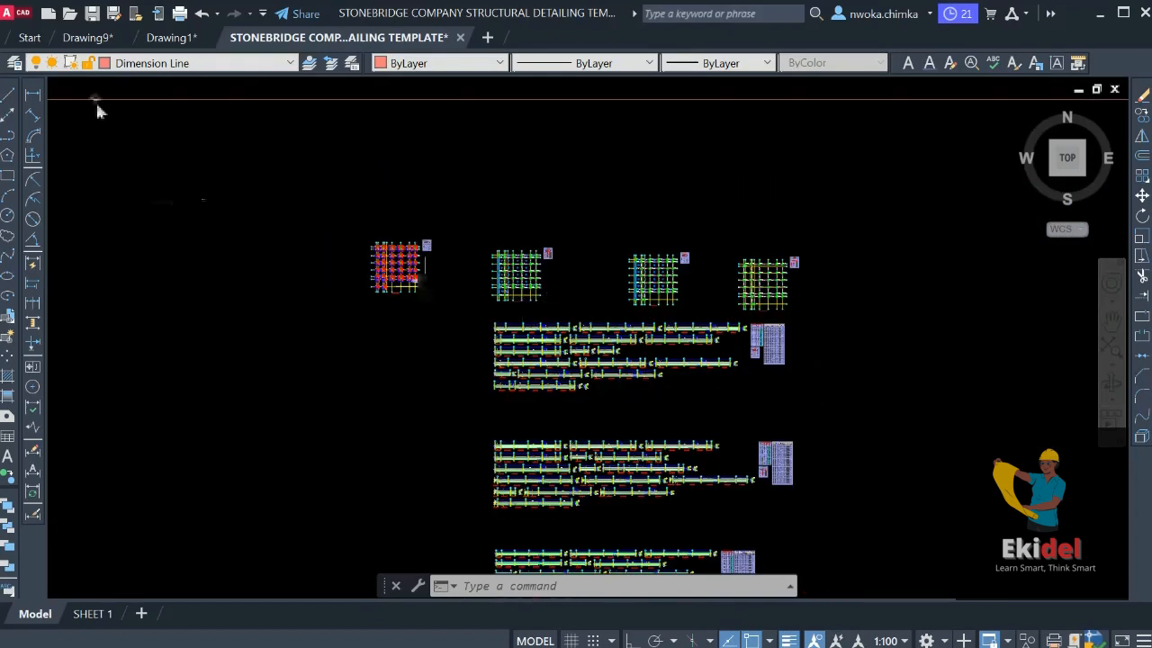
Compare the exported plans, beam elevations and schedules in Drawing1 with the copies pasted into the STONEBRIDGE company detailing template
{"action": "left_click", "coordinate": [172, 36]}
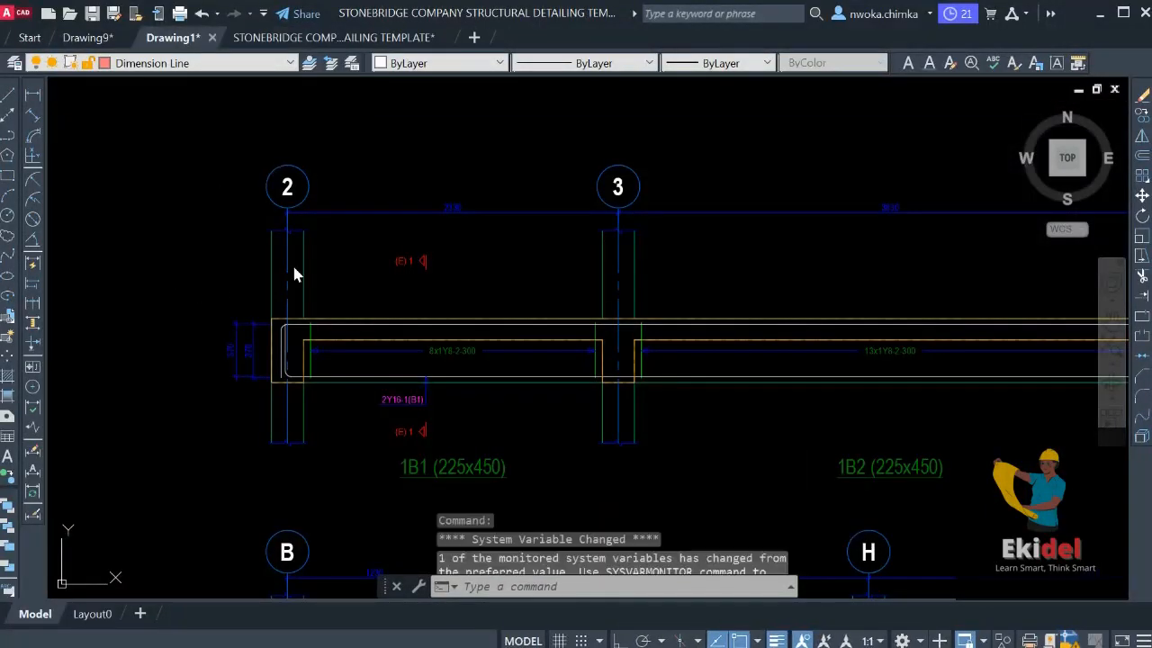
{"action": "scroll", "coordinate": [364, 205], "scroll_direction": "down", "scroll_amount": 7}
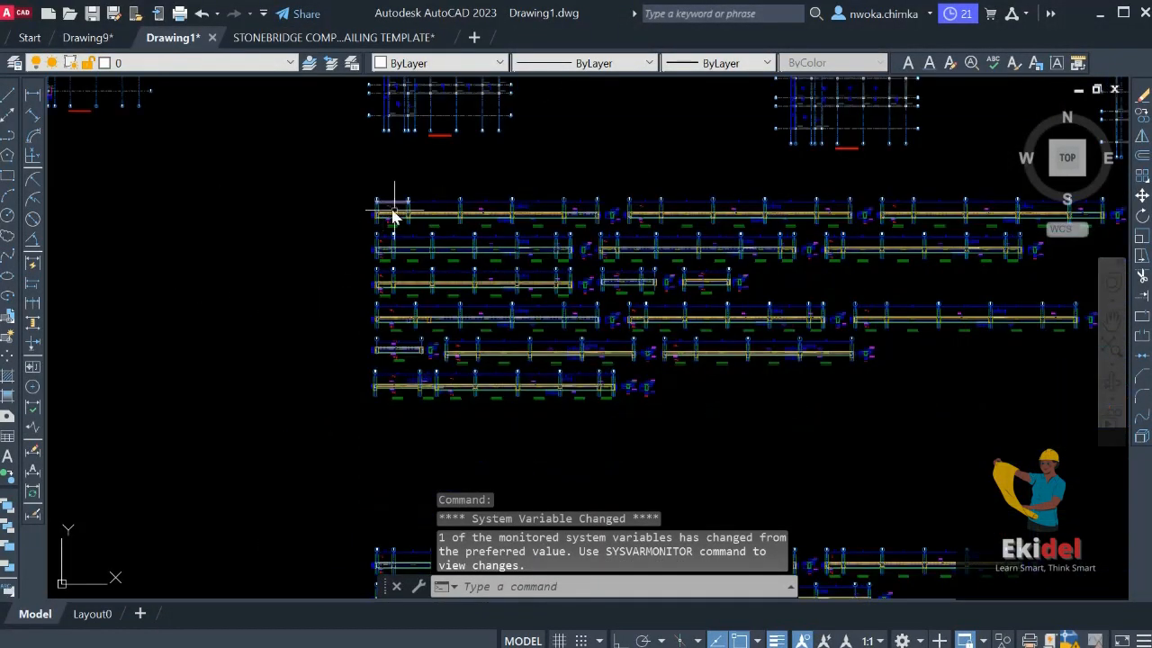
{"action": "scroll", "coordinate": [393, 216], "scroll_direction": "down", "scroll_amount": 4}
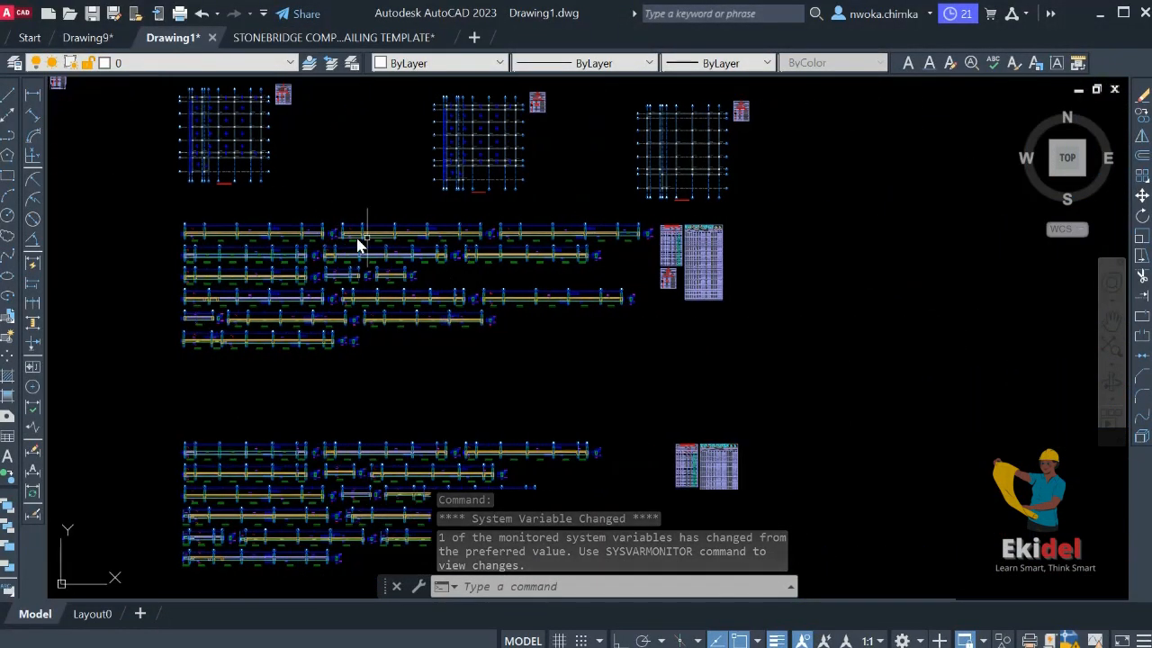
{"action": "scroll", "coordinate": [360, 203], "scroll_direction": "down", "scroll_amount": 2}
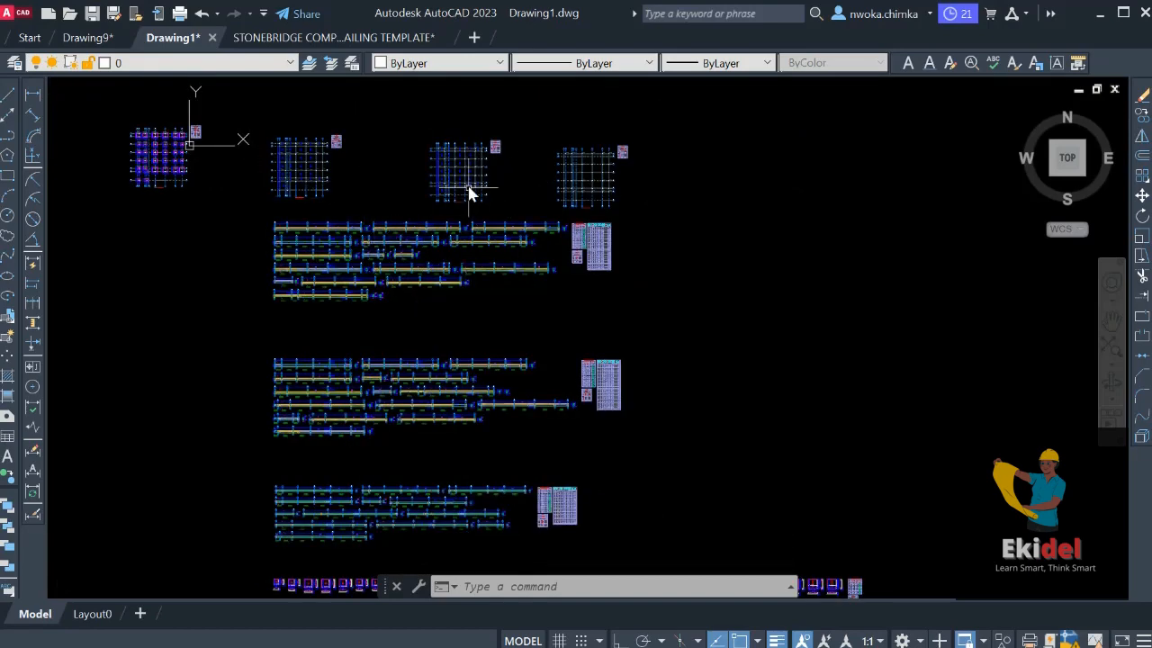
{"action": "scroll", "coordinate": [480, 187], "scroll_direction": "down", "scroll_amount": 2}
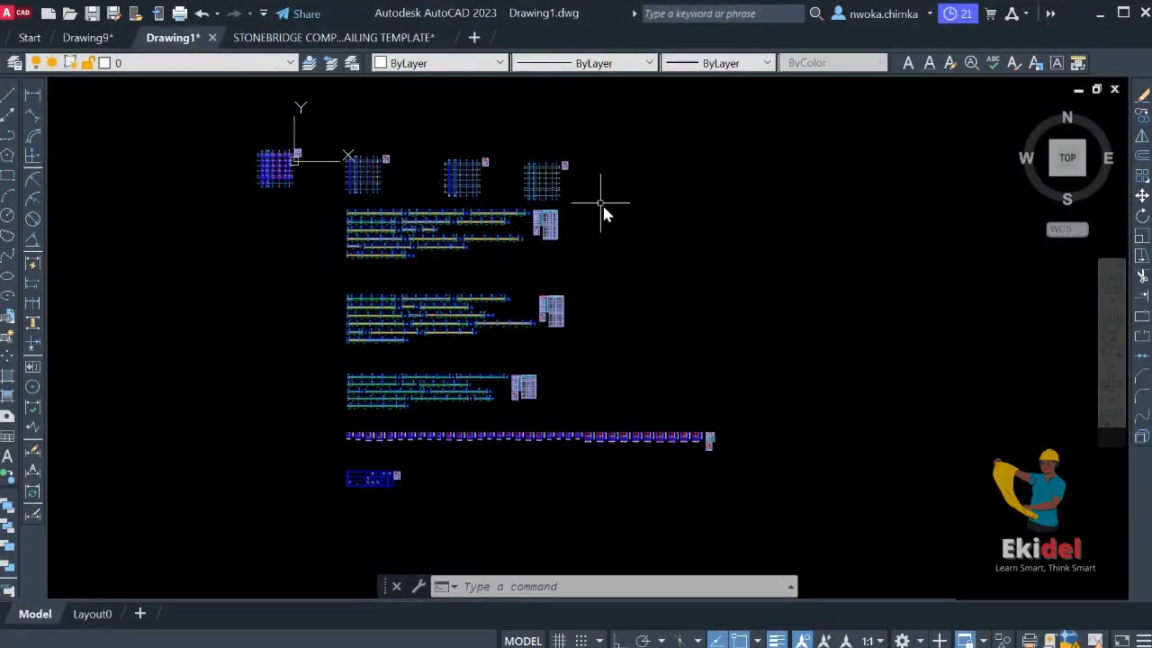
{"action": "left_click", "coordinate": [351, 38]}
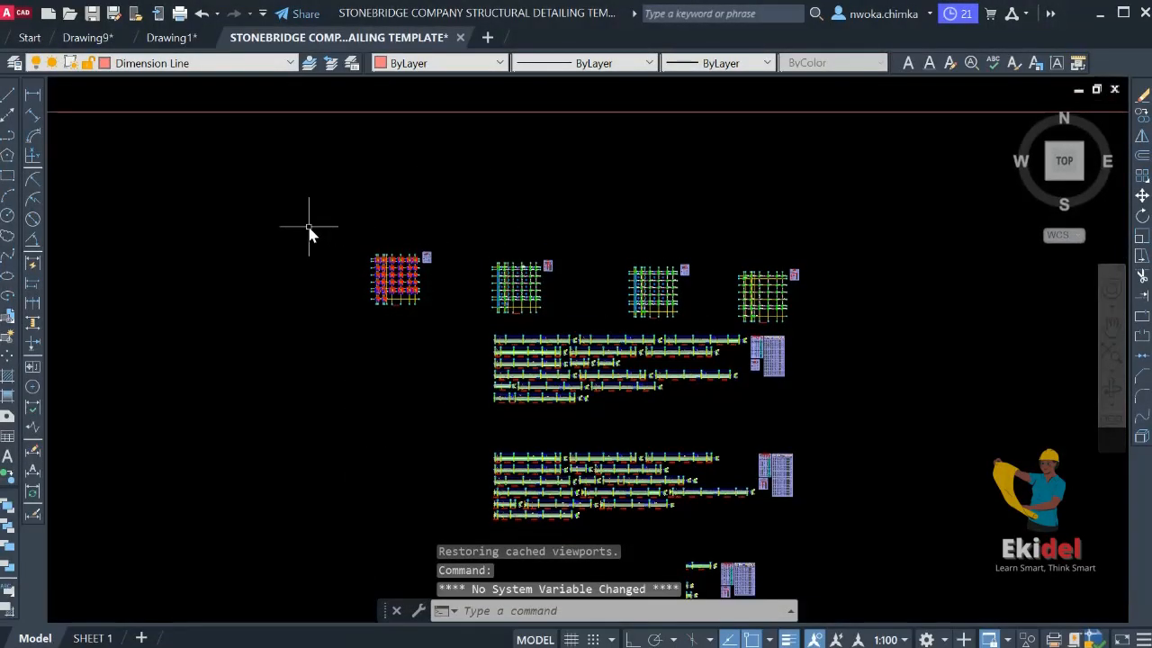
{"action": "scroll", "coordinate": [308, 223], "scroll_direction": "down", "scroll_amount": 2}
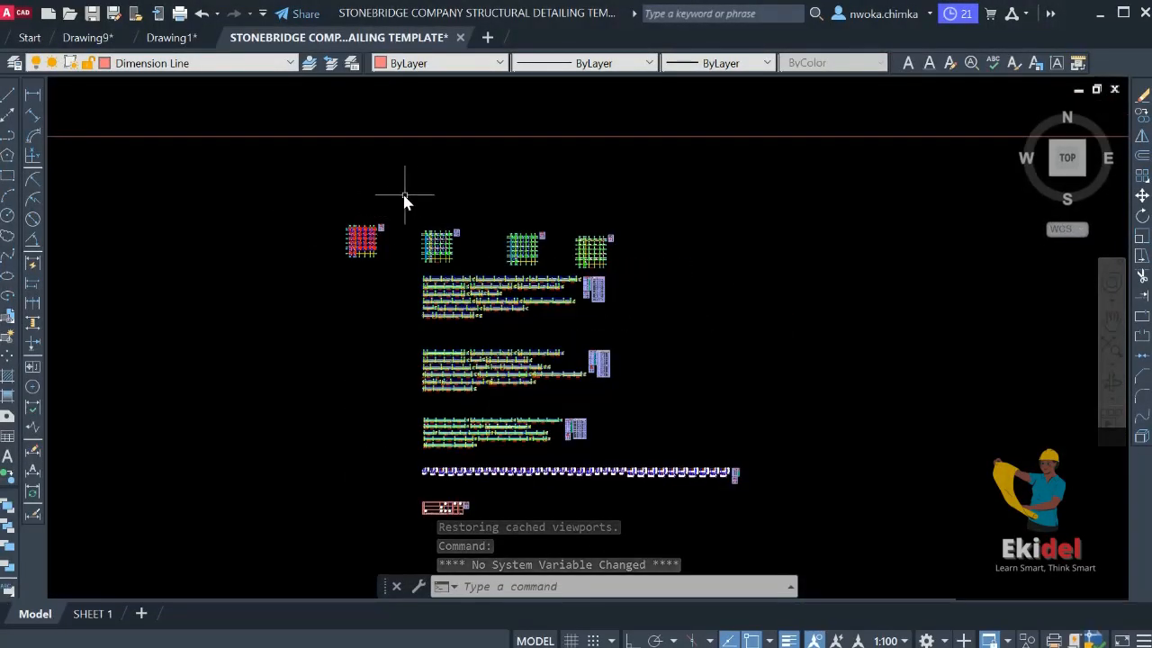
{"action": "scroll", "coordinate": [431, 218], "scroll_direction": "up", "scroll_amount": 3}
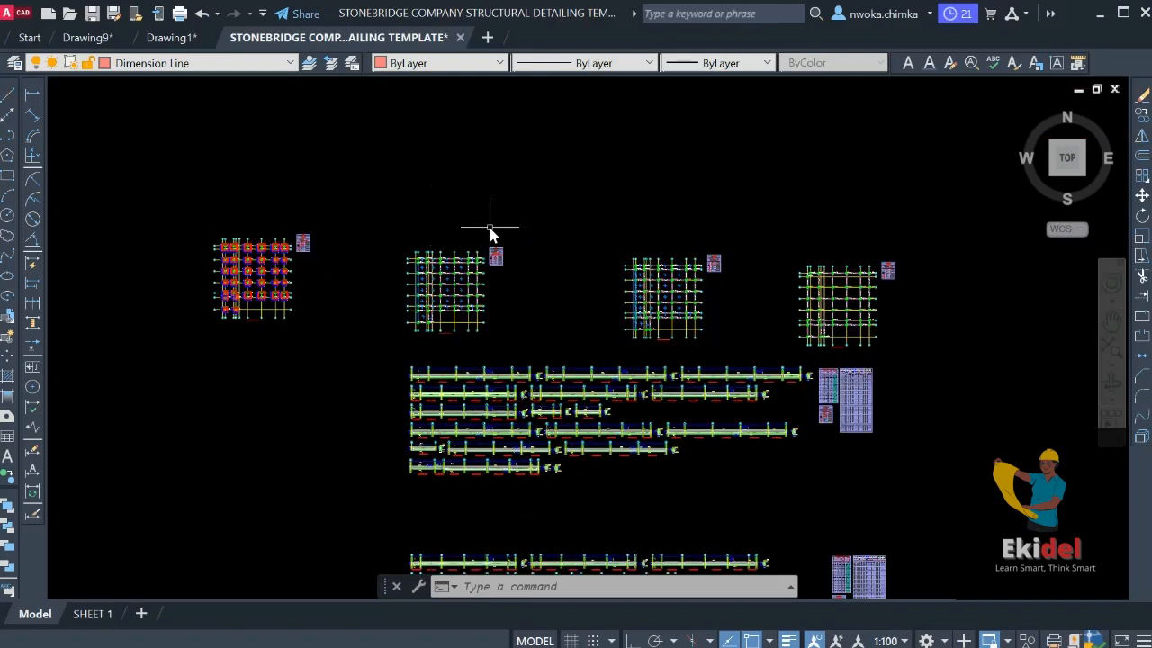
{"action": "scroll", "coordinate": [495, 224], "scroll_direction": "down", "scroll_amount": 1}
{"action": "scroll", "coordinate": [507, 300], "scroll_direction": "down", "scroll_amount": 6}
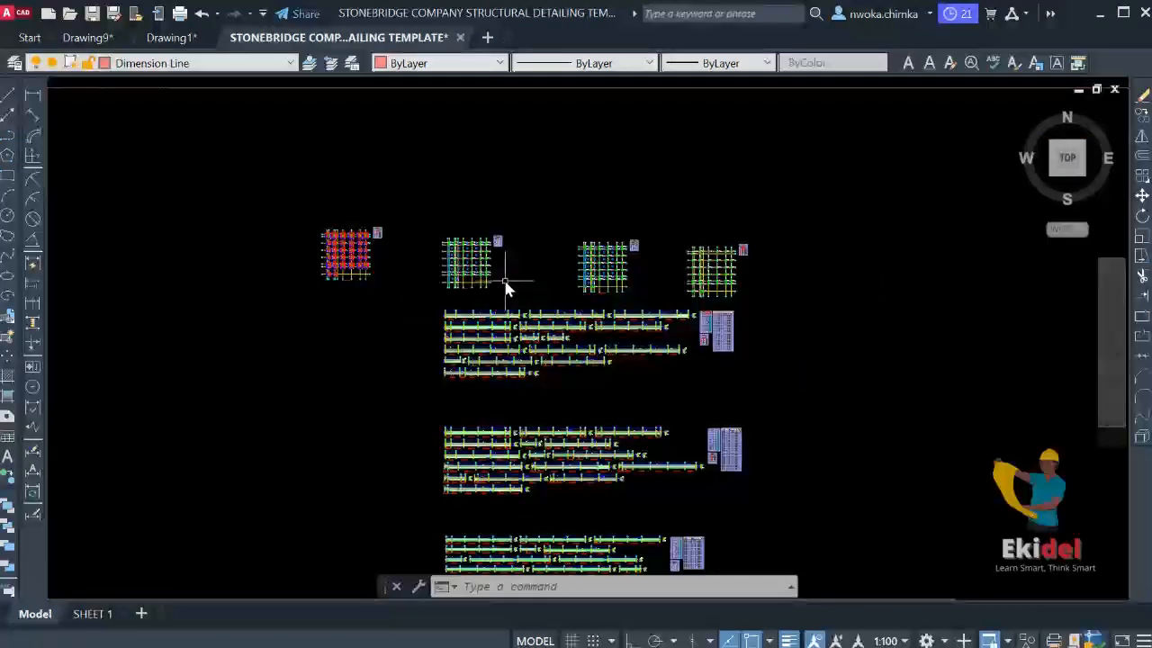
Examine the template's sample sheets, including the general construction notes, foundation plan and framed beam detail sheets
{"action": "middle_click_drag", "start_coordinate": [353, 326], "coordinate": [548, 315]}
{"action": "scroll", "coordinate": [547, 314], "scroll_direction": "up", "scroll_amount": 6}
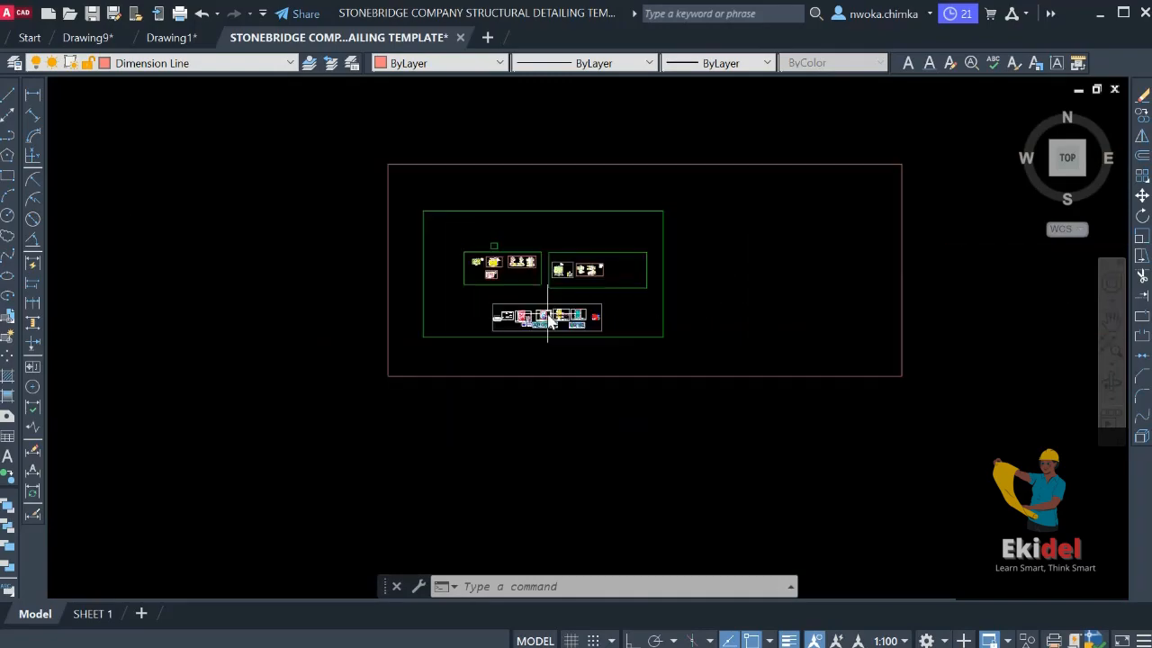
{"action": "scroll", "coordinate": [560, 355], "scroll_direction": "up", "scroll_amount": 2}
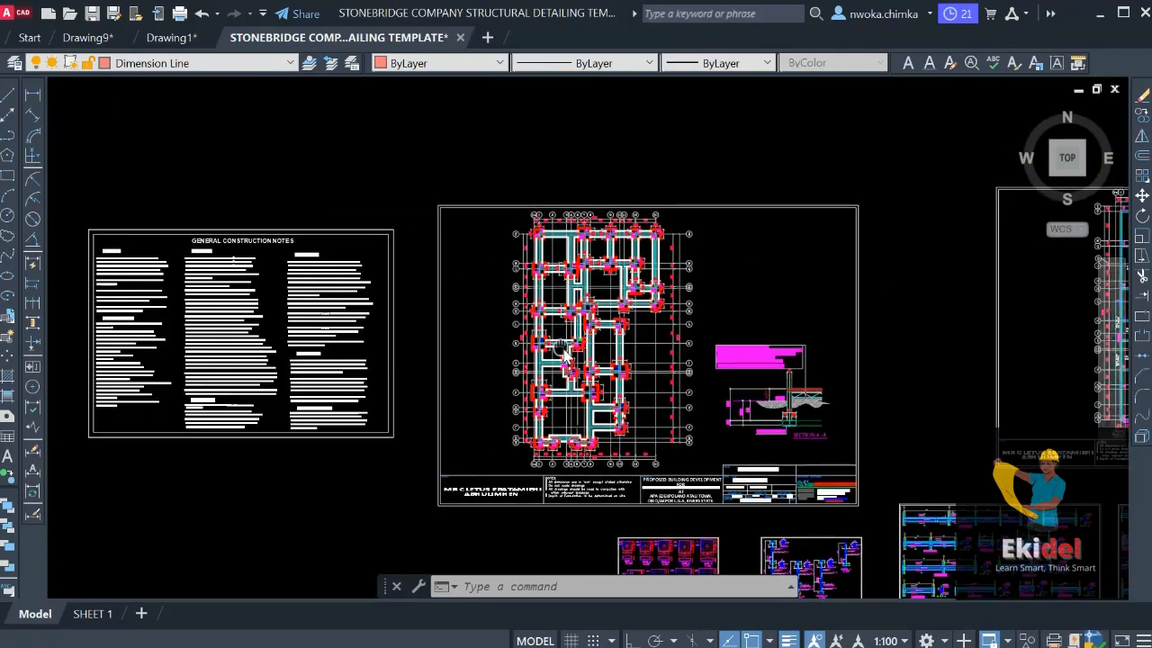
{"action": "scroll", "coordinate": [576, 353], "scroll_direction": "down", "scroll_amount": 1}
{"action": "middle_click_drag", "start_coordinate": [724, 371], "coordinate": [486, 283]}
{"action": "middle_click_drag", "start_coordinate": [720, 349], "coordinate": [393, 338]}
{"action": "scroll", "coordinate": [346, 384], "scroll_direction": "up", "scroll_amount": 1}
{"action": "scroll", "coordinate": [360, 398], "scroll_direction": "up", "scroll_amount": 1}
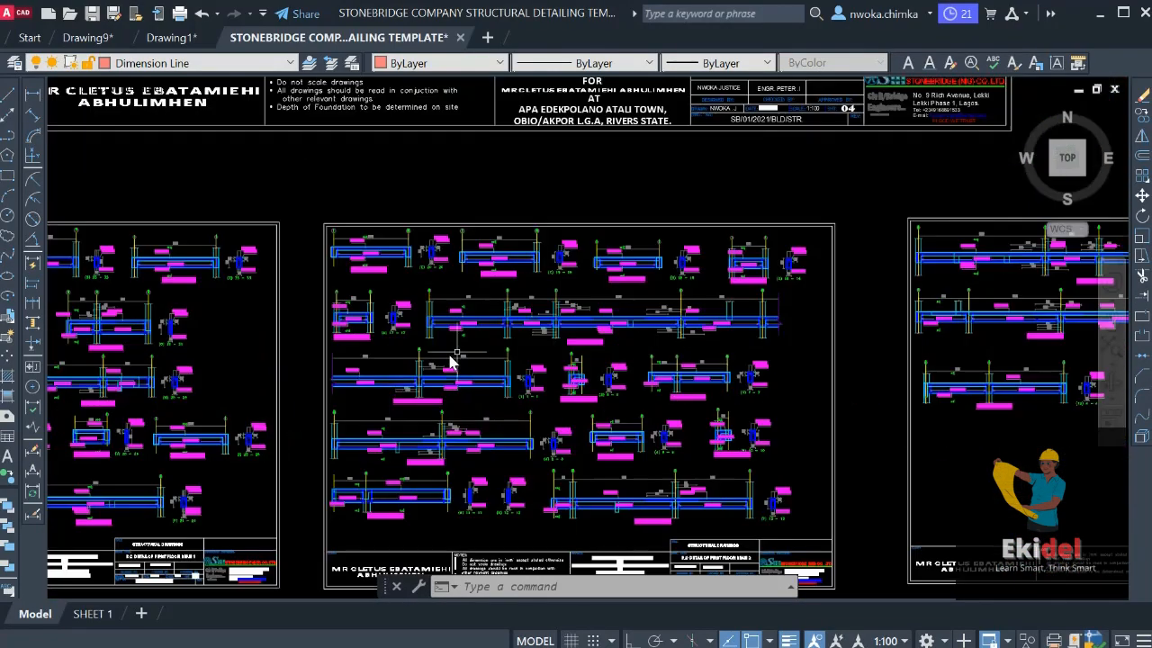
{"action": "scroll", "coordinate": [540, 333], "scroll_direction": "down", "scroll_amount": 3}
{"action": "scroll", "coordinate": [622, 350], "scroll_direction": "down", "scroll_amount": 2}
{"action": "middle_click_drag", "start_coordinate": [622, 344], "coordinate": [677, 356]}
{"action": "scroll", "coordinate": [677, 355], "scroll_direction": "down", "scroll_amount": 1}
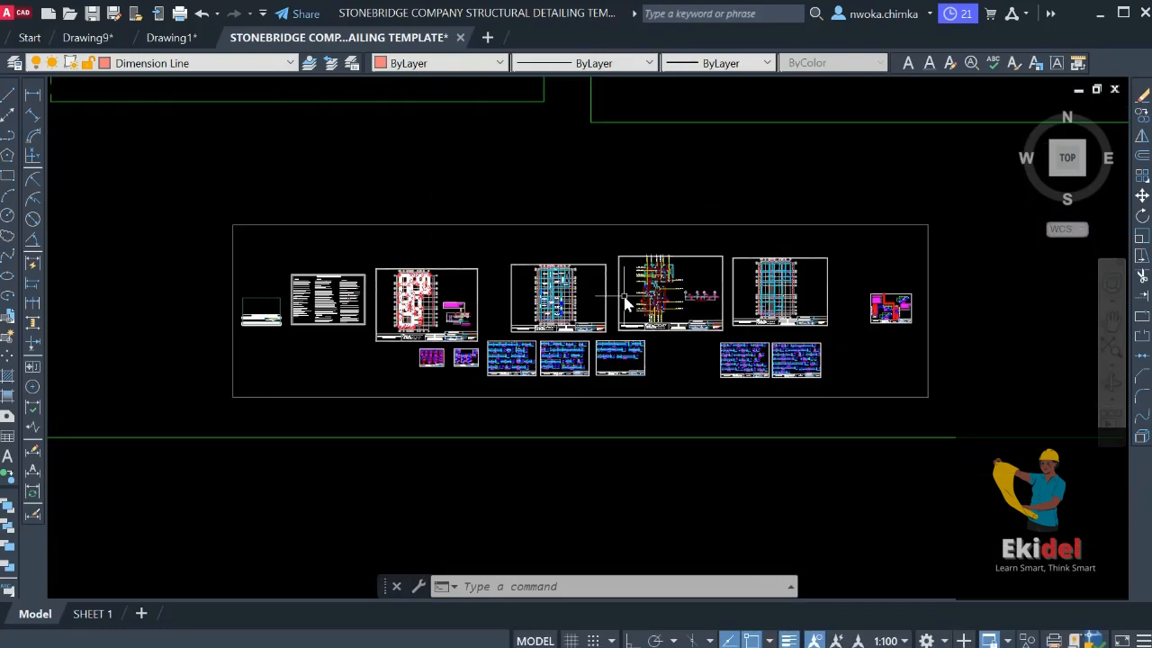
Examine the sample floor plans, column sections and beam details inside the template's green rectangular frames
{"action": "middle_click_drag", "start_coordinate": [608, 252], "coordinate": [638, 513]}
{"action": "scroll", "coordinate": [458, 206], "scroll_direction": "up", "scroll_amount": 1}
{"action": "middle_click_drag", "start_coordinate": [458, 207], "coordinate": [659, 250]}
{"action": "scroll", "coordinate": [658, 250], "scroll_direction": "up", "scroll_amount": 1}
{"action": "scroll", "coordinate": [659, 251], "scroll_direction": "down", "scroll_amount": 1}
{"action": "scroll", "coordinate": [245, 254], "scroll_direction": "up", "scroll_amount": 2}
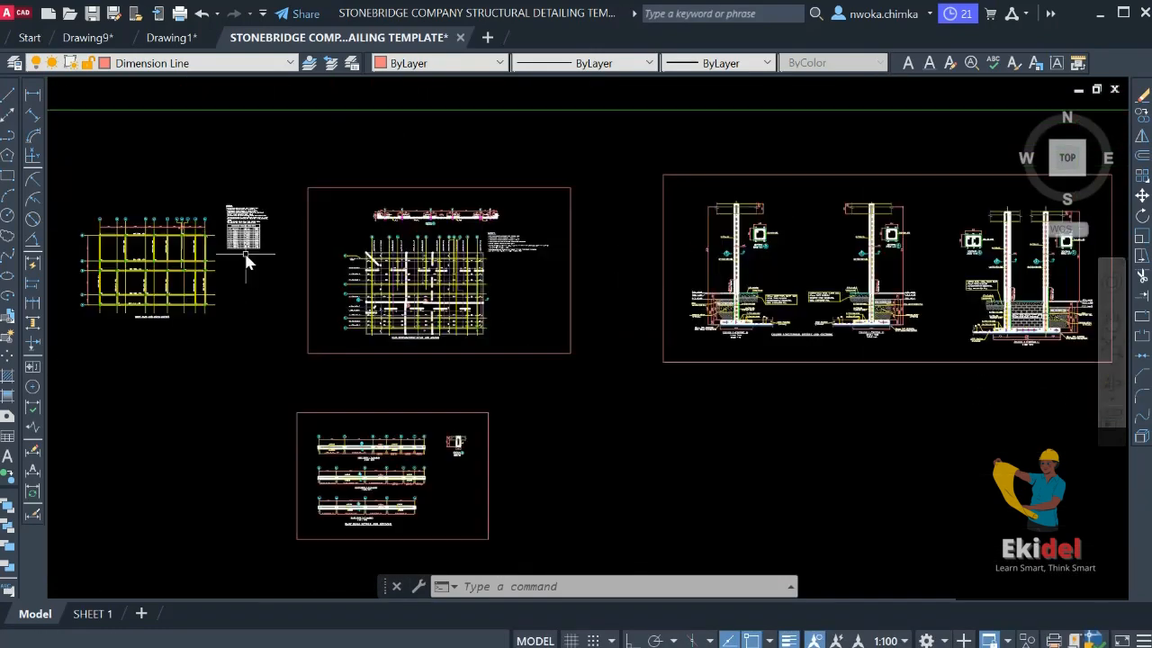
{"action": "scroll", "coordinate": [335, 216], "scroll_direction": "down", "scroll_amount": 3}
{"action": "scroll", "coordinate": [280, 234], "scroll_direction": "down", "scroll_amount": 2}
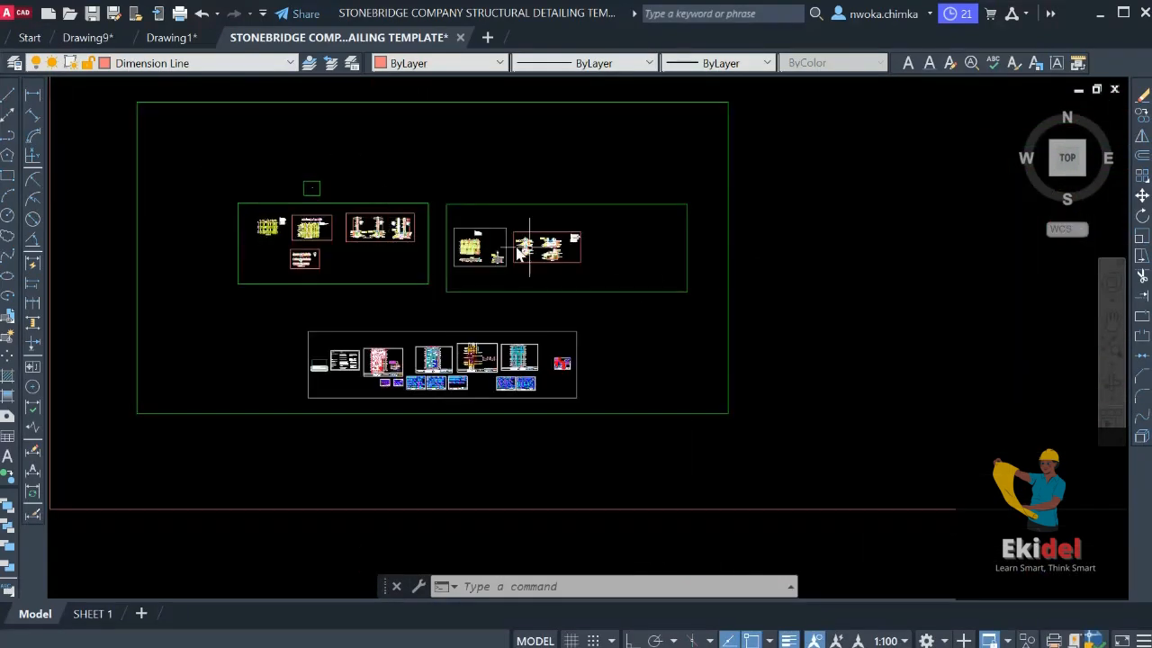
Go from the template's sample details back to the separate rectangular frame holding the pasted project details and view its full contents
{"action": "middle_click_drag", "start_coordinate": [637, 277], "coordinate": [334, 282]}
{"action": "scroll", "coordinate": [325, 264], "scroll_direction": "down", "scroll_amount": 2}
{"action": "middle_click_drag", "start_coordinate": [554, 244], "coordinate": [408, 306]}
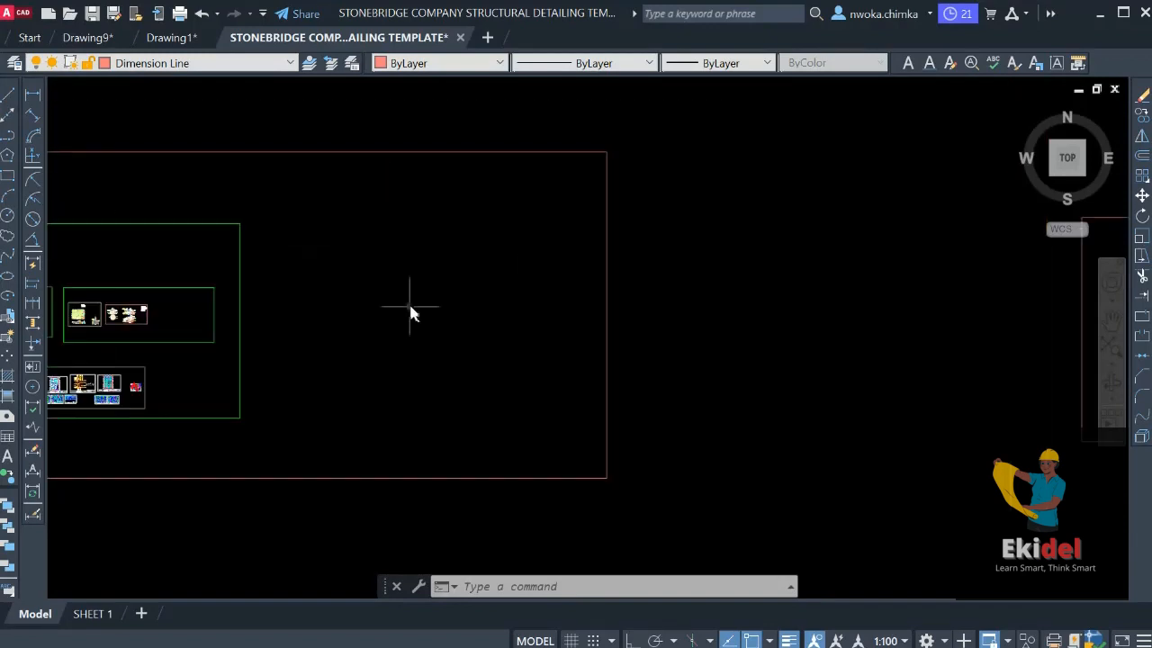
{"action": "scroll", "coordinate": [409, 306], "scroll_direction": "down", "scroll_amount": 2}
{"action": "scroll", "coordinate": [603, 285], "scroll_direction": "down", "scroll_amount": 2}
{"action": "scroll", "coordinate": [822, 311], "scroll_direction": "up", "scroll_amount": 4}
{"action": "middle_click_drag", "start_coordinate": [822, 310], "coordinate": [581, 310]}
{"action": "scroll", "coordinate": [567, 224], "scroll_direction": "up", "scroll_amount": 2}
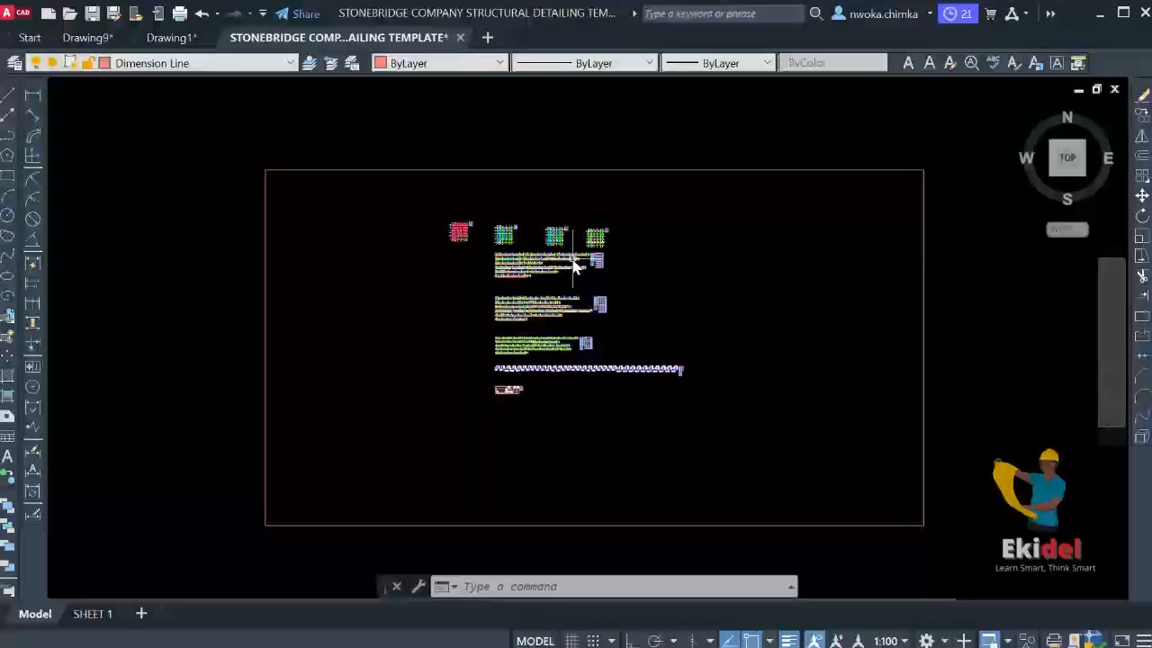
{"action": "scroll", "coordinate": [515, 262], "scroll_direction": "up", "scroll_amount": 2}
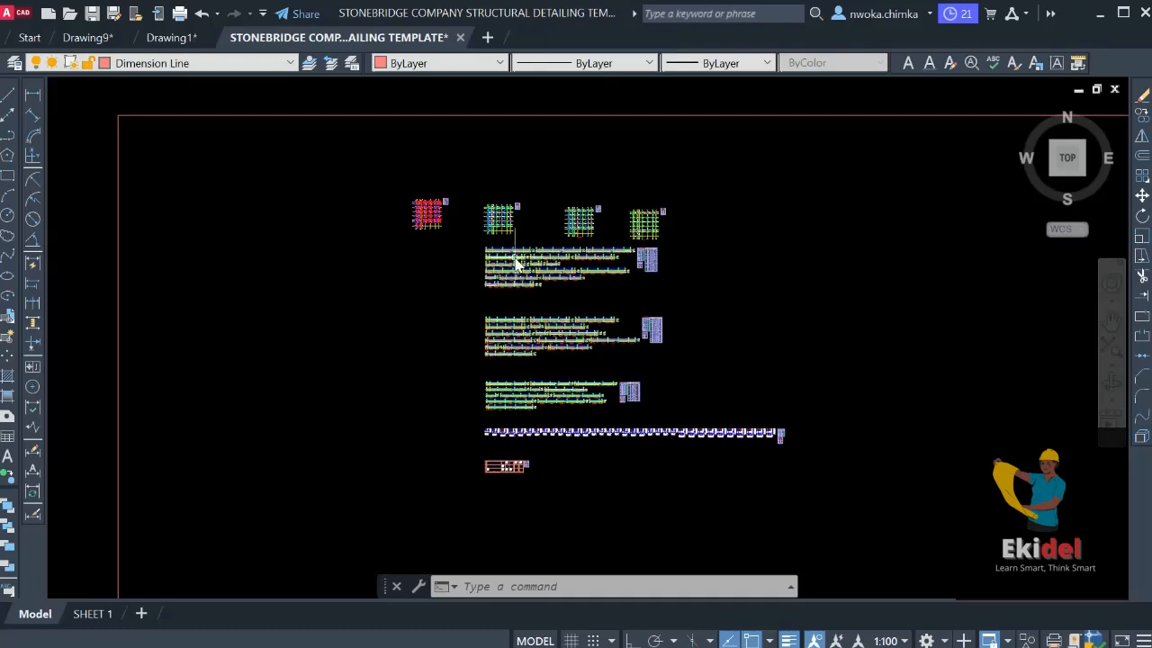
Check the original details in Drawing1 once more and return to the pasted plans and beam elevations in the template
{"action": "left_click", "coordinate": [171, 39]}
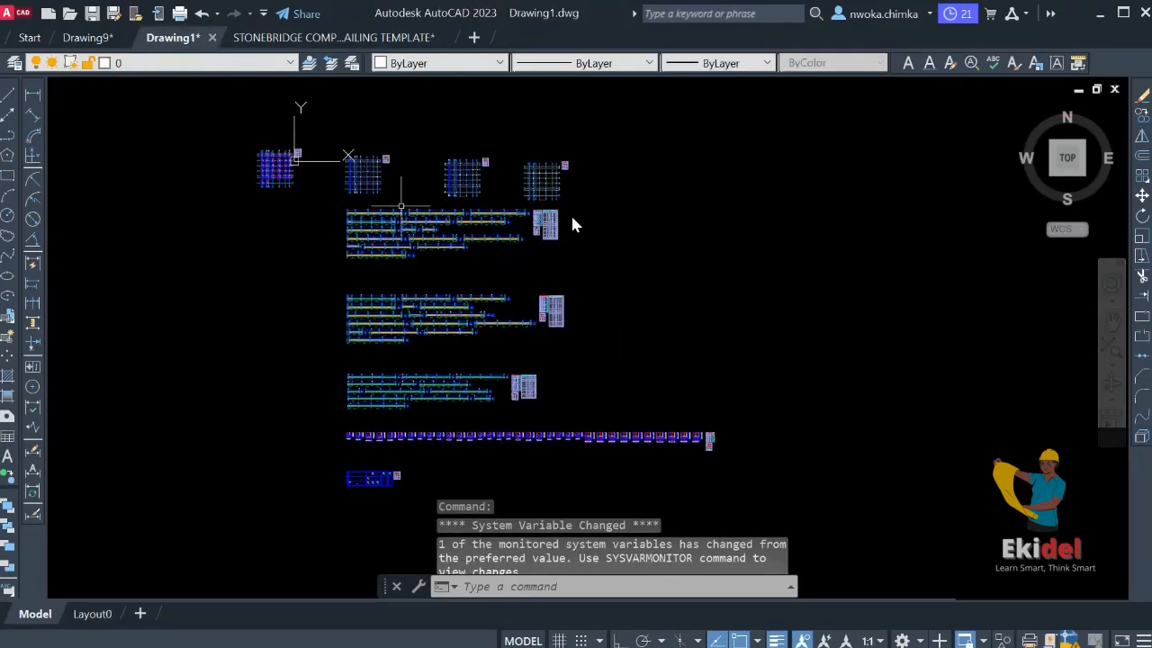
{"action": "middle_click_drag", "start_coordinate": [492, 202], "coordinate": [505, 241]}
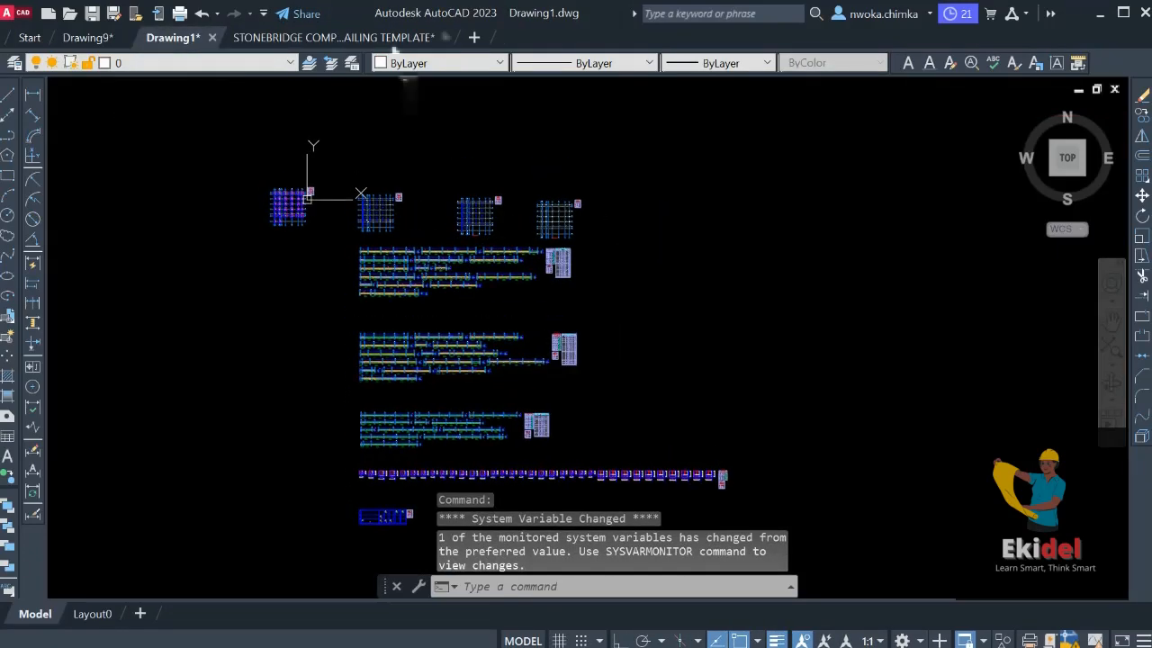
{"action": "left_click", "coordinate": [388, 42]}
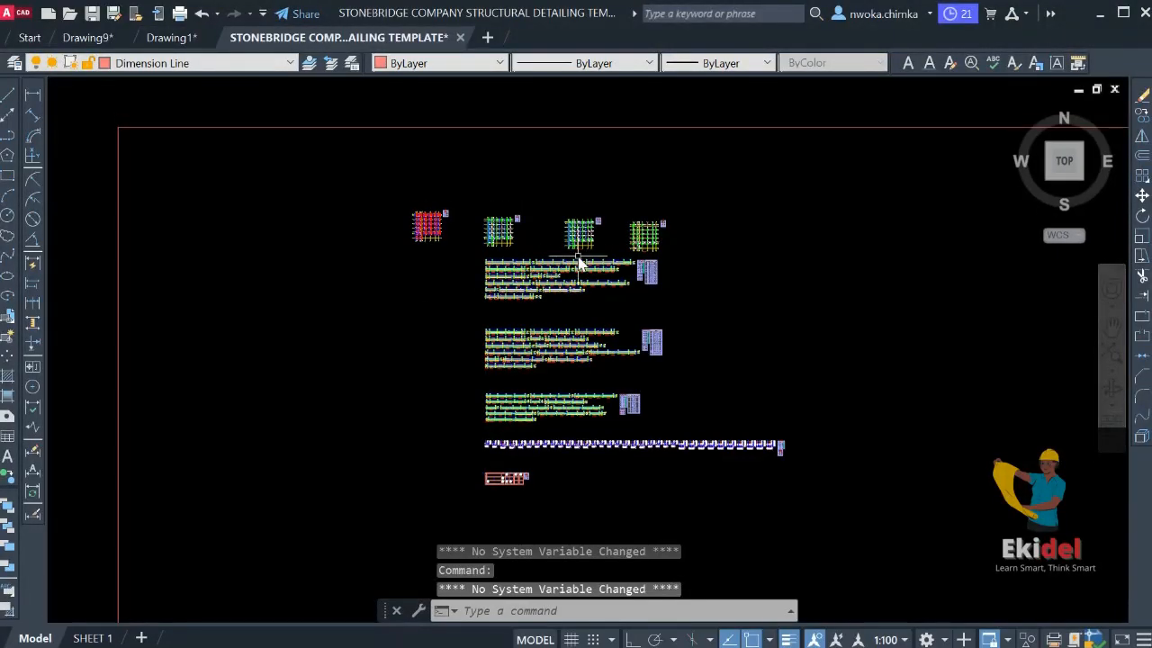
{"action": "scroll", "coordinate": [546, 261], "scroll_direction": "up", "scroll_amount": 3}
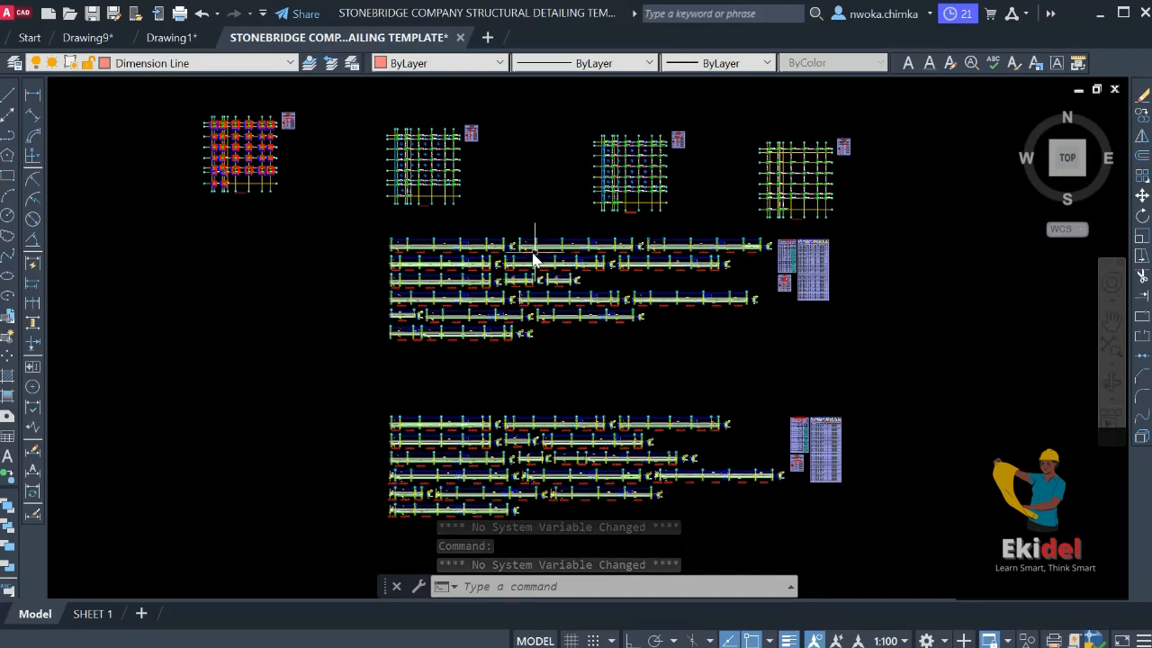
{"action": "scroll", "coordinate": [487, 243], "scroll_direction": "down", "scroll_amount": 3}
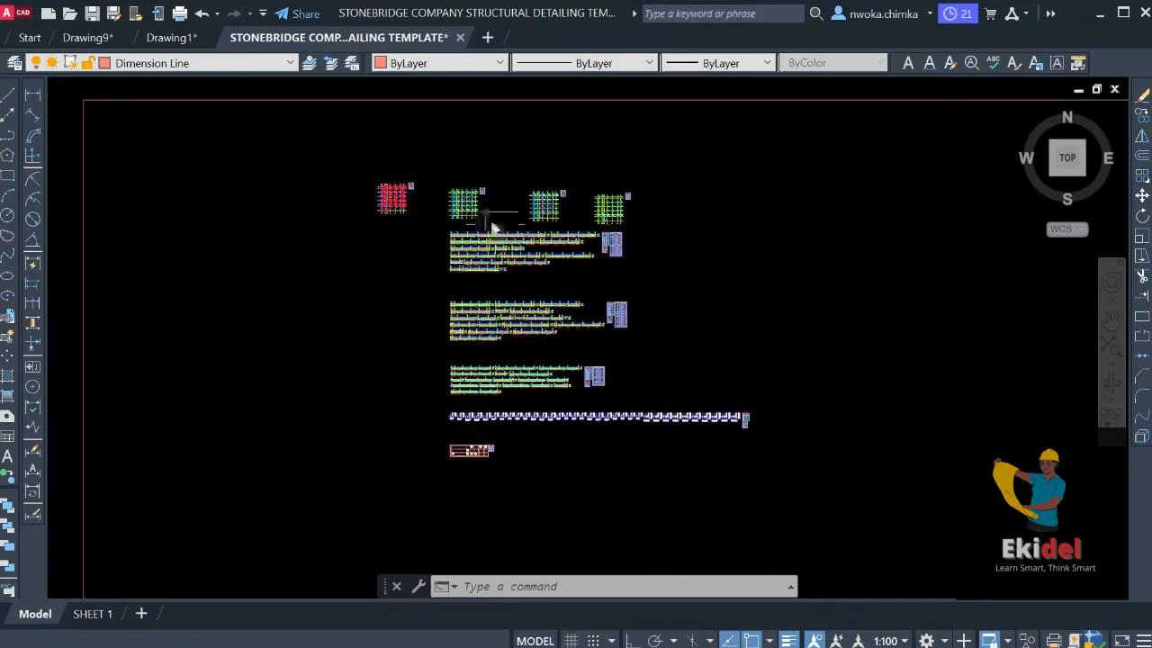
{"action": "scroll", "coordinate": [450, 209], "scroll_direction": "up", "scroll_amount": 3}
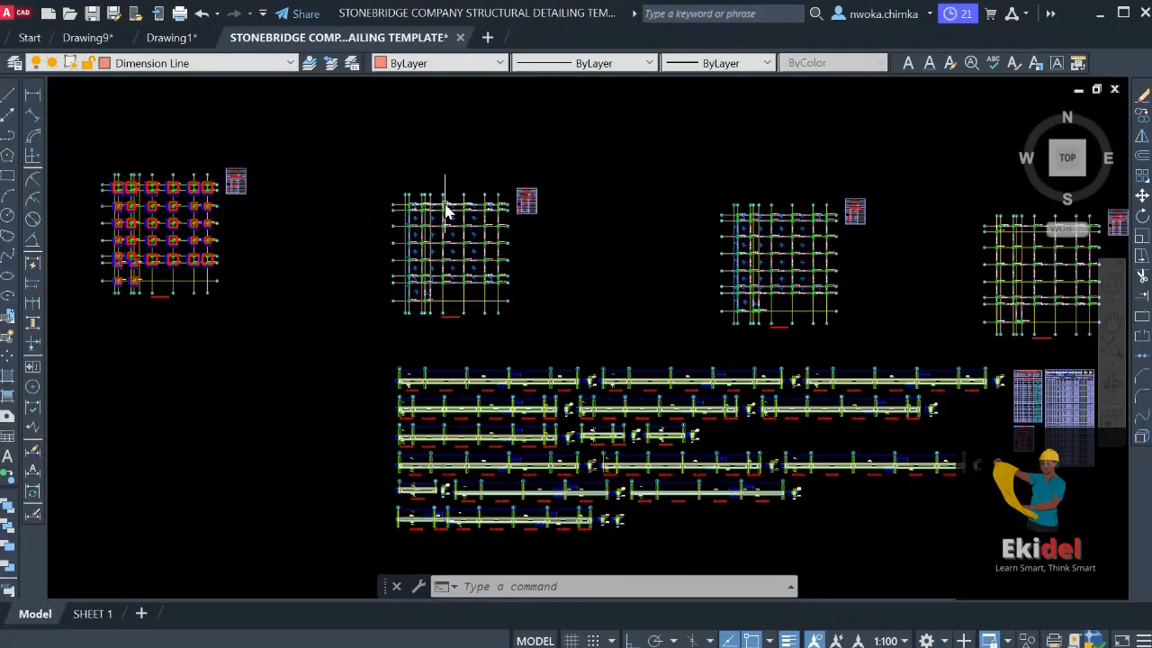
Examine the pasted Storey 1 plan, including its level and scale title, grid lines, columns and beam labels
{"action": "scroll", "coordinate": [450, 319], "scroll_direction": "up", "scroll_amount": 5}
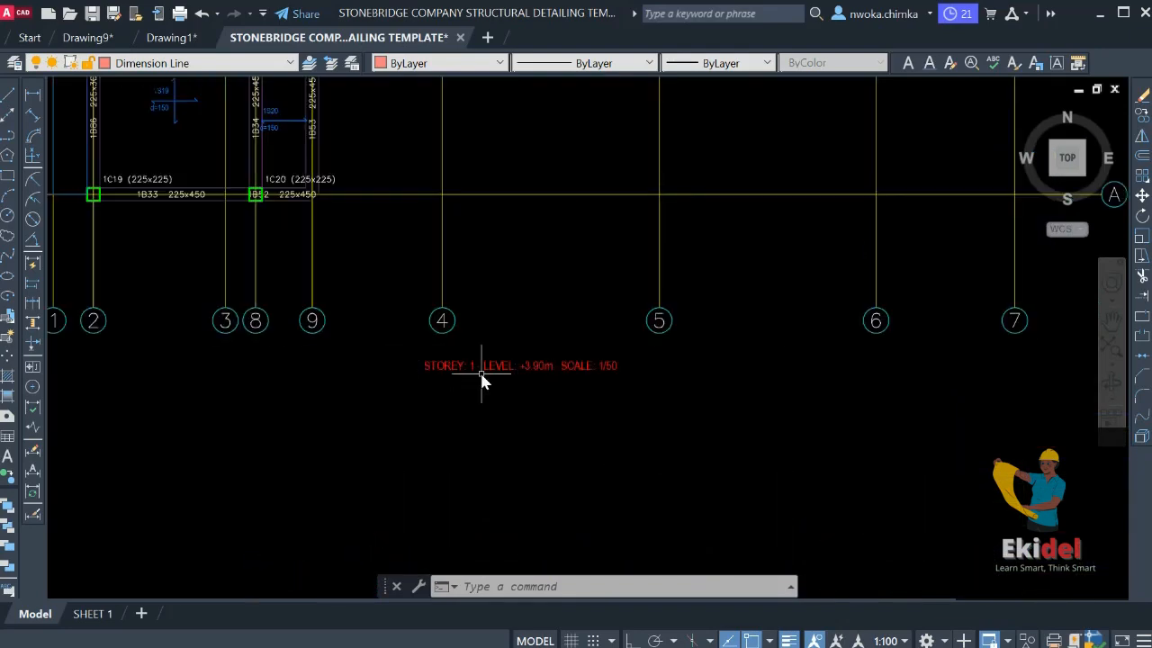
{"action": "scroll", "coordinate": [478, 372], "scroll_direction": "down", "scroll_amount": 5}
{"action": "scroll", "coordinate": [489, 419], "scroll_direction": "up", "scroll_amount": 4}
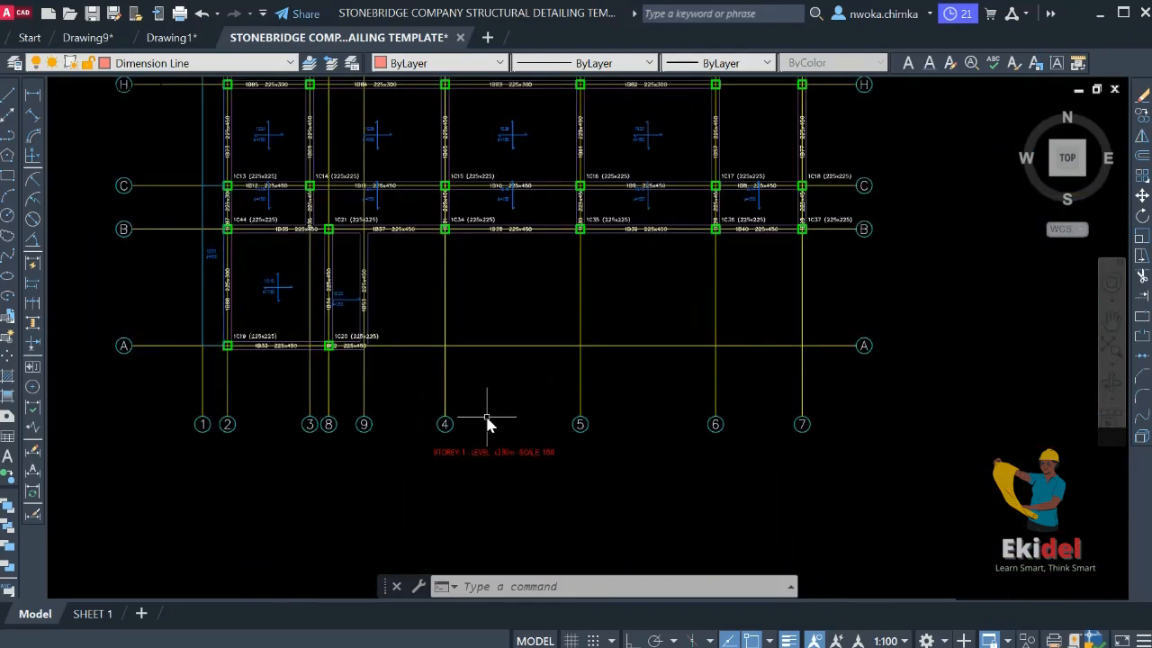
{"action": "scroll", "coordinate": [470, 403], "scroll_direction": "down", "scroll_amount": 2}
{"action": "middle_click_drag", "start_coordinate": [411, 285], "coordinate": [457, 414]}
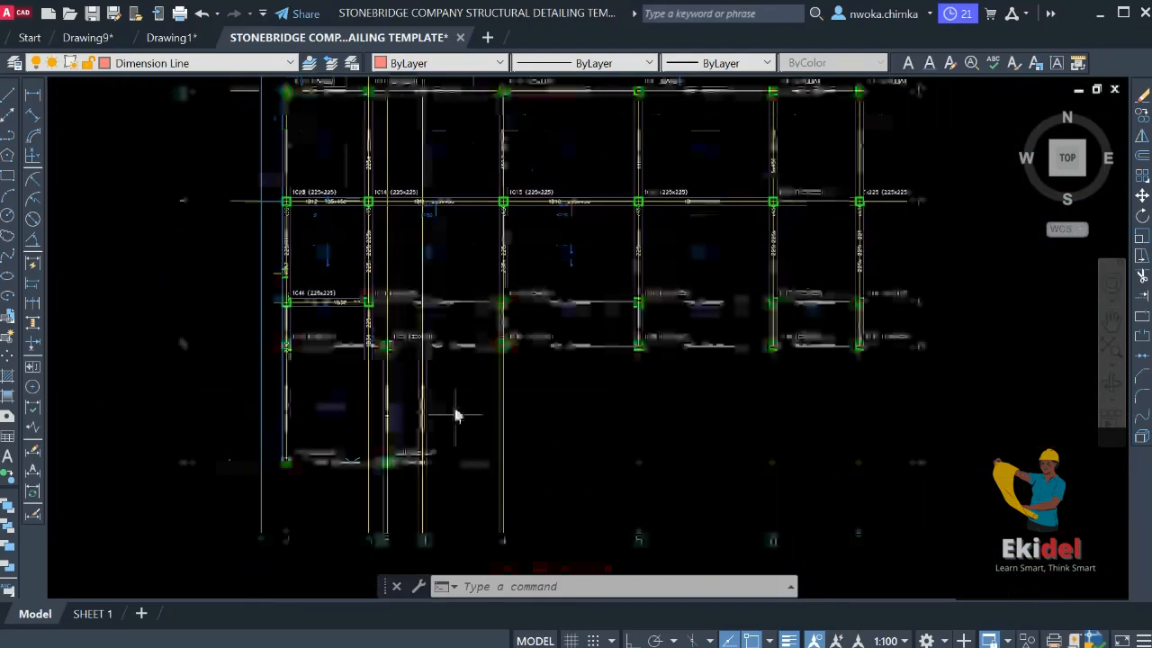
{"action": "mouse_move", "coordinate": [442, 327]}
{"action": "middle_mouse_down"}
{"action": "mouse_move", "coordinate": [450, 407]}
{"action": "mouse_move", "coordinate": [439, 383]}
{"action": "middle_mouse_up"}
{"action": "scroll", "coordinate": [438, 377], "scroll_direction": "down", "scroll_amount": 1}
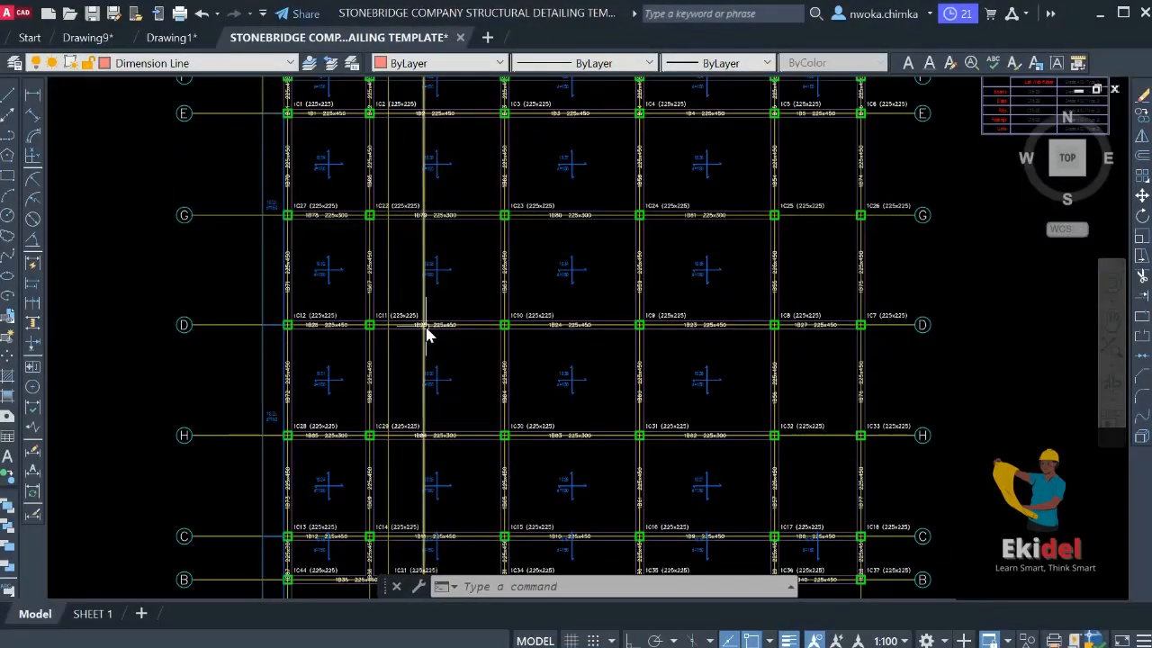
{"action": "scroll", "coordinate": [436, 297], "scroll_direction": "down", "scroll_amount": 1}
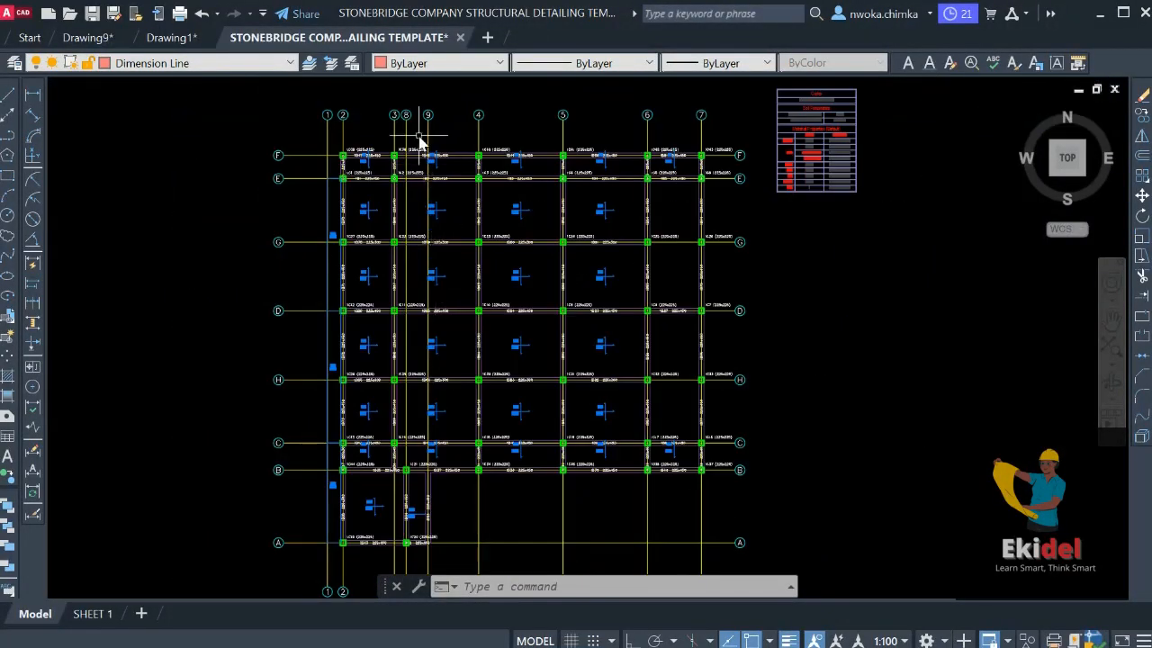
{"action": "left_click", "coordinate": [93, 614]}
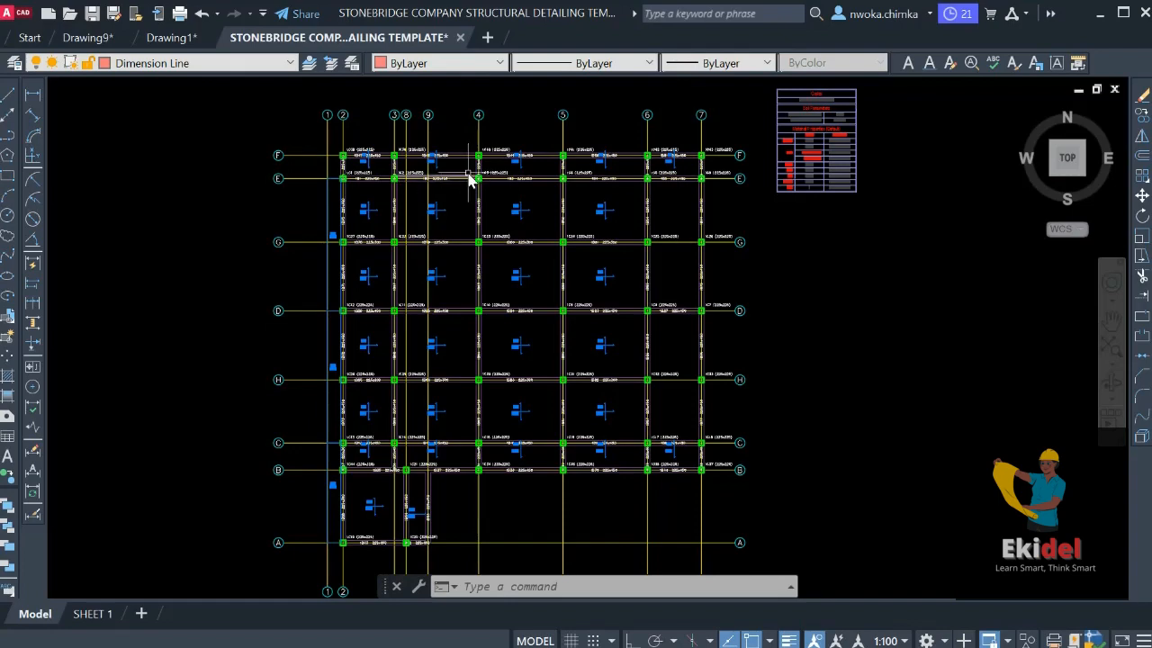
Select the pasted Storey 1 plan together with its material properties table and check its title line
{"action": "scroll", "coordinate": [479, 177], "scroll_direction": "down", "scroll_amount": 5}
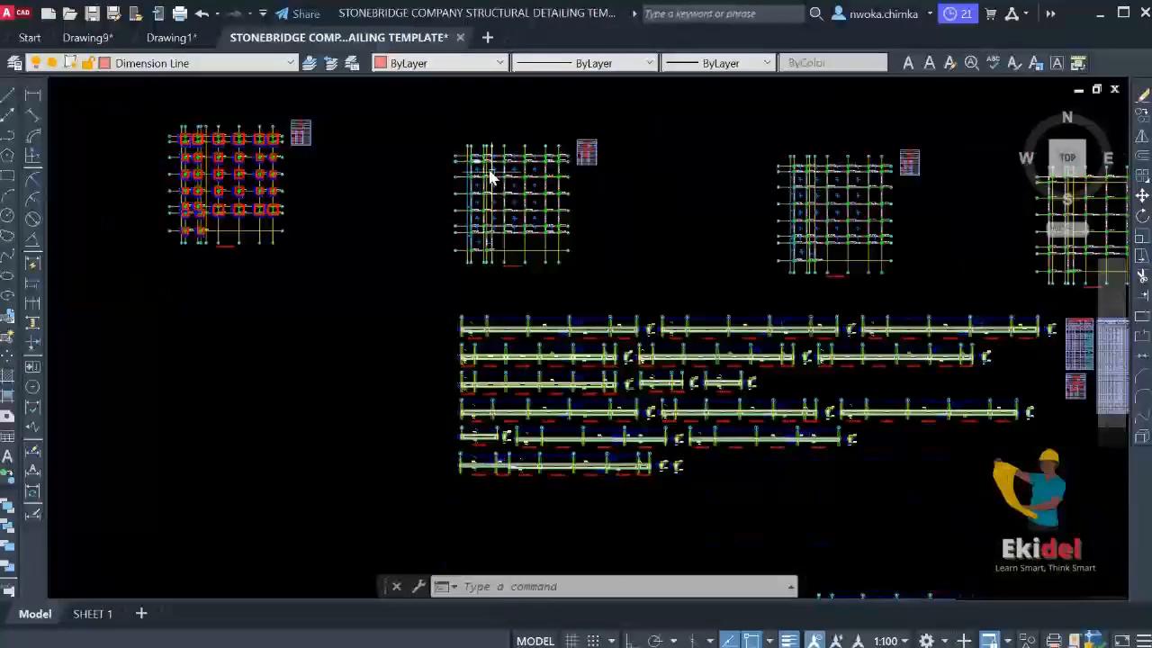
{"action": "scroll", "coordinate": [491, 171], "scroll_direction": "up", "scroll_amount": 3}
{"action": "scroll", "coordinate": [630, 144], "scroll_direction": "down", "scroll_amount": 2}
{"action": "left_click", "coordinate": [693, 105]}
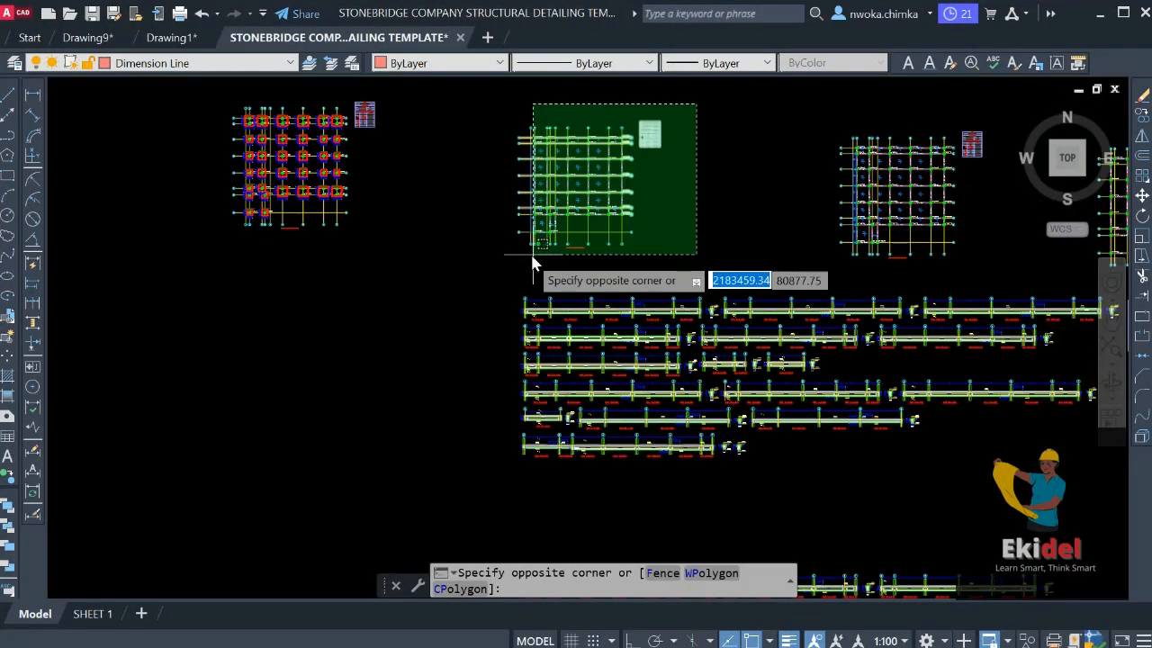
{"action": "left_click", "coordinate": [492, 259]}
{"action": "scroll", "coordinate": [581, 253], "scroll_direction": "up", "scroll_amount": 5}
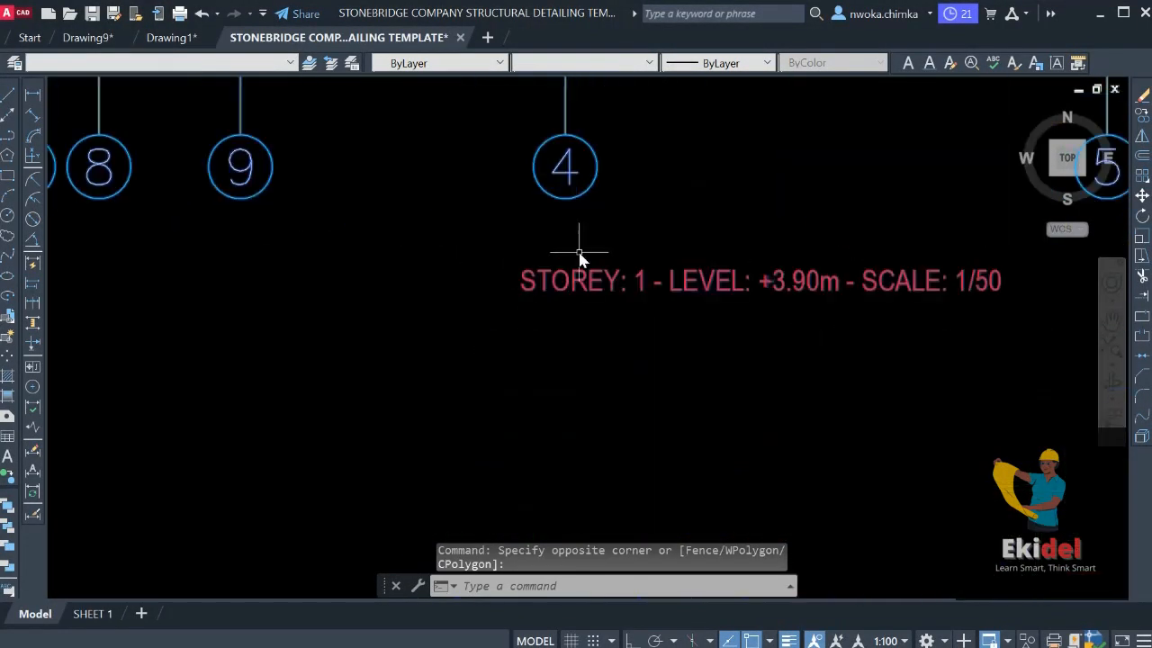
{"action": "scroll", "coordinate": [540, 315], "scroll_direction": "down", "scroll_amount": 5}
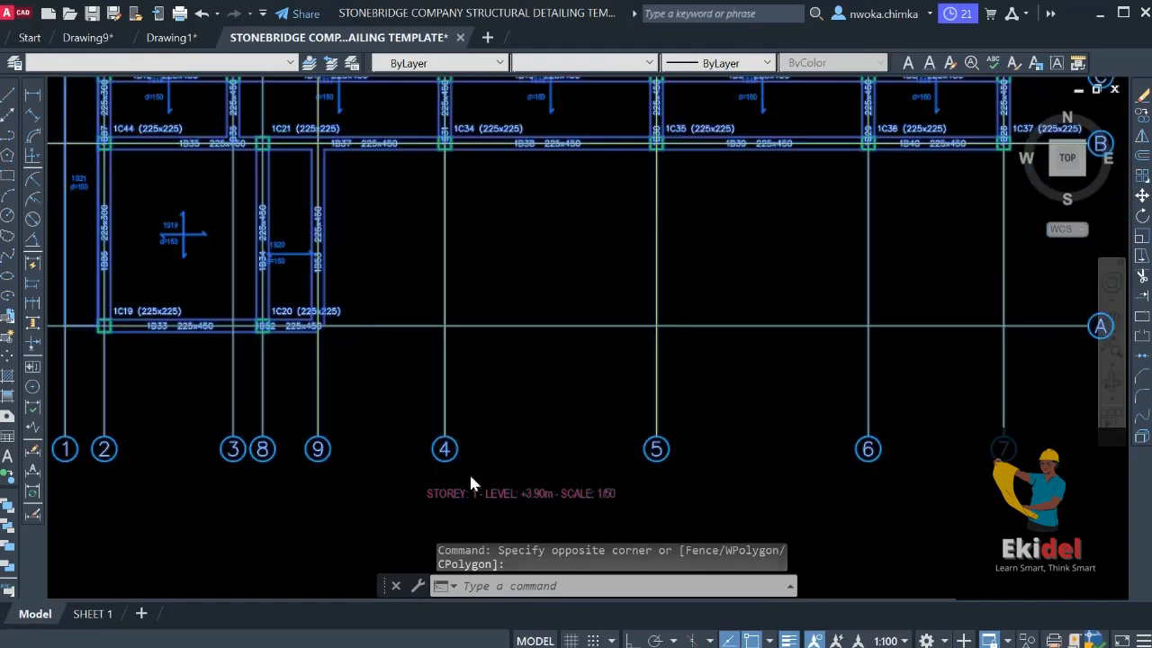
{"action": "scroll", "coordinate": [459, 265], "scroll_direction": "down", "scroll_amount": 3}
{"action": "middle_click_drag", "start_coordinate": [434, 99], "coordinate": [432, 128]}
{"action": "scroll", "coordinate": [433, 126], "scroll_direction": "down", "scroll_amount": 2}
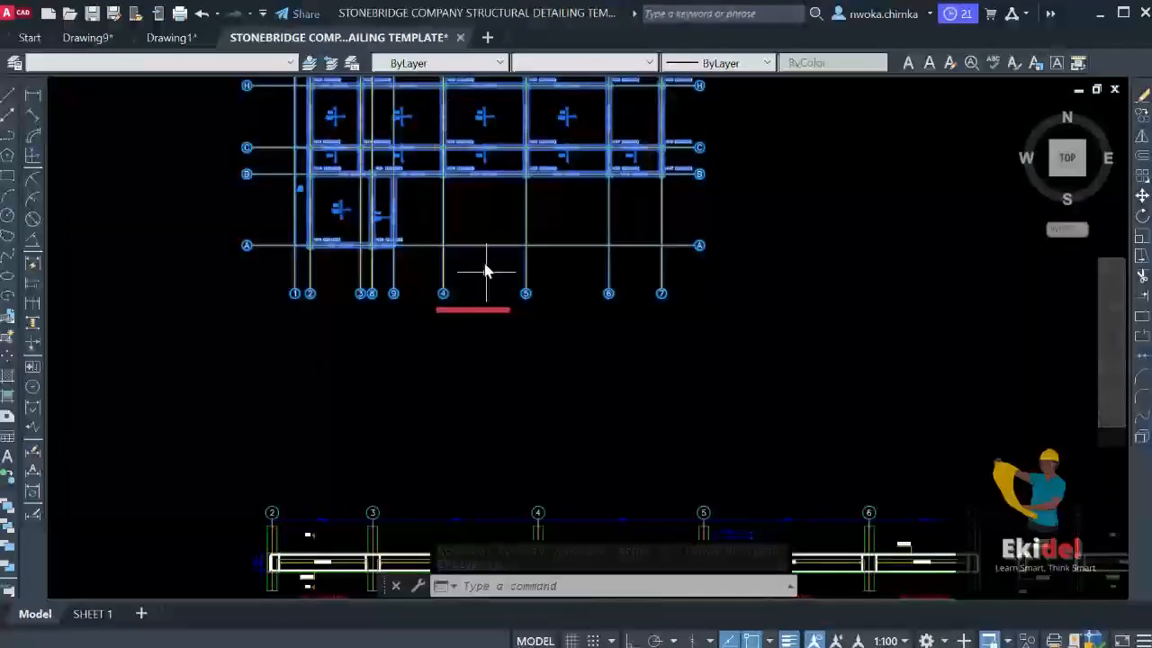
{"action": "scroll", "coordinate": [463, 298], "scroll_direction": "up", "scroll_amount": 4}
{"action": "scroll", "coordinate": [426, 298], "scroll_direction": "down", "scroll_amount": 4}
{"action": "middle_click_drag", "start_coordinate": [484, 425], "coordinate": [424, 224]}
{"action": "scroll", "coordinate": [429, 226], "scroll_direction": "down", "scroll_amount": 4}
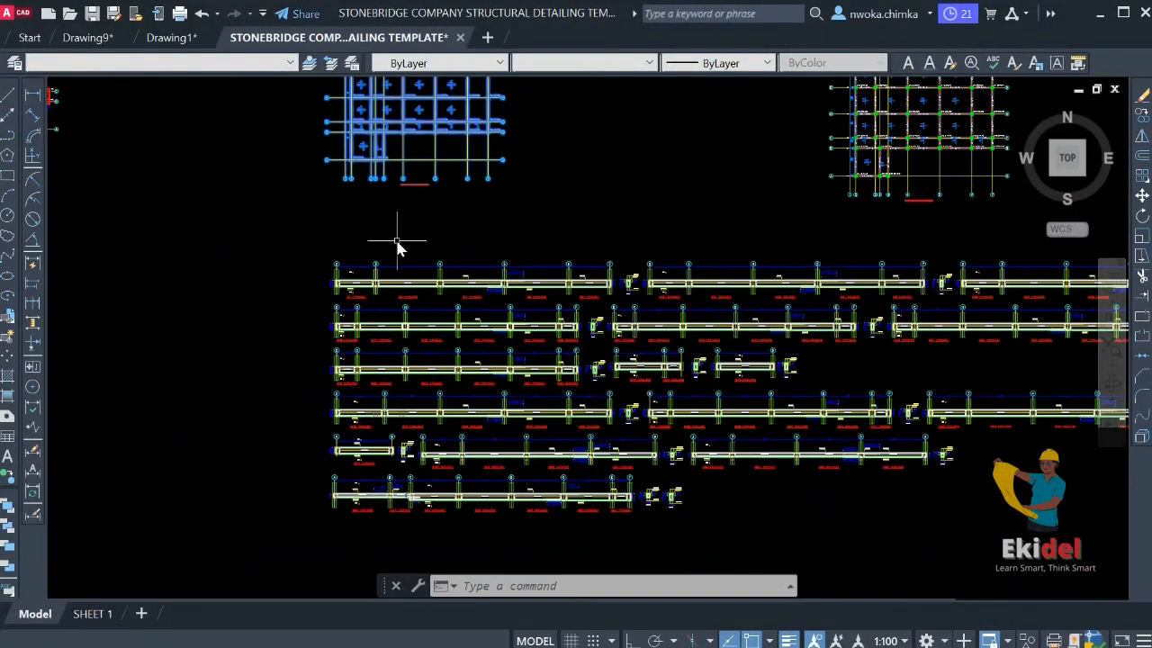
Add the beam elevations directly below the Storey 1 plan to the selection and move everything to the empty area on the frame's east side
{"action": "left_click", "coordinate": [297, 241]}
{"action": "scroll", "coordinate": [300, 243], "scroll_direction": "down", "scroll_amount": 3}
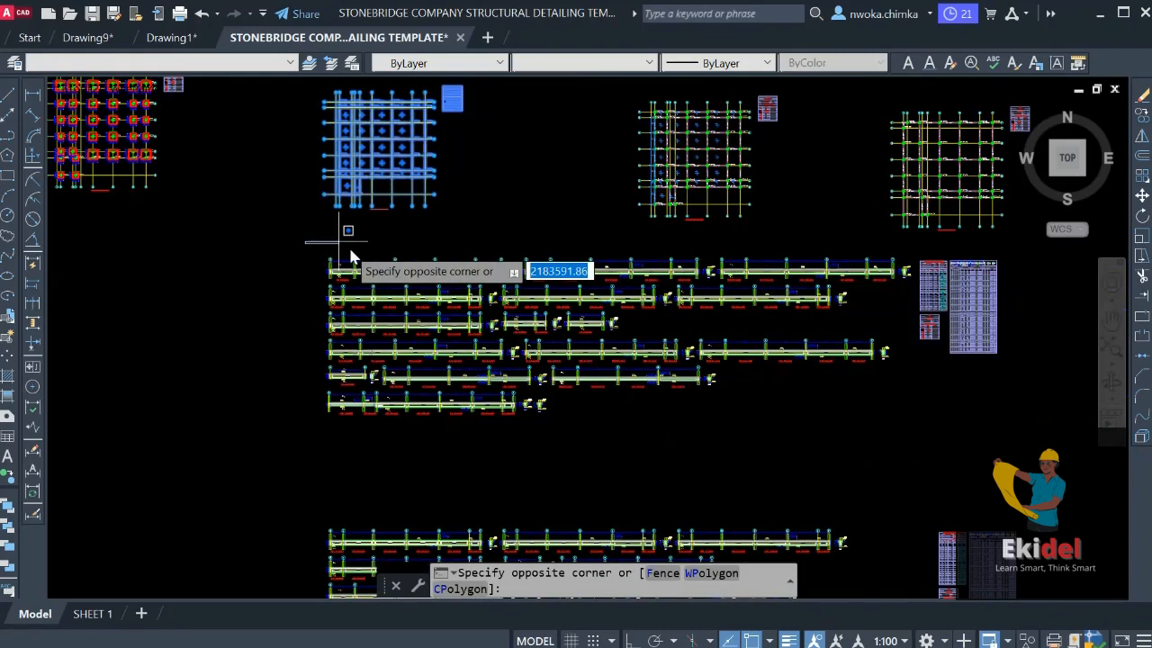
{"action": "left_click", "coordinate": [915, 438]}
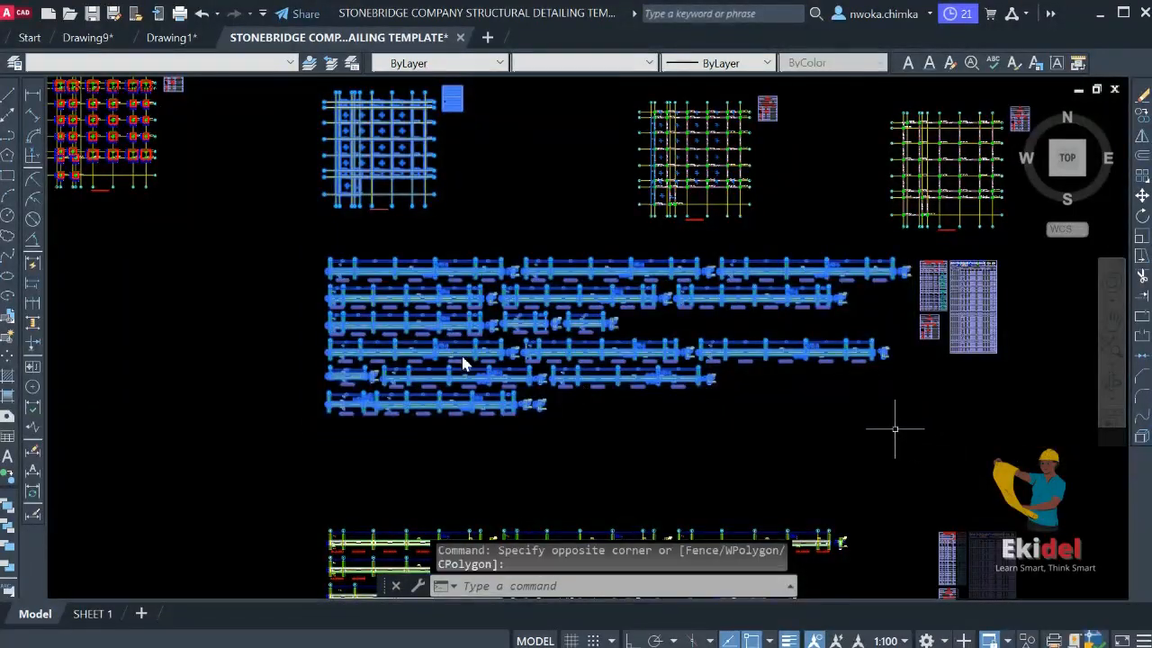
{"action": "scroll", "coordinate": [399, 273], "scroll_direction": "down", "scroll_amount": 2}
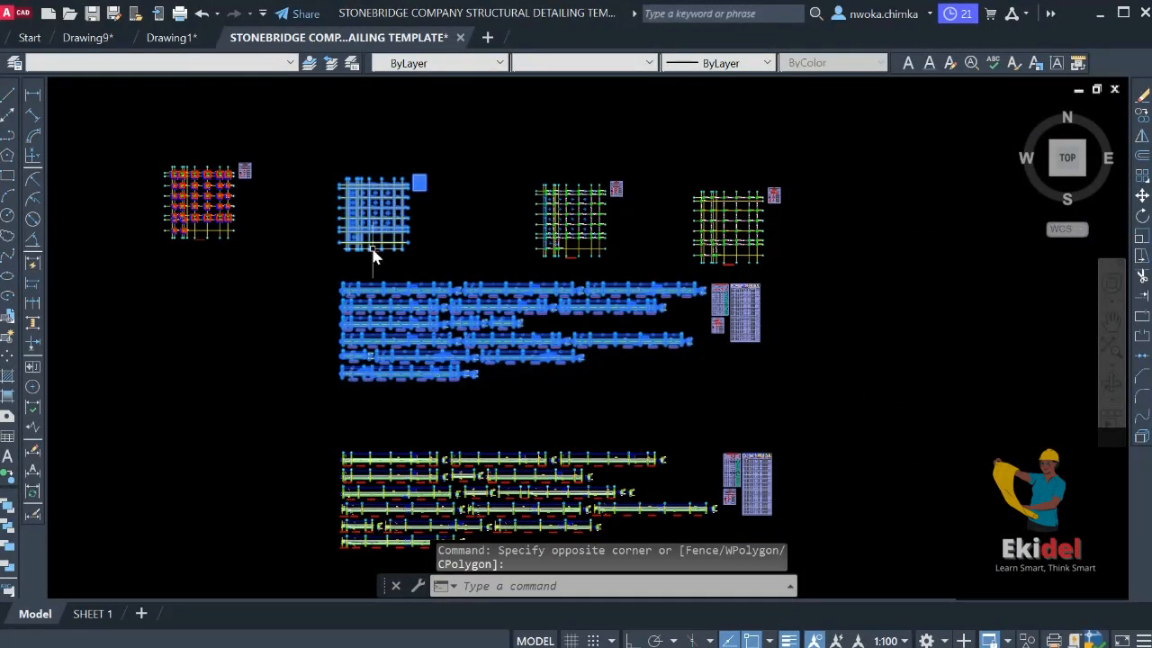
{"action": "type", "text": "M"}
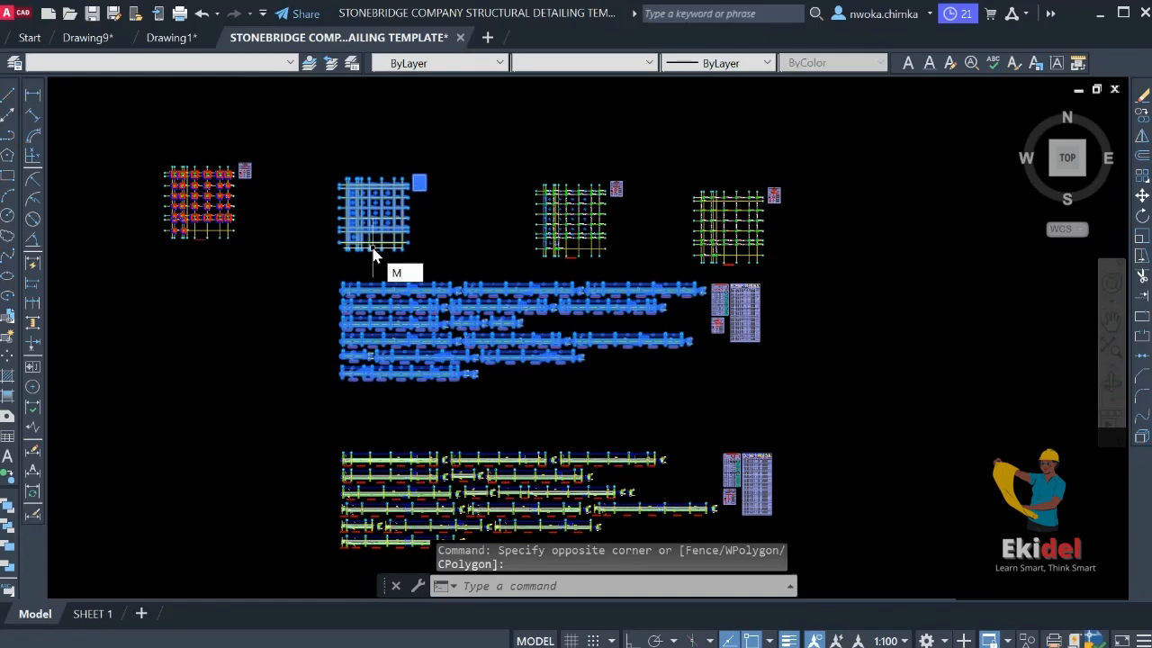
{"action": "key", "text": "Return"}
{"action": "left_click", "coordinate": [124, 247]}
{"action": "scroll", "coordinate": [378, 277], "scroll_direction": "down", "scroll_amount": 3}
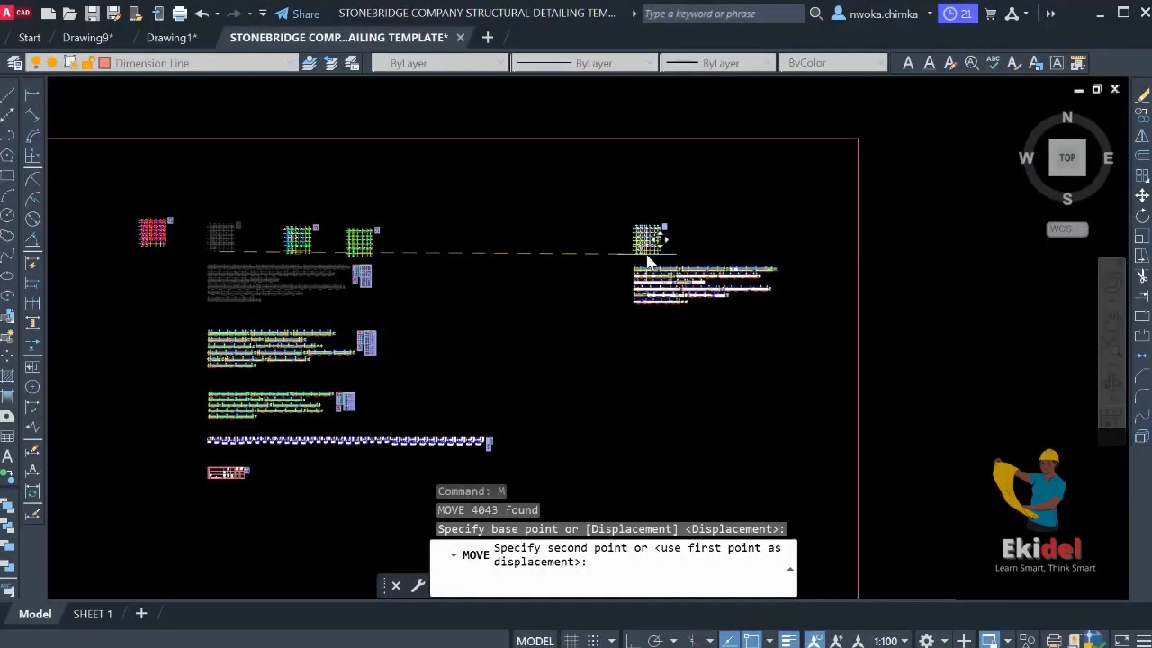
{"action": "left_click", "coordinate": [650, 232]}
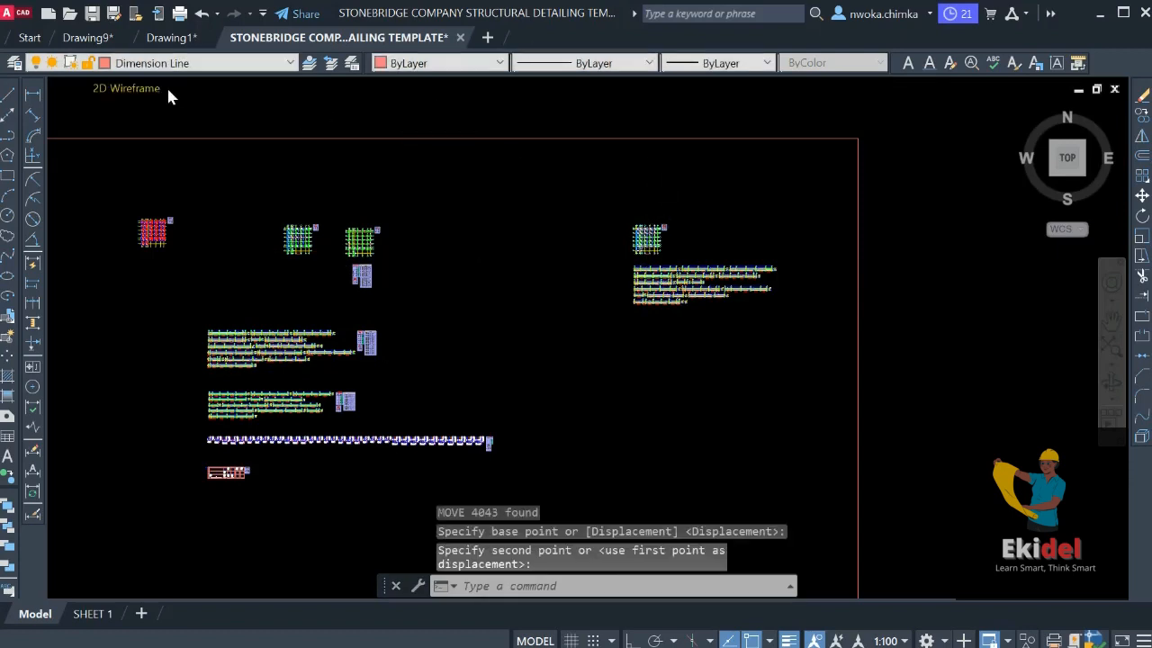
Draw a rectangle enclosing the relocated Storey 1 plan and its beam elevations
{"action": "type", "text": "rec"}
{"action": "key", "text": "Return"}
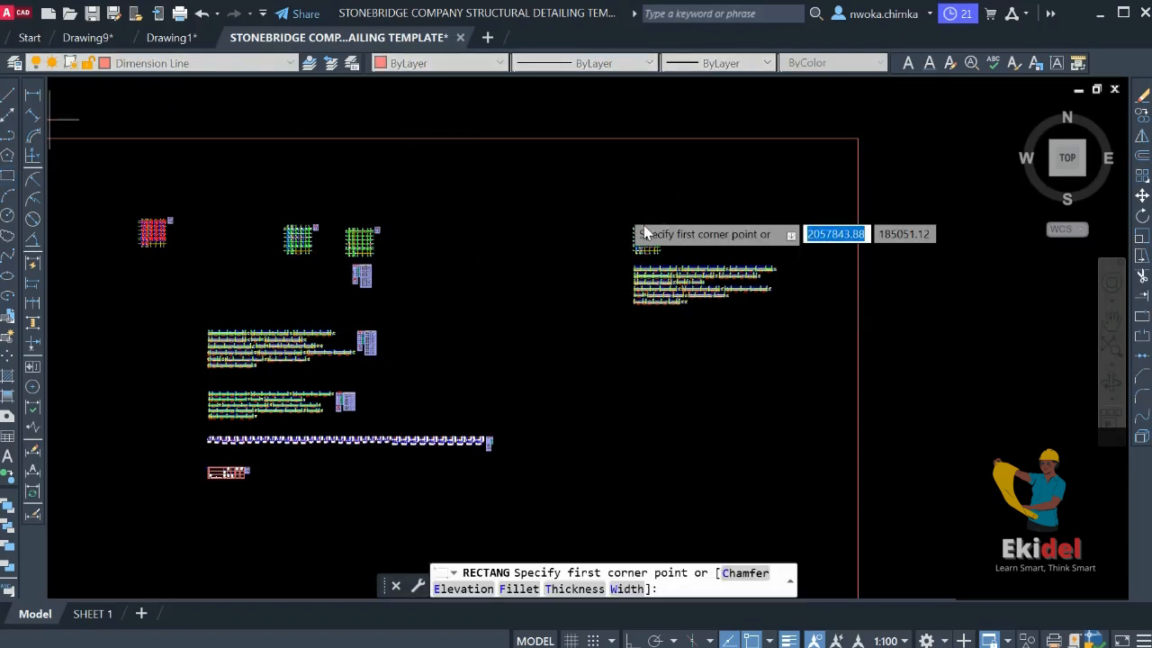
{"action": "left_click", "coordinate": [546, 184]}
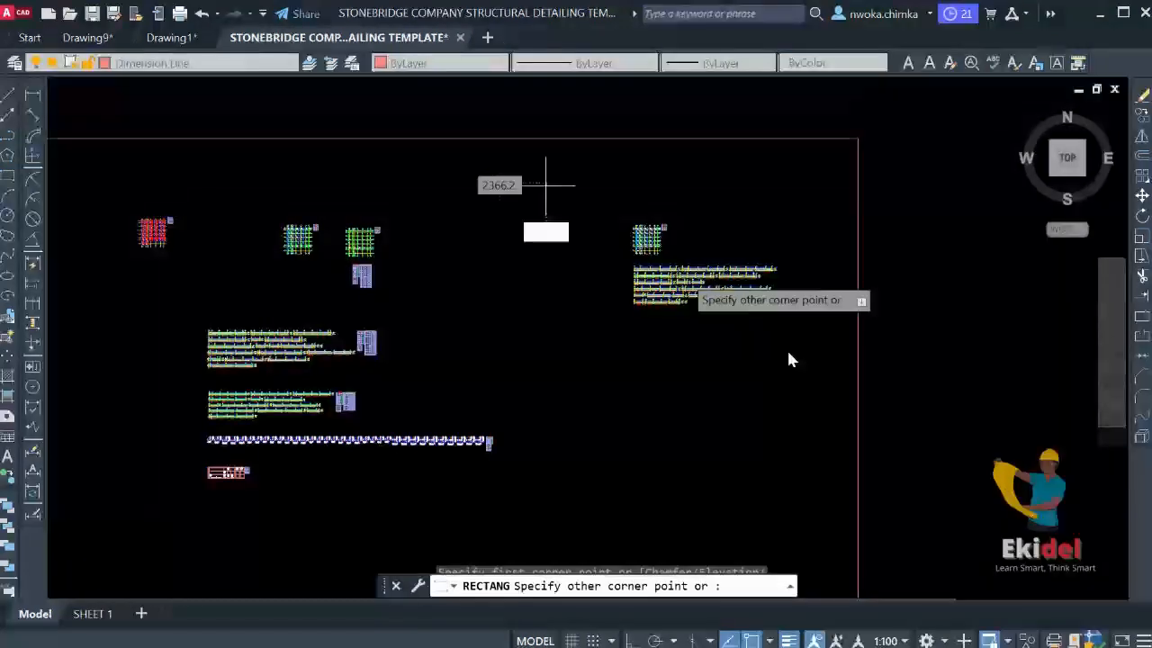
{"action": "left_click", "coordinate": [826, 397]}
Examine the relocated Storey 1 plan's column labels, beam sizes, slab marks and the unmarked bays between grids 6 and 7
{"action": "scroll", "coordinate": [668, 262], "scroll_direction": "up", "scroll_amount": 10}
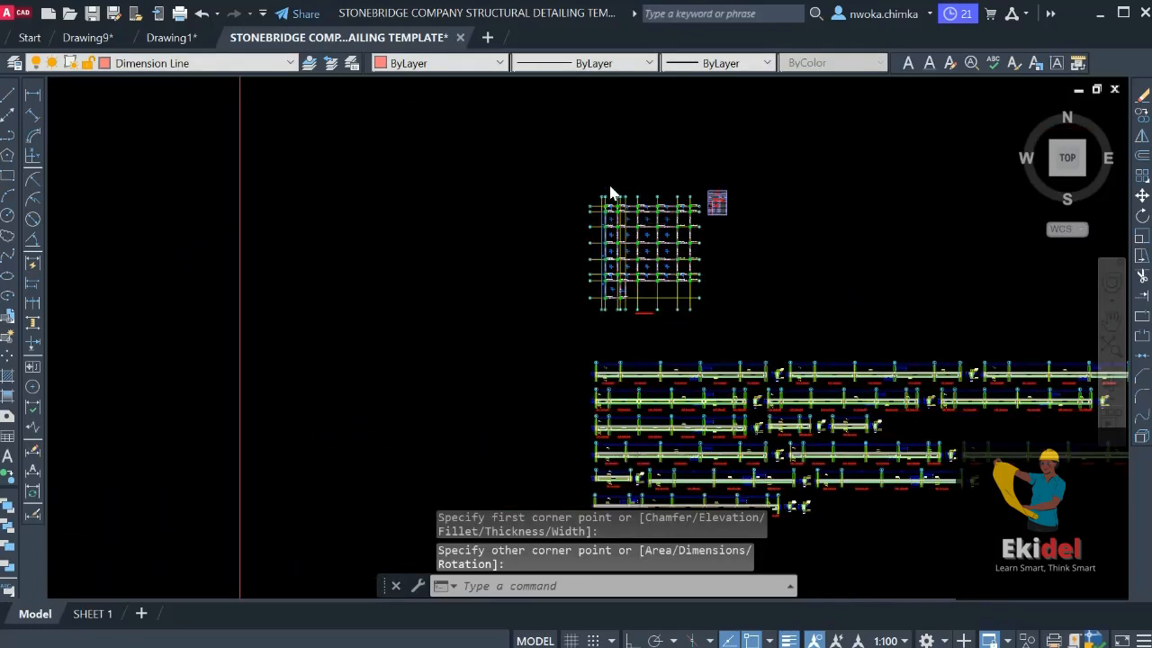
{"action": "scroll", "coordinate": [522, 270], "scroll_direction": "up", "scroll_amount": 4}
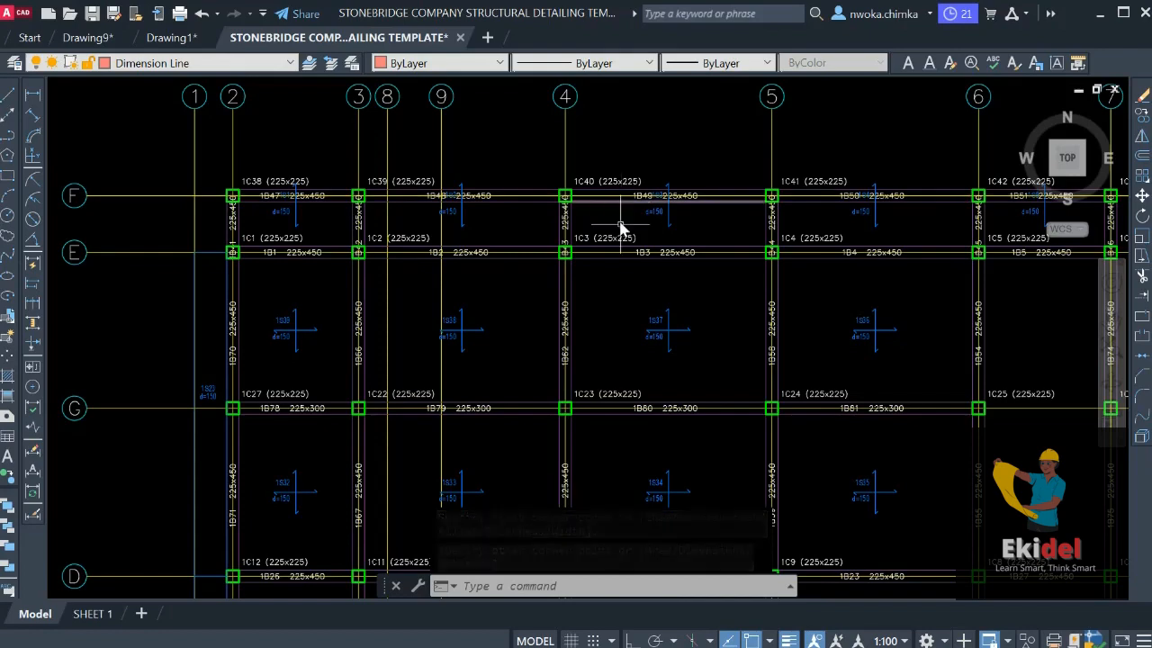
{"action": "middle_click_drag", "start_coordinate": [682, 257], "coordinate": [617, 261]}
{"action": "scroll", "coordinate": [615, 261], "scroll_direction": "down", "scroll_amount": 4}
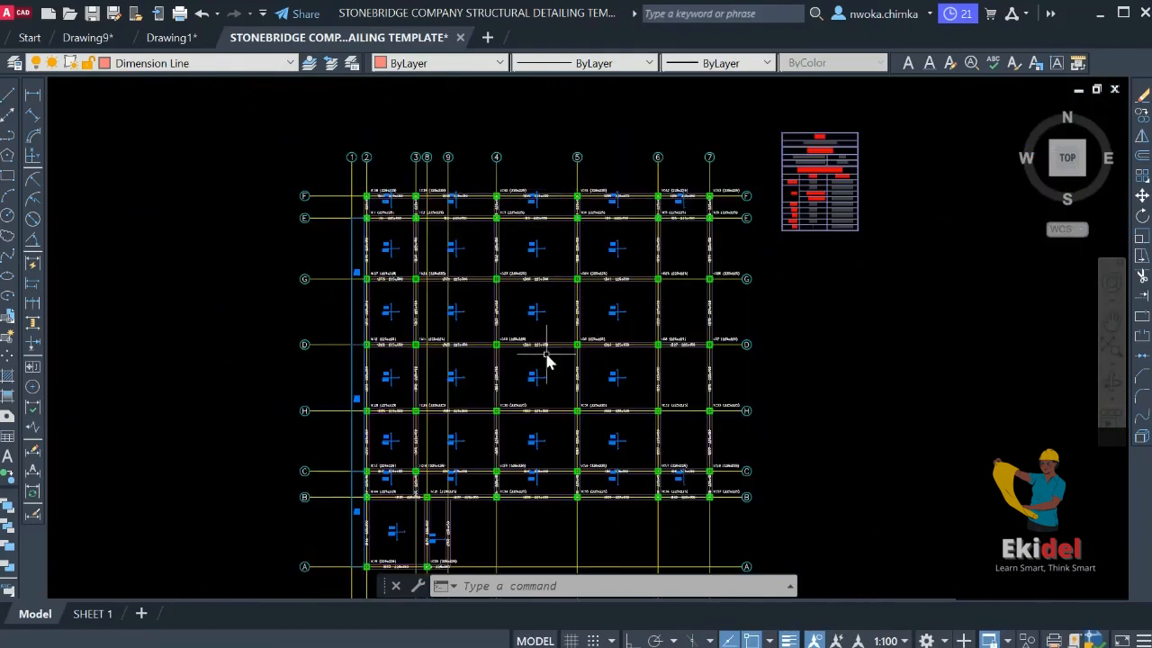
{"action": "middle_click_drag", "start_coordinate": [519, 393], "coordinate": [548, 470]}
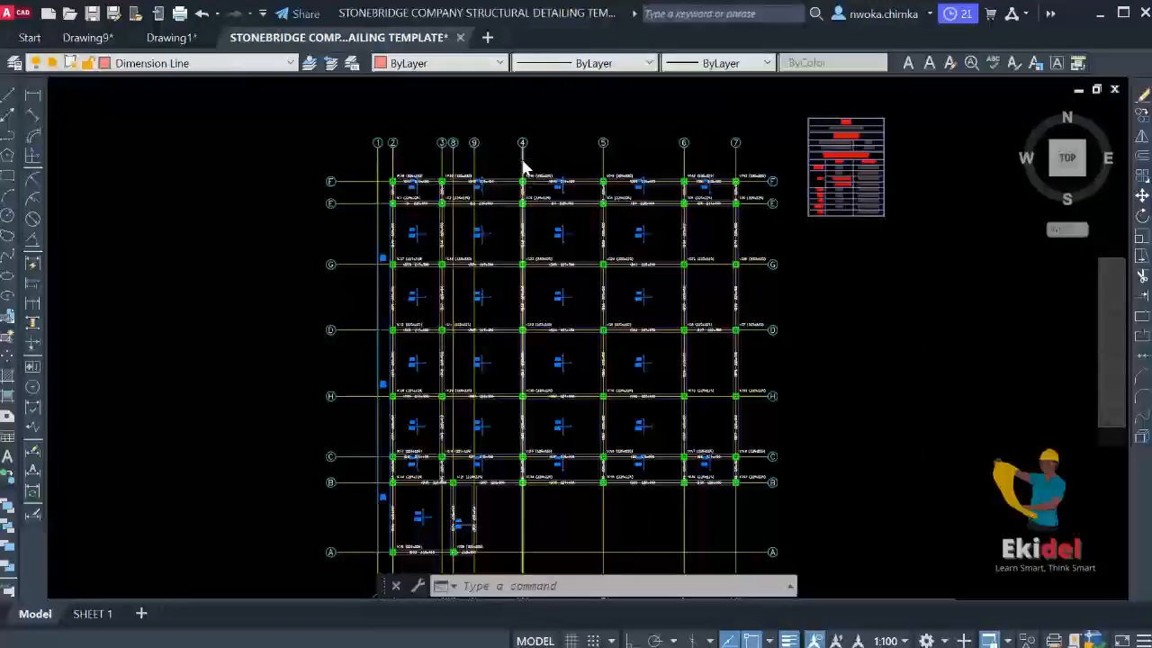
{"action": "scroll", "coordinate": [523, 160], "scroll_direction": "up", "scroll_amount": 2}
{"action": "scroll", "coordinate": [540, 180], "scroll_direction": "up", "scroll_amount": 2}
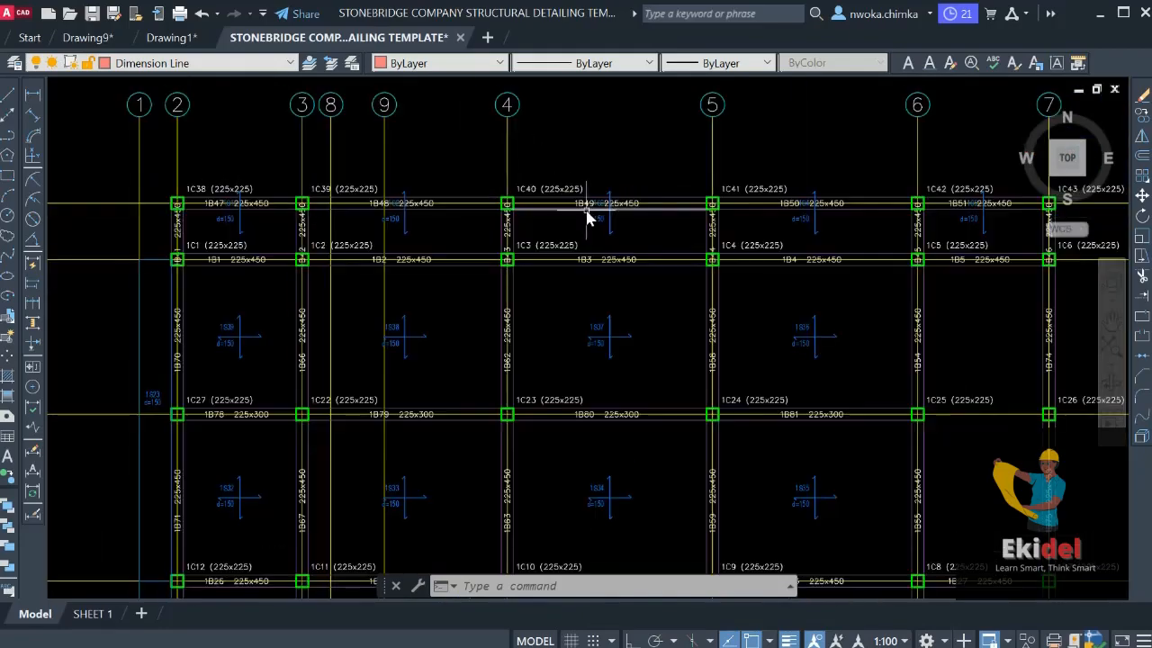
{"action": "middle_click_drag", "start_coordinate": [576, 218], "coordinate": [659, 225]}
{"action": "scroll", "coordinate": [541, 244], "scroll_direction": "down", "scroll_amount": 2}
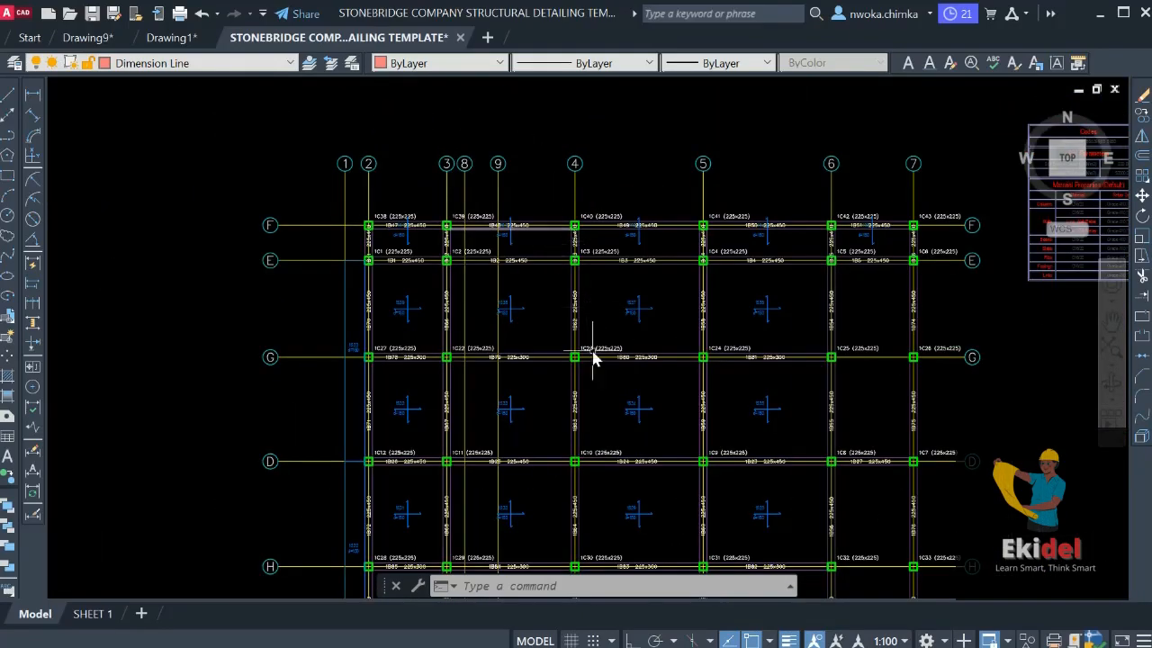
{"action": "middle_click_drag", "start_coordinate": [596, 353], "coordinate": [494, 235]}
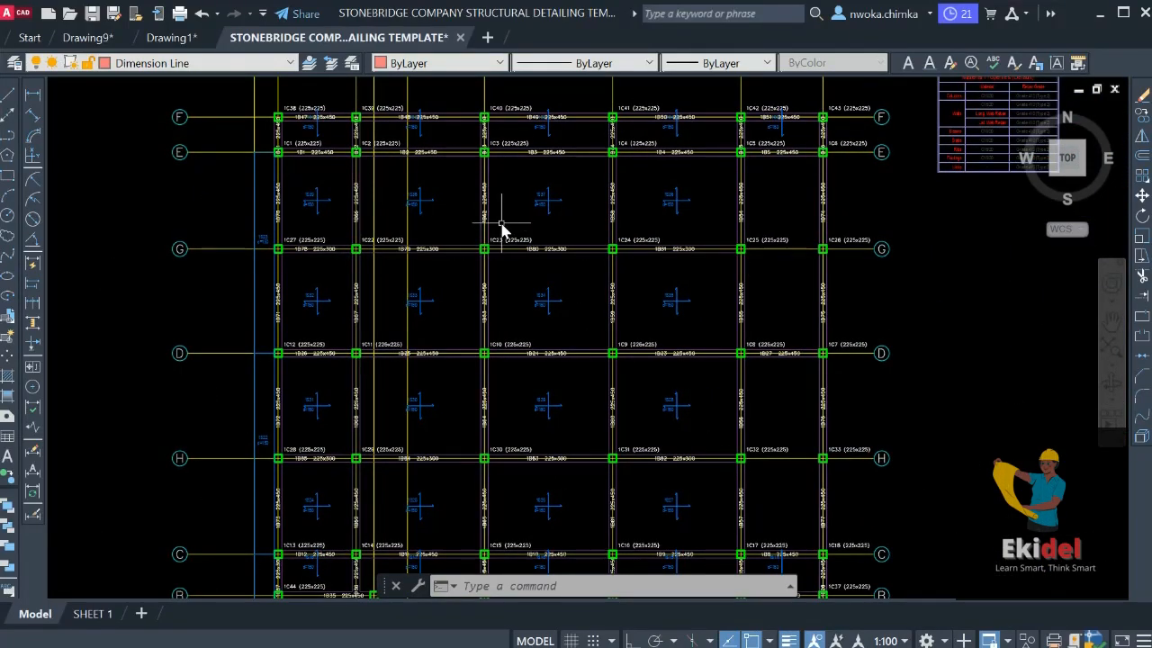
{"action": "scroll", "coordinate": [630, 308], "scroll_direction": "down", "scroll_amount": 3}
{"action": "mouse_move", "coordinate": [630, 309]}
{"action": "middle_mouse_down"}
{"action": "mouse_move", "coordinate": [464, 342]}
{"action": "mouse_move", "coordinate": [531, 336]}
{"action": "middle_mouse_up"}
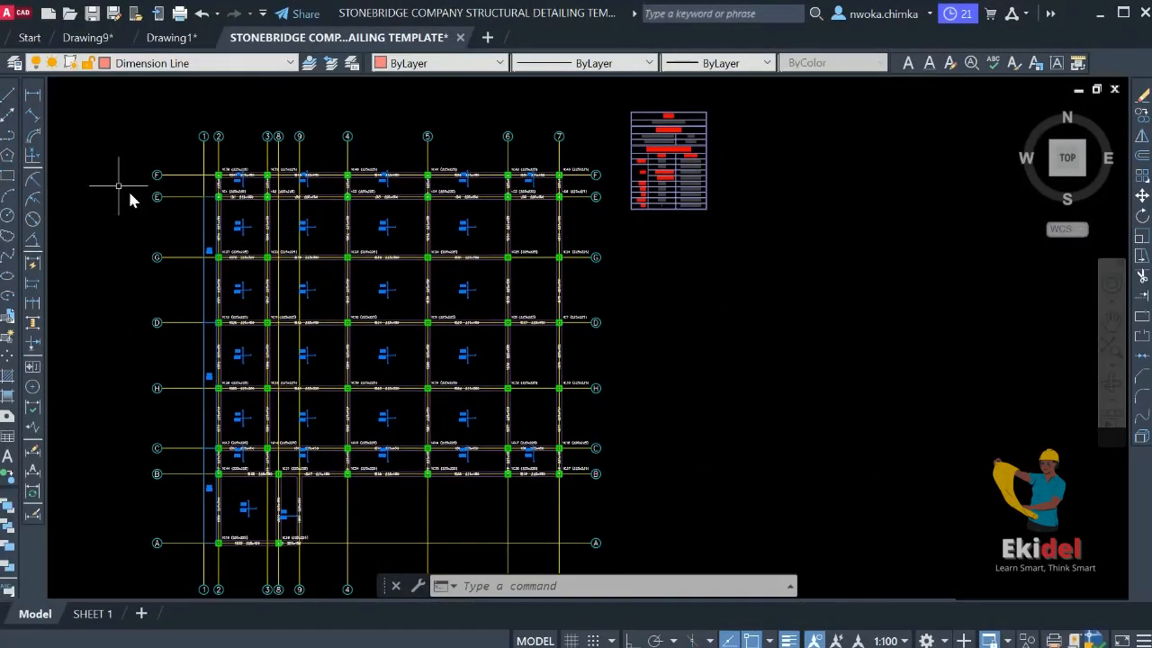
{"action": "scroll", "coordinate": [523, 244], "scroll_direction": "up", "scroll_amount": 4}
{"action": "scroll", "coordinate": [529, 159], "scroll_direction": "down", "scroll_amount": 2}
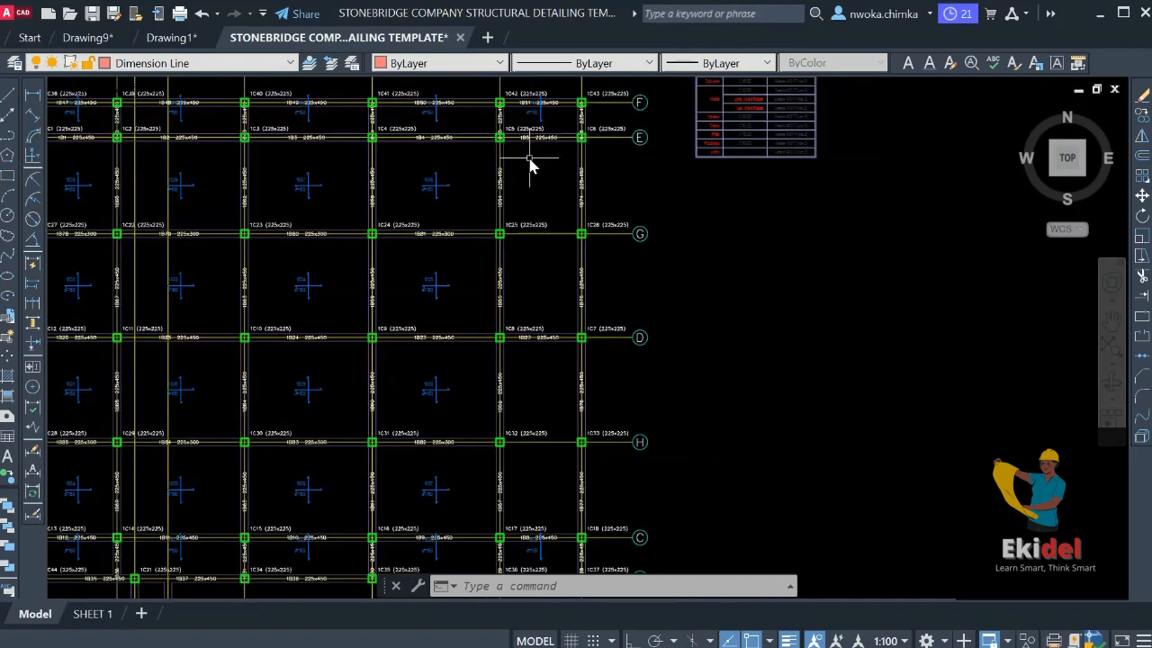
{"action": "middle_click_drag", "start_coordinate": [452, 336], "coordinate": [508, 306]}
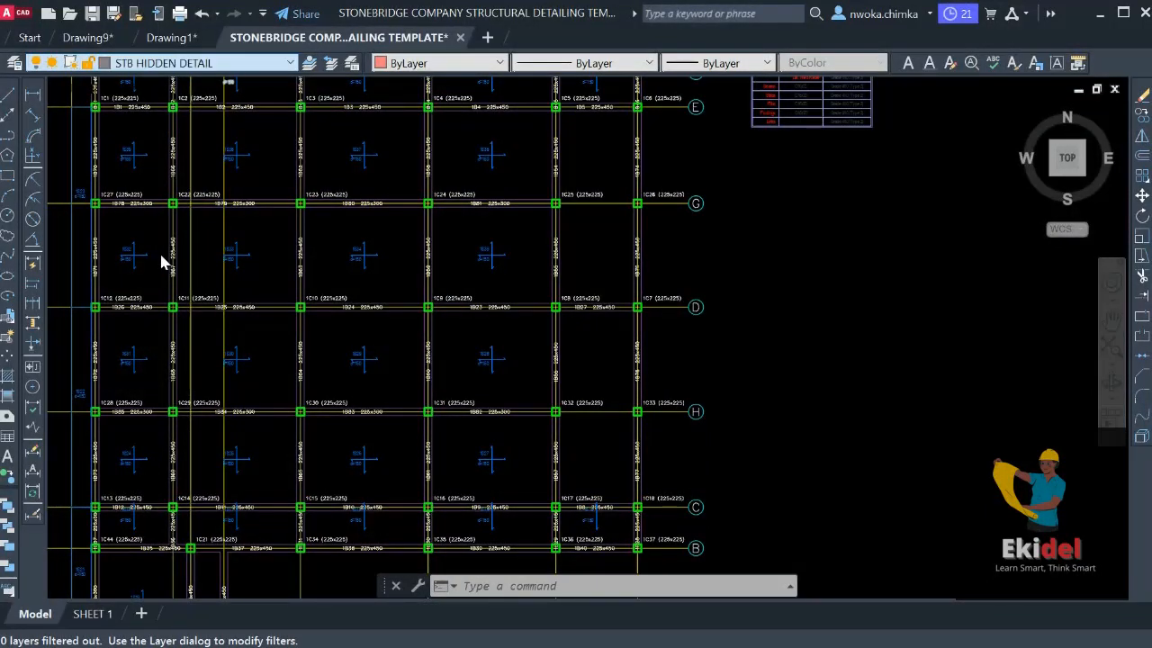
On the STB HIDDEN DETAIL layer, draw a diagonal line from column 1C5 to column 1C7 across the open bays
{"action": "left_click", "coordinate": [8, 96]}
{"action": "scroll", "coordinate": [630, 326], "scroll_direction": "down", "scroll_amount": 3}
{"action": "scroll", "coordinate": [603, 216], "scroll_direction": "up", "scroll_amount": 8}
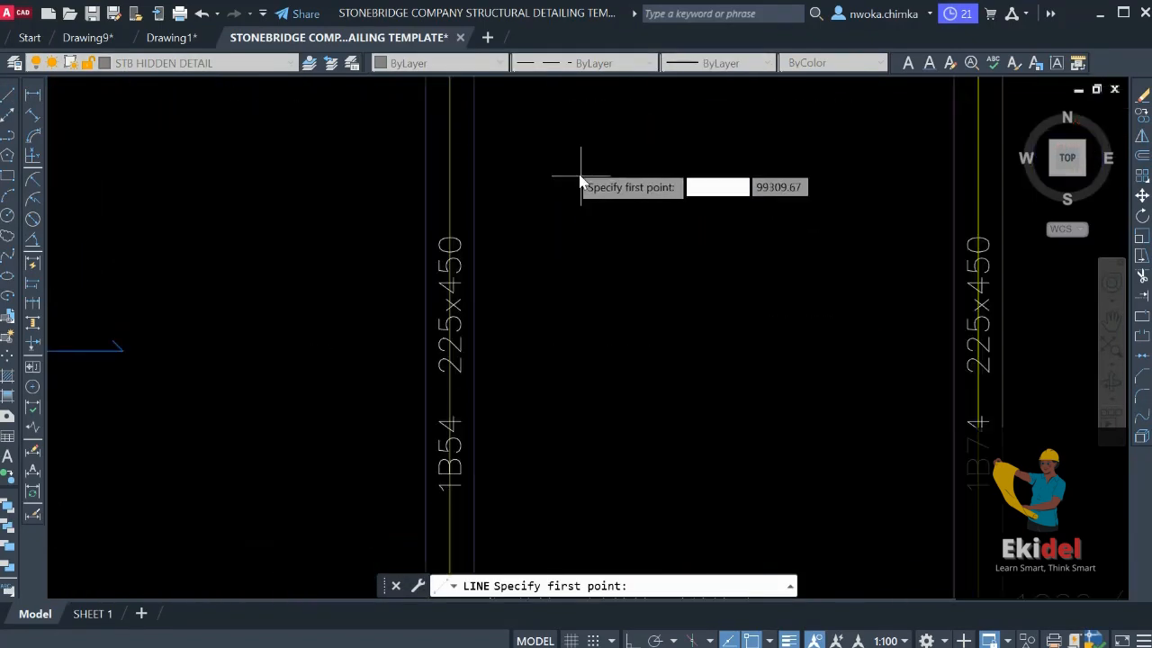
{"action": "middle_click_drag", "start_coordinate": [561, 167], "coordinate": [565, 350]}
{"action": "left_click", "coordinate": [485, 253]}
{"action": "scroll", "coordinate": [517, 196], "scroll_direction": "down", "scroll_amount": 6}
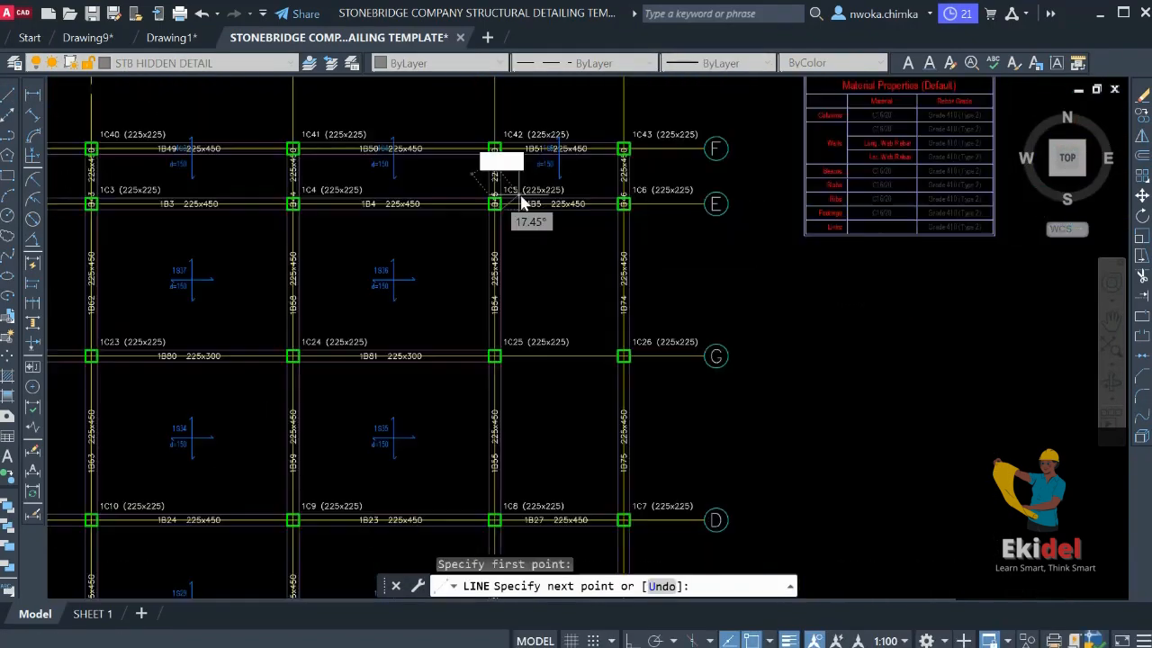
{"action": "scroll", "coordinate": [641, 261], "scroll_direction": "up", "scroll_amount": 5}
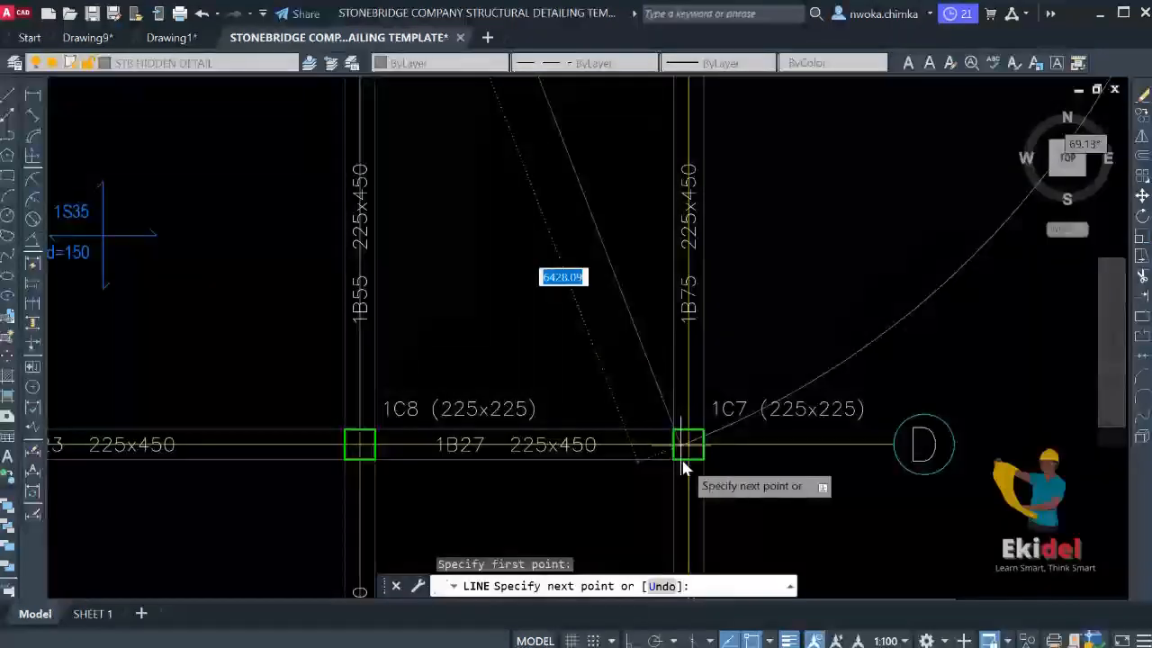
{"action": "left_click", "coordinate": [687, 442]}
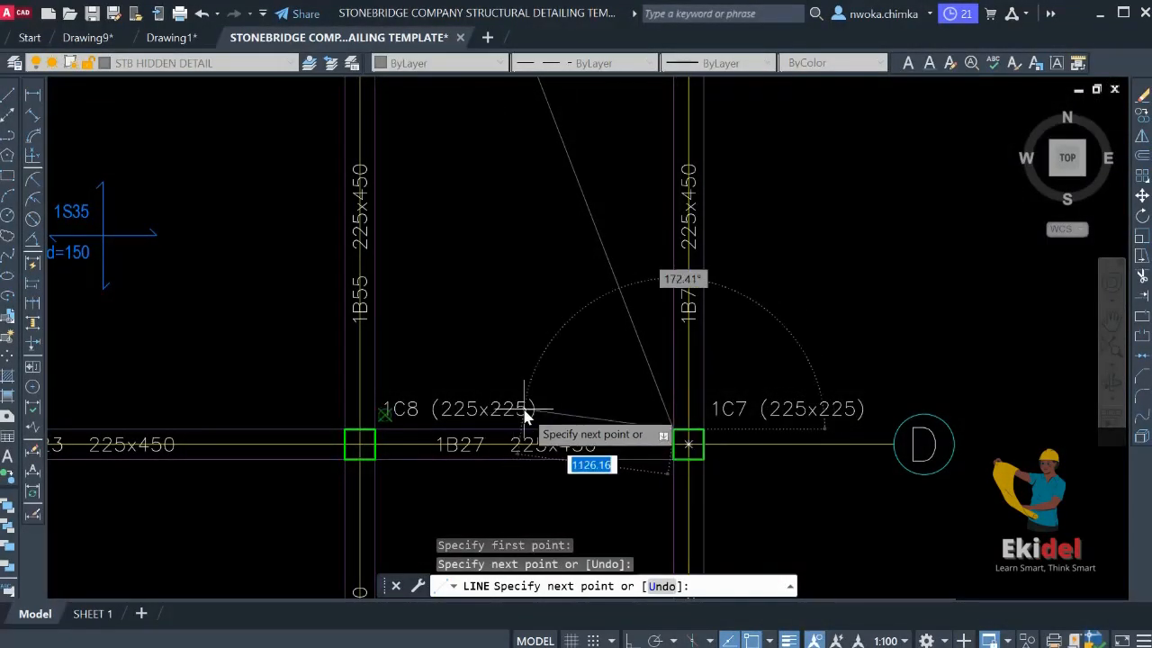
{"action": "key", "text": "Escape"}
Draw the opposite diagonal from column 1C8 to column 1C6 to complete the opening cross between grids D and E
{"action": "key", "text": "space"}
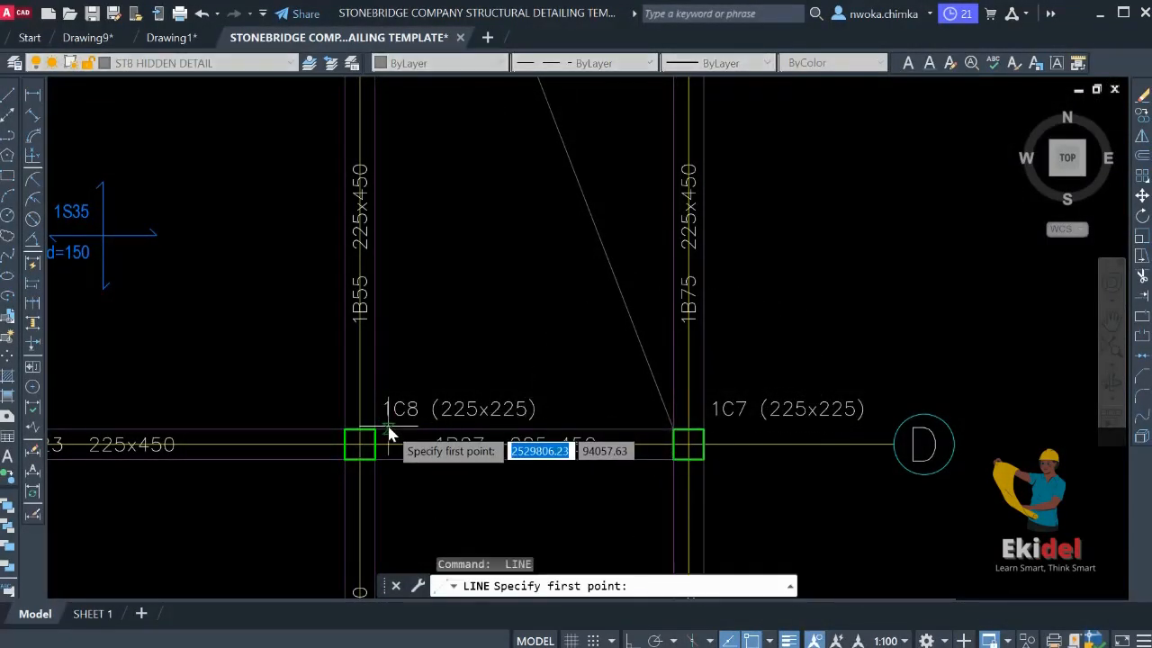
{"action": "left_click", "coordinate": [360, 443]}
{"action": "scroll", "coordinate": [432, 443], "scroll_direction": "down", "scroll_amount": 5}
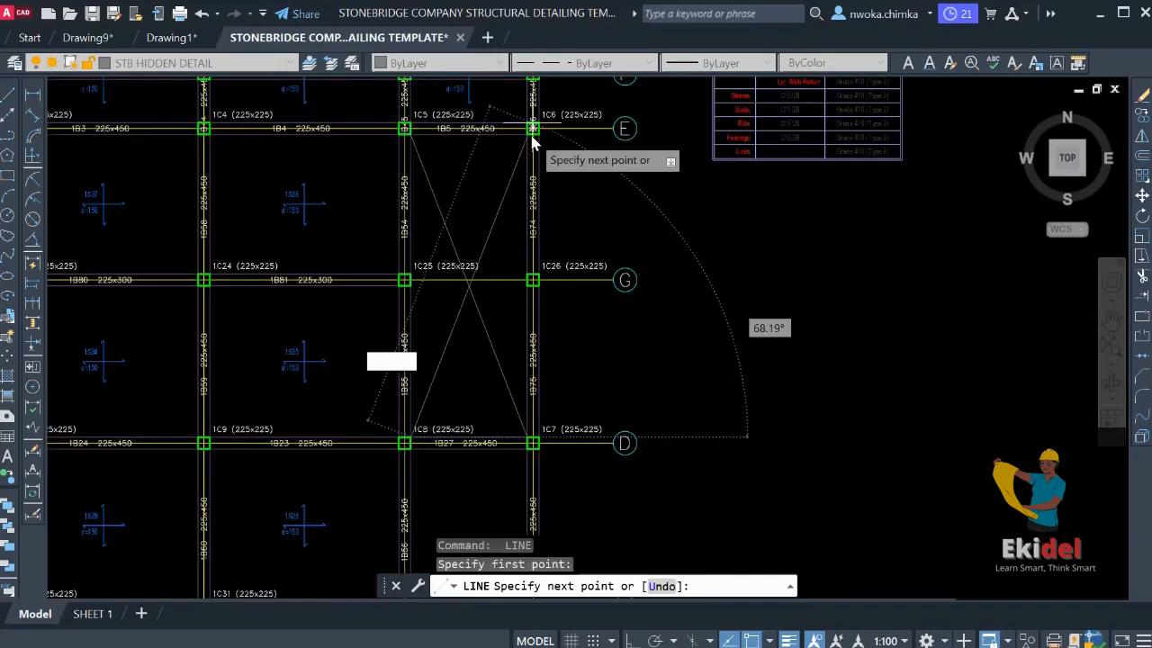
{"action": "scroll", "coordinate": [527, 141], "scroll_direction": "up", "scroll_amount": 4}
{"action": "left_click", "coordinate": [516, 151]}
{"action": "scroll", "coordinate": [603, 153], "scroll_direction": "down", "scroll_amount": 4}
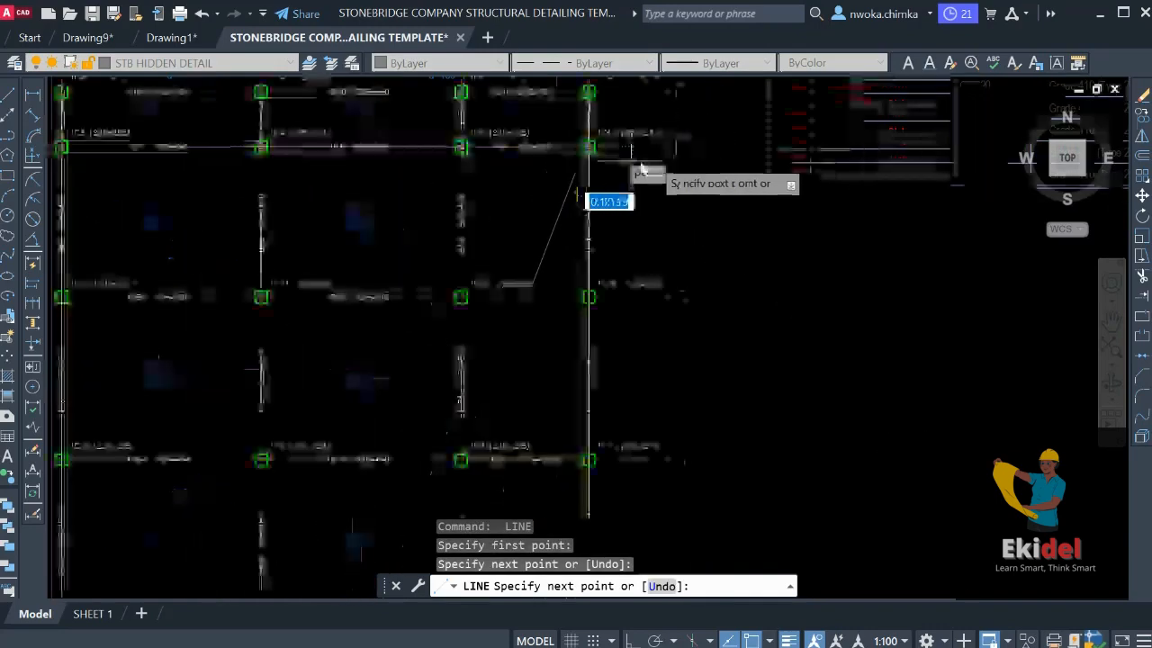
{"action": "key", "text": "Escape"}
Draw a diagonal line from column 1C8 to column 1C18 across the open bays between grids D and C
{"action": "key", "text": "space"}
{"action": "scroll", "coordinate": [599, 258], "scroll_direction": "down", "scroll_amount": 4}
{"action": "scroll", "coordinate": [560, 309], "scroll_direction": "up", "scroll_amount": 4}
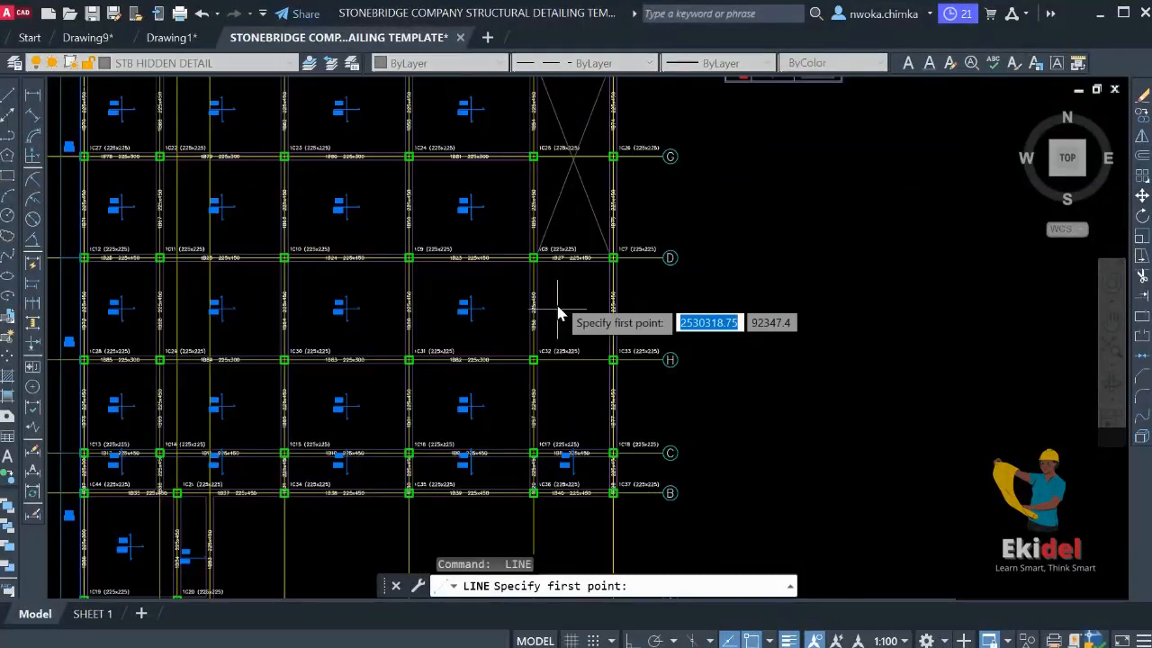
{"action": "left_click", "coordinate": [532, 255]}
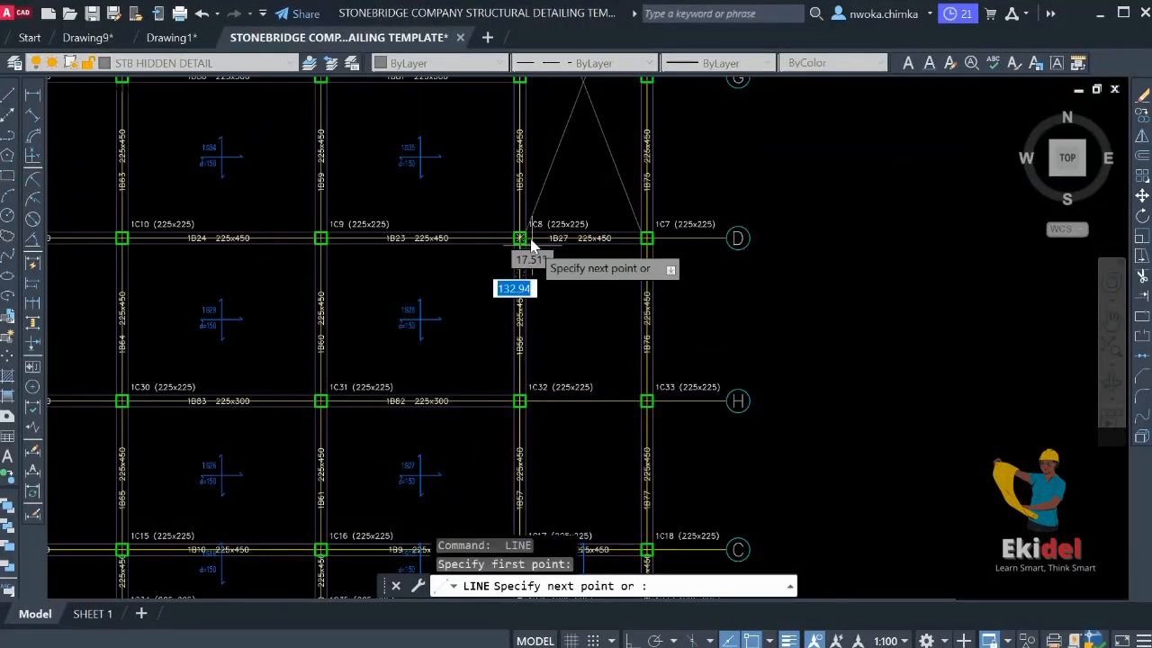
{"action": "scroll", "coordinate": [562, 339], "scroll_direction": "down", "scroll_amount": 3}
{"action": "scroll", "coordinate": [584, 411], "scroll_direction": "up", "scroll_amount": 5}
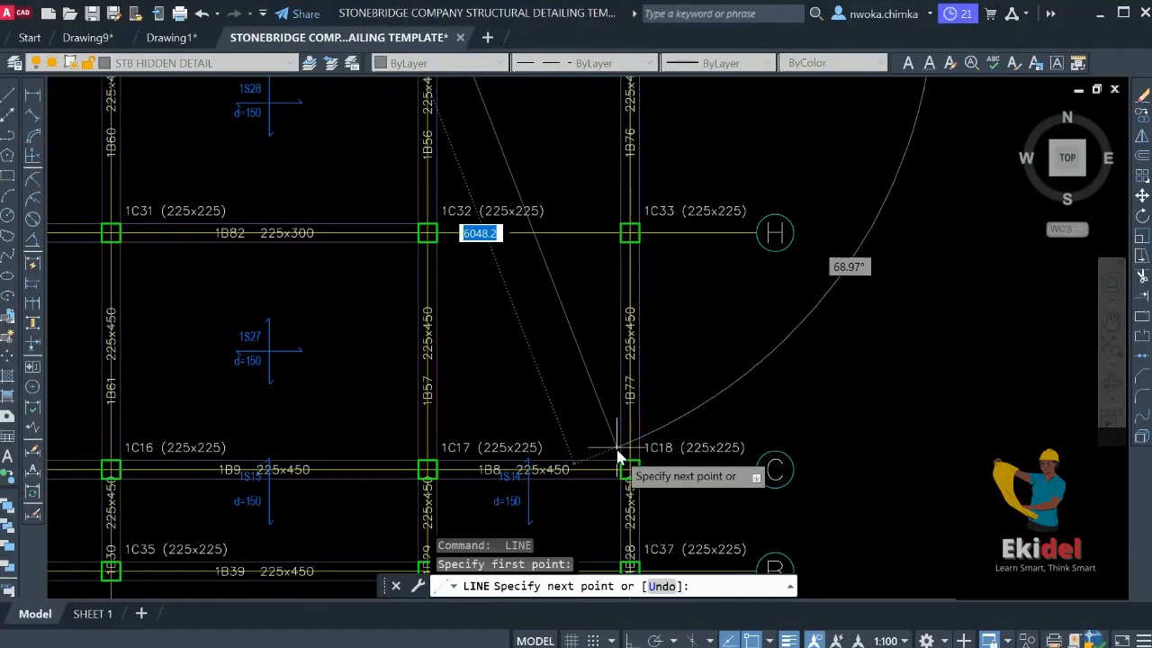
{"action": "left_click", "coordinate": [621, 449]}
{"action": "key", "text": "Escape"}
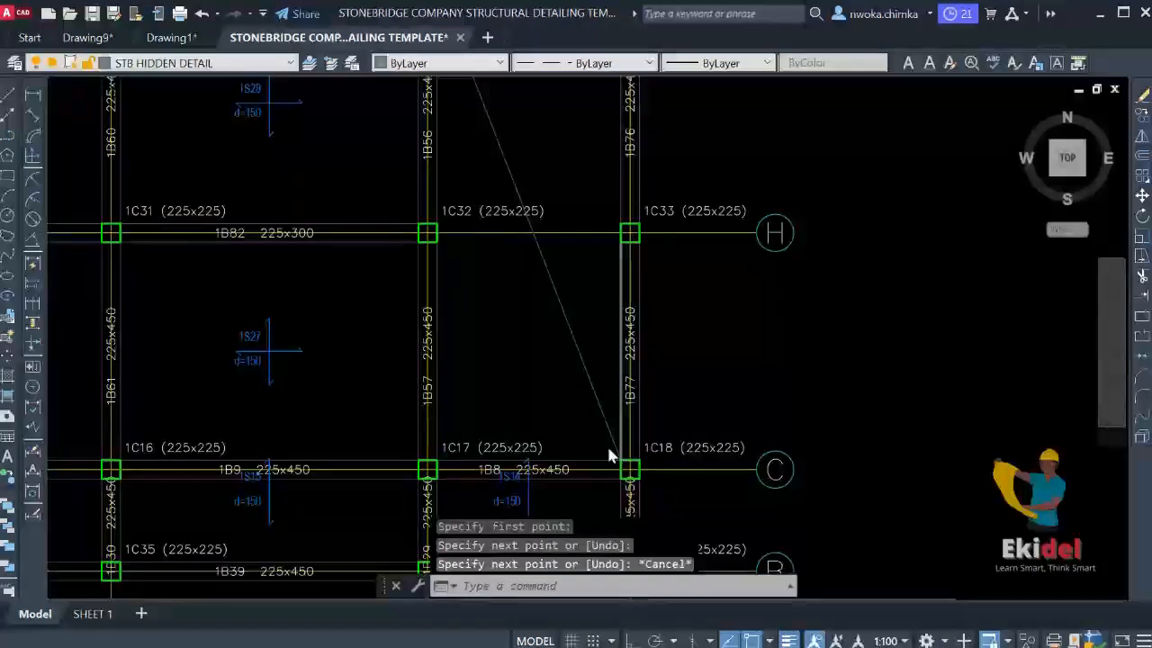
Draw the opposite diagonal from column 1C17 to column 1C7 to complete the opening cross between grids D and C
{"action": "key", "text": "space"}
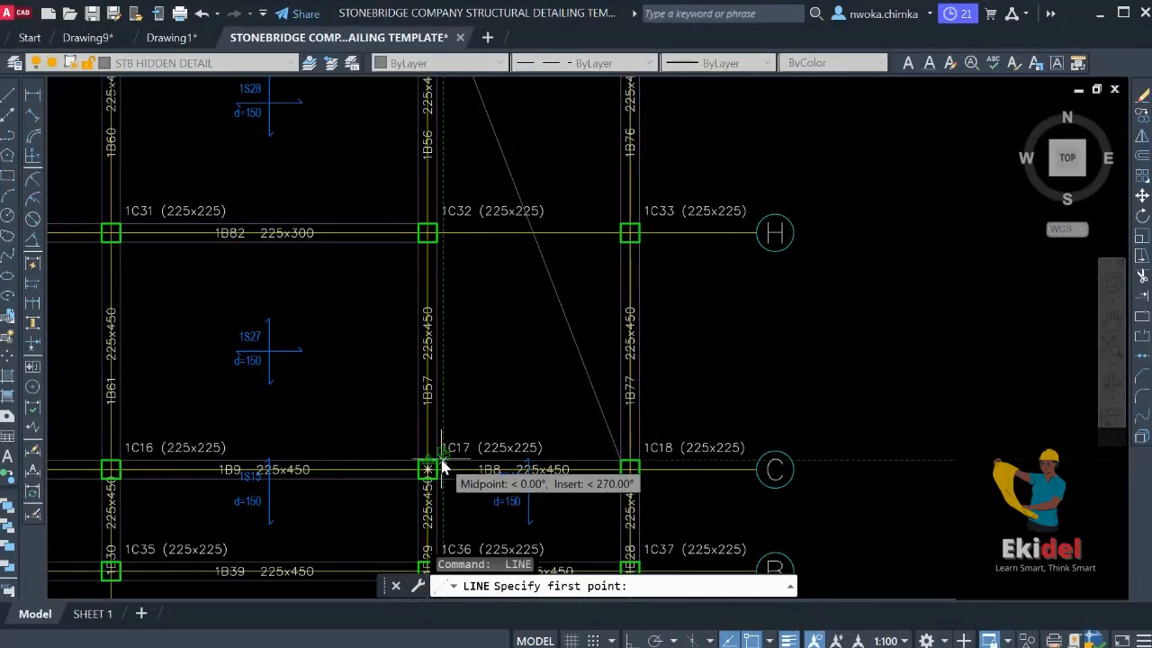
{"action": "scroll", "coordinate": [441, 466], "scroll_direction": "up", "scroll_amount": 5}
{"action": "left_click", "coordinate": [428, 469]}
{"action": "scroll", "coordinate": [432, 473], "scroll_direction": "down", "scroll_amount": 7}
{"action": "scroll", "coordinate": [532, 339], "scroll_direction": "down", "scroll_amount": 2}
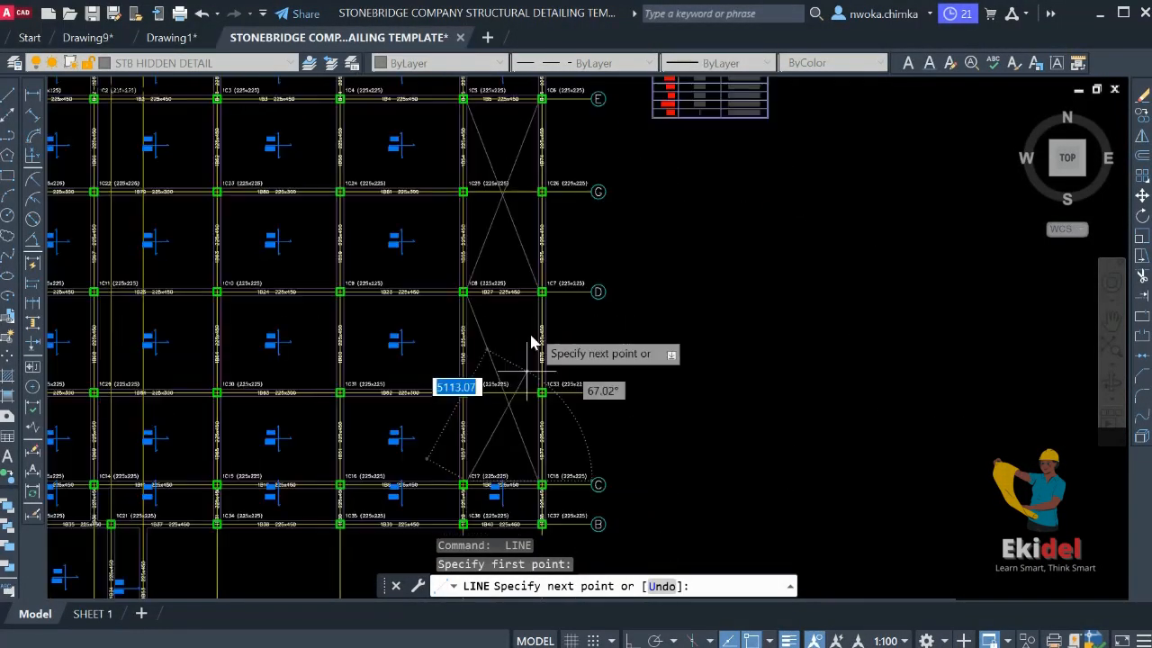
{"action": "scroll", "coordinate": [540, 306], "scroll_direction": "up", "scroll_amount": 6}
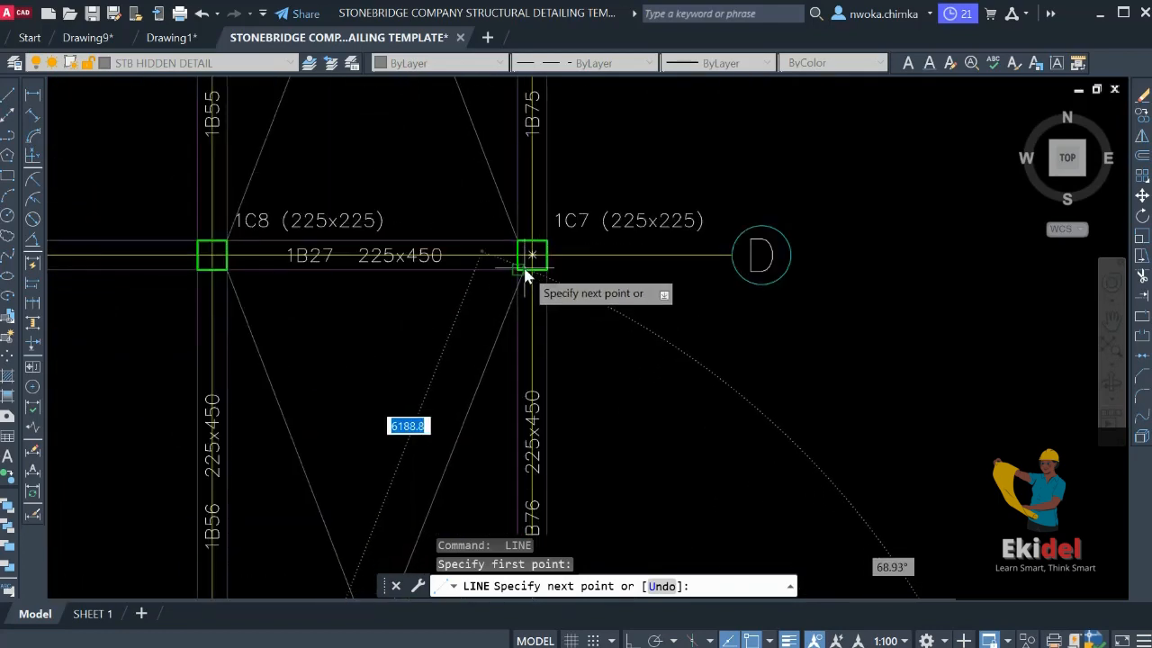
{"action": "left_click", "coordinate": [532, 259]}
{"action": "scroll", "coordinate": [569, 274], "scroll_direction": "down", "scroll_amount": 6}
{"action": "scroll", "coordinate": [617, 329], "scroll_direction": "down", "scroll_amount": 3}
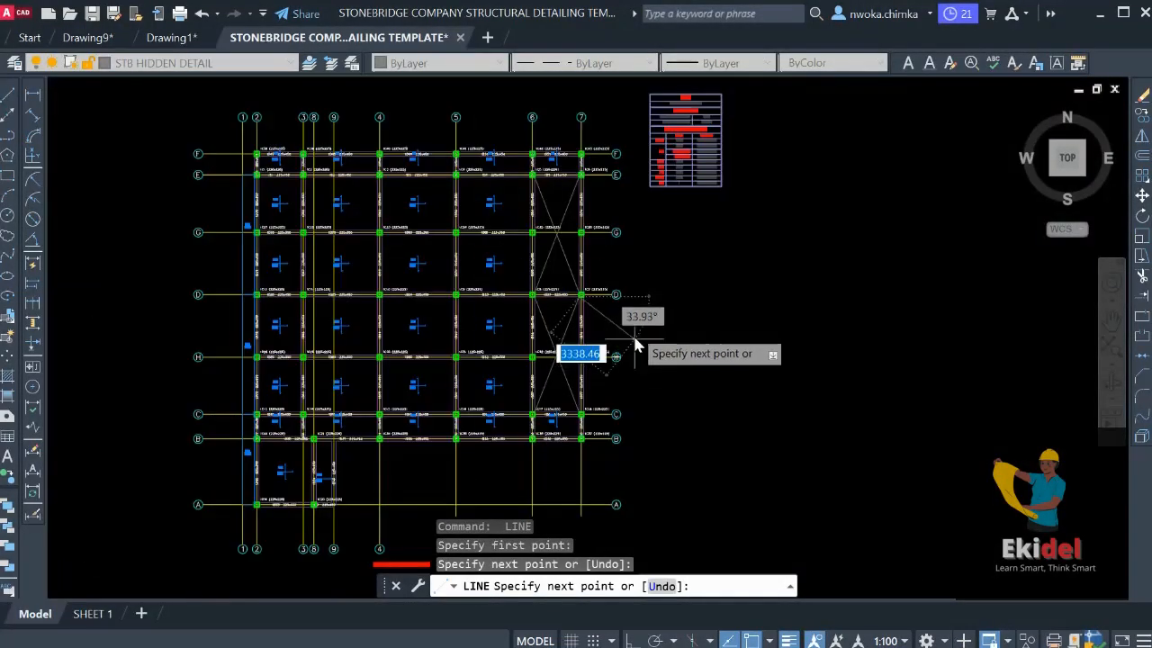
{"action": "key", "text": "Escape"}
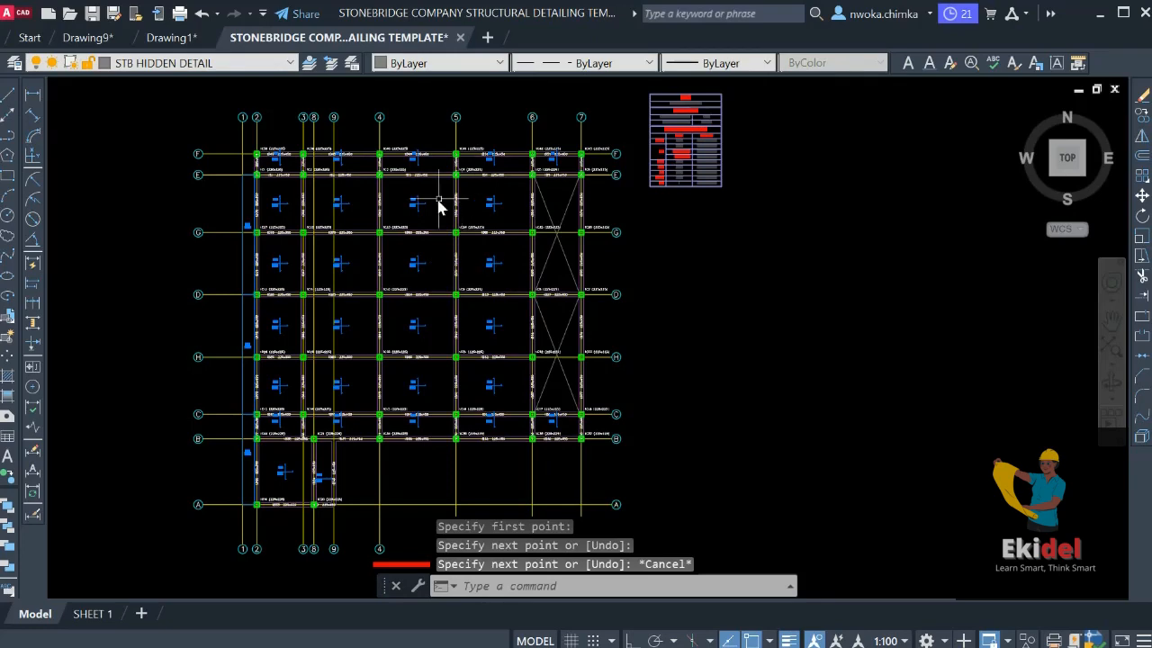
Examine the Storey 1 plan with its opening crosses between grids 6 and 7 against the surrounding slab bays
{"action": "scroll", "coordinate": [388, 200], "scroll_direction": "up", "scroll_amount": 8}
{"action": "scroll", "coordinate": [388, 226], "scroll_direction": "down", "scroll_amount": 7}
{"action": "scroll", "coordinate": [360, 317], "scroll_direction": "up", "scroll_amount": 2}
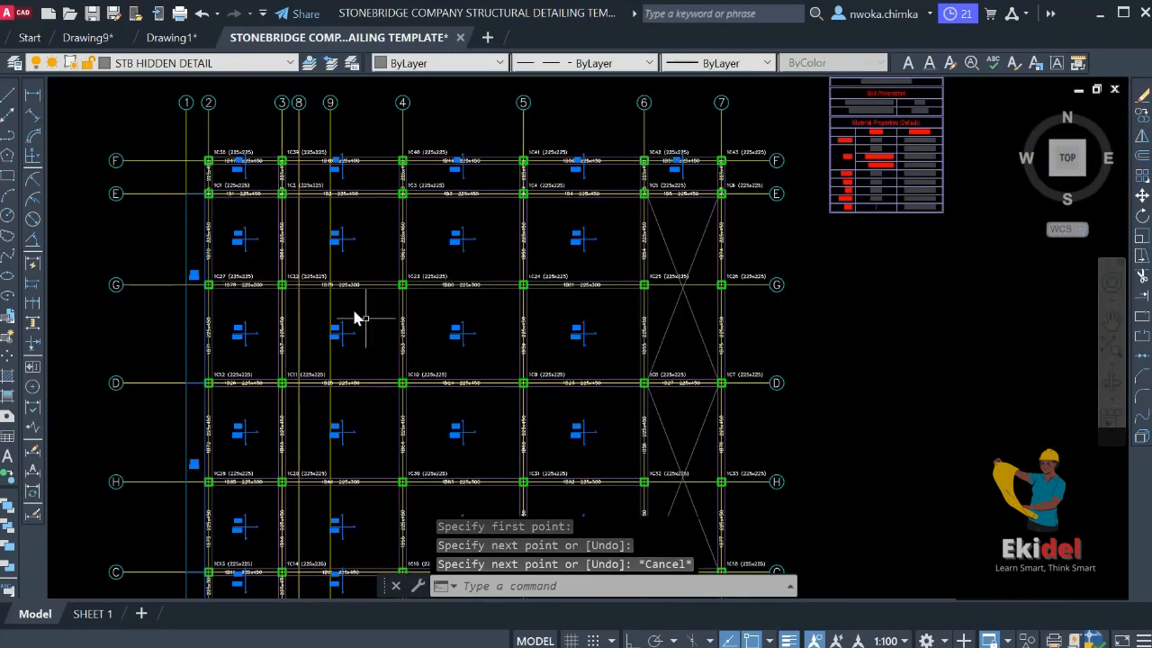
{"action": "scroll", "coordinate": [412, 309], "scroll_direction": "down", "scroll_amount": 2}
{"action": "middle_click_drag", "start_coordinate": [598, 210], "coordinate": [591, 109]}
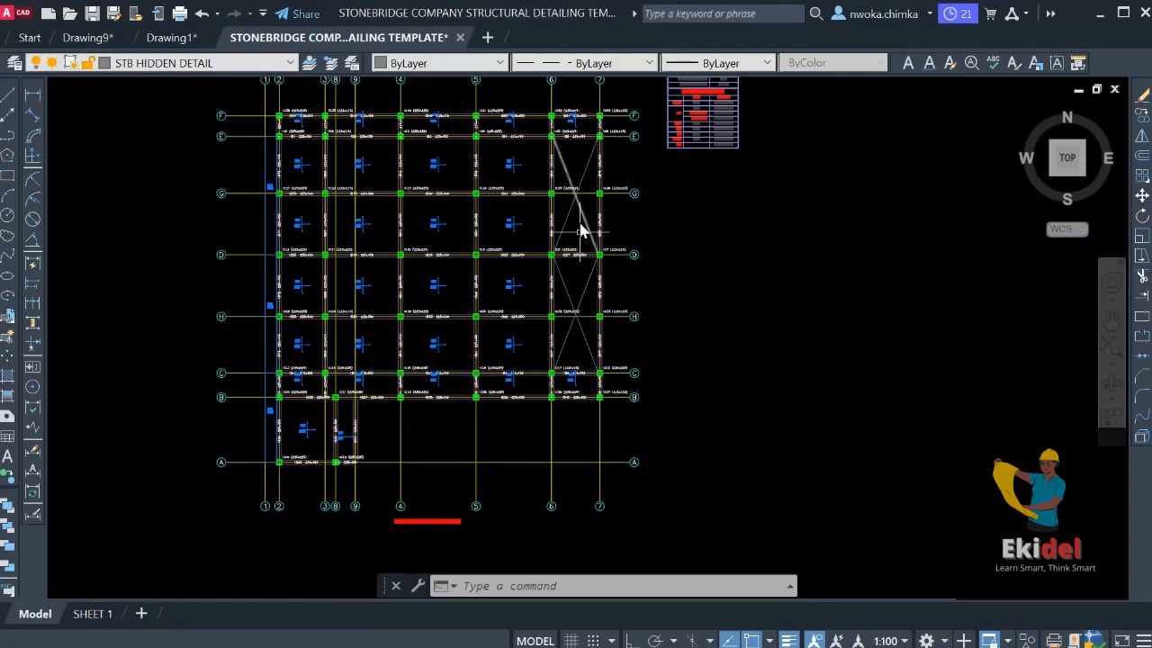
{"action": "middle_click_drag", "start_coordinate": [577, 277], "coordinate": [578, 289]}
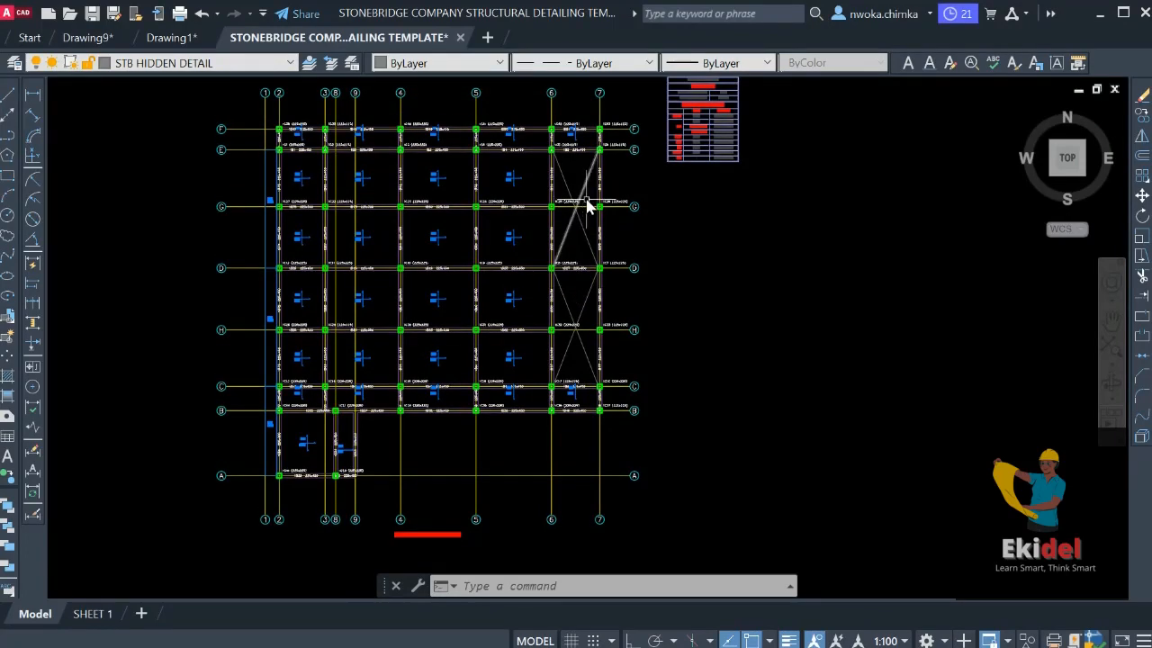
{"action": "scroll", "coordinate": [570, 194], "scroll_direction": "up", "scroll_amount": 1}
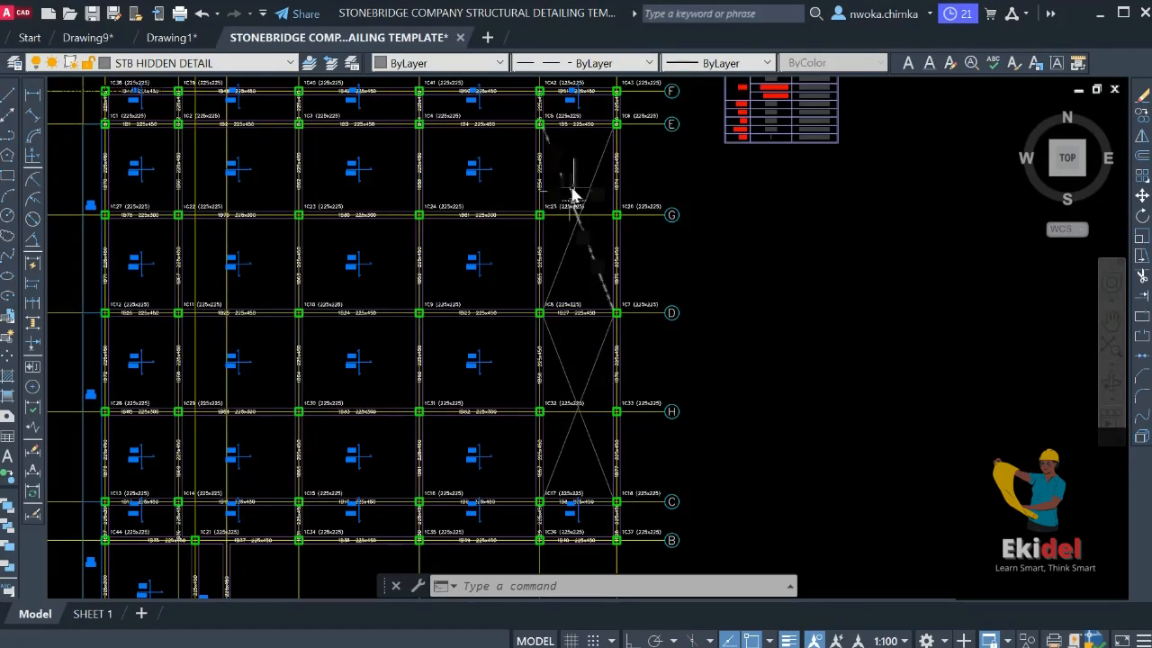
{"action": "scroll", "coordinate": [544, 270], "scroll_direction": "down", "scroll_amount": 3}
{"action": "scroll", "coordinate": [502, 311], "scroll_direction": "down", "scroll_amount": 3}
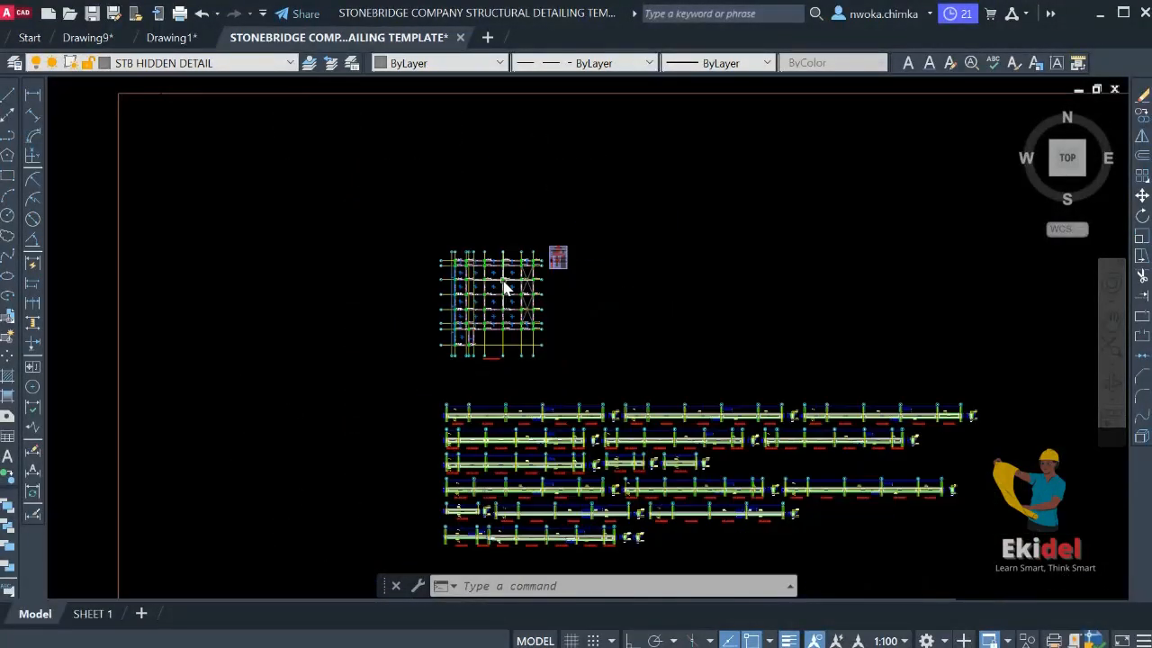
Examine the Storey 2 plan outside the Storey 1 frame, including its grid layout and title
{"action": "scroll", "coordinate": [540, 329], "scroll_direction": "down", "scroll_amount": 3}
{"action": "mouse_move", "coordinate": [381, 368]}
{"action": "middle_mouse_down"}
{"action": "mouse_move", "coordinate": [731, 341]}
{"action": "mouse_move", "coordinate": [612, 334]}
{"action": "middle_mouse_up"}
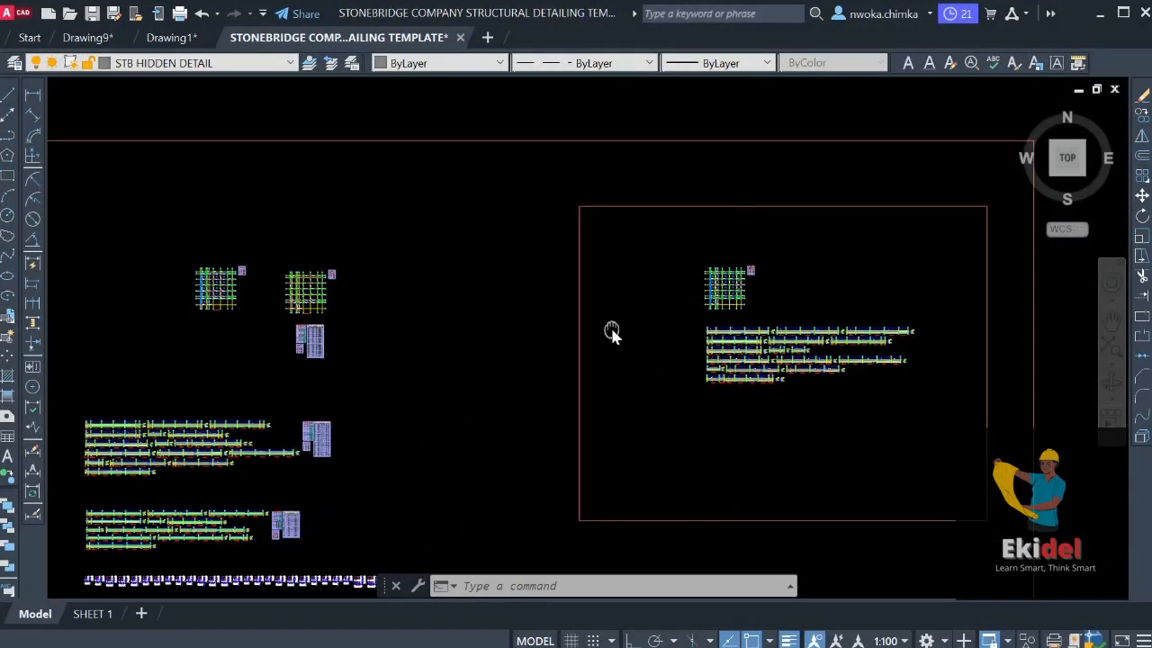
{"action": "scroll", "coordinate": [724, 310], "scroll_direction": "up", "scroll_amount": 7}
{"action": "scroll", "coordinate": [886, 297], "scroll_direction": "down", "scroll_amount": 5}
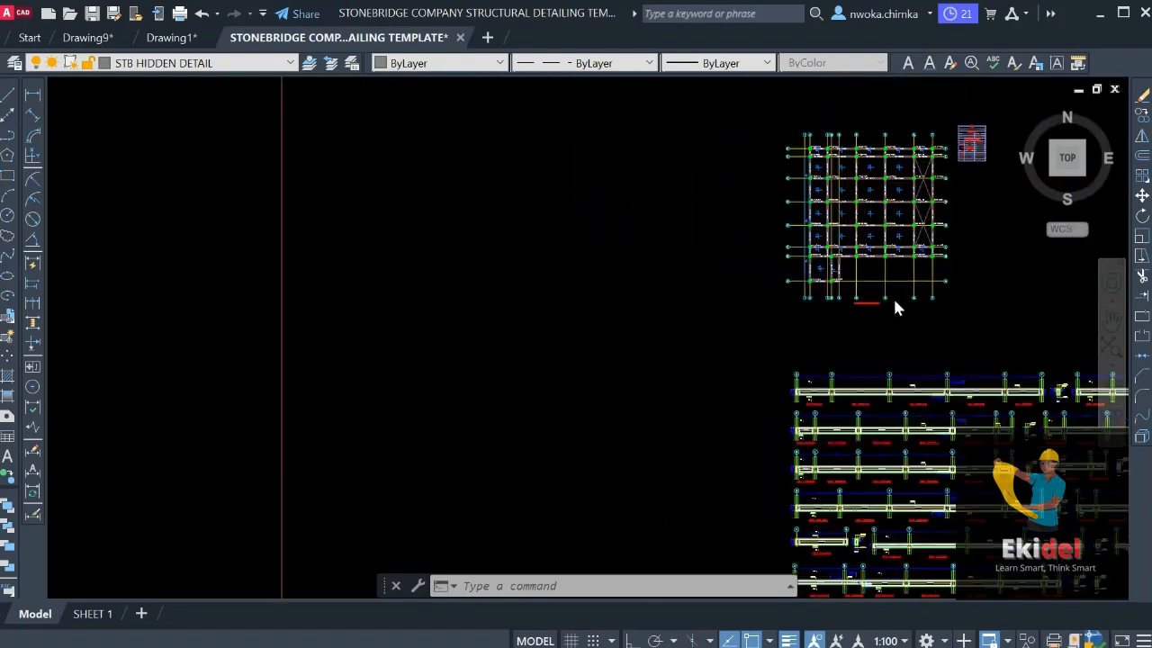
{"action": "middle_click_drag", "start_coordinate": [351, 304], "coordinate": [826, 303]}
{"action": "scroll", "coordinate": [825, 304], "scroll_direction": "down", "scroll_amount": 1}
{"action": "scroll", "coordinate": [371, 304], "scroll_direction": "up", "scroll_amount": 4}
{"action": "scroll", "coordinate": [366, 308], "scroll_direction": "up", "scroll_amount": 1}
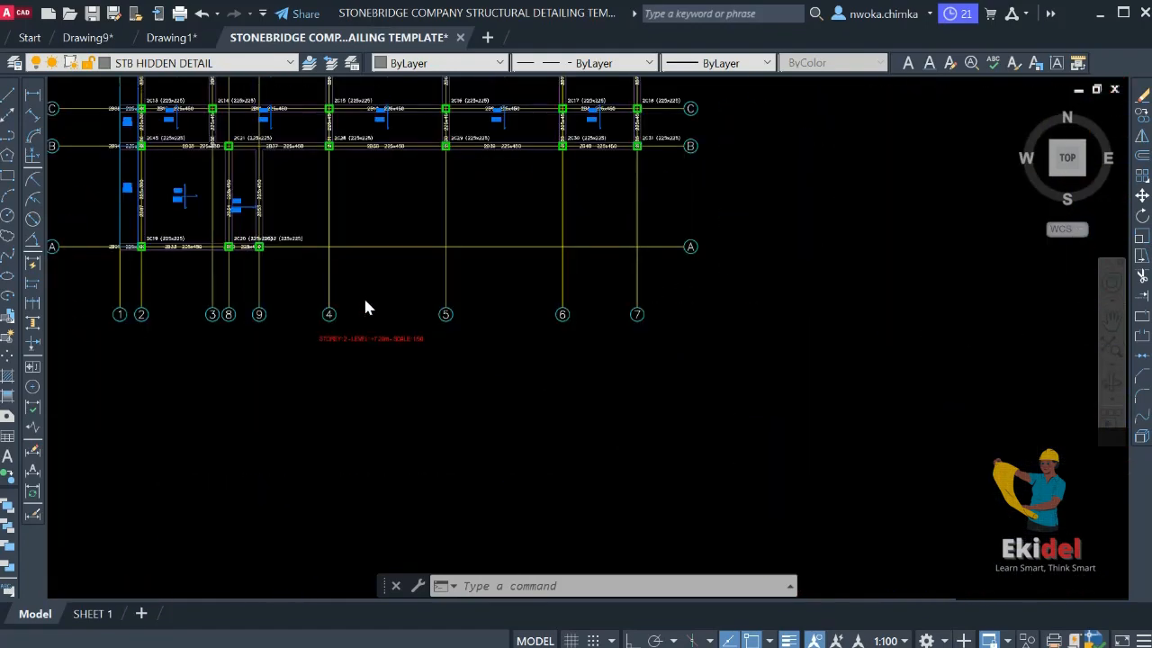
{"action": "scroll", "coordinate": [366, 309], "scroll_direction": "down", "scroll_amount": 6}
{"action": "scroll", "coordinate": [586, 334], "scroll_direction": "up", "scroll_amount": 5}
{"action": "scroll", "coordinate": [456, 389], "scroll_direction": "down", "scroll_amount": 5}
{"action": "scroll", "coordinate": [475, 364], "scroll_direction": "down", "scroll_amount": 4}
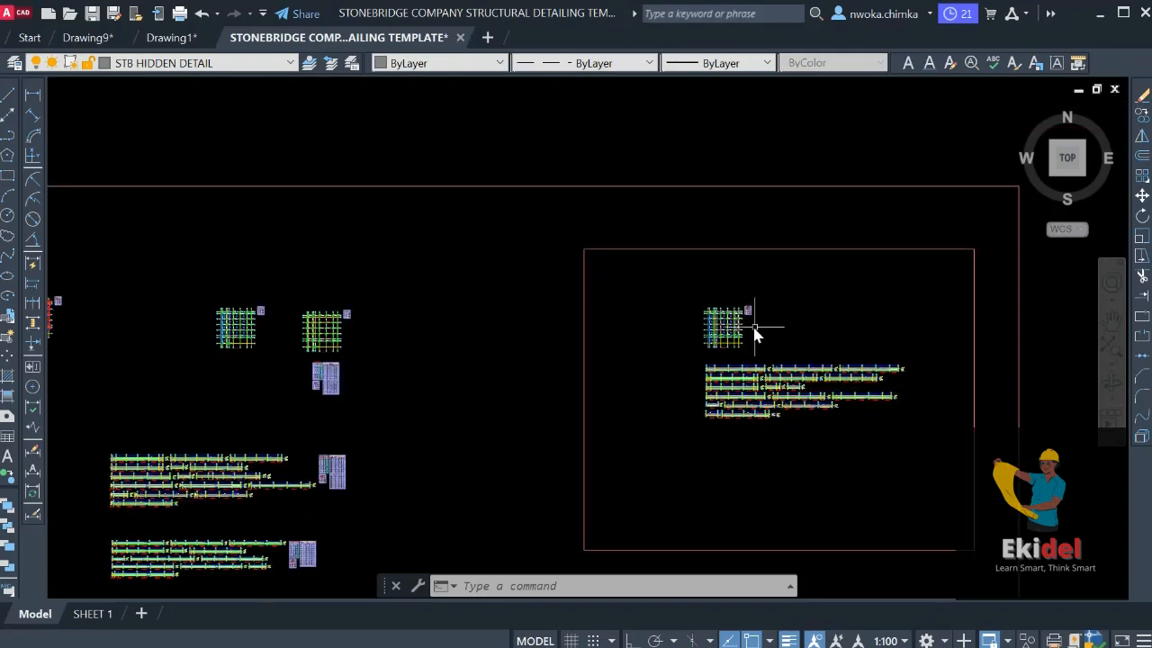
Examine the Storey 3 plan and its title, along with the foundation plan's footing layout
{"action": "scroll", "coordinate": [756, 335], "scroll_direction": "up", "scroll_amount": 3}
{"action": "scroll", "coordinate": [694, 334], "scroll_direction": "down", "scroll_amount": 4}
{"action": "middle_click_drag", "start_coordinate": [489, 360], "coordinate": [764, 360]}
{"action": "scroll", "coordinate": [546, 362], "scroll_direction": "up", "scroll_amount": 3}
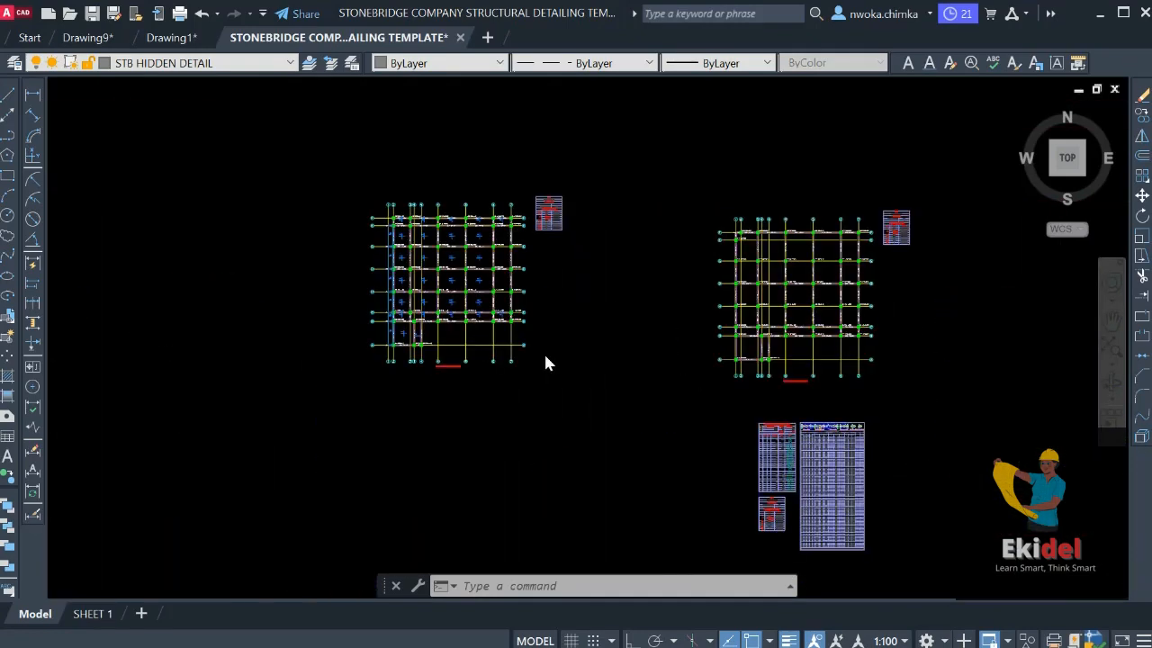
{"action": "scroll", "coordinate": [766, 372], "scroll_direction": "down", "scroll_amount": 2}
{"action": "scroll", "coordinate": [669, 372], "scroll_direction": "up", "scroll_amount": 4}
{"action": "scroll", "coordinate": [581, 314], "scroll_direction": "up", "scroll_amount": 4}
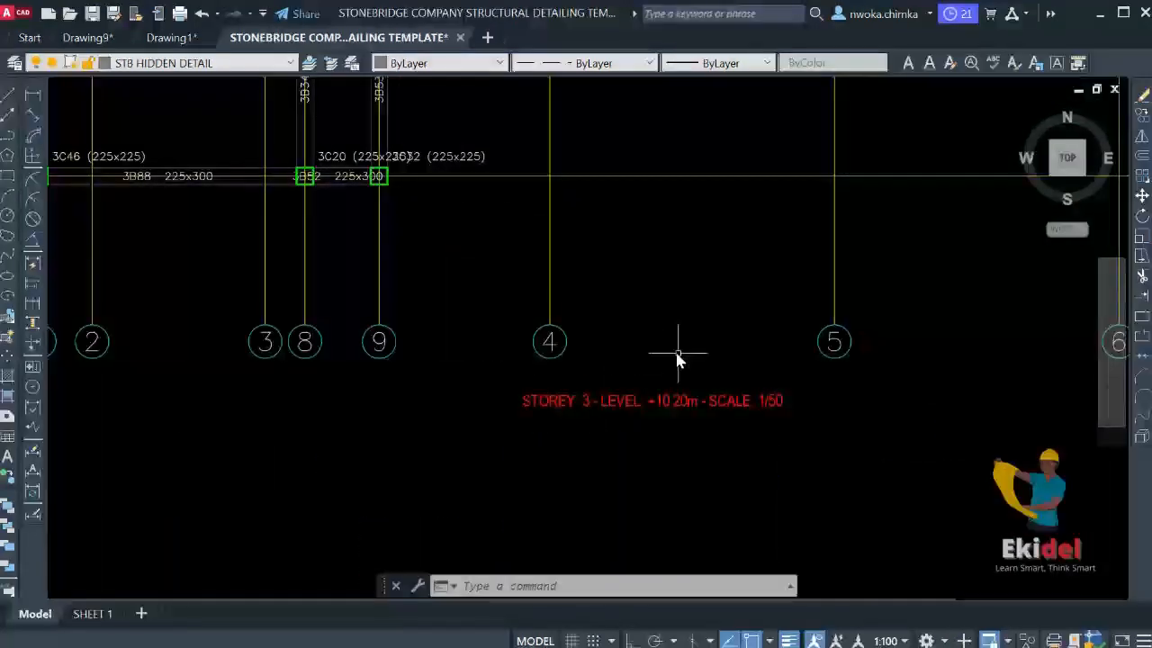
{"action": "scroll", "coordinate": [787, 368], "scroll_direction": "down", "scroll_amount": 5}
{"action": "scroll", "coordinate": [282, 316], "scroll_direction": "down", "scroll_amount": 2}
{"action": "scroll", "coordinate": [641, 361], "scroll_direction": "up", "scroll_amount": 4}
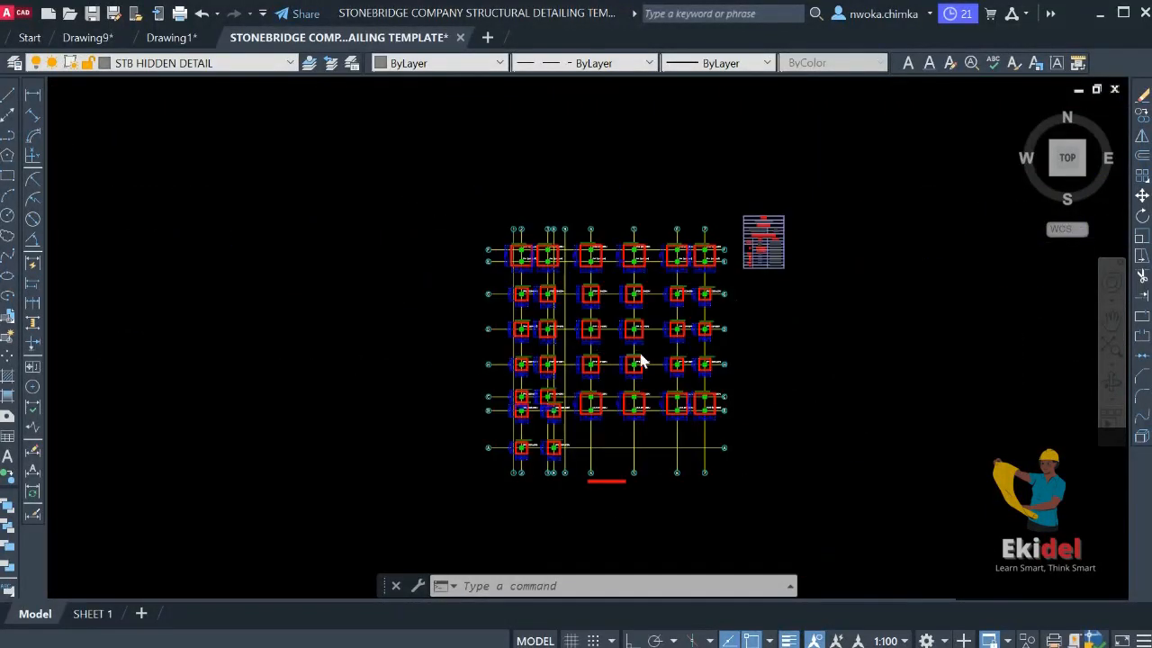
{"action": "scroll", "coordinate": [641, 362], "scroll_direction": "up", "scroll_amount": 2}
{"action": "scroll", "coordinate": [309, 315], "scroll_direction": "down", "scroll_amount": 8}
Review the framed Storey 1 plan and the beam elevations arranged below it
{"action": "middle_click_drag", "start_coordinate": [694, 339], "coordinate": [388, 306]}
{"action": "scroll", "coordinate": [388, 306], "scroll_direction": "down", "scroll_amount": 2}
{"action": "middle_click_drag", "start_coordinate": [777, 338], "coordinate": [568, 304]}
{"action": "scroll", "coordinate": [568, 304], "scroll_direction": "up", "scroll_amount": 4}
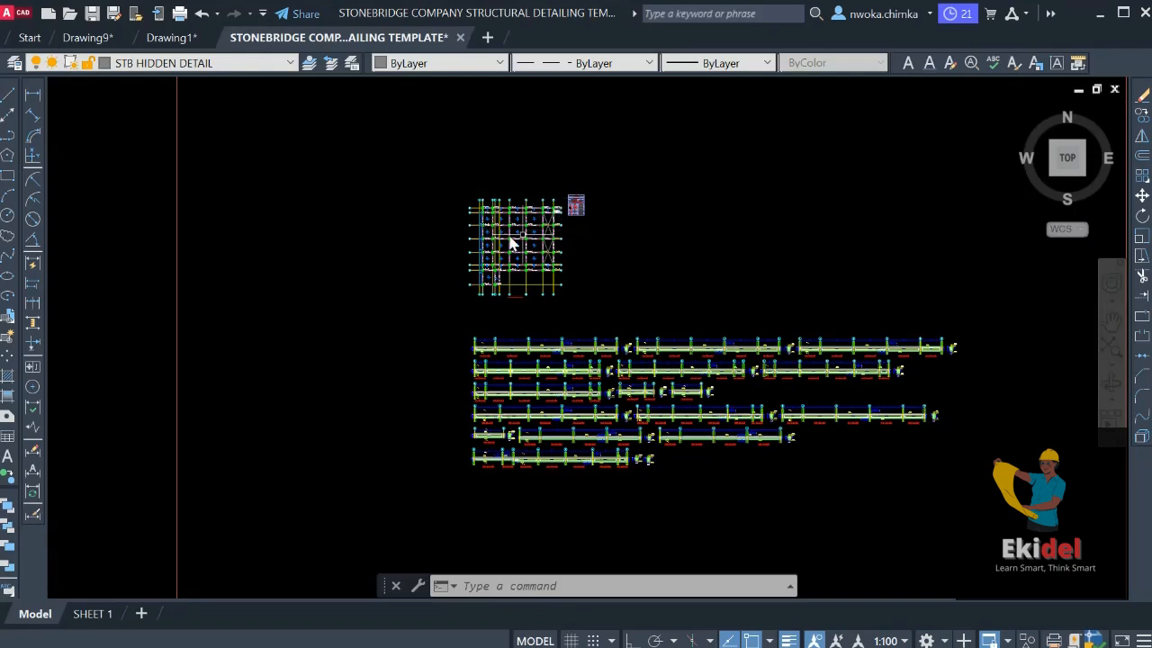
{"action": "scroll", "coordinate": [510, 243], "scroll_direction": "up", "scroll_amount": 4}
{"action": "scroll", "coordinate": [529, 228], "scroll_direction": "down", "scroll_amount": 4}
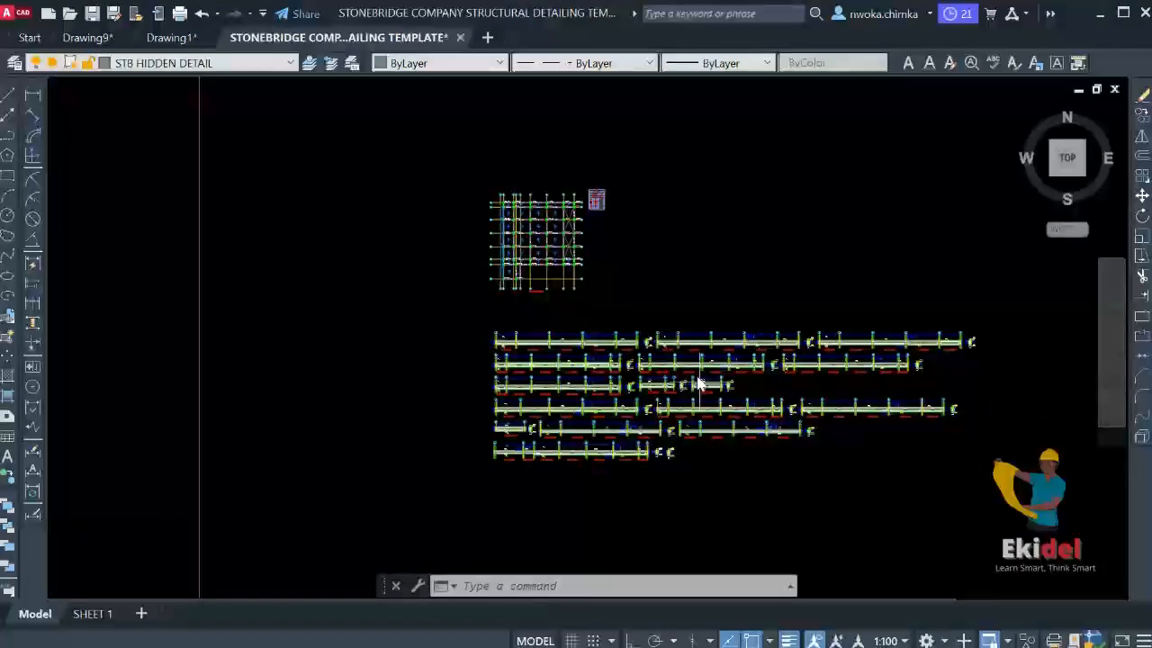
{"action": "scroll", "coordinate": [621, 365], "scroll_direction": "up", "scroll_amount": 4}
{"action": "scroll", "coordinate": [567, 324], "scroll_direction": "down", "scroll_amount": 4}
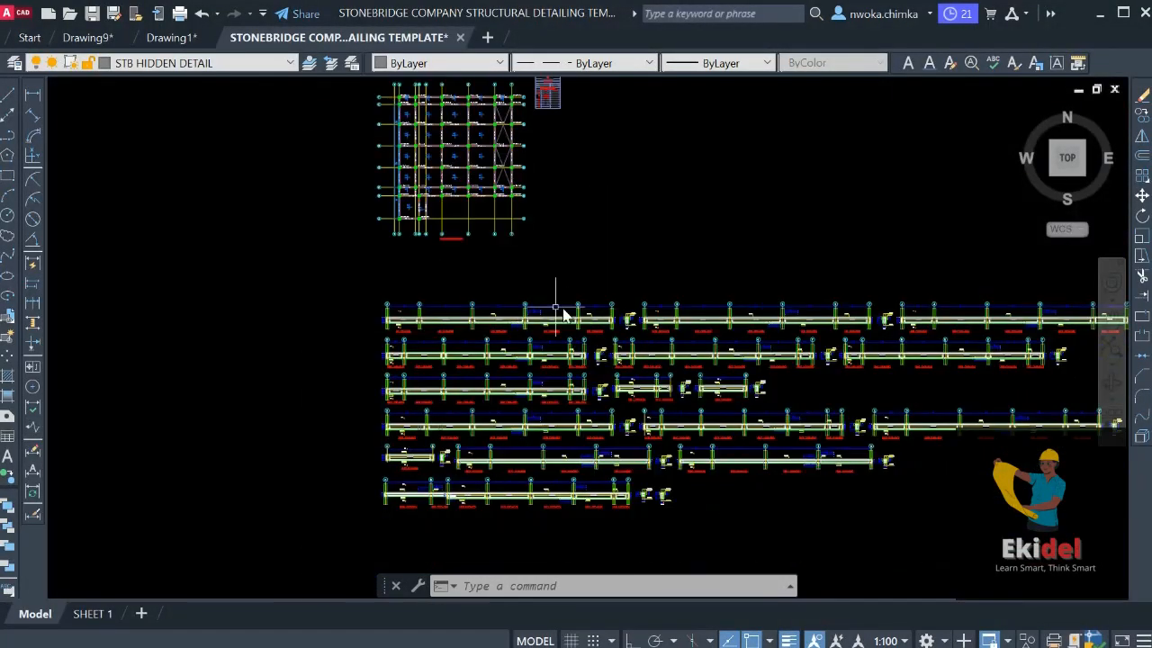
Examine the Storey 1 beam elevations, checking the dimension above beam 1B1 between grids 2 and 3
{"action": "scroll", "coordinate": [513, 321], "scroll_direction": "up", "scroll_amount": 2}
{"action": "scroll", "coordinate": [540, 321], "scroll_direction": "down", "scroll_amount": 1}
{"action": "mouse_move", "coordinate": [522, 333]}
{"action": "middle_mouse_down"}
{"action": "mouse_move", "coordinate": [531, 441]}
{"action": "mouse_move", "coordinate": [527, 372]}
{"action": "middle_mouse_up"}
{"action": "scroll", "coordinate": [483, 321], "scroll_direction": "up", "scroll_amount": 6}
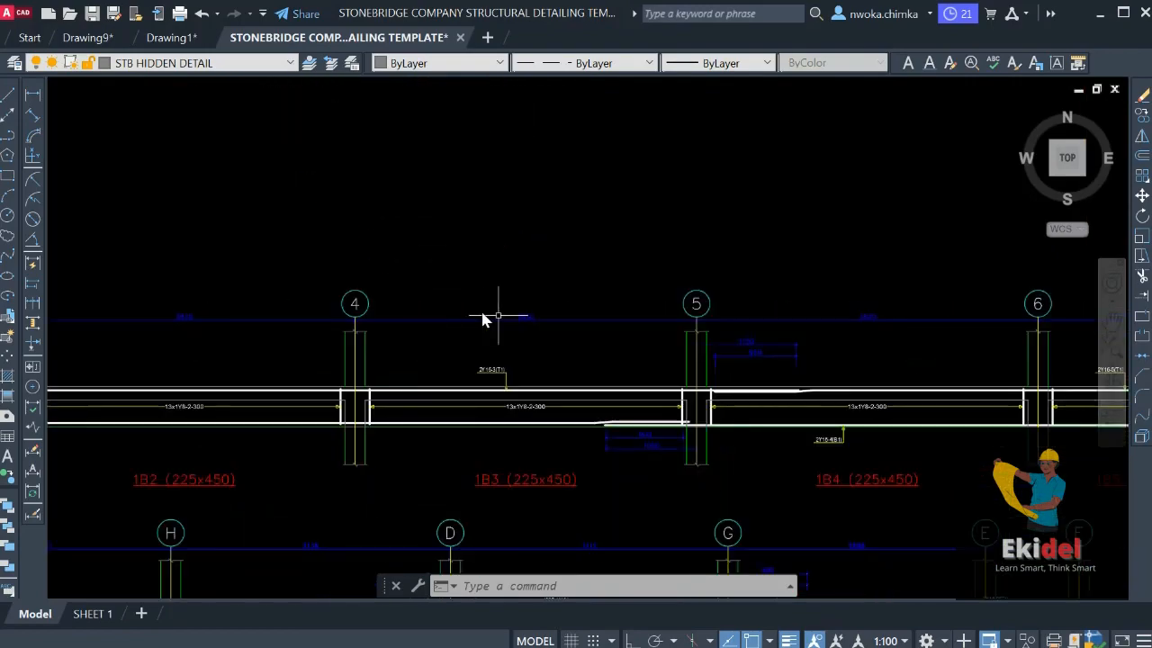
{"action": "middle_click_drag", "start_coordinate": [483, 321], "coordinate": [698, 301]}
{"action": "middle_click_drag", "start_coordinate": [299, 295], "coordinate": [537, 310]}
{"action": "scroll", "coordinate": [322, 322], "scroll_direction": "up", "scroll_amount": 2}
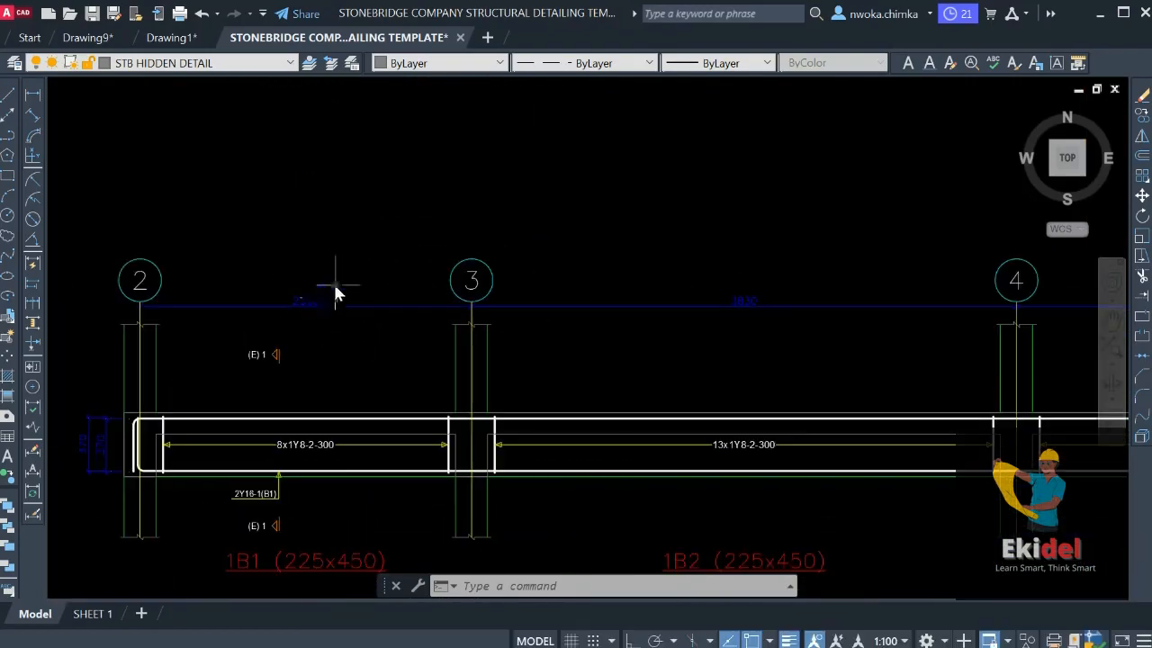
{"action": "scroll", "coordinate": [276, 309], "scroll_direction": "up", "scroll_amount": 2}
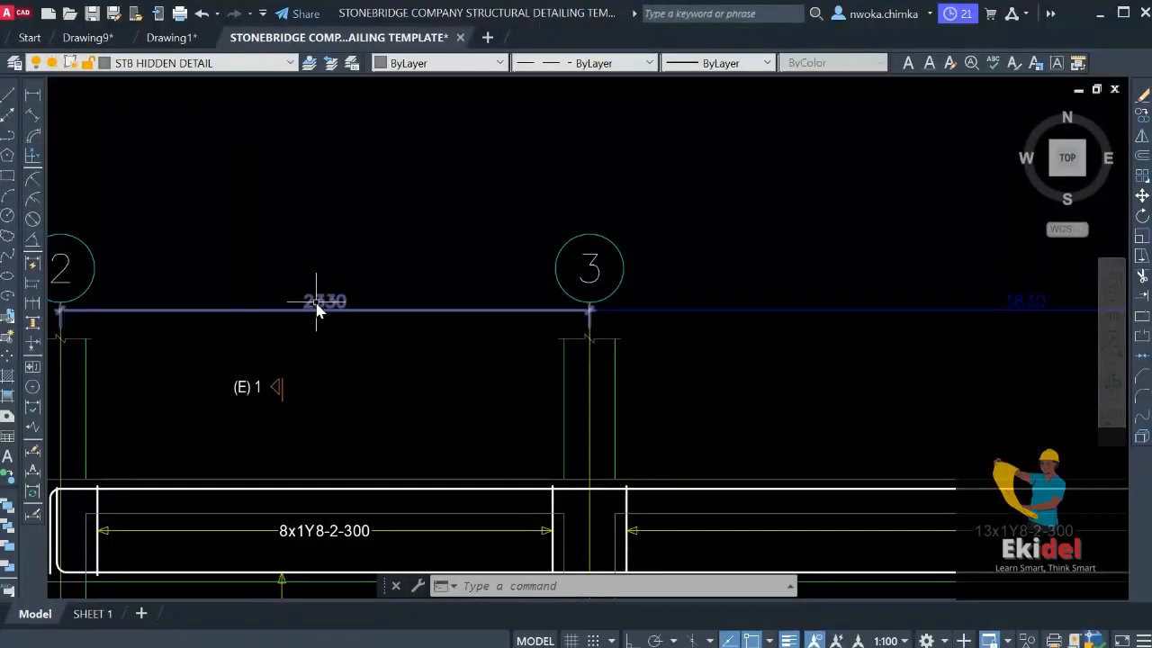
{"action": "scroll", "coordinate": [387, 304], "scroll_direction": "down", "scroll_amount": 4}
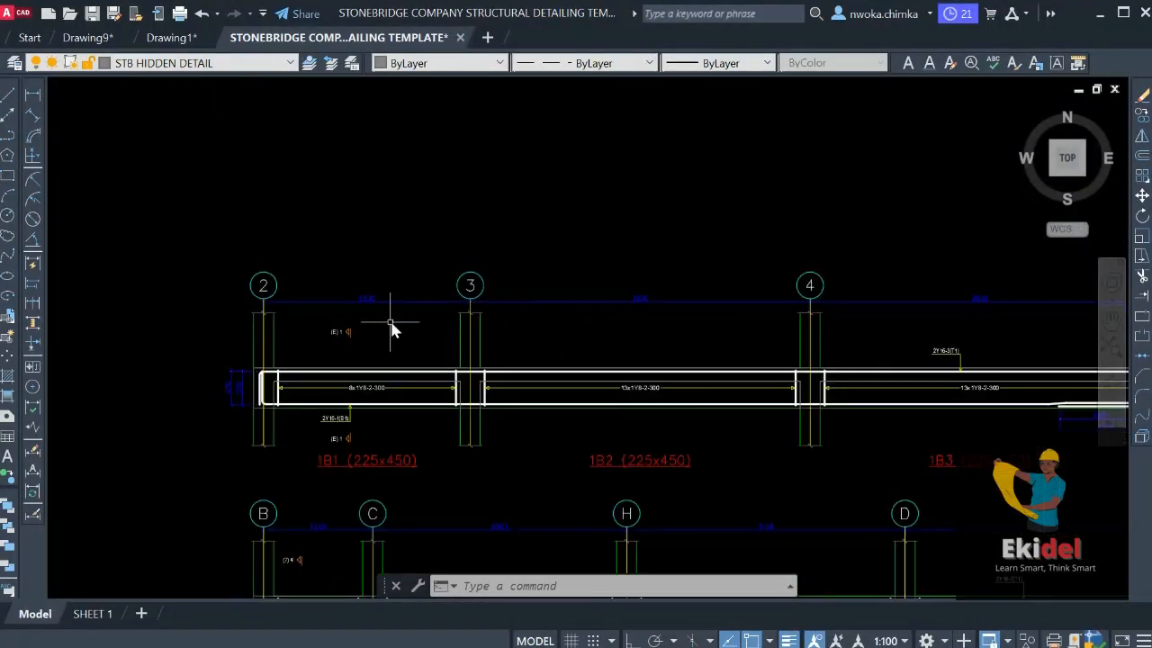
{"action": "scroll", "coordinate": [370, 302], "scroll_direction": "up", "scroll_amount": 5}
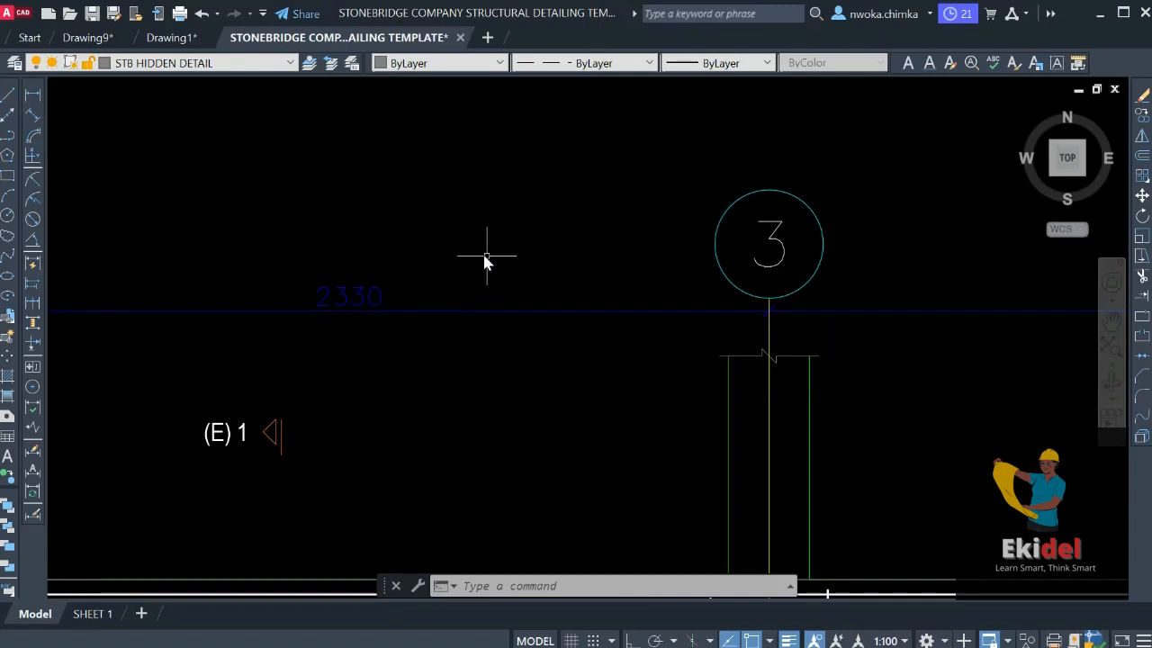
Select the dimension above beam 1B1 between grids 2 and 3 together with all similar dimensions in the drawing
{"action": "left_click", "coordinate": [482, 310]}
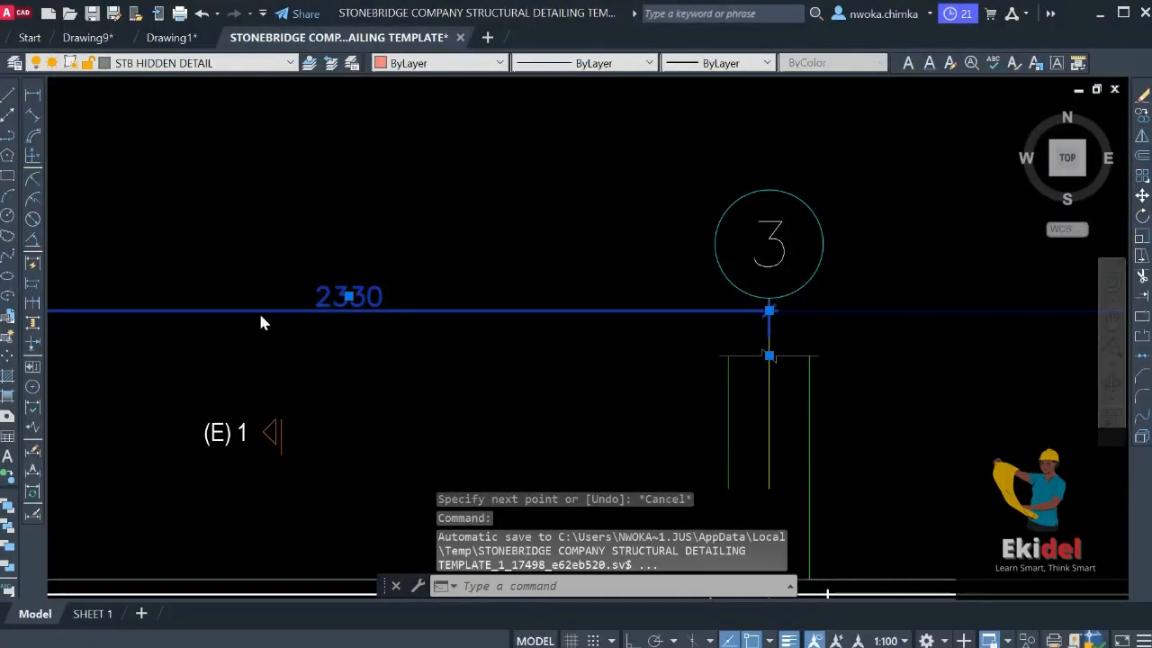
{"action": "scroll", "coordinate": [514, 249], "scroll_direction": "down", "scroll_amount": 6}
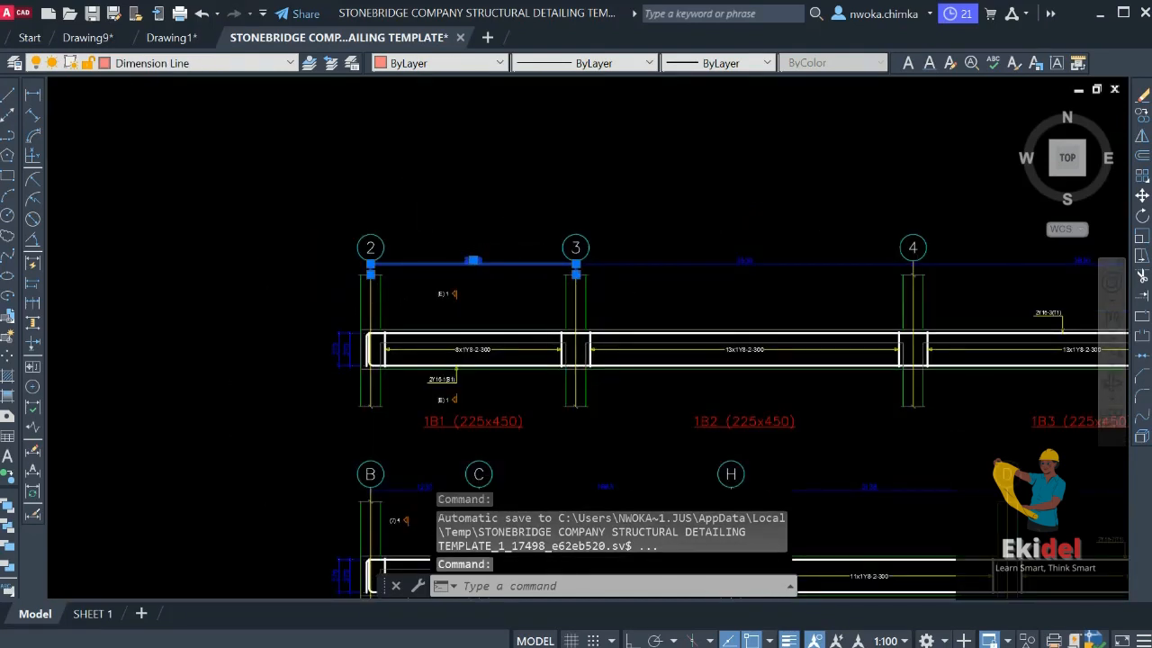
{"action": "left_click", "coordinate": [501, 487]}
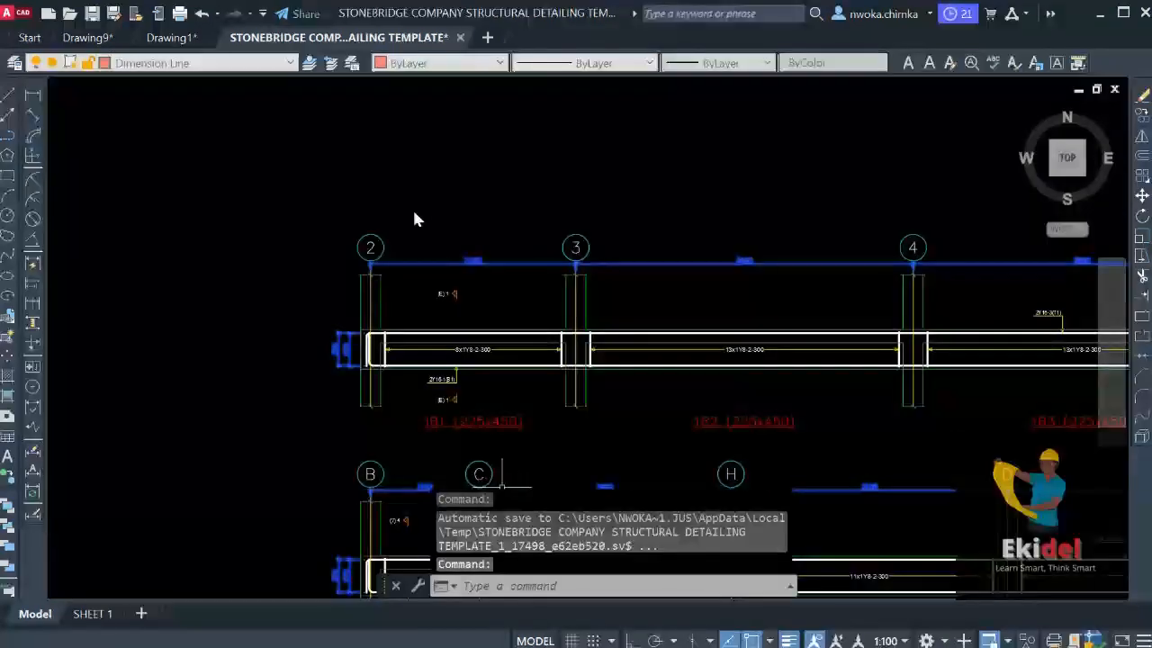
{"action": "scroll", "coordinate": [477, 207], "scroll_direction": "down", "scroll_amount": 4}
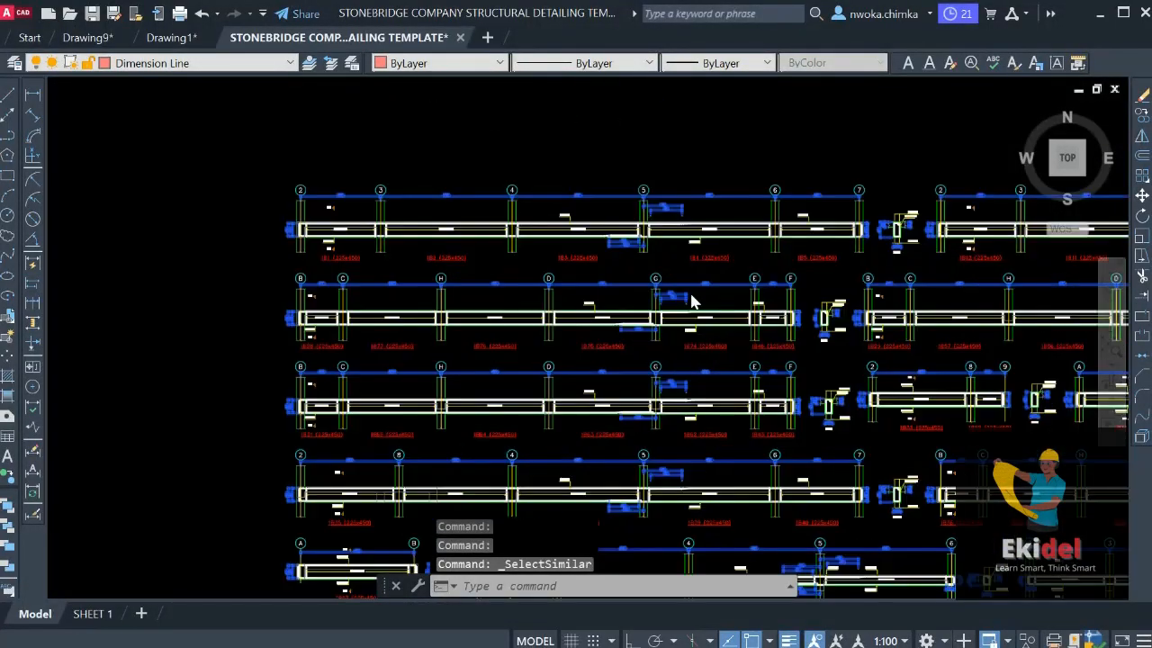
Check which dimensions are selected across the beam details inside and outside the Storey 1 frame
{"action": "scroll", "coordinate": [720, 293], "scroll_direction": "up", "scroll_amount": 10}
{"action": "scroll", "coordinate": [689, 226], "scroll_direction": "down", "scroll_amount": 12}
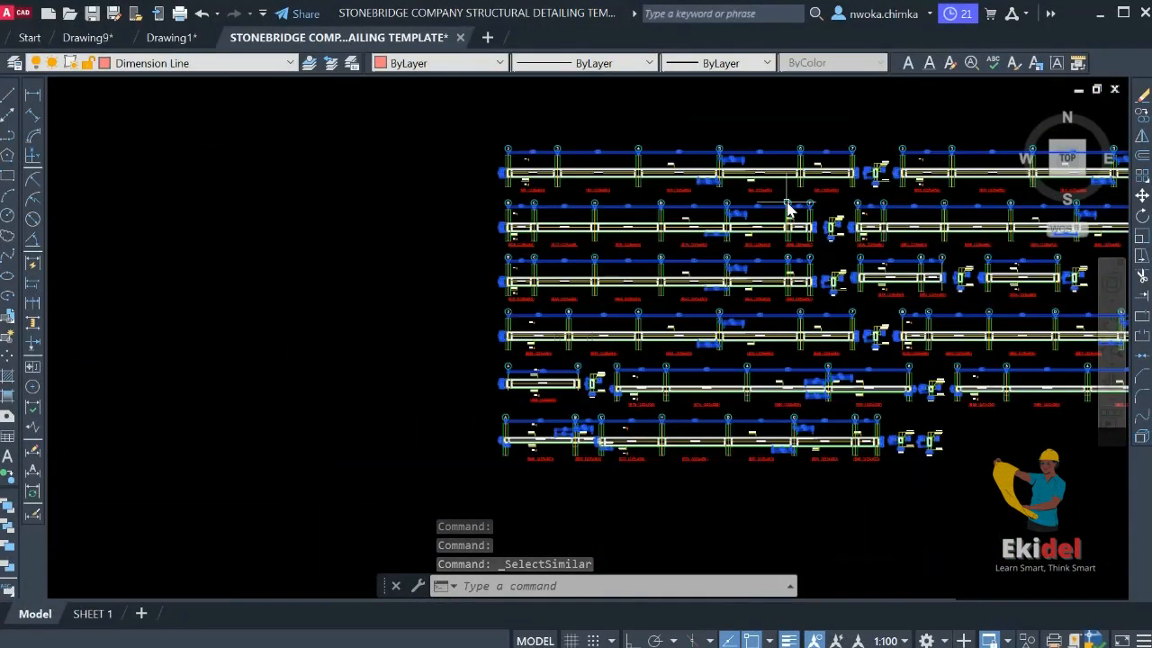
{"action": "scroll", "coordinate": [770, 238], "scroll_direction": "down", "scroll_amount": 6}
{"action": "middle_click_drag", "start_coordinate": [251, 333], "coordinate": [738, 318]}
{"action": "scroll", "coordinate": [445, 341], "scroll_direction": "up", "scroll_amount": 4}
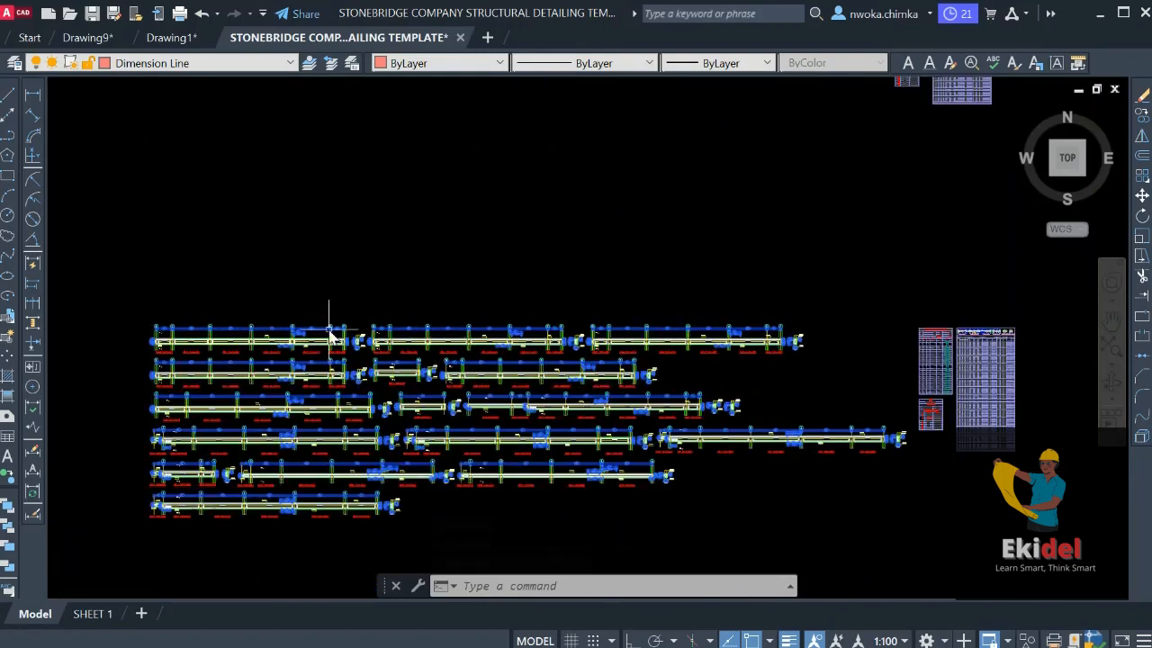
{"action": "scroll", "coordinate": [332, 331], "scroll_direction": "up", "scroll_amount": 2}
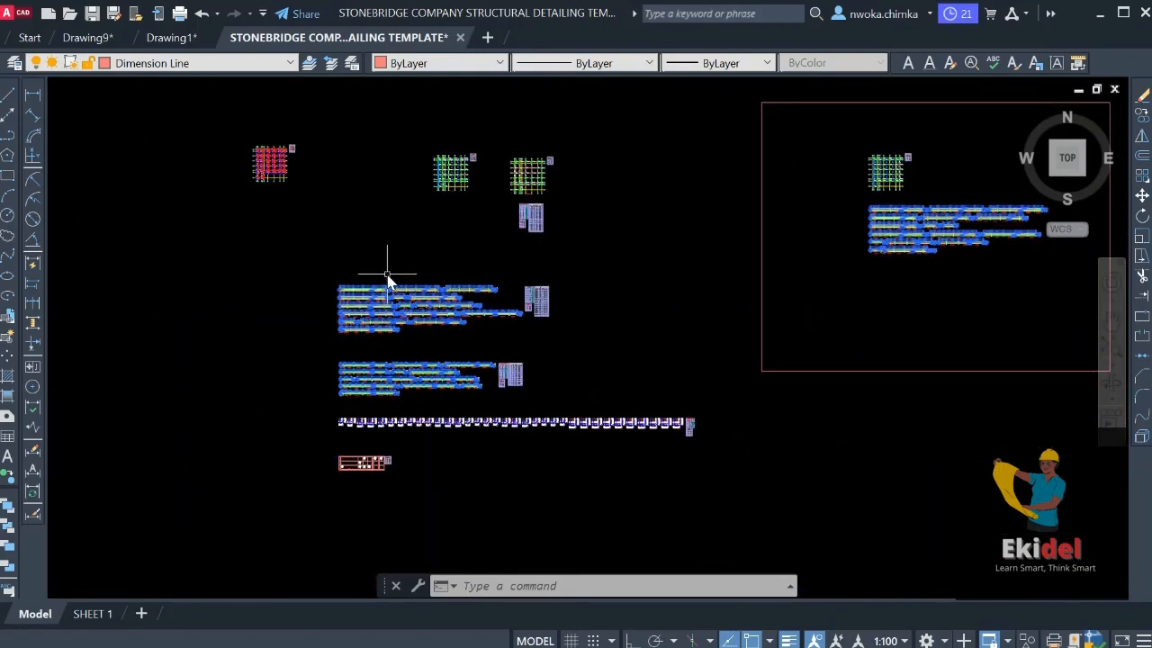
{"action": "scroll", "coordinate": [486, 268], "scroll_direction": "down", "scroll_amount": 2}
{"action": "middle_click_drag", "start_coordinate": [676, 275], "coordinate": [518, 274]}
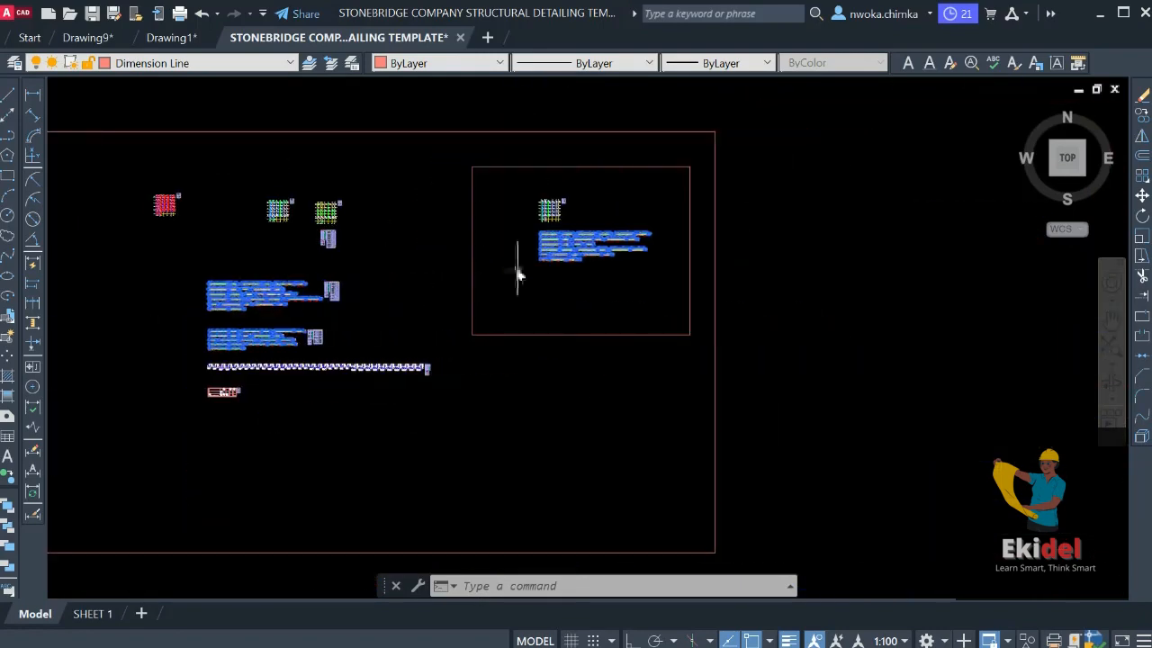
Apply the BEAM dimension style to all the selected rotated dimensions, check them on the beam details, and clear the selection
{"action": "scroll", "coordinate": [518, 274], "scroll_direction": "up", "scroll_amount": 4}
{"action": "type", "text": "c"}
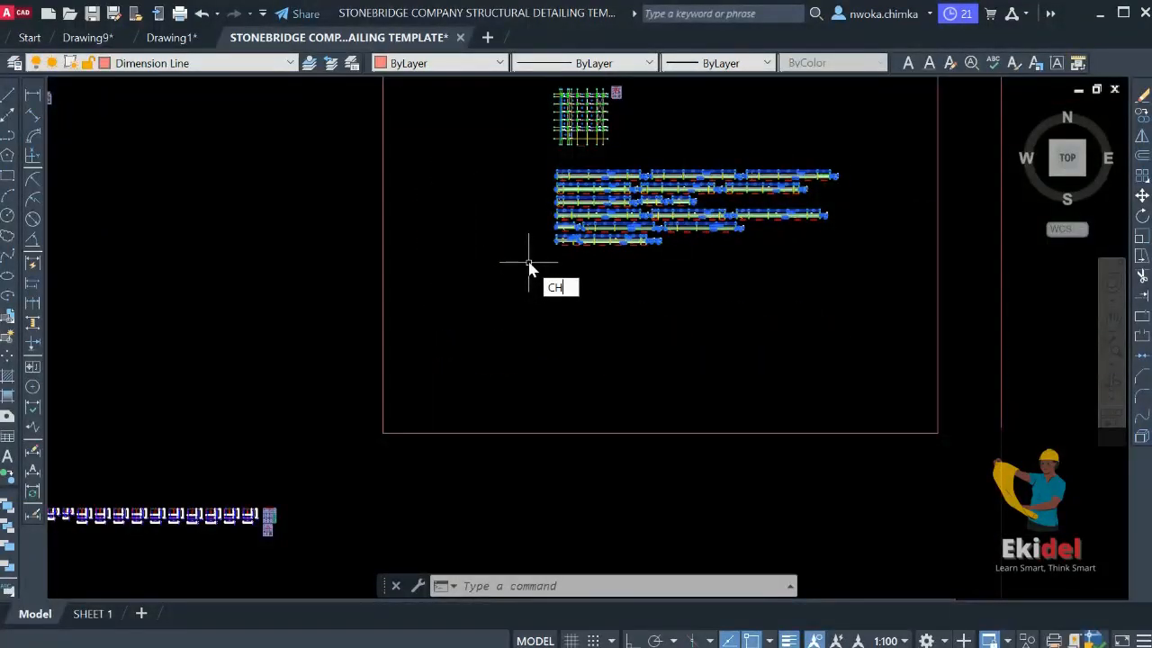
{"action": "key", "text": "ctrl+1"}
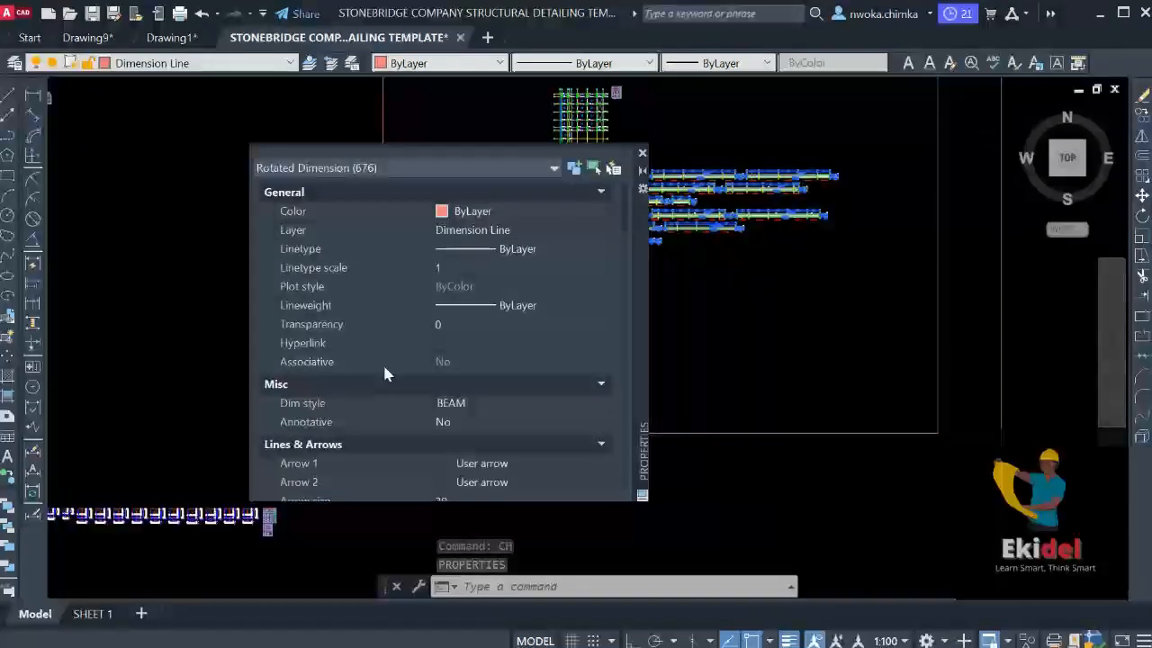
{"action": "left_click", "coordinate": [494, 410]}
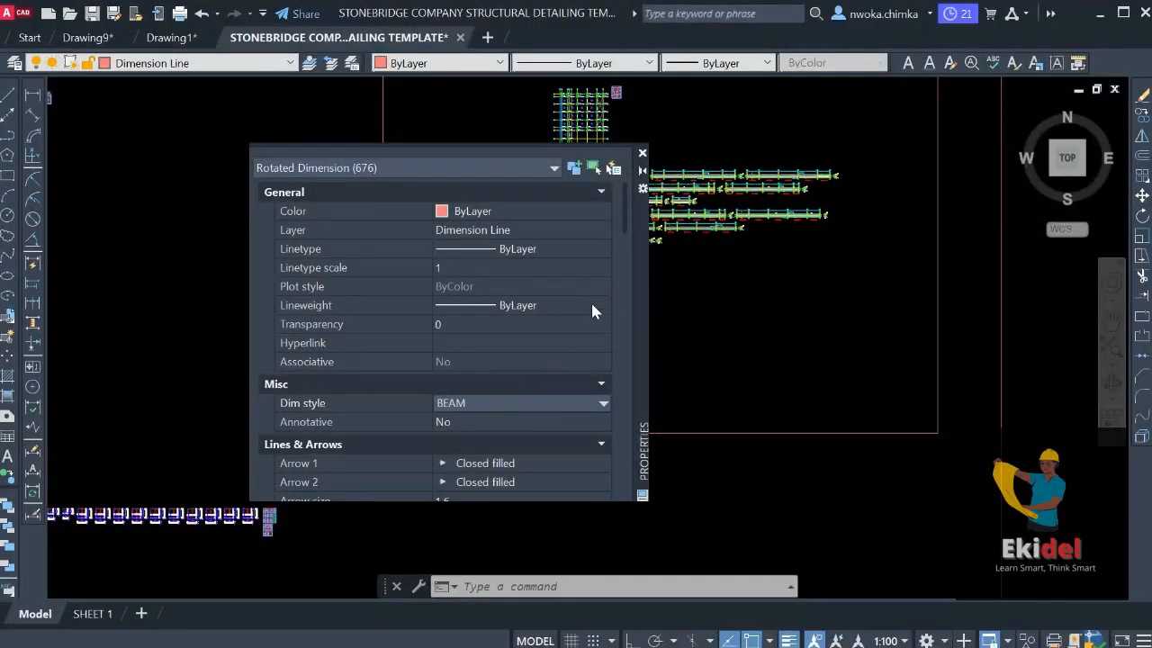
{"action": "scroll", "coordinate": [761, 171], "scroll_direction": "up", "scroll_amount": 6}
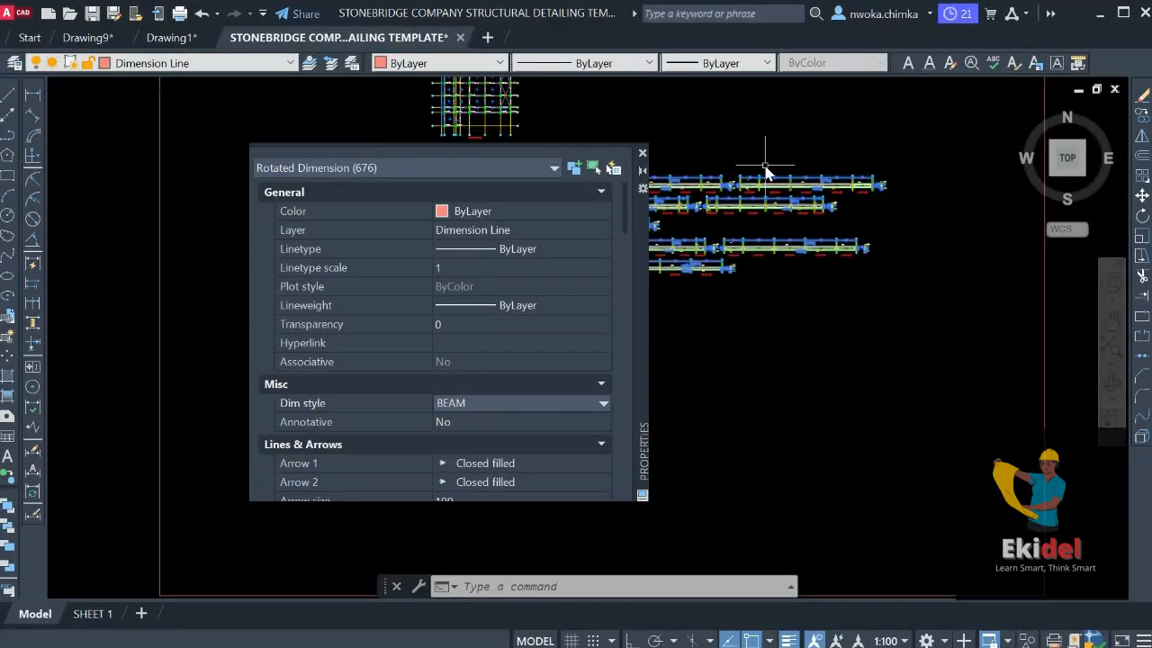
{"action": "scroll", "coordinate": [796, 248], "scroll_direction": "up", "scroll_amount": 3}
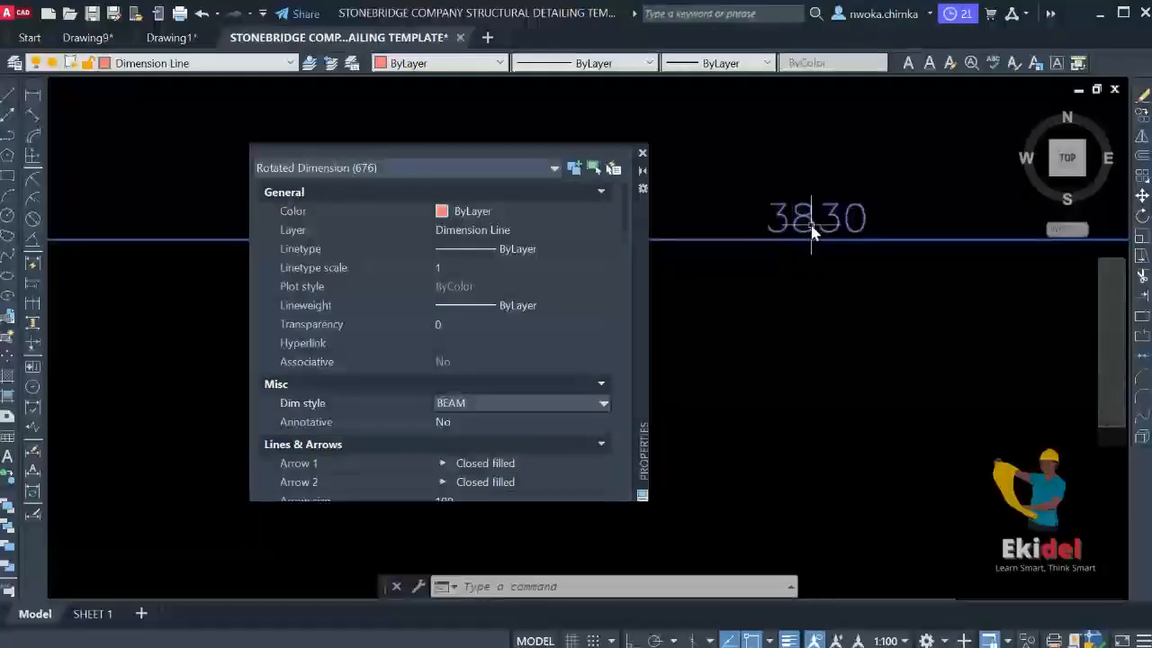
{"action": "scroll", "coordinate": [808, 232], "scroll_direction": "down", "scroll_amount": 8}
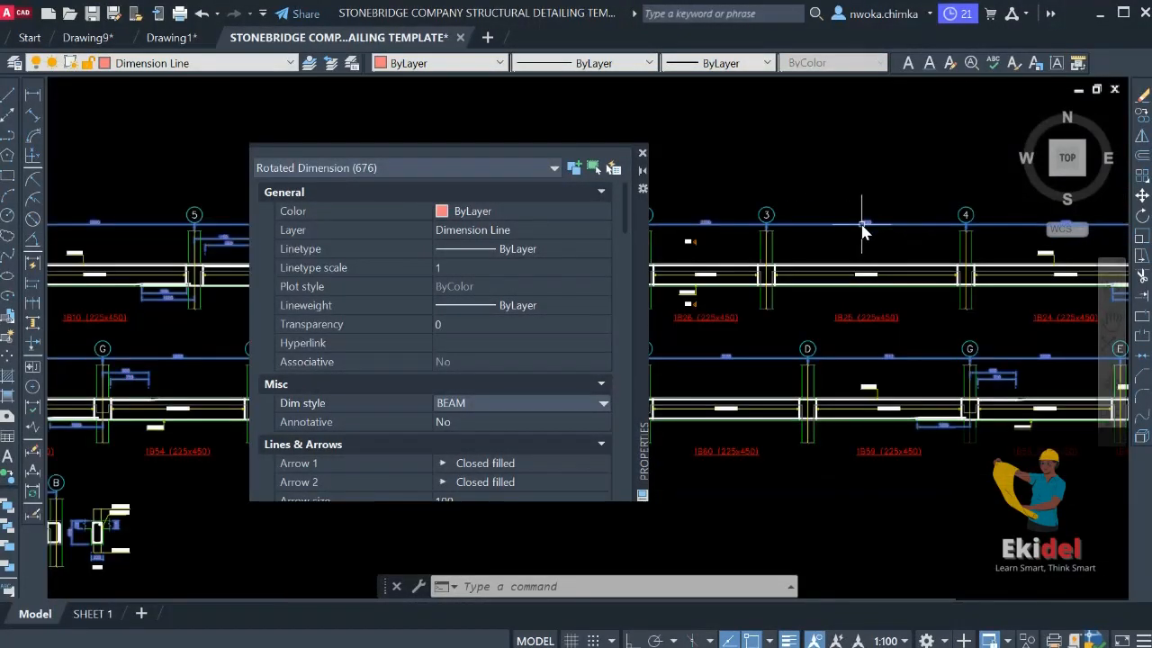
{"action": "scroll", "coordinate": [900, 259], "scroll_direction": "up", "scroll_amount": 6}
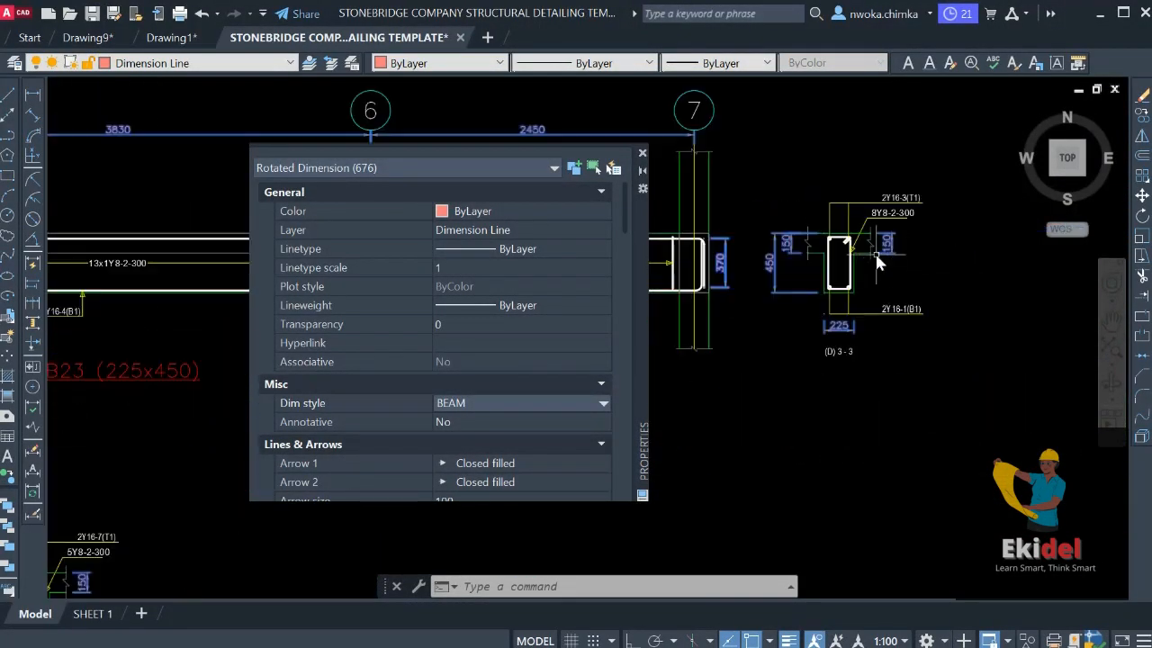
{"action": "left_click", "coordinate": [644, 155]}
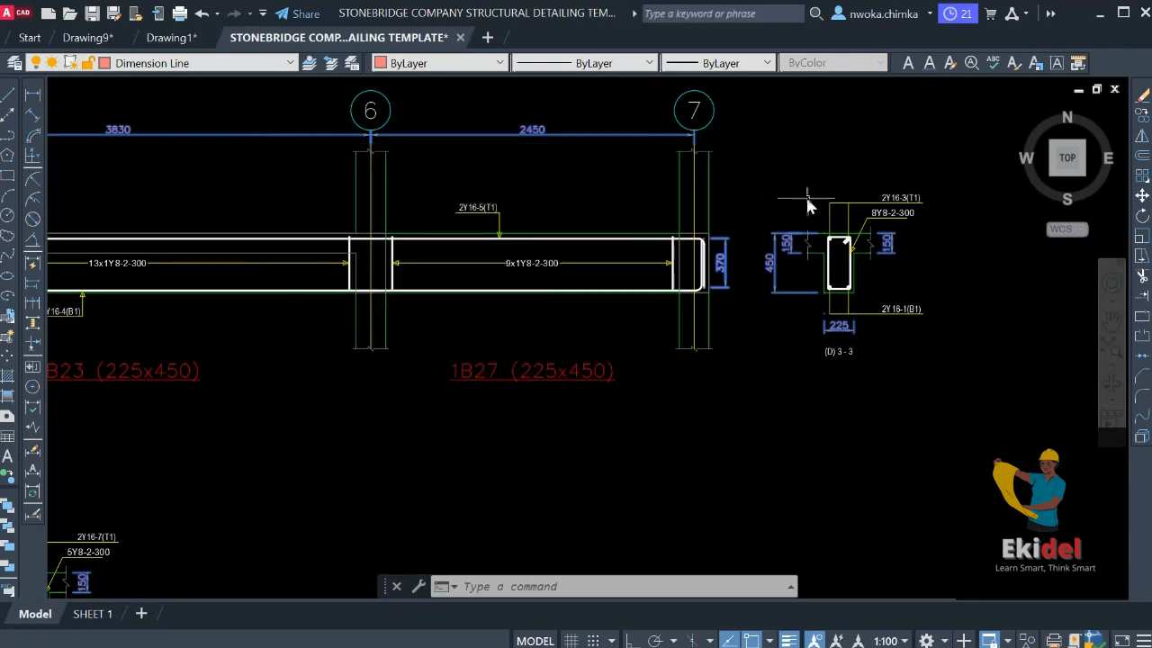
{"action": "key", "text": "Escape"}
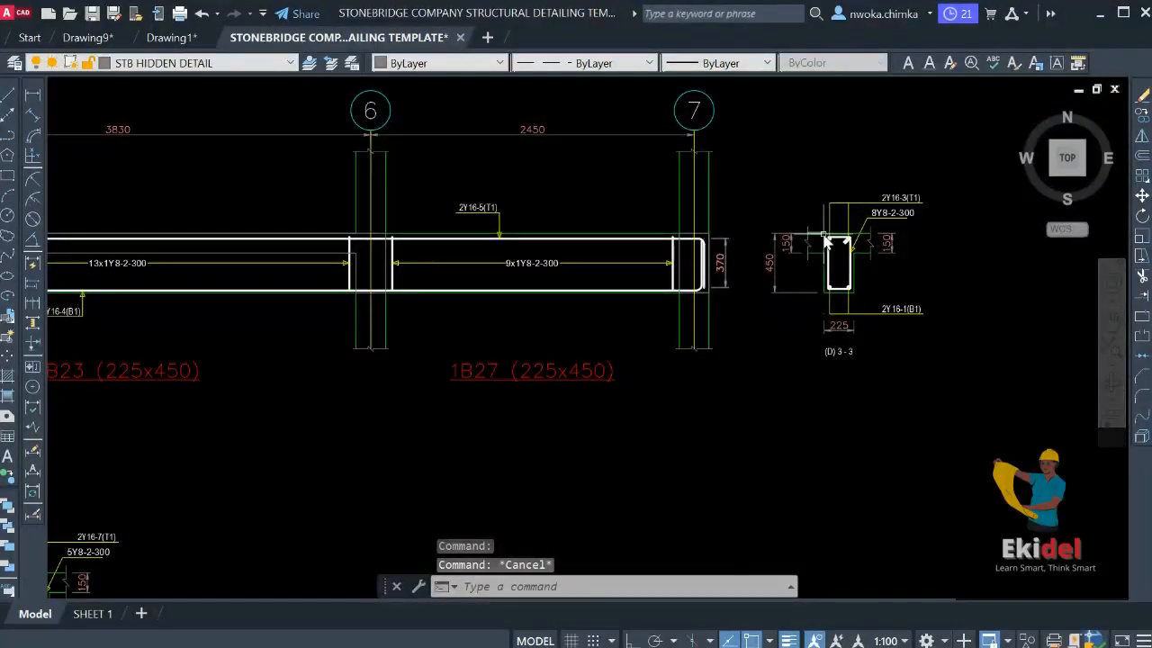
Inspect the restyled dimensions along the Storey 1 beam elevations, from the span between grids 6 and 7 back to beam 1B1
{"action": "scroll", "coordinate": [702, 270], "scroll_direction": "down", "scroll_amount": 4}
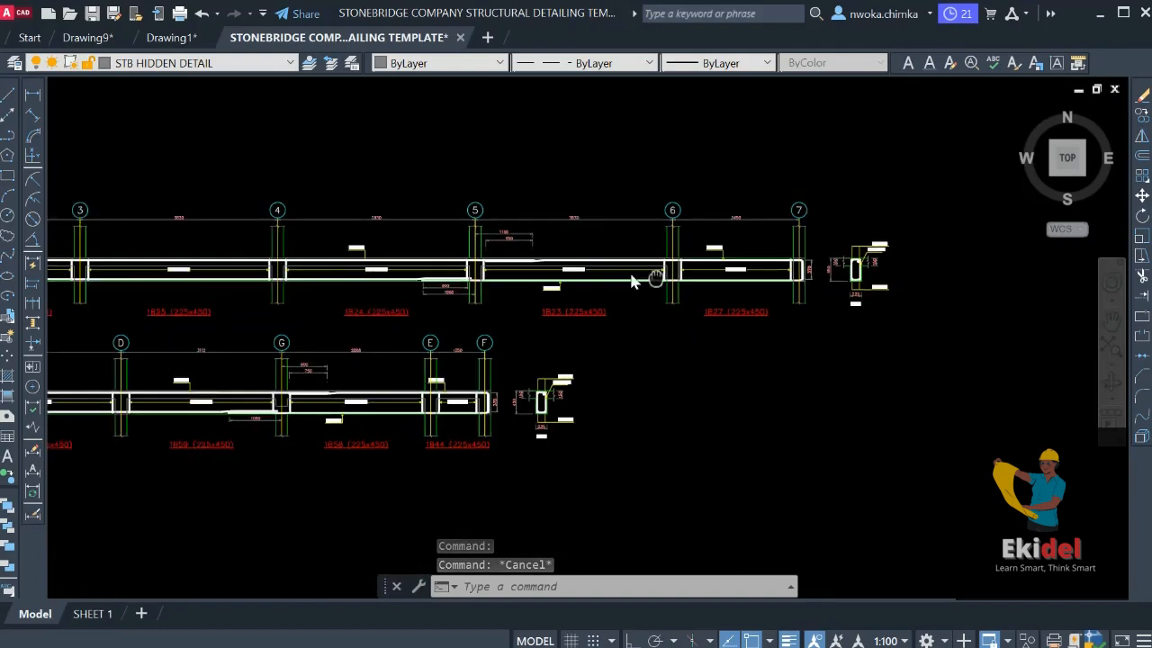
{"action": "scroll", "coordinate": [633, 281], "scroll_direction": "down", "scroll_amount": 1}
{"action": "scroll", "coordinate": [515, 295], "scroll_direction": "down", "scroll_amount": 1}
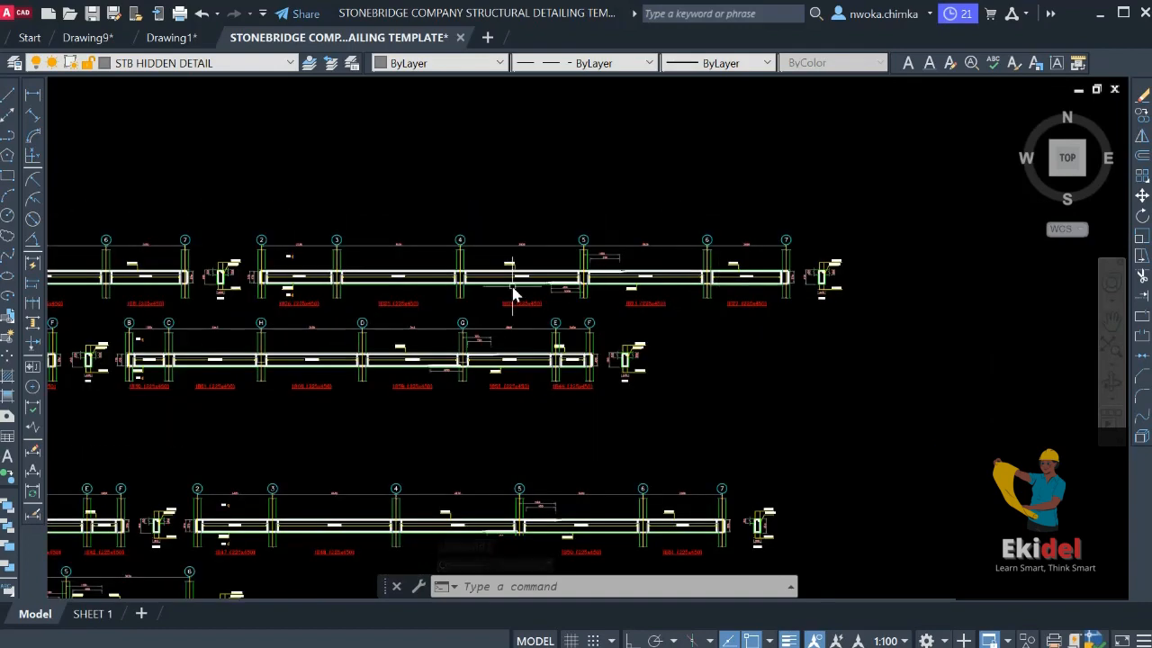
{"action": "middle_click_drag", "start_coordinate": [429, 282], "coordinate": [779, 290]}
{"action": "scroll", "coordinate": [457, 245], "scroll_direction": "up", "scroll_amount": 3}
{"action": "scroll", "coordinate": [542, 267], "scroll_direction": "up", "scroll_amount": 4}
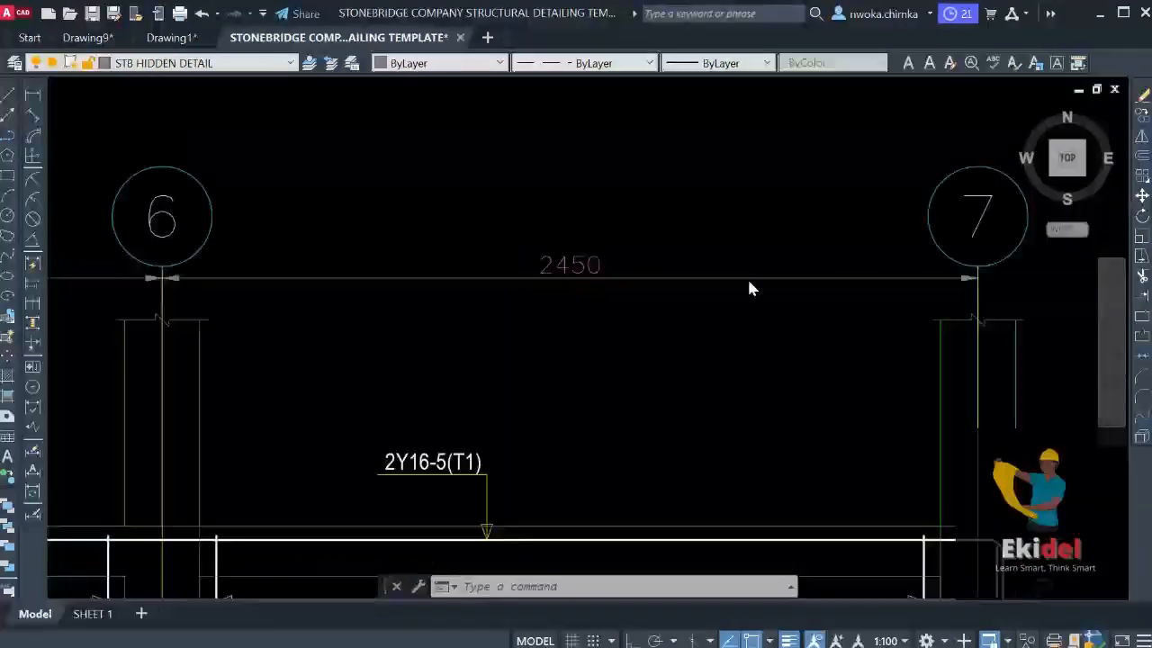
{"action": "scroll", "coordinate": [749, 283], "scroll_direction": "down", "scroll_amount": 7}
{"action": "middle_click_drag", "start_coordinate": [396, 303], "coordinate": [910, 322]}
{"action": "middle_click_drag", "start_coordinate": [442, 283], "coordinate": [909, 332]}
{"action": "middle_click_drag", "start_coordinate": [378, 333], "coordinate": [1071, 310]}
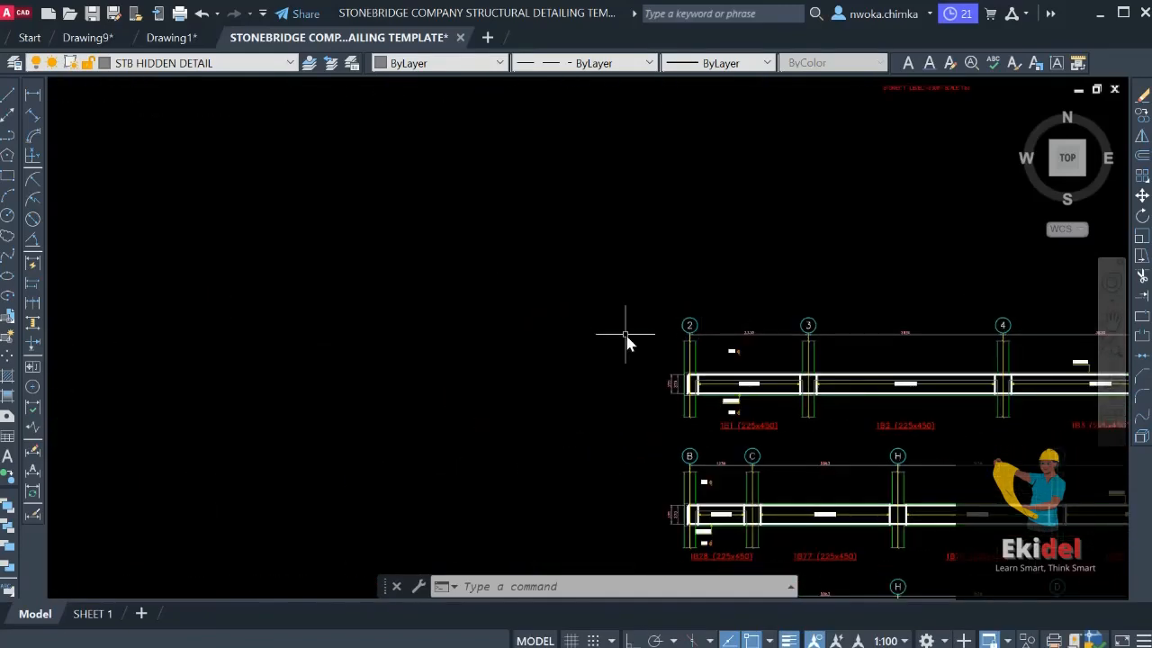
{"action": "scroll", "coordinate": [759, 331], "scroll_direction": "up", "scroll_amount": 6}
{"action": "scroll", "coordinate": [741, 334], "scroll_direction": "up", "scroll_amount": 4}
{"action": "scroll", "coordinate": [720, 360], "scroll_direction": "down", "scroll_amount": 4}
{"action": "scroll", "coordinate": [709, 356], "scroll_direction": "up", "scroll_amount": 4}
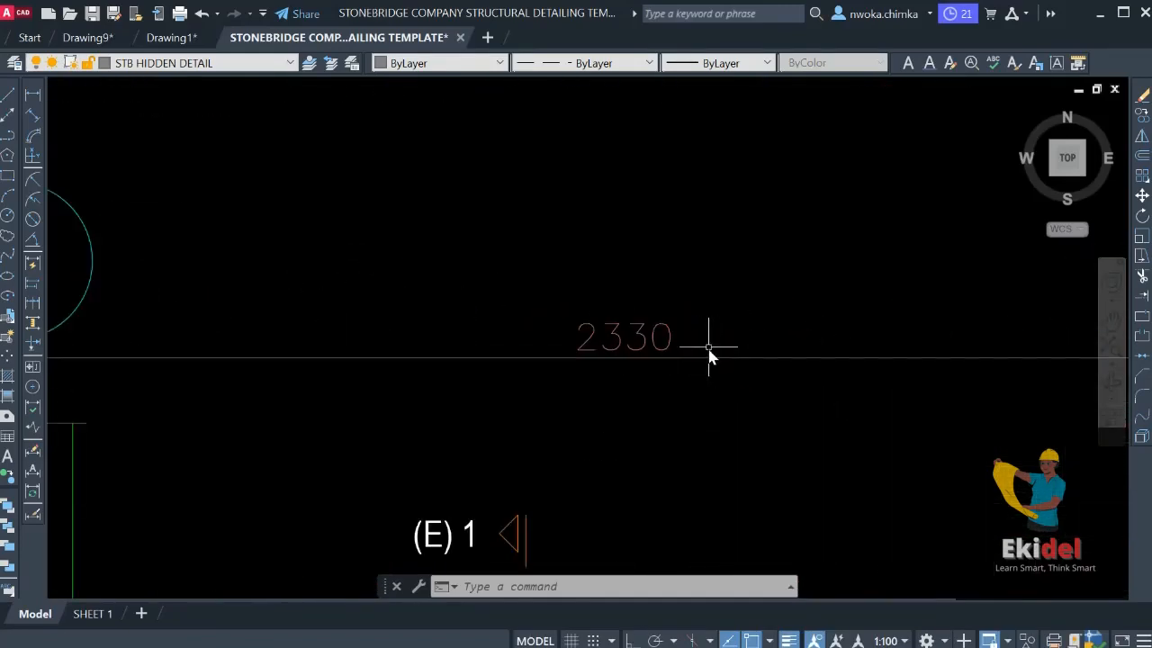
{"action": "scroll", "coordinate": [709, 355], "scroll_direction": "down", "scroll_amount": 2}
Compare the dimension between grids 2 and 3 above beam 1B1 in the original Drawing1 with its counterpart in the template drawing
{"action": "left_click", "coordinate": [181, 37]}
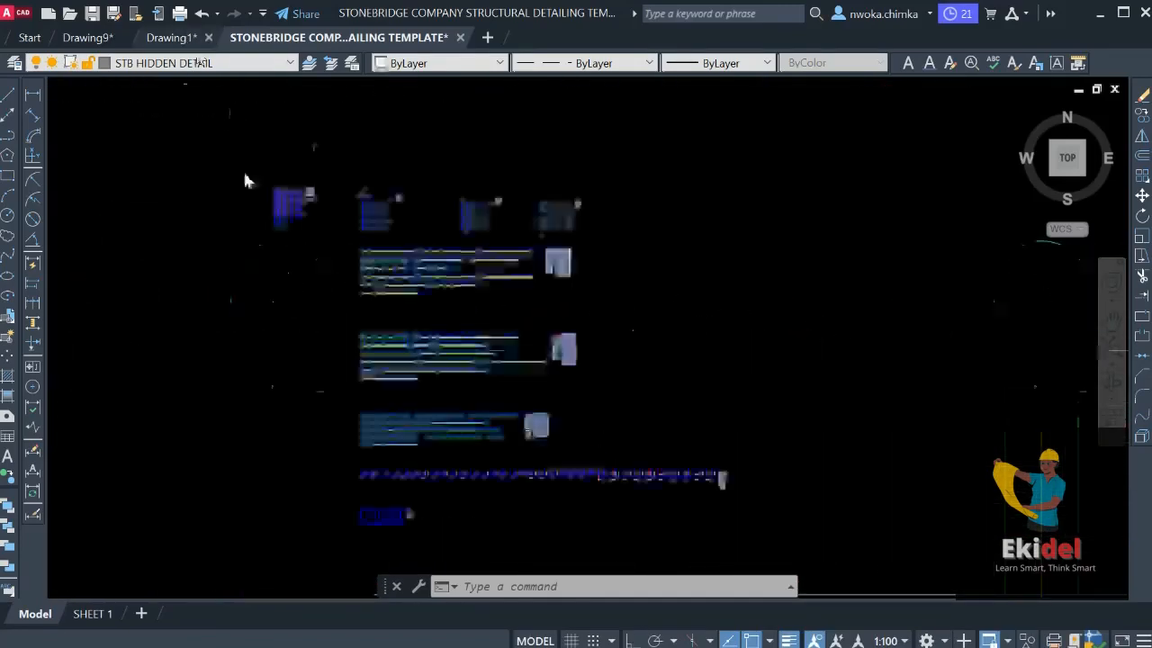
{"action": "scroll", "coordinate": [377, 258], "scroll_direction": "up", "scroll_amount": 4}
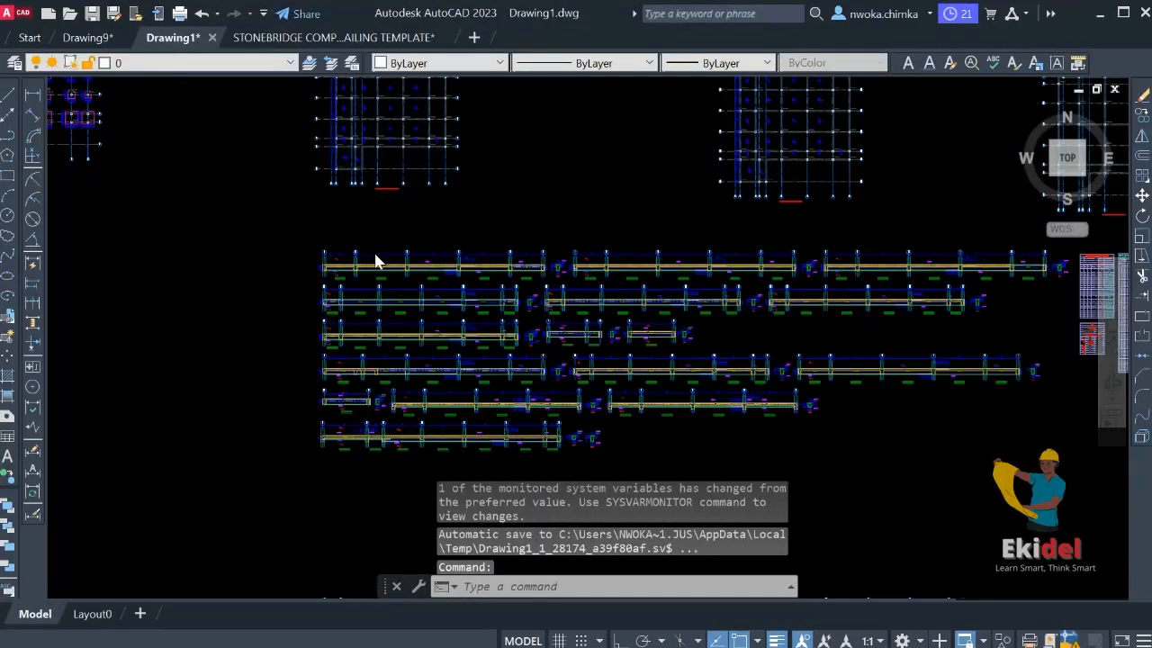
{"action": "scroll", "coordinate": [342, 266], "scroll_direction": "up", "scroll_amount": 6}
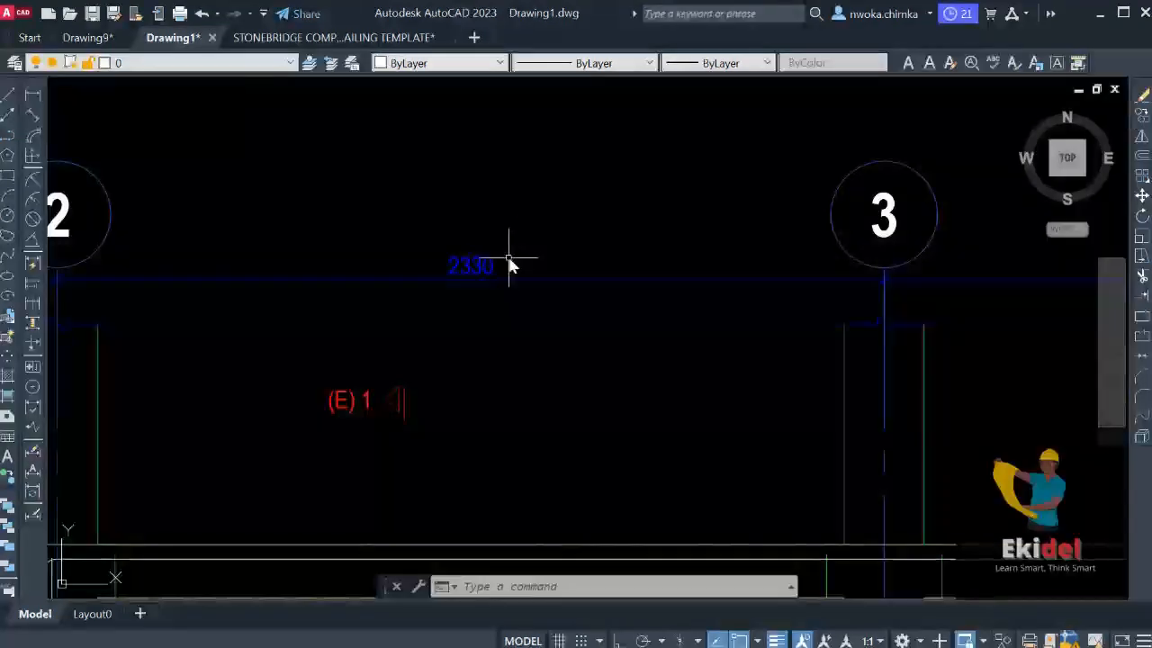
{"action": "scroll", "coordinate": [498, 258], "scroll_direction": "down", "scroll_amount": 4}
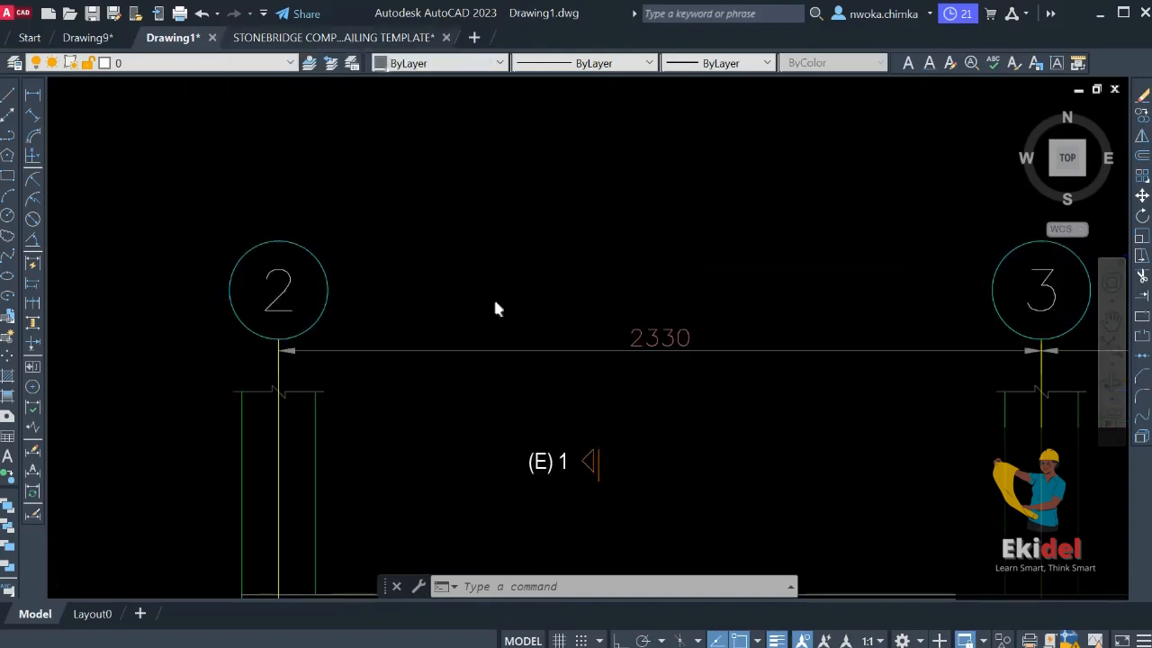
{"action": "key", "text": "ctrl+Tab"}
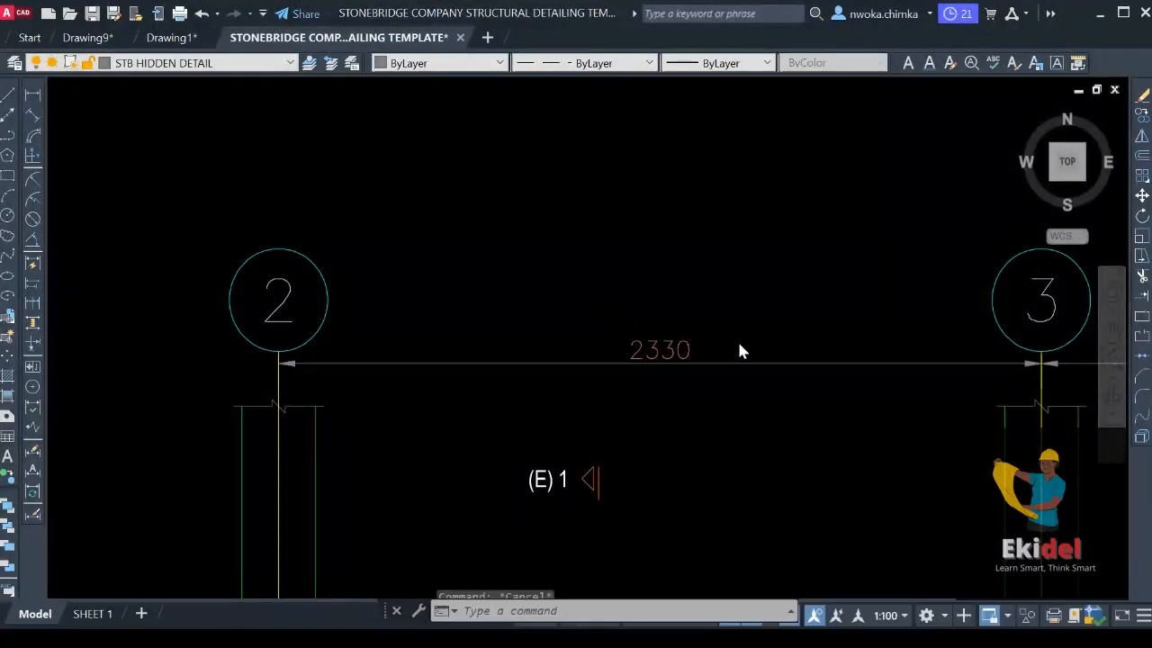
{"action": "scroll", "coordinate": [739, 351], "scroll_direction": "up", "scroll_amount": 2}
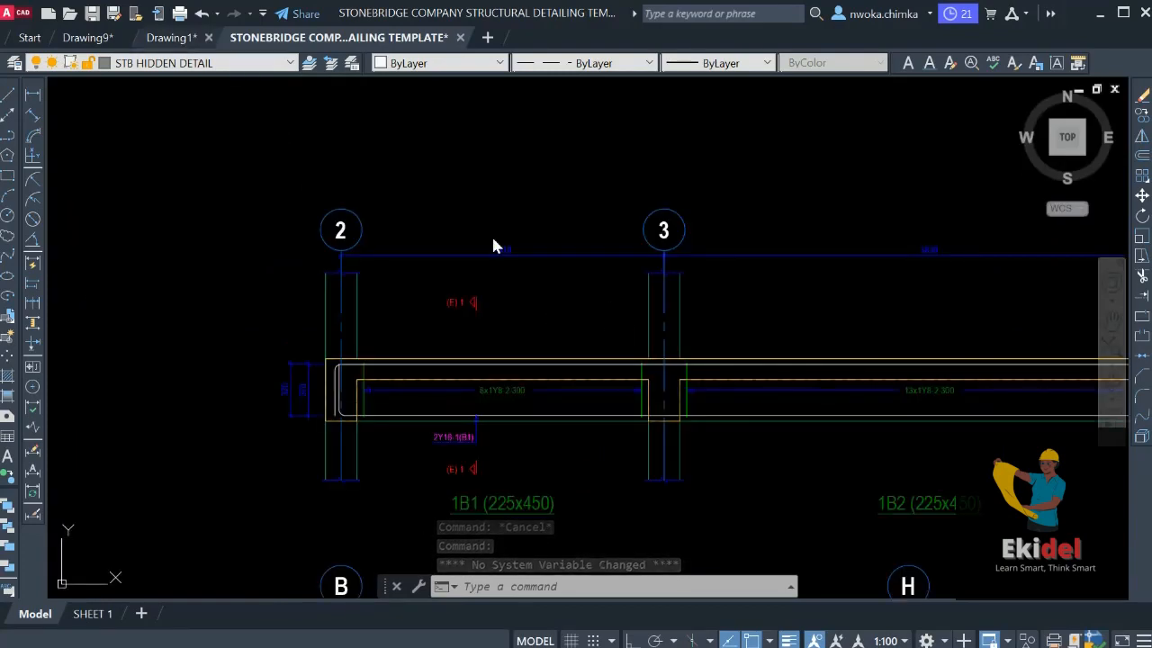
{"action": "scroll", "coordinate": [502, 244], "scroll_direction": "up", "scroll_amount": 4}
{"action": "scroll", "coordinate": [493, 259], "scroll_direction": "up", "scroll_amount": 2}
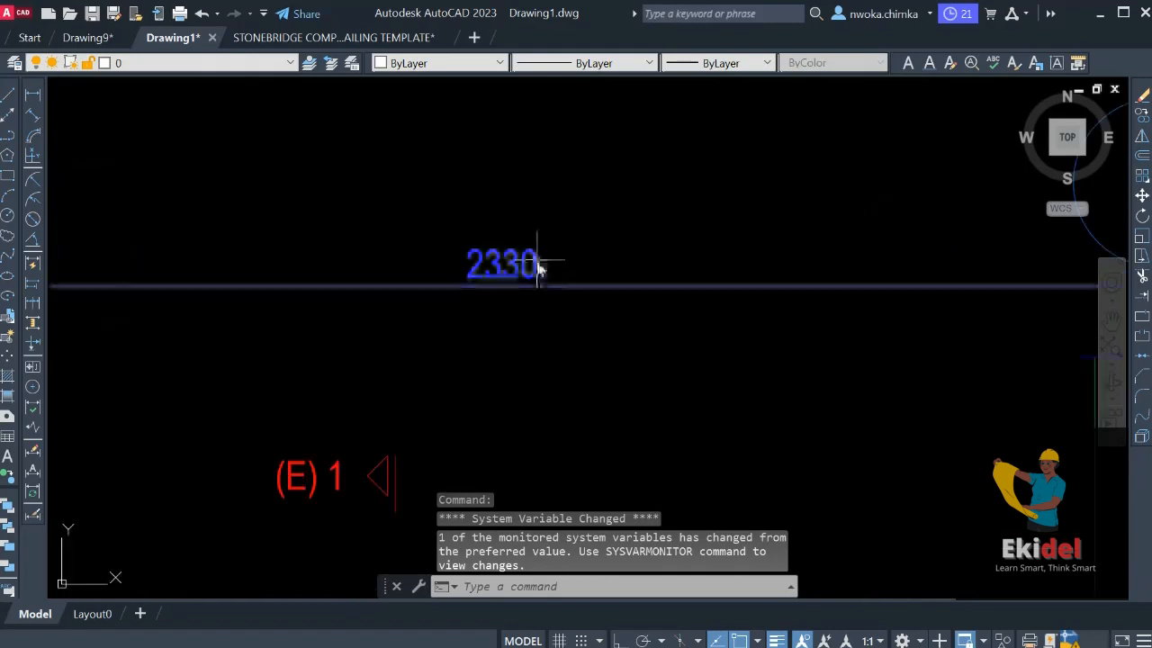
{"action": "scroll", "coordinate": [508, 301], "scroll_direction": "down", "scroll_amount": 2}
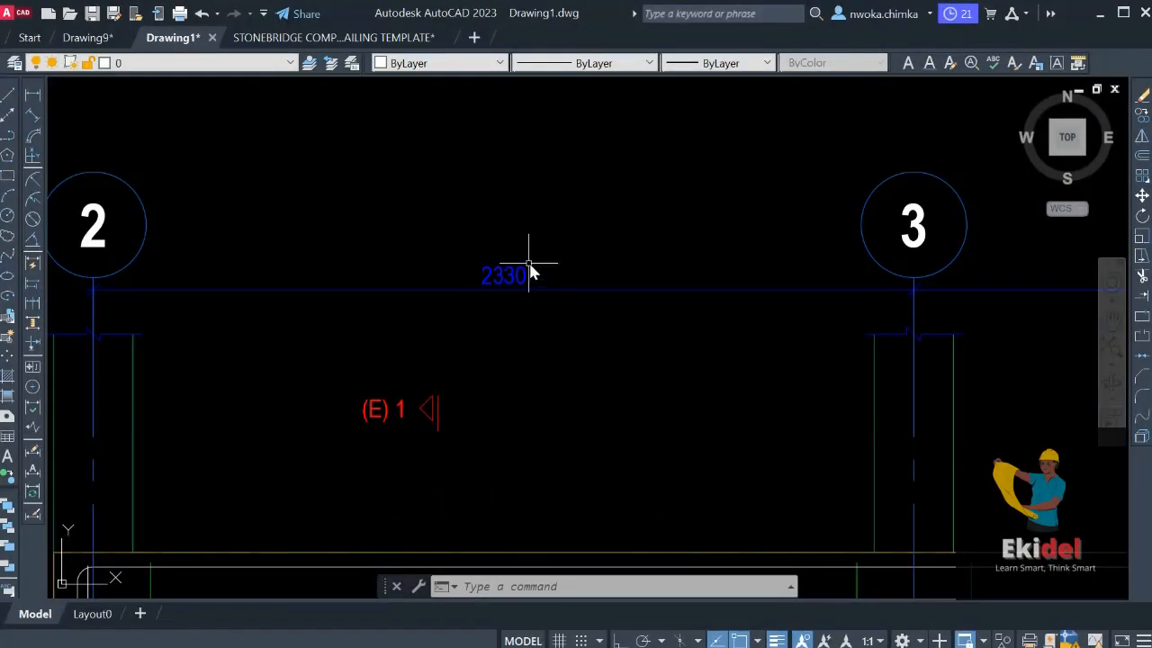
{"action": "scroll", "coordinate": [538, 268], "scroll_direction": "down", "scroll_amount": 1}
{"action": "left_click", "coordinate": [353, 38]}
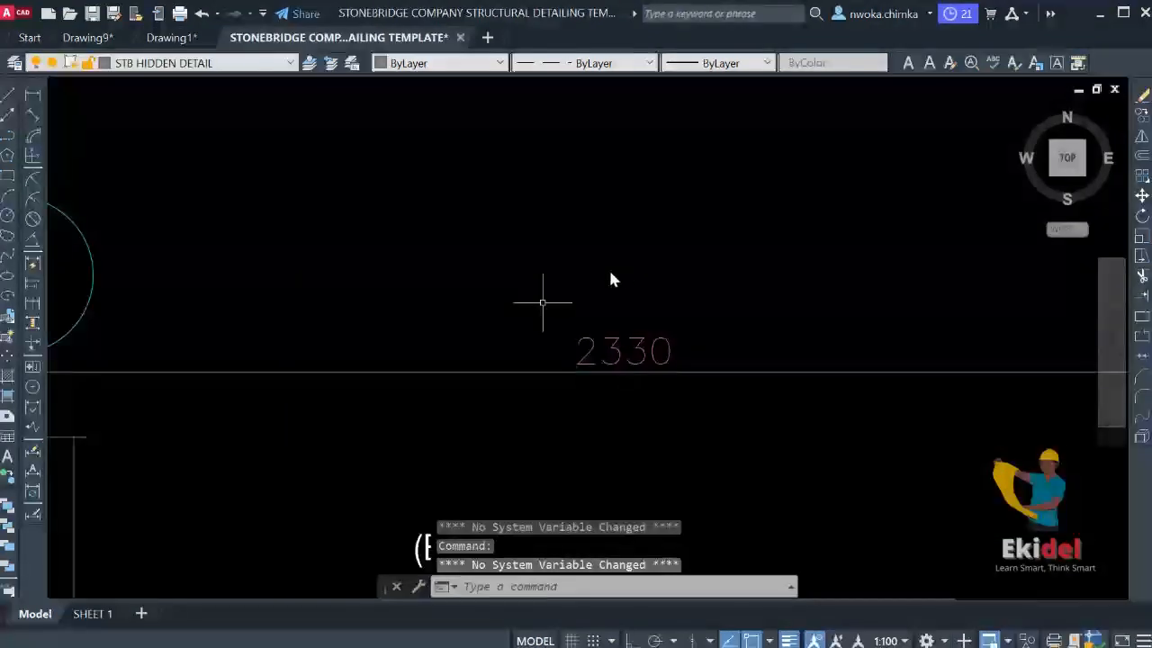
{"action": "scroll", "coordinate": [563, 297], "scroll_direction": "down", "scroll_amount": 5}
{"action": "scroll", "coordinate": [571, 302], "scroll_direction": "up", "scroll_amount": 4}
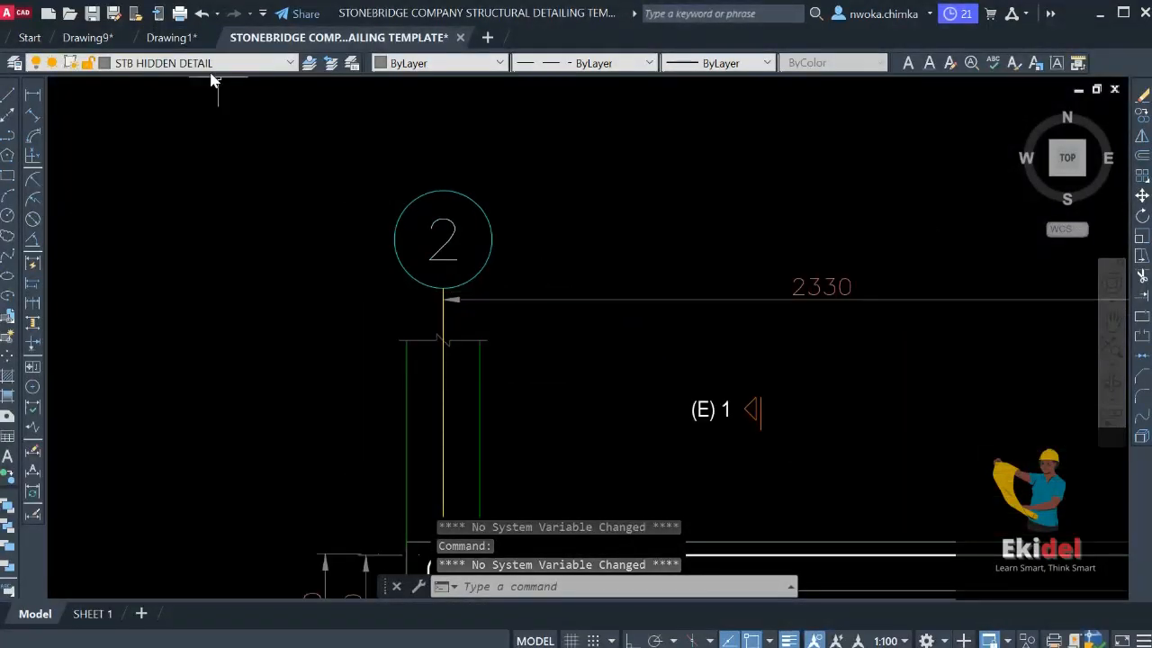
{"action": "left_click", "coordinate": [163, 39]}
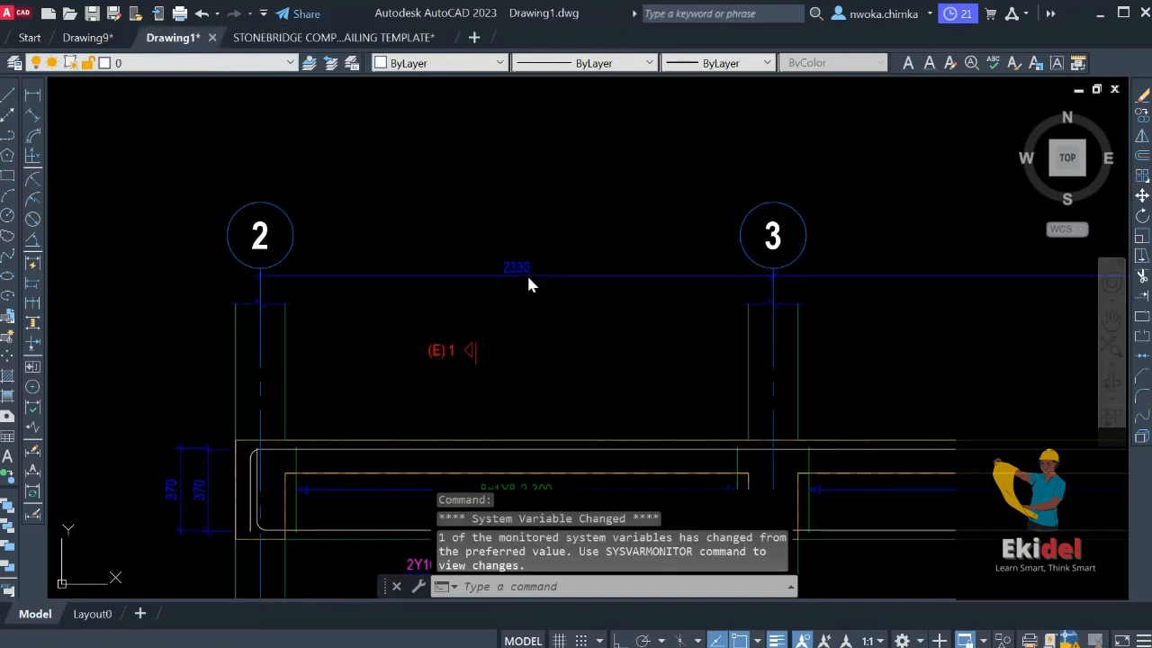
{"action": "scroll", "coordinate": [529, 275], "scroll_direction": "up", "scroll_amount": 2}
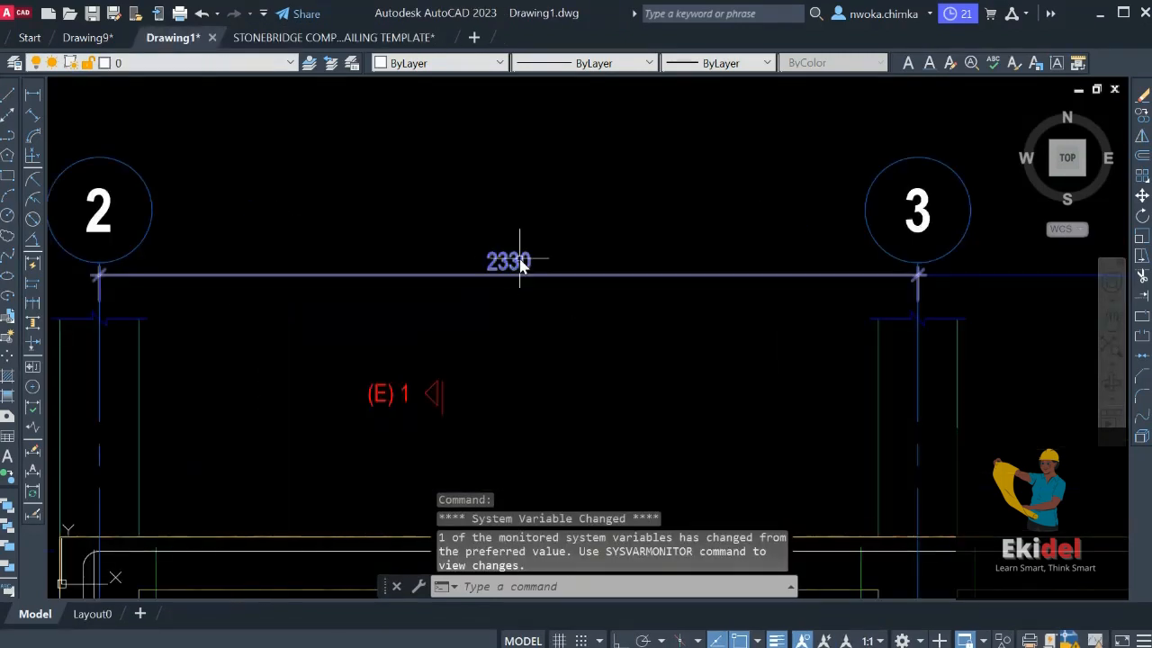
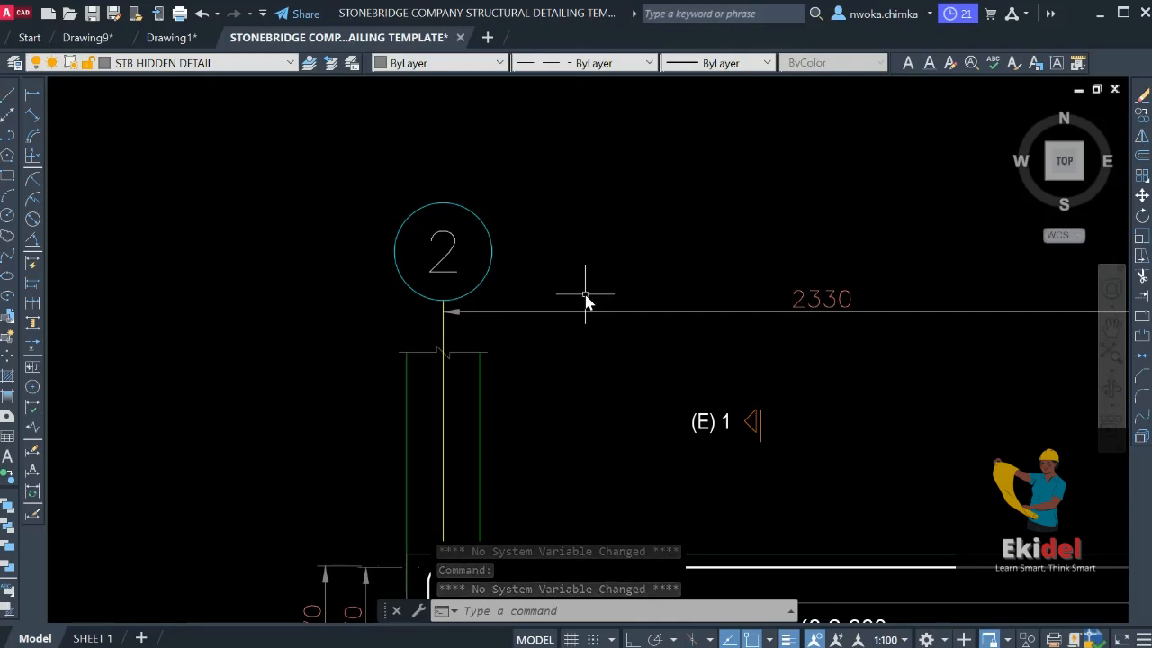
Examine the template's beam elevations, checking the bar lap dimensions around grid 5 beside beam 1B3 and around grid G beside beam 2B77
{"action": "scroll", "coordinate": [391, 275], "scroll_direction": "down", "scroll_amount": 6}
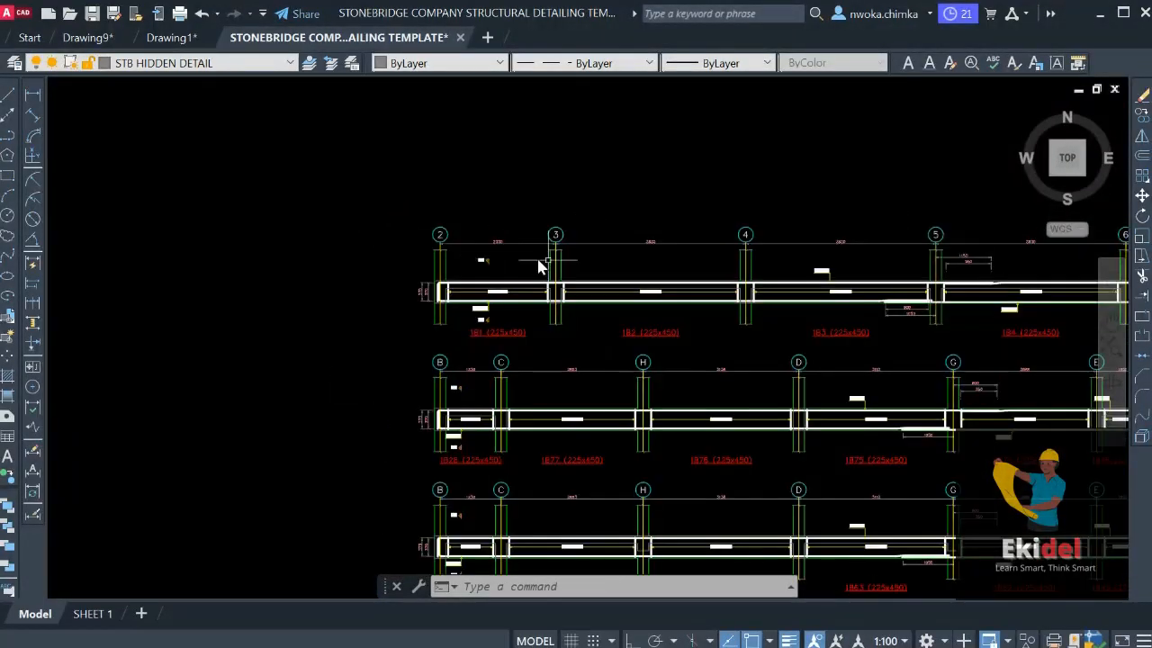
{"action": "scroll", "coordinate": [496, 316], "scroll_direction": "down", "scroll_amount": 4}
{"action": "scroll", "coordinate": [442, 298], "scroll_direction": "up", "scroll_amount": 6}
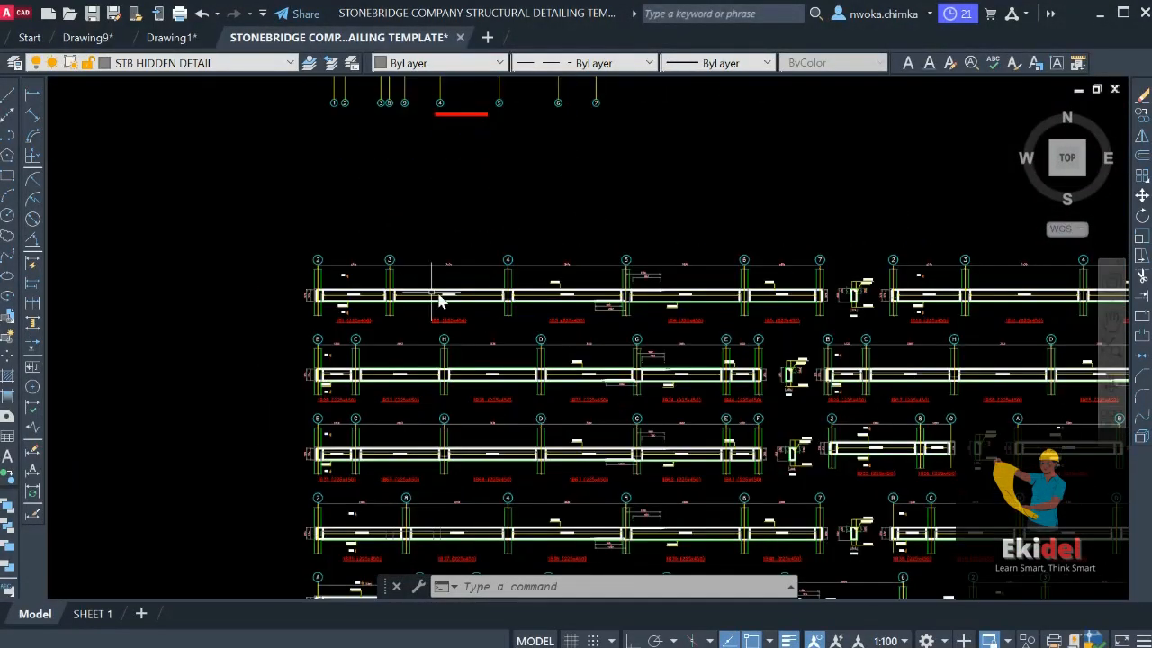
{"action": "scroll", "coordinate": [729, 261], "scroll_direction": "up", "scroll_amount": 5}
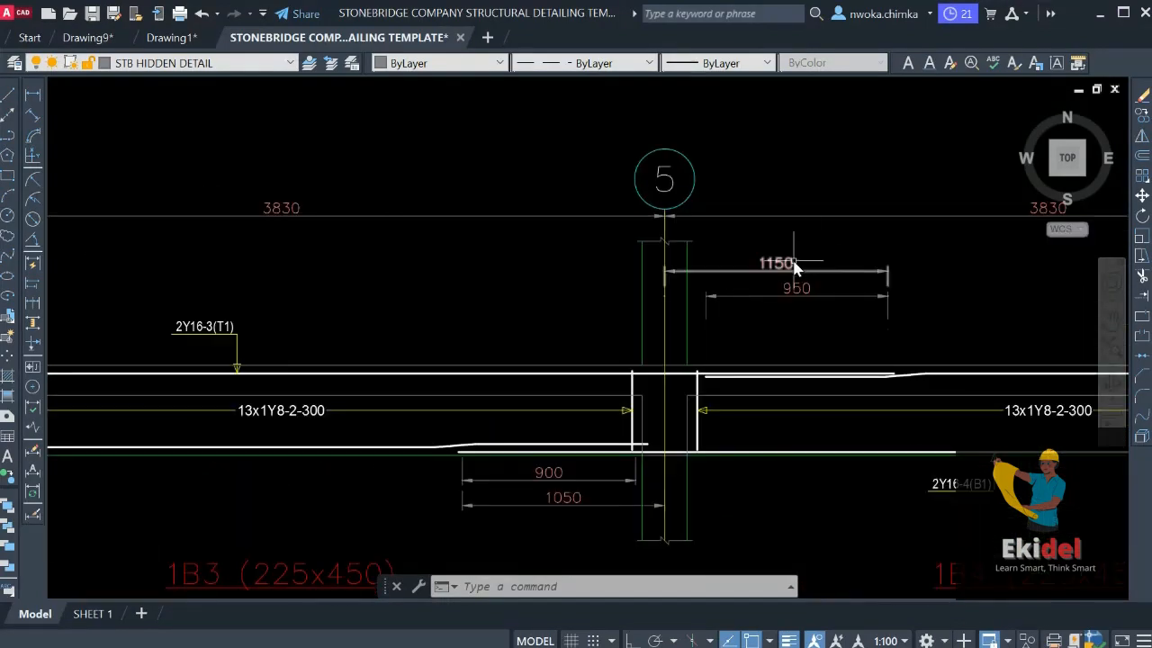
{"action": "scroll", "coordinate": [990, 279], "scroll_direction": "down", "scroll_amount": 10}
{"action": "middle_click_drag", "start_coordinate": [630, 328], "coordinate": [868, 293]}
{"action": "scroll", "coordinate": [868, 293], "scroll_direction": "up", "scroll_amount": 2}
{"action": "scroll", "coordinate": [868, 294], "scroll_direction": "down", "scroll_amount": 4}
{"action": "middle_click_drag", "start_coordinate": [384, 387], "coordinate": [1090, 311]}
{"action": "scroll", "coordinate": [576, 371], "scroll_direction": "up", "scroll_amount": 5}
{"action": "scroll", "coordinate": [400, 384], "scroll_direction": "up", "scroll_amount": 5}
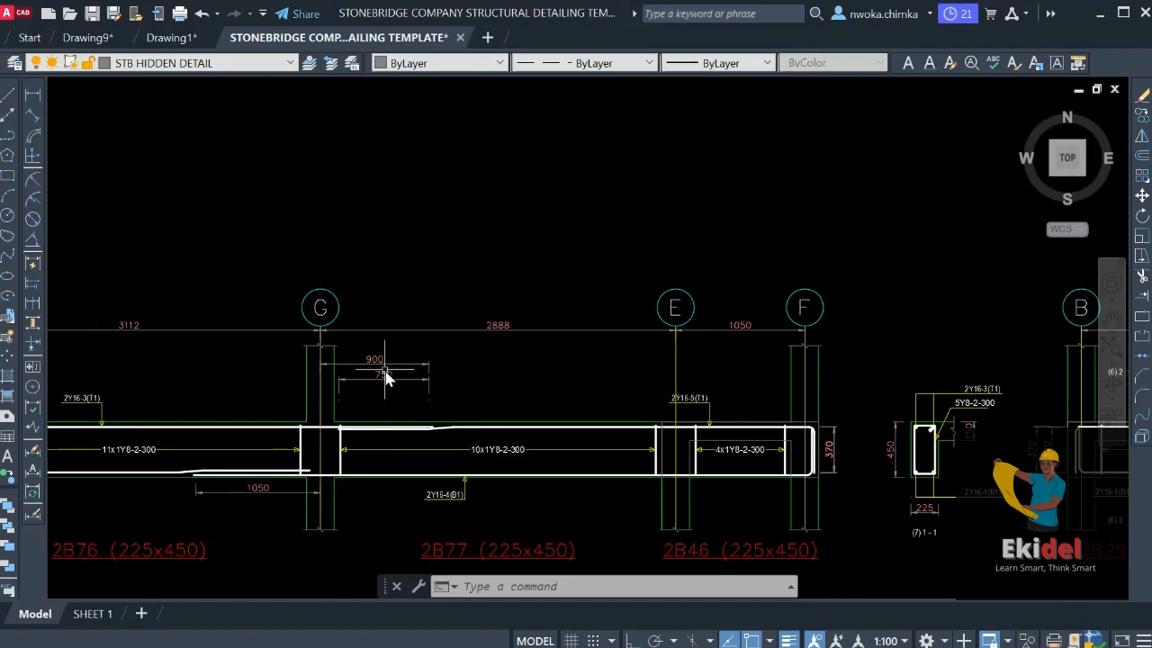
{"action": "scroll", "coordinate": [384, 379], "scroll_direction": "down", "scroll_amount": 6}
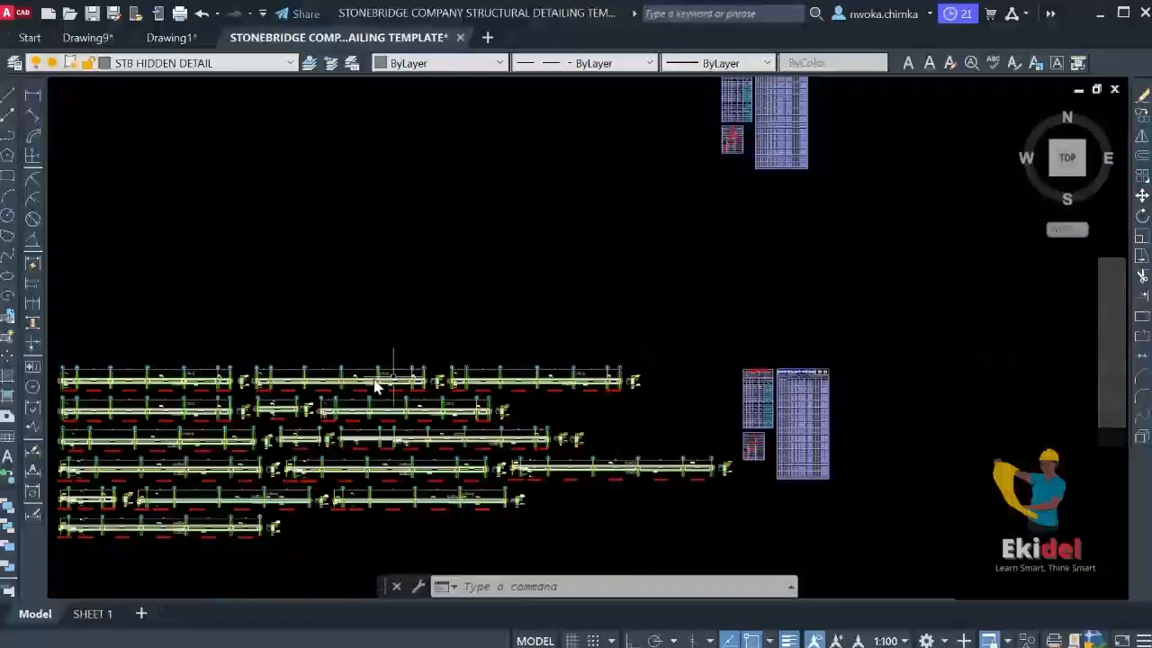
Return to the framed Storey 1 details and examine the plan's beam, column and slab labels along grids E, F and G
{"action": "middle_click_drag", "start_coordinate": [758, 381], "coordinate": [444, 429]}
{"action": "scroll", "coordinate": [547, 405], "scroll_direction": "down", "scroll_amount": 3}
{"action": "scroll", "coordinate": [891, 362], "scroll_direction": "down", "scroll_amount": 3}
{"action": "middle_click_drag", "start_coordinate": [932, 358], "coordinate": [489, 394]}
{"action": "middle_click_drag", "start_coordinate": [687, 368], "coordinate": [615, 372]}
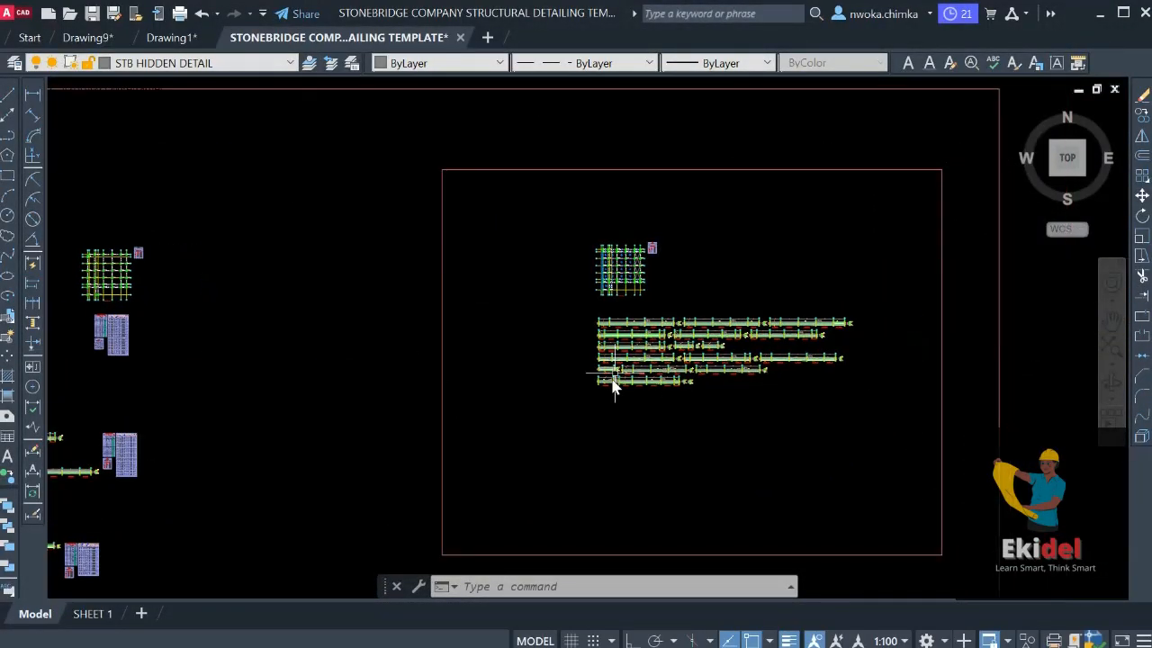
{"action": "scroll", "coordinate": [622, 260], "scroll_direction": "up", "scroll_amount": 12}
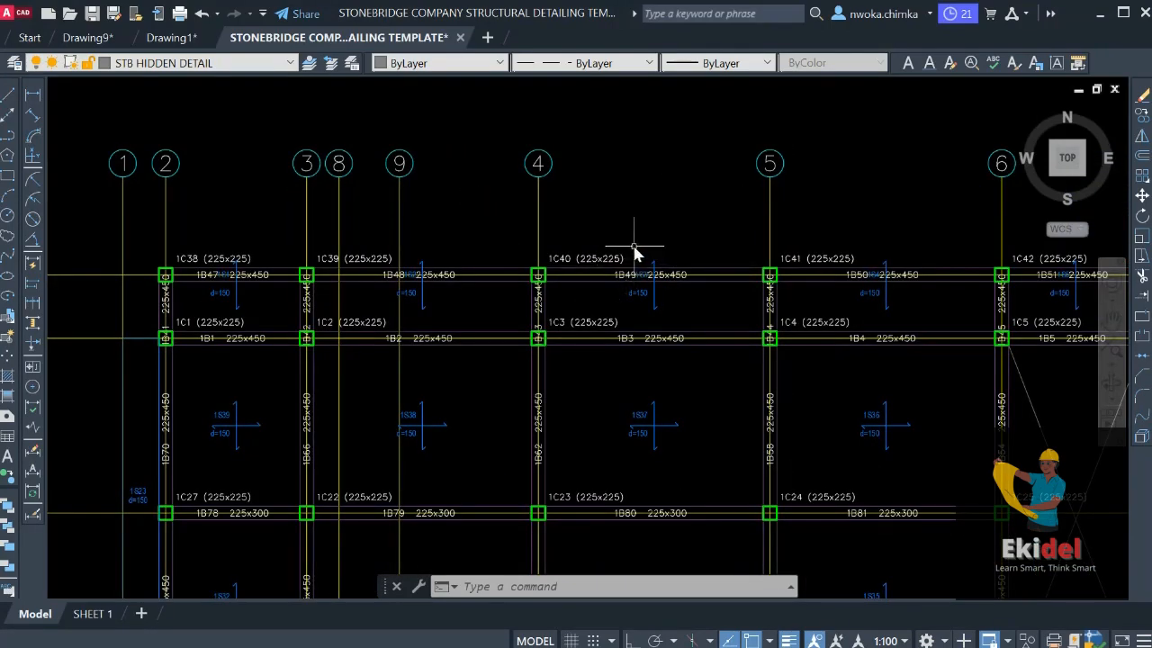
{"action": "scroll", "coordinate": [532, 290], "scroll_direction": "down", "scroll_amount": 2}
{"action": "scroll", "coordinate": [361, 306], "scroll_direction": "up", "scroll_amount": 2}
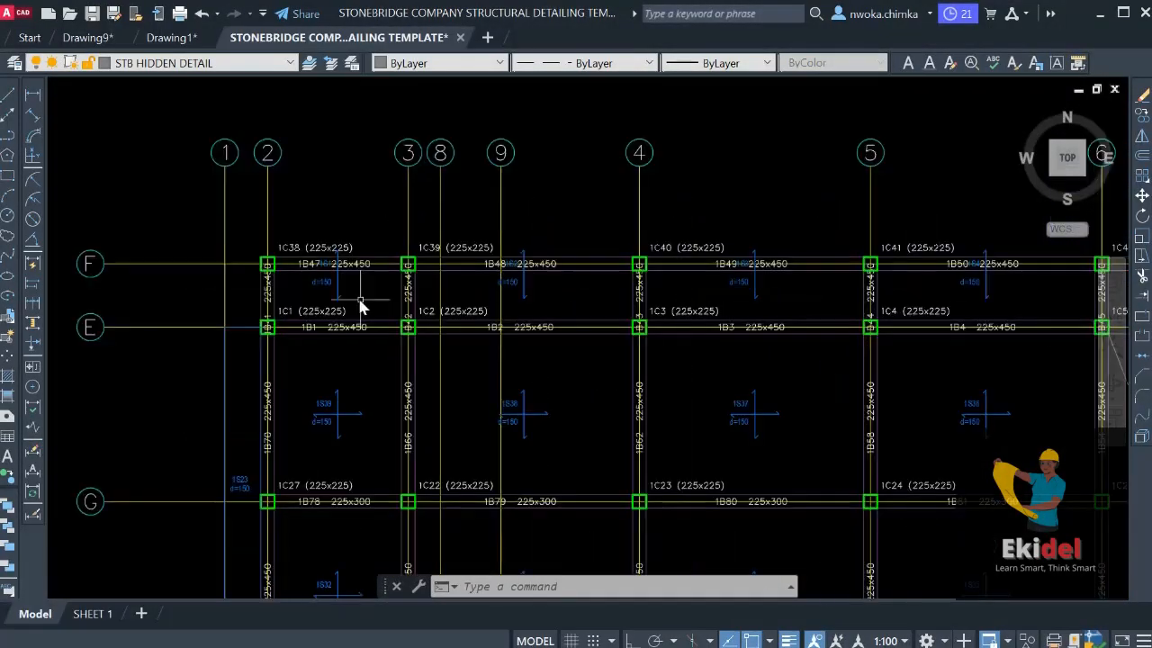
Examine the Storey 1 plan's beam and slab labels along grid F, then survey the panels down to grid A
{"action": "scroll", "coordinate": [360, 306], "scroll_direction": "up", "scroll_amount": 4}
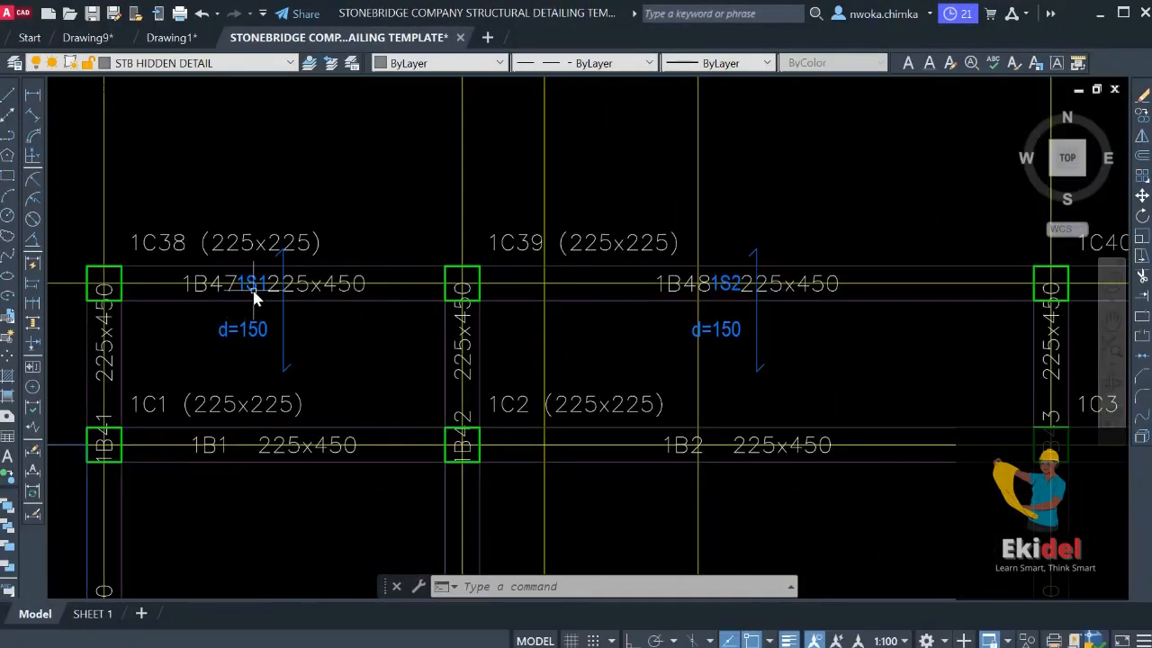
{"action": "scroll", "coordinate": [255, 293], "scroll_direction": "down", "scroll_amount": 2}
{"action": "middle_click_drag", "start_coordinate": [581, 258], "coordinate": [442, 293]}
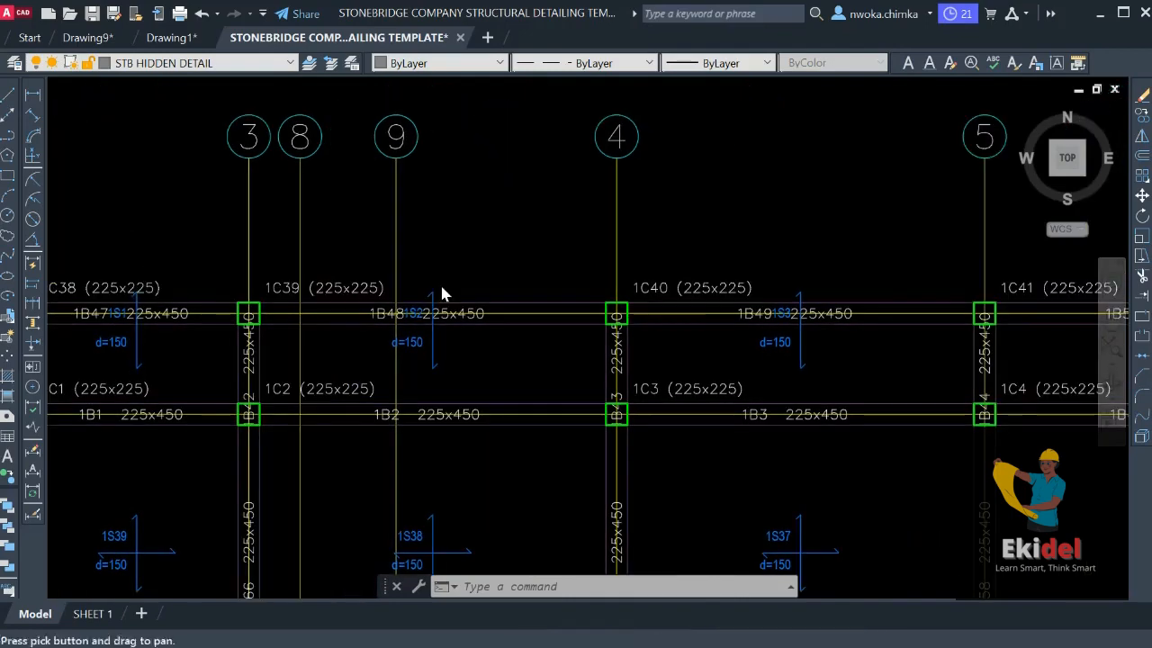
{"action": "scroll", "coordinate": [442, 294], "scroll_direction": "down", "scroll_amount": 1}
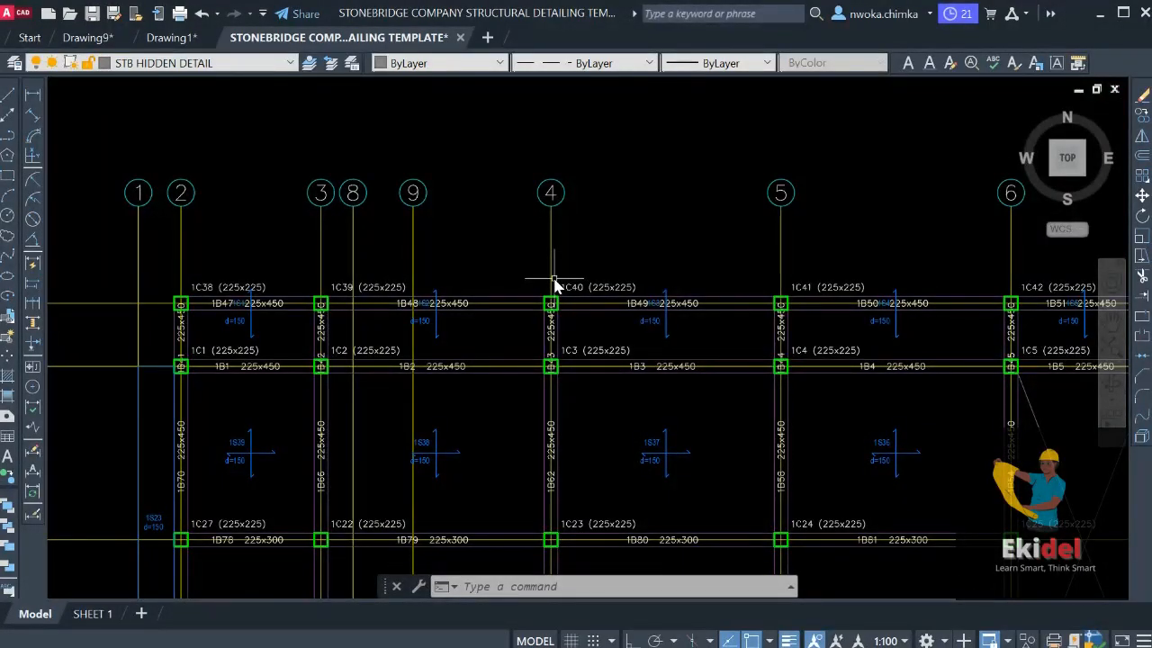
{"action": "scroll", "coordinate": [297, 284], "scroll_direction": "down", "scroll_amount": 1}
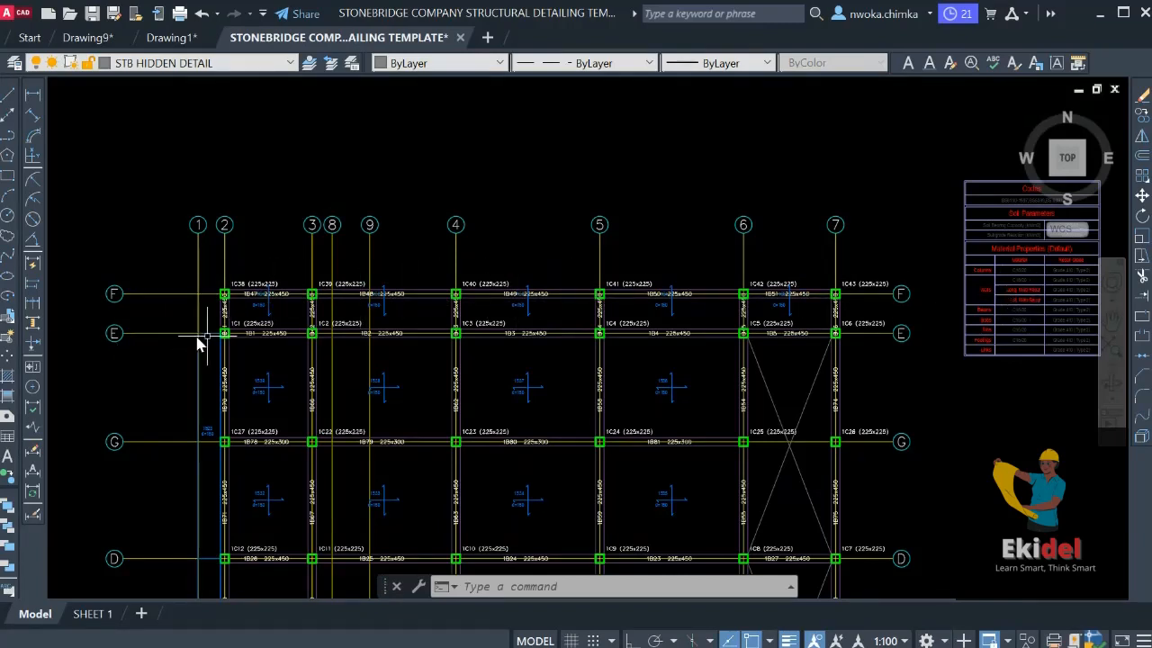
{"action": "mouse_move", "coordinate": [805, 351]}
{"action": "middle_mouse_down"}
{"action": "mouse_move", "coordinate": [805, 257]}
{"action": "mouse_move", "coordinate": [772, 146]}
{"action": "middle_mouse_up"}
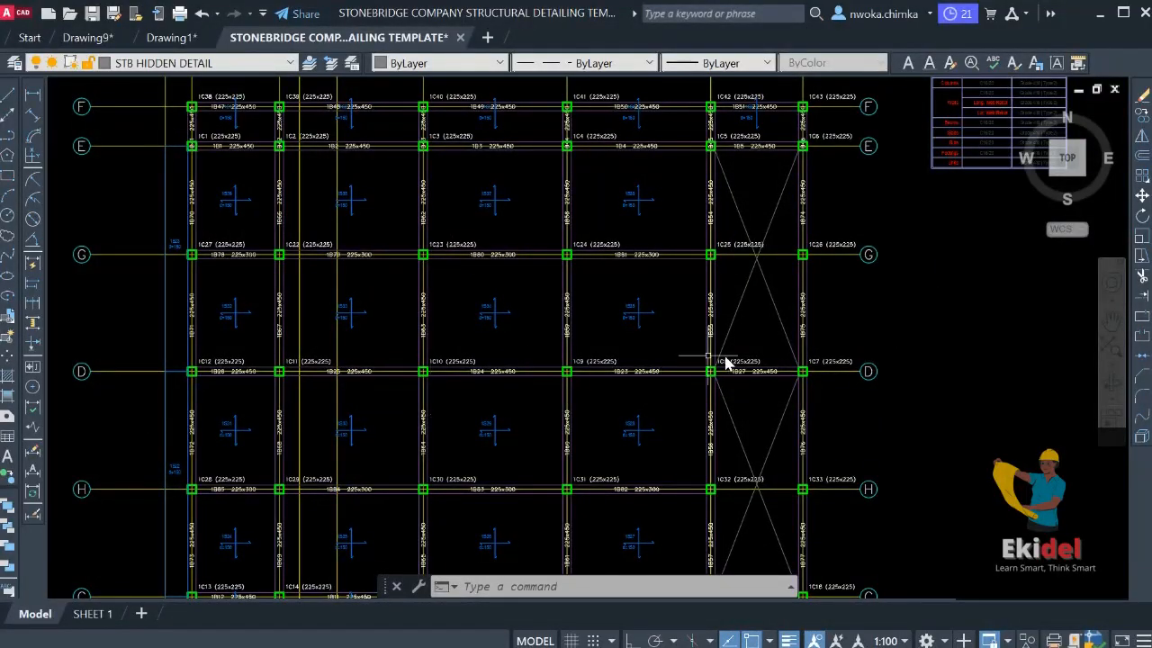
{"action": "middle_click_drag", "start_coordinate": [526, 376], "coordinate": [502, 267]}
{"action": "scroll", "coordinate": [547, 399], "scroll_direction": "down", "scroll_amount": 2}
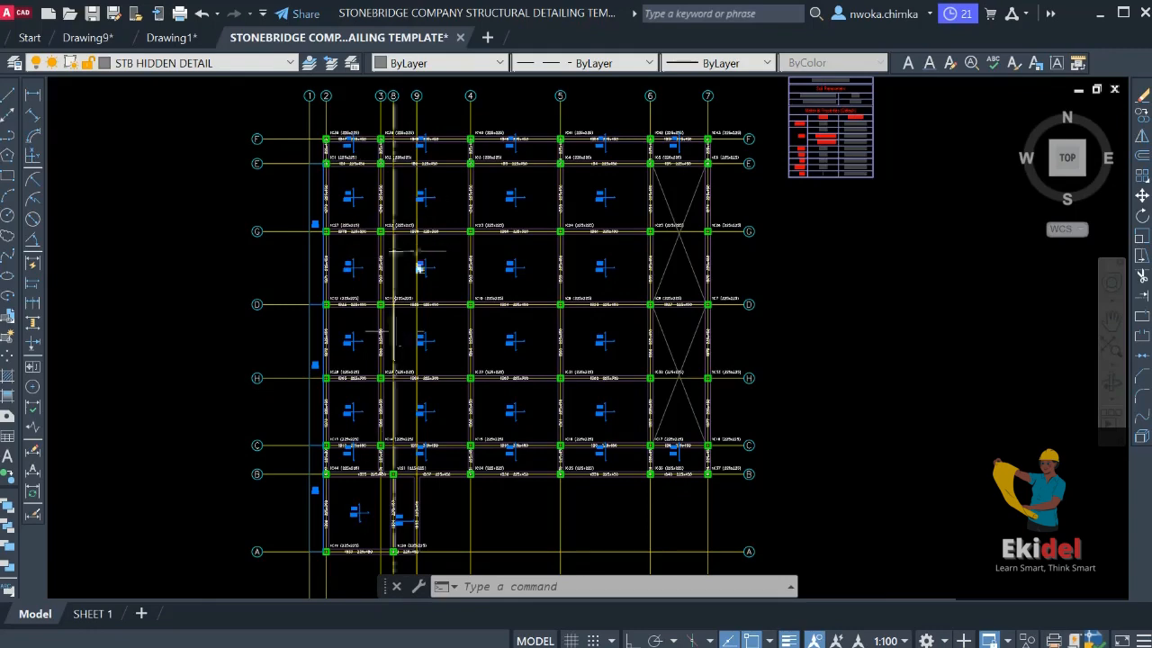
Inspect the 1B80 beam label on grid G and the beam labels along grid D against the overall plan
{"action": "scroll", "coordinate": [487, 212], "scroll_direction": "up", "scroll_amount": 4}
{"action": "scroll", "coordinate": [548, 310], "scroll_direction": "up", "scroll_amount": 6}
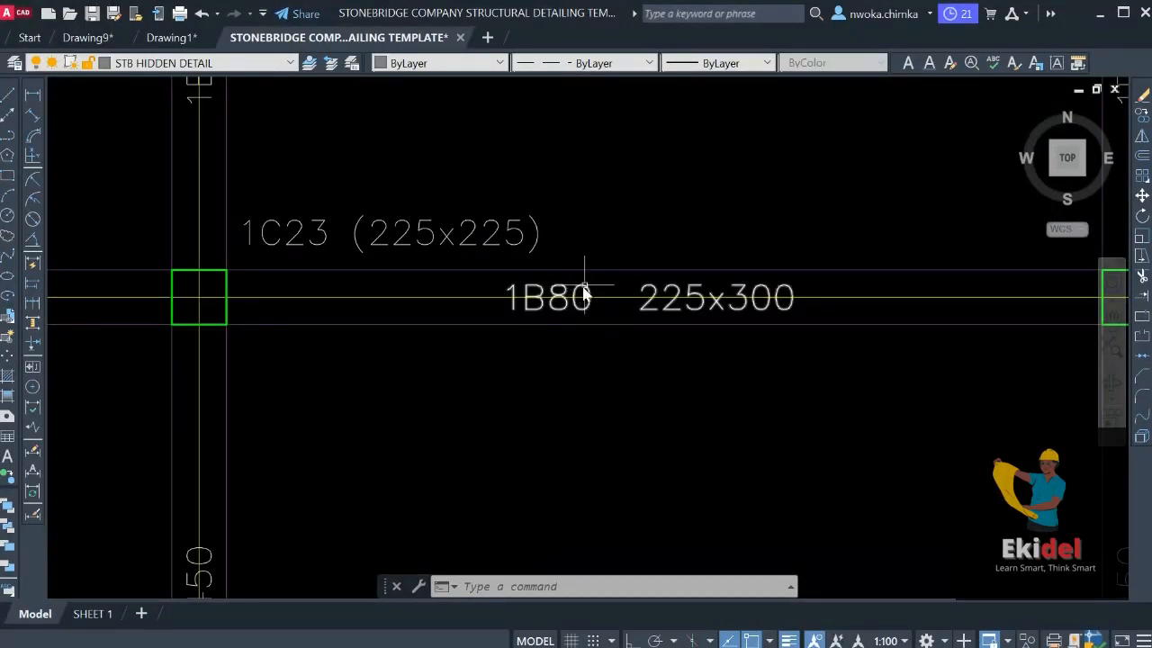
{"action": "scroll", "coordinate": [583, 292], "scroll_direction": "down", "scroll_amount": 6}
{"action": "scroll", "coordinate": [560, 412], "scroll_direction": "up", "scroll_amount": 5}
{"action": "scroll", "coordinate": [542, 367], "scroll_direction": "down", "scroll_amount": 4}
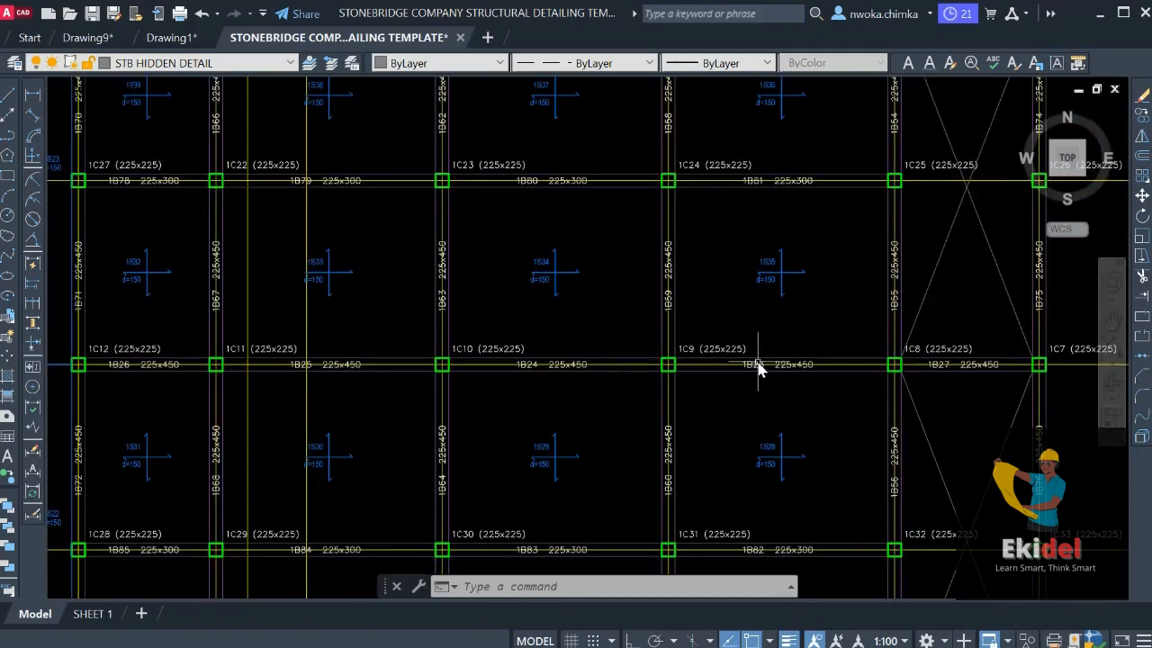
{"action": "mouse_move", "coordinate": [758, 363]}
{"action": "middle_mouse_down"}
{"action": "mouse_move", "coordinate": [659, 381]}
{"action": "mouse_move", "coordinate": [675, 430]}
{"action": "middle_mouse_up"}
{"action": "scroll", "coordinate": [687, 417], "scroll_direction": "down", "scroll_amount": 2}
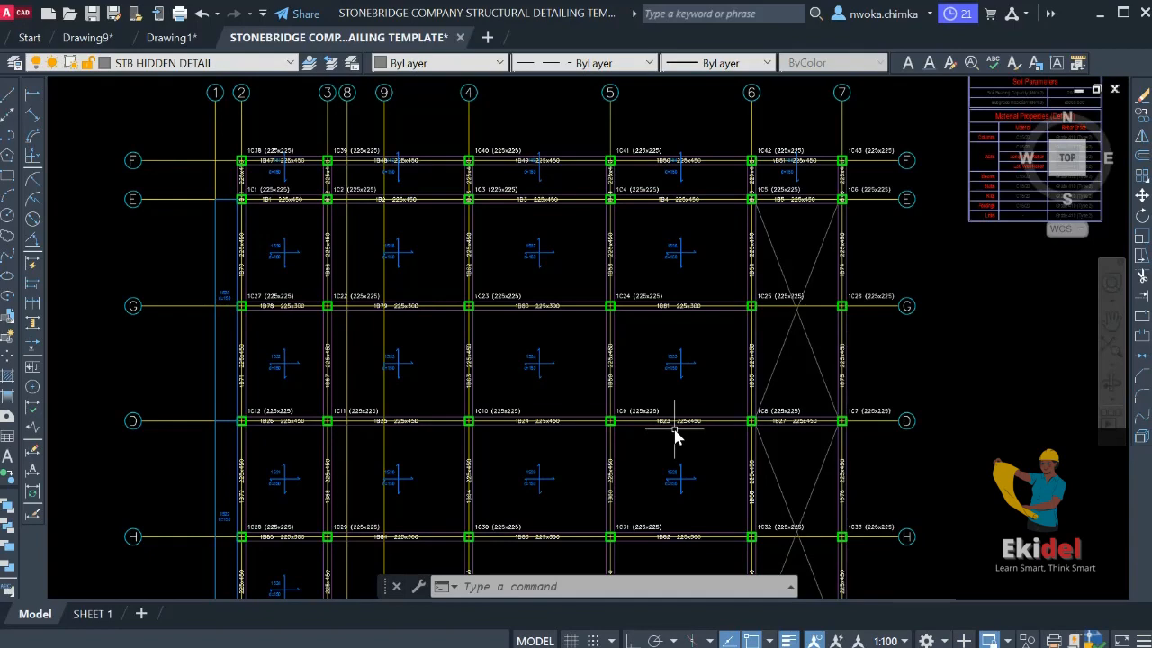
{"action": "scroll", "coordinate": [579, 404], "scroll_direction": "down", "scroll_amount": 2}
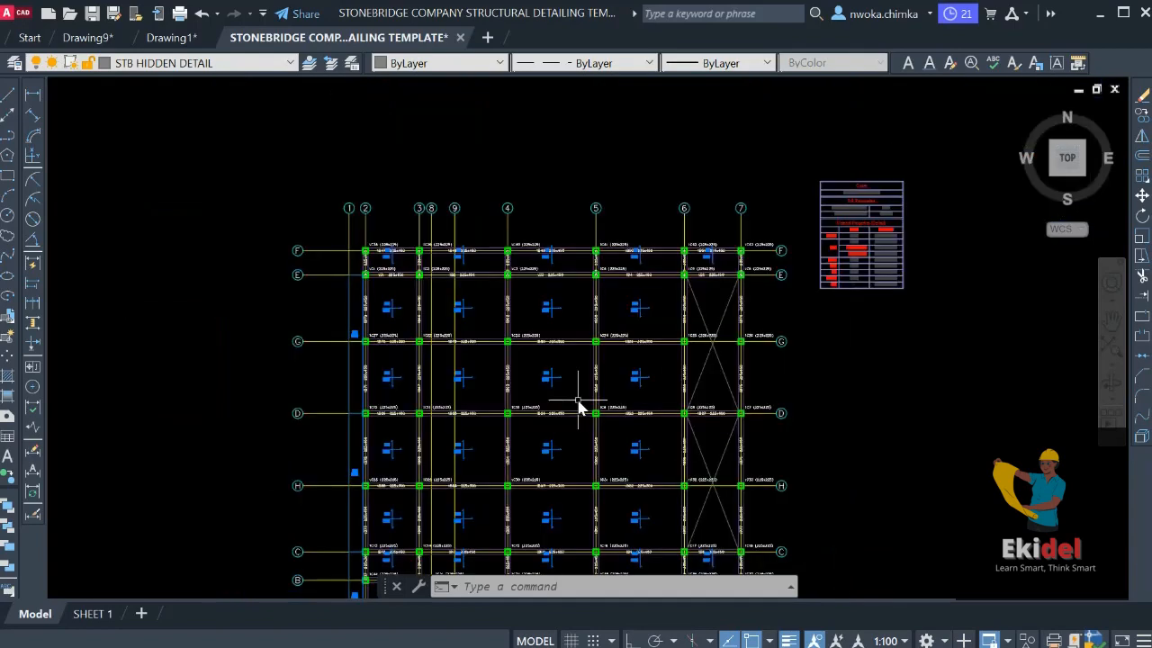
{"action": "scroll", "coordinate": [579, 407], "scroll_direction": "up", "scroll_amount": 2}
{"action": "scroll", "coordinate": [613, 371], "scroll_direction": "down", "scroll_amount": 2}
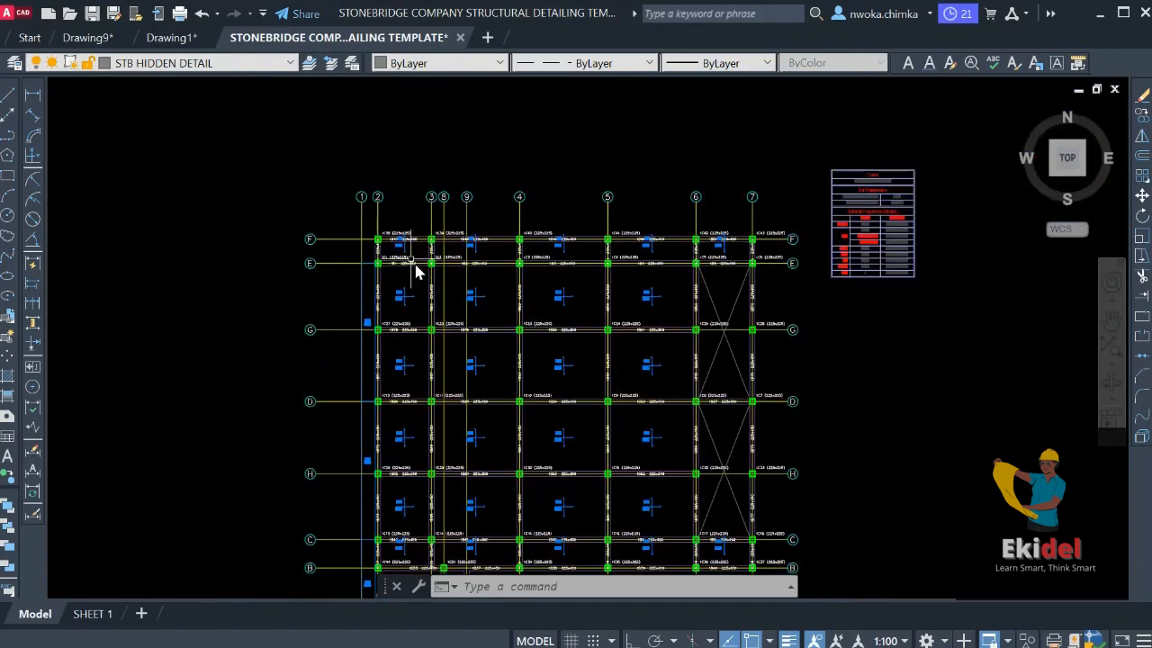
{"action": "scroll", "coordinate": [597, 236], "scroll_direction": "down", "scroll_amount": 2}
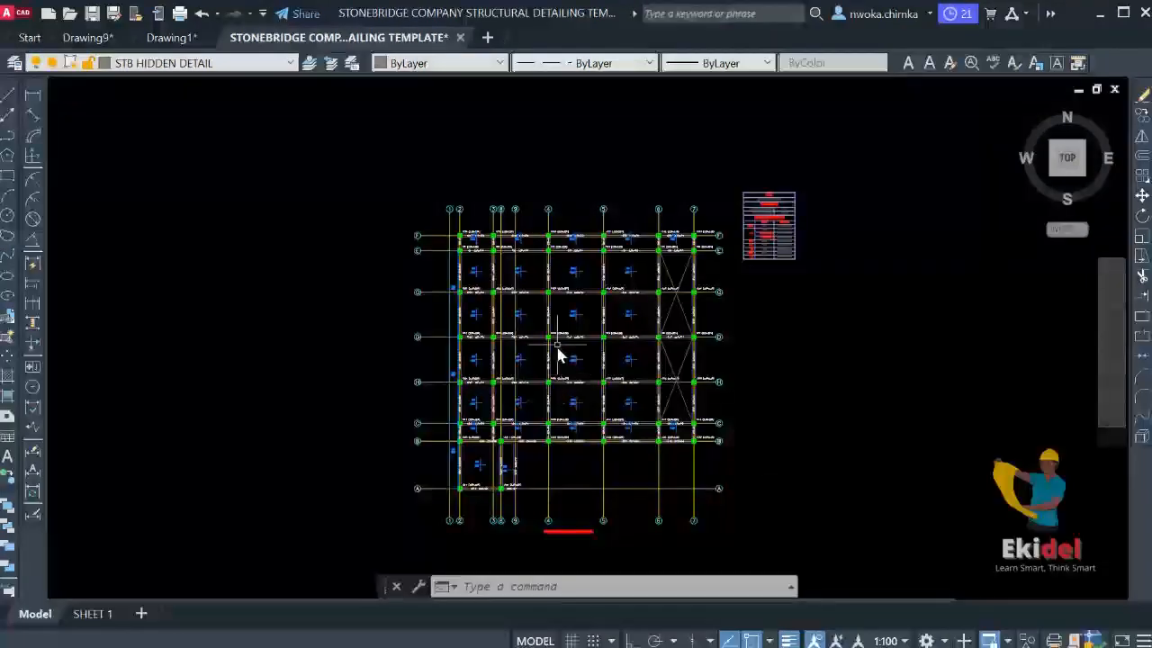
Check the plan title below the grids and the 1B50 beam label where slab label 1S4 overlaps it between grids 5 and 6
{"action": "scroll", "coordinate": [548, 291], "scroll_direction": "up", "scroll_amount": 2}
{"action": "scroll", "coordinate": [586, 366], "scroll_direction": "down", "scroll_amount": 2}
{"action": "scroll", "coordinate": [558, 522], "scroll_direction": "up", "scroll_amount": 2}
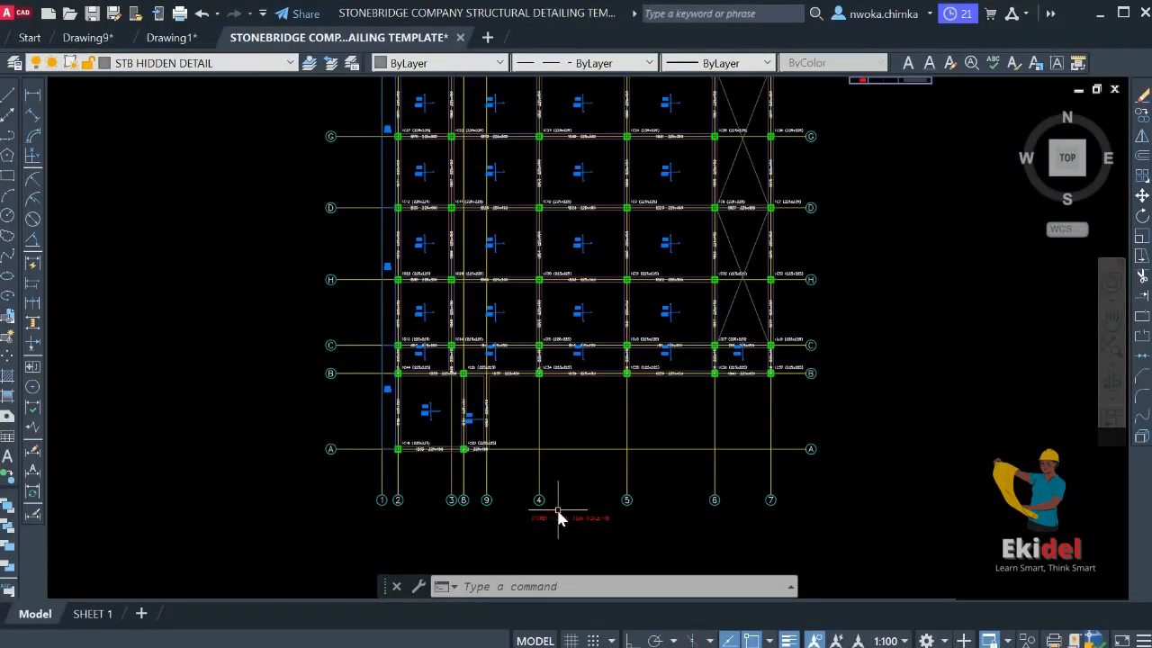
{"action": "scroll", "coordinate": [559, 404], "scroll_direction": "down", "scroll_amount": 2}
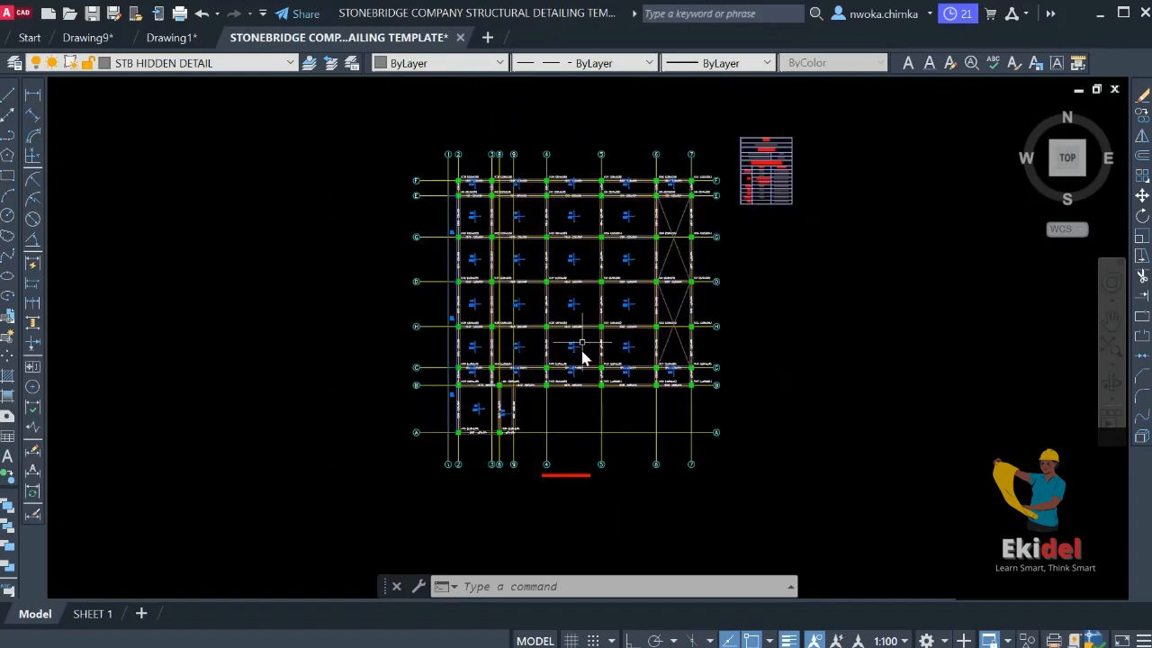
{"action": "middle_click_drag", "start_coordinate": [581, 343], "coordinate": [581, 376]}
{"action": "middle_click_drag", "start_coordinate": [500, 274], "coordinate": [501, 297]}
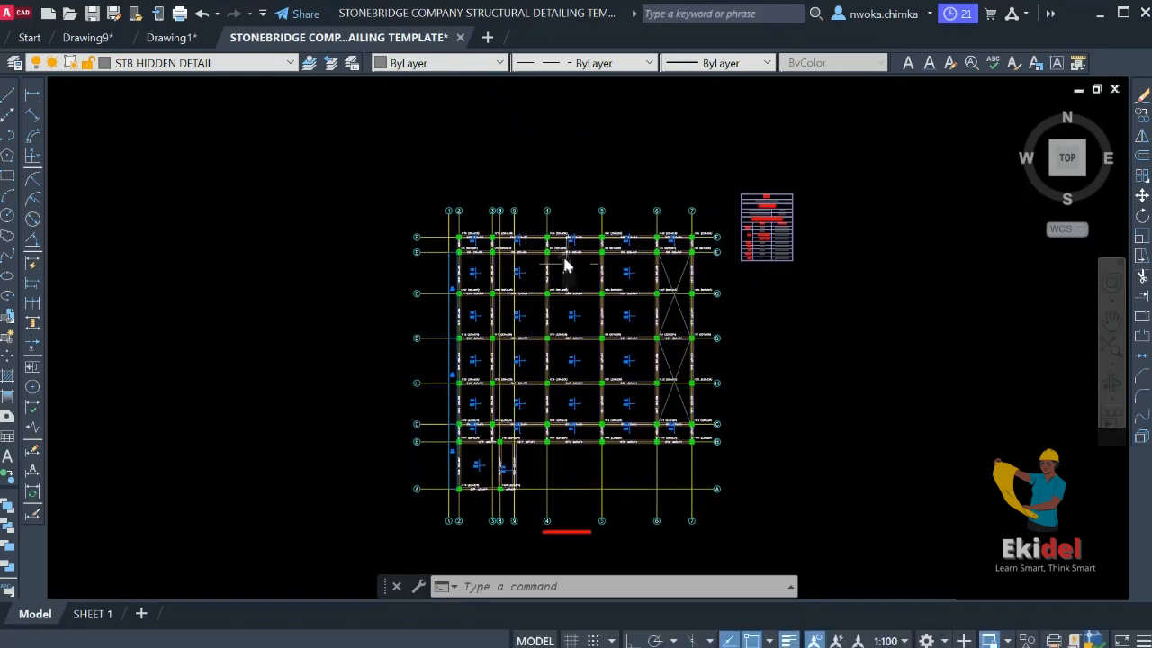
{"action": "scroll", "coordinate": [566, 265], "scroll_direction": "up", "scroll_amount": 3}
{"action": "scroll", "coordinate": [814, 327], "scroll_direction": "up", "scroll_amount": 1}
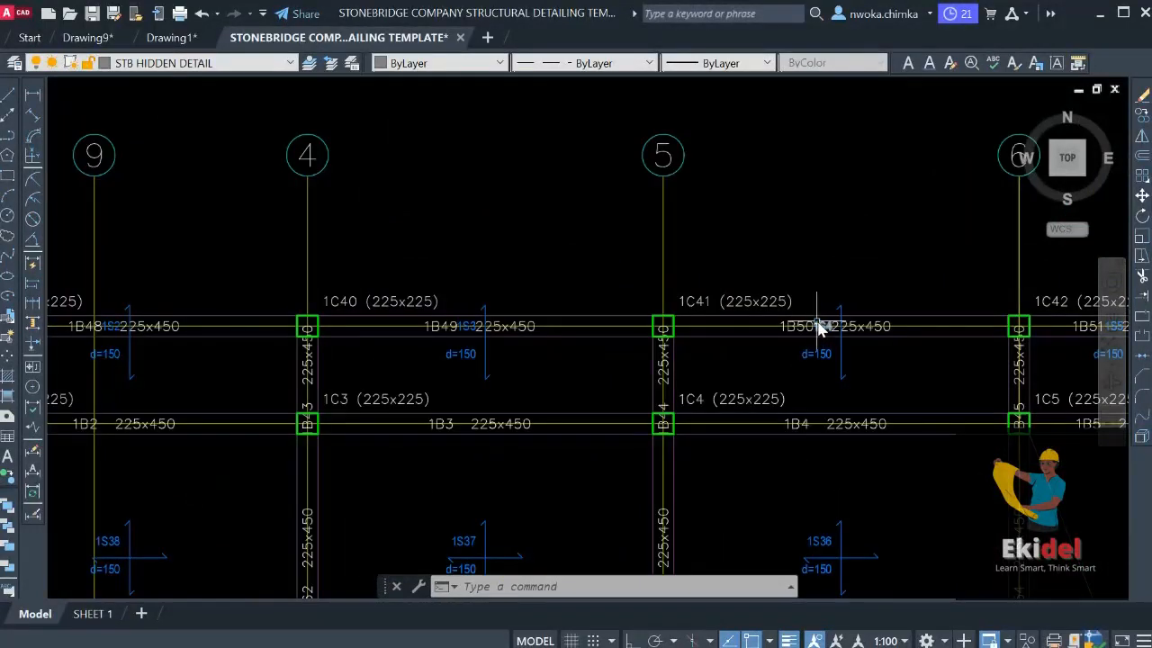
{"action": "scroll", "coordinate": [815, 322], "scroll_direction": "up", "scroll_amount": 3}
{"action": "left_click", "coordinate": [802, 323]}
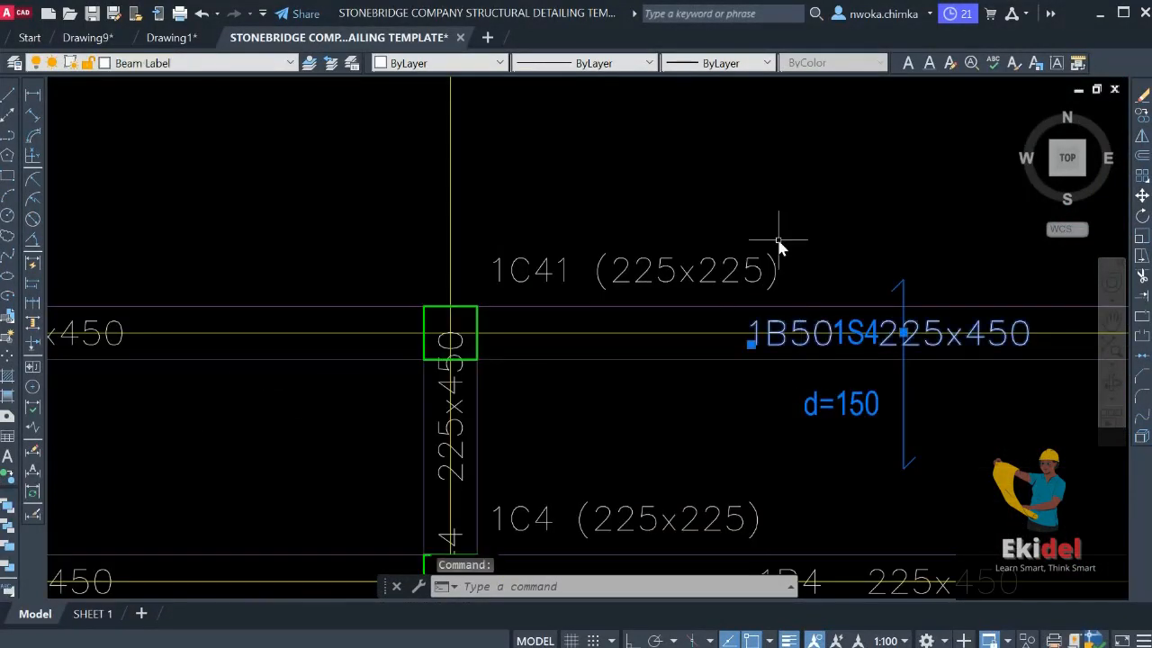
{"action": "key", "text": "Escape"}
Copy the template plan's "BEAM 1 (225 x 450)" label to the space above grids 4 and 5 of the Storey 1 plan
{"action": "scroll", "coordinate": [781, 250], "scroll_direction": "down", "scroll_amount": 10}
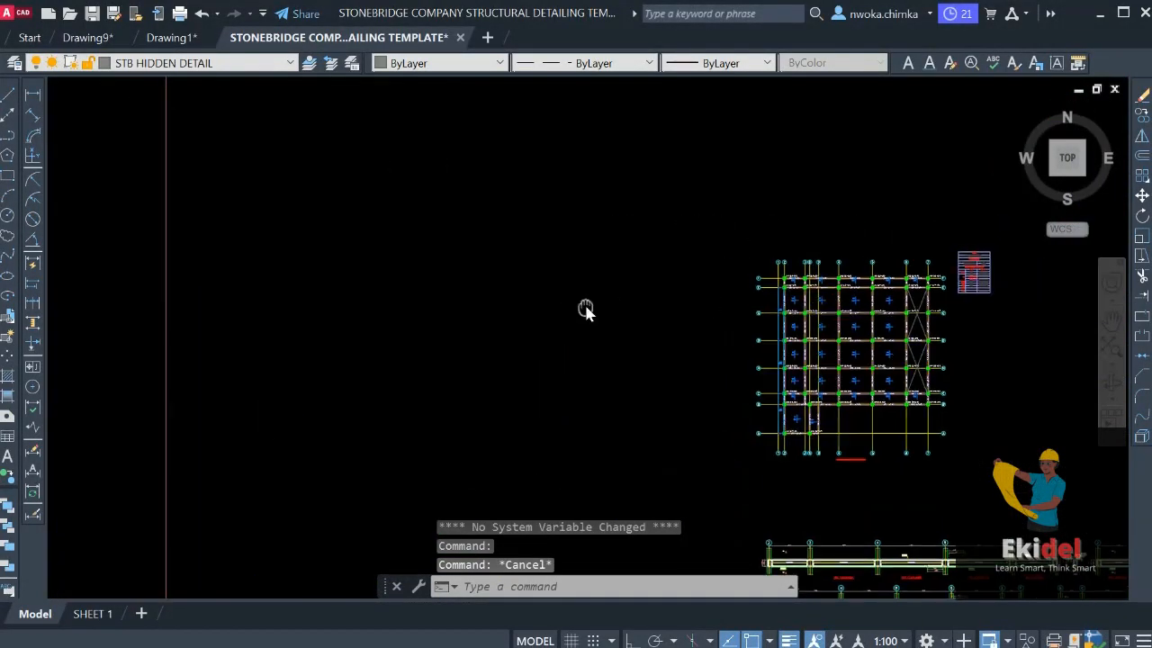
{"action": "scroll", "coordinate": [712, 360], "scroll_direction": "down", "scroll_amount": 6}
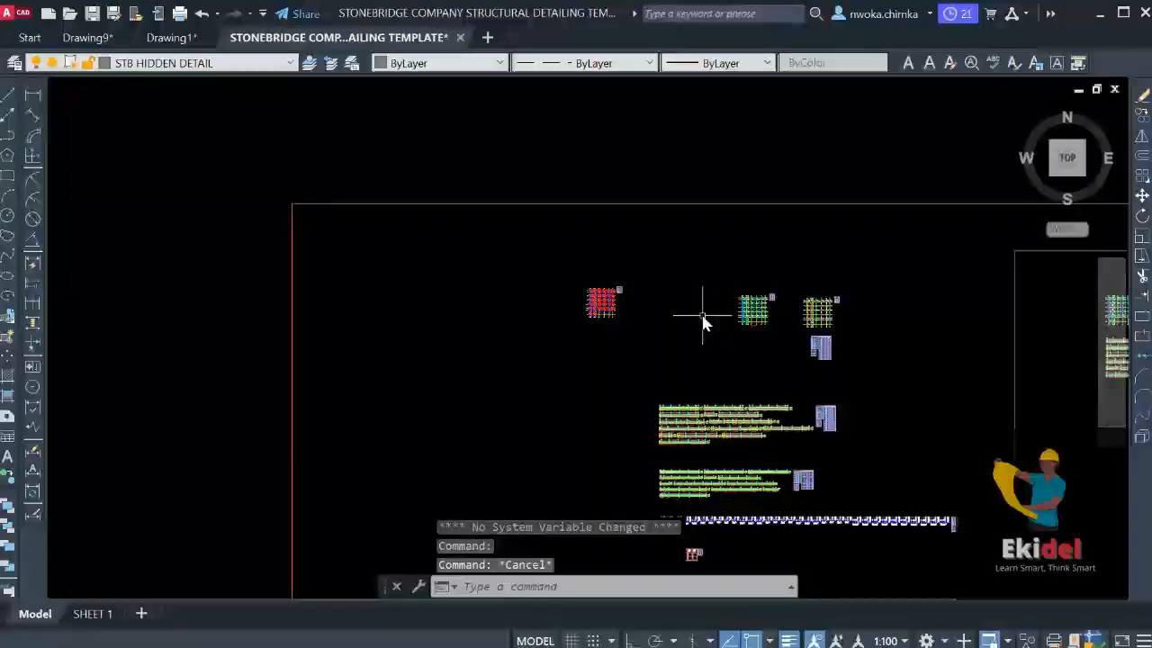
{"action": "scroll", "coordinate": [609, 328], "scroll_direction": "up", "scroll_amount": 6}
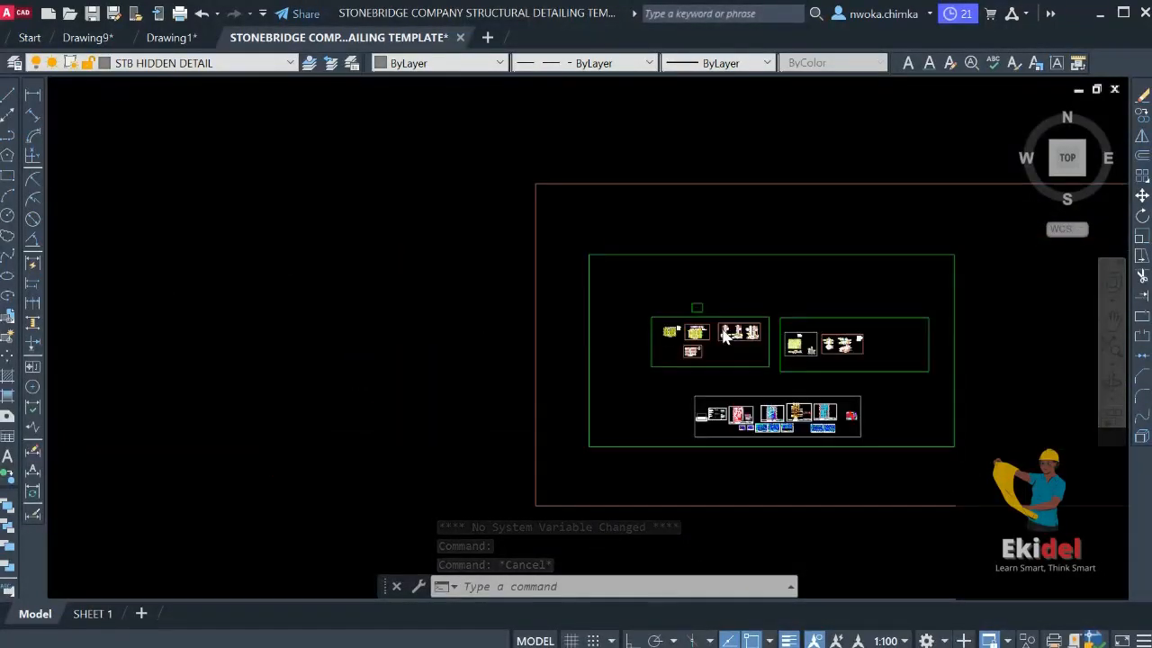
{"action": "scroll", "coordinate": [486, 351], "scroll_direction": "up", "scroll_amount": 8}
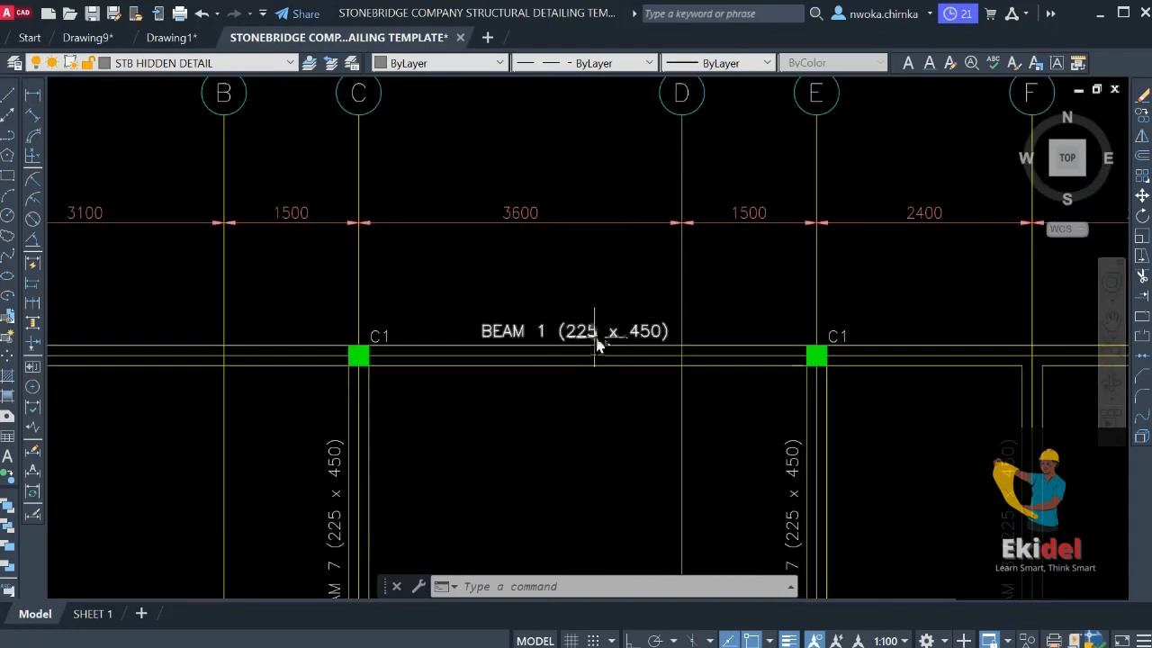
{"action": "left_click", "coordinate": [584, 333]}
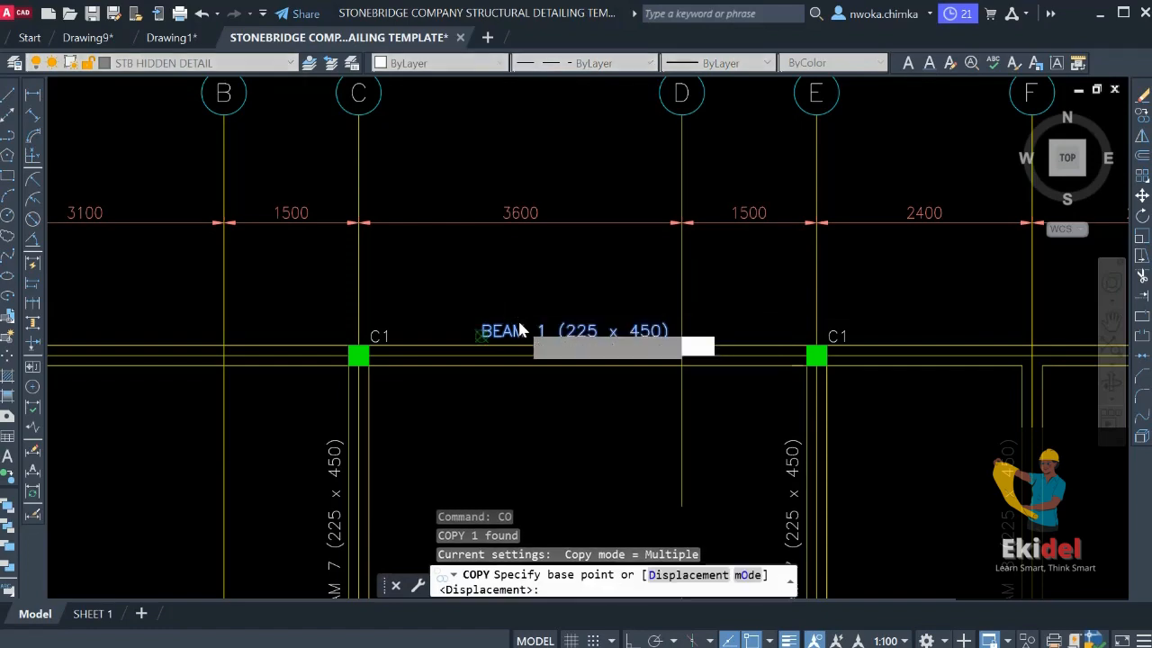
{"action": "left_click", "coordinate": [491, 329]}
{"action": "scroll", "coordinate": [103, 259], "scroll_direction": "down", "scroll_amount": 10}
{"action": "scroll", "coordinate": [531, 284], "scroll_direction": "down", "scroll_amount": 4}
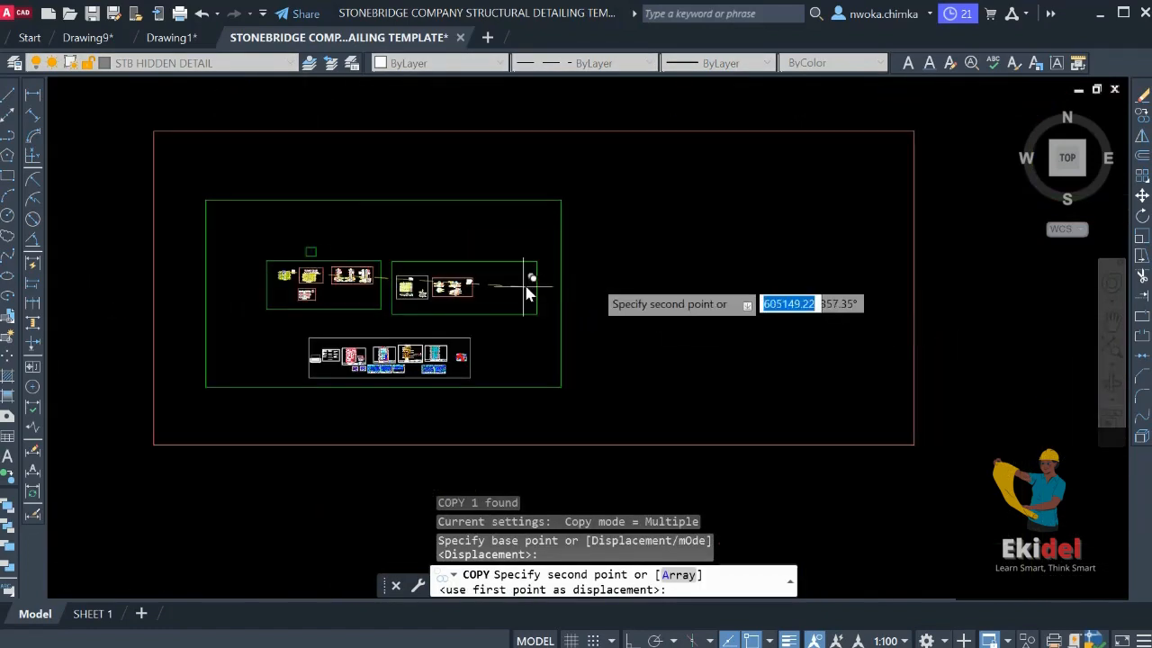
{"action": "scroll", "coordinate": [533, 291], "scroll_direction": "up", "scroll_amount": 8}
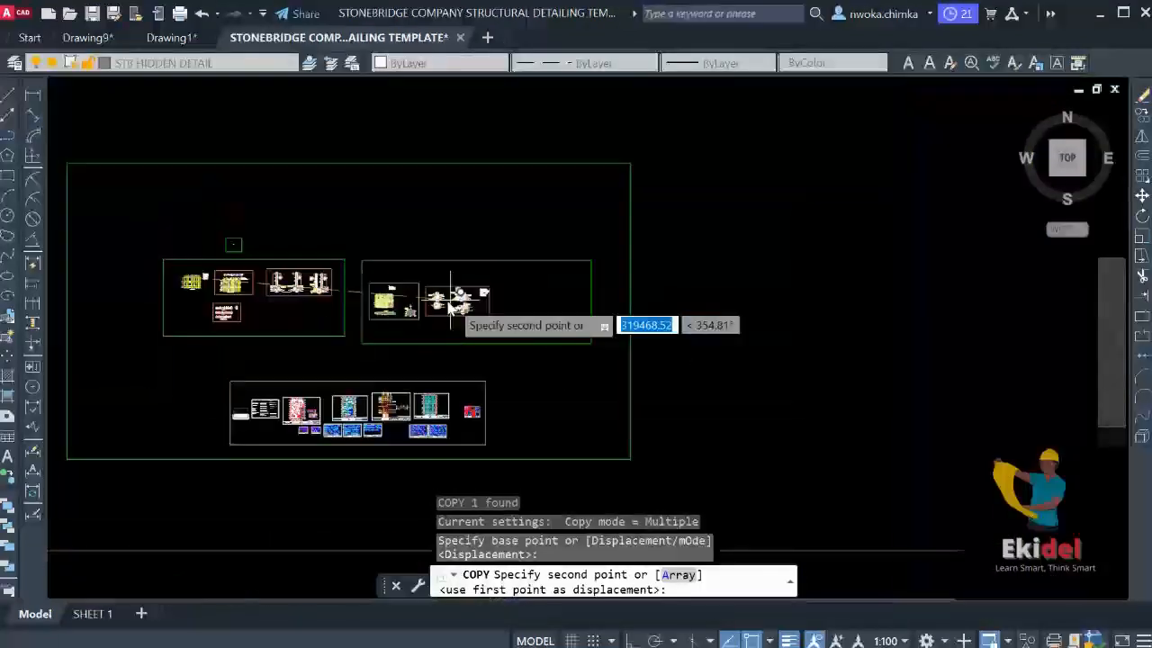
{"action": "scroll", "coordinate": [759, 297], "scroll_direction": "up", "scroll_amount": 10}
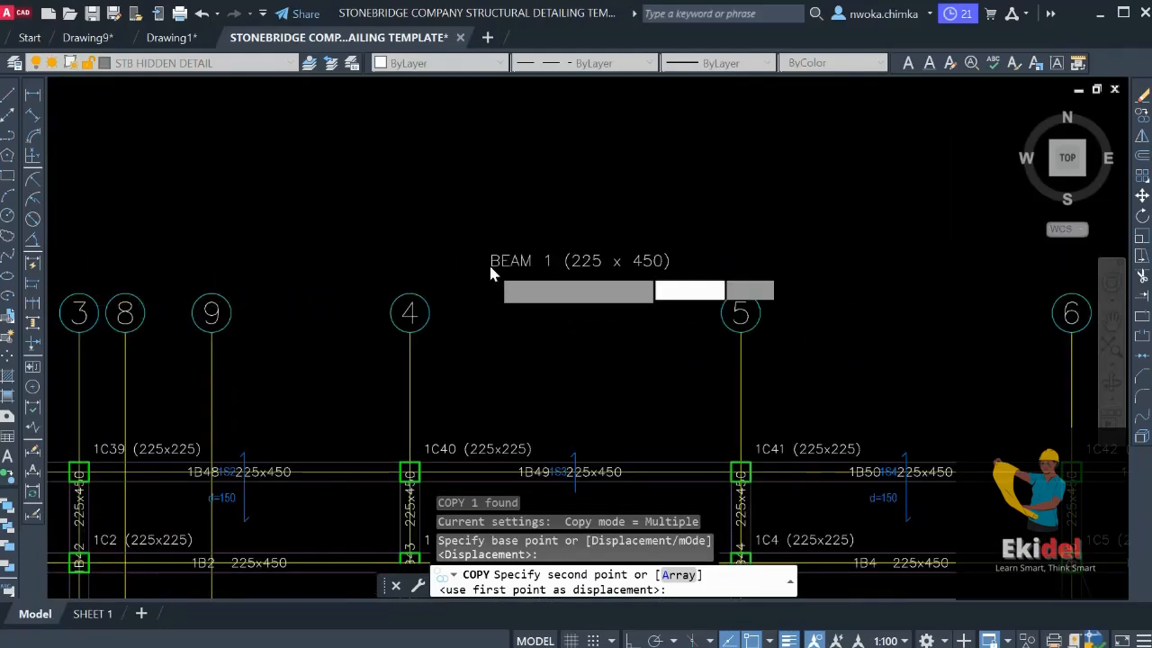
{"action": "left_click", "coordinate": [484, 276]}
{"action": "key", "text": "Escape"}
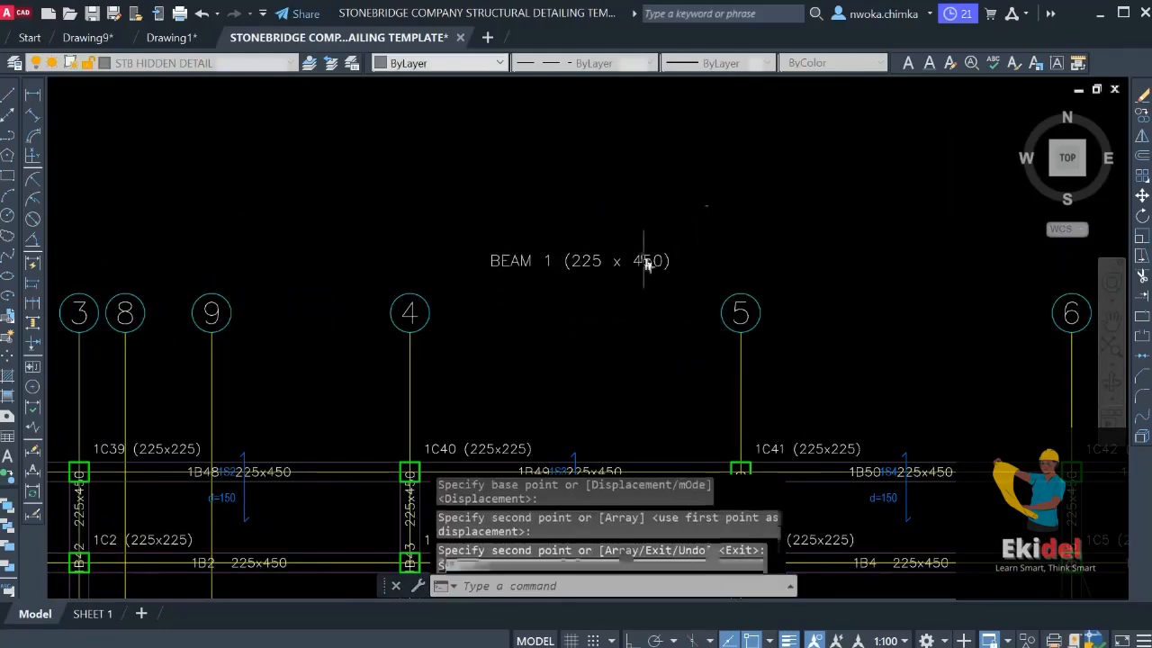
Compare the copied BEAM 1 label with the exported 1B49 beam label and its overlapping 1S3 slab label
{"action": "middle_click_drag", "start_coordinate": [582, 262], "coordinate": [617, 218]}
{"action": "scroll", "coordinate": [621, 221], "scroll_direction": "up", "scroll_amount": 2}
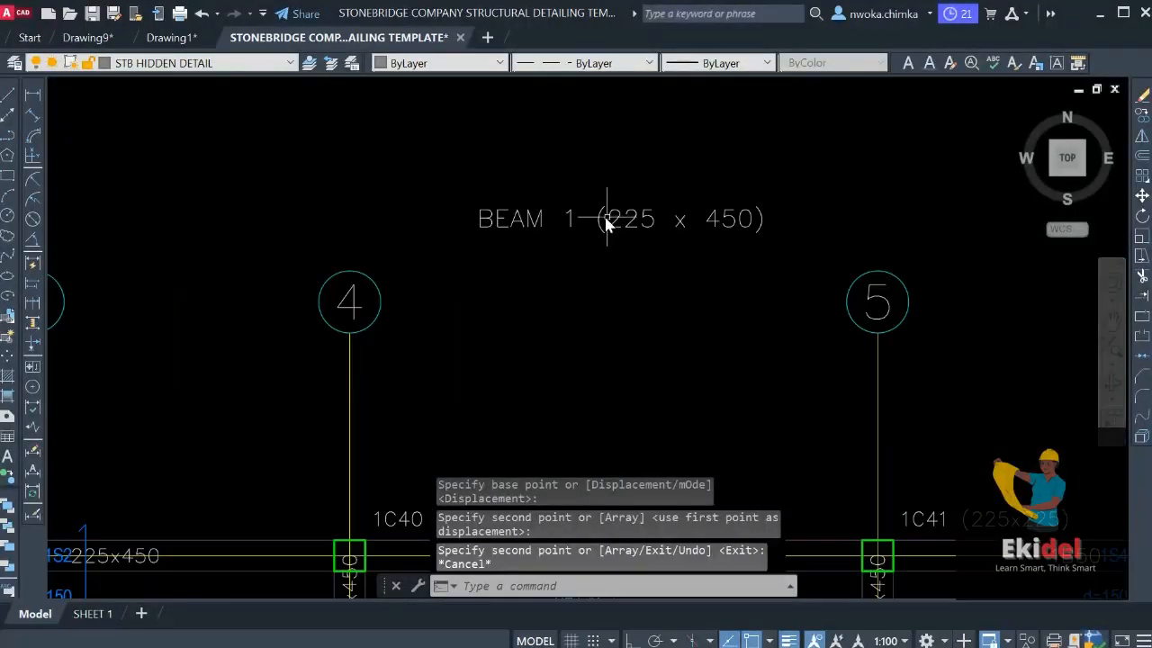
{"action": "scroll", "coordinate": [612, 223], "scroll_direction": "down", "scroll_amount": 4}
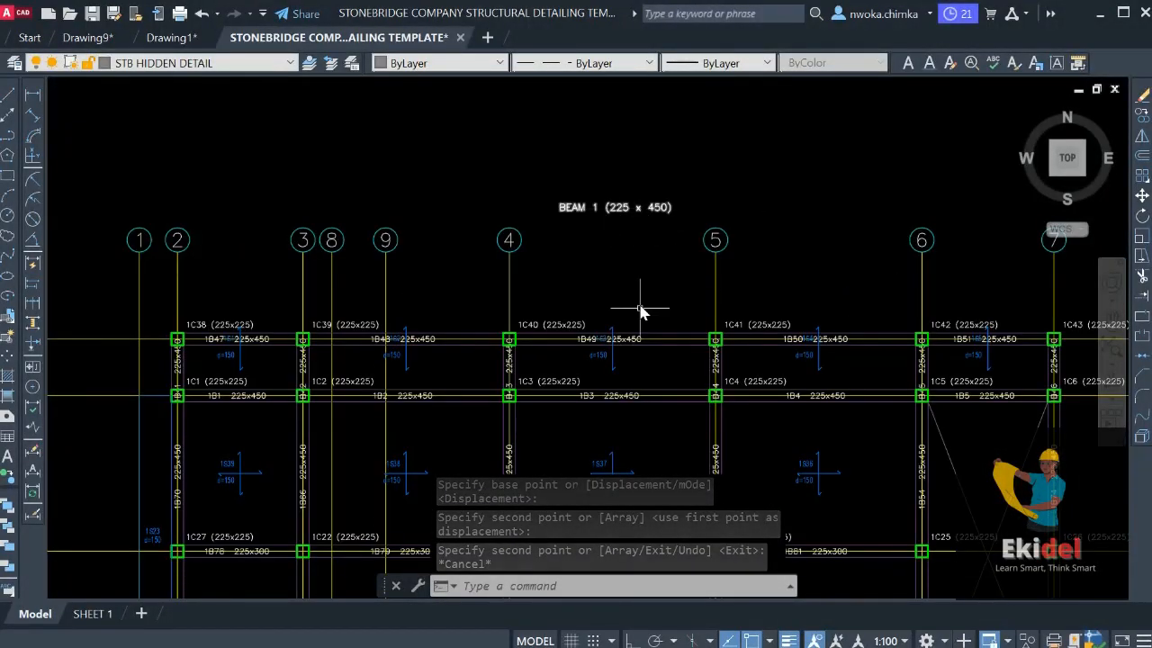
{"action": "scroll", "coordinate": [638, 357], "scroll_direction": "up", "scroll_amount": 4}
{"action": "scroll", "coordinate": [639, 356], "scroll_direction": "up", "scroll_amount": 4}
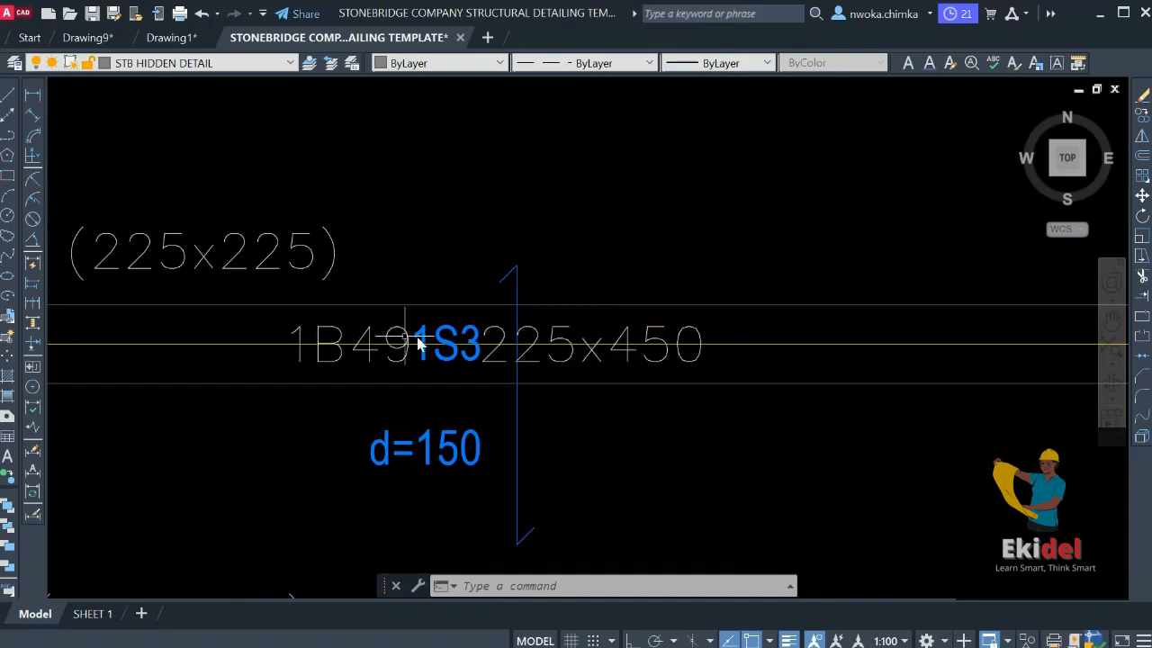
{"action": "scroll", "coordinate": [525, 322], "scroll_direction": "down", "scroll_amount": 2}
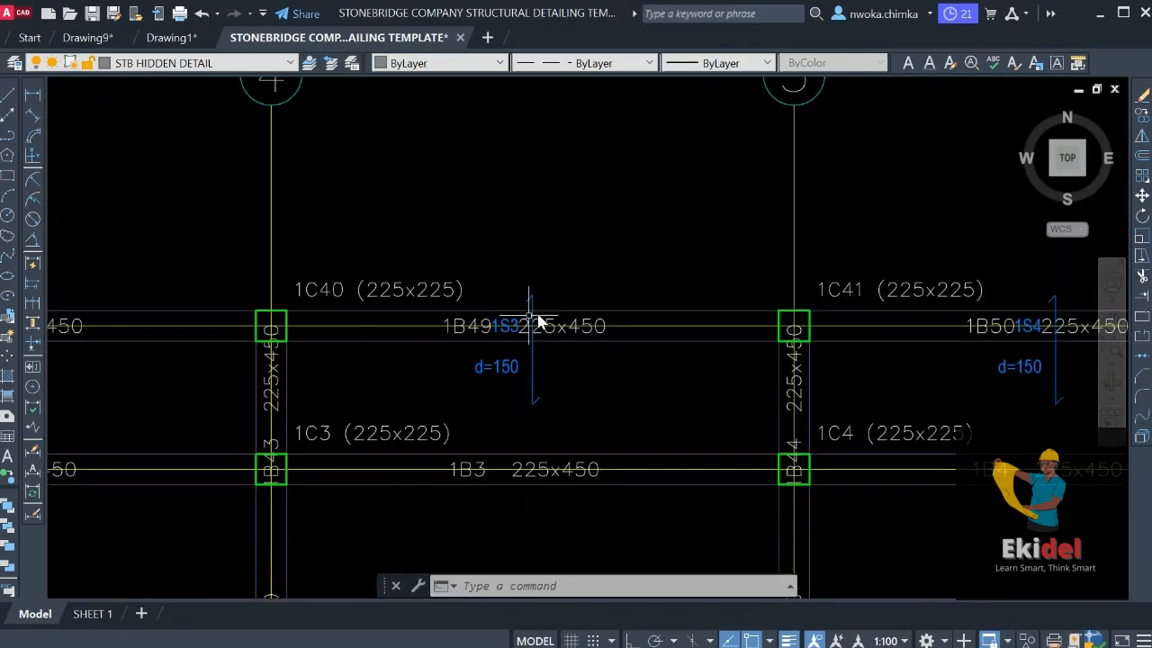
{"action": "scroll", "coordinate": [531, 322], "scroll_direction": "up", "scroll_amount": 1}
Retype the section size in the copied BEAM 1 label above grids 4 and 5 as 225 x 450
{"action": "middle_click_drag", "start_coordinate": [643, 330], "coordinate": [638, 559]}
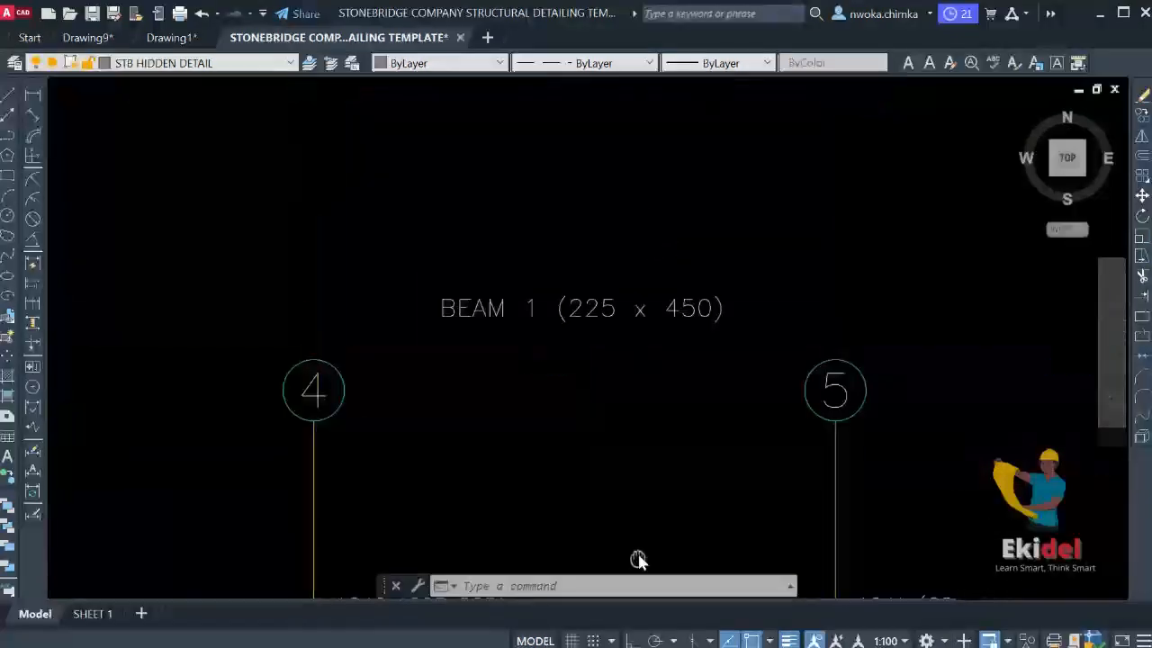
{"action": "double_click", "coordinate": [611, 309]}
{"action": "scroll", "coordinate": [608, 309], "scroll_direction": "up", "scroll_amount": 2}
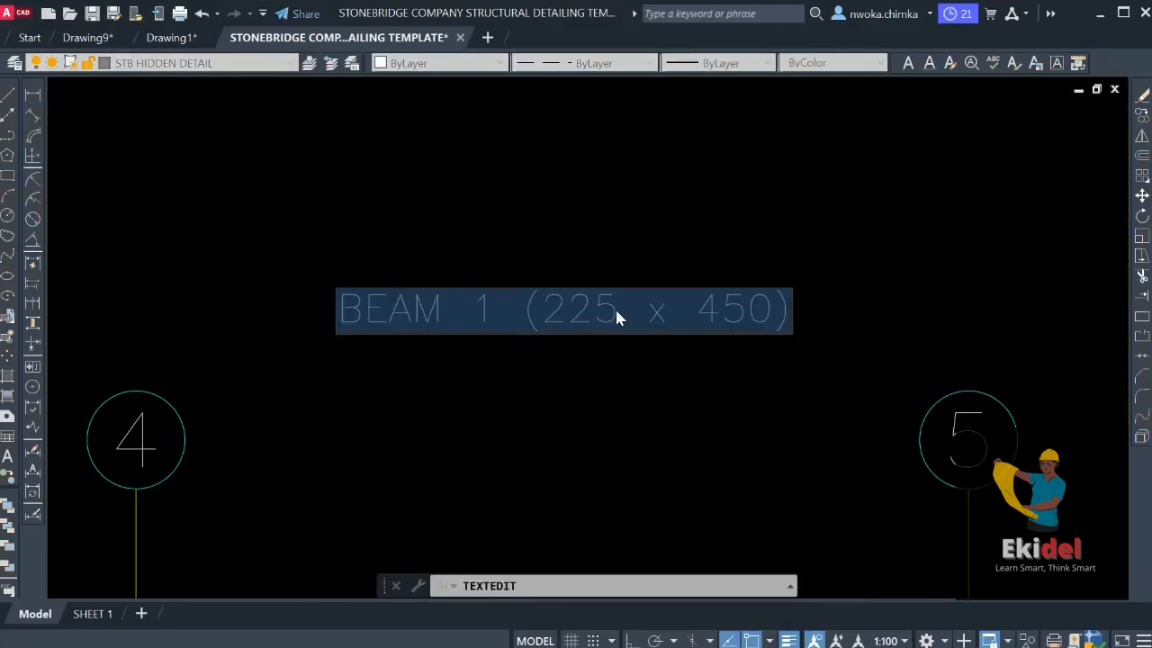
{"action": "double_click", "coordinate": [579, 317]}
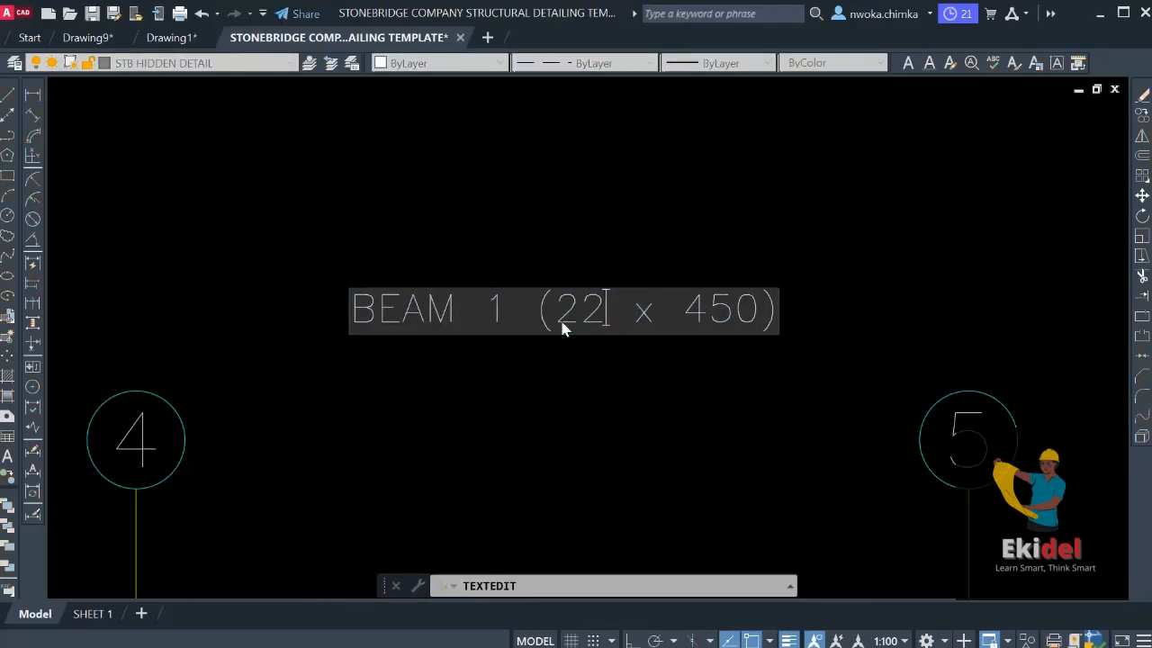
{"action": "left_click_drag", "start_coordinate": [709, 306], "coordinate": [747, 321]}
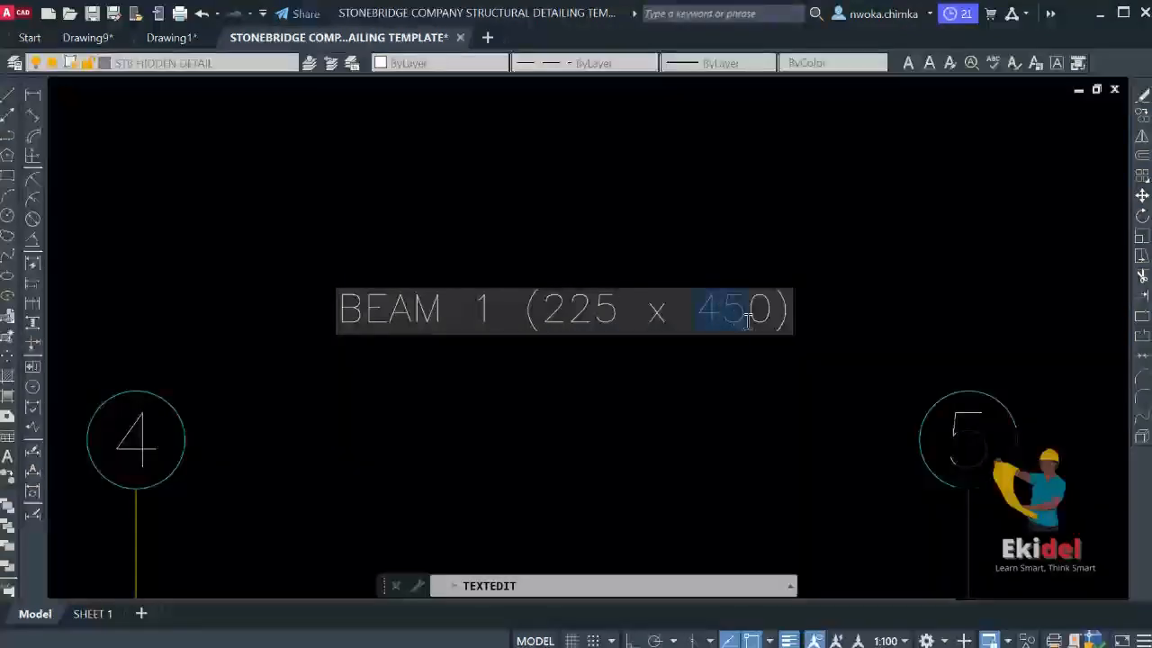
{"action": "type", "text": "450"}
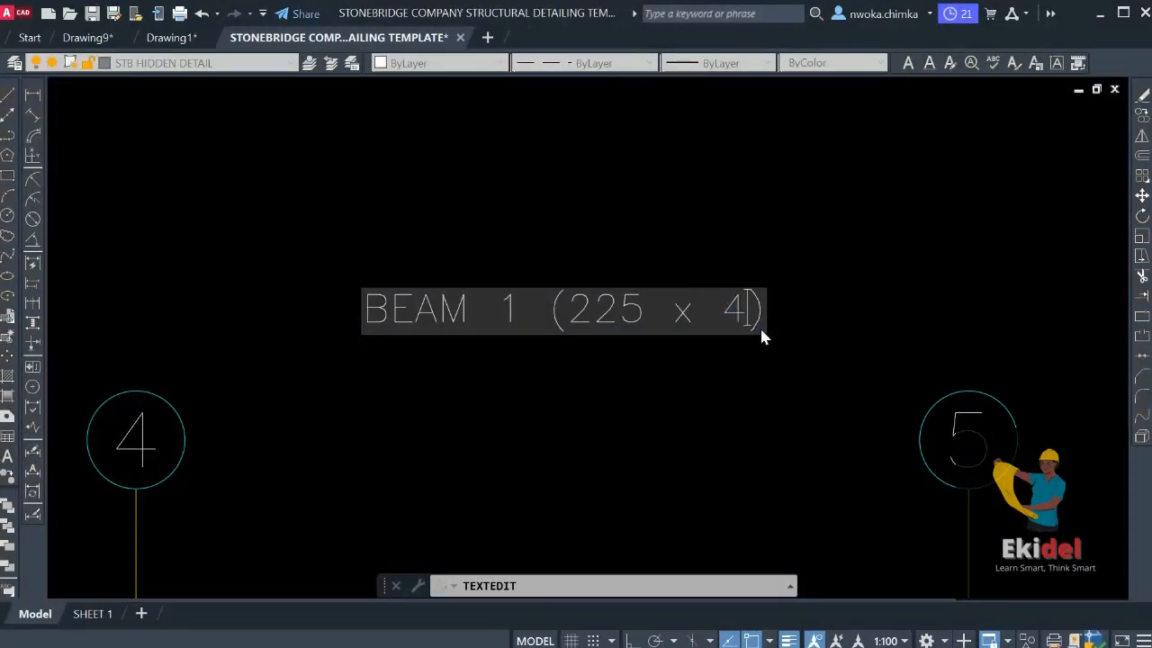
{"action": "left_click", "coordinate": [674, 244]}
{"action": "scroll", "coordinate": [677, 251], "scroll_direction": "down", "scroll_amount": 5}
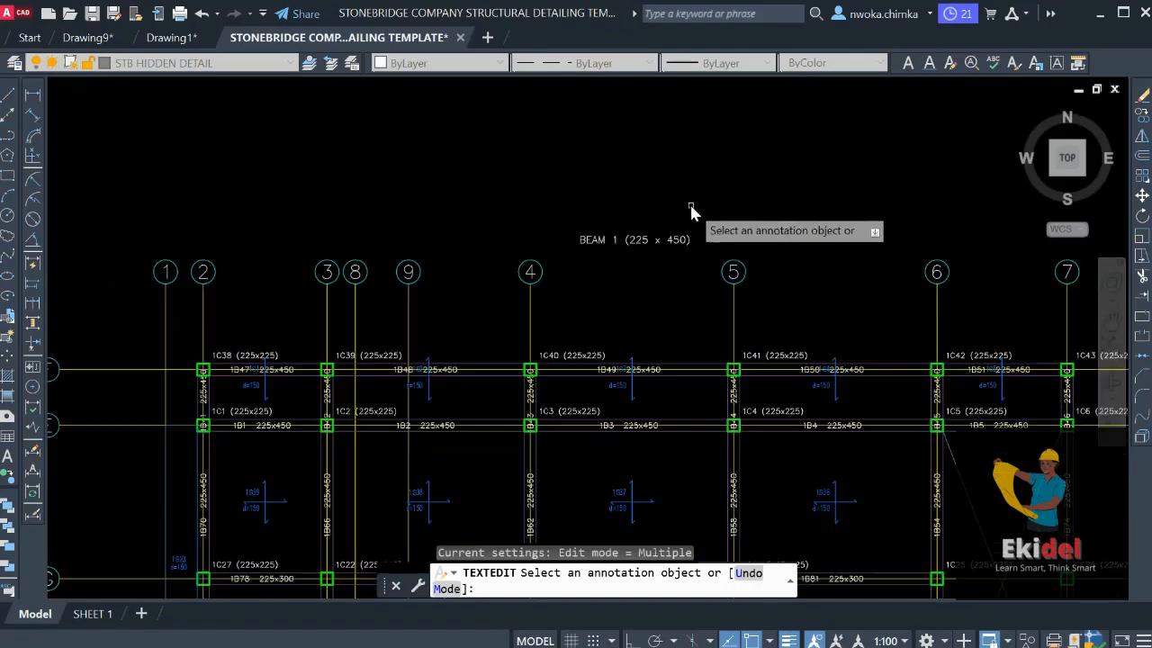
{"action": "key", "text": "Escape"}
Move the BEAM 1 label down beside beam 1B49 between grids 4 and 5, with object snap off
{"action": "left_click", "coordinate": [694, 216]}
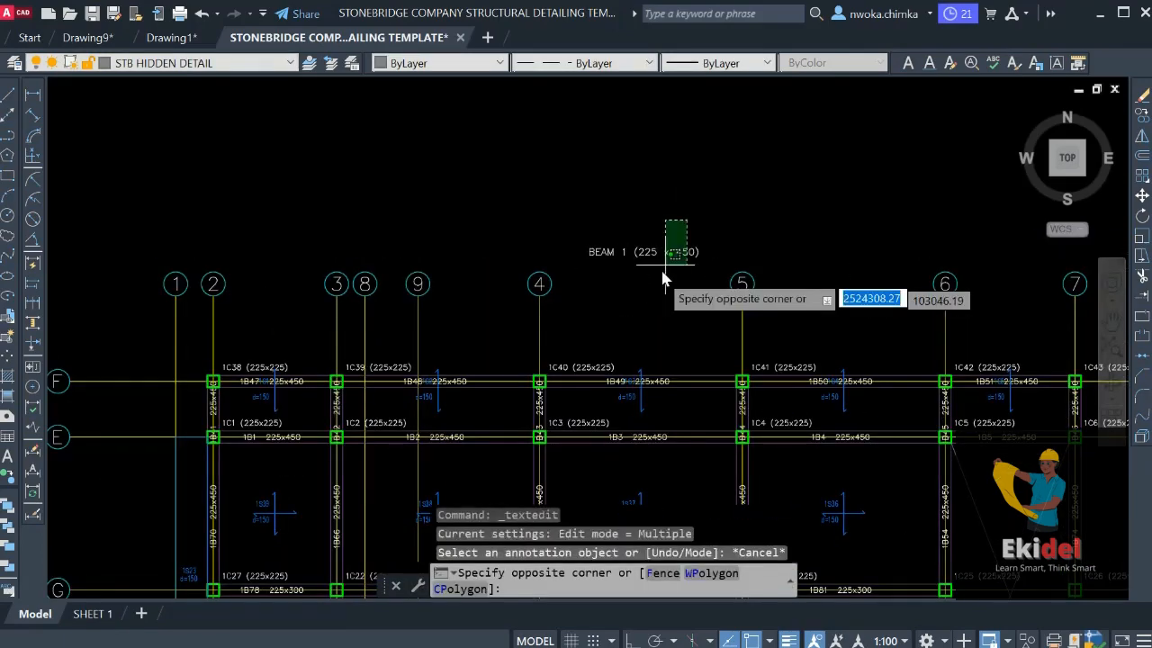
{"action": "left_click", "coordinate": [653, 274]}
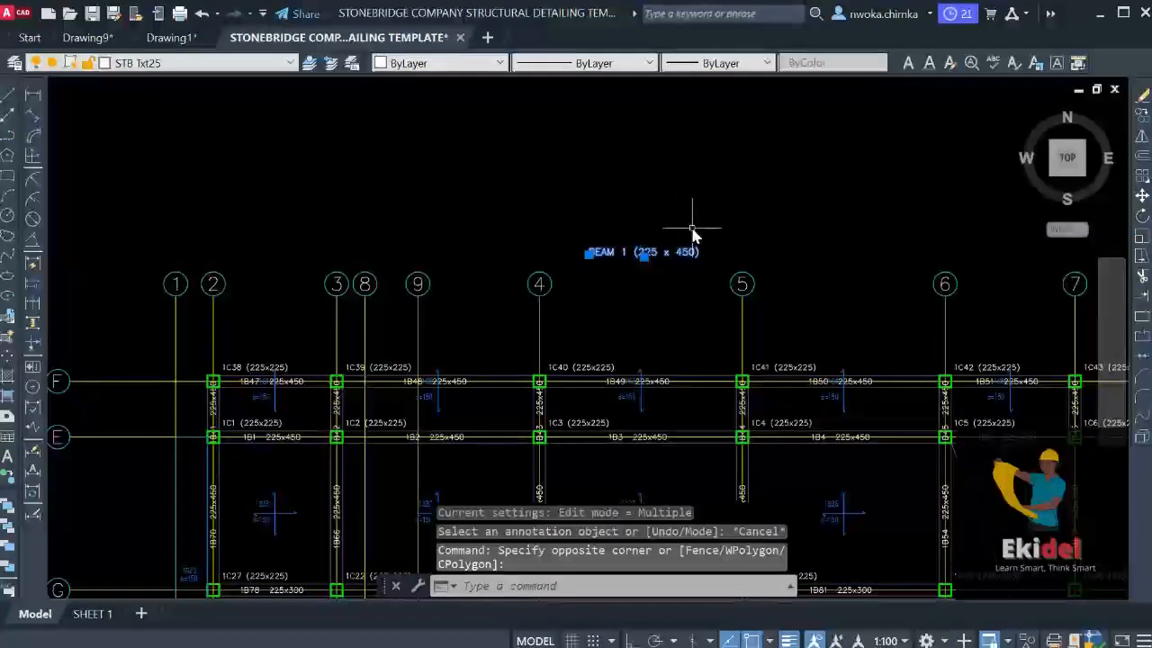
{"action": "key", "text": "Return"}
{"action": "left_click", "coordinate": [671, 153]}
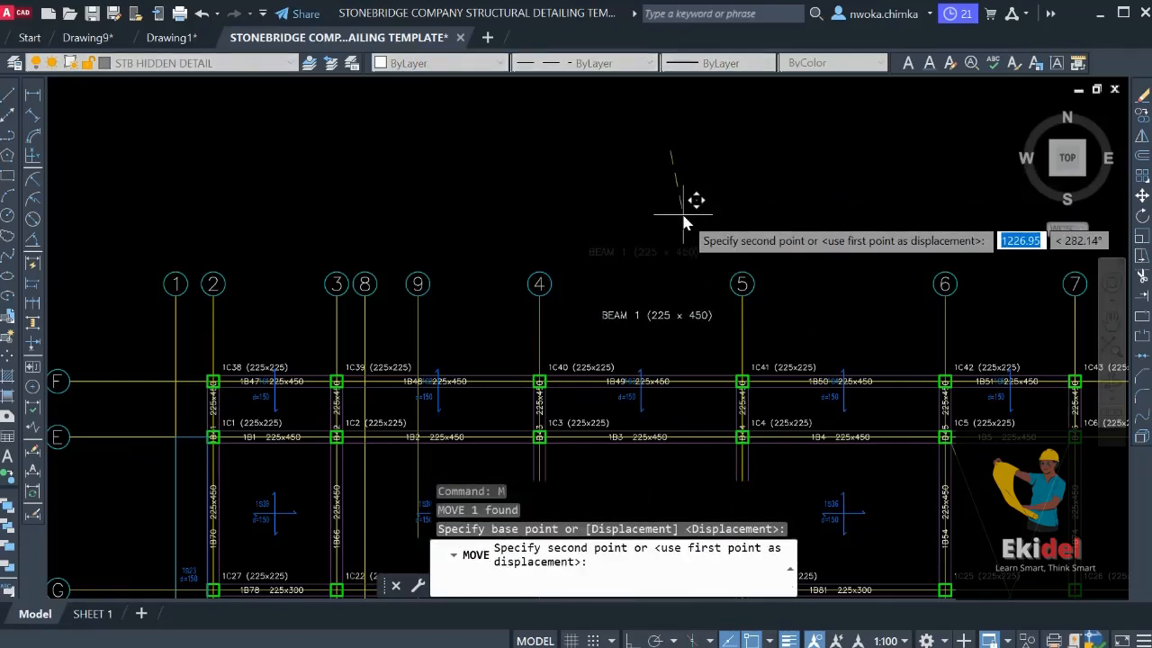
{"action": "scroll", "coordinate": [698, 256], "scroll_direction": "up", "scroll_amount": 2}
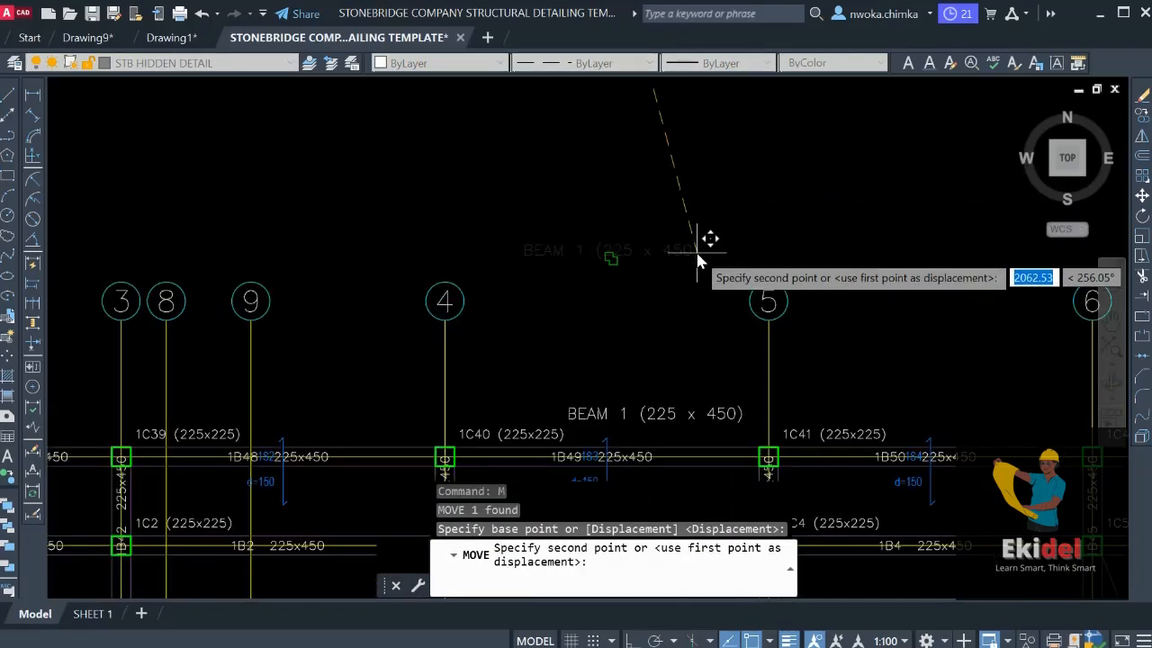
{"action": "key", "text": "F3"}
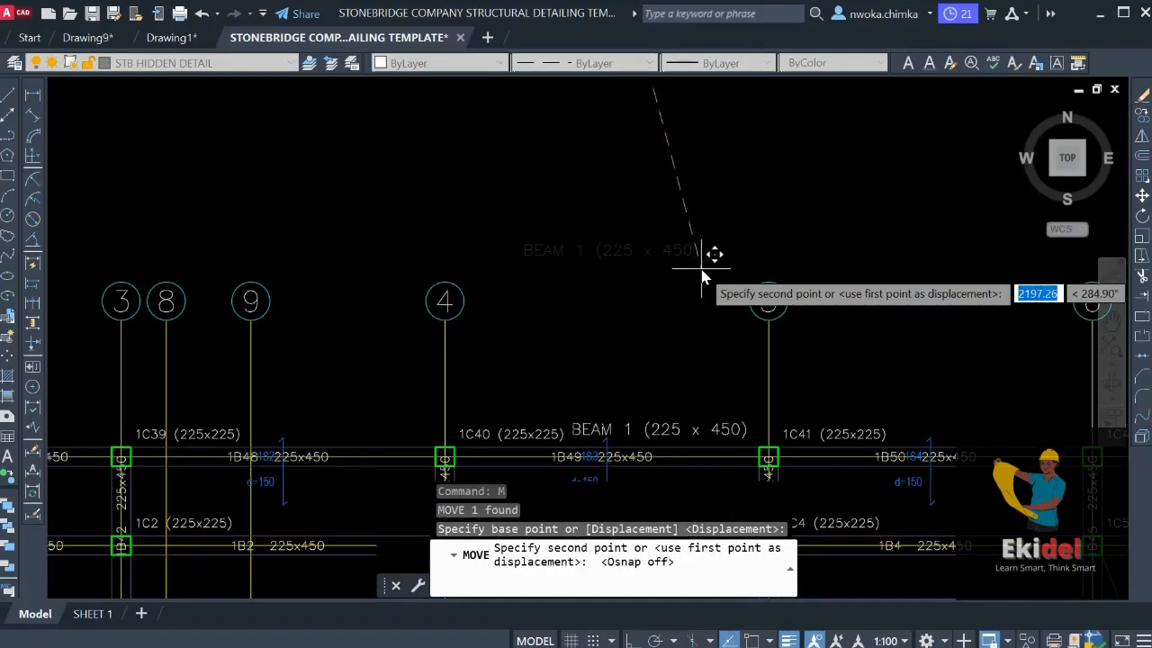
{"action": "left_click", "coordinate": [701, 268]}
{"action": "scroll", "coordinate": [593, 187], "scroll_direction": "down", "scroll_amount": 2}
{"action": "scroll", "coordinate": [671, 341], "scroll_direction": "up", "scroll_amount": 2}
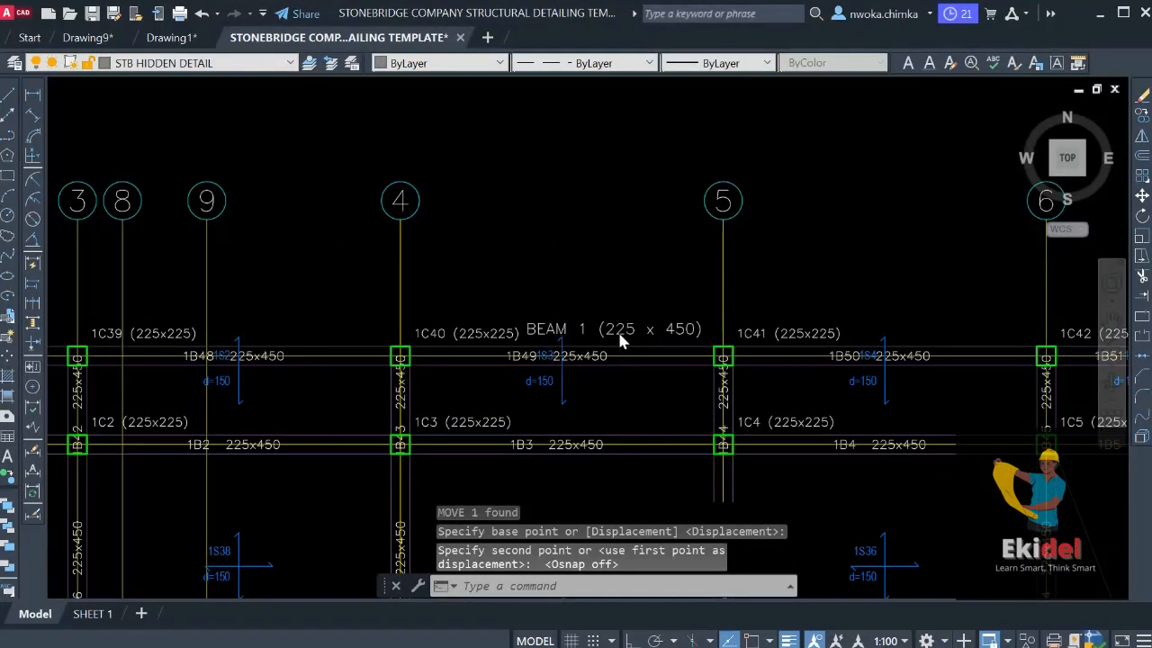
Change the colour of the moved BEAM 1 (225 x 450) label to Red
{"action": "left_click", "coordinate": [618, 329]}
{"action": "scroll", "coordinate": [683, 236], "scroll_direction": "down", "scroll_amount": 2}
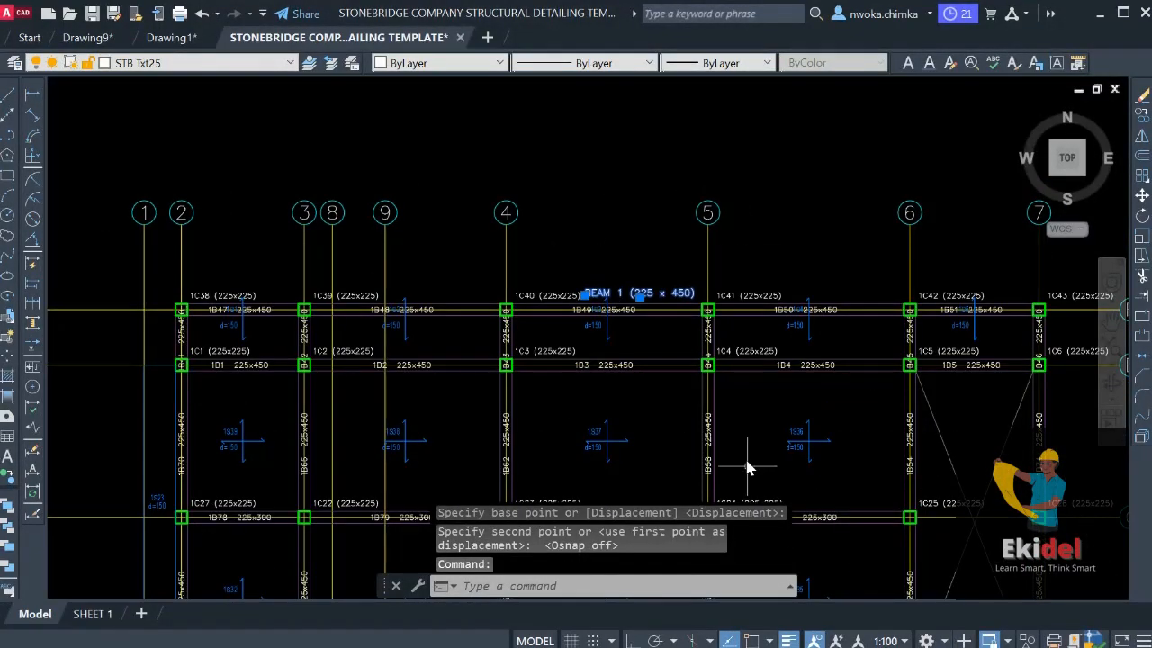
{"action": "scroll", "coordinate": [576, 265], "scroll_direction": "up", "scroll_amount": 2}
{"action": "scroll", "coordinate": [585, 270], "scroll_direction": "down", "scroll_amount": 2}
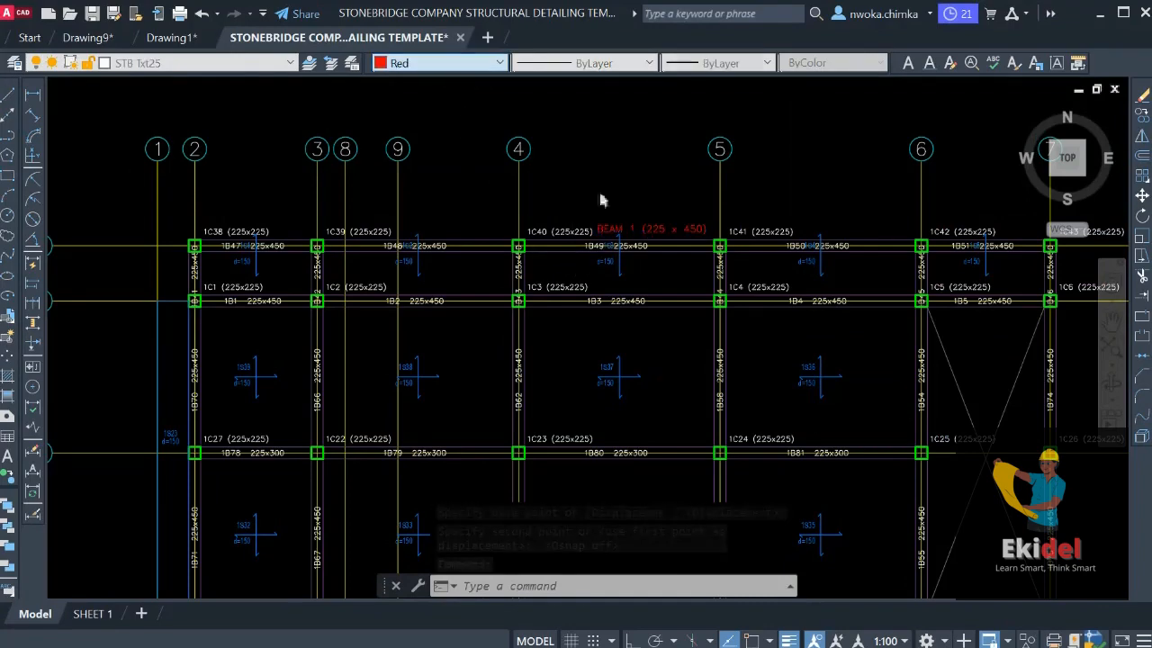
{"action": "left_click", "coordinate": [682, 219]}
{"action": "scroll", "coordinate": [656, 241], "scroll_direction": "up", "scroll_amount": 6}
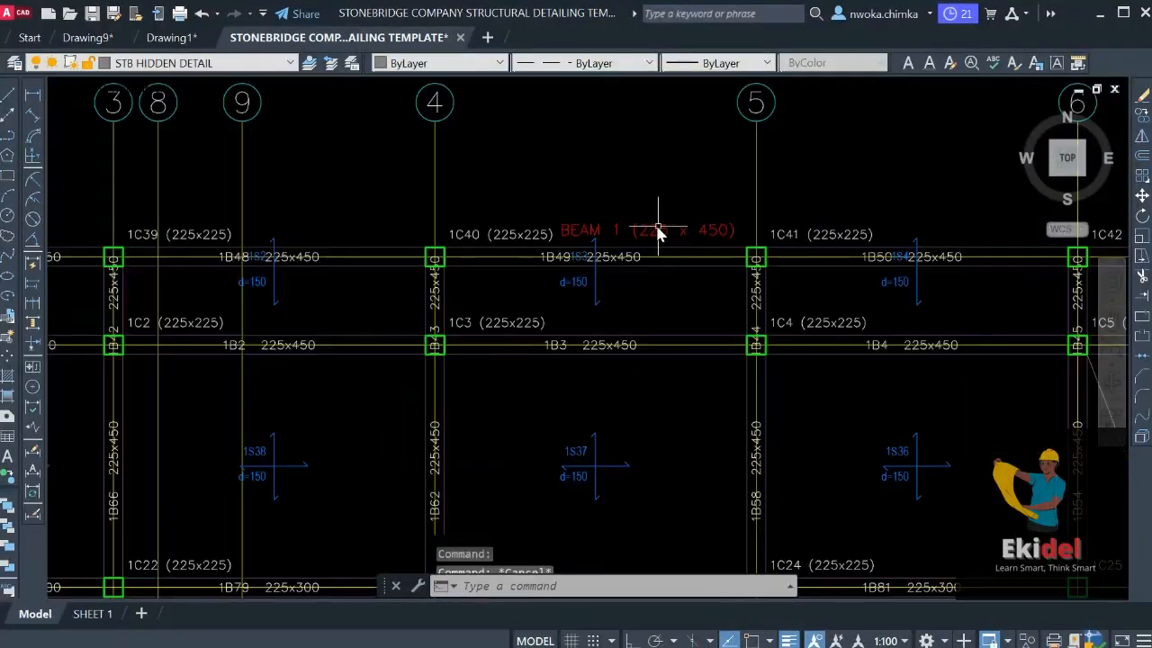
{"action": "key", "text": "Escape"}
Nudge the red BEAM 1 label slightly down, closer to the line of beam 1B49
{"action": "left_click", "coordinate": [604, 244]}
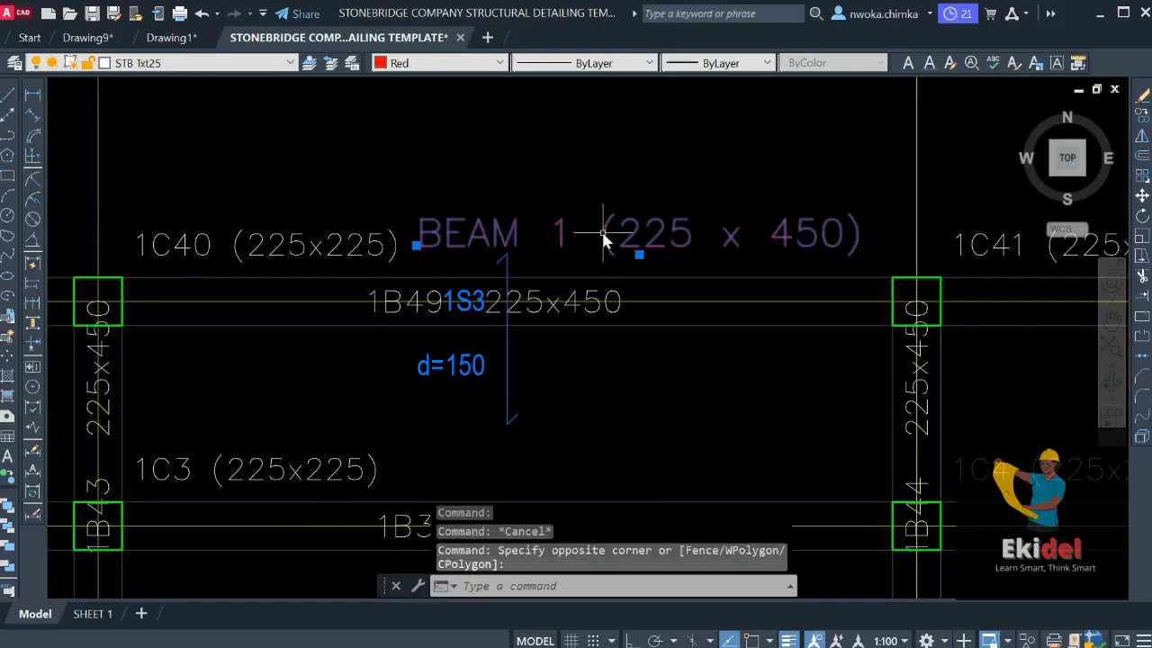
{"action": "type", "text": "m"}
{"action": "key", "text": "Return"}
{"action": "left_click", "coordinate": [647, 143]}
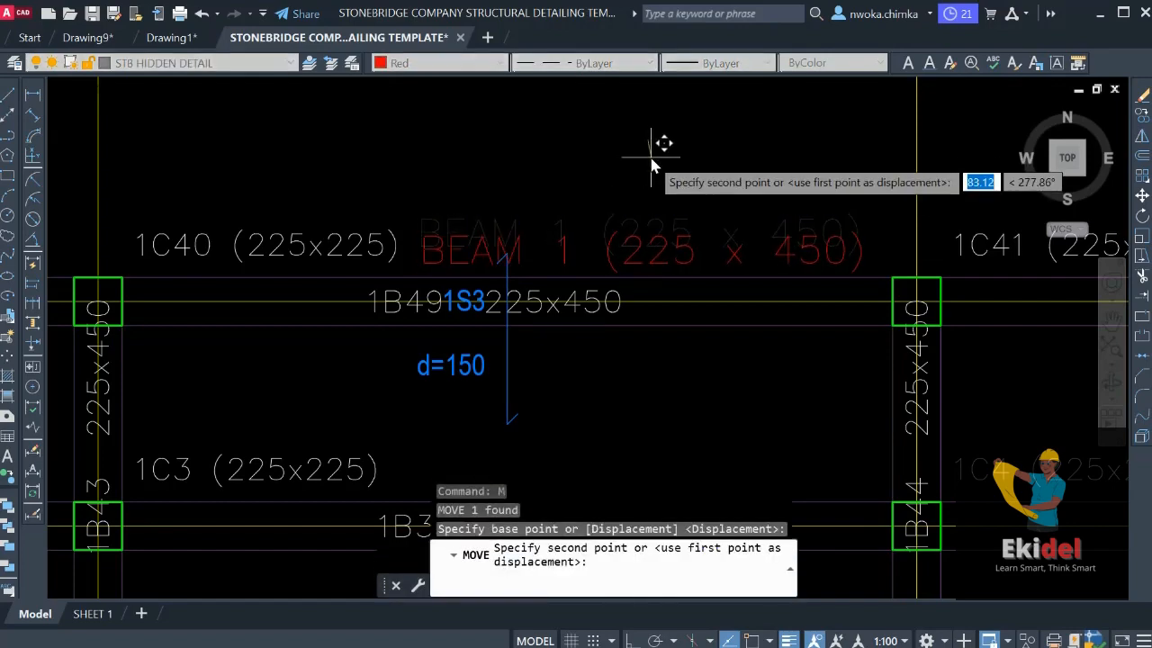
{"action": "left_click", "coordinate": [650, 161]}
{"action": "scroll", "coordinate": [650, 161], "scroll_direction": "down", "scroll_amount": 4}
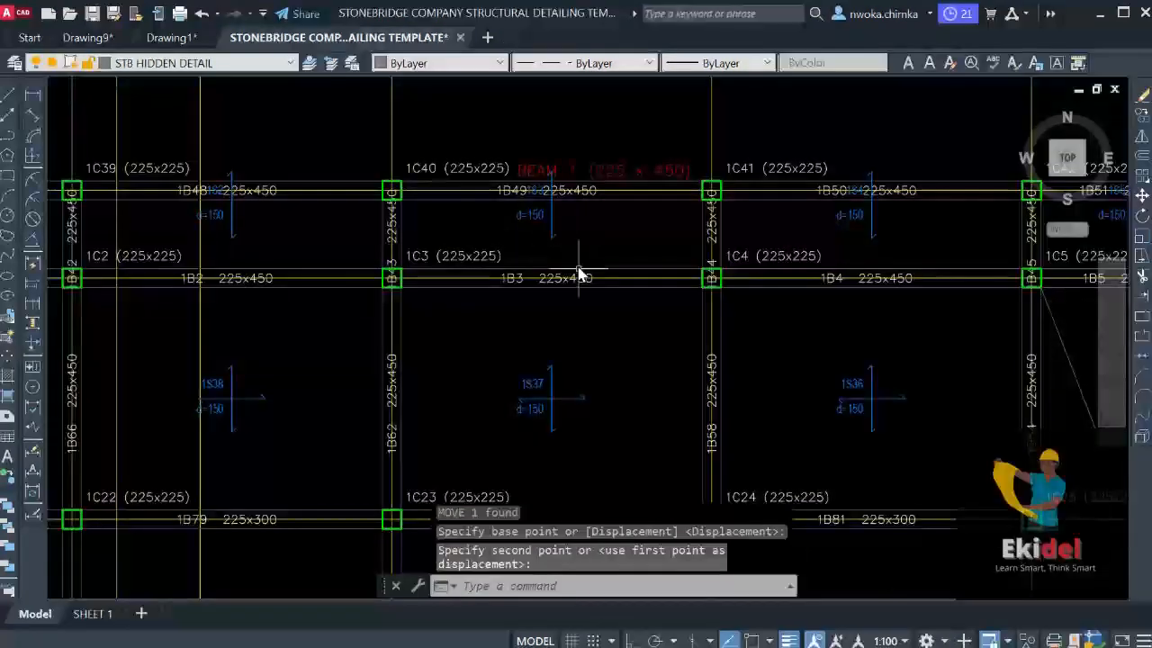
Examine the slab labels and span-direction arrows in the bays between grids F and D of the Storey 1 plan
{"action": "middle_click_drag", "start_coordinate": [581, 270], "coordinate": [626, 160]}
{"action": "scroll", "coordinate": [601, 279], "scroll_direction": "down", "scroll_amount": 3}
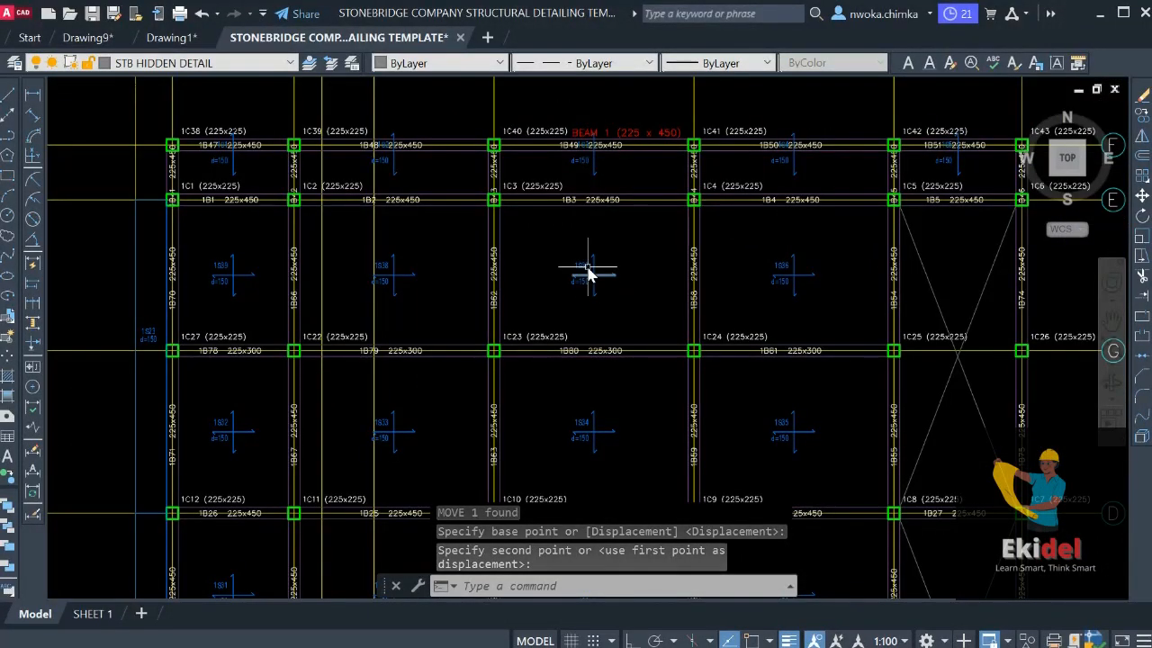
{"action": "scroll", "coordinate": [527, 273], "scroll_direction": "down", "scroll_amount": 2}
{"action": "scroll", "coordinate": [333, 286], "scroll_direction": "up", "scroll_amount": 3}
{"action": "scroll", "coordinate": [333, 287], "scroll_direction": "up", "scroll_amount": 3}
{"action": "scroll", "coordinate": [450, 257], "scroll_direction": "down", "scroll_amount": 3}
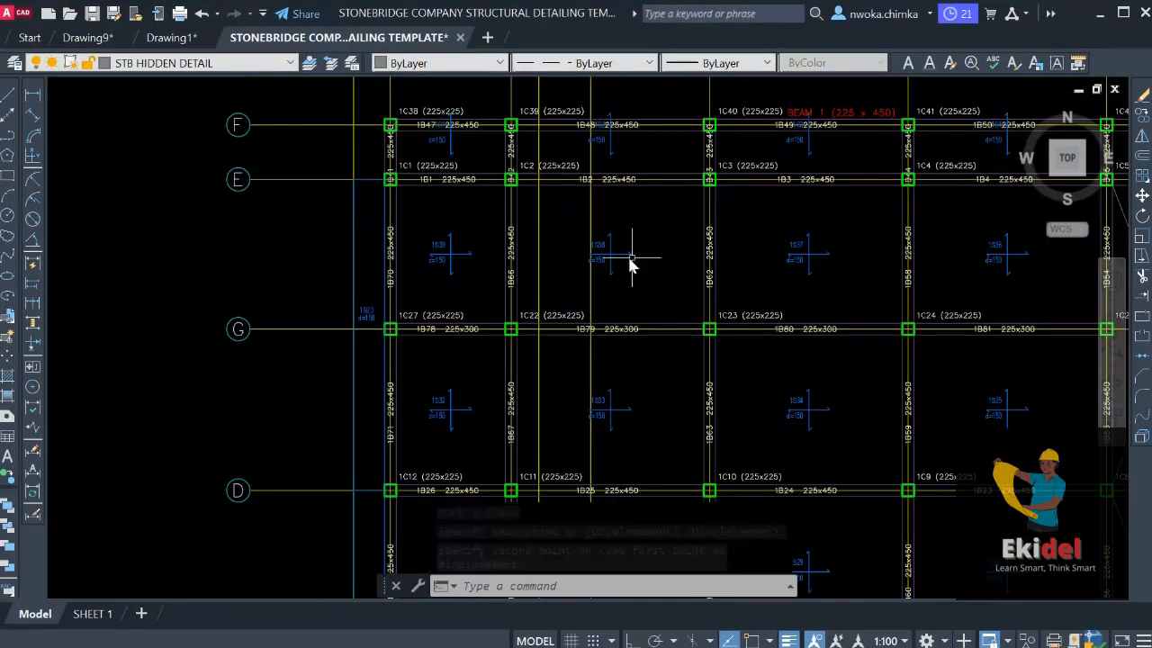
{"action": "scroll", "coordinate": [579, 249], "scroll_direction": "up", "scroll_amount": 3}
{"action": "middle_click_drag", "start_coordinate": [653, 268], "coordinate": [609, 276]}
{"action": "scroll", "coordinate": [591, 260], "scroll_direction": "down", "scroll_amount": 3}
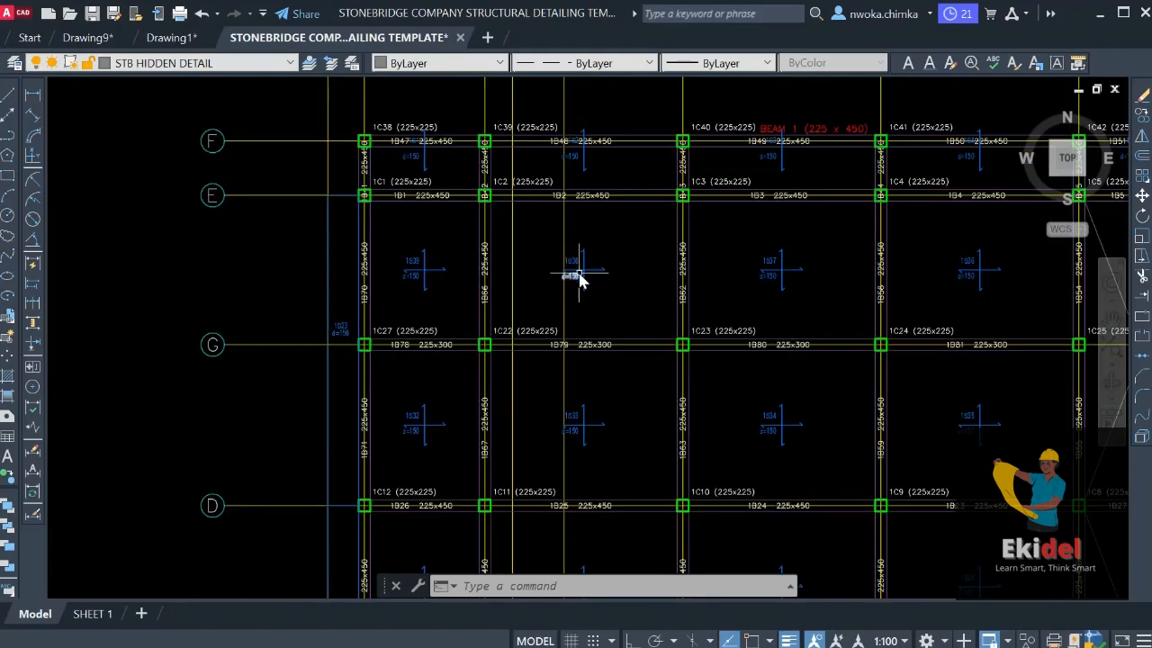
Select every slab span-direction arrow similar to the one at slab 1S38 and erase them all
{"action": "scroll", "coordinate": [579, 270], "scroll_direction": "up", "scroll_amount": 3}
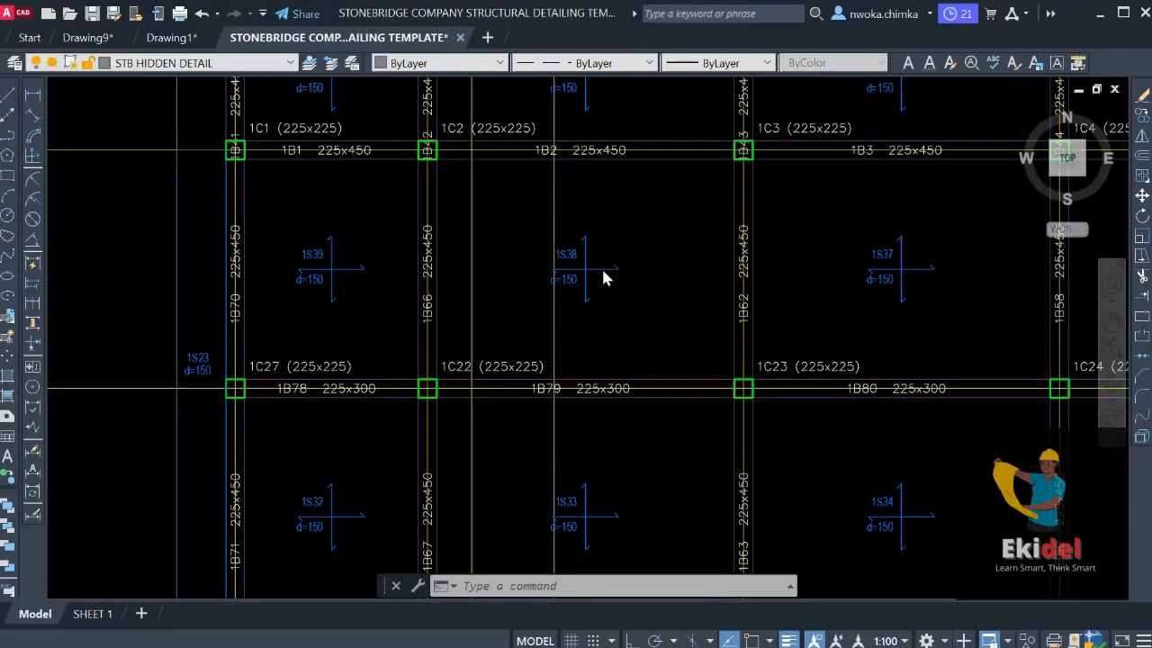
{"action": "scroll", "coordinate": [599, 252], "scroll_direction": "down", "scroll_amount": 4}
{"action": "scroll", "coordinate": [630, 253], "scroll_direction": "up", "scroll_amount": 4}
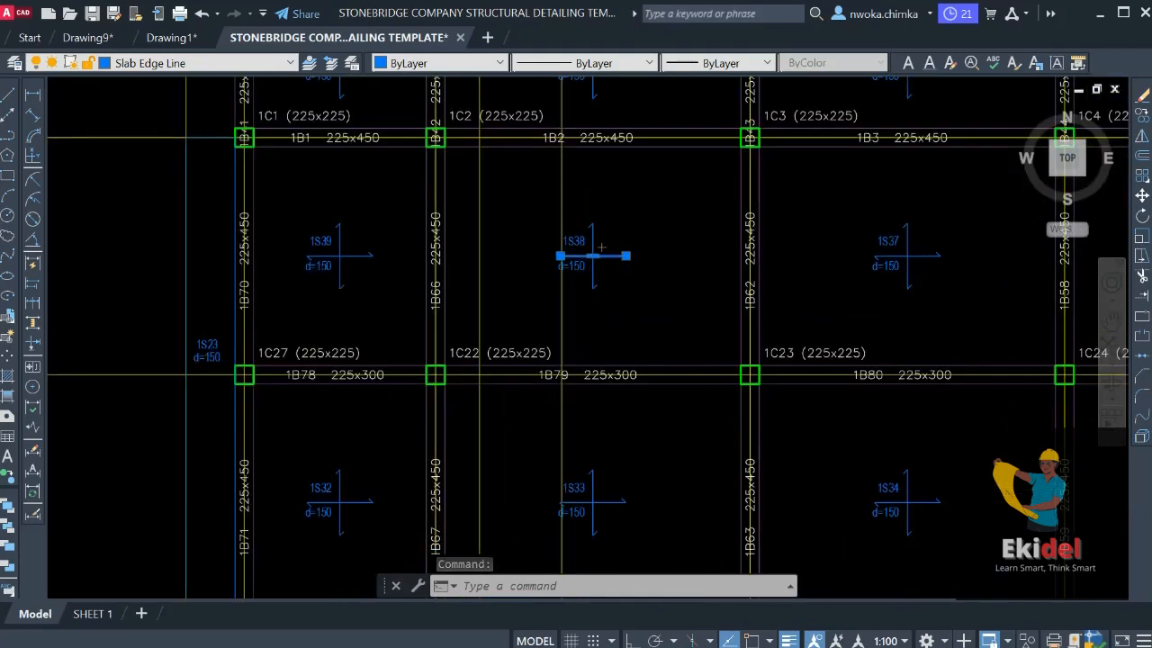
{"action": "scroll", "coordinate": [545, 278], "scroll_direction": "down", "scroll_amount": 4}
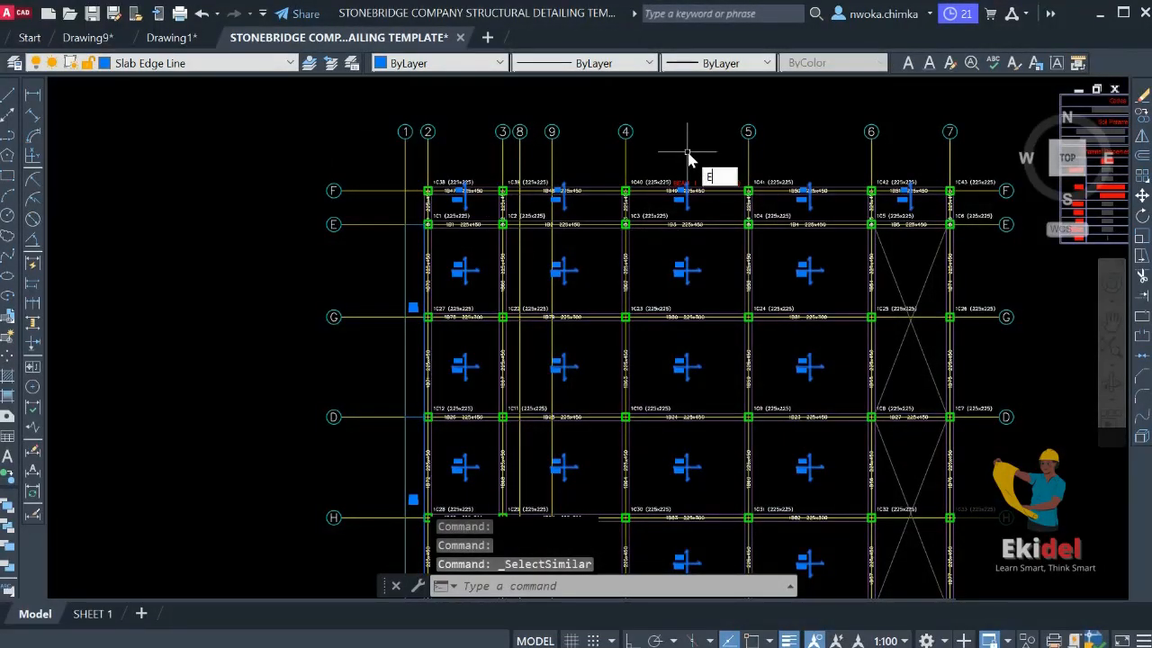
{"action": "key", "text": "Return"}
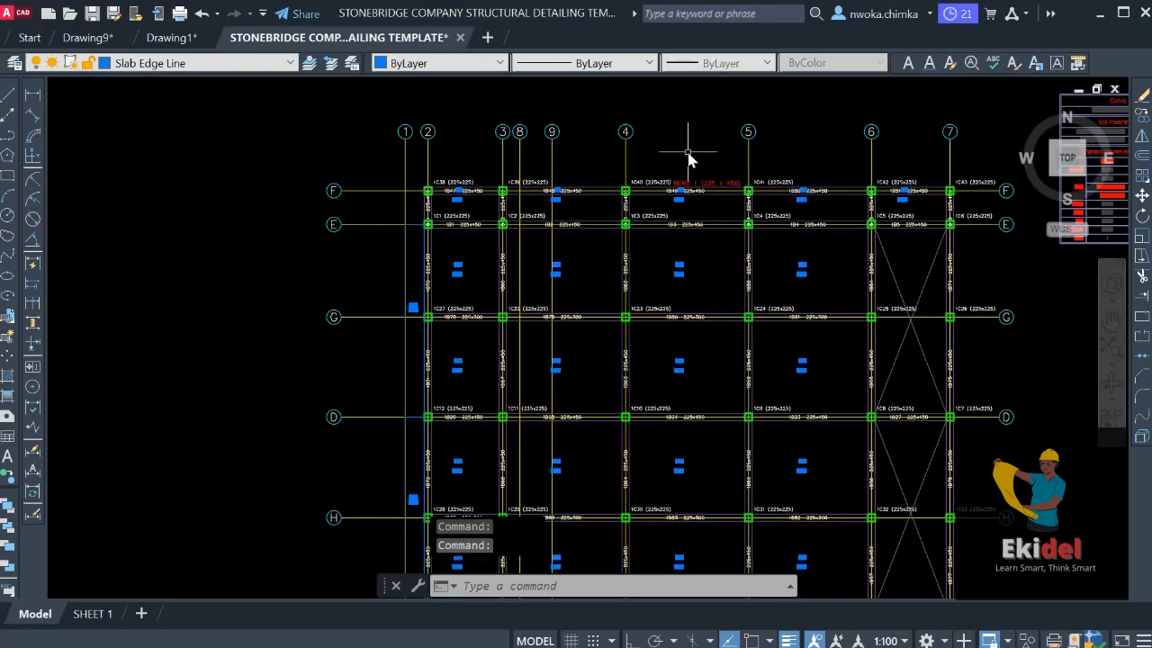
Select all slab name and thickness labels similar to the 1S37 label and erase them
{"action": "scroll", "coordinate": [671, 211], "scroll_direction": "up", "scroll_amount": 6}
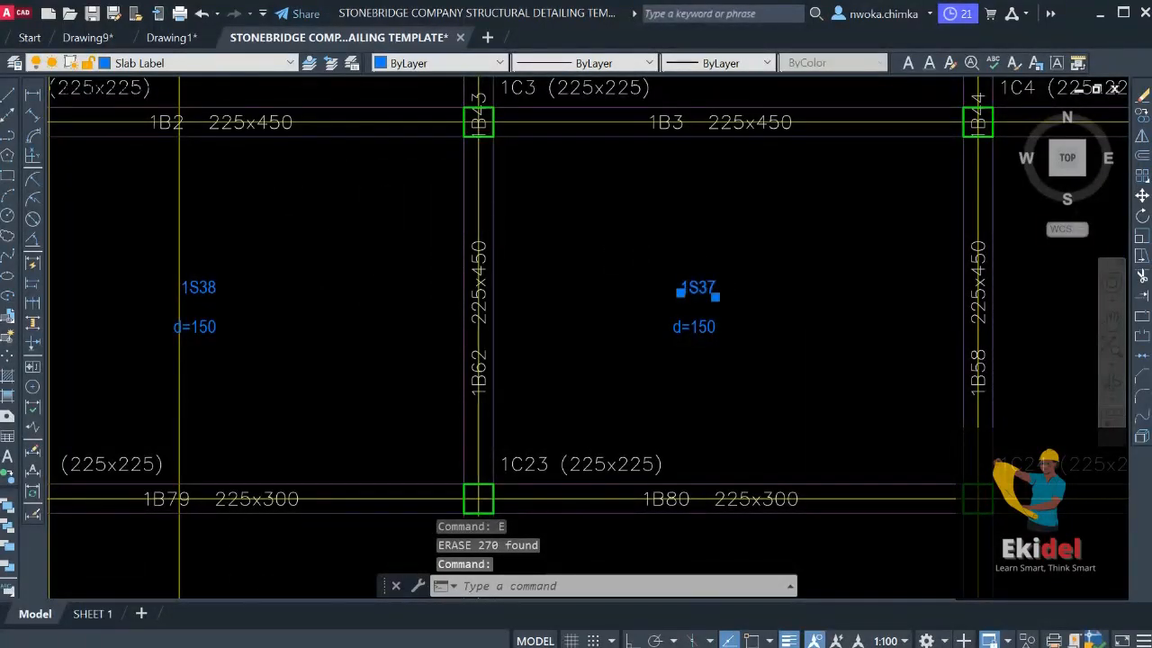
{"action": "scroll", "coordinate": [628, 293], "scroll_direction": "down", "scroll_amount": 5}
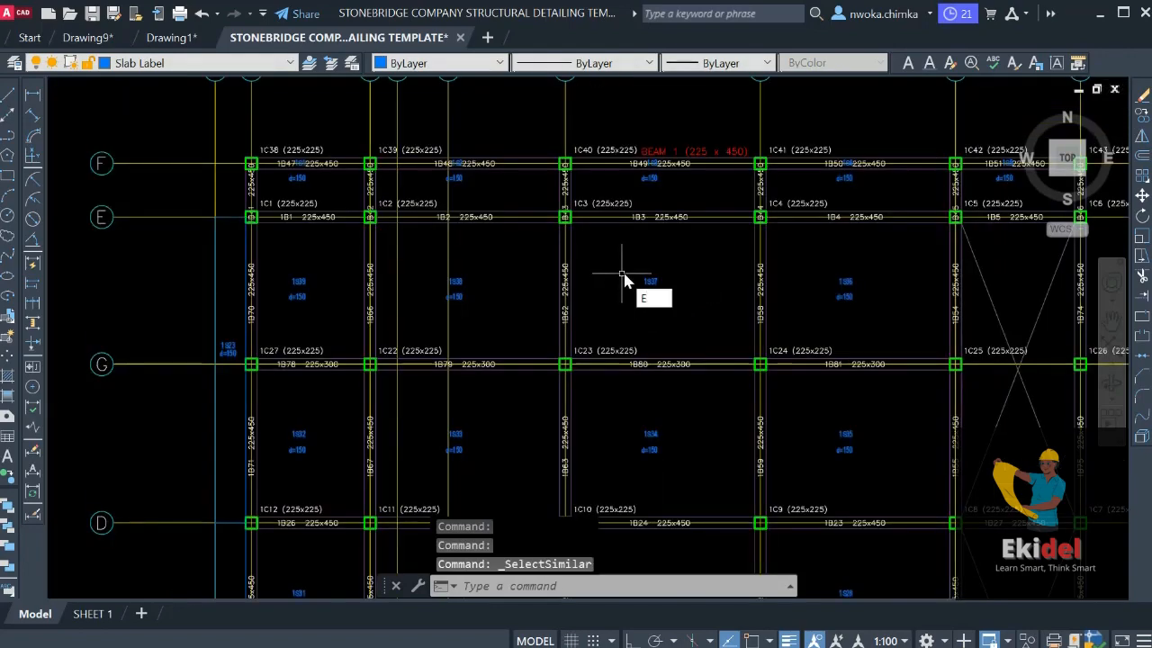
{"action": "type", "text": "E"}
{"action": "key", "text": "Return"}
Locate the template's slab plan and examine how its concrete slab thickness notes are written in each bay
{"action": "scroll", "coordinate": [746, 281], "scroll_direction": "down", "scroll_amount": 9}
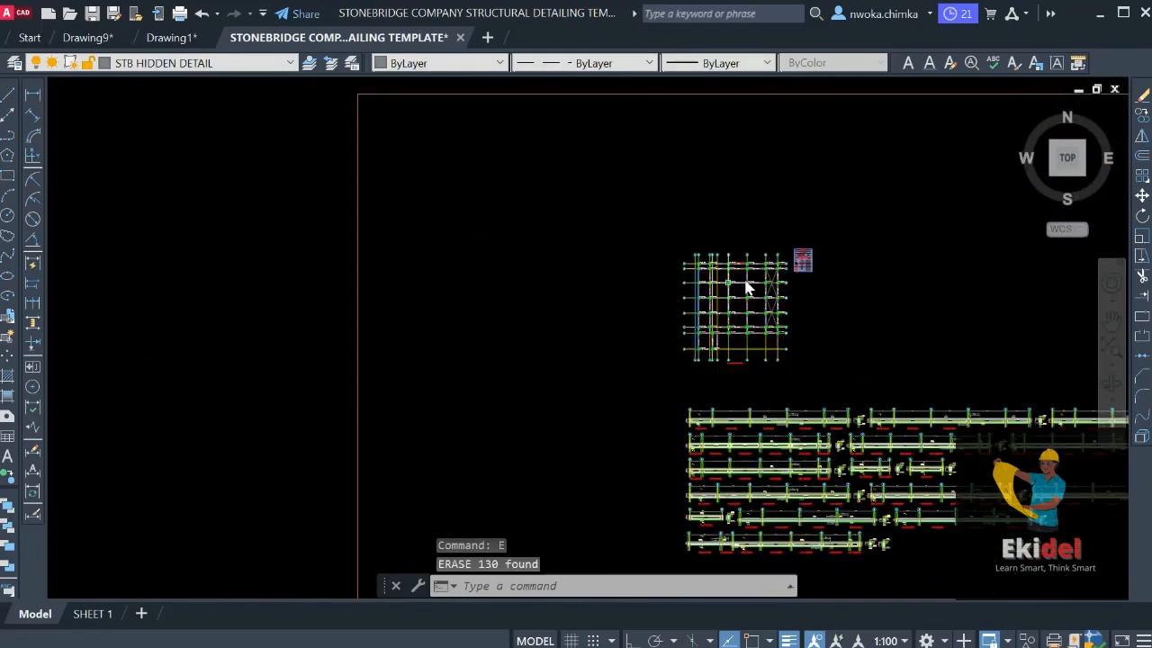
{"action": "middle_click_drag", "start_coordinate": [507, 313], "coordinate": [875, 306]}
{"action": "scroll", "coordinate": [875, 307], "scroll_direction": "down", "scroll_amount": 2}
{"action": "middle_click_drag", "start_coordinate": [502, 335], "coordinate": [749, 259]}
{"action": "scroll", "coordinate": [749, 260], "scroll_direction": "down", "scroll_amount": 2}
{"action": "middle_click_drag", "start_coordinate": [494, 358], "coordinate": [574, 244]}
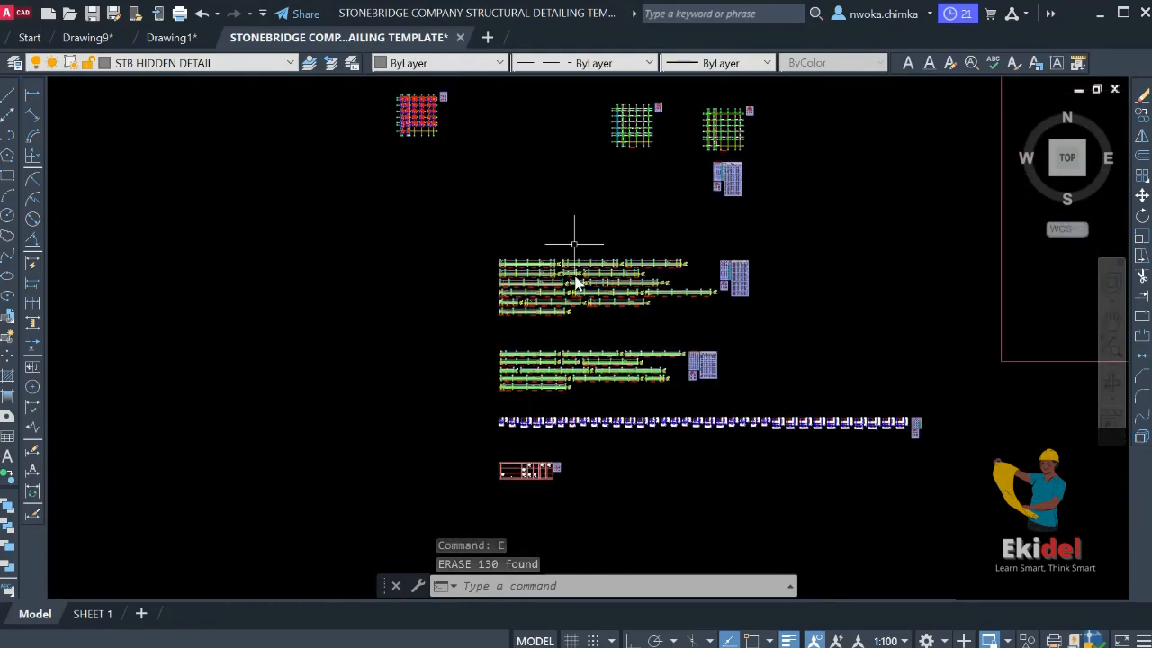
{"action": "scroll", "coordinate": [581, 349], "scroll_direction": "up", "scroll_amount": 2}
{"action": "middle_click_drag", "start_coordinate": [577, 338], "coordinate": [585, 258]}
{"action": "scroll", "coordinate": [551, 313], "scroll_direction": "down", "scroll_amount": 6}
{"action": "middle_click_drag", "start_coordinate": [445, 270], "coordinate": [821, 241]}
{"action": "scroll", "coordinate": [668, 273], "scroll_direction": "down", "scroll_amount": 2}
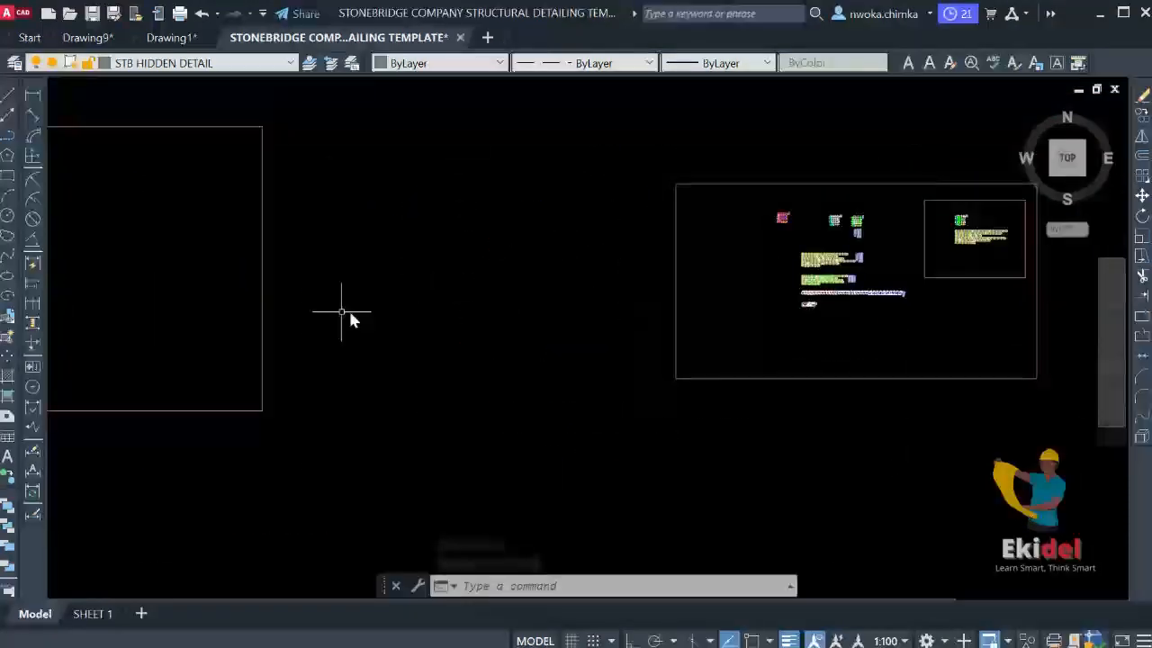
{"action": "middle_click_drag", "start_coordinate": [376, 316], "coordinate": [804, 281]}
{"action": "middle_click_drag", "start_coordinate": [504, 285], "coordinate": [859, 326]}
{"action": "scroll", "coordinate": [537, 333], "scroll_direction": "up", "scroll_amount": 8}
{"action": "scroll", "coordinate": [494, 345], "scroll_direction": "up", "scroll_amount": 2}
{"action": "scroll", "coordinate": [630, 329], "scroll_direction": "down", "scroll_amount": 2}
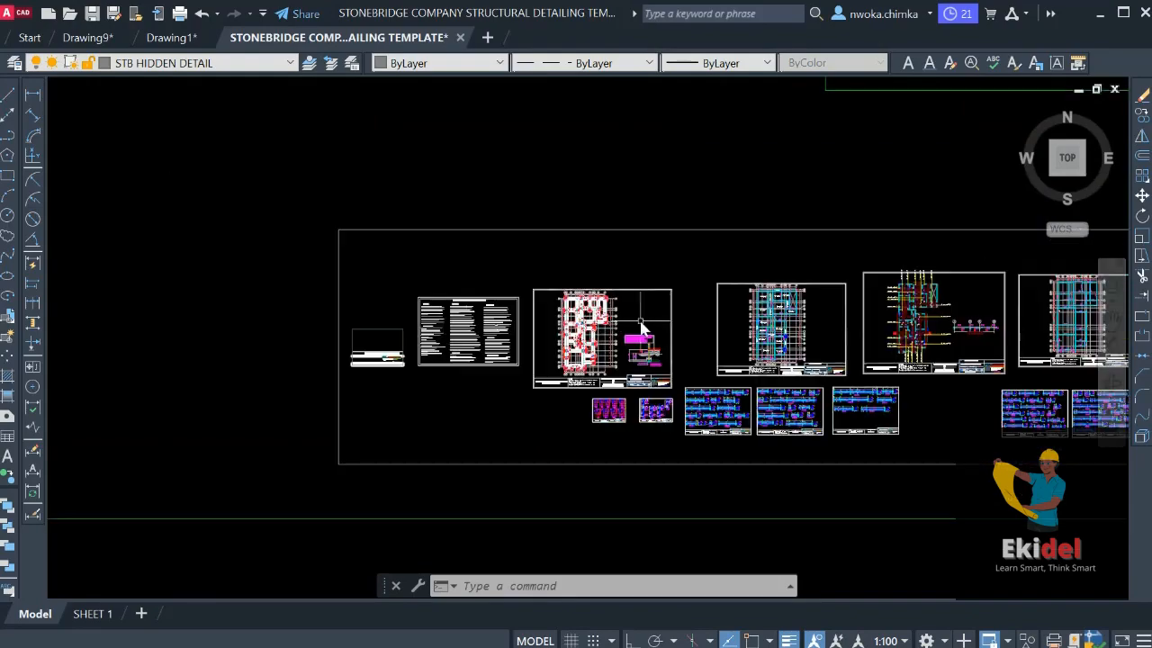
{"action": "middle_click_drag", "start_coordinate": [743, 344], "coordinate": [679, 352]}
{"action": "scroll", "coordinate": [763, 322], "scroll_direction": "up", "scroll_amount": 4}
{"action": "scroll", "coordinate": [644, 307], "scroll_direction": "up", "scroll_amount": 2}
{"action": "scroll", "coordinate": [645, 307], "scroll_direction": "up", "scroll_amount": 4}
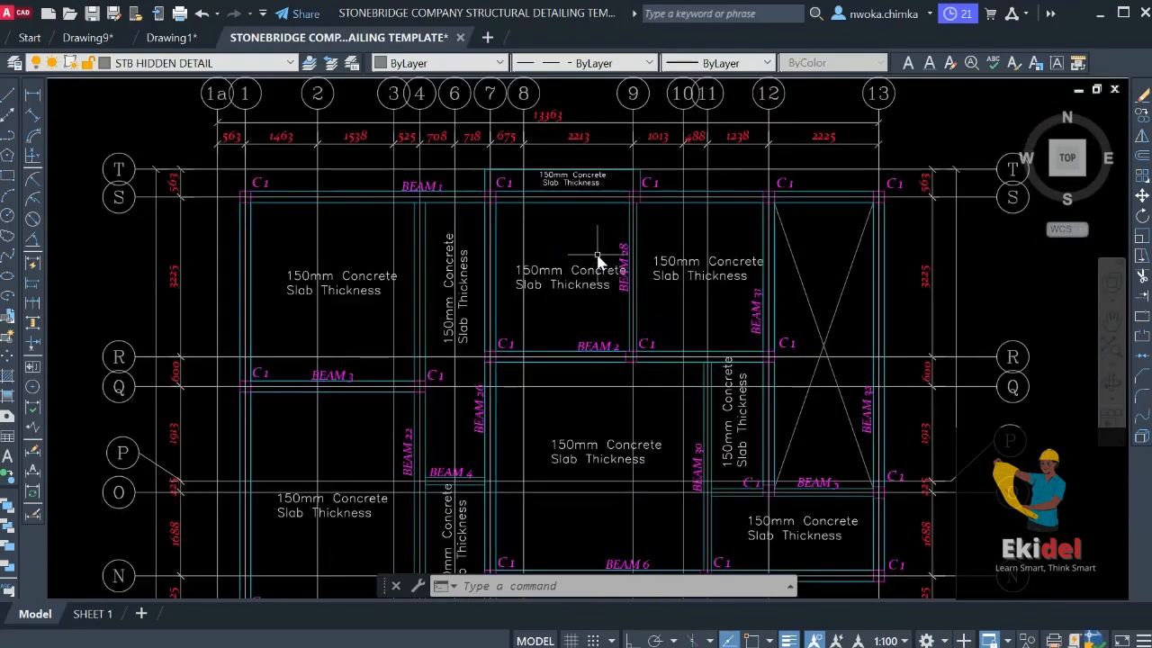
{"action": "scroll", "coordinate": [585, 259], "scroll_direction": "up", "scroll_amount": 2}
Copy the template's two-line "150mm Concrete Slab Thickness" note beside BEAM 28 into the Storey 1 plan bay between beams 1B3 and 1B80
{"action": "left_click", "coordinate": [576, 259]}
{"action": "left_click", "coordinate": [533, 324]}
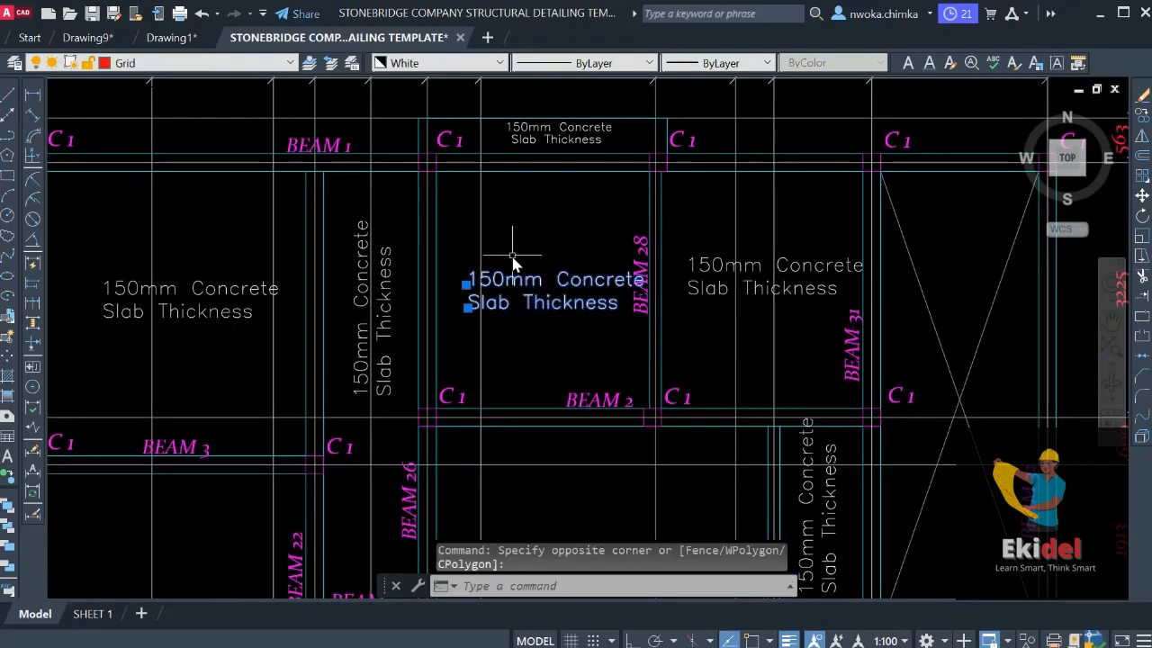
{"action": "scroll", "coordinate": [514, 257], "scroll_direction": "up", "scroll_amount": 2}
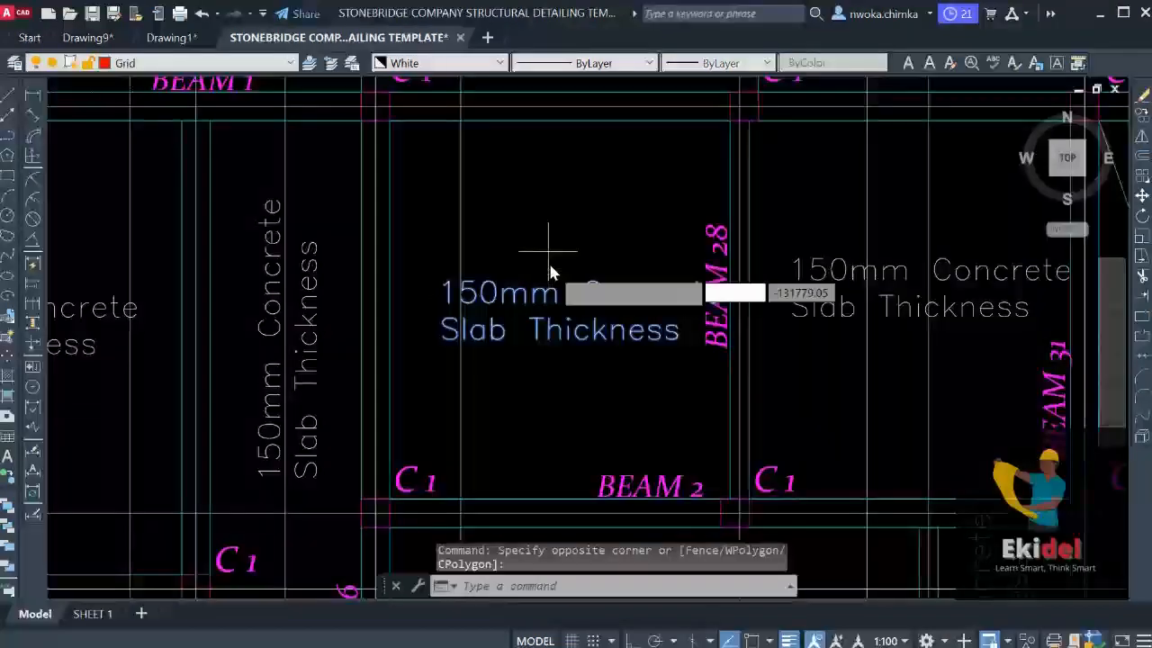
{"action": "key", "text": "Return"}
{"action": "left_click", "coordinate": [550, 307]}
{"action": "scroll", "coordinate": [329, 225], "scroll_direction": "down", "scroll_amount": 5}
{"action": "scroll", "coordinate": [378, 230], "scroll_direction": "down", "scroll_amount": 6}
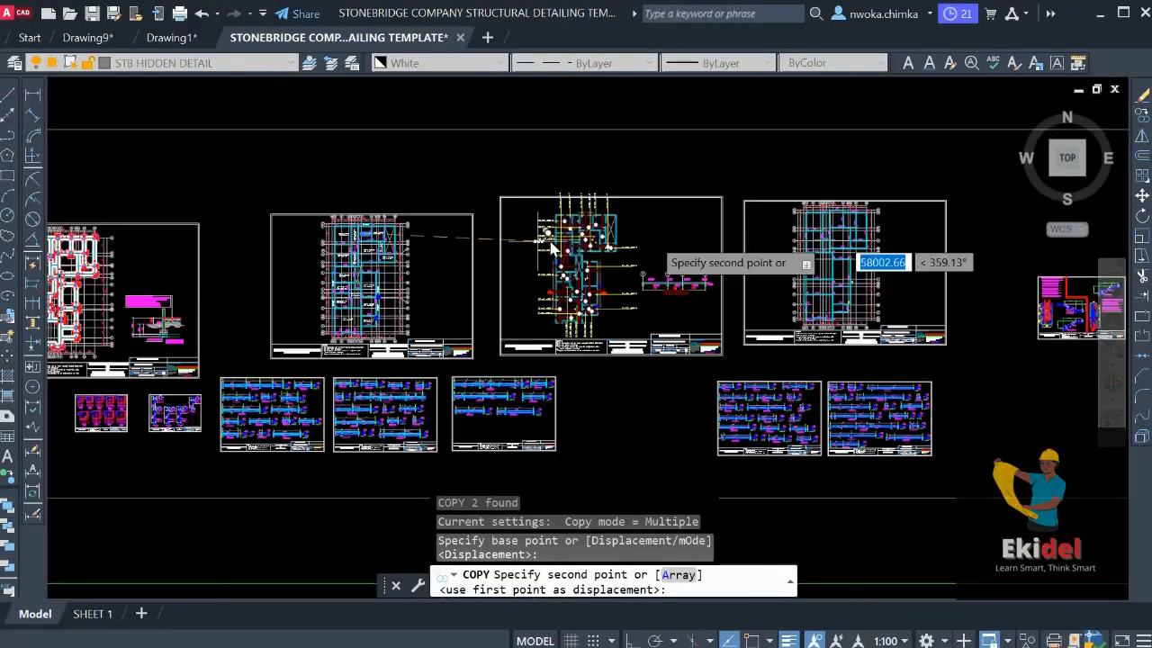
{"action": "middle_click_drag", "start_coordinate": [741, 239], "coordinate": [368, 288]}
{"action": "scroll", "coordinate": [400, 279], "scroll_direction": "down", "scroll_amount": 4}
{"action": "middle_click_drag", "start_coordinate": [726, 225], "coordinate": [333, 336]}
{"action": "scroll", "coordinate": [337, 338], "scroll_direction": "down", "scroll_amount": 2}
{"action": "scroll", "coordinate": [421, 348], "scroll_direction": "down", "scroll_amount": 2}
{"action": "middle_click_drag", "start_coordinate": [694, 330], "coordinate": [448, 342]}
{"action": "scroll", "coordinate": [486, 306], "scroll_direction": "down", "scroll_amount": 4}
{"action": "middle_click_drag", "start_coordinate": [803, 319], "coordinate": [479, 319]}
{"action": "scroll", "coordinate": [684, 249], "scroll_direction": "up", "scroll_amount": 10}
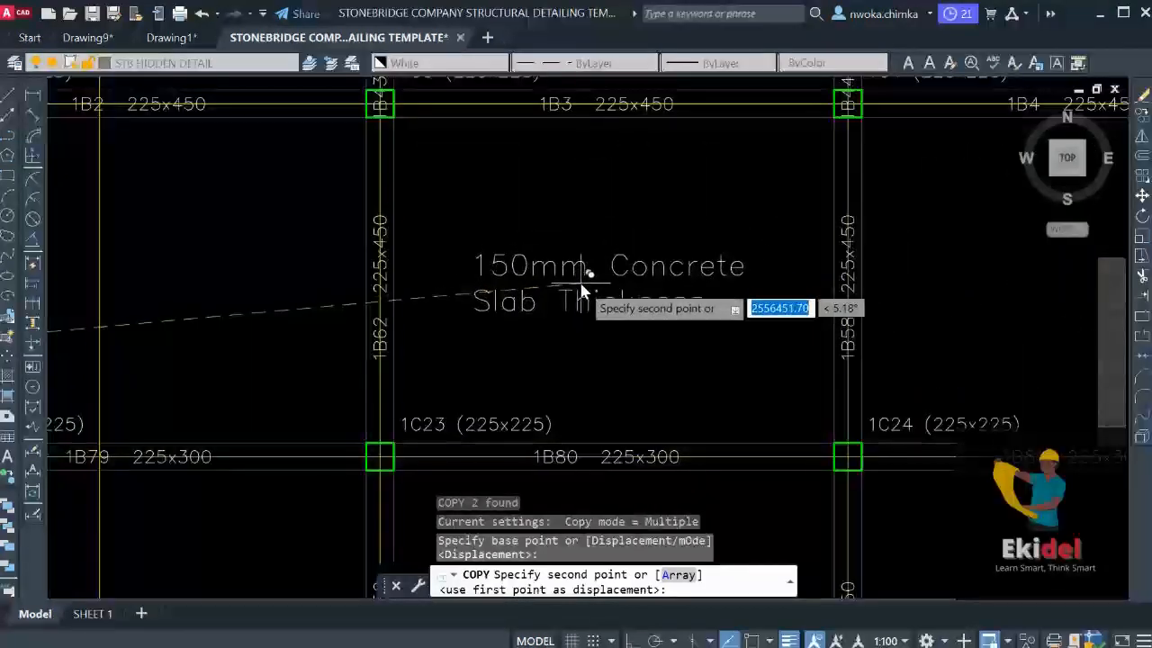
{"action": "left_click", "coordinate": [582, 287]}
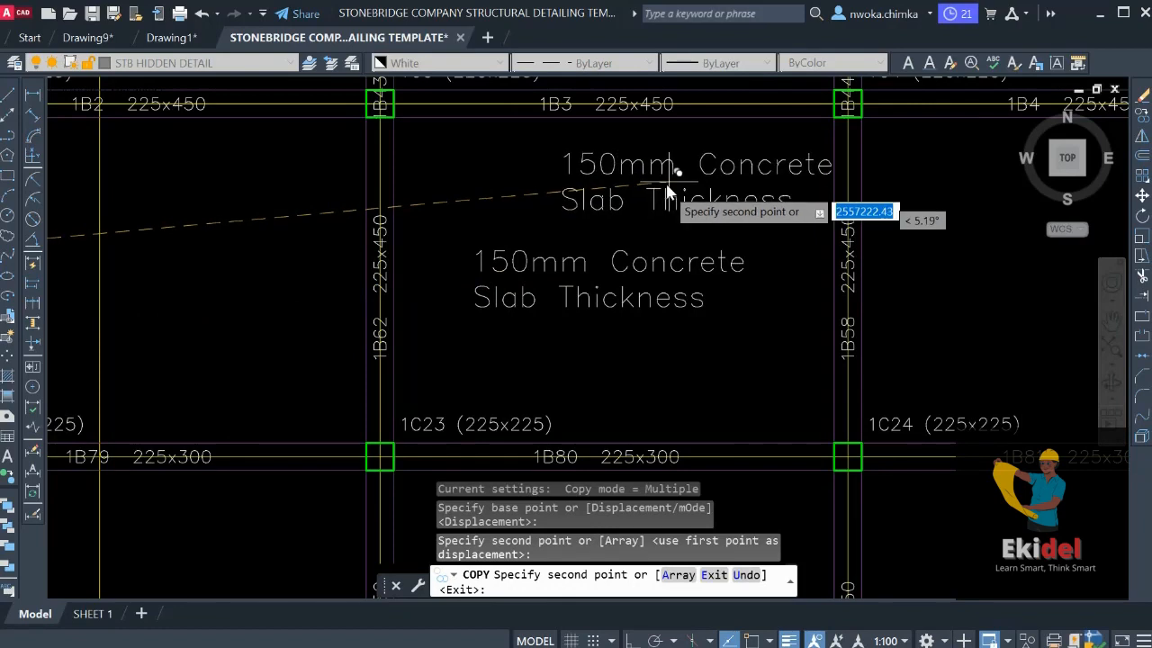
{"action": "key", "text": "Escape"}
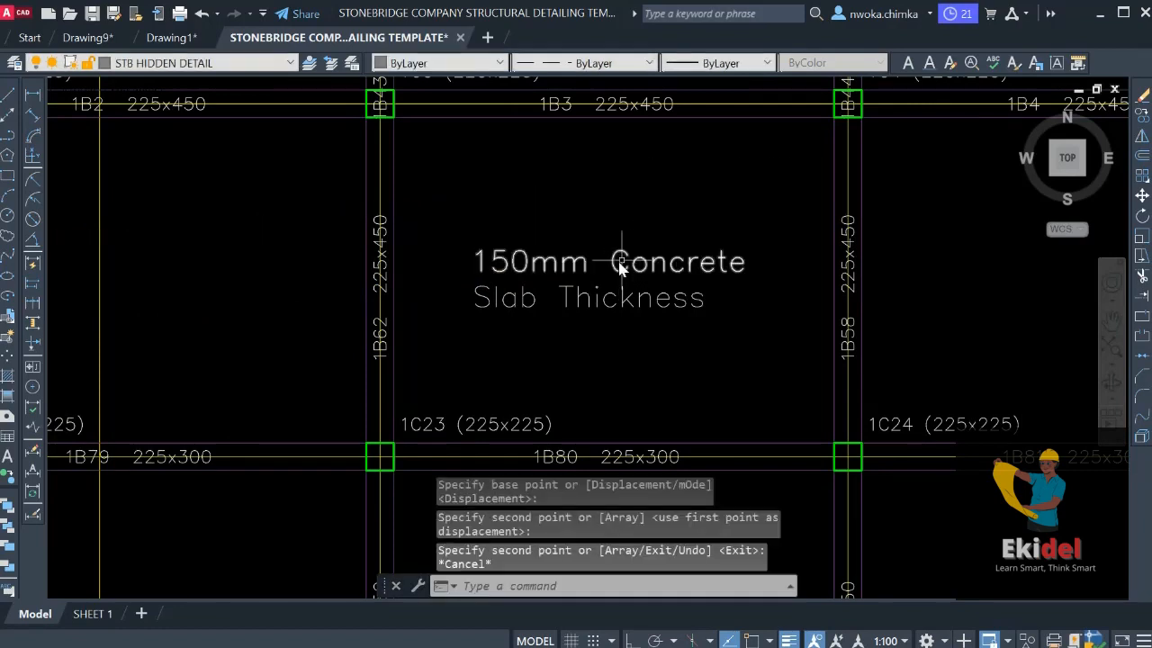
{"action": "left_click", "coordinate": [630, 263]}
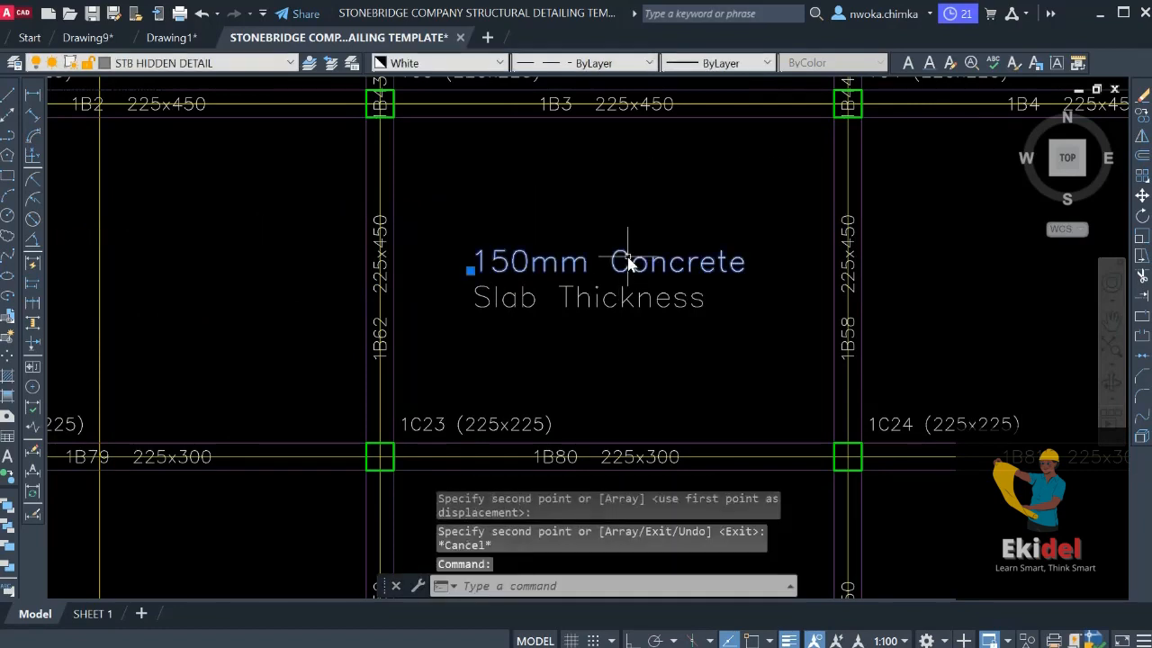
{"action": "left_click", "coordinate": [630, 317]}
{"action": "left_click", "coordinate": [627, 285]}
{"action": "key", "text": "Escape"}
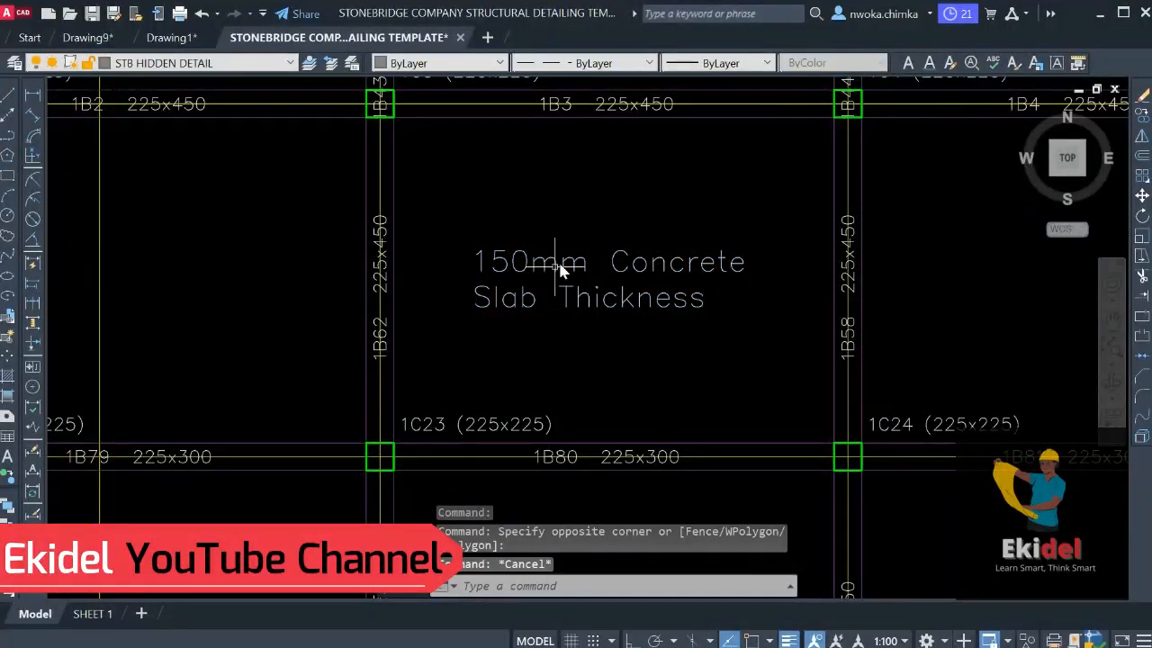
Copy the slab thickness note from the bay below beam 1B3 into the neighbouring bay below beam 1B4
{"action": "scroll", "coordinate": [560, 268], "scroll_direction": "down", "scroll_amount": 1}
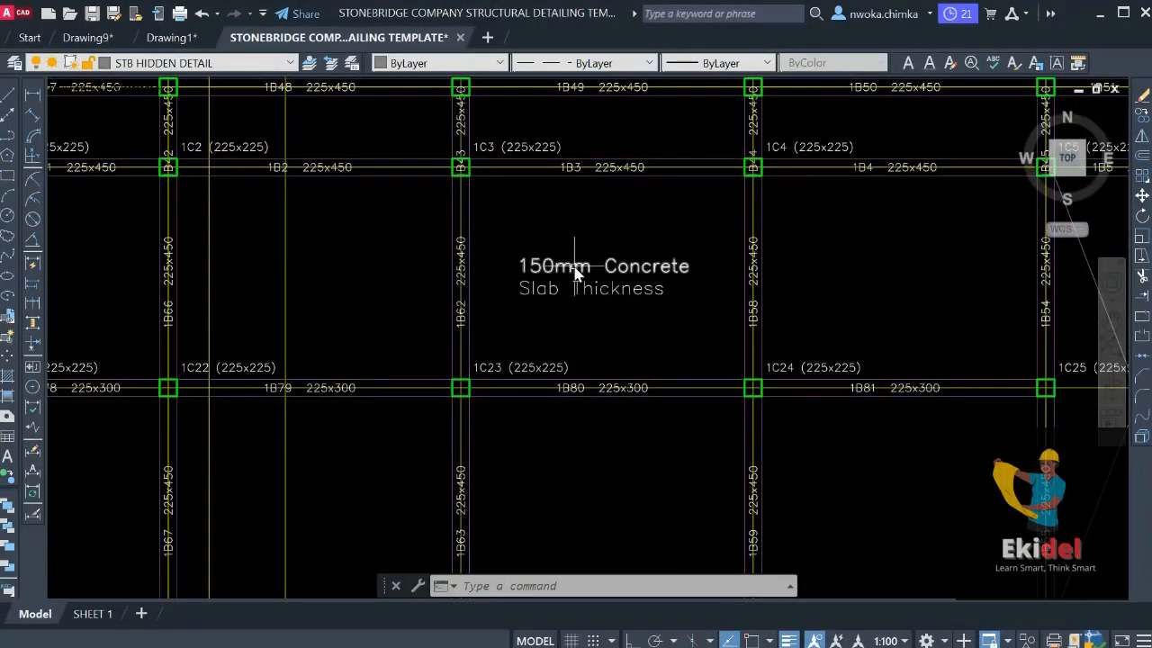
{"action": "left_click", "coordinate": [654, 236]}
{"action": "left_click", "coordinate": [567, 327]}
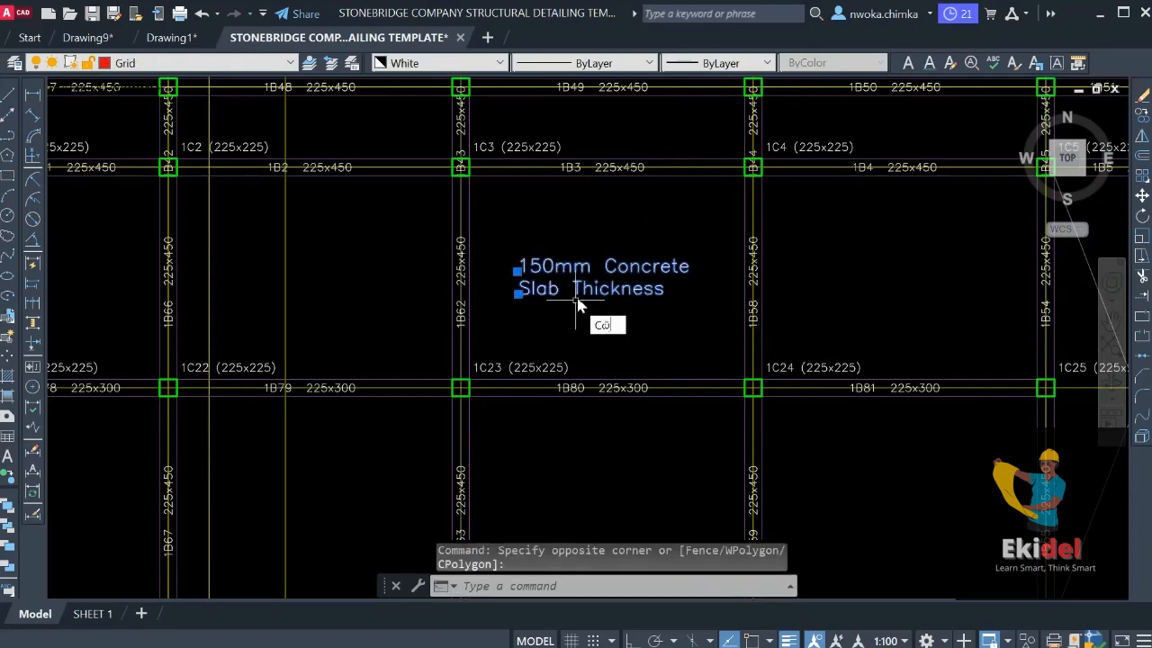
{"action": "key", "text": "Return"}
{"action": "left_click", "coordinate": [585, 273]}
{"action": "scroll", "coordinate": [617, 246], "scroll_direction": "down", "scroll_amount": 2}
{"action": "scroll", "coordinate": [770, 263], "scroll_direction": "up", "scroll_amount": 2}
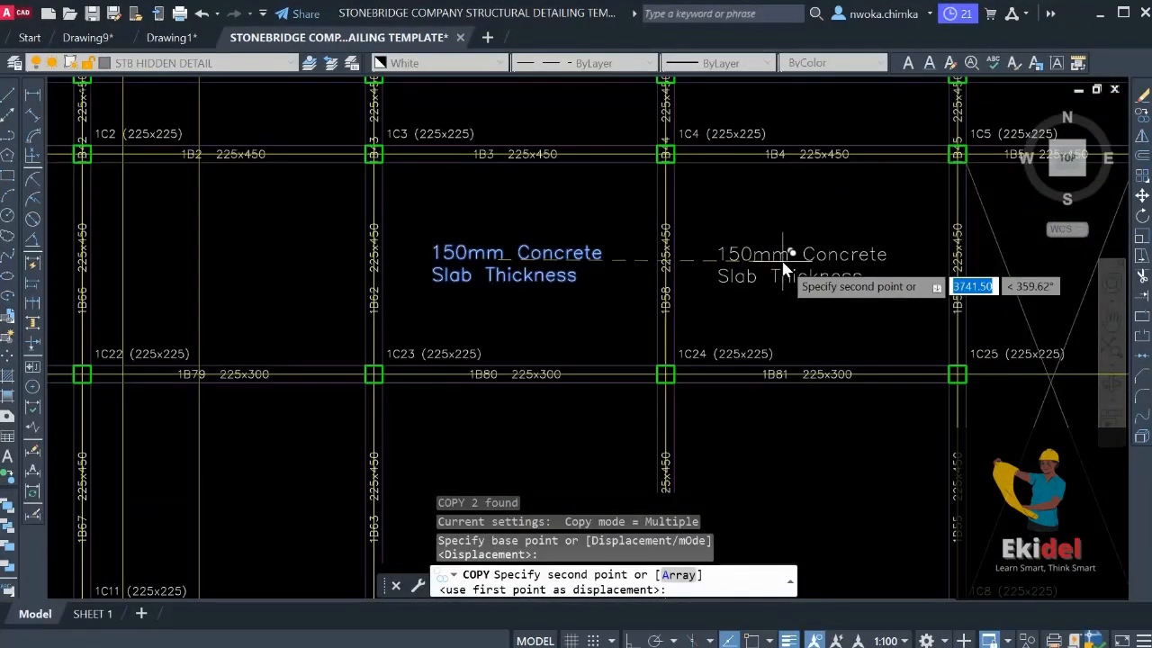
{"action": "left_click", "coordinate": [784, 265]}
Place note copies in the three bays between grids G and D from grid 3 to 6, and in the bay below beam 1B2
{"action": "scroll", "coordinate": [784, 266], "scroll_direction": "down", "scroll_amount": 2}
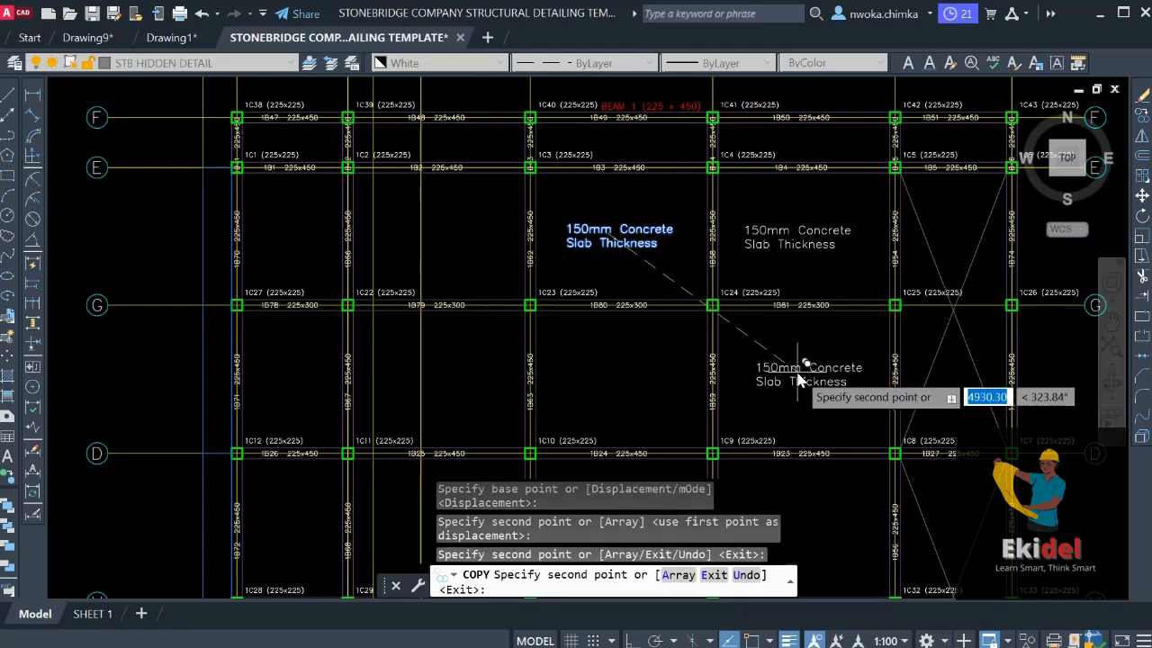
{"action": "left_click", "coordinate": [611, 383]}
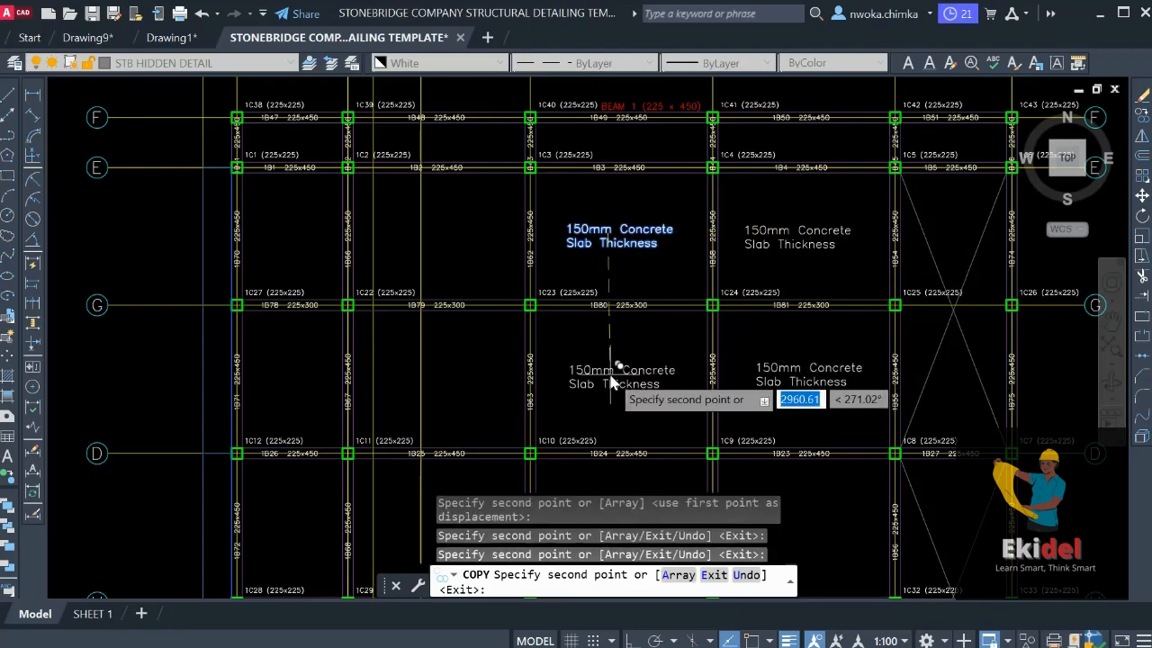
{"action": "left_click", "coordinate": [435, 383]}
{"action": "scroll", "coordinate": [553, 332], "scroll_direction": "down", "scroll_amount": 2}
{"action": "scroll", "coordinate": [514, 275], "scroll_direction": "up", "scroll_amount": 2}
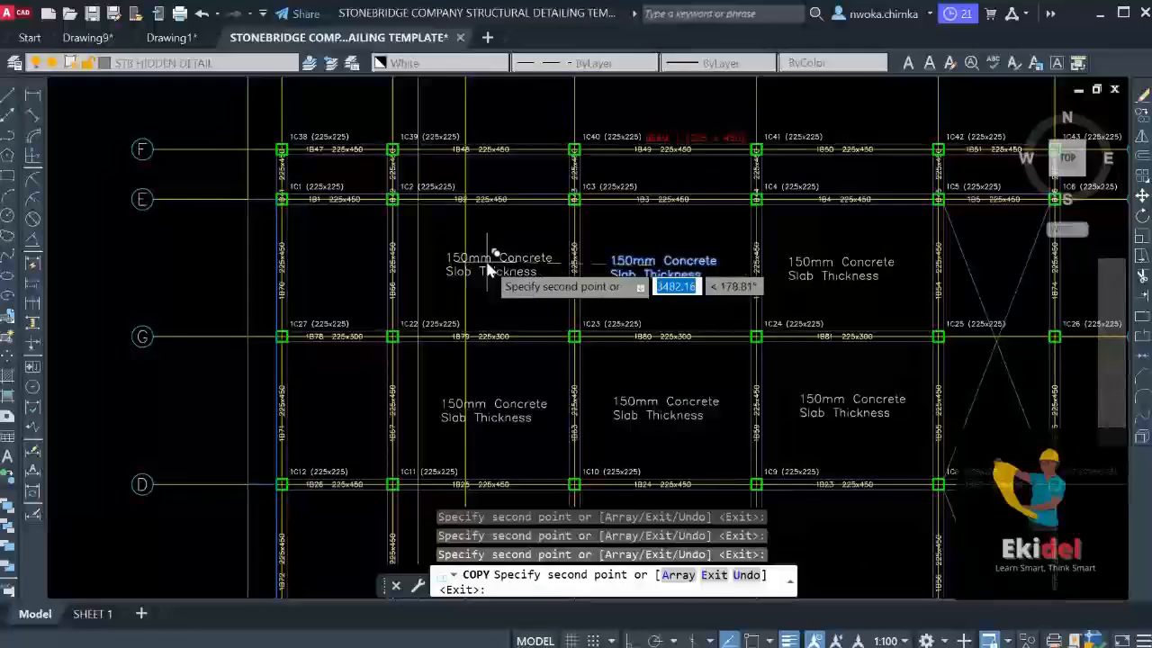
{"action": "left_click", "coordinate": [487, 262]}
Place slab thickness note copies in the bays between grids D and H and between H and C, from grid 3 to grid 6
{"action": "scroll", "coordinate": [578, 248], "scroll_direction": "down", "scroll_amount": 2}
{"action": "middle_click_drag", "start_coordinate": [456, 256], "coordinate": [506, 240]}
{"action": "middle_click_drag", "start_coordinate": [658, 379], "coordinate": [636, 218]}
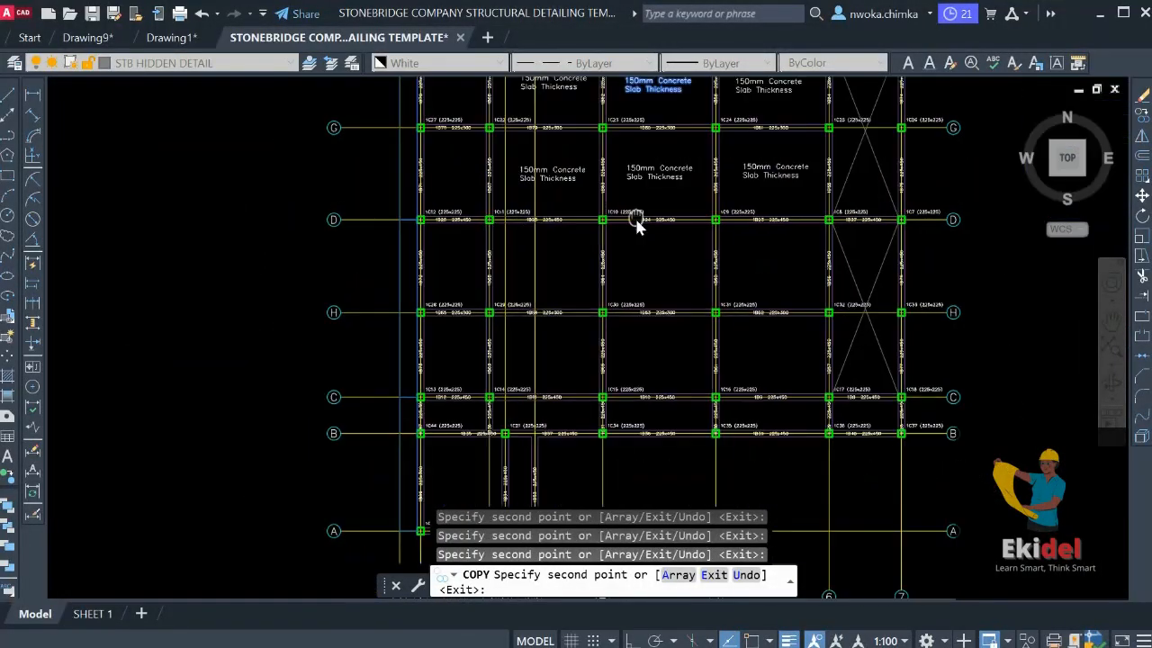
{"action": "scroll", "coordinate": [643, 261], "scroll_direction": "up", "scroll_amount": 2}
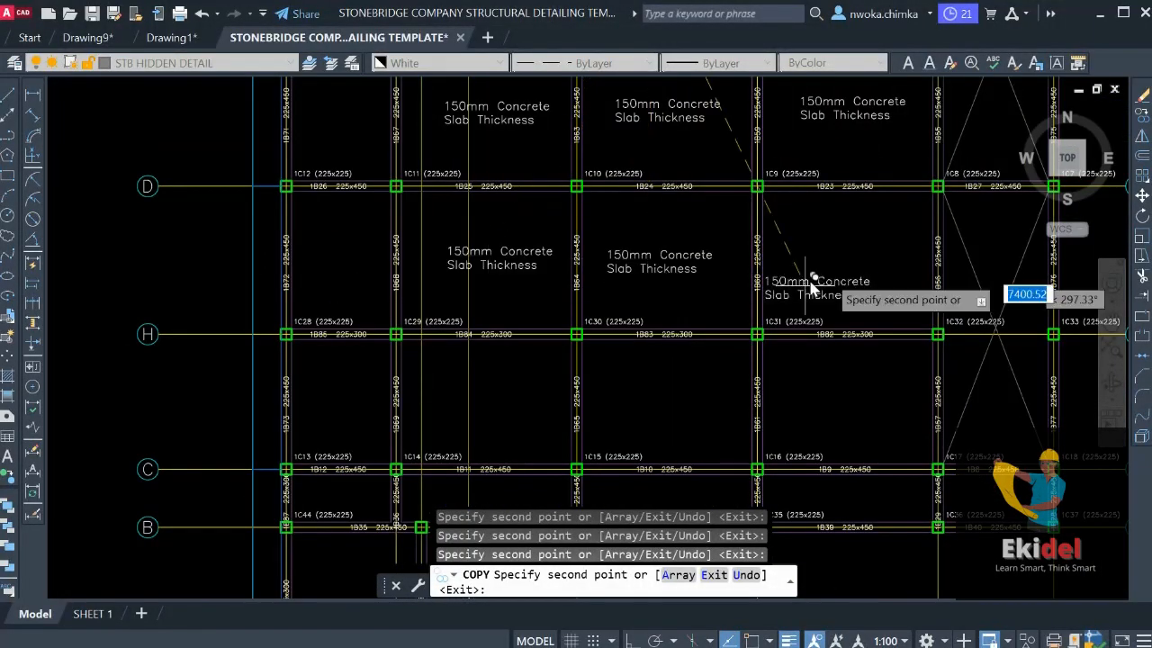
{"action": "left_click", "coordinate": [844, 272]}
{"action": "left_click", "coordinate": [846, 407]}
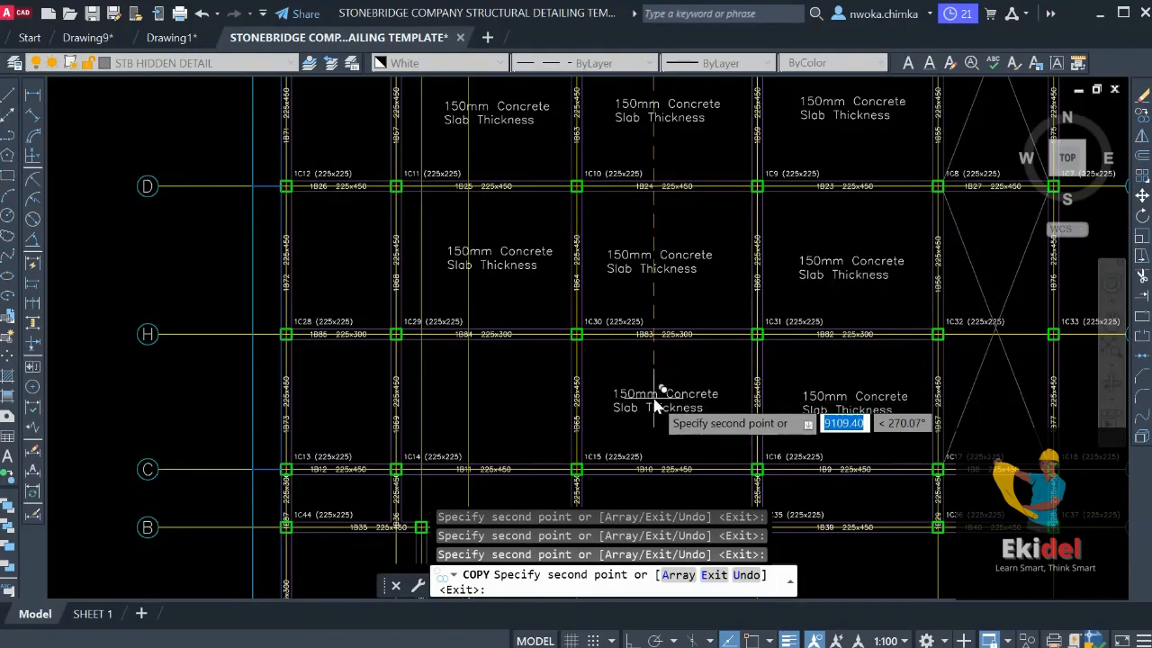
{"action": "left_click", "coordinate": [655, 407]}
Place note copies in the narrow bays above beams 1B37, 1B38 and 1B39, and in the bay between beams 1B86 and 1B34
{"action": "scroll", "coordinate": [504, 387], "scroll_direction": "down", "scroll_amount": 5}
{"action": "scroll", "coordinate": [509, 369], "scroll_direction": "up", "scroll_amount": 7}
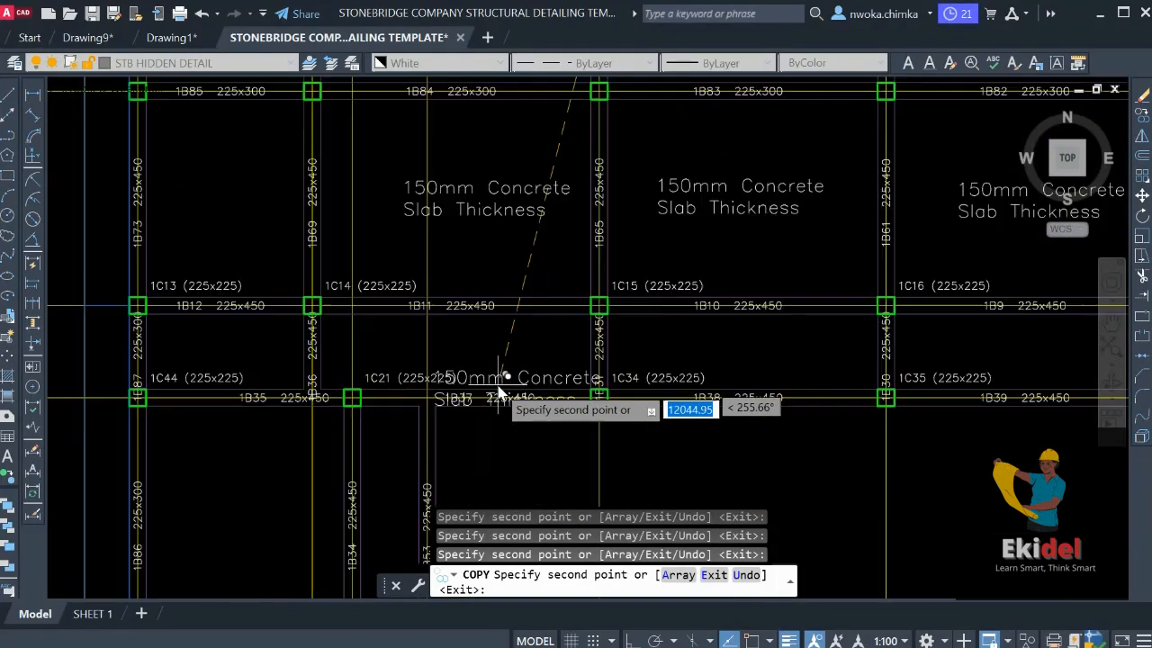
{"action": "scroll", "coordinate": [461, 347], "scroll_direction": "up", "scroll_amount": 2}
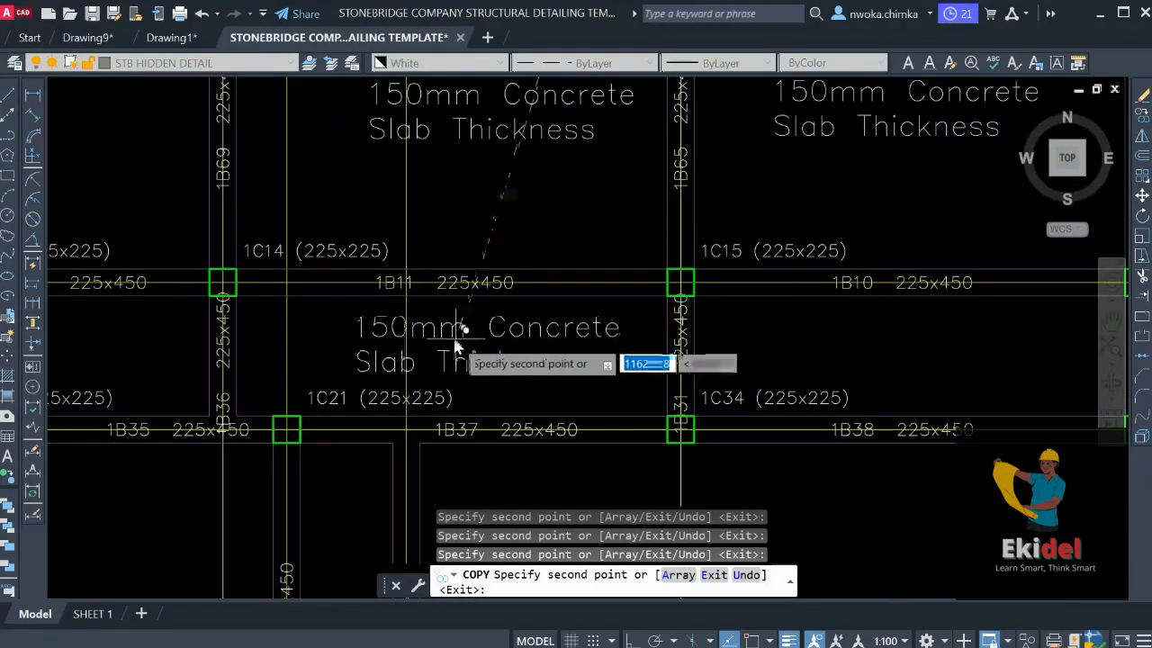
{"action": "left_click", "coordinate": [454, 337]}
{"action": "scroll", "coordinate": [342, 329], "scroll_direction": "down", "scroll_amount": 4}
{"action": "scroll", "coordinate": [547, 341], "scroll_direction": "up", "scroll_amount": 2}
{"action": "left_click", "coordinate": [549, 319]}
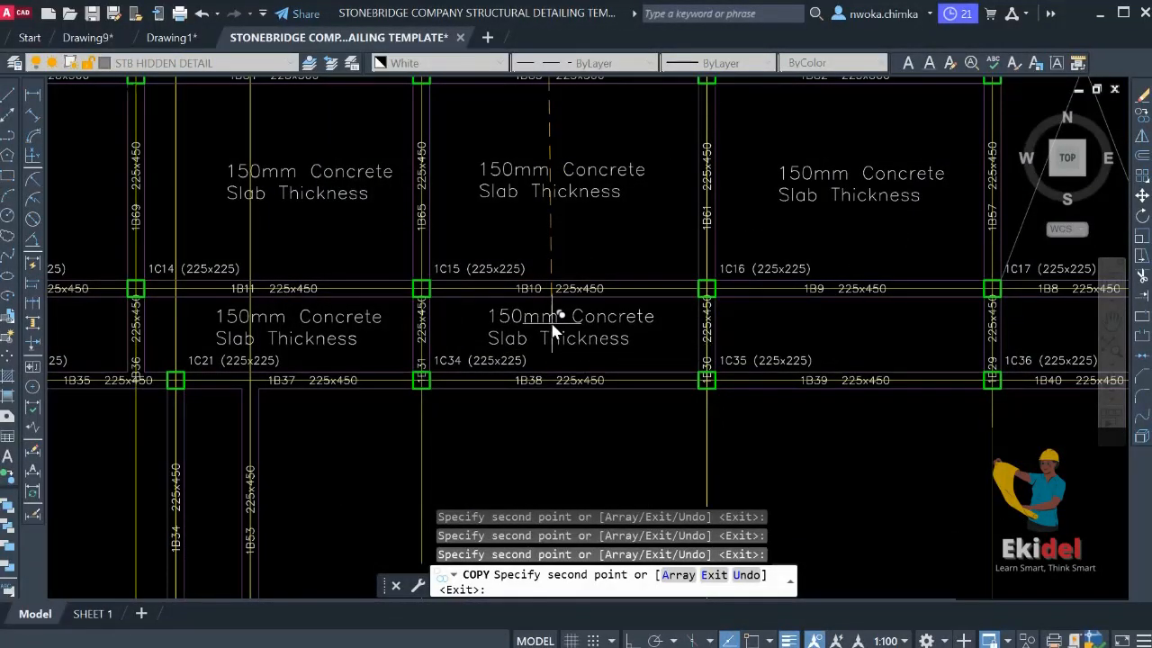
{"action": "left_click", "coordinate": [830, 324]}
{"action": "scroll", "coordinate": [810, 285], "scroll_direction": "down", "scroll_amount": 3}
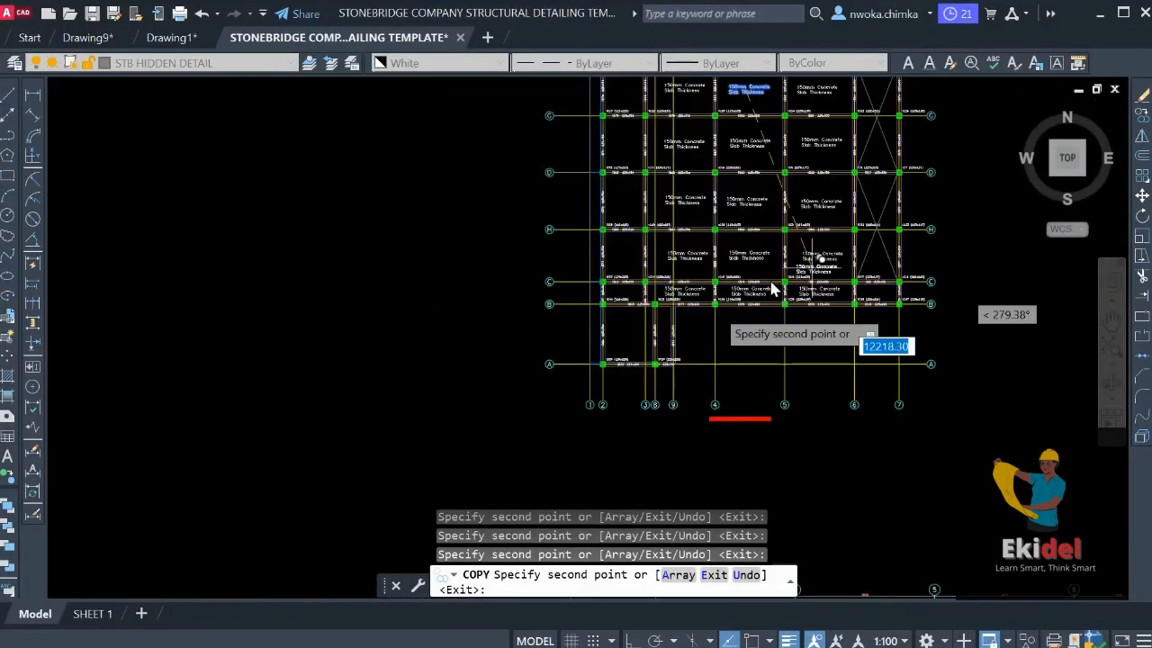
{"action": "scroll", "coordinate": [658, 356], "scroll_direction": "up", "scroll_amount": 5}
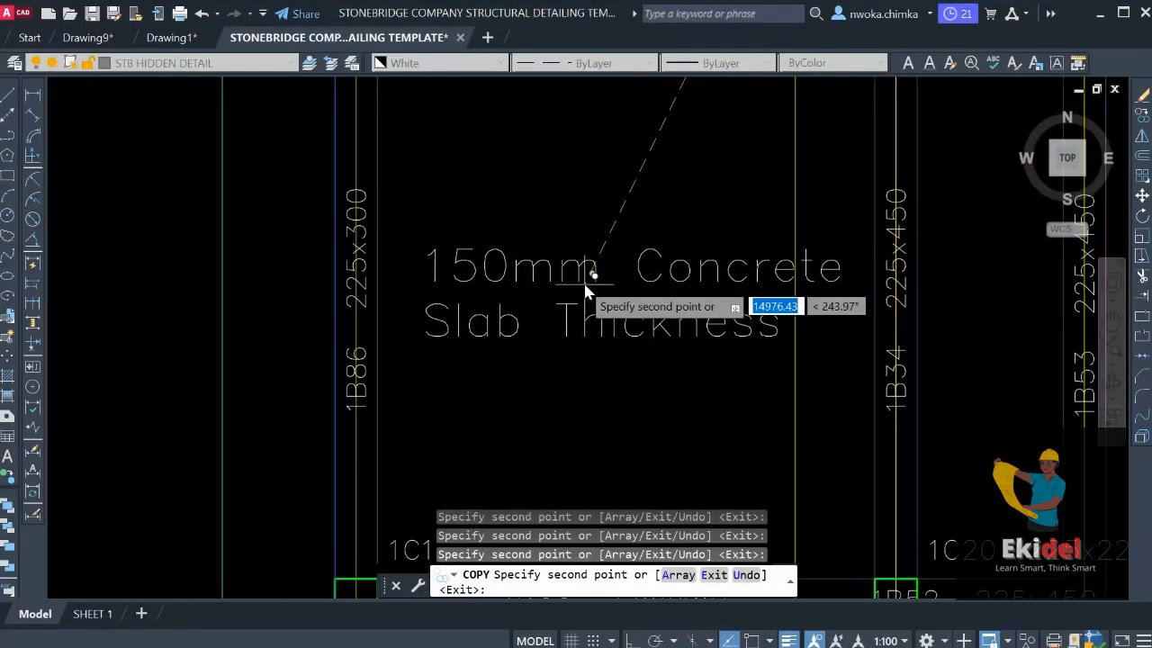
{"action": "left_click", "coordinate": [573, 276]}
Place slab thickness note copies in the narrow bays below beams 1B49 and 1B48, and finish copying
{"action": "scroll", "coordinate": [630, 378], "scroll_direction": "down", "scroll_amount": 4}
{"action": "middle_click_drag", "start_coordinate": [694, 364], "coordinate": [448, 483]}
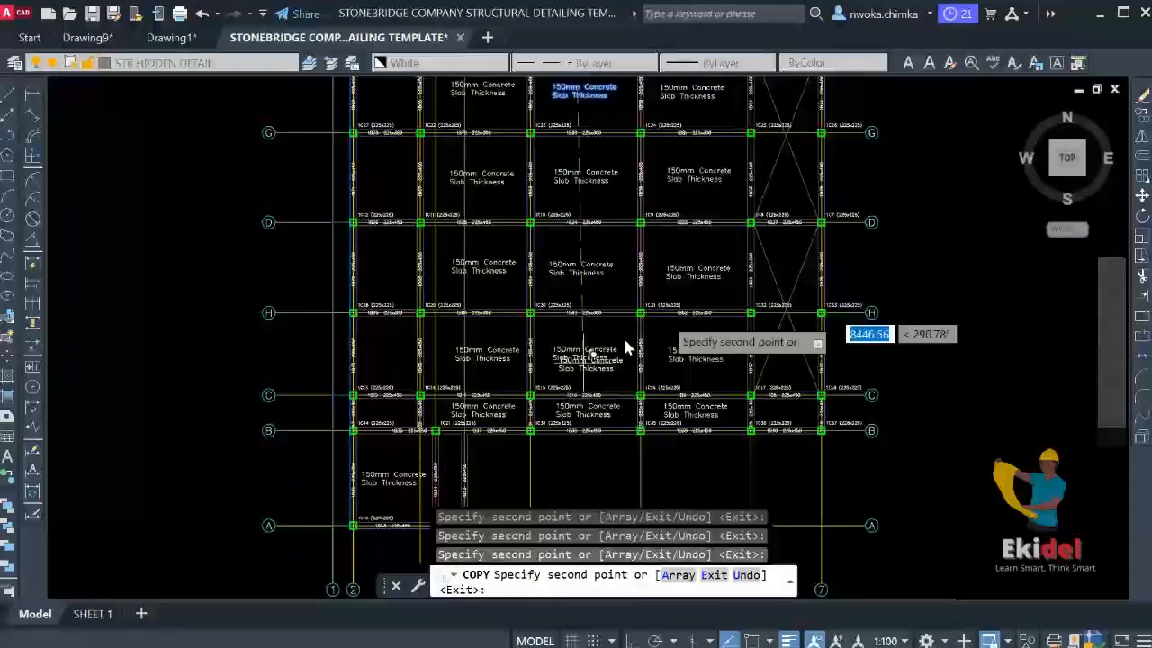
{"action": "middle_click_drag", "start_coordinate": [686, 317], "coordinate": [657, 416]}
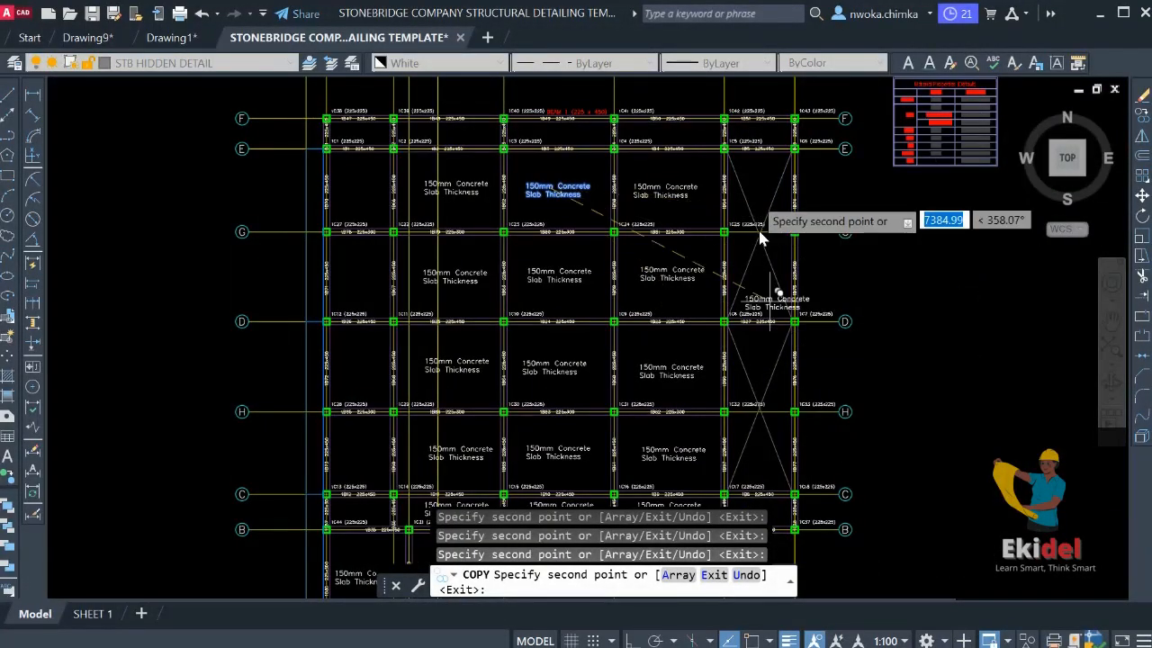
{"action": "middle_click_drag", "start_coordinate": [756, 297], "coordinate": [840, 406]}
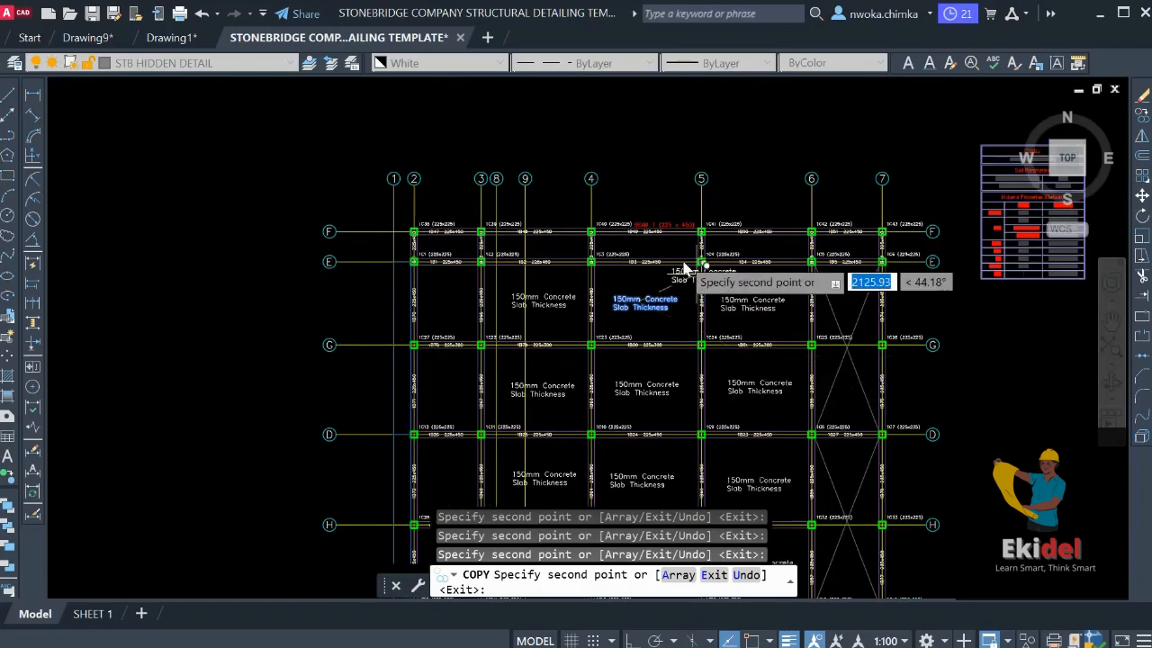
{"action": "scroll", "coordinate": [621, 230], "scroll_direction": "up", "scroll_amount": 8}
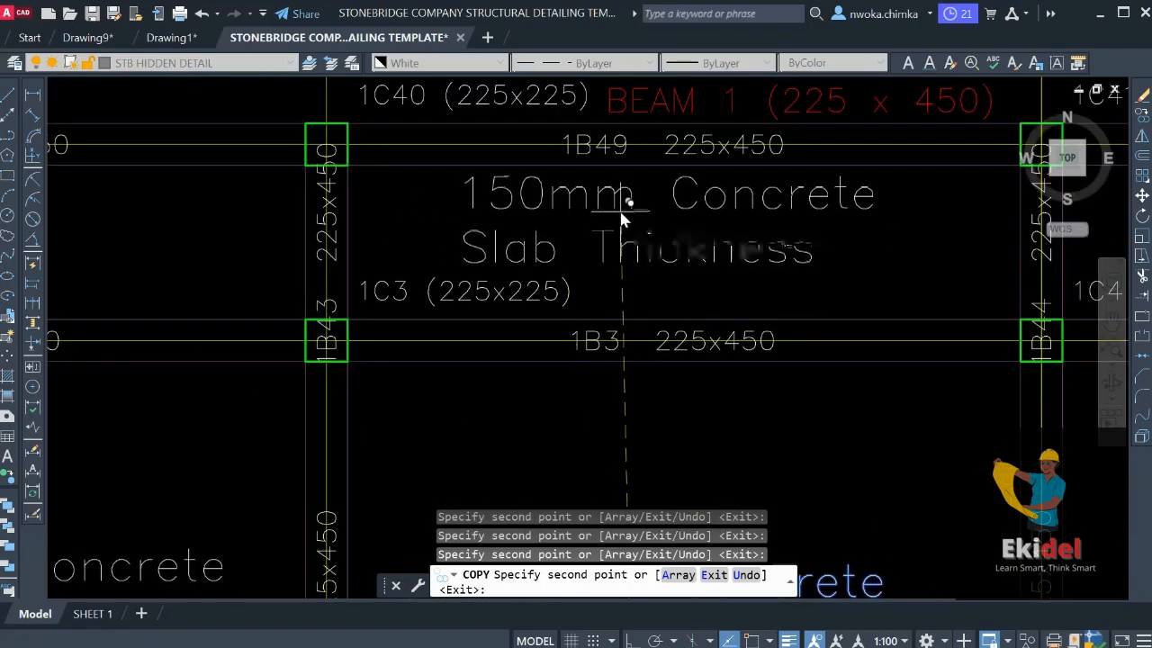
{"action": "scroll", "coordinate": [690, 225], "scroll_direction": "down", "scroll_amount": 5}
{"action": "scroll", "coordinate": [427, 232], "scroll_direction": "up", "scroll_amount": 3}
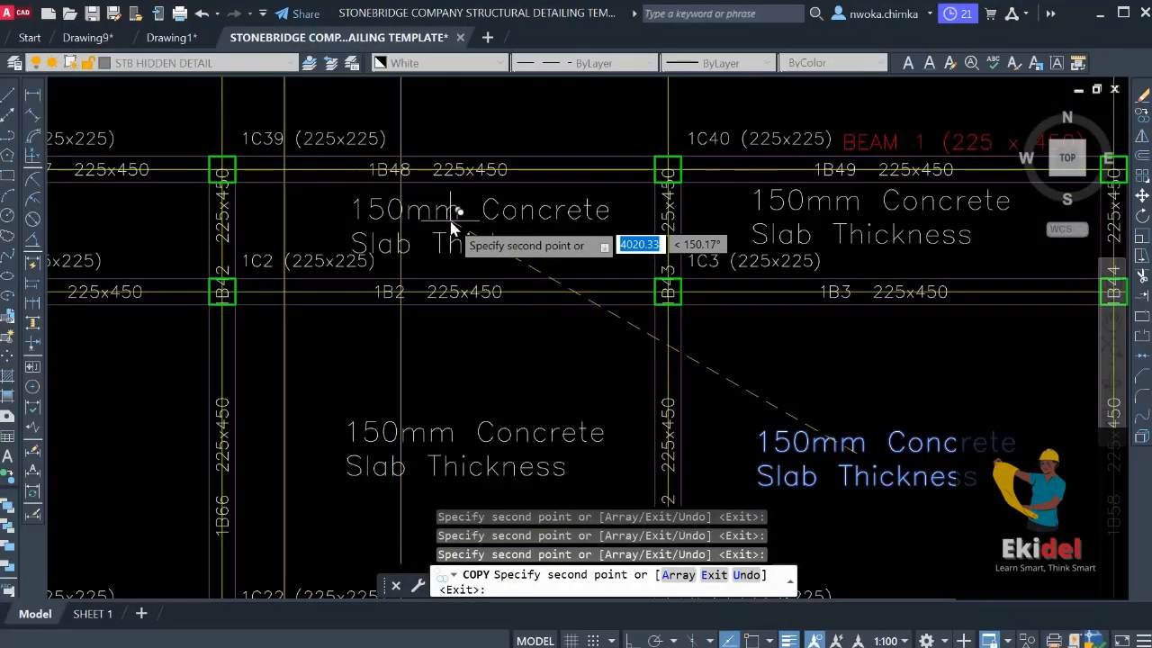
{"action": "scroll", "coordinate": [453, 226], "scroll_direction": "down", "scroll_amount": 5}
{"action": "scroll", "coordinate": [484, 331], "scroll_direction": "up", "scroll_amount": 4}
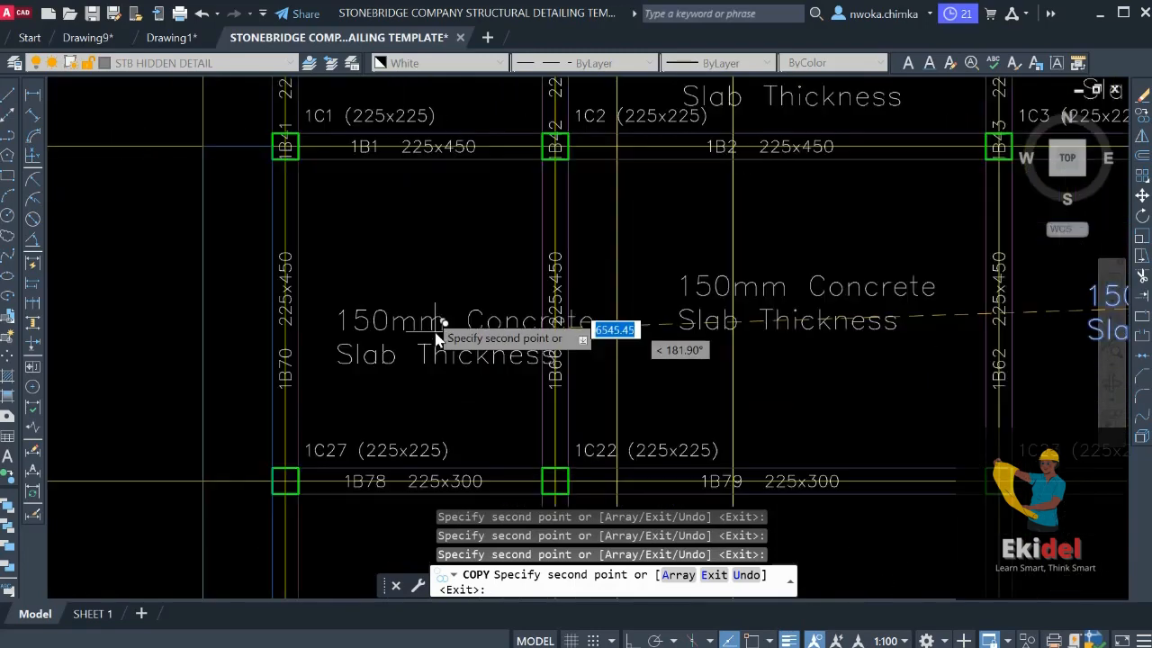
{"action": "key", "text": "Escape"}
Inspect the text height in the properties of the "150mm Concrete" line in the bay below beam 1B2
{"action": "scroll", "coordinate": [793, 287], "scroll_direction": "down", "scroll_amount": 3}
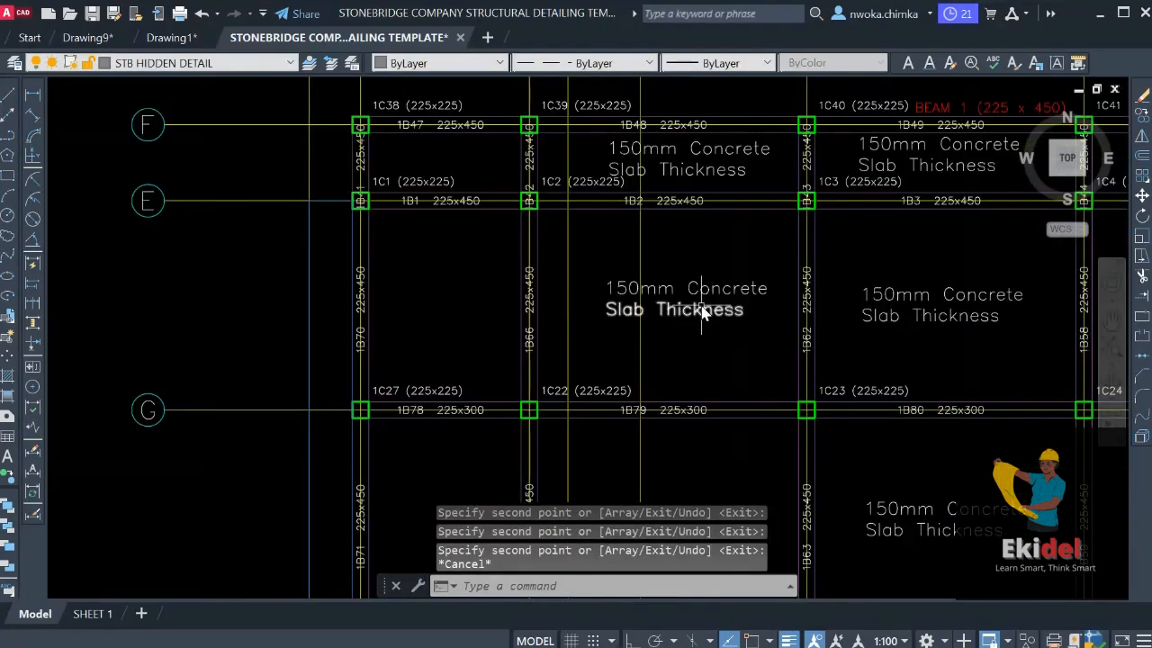
{"action": "scroll", "coordinate": [702, 314], "scroll_direction": "up", "scroll_amount": 3}
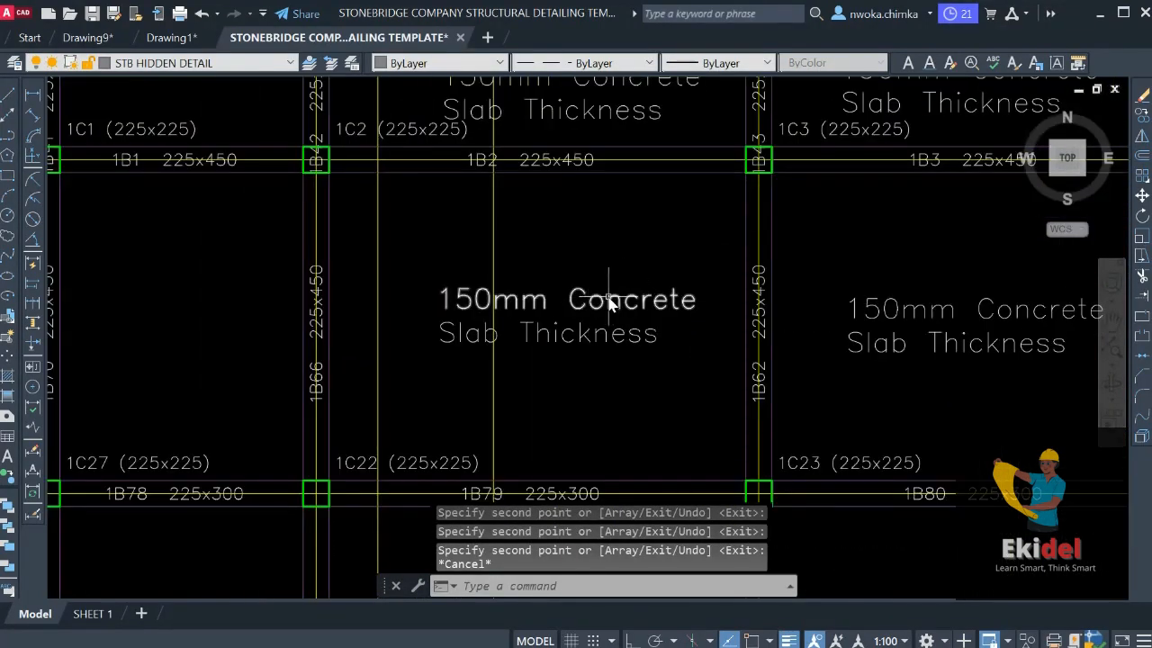
{"action": "left_click", "coordinate": [609, 304]}
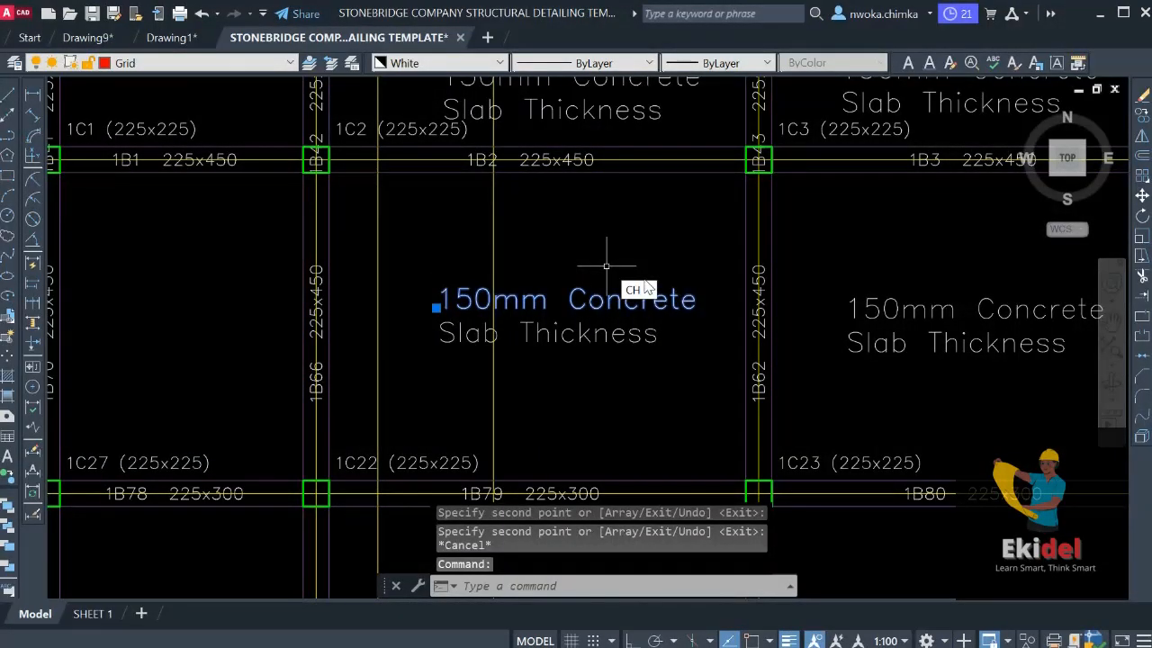
{"action": "key", "text": "Return"}
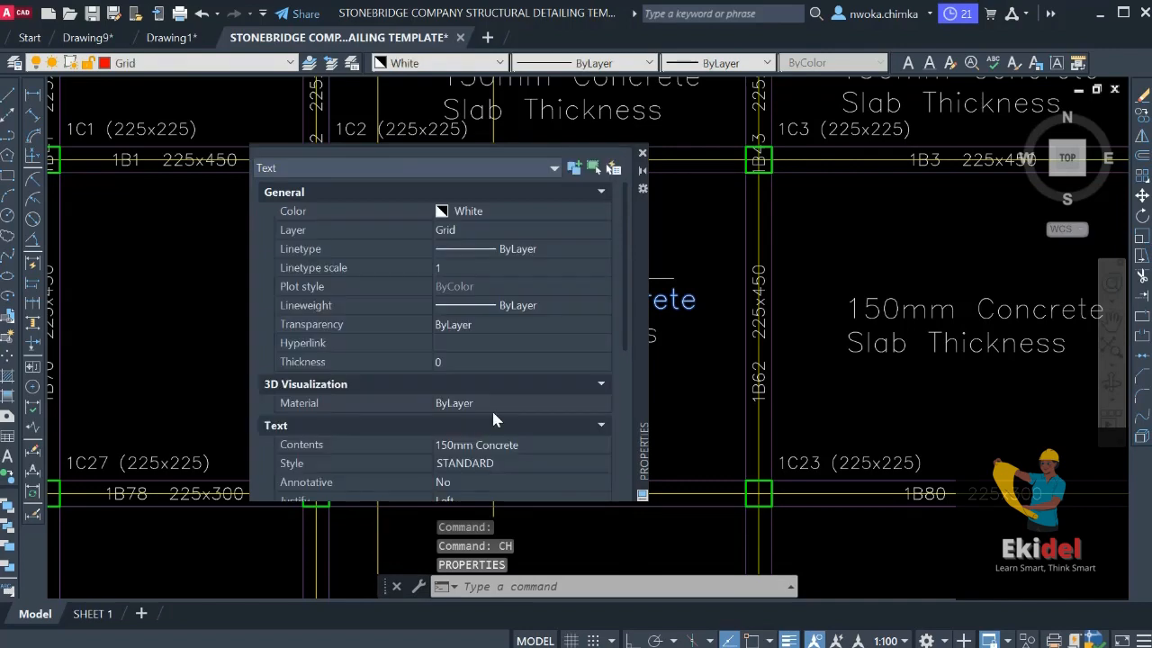
{"action": "scroll", "coordinate": [504, 378], "scroll_direction": "down", "scroll_amount": 3}
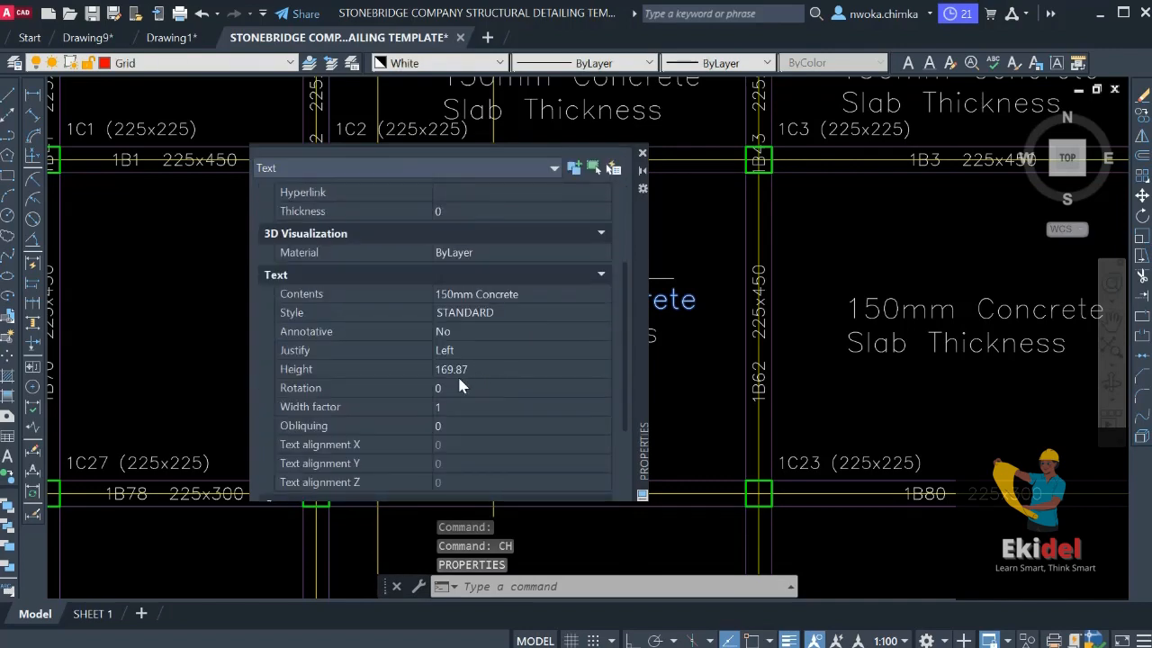
{"action": "scroll", "coordinate": [862, 346], "scroll_direction": "down", "scroll_amount": 3}
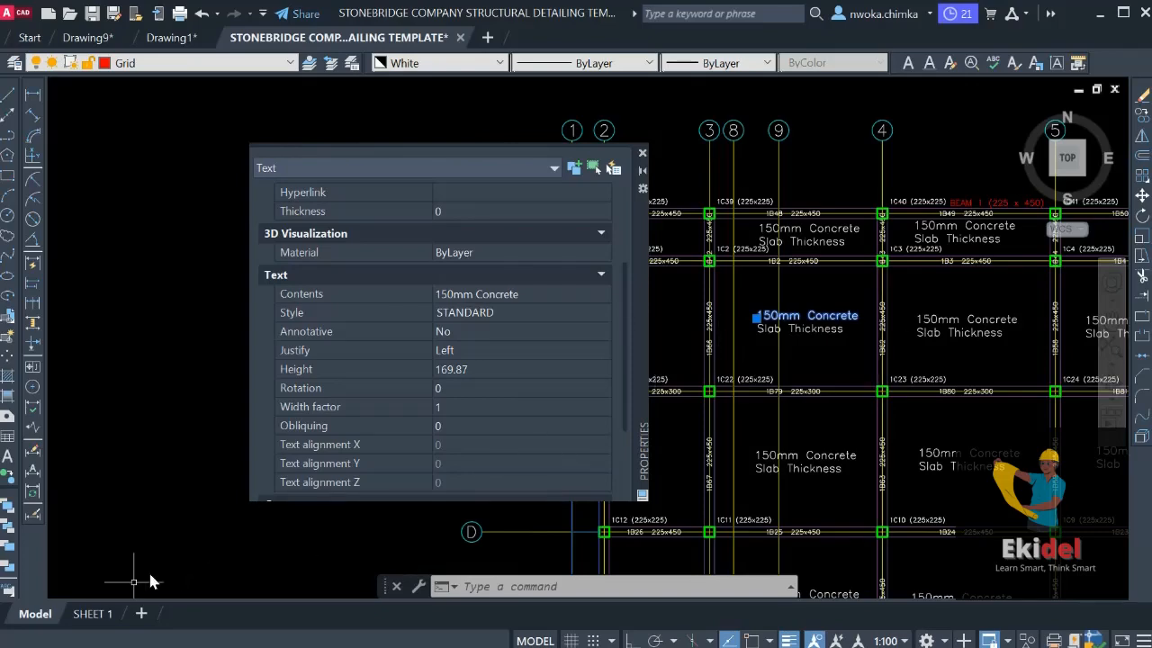
Examine the drawing scale in the SHEET 1 title block, closing the object properties, and return to the slab notes in model space
{"action": "left_click", "coordinate": [94, 614]}
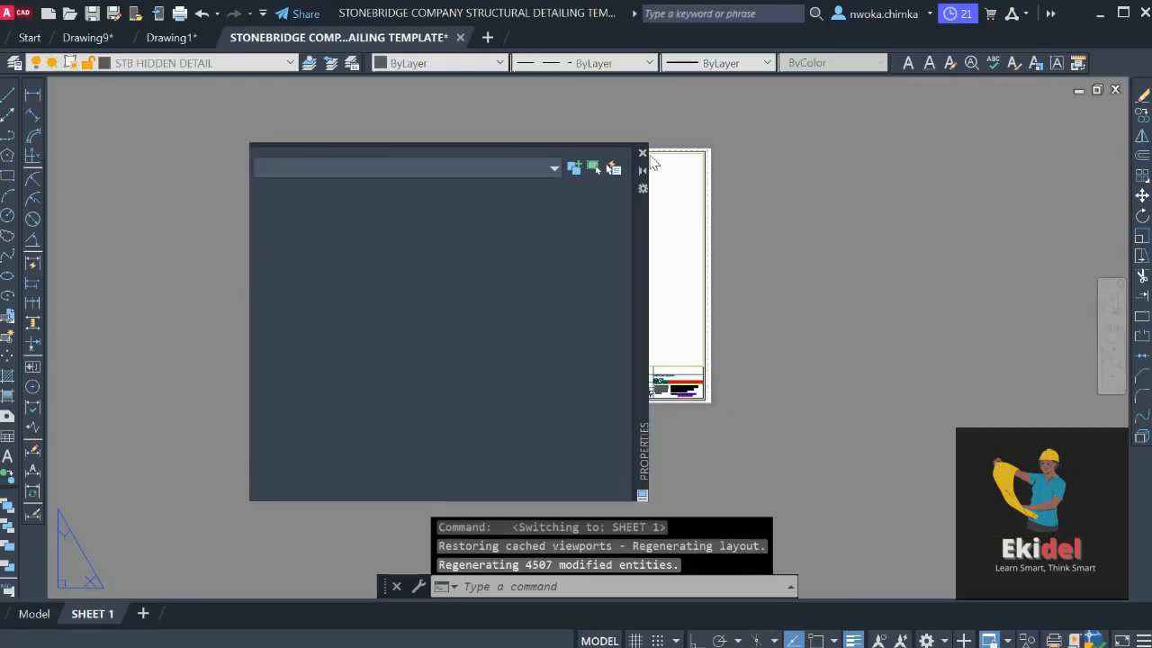
{"action": "left_click", "coordinate": [643, 154]}
{"action": "scroll", "coordinate": [591, 414], "scroll_direction": "up", "scroll_amount": 8}
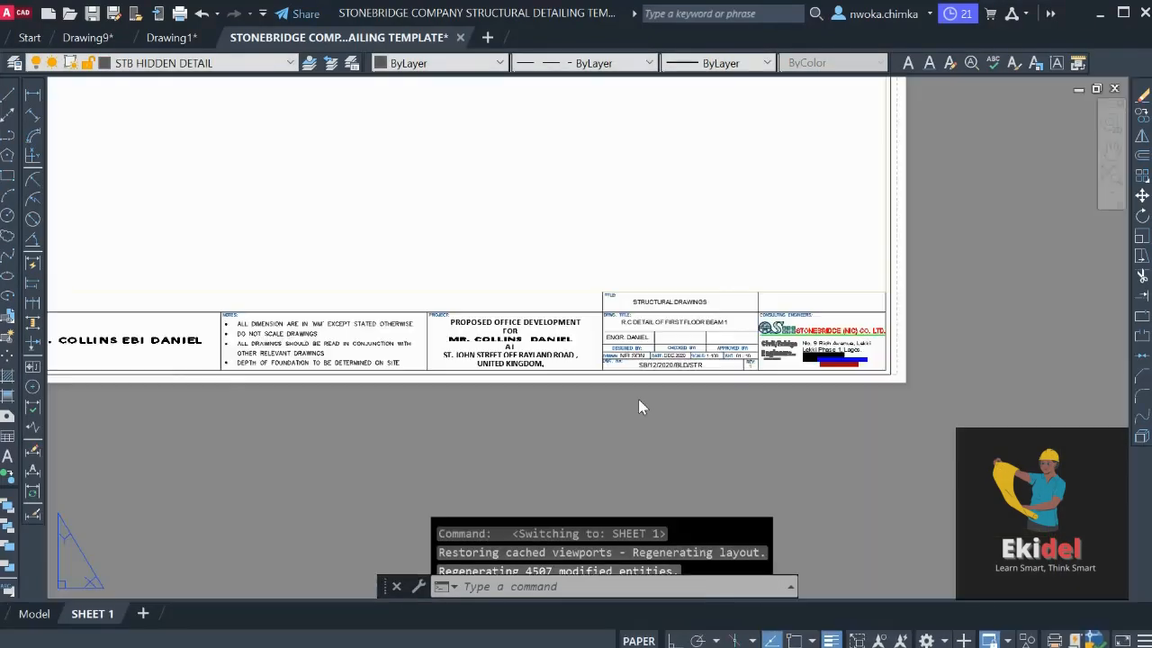
{"action": "scroll", "coordinate": [758, 317], "scroll_direction": "up", "scroll_amount": 4}
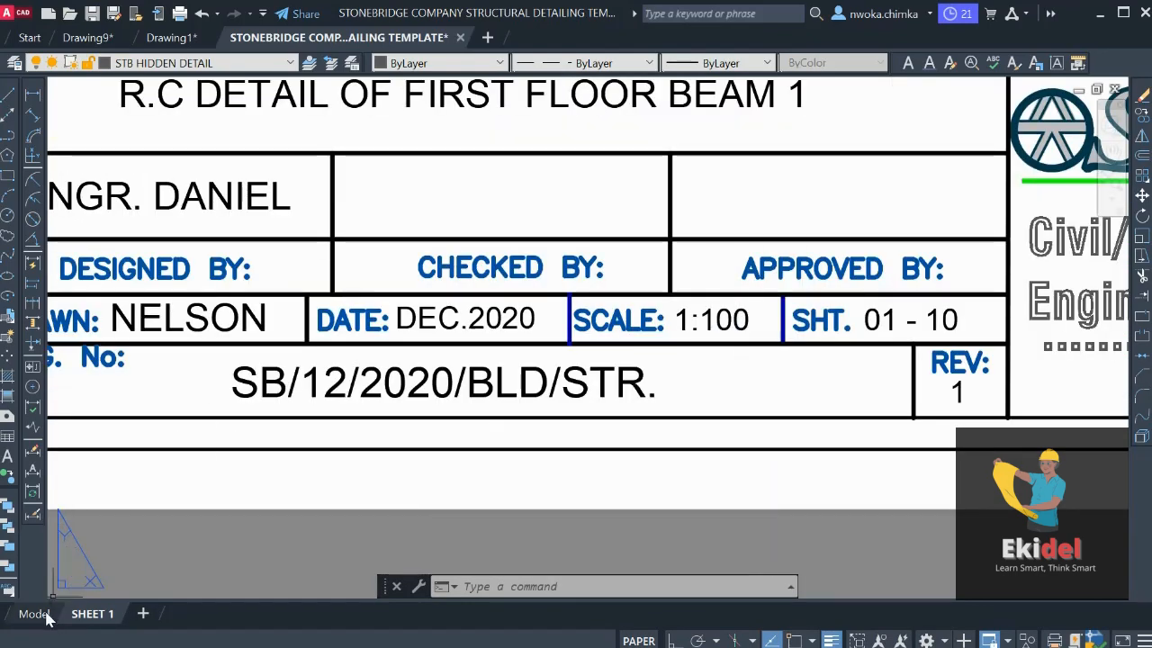
{"action": "key", "text": "ctrl+Page_Up"}
{"action": "scroll", "coordinate": [774, 261], "scroll_direction": "up", "scroll_amount": 4}
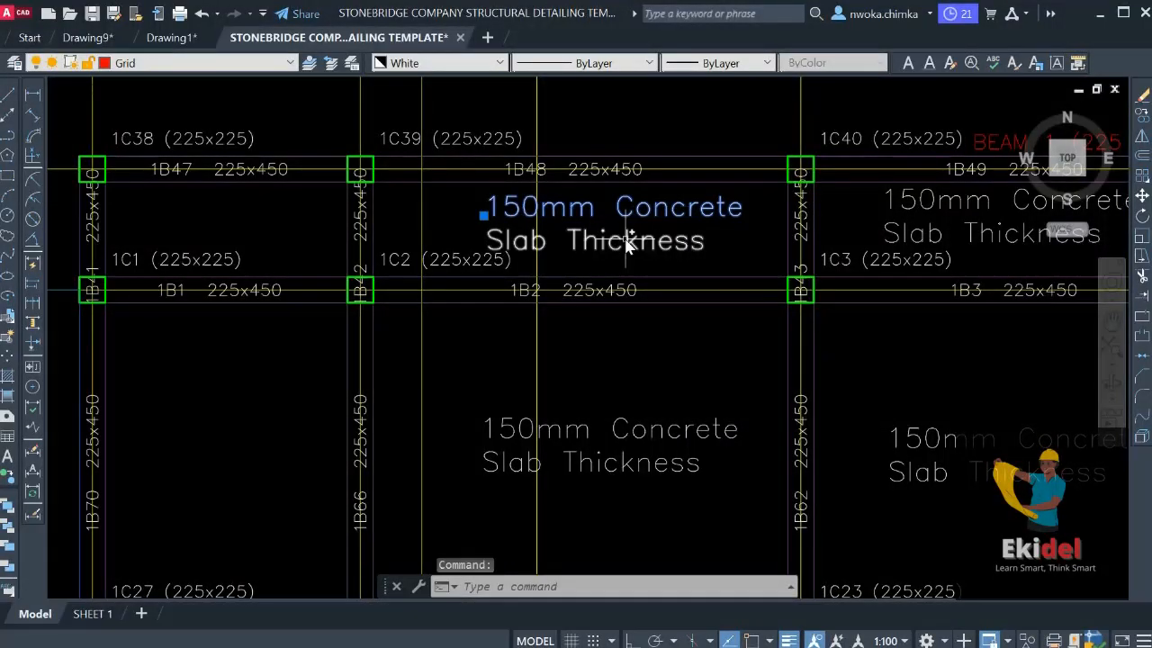
Set the scale text in the SHEET 1 title block to 1:50
{"action": "left_click", "coordinate": [111, 613]}
{"action": "key", "text": "Escape"}
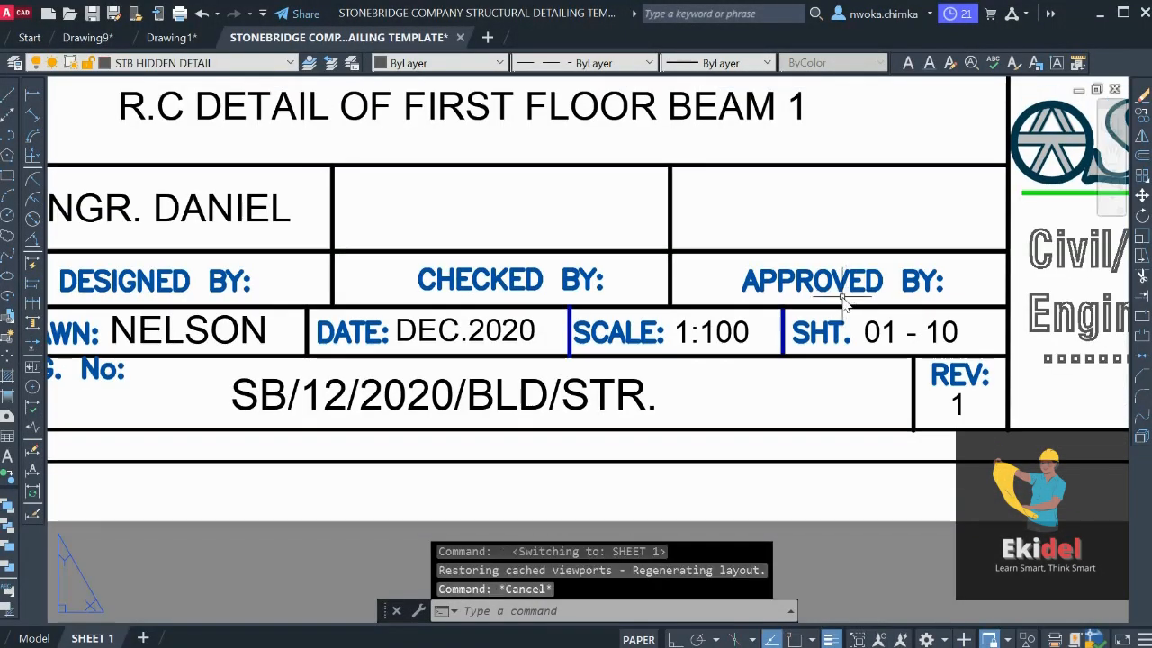
{"action": "left_click", "coordinate": [750, 333]}
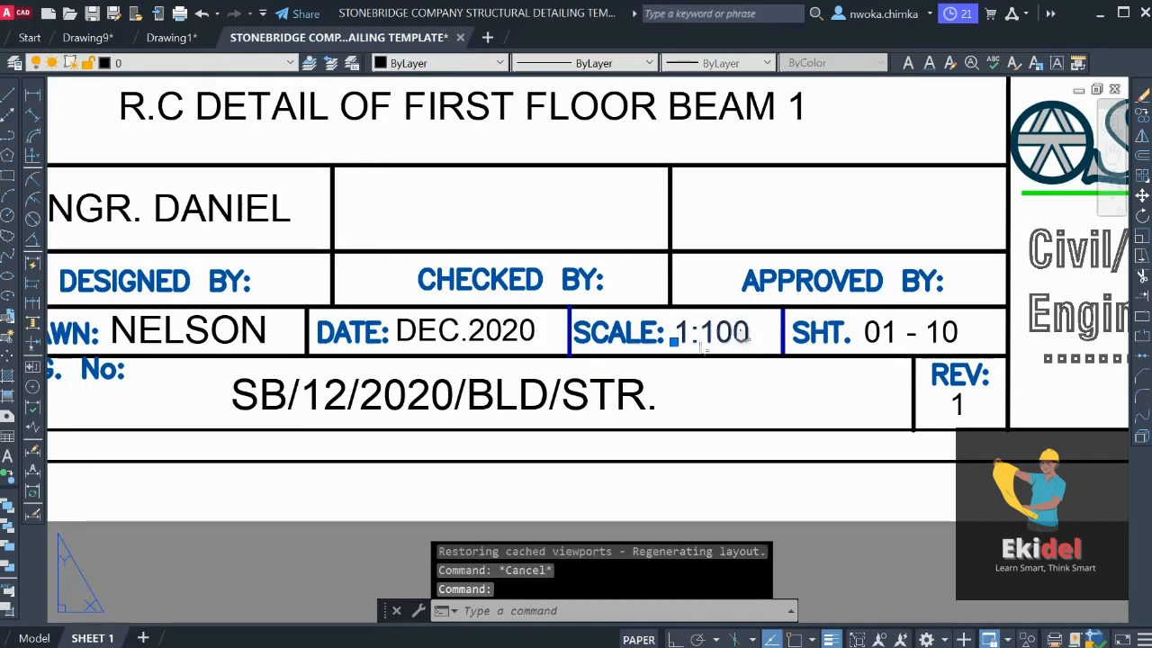
{"action": "double_click", "coordinate": [707, 337]}
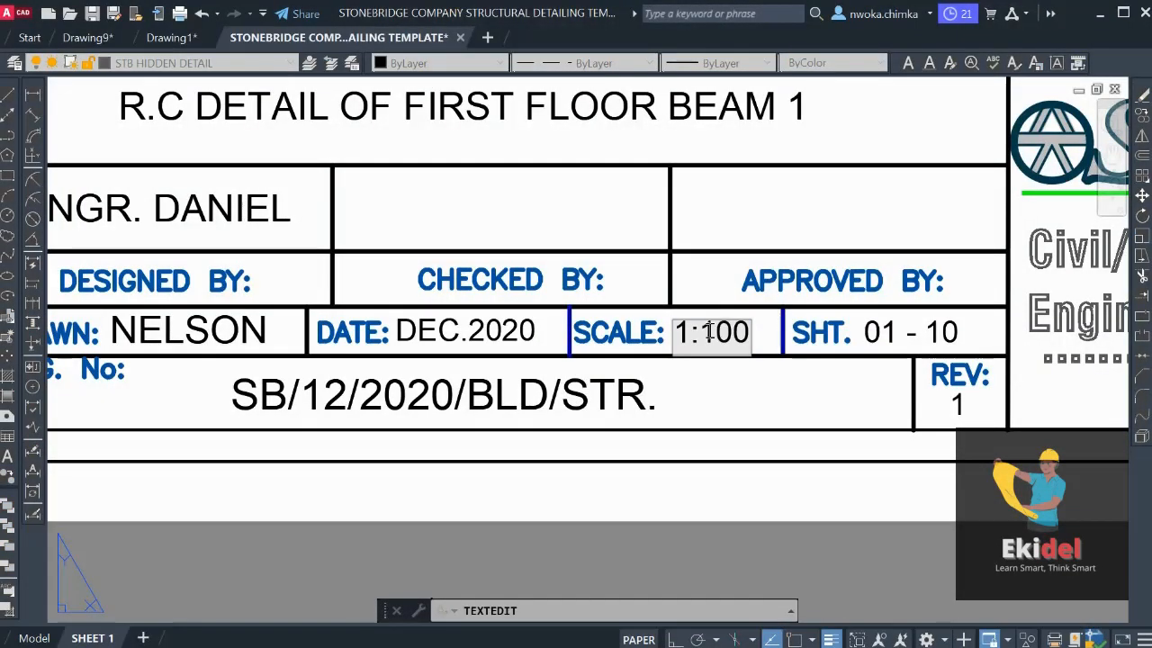
{"action": "type", "text": "1:5"}
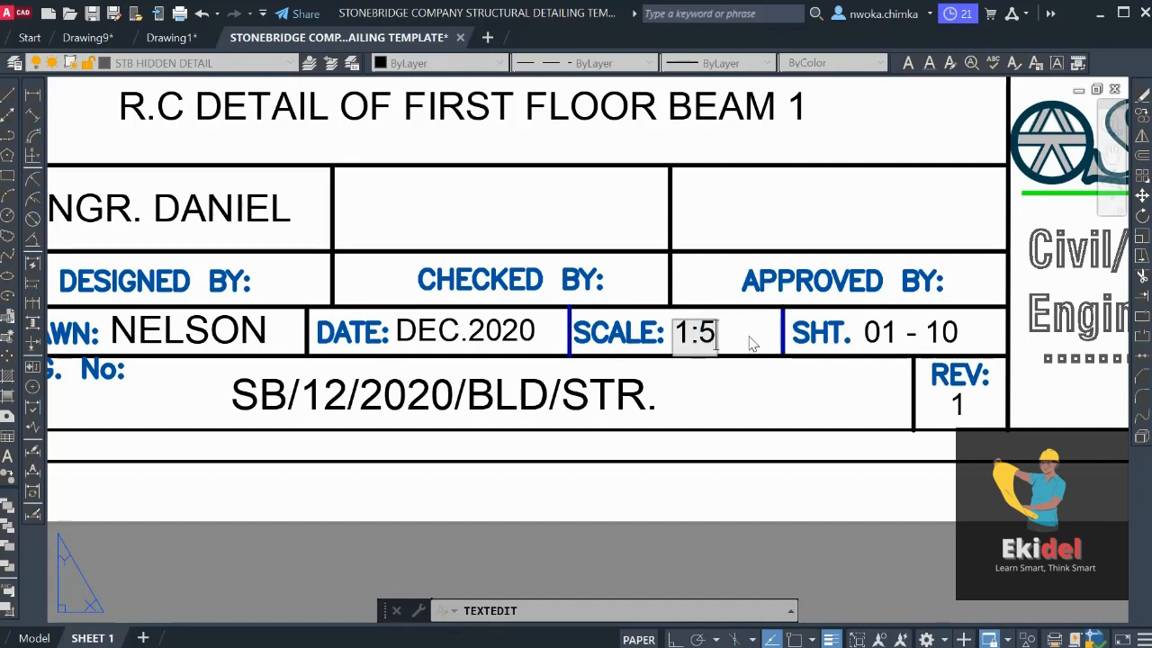
{"action": "type", "text": "0"}
{"action": "key", "text": "Return"}
{"action": "key", "text": "Escape"}
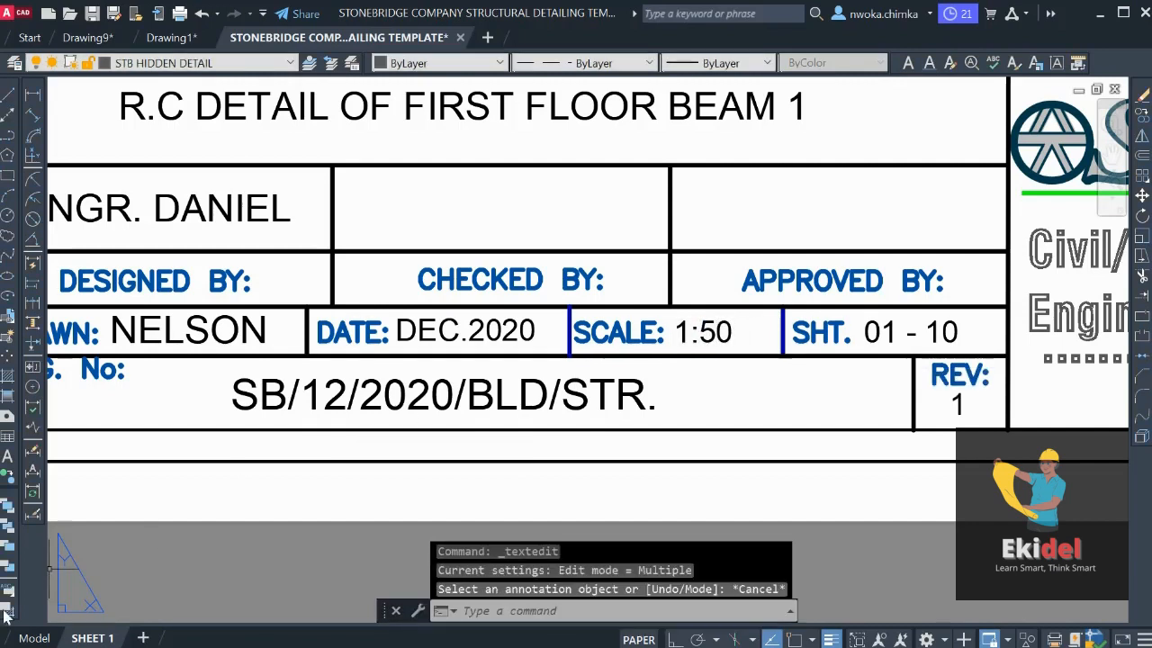
Return to model space at the slab thickness note between beams 1B48 and 1B2, and open the quick calculator
{"action": "left_click", "coordinate": [34, 638]}
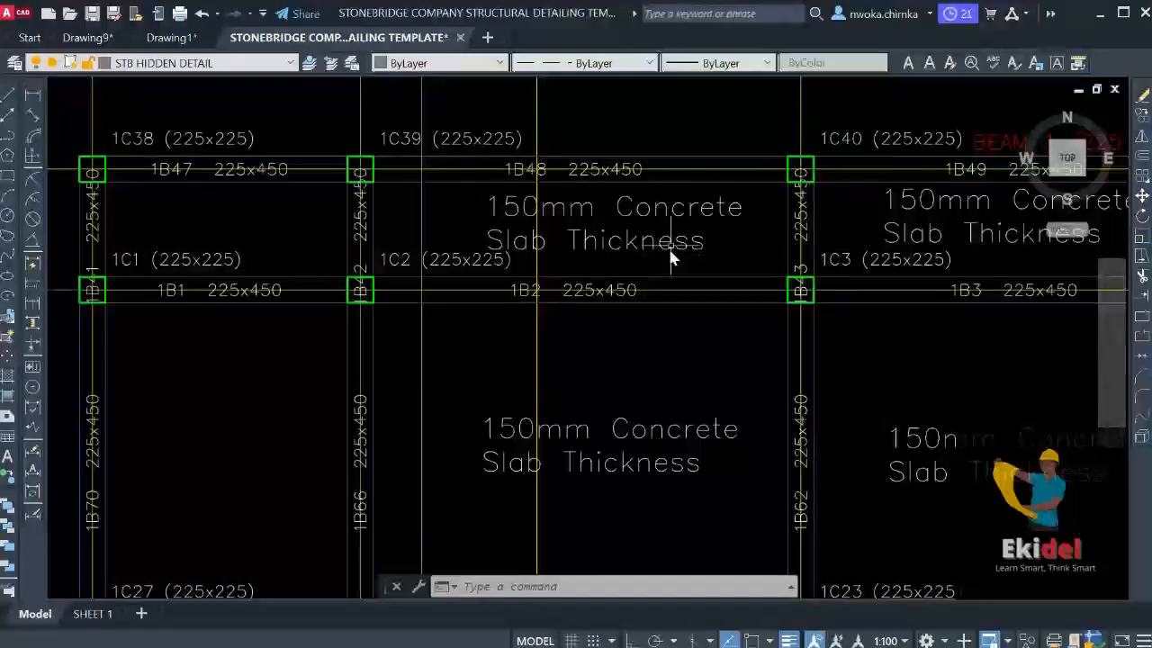
{"action": "scroll", "coordinate": [670, 214], "scroll_direction": "down", "scroll_amount": 3}
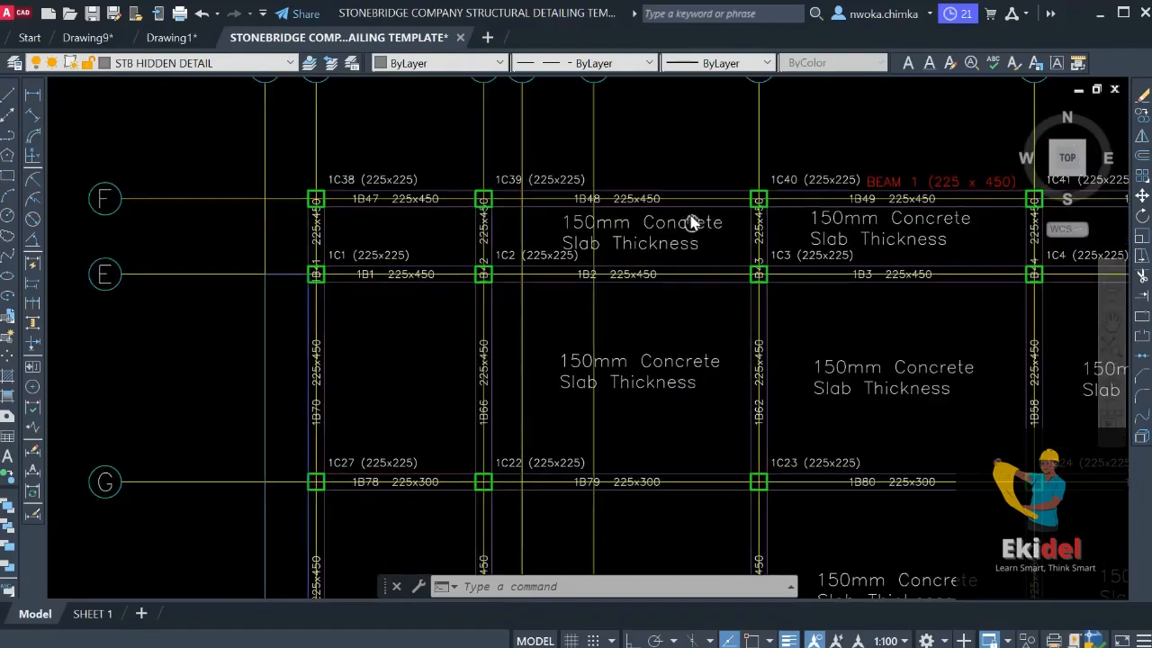
{"action": "scroll", "coordinate": [674, 249], "scroll_direction": "up", "scroll_amount": 5}
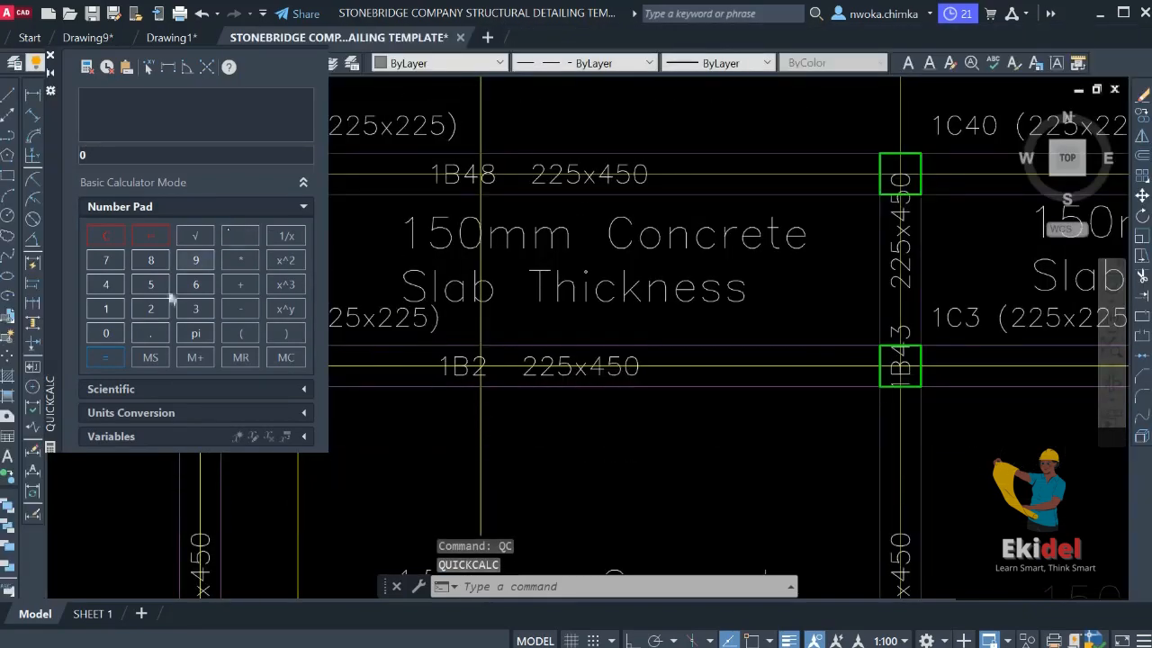
Calculate a multiple of 50 in the quick calculator and close it
{"action": "left_click", "coordinate": [149, 286]}
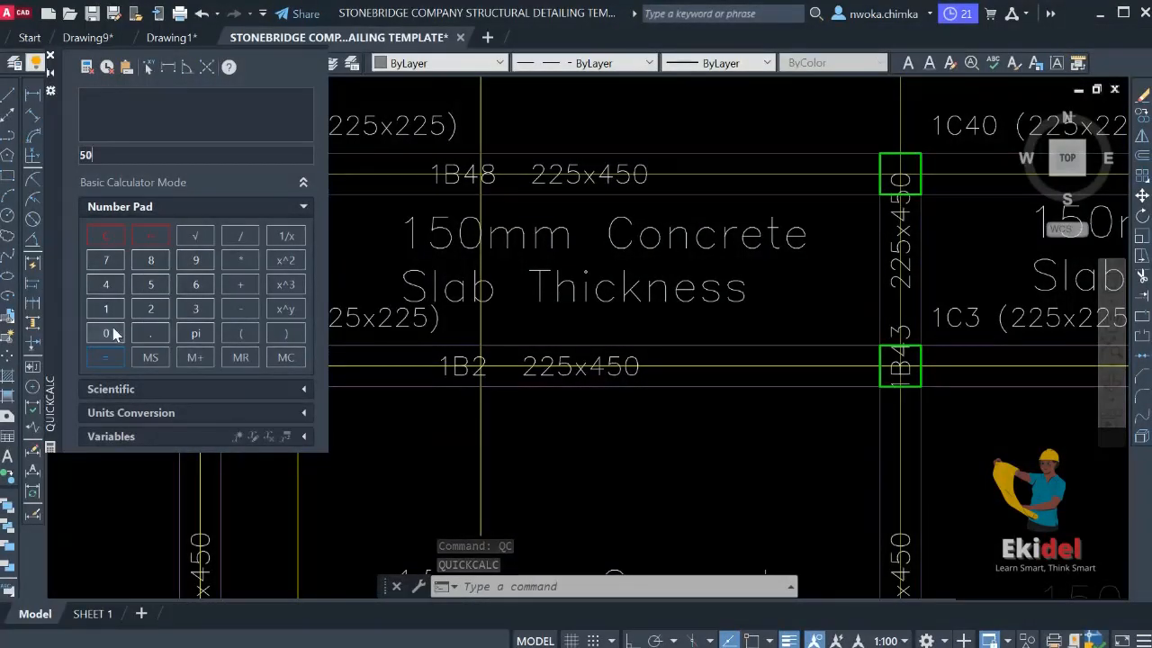
{"action": "left_click", "coordinate": [236, 260]}
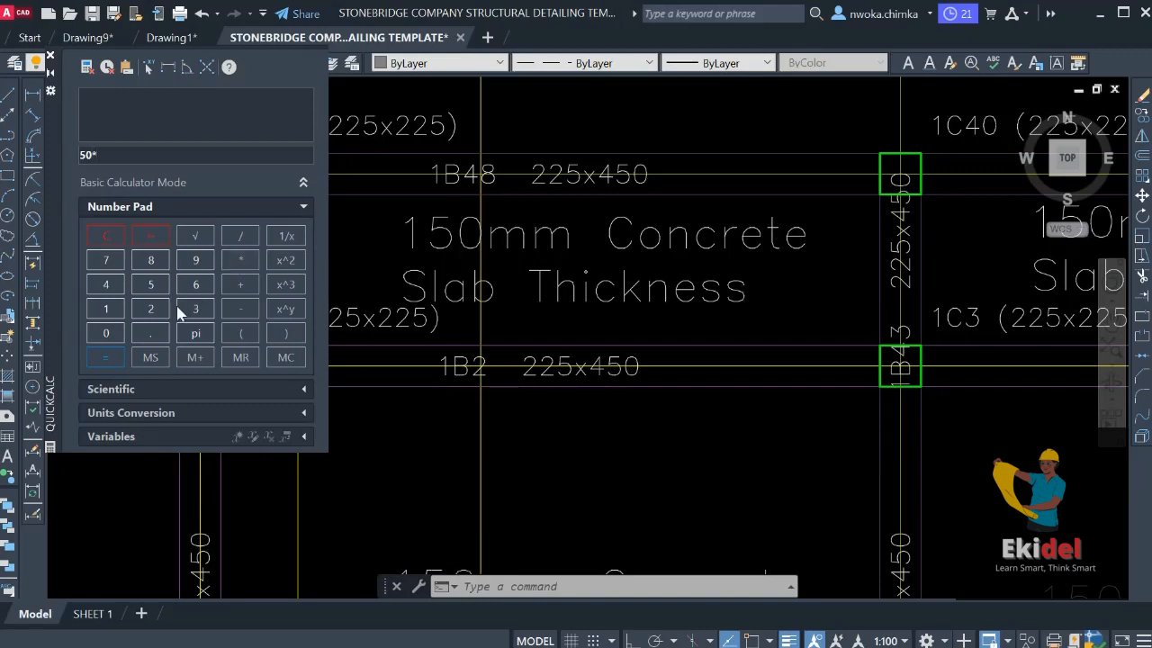
{"action": "left_click", "coordinate": [107, 351]}
{"action": "left_click", "coordinate": [52, 56]}
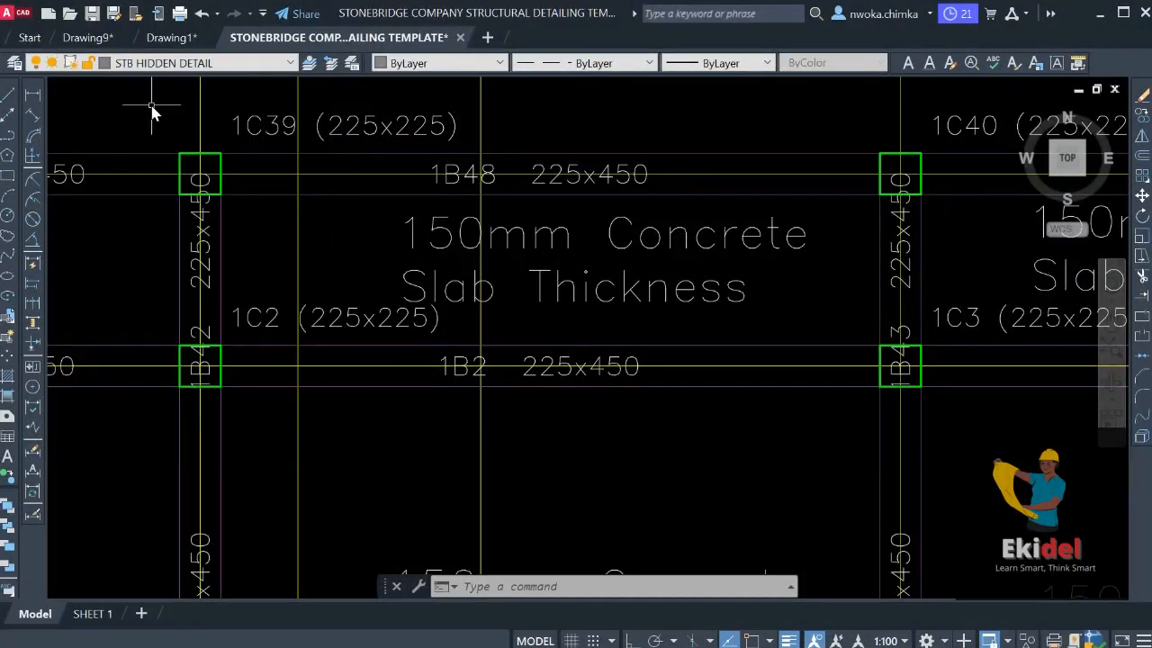
Select all text similar to the "150mm Concrete" slab label and set the text height to 100
{"action": "left_click", "coordinate": [653, 232]}
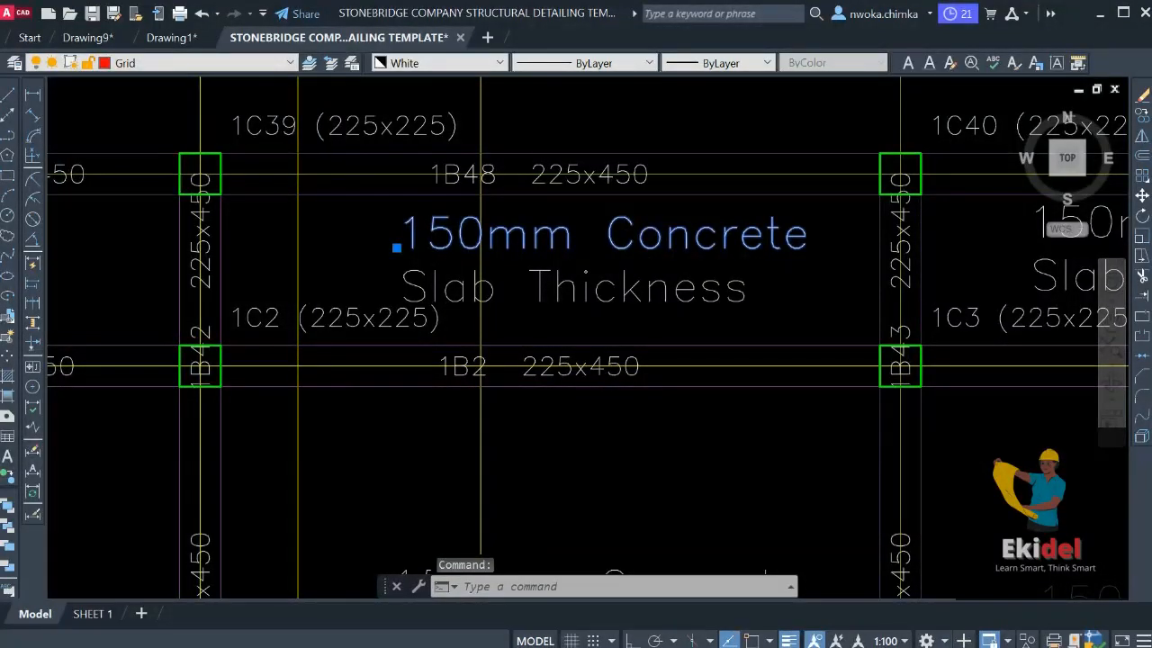
{"action": "left_click", "coordinate": [685, 487]}
{"action": "scroll", "coordinate": [673, 245], "scroll_direction": "down", "scroll_amount": 6}
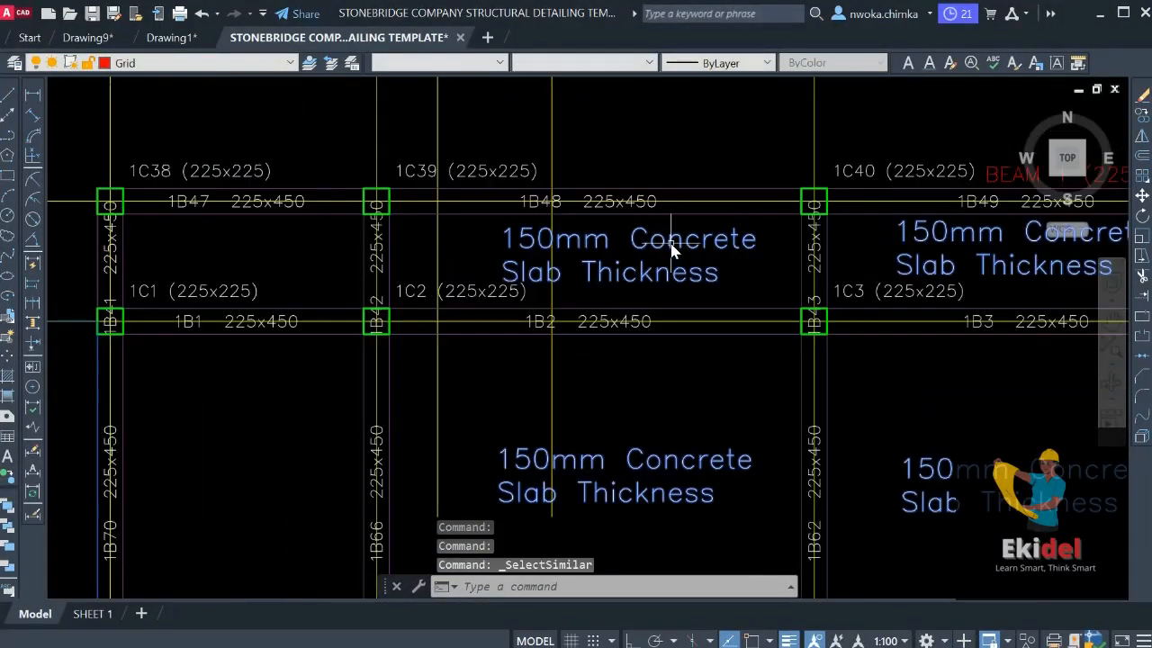
{"action": "scroll", "coordinate": [561, 261], "scroll_direction": "down", "scroll_amount": 2}
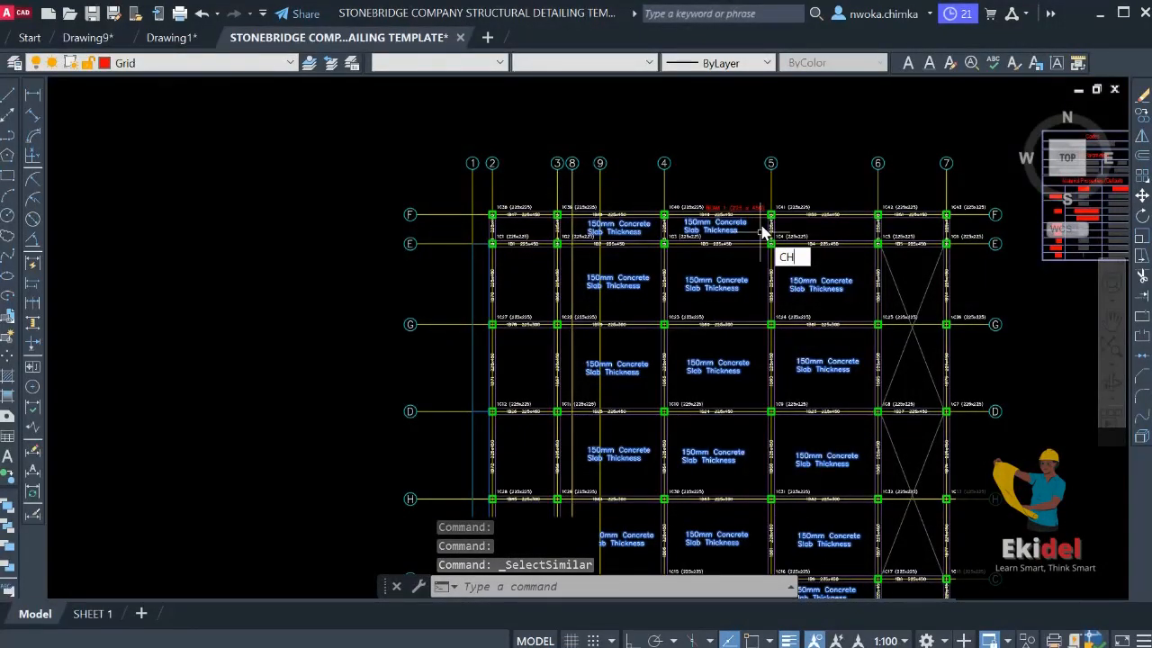
{"action": "key", "text": "Return"}
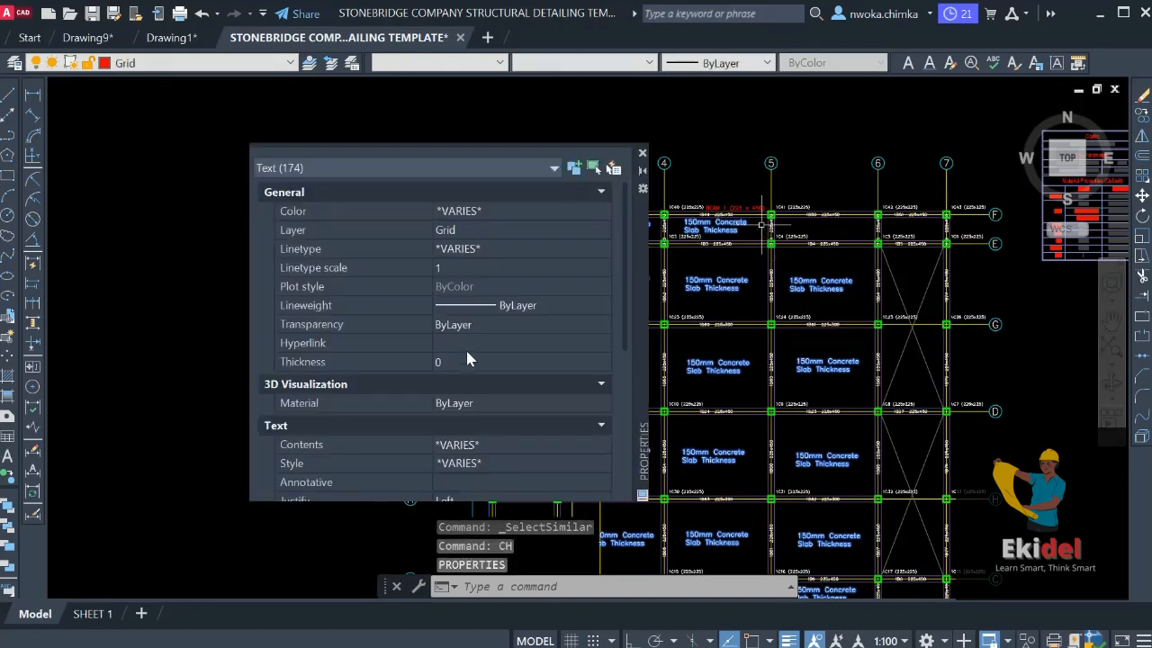
{"action": "scroll", "coordinate": [467, 358], "scroll_direction": "down", "scroll_amount": 5}
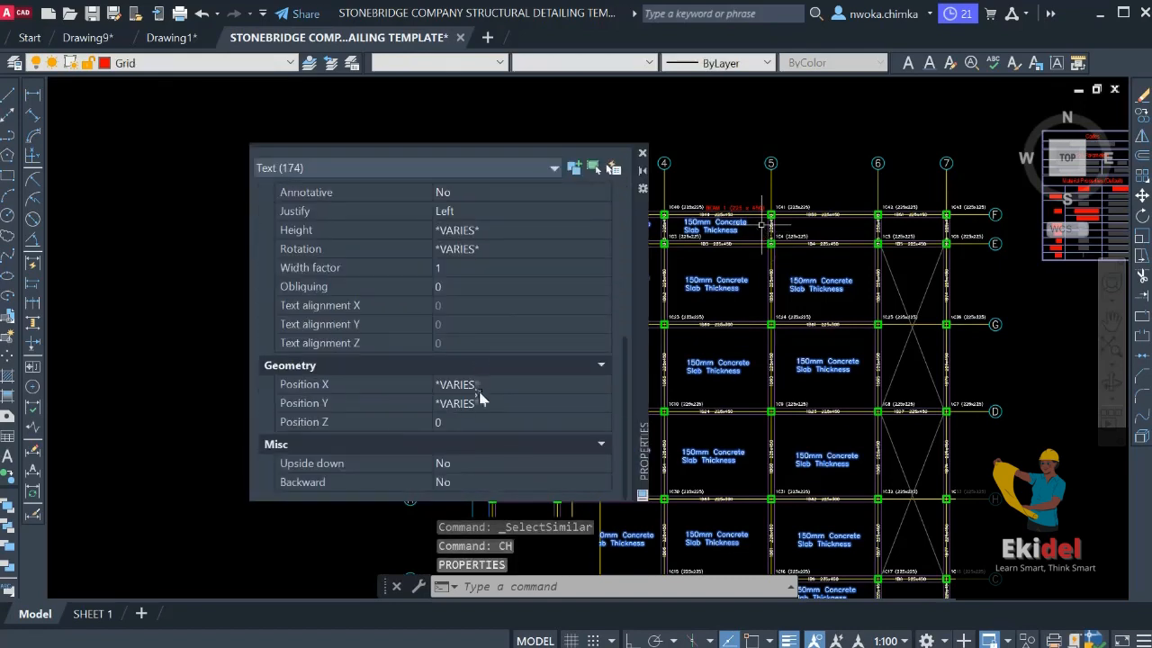
{"action": "scroll", "coordinate": [486, 360], "scroll_direction": "up", "scroll_amount": 5}
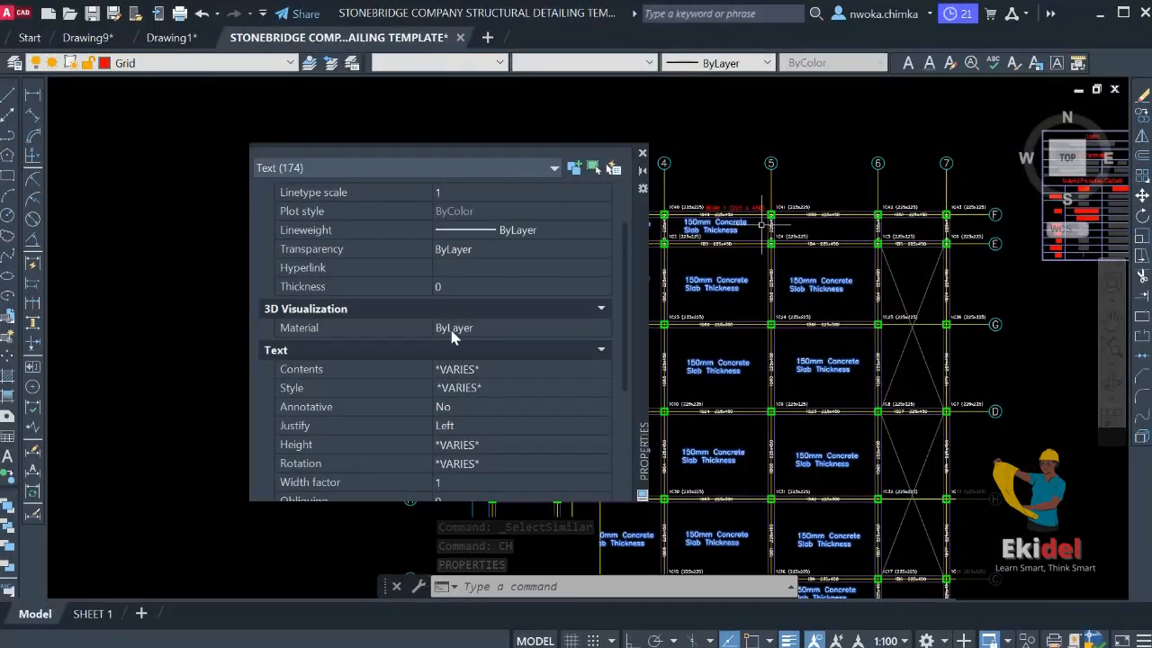
{"action": "left_click", "coordinate": [457, 446]}
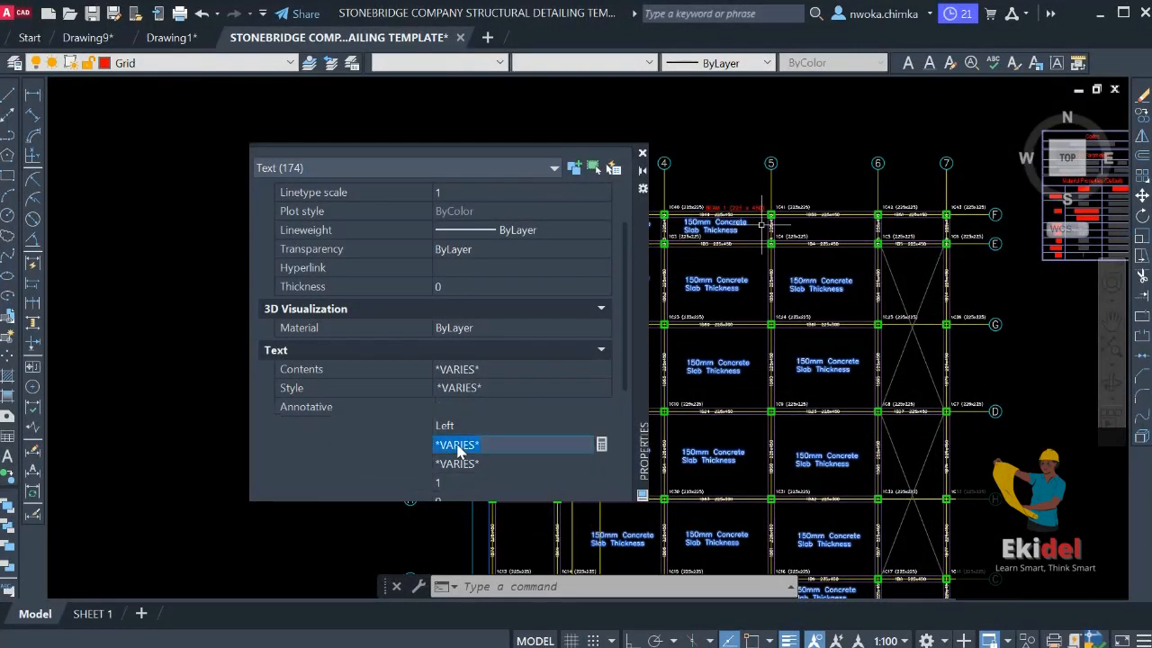
{"action": "type", "text": "100"}
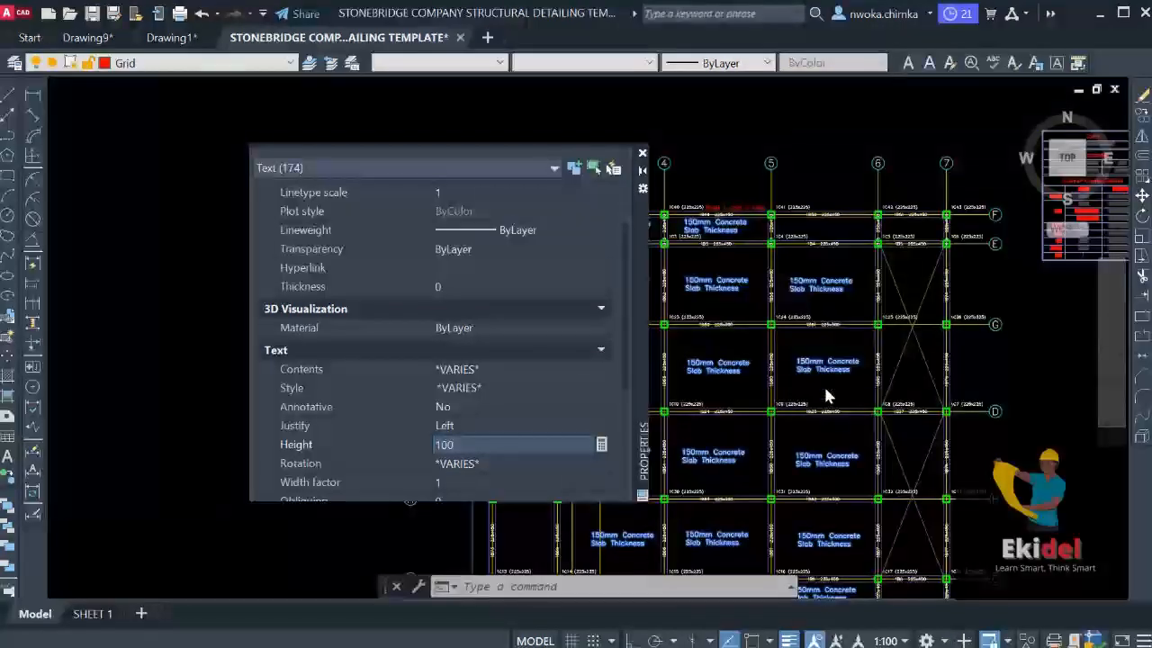
{"action": "key", "text": "Return"}
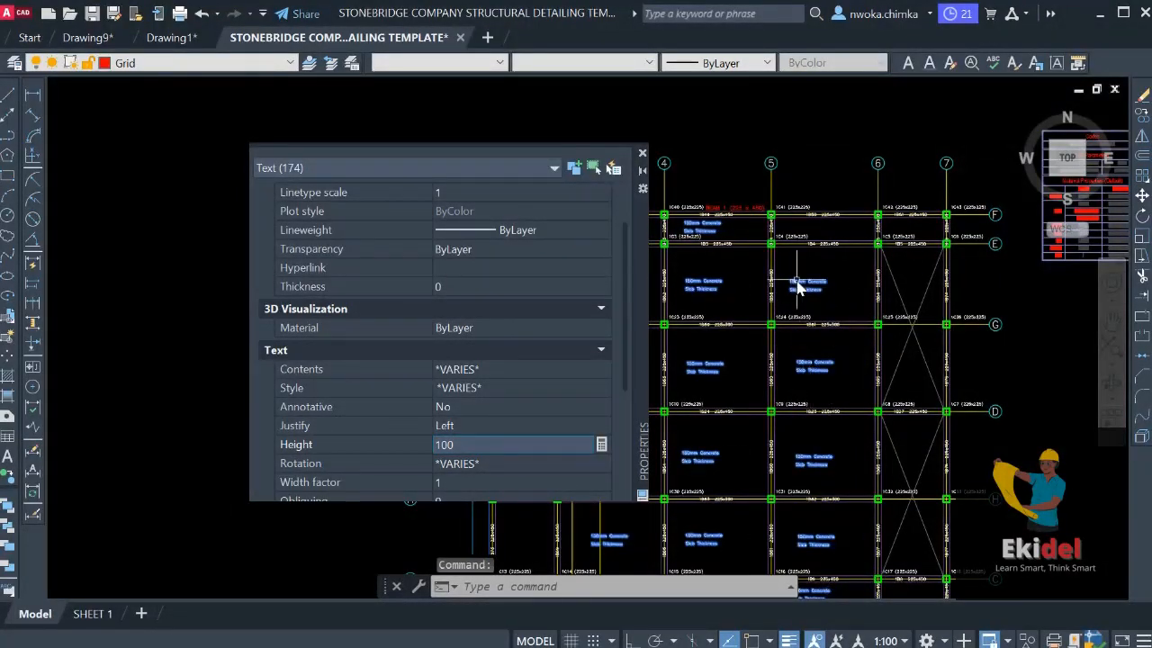
{"action": "left_click", "coordinate": [640, 156]}
{"action": "scroll", "coordinate": [621, 229], "scroll_direction": "up", "scroll_amount": 4}
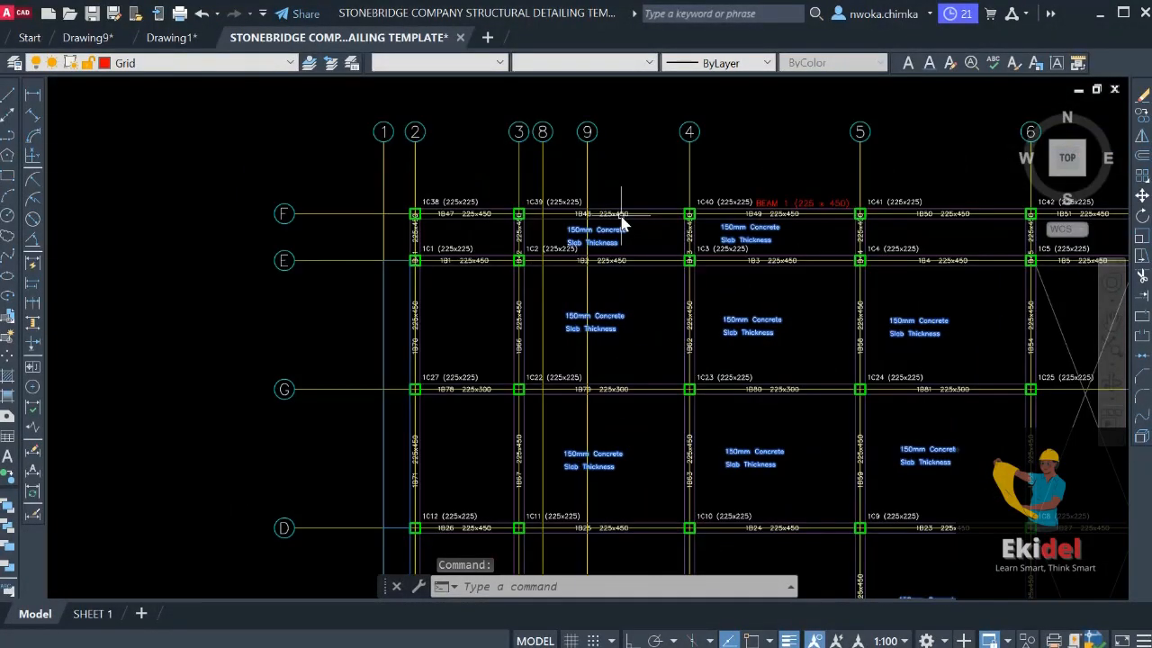
{"action": "key", "text": "Escape"}
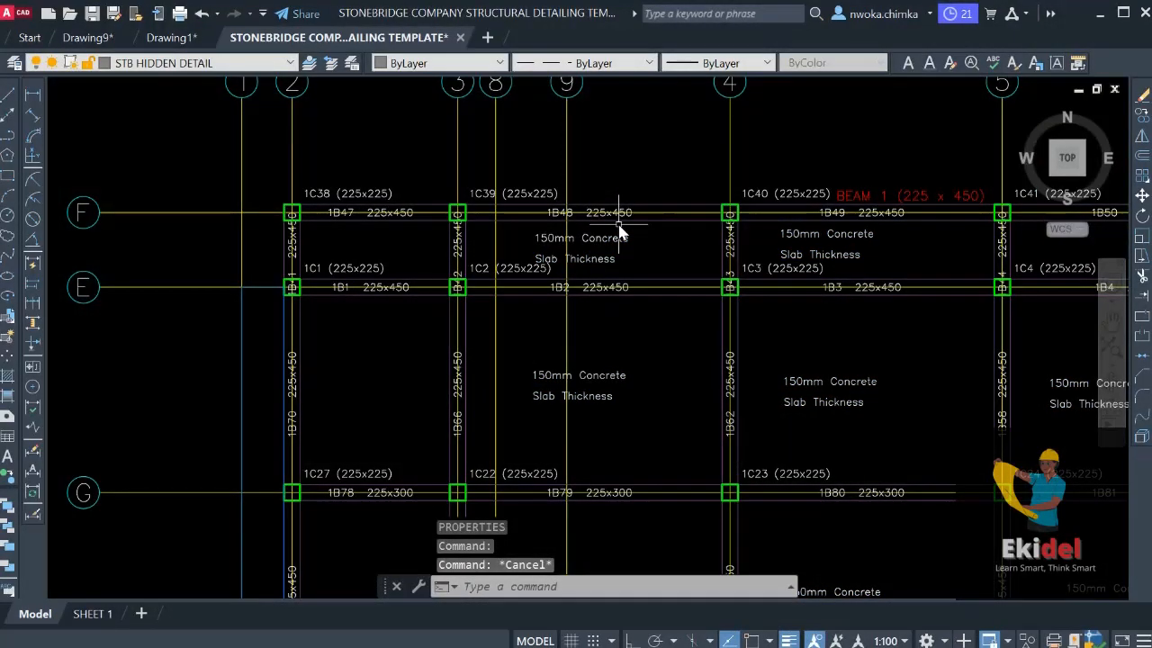
Copy the two-line slab thickness label from between beams 1B48 and 1B2 into the E–G and F–E bays between gridlines 2 and 3
{"action": "scroll", "coordinate": [612, 234], "scroll_direction": "up", "scroll_amount": 3}
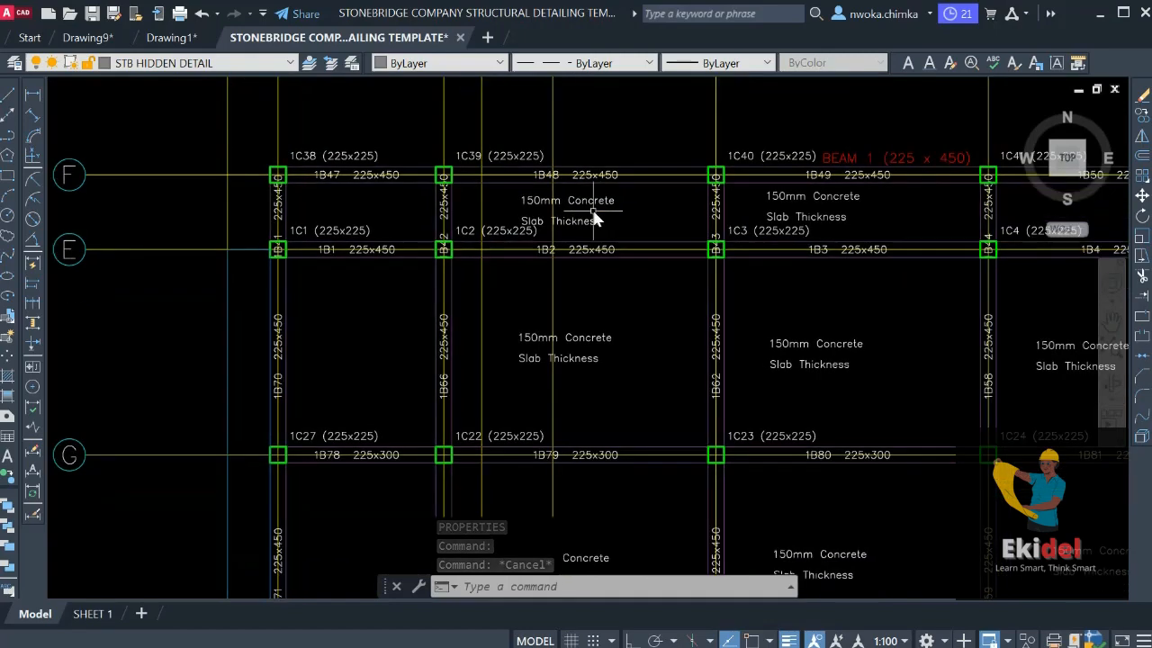
{"action": "left_click", "coordinate": [637, 195]}
{"action": "left_click", "coordinate": [586, 242]}
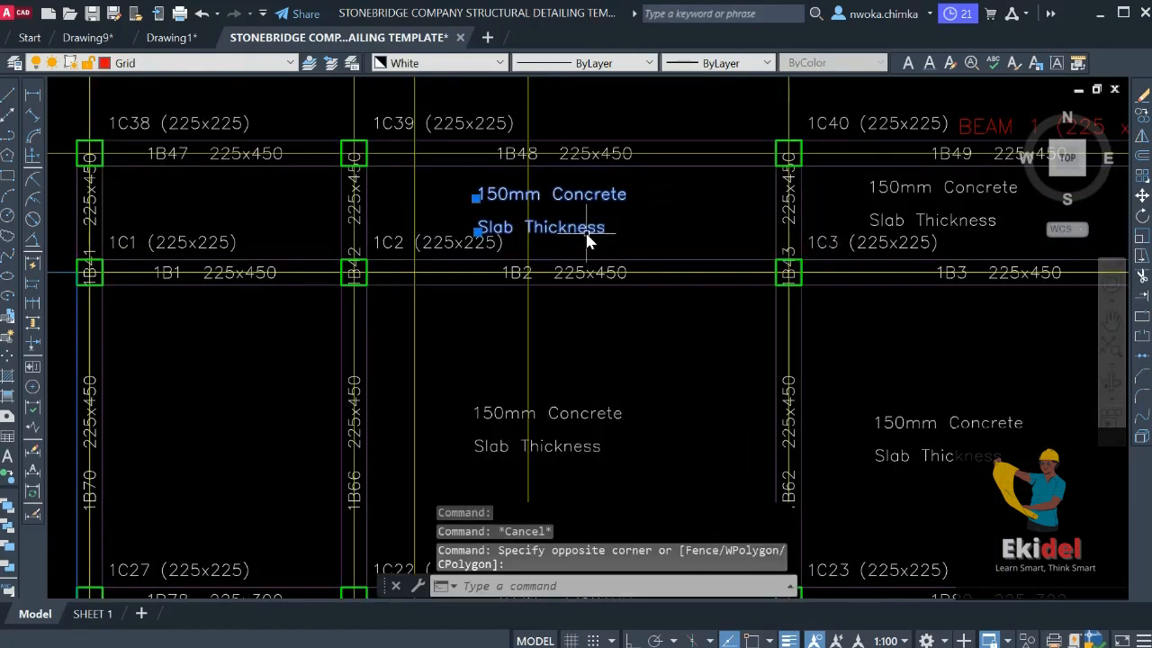
{"action": "key", "text": "Return"}
{"action": "left_click", "coordinate": [587, 241]}
{"action": "scroll", "coordinate": [587, 241], "scroll_direction": "down", "scroll_amount": 2}
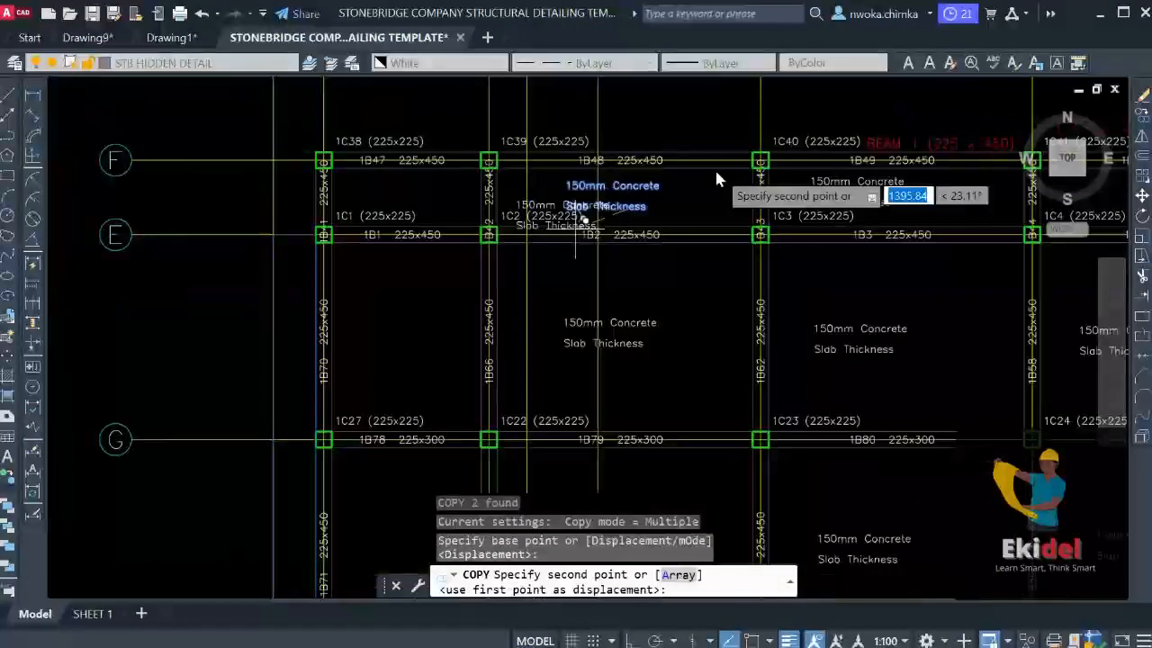
{"action": "scroll", "coordinate": [419, 337], "scroll_direction": "up", "scroll_amount": 2}
{"action": "left_click", "coordinate": [433, 333]}
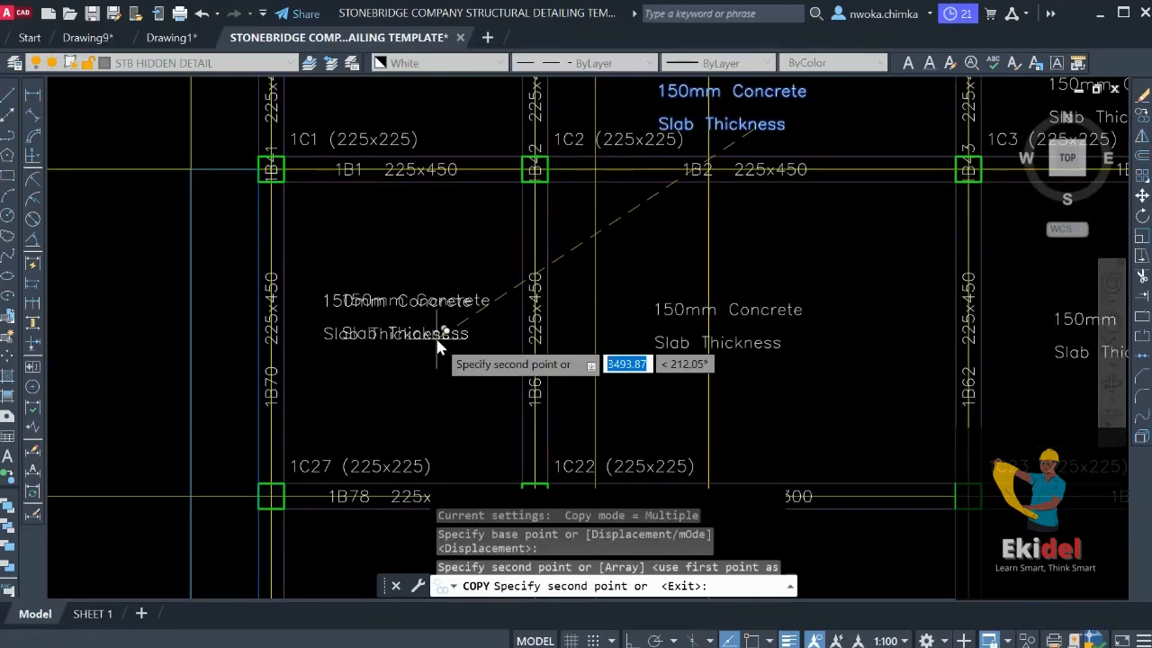
{"action": "scroll", "coordinate": [252, 202], "scroll_direction": "down", "scroll_amount": 2}
{"action": "scroll", "coordinate": [438, 214], "scroll_direction": "up", "scroll_amount": 3}
{"action": "left_click", "coordinate": [438, 209]}
Place further copies of the slab thickness label in the G–D and D–H bays between gridlines 2 and 3
{"action": "scroll", "coordinate": [431, 209], "scroll_direction": "down", "scroll_amount": 3}
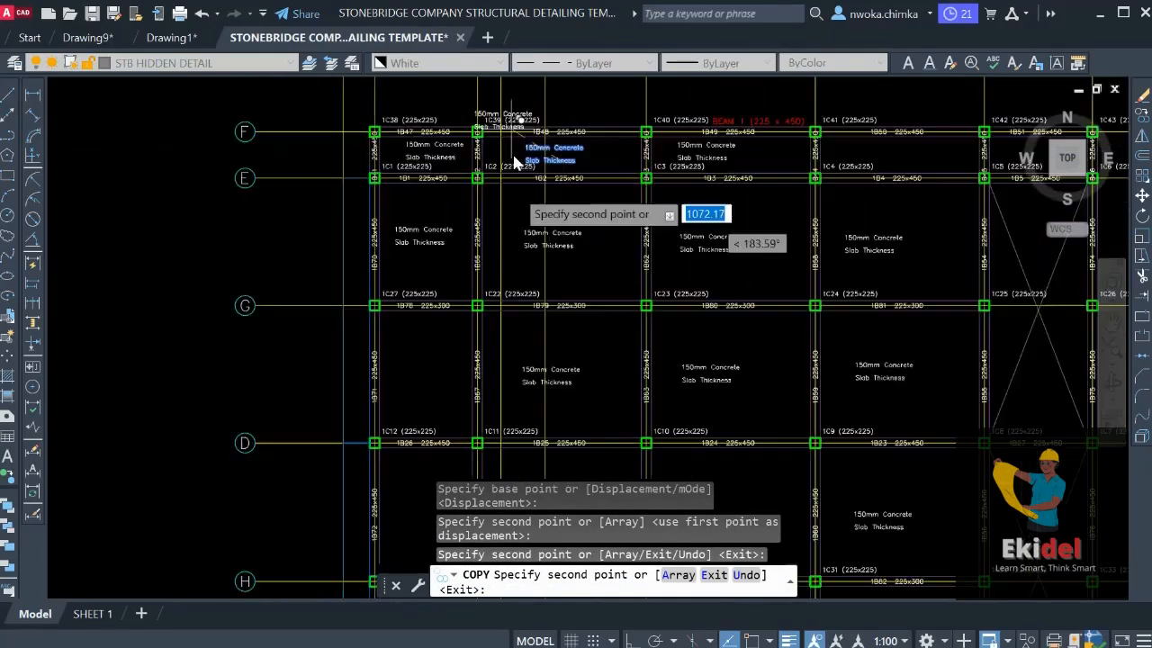
{"action": "scroll", "coordinate": [432, 324], "scroll_direction": "up", "scroll_amount": 4}
{"action": "left_click", "coordinate": [434, 384]}
{"action": "middle_click_drag", "start_coordinate": [436, 316], "coordinate": [437, 95]}
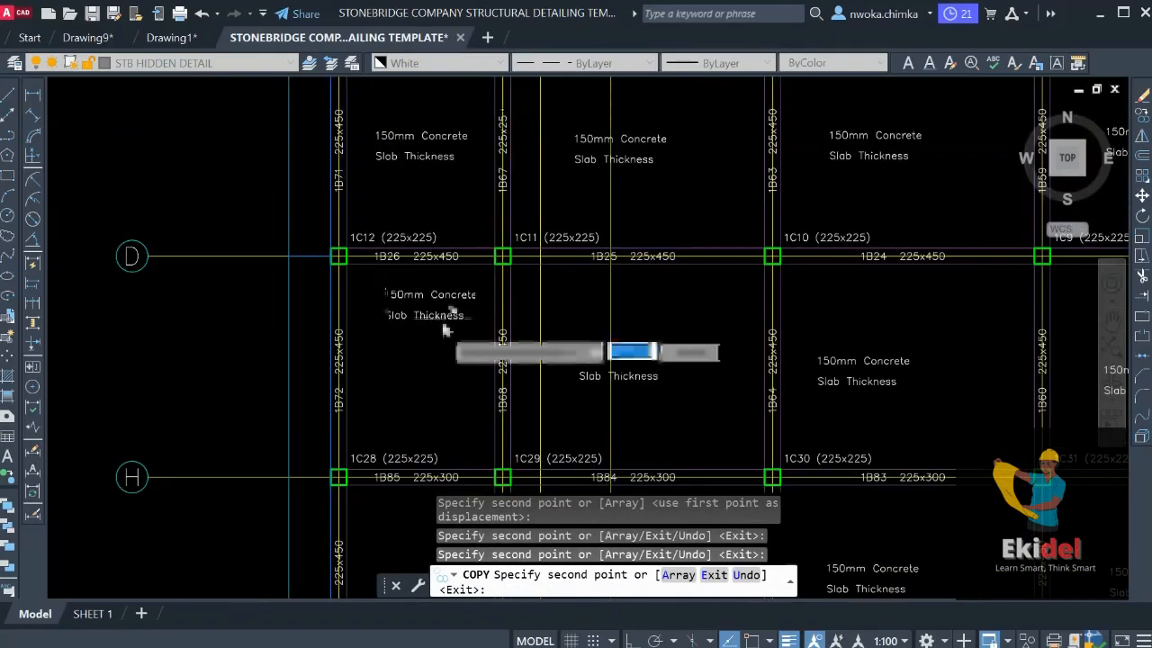
{"action": "left_click", "coordinate": [439, 360]}
Place copies of the slab thickness label in the H–C and C–B bays between gridlines 2 and 3
{"action": "scroll", "coordinate": [449, 224], "scroll_direction": "down", "scroll_amount": 2}
{"action": "scroll", "coordinate": [478, 190], "scroll_direction": "down", "scroll_amount": 2}
{"action": "scroll", "coordinate": [467, 340], "scroll_direction": "up", "scroll_amount": 2}
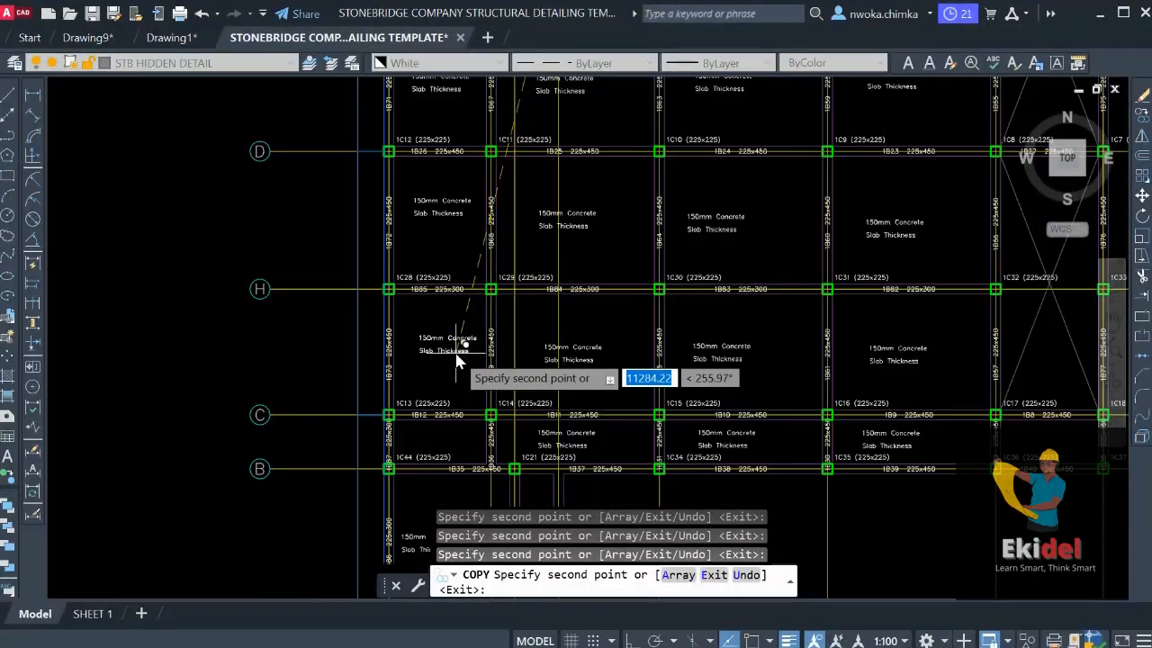
{"action": "left_click", "coordinate": [454, 356]}
{"action": "scroll", "coordinate": [440, 342], "scroll_direction": "down", "scroll_amount": 3}
{"action": "scroll", "coordinate": [438, 387], "scroll_direction": "up", "scroll_amount": 3}
{"action": "scroll", "coordinate": [441, 386], "scroll_direction": "up", "scroll_amount": 2}
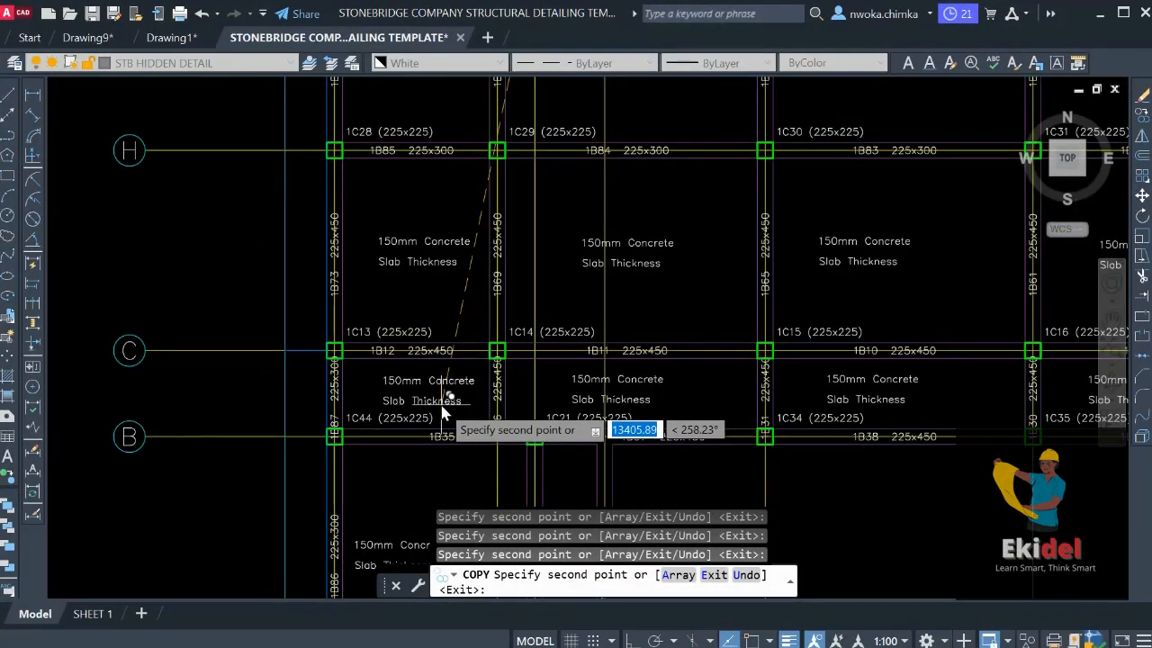
Place a copy of the slab thickness label in the C–B bay between gridlines 6 and 7
{"action": "scroll", "coordinate": [573, 257], "scroll_direction": "down", "scroll_amount": 4}
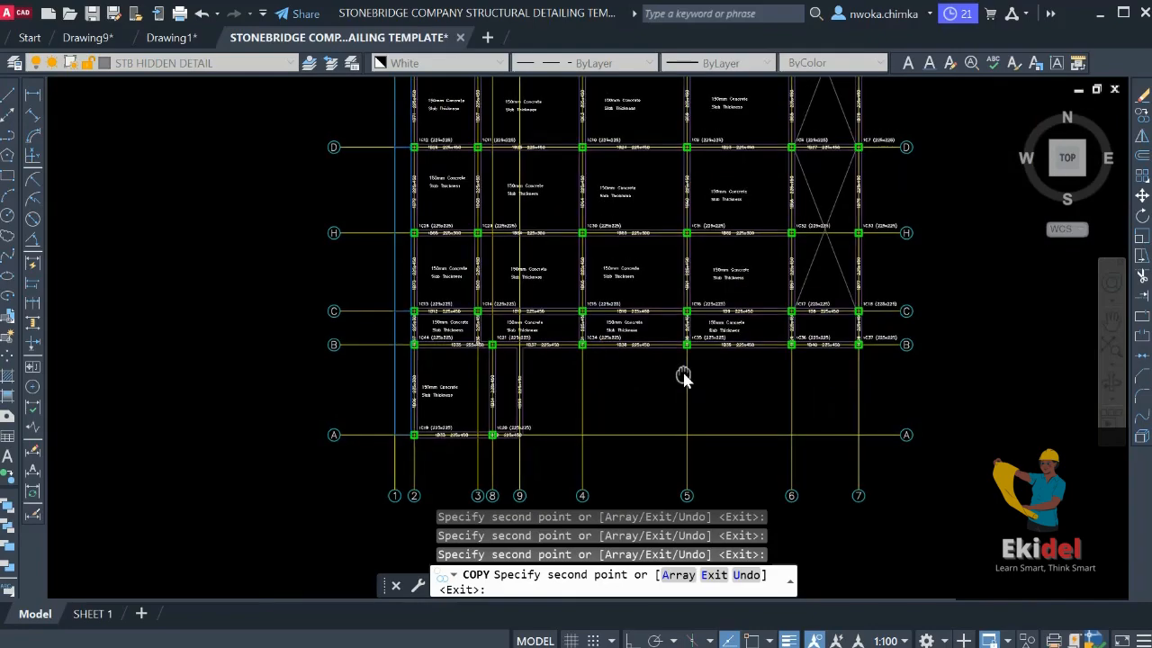
{"action": "scroll", "coordinate": [797, 405], "scroll_direction": "up", "scroll_amount": 5}
{"action": "scroll", "coordinate": [801, 405], "scroll_direction": "up", "scroll_amount": 2}
{"action": "scroll", "coordinate": [815, 288], "scroll_direction": "down", "scroll_amount": 6}
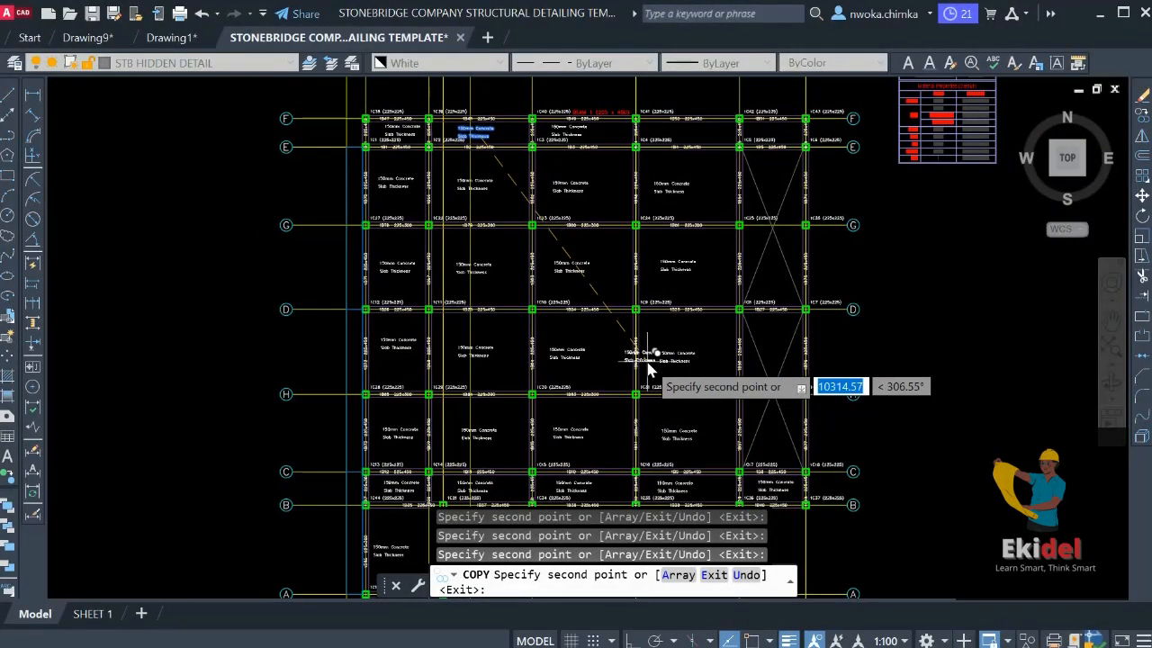
Place copies of the slab thickness label in the F–E bays between gridlines 5 and 6 and between 6 and 7
{"action": "scroll", "coordinate": [711, 139], "scroll_direction": "up", "scroll_amount": 4}
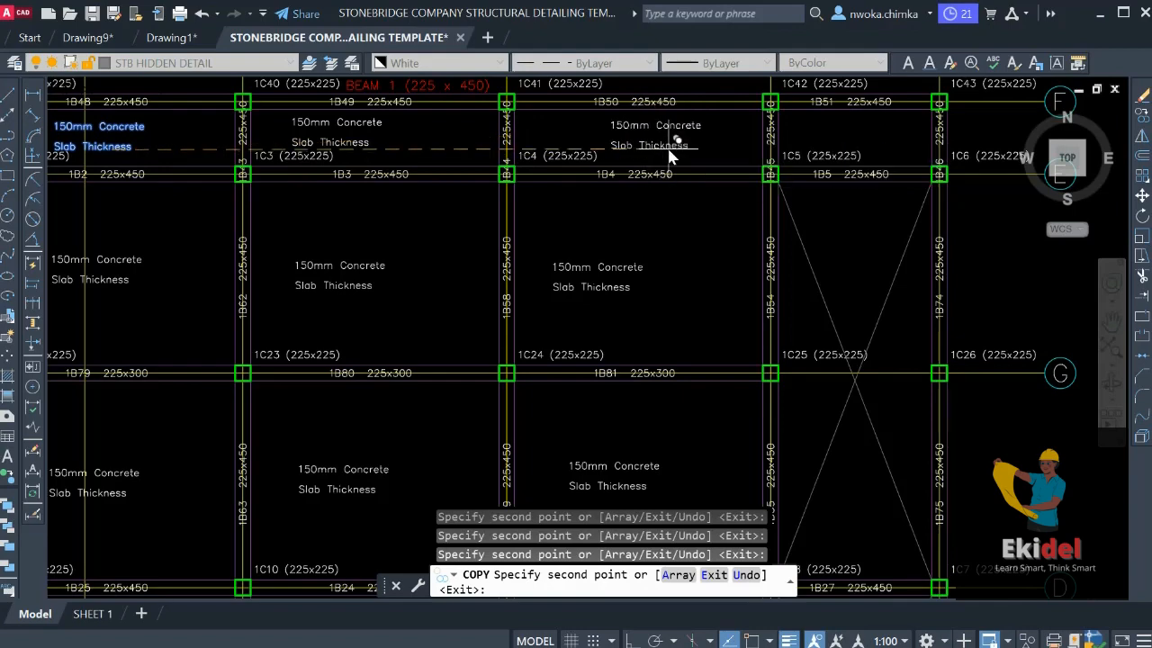
{"action": "scroll", "coordinate": [815, 174], "scroll_direction": "up", "scroll_amount": 4}
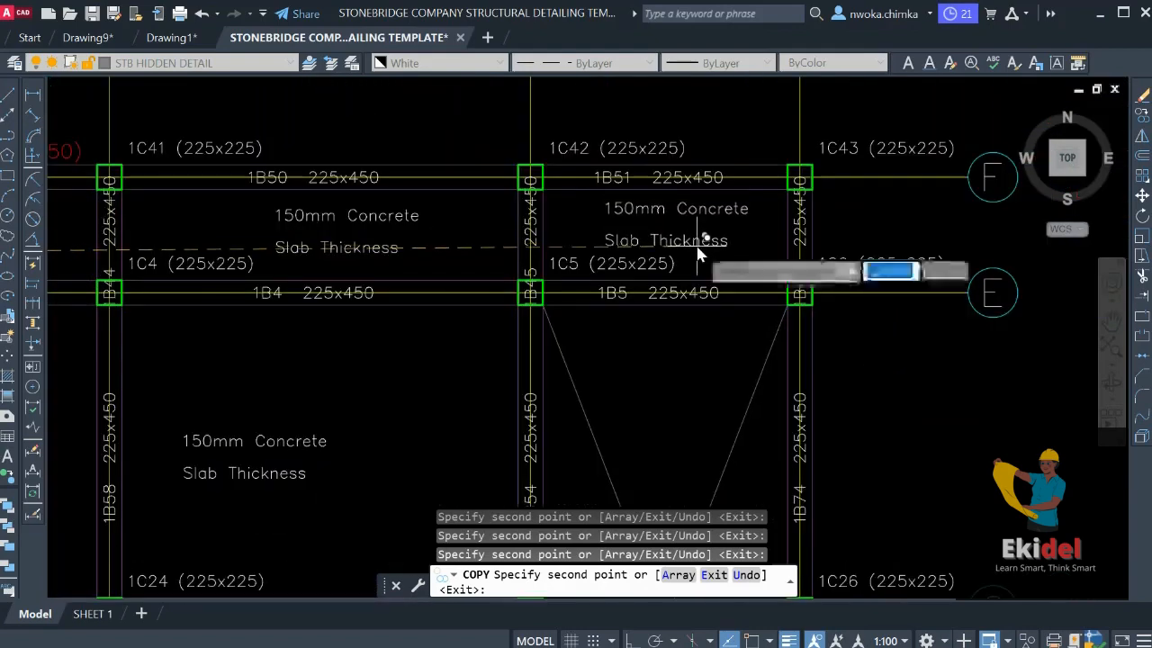
{"action": "scroll", "coordinate": [702, 236], "scroll_direction": "down", "scroll_amount": 6}
{"action": "scroll", "coordinate": [614, 227], "scroll_direction": "up", "scroll_amount": 3}
{"action": "scroll", "coordinate": [656, 122], "scroll_direction": "down", "scroll_amount": 3}
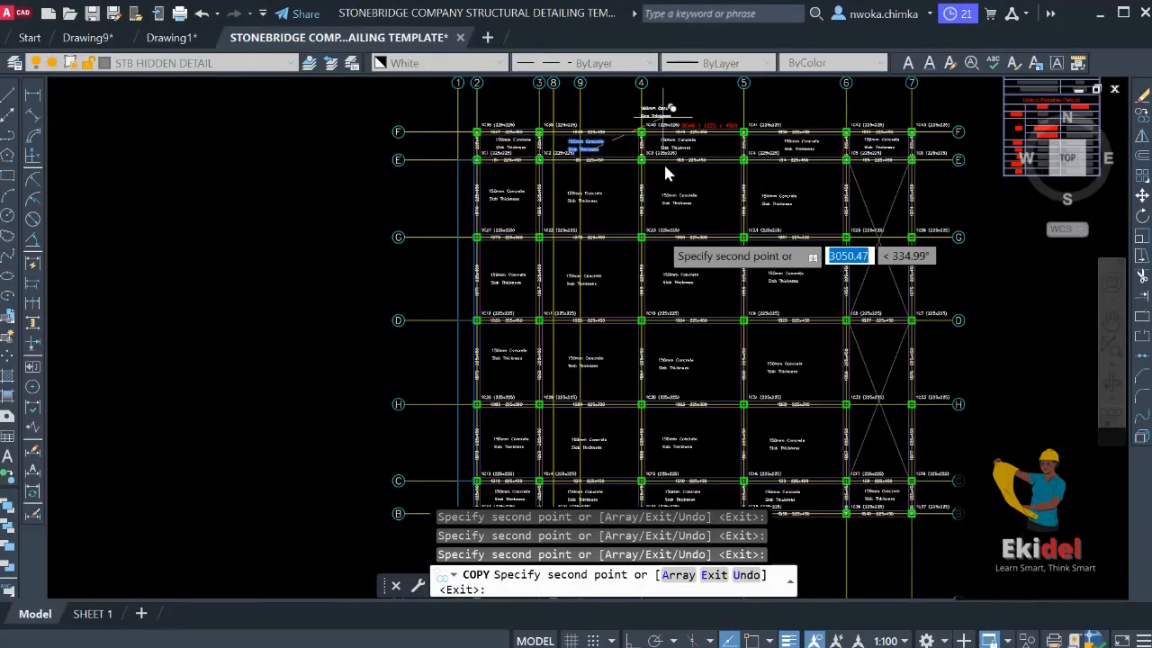
Place one more slab thickness label beside beam 1B53 between gridlines B and A, and end the copying
{"action": "middle_click_drag", "start_coordinate": [627, 345], "coordinate": [606, 131]}
{"action": "scroll", "coordinate": [558, 349], "scroll_direction": "up", "scroll_amount": 4}
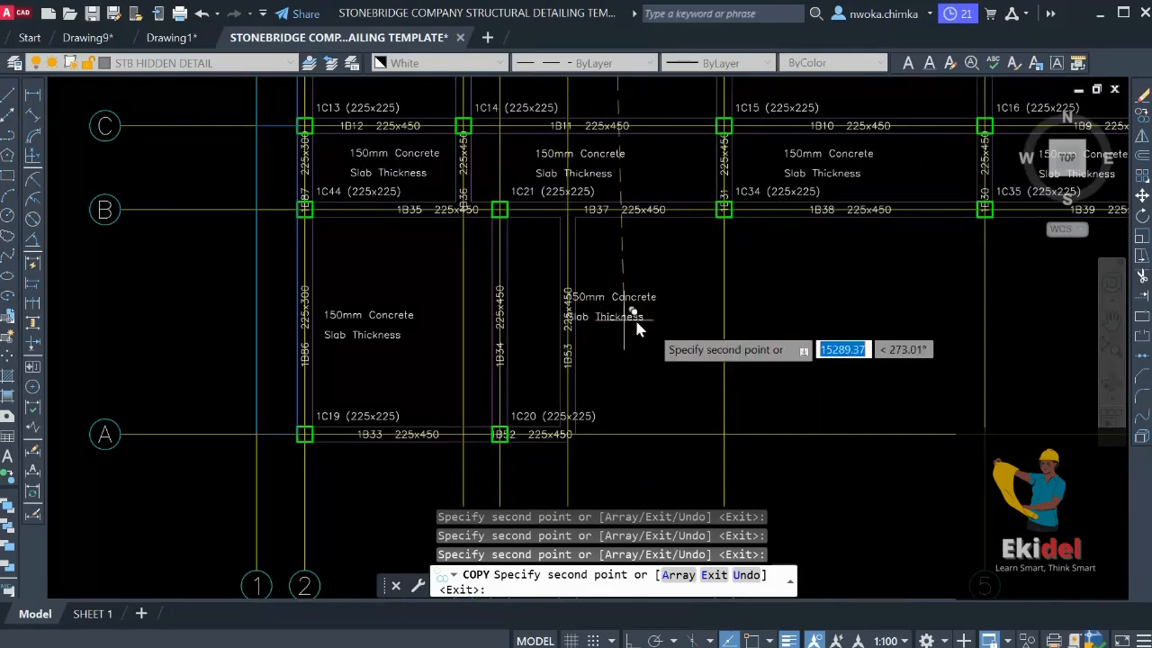
{"action": "key", "text": "Escape"}
Rotate the slab thickness label beside beam 1B53 by 90 degrees counterclockwise so it reads vertically, using ortho mode
{"action": "left_click", "coordinate": [679, 285]}
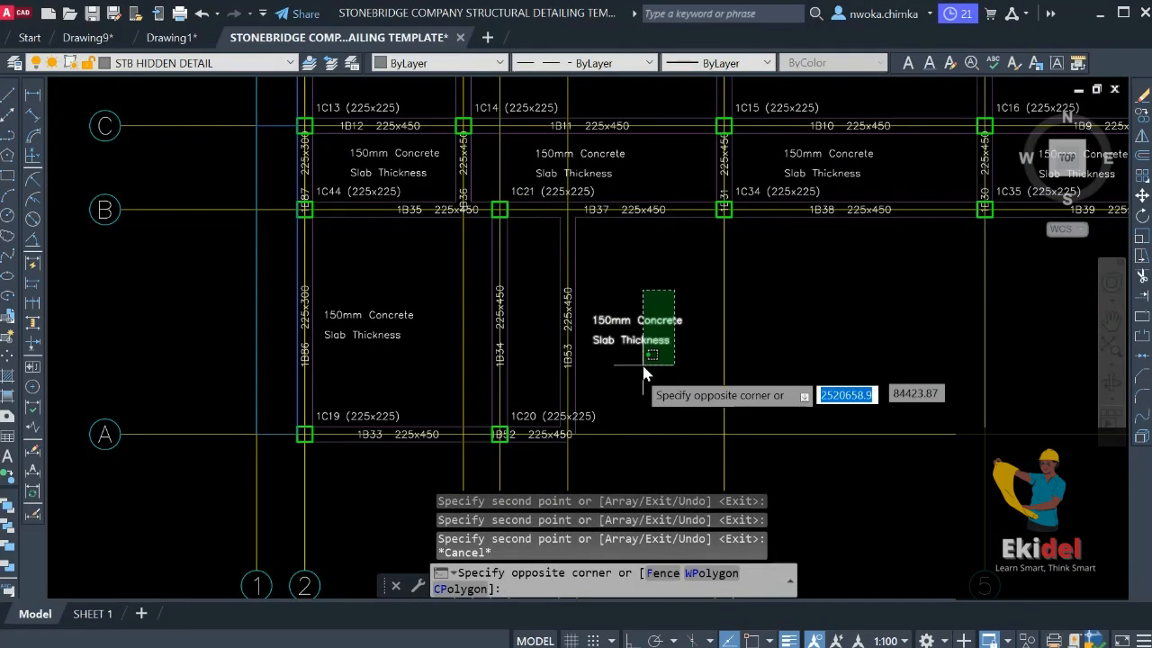
{"action": "left_click", "coordinate": [645, 360]}
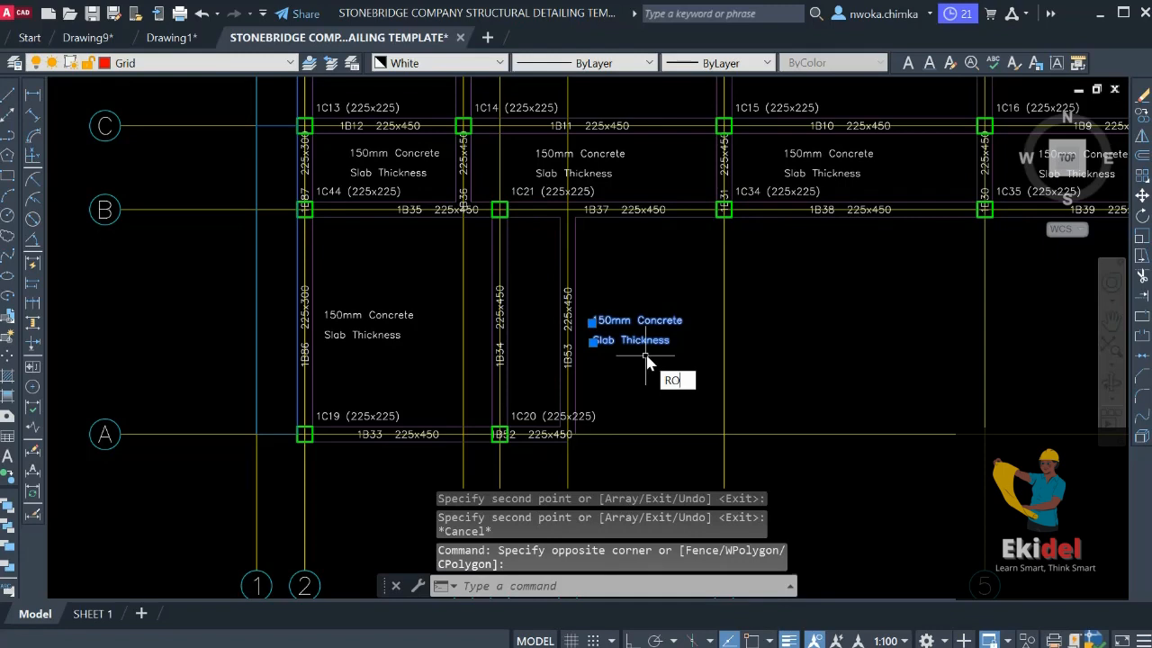
{"action": "key", "text": "Return"}
{"action": "left_click", "coordinate": [630, 338]}
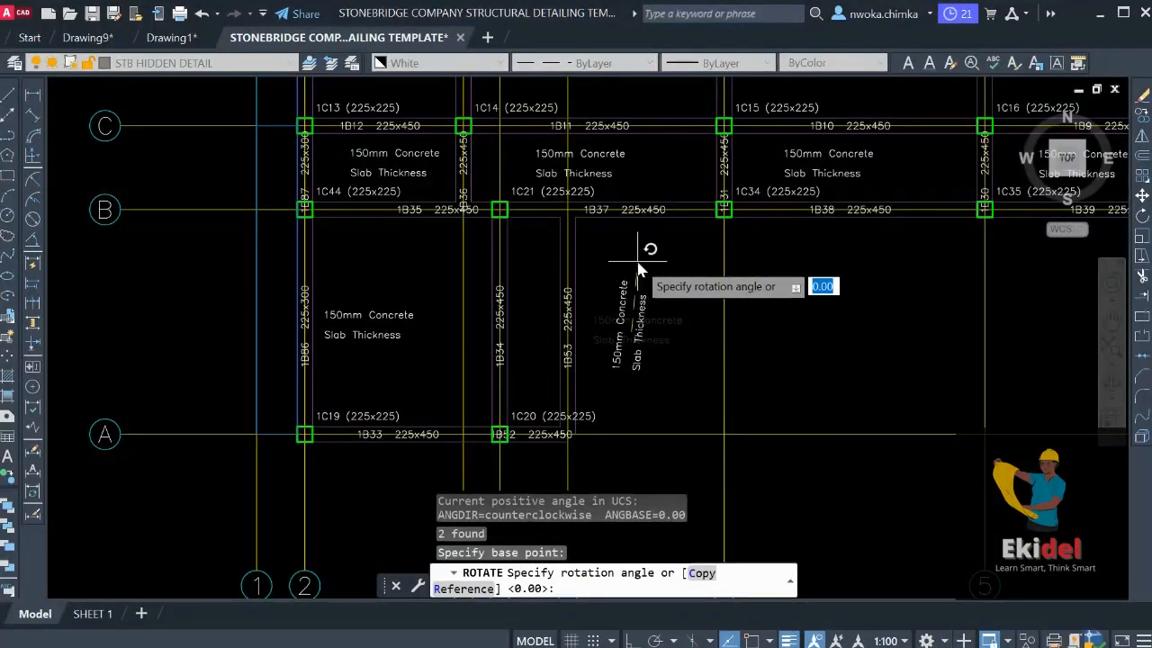
{"action": "key", "text": "F8"}
{"action": "left_click", "coordinate": [636, 263]}
Move the vertical slab thickness label into the narrow bay between beams 1B34 and 1B53
{"action": "left_click", "coordinate": [651, 291]}
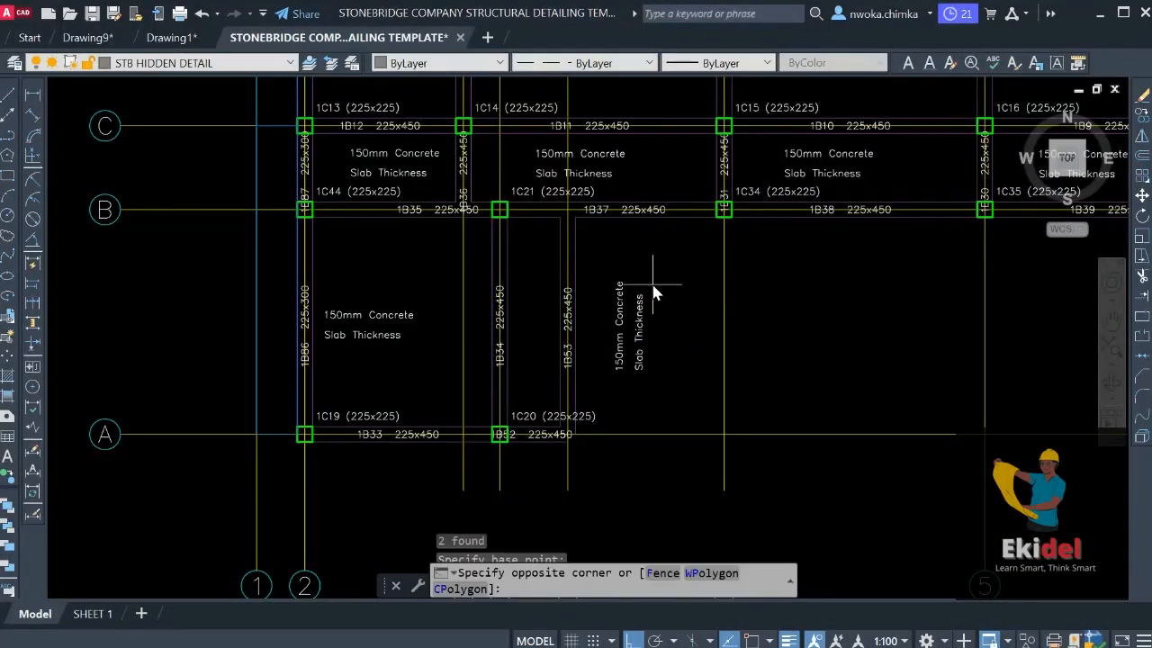
{"action": "left_click", "coordinate": [614, 335]}
{"action": "type", "text": "m"}
{"action": "key", "text": "Return"}
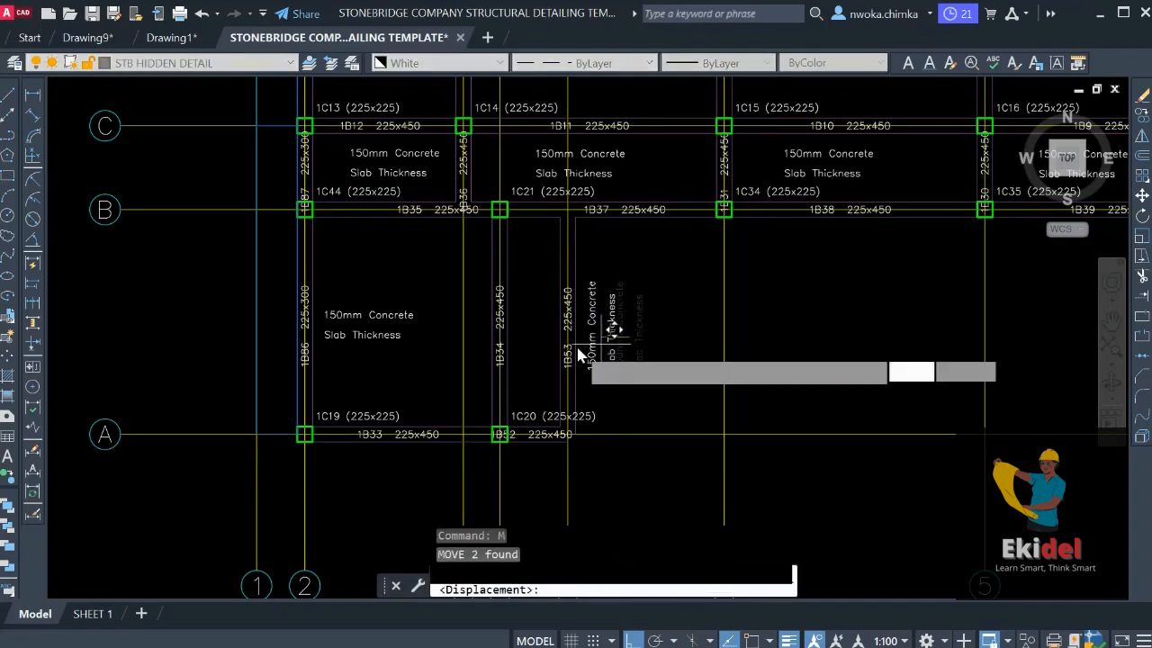
{"action": "left_click", "coordinate": [626, 338]}
{"action": "scroll", "coordinate": [537, 344], "scroll_direction": "up", "scroll_amount": 4}
{"action": "left_click", "coordinate": [574, 315]}
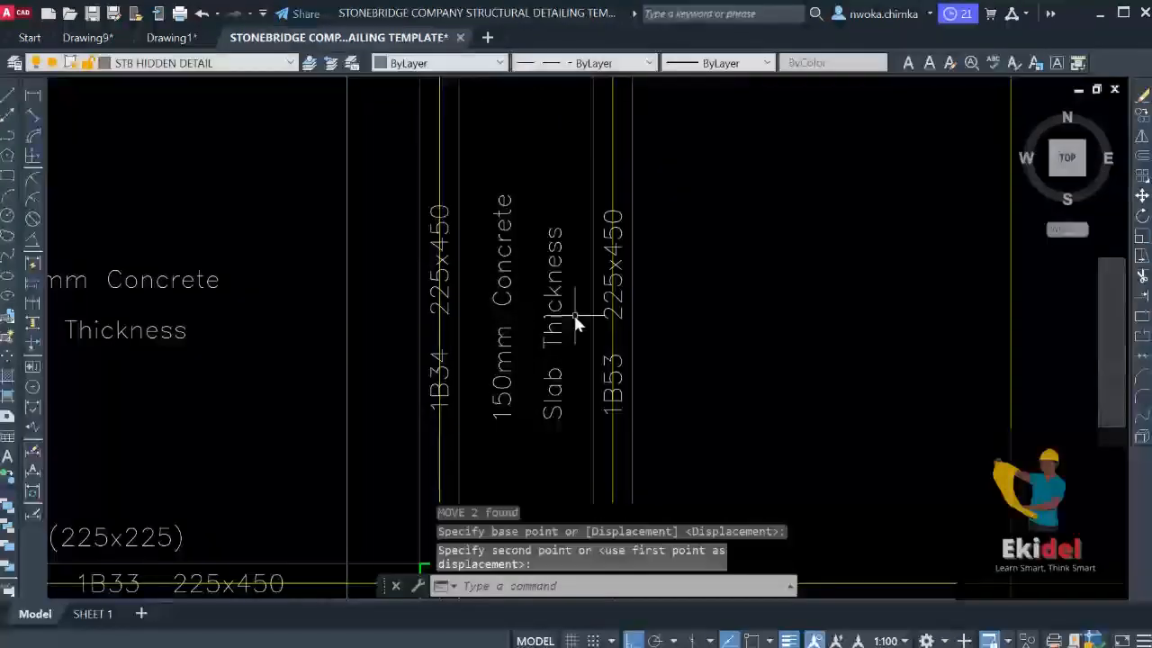
{"action": "scroll", "coordinate": [581, 356], "scroll_direction": "down", "scroll_amount": 5}
{"action": "mouse_move", "coordinate": [580, 351]}
{"action": "middle_mouse_down"}
{"action": "mouse_move", "coordinate": [490, 406]}
{"action": "mouse_move", "coordinate": [461, 457]}
{"action": "middle_mouse_up"}
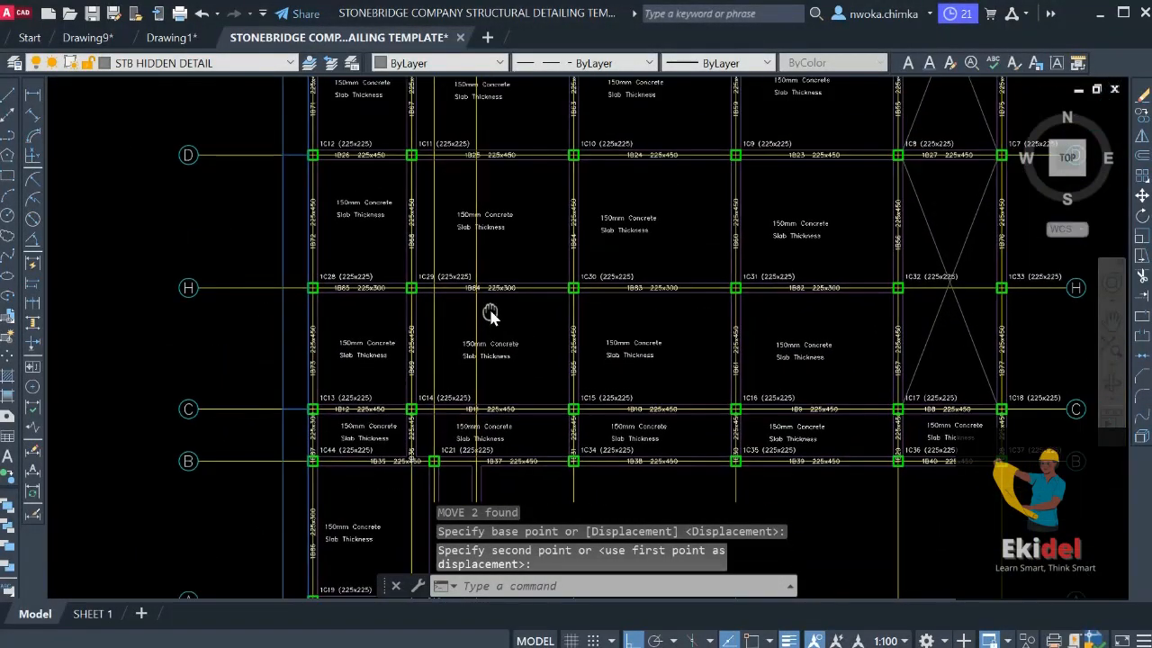
Review the slab thickness labels across all panels of the floor plan, from gridline F to gridline A
{"action": "middle_click_drag", "start_coordinate": [492, 314], "coordinate": [465, 399]}
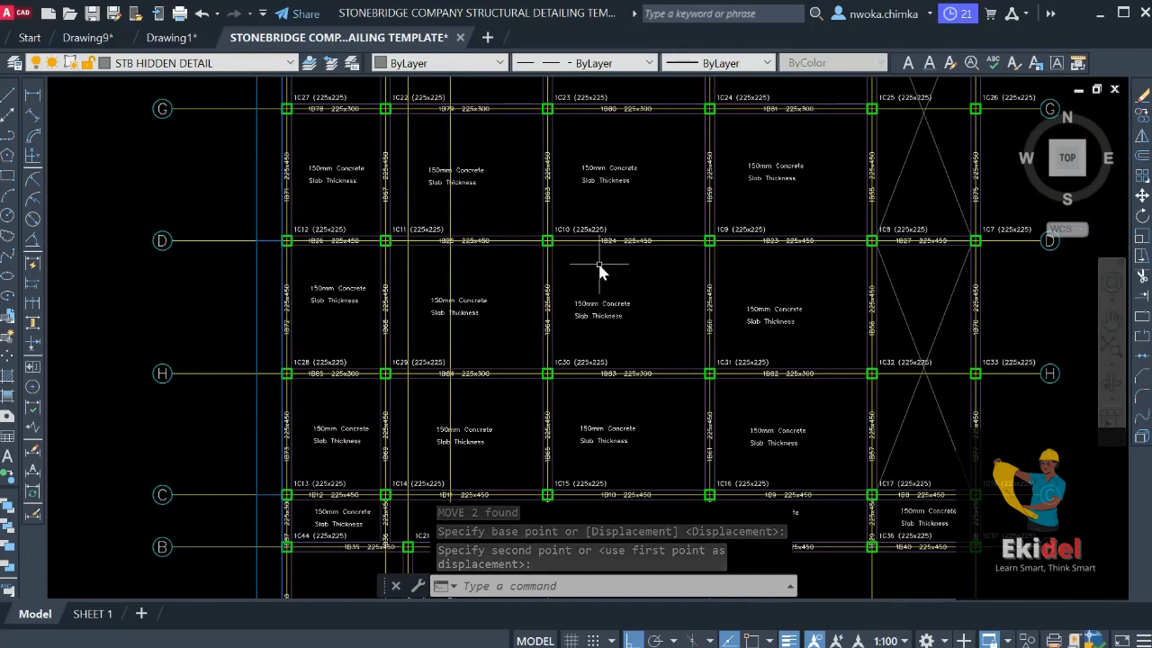
{"action": "middle_click_drag", "start_coordinate": [626, 202], "coordinate": [621, 216]}
{"action": "scroll", "coordinate": [619, 216], "scroll_direction": "up", "scroll_amount": 4}
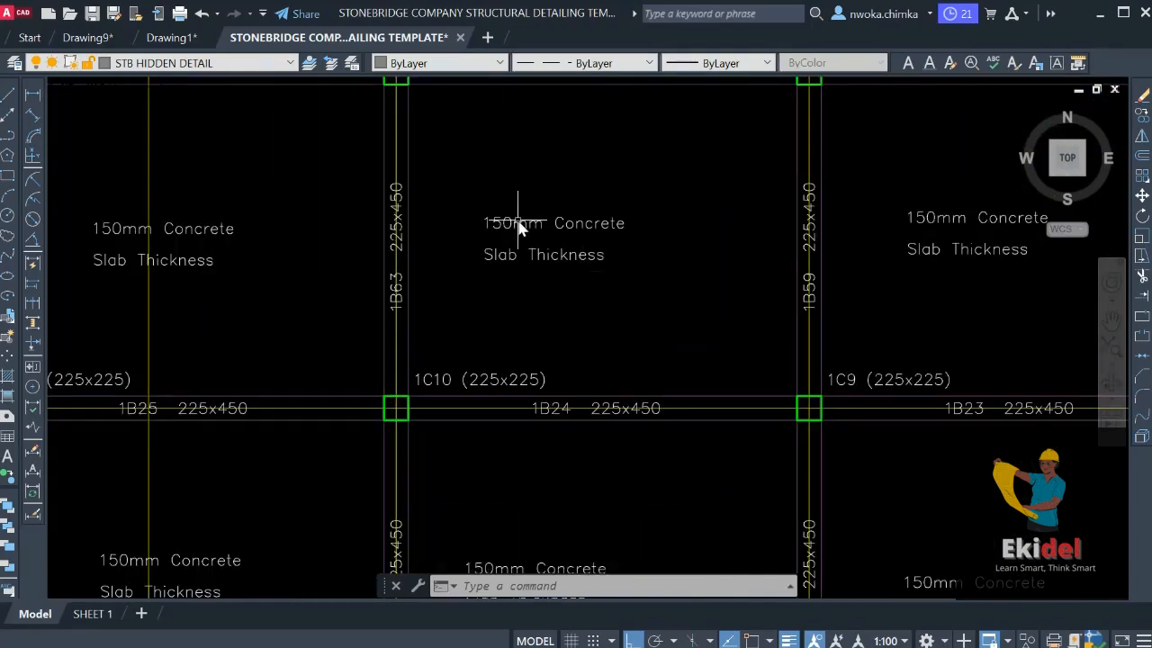
{"action": "scroll", "coordinate": [630, 221], "scroll_direction": "down", "scroll_amount": 5}
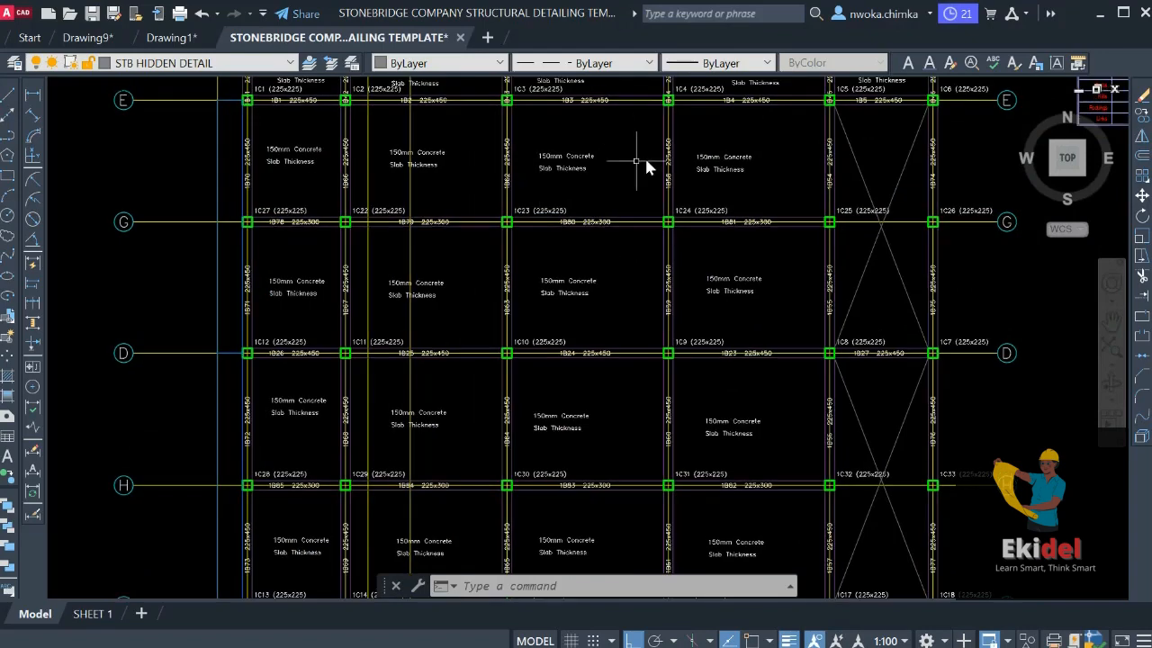
{"action": "scroll", "coordinate": [735, 175], "scroll_direction": "down", "scroll_amount": 3}
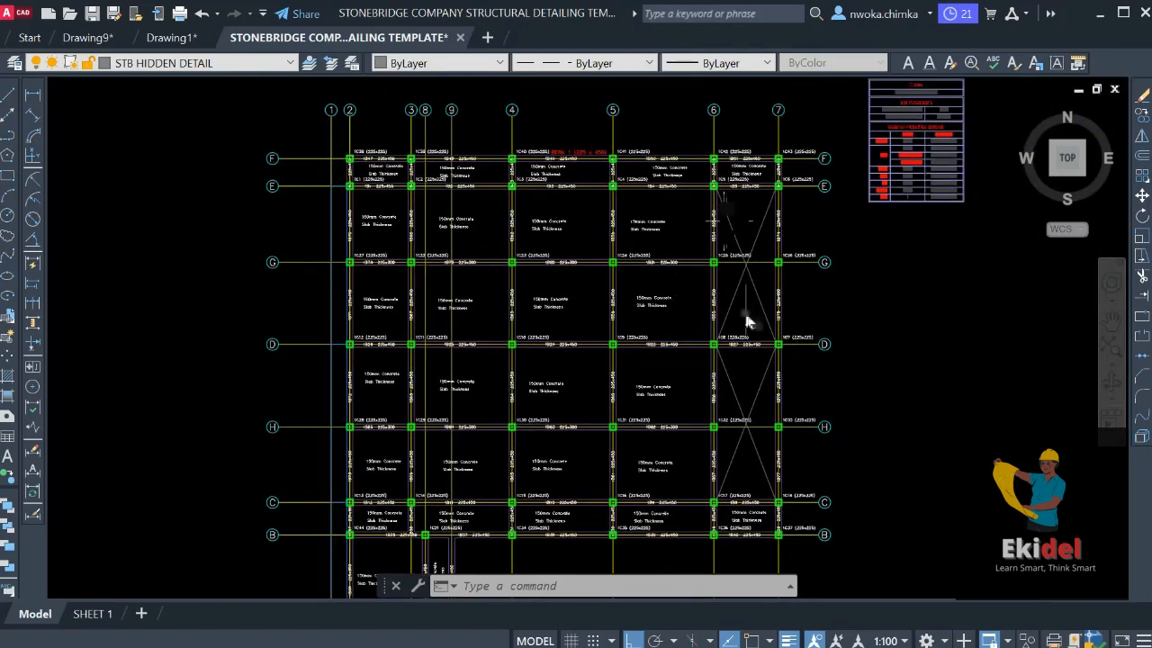
{"action": "mouse_move", "coordinate": [752, 272]}
{"action": "middle_mouse_down"}
{"action": "mouse_move", "coordinate": [722, 325]}
{"action": "mouse_move", "coordinate": [722, 219]}
{"action": "middle_mouse_up"}
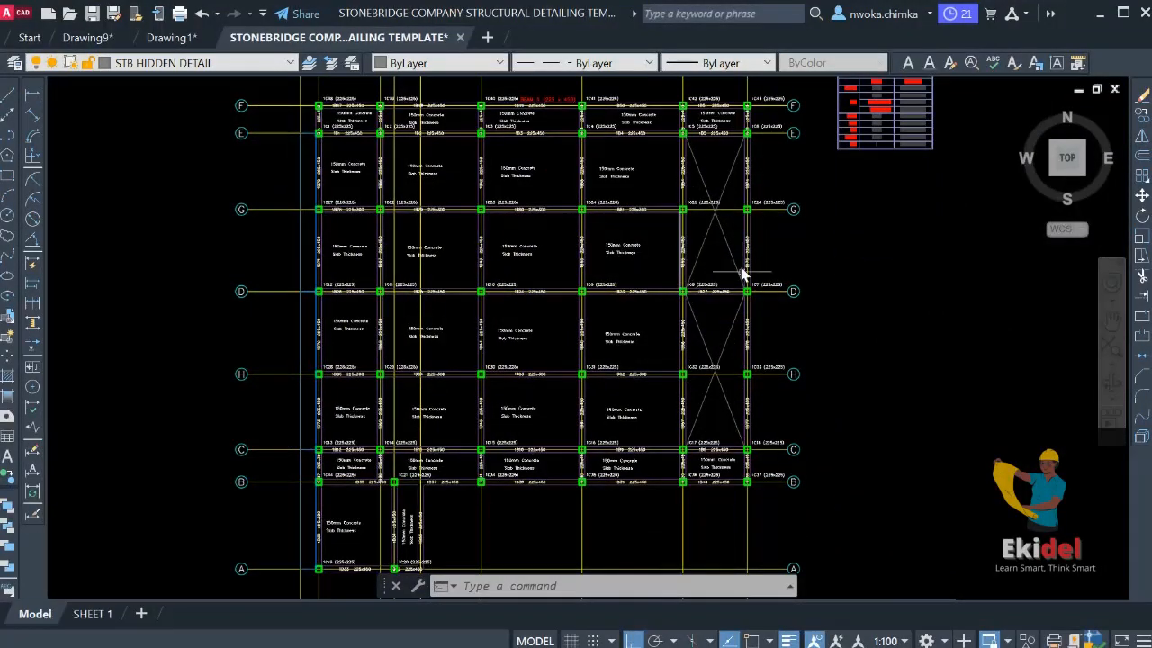
{"action": "scroll", "coordinate": [746, 296], "scroll_direction": "down", "scroll_amount": 5}
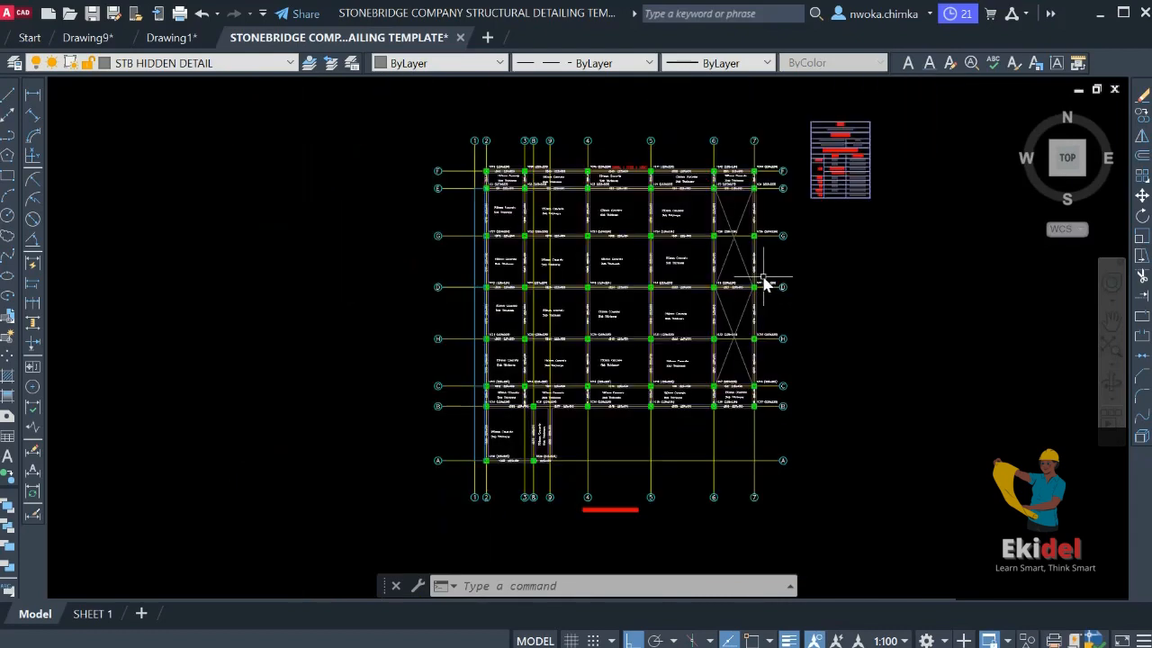
{"action": "scroll", "coordinate": [630, 253], "scroll_direction": "up", "scroll_amount": 2}
{"action": "scroll", "coordinate": [597, 192], "scroll_direction": "up", "scroll_amount": 2}
{"action": "middle_click_drag", "start_coordinate": [596, 193], "coordinate": [705, 236]}
{"action": "scroll", "coordinate": [658, 245], "scroll_direction": "down", "scroll_amount": 1}
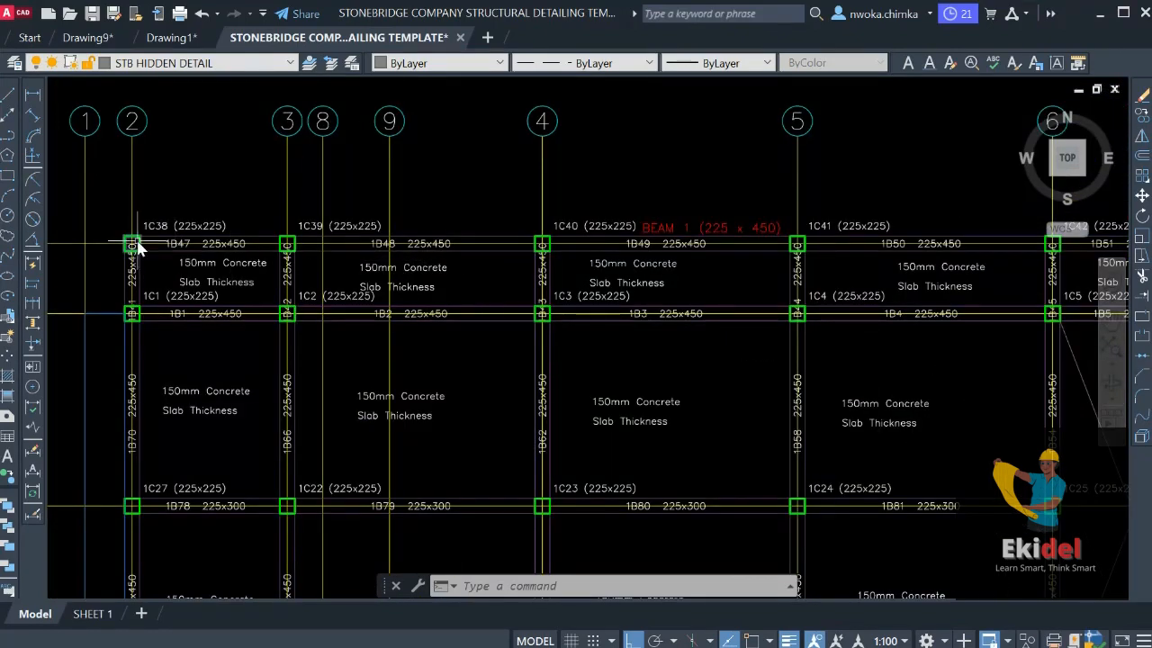
Copy the red BEAM 1 (225 x 450) label from gridline F to just above beam 1B3 on gridline E, with ortho mode off
{"action": "scroll", "coordinate": [156, 239], "scroll_direction": "down", "scroll_amount": 2}
{"action": "scroll", "coordinate": [485, 236], "scroll_direction": "up", "scroll_amount": 3}
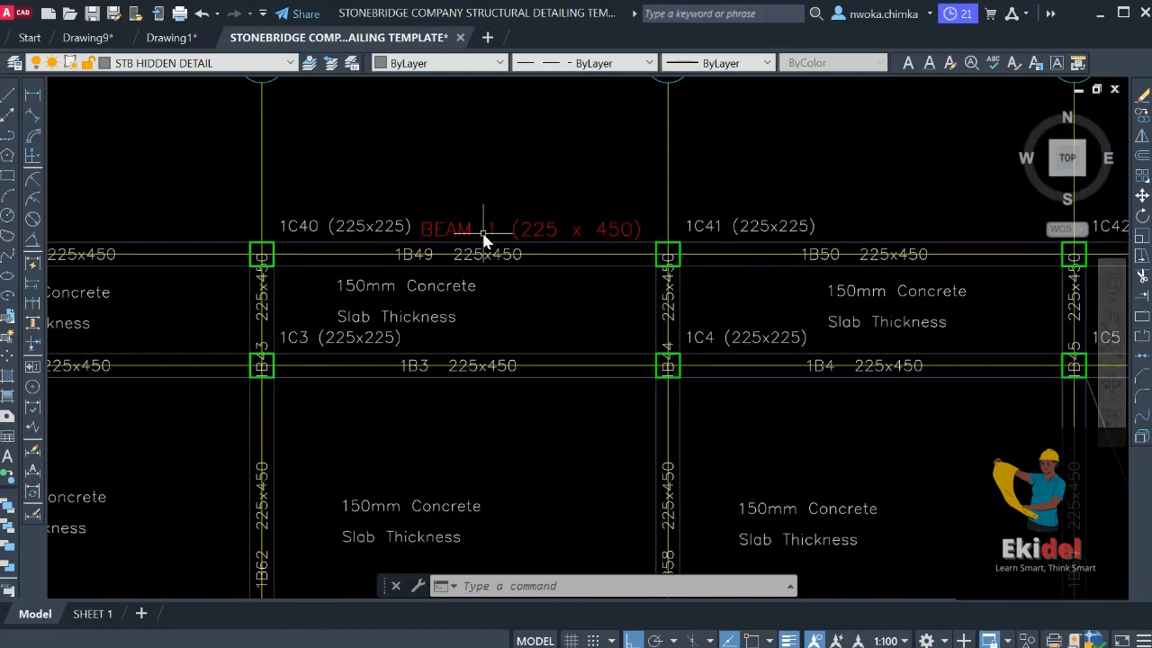
{"action": "left_click", "coordinate": [510, 230]}
{"action": "left_click", "coordinate": [499, 180]}
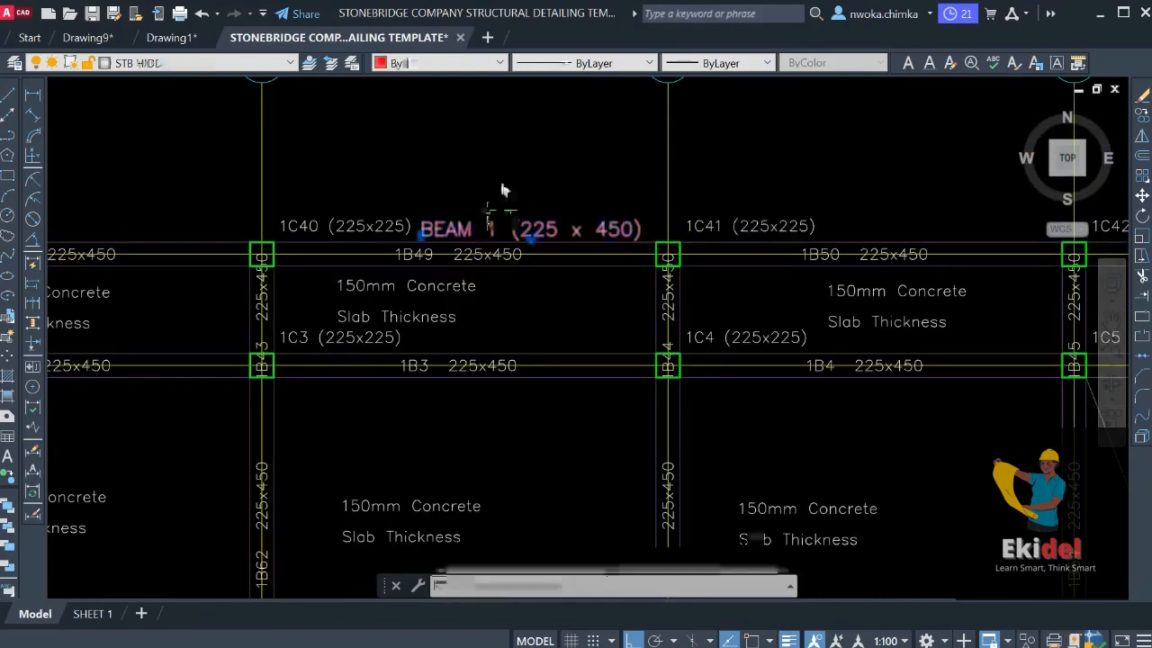
{"action": "left_click", "coordinate": [514, 180]}
{"action": "type", "text": "co"}
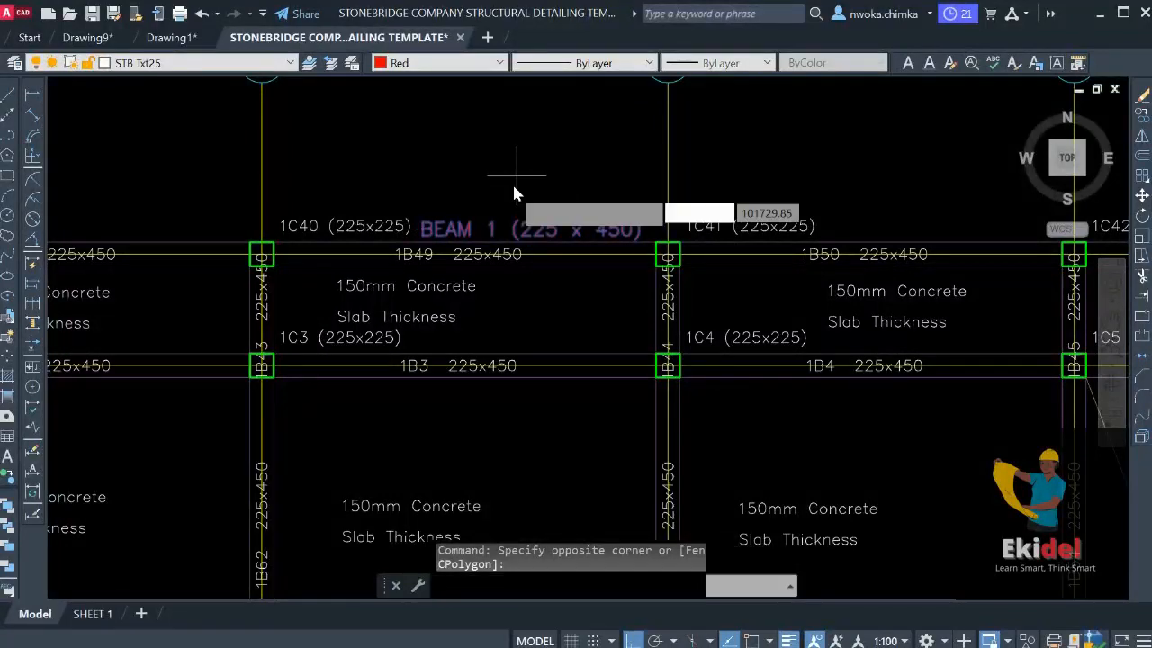
{"action": "key", "text": "Return"}
{"action": "left_click", "coordinate": [504, 221]}
{"action": "scroll", "coordinate": [477, 234], "scroll_direction": "down", "scroll_amount": 3}
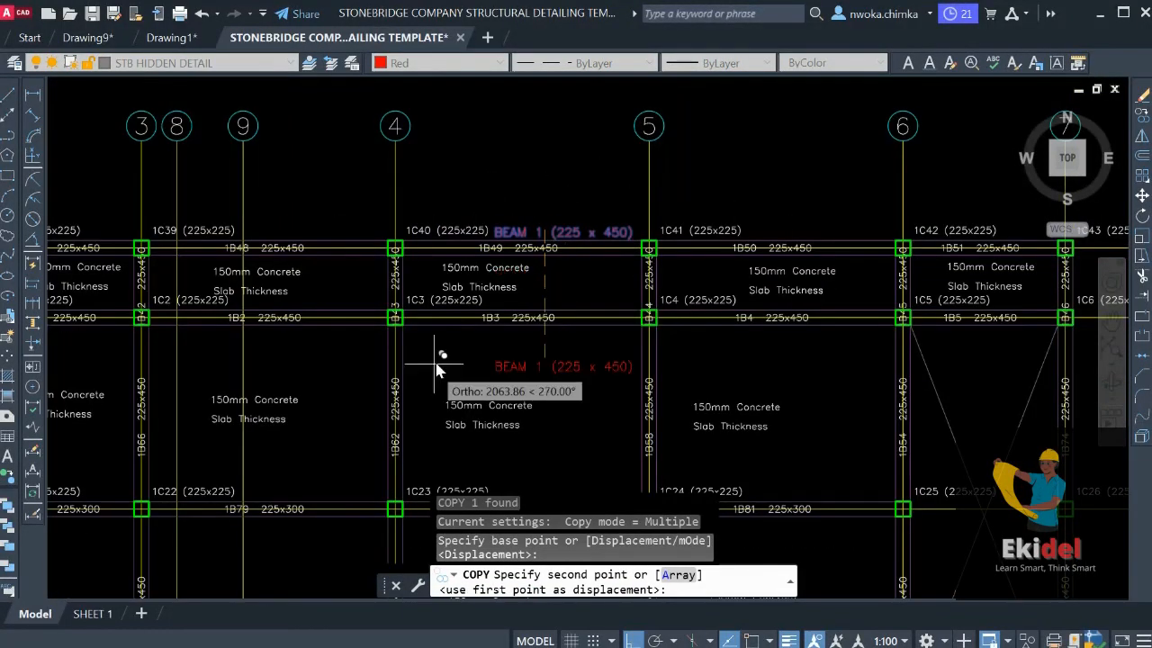
{"action": "scroll", "coordinate": [506, 324], "scroll_direction": "up", "scroll_amount": 4}
{"action": "key", "text": "F8"}
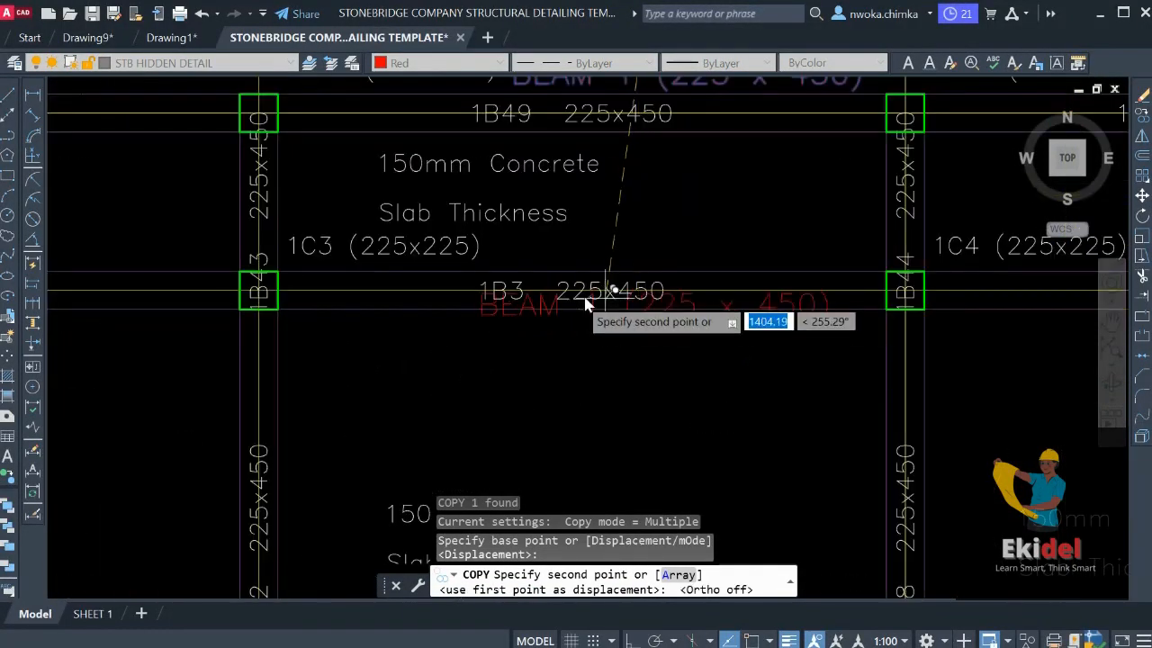
{"action": "scroll", "coordinate": [621, 300], "scroll_direction": "down", "scroll_amount": 2}
{"action": "scroll", "coordinate": [556, 315], "scroll_direction": "down", "scroll_amount": 2}
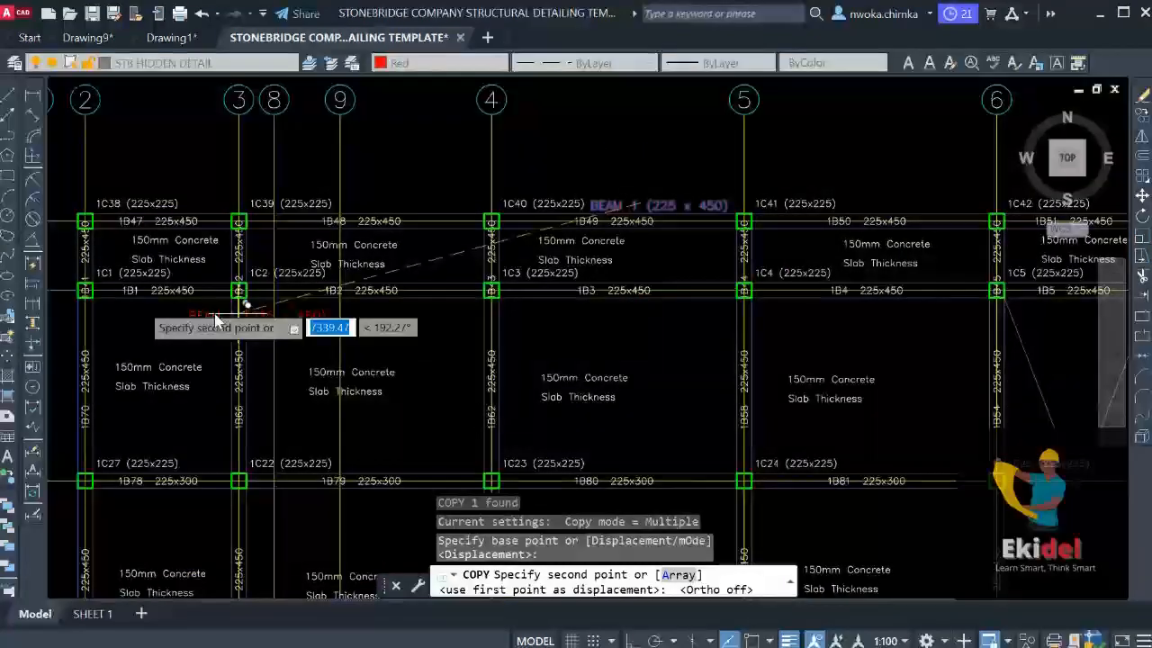
{"action": "scroll", "coordinate": [154, 304], "scroll_direction": "up", "scroll_amount": 4}
{"action": "scroll", "coordinate": [154, 303], "scroll_direction": "down", "scroll_amount": 4}
{"action": "middle_click_drag", "start_coordinate": [981, 302], "coordinate": [696, 305]}
{"action": "scroll", "coordinate": [842, 295], "scroll_direction": "up", "scroll_amount": 2}
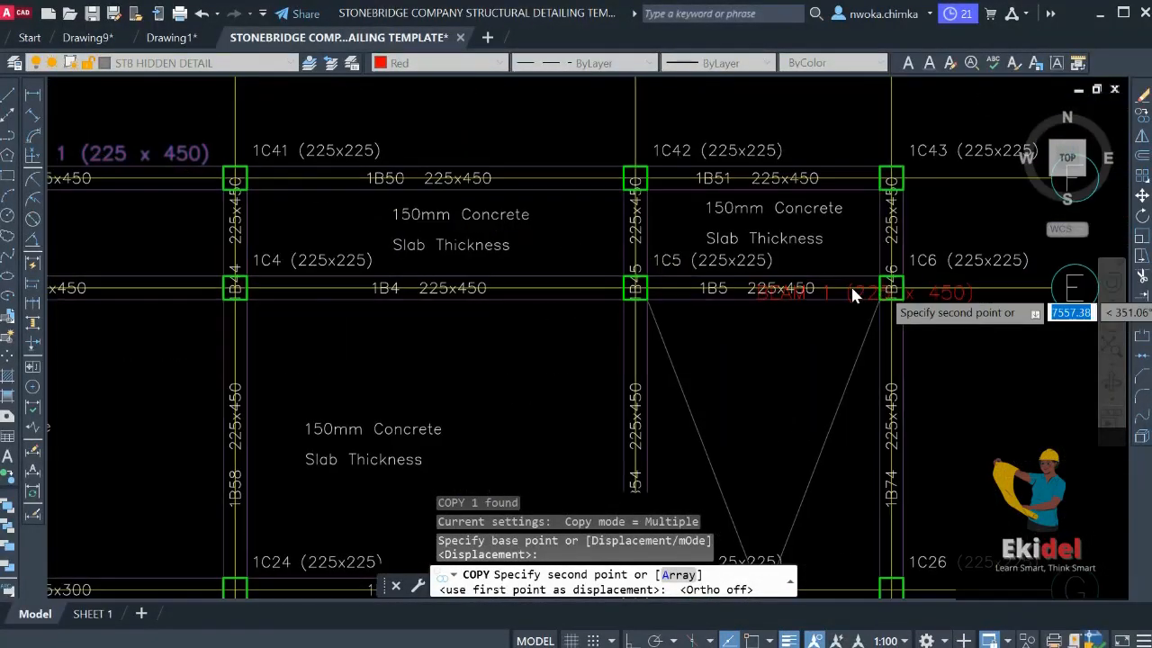
{"action": "scroll", "coordinate": [912, 283], "scroll_direction": "down", "scroll_amount": 2}
{"action": "middle_click_drag", "start_coordinate": [358, 268], "coordinate": [523, 272]}
{"action": "scroll", "coordinate": [522, 274], "scroll_direction": "up", "scroll_amount": 4}
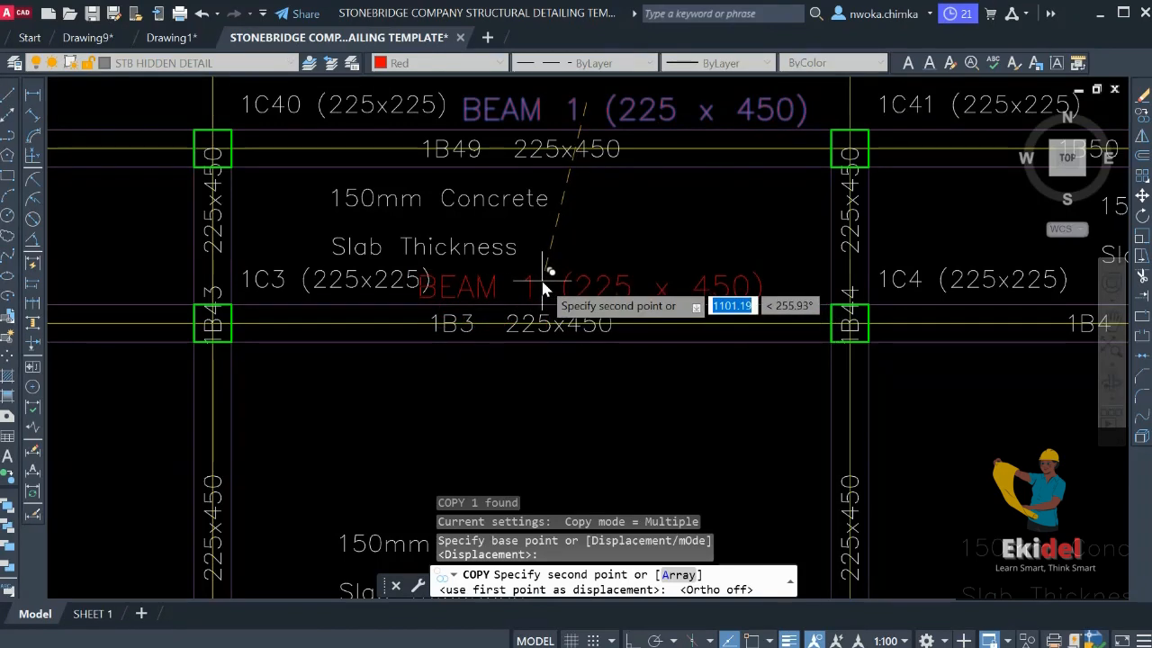
{"action": "left_click", "coordinate": [530, 288]}
{"action": "key", "text": "Escape"}
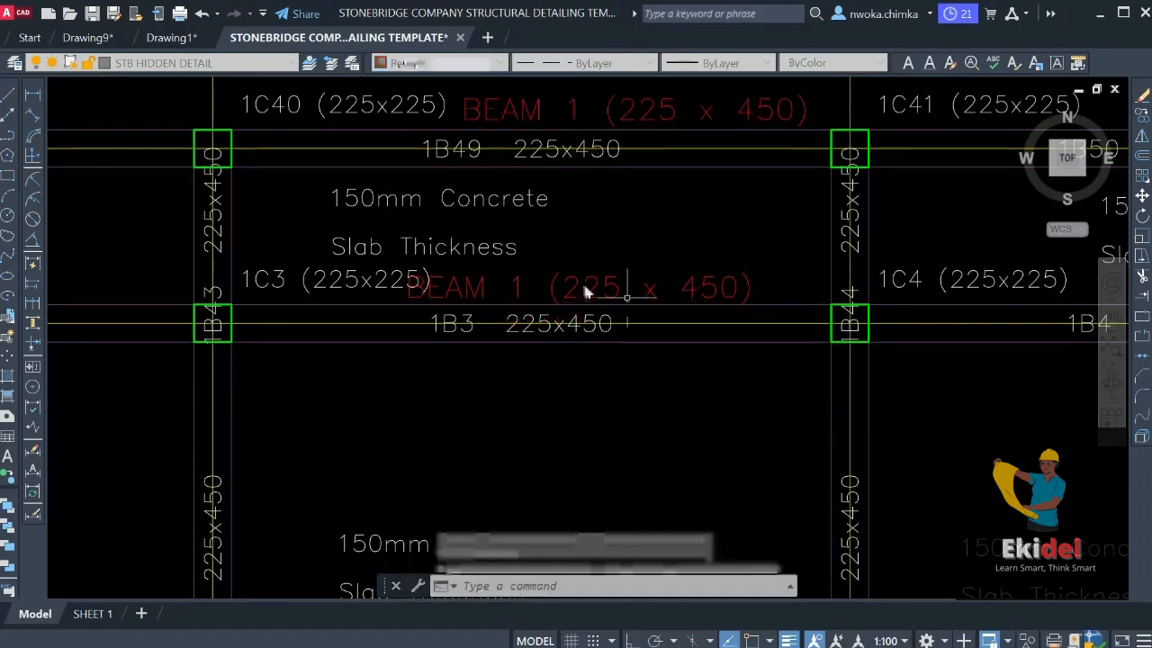
Edit the copied label above beam 1B3 to read BEAM 2 (225 x 450)
{"action": "left_click", "coordinate": [559, 285]}
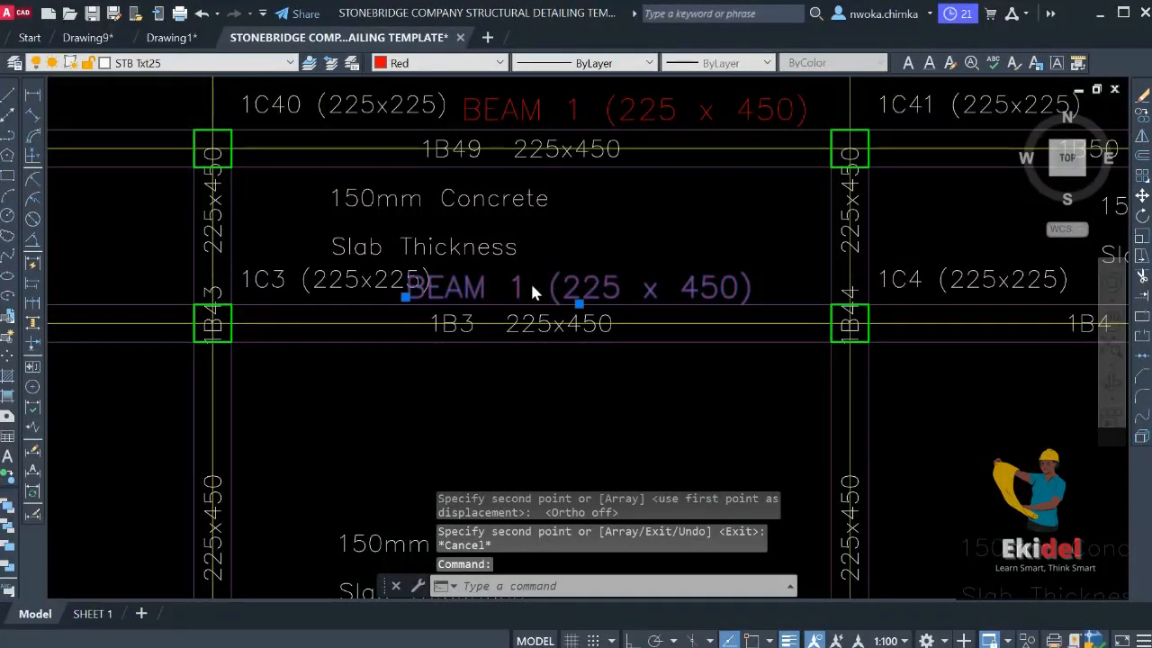
{"action": "double_click", "coordinate": [521, 288]}
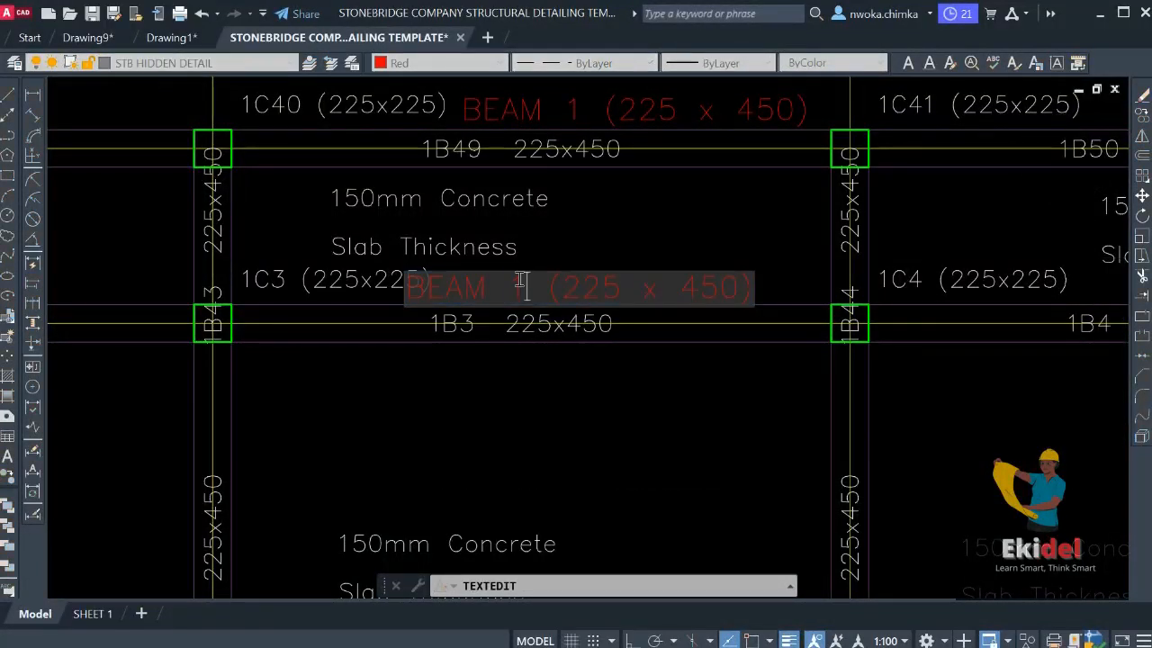
{"action": "type", "text": "2"}
{"action": "left_click", "coordinate": [509, 372]}
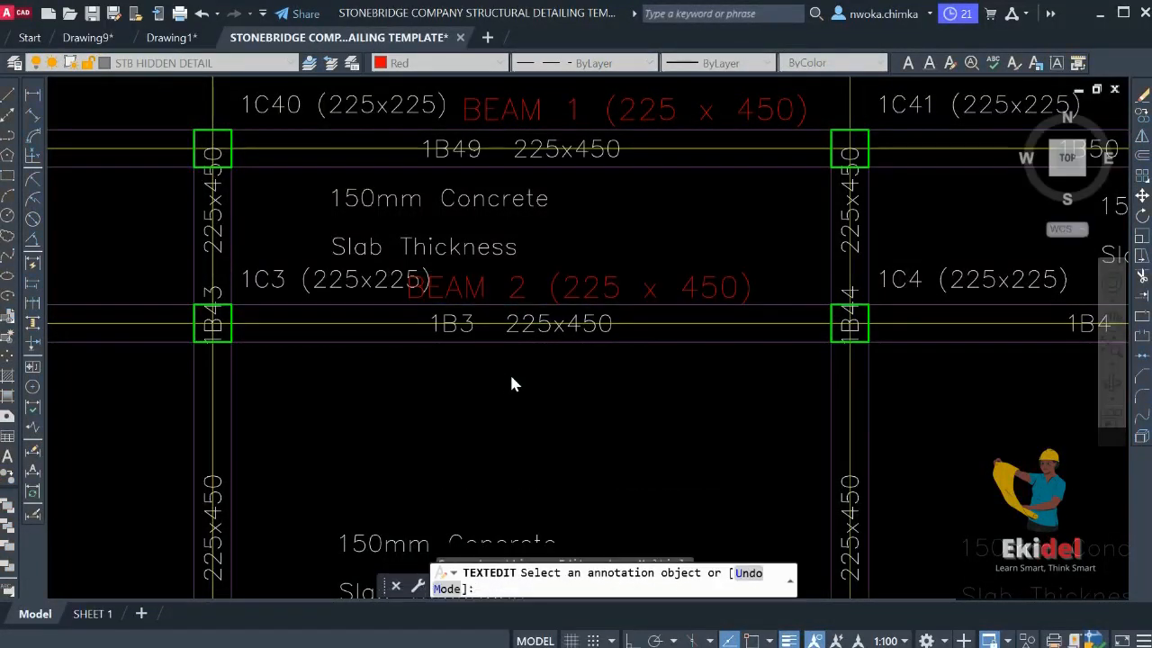
{"action": "key", "text": "Escape"}
Copy the BEAM 2 label above beam 1B80 on gridline G and beam 1B24 on gridline D
{"action": "type", "text": "co"}
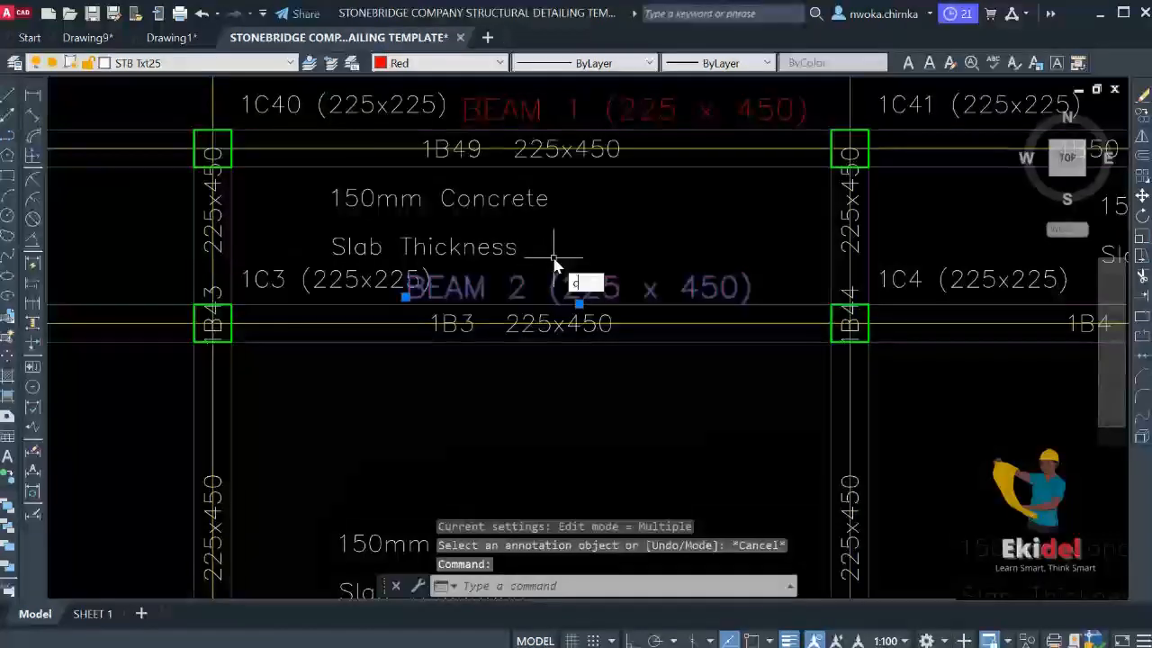
{"action": "key", "text": "Return"}
{"action": "left_click", "coordinate": [554, 270]}
{"action": "scroll", "coordinate": [590, 212], "scroll_direction": "down", "scroll_amount": 3}
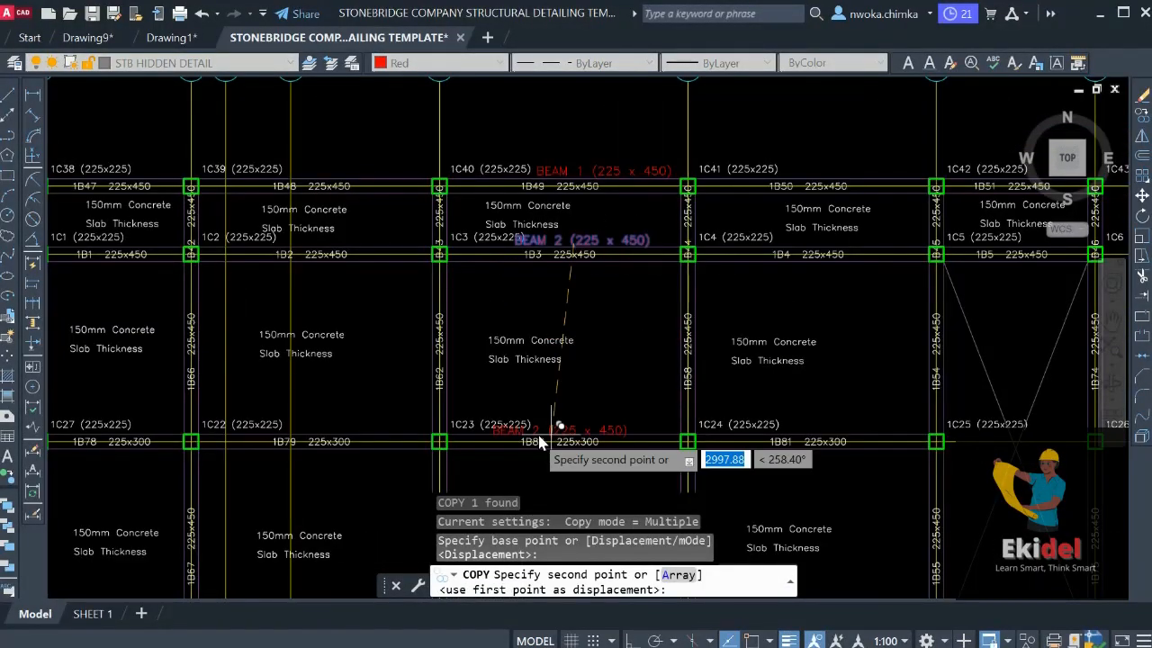
{"action": "scroll", "coordinate": [599, 423], "scroll_direction": "up", "scroll_amount": 5}
{"action": "left_click", "coordinate": [609, 462]}
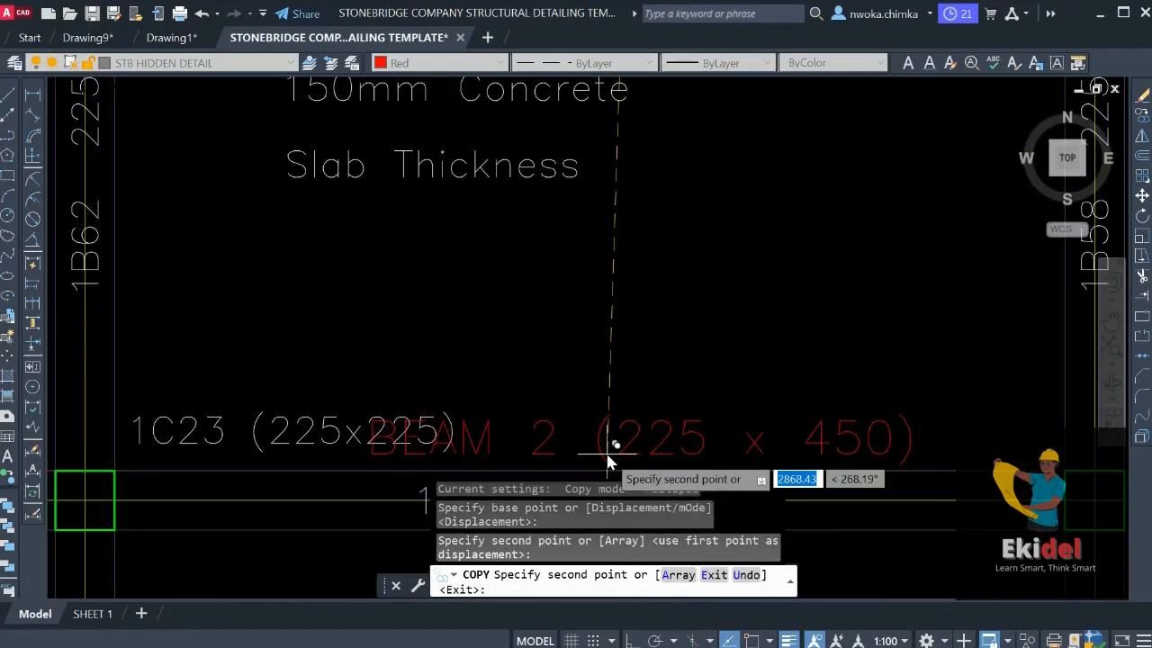
{"action": "scroll", "coordinate": [711, 198], "scroll_direction": "down", "scroll_amount": 5}
{"action": "scroll", "coordinate": [703, 369], "scroll_direction": "up", "scroll_amount": 3}
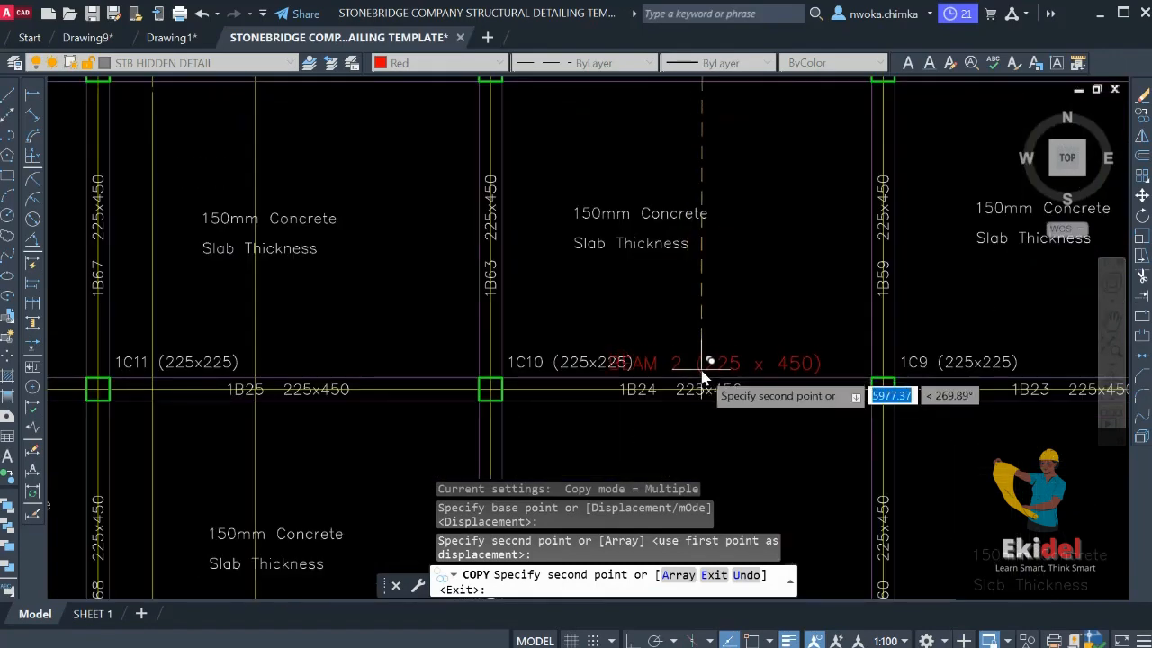
{"action": "scroll", "coordinate": [693, 333], "scroll_direction": "down", "scroll_amount": 5}
{"action": "middle_click_drag", "start_coordinate": [682, 288], "coordinate": [661, 329]}
{"action": "key", "text": "Escape"}
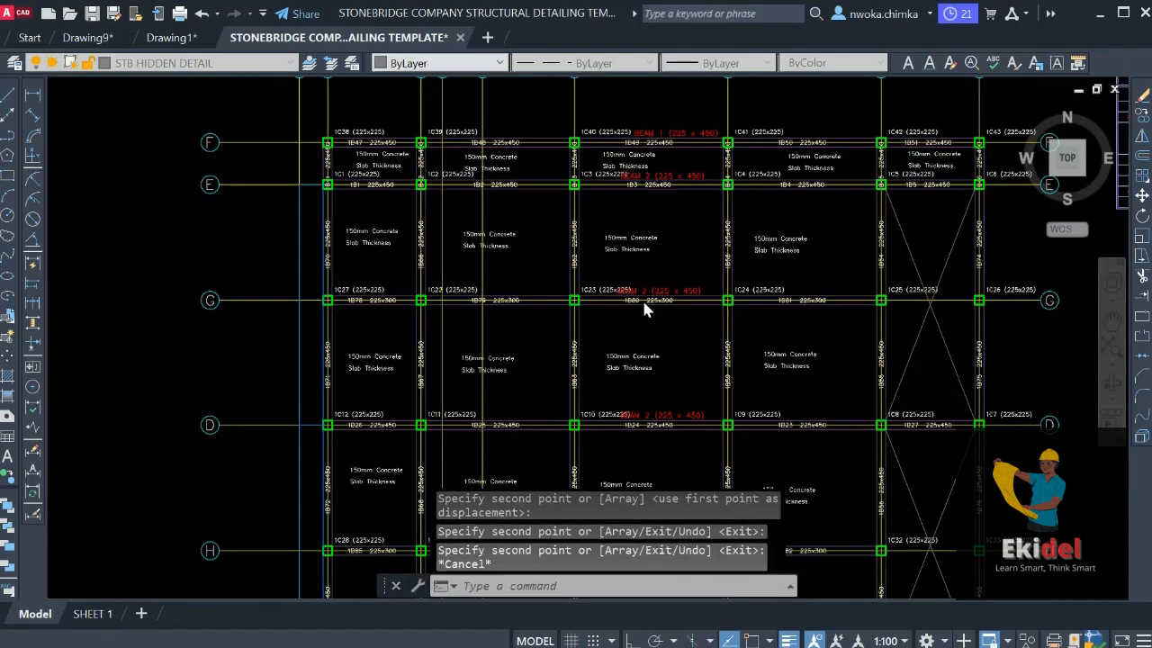
Change the beam number in the copied label above beam 1B80 on gridline G to 3
{"action": "scroll", "coordinate": [641, 288], "scroll_direction": "up", "scroll_amount": 5}
{"action": "left_click", "coordinate": [639, 267]}
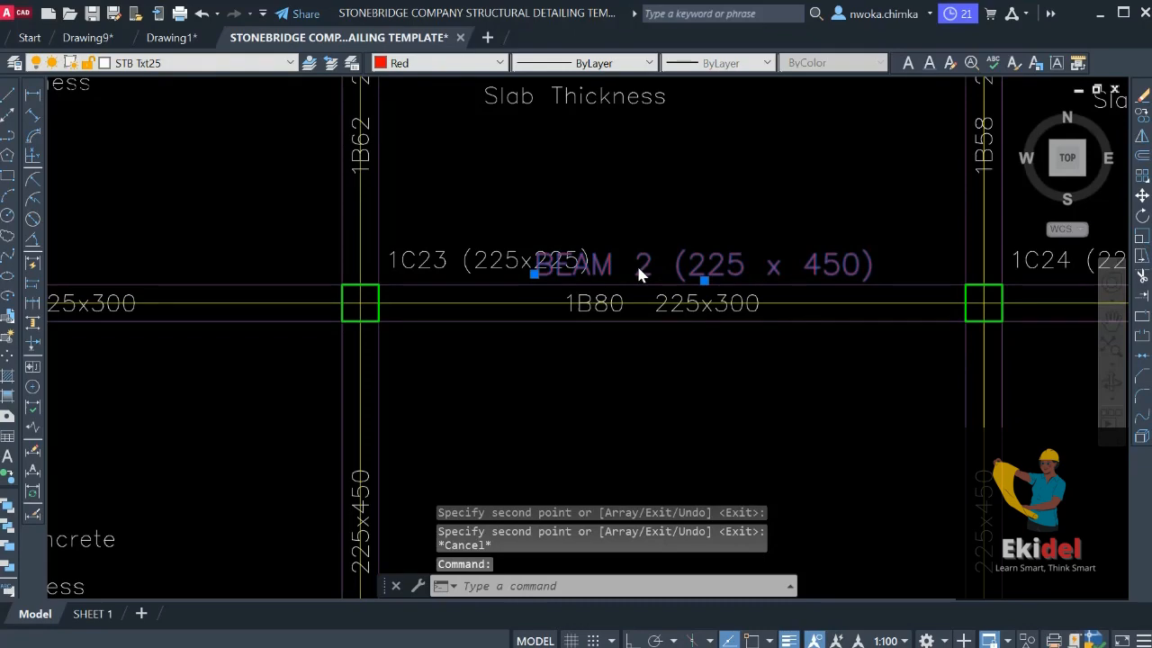
{"action": "double_click", "coordinate": [637, 267]}
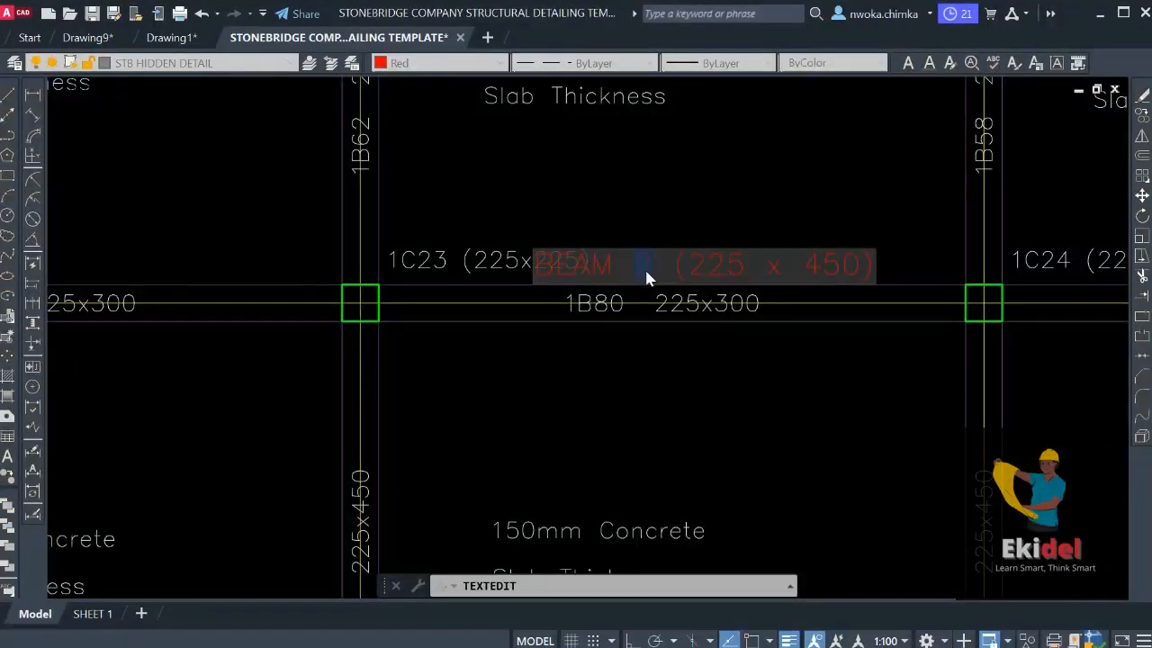
{"action": "left_click", "coordinate": [704, 384]}
Edit the copied label above beam 1B24 on gridline D to read BEAM 4 (225 x 450), and end text editing
{"action": "scroll", "coordinate": [668, 211], "scroll_direction": "down", "scroll_amount": 4}
{"action": "scroll", "coordinate": [664, 463], "scroll_direction": "up", "scroll_amount": 2}
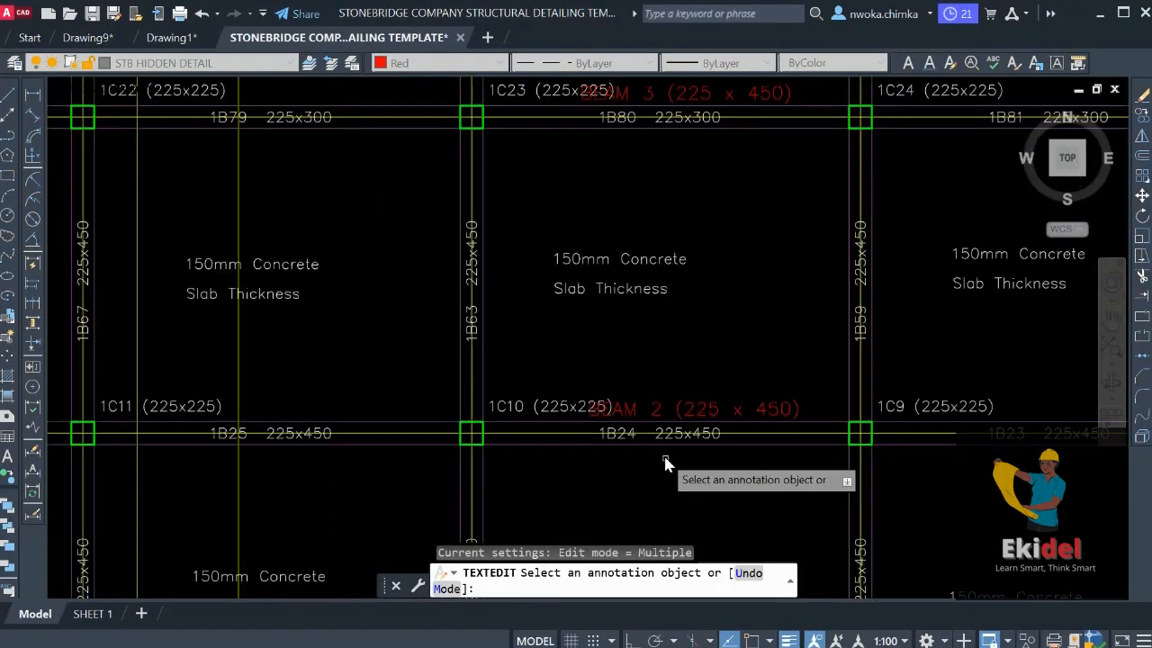
{"action": "left_click", "coordinate": [654, 406]}
{"action": "scroll", "coordinate": [654, 406], "scroll_direction": "up", "scroll_amount": 2}
{"action": "double_click", "coordinate": [657, 407]}
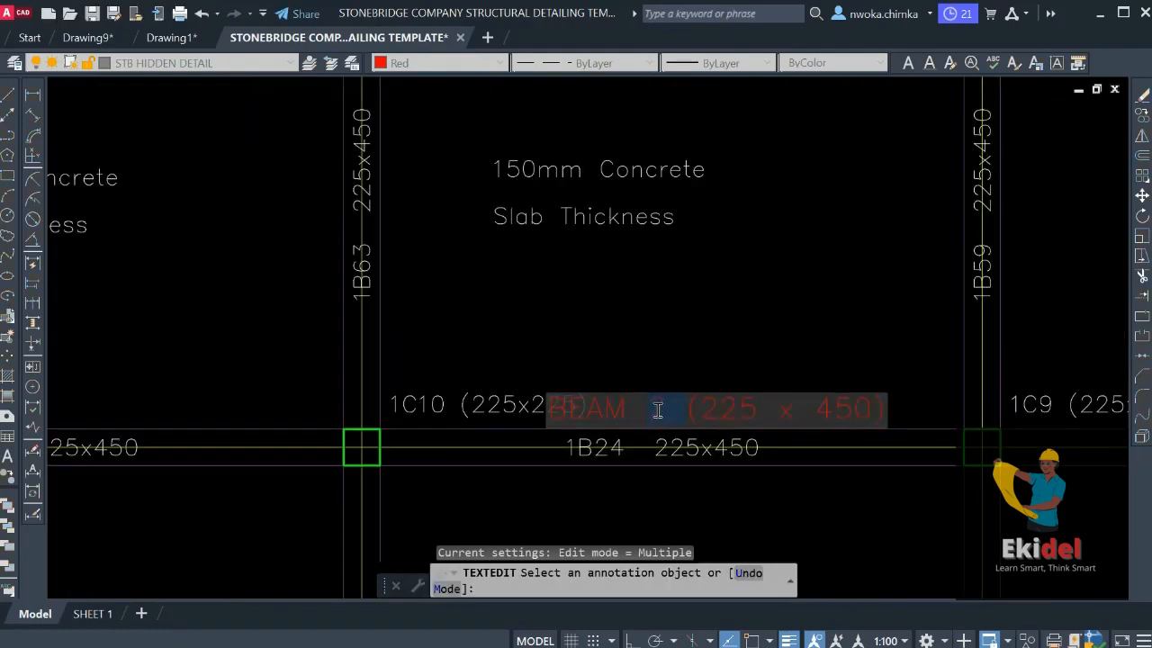
{"action": "left_click", "coordinate": [666, 409]}
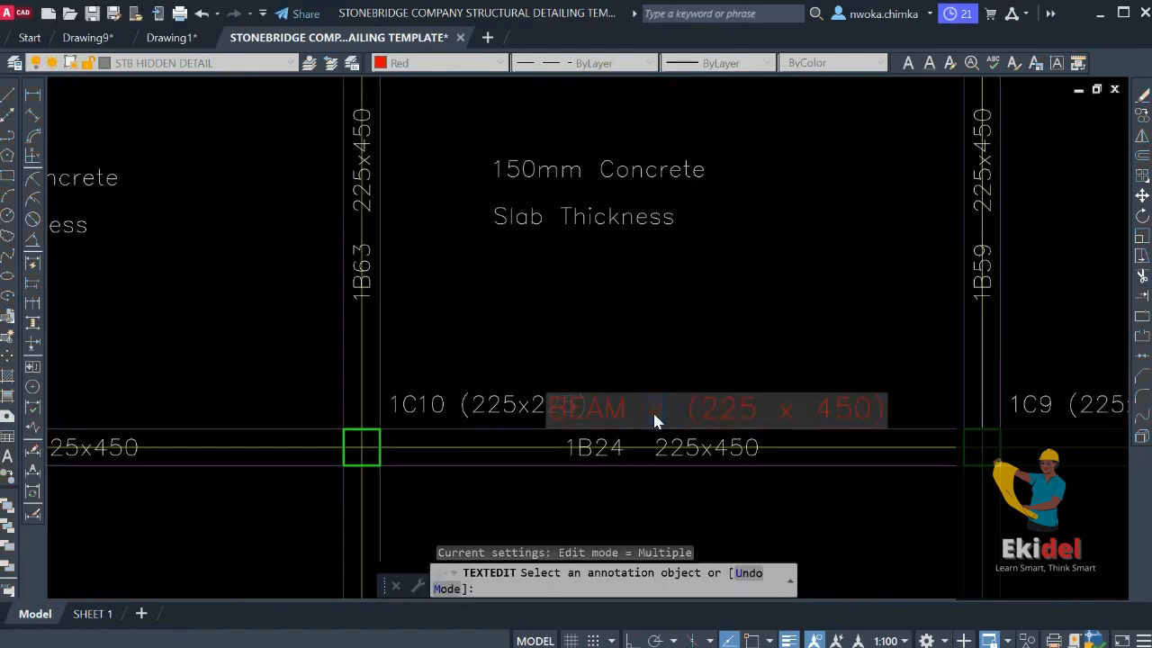
{"action": "type", "text": "4"}
{"action": "left_click", "coordinate": [664, 275]}
{"action": "scroll", "coordinate": [664, 273], "scroll_direction": "down", "scroll_amount": 2}
{"action": "key", "text": "Escape"}
Copy the BEAM 4 (225 x 450) label from beam 1B24 to above beam 1B83 on gridline H
{"action": "left_click", "coordinate": [705, 350]}
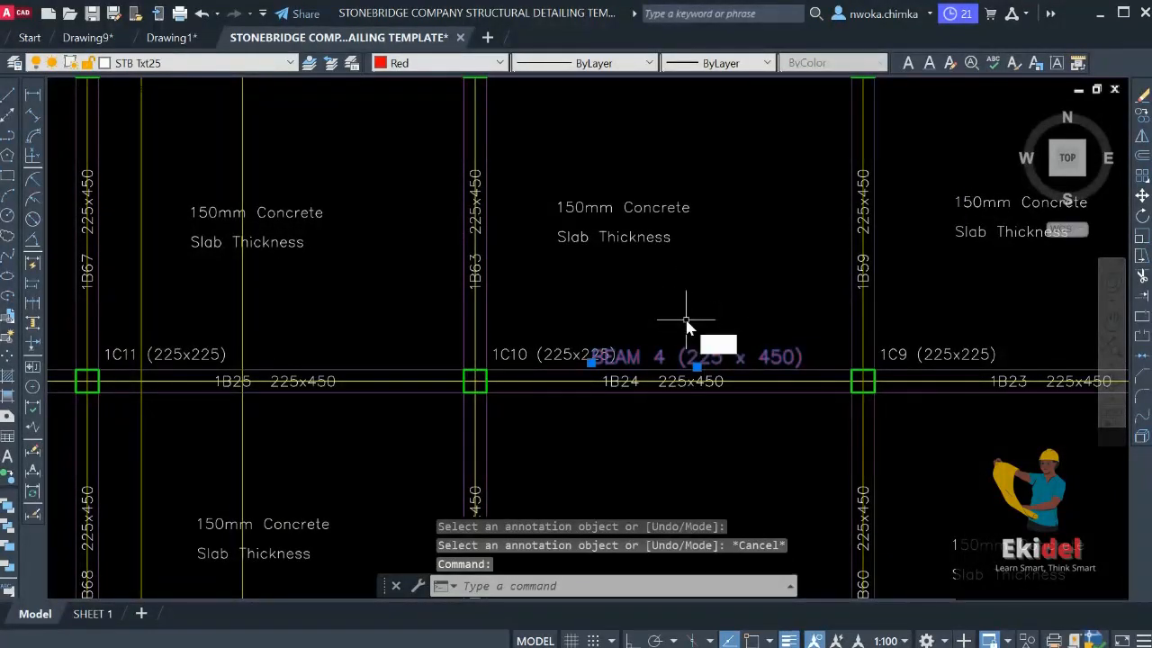
{"action": "type", "text": "co"}
{"action": "key", "text": "Return"}
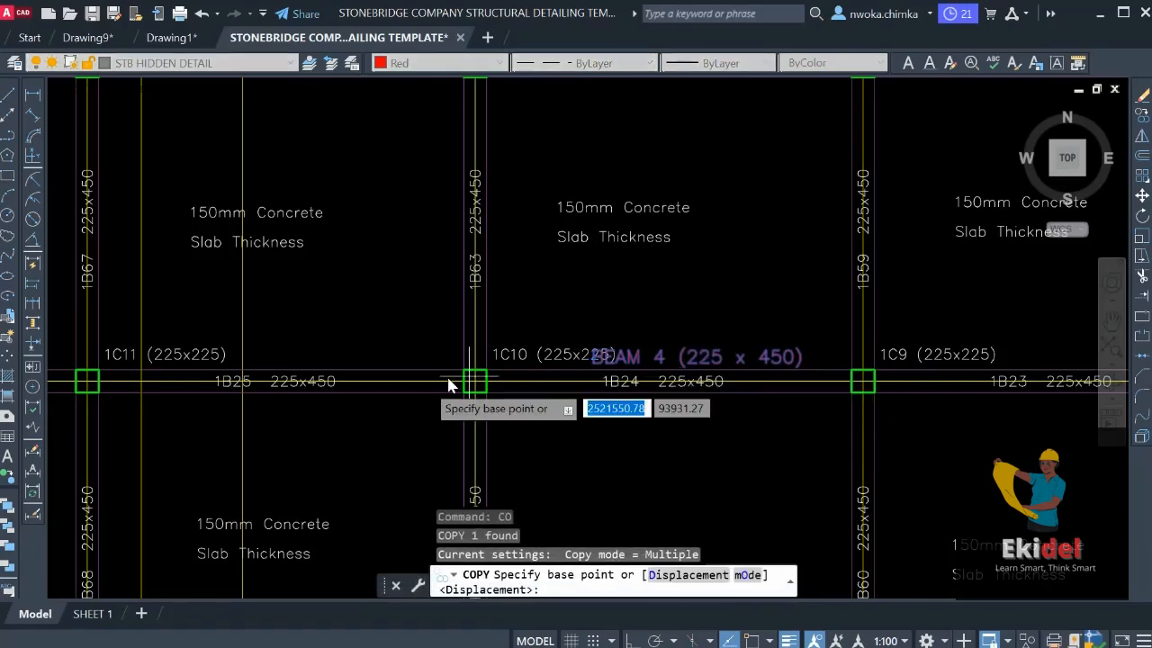
{"action": "scroll", "coordinate": [304, 381], "scroll_direction": "up", "scroll_amount": 2}
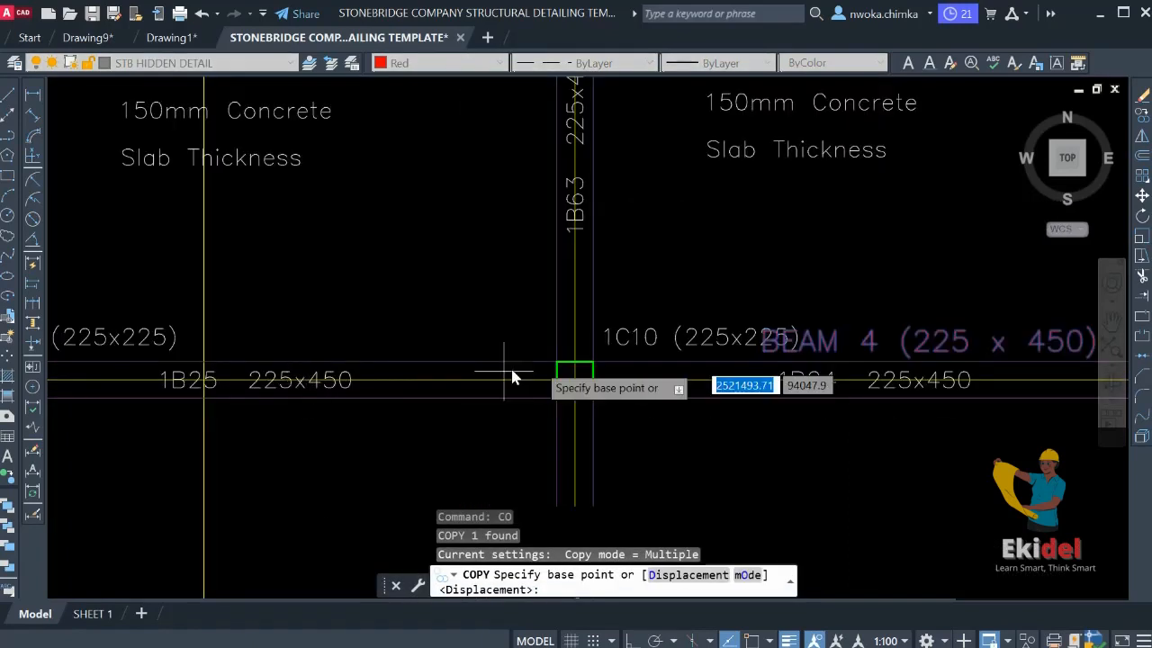
{"action": "scroll", "coordinate": [355, 316], "scroll_direction": "down", "scroll_amount": 2}
{"action": "scroll", "coordinate": [622, 360], "scroll_direction": "down", "scroll_amount": 2}
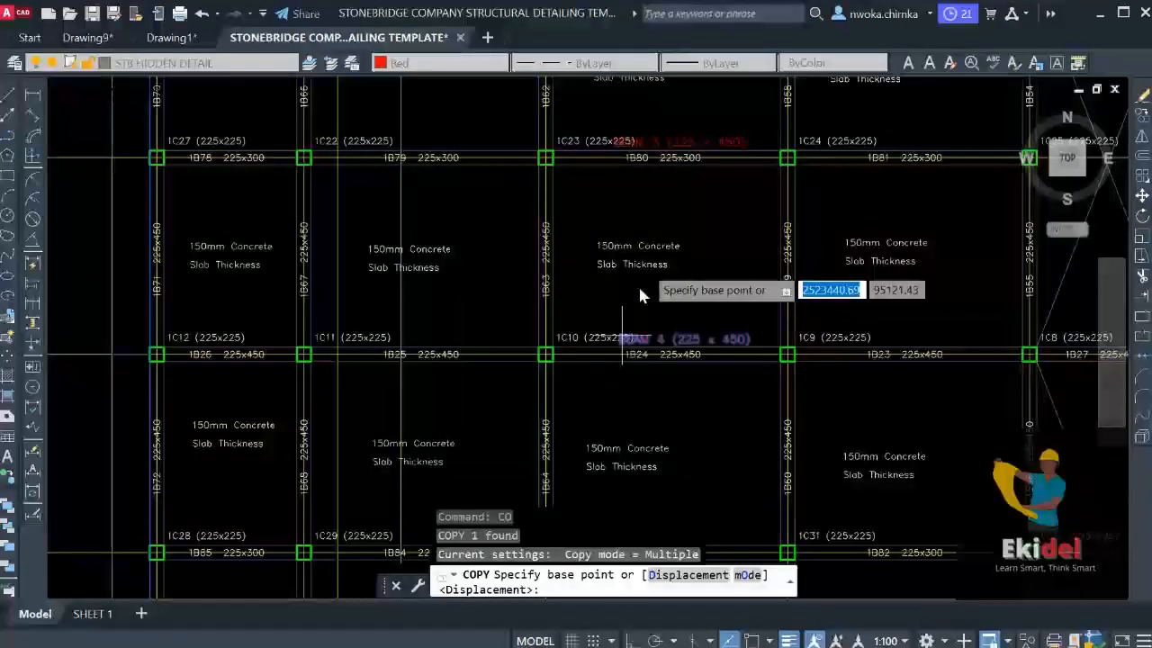
{"action": "scroll", "coordinate": [682, 378], "scroll_direction": "up", "scroll_amount": 2}
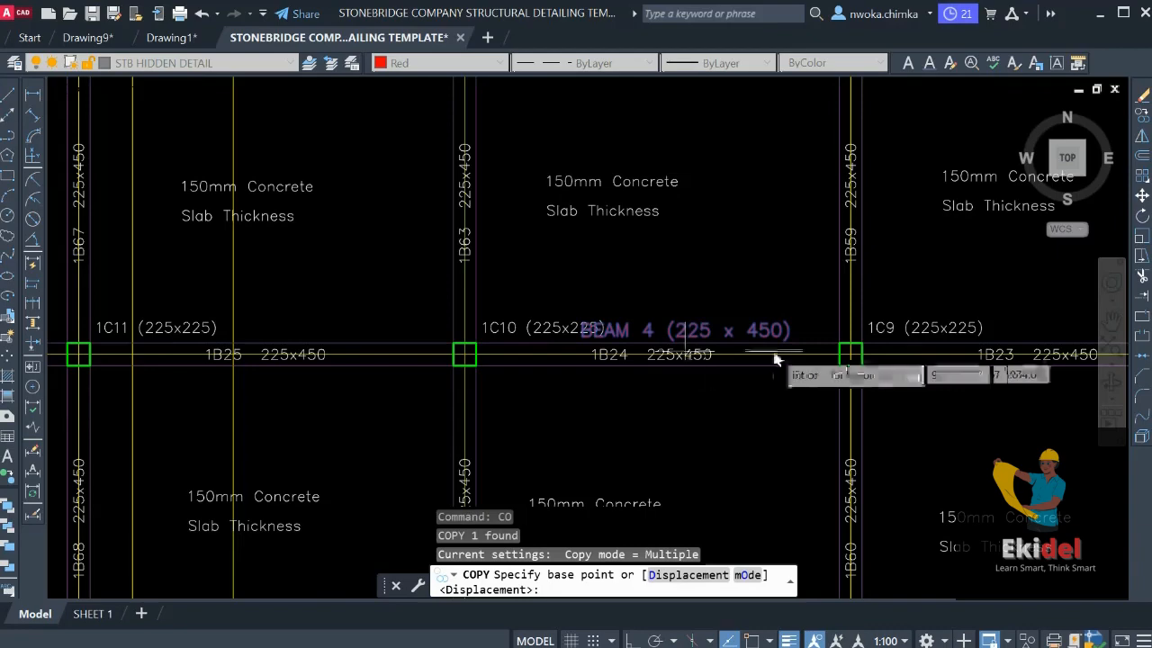
{"action": "left_click", "coordinate": [708, 342]}
{"action": "scroll", "coordinate": [702, 207], "scroll_direction": "down", "scroll_amount": 3}
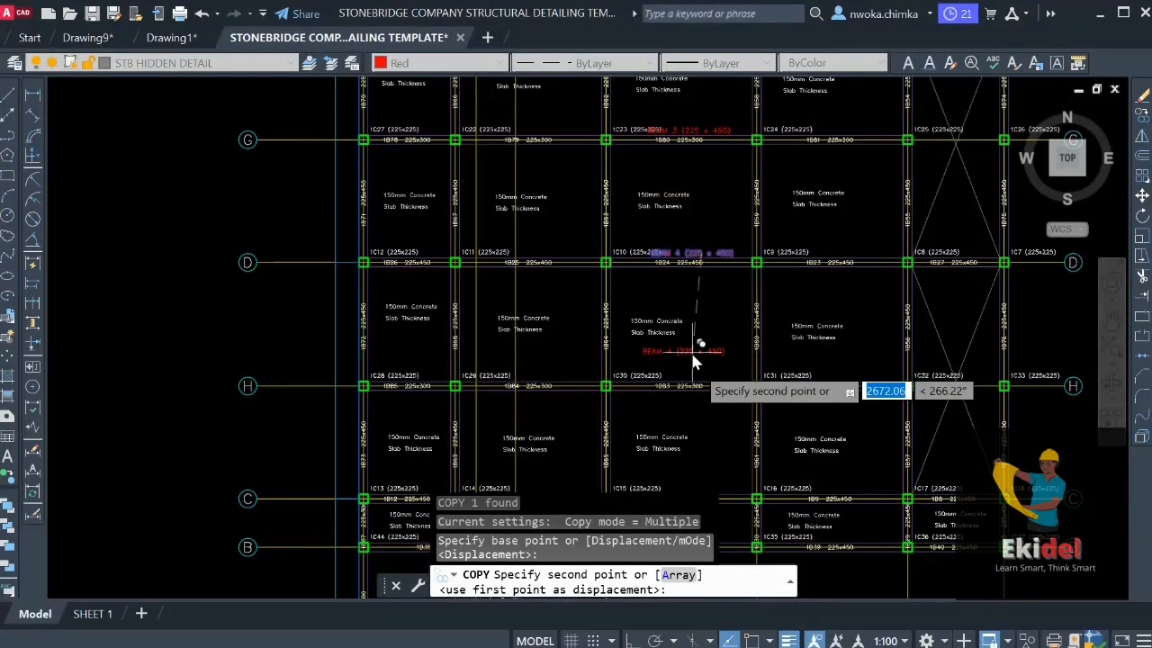
{"action": "scroll", "coordinate": [693, 353], "scroll_direction": "up", "scroll_amount": 3}
{"action": "left_click", "coordinate": [716, 414]}
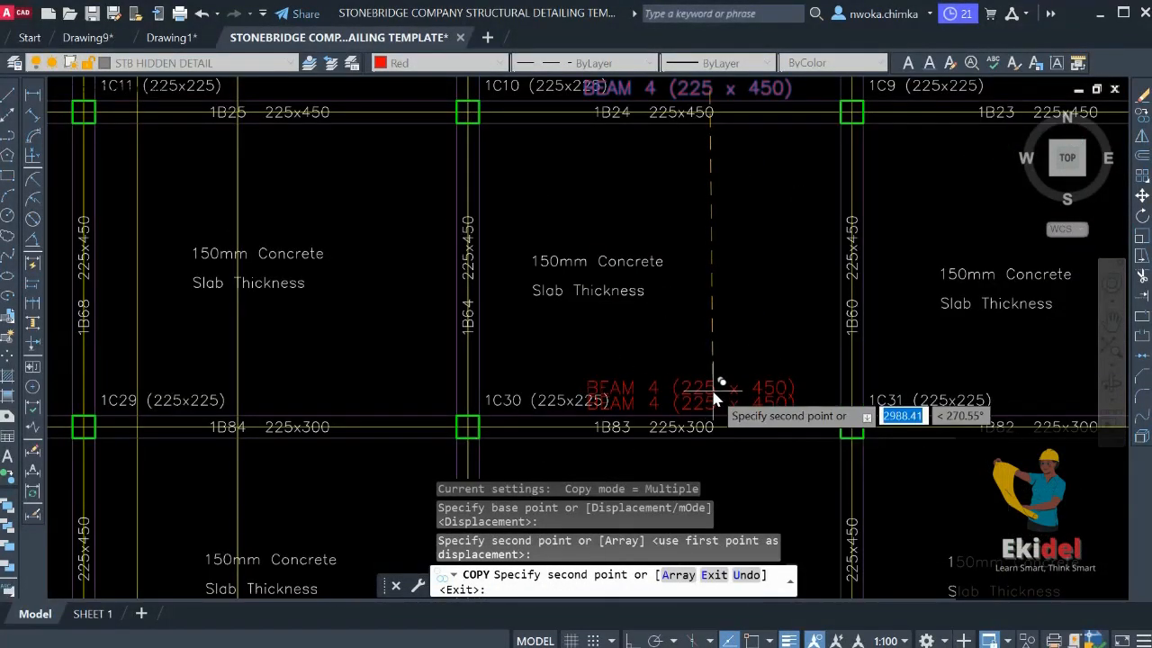
{"action": "key", "text": "Escape"}
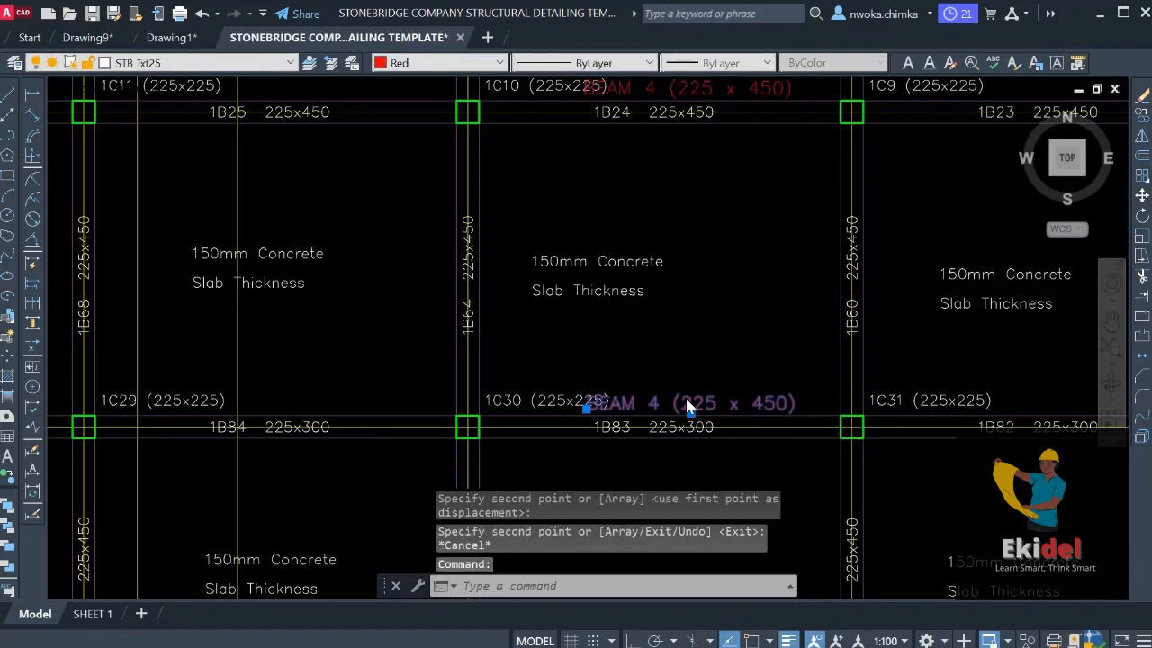
Edit the copied label above beam 1B83 to read BEAM 5 (225 x 450), and end text editing
{"action": "double_click", "coordinate": [659, 405]}
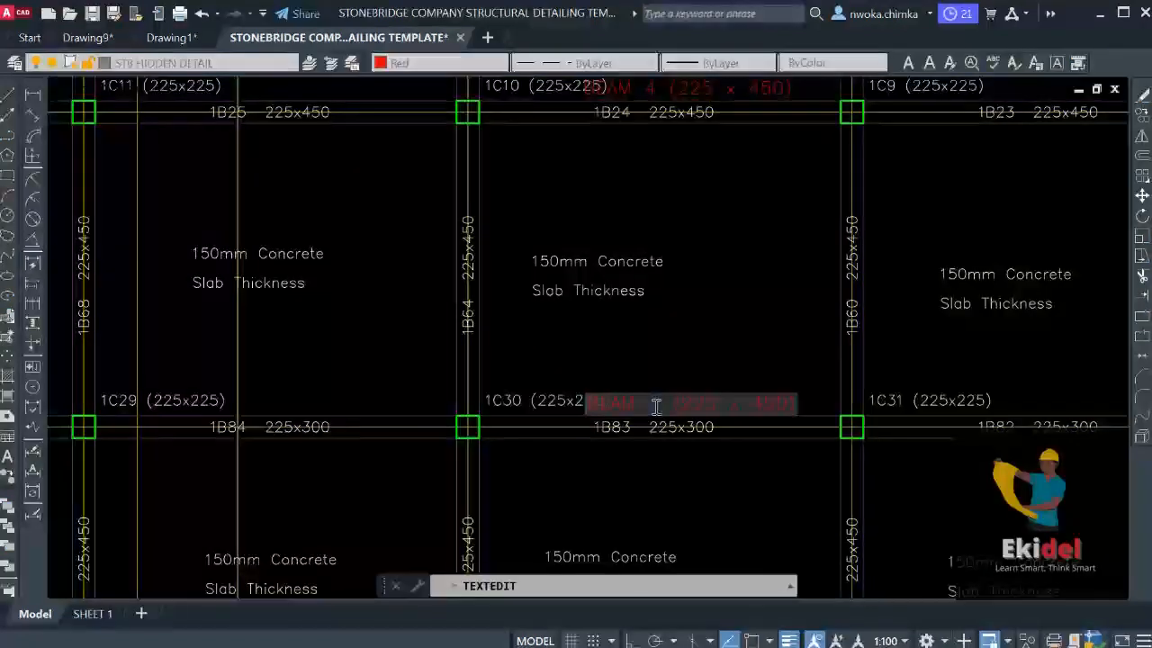
{"action": "left_click", "coordinate": [681, 373]}
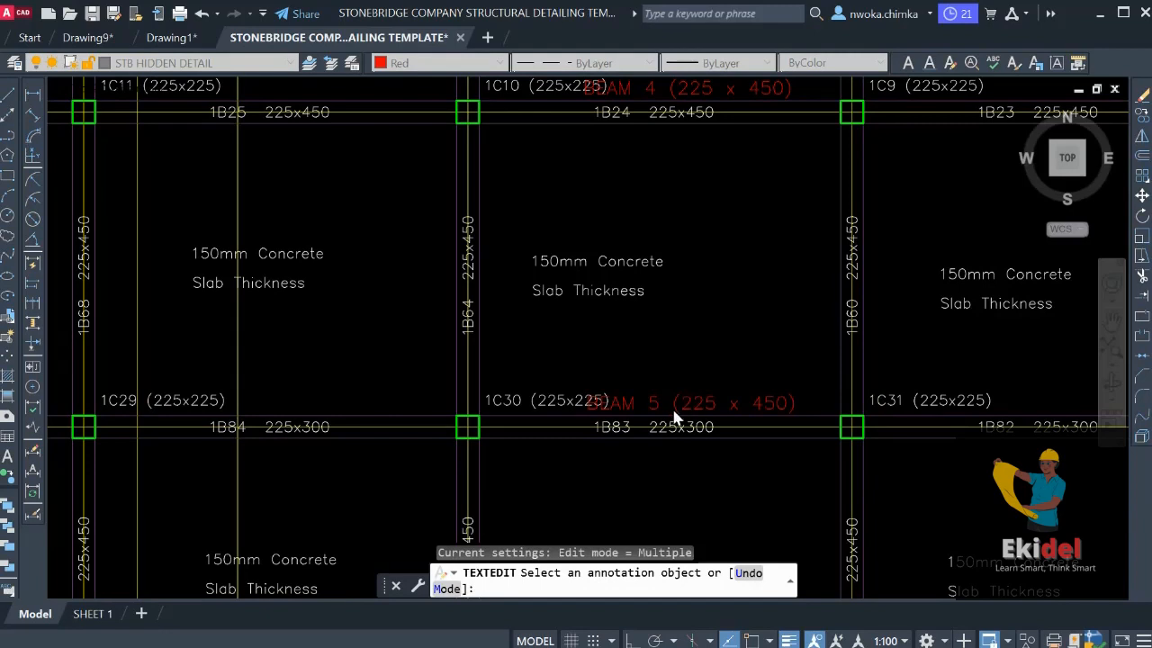
{"action": "key", "text": "Escape"}
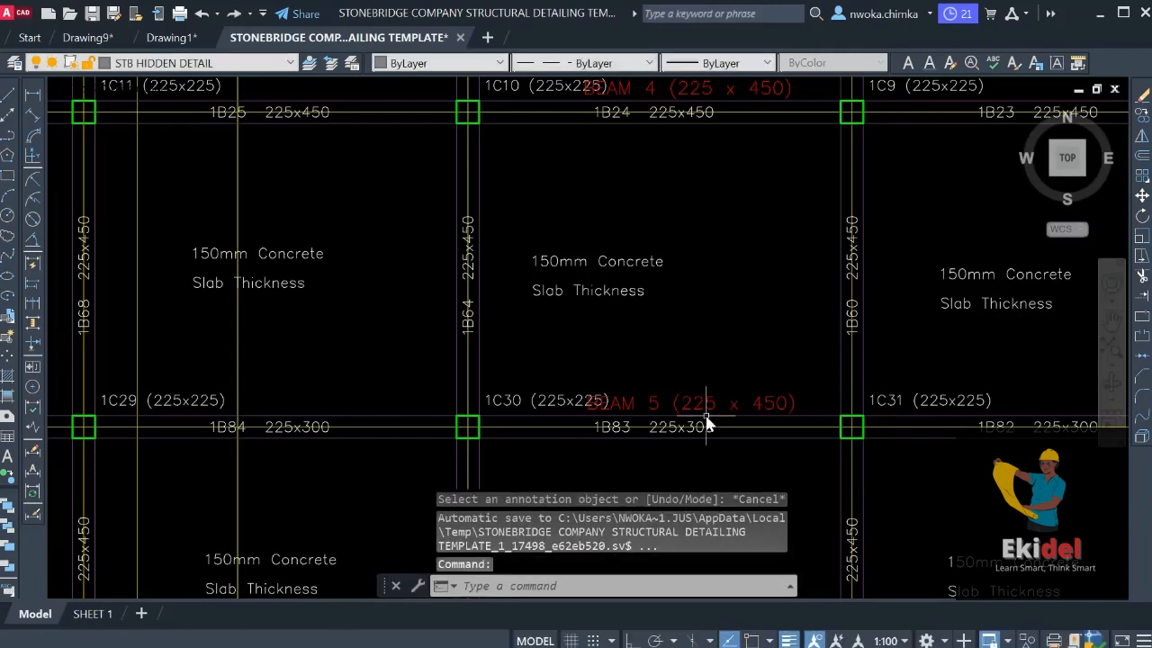
Copy the BEAM 5 label above beam 1B10 on gridline C and above beam 1B38 on gridline B
{"action": "left_click", "coordinate": [705, 407]}
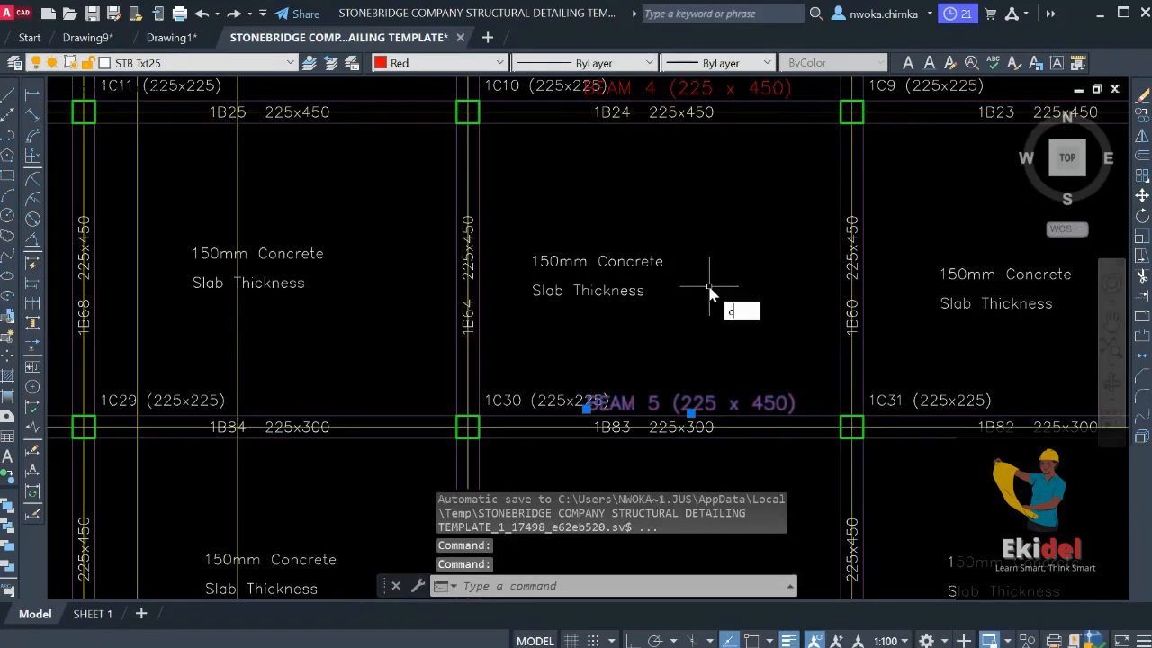
{"action": "key", "text": "Return"}
{"action": "left_click", "coordinate": [690, 409]}
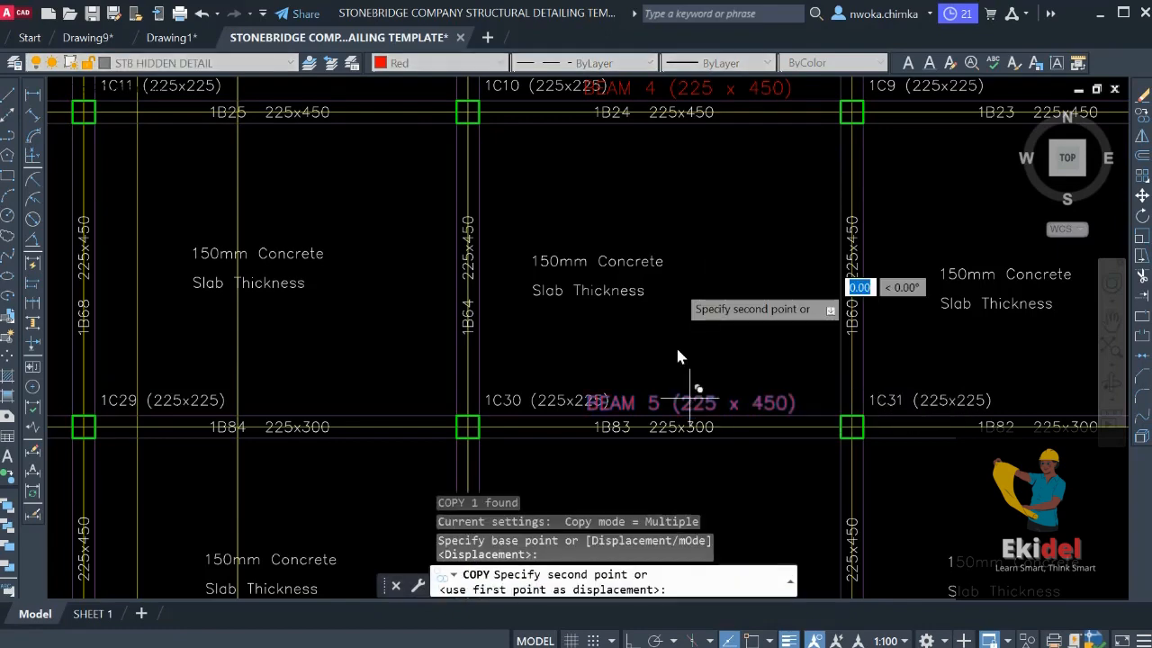
{"action": "scroll", "coordinate": [684, 288], "scroll_direction": "down", "scroll_amount": 2}
{"action": "scroll", "coordinate": [741, 186], "scroll_direction": "down", "scroll_amount": 1}
{"action": "scroll", "coordinate": [697, 369], "scroll_direction": "up", "scroll_amount": 3}
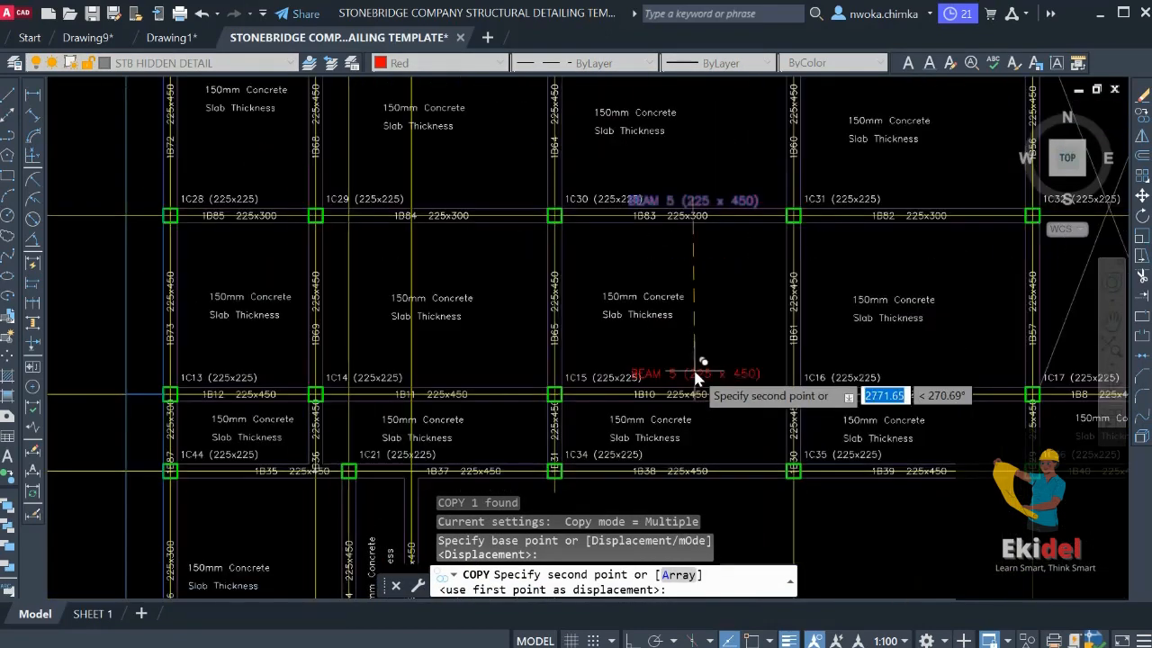
{"action": "left_click", "coordinate": [708, 387]}
{"action": "scroll", "coordinate": [720, 383], "scroll_direction": "down", "scroll_amount": 2}
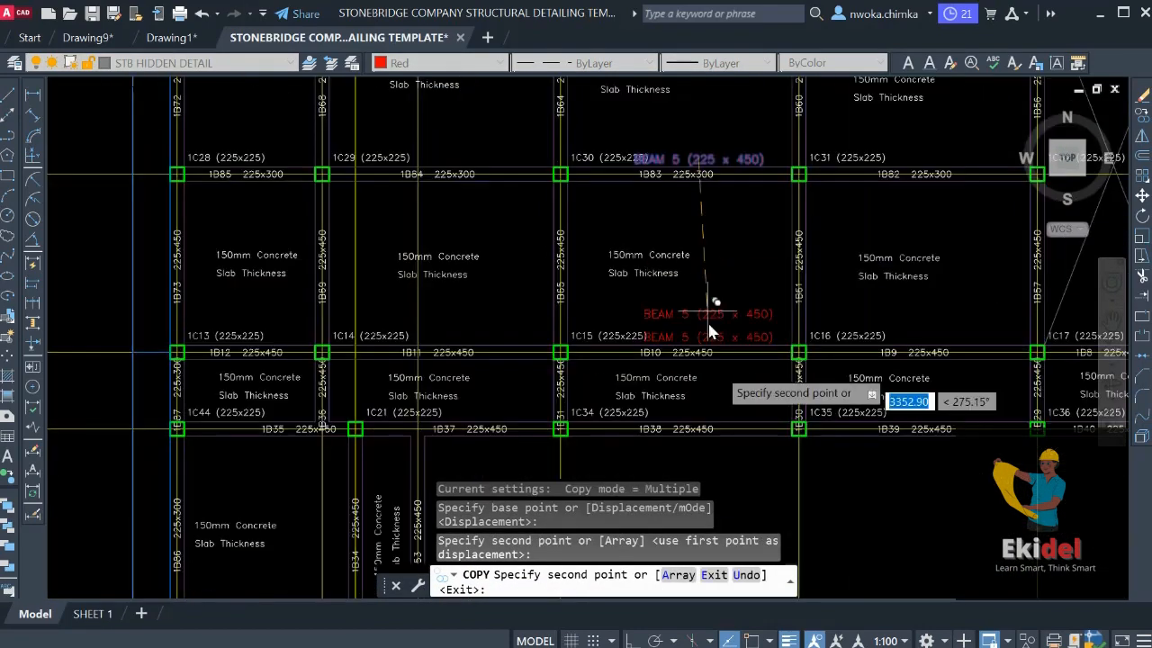
{"action": "scroll", "coordinate": [736, 431], "scroll_direction": "up", "scroll_amount": 4}
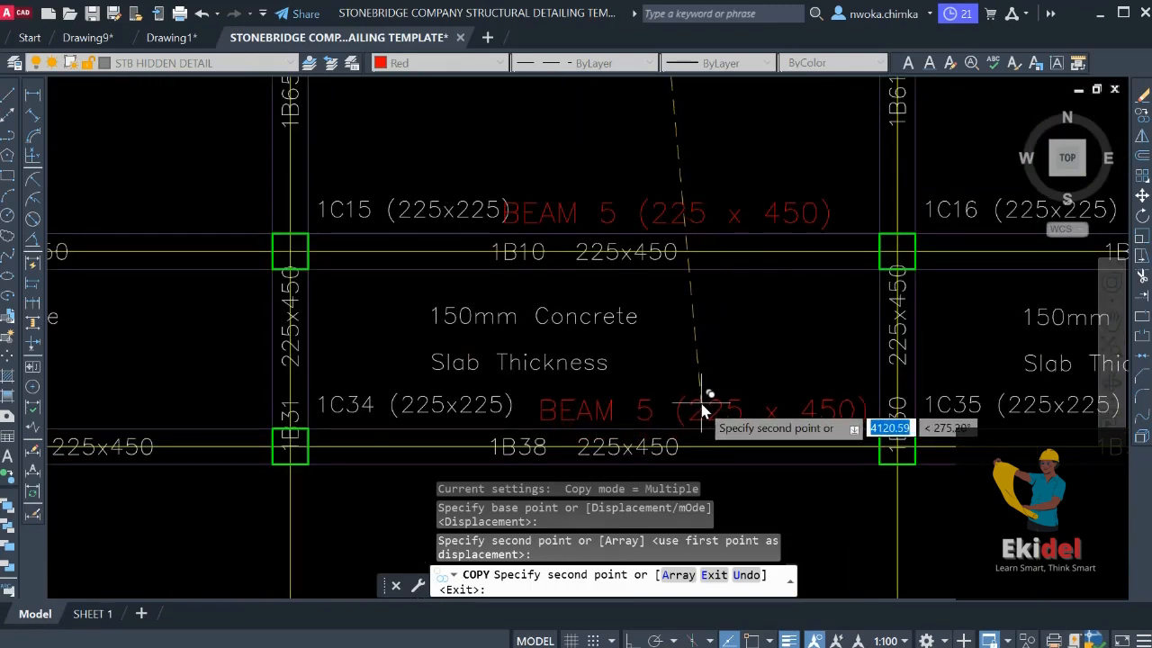
{"action": "left_click", "coordinate": [701, 397]}
{"action": "key", "text": "Escape"}
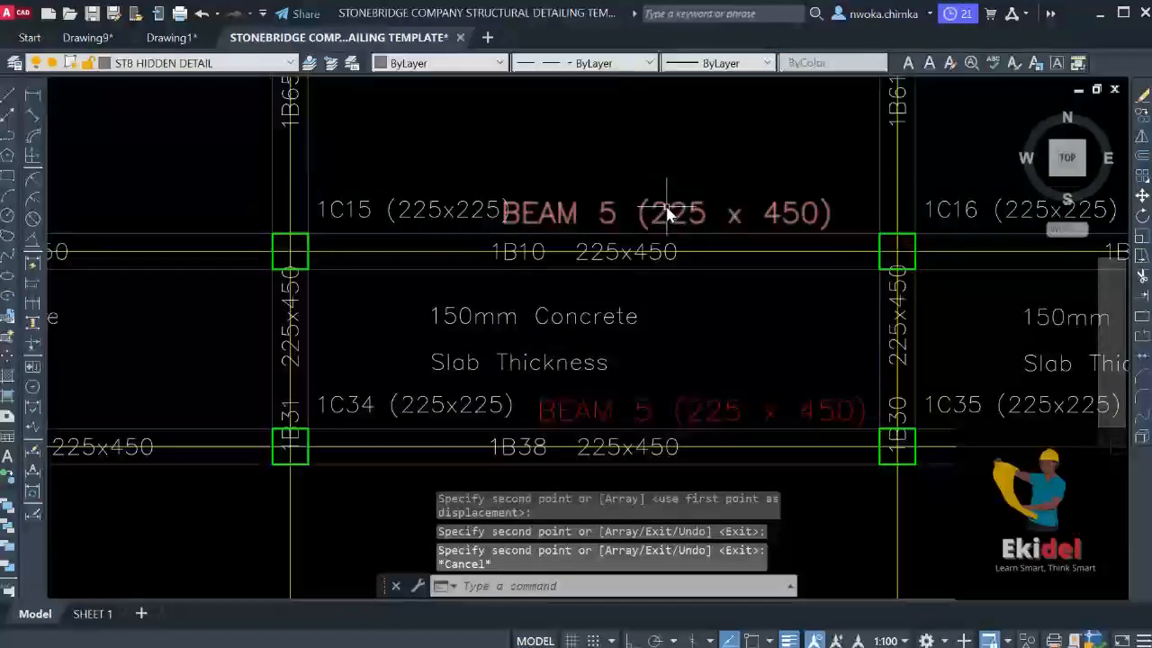
Change the beam number in the copied label above beam 1B10 on gridline C to 6
{"action": "left_click", "coordinate": [662, 212]}
{"action": "left_click", "coordinate": [616, 216]}
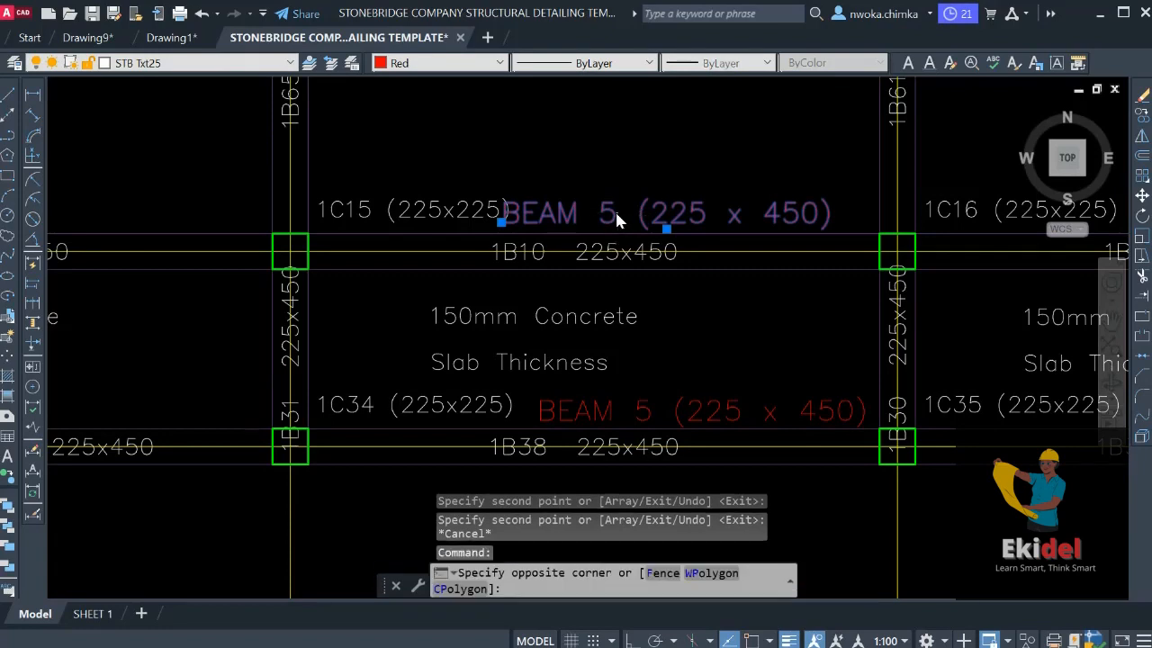
{"action": "double_click", "coordinate": [591, 215]}
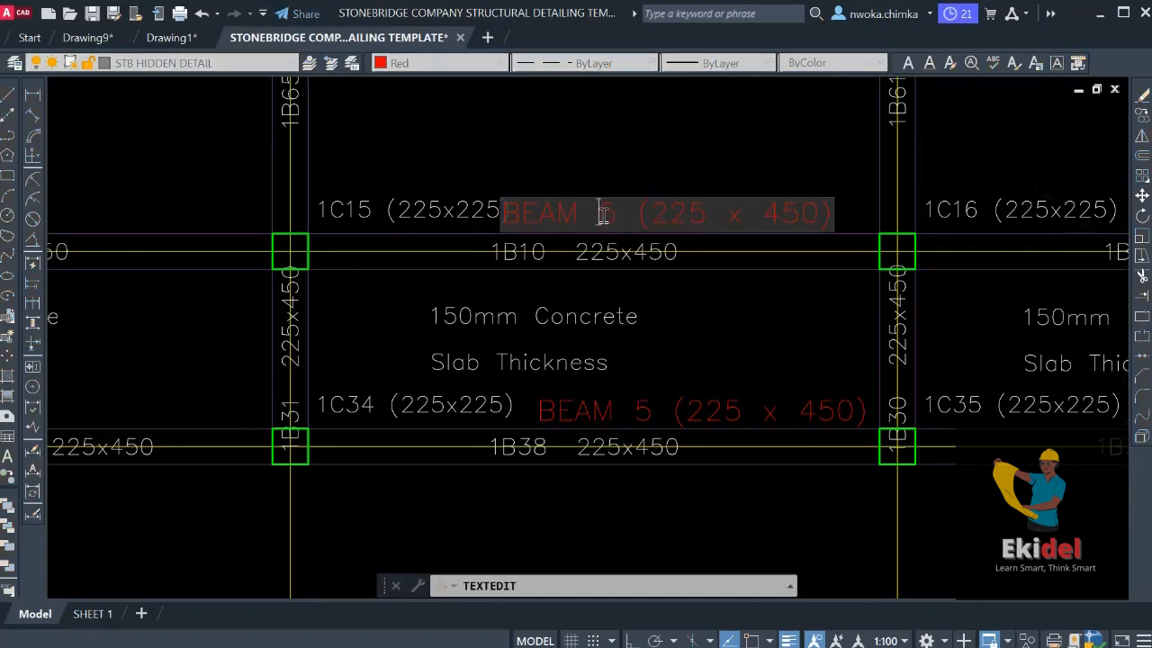
{"action": "left_click_drag", "start_coordinate": [597, 214], "coordinate": [612, 230]}
{"action": "left_click", "coordinate": [637, 270]}
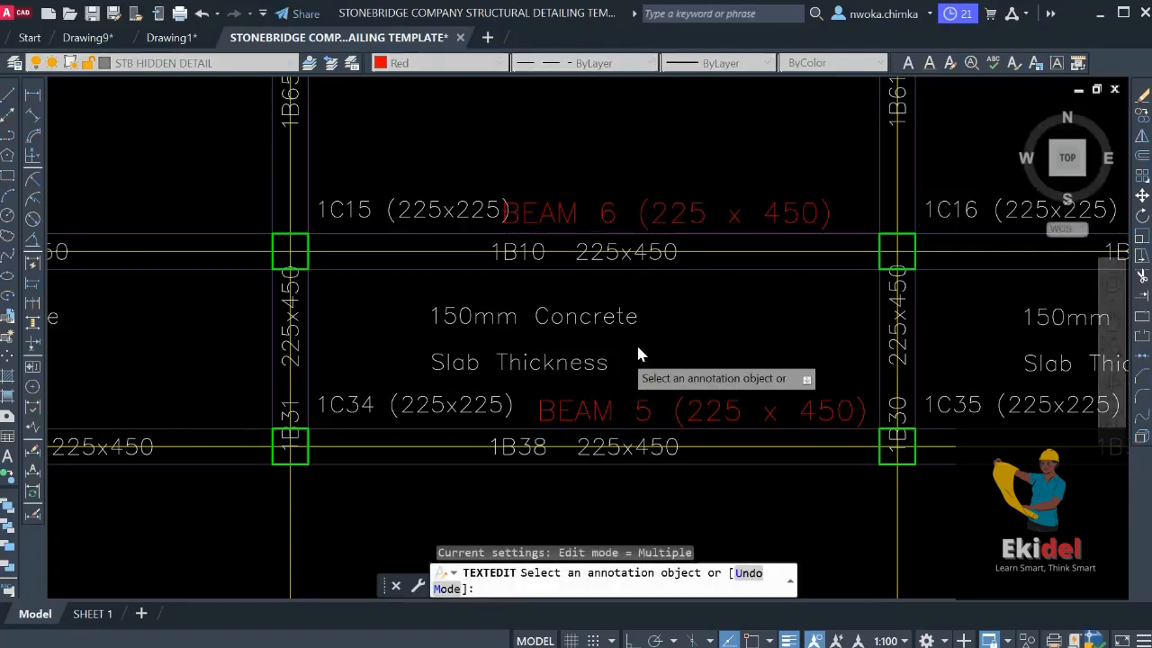
Edit the copied label above beam 1B38 on gridline B to read BEAM 7 (225 x 450), and end text editing
{"action": "left_click", "coordinate": [637, 414]}
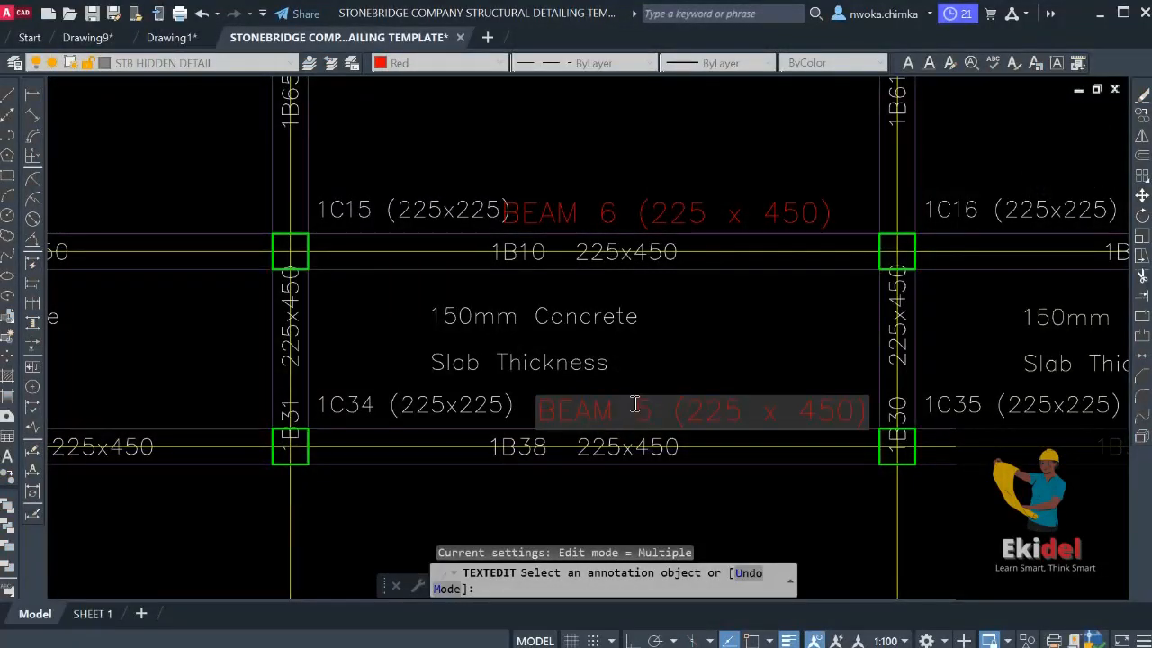
{"action": "double_click", "coordinate": [648, 411]}
{"action": "left_click", "coordinate": [702, 339]}
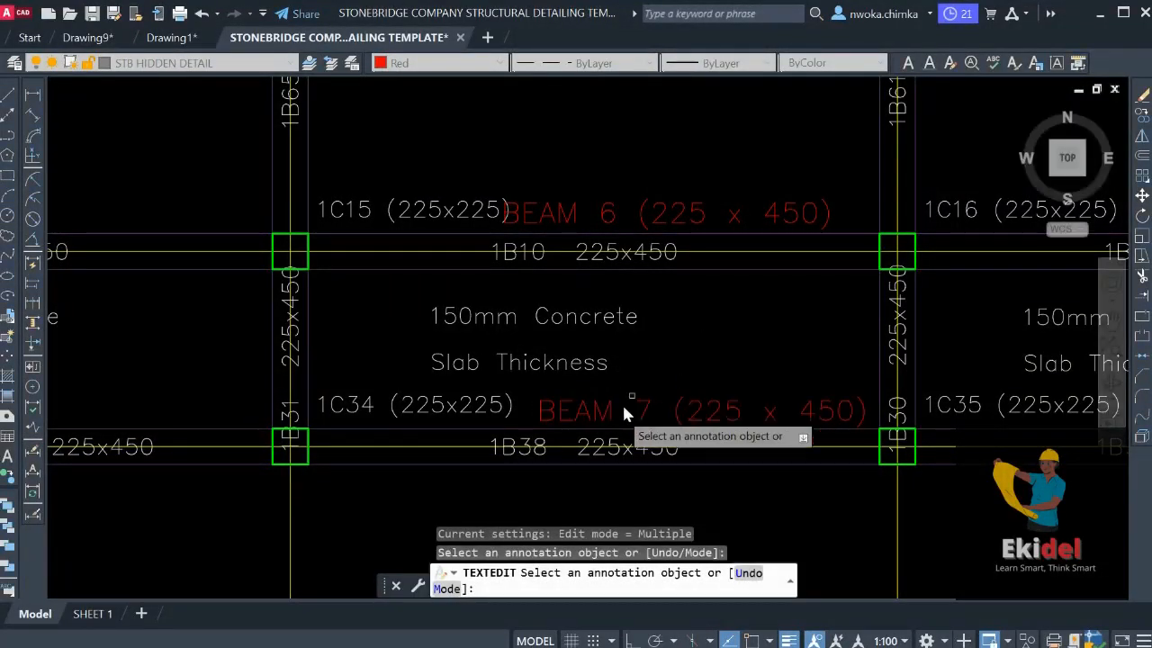
{"action": "key", "text": "Escape"}
Examine the numbered beam labels from gridline B up to gridline F and the column label 1C38 at gridline 2
{"action": "left_click", "coordinate": [617, 447]}
{"action": "scroll", "coordinate": [687, 396], "scroll_direction": "down", "scroll_amount": 2}
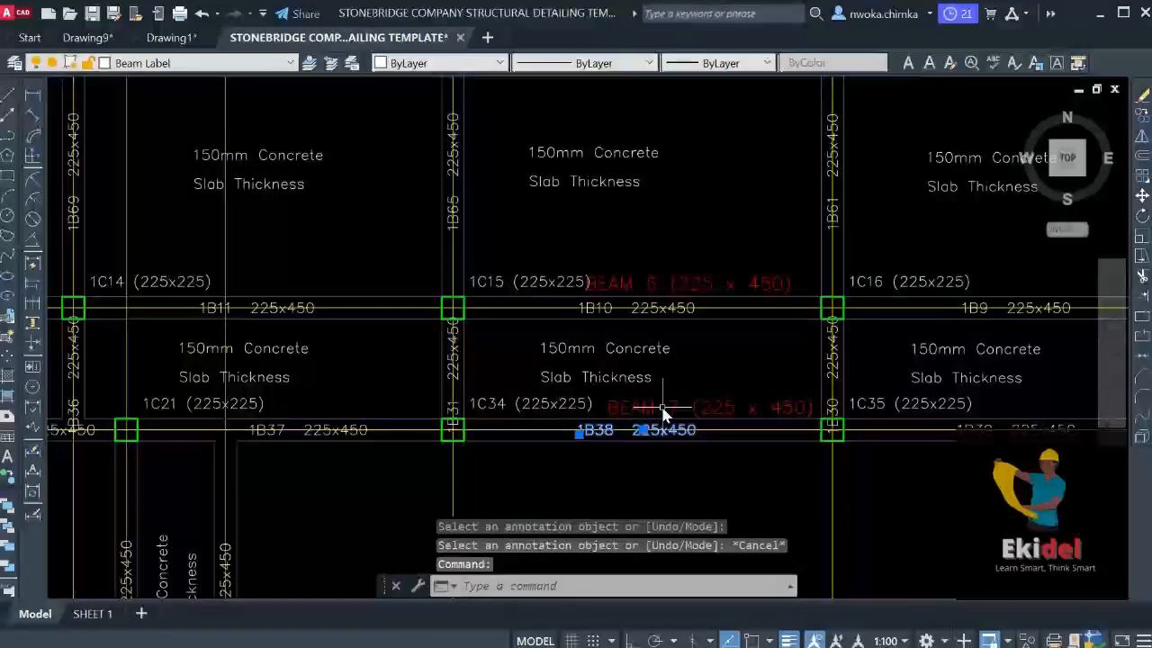
{"action": "key", "text": "Escape"}
{"action": "scroll", "coordinate": [663, 398], "scroll_direction": "down", "scroll_amount": 1}
{"action": "scroll", "coordinate": [585, 307], "scroll_direction": "up", "scroll_amount": 4}
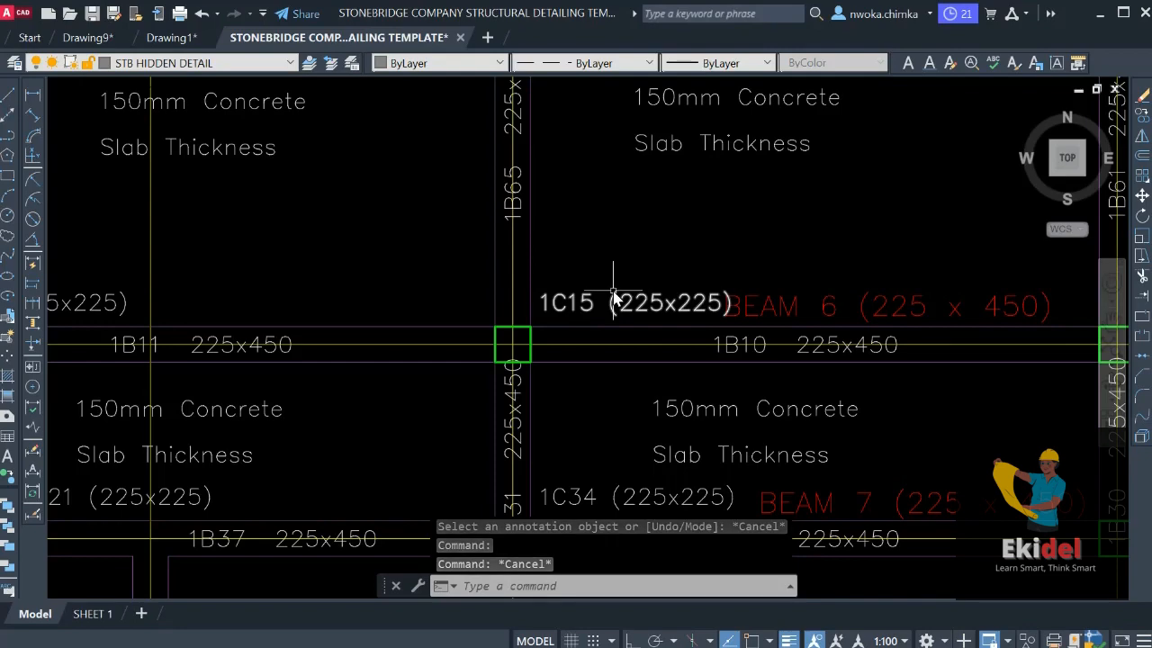
{"action": "scroll", "coordinate": [583, 322], "scroll_direction": "down", "scroll_amount": 2}
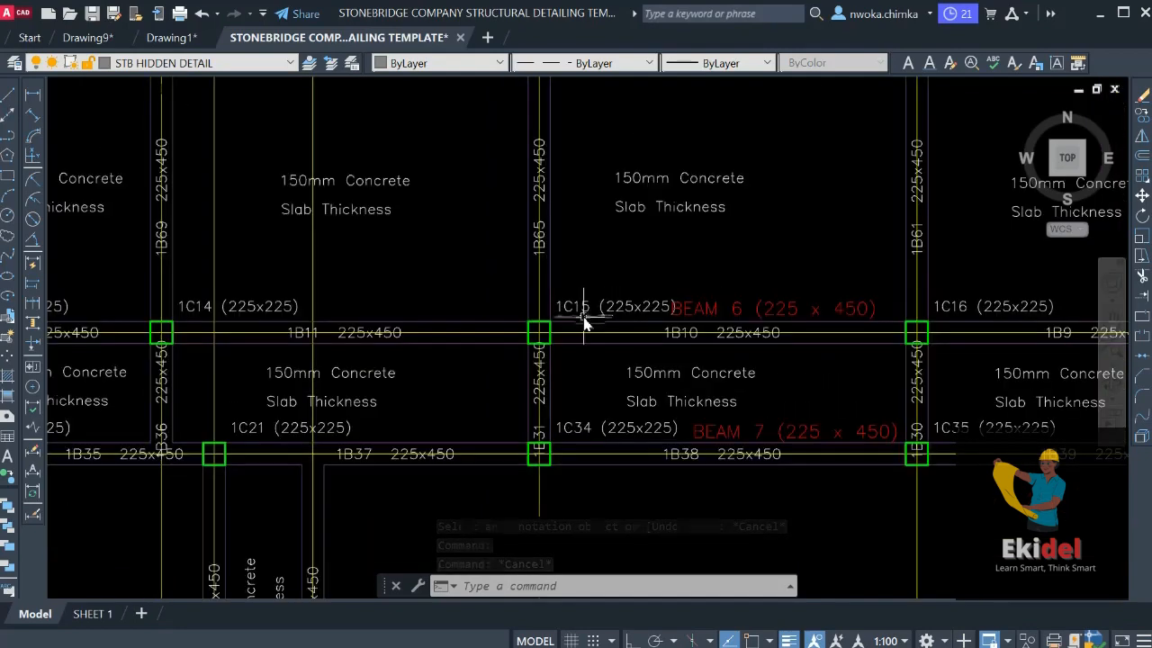
{"action": "scroll", "coordinate": [549, 316], "scroll_direction": "down", "scroll_amount": 2}
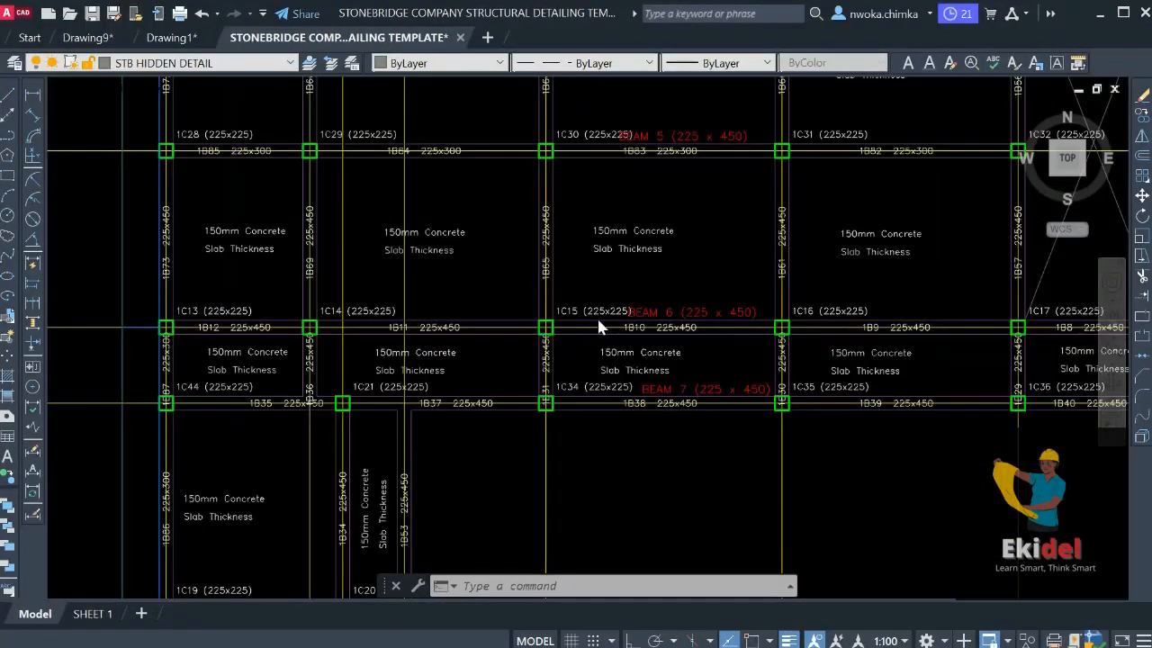
{"action": "middle_click_drag", "start_coordinate": [621, 307], "coordinate": [628, 380]}
{"action": "middle_click_drag", "start_coordinate": [584, 305], "coordinate": [626, 442]}
{"action": "middle_click_drag", "start_coordinate": [493, 215], "coordinate": [548, 423]}
{"action": "middle_click_drag", "start_coordinate": [457, 251], "coordinate": [540, 399]}
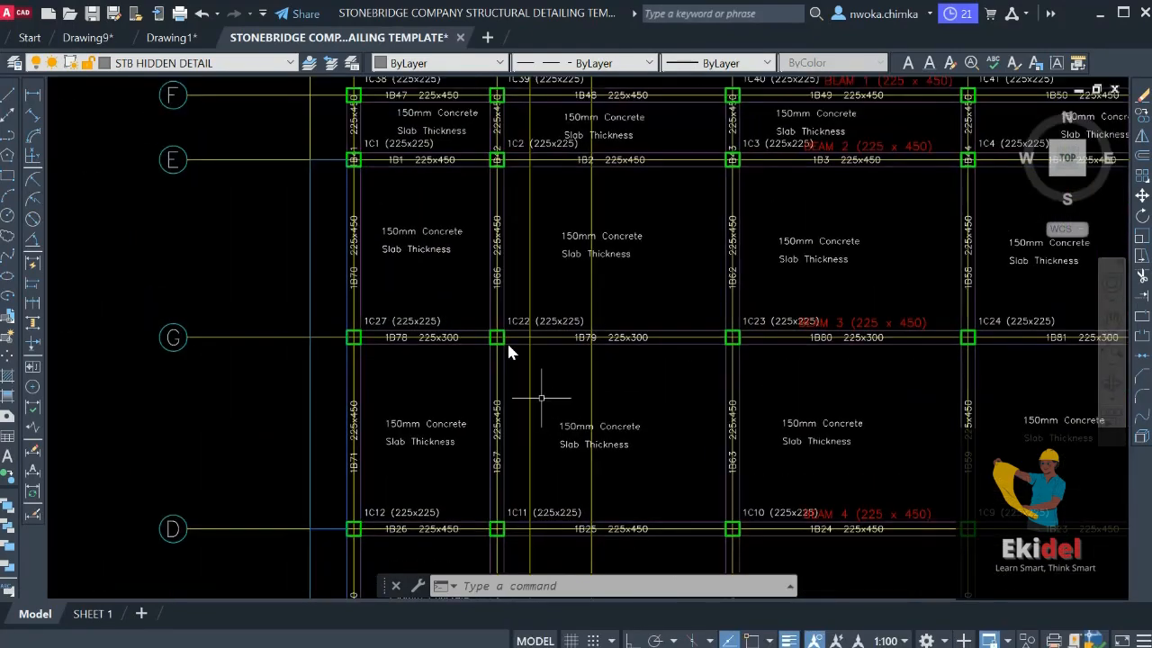
{"action": "middle_click_drag", "start_coordinate": [450, 189], "coordinate": [525, 423]}
{"action": "scroll", "coordinate": [458, 290], "scroll_direction": "up", "scroll_amount": 4}
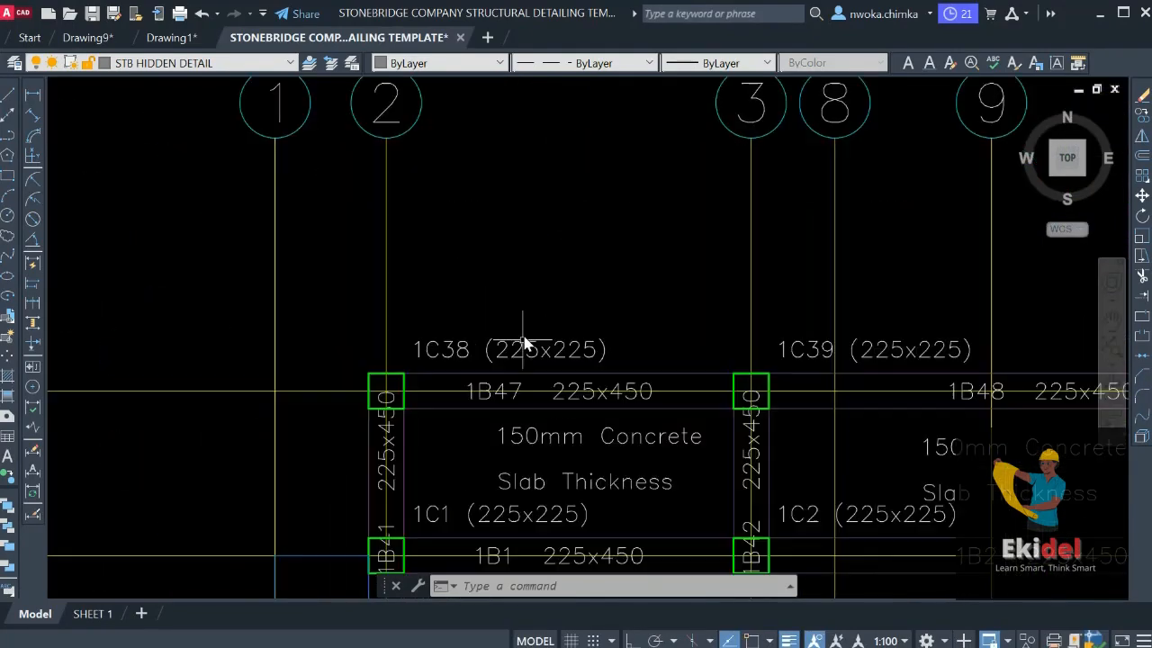
{"action": "double_click", "coordinate": [468, 350]}
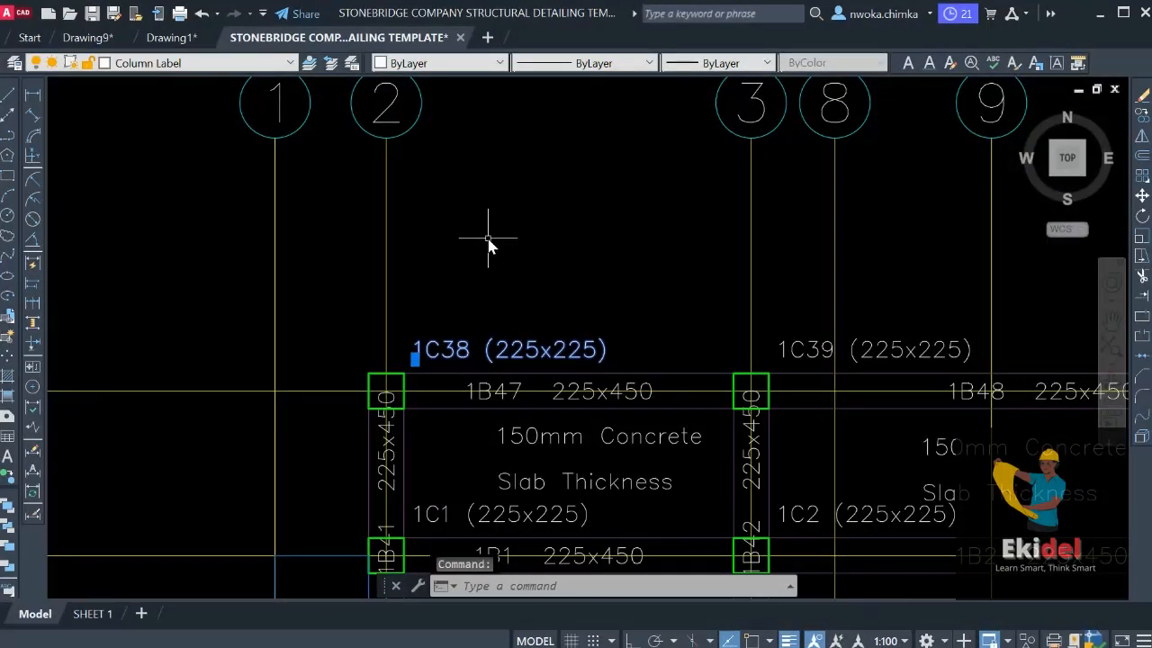
Copy the whole annotated floor plan with its adjacent notes block to the empty space just above the inner rectangular frame
{"action": "scroll", "coordinate": [503, 214], "scroll_direction": "down", "scroll_amount": 10}
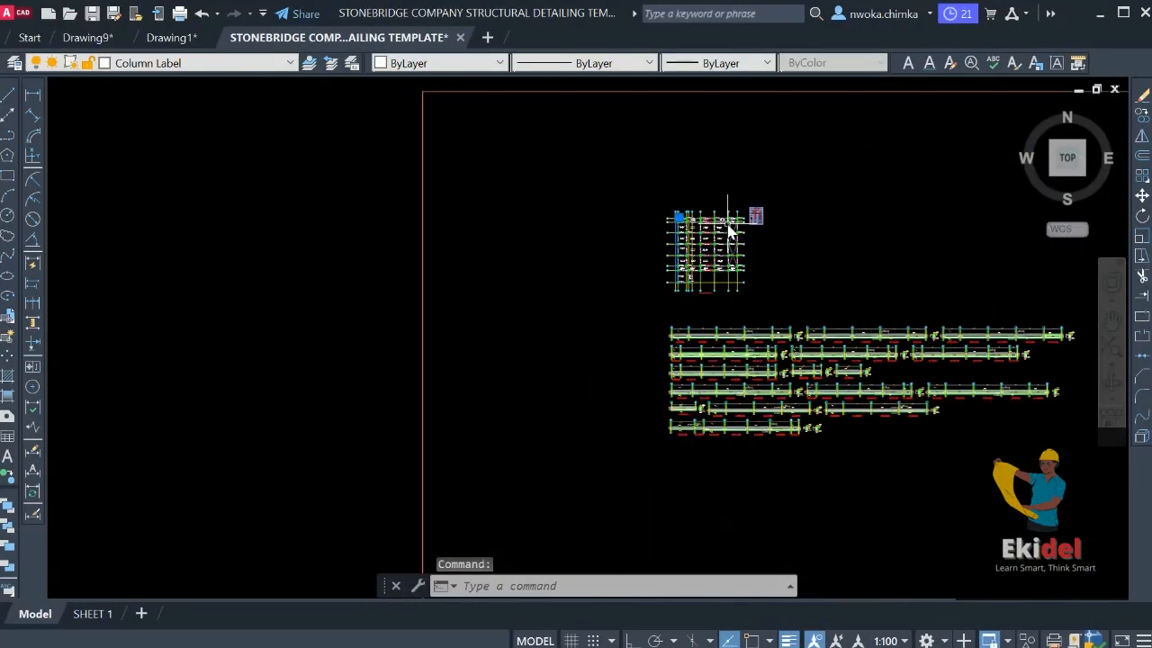
{"action": "scroll", "coordinate": [896, 277], "scroll_direction": "down", "scroll_amount": 2}
{"action": "scroll", "coordinate": [414, 325], "scroll_direction": "down", "scroll_amount": 2}
{"action": "middle_click_drag", "start_coordinate": [830, 274], "coordinate": [691, 288]}
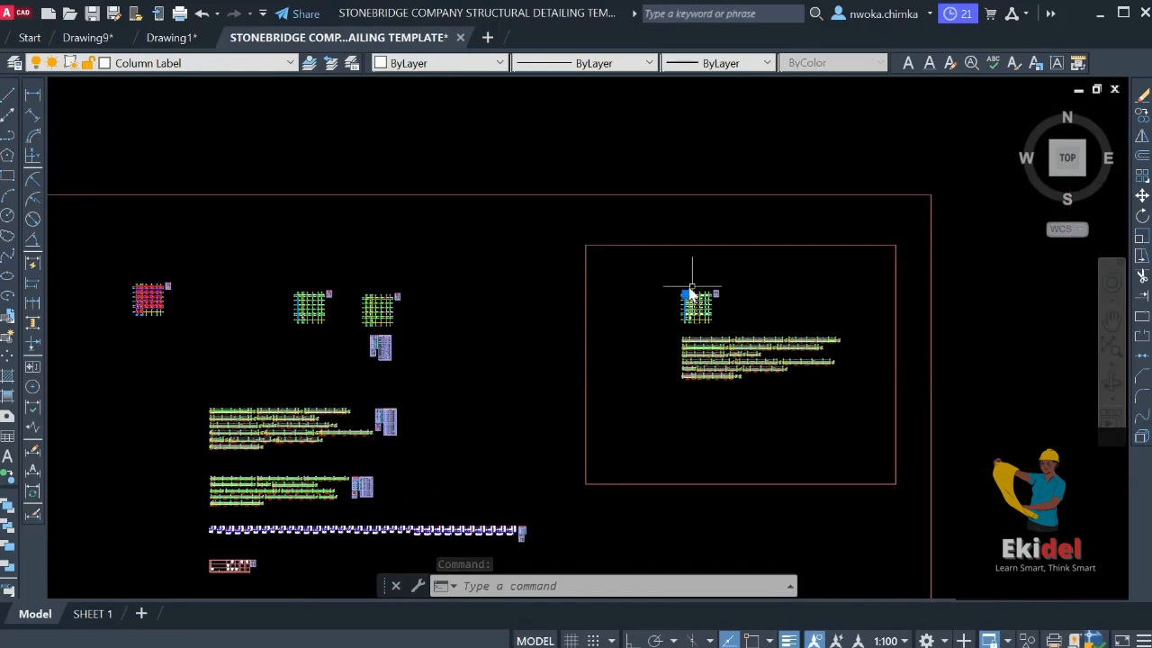
{"action": "scroll", "coordinate": [702, 297], "scroll_direction": "up", "scroll_amount": 4}
{"action": "key", "text": "Escape"}
{"action": "key", "text": "Escape"}
{"action": "left_click", "coordinate": [602, 256]}
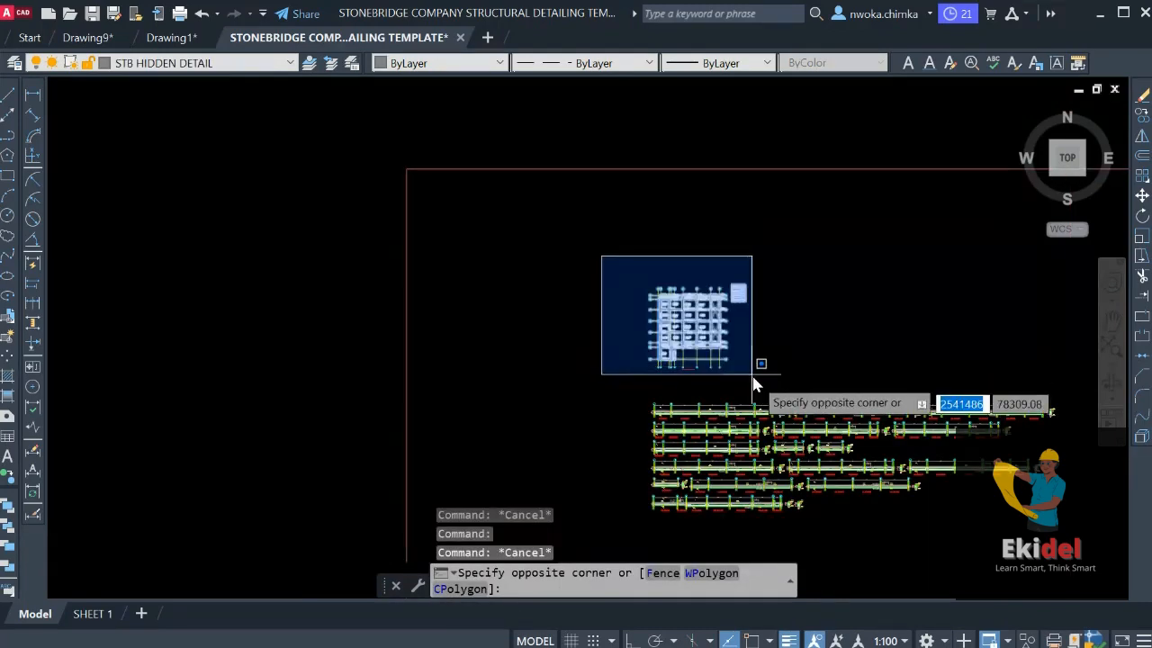
{"action": "left_click", "coordinate": [762, 385]}
{"action": "type", "text": "co"}
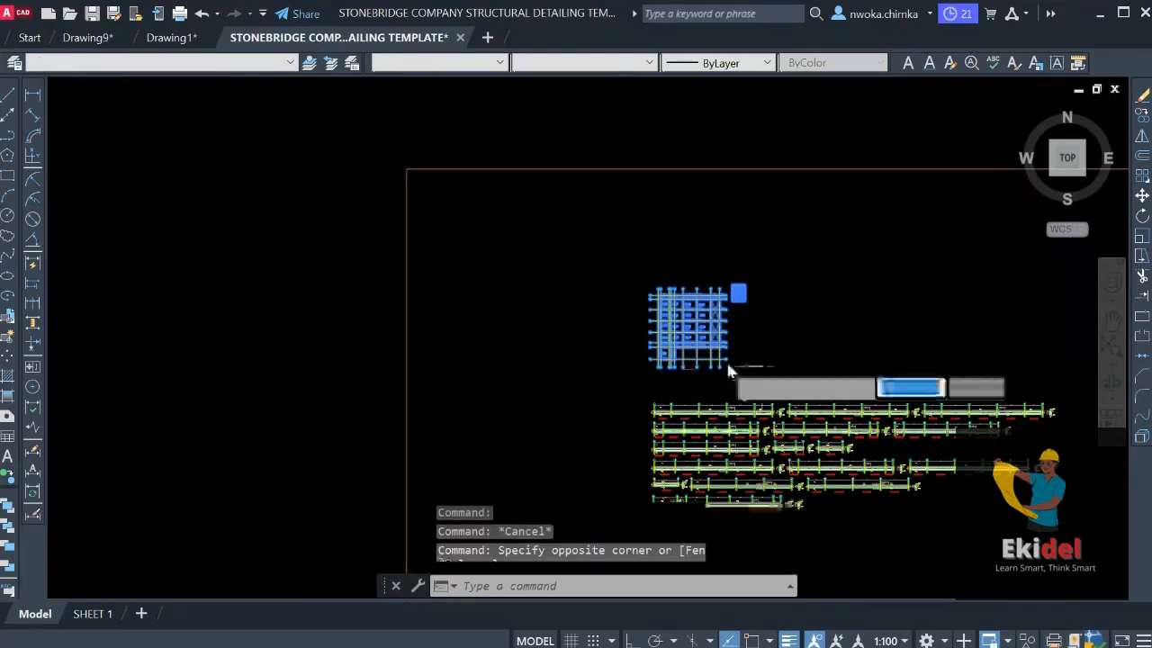
{"action": "key", "text": "Return"}
{"action": "scroll", "coordinate": [699, 358], "scroll_direction": "down", "scroll_amount": 2}
{"action": "left_click", "coordinate": [700, 369]}
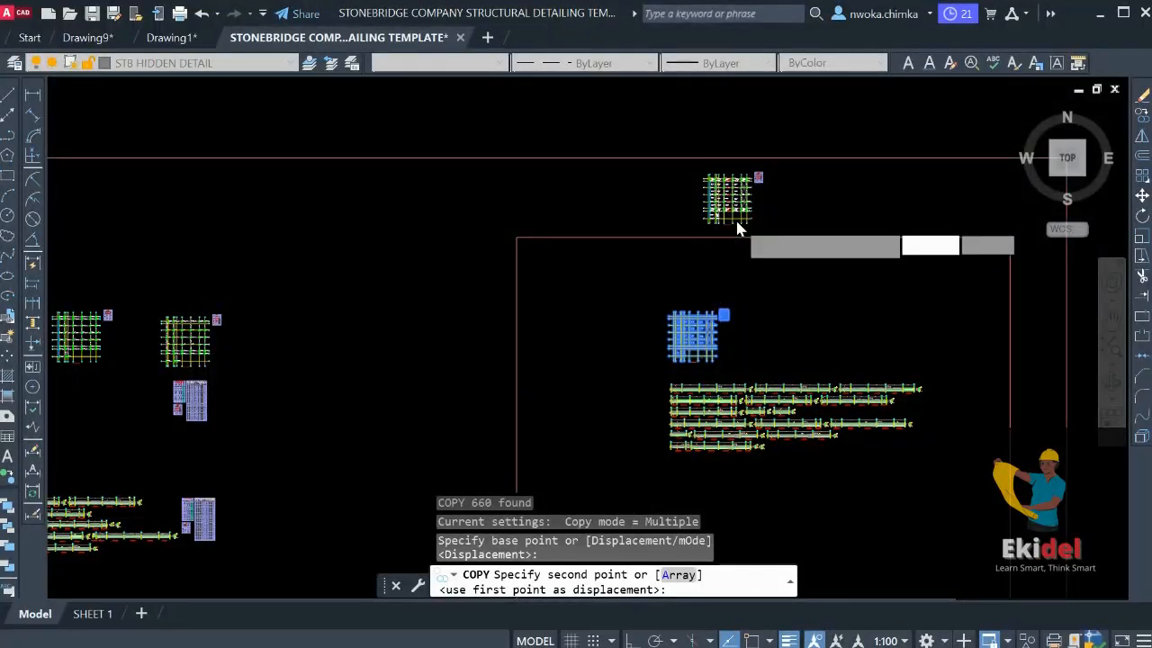
{"action": "left_click", "coordinate": [736, 220]}
{"action": "key", "text": "Escape"}
{"action": "scroll", "coordinate": [702, 317], "scroll_direction": "up", "scroll_amount": 4}
{"action": "scroll", "coordinate": [610, 331], "scroll_direction": "up", "scroll_amount": 5}
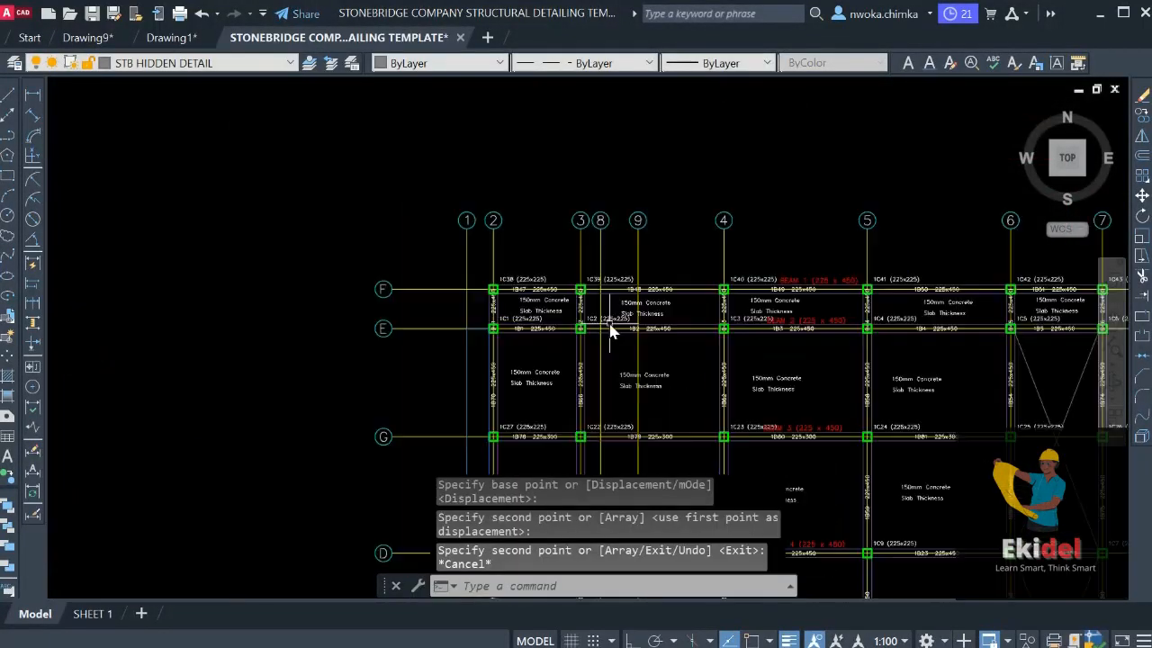
Erase all column labels similar to 1C38 (225x225) from the plan inside the inner frame, leaving the copy above it out of the selection
{"action": "scroll", "coordinate": [590, 320], "scroll_direction": "up", "scroll_amount": 4}
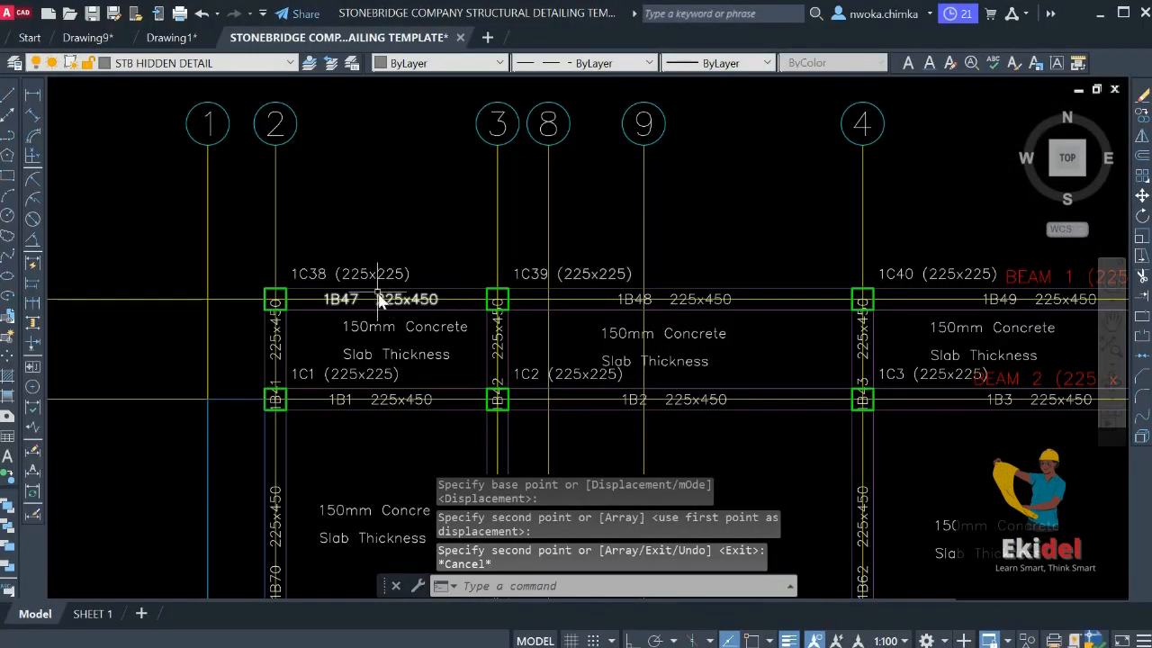
{"action": "left_click", "coordinate": [373, 275]}
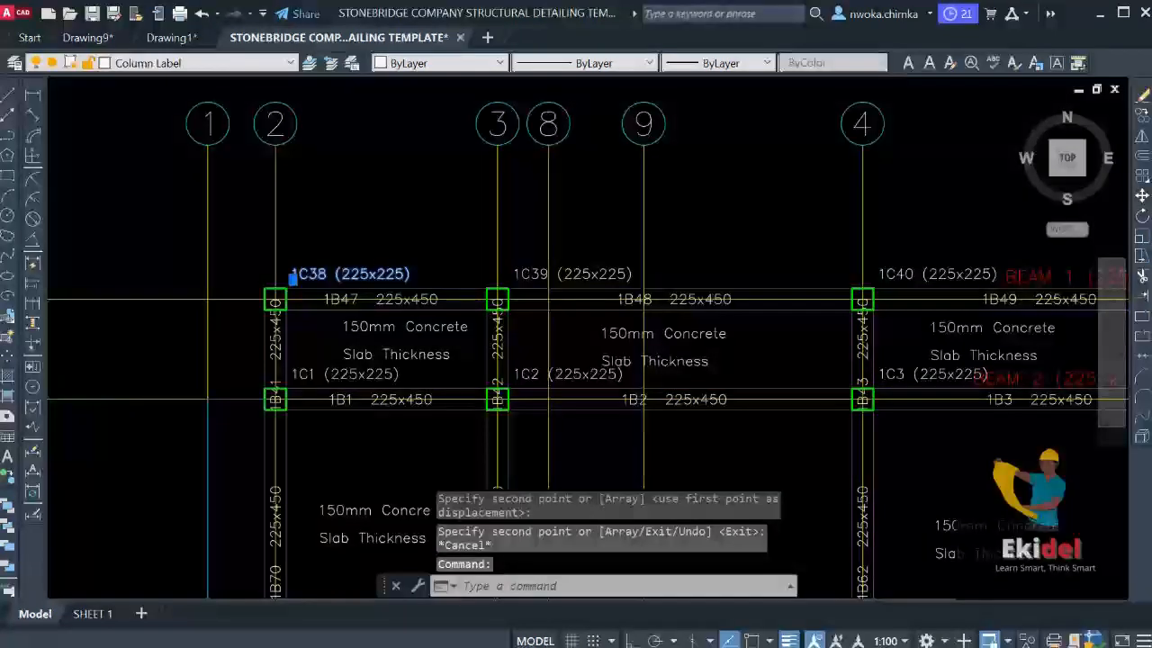
{"action": "left_click", "coordinate": [438, 496]}
{"action": "scroll", "coordinate": [396, 318], "scroll_direction": "down", "scroll_amount": 8}
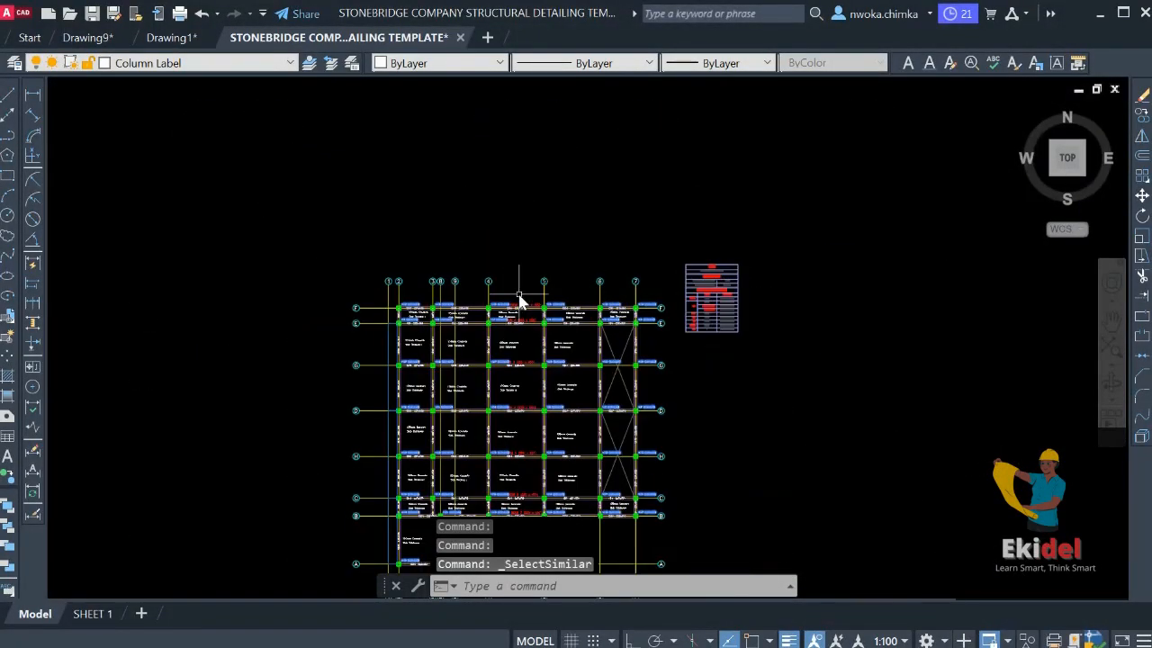
{"action": "middle_click_drag", "start_coordinate": [519, 295], "coordinate": [522, 338]}
{"action": "scroll", "coordinate": [522, 337], "scroll_direction": "down", "scroll_amount": 2}
{"action": "middle_click_drag", "start_coordinate": [551, 284], "coordinate": [525, 445]}
{"action": "scroll", "coordinate": [528, 359], "scroll_direction": "down", "scroll_amount": 2}
{"action": "scroll", "coordinate": [600, 153], "scroll_direction": "up", "scroll_amount": 5}
{"action": "scroll", "coordinate": [566, 162], "scroll_direction": "down", "scroll_amount": 3}
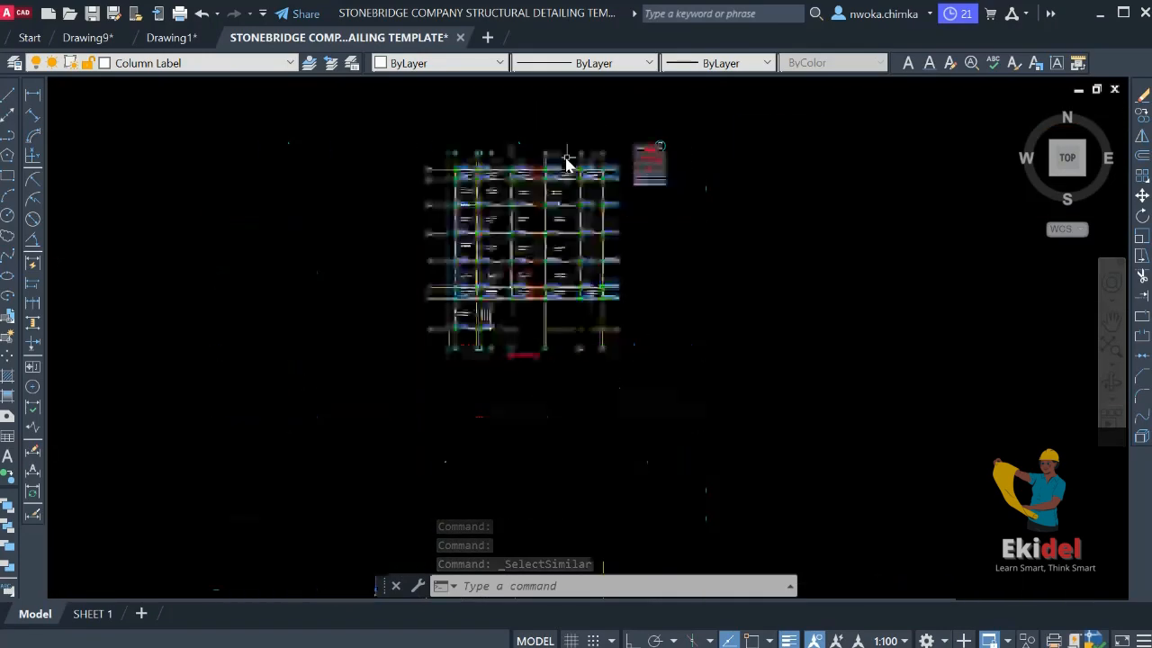
{"action": "left_click", "coordinate": [393, 146]}
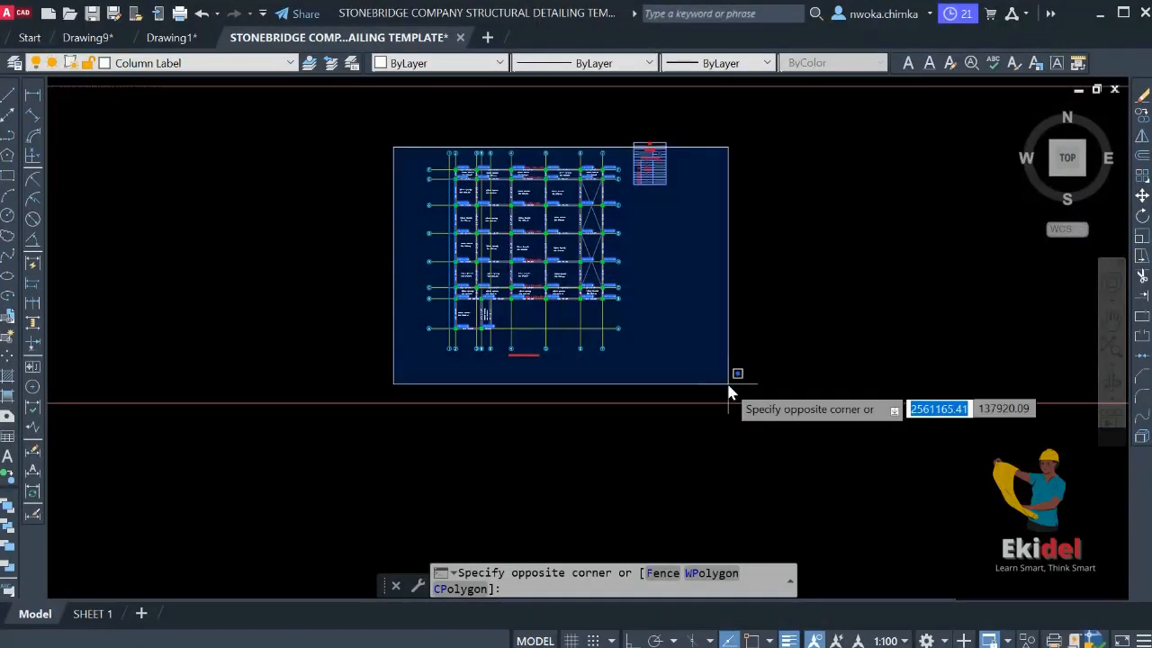
{"action": "left_click", "coordinate": [727, 382]}
{"action": "scroll", "coordinate": [540, 205], "scroll_direction": "up", "scroll_amount": 5}
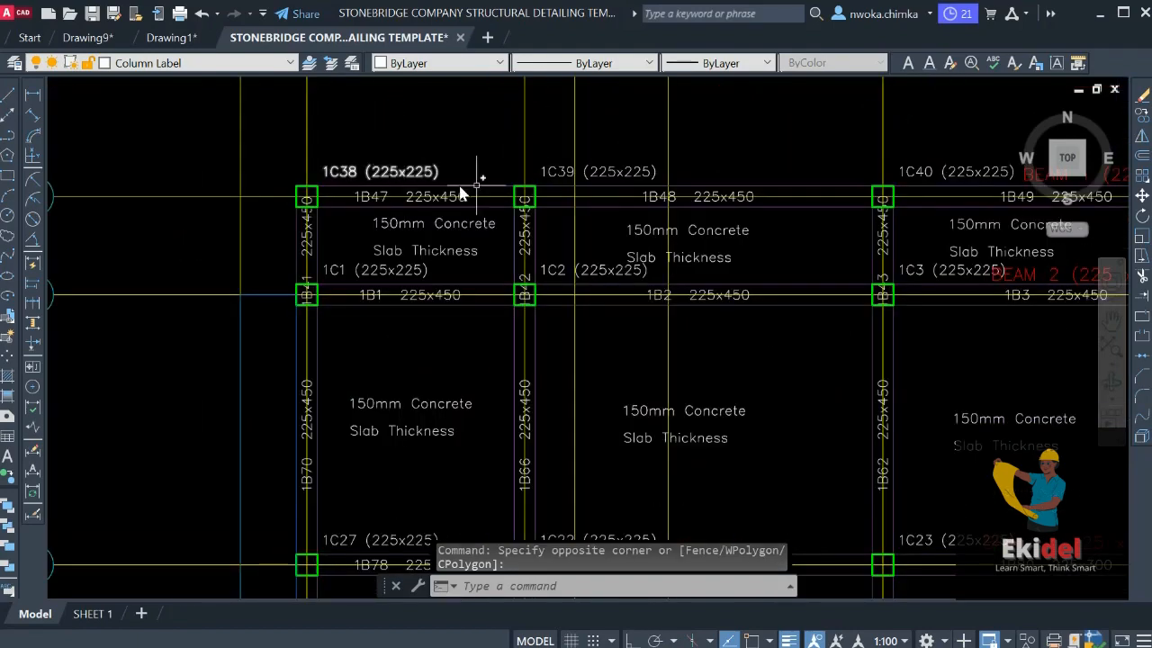
{"action": "scroll", "coordinate": [597, 226], "scroll_direction": "down", "scroll_amount": 6}
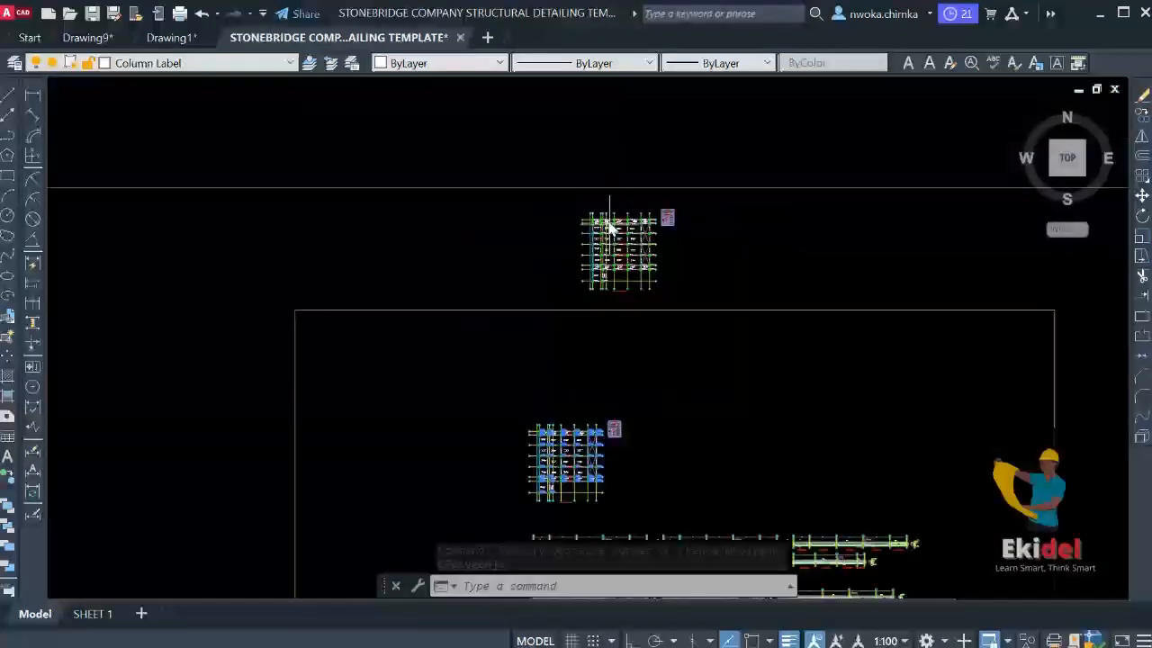
{"action": "scroll", "coordinate": [571, 301], "scroll_direction": "up", "scroll_amount": 7}
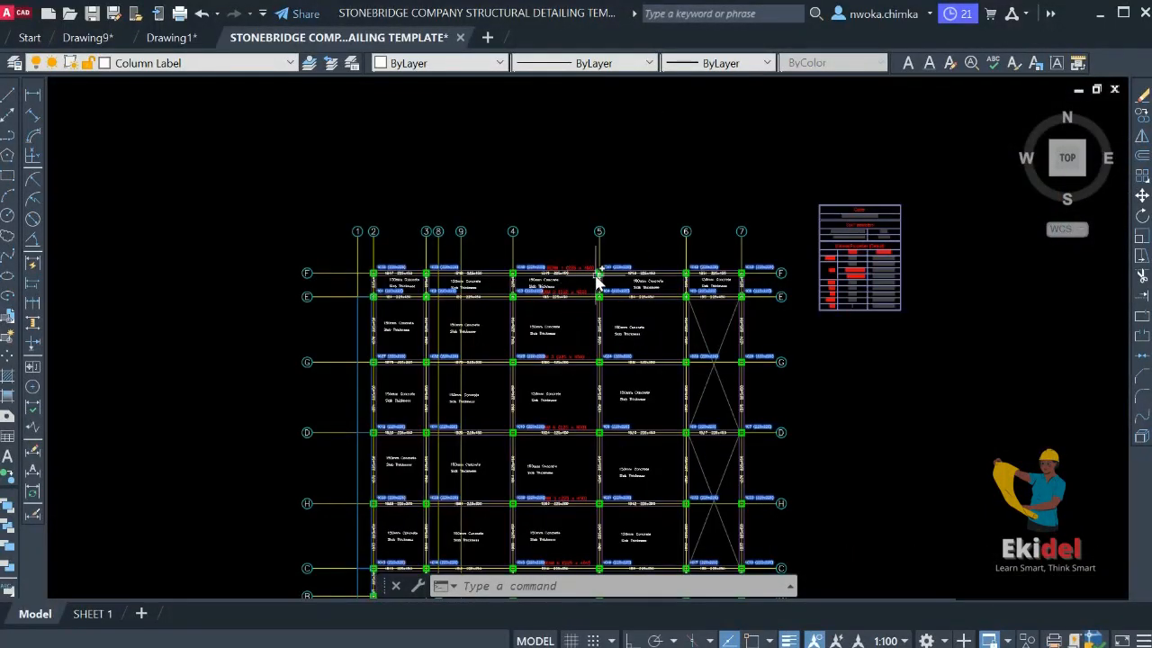
{"action": "key", "text": "Delete"}
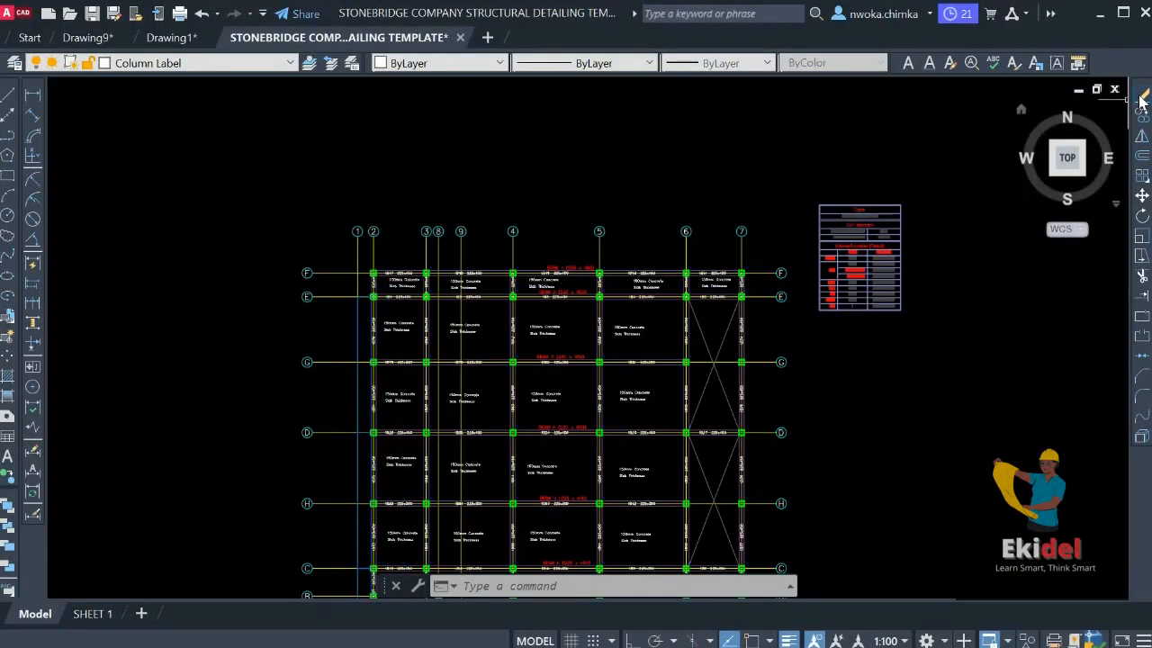
Examine the beam layout and numbered beam labels from gridline F down to gridline A
{"action": "scroll", "coordinate": [321, 301], "scroll_direction": "up", "scroll_amount": 4}
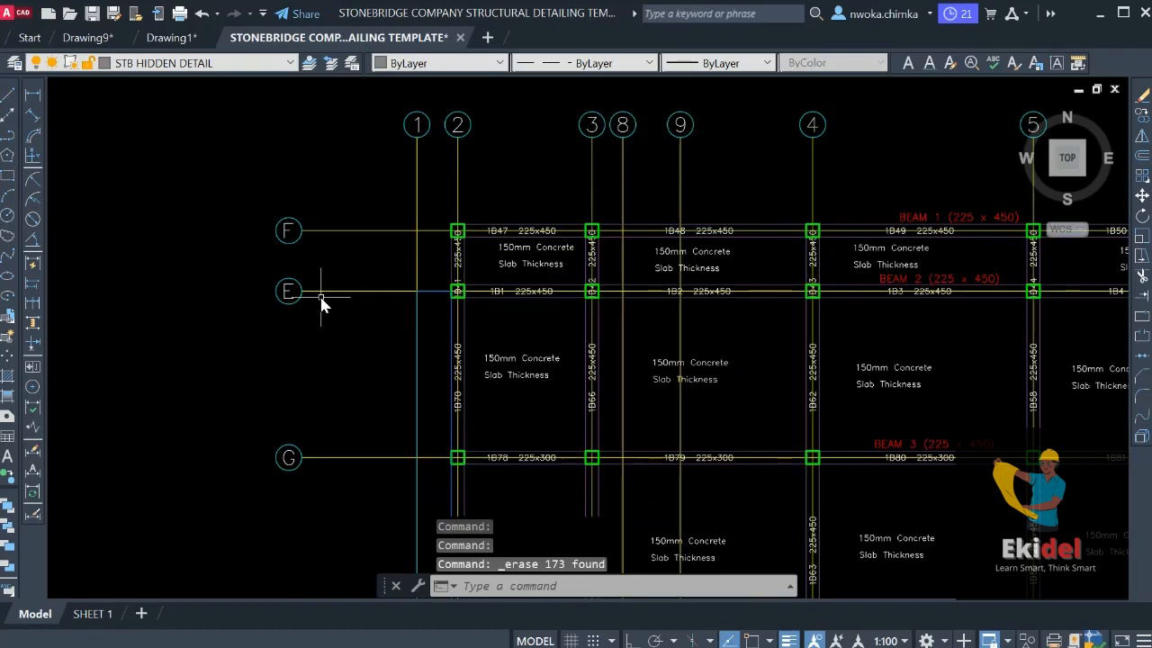
{"action": "scroll", "coordinate": [322, 305], "scroll_direction": "up", "scroll_amount": 2}
{"action": "scroll", "coordinate": [503, 386], "scroll_direction": "down", "scroll_amount": 4}
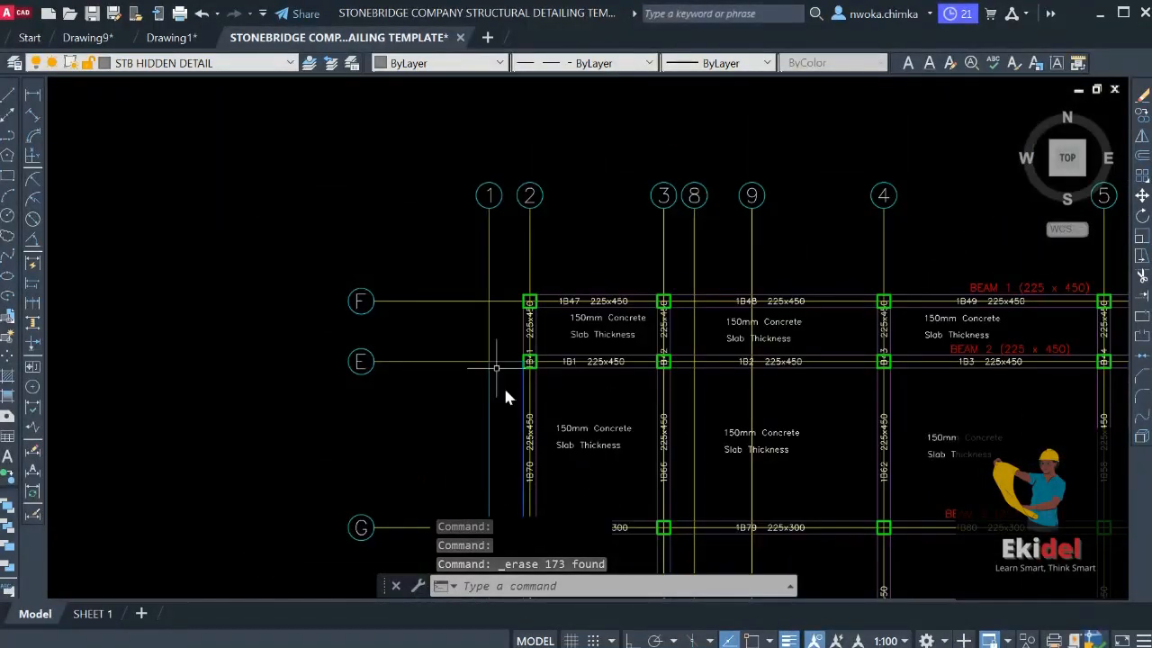
{"action": "scroll", "coordinate": [733, 220], "scroll_direction": "up", "scroll_amount": 4}
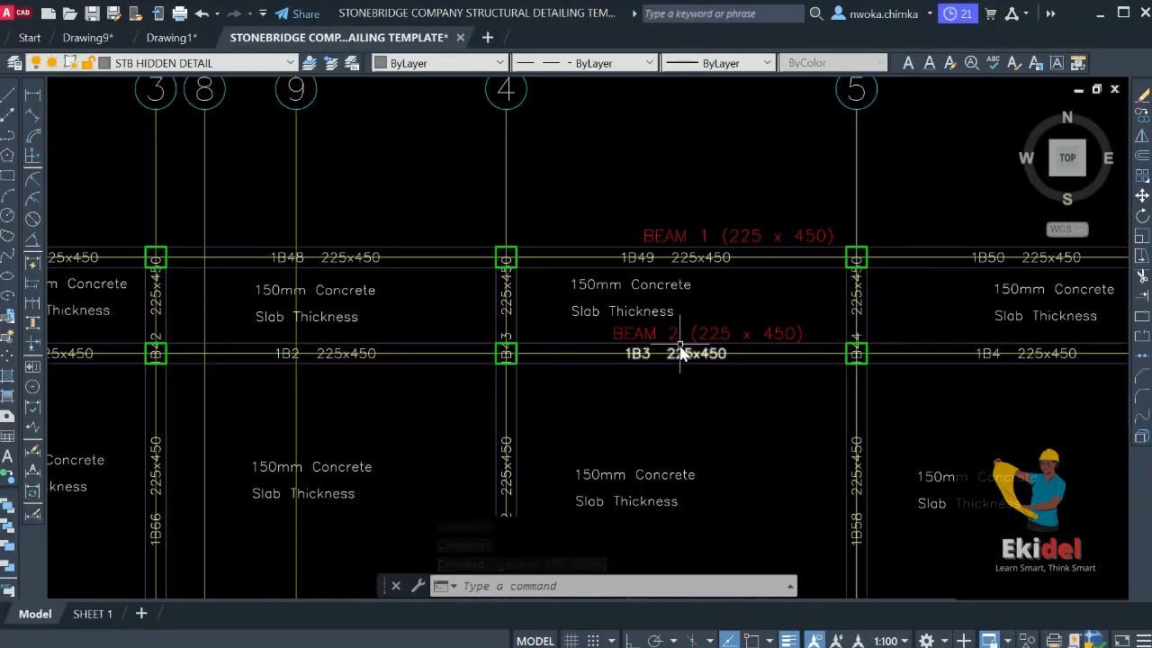
{"action": "middle_click_drag", "start_coordinate": [681, 353], "coordinate": [664, 113]}
{"action": "scroll", "coordinate": [664, 113], "scroll_direction": "down", "scroll_amount": 2}
{"action": "scroll", "coordinate": [654, 281], "scroll_direction": "down", "scroll_amount": 2}
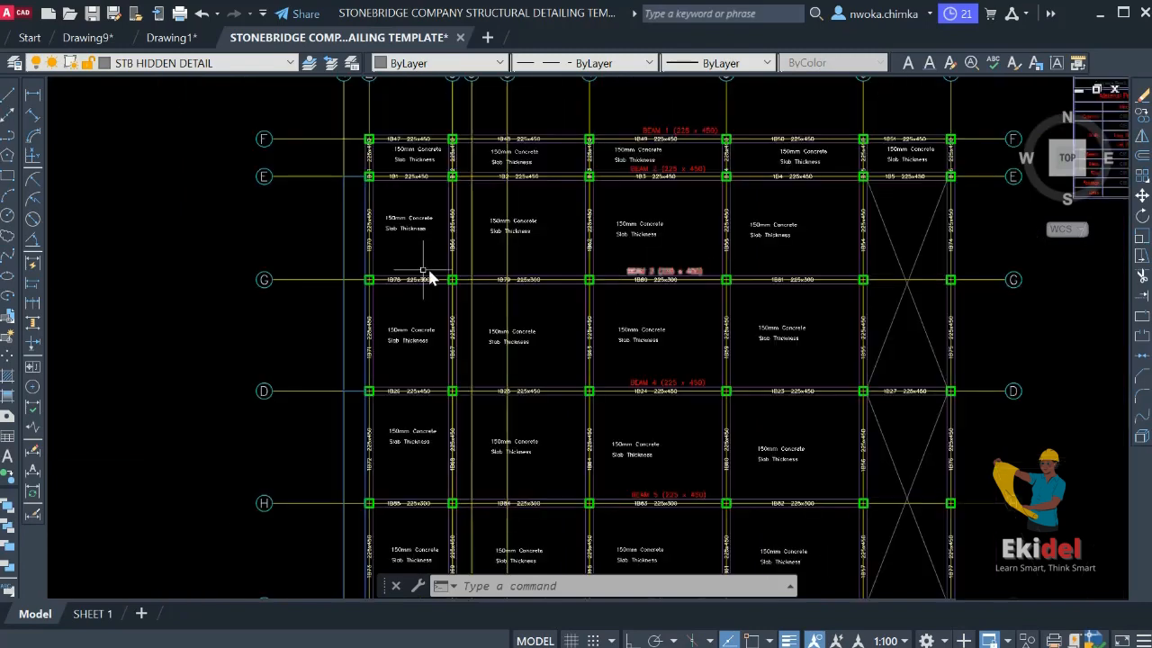
{"action": "middle_click_drag", "start_coordinate": [504, 416], "coordinate": [491, 295]}
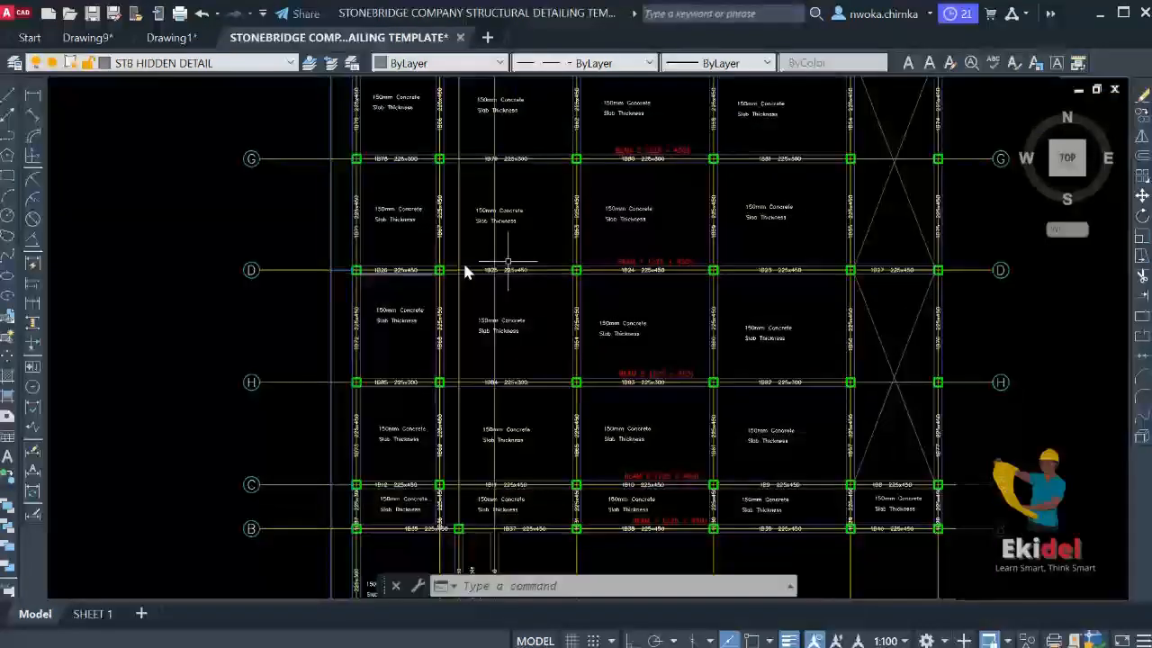
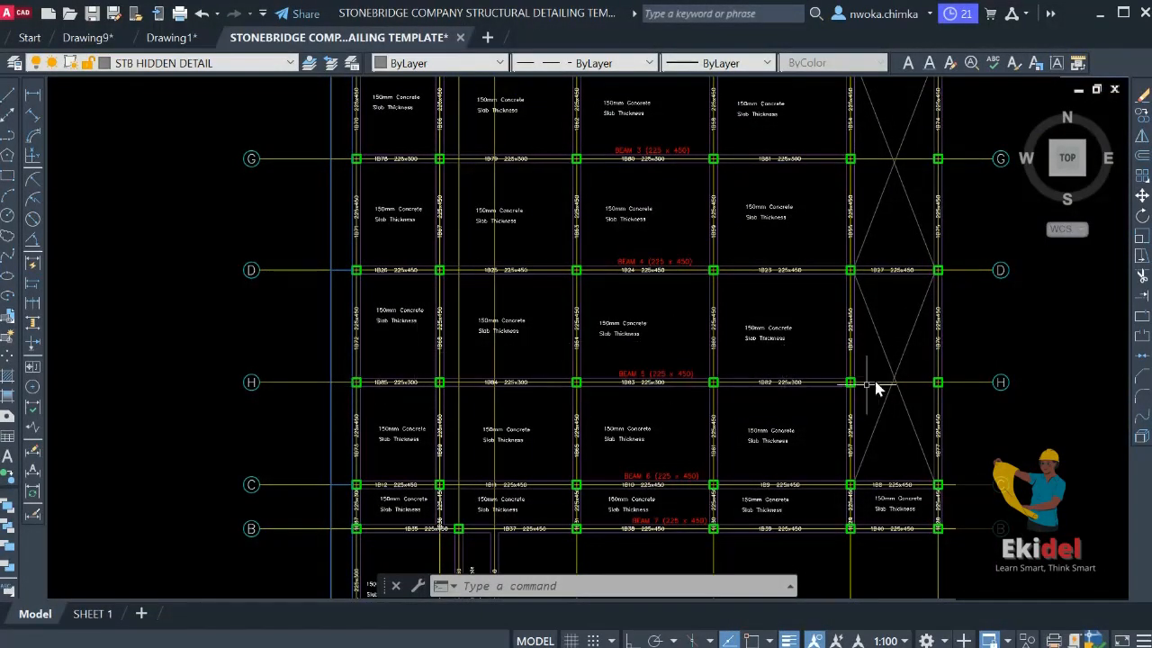
{"action": "middle_click_drag", "start_coordinate": [702, 439], "coordinate": [704, 333]}
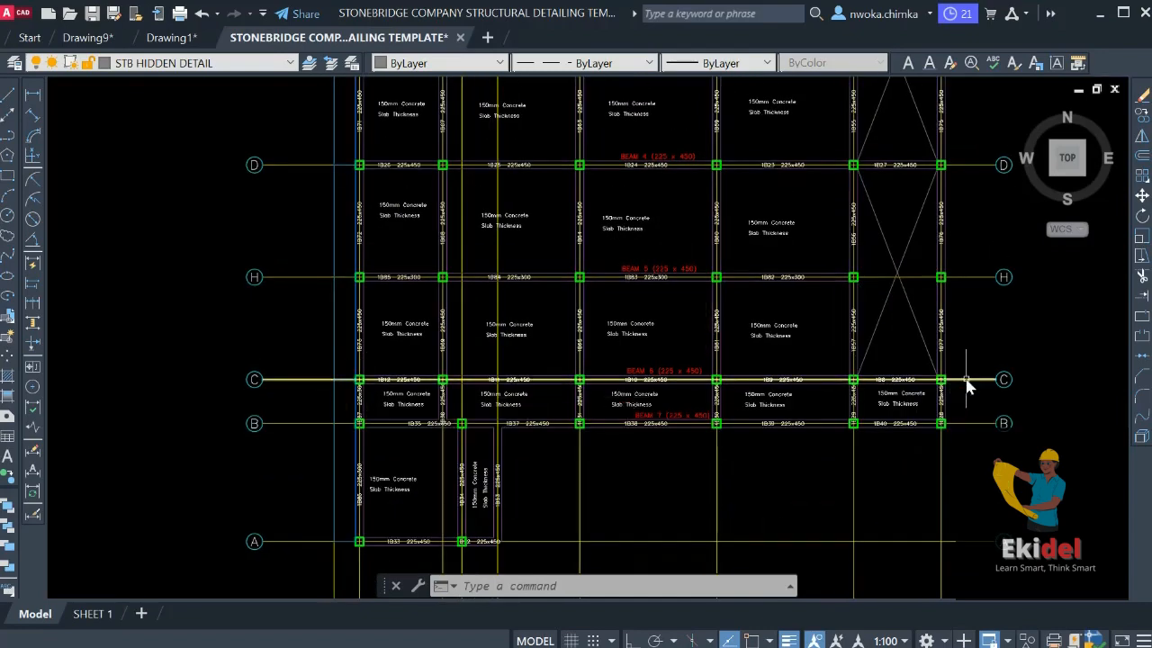
Copy the BEAM 7 (225 x 450) label to just above beam 1B33 on gridline A
{"action": "scroll", "coordinate": [681, 431], "scroll_direction": "up", "scroll_amount": 4}
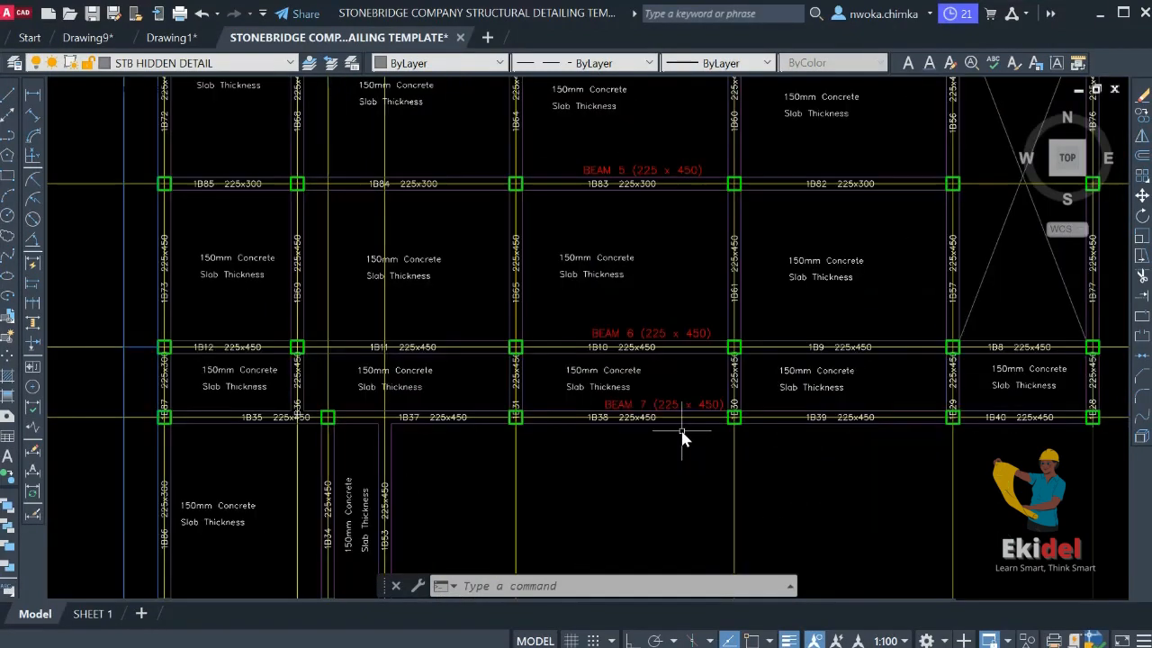
{"action": "left_click", "coordinate": [661, 394]}
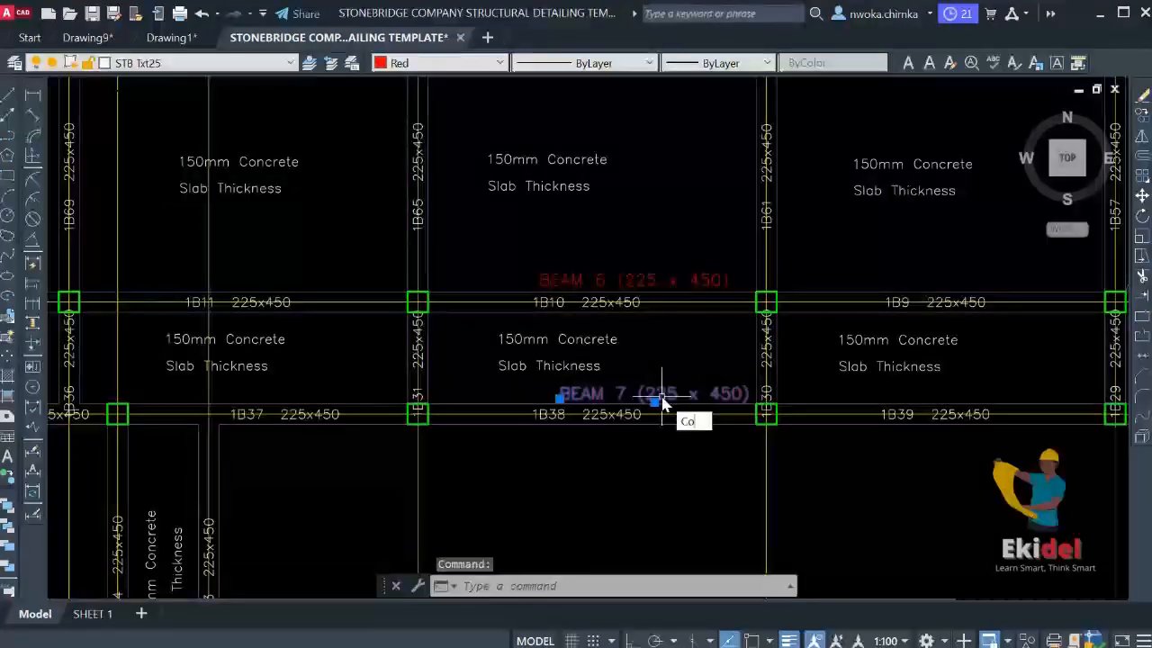
{"action": "type", "text": "co"}
{"action": "key", "text": "Return"}
{"action": "left_click", "coordinate": [653, 395]}
{"action": "scroll", "coordinate": [765, 324], "scroll_direction": "down", "scroll_amount": 2}
{"action": "scroll", "coordinate": [527, 453], "scroll_direction": "down", "scroll_amount": 2}
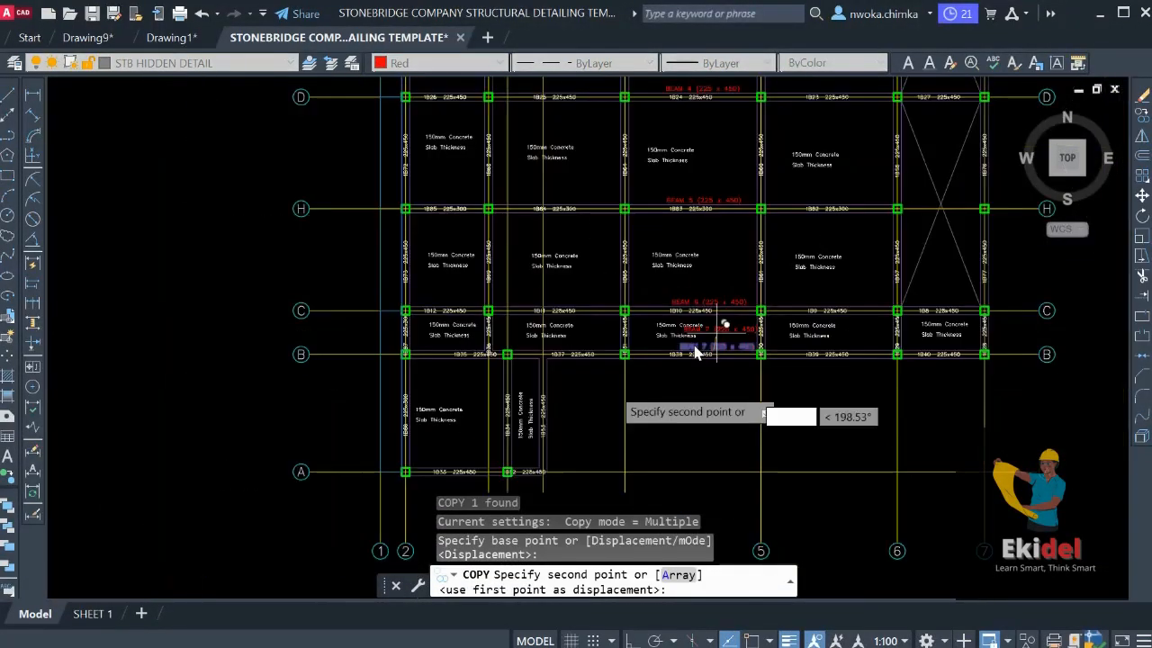
{"action": "scroll", "coordinate": [555, 382], "scroll_direction": "up", "scroll_amount": 5}
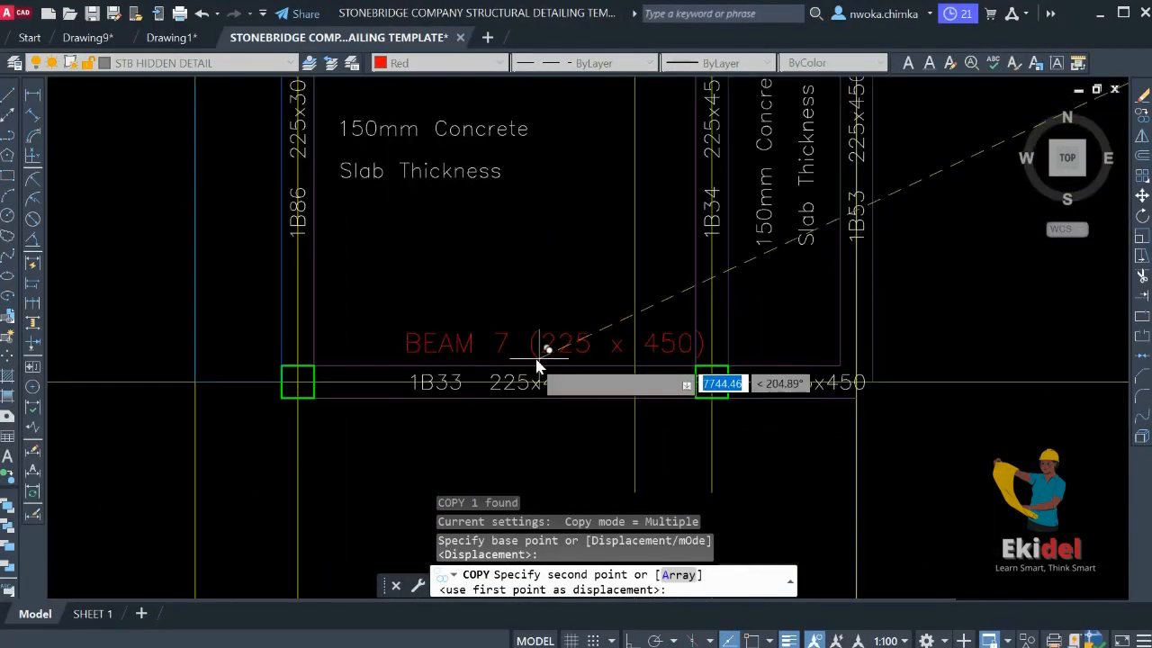
{"action": "left_click", "coordinate": [516, 364]}
{"action": "key", "text": "Escape"}
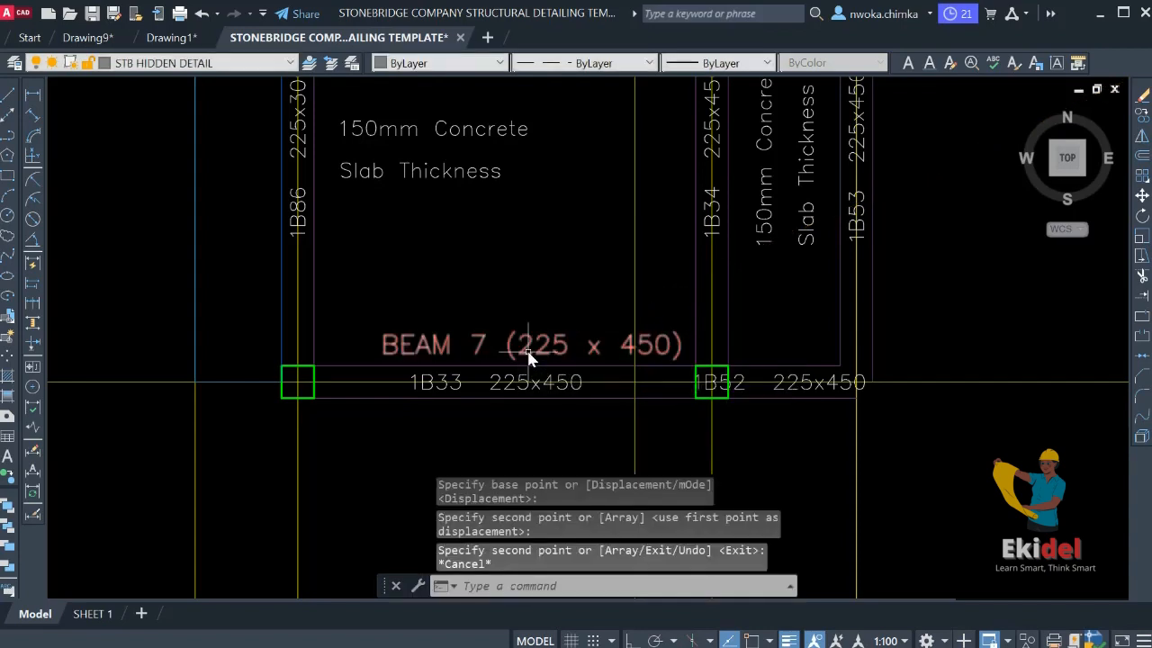
Edit the copied label above beam 1B33 to read BEAM 8 (225 x 450), and end text editing
{"action": "double_click", "coordinate": [495, 347]}
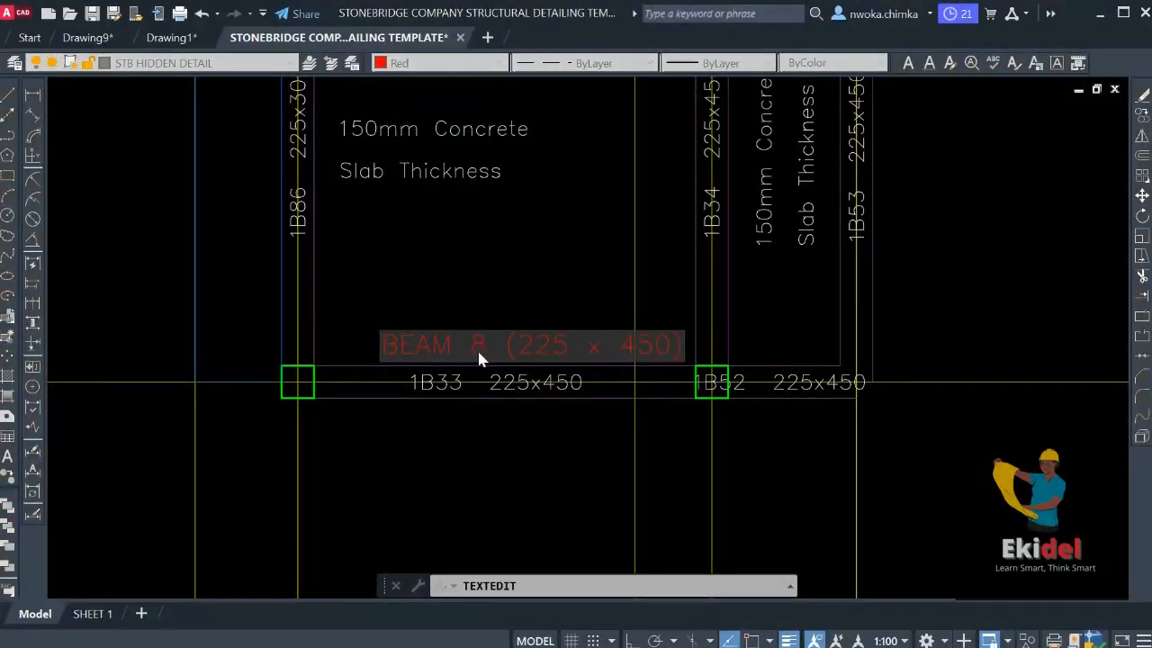
{"action": "key", "text": "Return"}
{"action": "key", "text": "Escape"}
Copy the BEAM 8 (225 x 450) label to the empty space outside the plan, beyond the gridline bubbles beside gridline 1
{"action": "scroll", "coordinate": [540, 369], "scroll_direction": "down", "scroll_amount": 4}
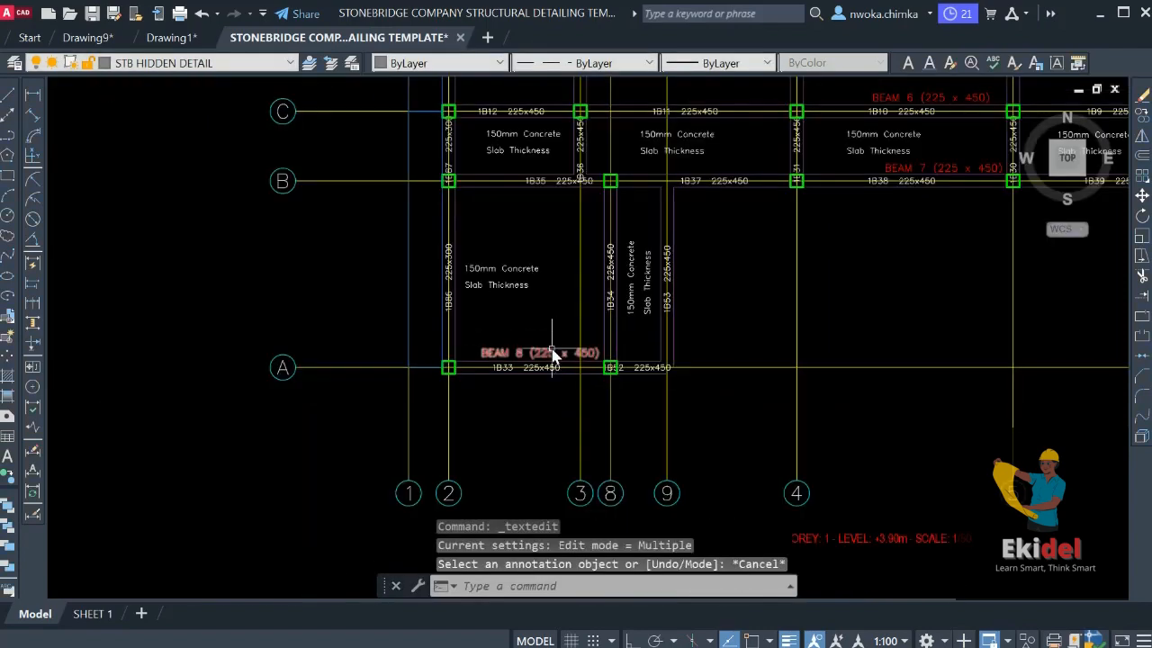
{"action": "left_click", "coordinate": [551, 354]}
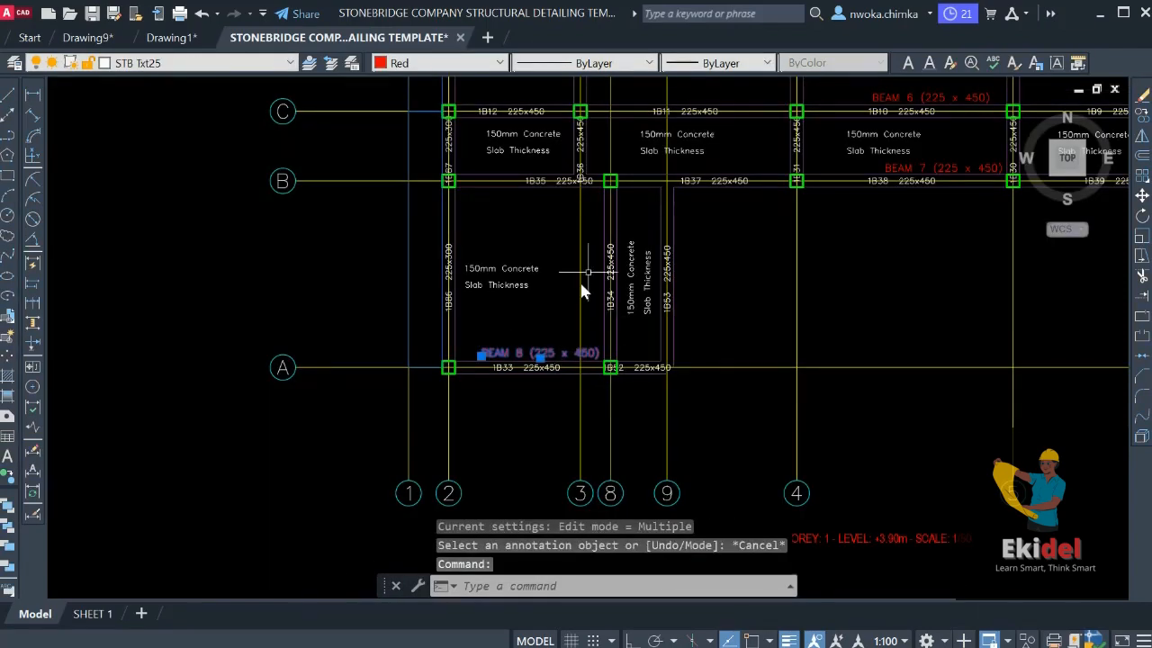
{"action": "type", "text": "co"}
{"action": "key", "text": "Return"}
{"action": "scroll", "coordinate": [540, 396], "scroll_direction": "down", "scroll_amount": 5}
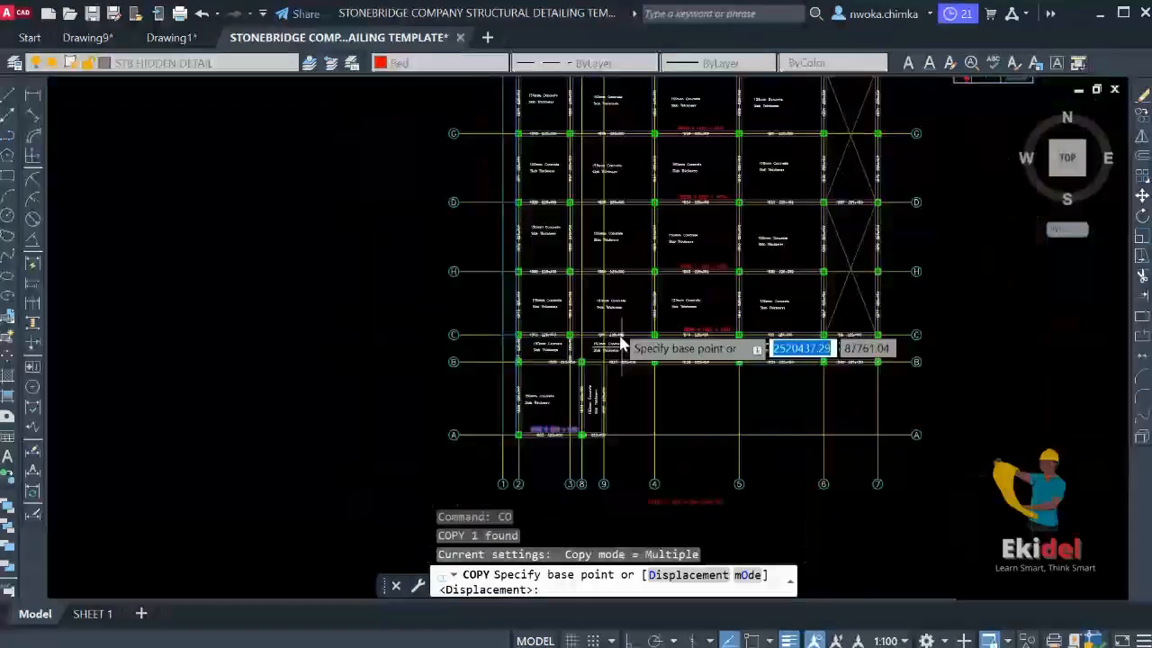
{"action": "scroll", "coordinate": [594, 415], "scroll_direction": "up", "scroll_amount": 4}
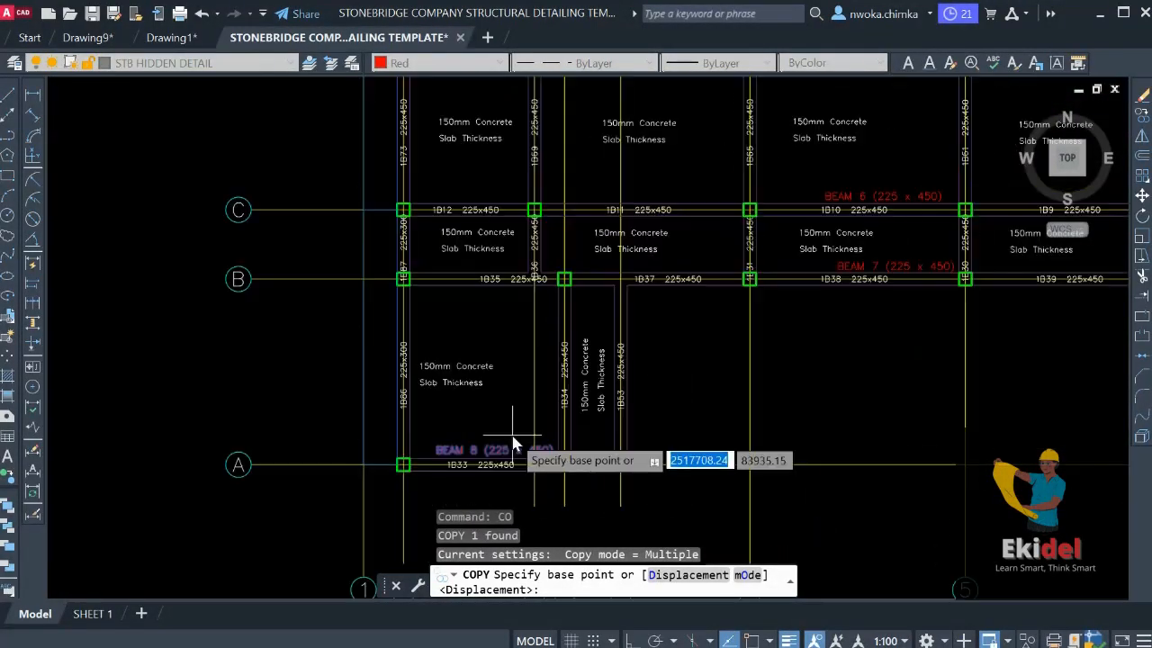
{"action": "left_click", "coordinate": [515, 441]}
{"action": "scroll", "coordinate": [522, 432], "scroll_direction": "down", "scroll_amount": 4}
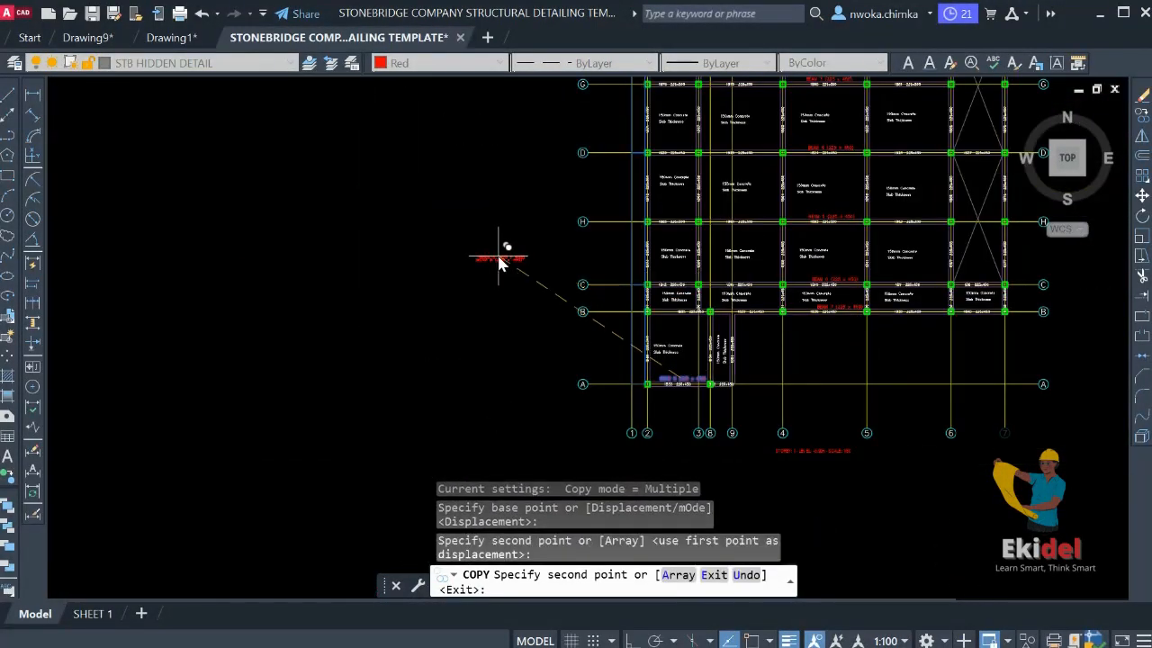
{"action": "key", "text": "Escape"}
Change the beam number in the copied label outside the plan to 9, and end text editing
{"action": "scroll", "coordinate": [501, 265], "scroll_direction": "up", "scroll_amount": 7}
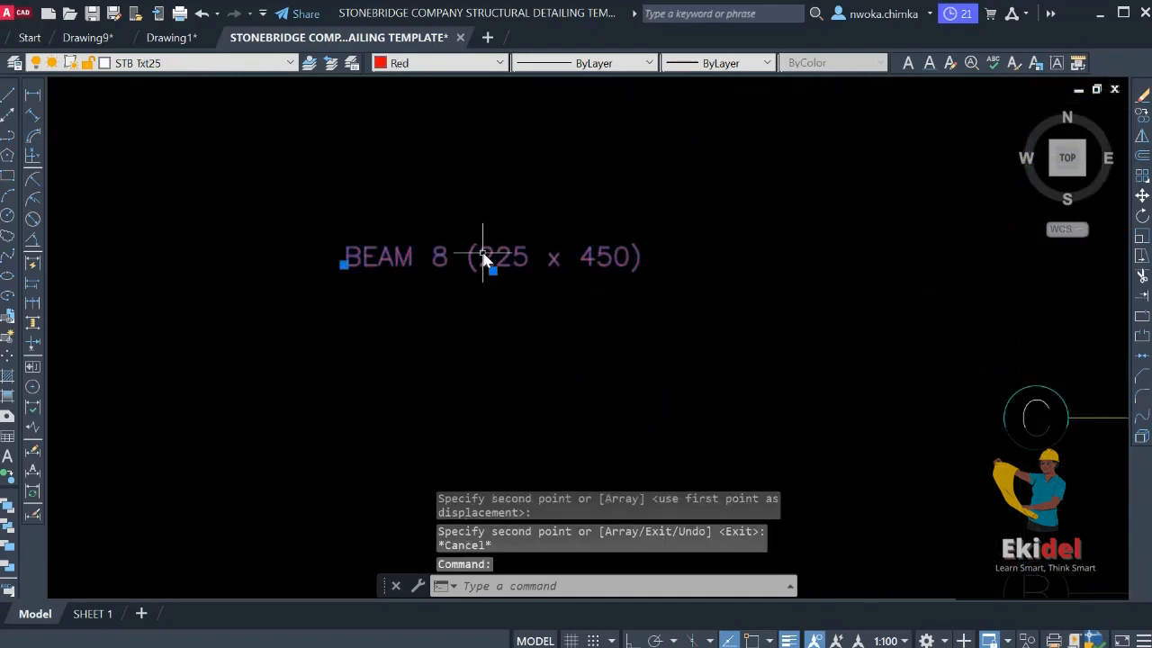
{"action": "double_click", "coordinate": [458, 259]}
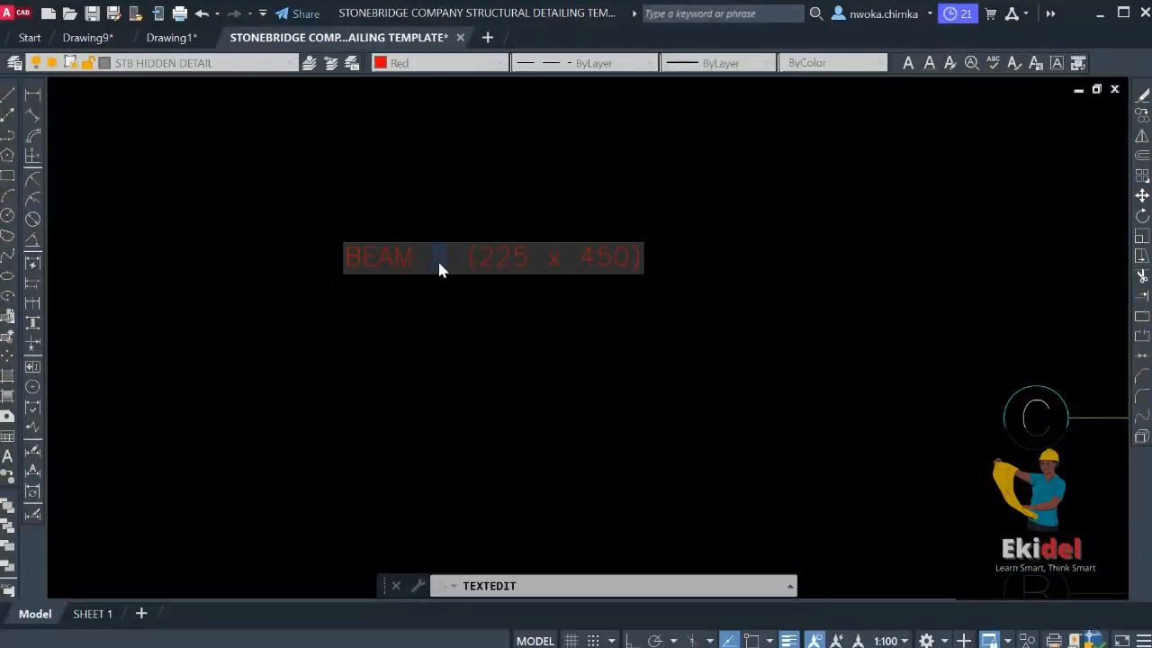
{"action": "type", "text": "9"}
{"action": "left_click", "coordinate": [549, 181]}
{"action": "key", "text": "Escape"}
Rotate the BEAM 9 (225 x 450) label 90° about its start so it reads vertically, using Ortho
{"action": "left_click", "coordinate": [597, 197]}
{"action": "left_click", "coordinate": [500, 312]}
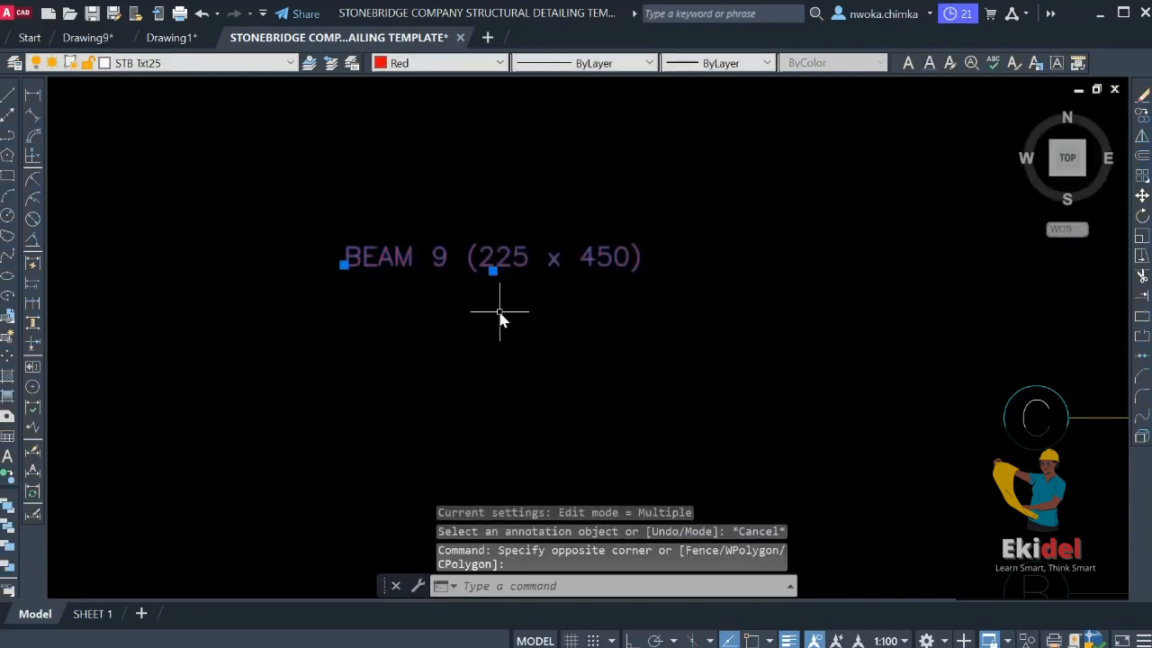
{"action": "key", "text": "Return"}
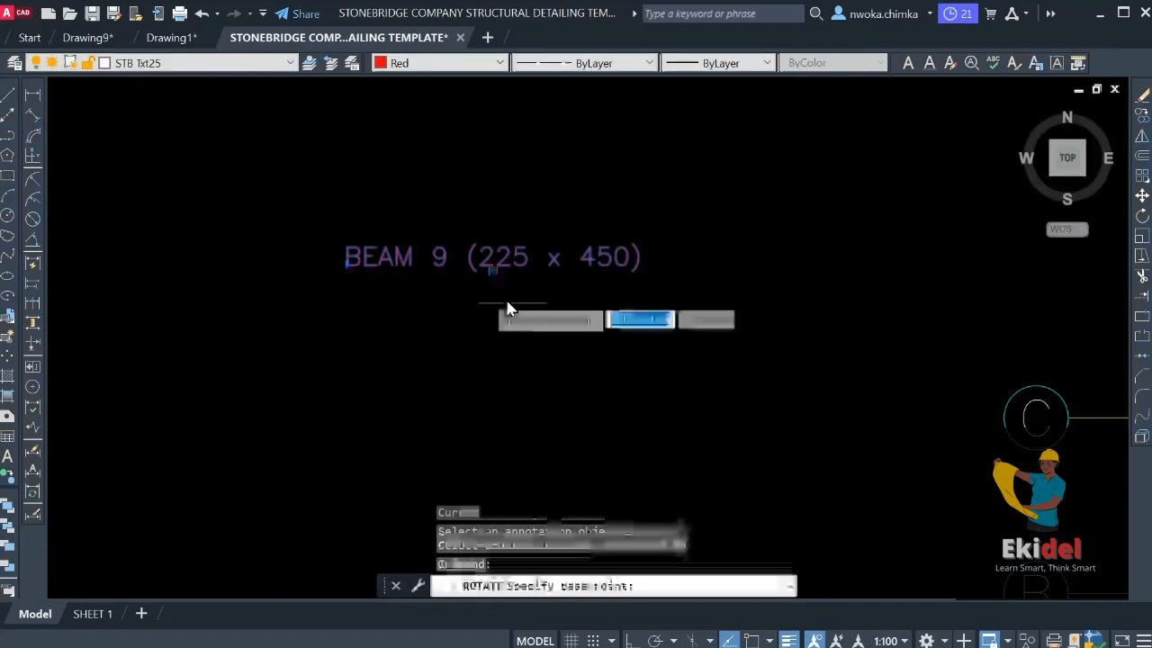
{"action": "left_click", "coordinate": [360, 252]}
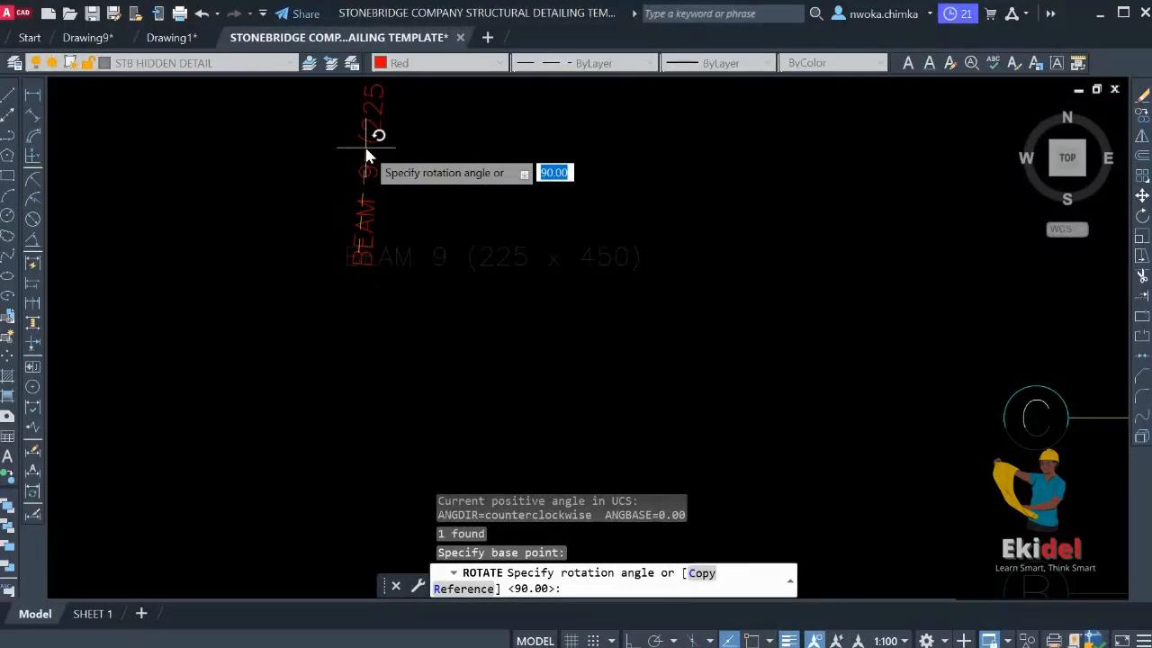
{"action": "key", "text": "F8"}
{"action": "scroll", "coordinate": [378, 198], "scroll_direction": "down", "scroll_amount": 2}
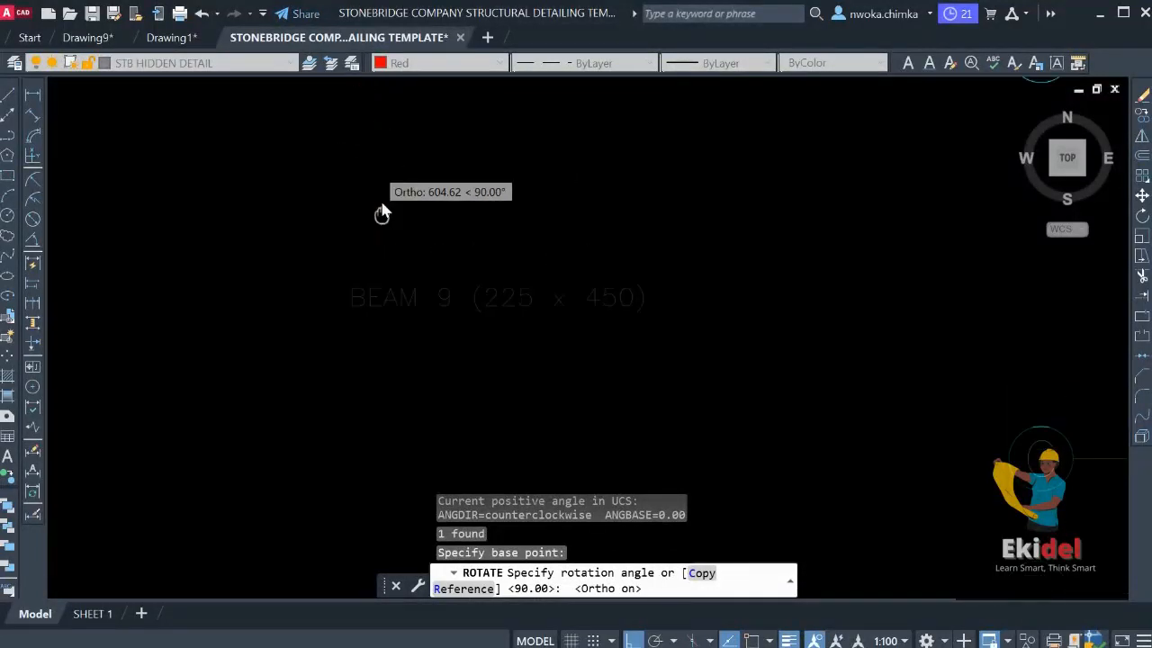
{"action": "left_click", "coordinate": [425, 270]}
Finish the rotation and move the vertical BEAM 9 (225 x 450) label beside beam 1B72, between gridlines D and H
{"action": "left_click", "coordinate": [461, 180]}
{"action": "left_click", "coordinate": [360, 360]}
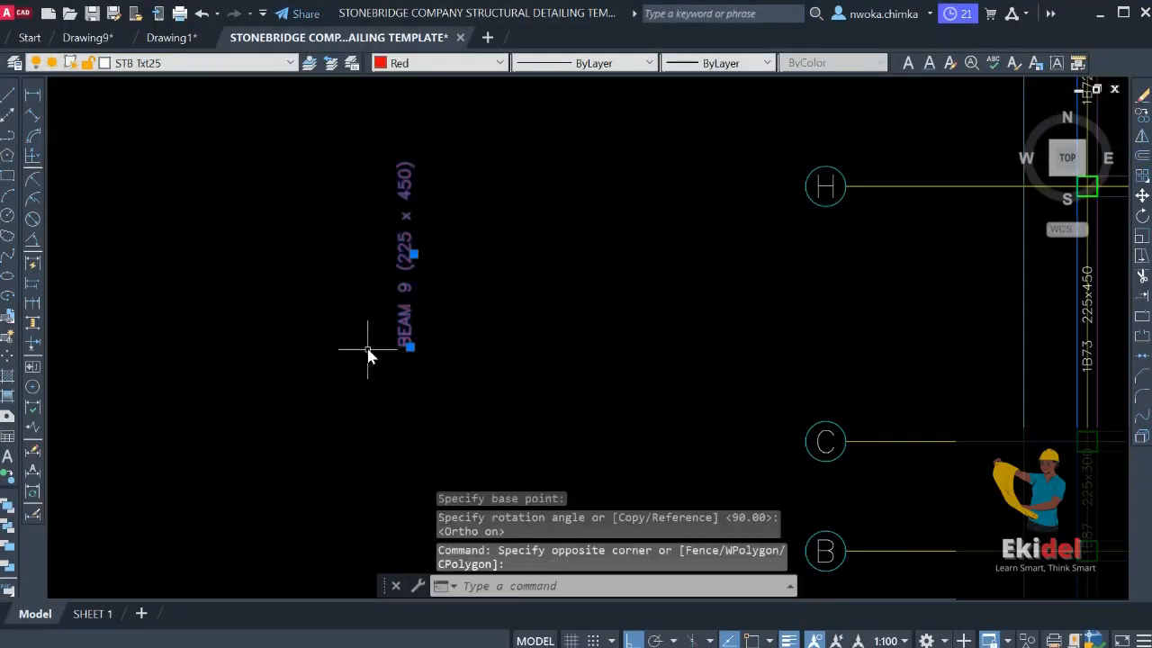
{"action": "key", "text": "F8"}
{"action": "key", "text": "Return"}
{"action": "left_click", "coordinate": [404, 326]}
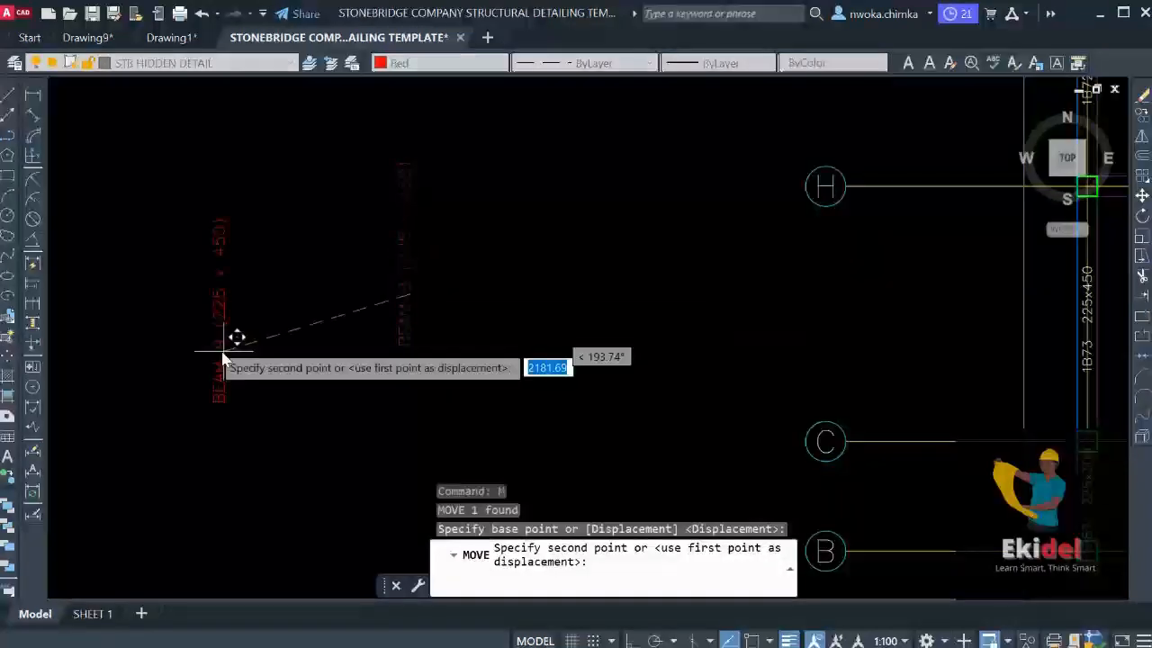
{"action": "scroll", "coordinate": [424, 206], "scroll_direction": "down", "scroll_amount": 3}
{"action": "scroll", "coordinate": [517, 242], "scroll_direction": "up", "scroll_amount": 5}
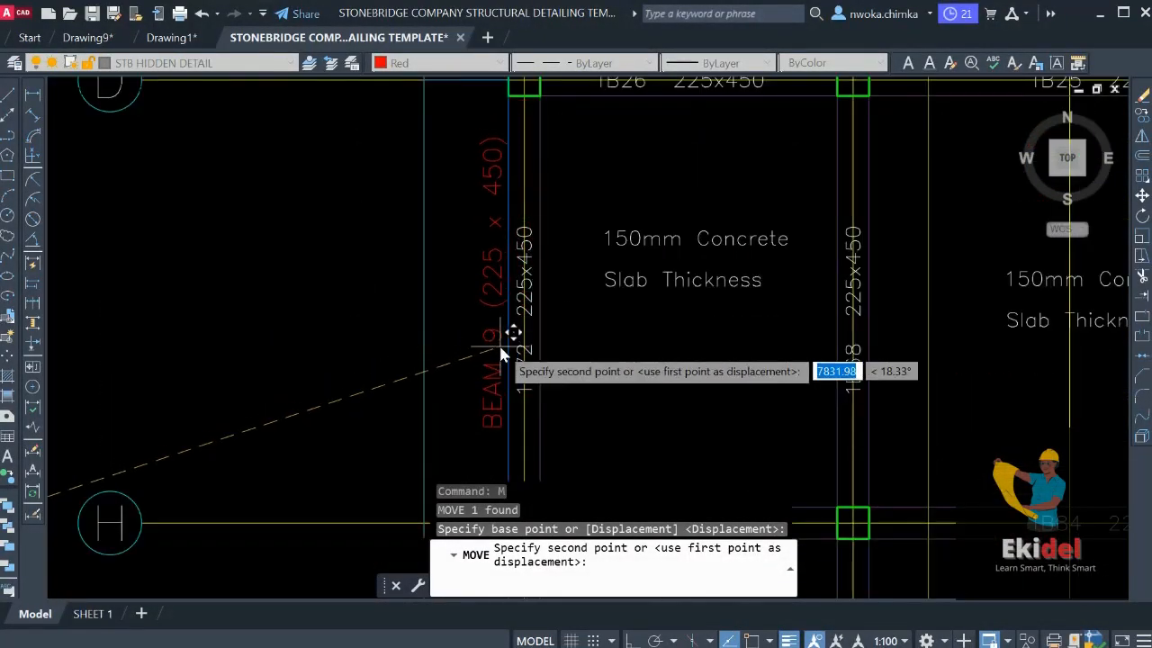
{"action": "left_click", "coordinate": [498, 344]}
{"action": "scroll", "coordinate": [542, 245], "scroll_direction": "down", "scroll_amount": 4}
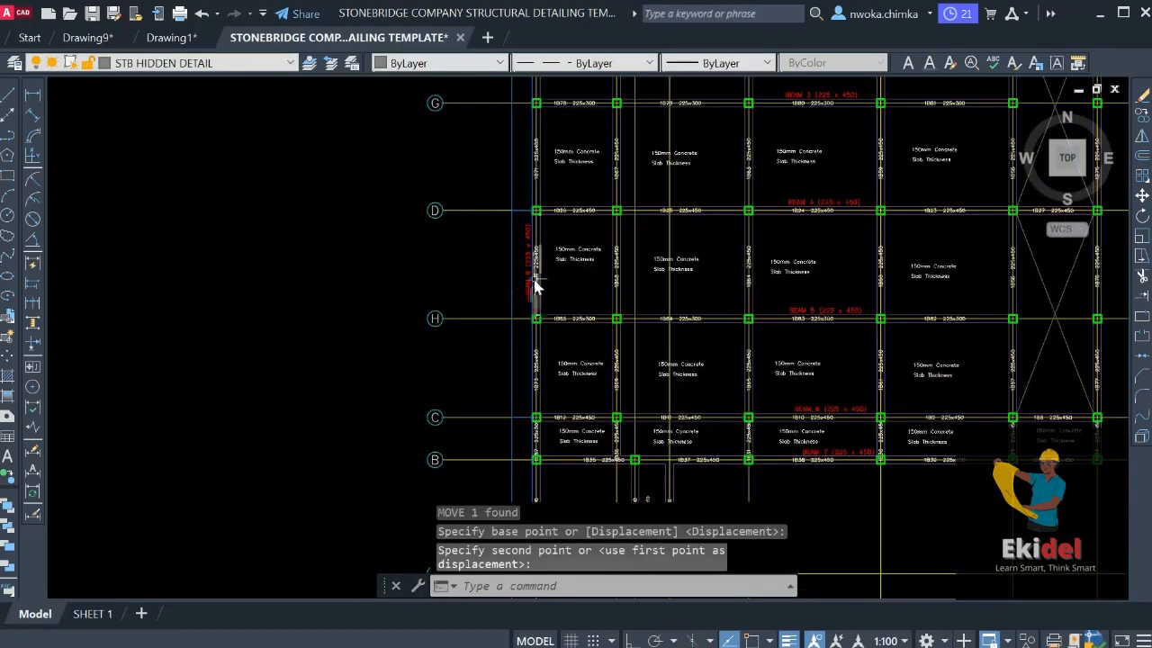
Copy the vertical BEAM 9 (225 x 450) label from beam 1B72 to the outer side of beam 1B68, between gridlines D and H
{"action": "scroll", "coordinate": [537, 286], "scroll_direction": "up", "scroll_amount": 4}
{"action": "left_click", "coordinate": [515, 274]}
{"action": "type", "text": "c"}
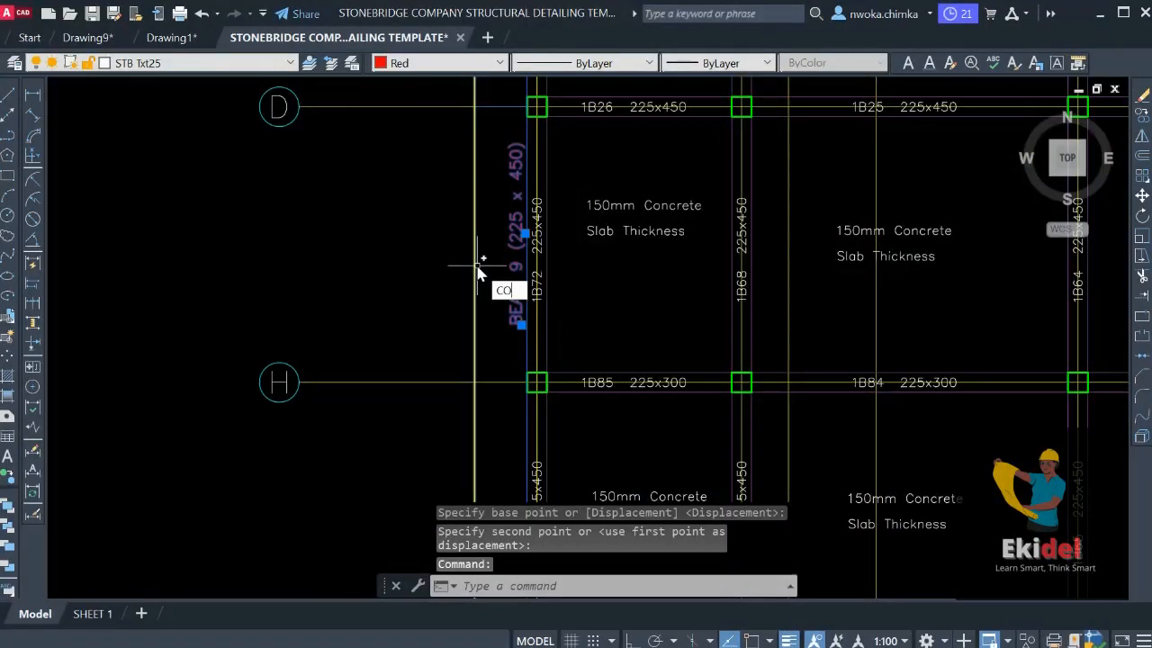
{"action": "key", "text": "Return"}
{"action": "left_click", "coordinate": [524, 267]}
{"action": "scroll", "coordinate": [533, 324], "scroll_direction": "down", "scroll_amount": 4}
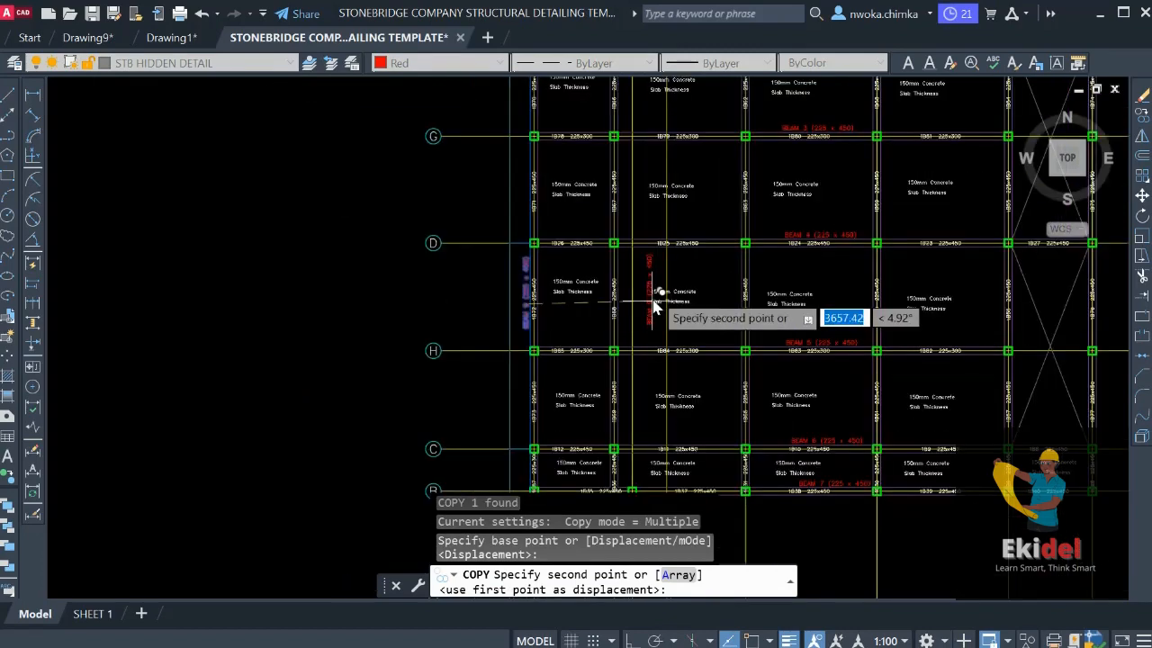
{"action": "middle_click_drag", "start_coordinate": [655, 292], "coordinate": [664, 266]}
{"action": "scroll", "coordinate": [666, 272], "scroll_direction": "up", "scroll_amount": 5}
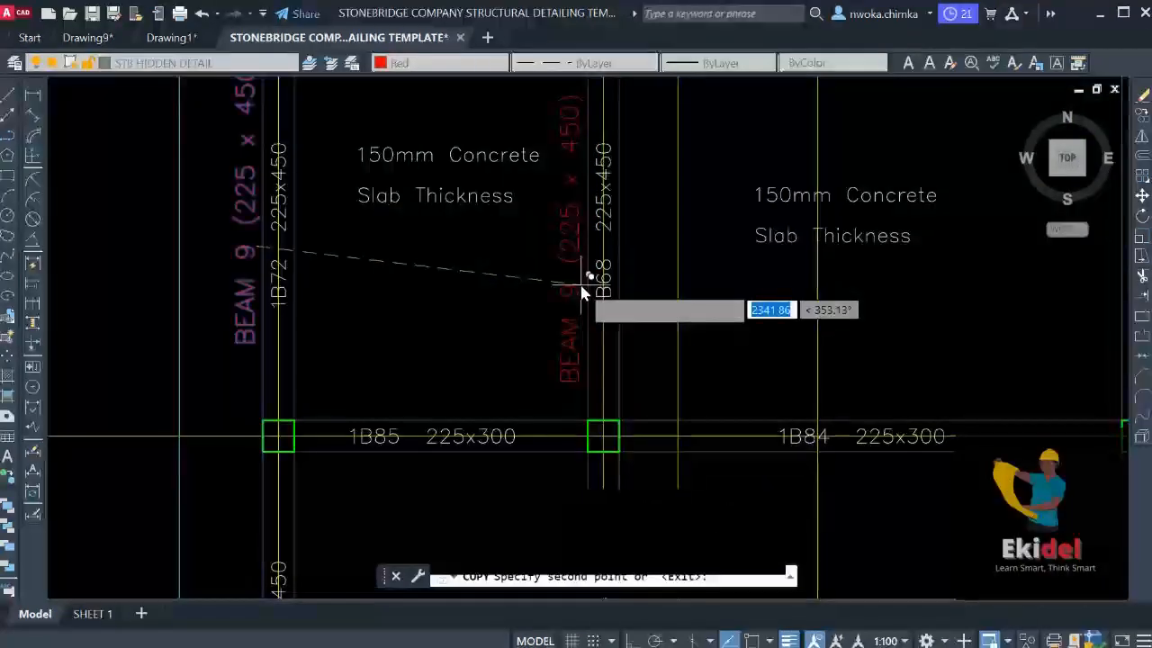
{"action": "left_click", "coordinate": [587, 290]}
{"action": "scroll", "coordinate": [589, 288], "scroll_direction": "down", "scroll_amount": 5}
{"action": "scroll", "coordinate": [776, 291], "scroll_direction": "up", "scroll_amount": 5}
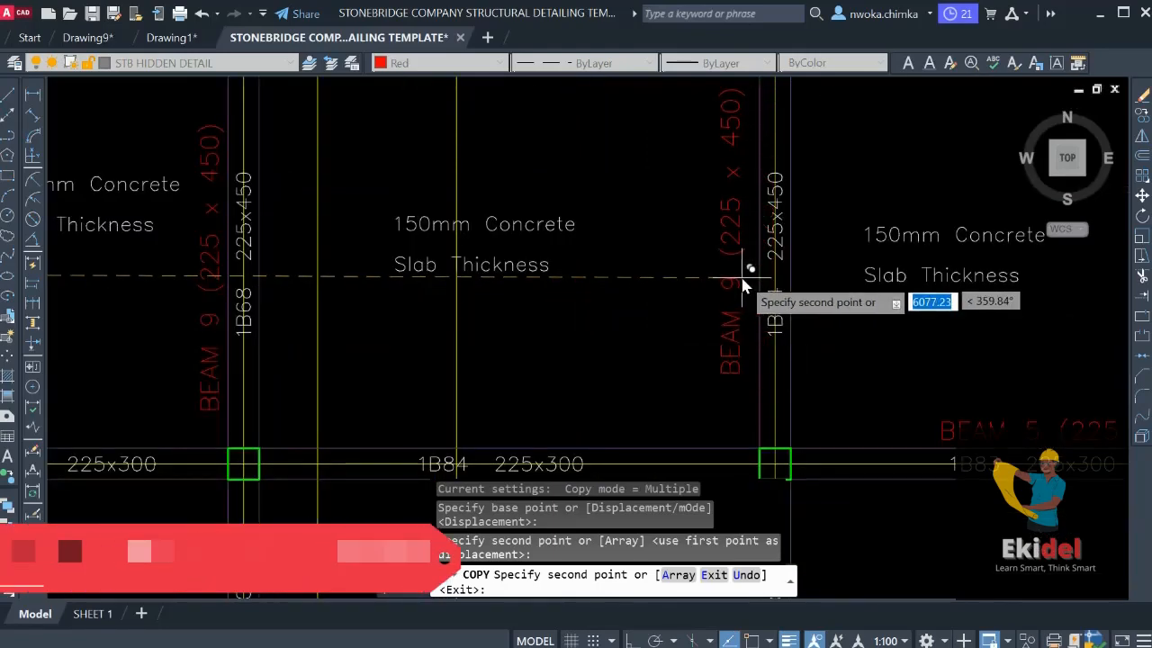
{"action": "left_click", "coordinate": [748, 262]}
Place further copies of the vertical BEAM 9 label beside beams 1B34 and 1B53, between gridlines B and A
{"action": "scroll", "coordinate": [748, 262], "scroll_direction": "down", "scroll_amount": 5}
{"action": "middle_click_drag", "start_coordinate": [710, 365], "coordinate": [696, 159]}
{"action": "scroll", "coordinate": [610, 297], "scroll_direction": "up", "scroll_amount": 5}
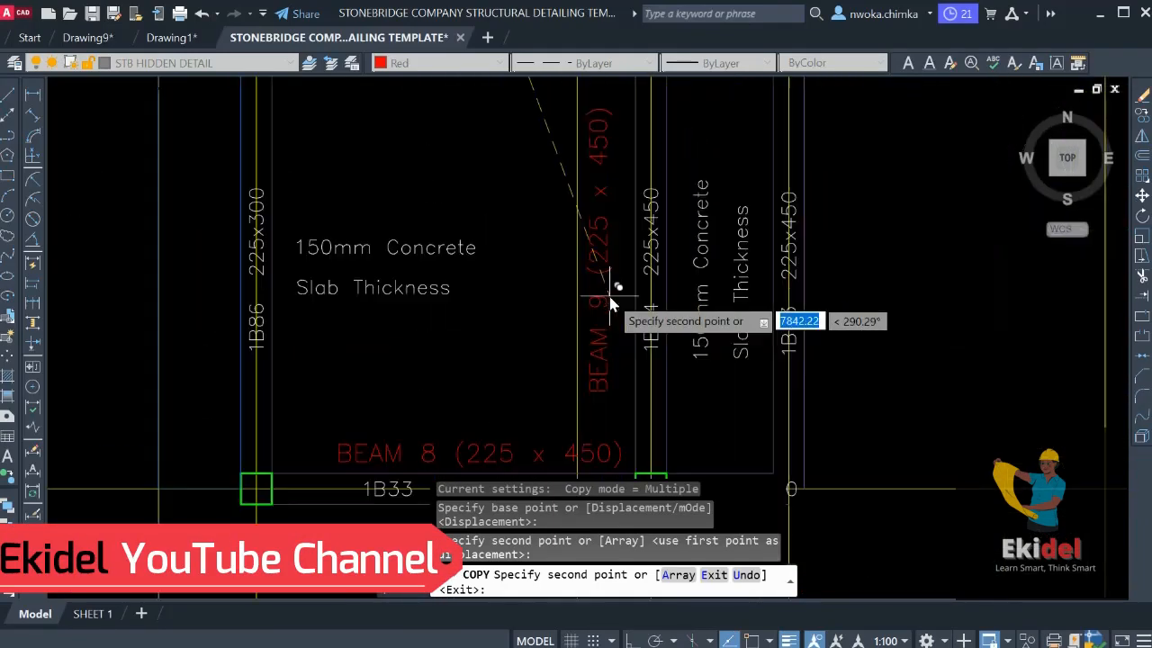
{"action": "left_click", "coordinate": [635, 257]}
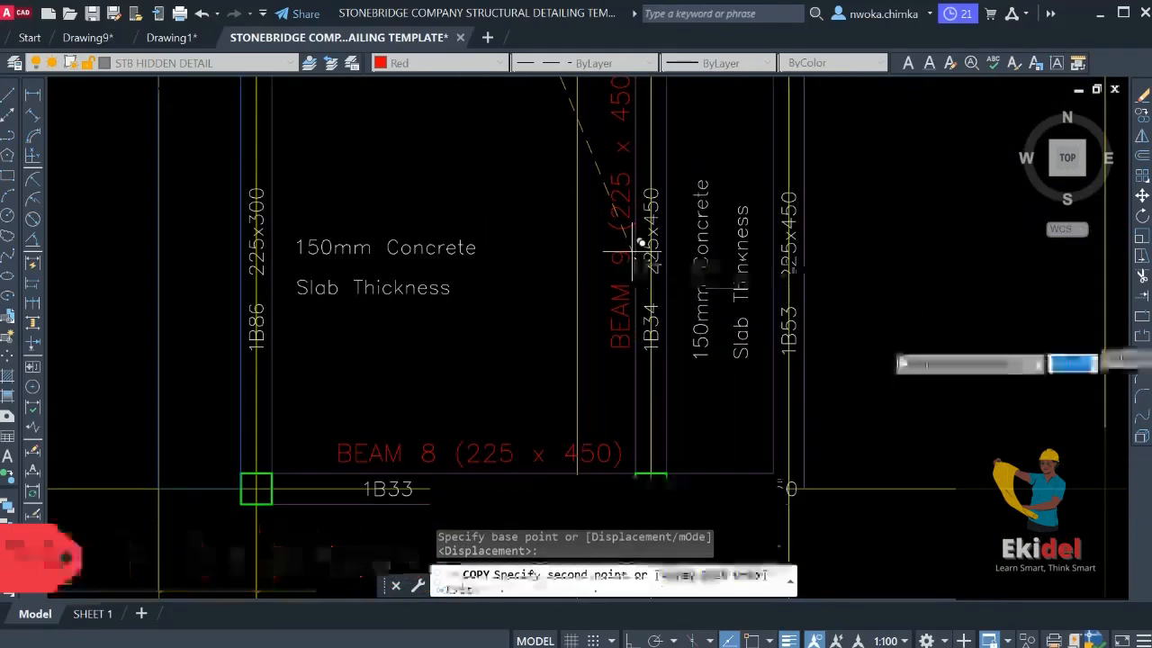
{"action": "scroll", "coordinate": [802, 365], "scroll_direction": "down", "scroll_amount": 5}
{"action": "scroll", "coordinate": [771, 329], "scroll_direction": "up", "scroll_amount": 5}
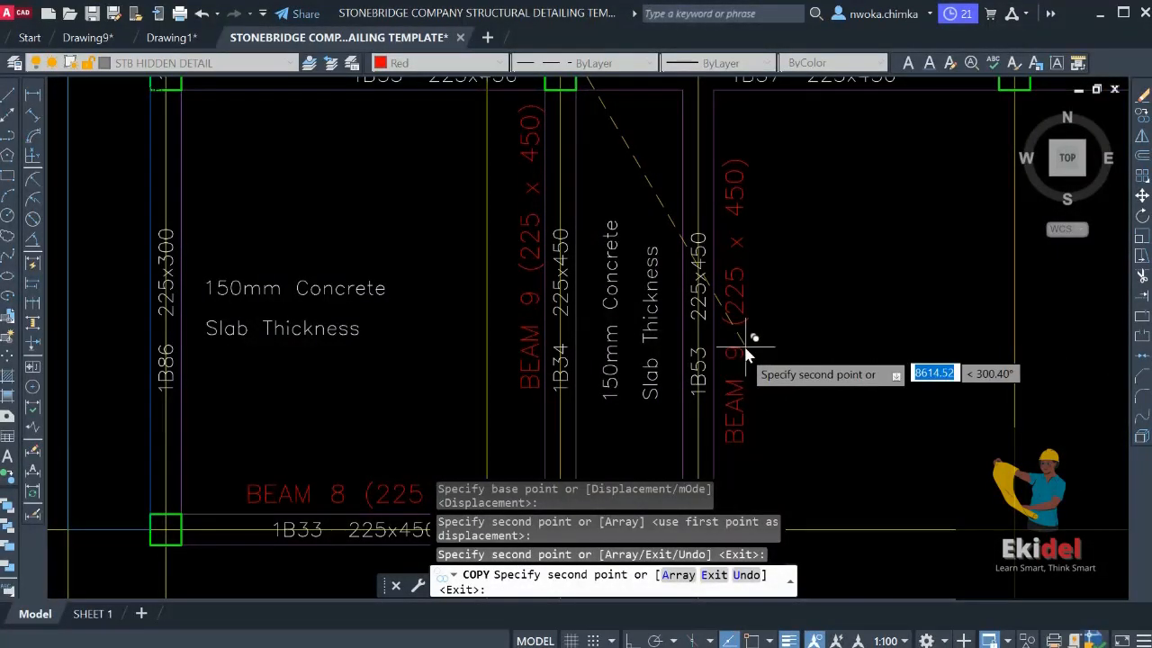
{"action": "left_click", "coordinate": [747, 342]}
{"action": "scroll", "coordinate": [747, 342], "scroll_direction": "down", "scroll_amount": 7}
Place copies of the vertical BEAM 9 label beside beams 1B64 and 1B60, between gridlines D and H
{"action": "middle_click_drag", "start_coordinate": [747, 342], "coordinate": [692, 415]}
{"action": "middle_click_drag", "start_coordinate": [729, 225], "coordinate": [708, 347]}
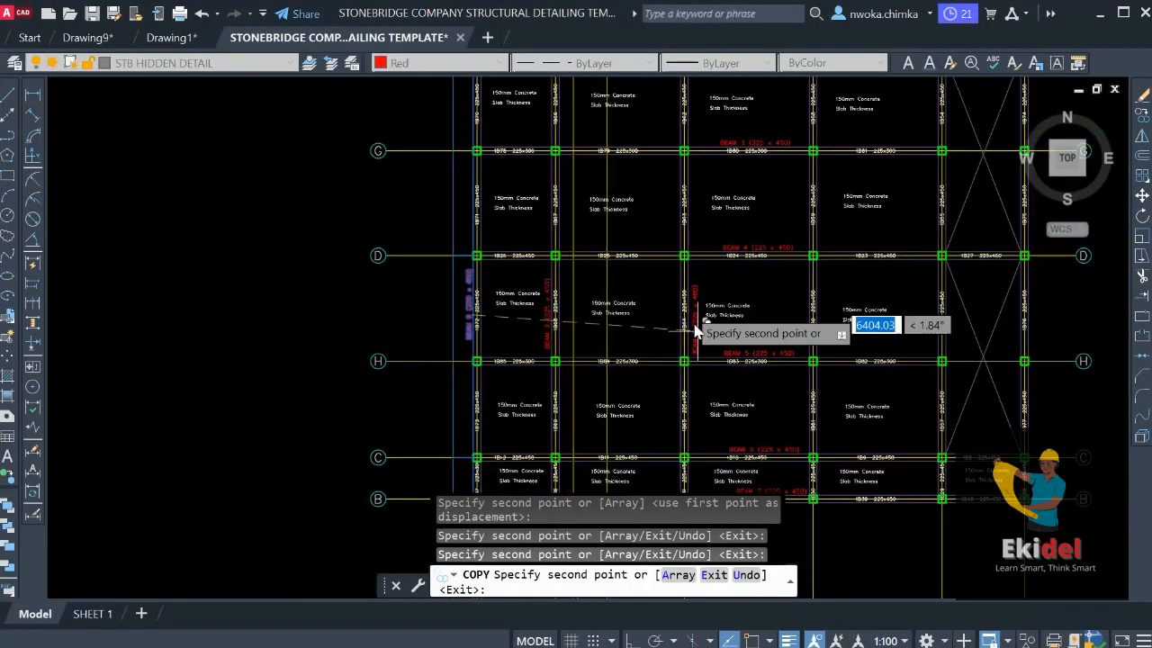
{"action": "scroll", "coordinate": [673, 317], "scroll_direction": "up", "scroll_amount": 5}
{"action": "left_click", "coordinate": [686, 320]}
{"action": "scroll", "coordinate": [686, 319], "scroll_direction": "down", "scroll_amount": 5}
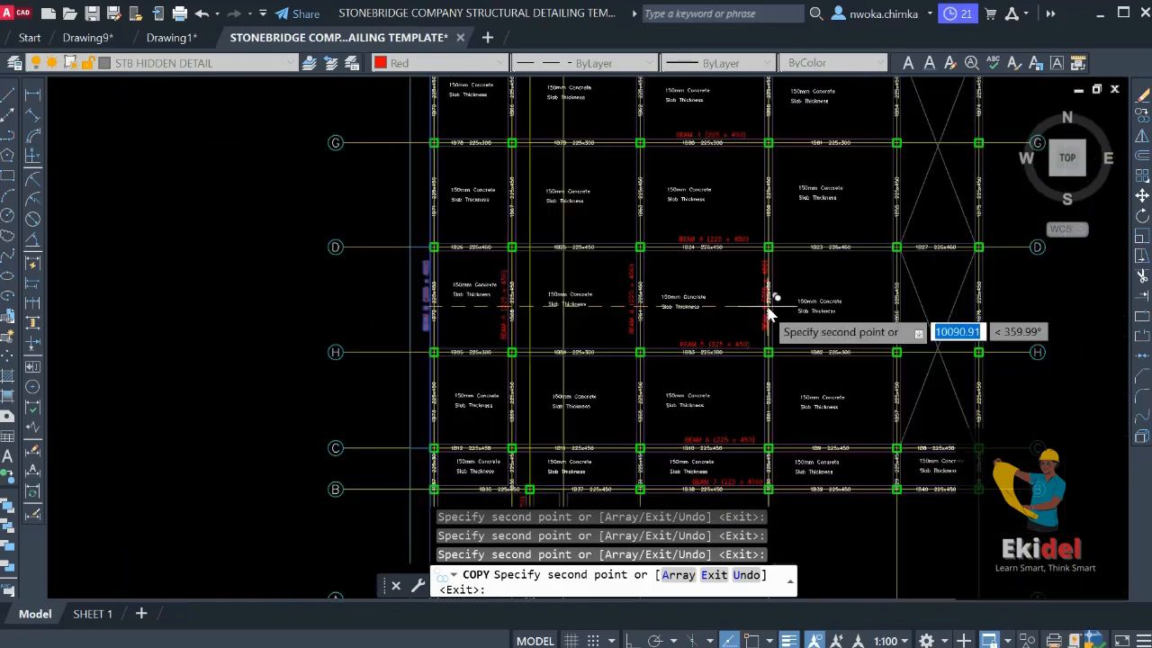
{"action": "middle_click_drag", "start_coordinate": [759, 305], "coordinate": [699, 330]}
{"action": "scroll", "coordinate": [703, 322], "scroll_direction": "up", "scroll_amount": 5}
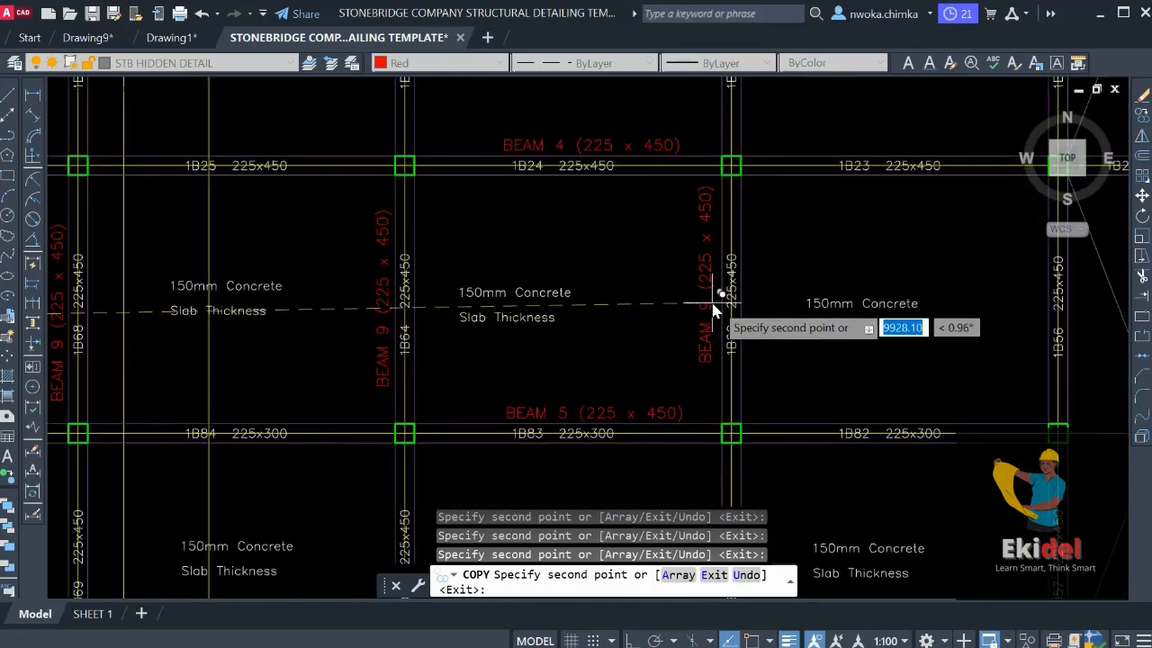
Place copies of the vertical BEAM 9 label beside beams 1B56 and 1B76, between gridlines D and H, and end copying
{"action": "scroll", "coordinate": [711, 297], "scroll_direction": "down", "scroll_amount": 6}
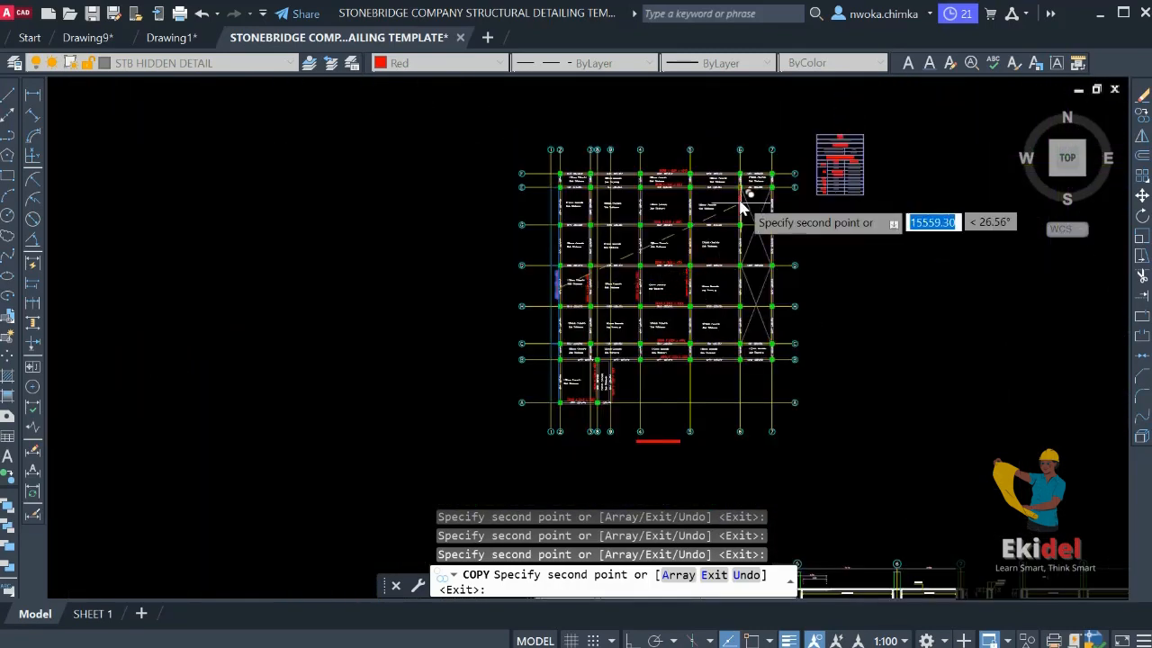
{"action": "scroll", "coordinate": [738, 284], "scroll_direction": "up", "scroll_amount": 6}
{"action": "scroll", "coordinate": [758, 289], "scroll_direction": "up", "scroll_amount": 2}
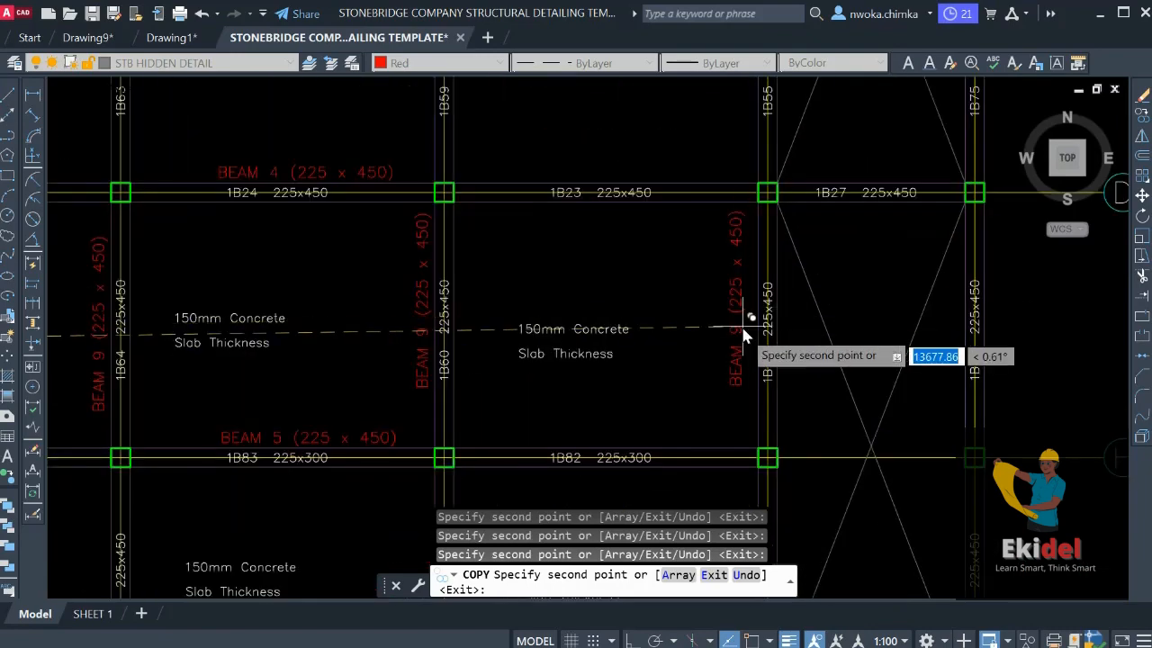
{"action": "scroll", "coordinate": [751, 351], "scroll_direction": "down", "scroll_amount": 5}
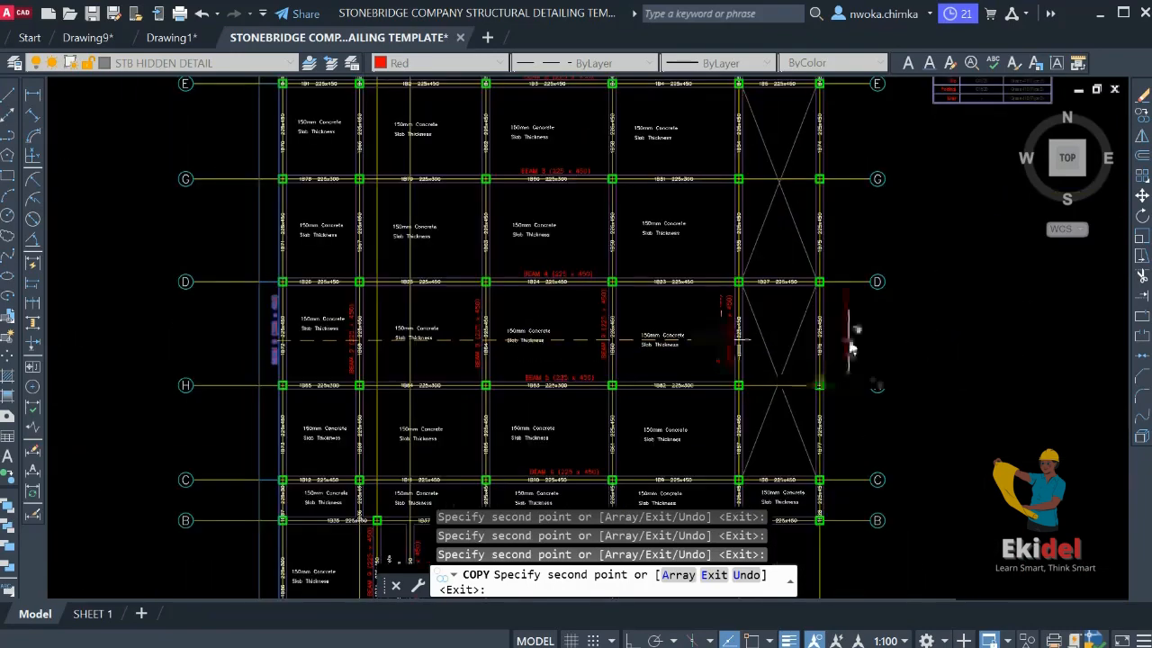
{"action": "scroll", "coordinate": [832, 385], "scroll_direction": "up", "scroll_amount": 3}
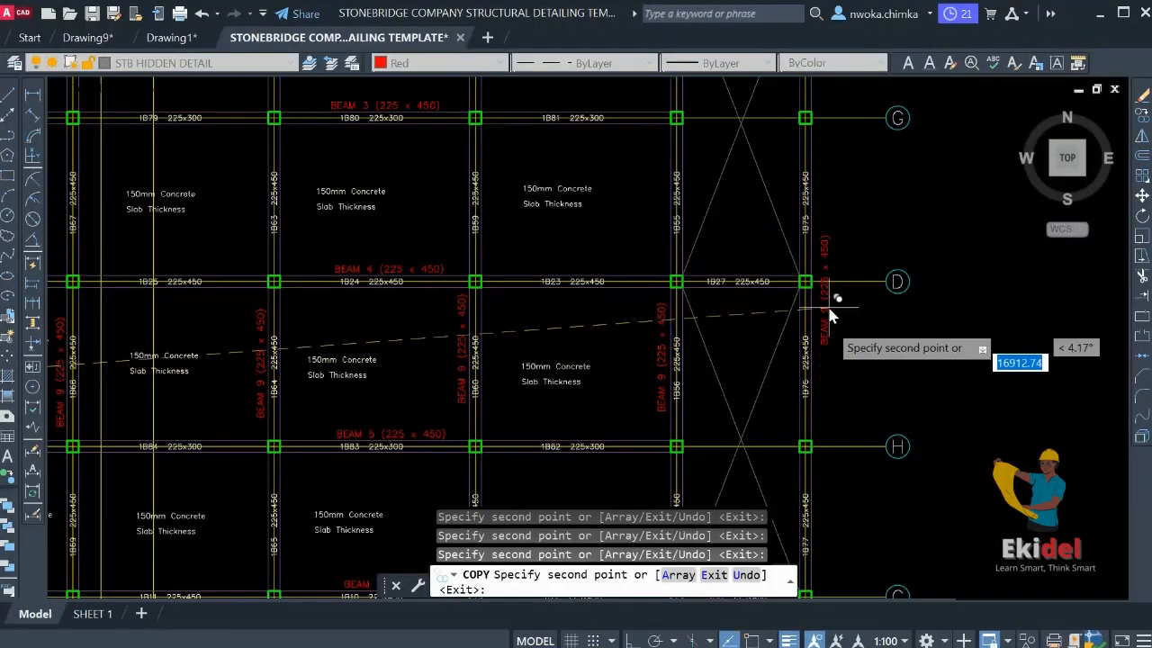
{"action": "scroll", "coordinate": [826, 367], "scroll_direction": "up", "scroll_amount": 2}
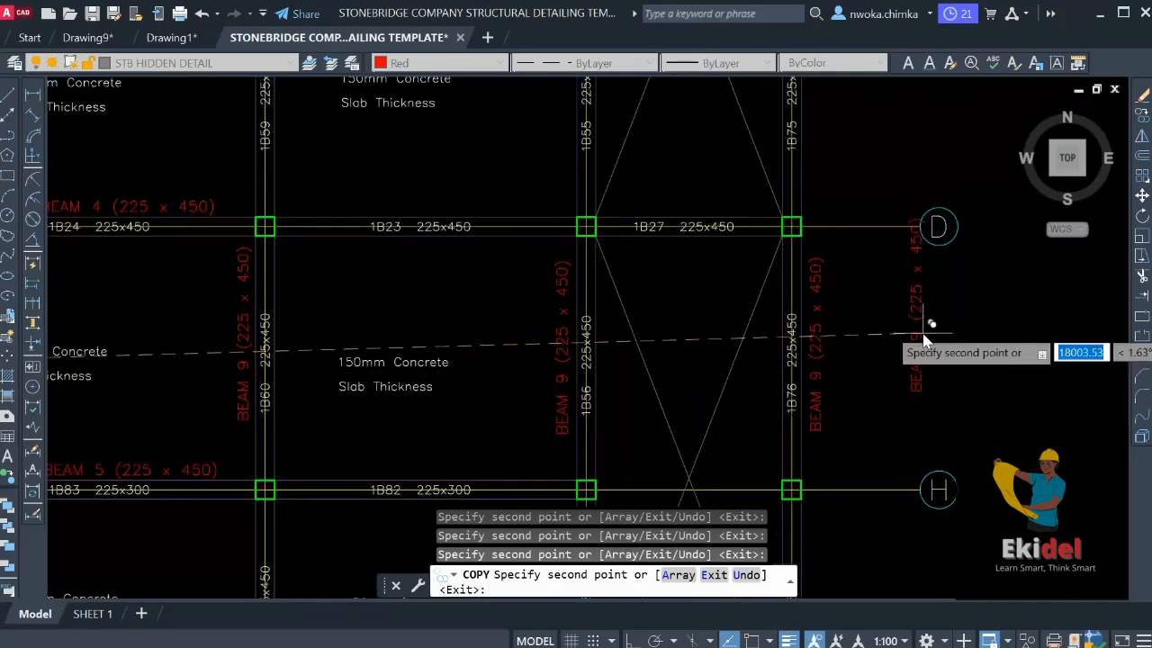
{"action": "scroll", "coordinate": [945, 320], "scroll_direction": "down", "scroll_amount": 4}
{"action": "key", "text": "Escape"}
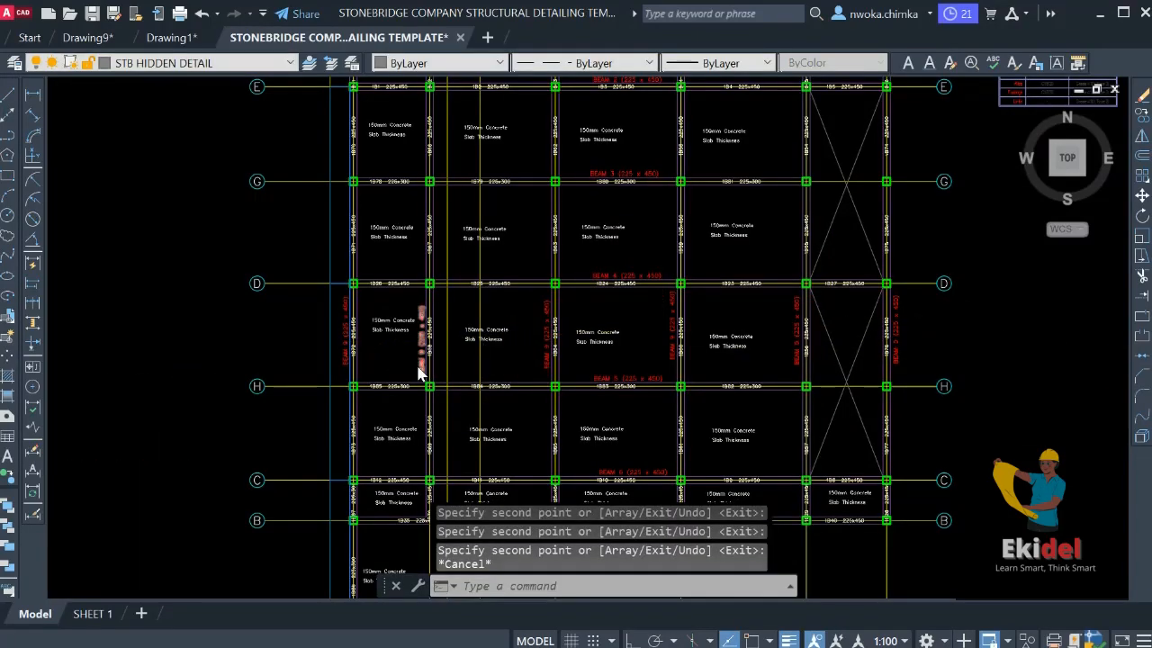
Change the beam number in the vertical label beside beam 1B68 to 10
{"action": "scroll", "coordinate": [433, 380], "scroll_direction": "up", "scroll_amount": 4}
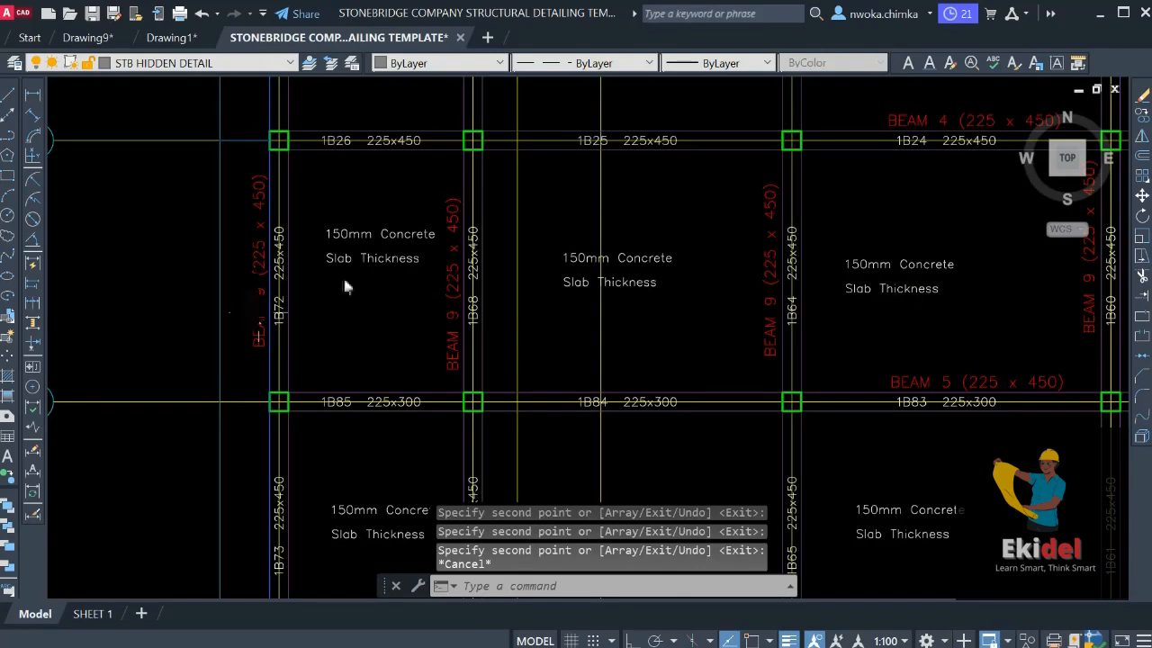
{"action": "scroll", "coordinate": [347, 286], "scroll_direction": "down", "scroll_amount": 3}
{"action": "scroll", "coordinate": [586, 336], "scroll_direction": "up", "scroll_amount": 5}
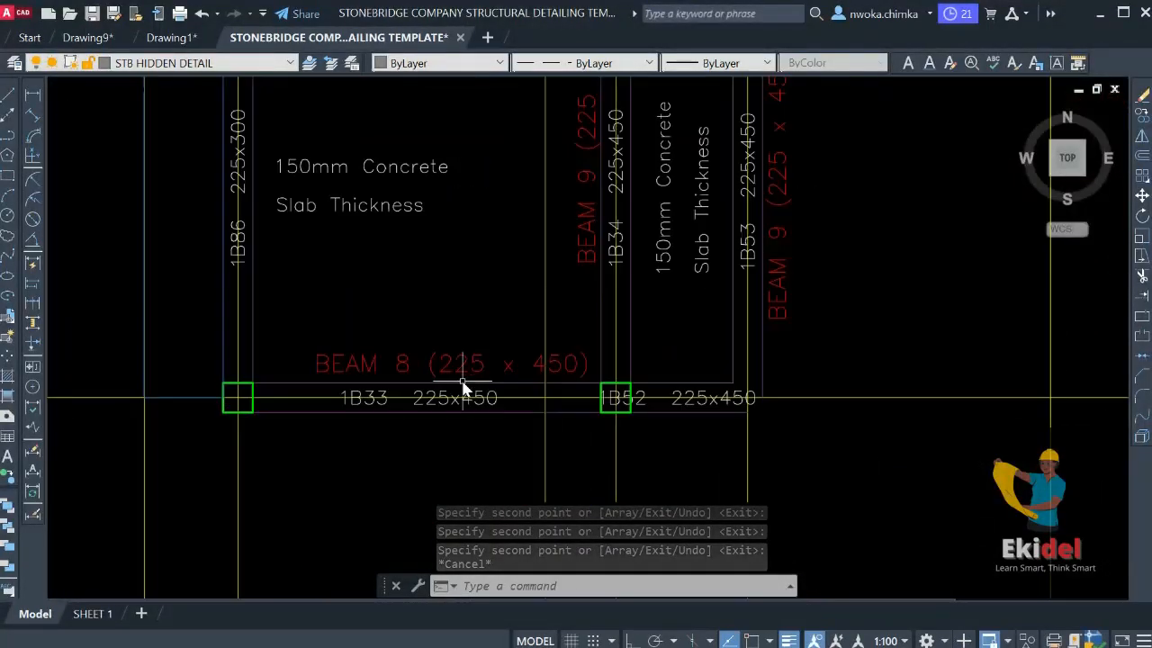
{"action": "scroll", "coordinate": [673, 365], "scroll_direction": "down", "scroll_amount": 4}
{"action": "middle_click_drag", "start_coordinate": [660, 326], "coordinate": [643, 487]}
{"action": "middle_click_drag", "start_coordinate": [540, 248], "coordinate": [540, 397]}
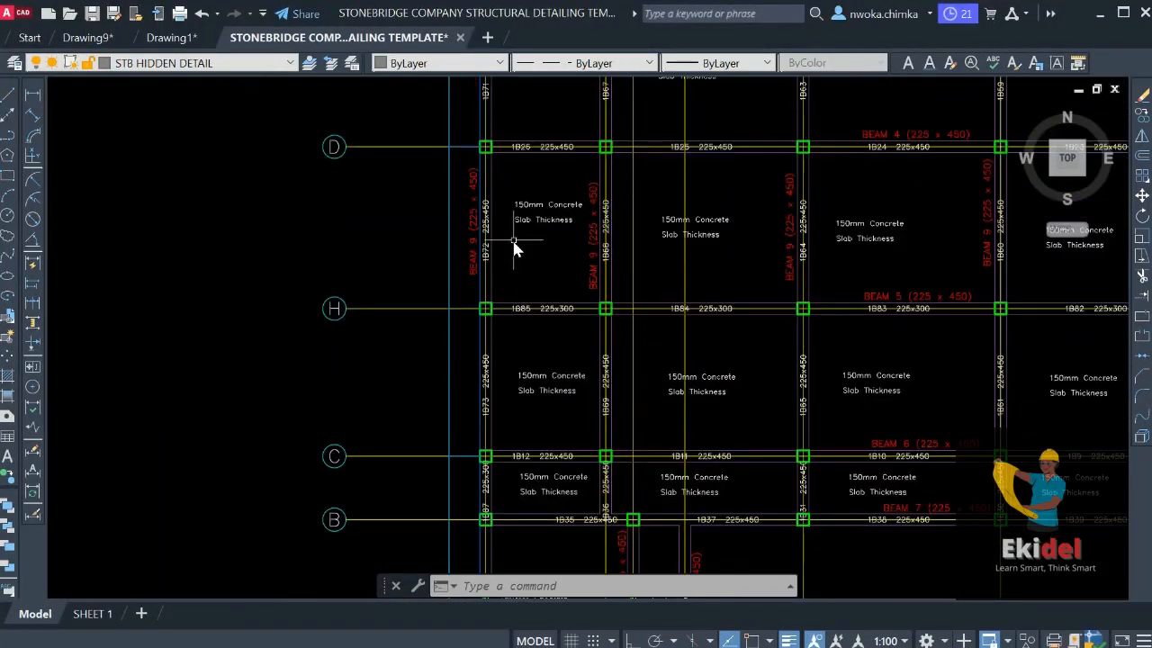
{"action": "scroll", "coordinate": [577, 251], "scroll_direction": "up", "scroll_amount": 4}
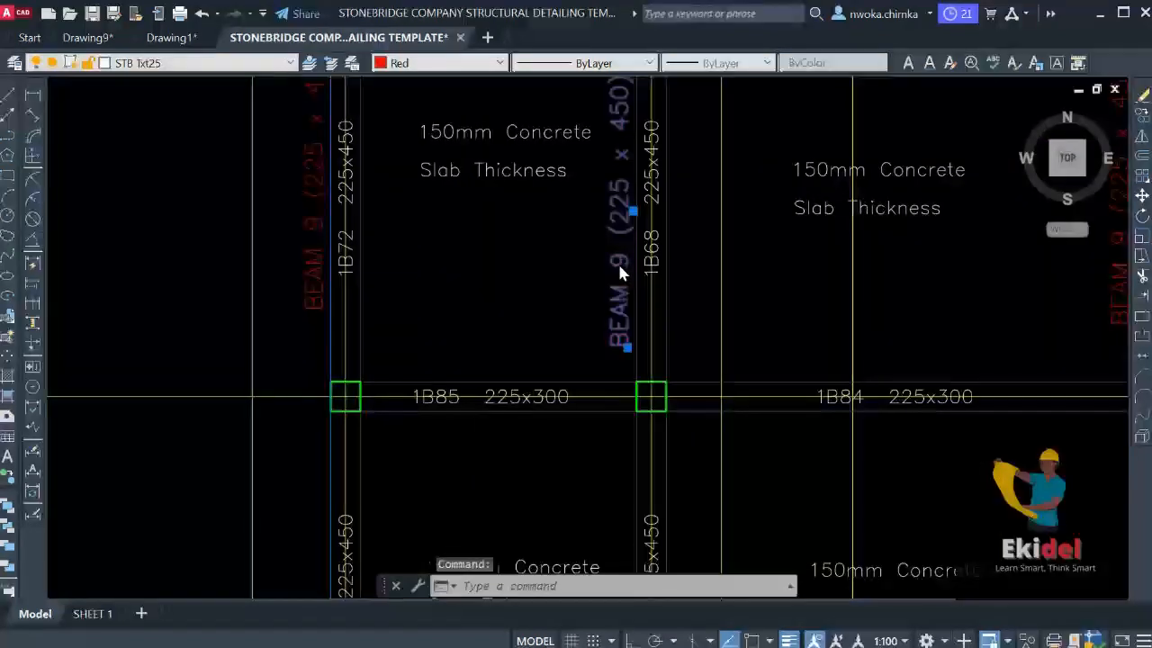
{"action": "double_click", "coordinate": [618, 263]}
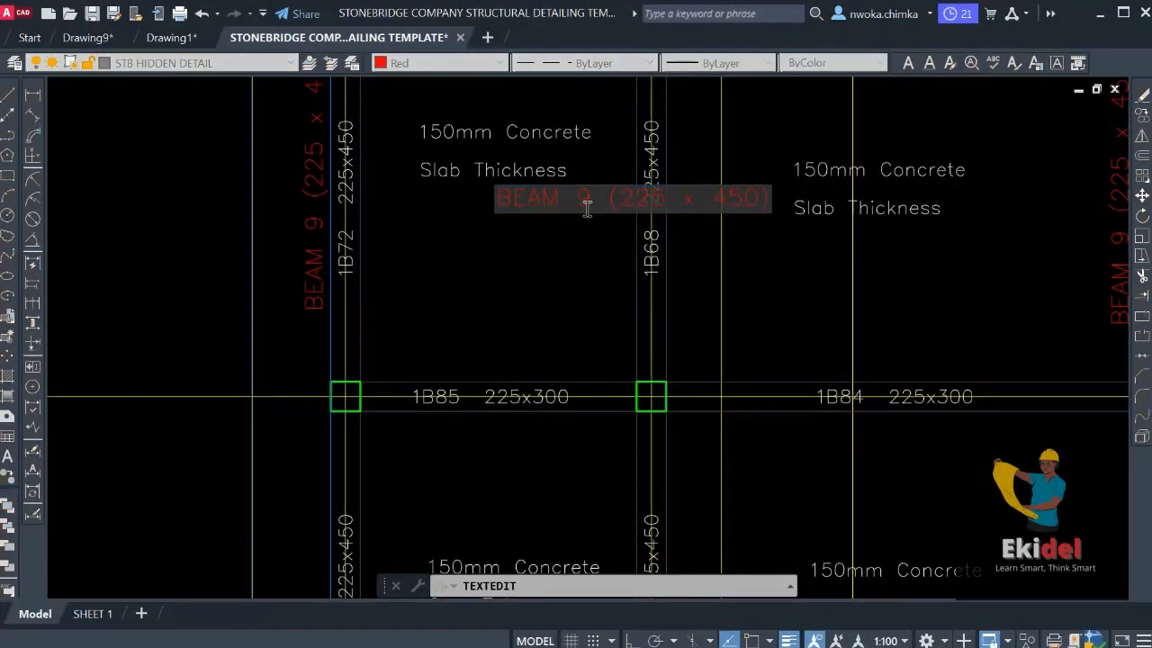
{"action": "type", "text": "10"}
{"action": "left_click", "coordinate": [529, 315]}
Change the beam number in the vertical label beside beam 1B34 to 11
{"action": "scroll", "coordinate": [529, 310], "scroll_direction": "down", "scroll_amount": 6}
{"action": "middle_click_drag", "start_coordinate": [634, 364], "coordinate": [645, 215]}
{"action": "scroll", "coordinate": [599, 324], "scroll_direction": "up", "scroll_amount": 4}
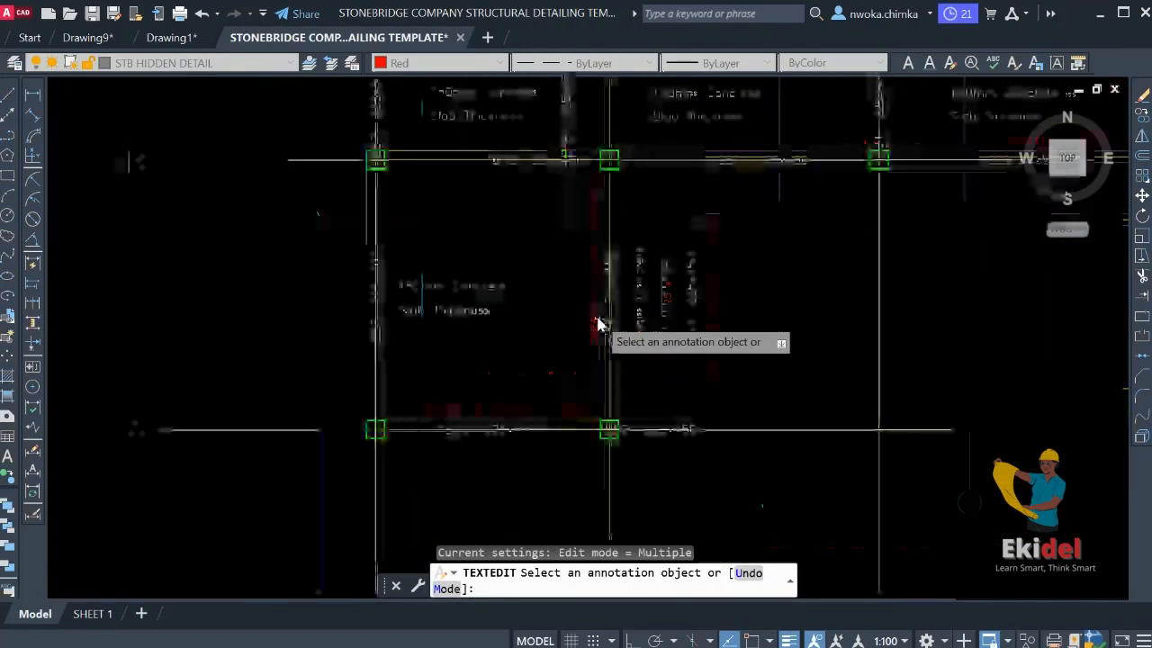
{"action": "scroll", "coordinate": [590, 261], "scroll_direction": "up", "scroll_amount": 2}
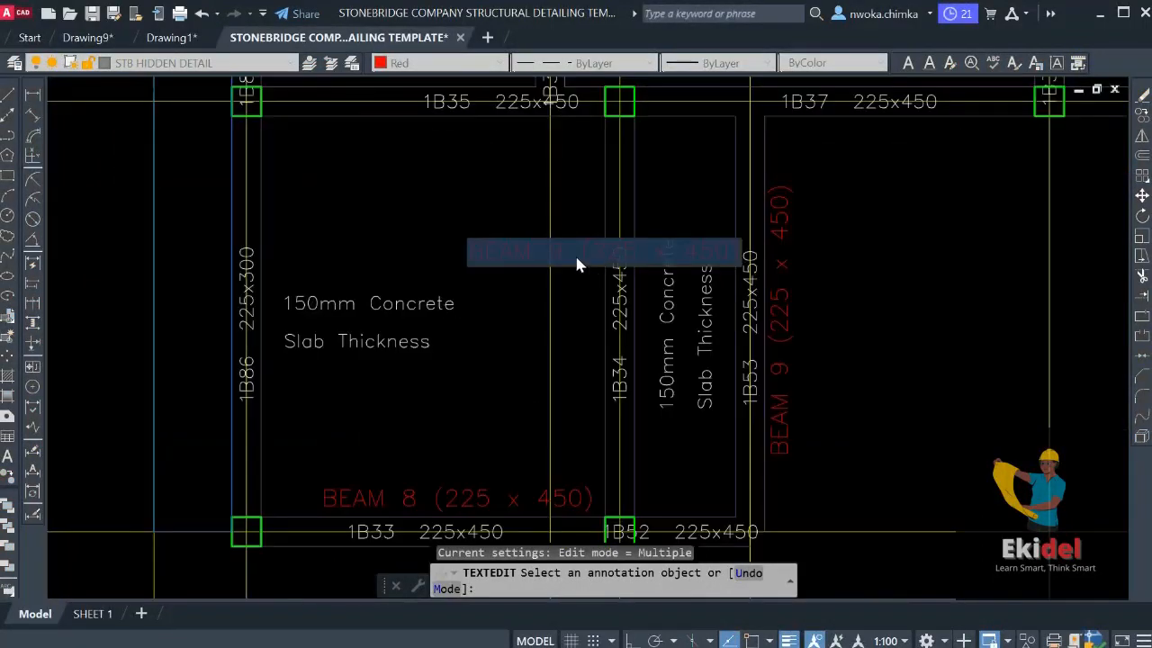
{"action": "type", "text": "1"}
{"action": "left_click", "coordinate": [731, 360]}
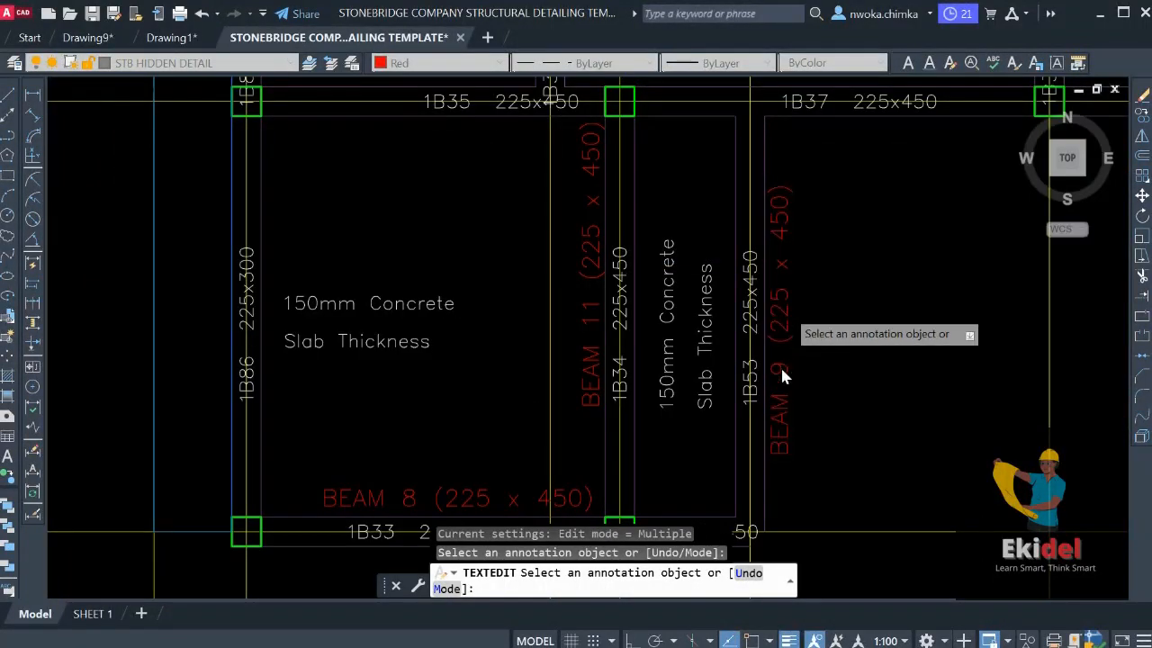
Change the beam number in the vertical label beside beam 1B53 to 12, and end text editing
{"action": "left_click", "coordinate": [766, 404]}
{"action": "left_click", "coordinate": [743, 309]}
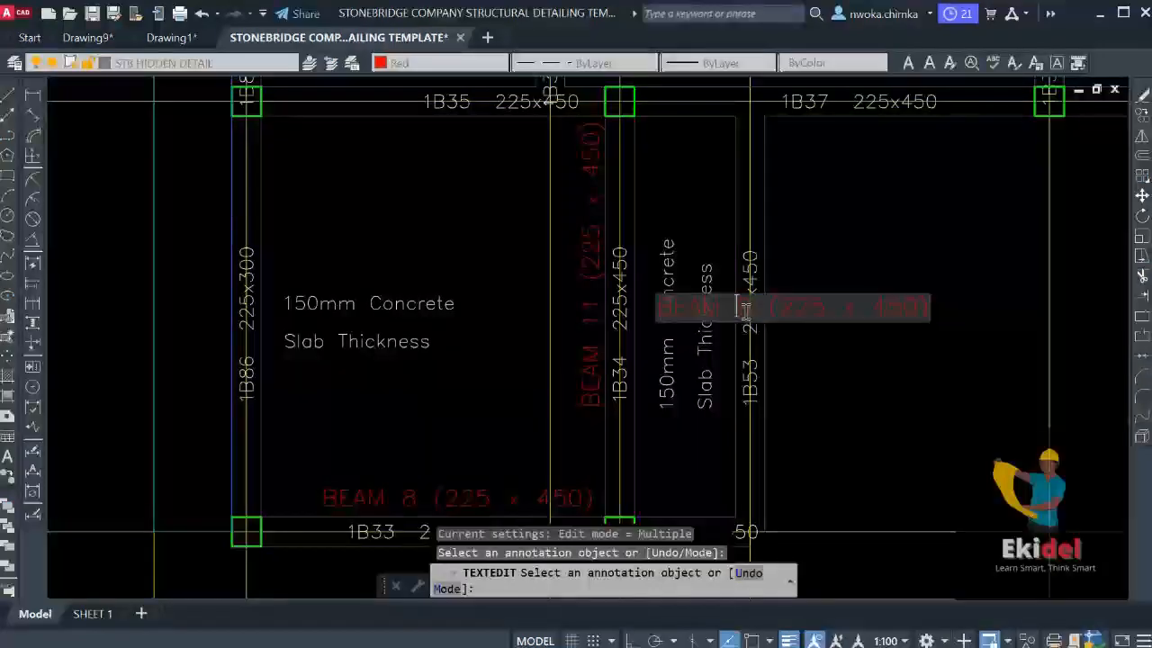
{"action": "left_click", "coordinate": [754, 309]}
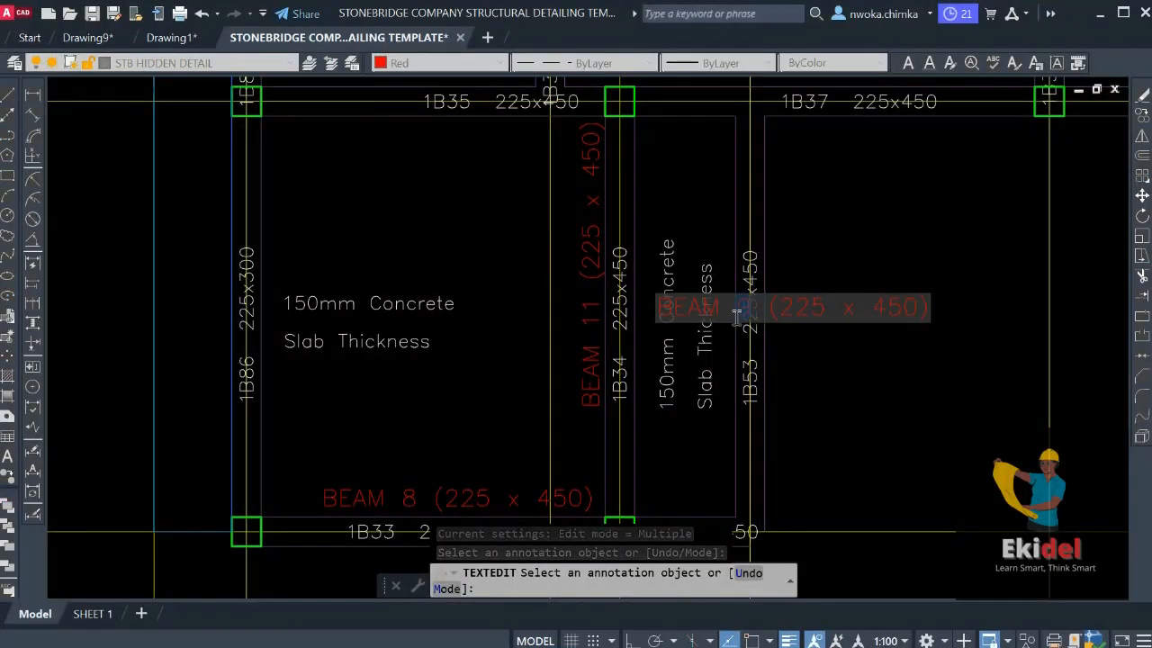
{"action": "type", "text": "12"}
{"action": "left_click", "coordinate": [841, 388]}
{"action": "scroll", "coordinate": [844, 284], "scroll_direction": "down", "scroll_amount": 4}
{"action": "key", "text": "Escape"}
Move the BEAM 8 (225 x 450) label from above beam 1B33 to just below it, outside the plan
{"action": "scroll", "coordinate": [713, 370], "scroll_direction": "up", "scroll_amount": 4}
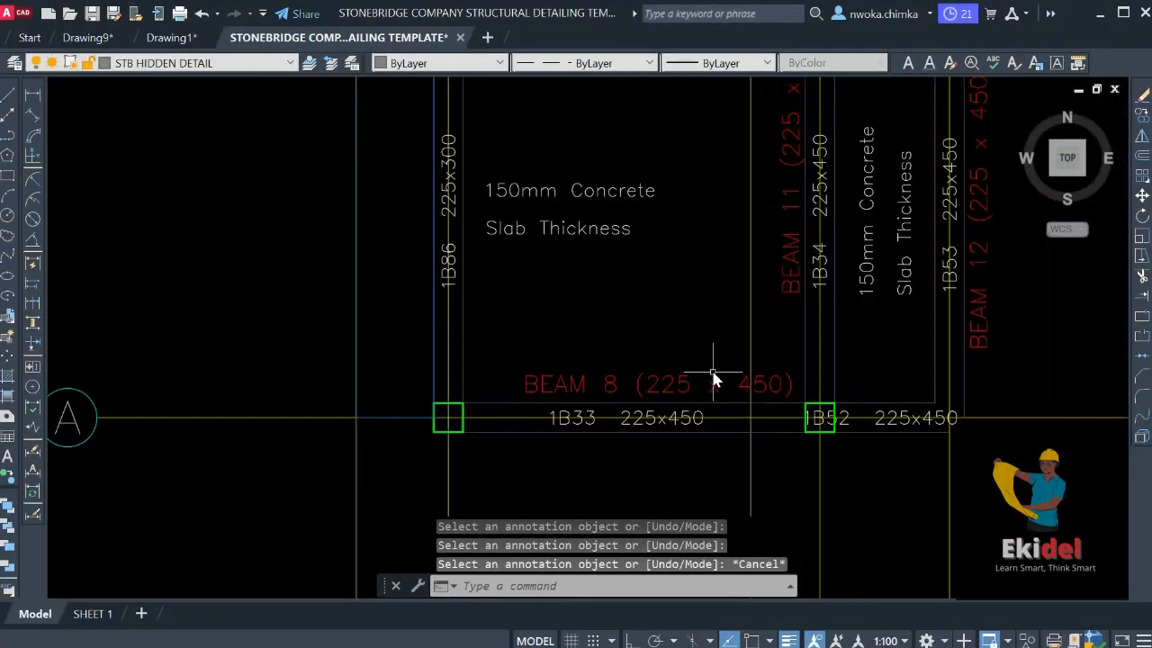
{"action": "left_click", "coordinate": [684, 382]}
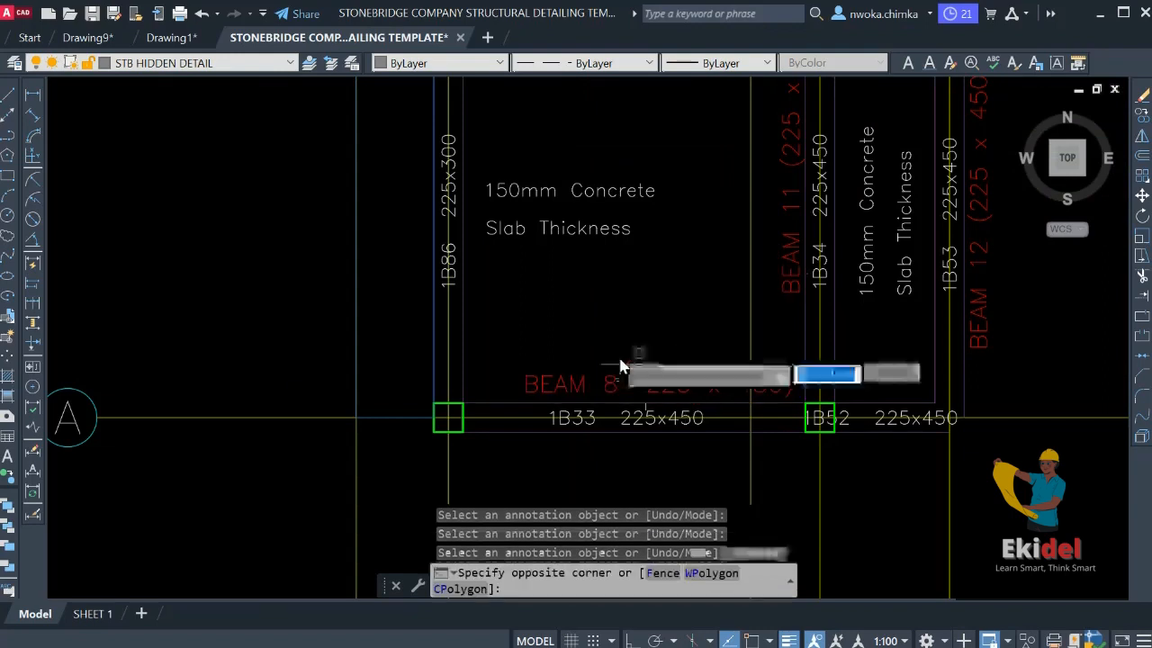
{"action": "left_click", "coordinate": [601, 322]}
{"action": "type", "text": "M"}
{"action": "key", "text": "Return"}
{"action": "left_click", "coordinate": [657, 300]}
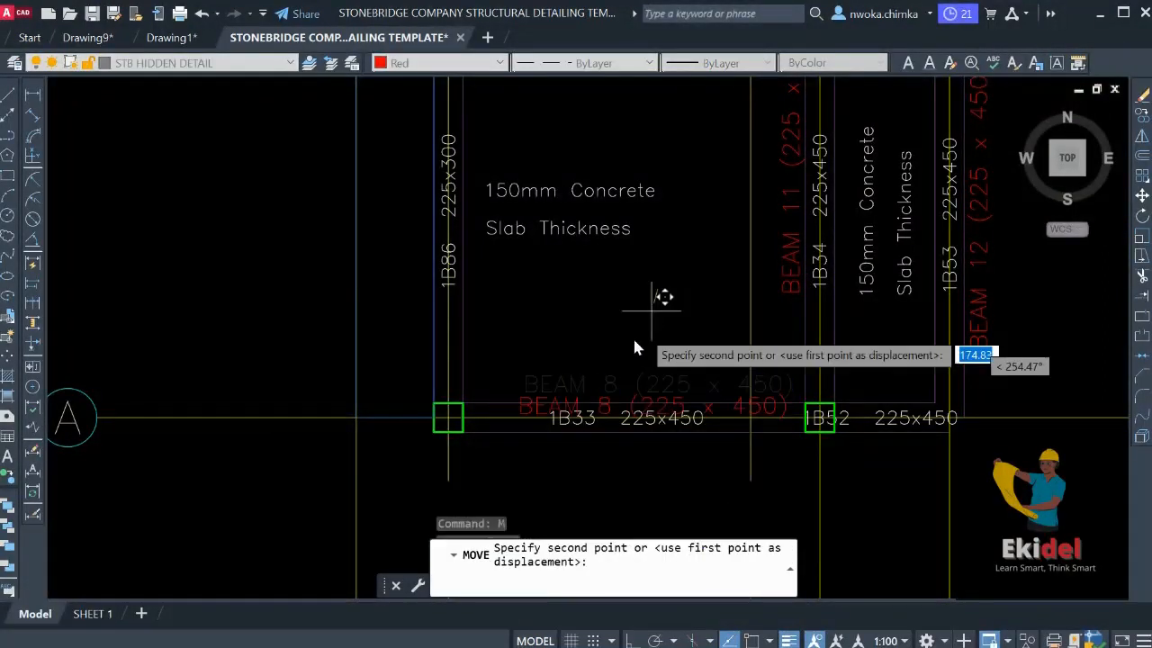
{"action": "left_click", "coordinate": [628, 358]}
Move the BEAM 11 (225 x 450) label beside beam 1B34 slightly down, away from gridline B
{"action": "scroll", "coordinate": [702, 318], "scroll_direction": "down", "scroll_amount": 2}
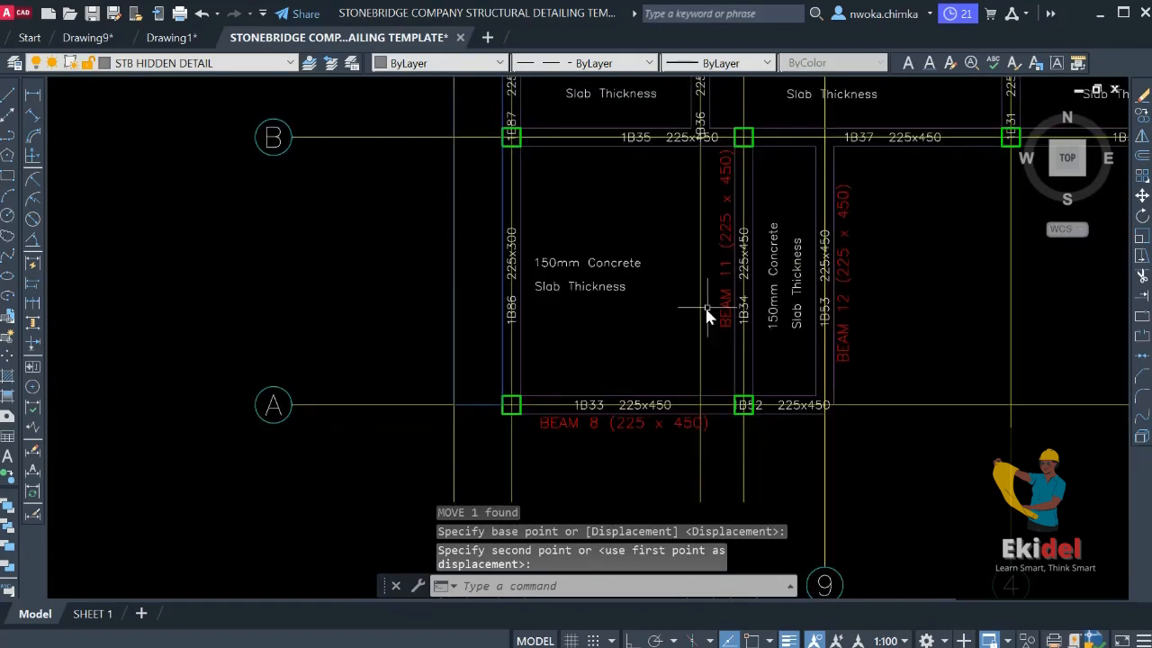
{"action": "left_click", "coordinate": [720, 299]}
{"action": "key", "text": "Return"}
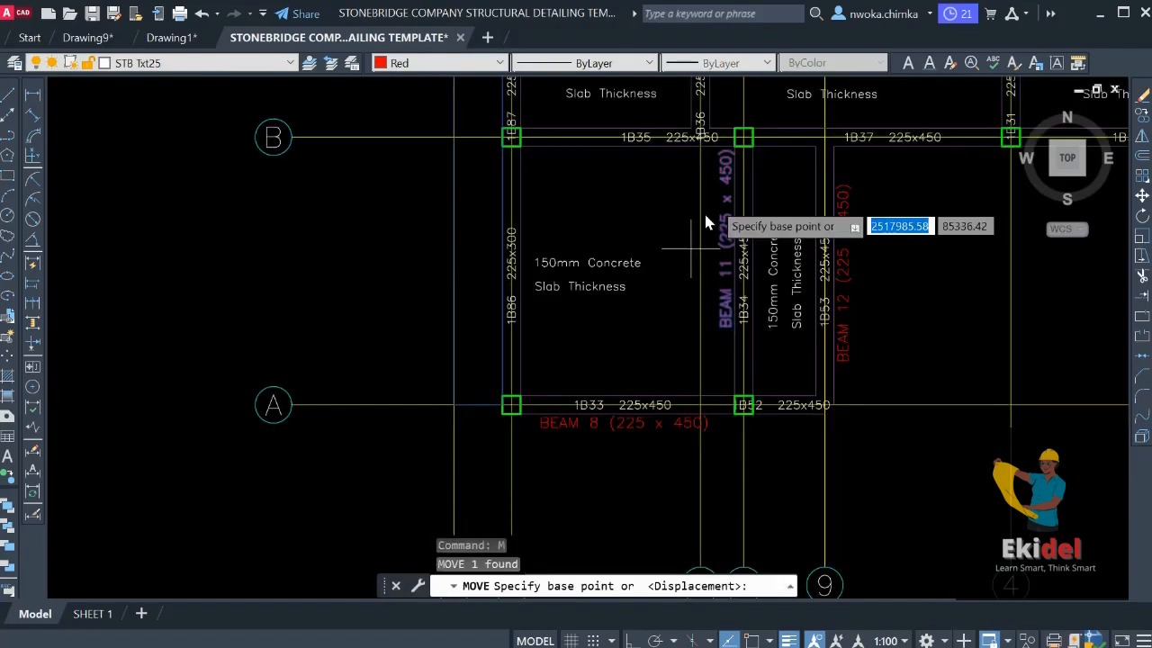
{"action": "scroll", "coordinate": [707, 221], "scroll_direction": "up", "scroll_amount": 2}
{"action": "left_click", "coordinate": [628, 223]}
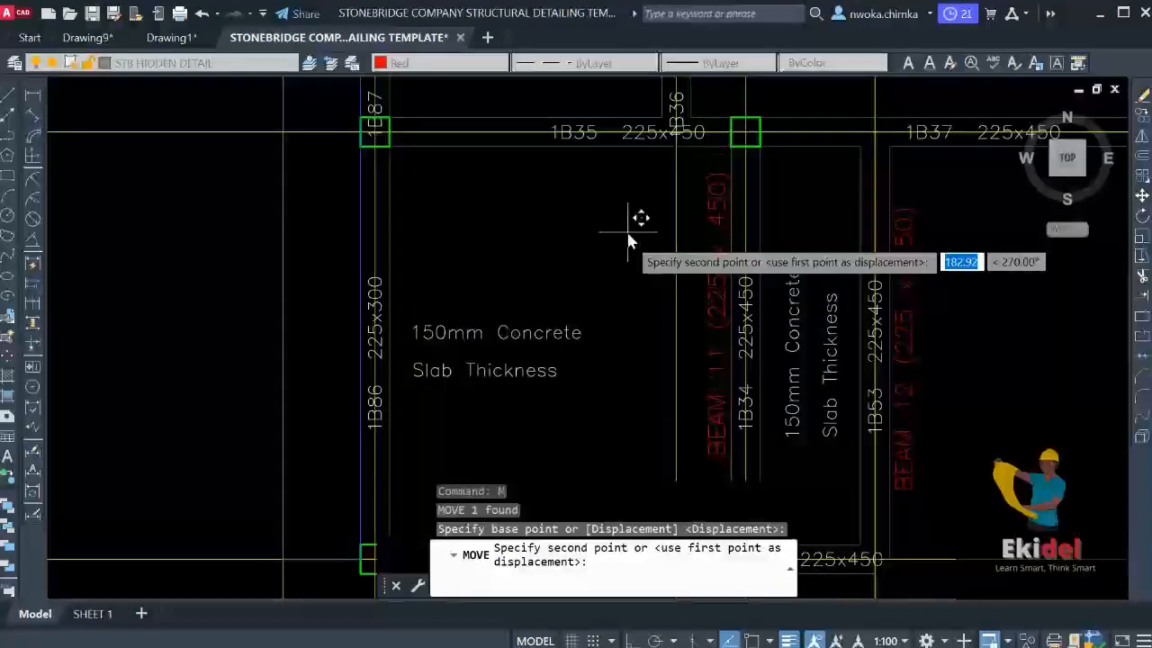
{"action": "left_click", "coordinate": [625, 266]}
Change the beam number in the vertical label beside beam 1B64 to 13
{"action": "scroll", "coordinate": [636, 219], "scroll_direction": "down", "scroll_amount": 2}
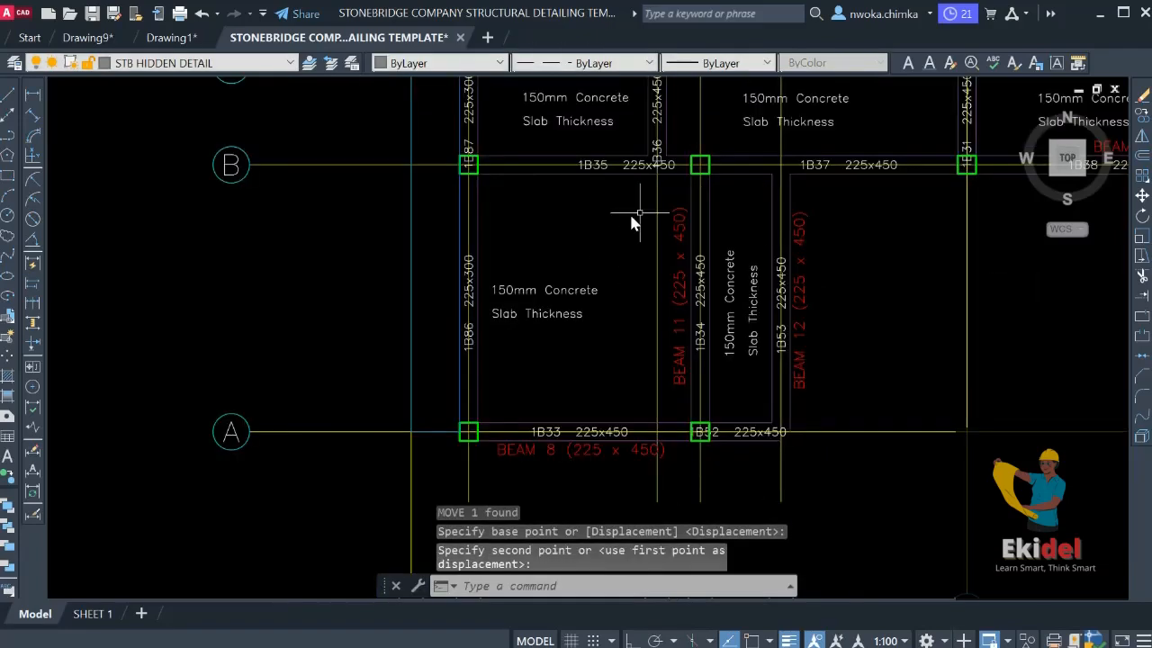
{"action": "scroll", "coordinate": [779, 368], "scroll_direction": "up", "scroll_amount": 3}
{"action": "scroll", "coordinate": [745, 391], "scroll_direction": "down", "scroll_amount": 5}
{"action": "scroll", "coordinate": [746, 390], "scroll_direction": "down", "scroll_amount": 2}
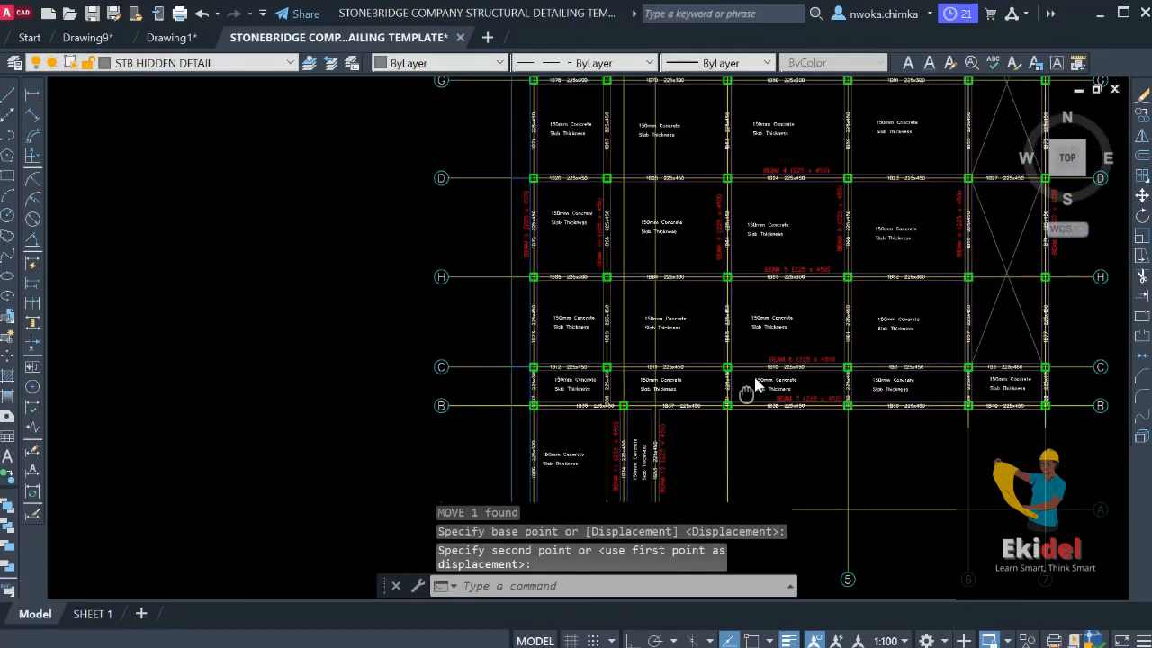
{"action": "scroll", "coordinate": [743, 281], "scroll_direction": "up", "scroll_amount": 5}
{"action": "left_click", "coordinate": [653, 284]}
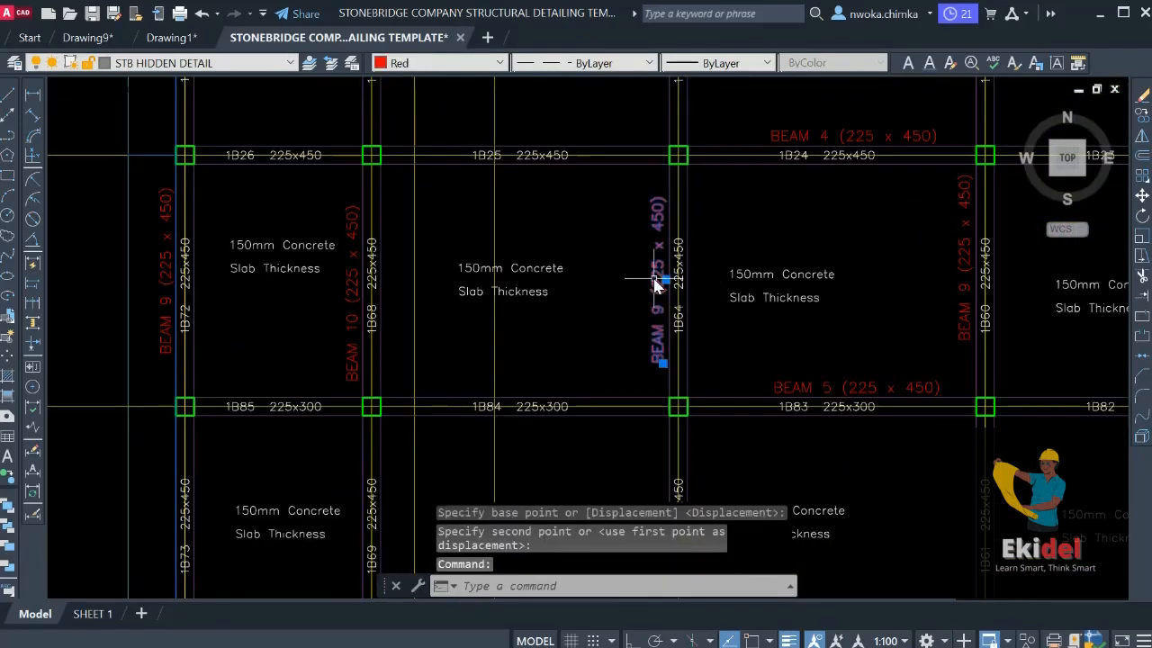
{"action": "double_click", "coordinate": [661, 319]}
{"action": "scroll", "coordinate": [643, 279], "scroll_direction": "up", "scroll_amount": 3}
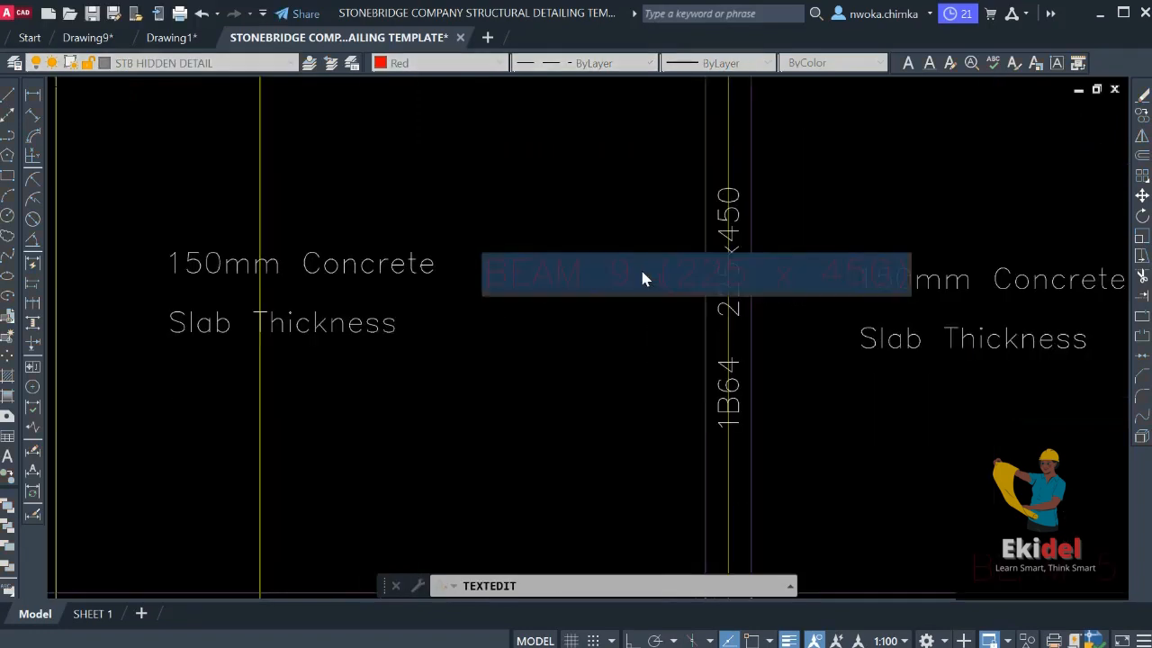
{"action": "double_click", "coordinate": [631, 272]}
{"action": "type", "text": "13"}
{"action": "left_click", "coordinate": [577, 383]}
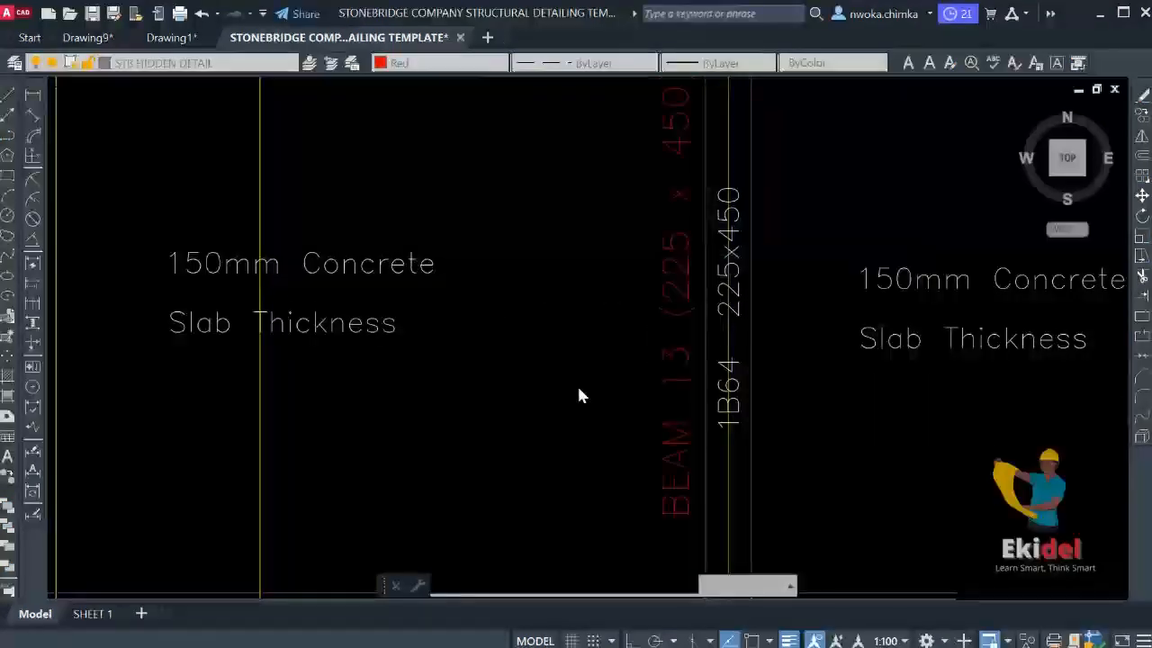
Change the beam number in the vertical label beside beam 1B60 to 14
{"action": "scroll", "coordinate": [583, 239], "scroll_direction": "down", "scroll_amount": 6}
{"action": "middle_click_drag", "start_coordinate": [695, 301], "coordinate": [674, 357]}
{"action": "scroll", "coordinate": [657, 311], "scroll_direction": "down", "scroll_amount": 2}
{"action": "scroll", "coordinate": [676, 347], "scroll_direction": "up", "scroll_amount": 4}
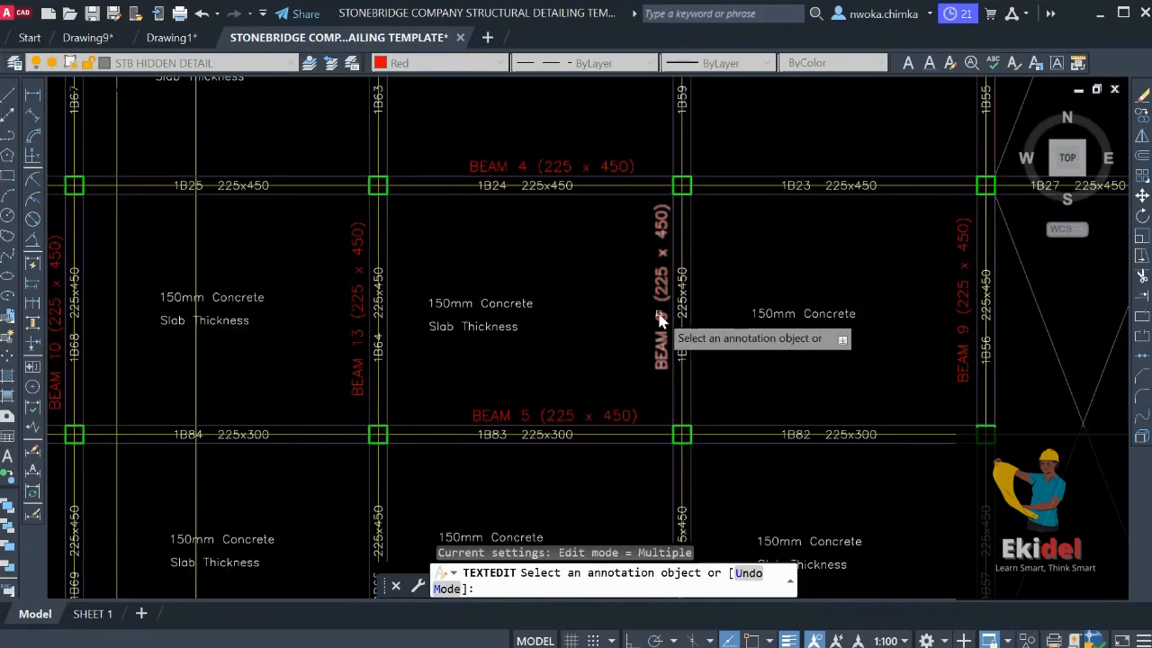
{"action": "left_click", "coordinate": [663, 337]}
{"action": "scroll", "coordinate": [644, 297], "scroll_direction": "up", "scroll_amount": 4}
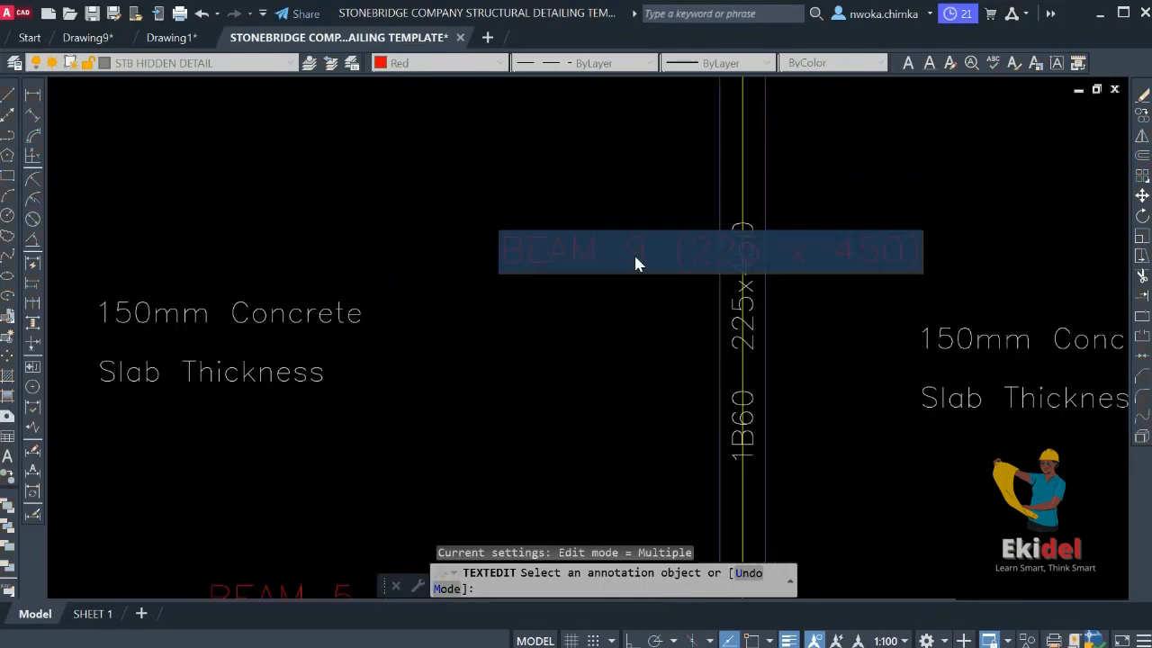
{"action": "left_click", "coordinate": [636, 262]}
{"action": "double_click", "coordinate": [641, 260]}
{"action": "type", "text": "1"}
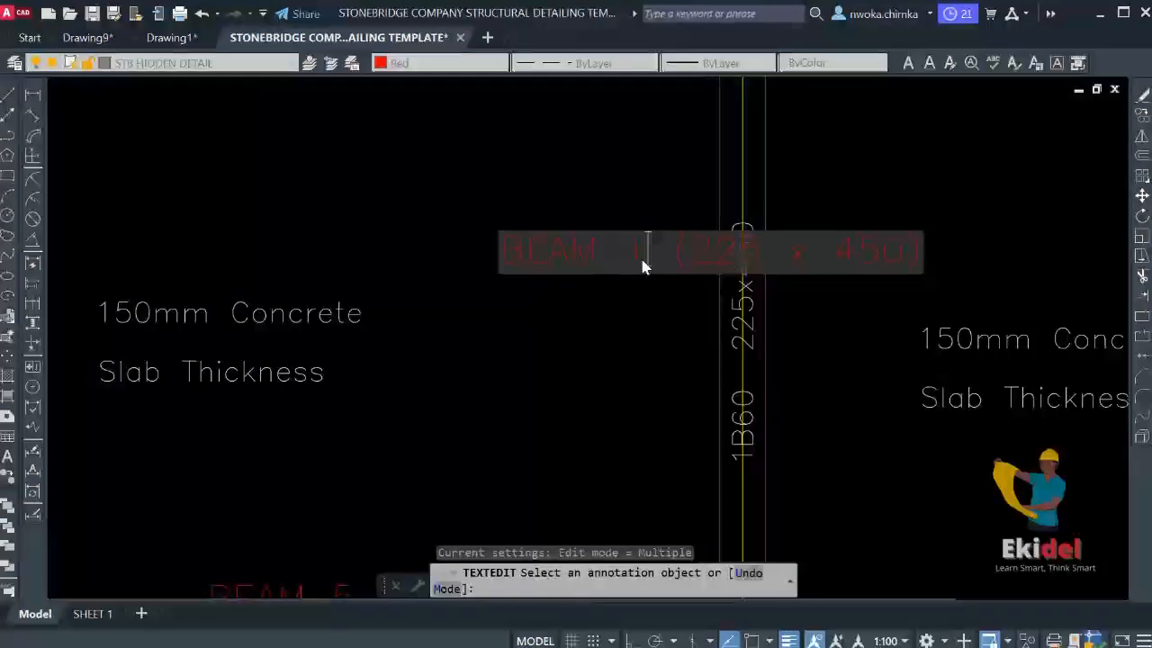
{"action": "type", "text": "4"}
{"action": "left_click", "coordinate": [545, 337]}
Change the beam number in the vertical label beside beam 1B56 to 15
{"action": "scroll", "coordinate": [532, 325], "scroll_direction": "down", "scroll_amount": 4}
{"action": "middle_click_drag", "start_coordinate": [791, 295], "coordinate": [627, 324]}
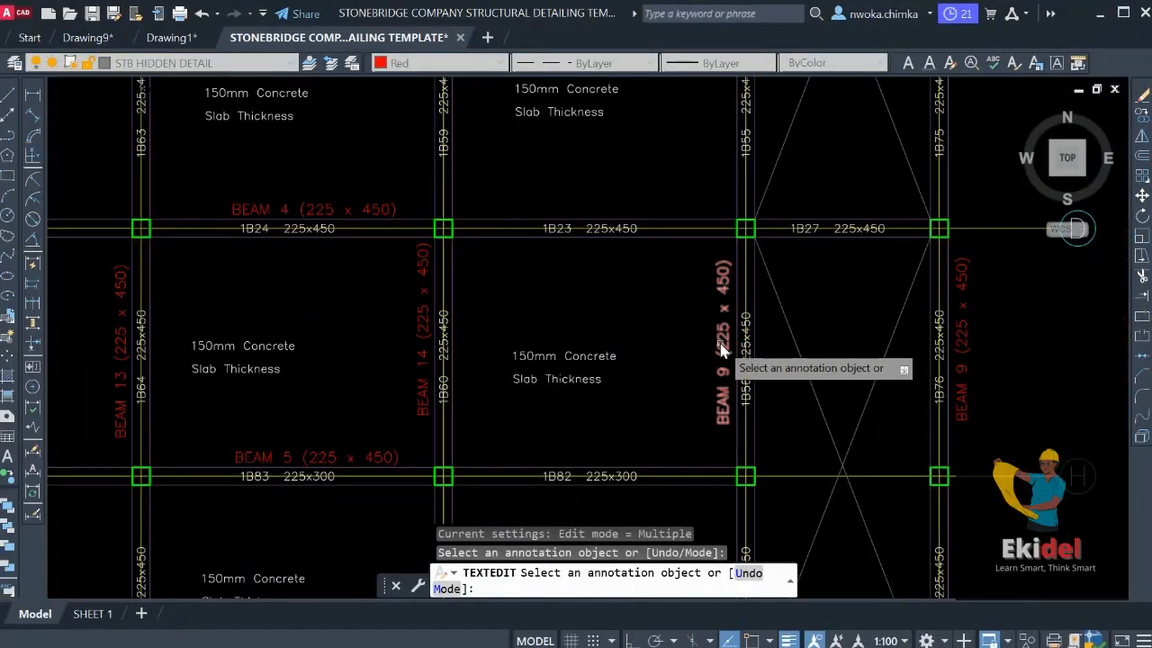
{"action": "left_click", "coordinate": [723, 369]}
{"action": "scroll", "coordinate": [693, 360], "scroll_direction": "up", "scroll_amount": 4}
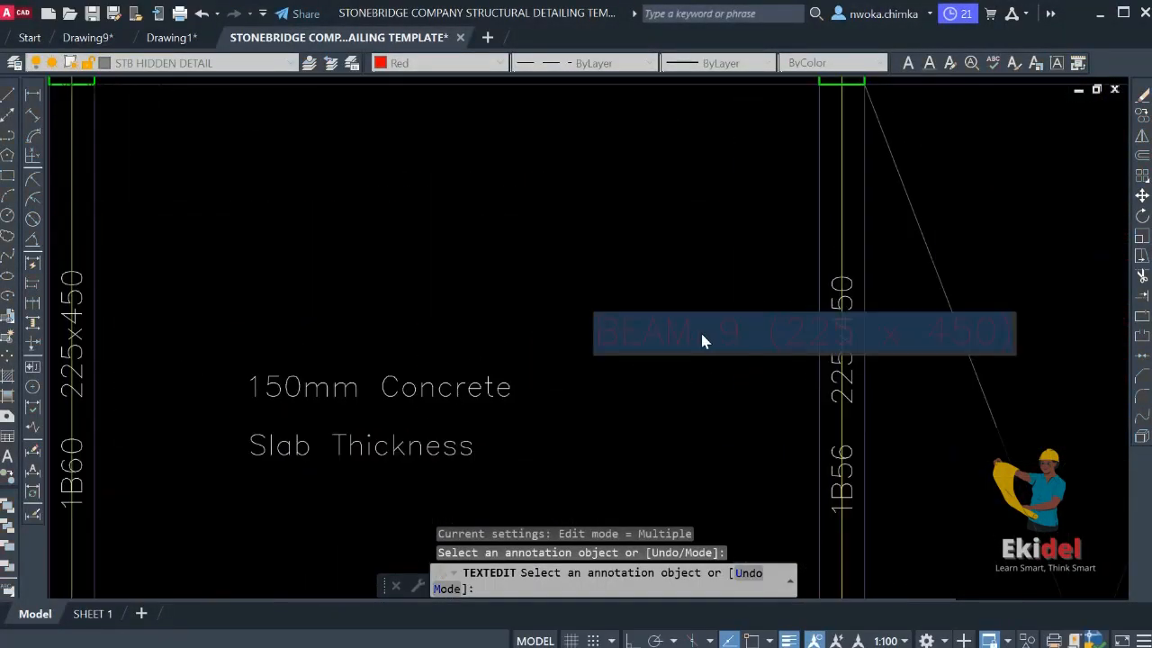
{"action": "left_click", "coordinate": [726, 337]}
{"action": "double_click", "coordinate": [733, 337]}
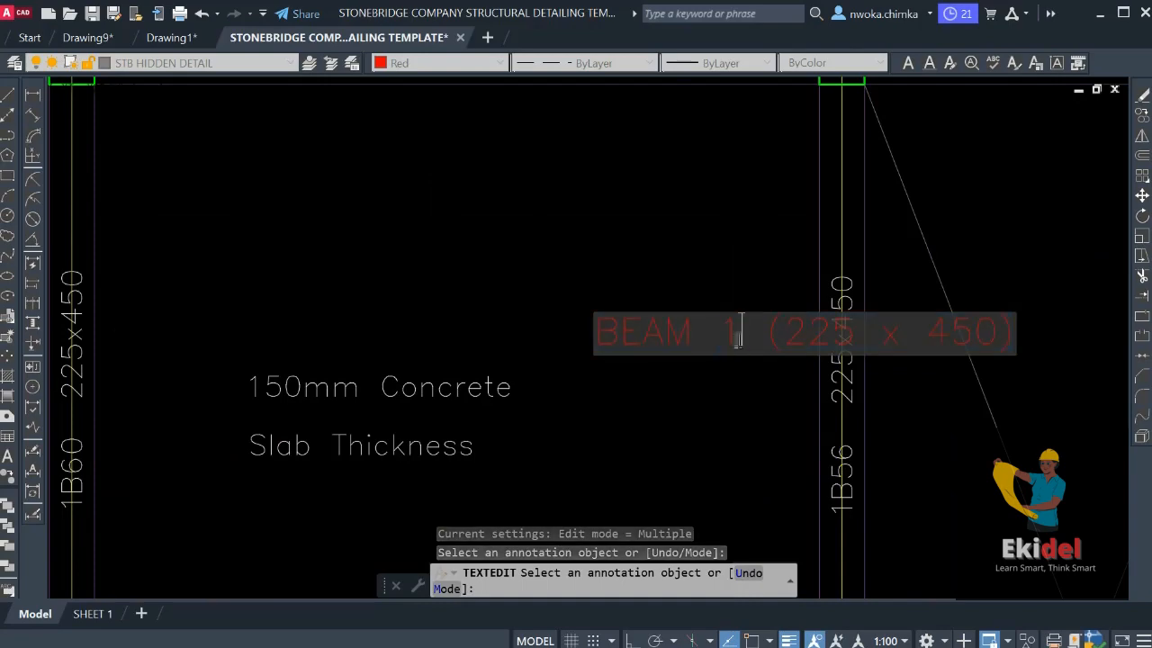
{"action": "left_click", "coordinate": [731, 398]}
Change the beam number in the vertical label beside beam 1B76 to 16, and end text editing
{"action": "scroll", "coordinate": [591, 295], "scroll_direction": "down", "scroll_amount": 6}
{"action": "scroll", "coordinate": [790, 320], "scroll_direction": "up", "scroll_amount": 5}
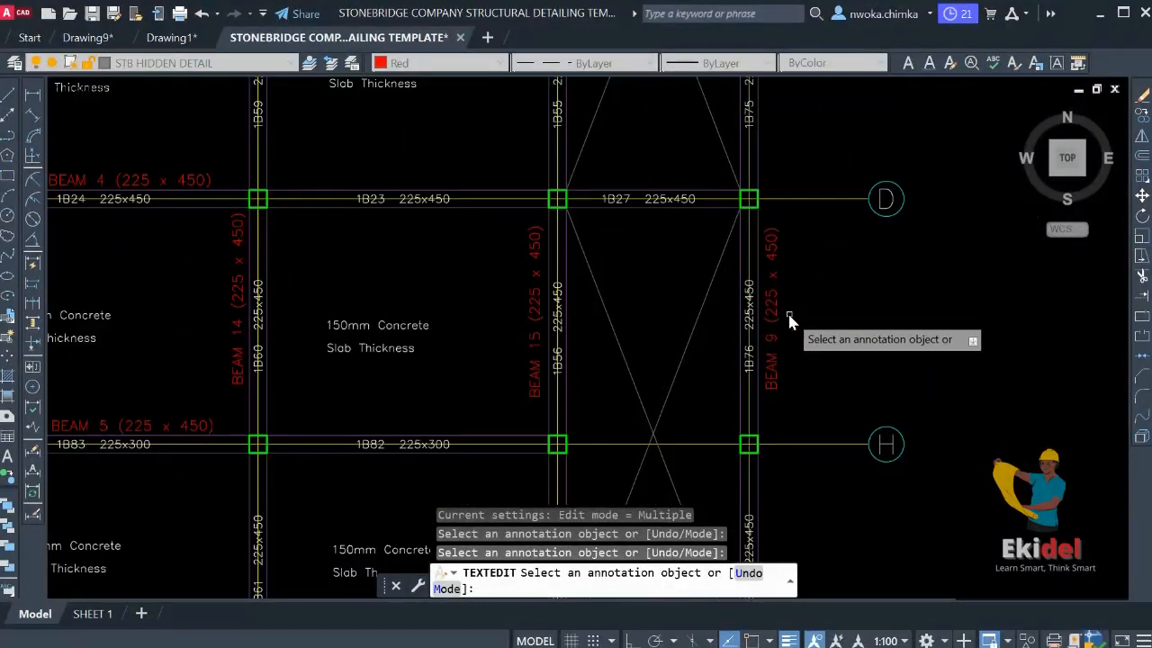
{"action": "left_click", "coordinate": [772, 323]}
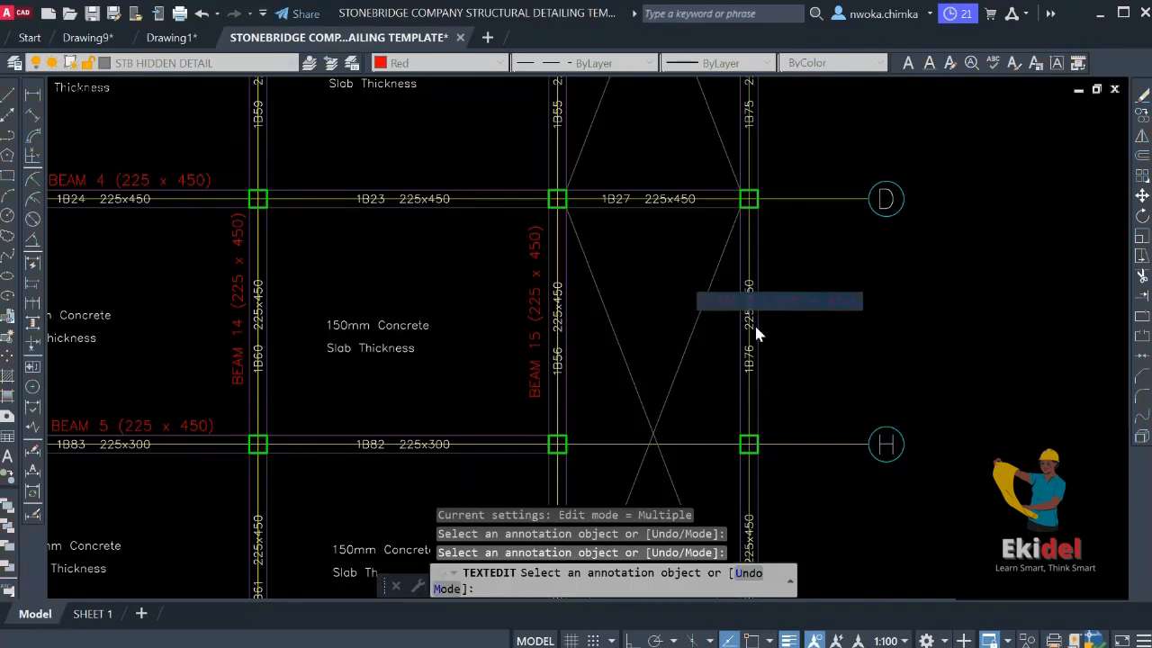
{"action": "scroll", "coordinate": [747, 310], "scroll_direction": "up", "scroll_amount": 4}
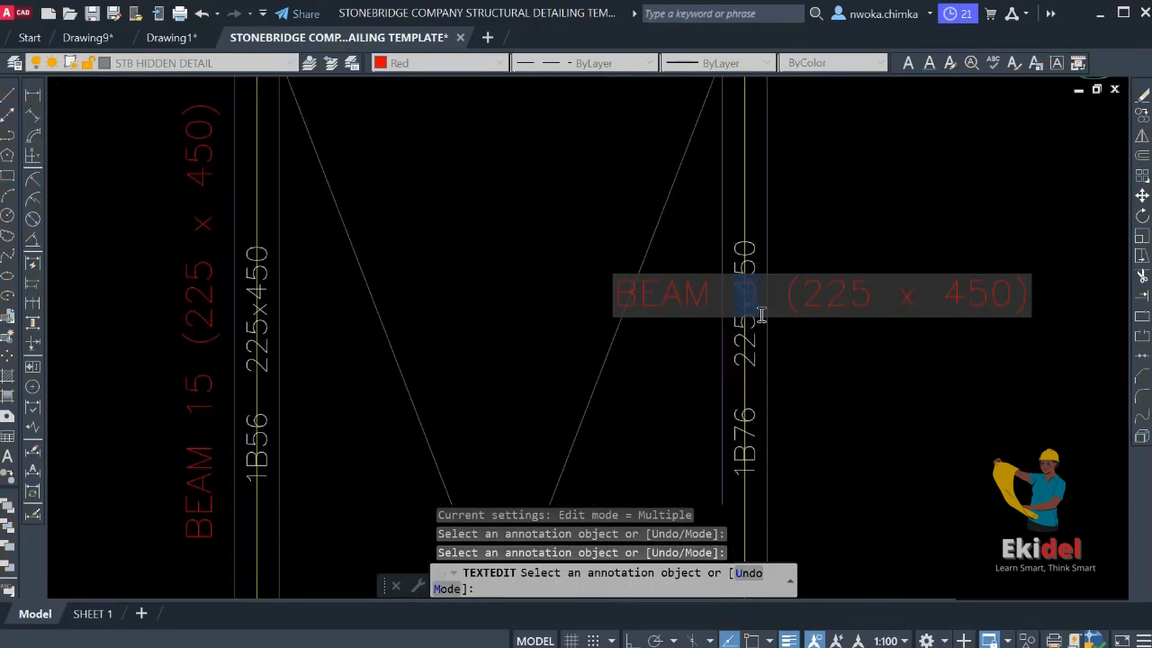
{"action": "left_click", "coordinate": [768, 349]}
{"action": "key", "text": "Escape"}
Review the red beam labels across the floor plan, including the renumbered vertical ones between gridlines D and H
{"action": "scroll", "coordinate": [810, 297], "scroll_direction": "down", "scroll_amount": 6}
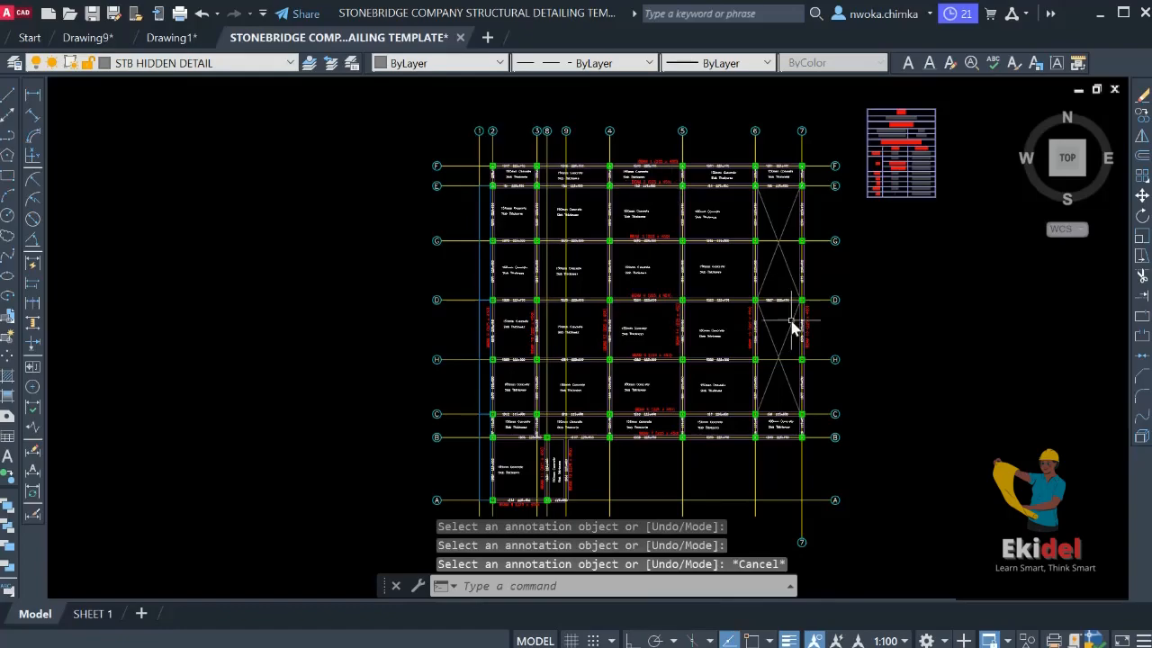
{"action": "scroll", "coordinate": [796, 329], "scroll_direction": "up", "scroll_amount": 4}
{"action": "scroll", "coordinate": [707, 369], "scroll_direction": "down", "scroll_amount": 2}
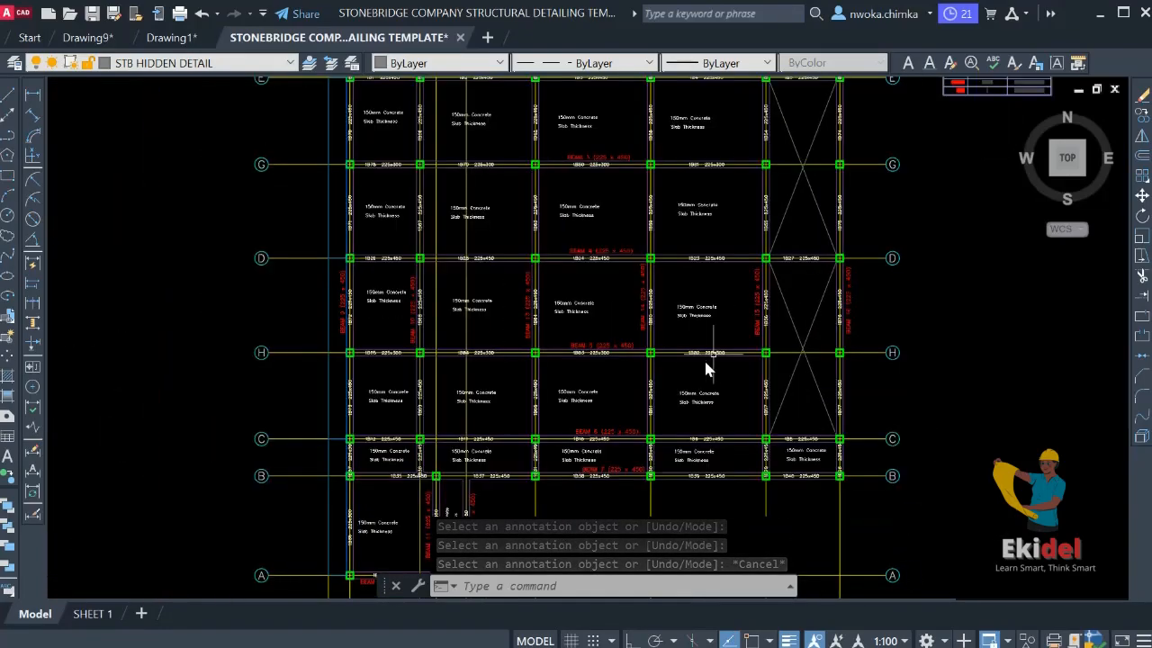
{"action": "scroll", "coordinate": [705, 364], "scroll_direction": "up", "scroll_amount": 12}
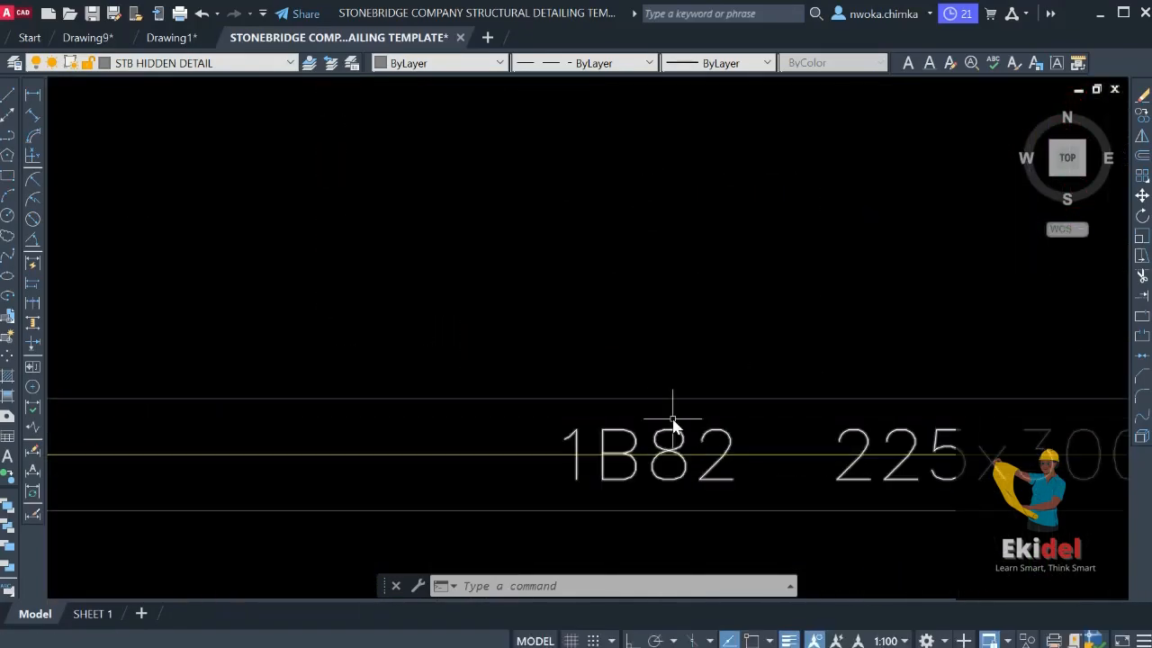
{"action": "scroll", "coordinate": [709, 447], "scroll_direction": "down", "scroll_amount": 10}
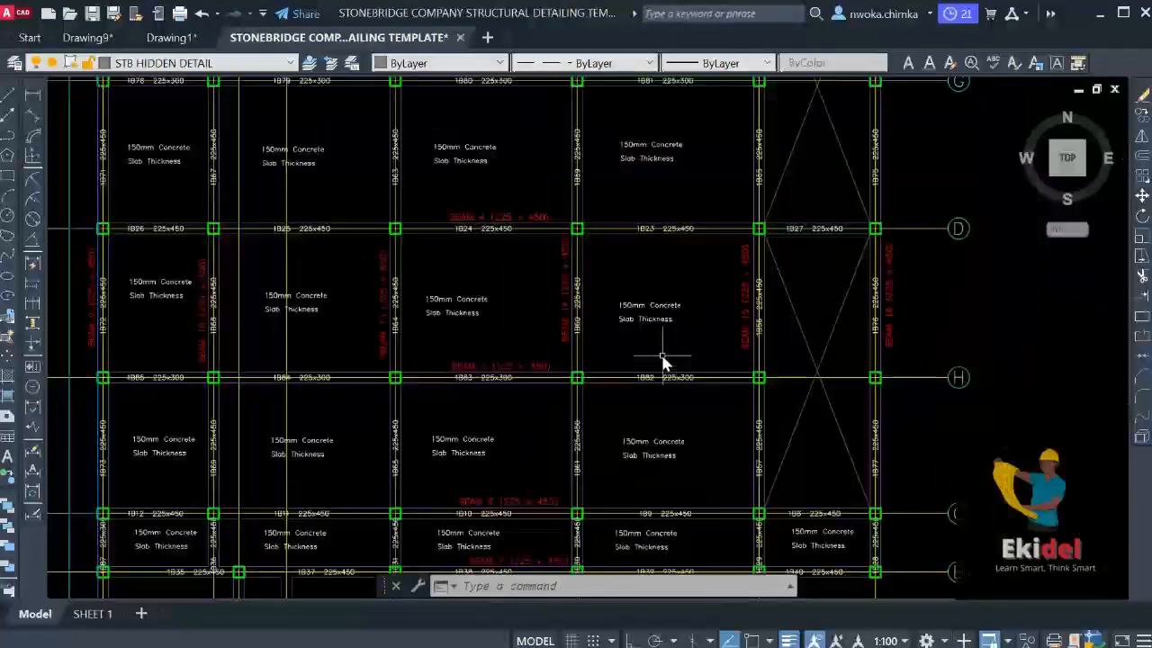
{"action": "scroll", "coordinate": [915, 319], "scroll_direction": "up", "scroll_amount": 4}
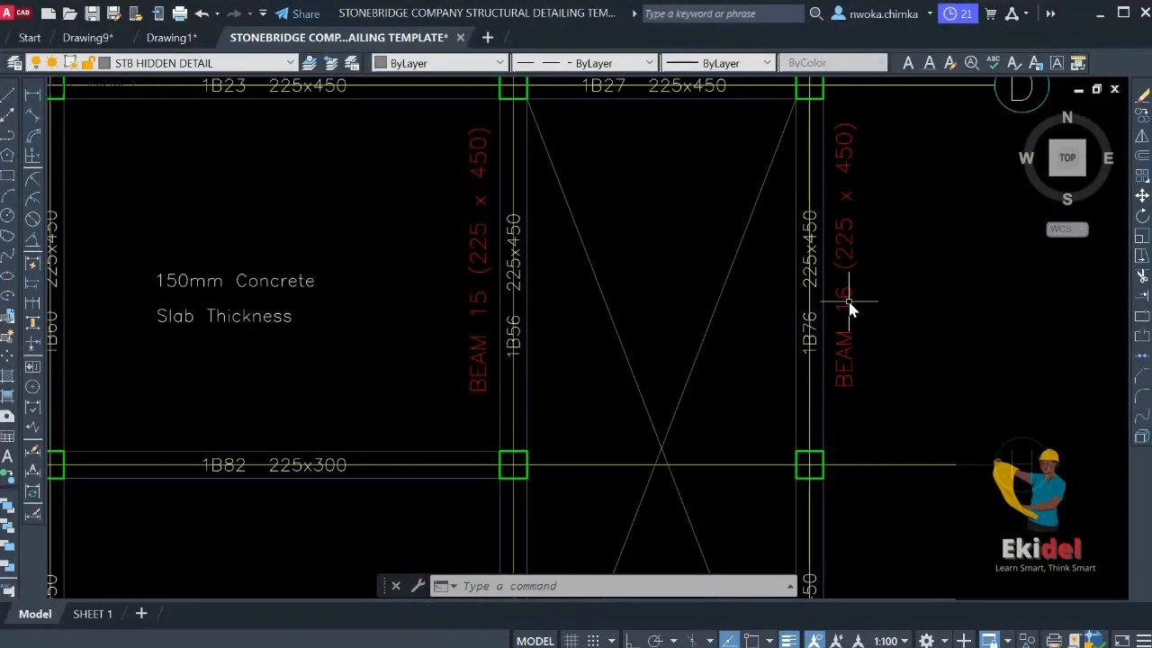
{"action": "scroll", "coordinate": [766, 288], "scroll_direction": "down", "scroll_amount": 5}
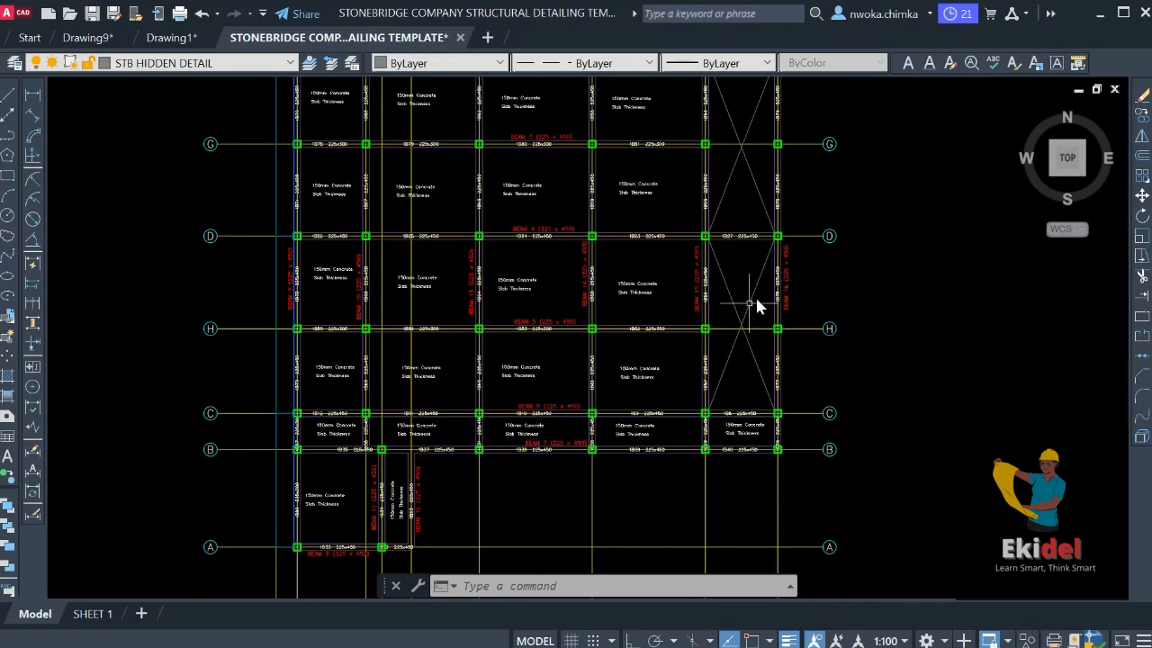
{"action": "scroll", "coordinate": [756, 304], "scroll_direction": "down", "scroll_amount": 4}
{"action": "scroll", "coordinate": [619, 283], "scroll_direction": "up", "scroll_amount": 5}
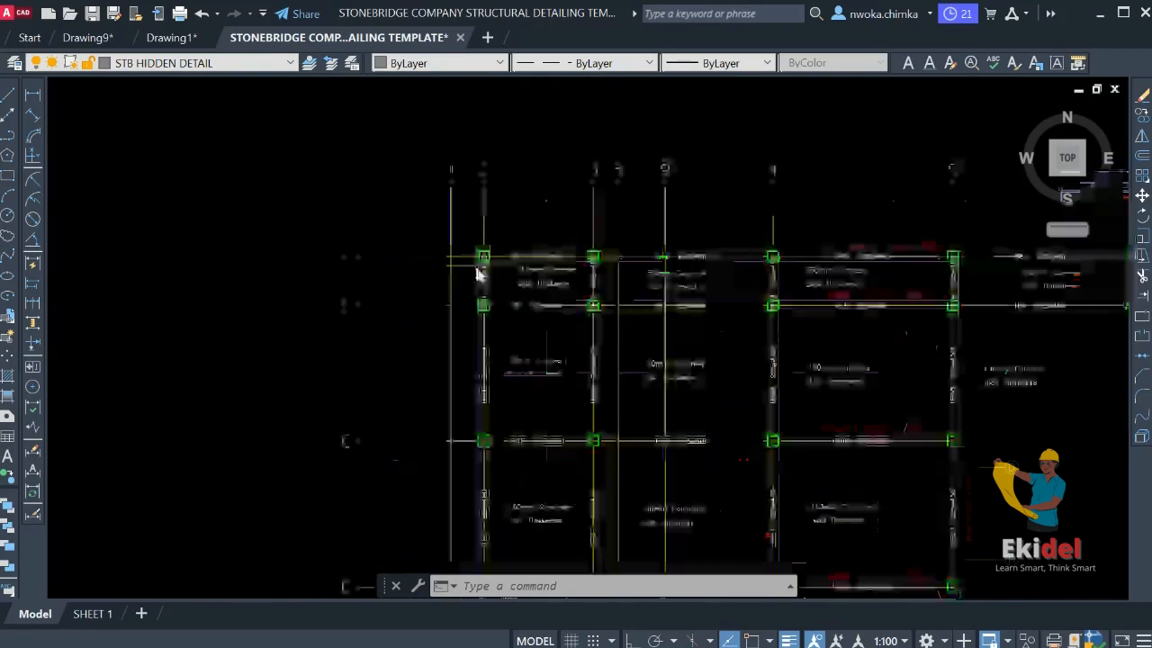
Examine the beam details below the plan and the individual span marks along gridline F, from 1B47 to 1B51
{"action": "scroll", "coordinate": [522, 258], "scroll_direction": "down", "scroll_amount": 7}
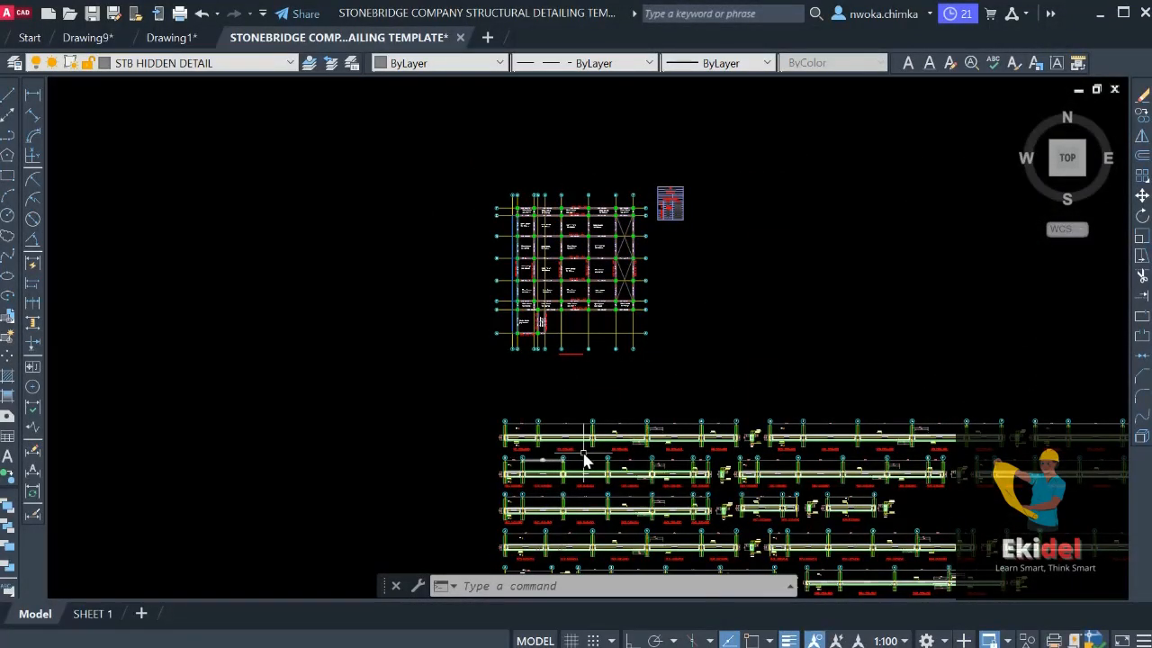
{"action": "scroll", "coordinate": [531, 270], "scroll_direction": "up", "scroll_amount": 9}
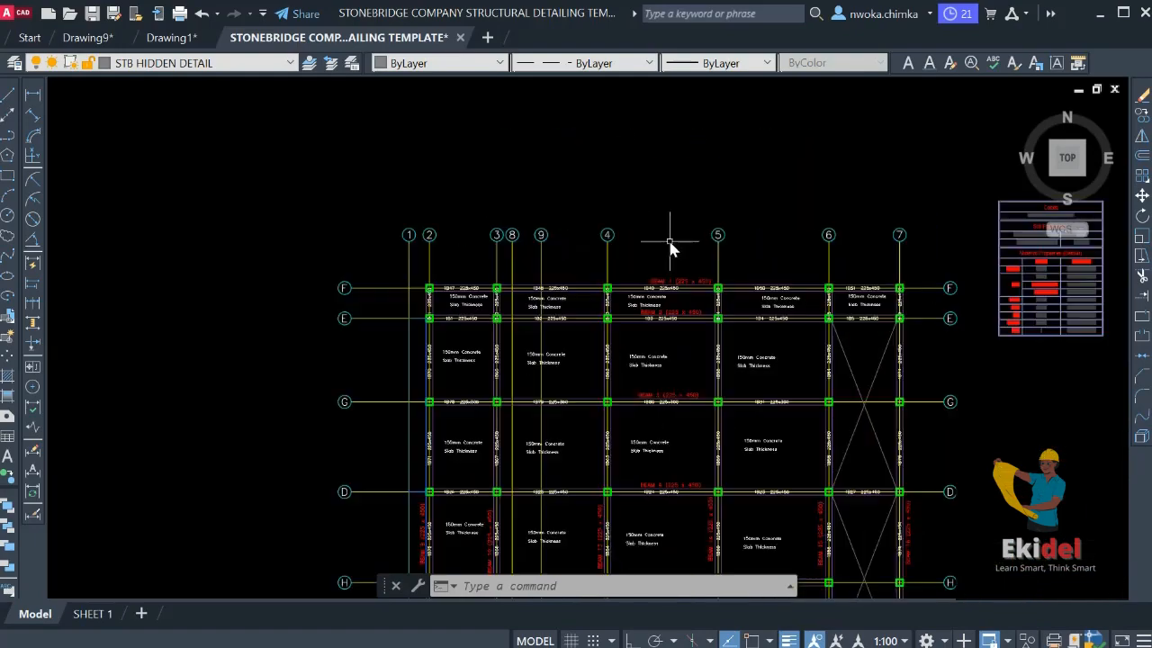
{"action": "scroll", "coordinate": [645, 320], "scroll_direction": "up", "scroll_amount": 3}
{"action": "scroll", "coordinate": [504, 342], "scroll_direction": "down", "scroll_amount": 6}
{"action": "scroll", "coordinate": [360, 303], "scroll_direction": "up", "scroll_amount": 6}
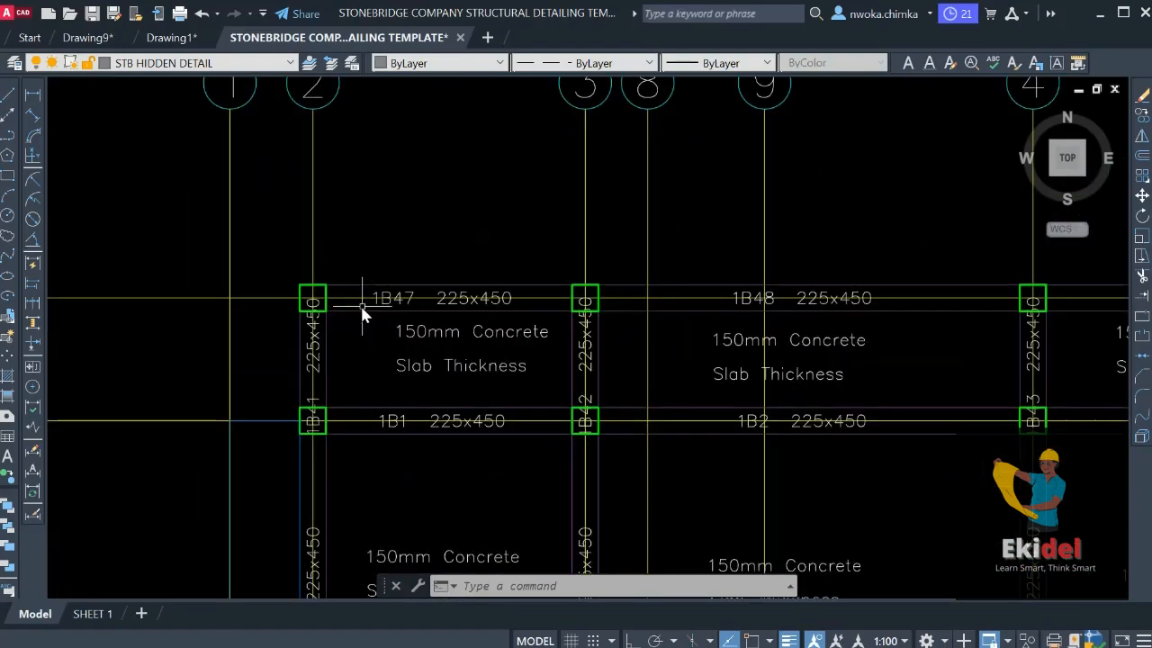
{"action": "scroll", "coordinate": [396, 304], "scroll_direction": "up", "scroll_amount": 3}
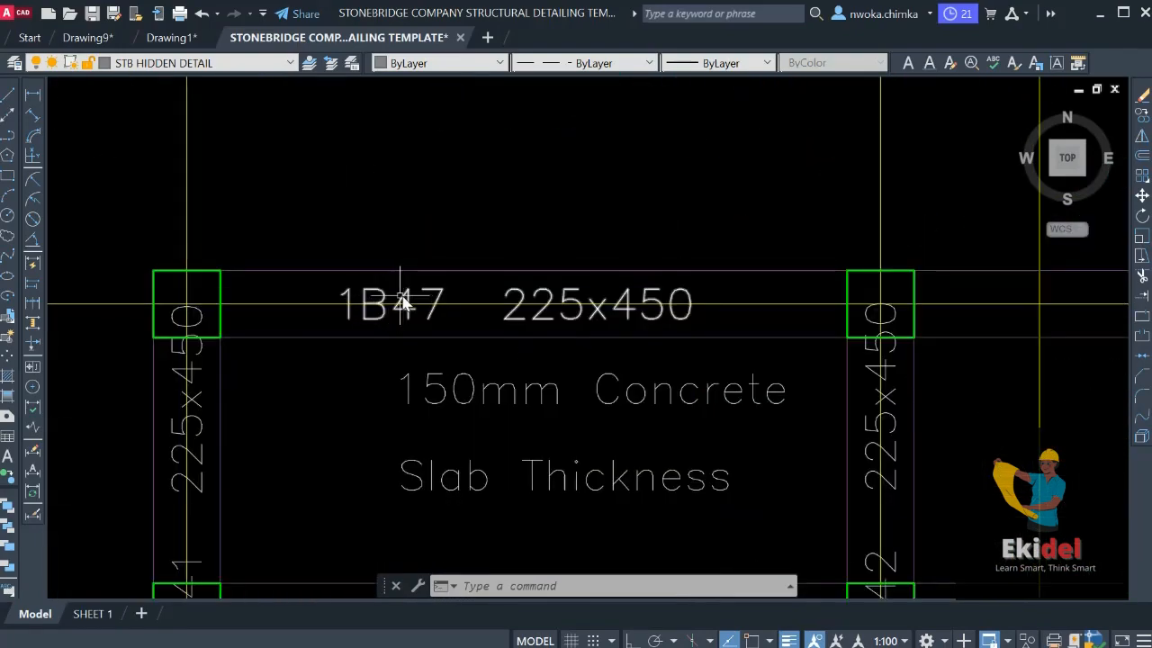
{"action": "scroll", "coordinate": [312, 304], "scroll_direction": "down", "scroll_amount": 2}
{"action": "scroll", "coordinate": [334, 300], "scroll_direction": "up", "scroll_amount": 3}
{"action": "scroll", "coordinate": [252, 291], "scroll_direction": "down", "scroll_amount": 6}
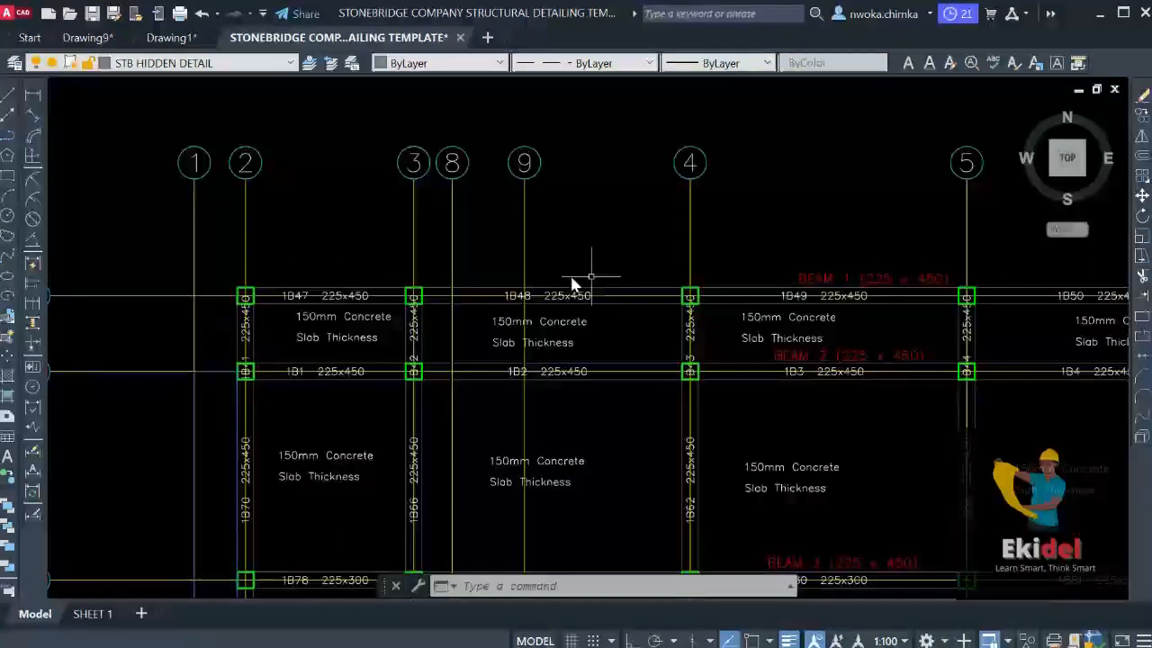
{"action": "middle_click_drag", "start_coordinate": [785, 247], "coordinate": [429, 285]}
{"action": "scroll", "coordinate": [514, 300], "scroll_direction": "down", "scroll_amount": 2}
{"action": "scroll", "coordinate": [816, 331], "scroll_direction": "up", "scroll_amount": 6}
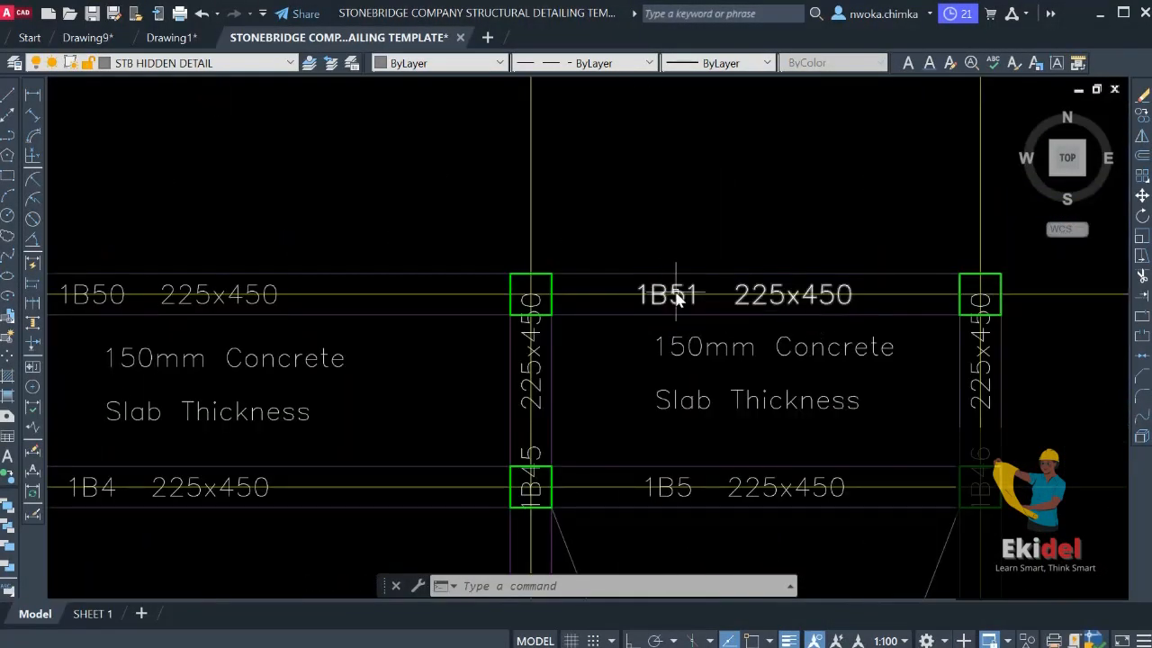
{"action": "scroll", "coordinate": [676, 300], "scroll_direction": "down", "scroll_amount": 2}
{"action": "mouse_move", "coordinate": [240, 314]}
{"action": "middle_mouse_down"}
{"action": "mouse_move", "coordinate": [386, 314]}
{"action": "mouse_move", "coordinate": [675, 345]}
{"action": "middle_mouse_up"}
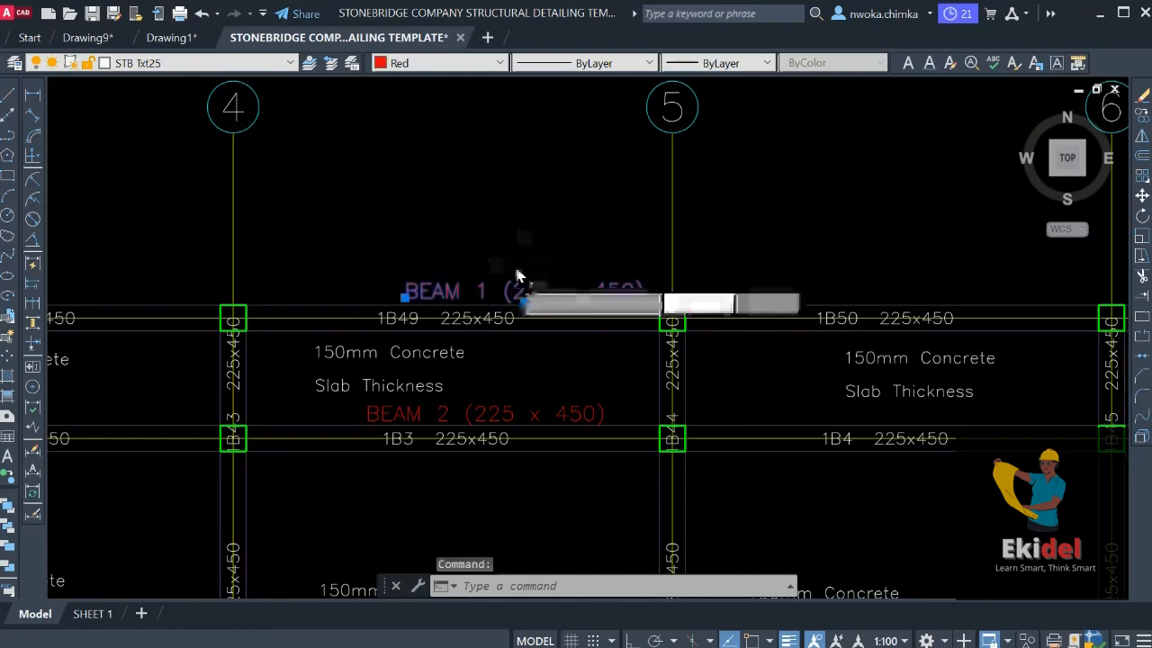
Copy the BEAM 1 (225 x 450) label from gridline F of the floor plan to below the 1B47–1B51 beam detail, near mark 1B49
{"action": "type", "text": "co"}
{"action": "key", "text": "Return"}
{"action": "left_click", "coordinate": [508, 293]}
{"action": "scroll", "coordinate": [757, 266], "scroll_direction": "down", "scroll_amount": 4}
{"action": "scroll", "coordinate": [299, 289], "scroll_direction": "up", "scroll_amount": 6}
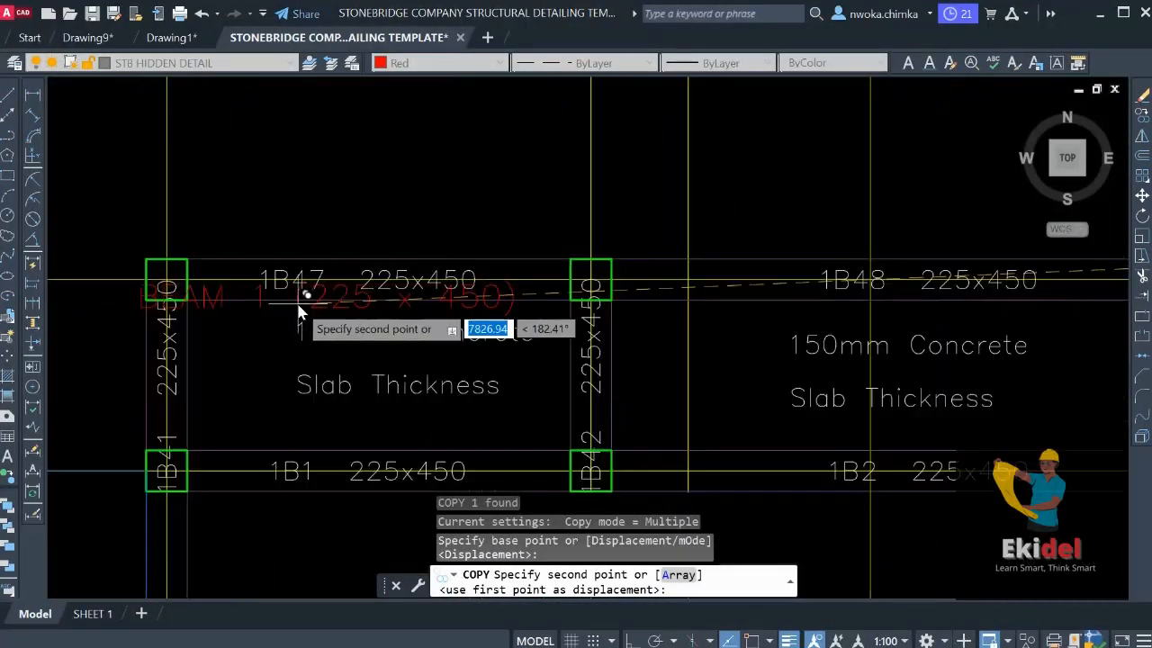
{"action": "scroll", "coordinate": [299, 311], "scroll_direction": "down", "scroll_amount": 5}
{"action": "scroll", "coordinate": [681, 261], "scroll_direction": "up", "scroll_amount": 5}
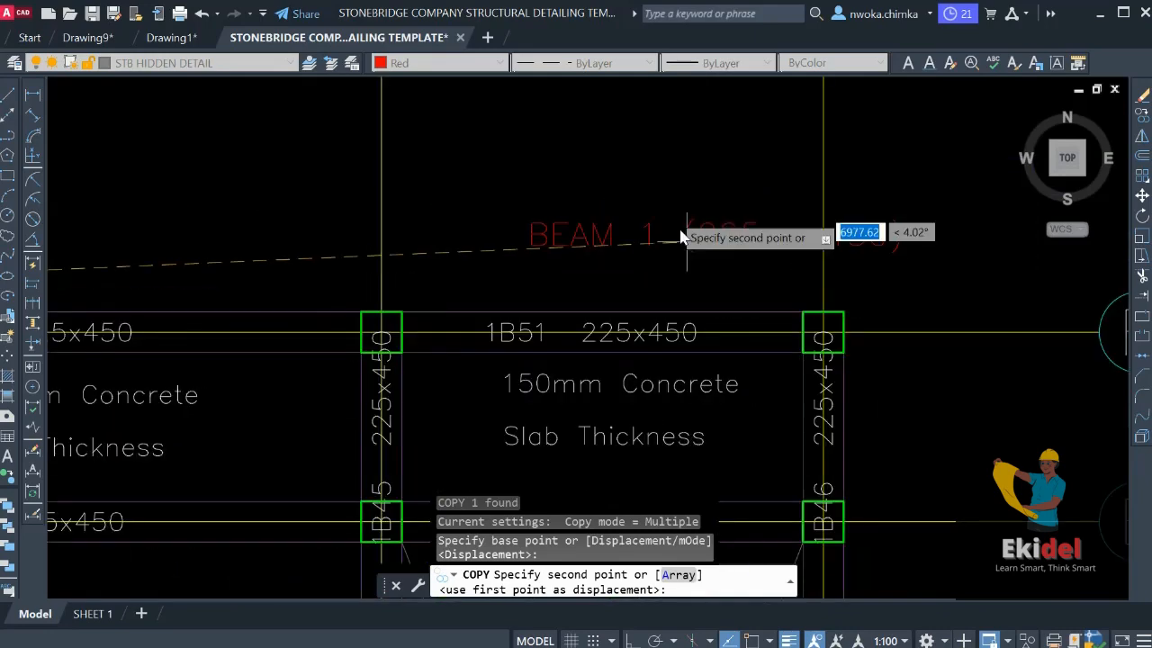
{"action": "scroll", "coordinate": [681, 237], "scroll_direction": "down", "scroll_amount": 6}
{"action": "scroll", "coordinate": [562, 307], "scroll_direction": "up", "scroll_amount": 4}
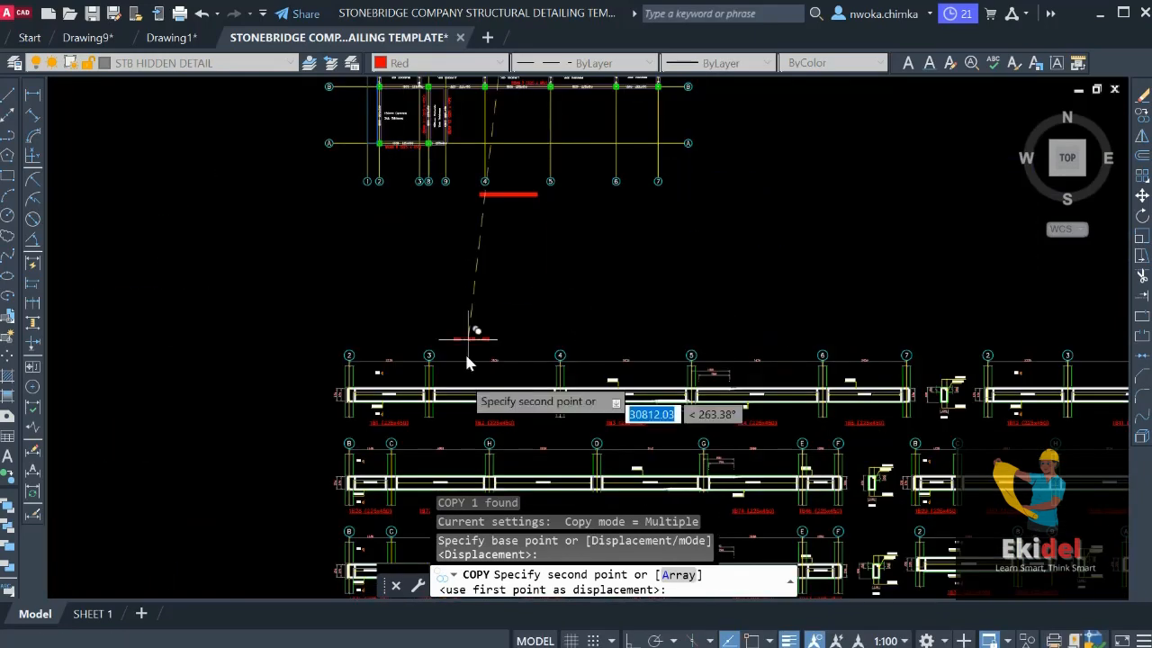
{"action": "scroll", "coordinate": [467, 361], "scroll_direction": "up", "scroll_amount": 6}
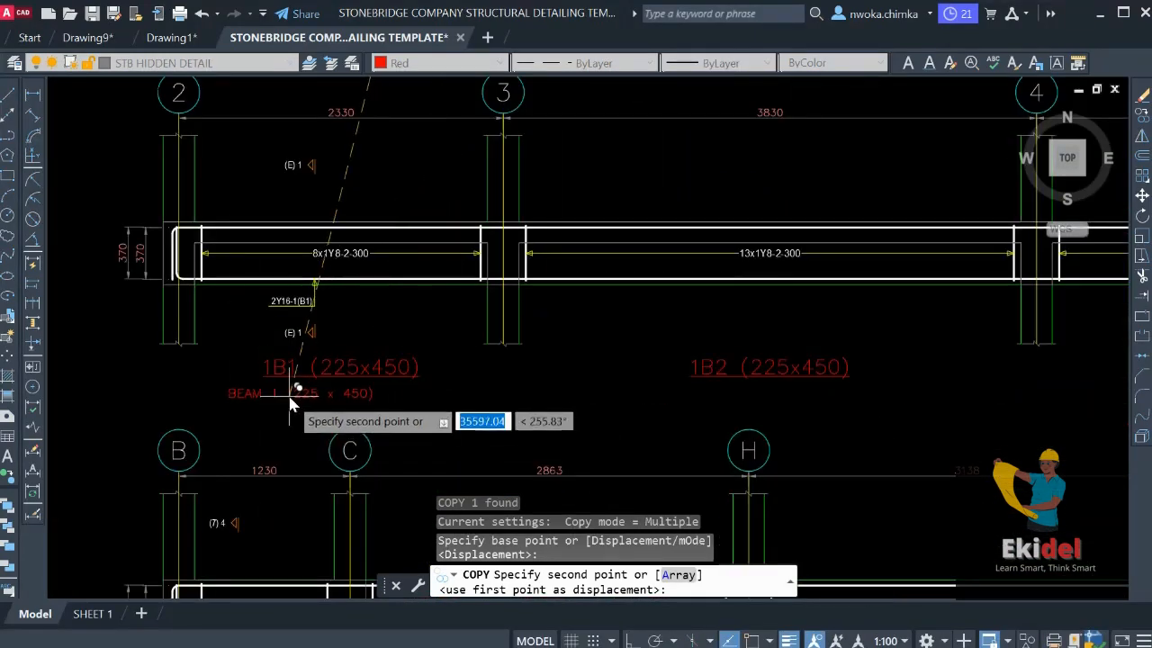
{"action": "scroll", "coordinate": [297, 396], "scroll_direction": "down", "scroll_amount": 6}
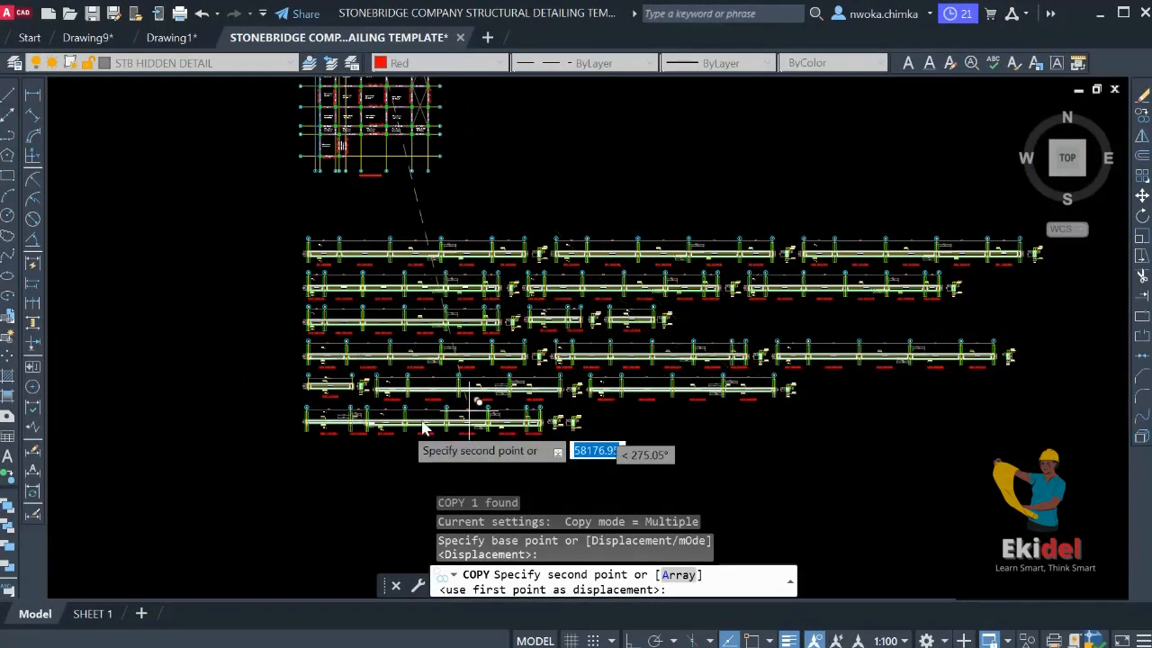
{"action": "scroll", "coordinate": [347, 446], "scroll_direction": "up", "scroll_amount": 5}
{"action": "scroll", "coordinate": [311, 436], "scroll_direction": "down", "scroll_amount": 5}
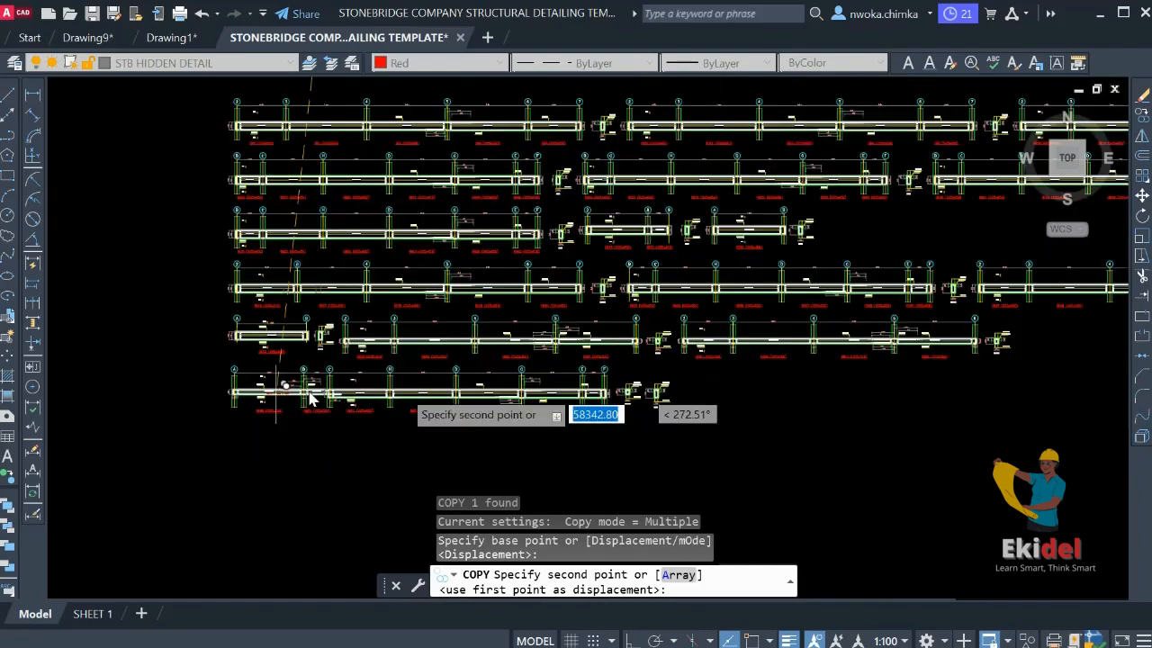
{"action": "scroll", "coordinate": [666, 389], "scroll_direction": "up", "scroll_amount": 5}
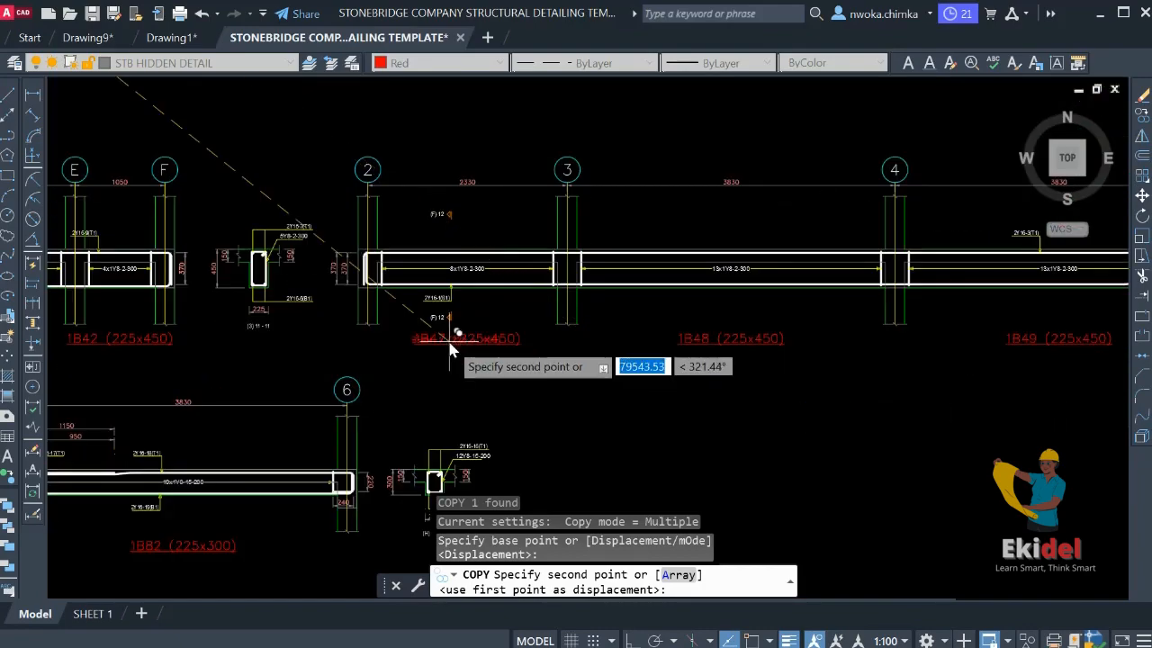
{"action": "scroll", "coordinate": [453, 341], "scroll_direction": "up", "scroll_amount": 3}
{"action": "scroll", "coordinate": [434, 356], "scroll_direction": "down", "scroll_amount": 5}
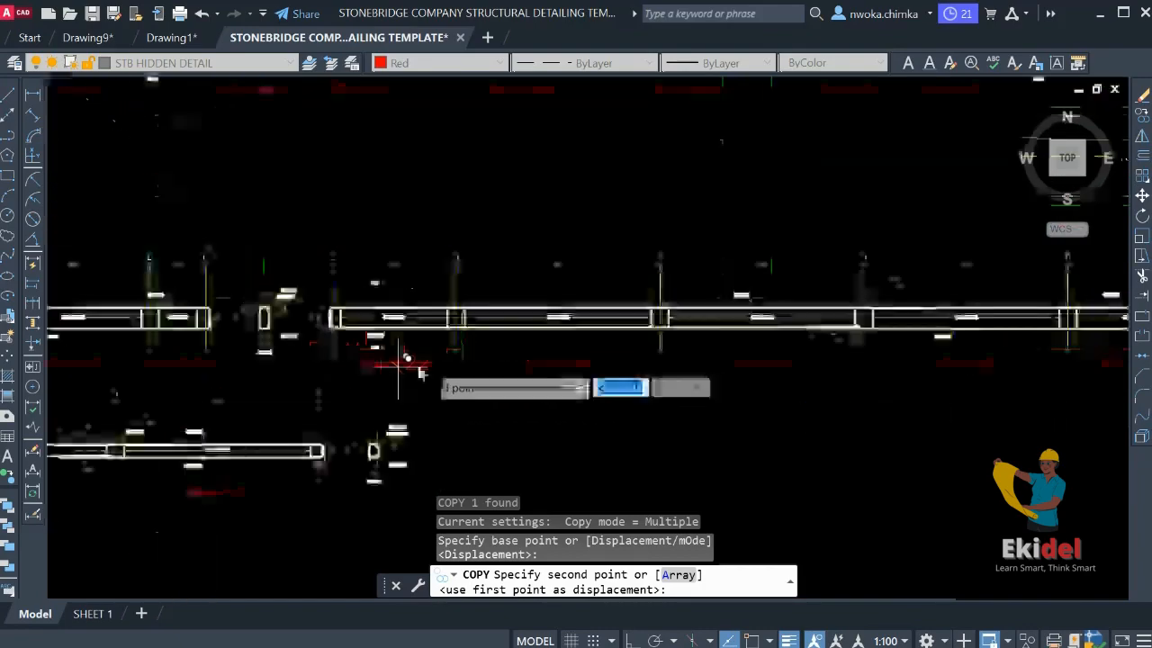
{"action": "scroll", "coordinate": [822, 376], "scroll_direction": "up", "scroll_amount": 5}
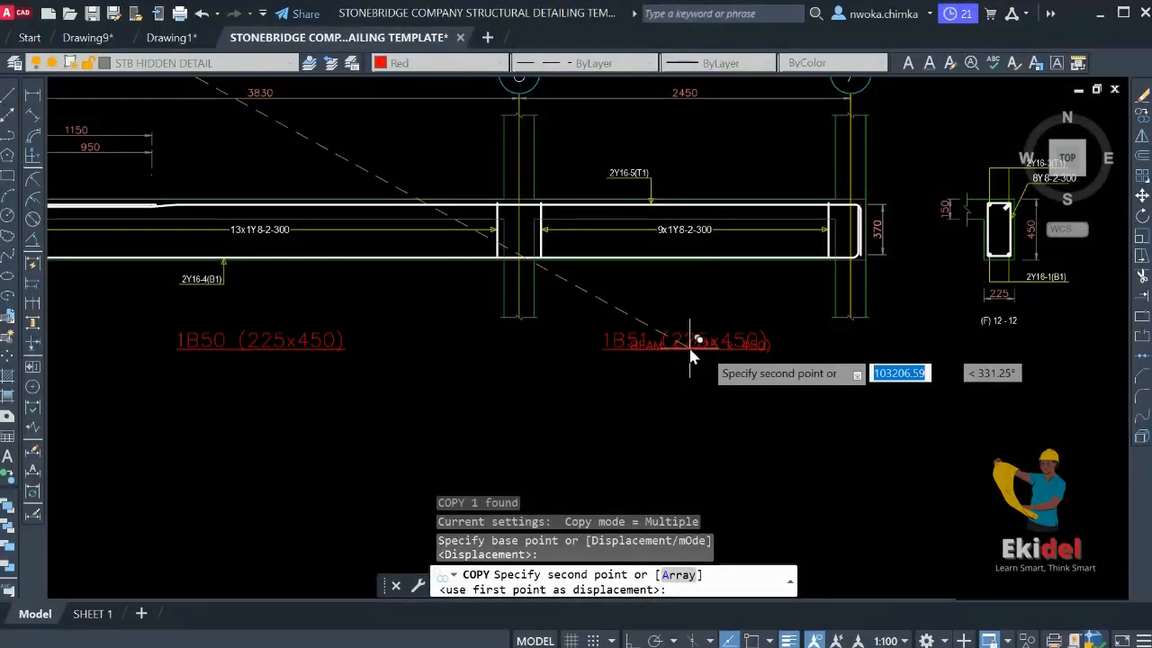
{"action": "scroll", "coordinate": [810, 381], "scroll_direction": "down", "scroll_amount": 6}
{"action": "scroll", "coordinate": [297, 252], "scroll_direction": "up", "scroll_amount": 3}
{"action": "scroll", "coordinate": [264, 239], "scroll_direction": "up", "scroll_amount": 6}
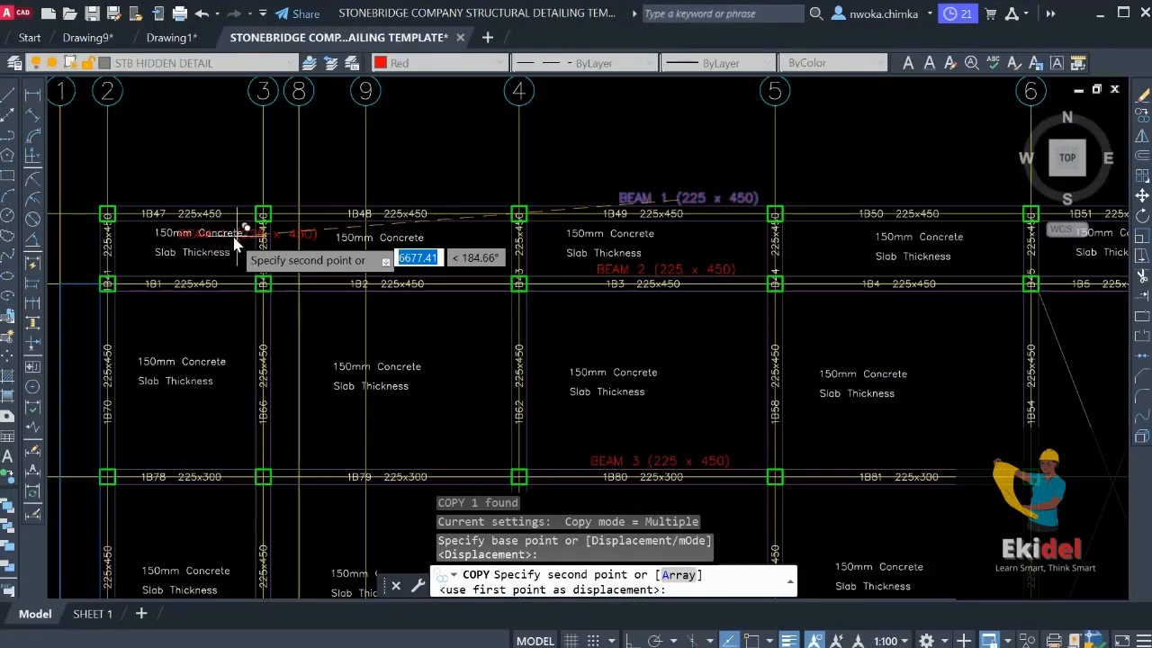
{"action": "scroll", "coordinate": [674, 226], "scroll_direction": "down", "scroll_amount": 4}
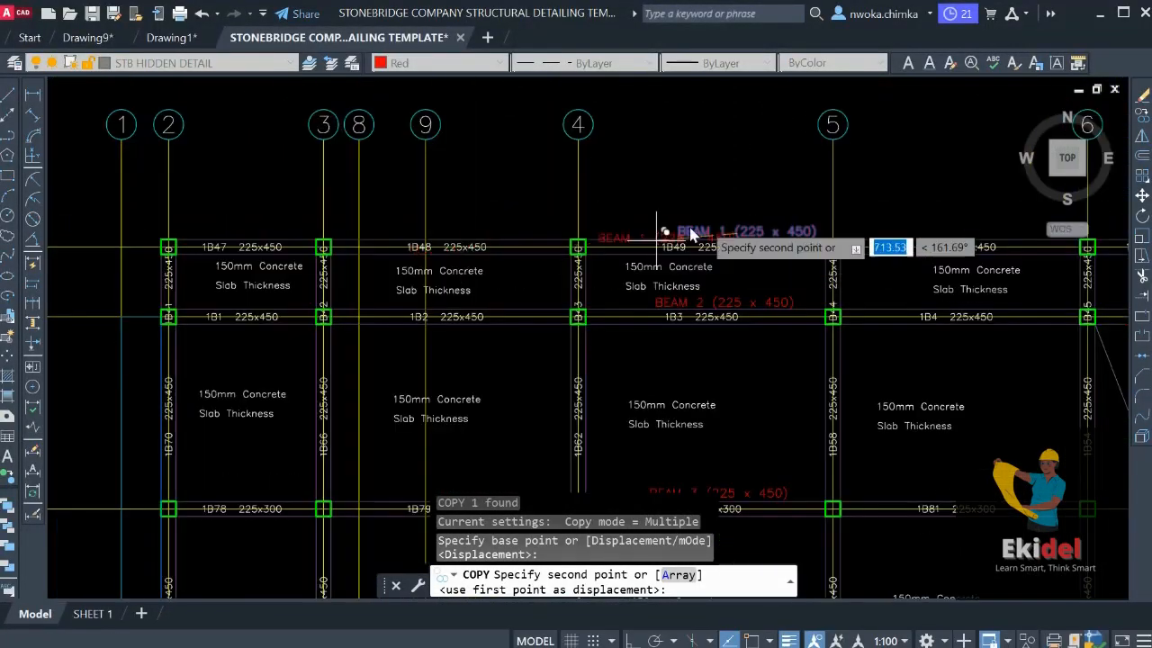
{"action": "scroll", "coordinate": [746, 218], "scroll_direction": "up", "scroll_amount": 5}
{"action": "scroll", "coordinate": [833, 241], "scroll_direction": "down", "scroll_amount": 1}
{"action": "scroll", "coordinate": [832, 241], "scroll_direction": "down", "scroll_amount": 1}
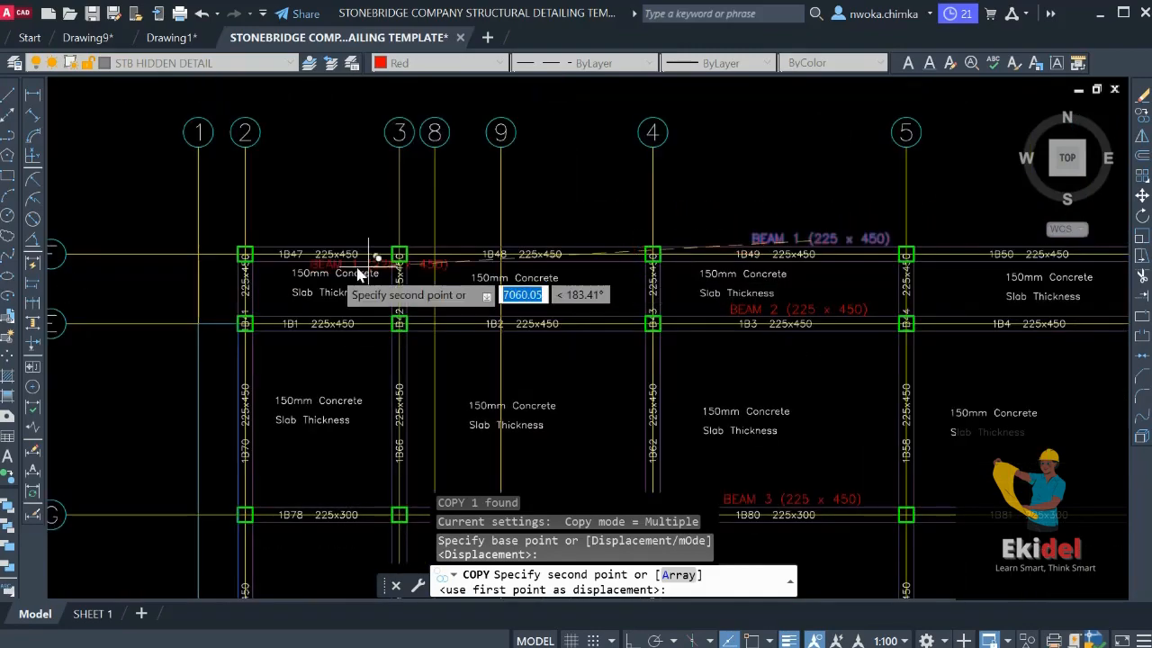
{"action": "scroll", "coordinate": [164, 275], "scroll_direction": "up", "scroll_amount": 2}
{"action": "scroll", "coordinate": [741, 265], "scroll_direction": "down", "scroll_amount": 4}
{"action": "scroll", "coordinate": [771, 265], "scroll_direction": "up", "scroll_amount": 4}
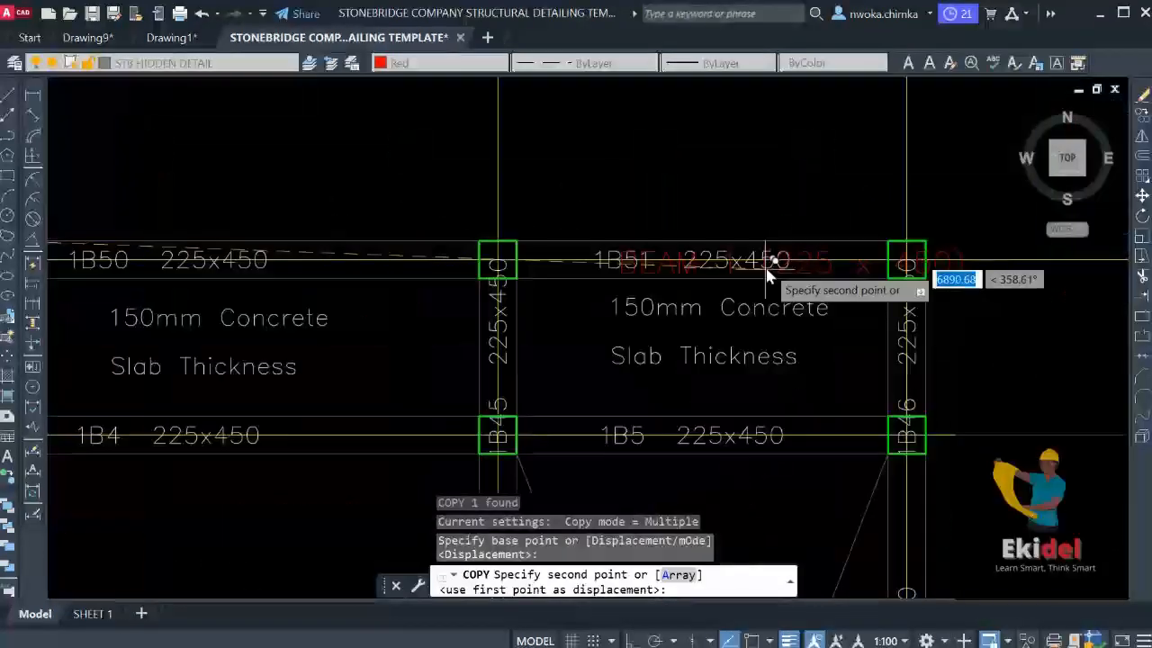
{"action": "scroll", "coordinate": [502, 266], "scroll_direction": "down", "scroll_amount": 3}
{"action": "scroll", "coordinate": [558, 222], "scroll_direction": "up", "scroll_amount": 4}
{"action": "scroll", "coordinate": [544, 230], "scroll_direction": "down", "scroll_amount": 6}
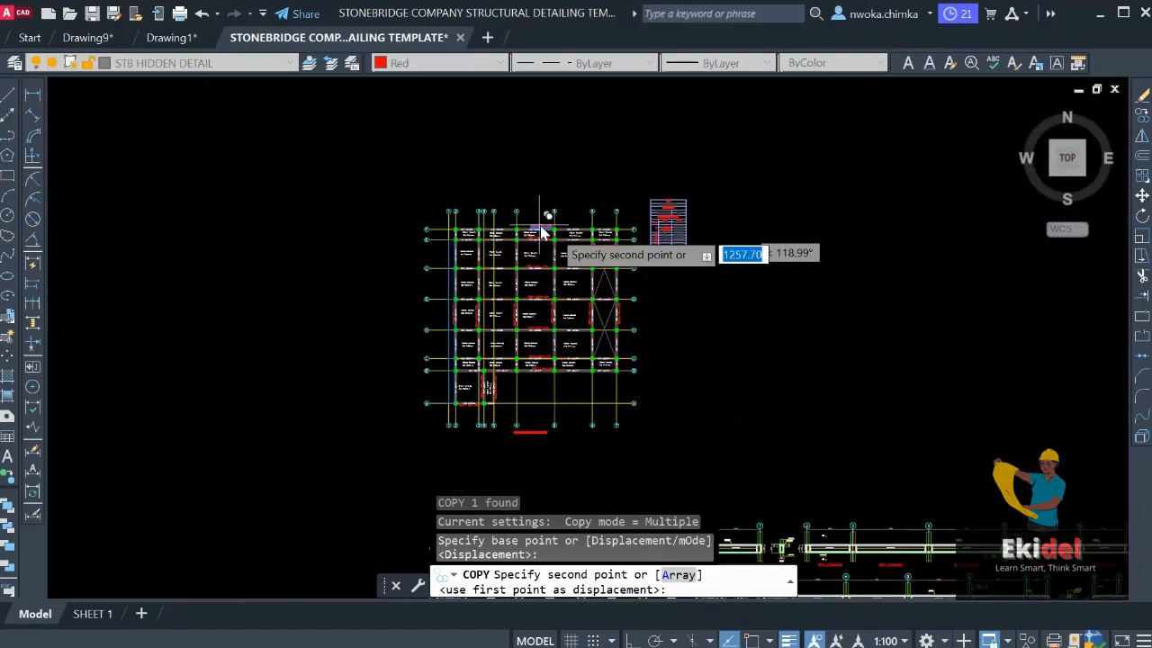
{"action": "scroll", "coordinate": [720, 270], "scroll_direction": "down", "scroll_amount": 2}
{"action": "scroll", "coordinate": [900, 445], "scroll_direction": "up", "scroll_amount": 8}
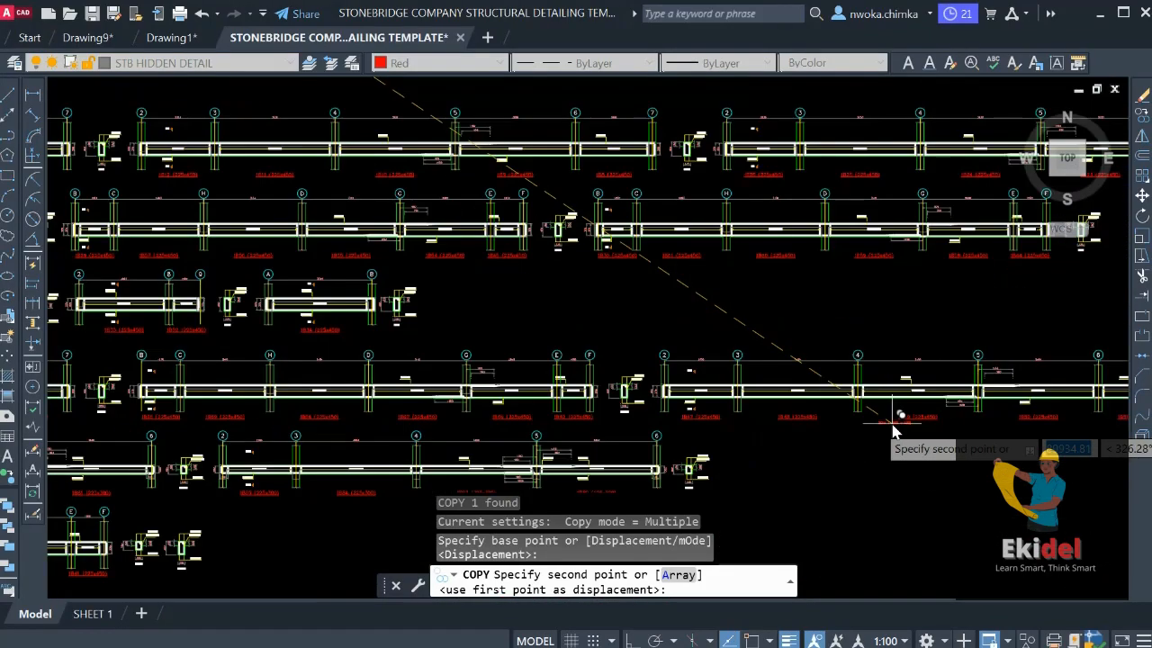
{"action": "scroll", "coordinate": [907, 450], "scroll_direction": "up", "scroll_amount": 4}
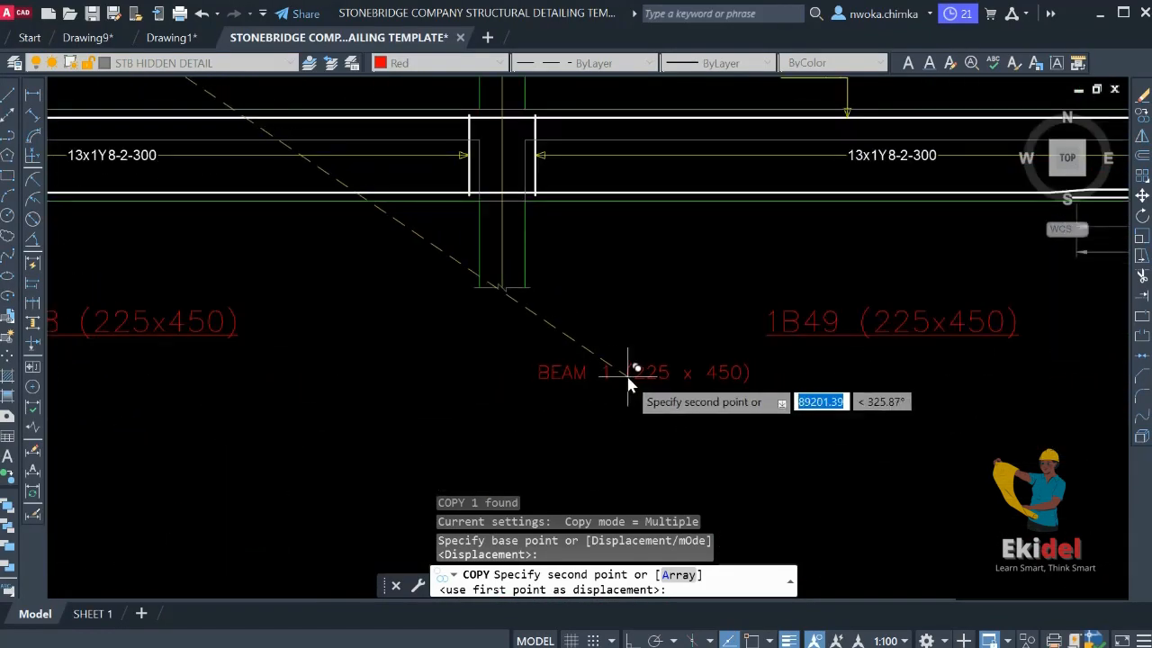
{"action": "left_click", "coordinate": [631, 374]}
{"action": "key", "text": "Escape"}
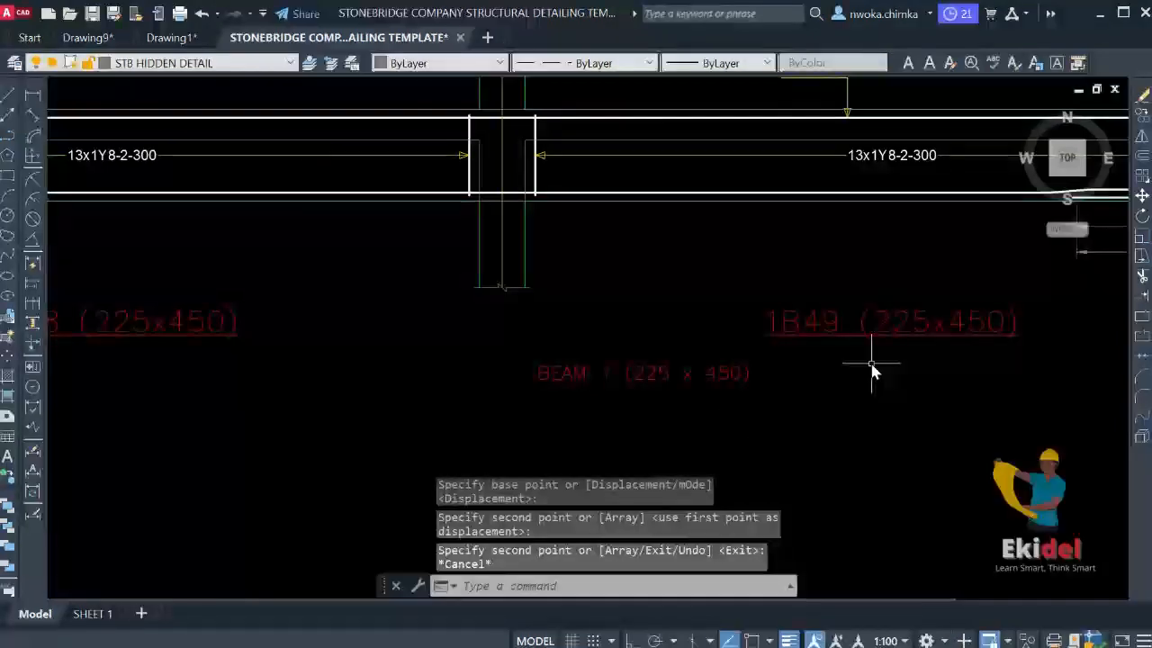
Match the copied BEAM 1 label's properties to the 1B49 (225x450) detail label, and leave its text as it is
{"action": "type", "text": "MA"}
{"action": "key", "text": "Return"}
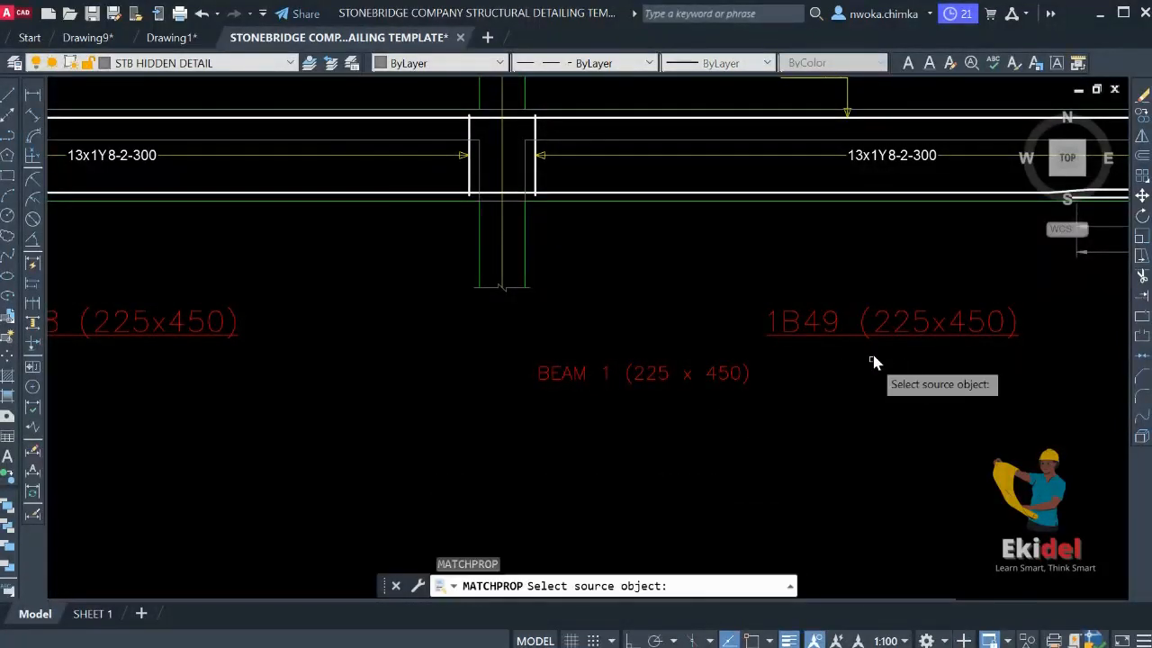
{"action": "left_click", "coordinate": [878, 322]}
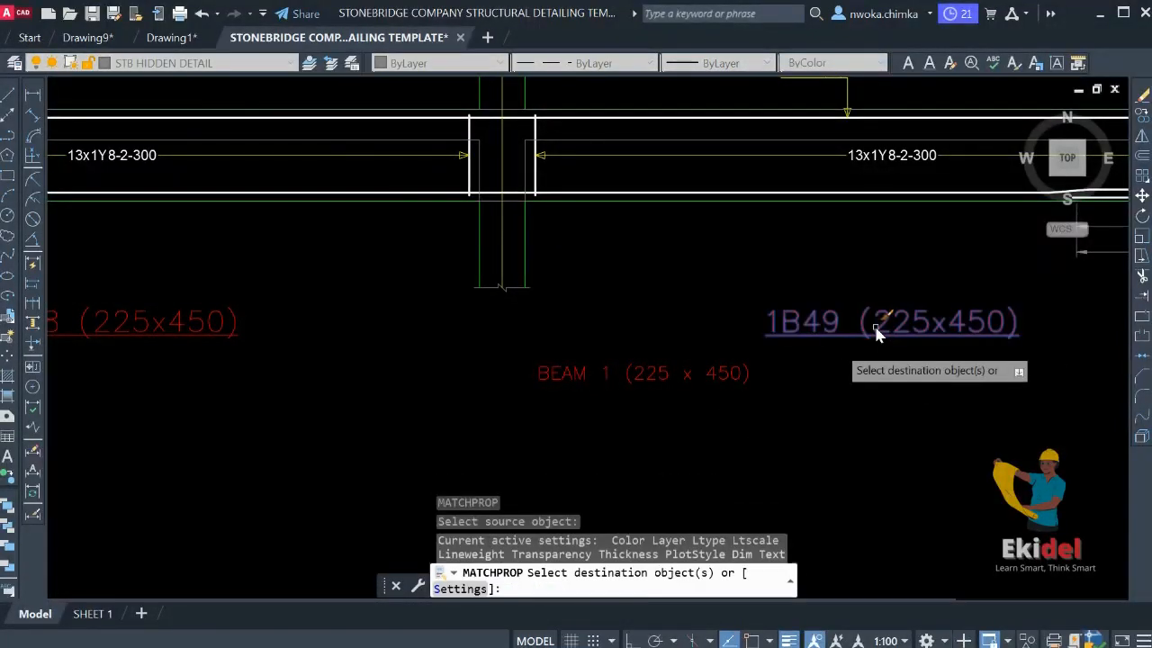
{"action": "left_click", "coordinate": [666, 376]}
{"action": "key", "text": "Escape"}
{"action": "left_click", "coordinate": [677, 369]}
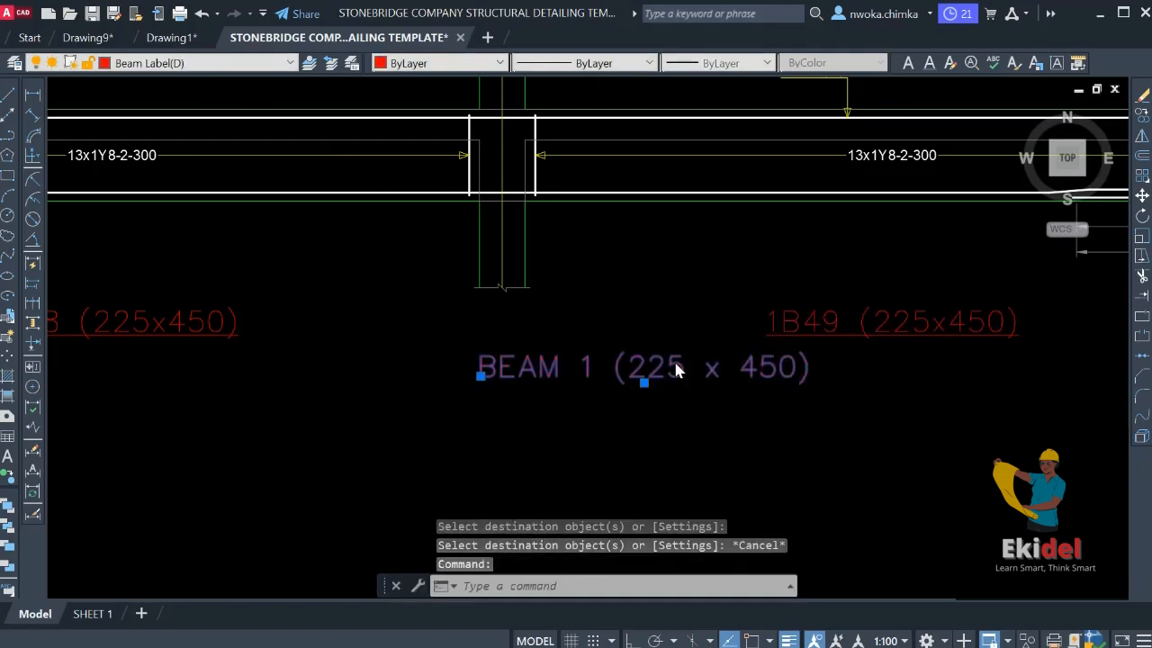
{"action": "double_click", "coordinate": [676, 369]}
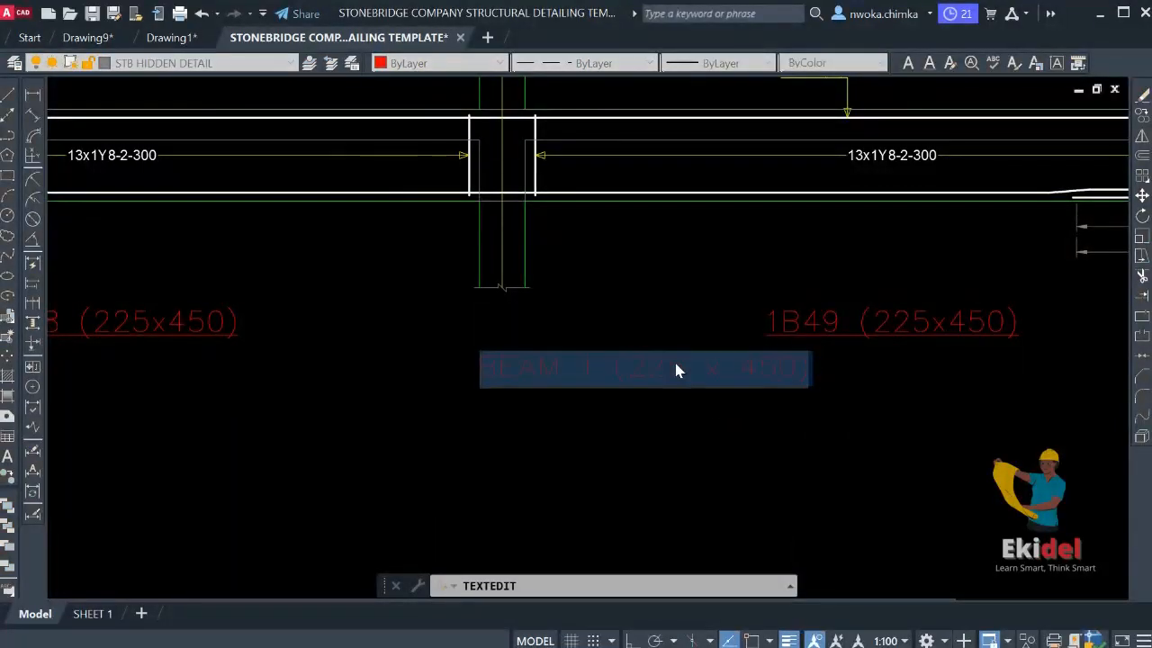
{"action": "key", "text": "Escape"}
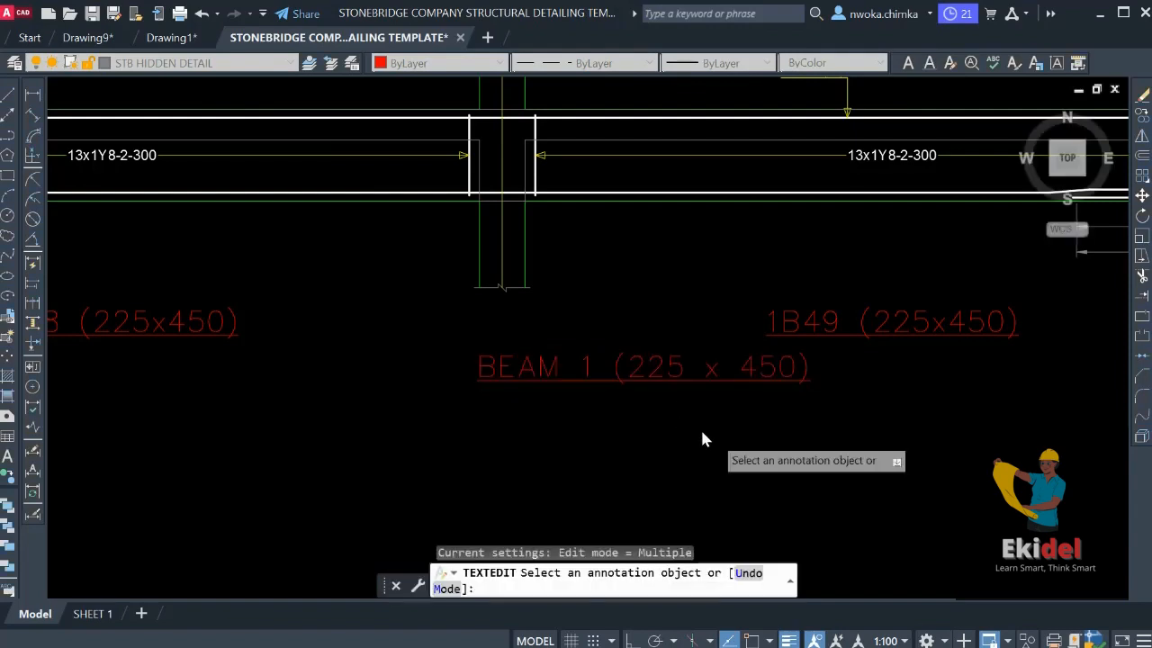
{"action": "key", "text": "Escape"}
Erase the five individual span labels 1B47 to 1B51 below the beam detail, keeping the BEAM 1 label
{"action": "scroll", "coordinate": [846, 387], "scroll_direction": "down", "scroll_amount": 4}
{"action": "left_click", "coordinate": [910, 346]}
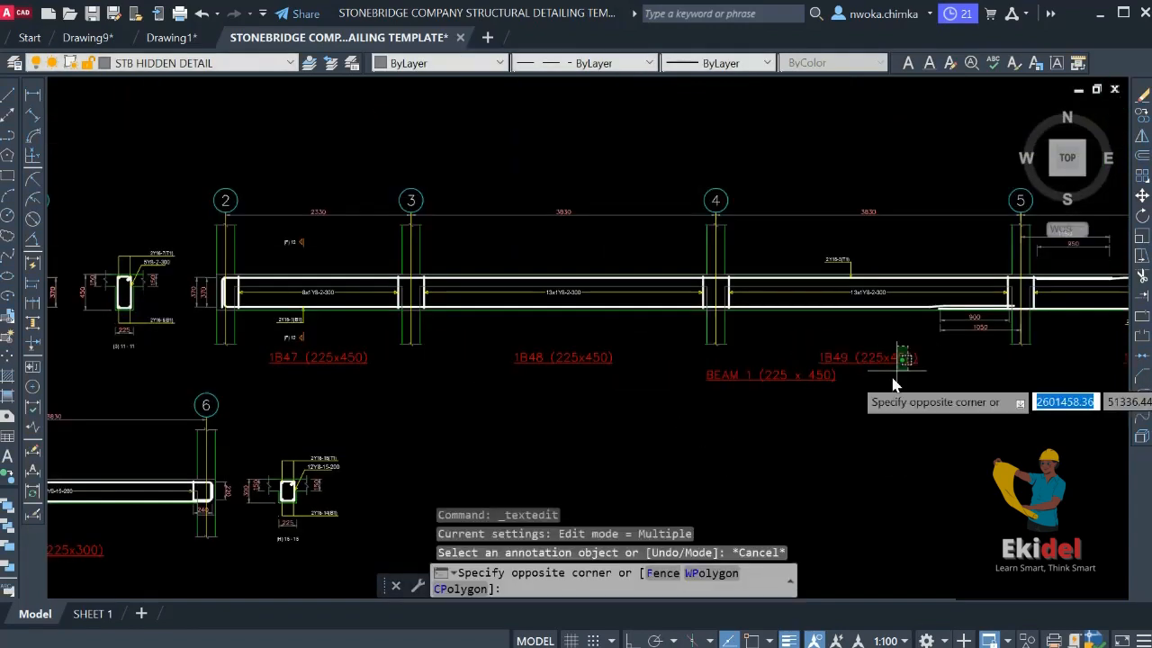
{"action": "left_click", "coordinate": [892, 372]}
{"action": "left_click", "coordinate": [597, 369]}
{"action": "left_click", "coordinate": [579, 351]}
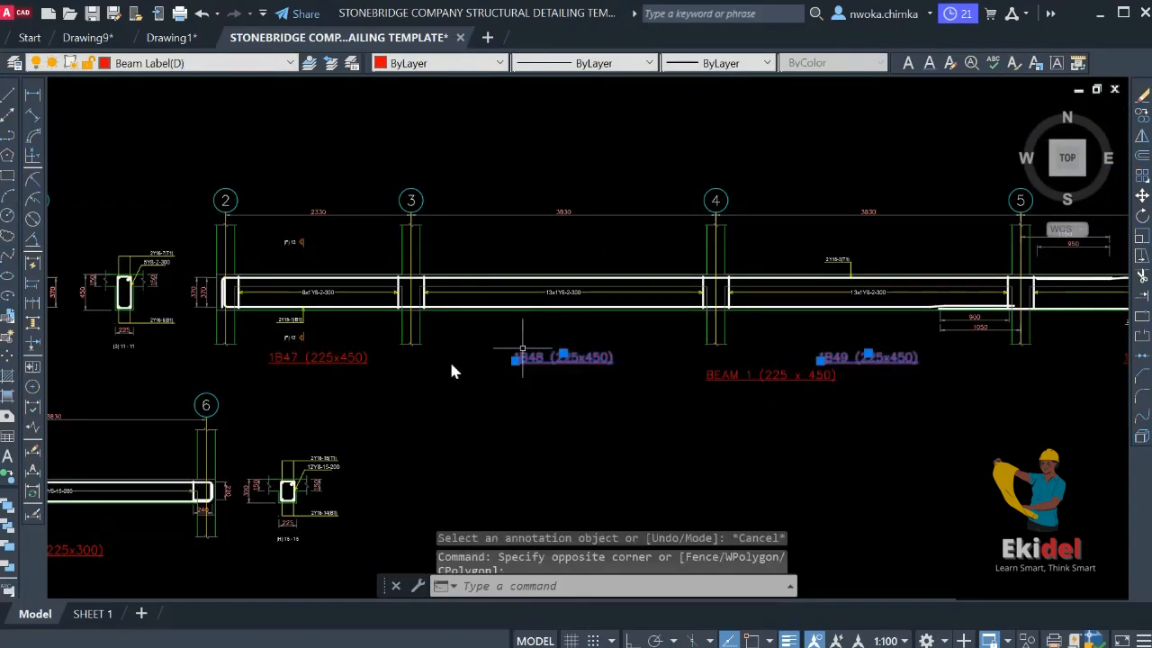
{"action": "left_click", "coordinate": [324, 364]}
{"action": "scroll", "coordinate": [274, 387], "scroll_direction": "down", "scroll_amount": 4}
{"action": "scroll", "coordinate": [621, 382], "scroll_direction": "up", "scroll_amount": 2}
{"action": "left_click", "coordinate": [643, 368]}
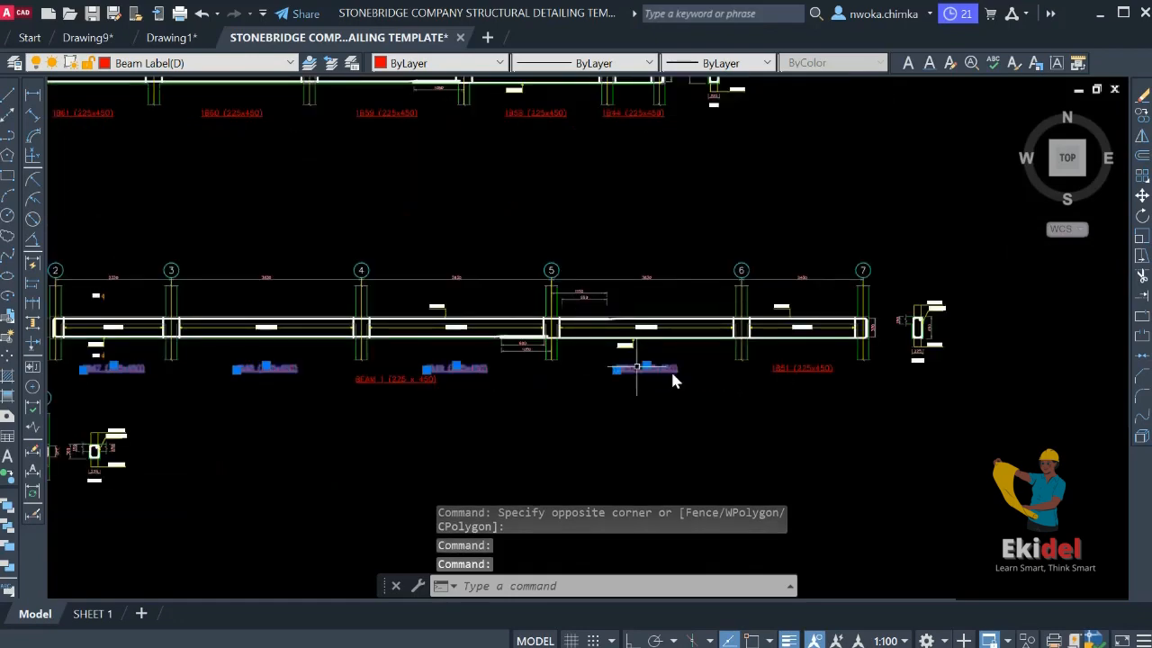
{"action": "left_click", "coordinate": [811, 367]}
{"action": "scroll", "coordinate": [808, 363], "scroll_direction": "down", "scroll_amount": 2}
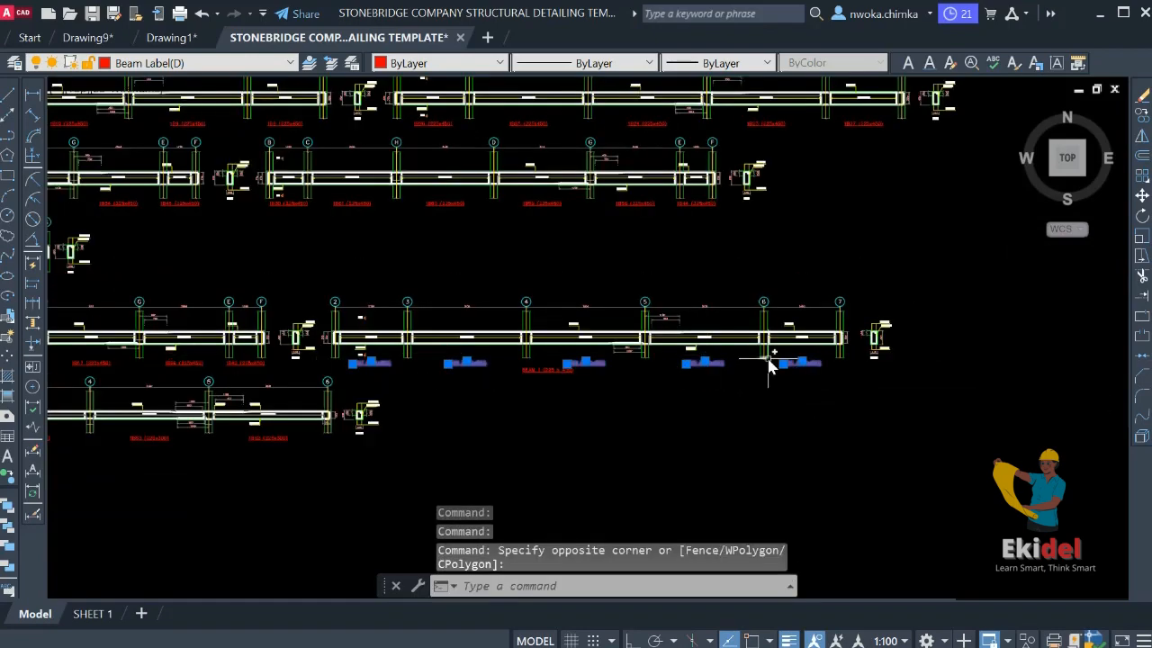
{"action": "key", "text": "Return"}
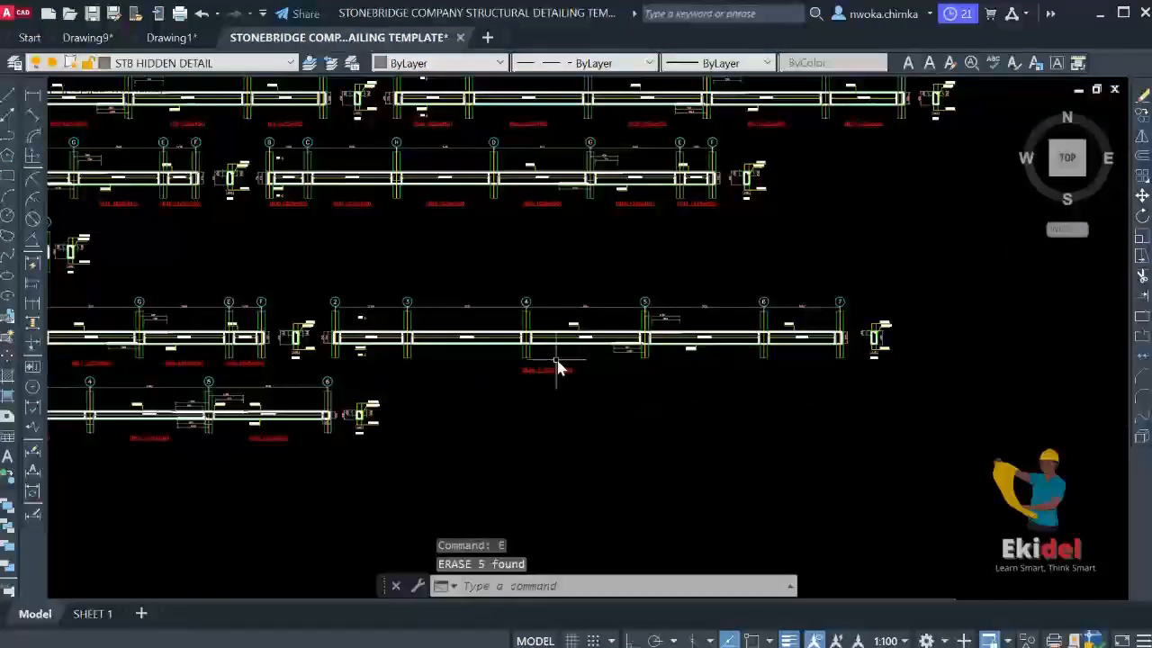
Move the BEAM 1 (225 x 450) label slightly closer to gridline 4 below its beam detail
{"action": "scroll", "coordinate": [555, 360], "scroll_direction": "up", "scroll_amount": 4}
{"action": "left_click", "coordinate": [580, 374]}
{"action": "left_click", "coordinate": [565, 410]}
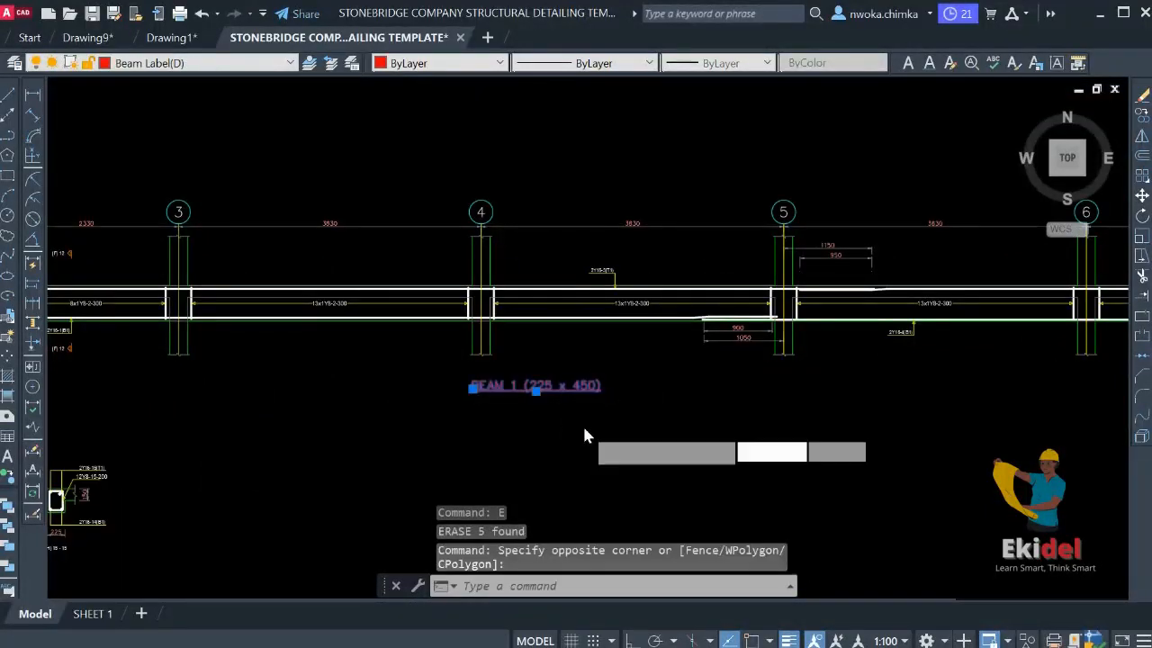
{"action": "type", "text": "m"}
{"action": "key", "text": "Return"}
{"action": "left_click", "coordinate": [587, 421]}
Erase the five span marks 1B47 to 1B51 (225x450) along gridline F of the floor plan, keeping the BEAM 1 label
{"action": "scroll", "coordinate": [569, 411], "scroll_direction": "down", "scroll_amount": 4}
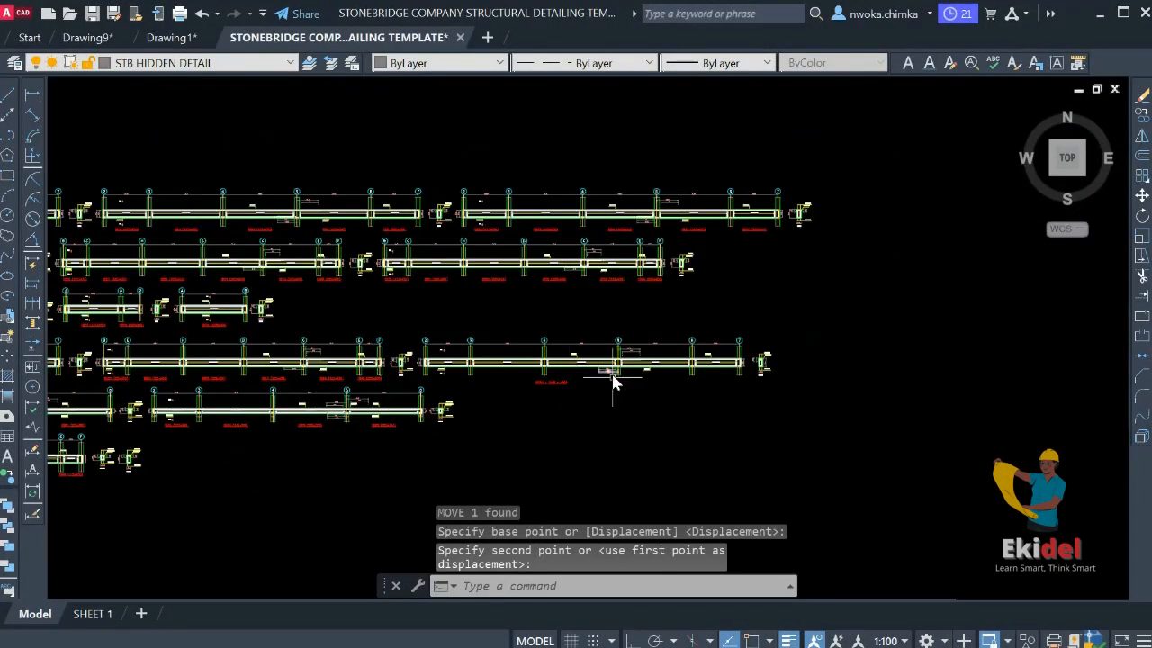
{"action": "middle_click_drag", "start_coordinate": [583, 362], "coordinate": [488, 347]}
{"action": "scroll", "coordinate": [487, 344], "scroll_direction": "down", "scroll_amount": 2}
{"action": "middle_click_drag", "start_coordinate": [663, 307], "coordinate": [992, 403]}
{"action": "middle_click_drag", "start_coordinate": [440, 257], "coordinate": [504, 347]}
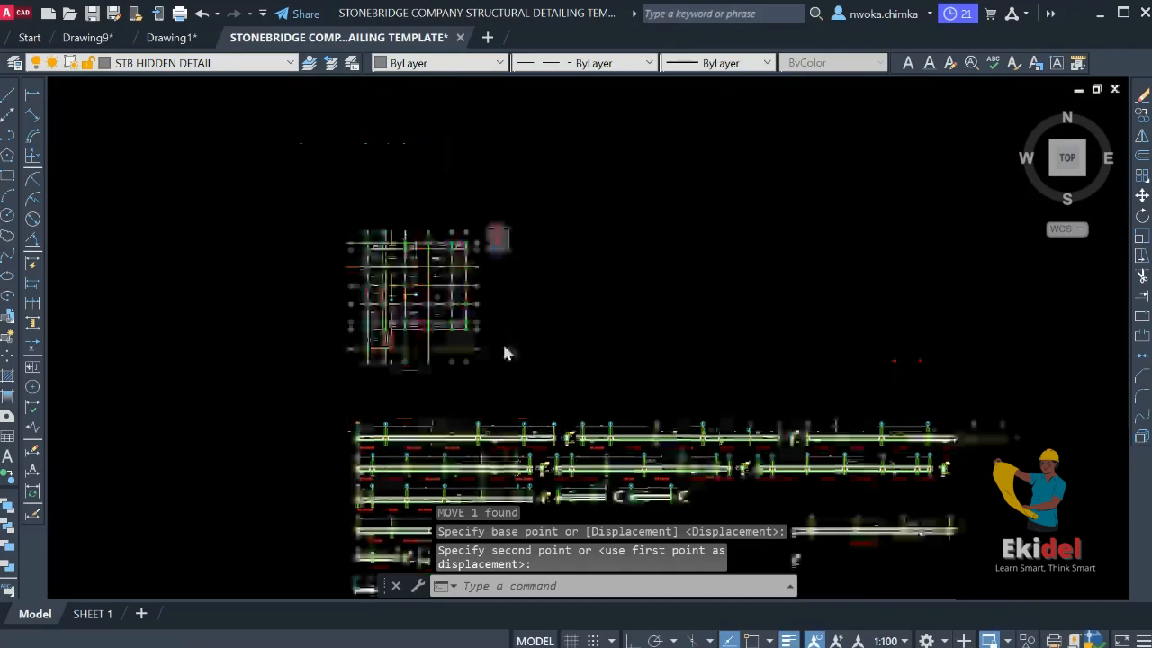
{"action": "scroll", "coordinate": [364, 231], "scroll_direction": "up", "scroll_amount": 8}
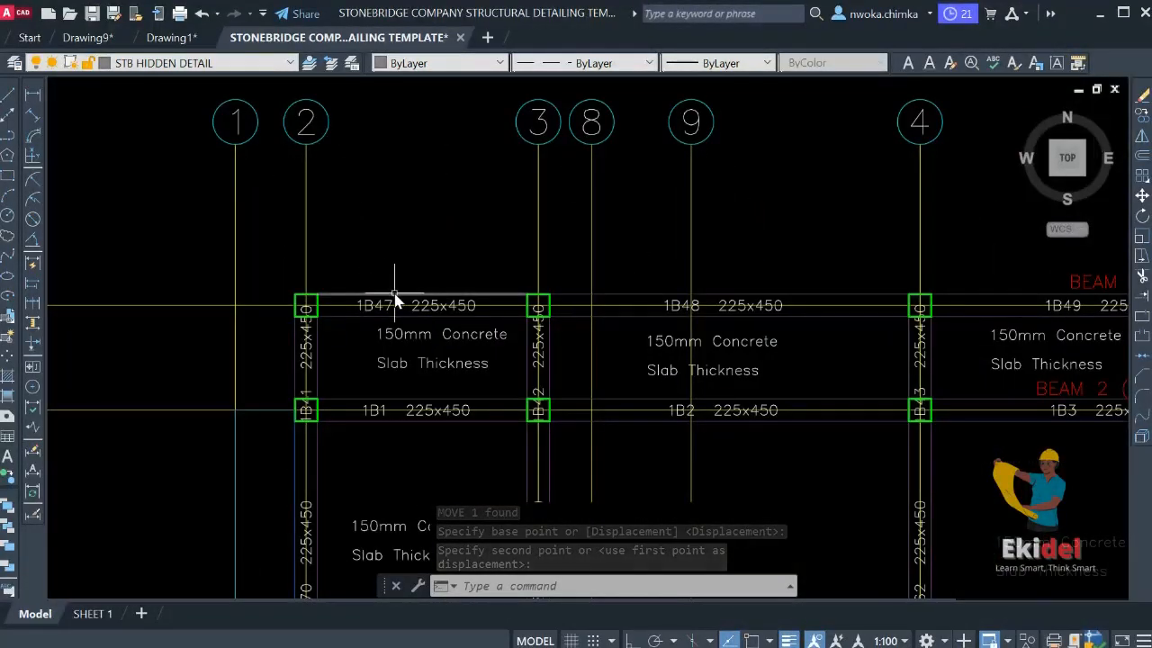
{"action": "left_click", "coordinate": [383, 299]}
{"action": "left_click", "coordinate": [469, 214]}
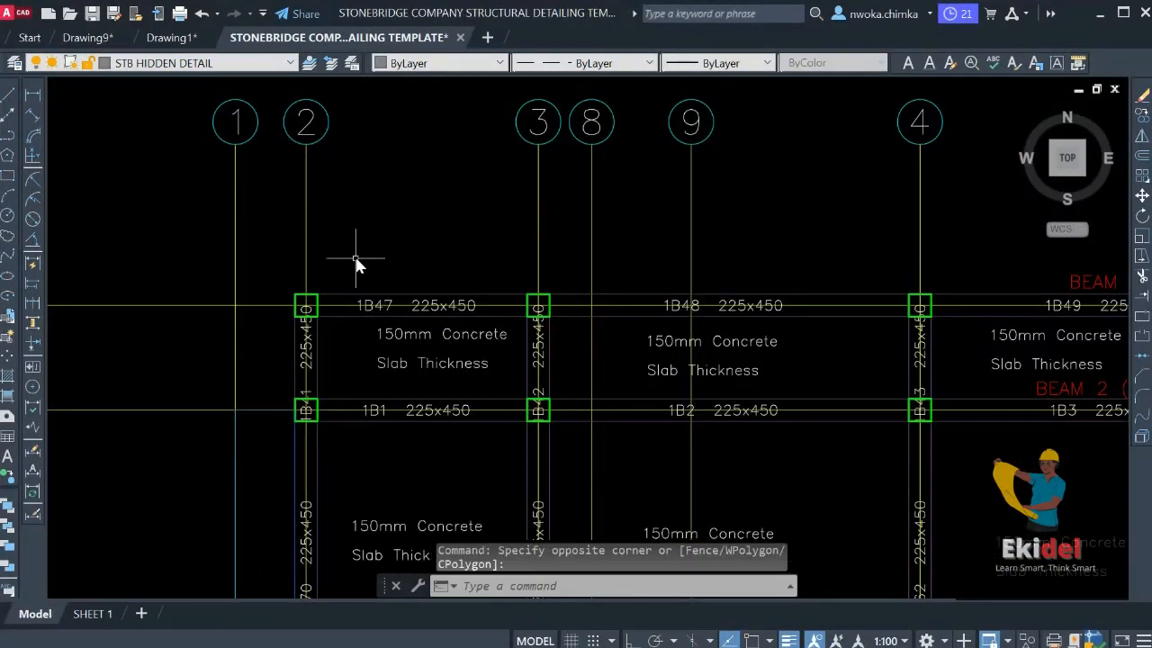
{"action": "left_click", "coordinate": [347, 260]}
{"action": "left_click", "coordinate": [506, 329]}
{"action": "left_click", "coordinate": [636, 258]}
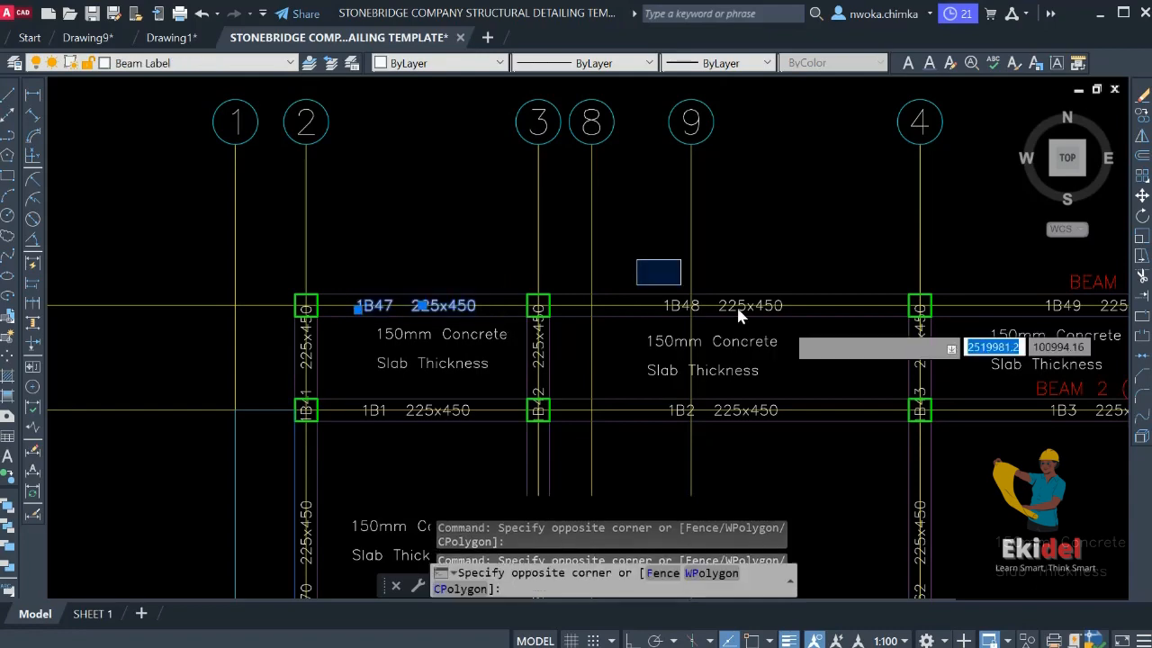
{"action": "left_click", "coordinate": [800, 324]}
{"action": "mouse_move", "coordinate": [804, 320]}
{"action": "middle_mouse_down"}
{"action": "mouse_move", "coordinate": [384, 276]}
{"action": "mouse_move", "coordinate": [242, 278]}
{"action": "middle_mouse_up"}
{"action": "scroll", "coordinate": [455, 236], "scroll_direction": "up", "scroll_amount": 2}
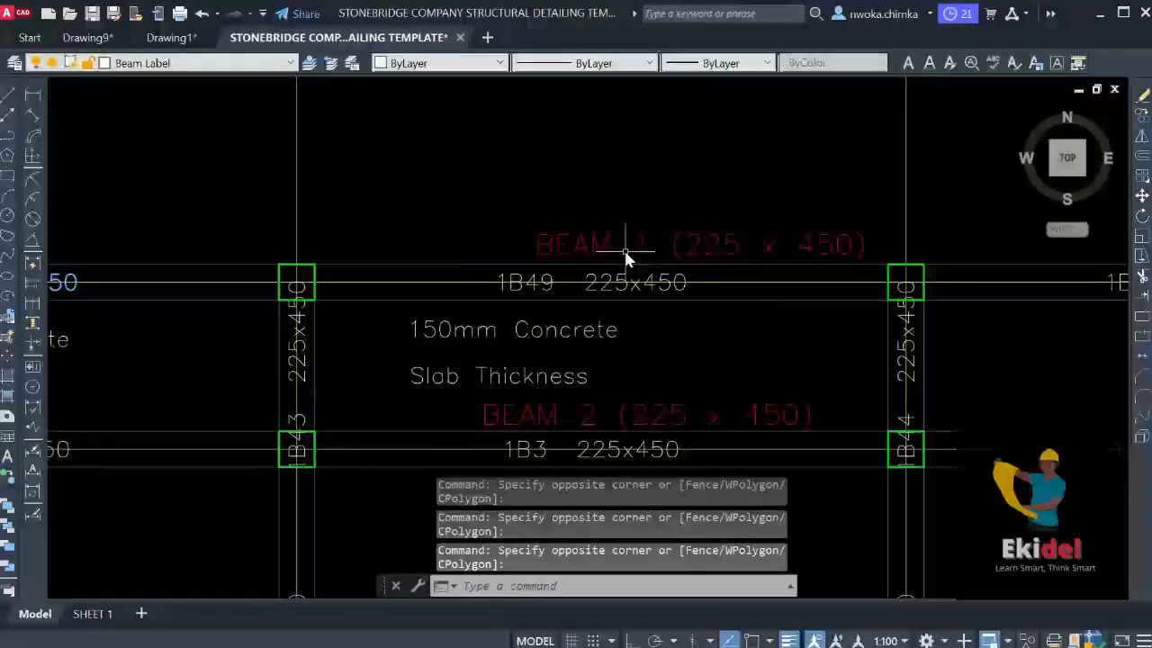
{"action": "left_click", "coordinate": [473, 259]}
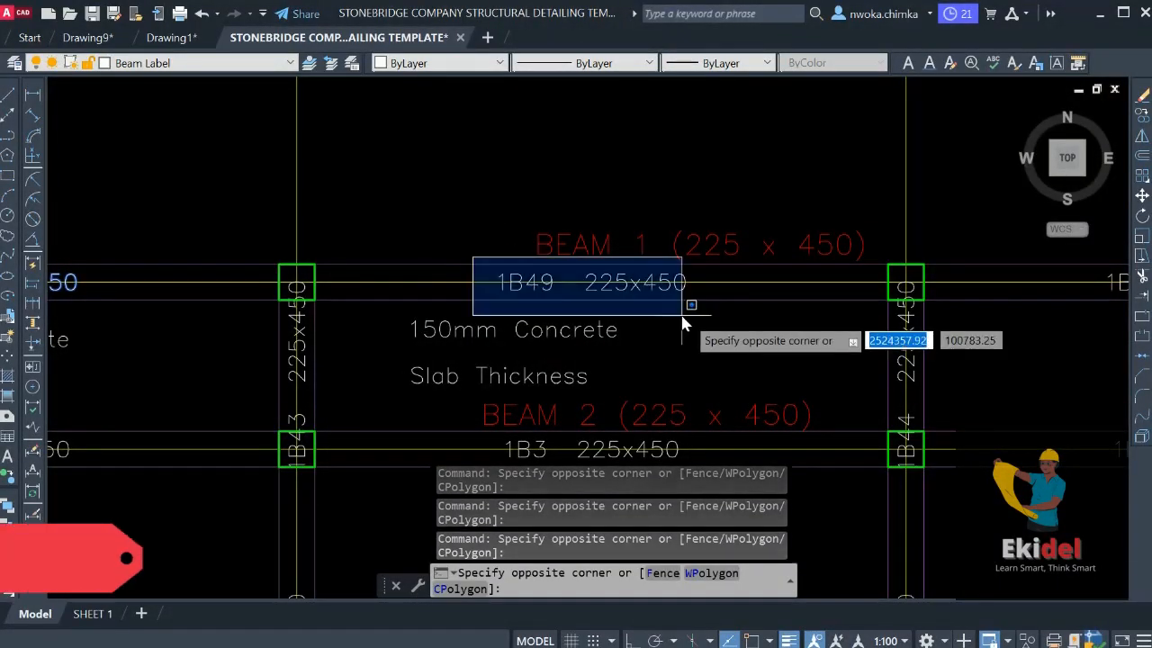
{"action": "left_click", "coordinate": [681, 300]}
{"action": "scroll", "coordinate": [681, 300], "scroll_direction": "down", "scroll_amount": 3}
{"action": "middle_click_drag", "start_coordinate": [681, 300], "coordinate": [541, 295]}
{"action": "scroll", "coordinate": [541, 284], "scroll_direction": "up", "scroll_amount": 2}
{"action": "left_click", "coordinate": [468, 243]}
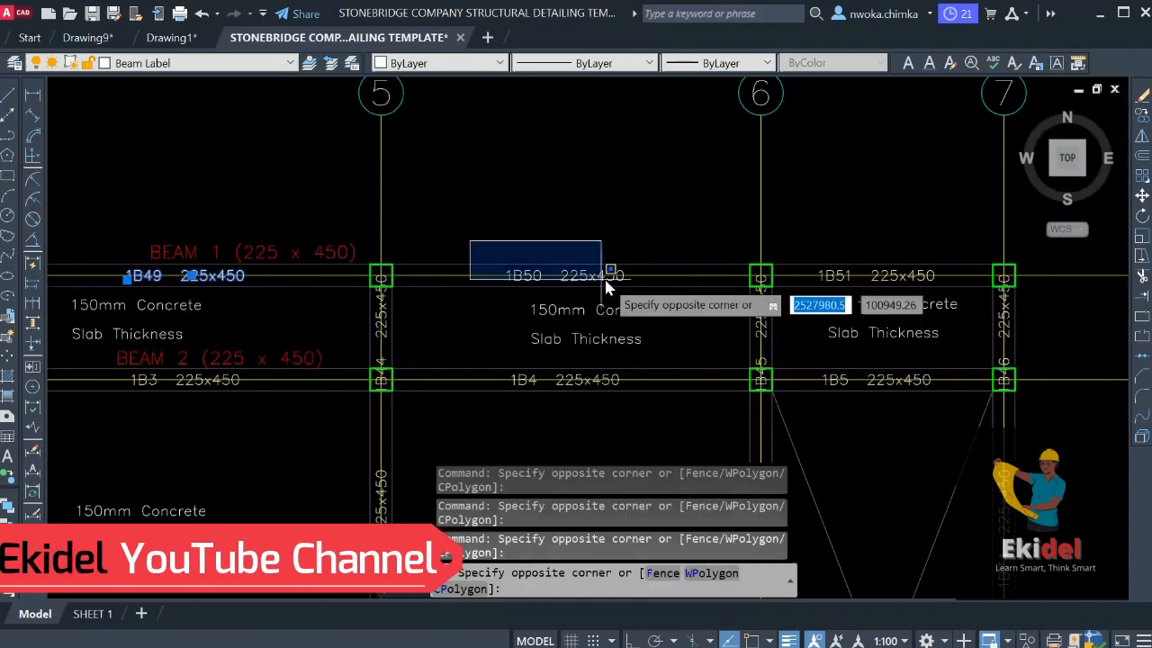
{"action": "left_click", "coordinate": [630, 274]}
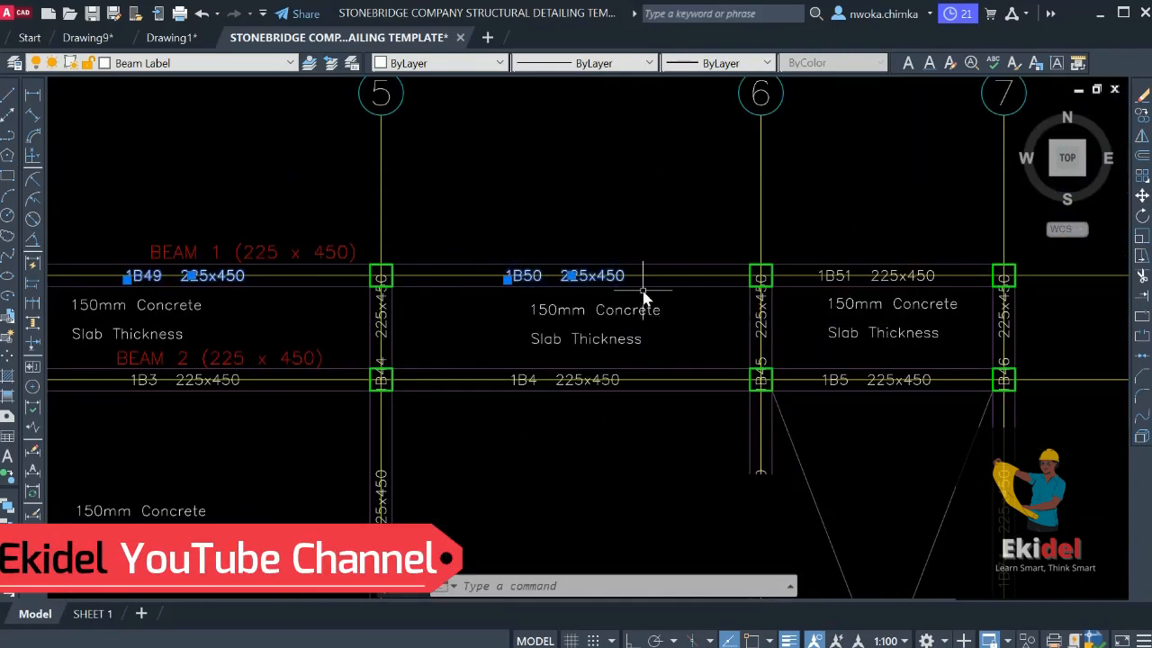
{"action": "left_click", "coordinate": [806, 243]}
{"action": "left_click", "coordinate": [960, 285]}
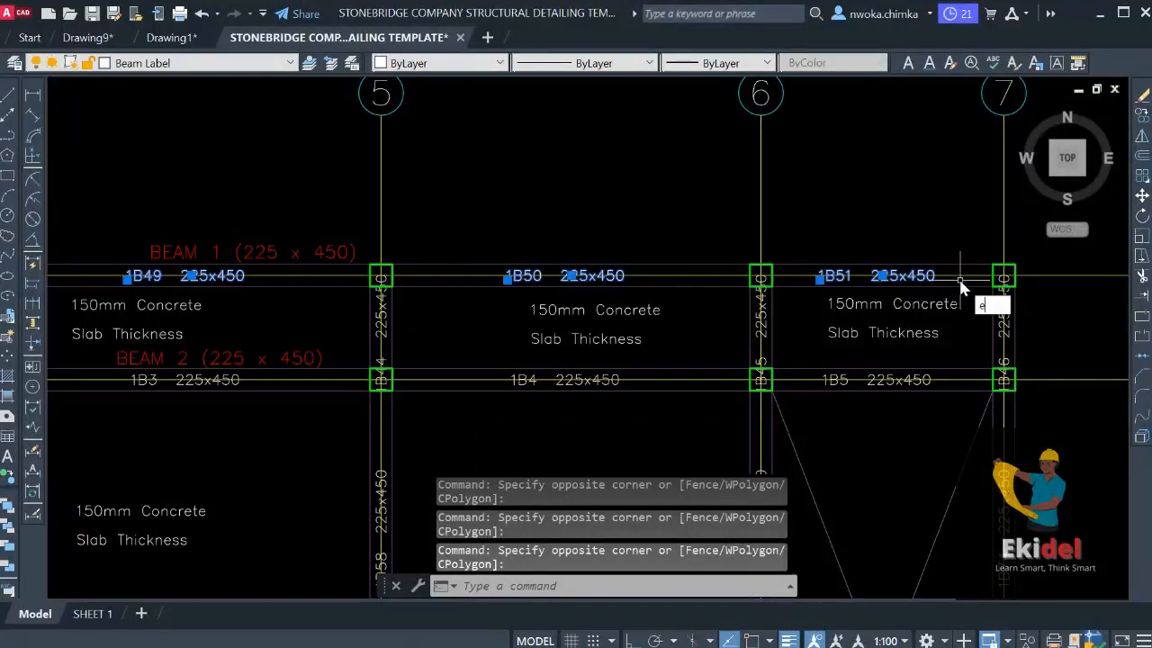
{"action": "key", "text": "Return"}
Review the BEAM 1 run along gridline F of the floor plan from gridline 2 to 7, and its matching beam detail
{"action": "scroll", "coordinate": [1035, 263], "scroll_direction": "down", "scroll_amount": 3}
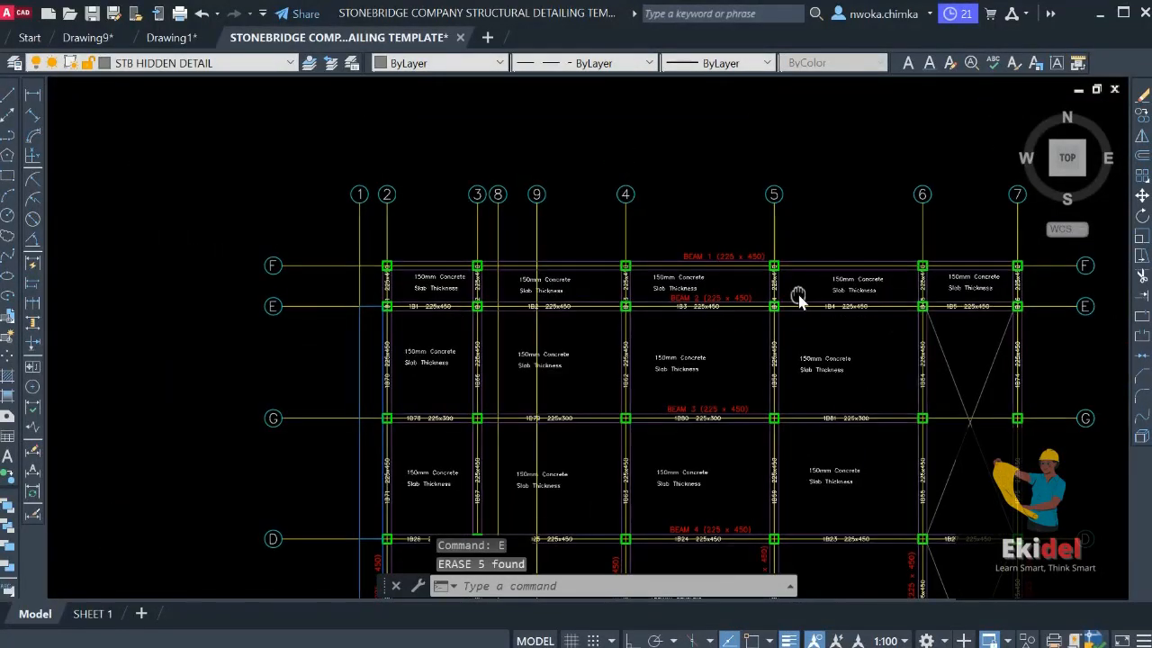
{"action": "middle_click_drag", "start_coordinate": [627, 288], "coordinate": [570, 297]}
{"action": "middle_click_drag", "start_coordinate": [332, 280], "coordinate": [267, 274]}
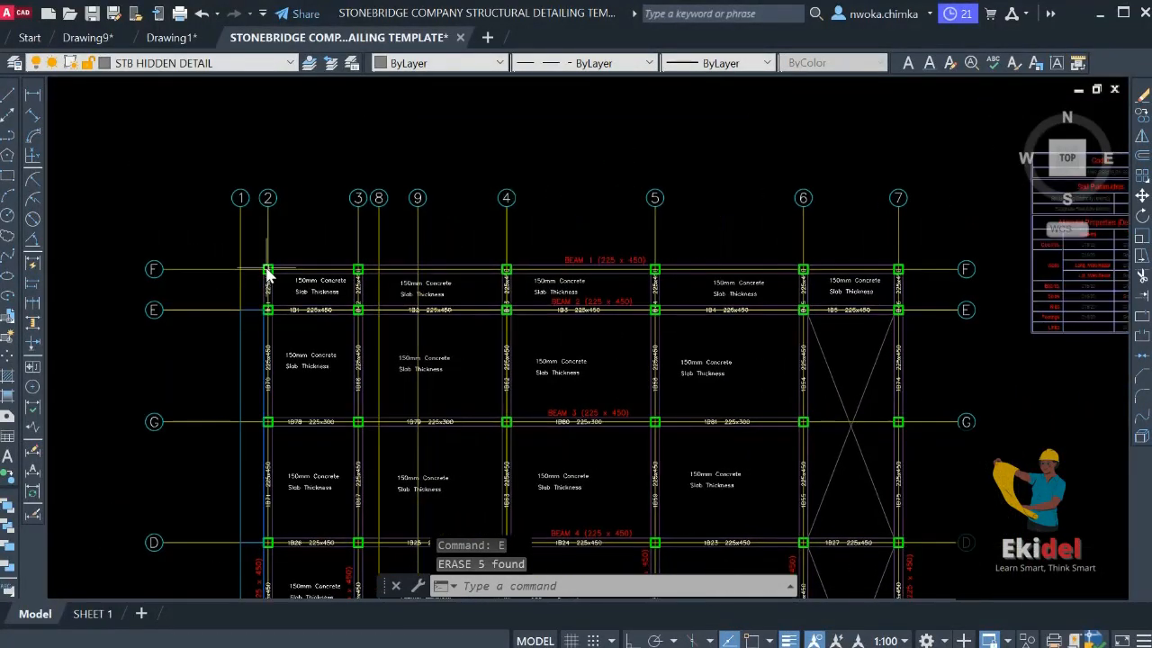
{"action": "scroll", "coordinate": [567, 259], "scroll_direction": "up", "scroll_amount": 4}
{"action": "scroll", "coordinate": [538, 264], "scroll_direction": "down", "scroll_amount": 4}
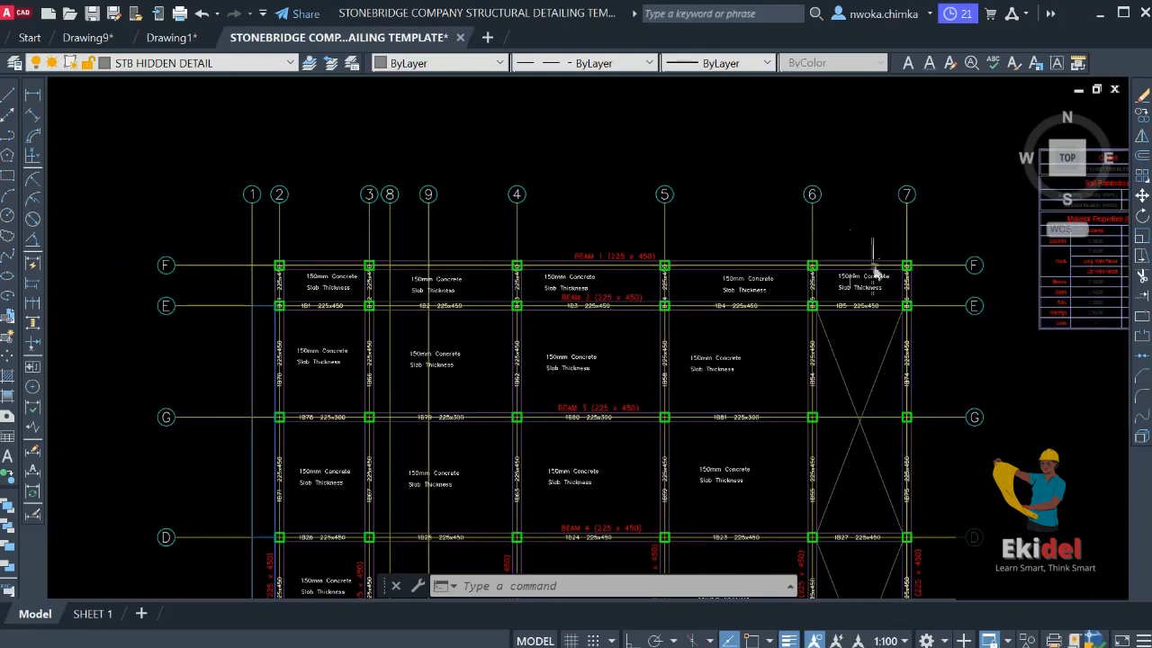
{"action": "scroll", "coordinate": [533, 219], "scroll_direction": "down", "scroll_amount": 7}
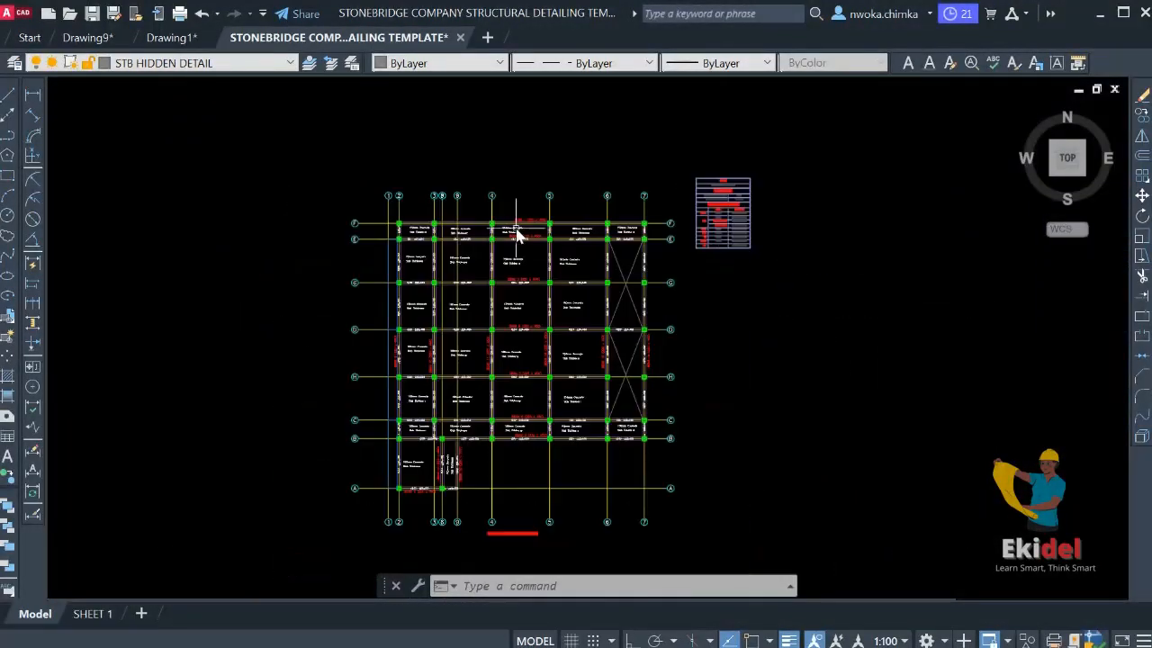
{"action": "scroll", "coordinate": [844, 405], "scroll_direction": "up", "scroll_amount": 10}
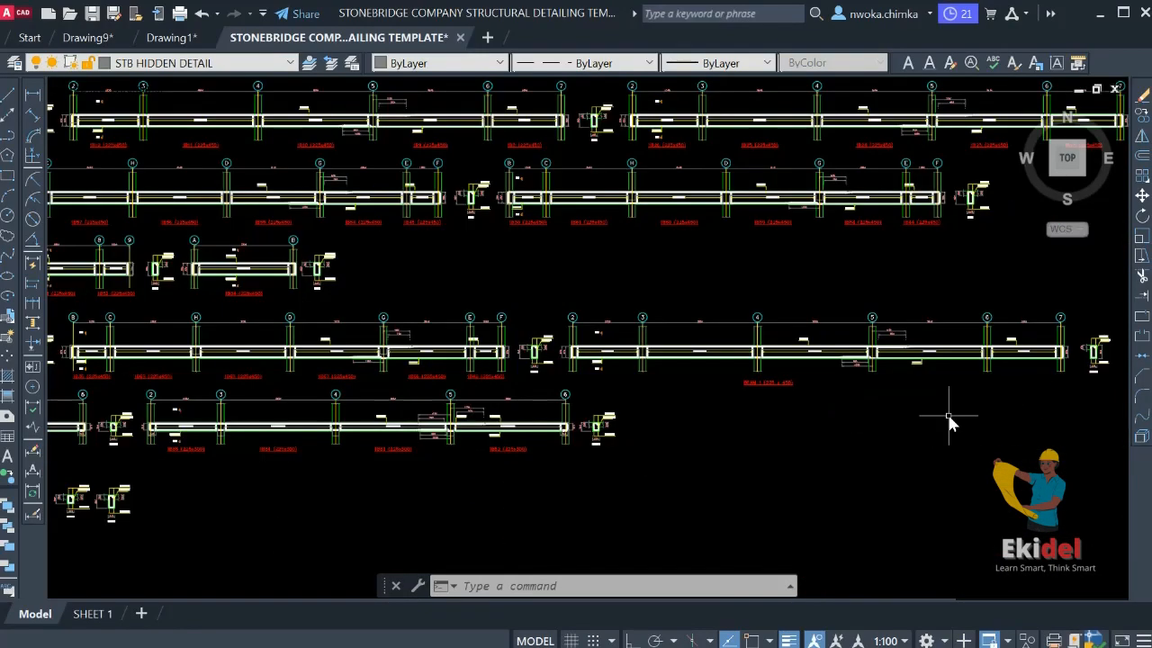
{"action": "scroll", "coordinate": [604, 358], "scroll_direction": "down", "scroll_amount": 2}
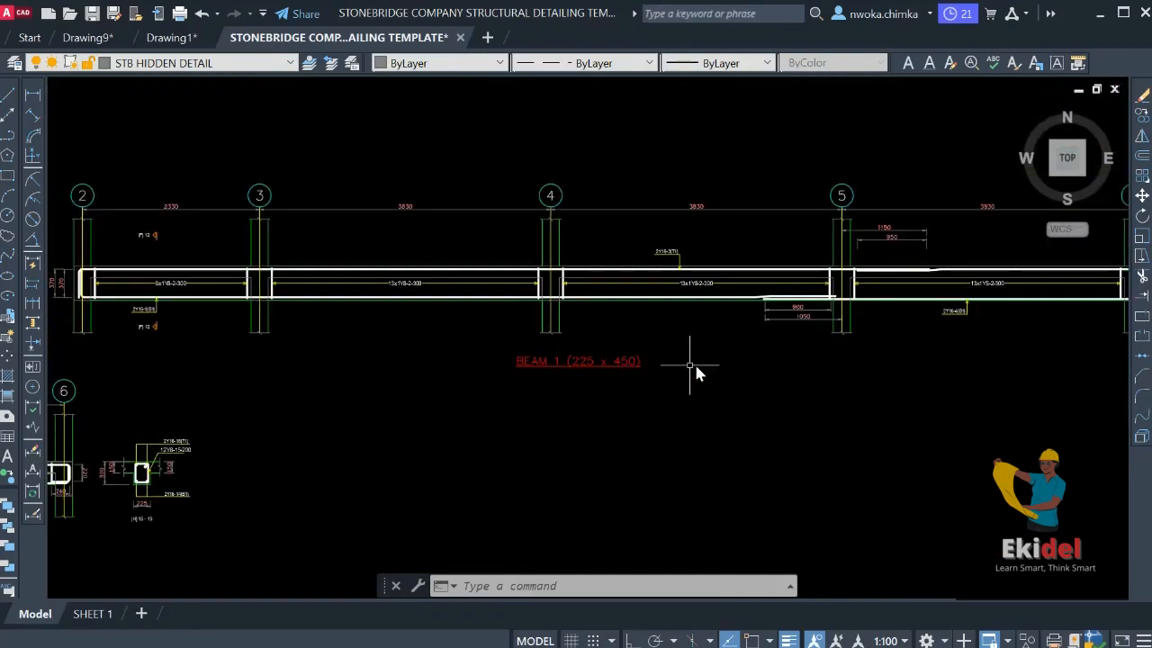
Move the BEAM 1 (225 x 450) label slightly closer to the underside of its beam detail
{"action": "left_click", "coordinate": [609, 369]}
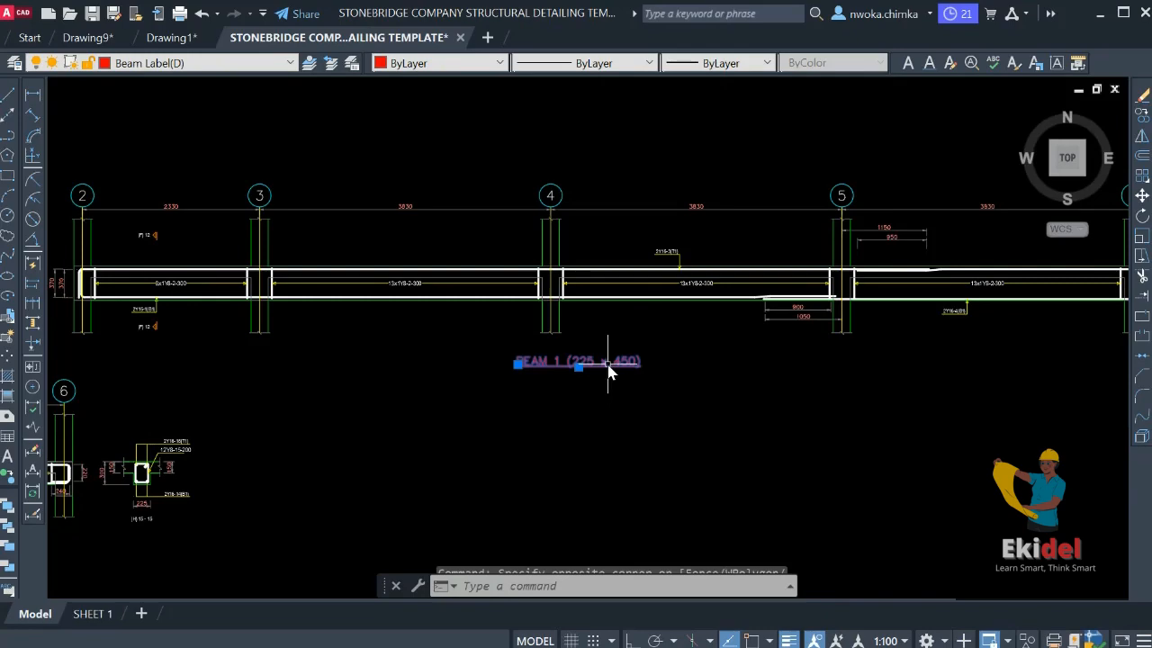
{"action": "type", "text": "m"}
{"action": "key", "text": "Return"}
{"action": "left_click", "coordinate": [621, 453]}
Move the whole BEAM 1 detail, including its section and label, to the empty area below the other beam details inside the frame
{"action": "scroll", "coordinate": [675, 355], "scroll_direction": "down", "scroll_amount": 4}
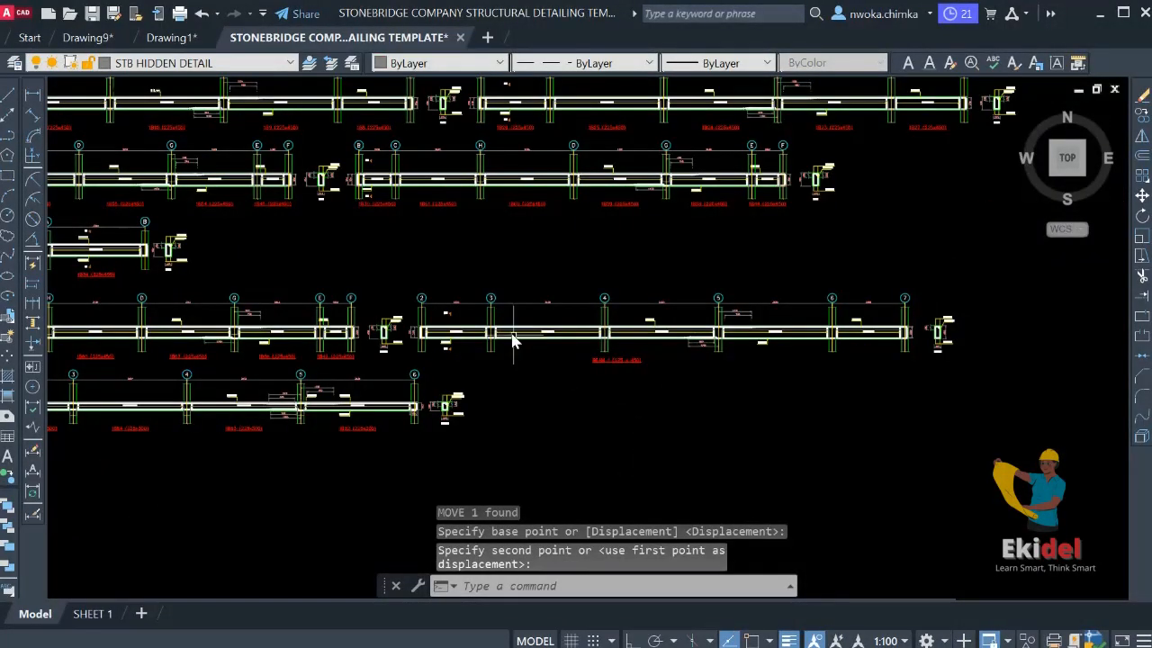
{"action": "middle_click_drag", "start_coordinate": [451, 345], "coordinate": [445, 340]}
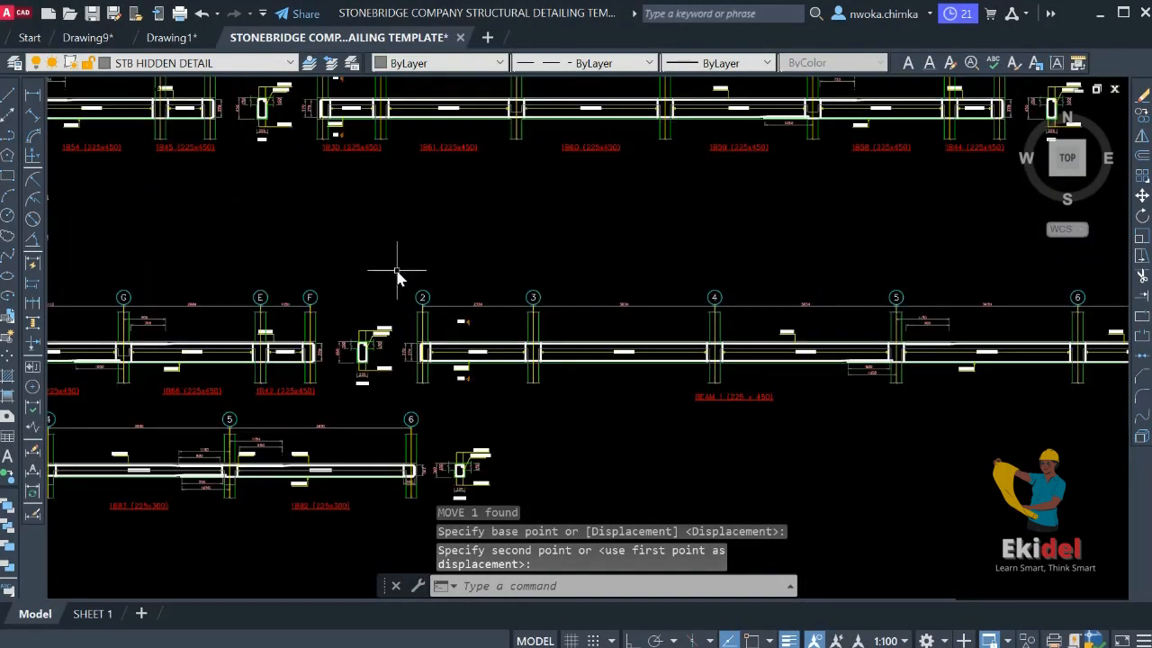
{"action": "left_click", "coordinate": [397, 271]}
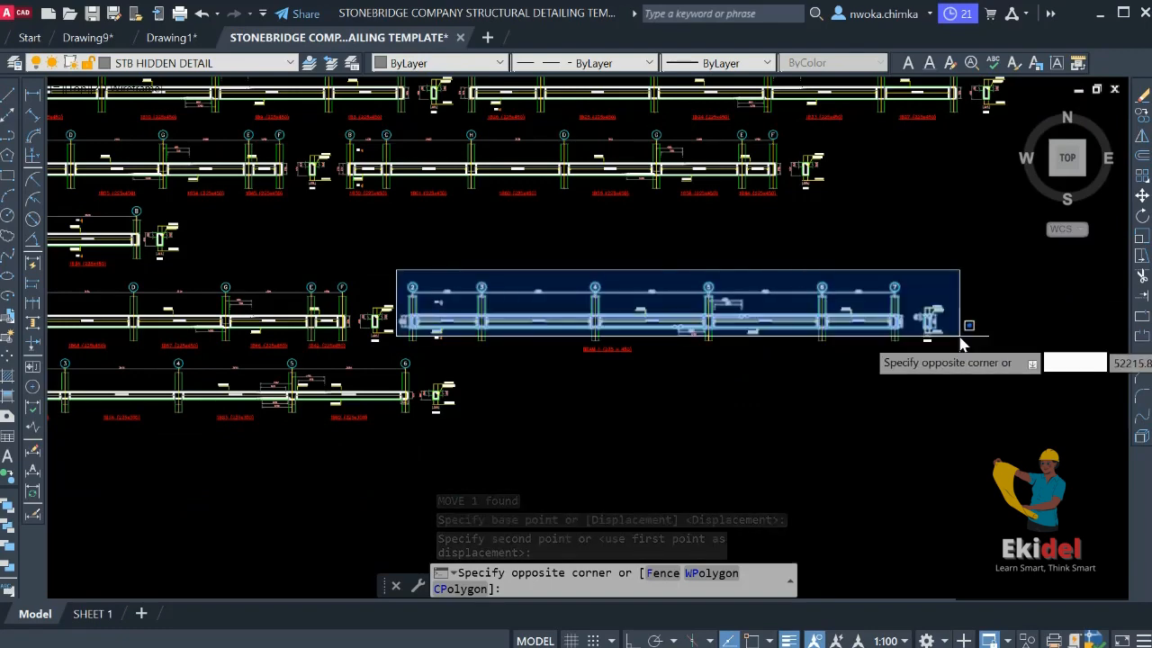
{"action": "left_click", "coordinate": [969, 360]}
{"action": "scroll", "coordinate": [747, 387], "scroll_direction": "down", "scroll_amount": 2}
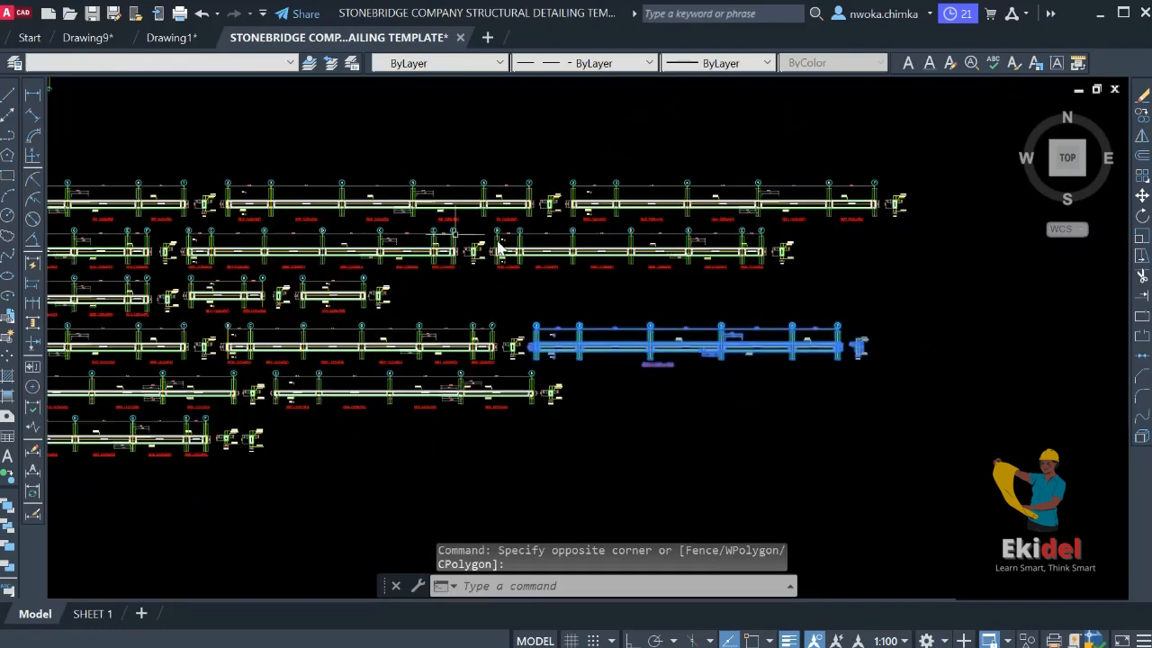
{"action": "middle_click_drag", "start_coordinate": [385, 236], "coordinate": [482, 232]}
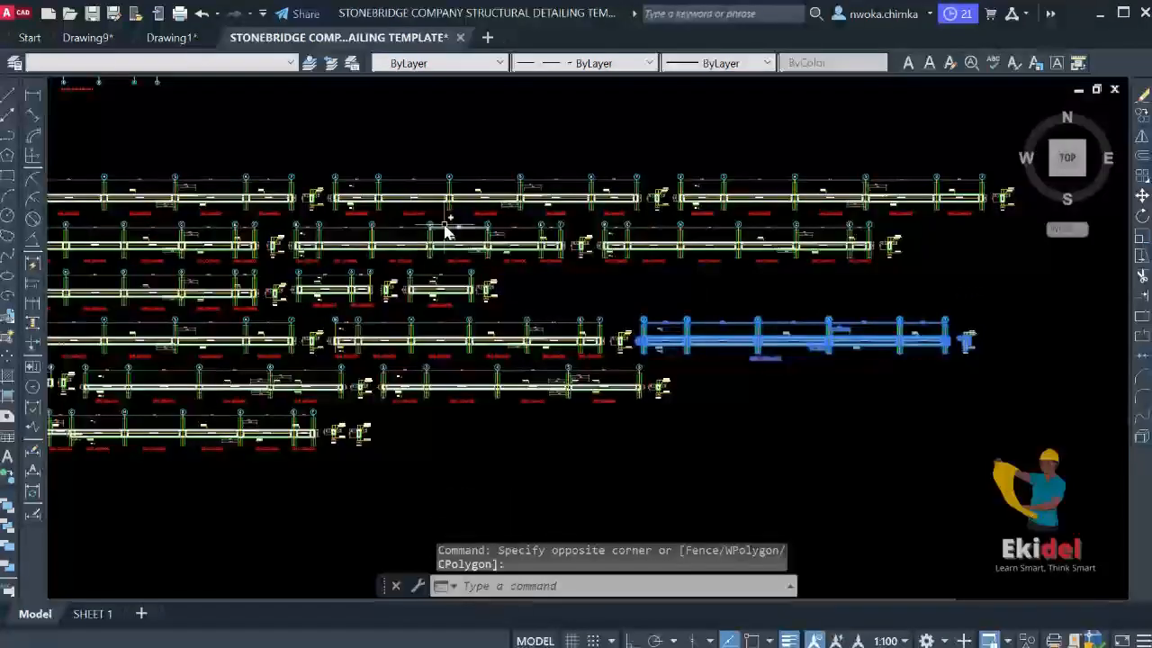
{"action": "key", "text": "Return"}
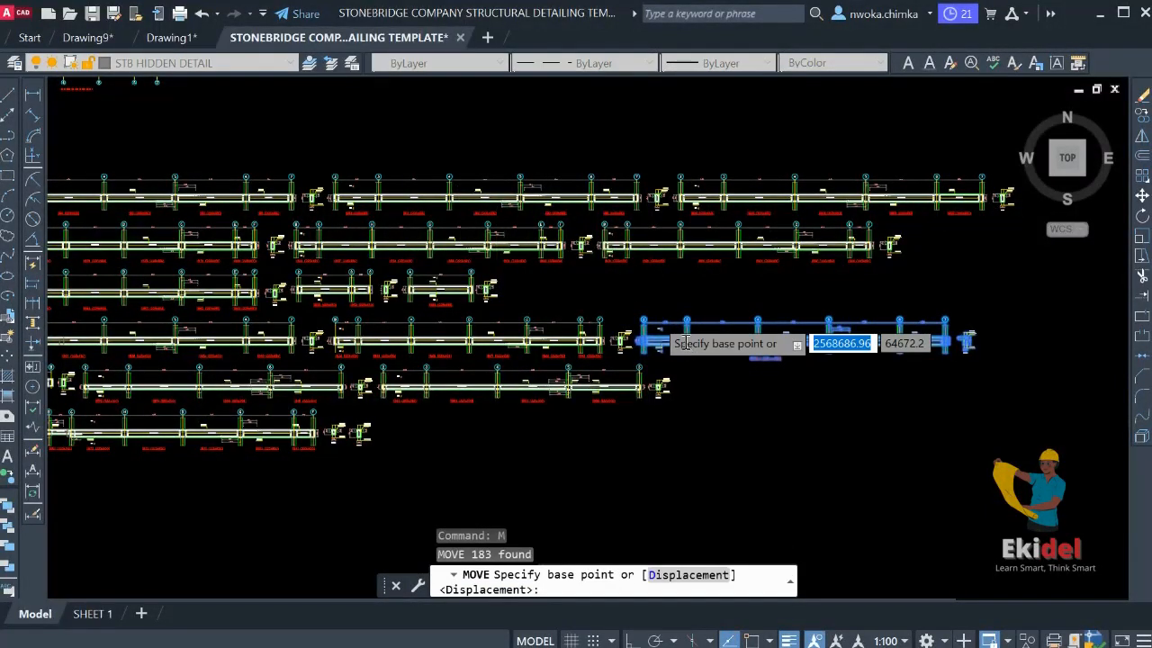
{"action": "left_click", "coordinate": [657, 331]}
{"action": "scroll", "coordinate": [369, 243], "scroll_direction": "down", "scroll_amount": 3}
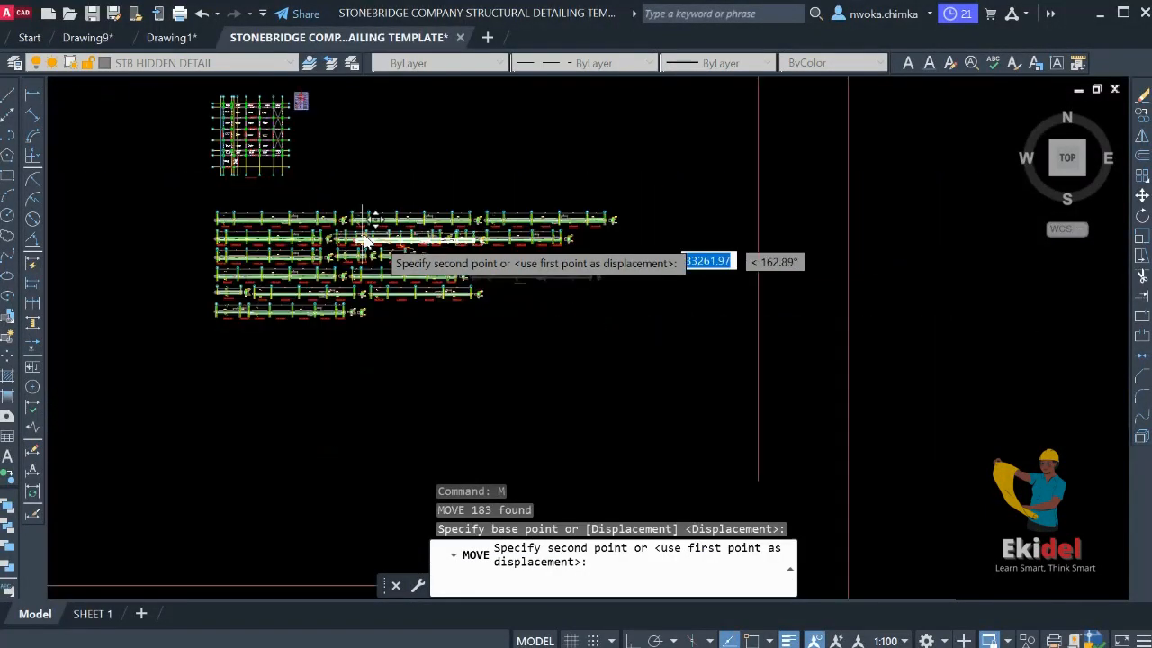
{"action": "scroll", "coordinate": [540, 360], "scroll_direction": "down", "scroll_amount": 4}
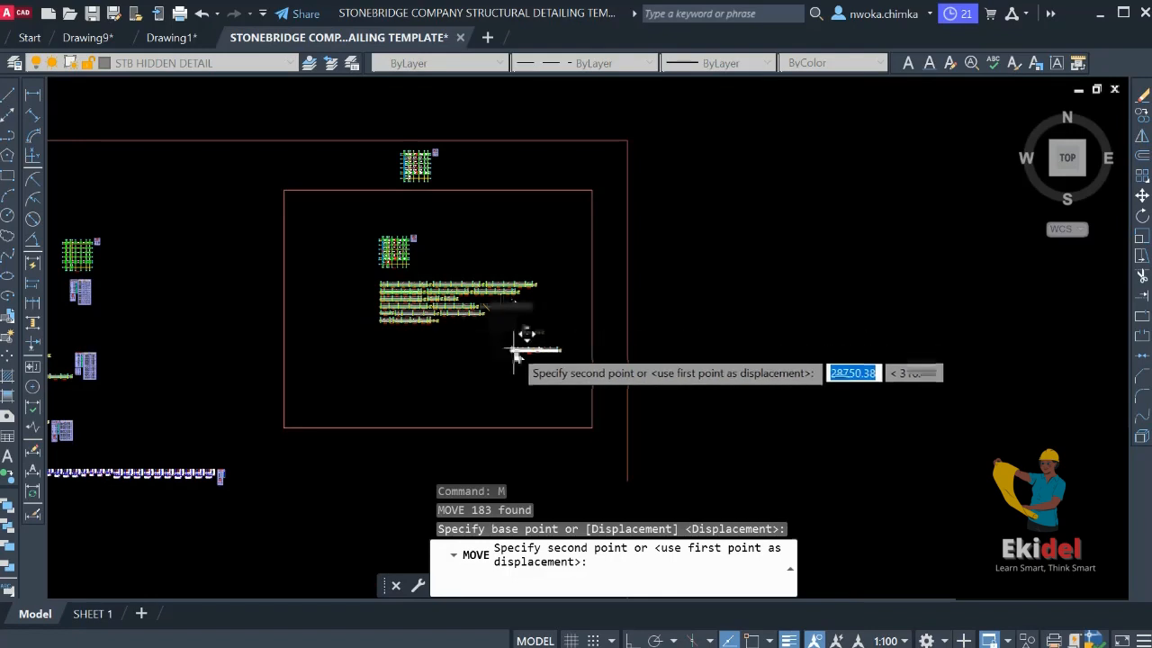
{"action": "left_click", "coordinate": [515, 361]}
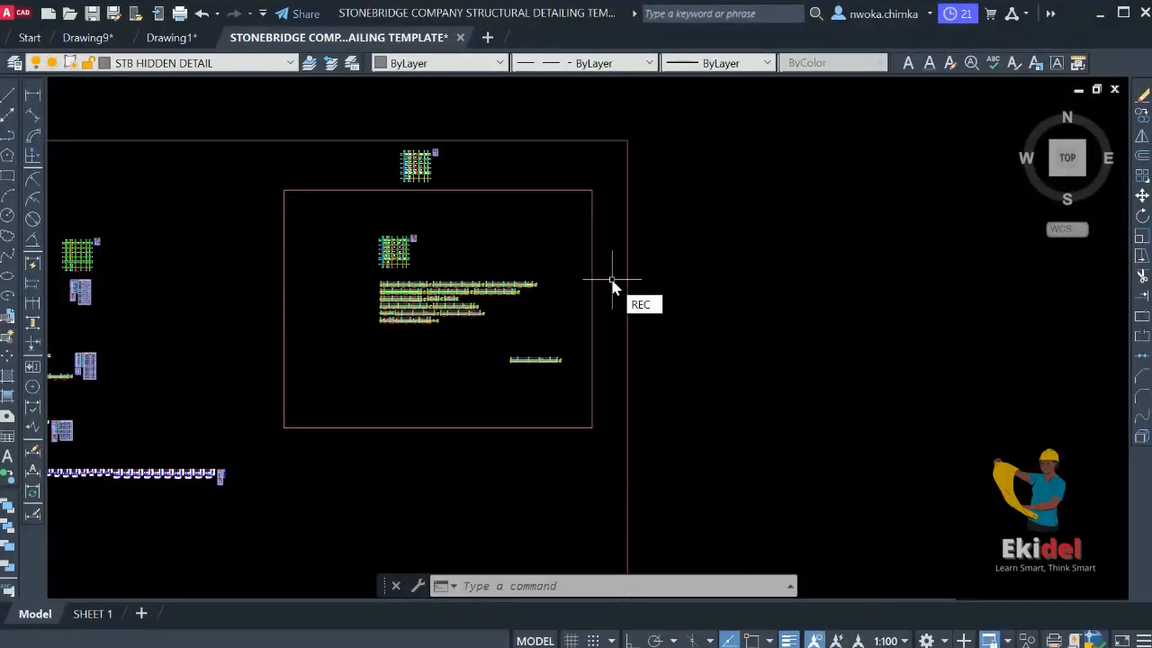
Draw a 420 x 297 rectangle in the empty space to the right of the outer frame
{"action": "type", "text": "rec"}
{"action": "key", "text": "Return"}
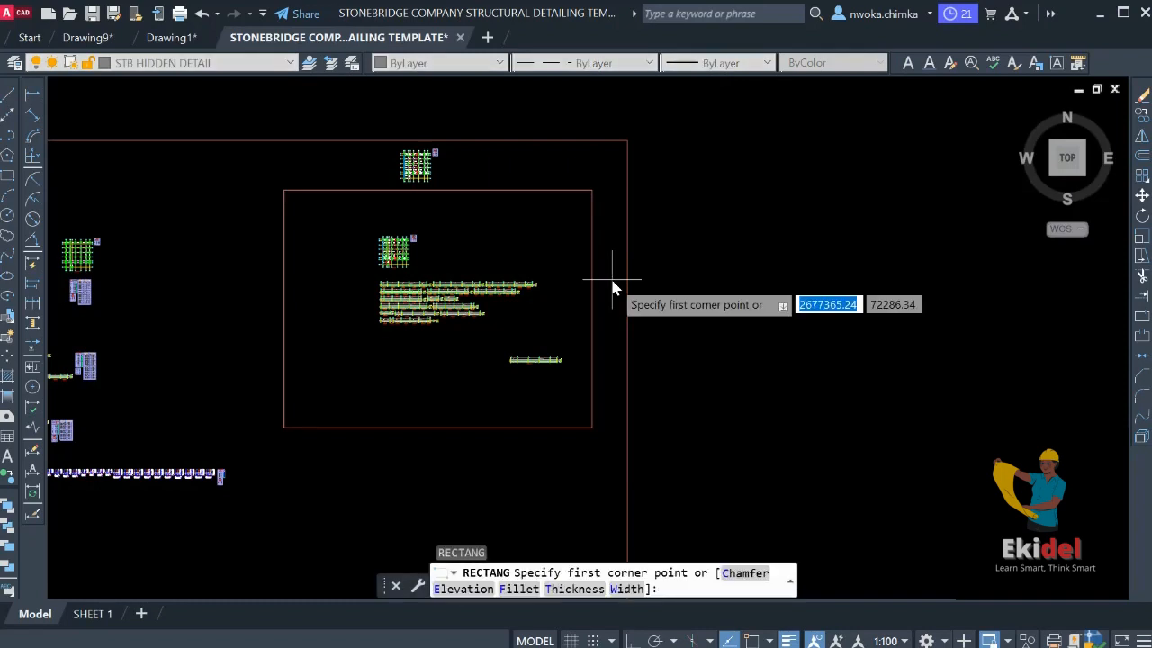
{"action": "left_click", "coordinate": [678, 215]}
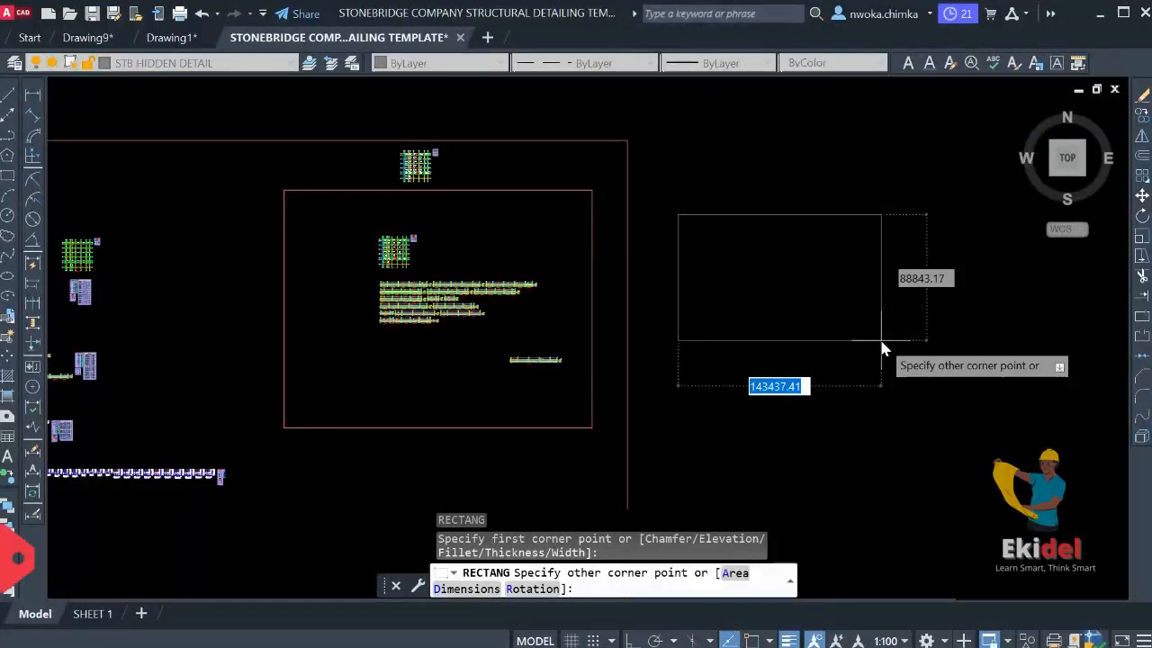
{"action": "type", "text": "420"}
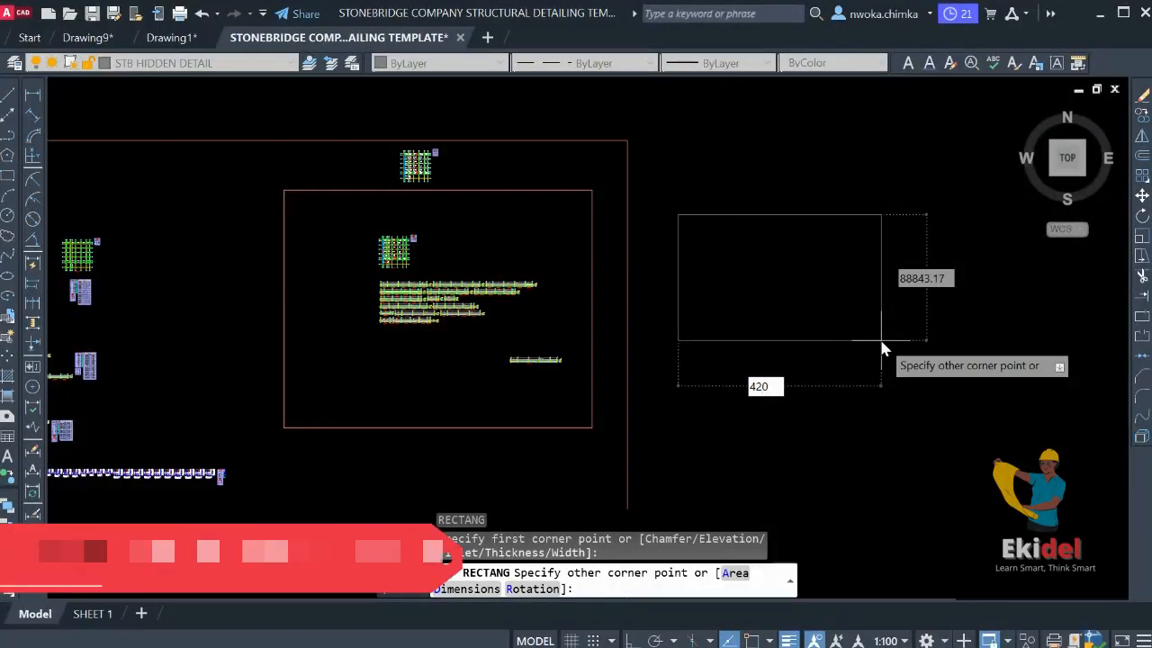
{"action": "key", "text": "Tab"}
{"action": "type", "text": "2"}
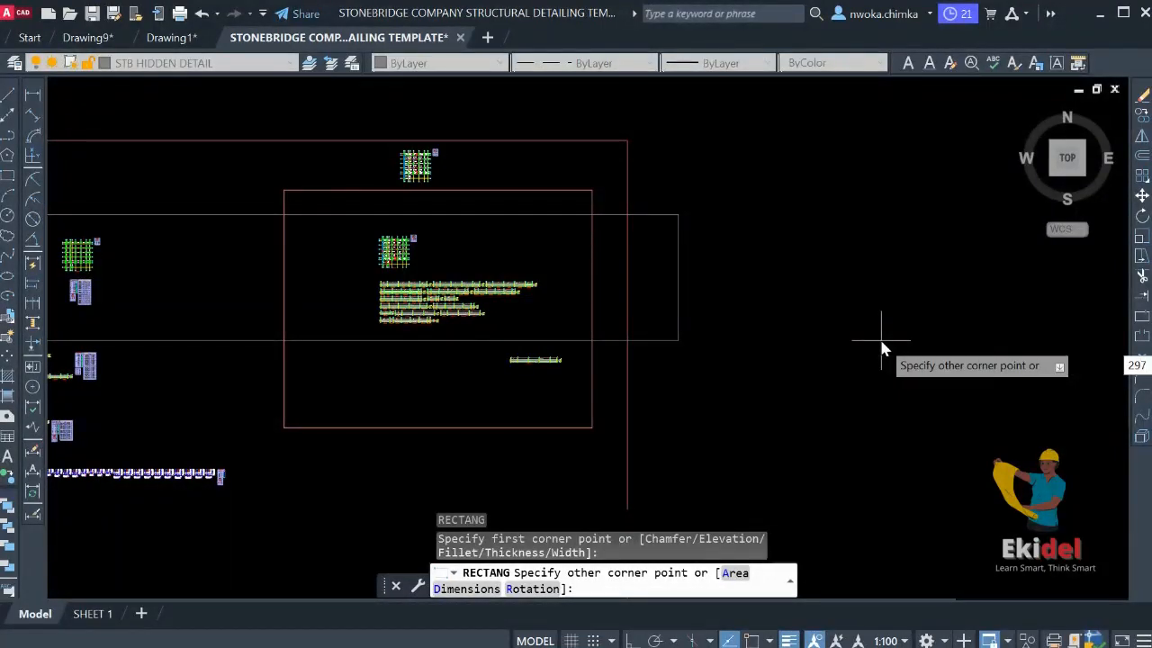
{"action": "key", "text": "Return"}
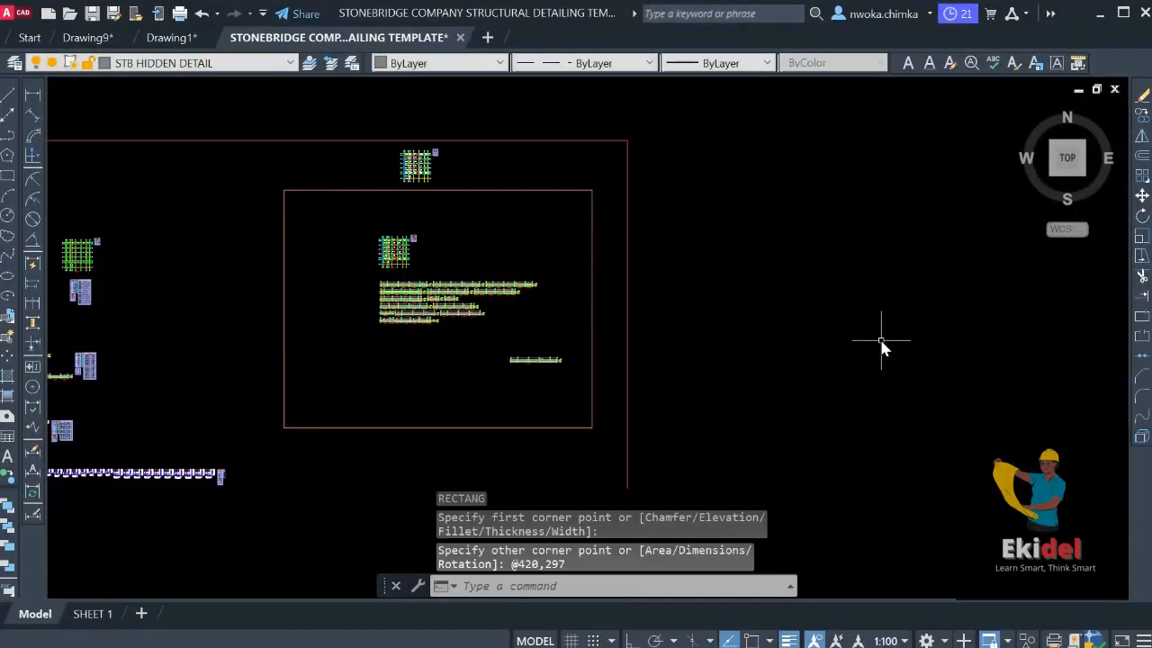
Scale the new 420 x 297 sheet rectangle up by a factor of 50
{"action": "left_click", "coordinate": [672, 198]}
{"action": "left_click", "coordinate": [720, 250]}
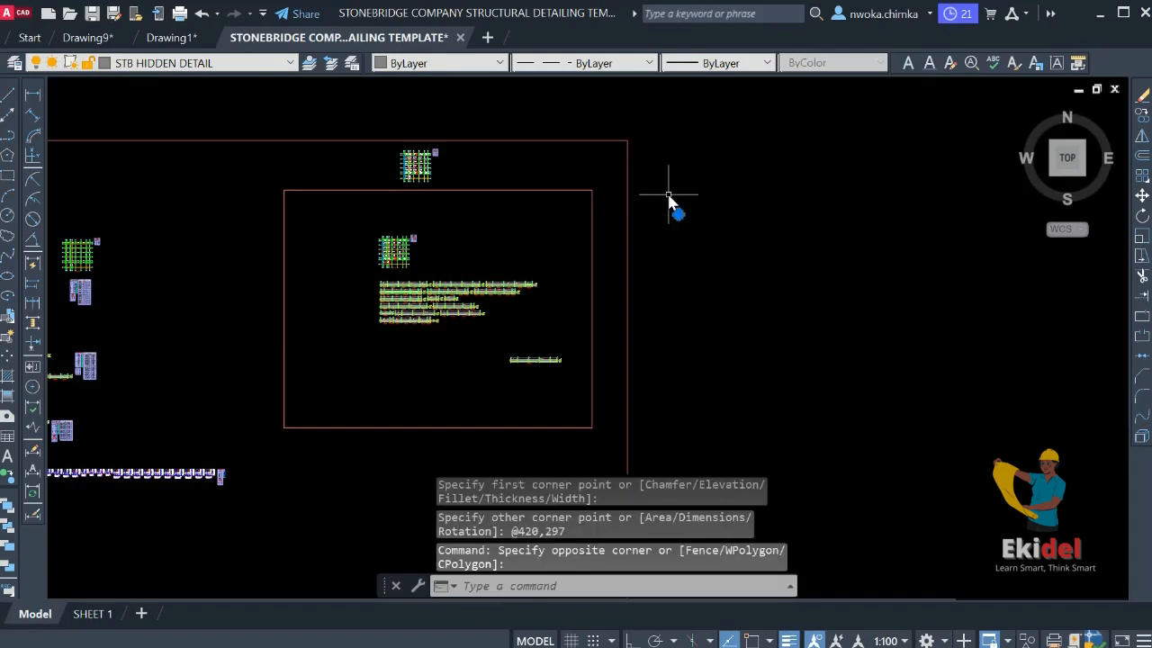
{"action": "type", "text": "s"}
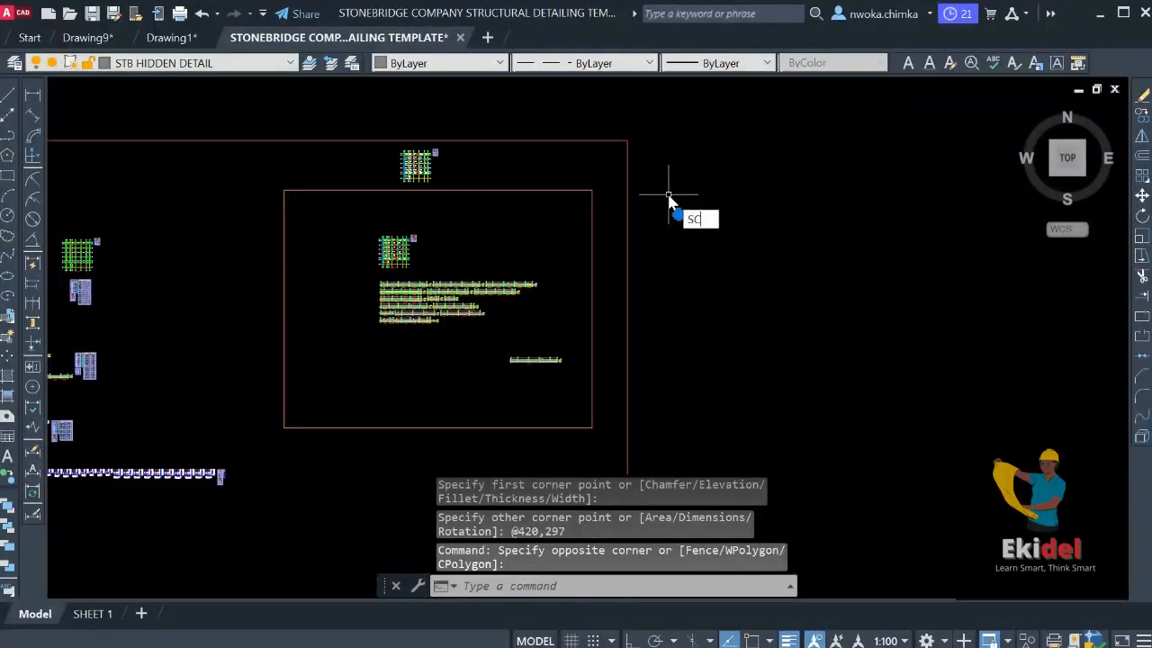
{"action": "type", "text": "sc"}
{"action": "key", "text": "Return"}
{"action": "left_click", "coordinate": [675, 220]}
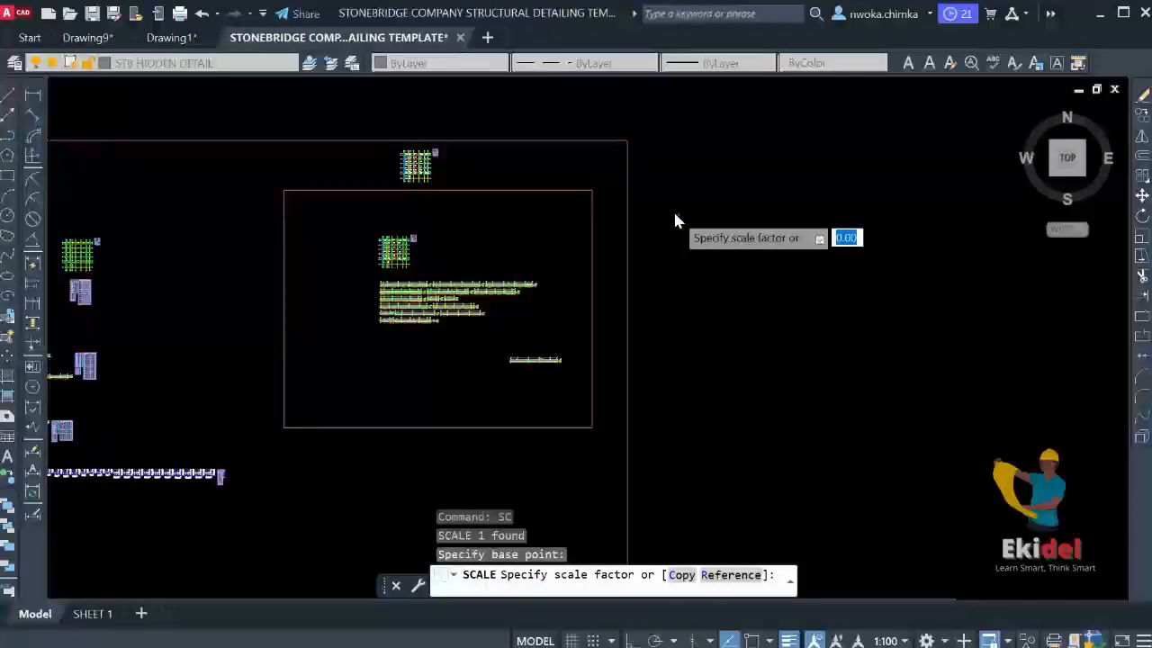
{"action": "type", "text": "50"}
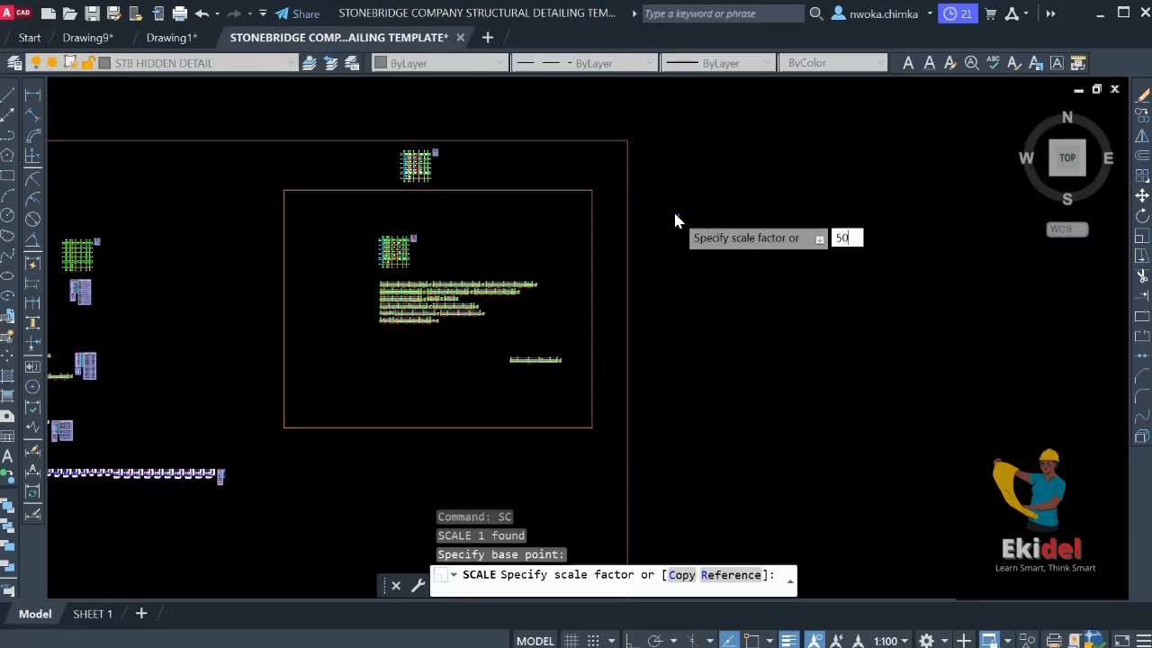
{"action": "key", "text": "Return"}
Move the enlarged sheet rectangle inside the inner frame, just below and beside the separate BEAM 1 detail
{"action": "scroll", "coordinate": [901, 286], "scroll_direction": "up", "scroll_amount": 3}
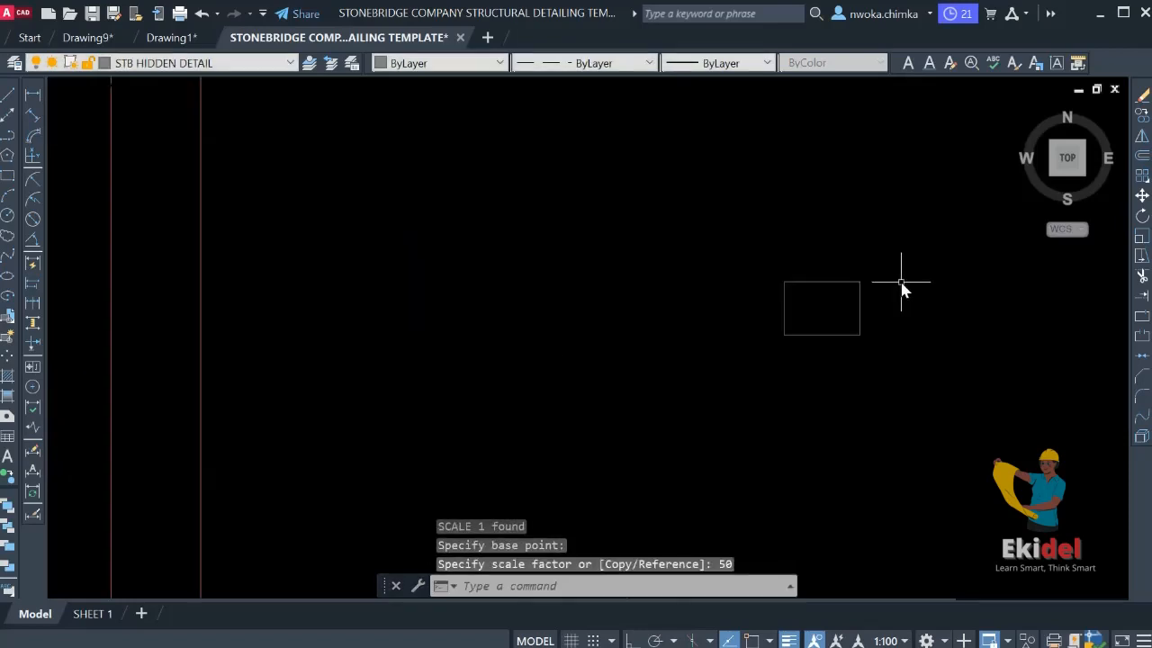
{"action": "left_click", "coordinate": [862, 258]}
{"action": "left_click", "coordinate": [782, 337]}
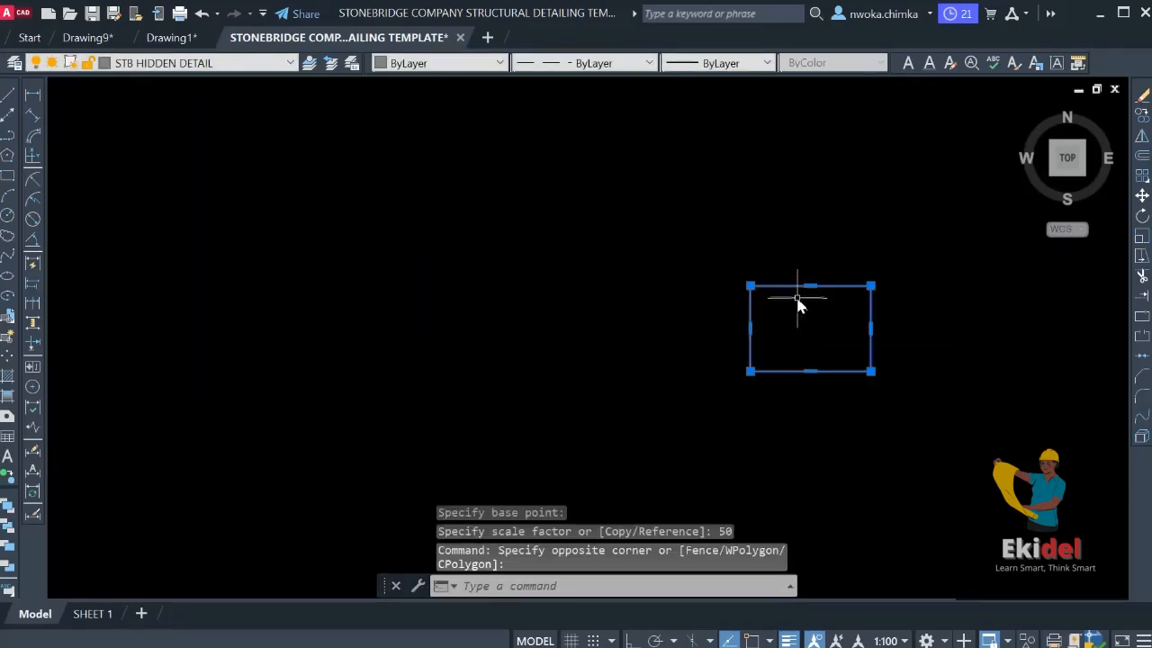
{"action": "left_click", "coordinate": [826, 298]}
{"action": "scroll", "coordinate": [918, 230], "scroll_direction": "down", "scroll_amount": 3}
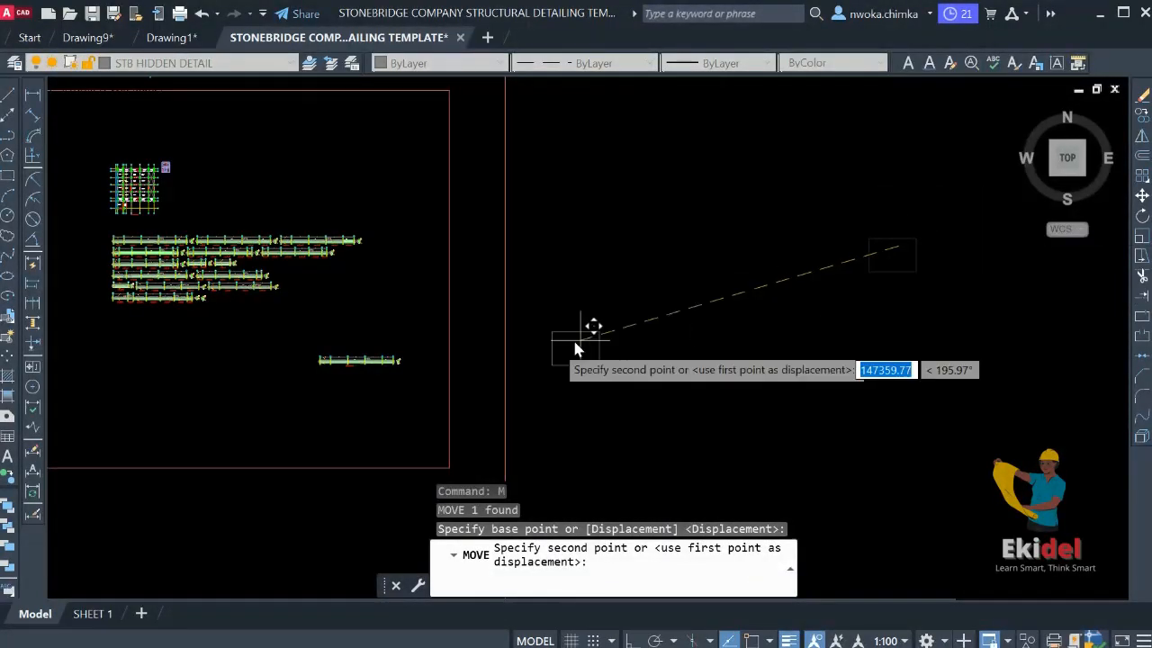
{"action": "middle_click_drag", "start_coordinate": [551, 344], "coordinate": [674, 313]}
{"action": "left_click", "coordinate": [442, 348]}
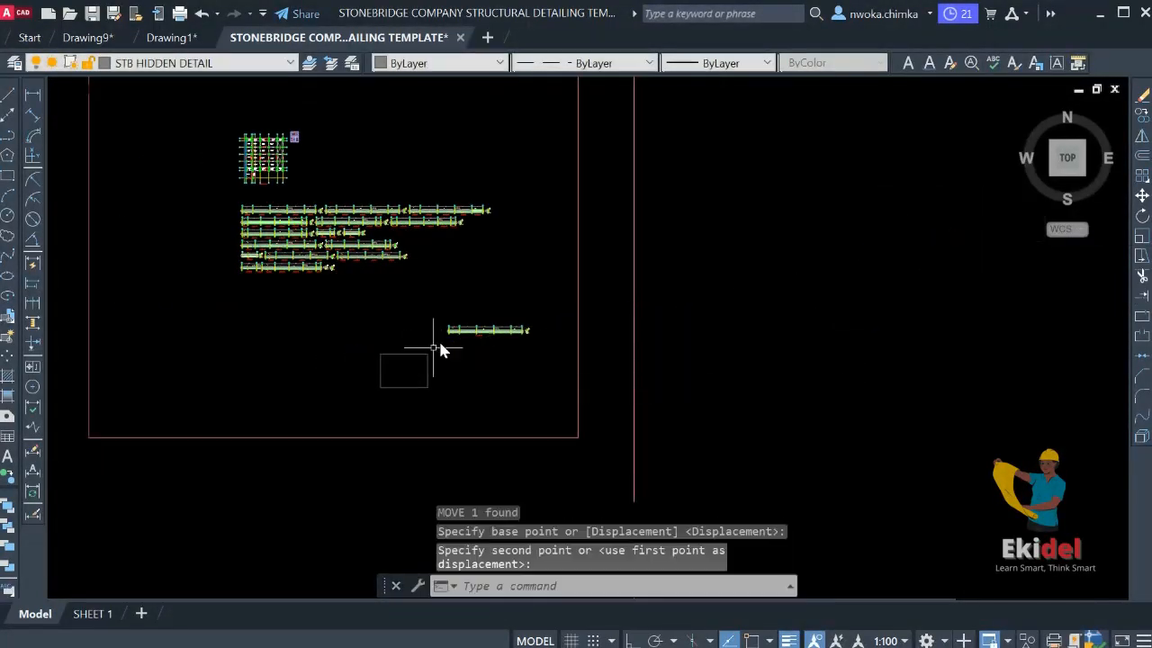
Move the whole BEAM 1 detail onto the sheet rectangle, with its gridline 2 end just inside the rectangle's upper corner
{"action": "scroll", "coordinate": [438, 316], "scroll_direction": "up", "scroll_amount": 3}
{"action": "left_click", "coordinate": [420, 289]}
{"action": "left_click", "coordinate": [727, 393]}
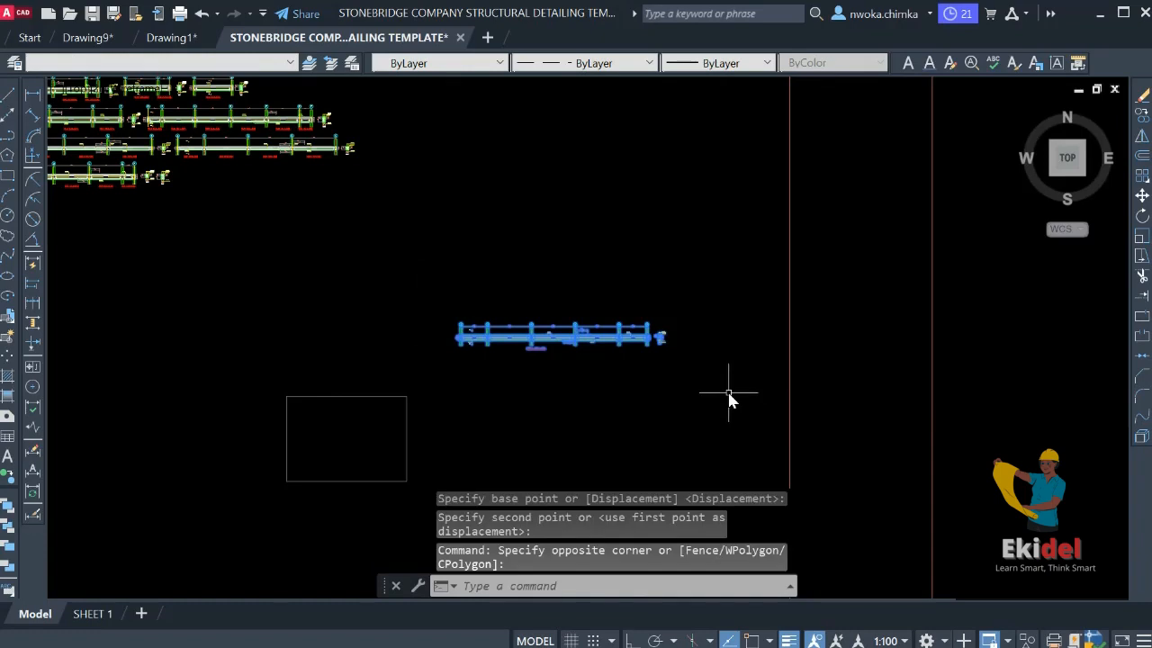
{"action": "type", "text": "M"}
{"action": "key", "text": "Return"}
{"action": "left_click", "coordinate": [472, 340]}
{"action": "scroll", "coordinate": [308, 423], "scroll_direction": "up", "scroll_amount": 3}
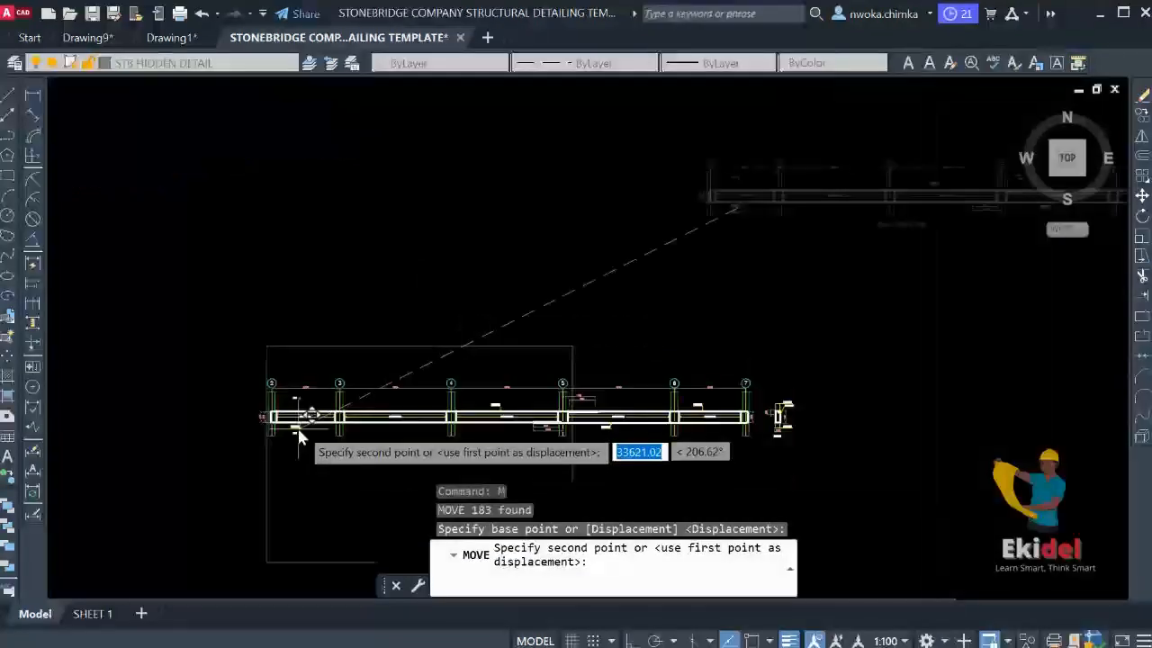
{"action": "left_click", "coordinate": [312, 407]}
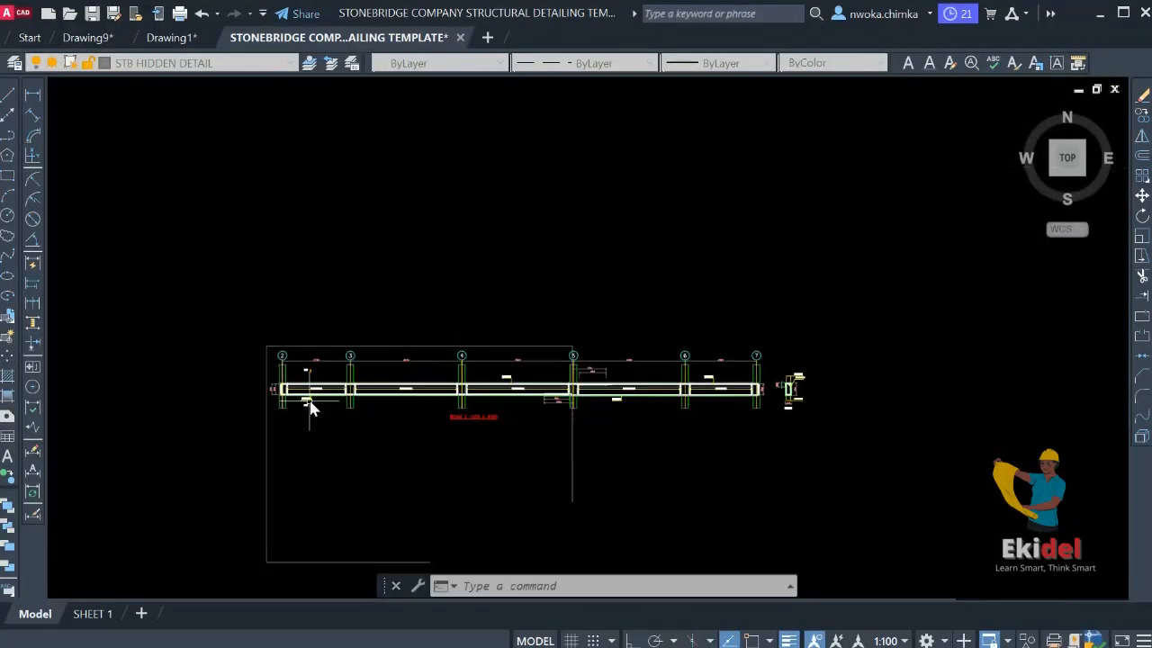
Scale the sheet rectangle by a factor of 2 to make room for the full beam length
{"action": "scroll", "coordinate": [607, 261], "scroll_direction": "down", "scroll_amount": 2}
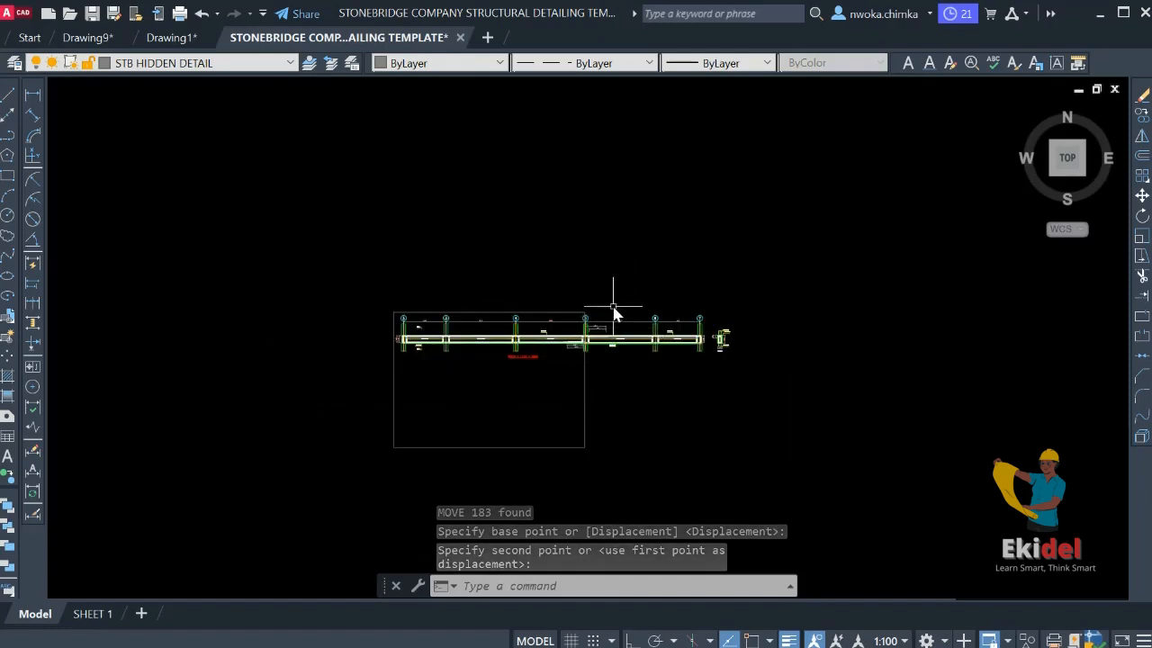
{"action": "left_click", "coordinate": [589, 386]}
{"action": "left_click", "coordinate": [567, 401]}
{"action": "type", "text": "s"}
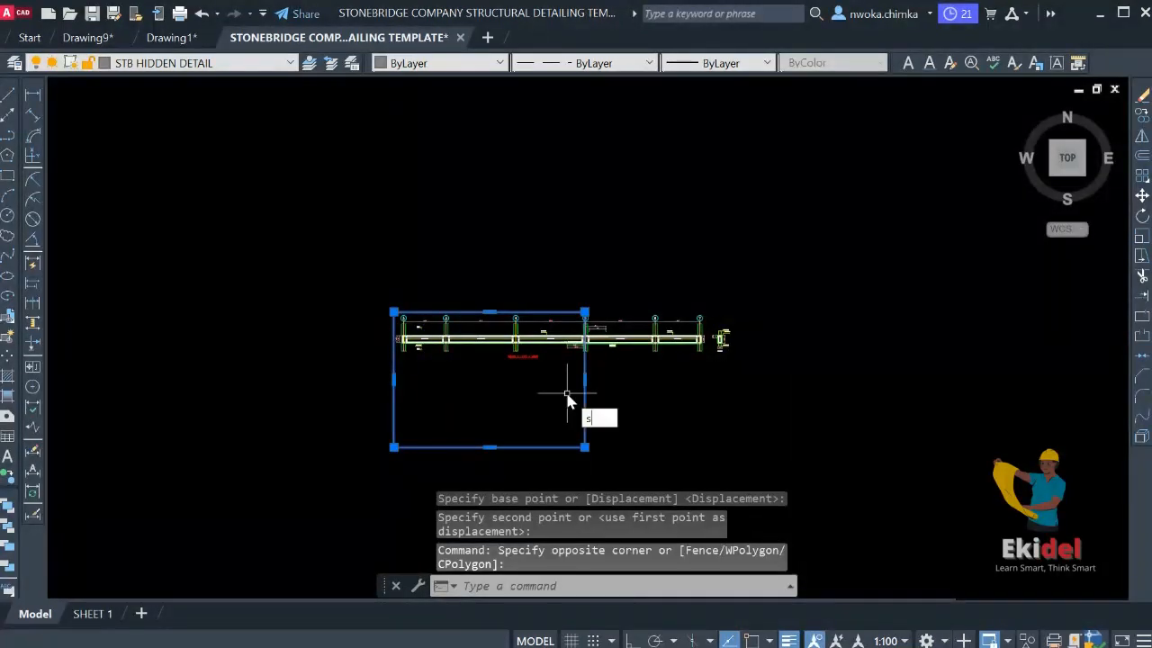
{"action": "type", "text": "c"}
{"action": "key", "text": "Return"}
{"action": "left_click", "coordinate": [530, 393]}
{"action": "type", "text": "2"}
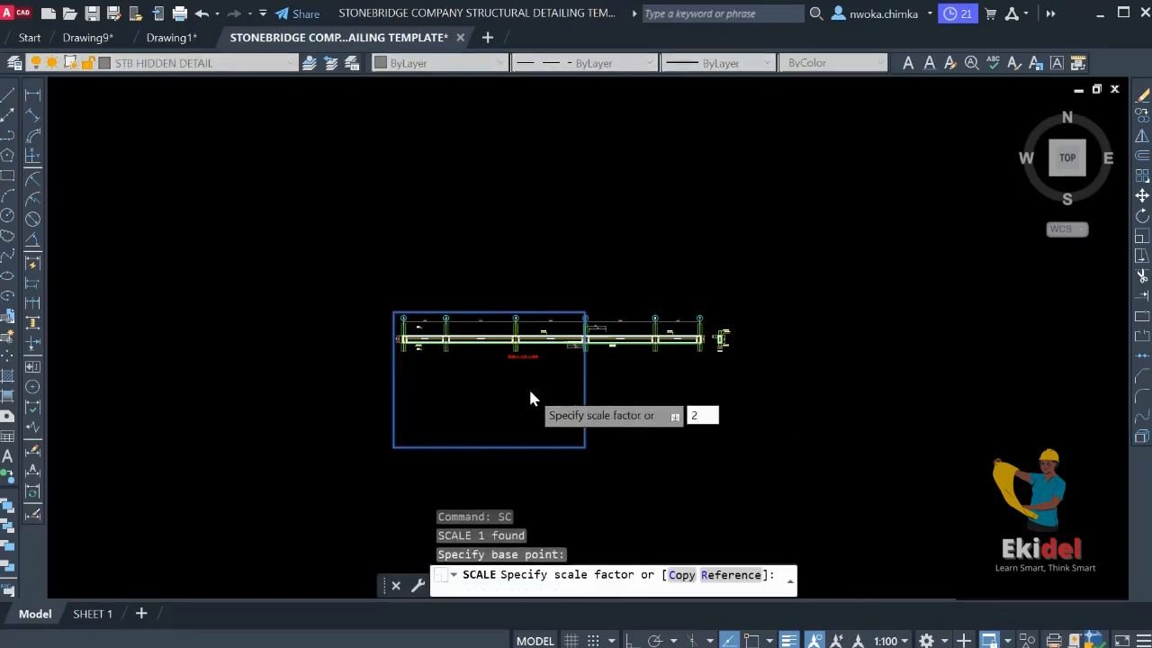
{"action": "key", "text": "Return"}
Move the sheet rectangle so that it encloses the whole BEAM 1 detail and its section
{"action": "left_click", "coordinate": [615, 378]}
{"action": "left_click", "coordinate": [586, 396]}
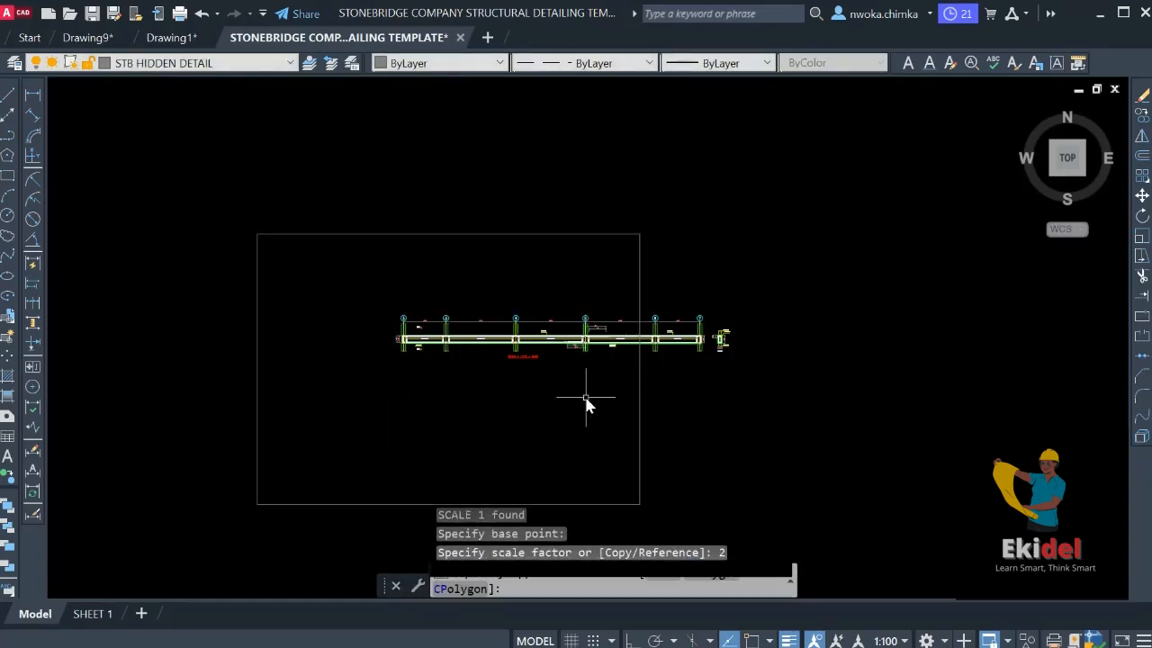
{"action": "left_click", "coordinate": [666, 376]}
{"action": "left_click", "coordinate": [593, 398]}
{"action": "type", "text": "m"}
{"action": "key", "text": "Return"}
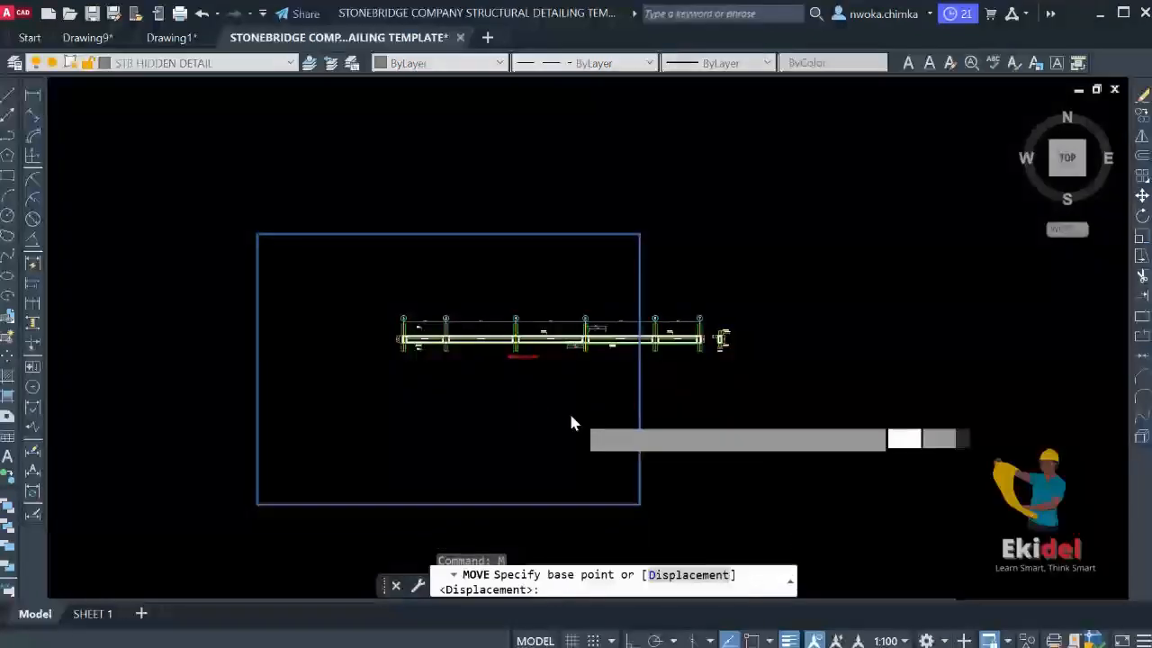
{"action": "left_click", "coordinate": [493, 418]}
{"action": "left_click", "coordinate": [616, 439]}
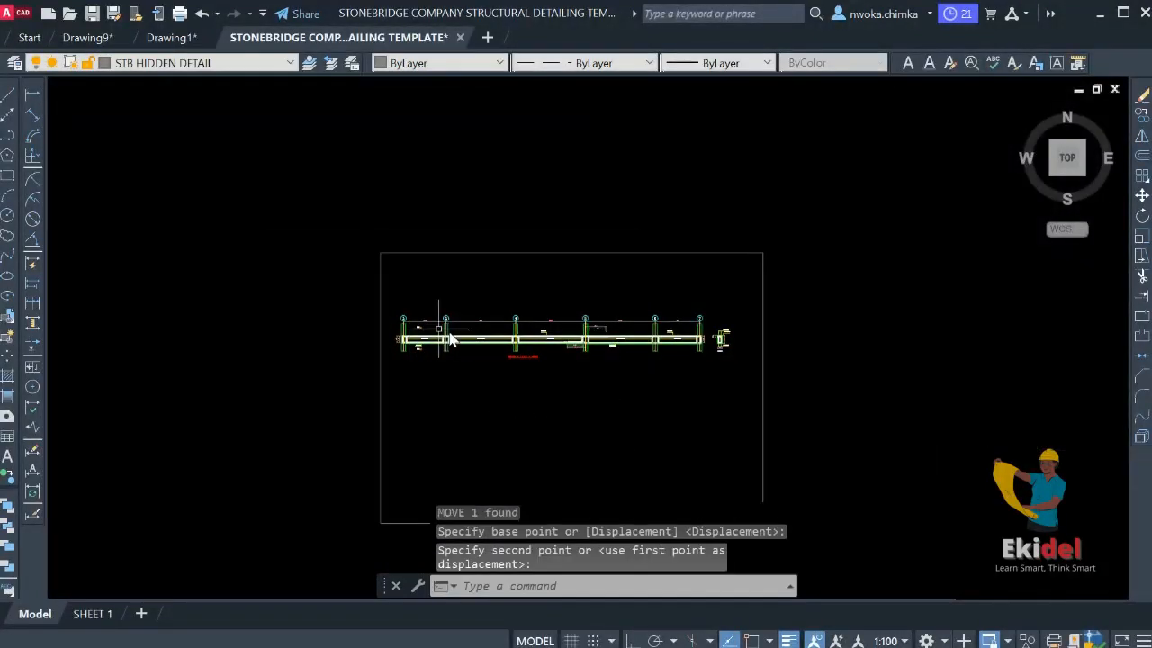
Move the BEAM 1 detail with its section and label up near the top edge of the sheet rectangle
{"action": "left_click", "coordinate": [355, 282]}
{"action": "left_click", "coordinate": [769, 397]}
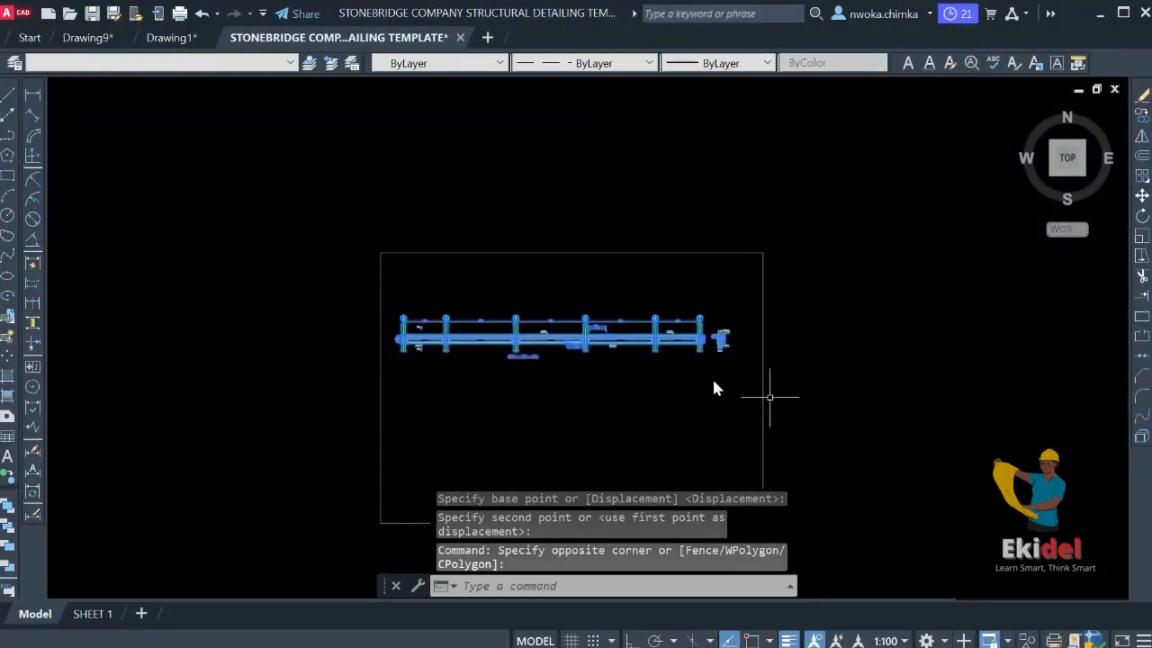
{"action": "type", "text": "m"}
{"action": "key", "text": "Return"}
{"action": "left_click", "coordinate": [515, 335]}
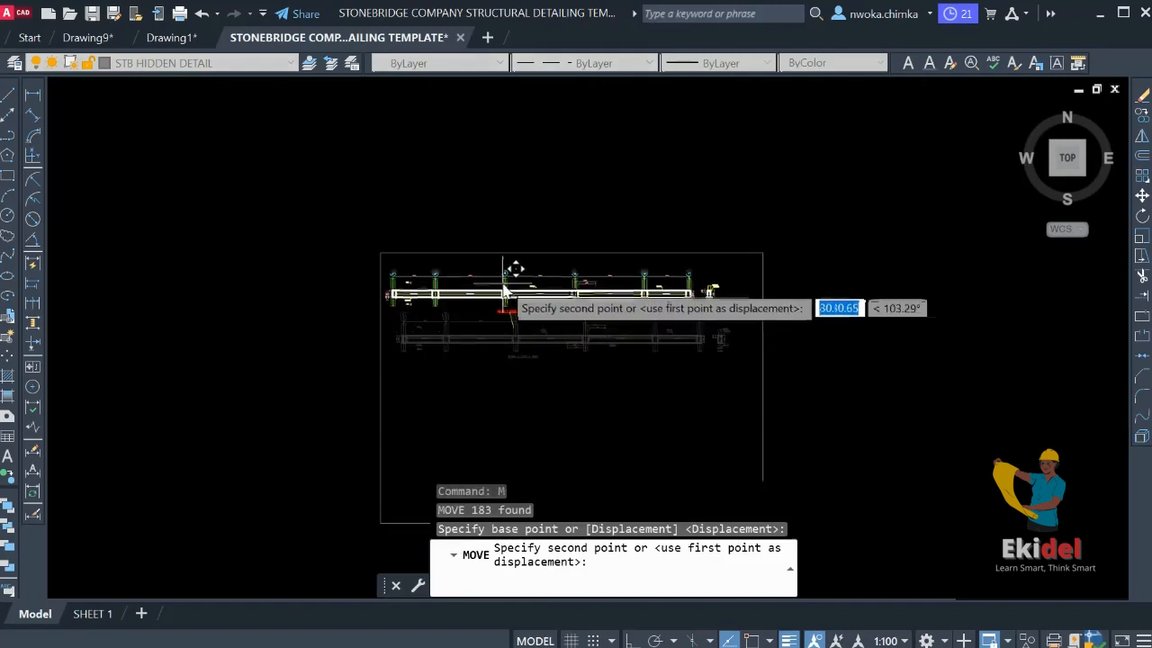
{"action": "left_click", "coordinate": [504, 288]}
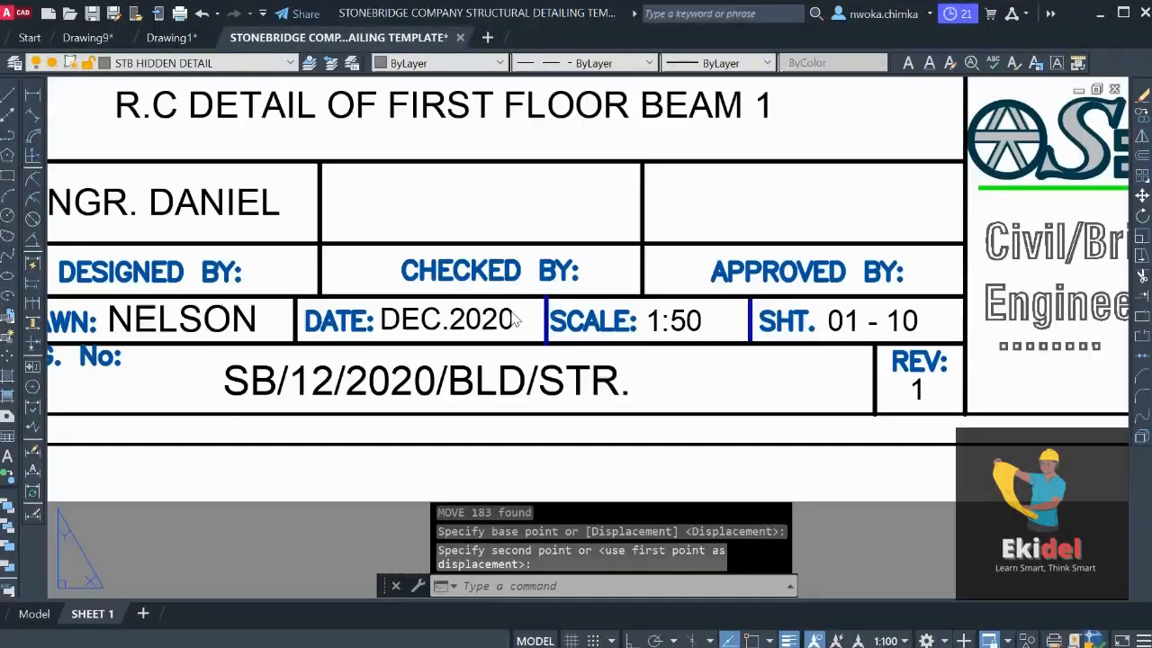
Check the title block and drawing area on the SHEET 1 layout, and return to model space
{"action": "scroll", "coordinate": [493, 289], "scroll_direction": "down", "scroll_amount": 3}
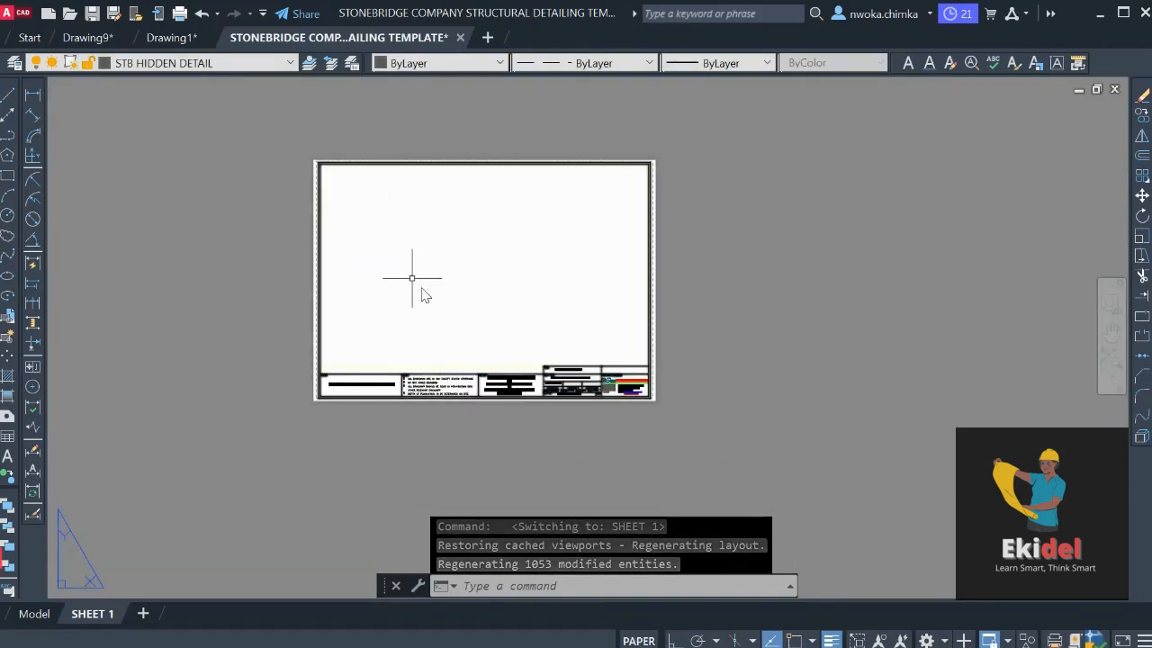
{"action": "left_click", "coordinate": [34, 614]}
Move the BEAM 1 (225 x 450) label slightly closer to the underside of the beam in the sheet rectangle
{"action": "scroll", "coordinate": [510, 284], "scroll_direction": "up", "scroll_amount": 5}
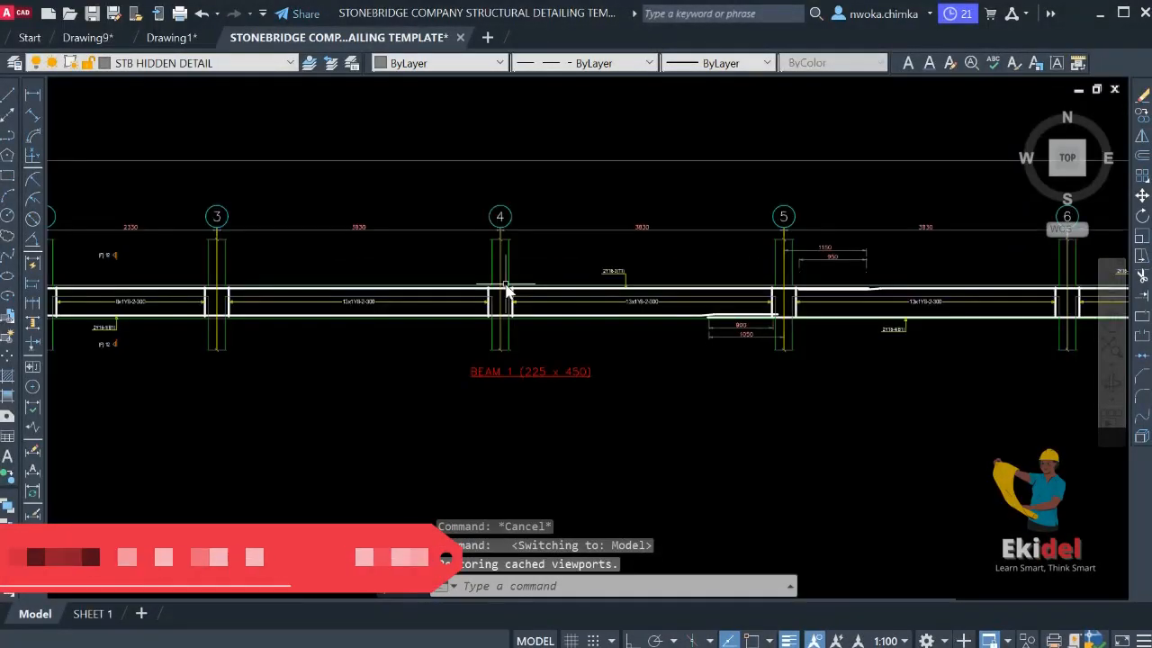
{"action": "left_click", "coordinate": [530, 370]}
{"action": "left_click", "coordinate": [495, 402]}
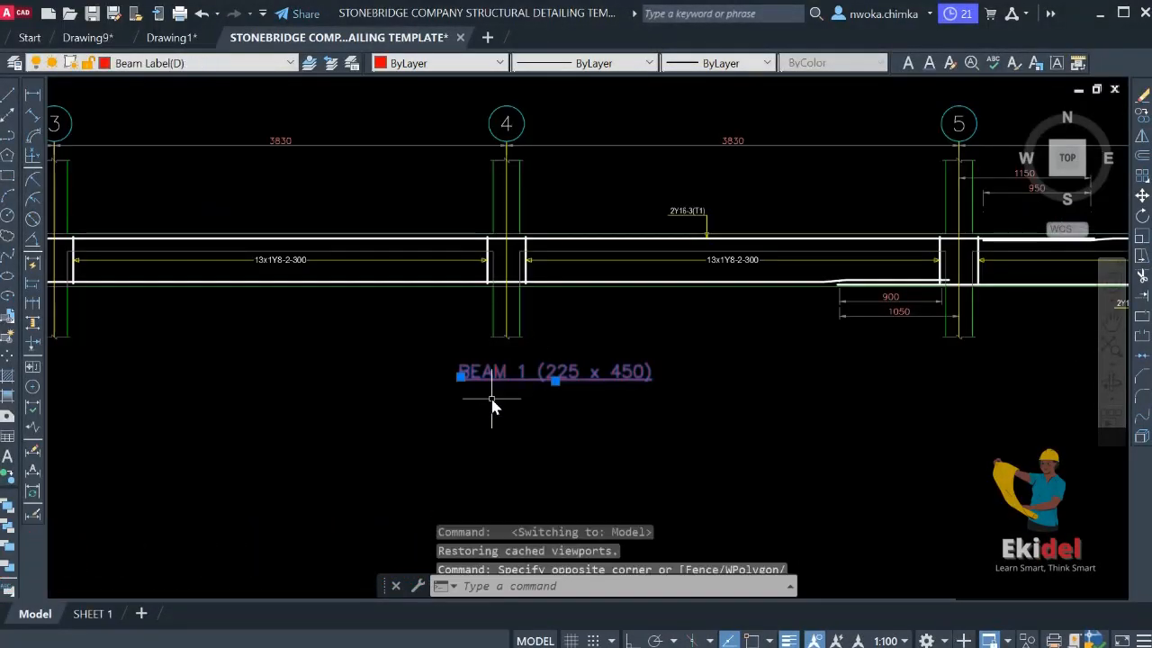
{"action": "type", "text": "M"}
{"action": "key", "text": "Return"}
{"action": "left_click", "coordinate": [529, 457]}
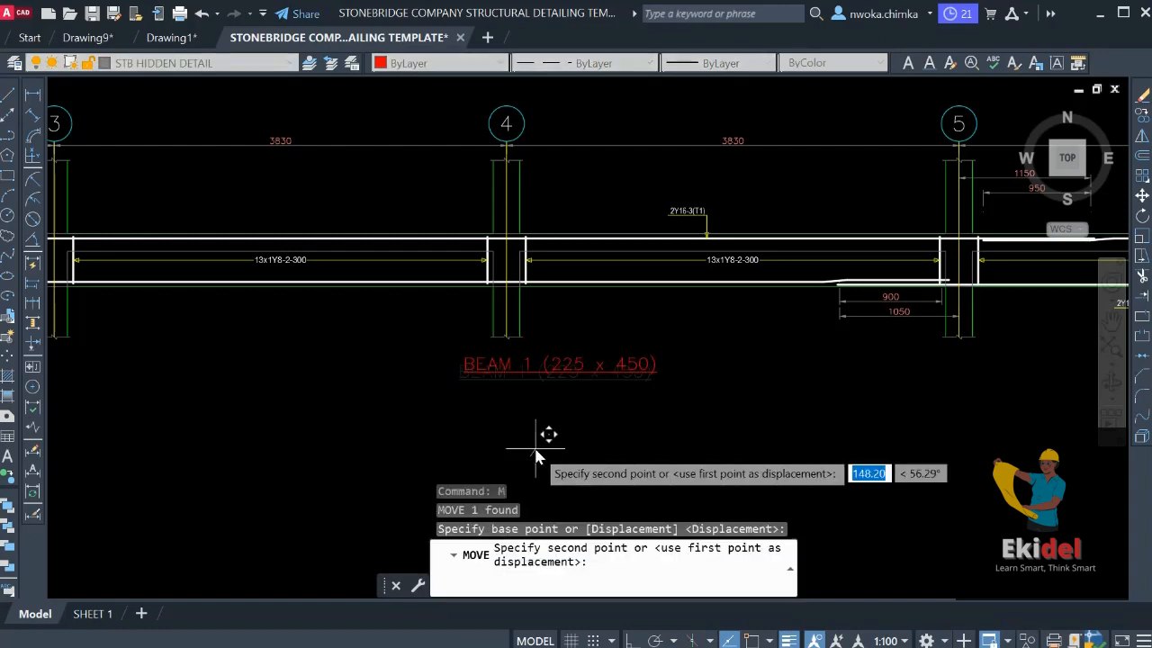
{"action": "left_click", "coordinate": [539, 412]}
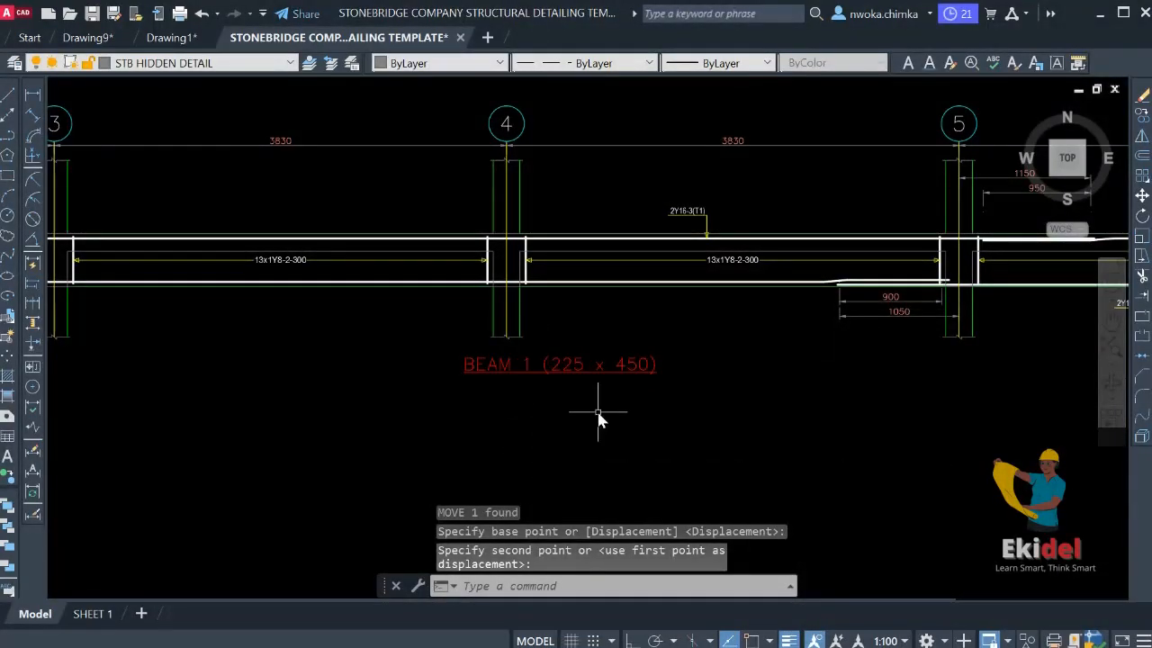
Examine the BEAM 2 run along gridline E of the floor plan, from span 1B1 to span 1B5
{"action": "scroll", "coordinate": [643, 337], "scroll_direction": "down", "scroll_amount": 5}
{"action": "middle_click_drag", "start_coordinate": [652, 246], "coordinate": [708, 412]}
{"action": "middle_click_drag", "start_coordinate": [602, 296], "coordinate": [671, 442]}
{"action": "scroll", "coordinate": [644, 413], "scroll_direction": "down", "scroll_amount": 1}
{"action": "middle_click_drag", "start_coordinate": [635, 320], "coordinate": [637, 340]}
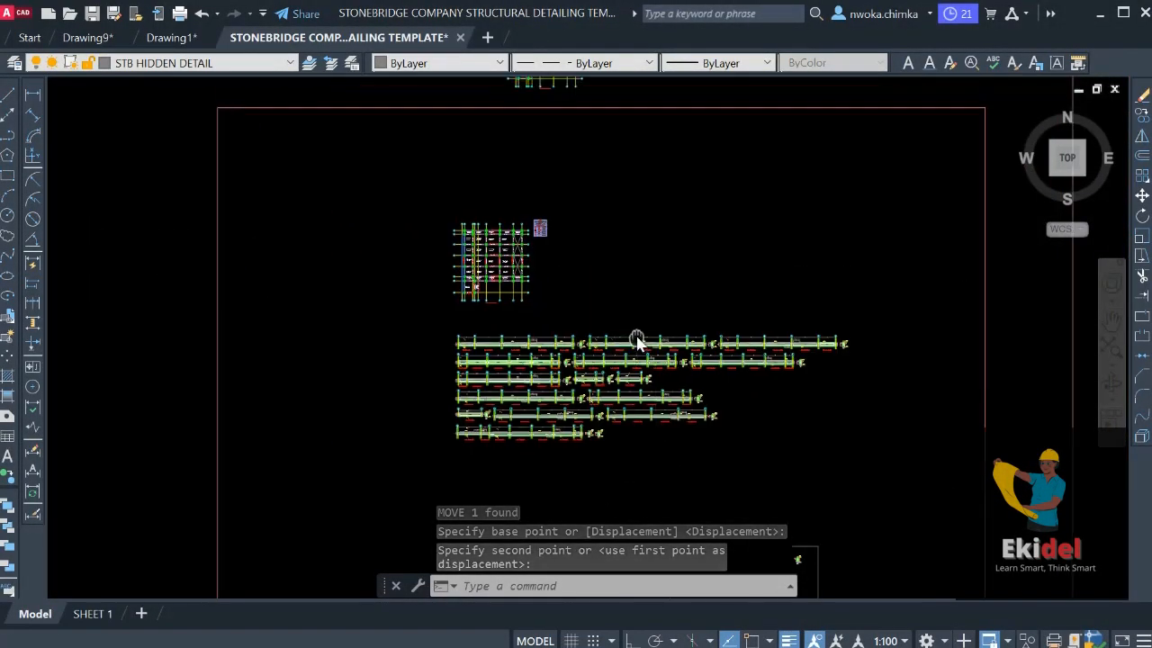
{"action": "scroll", "coordinate": [530, 274], "scroll_direction": "up", "scroll_amount": 10}
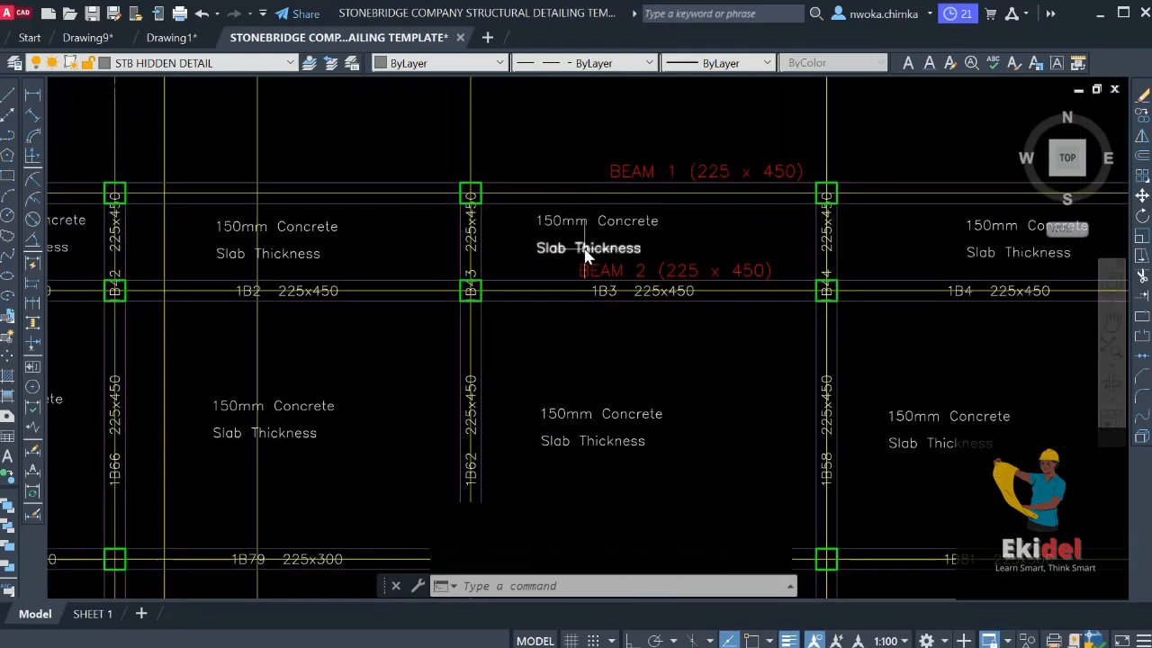
{"action": "scroll", "coordinate": [598, 266], "scroll_direction": "down", "scroll_amount": 2}
{"action": "scroll", "coordinate": [258, 290], "scroll_direction": "up", "scroll_amount": 2}
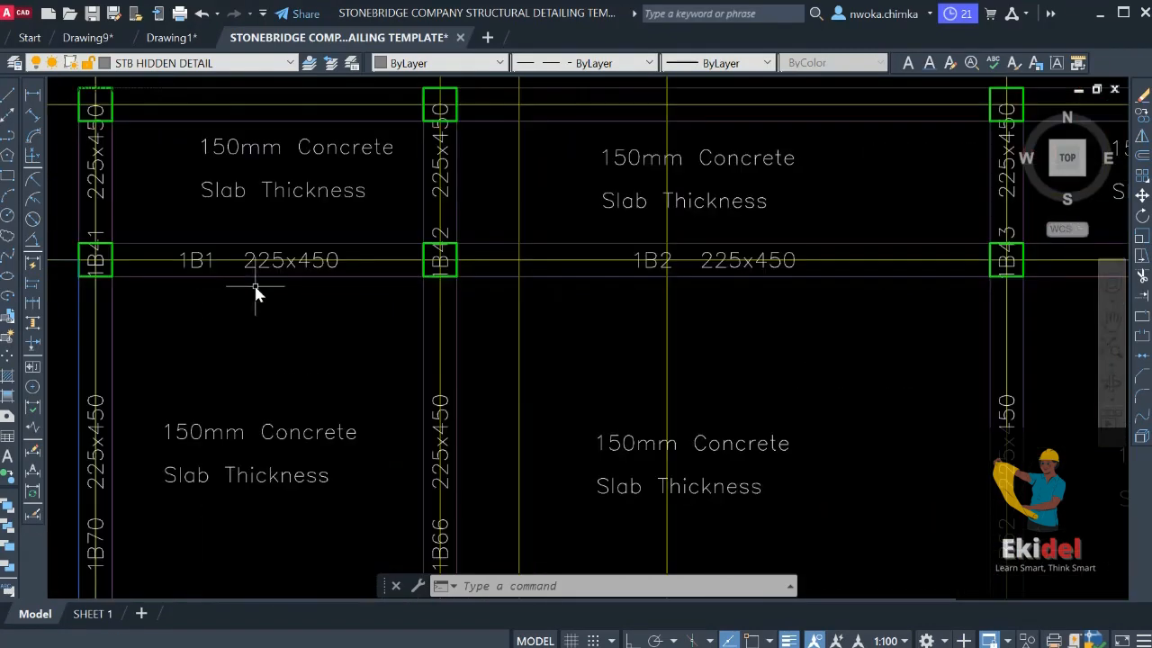
{"action": "scroll", "coordinate": [169, 261], "scroll_direction": "up", "scroll_amount": 4}
{"action": "scroll", "coordinate": [214, 267], "scroll_direction": "down", "scroll_amount": 3}
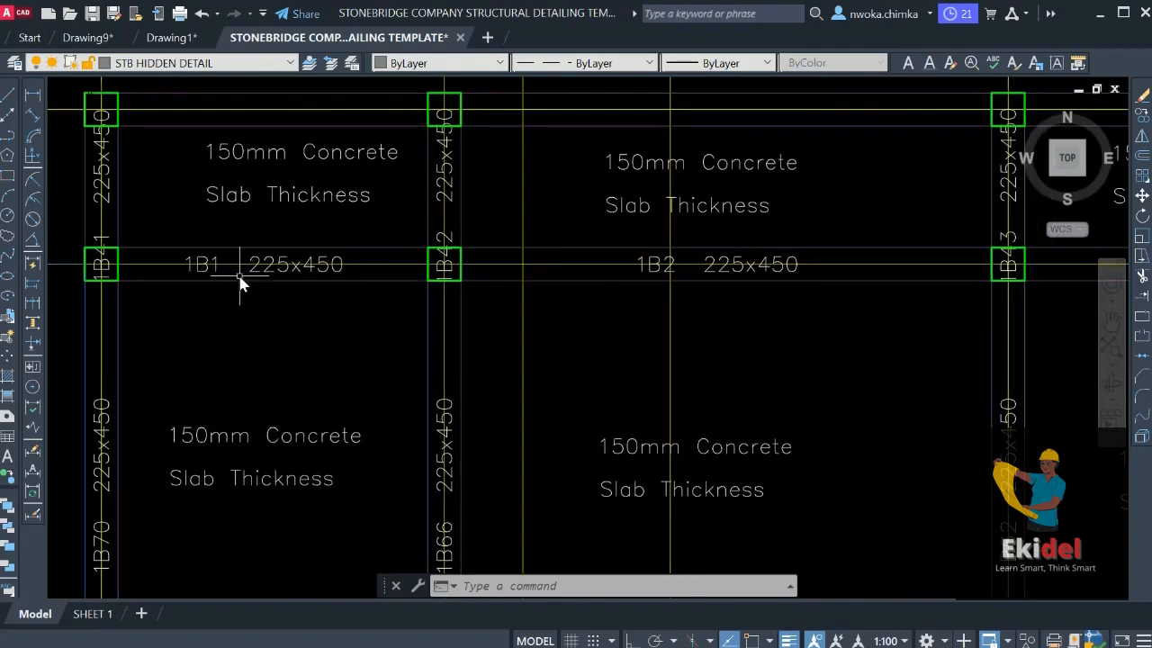
{"action": "scroll", "coordinate": [230, 281], "scroll_direction": "up", "scroll_amount": 3}
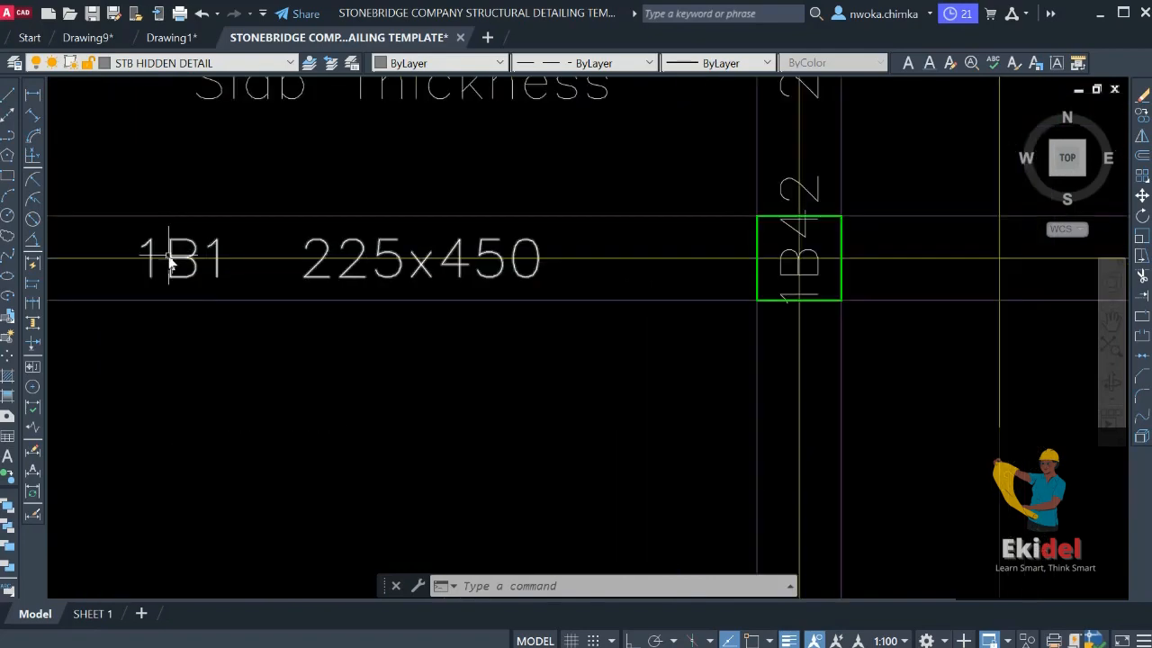
{"action": "scroll", "coordinate": [211, 258], "scroll_direction": "down", "scroll_amount": 4}
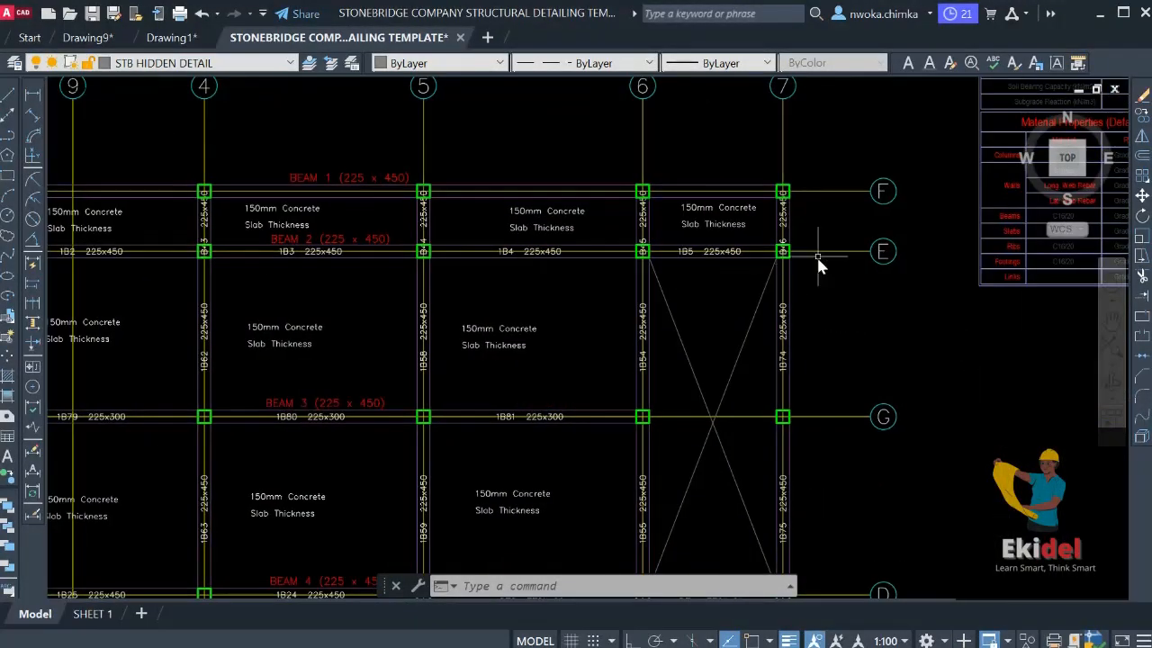
{"action": "scroll", "coordinate": [610, 274], "scroll_direction": "up", "scroll_amount": 4}
{"action": "scroll", "coordinate": [598, 272], "scroll_direction": "down", "scroll_amount": 4}
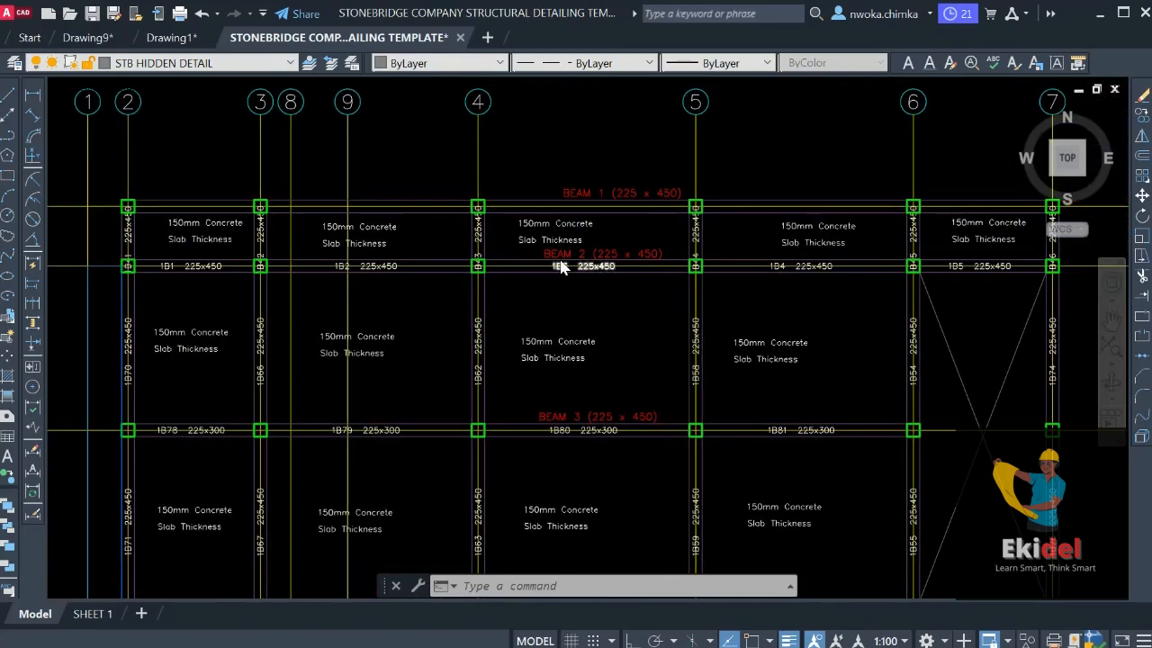
Copy the BEAM 2 (225 x 450) label from the floor plan to below the beam detail marked 1B1 to 1B5
{"action": "scroll", "coordinate": [583, 261], "scroll_direction": "up", "scroll_amount": 4}
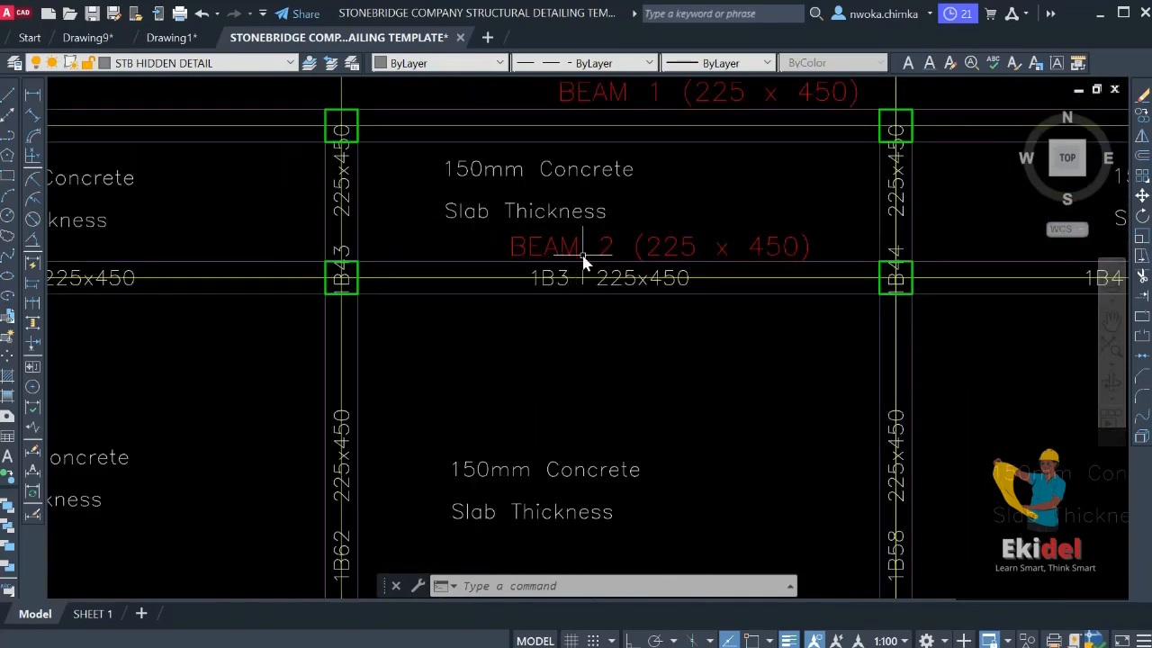
{"action": "key", "text": "space"}
{"action": "left_click", "coordinate": [626, 236]}
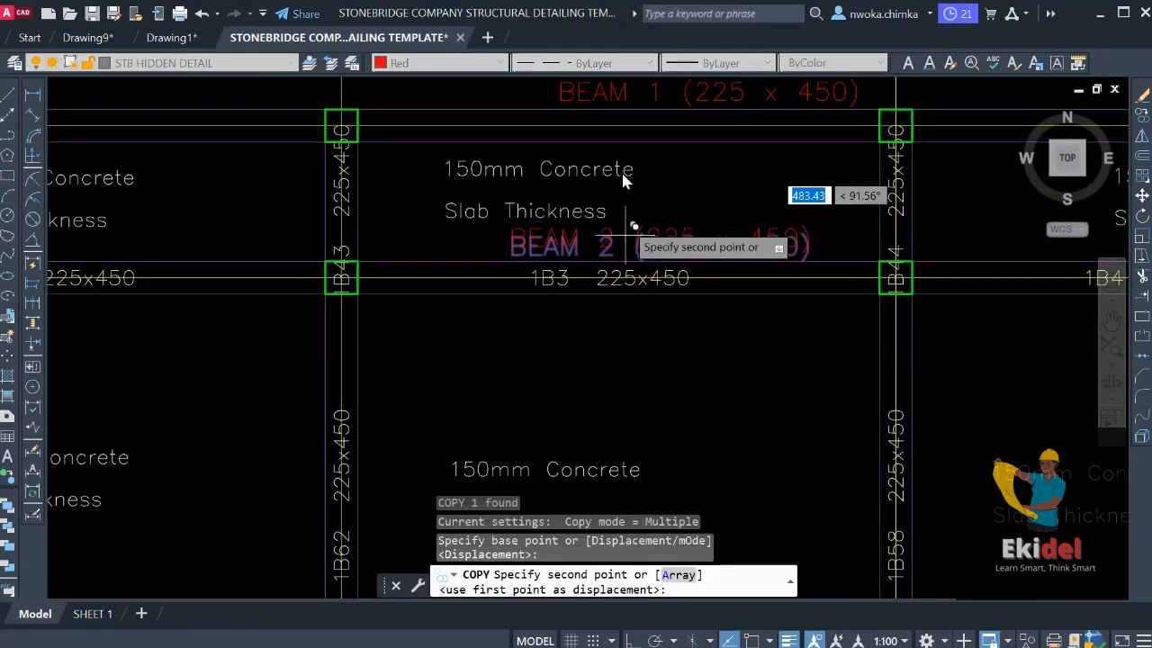
{"action": "scroll", "coordinate": [612, 171], "scroll_direction": "down", "scroll_amount": 9}
{"action": "scroll", "coordinate": [562, 269], "scroll_direction": "up", "scroll_amount": 8}
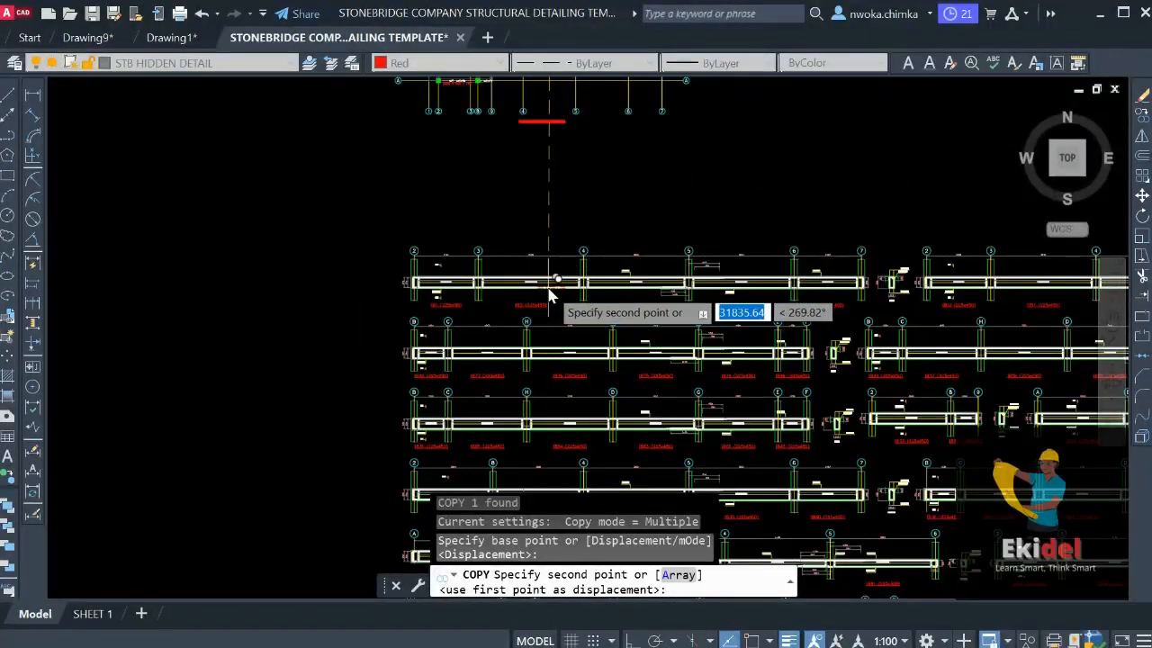
{"action": "scroll", "coordinate": [188, 316], "scroll_direction": "up", "scroll_amount": 4}
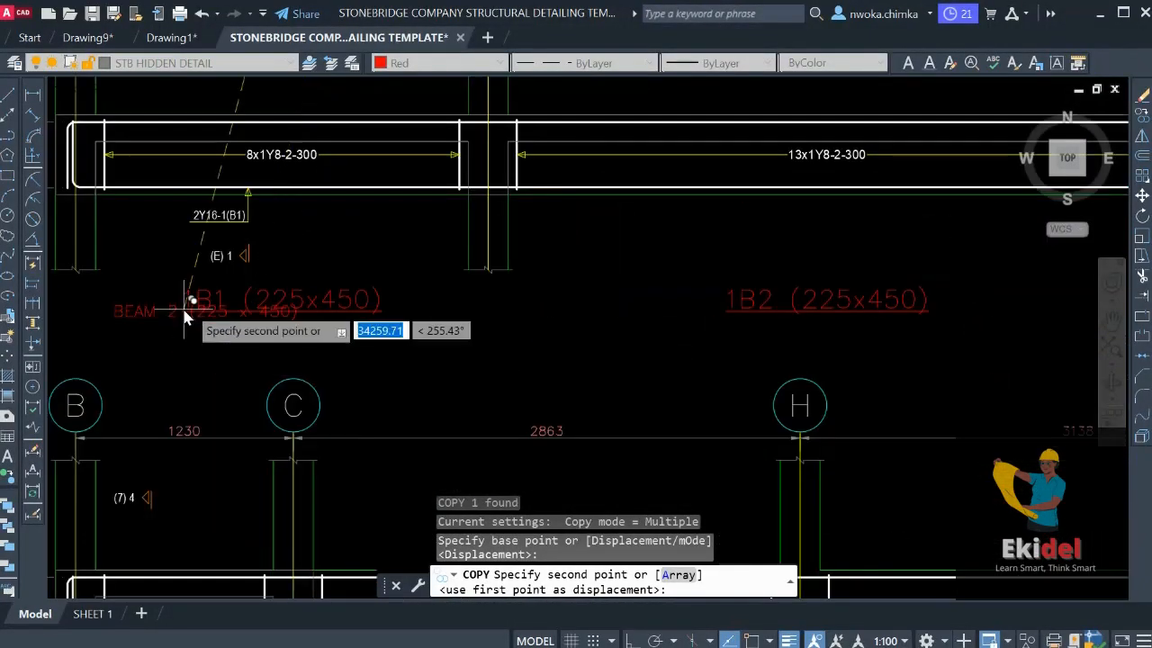
{"action": "scroll", "coordinate": [322, 319], "scroll_direction": "down", "scroll_amount": 5}
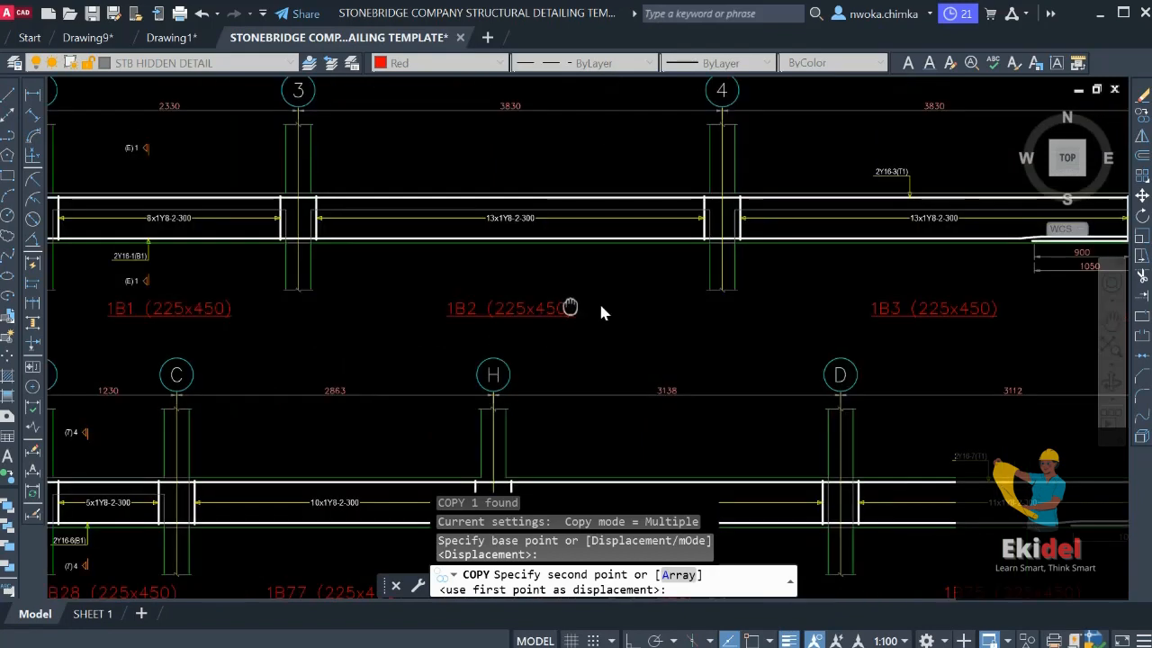
{"action": "scroll", "coordinate": [615, 333], "scroll_direction": "up", "scroll_amount": 2}
{"action": "scroll", "coordinate": [758, 275], "scroll_direction": "down", "scroll_amount": 4}
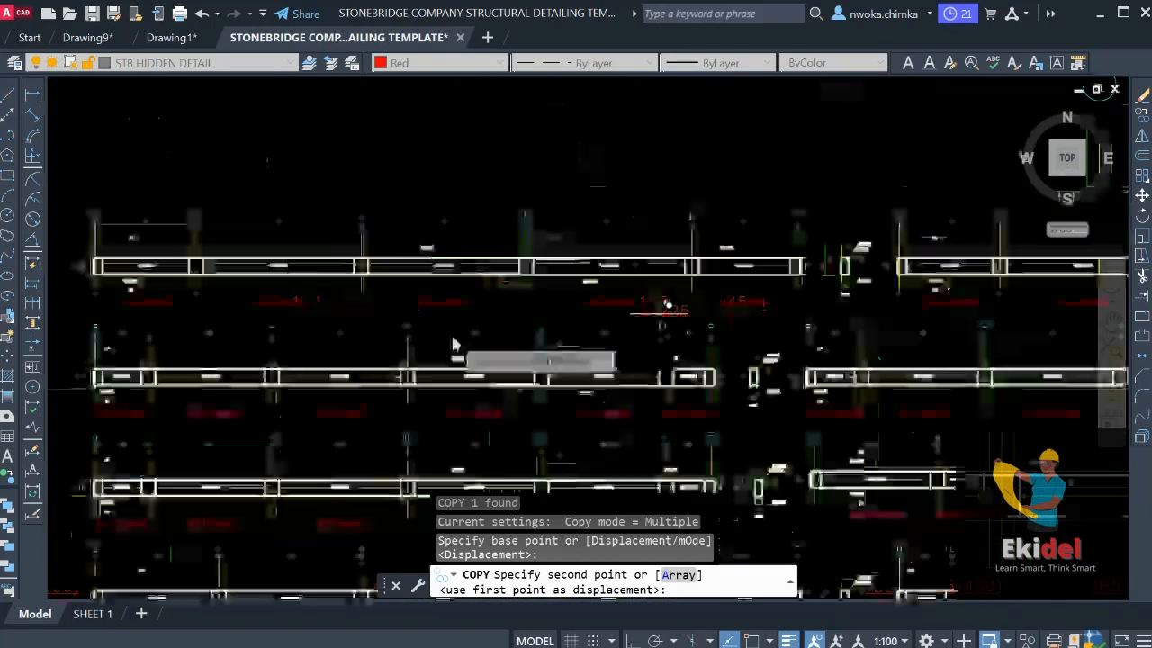
{"action": "scroll", "coordinate": [455, 347], "scroll_direction": "up", "scroll_amount": 4}
{"action": "left_click", "coordinate": [441, 289]}
{"action": "key", "text": "Escape"}
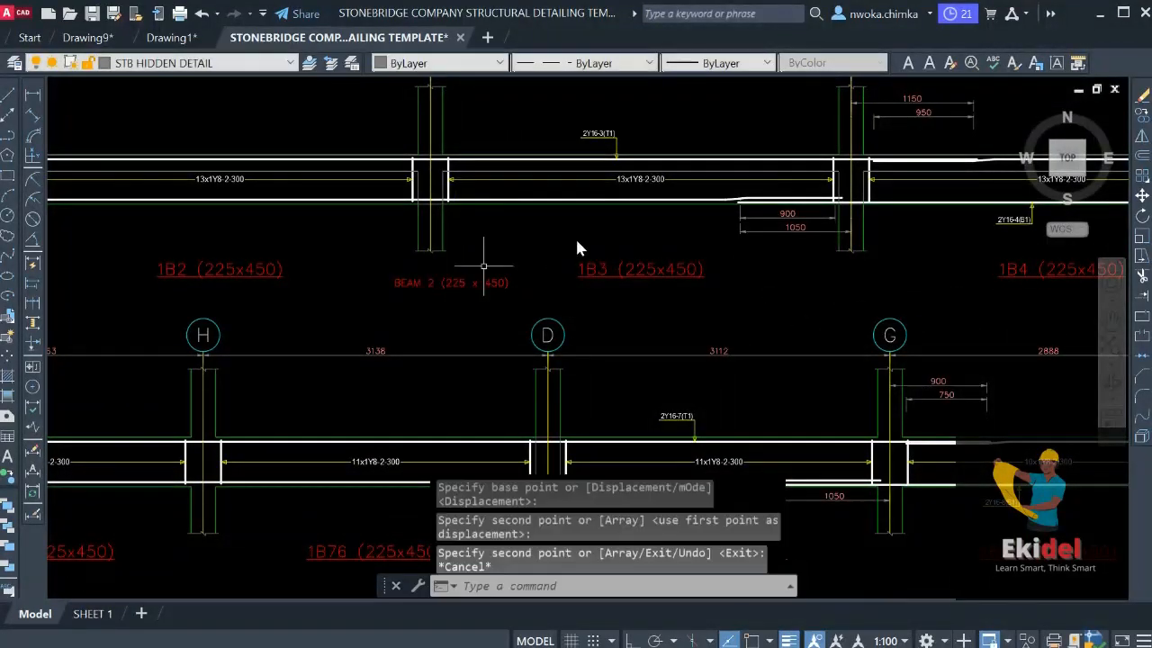
Match the properties of the 1B3 (225x450) label onto the copied BEAM 2 (225 x 450) label
{"action": "key", "text": "Return"}
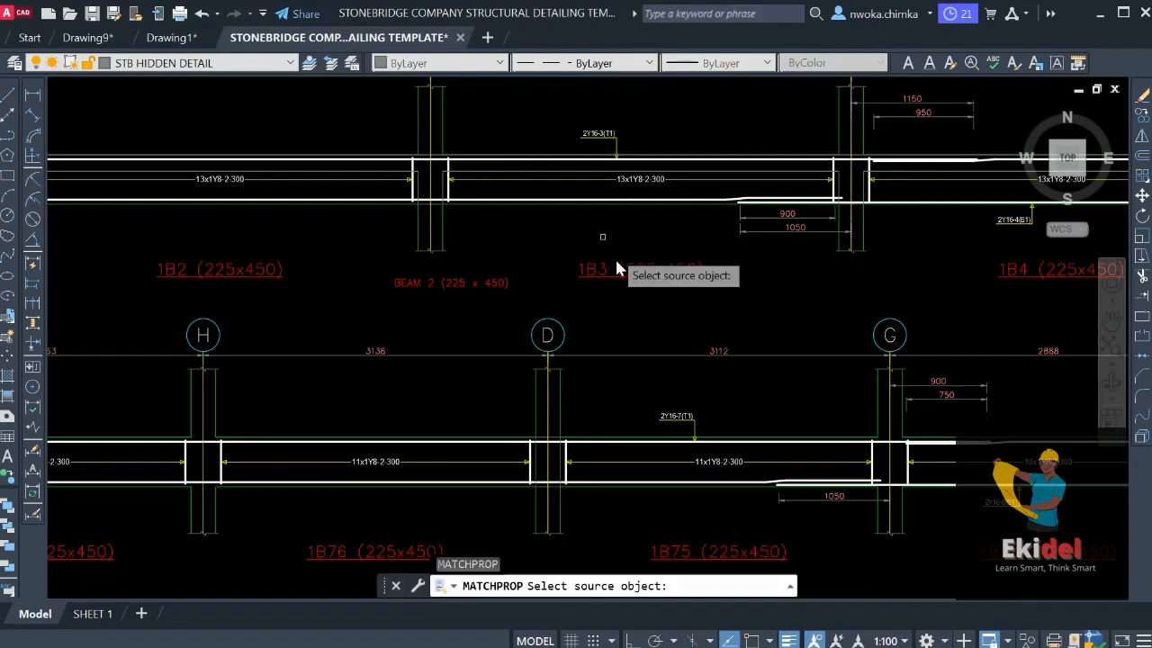
{"action": "left_click", "coordinate": [626, 269]}
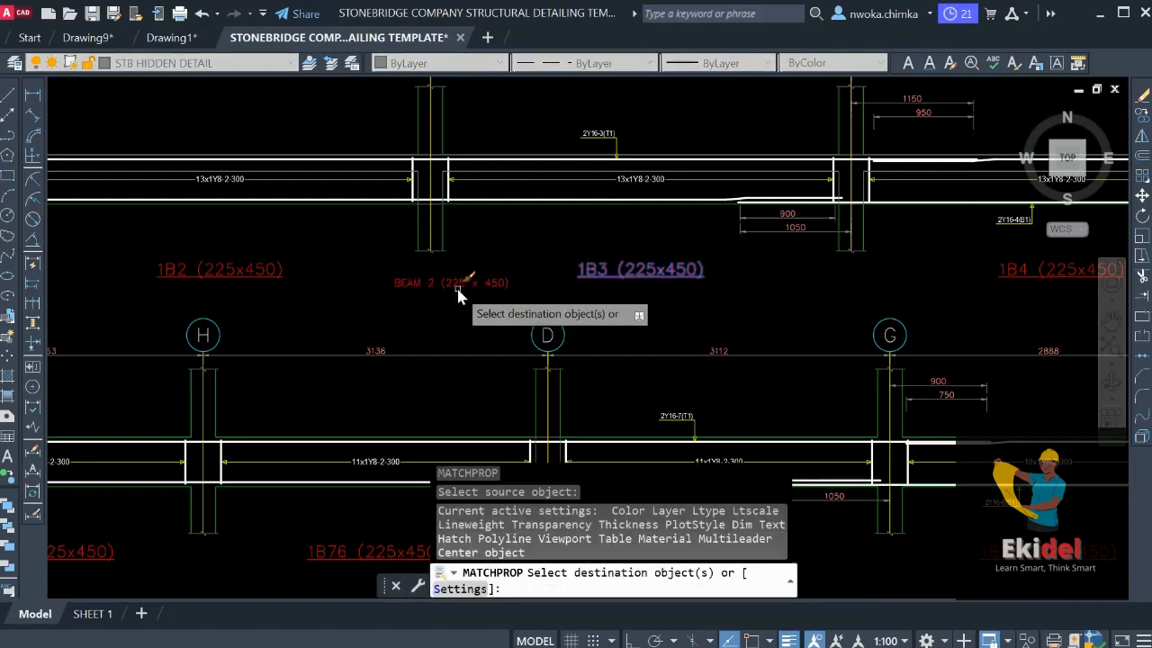
{"action": "left_click", "coordinate": [452, 280]}
{"action": "key", "text": "Escape"}
Underline the text of the copied BEAM 2 (225 x 450) label
{"action": "left_click", "coordinate": [455, 284]}
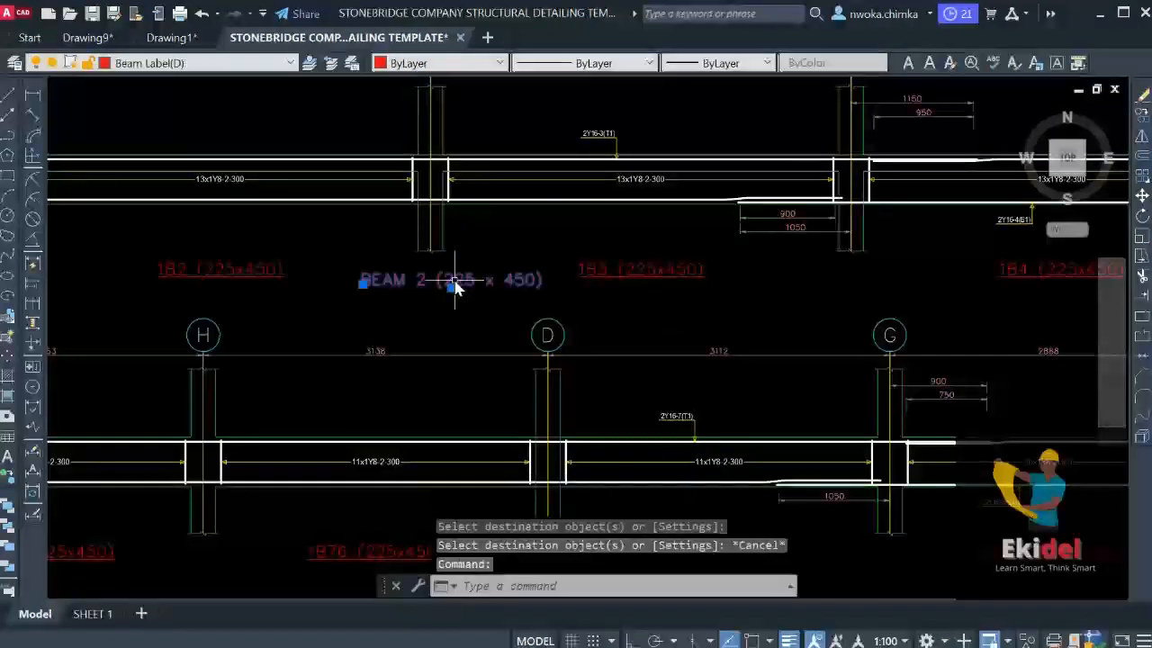
{"action": "double_click", "coordinate": [456, 282]}
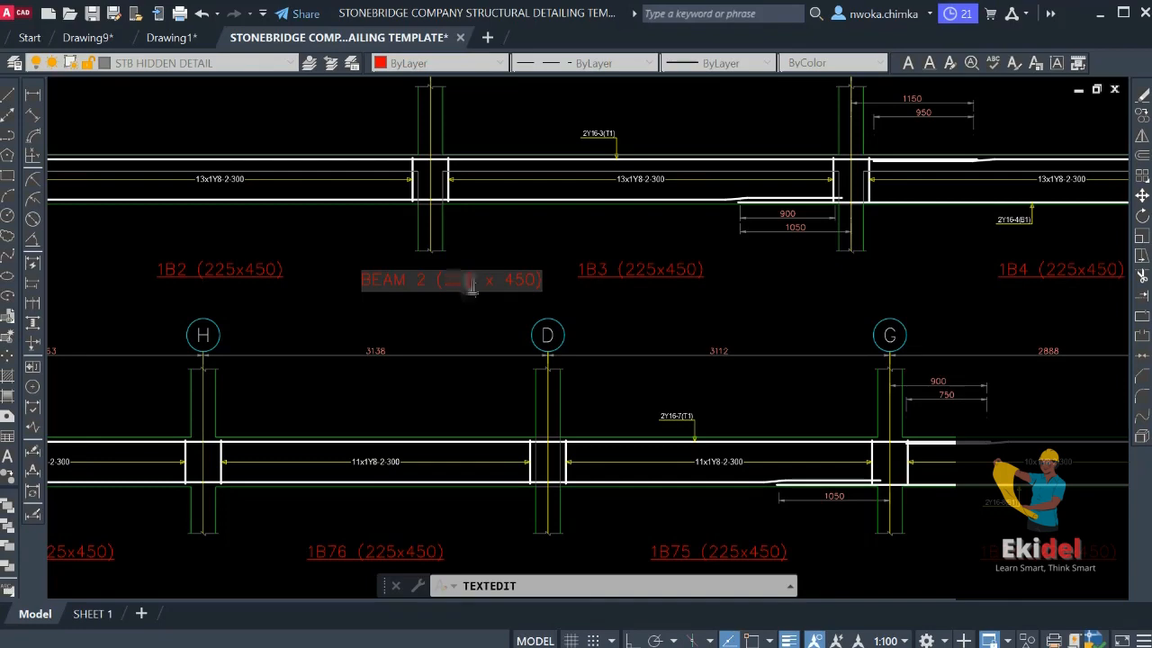
{"action": "key", "text": "Escape"}
{"action": "key", "text": "Escape"}
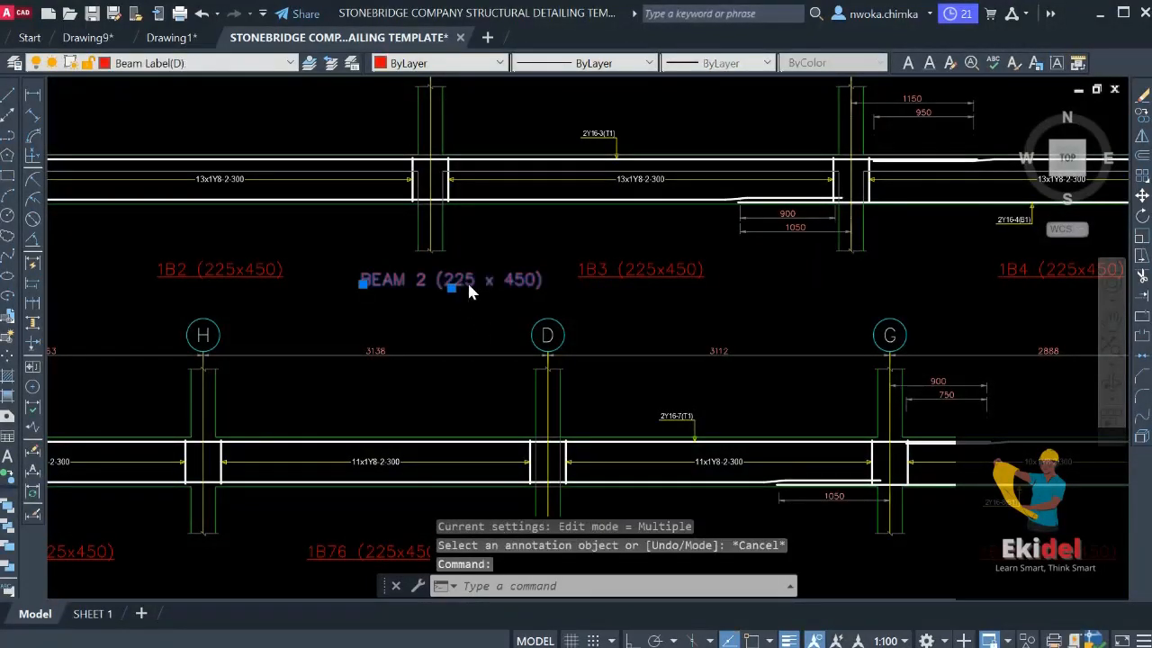
{"action": "double_click", "coordinate": [468, 285]}
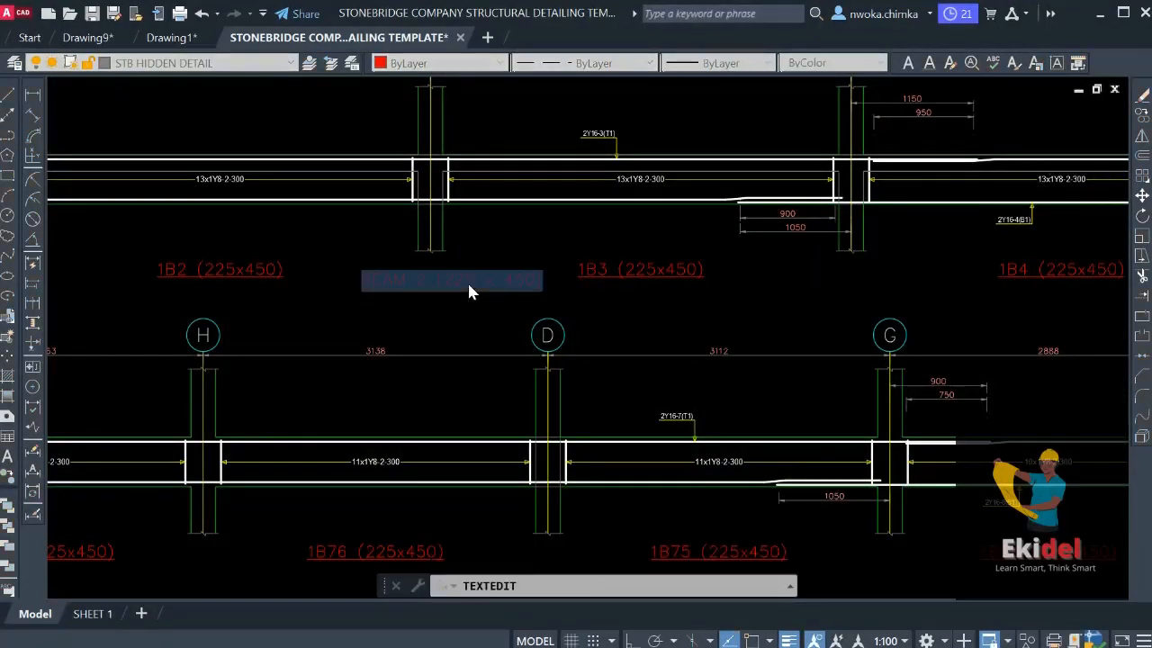
{"action": "key", "text": "Escape"}
{"action": "key", "text": "Escape"}
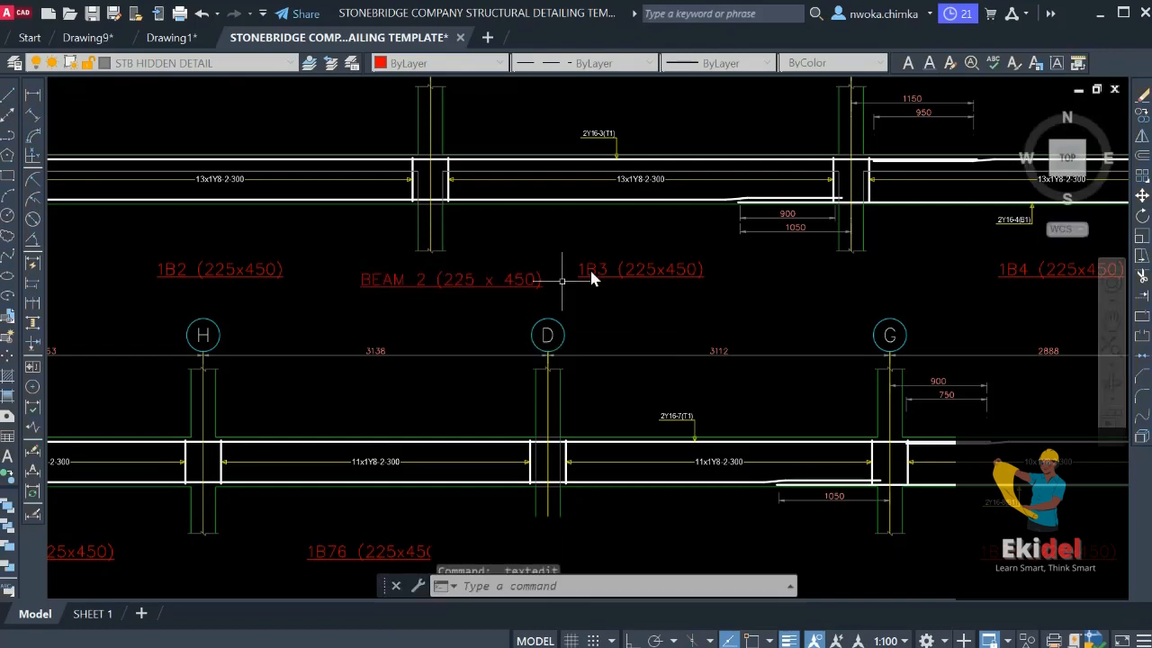
Erase the span labels 1B1 to 1B5 (225x450) below the BEAM 2 detail
{"action": "left_click", "coordinate": [646, 259]}
{"action": "left_click", "coordinate": [617, 288]}
{"action": "scroll", "coordinate": [630, 268], "scroll_direction": "down", "scroll_amount": 2}
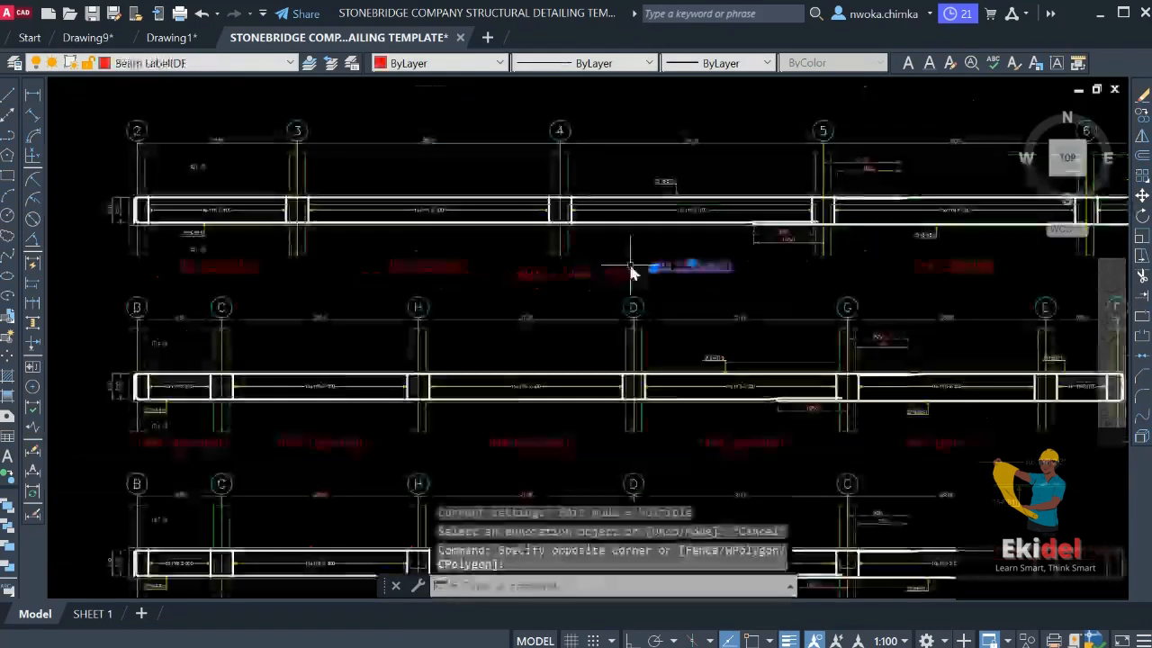
{"action": "left_click", "coordinate": [412, 265]}
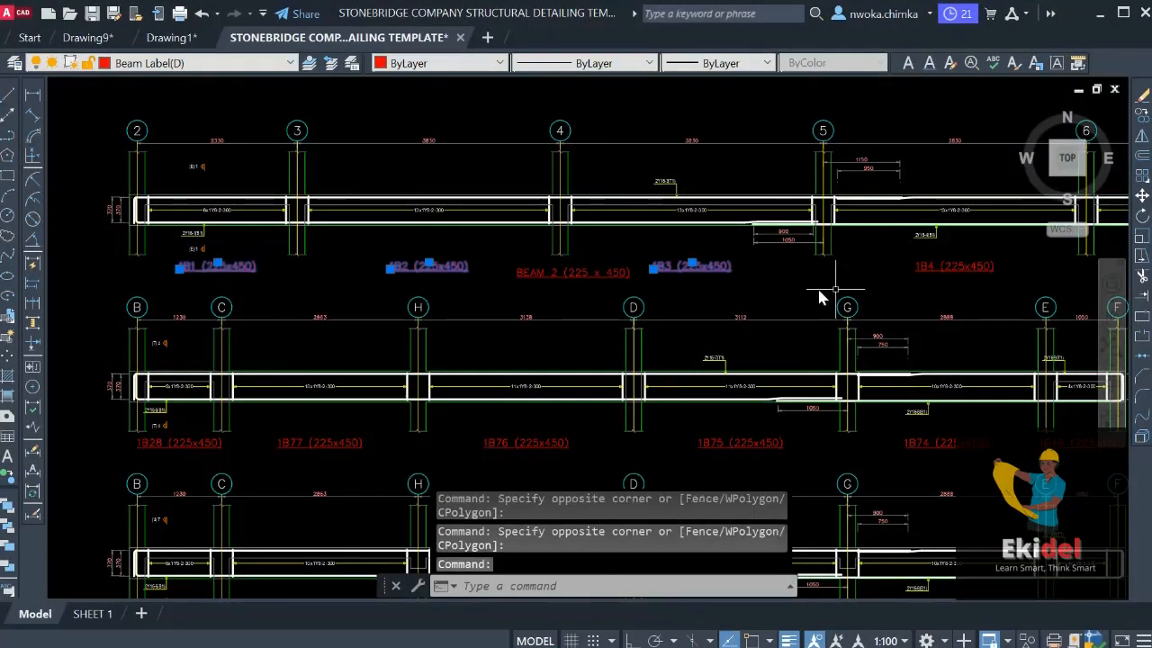
{"action": "middle_click_drag", "start_coordinate": [911, 290], "coordinate": [583, 292]}
{"action": "left_click", "coordinate": [629, 268]}
{"action": "left_click", "coordinate": [822, 271]}
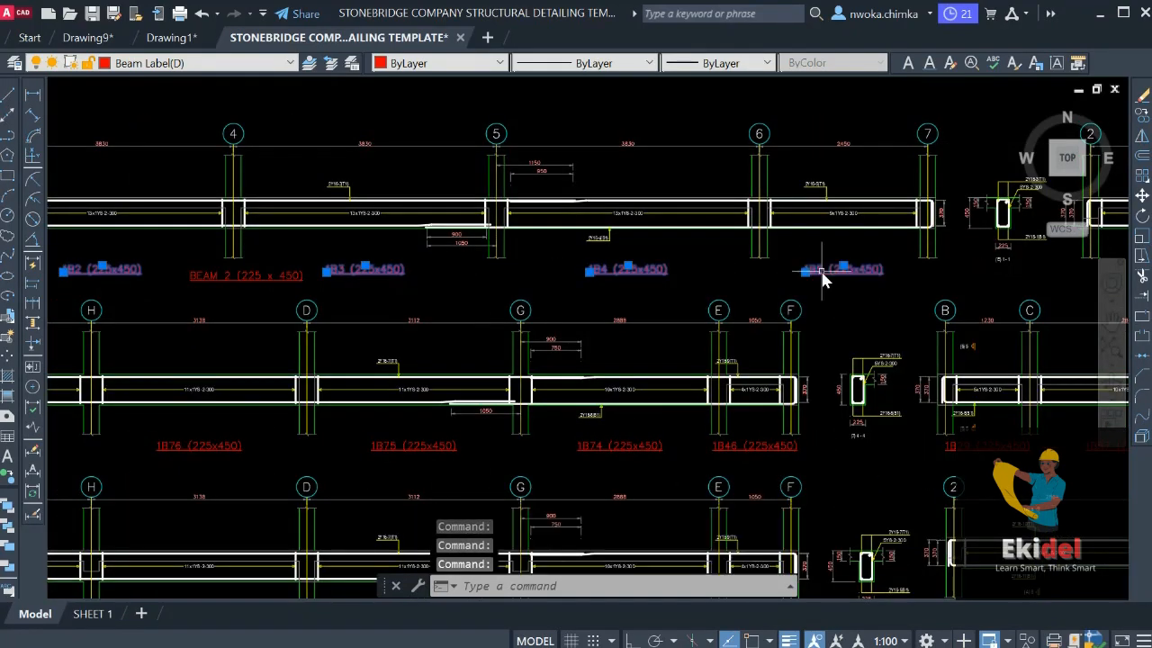
{"action": "scroll", "coordinate": [764, 272], "scroll_direction": "down", "scroll_amount": 2}
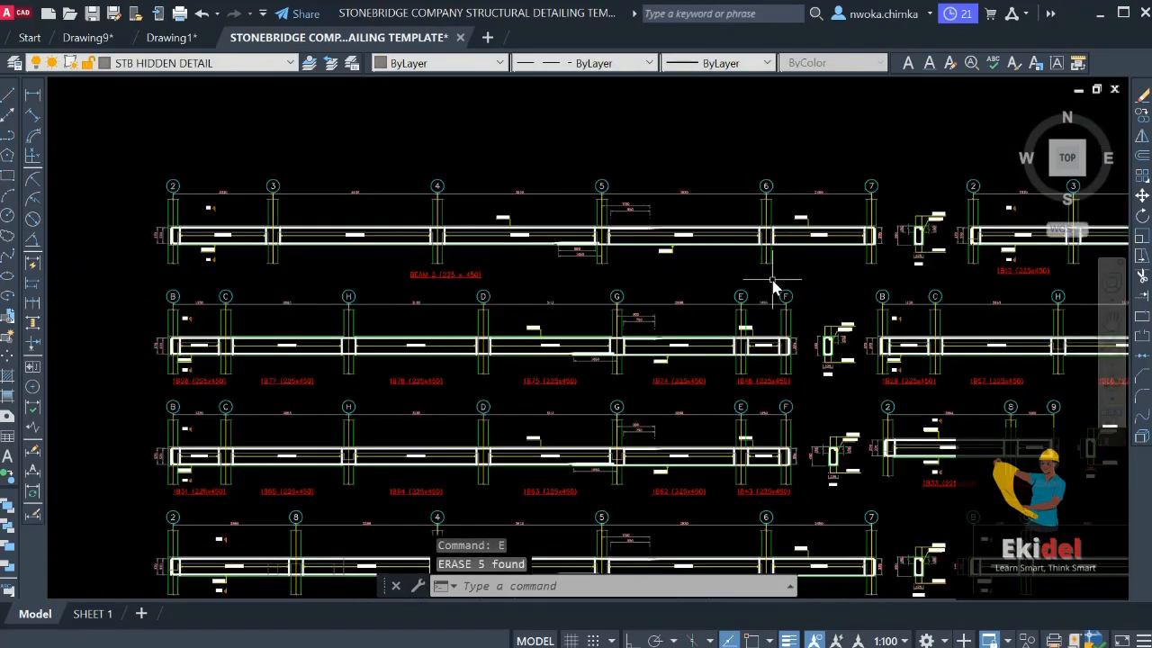
Move the BEAM 2 detail with its section and label into the sheet rectangle, directly below the BEAM 1 detail
{"action": "middle_click_drag", "start_coordinate": [623, 304], "coordinate": [627, 325]}
{"action": "left_click", "coordinate": [124, 171]}
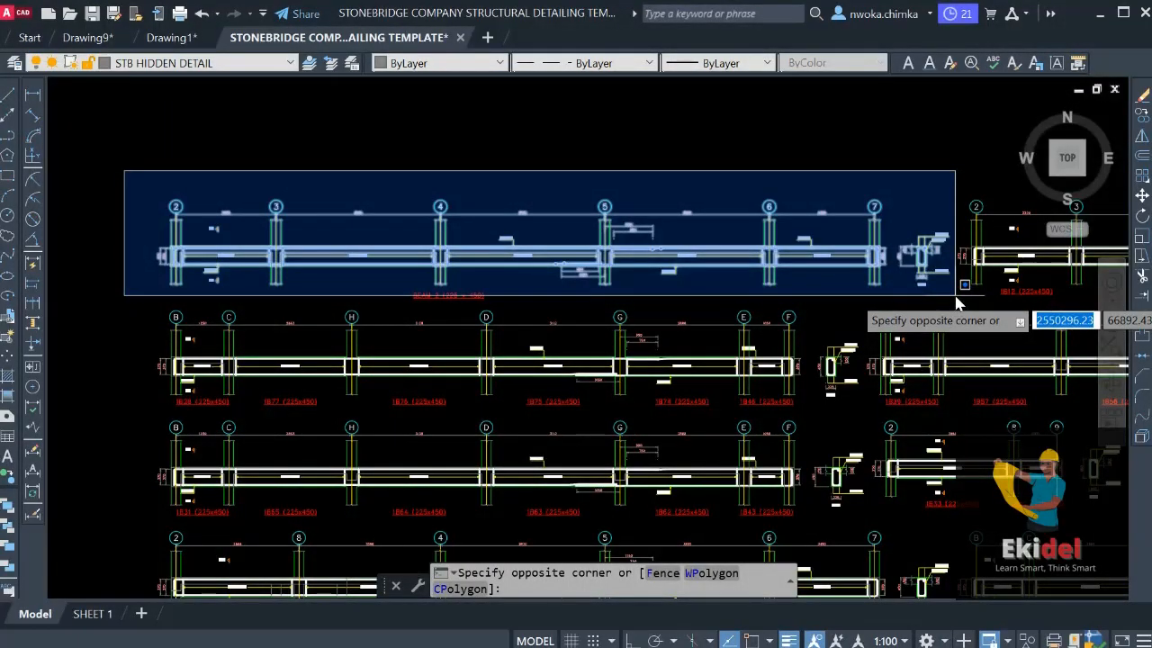
{"action": "left_click", "coordinate": [955, 297]}
{"action": "left_click", "coordinate": [441, 295]}
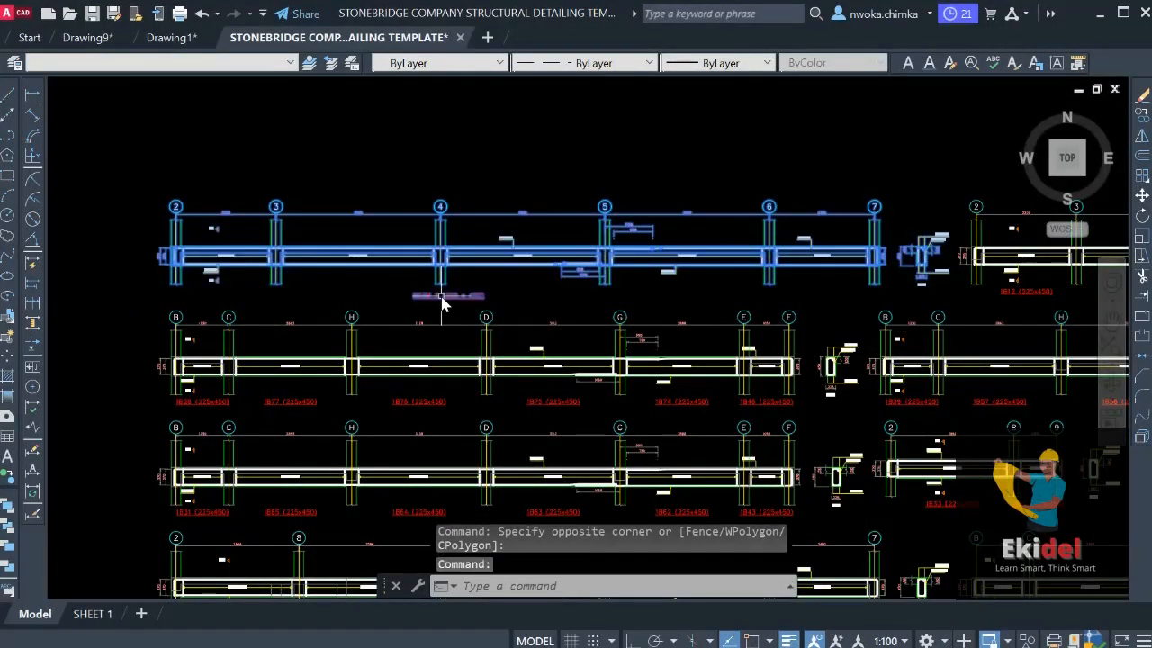
{"action": "type", "text": "m"}
{"action": "key", "text": "Return"}
{"action": "left_click", "coordinate": [441, 216]}
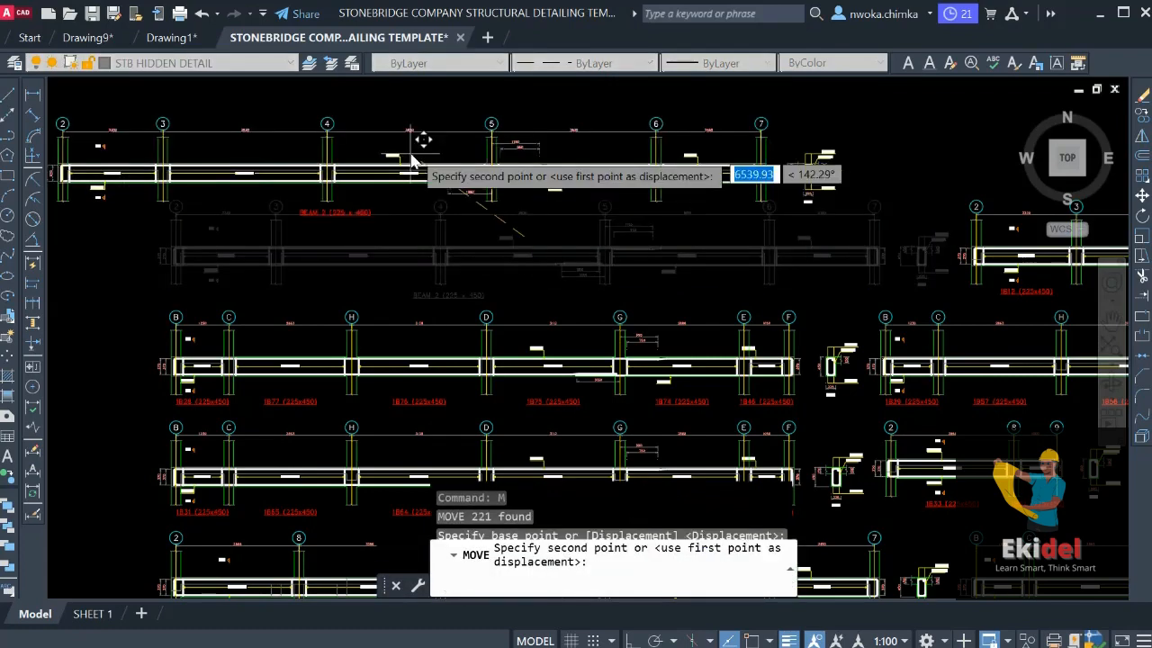
{"action": "scroll", "coordinate": [450, 135], "scroll_direction": "down", "scroll_amount": 5}
{"action": "middle_click_drag", "start_coordinate": [685, 391], "coordinate": [649, 278]}
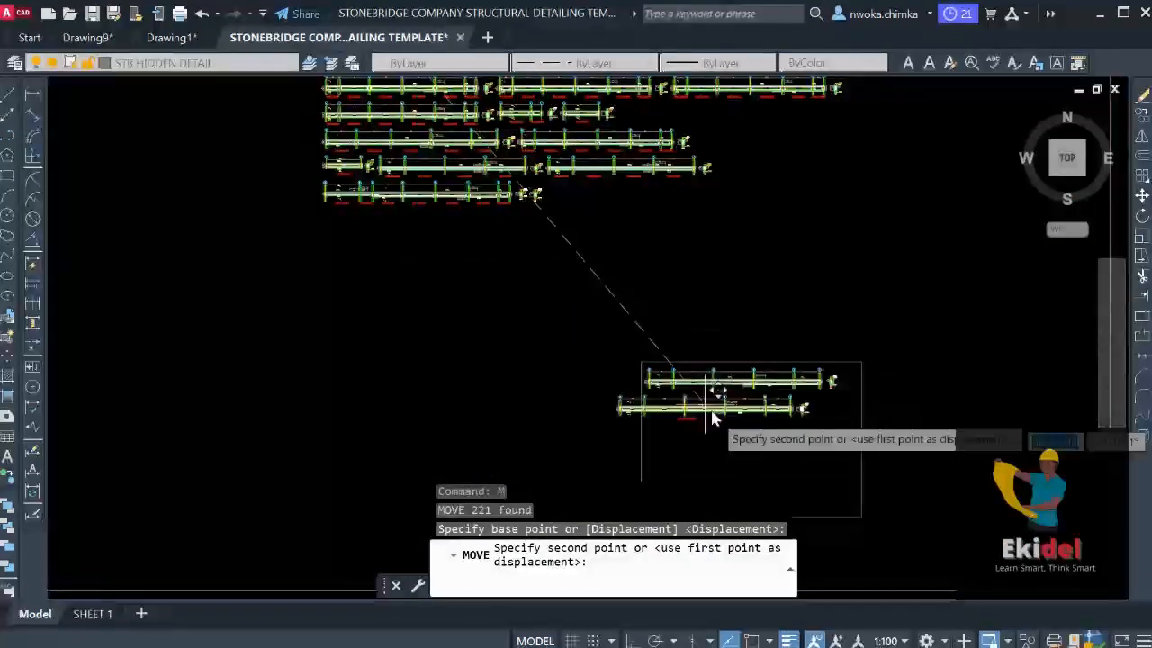
{"action": "scroll", "coordinate": [717, 416], "scroll_direction": "up", "scroll_amount": 4}
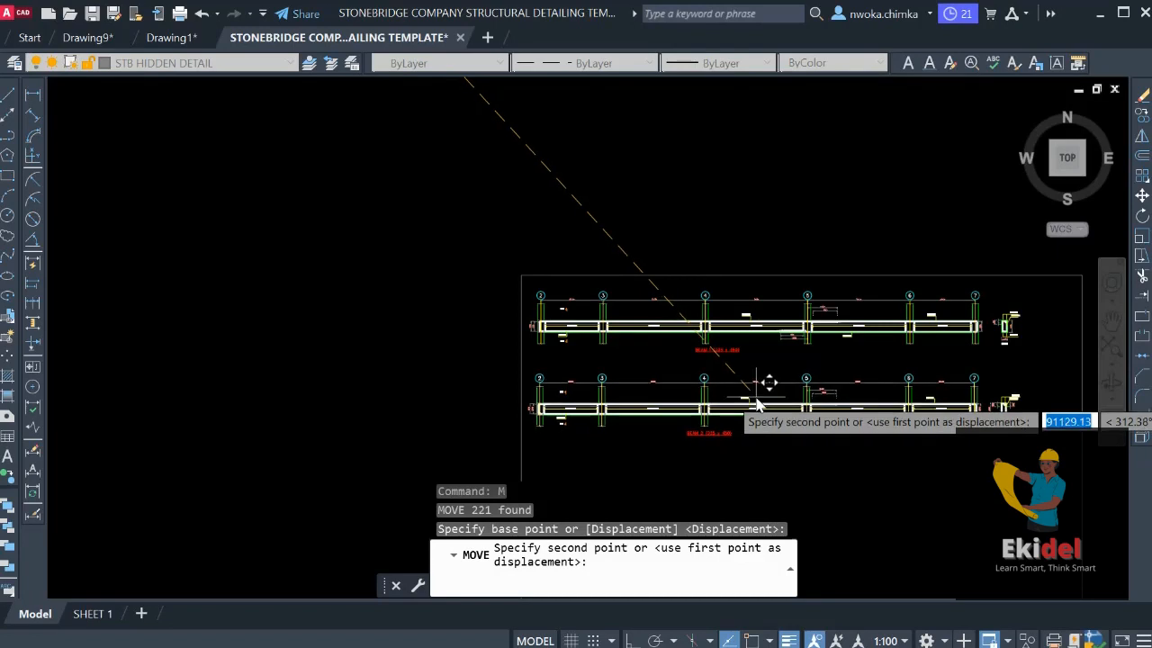
{"action": "left_click", "coordinate": [763, 396]}
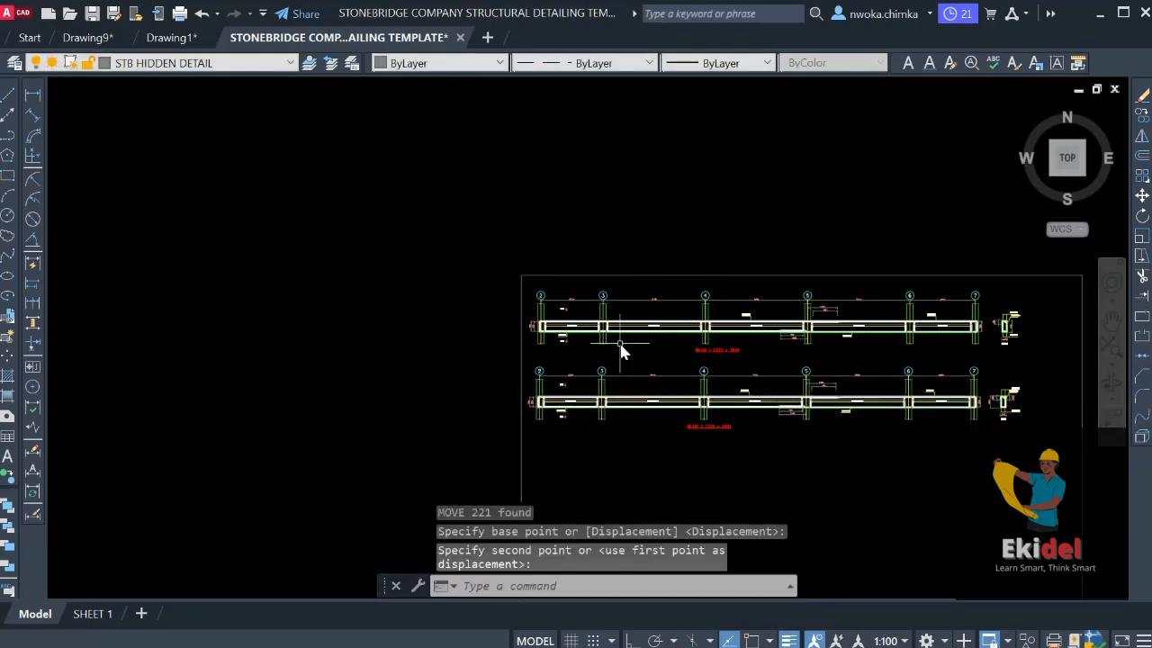
Erase the 370 depth dimensions at the gridline 2 end of the BEAM 1 and BEAM 2 details
{"action": "scroll", "coordinate": [517, 327], "scroll_direction": "up", "scroll_amount": 8}
{"action": "scroll", "coordinate": [562, 288], "scroll_direction": "up", "scroll_amount": 2}
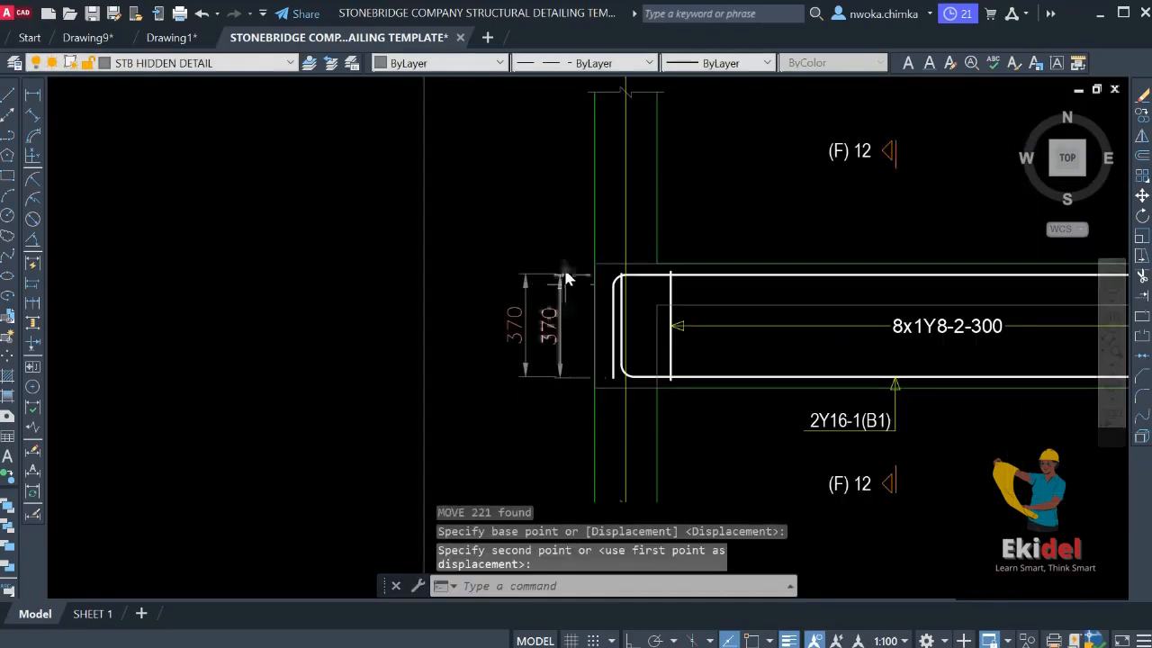
{"action": "left_click", "coordinate": [570, 252]}
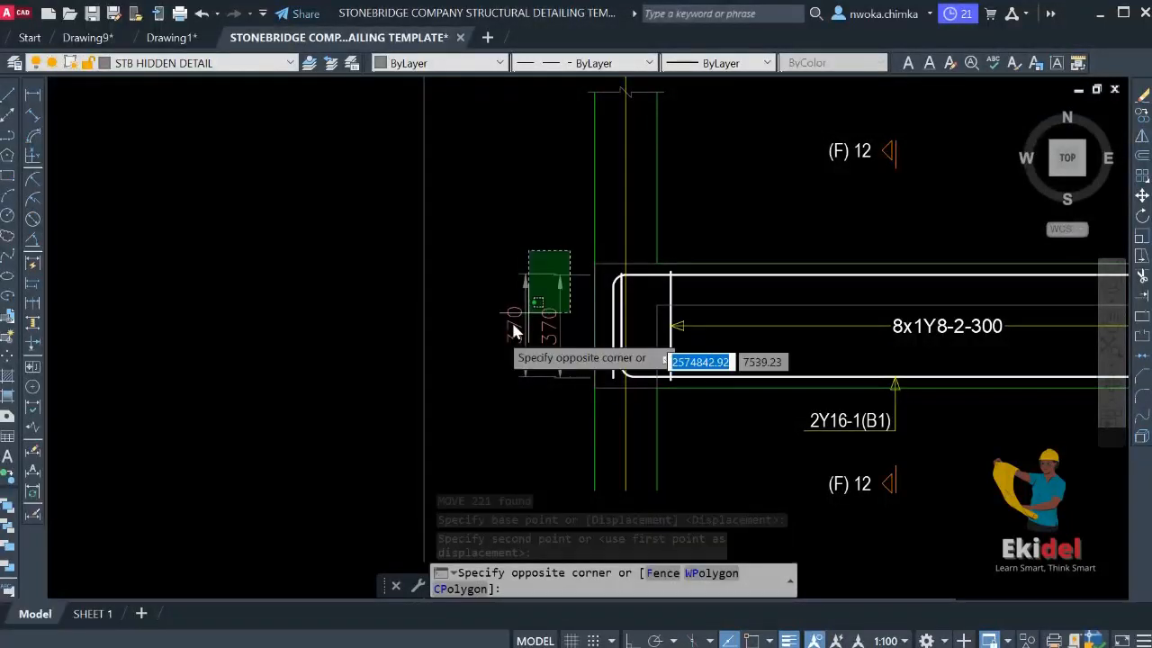
{"action": "left_click", "coordinate": [513, 333]}
{"action": "scroll", "coordinate": [540, 172], "scroll_direction": "down", "scroll_amount": 5}
{"action": "scroll", "coordinate": [567, 387], "scroll_direction": "up", "scroll_amount": 5}
{"action": "left_click", "coordinate": [556, 337]}
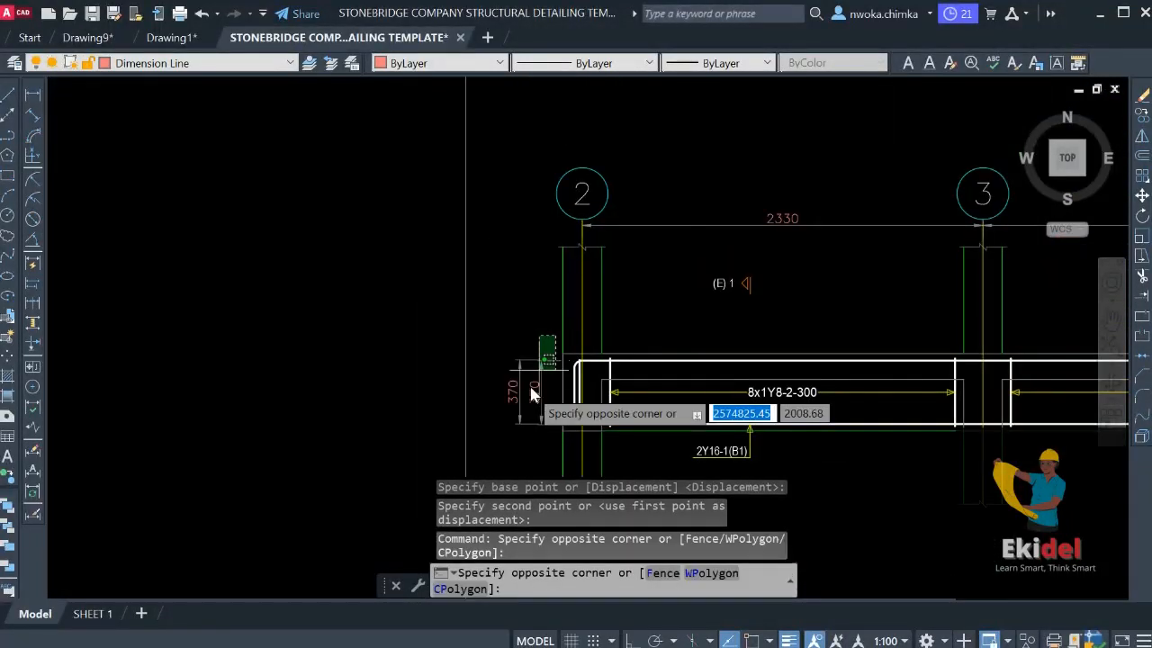
{"action": "left_click", "coordinate": [531, 394]}
{"action": "type", "text": "E"}
{"action": "key", "text": "Return"}
{"action": "scroll", "coordinate": [462, 293], "scroll_direction": "down", "scroll_amount": 6}
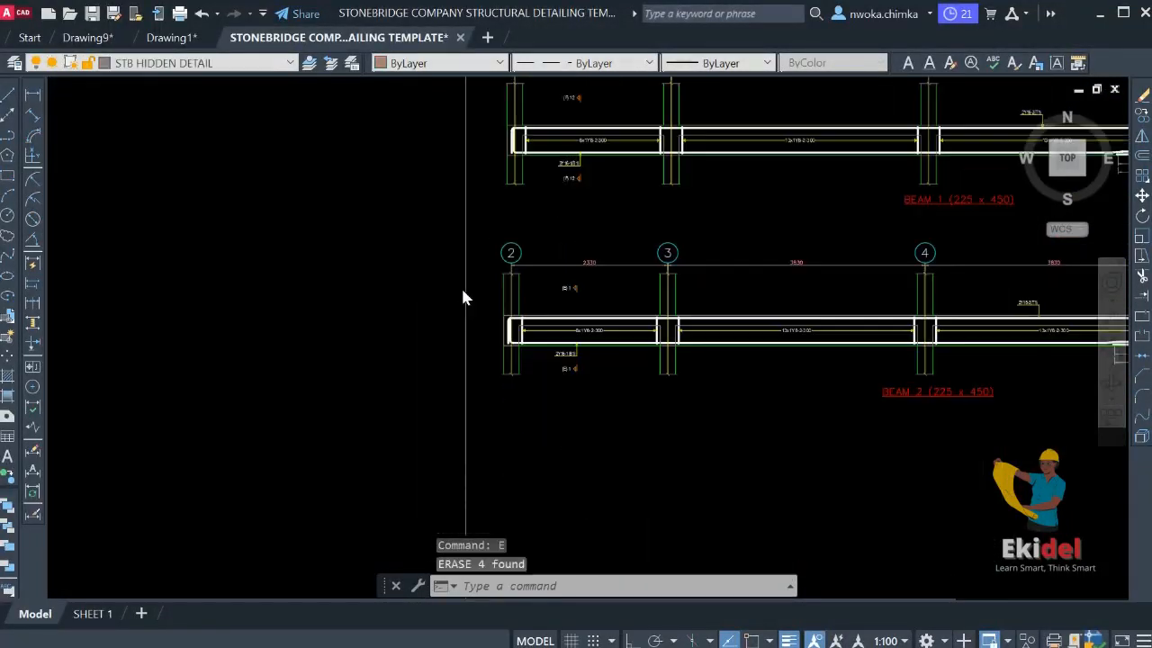
Erase a 370 depth dimension at the gridline 7 end of both the BEAM 1 and BEAM 2 details
{"action": "scroll", "coordinate": [639, 259], "scroll_direction": "up", "scroll_amount": 3}
{"action": "scroll", "coordinate": [634, 250], "scroll_direction": "up", "scroll_amount": 5}
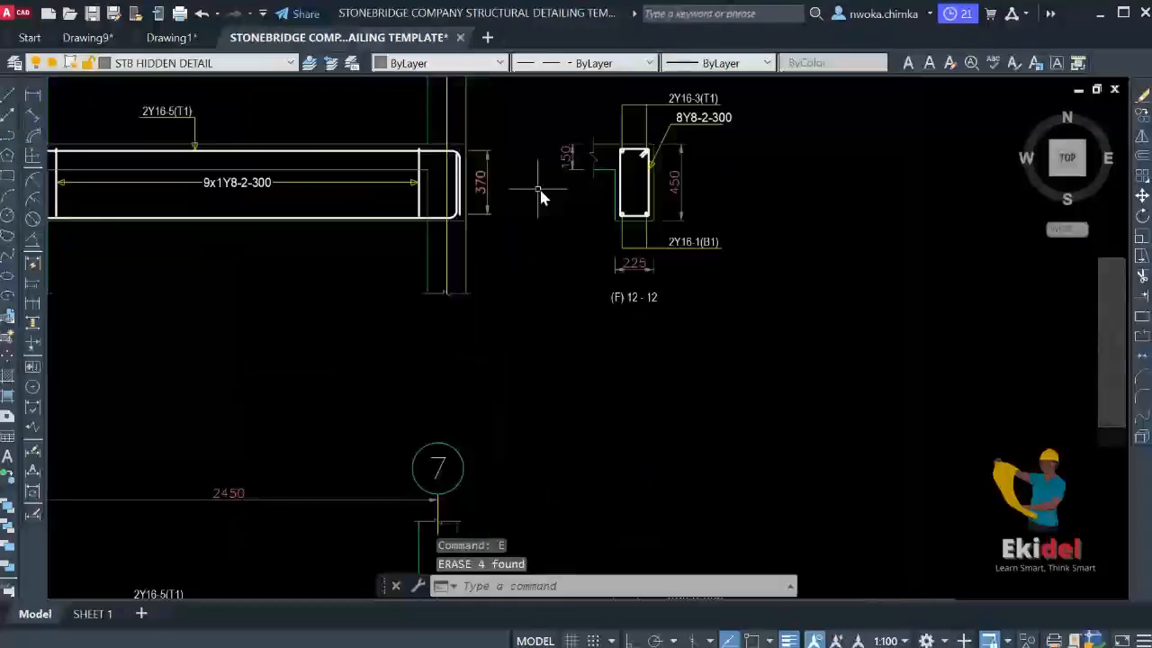
{"action": "left_click", "coordinate": [482, 185]}
{"action": "scroll", "coordinate": [483, 185], "scroll_direction": "down", "scroll_amount": 3}
{"action": "scroll", "coordinate": [551, 371], "scroll_direction": "up", "scroll_amount": 2}
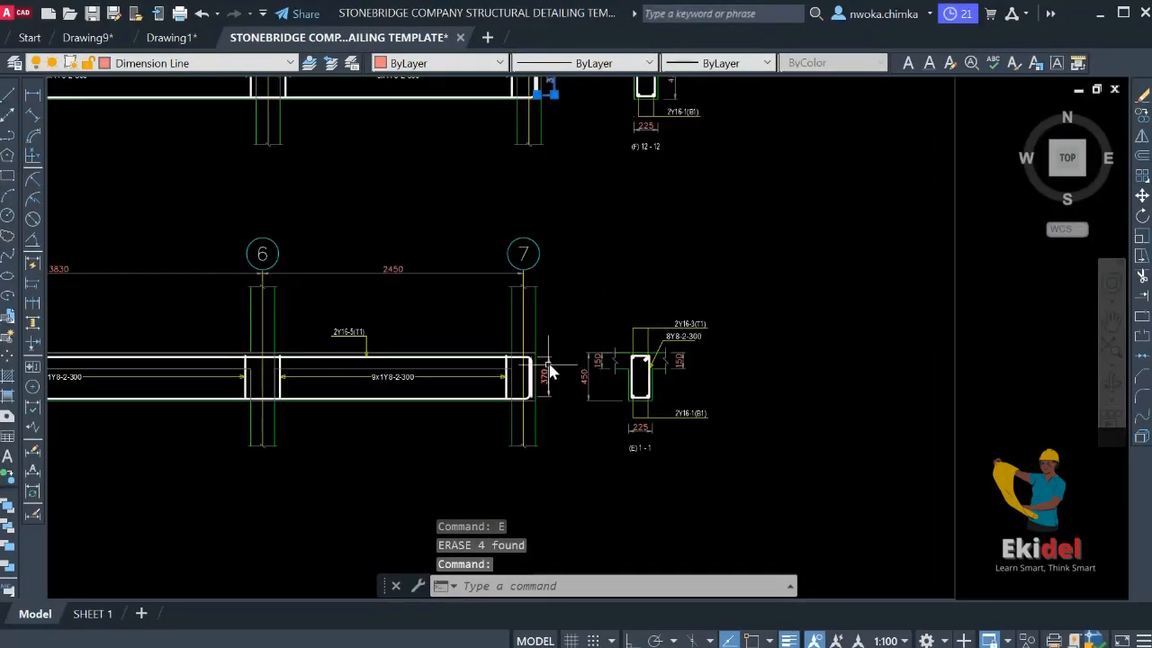
{"action": "key", "text": "Escape"}
{"action": "scroll", "coordinate": [800, 269], "scroll_direction": "down", "scroll_amount": 4}
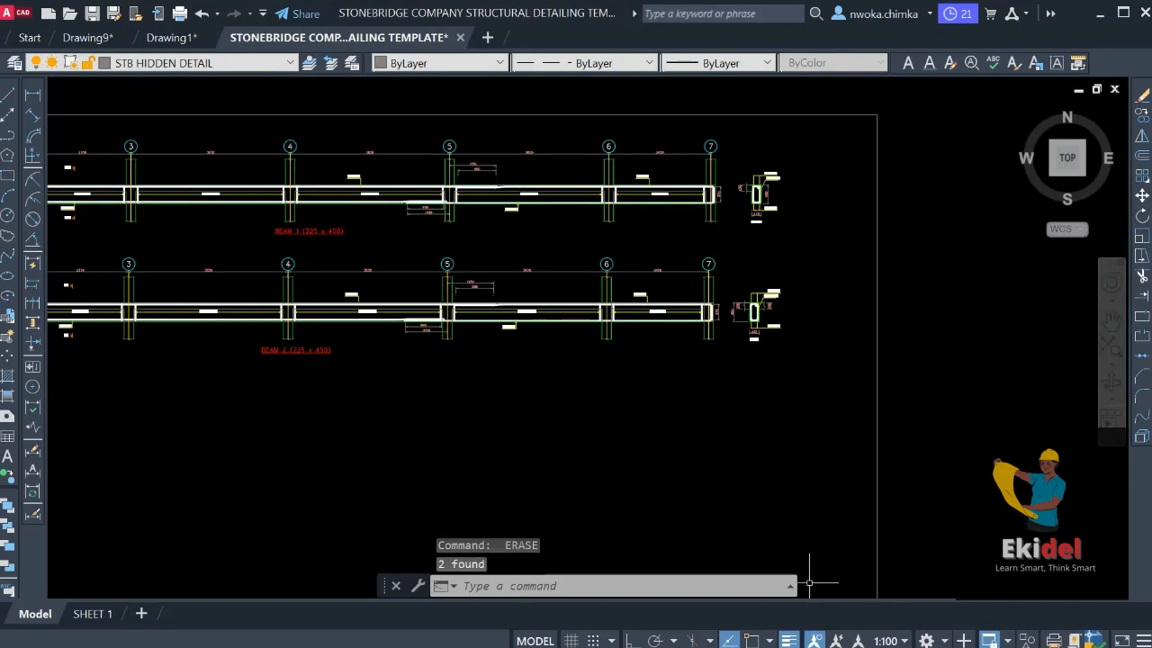
Move the BEAM 2 (225 x 450) label to below the middle span, between gridlines 4 and 5
{"action": "scroll", "coordinate": [771, 416], "scroll_direction": "down", "scroll_amount": 2}
{"action": "scroll", "coordinate": [466, 310], "scroll_direction": "up", "scroll_amount": 4}
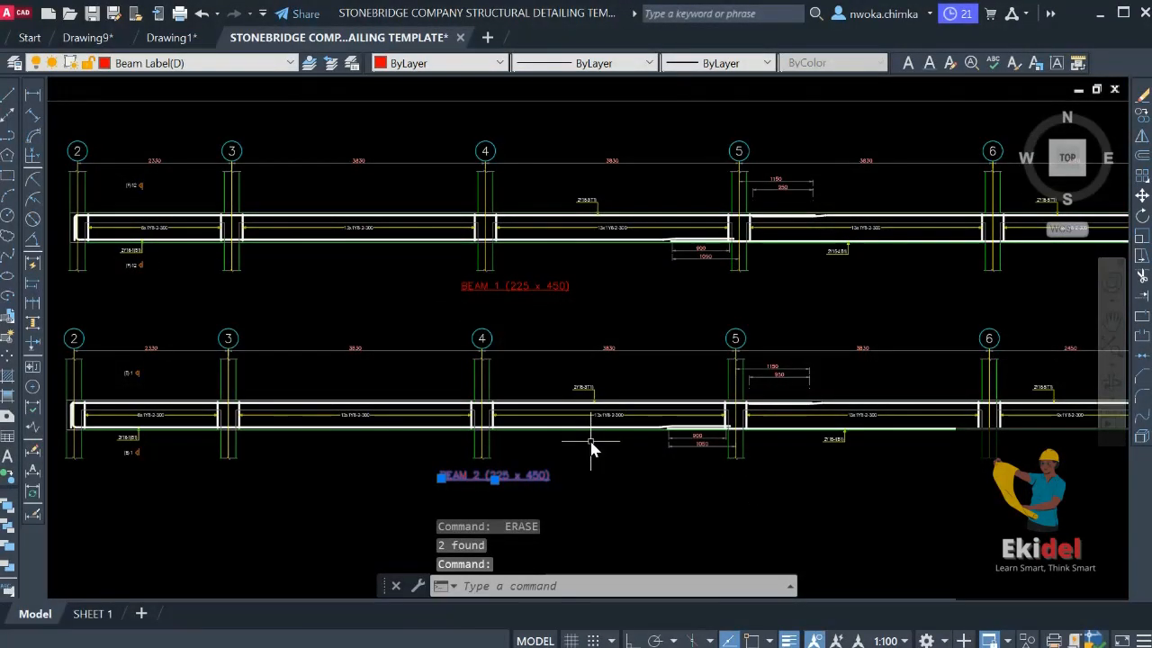
{"action": "type", "text": "m"}
{"action": "key", "text": "Return"}
{"action": "left_click", "coordinate": [520, 497]}
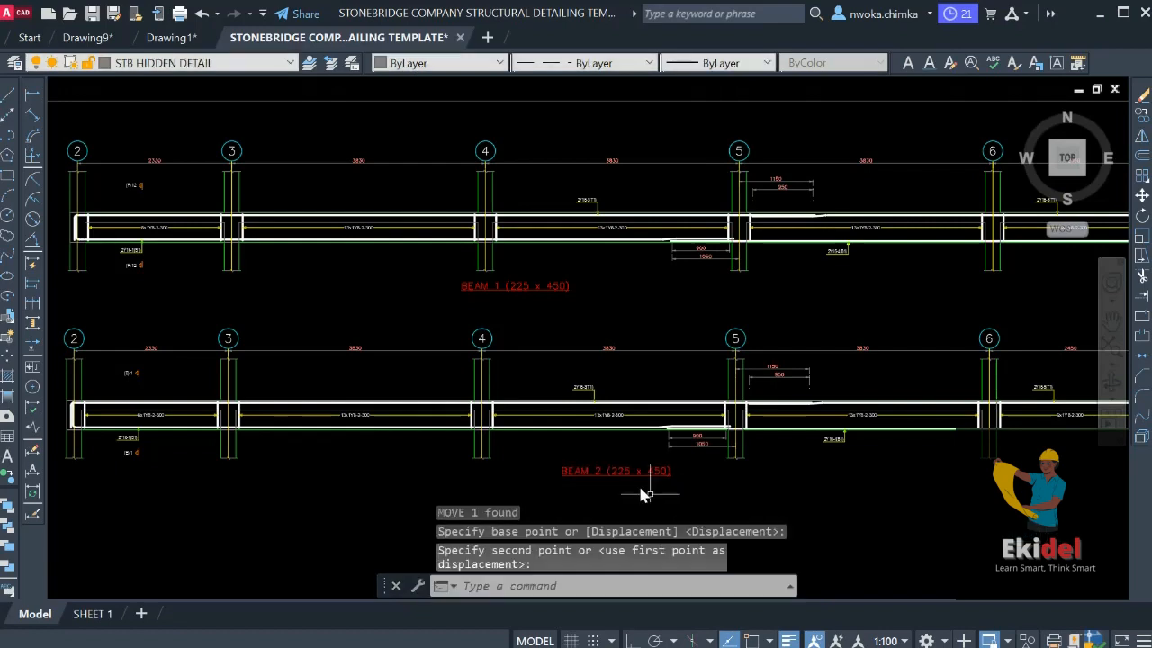
Move the BEAM 1 (225 x 450) label to just below its middle span, between gridlines 4 and 5
{"action": "left_click", "coordinate": [559, 291]}
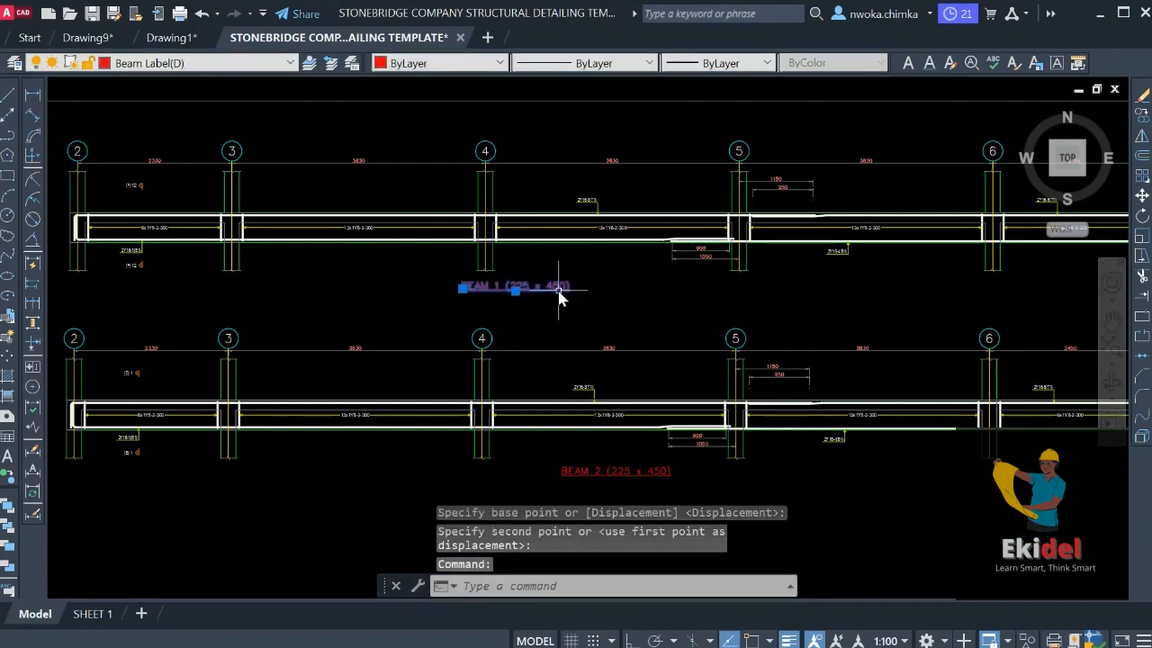
{"action": "type", "text": "m"}
{"action": "key", "text": "Return"}
{"action": "left_click", "coordinate": [556, 325]}
{"action": "left_click", "coordinate": [643, 314]}
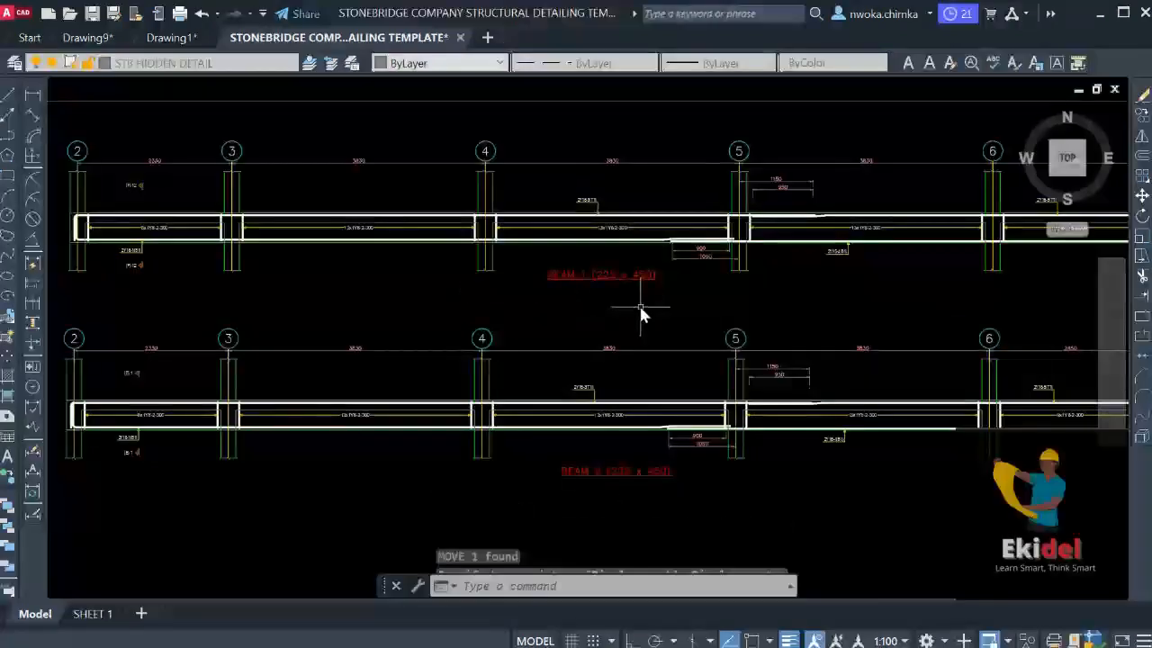
{"action": "scroll", "coordinate": [630, 324], "scroll_direction": "down", "scroll_amount": 5}
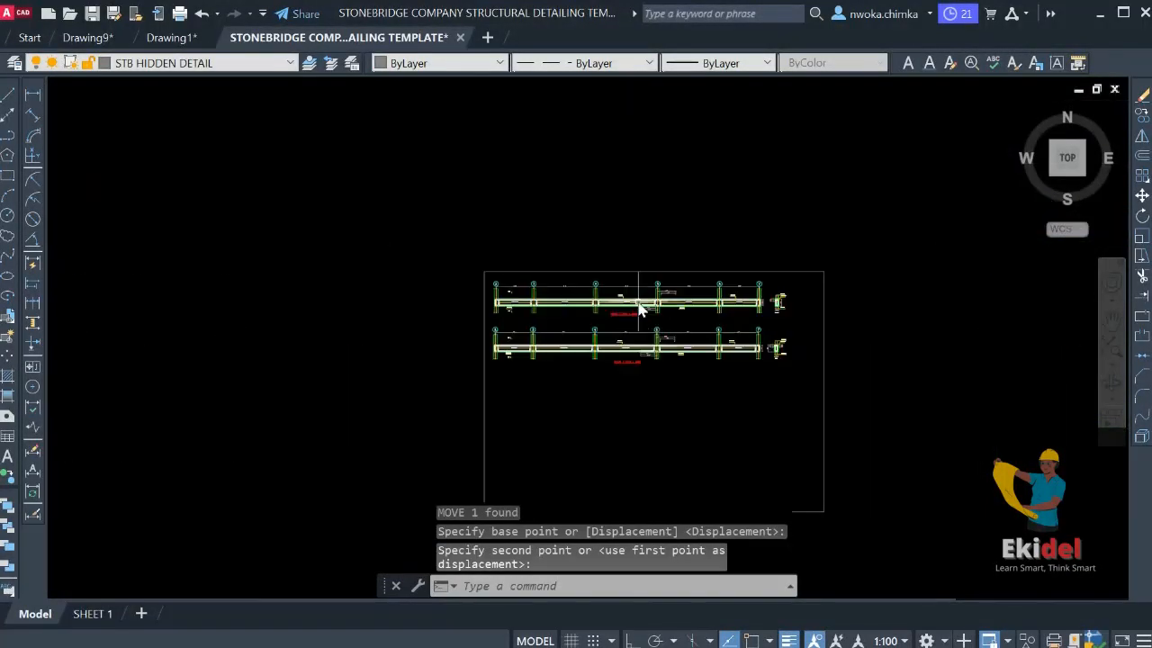
{"action": "scroll", "coordinate": [621, 338], "scroll_direction": "up", "scroll_amount": 5}
{"action": "scroll", "coordinate": [641, 397], "scroll_direction": "down", "scroll_amount": 4}
{"action": "scroll", "coordinate": [642, 390], "scroll_direction": "up", "scroll_amount": 4}
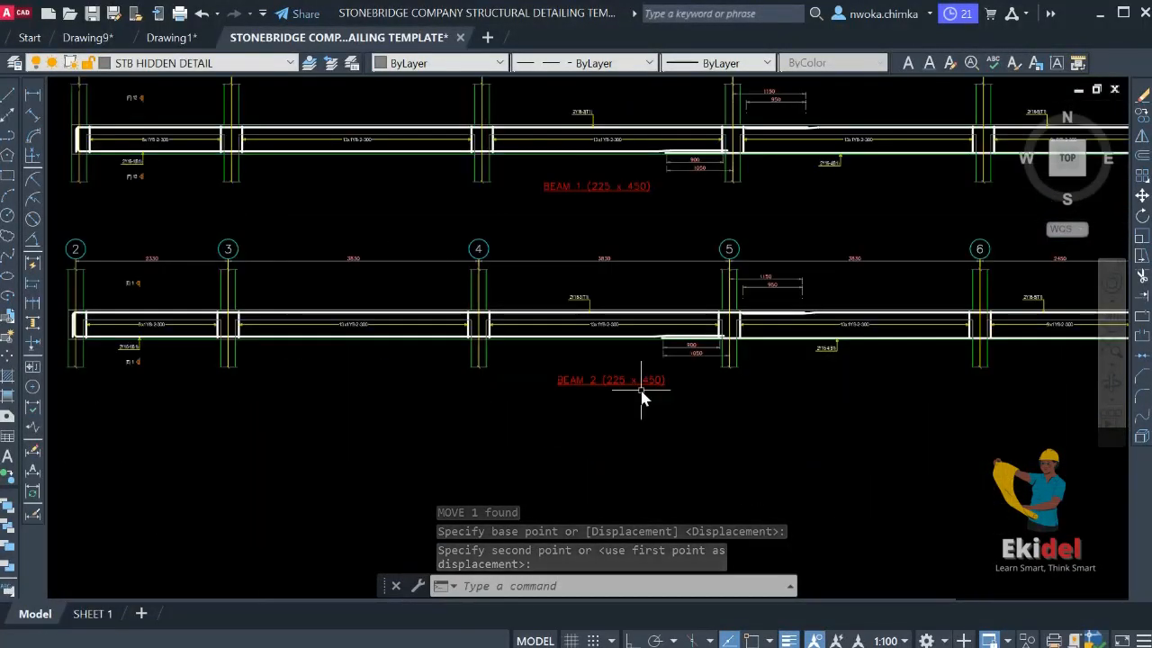
Erase the five individual span marks 1B1 to 1B5 (225x450) along gridline E on the floor plan
{"action": "scroll", "coordinate": [640, 387], "scroll_direction": "down", "scroll_amount": 8}
{"action": "middle_click_drag", "start_coordinate": [568, 225], "coordinate": [664, 484]}
{"action": "middle_click_drag", "start_coordinate": [497, 215], "coordinate": [570, 354]}
{"action": "scroll", "coordinate": [458, 301], "scroll_direction": "up", "scroll_amount": 4}
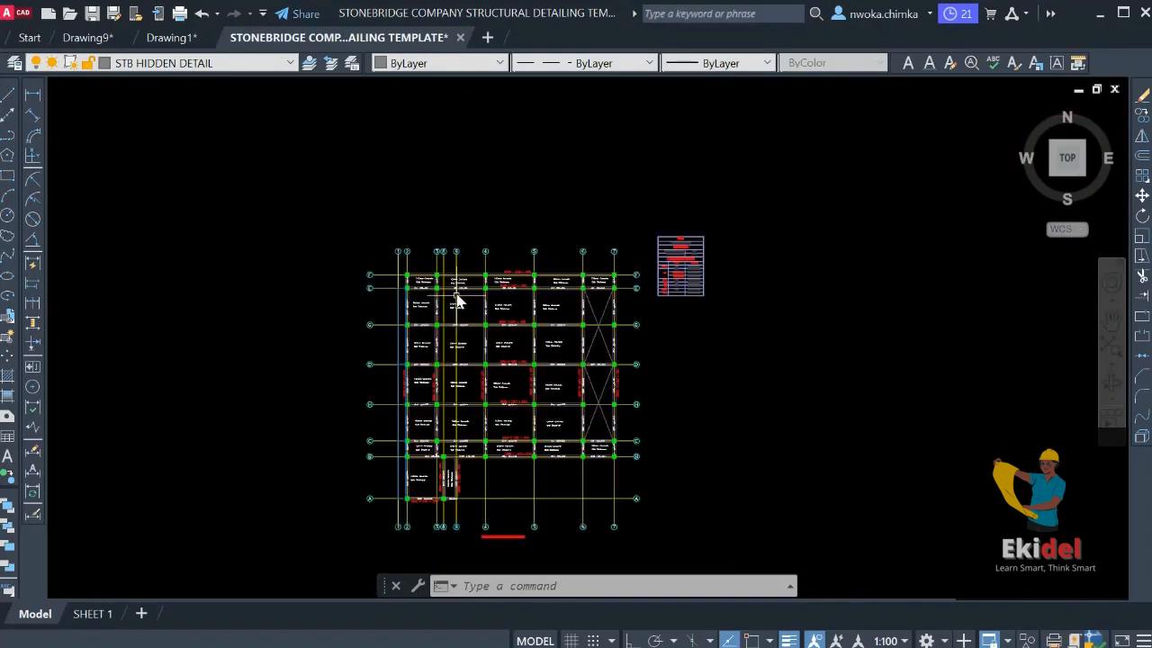
{"action": "scroll", "coordinate": [372, 265], "scroll_direction": "up", "scroll_amount": 3}
{"action": "scroll", "coordinate": [261, 312], "scroll_direction": "up", "scroll_amount": 3}
{"action": "left_click", "coordinate": [219, 331]}
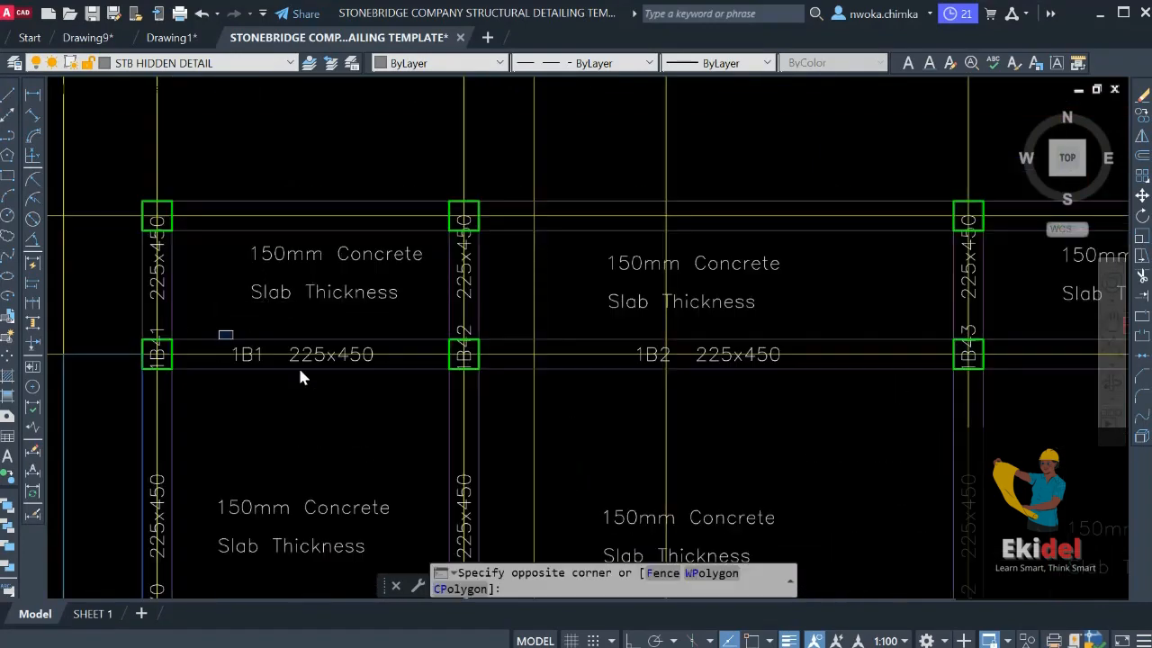
{"action": "left_click", "coordinate": [407, 410]}
{"action": "left_click", "coordinate": [591, 325]}
{"action": "left_click", "coordinate": [835, 408]}
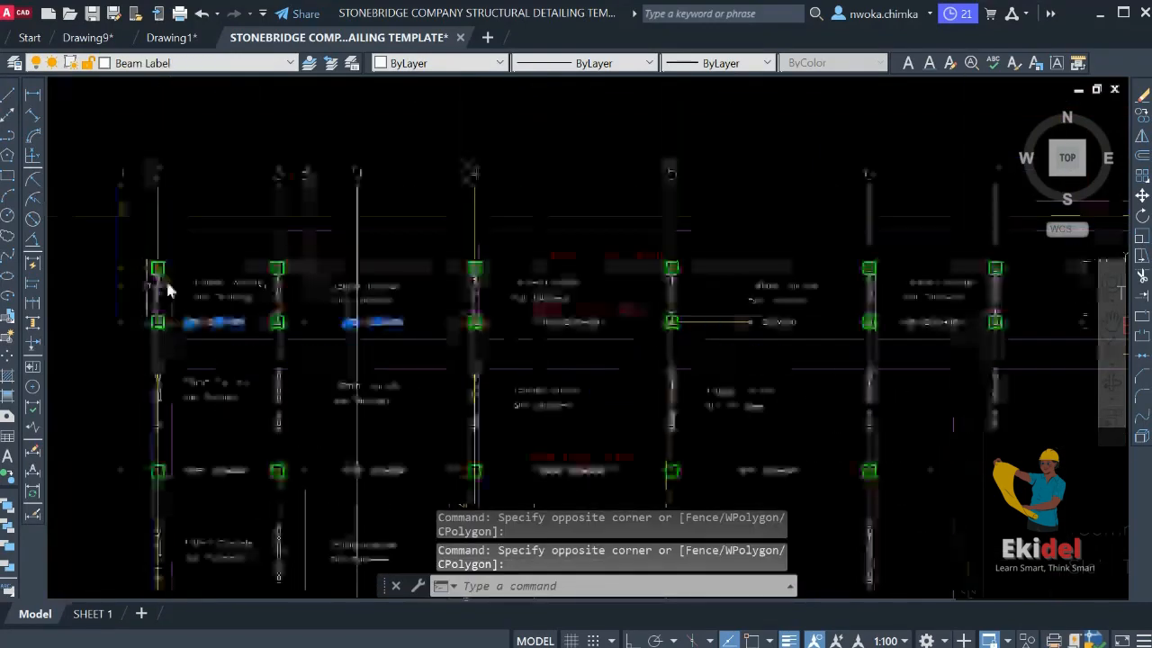
{"action": "scroll", "coordinate": [463, 327], "scroll_direction": "down", "scroll_amount": 2}
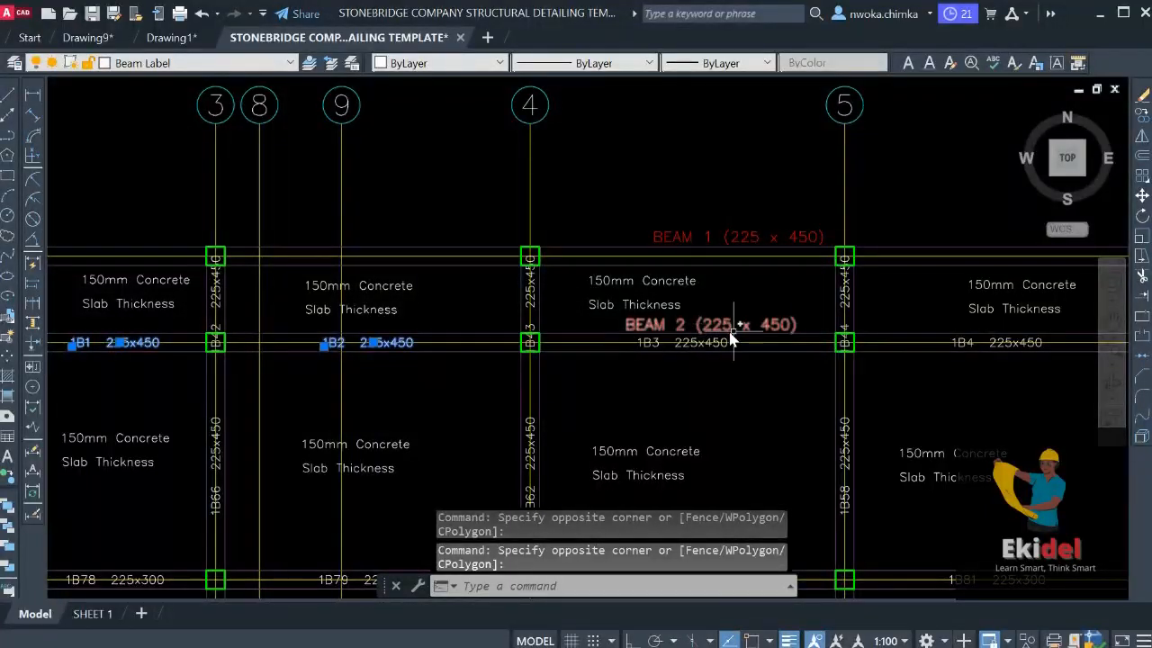
{"action": "scroll", "coordinate": [620, 336], "scroll_direction": "up", "scroll_amount": 2}
{"action": "left_click", "coordinate": [599, 320]}
{"action": "left_click", "coordinate": [846, 414]}
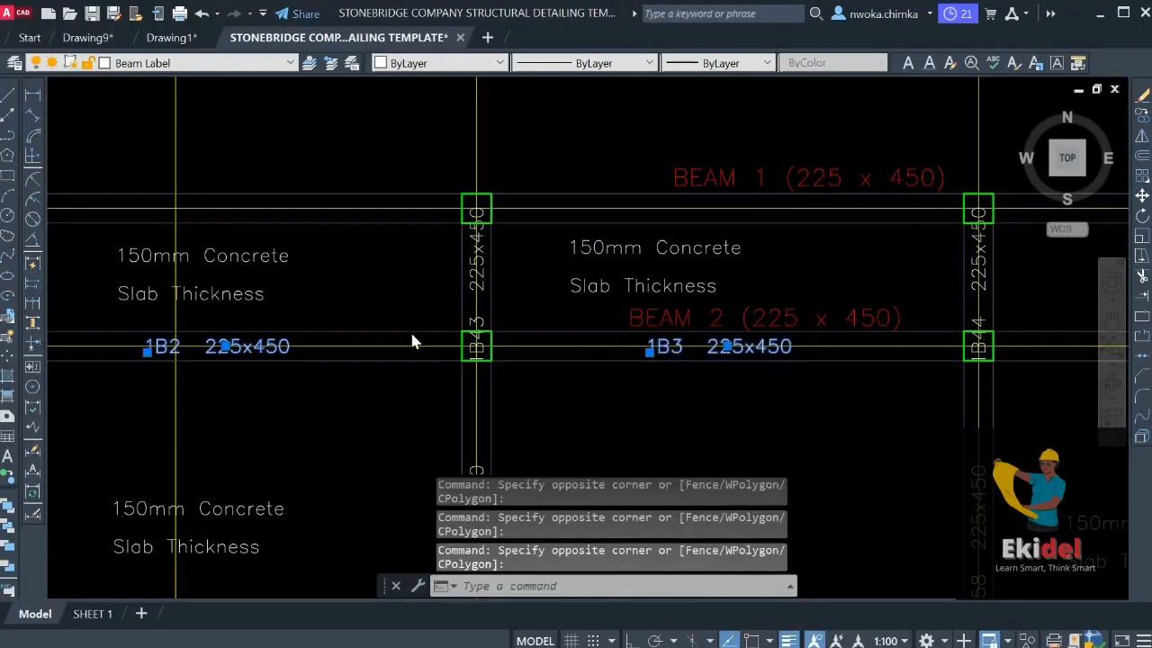
{"action": "scroll", "coordinate": [412, 342], "scroll_direction": "down", "scroll_amount": 2}
{"action": "scroll", "coordinate": [531, 306], "scroll_direction": "up", "scroll_amount": 3}
{"action": "left_click", "coordinate": [660, 290]}
{"action": "left_click", "coordinate": [888, 381]}
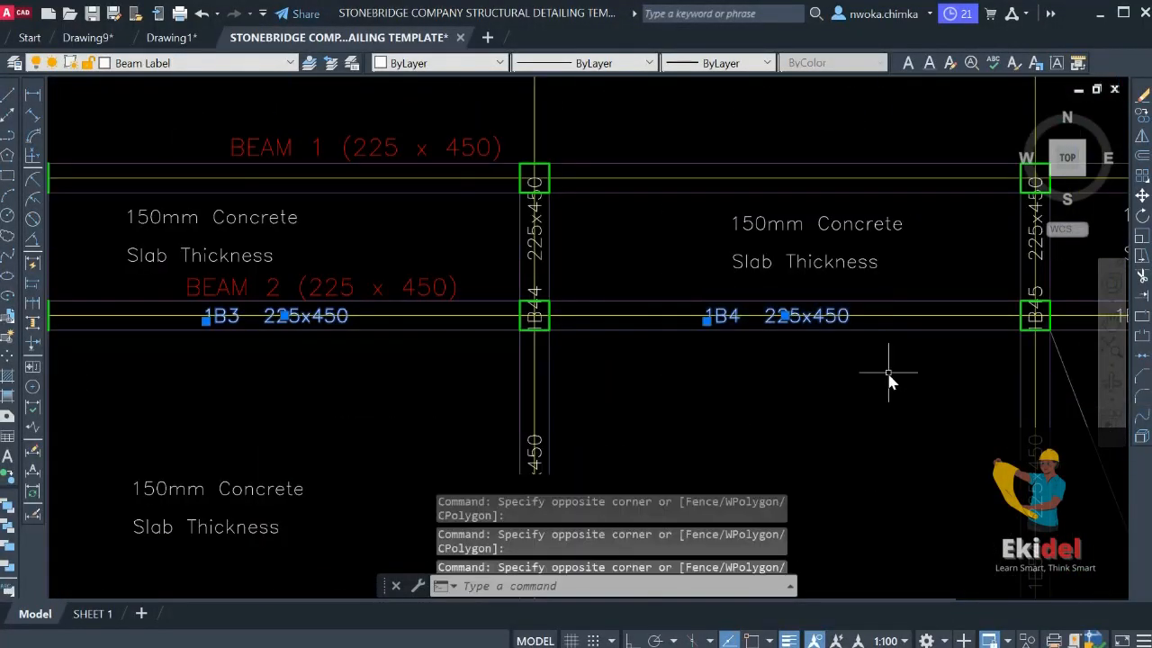
{"action": "middle_click_drag", "start_coordinate": [889, 381], "coordinate": [527, 340]}
{"action": "left_click", "coordinate": [688, 262]}
{"action": "left_click", "coordinate": [885, 337]}
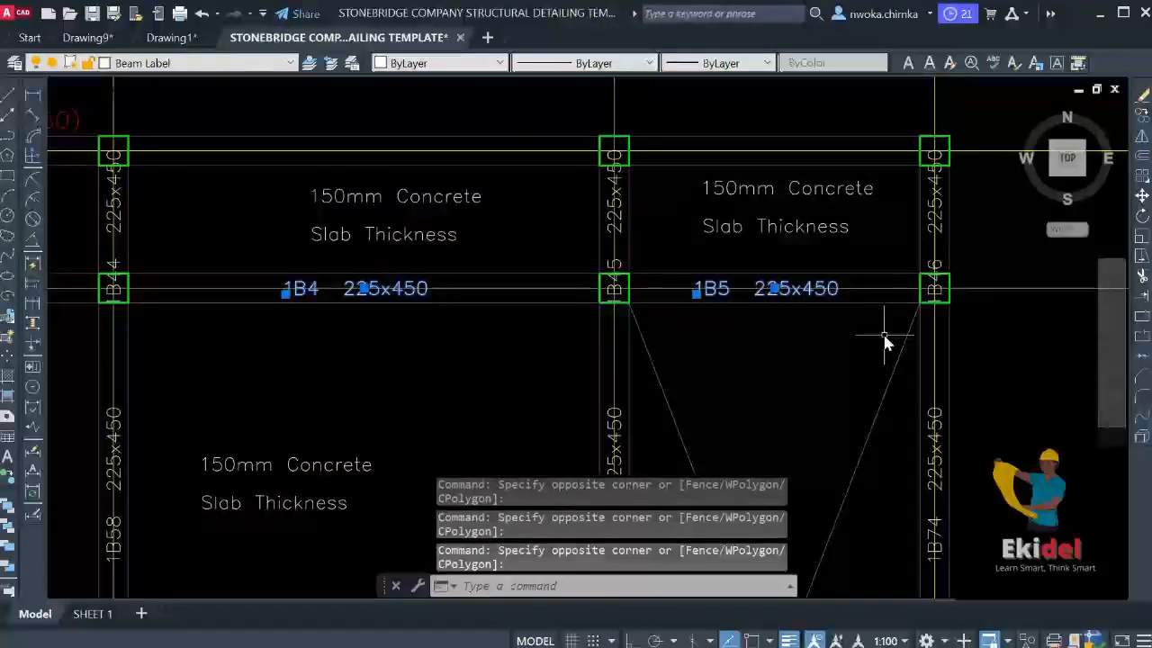
{"action": "key", "text": "Return"}
Move the "Slab Thickness" text up closer to "150mm Concrete" in the bay between gridlines 4 and 5, E and F, clear of the BEAM 2 label
{"action": "scroll", "coordinate": [781, 312], "scroll_direction": "down", "scroll_amount": 2}
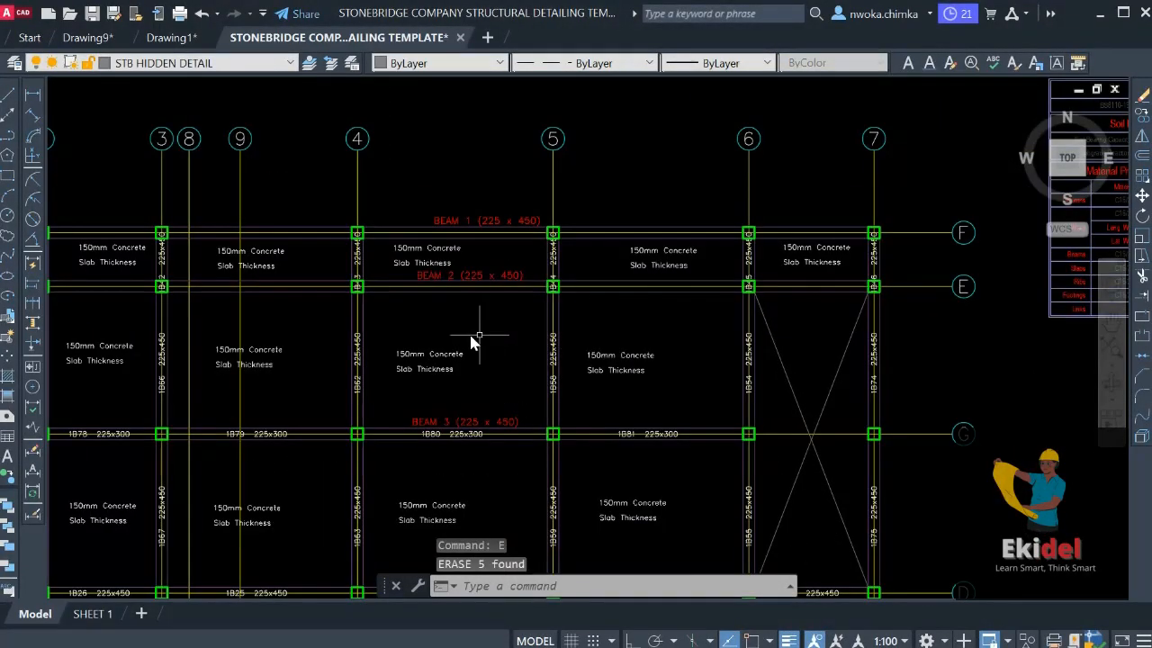
{"action": "middle_click_drag", "start_coordinate": [474, 340], "coordinate": [484, 357]}
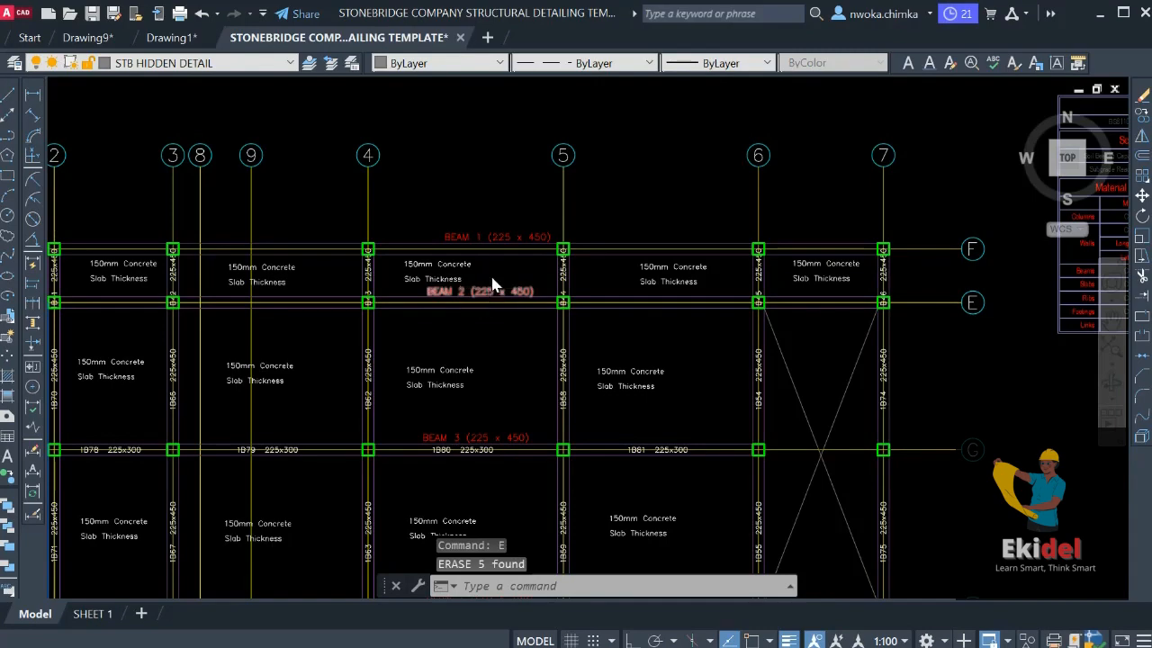
{"action": "scroll", "coordinate": [494, 284], "scroll_direction": "up", "scroll_amount": 6}
{"action": "left_click", "coordinate": [475, 296]}
{"action": "left_click", "coordinate": [458, 284]}
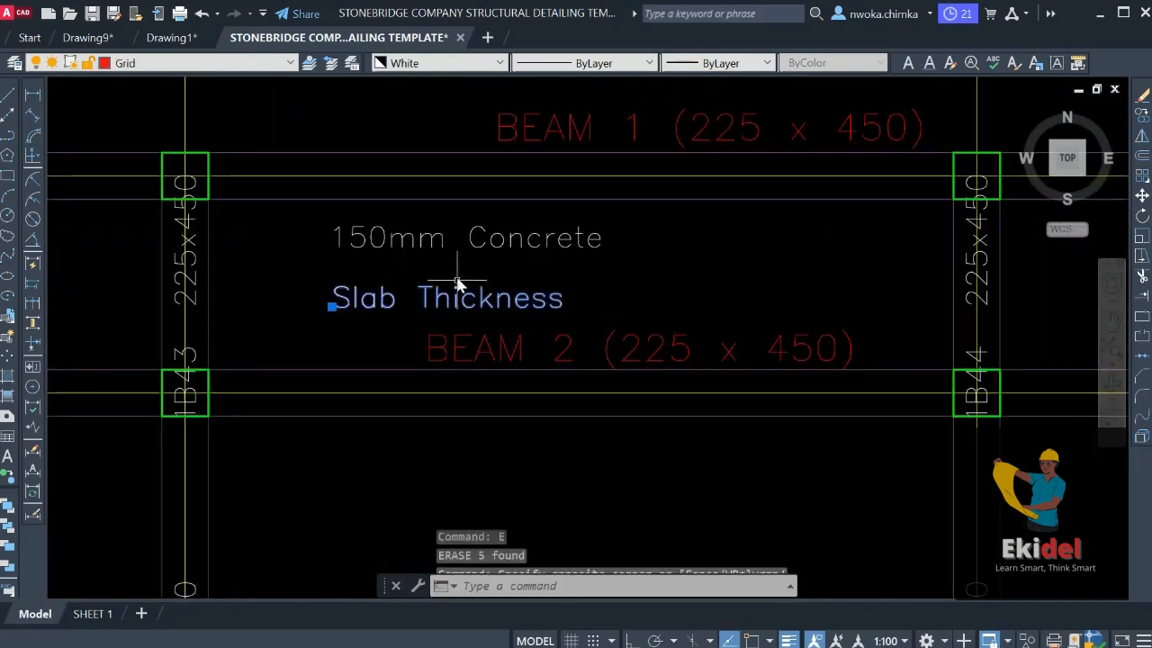
{"action": "type", "text": "M"}
{"action": "key", "text": "Return"}
{"action": "left_click", "coordinate": [693, 284]}
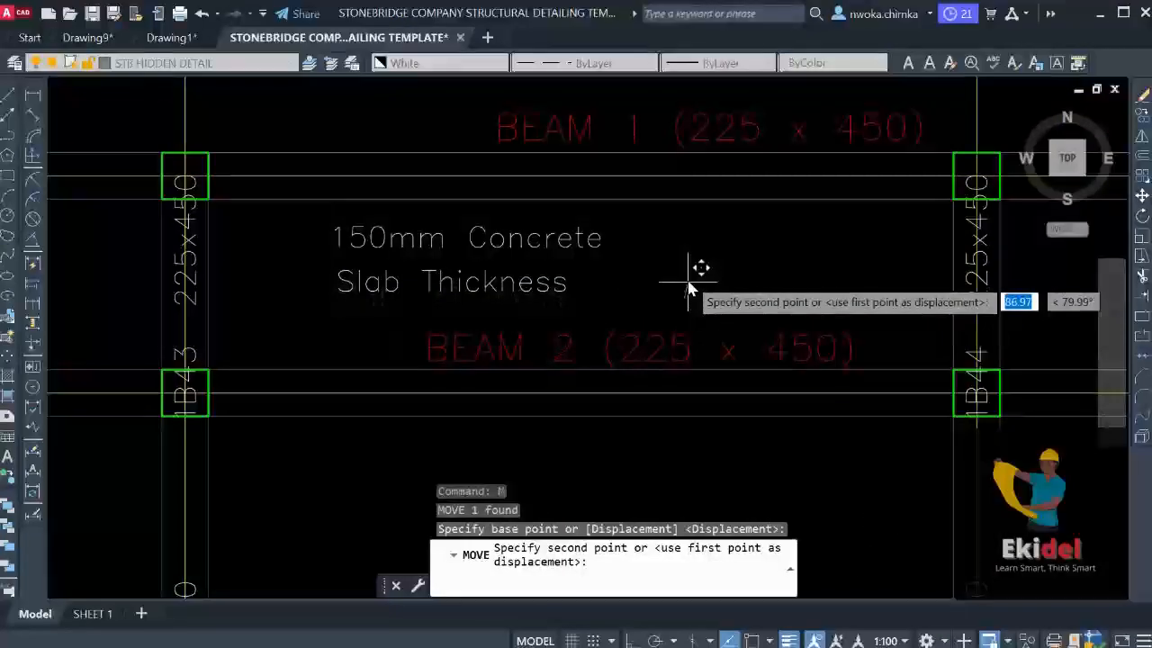
{"action": "left_click", "coordinate": [688, 284]}
{"action": "scroll", "coordinate": [635, 252], "scroll_direction": "down", "scroll_amount": 6}
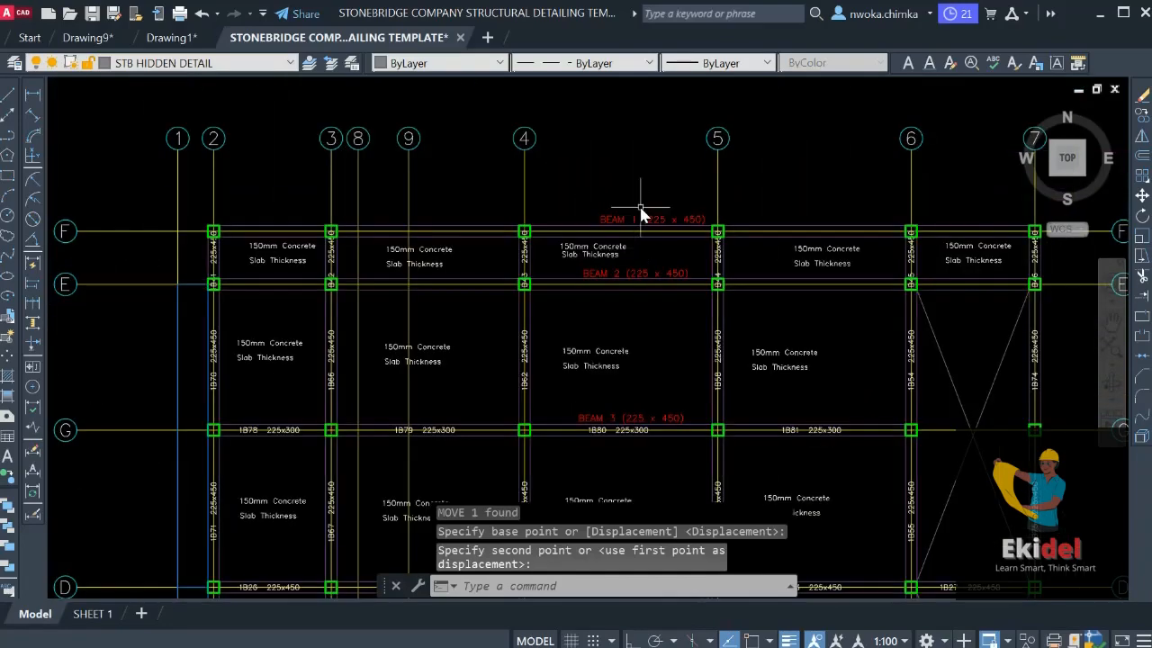
Examine the span marks along gridline G from gridline 2 to 6 and compare their sizes with the BEAM 3 label
{"action": "middle_click_drag", "start_coordinate": [608, 335], "coordinate": [594, 252]}
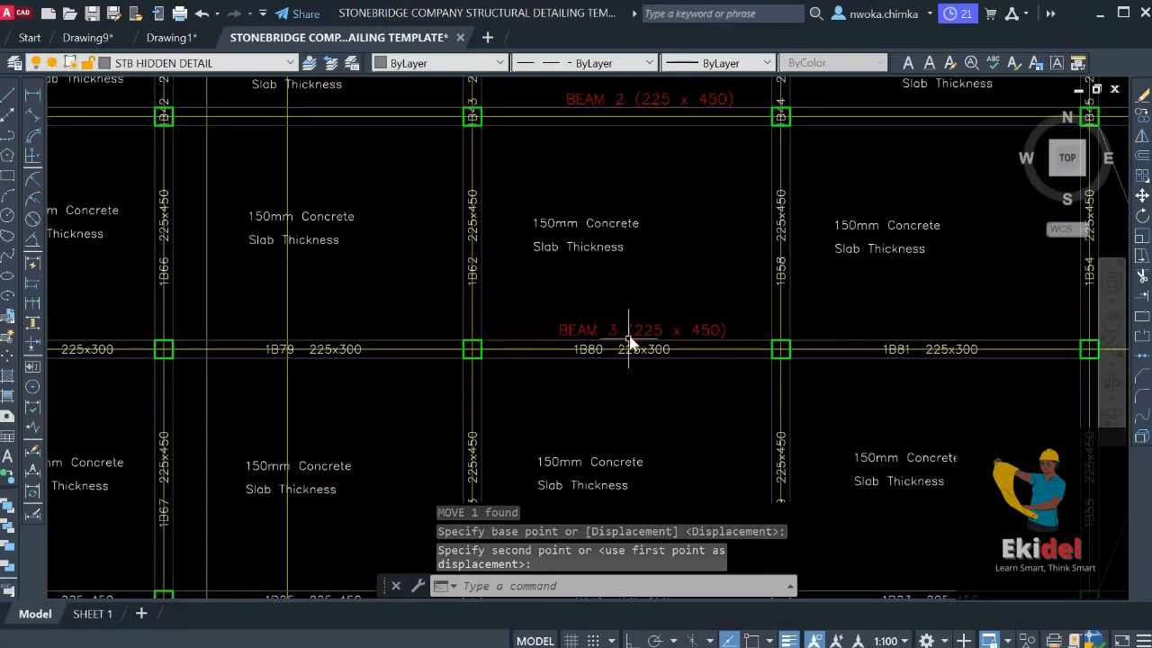
{"action": "scroll", "coordinate": [412, 321], "scroll_direction": "down", "scroll_amount": 5}
{"action": "scroll", "coordinate": [414, 324], "scroll_direction": "up", "scroll_amount": 5}
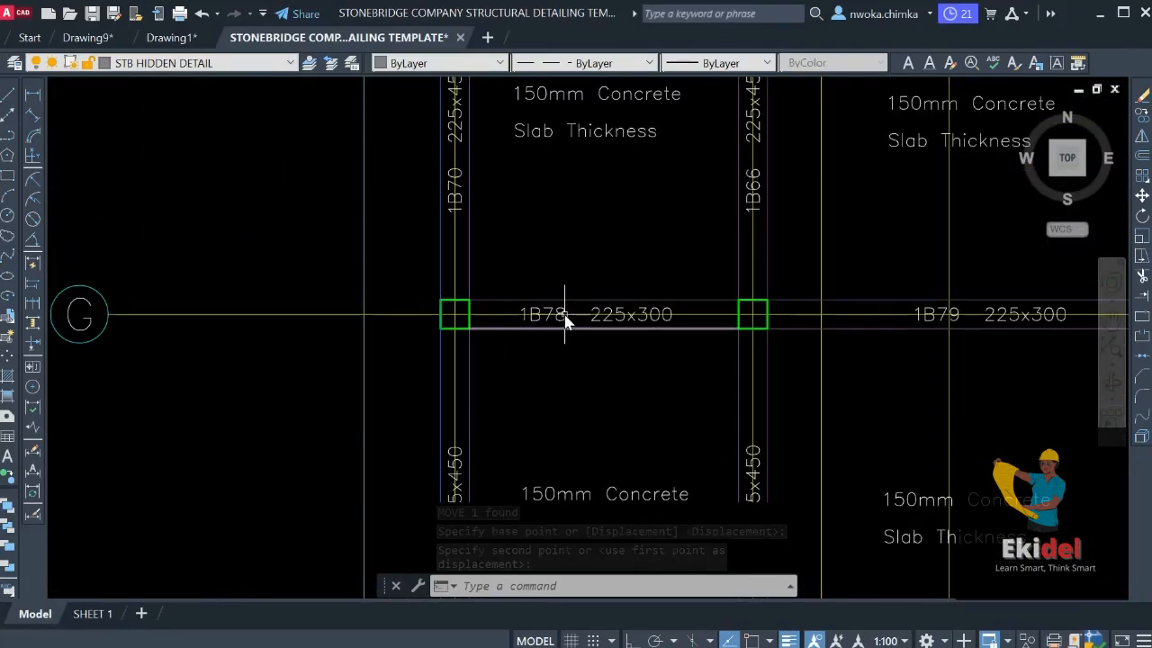
{"action": "scroll", "coordinate": [543, 320], "scroll_direction": "down", "scroll_amount": 4}
{"action": "scroll", "coordinate": [465, 306], "scroll_direction": "up", "scroll_amount": 4}
{"action": "scroll", "coordinate": [360, 306], "scroll_direction": "down", "scroll_amount": 5}
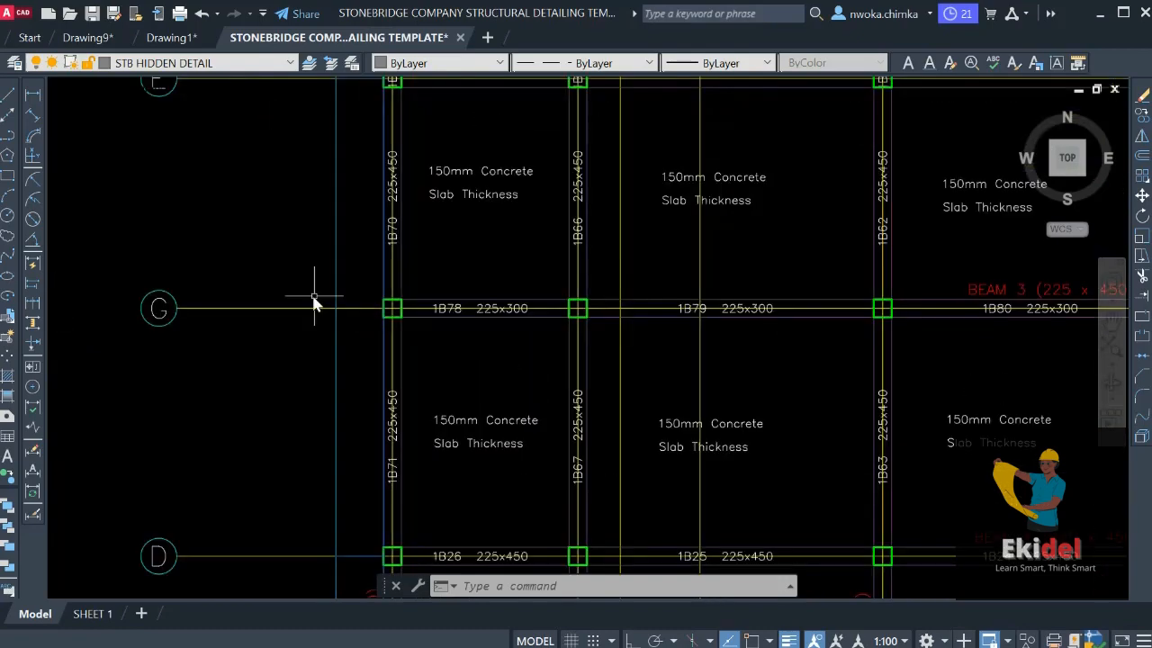
{"action": "middle_click_drag", "start_coordinate": [735, 378], "coordinate": [284, 377]}
{"action": "scroll", "coordinate": [555, 314], "scroll_direction": "up", "scroll_amount": 2}
{"action": "middle_click_drag", "start_coordinate": [554, 315], "coordinate": [743, 334]}
{"action": "scroll", "coordinate": [452, 303], "scroll_direction": "up", "scroll_amount": 2}
{"action": "middle_click_drag", "start_coordinate": [443, 305], "coordinate": [560, 307]}
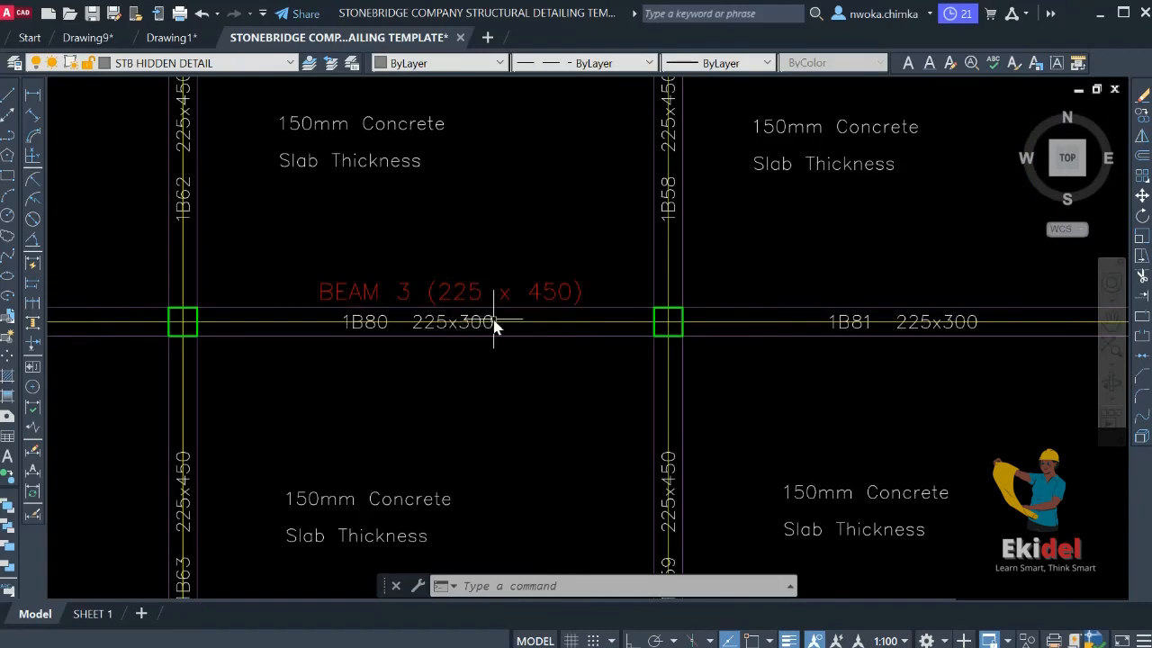
{"action": "scroll", "coordinate": [459, 328], "scroll_direction": "up", "scroll_amount": 2}
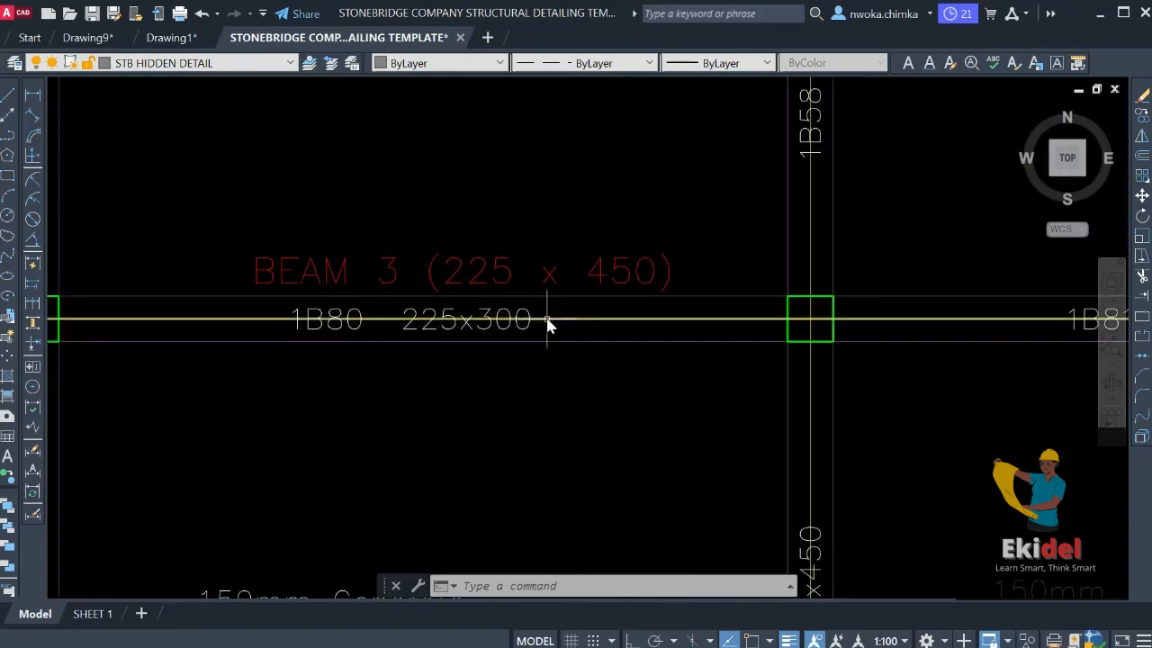
{"action": "scroll", "coordinate": [627, 276], "scroll_direction": "down", "scroll_amount": 5}
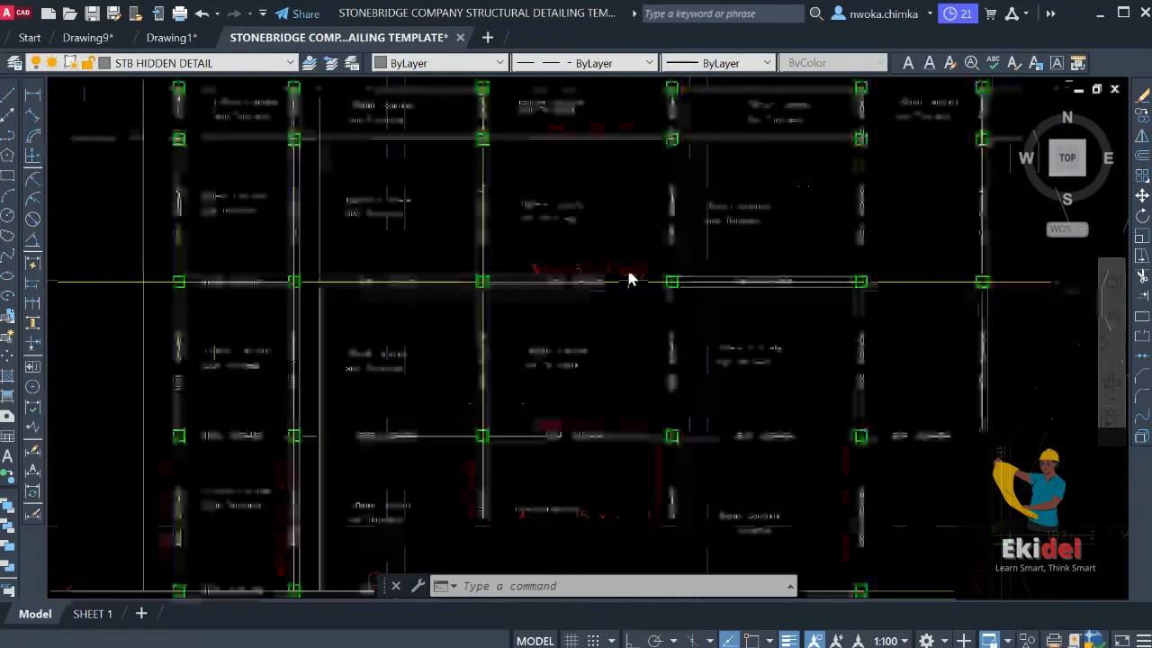
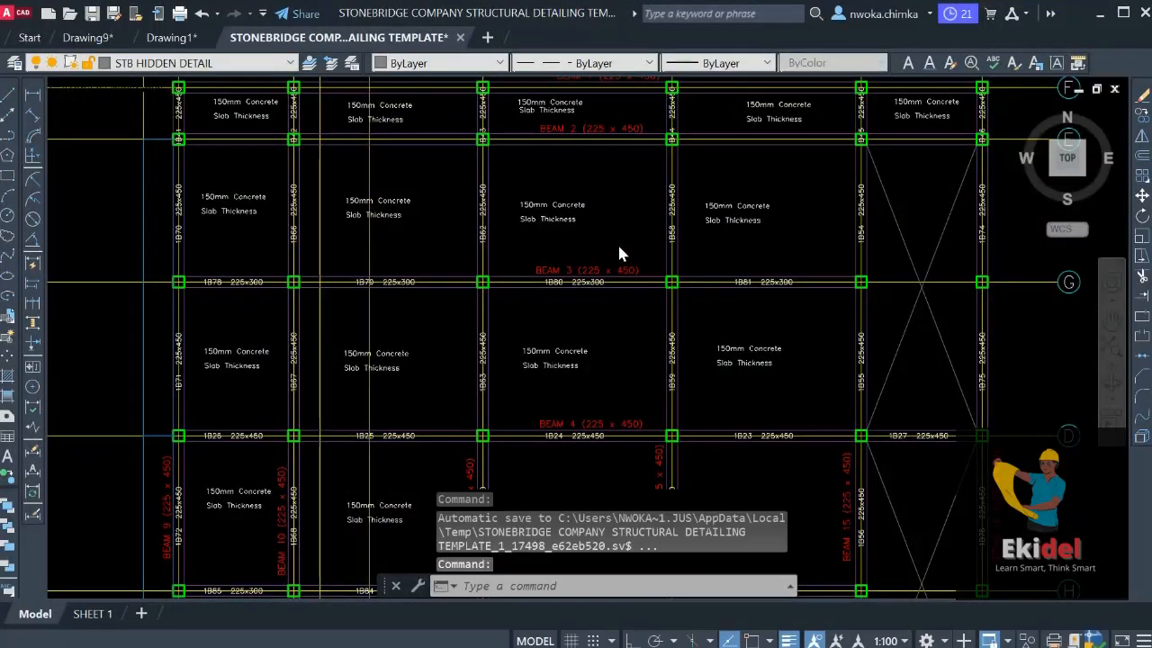
Change the BEAM 3 label on the floor plan to read BEAM 3 (225 x 300)
{"action": "scroll", "coordinate": [619, 254], "scroll_direction": "up", "scroll_amount": 6}
{"action": "scroll", "coordinate": [573, 297], "scroll_direction": "down", "scroll_amount": 2}
{"action": "scroll", "coordinate": [615, 297], "scroll_direction": "up", "scroll_amount": 2}
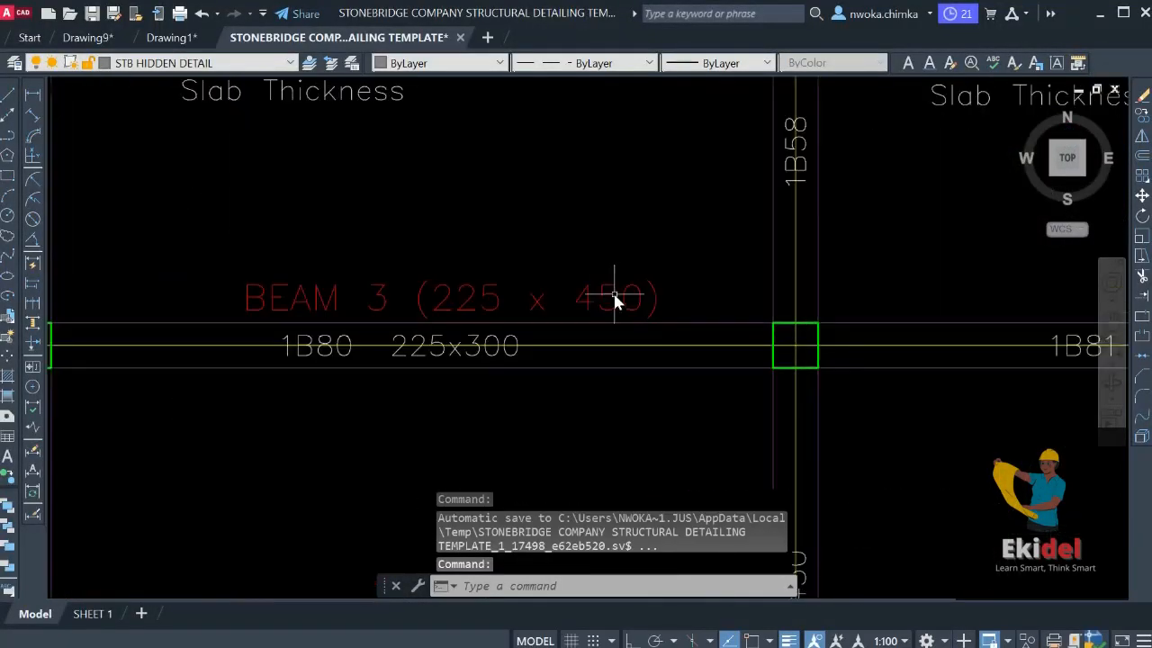
{"action": "left_click", "coordinate": [617, 304]}
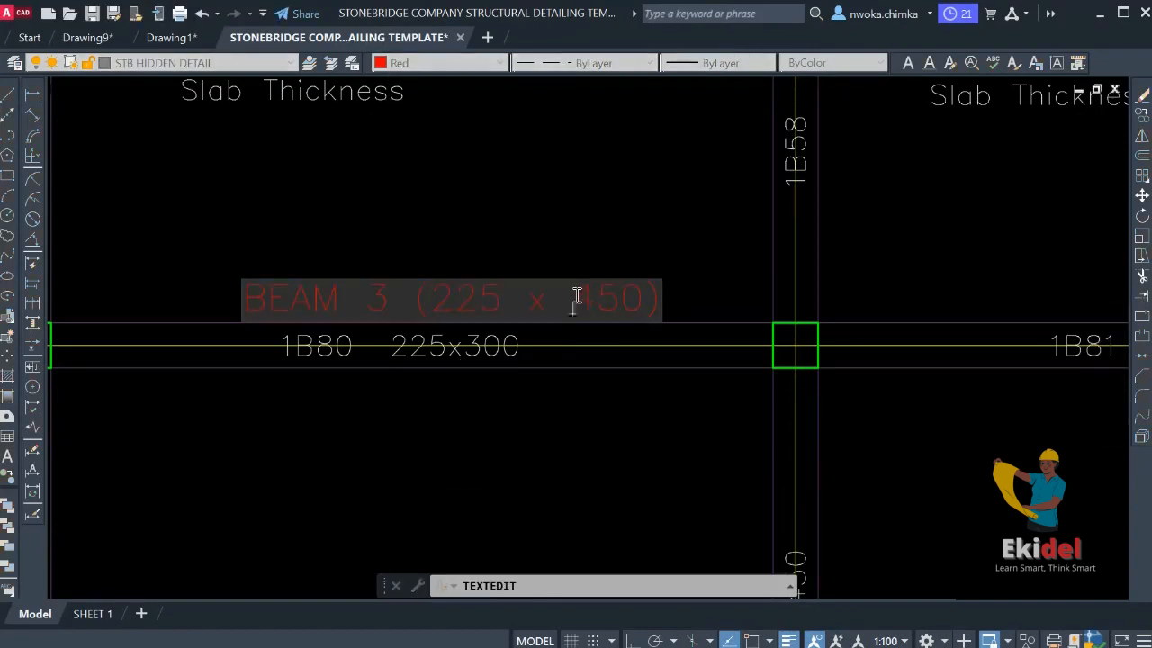
{"action": "key", "text": "shift+Right"}
{"action": "key", "text": "shift+Right"}
{"action": "type", "text": "300"}
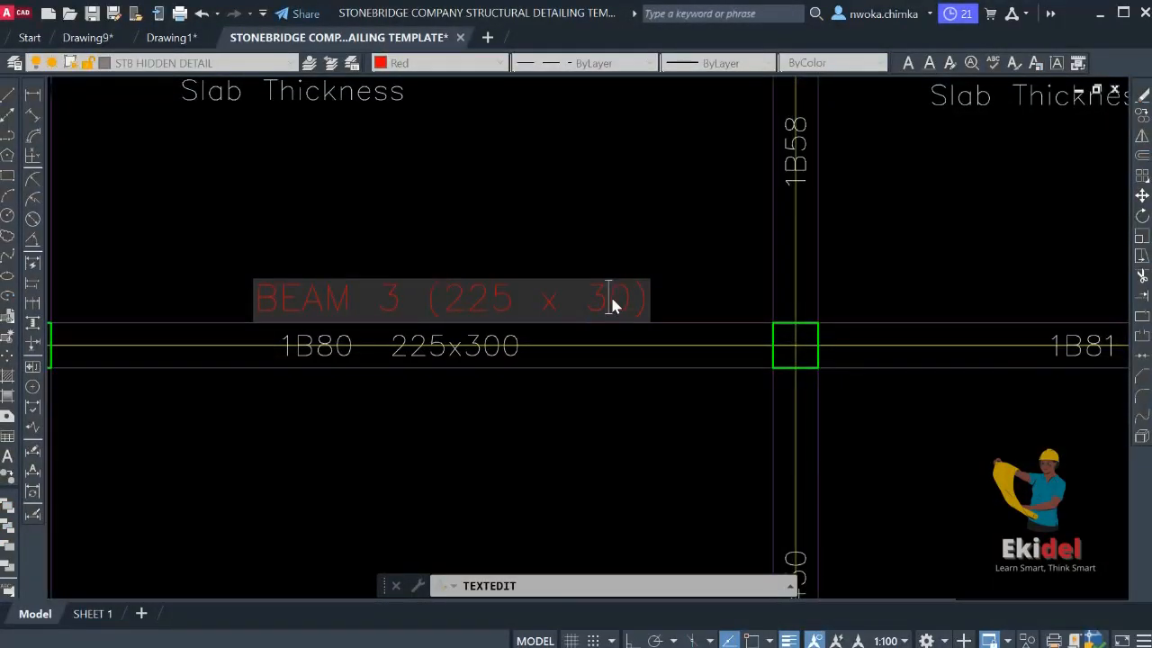
{"action": "left_click", "coordinate": [662, 248]}
{"action": "scroll", "coordinate": [720, 261], "scroll_direction": "down", "scroll_amount": 5}
{"action": "key", "text": "Escape"}
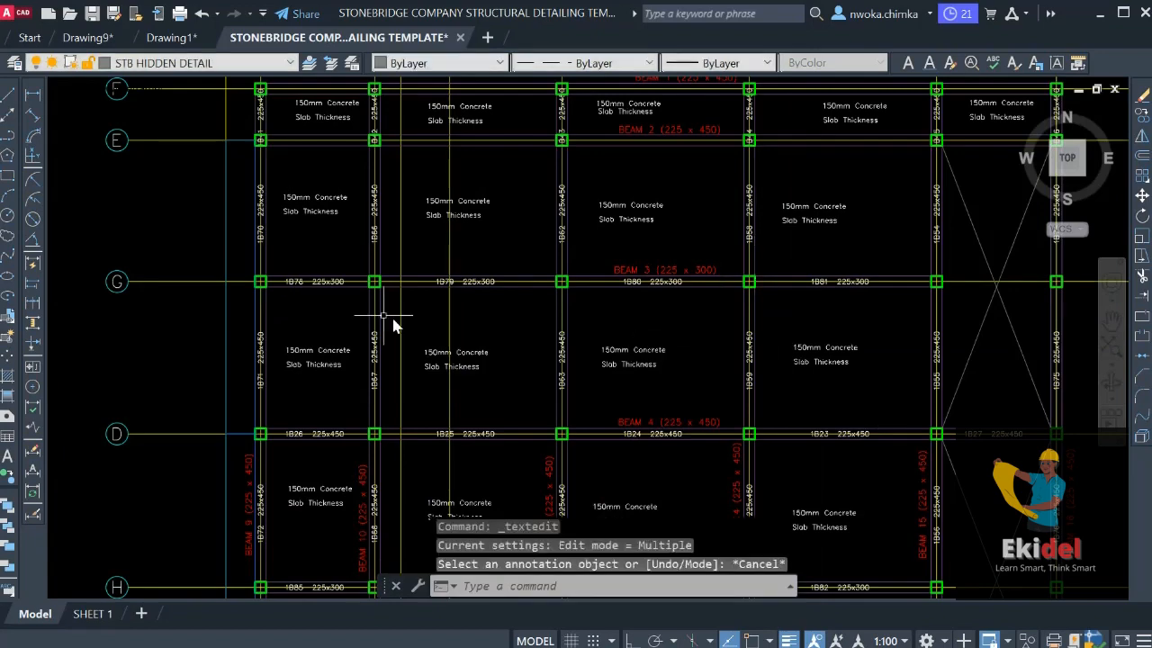
Start copying the BEAM 3 (225 x 300) label from grid line G, using a base point on its text
{"action": "scroll", "coordinate": [304, 297], "scroll_direction": "up", "scroll_amount": 4}
{"action": "scroll", "coordinate": [276, 261], "scroll_direction": "down", "scroll_amount": 5}
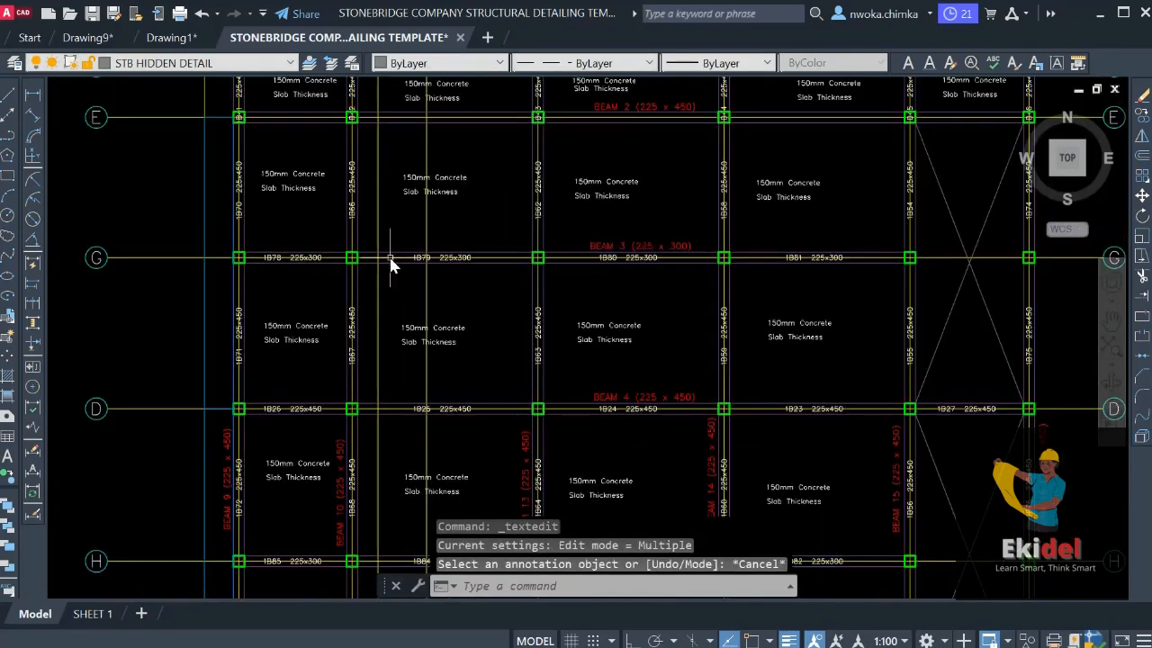
{"action": "scroll", "coordinate": [828, 260], "scroll_direction": "up", "scroll_amount": 2}
{"action": "scroll", "coordinate": [821, 270], "scroll_direction": "up", "scroll_amount": 2}
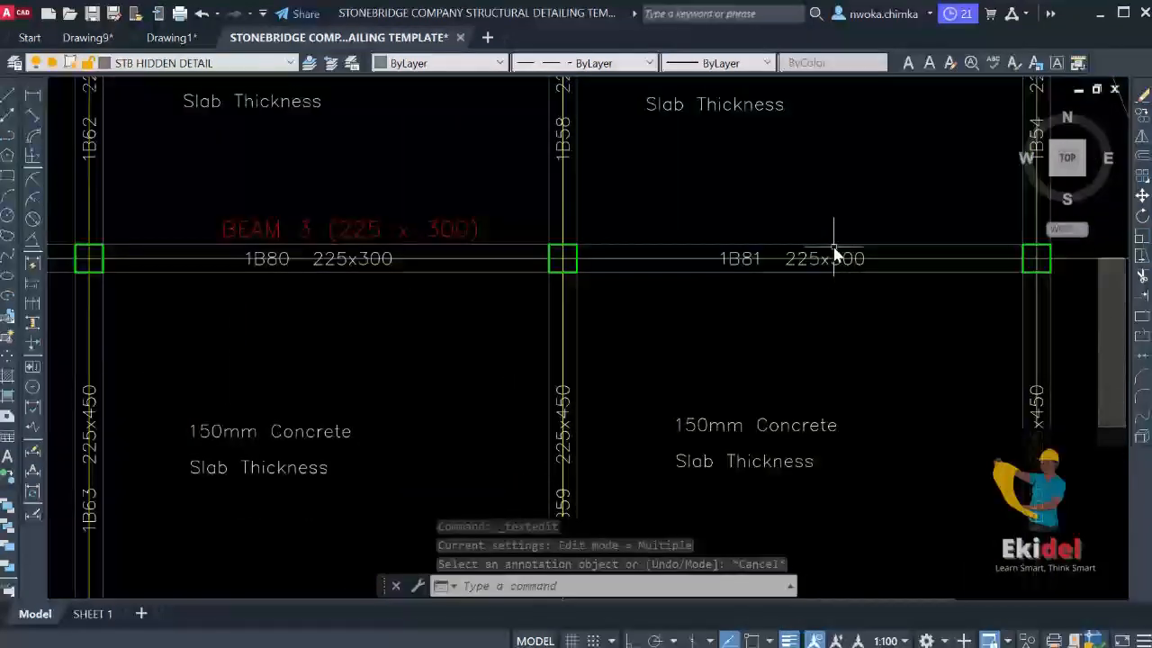
{"action": "scroll", "coordinate": [774, 256], "scroll_direction": "up", "scroll_amount": 2}
{"action": "scroll", "coordinate": [746, 265], "scroll_direction": "down", "scroll_amount": 3}
{"action": "scroll", "coordinate": [663, 254], "scroll_direction": "up", "scroll_amount": 1}
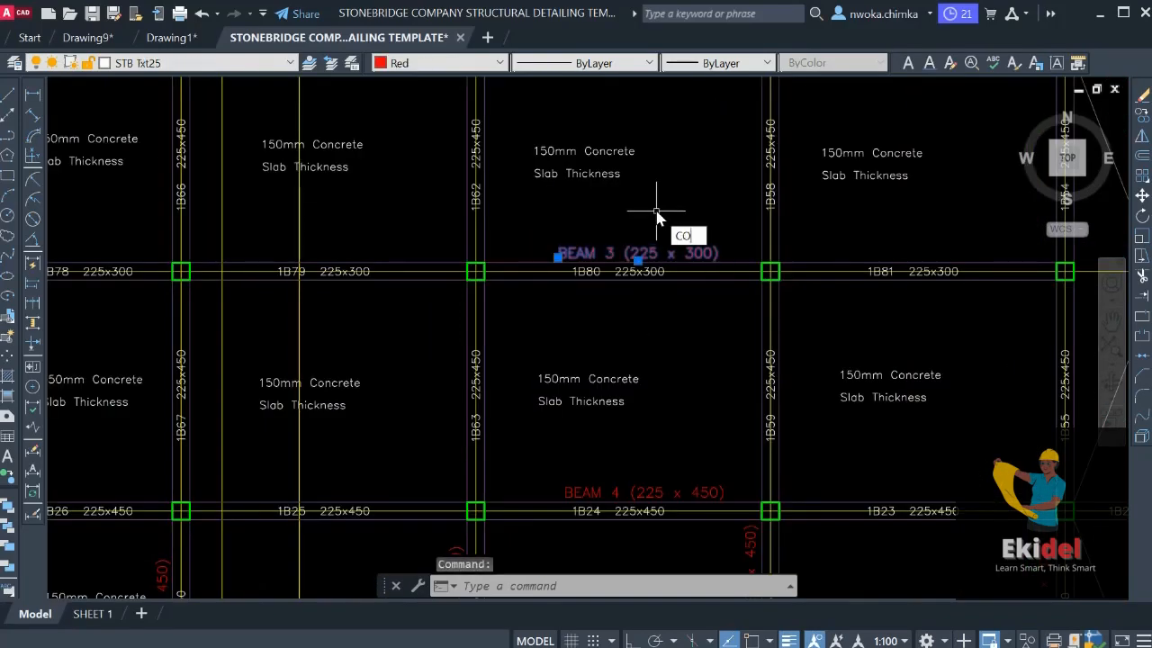
{"action": "key", "text": "Return"}
{"action": "left_click", "coordinate": [581, 254]}
Look through the rows of beam elevations for the detail containing spans 1B78 to 1B81
{"action": "scroll", "coordinate": [412, 269], "scroll_direction": "down", "scroll_amount": 2}
{"action": "scroll", "coordinate": [345, 261], "scroll_direction": "up", "scroll_amount": 2}
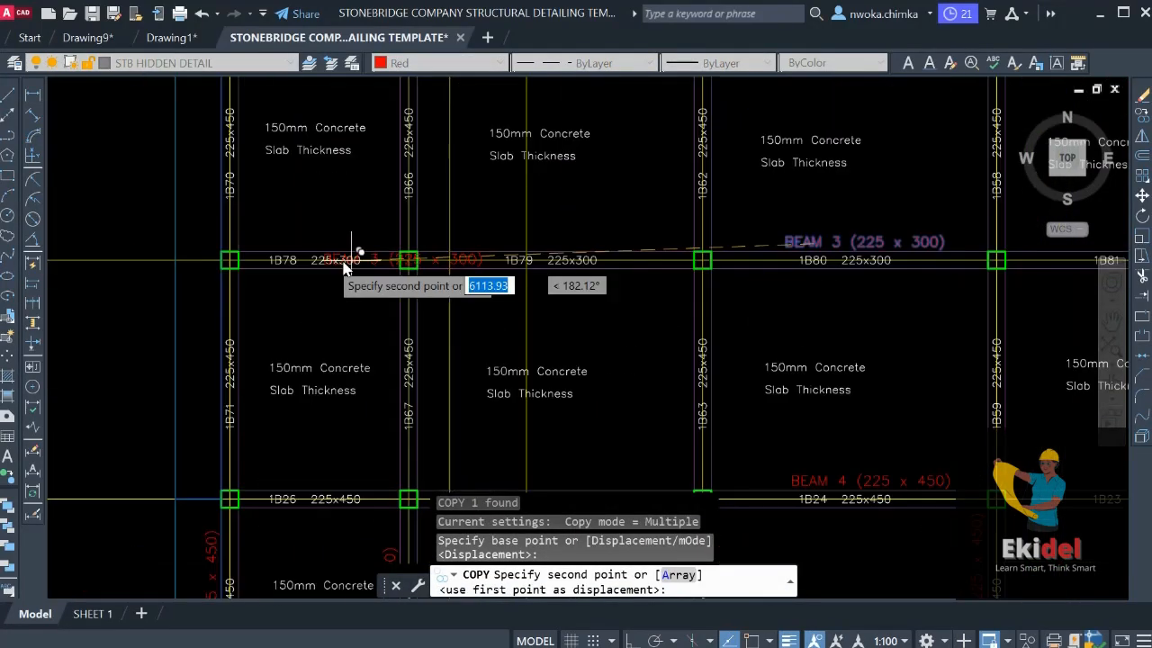
{"action": "scroll", "coordinate": [275, 257], "scroll_direction": "down", "scroll_amount": 1}
{"action": "scroll", "coordinate": [797, 249], "scroll_direction": "down", "scroll_amount": 2}
{"action": "scroll", "coordinate": [772, 246], "scroll_direction": "up", "scroll_amount": 3}
{"action": "scroll", "coordinate": [688, 205], "scroll_direction": "down", "scroll_amount": 3}
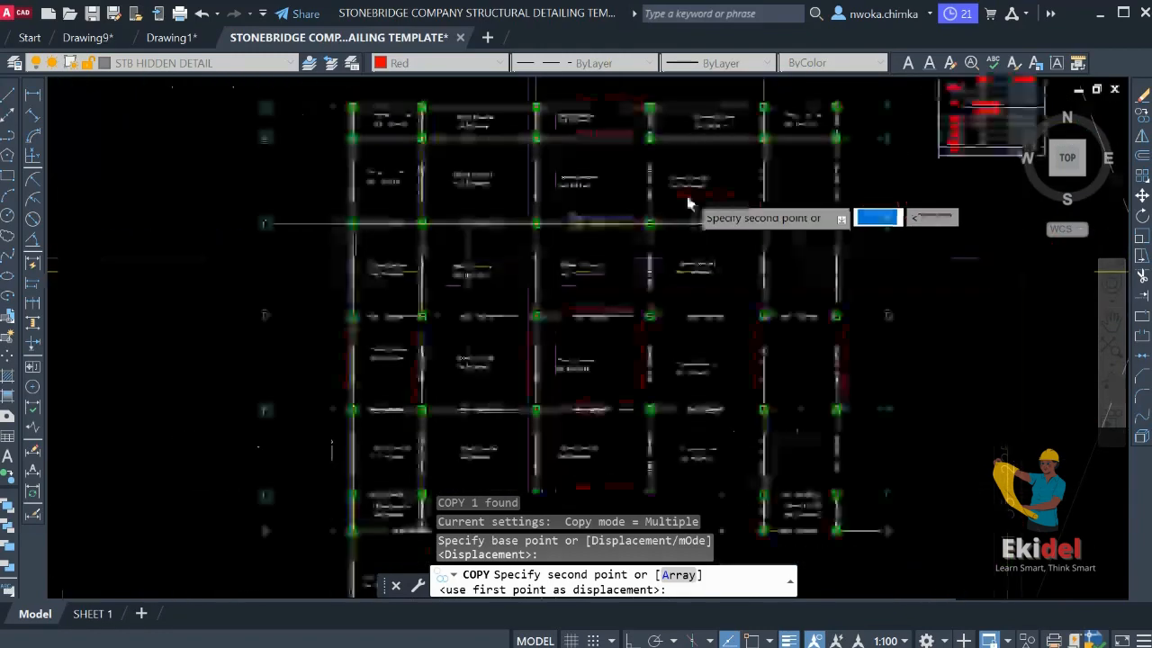
{"action": "scroll", "coordinate": [688, 206], "scroll_direction": "down", "scroll_amount": 4}
{"action": "middle_click_drag", "start_coordinate": [734, 249], "coordinate": [558, 173]}
{"action": "scroll", "coordinate": [684, 311], "scroll_direction": "up", "scroll_amount": 6}
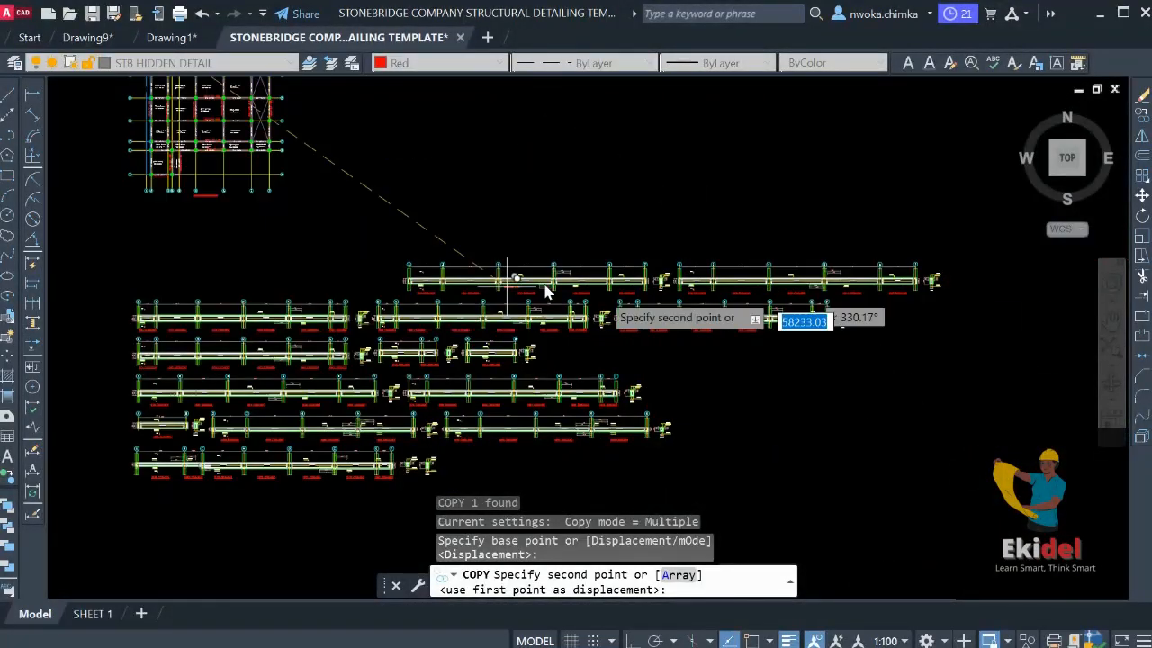
{"action": "scroll", "coordinate": [684, 310], "scroll_direction": "down", "scroll_amount": 3}
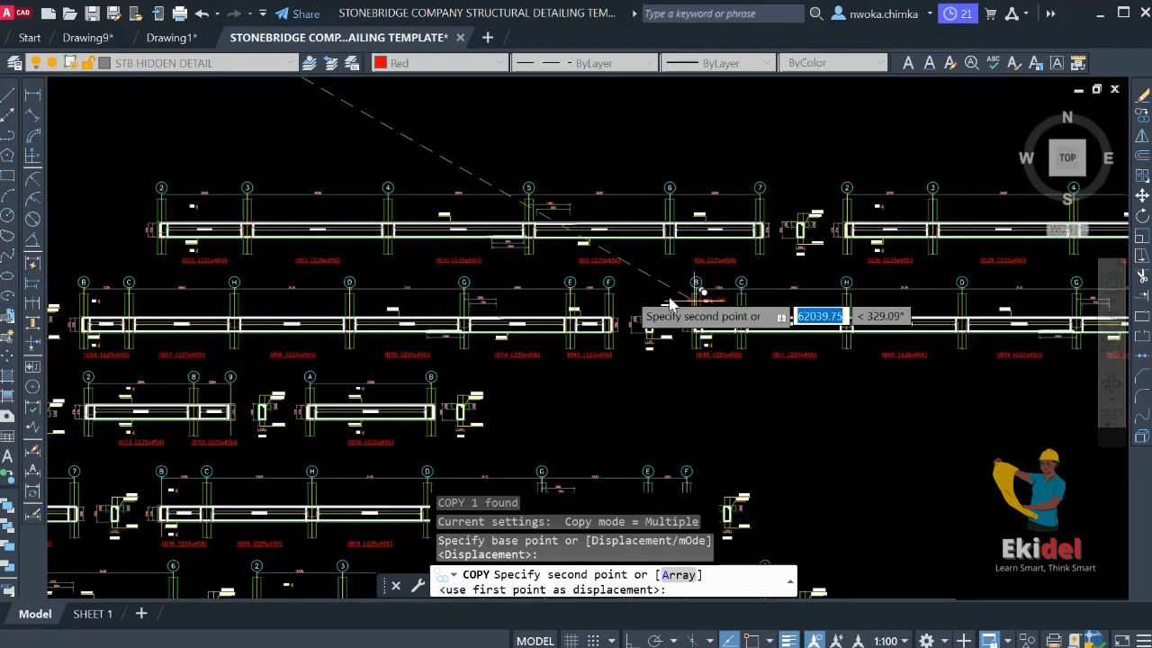
{"action": "scroll", "coordinate": [417, 296], "scroll_direction": "up", "scroll_amount": 4}
{"action": "scroll", "coordinate": [518, 270], "scroll_direction": "down", "scroll_amount": 5}
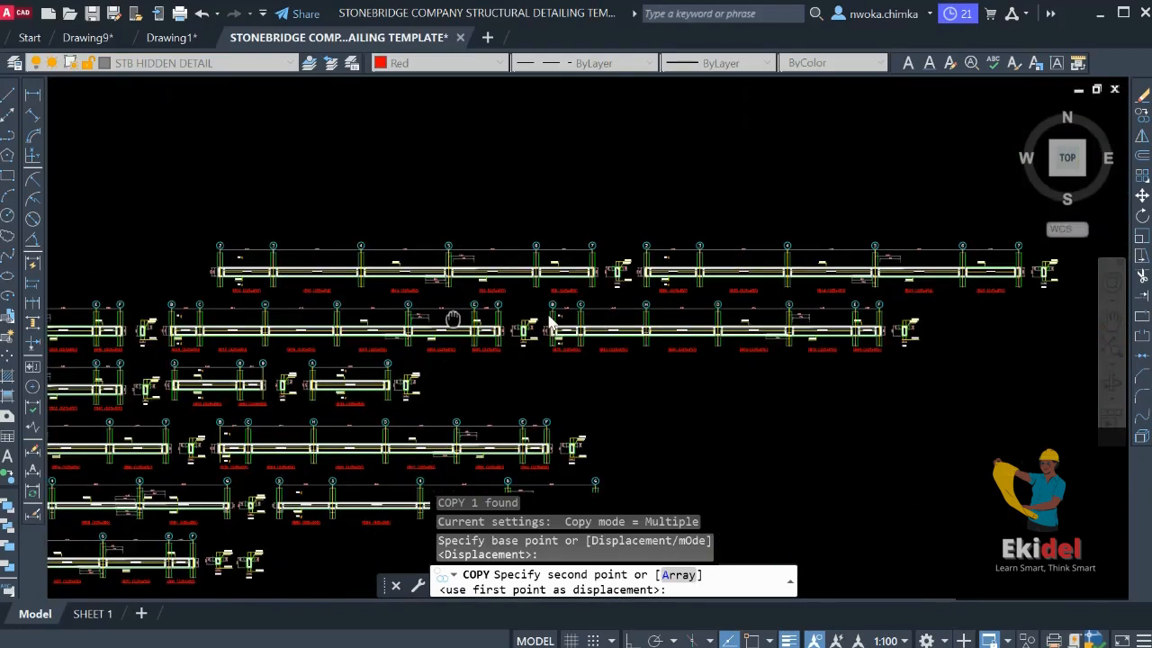
{"action": "scroll", "coordinate": [526, 324], "scroll_direction": "up", "scroll_amount": 2}
{"action": "scroll", "coordinate": [526, 333], "scroll_direction": "down", "scroll_amount": 2}
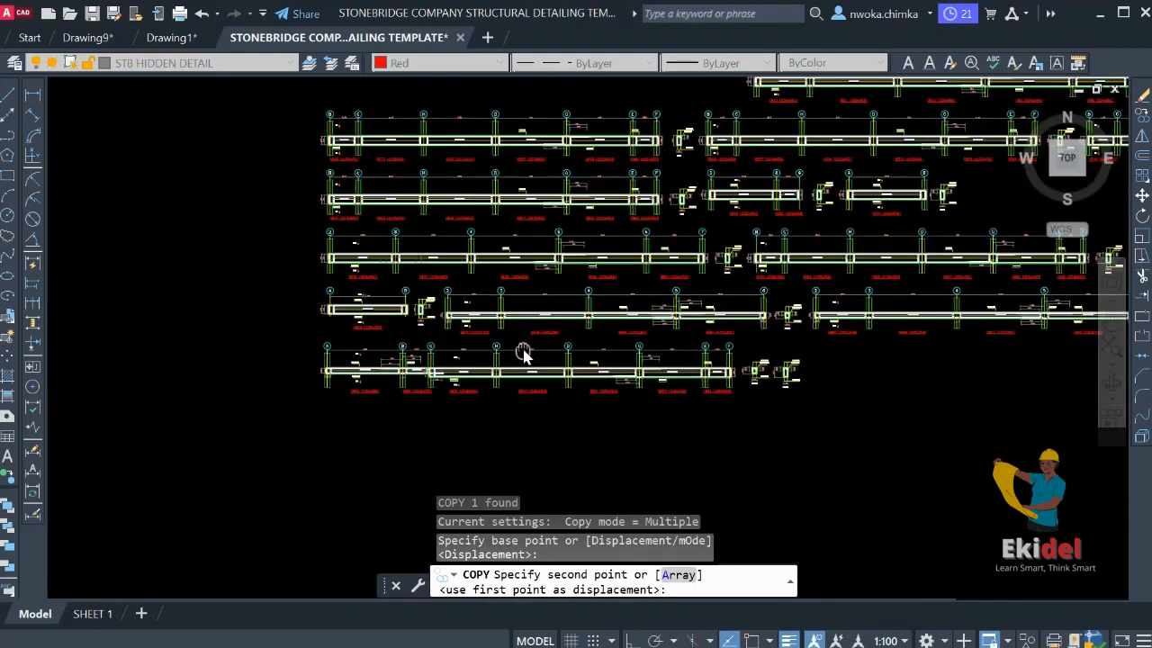
{"action": "scroll", "coordinate": [450, 387], "scroll_direction": "up", "scroll_amount": 4}
{"action": "scroll", "coordinate": [558, 381], "scroll_direction": "down", "scroll_amount": 2}
{"action": "scroll", "coordinate": [540, 387], "scroll_direction": "up", "scroll_amount": 4}
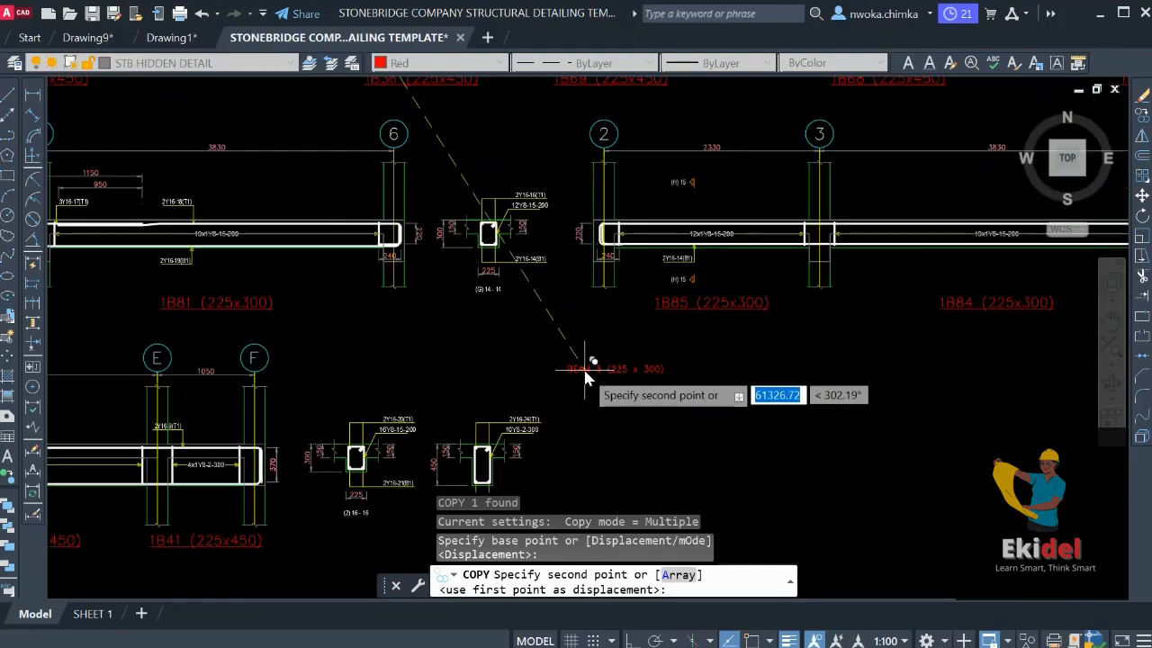
{"action": "scroll", "coordinate": [612, 369], "scroll_direction": "down", "scroll_amount": 4}
{"action": "scroll", "coordinate": [891, 446], "scroll_direction": "up", "scroll_amount": 2}
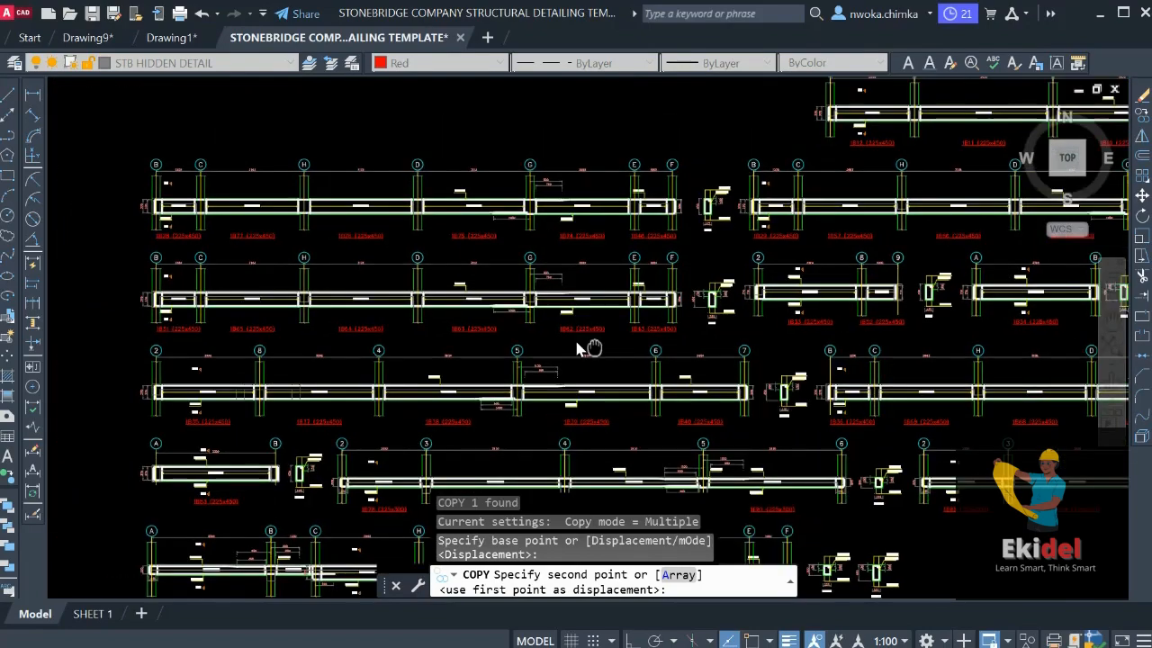
{"action": "scroll", "coordinate": [309, 260], "scroll_direction": "up", "scroll_amount": 4}
{"action": "scroll", "coordinate": [373, 270], "scroll_direction": "down", "scroll_amount": 5}
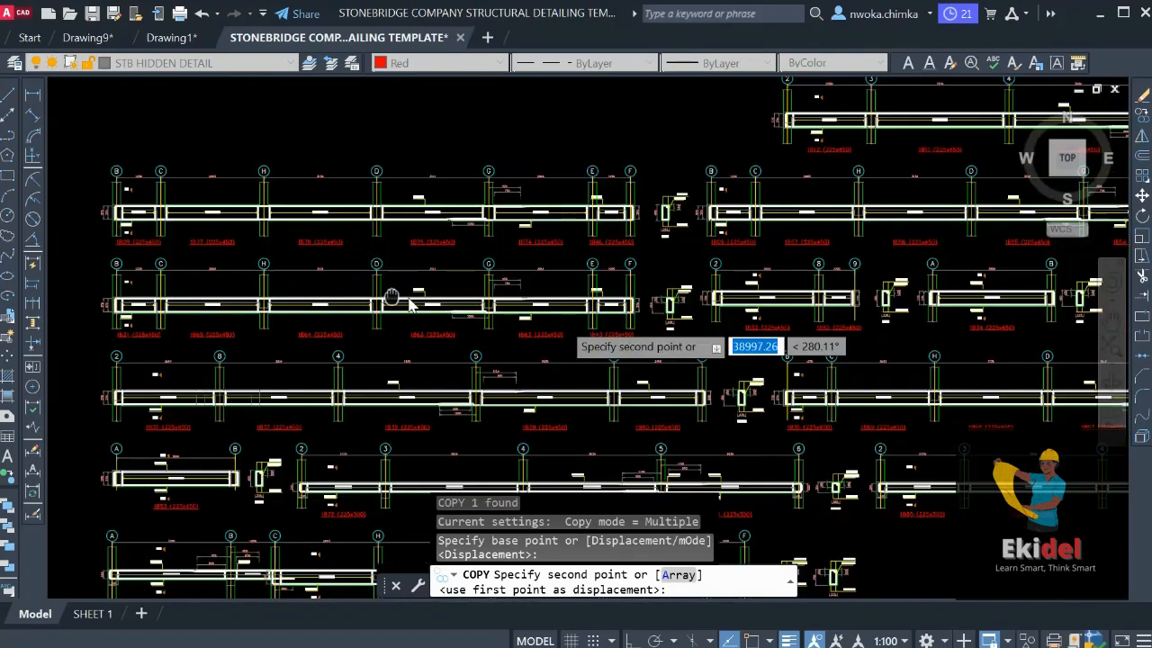
{"action": "scroll", "coordinate": [171, 416], "scroll_direction": "up", "scroll_amount": 3}
{"action": "scroll", "coordinate": [140, 423], "scroll_direction": "down", "scroll_amount": 3}
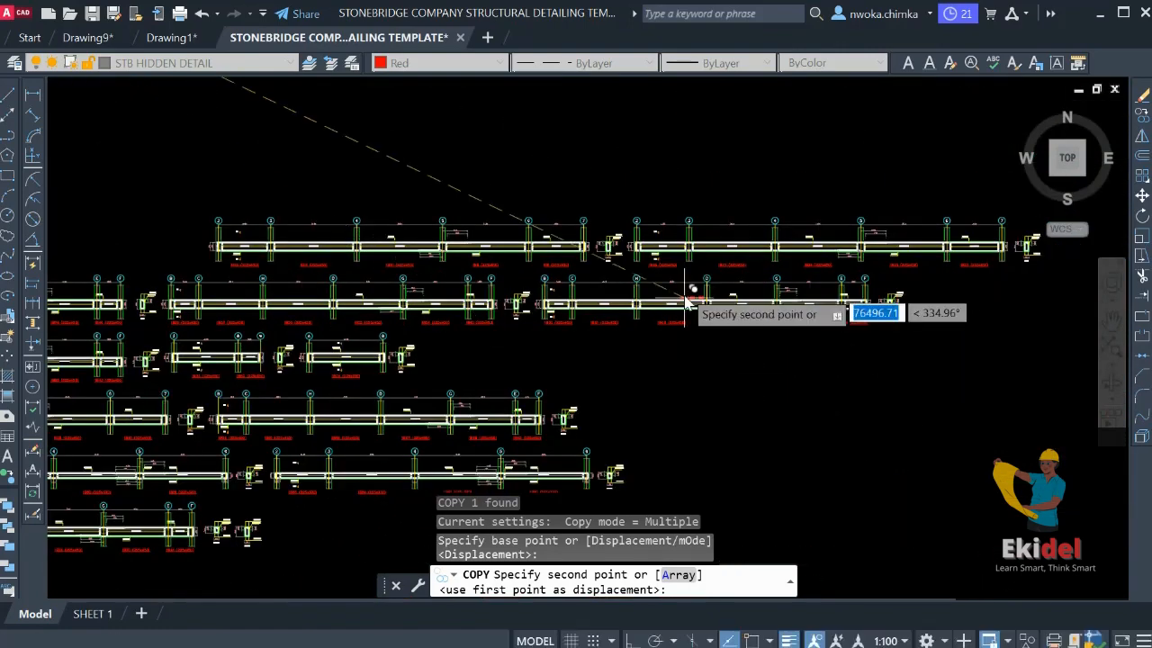
{"action": "scroll", "coordinate": [682, 270], "scroll_direction": "up", "scroll_amount": 2}
{"action": "scroll", "coordinate": [441, 286], "scroll_direction": "down", "scroll_amount": 2}
{"action": "scroll", "coordinate": [467, 338], "scroll_direction": "up", "scroll_amount": 4}
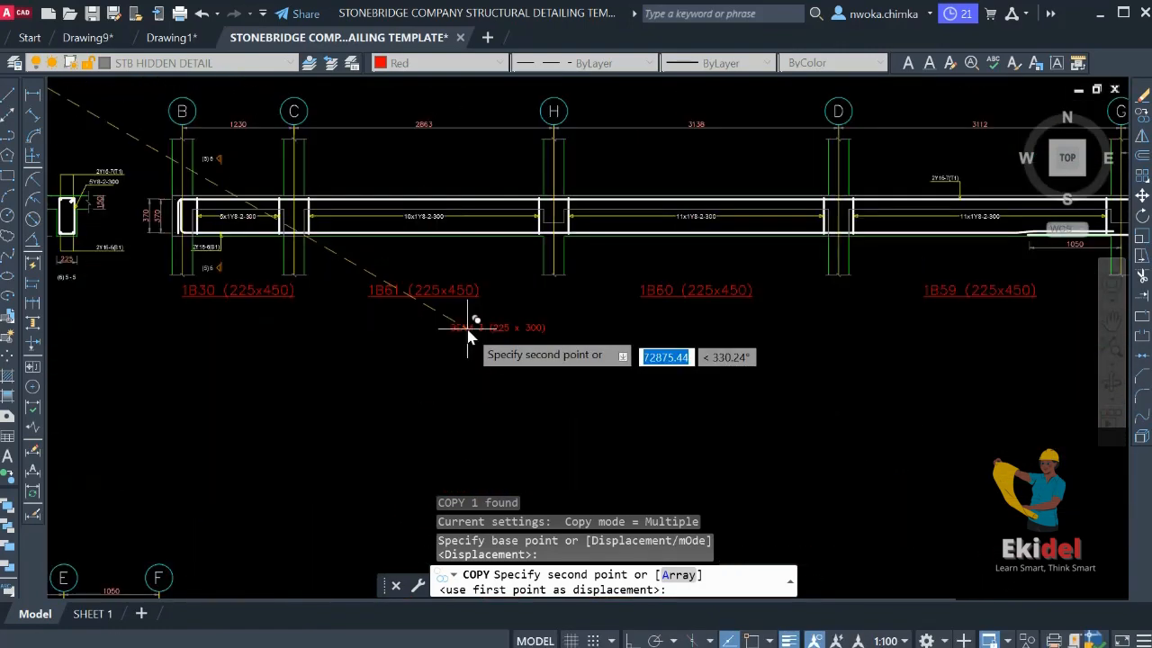
{"action": "middle_click_drag", "start_coordinate": [462, 352], "coordinate": [774, 352]}
{"action": "middle_click_drag", "start_coordinate": [553, 360], "coordinate": [971, 368]}
{"action": "middle_click_drag", "start_coordinate": [704, 341], "coordinate": [1054, 353]}
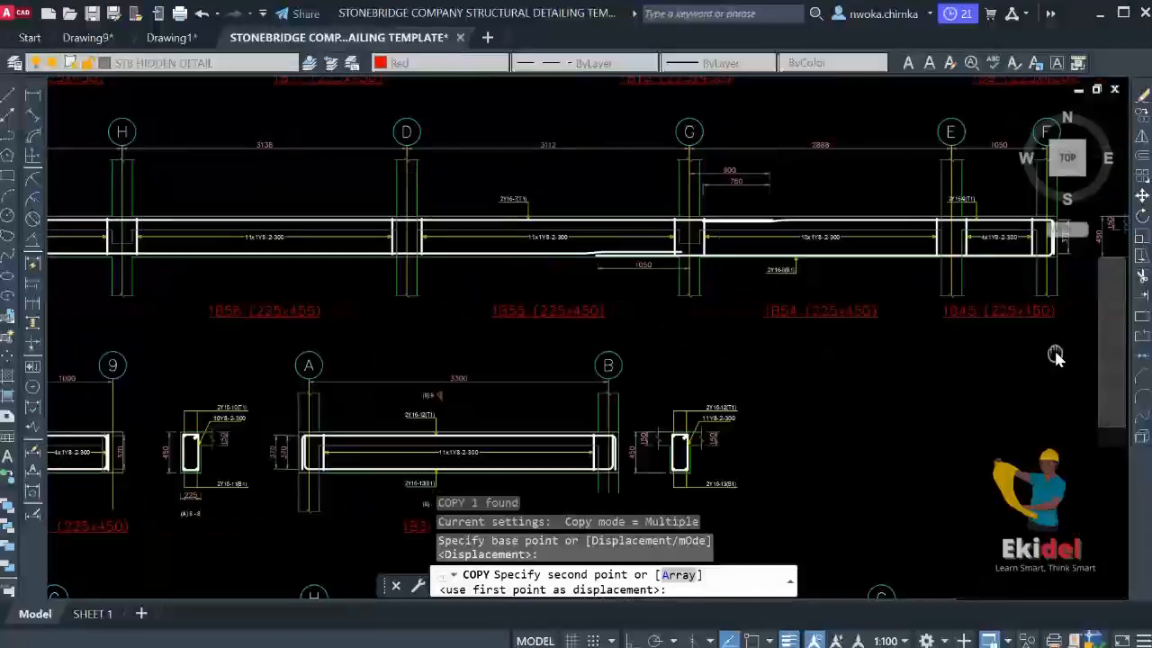
{"action": "scroll", "coordinate": [734, 374], "scroll_direction": "down", "scroll_amount": 2}
{"action": "middle_click_drag", "start_coordinate": [754, 269], "coordinate": [781, 310]}
{"action": "middle_click_drag", "start_coordinate": [558, 360], "coordinate": [616, 184]}
{"action": "scroll", "coordinate": [688, 243], "scroll_direction": "down", "scroll_amount": 6}
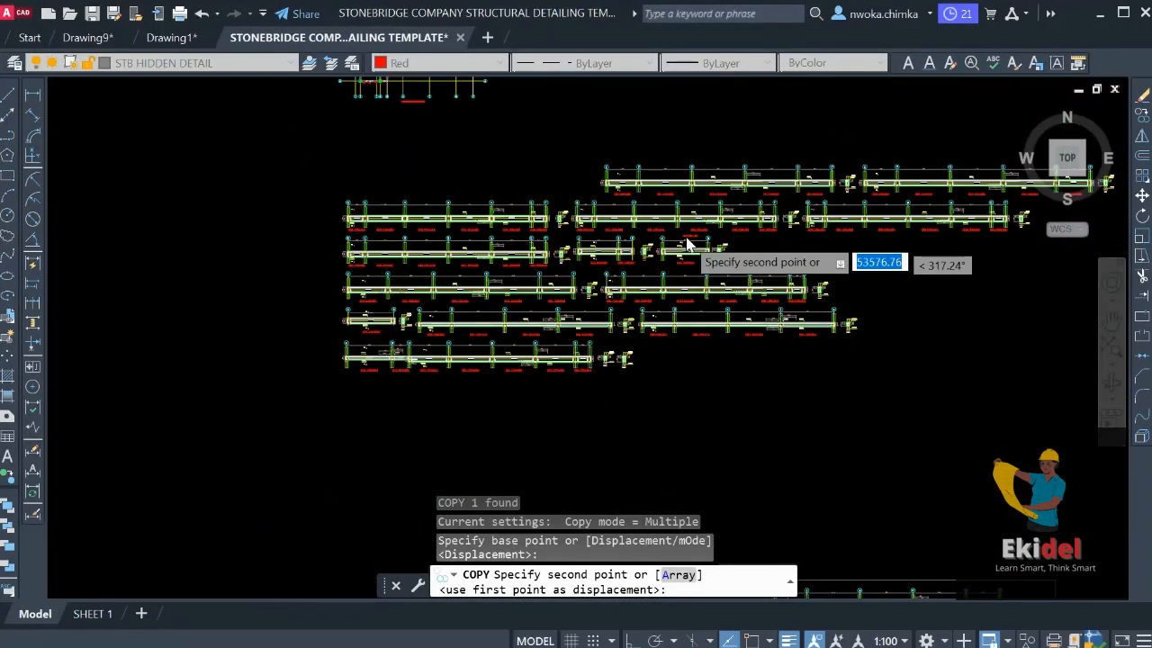
{"action": "scroll", "coordinate": [688, 242], "scroll_direction": "up", "scroll_amount": 2}
{"action": "scroll", "coordinate": [747, 349], "scroll_direction": "down", "scroll_amount": 3}
{"action": "scroll", "coordinate": [740, 378], "scroll_direction": "up", "scroll_amount": 5}
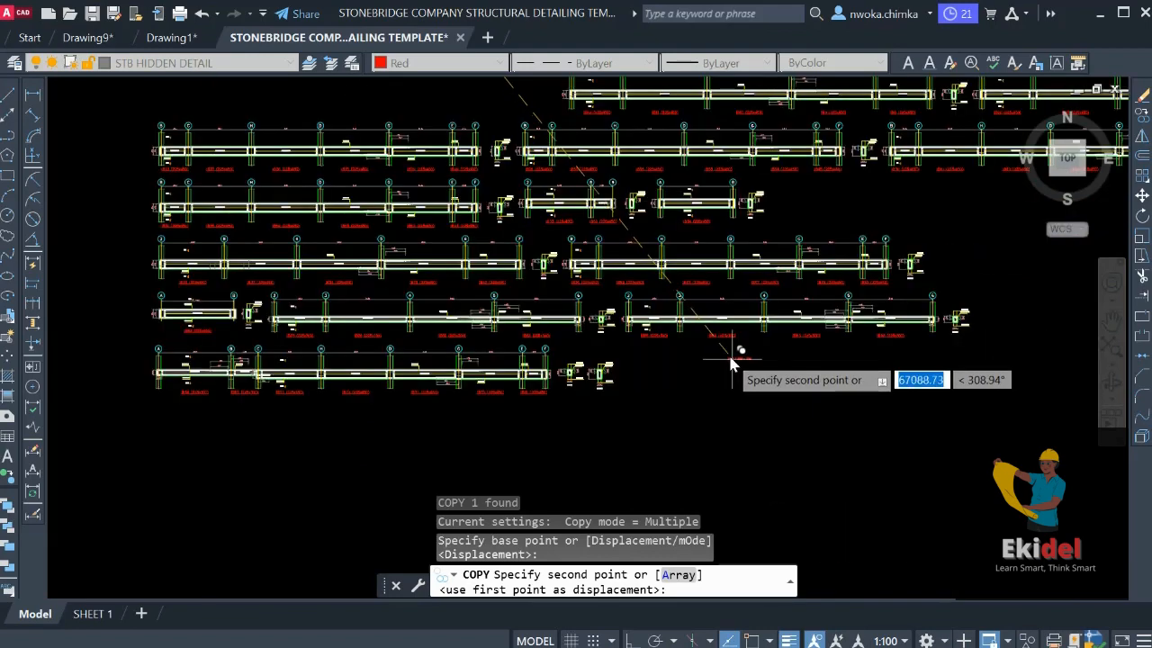
{"action": "middle_click_drag", "start_coordinate": [684, 362], "coordinate": [493, 360]}
{"action": "scroll", "coordinate": [537, 362], "scroll_direction": "down", "scroll_amount": 4}
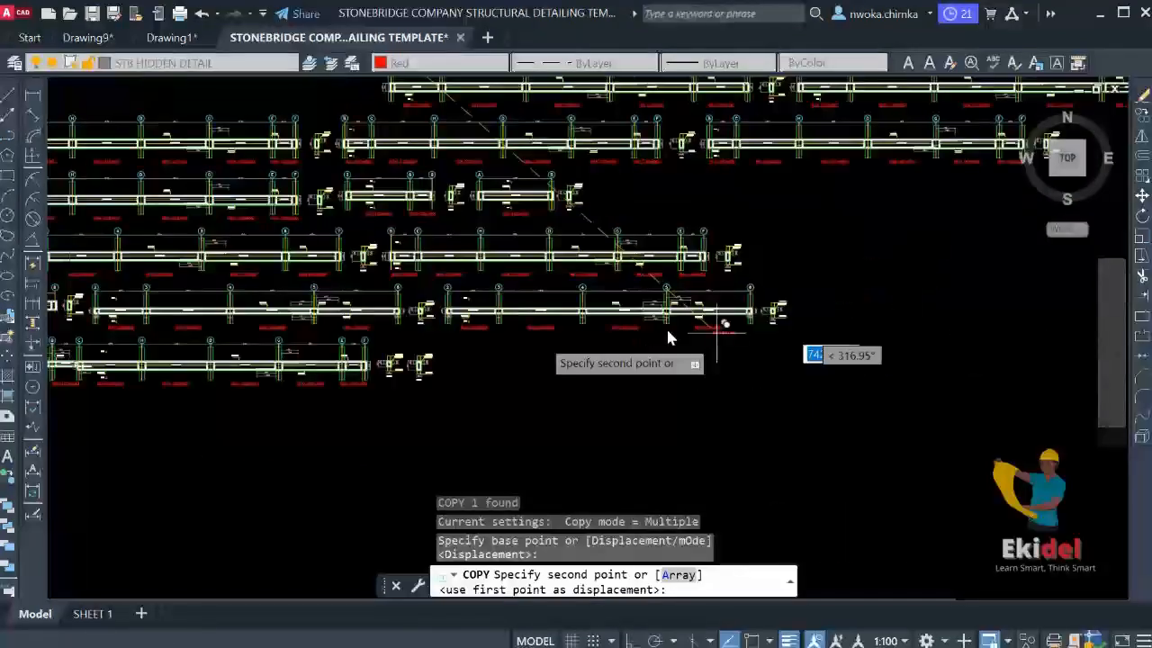
{"action": "scroll", "coordinate": [540, 255], "scroll_direction": "up", "scroll_amount": 4}
{"action": "middle_click_drag", "start_coordinate": [529, 248], "coordinate": [1021, 268]}
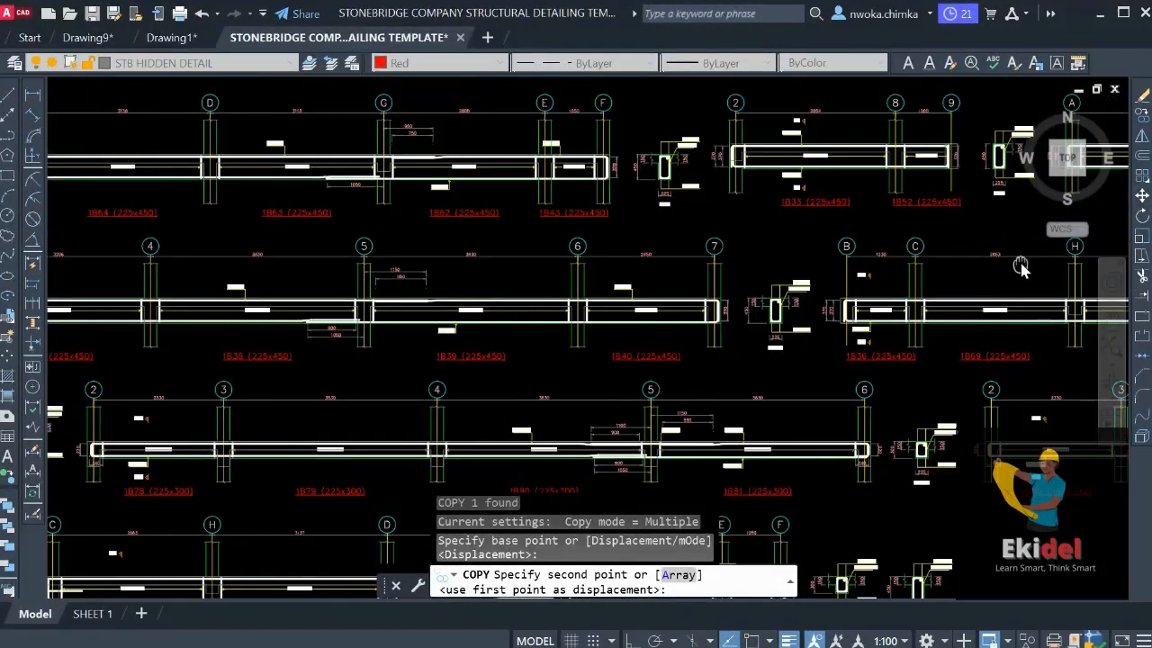
Place the copied BEAM 3 (225 x 300) label beneath the elevation, between the 1B79 and 1B80 labels
{"action": "middle_click_drag", "start_coordinate": [603, 270], "coordinate": [747, 191]}
{"action": "middle_click_drag", "start_coordinate": [806, 279], "coordinate": [808, 315]}
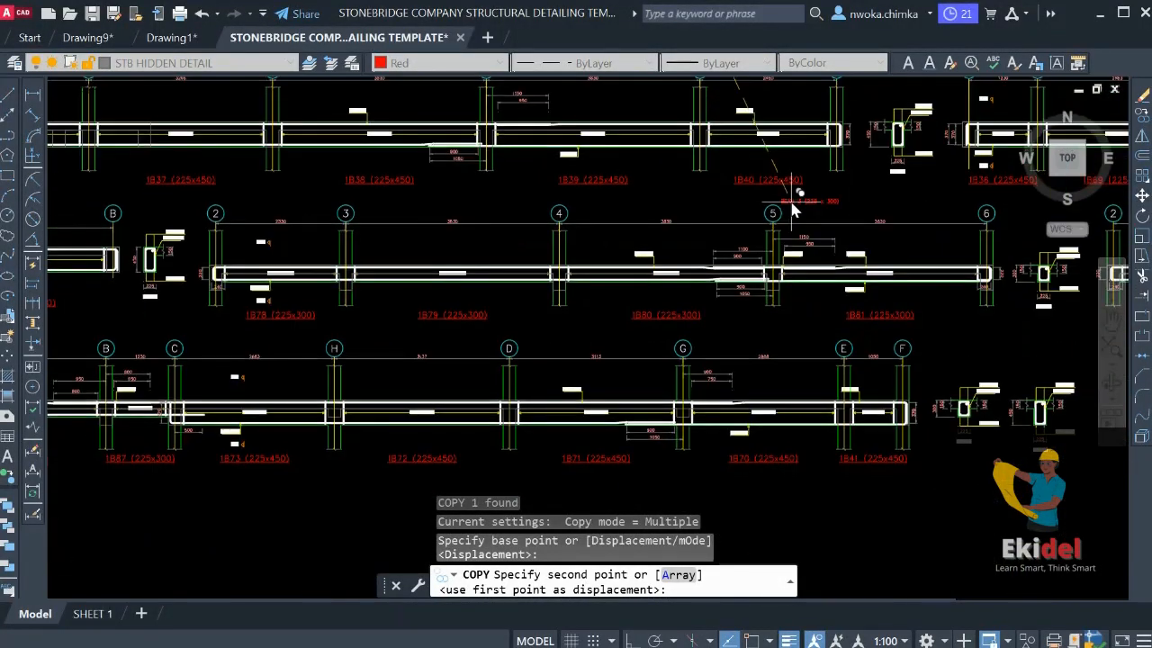
{"action": "scroll", "coordinate": [810, 315], "scroll_direction": "down", "scroll_amount": 2}
{"action": "scroll", "coordinate": [549, 322], "scroll_direction": "up", "scroll_amount": 4}
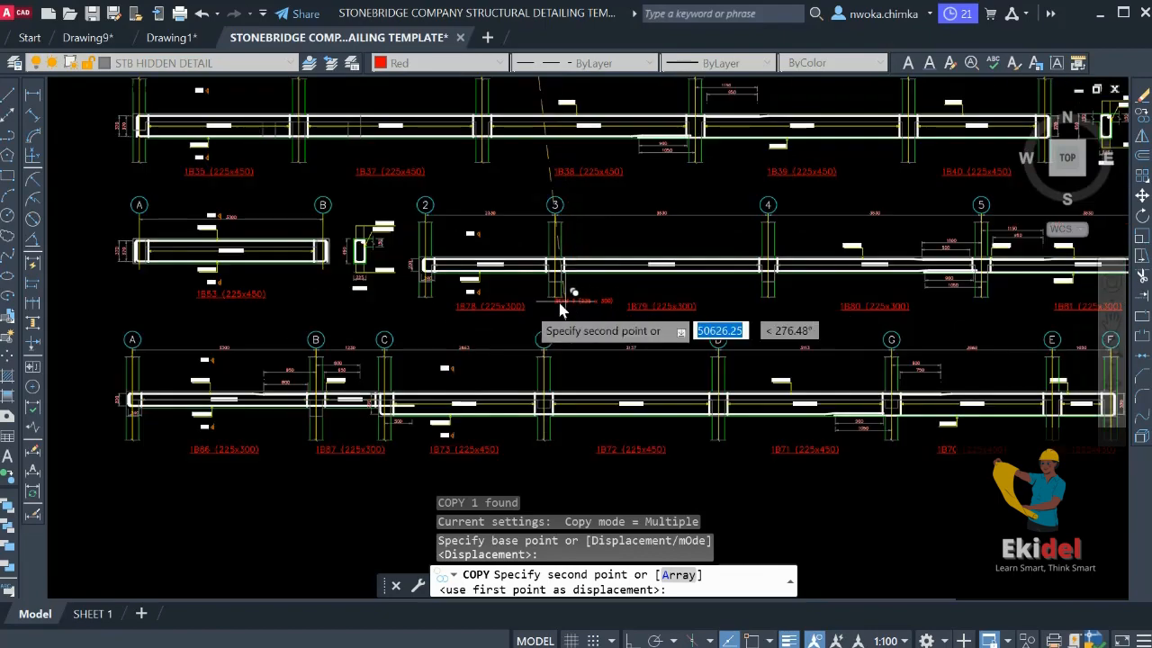
{"action": "scroll", "coordinate": [382, 320], "scroll_direction": "down", "scroll_amount": 4}
{"action": "middle_click_drag", "start_coordinate": [684, 315], "coordinate": [573, 314]}
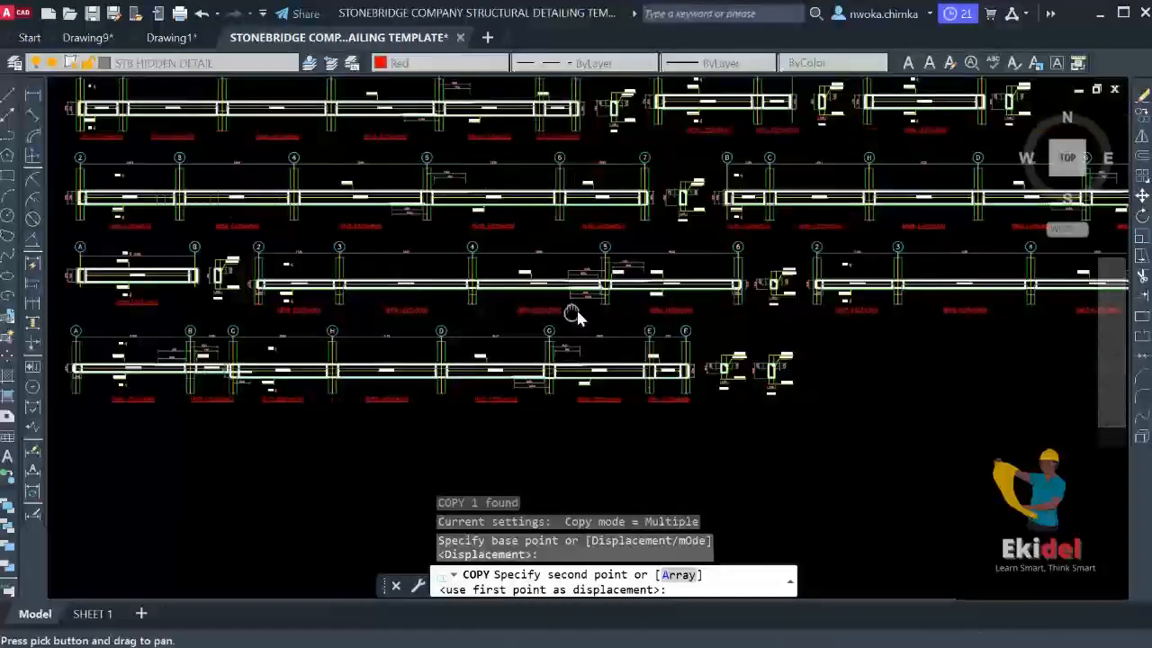
{"action": "scroll", "coordinate": [607, 313], "scroll_direction": "up", "scroll_amount": 4}
{"action": "scroll", "coordinate": [756, 315], "scroll_direction": "down", "scroll_amount": 4}
{"action": "scroll", "coordinate": [522, 320], "scroll_direction": "up", "scroll_amount": 4}
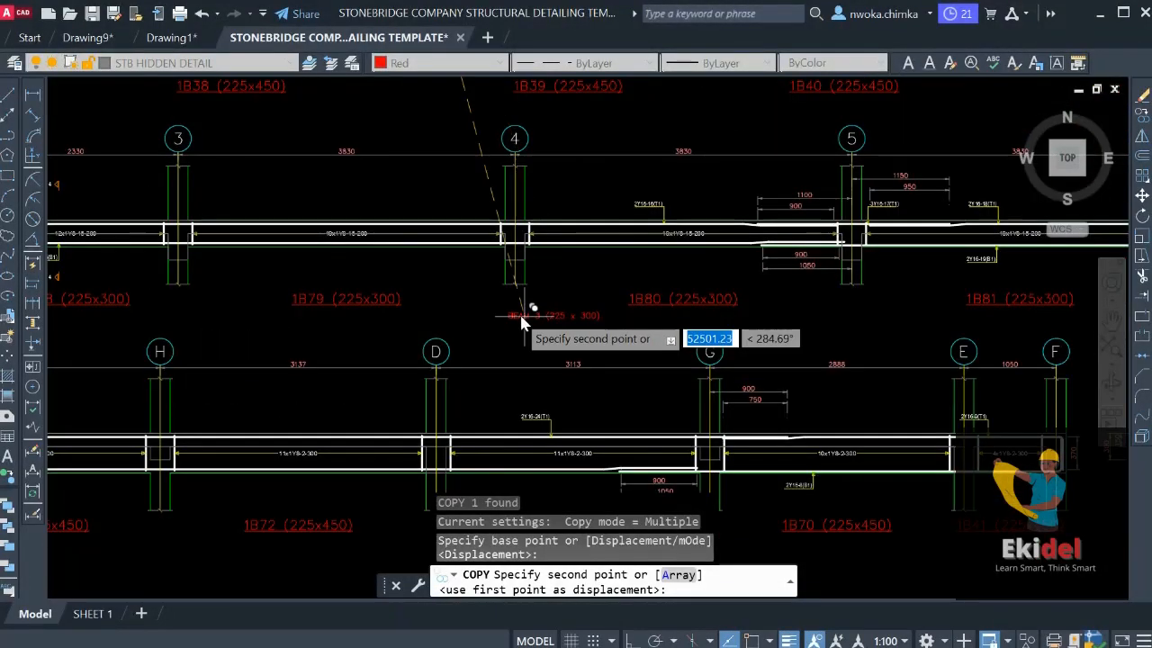
{"action": "left_click", "coordinate": [506, 308]}
{"action": "key", "text": "Escape"}
Erase the four span labels 1B78, 1B79, 1B80 and 1B81 beneath the BEAM 3 elevation
{"action": "left_click", "coordinate": [664, 298]}
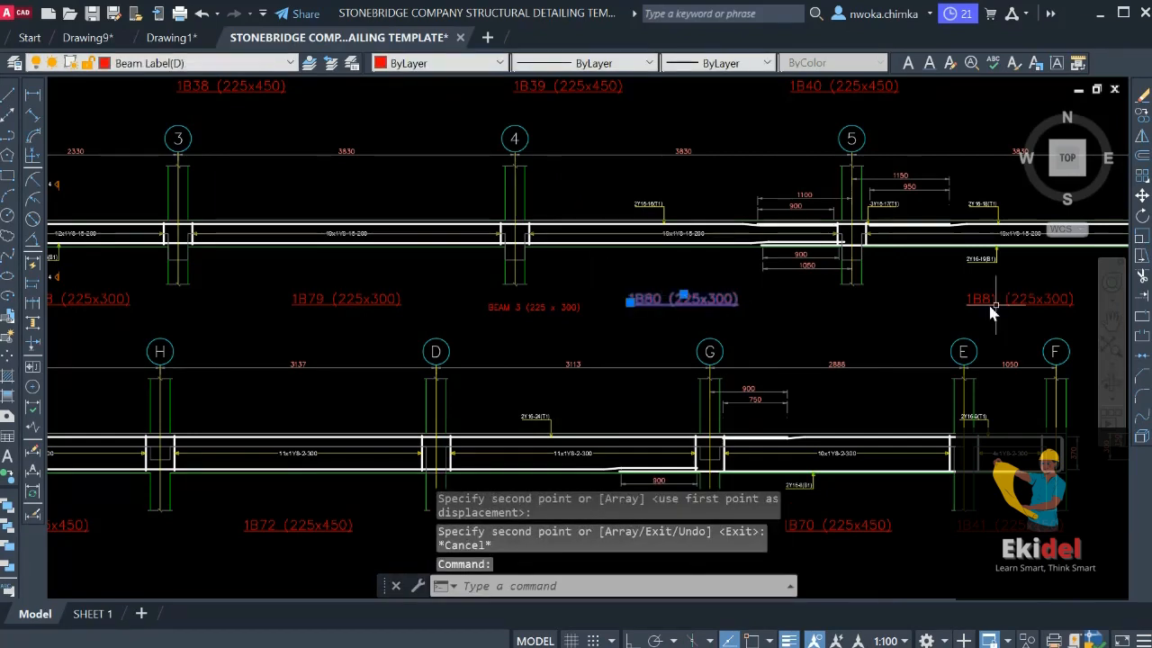
{"action": "left_click", "coordinate": [1006, 305]}
{"action": "left_click", "coordinate": [392, 306]}
{"action": "middle_click_drag", "start_coordinate": [373, 309], "coordinate": [619, 256]}
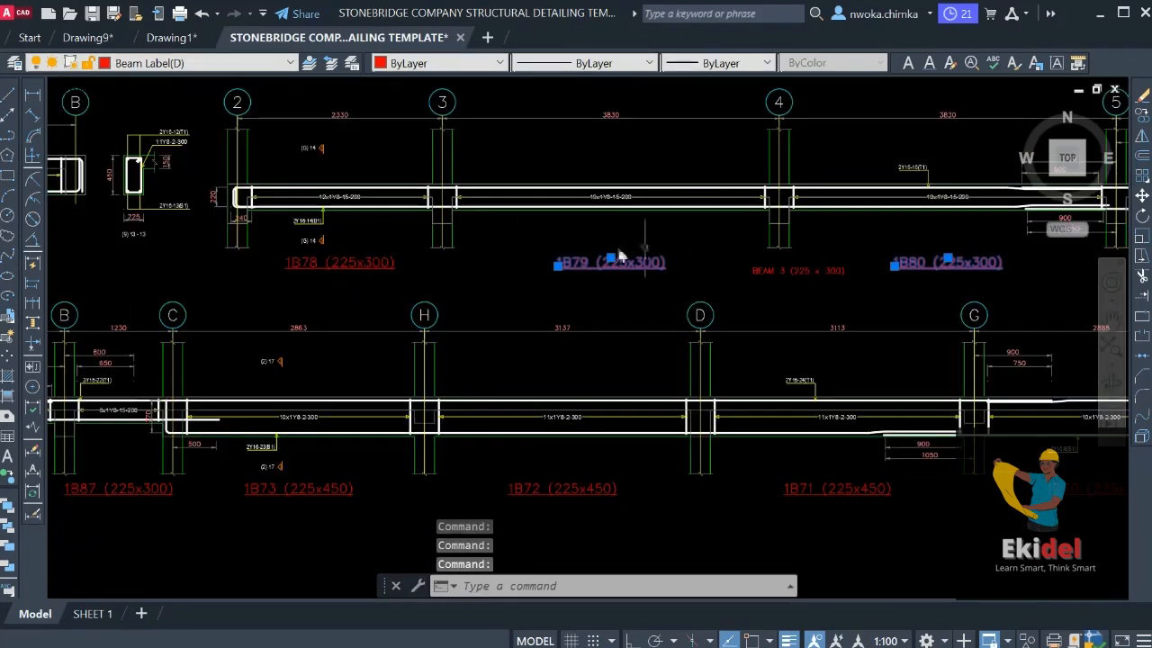
{"action": "left_click", "coordinate": [361, 270]}
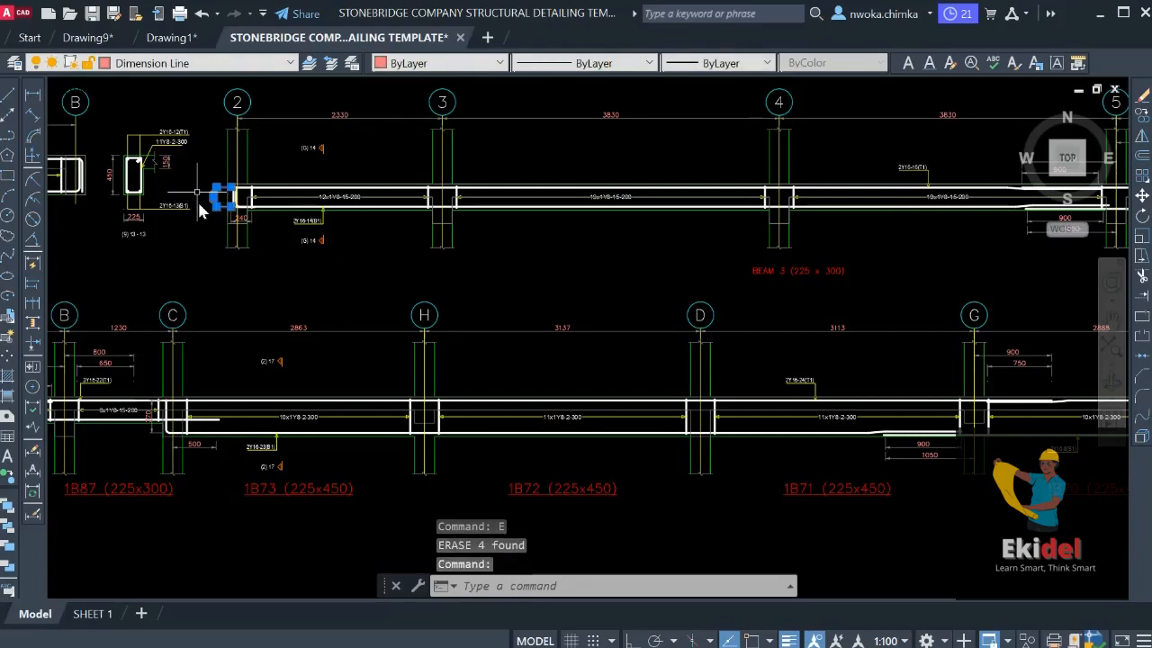
Erase the vertical 220 and horizontal 240 dimensions at the grid 2 end of the BEAM 3 elevation
{"action": "key", "text": "Delete"}
{"action": "scroll", "coordinate": [203, 213], "scroll_direction": "up", "scroll_amount": 5}
{"action": "left_click", "coordinate": [270, 236]}
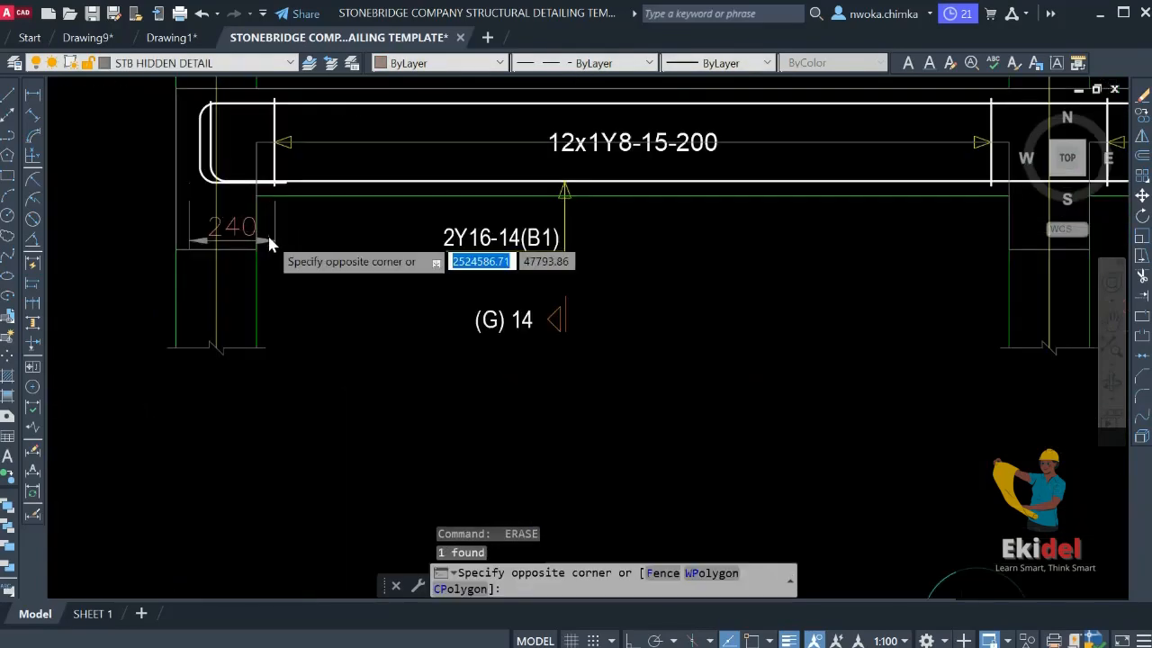
{"action": "left_click", "coordinate": [270, 252]}
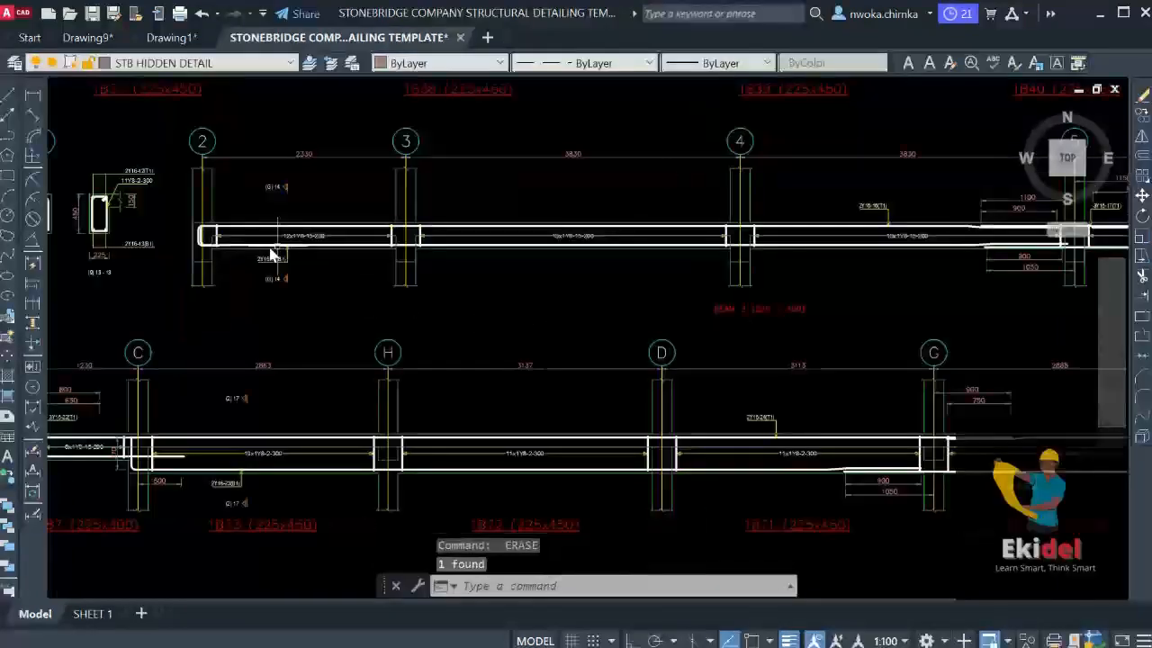
Erase the vertical 220 and horizontal 240 dimensions at the grid 6 end of the BEAM 3 elevation
{"action": "scroll", "coordinate": [593, 257], "scroll_direction": "down", "scroll_amount": 3}
{"action": "scroll", "coordinate": [827, 259], "scroll_direction": "up", "scroll_amount": 2}
{"action": "scroll", "coordinate": [826, 258], "scroll_direction": "up", "scroll_amount": 5}
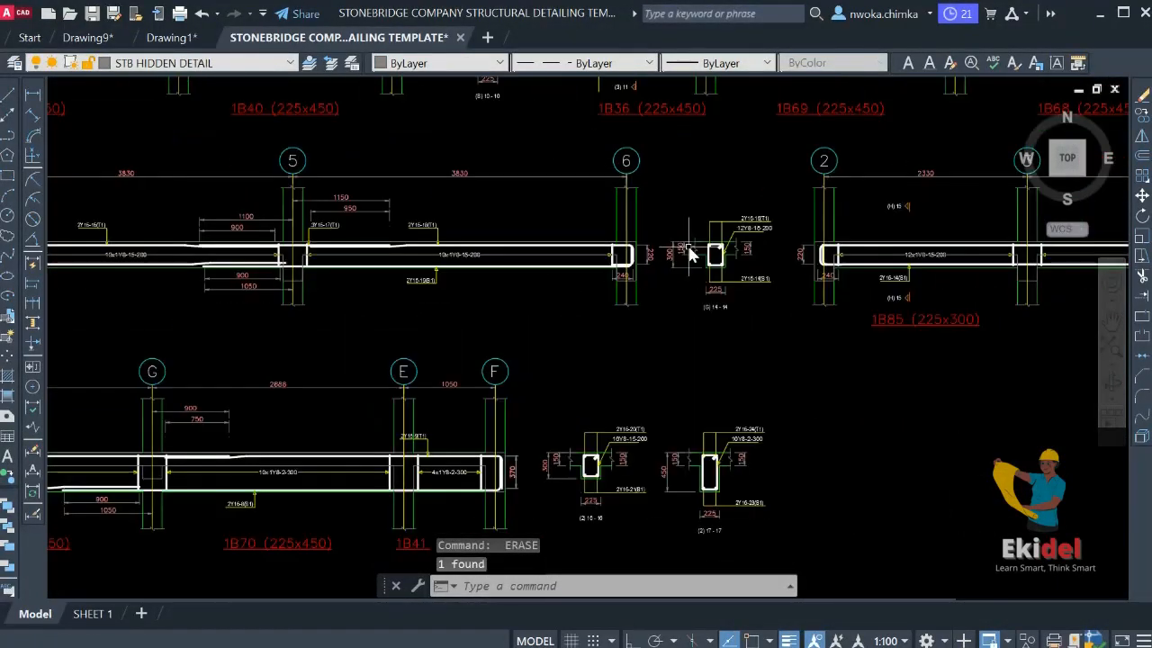
{"action": "key", "text": "Delete"}
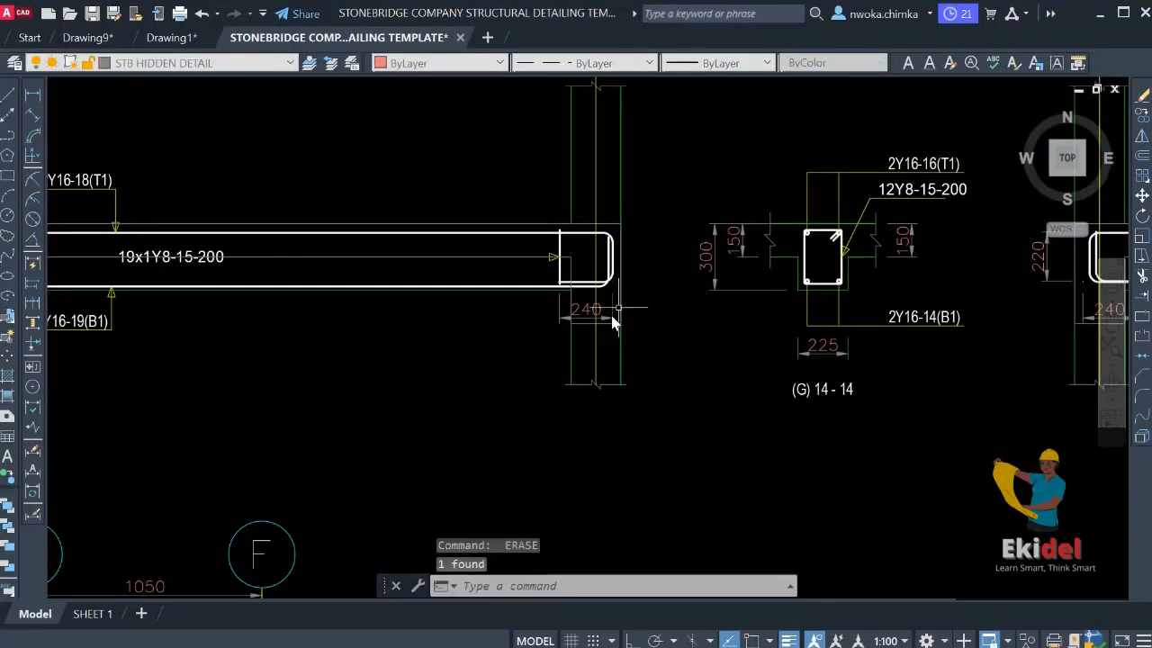
{"action": "scroll", "coordinate": [749, 258], "scroll_direction": "down", "scroll_amount": 6}
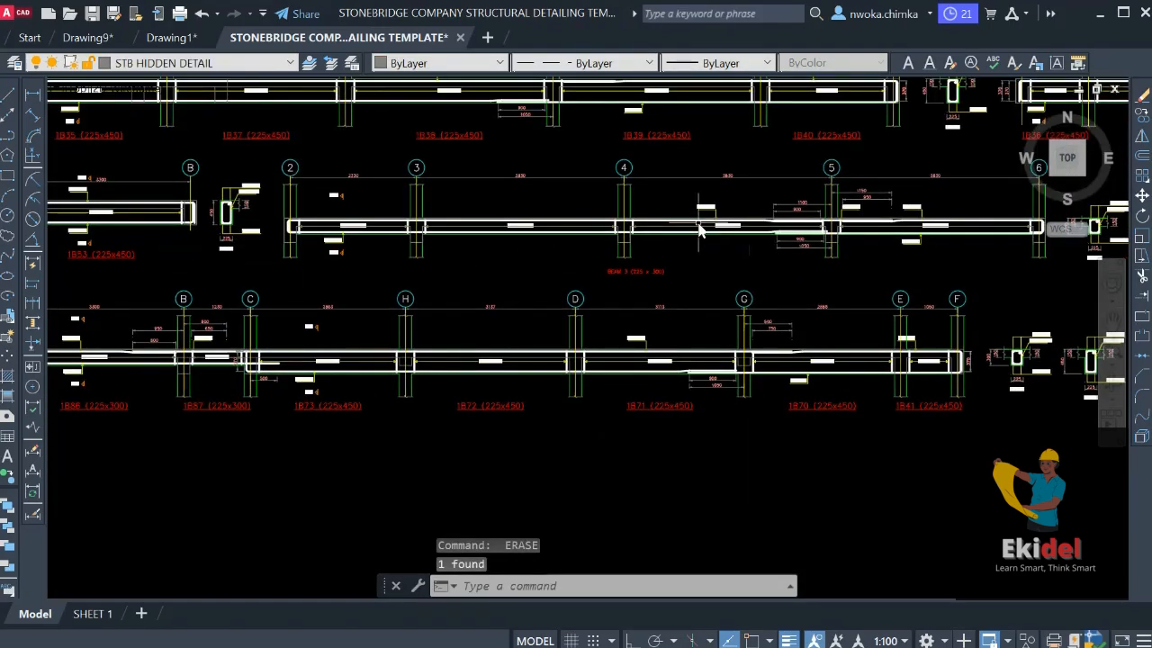
Match the BEAM 3 (225 x 300) label's properties to the 1B71 label and underline its text
{"action": "type", "text": "ma"}
{"action": "key", "text": "Return"}
{"action": "left_click", "coordinate": [684, 405]}
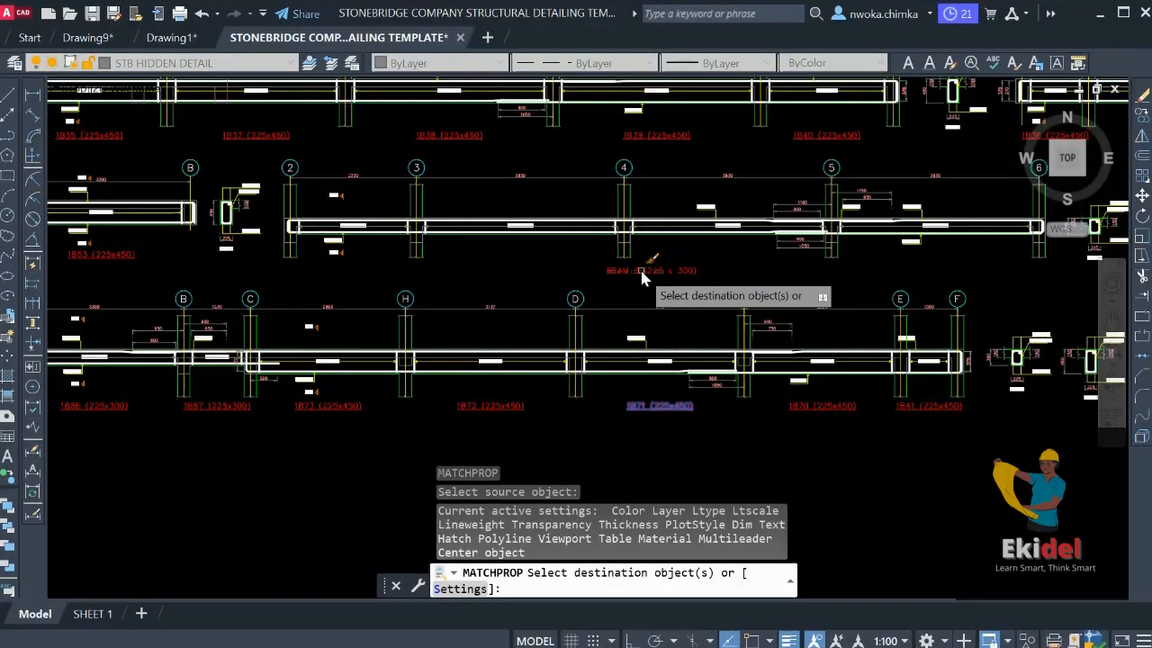
{"action": "left_click", "coordinate": [643, 273]}
{"action": "key", "text": "Escape"}
{"action": "left_click", "coordinate": [642, 274]}
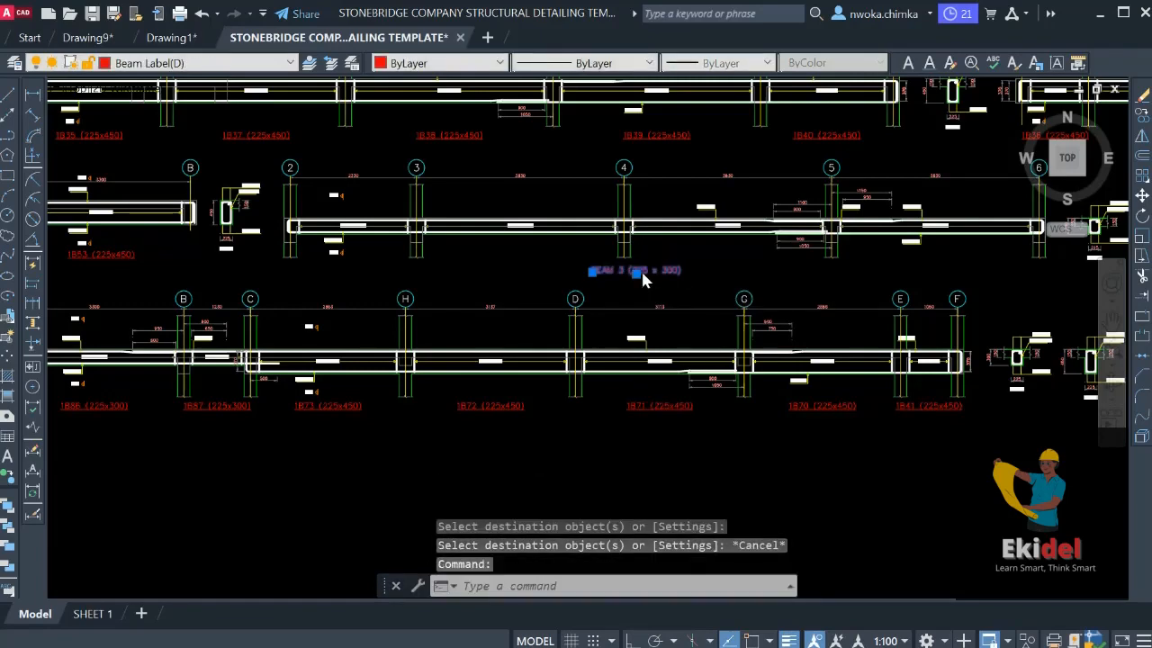
{"action": "double_click", "coordinate": [642, 272]}
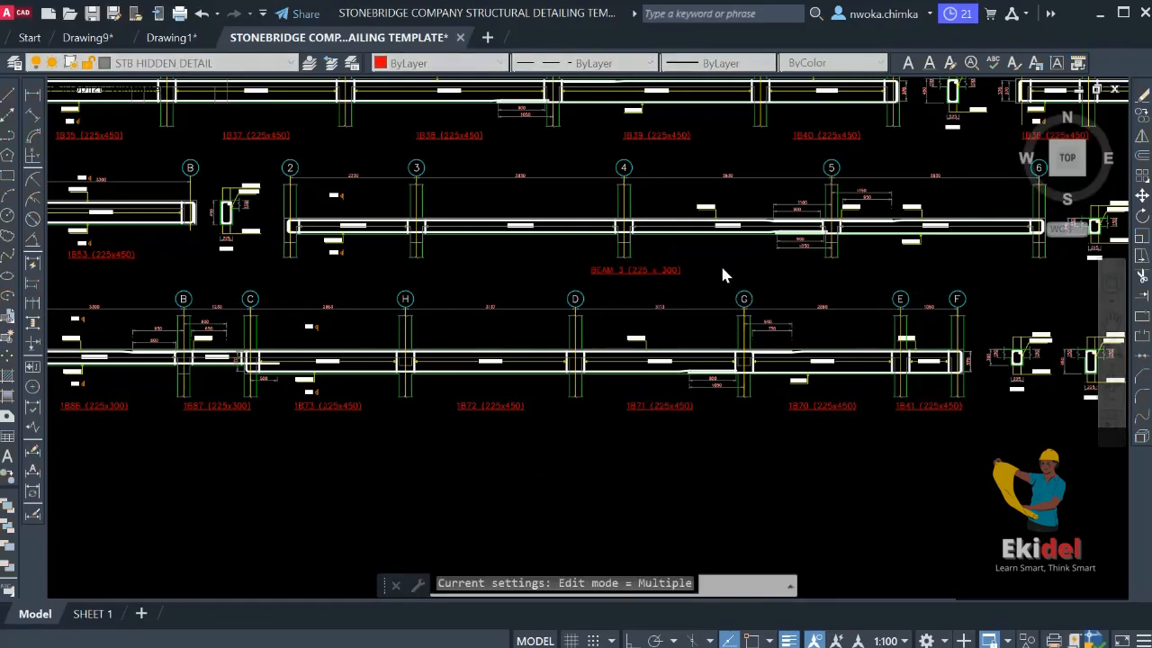
{"action": "key", "text": "Escape"}
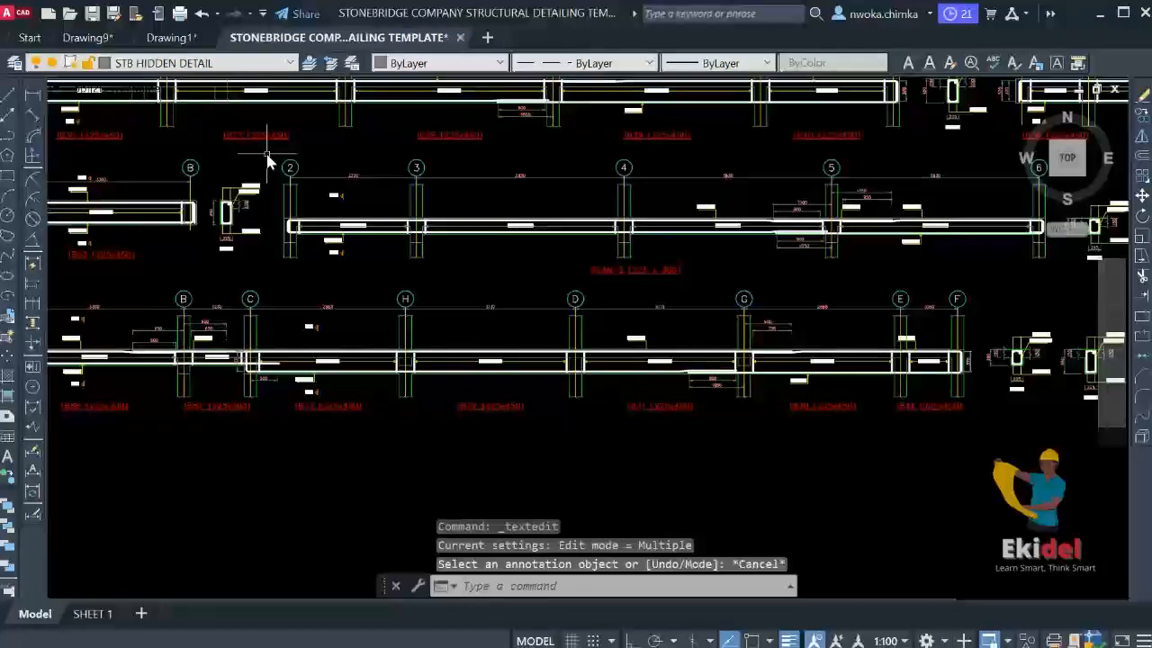
Move the BEAM 3 elevation with its label and cross-section into the sheet frame, beneath the BEAM 2 elevation
{"action": "left_click", "coordinate": [267, 151]}
{"action": "scroll", "coordinate": [445, 182], "scroll_direction": "down", "scroll_amount": 2}
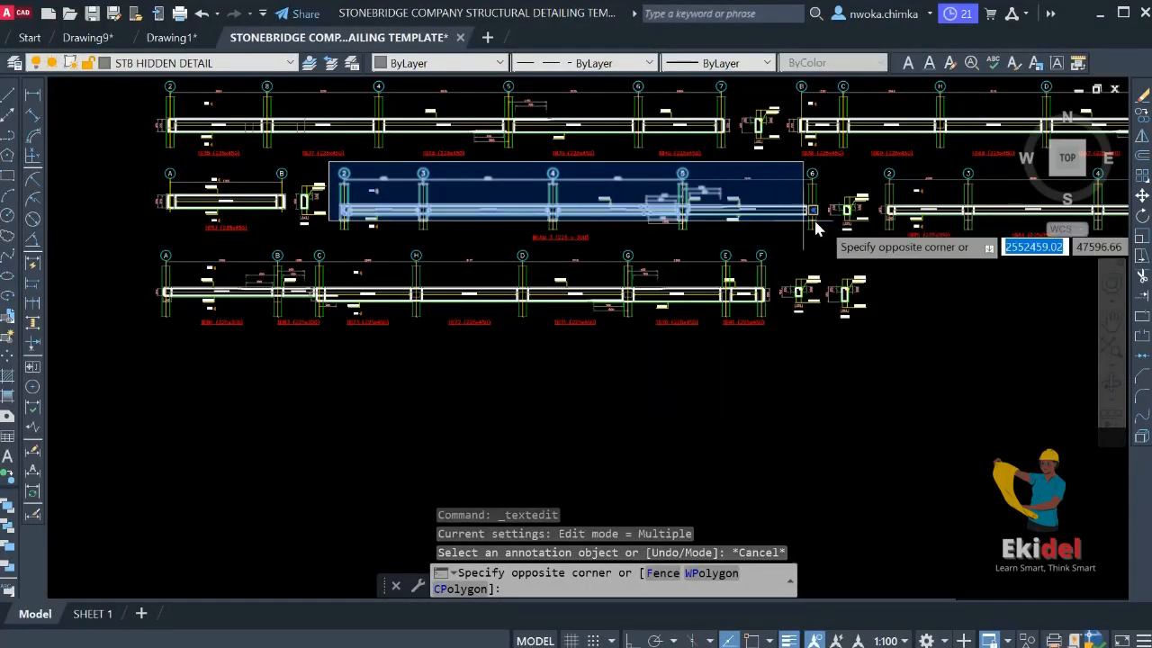
{"action": "left_click", "coordinate": [875, 250]}
{"action": "key", "text": "Return"}
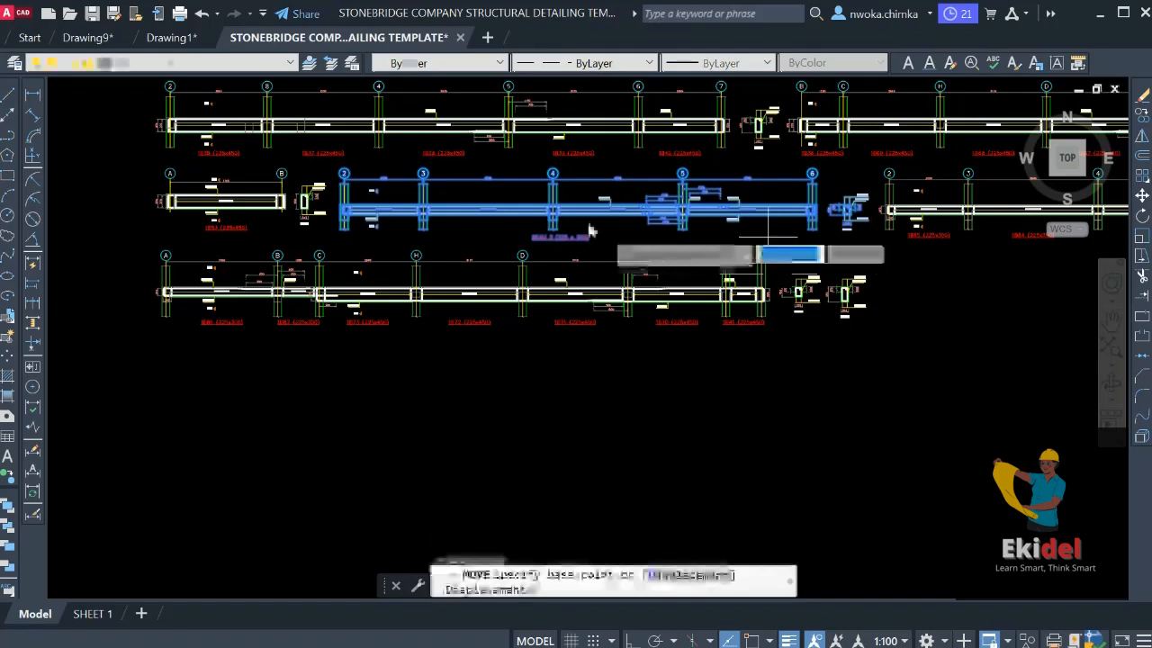
{"action": "left_click", "coordinate": [575, 219]}
{"action": "scroll", "coordinate": [594, 180], "scroll_direction": "down", "scroll_amount": 5}
{"action": "middle_click_drag", "start_coordinate": [793, 360], "coordinate": [623, 294]}
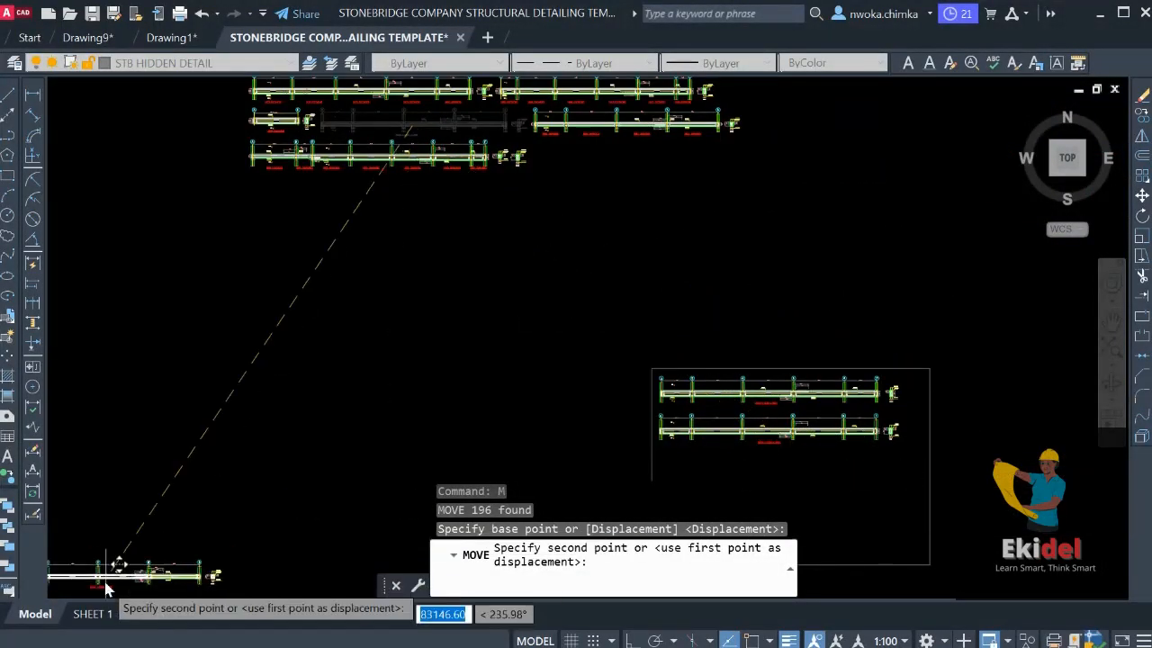
{"action": "scroll", "coordinate": [749, 484], "scroll_direction": "up", "scroll_amount": 2}
{"action": "middle_click_drag", "start_coordinate": [749, 484], "coordinate": [727, 420]}
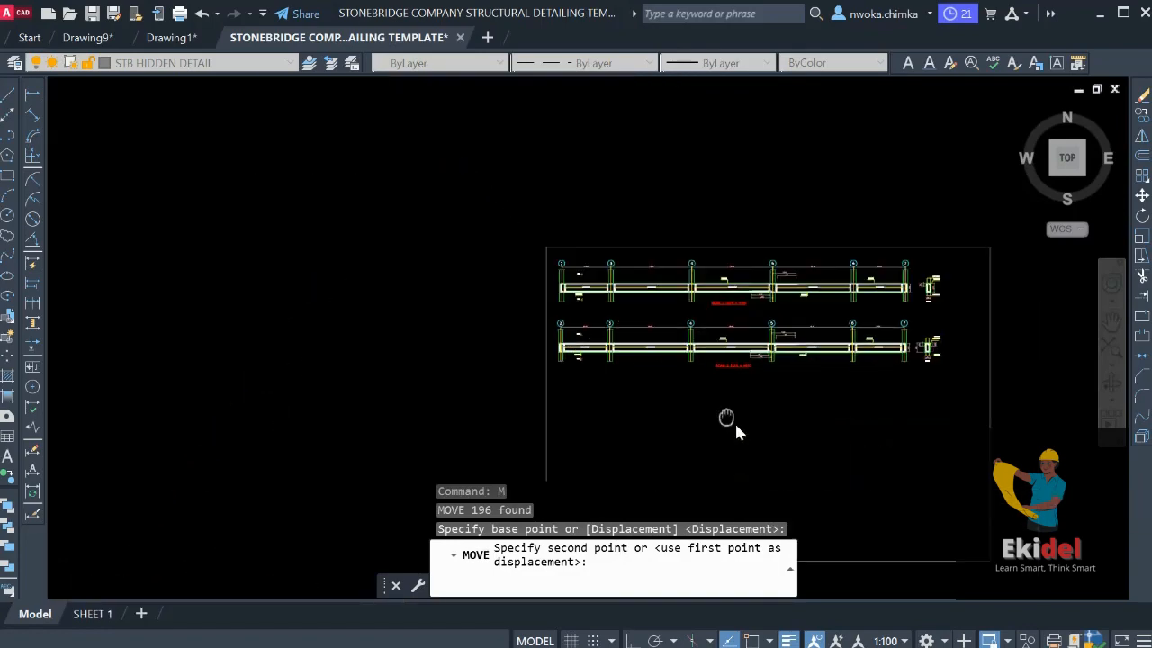
{"action": "scroll", "coordinate": [727, 419], "scroll_direction": "up", "scroll_amount": 3}
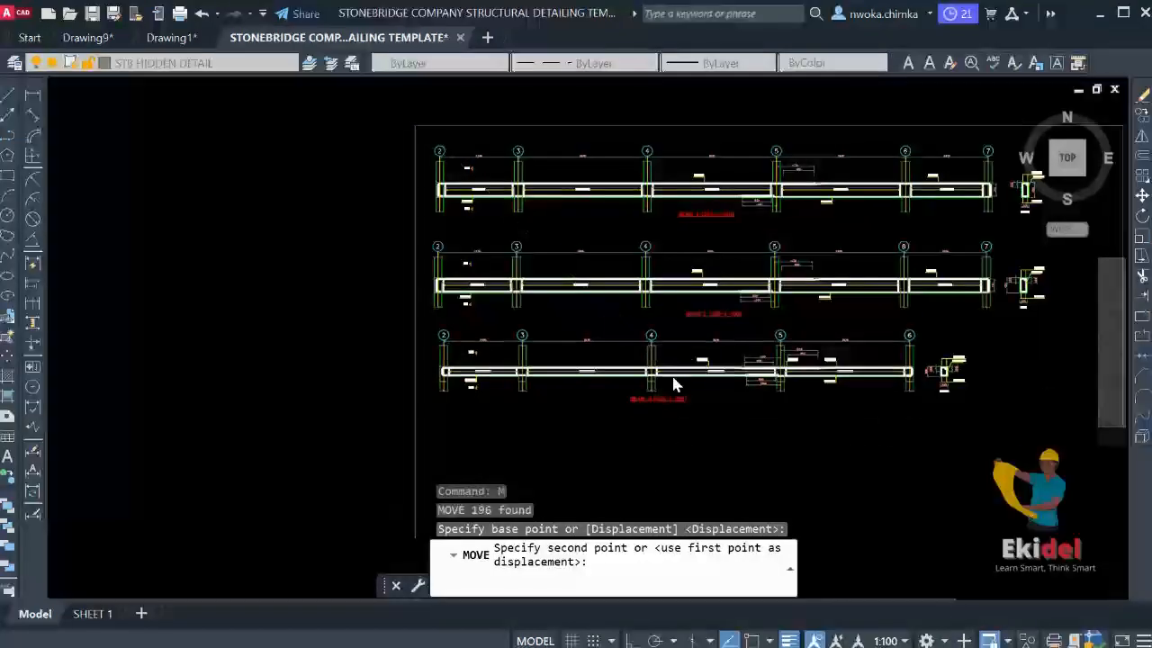
{"action": "left_click", "coordinate": [727, 394]}
Move the BEAM 3 (225 x 300) label along its elevation so it sits under the span between grids 4 and 5
{"action": "left_click", "coordinate": [684, 400]}
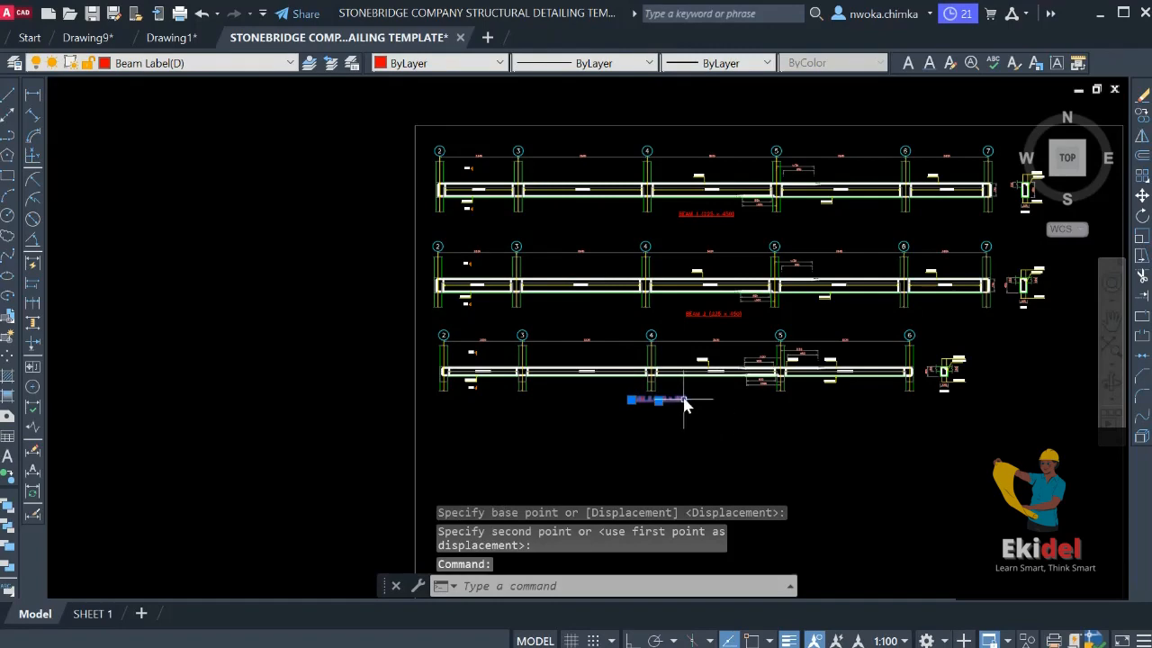
{"action": "type", "text": "m"}
{"action": "key", "text": "Return"}
{"action": "scroll", "coordinate": [656, 416], "scroll_direction": "up", "scroll_amount": 2}
{"action": "left_click", "coordinate": [656, 415]}
{"action": "left_click", "coordinate": [714, 409]}
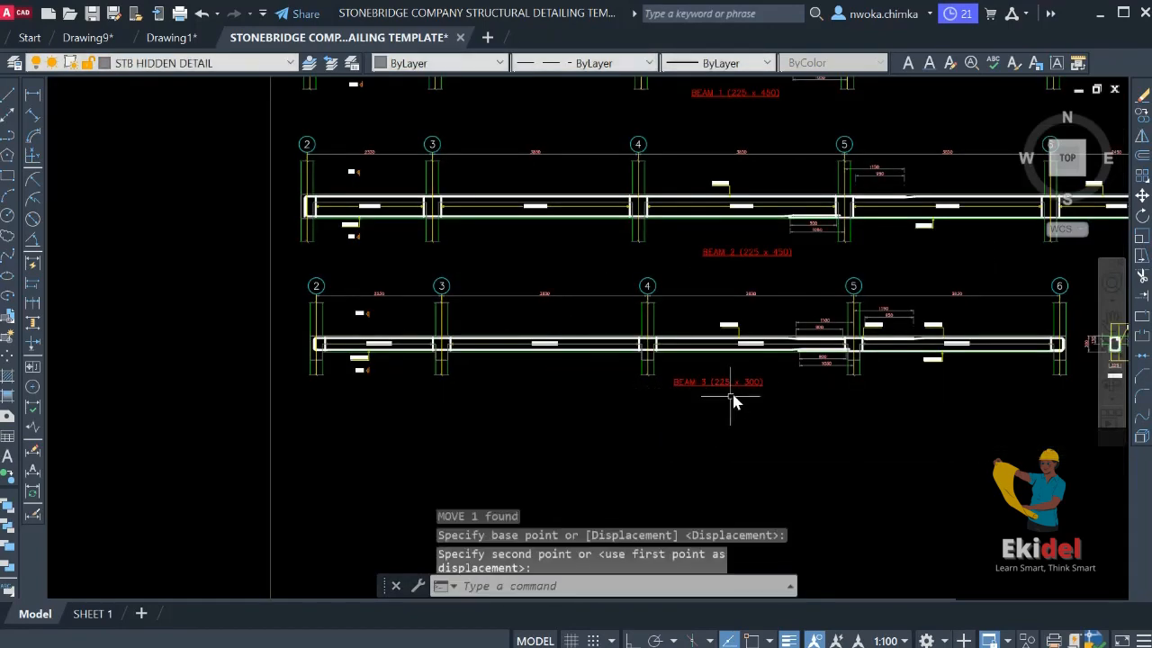
Examine the BEAM 3 label and the cross-sections beside the BEAM 2 and BEAM 3 elevations
{"action": "scroll", "coordinate": [734, 403], "scroll_direction": "up", "scroll_amount": 5}
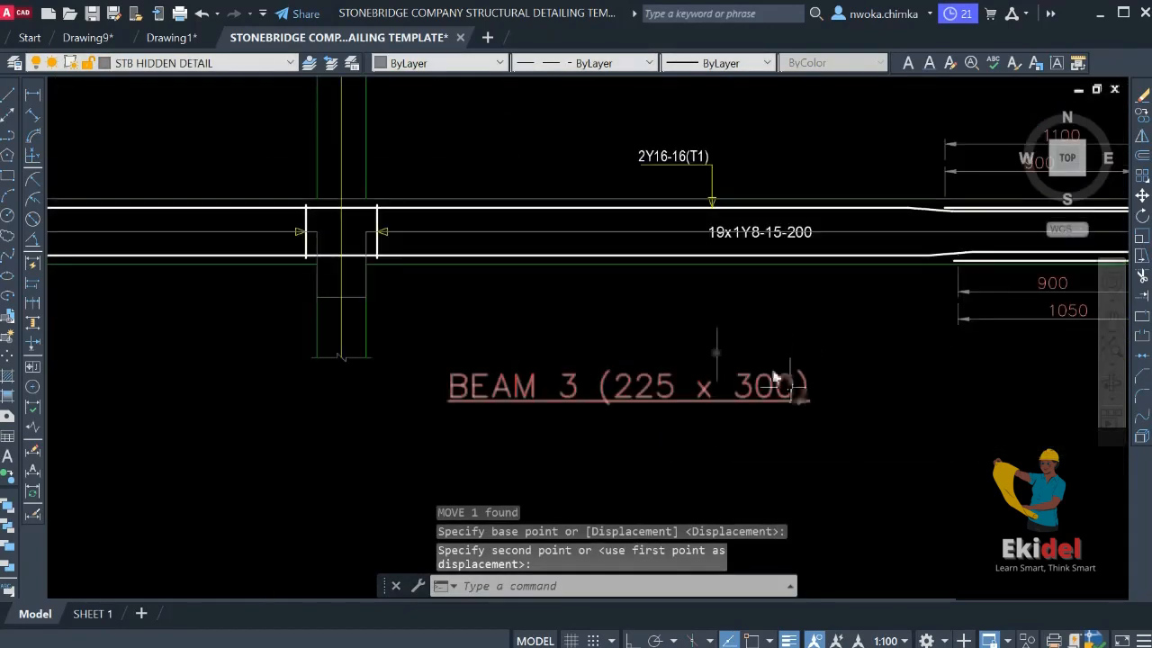
{"action": "scroll", "coordinate": [747, 360], "scroll_direction": "down", "scroll_amount": 5}
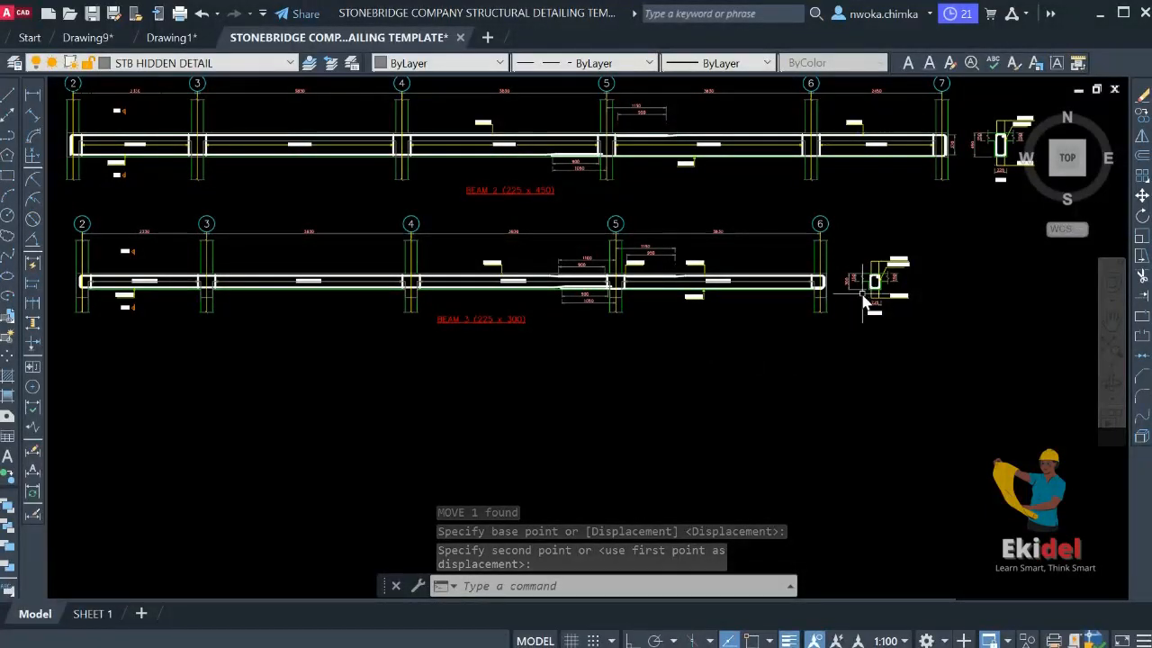
{"action": "scroll", "coordinate": [862, 293], "scroll_direction": "up", "scroll_amount": 8}
{"action": "scroll", "coordinate": [730, 307], "scroll_direction": "down", "scroll_amount": 6}
{"action": "middle_click_drag", "start_coordinate": [783, 289], "coordinate": [727, 470]}
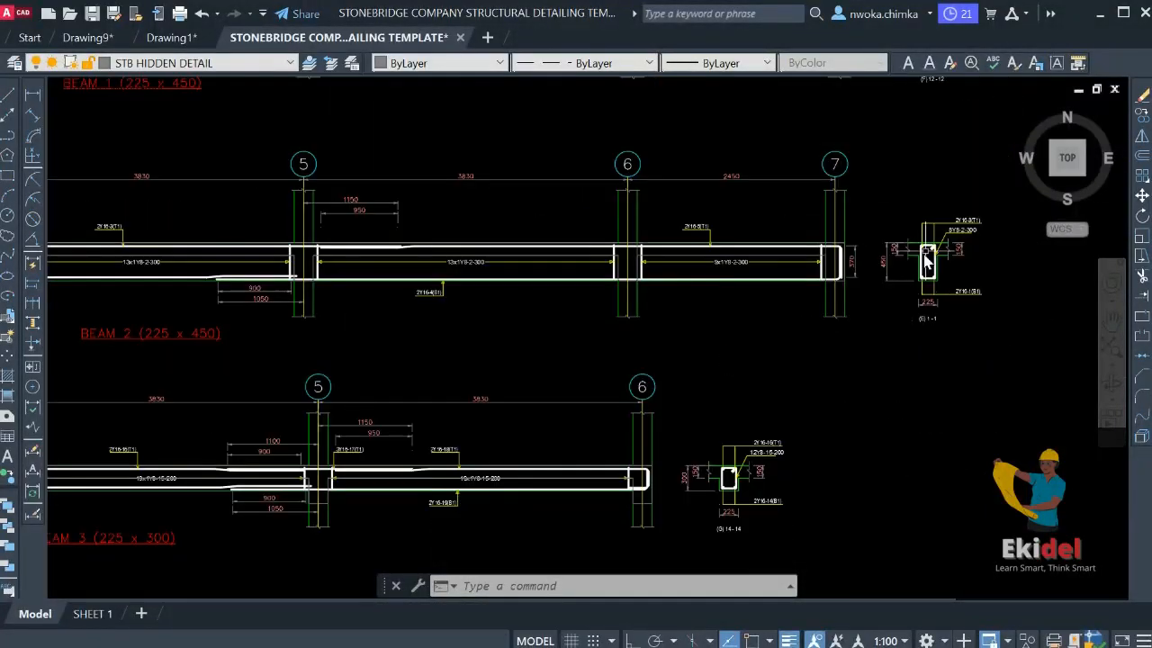
{"action": "scroll", "coordinate": [926, 254], "scroll_direction": "up", "scroll_amount": 4}
{"action": "scroll", "coordinate": [911, 271], "scroll_direction": "down", "scroll_amount": 4}
{"action": "mouse_move", "coordinate": [469, 314]}
{"action": "middle_mouse_down"}
{"action": "mouse_move", "coordinate": [725, 317]}
{"action": "mouse_move", "coordinate": [810, 334]}
{"action": "middle_mouse_up"}
{"action": "scroll", "coordinate": [499, 355], "scroll_direction": "up", "scroll_amount": 2}
Erase the span labels 1B78, 1B79, 1B80 and 1B81 along grid line G on the floor plan
{"action": "scroll", "coordinate": [702, 328], "scroll_direction": "down", "scroll_amount": 3}
{"action": "scroll", "coordinate": [726, 321], "scroll_direction": "down", "scroll_amount": 4}
{"action": "scroll", "coordinate": [792, 329], "scroll_direction": "down", "scroll_amount": 2}
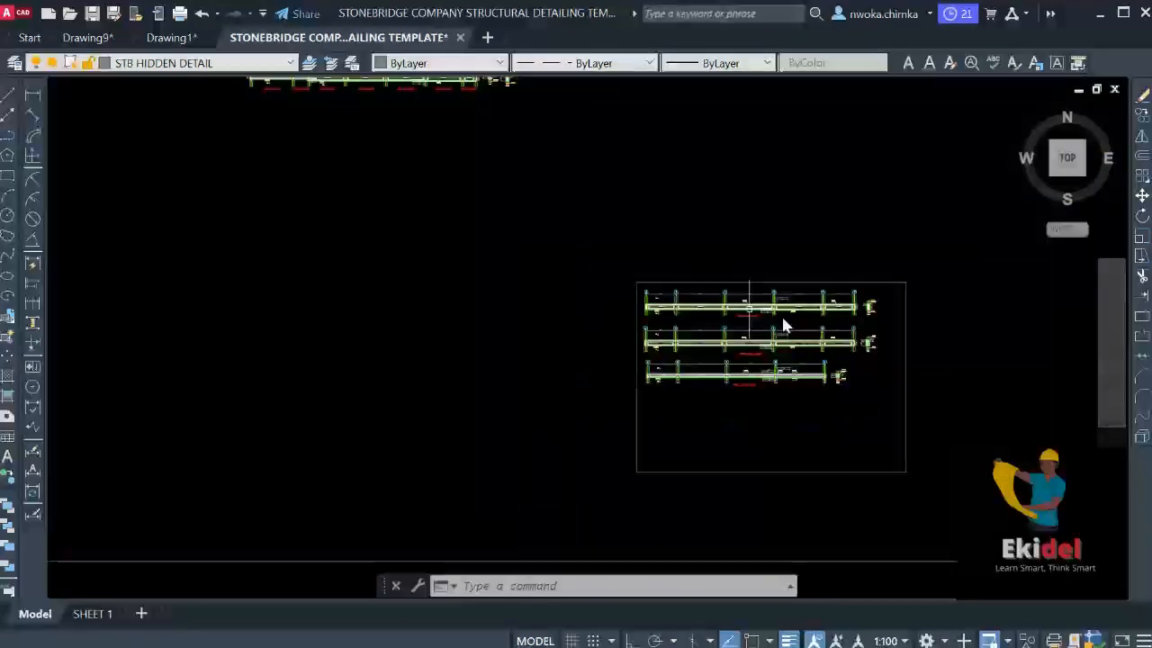
{"action": "middle_click_drag", "start_coordinate": [645, 269], "coordinate": [716, 399]}
{"action": "middle_click_drag", "start_coordinate": [576, 230], "coordinate": [628, 417]}
{"action": "middle_click_drag", "start_coordinate": [476, 154], "coordinate": [545, 368]}
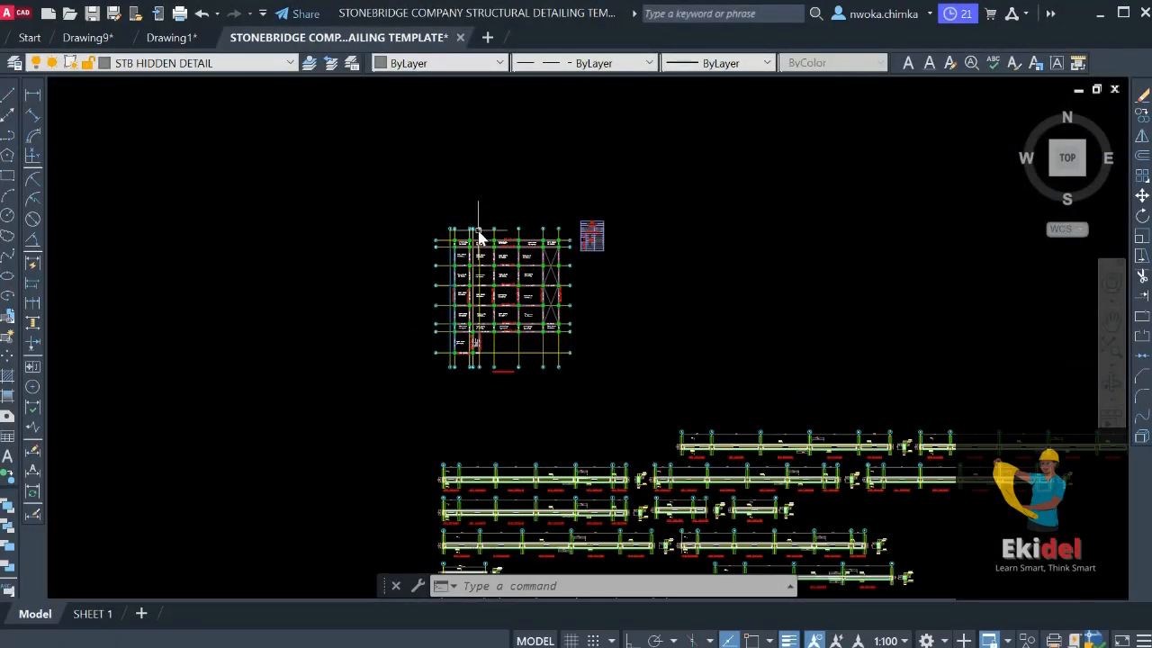
{"action": "scroll", "coordinate": [480, 236], "scroll_direction": "up", "scroll_amount": 5}
{"action": "scroll", "coordinate": [288, 265], "scroll_direction": "up", "scroll_amount": 2}
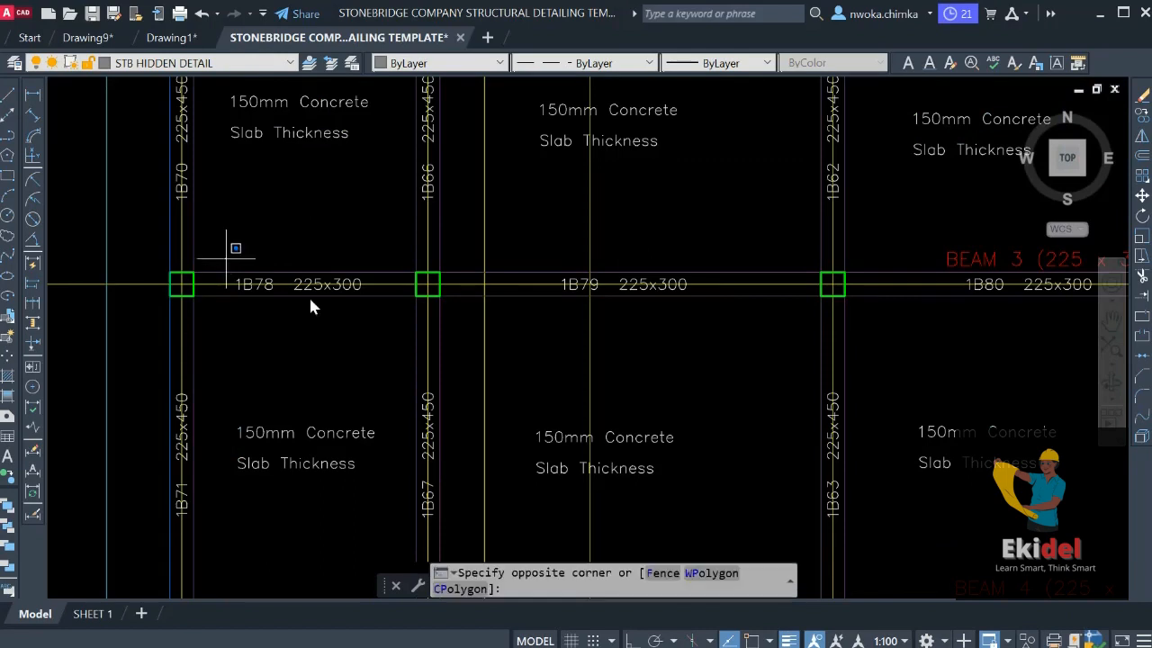
{"action": "left_click", "coordinate": [389, 328]}
{"action": "left_click", "coordinate": [527, 259]}
{"action": "left_click", "coordinate": [747, 347]}
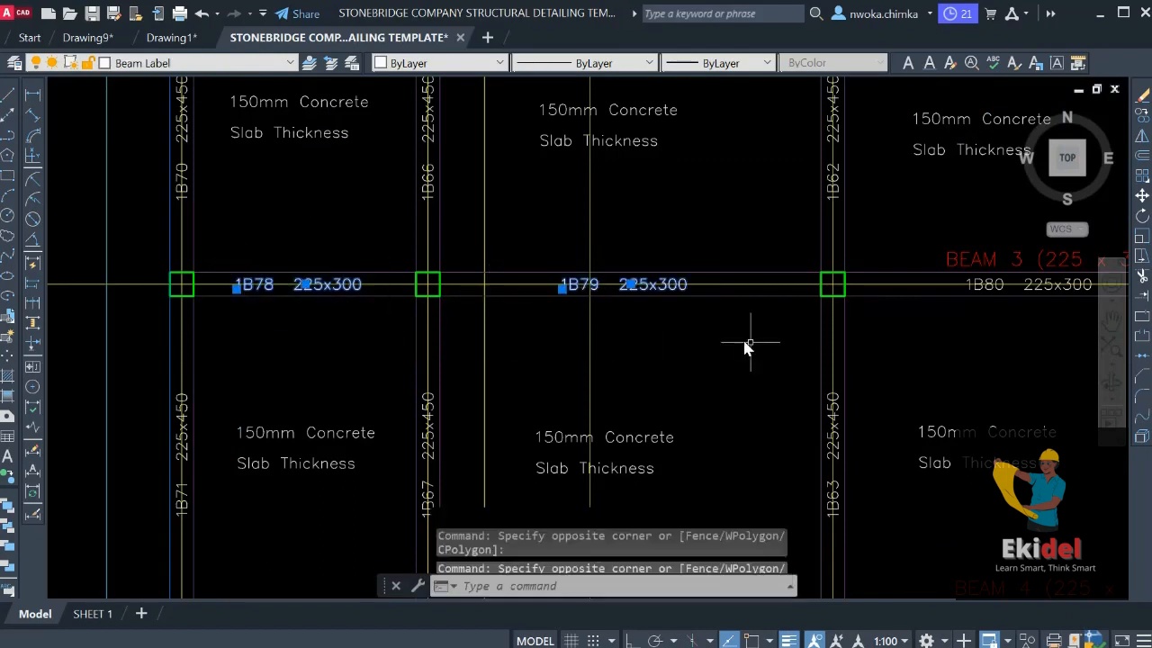
{"action": "middle_click_drag", "start_coordinate": [747, 347], "coordinate": [225, 322]}
{"action": "scroll", "coordinate": [666, 265], "scroll_direction": "up", "scroll_amount": 2}
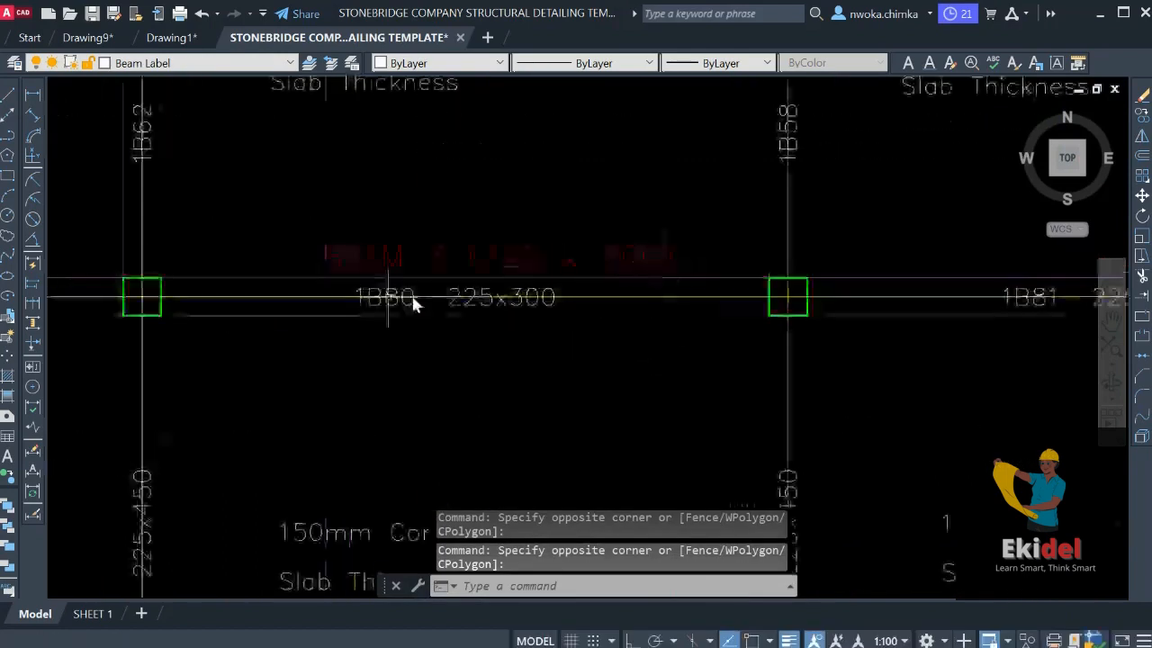
{"action": "left_click", "coordinate": [316, 270]}
{"action": "left_click", "coordinate": [620, 372]}
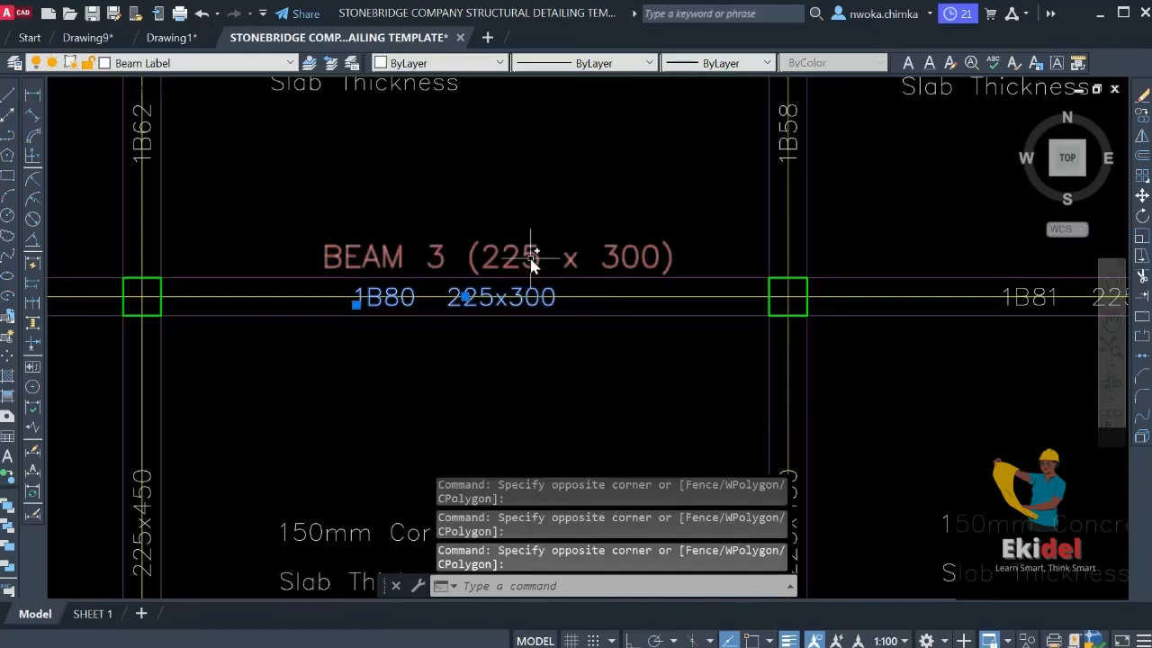
{"action": "scroll", "coordinate": [439, 252], "scroll_direction": "down", "scroll_amount": 4}
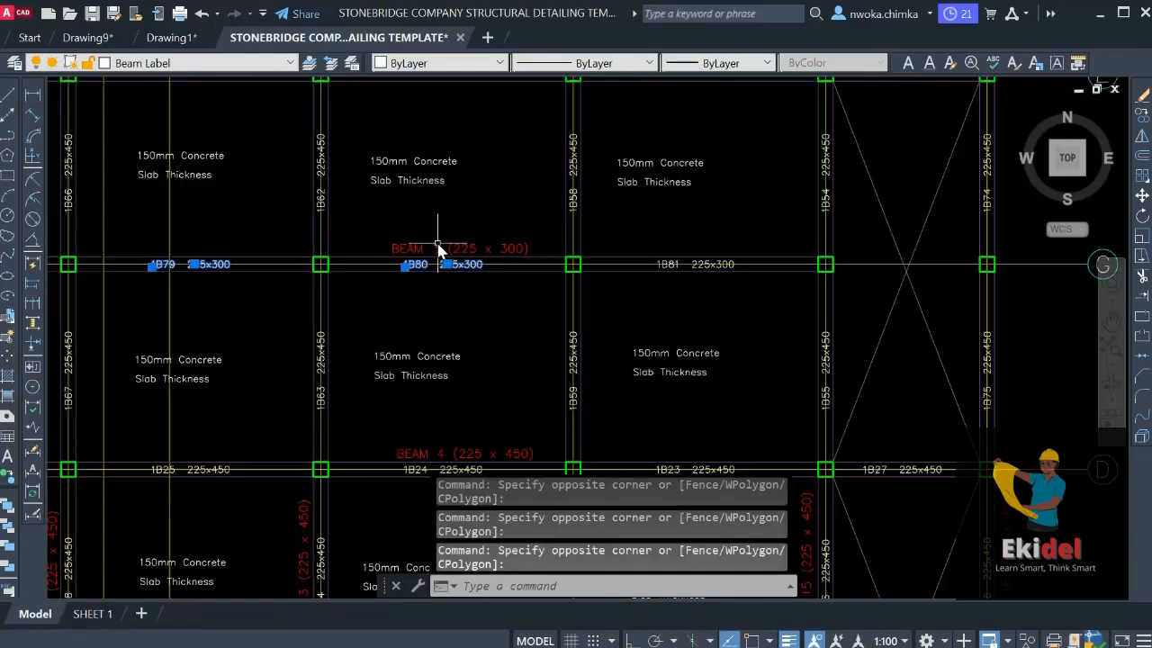
{"action": "scroll", "coordinate": [675, 278], "scroll_direction": "down", "scroll_amount": 2}
{"action": "left_click", "coordinate": [641, 257]}
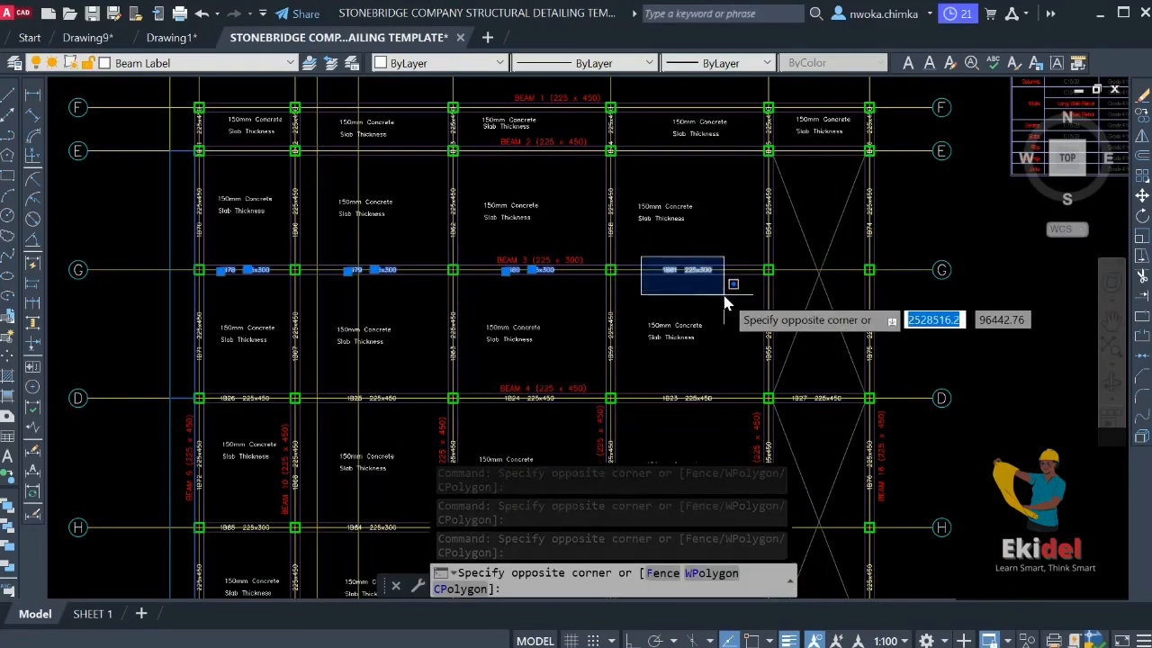
{"action": "left_click", "coordinate": [726, 304]}
{"action": "type", "text": "E"}
{"action": "key", "text": "Return"}
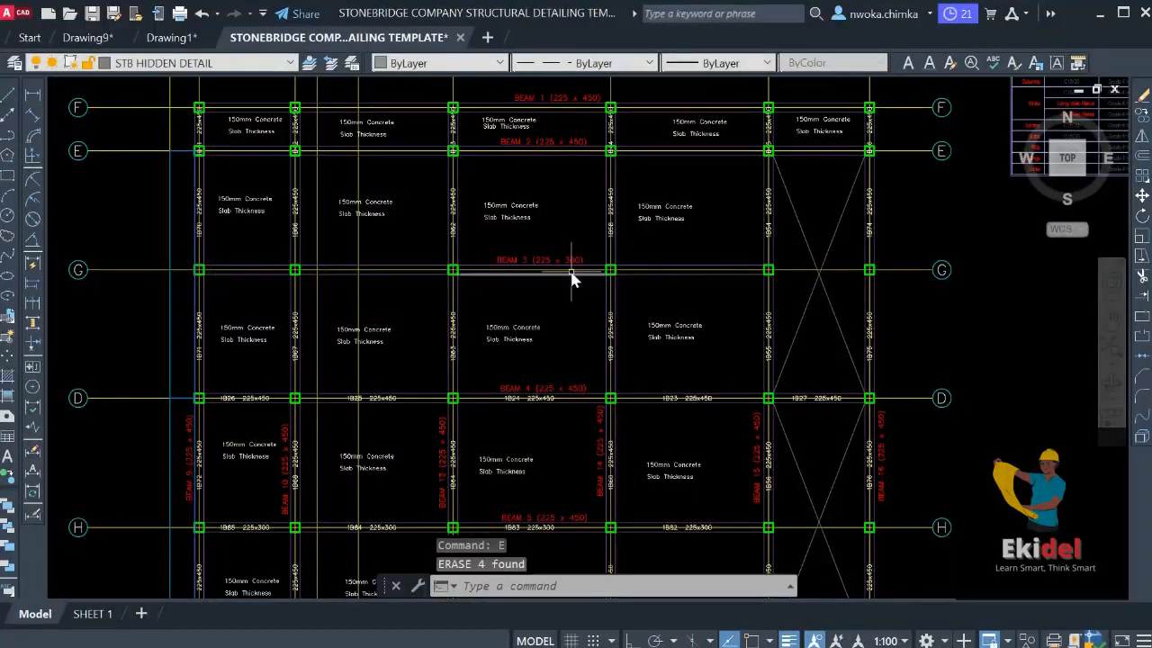
Examine the span labels and sizes that make up BEAM 4 along grid line D on the floor plan
{"action": "middle_click_drag", "start_coordinate": [573, 279], "coordinate": [616, 369]}
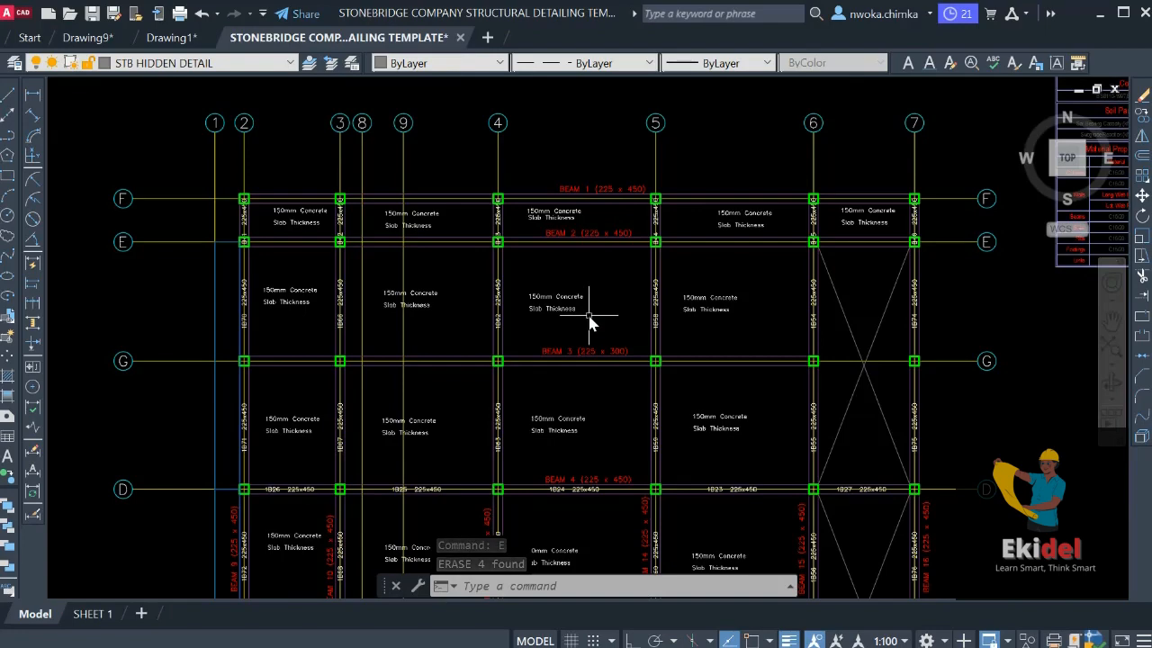
{"action": "scroll", "coordinate": [590, 322], "scroll_direction": "up", "scroll_amount": 5}
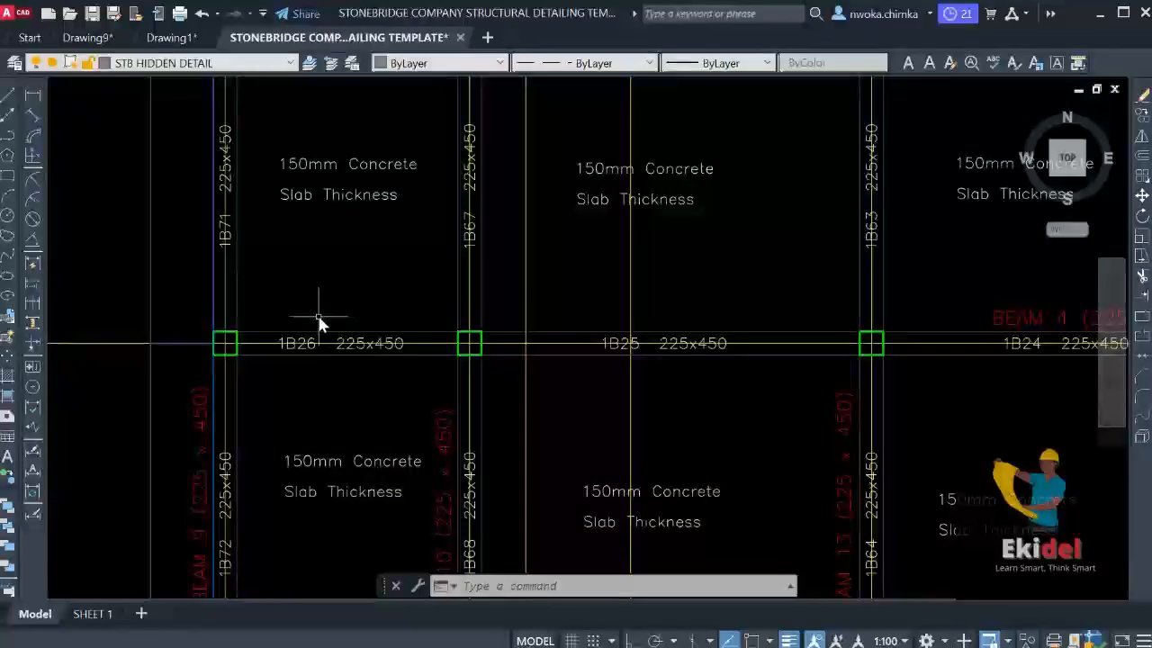
{"action": "scroll", "coordinate": [304, 339], "scroll_direction": "up", "scroll_amount": 2}
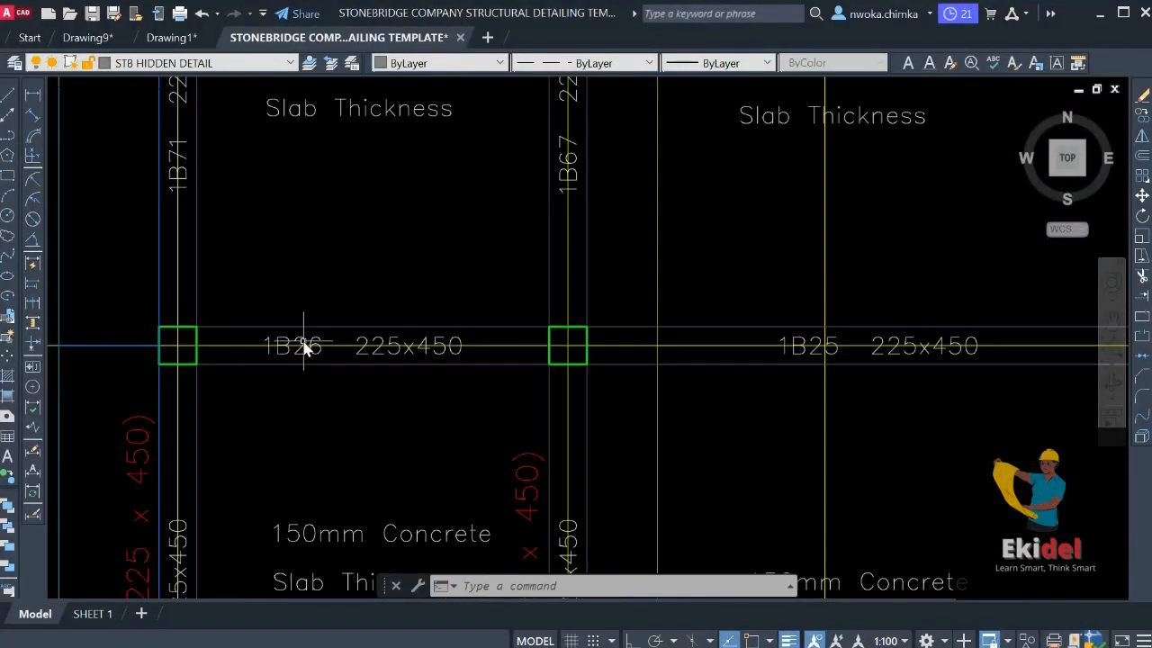
{"action": "scroll", "coordinate": [303, 339], "scroll_direction": "down", "scroll_amount": 4}
{"action": "scroll", "coordinate": [773, 319], "scroll_direction": "up", "scroll_amount": 3}
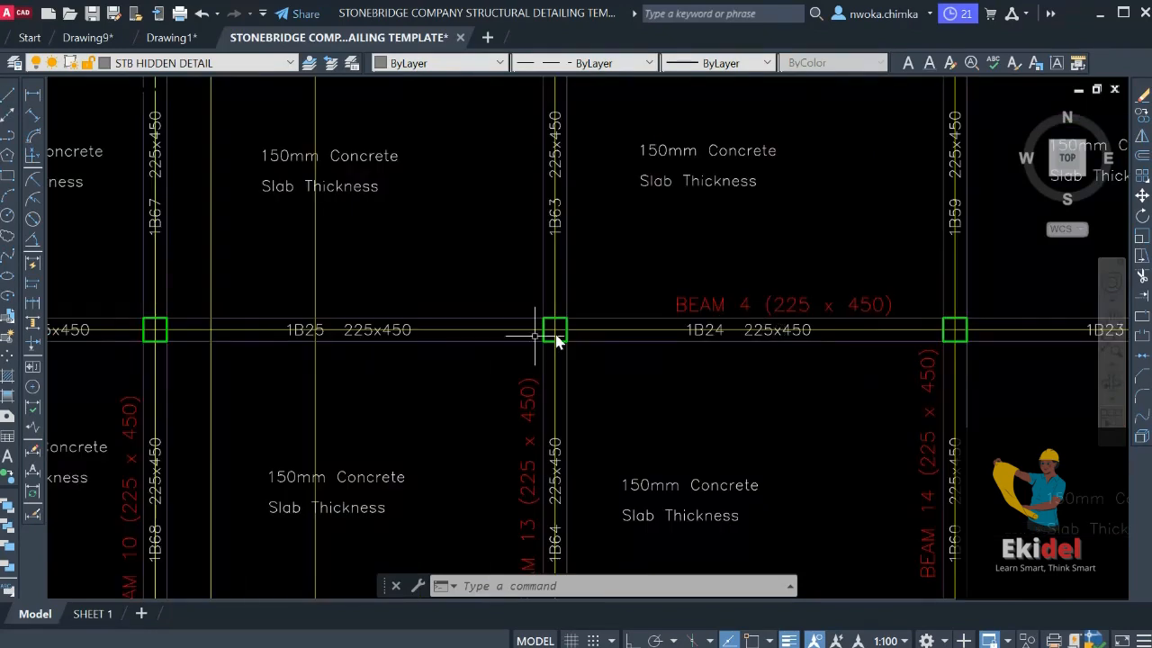
{"action": "scroll", "coordinate": [787, 340], "scroll_direction": "up", "scroll_amount": 2}
{"action": "scroll", "coordinate": [886, 295], "scroll_direction": "down", "scroll_amount": 4}
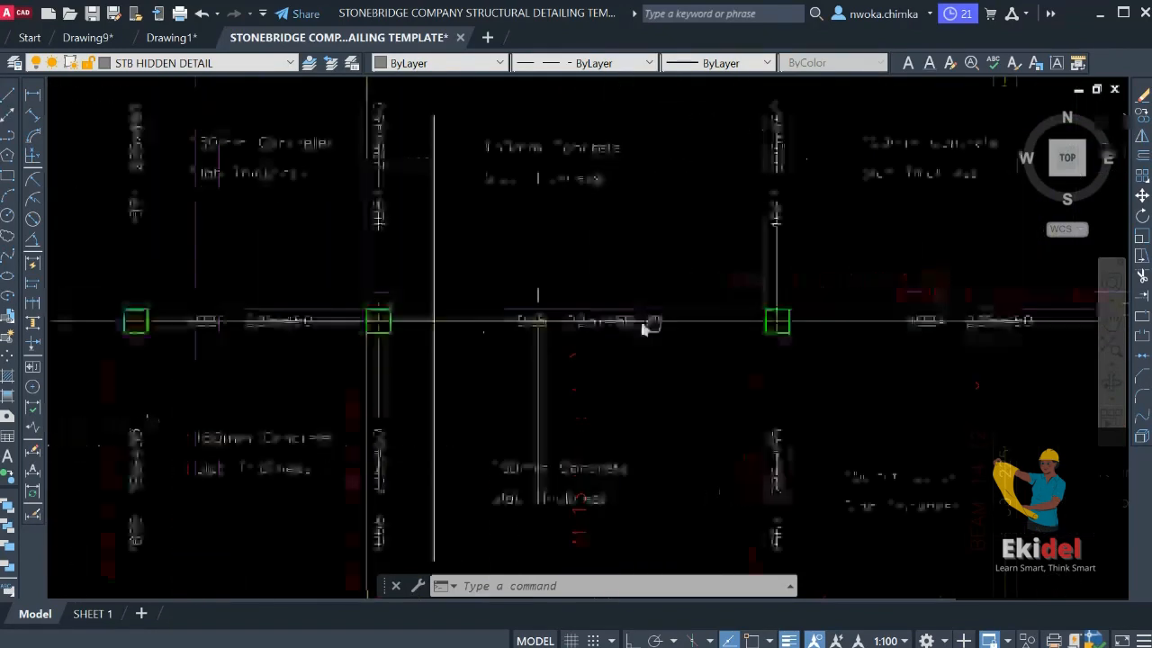
{"action": "scroll", "coordinate": [261, 326], "scroll_direction": "up", "scroll_amount": 4}
{"action": "scroll", "coordinate": [241, 336], "scroll_direction": "down", "scroll_amount": 5}
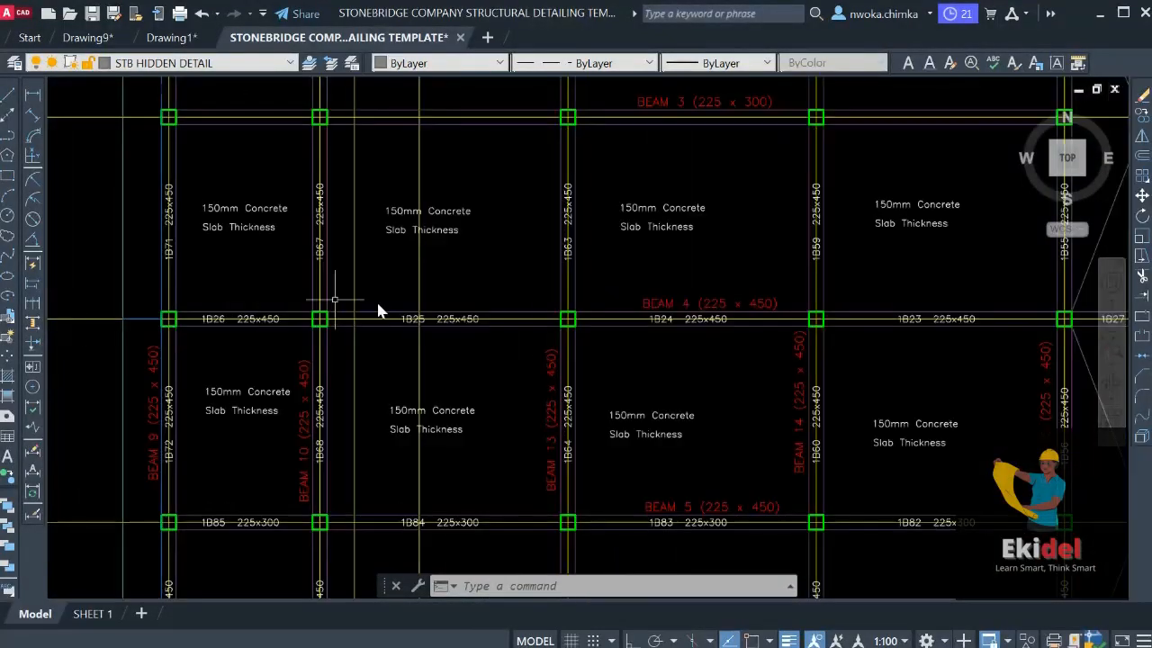
{"action": "middle_click_drag", "start_coordinate": [381, 312], "coordinate": [267, 324]}
{"action": "scroll", "coordinate": [805, 328], "scroll_direction": "up", "scroll_amount": 3}
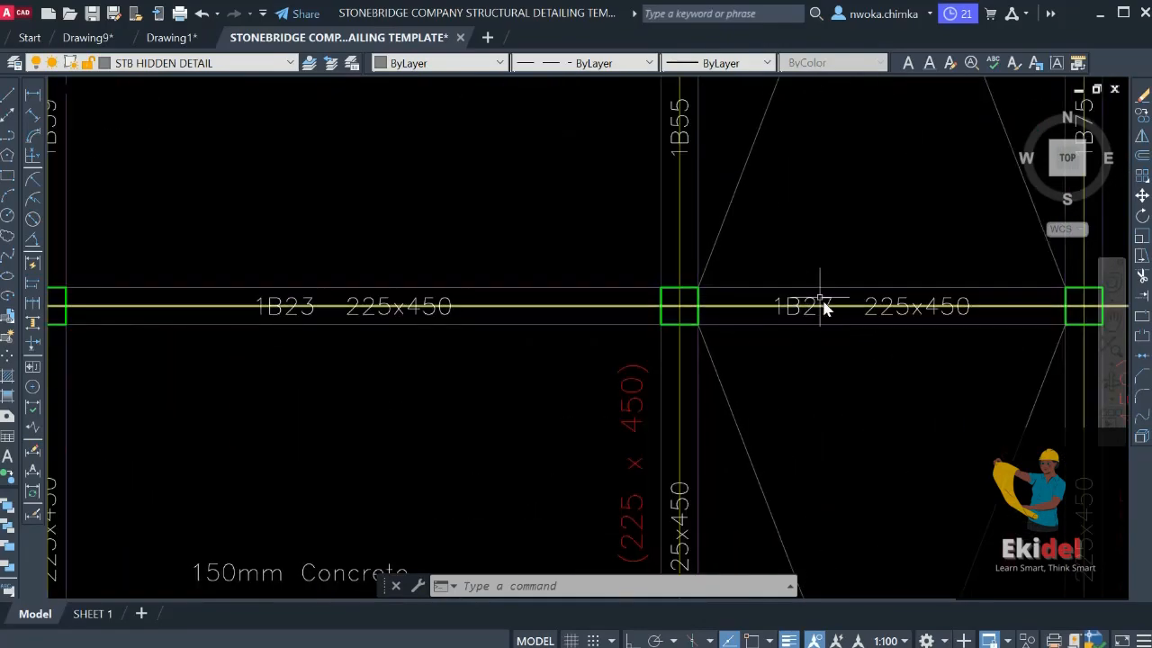
{"action": "scroll", "coordinate": [766, 340], "scroll_direction": "down", "scroll_amount": 5}
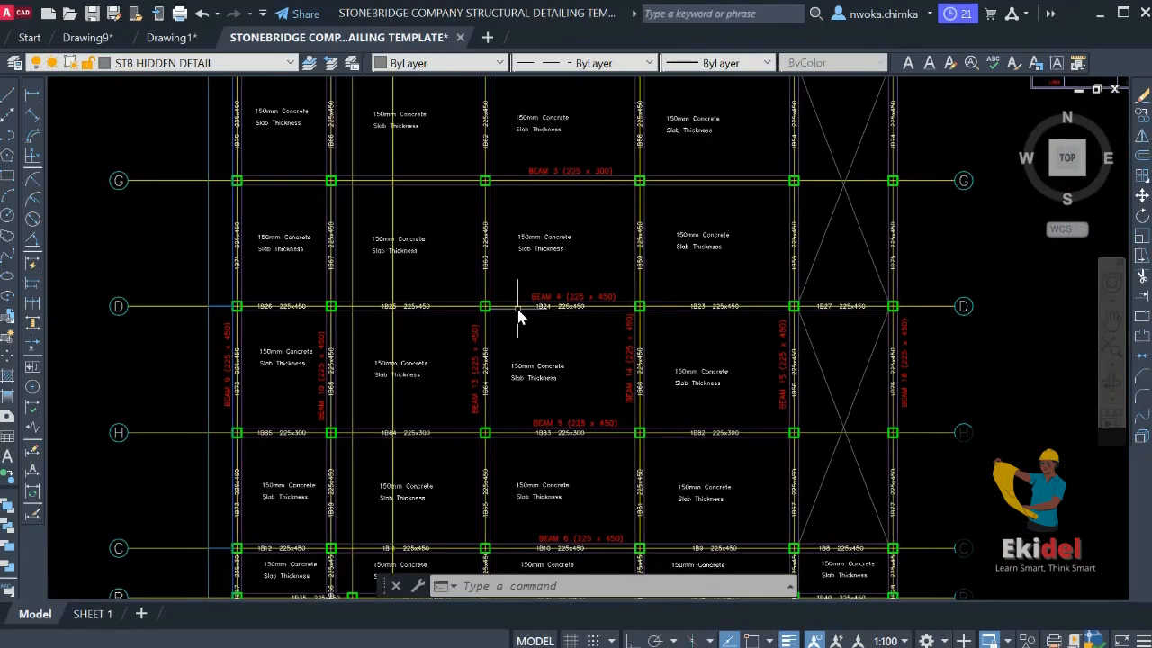
{"action": "scroll", "coordinate": [562, 309], "scroll_direction": "up", "scroll_amount": 5}
{"action": "scroll", "coordinate": [564, 286], "scroll_direction": "down", "scroll_amount": 5}
{"action": "scroll", "coordinate": [582, 267], "scroll_direction": "up", "scroll_amount": 5}
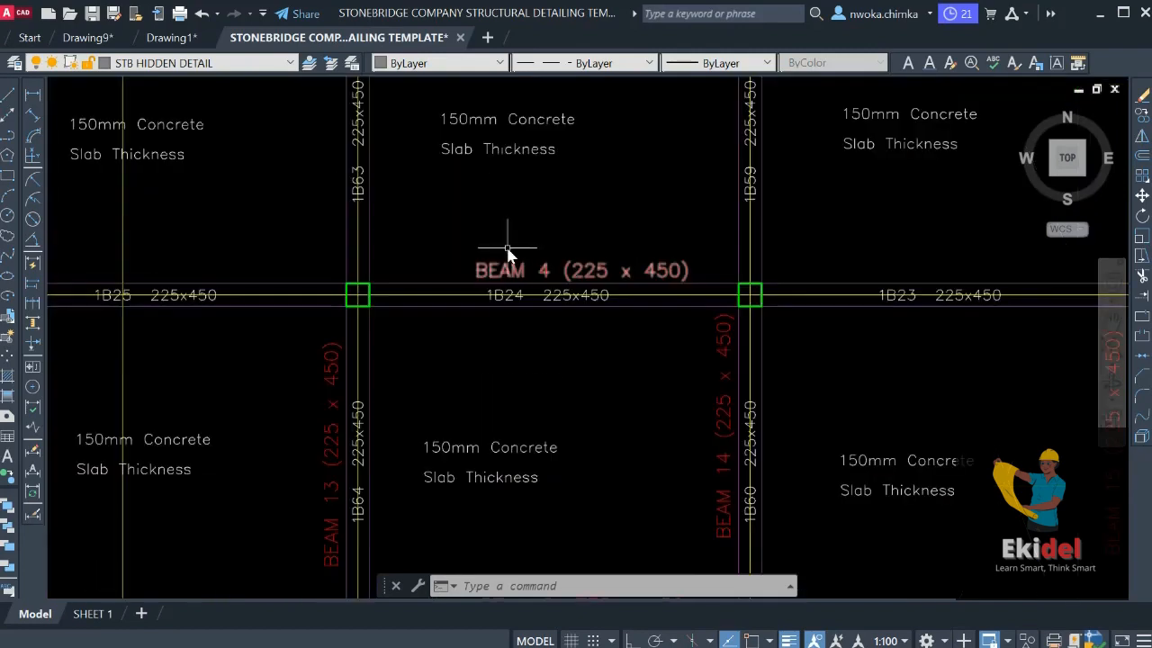
{"action": "scroll", "coordinate": [576, 270], "scroll_direction": "down", "scroll_amount": 5}
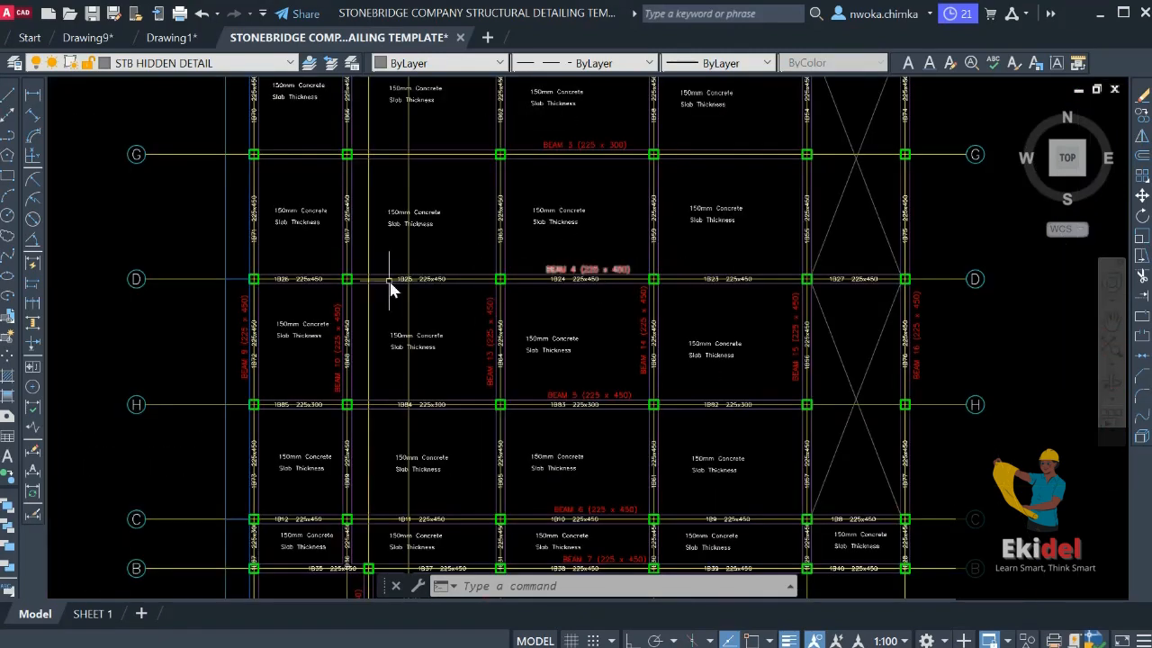
{"action": "scroll", "coordinate": [290, 285], "scroll_direction": "up", "scroll_amount": 5}
{"action": "scroll", "coordinate": [302, 293], "scroll_direction": "down", "scroll_amount": 2}
{"action": "scroll", "coordinate": [762, 283], "scroll_direction": "down", "scroll_amount": 3}
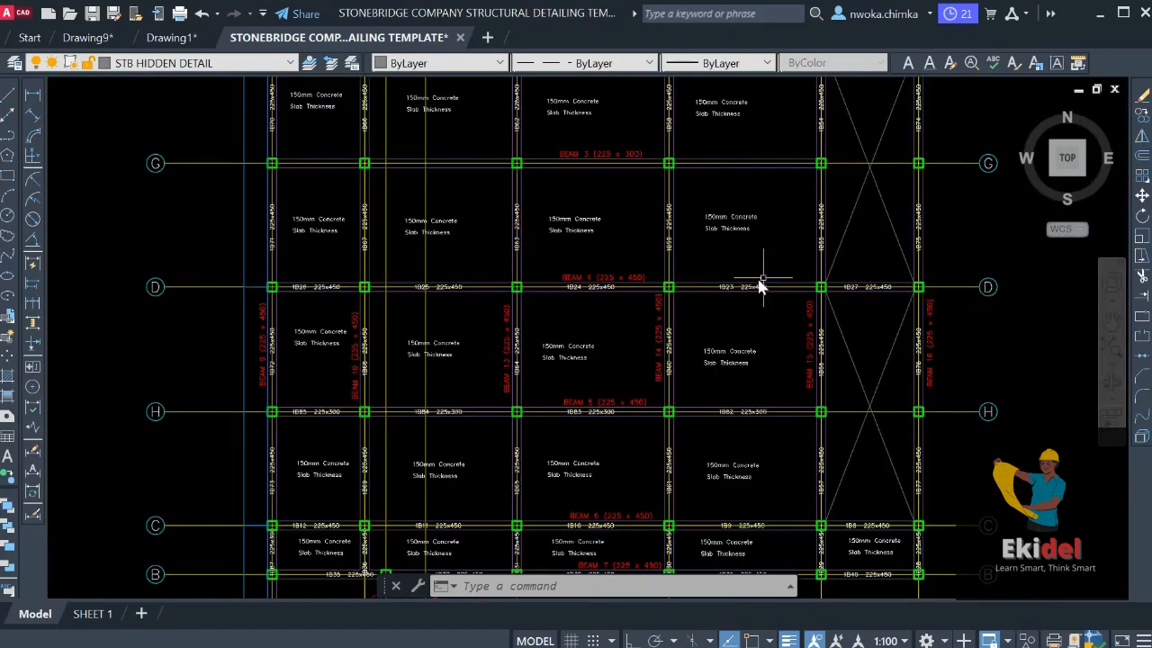
{"action": "scroll", "coordinate": [844, 304], "scroll_direction": "up", "scroll_amount": 6}
{"action": "scroll", "coordinate": [758, 282], "scroll_direction": "down", "scroll_amount": 6}
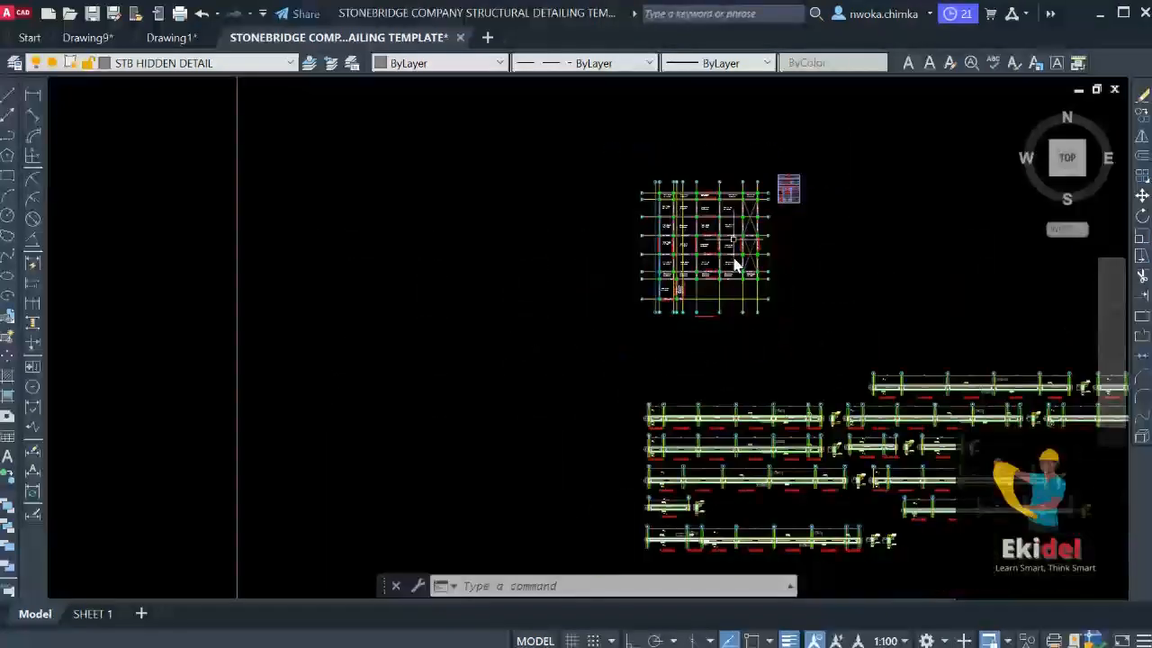
Search the beam elevations for the one whose span labels match BEAM 4 along grid line D
{"action": "scroll", "coordinate": [674, 283], "scroll_direction": "up", "scroll_amount": 4}
{"action": "scroll", "coordinate": [472, 414], "scroll_direction": "up", "scroll_amount": 4}
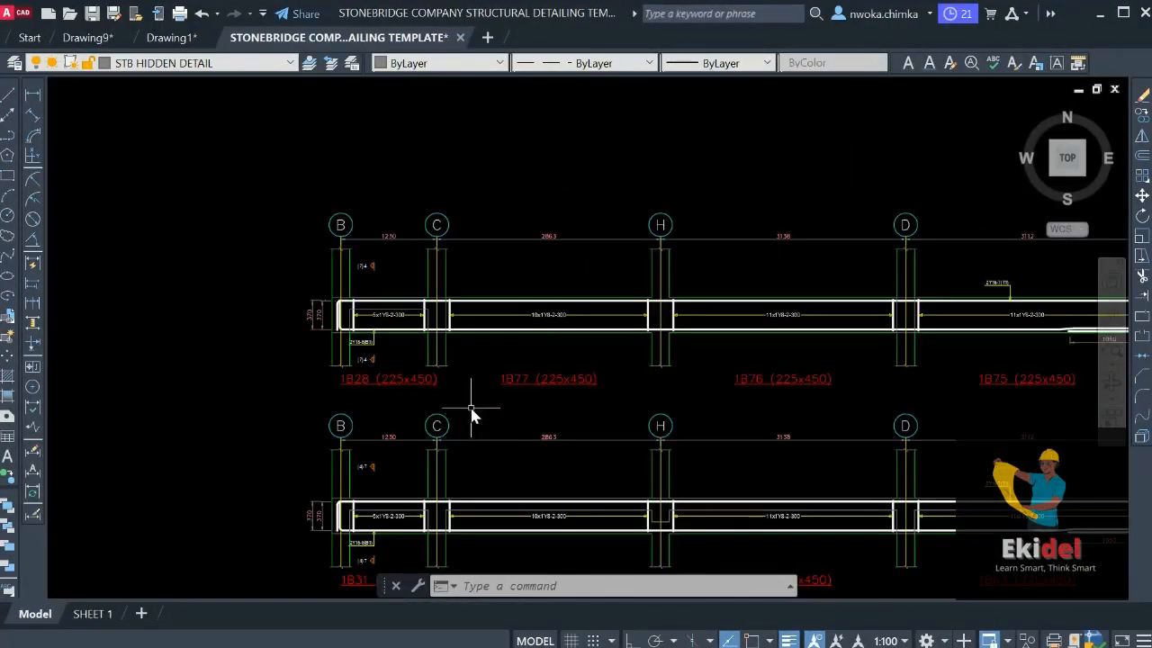
{"action": "scroll", "coordinate": [365, 400], "scroll_direction": "down", "scroll_amount": 3}
{"action": "scroll", "coordinate": [381, 386], "scroll_direction": "up", "scroll_amount": 3}
{"action": "middle_click_drag", "start_coordinate": [381, 386], "coordinate": [291, 180]}
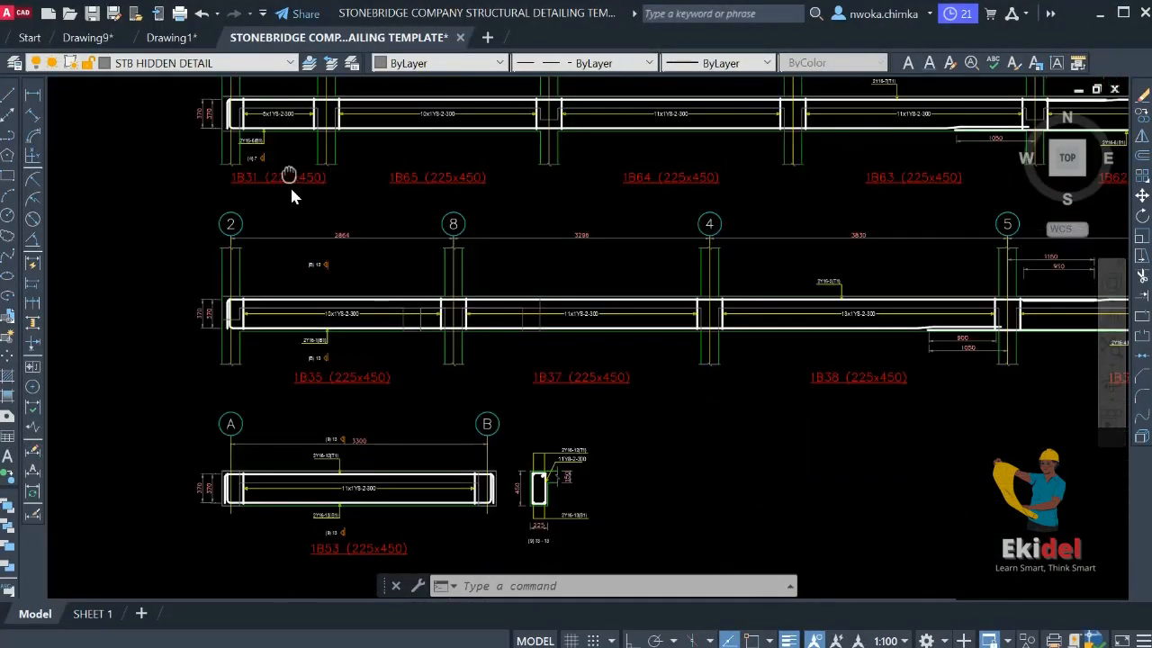
{"action": "scroll", "coordinate": [291, 180], "scroll_direction": "down", "scroll_amount": 2}
{"action": "scroll", "coordinate": [486, 389], "scroll_direction": "down", "scroll_amount": 3}
{"action": "mouse_move", "coordinate": [624, 368]}
{"action": "middle_mouse_down"}
{"action": "mouse_move", "coordinate": [378, 395]}
{"action": "mouse_move", "coordinate": [486, 511]}
{"action": "middle_mouse_up"}
{"action": "scroll", "coordinate": [441, 416], "scroll_direction": "up", "scroll_amount": 4}
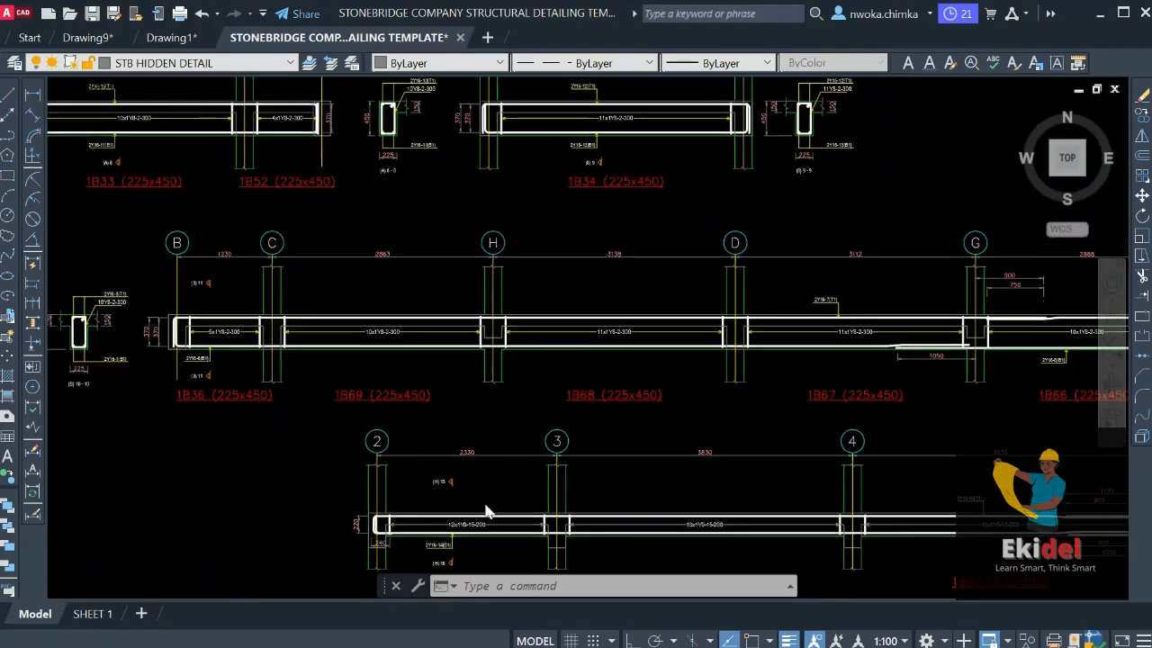
{"action": "mouse_move", "coordinate": [500, 414]}
{"action": "middle_mouse_down"}
{"action": "mouse_move", "coordinate": [561, 550]}
{"action": "mouse_move", "coordinate": [633, 550]}
{"action": "middle_mouse_up"}
{"action": "middle_click_drag", "start_coordinate": [630, 495], "coordinate": [576, 623]}
{"action": "scroll", "coordinate": [744, 505], "scroll_direction": "down", "scroll_amount": 2}
{"action": "middle_click_drag", "start_coordinate": [862, 443], "coordinate": [378, 500]}
{"action": "middle_click_drag", "start_coordinate": [374, 388], "coordinate": [517, 393]}
{"action": "scroll", "coordinate": [370, 325], "scroll_direction": "up", "scroll_amount": 2}
{"action": "mouse_move", "coordinate": [369, 325]}
{"action": "middle_mouse_down"}
{"action": "mouse_move", "coordinate": [567, 356]}
{"action": "mouse_move", "coordinate": [189, 305]}
{"action": "middle_mouse_up"}
{"action": "scroll", "coordinate": [188, 306], "scroll_direction": "down", "scroll_amount": 3}
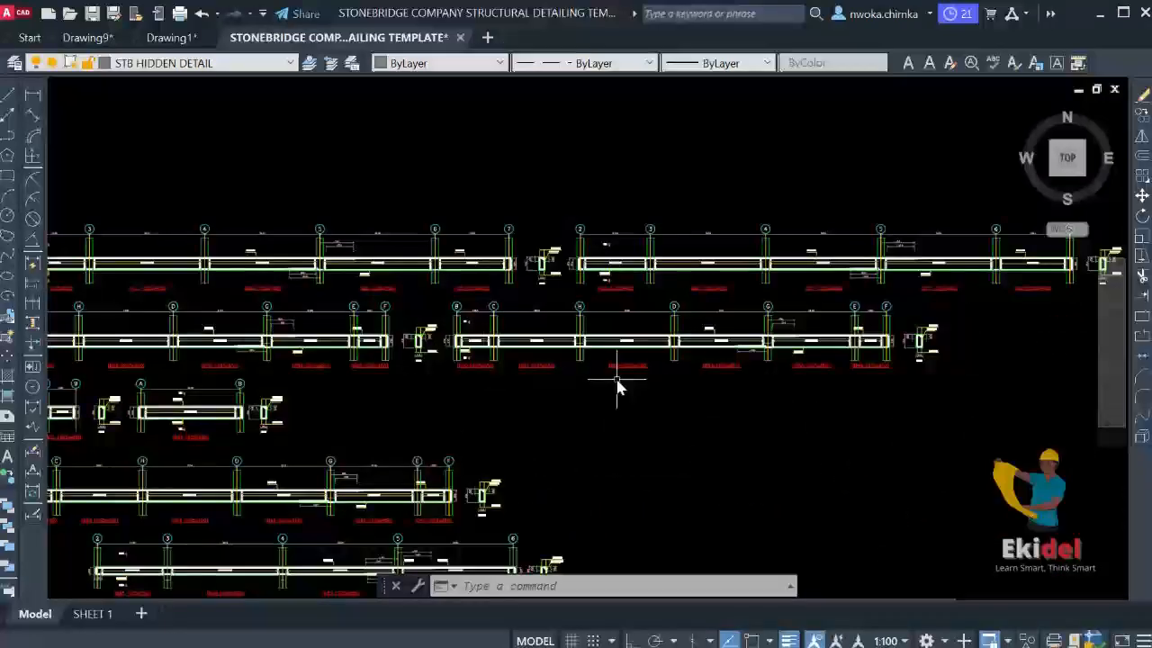
Examine the span labels 1B26, 1B25, 1B24 and 1B23 under the uppermost elevation between grids 2 and 7
{"action": "scroll", "coordinate": [610, 381], "scroll_direction": "up", "scroll_amount": 3}
{"action": "scroll", "coordinate": [378, 376], "scroll_direction": "down", "scroll_amount": 2}
{"action": "middle_click_drag", "start_coordinate": [624, 357], "coordinate": [403, 385]}
{"action": "scroll", "coordinate": [354, 256], "scroll_direction": "up", "scroll_amount": 4}
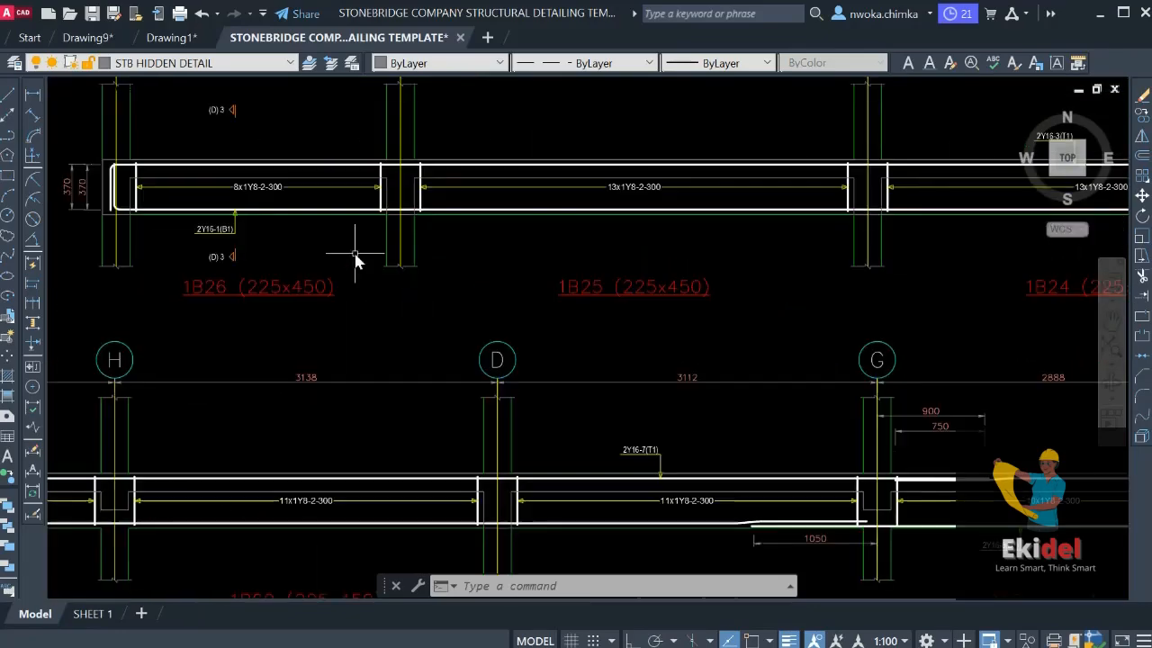
{"action": "scroll", "coordinate": [318, 290], "scroll_direction": "down", "scroll_amount": 2}
{"action": "middle_click_drag", "start_coordinate": [314, 300], "coordinate": [312, 367]}
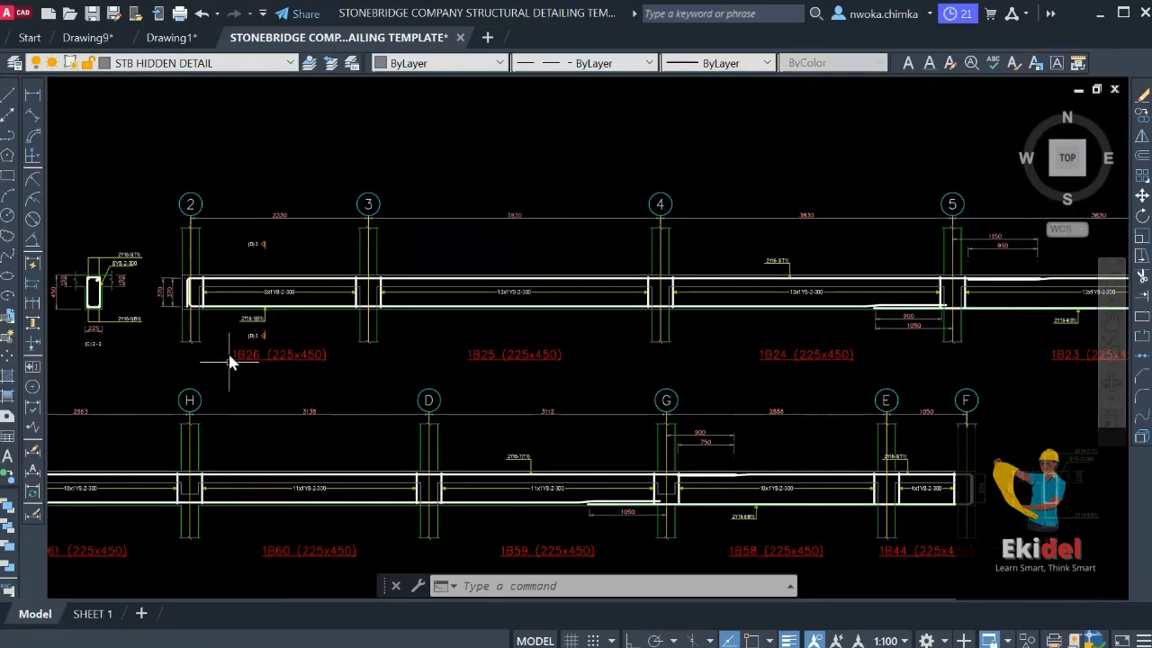
{"action": "scroll", "coordinate": [235, 362], "scroll_direction": "up", "scroll_amount": 4}
{"action": "scroll", "coordinate": [251, 360], "scroll_direction": "down", "scroll_amount": 5}
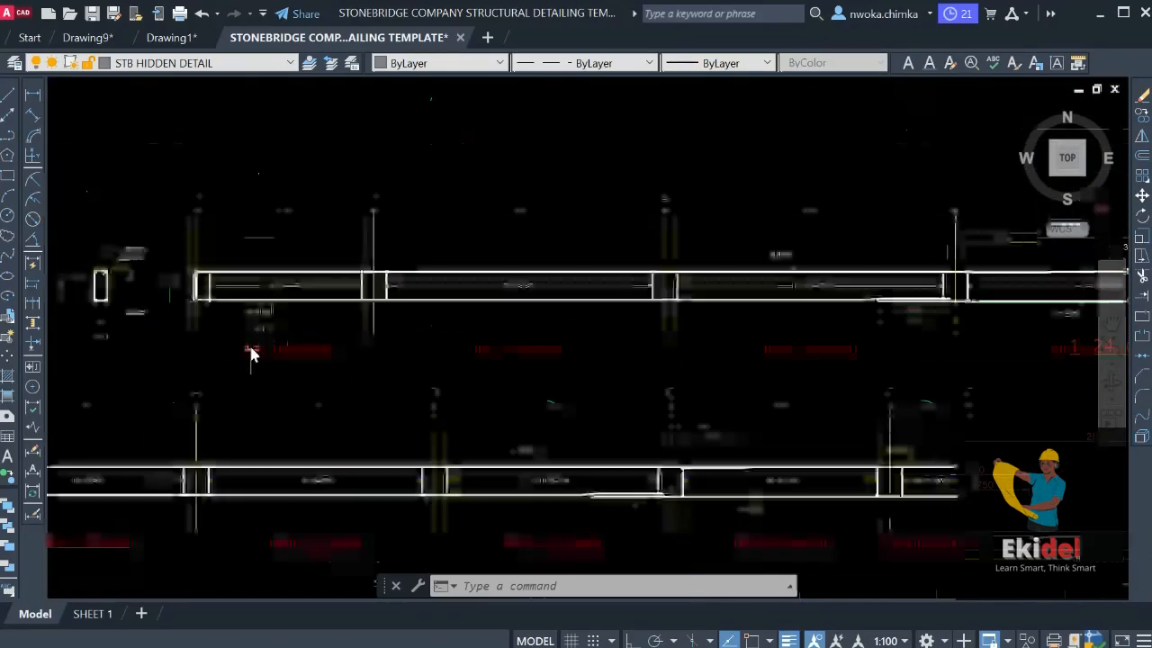
{"action": "scroll", "coordinate": [702, 366], "scroll_direction": "up", "scroll_amount": 3}
{"action": "scroll", "coordinate": [632, 334], "scroll_direction": "down", "scroll_amount": 3}
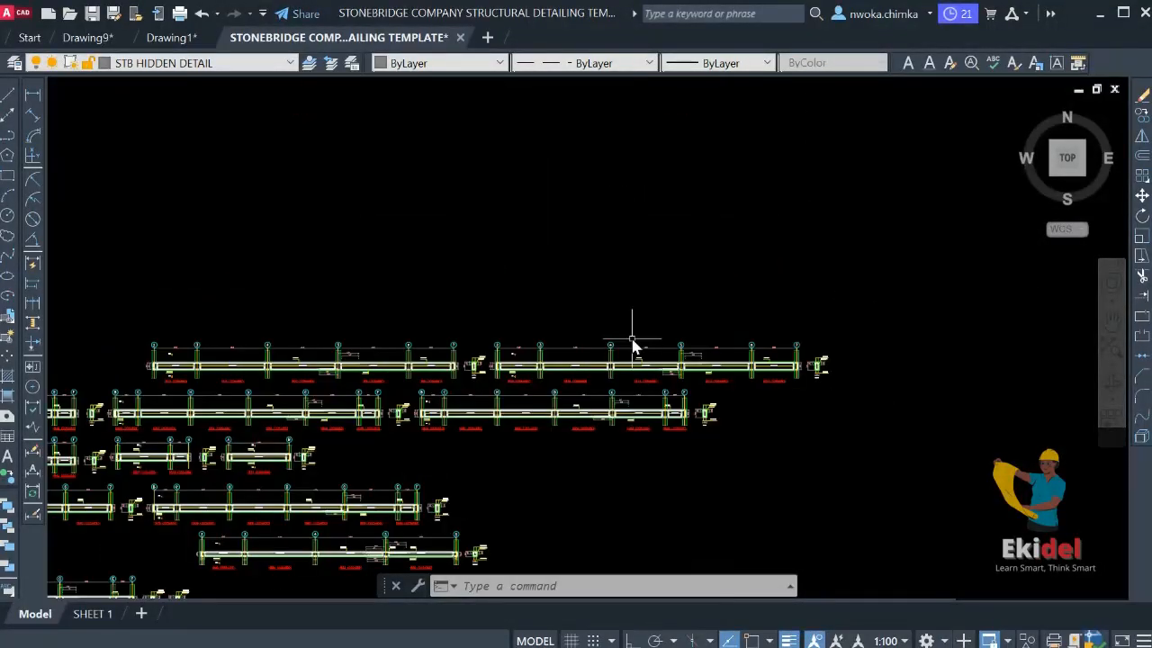
Check the BEAM 4 label and its span labels along grid line D on the floor plan
{"action": "scroll", "coordinate": [795, 437], "scroll_direction": "down", "scroll_amount": 2}
{"action": "scroll", "coordinate": [553, 368], "scroll_direction": "down", "scroll_amount": 2}
{"action": "scroll", "coordinate": [502, 398], "scroll_direction": "up", "scroll_amount": 3}
{"action": "scroll", "coordinate": [502, 399], "scroll_direction": "up", "scroll_amount": 4}
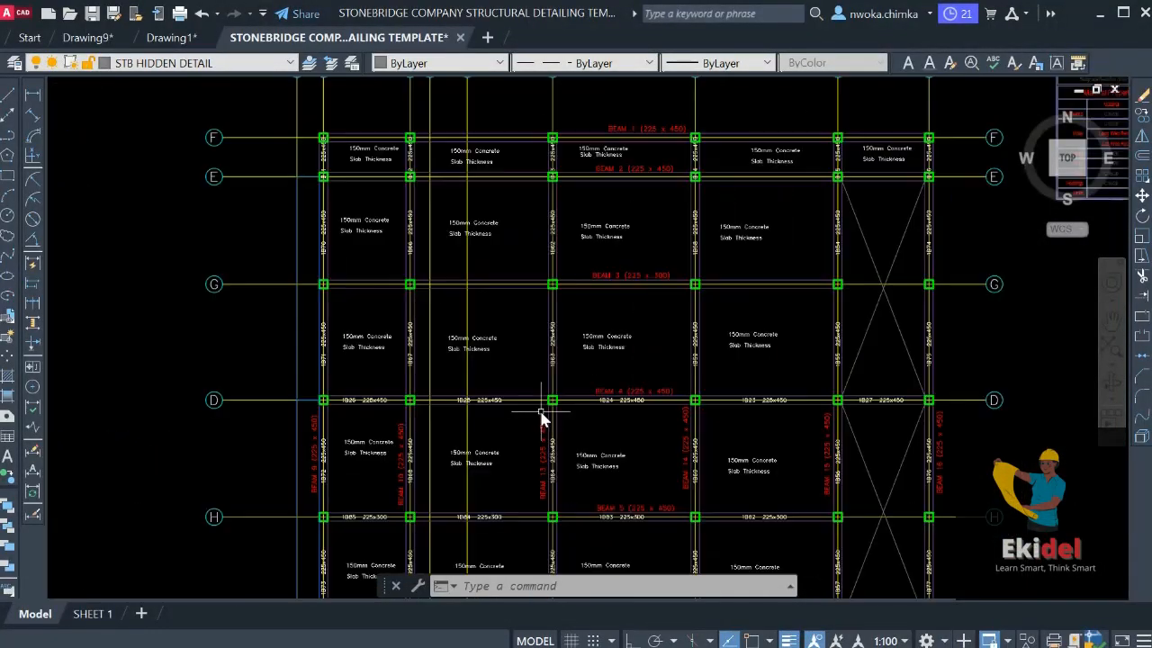
{"action": "scroll", "coordinate": [386, 380], "scroll_direction": "up", "scroll_amount": 5}
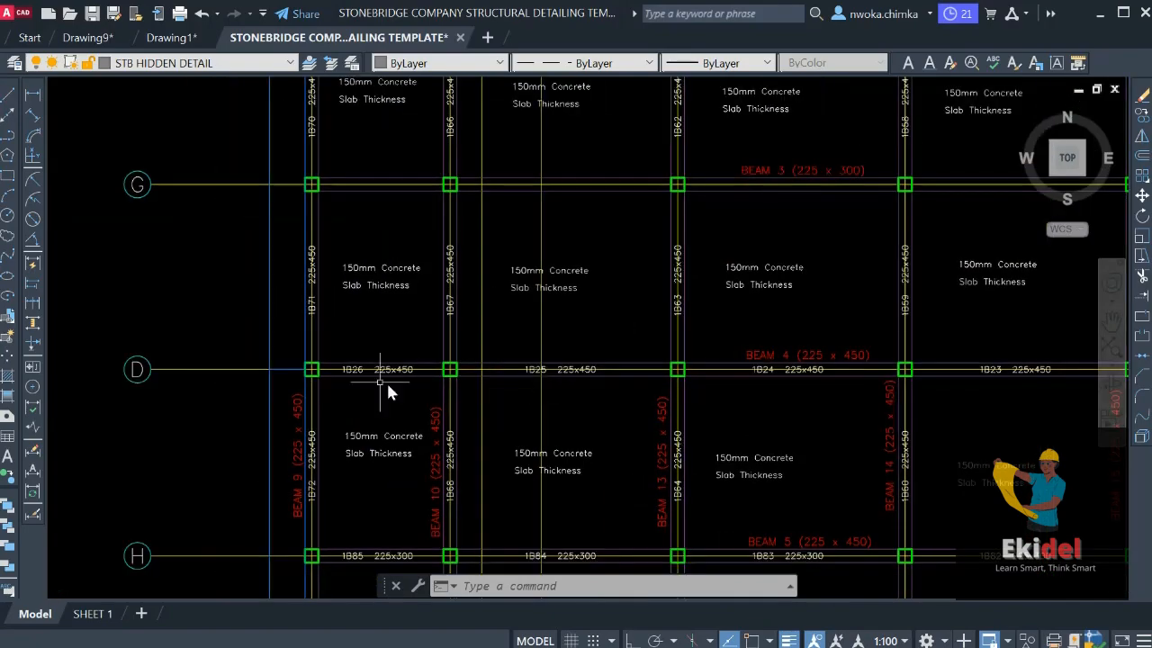
{"action": "scroll", "coordinate": [322, 354], "scroll_direction": "down", "scroll_amount": 5}
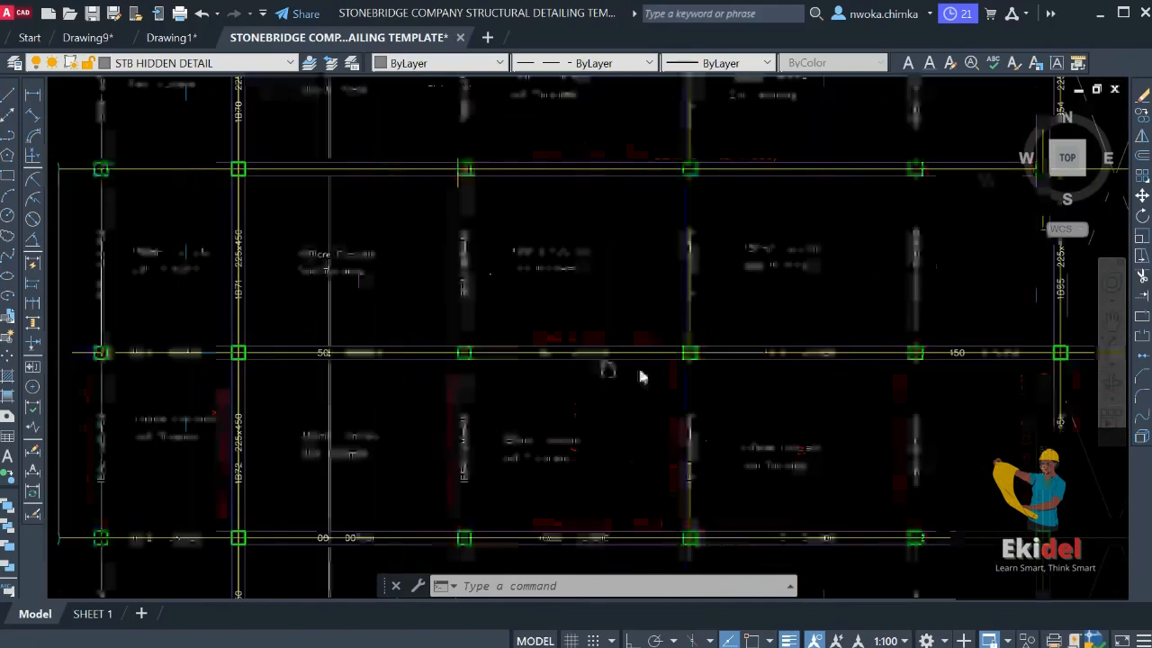
{"action": "scroll", "coordinate": [912, 352], "scroll_direction": "up", "scroll_amount": 4}
{"action": "scroll", "coordinate": [654, 355], "scroll_direction": "down", "scroll_amount": 4}
{"action": "scroll", "coordinate": [520, 331], "scroll_direction": "up", "scroll_amount": 2}
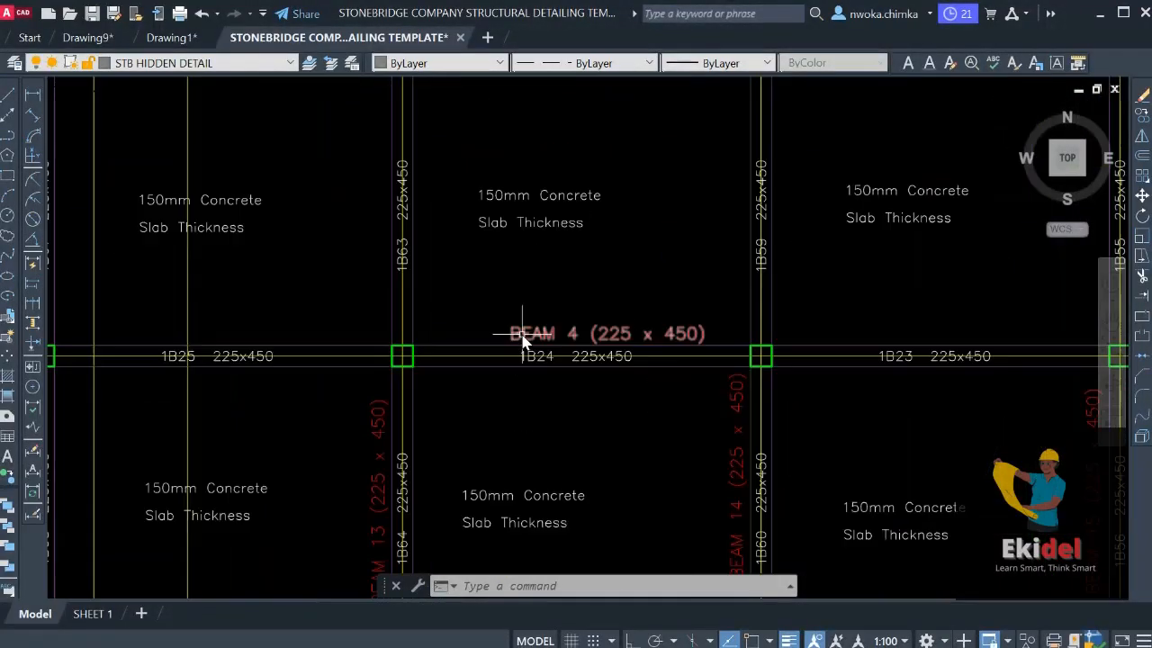
{"action": "scroll", "coordinate": [530, 337], "scroll_direction": "down", "scroll_amount": 8}
{"action": "middle_click_drag", "start_coordinate": [857, 450], "coordinate": [502, 381]}
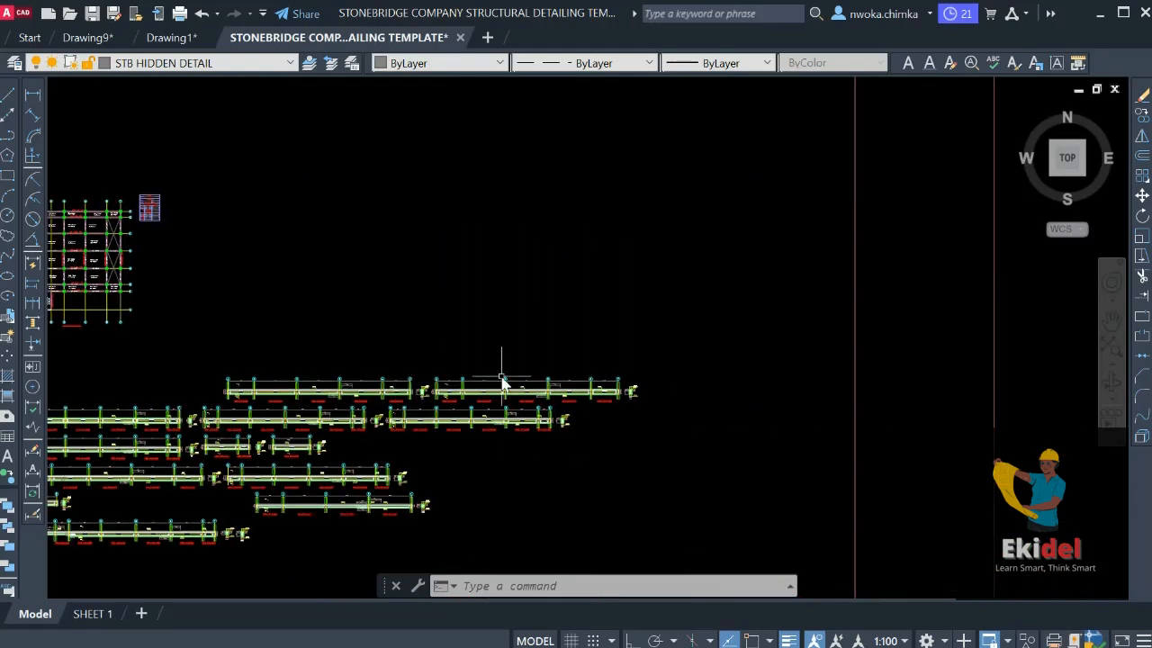
Move the 1B26 to 1B27 elevation with its cross-section 3-3 into the sheet frame, aligned below the BEAM 3 elevation
{"action": "scroll", "coordinate": [313, 414], "scroll_direction": "up", "scroll_amount": 8}
{"action": "scroll", "coordinate": [363, 374], "scroll_direction": "down", "scroll_amount": 2}
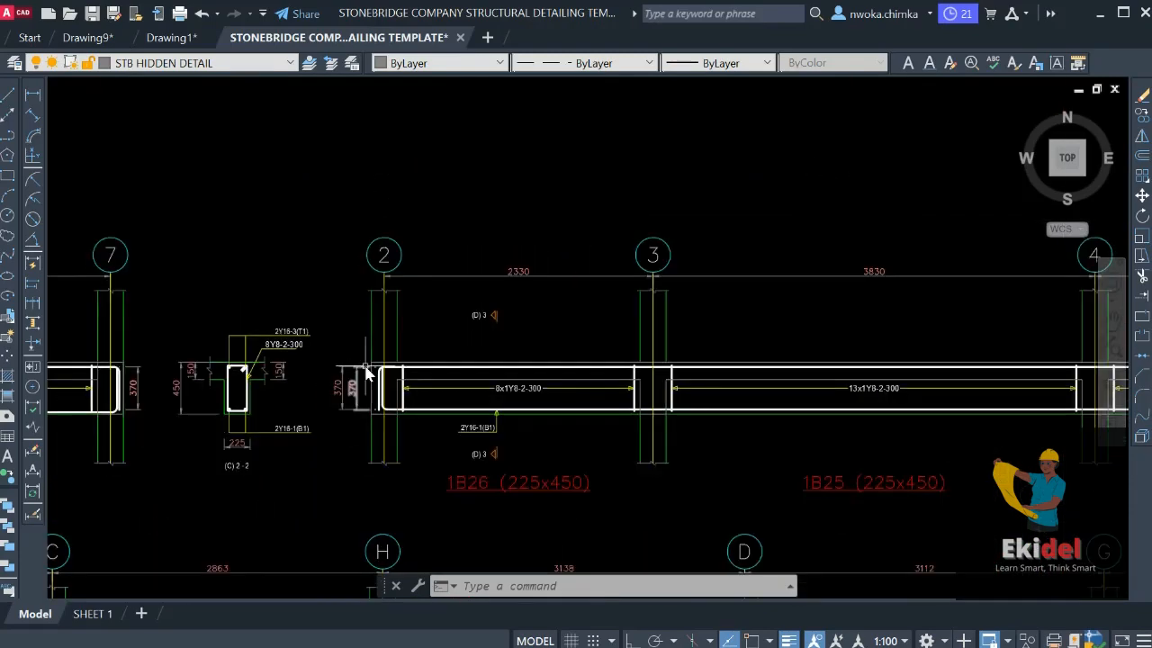
{"action": "left_click", "coordinate": [326, 178]}
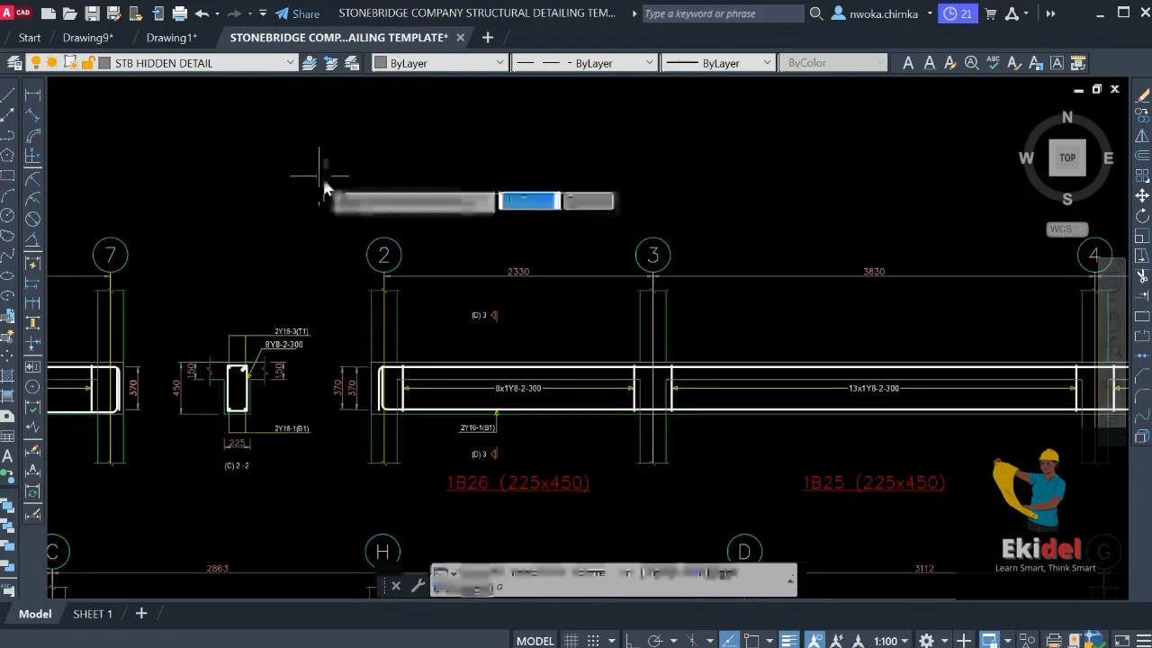
{"action": "scroll", "coordinate": [508, 326], "scroll_direction": "down", "scroll_amount": 5}
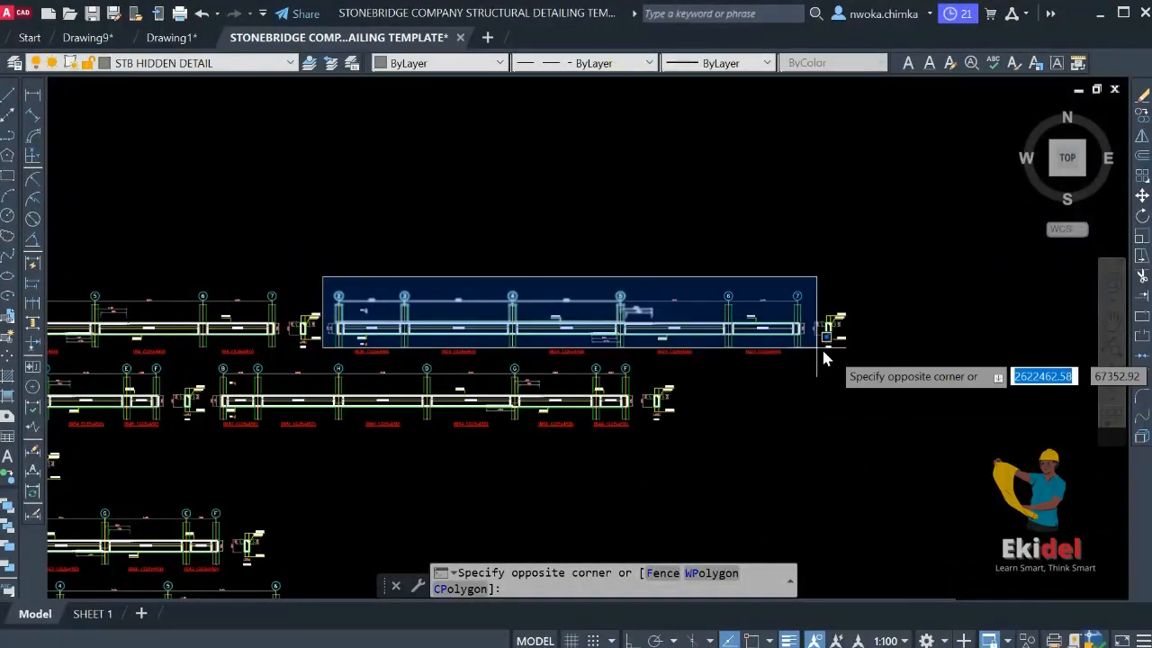
{"action": "left_click", "coordinate": [870, 369]}
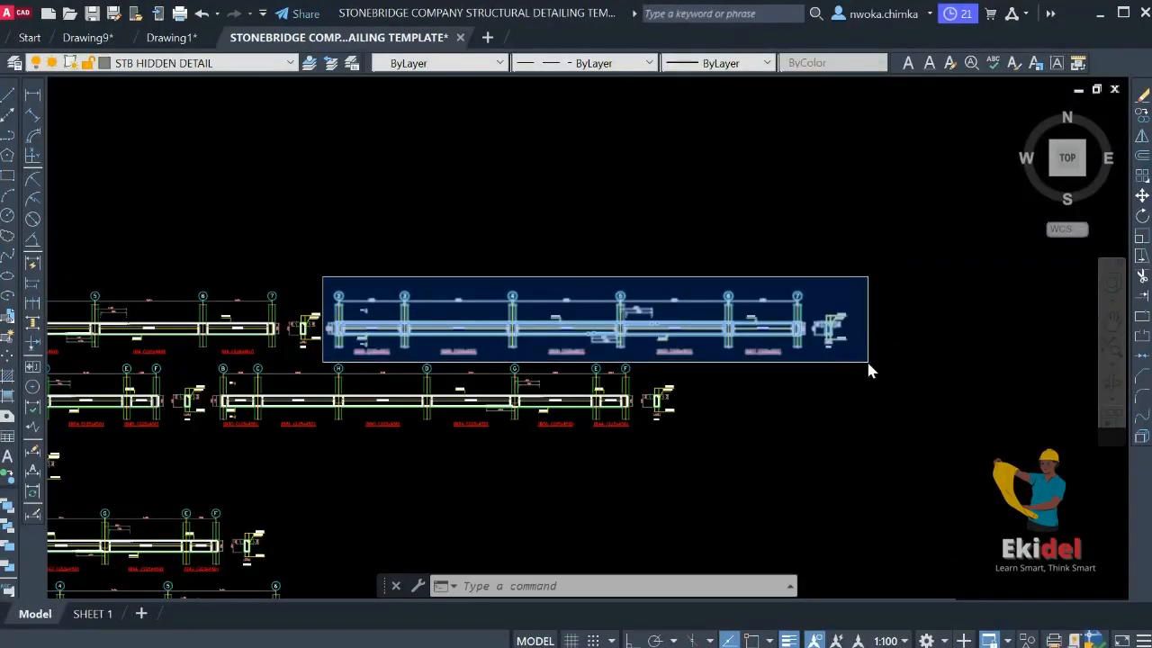
{"action": "scroll", "coordinate": [781, 360], "scroll_direction": "up", "scroll_amount": 6}
{"action": "scroll", "coordinate": [864, 352], "scroll_direction": "down", "scroll_amount": 2}
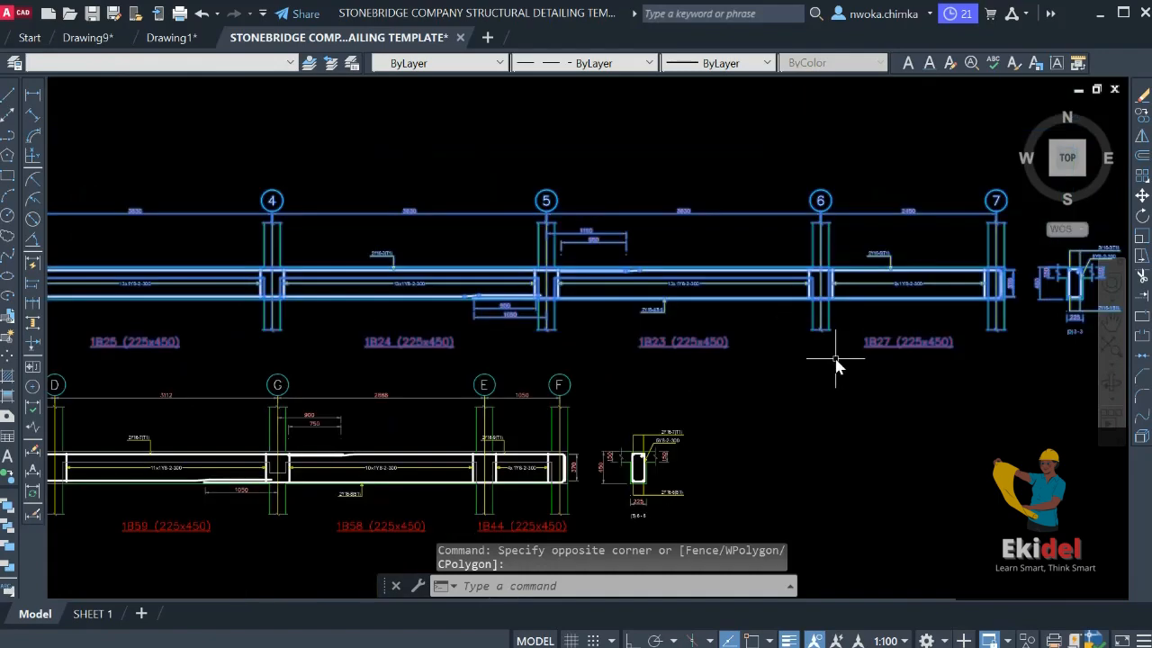
{"action": "key", "text": "Return"}
{"action": "left_click", "coordinate": [483, 309]}
{"action": "scroll", "coordinate": [592, 255], "scroll_direction": "down", "scroll_amount": 4}
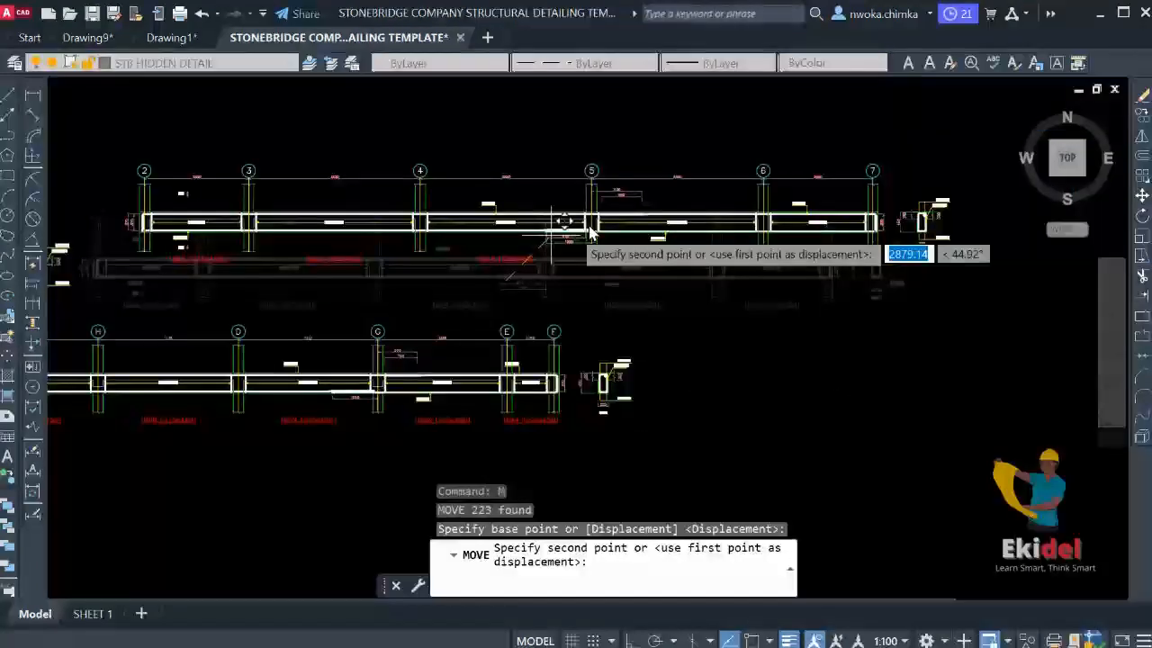
{"action": "scroll", "coordinate": [702, 279], "scroll_direction": "down", "scroll_amount": 2}
{"action": "middle_click_drag", "start_coordinate": [666, 410], "coordinate": [643, 276]}
{"action": "scroll", "coordinate": [565, 385], "scroll_direction": "up", "scroll_amount": 6}
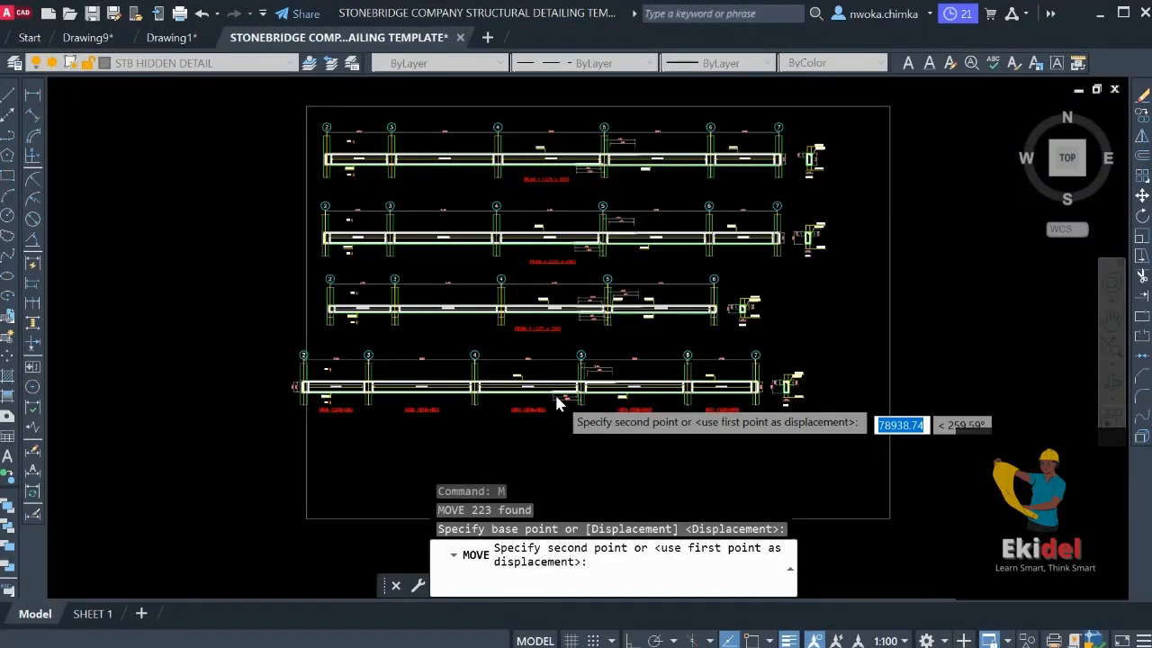
{"action": "middle_click_drag", "start_coordinate": [559, 405], "coordinate": [565, 391]}
{"action": "left_click", "coordinate": [581, 382]}
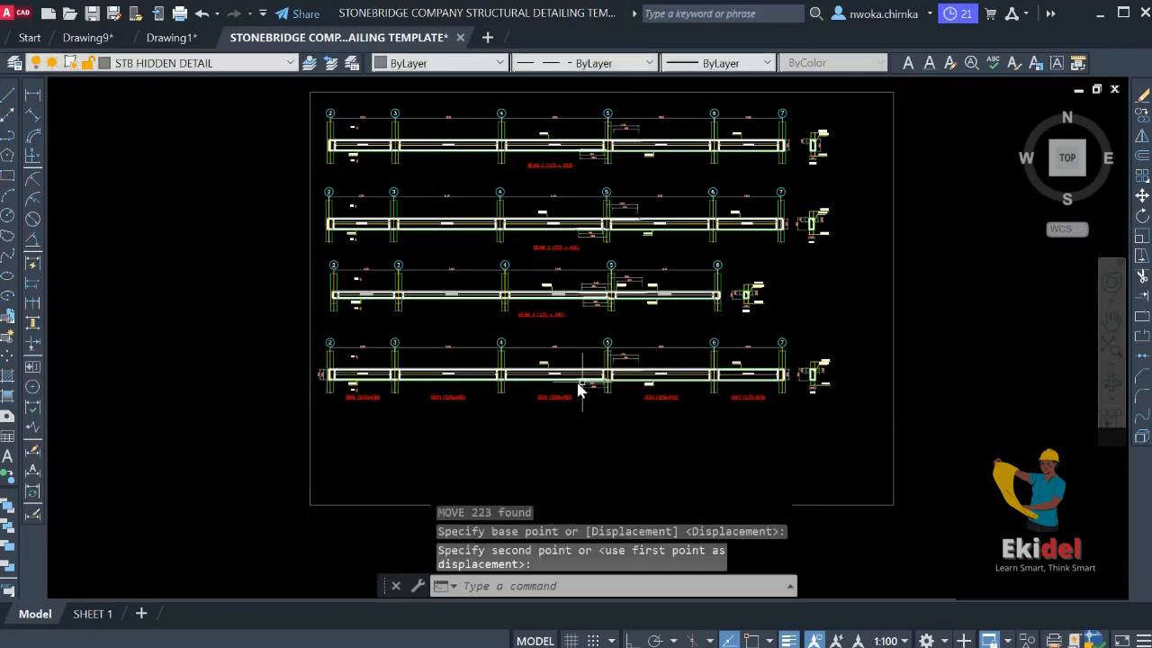
Erase the span labels 1B26, 1B25, 1B24, 1B23 and 1B27 under the fourth elevation in the frame
{"action": "key", "text": "Escape"}
{"action": "scroll", "coordinate": [369, 391], "scroll_direction": "up", "scroll_amount": 3}
{"action": "left_click", "coordinate": [370, 392]}
{"action": "left_click", "coordinate": [361, 406]}
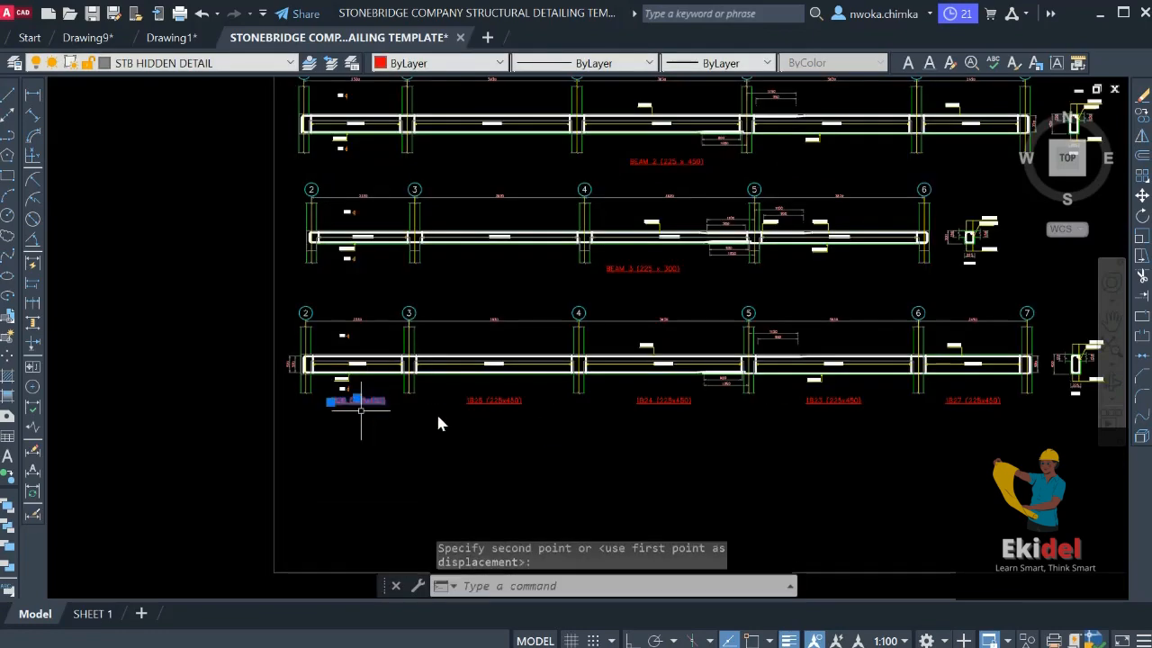
{"action": "left_click", "coordinate": [492, 401]}
{"action": "left_click", "coordinate": [654, 401]}
{"action": "left_click", "coordinate": [833, 401]}
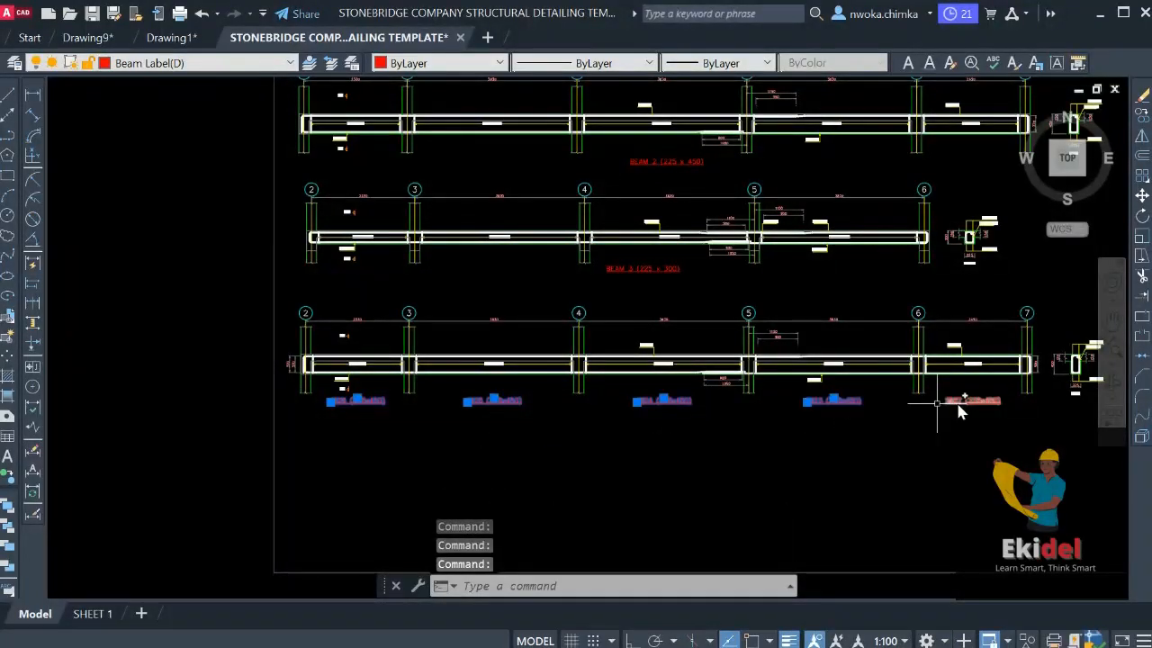
{"action": "scroll", "coordinate": [996, 411], "scroll_direction": "up", "scroll_amount": 5}
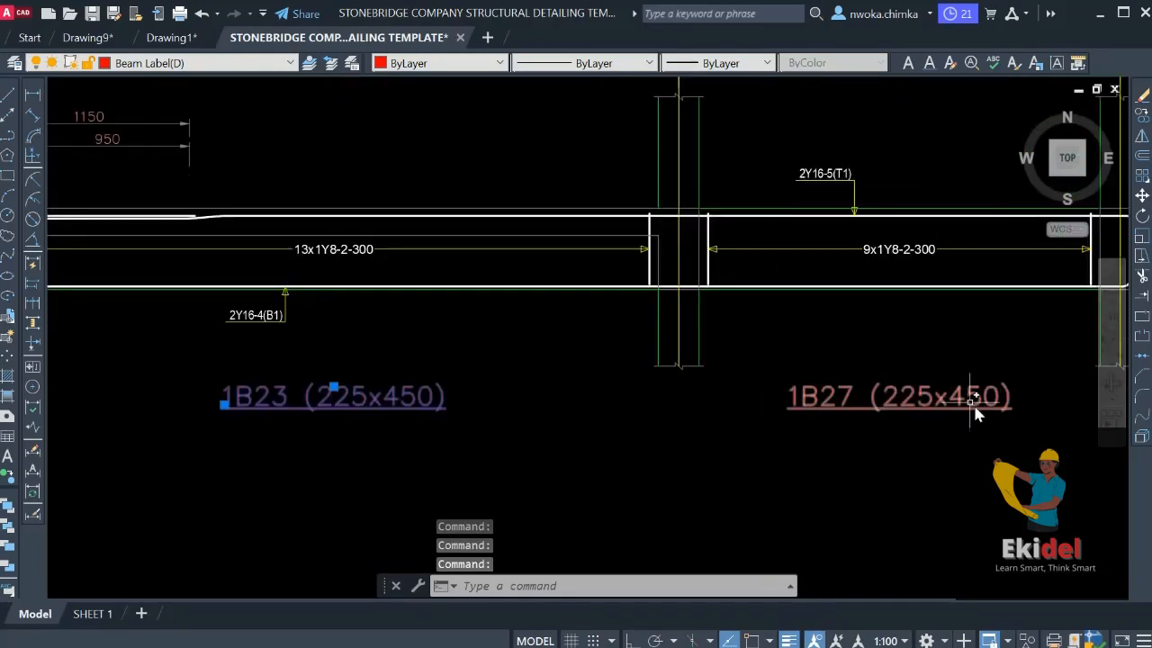
{"action": "left_click", "coordinate": [945, 384]}
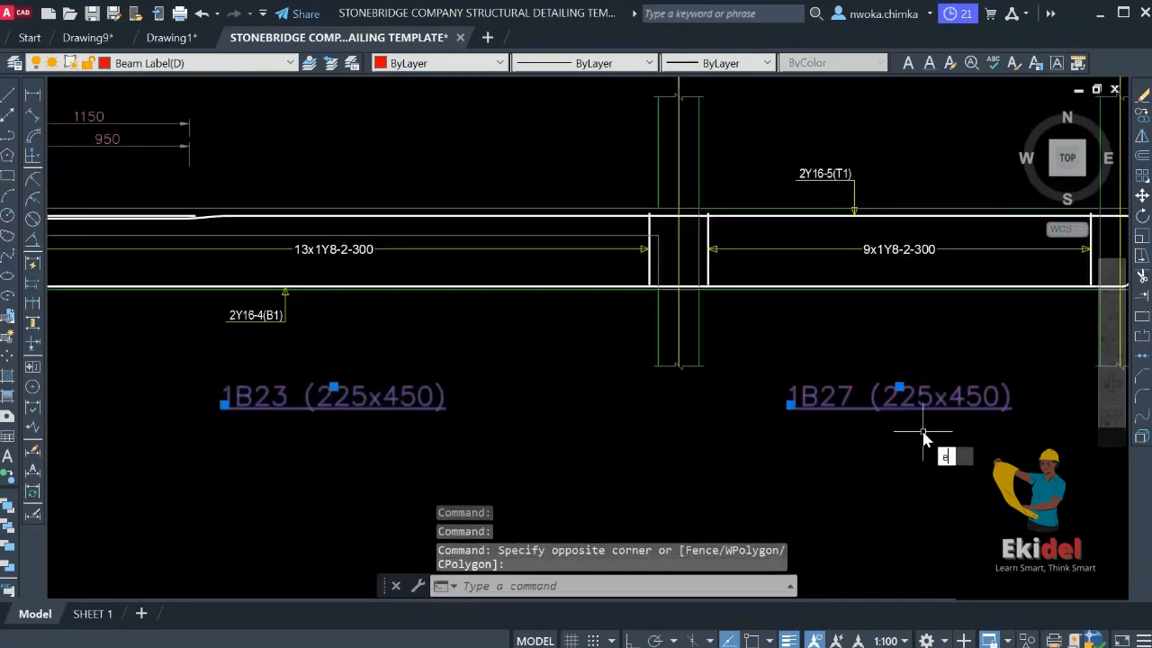
{"action": "key", "text": "Return"}
Erase both 370 dimensions at the grid 2 end and one 370 dimension at the grid 7 end of the fourth elevation
{"action": "scroll", "coordinate": [656, 391], "scroll_direction": "down", "scroll_amount": 5}
{"action": "scroll", "coordinate": [314, 342], "scroll_direction": "up", "scroll_amount": 4}
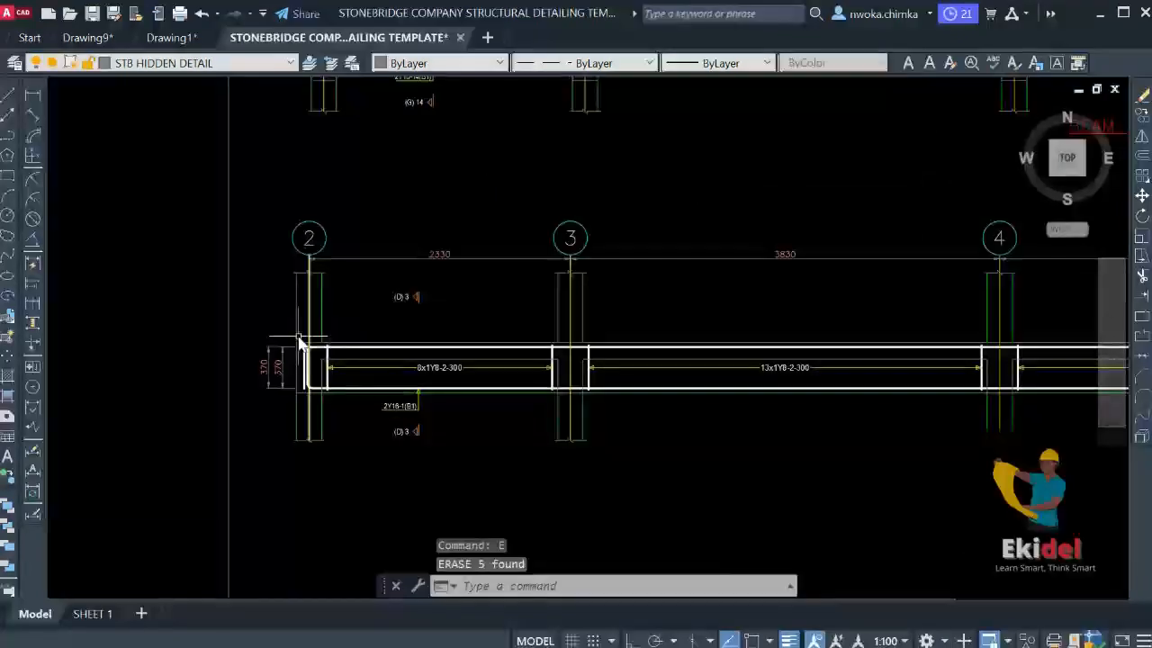
{"action": "left_click", "coordinate": [301, 341]}
{"action": "scroll", "coordinate": [252, 324], "scroll_direction": "down", "scroll_amount": 3}
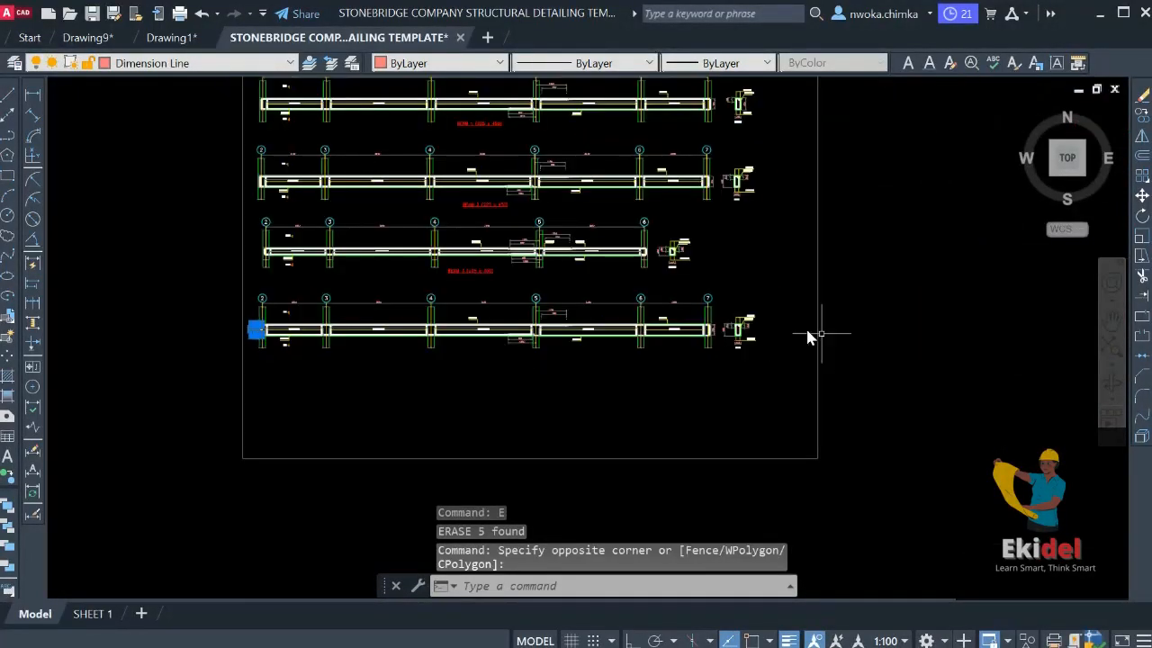
{"action": "scroll", "coordinate": [709, 322], "scroll_direction": "up", "scroll_amount": 4}
{"action": "left_click", "coordinate": [712, 362]}
{"action": "key", "text": "Return"}
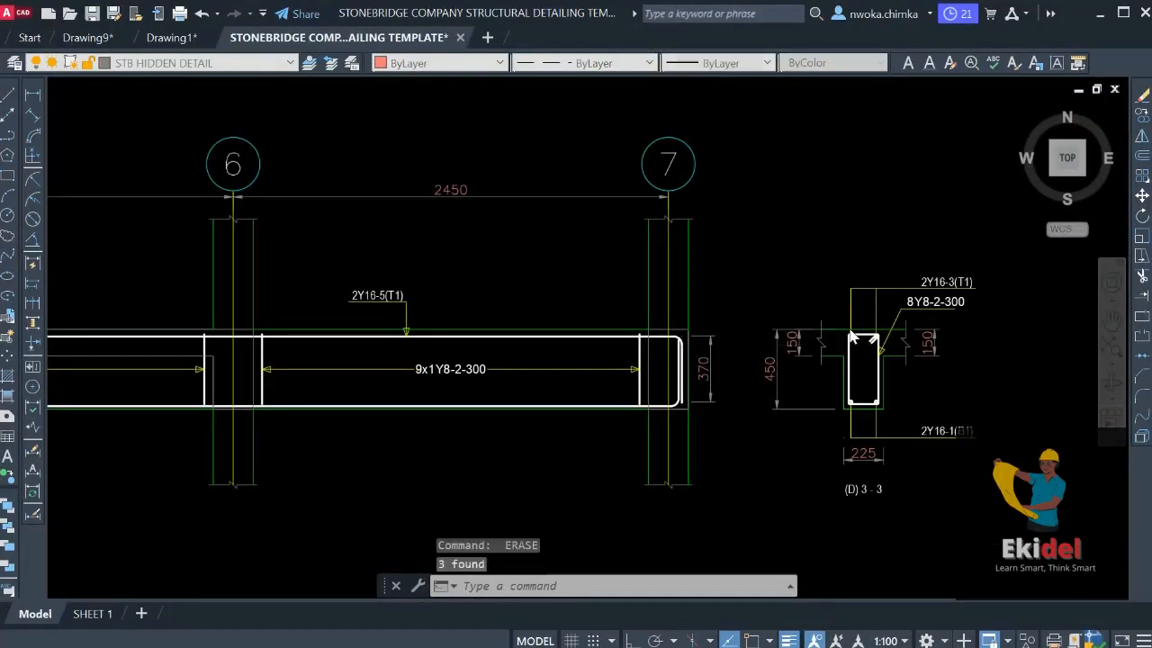
Erase the remaining 370 dimension beside grid 7 on the fourth elevation
{"action": "scroll", "coordinate": [851, 338], "scroll_direction": "down", "scroll_amount": 4}
{"action": "scroll", "coordinate": [809, 358], "scroll_direction": "up", "scroll_amount": 4}
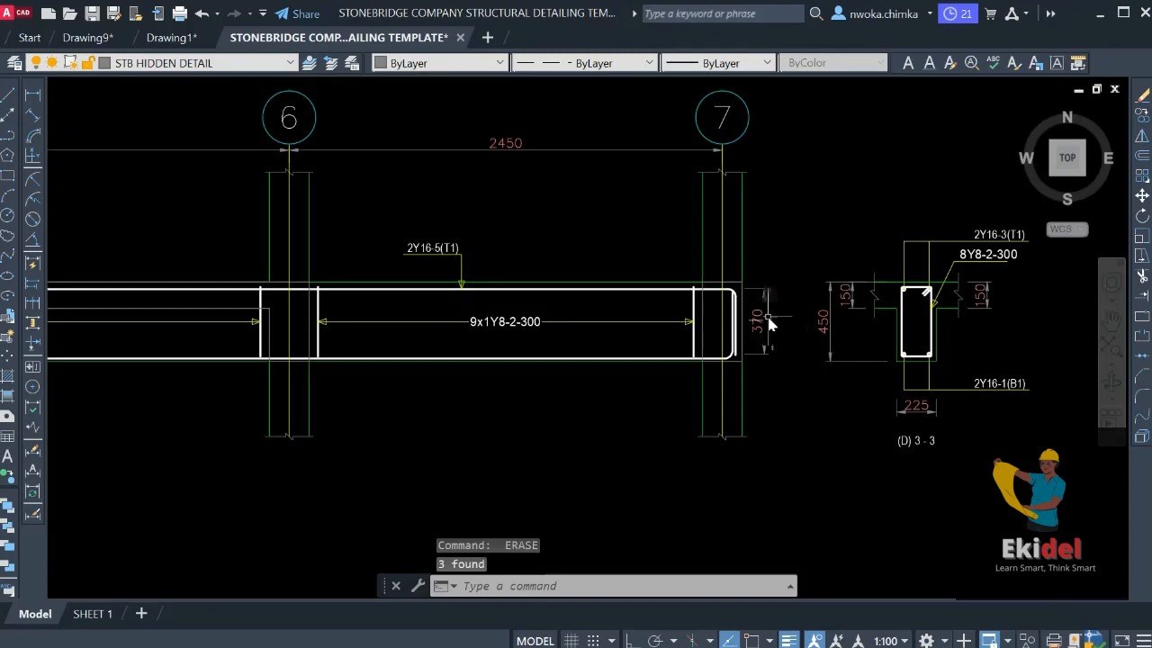
{"action": "left_click", "coordinate": [770, 324]}
{"action": "left_click", "coordinate": [785, 306]}
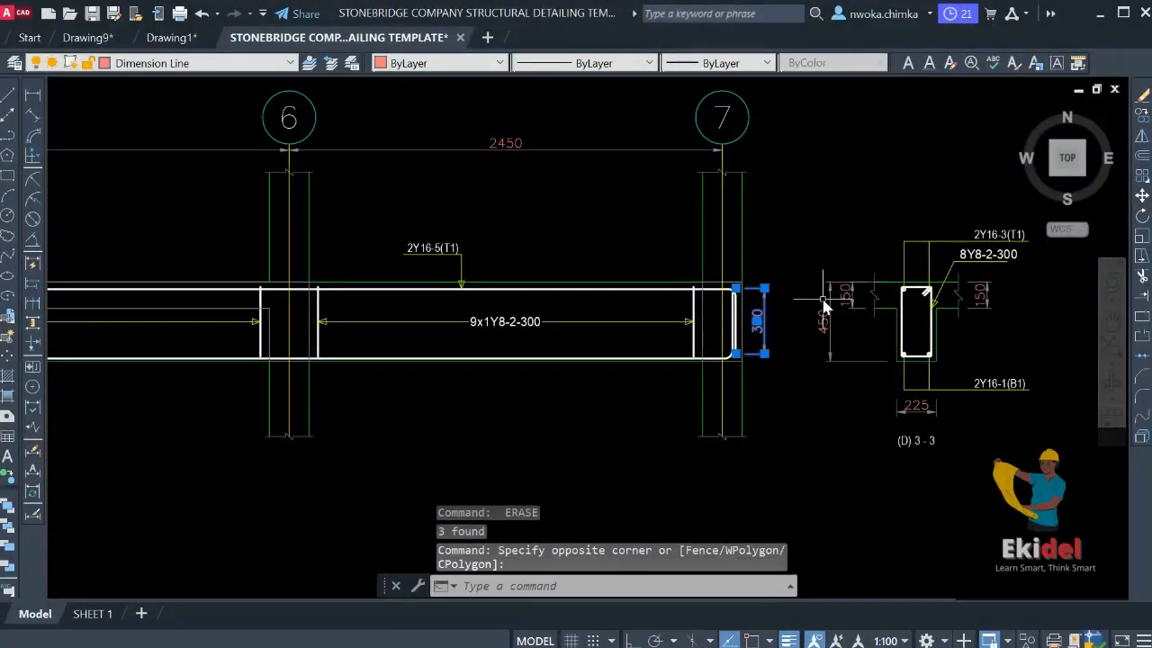
{"action": "type", "text": "e"}
{"action": "key", "text": "Return"}
Copy the BEAM 2 (225 x 450) label to below the fourth elevation, under the span between grids 4 and 5
{"action": "scroll", "coordinate": [396, 326], "scroll_direction": "down", "scroll_amount": 6}
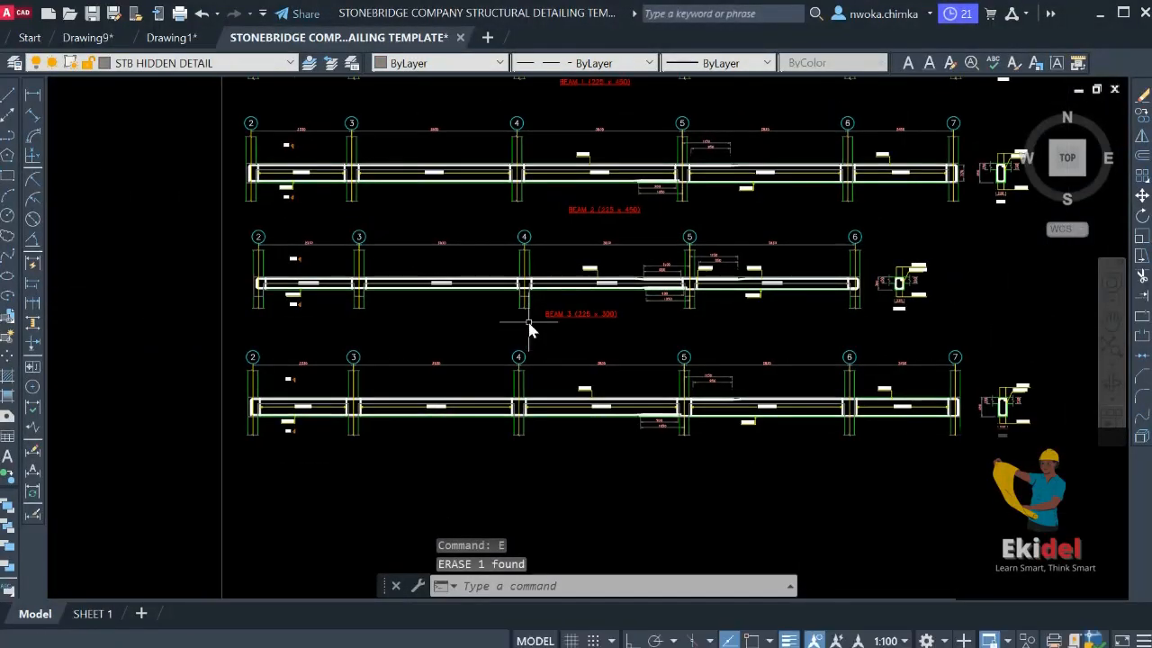
{"action": "scroll", "coordinate": [529, 330], "scroll_direction": "up", "scroll_amount": 5}
{"action": "left_click", "coordinate": [607, 305]}
{"action": "key", "text": "Escape"}
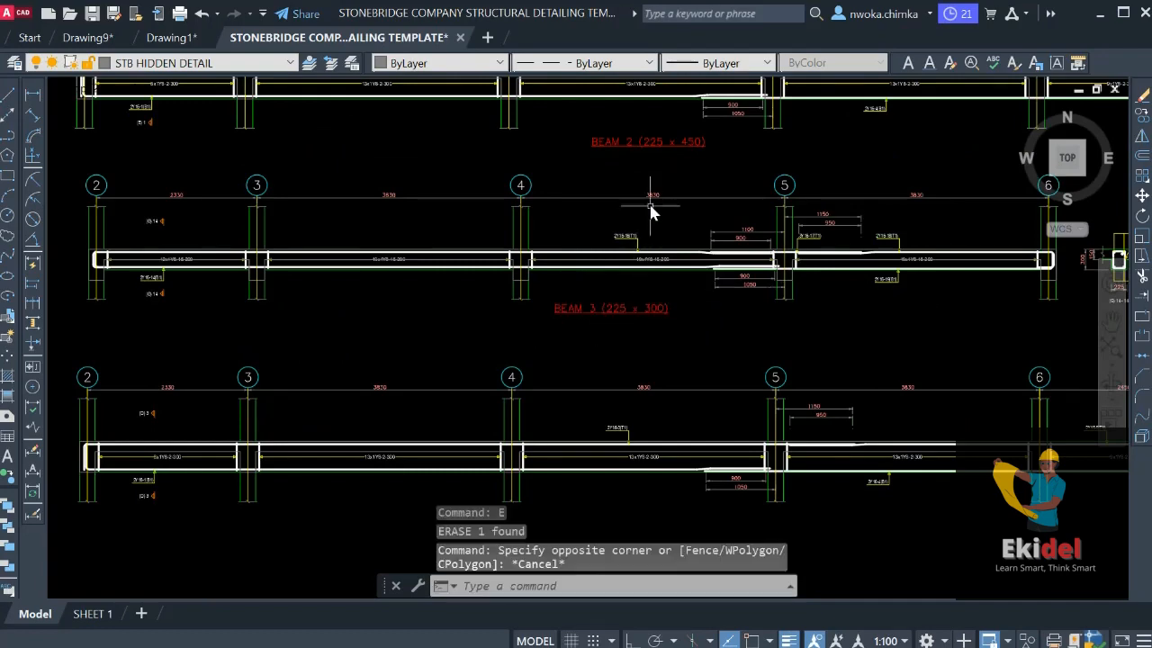
{"action": "left_click", "coordinate": [645, 151]}
{"action": "type", "text": "c"}
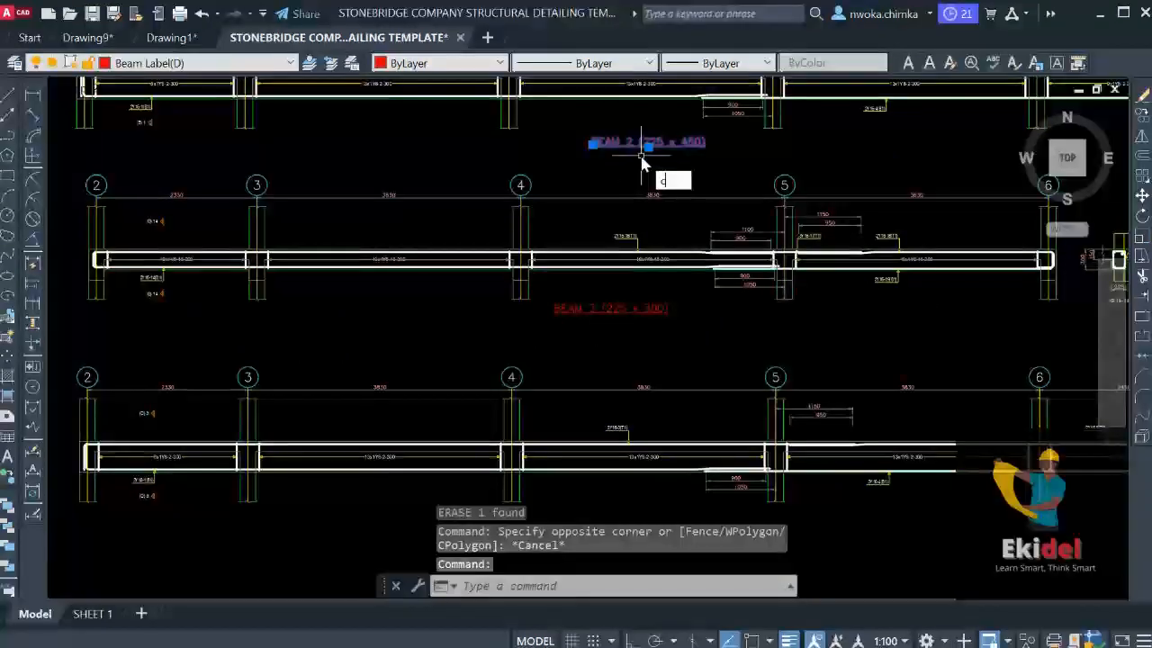
{"action": "type", "text": "o"}
{"action": "key", "text": "Return"}
{"action": "left_click", "coordinate": [645, 144]}
{"action": "middle_click_drag", "start_coordinate": [619, 369], "coordinate": [587, 226]}
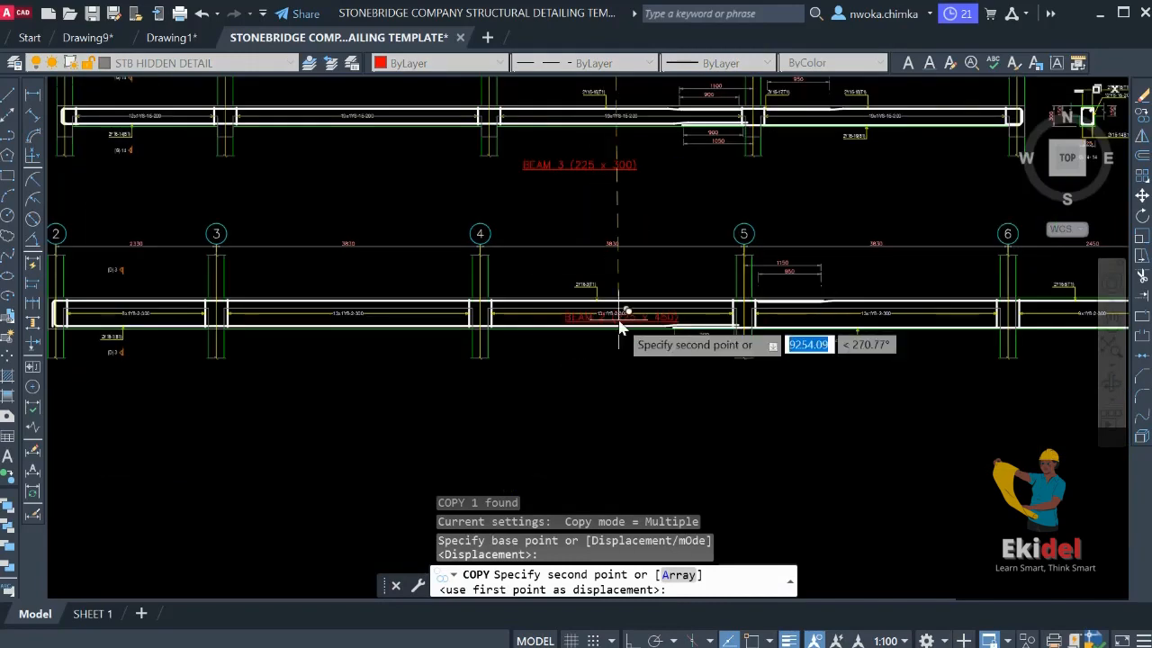
{"action": "left_click", "coordinate": [589, 372]}
{"action": "scroll", "coordinate": [589, 371], "scroll_direction": "up", "scroll_amount": 3}
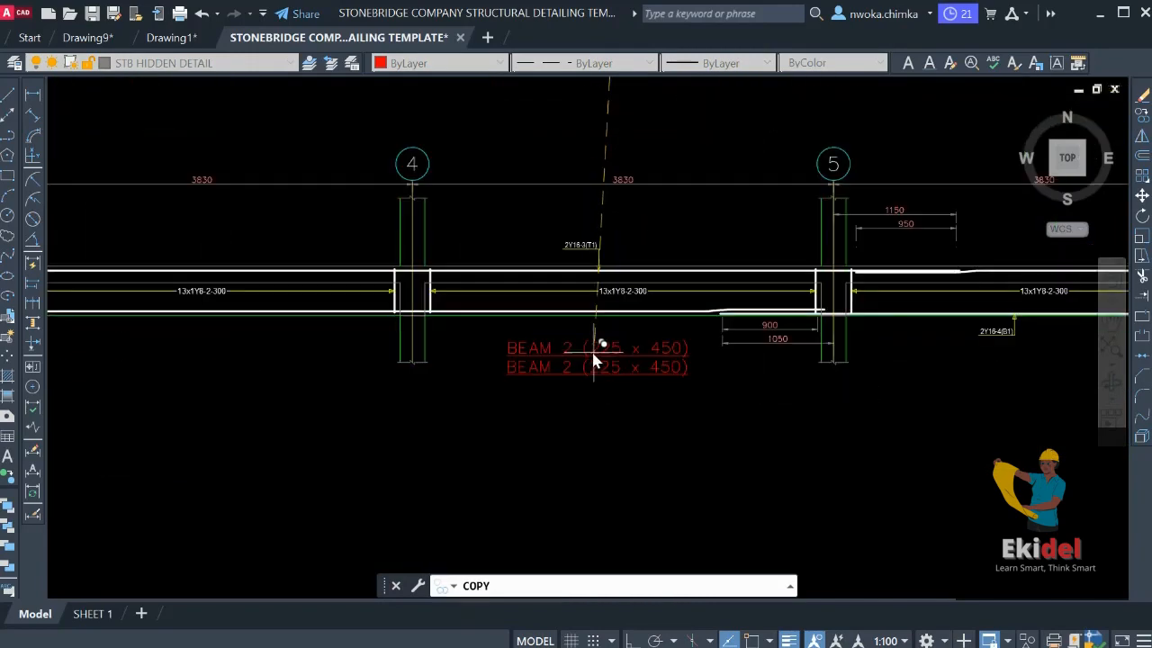
Change the beam number in the copied label below the fourth elevation so it reads BEAM 4 (225 x 450)
{"action": "key", "text": "Escape"}
{"action": "left_click", "coordinate": [565, 378]}
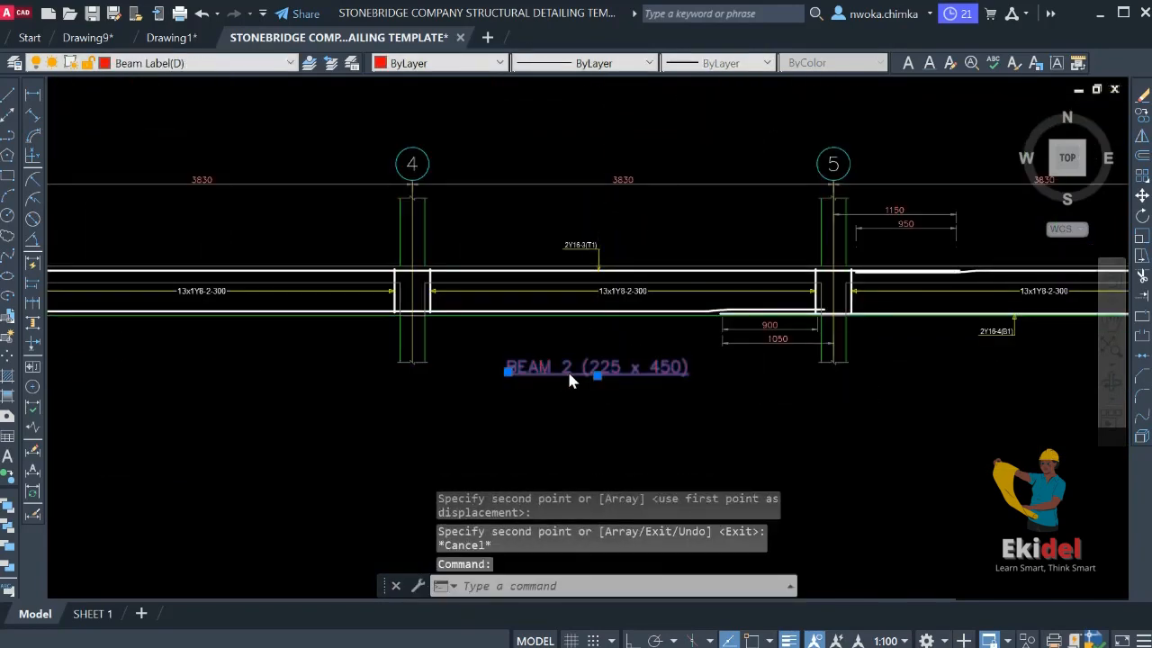
{"action": "double_click", "coordinate": [567, 372]}
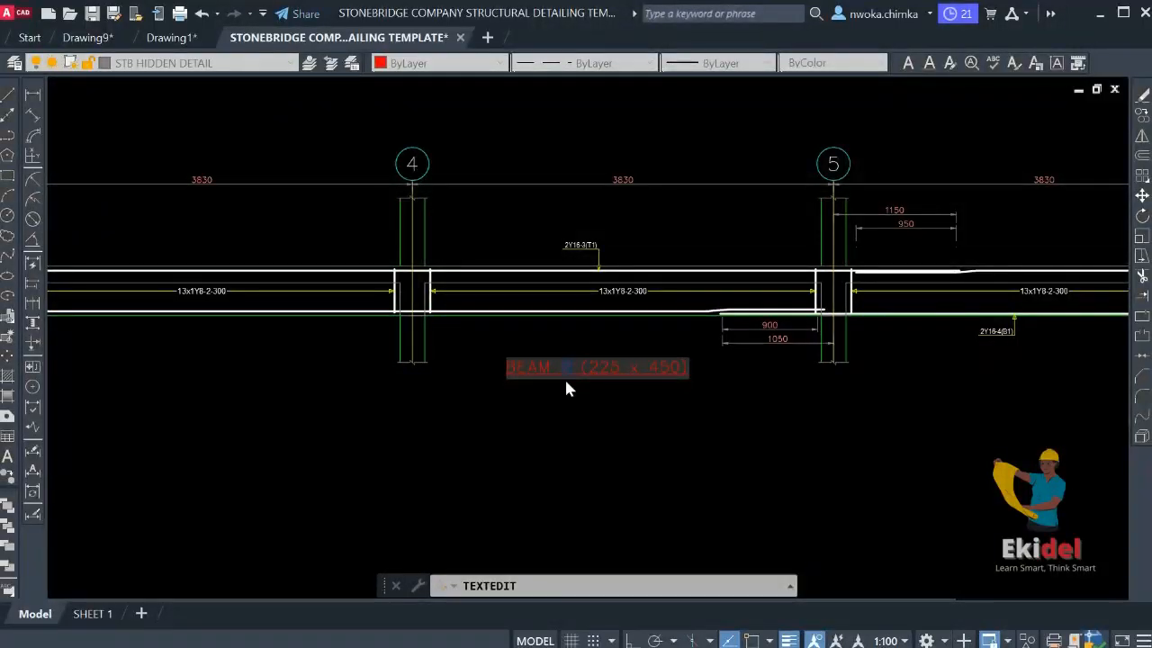
{"action": "type", "text": "4"}
{"action": "key", "text": "Return"}
Examine the fourth elevation's label and the reinforcement marks on its cross-section D 3-3 beyond grid 7
{"action": "scroll", "coordinate": [689, 385], "scroll_direction": "down", "scroll_amount": 3}
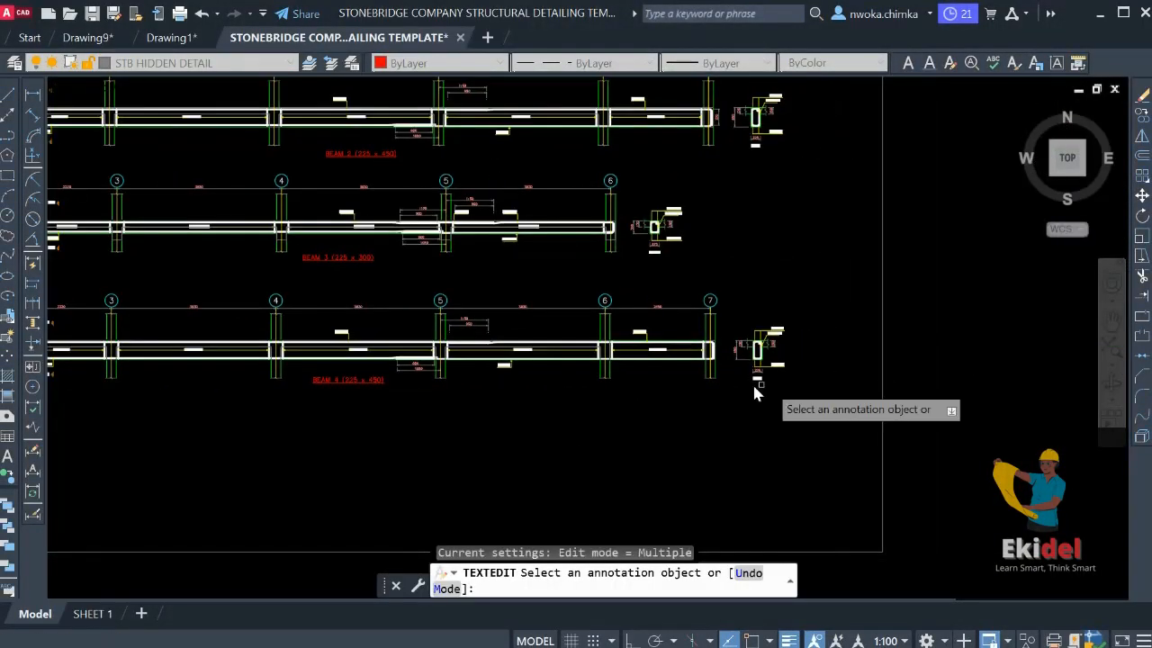
{"action": "scroll", "coordinate": [756, 394], "scroll_direction": "up", "scroll_amount": 5}
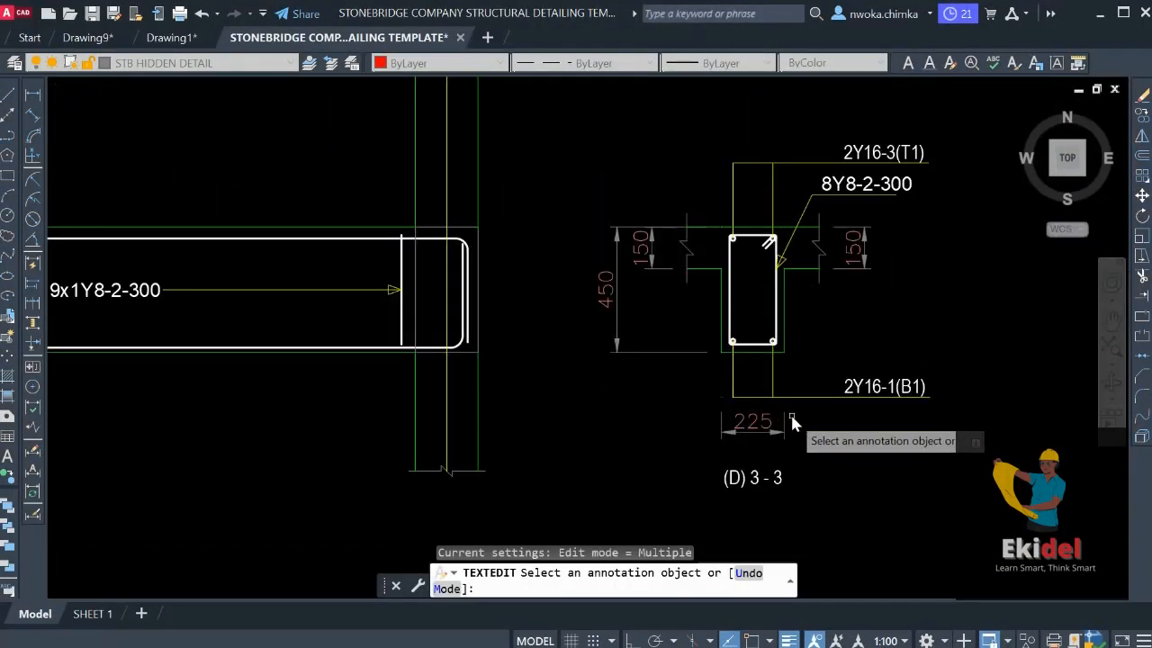
{"action": "scroll", "coordinate": [1062, 351], "scroll_direction": "down", "scroll_amount": 4}
{"action": "mouse_move", "coordinate": [751, 355]}
{"action": "middle_mouse_down"}
{"action": "mouse_move", "coordinate": [838, 339]}
{"action": "mouse_move", "coordinate": [1125, 333]}
{"action": "middle_mouse_up"}
{"action": "scroll", "coordinate": [387, 352], "scroll_direction": "up", "scroll_amount": 2}
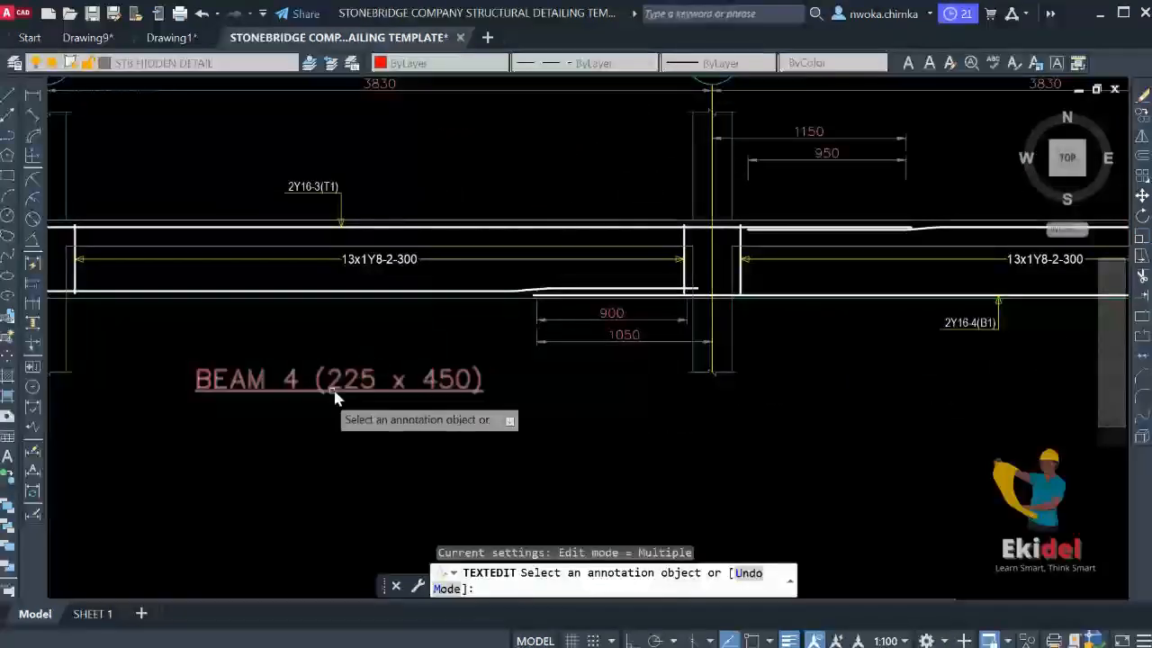
{"action": "scroll", "coordinate": [234, 376], "scroll_direction": "down", "scroll_amount": 4}
{"action": "middle_click_drag", "start_coordinate": [940, 355], "coordinate": [592, 350]}
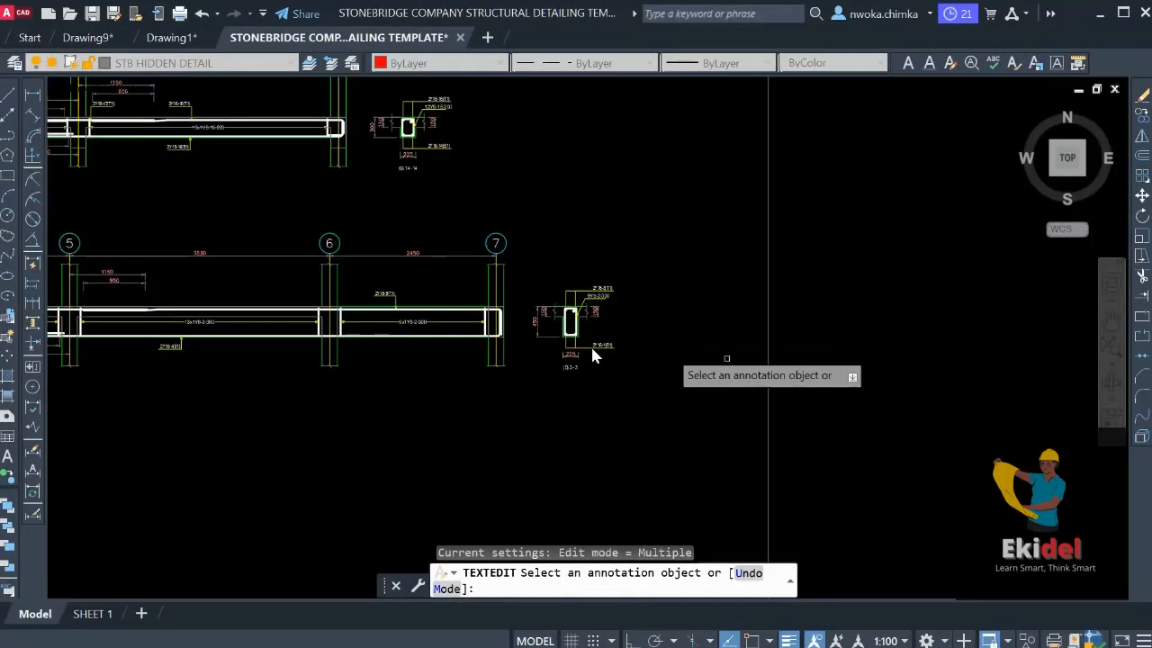
{"action": "scroll", "coordinate": [558, 333], "scroll_direction": "up", "scroll_amount": 8}
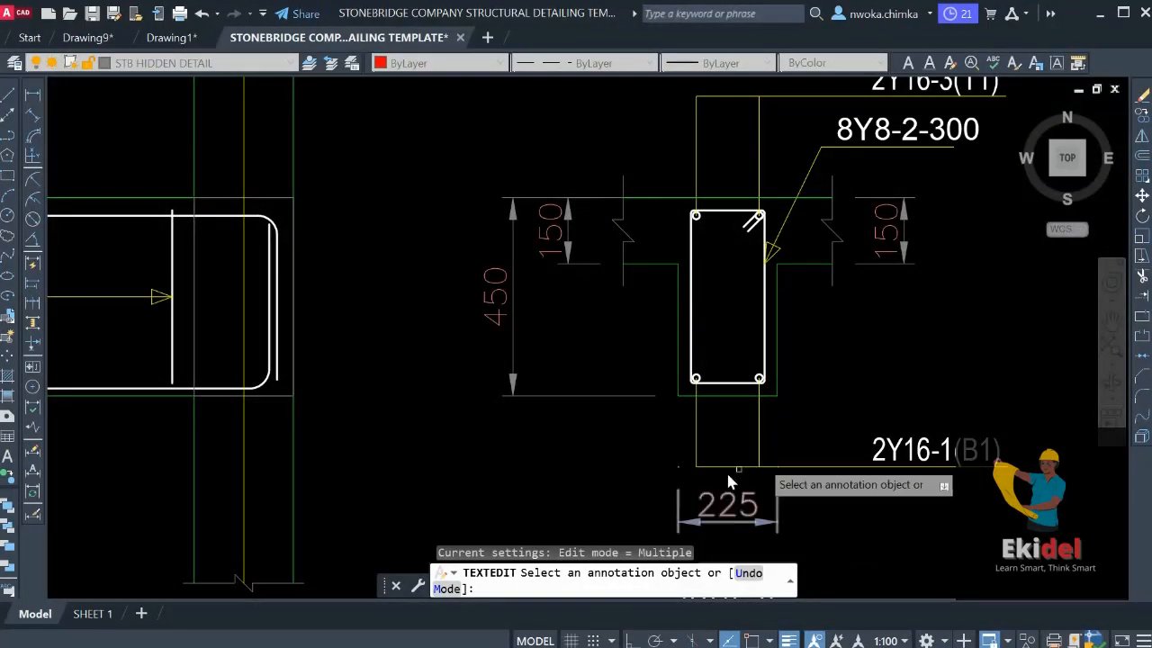
{"action": "scroll", "coordinate": [779, 395], "scroll_direction": "down", "scroll_amount": 6}
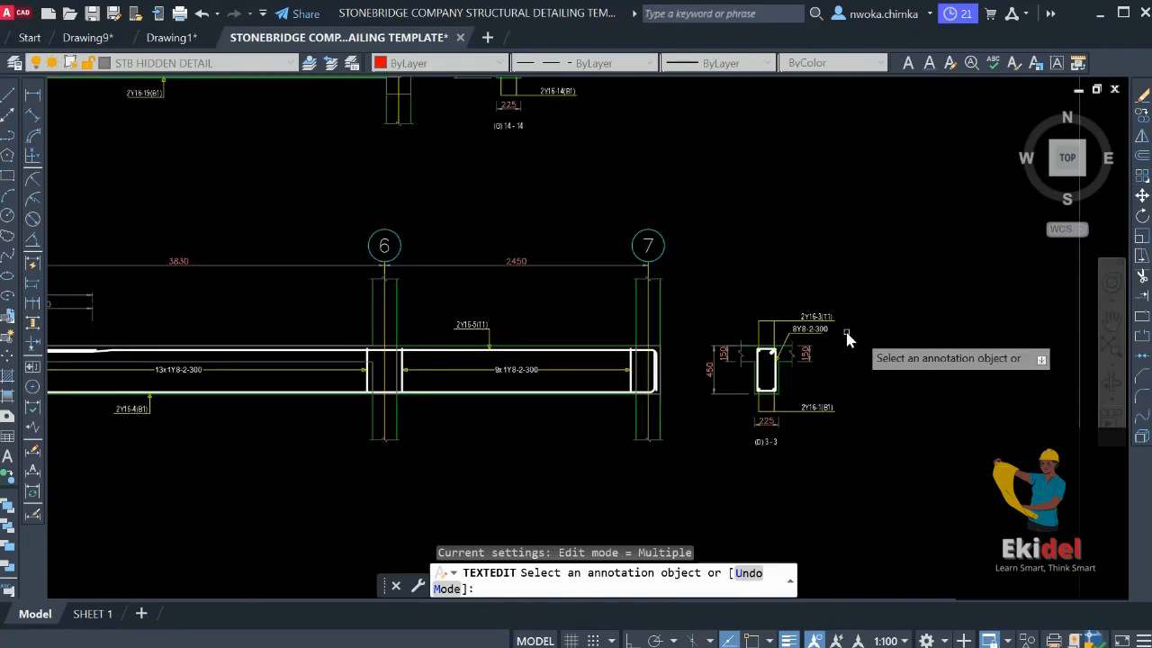
{"action": "scroll", "coordinate": [845, 328], "scroll_direction": "up", "scroll_amount": 6}
{"action": "scroll", "coordinate": [810, 315], "scroll_direction": "down", "scroll_amount": 8}
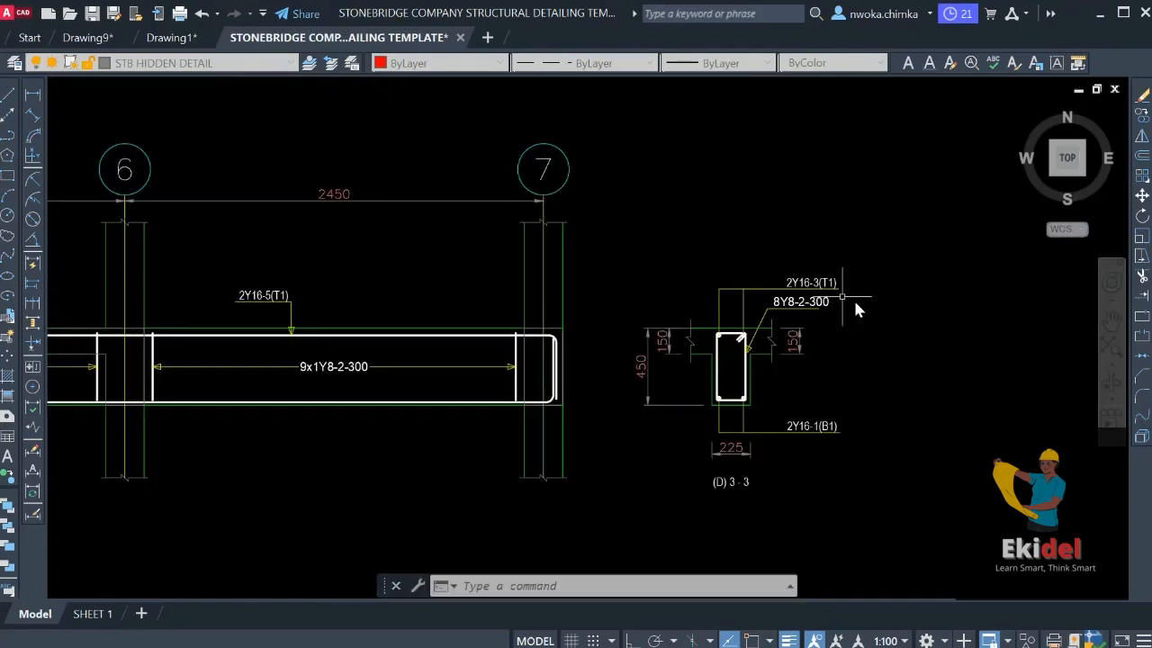
{"action": "key", "text": "Escape"}
{"action": "scroll", "coordinate": [453, 355], "scroll_direction": "up", "scroll_amount": 4}
Erase the span labels 1B26, 1B25, 1B24, 1B23 and 1B27 along grid line D on the floor plan
{"action": "scroll", "coordinate": [563, 352], "scroll_direction": "down", "scroll_amount": 10}
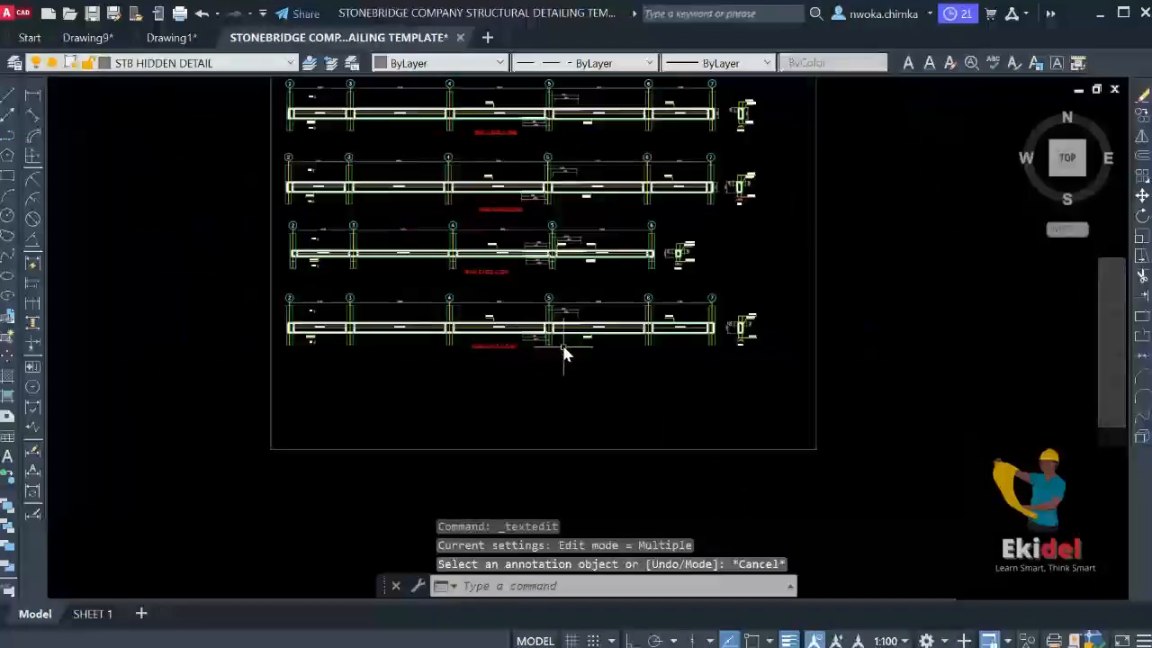
{"action": "middle_click_drag", "start_coordinate": [457, 181], "coordinate": [542, 310]}
{"action": "scroll", "coordinate": [440, 306], "scroll_direction": "up", "scroll_amount": 2}
{"action": "middle_click_drag", "start_coordinate": [440, 304], "coordinate": [577, 462]}
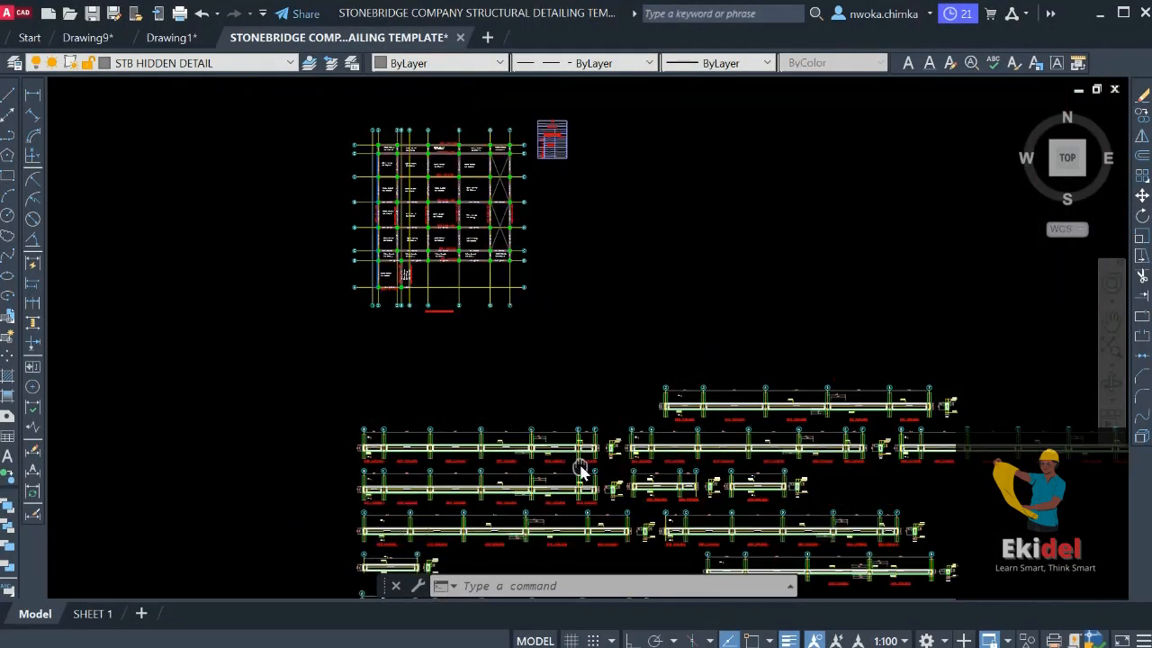
{"action": "scroll", "coordinate": [400, 191], "scroll_direction": "up", "scroll_amount": 4}
{"action": "middle_click_drag", "start_coordinate": [409, 193], "coordinate": [418, 272]}
{"action": "scroll", "coordinate": [417, 279], "scroll_direction": "up", "scroll_amount": 8}
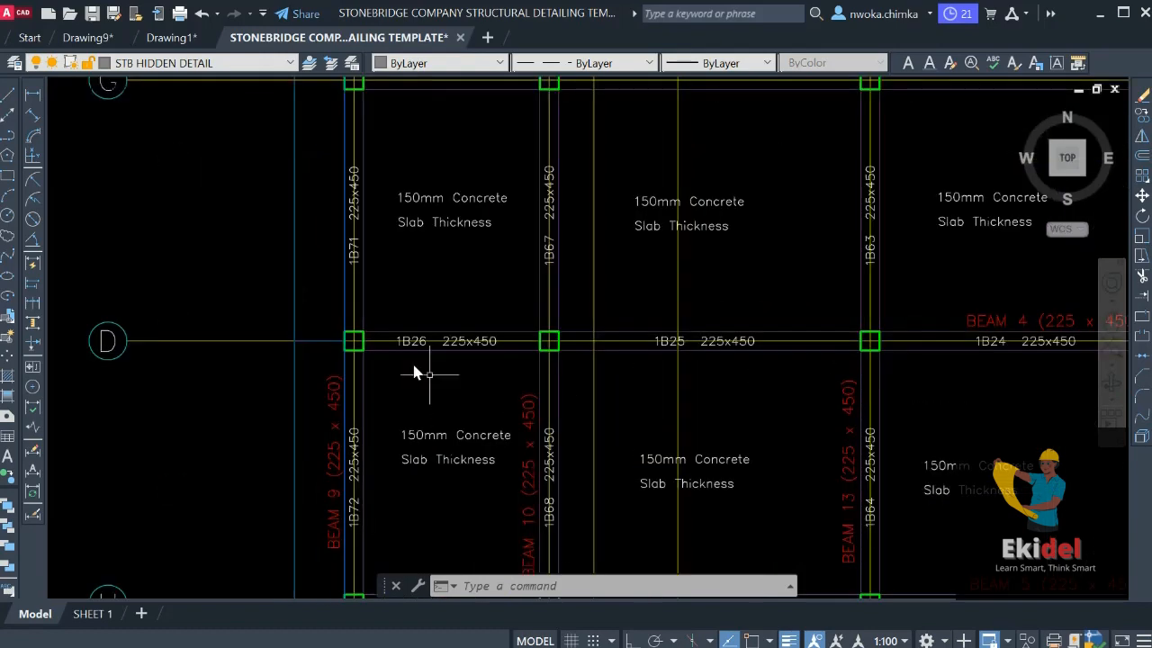
{"action": "left_click", "coordinate": [533, 358]}
{"action": "scroll", "coordinate": [869, 308], "scroll_direction": "down", "scroll_amount": 2}
{"action": "middle_click_drag", "start_coordinate": [870, 308], "coordinate": [340, 306]}
{"action": "scroll", "coordinate": [718, 309], "scroll_direction": "up", "scroll_amount": 2}
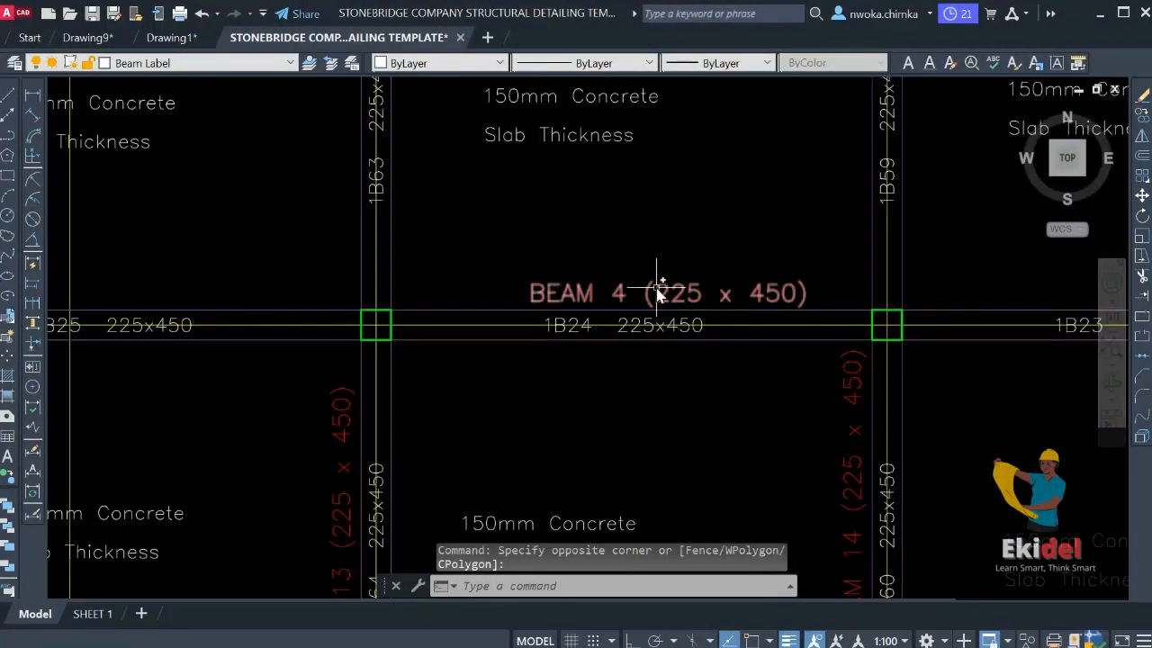
{"action": "middle_click_drag", "start_coordinate": [657, 293], "coordinate": [711, 291]}
{"action": "scroll", "coordinate": [594, 290], "scroll_direction": "down", "scroll_amount": 2}
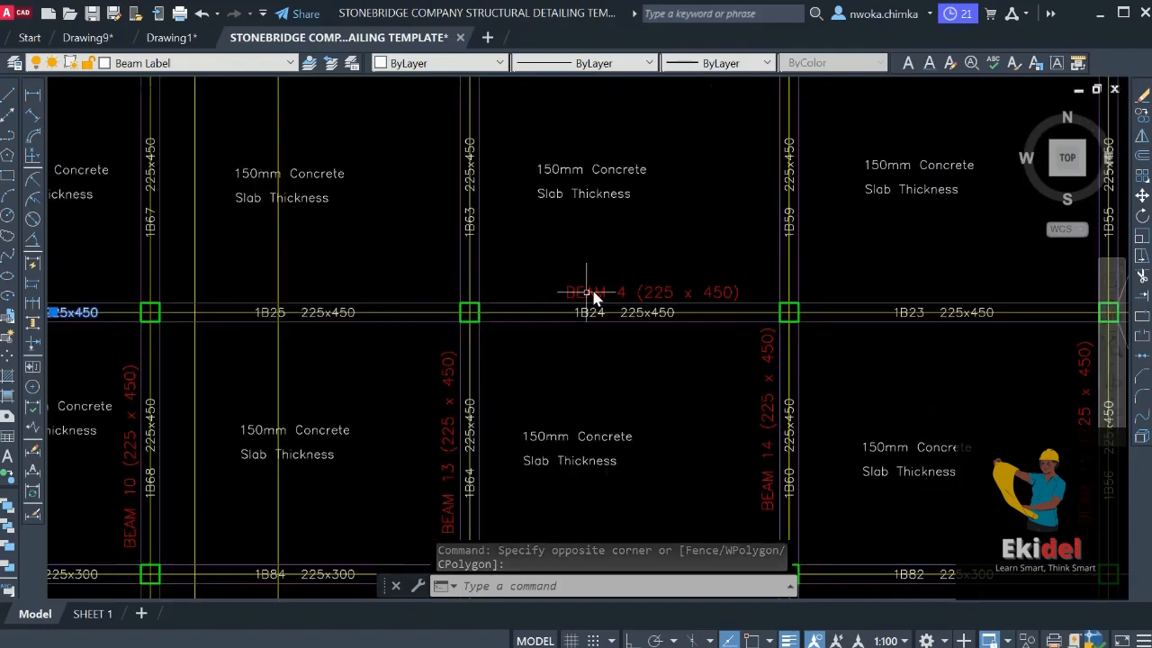
{"action": "left_click", "coordinate": [241, 278]}
{"action": "left_click", "coordinate": [378, 328]}
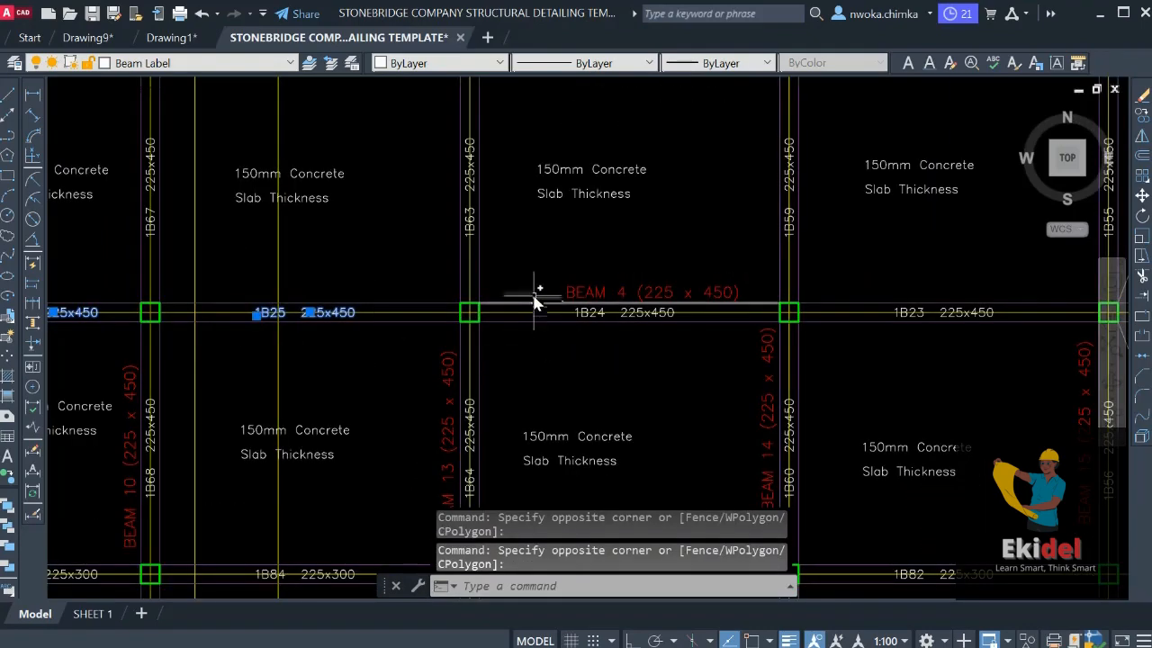
{"action": "left_click", "coordinate": [535, 302]}
{"action": "left_click", "coordinate": [697, 346]}
{"action": "middle_click_drag", "start_coordinate": [912, 297], "coordinate": [457, 303]}
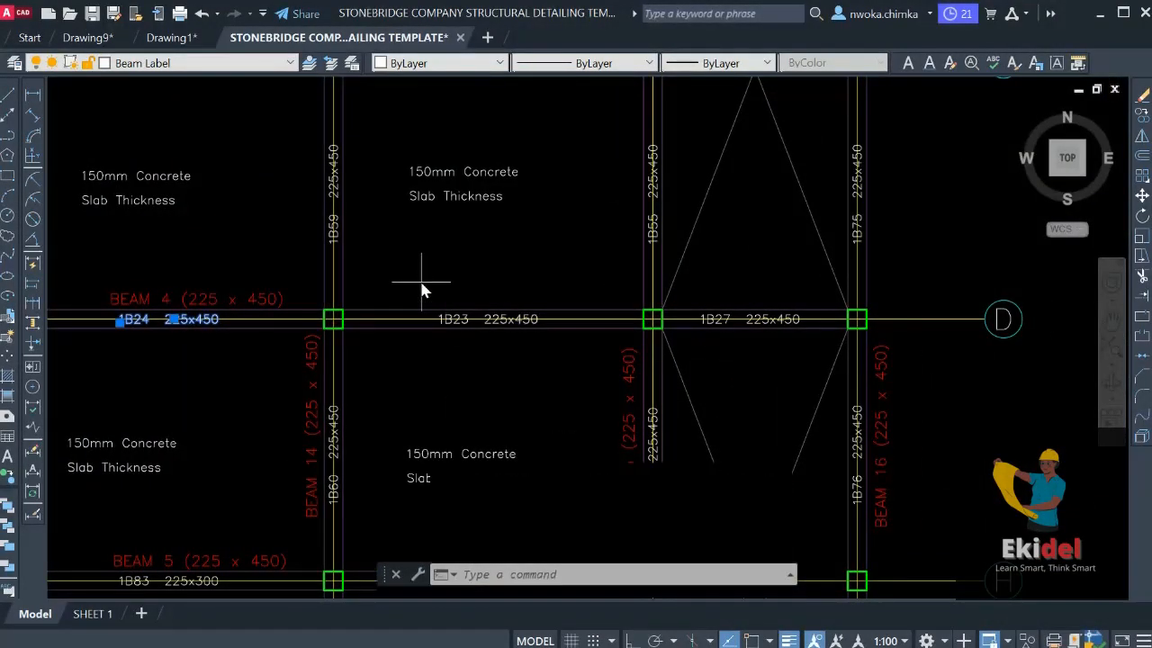
{"action": "left_click", "coordinate": [421, 289]}
{"action": "left_click", "coordinate": [591, 347]}
{"action": "left_click", "coordinate": [681, 291]}
{"action": "left_click", "coordinate": [821, 356]}
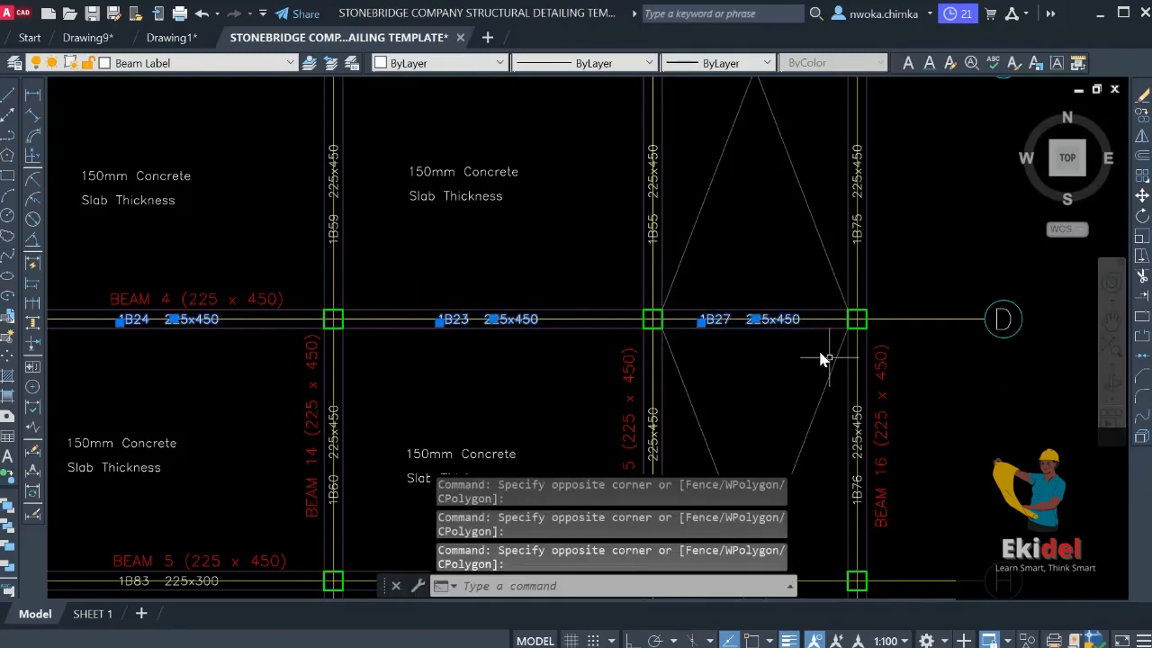
{"action": "type", "text": "e"}
{"action": "key", "text": "Return"}
Correct the BEAM 5 label along grid line H on the plan to read BEAM 5 (225 x 300)
{"action": "scroll", "coordinate": [836, 309], "scroll_direction": "down", "scroll_amount": 5}
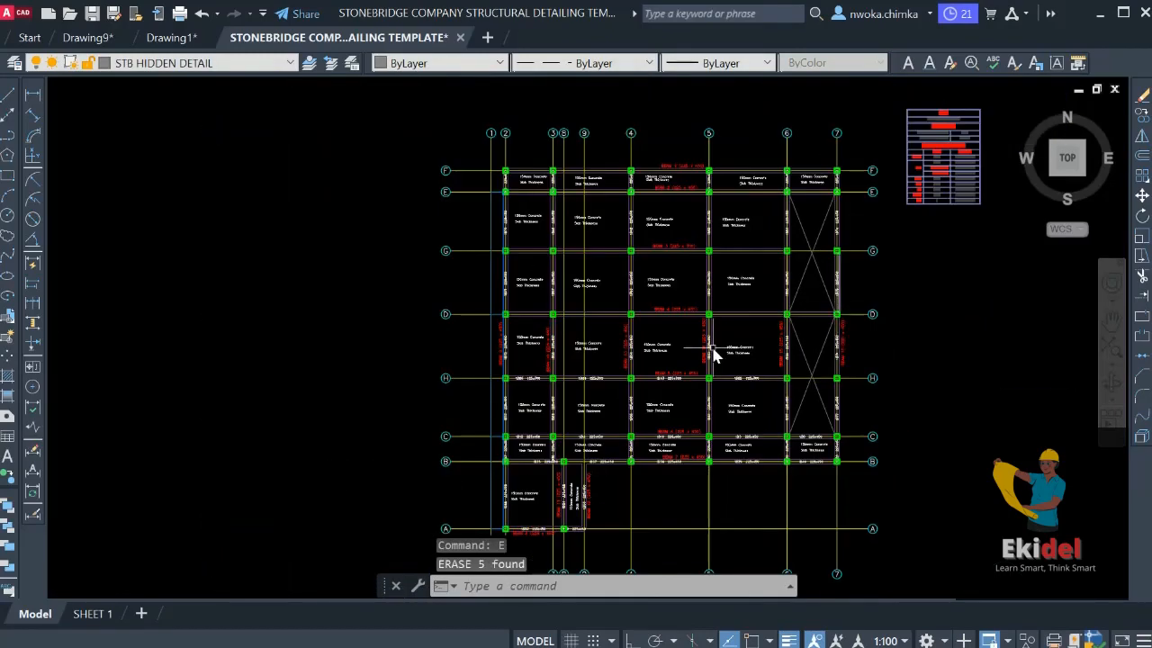
{"action": "scroll", "coordinate": [655, 312], "scroll_direction": "up", "scroll_amount": 4}
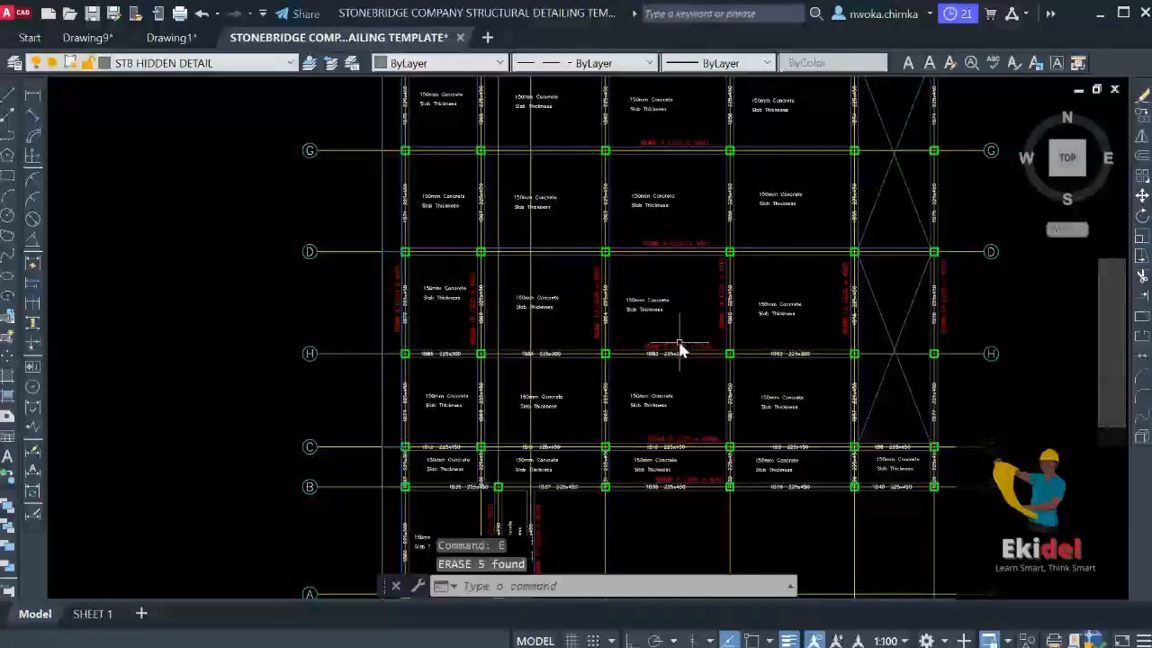
{"action": "scroll", "coordinate": [671, 351], "scroll_direction": "up", "scroll_amount": 6}
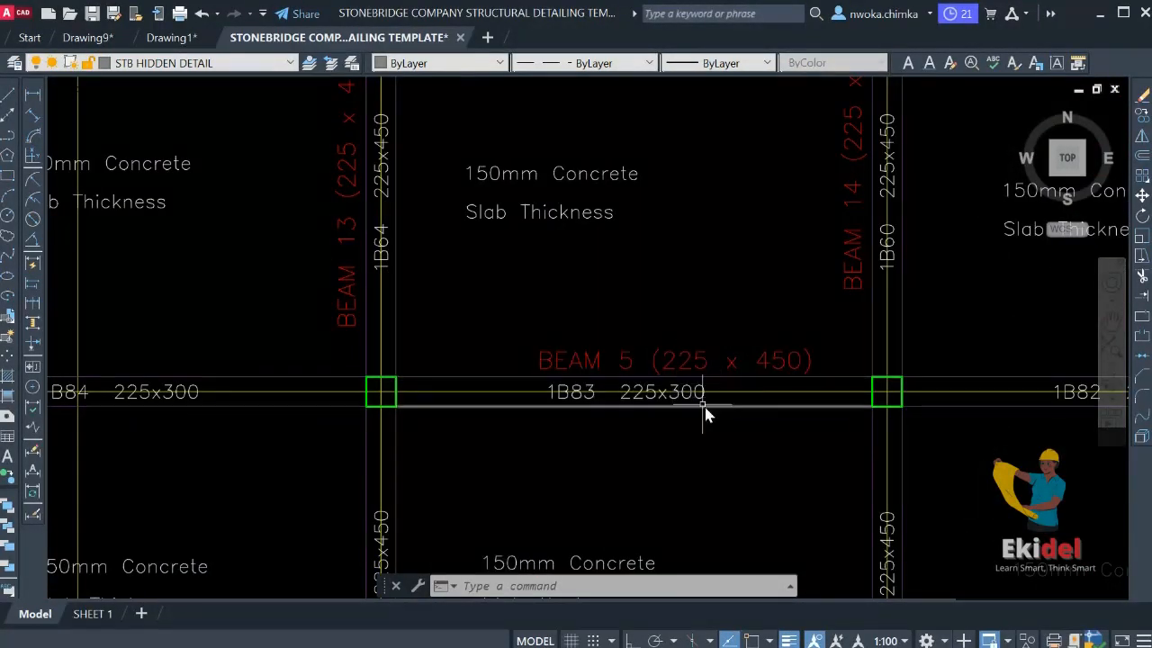
{"action": "middle_click_drag", "start_coordinate": [802, 400], "coordinate": [708, 398]}
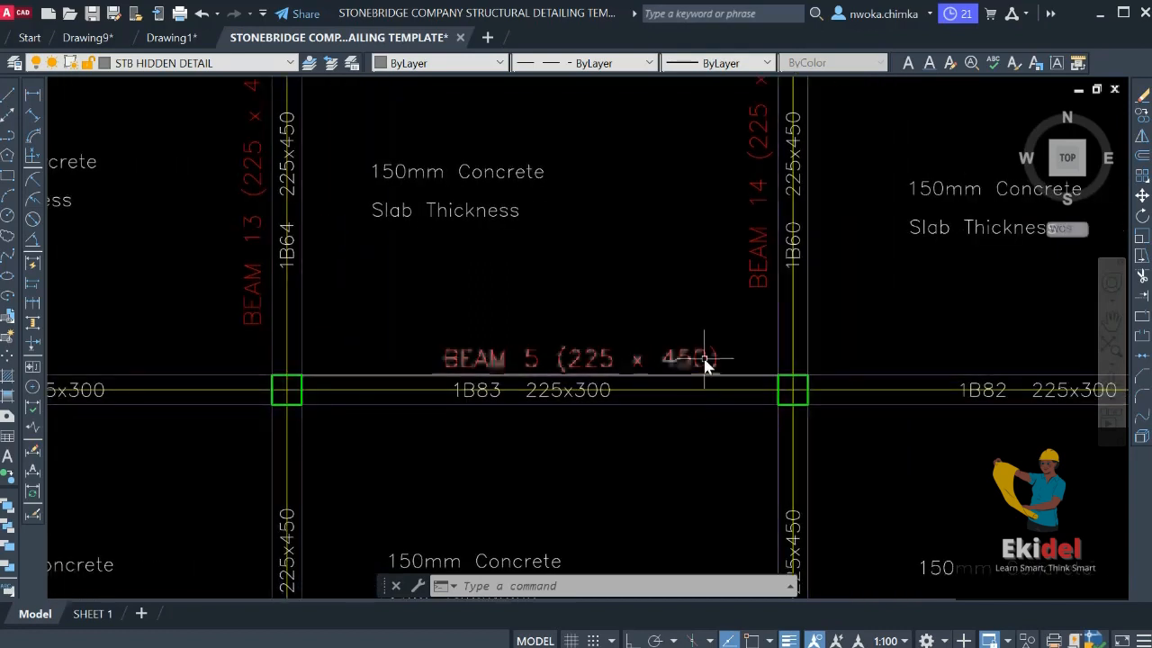
{"action": "double_click", "coordinate": [691, 357]}
{"action": "scroll", "coordinate": [691, 358], "scroll_direction": "up", "scroll_amount": 2}
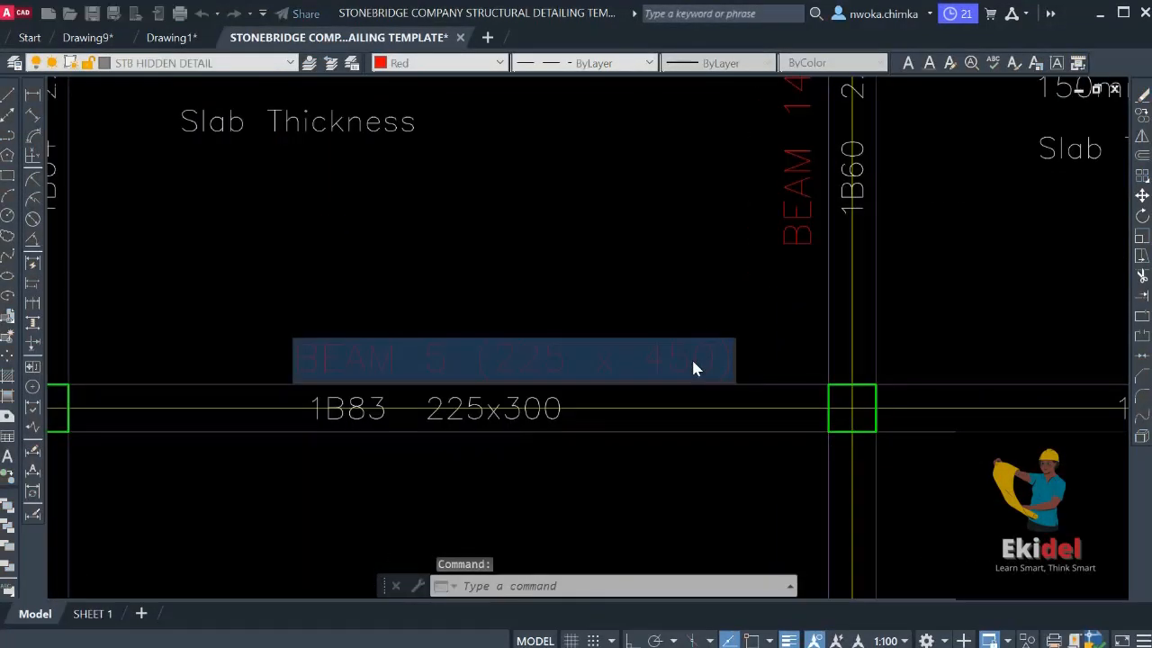
{"action": "left_click_drag", "start_coordinate": [690, 359], "coordinate": [661, 363]}
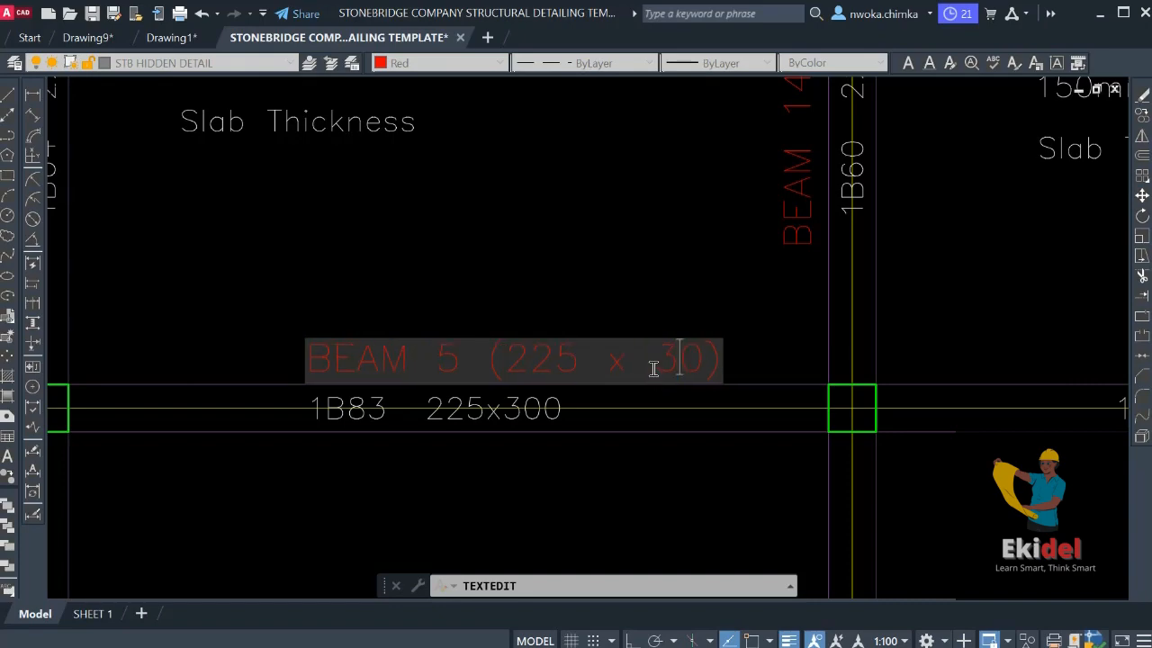
{"action": "left_click", "coordinate": [662, 311]}
{"action": "scroll", "coordinate": [661, 311], "scroll_direction": "down", "scroll_amount": 5}
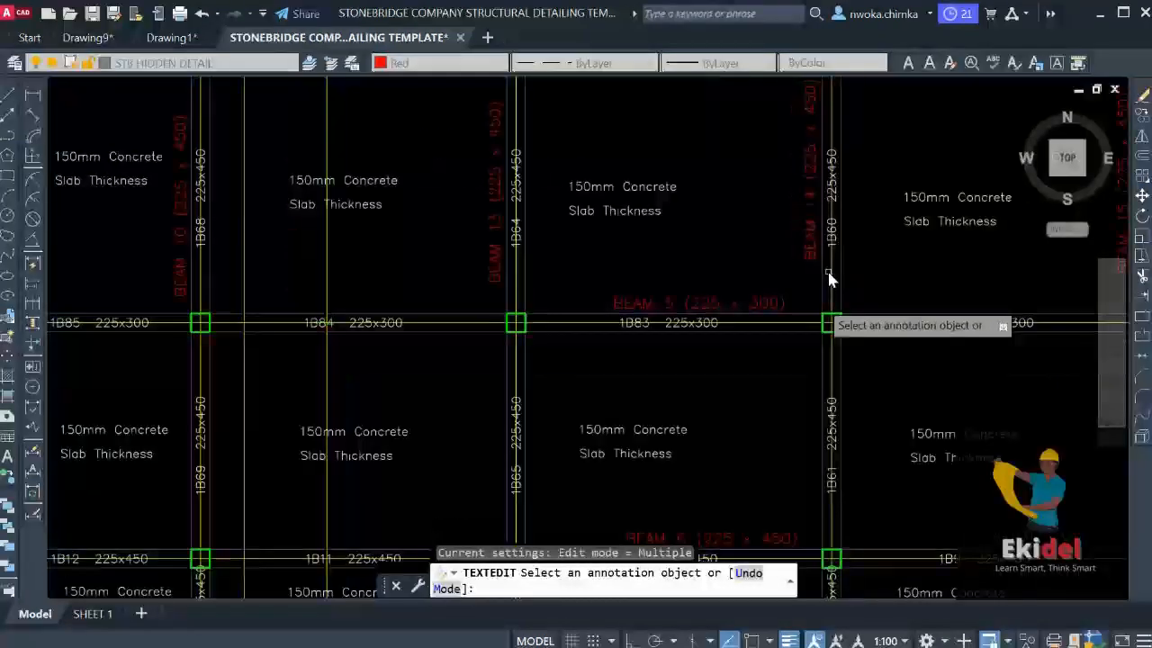
{"action": "key", "text": "Escape"}
Examine the span labels and sizes along grid line H on the plan to identify the spans of BEAM 5
{"action": "scroll", "coordinate": [684, 297], "scroll_direction": "up", "scroll_amount": 2}
{"action": "scroll", "coordinate": [471, 334], "scroll_direction": "down", "scroll_amount": 2}
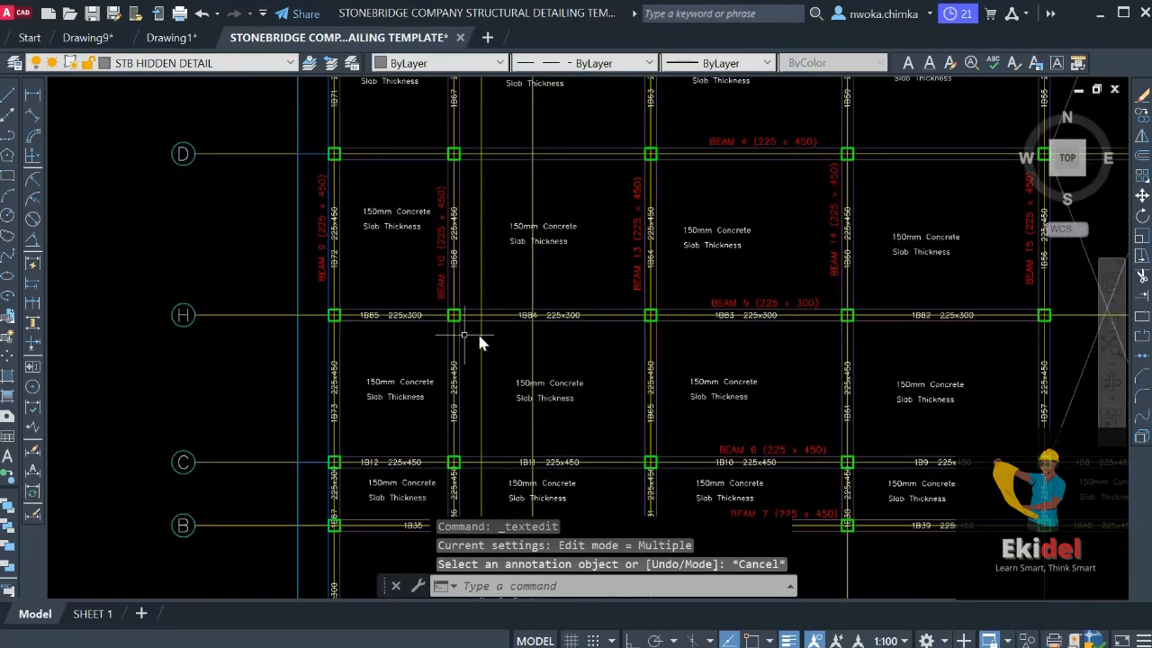
{"action": "scroll", "coordinate": [369, 321], "scroll_direction": "up", "scroll_amount": 5}
{"action": "scroll", "coordinate": [710, 314], "scroll_direction": "down", "scroll_amount": 5}
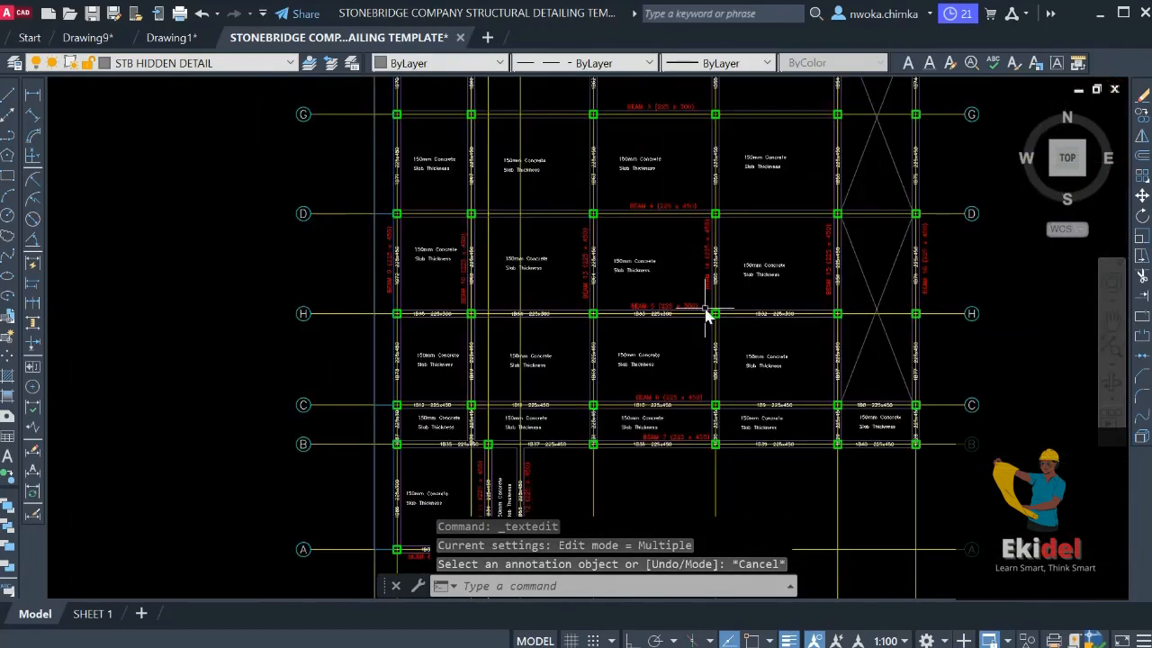
{"action": "scroll", "coordinate": [685, 322], "scroll_direction": "up", "scroll_amount": 5}
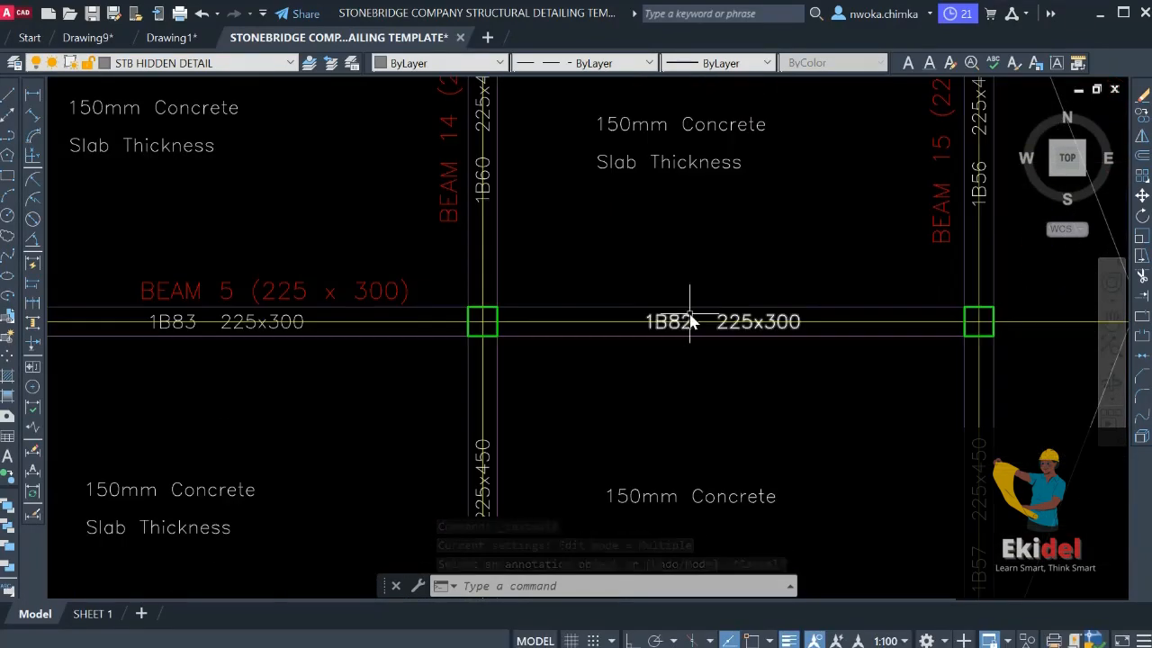
{"action": "scroll", "coordinate": [690, 322], "scroll_direction": "down", "scroll_amount": 5}
{"action": "scroll", "coordinate": [352, 327], "scroll_direction": "up", "scroll_amount": 5}
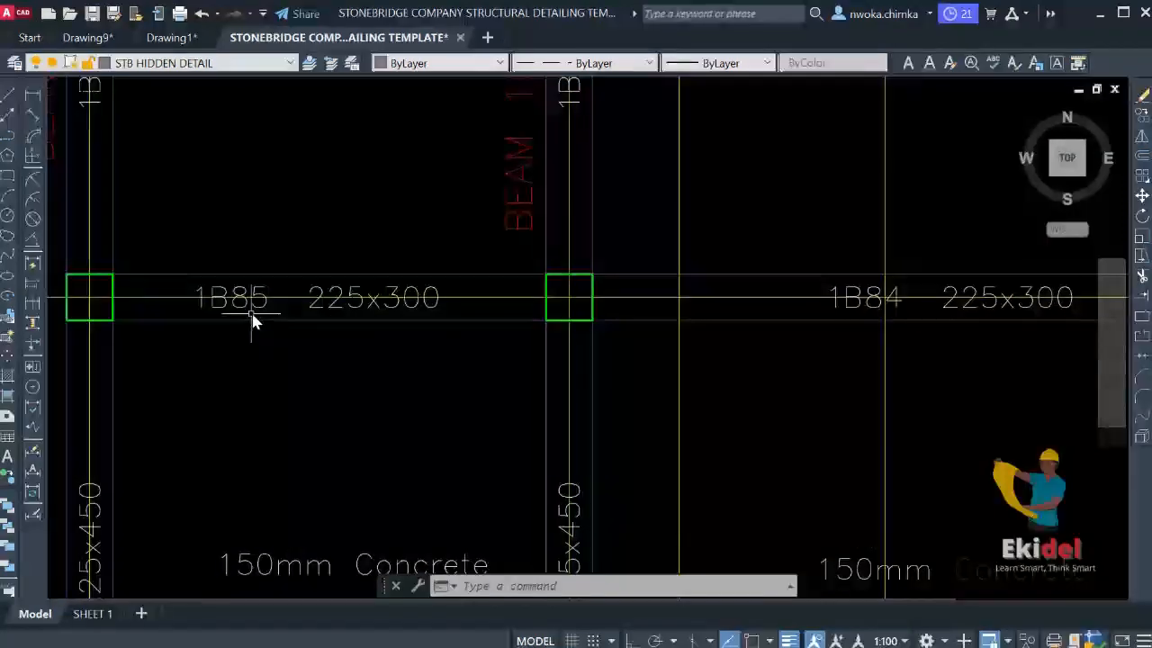
{"action": "scroll", "coordinate": [241, 310], "scroll_direction": "down", "scroll_amount": 5}
Copy the BEAM 5 (225 x 300) label from grid line H on the plan to below the 1B84 label on the matching elevation
{"action": "scroll", "coordinate": [819, 295], "scroll_direction": "up", "scroll_amount": 5}
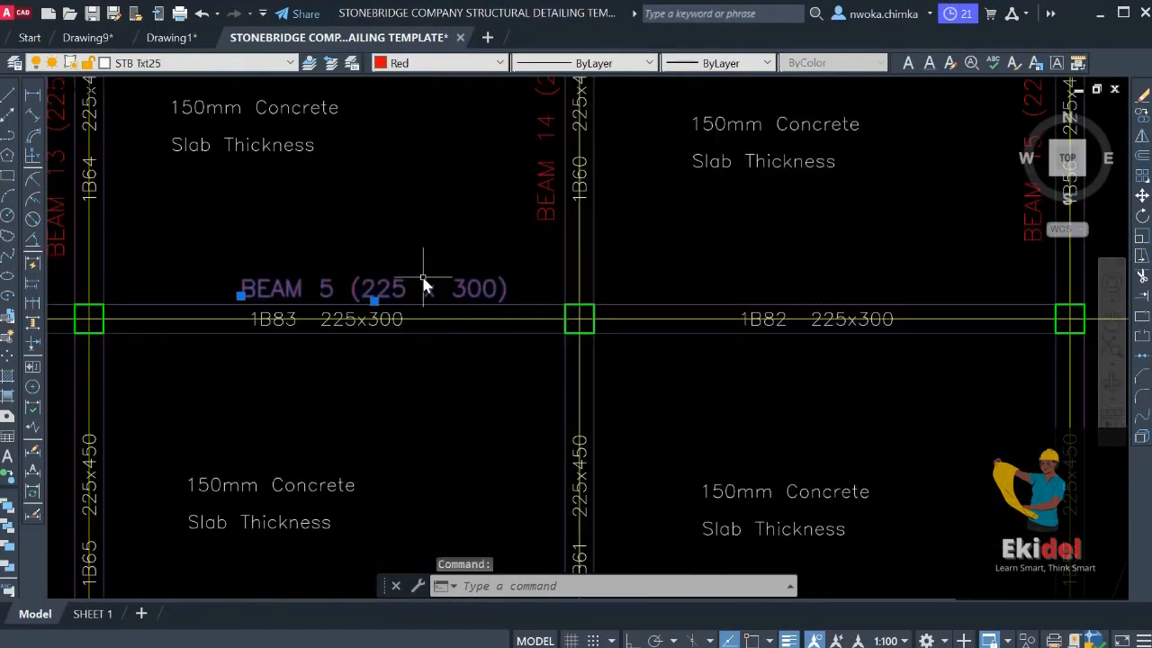
{"action": "key", "text": "Return"}
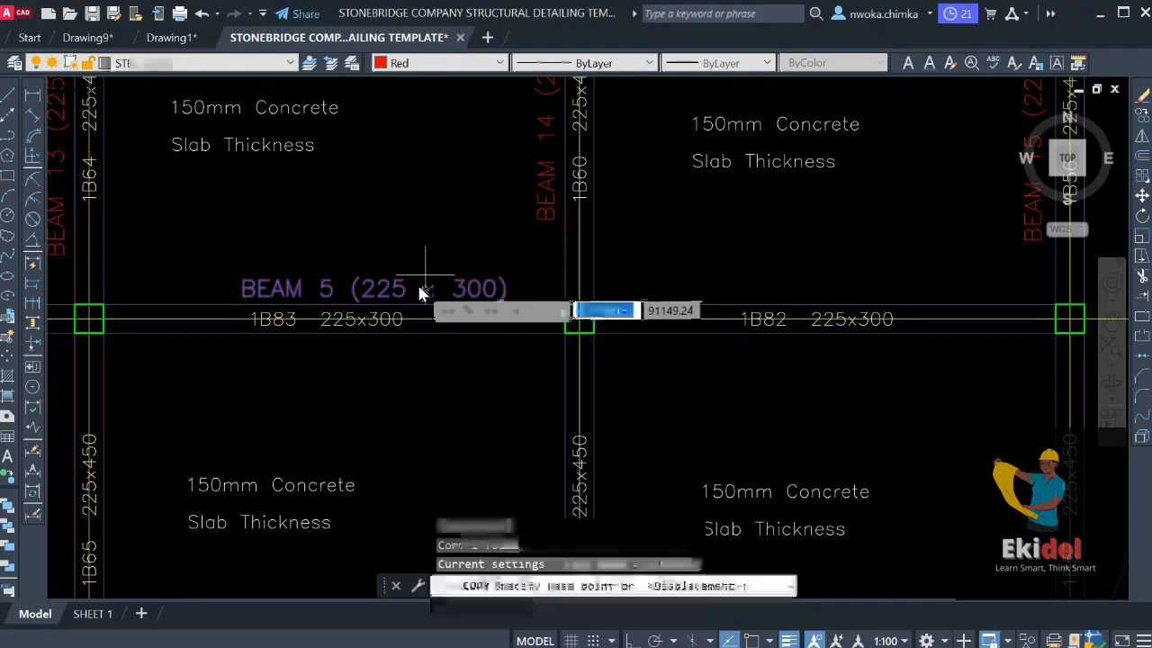
{"action": "left_click", "coordinate": [425, 275]}
{"action": "scroll", "coordinate": [542, 234], "scroll_direction": "down", "scroll_amount": 8}
{"action": "scroll", "coordinate": [648, 335], "scroll_direction": "up", "scroll_amount": 8}
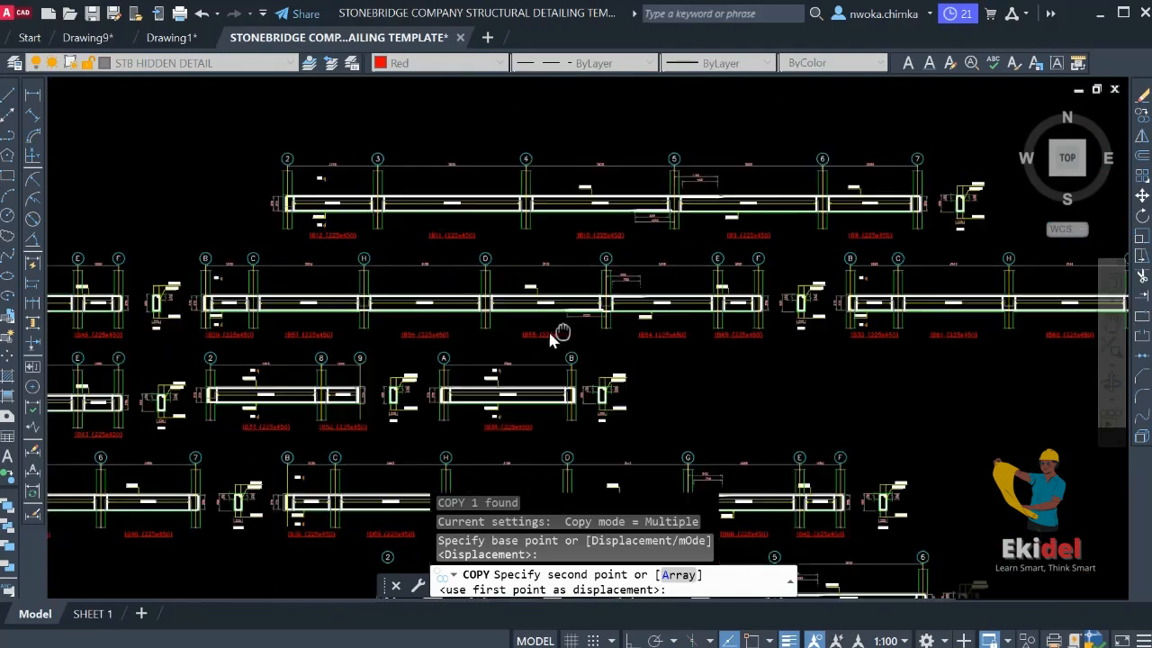
{"action": "scroll", "coordinate": [547, 328], "scroll_direction": "up", "scroll_amount": 4}
{"action": "scroll", "coordinate": [539, 289], "scroll_direction": "down", "scroll_amount": 6}
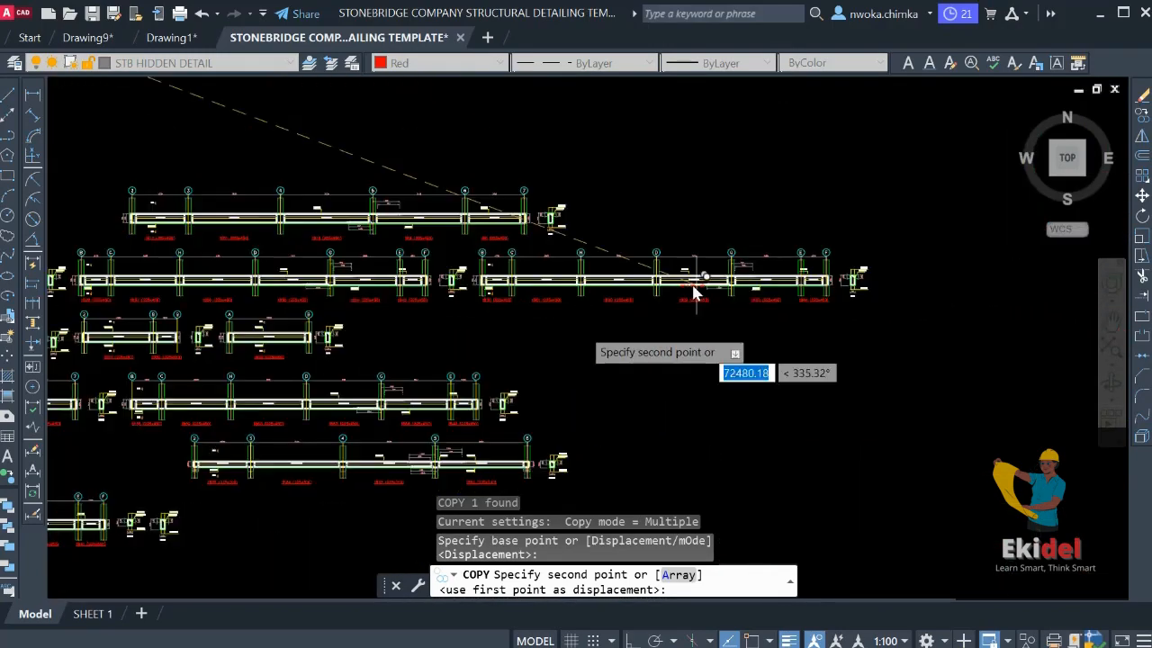
{"action": "middle_click_drag", "start_coordinate": [469, 365], "coordinate": [901, 363]}
{"action": "scroll", "coordinate": [97, 330], "scroll_direction": "up", "scroll_amount": 4}
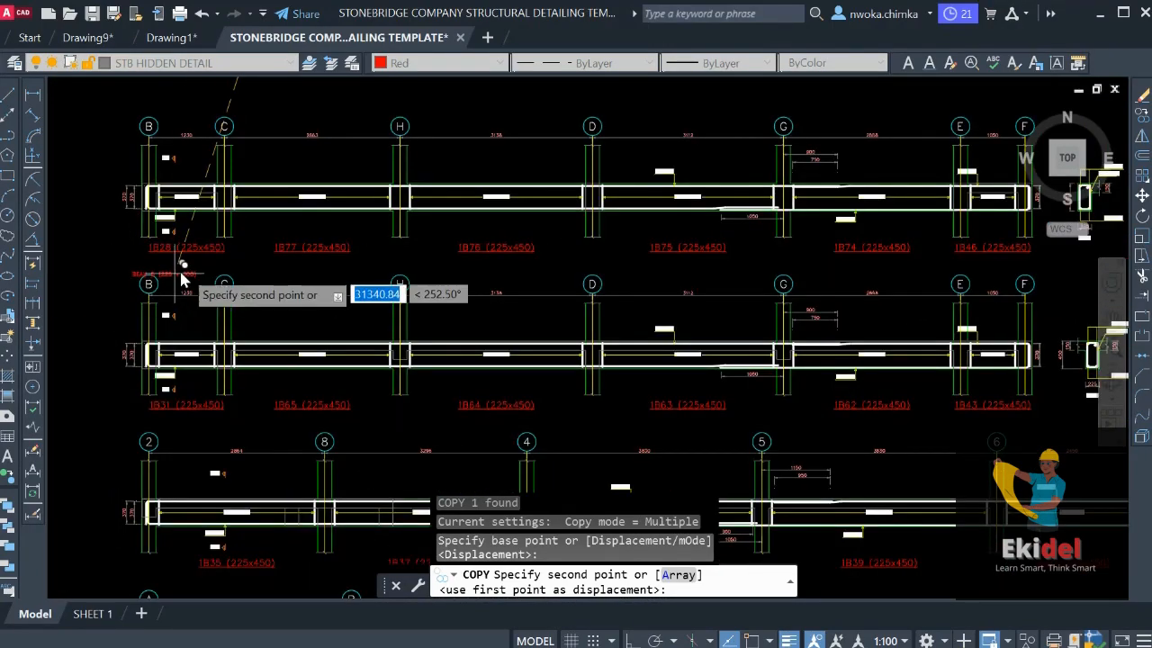
{"action": "middle_click_drag", "start_coordinate": [184, 282], "coordinate": [220, 197]}
{"action": "middle_click_drag", "start_coordinate": [362, 351], "coordinate": [327, 220]}
{"action": "mouse_move", "coordinate": [402, 368]}
{"action": "middle_mouse_down"}
{"action": "mouse_move", "coordinate": [365, 234]}
{"action": "mouse_move", "coordinate": [376, 301]}
{"action": "middle_mouse_up"}
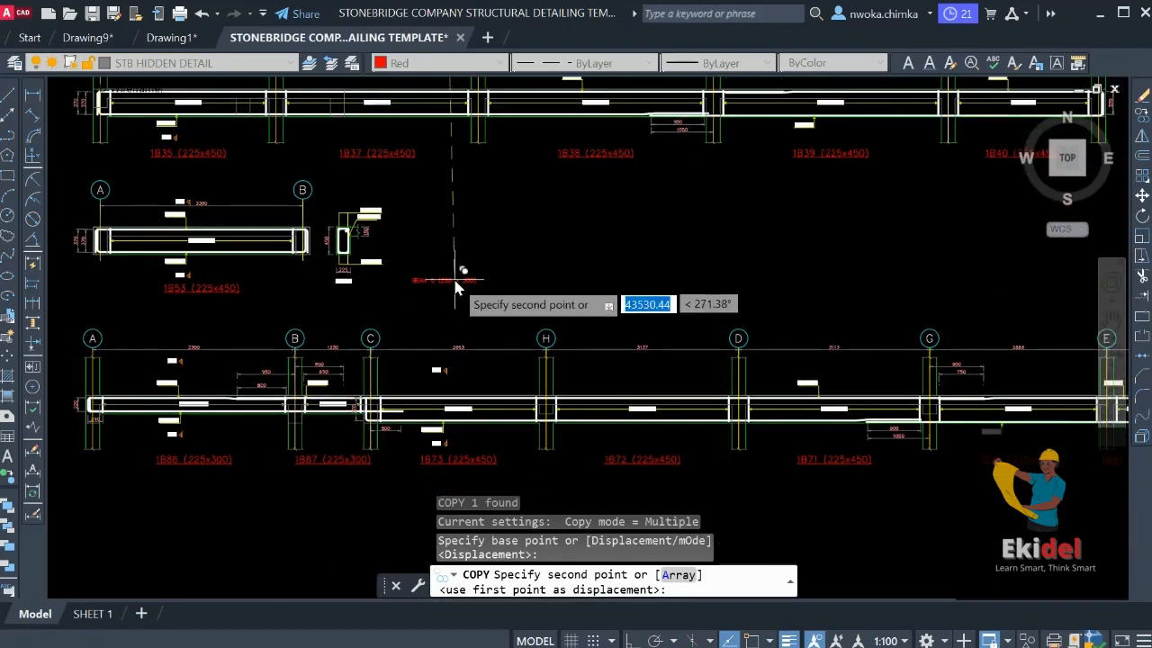
{"action": "scroll", "coordinate": [495, 272], "scroll_direction": "down", "scroll_amount": 2}
{"action": "middle_click_drag", "start_coordinate": [847, 339], "coordinate": [342, 432]}
{"action": "scroll", "coordinate": [692, 388], "scroll_direction": "up", "scroll_amount": 2}
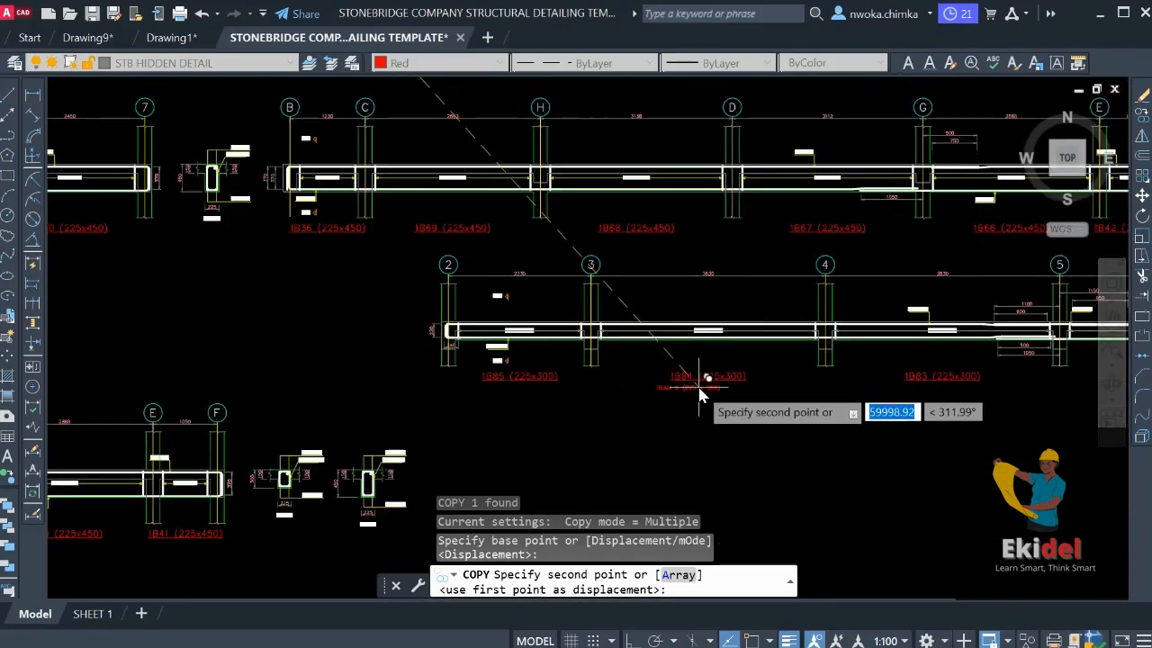
{"action": "middle_click_drag", "start_coordinate": [700, 395], "coordinate": [340, 328]}
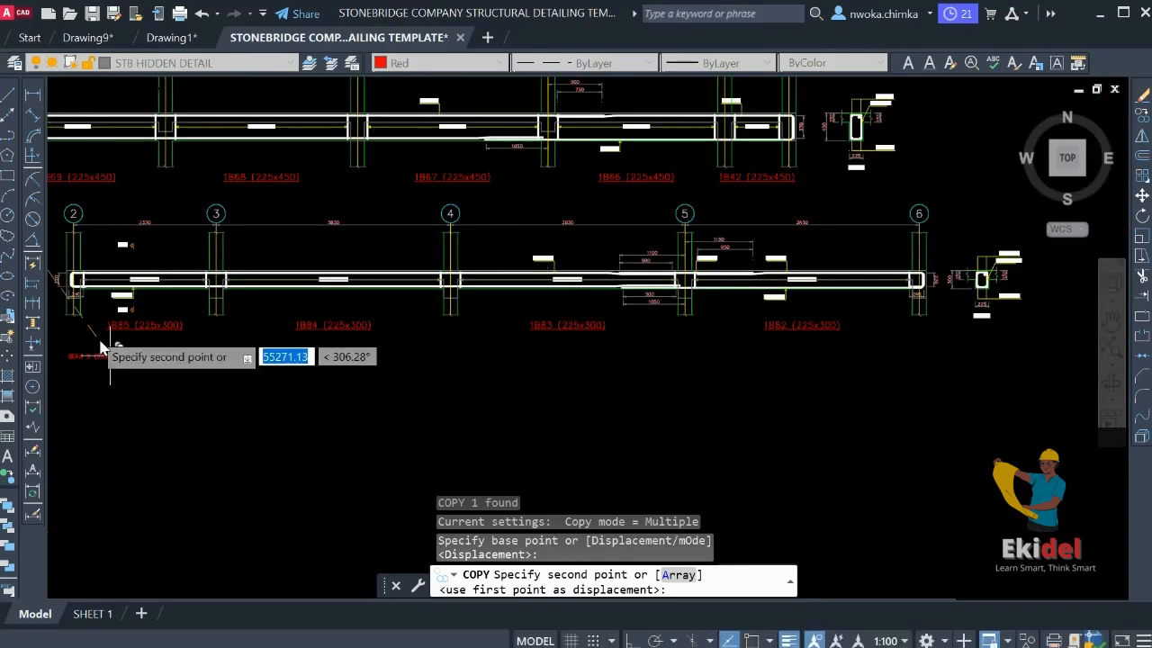
{"action": "scroll", "coordinate": [116, 340], "scroll_direction": "up", "scroll_amount": 2}
{"action": "scroll", "coordinate": [849, 329], "scroll_direction": "down", "scroll_amount": 2}
{"action": "scroll", "coordinate": [862, 326], "scroll_direction": "up", "scroll_amount": 3}
{"action": "scroll", "coordinate": [921, 330], "scroll_direction": "down", "scroll_amount": 3}
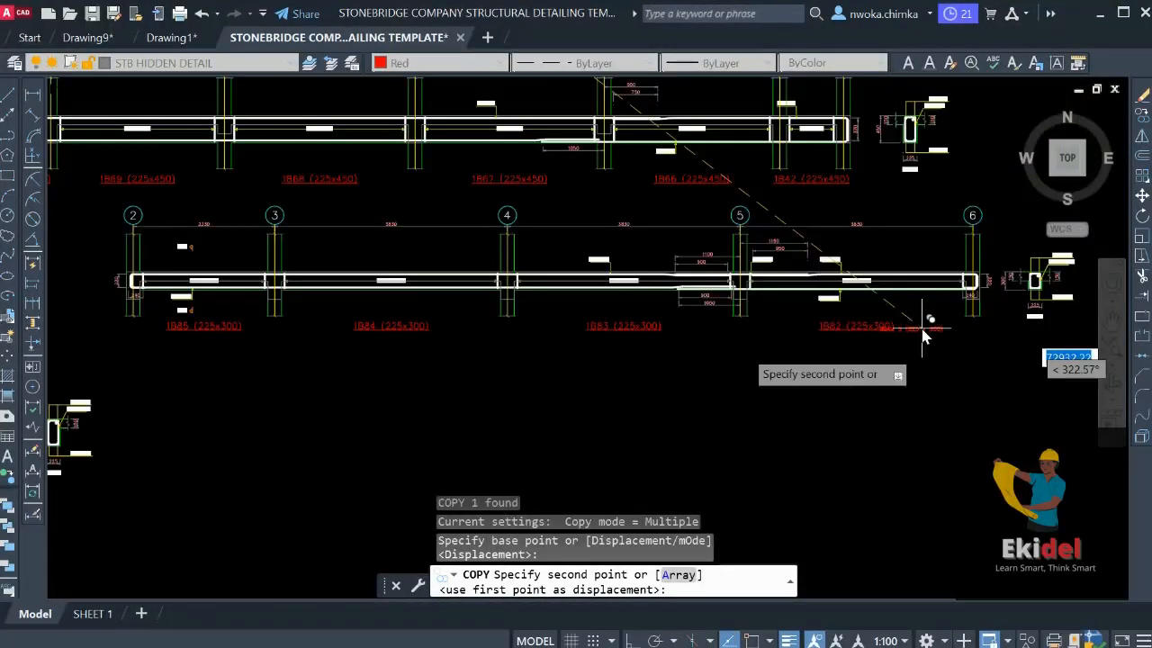
{"action": "scroll", "coordinate": [376, 342], "scroll_direction": "up", "scroll_amount": 3}
{"action": "left_click", "coordinate": [487, 353]}
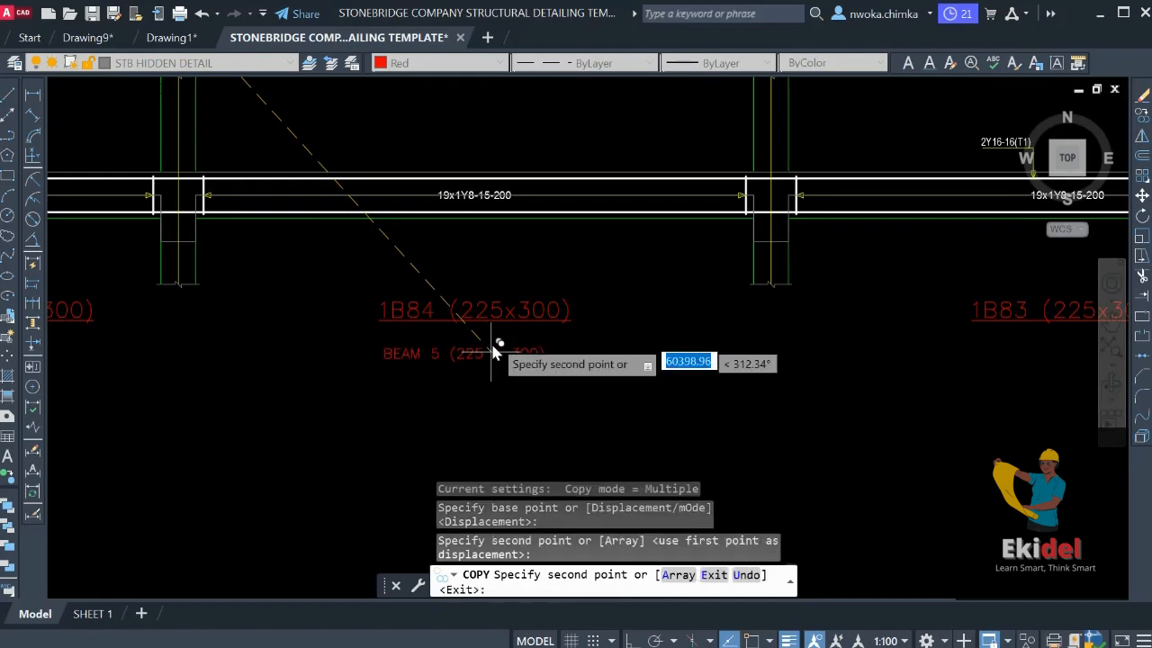
{"action": "key", "text": "Escape"}
Match the copied BEAM 5 label's properties to those of the 1B84 (225x300) label
{"action": "type", "text": "Ma"}
{"action": "key", "text": "Return"}
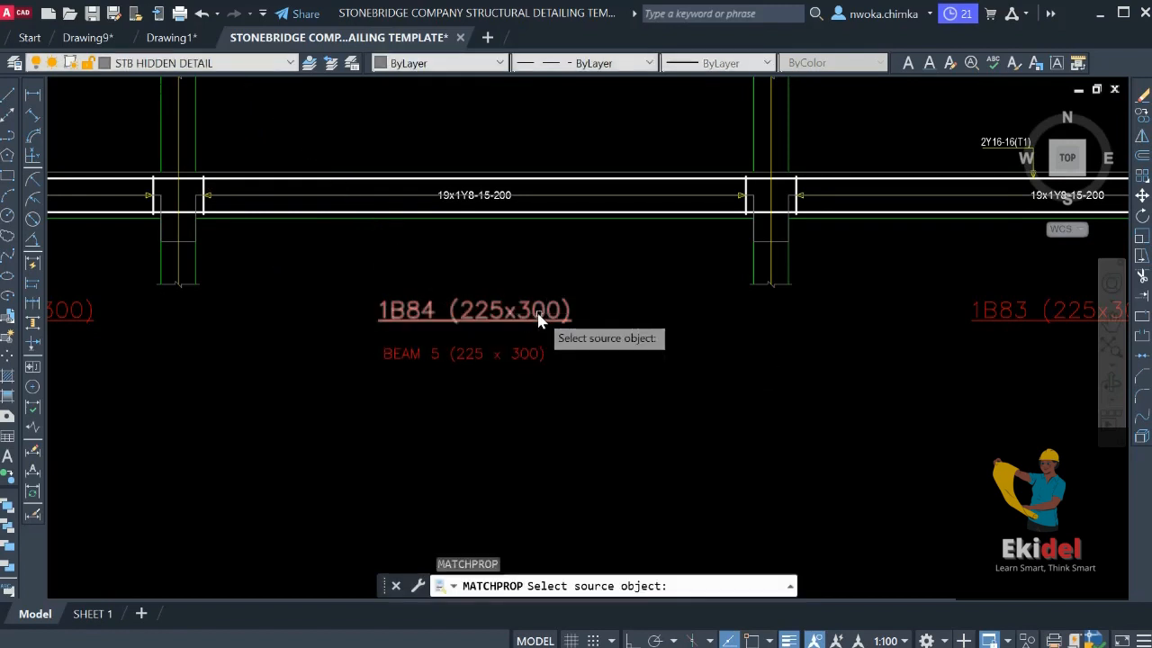
{"action": "left_click", "coordinate": [522, 312]}
{"action": "left_click", "coordinate": [476, 347]}
{"action": "key", "text": "Escape"}
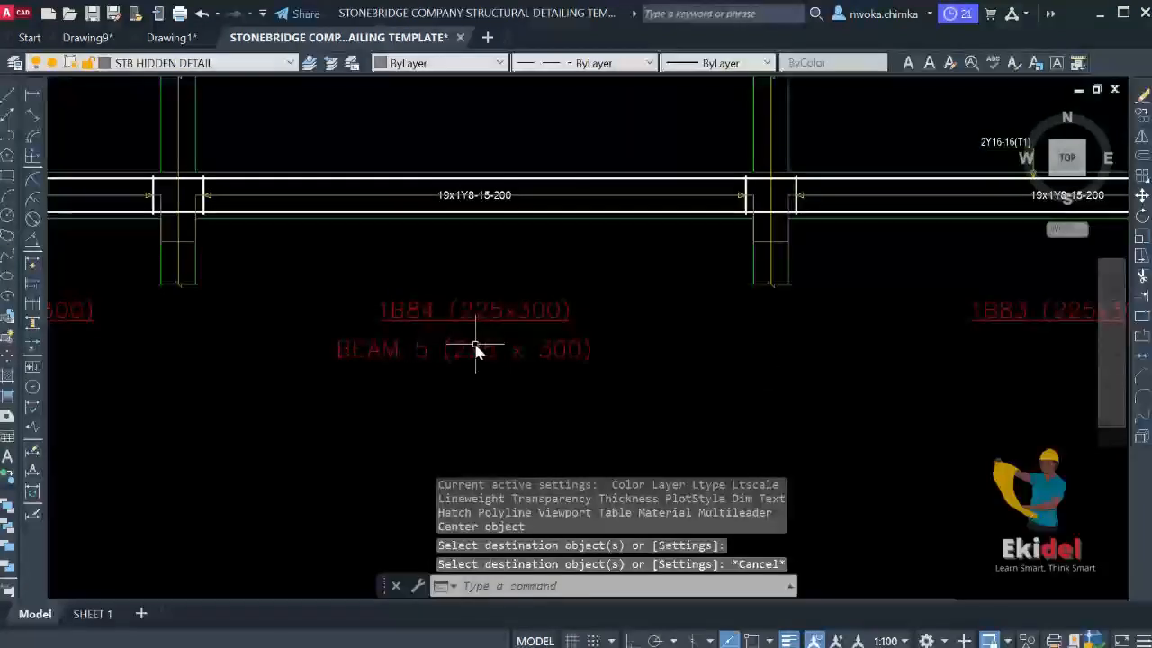
Erase the 1B84 (225x300) span label above the BEAM 5 label
{"action": "left_click", "coordinate": [458, 306]}
{"action": "type", "text": "E"}
{"action": "key", "text": "Return"}
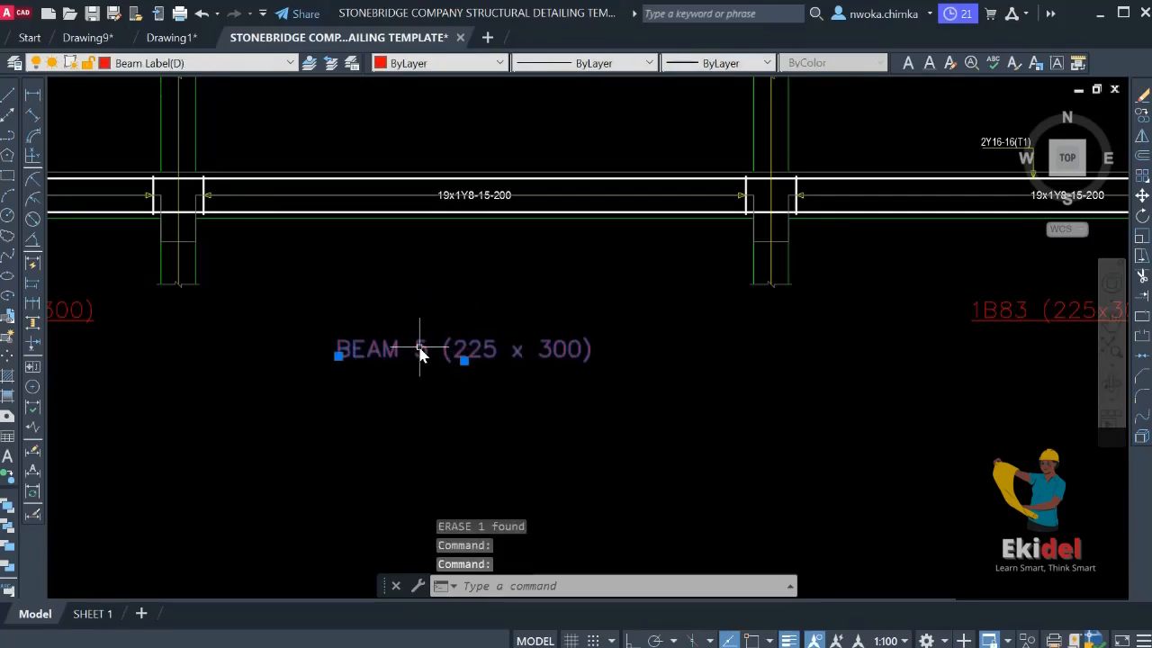
{"action": "double_click", "coordinate": [418, 351]}
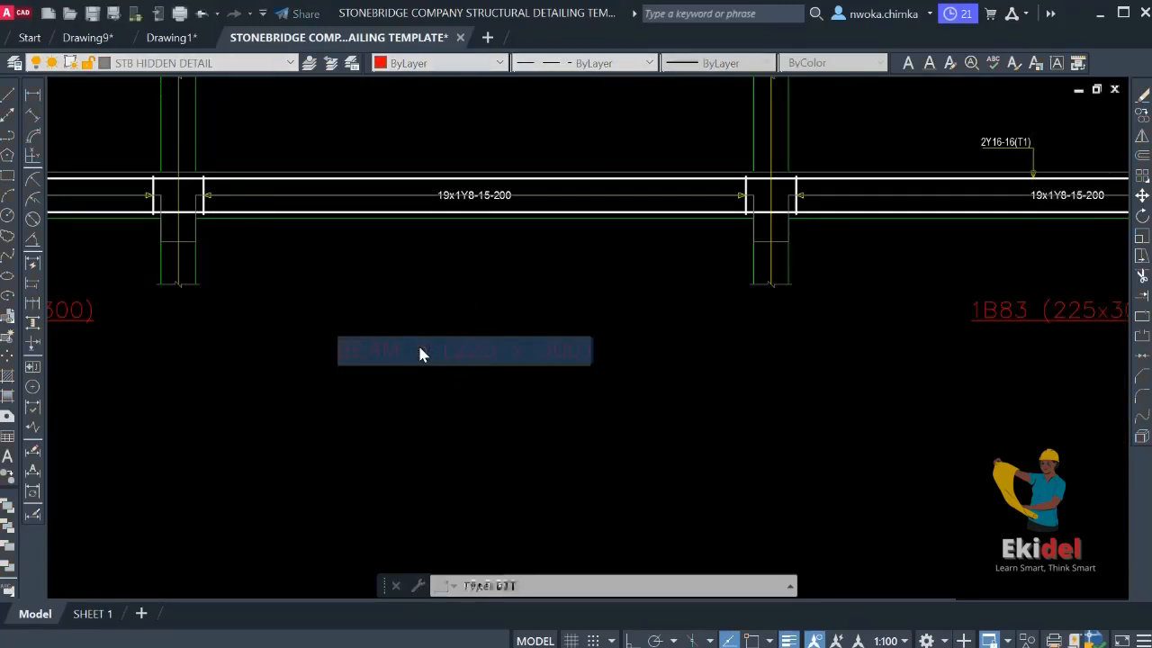
{"action": "left_click", "coordinate": [530, 299]}
{"action": "scroll", "coordinate": [792, 339], "scroll_direction": "down", "scroll_amount": 2}
{"action": "key", "text": "Escape"}
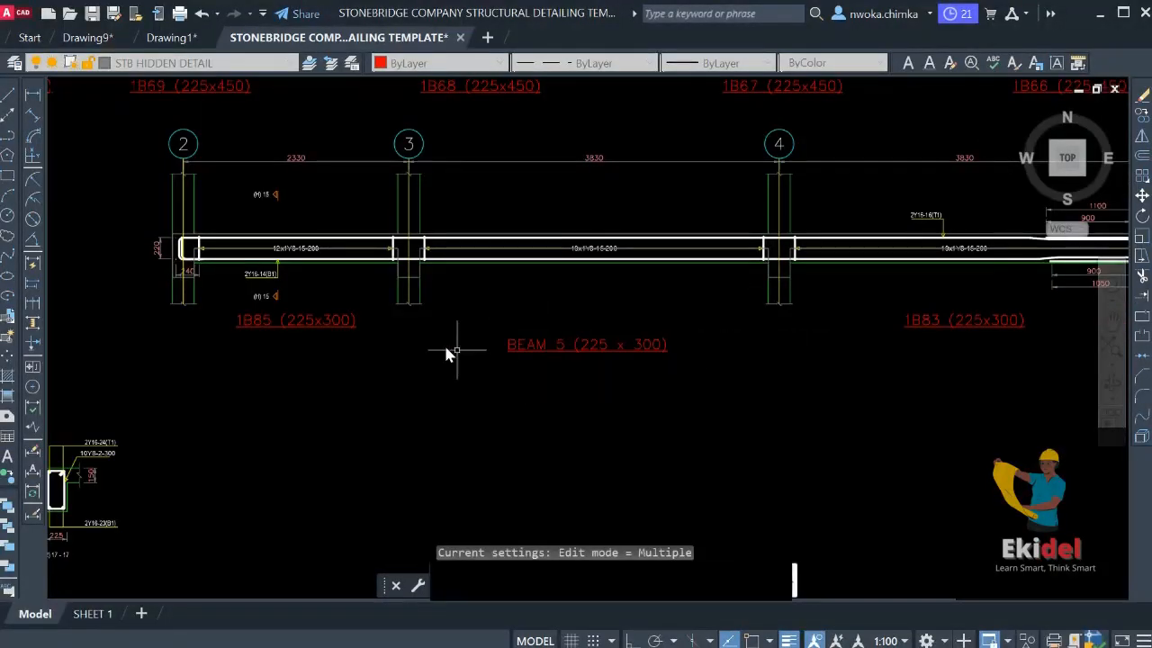
Erase the span labels 1B85, 1B83 and 1B82 and the two bar-end dimensions at grid 2 of the BEAM 5 elevation
{"action": "left_click", "coordinate": [325, 320]}
{"action": "left_click", "coordinate": [934, 319]}
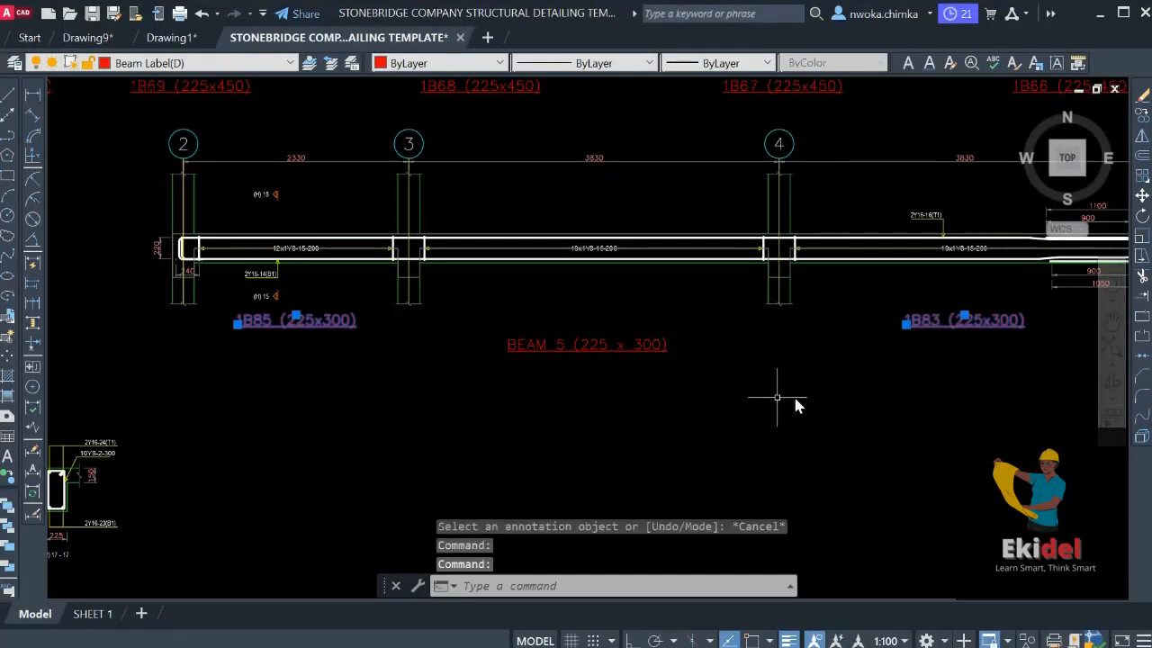
{"action": "left_click", "coordinate": [164, 244]}
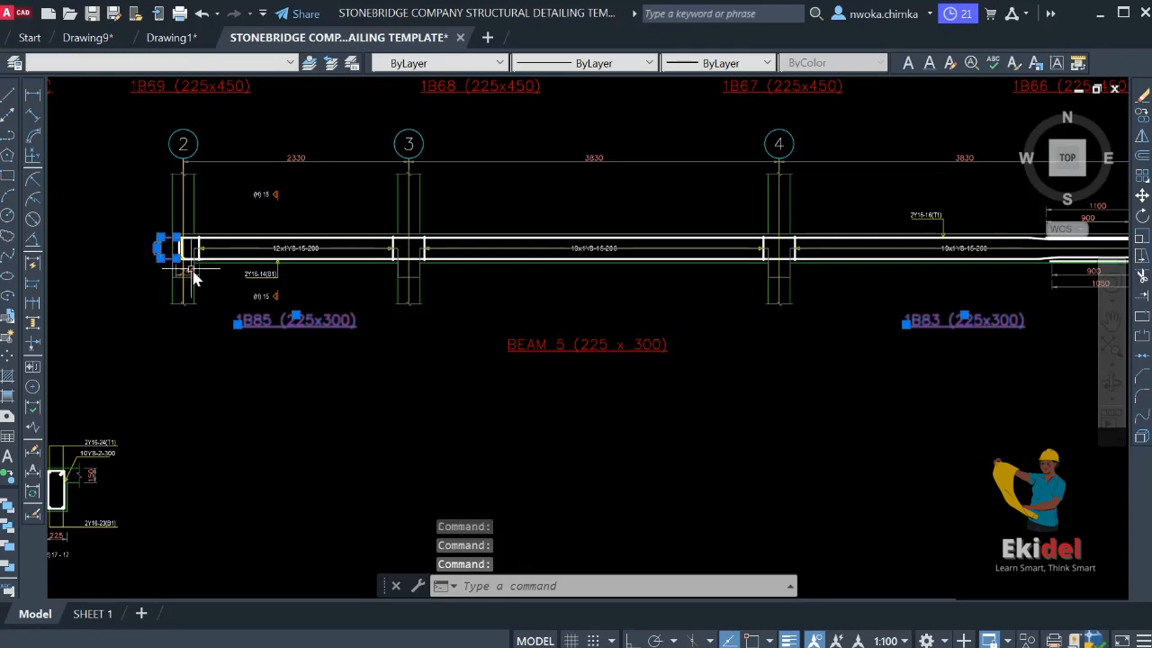
{"action": "scroll", "coordinate": [199, 276], "scroll_direction": "up", "scroll_amount": 4}
{"action": "scroll", "coordinate": [202, 283], "scroll_direction": "down", "scroll_amount": 4}
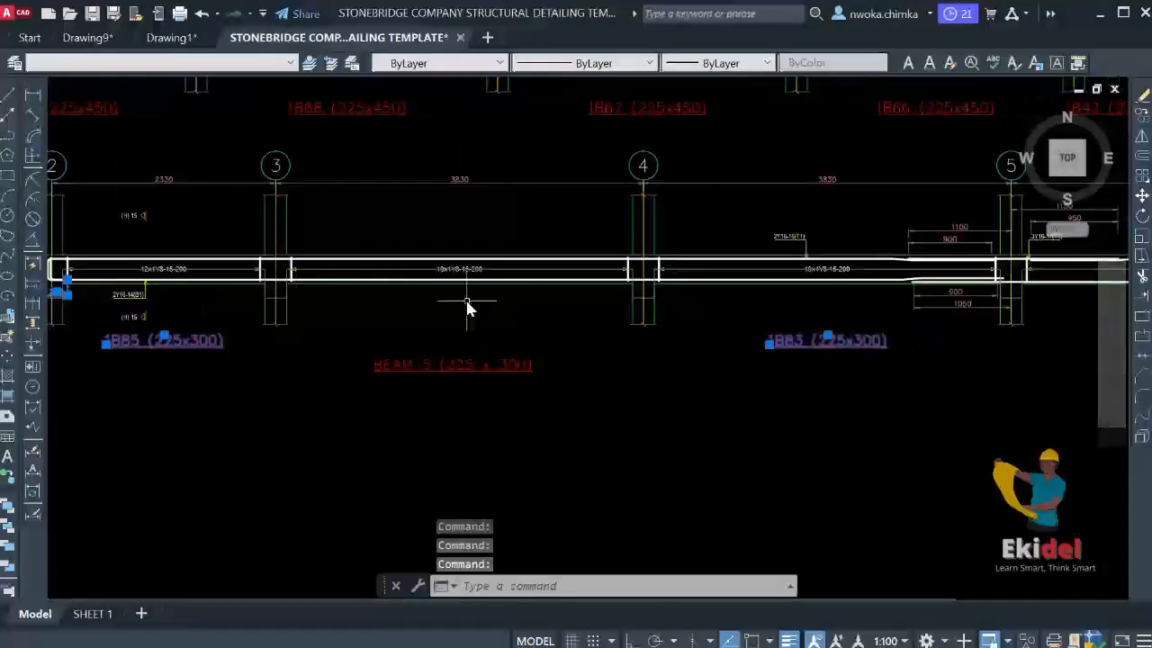
{"action": "scroll", "coordinate": [540, 321], "scroll_direction": "down", "scroll_amount": 2}
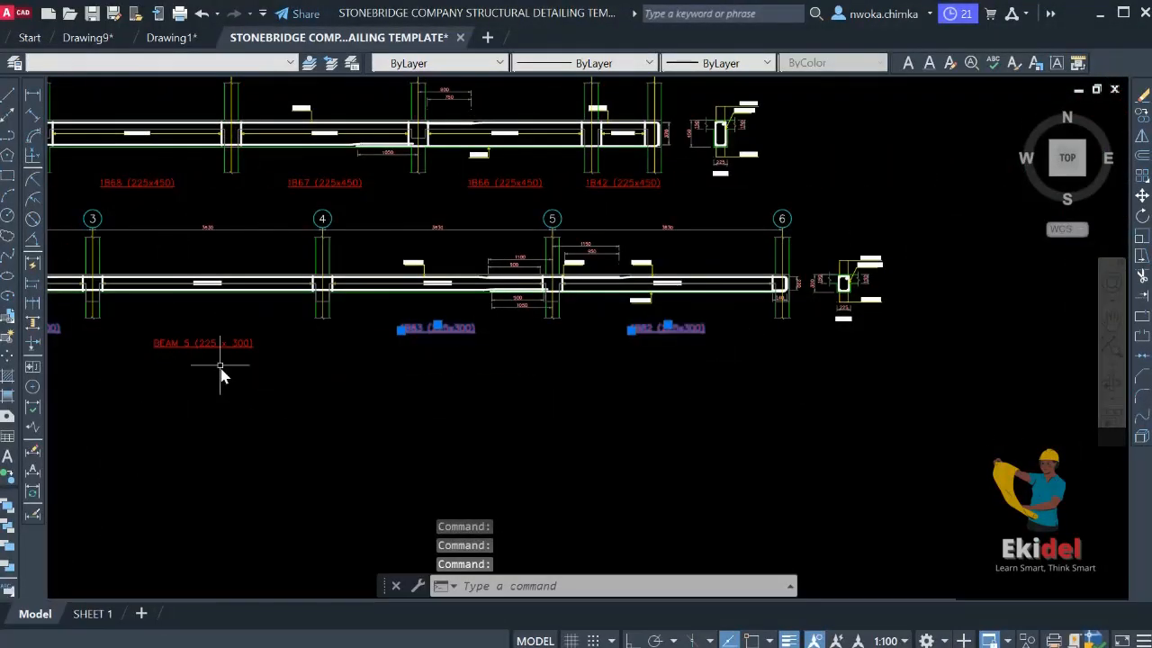
{"action": "middle_click_drag", "start_coordinate": [189, 353], "coordinate": [308, 356]}
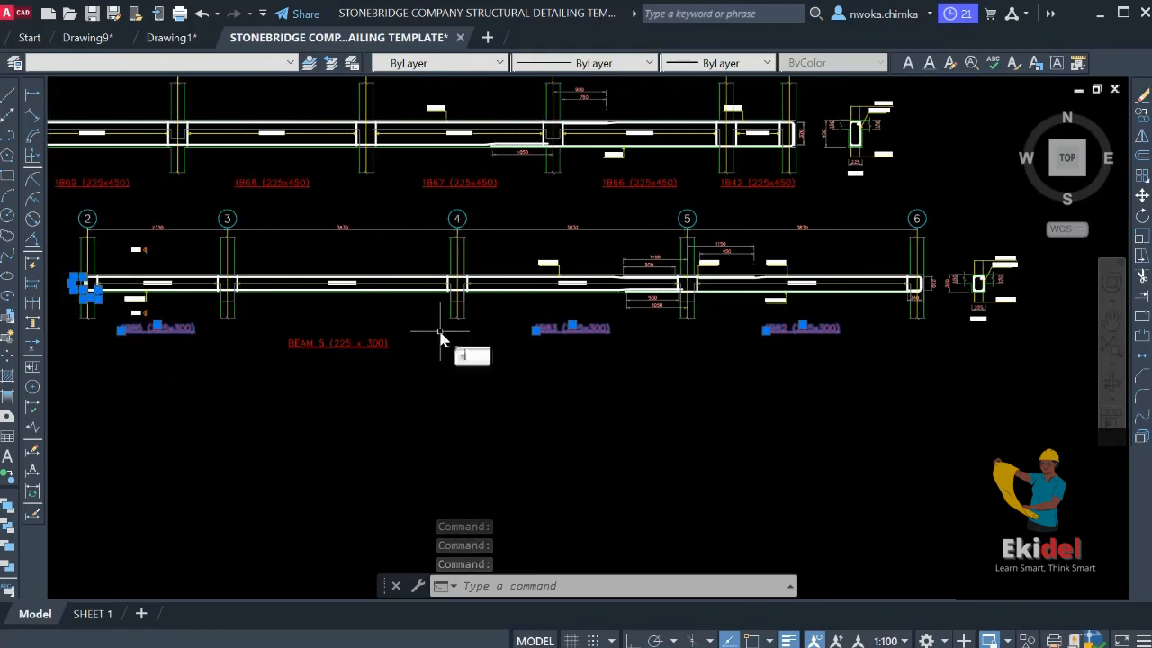
Erase the 220 and 240 bar-end dimensions at grid 6 of the BEAM 5 elevation
{"action": "scroll", "coordinate": [941, 304], "scroll_direction": "up", "scroll_amount": 5}
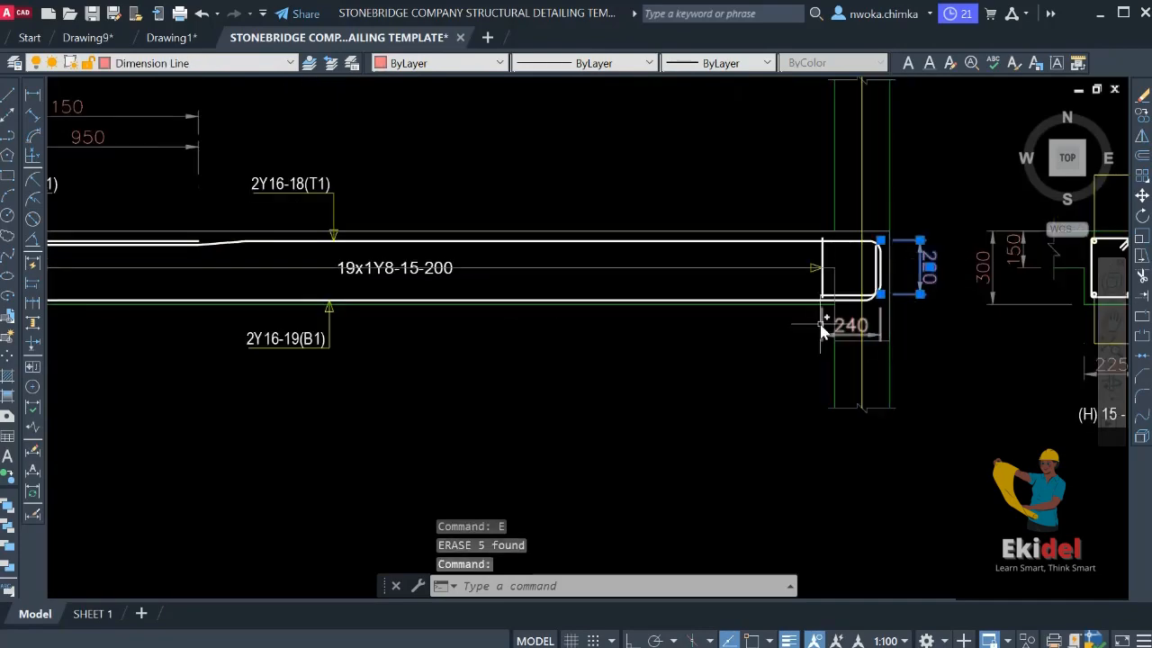
{"action": "key", "text": "Return"}
{"action": "scroll", "coordinate": [978, 294], "scroll_direction": "down", "scroll_amount": 10}
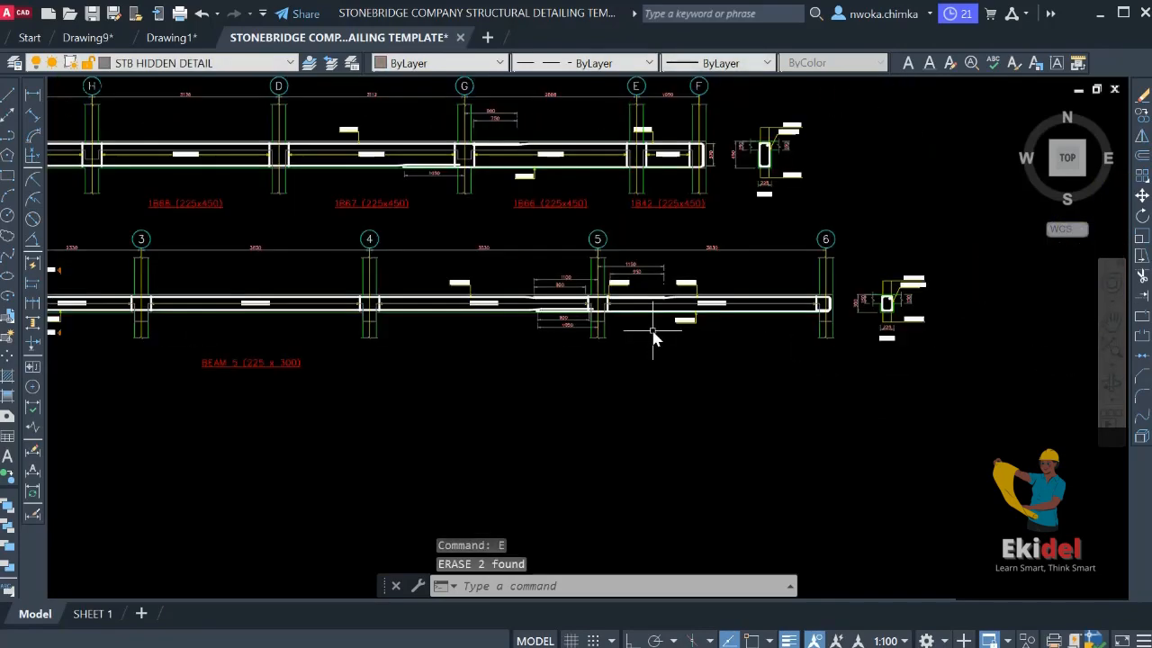
Move the BEAM 5 (225 x 300) label to just beyond grid 4, beneath the middle of its elevation
{"action": "scroll", "coordinate": [284, 355], "scroll_direction": "up", "scroll_amount": 3}
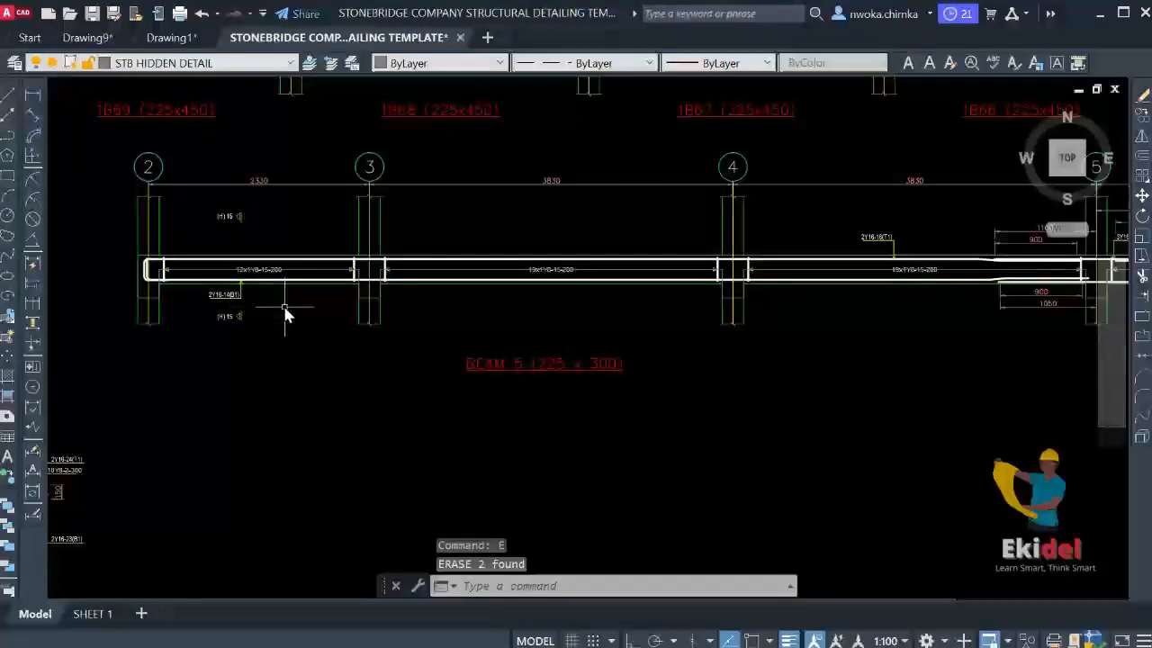
{"action": "left_click", "coordinate": [609, 331]}
{"action": "left_click", "coordinate": [542, 367]}
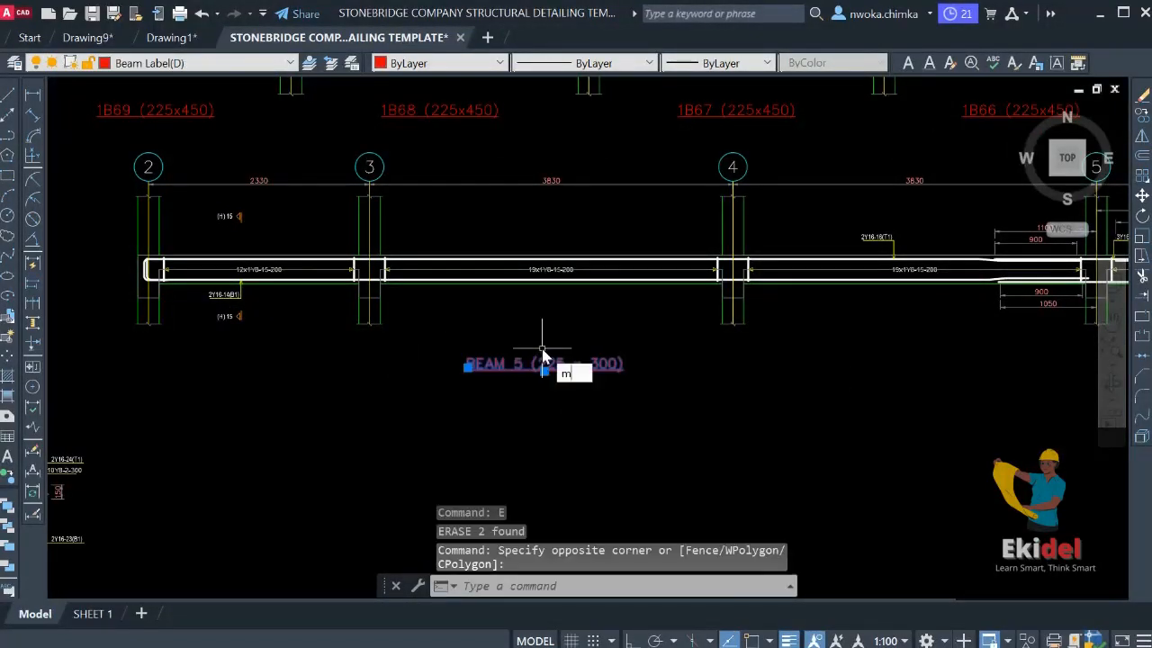
{"action": "type", "text": "m"}
{"action": "key", "text": "Return"}
{"action": "left_click", "coordinate": [565, 416]}
{"action": "scroll", "coordinate": [725, 389], "scroll_direction": "down", "scroll_amount": 2}
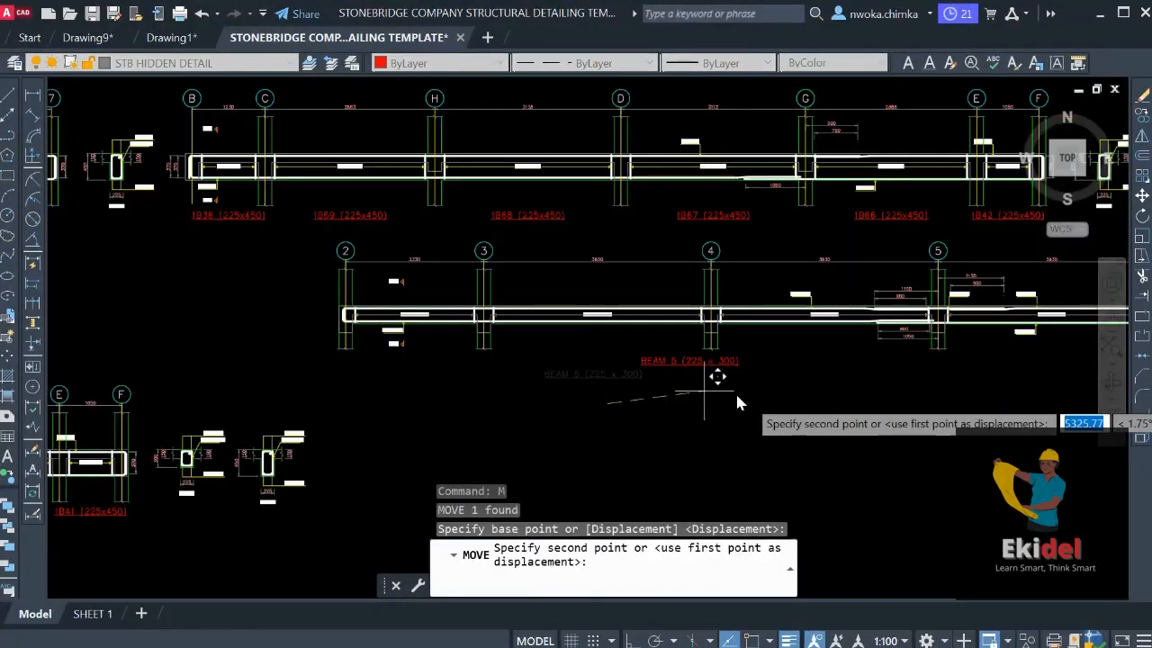
{"action": "left_click", "coordinate": [789, 394]}
Move the complete BEAM 5 elevation with its cross-section into the sheet frame, below the fourth elevation and aligned with the others
{"action": "scroll", "coordinate": [774, 378], "scroll_direction": "down", "scroll_amount": 3}
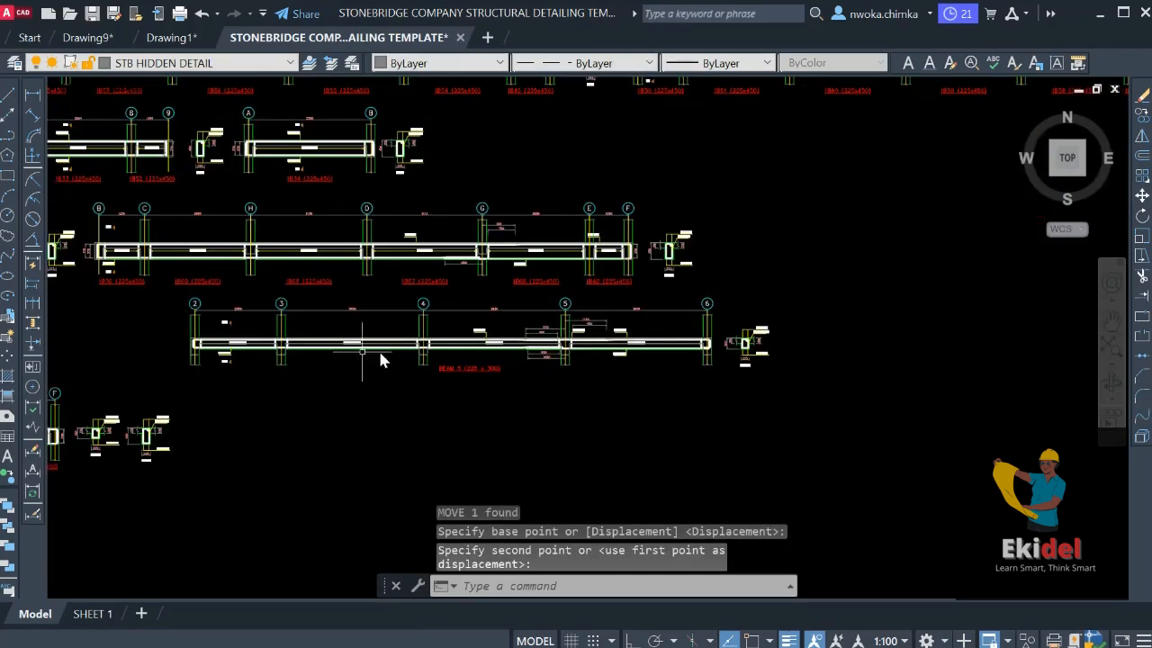
{"action": "left_click", "coordinate": [171, 291]}
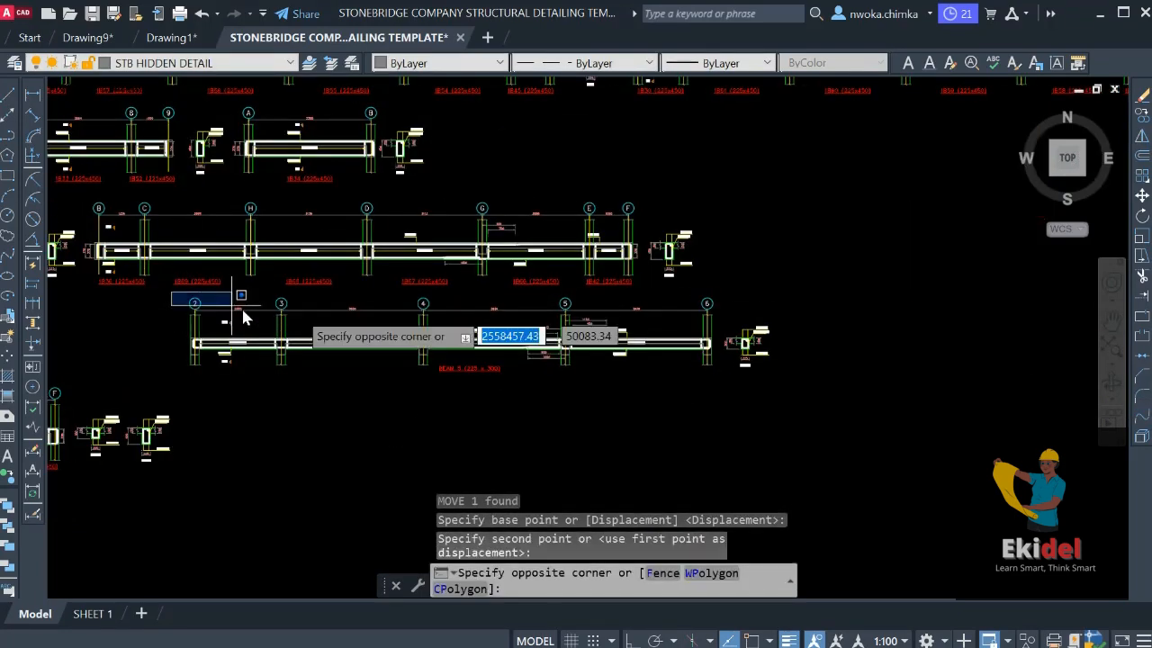
{"action": "left_click", "coordinate": [798, 402]}
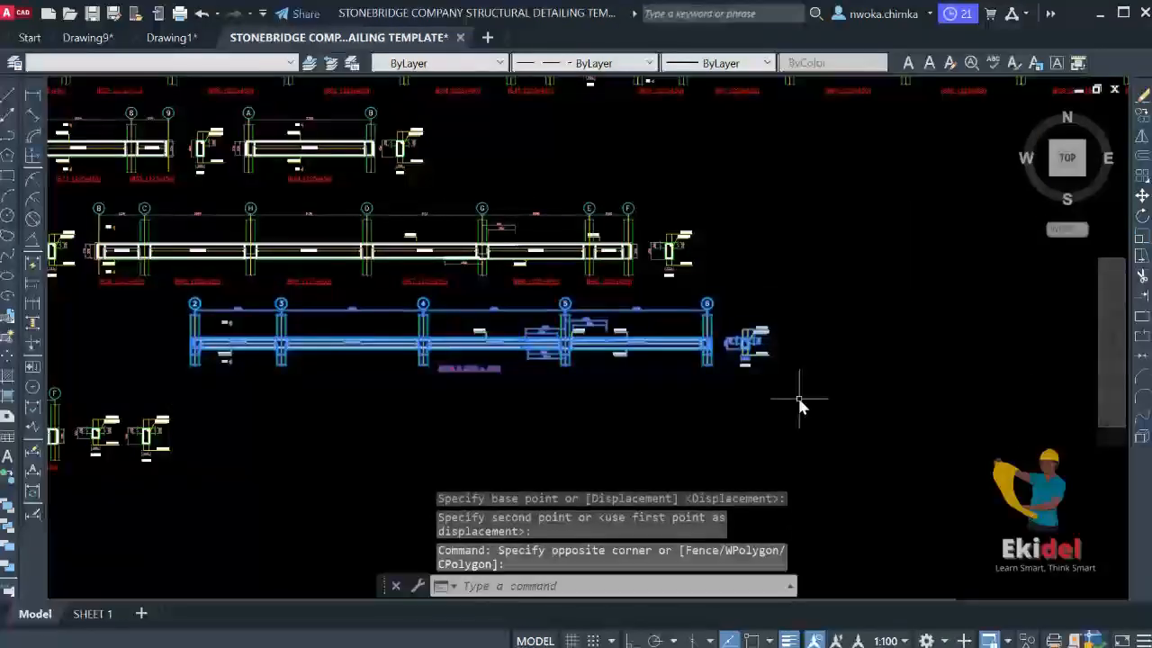
{"action": "type", "text": "m"}
{"action": "key", "text": "Return"}
{"action": "left_click", "coordinate": [280, 347]}
{"action": "scroll", "coordinate": [513, 286], "scroll_direction": "down", "scroll_amount": 7}
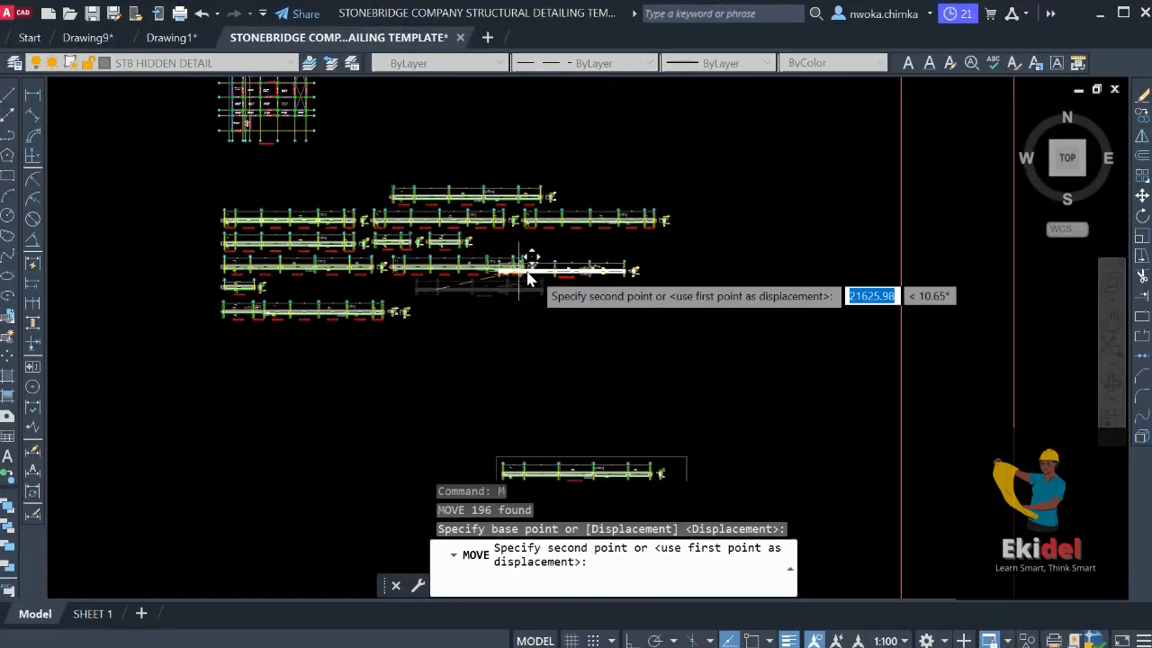
{"action": "scroll", "coordinate": [565, 416], "scroll_direction": "up", "scroll_amount": 6}
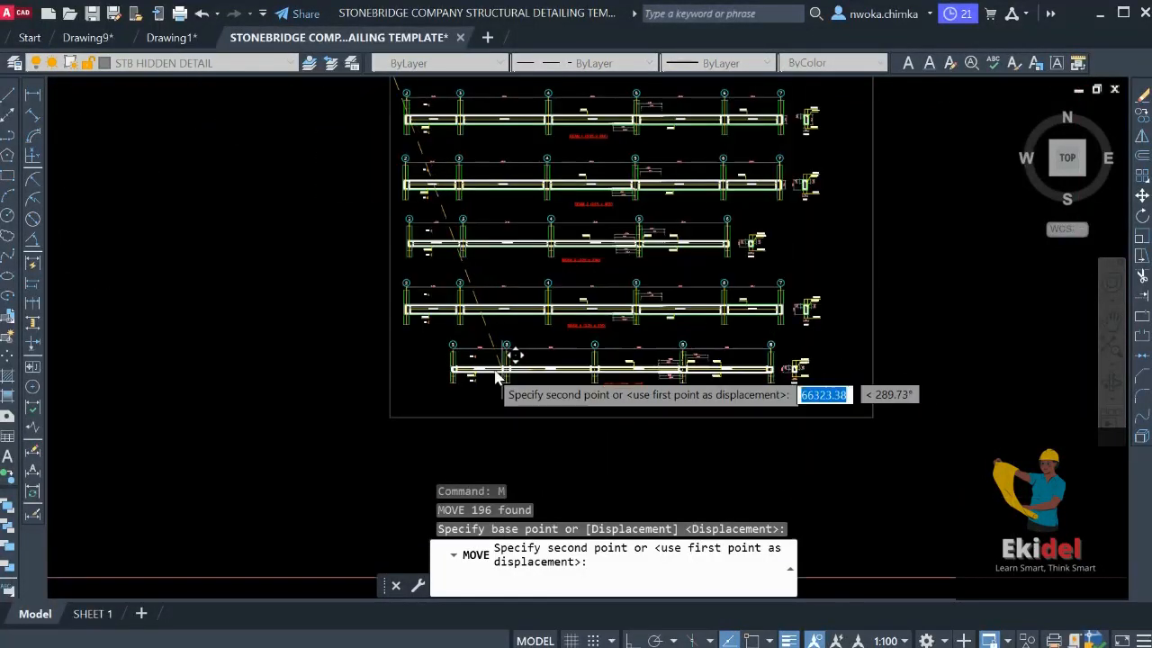
{"action": "left_click", "coordinate": [461, 378]}
Copy the empty rectangular sheet frame to the right of the filled one, leaving a small gap between them
{"action": "scroll", "coordinate": [418, 374], "scroll_direction": "down", "scroll_amount": 2}
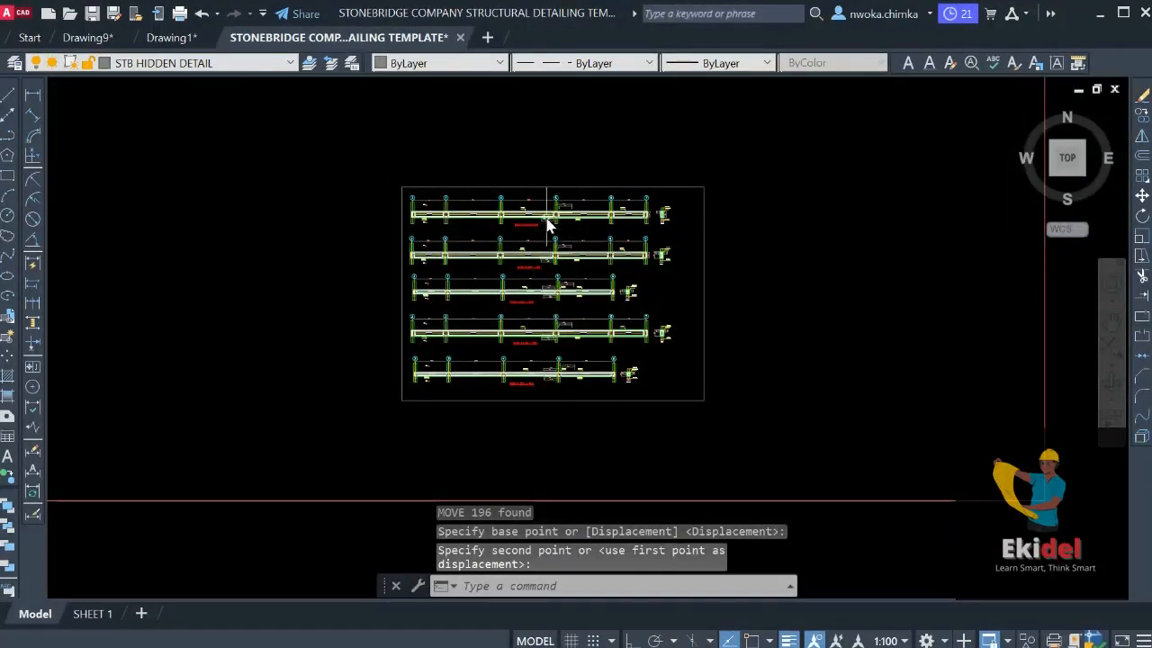
{"action": "left_click", "coordinate": [534, 181]}
{"action": "left_click", "coordinate": [532, 190]}
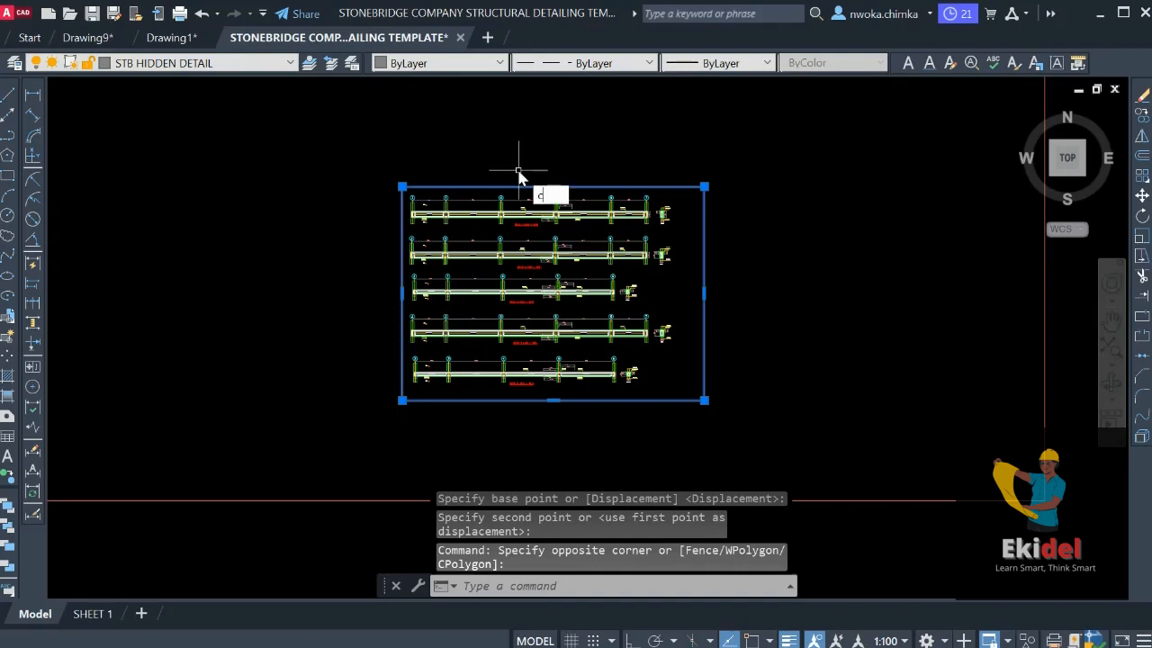
{"action": "key", "text": "Return"}
{"action": "scroll", "coordinate": [369, 204], "scroll_direction": "down", "scroll_amount": 3}
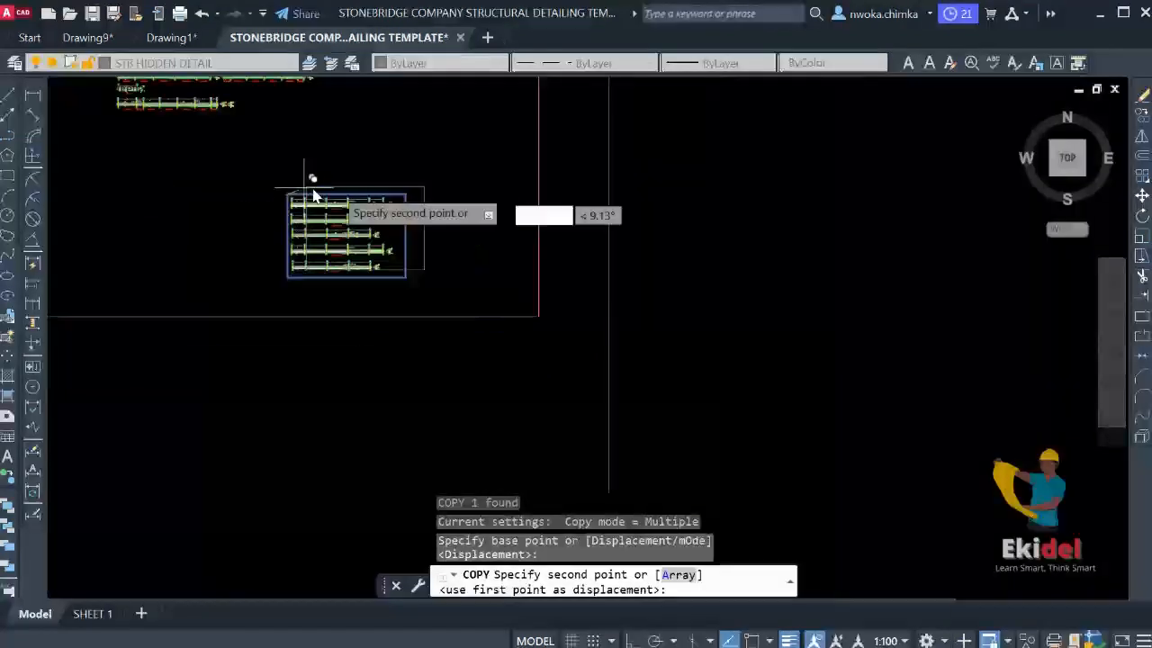
{"action": "scroll", "coordinate": [419, 192], "scroll_direction": "up", "scroll_amount": 3}
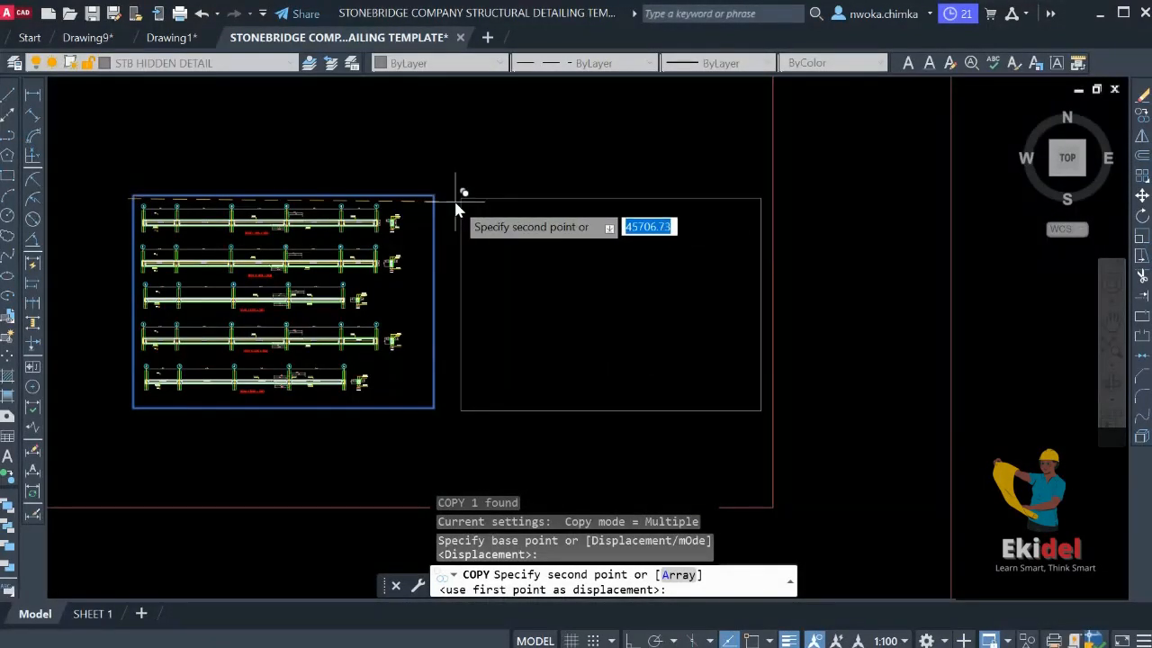
{"action": "left_click", "coordinate": [457, 208]}
{"action": "key", "text": "Escape"}
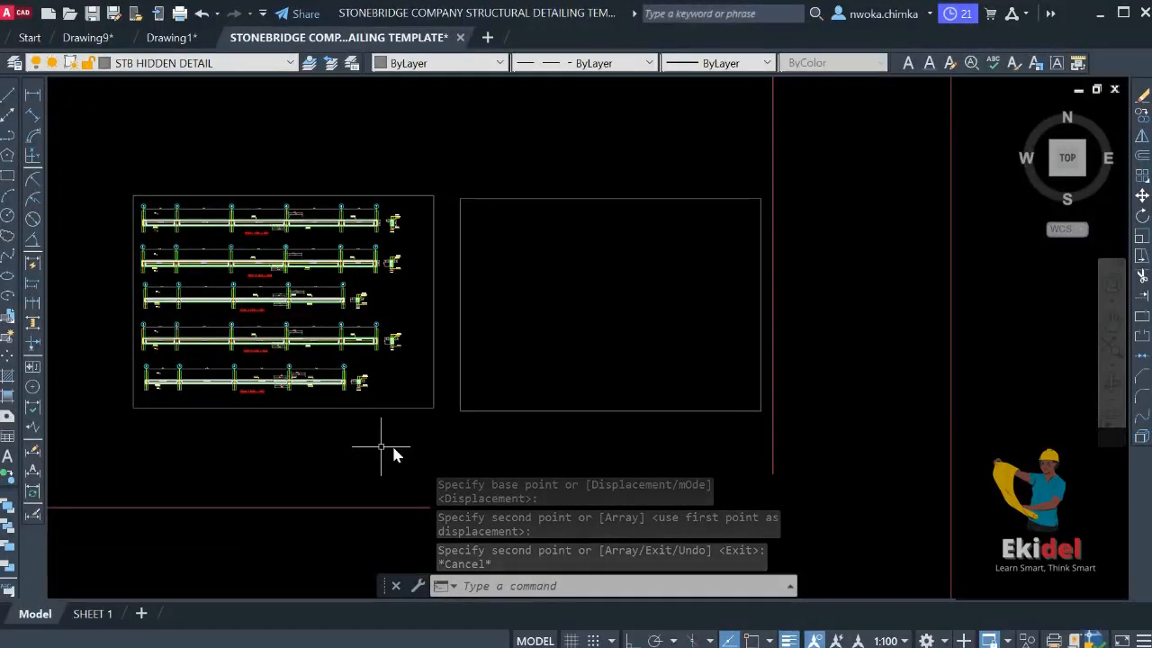
{"action": "left_click", "coordinate": [106, 620]}
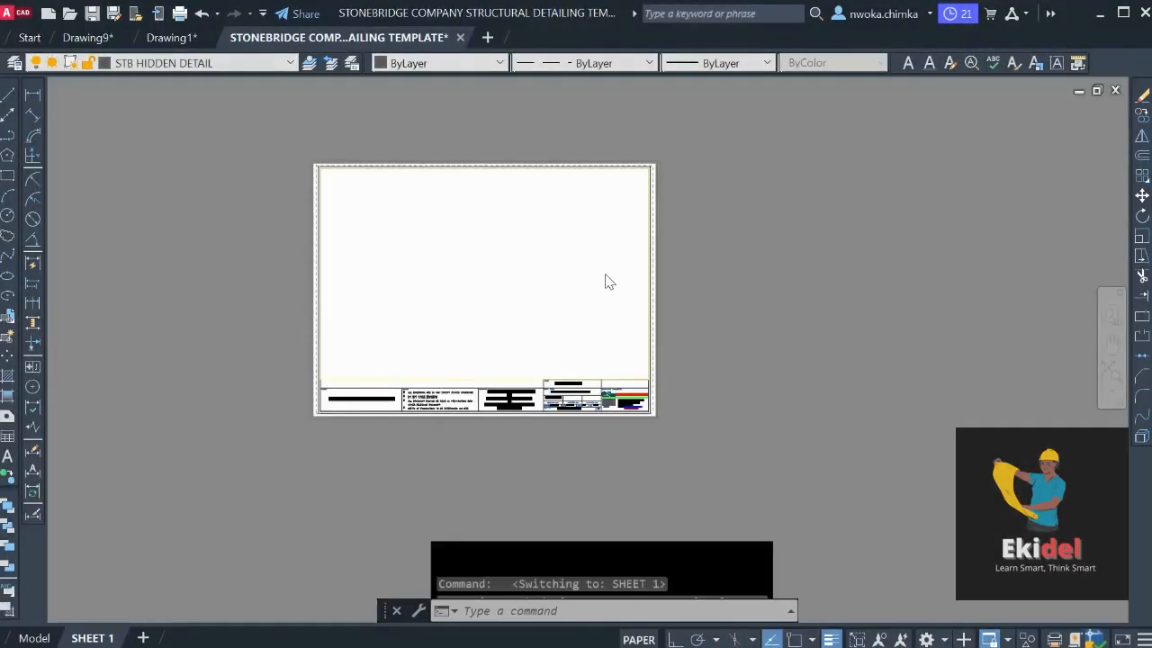
{"action": "left_click", "coordinate": [32, 638]}
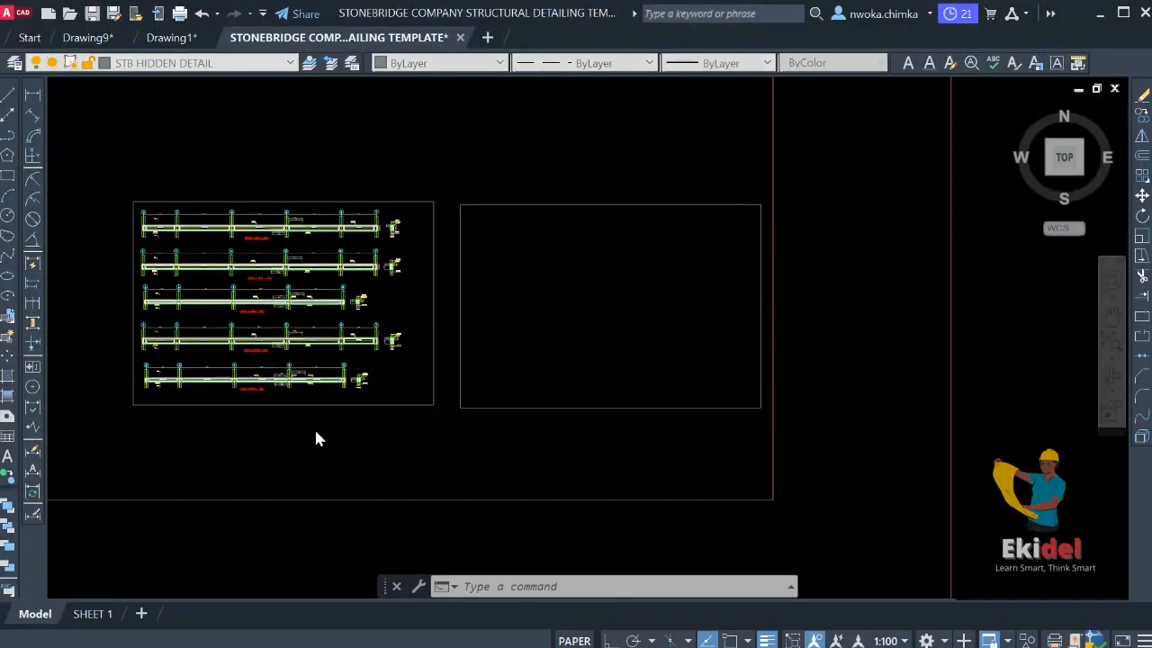
Erase the four span labels 1B85, 1B84, 1B83 and 1B82 (225x300) along BEAM 5 on grid line H of the plan
{"action": "scroll", "coordinate": [532, 309], "scroll_direction": "up", "scroll_amount": 5}
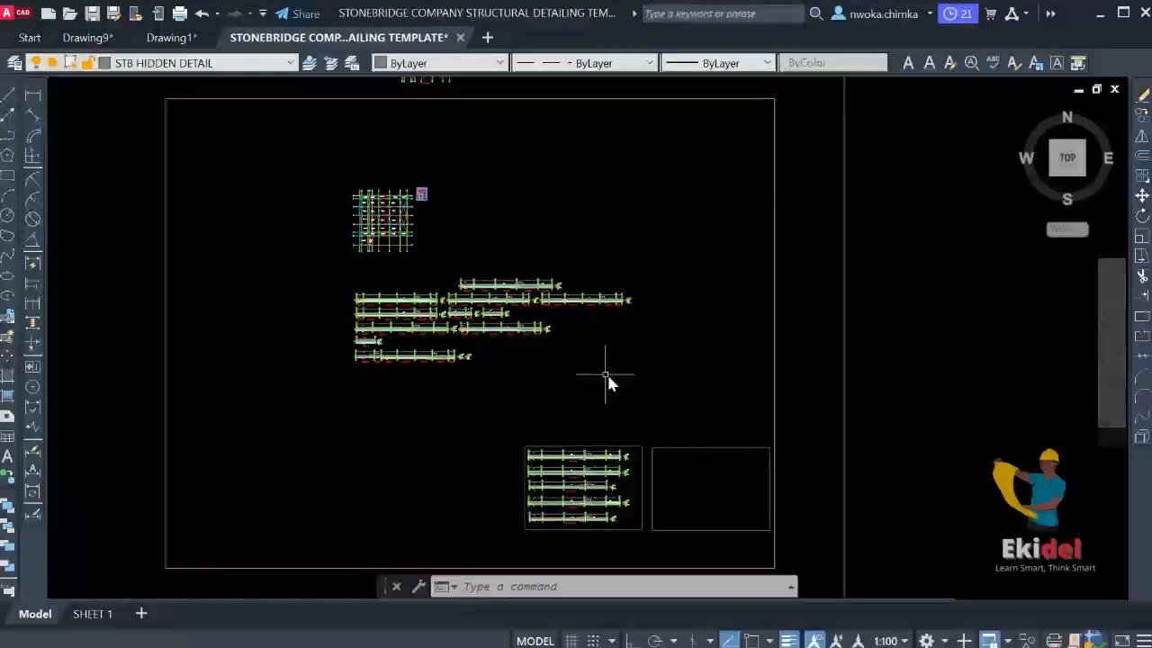
{"action": "scroll", "coordinate": [590, 356], "scroll_direction": "down", "scroll_amount": 2}
{"action": "scroll", "coordinate": [486, 287], "scroll_direction": "up", "scroll_amount": 6}
{"action": "scroll", "coordinate": [469, 249], "scroll_direction": "up", "scroll_amount": 6}
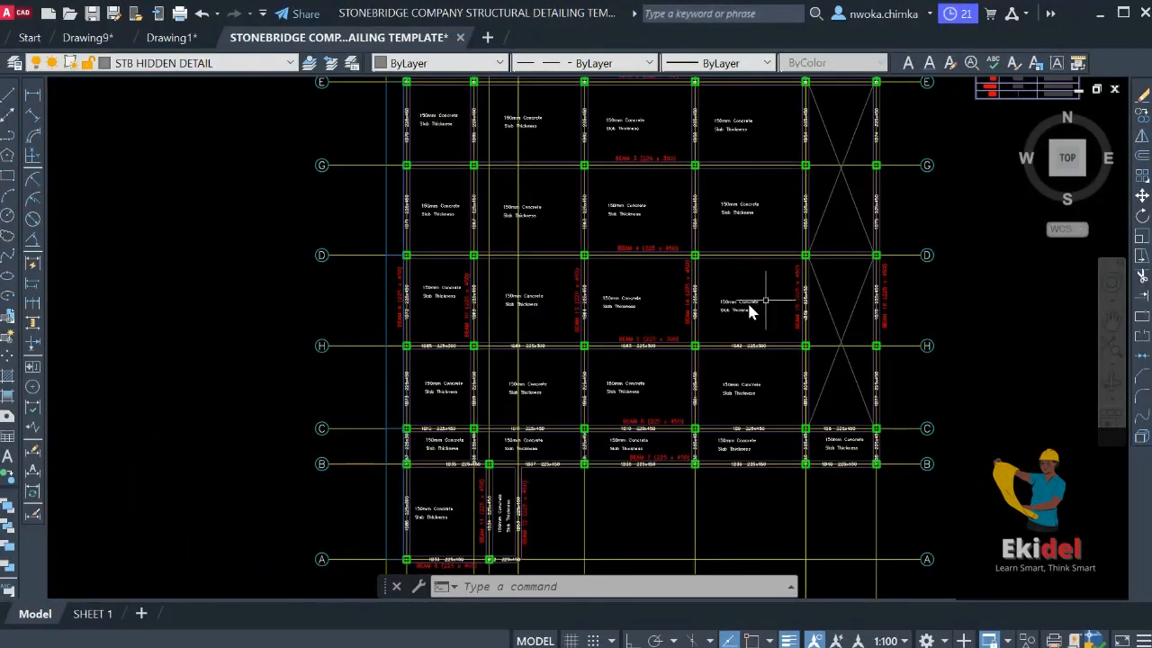
{"action": "left_click", "coordinate": [306, 333]}
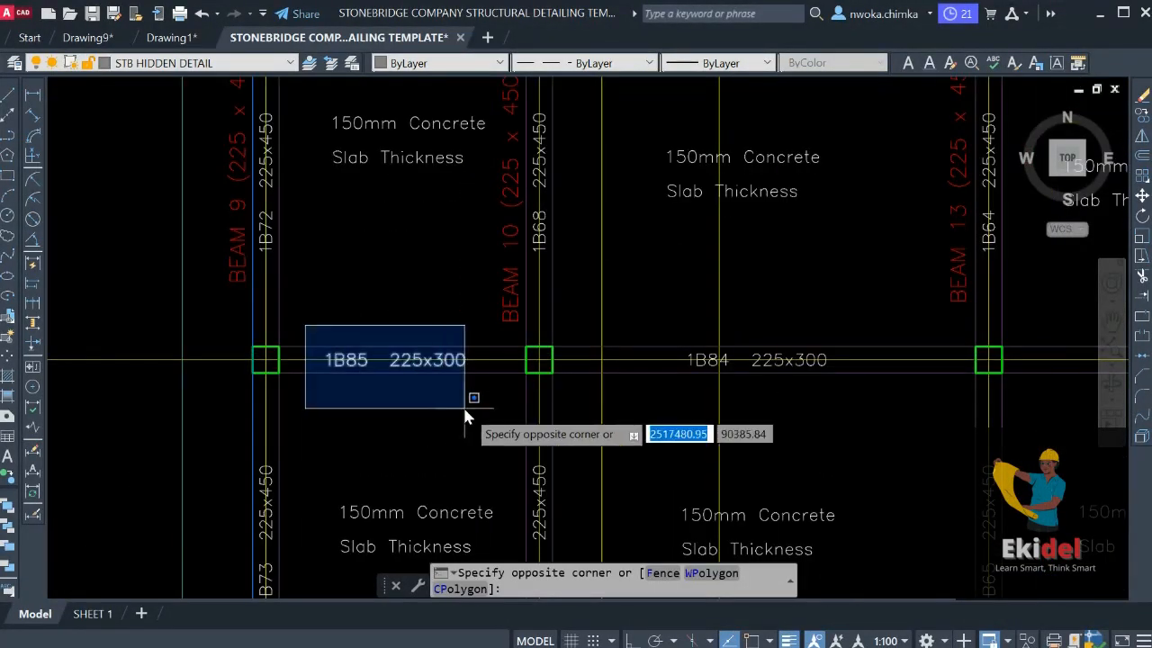
{"action": "left_click", "coordinate": [463, 405]}
{"action": "scroll", "coordinate": [334, 358], "scroll_direction": "down", "scroll_amount": 3}
{"action": "scroll", "coordinate": [402, 360], "scroll_direction": "up", "scroll_amount": 2}
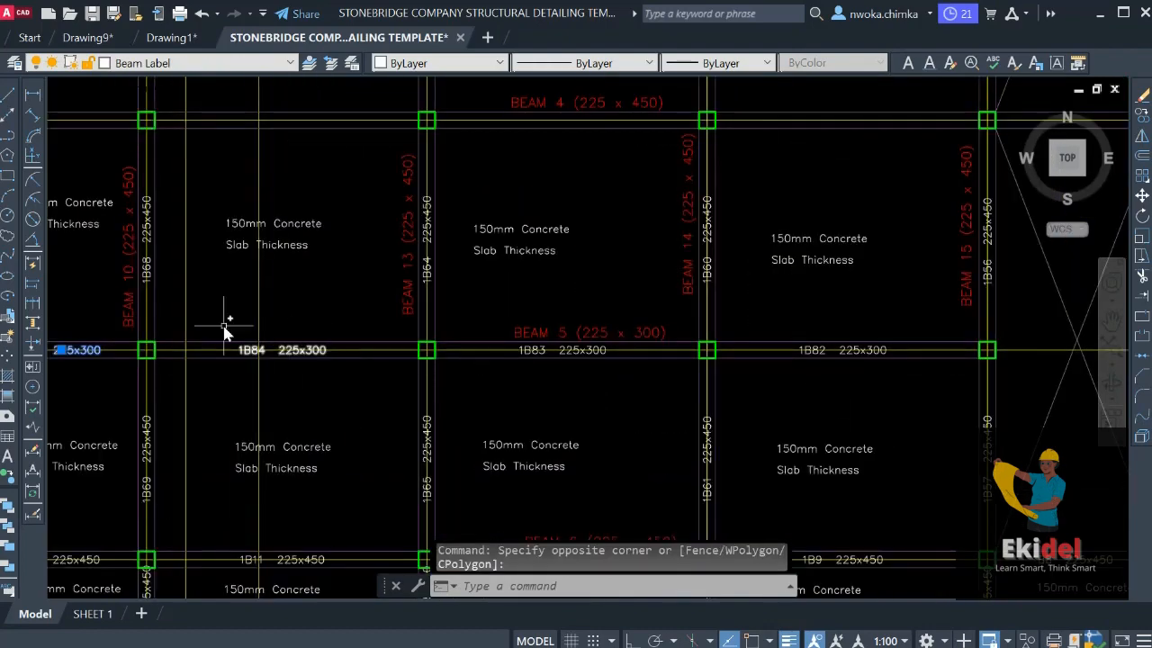
{"action": "left_click", "coordinate": [218, 316]}
{"action": "left_click", "coordinate": [378, 405]}
{"action": "scroll", "coordinate": [500, 346], "scroll_direction": "up", "scroll_amount": 2}
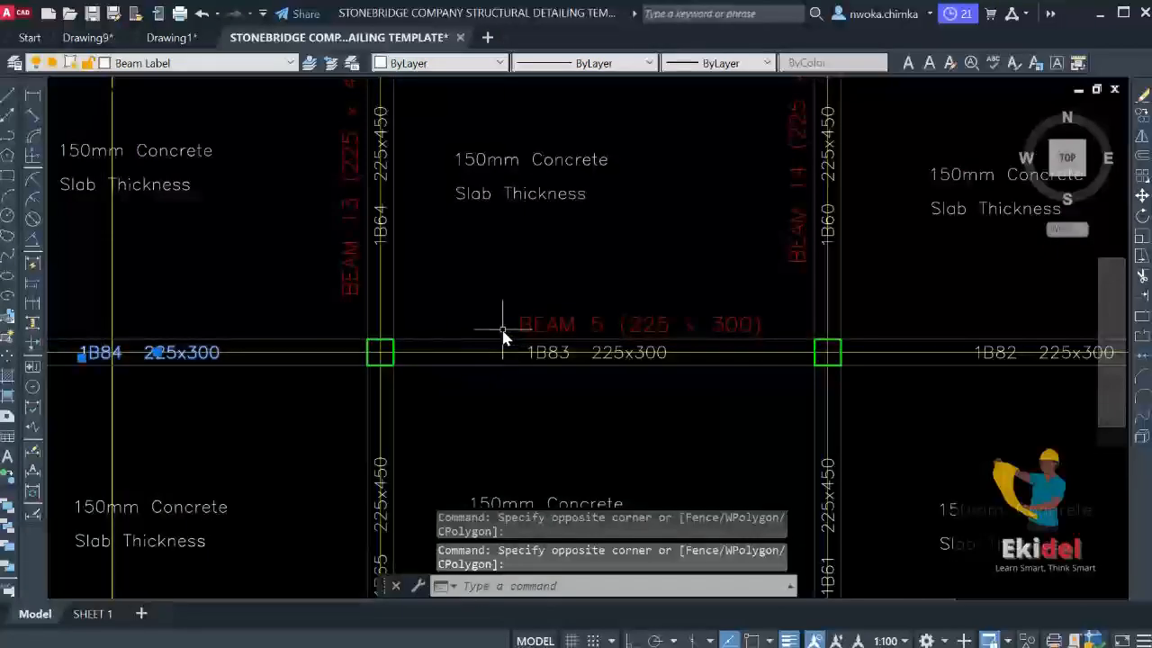
{"action": "left_click", "coordinate": [504, 322]}
{"action": "left_click", "coordinate": [757, 420]}
{"action": "middle_click_drag", "start_coordinate": [756, 420], "coordinate": [395, 368]}
{"action": "left_click", "coordinate": [571, 249]}
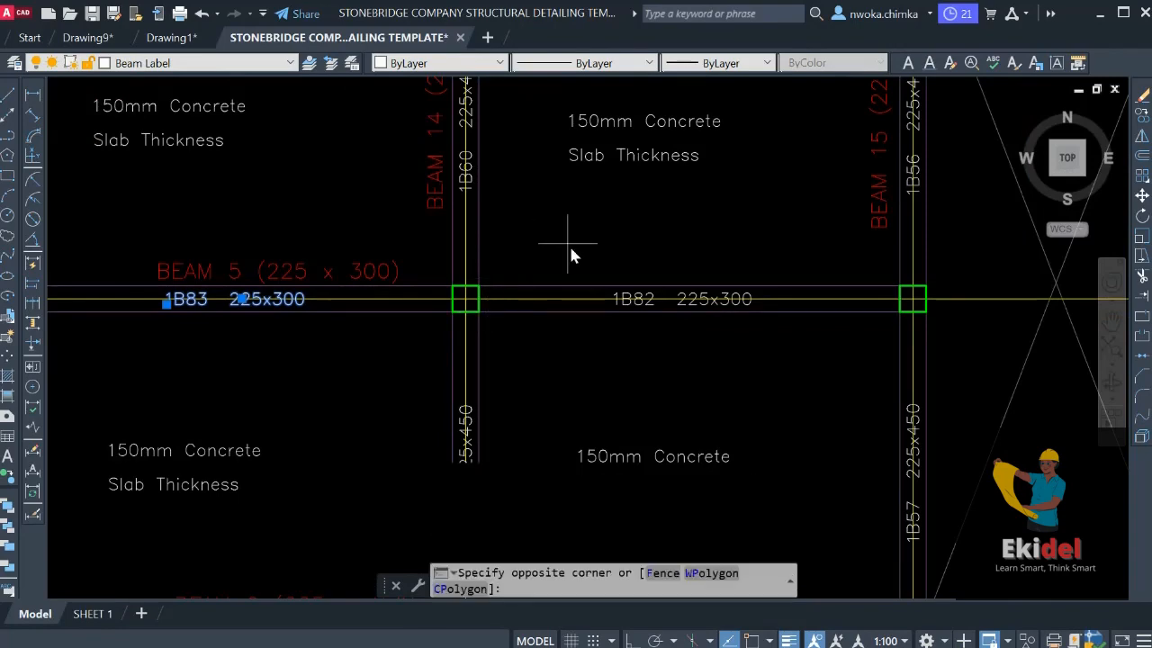
{"action": "left_click", "coordinate": [792, 352]}
{"action": "middle_click_drag", "start_coordinate": [245, 269], "coordinate": [480, 286]}
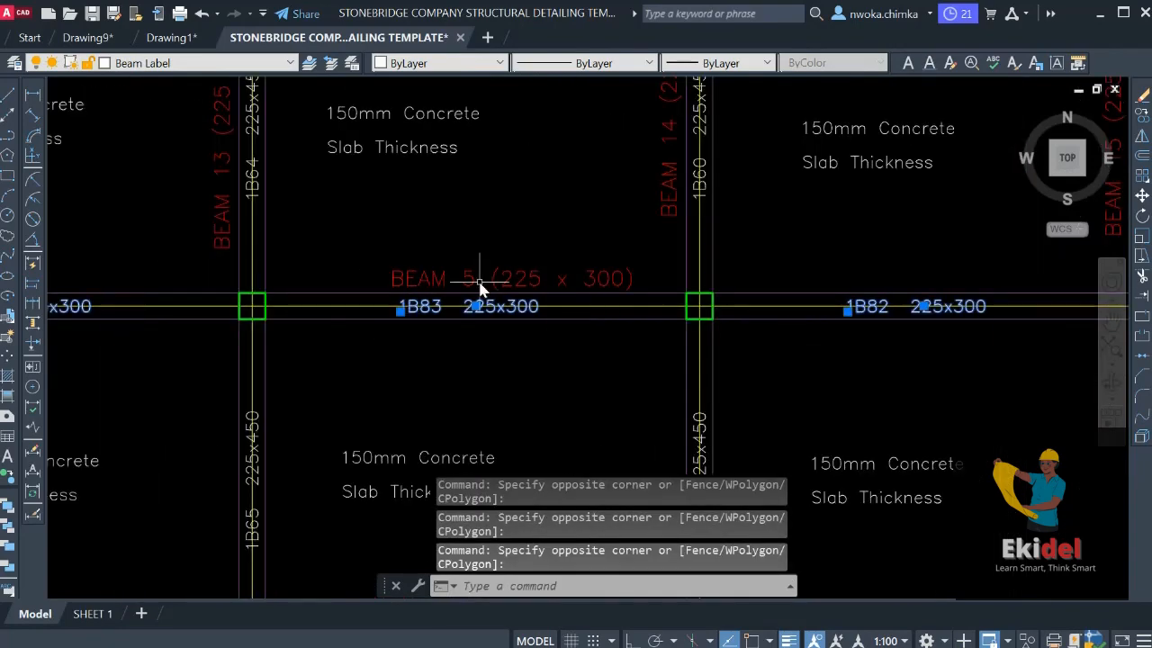
{"action": "type", "text": "e"}
{"action": "key", "text": "Return"}
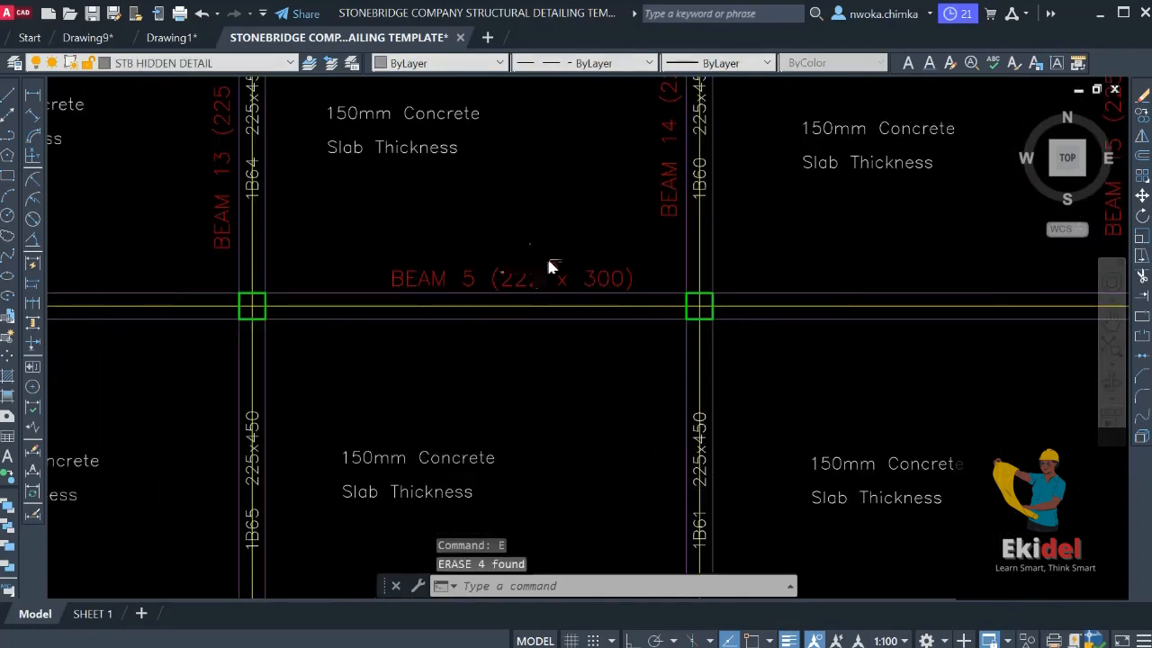
Examine the span labels of BEAM 6 along grid line C of the plan, from grid 2 to grid 7
{"action": "scroll", "coordinate": [546, 254], "scroll_direction": "down", "scroll_amount": 5}
{"action": "mouse_move", "coordinate": [586, 270]}
{"action": "middle_mouse_down"}
{"action": "mouse_move", "coordinate": [586, 249]}
{"action": "mouse_move", "coordinate": [576, 284]}
{"action": "mouse_move", "coordinate": [578, 261]}
{"action": "middle_mouse_up"}
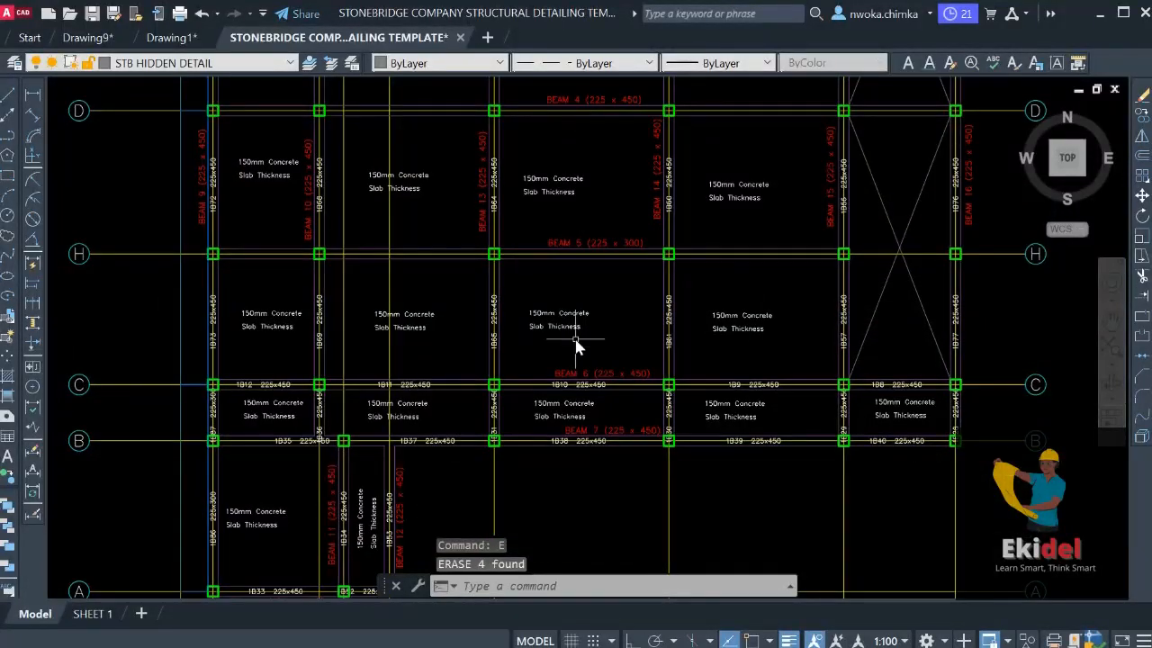
{"action": "middle_click_drag", "start_coordinate": [575, 339], "coordinate": [587, 278]}
{"action": "scroll", "coordinate": [594, 343], "scroll_direction": "up", "scroll_amount": 2}
{"action": "scroll", "coordinate": [688, 301], "scroll_direction": "down", "scroll_amount": 1}
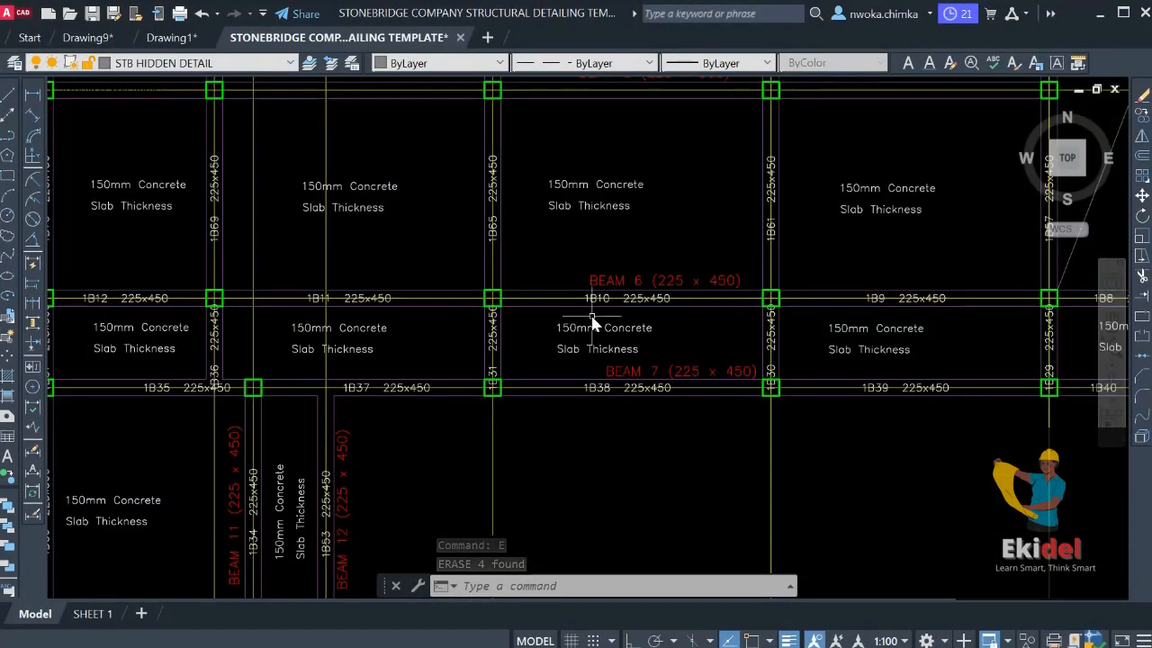
{"action": "scroll", "coordinate": [592, 324], "scroll_direction": "up", "scroll_amount": 3}
{"action": "scroll", "coordinate": [282, 297], "scroll_direction": "down", "scroll_amount": 3}
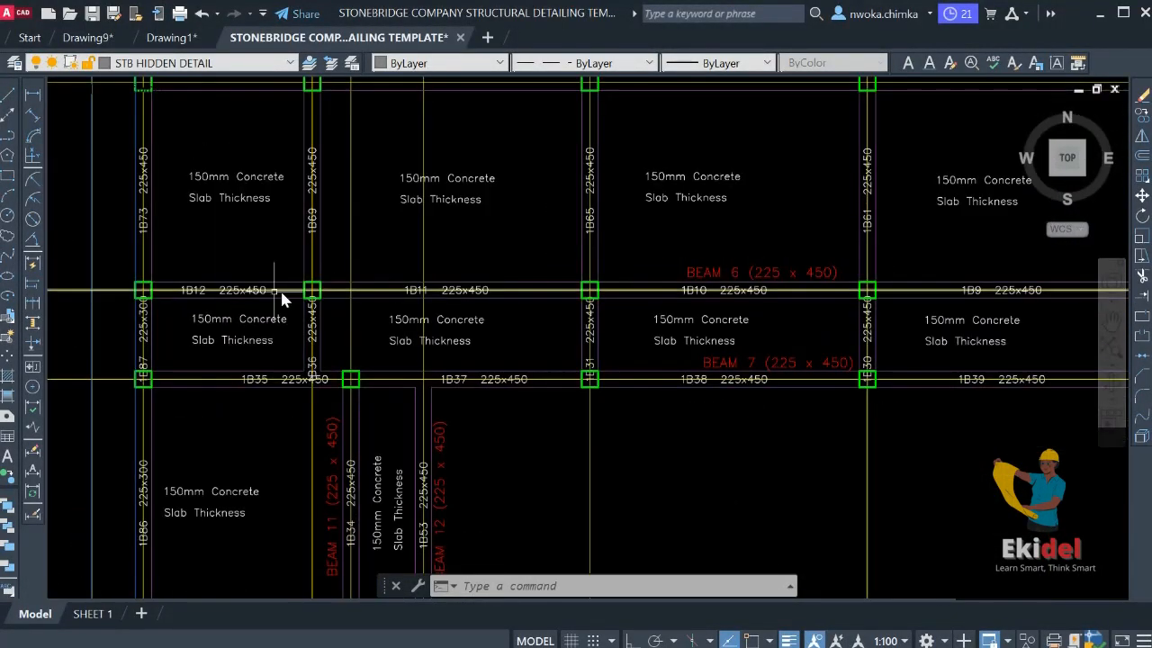
{"action": "scroll", "coordinate": [144, 315], "scroll_direction": "up", "scroll_amount": 5}
{"action": "middle_click_drag", "start_coordinate": [140, 309], "coordinate": [200, 303]}
{"action": "scroll", "coordinate": [201, 303], "scroll_direction": "down", "scroll_amount": 2}
{"action": "middle_click_drag", "start_coordinate": [802, 272], "coordinate": [120, 277]}
{"action": "scroll", "coordinate": [784, 342], "scroll_direction": "down", "scroll_amount": 2}
{"action": "scroll", "coordinate": [795, 327], "scroll_direction": "up", "scroll_amount": 5}
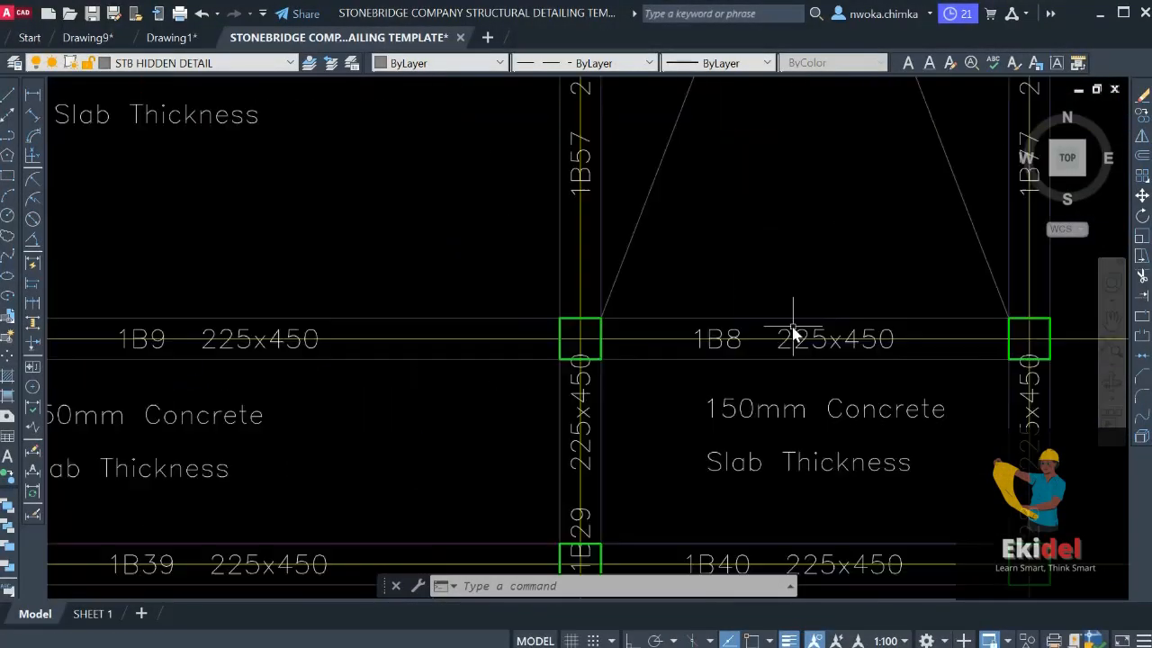
{"action": "scroll", "coordinate": [736, 348], "scroll_direction": "down", "scroll_amount": 3}
{"action": "middle_click_drag", "start_coordinate": [797, 334], "coordinate": [514, 327]}
{"action": "scroll", "coordinate": [415, 311], "scroll_direction": "up", "scroll_amount": 5}
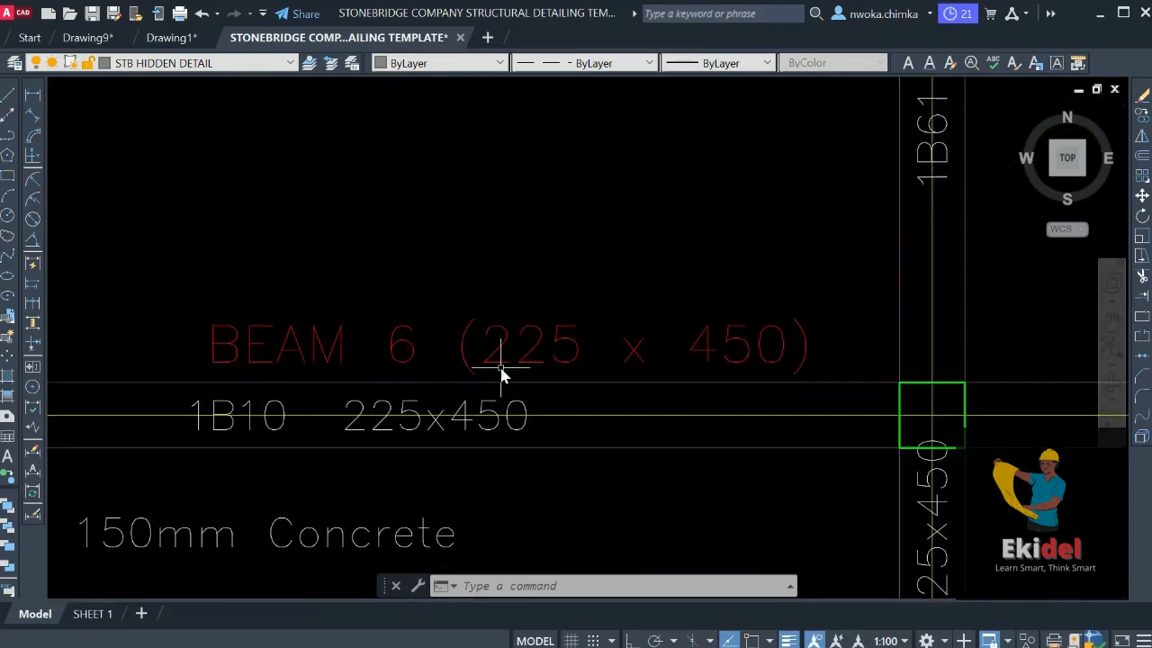
{"action": "scroll", "coordinate": [618, 348], "scroll_direction": "down", "scroll_amount": 3}
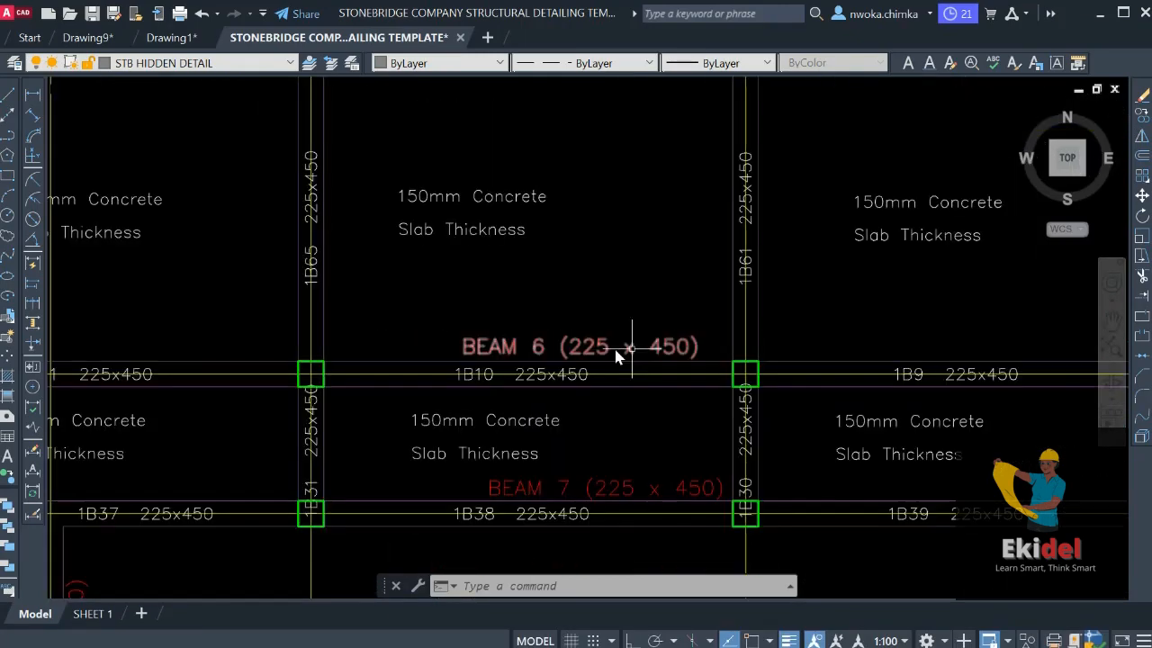
{"action": "mouse_move", "coordinate": [376, 364]}
{"action": "middle_mouse_down"}
{"action": "mouse_move", "coordinate": [617, 357]}
{"action": "mouse_move", "coordinate": [439, 355]}
{"action": "mouse_move", "coordinate": [675, 339]}
{"action": "middle_mouse_up"}
{"action": "middle_click_drag", "start_coordinate": [329, 333], "coordinate": [370, 331]}
{"action": "scroll", "coordinate": [301, 320], "scroll_direction": "down", "scroll_amount": 4}
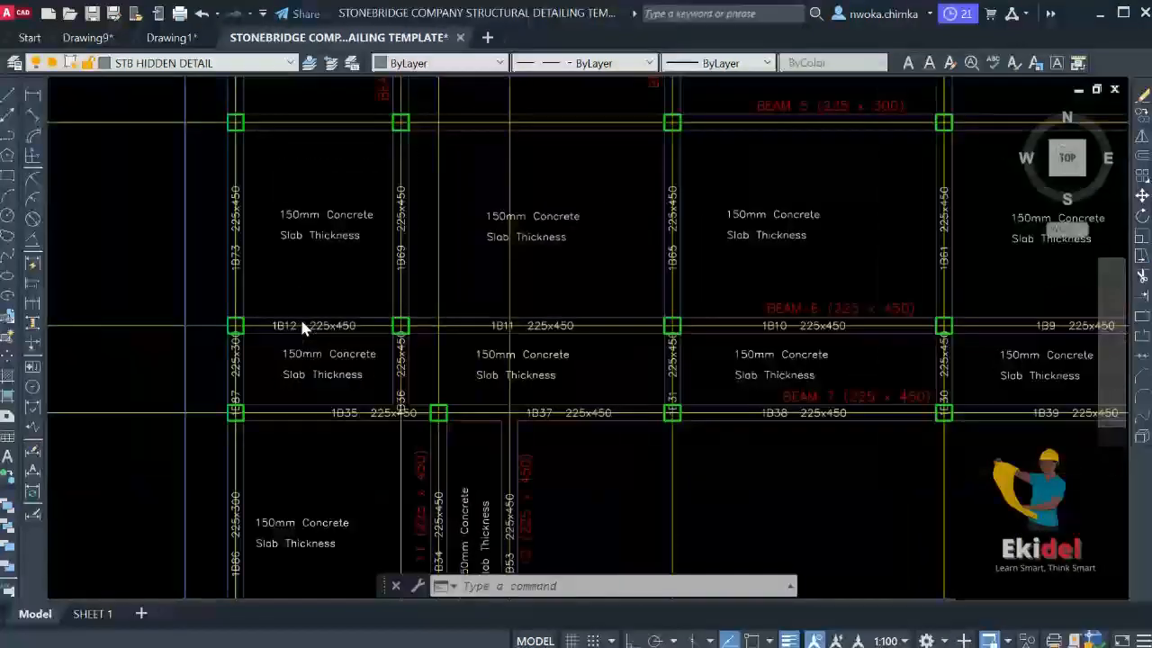
{"action": "middle_click_drag", "start_coordinate": [693, 321], "coordinate": [445, 298]}
{"action": "scroll", "coordinate": [693, 298], "scroll_direction": "up", "scroll_amount": 6}
{"action": "scroll", "coordinate": [699, 298], "scroll_direction": "down", "scroll_amount": 10}
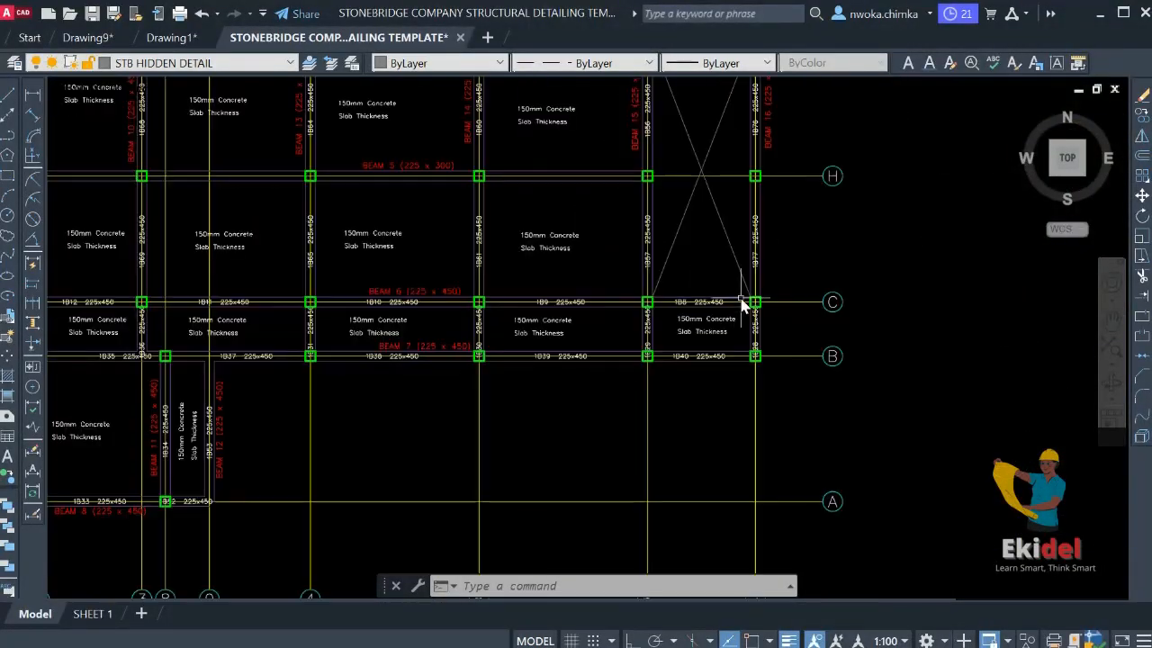
Examine the span labels and grids of the 1B12 to 1B8 elevation against BEAM 6 on the plan
{"action": "middle_click_drag", "start_coordinate": [799, 387], "coordinate": [465, 193]}
{"action": "middle_click_drag", "start_coordinate": [691, 306], "coordinate": [394, 290]}
{"action": "scroll", "coordinate": [396, 295], "scroll_direction": "up", "scroll_amount": 5}
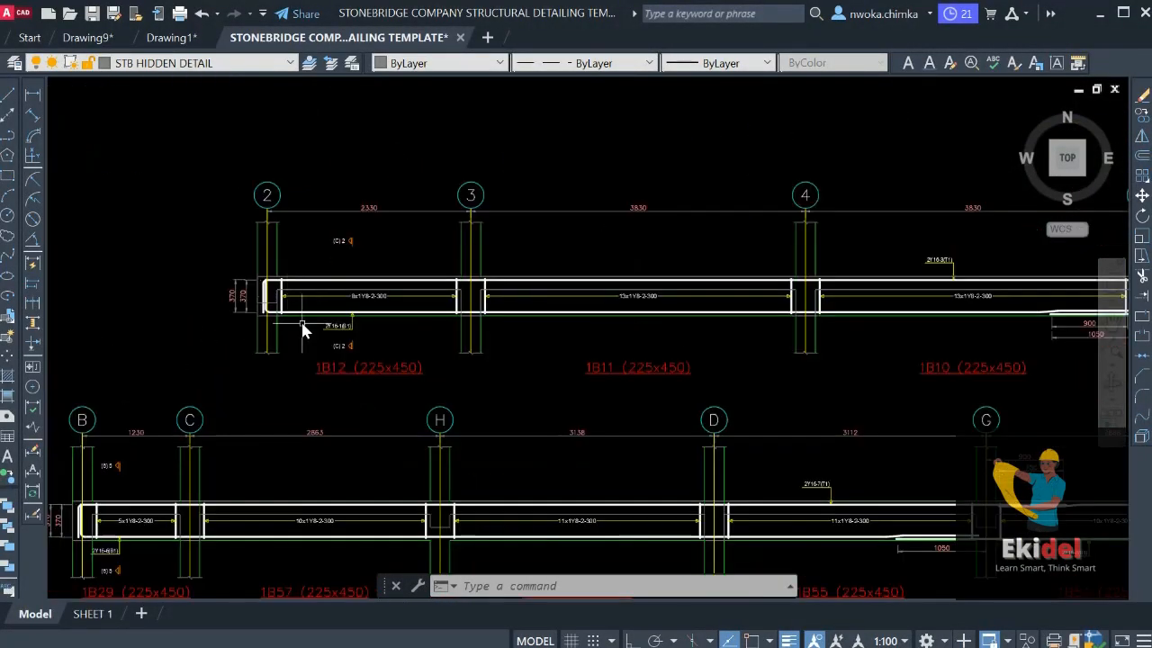
{"action": "scroll", "coordinate": [337, 388], "scroll_direction": "up", "scroll_amount": 3}
{"action": "scroll", "coordinate": [326, 358], "scroll_direction": "down", "scroll_amount": 5}
{"action": "scroll", "coordinate": [784, 326], "scroll_direction": "up", "scroll_amount": 4}
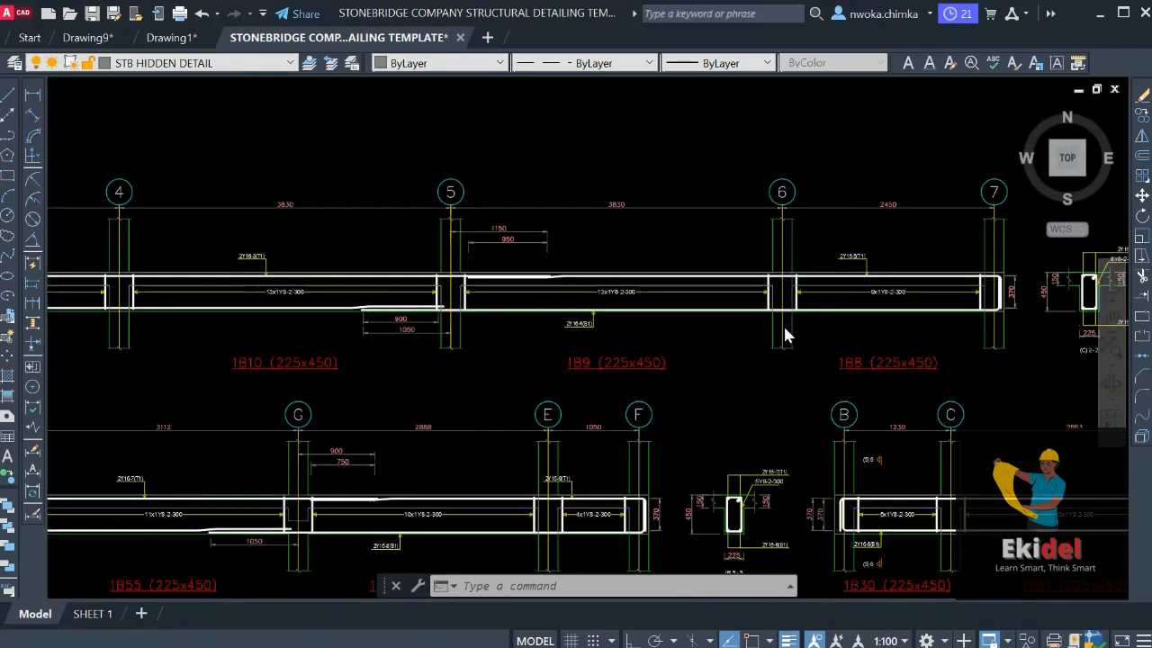
Recheck the BEAM 6 label and its spans on the plan against the elevation just viewed
{"action": "scroll", "coordinate": [914, 366], "scroll_direction": "down", "scroll_amount": 5}
{"action": "scroll", "coordinate": [913, 366], "scroll_direction": "down", "scroll_amount": 4}
{"action": "scroll", "coordinate": [689, 327], "scroll_direction": "up", "scroll_amount": 3}
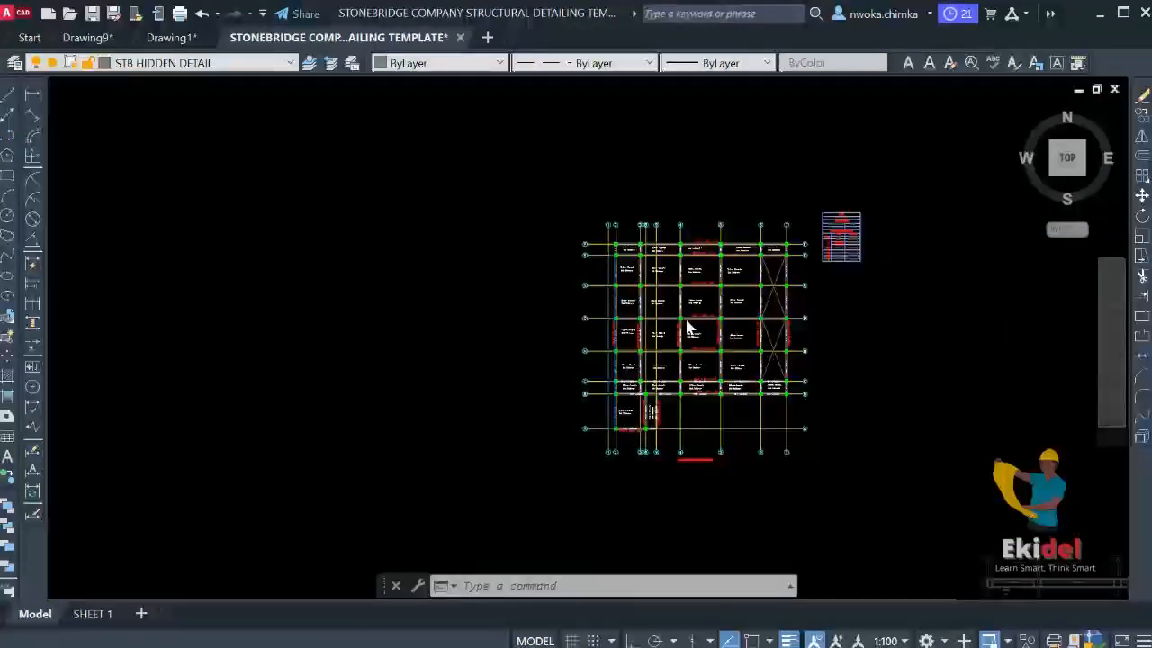
{"action": "scroll", "coordinate": [663, 391], "scroll_direction": "up", "scroll_amount": 3}
{"action": "scroll", "coordinate": [702, 355], "scroll_direction": "up", "scroll_amount": 1}
{"action": "scroll", "coordinate": [744, 337], "scroll_direction": "up", "scroll_amount": 1}
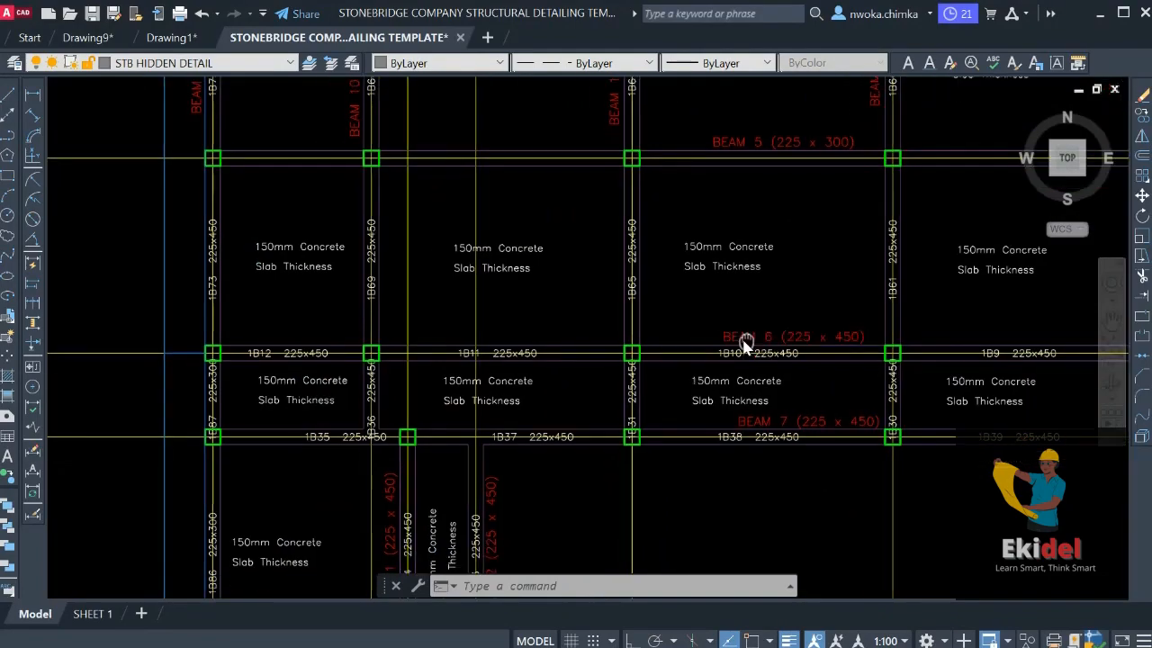
{"action": "scroll", "coordinate": [206, 330], "scroll_direction": "up", "scroll_amount": 1}
{"action": "scroll", "coordinate": [258, 354], "scroll_direction": "up", "scroll_amount": 2}
{"action": "scroll", "coordinate": [257, 353], "scroll_direction": "down", "scroll_amount": 5}
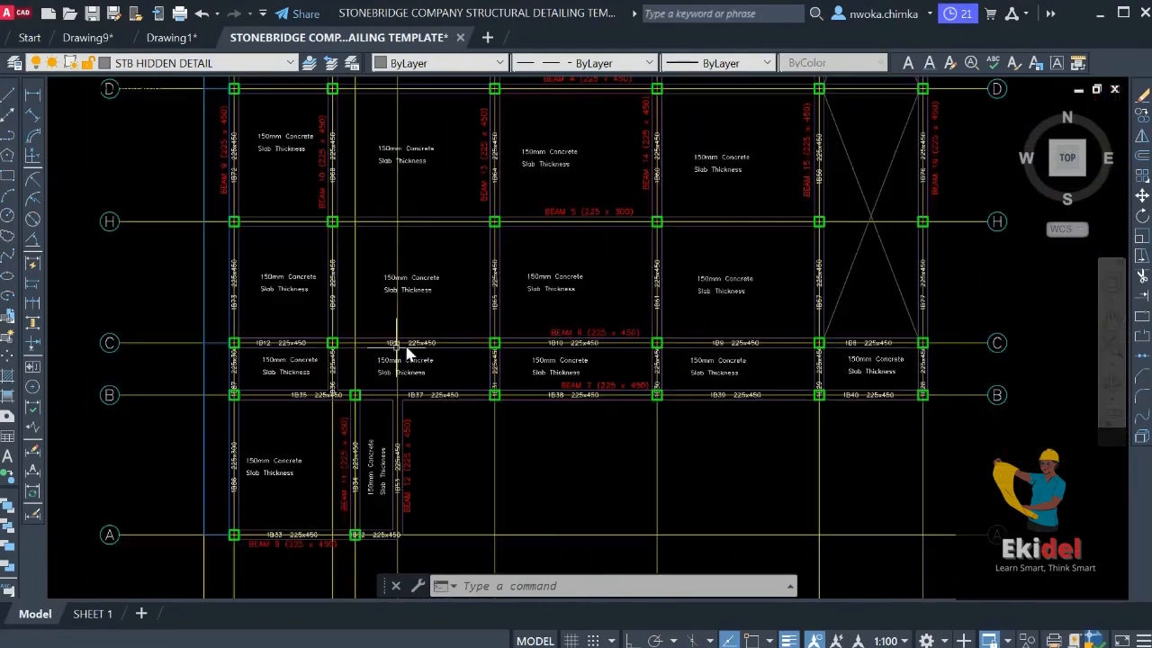
{"action": "scroll", "coordinate": [815, 349], "scroll_direction": "up", "scroll_amount": 3}
{"action": "scroll", "coordinate": [874, 342], "scroll_direction": "down", "scroll_amount": 3}
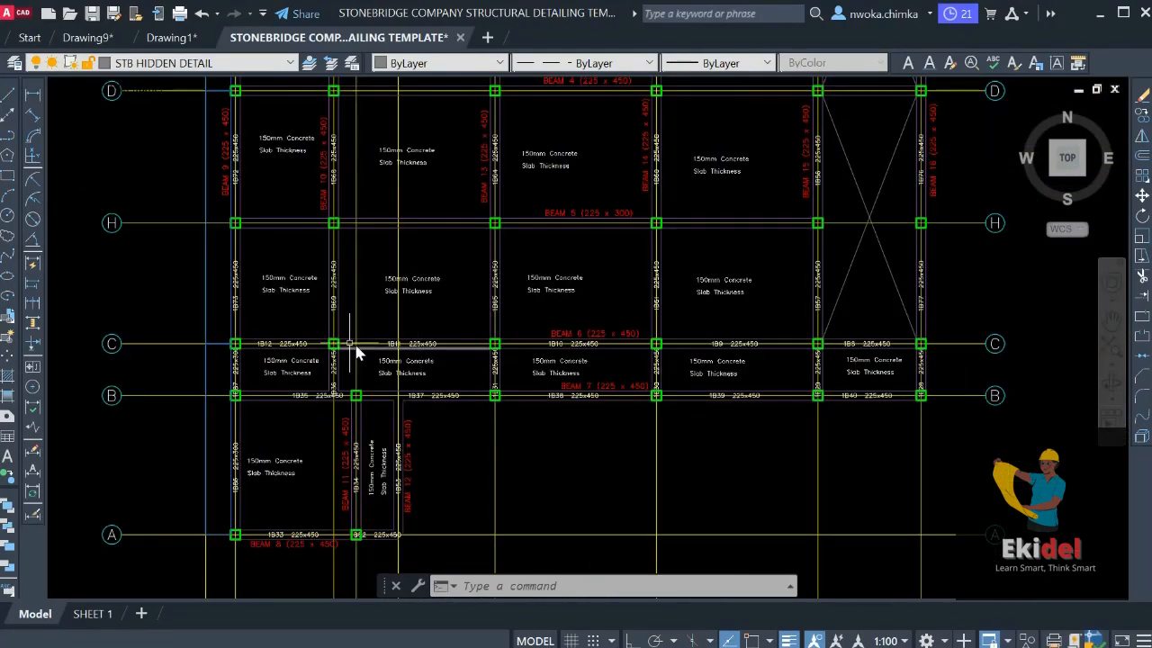
{"action": "scroll", "coordinate": [270, 344], "scroll_direction": "up", "scroll_amount": 5}
{"action": "scroll", "coordinate": [762, 351], "scroll_direction": "down", "scroll_amount": 4}
{"action": "scroll", "coordinate": [957, 339], "scroll_direction": "up", "scroll_amount": 2}
{"action": "scroll", "coordinate": [478, 303], "scroll_direction": "up", "scroll_amount": 1}
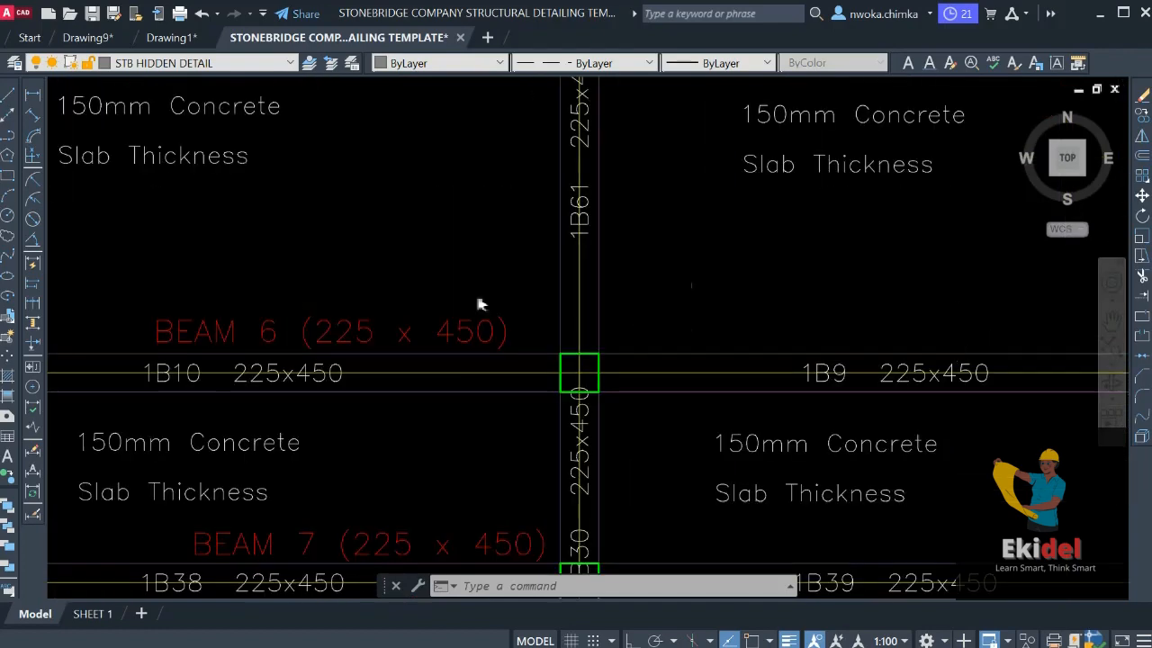
{"action": "scroll", "coordinate": [810, 367], "scroll_direction": "down", "scroll_amount": 3}
{"action": "scroll", "coordinate": [810, 366], "scroll_direction": "up", "scroll_amount": 2}
{"action": "scroll", "coordinate": [613, 304], "scroll_direction": "up", "scroll_amount": 2}
{"action": "scroll", "coordinate": [582, 293], "scroll_direction": "down", "scroll_amount": 4}
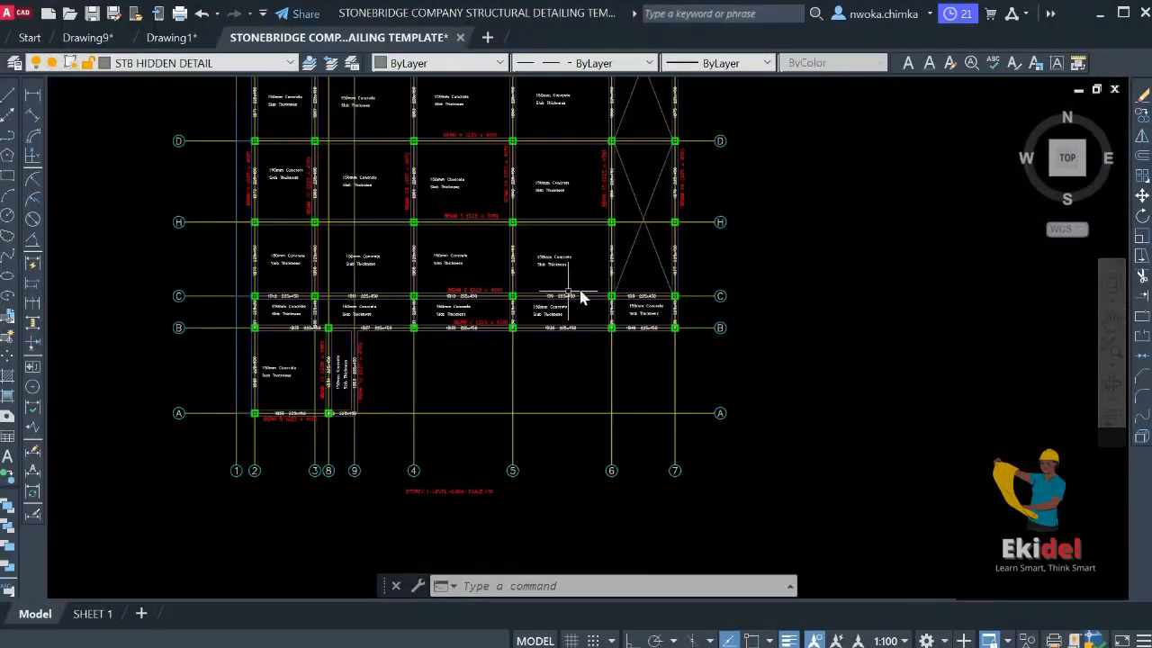
{"action": "scroll", "coordinate": [501, 306], "scroll_direction": "up", "scroll_amount": 3}
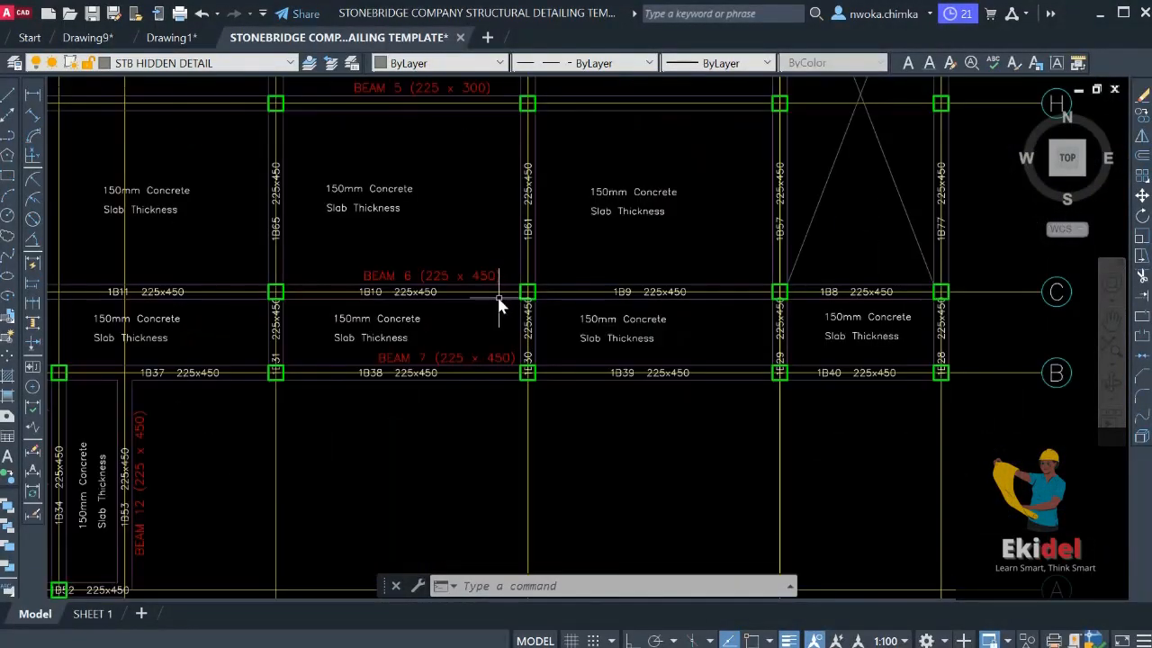
Copy the BEAM 6 (225 x 450) label from the plan to beneath the 1B12 to 1B8 elevation, between the 1B10 and 1B9 labels
{"action": "type", "text": "co"}
{"action": "key", "text": "space"}
{"action": "left_click", "coordinate": [456, 268]}
{"action": "scroll", "coordinate": [404, 209], "scroll_direction": "down", "scroll_amount": 3}
{"action": "middle_click_drag", "start_coordinate": [682, 286], "coordinate": [450, 147]}
{"action": "scroll", "coordinate": [450, 147], "scroll_direction": "down", "scroll_amount": 1}
{"action": "scroll", "coordinate": [729, 303], "scroll_direction": "up", "scroll_amount": 3}
{"action": "scroll", "coordinate": [607, 319], "scroll_direction": "up", "scroll_amount": 3}
{"action": "scroll", "coordinate": [370, 353], "scroll_direction": "down", "scroll_amount": 3}
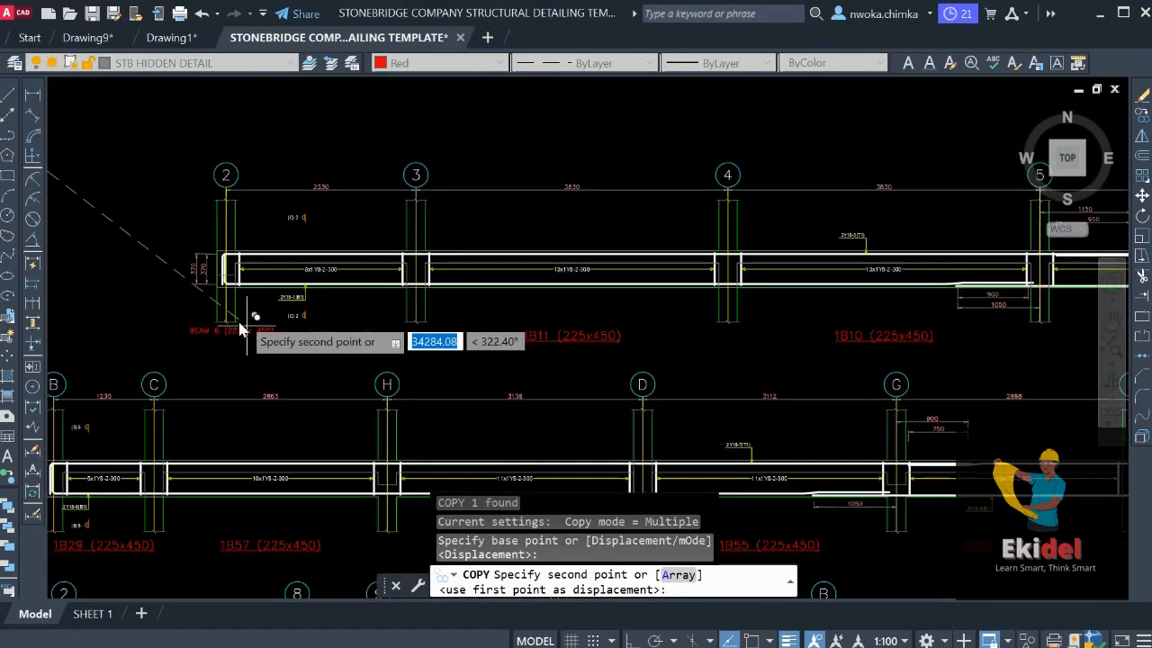
{"action": "scroll", "coordinate": [932, 324], "scroll_direction": "down", "scroll_amount": 2}
{"action": "scroll", "coordinate": [932, 324], "scroll_direction": "up", "scroll_amount": 3}
{"action": "scroll", "coordinate": [1014, 336], "scroll_direction": "down", "scroll_amount": 2}
{"action": "scroll", "coordinate": [972, 330], "scroll_direction": "up", "scroll_amount": 2}
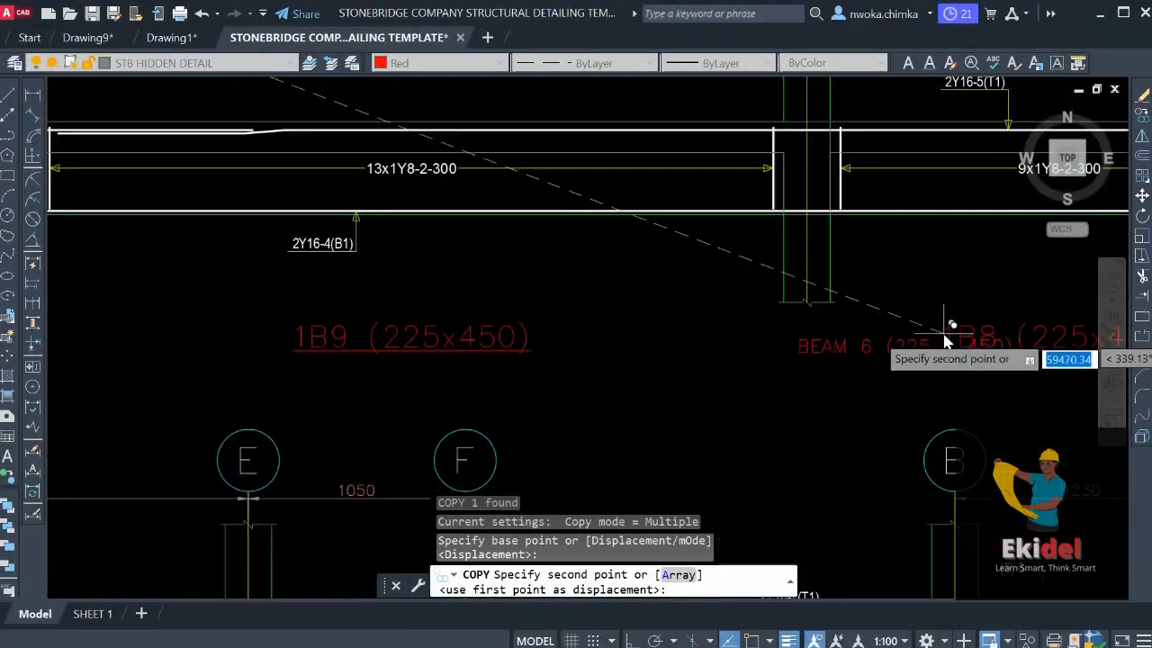
{"action": "scroll", "coordinate": [951, 330], "scroll_direction": "down", "scroll_amount": 2}
{"action": "scroll", "coordinate": [525, 344], "scroll_direction": "up", "scroll_amount": 3}
{"action": "left_click", "coordinate": [537, 337]}
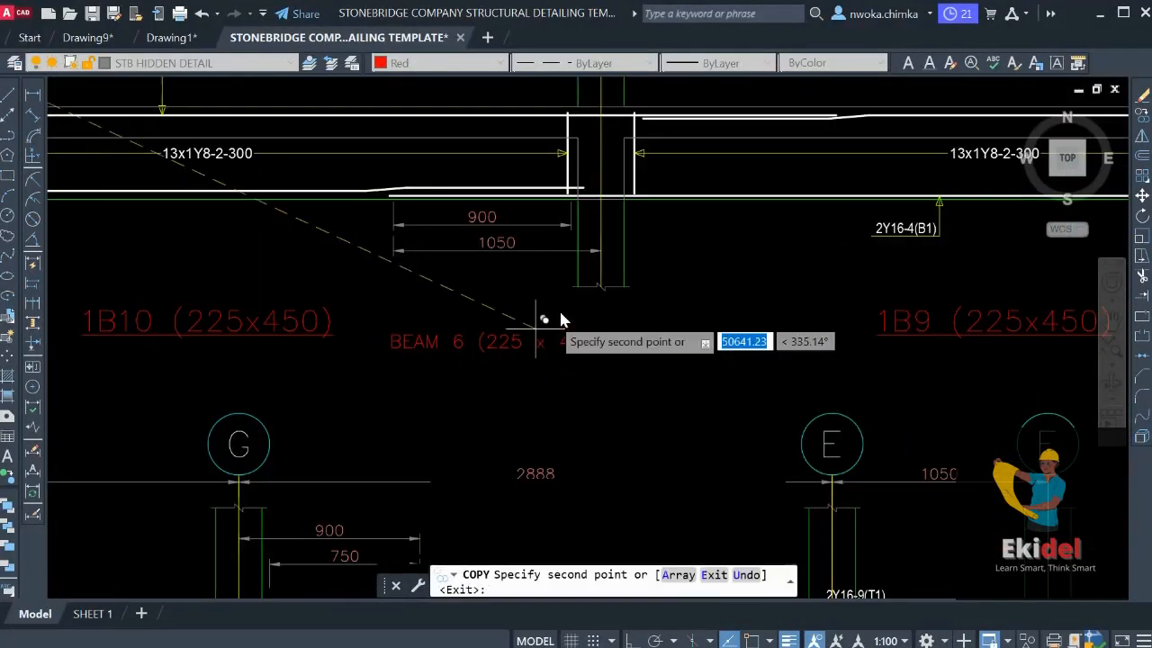
{"action": "key", "text": "Escape"}
Match the properties of the copied BEAM 6 (225 x 450) label to those of the 1B10 (225x450) label
{"action": "type", "text": "ma"}
{"action": "key", "text": "Return"}
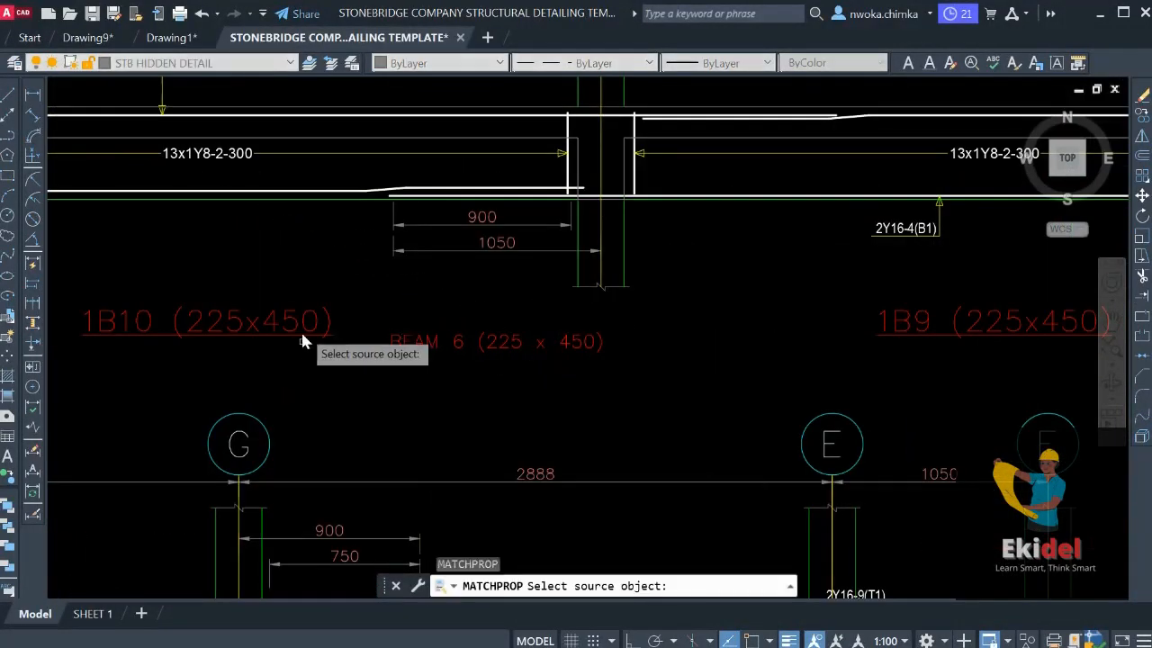
{"action": "left_click", "coordinate": [301, 326]}
{"action": "left_click", "coordinate": [436, 331]}
{"action": "key", "text": "Escape"}
Erase the five span labels 1B12, 1B11, 1B10, 1B9 and 1B8 beneath the beam elevation, keeping the BEAM 6 label
{"action": "left_click", "coordinate": [320, 311]}
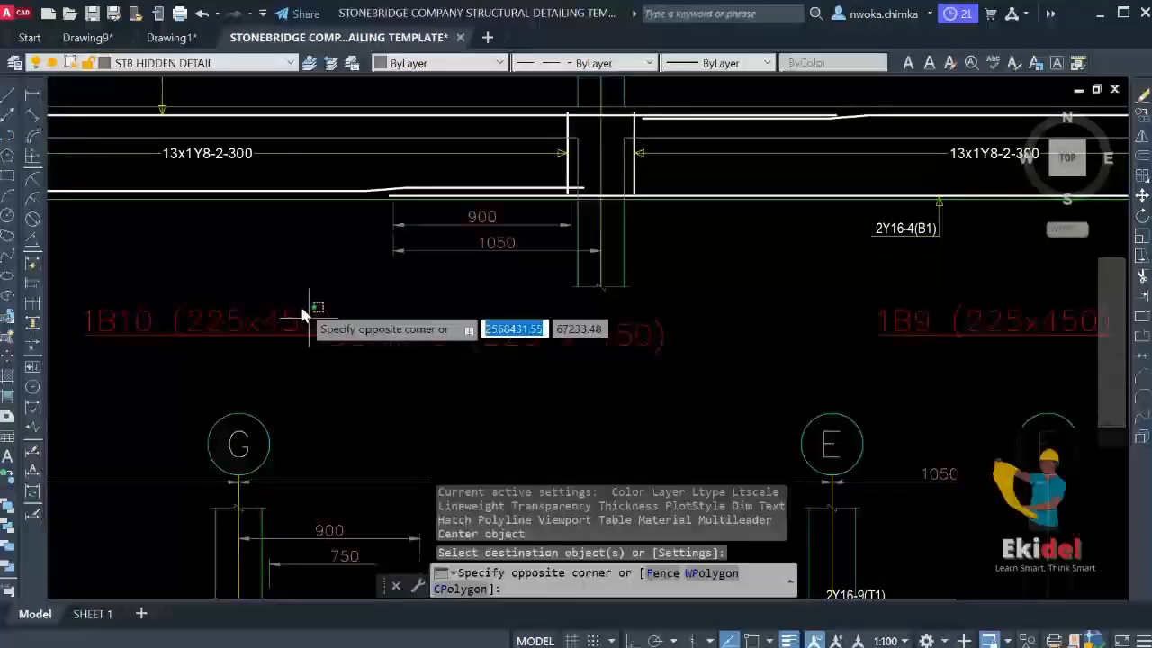
{"action": "left_click", "coordinate": [305, 313]}
{"action": "scroll", "coordinate": [339, 279], "scroll_direction": "down", "scroll_amount": 2}
{"action": "left_click", "coordinate": [682, 292]}
{"action": "left_click", "coordinate": [647, 326]}
{"action": "scroll", "coordinate": [655, 282], "scroll_direction": "down", "scroll_amount": 3}
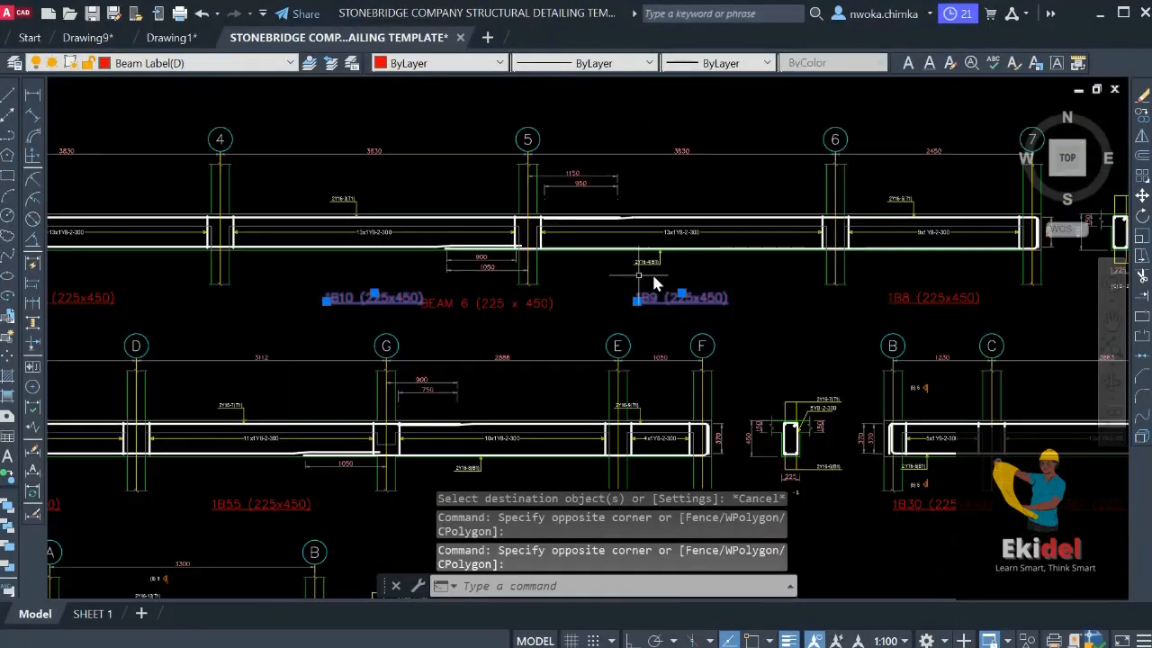
{"action": "left_click", "coordinate": [882, 297]}
{"action": "double_click", "coordinate": [924, 296]}
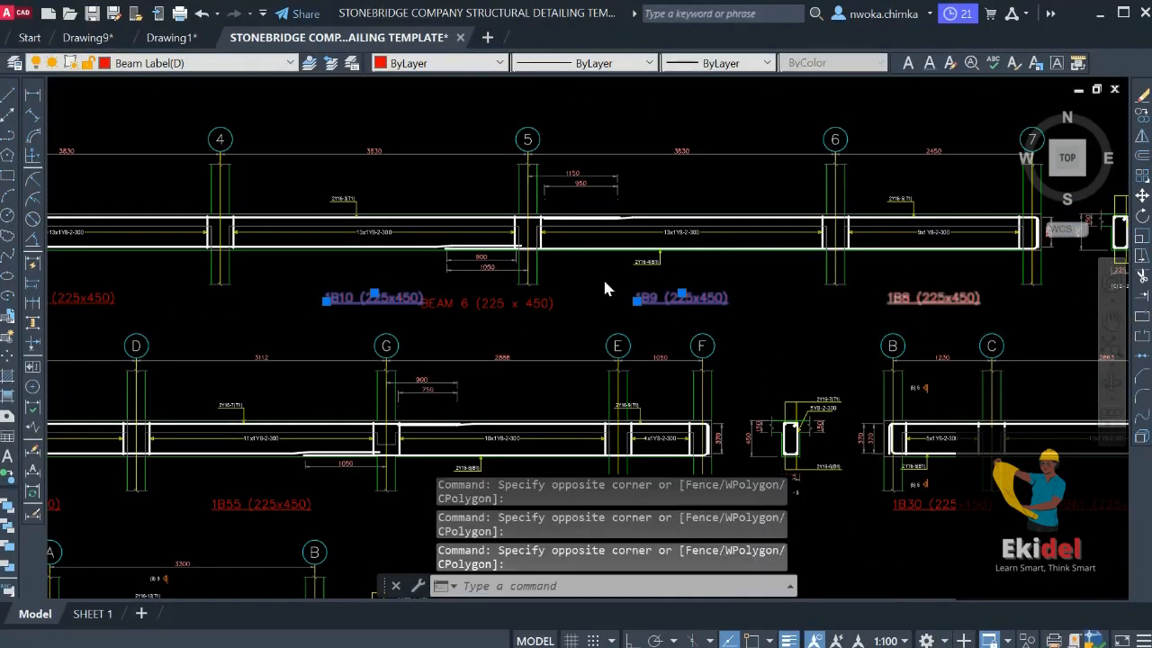
{"action": "scroll", "coordinate": [678, 276], "scroll_direction": "down", "scroll_amount": 2}
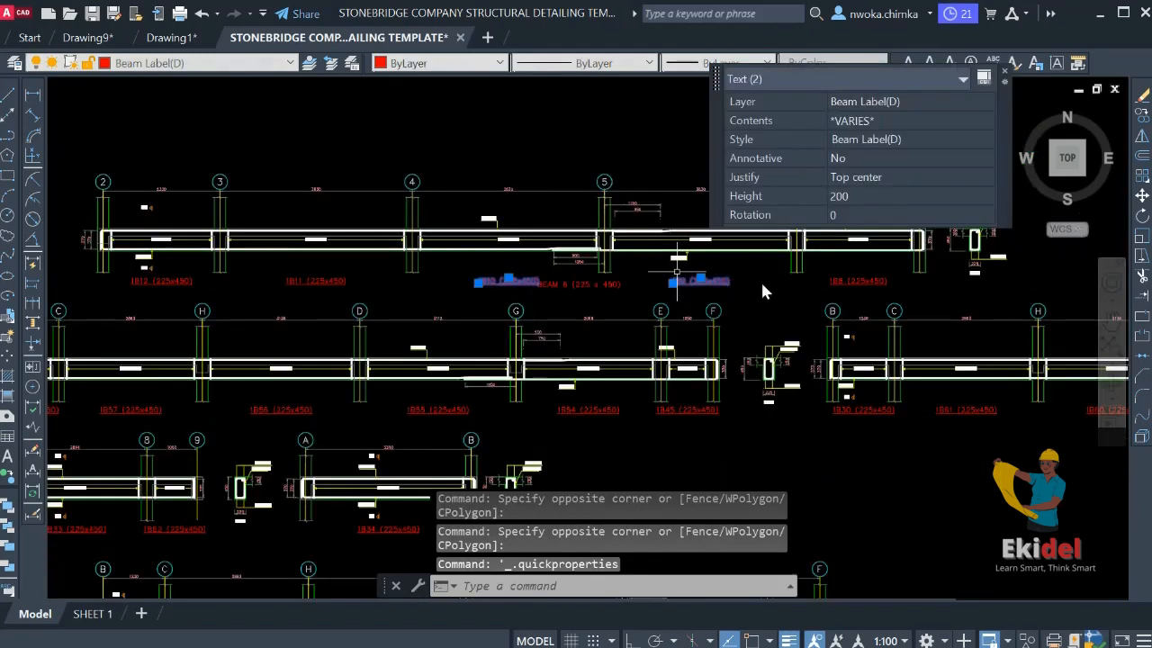
{"action": "left_click", "coordinate": [1006, 72]}
{"action": "left_click", "coordinate": [869, 281]}
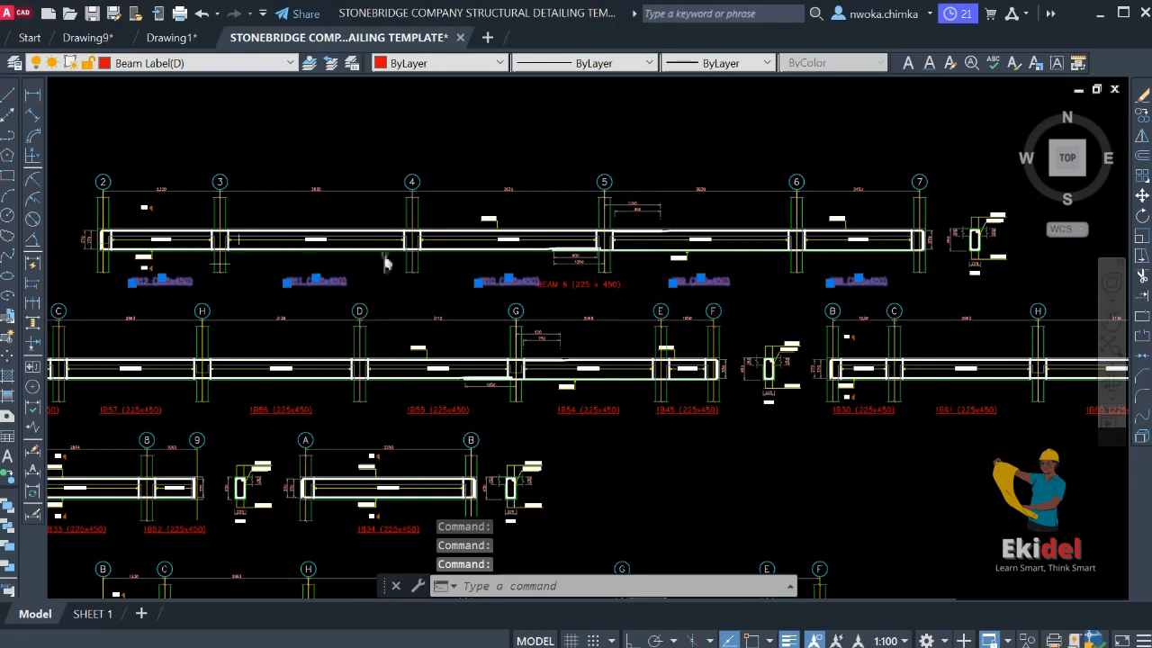
{"action": "key", "text": "Return"}
Underline the BEAM 6 (225 x 450) label text beneath the elevation
{"action": "scroll", "coordinate": [509, 270], "scroll_direction": "up", "scroll_amount": 5}
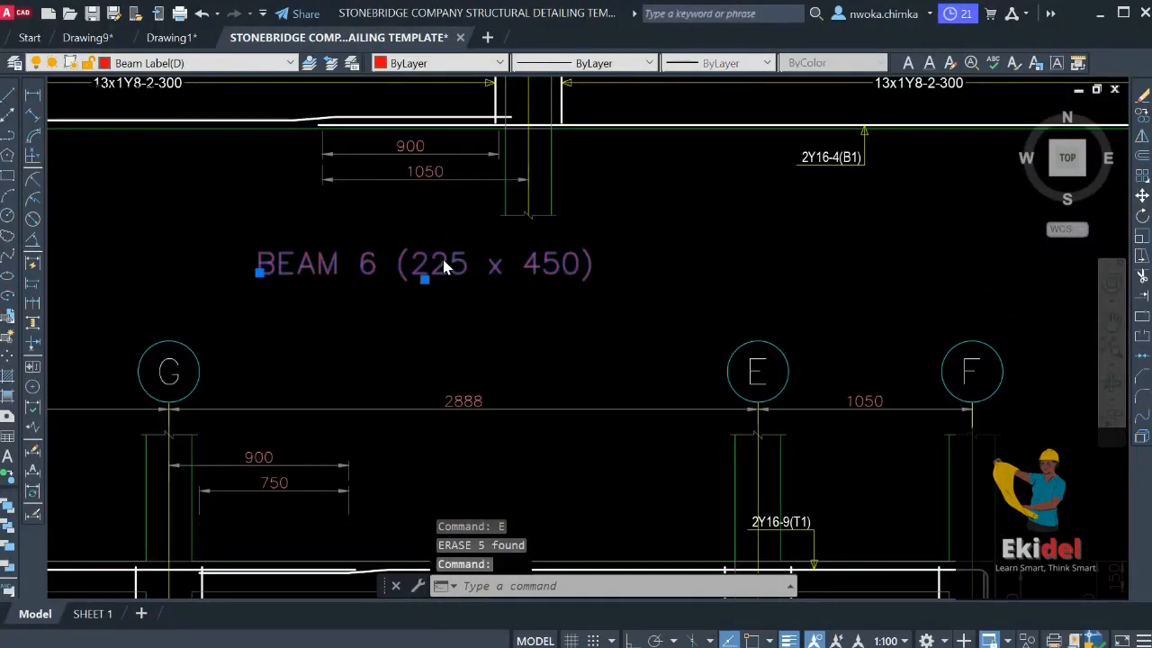
{"action": "double_click", "coordinate": [442, 264]}
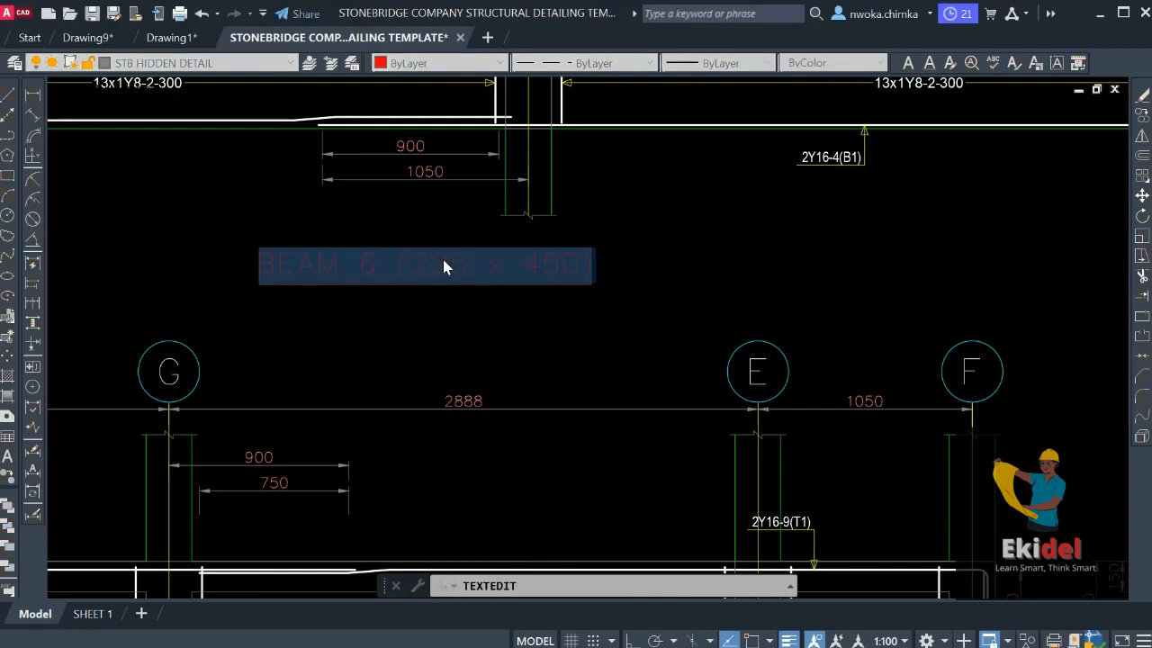
{"action": "left_click", "coordinate": [486, 299]}
{"action": "scroll", "coordinate": [660, 287], "scroll_direction": "down", "scroll_amount": 6}
{"action": "key", "text": "Escape"}
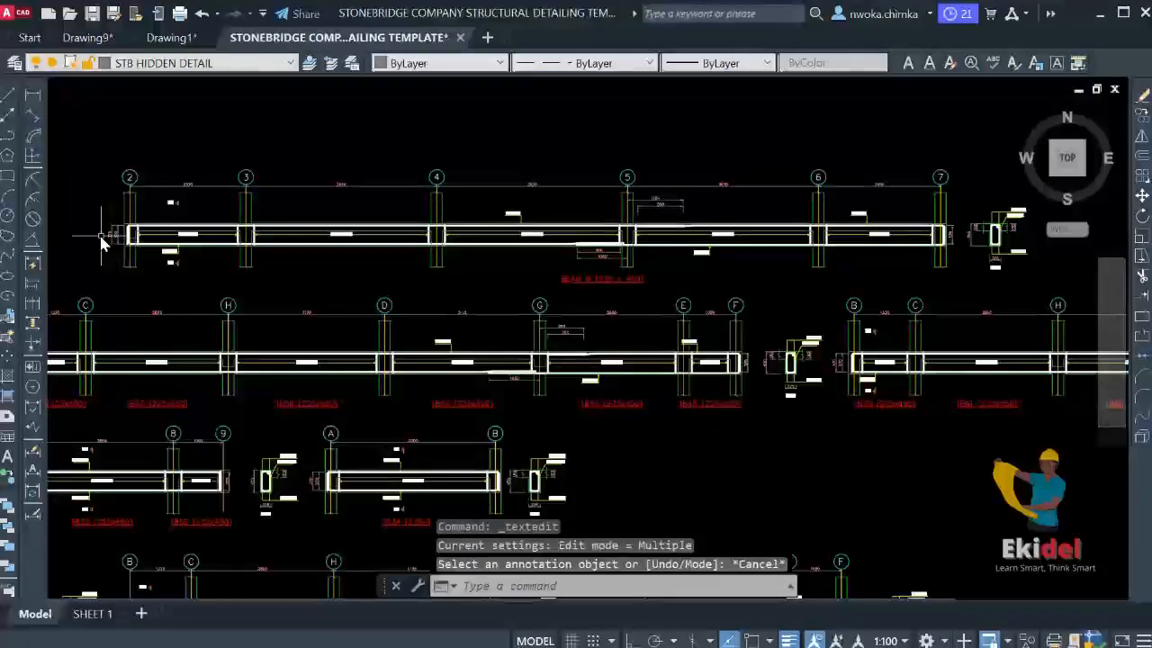
Erase the vertical height dimensions at both ends of the BEAM 6 elevation, beside grids 2 and 7
{"action": "scroll", "coordinate": [120, 233], "scroll_direction": "up", "scroll_amount": 4}
{"action": "left_click", "coordinate": [134, 195]}
{"action": "left_click", "coordinate": [103, 257]}
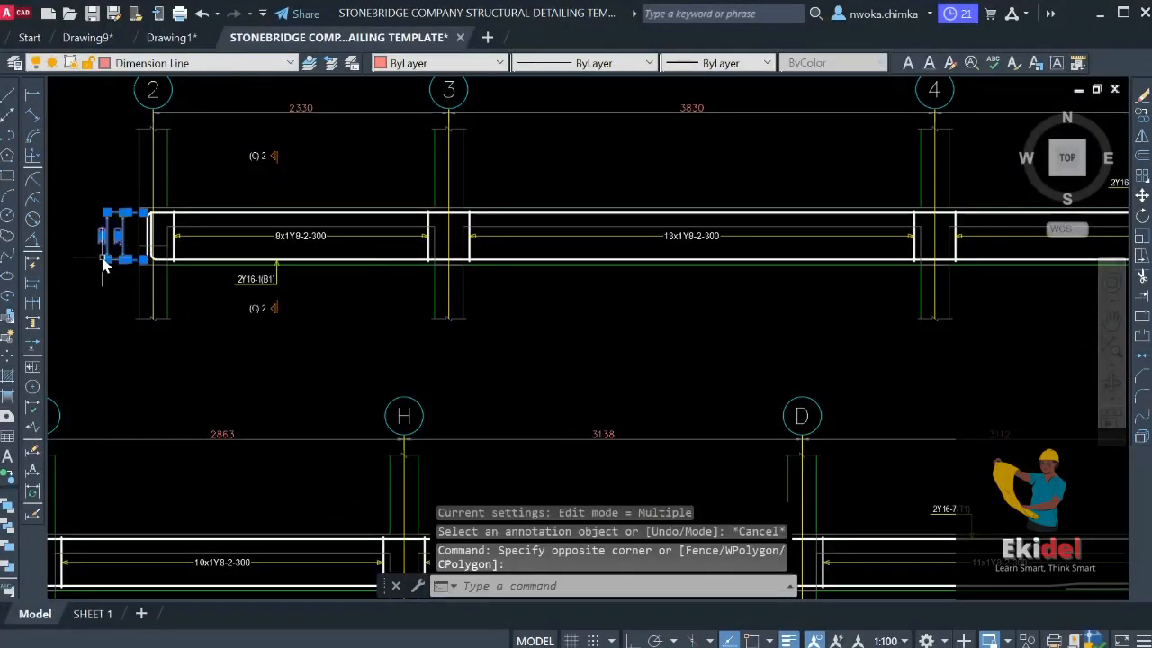
{"action": "scroll", "coordinate": [113, 249], "scroll_direction": "down", "scroll_amount": 4}
{"action": "middle_click_drag", "start_coordinate": [667, 250], "coordinate": [469, 268]}
{"action": "scroll", "coordinate": [713, 268], "scroll_direction": "up", "scroll_amount": 4}
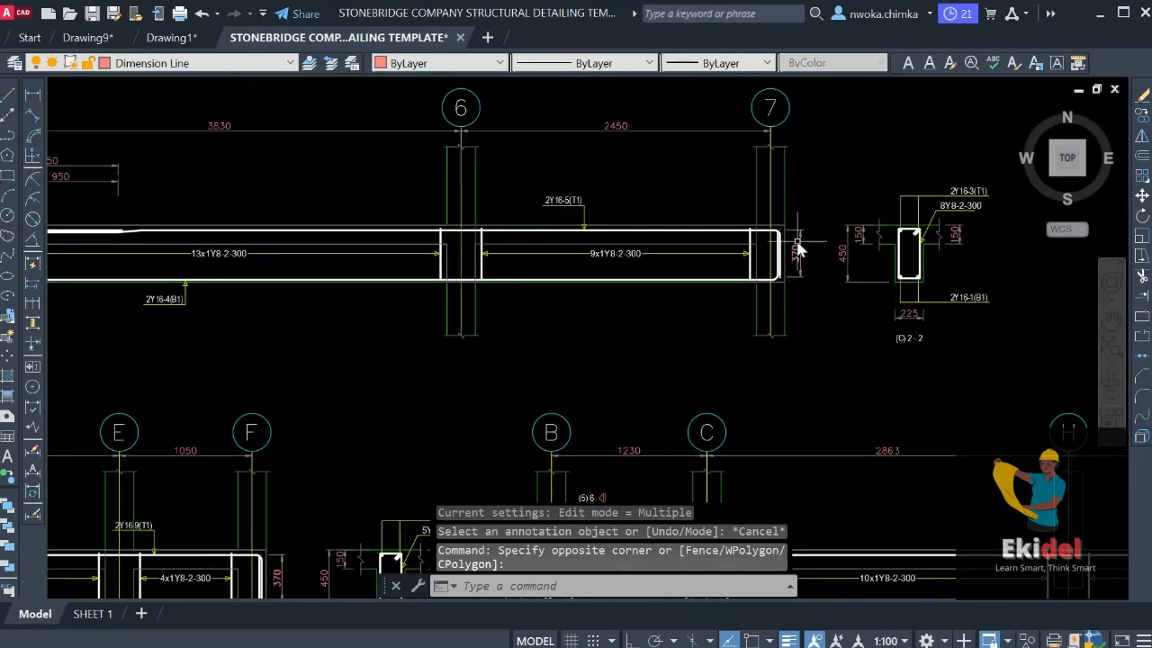
{"action": "left_click", "coordinate": [799, 249]}
{"action": "key", "text": "Return"}
{"action": "scroll", "coordinate": [804, 248], "scroll_direction": "down", "scroll_amount": 4}
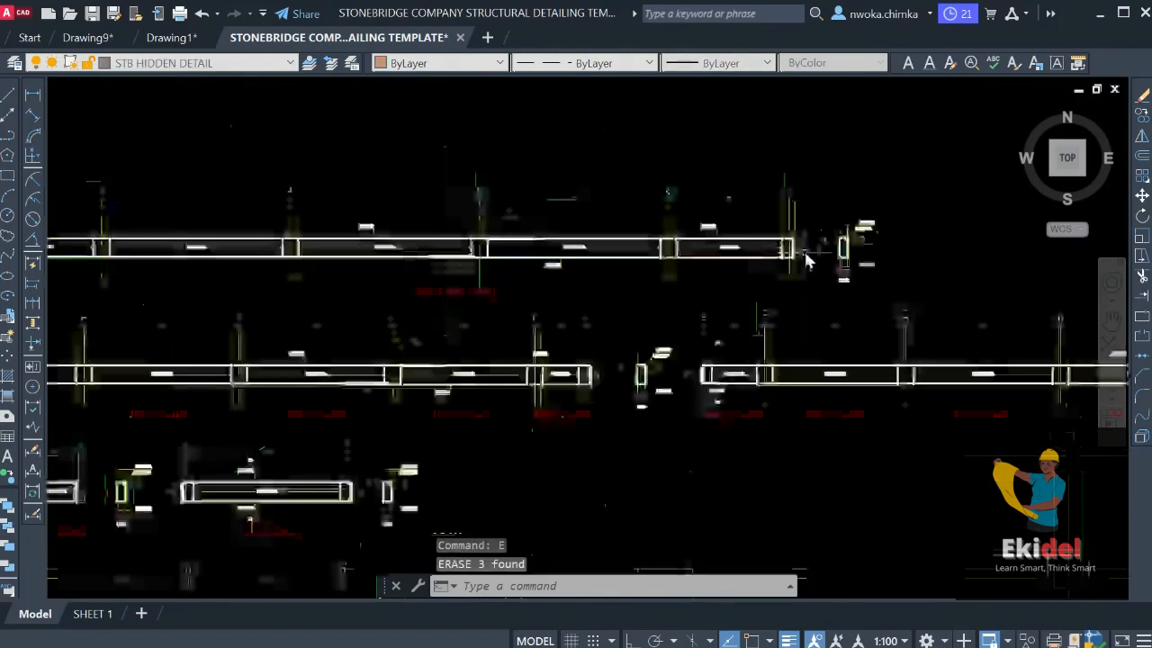
{"action": "scroll", "coordinate": [806, 246], "scroll_direction": "up", "scroll_amount": 4}
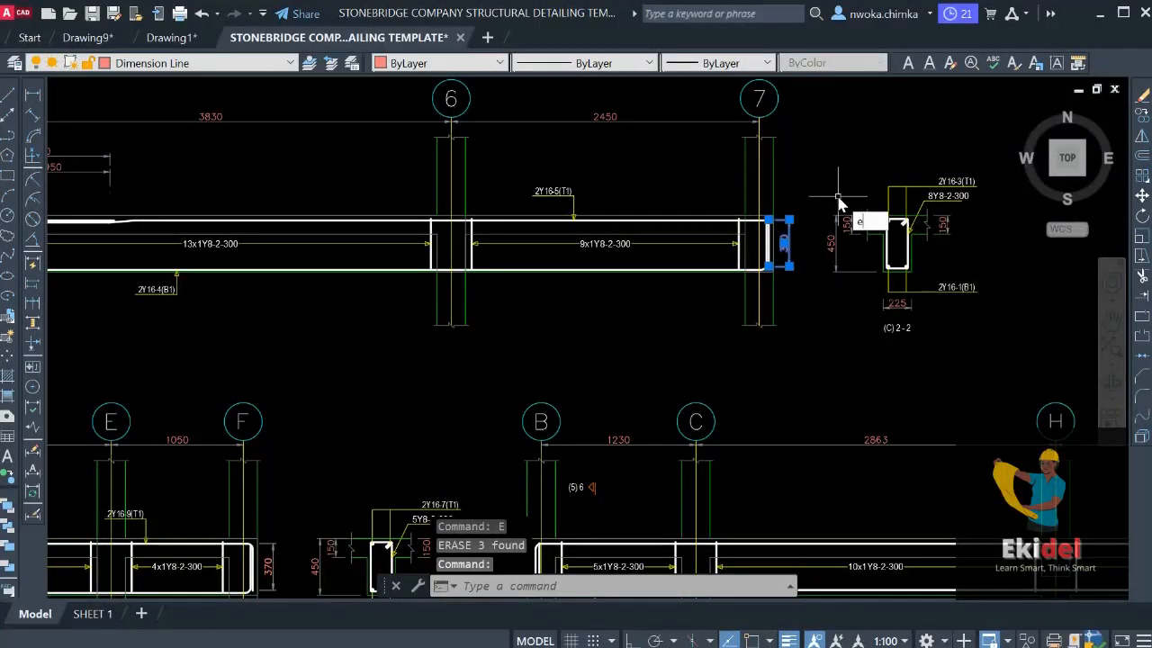
Move the whole BEAM 6 elevation with its cross-section into the upper part of the empty sheet frame
{"action": "scroll", "coordinate": [856, 246], "scroll_direction": "down", "scroll_amount": 4}
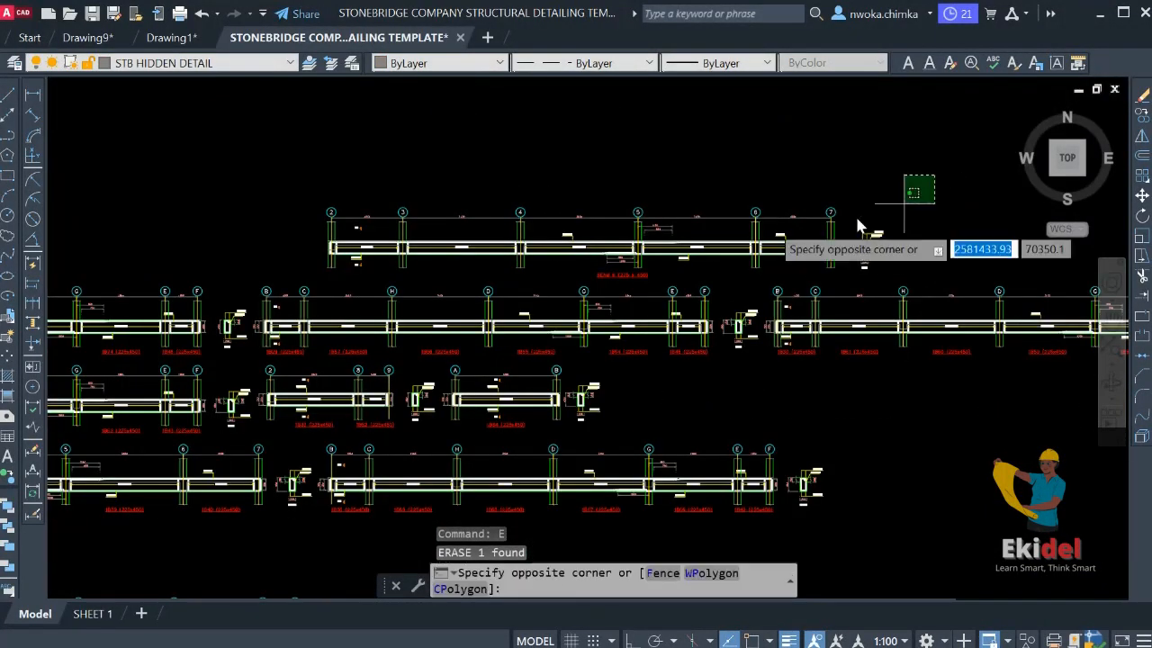
{"action": "left_click", "coordinate": [261, 279]}
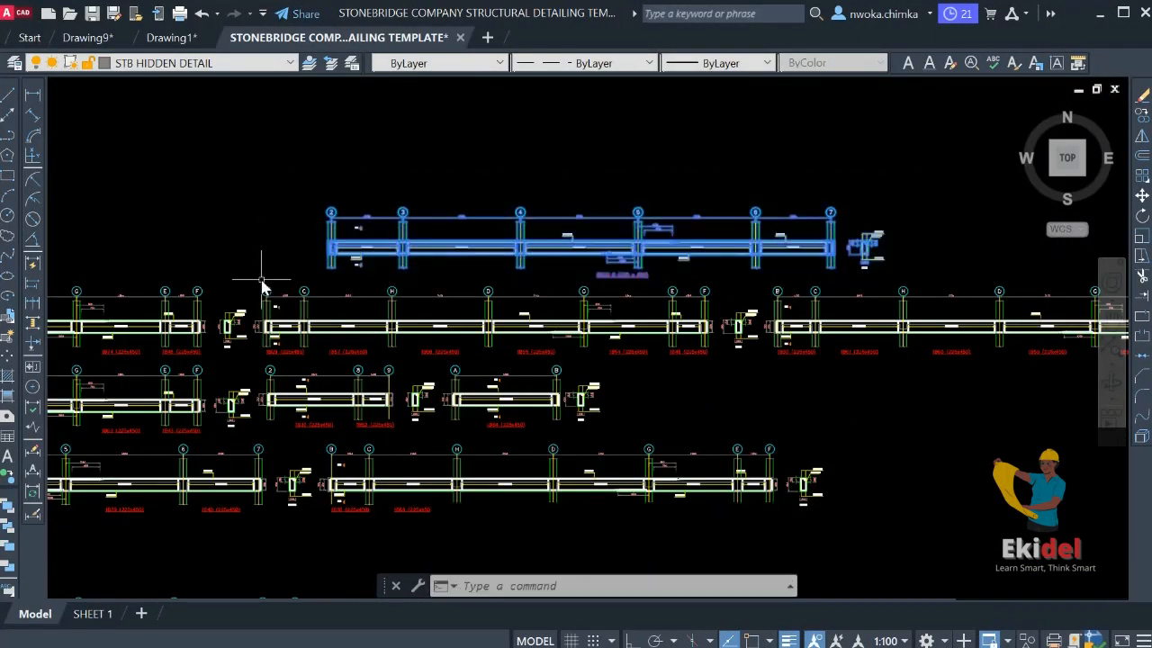
{"action": "type", "text": "m"}
{"action": "key", "text": "space"}
{"action": "left_click", "coordinate": [348, 244]}
{"action": "scroll", "coordinate": [318, 126], "scroll_direction": "down", "scroll_amount": 8}
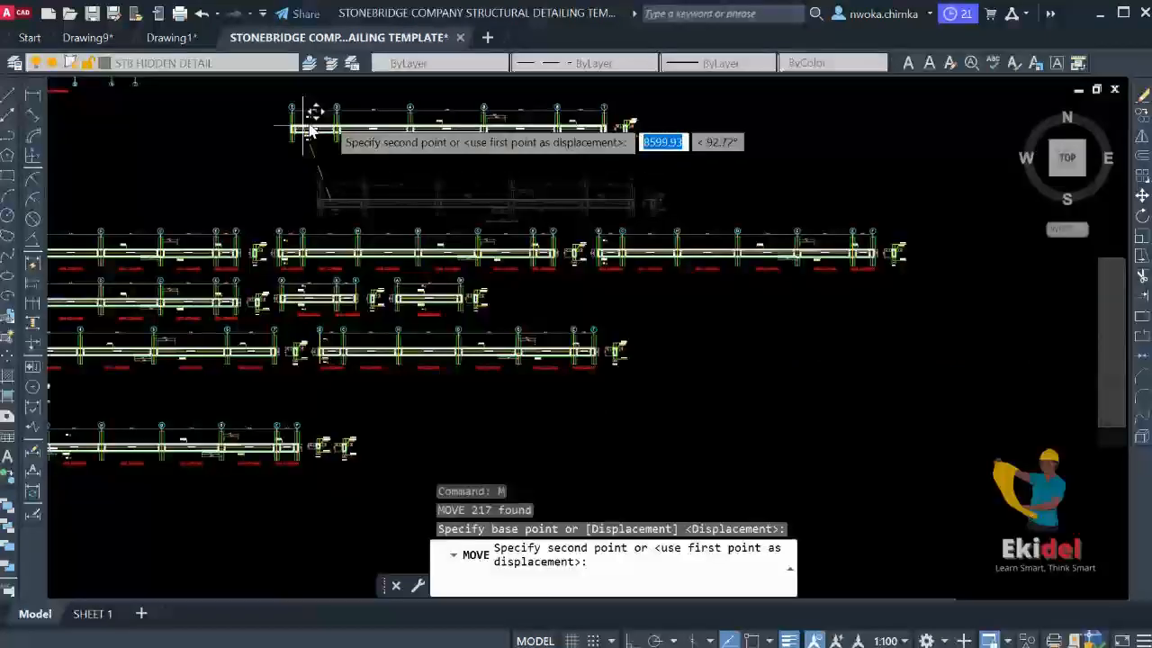
{"action": "scroll", "coordinate": [488, 289], "scroll_direction": "up", "scroll_amount": 6}
{"action": "scroll", "coordinate": [481, 270], "scroll_direction": "up", "scroll_amount": 4}
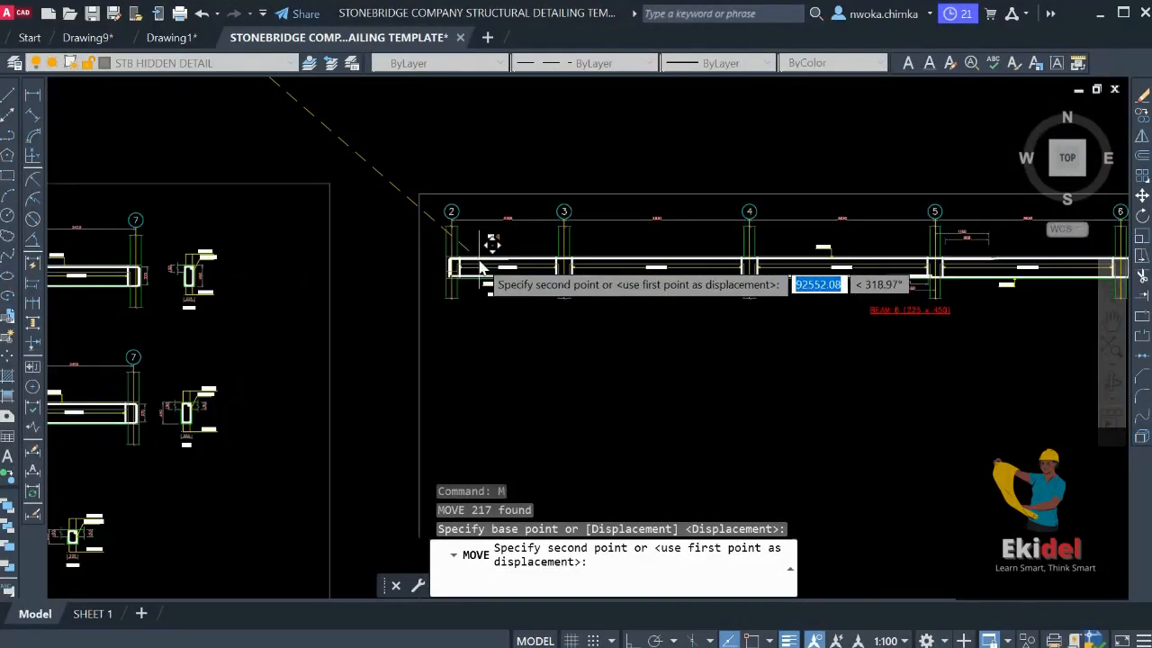
{"action": "left_click", "coordinate": [477, 270]}
{"action": "scroll", "coordinate": [594, 286], "scroll_direction": "down", "scroll_amount": 3}
Move the BEAM 6 (225 x 450) label to the middle of the elevation, beneath the span between grids 4 and 5
{"action": "scroll", "coordinate": [471, 301], "scroll_direction": "up", "scroll_amount": 4}
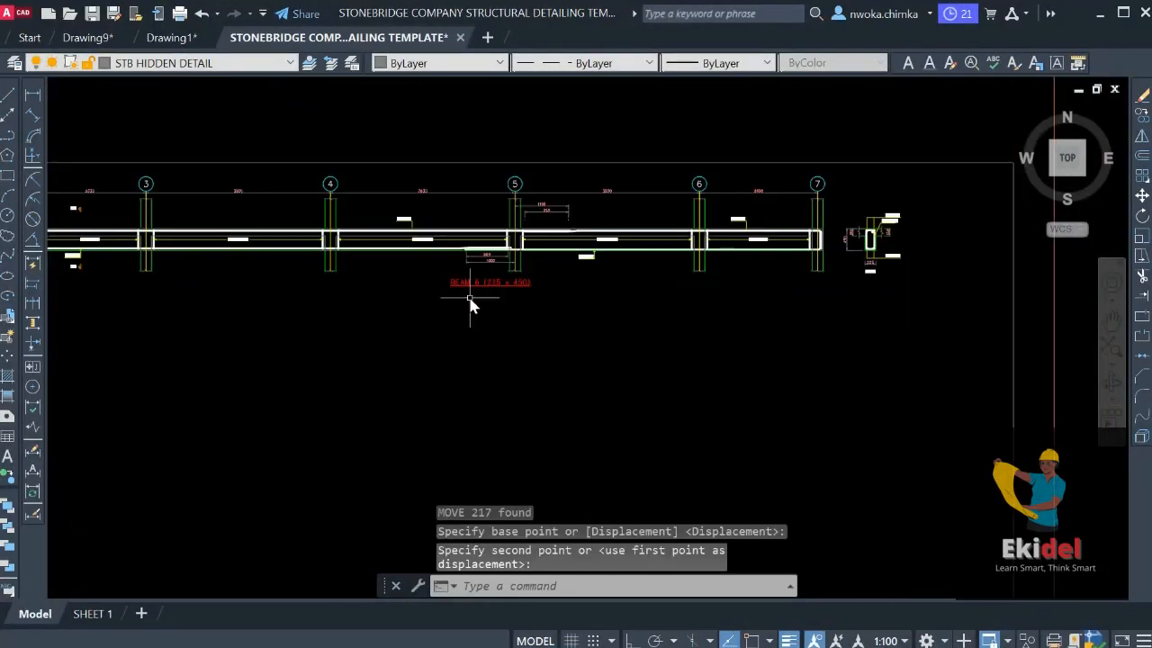
{"action": "left_click", "coordinate": [486, 285]}
{"action": "type", "text": "m"}
{"action": "key", "text": "space"}
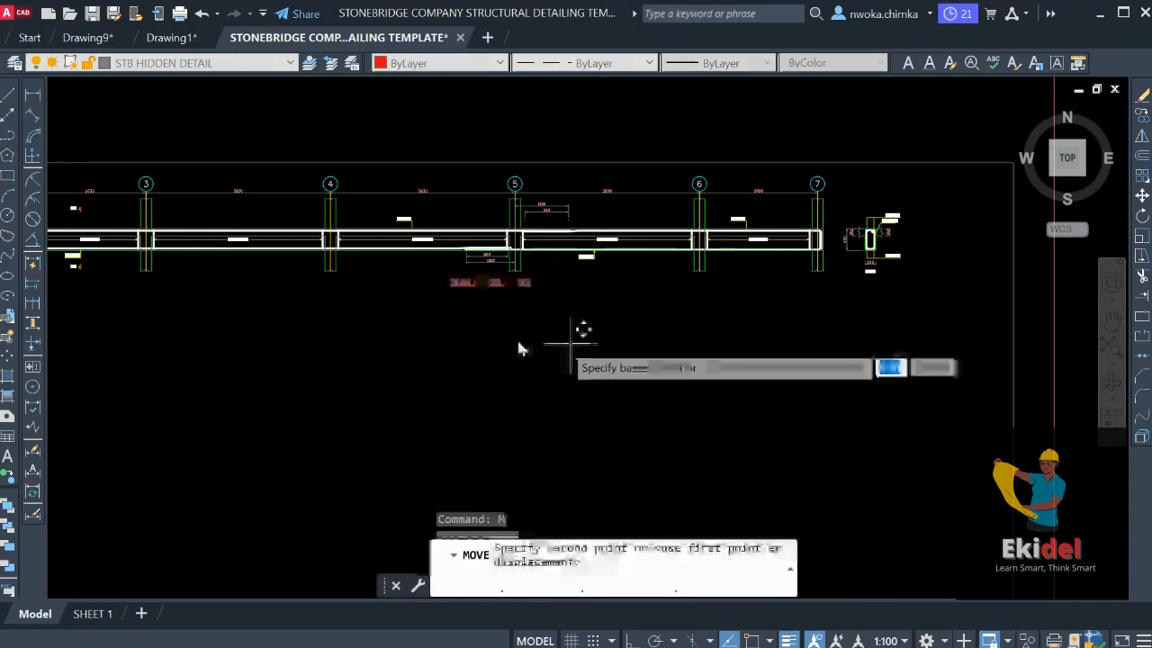
{"action": "left_click", "coordinate": [515, 331]}
{"action": "scroll", "coordinate": [468, 306], "scroll_direction": "down", "scroll_amount": 2}
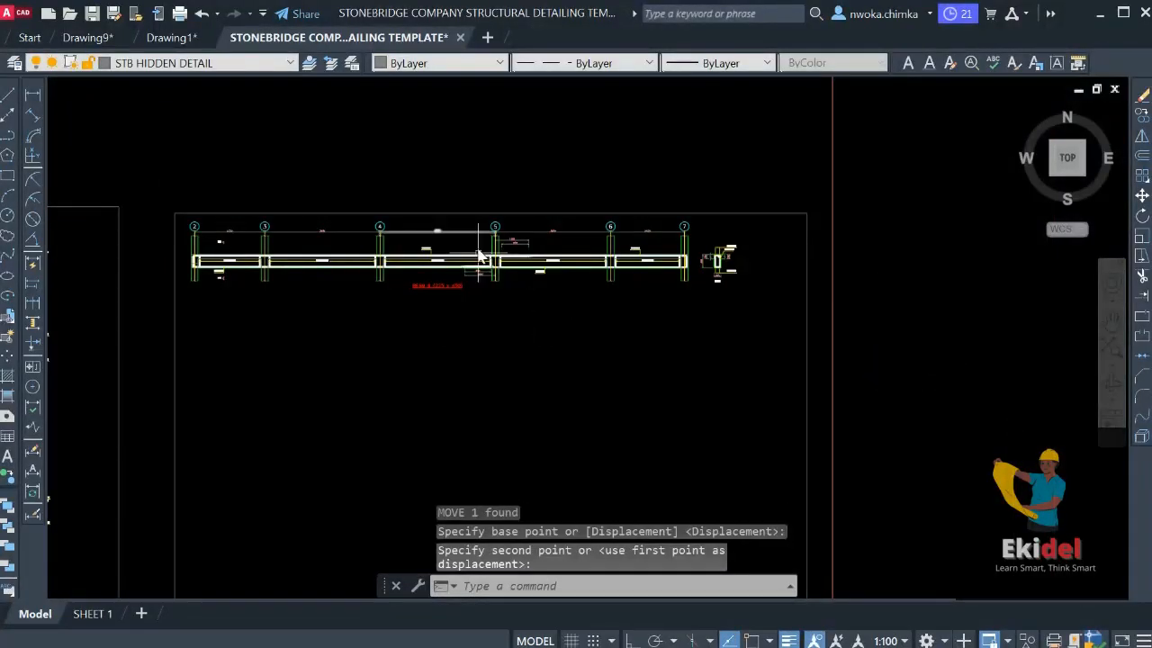
{"action": "scroll", "coordinate": [558, 286], "scroll_direction": "down", "scroll_amount": 2}
{"action": "scroll", "coordinate": [463, 279], "scroll_direction": "up", "scroll_amount": 6}
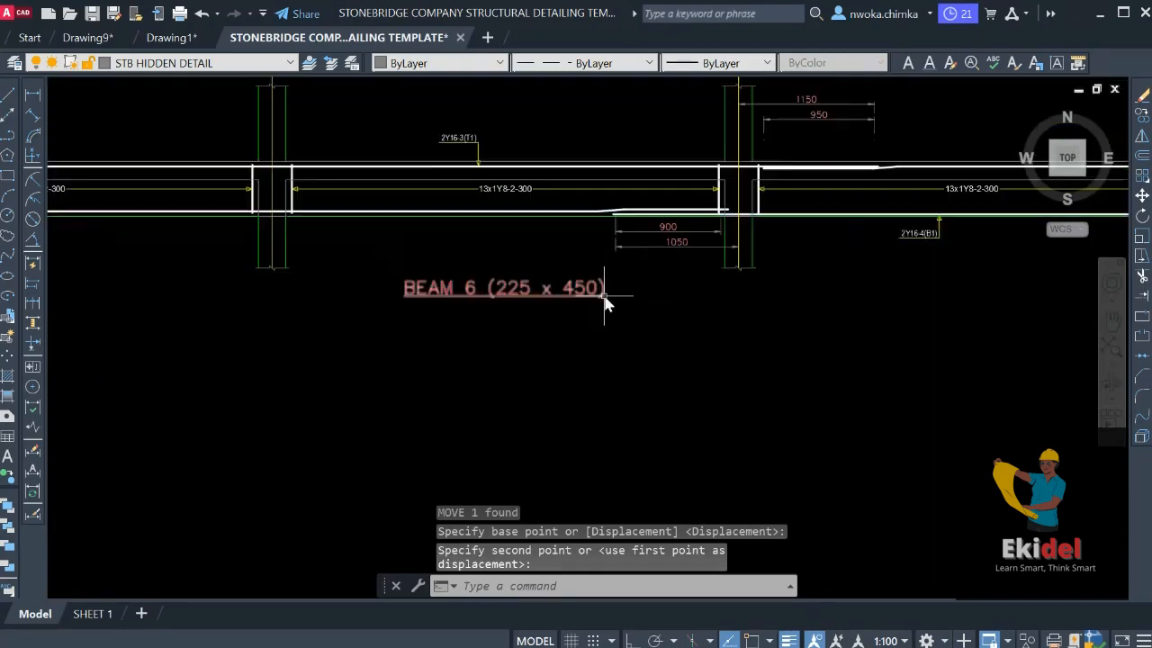
Erase the 1B12, 1B10, 1B9 and 1B8 span labels along BEAM 6 on grid C of the plan
{"action": "scroll", "coordinate": [598, 296], "scroll_direction": "down", "scroll_amount": 7}
{"action": "middle_click_drag", "start_coordinate": [551, 308], "coordinate": [756, 362]}
{"action": "scroll", "coordinate": [694, 357], "scroll_direction": "down", "scroll_amount": 4}
{"action": "middle_click_drag", "start_coordinate": [494, 309], "coordinate": [567, 444]}
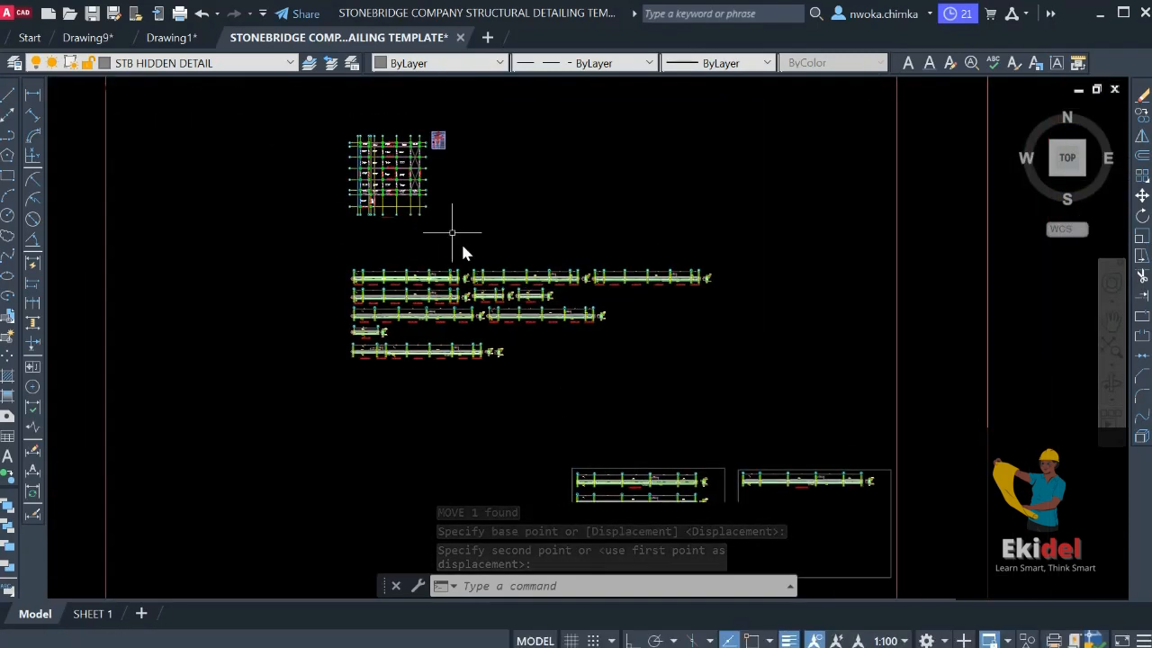
{"action": "scroll", "coordinate": [391, 188], "scroll_direction": "up", "scroll_amount": 5}
{"action": "middle_click_drag", "start_coordinate": [390, 188], "coordinate": [386, 250]}
{"action": "scroll", "coordinate": [368, 252], "scroll_direction": "up", "scroll_amount": 7}
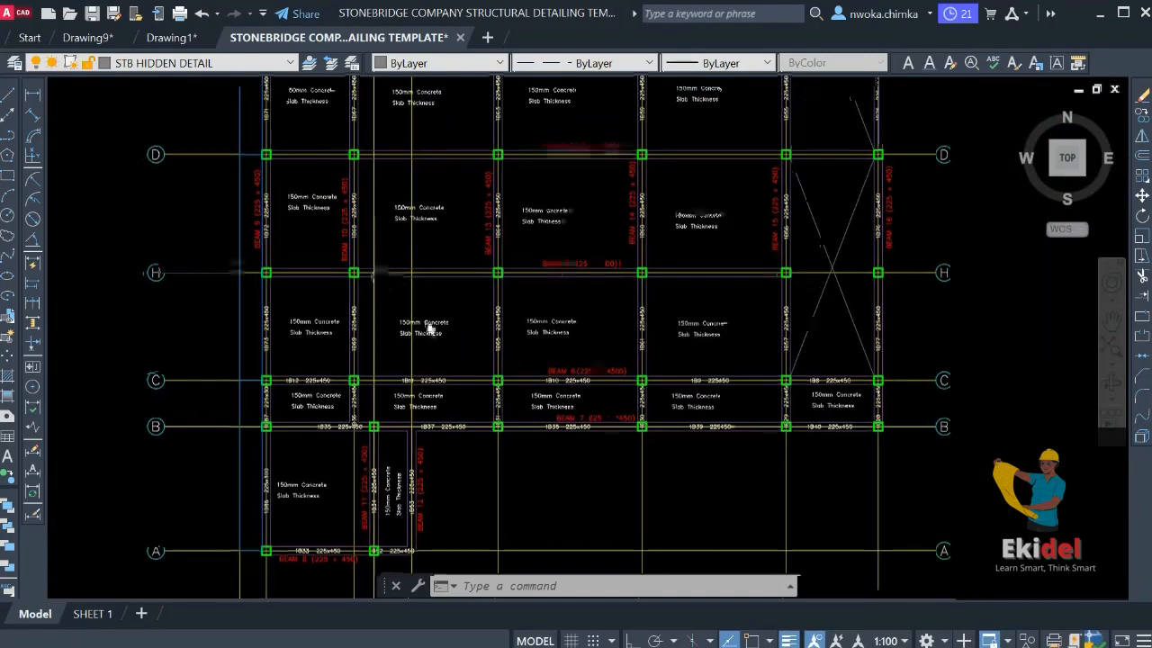
{"action": "scroll", "coordinate": [297, 378], "scroll_direction": "up", "scroll_amount": 4}
{"action": "left_click", "coordinate": [265, 332]}
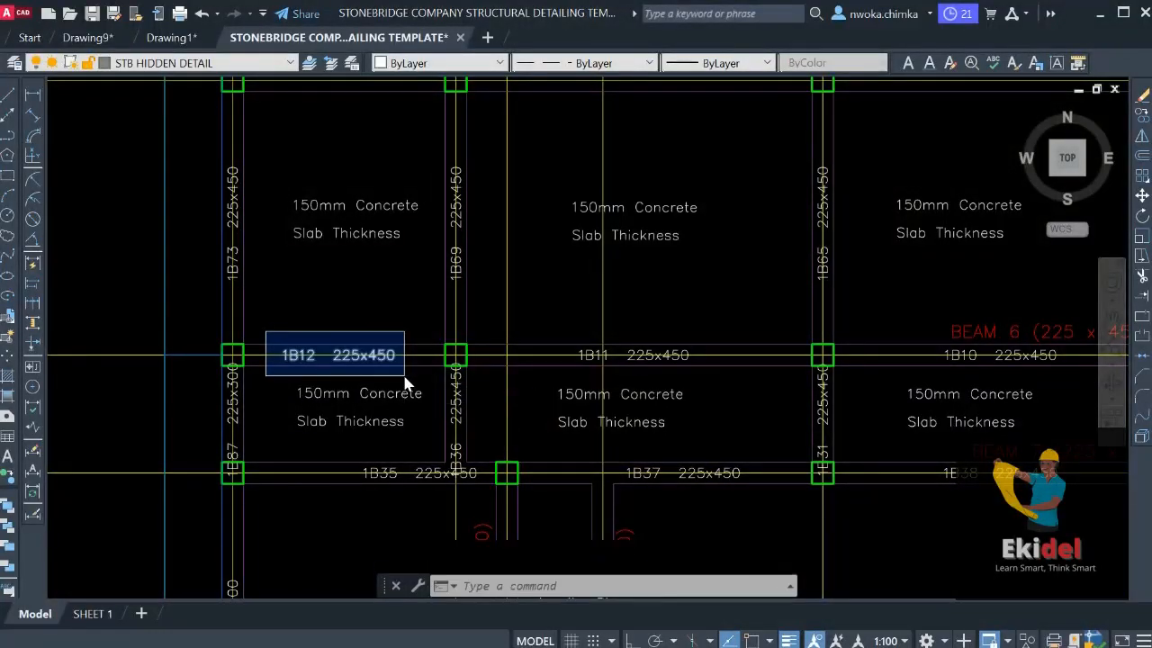
{"action": "left_click", "coordinate": [525, 322]}
{"action": "left_click", "coordinate": [687, 371]}
{"action": "middle_click_drag", "start_coordinate": [677, 355], "coordinate": [437, 321]}
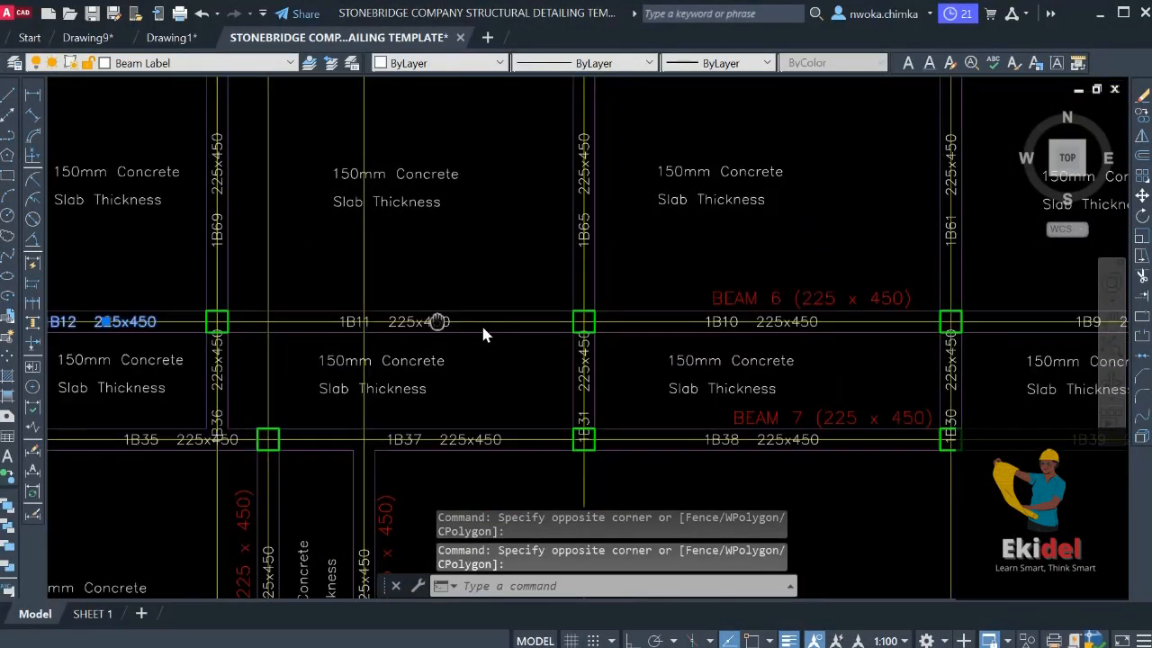
{"action": "middle_click_drag", "start_coordinate": [662, 333], "coordinate": [489, 307]}
{"action": "scroll", "coordinate": [491, 304], "scroll_direction": "up", "scroll_amount": 2}
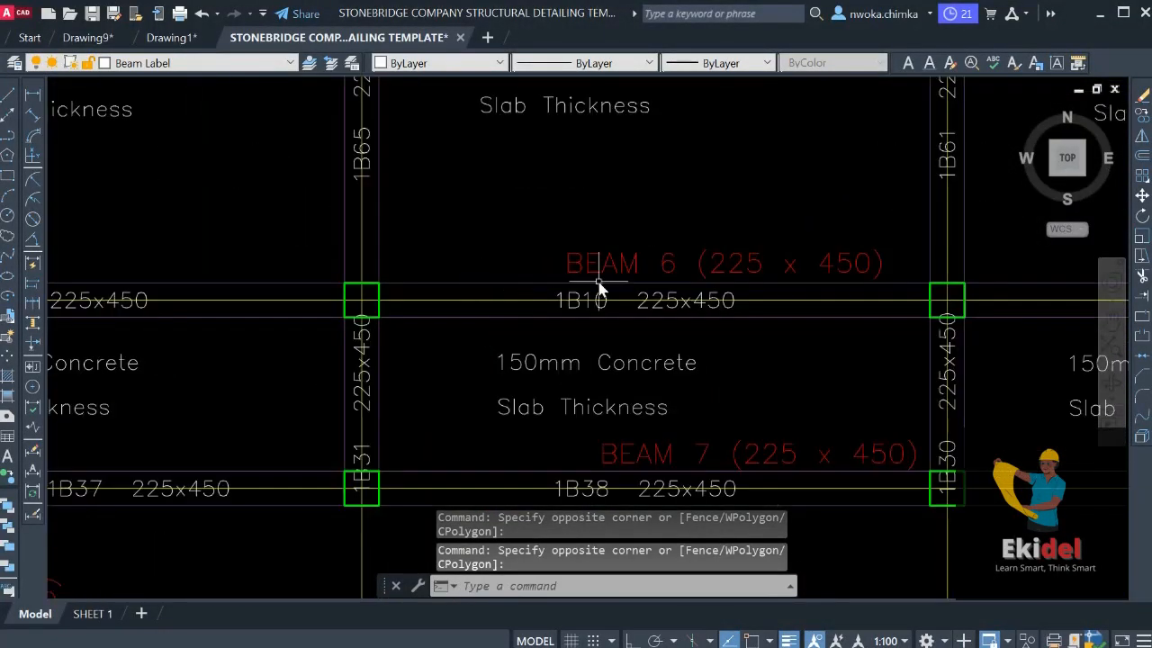
{"action": "left_click", "coordinate": [504, 275]}
{"action": "left_click", "coordinate": [731, 329]}
{"action": "middle_click_drag", "start_coordinate": [746, 329], "coordinate": [223, 311]}
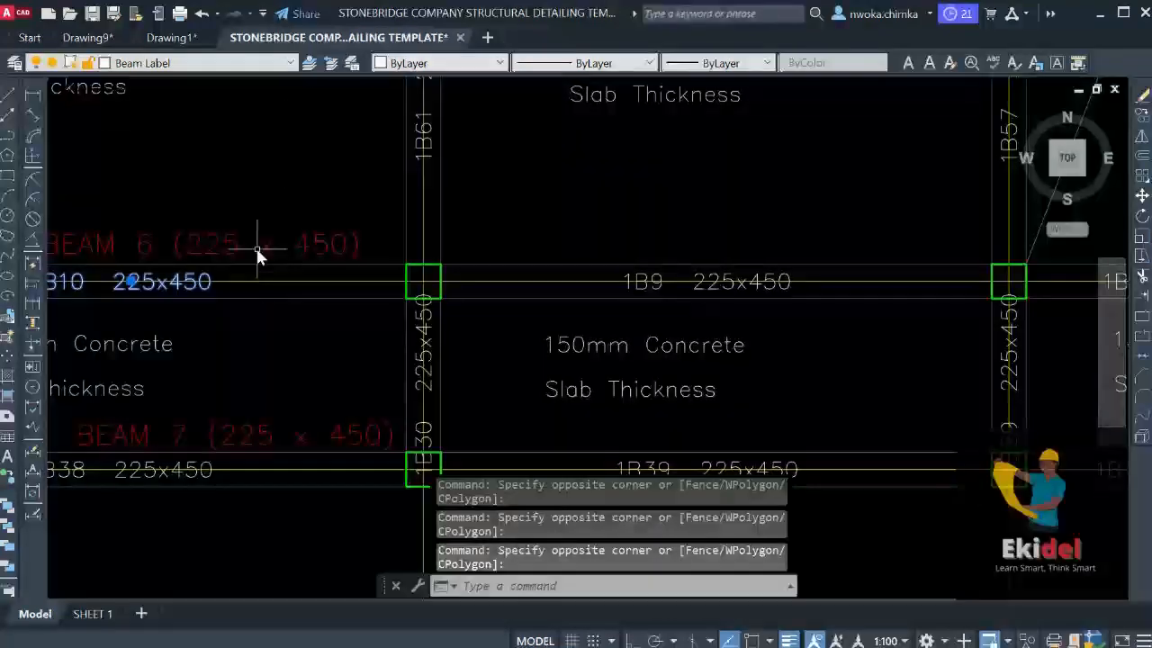
{"action": "left_click", "coordinate": [549, 236]}
{"action": "left_click", "coordinate": [844, 326]}
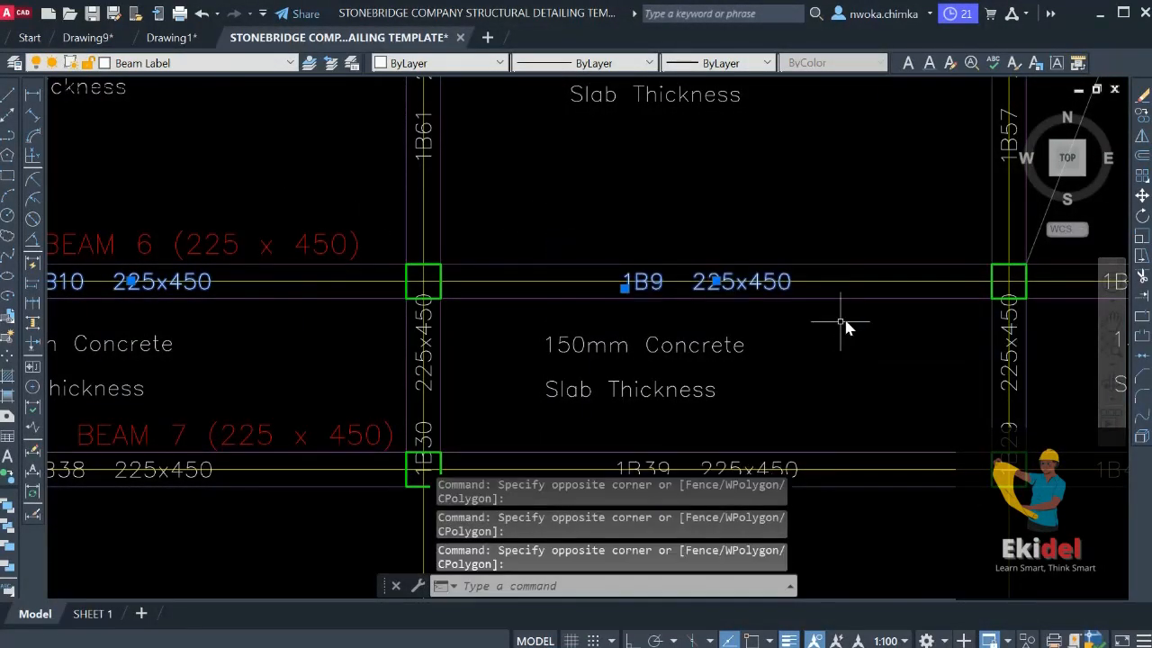
{"action": "middle_click_drag", "start_coordinate": [843, 321], "coordinate": [645, 291]}
{"action": "left_click", "coordinate": [705, 248]}
{"action": "left_click", "coordinate": [905, 290]}
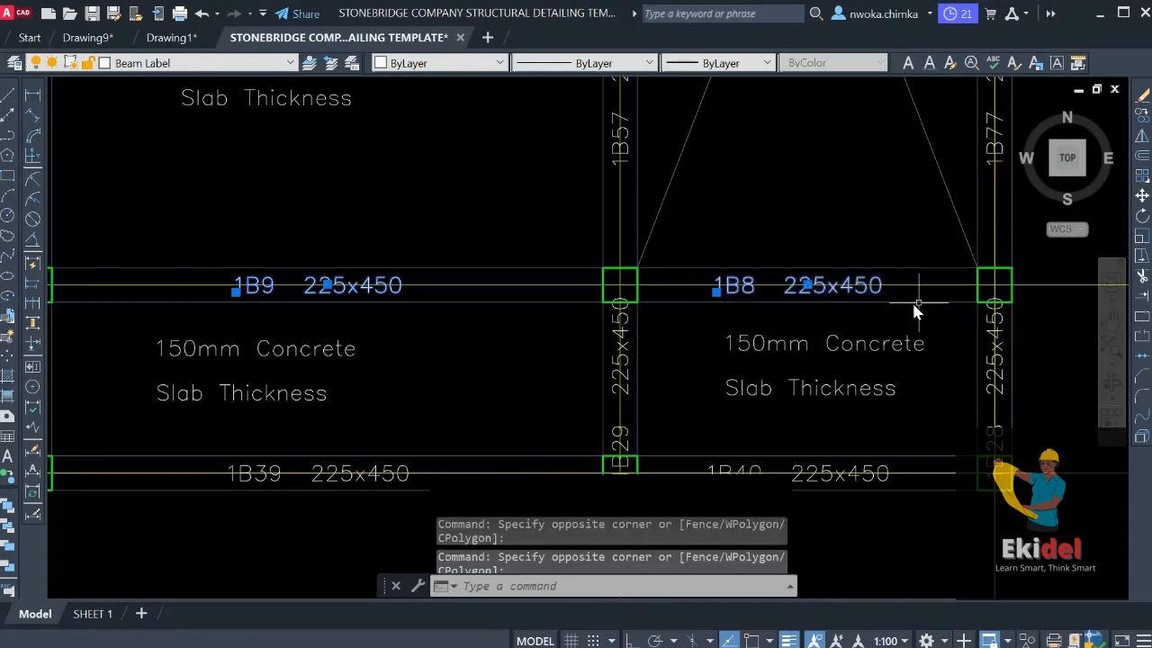
{"action": "key", "text": "Return"}
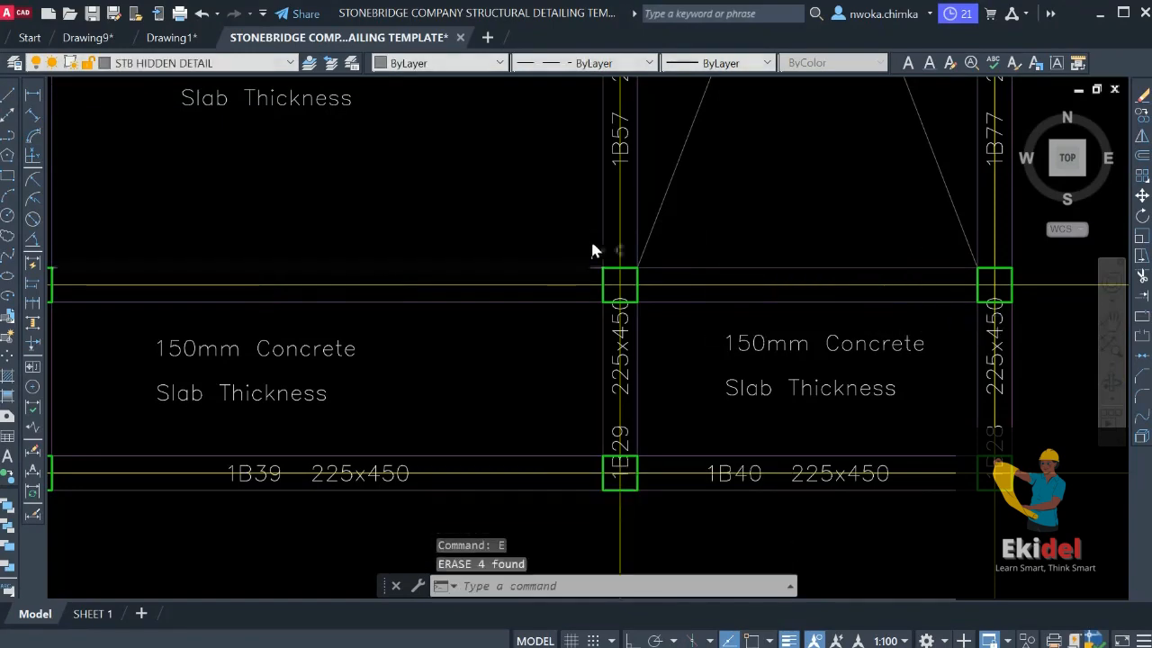
Examine the span labels from 1B35 to 1B40 along BEAM 7 on grid B of the plan
{"action": "scroll", "coordinate": [821, 306], "scroll_direction": "down", "scroll_amount": 5}
{"action": "middle_click_drag", "start_coordinate": [562, 322], "coordinate": [708, 298]}
{"action": "scroll", "coordinate": [693, 324], "scroll_direction": "up", "scroll_amount": 4}
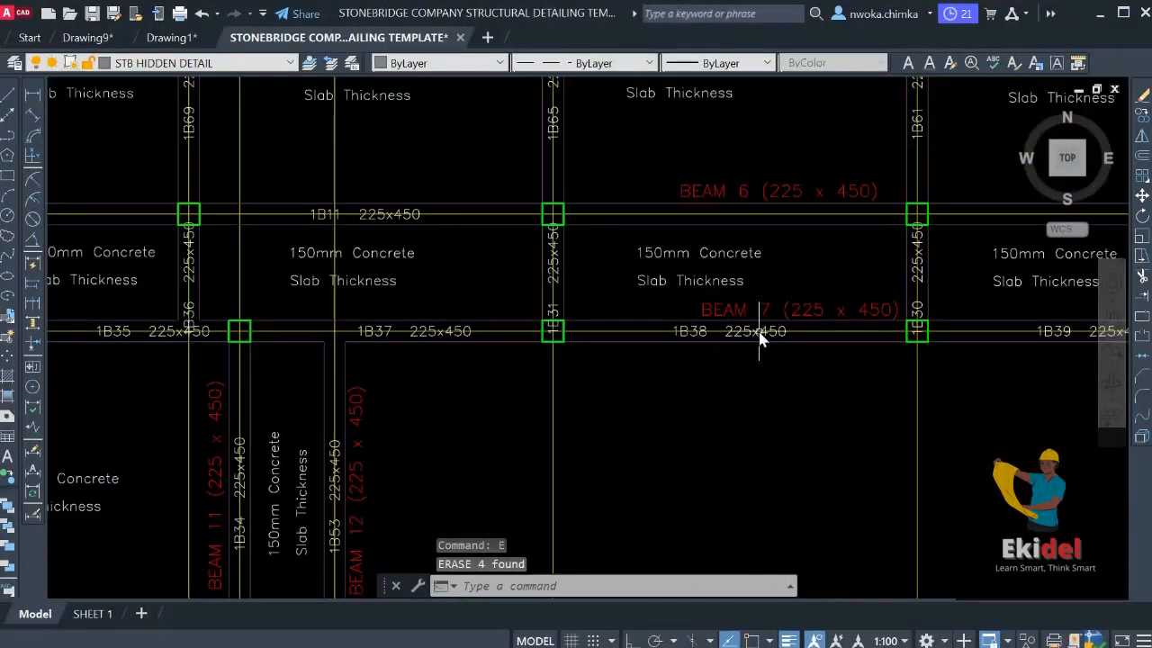
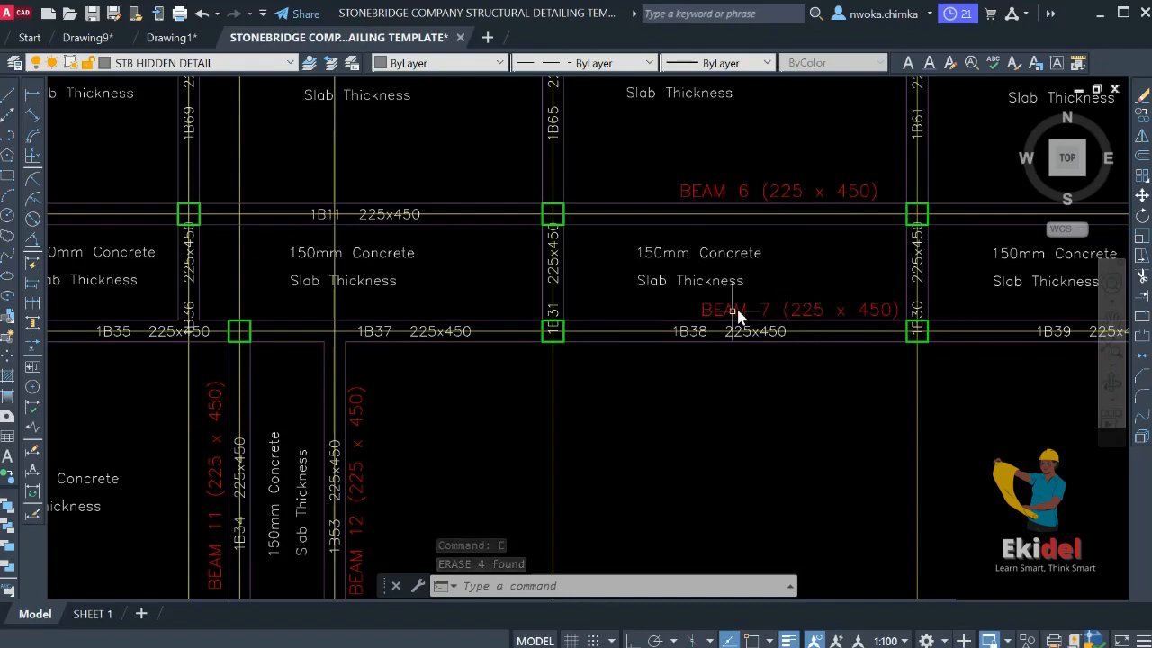
{"action": "scroll", "coordinate": [535, 326], "scroll_direction": "down", "scroll_amount": 3}
{"action": "scroll", "coordinate": [405, 322], "scroll_direction": "up", "scroll_amount": 6}
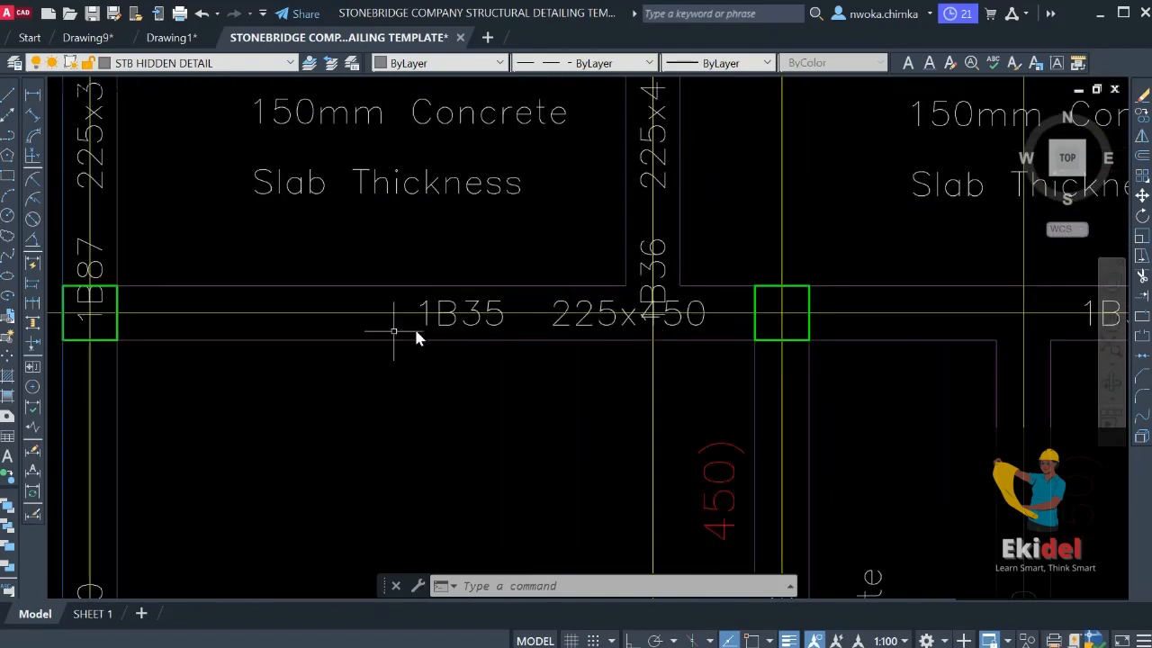
{"action": "scroll", "coordinate": [416, 337], "scroll_direction": "down", "scroll_amount": 4}
{"action": "scroll", "coordinate": [581, 303], "scroll_direction": "up", "scroll_amount": 6}
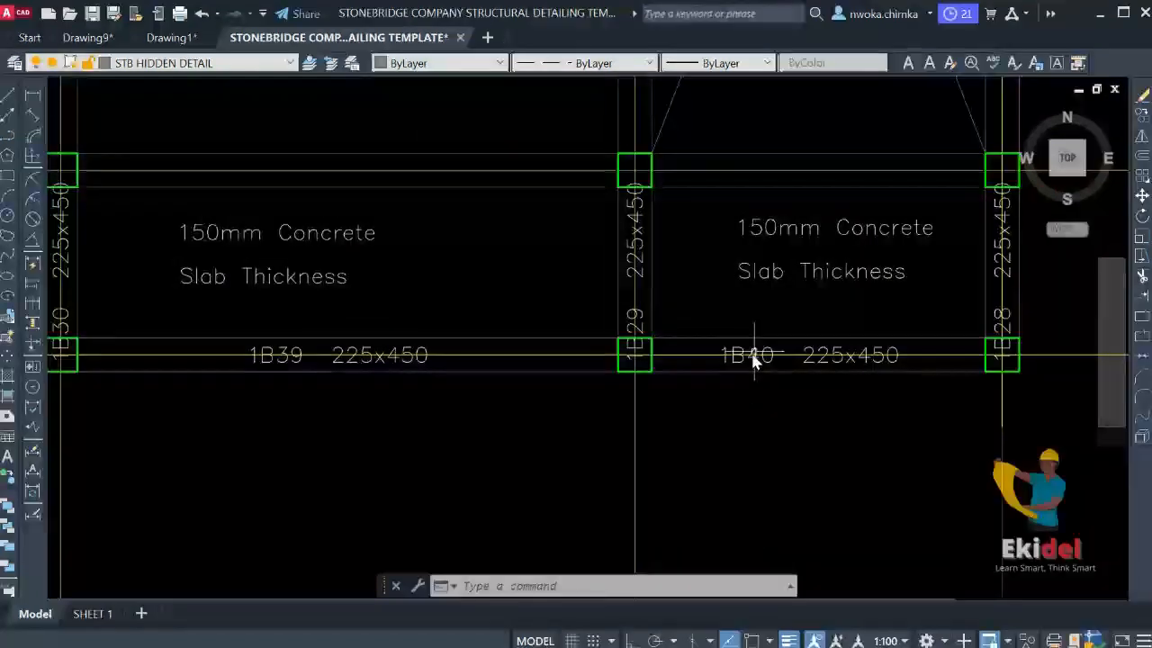
{"action": "scroll", "coordinate": [760, 353], "scroll_direction": "down", "scroll_amount": 5}
{"action": "scroll", "coordinate": [255, 350], "scroll_direction": "up", "scroll_amount": 6}
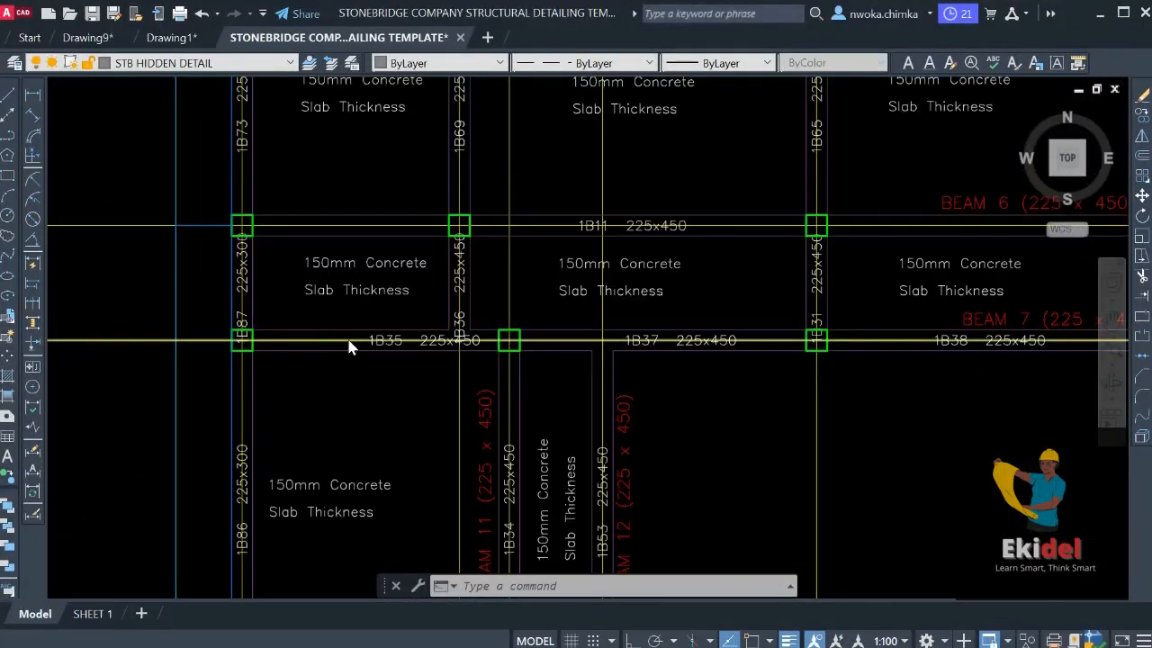
{"action": "scroll", "coordinate": [653, 330], "scroll_direction": "down", "scroll_amount": 3}
{"action": "middle_click_drag", "start_coordinate": [1019, 325], "coordinate": [340, 313]}
{"action": "middle_click_drag", "start_coordinate": [232, 306], "coordinate": [358, 277]}
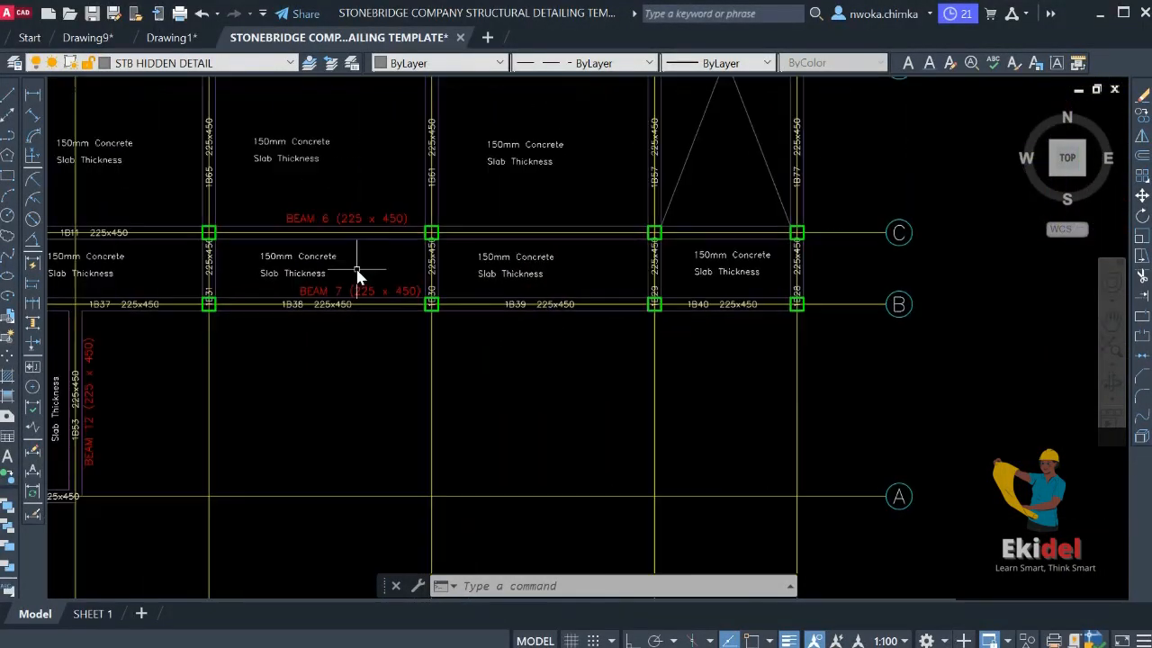
Check the extent of BEAM 7 (225 x 450) and its span labels along grid B on the plan
{"action": "scroll", "coordinate": [340, 301], "scroll_direction": "up", "scroll_amount": 2}
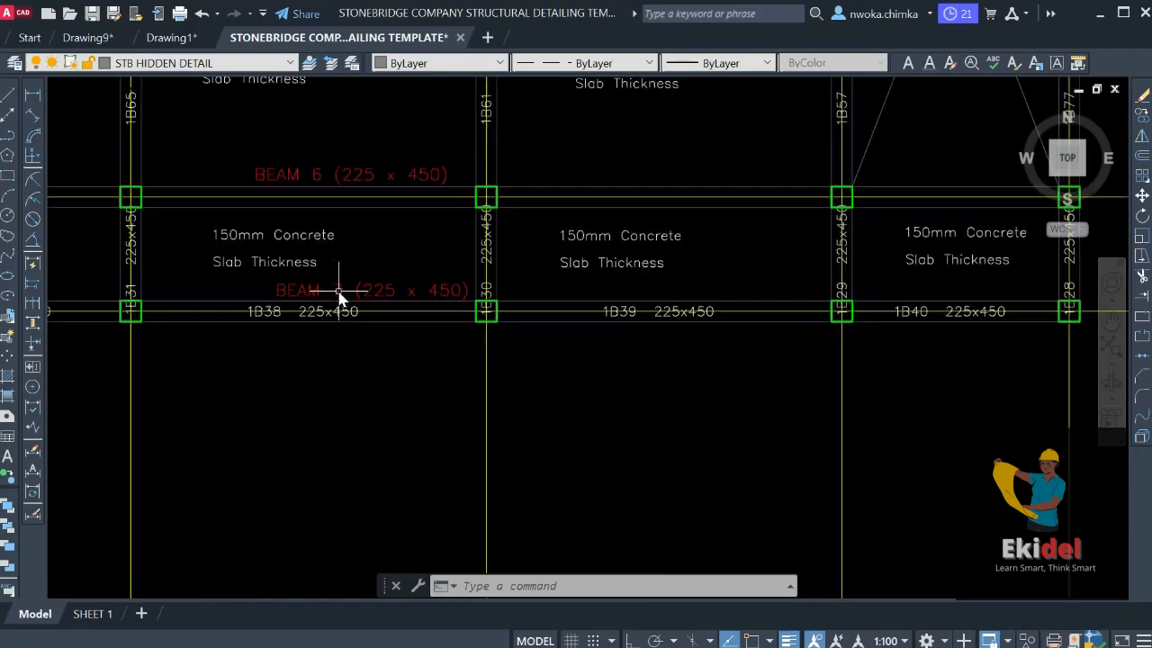
{"action": "scroll", "coordinate": [334, 289], "scroll_direction": "up", "scroll_amount": 2}
{"action": "scroll", "coordinate": [410, 287], "scroll_direction": "down", "scroll_amount": 4}
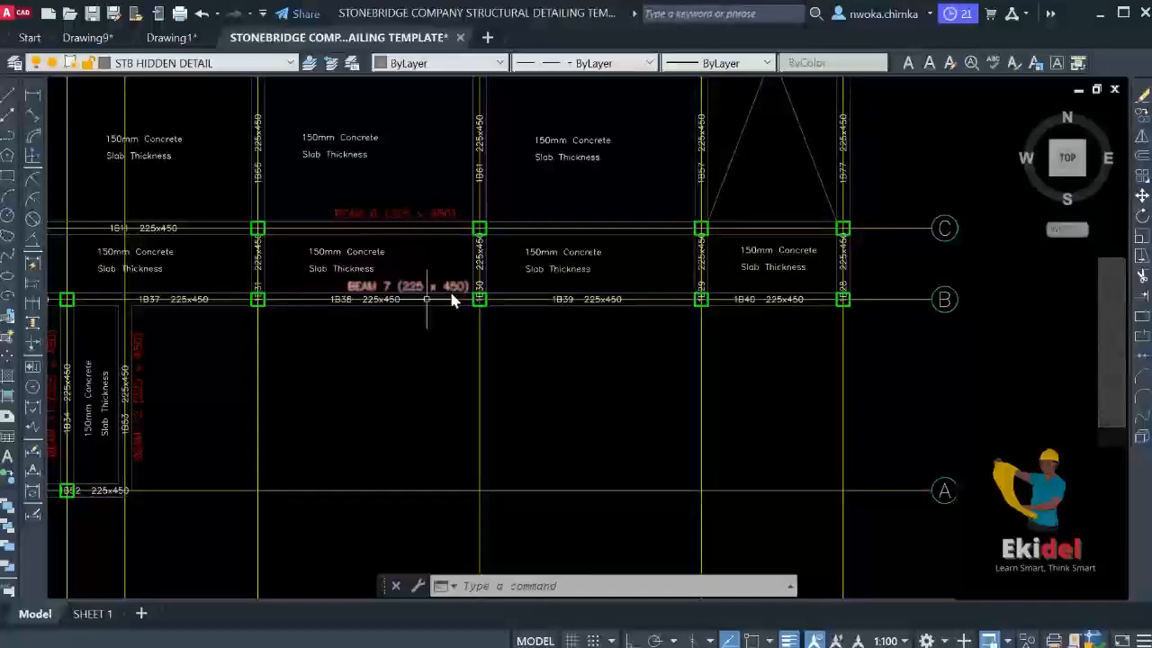
{"action": "middle_click_drag", "start_coordinate": [449, 289], "coordinate": [789, 299]}
{"action": "scroll", "coordinate": [325, 307], "scroll_direction": "up", "scroll_amount": 4}
{"action": "scroll", "coordinate": [257, 315], "scroll_direction": "down", "scroll_amount": 6}
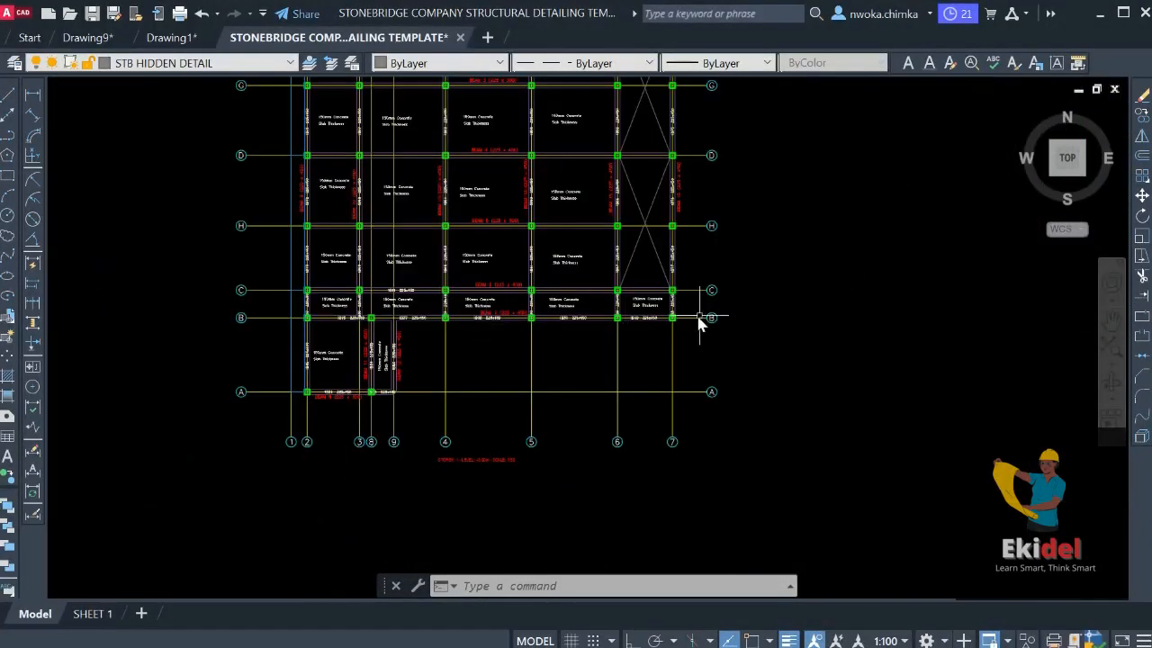
{"action": "scroll", "coordinate": [662, 315], "scroll_direction": "up", "scroll_amount": 6}
{"action": "scroll", "coordinate": [562, 274], "scroll_direction": "down", "scroll_amount": 10}
Find the elevation with spans 1B35 to 1B40 among the beam elevations not placed in a sheet frame
{"action": "middle_click_drag", "start_coordinate": [573, 354], "coordinate": [519, 242]}
{"action": "scroll", "coordinate": [567, 322], "scroll_direction": "down", "scroll_amount": 2}
{"action": "middle_click_drag", "start_coordinate": [668, 343], "coordinate": [576, 266]}
{"action": "scroll", "coordinate": [587, 282], "scroll_direction": "up", "scroll_amount": 6}
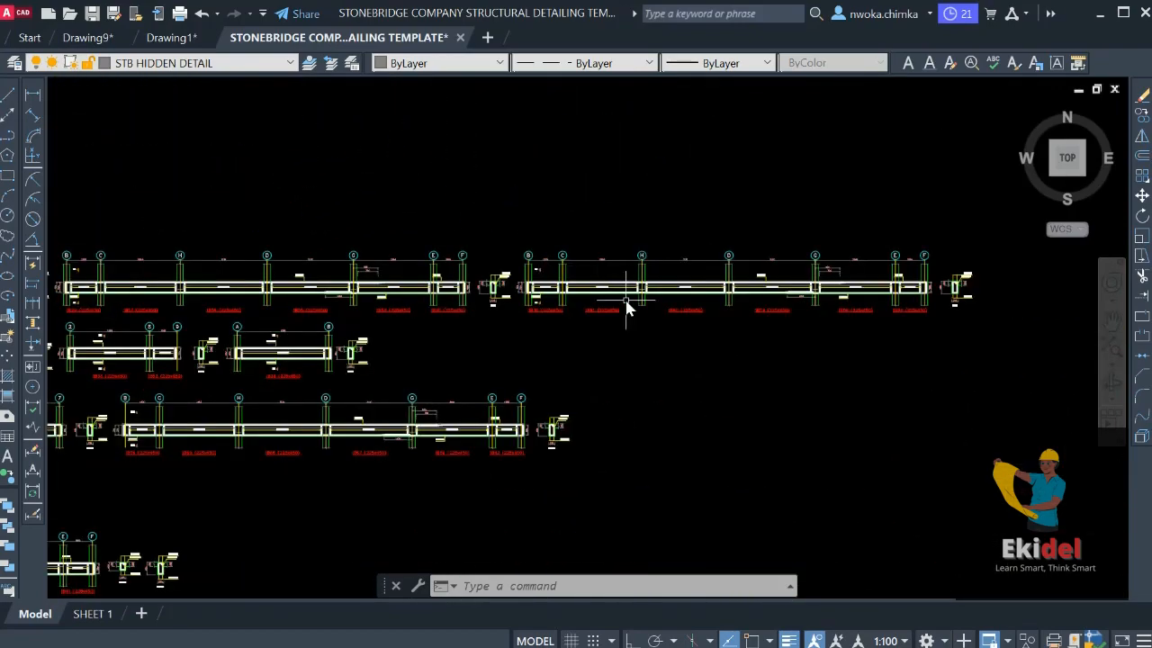
{"action": "scroll", "coordinate": [598, 302], "scroll_direction": "down", "scroll_amount": 1}
{"action": "scroll", "coordinate": [598, 301], "scroll_direction": "down", "scroll_amount": 4}
{"action": "mouse_move", "coordinate": [502, 333]}
{"action": "middle_mouse_down"}
{"action": "mouse_move", "coordinate": [634, 293]}
{"action": "mouse_move", "coordinate": [702, 135]}
{"action": "middle_mouse_up"}
{"action": "scroll", "coordinate": [288, 342], "scroll_direction": "up", "scroll_amount": 6}
{"action": "scroll", "coordinate": [288, 349], "scroll_direction": "down", "scroll_amount": 3}
{"action": "scroll", "coordinate": [309, 330], "scroll_direction": "down", "scroll_amount": 2}
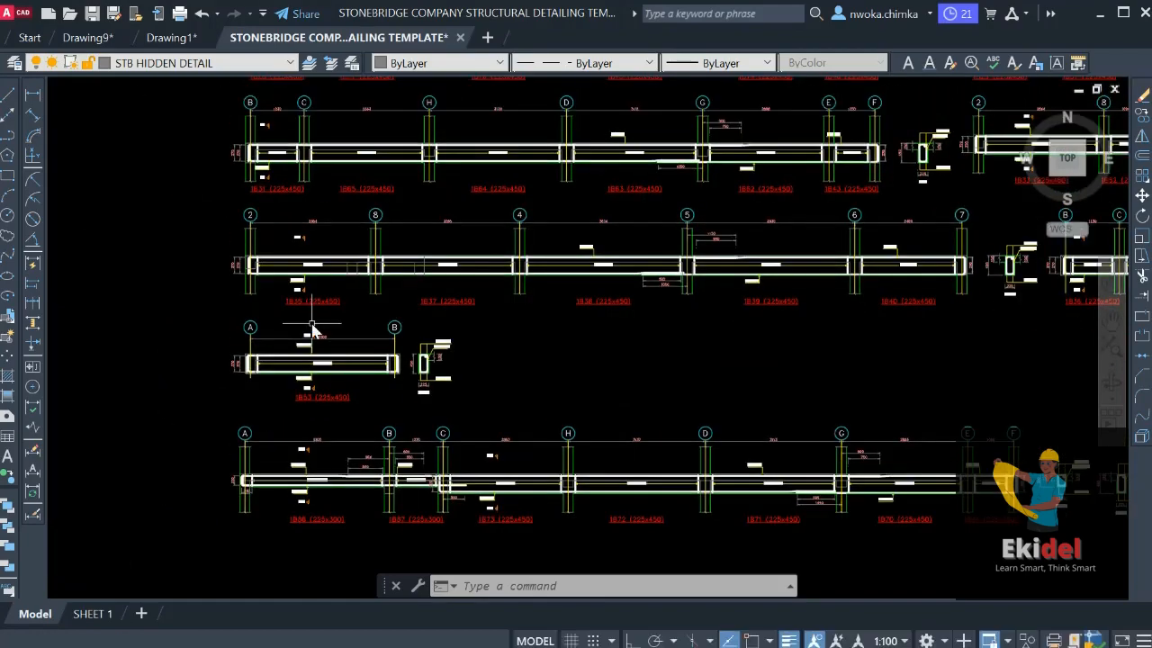
{"action": "middle_click_drag", "start_coordinate": [309, 329], "coordinate": [288, 382]}
{"action": "scroll", "coordinate": [293, 223], "scroll_direction": "up", "scroll_amount": 2}
{"action": "middle_click_drag", "start_coordinate": [295, 328], "coordinate": [282, 241]}
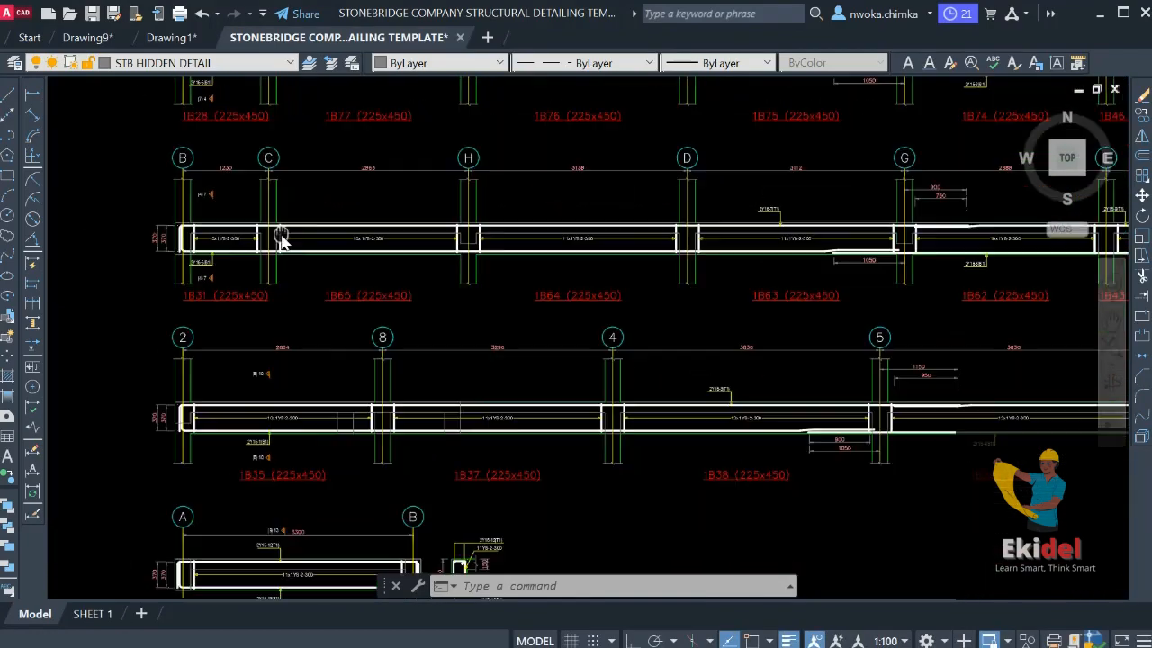
{"action": "middle_click_drag", "start_coordinate": [291, 409], "coordinate": [263, 352]}
{"action": "middle_click_drag", "start_coordinate": [237, 415], "coordinate": [191, 385]}
{"action": "scroll", "coordinate": [191, 385], "scroll_direction": "down", "scroll_amount": 2}
{"action": "scroll", "coordinate": [873, 383], "scroll_direction": "up", "scroll_amount": 4}
{"action": "scroll", "coordinate": [736, 378], "scroll_direction": "down", "scroll_amount": 4}
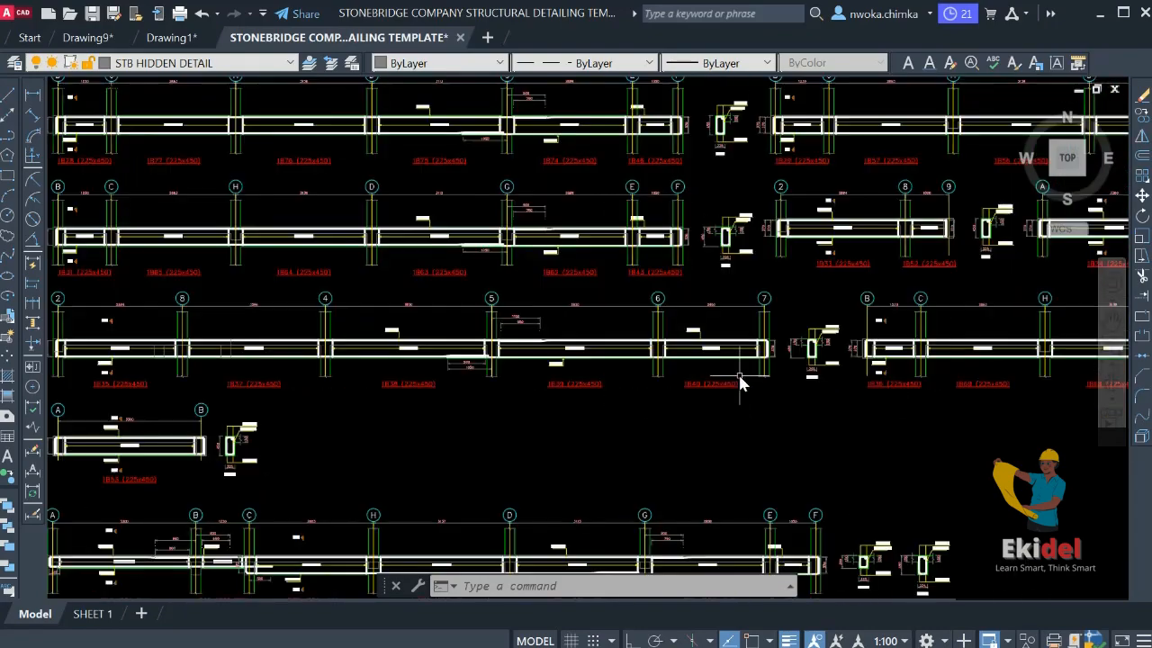
Move the 1B35 to 1B40 elevation with its cross-section into the second sheet frame, directly below the BEAM 6 elevation
{"action": "middle_click_drag", "start_coordinate": [511, 344], "coordinate": [637, 341]}
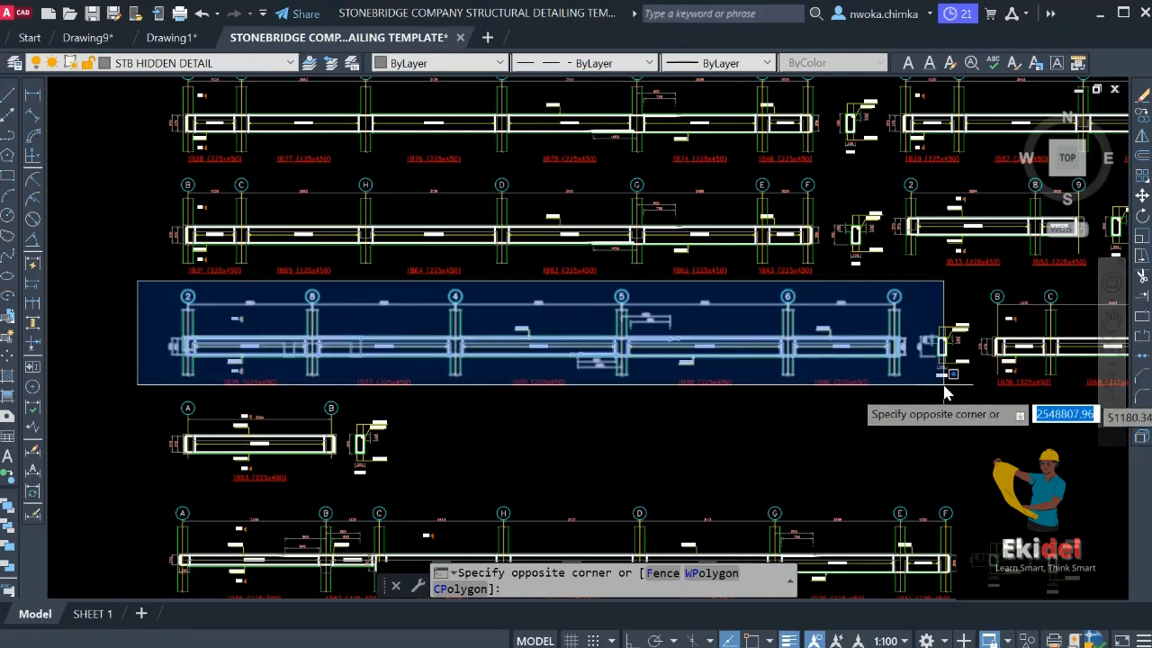
{"action": "left_click", "coordinate": [970, 407]}
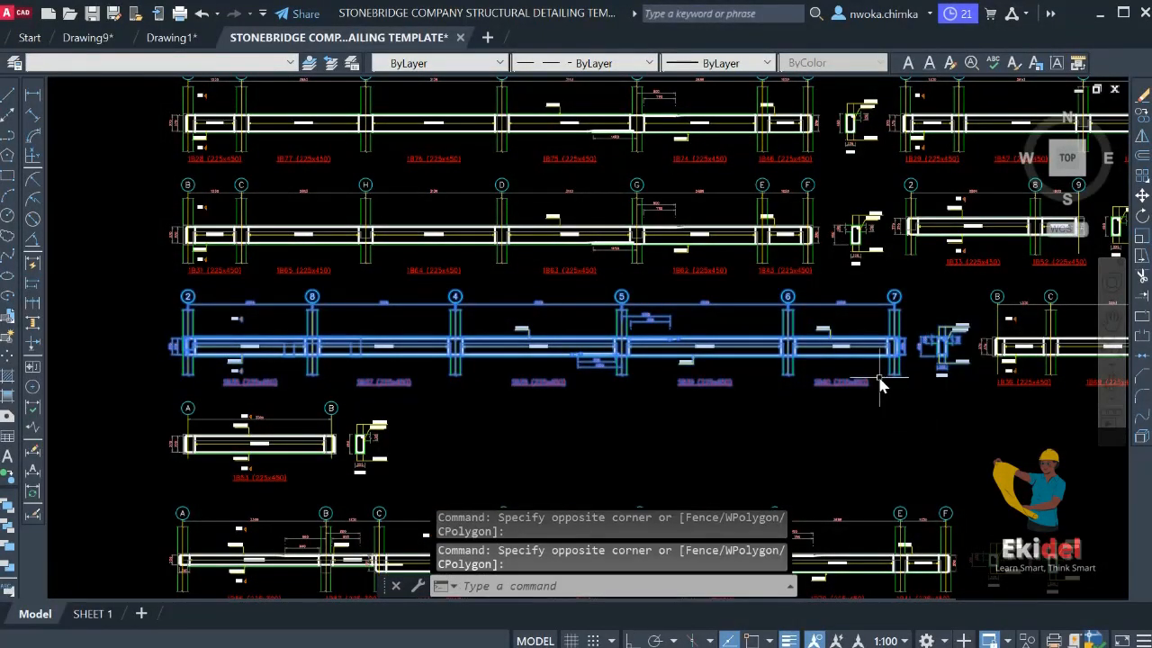
{"action": "type", "text": "m"}
{"action": "key", "text": "space"}
{"action": "left_click", "coordinate": [387, 359]}
{"action": "scroll", "coordinate": [409, 231], "scroll_direction": "down", "scroll_amount": 4}
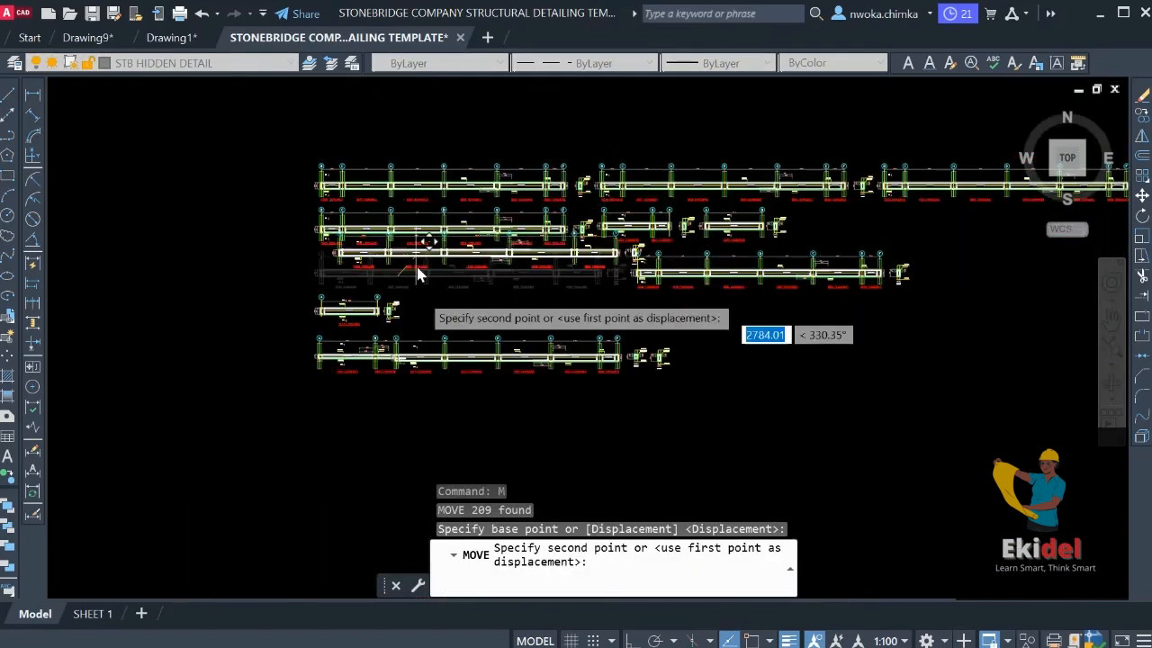
{"action": "scroll", "coordinate": [219, 258], "scroll_direction": "down", "scroll_amount": 2}
{"action": "scroll", "coordinate": [450, 272], "scroll_direction": "down", "scroll_amount": 2}
{"action": "scroll", "coordinate": [720, 442], "scroll_direction": "up", "scroll_amount": 6}
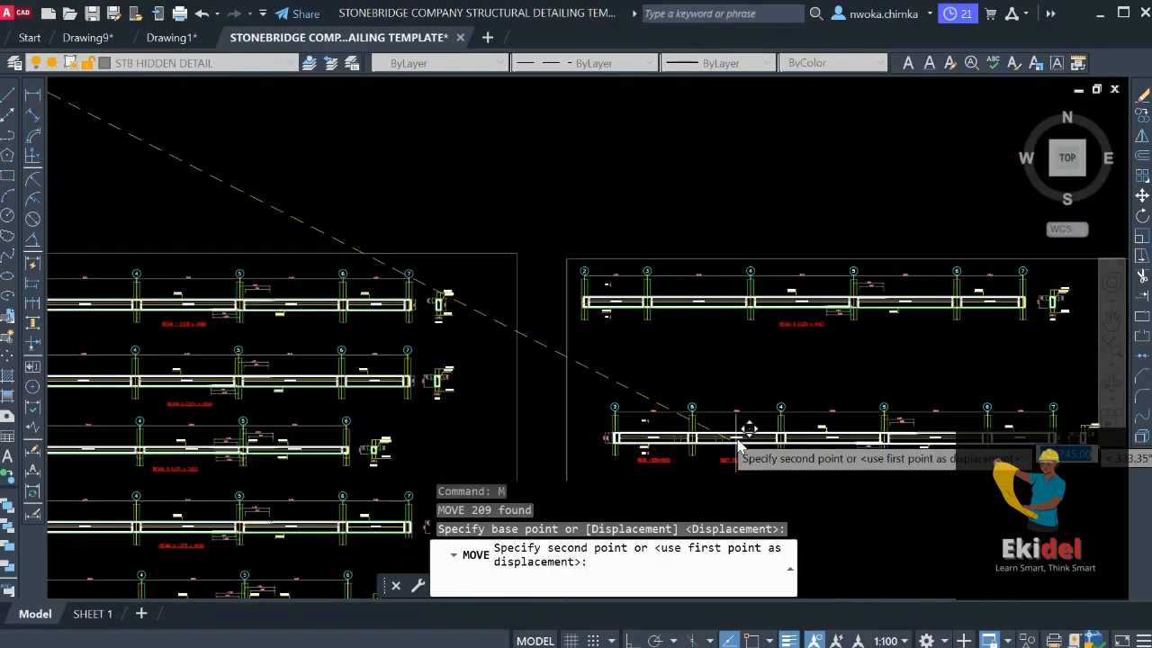
{"action": "left_click", "coordinate": [711, 391]}
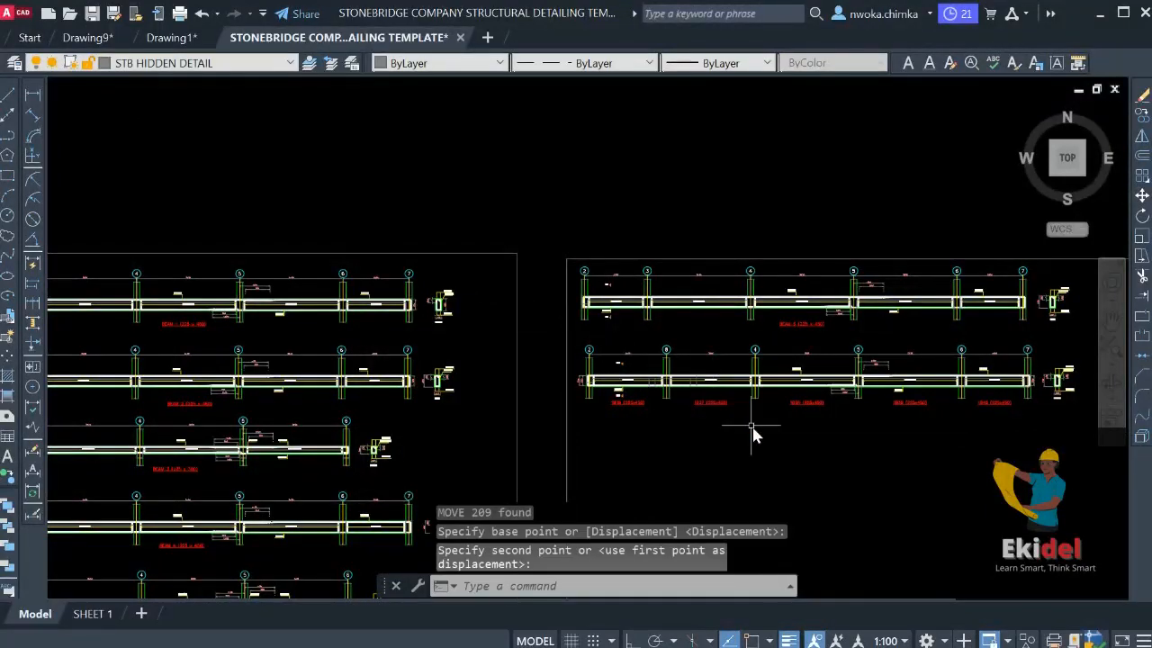
Erase the 1B35, 1B37, 1B38, 1B39 and 1B40 labels beneath the elevation placed below BEAM 6
{"action": "middle_click_drag", "start_coordinate": [877, 423], "coordinate": [720, 349]}
{"action": "scroll", "coordinate": [778, 338], "scroll_direction": "up", "scroll_amount": 2}
{"action": "left_click", "coordinate": [883, 315]}
{"action": "left_click", "coordinate": [863, 347]}
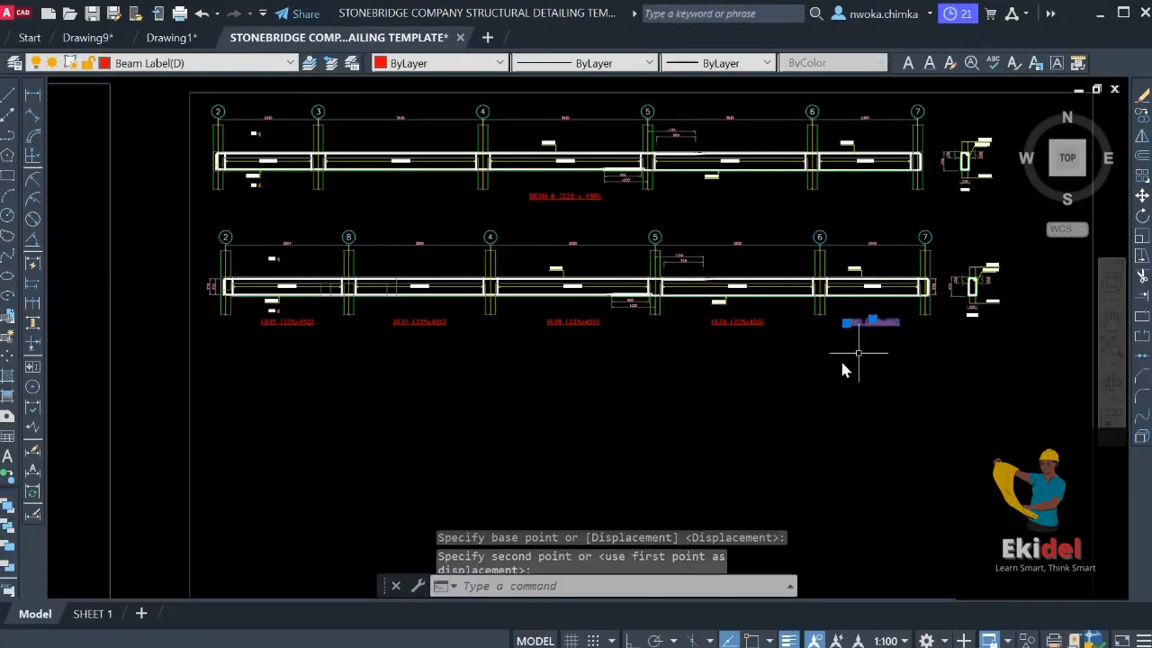
{"action": "left_click", "coordinate": [759, 343]}
{"action": "left_click", "coordinate": [744, 326]}
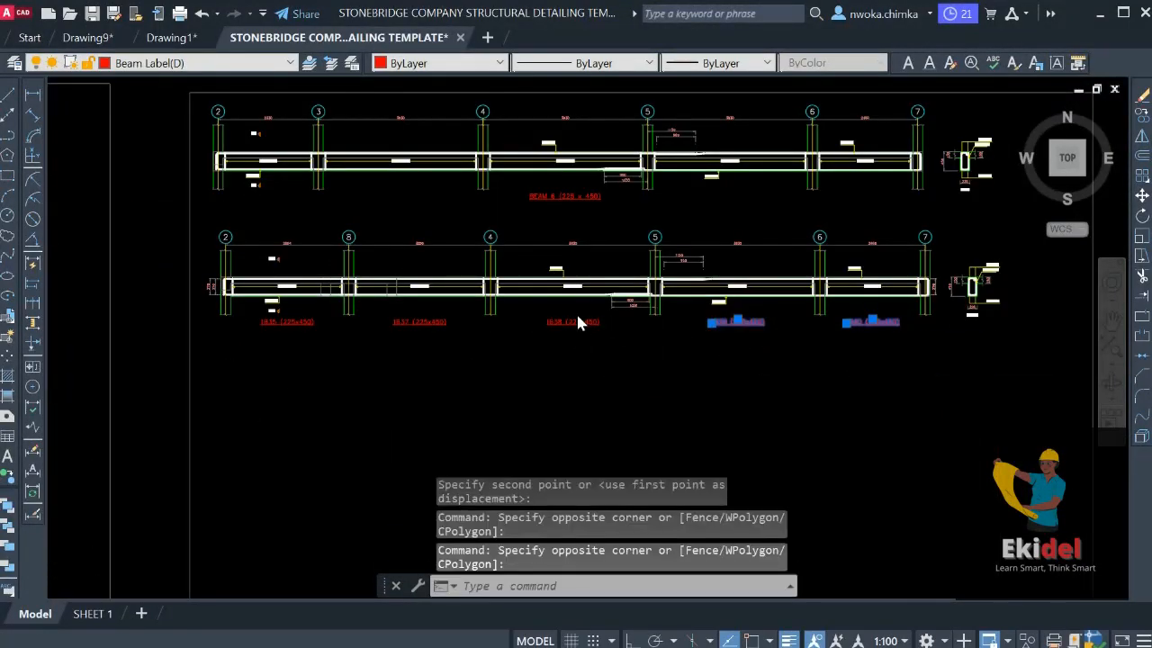
{"action": "left_click", "coordinate": [578, 315]}
{"action": "left_click", "coordinate": [552, 339]}
{"action": "left_click", "coordinate": [434, 344]}
{"action": "left_click", "coordinate": [404, 318]}
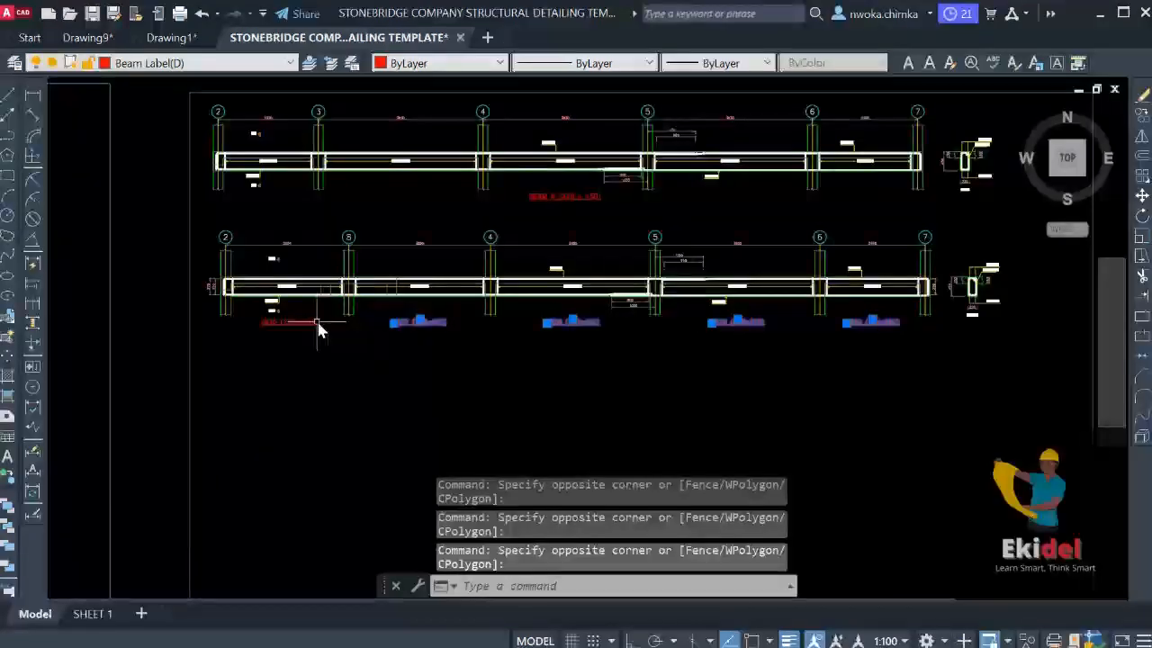
{"action": "left_click", "coordinate": [307, 317]}
{"action": "left_click", "coordinate": [302, 340]}
{"action": "type", "text": "E"}
{"action": "key", "text": "Return"}
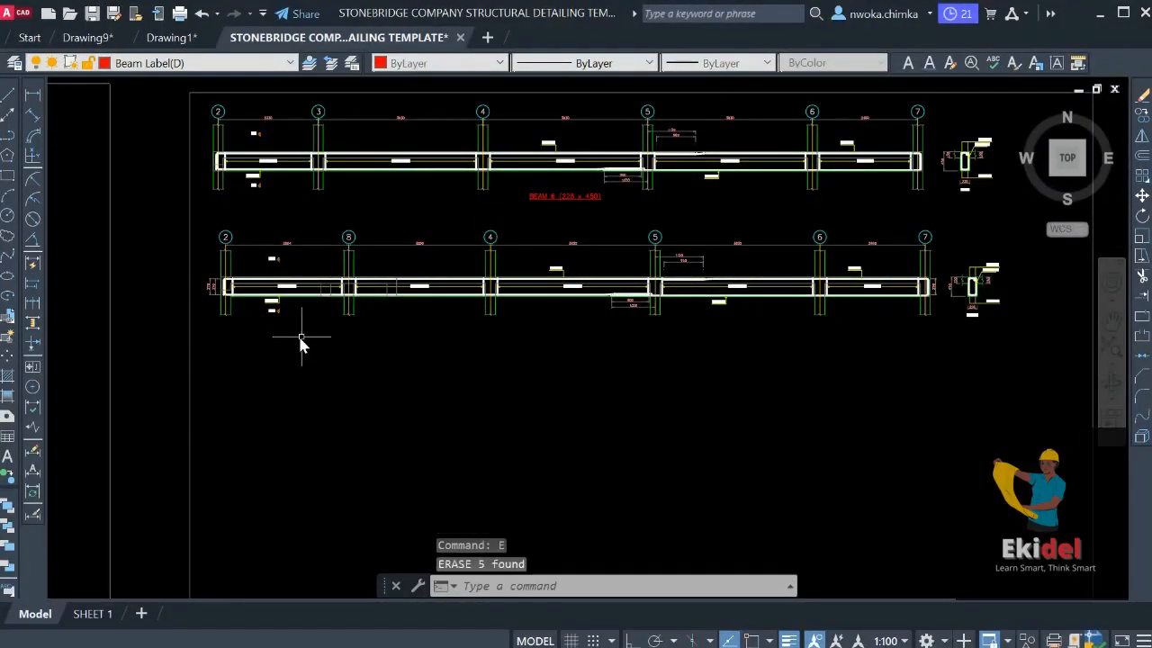
Erase the vertical height dimensions at both ends of the elevation below BEAM 6, keeping the cross-section dimensions
{"action": "scroll", "coordinate": [216, 279], "scroll_direction": "up", "scroll_amount": 5}
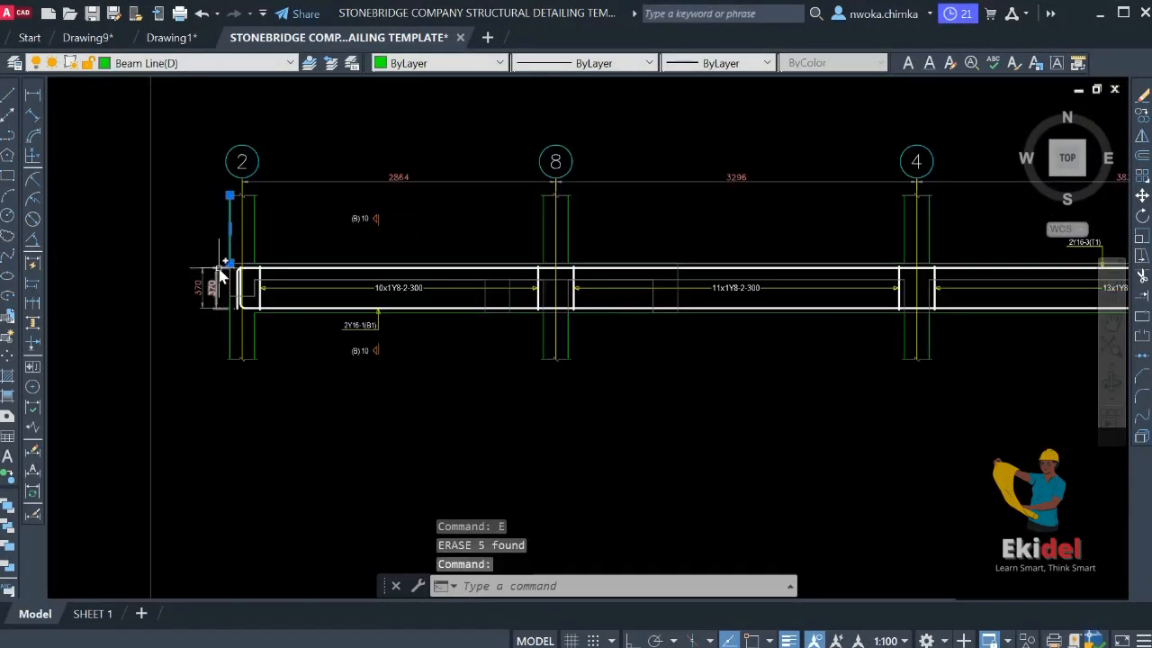
{"action": "left_click", "coordinate": [196, 297]}
{"action": "scroll", "coordinate": [196, 292], "scroll_direction": "down", "scroll_amount": 4}
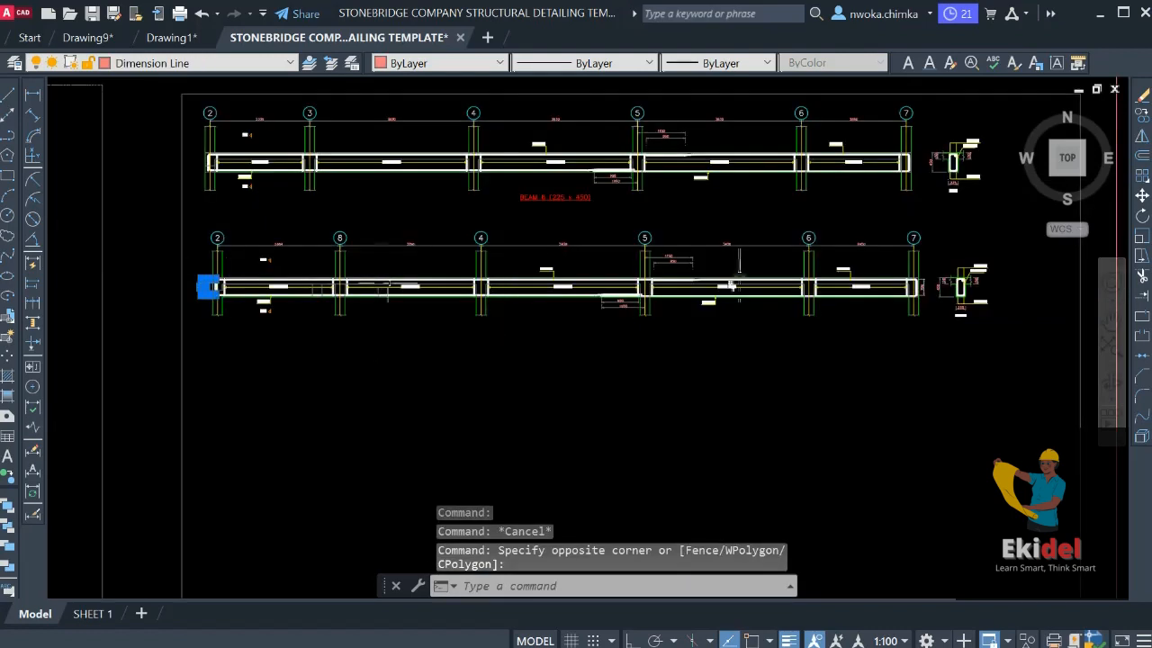
{"action": "scroll", "coordinate": [904, 300], "scroll_direction": "up", "scroll_amount": 6}
{"action": "left_click", "coordinate": [956, 257]}
{"action": "left_click", "coordinate": [944, 286]}
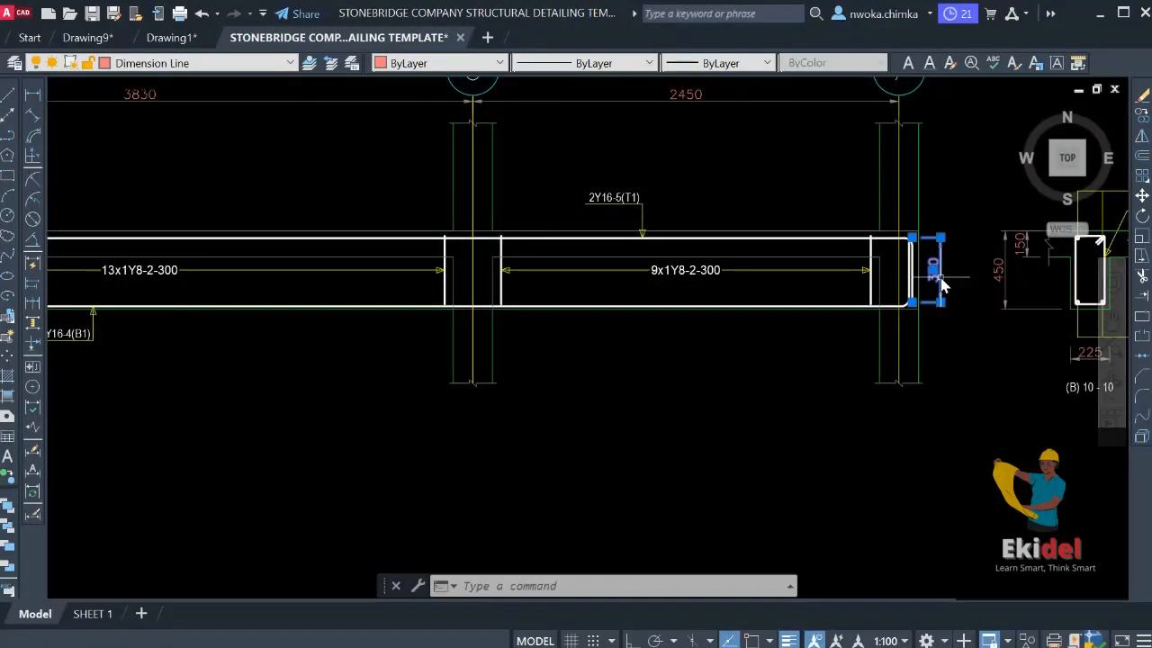
{"action": "scroll", "coordinate": [889, 270], "scroll_direction": "down", "scroll_amount": 5}
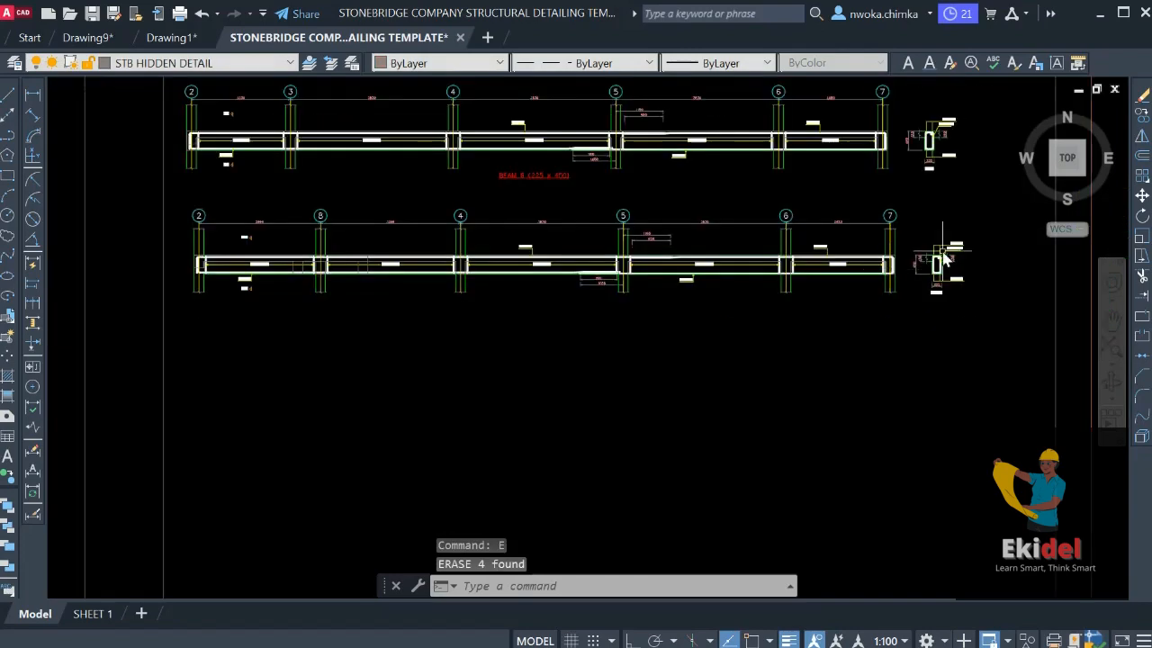
{"action": "scroll", "coordinate": [837, 288], "scroll_direction": "up", "scroll_amount": 5}
{"action": "scroll", "coordinate": [904, 359], "scroll_direction": "down", "scroll_amount": 5}
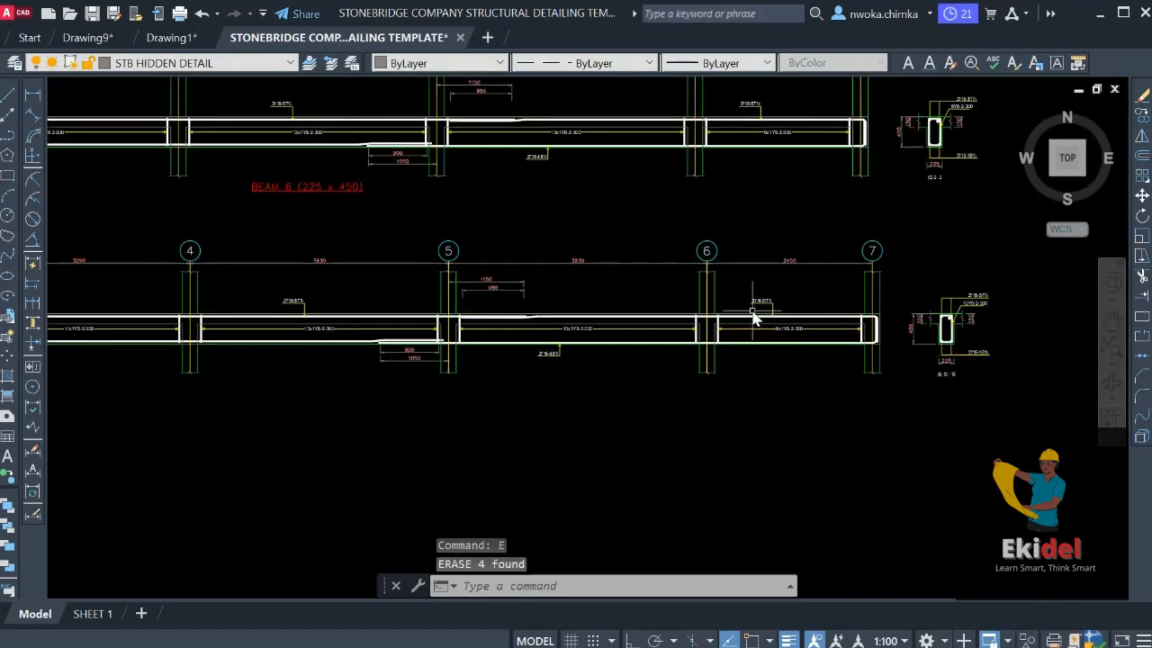
Copy the BEAM 6 (225 x 450) label beneath the lower elevation, between grids 4 and 5
{"action": "middle_click_drag", "start_coordinate": [276, 227], "coordinate": [475, 308]}
{"action": "type", "text": "c"}
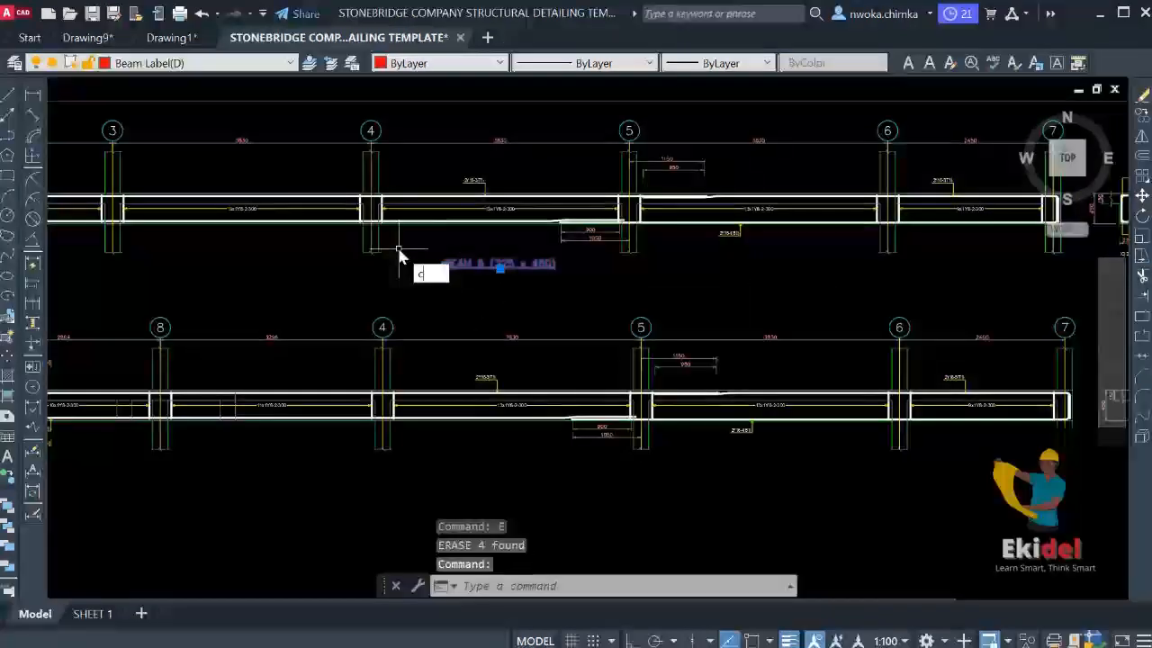
{"action": "type", "text": "co"}
{"action": "key", "text": "Return"}
{"action": "left_click", "coordinate": [445, 266]}
{"action": "scroll", "coordinate": [477, 324], "scroll_direction": "down", "scroll_amount": 3}
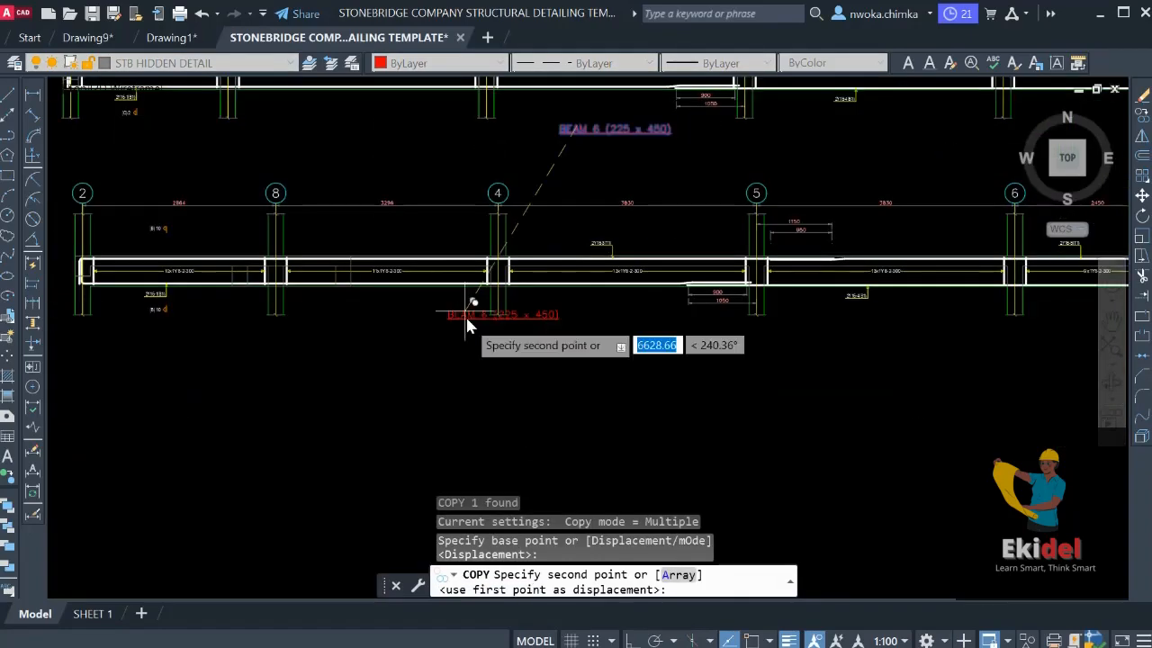
{"action": "left_click", "coordinate": [514, 324]}
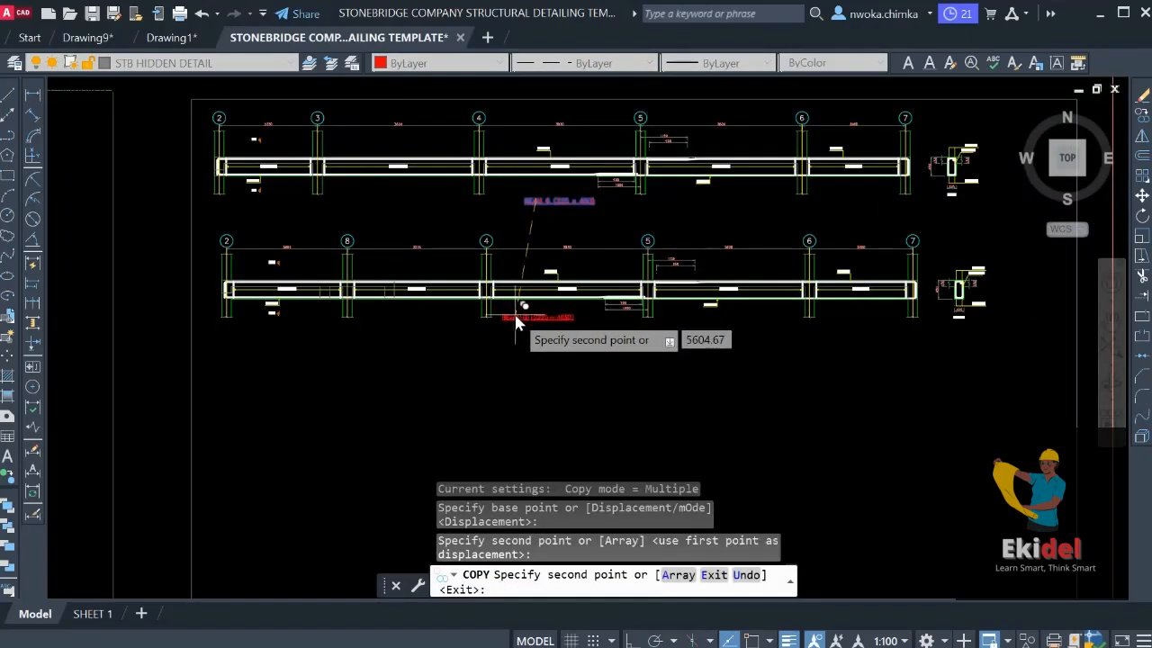
{"action": "key", "text": "Escape"}
Change the copied label beneath the lower elevation to BEAM 7 (225 x 450)
{"action": "scroll", "coordinate": [514, 324], "scroll_direction": "up", "scroll_amount": 5}
{"action": "left_click", "coordinate": [514, 326]}
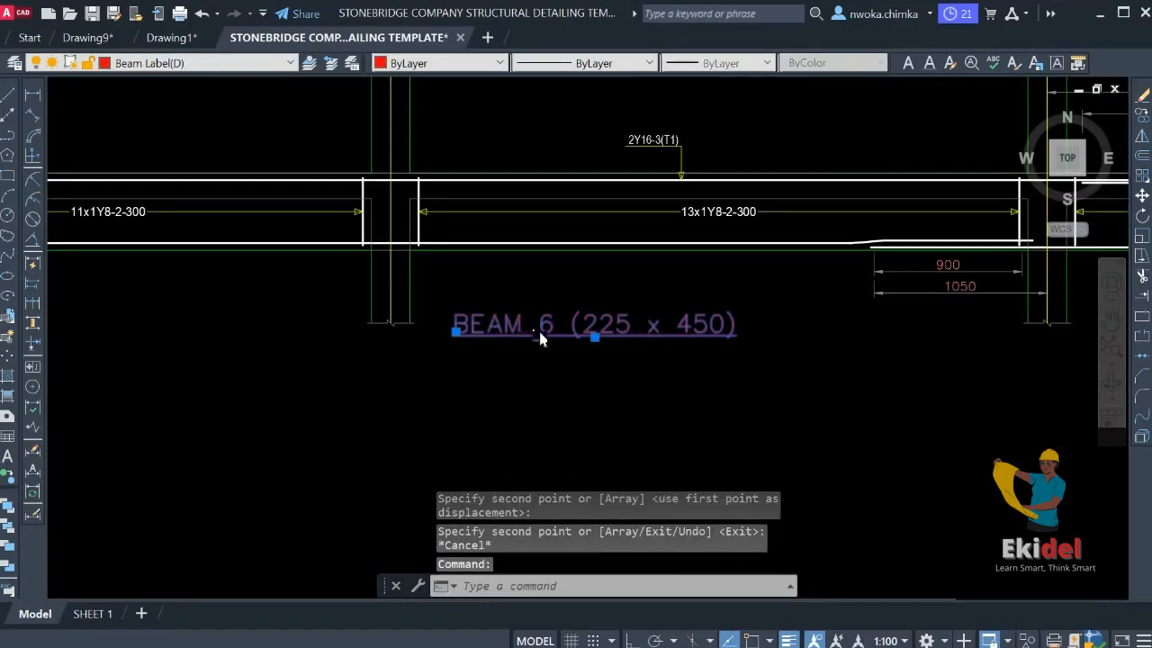
{"action": "double_click", "coordinate": [540, 333]}
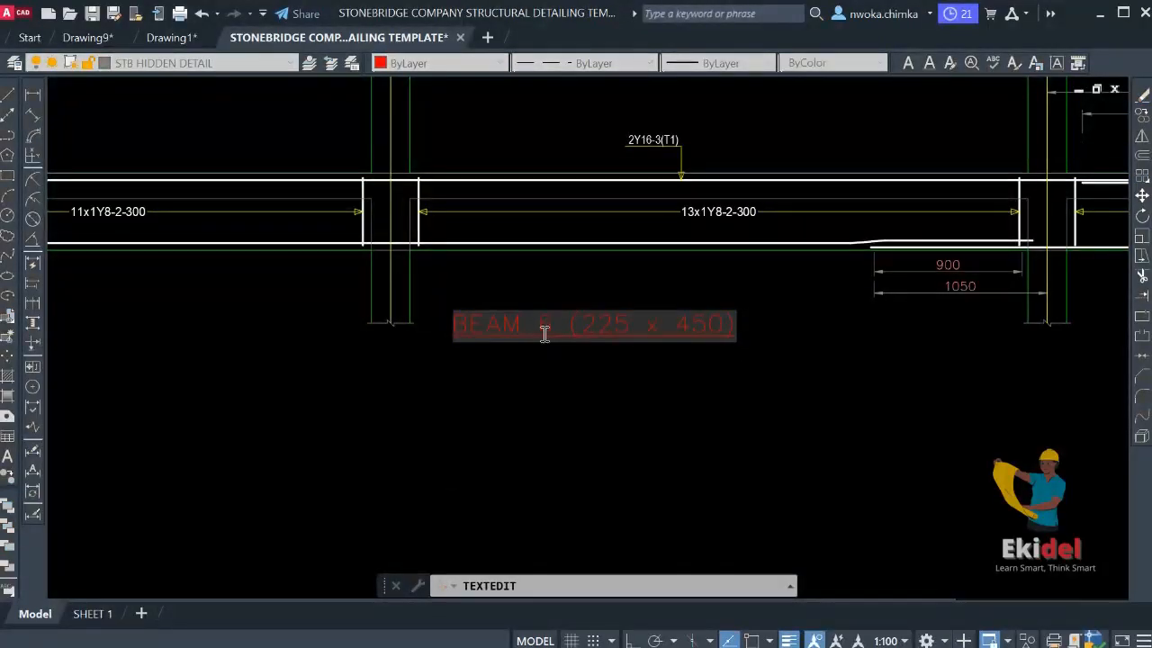
{"action": "type", "text": "7"}
{"action": "left_click", "coordinate": [556, 375]}
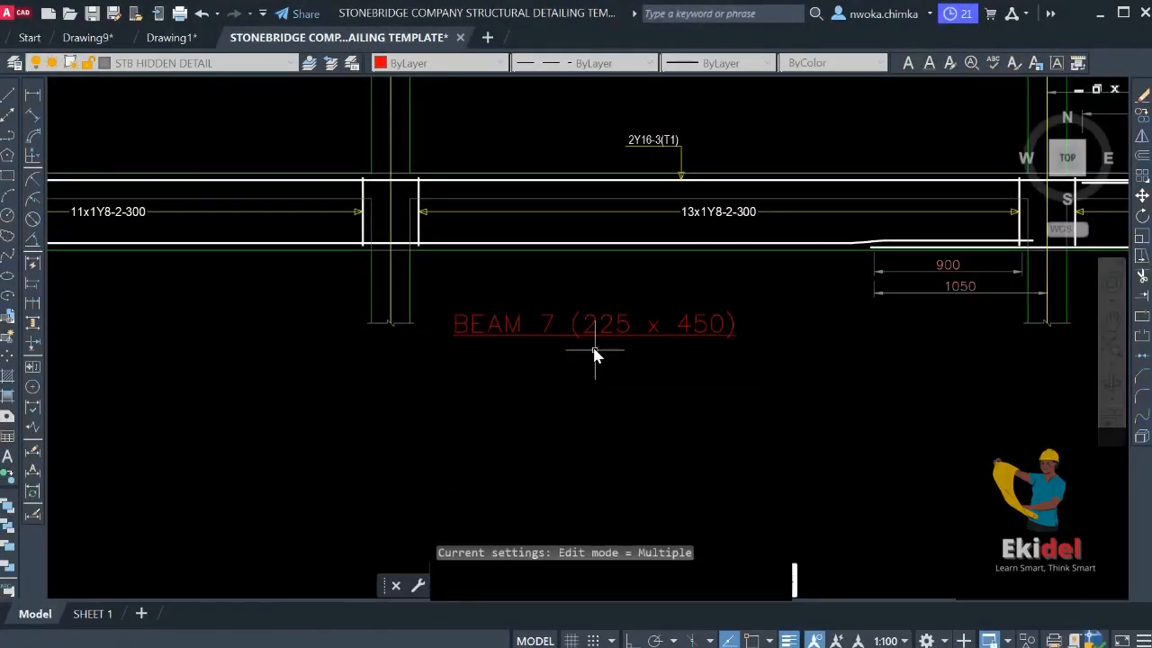
{"action": "scroll", "coordinate": [597, 348], "scroll_direction": "down", "scroll_amount": 4}
{"action": "key", "text": "Escape"}
Erase the 1B35, 1B37, 1B38, 1B39 and 1B40 span labels along grid B on the floor plan
{"action": "scroll", "coordinate": [642, 304], "scroll_direction": "down", "scroll_amount": 6}
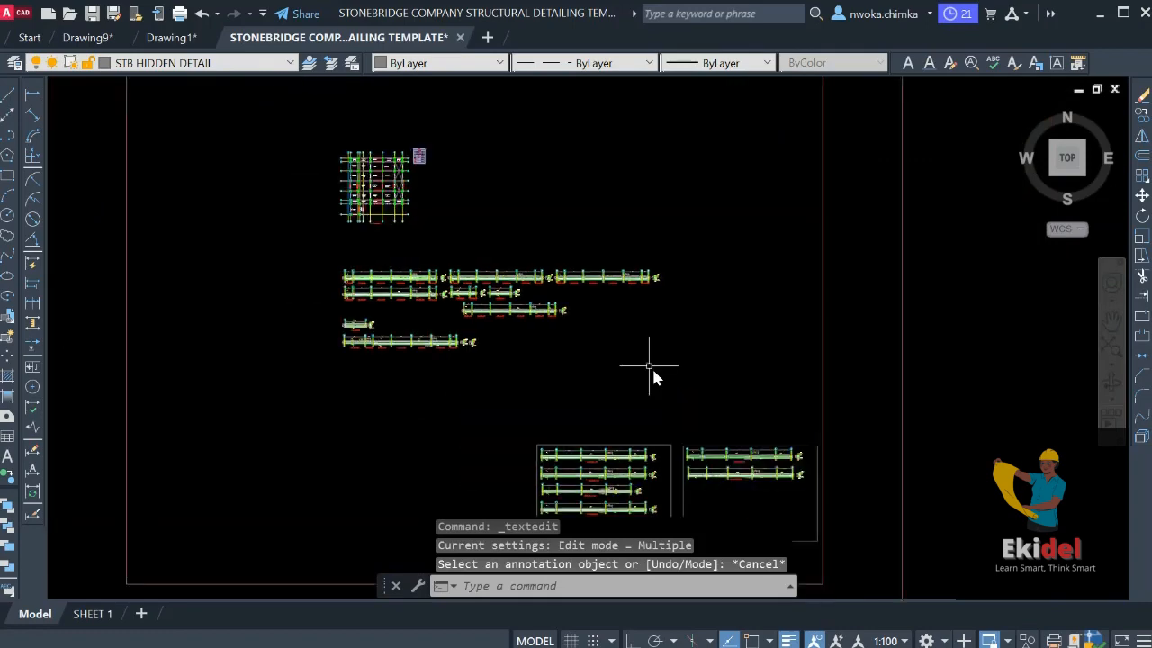
{"action": "scroll", "coordinate": [373, 218], "scroll_direction": "up", "scroll_amount": 10}
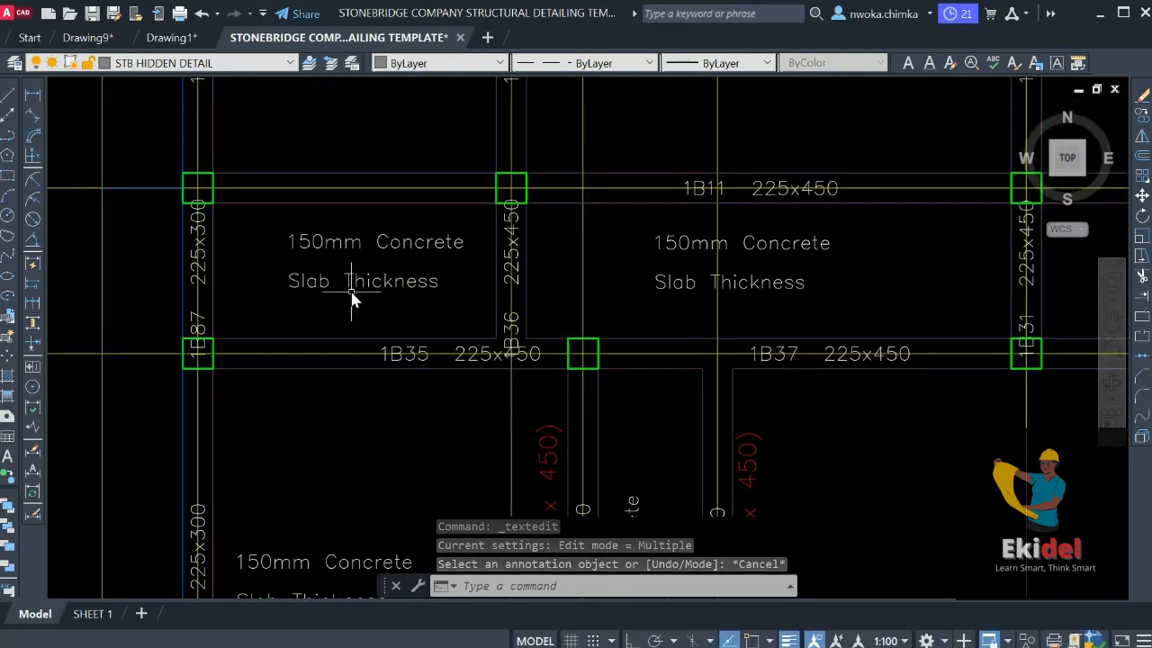
{"action": "left_click", "coordinate": [374, 353]}
{"action": "left_click", "coordinate": [664, 448]}
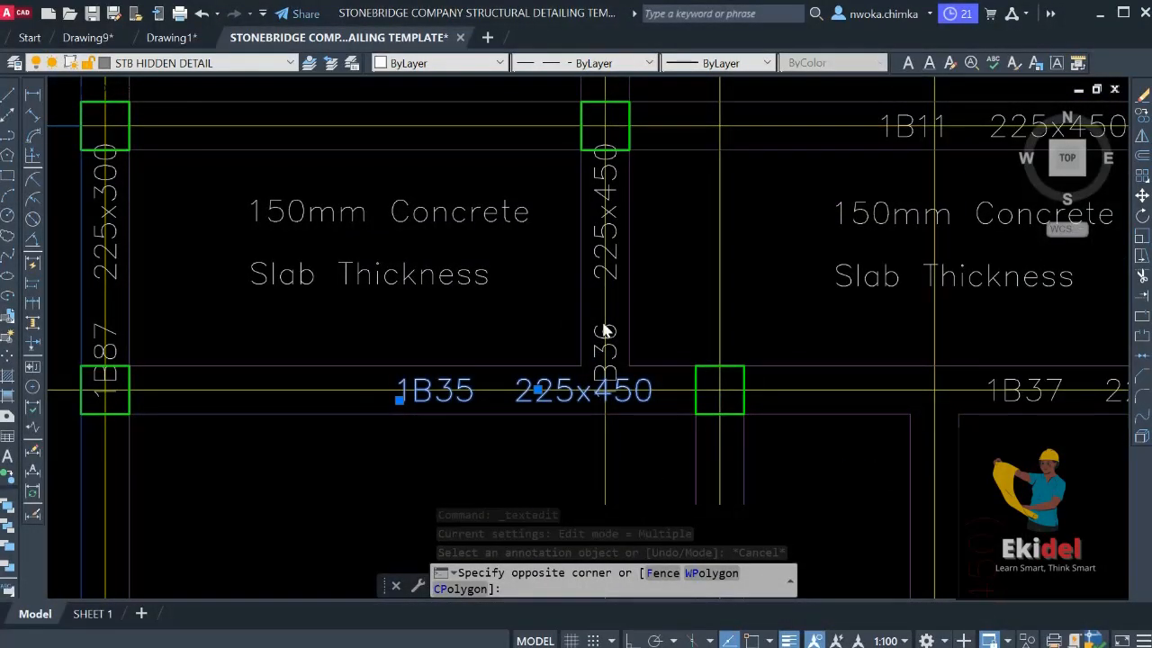
{"action": "scroll", "coordinate": [162, 310], "scroll_direction": "down", "scroll_amount": 5}
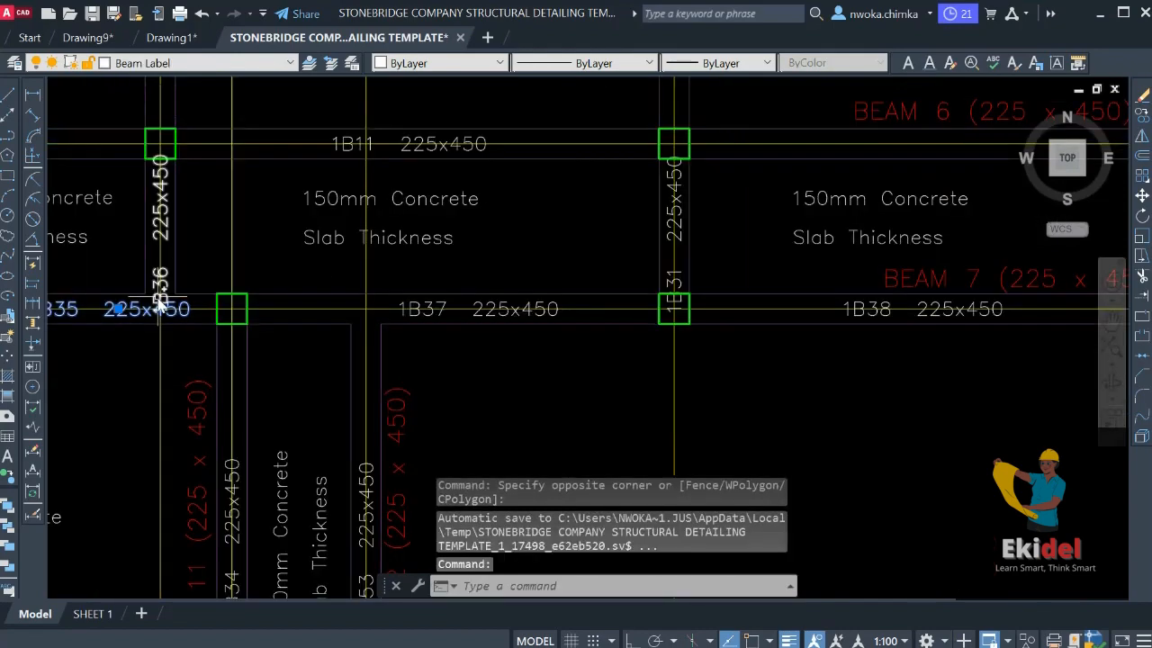
{"action": "scroll", "coordinate": [360, 297], "scroll_direction": "down", "scroll_amount": 4}
{"action": "scroll", "coordinate": [351, 289], "scroll_direction": "up", "scroll_amount": 5}
{"action": "left_click", "coordinate": [345, 283]}
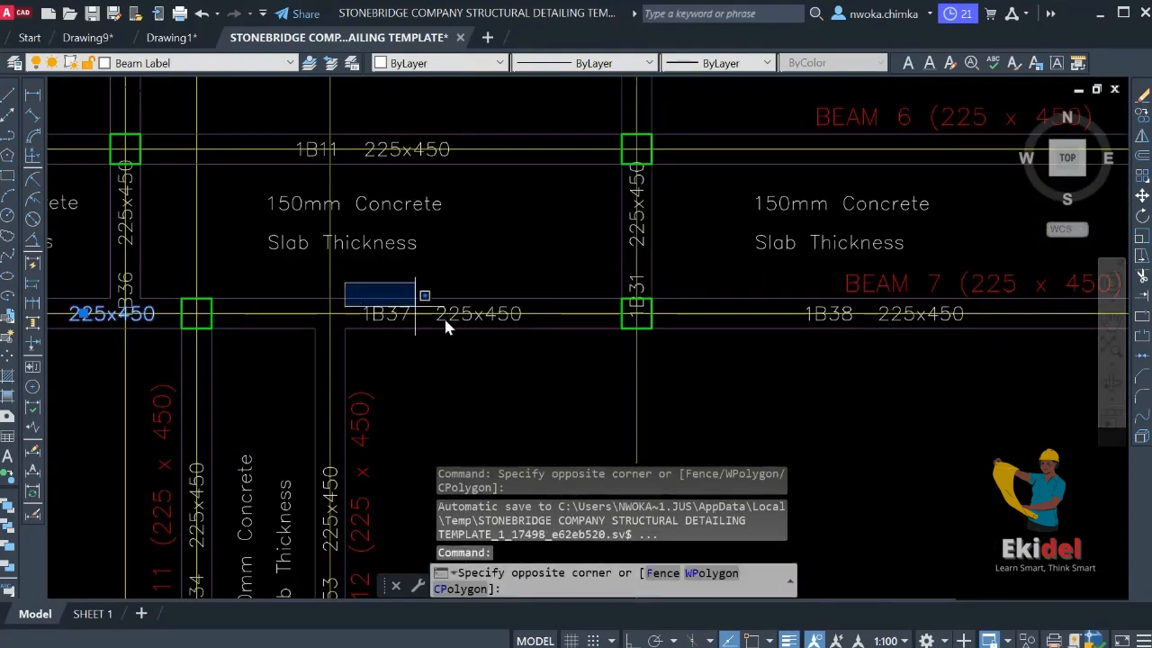
{"action": "left_click", "coordinate": [524, 351]}
{"action": "scroll", "coordinate": [540, 324], "scroll_direction": "down", "scroll_amount": 4}
{"action": "scroll", "coordinate": [555, 305], "scroll_direction": "up", "scroll_amount": 4}
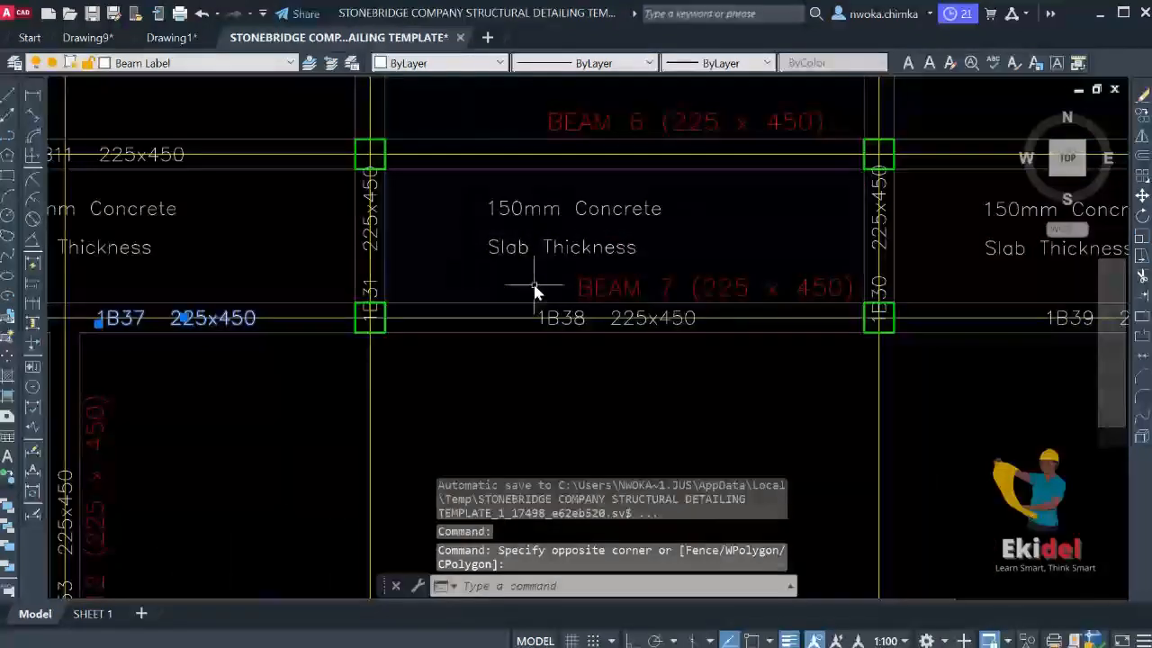
{"action": "left_click", "coordinate": [497, 298]}
{"action": "left_click", "coordinate": [700, 355]}
{"action": "scroll", "coordinate": [735, 355], "scroll_direction": "down", "scroll_amount": 4}
{"action": "scroll", "coordinate": [384, 342], "scroll_direction": "up", "scroll_amount": 4}
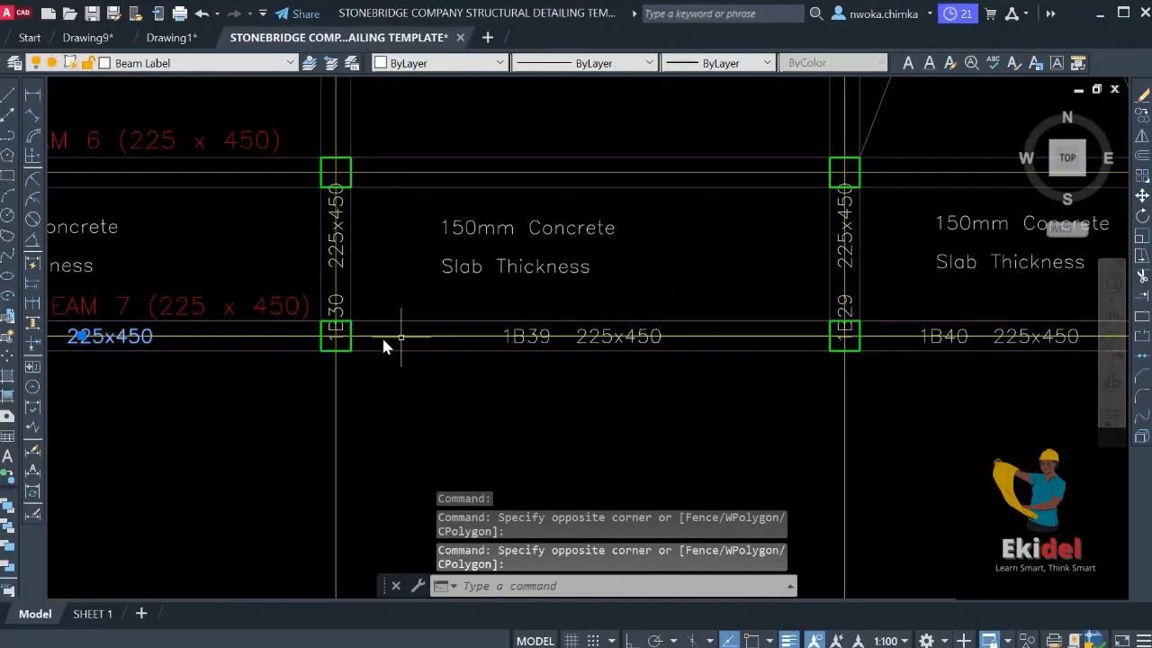
{"action": "left_click", "coordinate": [478, 315]}
{"action": "left_click", "coordinate": [732, 381]}
{"action": "middle_click_drag", "start_coordinate": [733, 381], "coordinate": [329, 329]}
{"action": "left_click", "coordinate": [480, 269]}
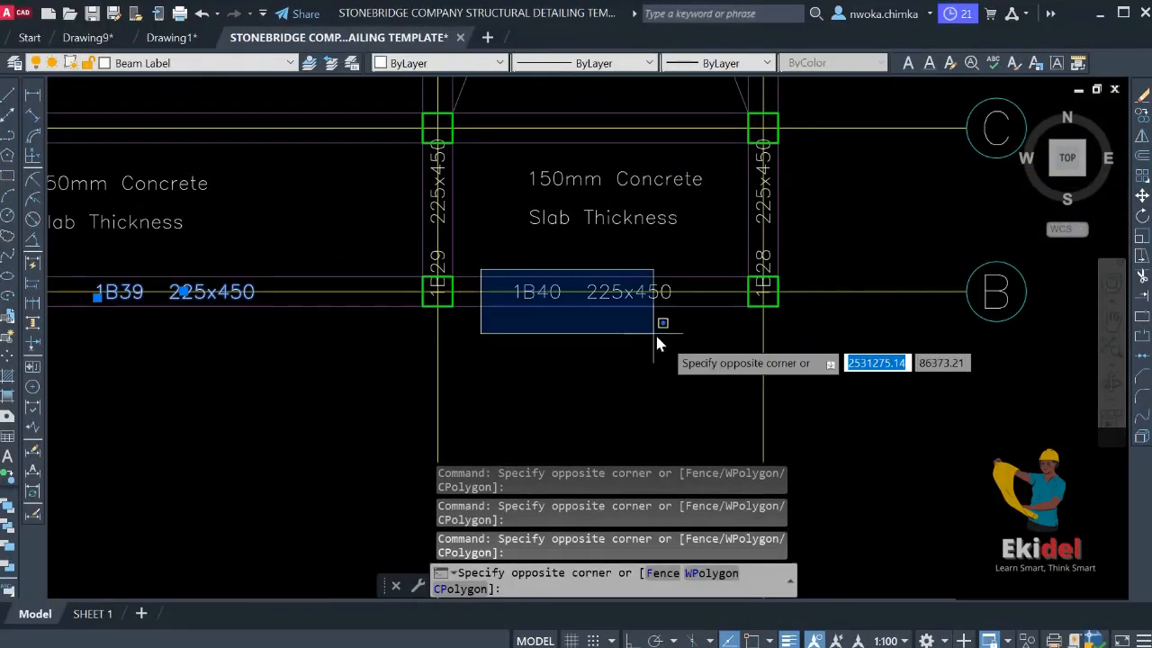
{"action": "left_click", "coordinate": [709, 349]}
{"action": "type", "text": "e"}
{"action": "key", "text": "Return"}
Fillet the outer beam edge lines of 1B52 and 1B53 where they meet at grids A and 9 on the plan
{"action": "scroll", "coordinate": [705, 349], "scroll_direction": "down", "scroll_amount": 6}
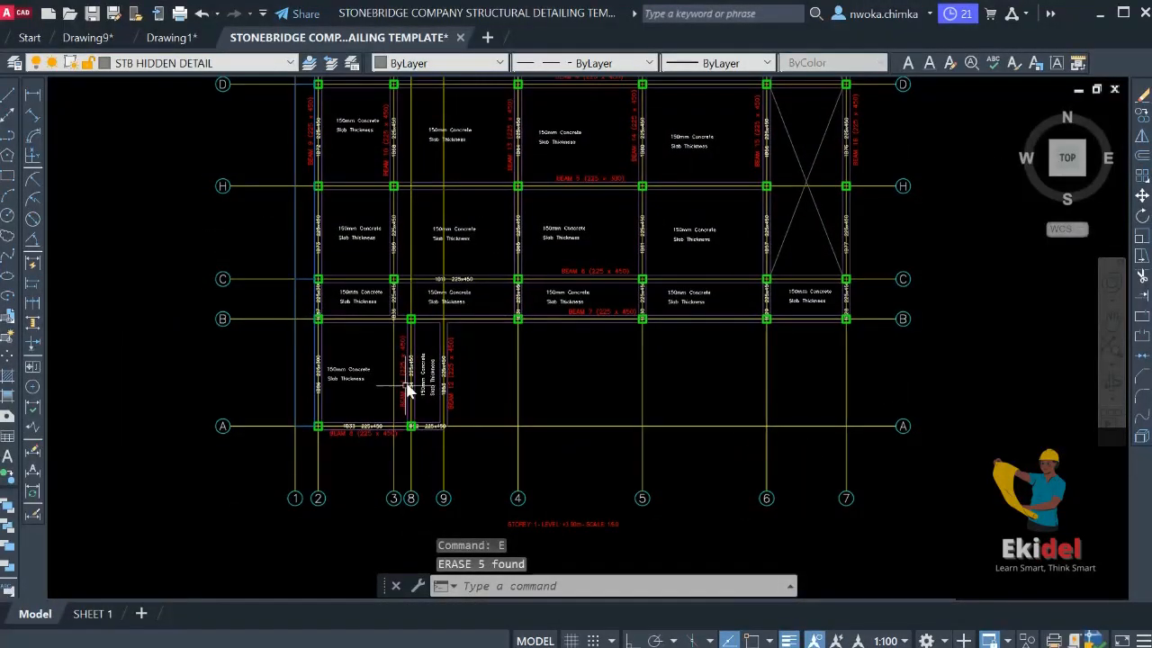
{"action": "scroll", "coordinate": [372, 450], "scroll_direction": "up", "scroll_amount": 5}
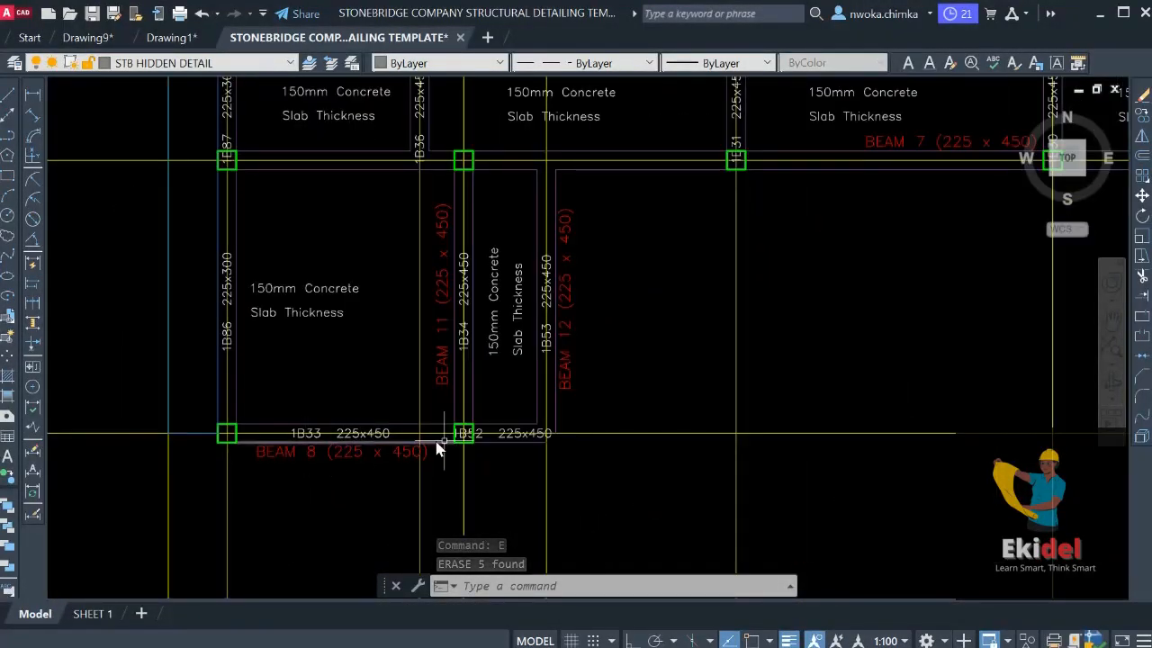
{"action": "scroll", "coordinate": [437, 451], "scroll_direction": "up", "scroll_amount": 2}
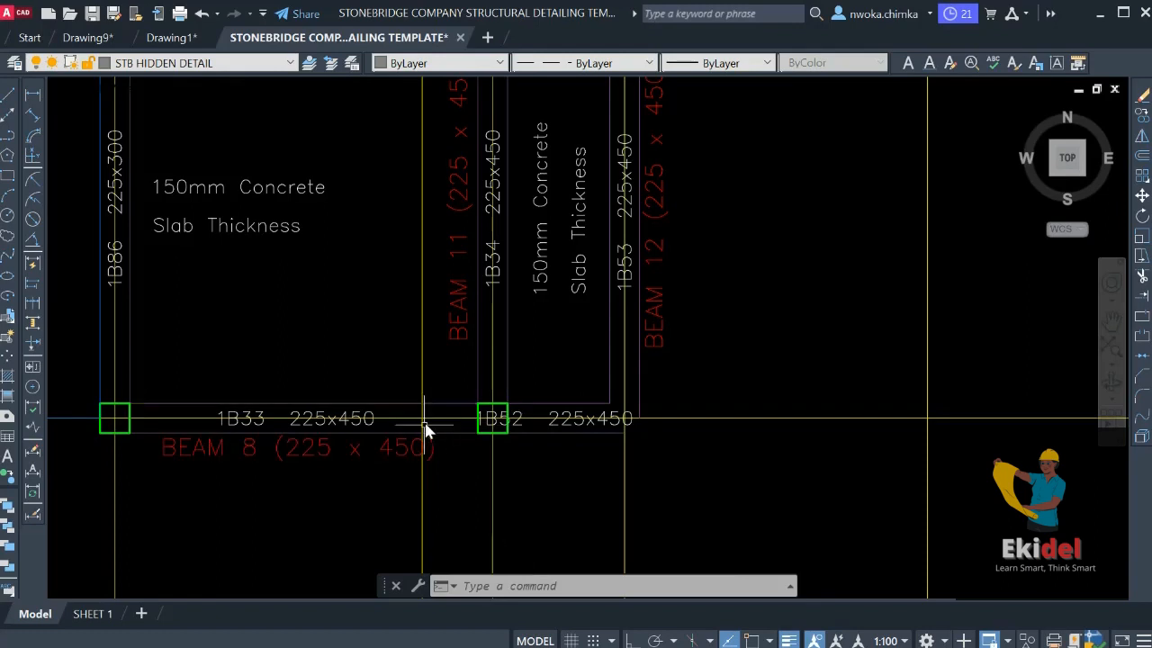
{"action": "type", "text": "f"}
{"action": "key", "text": "Return"}
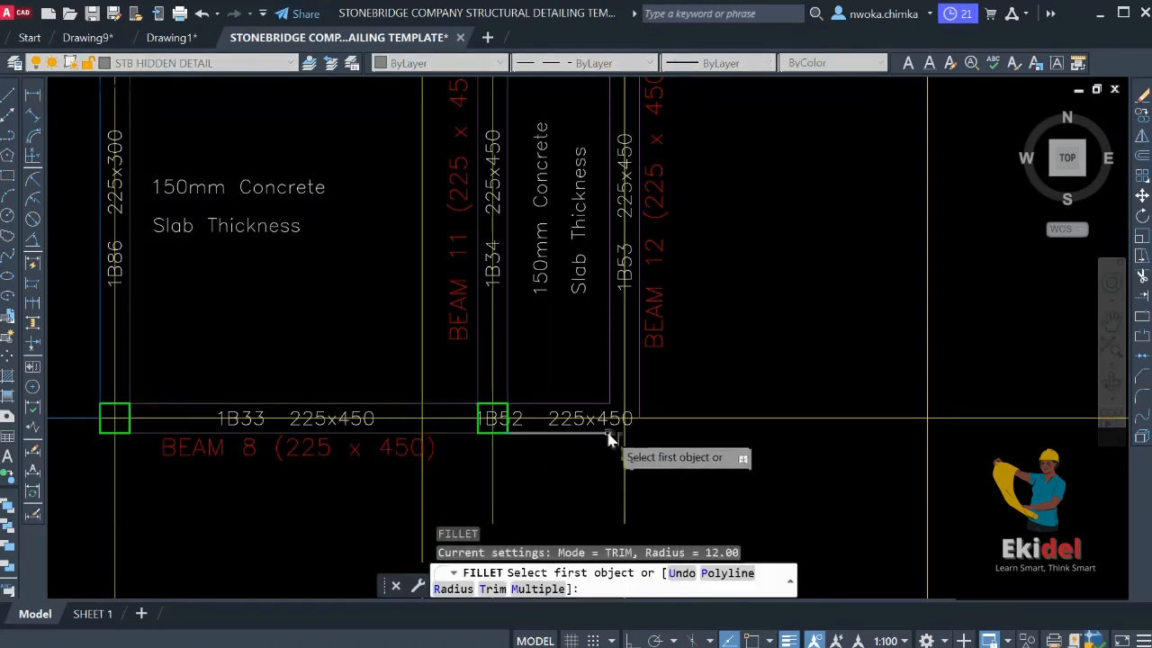
{"action": "left_click", "coordinate": [610, 436]}
{"action": "key", "text": "Escape"}
{"action": "scroll", "coordinate": [748, 400], "scroll_direction": "down", "scroll_amount": 2}
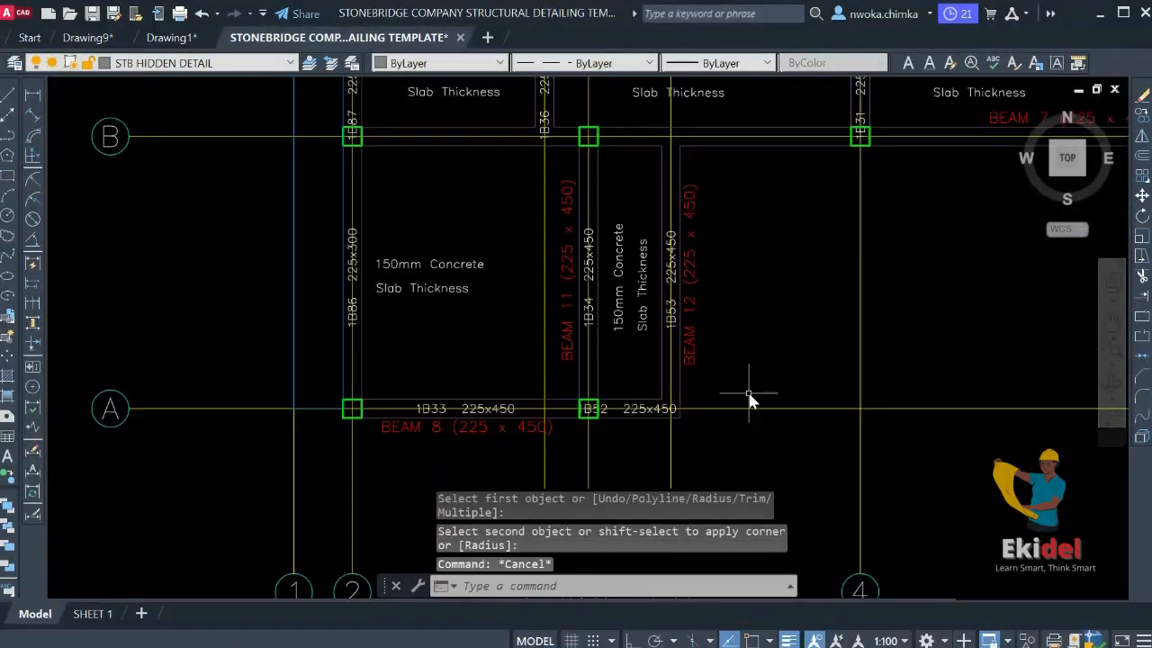
Examine the span labels of BEAM 8 along grid A on the plan and locate the matching elevation
{"action": "scroll", "coordinate": [392, 447], "scroll_direction": "up", "scroll_amount": 2}
{"action": "scroll", "coordinate": [461, 408], "scroll_direction": "up", "scroll_amount": 2}
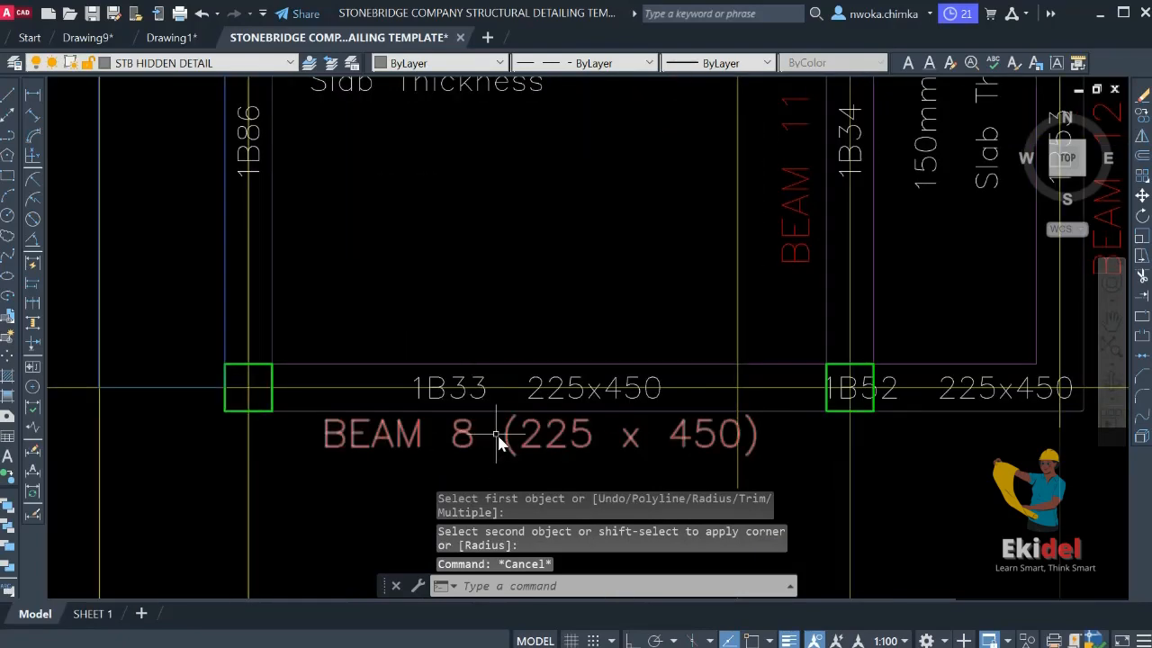
{"action": "scroll", "coordinate": [455, 407], "scroll_direction": "down", "scroll_amount": 2}
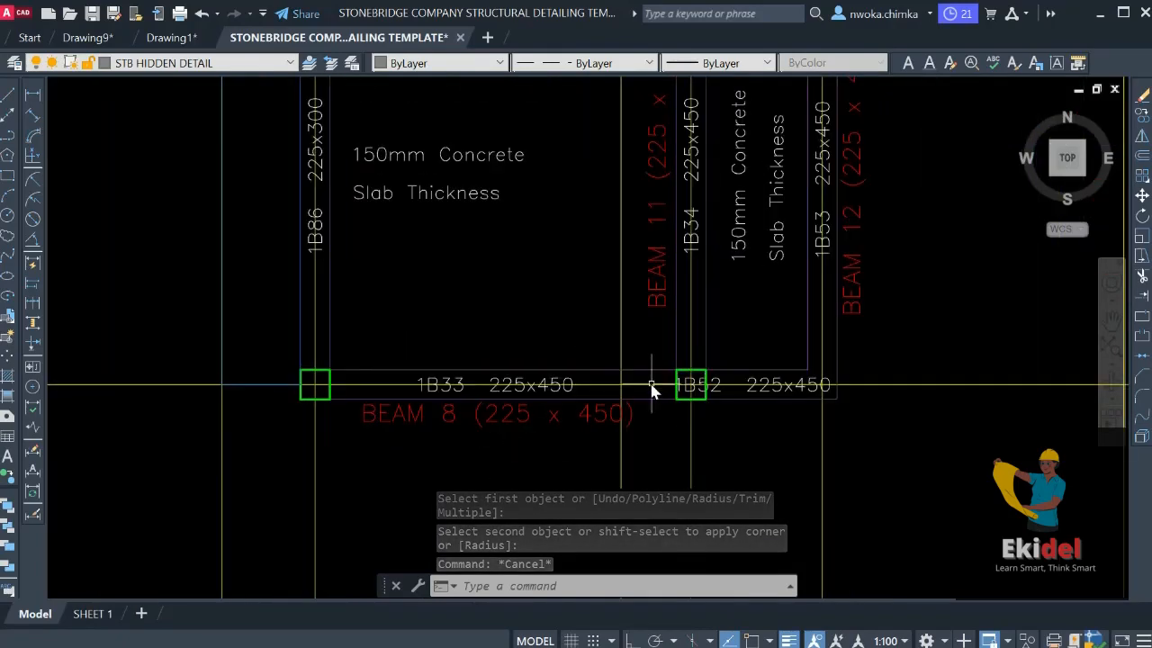
{"action": "scroll", "coordinate": [720, 396], "scroll_direction": "up", "scroll_amount": 2}
{"action": "scroll", "coordinate": [701, 380], "scroll_direction": "down", "scroll_amount": 4}
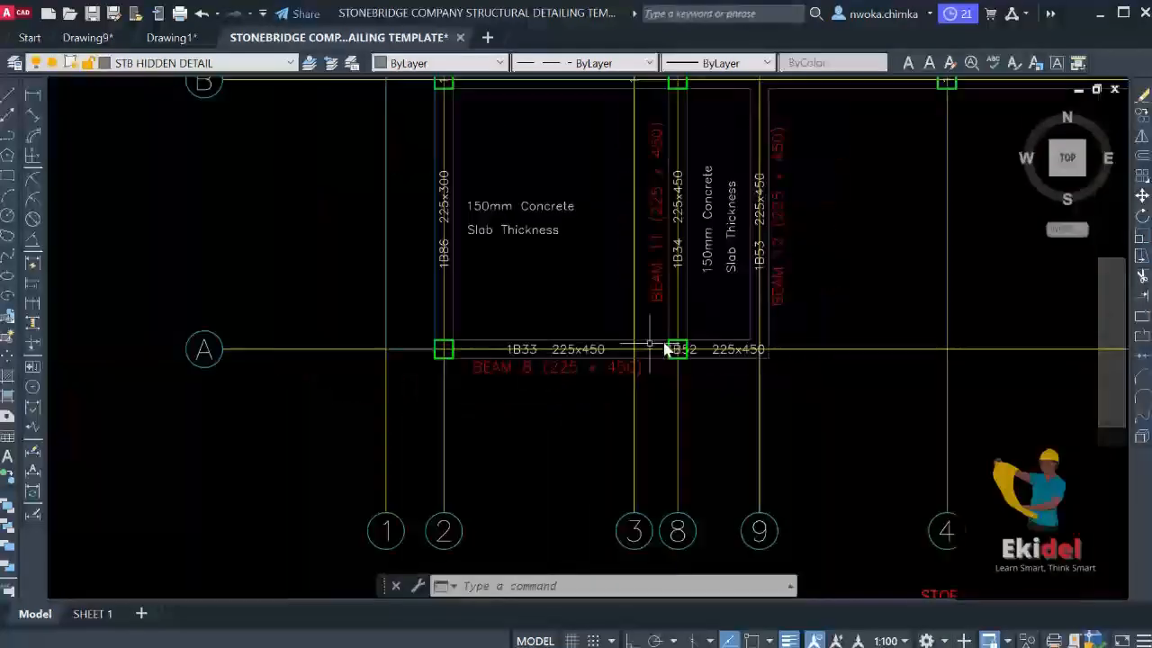
{"action": "scroll", "coordinate": [459, 360], "scroll_direction": "down", "scroll_amount": 2}
{"action": "scroll", "coordinate": [398, 257], "scroll_direction": "down", "scroll_amount": 2}
{"action": "scroll", "coordinate": [476, 330], "scroll_direction": "up", "scroll_amount": 3}
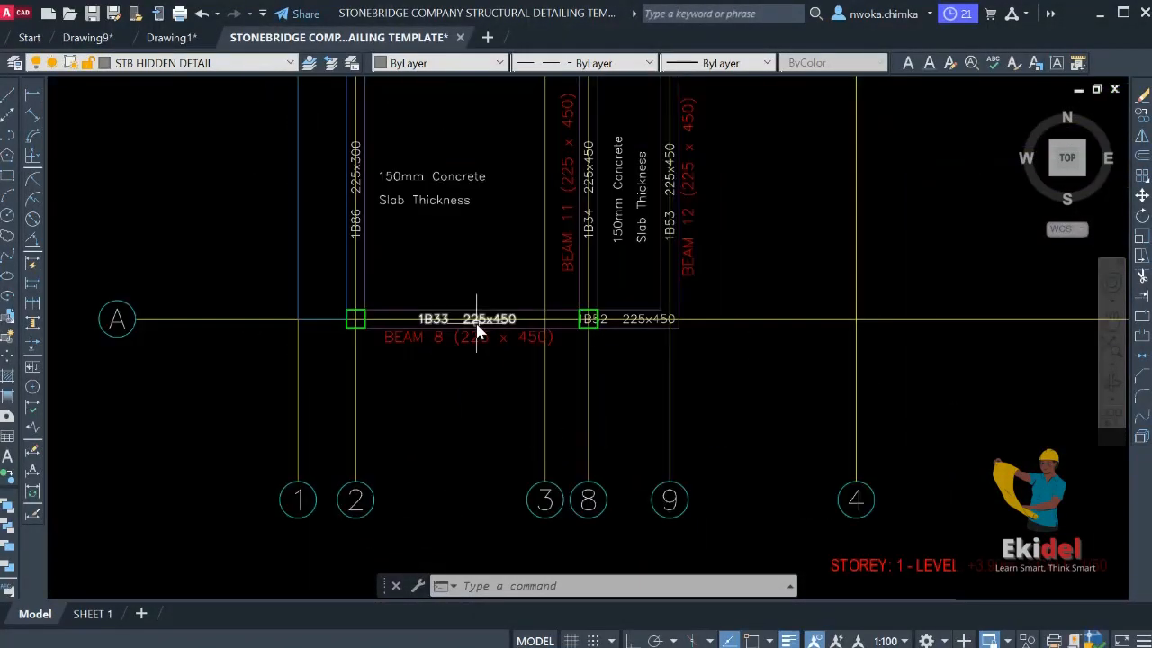
{"action": "scroll", "coordinate": [436, 268], "scroll_direction": "down", "scroll_amount": 5}
{"action": "scroll", "coordinate": [507, 330], "scroll_direction": "down", "scroll_amount": 3}
{"action": "scroll", "coordinate": [531, 337], "scroll_direction": "up", "scroll_amount": 10}
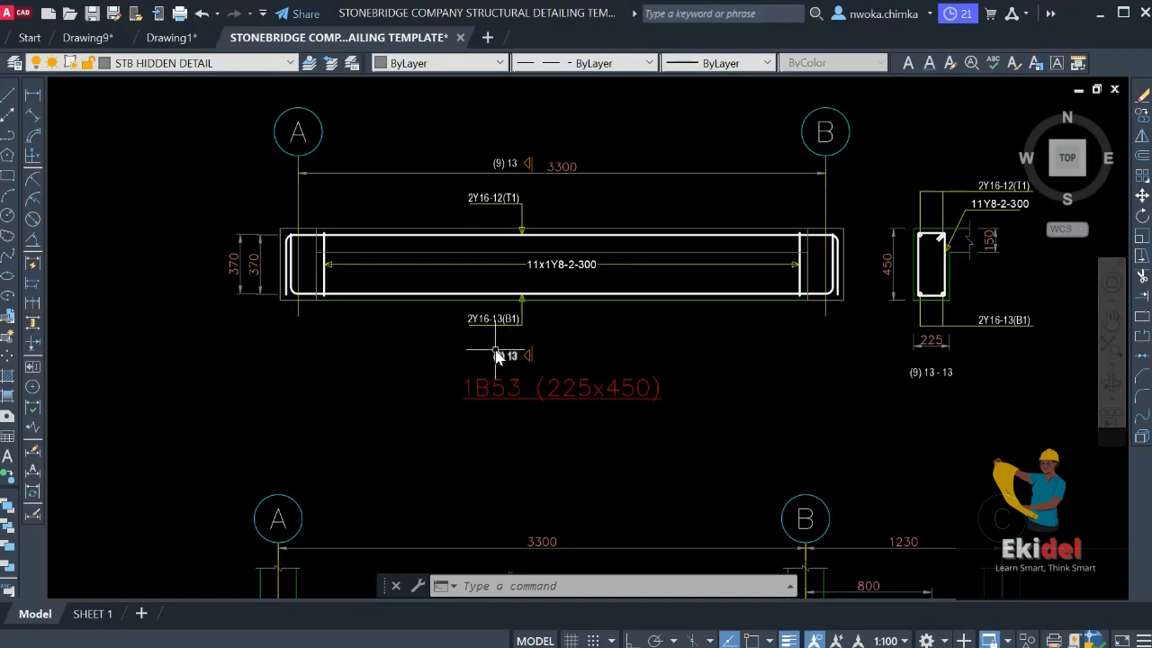
{"action": "scroll", "coordinate": [349, 360], "scroll_direction": "down", "scroll_amount": 6}
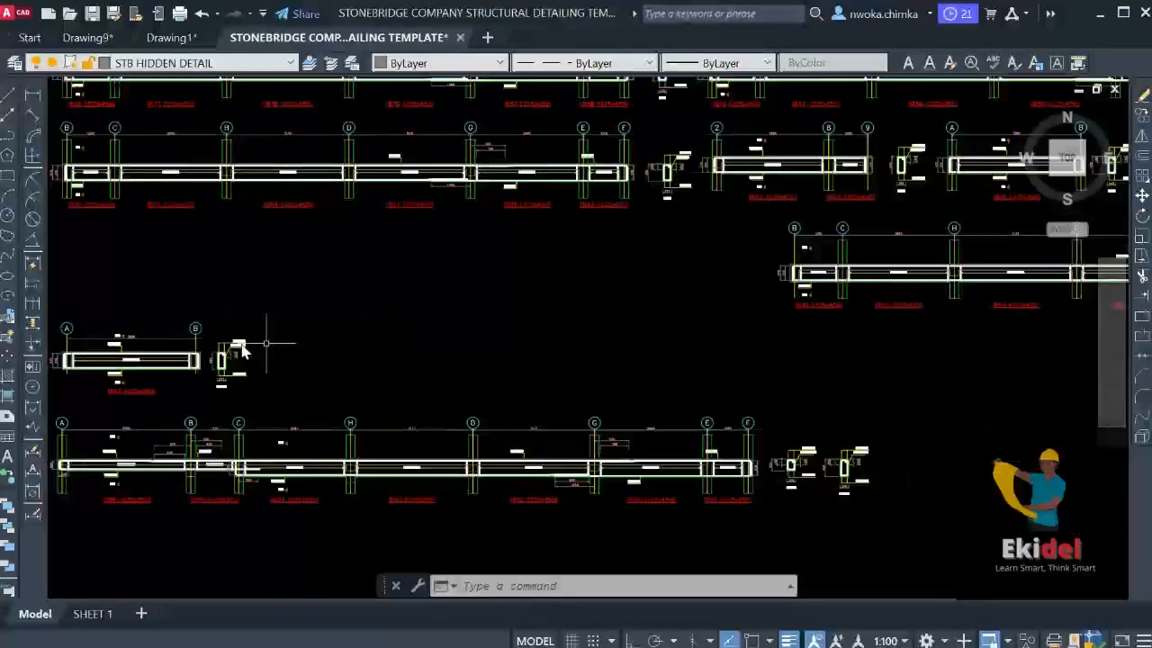
{"action": "scroll", "coordinate": [527, 322], "scroll_direction": "up", "scroll_amount": 2}
{"action": "scroll", "coordinate": [659, 290], "scroll_direction": "up", "scroll_amount": 7}
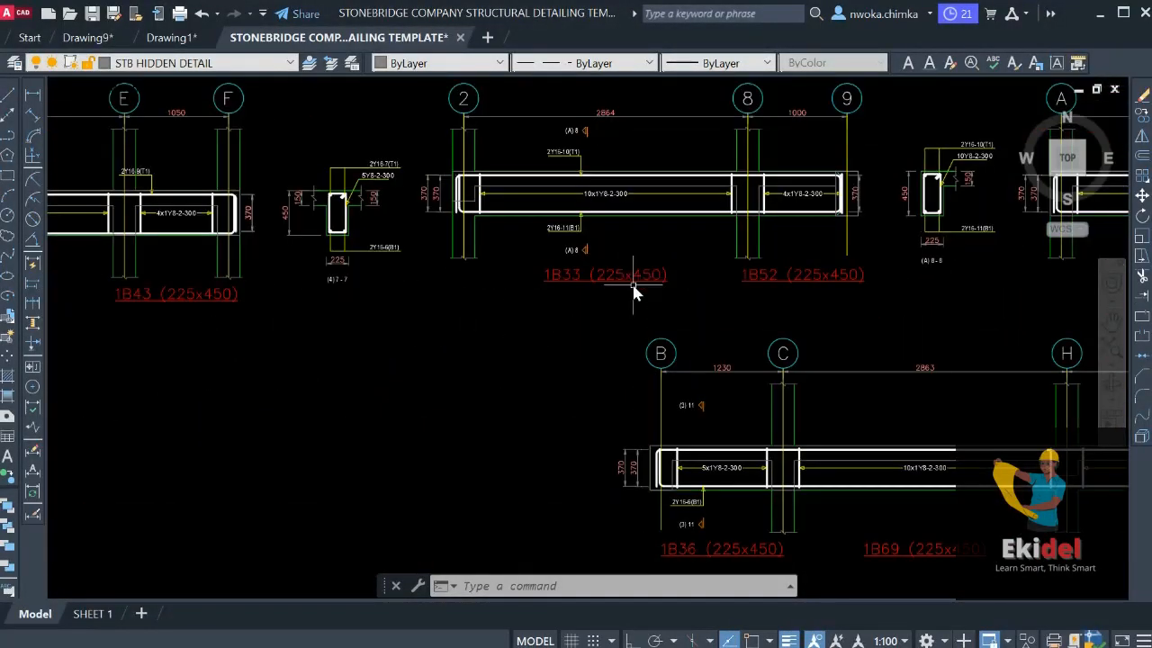
Move the 1B33 and 1B52 elevation with its cross-section into the second sheet frame, below the BEAM 7 elevation
{"action": "mouse_move", "coordinate": [815, 295]}
{"action": "middle_mouse_down"}
{"action": "mouse_move", "coordinate": [686, 323]}
{"action": "mouse_move", "coordinate": [684, 379]}
{"action": "middle_mouse_up"}
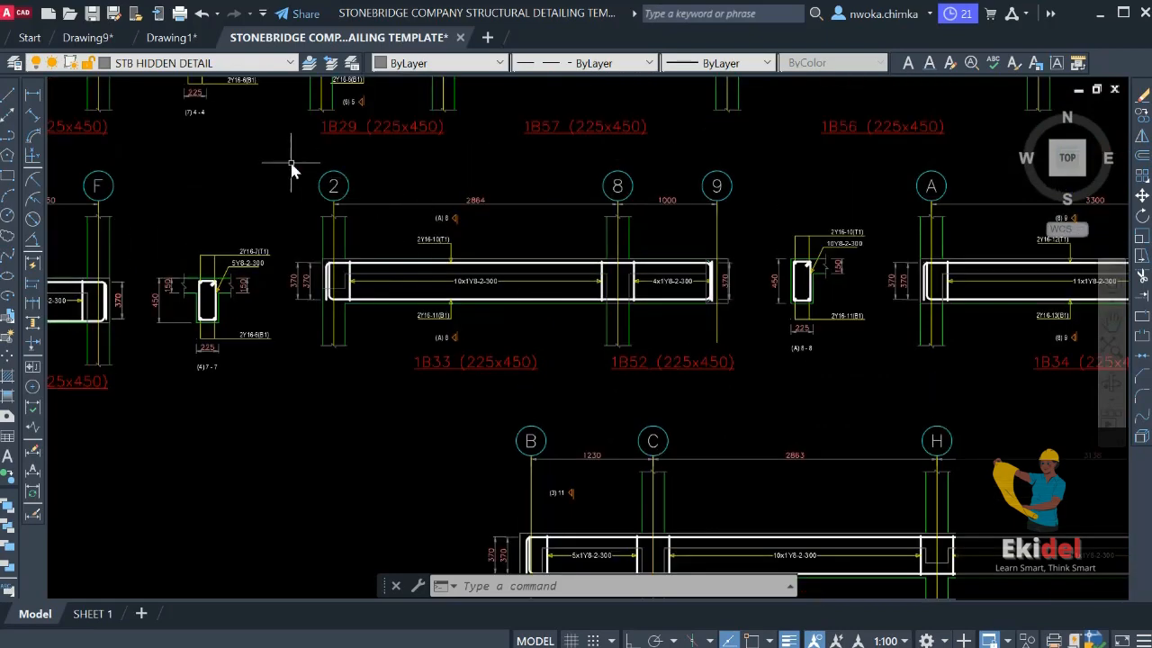
{"action": "left_click", "coordinate": [871, 385]}
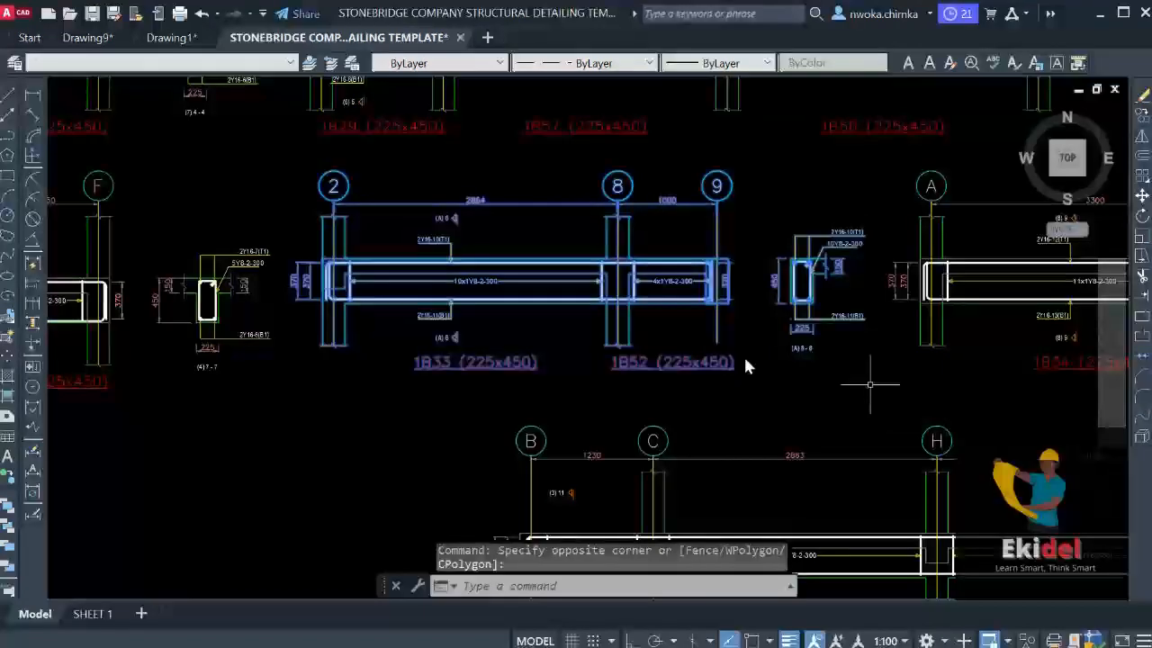
{"action": "type", "text": "m"}
{"action": "key", "text": "Return"}
{"action": "left_click", "coordinate": [612, 309]}
{"action": "scroll", "coordinate": [540, 113], "scroll_direction": "down", "scroll_amount": 8}
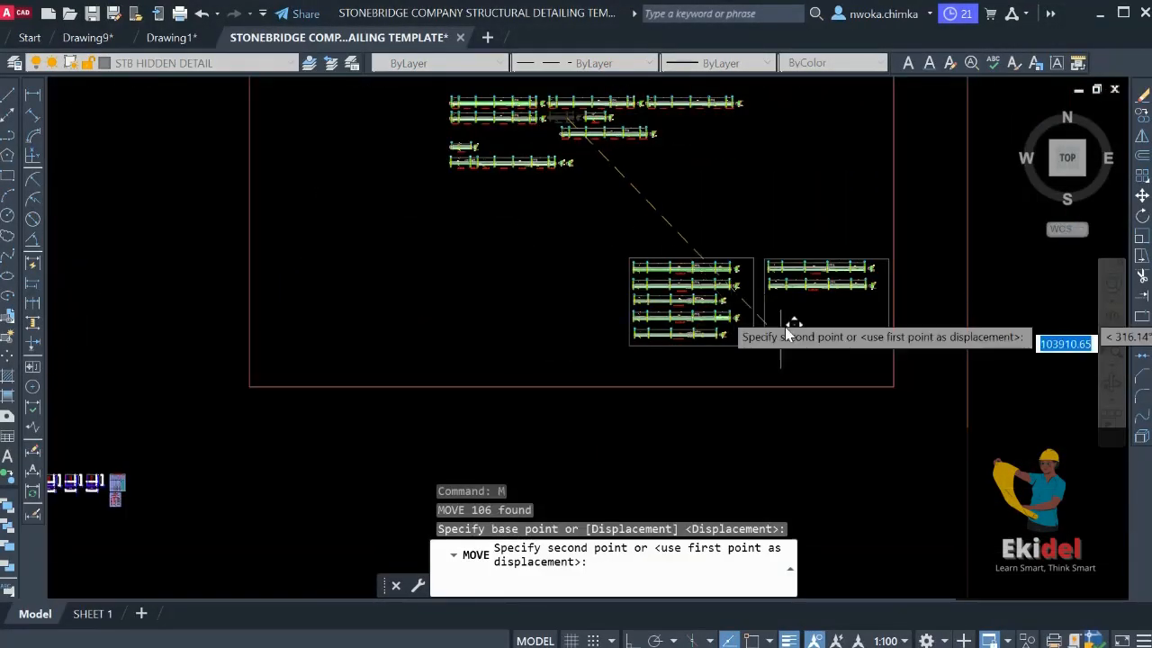
{"action": "scroll", "coordinate": [787, 334], "scroll_direction": "up", "scroll_amount": 8}
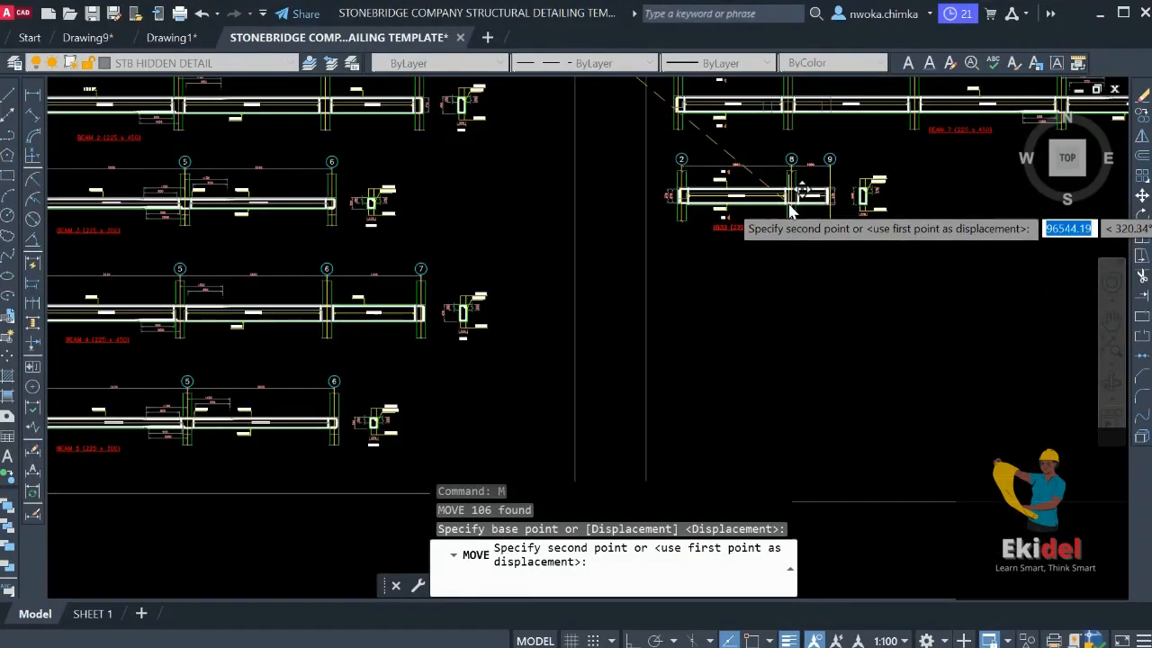
{"action": "left_click", "coordinate": [790, 211]}
Try to erase the 1B33 and 1B52 labels together with the height dimensions at both ends of the moved elevation
{"action": "scroll", "coordinate": [684, 180], "scroll_direction": "up", "scroll_amount": 5}
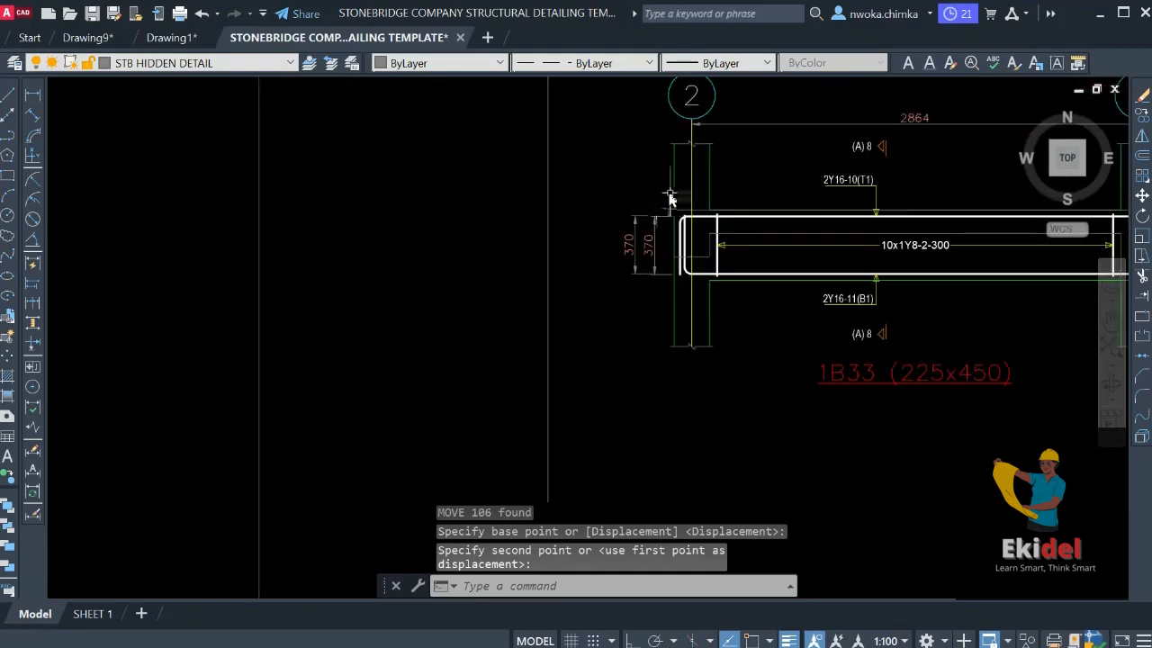
{"action": "left_click", "coordinate": [670, 199]}
{"action": "left_click", "coordinate": [608, 243]}
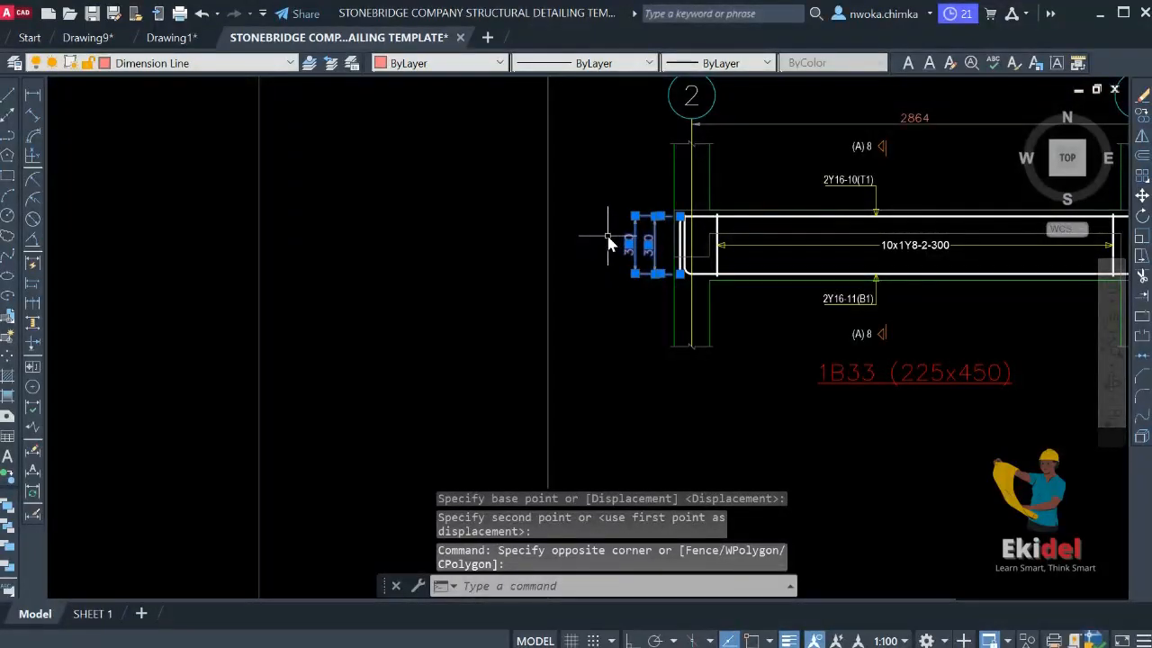
{"action": "scroll", "coordinate": [558, 241], "scroll_direction": "down", "scroll_amount": 2}
{"action": "middle_click_drag", "start_coordinate": [792, 249], "coordinate": [471, 265]}
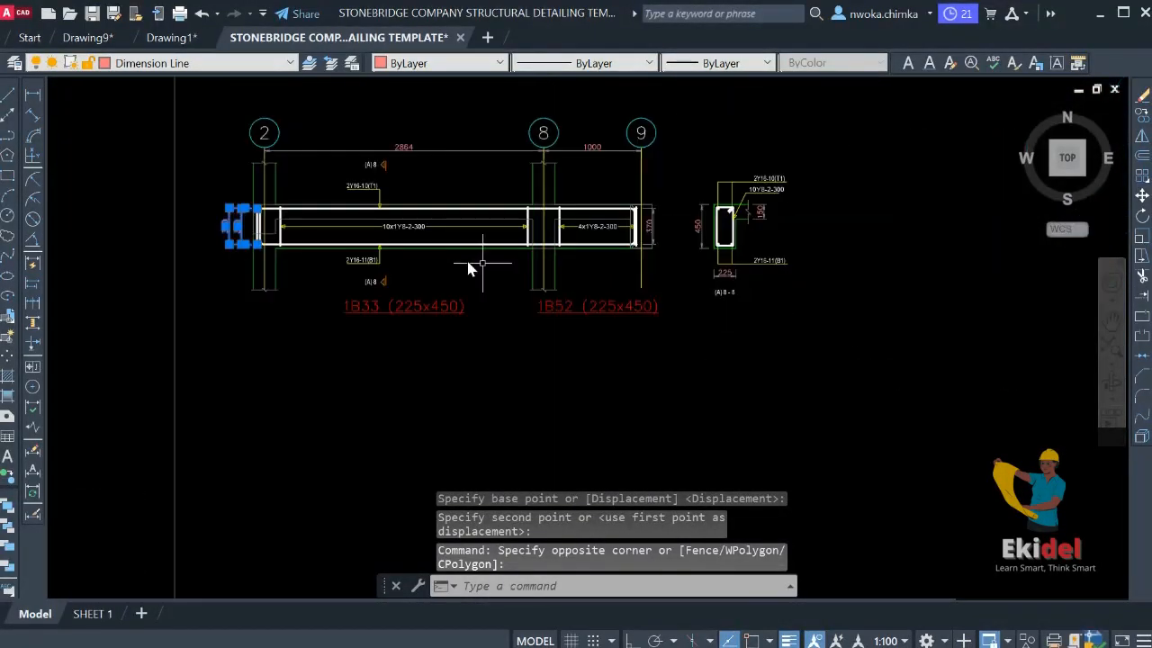
{"action": "left_click", "coordinate": [596, 328]}
{"action": "left_click", "coordinate": [427, 296]}
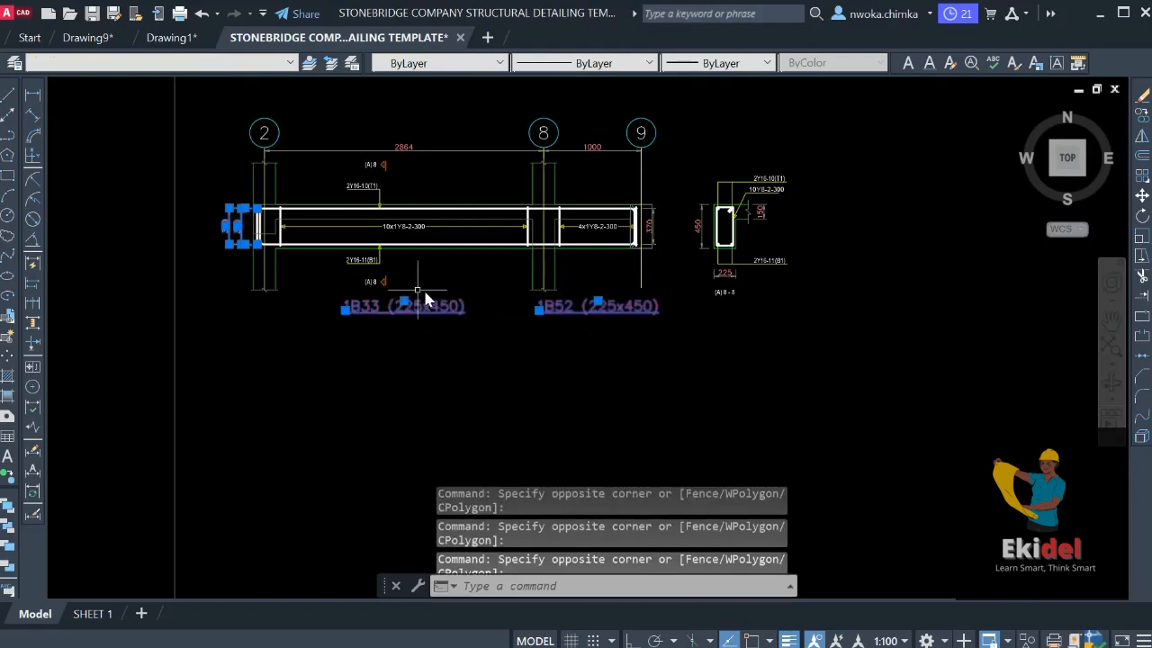
{"action": "scroll", "coordinate": [684, 219], "scroll_direction": "up", "scroll_amount": 4}
{"action": "left_click", "coordinate": [670, 200]}
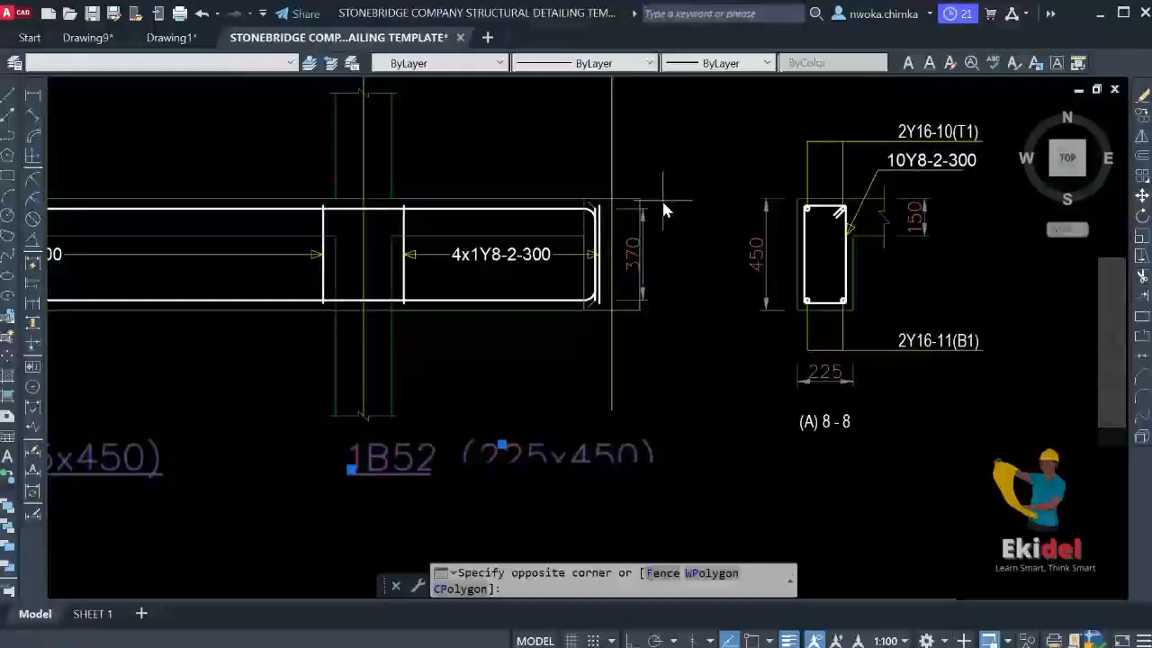
{"action": "left_click", "coordinate": [630, 261]}
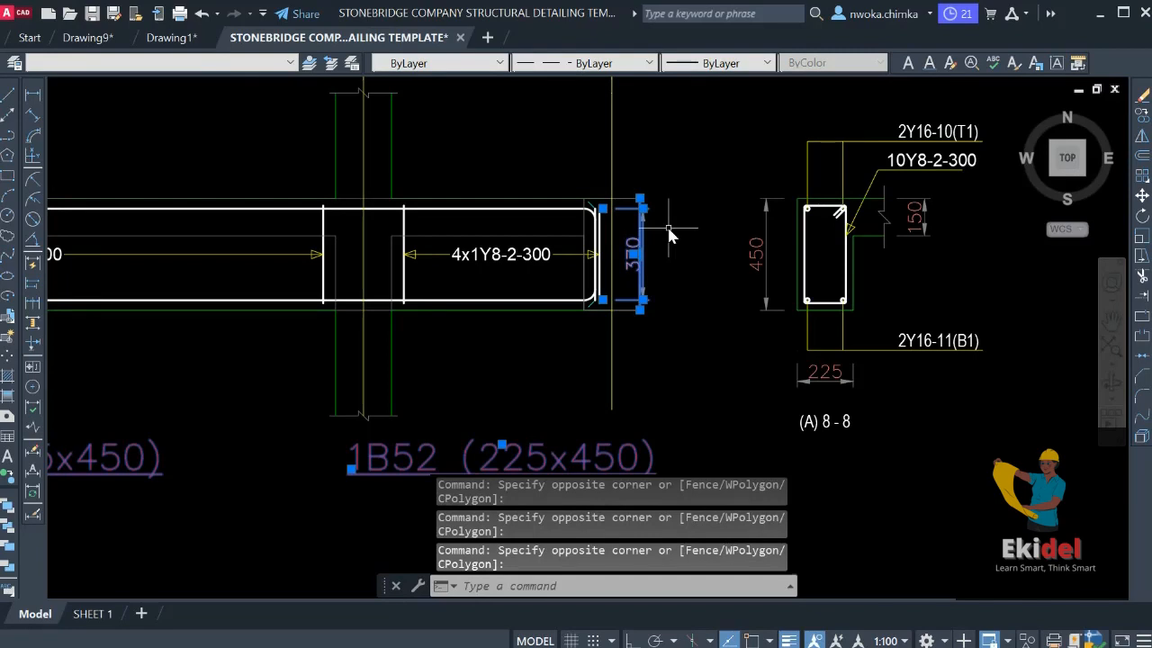
{"action": "type", "text": "e"}
{"action": "key", "text": "Return"}
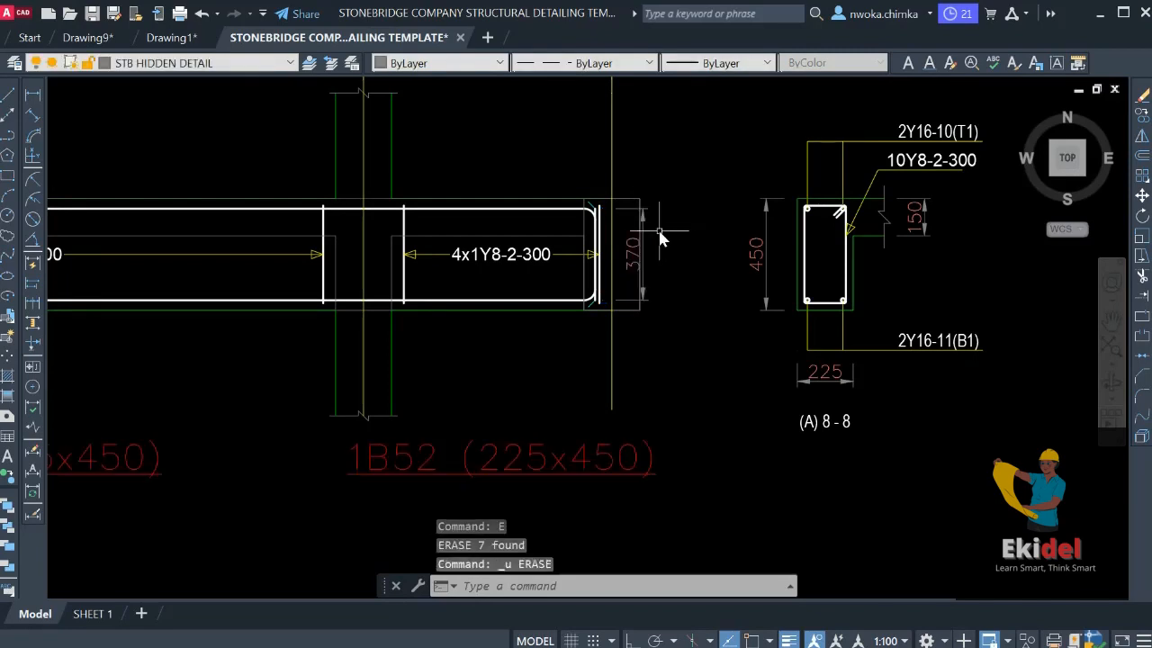
Erase only the 370 height dimension at the elevation's grid 9 end, keeping the beam outline
{"action": "scroll", "coordinate": [648, 234], "scroll_direction": "up", "scroll_amount": 2}
{"action": "left_click", "coordinate": [653, 206]}
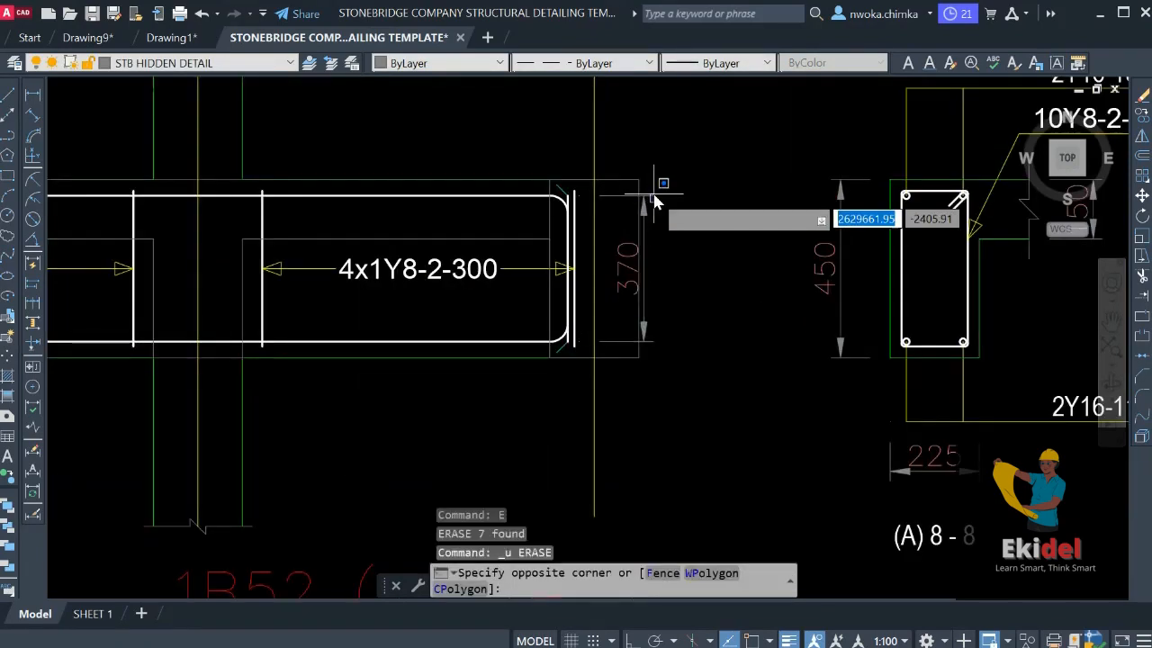
{"action": "left_click", "coordinate": [648, 191]}
{"action": "type", "text": "e"}
{"action": "key", "text": "Return"}
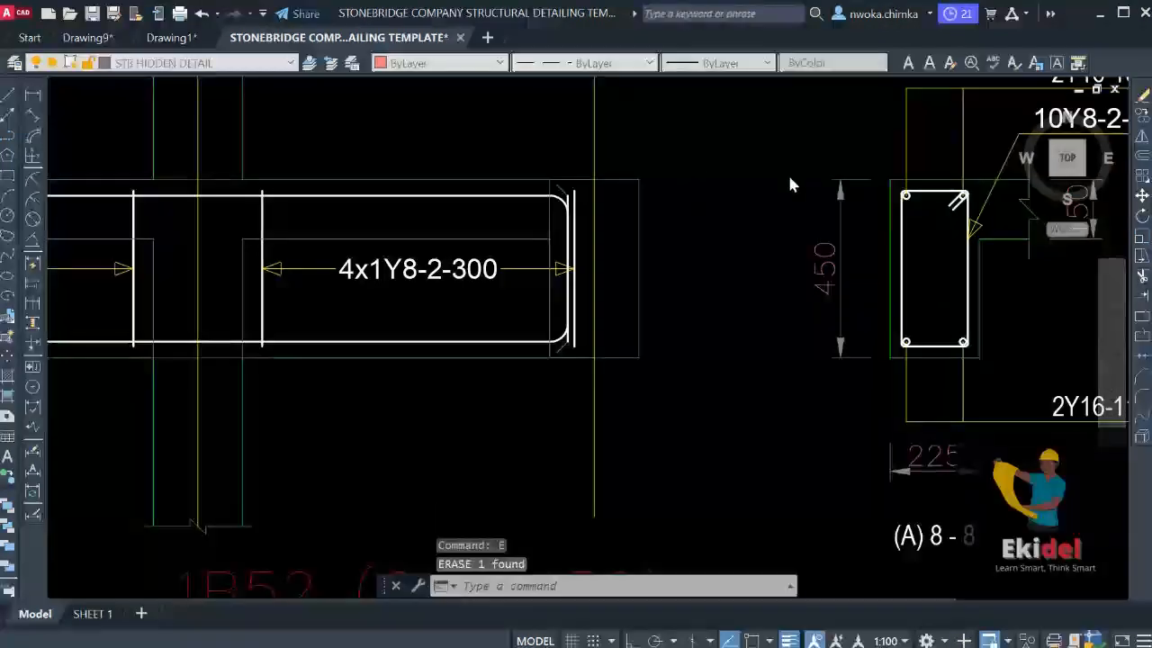
Erase the 1B33 and 1B52 labels beneath the elevation spanning grids 2 to 9
{"action": "scroll", "coordinate": [719, 261], "scroll_direction": "down", "scroll_amount": 4}
{"action": "left_click", "coordinate": [660, 311]}
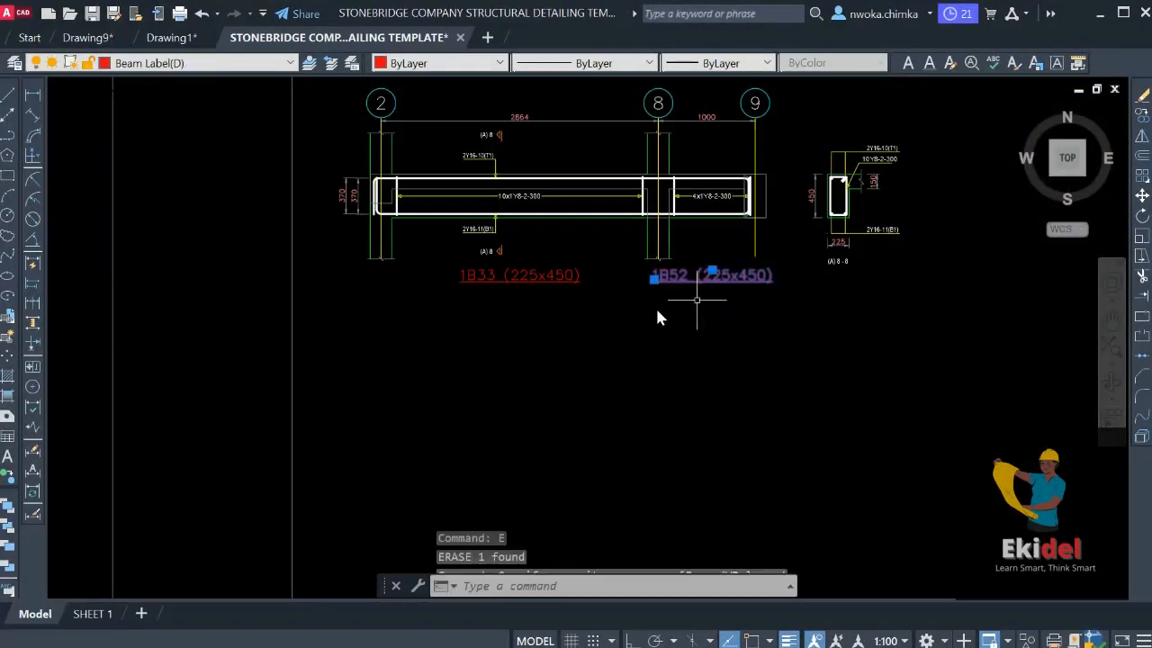
{"action": "left_click", "coordinate": [526, 284]}
{"action": "key", "text": "Delete"}
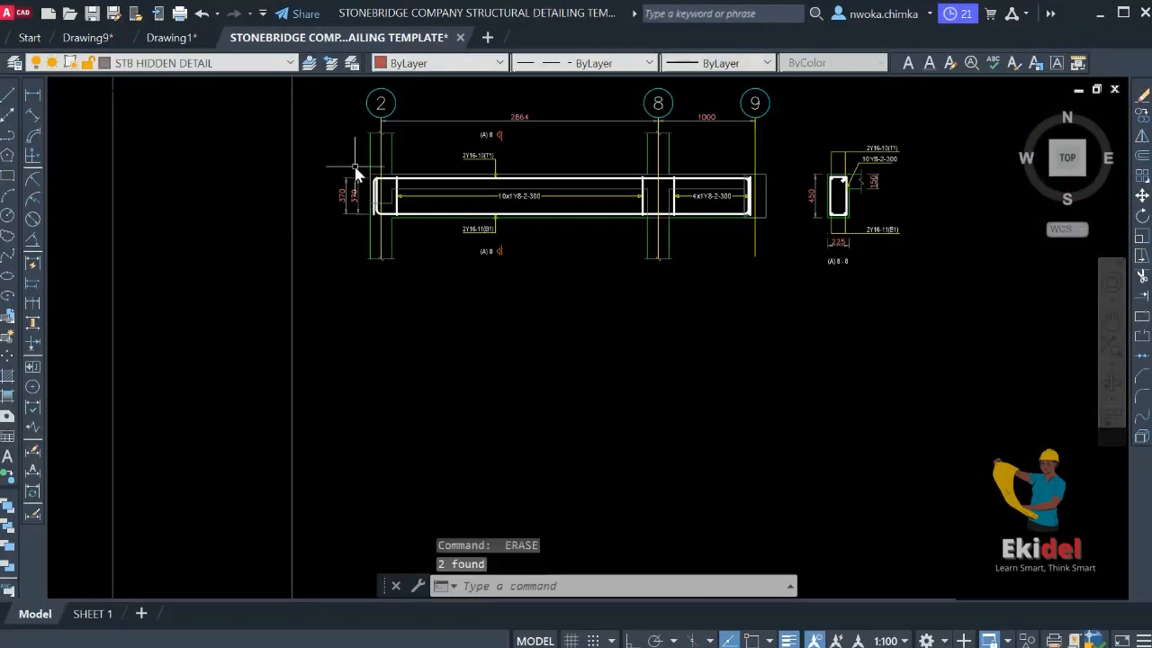
Erase both 370 height dimensions at the elevation's grid 2 end
{"action": "left_click", "coordinate": [356, 168]}
{"action": "left_click", "coordinate": [334, 222]}
{"action": "key", "text": "Return"}
Copy the BEAM 7 (225 x 450) label to just beneath the elevation spanning grids 2 to 9
{"action": "scroll", "coordinate": [655, 279], "scroll_direction": "down", "scroll_amount": 4}
{"action": "middle_click_drag", "start_coordinate": [646, 270], "coordinate": [615, 377]}
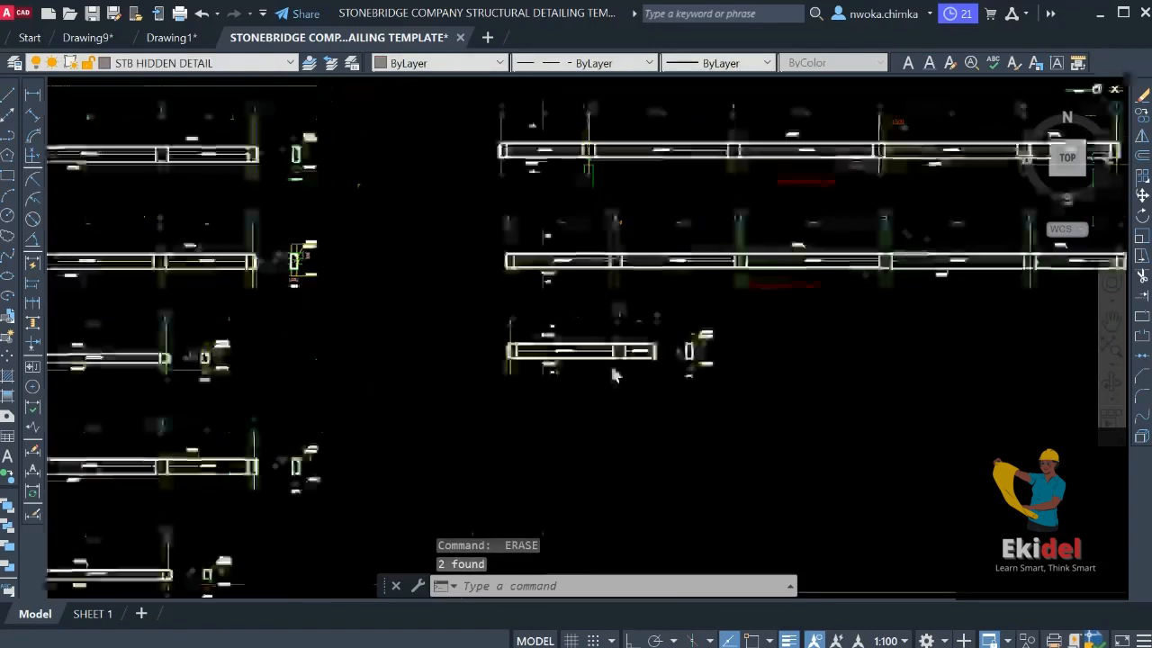
{"action": "scroll", "coordinate": [849, 303], "scroll_direction": "up", "scroll_amount": 2}
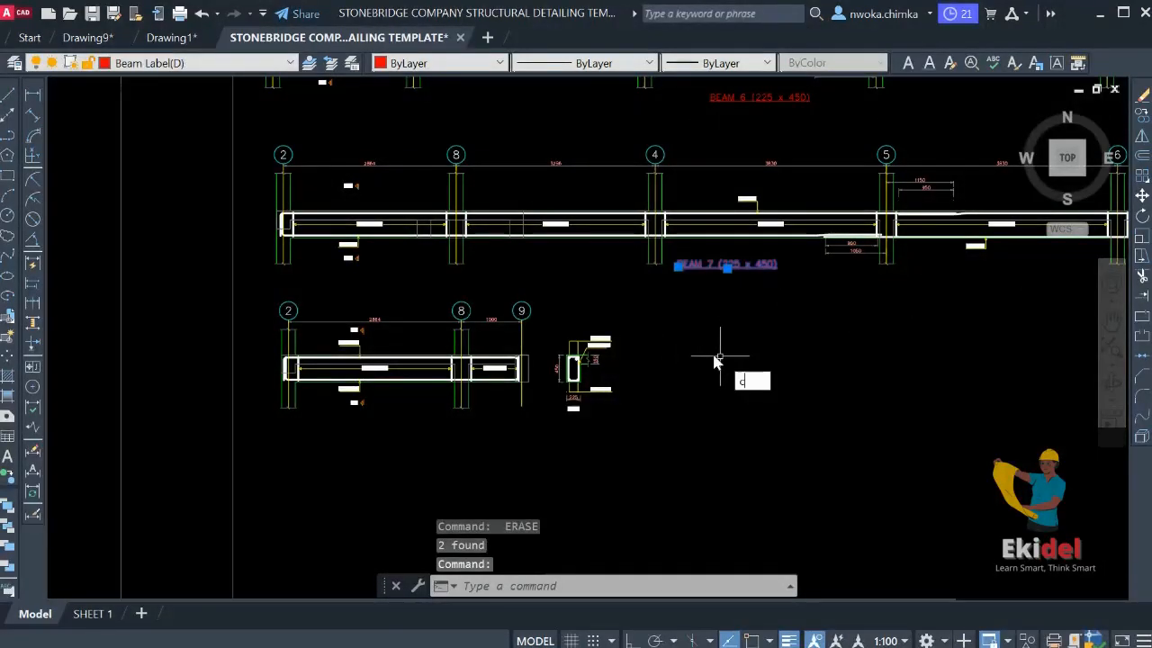
{"action": "type", "text": "co"}
{"action": "key", "text": "Return"}
{"action": "left_click", "coordinate": [706, 252]}
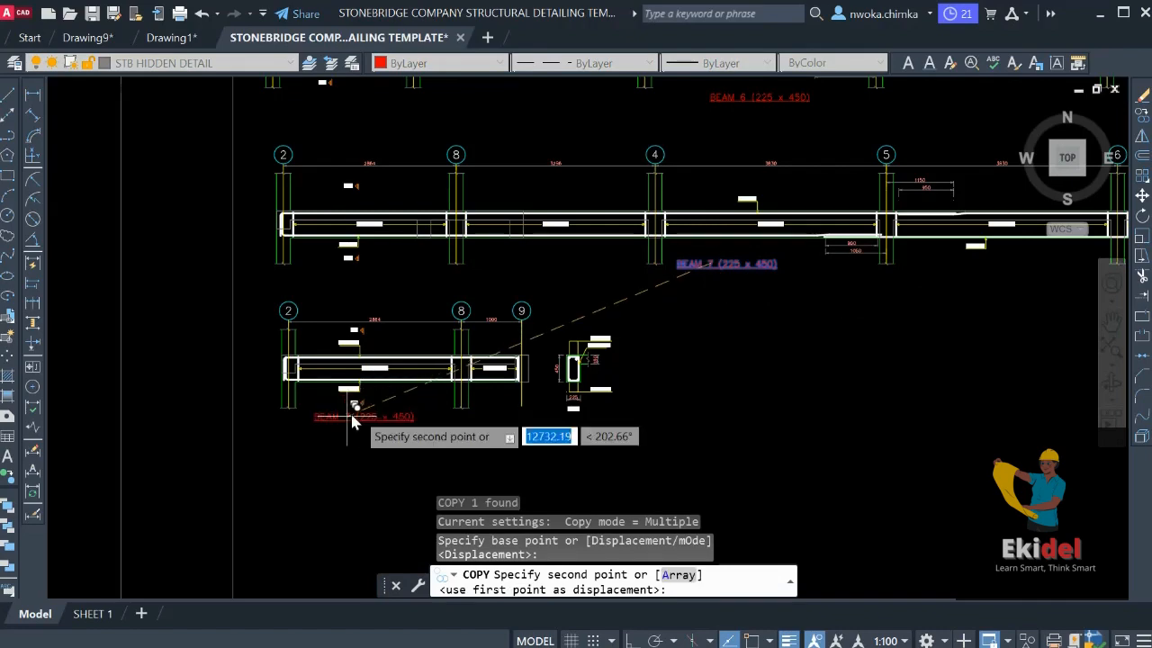
{"action": "scroll", "coordinate": [356, 407], "scroll_direction": "up", "scroll_amount": 4}
{"action": "left_click", "coordinate": [394, 413]}
{"action": "key", "text": "Escape"}
Change the copied label beneath the grid 2 to 9 elevation to BEAM 8 (225 x 450)
{"action": "middle_click_drag", "start_coordinate": [413, 399], "coordinate": [468, 286]}
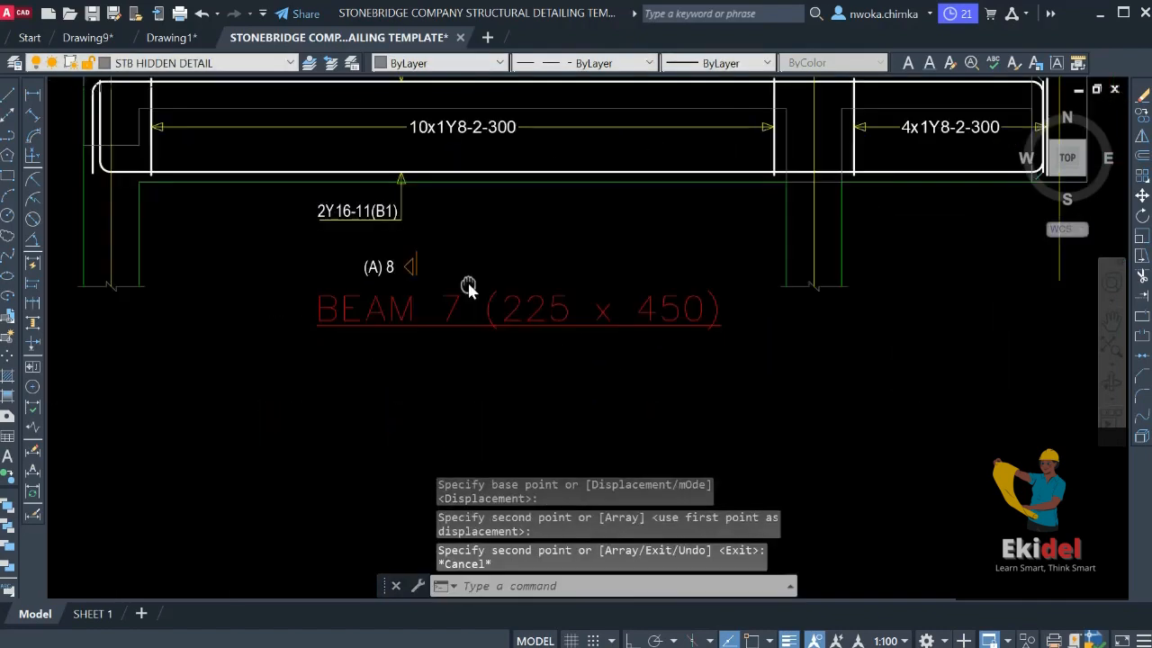
{"action": "left_click", "coordinate": [462, 303]}
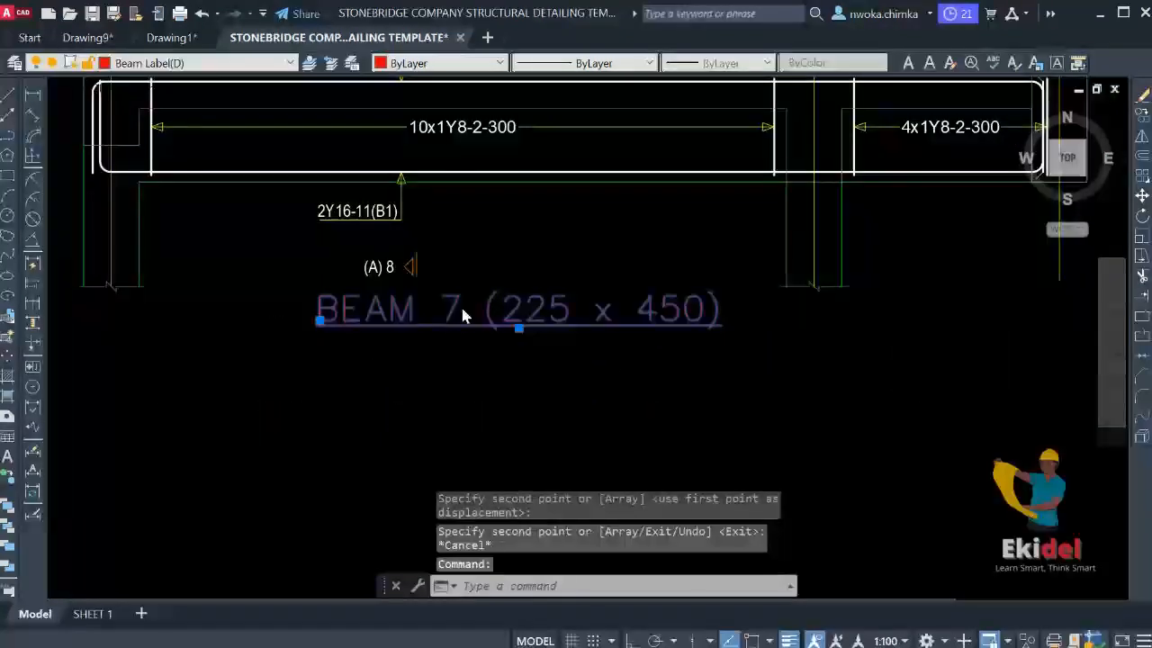
{"action": "double_click", "coordinate": [460, 303]}
{"action": "double_click", "coordinate": [446, 311]}
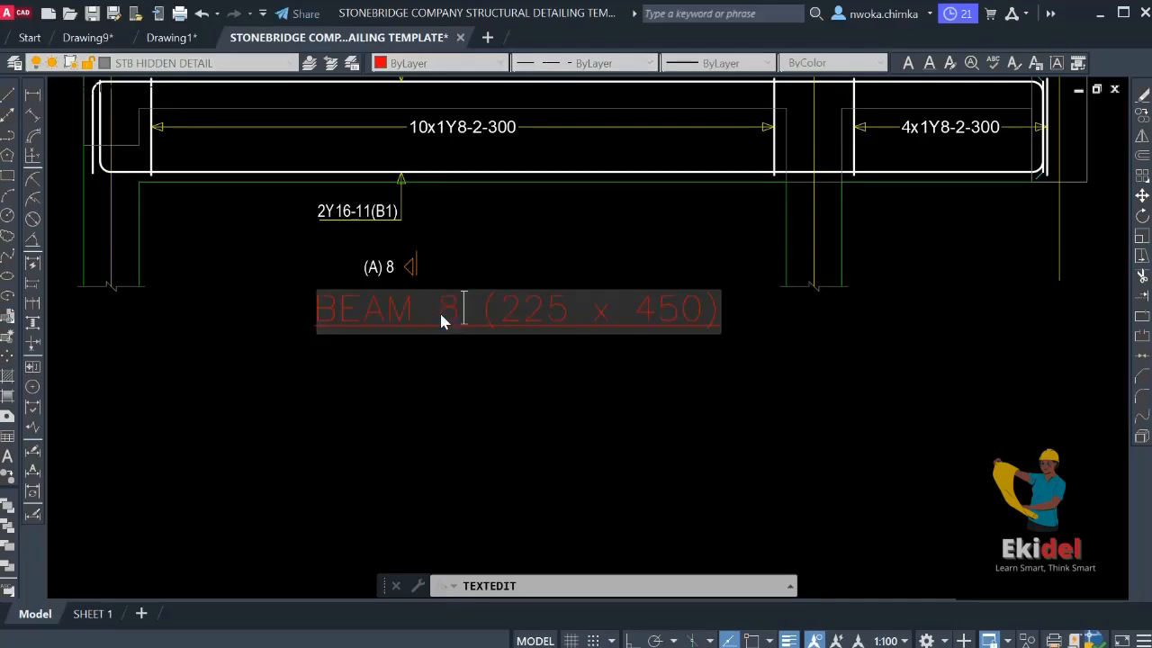
{"action": "type", "text": "8"}
{"action": "left_click", "coordinate": [488, 364]}
{"action": "scroll", "coordinate": [585, 351], "scroll_direction": "down", "scroll_amount": 5}
{"action": "key", "text": "Escape"}
Erase the 1B33 and 1B52 225x450 span labels above BEAM 8 along grid A on the floor plan
{"action": "scroll", "coordinate": [688, 354], "scroll_direction": "down", "scroll_amount": 8}
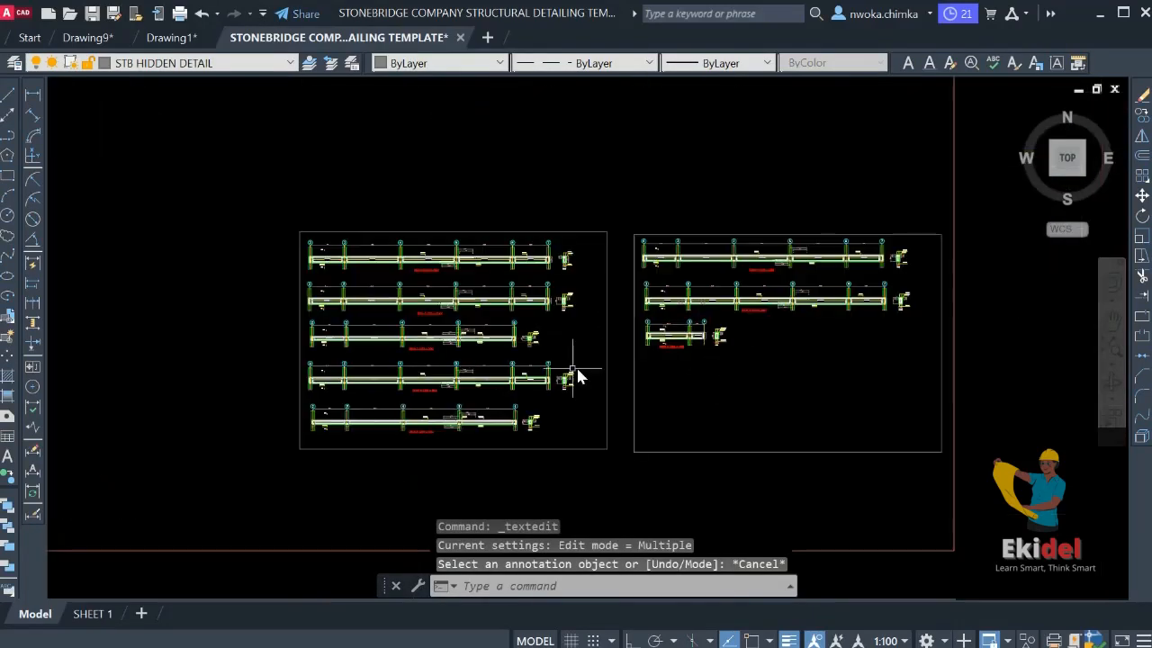
{"action": "scroll", "coordinate": [432, 275], "scroll_direction": "up", "scroll_amount": 10}
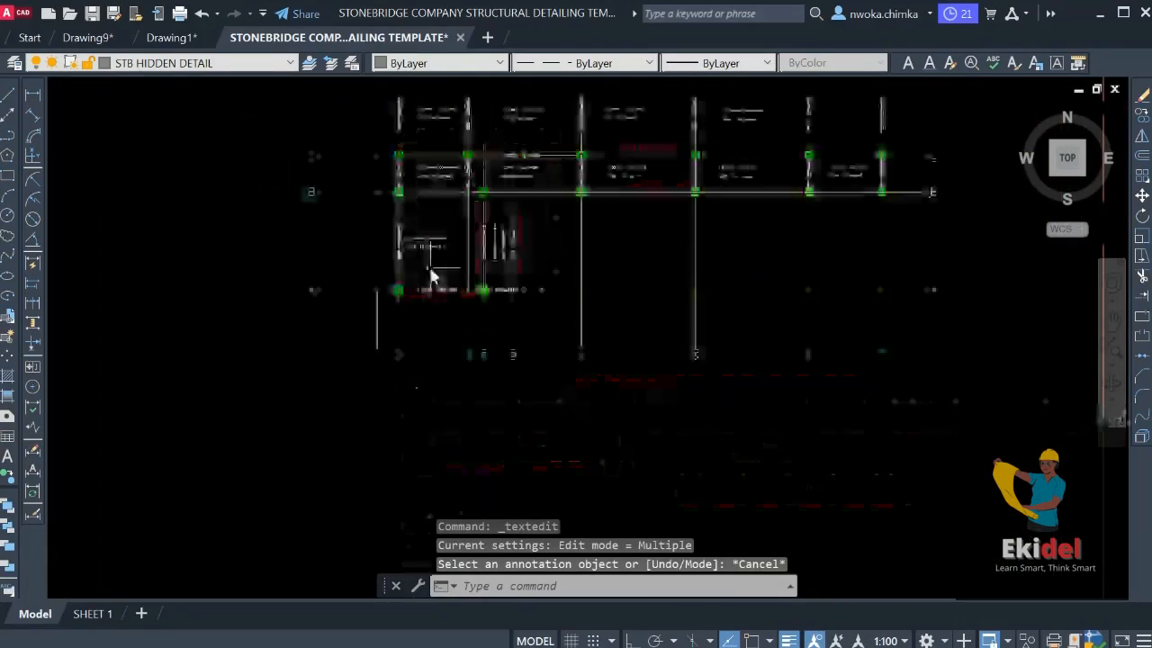
{"action": "left_click", "coordinate": [233, 268]}
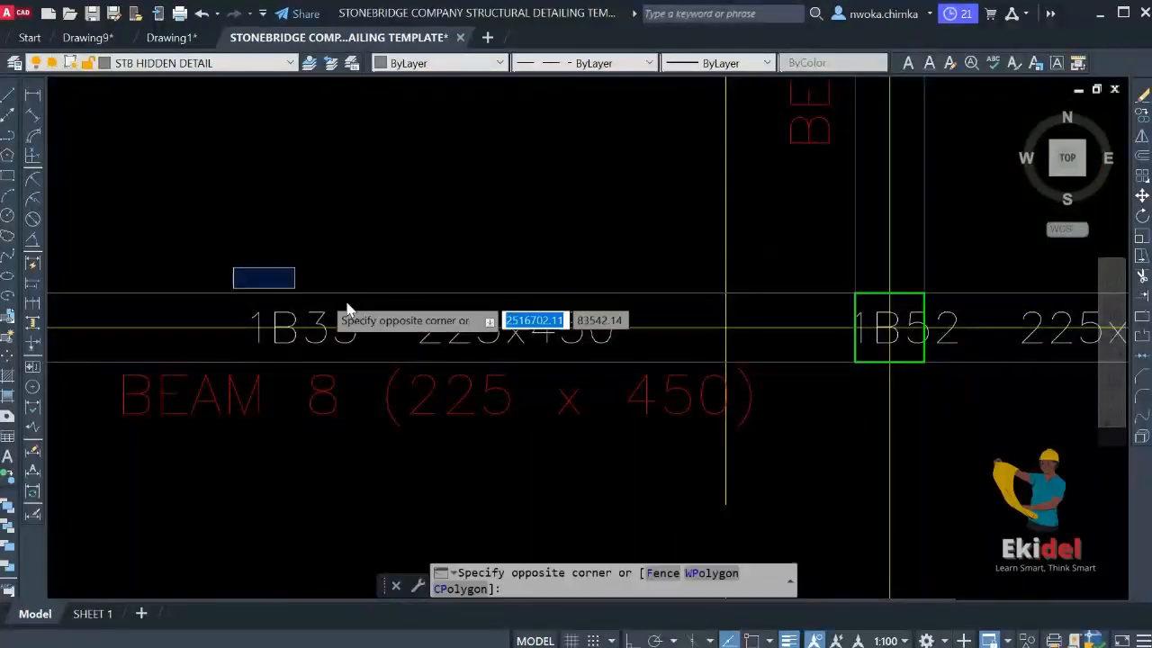
{"action": "left_click", "coordinate": [676, 391]}
{"action": "scroll", "coordinate": [609, 311], "scroll_direction": "down", "scroll_amount": 4}
{"action": "scroll", "coordinate": [648, 310], "scroll_direction": "up", "scroll_amount": 4}
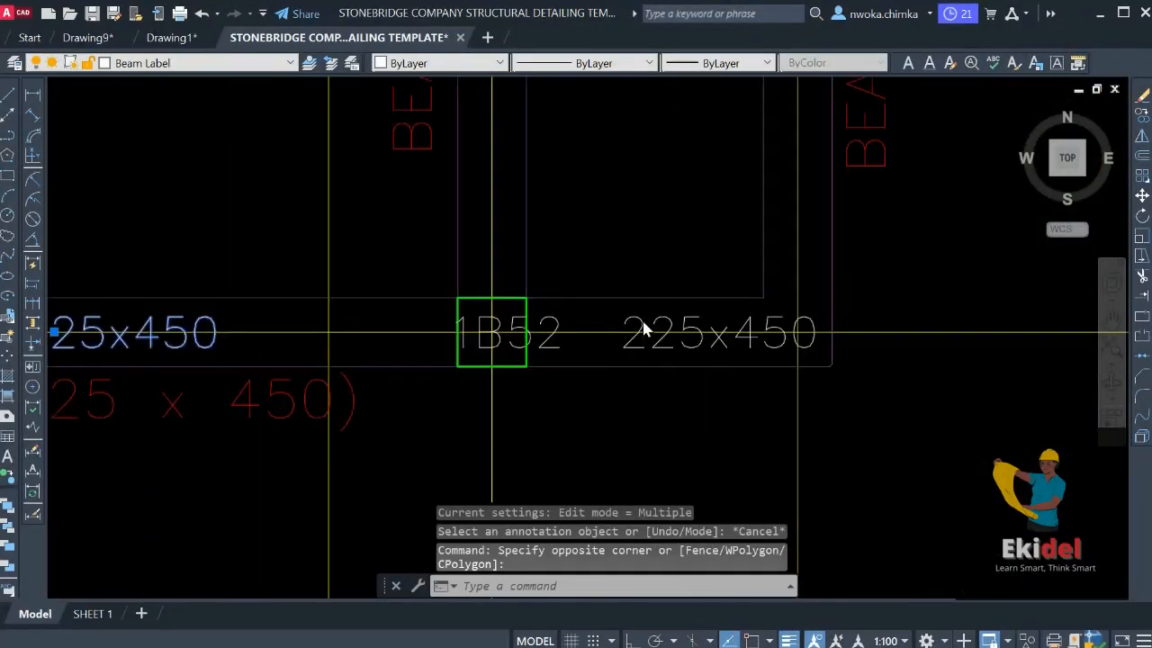
{"action": "left_click", "coordinate": [643, 322]}
{"action": "key", "text": "Return"}
{"action": "scroll", "coordinate": [627, 270], "scroll_direction": "down", "scroll_amount": 8}
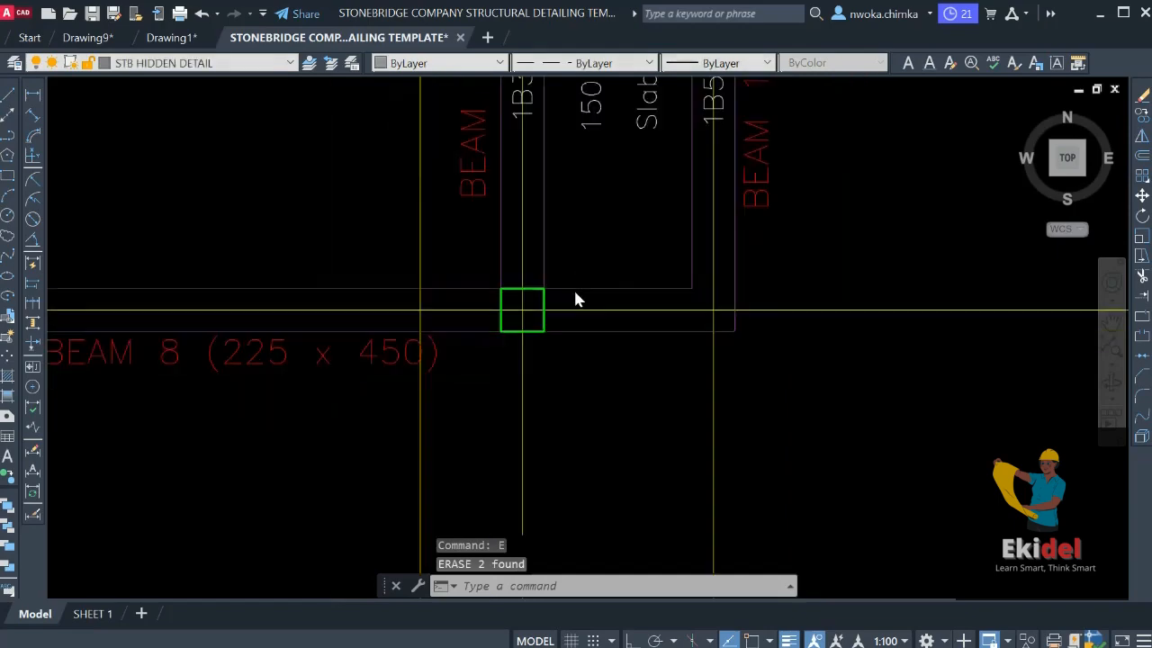
Review the plan's horizontal beam names, and examine the BEAM 9 and 1B86 labels along grid 2
{"action": "middle_click_drag", "start_coordinate": [483, 373], "coordinate": [481, 473]}
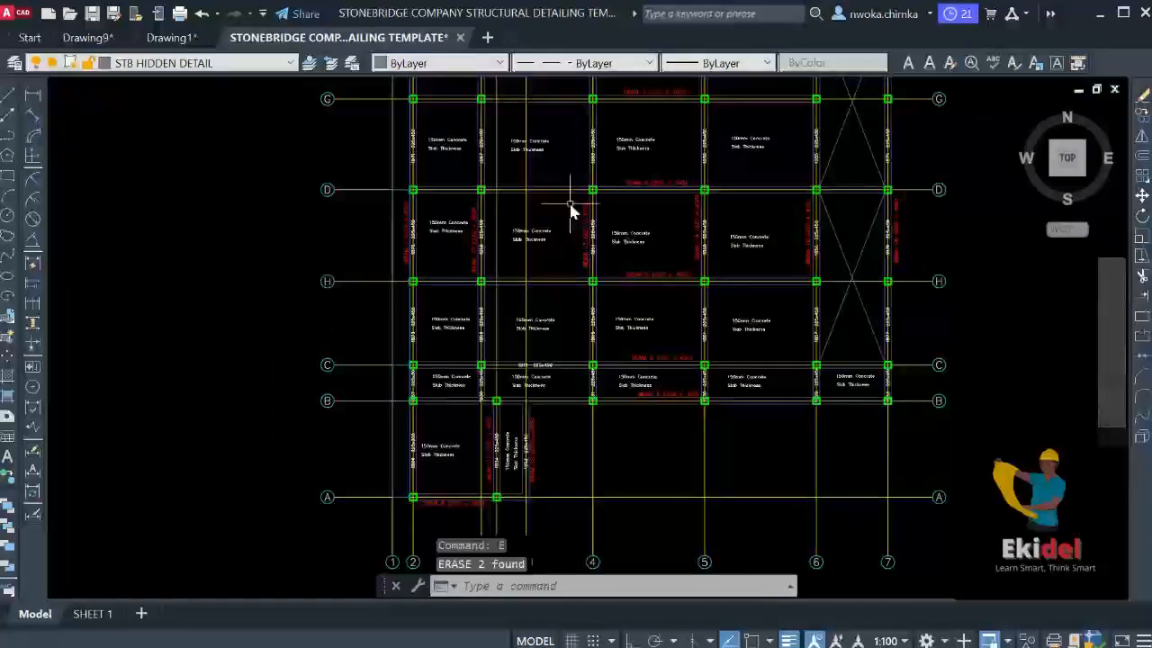
{"action": "middle_click_drag", "start_coordinate": [576, 187], "coordinate": [579, 257]}
{"action": "middle_click_drag", "start_coordinate": [612, 204], "coordinate": [606, 259]}
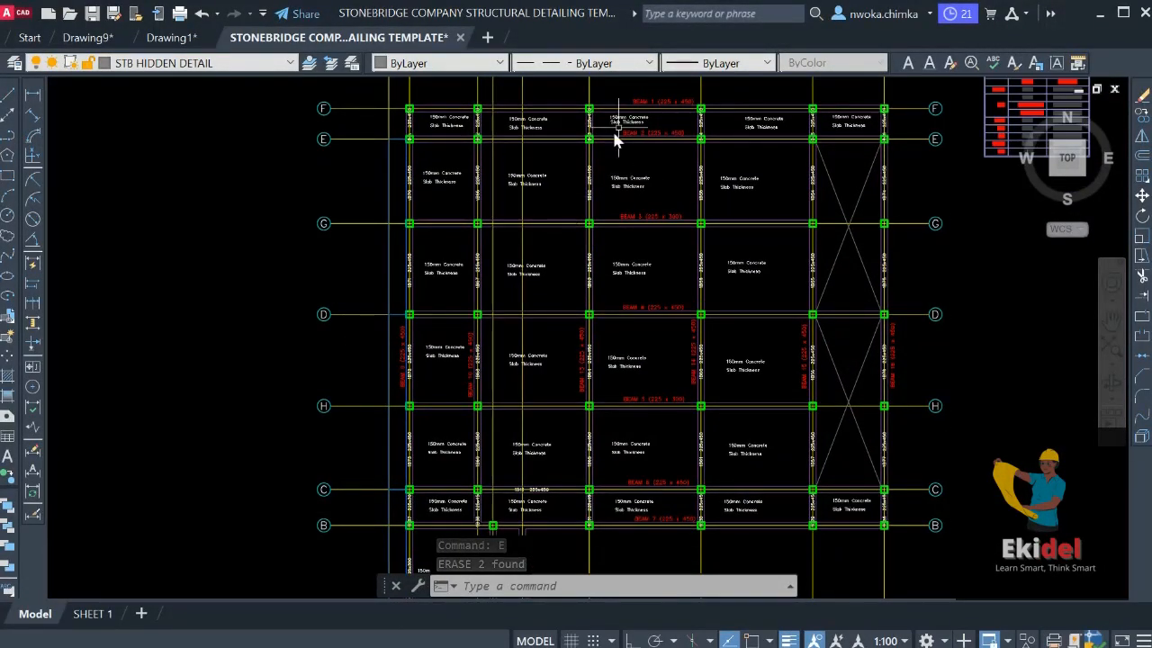
{"action": "scroll", "coordinate": [616, 140], "scroll_direction": "up", "scroll_amount": 6}
{"action": "scroll", "coordinate": [506, 237], "scroll_direction": "down", "scroll_amount": 4}
{"action": "scroll", "coordinate": [386, 360], "scroll_direction": "down", "scroll_amount": 2}
{"action": "scroll", "coordinate": [378, 212], "scroll_direction": "up", "scroll_amount": 2}
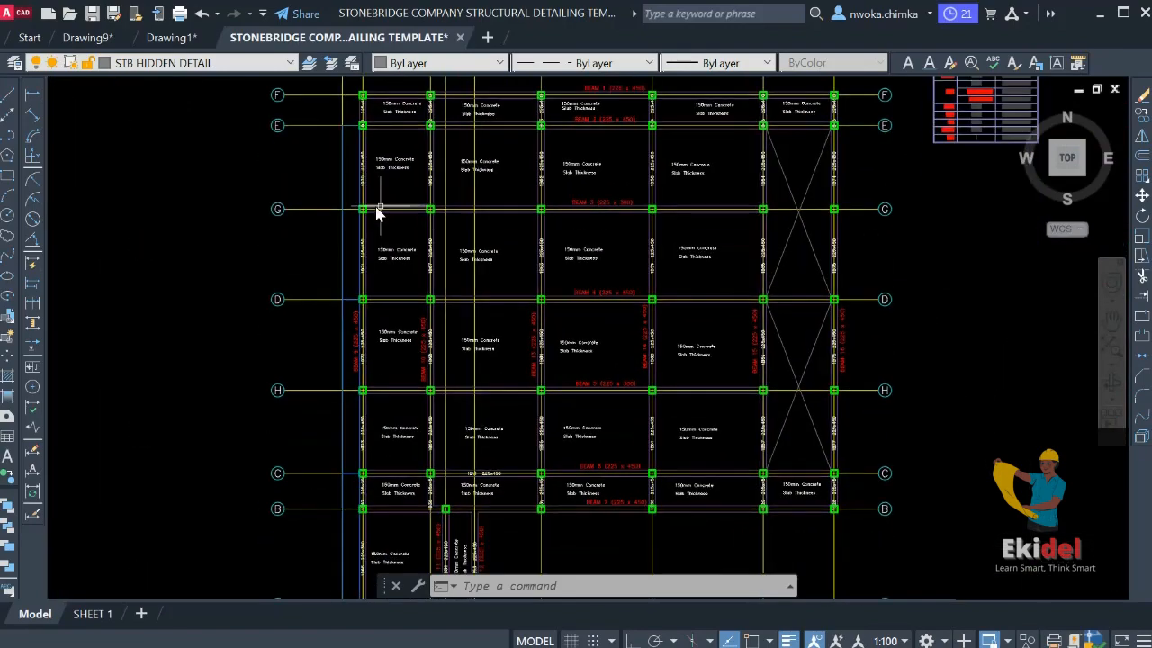
{"action": "scroll", "coordinate": [374, 396], "scroll_direction": "up", "scroll_amount": 4}
{"action": "scroll", "coordinate": [347, 261], "scroll_direction": "down", "scroll_amount": 6}
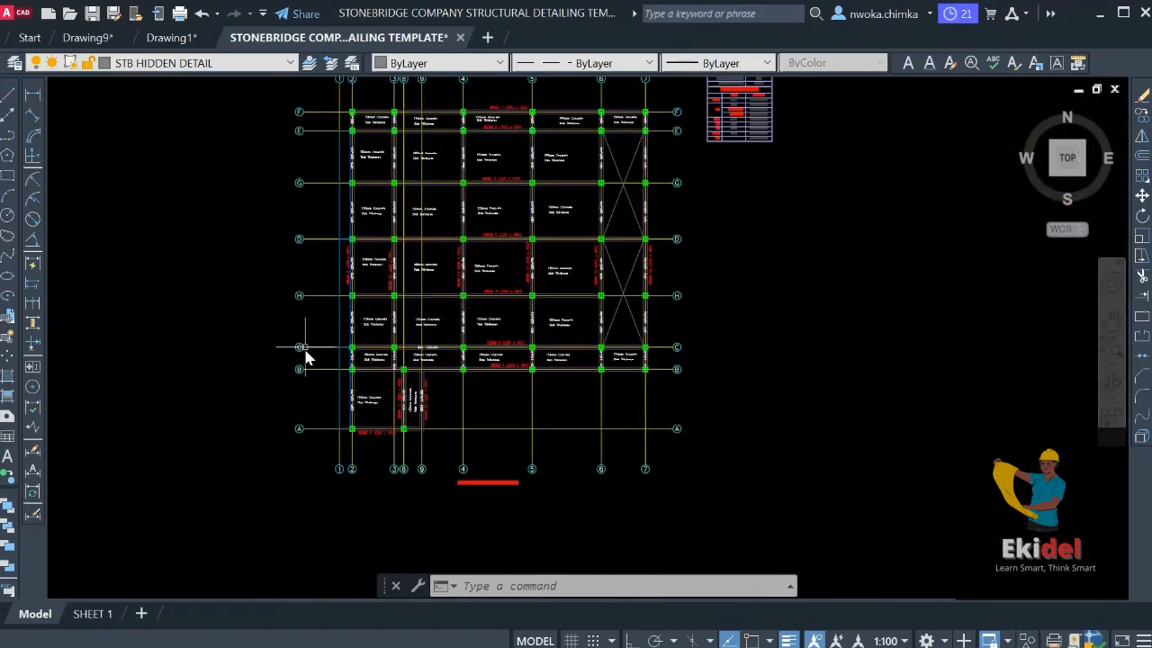
{"action": "scroll", "coordinate": [306, 357], "scroll_direction": "up", "scroll_amount": 6}
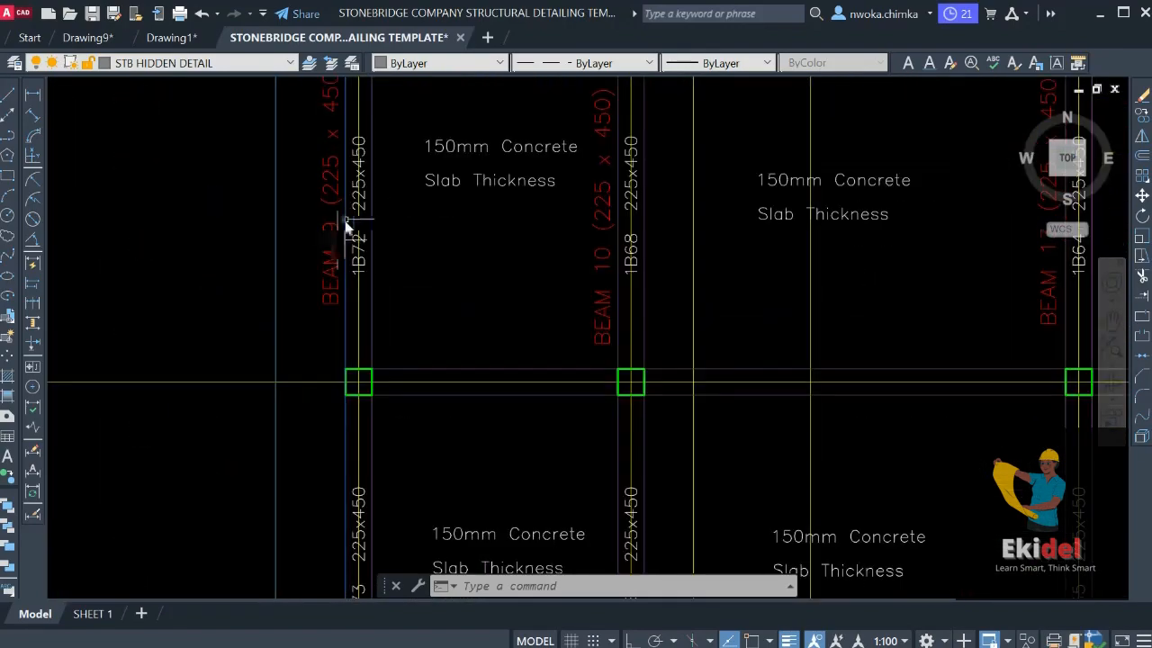
{"action": "scroll", "coordinate": [346, 225], "scroll_direction": "down", "scroll_amount": 4}
{"action": "middle_click_drag", "start_coordinate": [354, 434], "coordinate": [340, 295]}
{"action": "scroll", "coordinate": [335, 439], "scroll_direction": "up", "scroll_amount": 6}
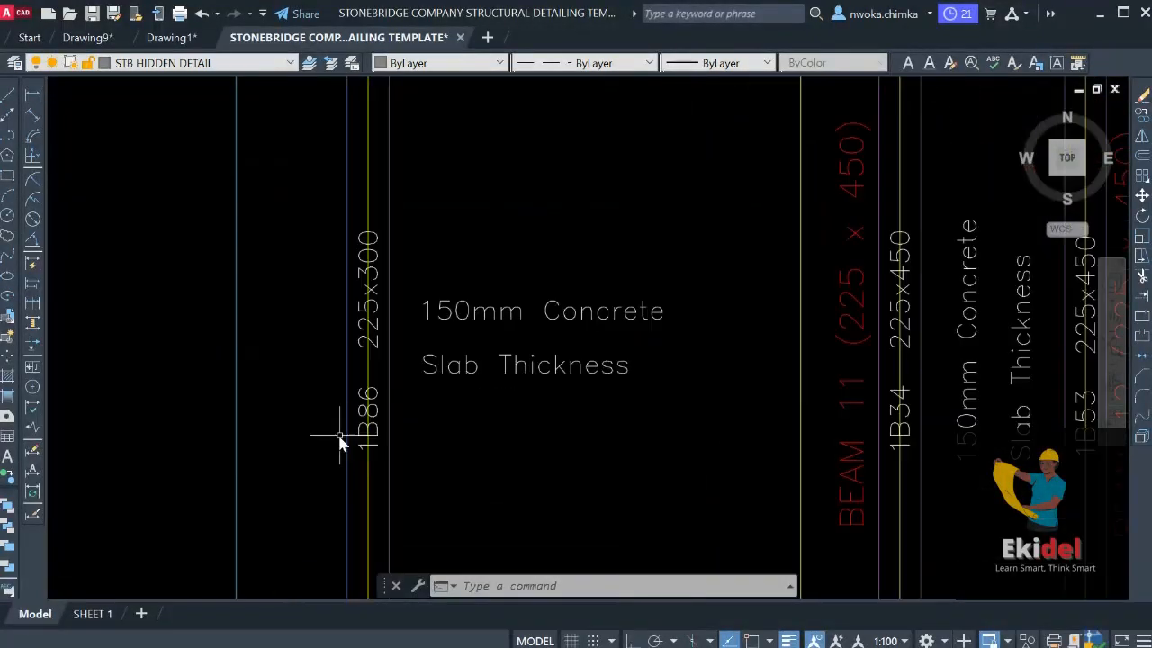
{"action": "scroll", "coordinate": [374, 423], "scroll_direction": "up", "scroll_amount": 2}
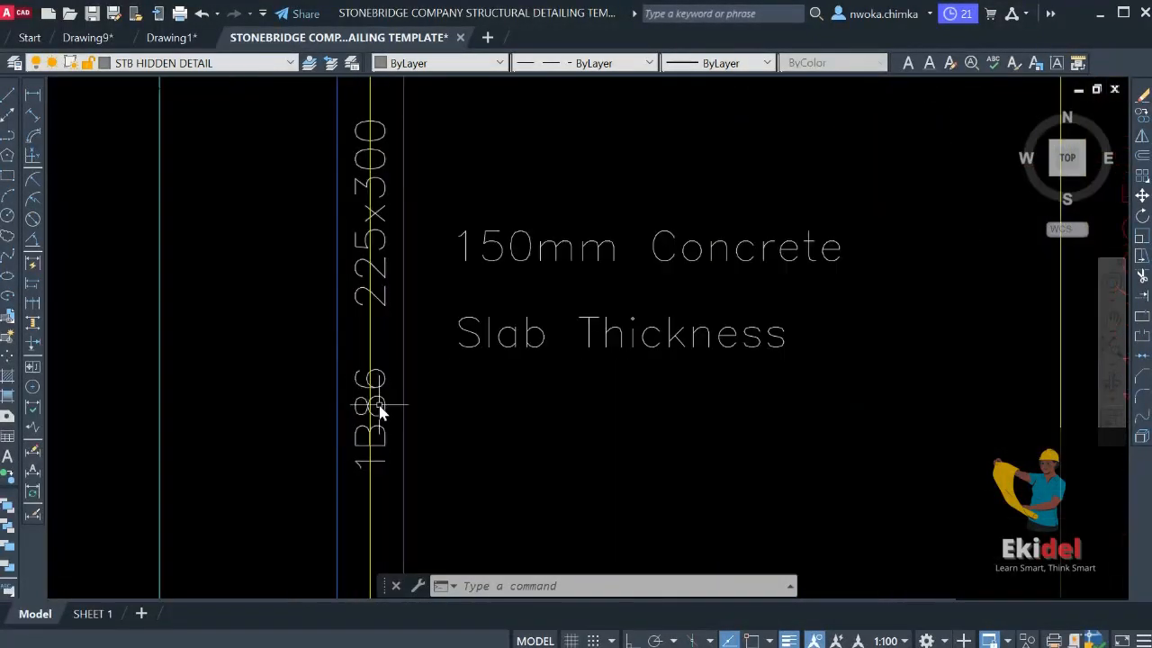
Read the individual span labels along grid 2 on the plan, from grid A up to grid F
{"action": "scroll", "coordinate": [379, 412], "scroll_direction": "down", "scroll_amount": 4}
{"action": "middle_click_drag", "start_coordinate": [369, 395], "coordinate": [413, 515]}
{"action": "scroll", "coordinate": [385, 524], "scroll_direction": "up", "scroll_amount": 4}
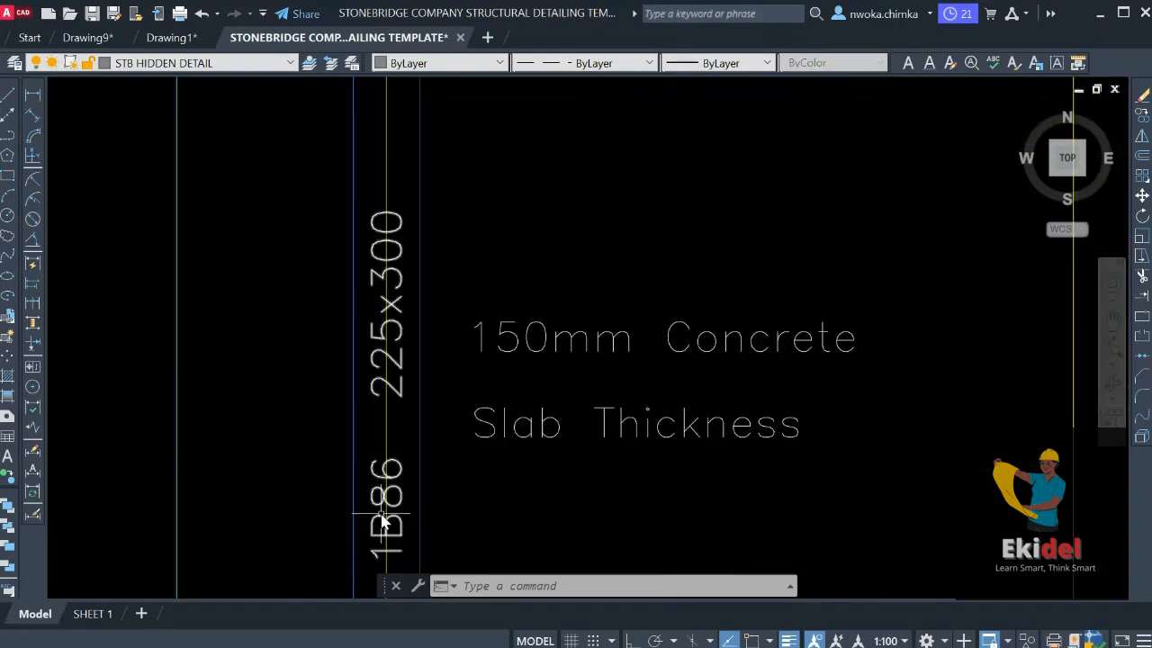
{"action": "scroll", "coordinate": [387, 504], "scroll_direction": "down", "scroll_amount": 4}
{"action": "middle_click_drag", "start_coordinate": [416, 286], "coordinate": [433, 547]}
{"action": "middle_click_drag", "start_coordinate": [428, 283], "coordinate": [437, 551]}
{"action": "middle_click_drag", "start_coordinate": [429, 214], "coordinate": [457, 540]}
{"action": "middle_click_drag", "start_coordinate": [455, 117], "coordinate": [465, 396]}
{"action": "middle_click_drag", "start_coordinate": [466, 183], "coordinate": [460, 430]}
{"action": "scroll", "coordinate": [464, 228], "scroll_direction": "up", "scroll_amount": 2}
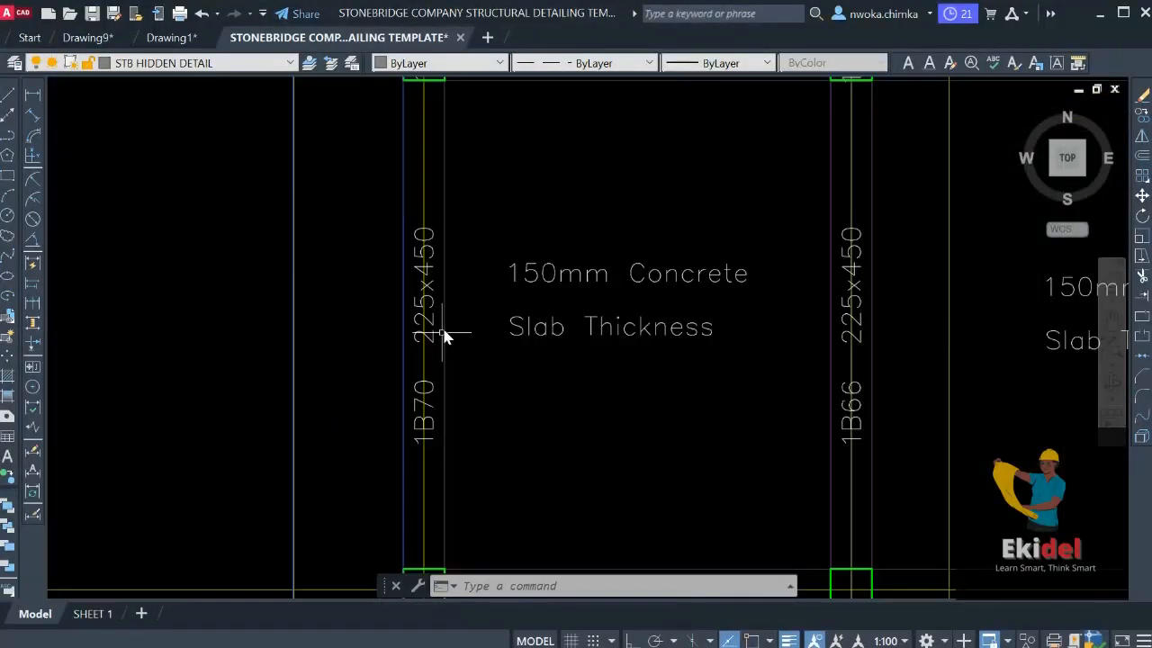
{"action": "scroll", "coordinate": [445, 326], "scroll_direction": "down", "scroll_amount": 4}
{"action": "scroll", "coordinate": [468, 321], "scroll_direction": "up", "scroll_amount": 8}
{"action": "scroll", "coordinate": [458, 360], "scroll_direction": "up", "scroll_amount": 3}
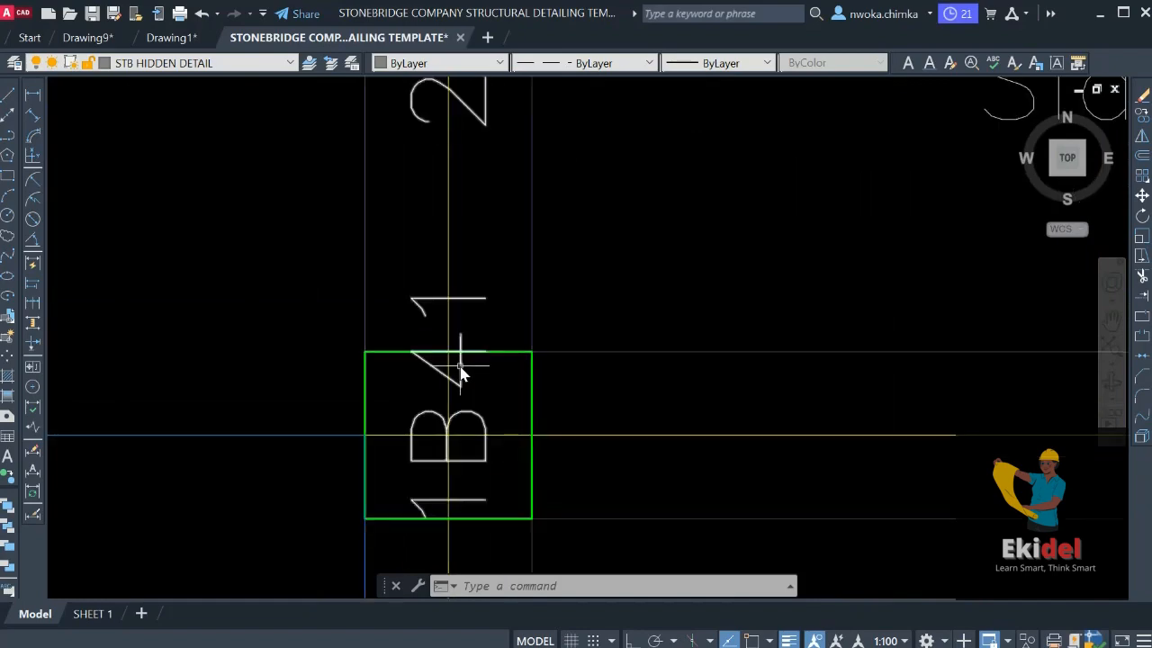
{"action": "scroll", "coordinate": [504, 216], "scroll_direction": "down", "scroll_amount": 5}
{"action": "scroll", "coordinate": [481, 200], "scroll_direction": "down", "scroll_amount": 2}
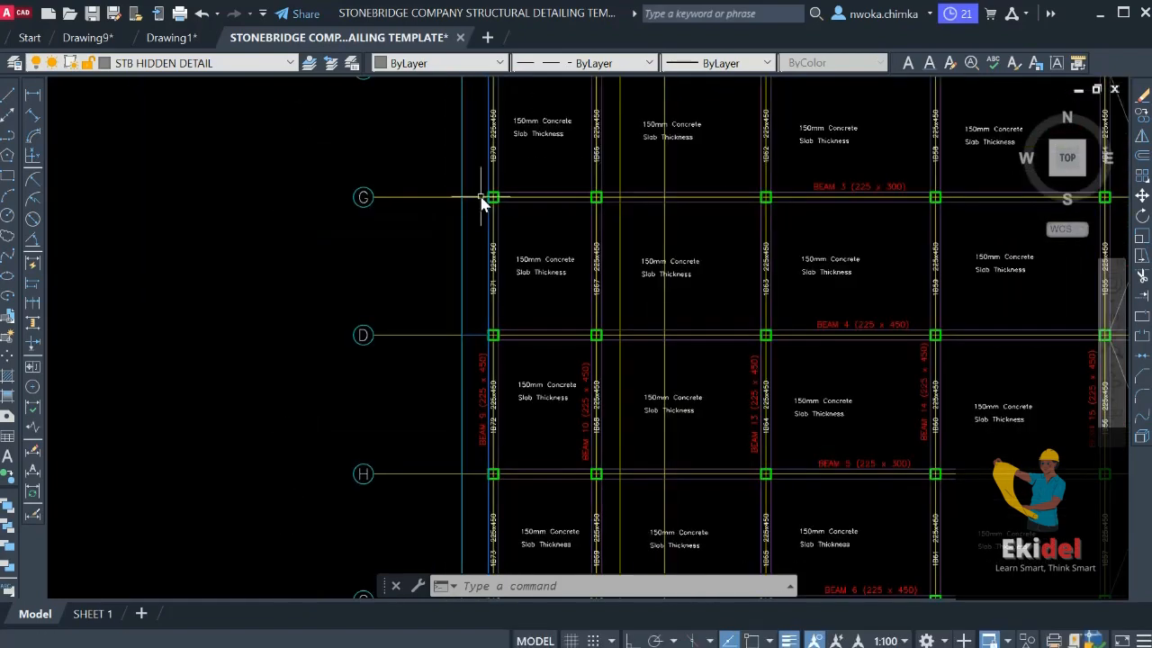
Compare the BEAM 9 name with the span labels along its full length on grid 2, rechecking both ends
{"action": "scroll", "coordinate": [513, 275], "scroll_direction": "up", "scroll_amount": 4}
{"action": "scroll", "coordinate": [510, 308], "scroll_direction": "down", "scroll_amount": 4}
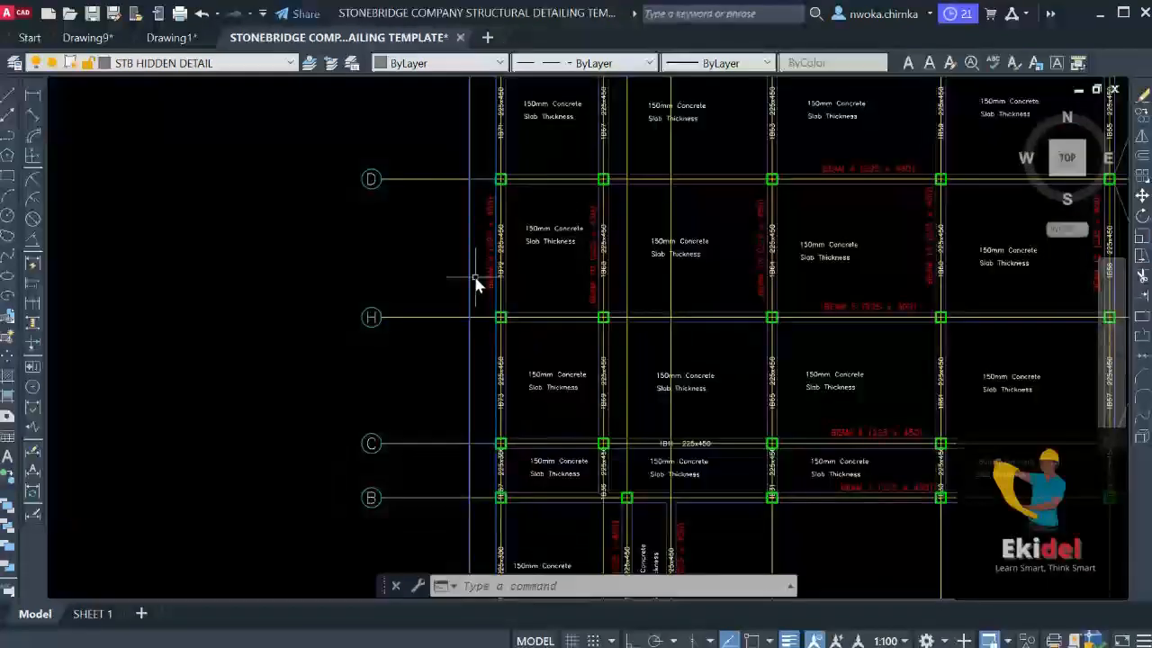
{"action": "scroll", "coordinate": [492, 212], "scroll_direction": "up", "scroll_amount": 6}
{"action": "scroll", "coordinate": [514, 195], "scroll_direction": "down", "scroll_amount": 6}
{"action": "scroll", "coordinate": [517, 300], "scroll_direction": "up", "scroll_amount": 5}
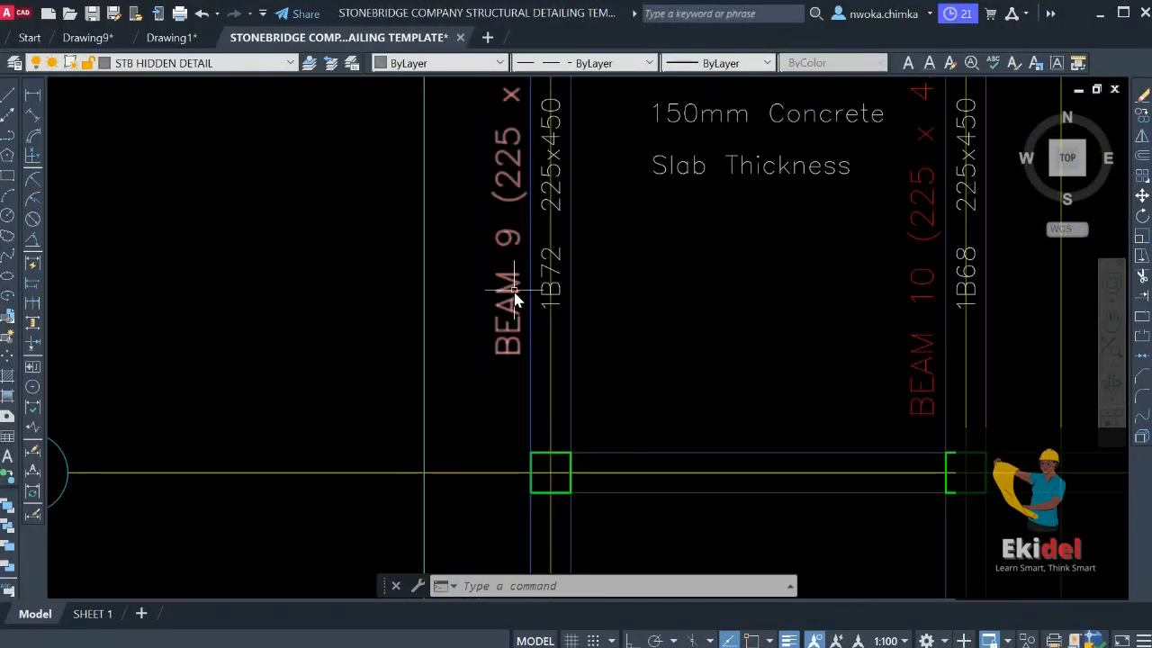
{"action": "scroll", "coordinate": [527, 250], "scroll_direction": "down", "scroll_amount": 5}
{"action": "scroll", "coordinate": [504, 342], "scroll_direction": "up", "scroll_amount": 2}
{"action": "scroll", "coordinate": [477, 410], "scroll_direction": "down", "scroll_amount": 2}
{"action": "scroll", "coordinate": [477, 396], "scroll_direction": "up", "scroll_amount": 8}
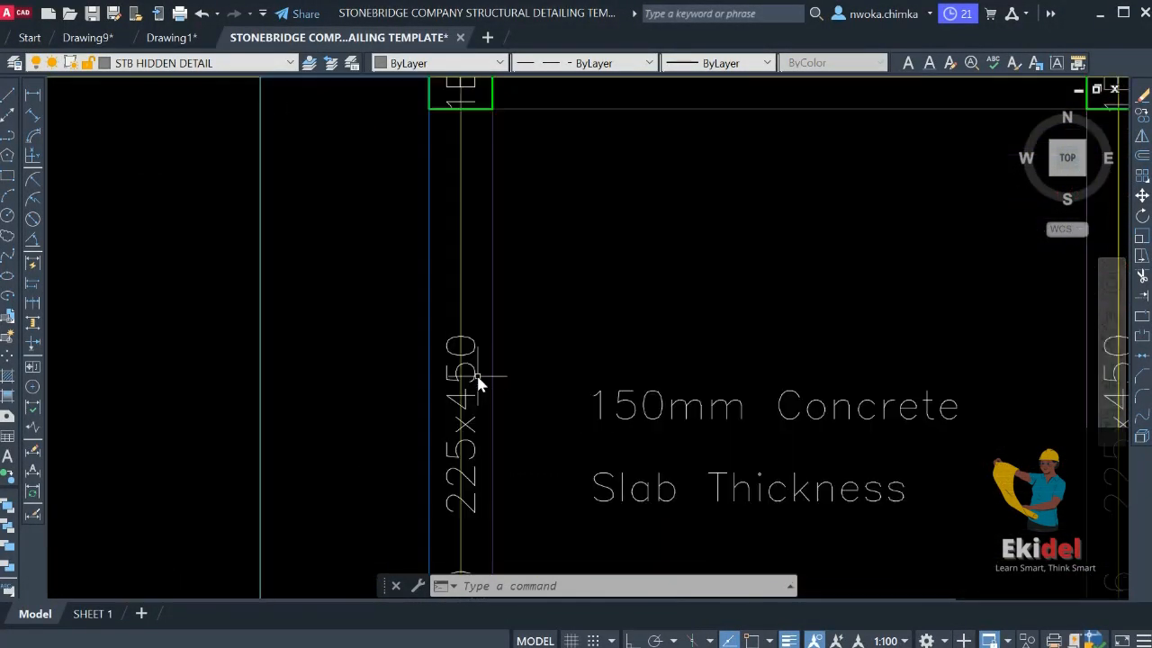
{"action": "scroll", "coordinate": [447, 232], "scroll_direction": "down", "scroll_amount": 10}
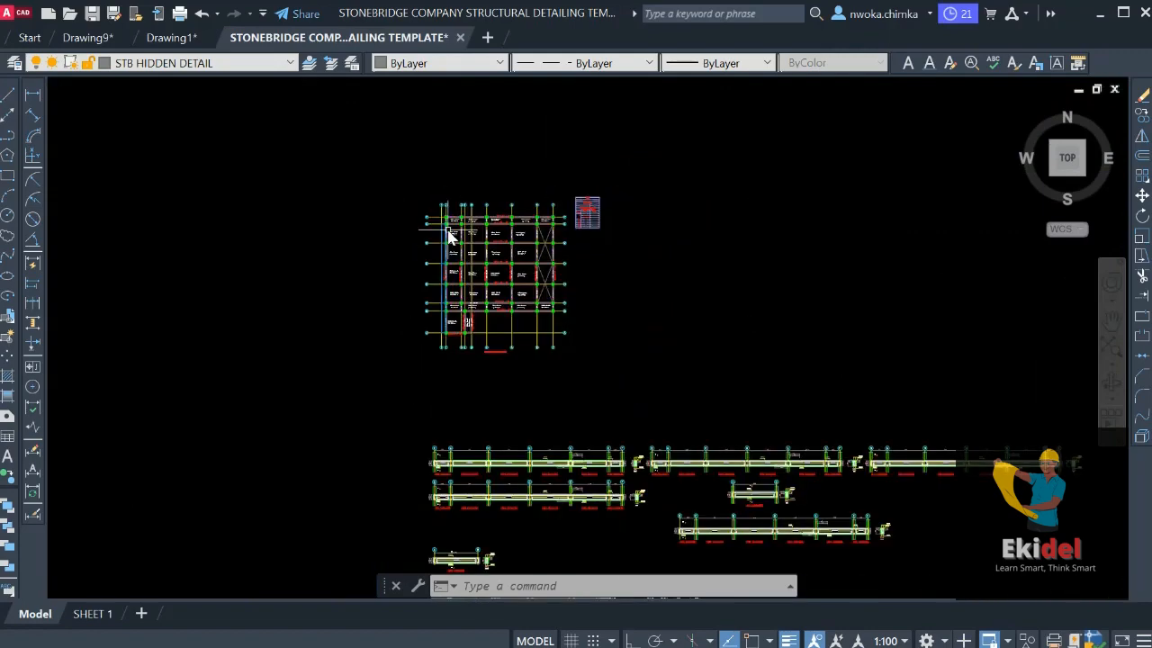
{"action": "scroll", "coordinate": [432, 286], "scroll_direction": "up", "scroll_amount": 10}
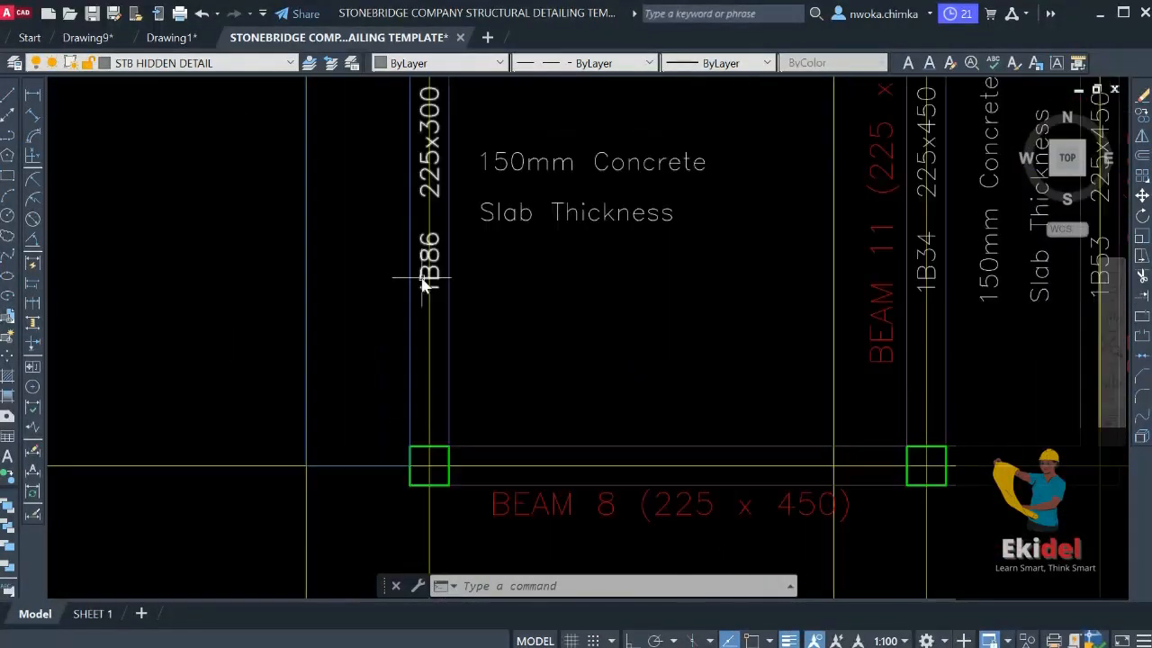
{"action": "scroll", "coordinate": [432, 286], "scroll_direction": "down", "scroll_amount": 10}
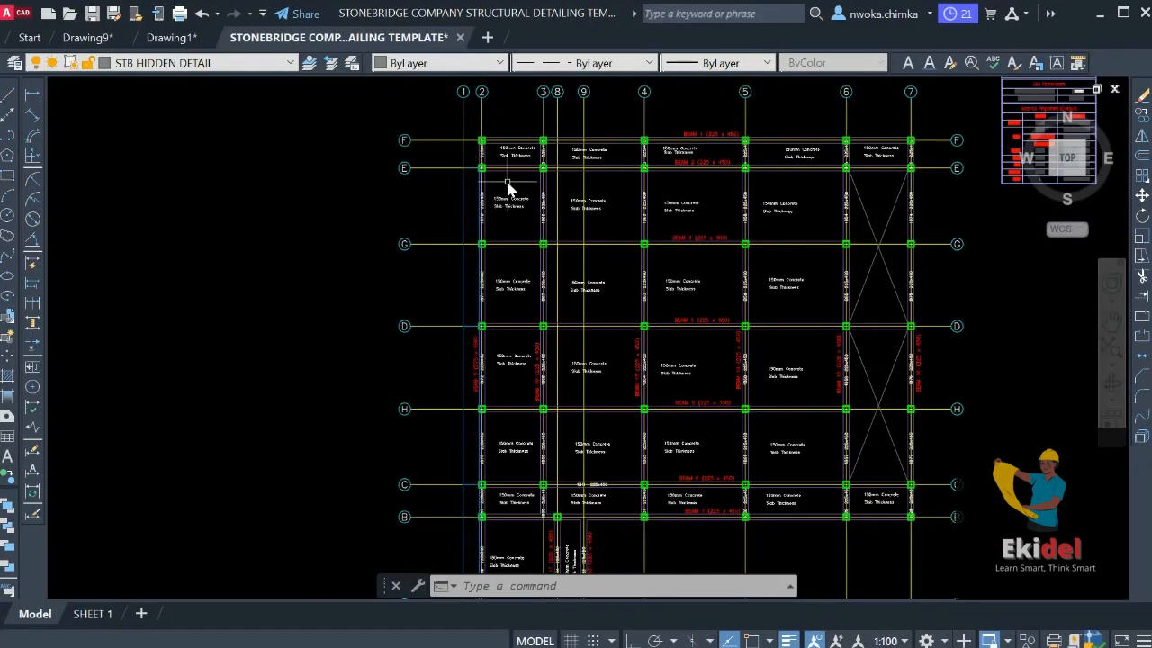
{"action": "scroll", "coordinate": [508, 186], "scroll_direction": "up", "scroll_amount": 8}
{"action": "scroll", "coordinate": [386, 239], "scroll_direction": "down", "scroll_amount": 10}
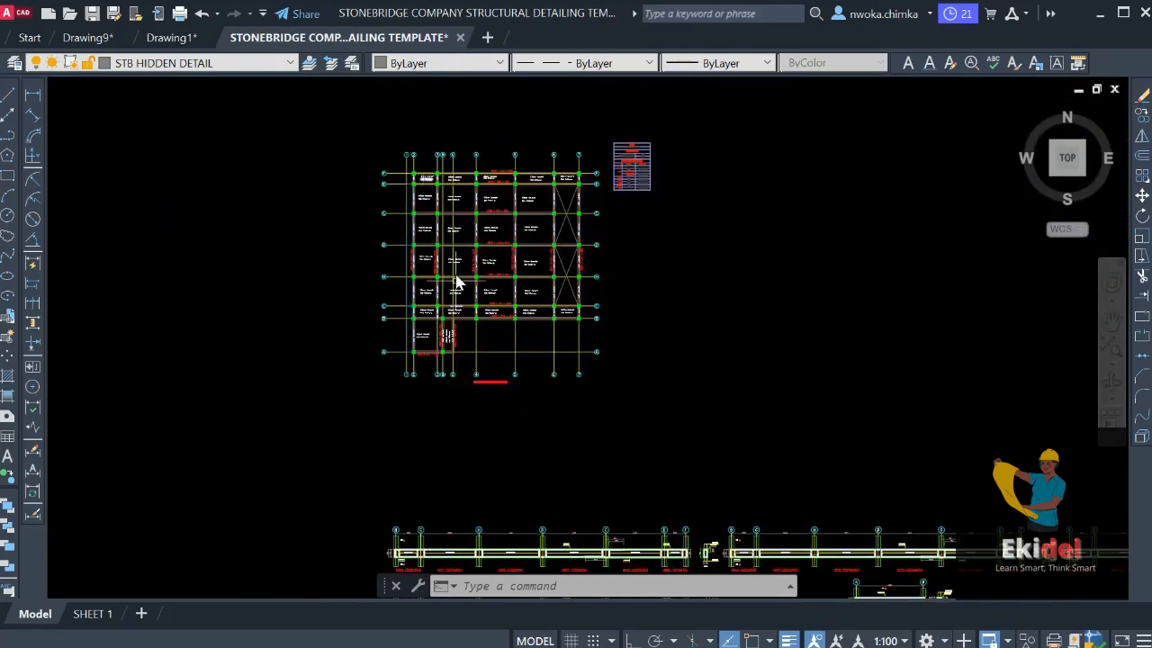
{"action": "scroll", "coordinate": [432, 270], "scroll_direction": "up", "scroll_amount": 8}
{"action": "scroll", "coordinate": [504, 288], "scroll_direction": "down", "scroll_amount": 9}
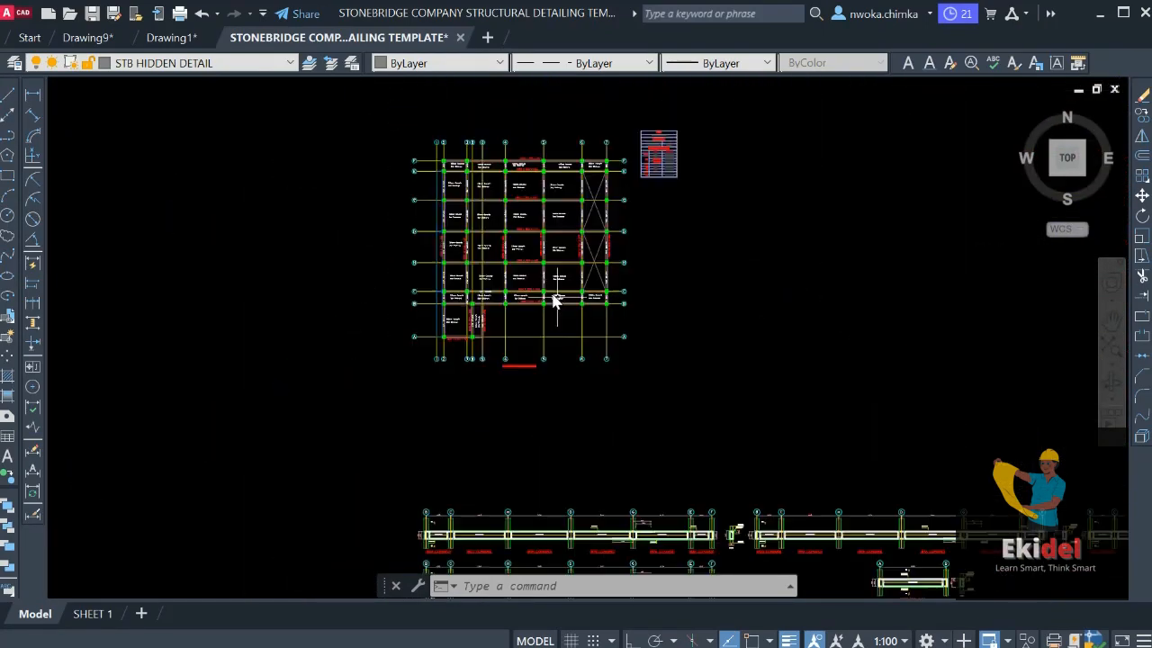
Search the remaining beam elevations for the one whose span labels match BEAM 9, starting with 1B86
{"action": "middle_click_drag", "start_coordinate": [615, 358], "coordinate": [537, 210]}
{"action": "scroll", "coordinate": [321, 327], "scroll_direction": "up", "scroll_amount": 6}
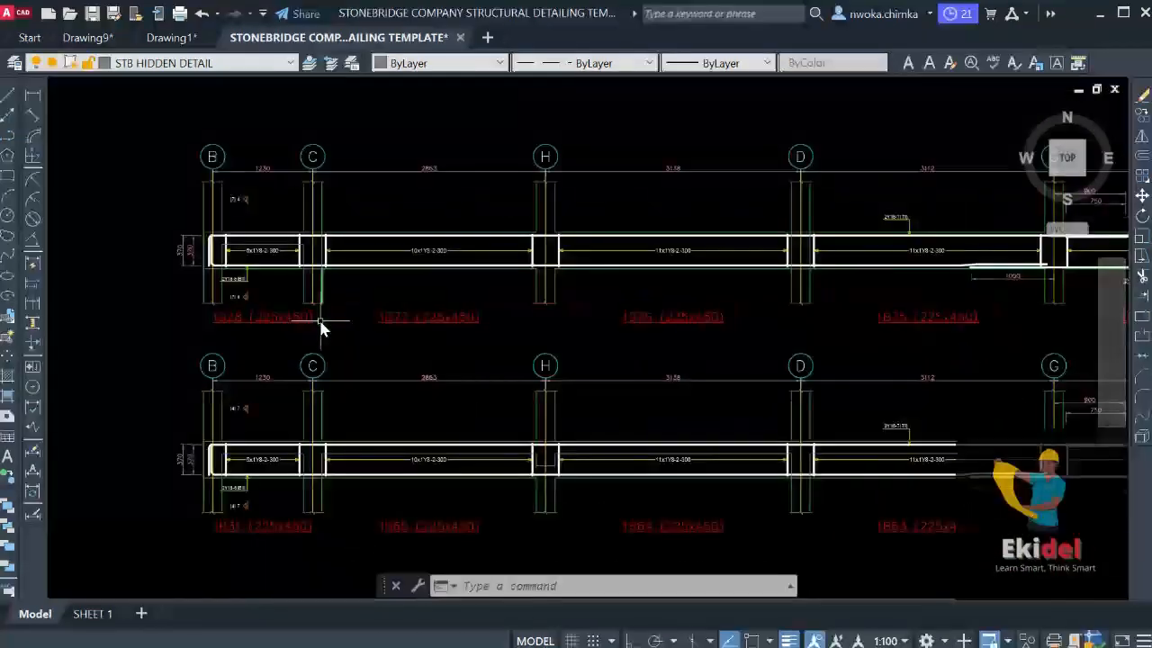
{"action": "scroll", "coordinate": [321, 288], "scroll_direction": "down", "scroll_amount": 4}
{"action": "middle_click_drag", "start_coordinate": [655, 324], "coordinate": [388, 291]}
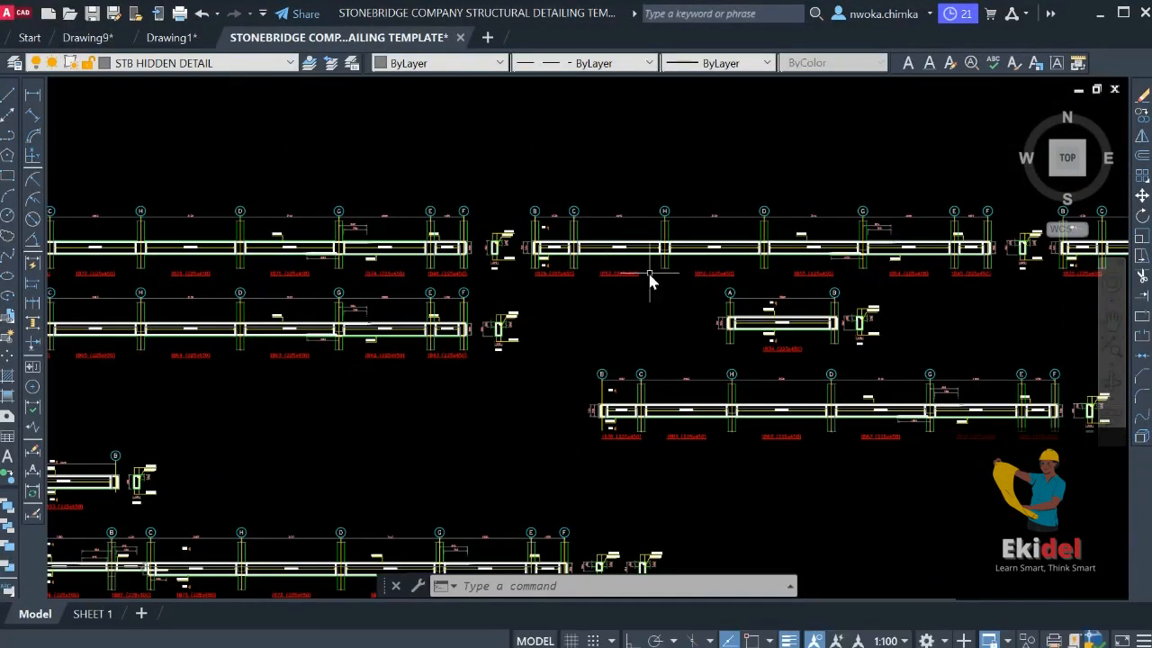
{"action": "scroll", "coordinate": [648, 272], "scroll_direction": "up", "scroll_amount": 6}
{"action": "scroll", "coordinate": [414, 245], "scroll_direction": "down", "scroll_amount": 6}
{"action": "scroll", "coordinate": [481, 444], "scroll_direction": "up", "scroll_amount": 4}
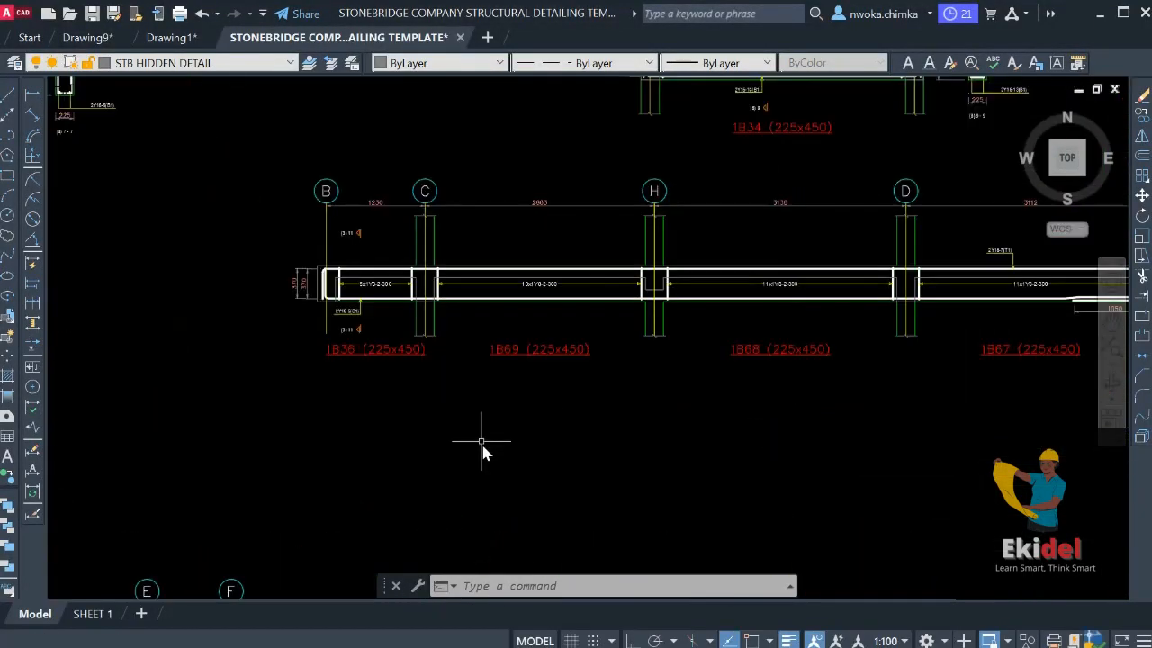
{"action": "scroll", "coordinate": [585, 292], "scroll_direction": "down", "scroll_amount": 4}
{"action": "middle_click_drag", "start_coordinate": [481, 408], "coordinate": [774, 287]}
{"action": "scroll", "coordinate": [203, 346], "scroll_direction": "up", "scroll_amount": 4}
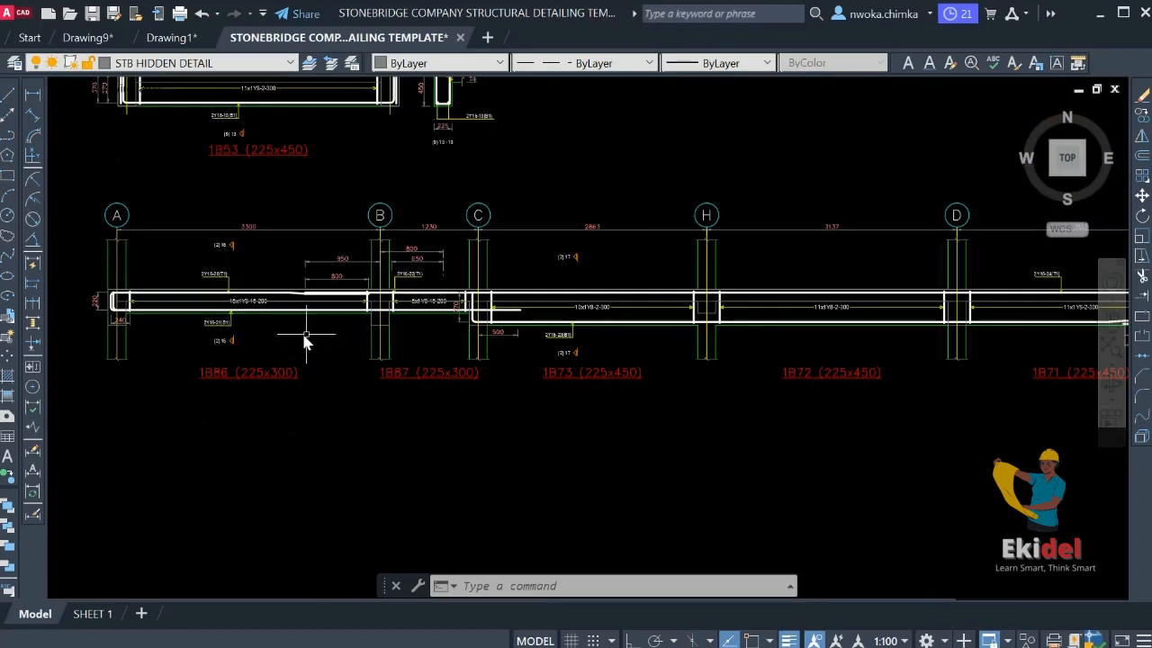
Move the 1B86 to 1B41 beam elevation, with its two cross-sections, into the sheet frame directly below the BEAM 8 elevation
{"action": "scroll", "coordinate": [306, 329], "scroll_direction": "down", "scroll_amount": 2}
{"action": "scroll", "coordinate": [140, 243], "scroll_direction": "down", "scroll_amount": 2}
{"action": "left_click", "coordinate": [142, 240]}
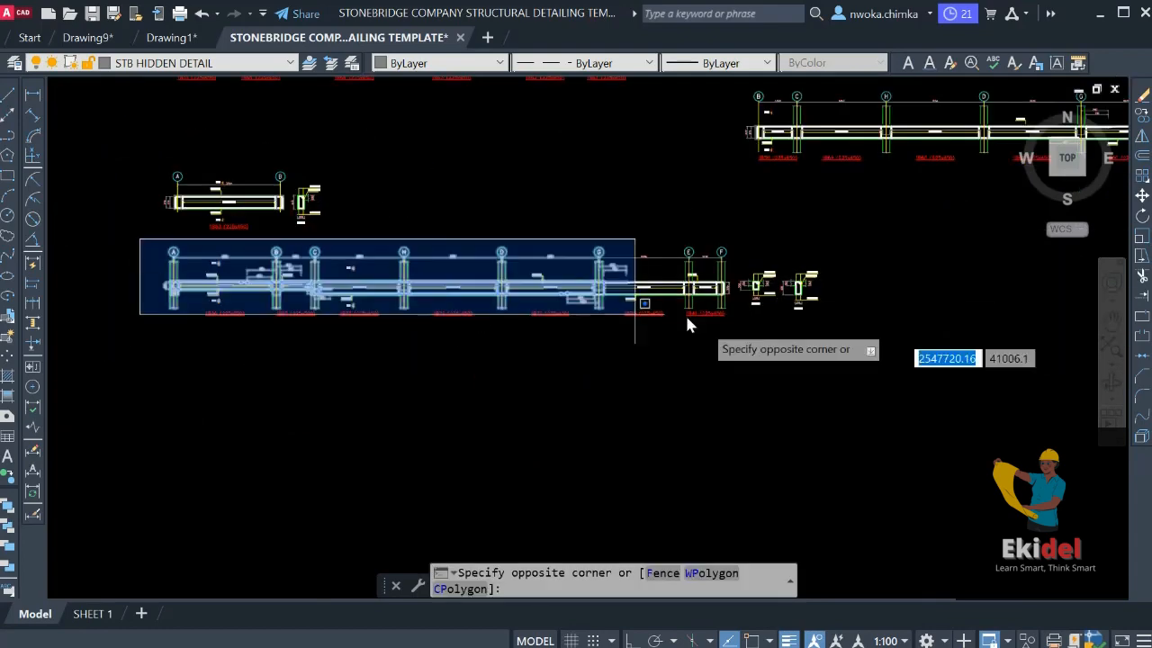
{"action": "left_click", "coordinate": [896, 364]}
{"action": "type", "text": "M"}
{"action": "key", "text": "Return"}
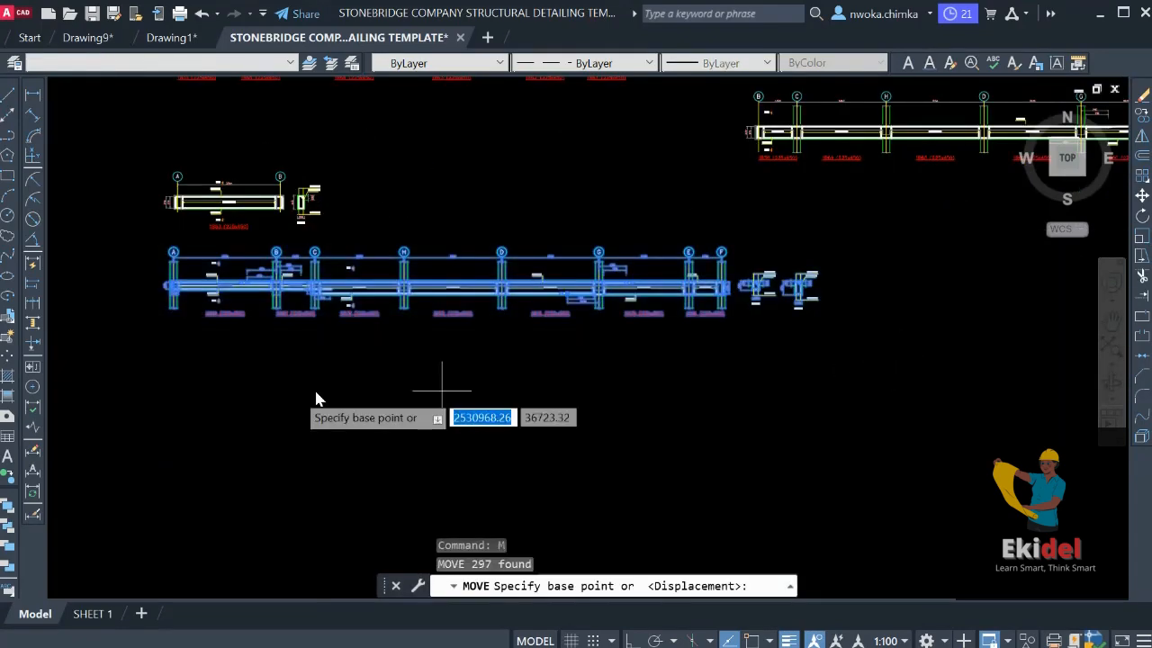
{"action": "left_click", "coordinate": [312, 285]}
{"action": "scroll", "coordinate": [441, 189], "scroll_direction": "down", "scroll_amount": 5}
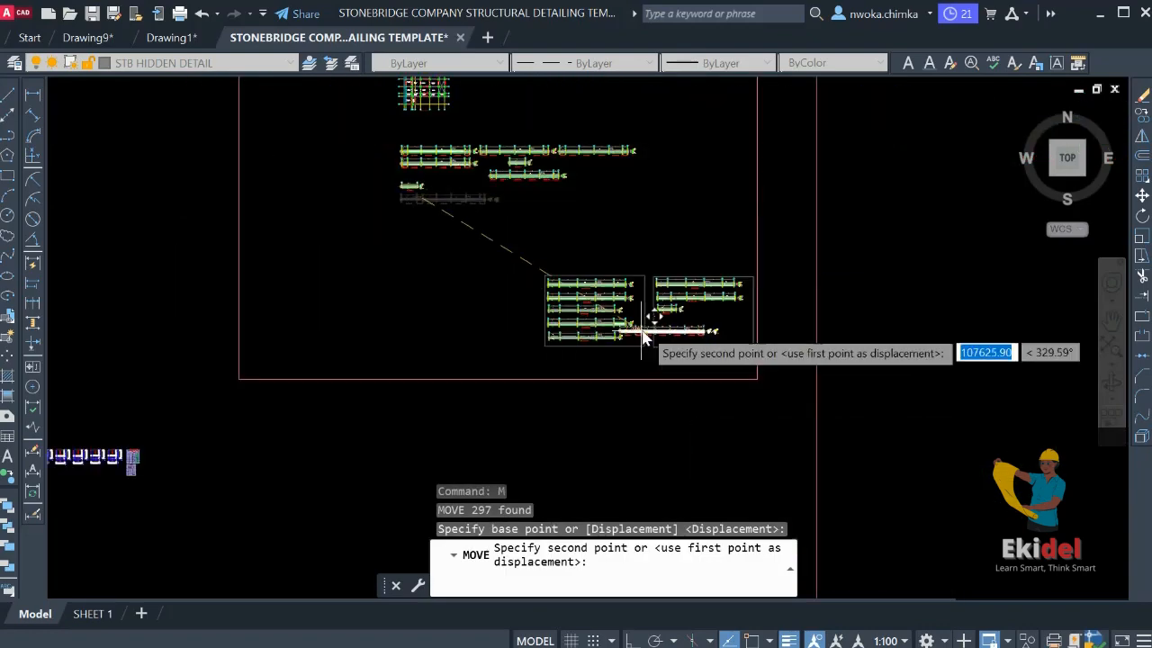
{"action": "scroll", "coordinate": [643, 329], "scroll_direction": "up", "scroll_amount": 4}
{"action": "scroll", "coordinate": [728, 324], "scroll_direction": "up", "scroll_amount": 2}
{"action": "middle_click_drag", "start_coordinate": [727, 307], "coordinate": [689, 319]}
{"action": "scroll", "coordinate": [590, 317], "scroll_direction": "up", "scroll_amount": 4}
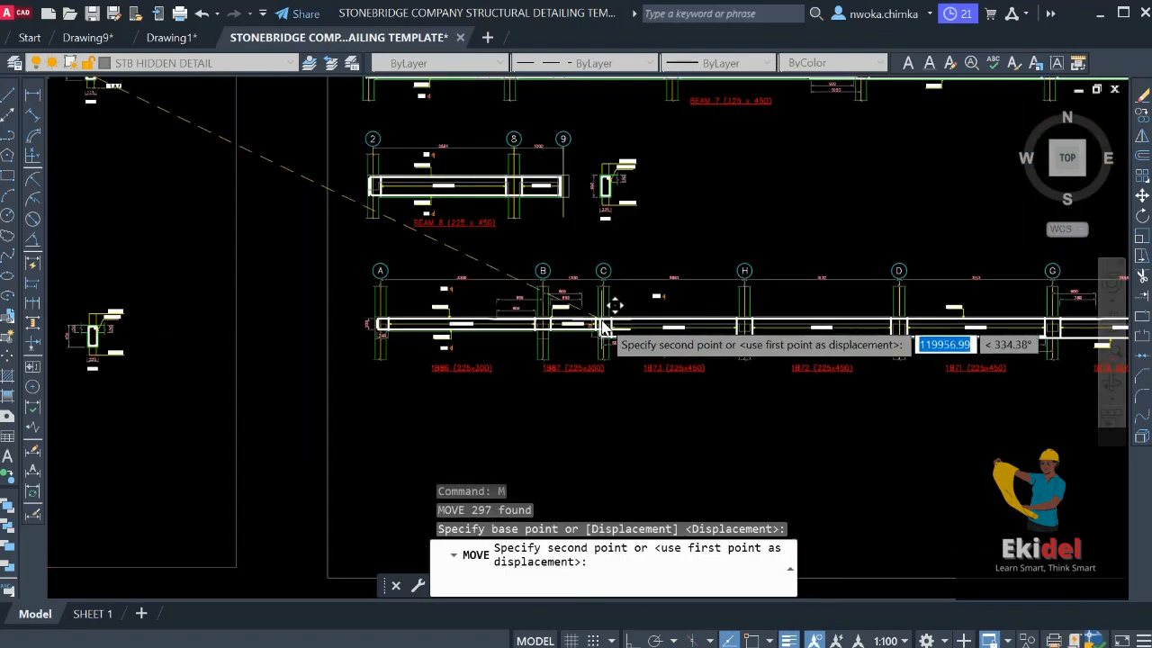
{"action": "left_click", "coordinate": [591, 315]}
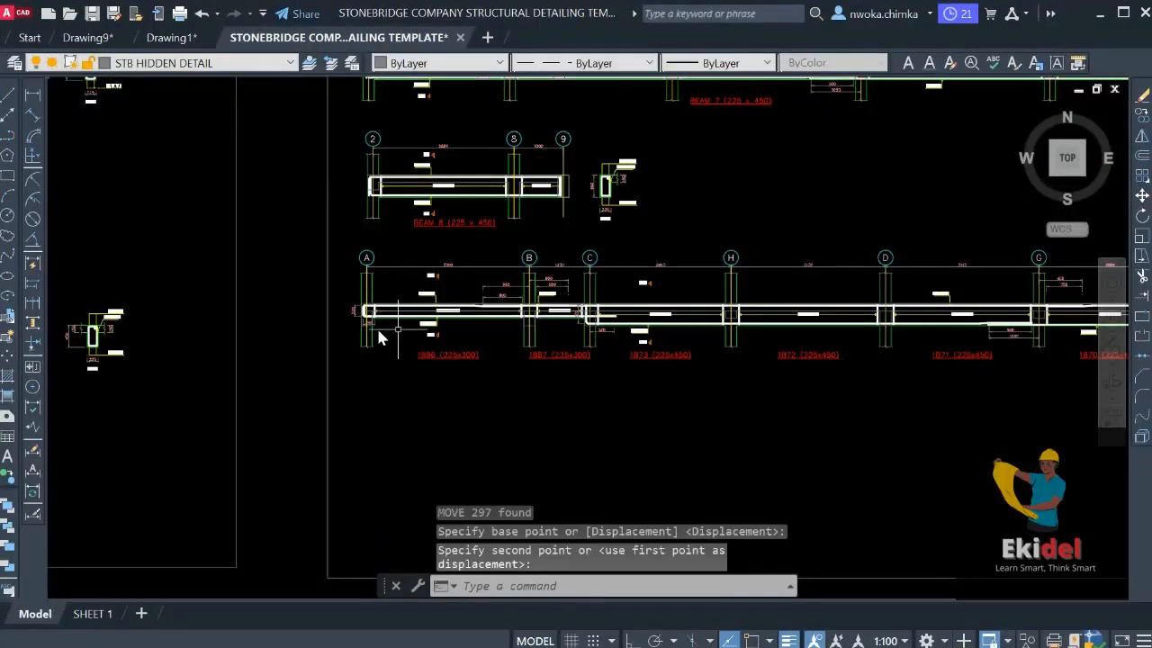
Erase the vertical and horizontal bar-bend dimensions at the grid A end of the moved beam elevation
{"action": "scroll", "coordinate": [377, 326], "scroll_direction": "up", "scroll_amount": 5}
{"action": "left_click", "coordinate": [314, 277]}
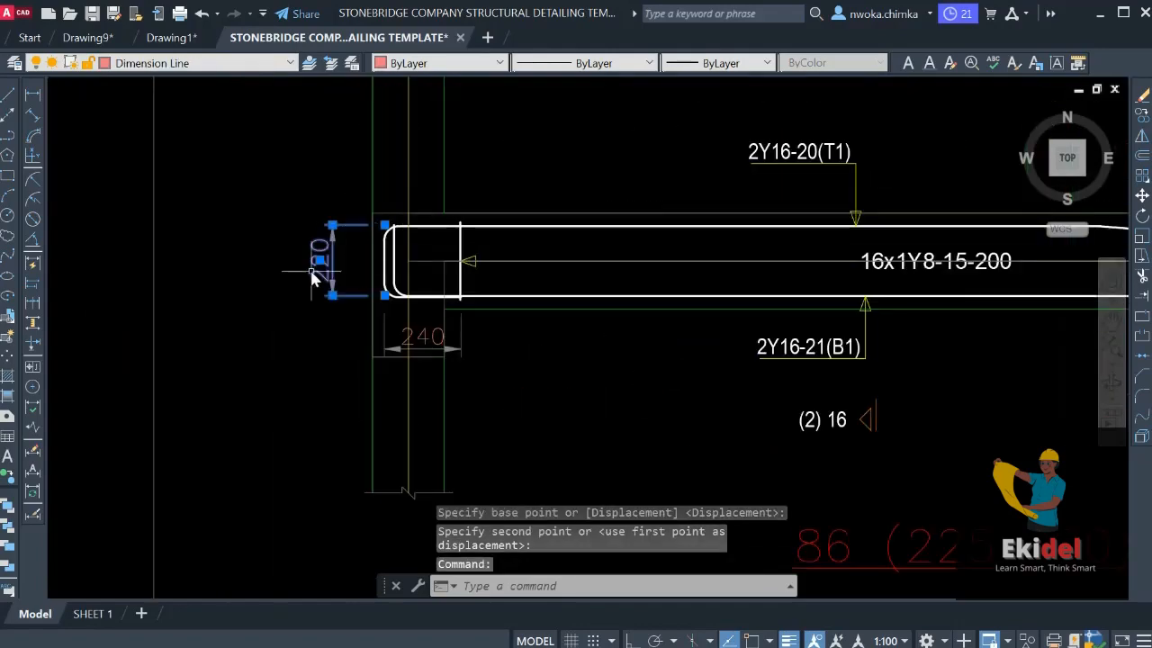
{"action": "left_click", "coordinate": [430, 337]}
{"action": "type", "text": "e"}
{"action": "key", "text": "Return"}
Erase the span labels 1B86, 1B87, 1B73 and 1B72, plus the 370 and 500 reinforcement dimensions at grid C
{"action": "scroll", "coordinate": [378, 288], "scroll_direction": "down", "scroll_amount": 5}
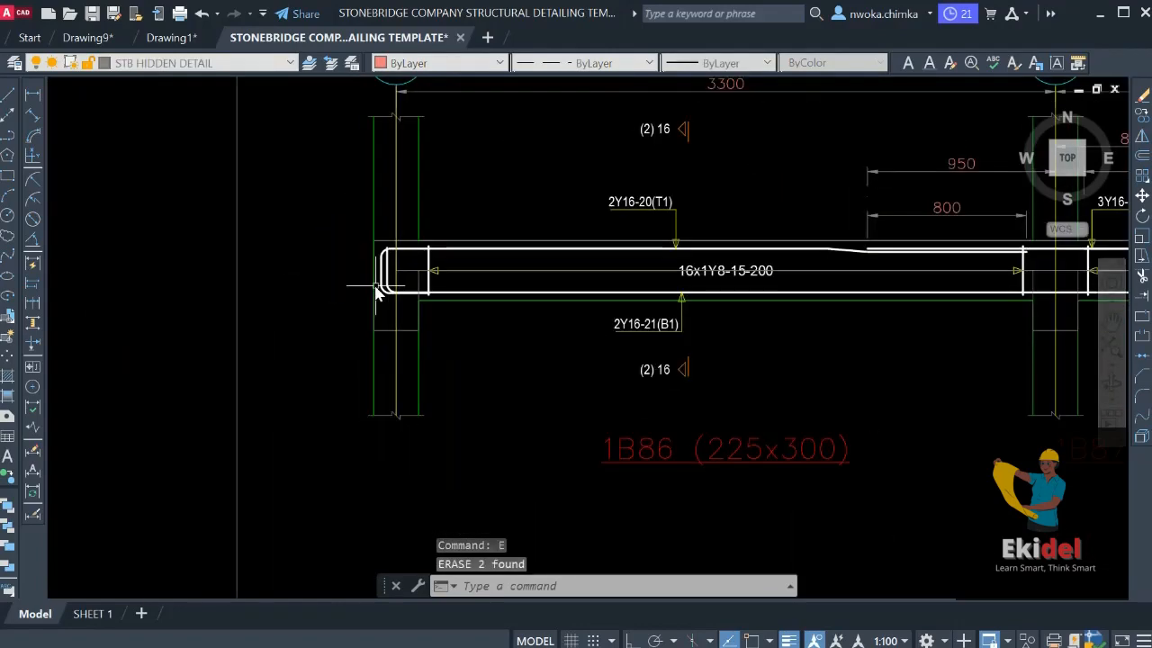
{"action": "left_click", "coordinate": [663, 371]}
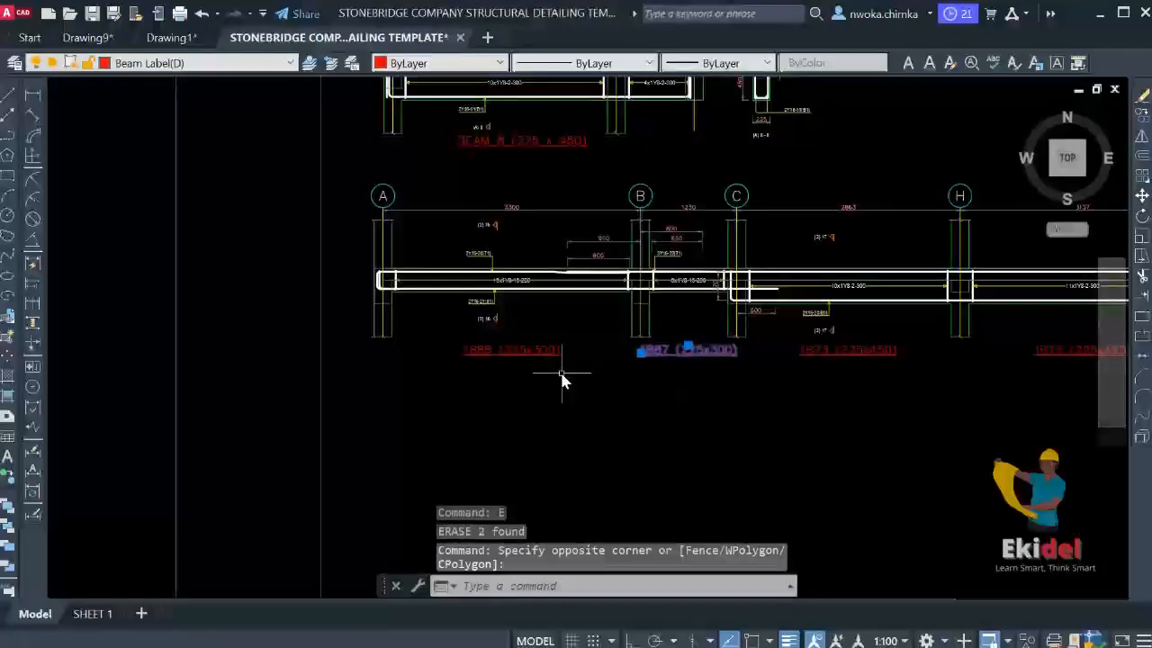
{"action": "left_click", "coordinate": [542, 370]}
{"action": "left_click", "coordinate": [527, 347]}
{"action": "middle_click_drag", "start_coordinate": [896, 351], "coordinate": [441, 371]}
{"action": "left_click", "coordinate": [441, 369]}
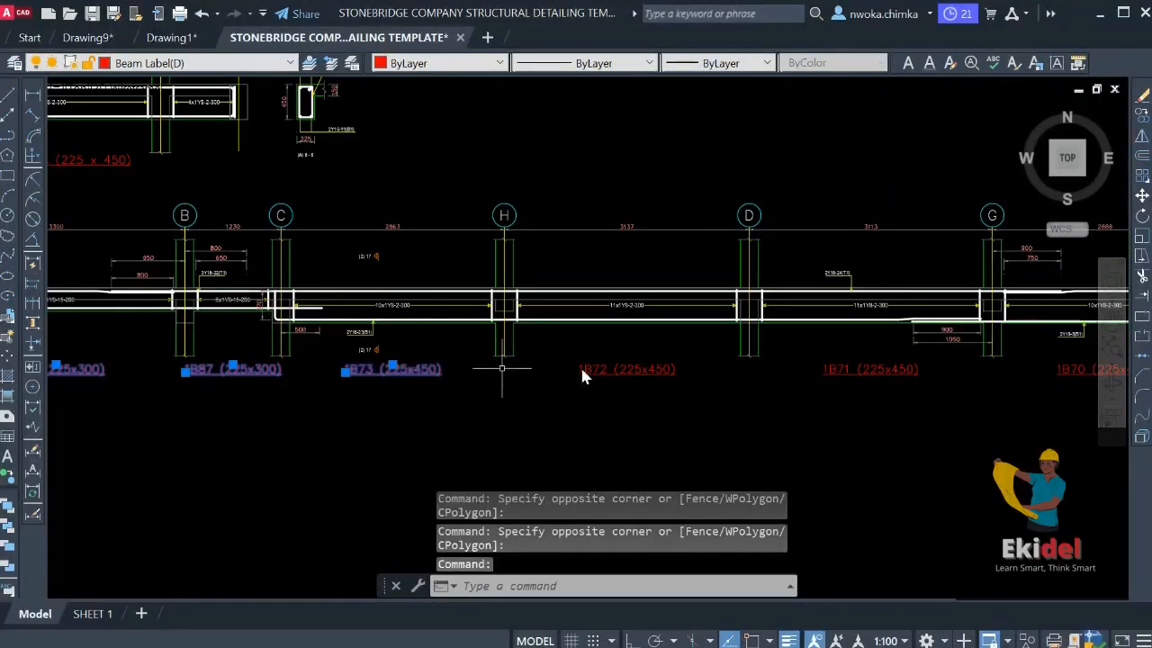
{"action": "left_click", "coordinate": [618, 368]}
{"action": "key", "text": "Delete"}
{"action": "scroll", "coordinate": [225, 310], "scroll_direction": "up", "scroll_amount": 6}
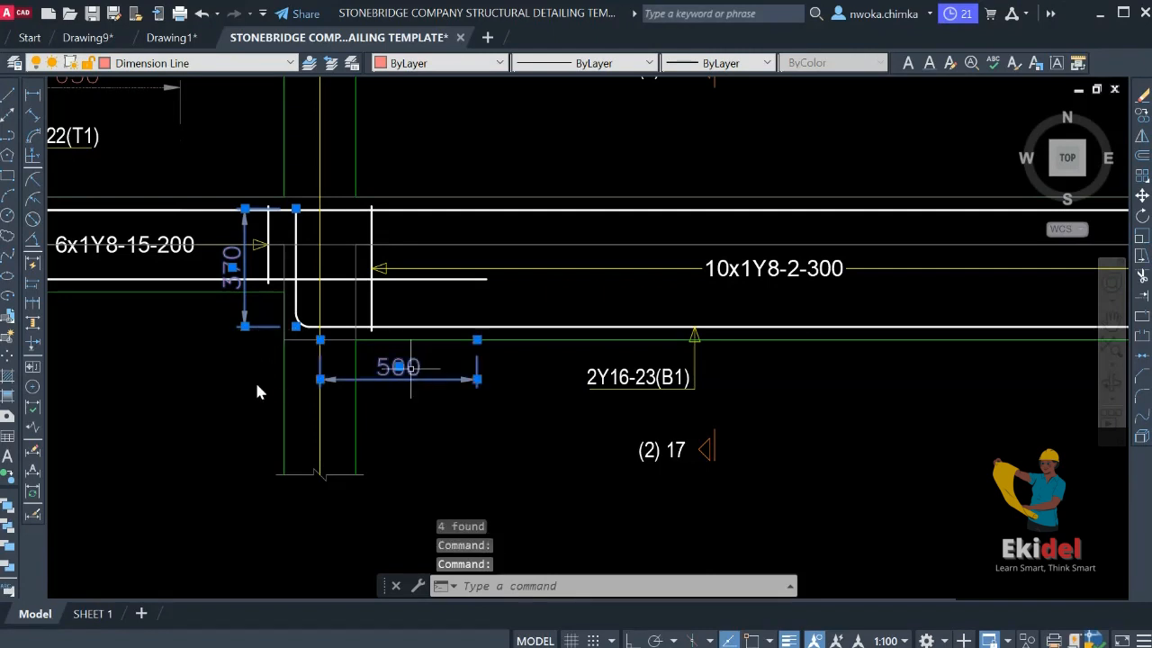
{"action": "key", "text": "Delete"}
Erase the remaining span labels 1B71, 1B70 and 1B41 beneath the moved beam elevation
{"action": "scroll", "coordinate": [337, 249], "scroll_direction": "down", "scroll_amount": 5}
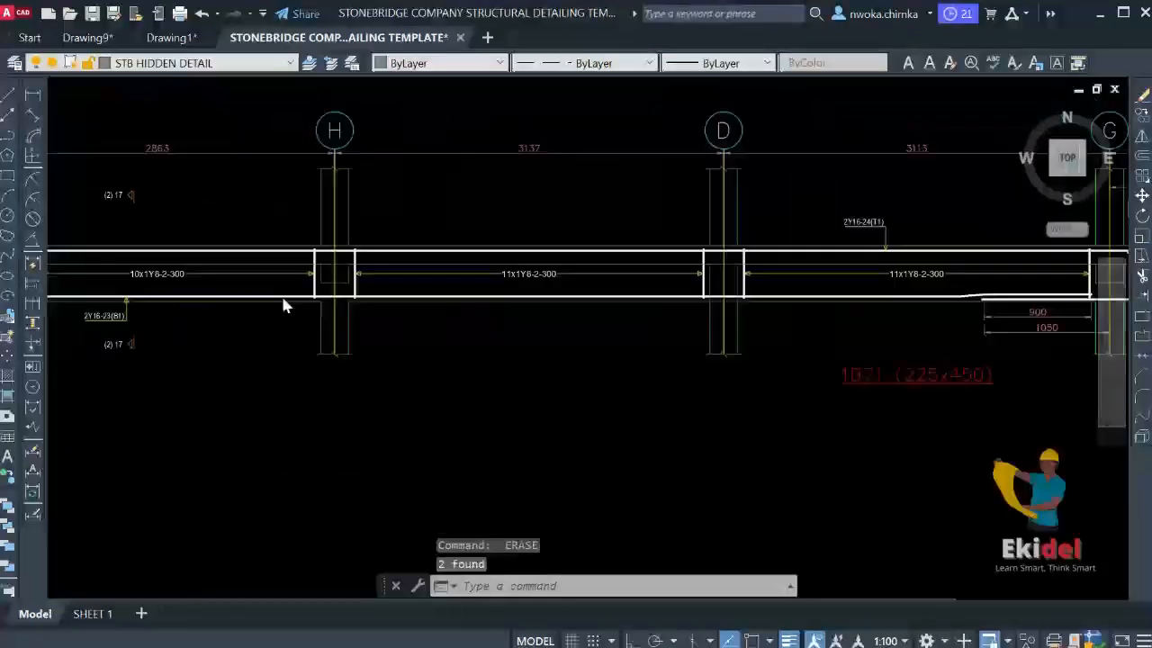
{"action": "scroll", "coordinate": [282, 306], "scroll_direction": "down", "scroll_amount": 2}
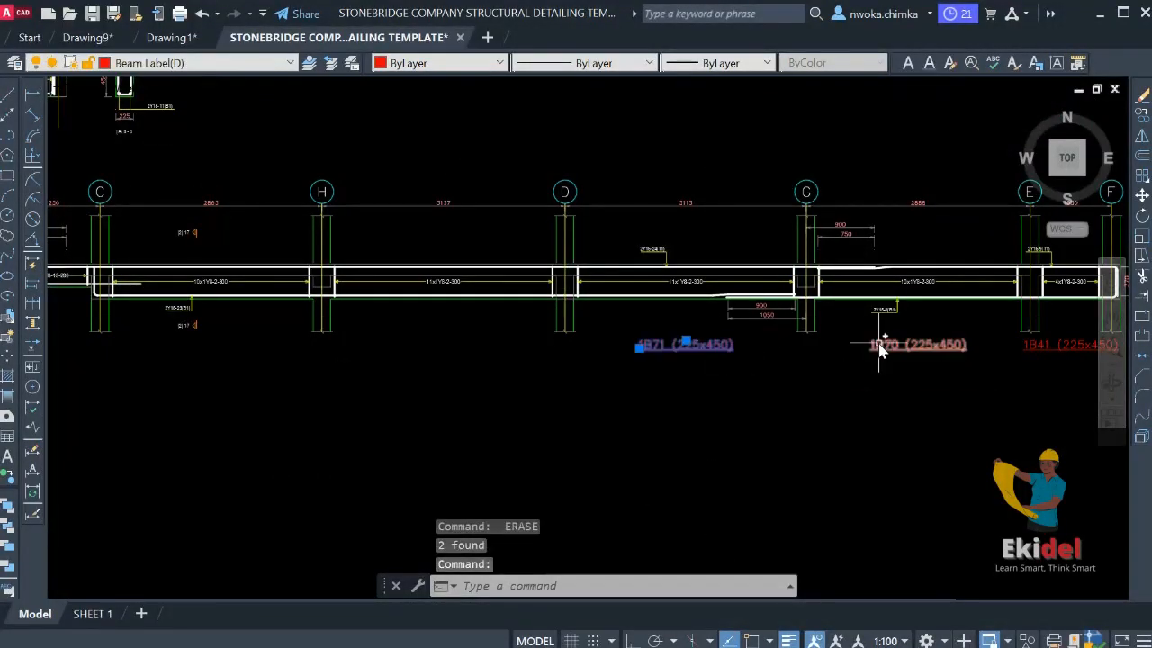
{"action": "middle_click_drag", "start_coordinate": [846, 367], "coordinate": [469, 376]}
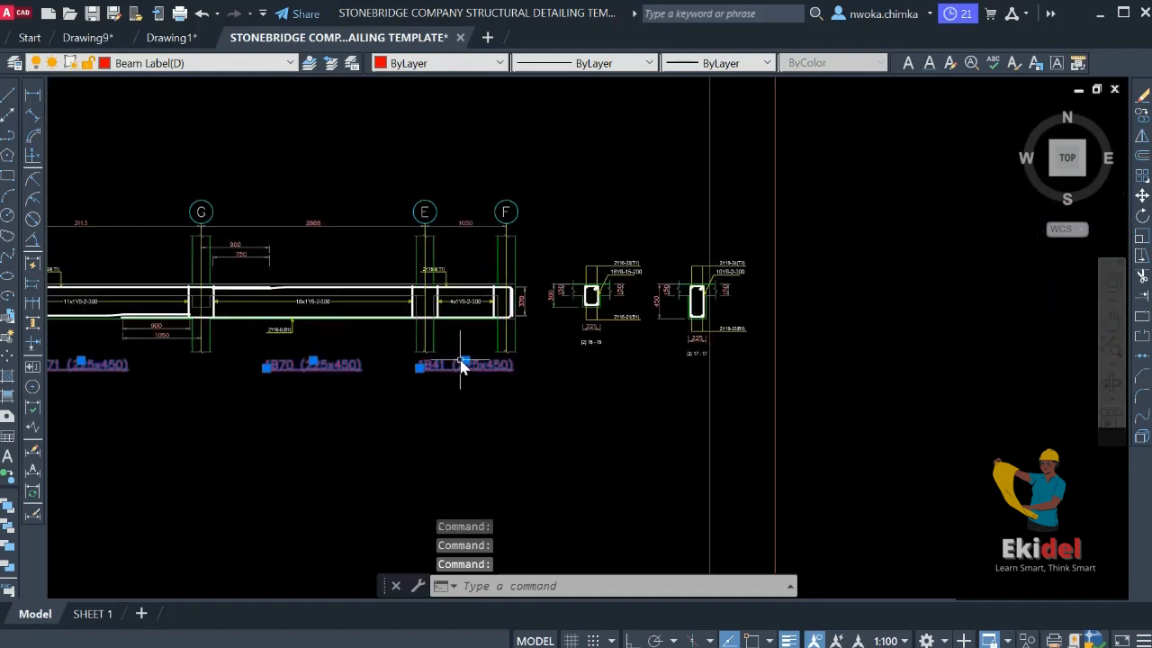
{"action": "scroll", "coordinate": [504, 303], "scroll_direction": "up", "scroll_amount": 6}
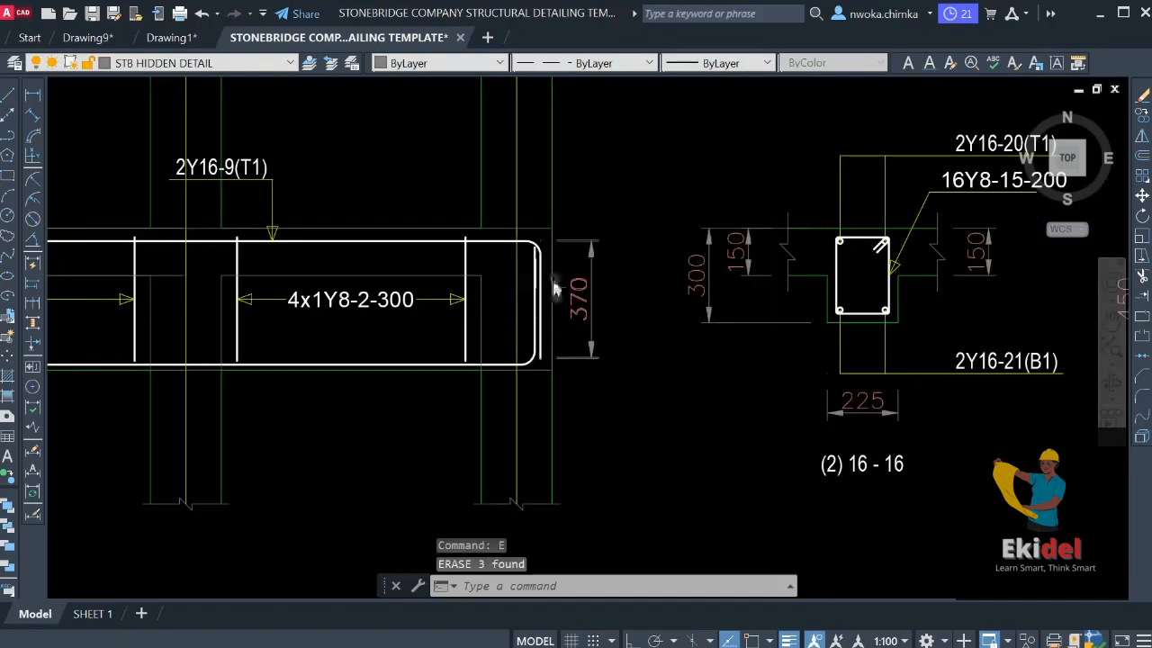
Erase the vertical 370 dimension beside the beam's bent bar end at grid F
{"action": "left_click", "coordinate": [590, 243]}
{"action": "scroll", "coordinate": [688, 238], "scroll_direction": "down", "scroll_amount": 4}
{"action": "middle_click_drag", "start_coordinate": [688, 239], "coordinate": [503, 238]}
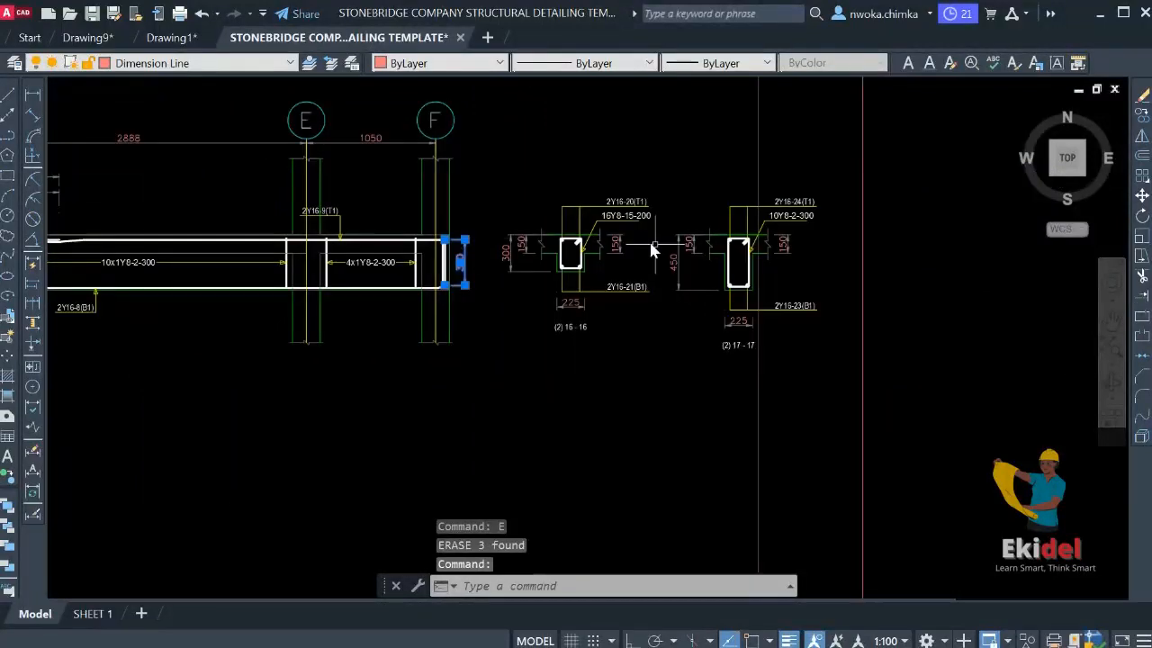
{"action": "type", "text": "e"}
{"action": "key", "text": "space"}
{"action": "scroll", "coordinate": [486, 261], "scroll_direction": "up", "scroll_amount": 2}
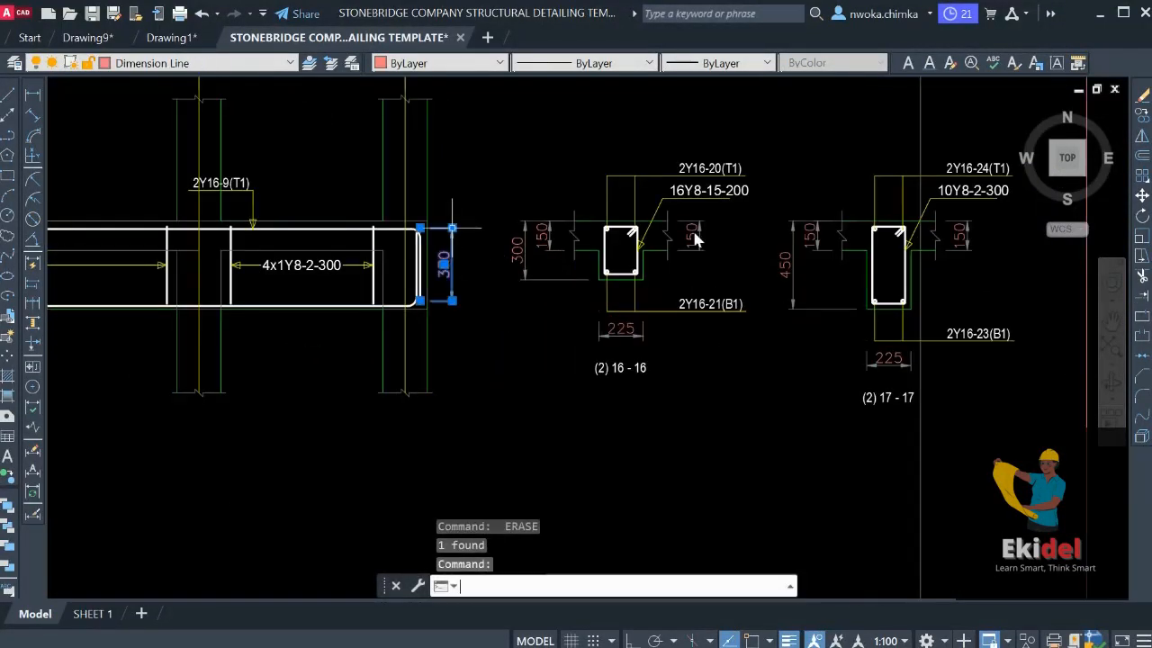
{"action": "key", "text": "Escape"}
Copy the BEAM 8 (225 x 450) title to below the lower beam elevation, between grids H and D
{"action": "scroll", "coordinate": [695, 238], "scroll_direction": "down", "scroll_amount": 6}
{"action": "scroll", "coordinate": [475, 285], "scroll_direction": "up", "scroll_amount": 4}
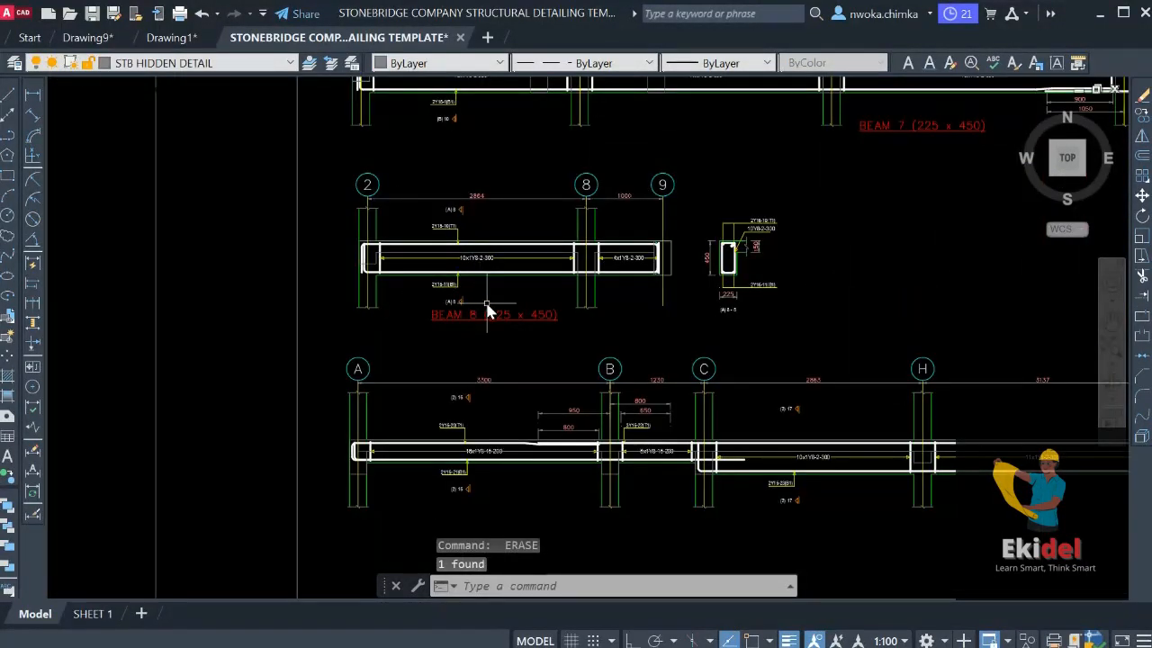
{"action": "key", "text": "space"}
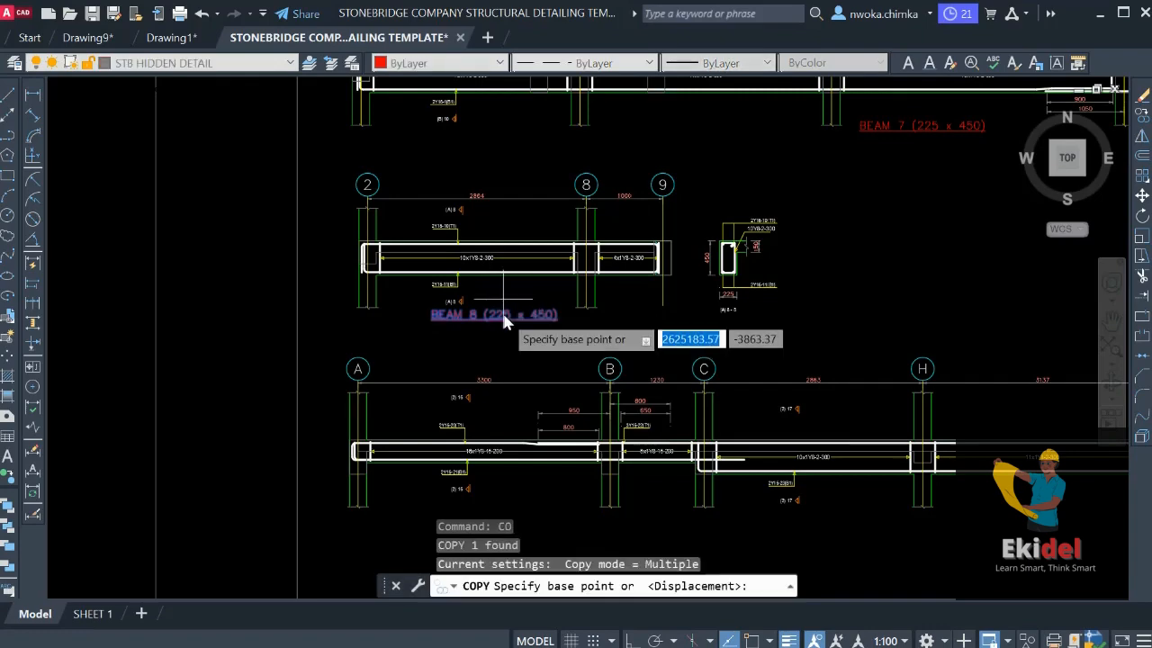
{"action": "left_click", "coordinate": [502, 309]}
{"action": "scroll", "coordinate": [399, 128], "scroll_direction": "down", "scroll_amount": 2}
{"action": "scroll", "coordinate": [504, 357], "scroll_direction": "up", "scroll_amount": 4}
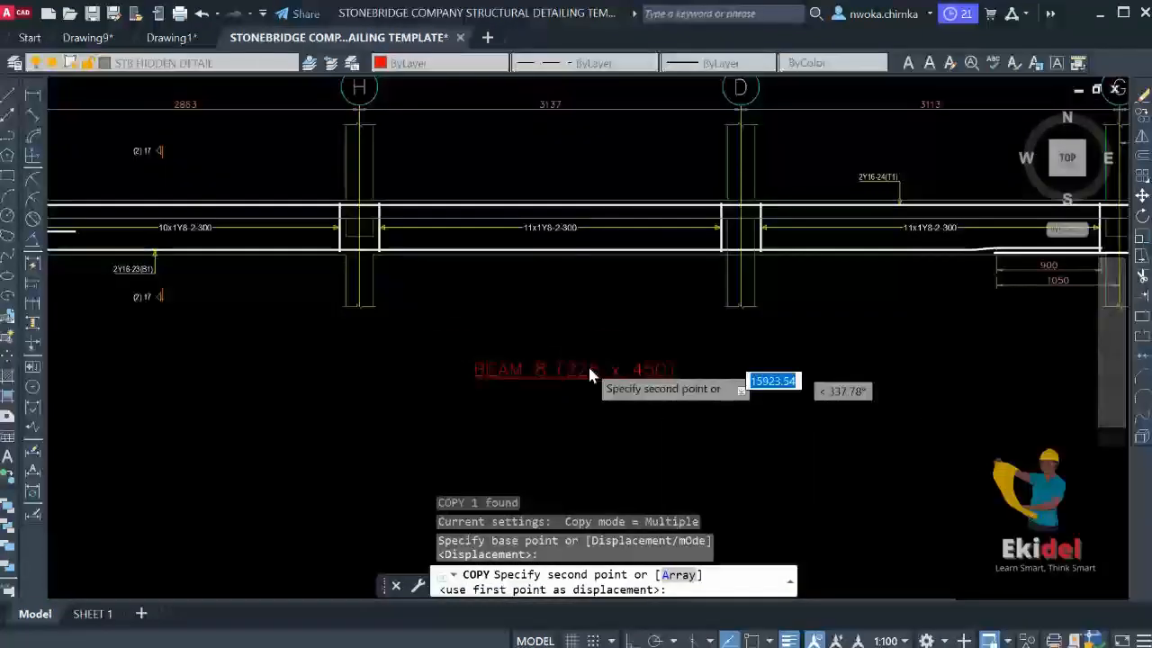
{"action": "left_click", "coordinate": [416, 333]}
{"action": "scroll", "coordinate": [423, 333], "scroll_direction": "down", "scroll_amount": 4}
{"action": "scroll", "coordinate": [437, 346], "scroll_direction": "up", "scroll_amount": 3}
{"action": "key", "text": "Escape"}
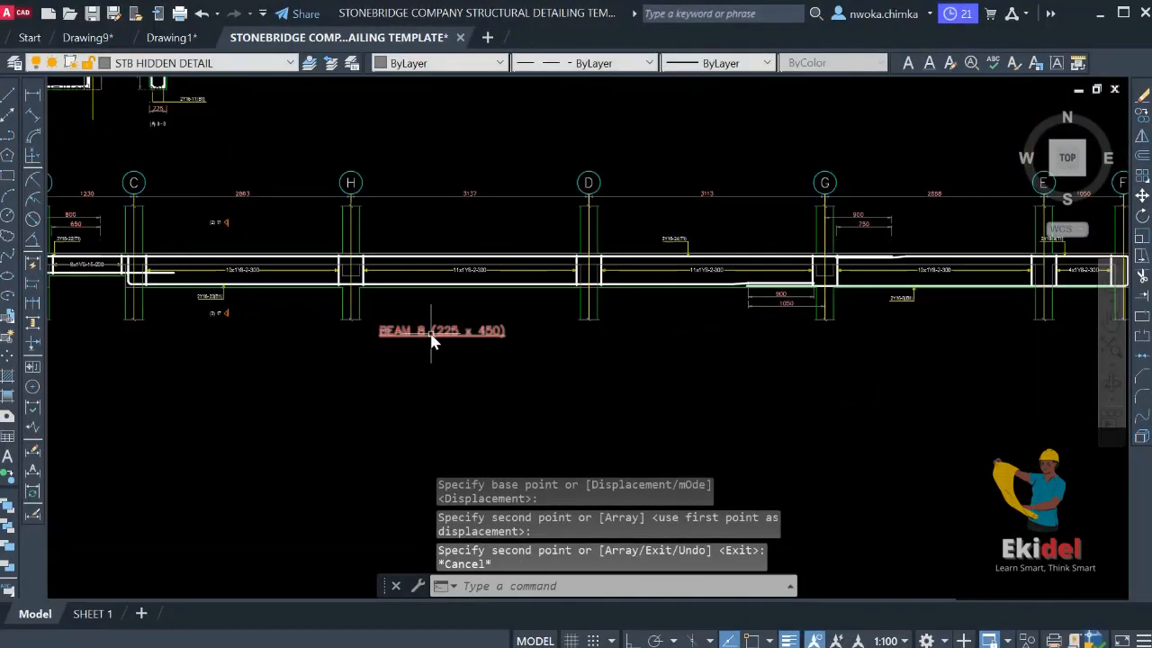
Change the copied beam title to read BEAM 9 (225 x 450)
{"action": "left_click", "coordinate": [432, 338]}
{"action": "scroll", "coordinate": [441, 337], "scroll_direction": "up", "scroll_amount": 3}
{"action": "double_click", "coordinate": [430, 332]}
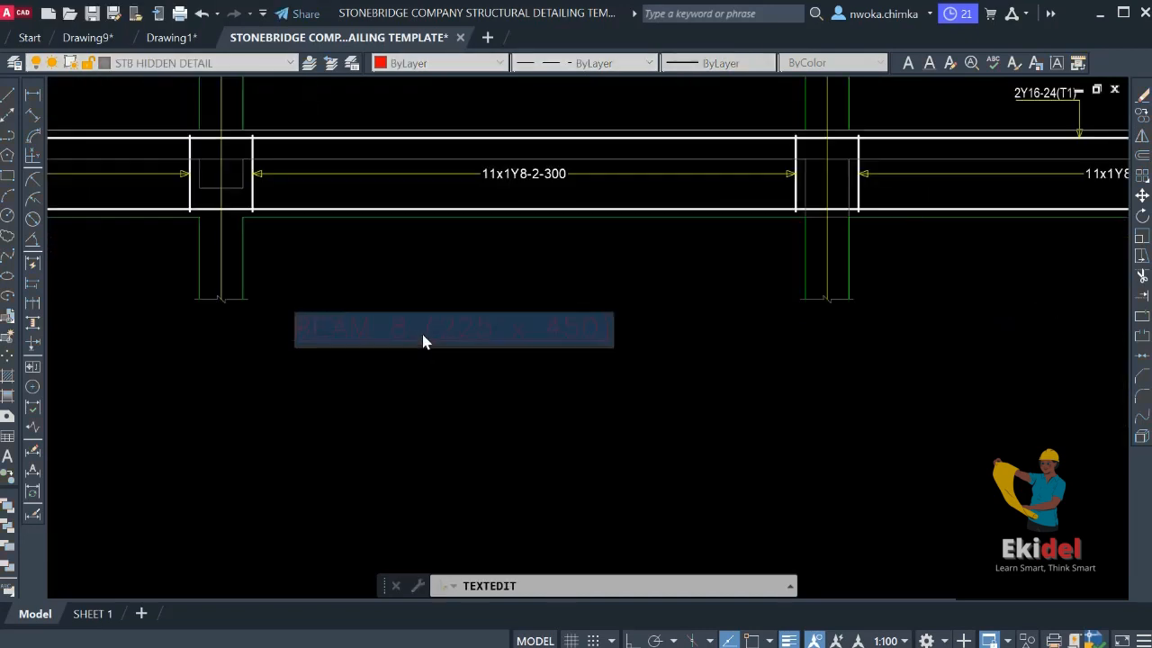
{"action": "left_click", "coordinate": [393, 440]}
{"action": "key", "text": "Escape"}
{"action": "scroll", "coordinate": [397, 354], "scroll_direction": "down", "scroll_amount": 4}
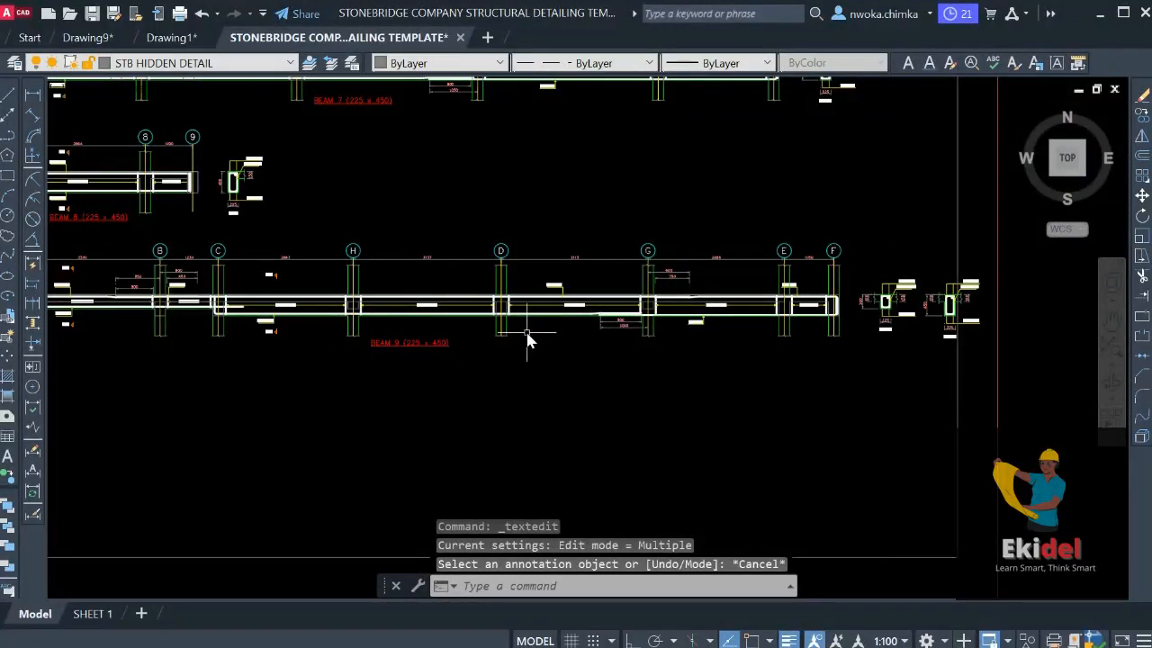
Examine Beam 9's cross-sections 16-16 and 17-17 and its elevation from grid F back to grid A
{"action": "middle_click_drag", "start_coordinate": [707, 349], "coordinate": [686, 353]}
{"action": "middle_click_drag", "start_coordinate": [555, 331], "coordinate": [578, 340]}
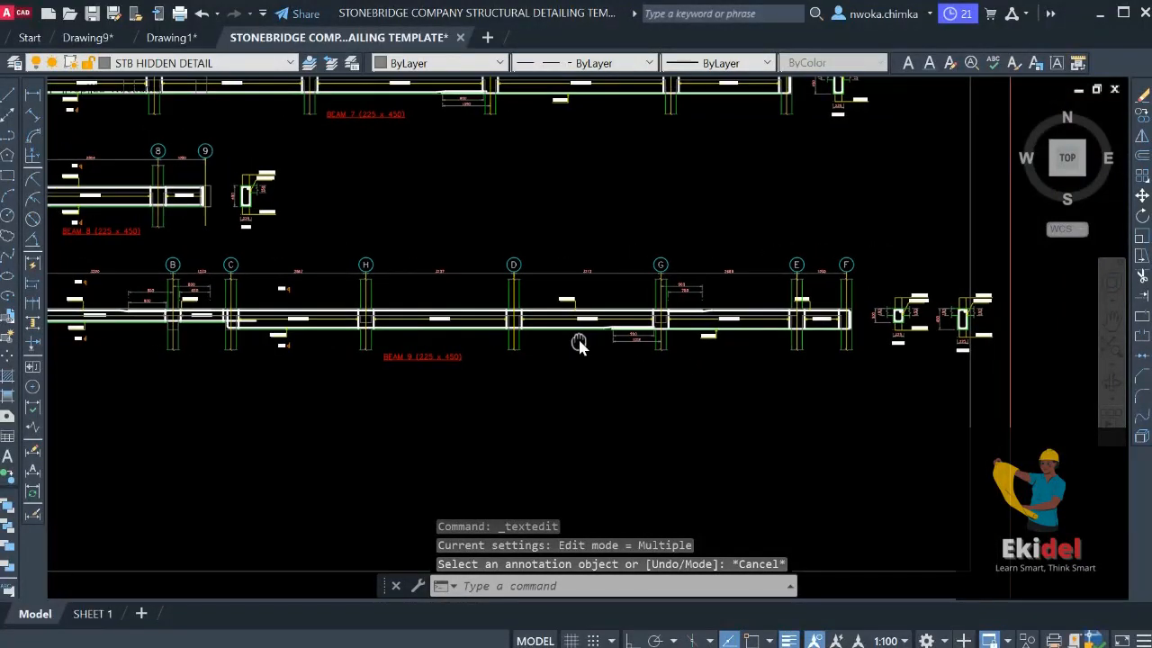
{"action": "middle_click_drag", "start_coordinate": [716, 338], "coordinate": [538, 341]}
{"action": "scroll", "coordinate": [763, 338], "scroll_direction": "up", "scroll_amount": 4}
{"action": "scroll", "coordinate": [701, 344], "scroll_direction": "up", "scroll_amount": 2}
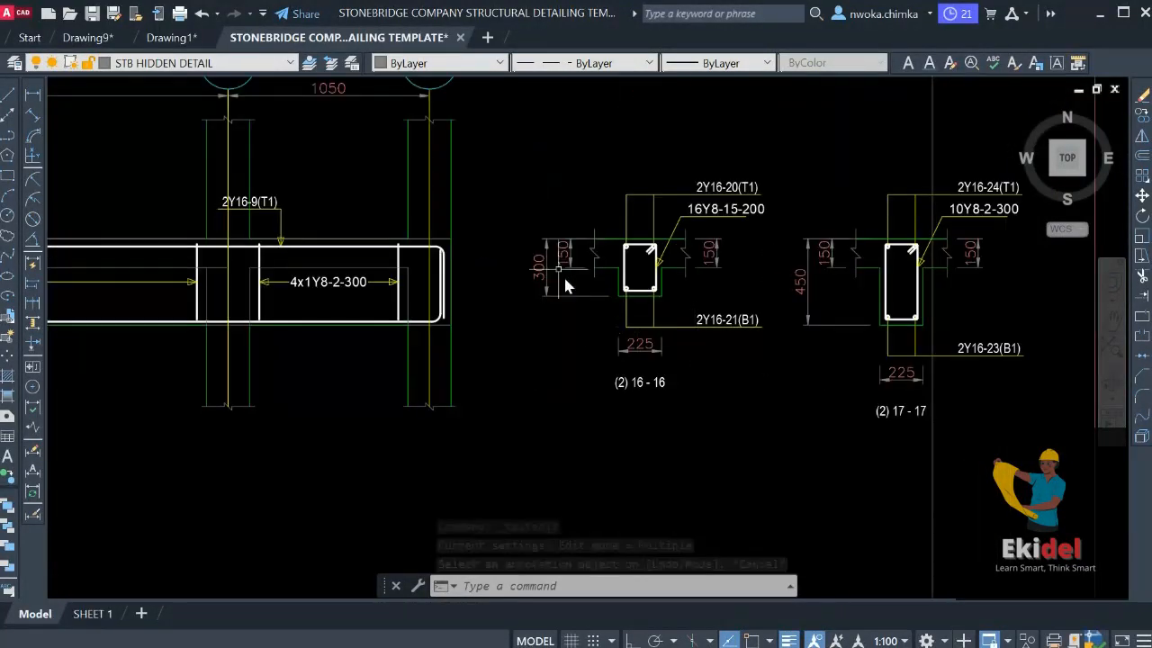
{"action": "middle_click_drag", "start_coordinate": [692, 294], "coordinate": [661, 295]}
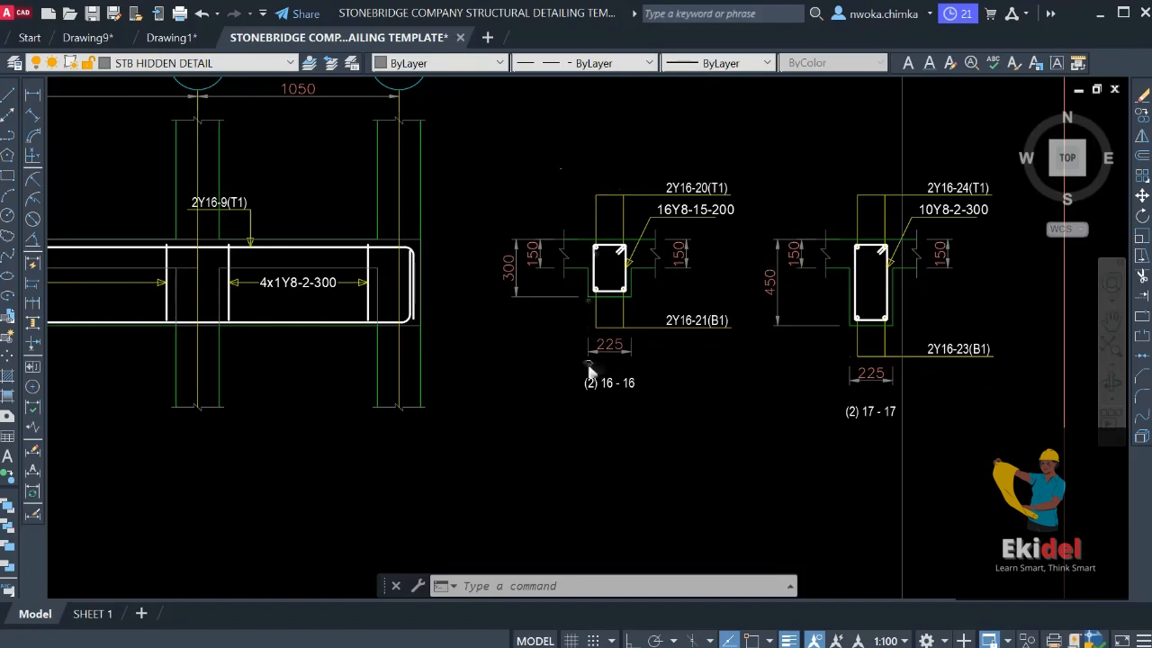
{"action": "middle_click_drag", "start_coordinate": [590, 369], "coordinate": [630, 346]}
{"action": "scroll", "coordinate": [630, 346], "scroll_direction": "down", "scroll_amount": 2}
{"action": "middle_click_drag", "start_coordinate": [453, 345], "coordinate": [769, 353]}
{"action": "middle_click_drag", "start_coordinate": [542, 380], "coordinate": [1138, 365]}
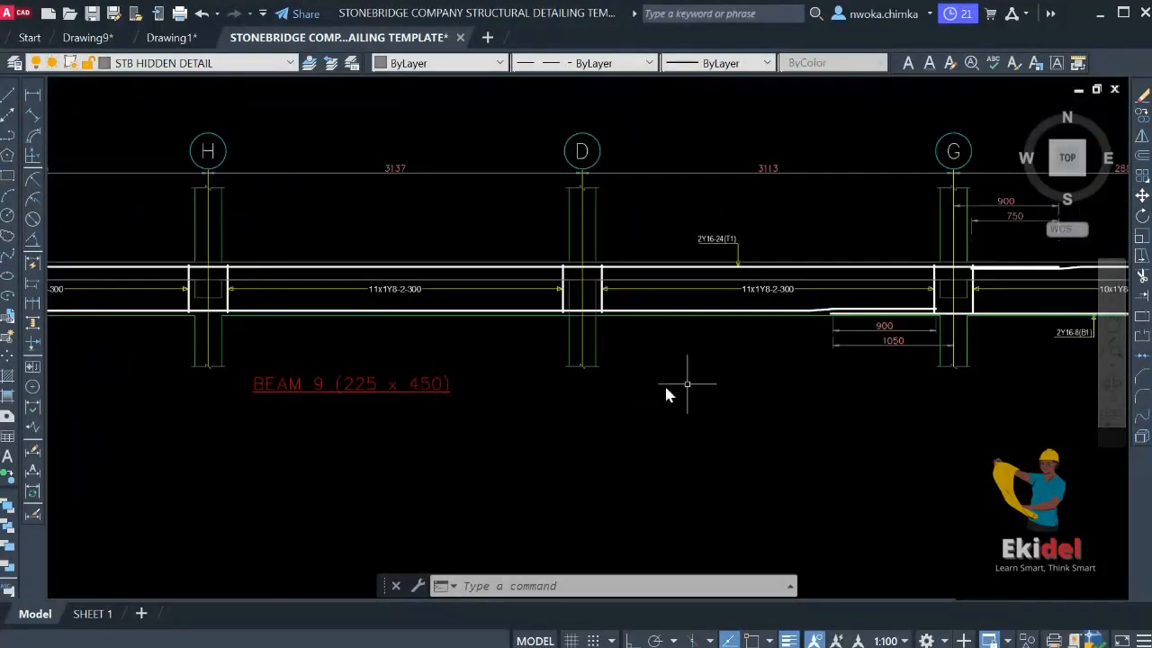
{"action": "scroll", "coordinate": [666, 391], "scroll_direction": "down", "scroll_amount": 2}
{"action": "middle_click_drag", "start_coordinate": [527, 374], "coordinate": [704, 376]}
{"action": "scroll", "coordinate": [391, 296], "scroll_direction": "up", "scroll_amount": 2}
{"action": "middle_click_drag", "start_coordinate": [385, 298], "coordinate": [497, 298]}
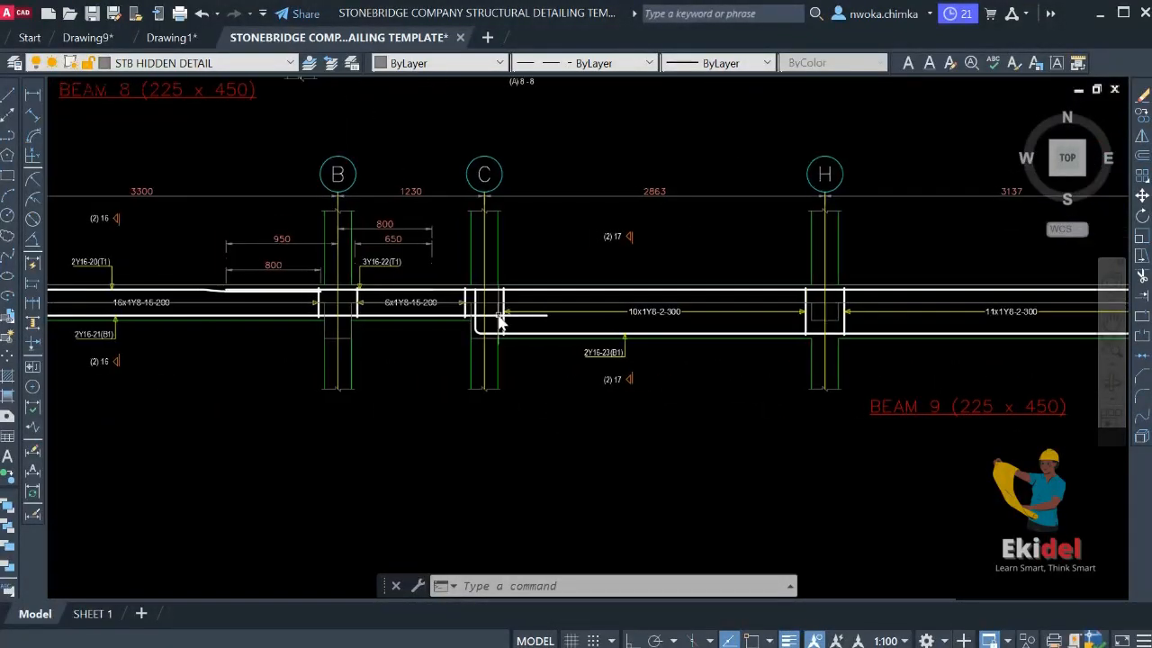
{"action": "scroll", "coordinate": [494, 298], "scroll_direction": "down", "scroll_amount": 2}
{"action": "scroll", "coordinate": [189, 306], "scroll_direction": "up", "scroll_amount": 2}
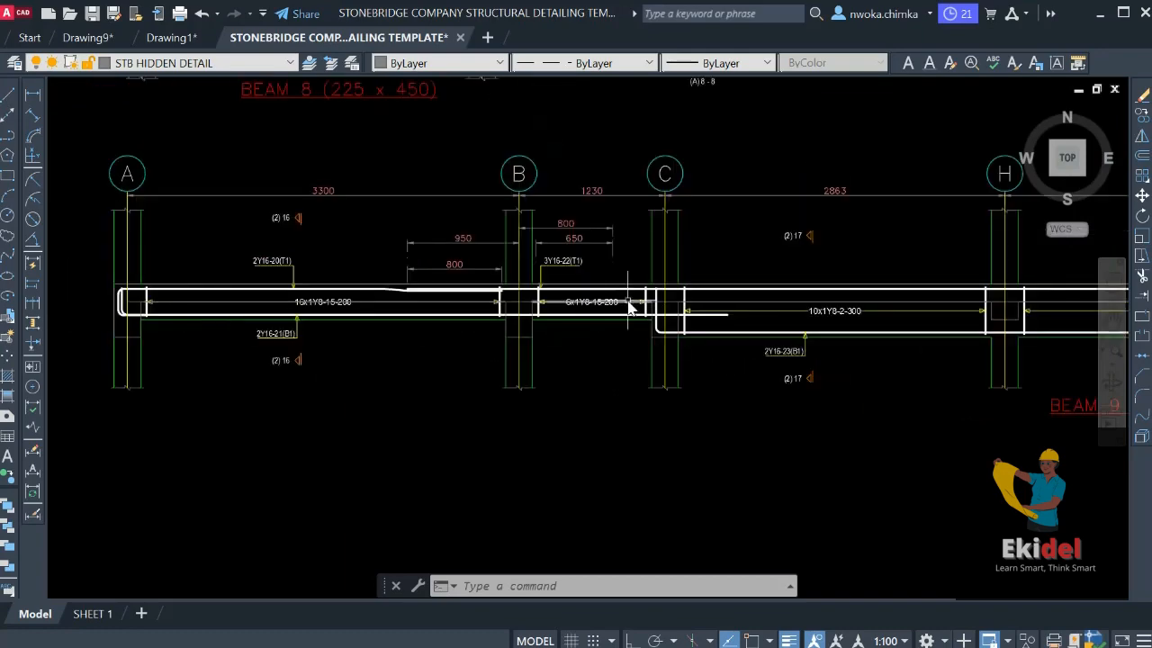
Move the BEAM 9 (225 x 450) title closer to grid D, beneath the H–D span
{"action": "middle_click_drag", "start_coordinate": [756, 318], "coordinate": [420, 306]}
{"action": "scroll", "coordinate": [419, 306], "scroll_direction": "down", "scroll_amount": 2}
{"action": "left_click", "coordinate": [670, 370]}
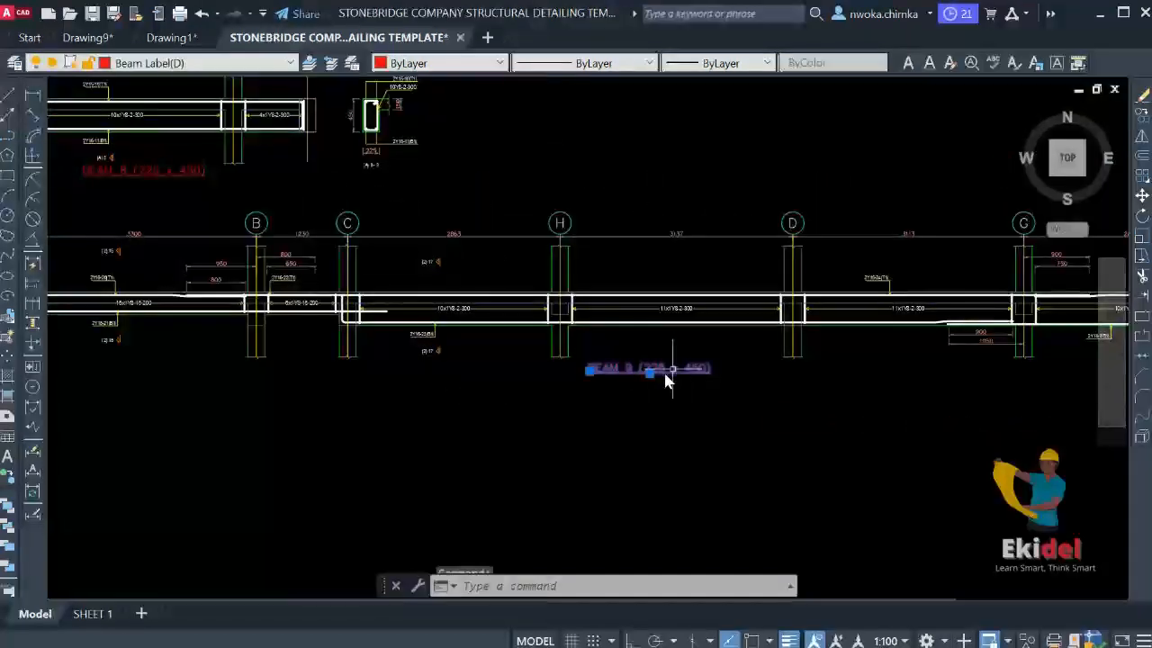
{"action": "key", "text": "Return"}
{"action": "left_click", "coordinate": [642, 446]}
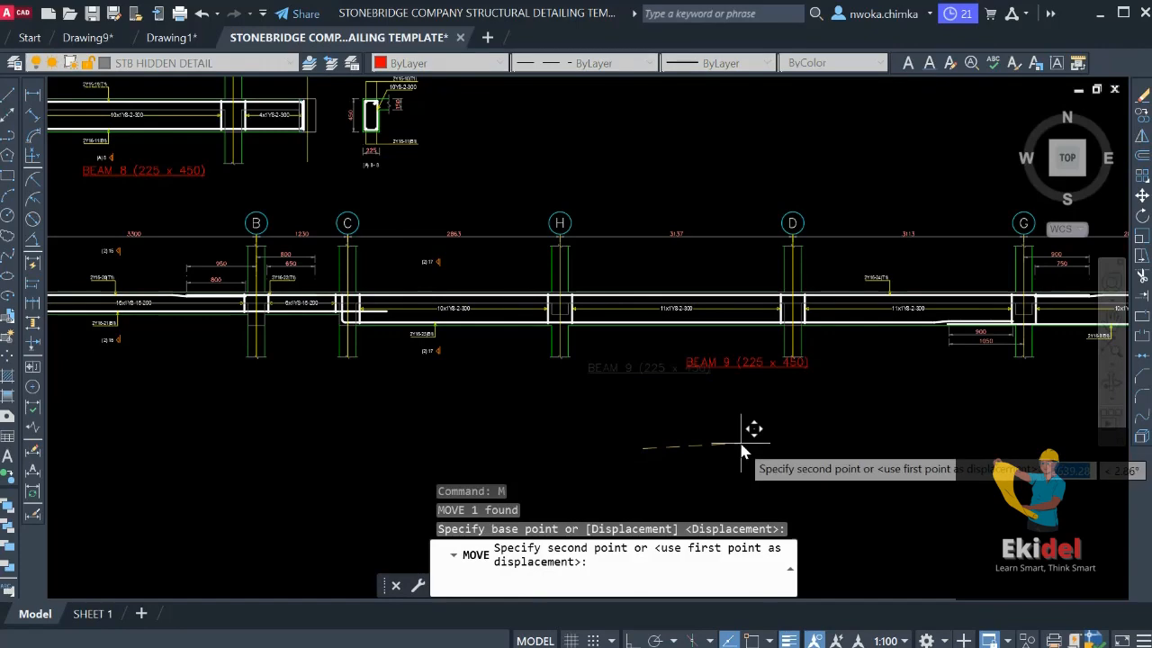
{"action": "left_click", "coordinate": [742, 452]}
Copy the BEAM 9 title to beneath the shallower beam span between grids A and B
{"action": "left_click", "coordinate": [725, 369]}
{"action": "scroll", "coordinate": [720, 364], "scroll_direction": "up", "scroll_amount": 3}
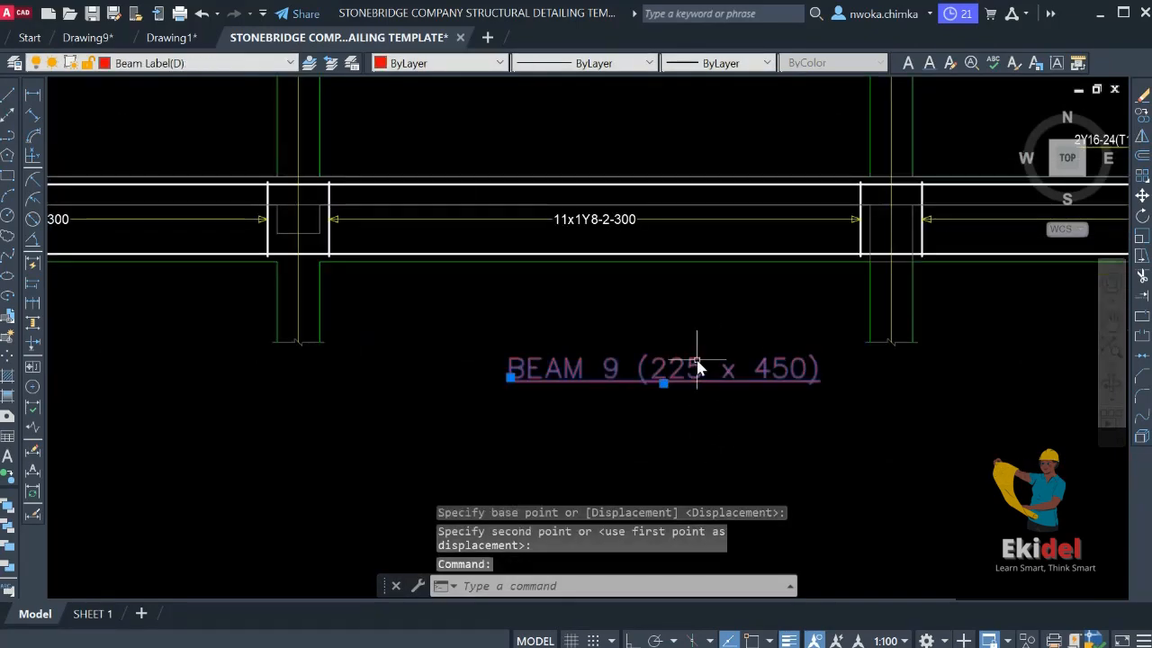
{"action": "key", "text": "Return"}
{"action": "left_click", "coordinate": [691, 368]}
{"action": "scroll", "coordinate": [901, 312], "scroll_direction": "down", "scroll_amount": 3}
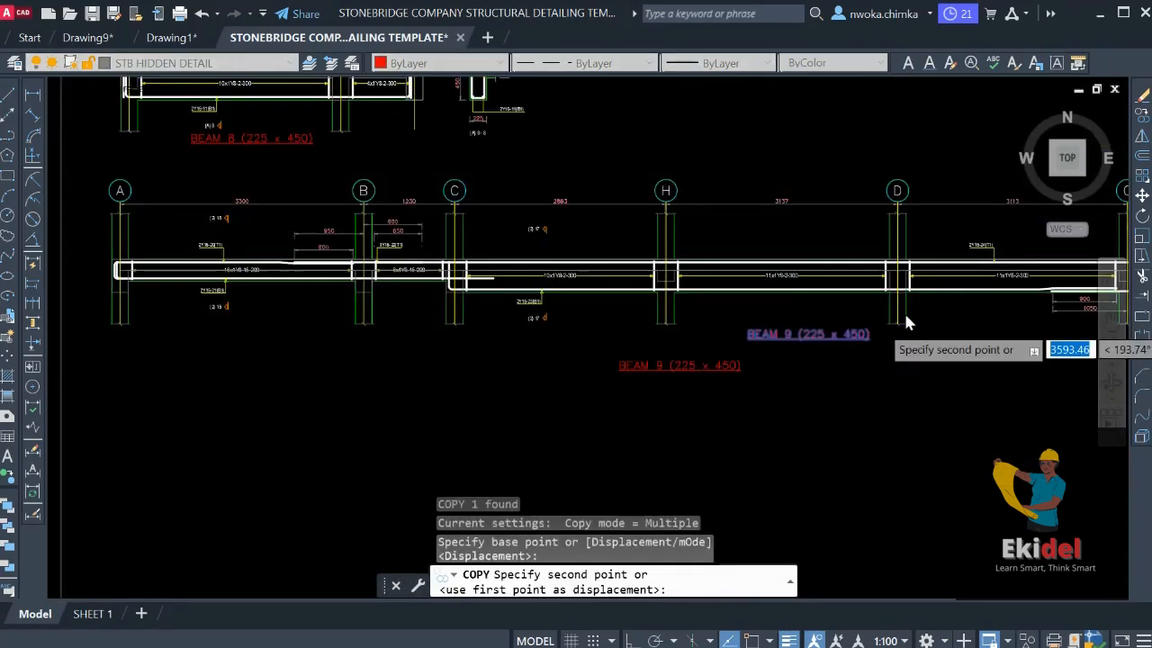
{"action": "scroll", "coordinate": [279, 333], "scroll_direction": "up", "scroll_amount": 2}
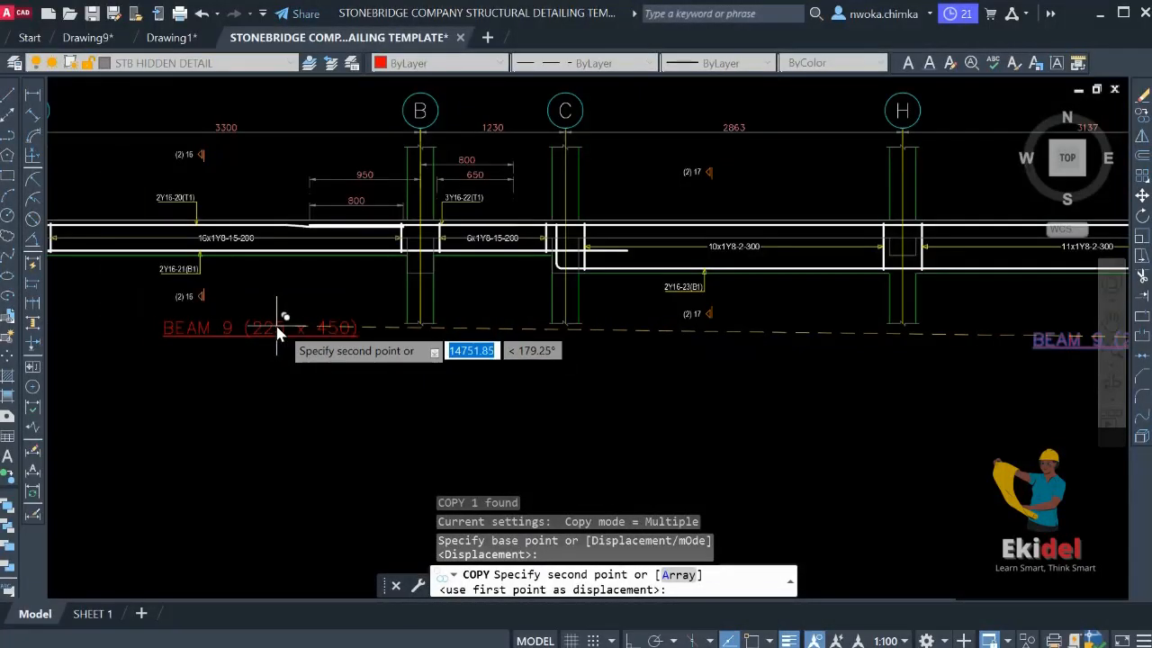
{"action": "left_click", "coordinate": [297, 335]}
{"action": "key", "text": "Escape"}
Change the size in the title under span A–B so it reads BEAM 9 (225 x 300)
{"action": "left_click", "coordinate": [338, 335]}
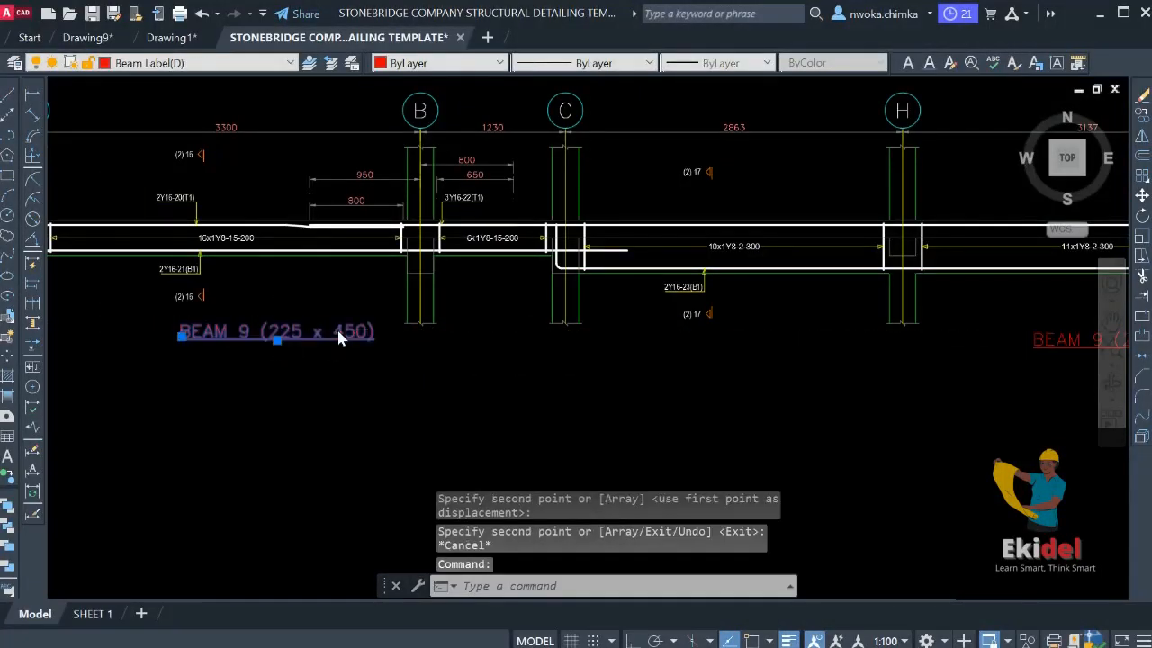
{"action": "double_click", "coordinate": [338, 335]}
{"action": "left_click", "coordinate": [339, 333]}
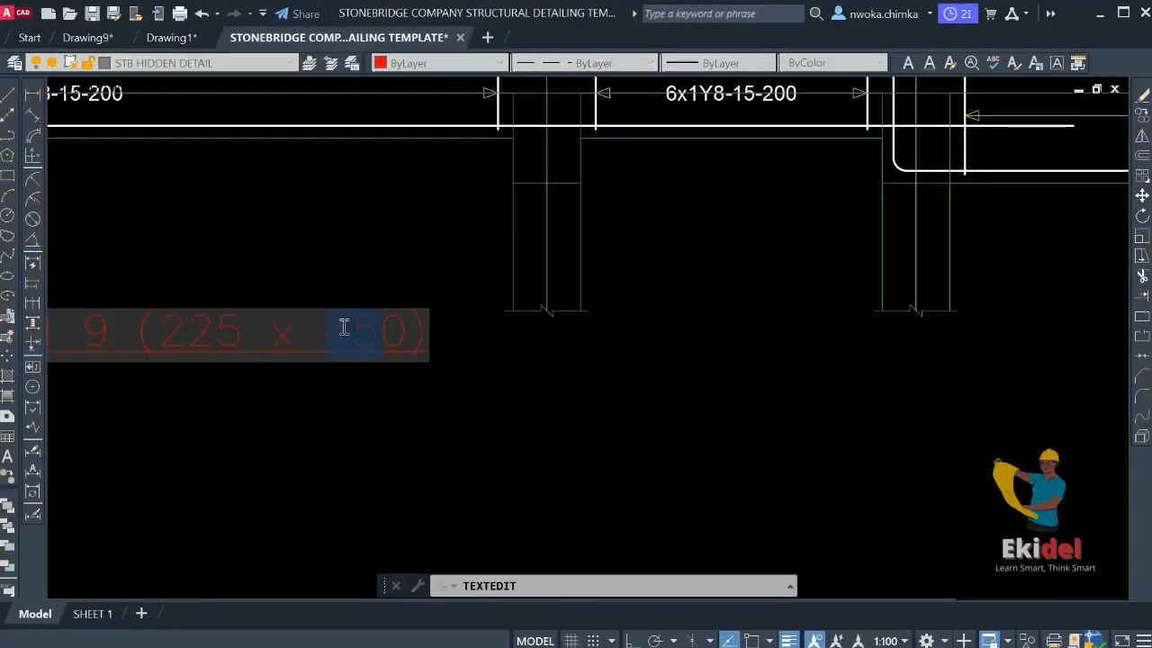
{"action": "left_click_drag", "start_coordinate": [326, 335], "coordinate": [400, 340]}
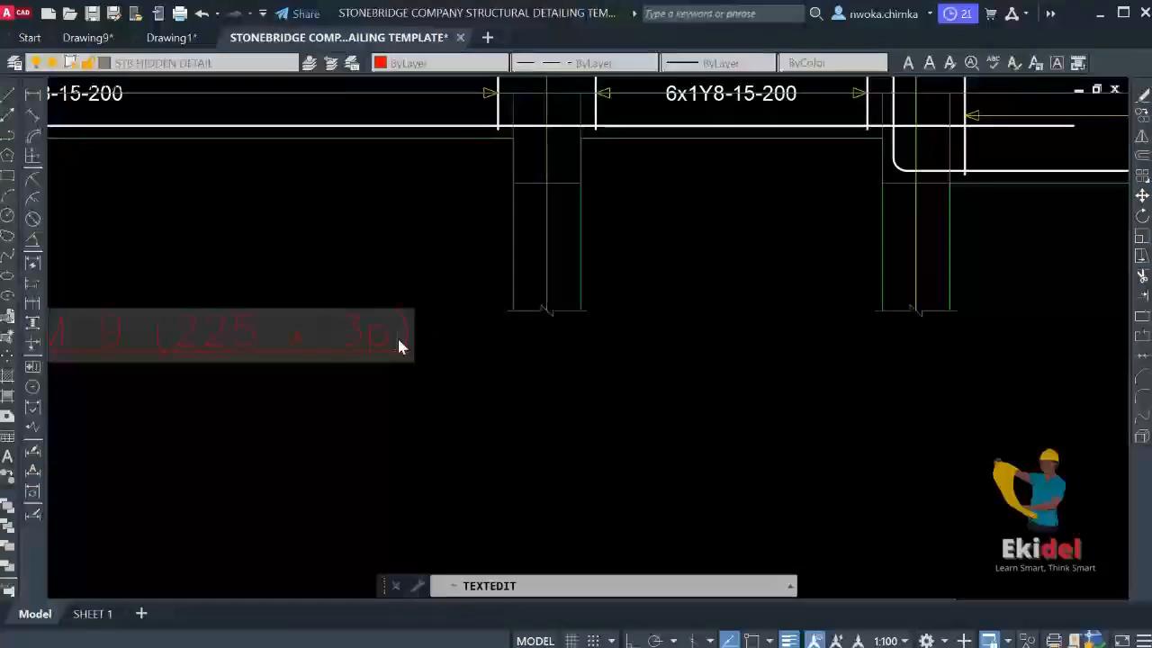
{"action": "type", "text": "30"}
{"action": "type", "text": "0"}
{"action": "left_click", "coordinate": [382, 394]}
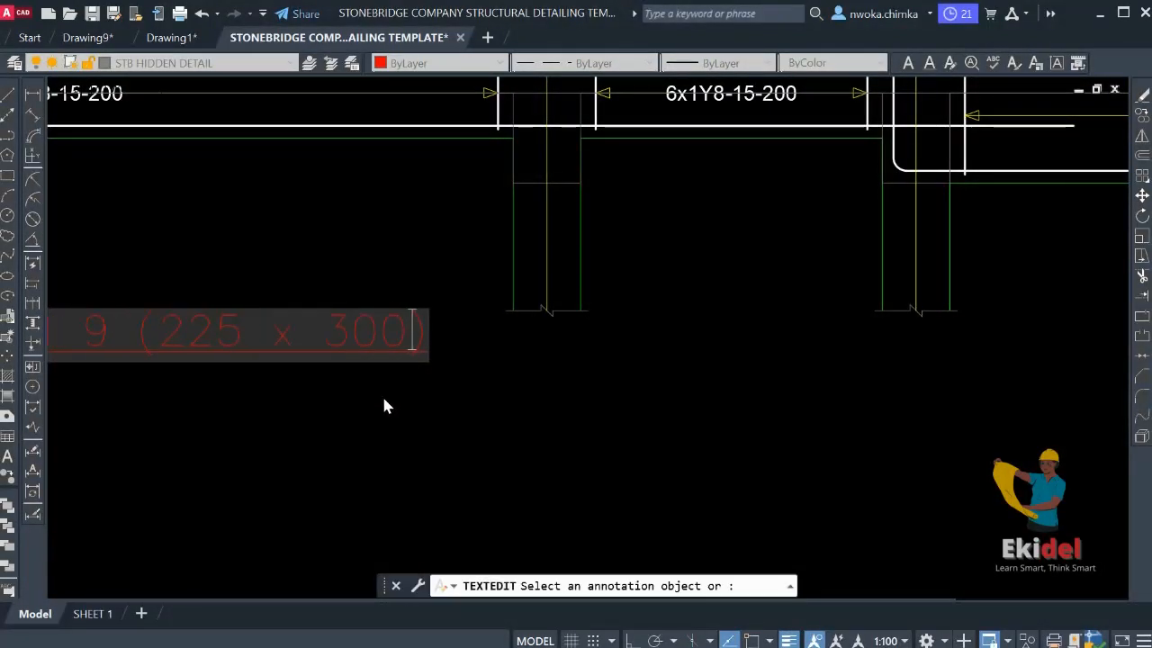
{"action": "key", "text": "Escape"}
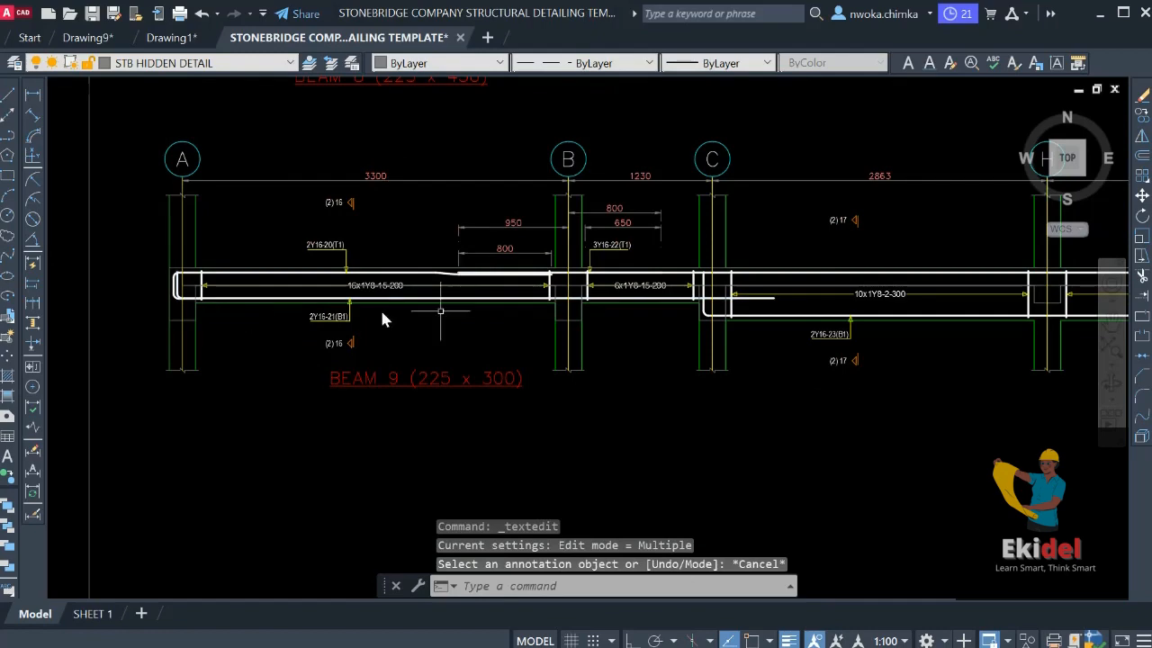
Review the finished Beam 9 elevation with its two titles and the surrounding beam detail sheets
{"action": "scroll", "coordinate": [711, 306], "scroll_direction": "up", "scroll_amount": 2}
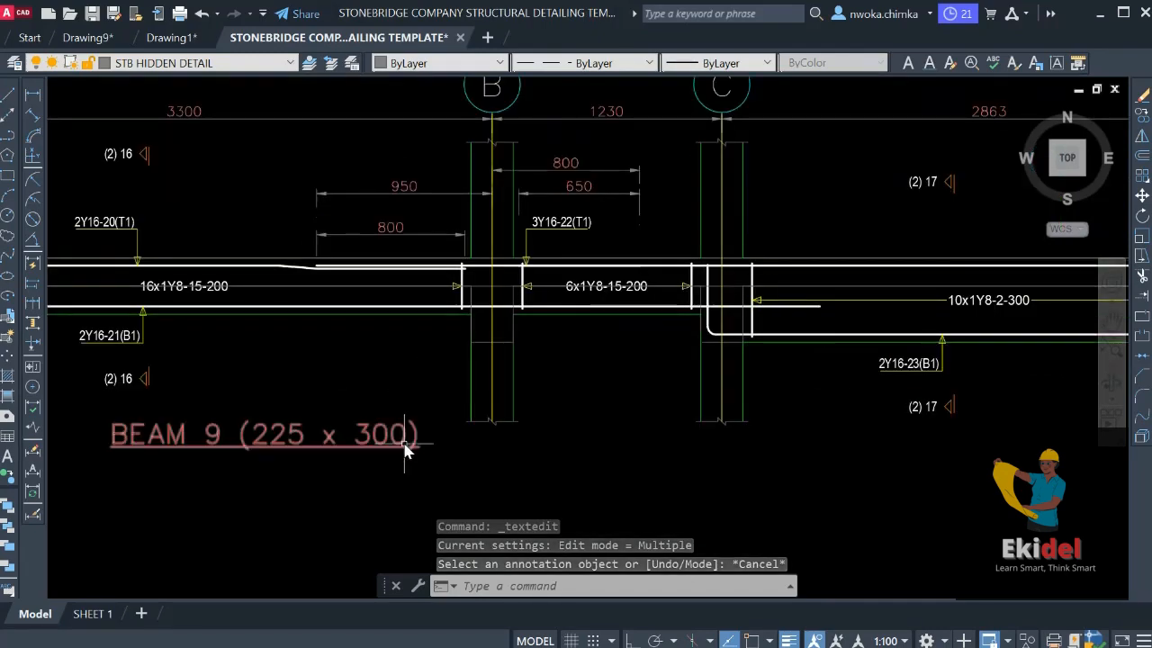
{"action": "scroll", "coordinate": [266, 367], "scroll_direction": "down", "scroll_amount": 6}
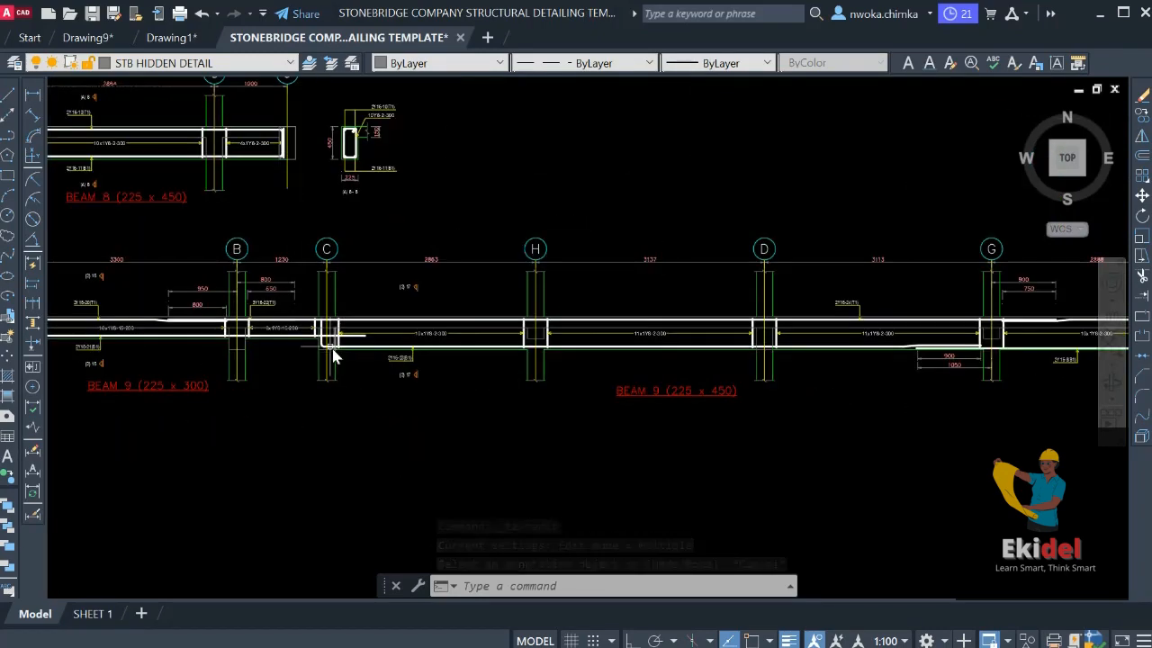
{"action": "scroll", "coordinate": [947, 354], "scroll_direction": "up", "scroll_amount": 4}
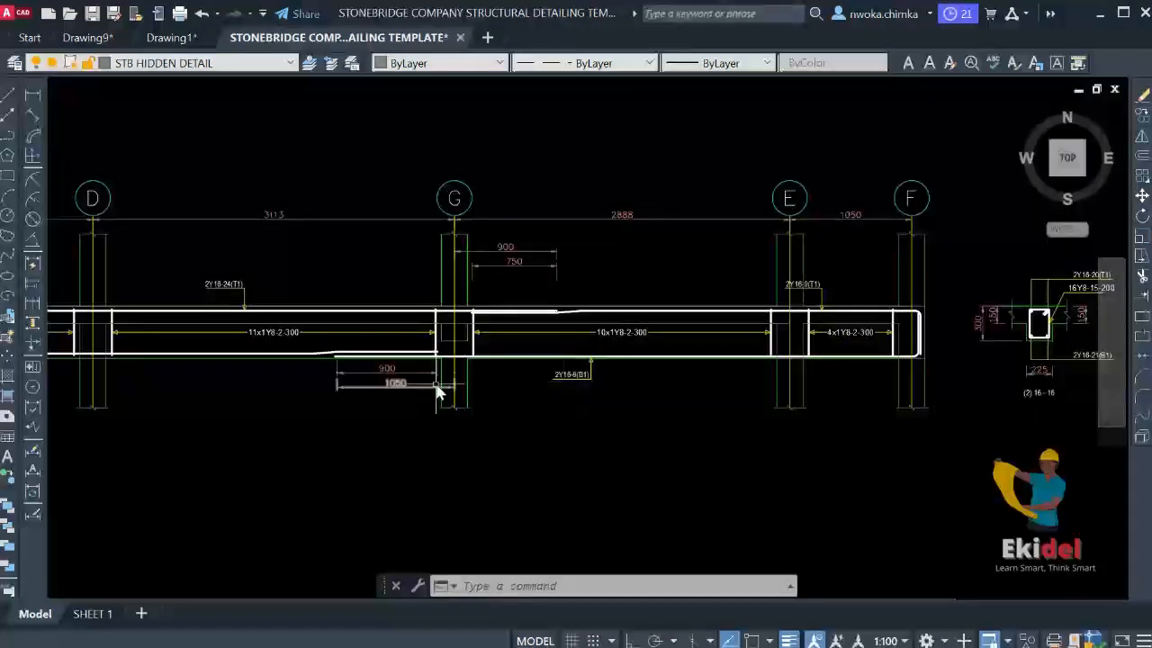
{"action": "middle_click_drag", "start_coordinate": [437, 386], "coordinate": [727, 398]}
{"action": "scroll", "coordinate": [673, 419], "scroll_direction": "down", "scroll_amount": 2}
{"action": "middle_click_drag", "start_coordinate": [394, 402], "coordinate": [779, 404]}
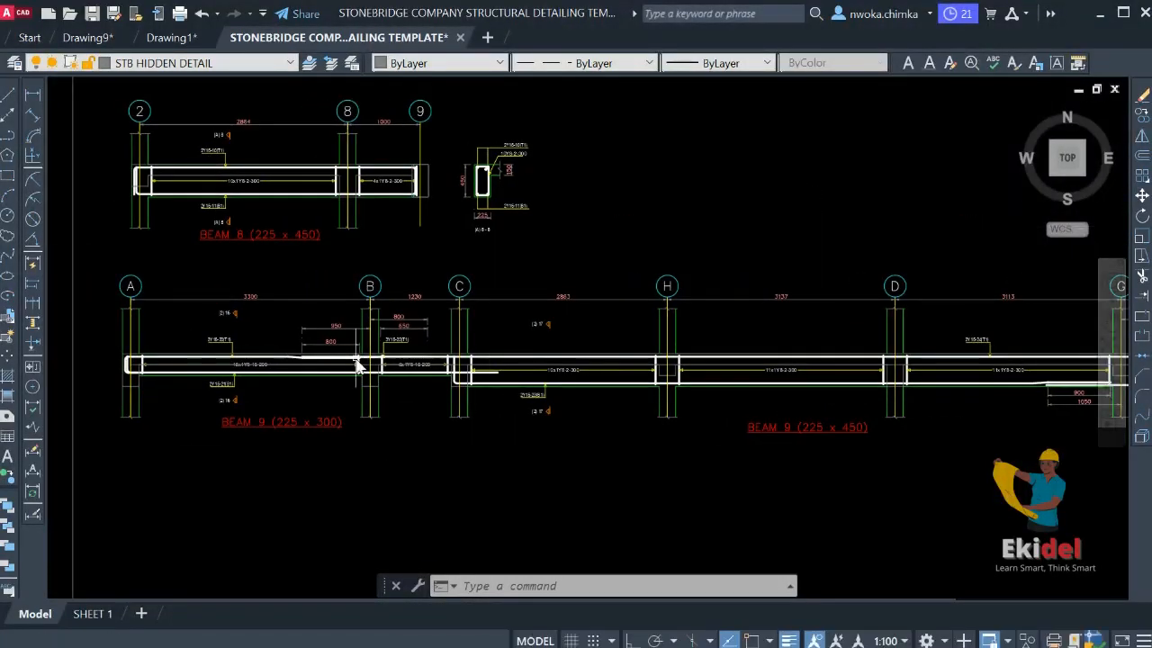
{"action": "scroll", "coordinate": [357, 365], "scroll_direction": "up", "scroll_amount": 5}
{"action": "scroll", "coordinate": [369, 371], "scroll_direction": "down", "scroll_amount": 8}
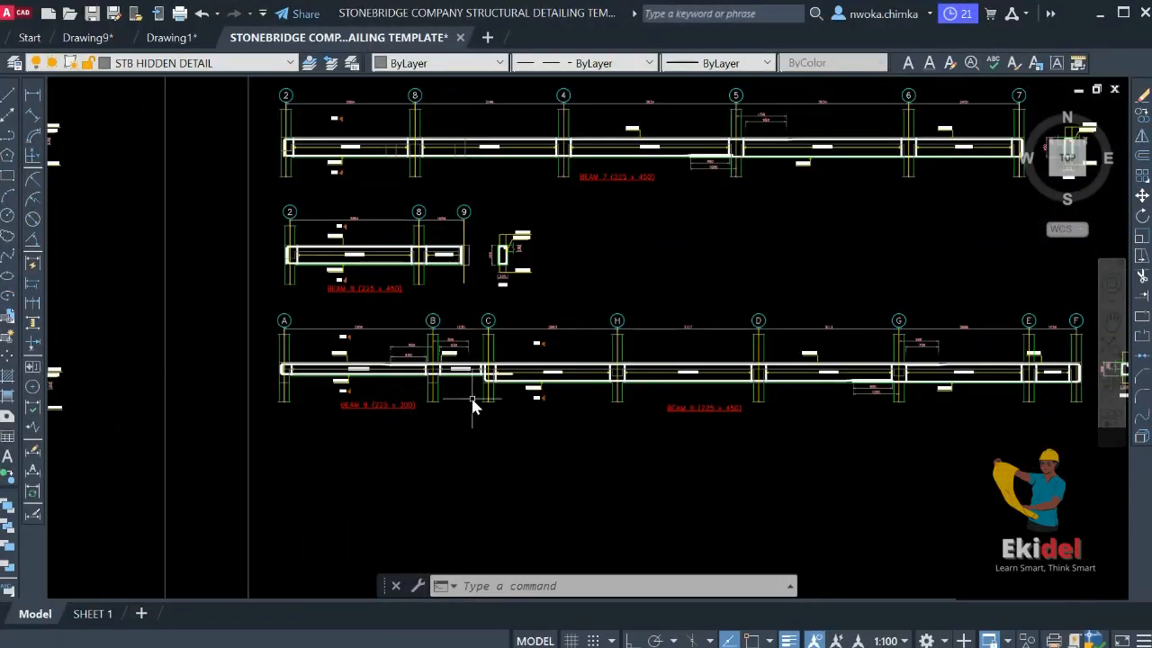
{"action": "scroll", "coordinate": [474, 406], "scroll_direction": "down", "scroll_amount": 7}
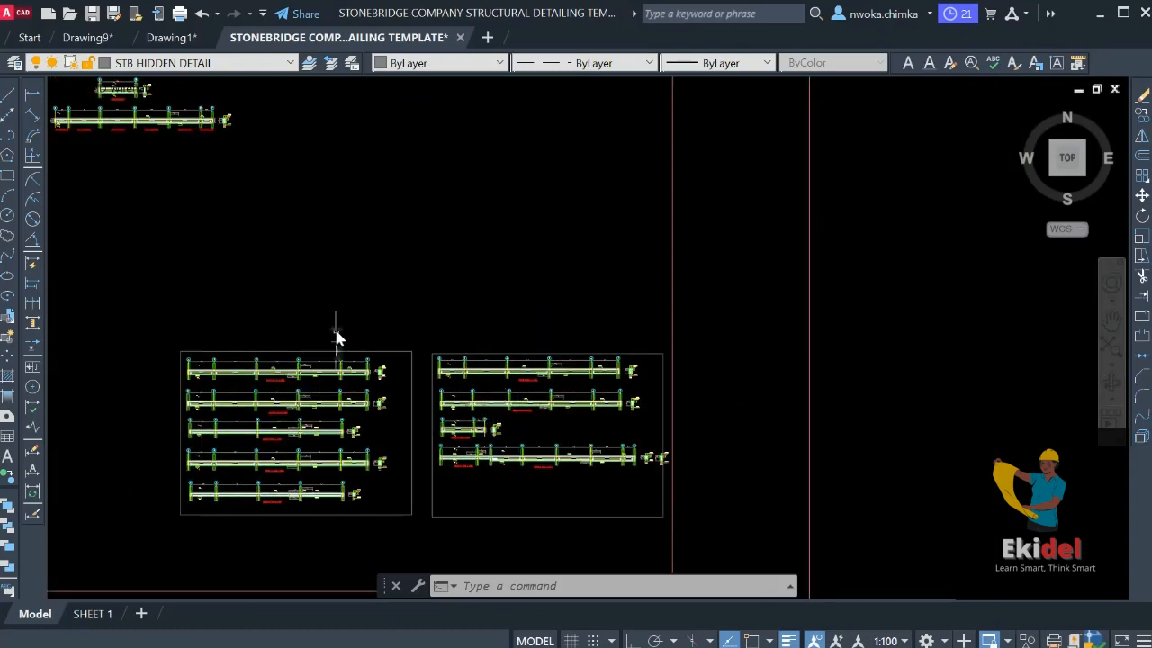
Erase the old labels 1B86, 1B87, 1B73 and 1B72 from the Beam 9 line on the floor plan, between grids A and D
{"action": "scroll", "coordinate": [336, 337], "scroll_direction": "down", "scroll_amount": 8}
{"action": "scroll", "coordinate": [369, 234], "scroll_direction": "up", "scroll_amount": 6}
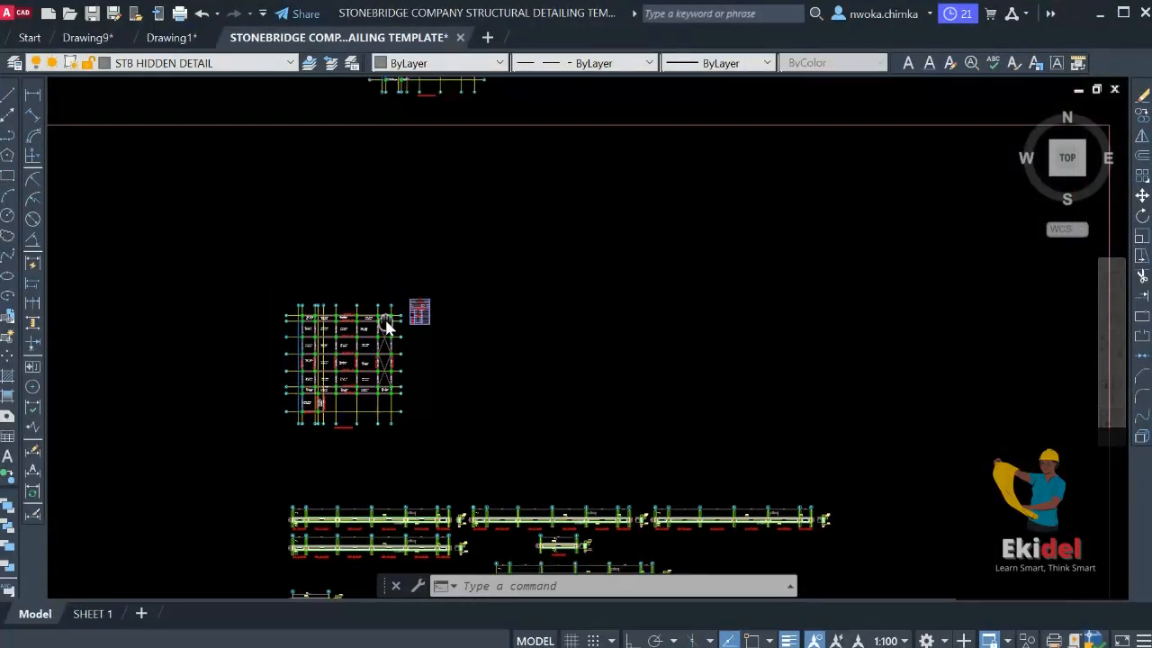
{"action": "scroll", "coordinate": [387, 328], "scroll_direction": "up", "scroll_amount": 8}
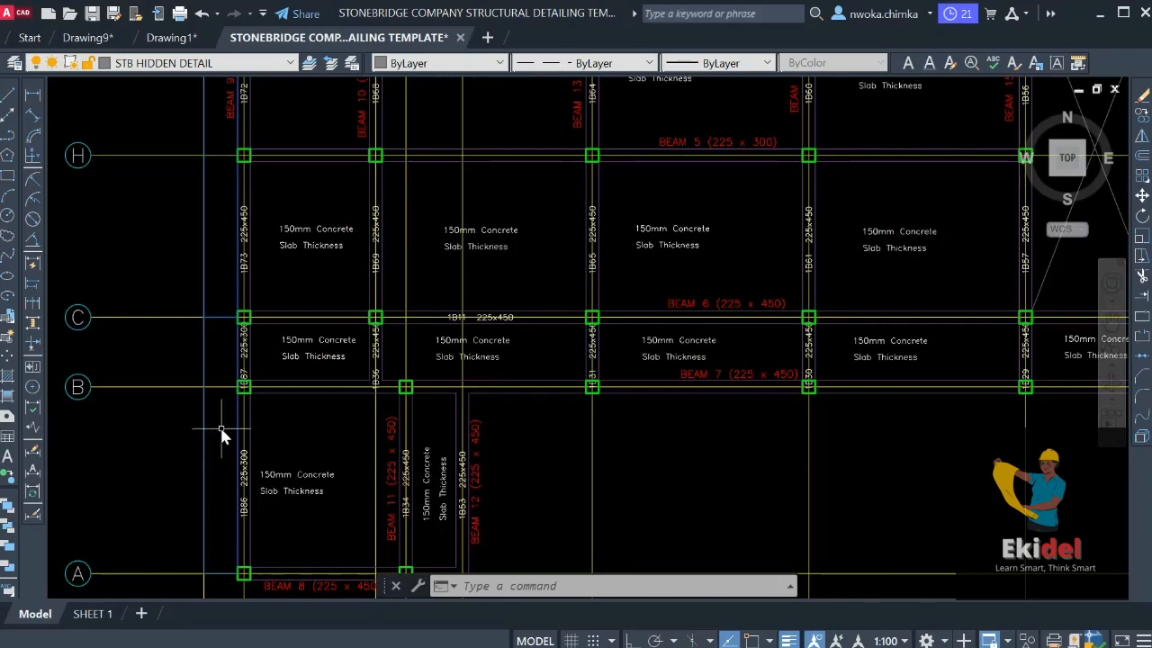
{"action": "left_click", "coordinate": [221, 429]}
{"action": "left_click", "coordinate": [258, 482]}
{"action": "left_click", "coordinate": [225, 441]}
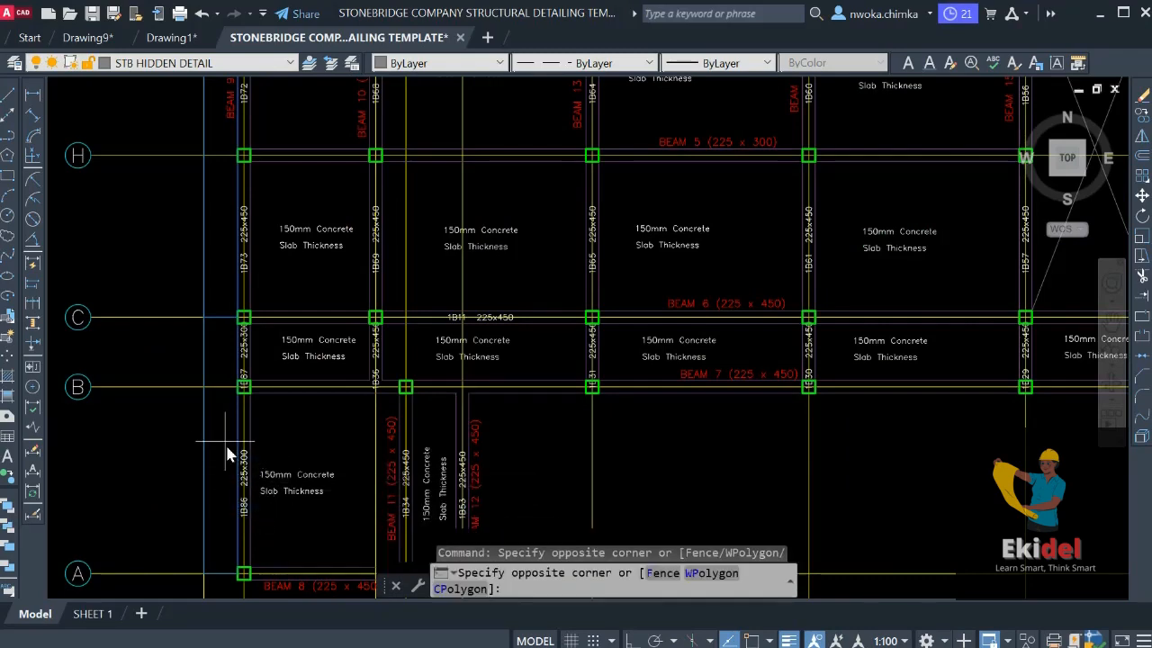
{"action": "left_click", "coordinate": [270, 525]}
{"action": "scroll", "coordinate": [378, 504], "scroll_direction": "up", "scroll_amount": 4}
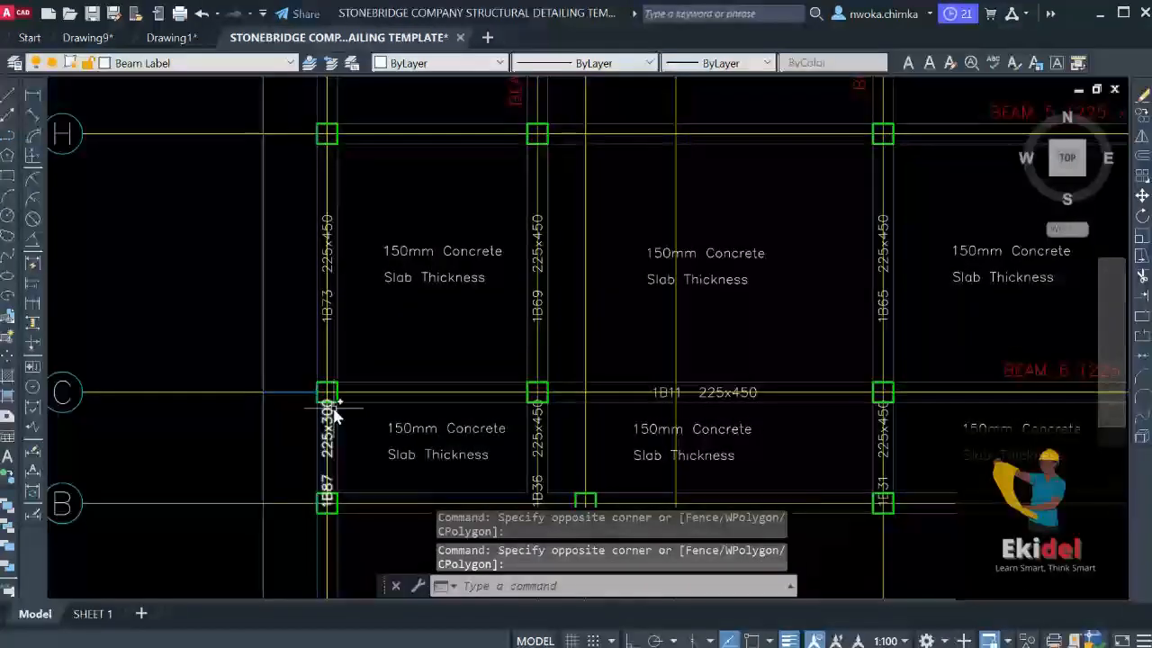
{"action": "left_click", "coordinate": [335, 387]}
{"action": "left_click", "coordinate": [329, 294]}
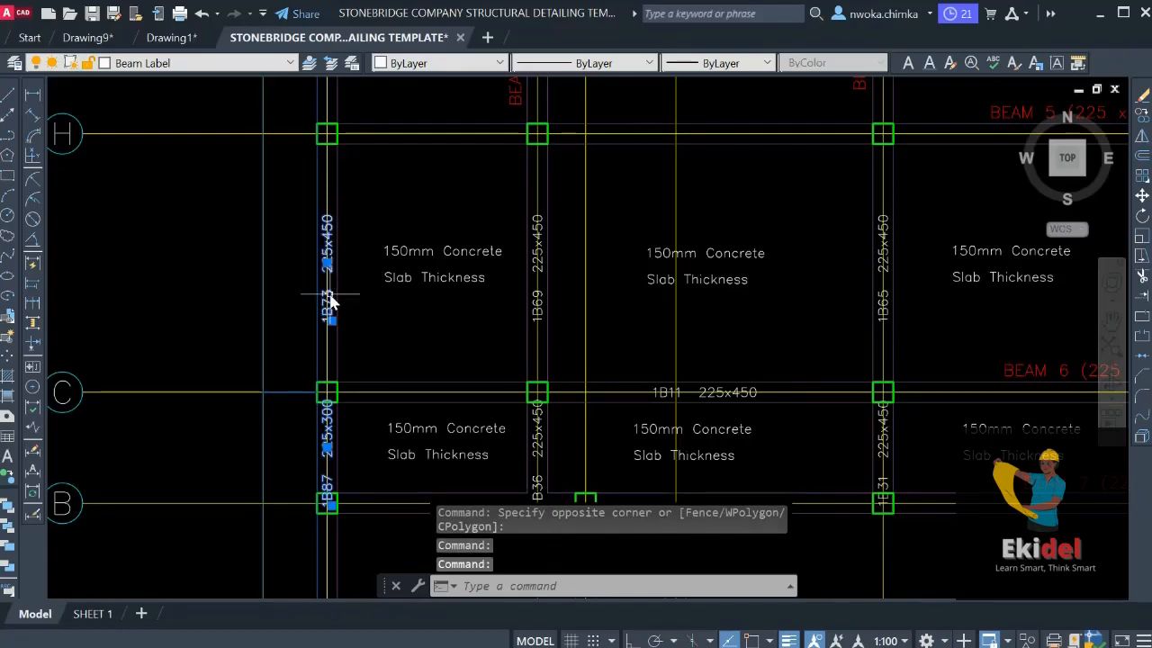
{"action": "middle_click_drag", "start_coordinate": [382, 255], "coordinate": [415, 546]}
{"action": "scroll", "coordinate": [372, 238], "scroll_direction": "up", "scroll_amount": 2}
{"action": "left_click", "coordinate": [277, 216]}
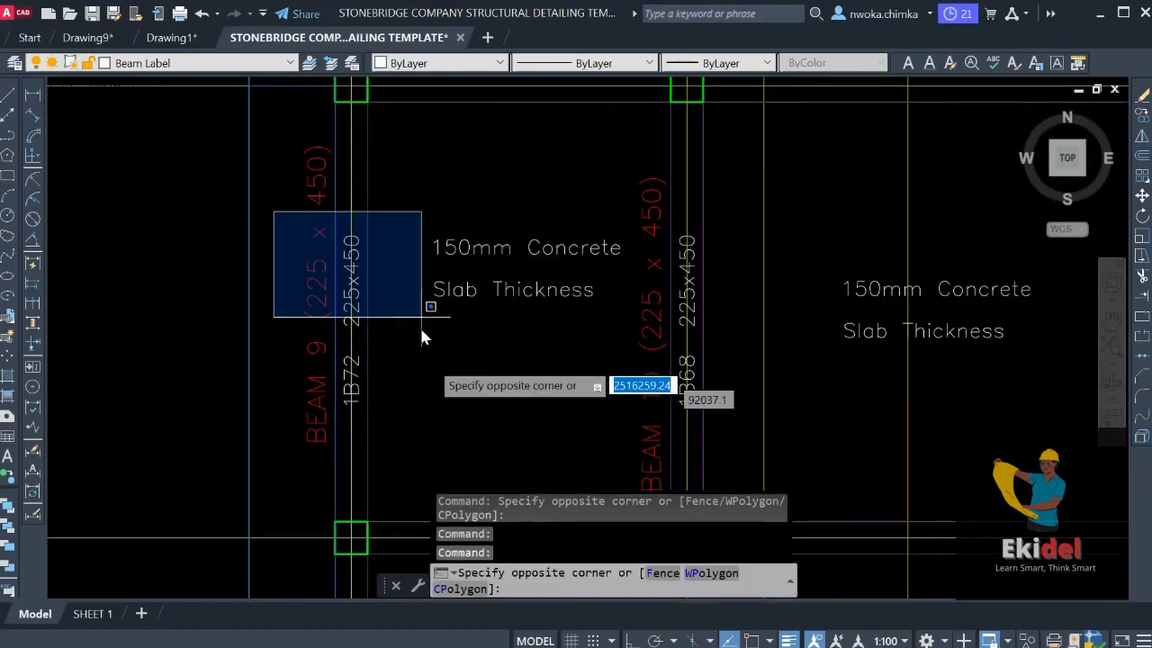
{"action": "left_click", "coordinate": [433, 416]}
{"action": "key", "text": "Return"}
Erase the old 1B71 225x450 label from the Beam 9 line between grids D and G
{"action": "scroll", "coordinate": [386, 308], "scroll_direction": "down", "scroll_amount": 3}
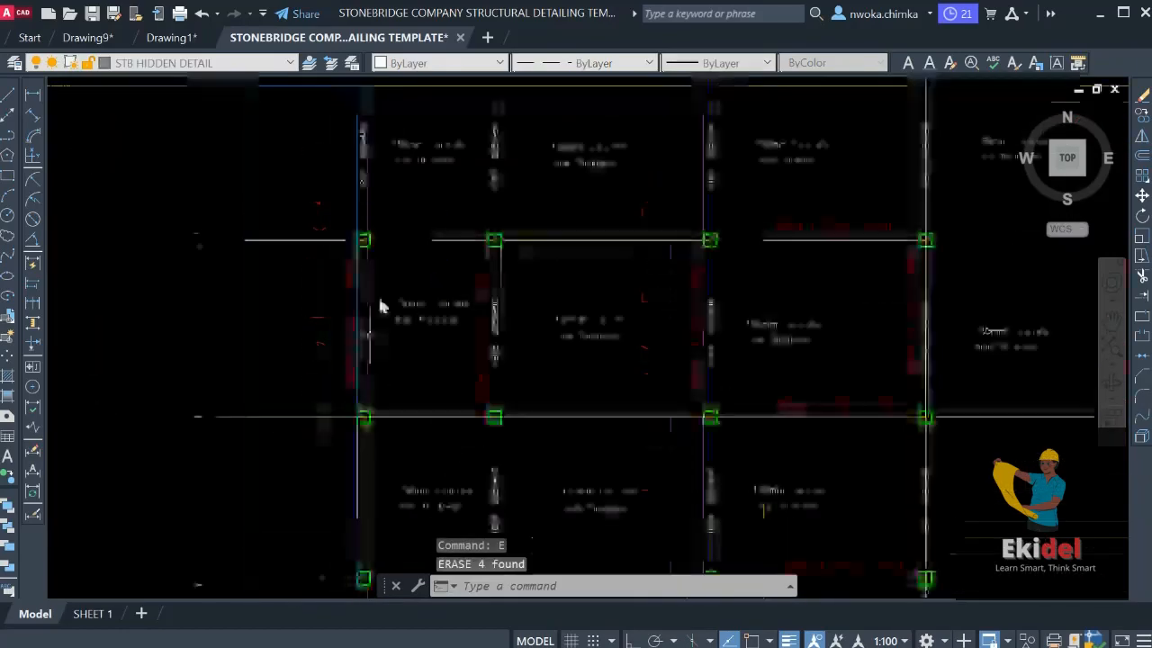
{"action": "scroll", "coordinate": [405, 316], "scroll_direction": "up", "scroll_amount": 5}
{"action": "left_click", "coordinate": [401, 267]}
{"action": "left_click", "coordinate": [468, 446]}
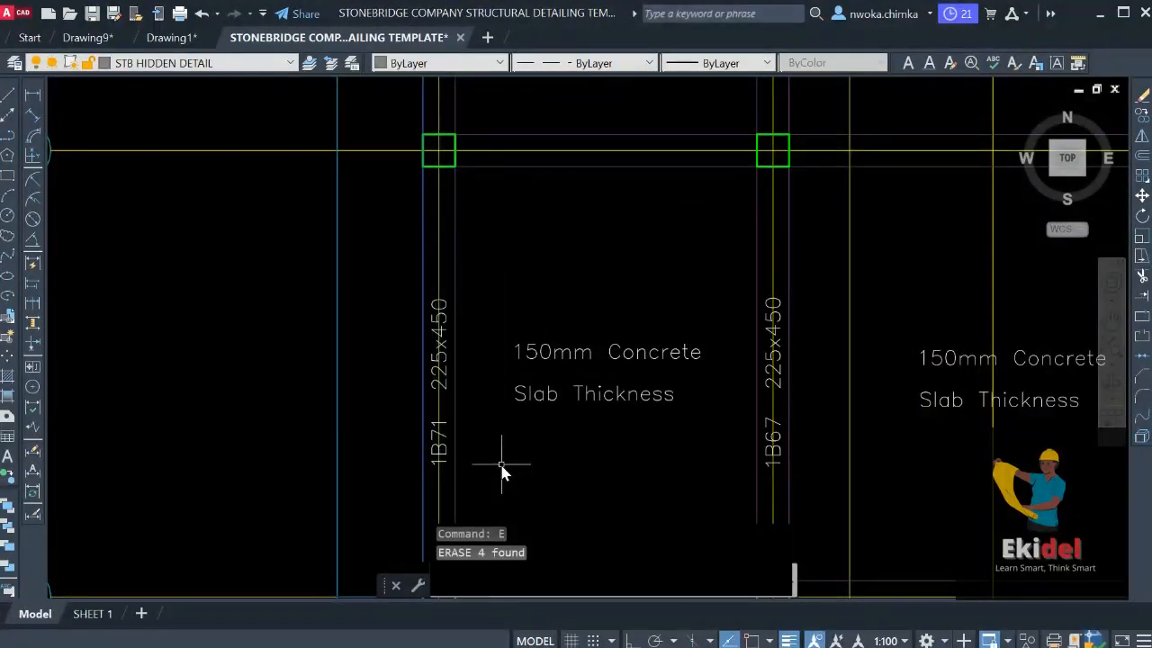
{"action": "scroll", "coordinate": [419, 316], "scroll_direction": "down", "scroll_amount": 2}
{"action": "left_click", "coordinate": [389, 272]}
{"action": "left_click", "coordinate": [468, 405]}
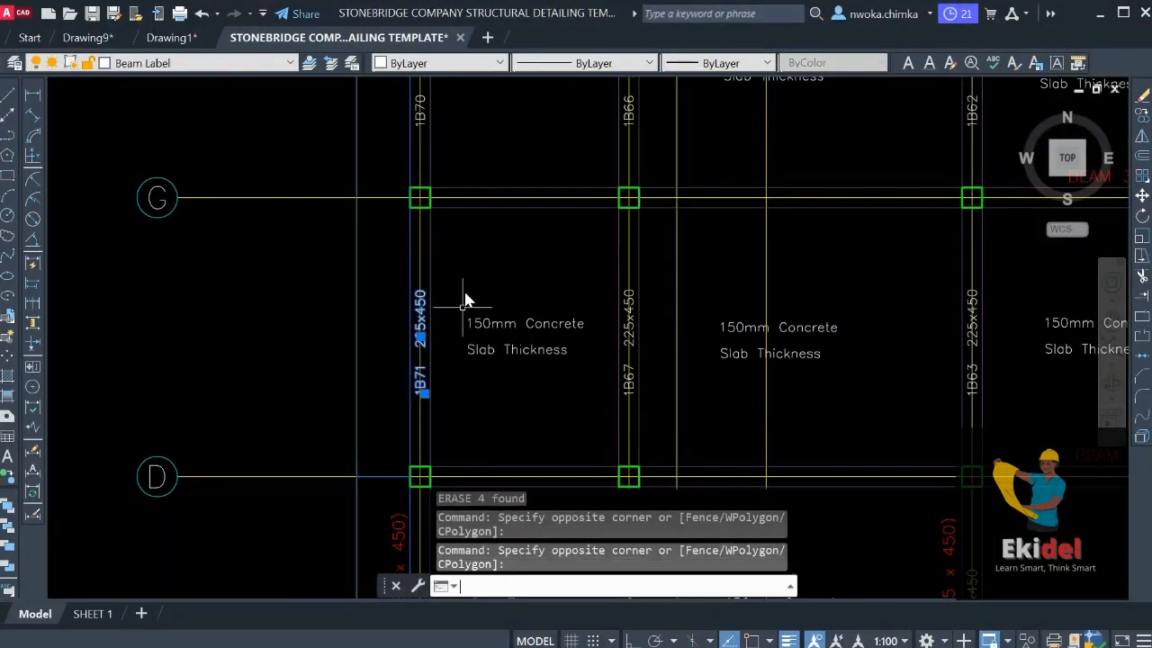
{"action": "middle_click_drag", "start_coordinate": [463, 301], "coordinate": [471, 424]}
{"action": "key", "text": "Return"}
Erase the old 1B70 and 1B41 labels from the Beam 9 line between grids G and F
{"action": "left_click", "coordinate": [419, 165]}
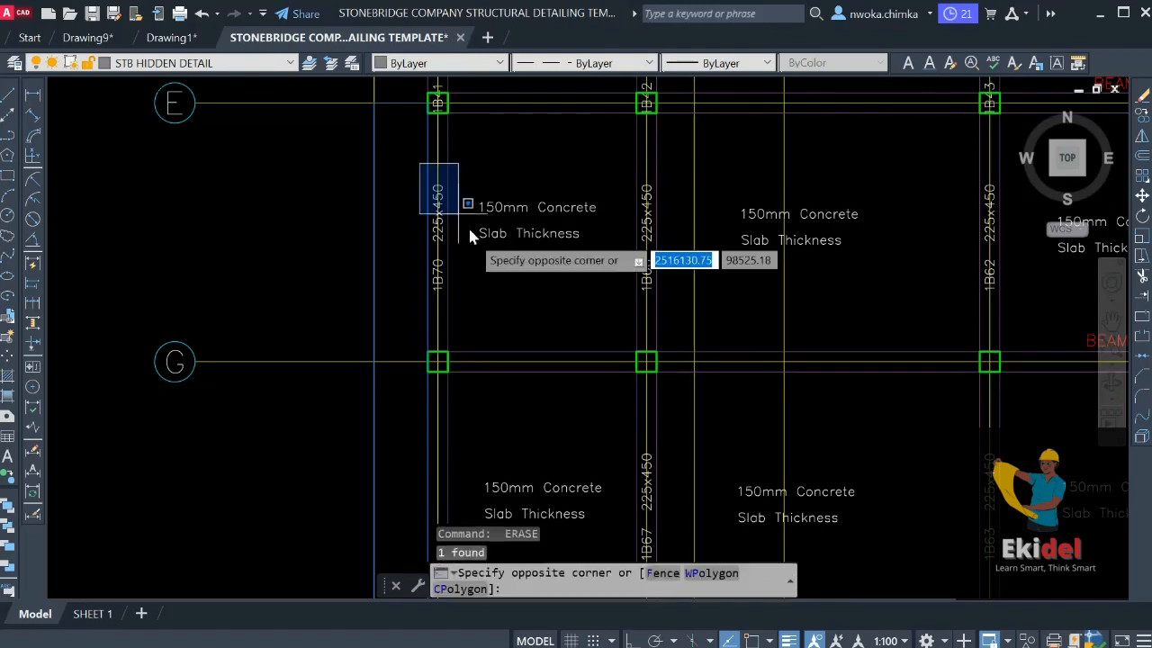
{"action": "left_click", "coordinate": [468, 302]}
{"action": "type", "text": "E"}
{"action": "key", "text": "Return"}
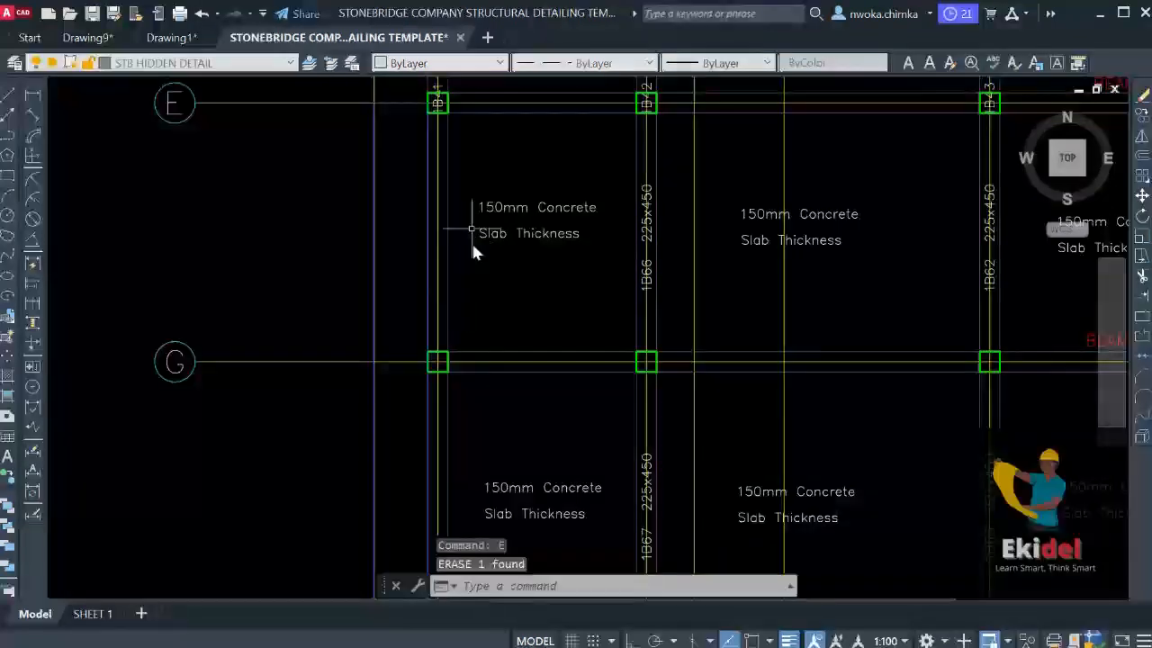
{"action": "middle_click_drag", "start_coordinate": [470, 239], "coordinate": [468, 342]}
{"action": "scroll", "coordinate": [461, 275], "scroll_direction": "up", "scroll_amount": 2}
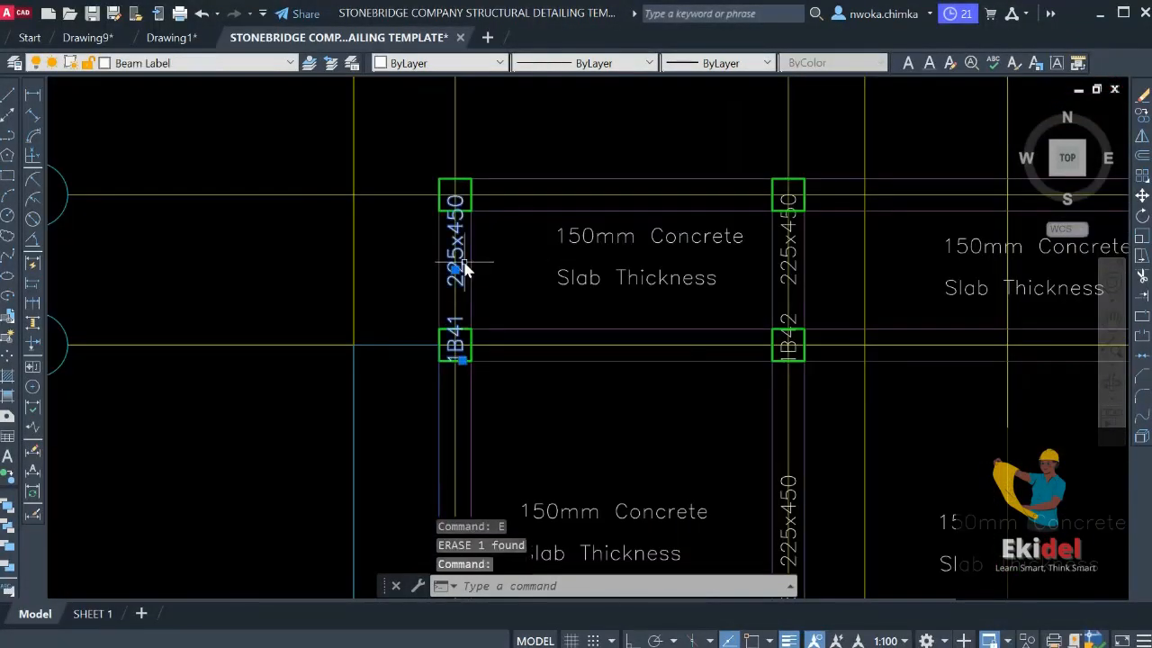
{"action": "scroll", "coordinate": [452, 202], "scroll_direction": "down", "scroll_amount": 2}
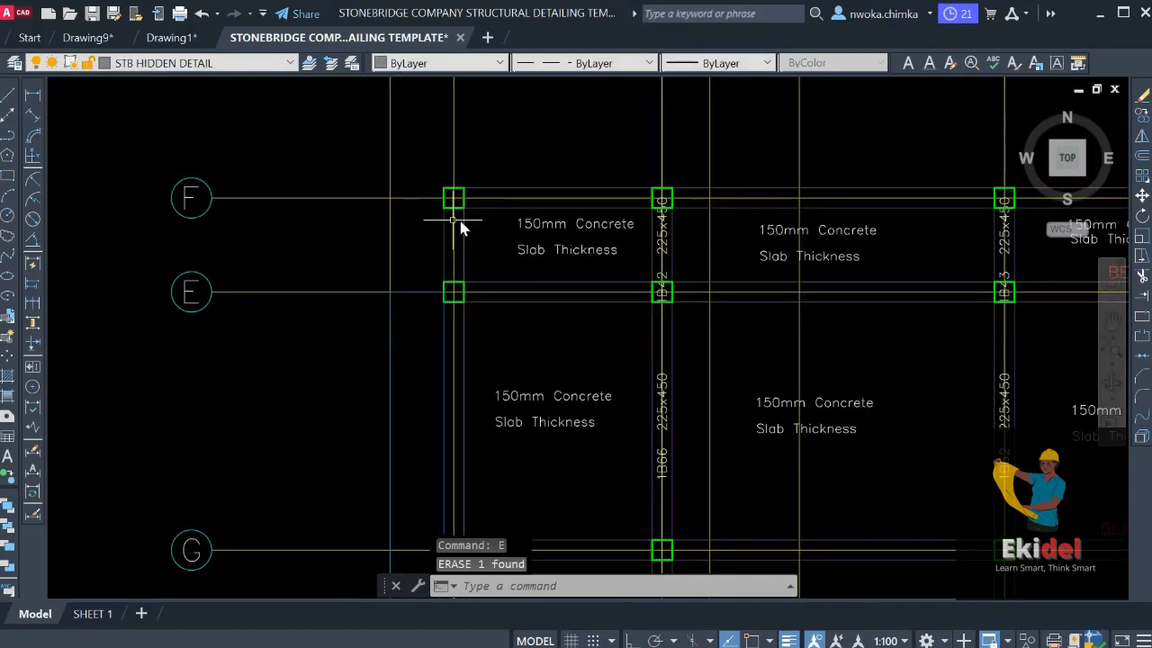
Trace the Beam 10 line on the floor plan from grid F to grid B and examine its span labels and sizes
{"action": "scroll", "coordinate": [510, 191], "scroll_direction": "down", "scroll_amount": 2}
{"action": "middle_click_drag", "start_coordinate": [543, 269], "coordinate": [522, 198]}
{"action": "scroll", "coordinate": [530, 193], "scroll_direction": "down", "scroll_amount": 1}
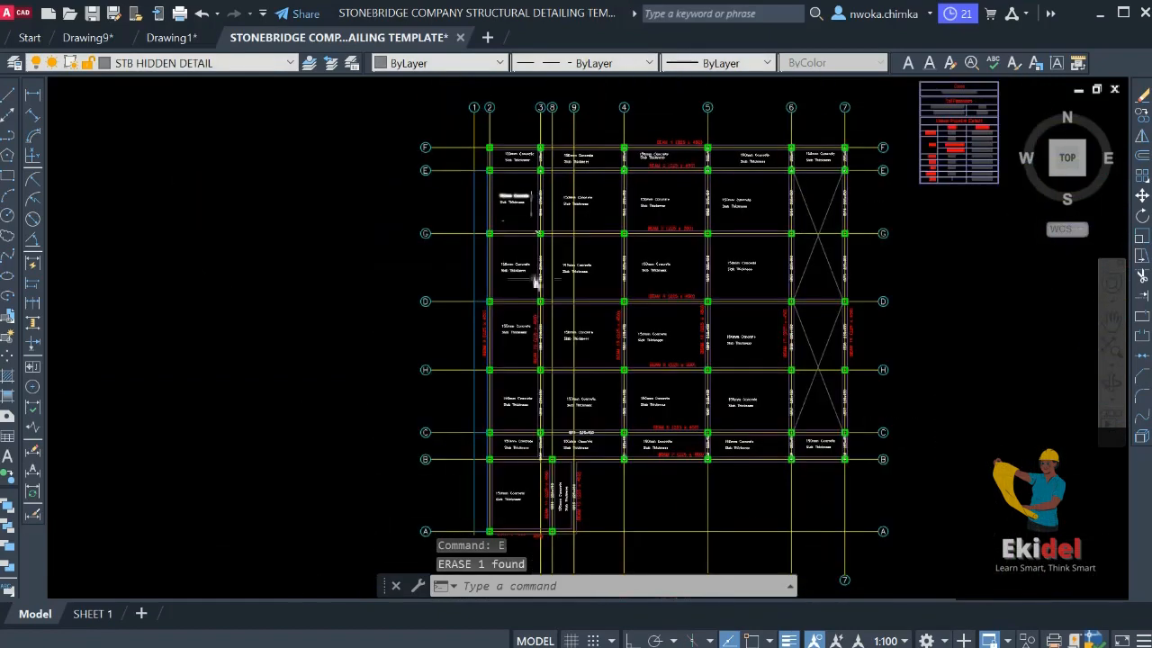
{"action": "scroll", "coordinate": [493, 333], "scroll_direction": "up", "scroll_amount": 1}
{"action": "scroll", "coordinate": [491, 337], "scroll_direction": "up", "scroll_amount": 2}
{"action": "scroll", "coordinate": [460, 315], "scroll_direction": "down", "scroll_amount": 1}
{"action": "scroll", "coordinate": [477, 267], "scroll_direction": "down", "scroll_amount": 1}
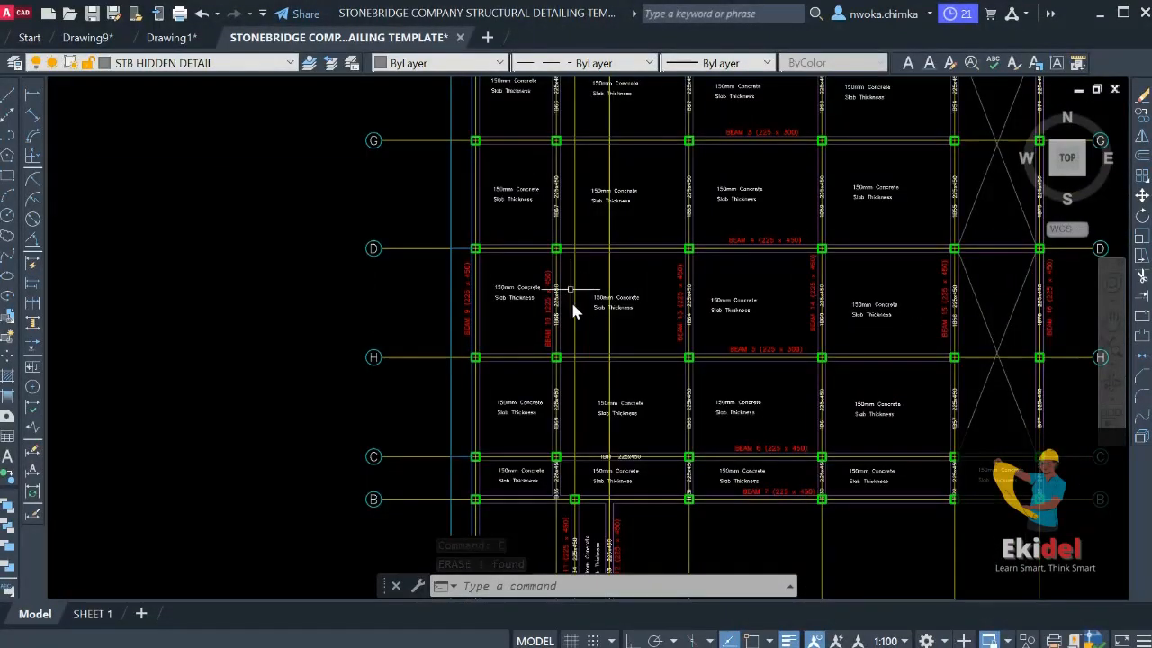
{"action": "middle_click_drag", "start_coordinate": [571, 390], "coordinate": [553, 303]}
{"action": "mouse_move", "coordinate": [555, 351]}
{"action": "middle_mouse_down"}
{"action": "mouse_move", "coordinate": [545, 200]}
{"action": "mouse_move", "coordinate": [546, 303]}
{"action": "middle_mouse_up"}
{"action": "scroll", "coordinate": [546, 304], "scroll_direction": "up", "scroll_amount": 5}
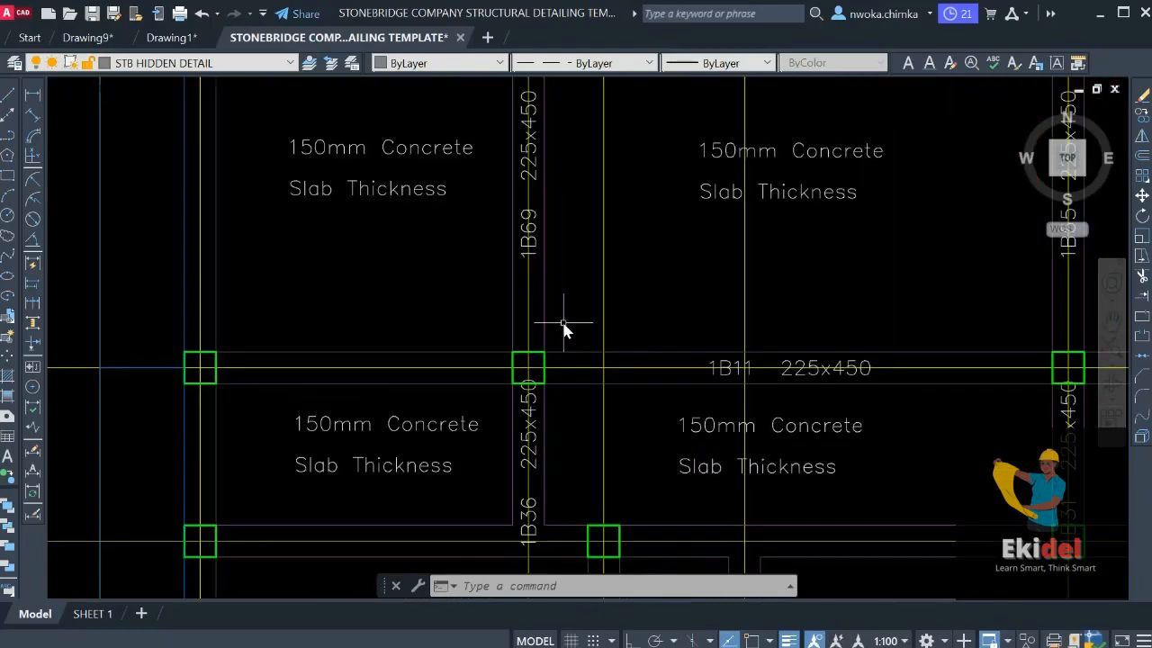
{"action": "middle_click_drag", "start_coordinate": [512, 462], "coordinate": [510, 470]}
{"action": "scroll", "coordinate": [567, 559], "scroll_direction": "up", "scroll_amount": 2}
{"action": "middle_click_drag", "start_coordinate": [517, 517], "coordinate": [500, 447]}
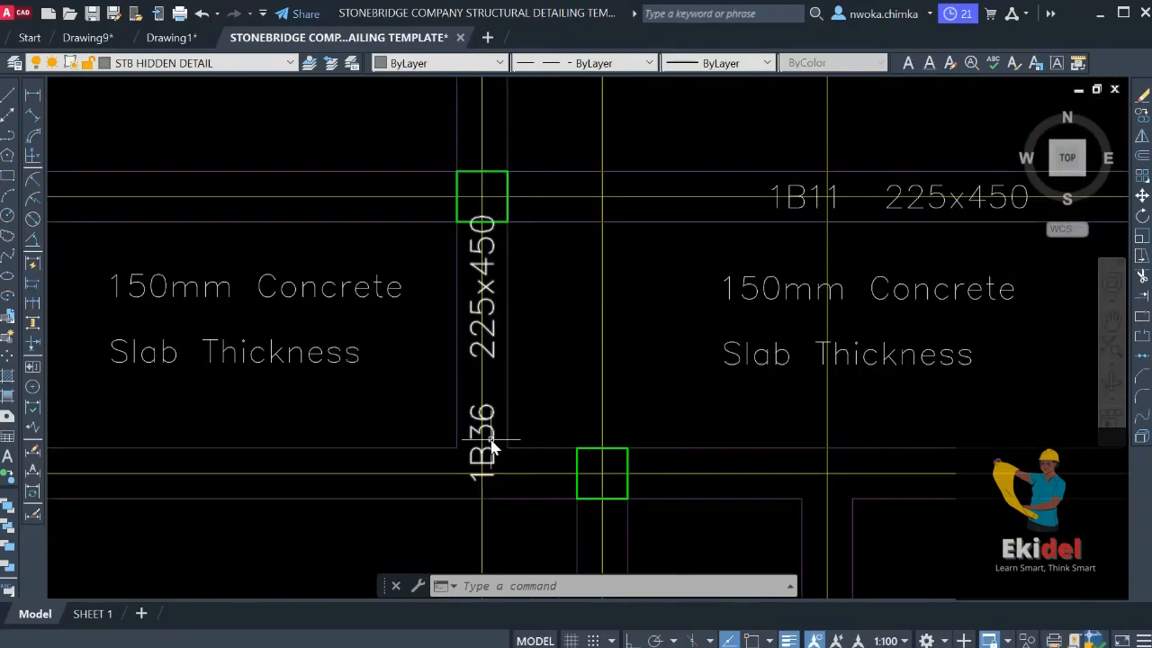
{"action": "scroll", "coordinate": [508, 421], "scroll_direction": "down", "scroll_amount": 6}
{"action": "middle_click_drag", "start_coordinate": [563, 315], "coordinate": [587, 500]}
{"action": "middle_click_drag", "start_coordinate": [581, 266], "coordinate": [595, 474]}
{"action": "middle_click_drag", "start_coordinate": [542, 275], "coordinate": [542, 405]}
{"action": "scroll", "coordinate": [562, 153], "scroll_direction": "up", "scroll_amount": 2}
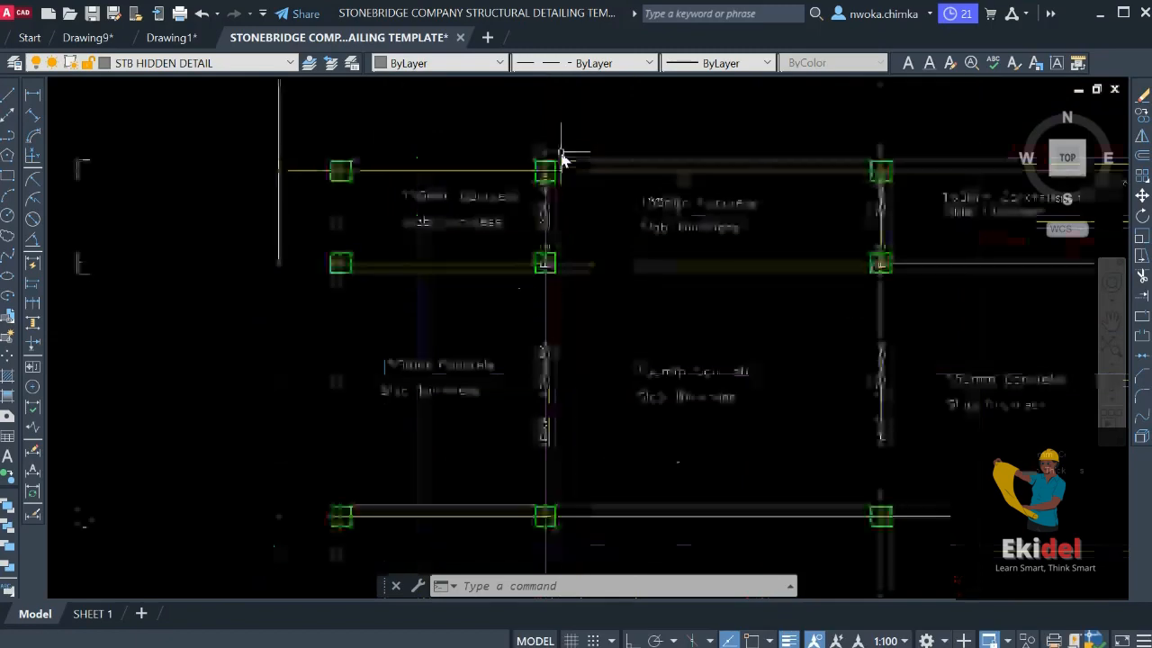
{"action": "scroll", "coordinate": [563, 180], "scroll_direction": "up", "scroll_amount": 3}
{"action": "scroll", "coordinate": [519, 354], "scroll_direction": "up", "scroll_amount": 2}
{"action": "scroll", "coordinate": [535, 236], "scroll_direction": "down", "scroll_amount": 6}
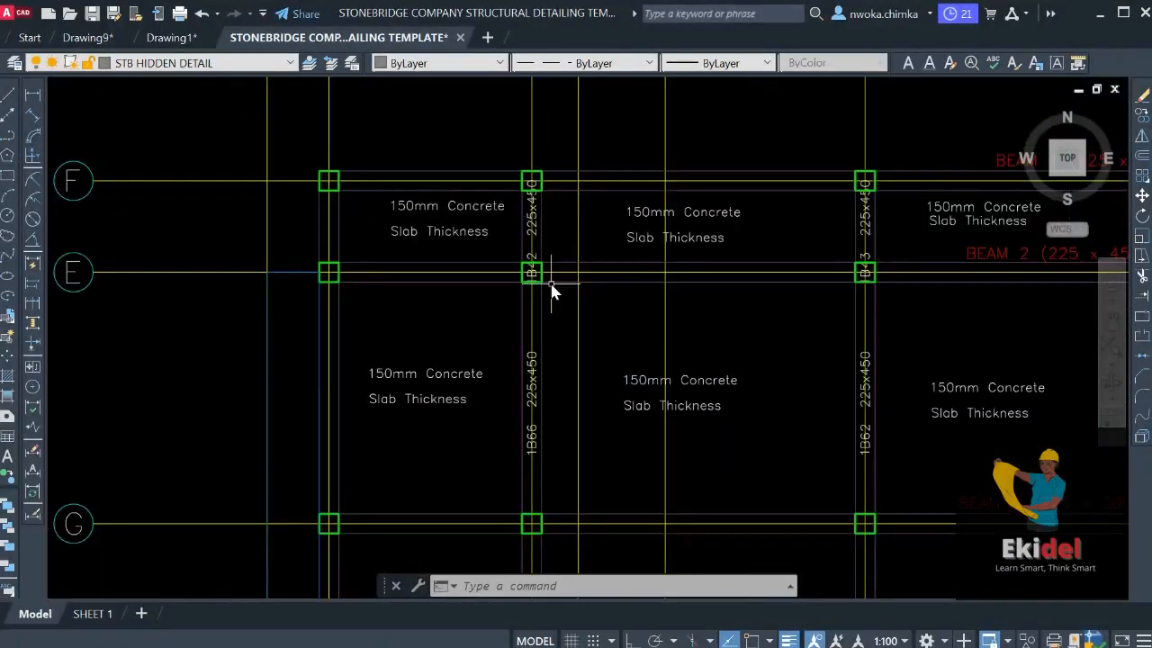
{"action": "middle_click_drag", "start_coordinate": [549, 401], "coordinate": [502, 147]}
{"action": "scroll", "coordinate": [507, 189], "scroll_direction": "down", "scroll_amount": 2}
{"action": "scroll", "coordinate": [492, 464], "scroll_direction": "up", "scroll_amount": 2}
{"action": "scroll", "coordinate": [484, 482], "scroll_direction": "up", "scroll_amount": 4}
{"action": "middle_click_drag", "start_coordinate": [484, 483], "coordinate": [484, 372]}
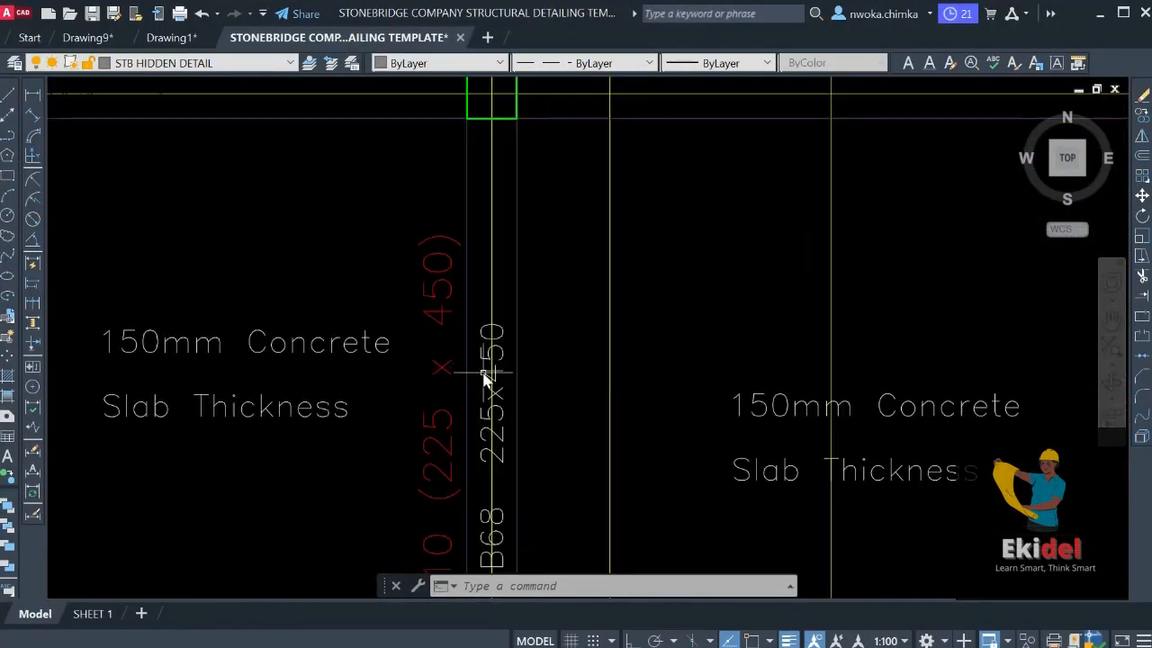
{"action": "scroll", "coordinate": [468, 271], "scroll_direction": "down", "scroll_amount": 2}
{"action": "scroll", "coordinate": [440, 306], "scroll_direction": "down", "scroll_amount": 7}
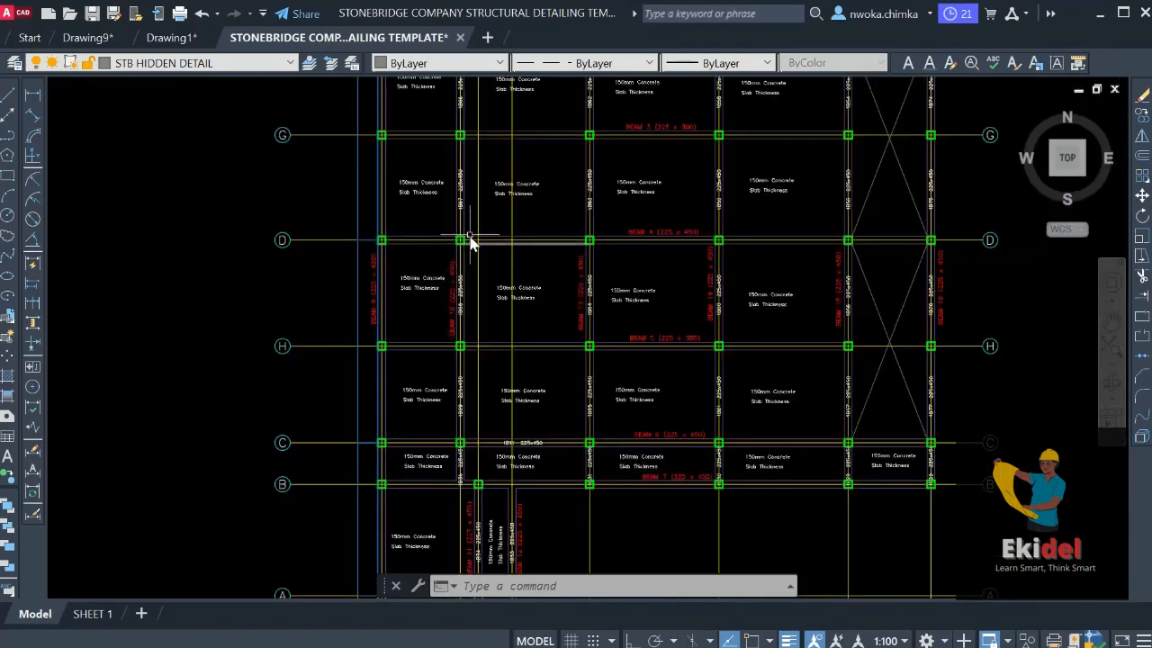
{"action": "scroll", "coordinate": [448, 389], "scroll_direction": "up", "scroll_amount": 8}
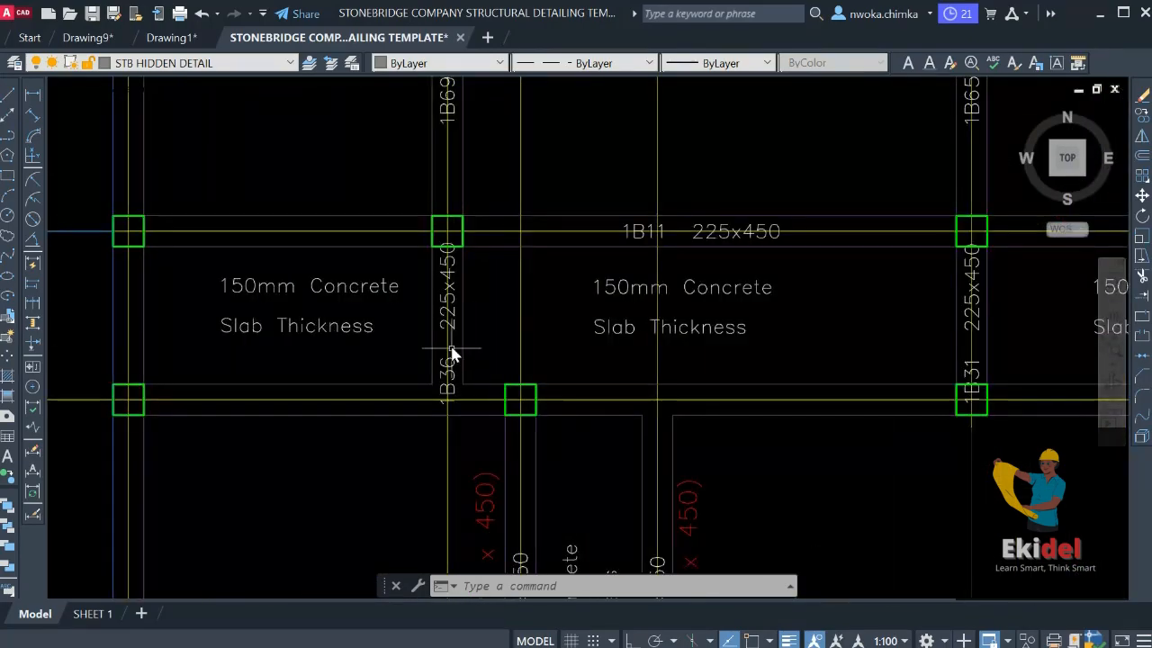
Move the B–F beam elevation with spans 1B36 to 1B42 and its section into the second detail sheet, beneath the Beam 9 elevation
{"action": "scroll", "coordinate": [453, 352], "scroll_direction": "down", "scroll_amount": 14}
{"action": "scroll", "coordinate": [558, 405], "scroll_direction": "up", "scroll_amount": 8}
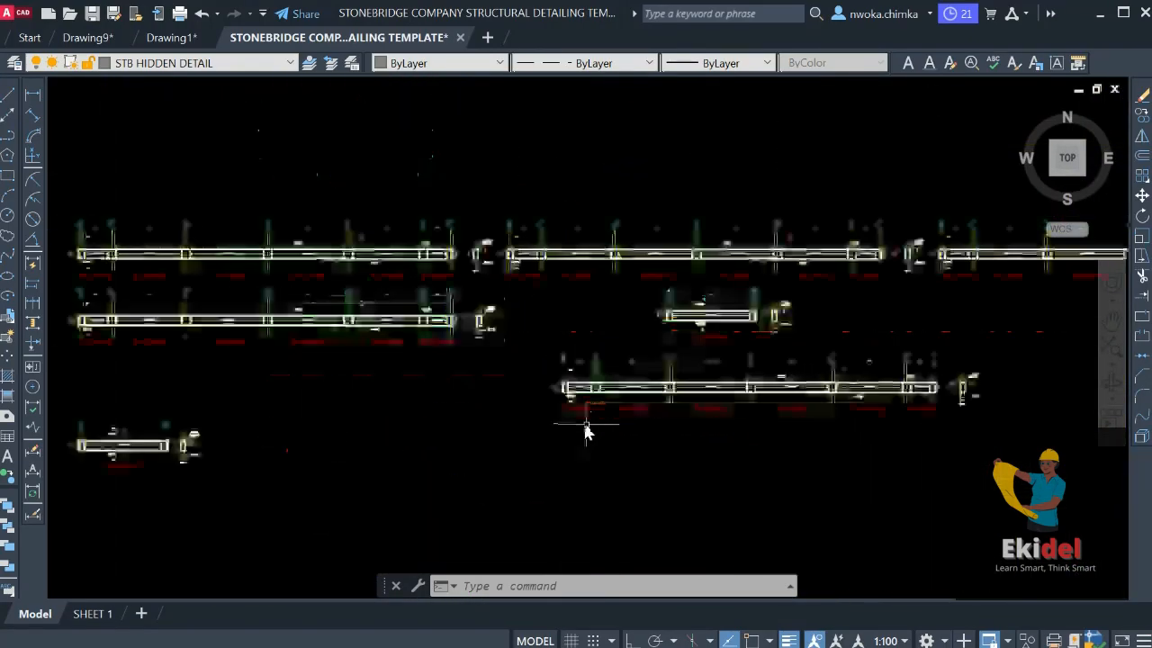
{"action": "scroll", "coordinate": [542, 401], "scroll_direction": "down", "scroll_amount": 3}
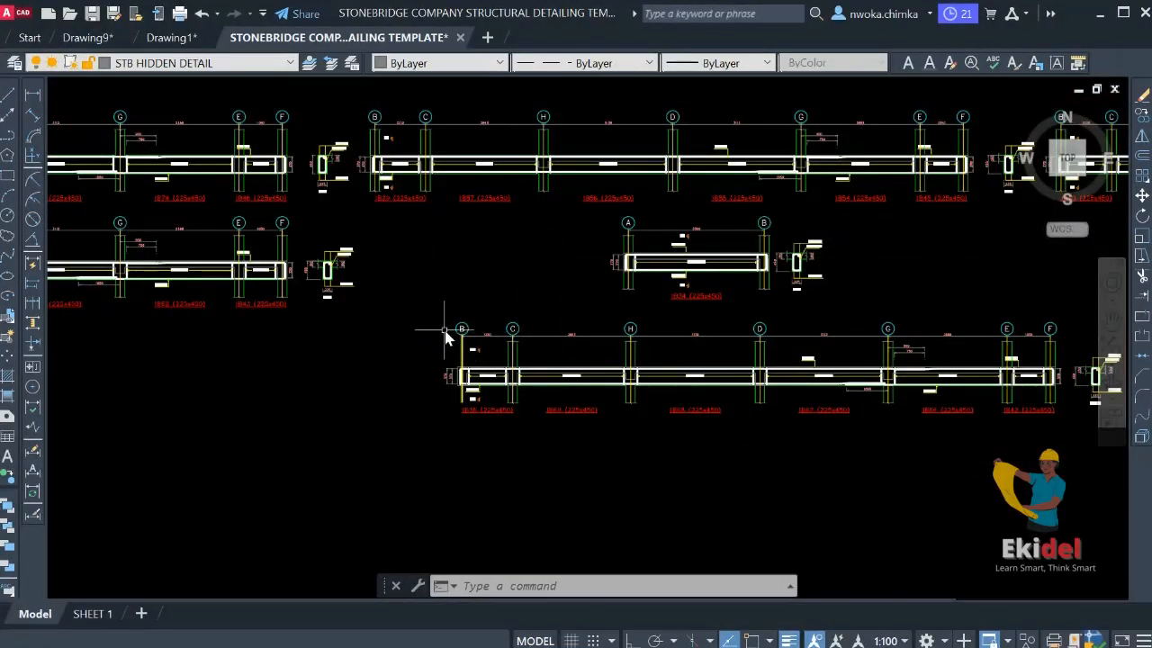
{"action": "scroll", "coordinate": [428, 319], "scroll_direction": "down", "scroll_amount": 4}
{"action": "left_click", "coordinate": [443, 311]}
{"action": "left_click", "coordinate": [827, 414]}
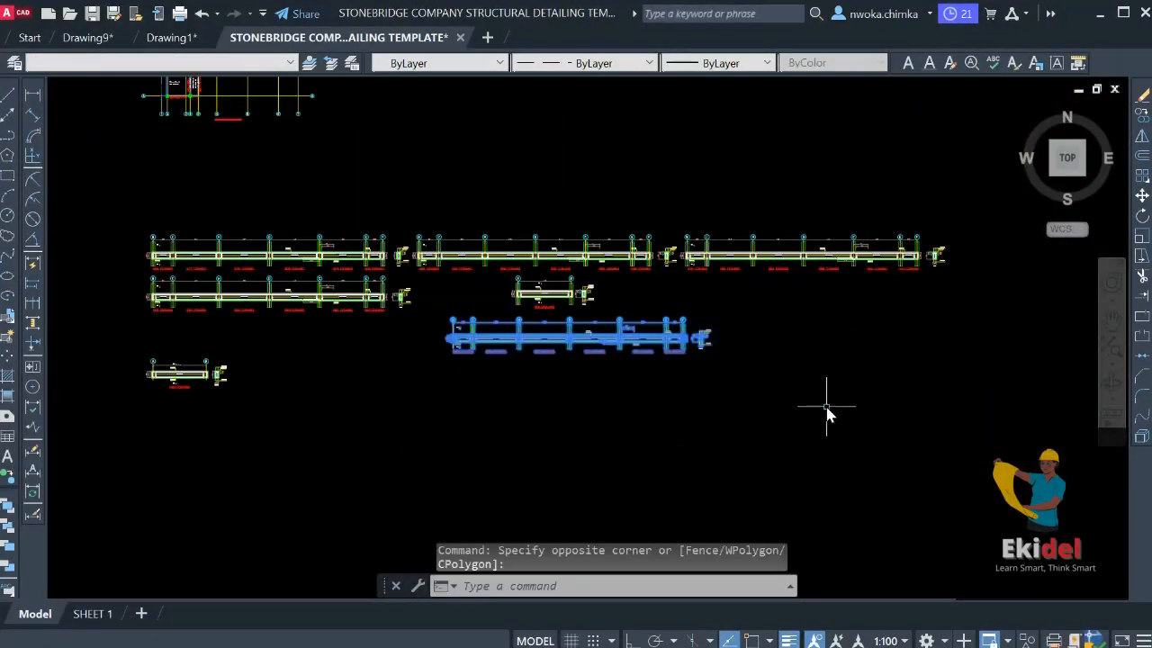
{"action": "type", "text": "m"}
{"action": "key", "text": "Return"}
{"action": "left_click", "coordinate": [488, 340]}
{"action": "scroll", "coordinate": [561, 221], "scroll_direction": "down", "scroll_amount": 4}
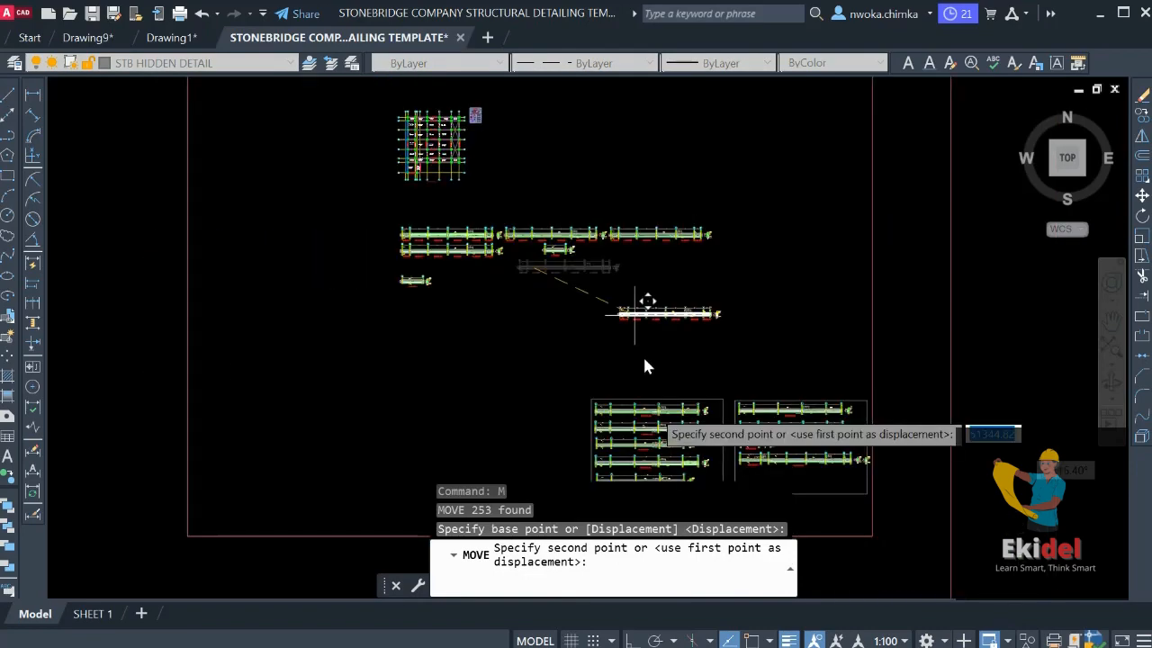
{"action": "scroll", "coordinate": [744, 505], "scroll_direction": "up", "scroll_amount": 4}
{"action": "scroll", "coordinate": [597, 420], "scroll_direction": "up", "scroll_amount": 5}
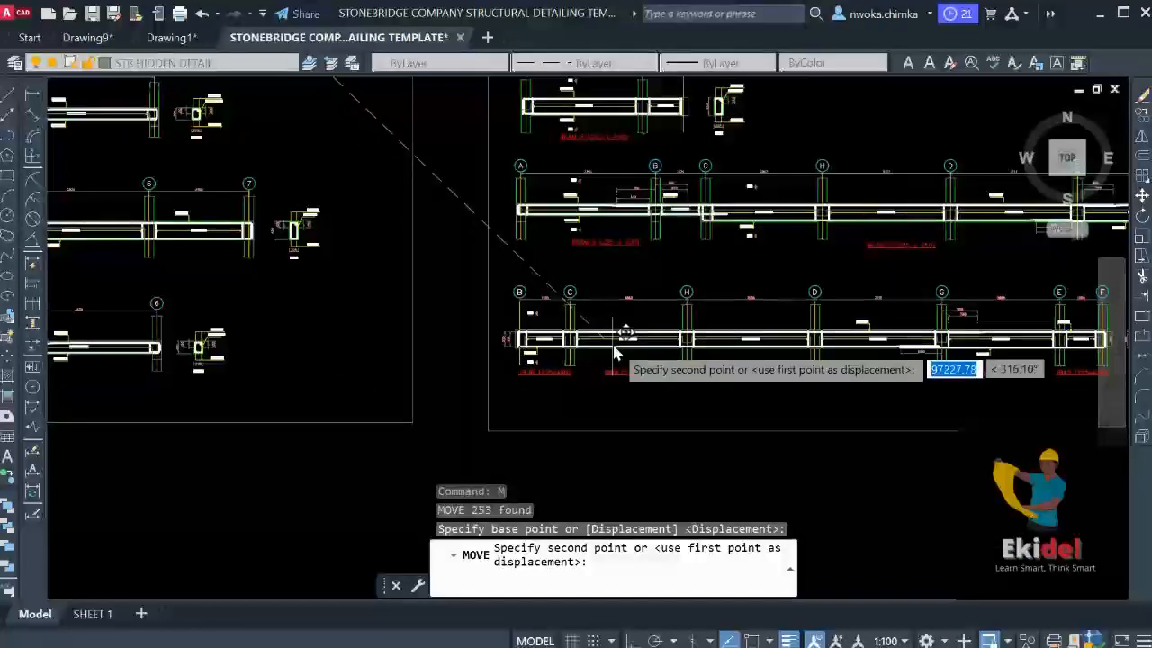
{"action": "left_click", "coordinate": [629, 351]}
{"action": "scroll", "coordinate": [695, 322], "scroll_direction": "down", "scroll_amount": 3}
{"action": "scroll", "coordinate": [957, 352], "scroll_direction": "up", "scroll_amount": 3}
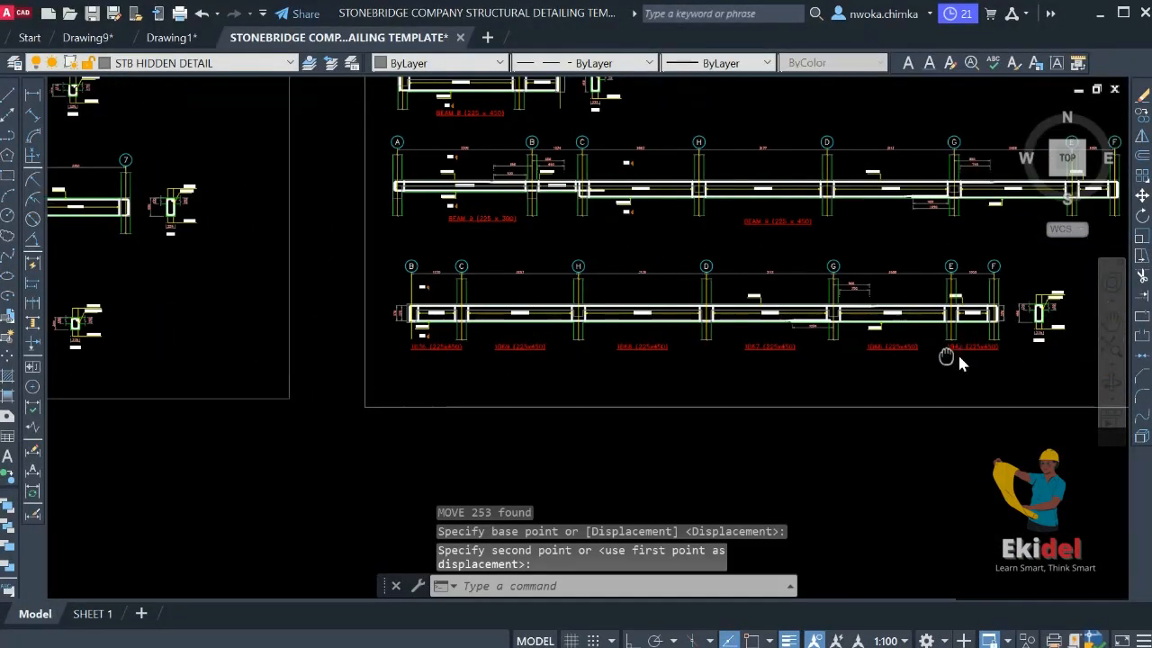
Erase the old span labels under the moved B–F elevation, along with the 370 height dimensions at both beam ends
{"action": "left_click", "coordinate": [949, 343]}
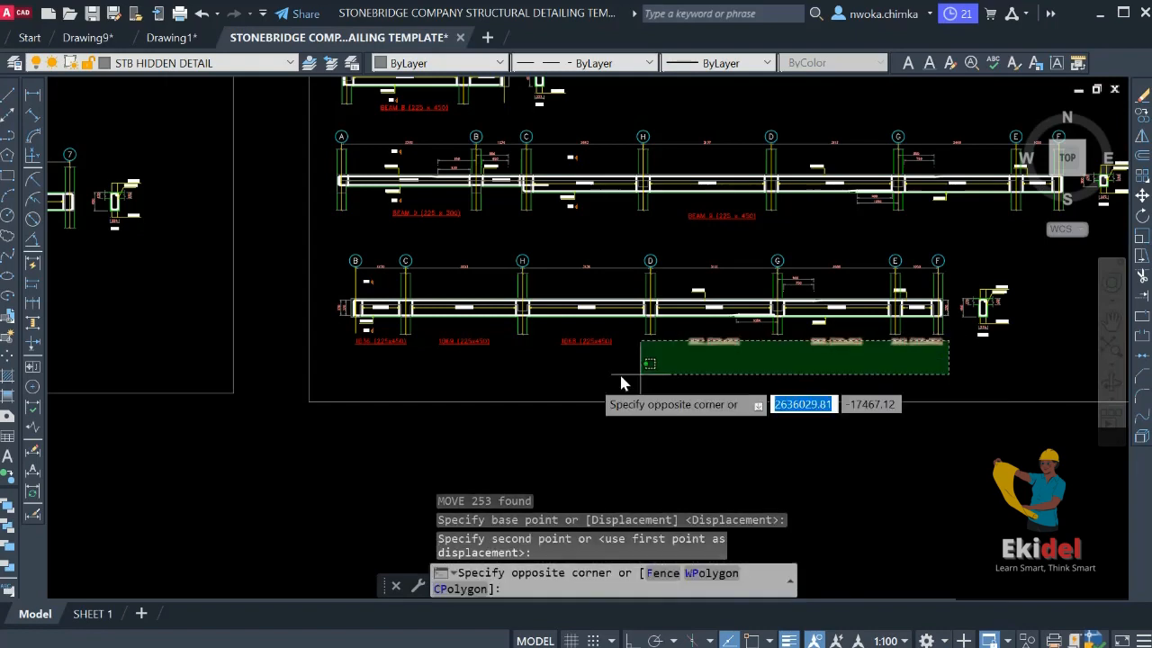
{"action": "left_click", "coordinate": [381, 381]}
{"action": "scroll", "coordinate": [333, 315], "scroll_direction": "up", "scroll_amount": 4}
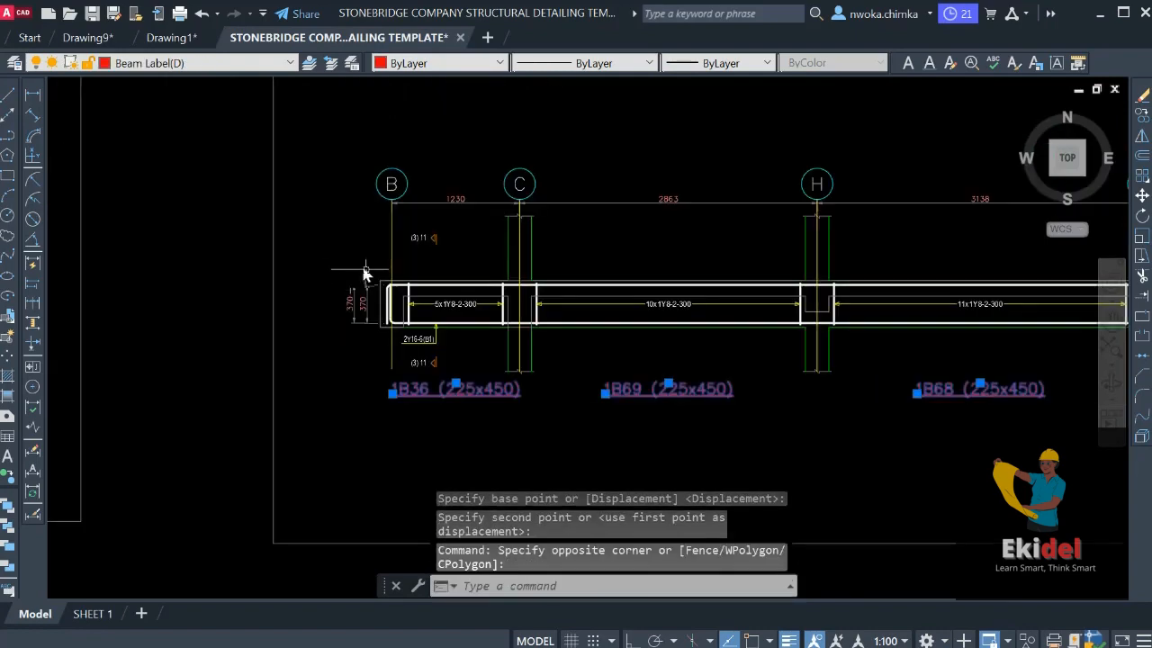
{"action": "left_click", "coordinate": [371, 270]}
{"action": "left_click", "coordinate": [324, 343]}
{"action": "scroll", "coordinate": [322, 344], "scroll_direction": "down", "scroll_amount": 4}
{"action": "scroll", "coordinate": [956, 330], "scroll_direction": "up", "scroll_amount": 7}
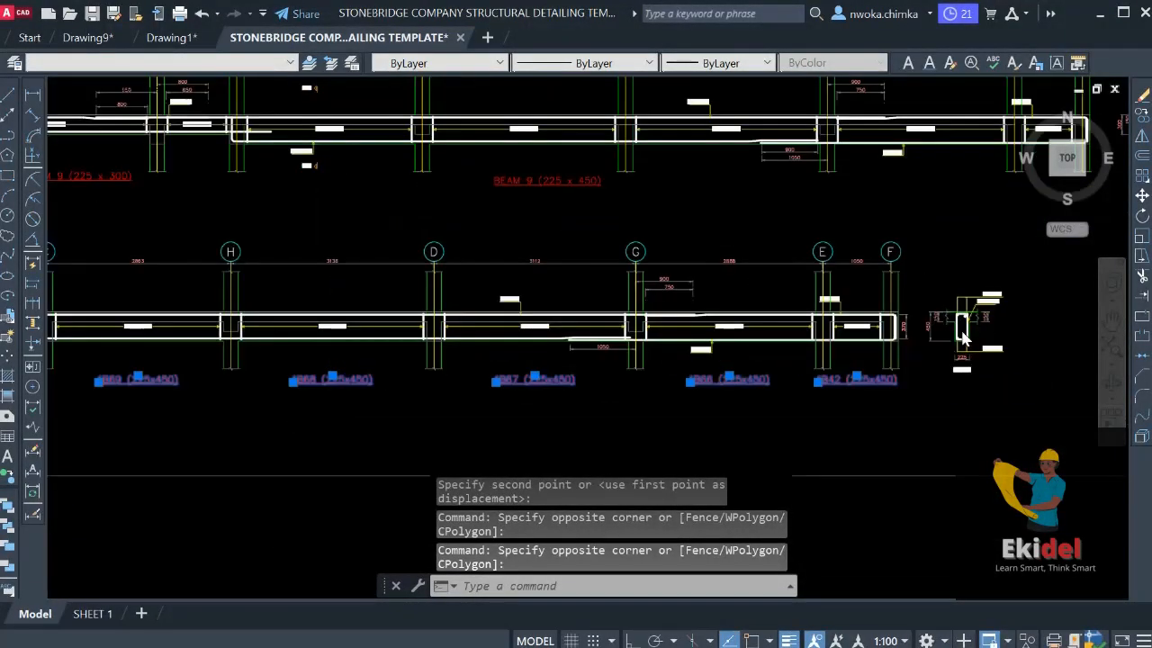
{"action": "left_click", "coordinate": [957, 270]}
{"action": "left_click", "coordinate": [913, 334]}
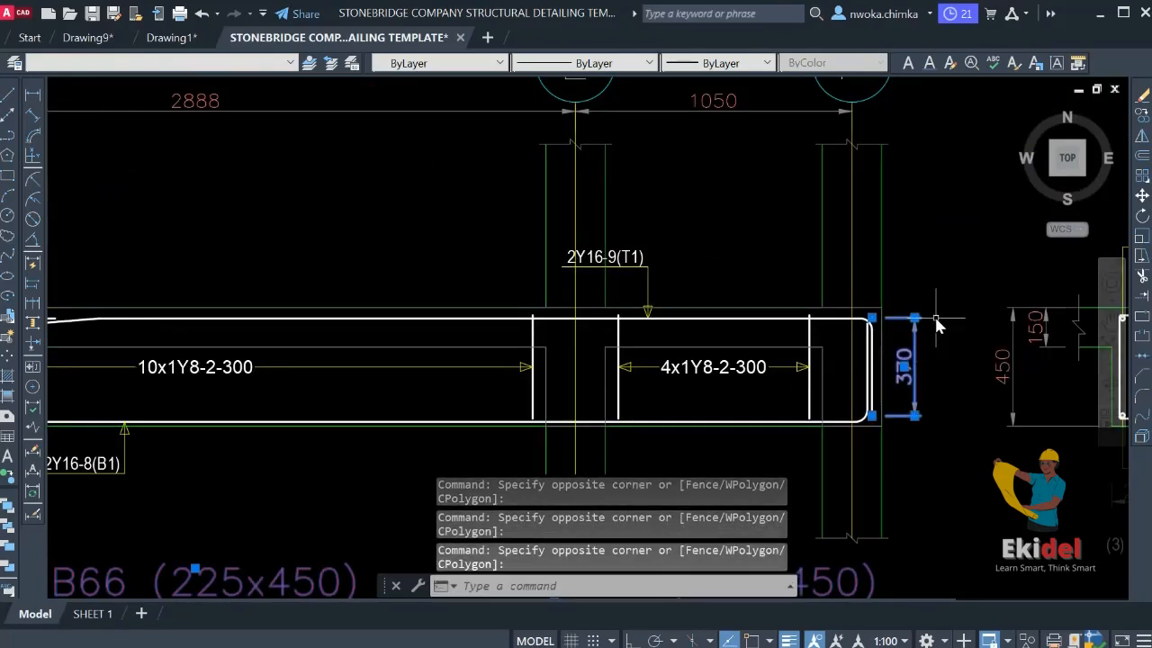
{"action": "key", "text": "Return"}
Copy the BEAM 9 (225 x 450) title to beneath the B–F elevation, near grid D
{"action": "scroll", "coordinate": [939, 333], "scroll_direction": "down", "scroll_amount": 8}
{"action": "scroll", "coordinate": [758, 291], "scroll_direction": "up", "scroll_amount": 3}
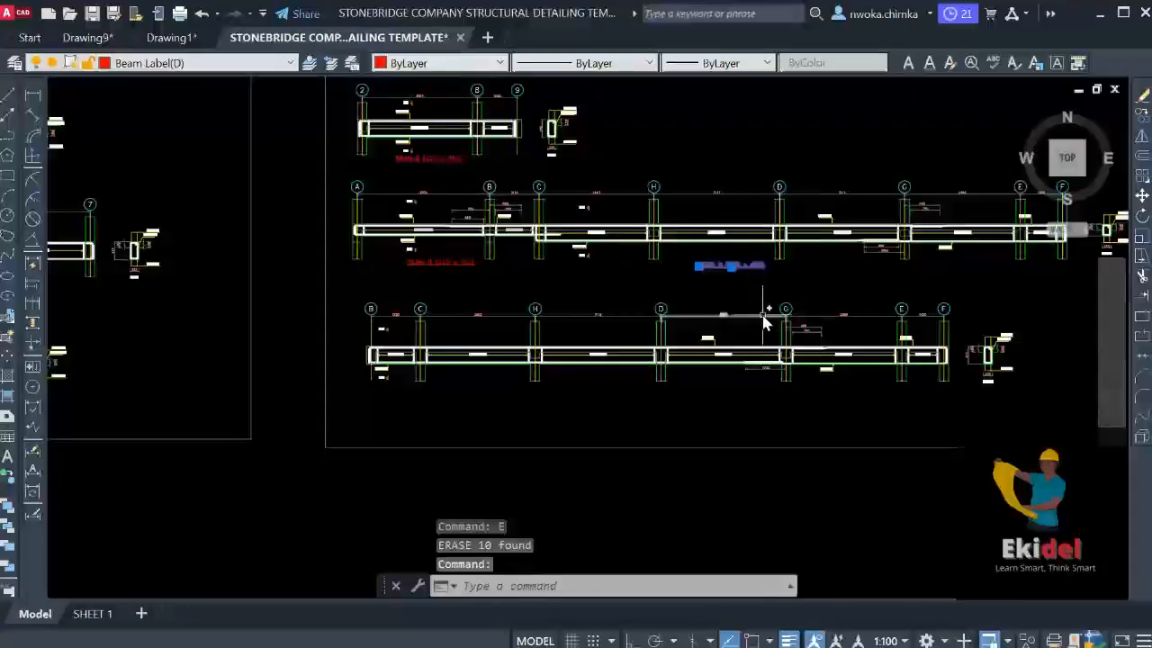
{"action": "type", "text": "co"}
{"action": "key", "text": "Return"}
{"action": "left_click", "coordinate": [746, 267]}
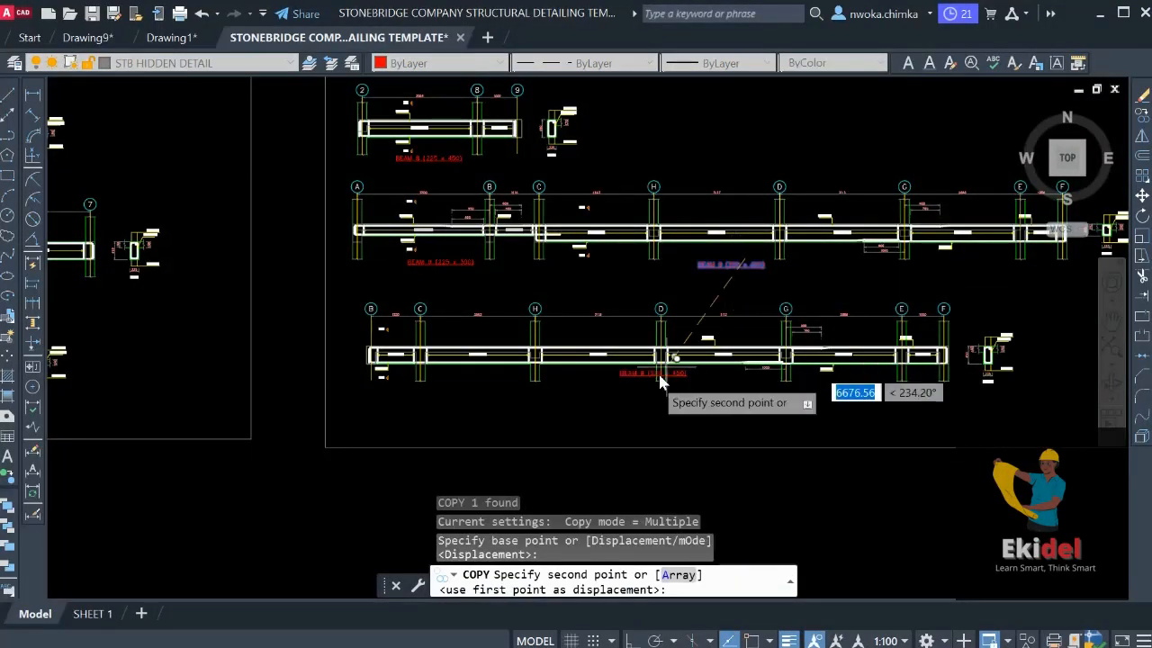
{"action": "scroll", "coordinate": [671, 392], "scroll_direction": "up", "scroll_amount": 2}
{"action": "key", "text": "Escape"}
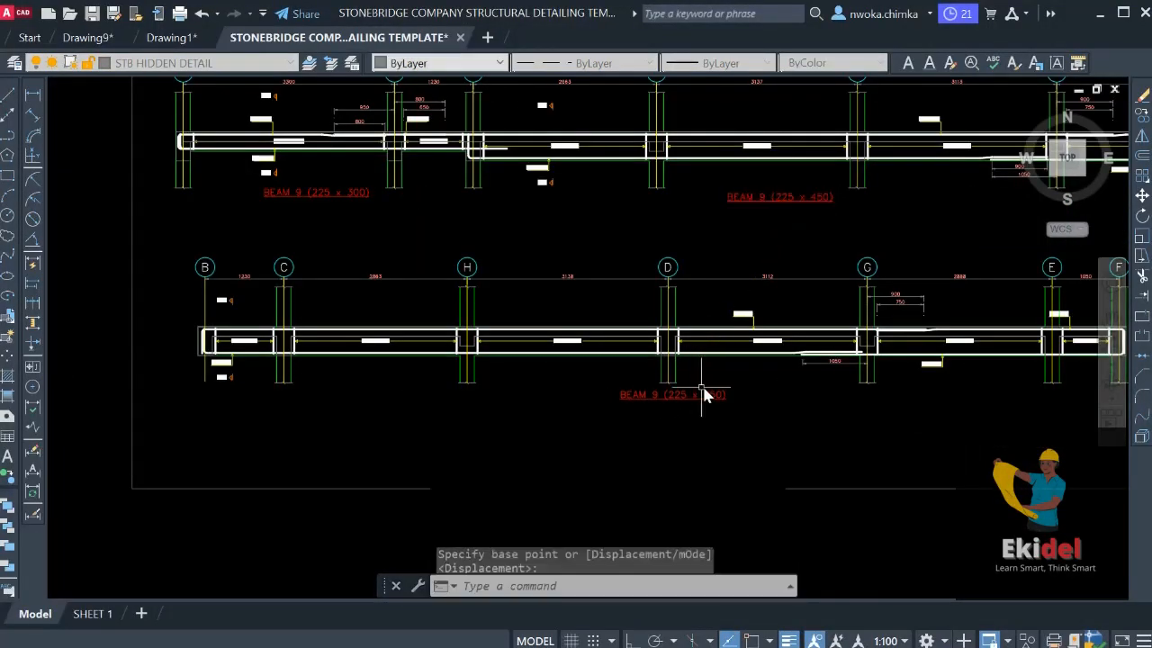
Change the beam number in the copied title beneath the B–F elevation so it reads BEAM 10 (225 x 450)
{"action": "scroll", "coordinate": [670, 396], "scroll_direction": "up", "scroll_amount": 3}
{"action": "left_click", "coordinate": [654, 399]}
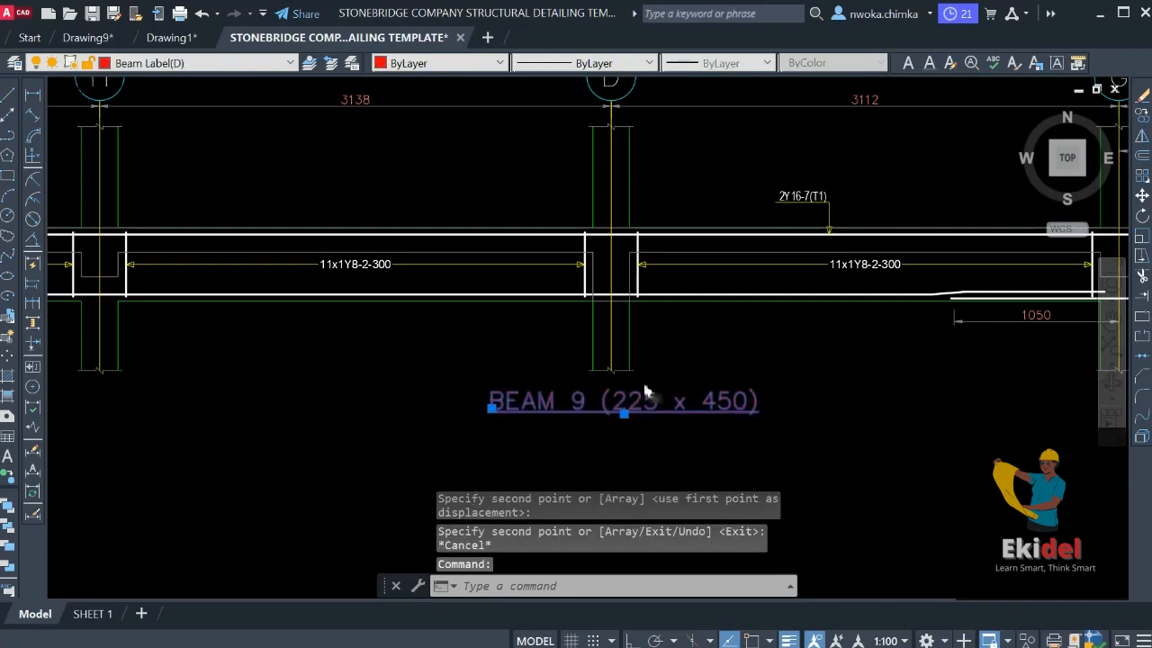
{"action": "double_click", "coordinate": [644, 396]}
{"action": "scroll", "coordinate": [594, 414], "scroll_direction": "up", "scroll_amount": 2}
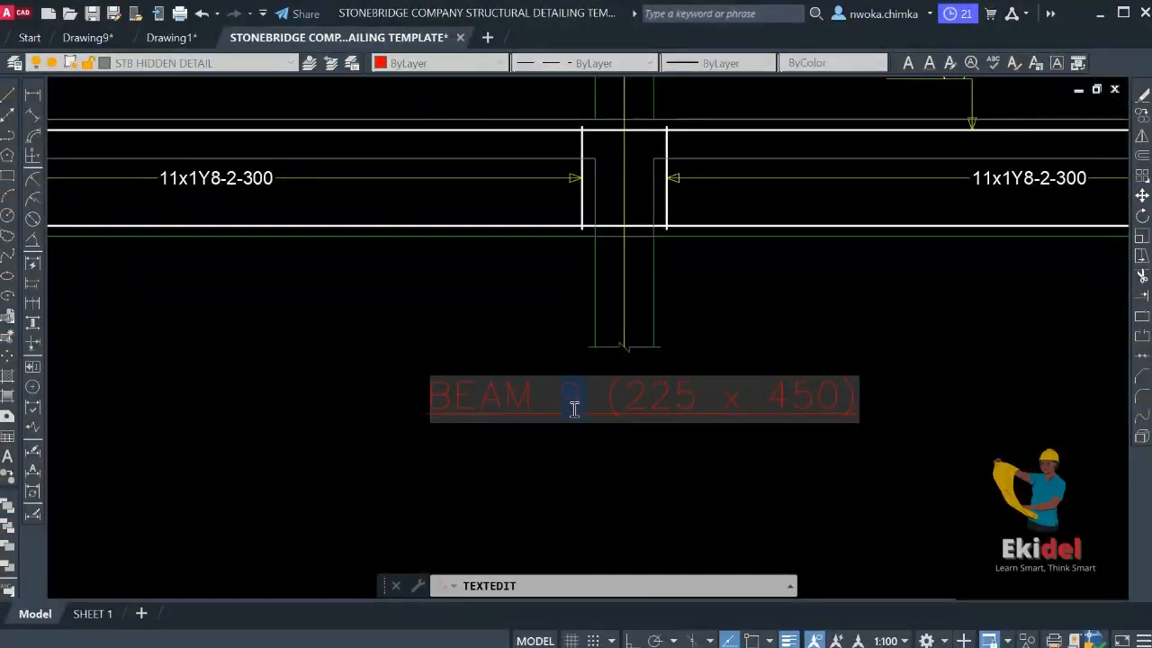
{"action": "type", "text": "10"}
{"action": "left_click", "coordinate": [547, 481]}
{"action": "key", "text": "Escape"}
{"action": "scroll", "coordinate": [589, 414], "scroll_direction": "down", "scroll_amount": 5}
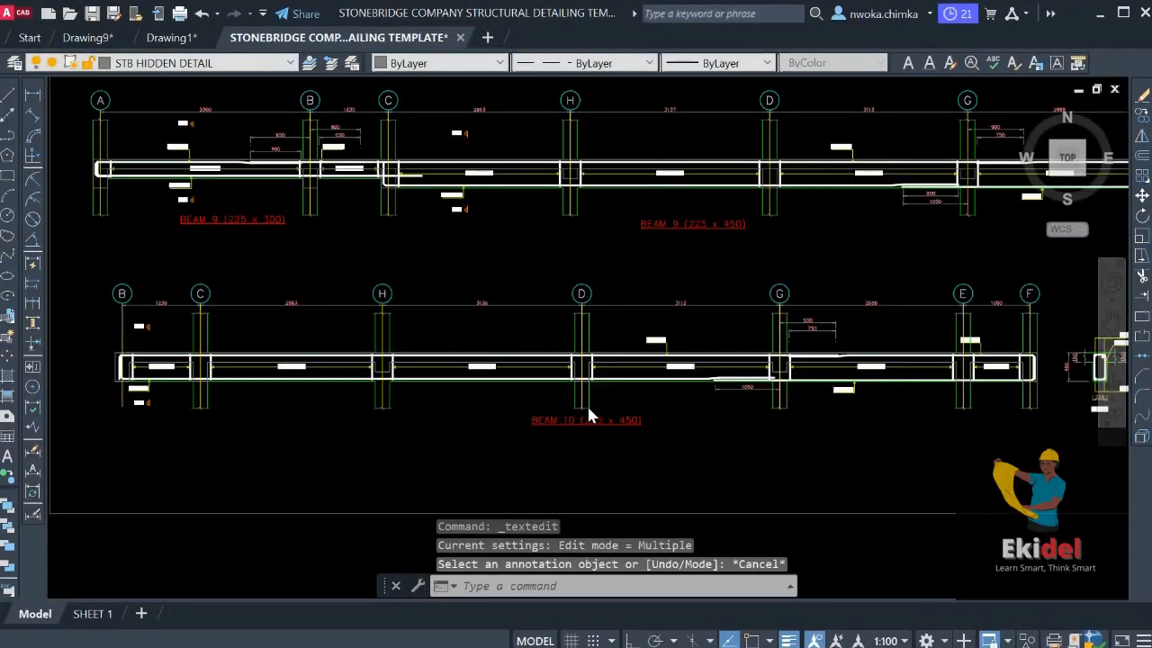
Copy the second detail sheet's empty rectangular frame to directly beneath the first detail sheet as a third sheet
{"action": "scroll", "coordinate": [594, 409], "scroll_direction": "down", "scroll_amount": 5}
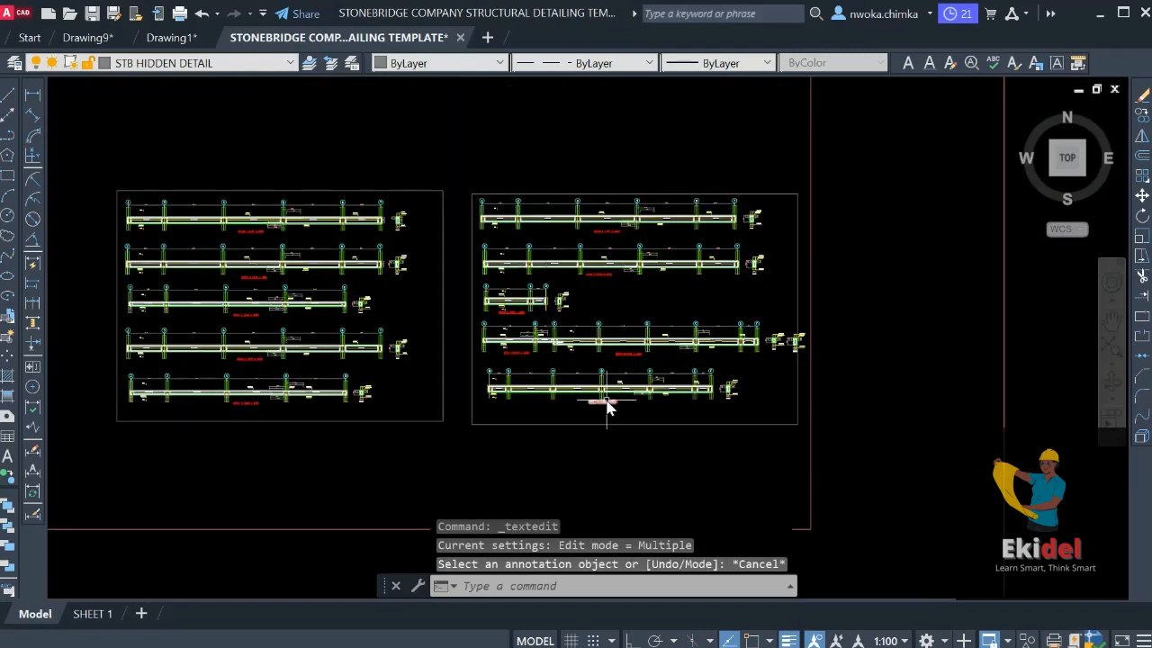
{"action": "left_click", "coordinate": [776, 194]}
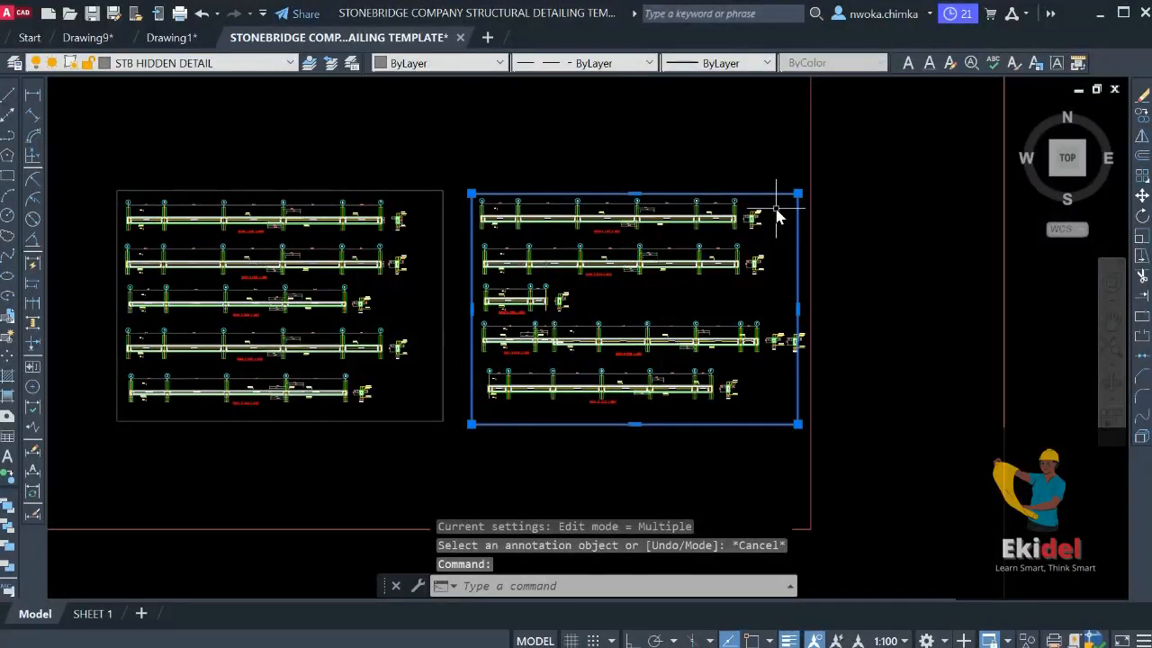
{"action": "type", "text": "co"}
{"action": "key", "text": "Return"}
{"action": "left_click", "coordinate": [797, 238]}
{"action": "scroll", "coordinate": [778, 180], "scroll_direction": "down", "scroll_amount": 4}
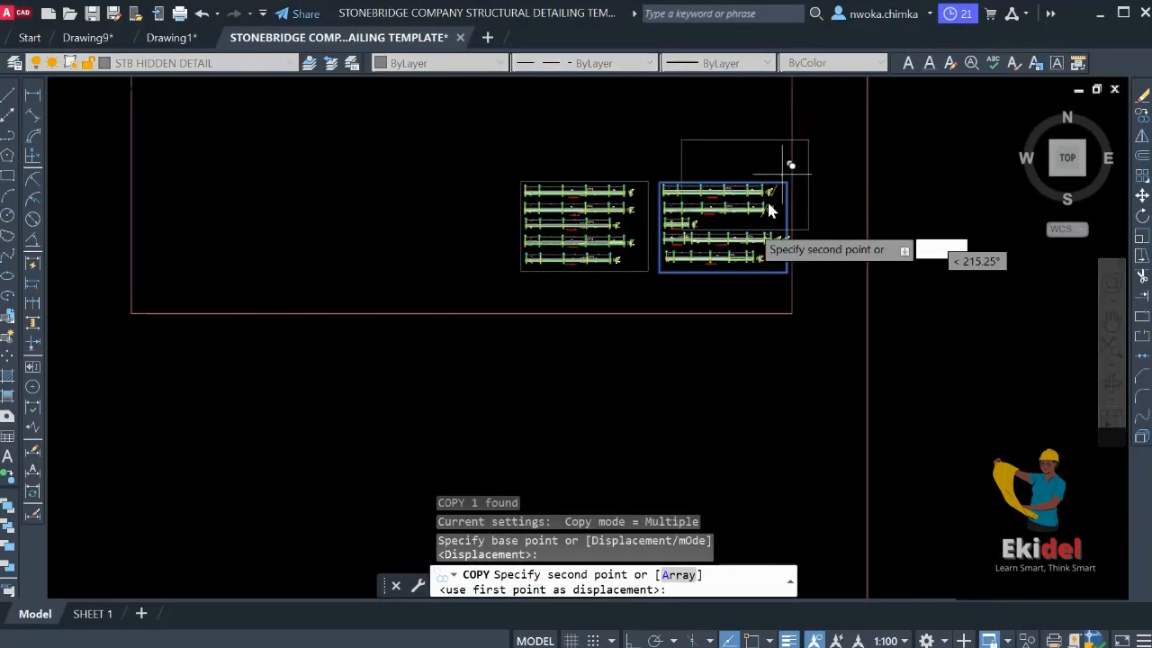
{"action": "left_click", "coordinate": [622, 318]}
{"action": "key", "text": "Return"}
Stretch the lower edge of the large outer border downward so it encloses the third sheet frame
{"action": "left_click", "coordinate": [467, 304]}
{"action": "left_click", "coordinate": [450, 349]}
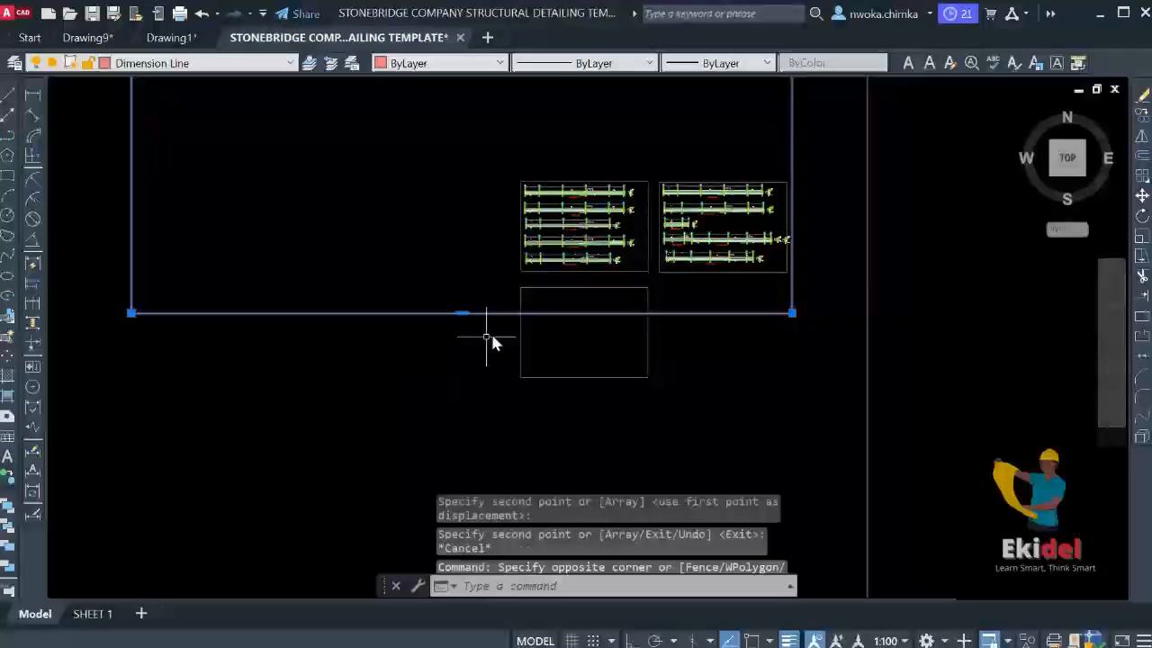
{"action": "left_click", "coordinate": [461, 313]}
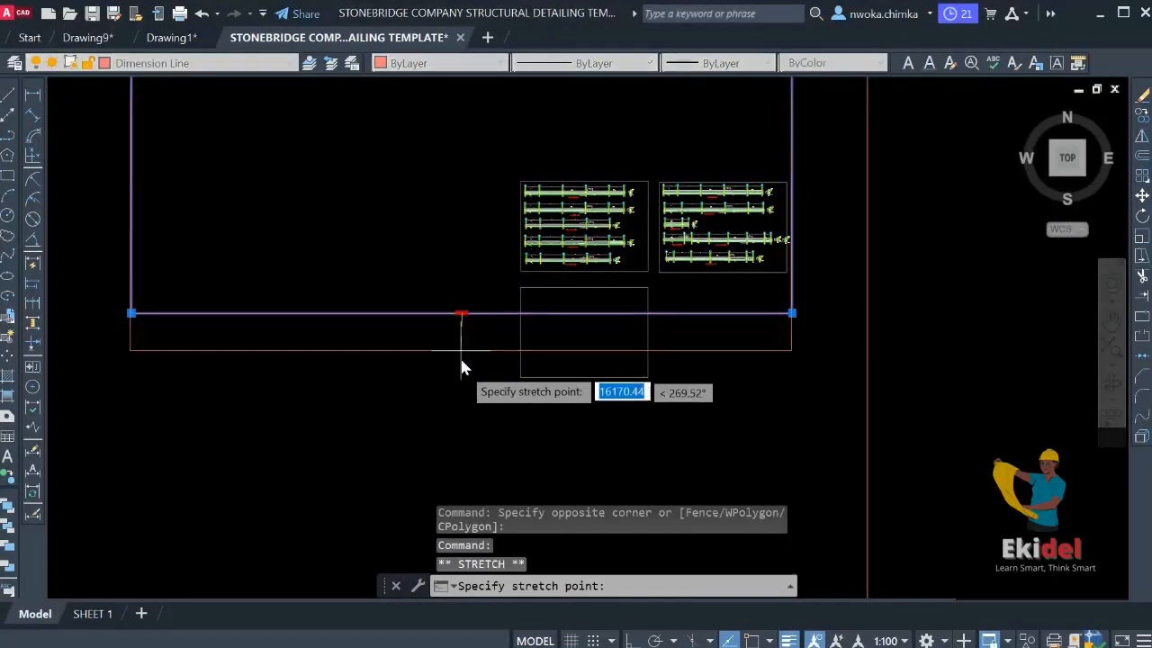
{"action": "left_click", "coordinate": [461, 386]}
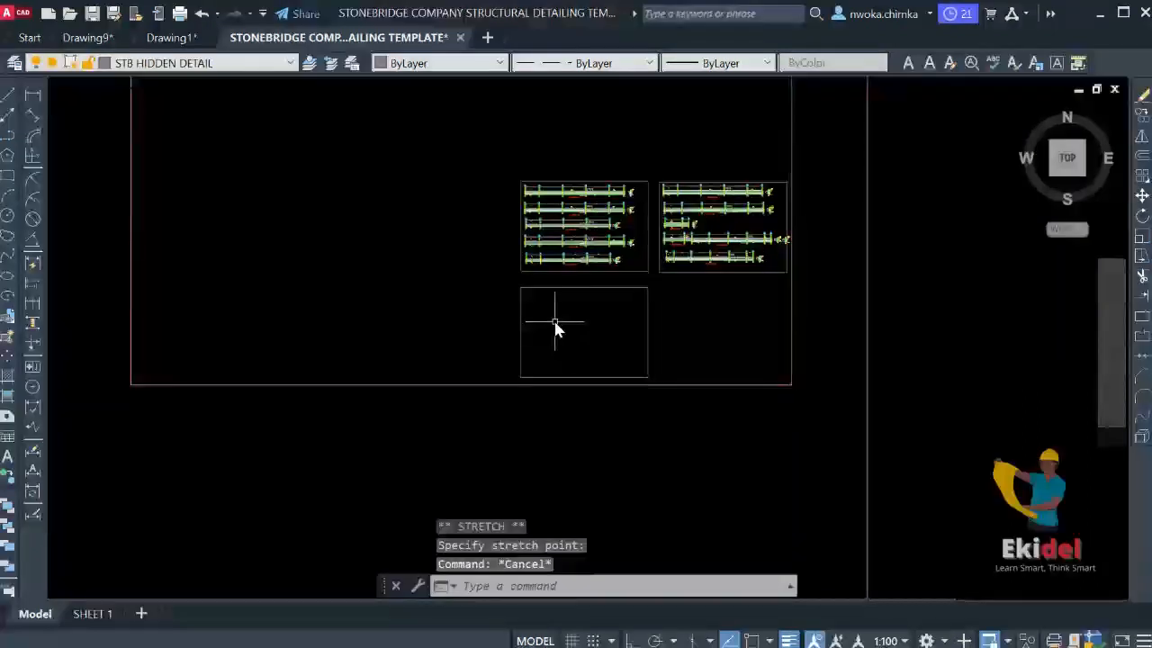
Erase the old span labels 1B36, 1B69, 1B68 and 1B67 along the Beam 10 line on the floor plan
{"action": "scroll", "coordinate": [576, 432], "scroll_direction": "down", "scroll_amount": 4}
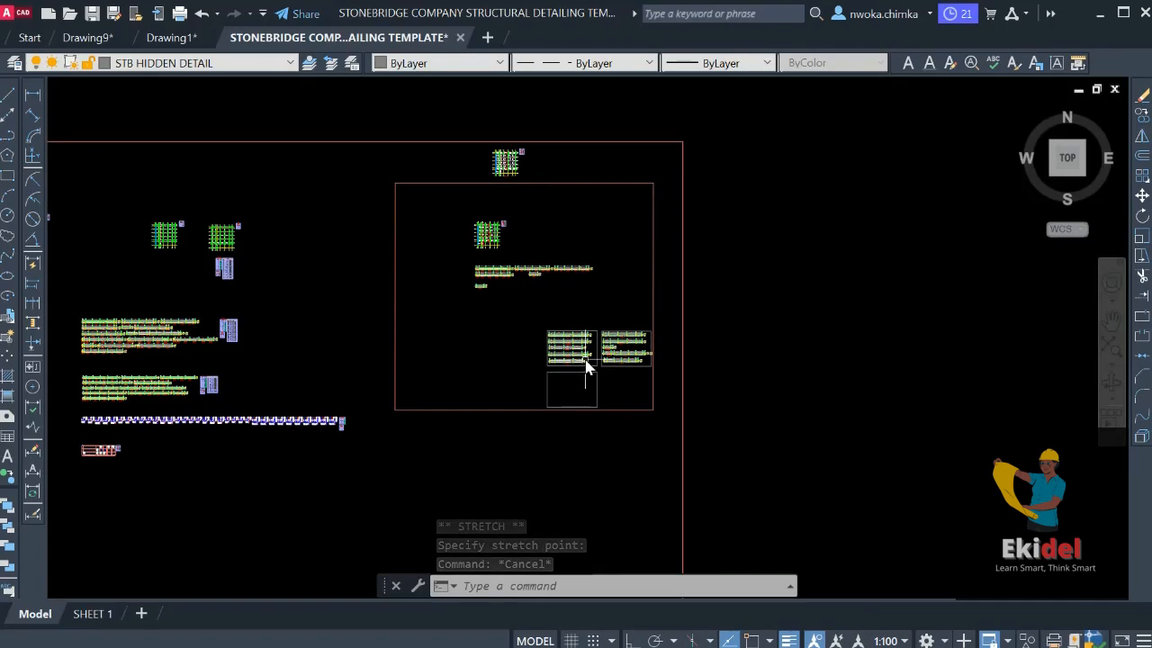
{"action": "scroll", "coordinate": [508, 267], "scroll_direction": "up", "scroll_amount": 4}
{"action": "middle_click_drag", "start_coordinate": [459, 310], "coordinate": [467, 352]}
{"action": "scroll", "coordinate": [452, 310], "scroll_direction": "down", "scroll_amount": 1}
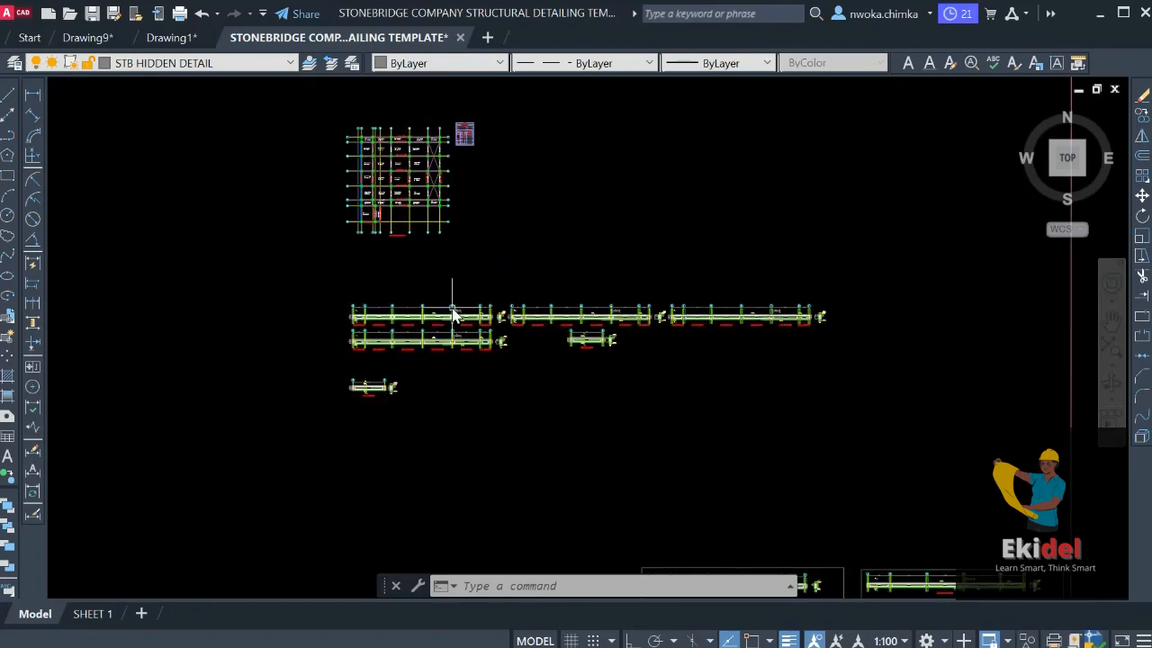
{"action": "middle_click_drag", "start_coordinate": [428, 269], "coordinate": [428, 303]}
{"action": "scroll", "coordinate": [376, 250], "scroll_direction": "up", "scroll_amount": 8}
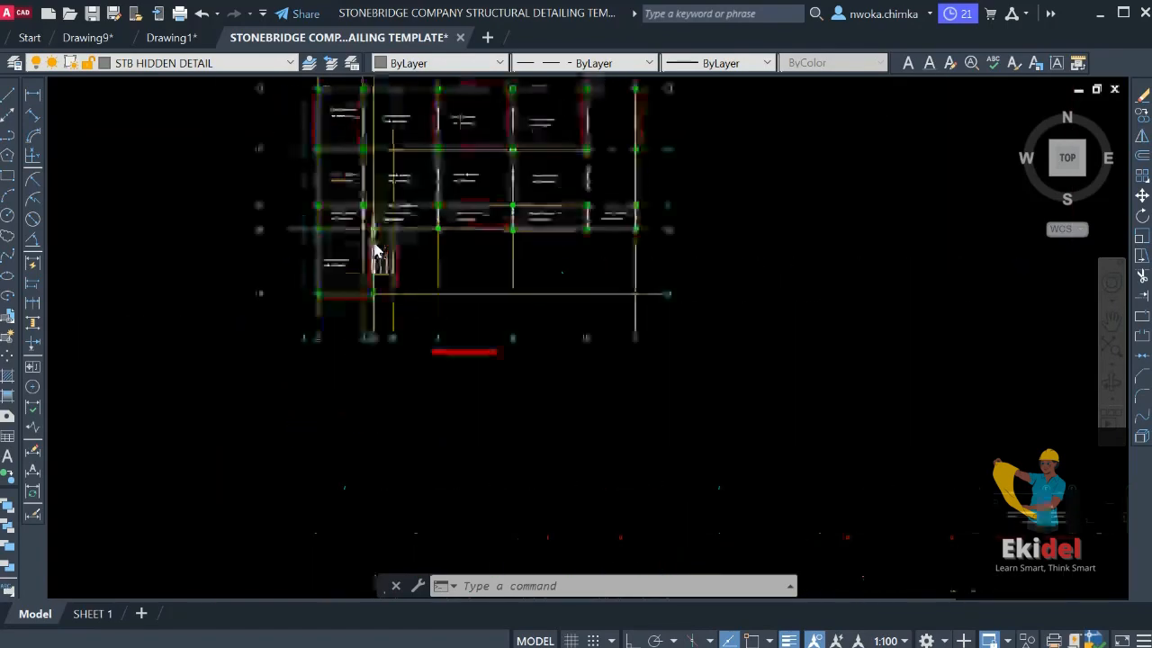
{"action": "middle_click_drag", "start_coordinate": [343, 276], "coordinate": [339, 358]}
{"action": "scroll", "coordinate": [379, 387], "scroll_direction": "up", "scroll_amount": 6}
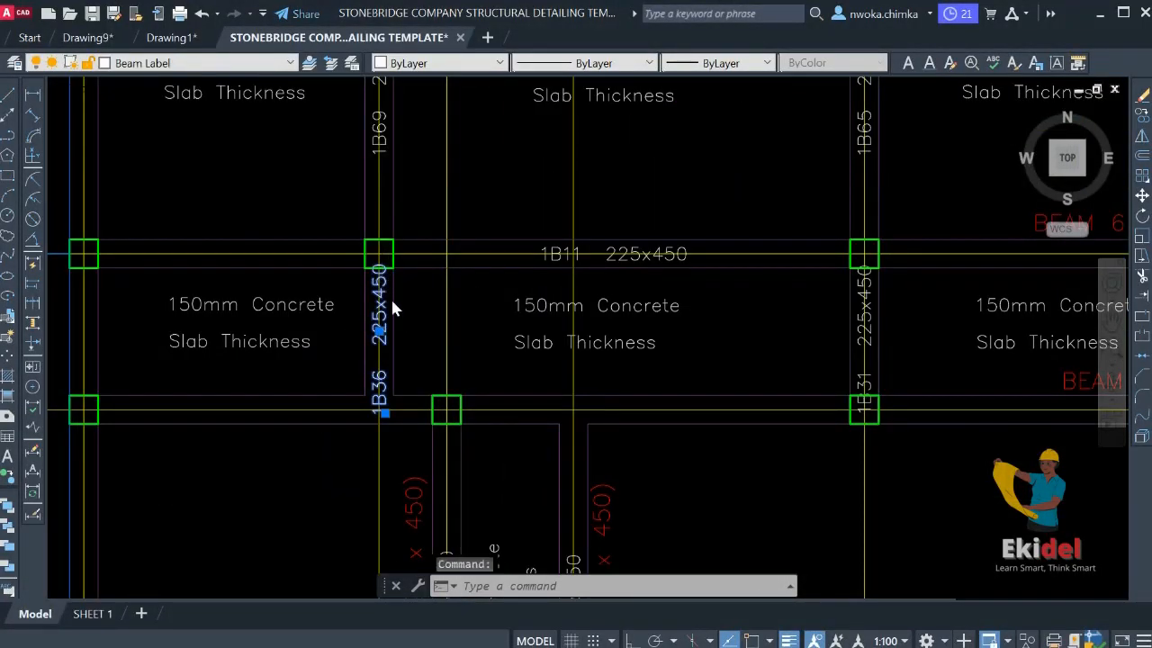
{"action": "scroll", "coordinate": [392, 302], "scroll_direction": "down", "scroll_amount": 2}
{"action": "left_click", "coordinate": [362, 237]}
{"action": "left_click", "coordinate": [423, 360]}
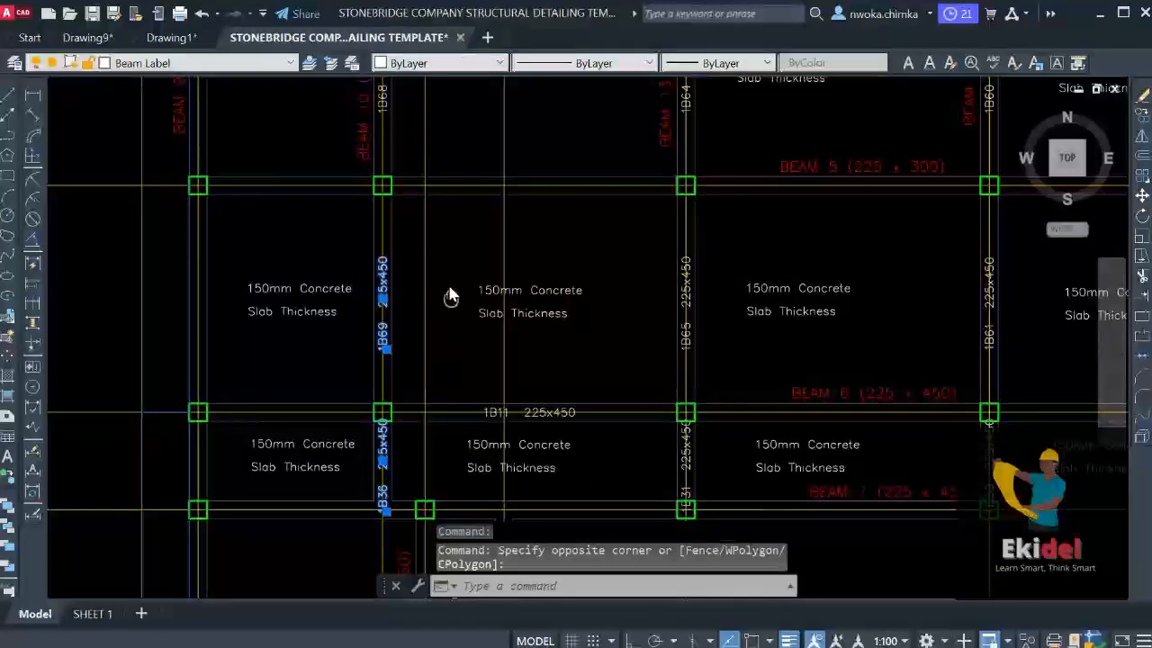
{"action": "scroll", "coordinate": [450, 297], "scroll_direction": "up", "scroll_amount": 4}
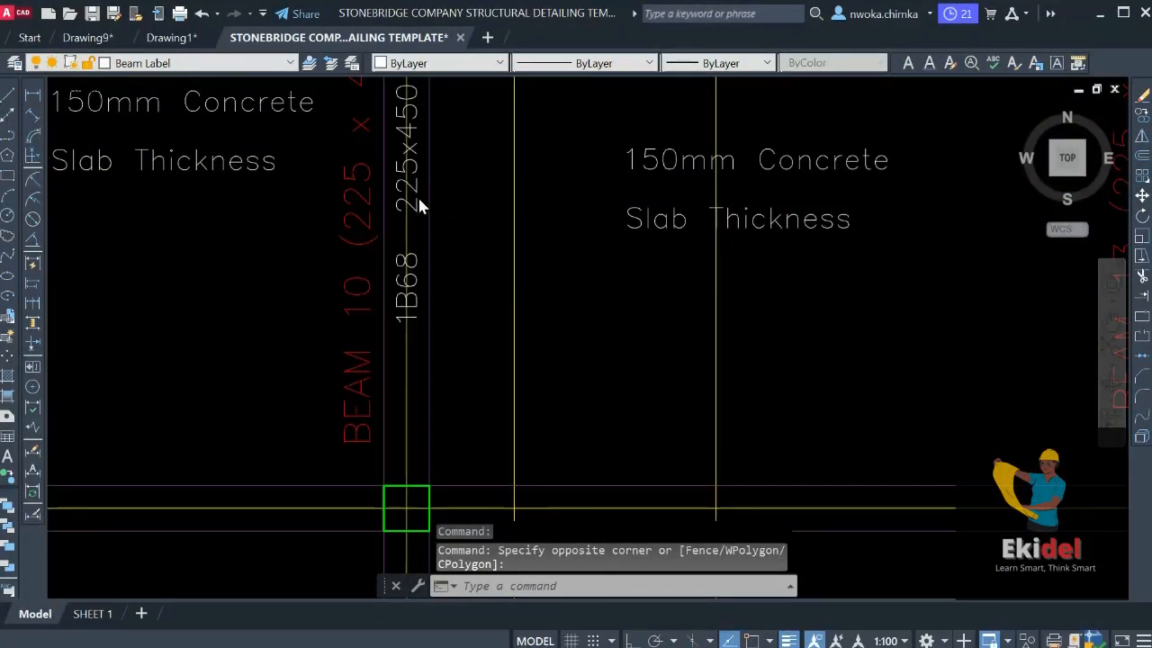
{"action": "scroll", "coordinate": [418, 205], "scroll_direction": "down", "scroll_amount": 4}
{"action": "scroll", "coordinate": [516, 329], "scroll_direction": "up", "scroll_amount": 2}
{"action": "left_click", "coordinate": [426, 227]}
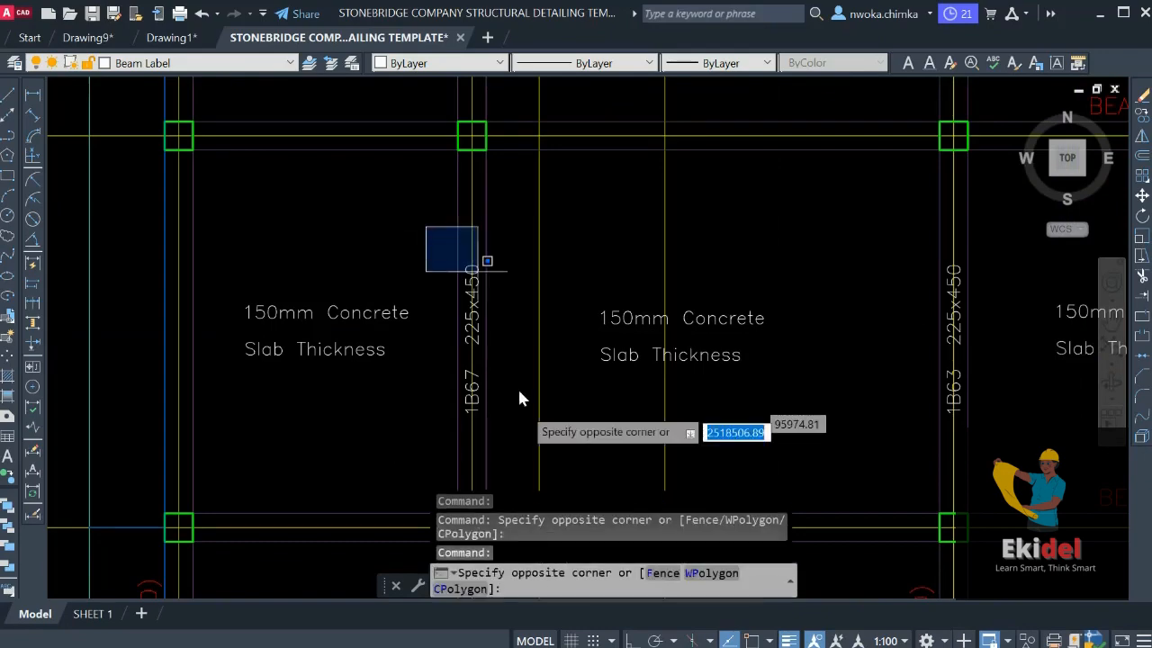
{"action": "left_click", "coordinate": [526, 415]}
{"action": "type", "text": "e"}
{"action": "key", "text": "Return"}
{"action": "scroll", "coordinate": [513, 387], "scroll_direction": "down", "scroll_amount": 3}
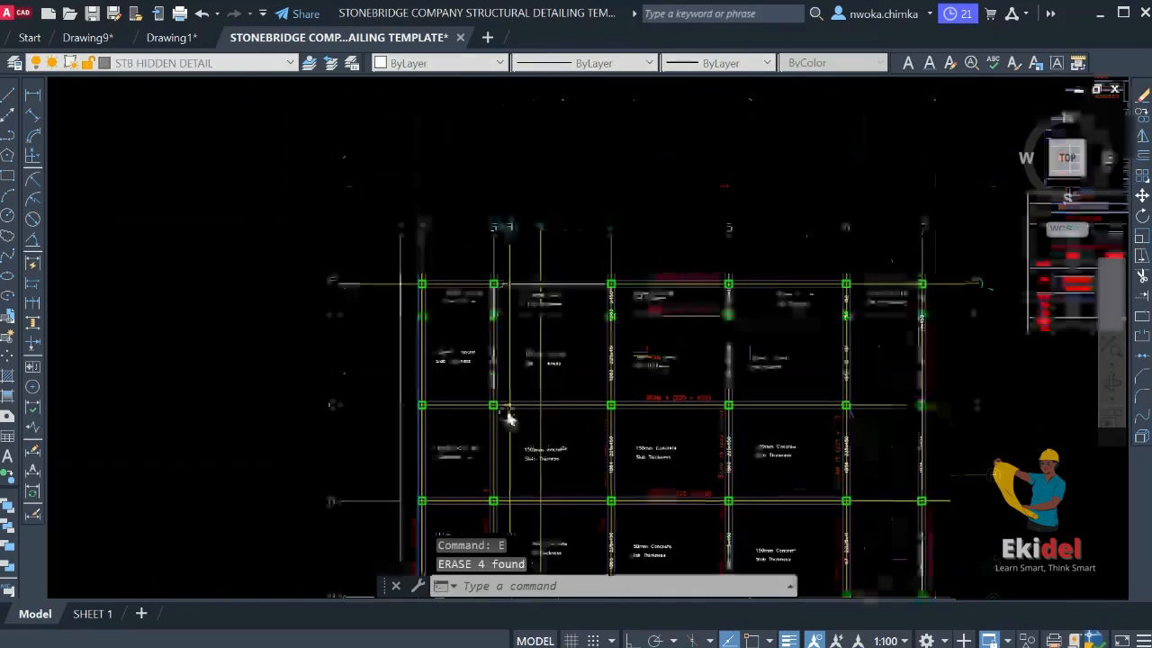
Erase the remaining Beam 10 span labels 1B66 and 1B42 between grids G and F on the floor plan
{"action": "scroll", "coordinate": [483, 318], "scroll_direction": "up", "scroll_amount": 2}
{"action": "left_click", "coordinate": [450, 343]}
{"action": "left_click", "coordinate": [513, 481]}
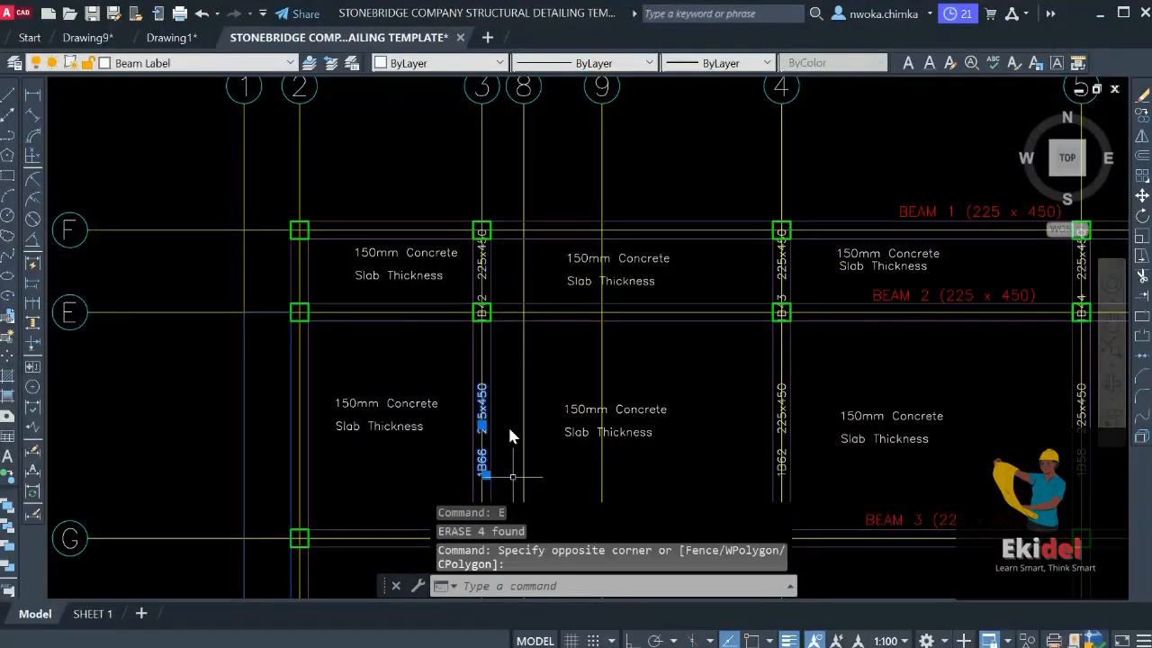
{"action": "key", "text": "Return"}
{"action": "scroll", "coordinate": [509, 266], "scroll_direction": "up", "scroll_amount": 2}
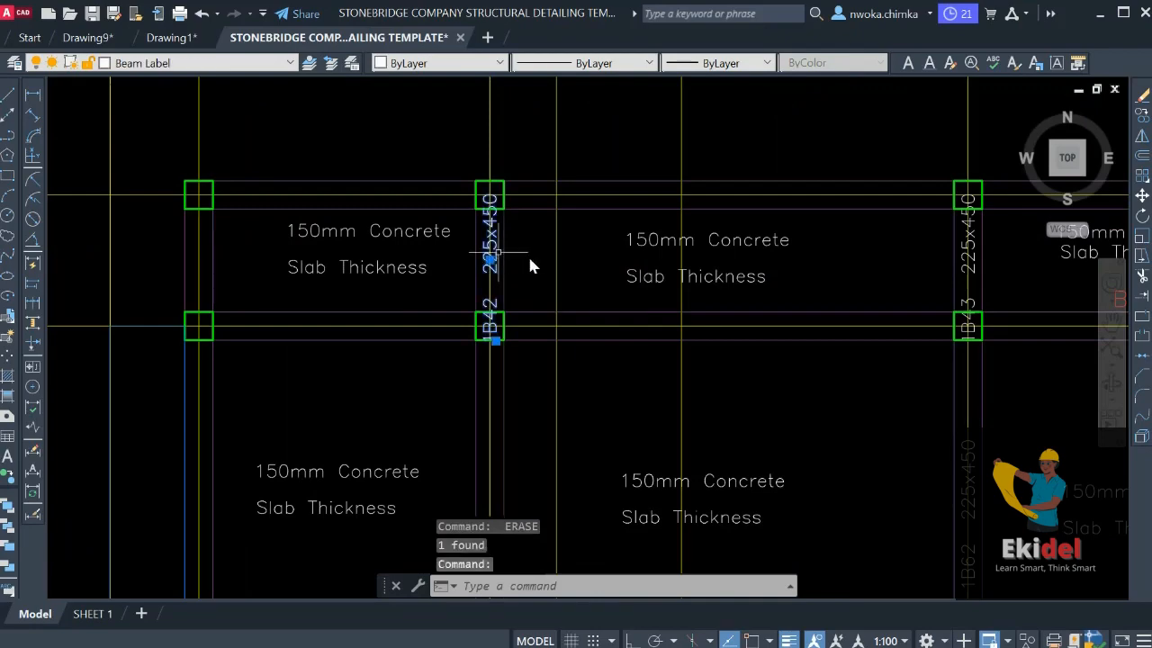
{"action": "scroll", "coordinate": [535, 255], "scroll_direction": "down", "scroll_amount": 4}
{"action": "scroll", "coordinate": [514, 265], "scroll_direction": "up", "scroll_amount": 4}
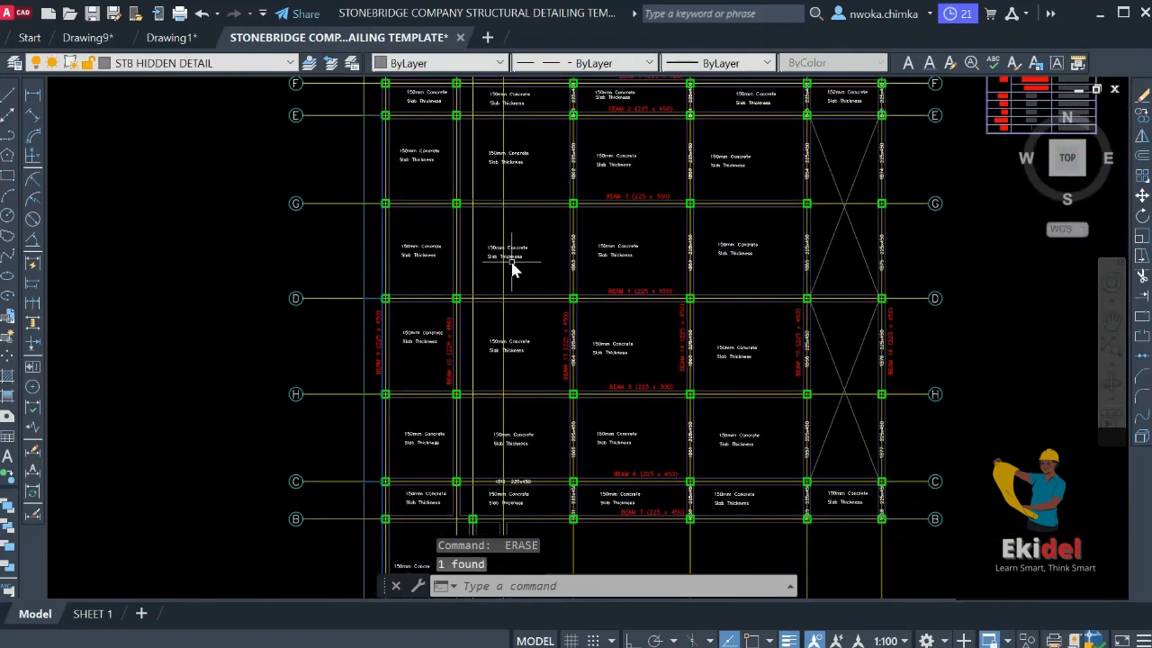
Examine the Beam 11 span label and size between grids A and B on the floor plan
{"action": "scroll", "coordinate": [448, 369], "scroll_direction": "up", "scroll_amount": 2}
{"action": "middle_click_drag", "start_coordinate": [424, 386], "coordinate": [419, 239]}
{"action": "scroll", "coordinate": [419, 239], "scroll_direction": "down", "scroll_amount": 6}
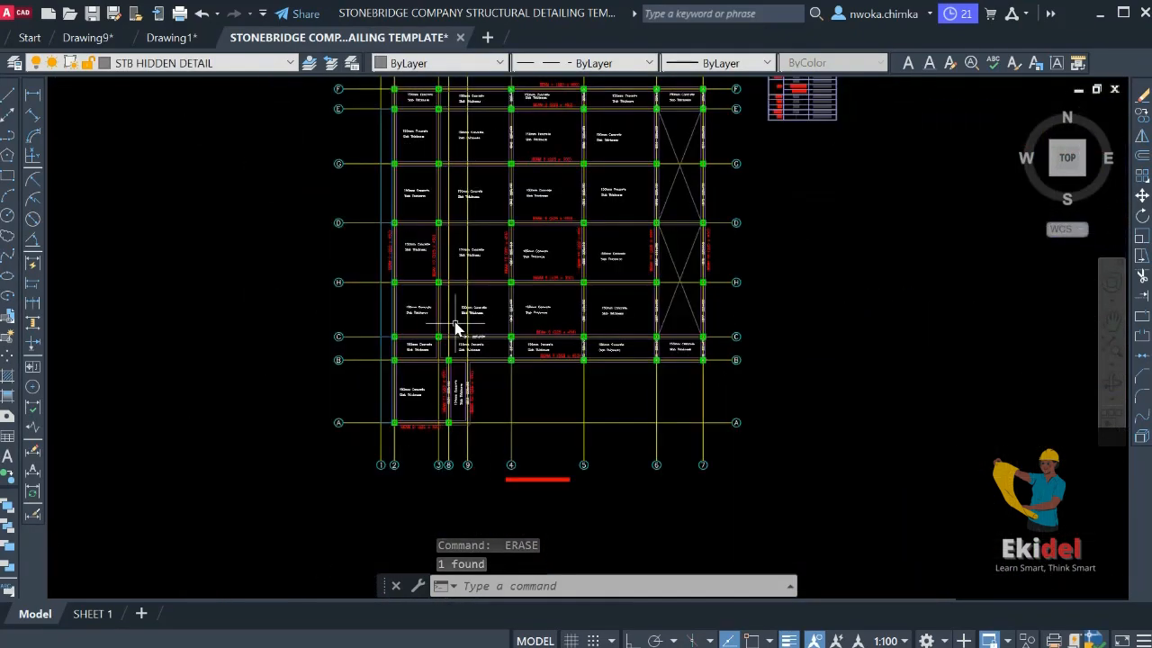
{"action": "scroll", "coordinate": [459, 326], "scroll_direction": "up", "scroll_amount": 3}
{"action": "scroll", "coordinate": [396, 426], "scroll_direction": "up", "scroll_amount": 5}
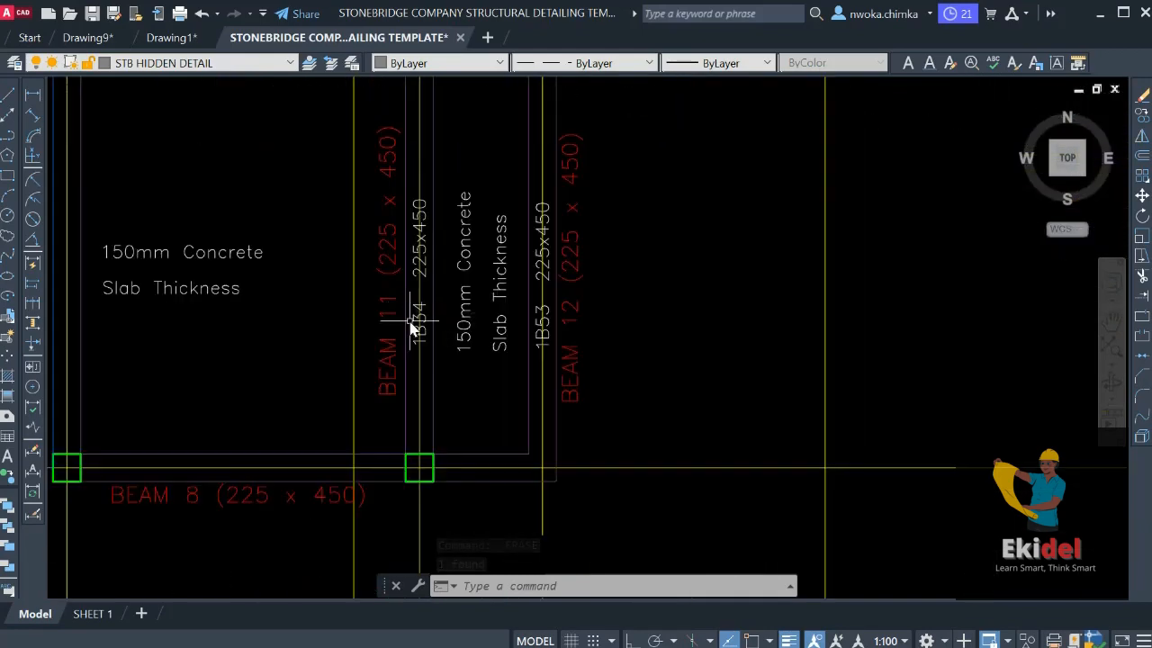
{"action": "scroll", "coordinate": [416, 301], "scroll_direction": "up", "scroll_amount": 2}
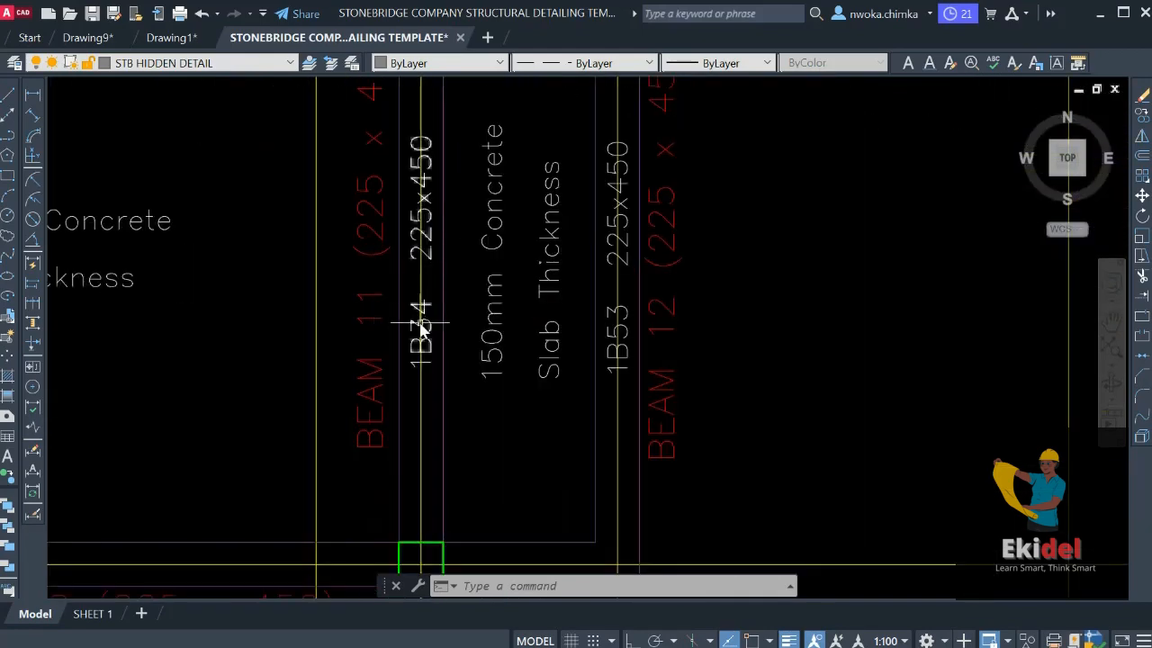
{"action": "scroll", "coordinate": [423, 328], "scroll_direction": "up", "scroll_amount": 2}
{"action": "scroll", "coordinate": [437, 300], "scroll_direction": "down", "scroll_amount": 4}
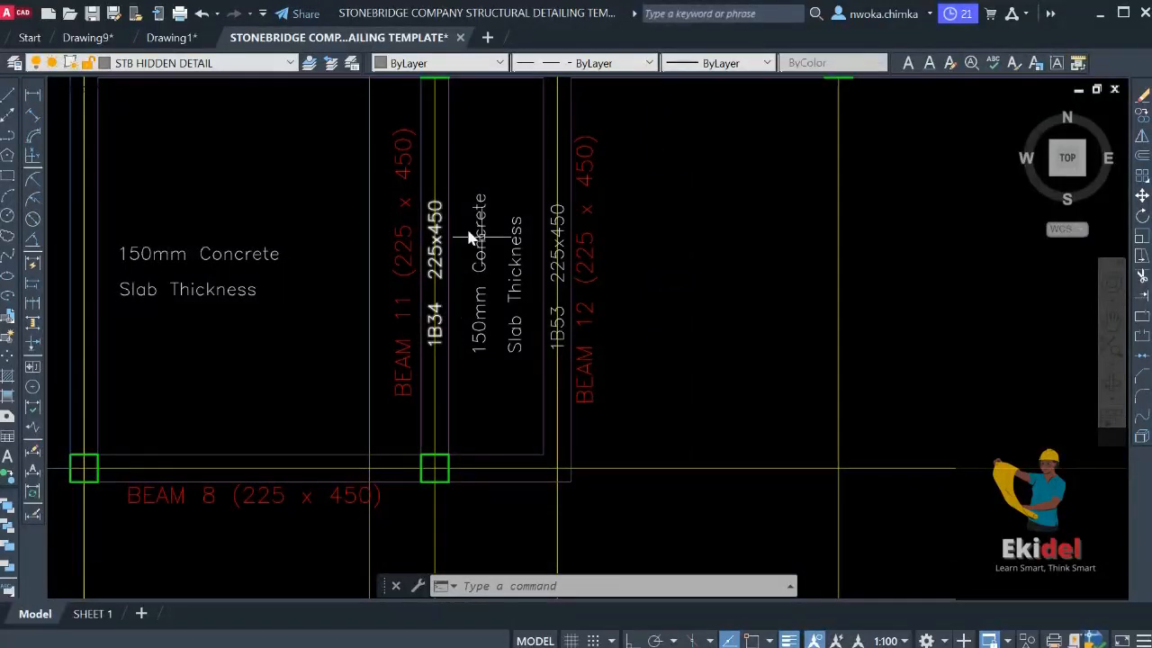
Move the 1B34 A–B beam elevation with its section into the upper-left area of the third detail sheet
{"action": "scroll", "coordinate": [468, 237], "scroll_direction": "down", "scroll_amount": 10}
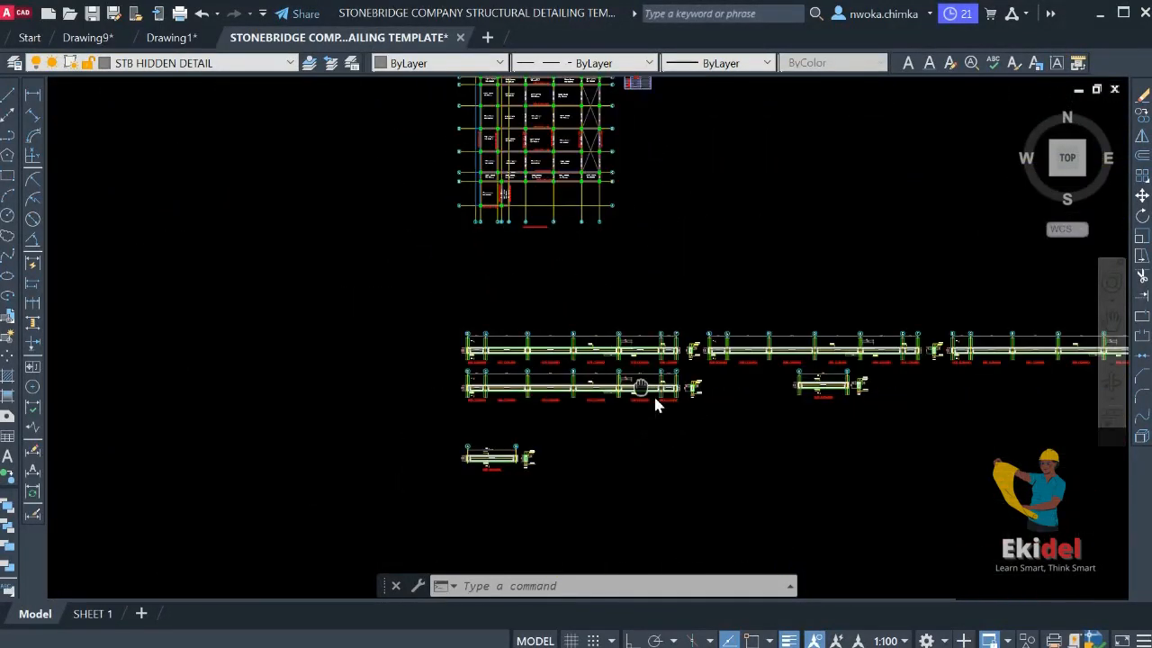
{"action": "middle_click_drag", "start_coordinate": [654, 398], "coordinate": [591, 355]}
{"action": "scroll", "coordinate": [410, 418], "scroll_direction": "up", "scroll_amount": 6}
{"action": "scroll", "coordinate": [351, 416], "scroll_direction": "down", "scroll_amount": 4}
{"action": "middle_click_drag", "start_coordinate": [764, 324], "coordinate": [467, 385]}
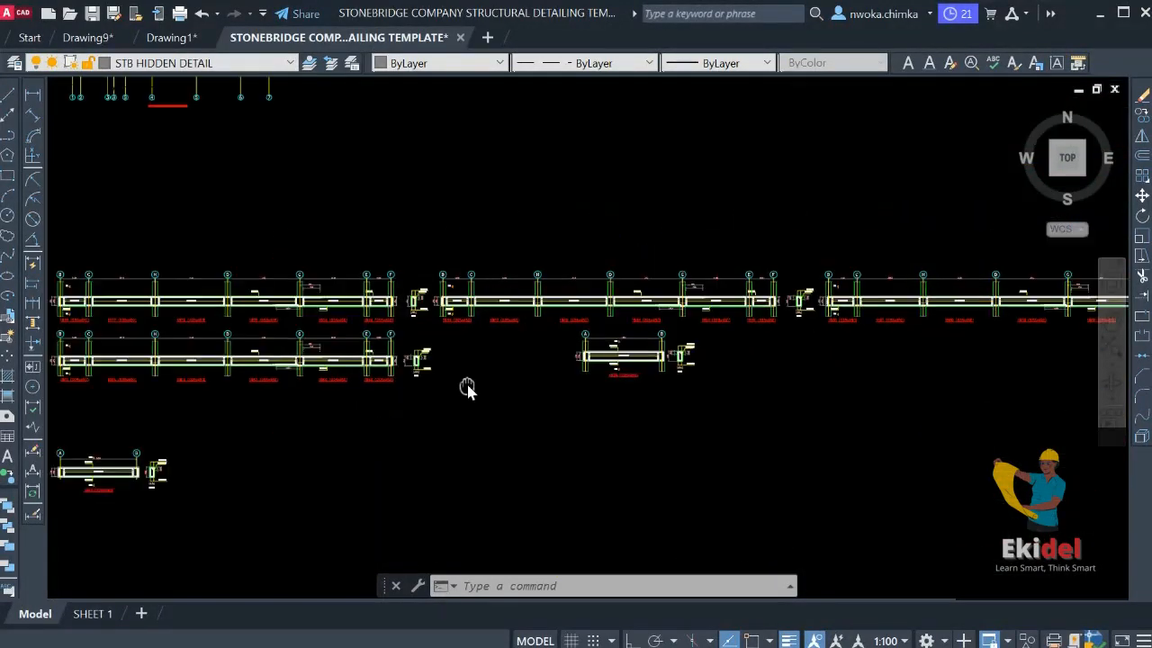
{"action": "scroll", "coordinate": [630, 338], "scroll_direction": "up", "scroll_amount": 6}
{"action": "scroll", "coordinate": [512, 342], "scroll_direction": "down", "scroll_amount": 2}
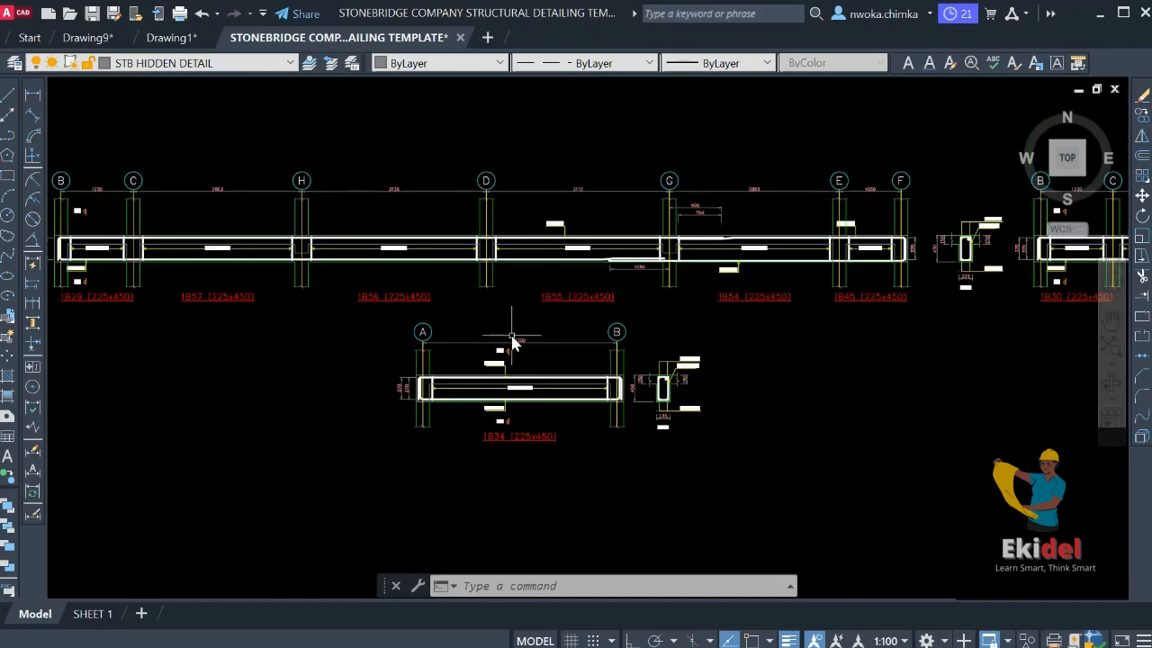
{"action": "left_click", "coordinate": [349, 318]}
{"action": "left_click", "coordinate": [810, 535]}
{"action": "type", "text": "m"}
{"action": "key", "text": "Return"}
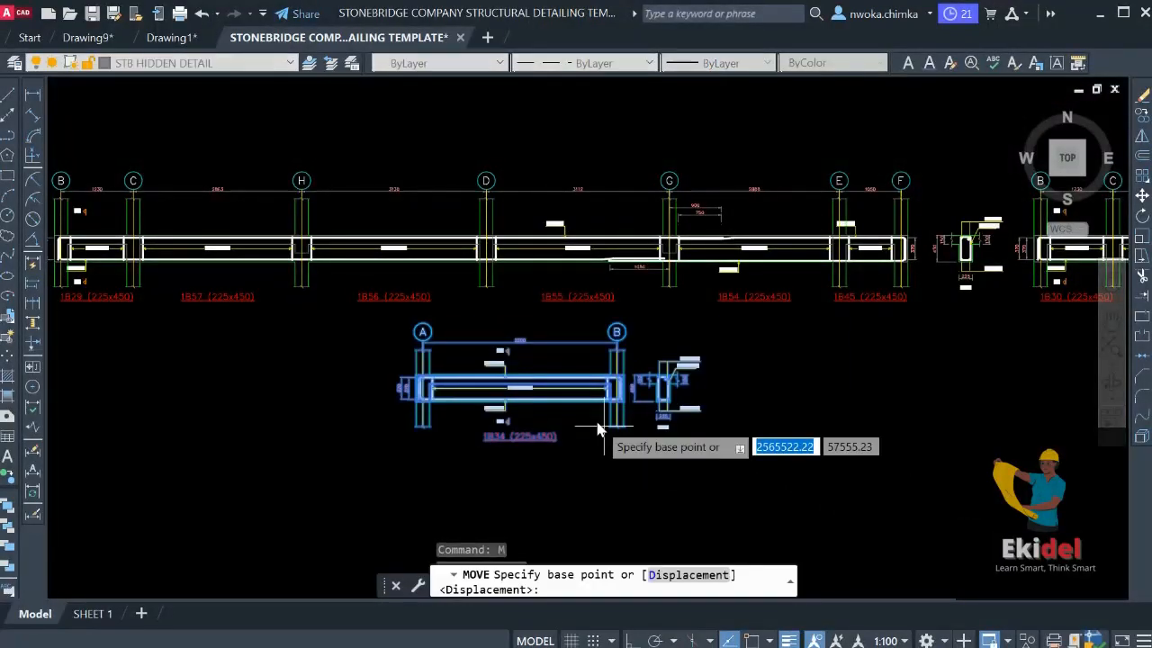
{"action": "left_click", "coordinate": [598, 430]}
{"action": "scroll", "coordinate": [459, 241], "scroll_direction": "down", "scroll_amount": 8}
{"action": "middle_click_drag", "start_coordinate": [658, 339], "coordinate": [693, 441]}
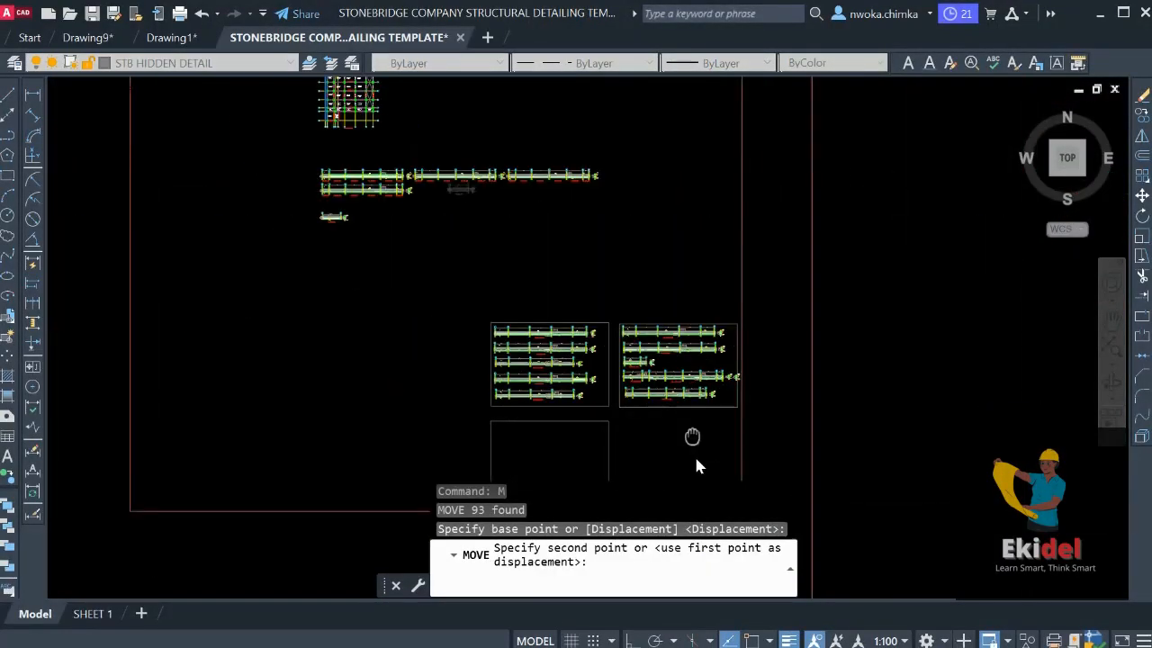
{"action": "scroll", "coordinate": [493, 353], "scroll_direction": "up", "scroll_amount": 7}
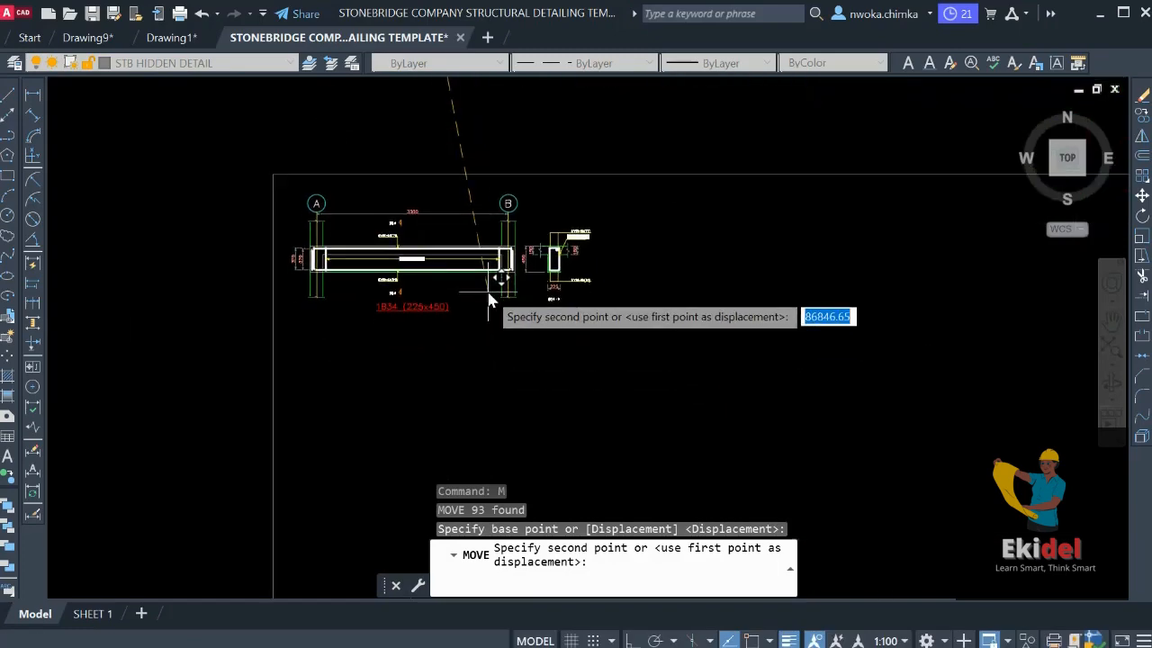
{"action": "left_click", "coordinate": [489, 296]}
Erase the two 370 height dimensions at the moved beam's grid A end and its 1B34 (225x450) label
{"action": "scroll", "coordinate": [300, 259], "scroll_direction": "up", "scroll_amount": 6}
{"action": "left_click", "coordinate": [304, 203]}
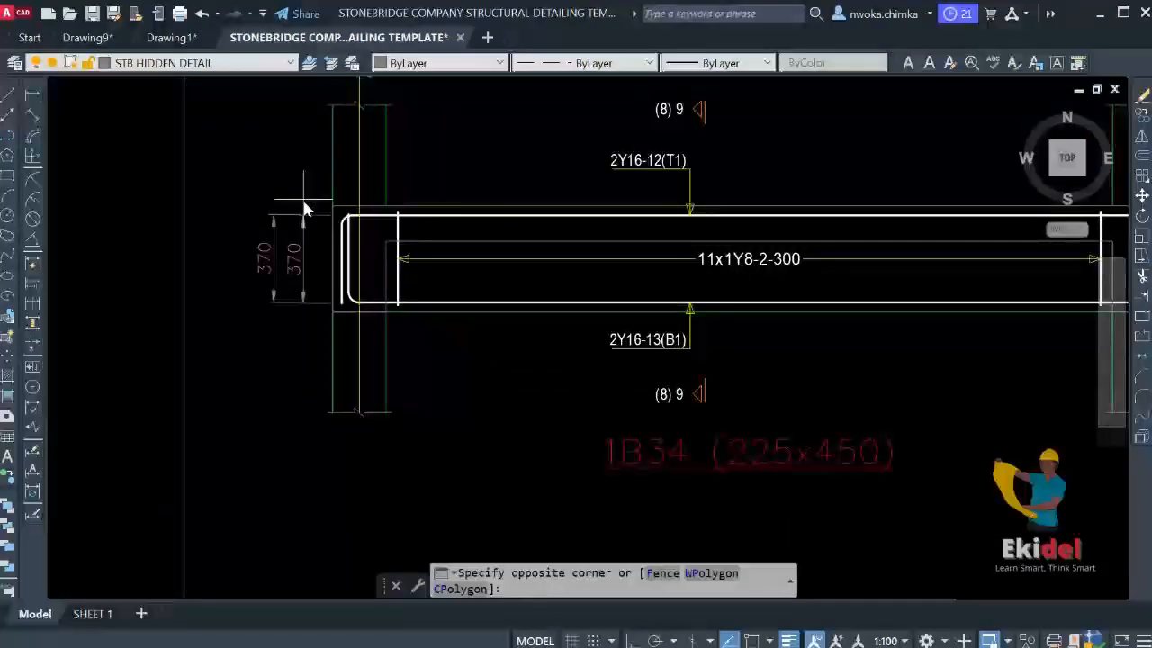
{"action": "left_click", "coordinate": [277, 276]}
{"action": "type", "text": "e"}
{"action": "key", "text": "Return"}
{"action": "scroll", "coordinate": [405, 240], "scroll_direction": "down", "scroll_amount": 6}
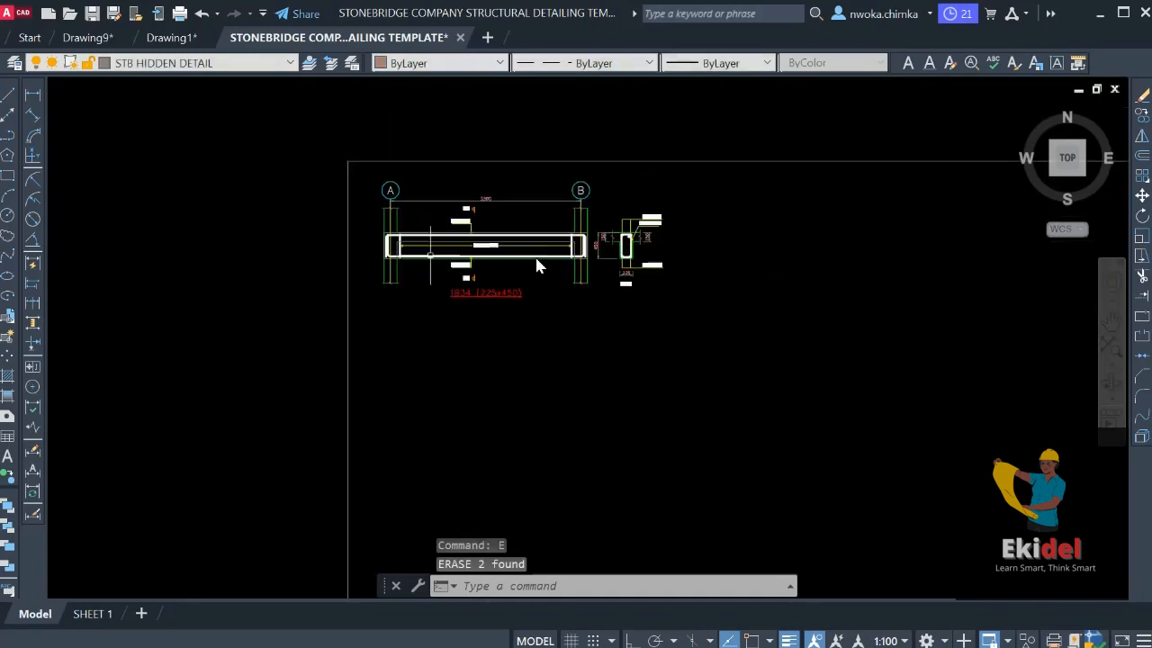
{"action": "scroll", "coordinate": [628, 270], "scroll_direction": "up", "scroll_amount": 6}
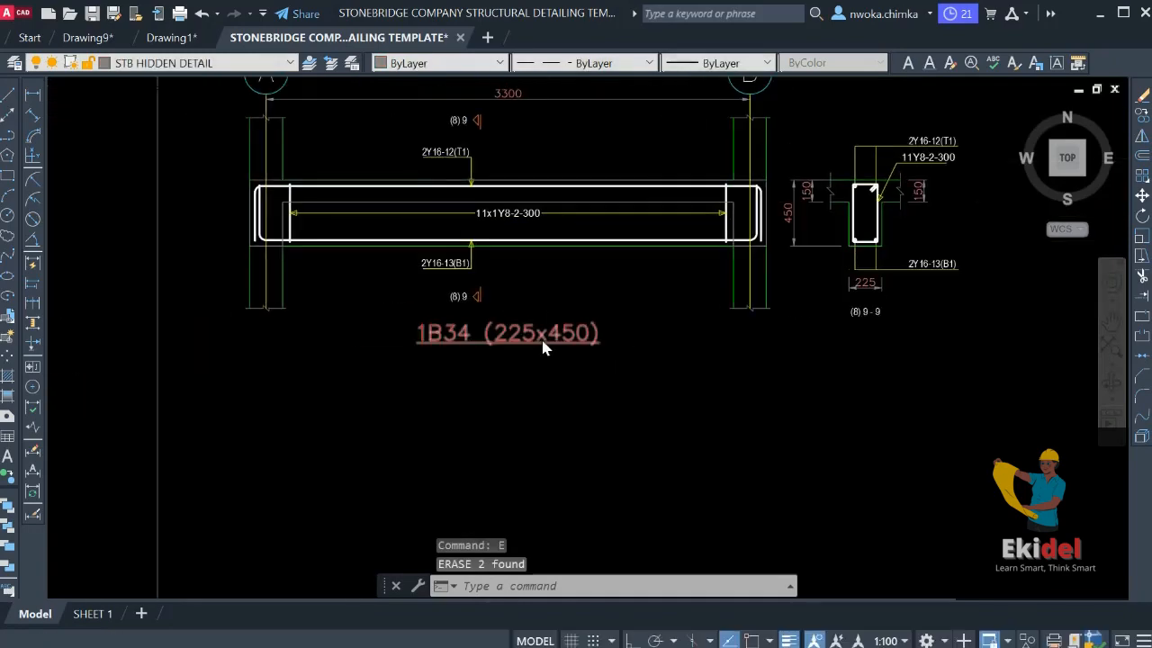
{"action": "left_click", "coordinate": [530, 337]}
{"action": "scroll", "coordinate": [514, 394], "scroll_direction": "down", "scroll_amount": 8}
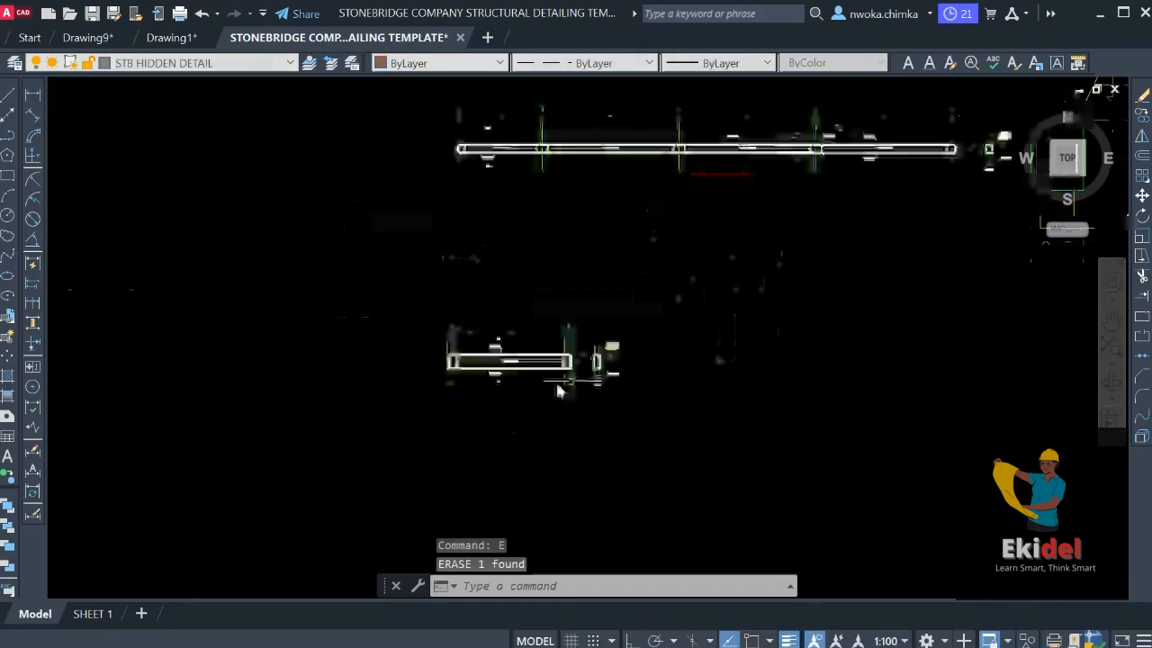
{"action": "middle_click_drag", "start_coordinate": [705, 283], "coordinate": [558, 327]}
{"action": "scroll", "coordinate": [586, 232], "scroll_direction": "up", "scroll_amount": 4}
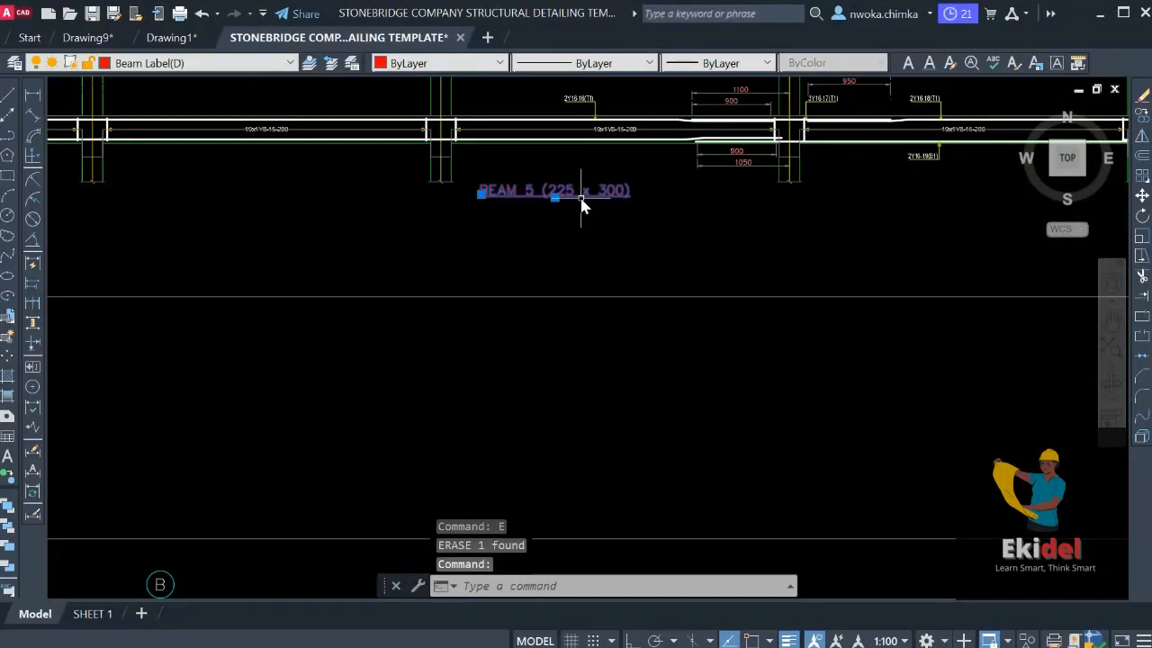
{"action": "type", "text": "co"}
{"action": "key", "text": "Return"}
{"action": "left_click", "coordinate": [585, 196]}
{"action": "scroll", "coordinate": [663, 188], "scroll_direction": "down", "scroll_amount": 6}
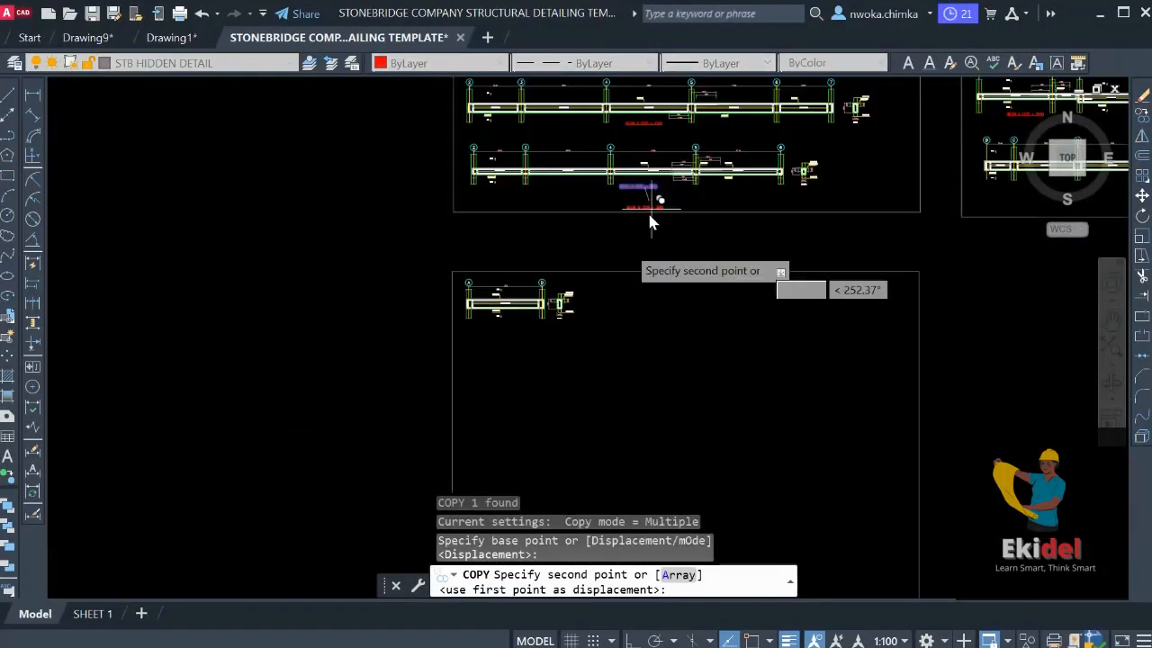
{"action": "key", "text": "Escape"}
Copy the BEAM 10 (225 x 450) title from the second detail sheet to just below the A–B beam elevation on the third sheet
{"action": "middle_click_drag", "start_coordinate": [788, 242], "coordinate": [327, 345]}
{"action": "scroll", "coordinate": [771, 276], "scroll_direction": "up", "scroll_amount": 2}
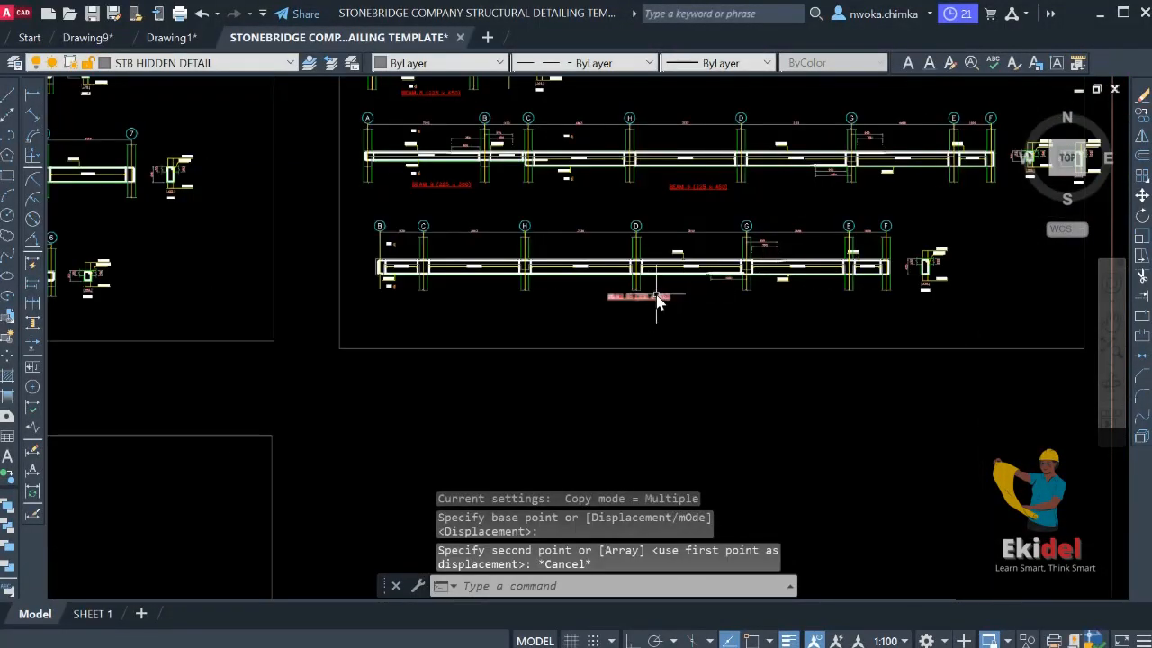
{"action": "left_click", "coordinate": [657, 296]}
{"action": "key", "text": "Return"}
{"action": "left_click", "coordinate": [659, 295]}
{"action": "scroll", "coordinate": [837, 223], "scroll_direction": "down", "scroll_amount": 6}
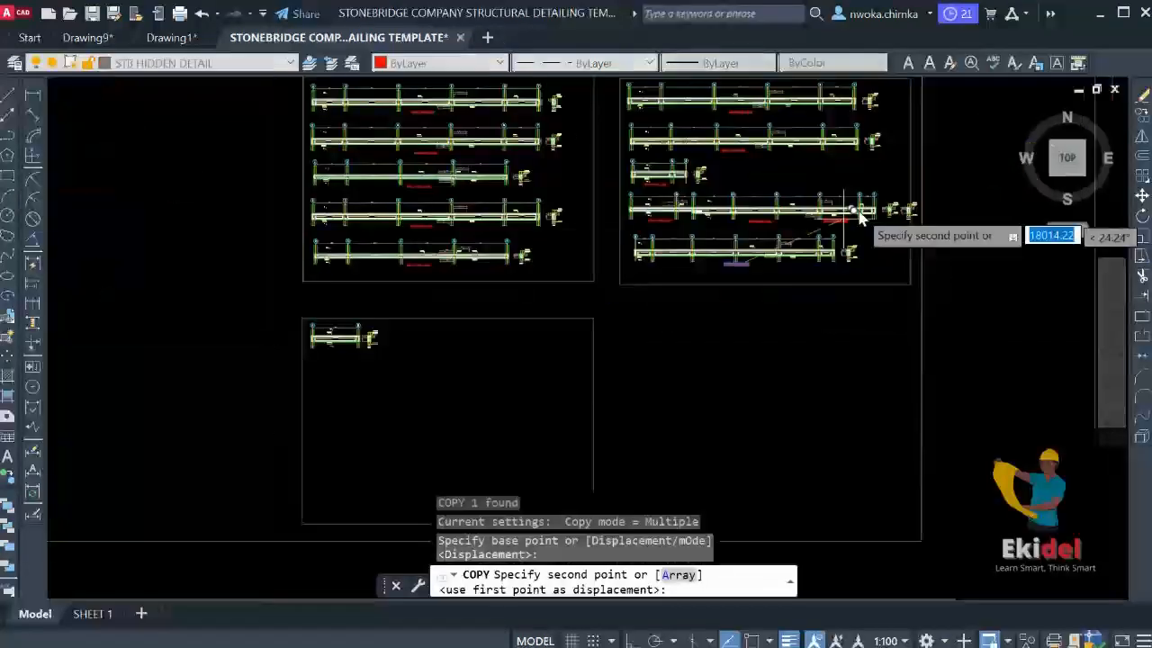
{"action": "scroll", "coordinate": [545, 304], "scroll_direction": "up", "scroll_amount": 10}
{"action": "left_click", "coordinate": [475, 280]}
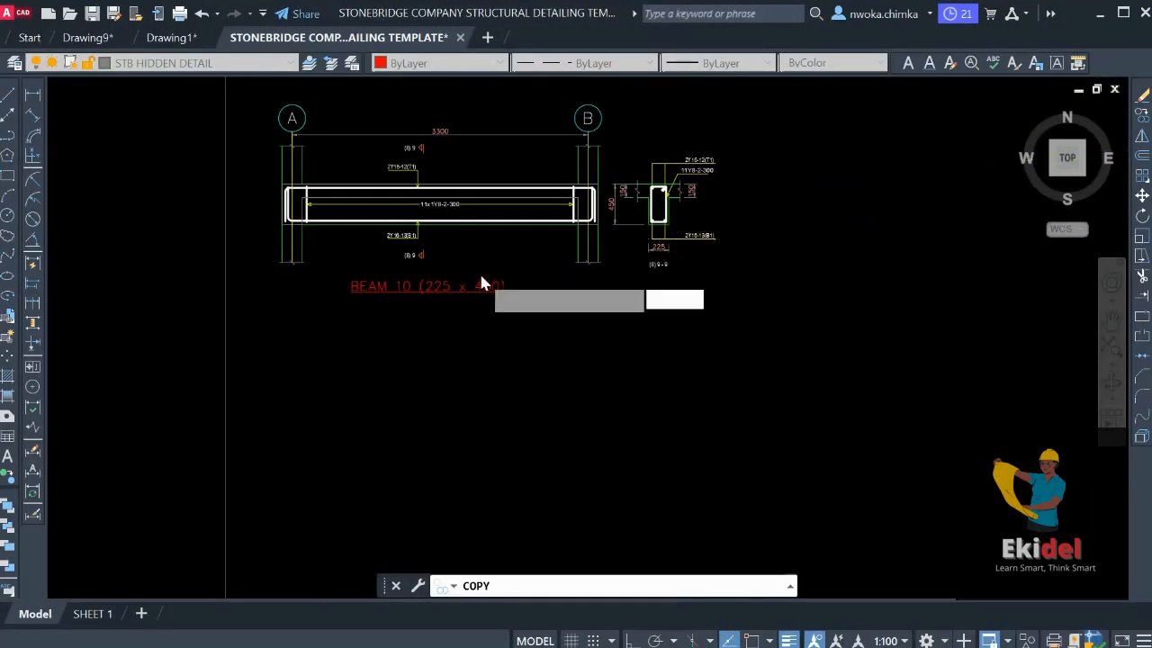
{"action": "key", "text": "Escape"}
Edit the copied title under the A–B beam elevation to read BEAM 11 (225 x 450)
{"action": "left_click", "coordinate": [417, 289]}
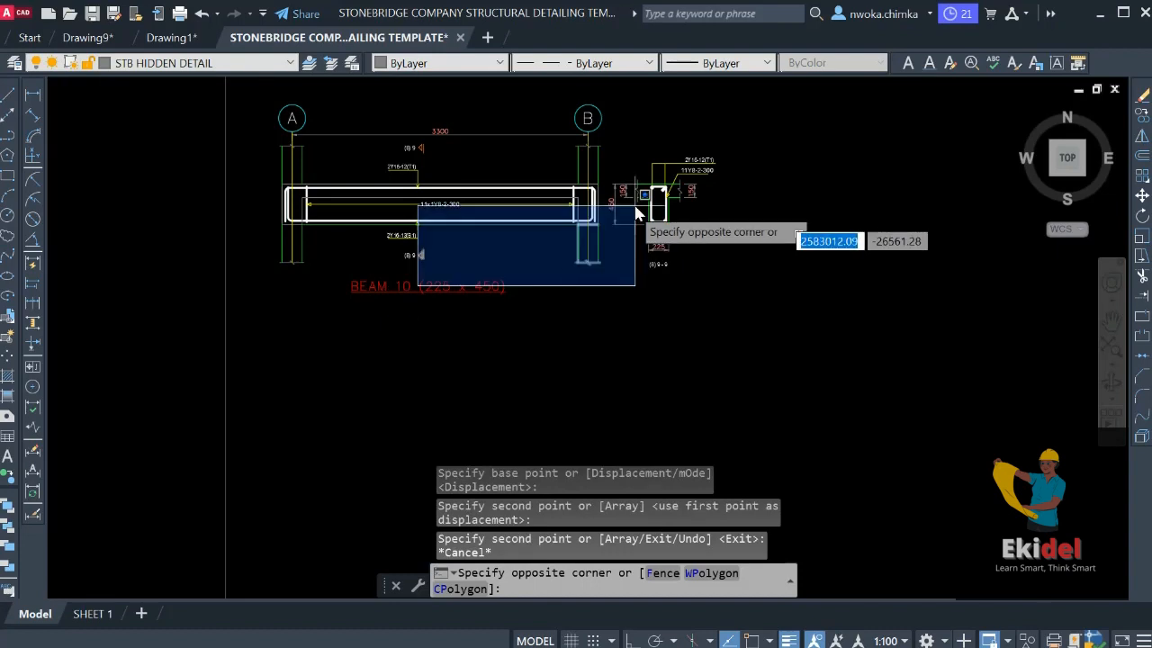
{"action": "scroll", "coordinate": [634, 211], "scroll_direction": "up", "scroll_amount": 2}
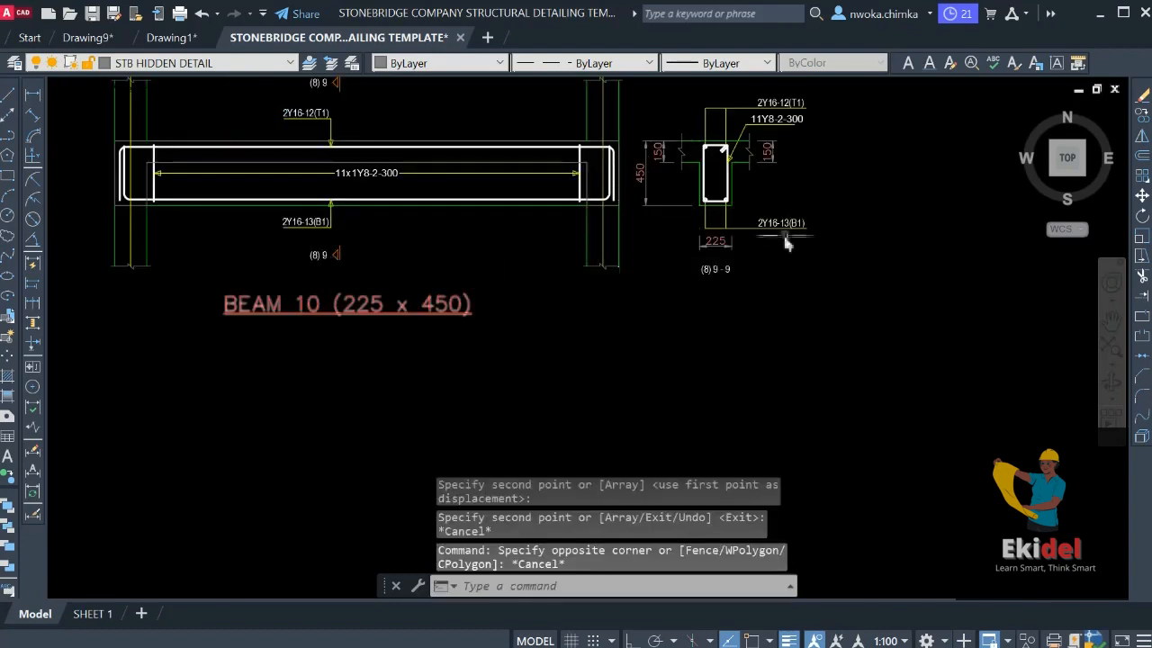
{"action": "scroll", "coordinate": [320, 310], "scroll_direction": "up", "scroll_amount": 4}
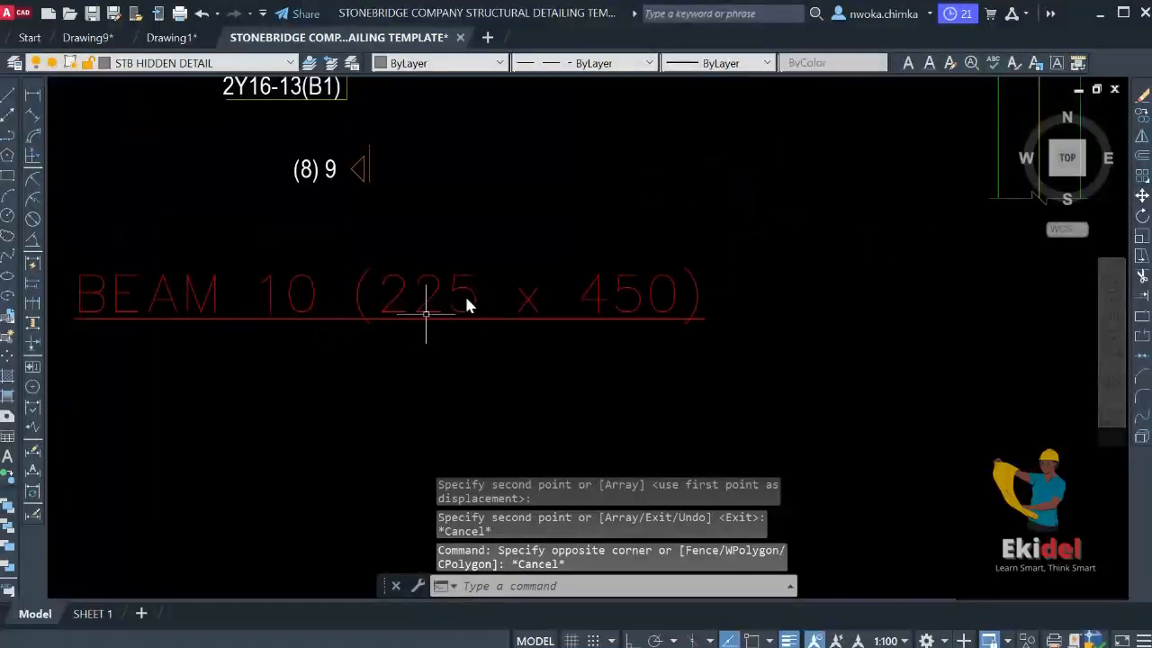
{"action": "left_click", "coordinate": [314, 297]}
{"action": "double_click", "coordinate": [311, 289]}
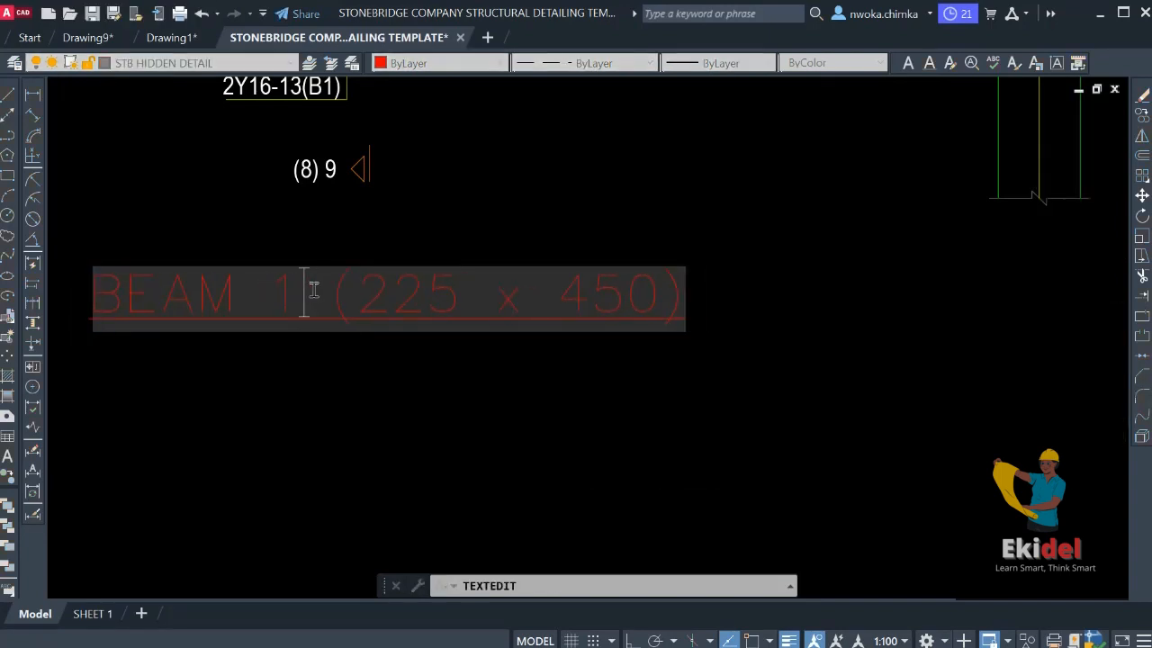
{"action": "left_click", "coordinate": [578, 405]}
{"action": "scroll", "coordinate": [748, 450], "scroll_direction": "down", "scroll_amount": 4}
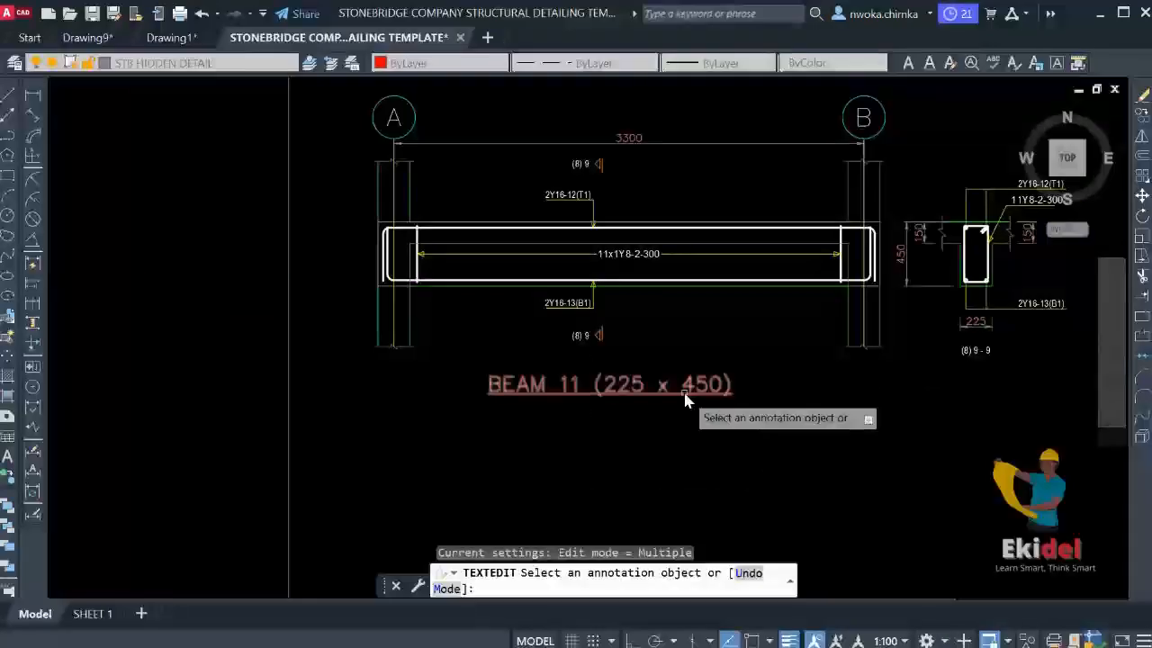
{"action": "key", "text": "Escape"}
Move the BEAM 11 (225 x 450) title slightly up, closer to its beam elevation
{"action": "left_click", "coordinate": [688, 418]}
{"action": "left_click", "coordinate": [670, 375]}
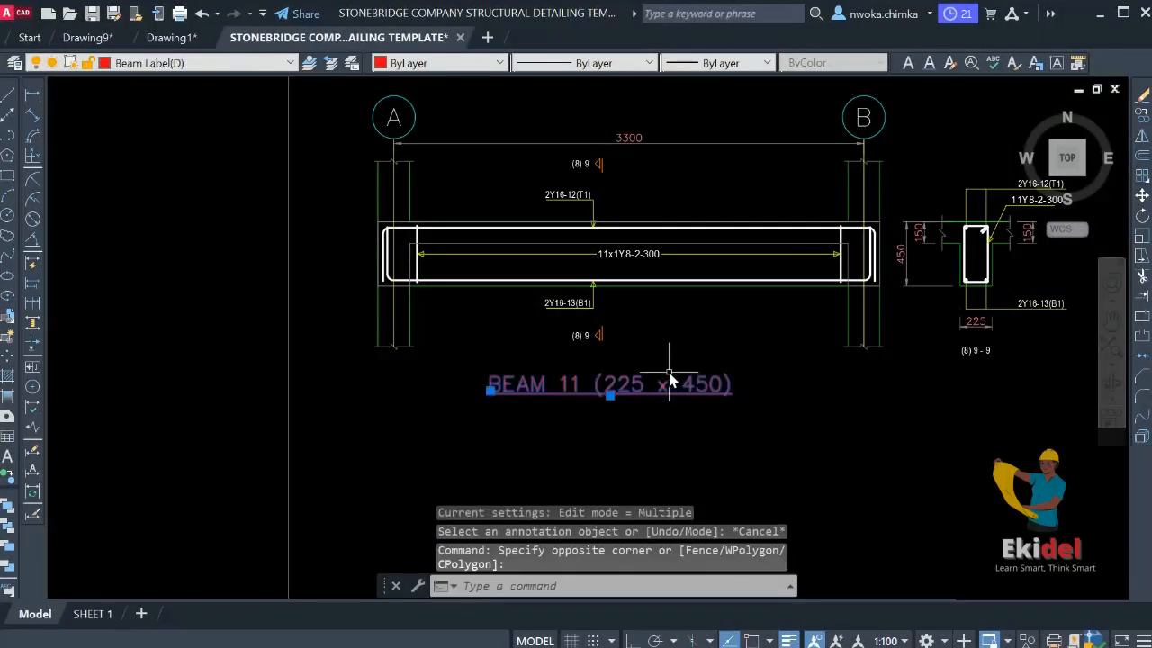
{"action": "type", "text": "m"}
{"action": "key", "text": "Return"}
{"action": "left_click", "coordinate": [655, 444]}
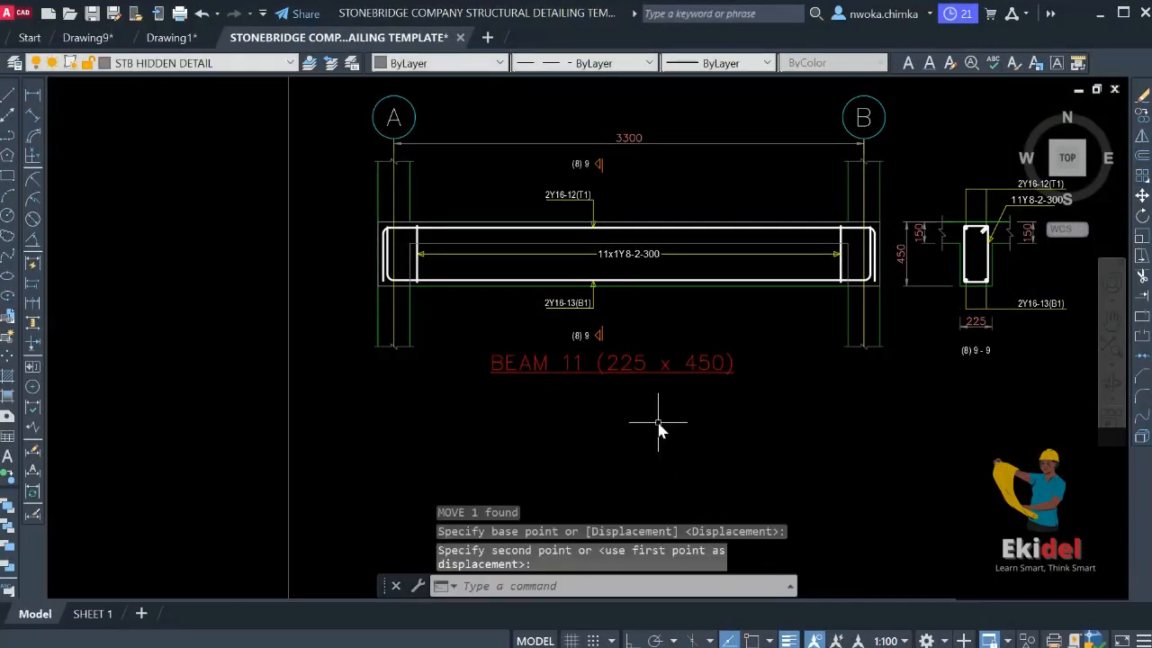
{"action": "scroll", "coordinate": [630, 324], "scroll_direction": "up", "scroll_amount": 2}
Erase the old 1B34 225x450 span label beside the Beam 11 label on the floor plan
{"action": "scroll", "coordinate": [638, 376], "scroll_direction": "down", "scroll_amount": 8}
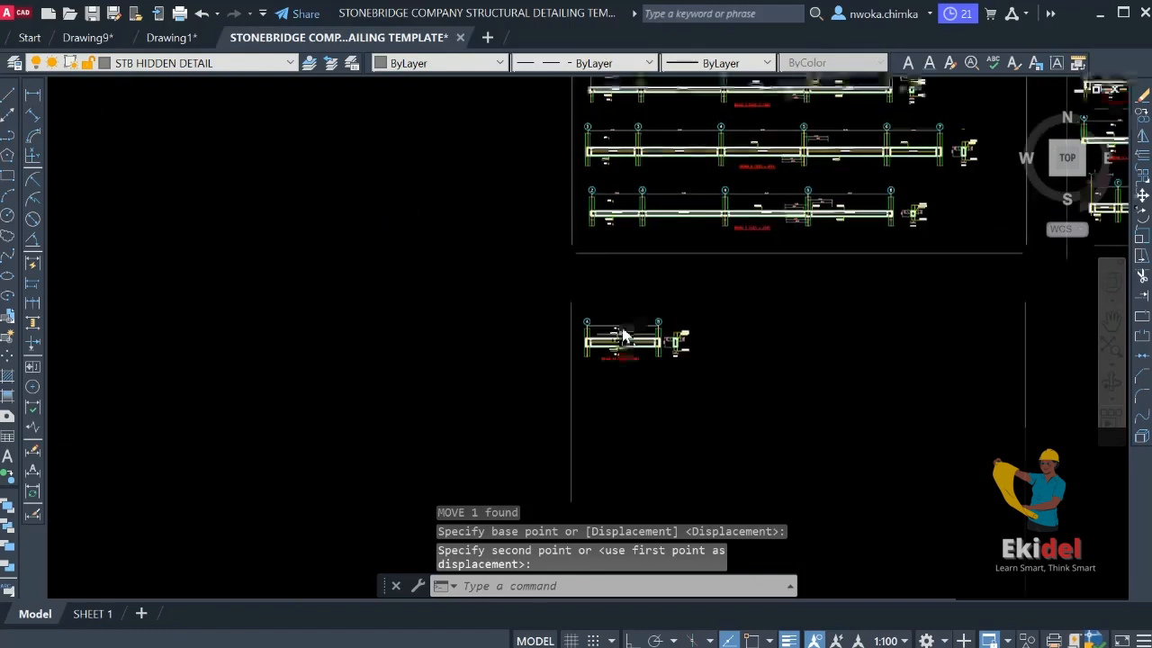
{"action": "middle_click_drag", "start_coordinate": [523, 249], "coordinate": [535, 428]}
{"action": "middle_click_drag", "start_coordinate": [458, 289], "coordinate": [501, 429]}
{"action": "scroll", "coordinate": [464, 238], "scroll_direction": "up", "scroll_amount": 4}
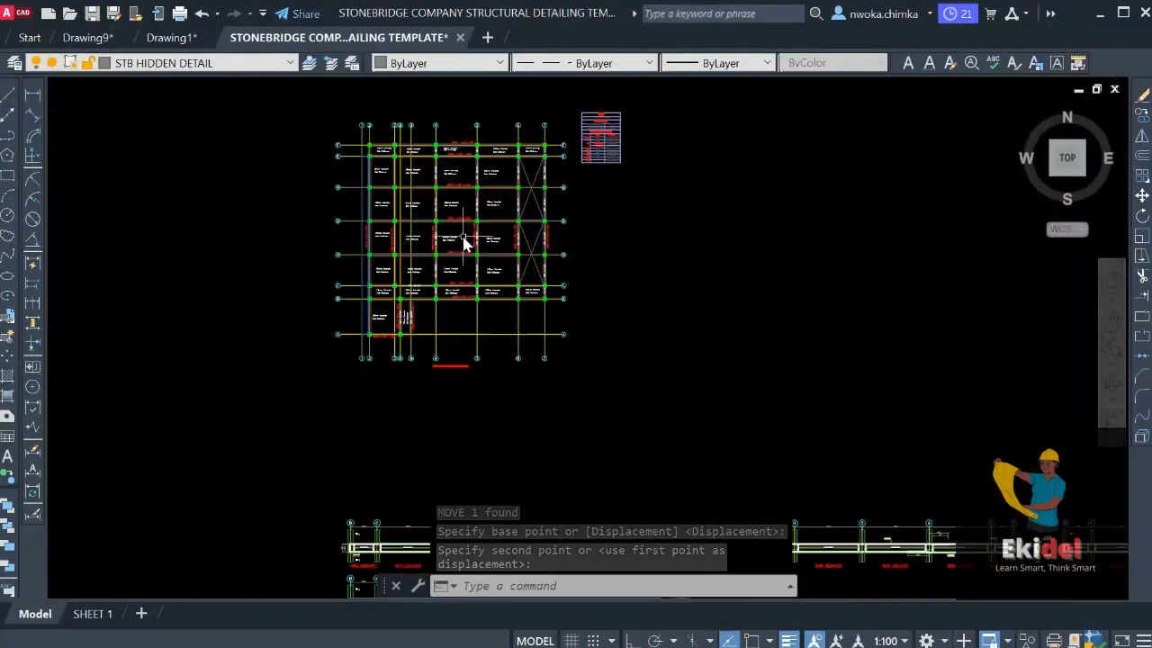
{"action": "scroll", "coordinate": [416, 243], "scroll_direction": "up", "scroll_amount": 2}
{"action": "scroll", "coordinate": [429, 320], "scroll_direction": "up", "scroll_amount": 10}
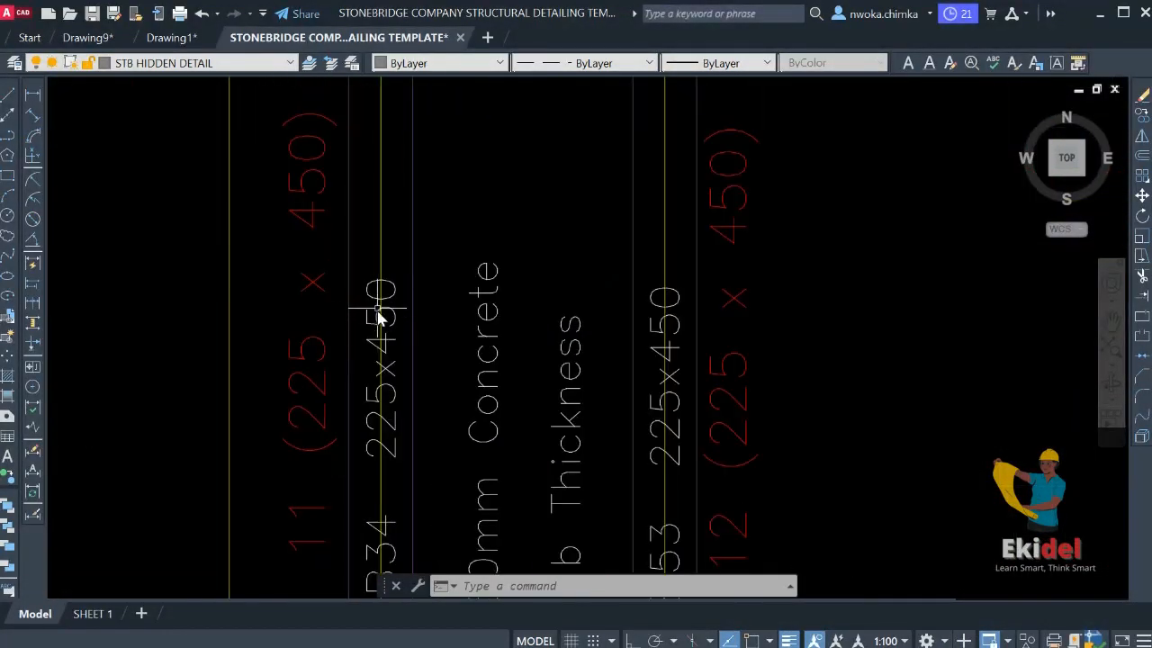
{"action": "scroll", "coordinate": [513, 225], "scroll_direction": "down", "scroll_amount": 2}
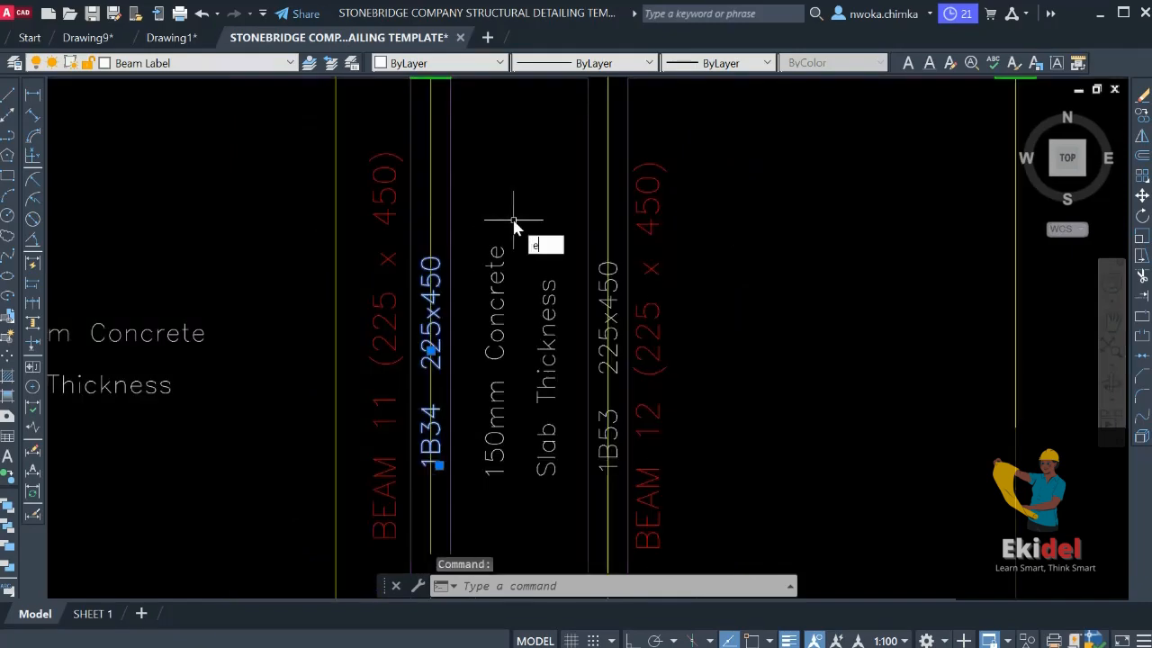
{"action": "scroll", "coordinate": [492, 268], "scroll_direction": "down", "scroll_amount": 4}
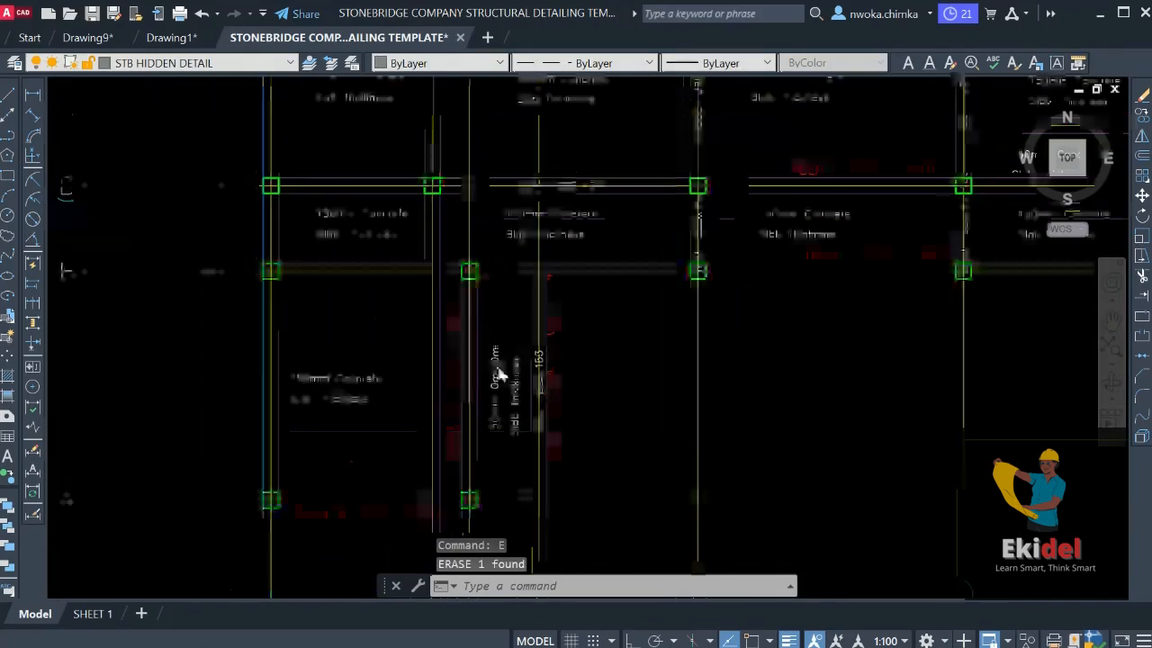
Examine the Beam 12 label and its 1B53 span on grid line 9 of the floor plan
{"action": "scroll", "coordinate": [594, 404], "scroll_direction": "up", "scroll_amount": 4}
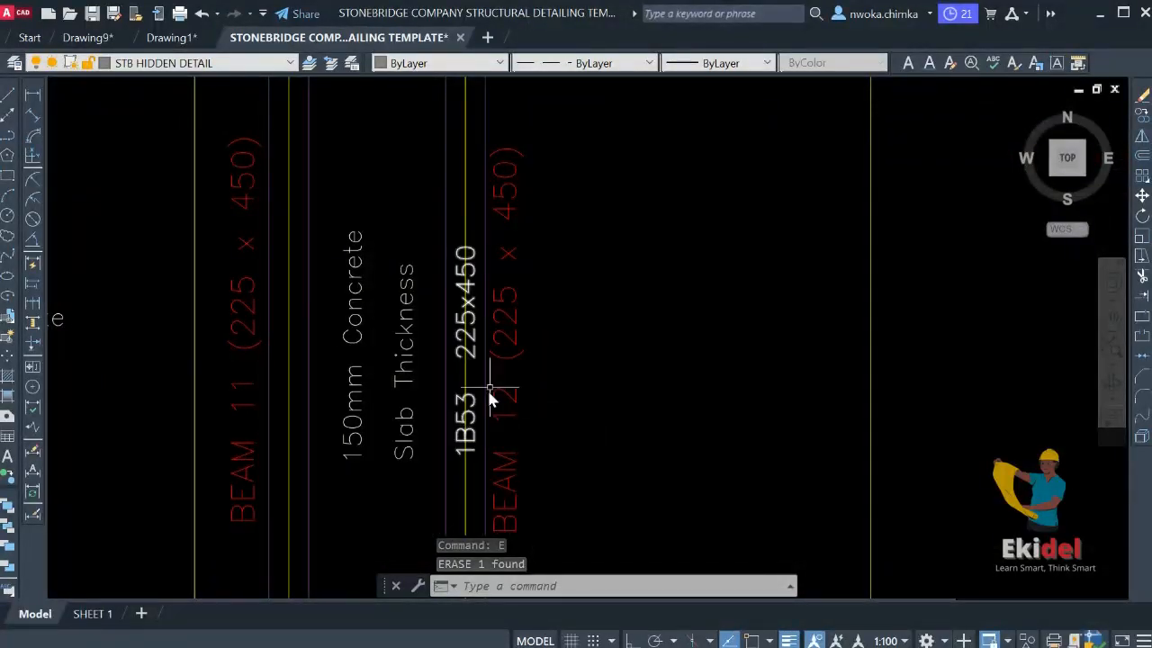
{"action": "scroll", "coordinate": [493, 360], "scroll_direction": "down", "scroll_amount": 2}
{"action": "scroll", "coordinate": [502, 371], "scroll_direction": "up", "scroll_amount": 3}
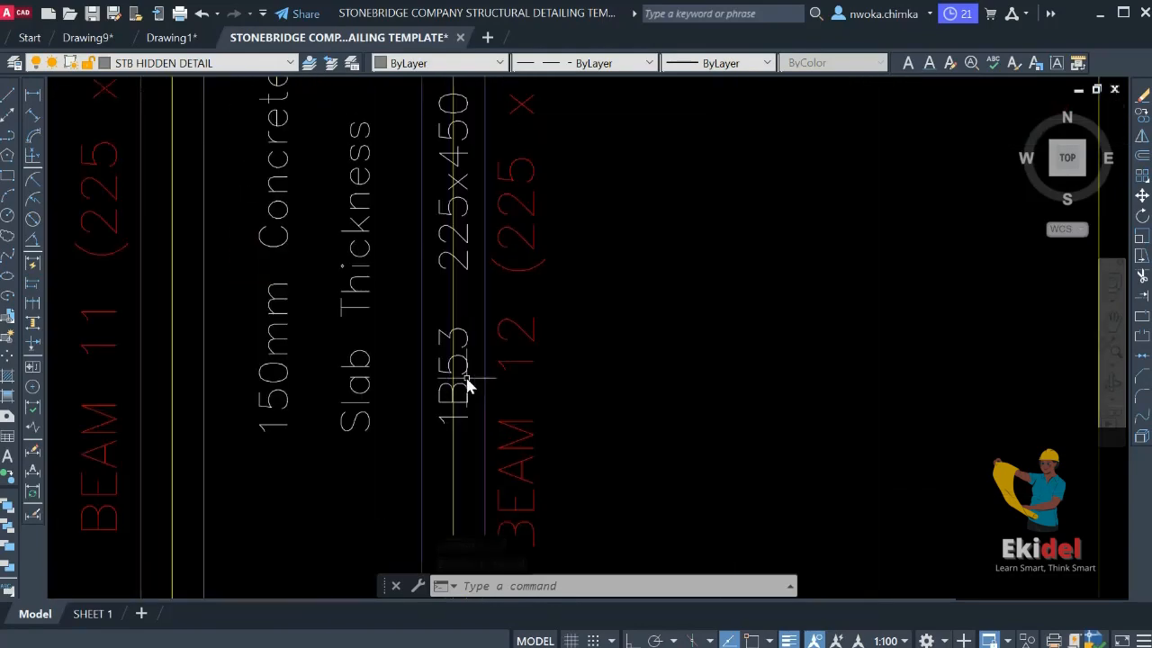
{"action": "scroll", "coordinate": [486, 331], "scroll_direction": "down", "scroll_amount": 3}
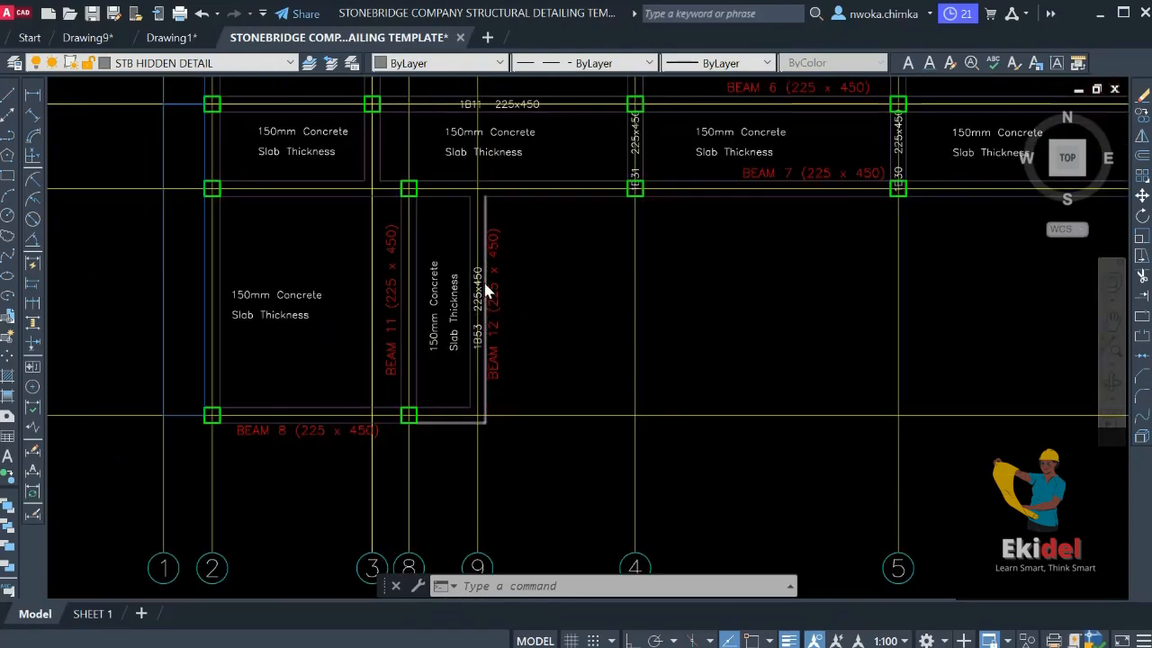
{"action": "scroll", "coordinate": [487, 283], "scroll_direction": "up", "scroll_amount": 3}
{"action": "scroll", "coordinate": [532, 252], "scroll_direction": "down", "scroll_amount": 9}
Erase the two height dimensions at the 1B53 beam elevation's grid A end and its 1B53 (225x450) label
{"action": "middle_click_drag", "start_coordinate": [628, 417], "coordinate": [605, 357]}
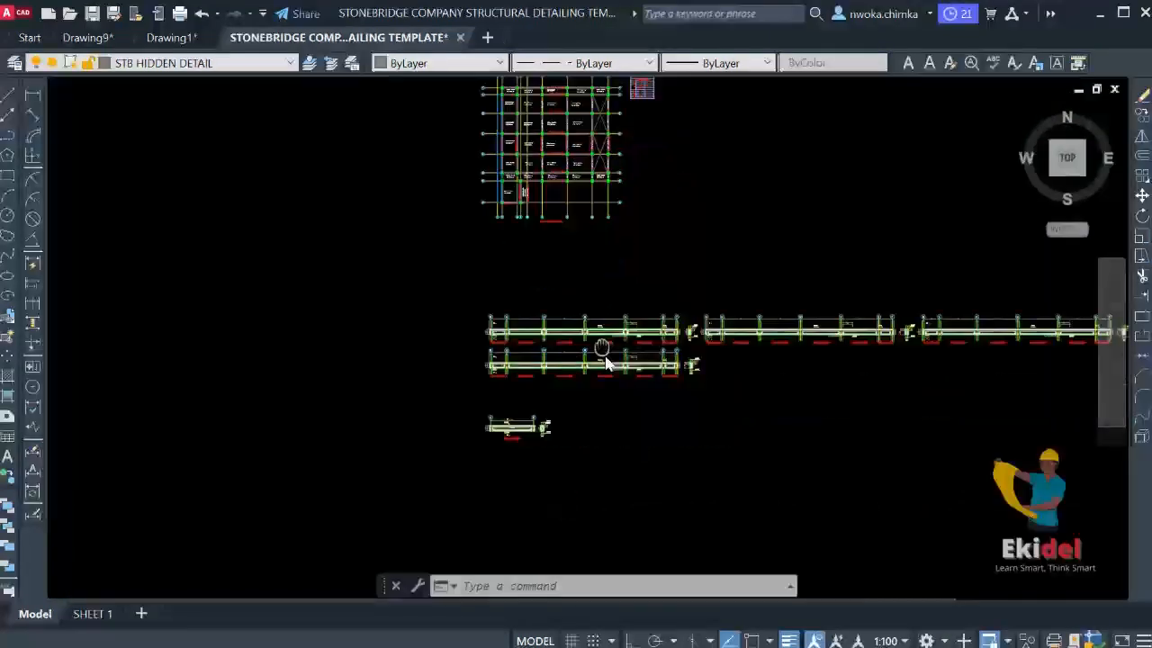
{"action": "scroll", "coordinate": [576, 342], "scroll_direction": "up", "scroll_amount": 6}
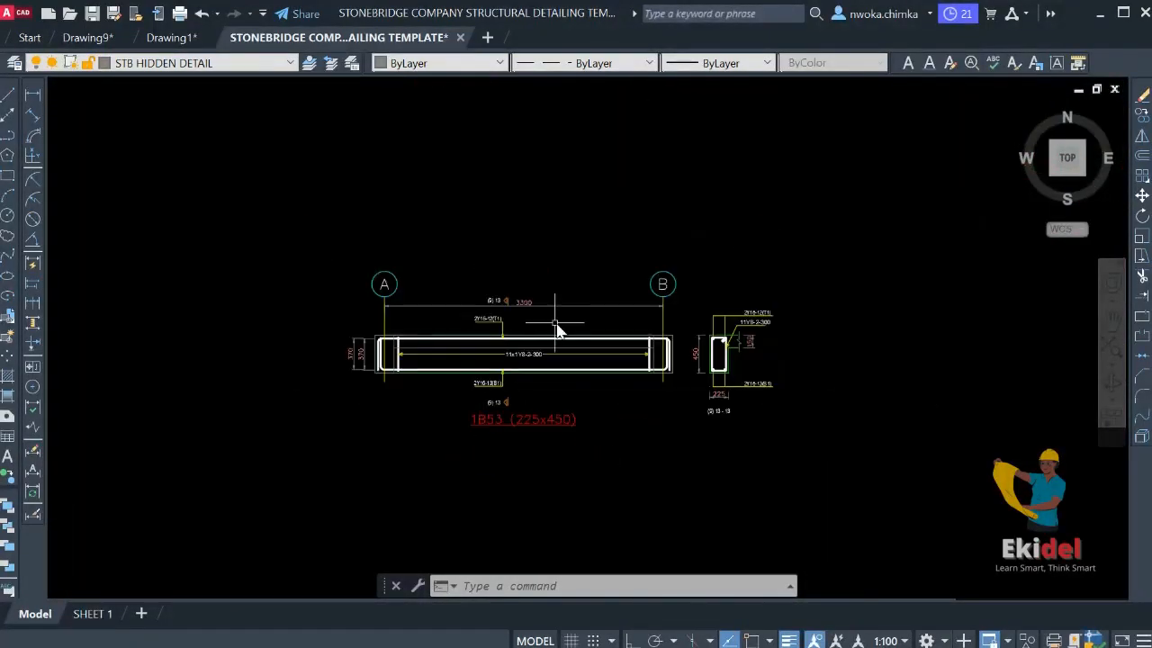
{"action": "scroll", "coordinate": [356, 339], "scroll_direction": "up", "scroll_amount": 4}
{"action": "left_click", "coordinate": [315, 419]}
{"action": "type", "text": "E"}
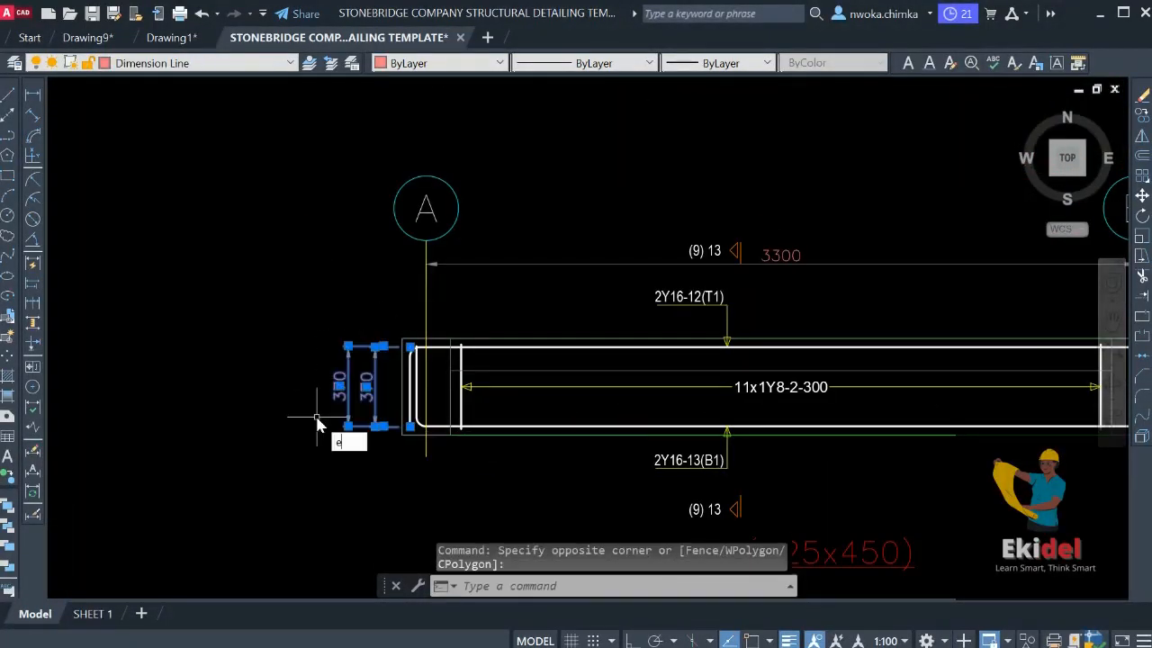
{"action": "key", "text": "Return"}
{"action": "scroll", "coordinate": [326, 351], "scroll_direction": "down", "scroll_amount": 5}
{"action": "scroll", "coordinate": [482, 389], "scroll_direction": "up", "scroll_amount": 2}
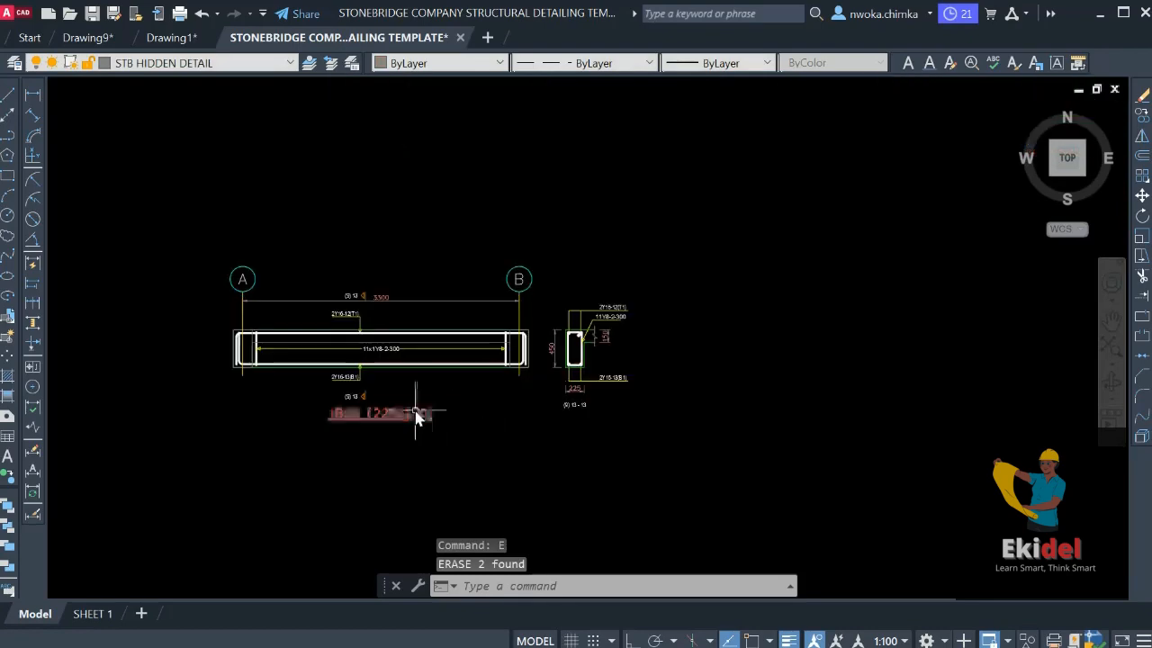
Move the unlabelled A–B beam elevation with its section onto the third detail sheet, to the right of the Beam 11 detail
{"action": "left_click", "coordinate": [741, 211]}
{"action": "left_click", "coordinate": [149, 453]}
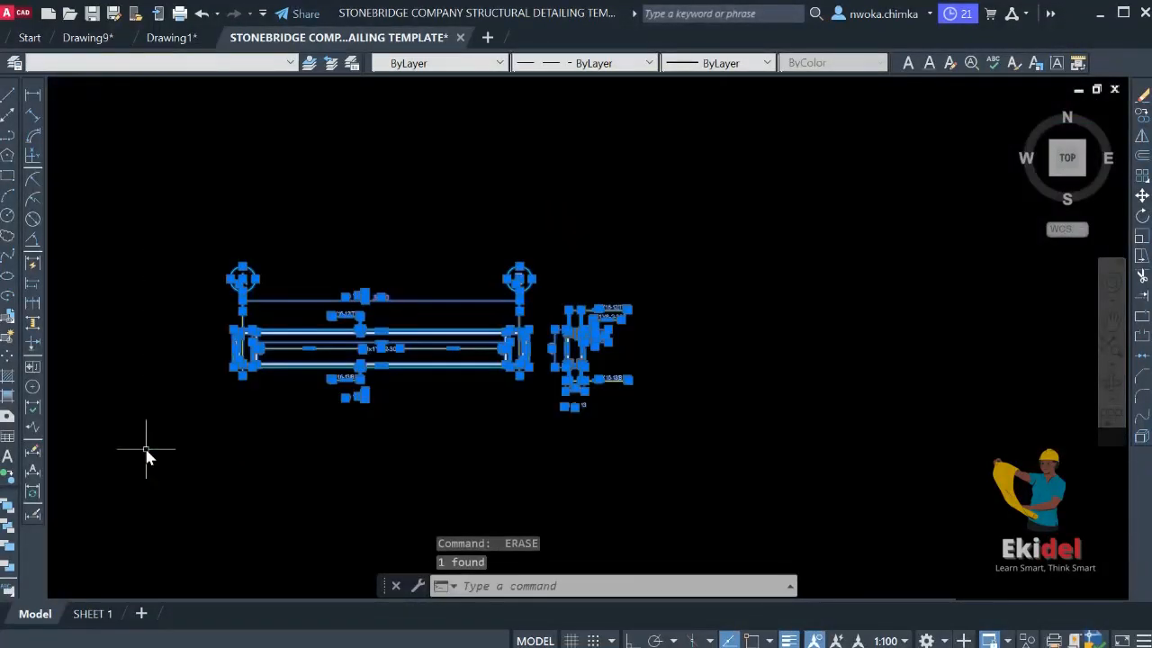
{"action": "type", "text": "m"}
{"action": "key", "text": "Return"}
{"action": "left_click", "coordinate": [315, 386]}
{"action": "scroll", "coordinate": [348, 242], "scroll_direction": "down", "scroll_amount": 10}
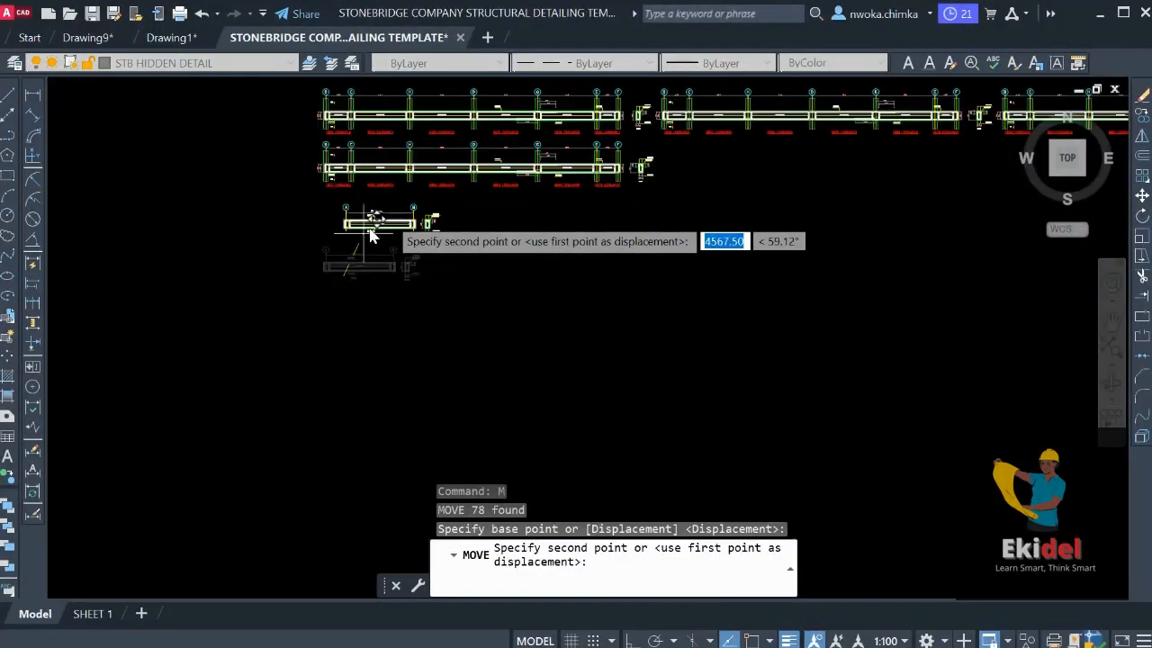
{"action": "middle_click_drag", "start_coordinate": [642, 375], "coordinate": [569, 281]}
{"action": "scroll", "coordinate": [636, 450], "scroll_direction": "up", "scroll_amount": 6}
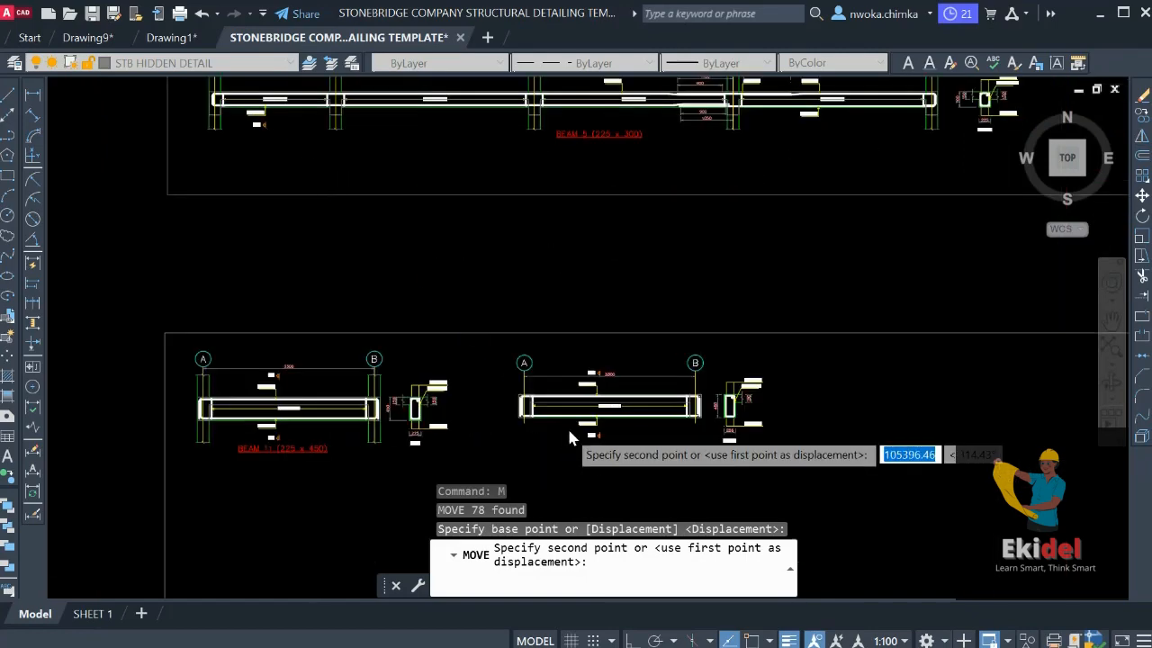
{"action": "left_click", "coordinate": [534, 437]}
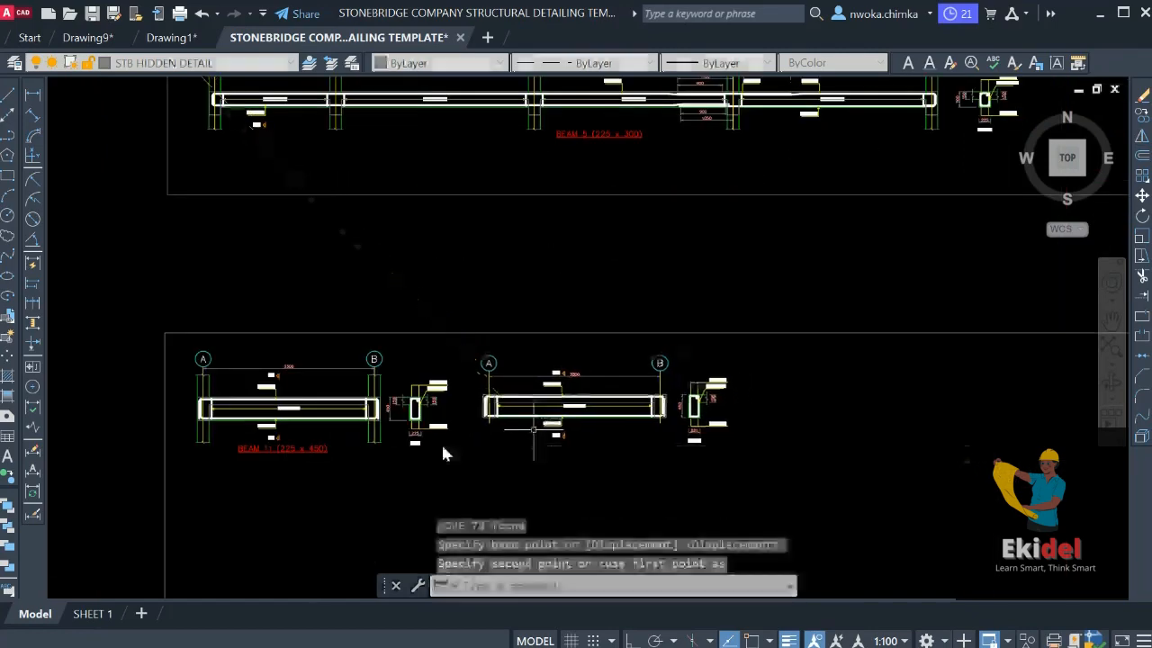
Copy the BEAM 11 (225 x 450) title to below the newly moved beam elevation on the third sheet
{"action": "left_click", "coordinate": [279, 452]}
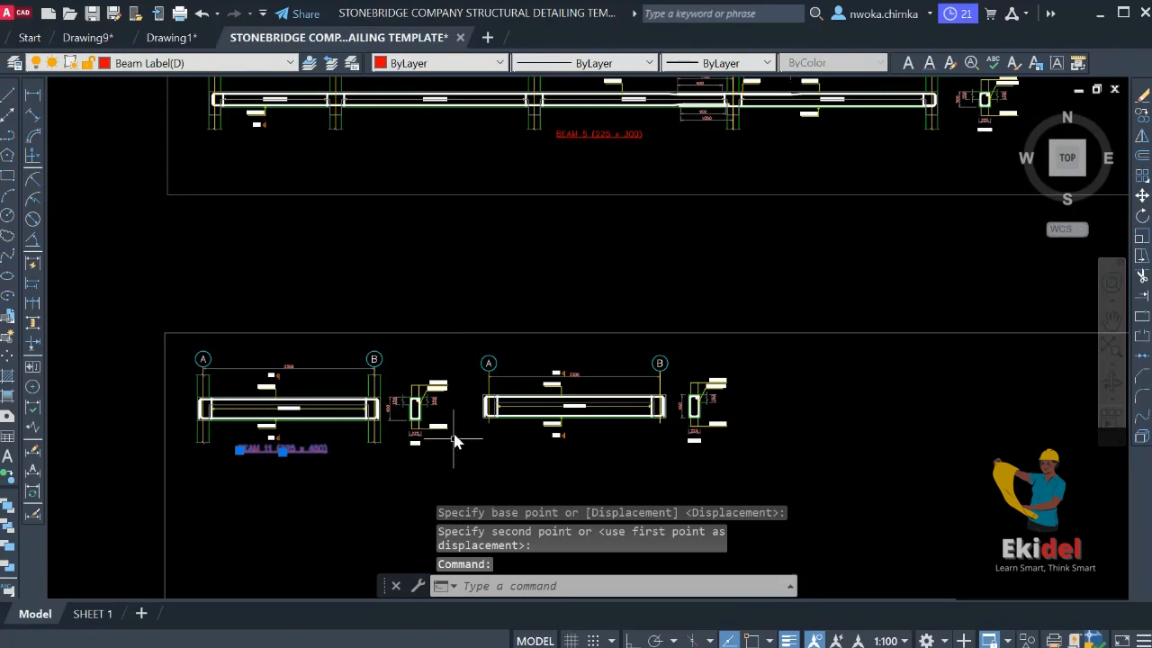
{"action": "type", "text": "co"}
{"action": "key", "text": "Return"}
{"action": "left_click", "coordinate": [347, 442]}
{"action": "scroll", "coordinate": [625, 436], "scroll_direction": "up", "scroll_amount": 5}
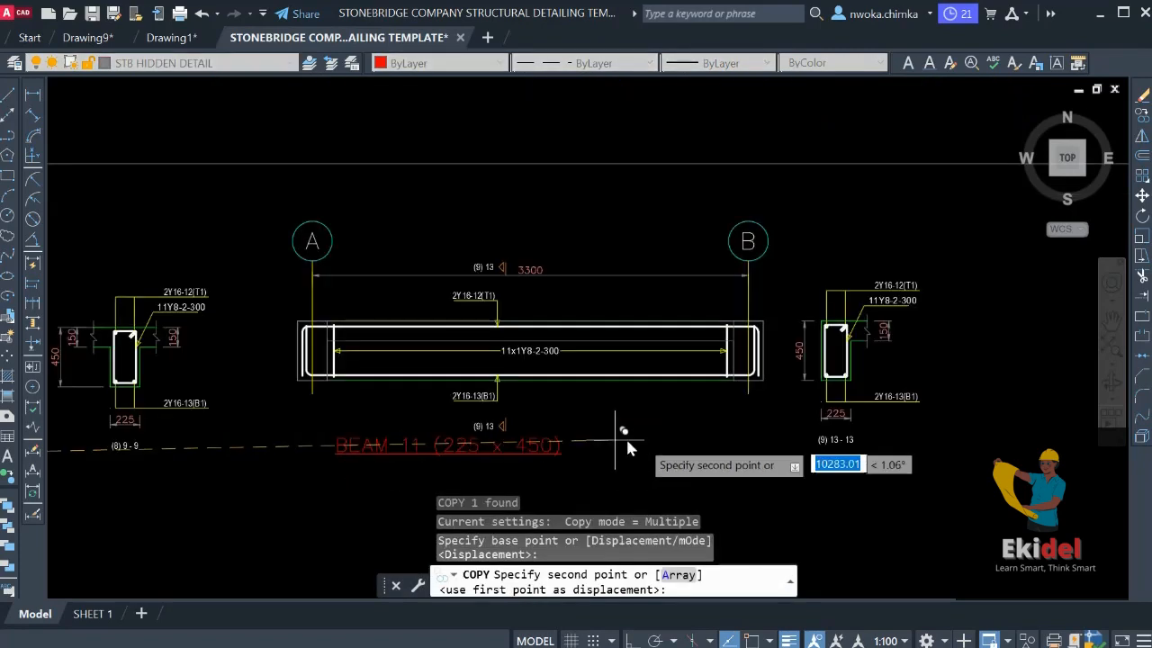
{"action": "left_click", "coordinate": [679, 438]}
{"action": "key", "text": "Escape"}
Change the copied title below the second A–B beam elevation on the third sheet to BEAM 12 (225 x 450)
{"action": "scroll", "coordinate": [498, 450], "scroll_direction": "up", "scroll_amount": 2}
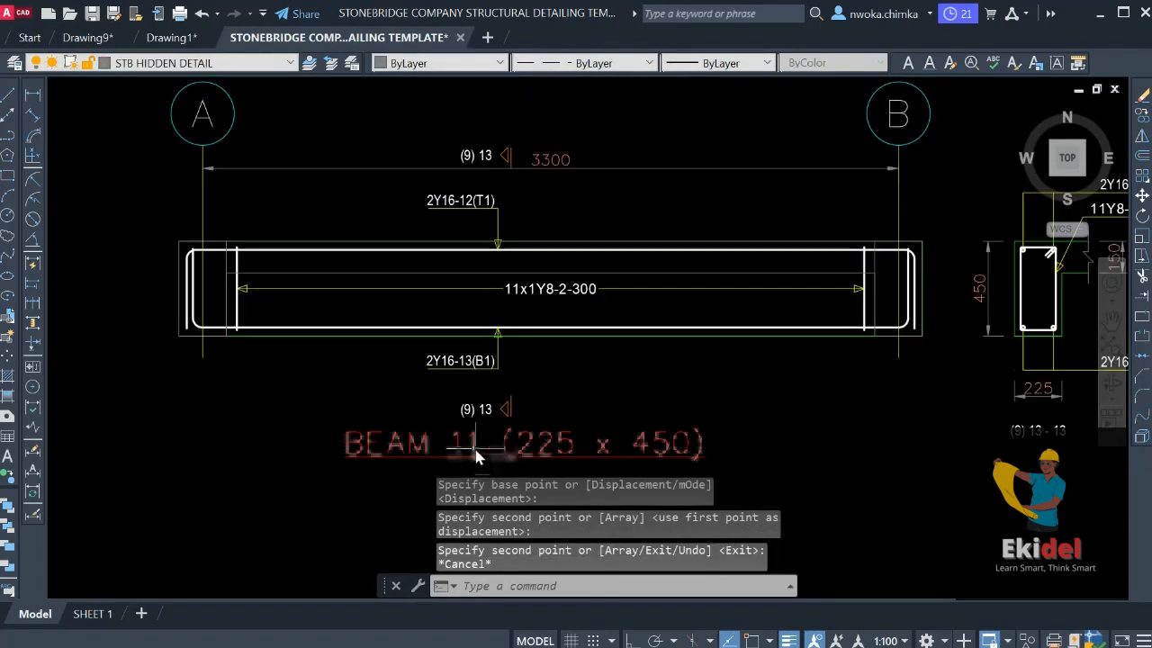
{"action": "double_click", "coordinate": [475, 444]}
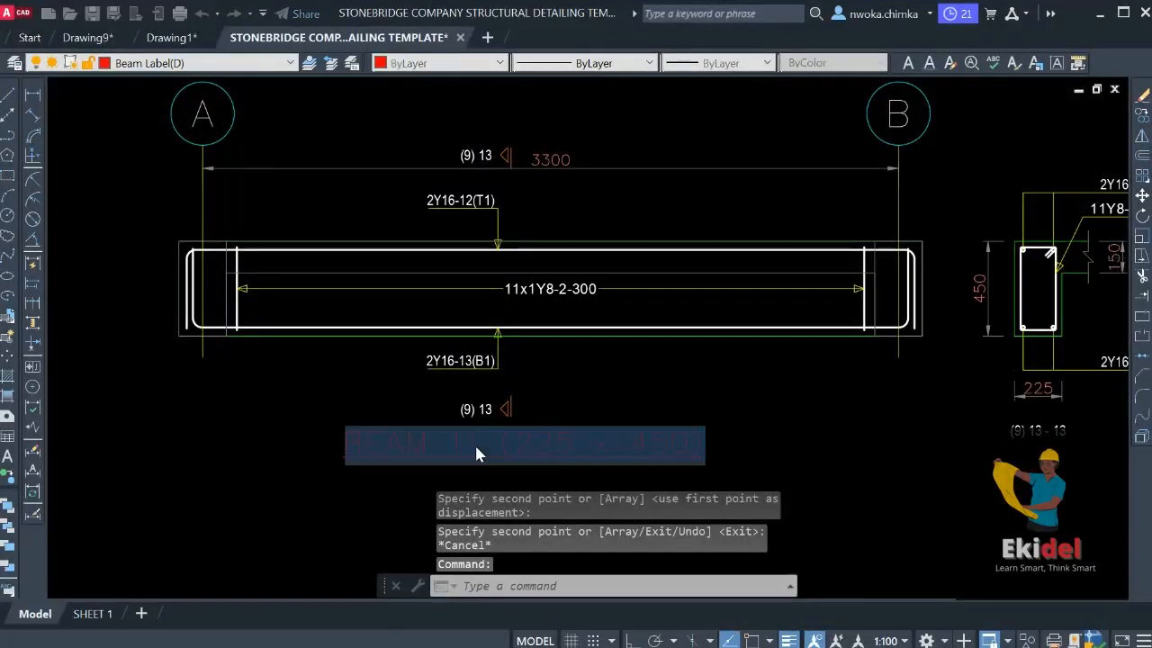
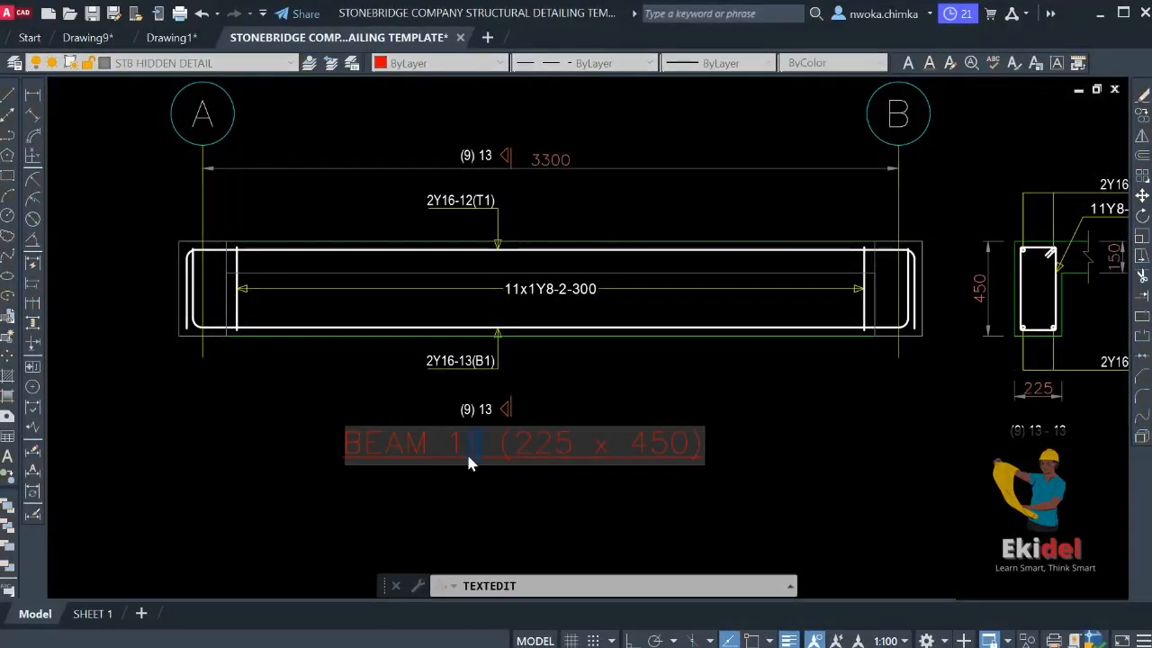
{"action": "type", "text": "2"}
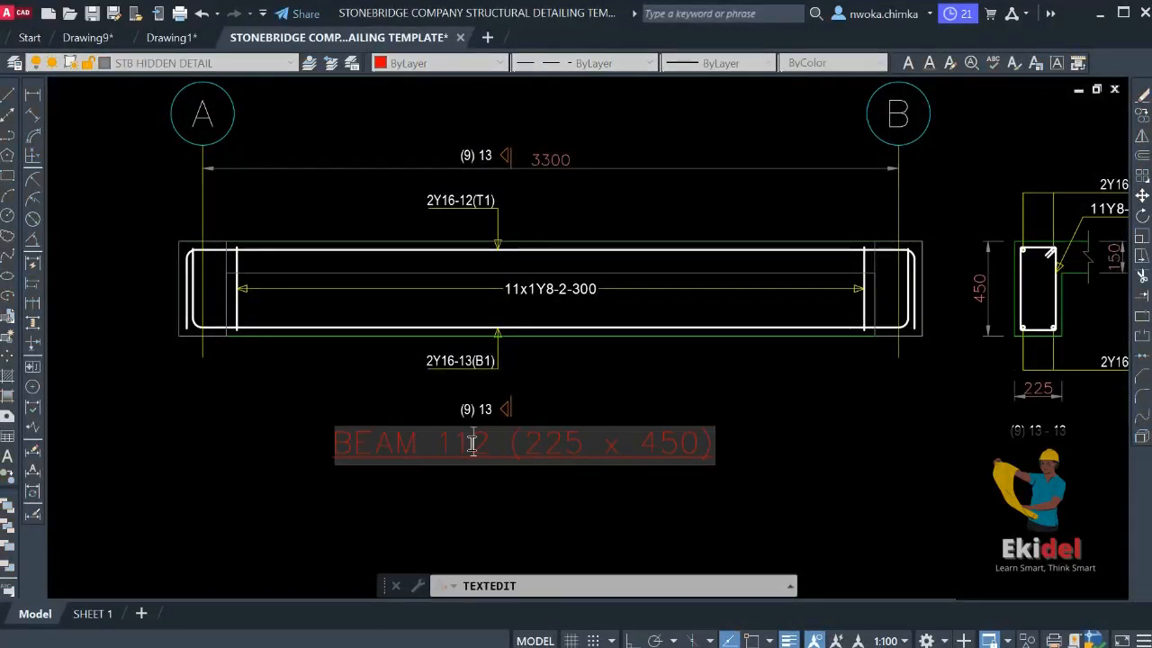
{"action": "left_click", "coordinate": [544, 415]}
{"action": "key", "text": "Escape"}
{"action": "scroll", "coordinate": [663, 405], "scroll_direction": "down", "scroll_amount": 4}
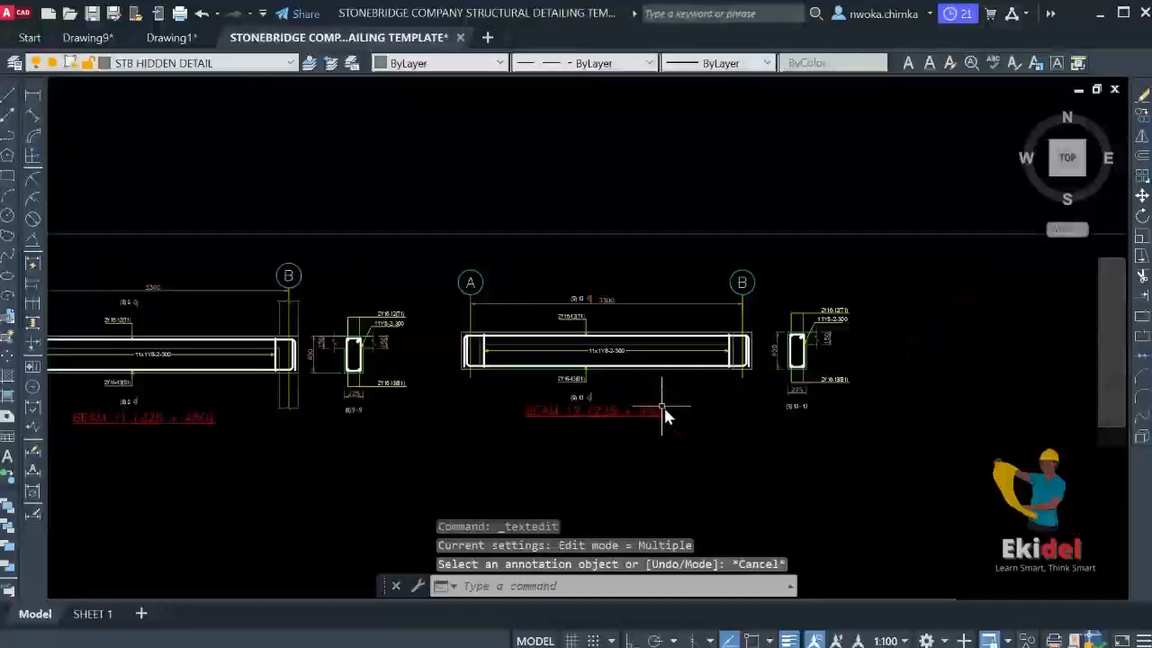
Erase the old 1B53 225x450 label beside the BEAM 12 label on the floor plan
{"action": "scroll", "coordinate": [651, 417], "scroll_direction": "down", "scroll_amount": 8}
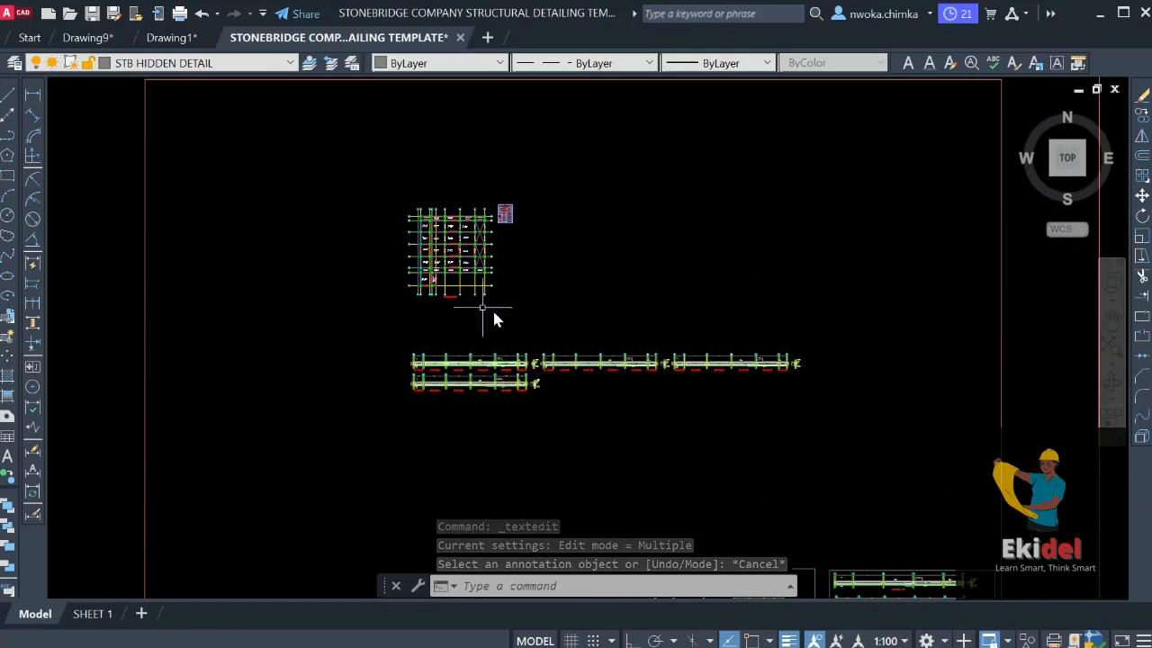
{"action": "scroll", "coordinate": [486, 310], "scroll_direction": "up", "scroll_amount": 10}
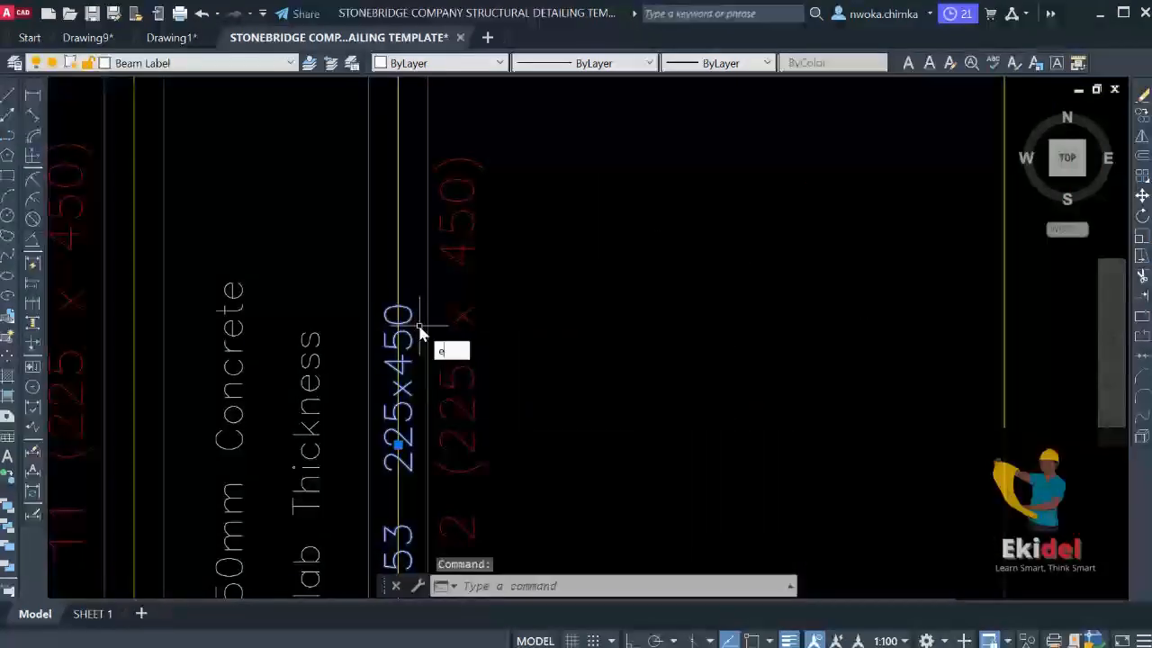
{"action": "scroll", "coordinate": [522, 322], "scroll_direction": "down", "scroll_amount": 5}
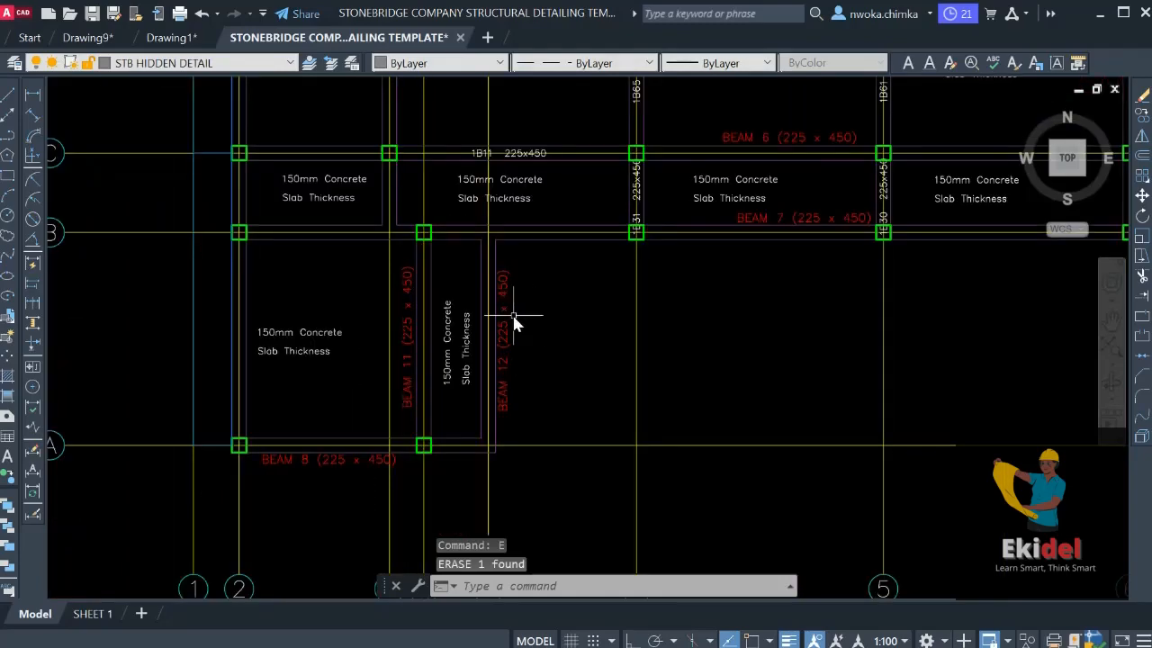
Examine the Beam 13 label and the span labels along grid line 4 of the floor plan, from grid B to grid F
{"action": "scroll", "coordinate": [515, 322], "scroll_direction": "down", "scroll_amount": 3}
{"action": "middle_click_drag", "start_coordinate": [547, 212], "coordinate": [522, 328]}
{"action": "scroll", "coordinate": [524, 288], "scroll_direction": "up", "scroll_amount": 4}
{"action": "scroll", "coordinate": [556, 288], "scroll_direction": "down", "scroll_amount": 4}
{"action": "middle_click_drag", "start_coordinate": [563, 292], "coordinate": [561, 324]}
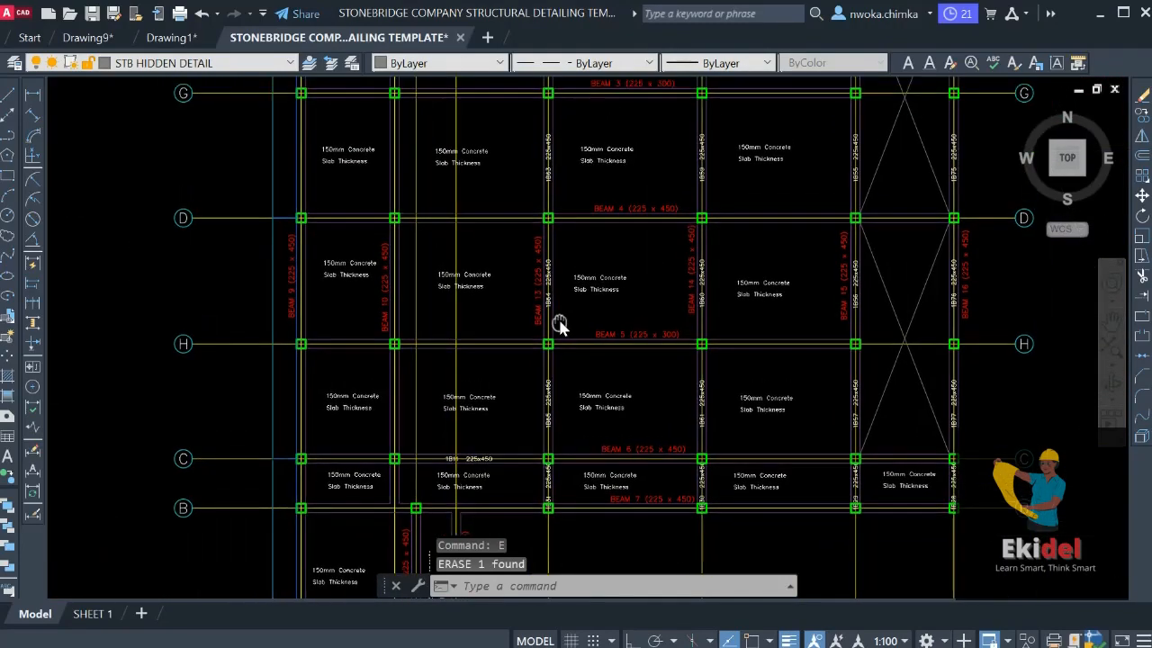
{"action": "scroll", "coordinate": [527, 429], "scroll_direction": "up", "scroll_amount": 3}
{"action": "scroll", "coordinate": [529, 432], "scroll_direction": "down", "scroll_amount": 3}
{"action": "scroll", "coordinate": [531, 436], "scroll_direction": "up", "scroll_amount": 3}
{"action": "scroll", "coordinate": [544, 463], "scroll_direction": "up", "scroll_amount": 5}
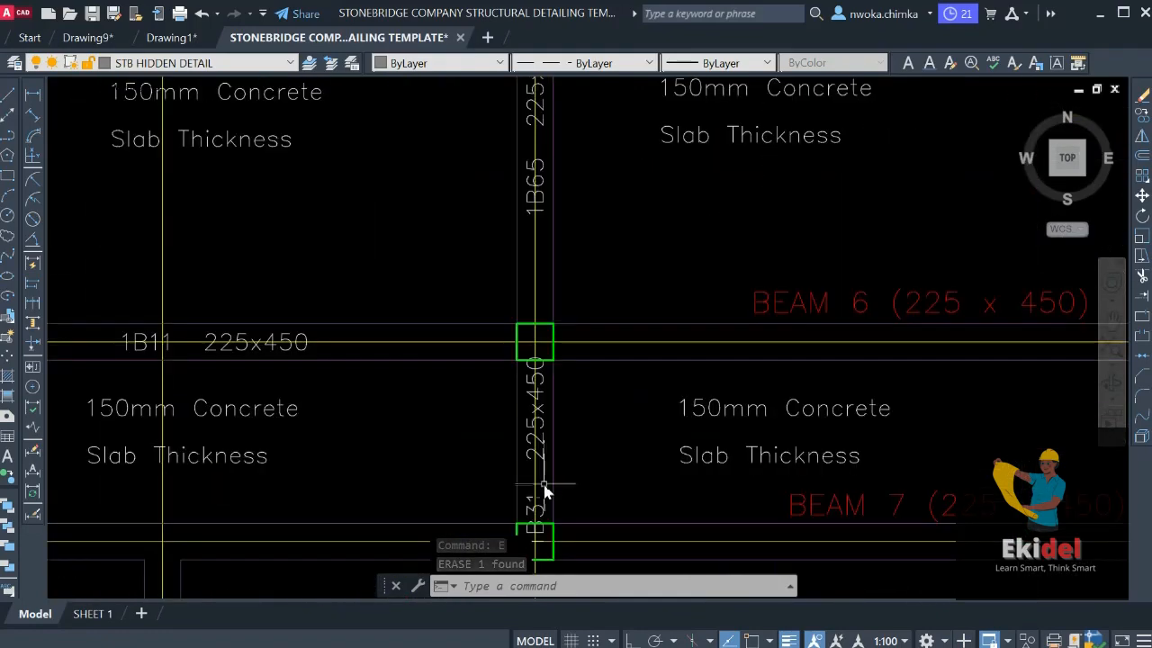
{"action": "middle_click_drag", "start_coordinate": [547, 468], "coordinate": [547, 396]}
{"action": "scroll", "coordinate": [553, 422], "scroll_direction": "up", "scroll_amount": 2}
{"action": "scroll", "coordinate": [571, 387], "scroll_direction": "down", "scroll_amount": 6}
{"action": "scroll", "coordinate": [576, 369], "scroll_direction": "down", "scroll_amount": 3}
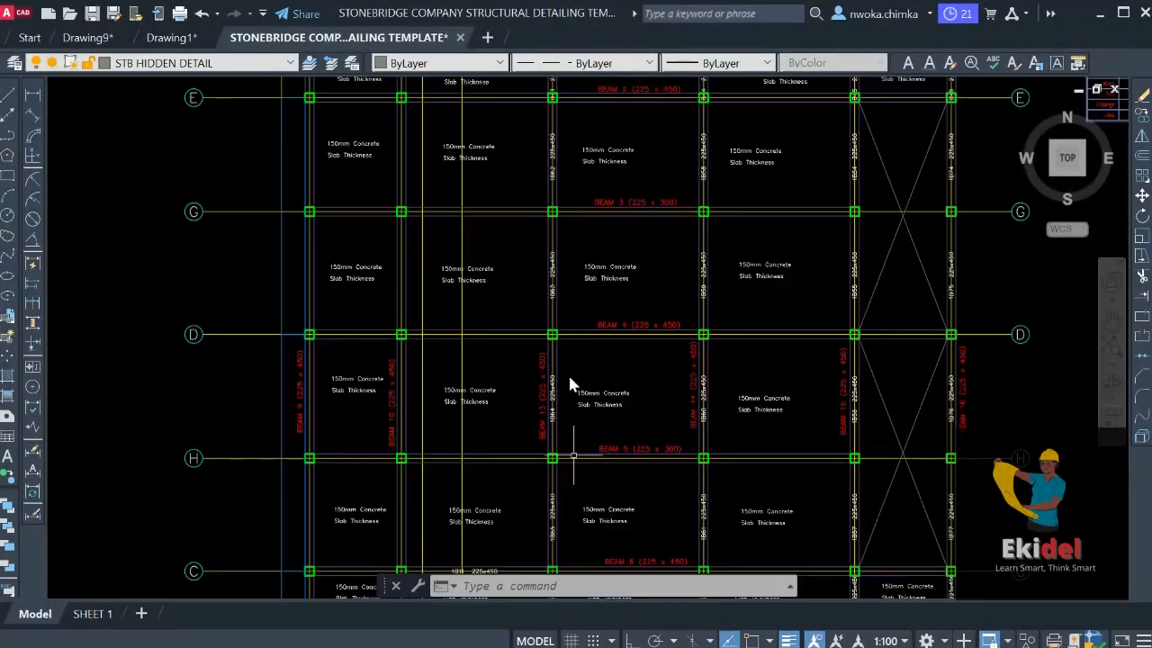
{"action": "scroll", "coordinate": [558, 225], "scroll_direction": "up", "scroll_amount": 10}
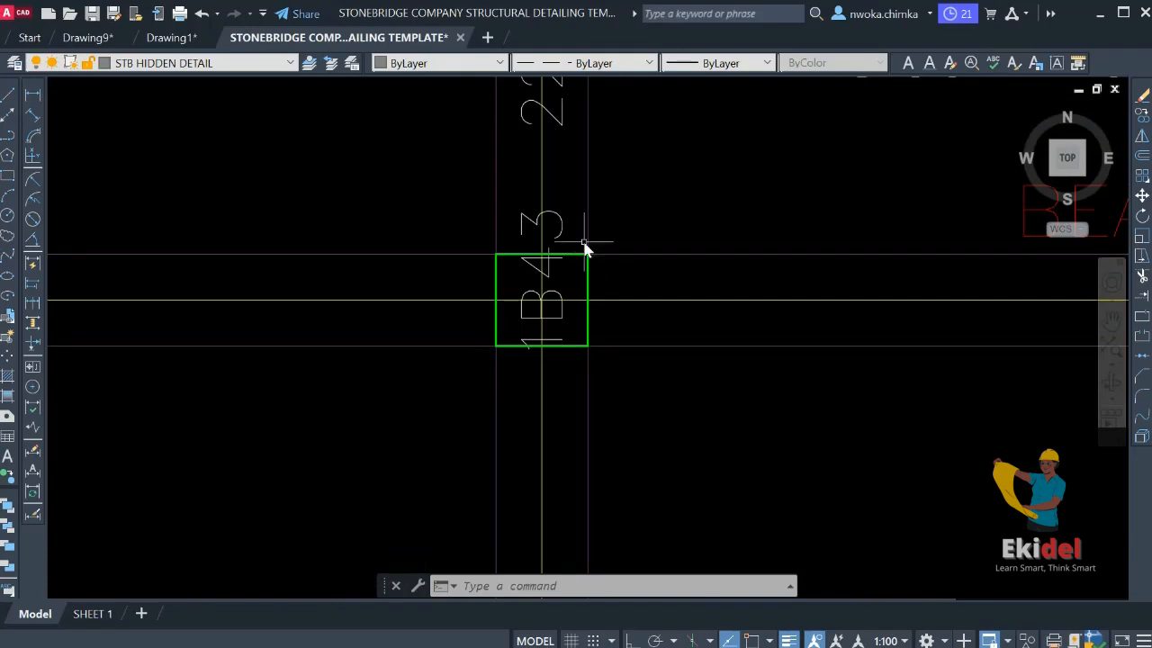
{"action": "scroll", "coordinate": [600, 252], "scroll_direction": "down", "scroll_amount": 10}
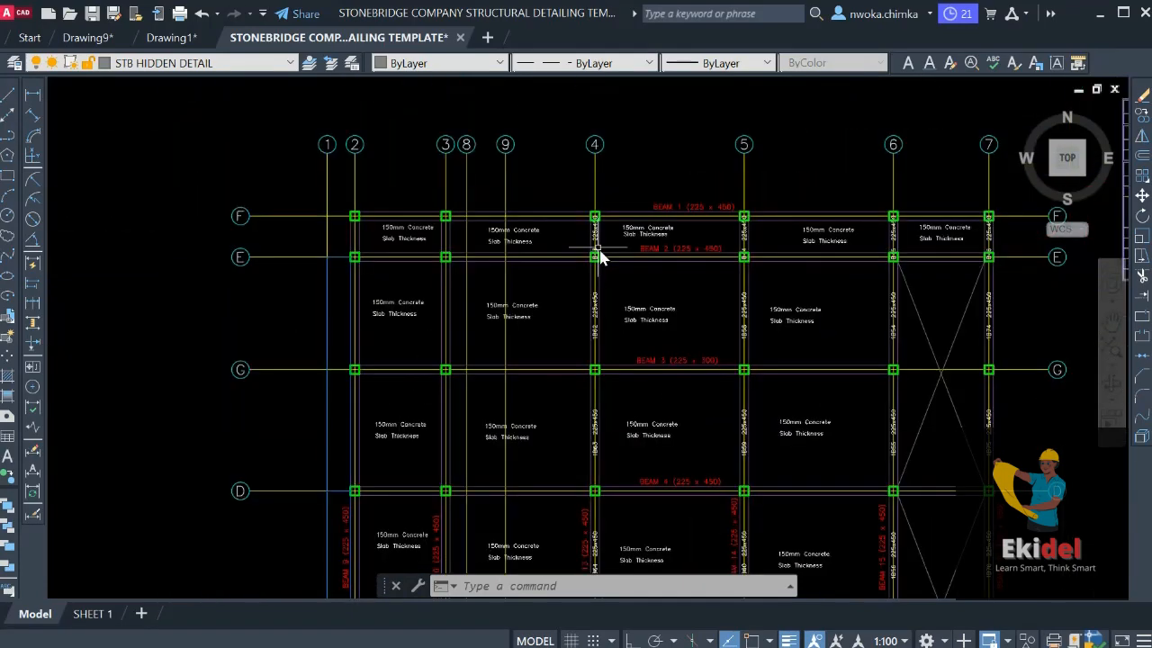
{"action": "scroll", "coordinate": [602, 291], "scroll_direction": "up", "scroll_amount": 6}
{"action": "scroll", "coordinate": [575, 376], "scroll_direction": "down", "scroll_amount": 8}
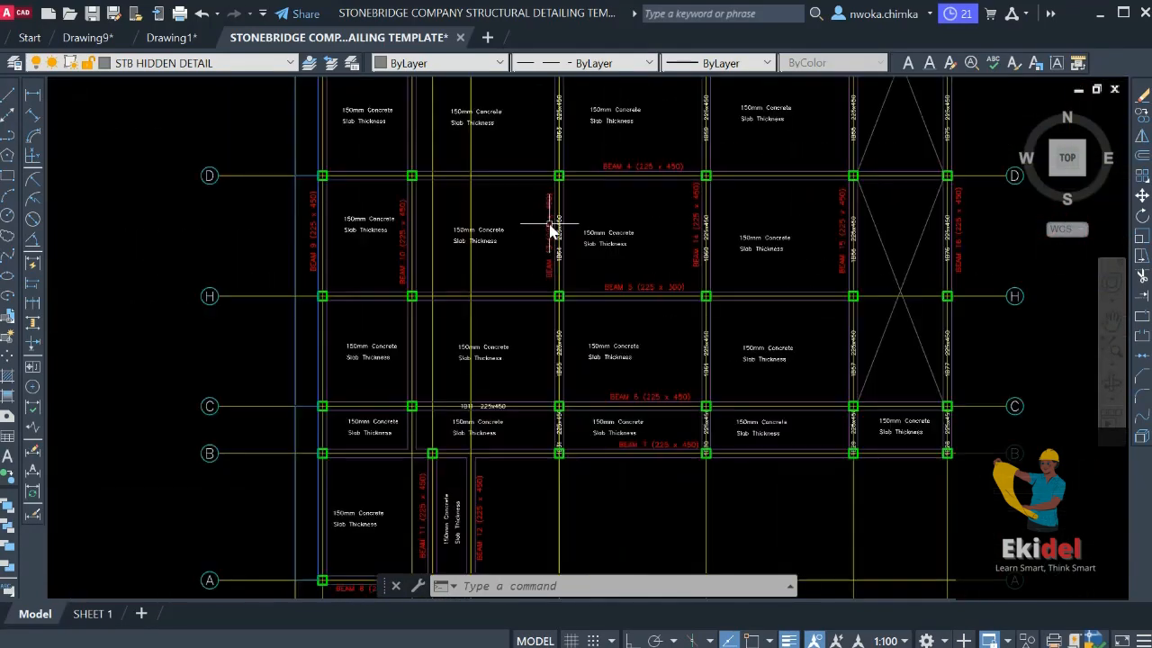
{"action": "scroll", "coordinate": [558, 317], "scroll_direction": "up", "scroll_amount": 8}
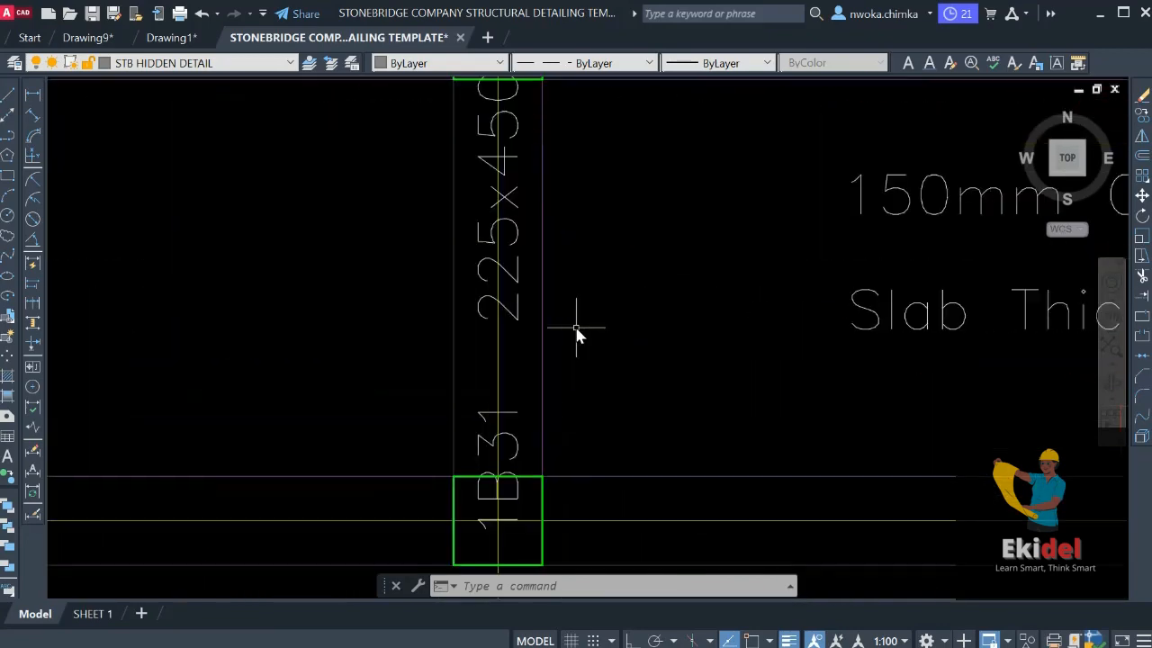
{"action": "scroll", "coordinate": [576, 329], "scroll_direction": "down", "scroll_amount": 7}
{"action": "middle_click_drag", "start_coordinate": [579, 439], "coordinate": [560, 253]}
Move the B–F beam elevation starting with span 1B31, together with its section, onto the third detail sheet below the Beam 11 and 12 details
{"action": "scroll", "coordinate": [422, 455], "scroll_direction": "up", "scroll_amount": 8}
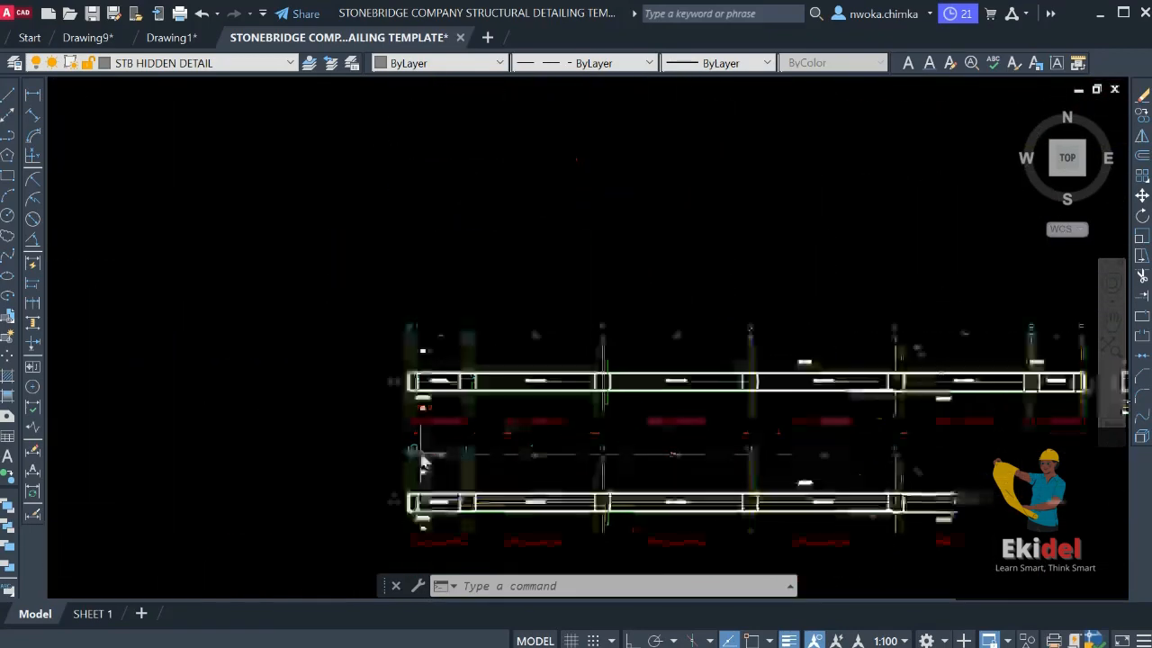
{"action": "scroll", "coordinate": [431, 440], "scroll_direction": "down", "scroll_amount": 6}
{"action": "middle_click_drag", "start_coordinate": [478, 464], "coordinate": [450, 342]}
{"action": "scroll", "coordinate": [453, 393], "scroll_direction": "up", "scroll_amount": 5}
{"action": "scroll", "coordinate": [276, 336], "scroll_direction": "down", "scroll_amount": 7}
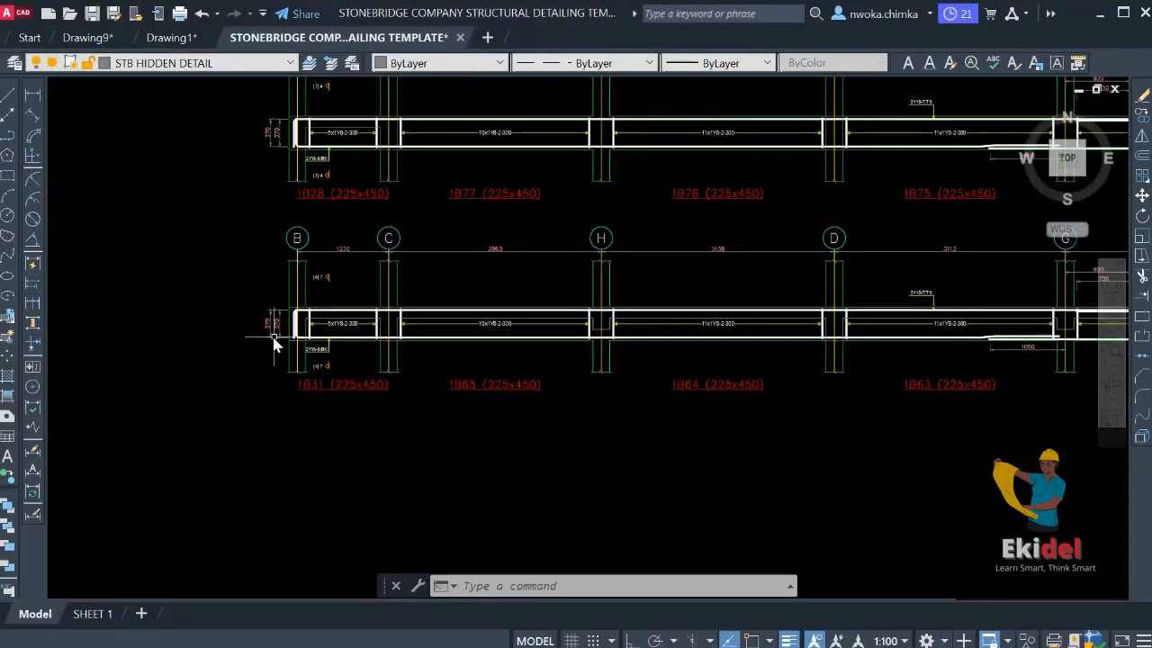
{"action": "left_click", "coordinate": [239, 267]}
{"action": "scroll", "coordinate": [621, 398], "scroll_direction": "down", "scroll_amount": 2}
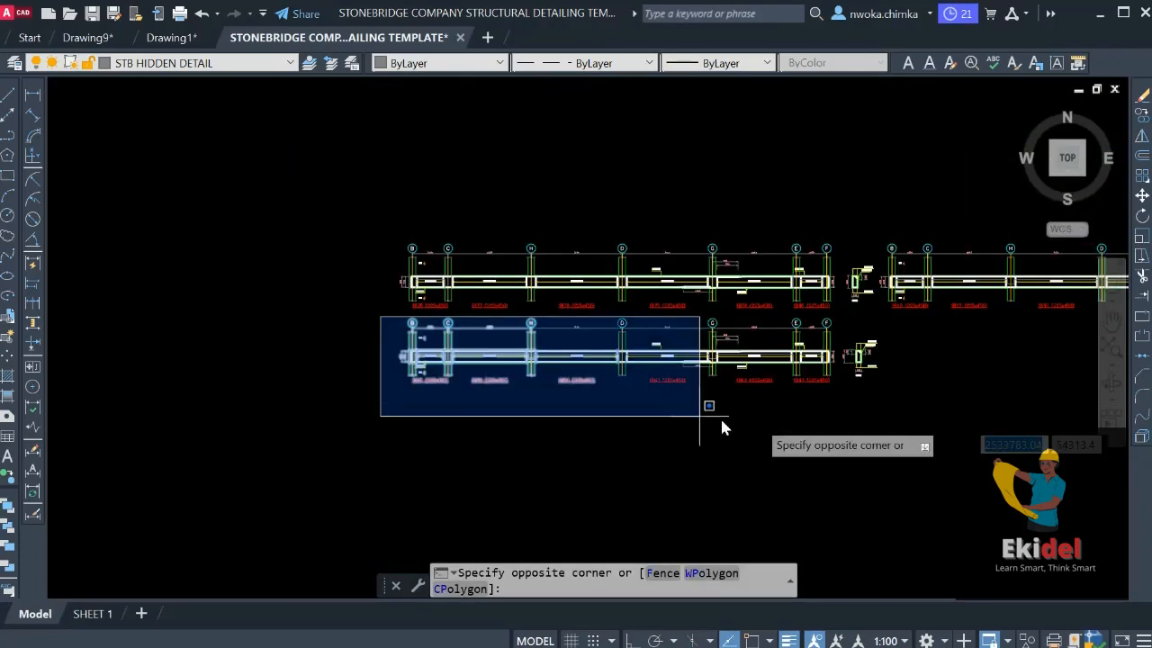
{"action": "left_click", "coordinate": [936, 421]}
{"action": "type", "text": "m"}
{"action": "key", "text": "Return"}
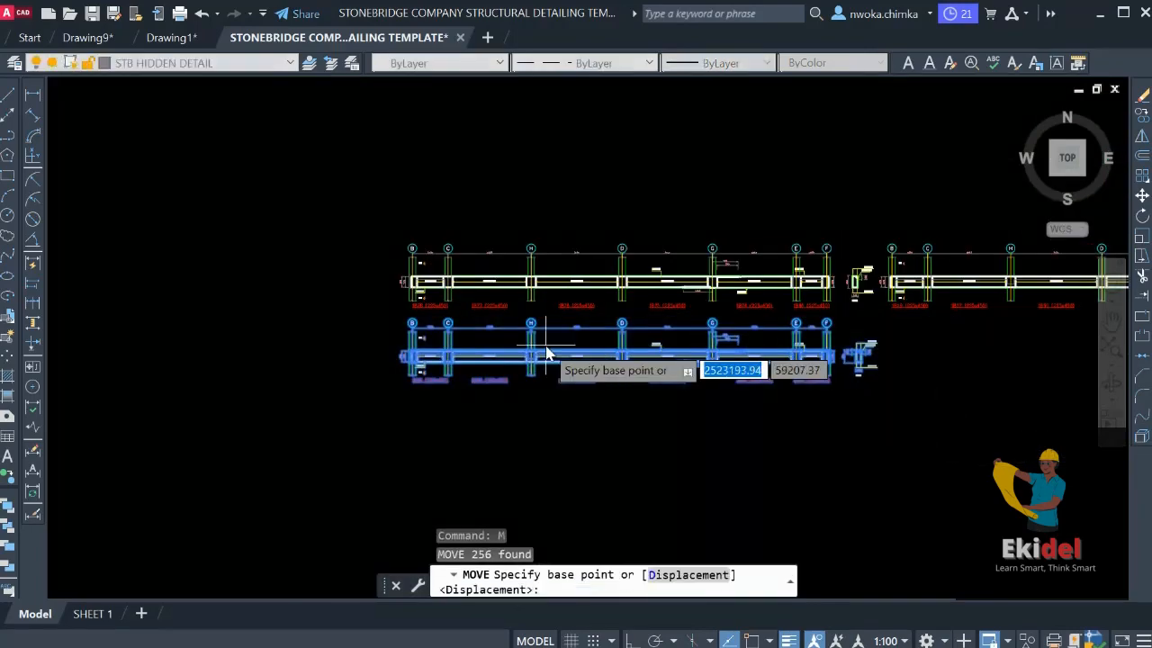
{"action": "left_click", "coordinate": [527, 328]}
{"action": "scroll", "coordinate": [491, 180], "scroll_direction": "down", "scroll_amount": 6}
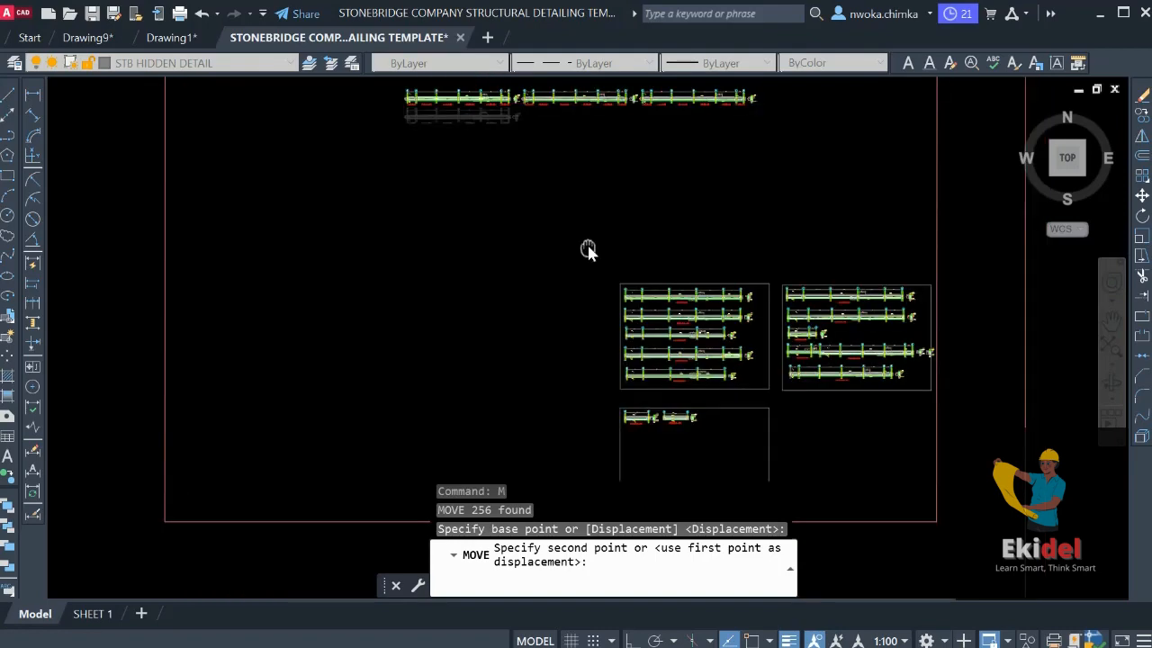
{"action": "scroll", "coordinate": [672, 393], "scroll_direction": "up", "scroll_amount": 5}
{"action": "scroll", "coordinate": [630, 351], "scroll_direction": "up", "scroll_amount": 2}
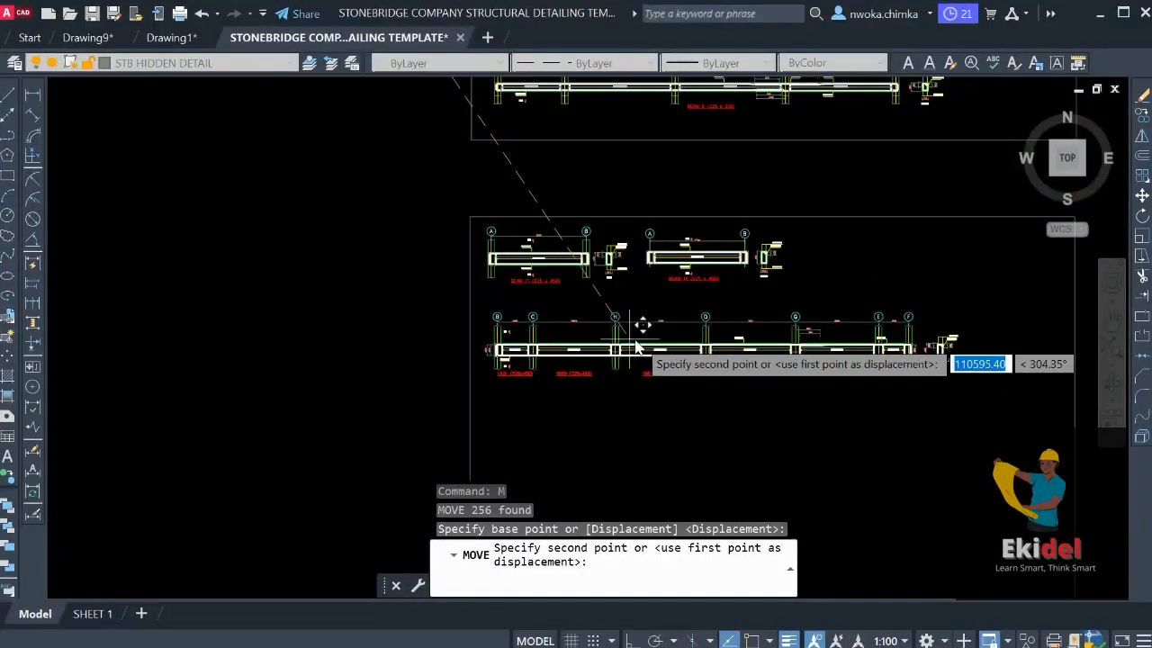
{"action": "left_click", "coordinate": [635, 351]}
Erase the 370 height dimensions at the grid B and grid F ends of the newly moved beam elevation
{"action": "scroll", "coordinate": [531, 347], "scroll_direction": "up", "scroll_amount": 6}
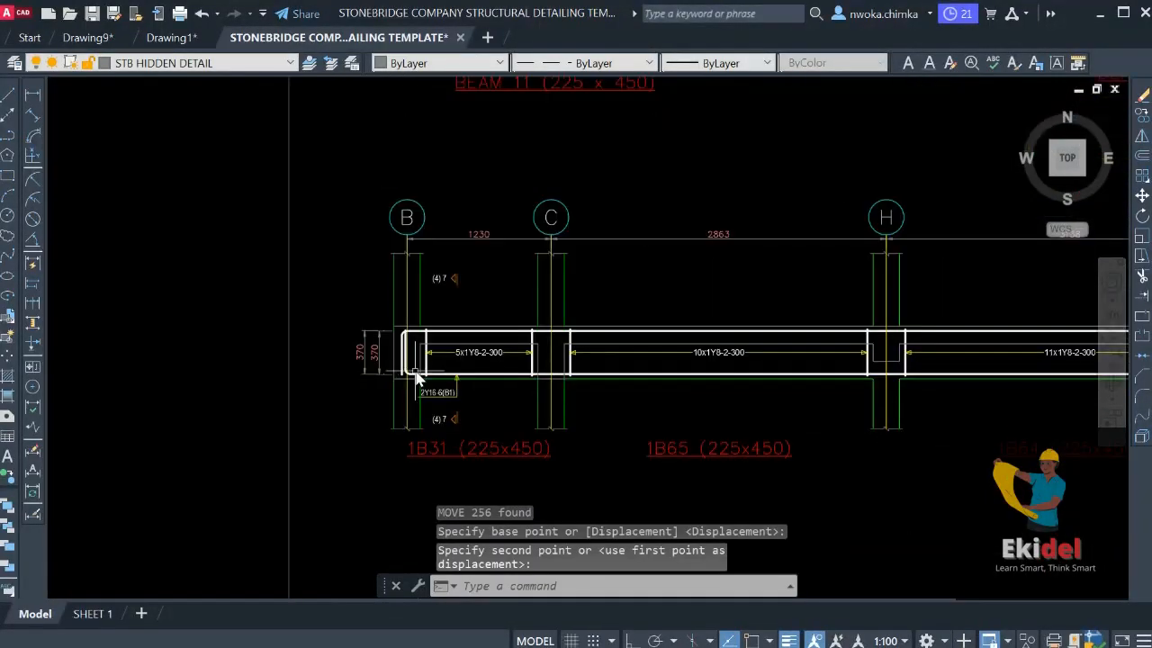
{"action": "scroll", "coordinate": [334, 377], "scroll_direction": "up", "scroll_amount": 2}
{"action": "left_click", "coordinate": [399, 290]}
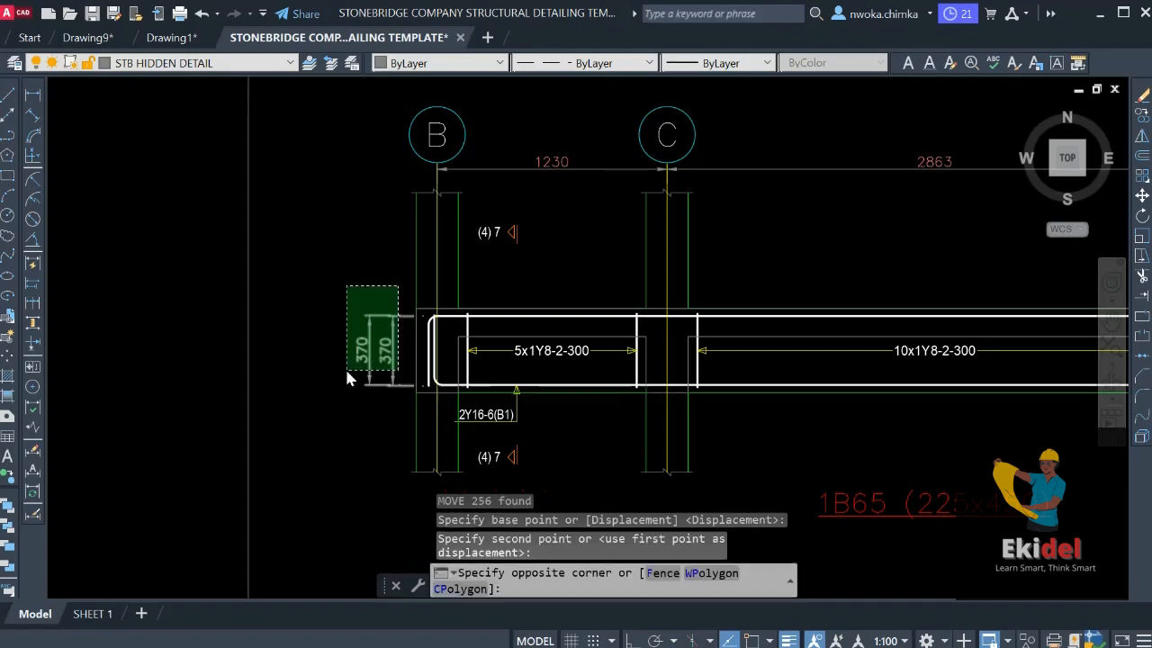
{"action": "left_click", "coordinate": [347, 378]}
{"action": "scroll", "coordinate": [348, 378], "scroll_direction": "down", "scroll_amount": 4}
{"action": "scroll", "coordinate": [657, 333], "scroll_direction": "up", "scroll_amount": 4}
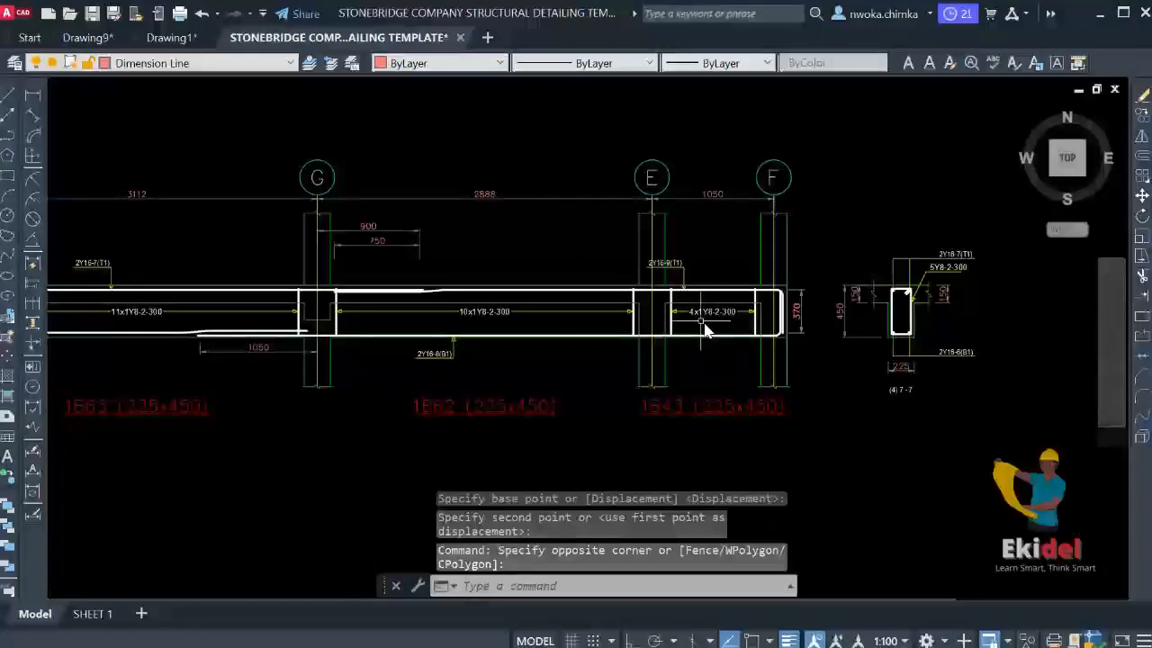
{"action": "left_click", "coordinate": [855, 273]}
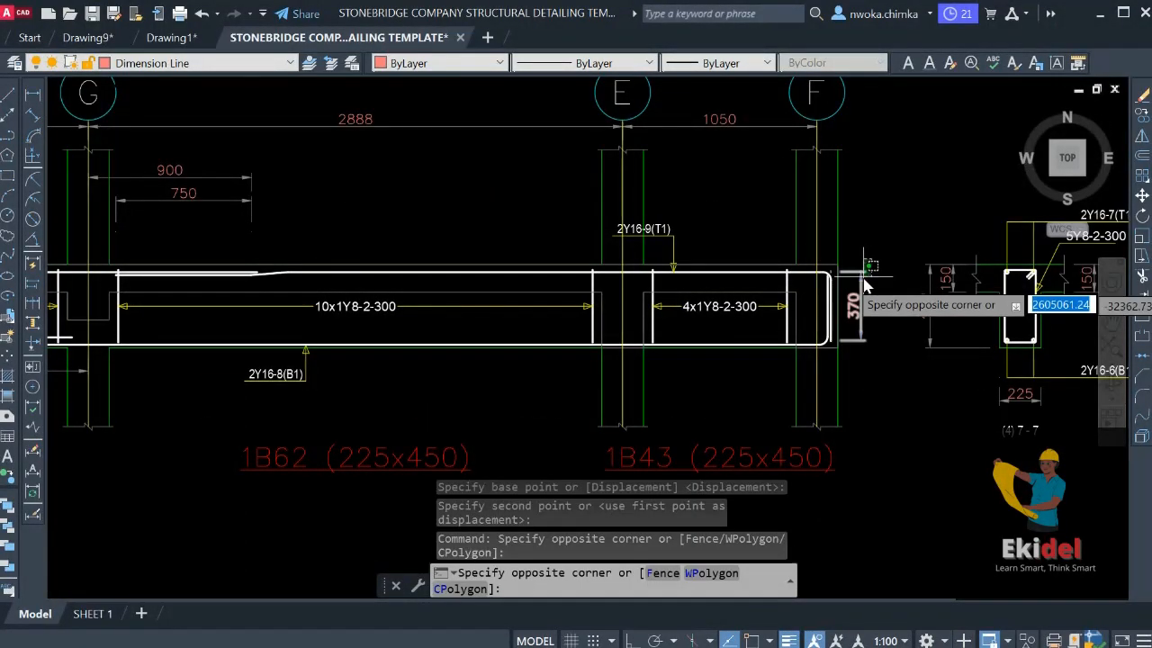
{"action": "left_click", "coordinate": [844, 311]}
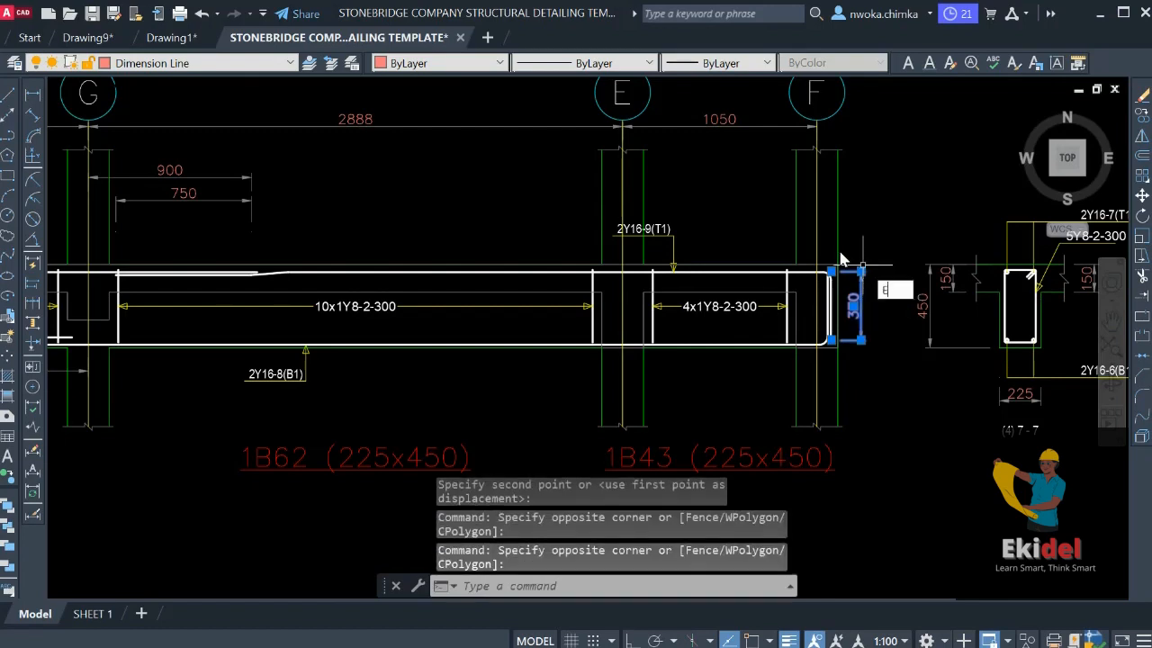
{"action": "key", "text": "Return"}
Erase the six span labels, 1B31 to 1B43 (225x450), below the B–F beam elevation on the third sheet
{"action": "scroll", "coordinate": [841, 264], "scroll_direction": "down", "scroll_amount": 5}
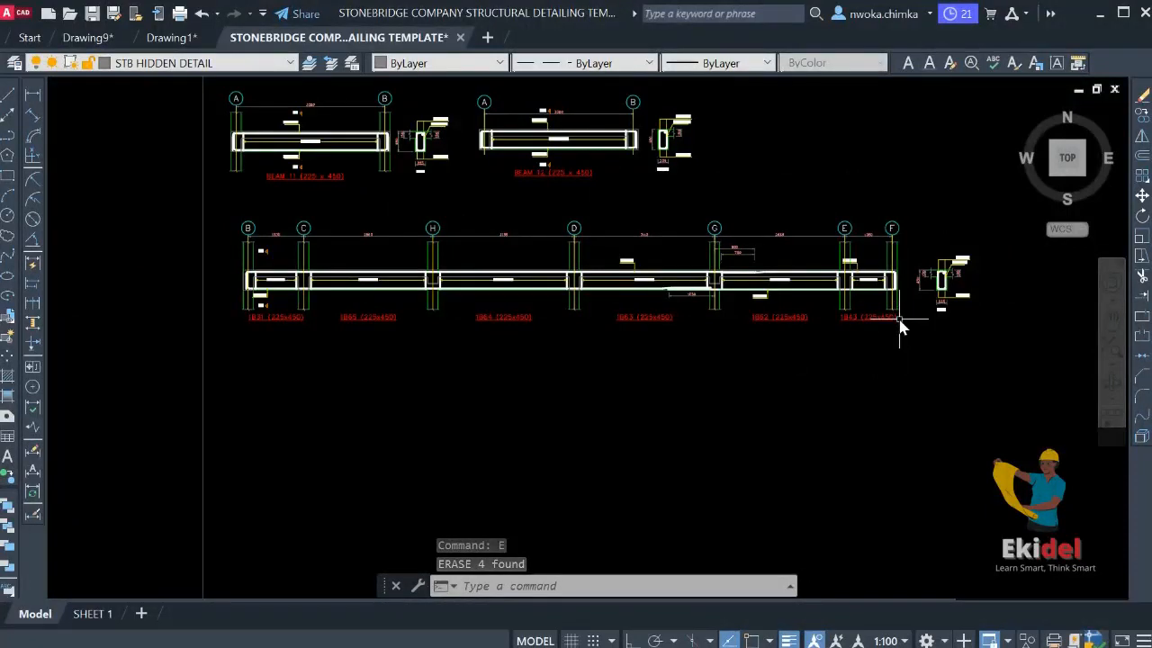
{"action": "left_click", "coordinate": [813, 332]}
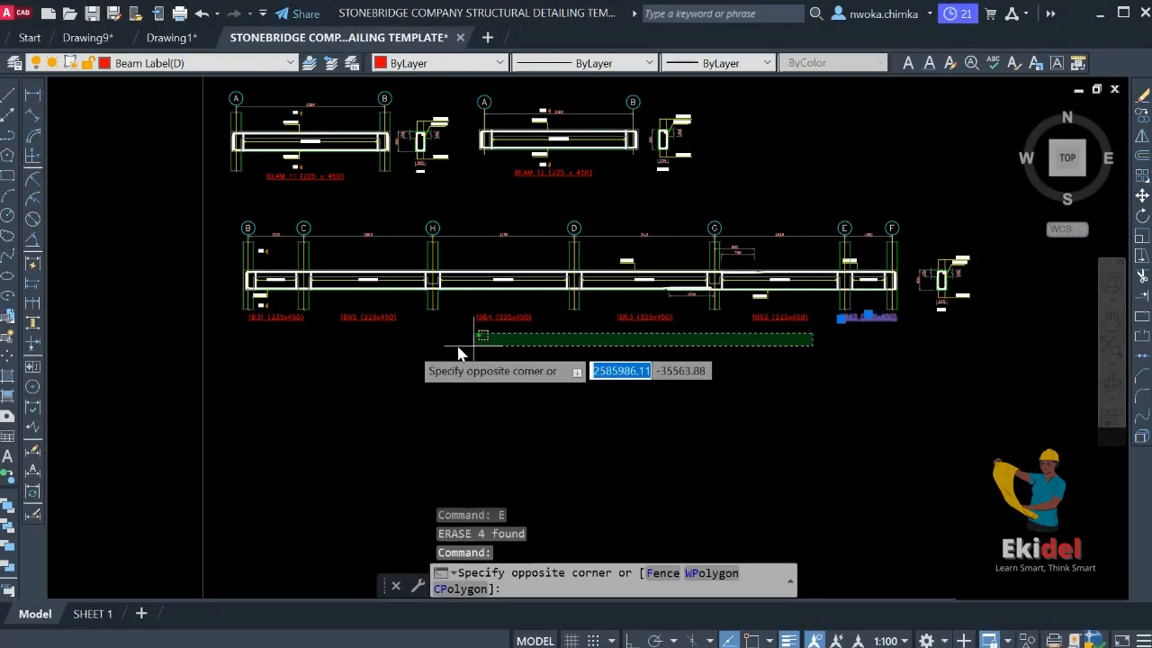
{"action": "left_click", "coordinate": [291, 329]}
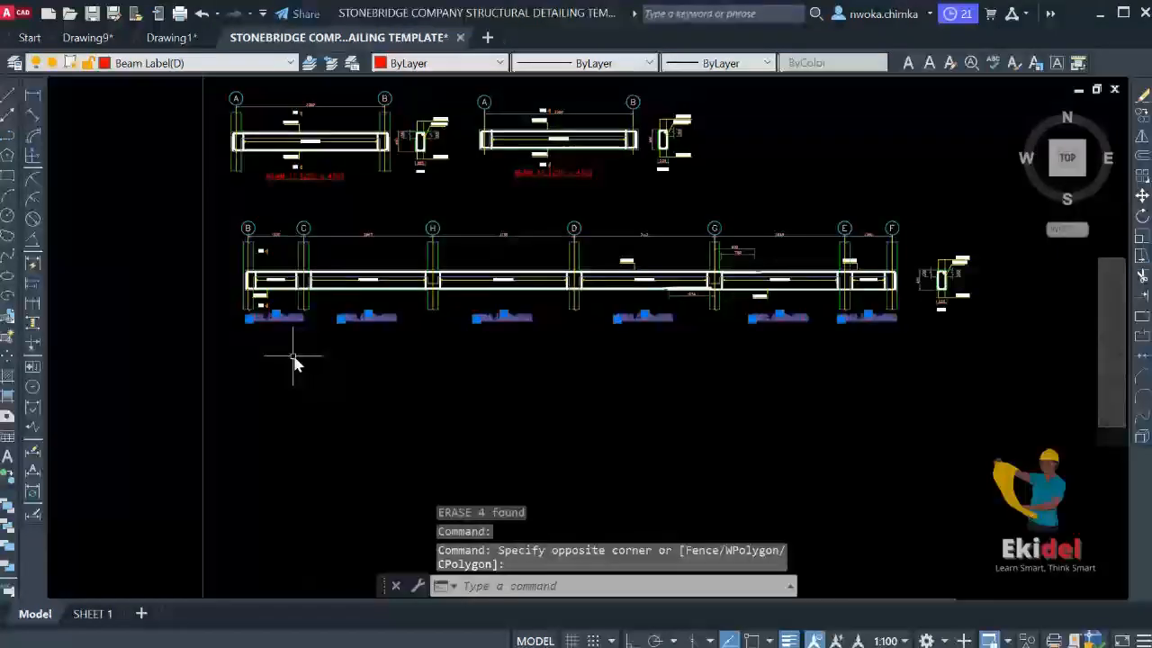
{"action": "type", "text": "E"}
{"action": "key", "text": "Return"}
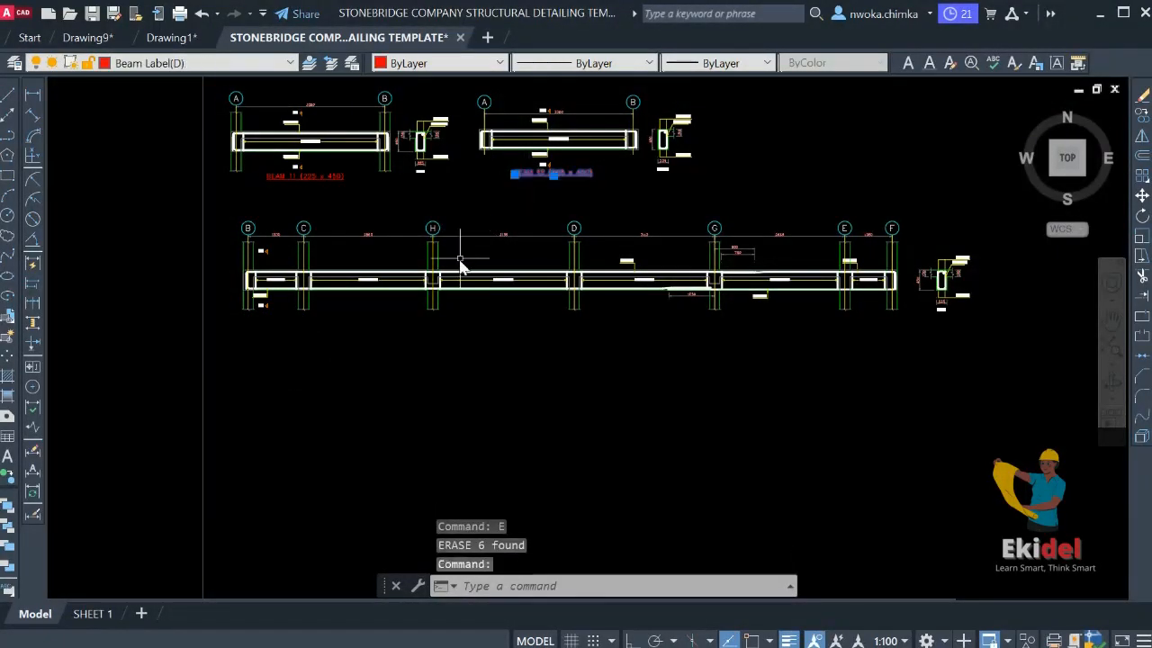
Copy the BEAM 12 (225 x 450) title to below the B–F beam elevation, between grids H and D
{"action": "type", "text": "co"}
{"action": "key", "text": "Return"}
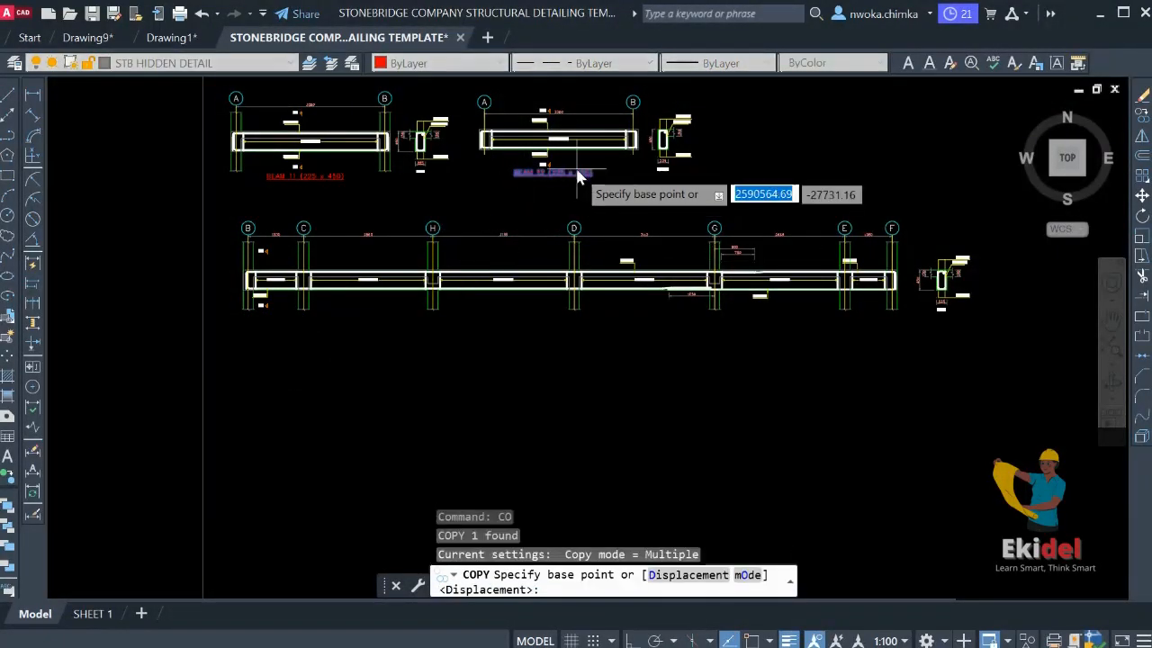
{"action": "left_click", "coordinate": [578, 173]}
{"action": "scroll", "coordinate": [973, 292], "scroll_direction": "up", "scroll_amount": 4}
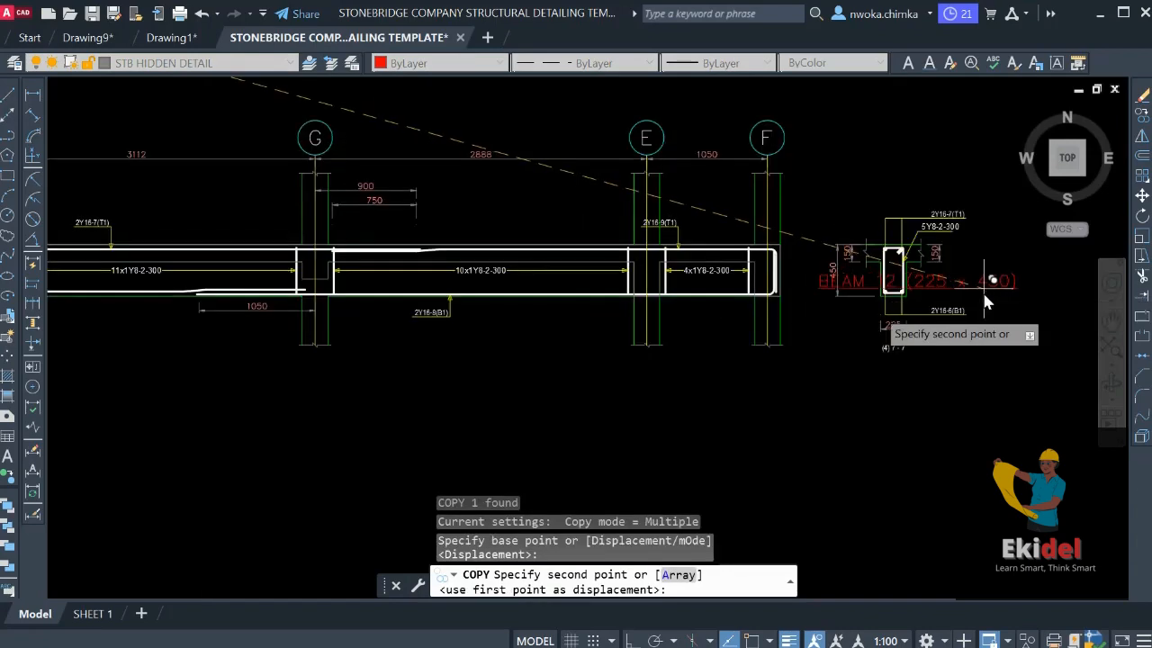
{"action": "scroll", "coordinate": [985, 302], "scroll_direction": "down", "scroll_amount": 5}
{"action": "scroll", "coordinate": [601, 349], "scroll_direction": "up", "scroll_amount": 5}
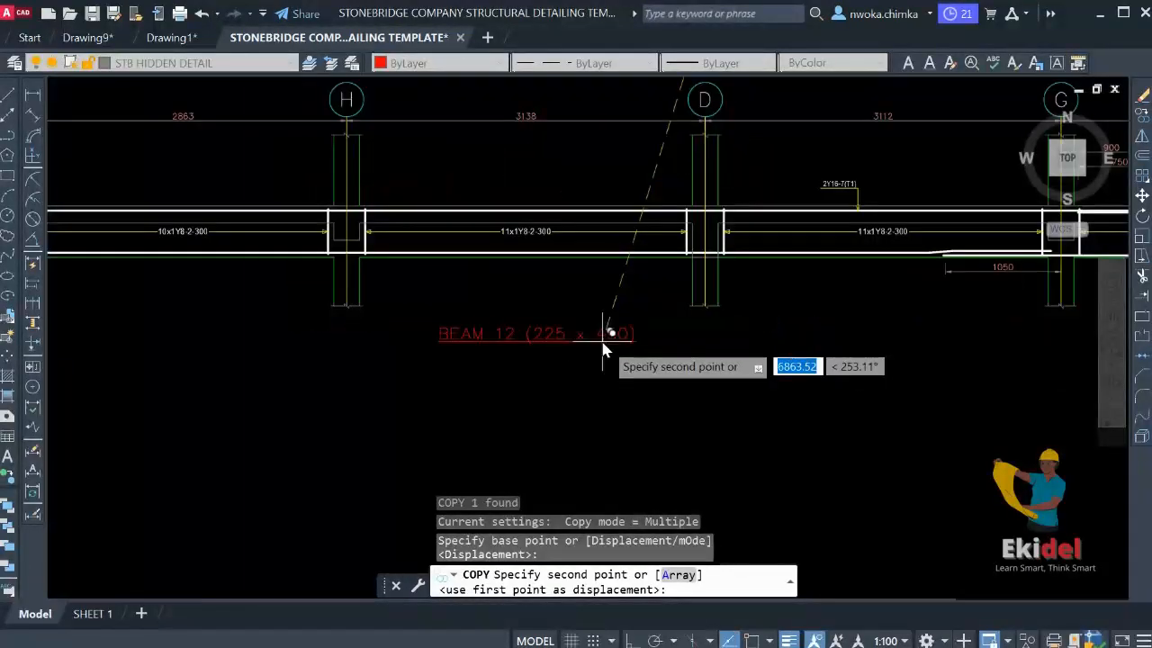
{"action": "left_click", "coordinate": [675, 342]}
{"action": "key", "text": "Escape"}
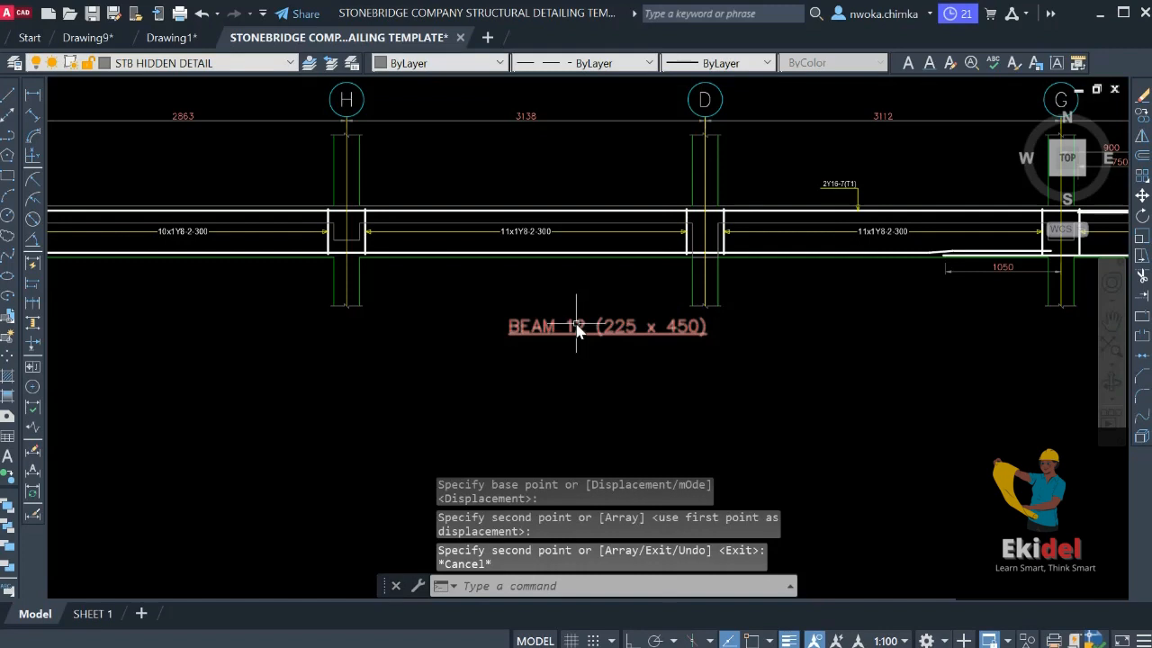
Change the copied title below the B–F beam elevation to BEAM 13 (225 x 450)
{"action": "left_click", "coordinate": [577, 328]}
{"action": "double_click", "coordinate": [577, 329]}
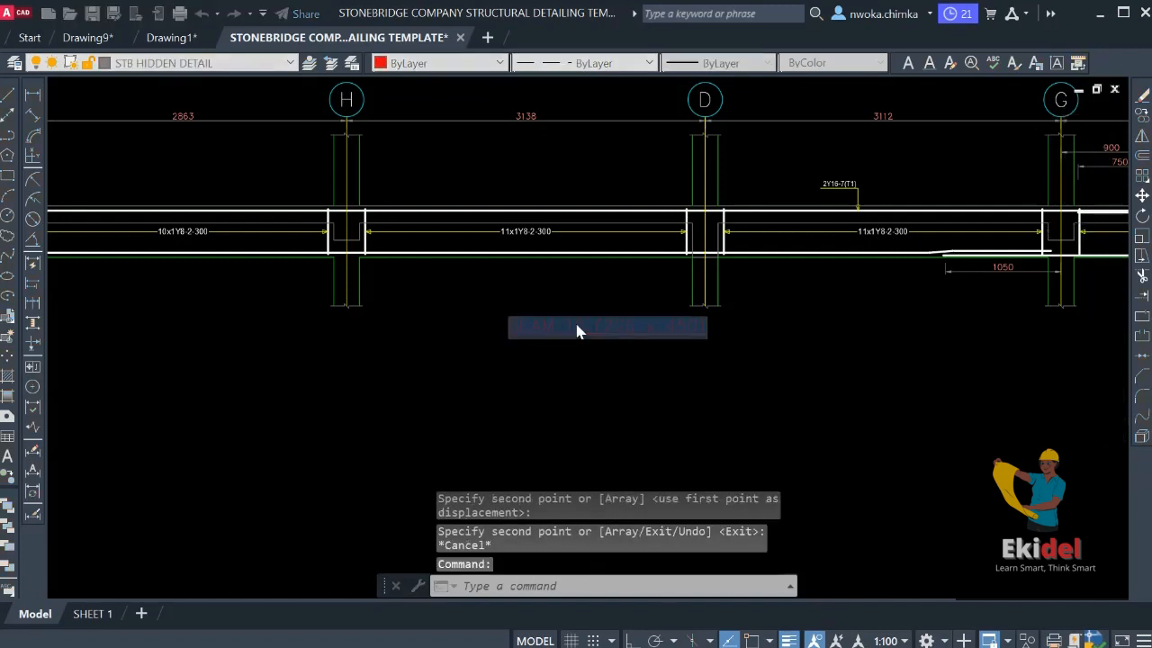
{"action": "left_click", "coordinate": [630, 378]}
{"action": "key", "text": "Escape"}
{"action": "left_click", "coordinate": [652, 301]}
{"action": "left_click", "coordinate": [592, 378]}
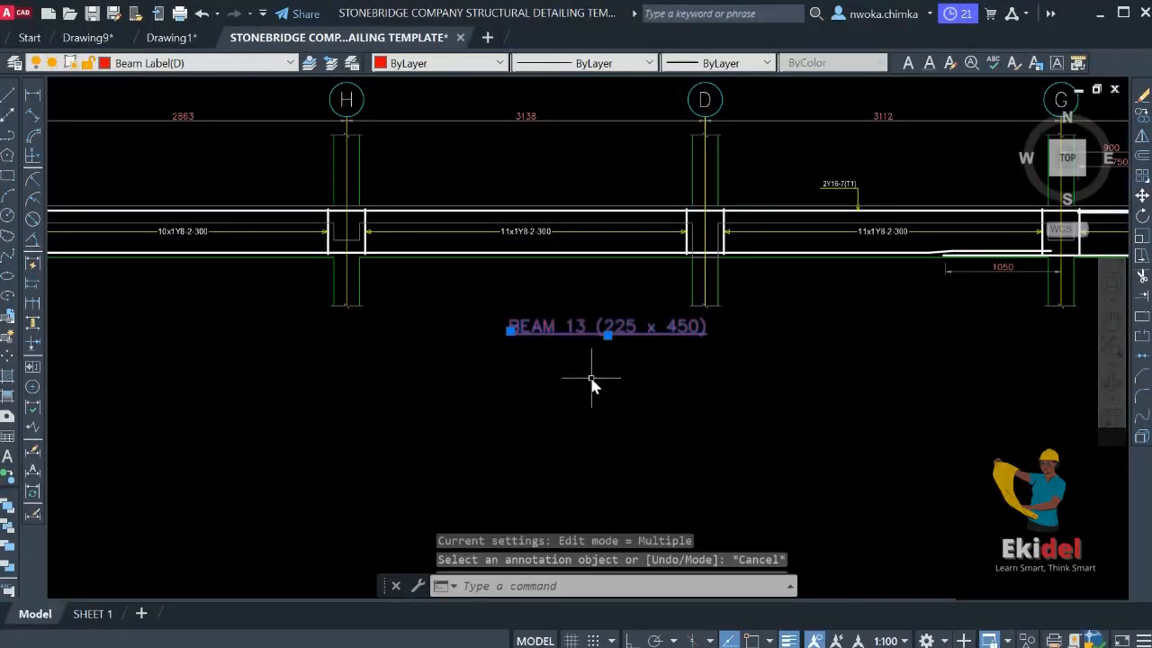
Move the BEAM 13 (225 x 450) title slightly up and toward grid H, beneath the H–D span
{"action": "type", "text": "m"}
{"action": "key", "text": "space"}
{"action": "left_click", "coordinate": [674, 409]}
{"action": "left_click", "coordinate": [641, 407]}
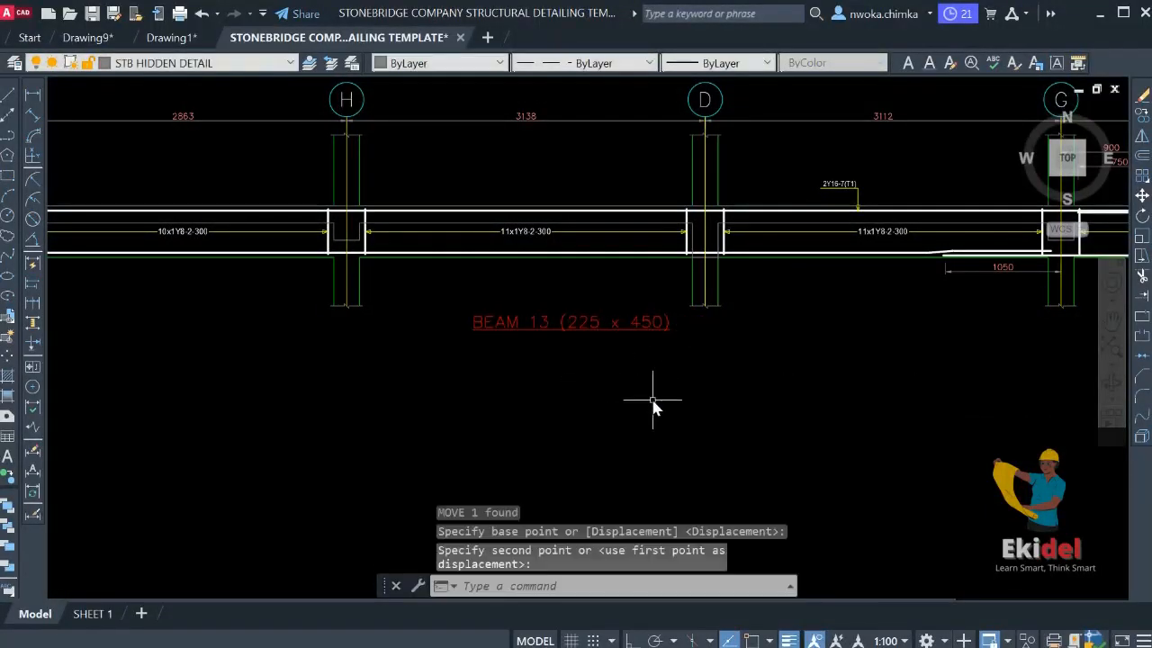
Erase the six white 225x450 span labels, 1B31 to 1B43, along grid line 4 on the floor plan
{"action": "scroll", "coordinate": [653, 399], "scroll_direction": "down", "scroll_amount": 8}
{"action": "scroll", "coordinate": [615, 389], "scroll_direction": "down", "scroll_amount": 6}
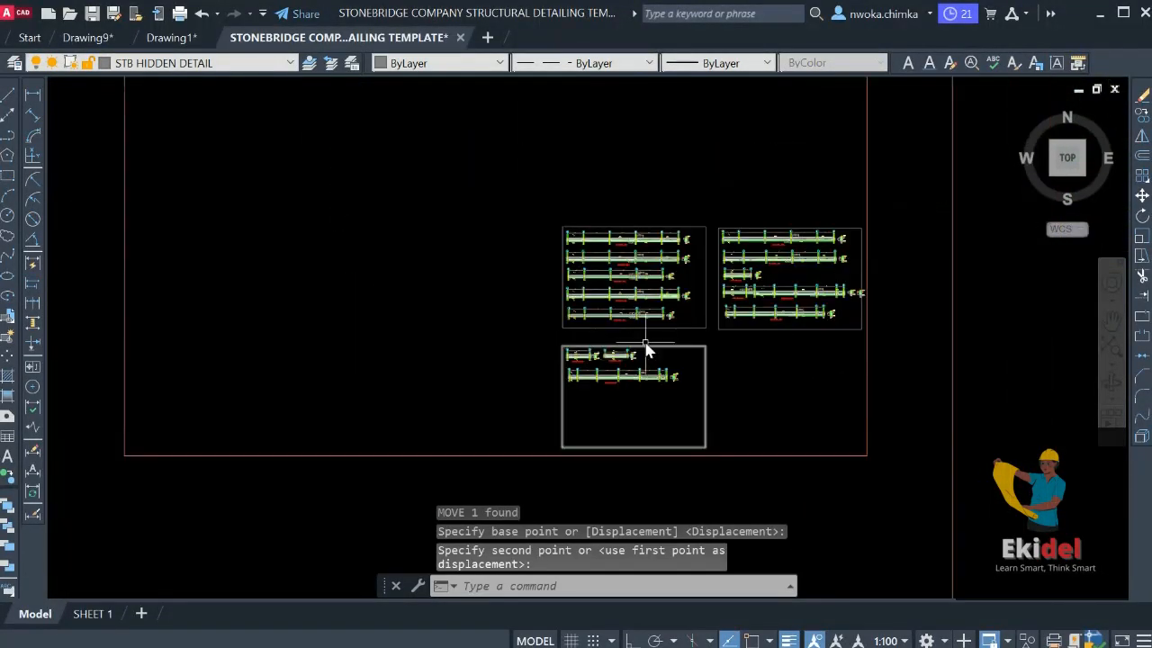
{"action": "scroll", "coordinate": [565, 320], "scroll_direction": "up", "scroll_amount": 15}
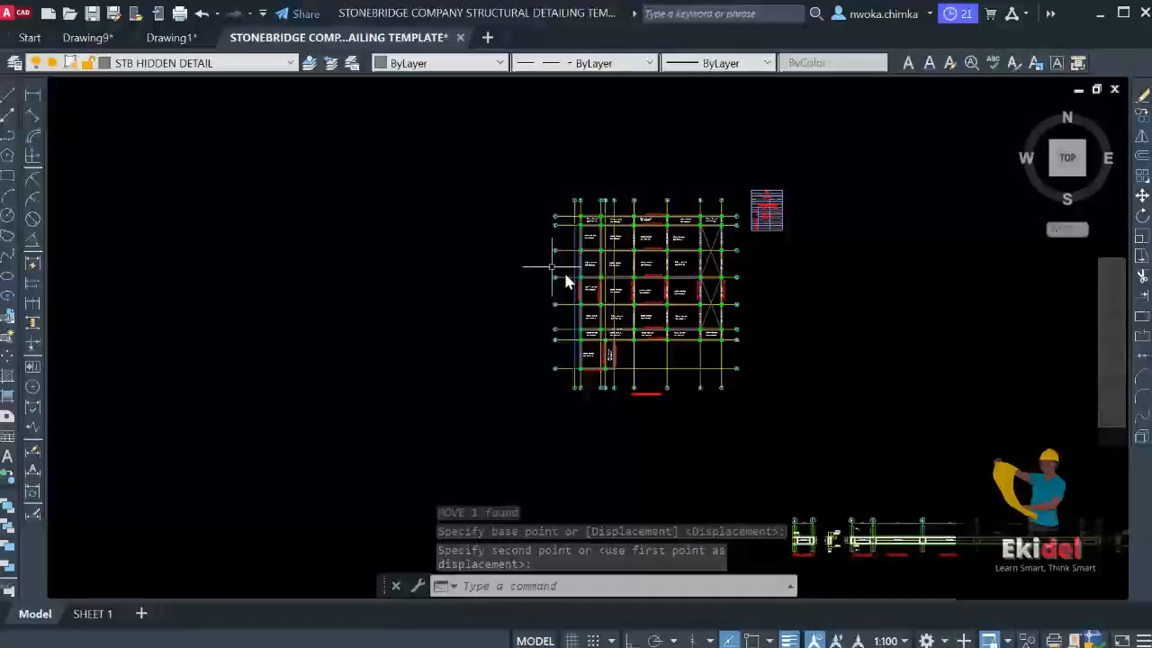
{"action": "scroll", "coordinate": [612, 297], "scroll_direction": "up", "scroll_amount": 3}
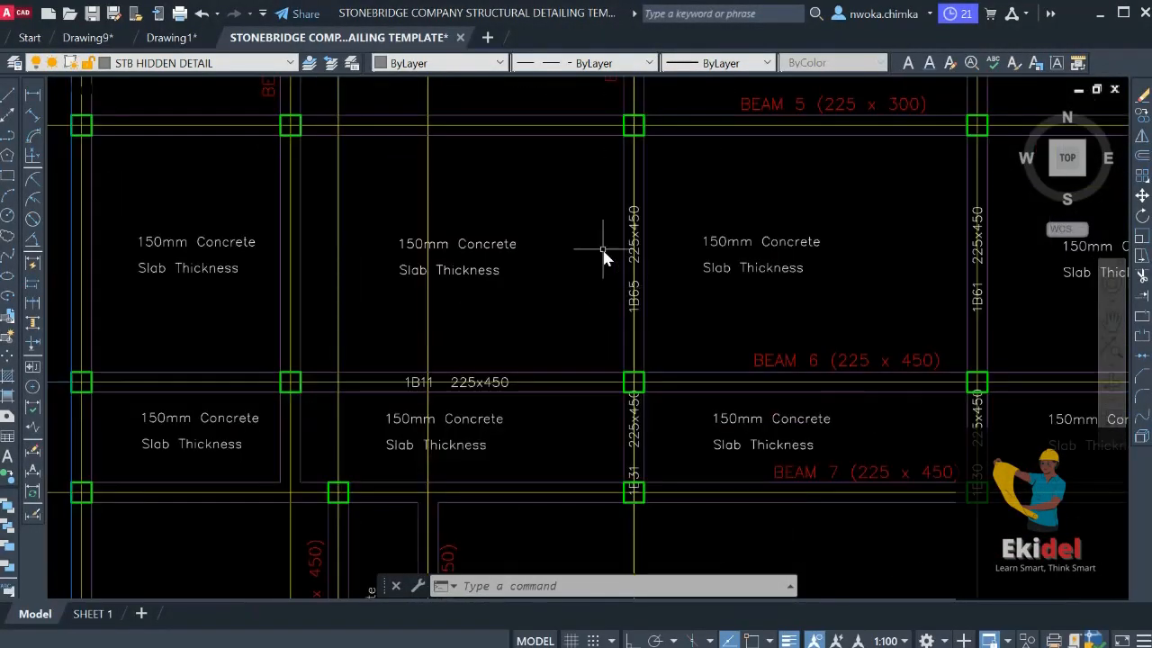
{"action": "left_click", "coordinate": [586, 201]}
{"action": "left_click", "coordinate": [683, 315]}
{"action": "left_click", "coordinate": [590, 419]}
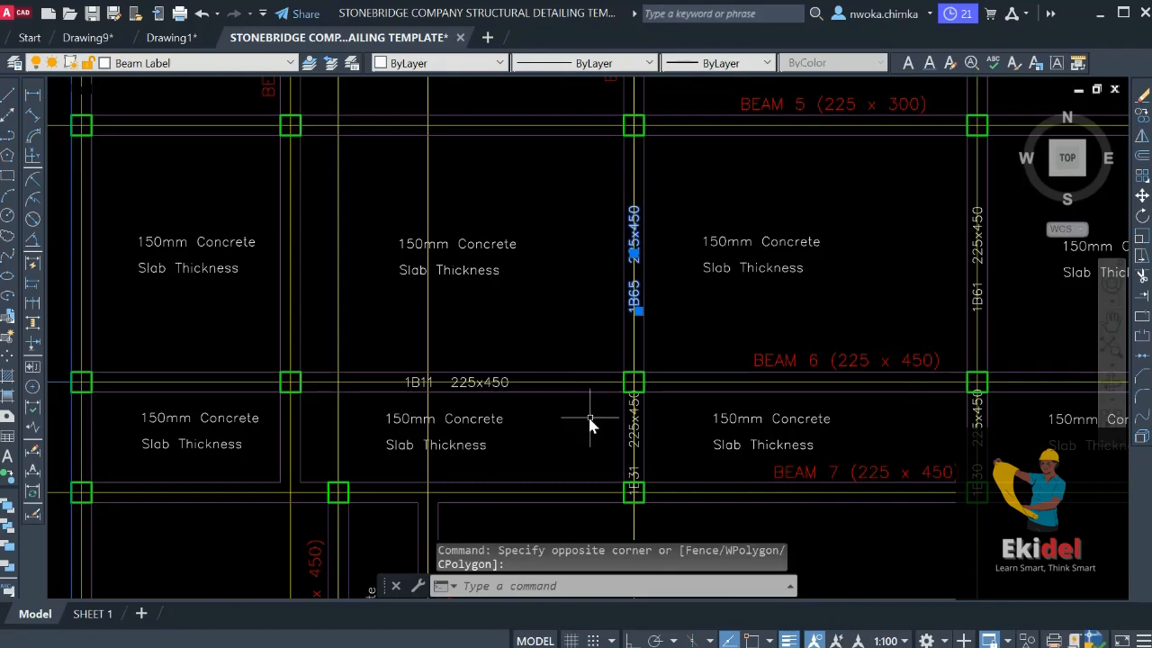
{"action": "scroll", "coordinate": [633, 423], "scroll_direction": "up", "scroll_amount": 5}
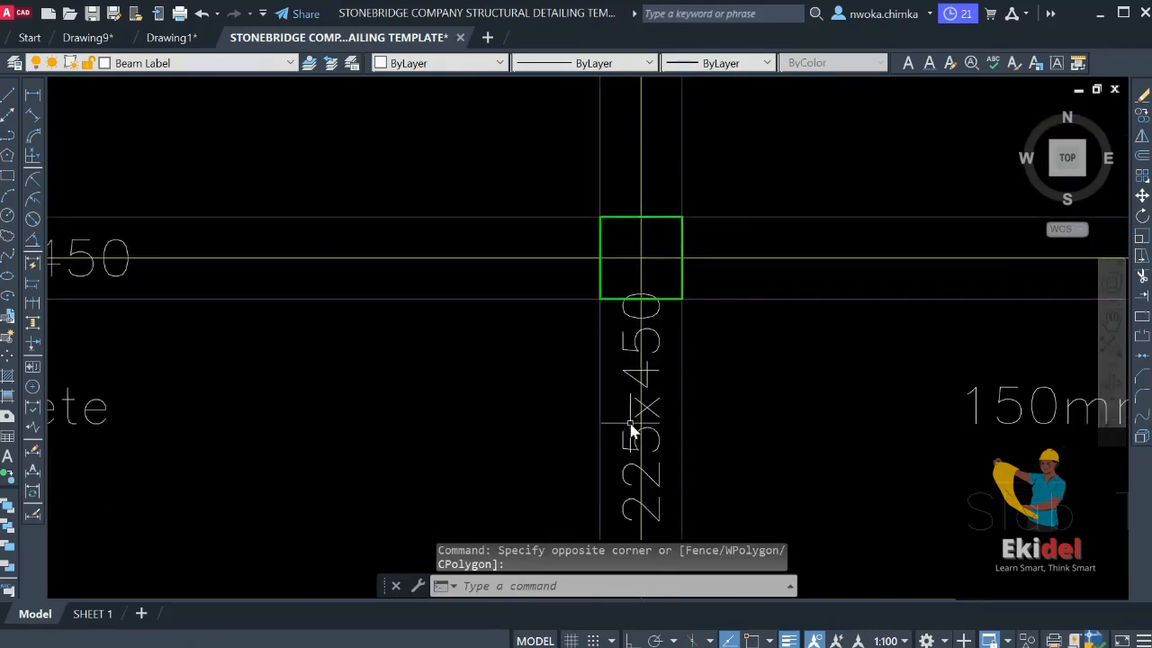
{"action": "left_click", "coordinate": [627, 439]}
{"action": "scroll", "coordinate": [594, 378], "scroll_direction": "down", "scroll_amount": 8}
{"action": "scroll", "coordinate": [602, 407], "scroll_direction": "up", "scroll_amount": 2}
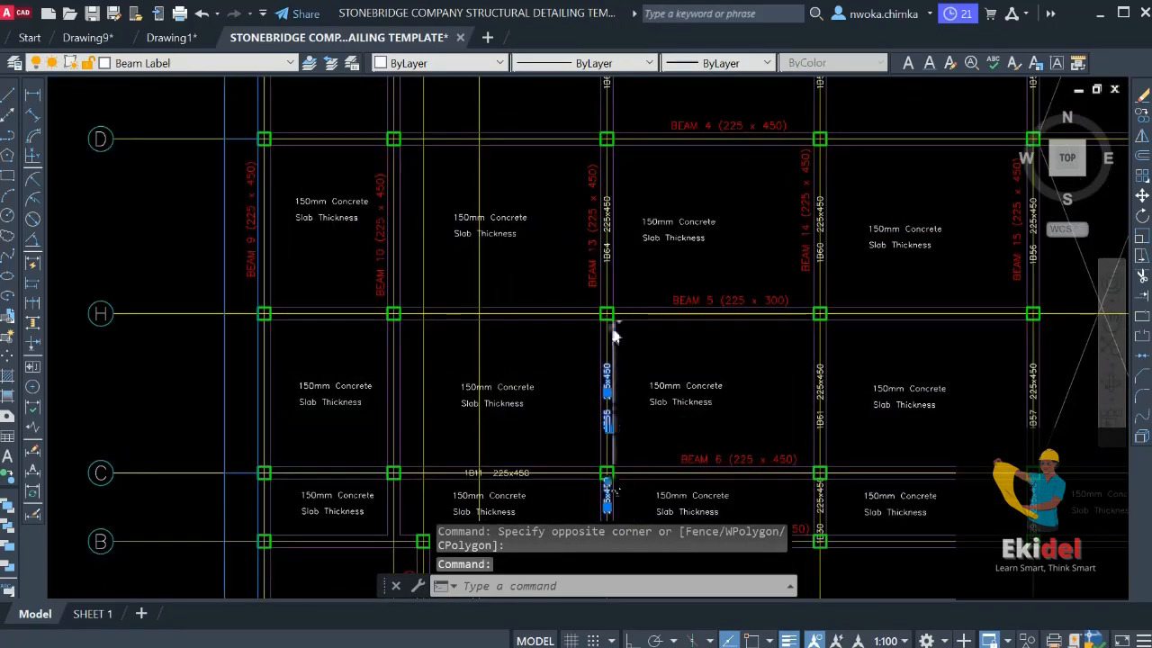
{"action": "scroll", "coordinate": [603, 407], "scroll_direction": "up", "scroll_amount": 2}
{"action": "left_click", "coordinate": [518, 207]}
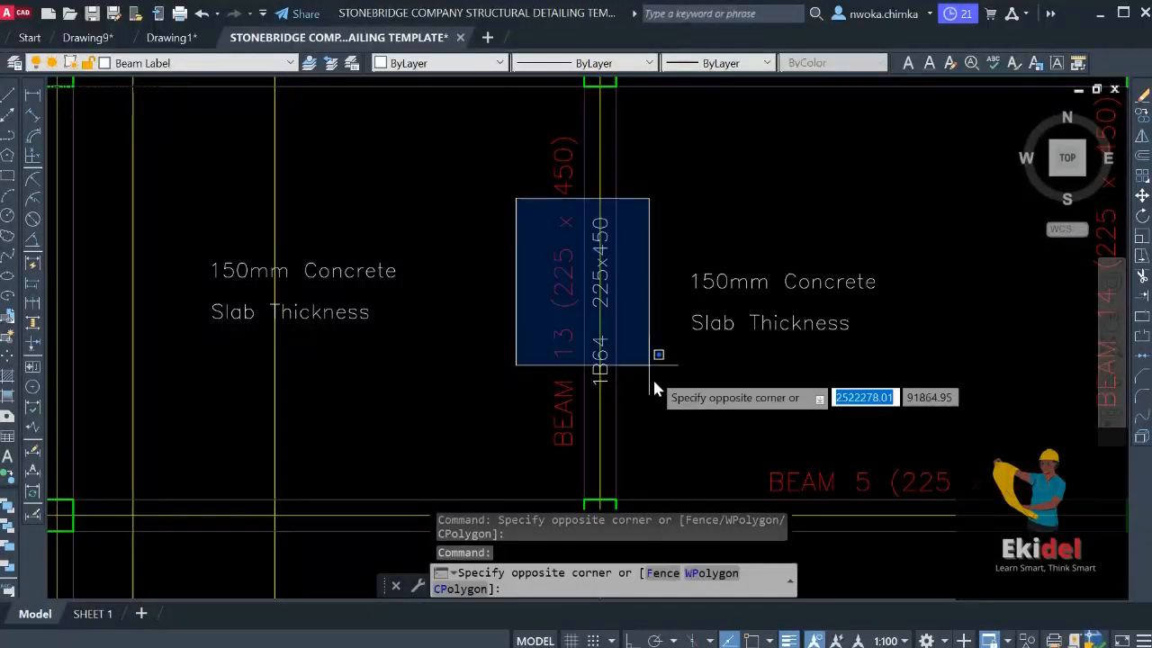
{"action": "left_click", "coordinate": [655, 360]}
{"action": "scroll", "coordinate": [648, 369], "scroll_direction": "down", "scroll_amount": 6}
{"action": "scroll", "coordinate": [601, 333], "scroll_direction": "up", "scroll_amount": 4}
{"action": "left_click", "coordinate": [600, 328]}
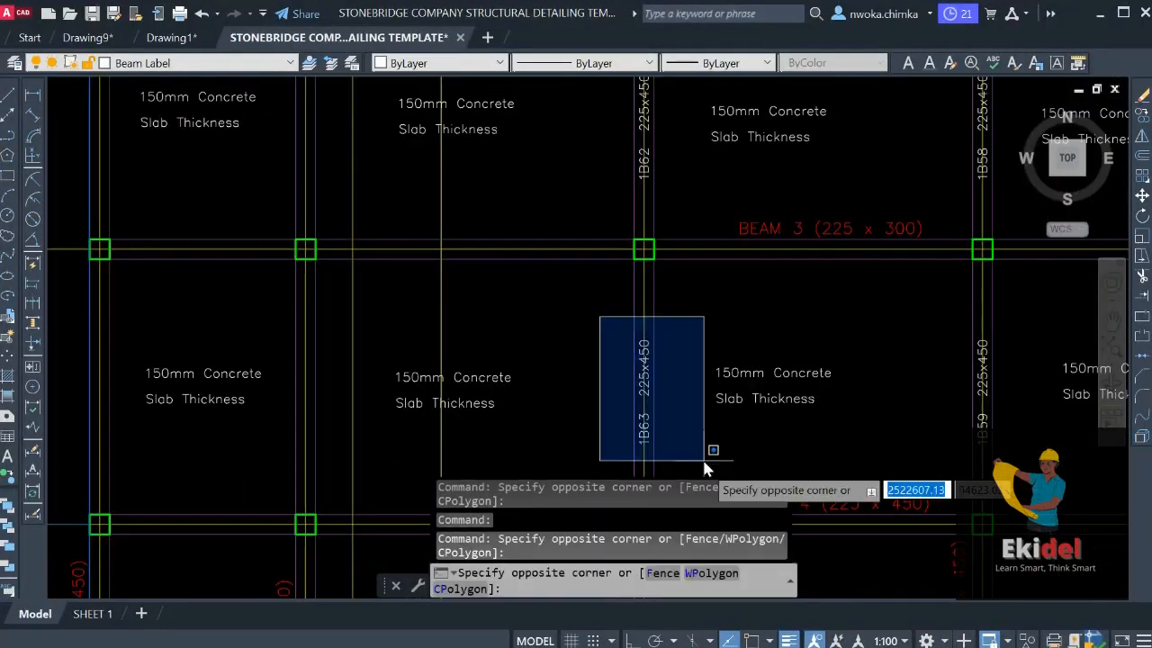
{"action": "left_click", "coordinate": [702, 457]}
{"action": "scroll", "coordinate": [661, 377], "scroll_direction": "down", "scroll_amount": 6}
{"action": "scroll", "coordinate": [624, 178], "scroll_direction": "up", "scroll_amount": 4}
{"action": "left_click", "coordinate": [625, 178]}
{"action": "left_click", "coordinate": [671, 238]}
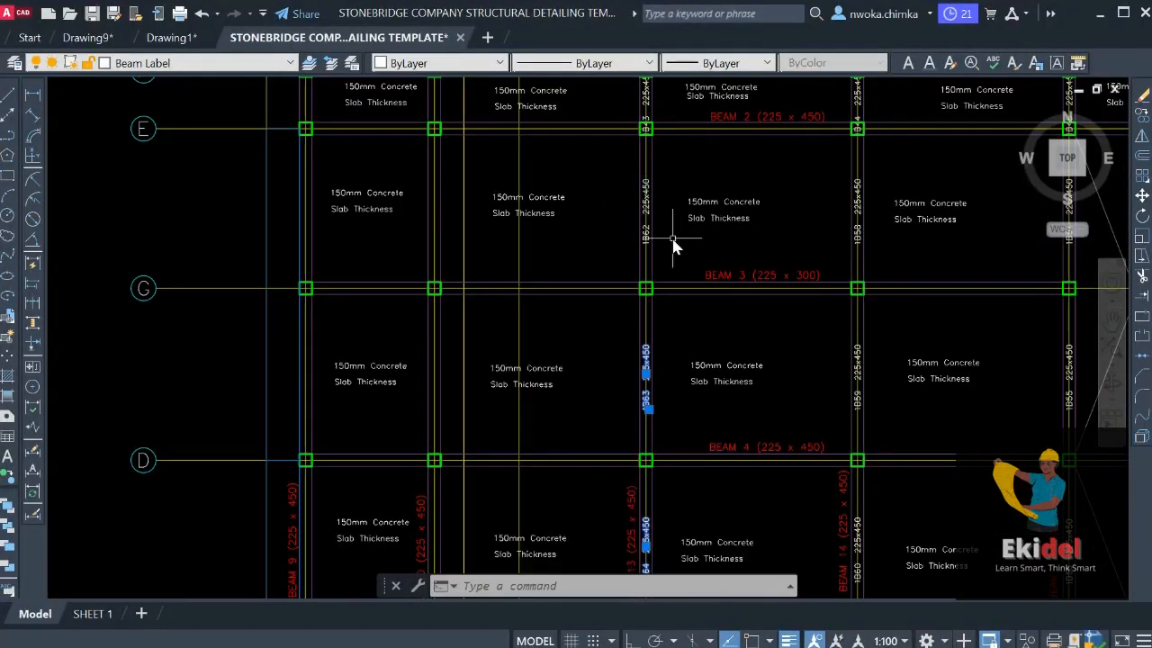
{"action": "left_click", "coordinate": [672, 238]}
{"action": "left_click", "coordinate": [650, 226]}
{"action": "scroll", "coordinate": [642, 199], "scroll_direction": "up", "scroll_amount": 4}
{"action": "left_click", "coordinate": [608, 142]}
{"action": "left_click", "coordinate": [728, 311]}
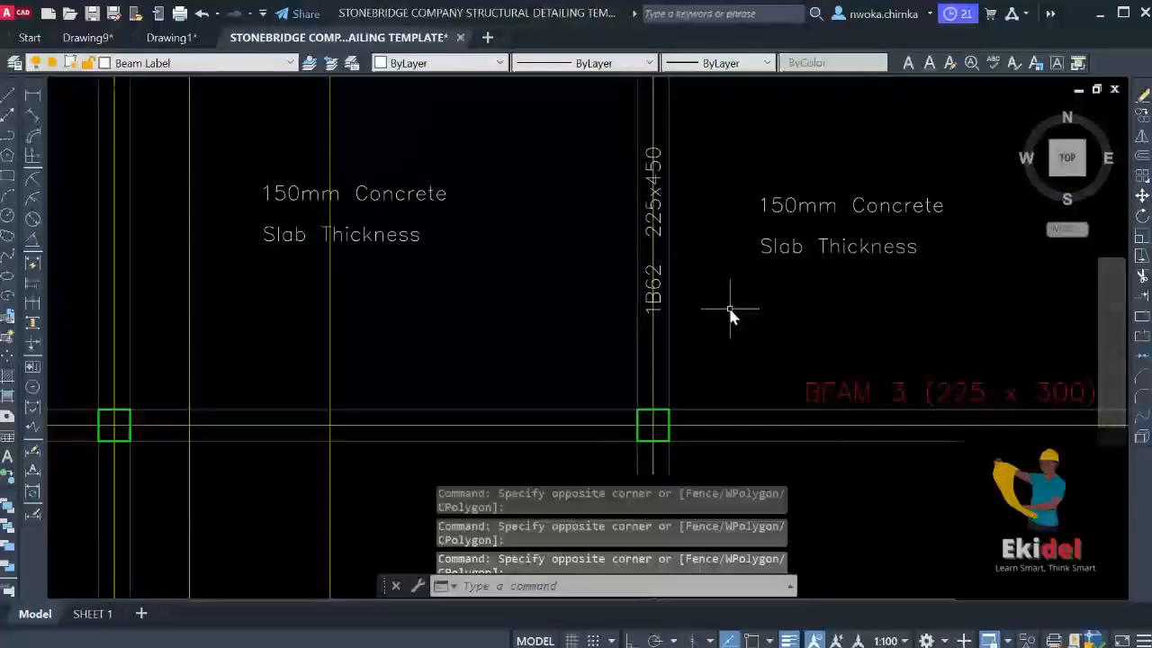
{"action": "left_click", "coordinate": [661, 288]}
{"action": "scroll", "coordinate": [657, 351], "scroll_direction": "down", "scroll_amount": 5}
{"action": "scroll", "coordinate": [663, 430], "scroll_direction": "up", "scroll_amount": 6}
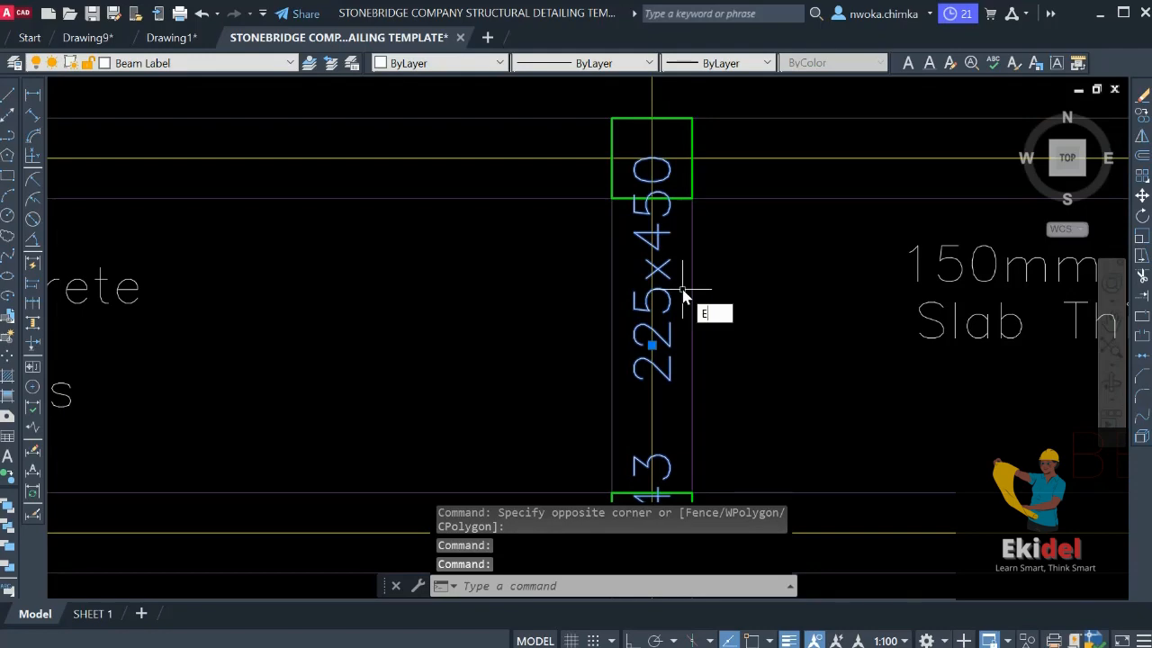
{"action": "type", "text": "E"}
{"action": "key", "text": "Return"}
Examine the Beam 14 title and its span labels along grid line 5 on the floor plan, from grid B to grid F
{"action": "scroll", "coordinate": [636, 185], "scroll_direction": "down", "scroll_amount": 8}
{"action": "scroll", "coordinate": [604, 358], "scroll_direction": "up", "scroll_amount": 2}
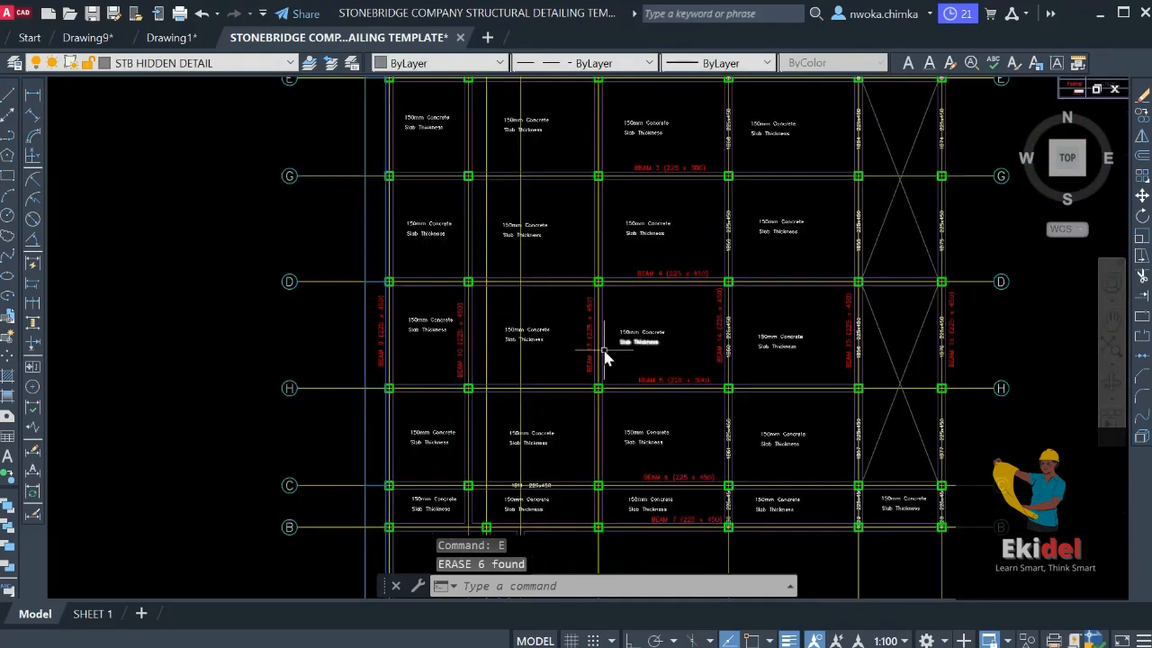
{"action": "scroll", "coordinate": [605, 357], "scroll_direction": "up", "scroll_amount": 5}
{"action": "scroll", "coordinate": [572, 389], "scroll_direction": "down", "scroll_amount": 7}
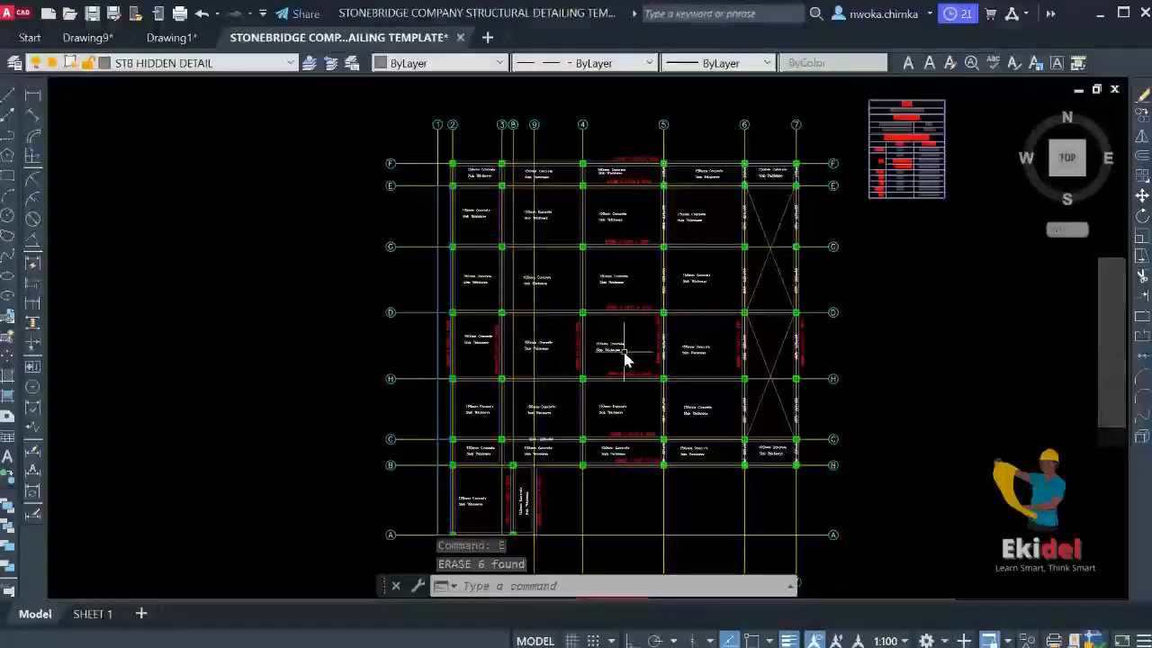
{"action": "scroll", "coordinate": [626, 359], "scroll_direction": "up", "scroll_amount": 5}
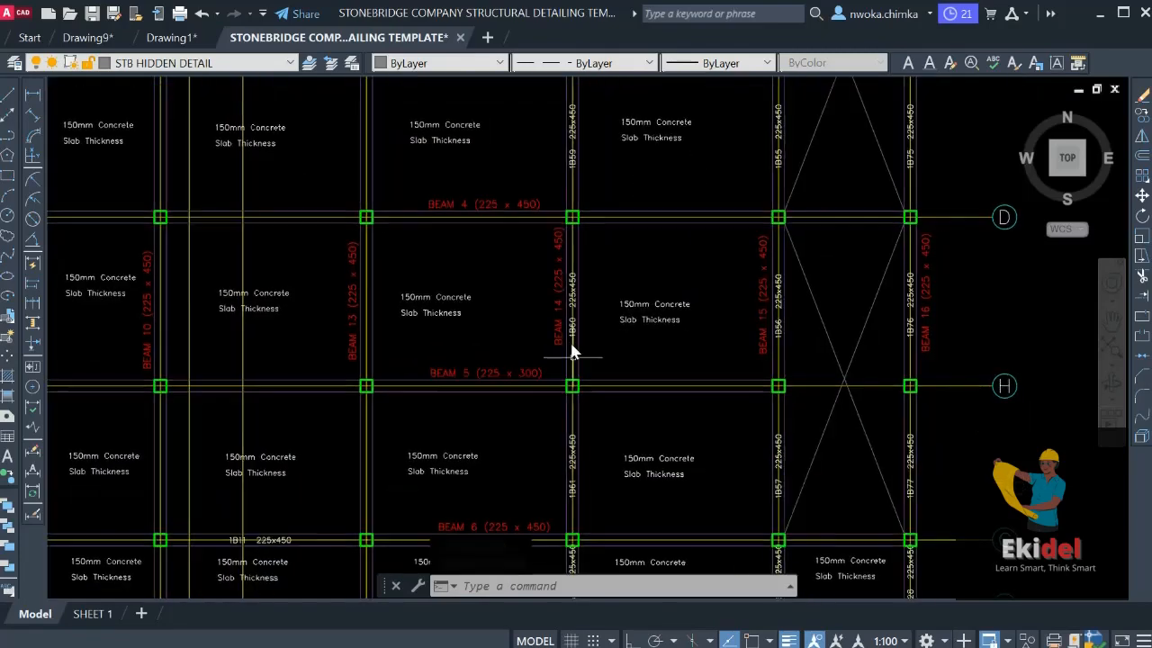
{"action": "scroll", "coordinate": [572, 287], "scroll_direction": "up", "scroll_amount": 4}
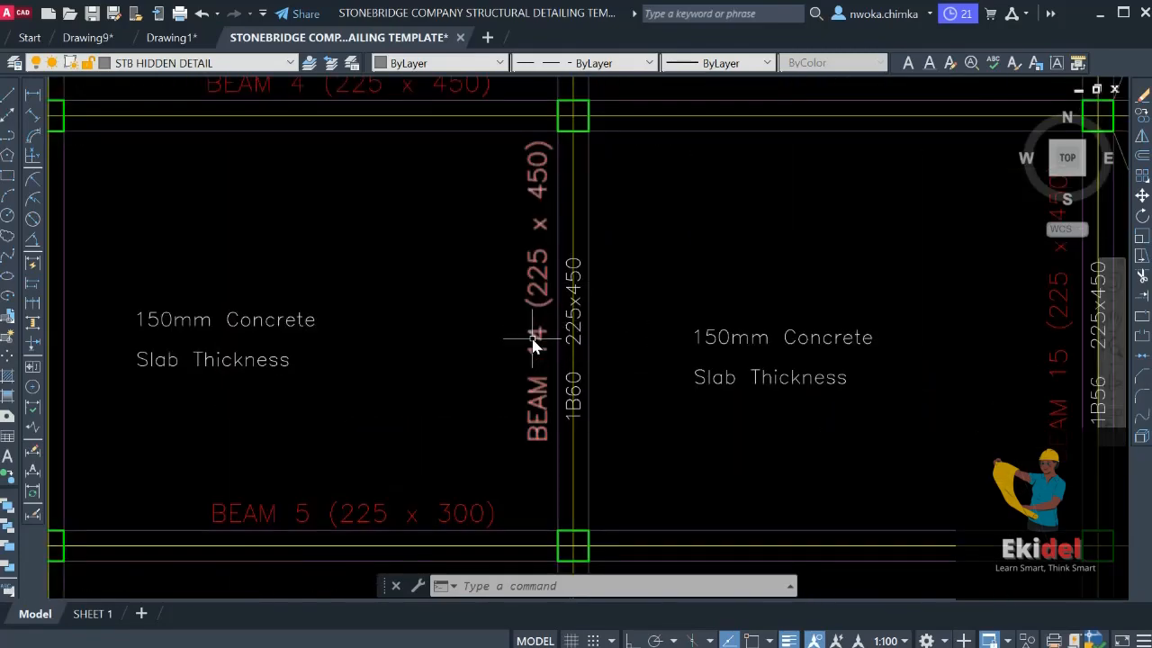
{"action": "scroll", "coordinate": [549, 328], "scroll_direction": "down", "scroll_amount": 5}
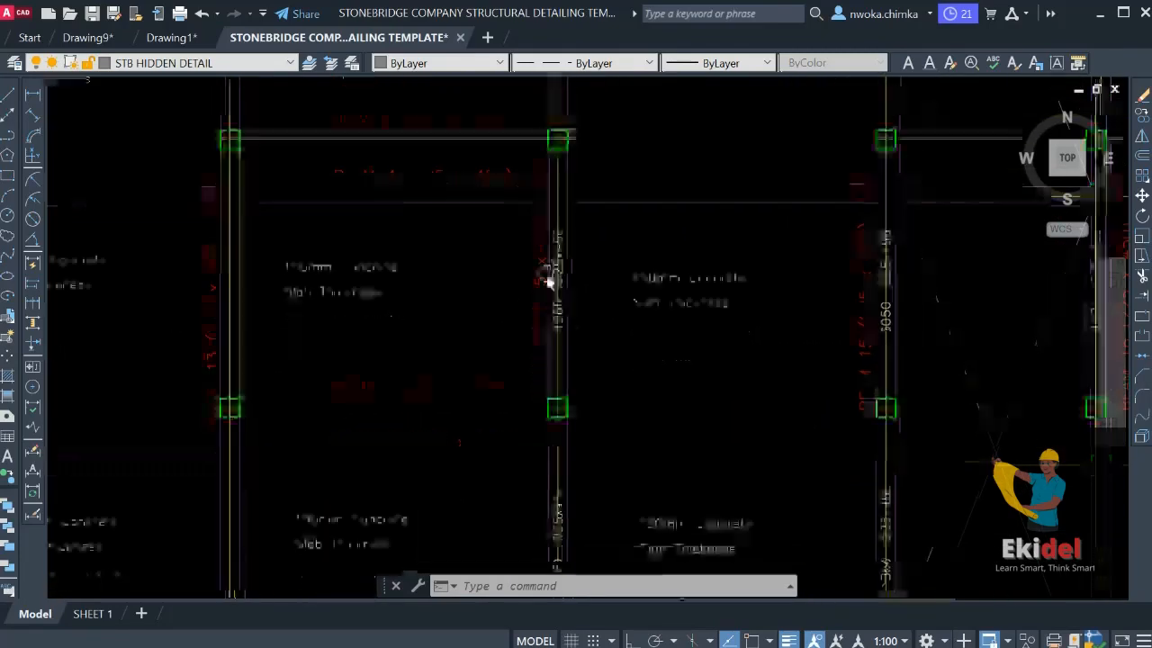
{"action": "middle_click_drag", "start_coordinate": [559, 563], "coordinate": [546, 458]}
{"action": "scroll", "coordinate": [545, 458], "scroll_direction": "up", "scroll_amount": 8}
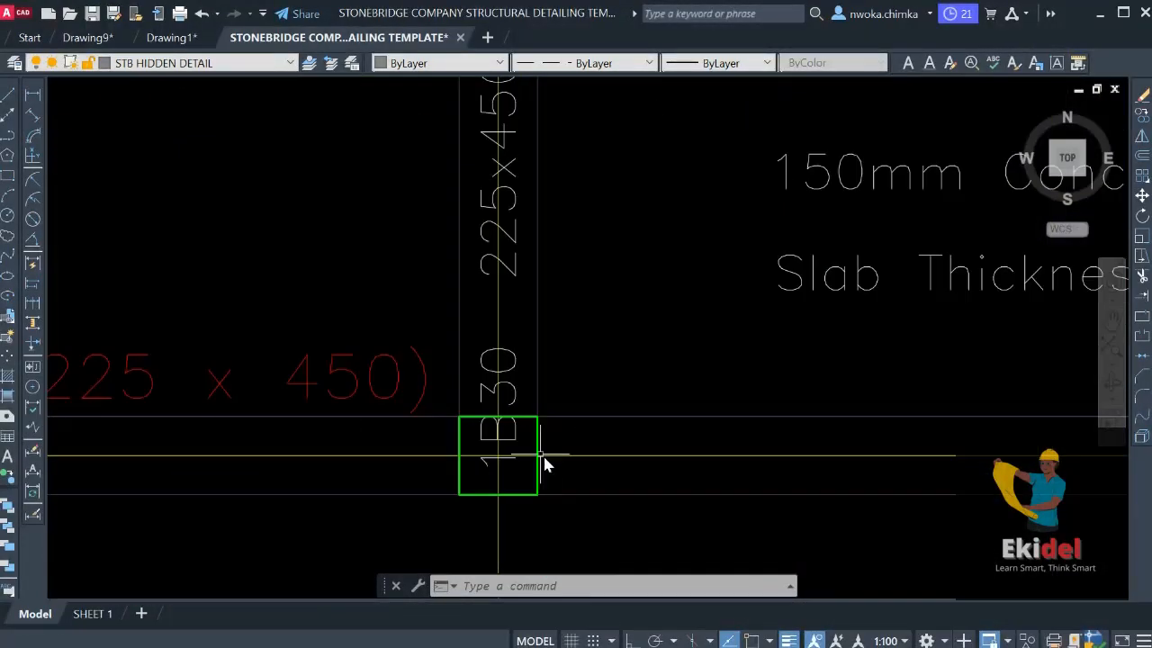
{"action": "scroll", "coordinate": [513, 437], "scroll_direction": "down", "scroll_amount": 8}
{"action": "middle_click_drag", "start_coordinate": [573, 379], "coordinate": [583, 525]}
{"action": "left_click_drag", "start_coordinate": [0, 0], "coordinate": [0, 0]}
{"action": "middle_click_drag", "start_coordinate": [583, 524], "coordinate": [582, 534]}
{"action": "middle_click_drag", "start_coordinate": [567, 329], "coordinate": [567, 531]}
{"action": "scroll", "coordinate": [546, 158], "scroll_direction": "up", "scroll_amount": 6}
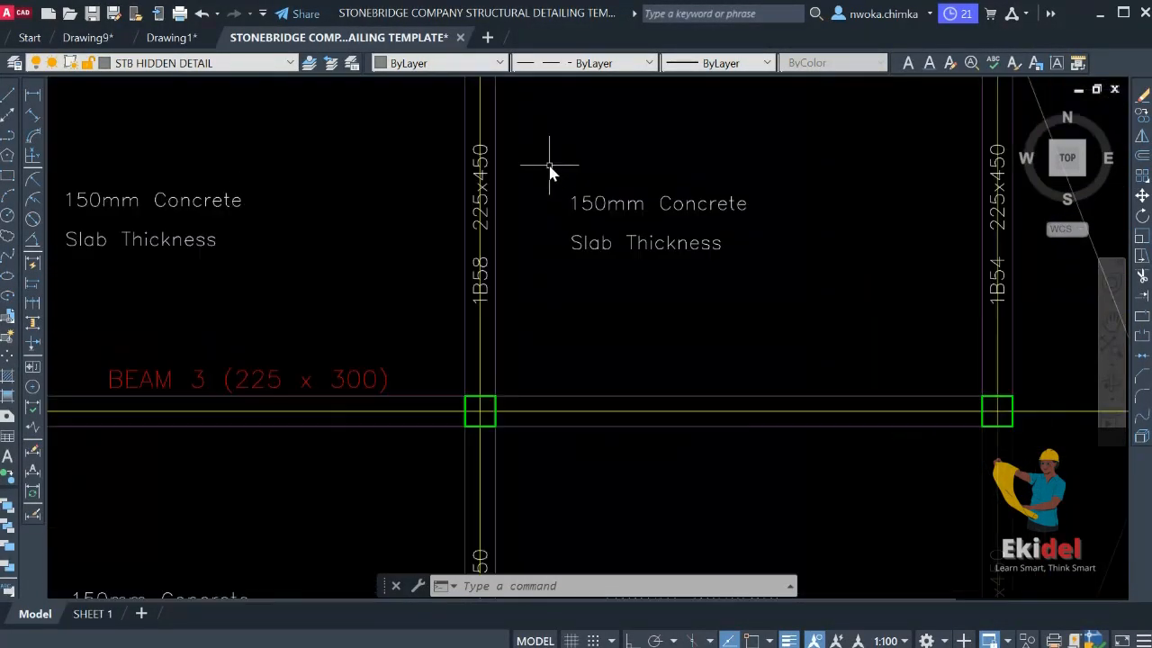
{"action": "middle_click_drag", "start_coordinate": [551, 207], "coordinate": [555, 250]}
{"action": "scroll", "coordinate": [559, 257], "scroll_direction": "down", "scroll_amount": 4}
{"action": "scroll", "coordinate": [540, 187], "scroll_direction": "down", "scroll_amount": 2}
{"action": "middle_click_drag", "start_coordinate": [540, 187], "coordinate": [540, 231]}
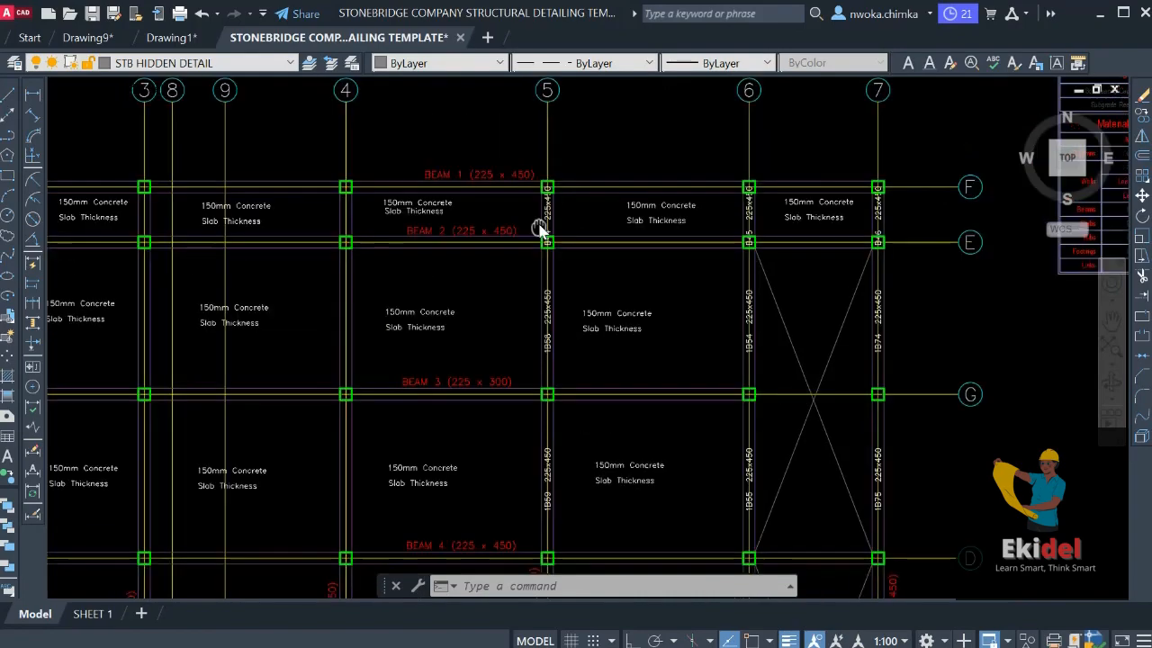
{"action": "scroll", "coordinate": [540, 231], "scroll_direction": "up", "scroll_amount": 6}
{"action": "scroll", "coordinate": [564, 208], "scroll_direction": "down", "scroll_amount": 2}
{"action": "scroll", "coordinate": [565, 209], "scroll_direction": "down", "scroll_amount": 4}
{"action": "scroll", "coordinate": [561, 211], "scroll_direction": "up", "scroll_amount": 7}
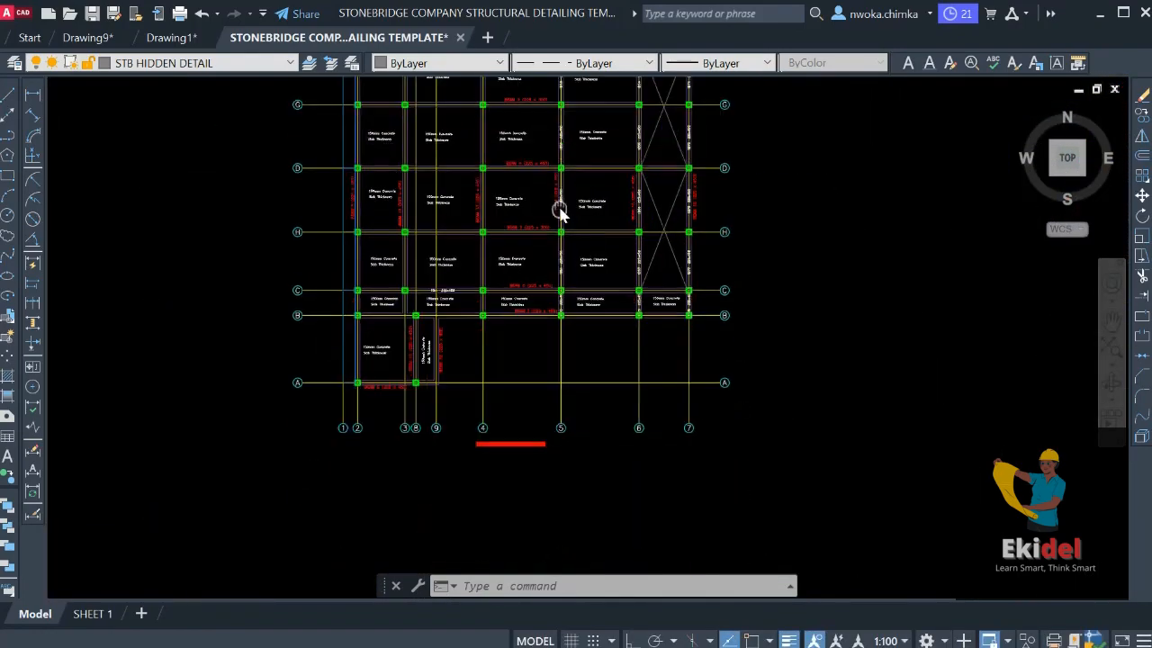
{"action": "scroll", "coordinate": [578, 349], "scroll_direction": "down", "scroll_amount": 4}
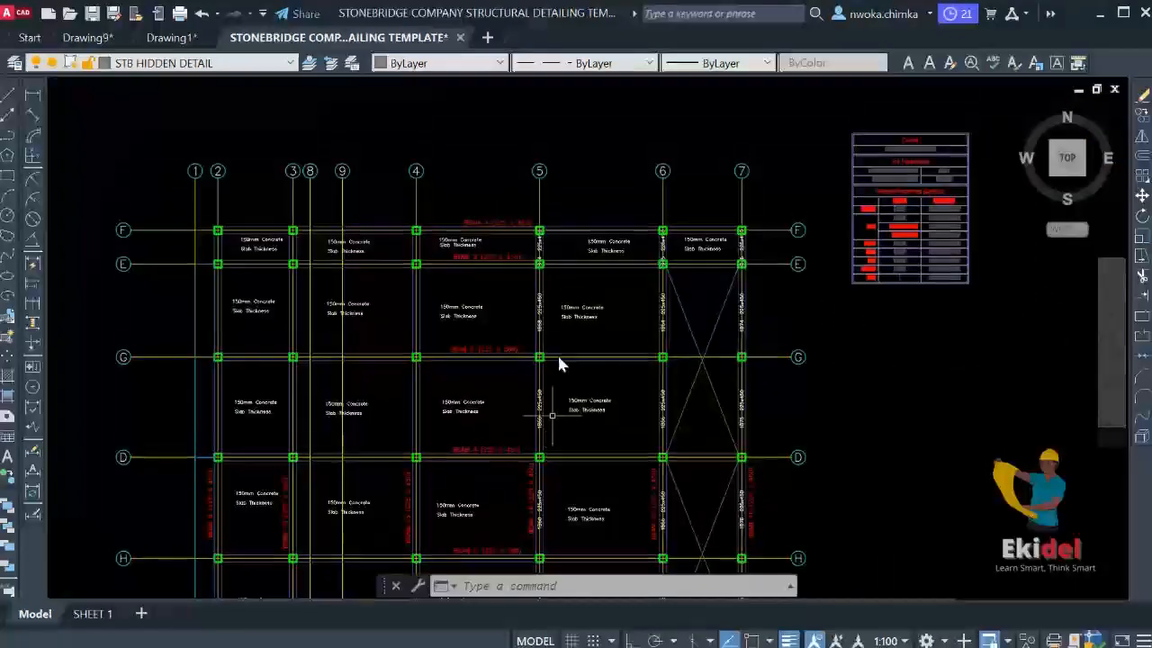
{"action": "scroll", "coordinate": [558, 363], "scroll_direction": "up", "scroll_amount": 7}
{"action": "scroll", "coordinate": [547, 222], "scroll_direction": "down", "scroll_amount": 8}
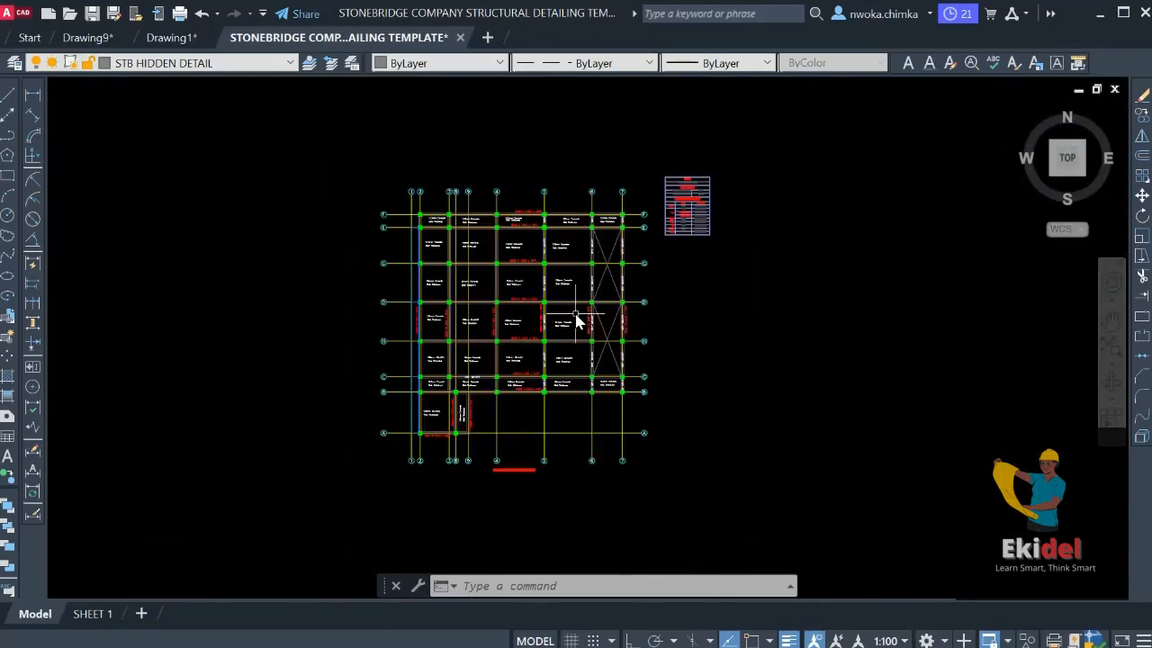
Examine the span labels of the remaining B–F beam elevations to identify the one for grid line 5
{"action": "middle_click_drag", "start_coordinate": [576, 315], "coordinate": [550, 232]}
{"action": "middle_click_drag", "start_coordinate": [572, 352], "coordinate": [549, 211]}
{"action": "scroll", "coordinate": [430, 373], "scroll_direction": "up", "scroll_amount": 3}
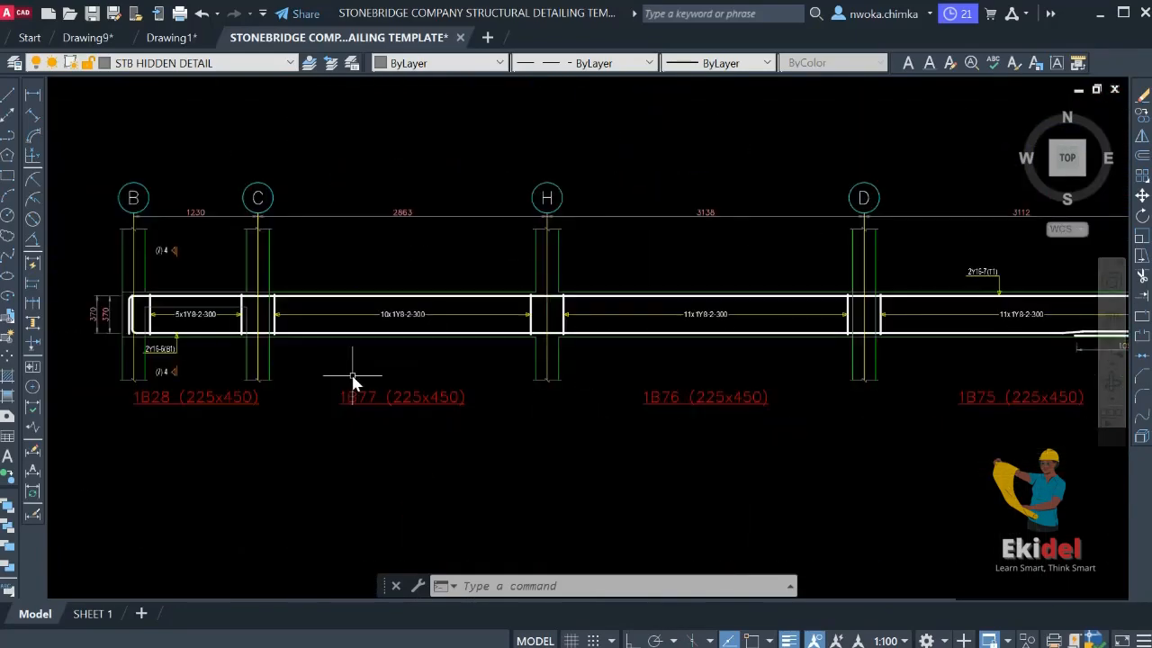
{"action": "scroll", "coordinate": [360, 382], "scroll_direction": "down", "scroll_amount": 6}
{"action": "scroll", "coordinate": [428, 371], "scroll_direction": "up", "scroll_amount": 5}
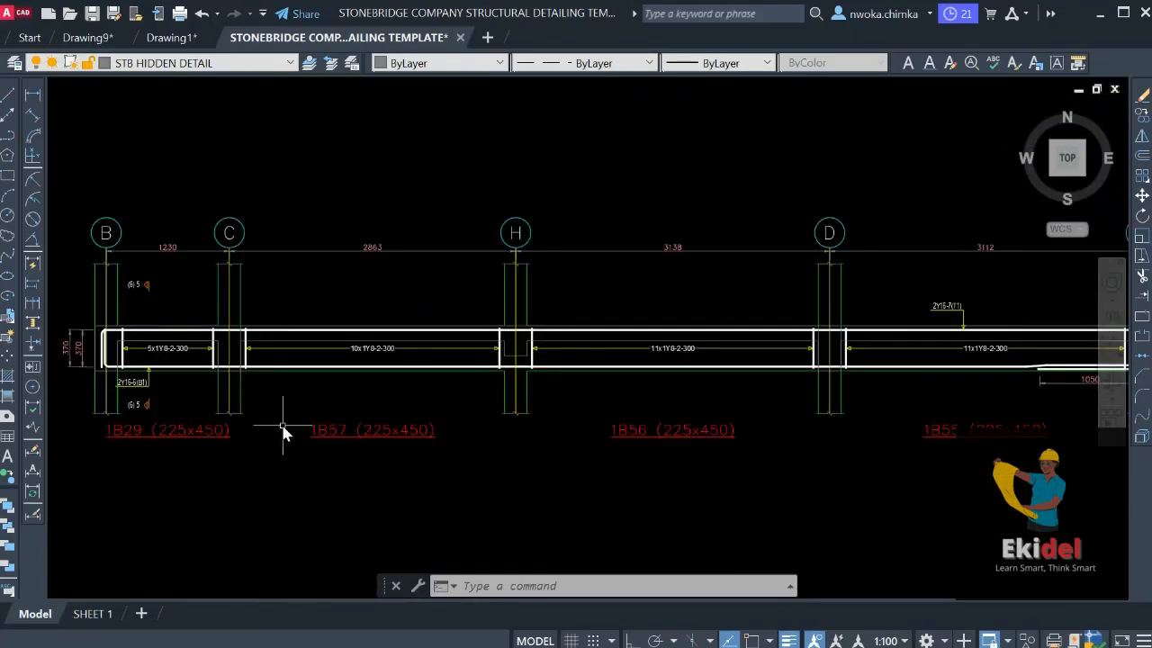
{"action": "scroll", "coordinate": [270, 419], "scroll_direction": "down", "scroll_amount": 5}
{"action": "scroll", "coordinate": [727, 431], "scroll_direction": "up", "scroll_amount": 4}
{"action": "scroll", "coordinate": [683, 410], "scroll_direction": "down", "scroll_amount": 5}
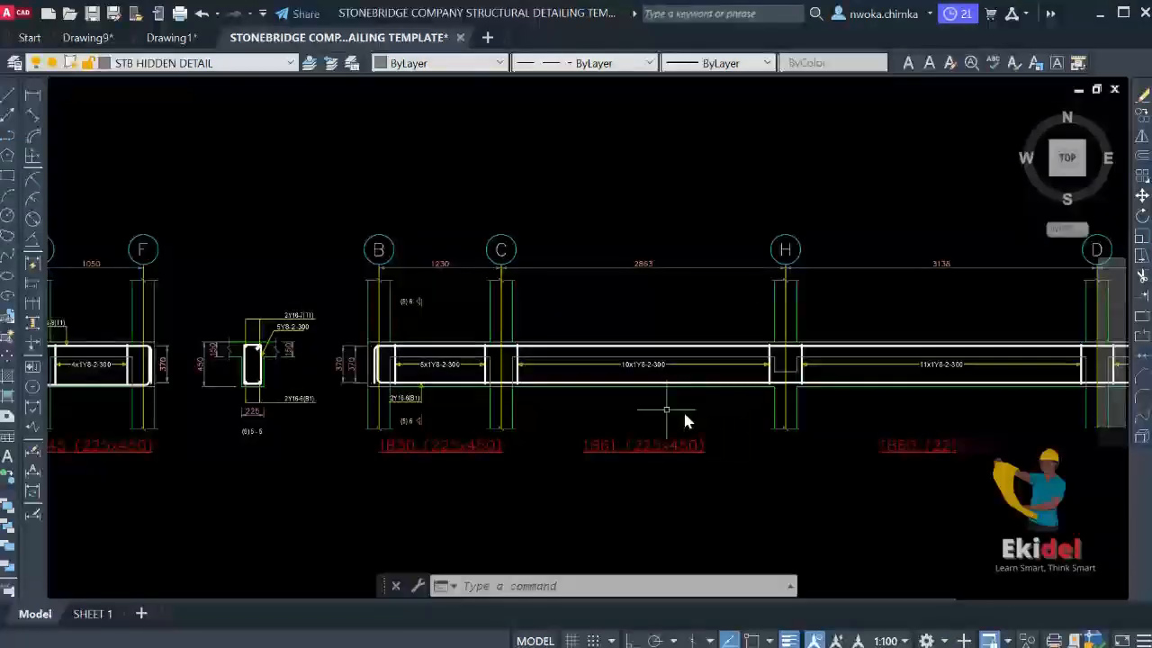
Move the B–F elevation with span labels 1B30 to 1B44 and its section 6-6 into the detail sheet, below the BEAM 13 elevation
{"action": "left_click", "coordinate": [384, 231]}
{"action": "scroll", "coordinate": [384, 232], "scroll_direction": "down", "scroll_amount": 2}
{"action": "scroll", "coordinate": [519, 312], "scroll_direction": "down", "scroll_amount": 2}
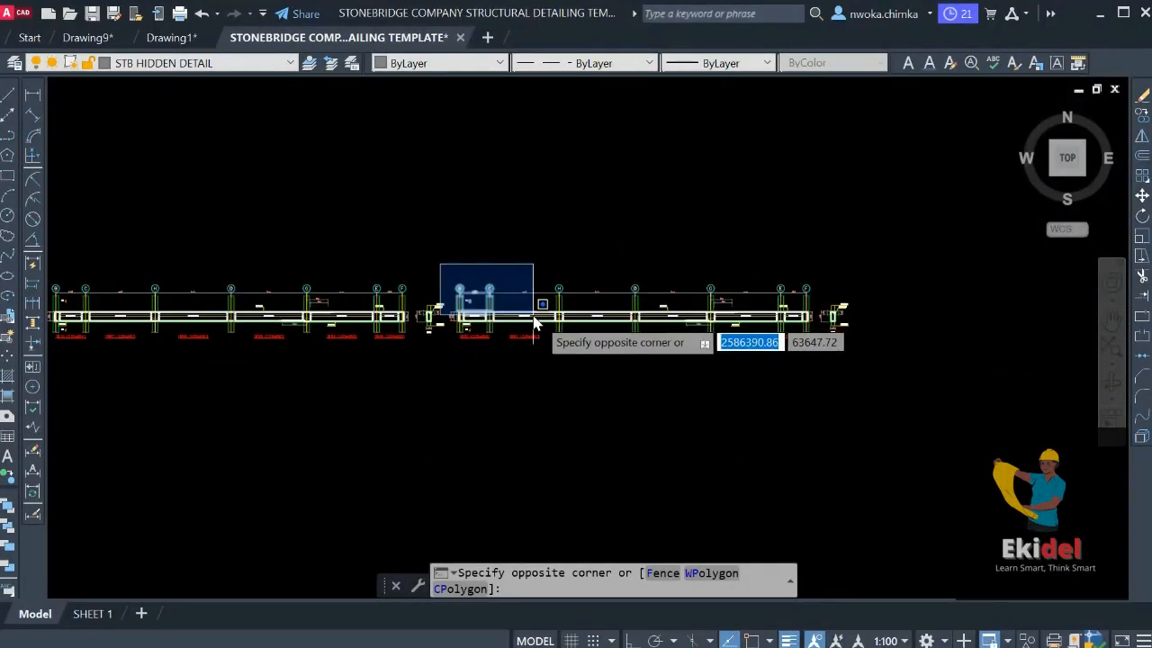
{"action": "left_click", "coordinate": [891, 388]}
{"action": "scroll", "coordinate": [380, 331], "scroll_direction": "up", "scroll_amount": 4}
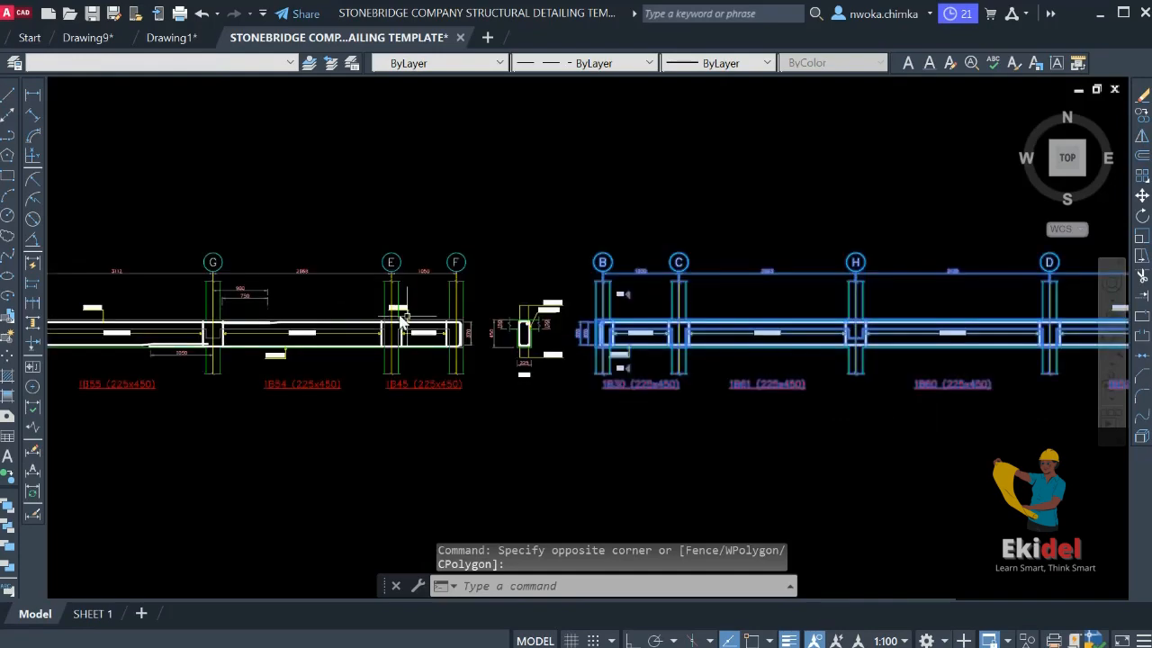
{"action": "type", "text": "m"}
{"action": "key", "text": "Return"}
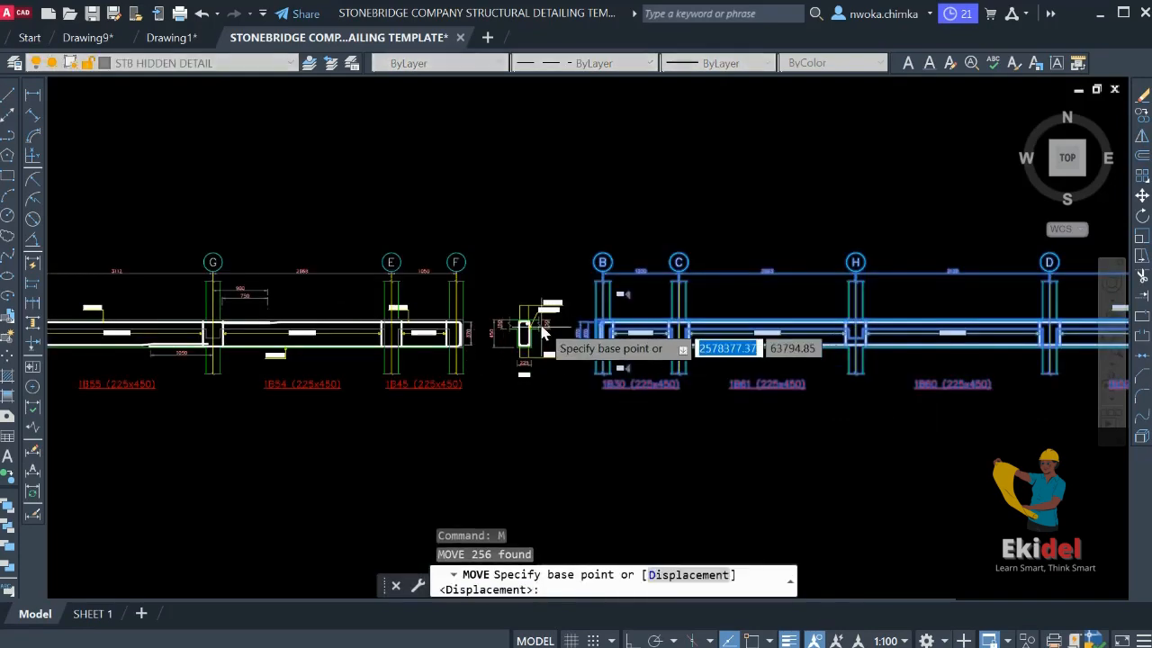
{"action": "scroll", "coordinate": [553, 311], "scroll_direction": "up", "scroll_amount": 4}
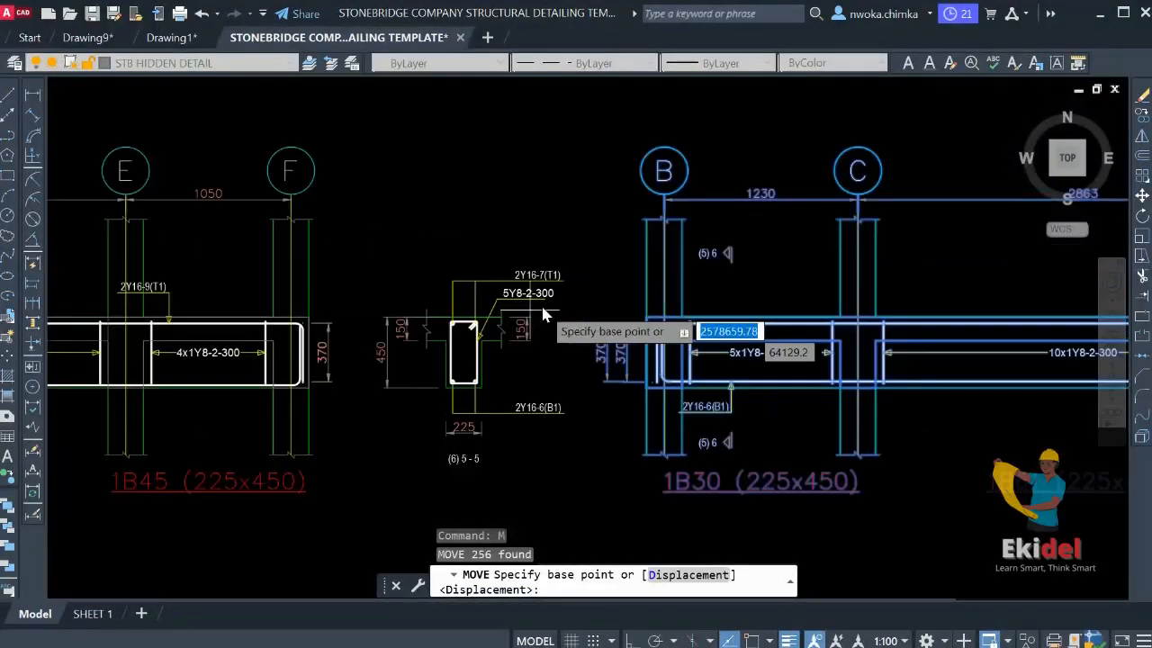
{"action": "left_click", "coordinate": [634, 347]}
{"action": "scroll", "coordinate": [633, 347], "scroll_direction": "down", "scroll_amount": 8}
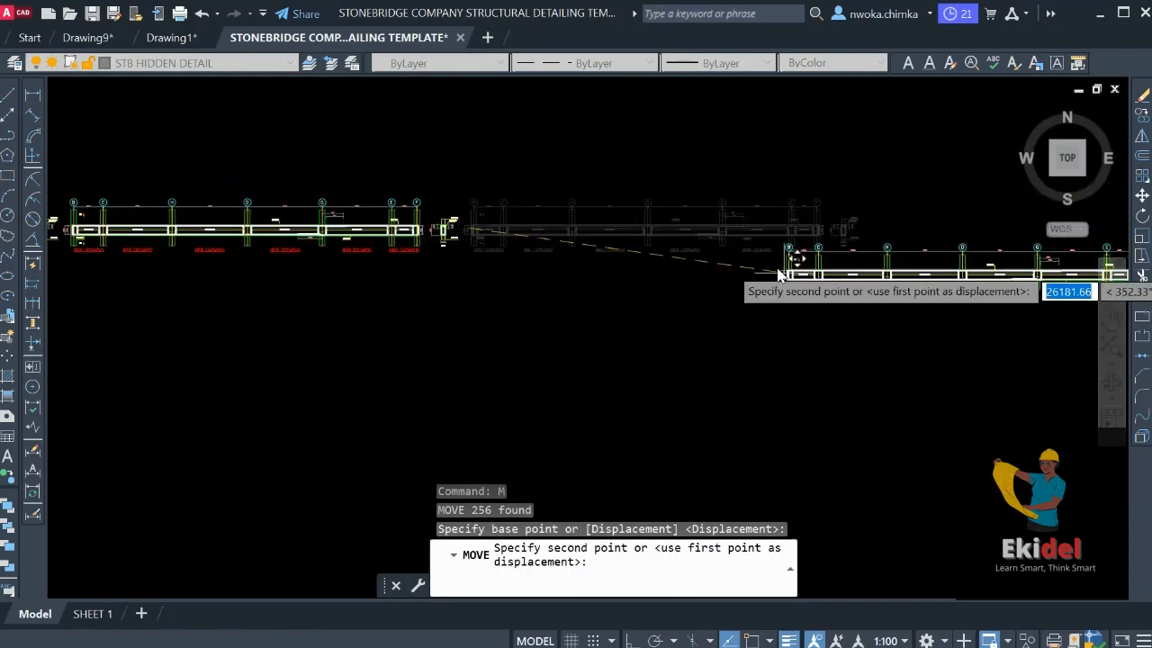
{"action": "scroll", "coordinate": [670, 237], "scroll_direction": "down", "scroll_amount": 5}
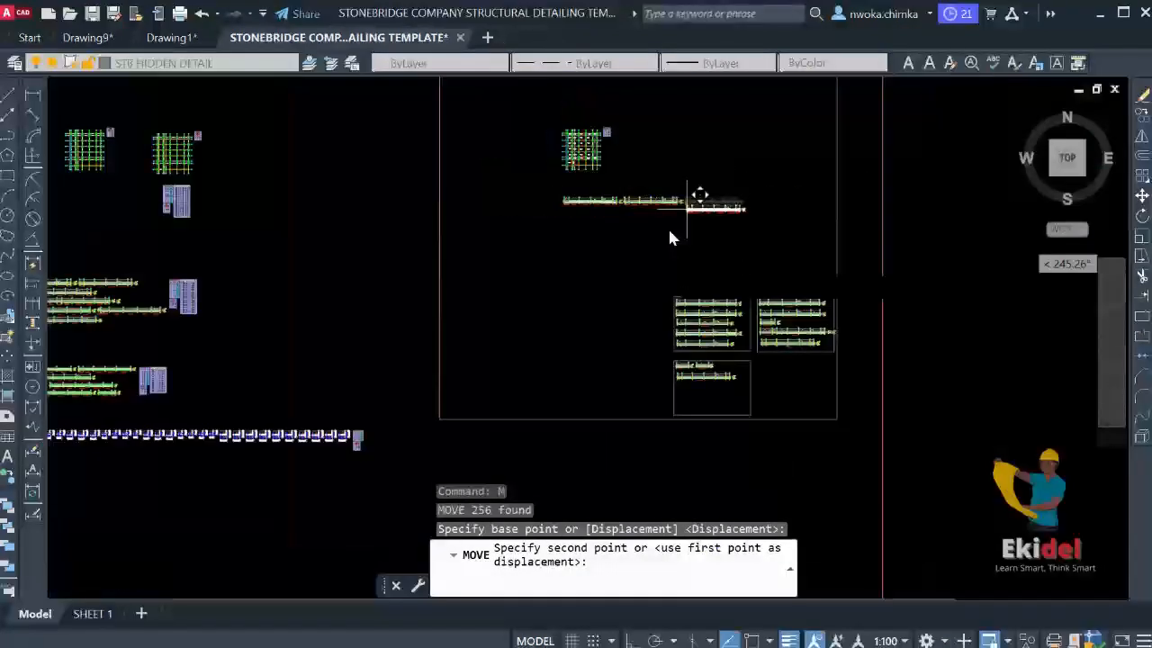
{"action": "scroll", "coordinate": [740, 404], "scroll_direction": "up", "scroll_amount": 10}
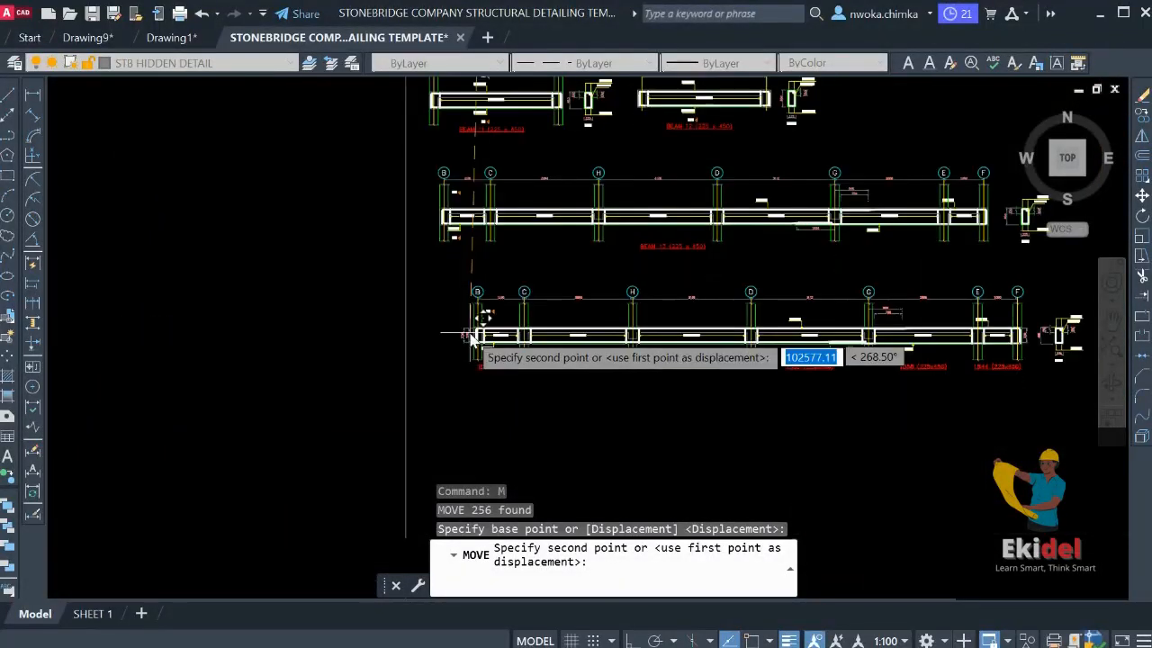
{"action": "left_click", "coordinate": [433, 337]}
Erase the 370 depth dimensions at both ends of the moved elevation and the six red span labels, 1B30 to 1B44, beneath it
{"action": "scroll", "coordinate": [430, 340], "scroll_direction": "up", "scroll_amount": 4}
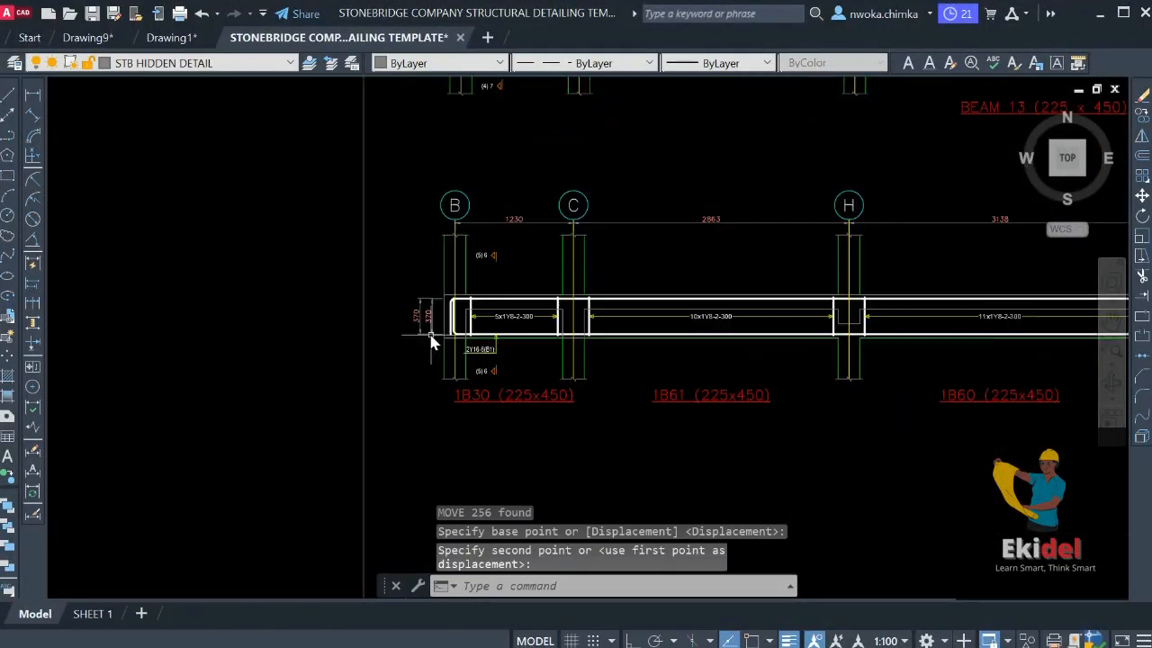
{"action": "scroll", "coordinate": [431, 334], "scroll_direction": "up", "scroll_amount": 2}
{"action": "left_click", "coordinate": [435, 286]}
{"action": "left_click", "coordinate": [399, 322]}
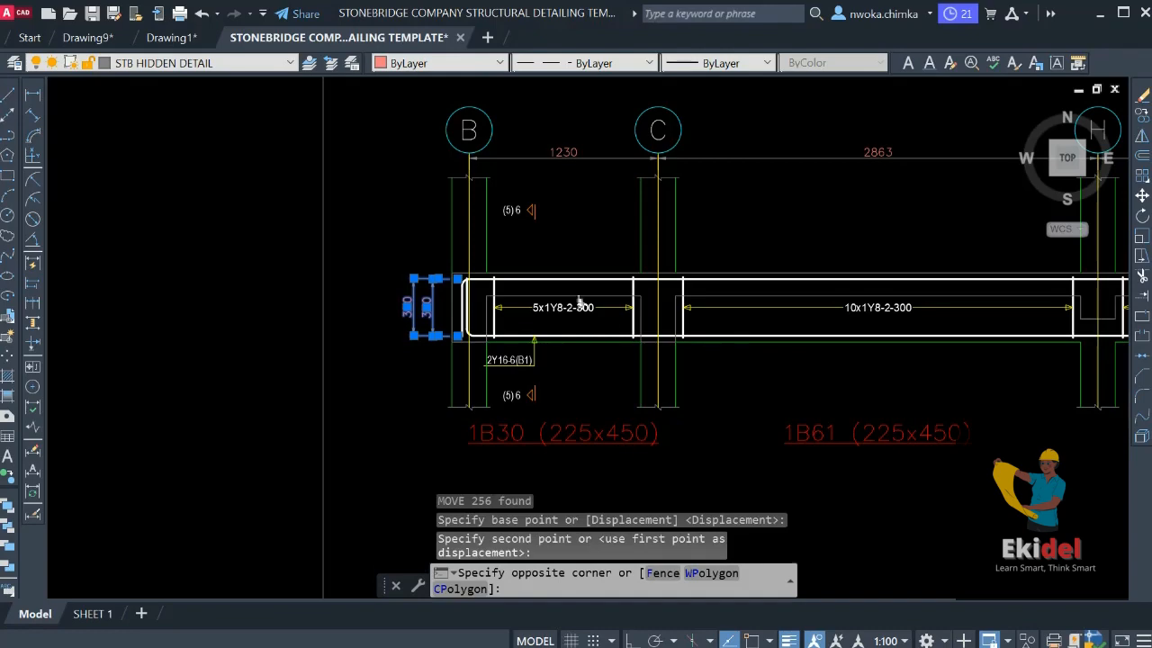
{"action": "scroll", "coordinate": [471, 297], "scroll_direction": "down", "scroll_amount": 2}
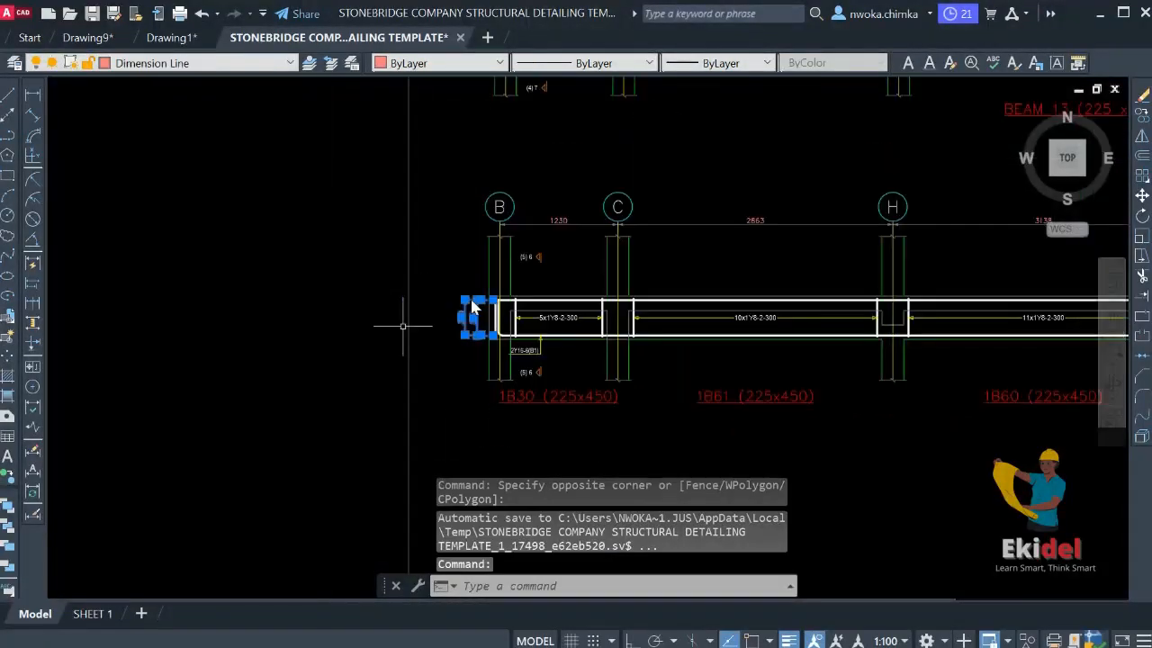
{"action": "scroll", "coordinate": [508, 328], "scroll_direction": "down", "scroll_amount": 4}
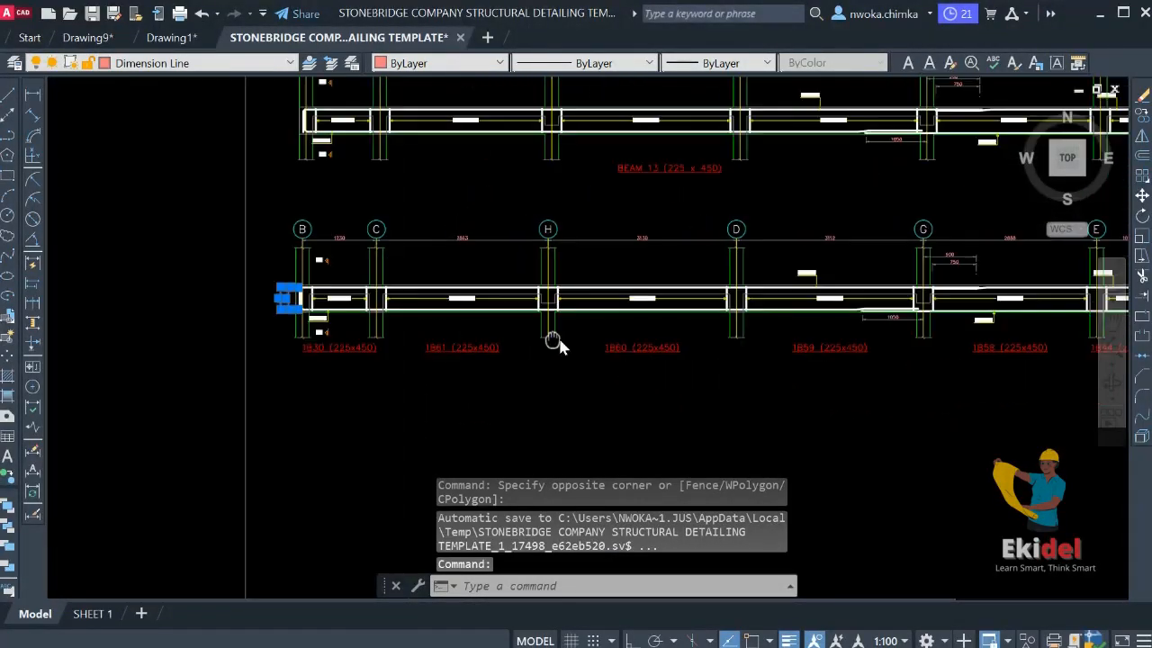
{"action": "scroll", "coordinate": [954, 349], "scroll_direction": "up", "scroll_amount": 2}
{"action": "left_click", "coordinate": [997, 358]}
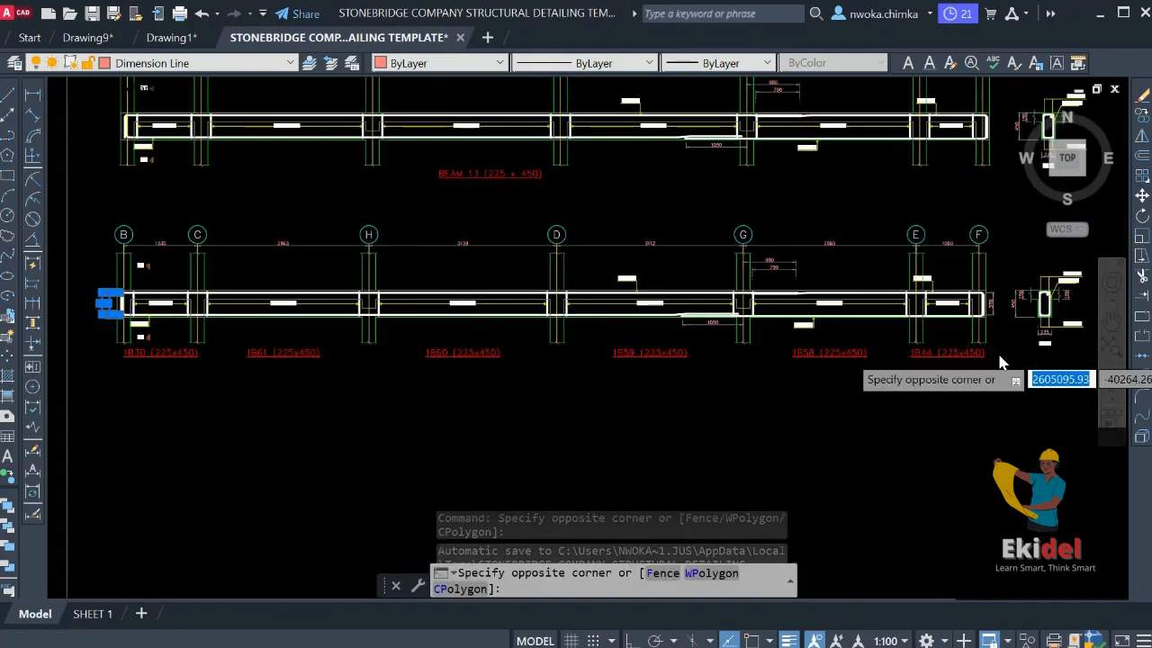
{"action": "left_click", "coordinate": [164, 401]}
{"action": "middle_click_drag", "start_coordinate": [1025, 383], "coordinate": [663, 347]}
{"action": "scroll", "coordinate": [633, 252], "scroll_direction": "up", "scroll_amount": 5}
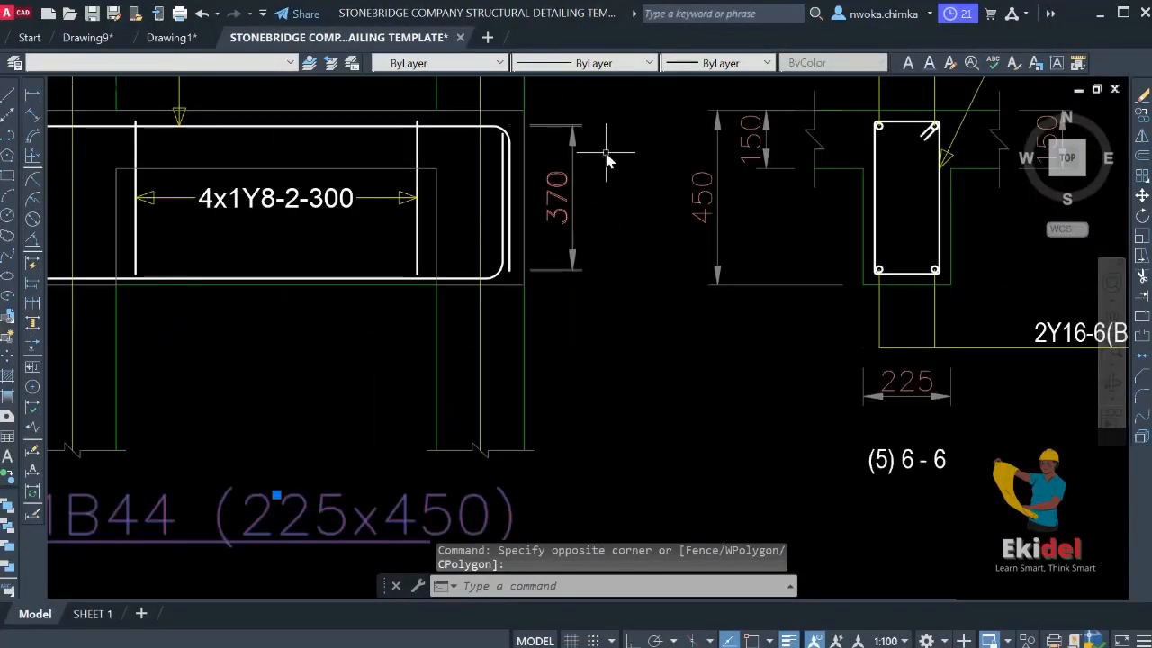
{"action": "left_click", "coordinate": [609, 154]}
{"action": "left_click", "coordinate": [560, 229]}
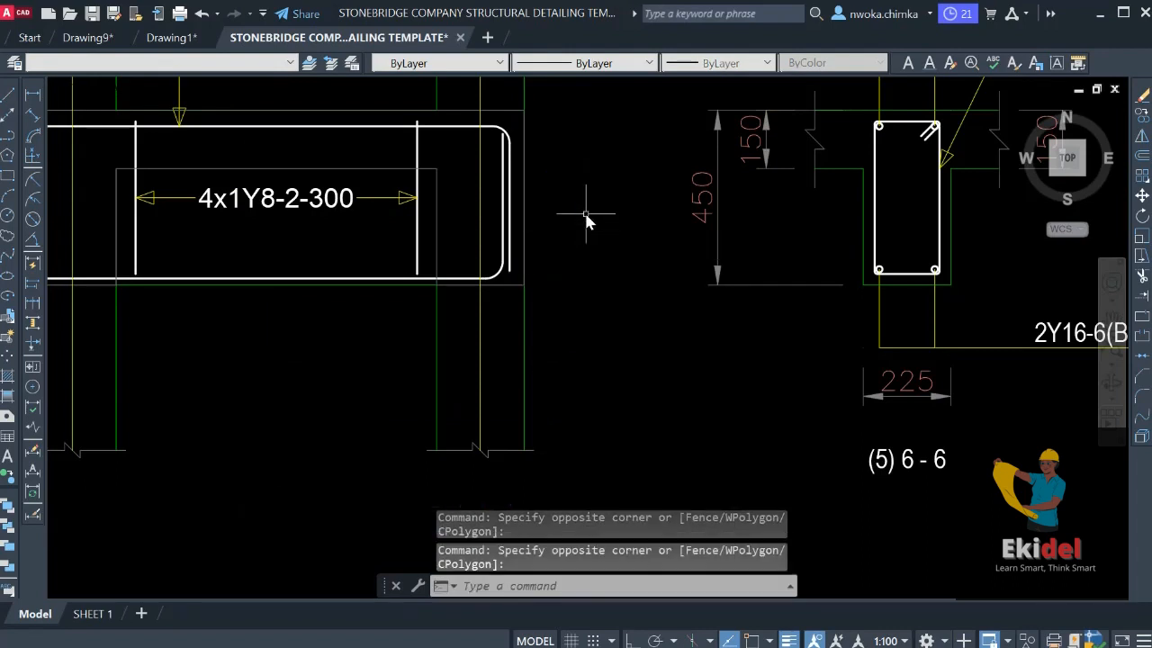
{"action": "type", "text": "e"}
{"action": "key", "text": "Return"}
Copy the BEAM 13 (225 x 450) title below the new elevation, beneath its H–D span
{"action": "scroll", "coordinate": [738, 354], "scroll_direction": "down", "scroll_amount": 6}
{"action": "scroll", "coordinate": [480, 259], "scroll_direction": "up", "scroll_amount": 2}
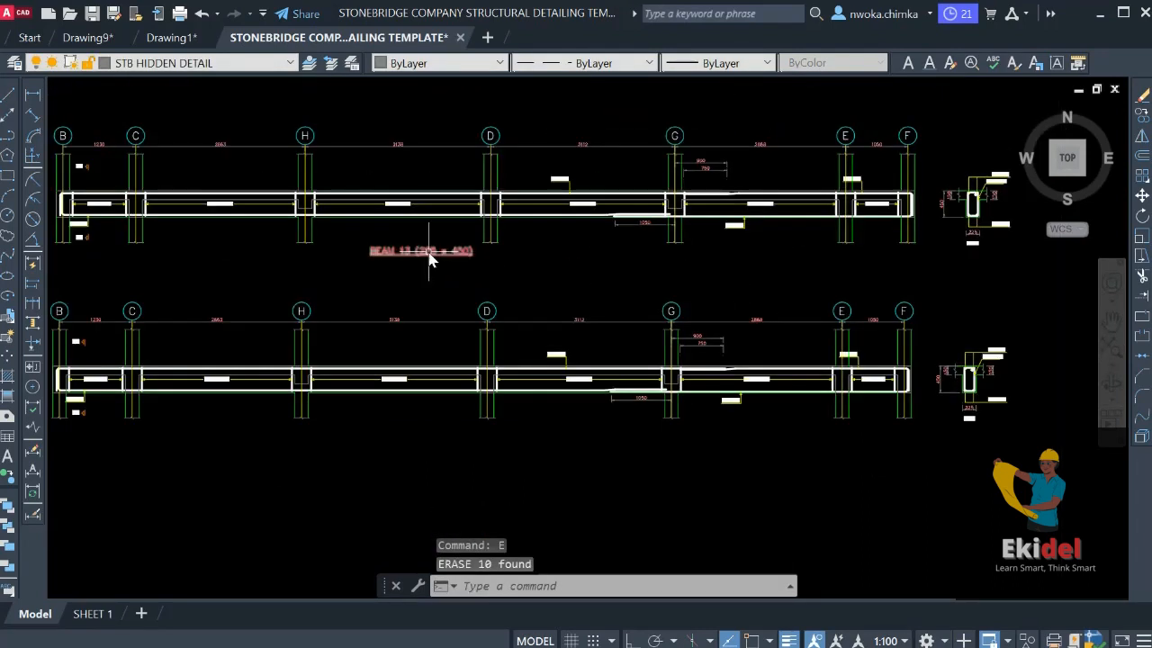
{"action": "key", "text": "Return"}
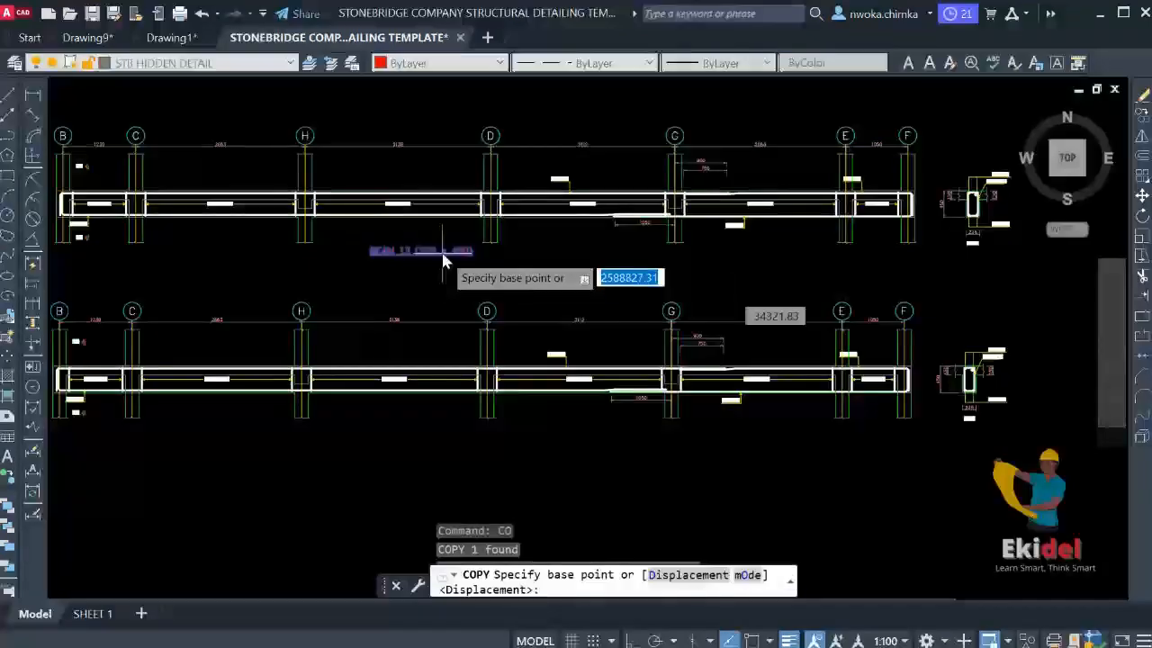
{"action": "left_click", "coordinate": [436, 268]}
{"action": "scroll", "coordinate": [927, 405], "scroll_direction": "up", "scroll_amount": 4}
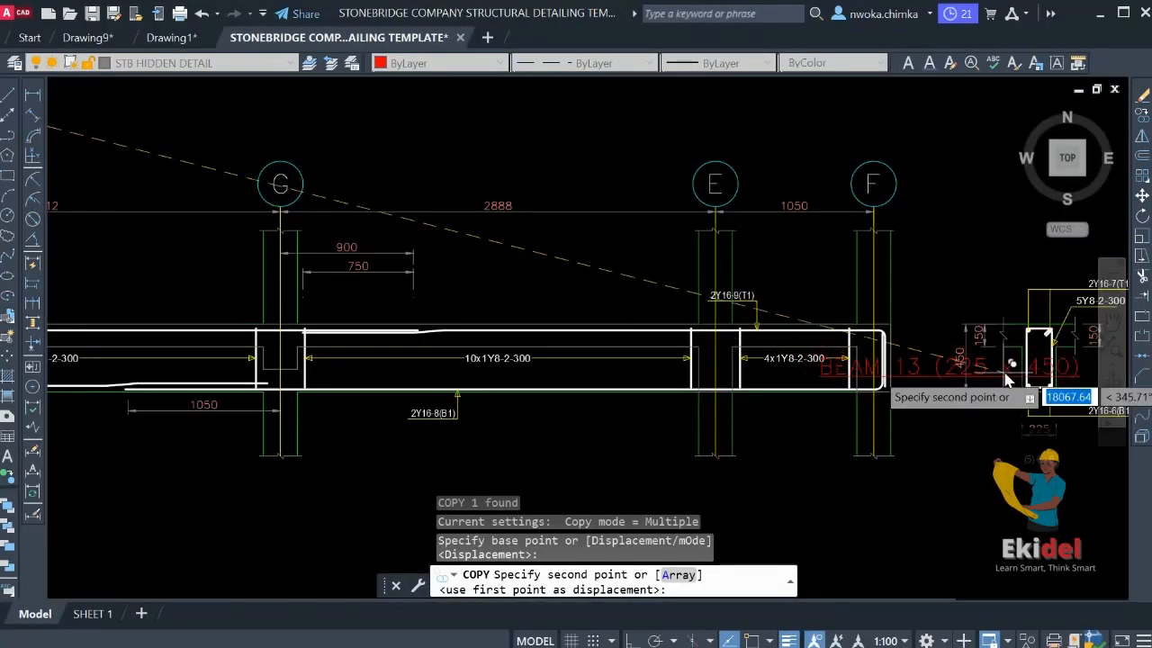
{"action": "scroll", "coordinate": [1023, 402], "scroll_direction": "down", "scroll_amount": 5}
{"action": "scroll", "coordinate": [501, 407], "scroll_direction": "up", "scroll_amount": 4}
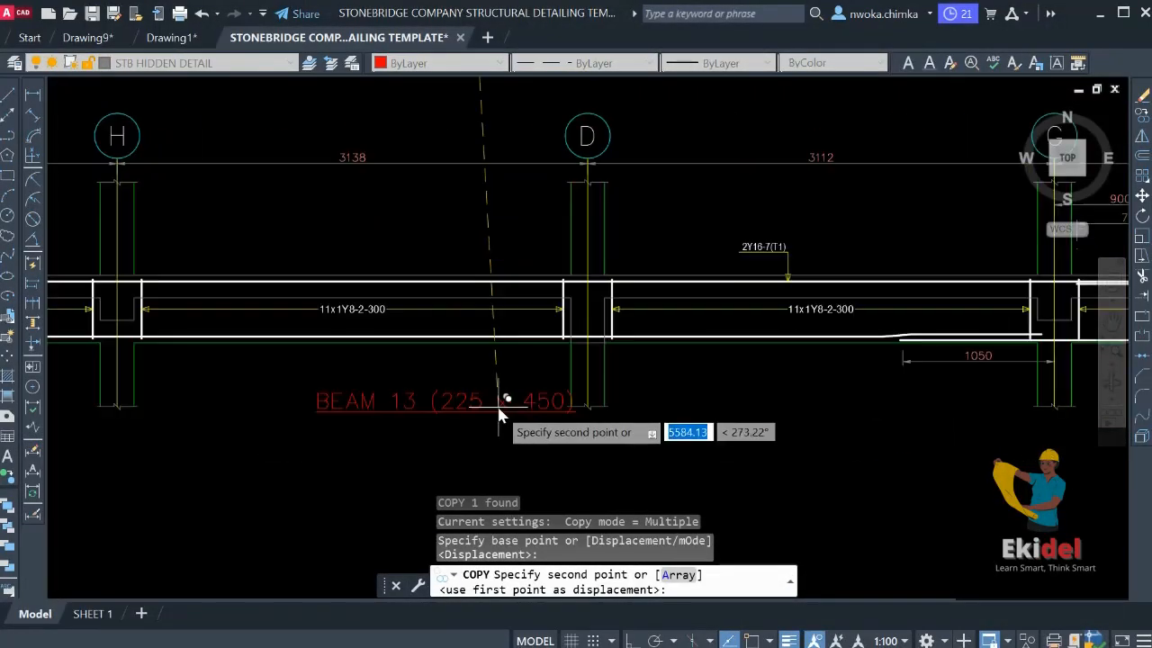
{"action": "left_click", "coordinate": [428, 404]}
{"action": "key", "text": "Escape"}
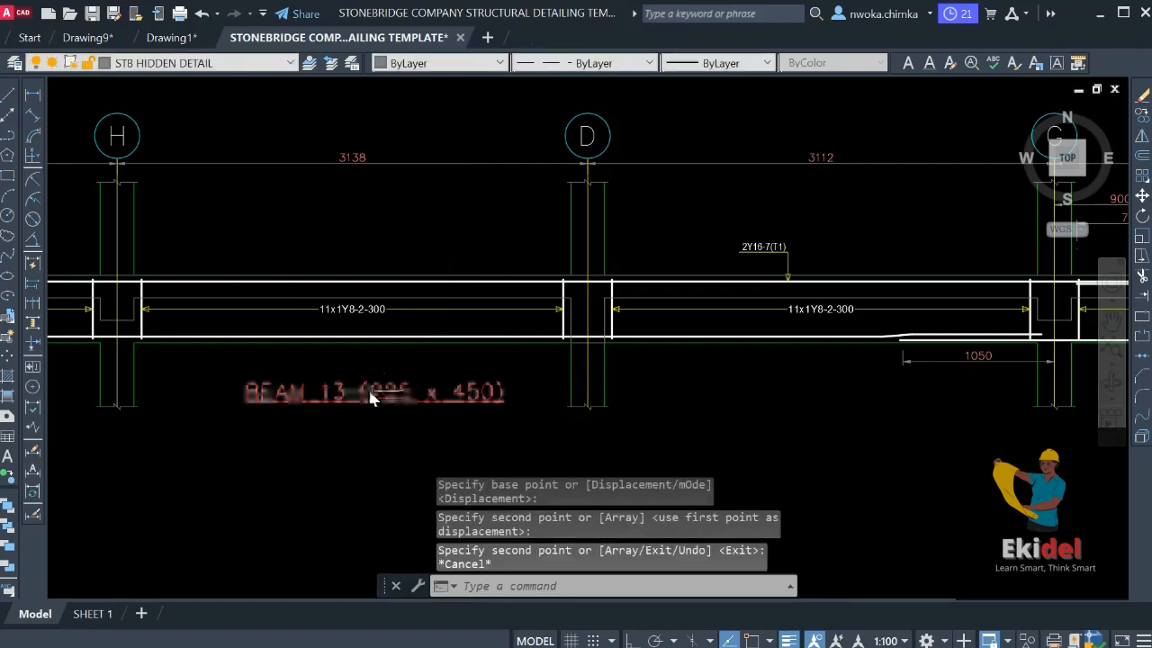
Change the copied title beneath the lower elevation to BEAM 16 (225 x 450)
{"action": "scroll", "coordinate": [351, 396], "scroll_direction": "up", "scroll_amount": 2}
{"action": "left_click", "coordinate": [331, 396]}
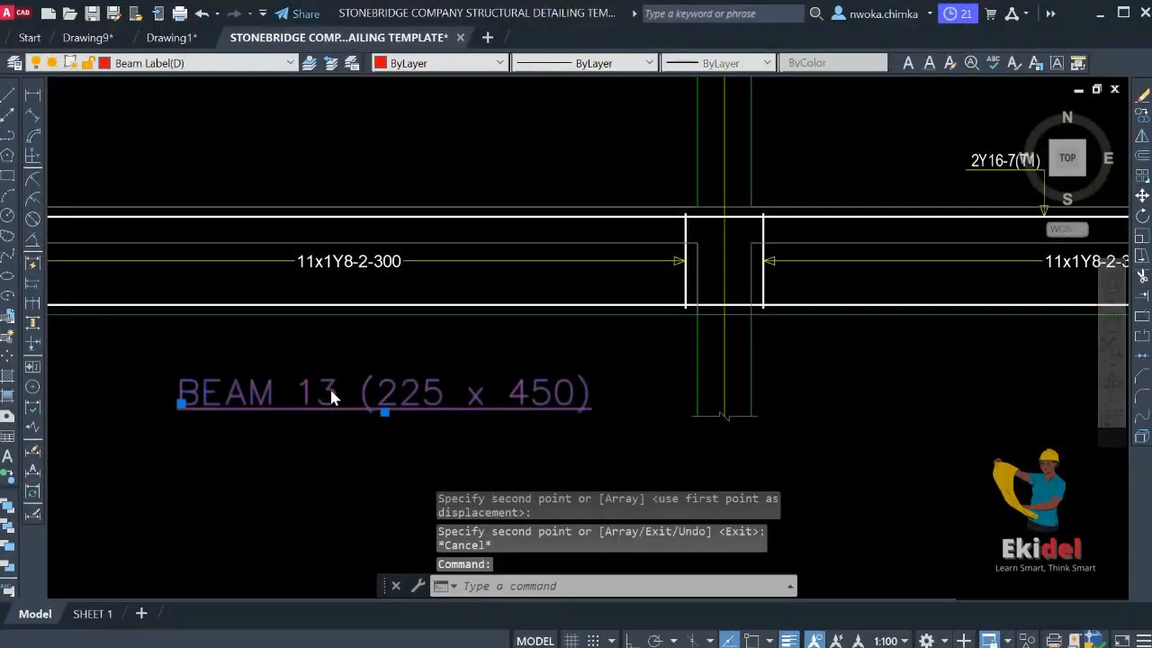
{"action": "double_click", "coordinate": [327, 389]}
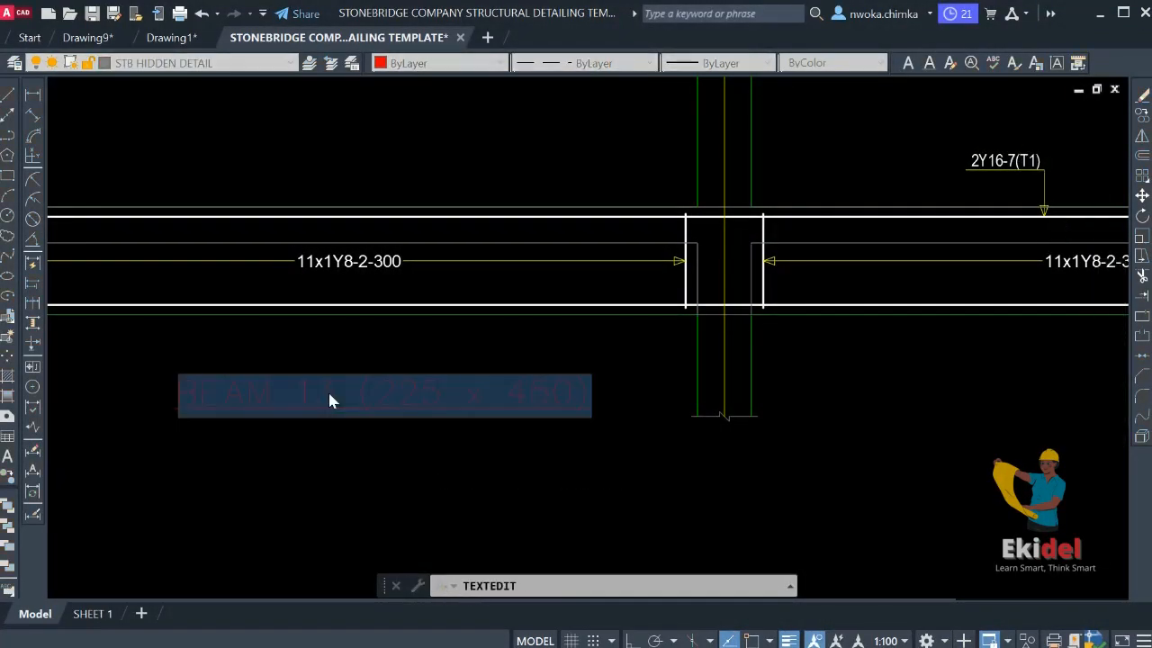
{"action": "left_click_drag", "start_coordinate": [331, 392], "coordinate": [329, 392]}
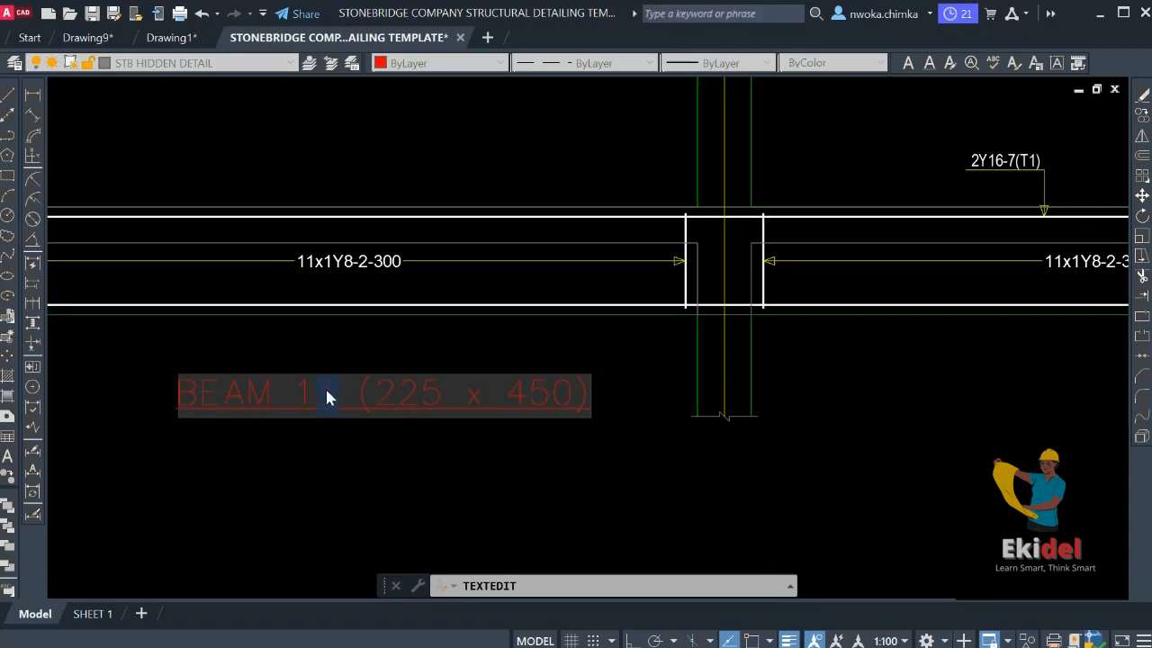
{"action": "type", "text": "6"}
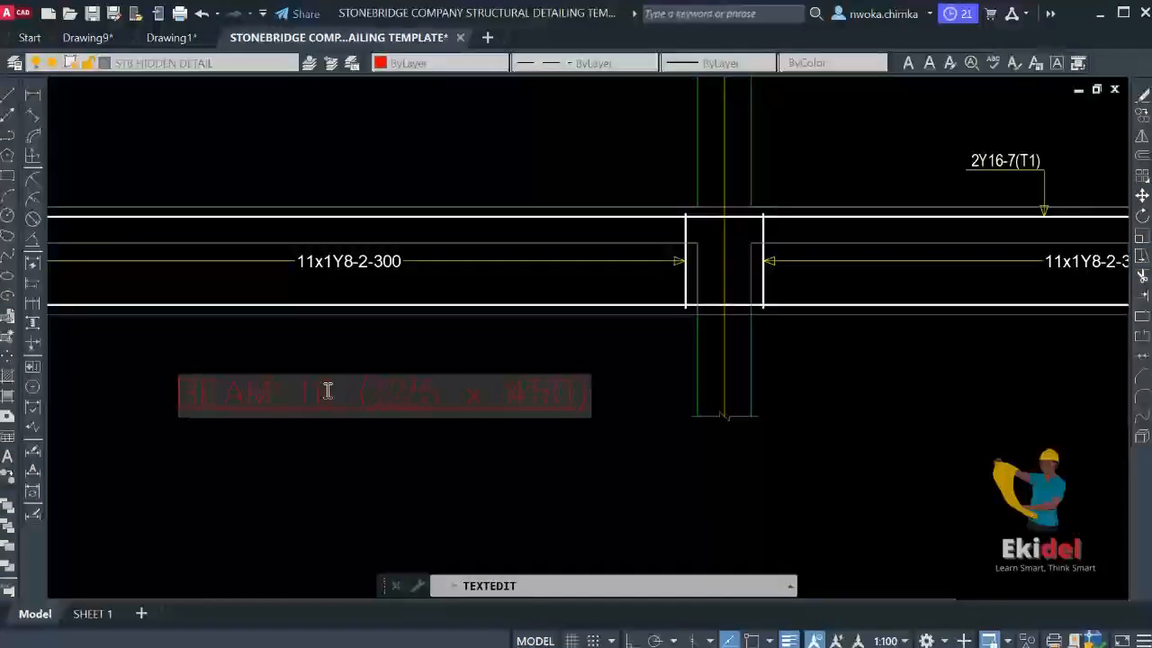
{"action": "left_click", "coordinate": [450, 461]}
{"action": "key", "text": "Escape"}
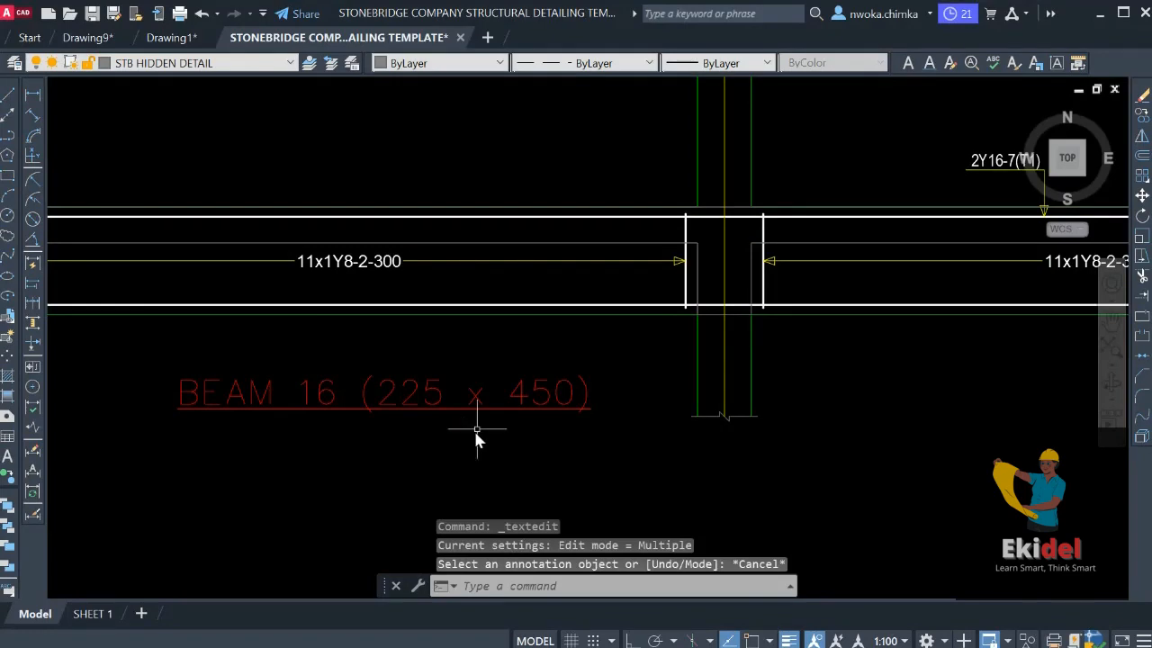
Correct the title beneath the lower B–F elevation to BEAM 14 (225 x 450)
{"action": "scroll", "coordinate": [477, 439], "scroll_direction": "down", "scroll_amount": 3}
{"action": "scroll", "coordinate": [540, 414], "scroll_direction": "up", "scroll_amount": 1}
{"action": "scroll", "coordinate": [540, 416], "scroll_direction": "down", "scroll_amount": 2}
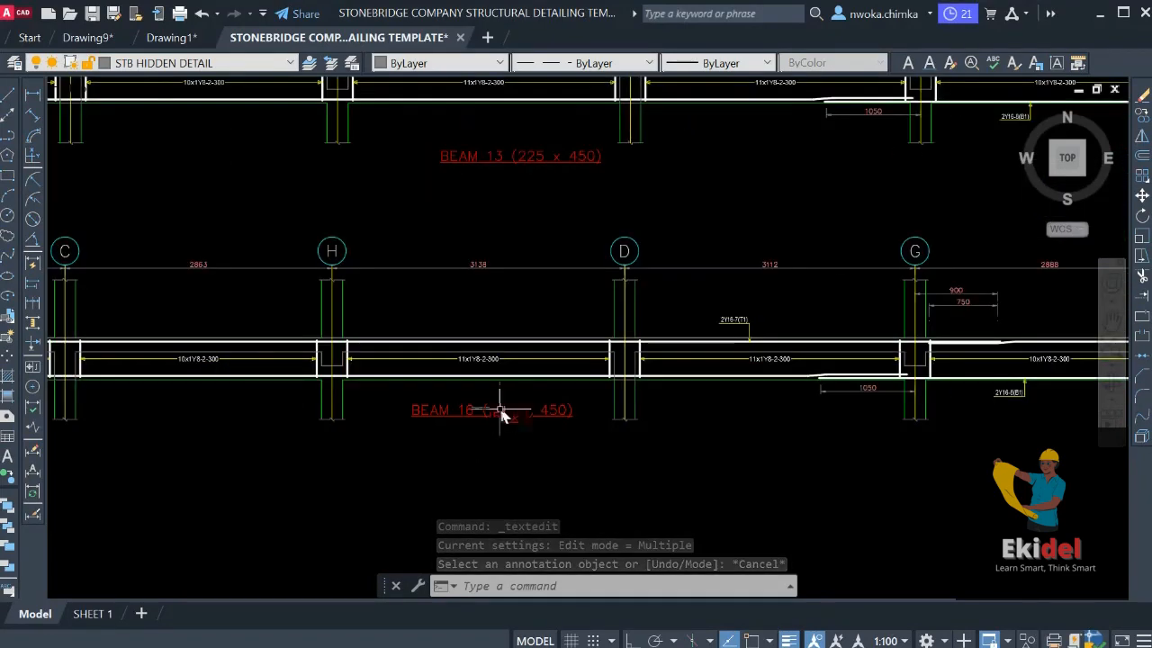
{"action": "scroll", "coordinate": [503, 415], "scroll_direction": "up", "scroll_amount": 4}
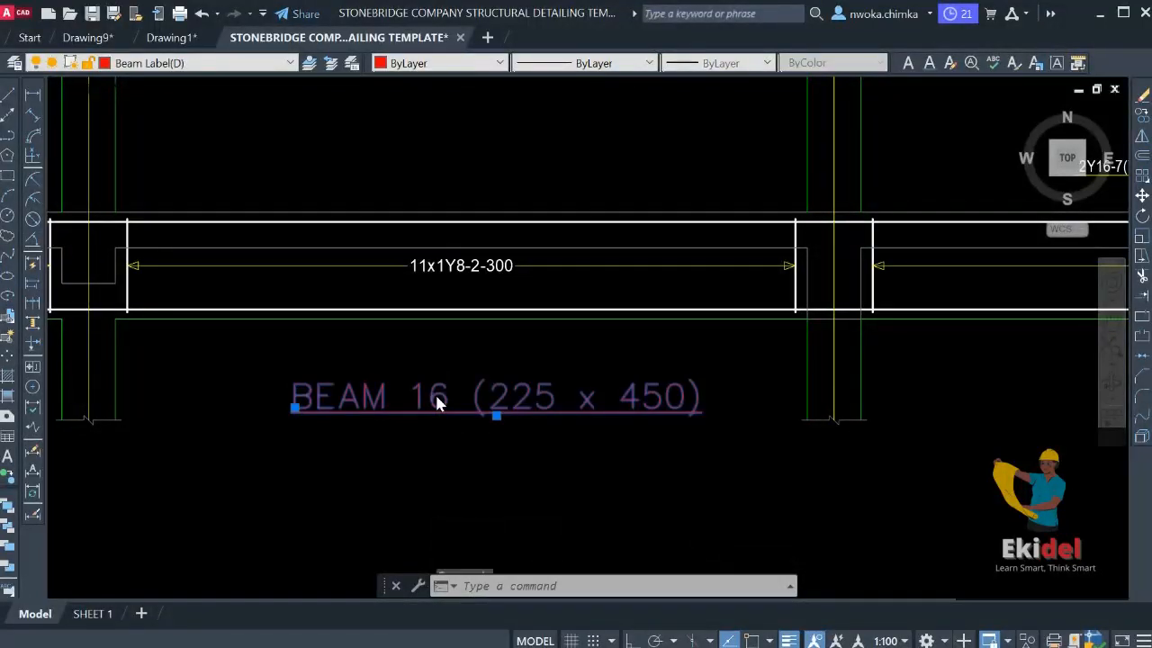
{"action": "double_click", "coordinate": [432, 402]}
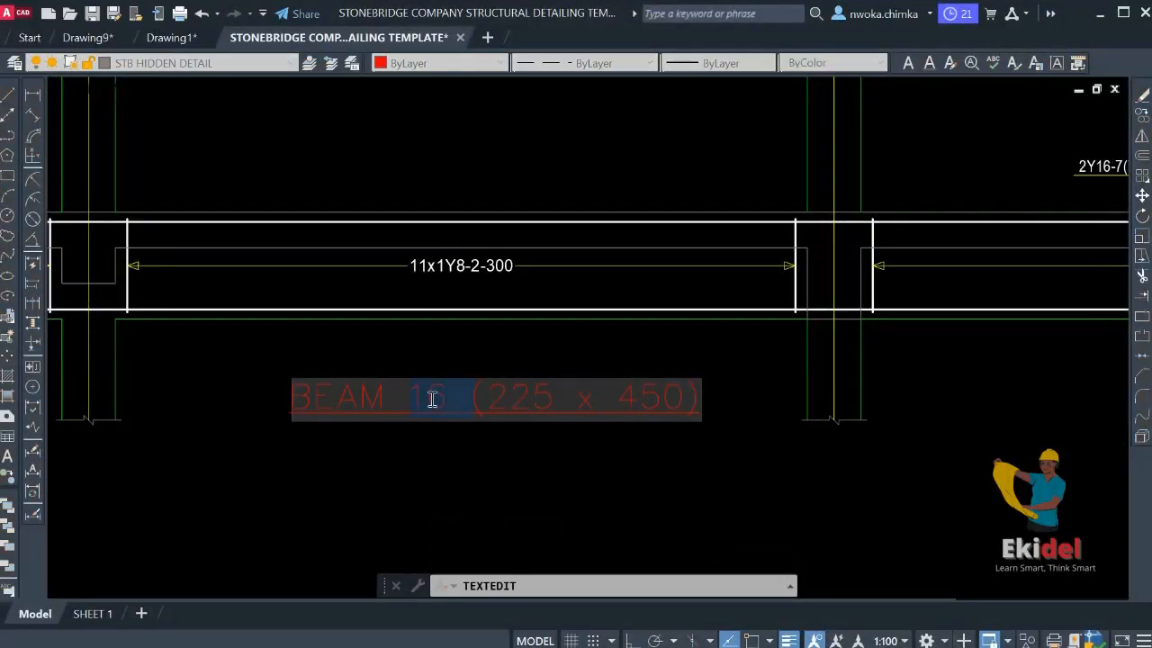
{"action": "double_click", "coordinate": [435, 400]}
{"action": "type", "text": "4"}
{"action": "left_click", "coordinate": [450, 450]}
{"action": "scroll", "coordinate": [475, 437], "scroll_direction": "down", "scroll_amount": 6}
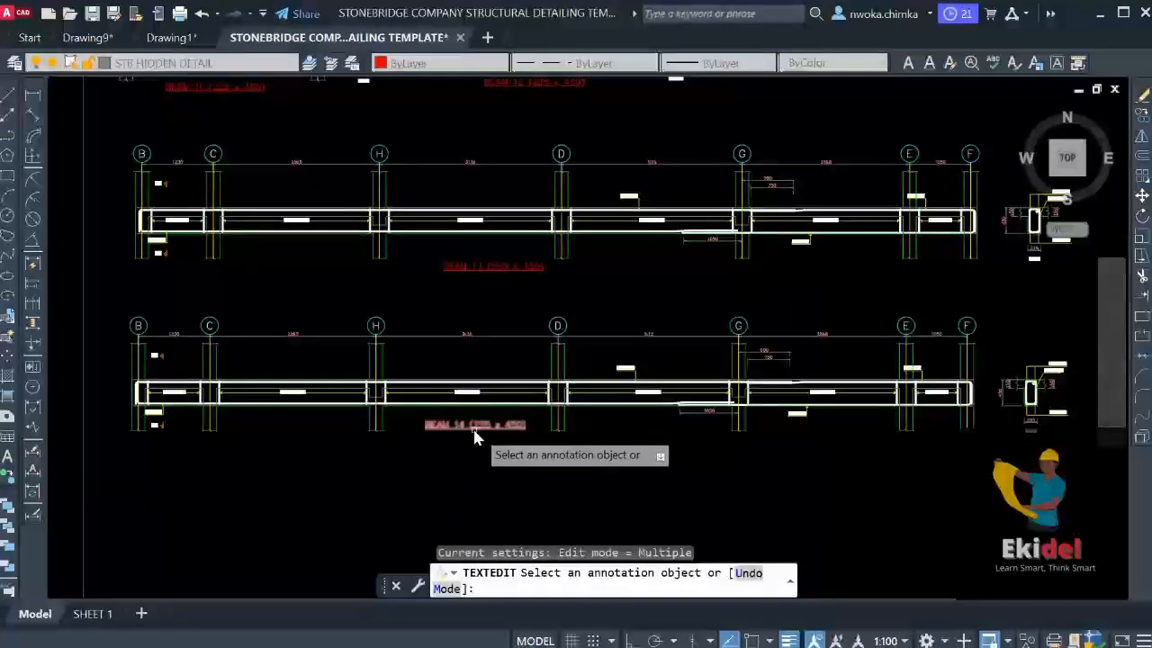
{"action": "scroll", "coordinate": [475, 437], "scroll_direction": "down", "scroll_amount": 8}
{"action": "key", "text": "Escape"}
Erase the six span labels 1B30, 1B61, 1B60, 1B59, 1B58 and 1B44 along grid line 5 of the floor plan
{"action": "middle_click_drag", "start_coordinate": [540, 393], "coordinate": [570, 490]}
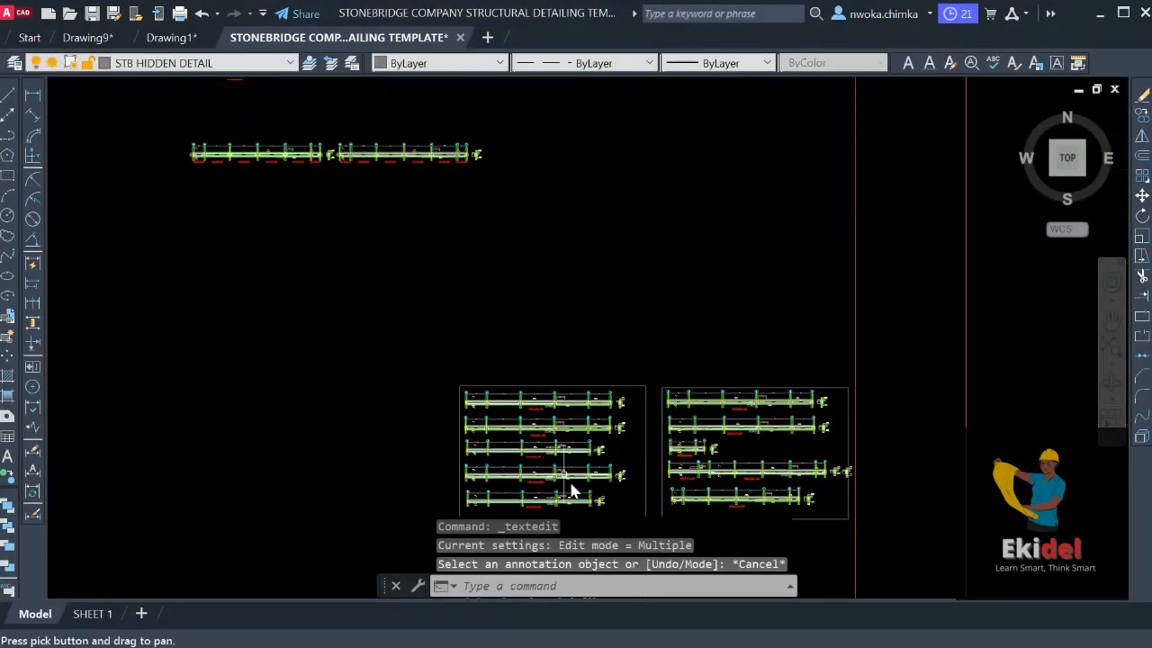
{"action": "scroll", "coordinate": [540, 420], "scroll_direction": "down", "scroll_amount": 2}
{"action": "scroll", "coordinate": [382, 340], "scroll_direction": "up", "scroll_amount": 10}
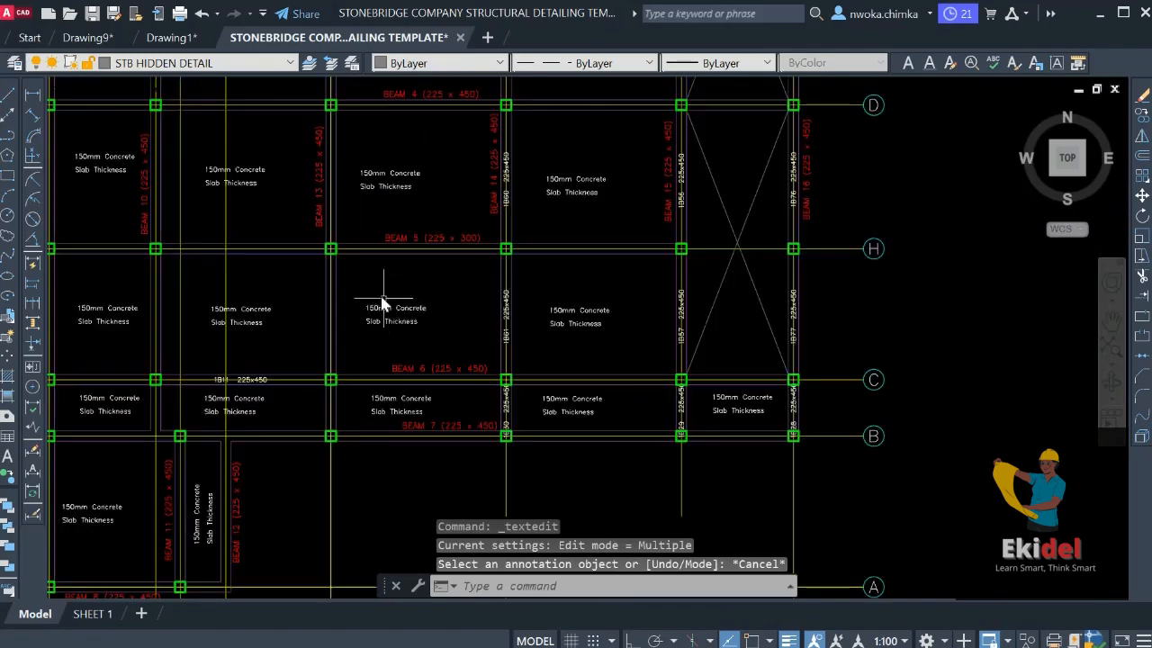
{"action": "middle_click_drag", "start_coordinate": [408, 358], "coordinate": [415, 416]}
{"action": "middle_click_drag", "start_coordinate": [542, 381], "coordinate": [497, 317]}
{"action": "scroll", "coordinate": [465, 284], "scroll_direction": "up", "scroll_amount": 4}
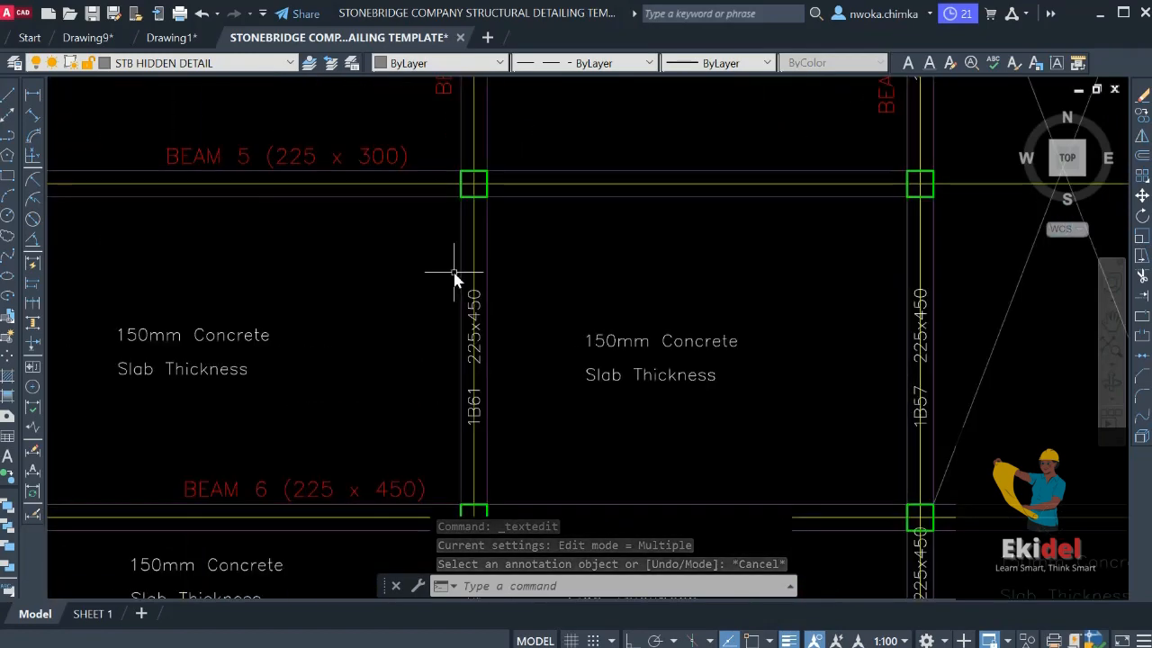
{"action": "left_click", "coordinate": [440, 263]}
{"action": "scroll", "coordinate": [495, 387], "scroll_direction": "down", "scroll_amount": 3}
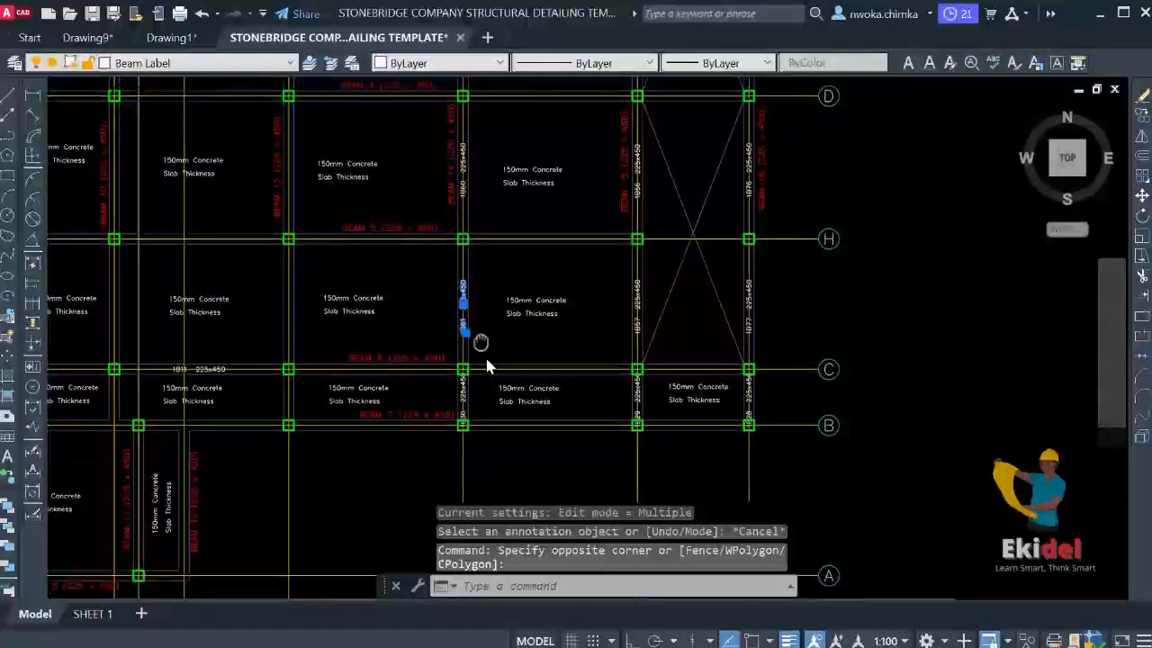
{"action": "scroll", "coordinate": [461, 351], "scroll_direction": "up", "scroll_amount": 6}
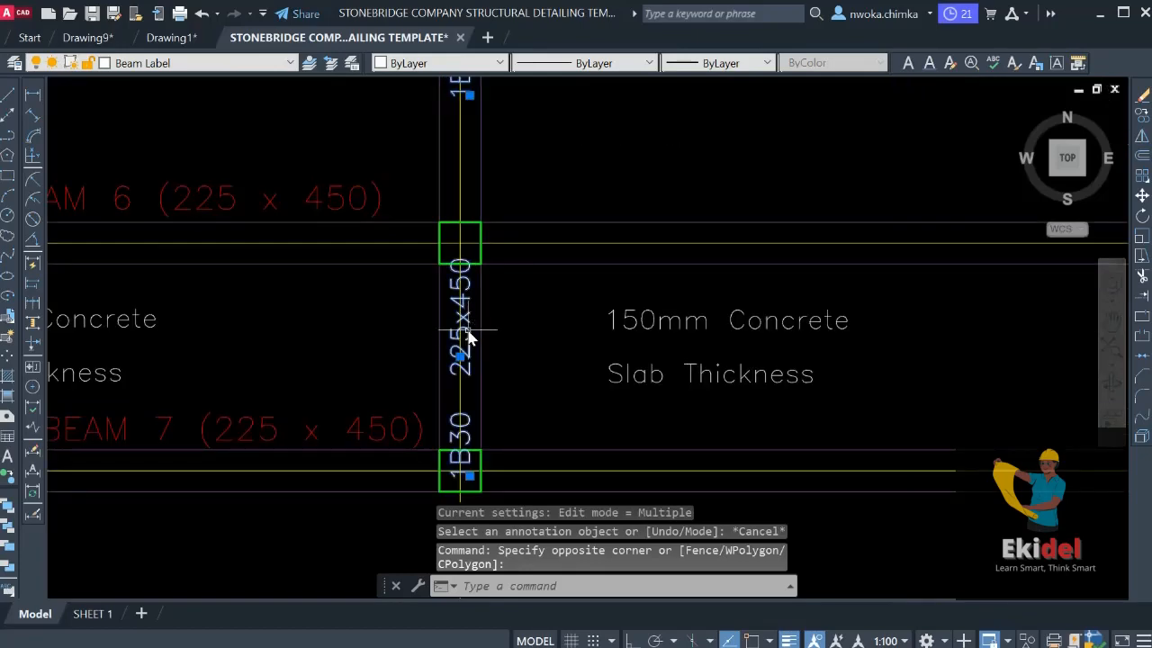
{"action": "scroll", "coordinate": [467, 336], "scroll_direction": "down", "scroll_amount": 5}
{"action": "scroll", "coordinate": [486, 354], "scroll_direction": "up", "scroll_amount": 4}
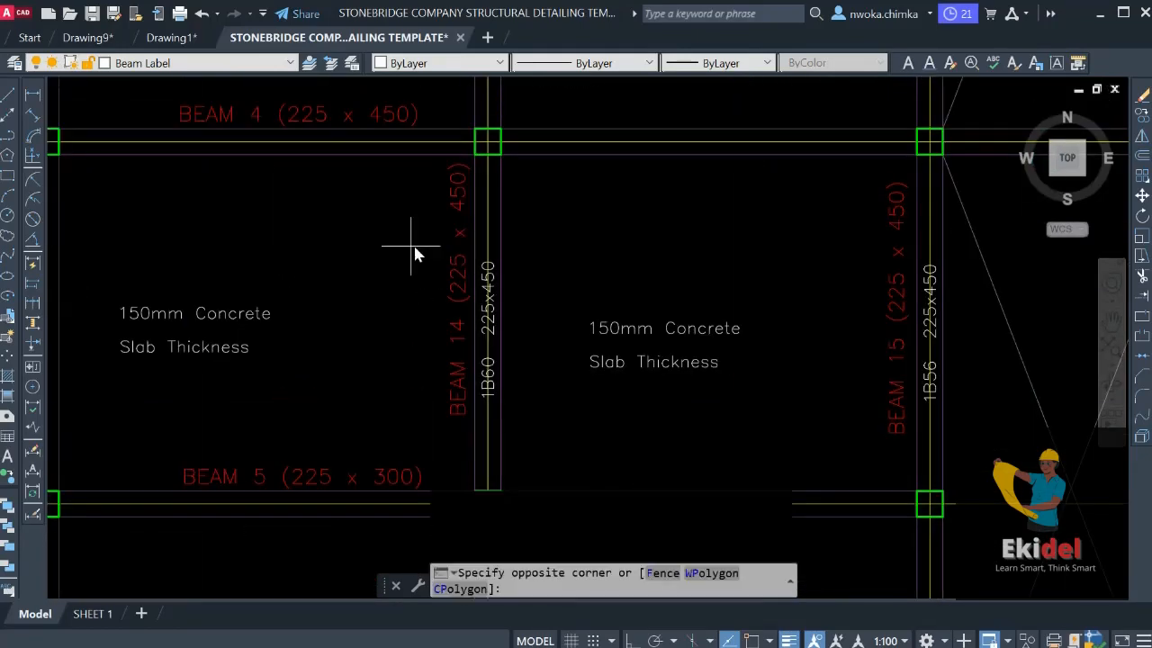
{"action": "left_click", "coordinate": [571, 406]}
{"action": "scroll", "coordinate": [527, 315], "scroll_direction": "down", "scroll_amount": 2}
{"action": "middle_click_drag", "start_coordinate": [527, 306], "coordinate": [520, 495]}
{"action": "scroll", "coordinate": [455, 358], "scroll_direction": "up", "scroll_amount": 1}
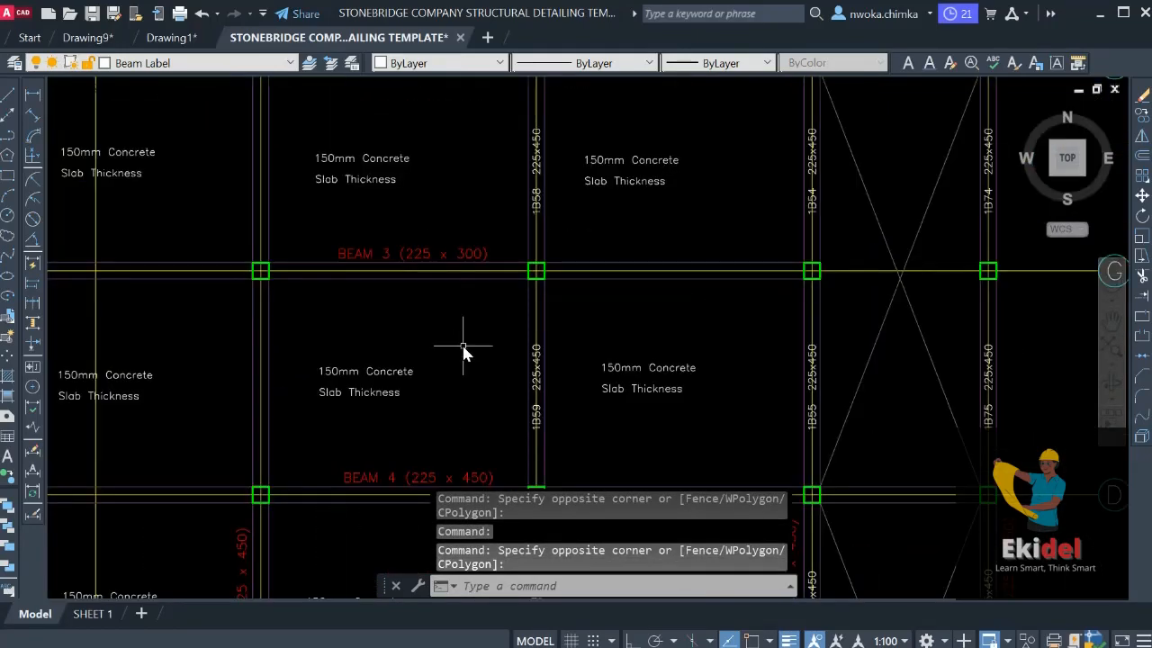
{"action": "left_click", "coordinate": [464, 351]}
{"action": "left_click", "coordinate": [564, 448]}
{"action": "scroll", "coordinate": [500, 238], "scroll_direction": "down", "scroll_amount": 3}
{"action": "scroll", "coordinate": [491, 220], "scroll_direction": "up", "scroll_amount": 3}
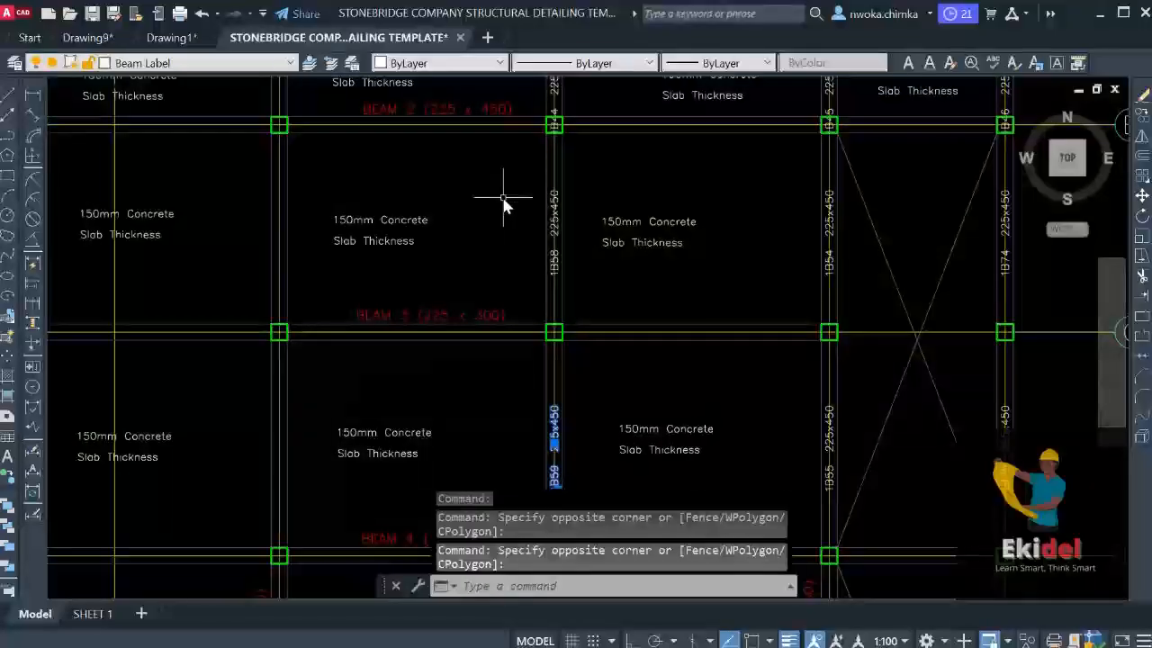
{"action": "left_click", "coordinate": [503, 198]}
{"action": "left_click", "coordinate": [578, 265]}
{"action": "left_click", "coordinate": [504, 180]}
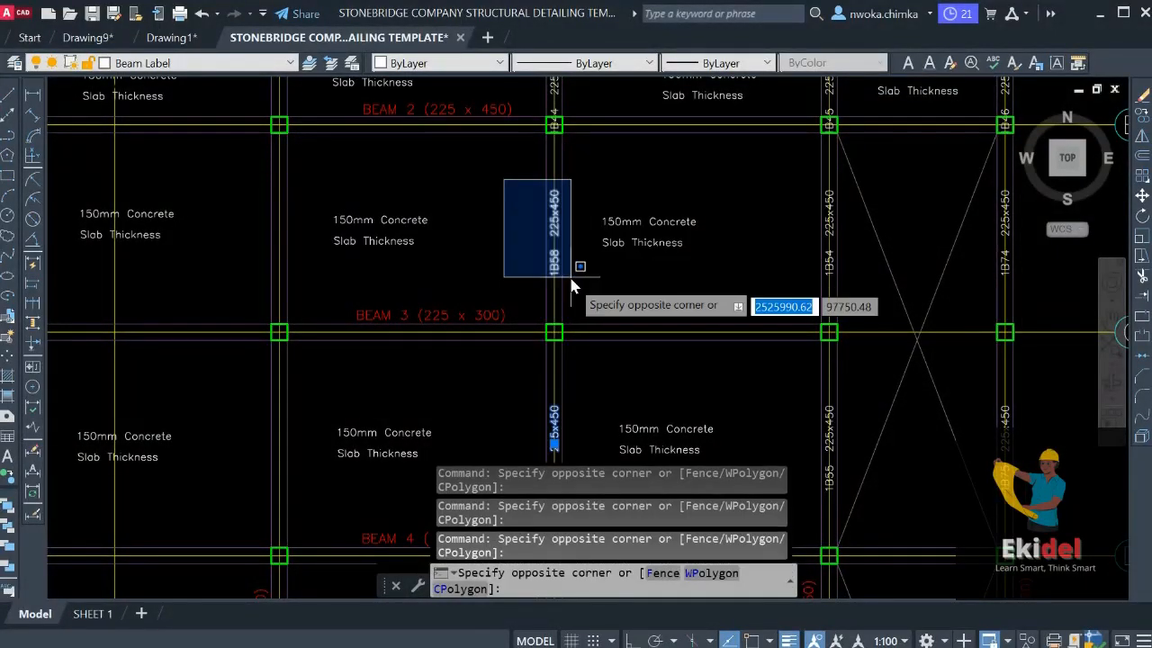
{"action": "left_click", "coordinate": [571, 277]}
{"action": "middle_click_drag", "start_coordinate": [530, 127], "coordinate": [499, 304]}
{"action": "scroll", "coordinate": [488, 256], "scroll_direction": "up", "scroll_amount": 4}
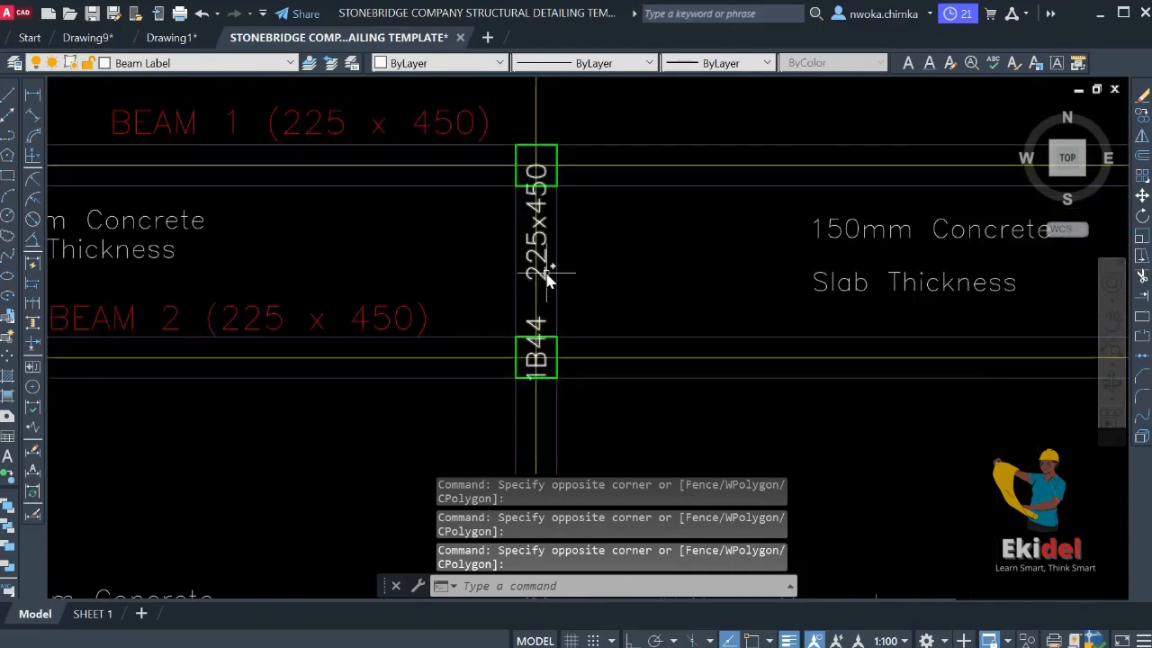
{"action": "left_click", "coordinate": [550, 278]}
{"action": "key", "text": "Return"}
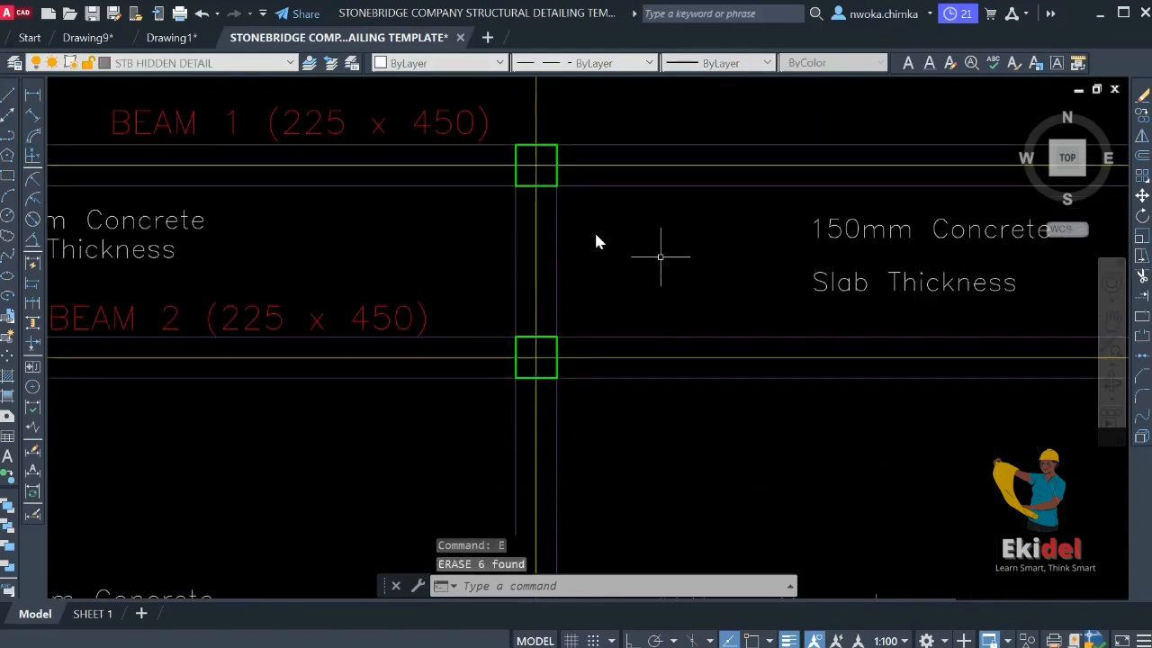
Move the BEAM 14 (225 x 450) label slightly down alongside grid line 5, between grids D and H
{"action": "scroll", "coordinate": [558, 198], "scroll_direction": "down", "scroll_amount": 5}
{"action": "scroll", "coordinate": [550, 301], "scroll_direction": "up", "scroll_amount": 3}
{"action": "scroll", "coordinate": [520, 340], "scroll_direction": "up", "scroll_amount": 4}
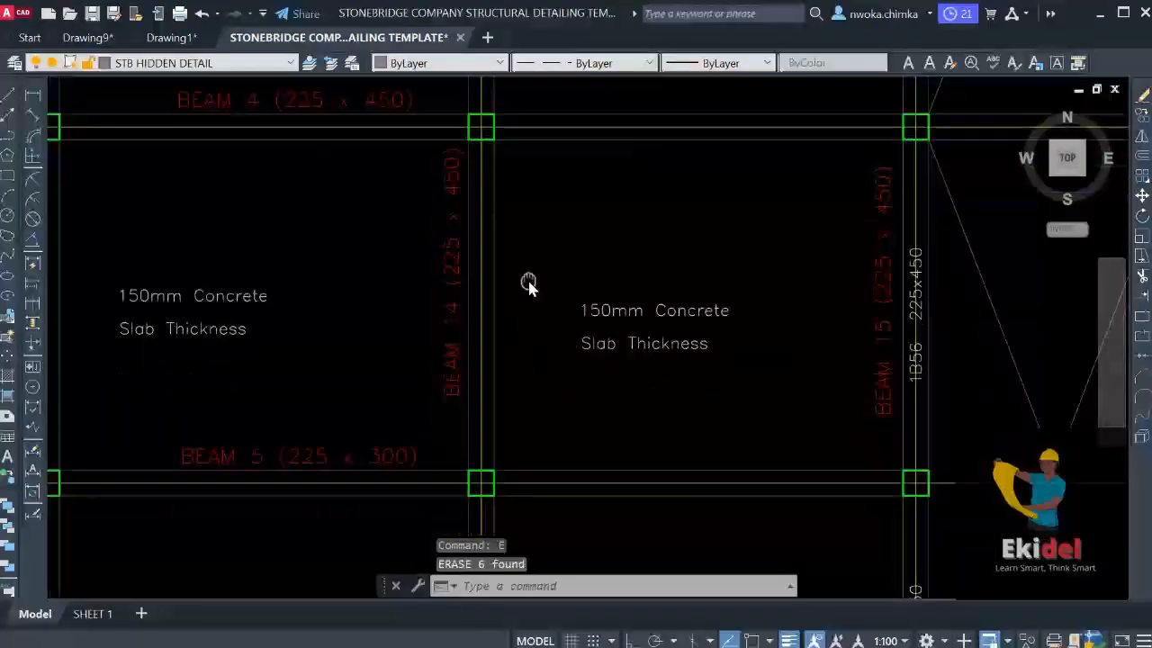
{"action": "key", "text": "Return"}
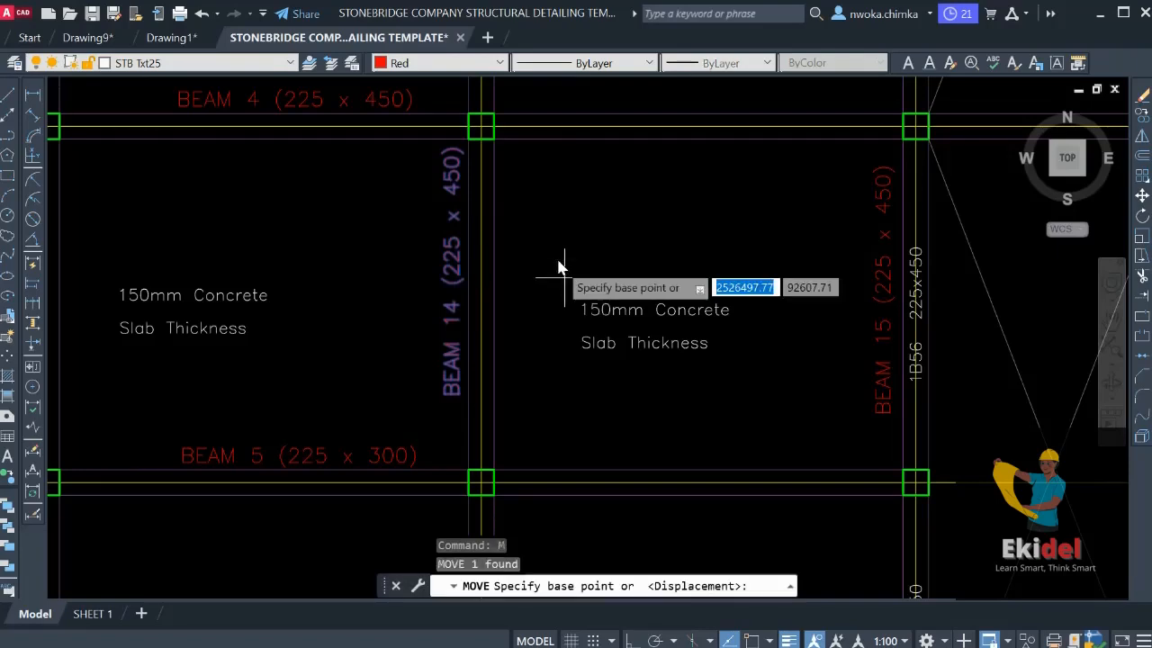
{"action": "left_click", "coordinate": [582, 266]}
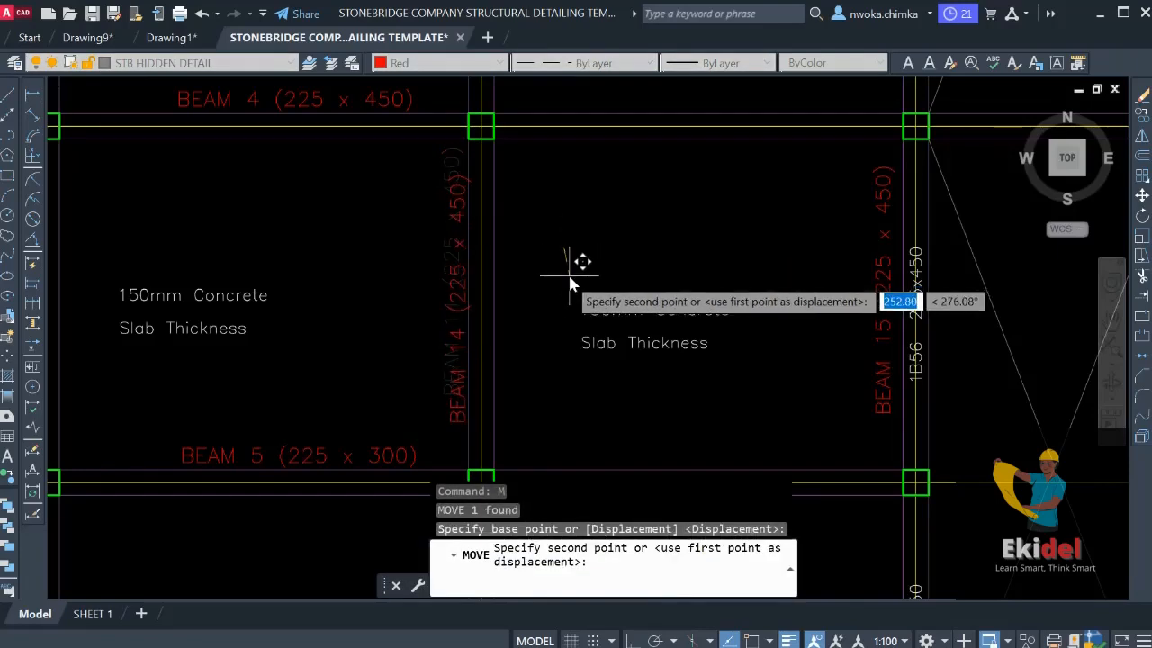
{"action": "left_click", "coordinate": [568, 274]}
Shift the BEAM 5 (225 x 300) label slightly away from grid line 5, keeping it just above its beam on grid H
{"action": "left_click", "coordinate": [382, 454]}
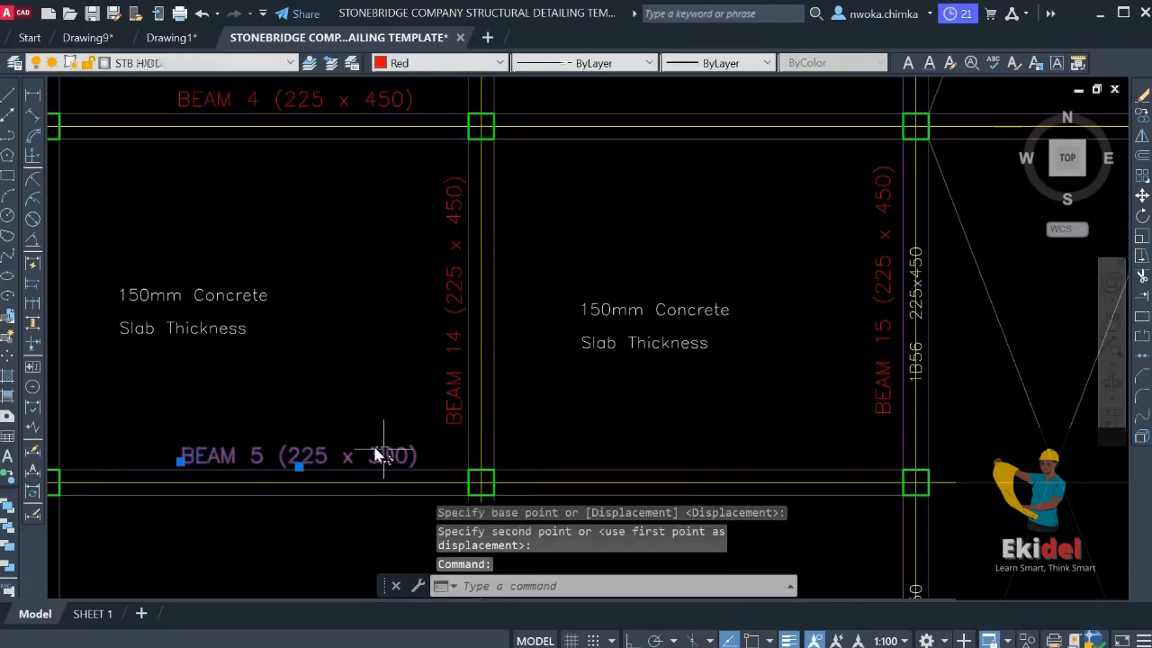
{"action": "key", "text": "Return"}
{"action": "left_click", "coordinate": [373, 401]}
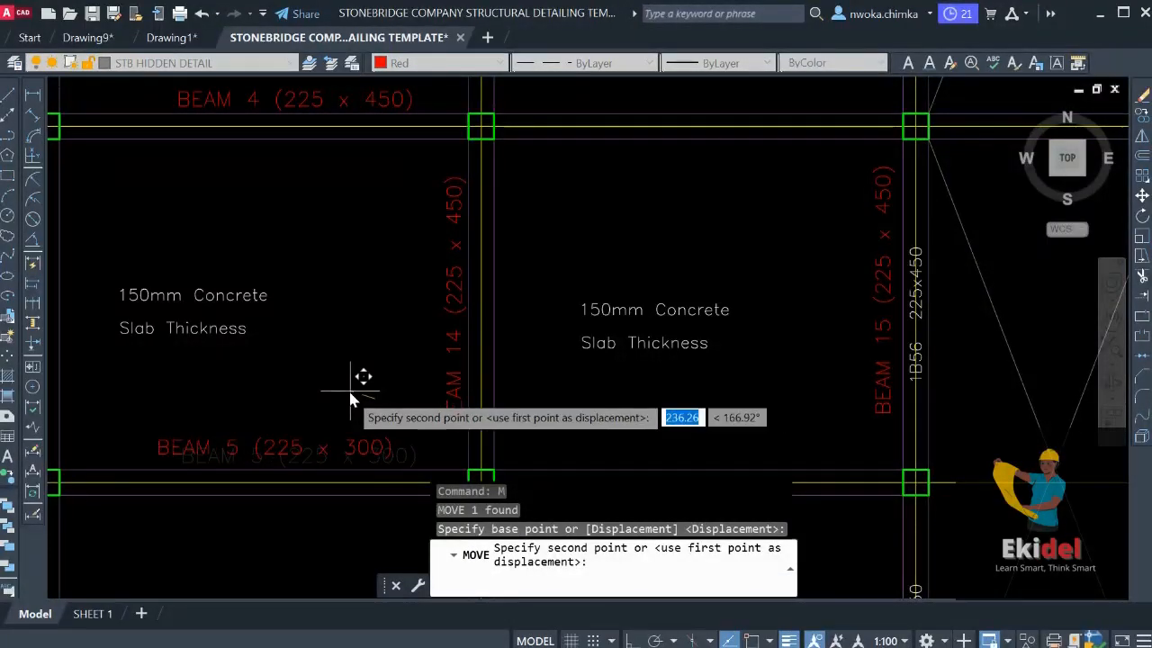
{"action": "left_click", "coordinate": [334, 399]}
{"action": "scroll", "coordinate": [429, 383], "scroll_direction": "down", "scroll_amount": 4}
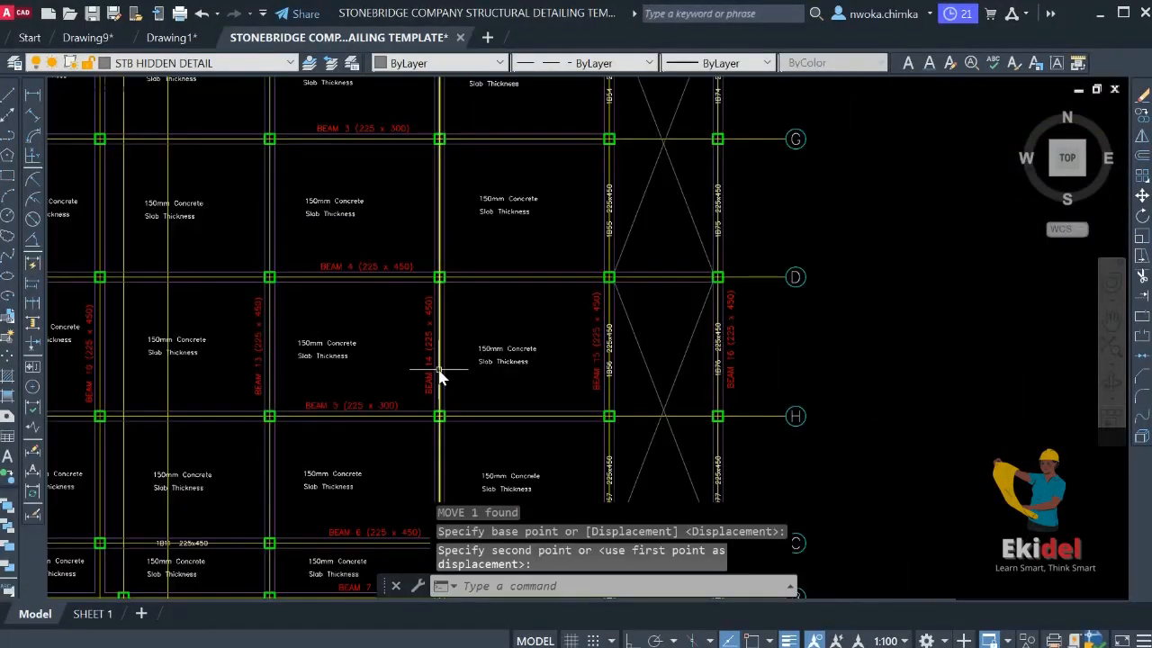
Compare the span labels of Beams 15 and 16 on grid lines 6 and 7 with those beneath the two remaining elevations
{"action": "scroll", "coordinate": [427, 385], "scroll_direction": "down", "scroll_amount": 2}
{"action": "middle_click_drag", "start_coordinate": [568, 344], "coordinate": [585, 335]}
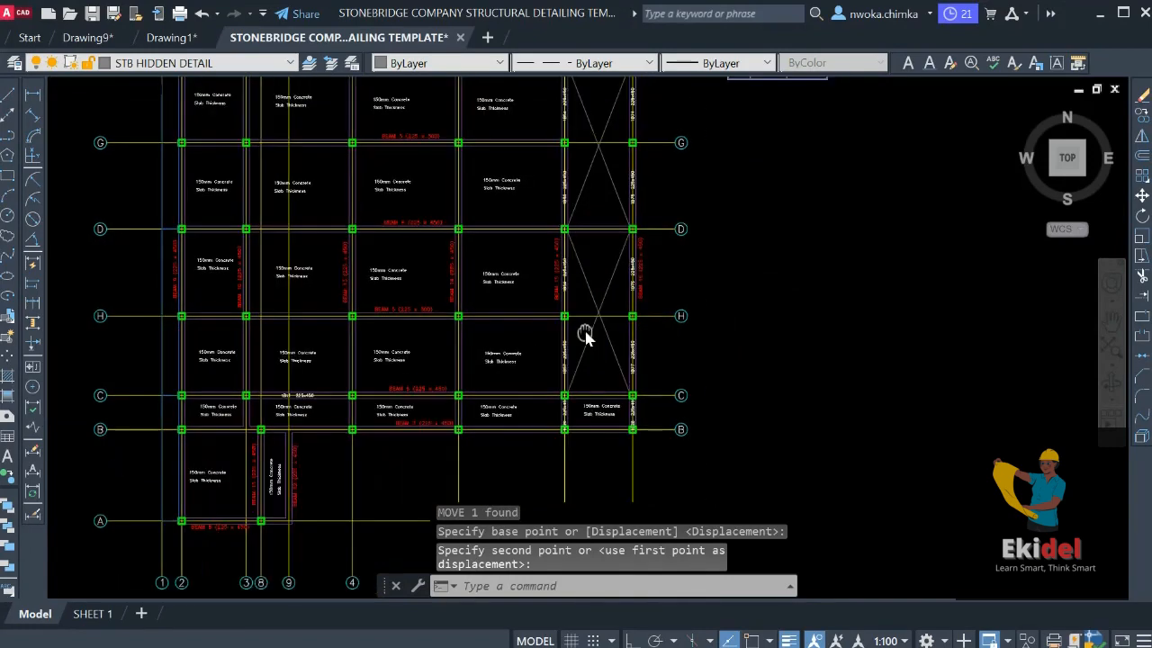
{"action": "scroll", "coordinate": [569, 423], "scroll_direction": "up", "scroll_amount": 4}
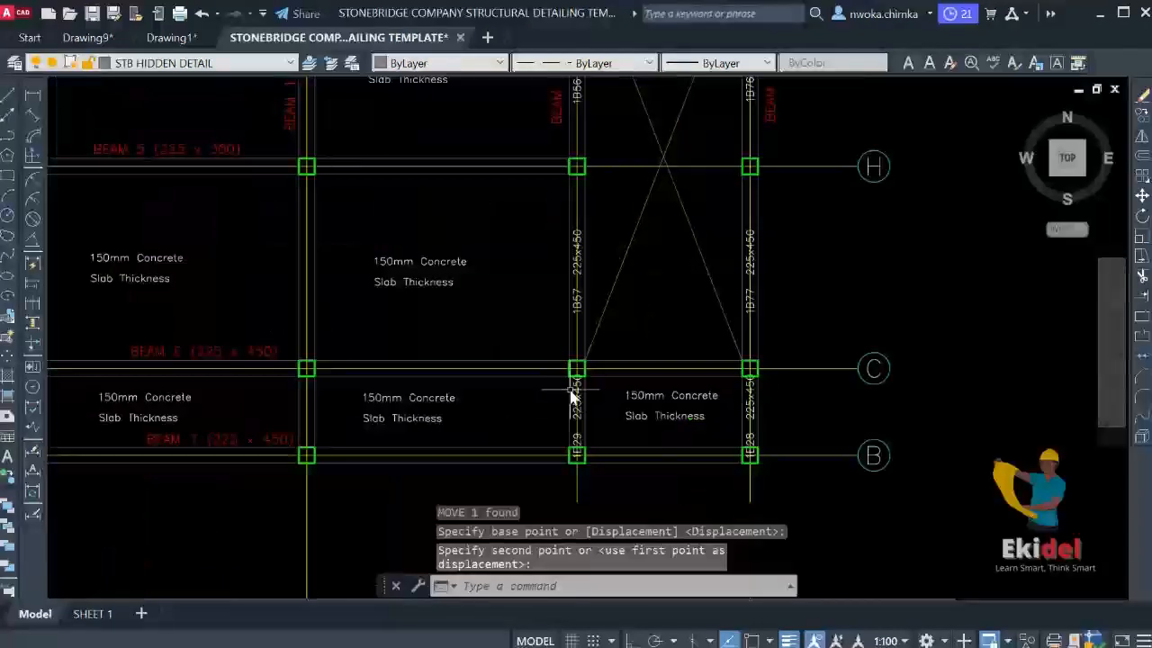
{"action": "scroll", "coordinate": [571, 393], "scroll_direction": "down", "scroll_amount": 2}
{"action": "scroll", "coordinate": [570, 171], "scroll_direction": "up", "scroll_amount": 5}
{"action": "scroll", "coordinate": [549, 242], "scroll_direction": "down", "scroll_amount": 4}
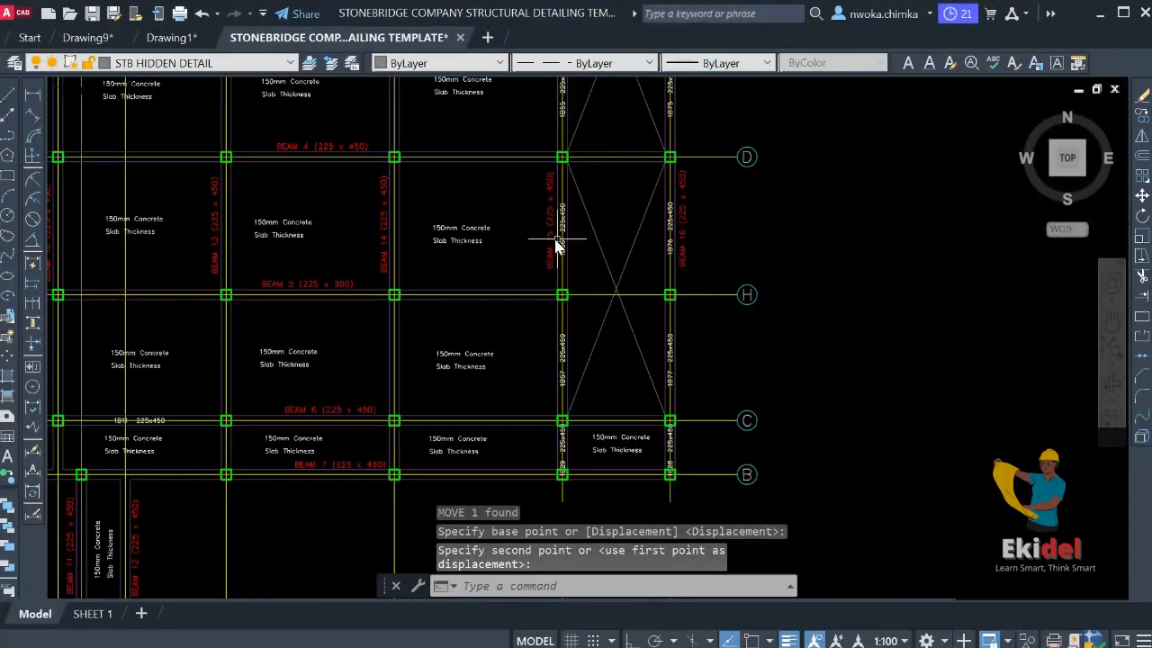
{"action": "scroll", "coordinate": [542, 445], "scroll_direction": "up", "scroll_amount": 6}
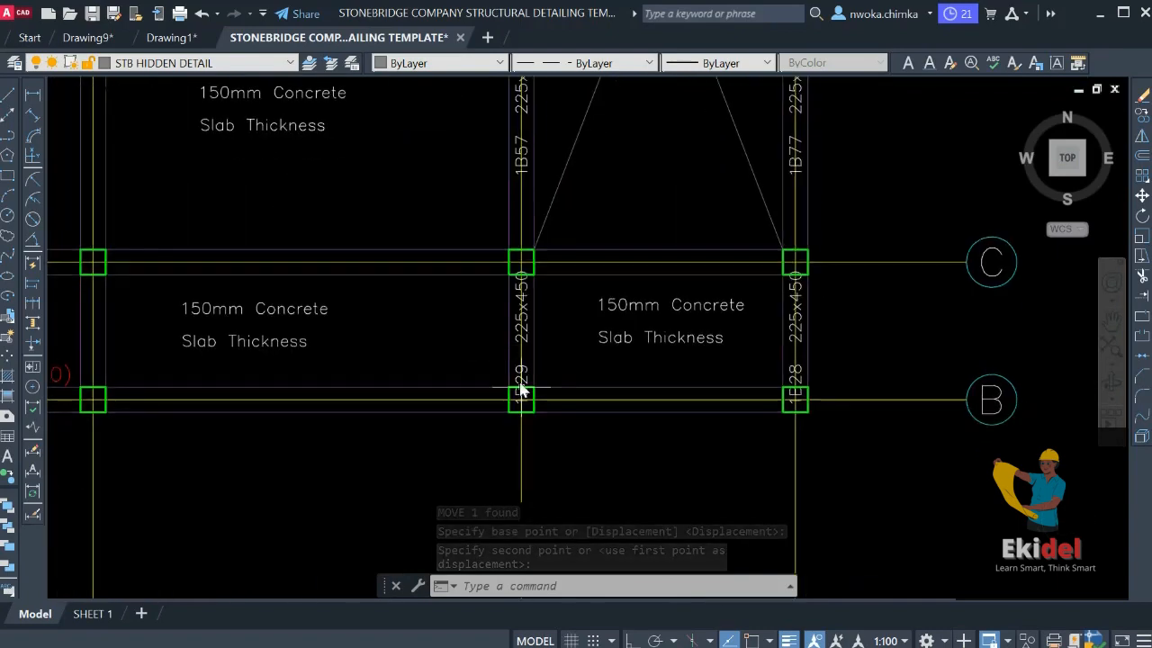
{"action": "scroll", "coordinate": [528, 362], "scroll_direction": "down", "scroll_amount": 8}
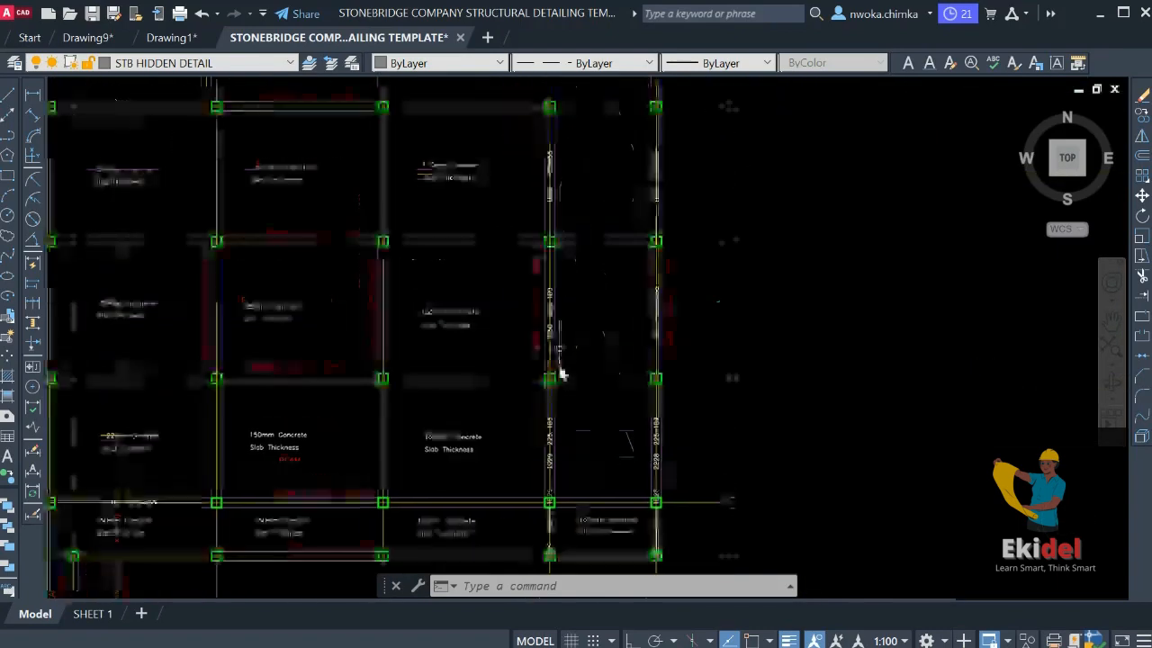
{"action": "scroll", "coordinate": [618, 200], "scroll_direction": "up", "scroll_amount": 6}
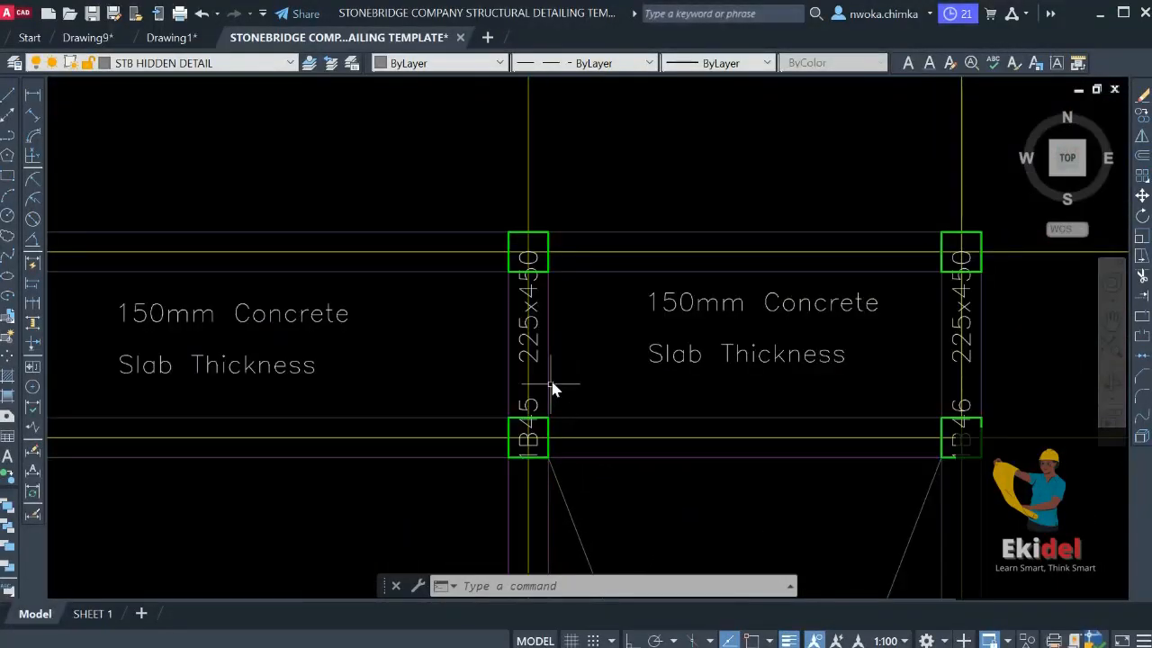
{"action": "scroll", "coordinate": [603, 180], "scroll_direction": "down", "scroll_amount": 4}
{"action": "scroll", "coordinate": [601, 180], "scroll_direction": "down", "scroll_amount": 4}
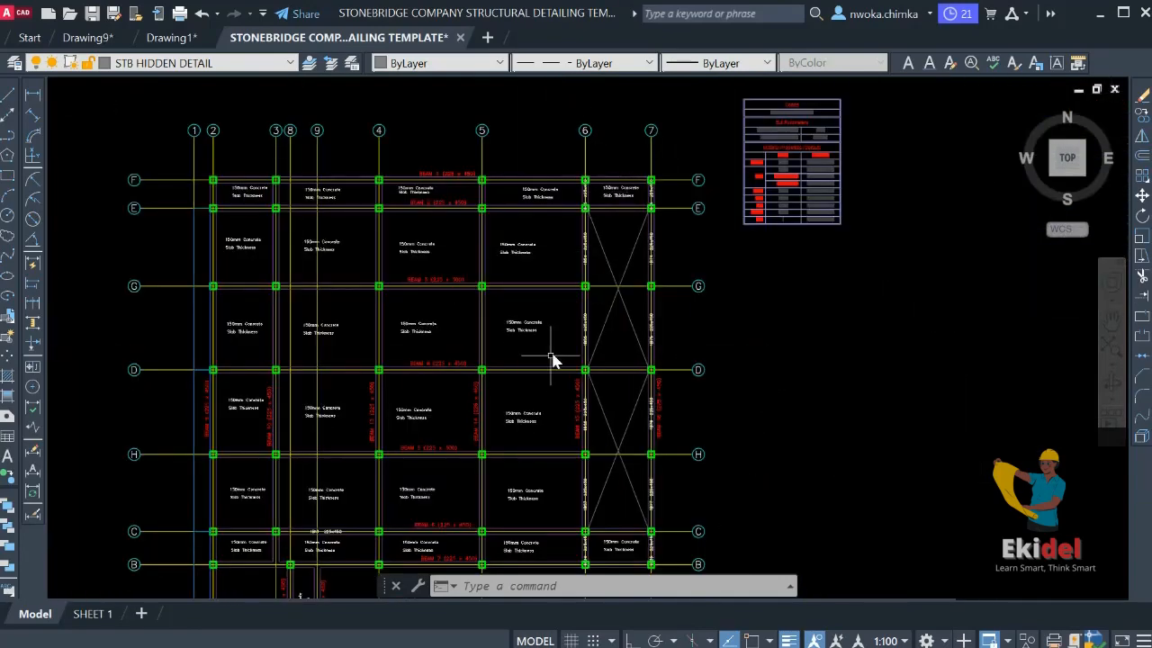
{"action": "scroll", "coordinate": [572, 412], "scroll_direction": "up", "scroll_amount": 4}
{"action": "scroll", "coordinate": [581, 417], "scroll_direction": "up", "scroll_amount": 3}
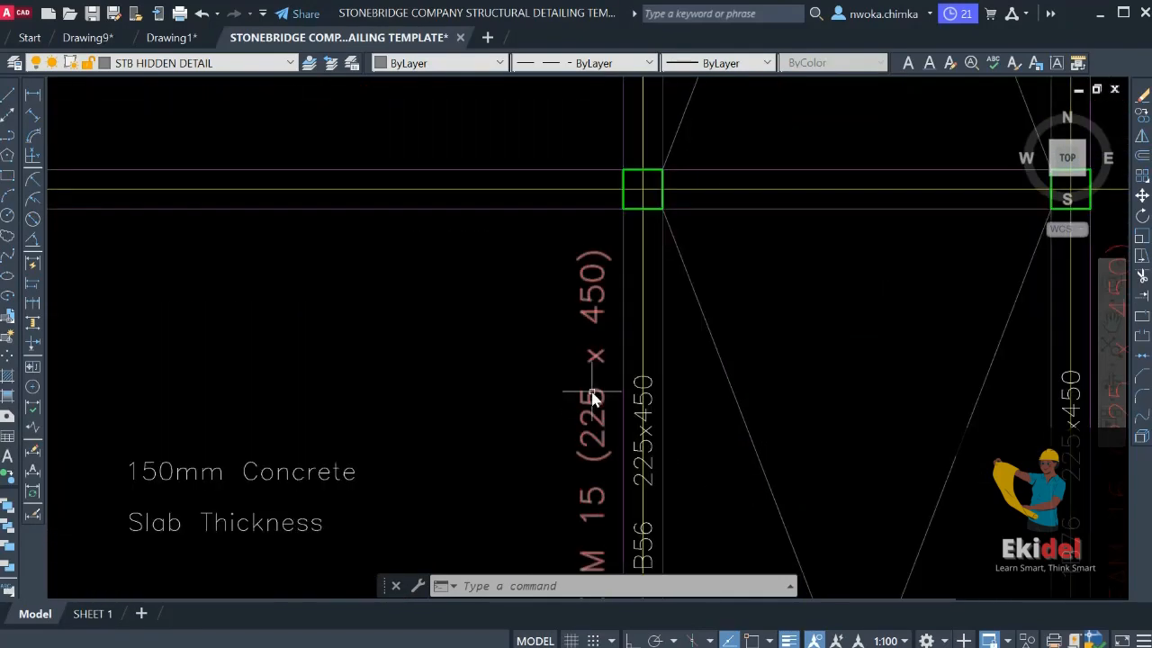
{"action": "scroll", "coordinate": [603, 309], "scroll_direction": "down", "scroll_amount": 6}
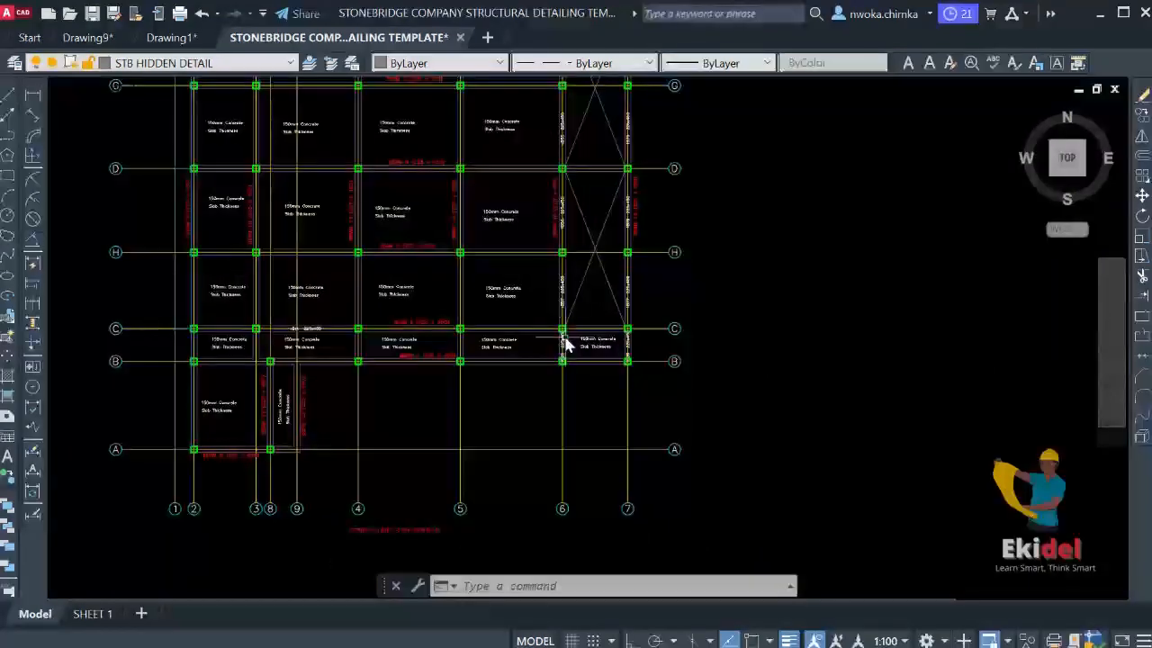
{"action": "scroll", "coordinate": [554, 326], "scroll_direction": "down", "scroll_amount": 4}
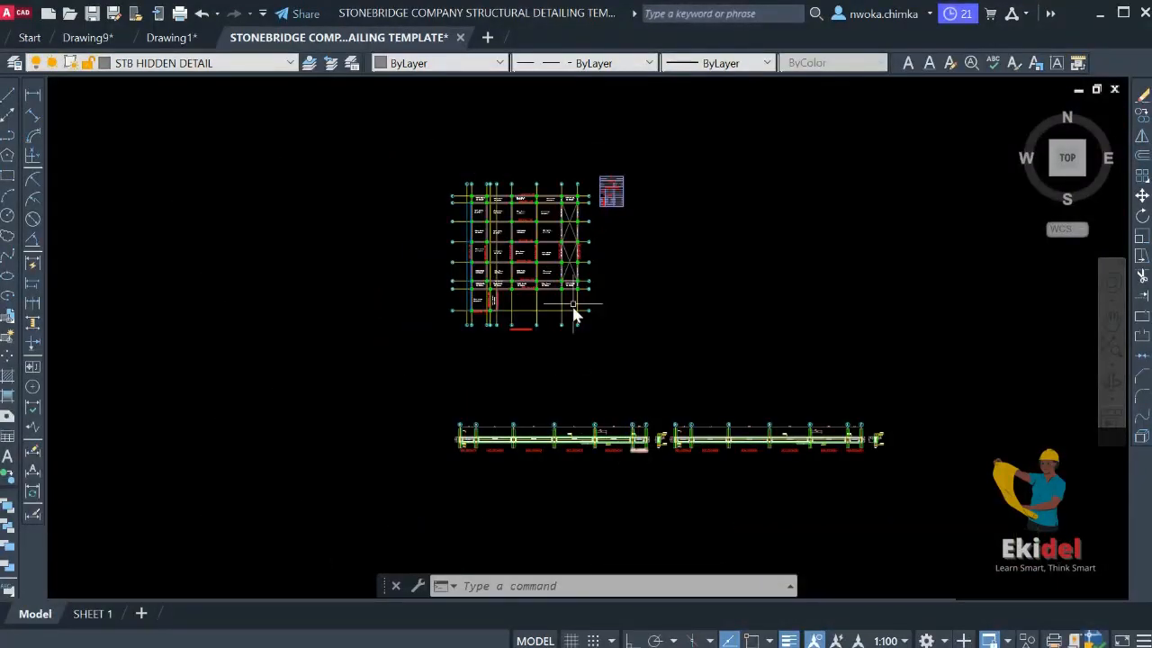
{"action": "scroll", "coordinate": [576, 315], "scroll_direction": "up", "scroll_amount": 8}
{"action": "scroll", "coordinate": [476, 331], "scroll_direction": "down", "scroll_amount": 3}
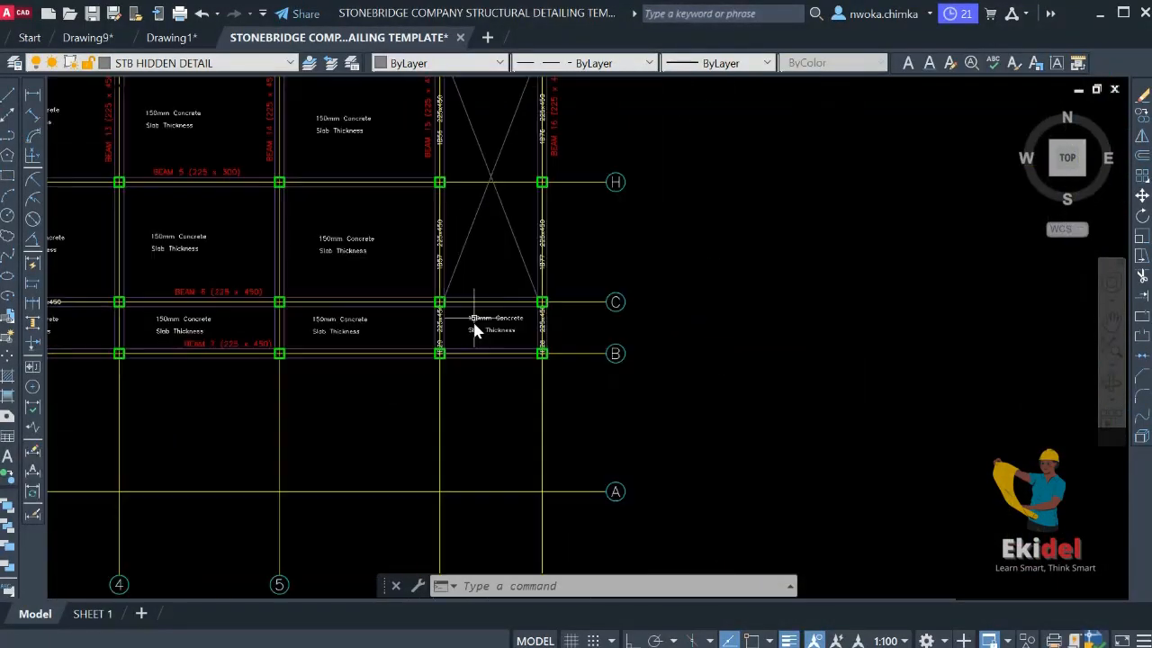
{"action": "middle_click_drag", "start_coordinate": [475, 320], "coordinate": [491, 487]}
{"action": "middle_click_drag", "start_coordinate": [489, 262], "coordinate": [516, 513]}
{"action": "middle_click_drag", "start_coordinate": [546, 267], "coordinate": [543, 409]}
{"action": "scroll", "coordinate": [501, 314], "scroll_direction": "up", "scroll_amount": 4}
{"action": "scroll", "coordinate": [443, 399], "scroll_direction": "up", "scroll_amount": 4}
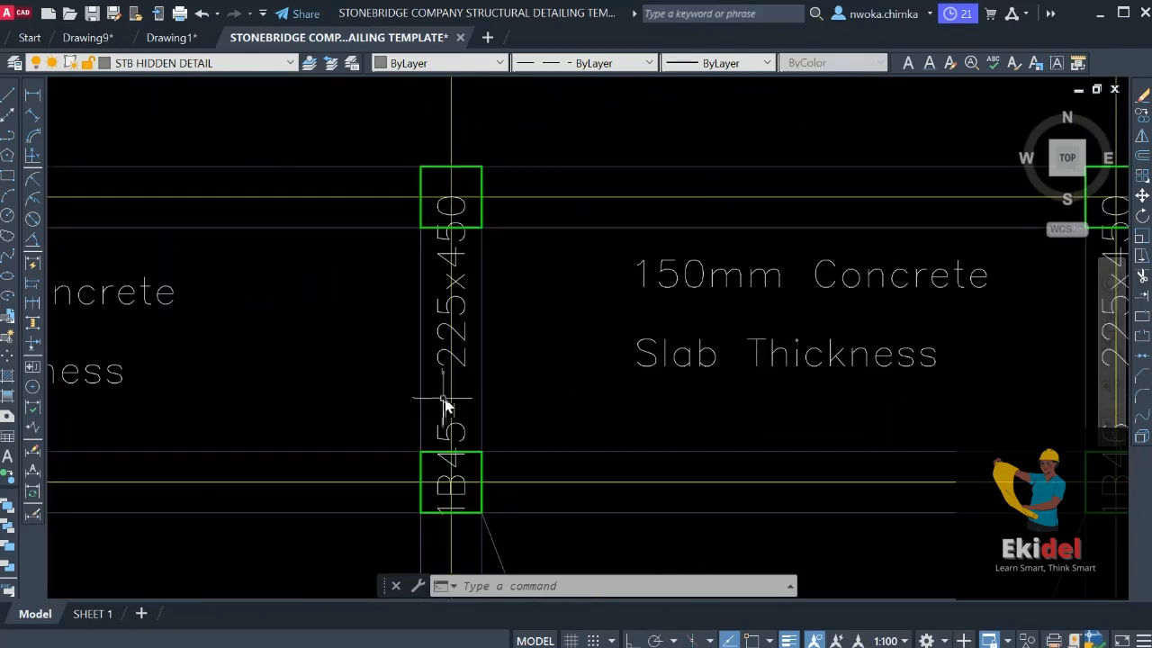
{"action": "scroll", "coordinate": [444, 405], "scroll_direction": "down", "scroll_amount": 6}
{"action": "scroll", "coordinate": [463, 399], "scroll_direction": "up", "scroll_amount": 5}
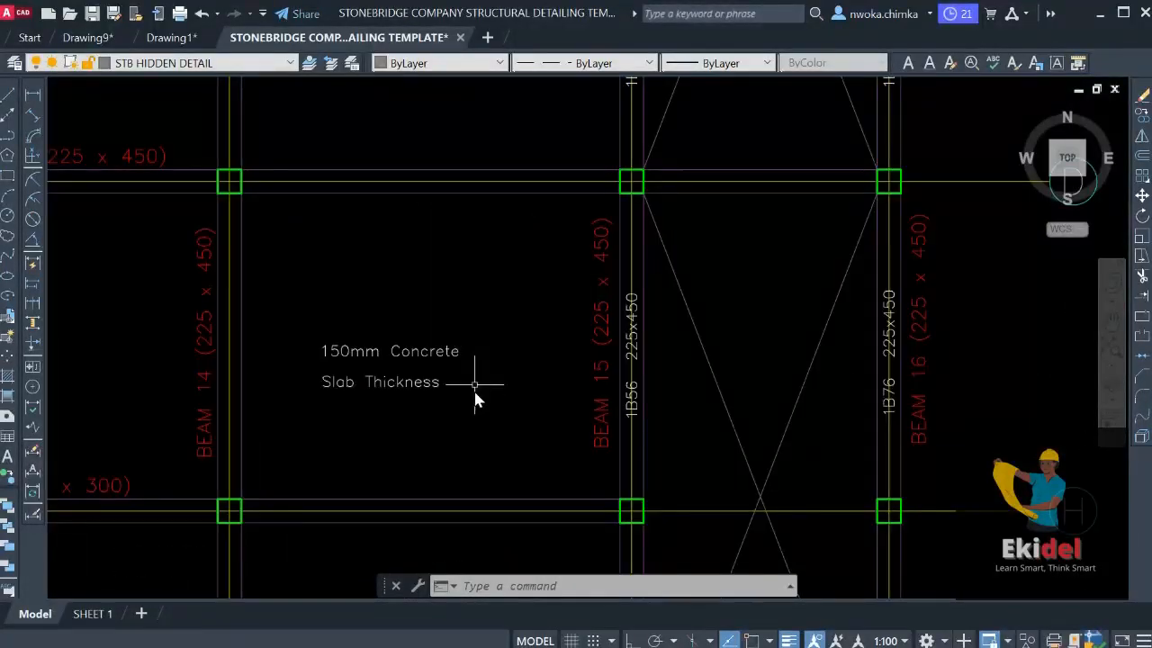
{"action": "scroll", "coordinate": [475, 400], "scroll_direction": "down", "scroll_amount": 6}
{"action": "scroll", "coordinate": [440, 378], "scroll_direction": "up", "scroll_amount": 5}
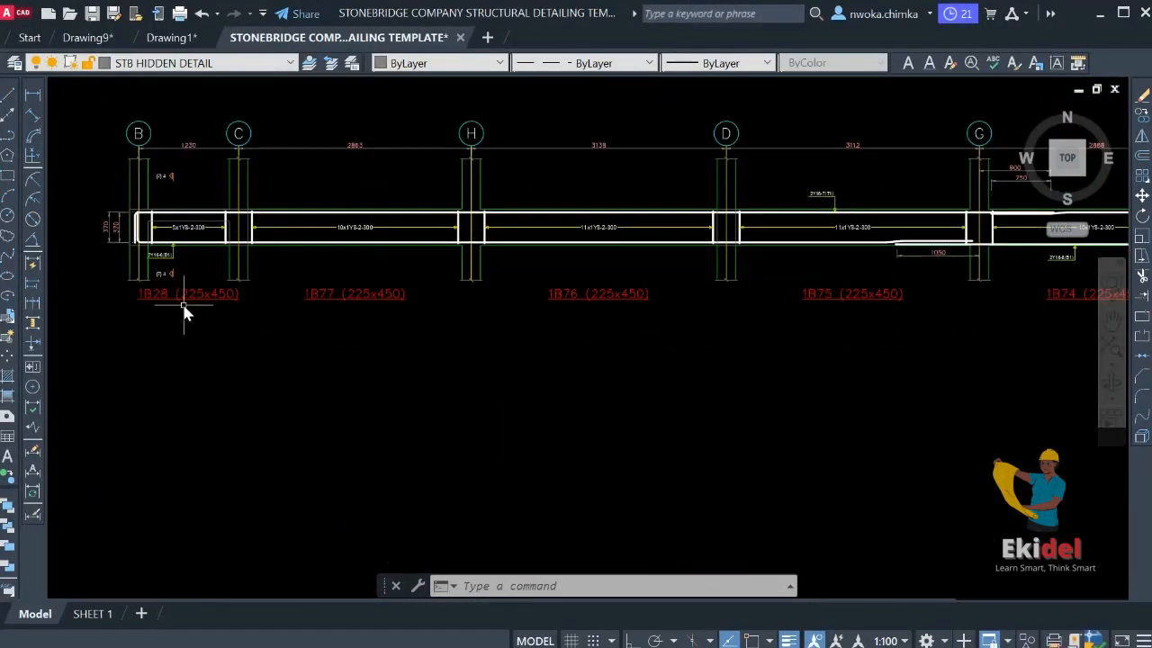
{"action": "scroll", "coordinate": [255, 308], "scroll_direction": "down", "scroll_amount": 3}
{"action": "scroll", "coordinate": [465, 314], "scroll_direction": "up", "scroll_amount": 5}
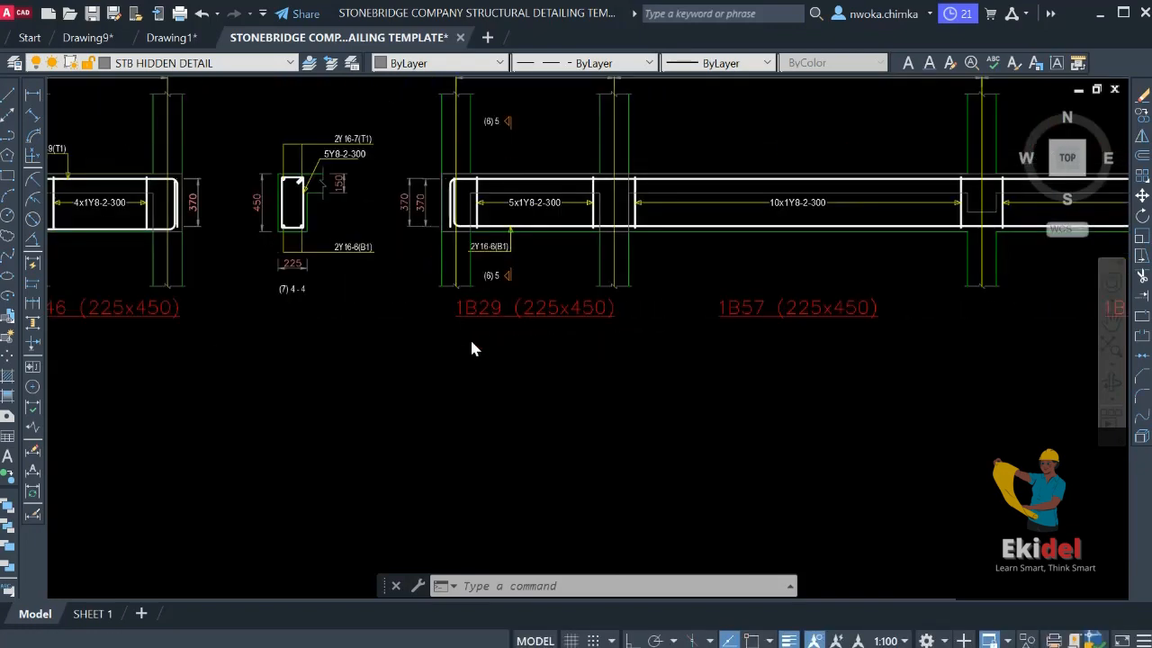
Move the elevation spanning 1B29 to 1B45 and its cross-section 5-5 into the lower detail frame, beneath the Beam 14 elevation
{"action": "scroll", "coordinate": [472, 351], "scroll_direction": "down", "scroll_amount": 2}
{"action": "scroll", "coordinate": [422, 165], "scroll_direction": "down", "scroll_amount": 3}
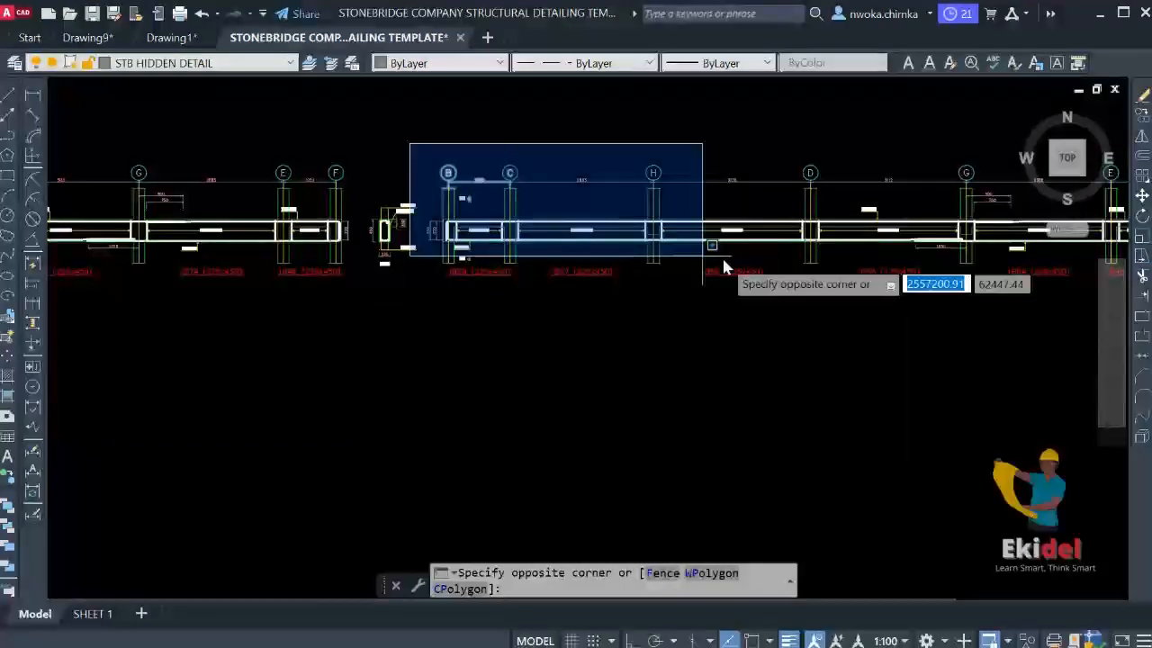
{"action": "left_click", "coordinate": [1018, 349]}
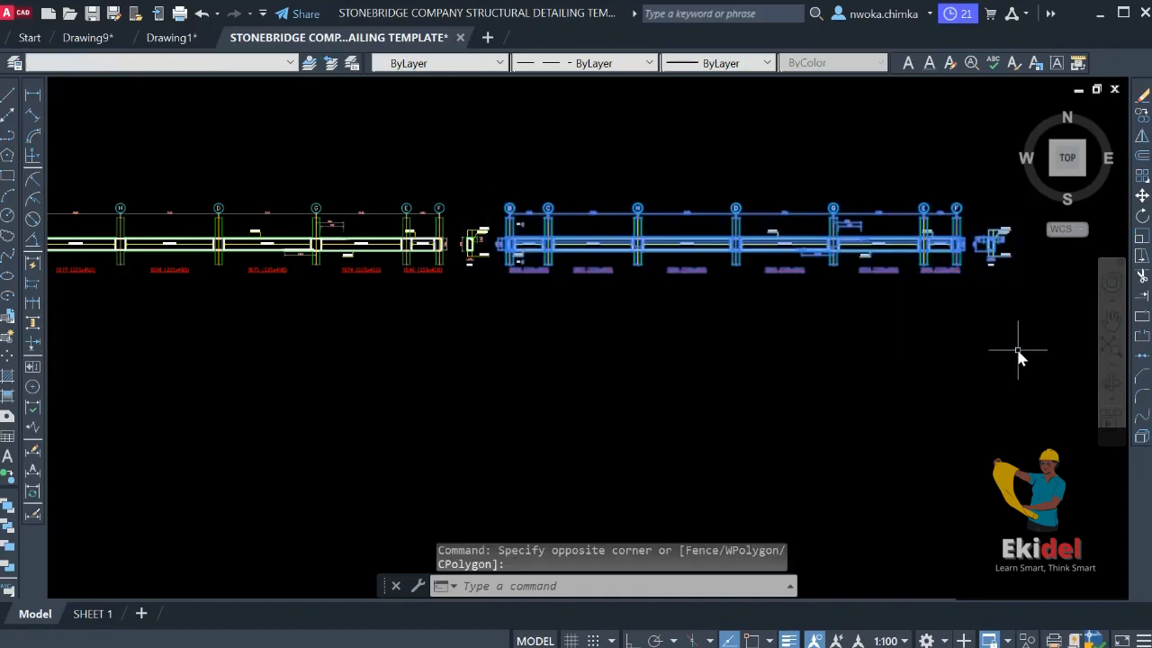
{"action": "type", "text": "m"}
{"action": "key", "text": "Return"}
{"action": "left_click", "coordinate": [620, 257]}
{"action": "scroll", "coordinate": [612, 160], "scroll_direction": "down", "scroll_amount": 7}
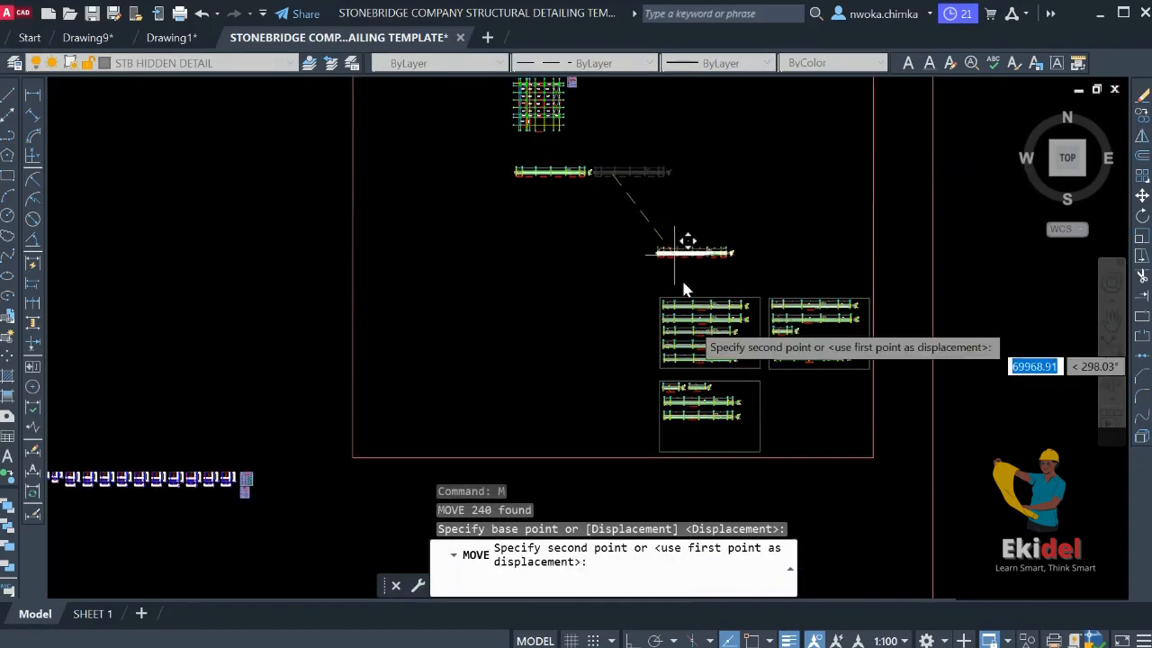
{"action": "scroll", "coordinate": [687, 428], "scroll_direction": "up", "scroll_amount": 6}
{"action": "scroll", "coordinate": [687, 435], "scroll_direction": "up", "scroll_amount": 5}
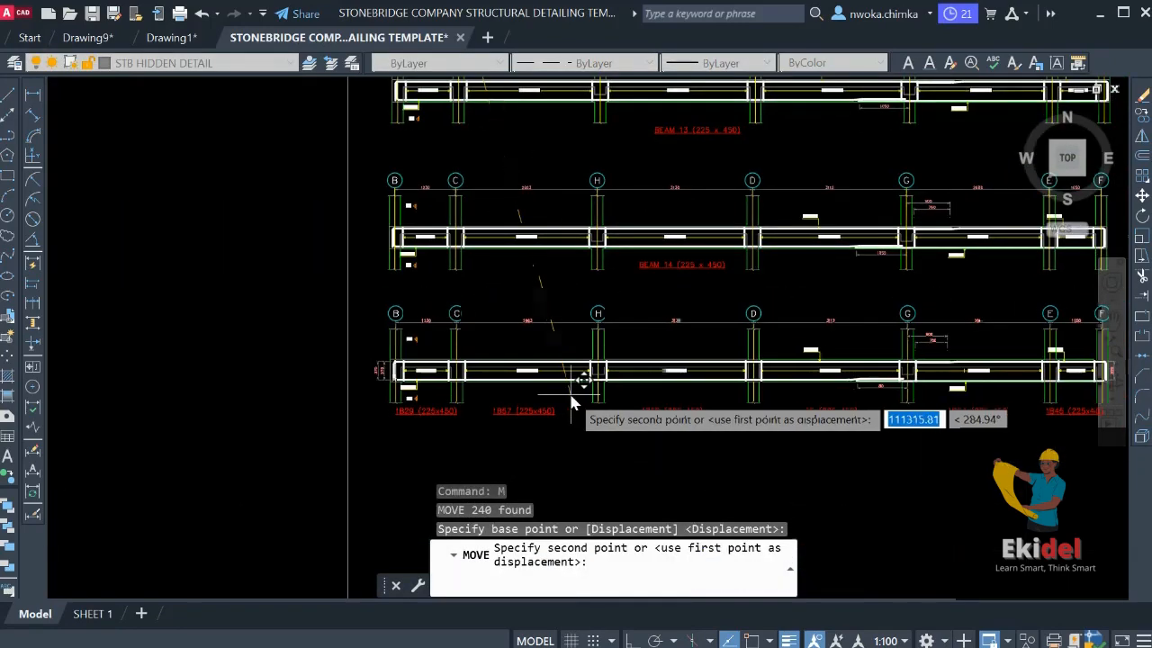
{"action": "left_click", "coordinate": [579, 394]}
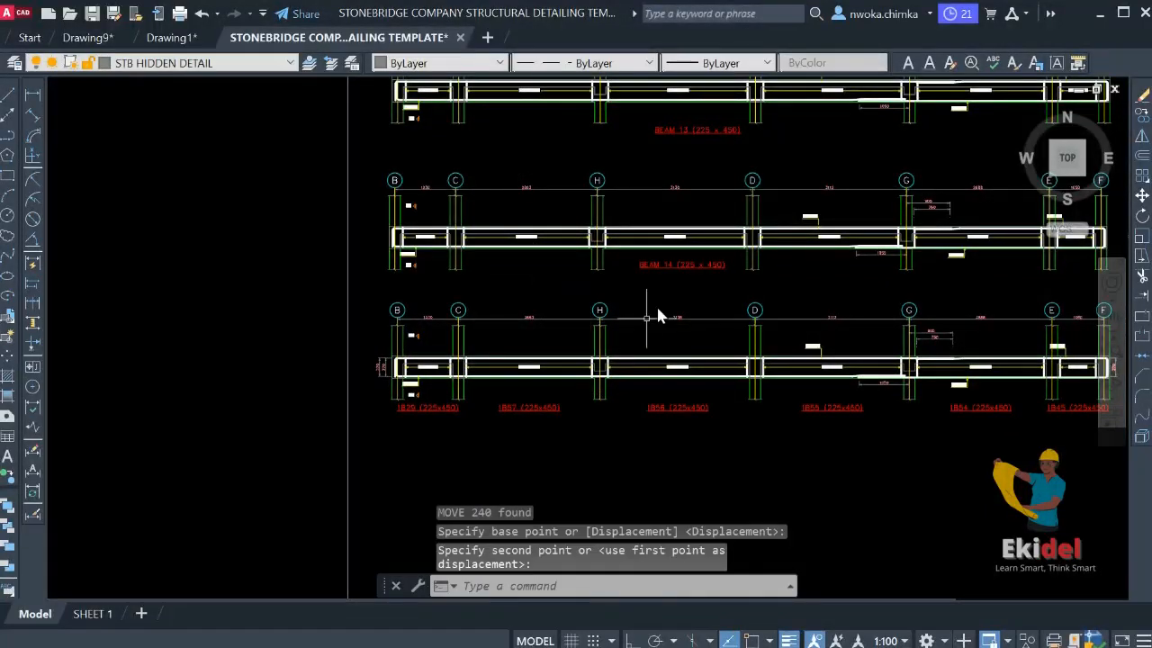
Erase the six red span labels, 1B29 through 1B45, beneath the lowest elevation in the detail frame
{"action": "middle_click_drag", "start_coordinate": [483, 420], "coordinate": [439, 373]}
{"action": "middle_click_drag", "start_coordinate": [967, 380], "coordinate": [760, 373]}
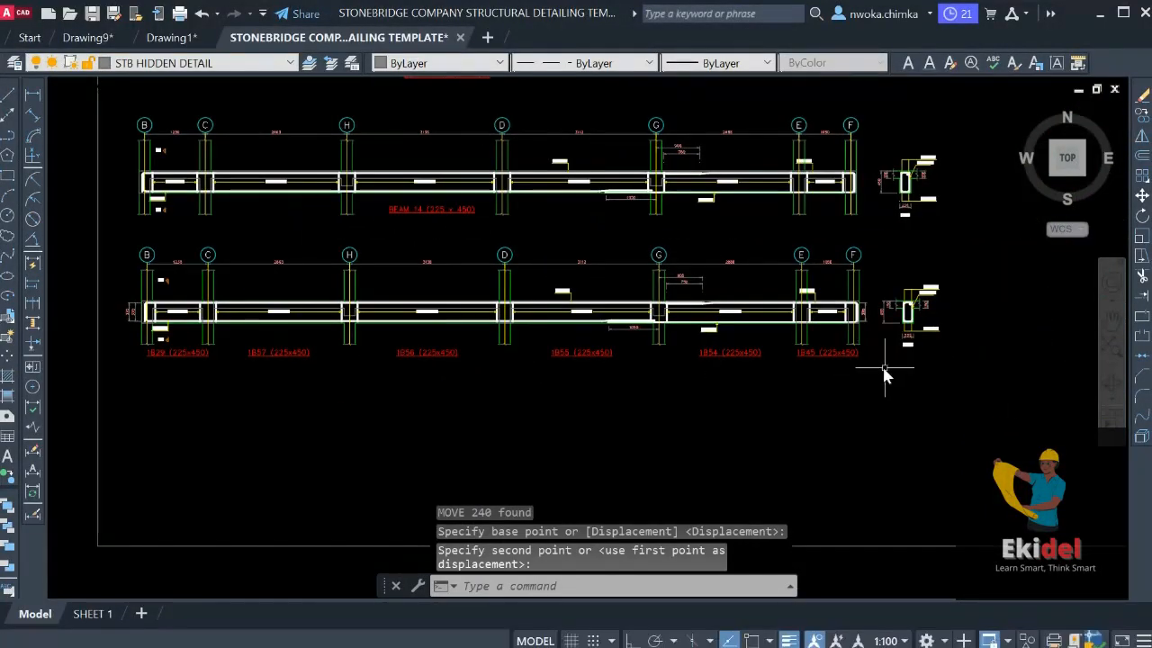
{"action": "left_click", "coordinate": [878, 350]}
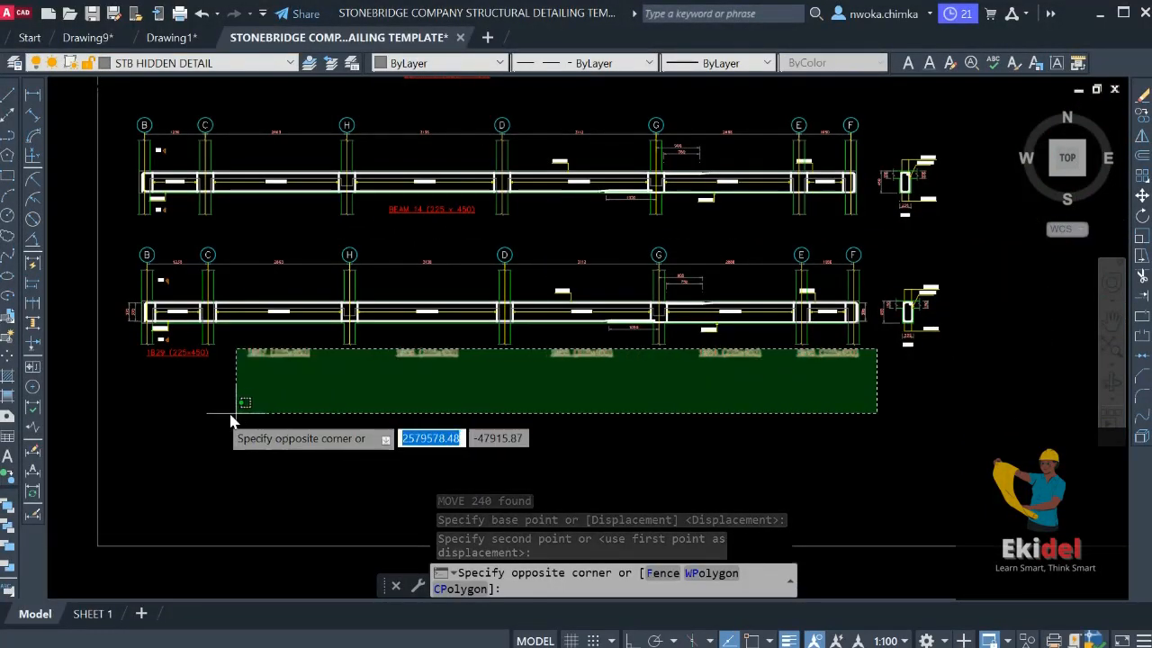
{"action": "left_click", "coordinate": [180, 416]}
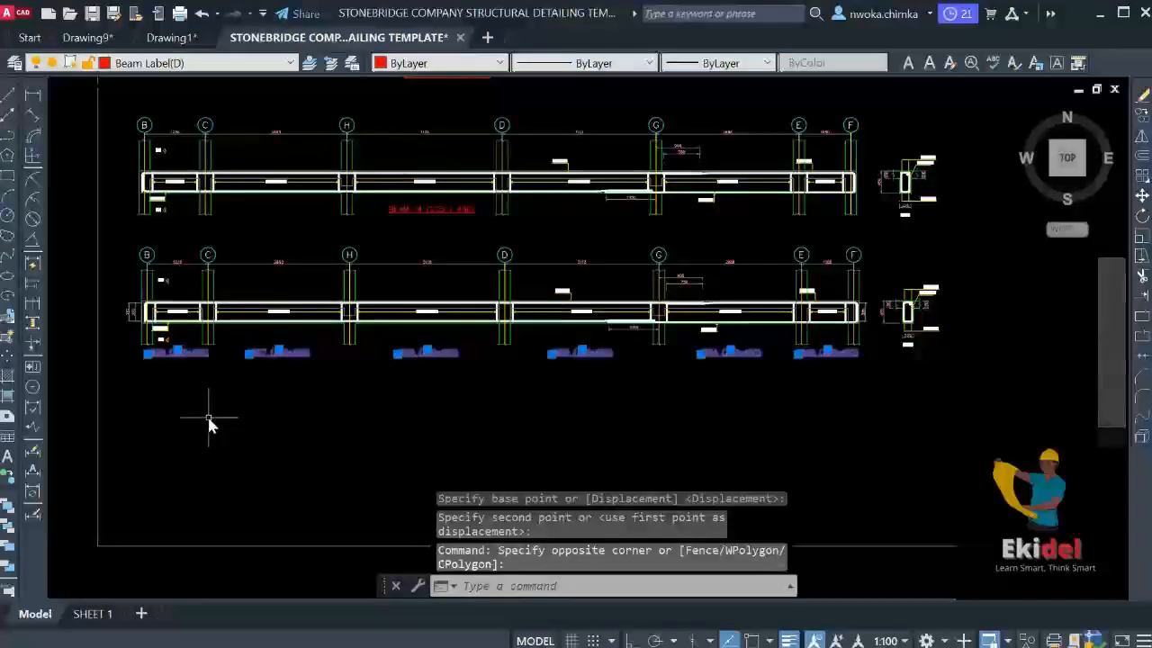
{"action": "key", "text": "Return"}
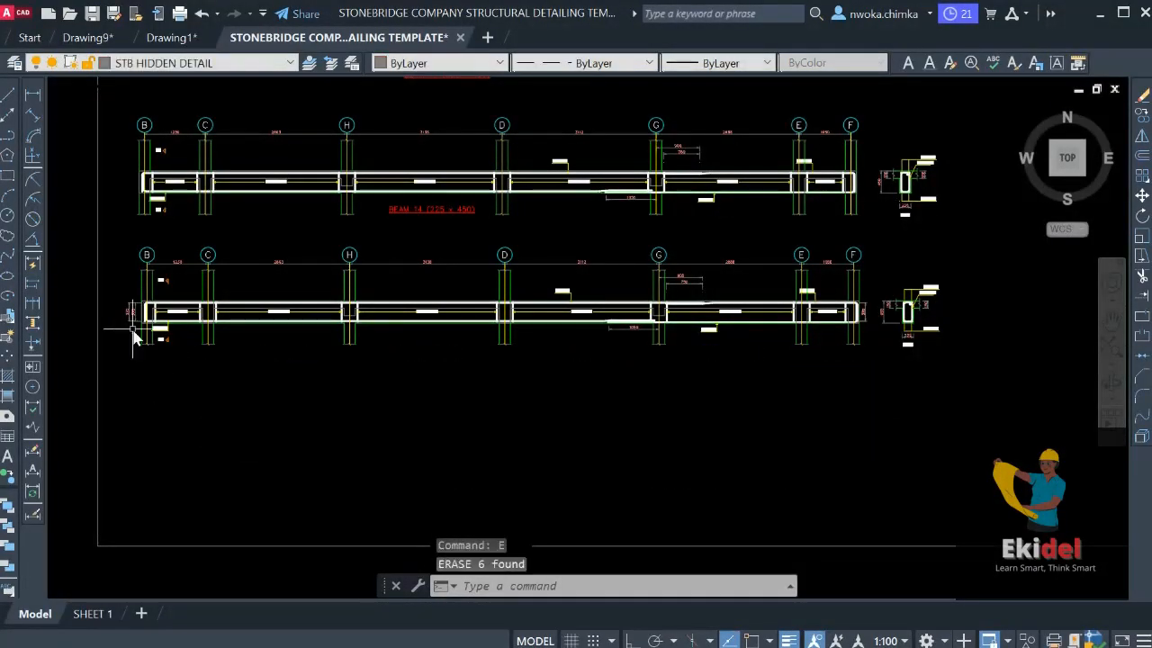
Erase the 370 height dimensions beside grids B and F at the two ends of the lowest elevation
{"action": "scroll", "coordinate": [132, 330], "scroll_direction": "up", "scroll_amount": 4}
{"action": "left_click", "coordinate": [132, 327]}
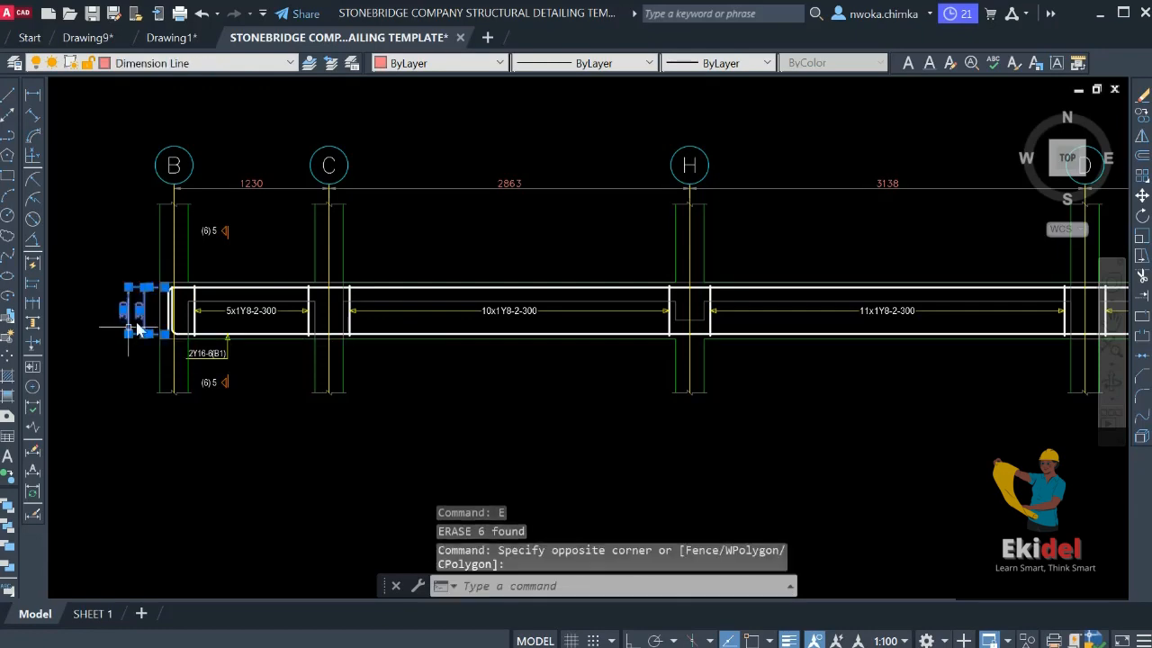
{"action": "scroll", "coordinate": [158, 323], "scroll_direction": "down", "scroll_amount": 6}
{"action": "scroll", "coordinate": [630, 311], "scroll_direction": "up", "scroll_amount": 2}
{"action": "scroll", "coordinate": [633, 311], "scroll_direction": "up", "scroll_amount": 3}
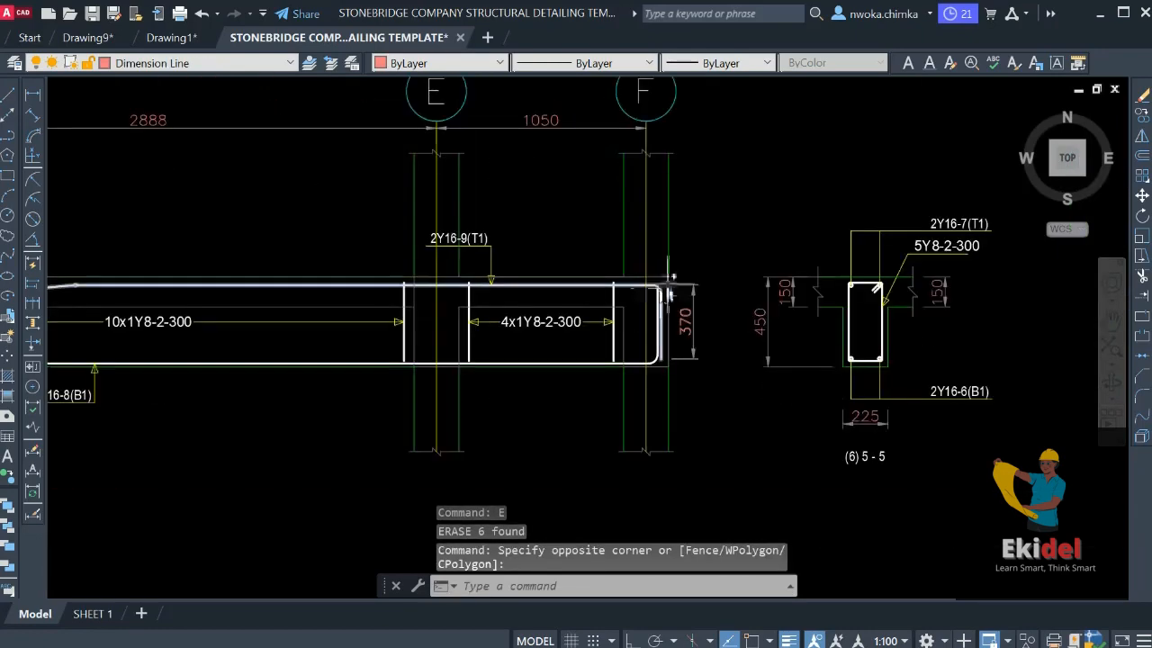
{"action": "key", "text": "space"}
{"action": "key", "text": "Delete"}
{"action": "scroll", "coordinate": [959, 360], "scroll_direction": "down", "scroll_amount": 5}
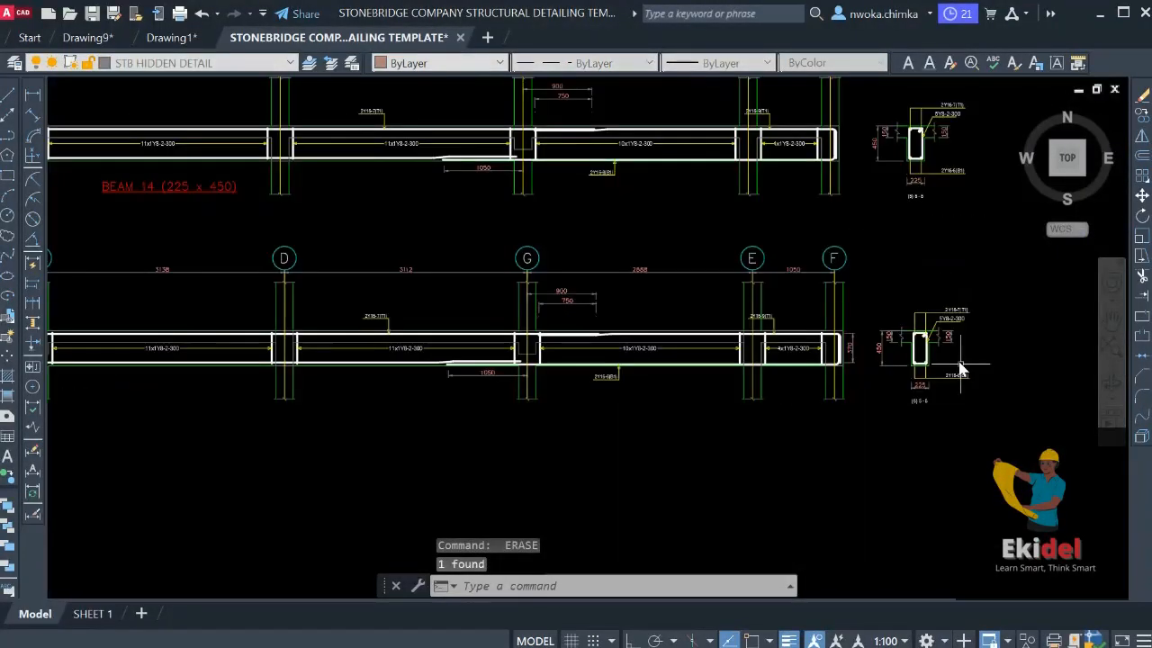
{"action": "scroll", "coordinate": [959, 360], "scroll_direction": "up", "scroll_amount": 5}
{"action": "left_click", "coordinate": [679, 327]}
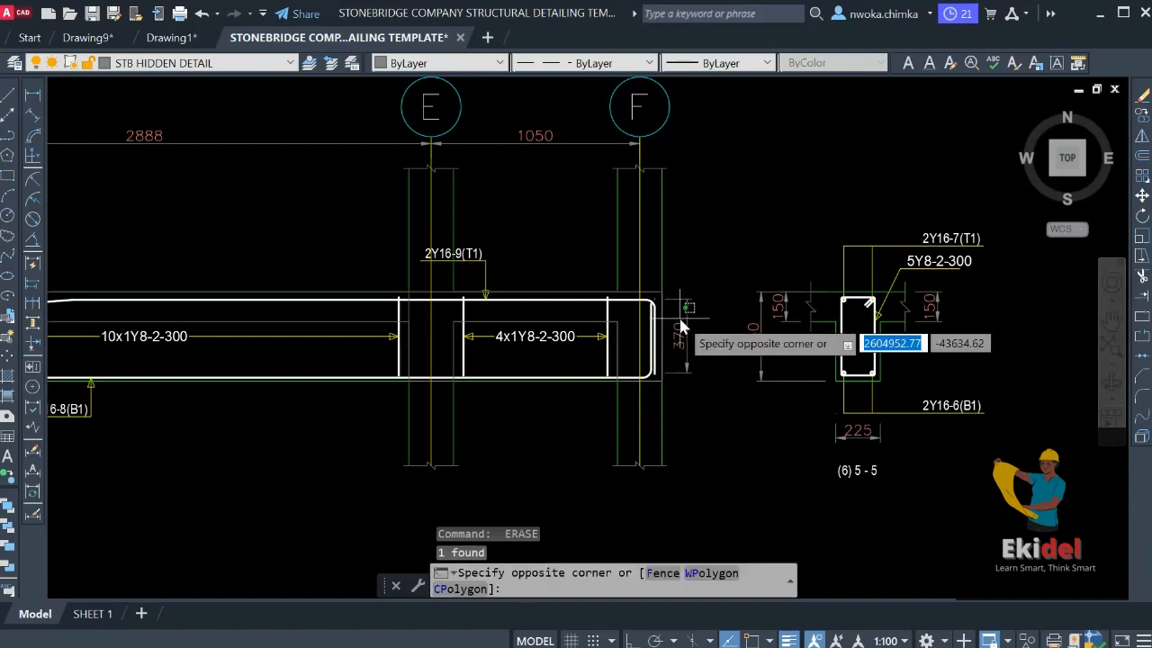
{"action": "left_click", "coordinate": [681, 330]}
{"action": "scroll", "coordinate": [681, 329], "scroll_direction": "down", "scroll_amount": 5}
{"action": "scroll", "coordinate": [427, 251], "scroll_direction": "up", "scroll_amount": 2}
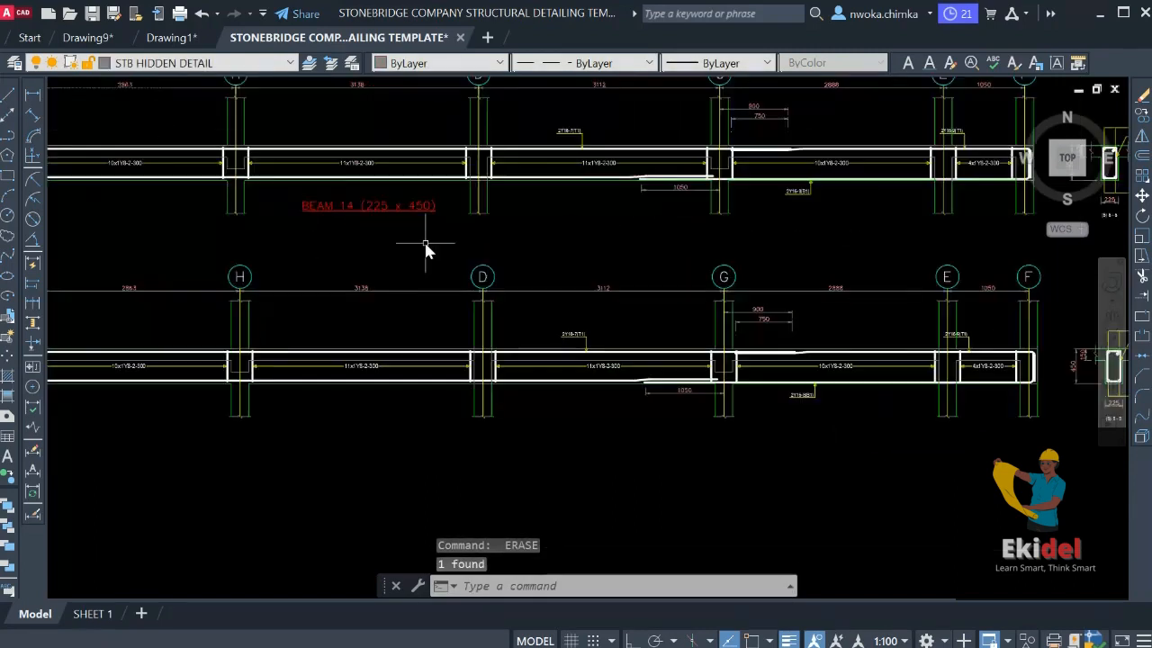
Copy the BEAM 14 (225 x 450) title beneath the elevation below it, between grids H and D
{"action": "left_click", "coordinate": [388, 197]}
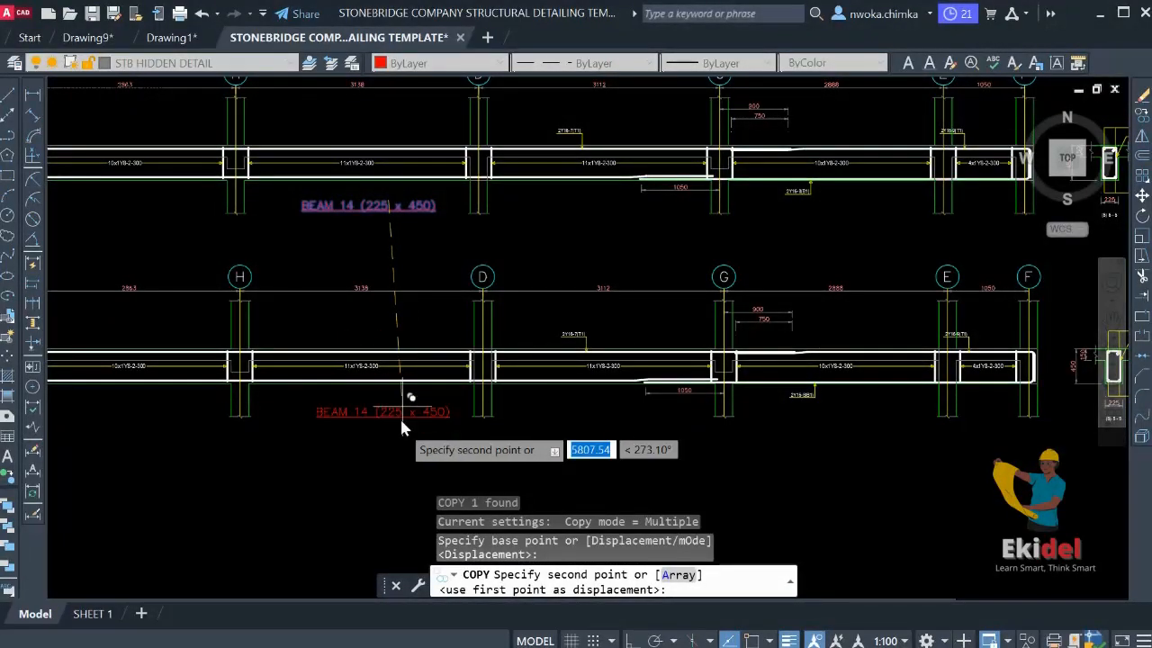
{"action": "scroll", "coordinate": [485, 368], "scroll_direction": "down", "scroll_amount": 2}
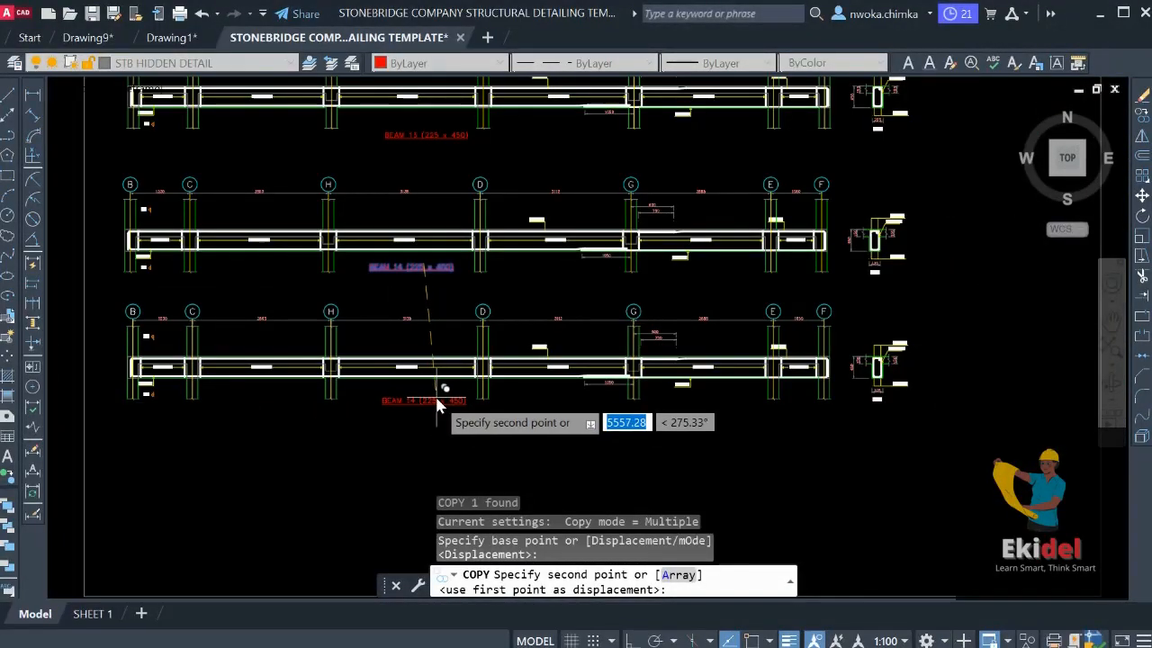
{"action": "left_click", "coordinate": [436, 405]}
{"action": "key", "text": "Escape"}
Change the copied title under the lowest elevation to BEAM 15 (225 x 450)
{"action": "left_click", "coordinate": [439, 402]}
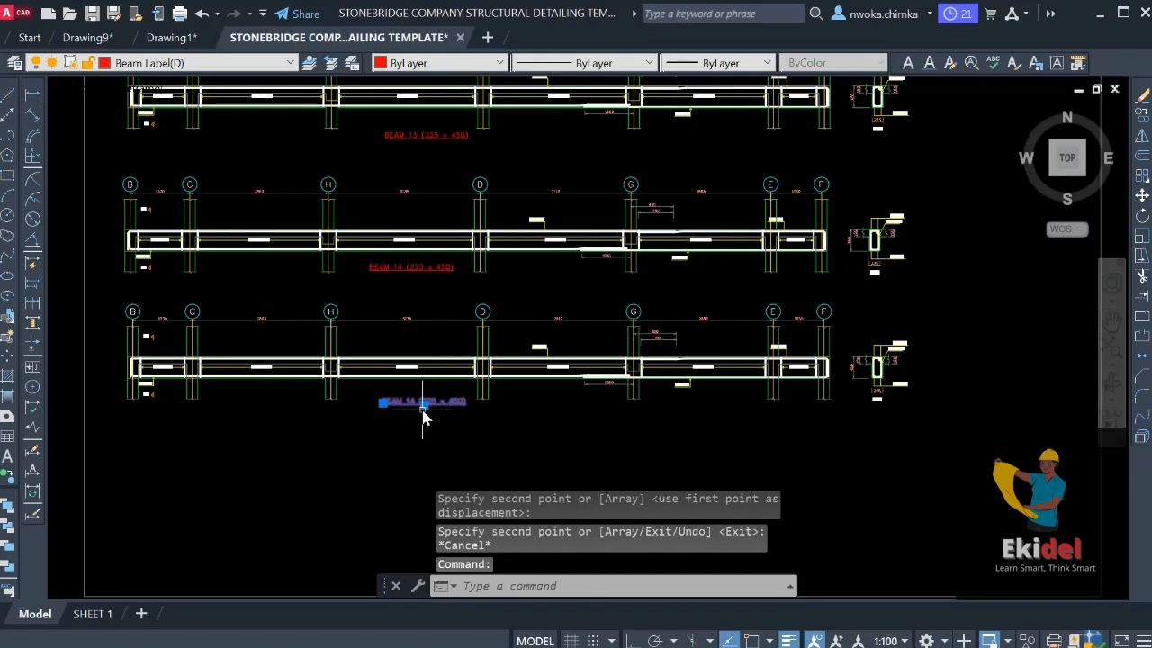
{"action": "scroll", "coordinate": [424, 416], "scroll_direction": "up", "scroll_amount": 4}
{"action": "double_click", "coordinate": [411, 393]}
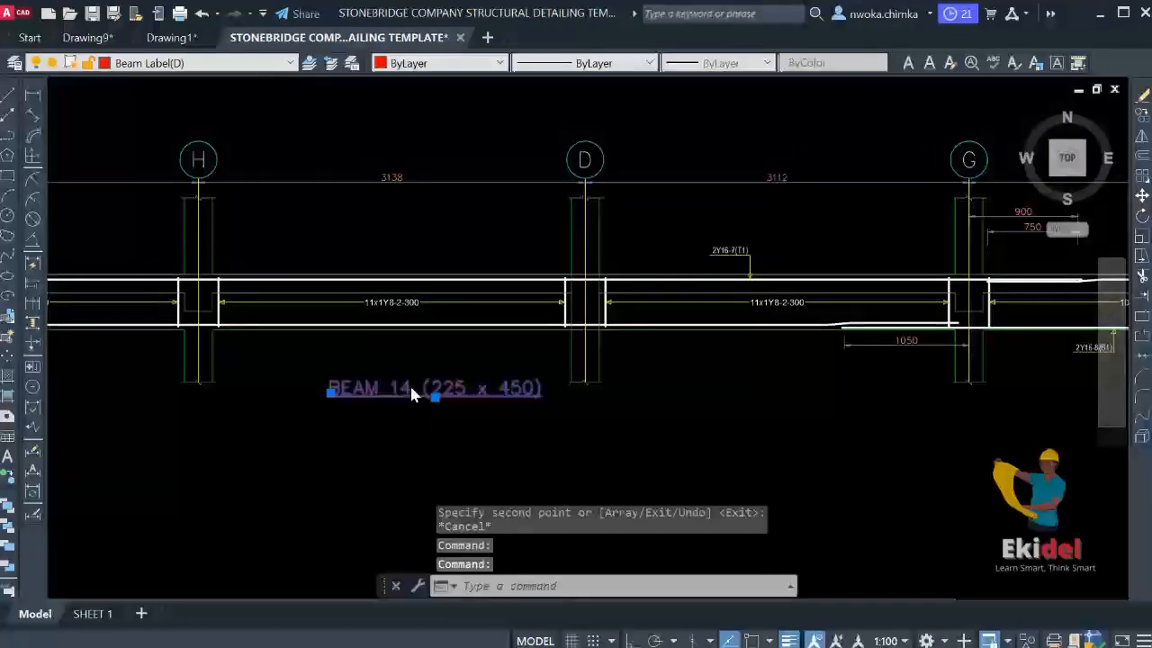
{"action": "left_click", "coordinate": [420, 388]}
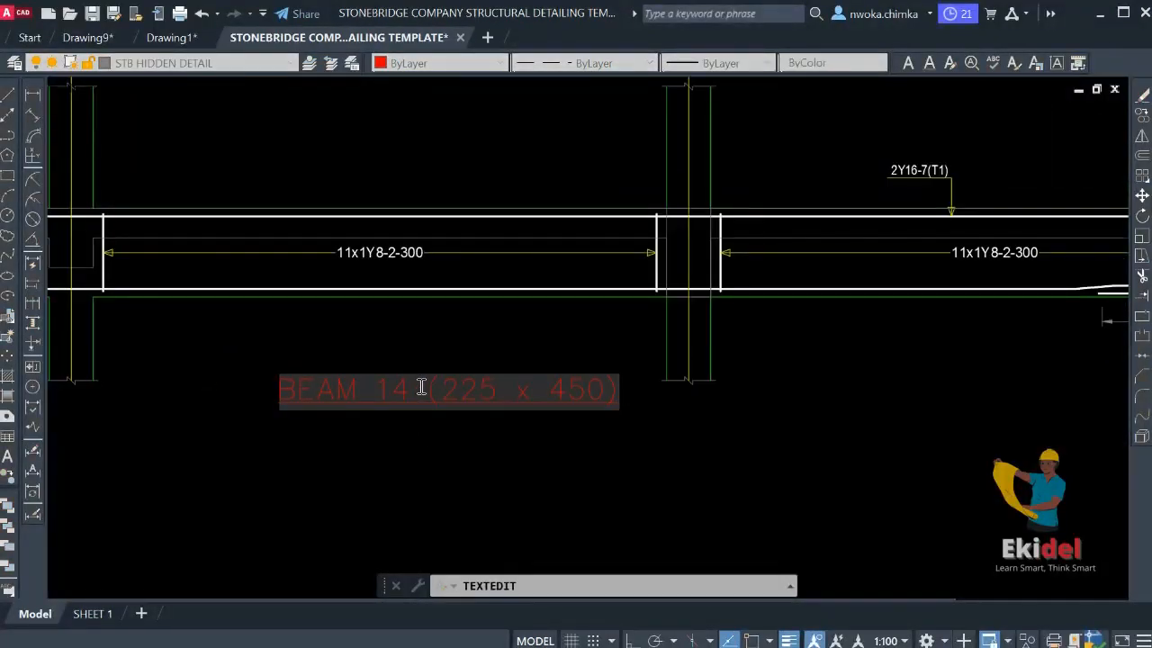
{"action": "left_click", "coordinate": [451, 342]}
{"action": "key", "text": "Escape"}
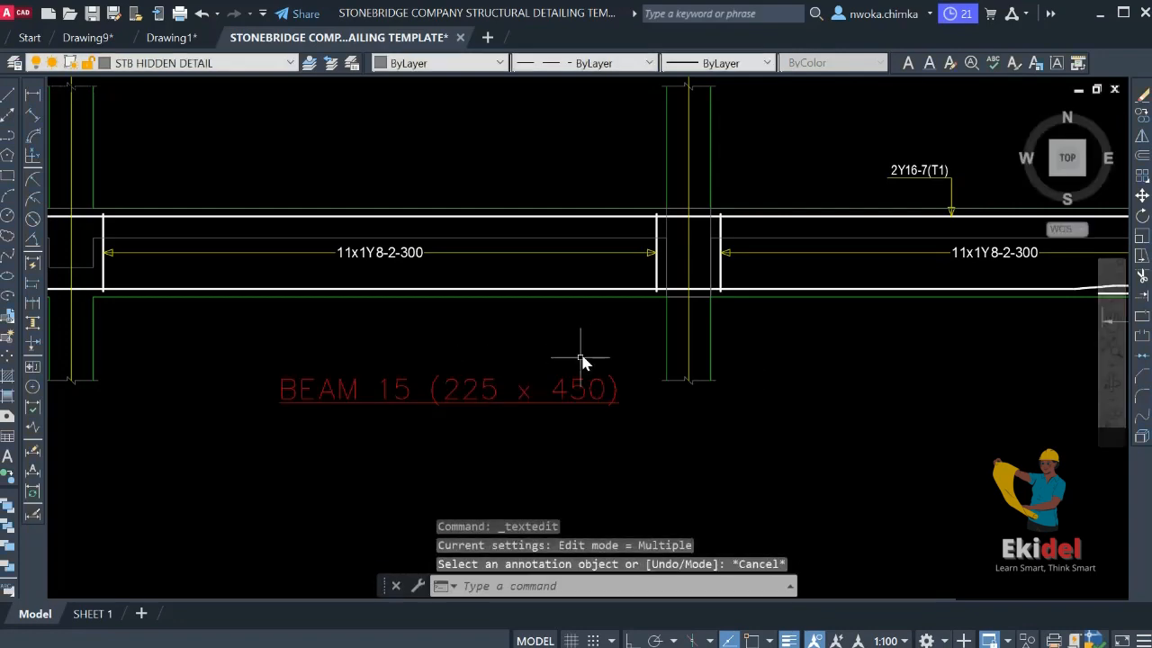
Erase the six span labels 1B29, 1B57, 1B56, 1B55, 1B54 and 1B45 along grid line 6 of the floor plan
{"action": "scroll", "coordinate": [581, 366], "scroll_direction": "down", "scroll_amount": 10}
{"action": "middle_click_drag", "start_coordinate": [609, 509], "coordinate": [619, 549]}
{"action": "scroll", "coordinate": [580, 400], "scroll_direction": "down", "scroll_amount": 2}
{"action": "middle_click_drag", "start_coordinate": [578, 394], "coordinate": [609, 535]}
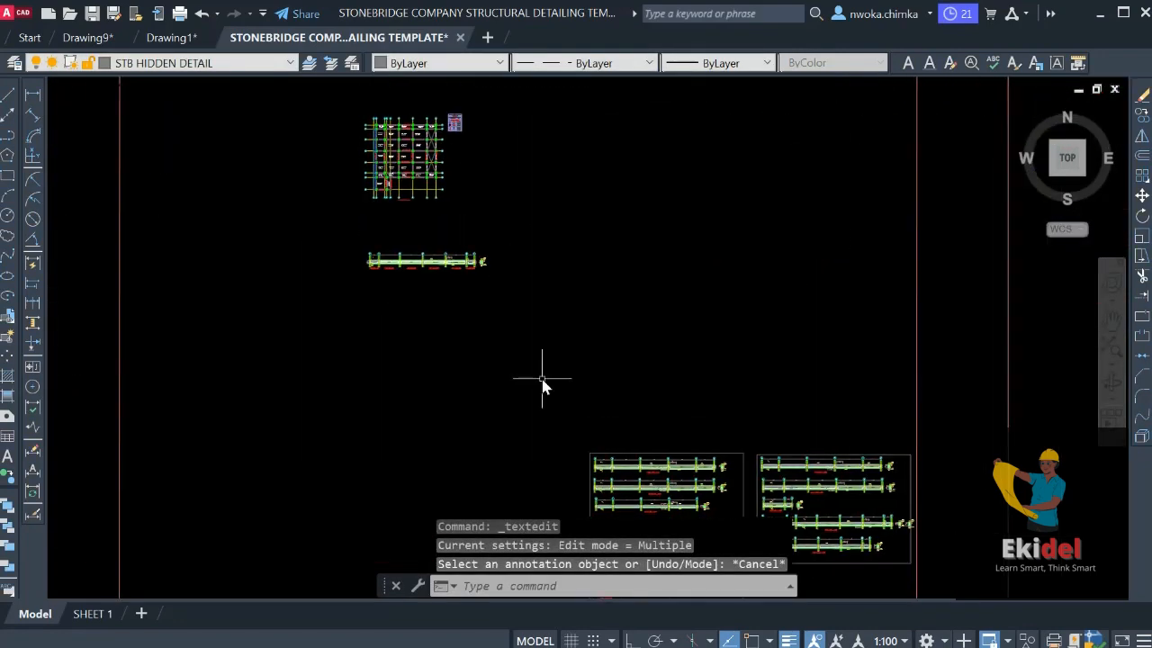
{"action": "middle_click_drag", "start_coordinate": [542, 382], "coordinate": [567, 463]}
{"action": "scroll", "coordinate": [416, 236], "scroll_direction": "up", "scroll_amount": 5}
{"action": "scroll", "coordinate": [504, 297], "scroll_direction": "up", "scroll_amount": 4}
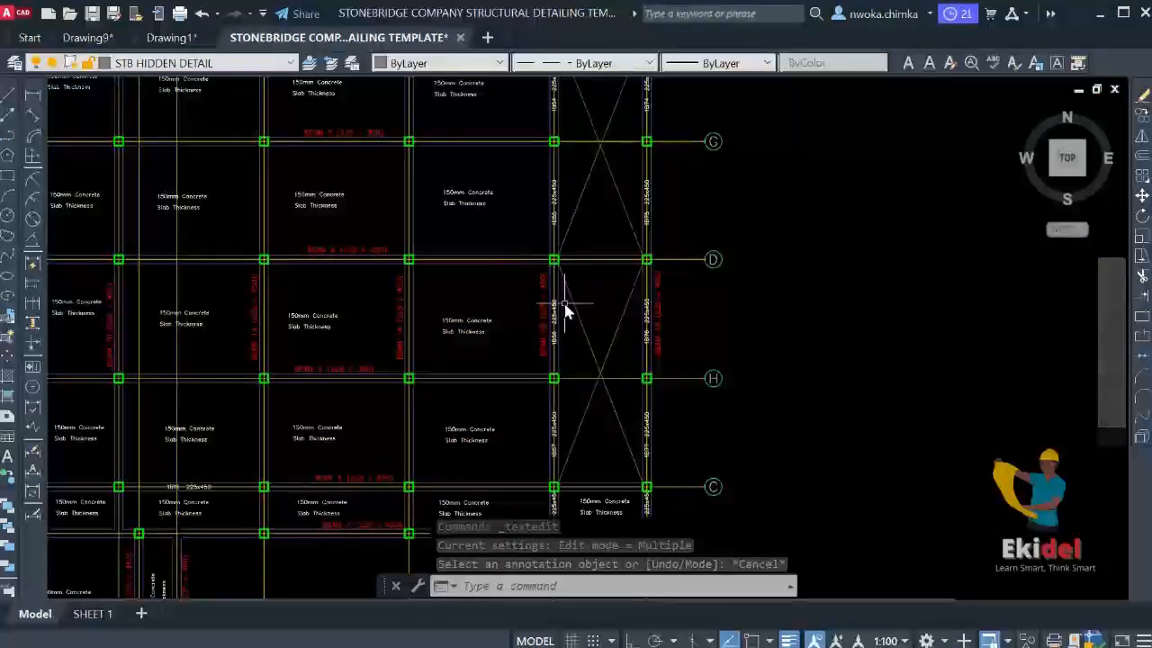
{"action": "middle_click_drag", "start_coordinate": [592, 249], "coordinate": [541, 247]}
{"action": "scroll", "coordinate": [540, 297], "scroll_direction": "up", "scroll_amount": 2}
{"action": "scroll", "coordinate": [504, 297], "scroll_direction": "up", "scroll_amount": 2}
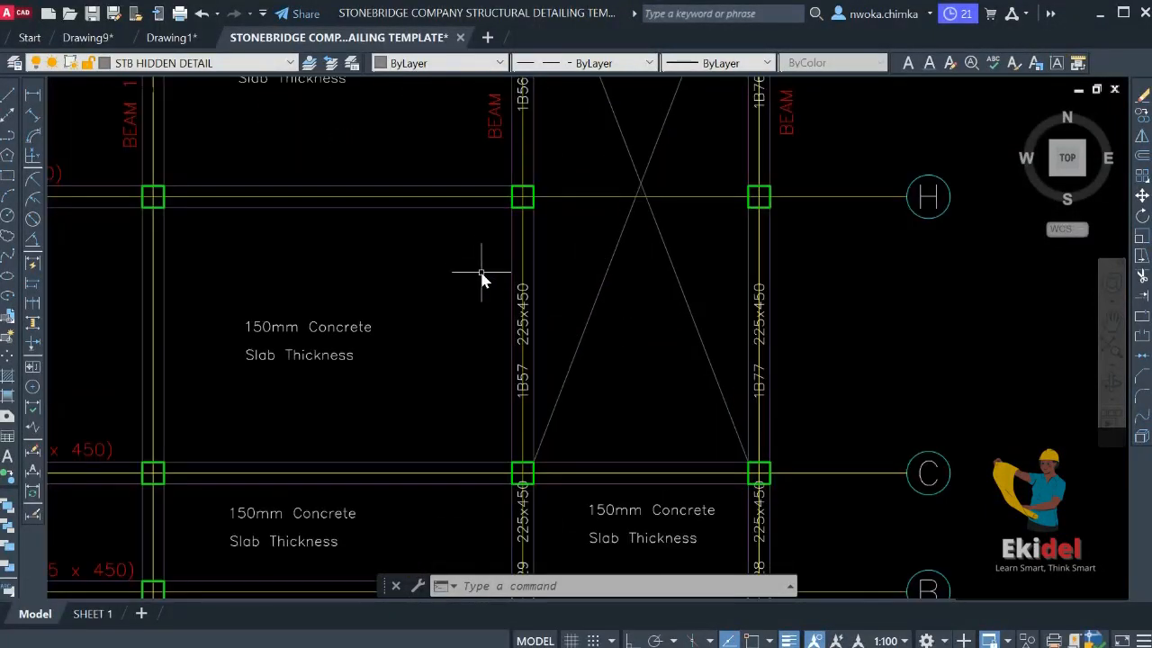
{"action": "left_click", "coordinate": [478, 267]}
{"action": "left_click", "coordinate": [560, 396]}
{"action": "middle_click_drag", "start_coordinate": [538, 340], "coordinate": [527, 301]}
{"action": "left_click", "coordinate": [462, 232]}
{"action": "left_click", "coordinate": [566, 376]}
{"action": "scroll", "coordinate": [546, 381], "scroll_direction": "down", "scroll_amount": 2}
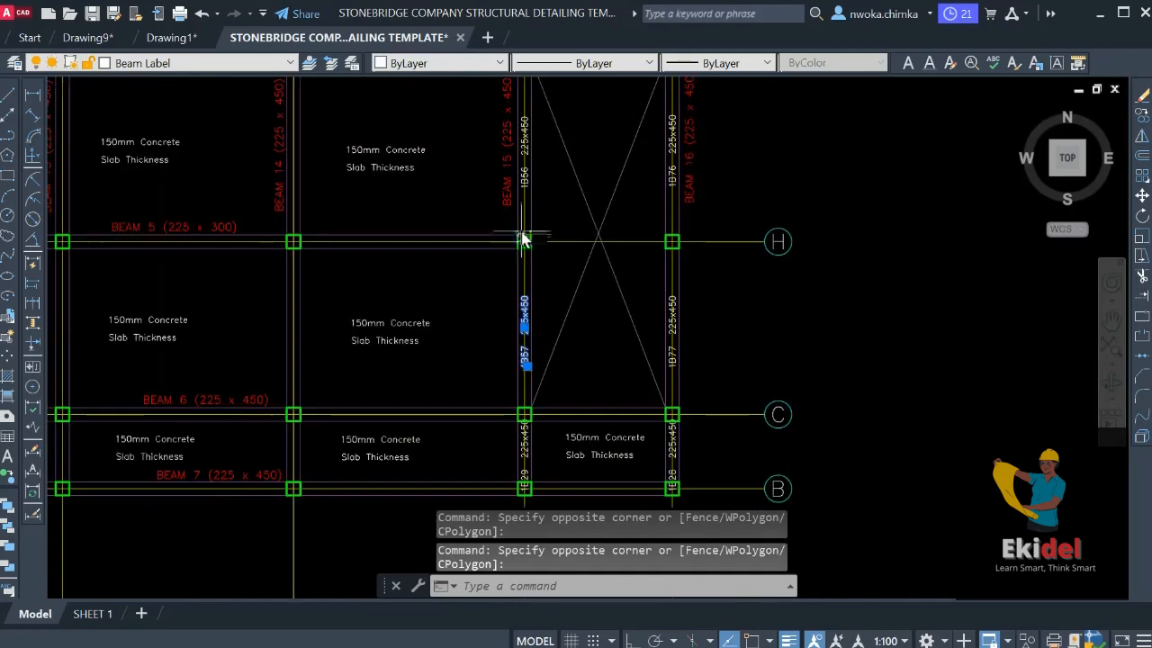
{"action": "middle_click_drag", "start_coordinate": [522, 229], "coordinate": [526, 376]}
{"action": "mouse_move", "coordinate": [510, 317]}
{"action": "middle_mouse_down"}
{"action": "mouse_move", "coordinate": [504, 301]}
{"action": "mouse_move", "coordinate": [514, 329]}
{"action": "middle_mouse_up"}
{"action": "scroll", "coordinate": [492, 310], "scroll_direction": "up", "scroll_amount": 3}
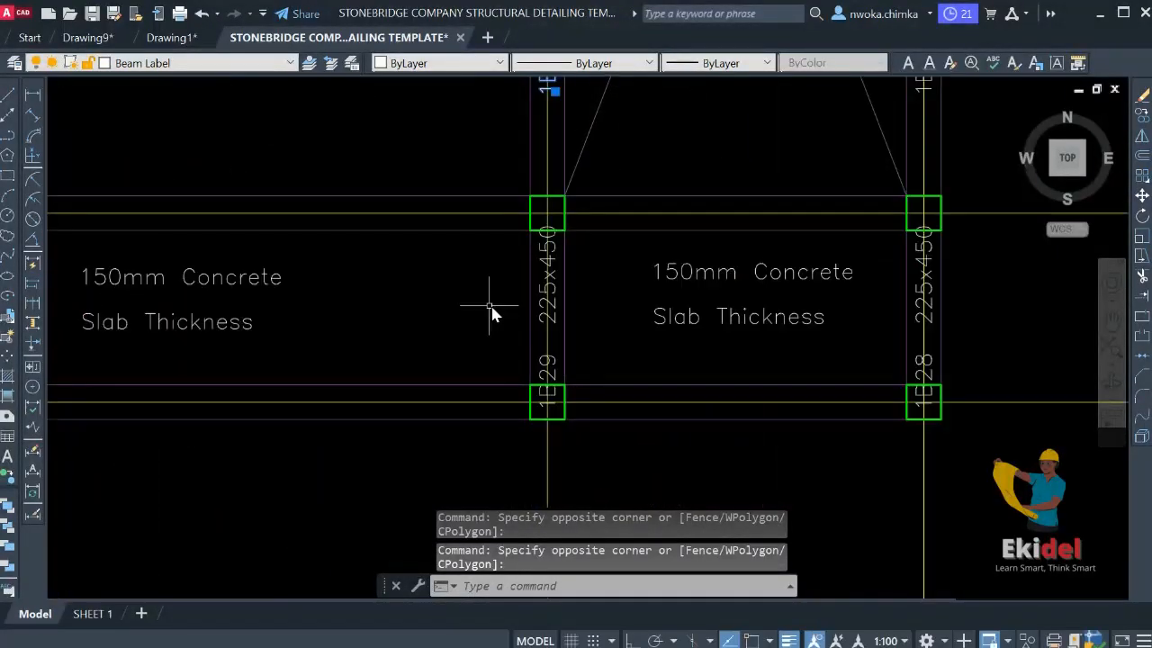
{"action": "left_click", "coordinate": [556, 304]}
{"action": "scroll", "coordinate": [657, 284], "scroll_direction": "down", "scroll_amount": 2}
{"action": "middle_click_drag", "start_coordinate": [657, 284], "coordinate": [591, 511]}
{"action": "scroll", "coordinate": [564, 306], "scroll_direction": "down", "scroll_amount": 2}
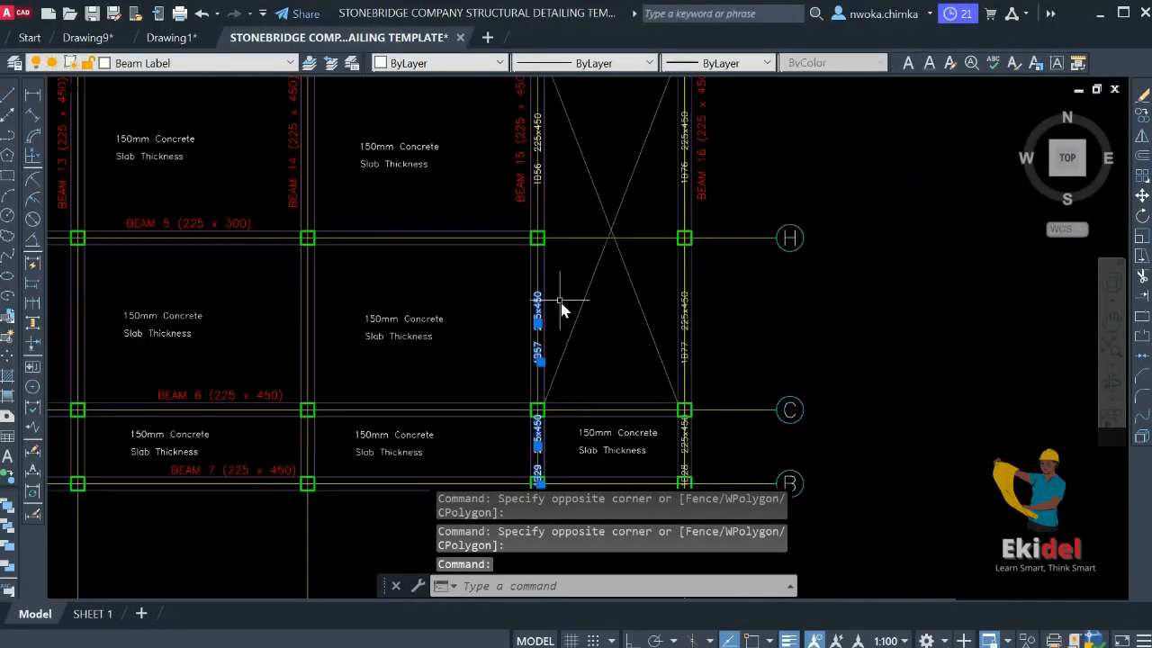
{"action": "middle_click_drag", "start_coordinate": [564, 306], "coordinate": [578, 411]}
{"action": "scroll", "coordinate": [512, 216], "scroll_direction": "up", "scroll_amount": 2}
{"action": "left_click", "coordinate": [514, 216]}
{"action": "left_click", "coordinate": [642, 321]}
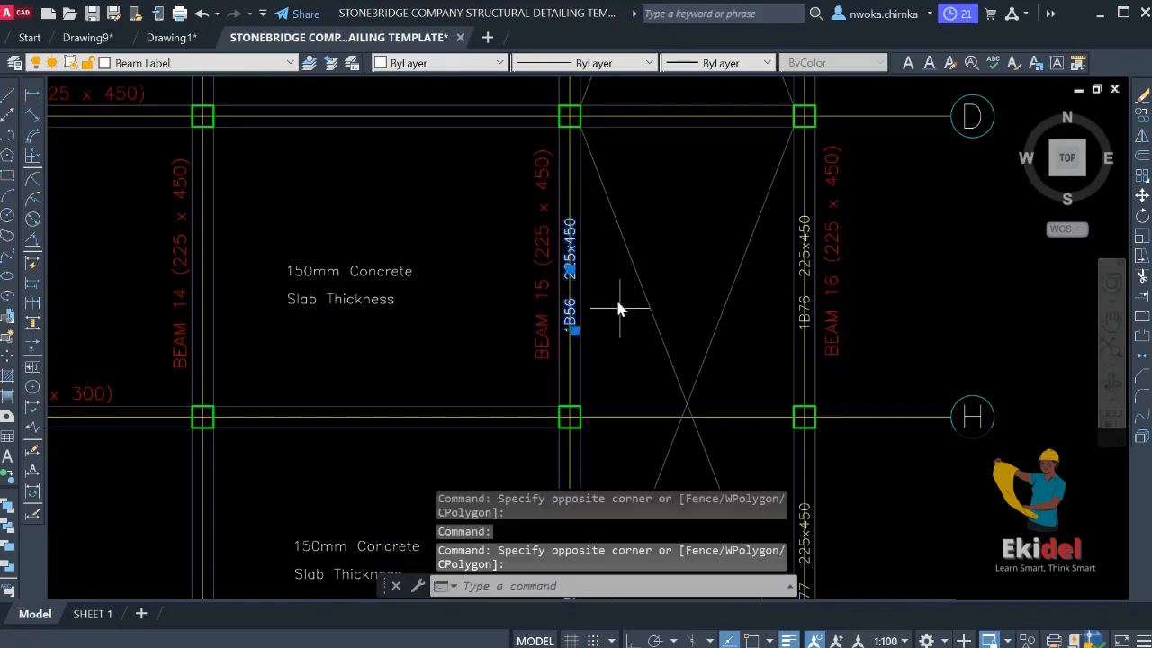
{"action": "scroll", "coordinate": [617, 309], "scroll_direction": "down", "scroll_amount": 4}
{"action": "middle_click_drag", "start_coordinate": [617, 309], "coordinate": [568, 507]}
{"action": "scroll", "coordinate": [543, 358], "scroll_direction": "up", "scroll_amount": 3}
{"action": "scroll", "coordinate": [529, 336], "scroll_direction": "down", "scroll_amount": 2}
{"action": "left_click", "coordinate": [534, 327]}
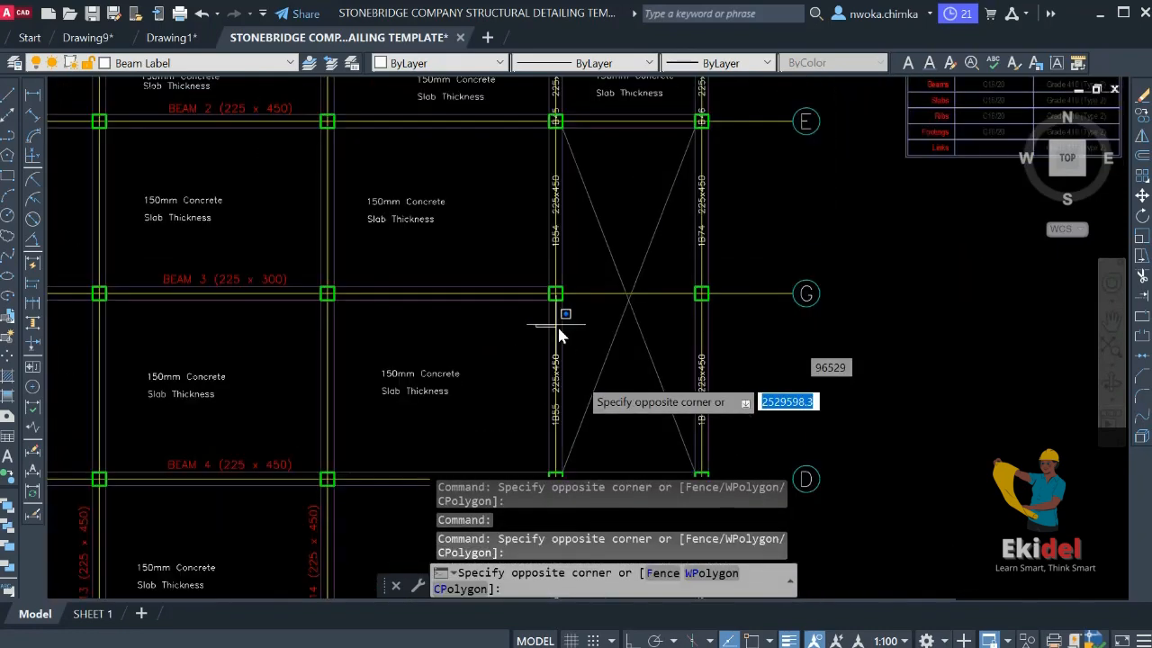
{"action": "left_click", "coordinate": [588, 428]}
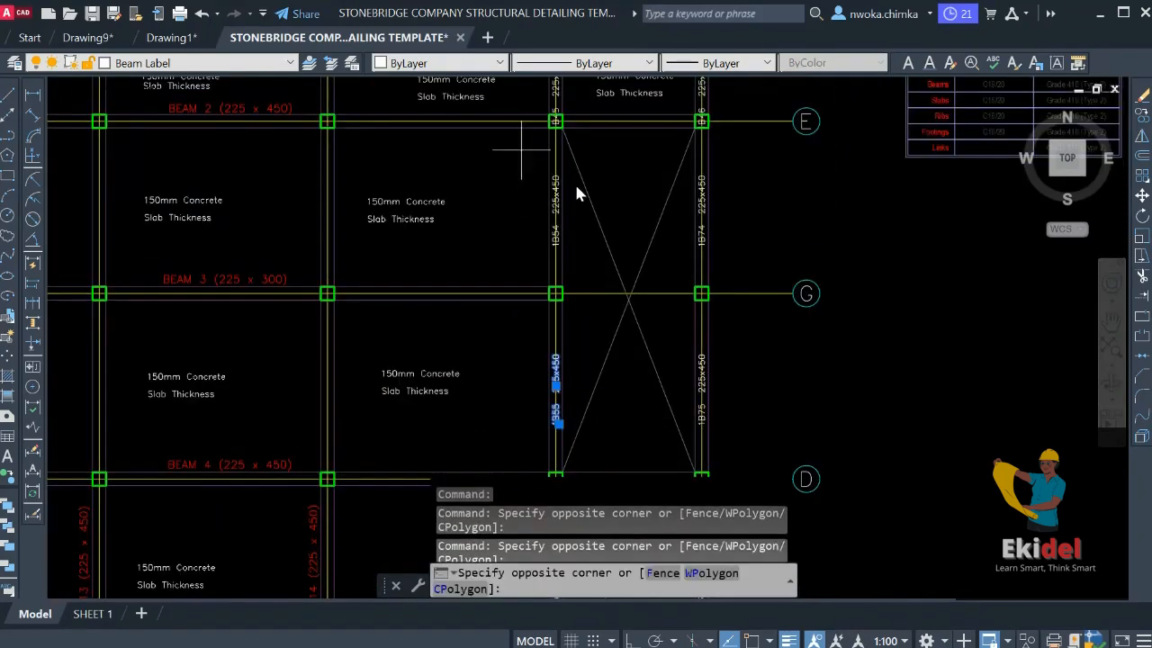
{"action": "left_click", "coordinate": [604, 253]}
{"action": "middle_click_drag", "start_coordinate": [578, 281], "coordinate": [559, 420]}
{"action": "scroll", "coordinate": [514, 233], "scroll_direction": "up", "scroll_amount": 3}
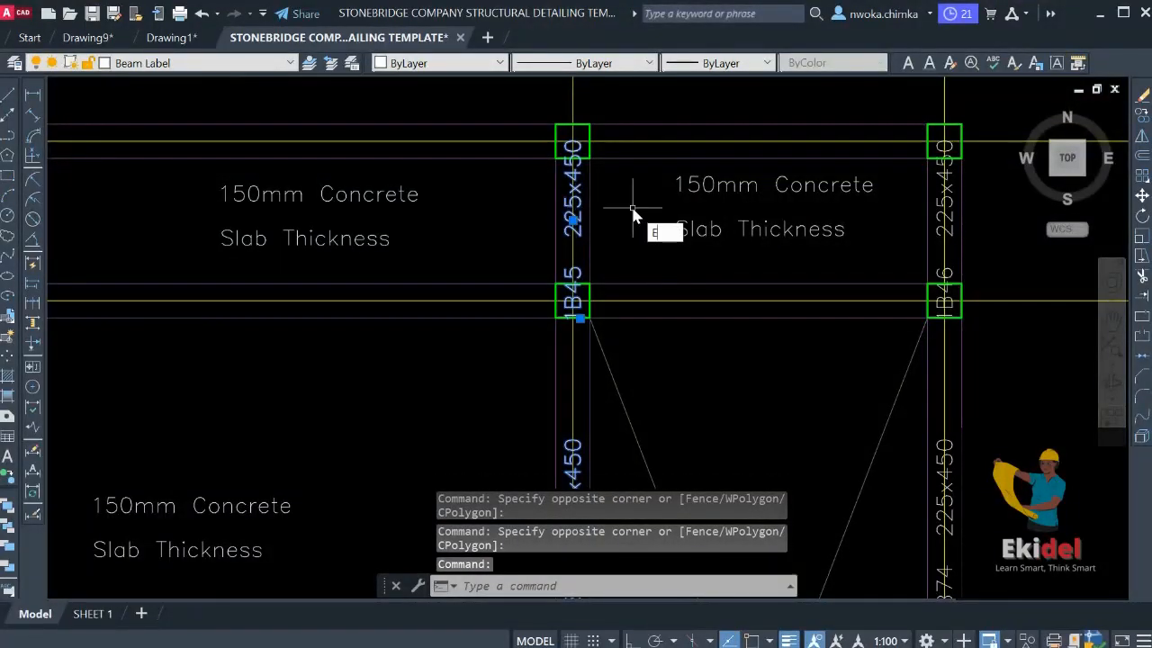
{"action": "type", "text": "e"}
{"action": "key", "text": "Return"}
Examine the Beam 16 label and the span labels along grid line 7 of the floor plan
{"action": "scroll", "coordinate": [509, 193], "scroll_direction": "down", "scroll_amount": 4}
{"action": "middle_click_drag", "start_coordinate": [522, 365], "coordinate": [519, 325]}
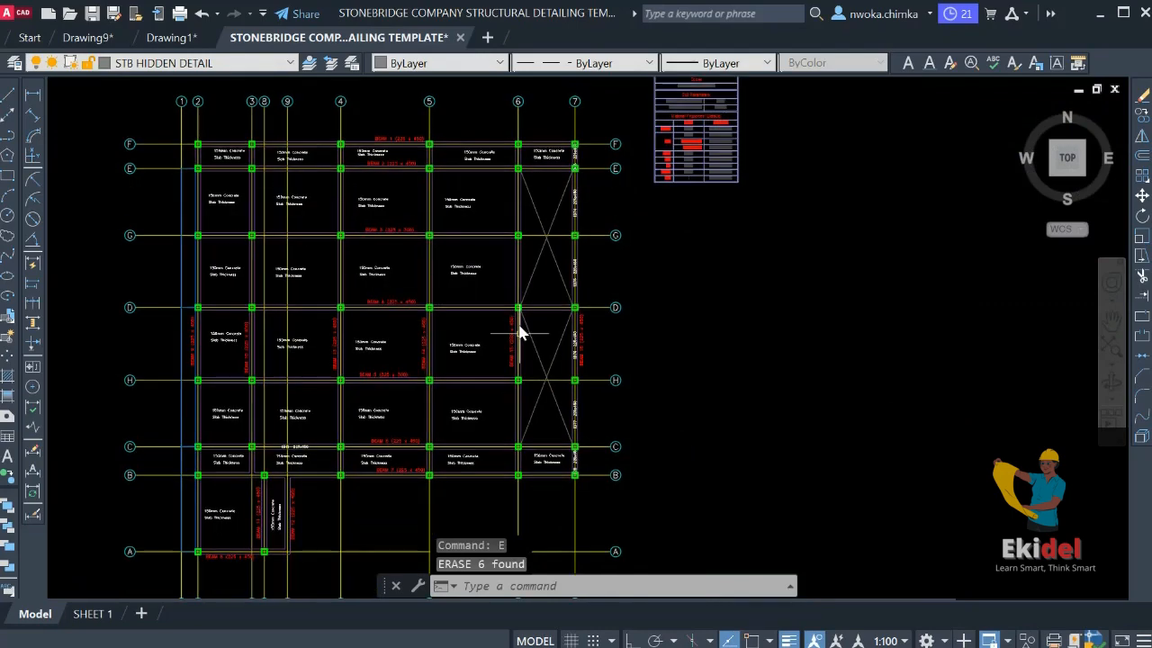
{"action": "scroll", "coordinate": [522, 342], "scroll_direction": "up", "scroll_amount": 2}
{"action": "scroll", "coordinate": [501, 337], "scroll_direction": "down", "scroll_amount": 2}
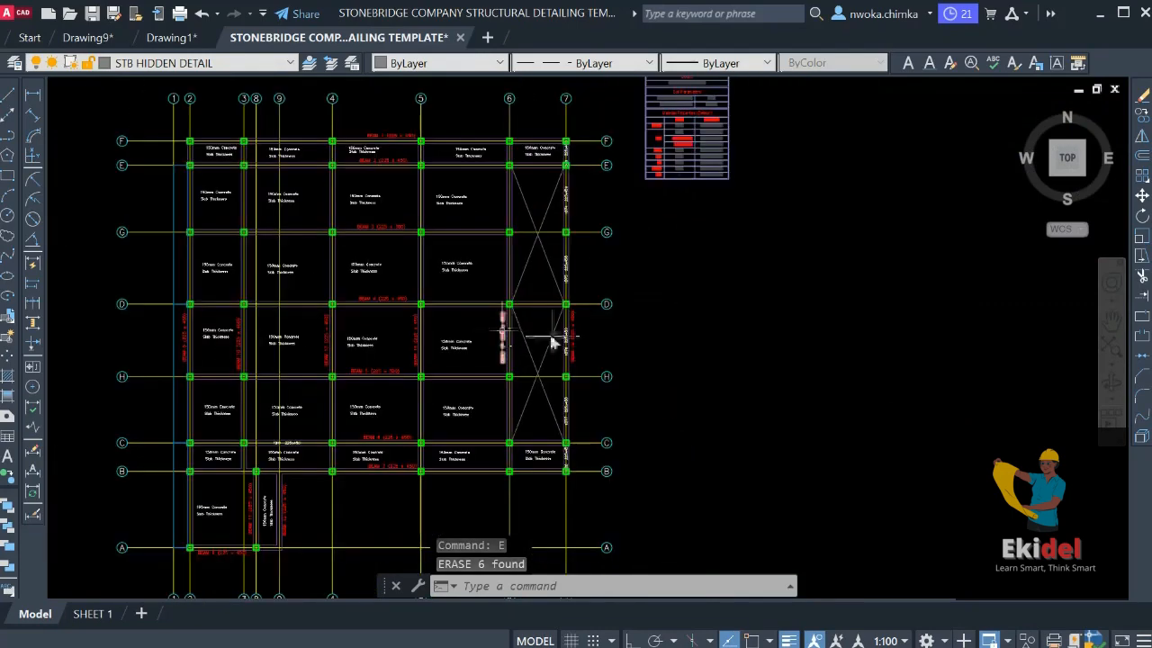
{"action": "scroll", "coordinate": [565, 336], "scroll_direction": "up", "scroll_amount": 4}
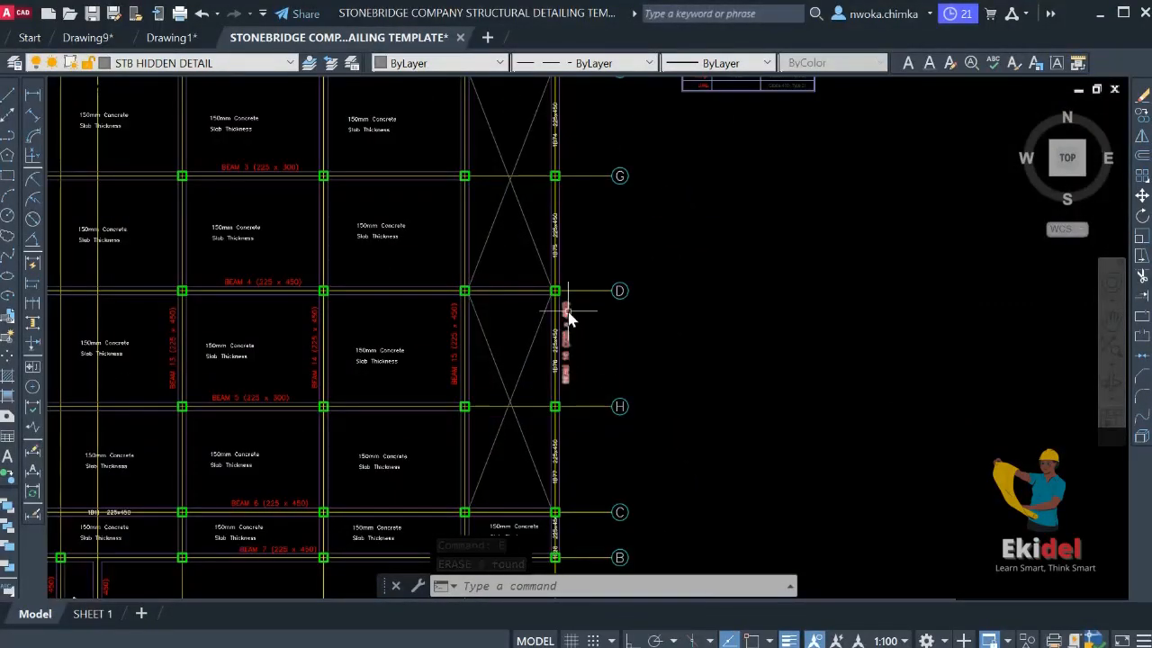
{"action": "scroll", "coordinate": [565, 314], "scroll_direction": "down", "scroll_amount": 4}
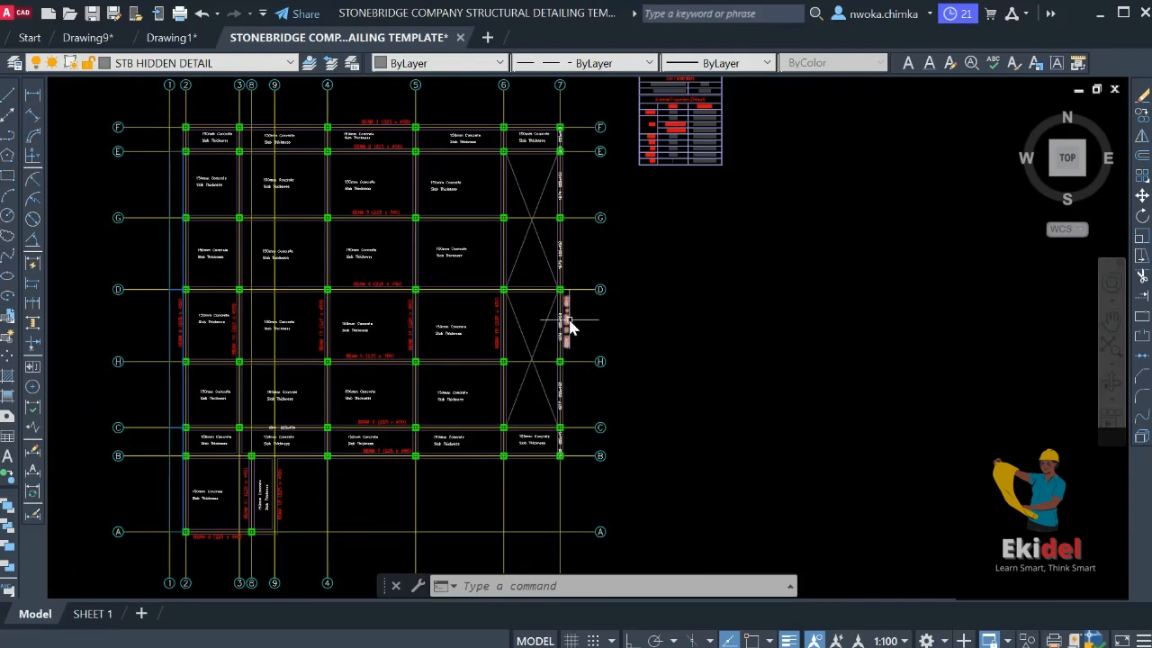
{"action": "scroll", "coordinate": [558, 315], "scroll_direction": "up", "scroll_amount": 4}
{"action": "scroll", "coordinate": [568, 300], "scroll_direction": "down", "scroll_amount": 2}
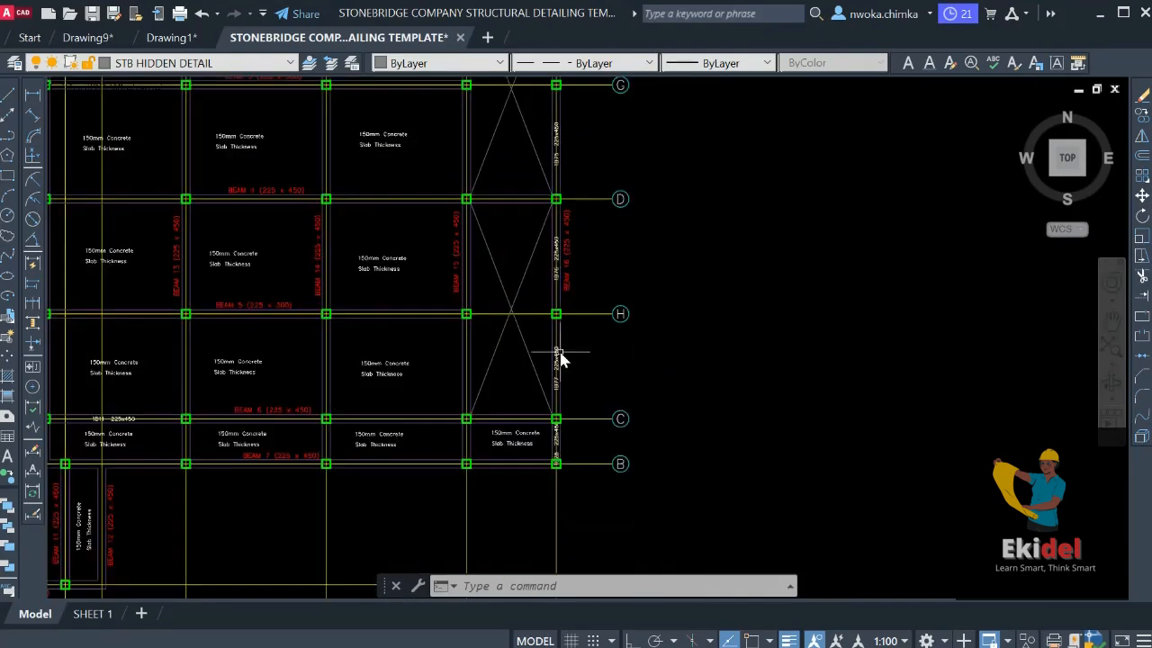
Compare the span labels between grids B and F on the floor plan with the labels under the elevation below it
{"action": "scroll", "coordinate": [563, 292], "scroll_direction": "up", "scroll_amount": 4}
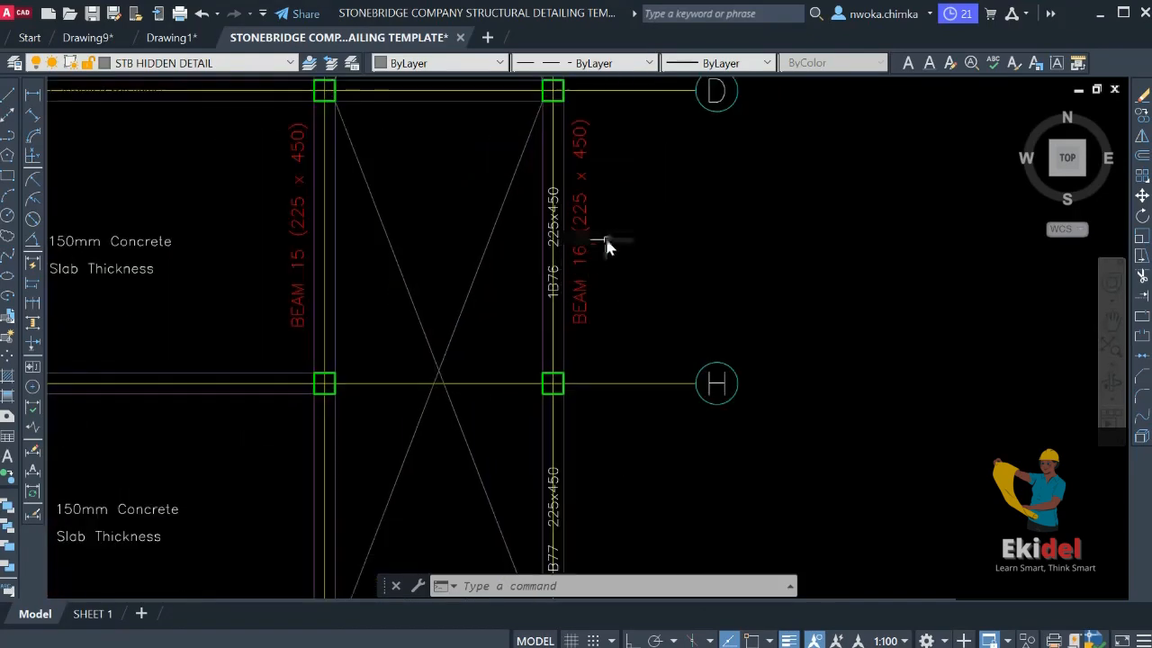
{"action": "scroll", "coordinate": [590, 259], "scroll_direction": "down", "scroll_amount": 4}
{"action": "scroll", "coordinate": [568, 437], "scroll_direction": "up", "scroll_amount": 6}
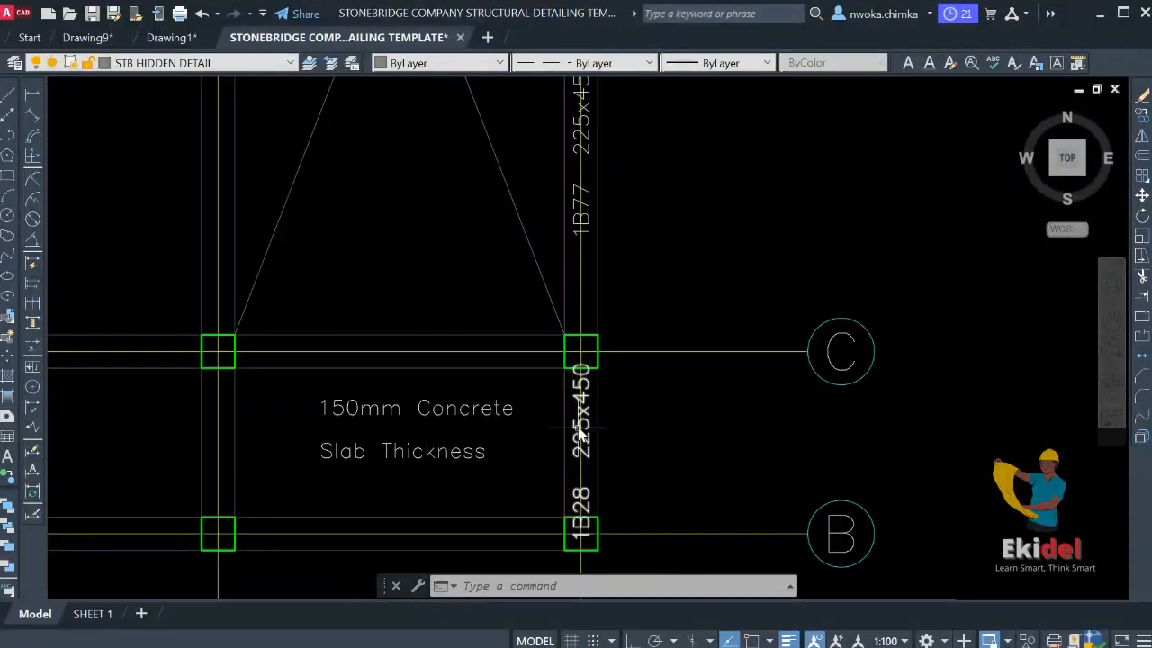
{"action": "scroll", "coordinate": [568, 430], "scroll_direction": "up", "scroll_amount": 2}
{"action": "scroll", "coordinate": [566, 466], "scroll_direction": "down", "scroll_amount": 4}
{"action": "middle_click_drag", "start_coordinate": [604, 185], "coordinate": [584, 525]}
{"action": "middle_click_drag", "start_coordinate": [558, 263], "coordinate": [559, 518]}
{"action": "scroll", "coordinate": [554, 271], "scroll_direction": "up", "scroll_amount": 4}
{"action": "scroll", "coordinate": [563, 322], "scroll_direction": "down", "scroll_amount": 6}
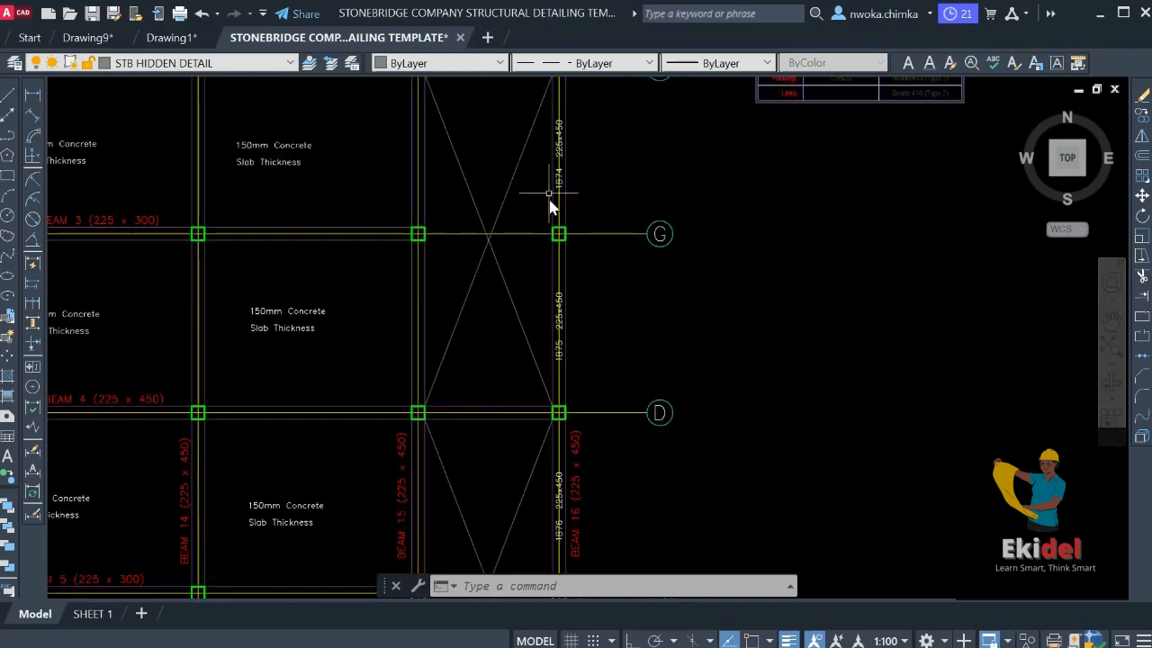
{"action": "scroll", "coordinate": [546, 175], "scroll_direction": "up", "scroll_amount": 2}
{"action": "middle_click_drag", "start_coordinate": [535, 151], "coordinate": [519, 360]}
{"action": "scroll", "coordinate": [549, 201], "scroll_direction": "up", "scroll_amount": 6}
{"action": "scroll", "coordinate": [566, 193], "scroll_direction": "down", "scroll_amount": 11}
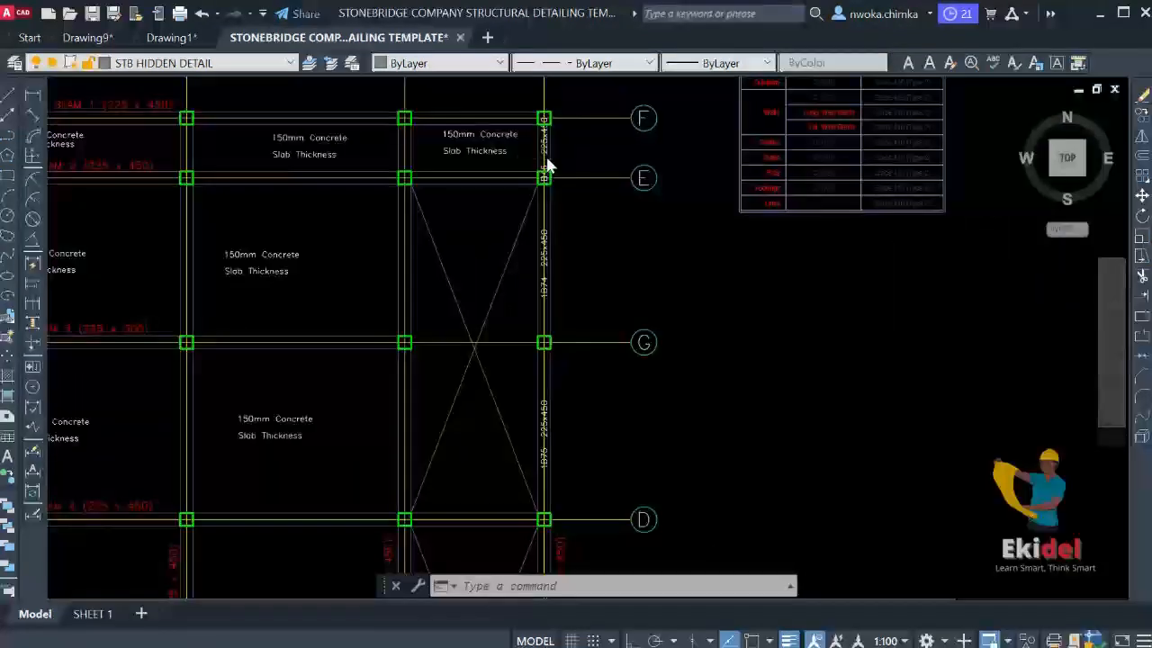
{"action": "scroll", "coordinate": [567, 312], "scroll_direction": "down", "scroll_amount": 2}
{"action": "middle_click_drag", "start_coordinate": [571, 314], "coordinate": [547, 226]}
{"action": "scroll", "coordinate": [547, 226], "scroll_direction": "down", "scroll_amount": 2}
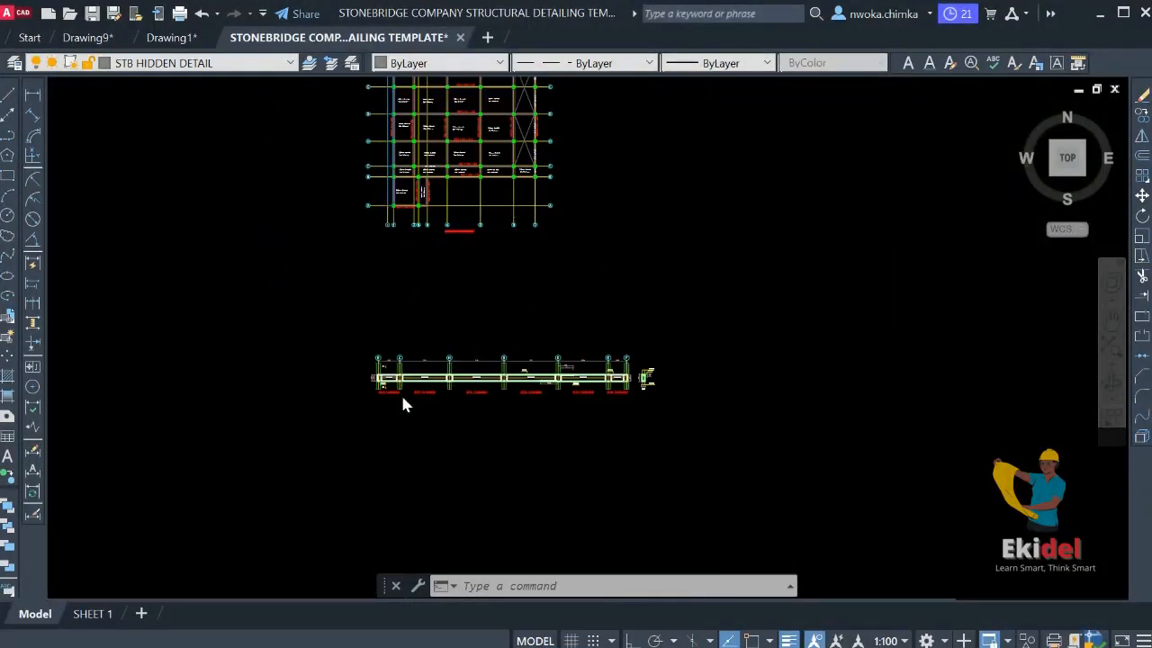
{"action": "scroll", "coordinate": [404, 404], "scroll_direction": "up", "scroll_amount": 3}
{"action": "scroll", "coordinate": [359, 393], "scroll_direction": "up", "scroll_amount": 9}
{"action": "scroll", "coordinate": [276, 404], "scroll_direction": "down", "scroll_amount": 8}
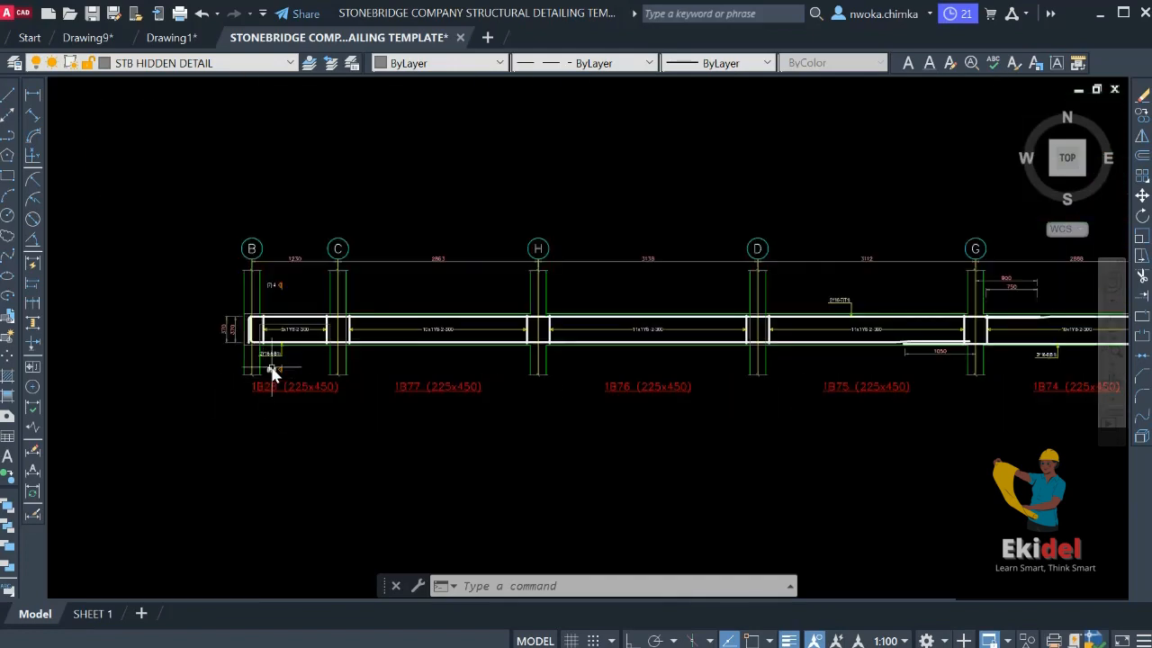
{"action": "scroll", "coordinate": [774, 411], "scroll_direction": "up", "scroll_amount": 4}
{"action": "scroll", "coordinate": [747, 372], "scroll_direction": "down", "scroll_amount": 4}
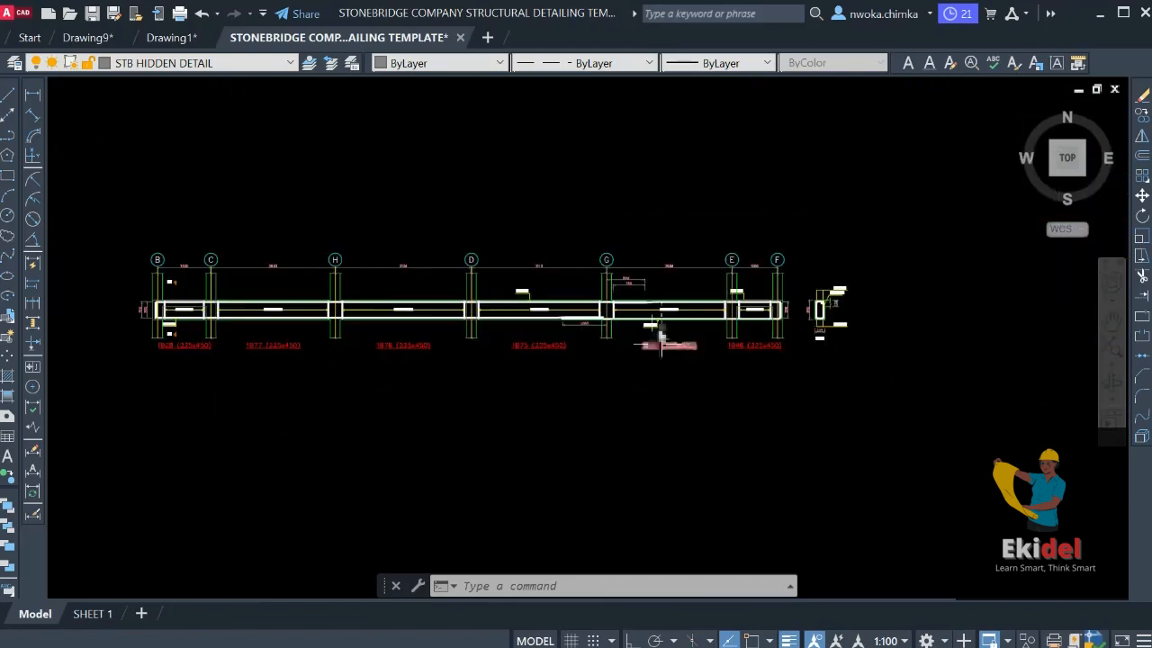
Move the remaining elevation and its cross-section from below the floor plan into the third detail sheet, beneath the BEAM 15 elevation
{"action": "left_click", "coordinate": [875, 224]}
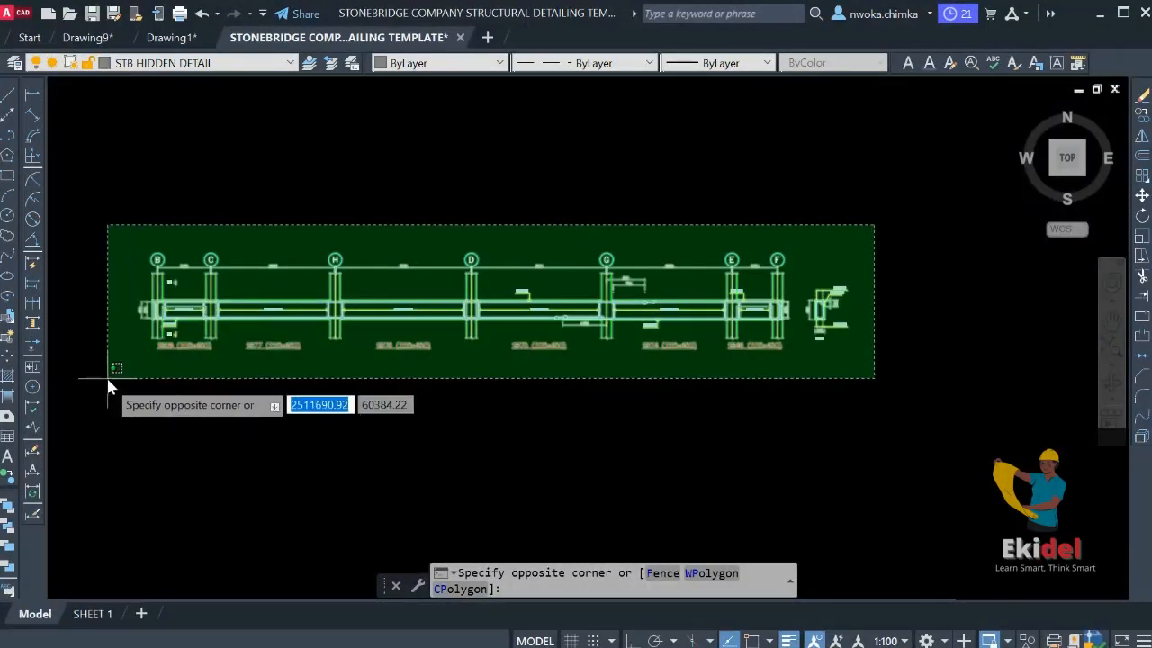
{"action": "left_click", "coordinate": [108, 380]}
{"action": "type", "text": "m"}
{"action": "key", "text": "Return"}
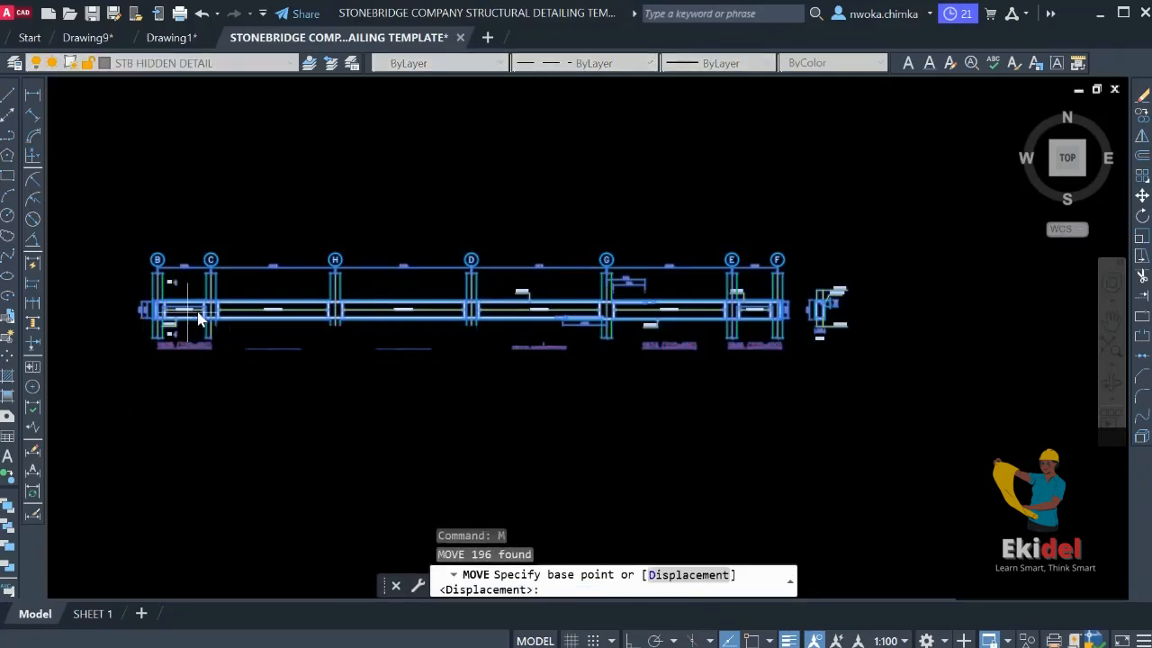
{"action": "left_click", "coordinate": [210, 322]}
{"action": "scroll", "coordinate": [353, 260], "scroll_direction": "down", "scroll_amount": 2}
{"action": "scroll", "coordinate": [363, 259], "scroll_direction": "down", "scroll_amount": 8}
{"action": "middle_click_drag", "start_coordinate": [522, 429], "coordinate": [517, 337]}
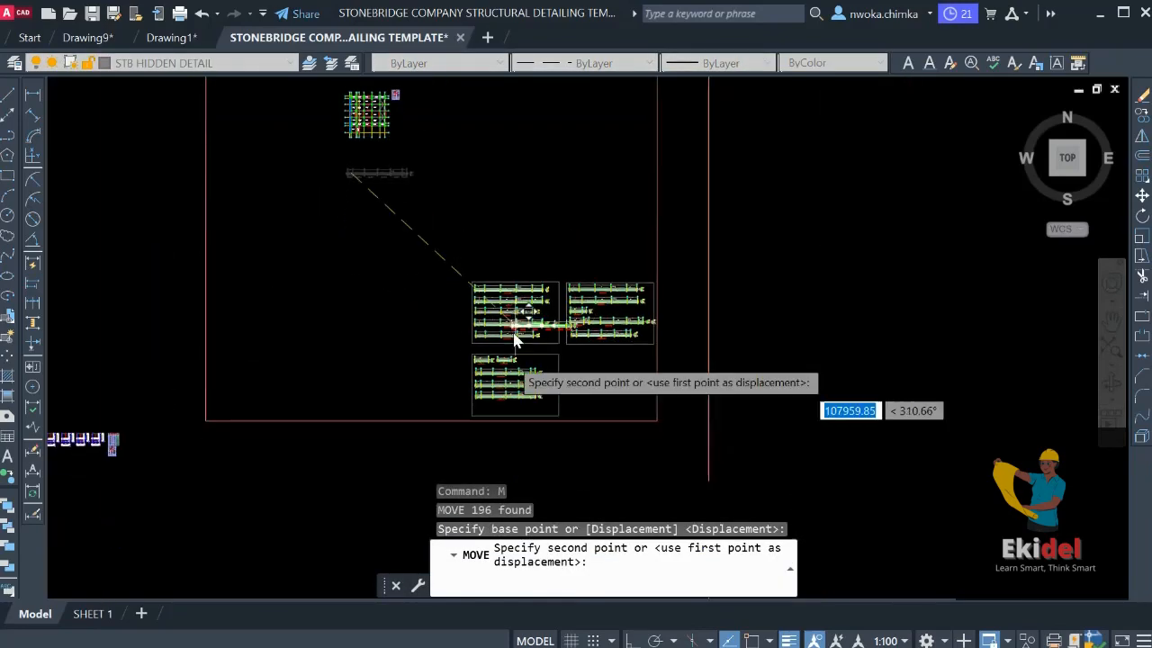
{"action": "scroll", "coordinate": [506, 390], "scroll_direction": "up", "scroll_amount": 4}
{"action": "scroll", "coordinate": [461, 435], "scroll_direction": "up", "scroll_amount": 5}
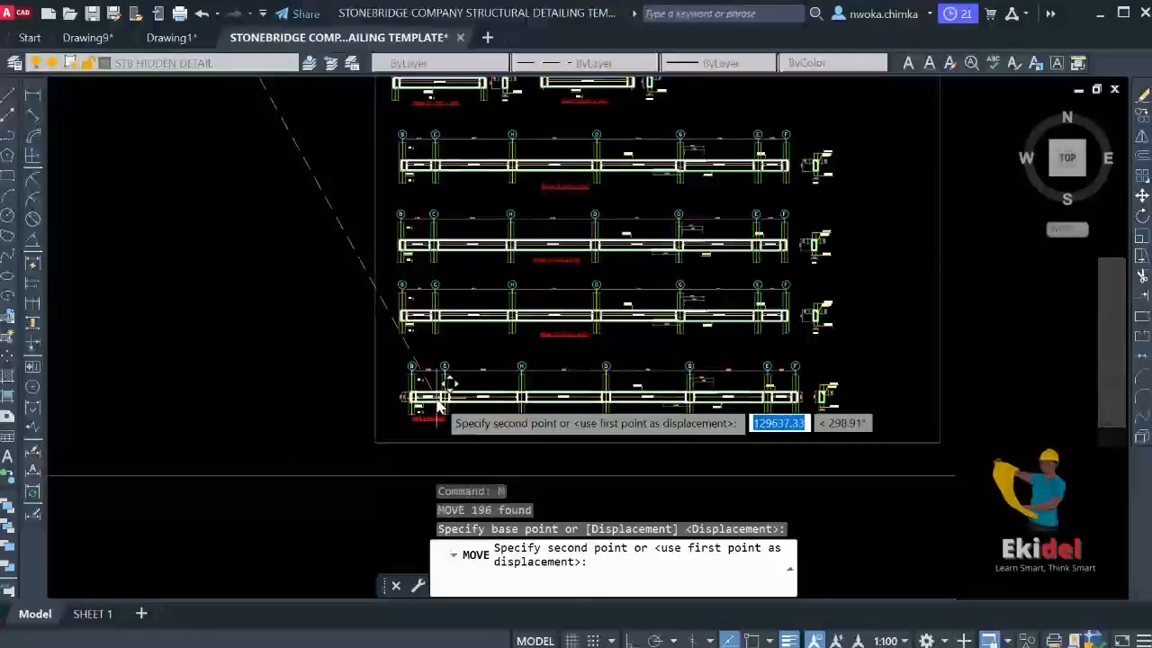
{"action": "left_click", "coordinate": [438, 405]}
Erase the six span labels 1B28, 1B77, 1B76, 1B75, 1B74 and 1B46 under the lowest elevation
{"action": "scroll", "coordinate": [439, 405], "scroll_direction": "down", "scroll_amount": 6}
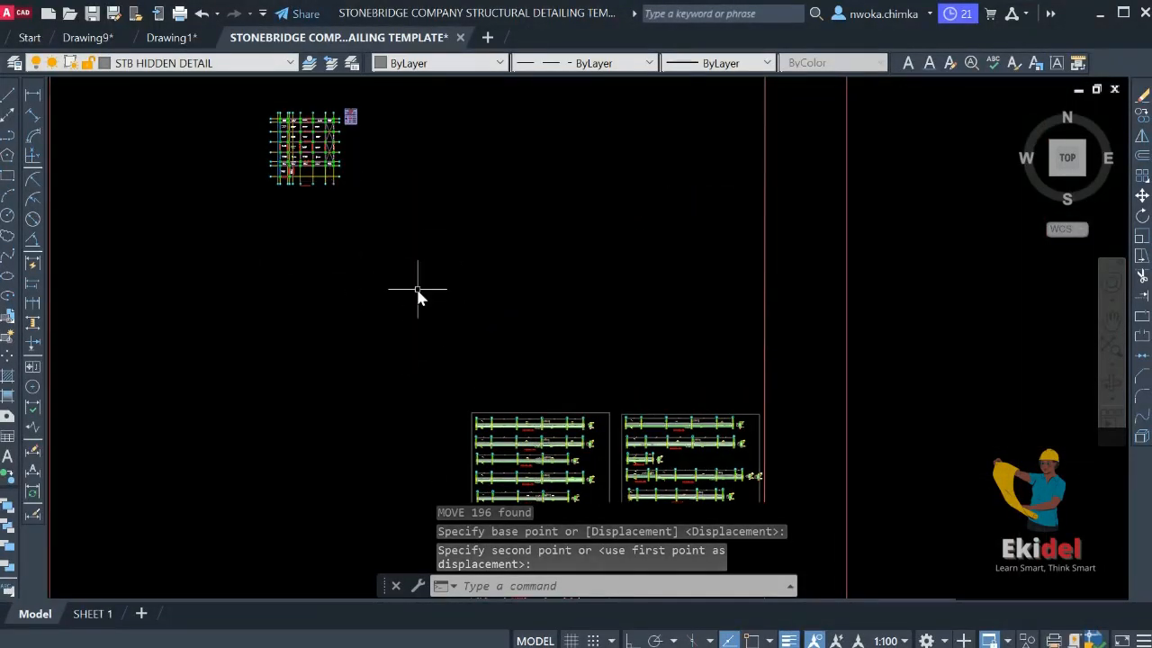
{"action": "middle_click_drag", "start_coordinate": [458, 322], "coordinate": [466, 274]}
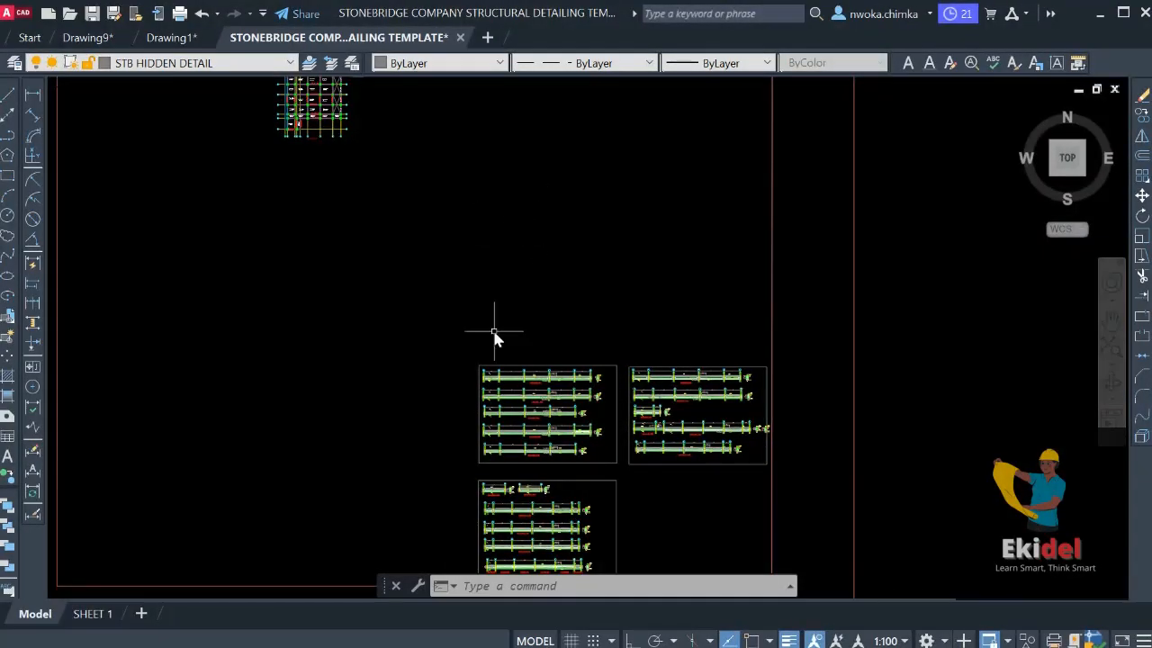
{"action": "middle_click_drag", "start_coordinate": [528, 420], "coordinate": [526, 304]}
{"action": "scroll", "coordinate": [510, 422], "scroll_direction": "up", "scroll_amount": 2}
{"action": "middle_click_drag", "start_coordinate": [569, 501], "coordinate": [545, 413]}
{"action": "scroll", "coordinate": [544, 410], "scroll_direction": "up", "scroll_amount": 4}
{"action": "middle_click_drag", "start_coordinate": [462, 369], "coordinate": [544, 388]}
{"action": "scroll", "coordinate": [693, 366], "scroll_direction": "up", "scroll_amount": 3}
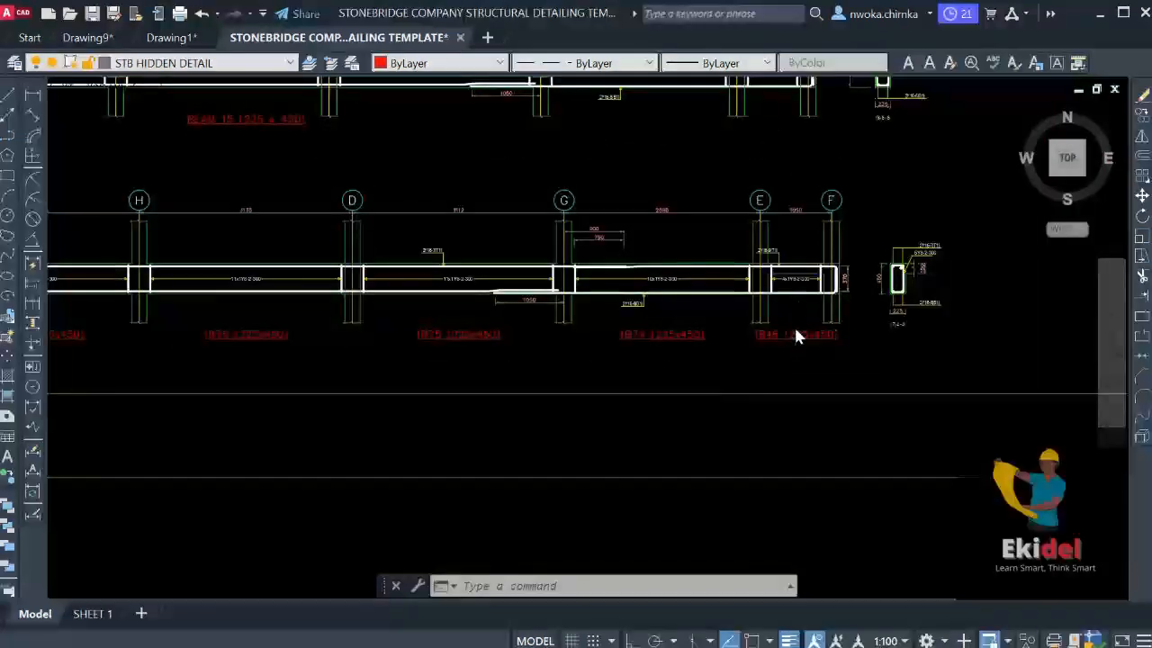
{"action": "left_click", "coordinate": [724, 358]}
{"action": "left_click", "coordinate": [673, 334]}
{"action": "middle_click_drag", "start_coordinate": [587, 368], "coordinate": [781, 363]}
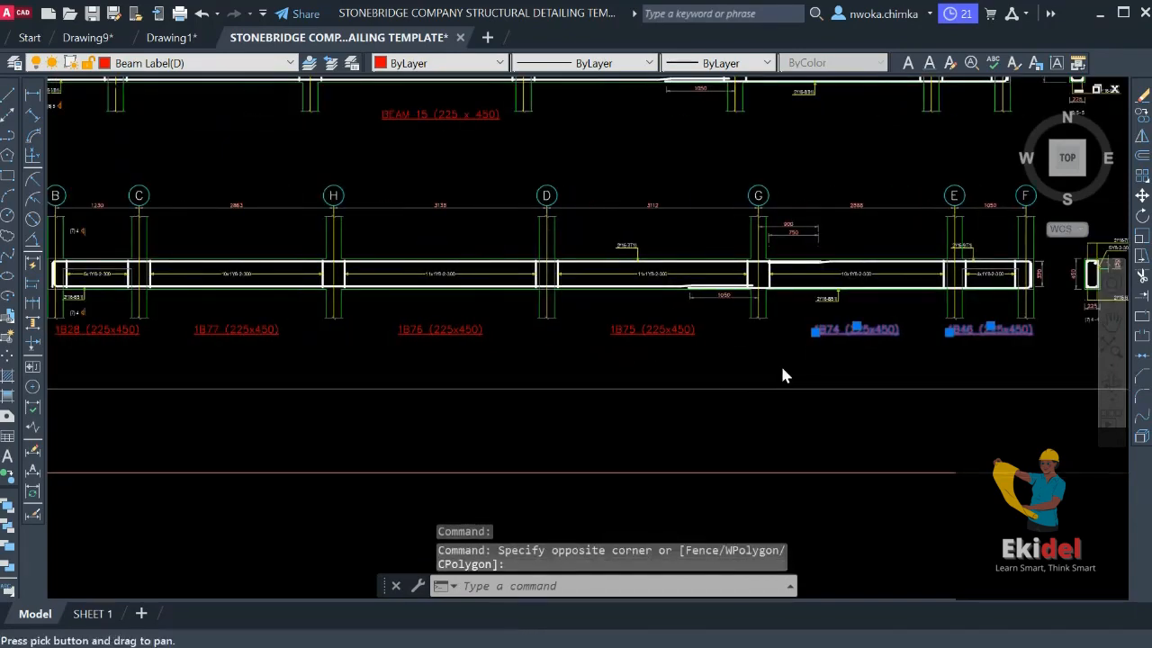
{"action": "left_click", "coordinate": [705, 335]}
{"action": "left_click", "coordinate": [624, 353]}
{"action": "middle_click_drag", "start_coordinate": [532, 355], "coordinate": [759, 362]}
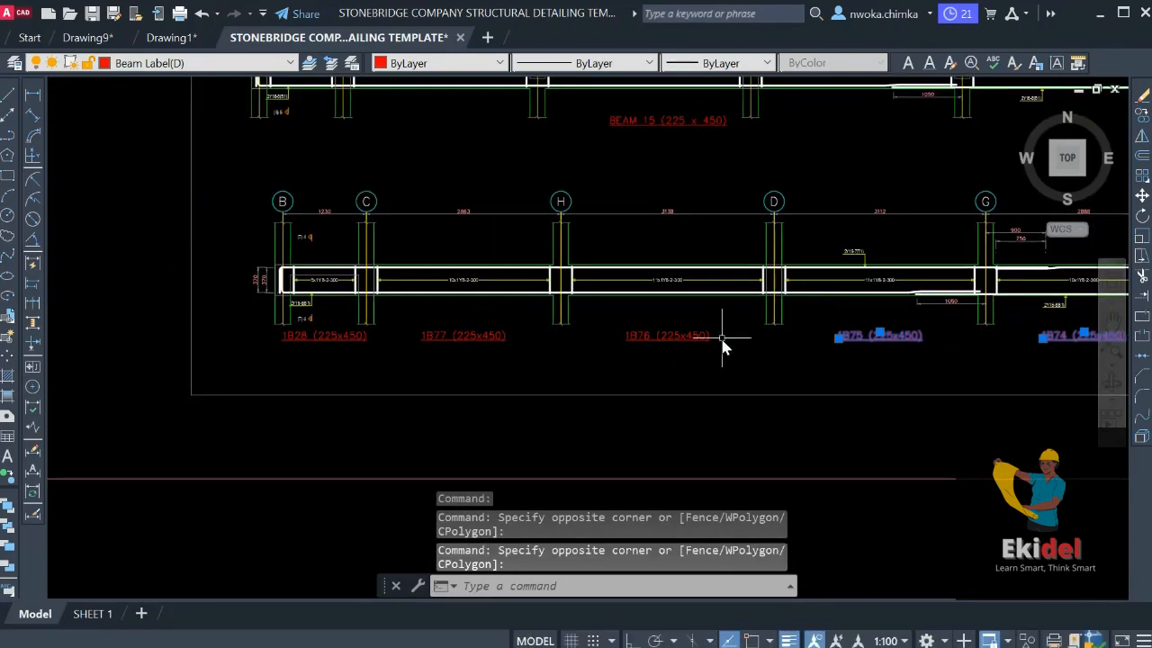
{"action": "left_click", "coordinate": [723, 335]}
{"action": "left_click", "coordinate": [637, 361]}
{"action": "left_click", "coordinate": [522, 338]}
{"action": "left_click", "coordinate": [457, 353]}
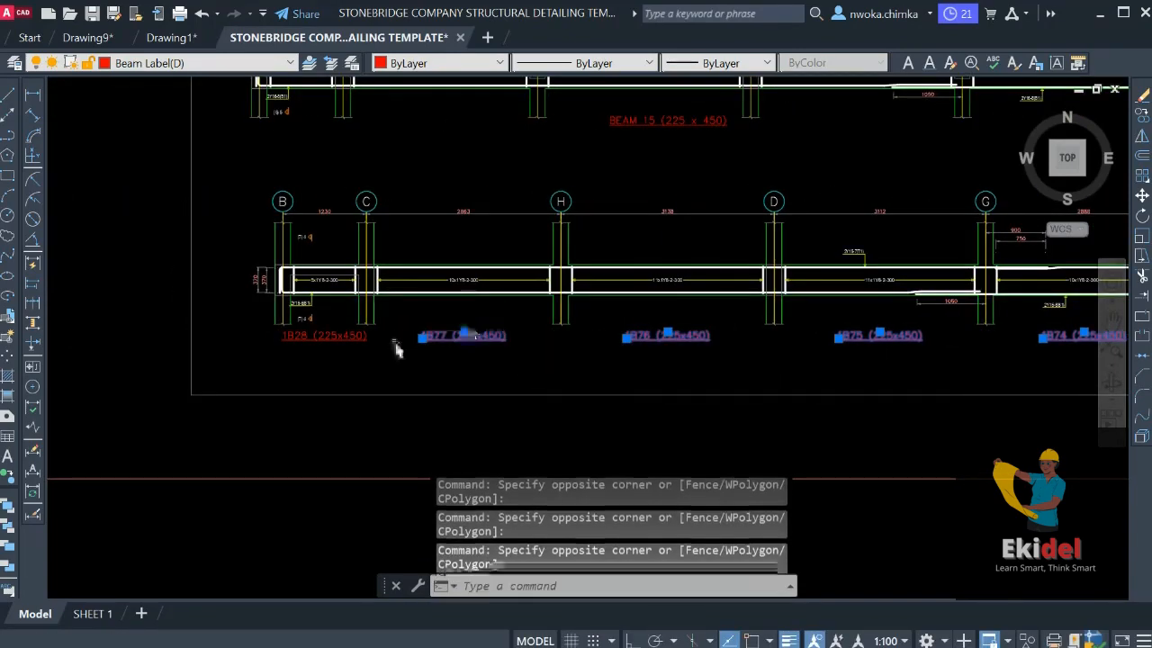
{"action": "left_click", "coordinate": [345, 342]}
{"action": "key", "text": "Return"}
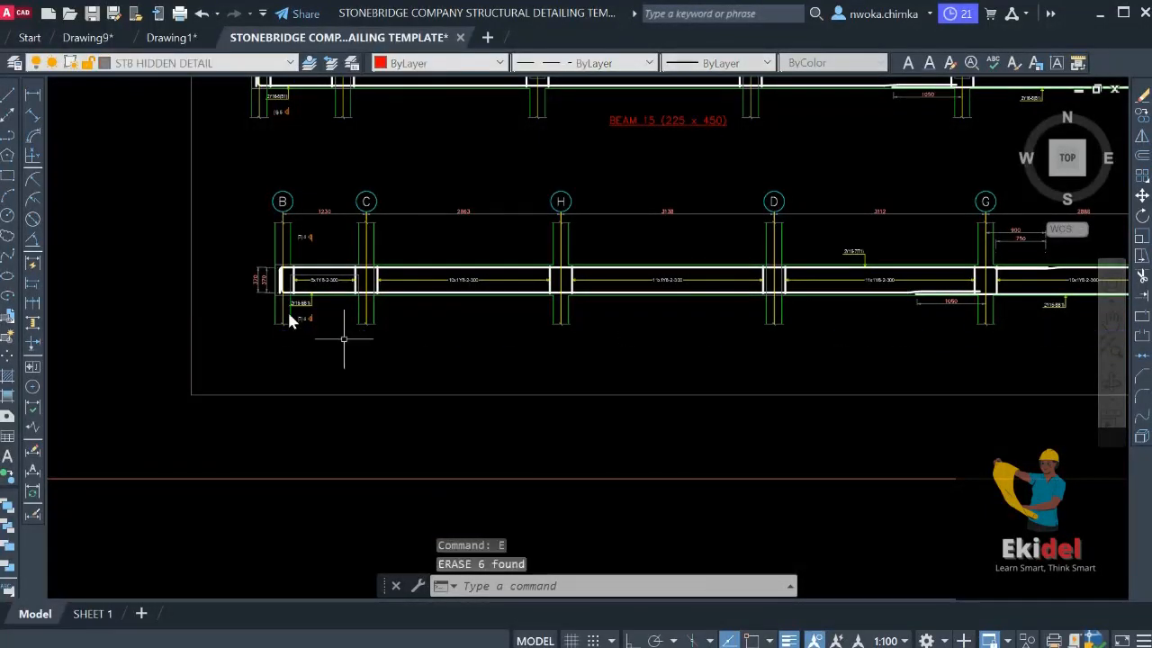
Erase the vertical dimensions beside the beam ends at grids B and F of the lowest elevation
{"action": "scroll", "coordinate": [265, 280], "scroll_direction": "up", "scroll_amount": 4}
{"action": "left_click", "coordinate": [269, 254]}
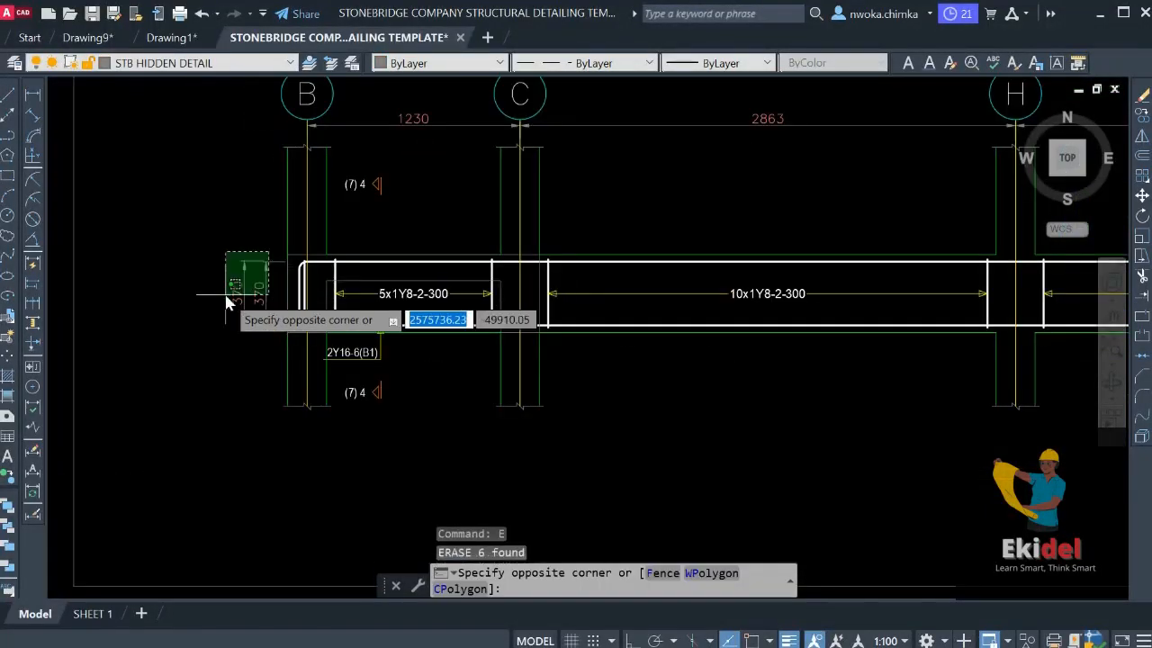
{"action": "left_click", "coordinate": [227, 302]}
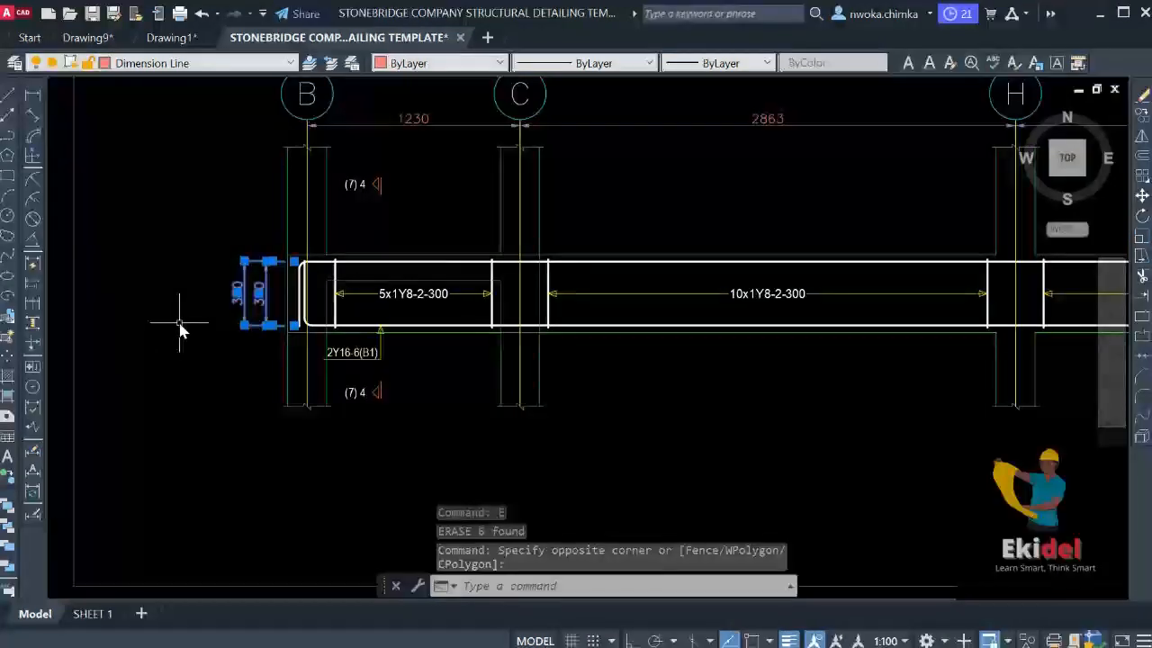
{"action": "scroll", "coordinate": [180, 327], "scroll_direction": "down", "scroll_amount": 3}
{"action": "scroll", "coordinate": [297, 309], "scroll_direction": "down", "scroll_amount": 2}
{"action": "scroll", "coordinate": [751, 329], "scroll_direction": "up", "scroll_amount": 5}
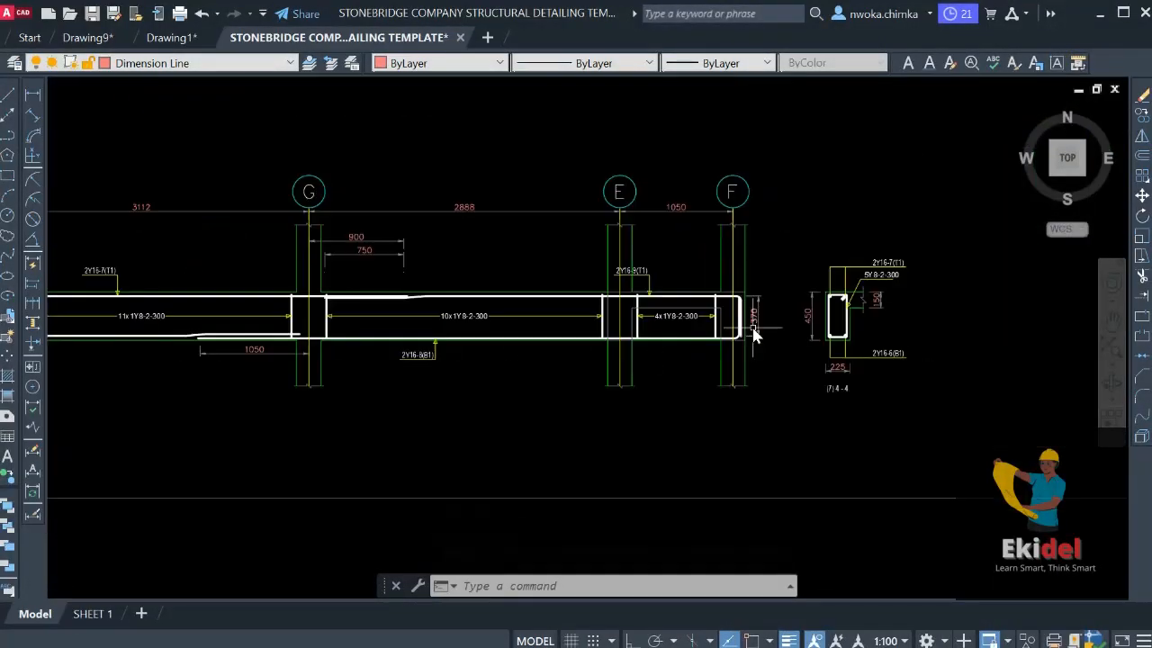
{"action": "left_click", "coordinate": [789, 282]}
{"action": "left_click", "coordinate": [756, 312]}
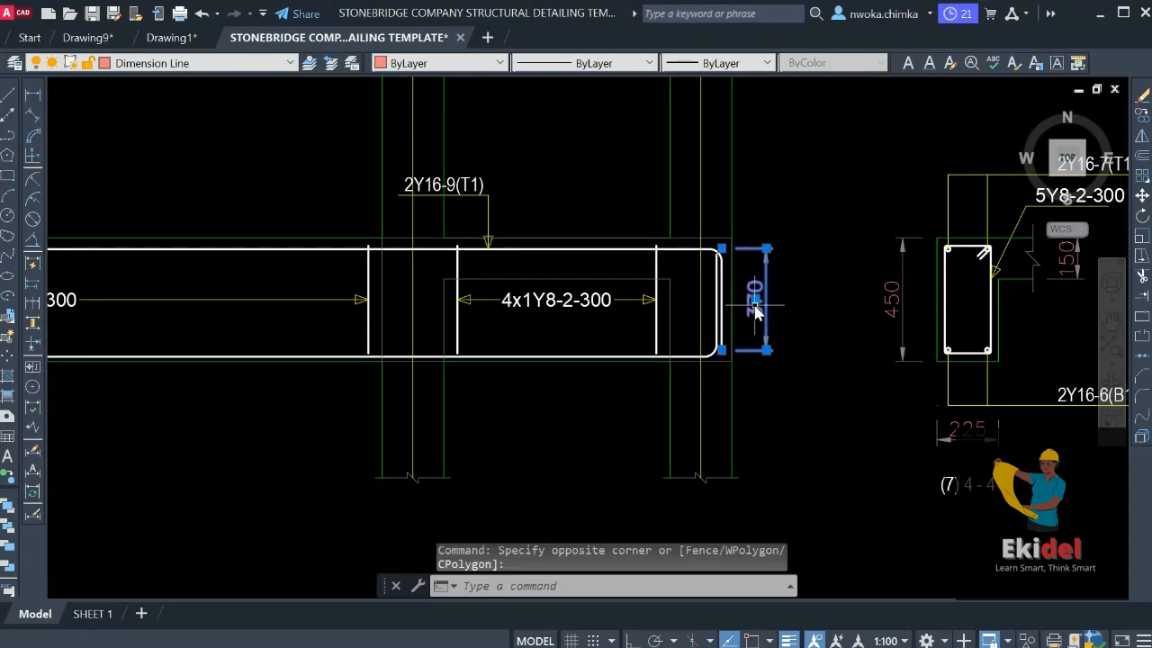
{"action": "key", "text": "Return"}
{"action": "scroll", "coordinate": [774, 309], "scroll_direction": "down", "scroll_amount": 5}
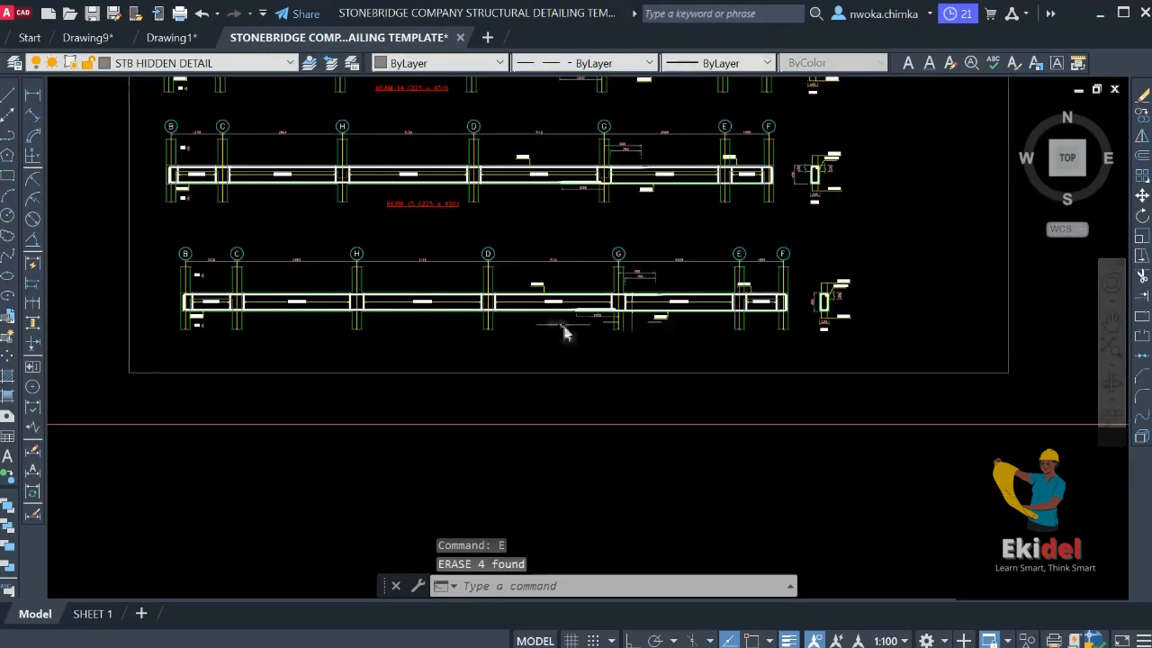
Copy the BEAM 15 (225 x 450) title beneath the lowest elevation, between grids H and D
{"action": "scroll", "coordinate": [522, 211], "scroll_direction": "up", "scroll_amount": 4}
{"action": "left_click", "coordinate": [527, 203]}
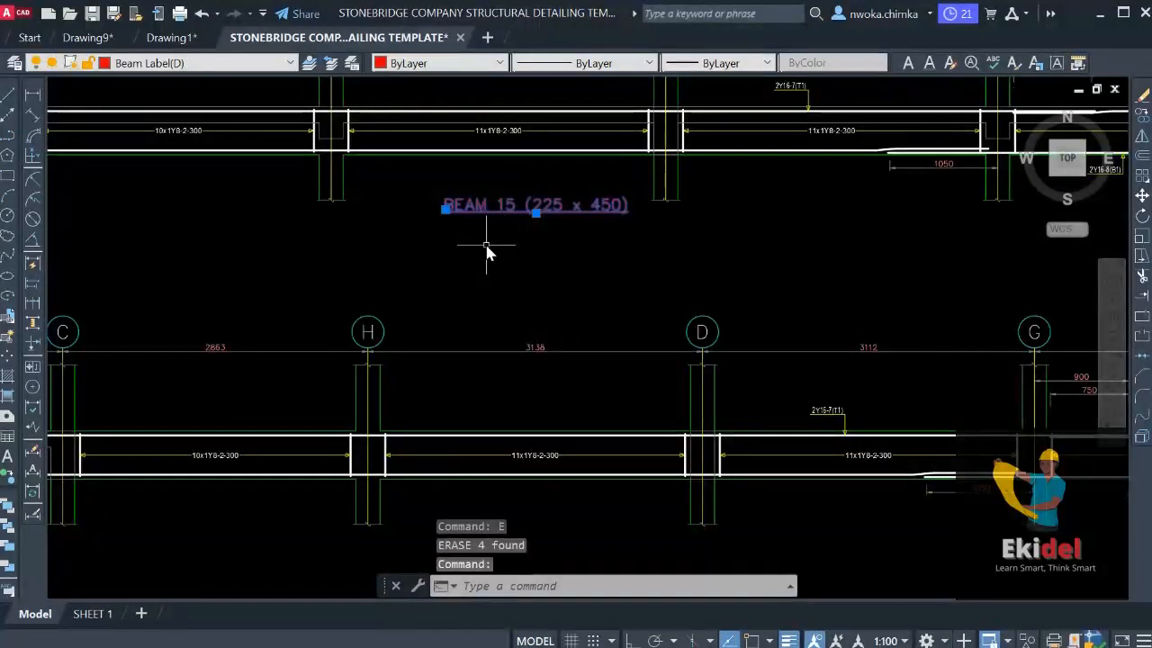
{"action": "type", "text": "co"}
{"action": "key", "text": "Return"}
{"action": "left_click", "coordinate": [535, 207]}
{"action": "scroll", "coordinate": [540, 203], "scroll_direction": "down", "scroll_amount": 4}
{"action": "scroll", "coordinate": [547, 195], "scroll_direction": "up", "scroll_amount": 2}
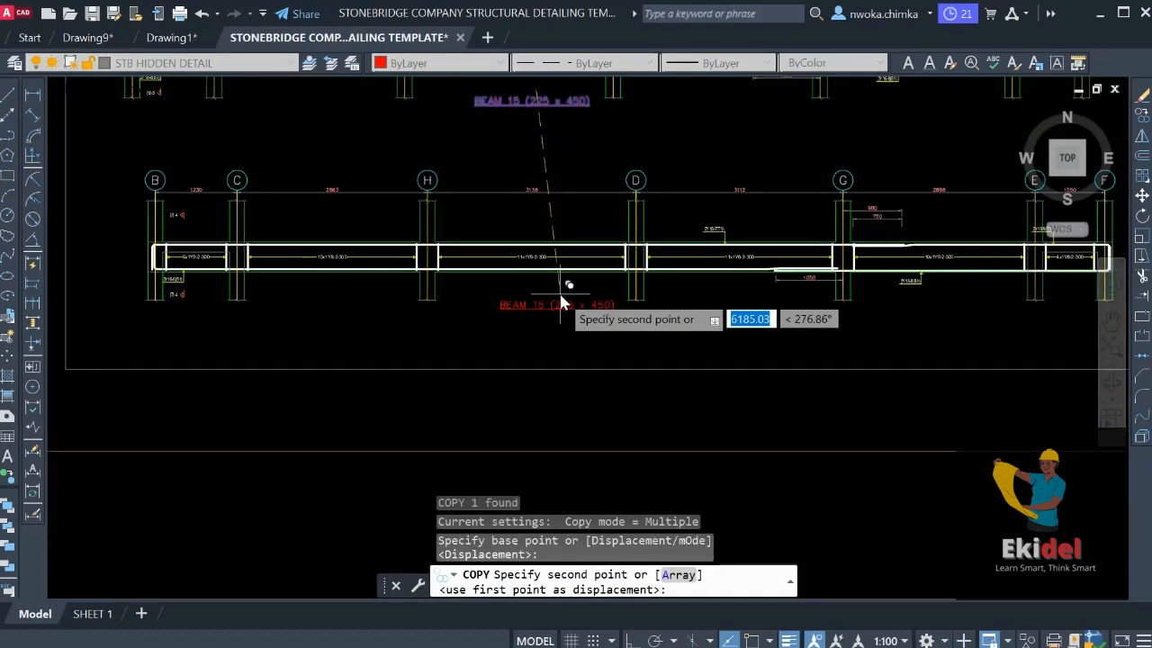
{"action": "scroll", "coordinate": [554, 304], "scroll_direction": "down", "scroll_amount": 3}
{"action": "scroll", "coordinate": [550, 295], "scroll_direction": "up", "scroll_amount": 3}
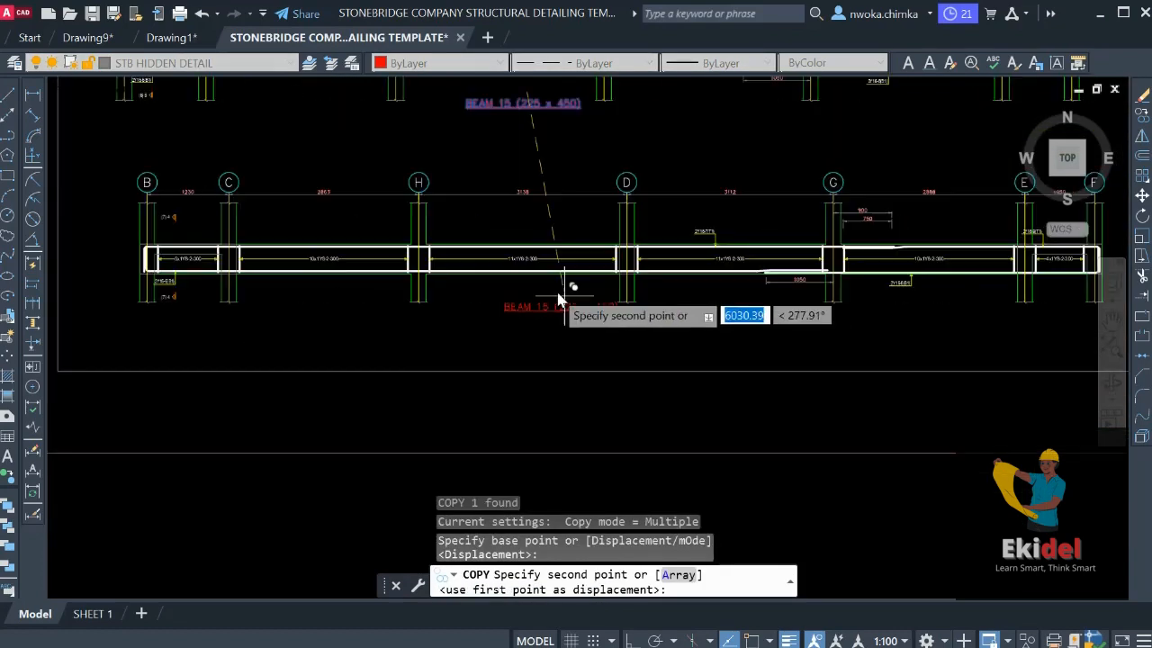
{"action": "left_click", "coordinate": [547, 297]}
{"action": "key", "text": "Return"}
Change the copied title under the lowest elevation to BEAM 16 (225 x 450)
{"action": "scroll", "coordinate": [518, 301], "scroll_direction": "up", "scroll_amount": 2}
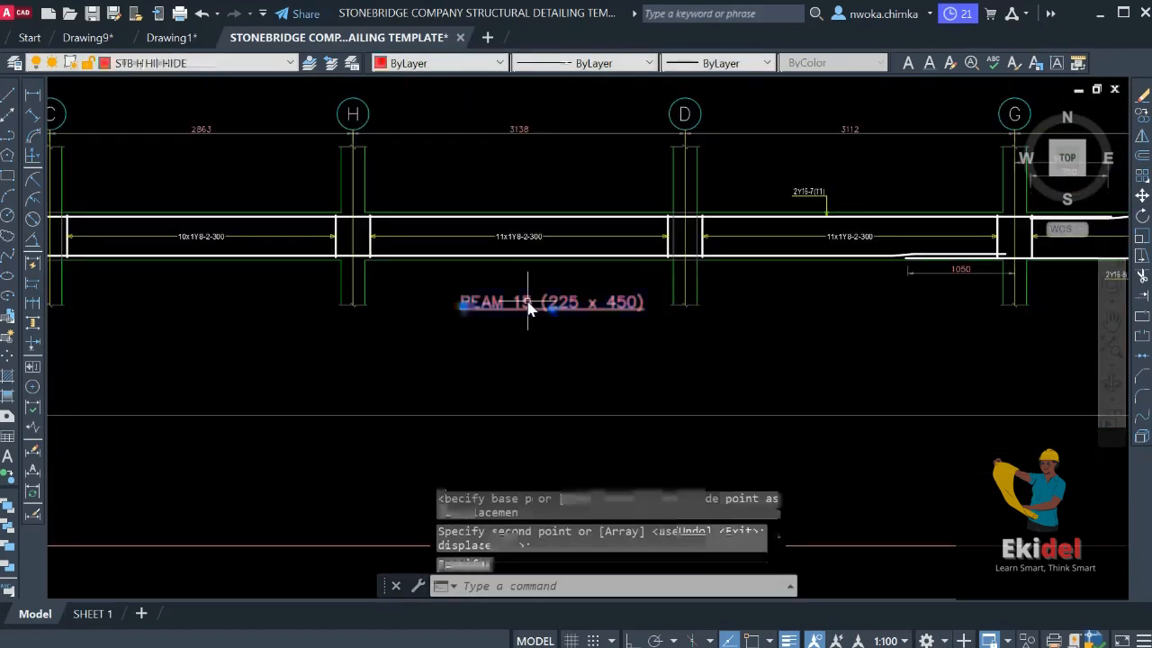
{"action": "scroll", "coordinate": [529, 306], "scroll_direction": "up", "scroll_amount": 2}
{"action": "double_click", "coordinate": [528, 306]}
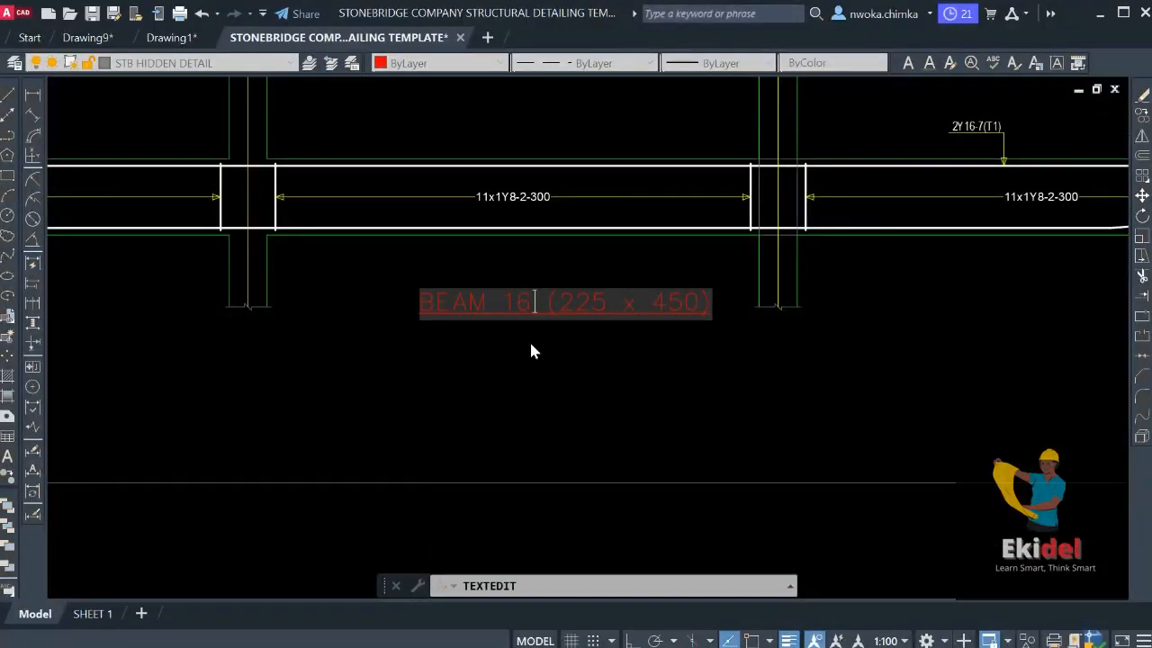
{"action": "left_click", "coordinate": [531, 344]}
{"action": "key", "text": "Escape"}
Erase the six span labels 1B28, 1B77, 1B76, 1B75, 1B74 and 1B46 along grid 7 of the upper floor plan
{"action": "scroll", "coordinate": [538, 358], "scroll_direction": "down", "scroll_amount": 15}
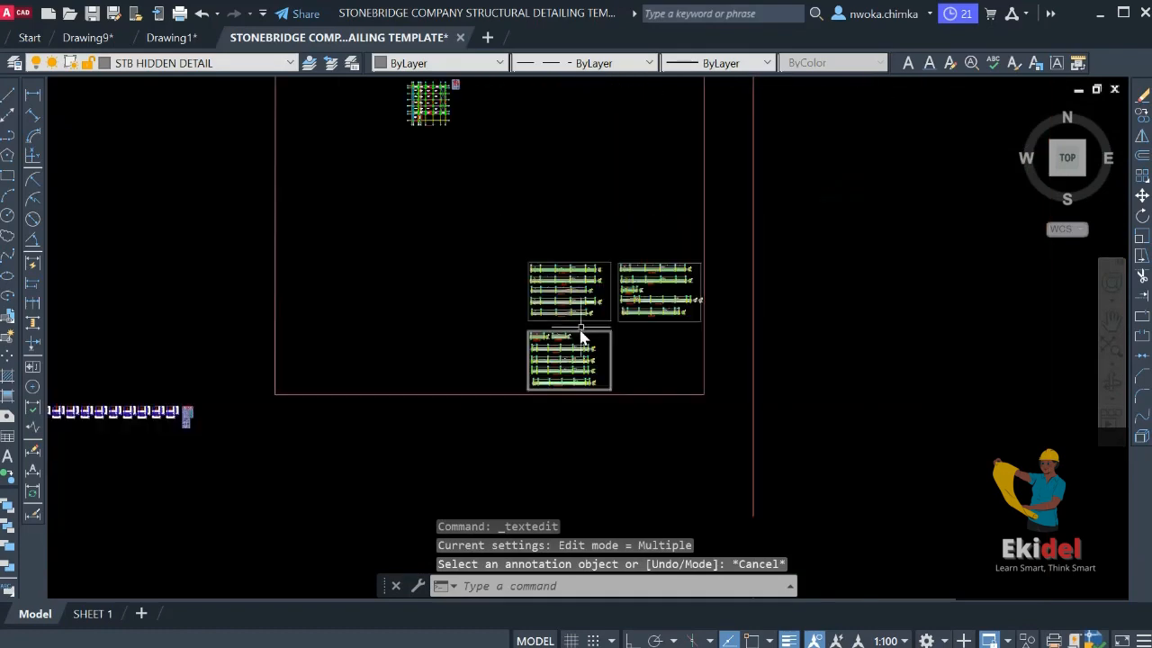
{"action": "scroll", "coordinate": [580, 328], "scroll_direction": "up", "scroll_amount": 2}
{"action": "mouse_move", "coordinate": [559, 225]}
{"action": "middle_mouse_down"}
{"action": "mouse_move", "coordinate": [553, 324]}
{"action": "mouse_move", "coordinate": [580, 496]}
{"action": "middle_mouse_up"}
{"action": "middle_click_drag", "start_coordinate": [397, 225], "coordinate": [412, 379]}
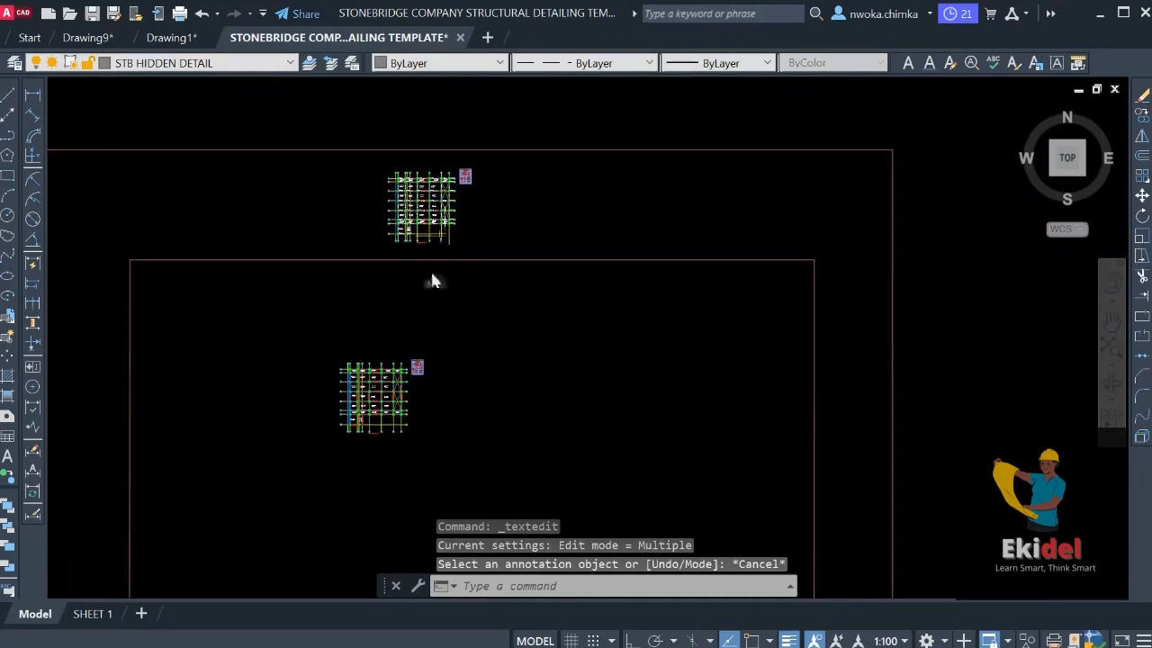
{"action": "scroll", "coordinate": [430, 306], "scroll_direction": "up", "scroll_amount": 4}
{"action": "scroll", "coordinate": [423, 350], "scroll_direction": "down", "scroll_amount": 4}
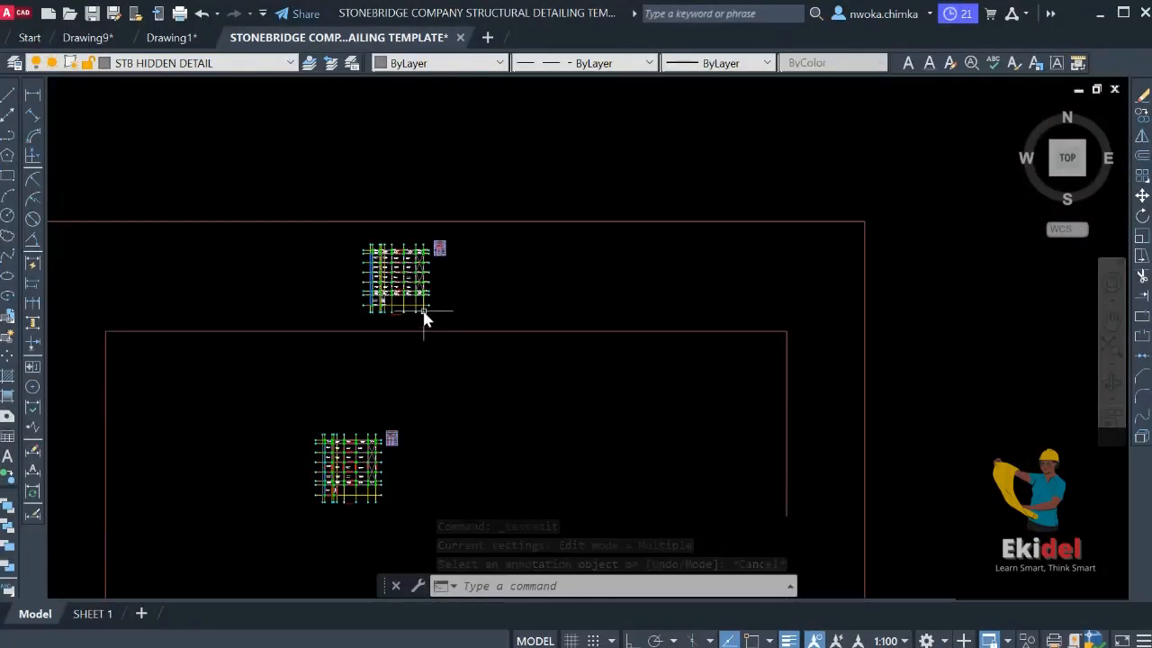
{"action": "scroll", "coordinate": [373, 412], "scroll_direction": "up", "scroll_amount": 8}
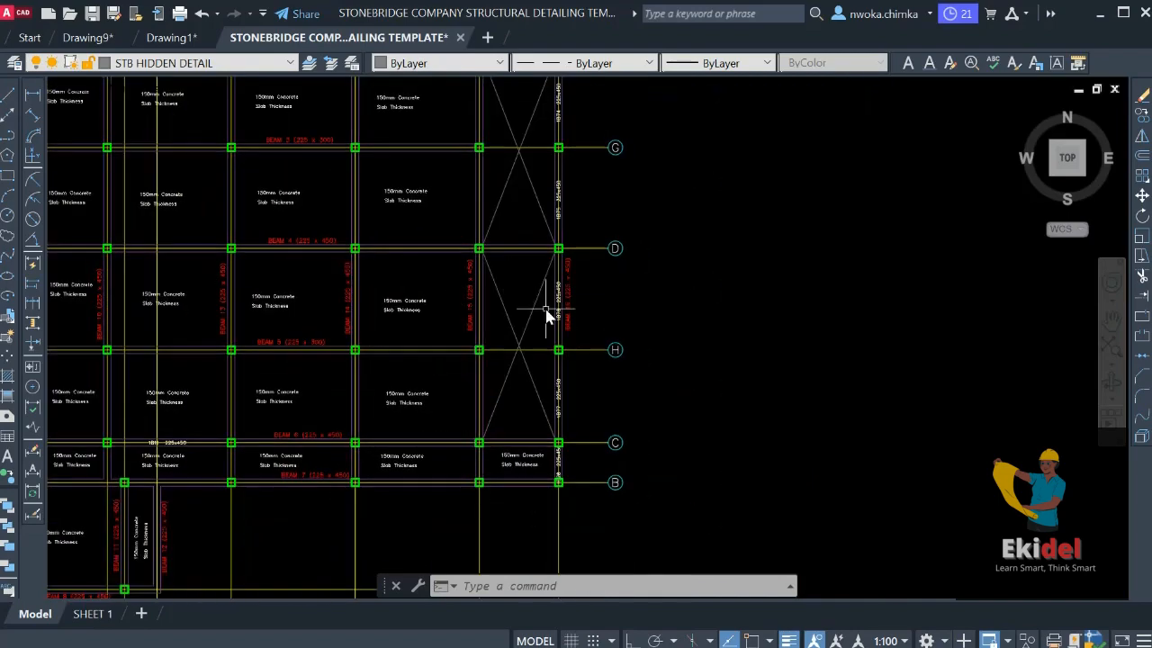
{"action": "scroll", "coordinate": [528, 423], "scroll_direction": "up", "scroll_amount": 4}
{"action": "left_click", "coordinate": [574, 293]}
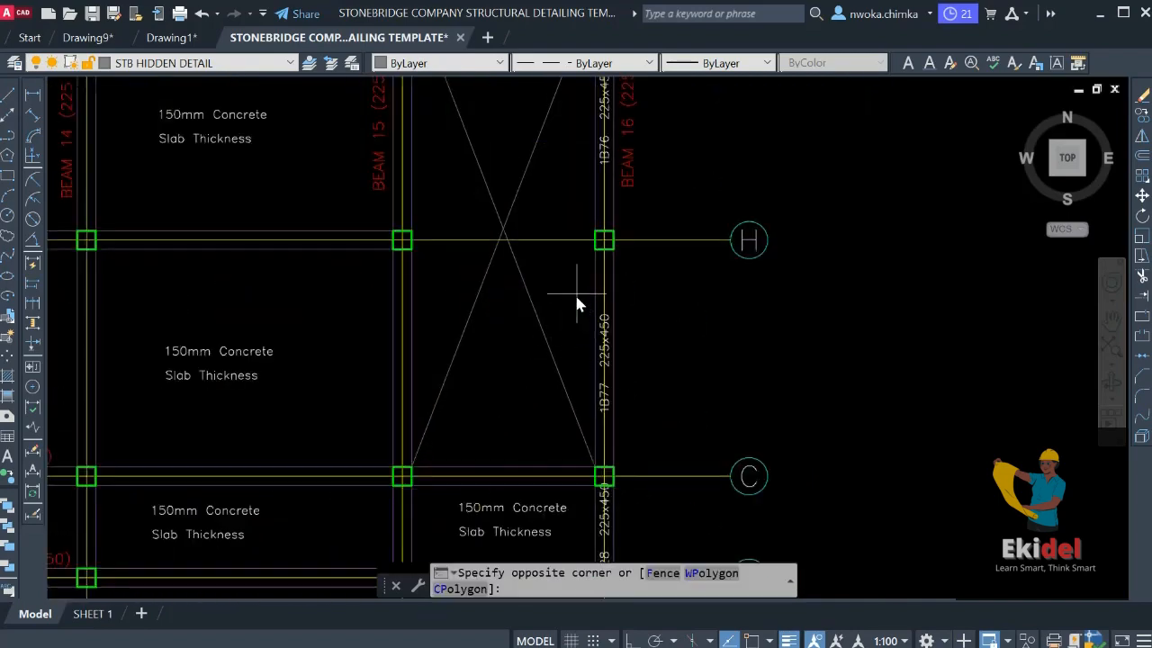
{"action": "left_click", "coordinate": [648, 420]}
{"action": "scroll", "coordinate": [554, 382], "scroll_direction": "up", "scroll_amount": 2}
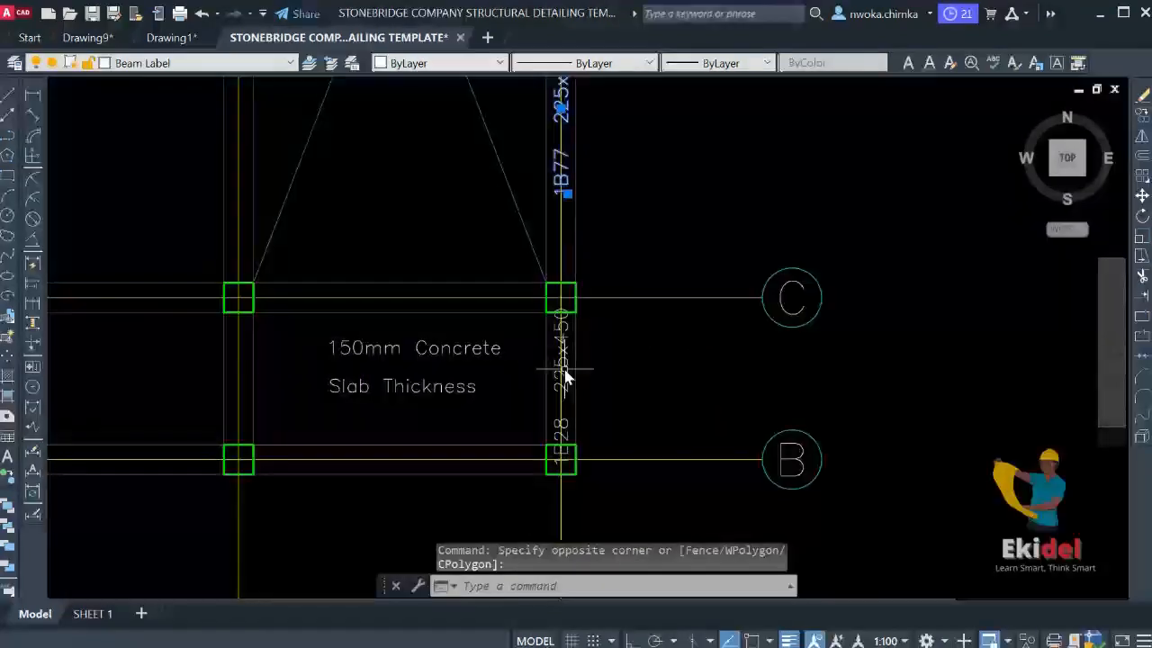
{"action": "scroll", "coordinate": [576, 483], "scroll_direction": "down", "scroll_amount": 3}
{"action": "scroll", "coordinate": [511, 279], "scroll_direction": "up", "scroll_amount": 2}
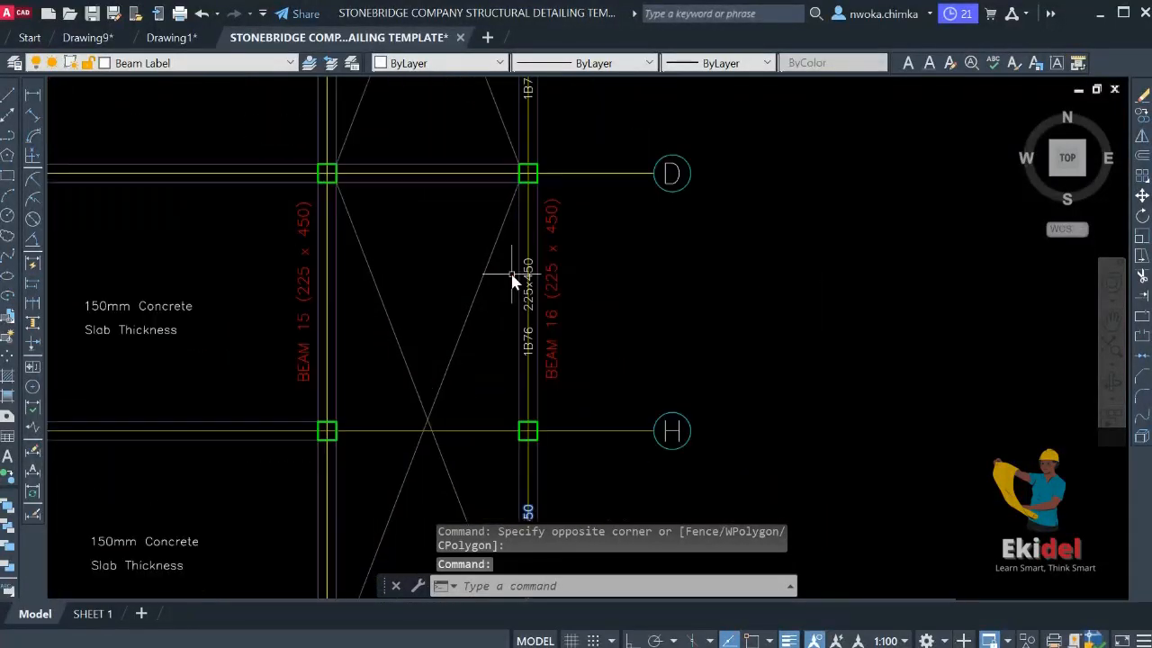
{"action": "left_click", "coordinate": [442, 232]}
{"action": "left_click", "coordinate": [576, 373]}
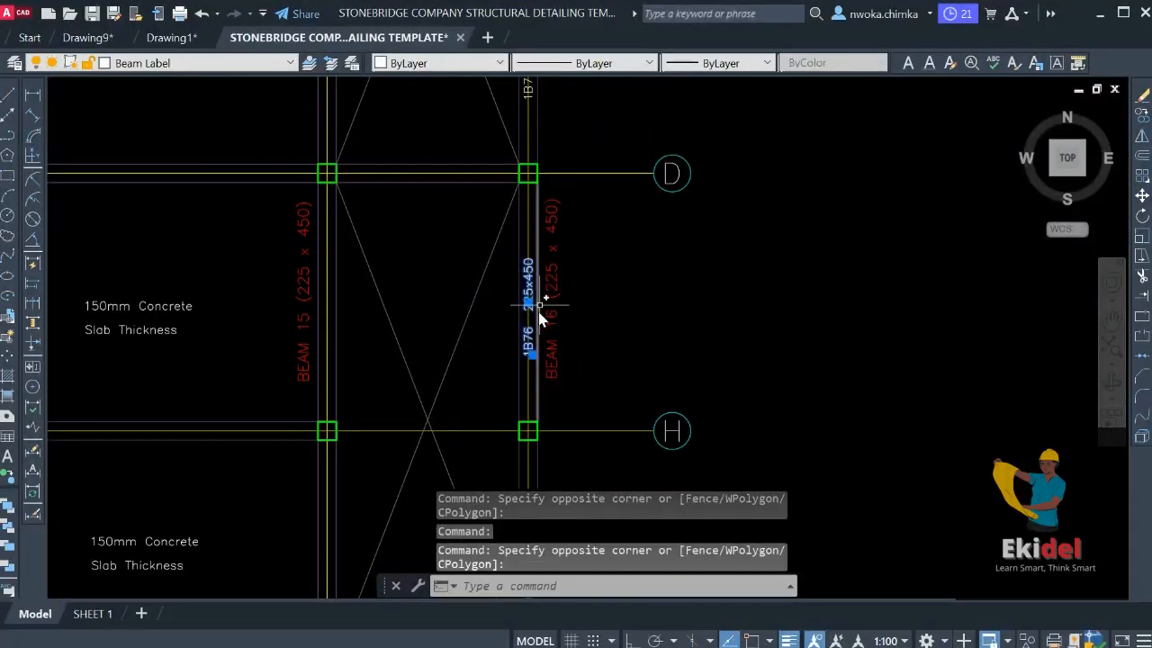
{"action": "scroll", "coordinate": [574, 278], "scroll_direction": "up", "scroll_amount": 2}
{"action": "scroll", "coordinate": [573, 279], "scroll_direction": "down", "scroll_amount": 2}
{"action": "middle_click_drag", "start_coordinate": [574, 164], "coordinate": [564, 453]}
{"action": "left_click", "coordinate": [490, 261]}
{"action": "left_click", "coordinate": [569, 358]}
{"action": "middle_click_drag", "start_coordinate": [573, 393], "coordinate": [586, 471]}
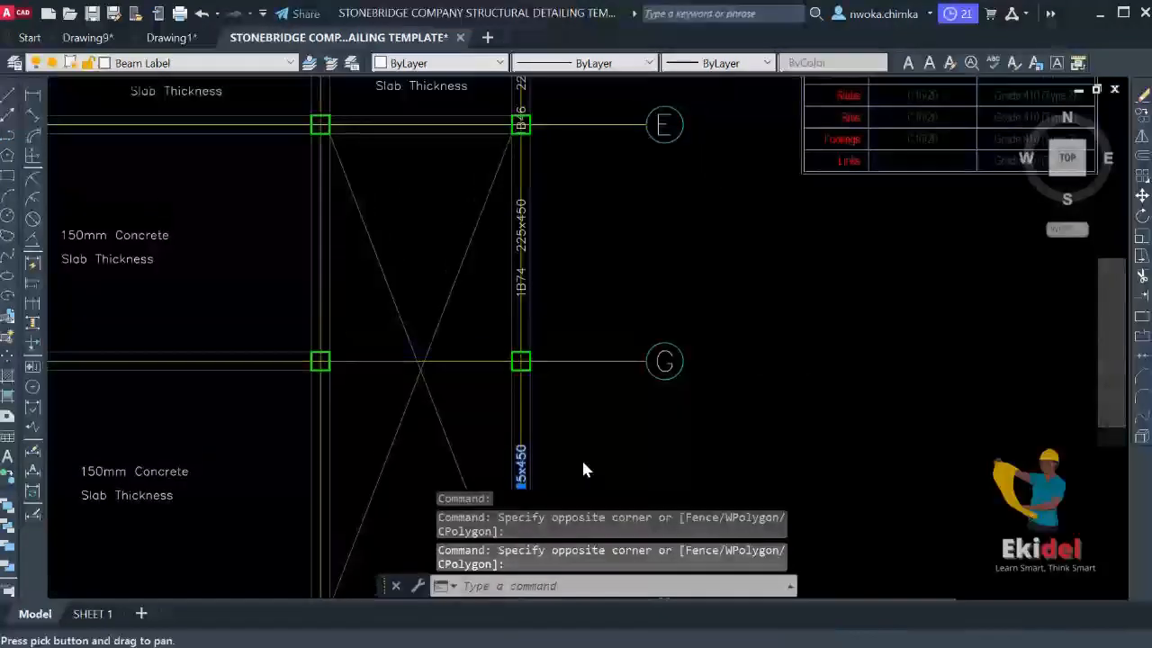
{"action": "left_click", "coordinate": [456, 171]}
{"action": "left_click", "coordinate": [576, 311]}
{"action": "middle_click_drag", "start_coordinate": [581, 291], "coordinate": [555, 282]}
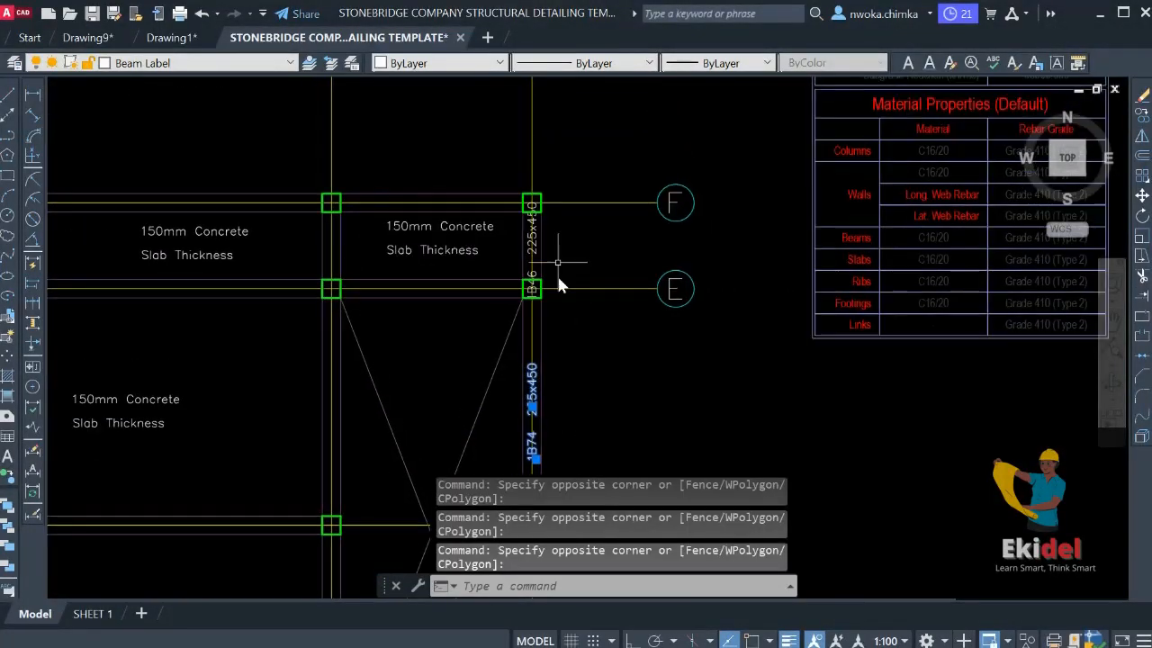
{"action": "scroll", "coordinate": [534, 246], "scroll_direction": "up", "scroll_amount": 3}
{"action": "left_click", "coordinate": [521, 251]}
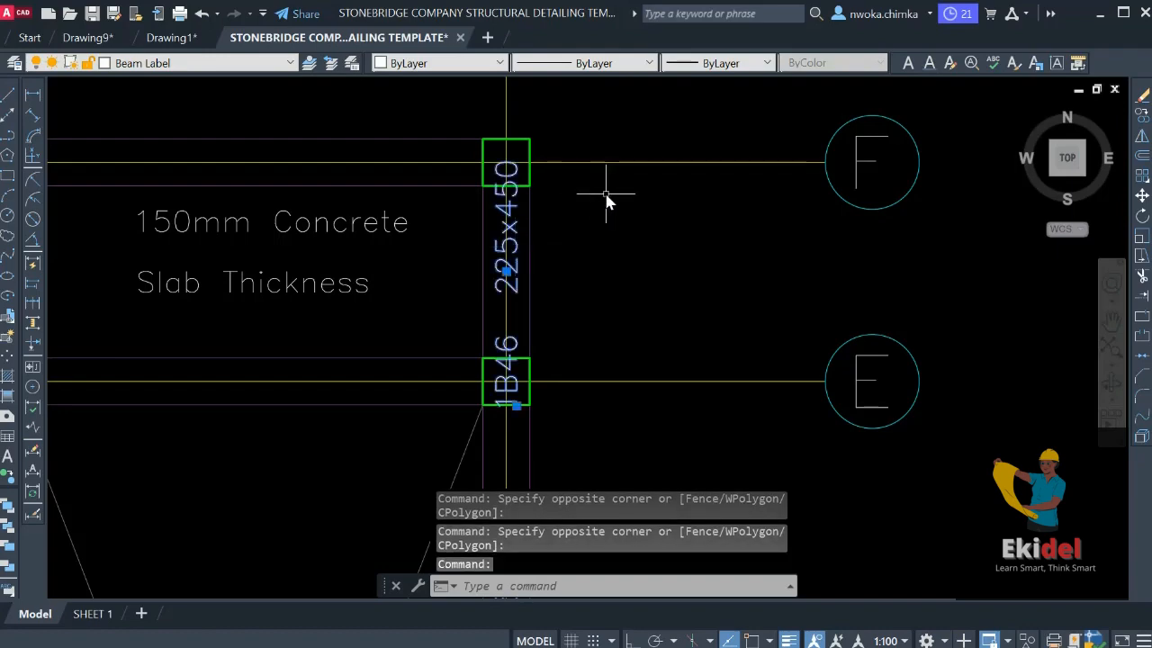
{"action": "type", "text": "e"}
{"action": "key", "text": "Return"}
Erase the whole table with the codes, soil parameters and material properties beside the floor plan
{"action": "scroll", "coordinate": [611, 191], "scroll_direction": "down", "scroll_amount": 10}
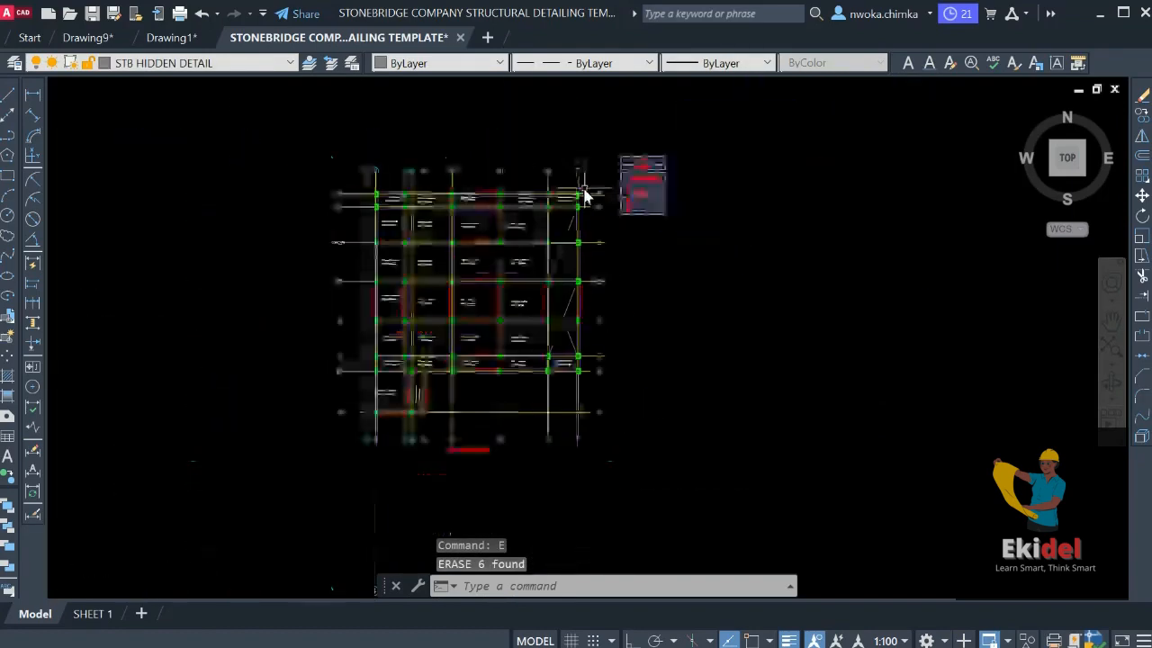
{"action": "scroll", "coordinate": [614, 183], "scroll_direction": "up", "scroll_amount": 8}
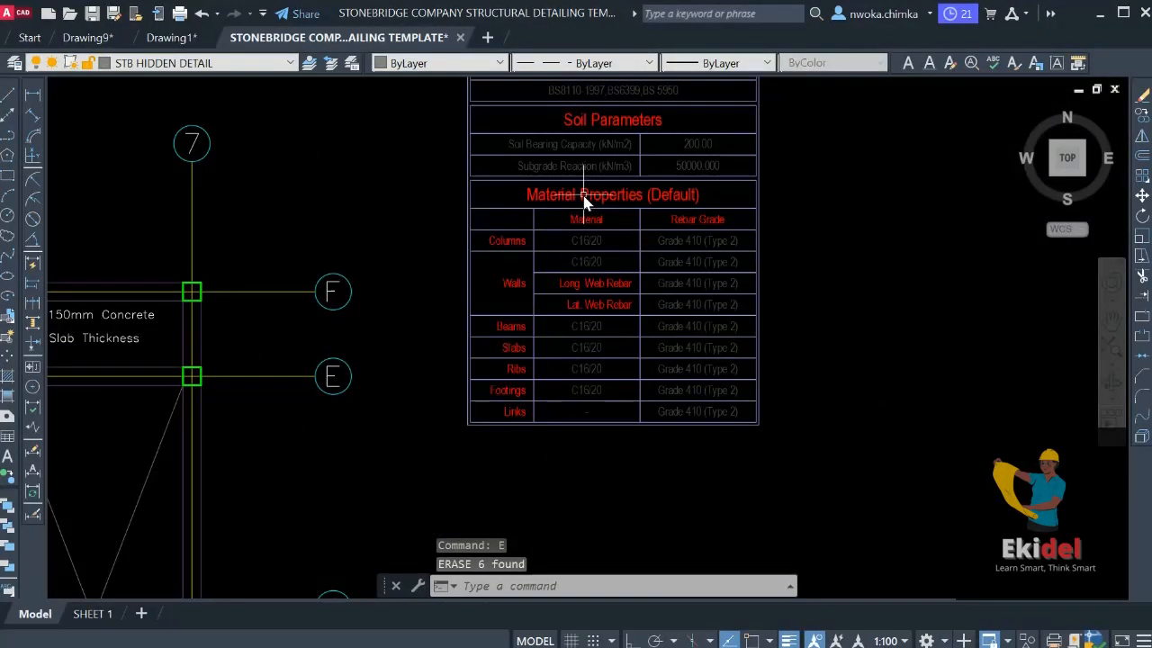
{"action": "scroll", "coordinate": [551, 218], "scroll_direction": "down", "scroll_amount": 3}
{"action": "left_click", "coordinate": [502, 131]}
{"action": "left_click", "coordinate": [694, 287]}
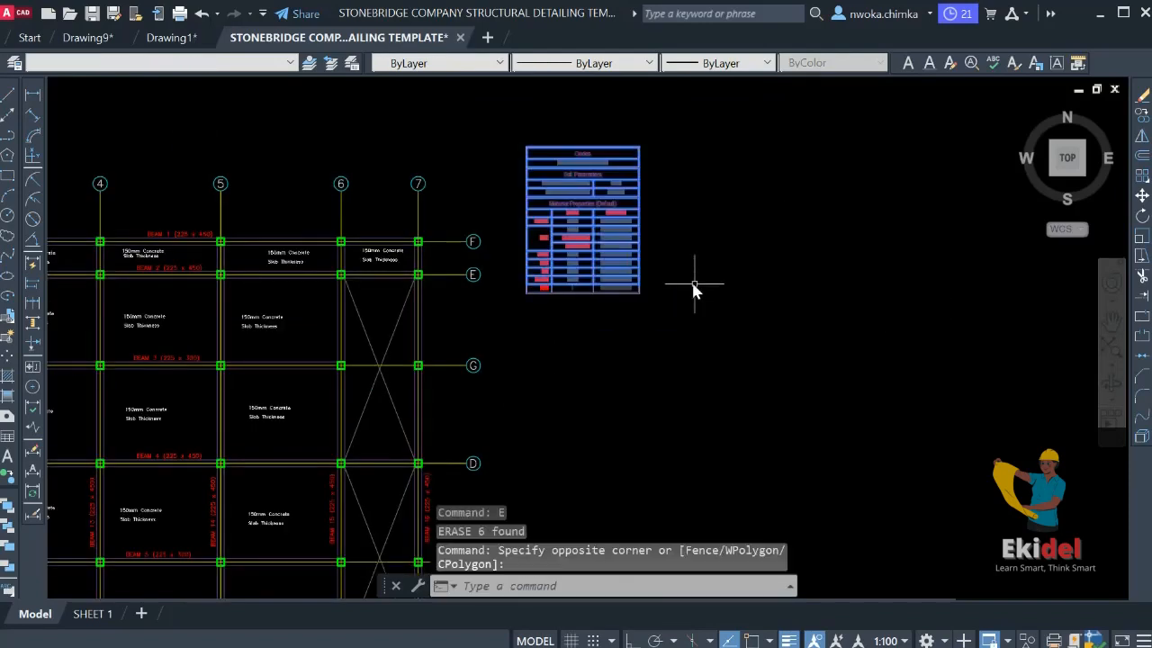
{"action": "left_click", "coordinate": [510, 133]}
{"action": "left_click", "coordinate": [733, 355]}
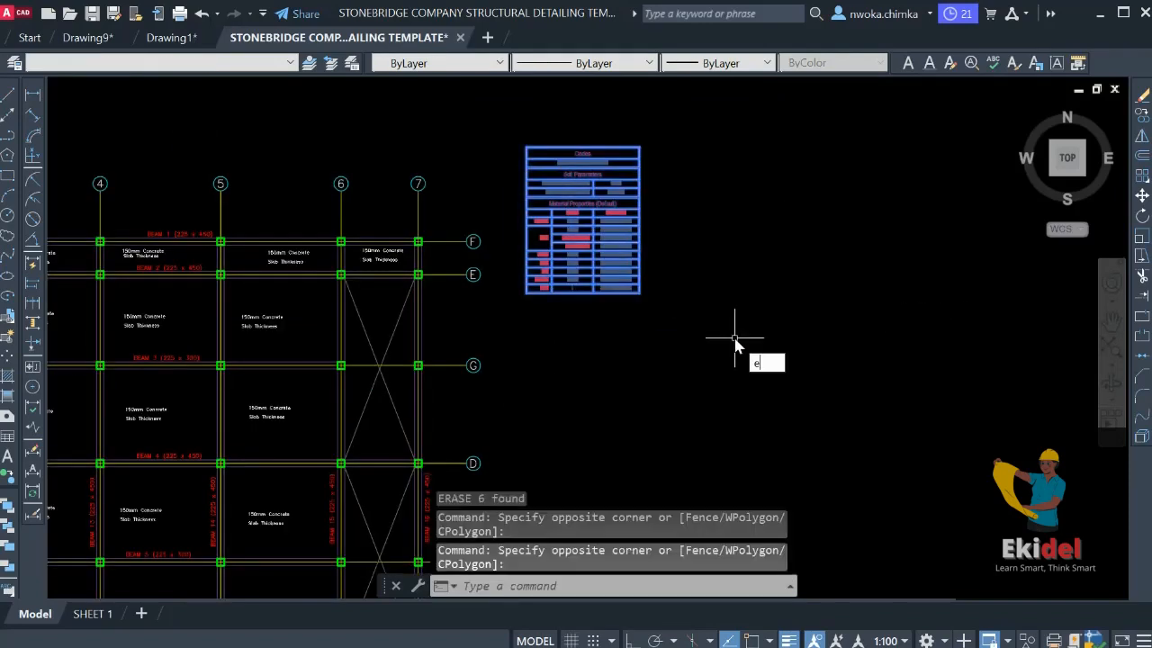
{"action": "type", "text": "e"}
{"action": "key", "text": "Return"}
Examine the beam labels on the cleaned floor plan, especially BEAM 1 (225 x 450) along grid F
{"action": "scroll", "coordinate": [740, 270], "scroll_direction": "down", "scroll_amount": 8}
{"action": "scroll", "coordinate": [607, 304], "scroll_direction": "up", "scroll_amount": 6}
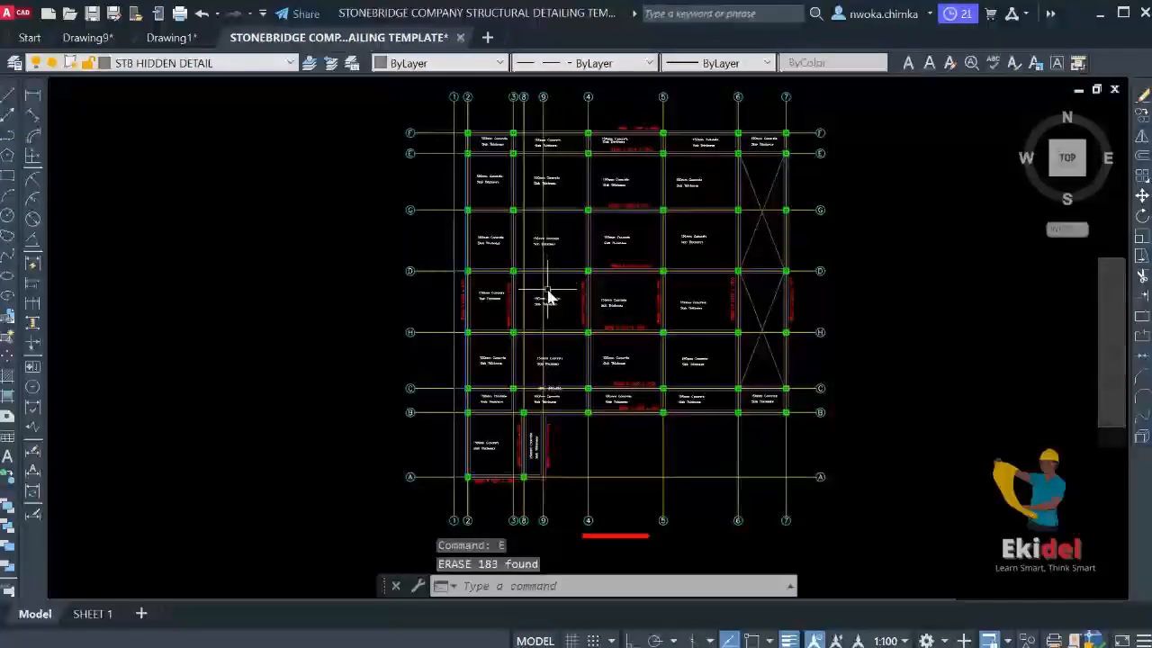
{"action": "scroll", "coordinate": [548, 311], "scroll_direction": "up", "scroll_amount": 3}
{"action": "scroll", "coordinate": [547, 324], "scroll_direction": "down", "scroll_amount": 3}
{"action": "scroll", "coordinate": [450, 167], "scroll_direction": "down", "scroll_amount": 1}
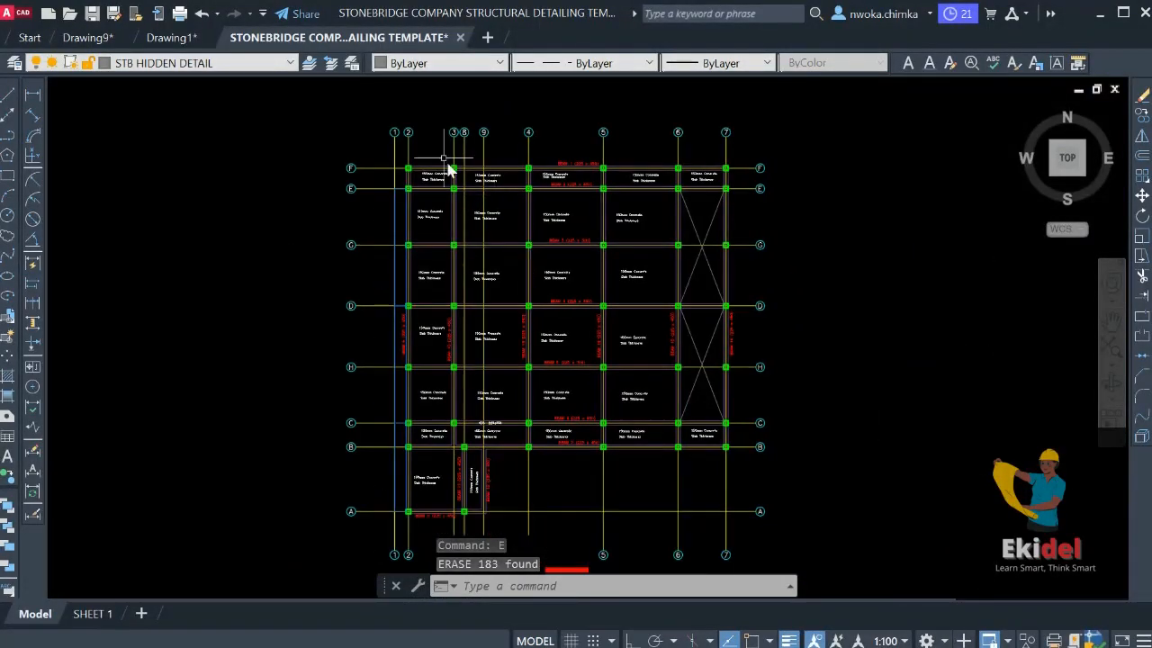
{"action": "scroll", "coordinate": [450, 166], "scroll_direction": "up", "scroll_amount": 6}
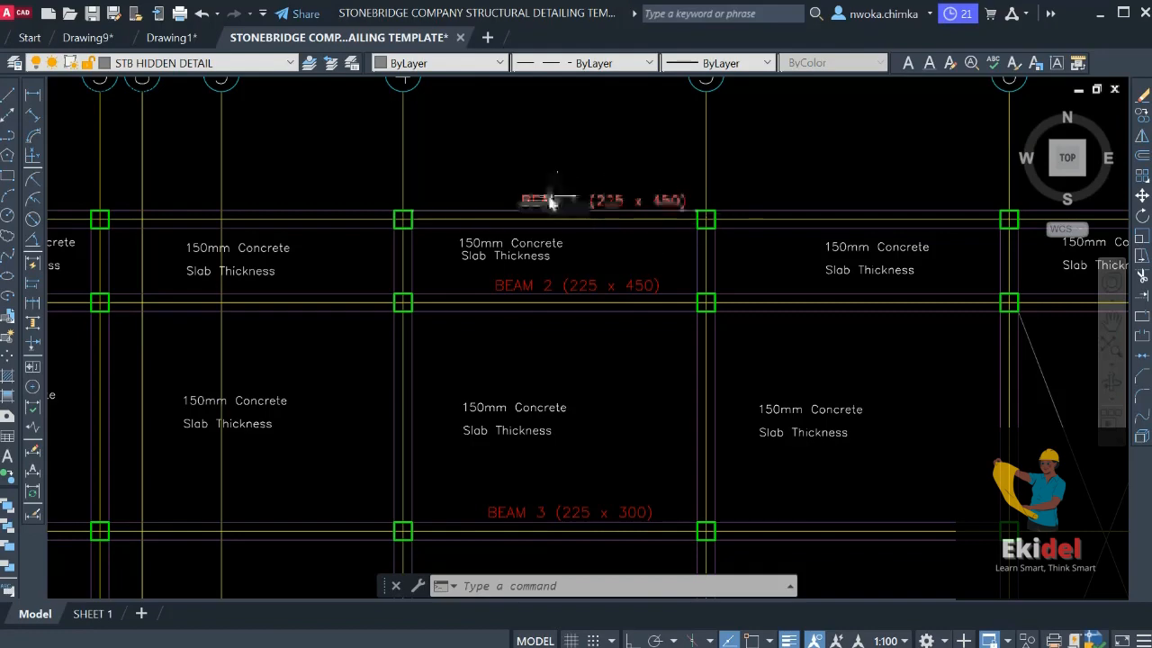
{"action": "scroll", "coordinate": [551, 214], "scroll_direction": "down", "scroll_amount": 3}
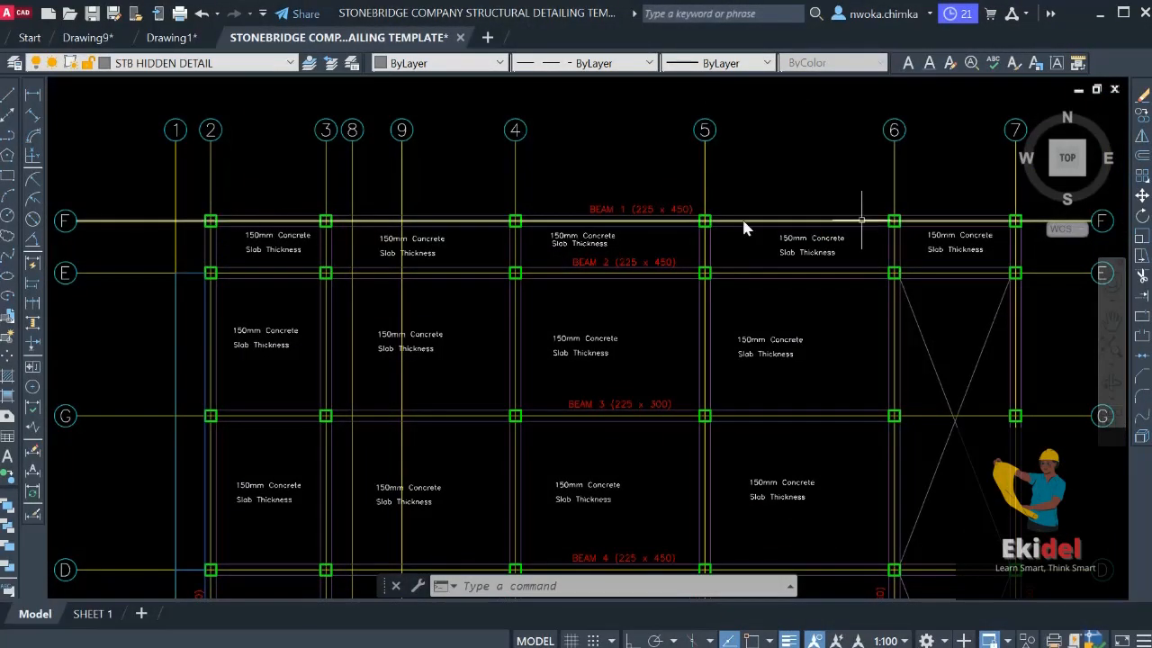
{"action": "scroll", "coordinate": [650, 216], "scroll_direction": "up", "scroll_amount": 2}
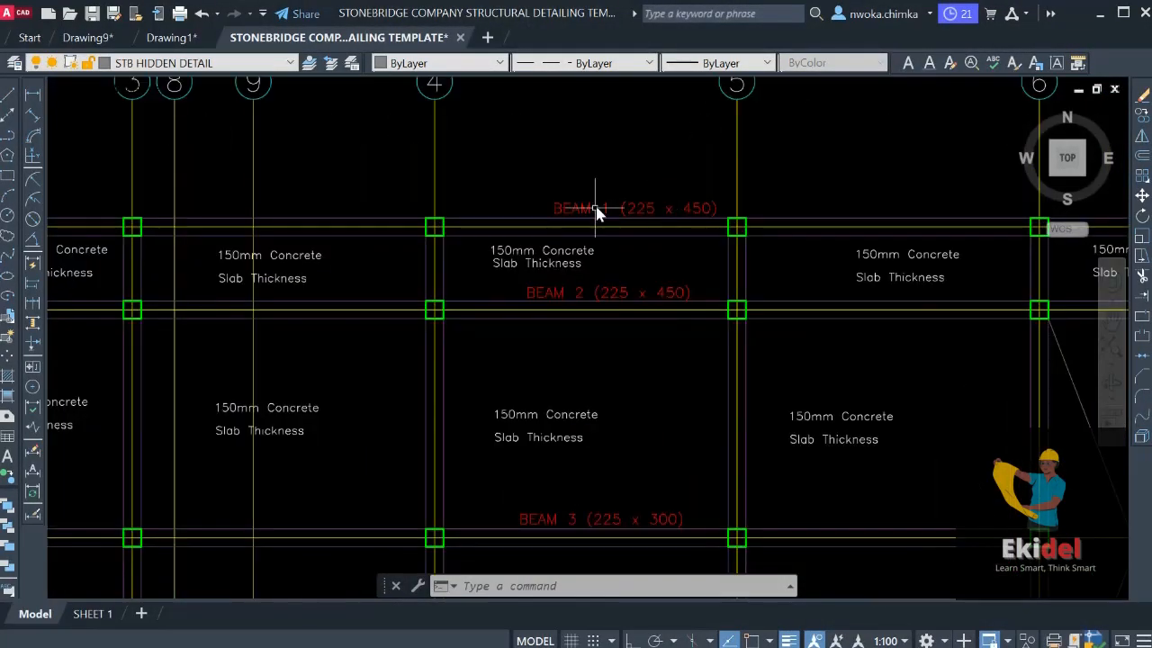
{"action": "scroll", "coordinate": [575, 204], "scroll_direction": "down", "scroll_amount": 6}
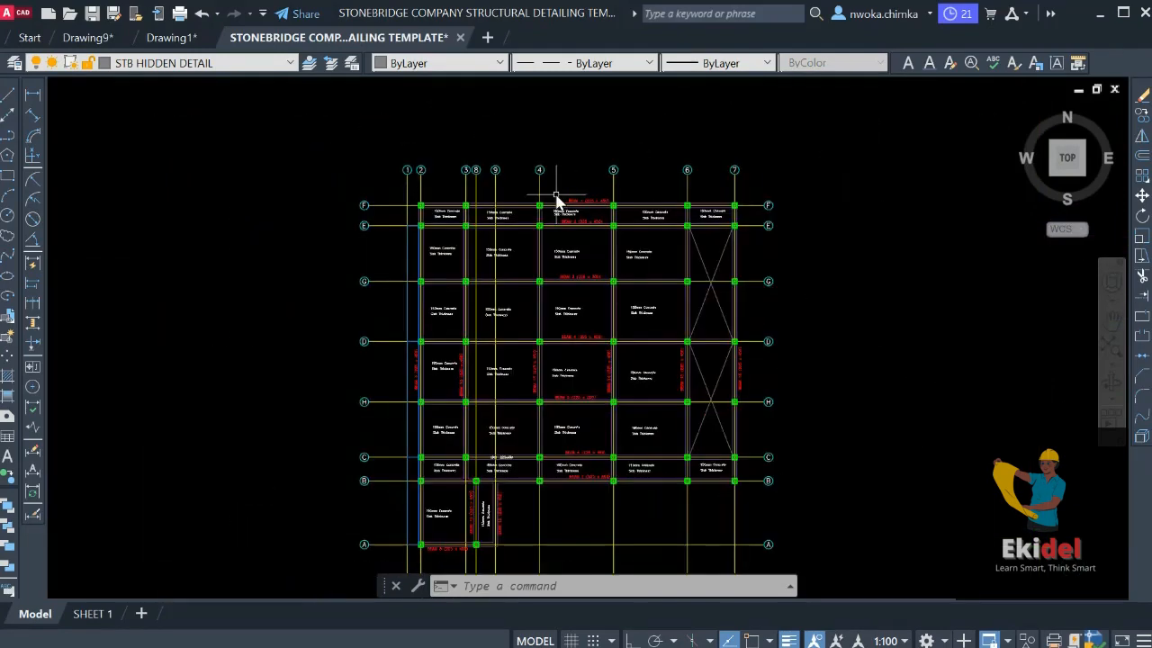
{"action": "scroll", "coordinate": [571, 207], "scroll_direction": "up", "scroll_amount": 4}
{"action": "middle_click_drag", "start_coordinate": [572, 209], "coordinate": [570, 242]}
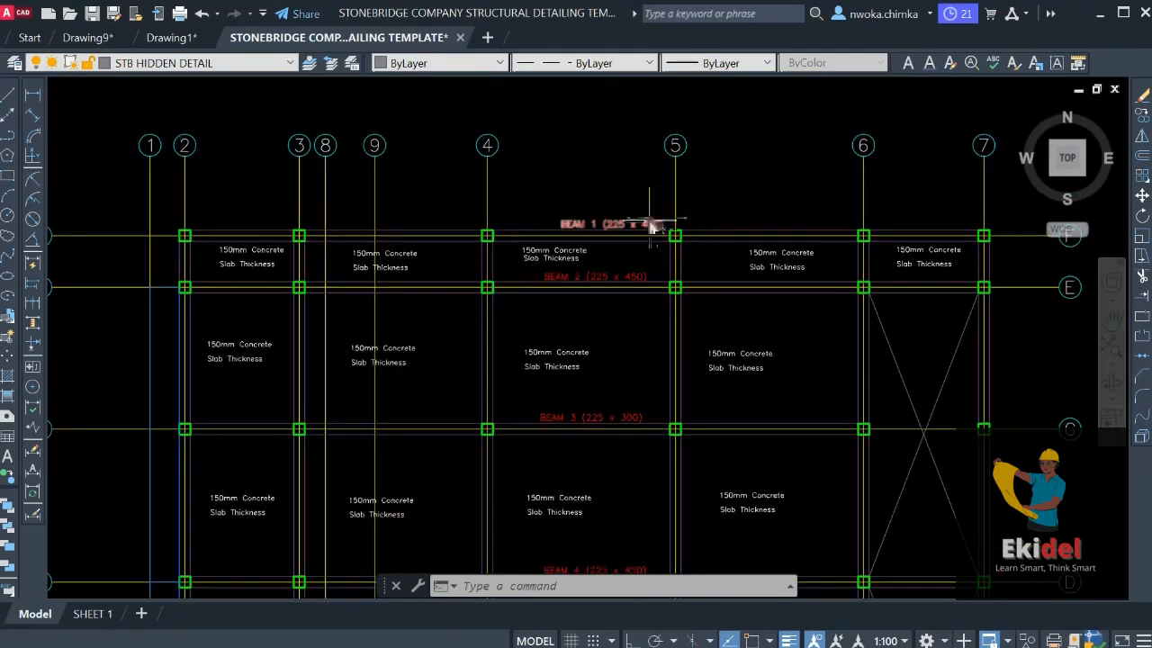
Examine the BEAM 1 (225 x 450) detail along its length from grid 2 to grid 7, including its cross-section (F) 12 - 12
{"action": "scroll", "coordinate": [596, 211], "scroll_direction": "down", "scroll_amount": 4}
{"action": "scroll", "coordinate": [594, 193], "scroll_direction": "up", "scroll_amount": 2}
{"action": "scroll", "coordinate": [740, 399], "scroll_direction": "down", "scroll_amount": 5}
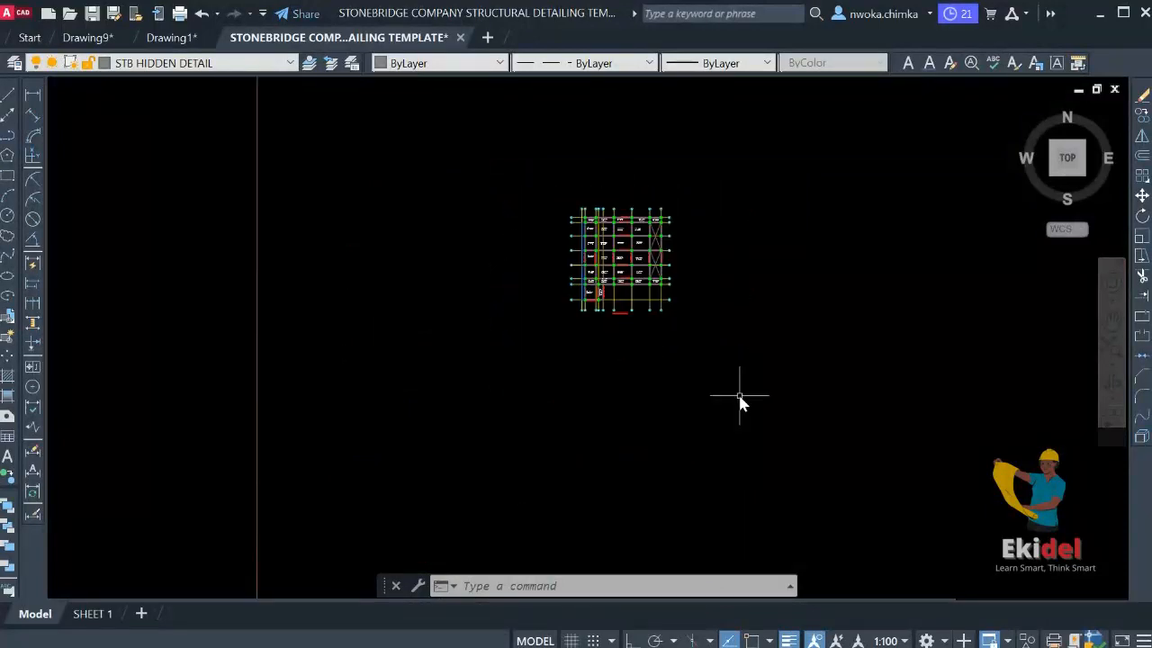
{"action": "scroll", "coordinate": [658, 351], "scroll_direction": "up", "scroll_amount": 8}
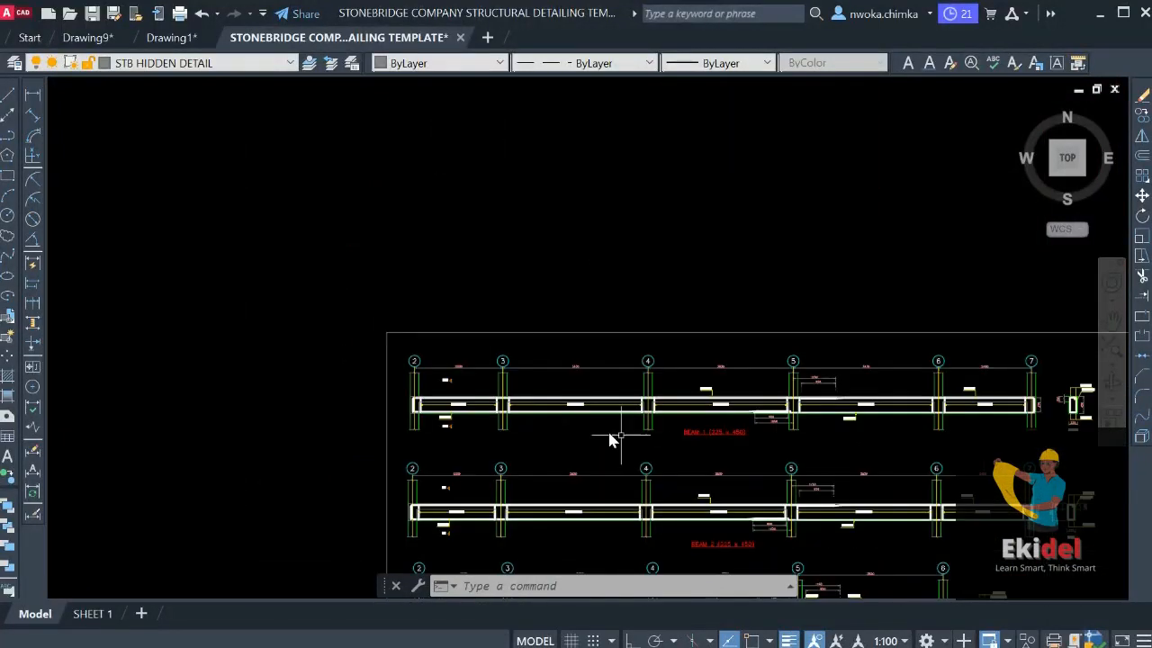
{"action": "middle_click_drag", "start_coordinate": [511, 451], "coordinate": [289, 394]}
{"action": "scroll", "coordinate": [652, 404], "scroll_direction": "up", "scroll_amount": 4}
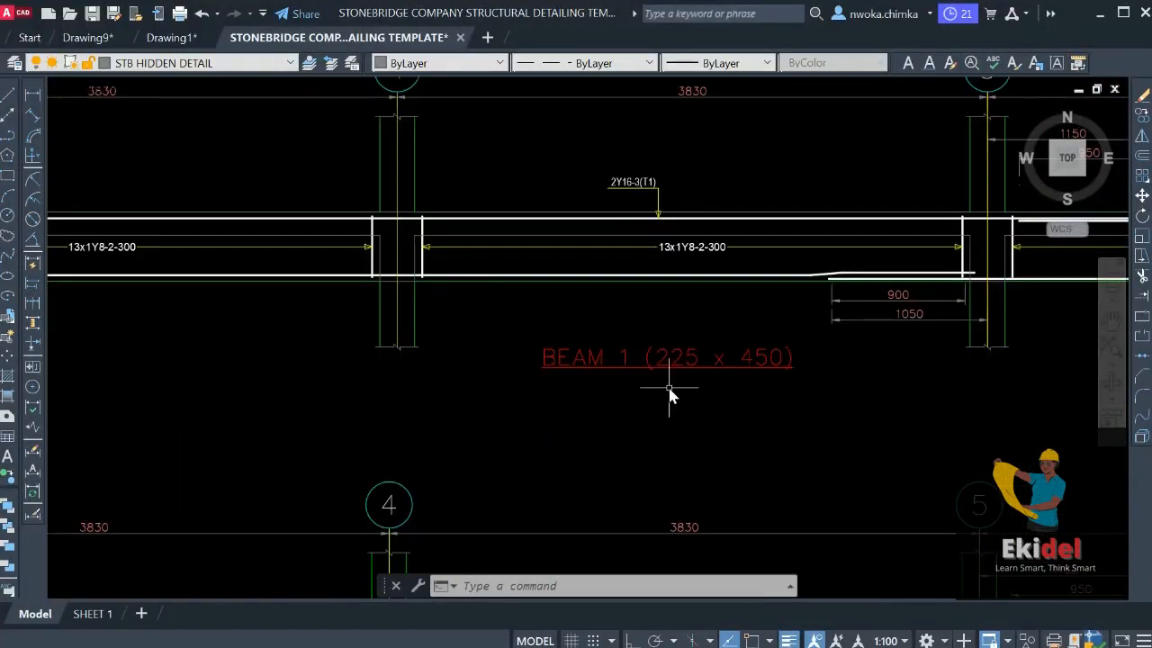
{"action": "scroll", "coordinate": [669, 394], "scroll_direction": "down", "scroll_amount": 4}
{"action": "scroll", "coordinate": [226, 329], "scroll_direction": "up", "scroll_amount": 8}
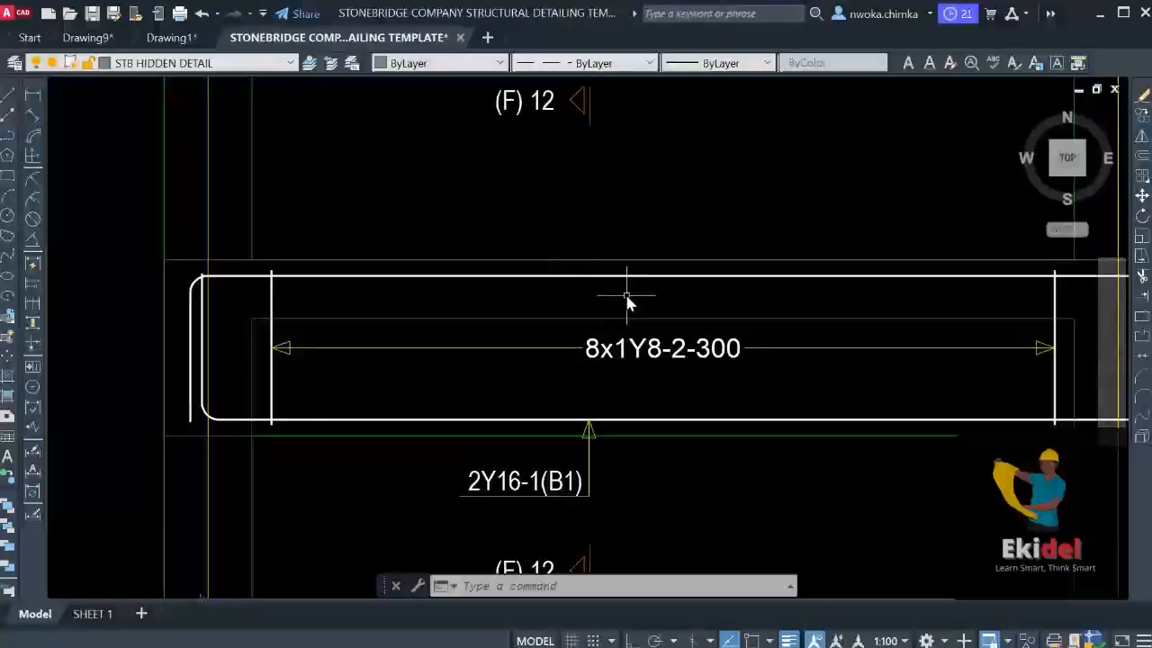
{"action": "scroll", "coordinate": [527, 277], "scroll_direction": "down", "scroll_amount": 6}
{"action": "middle_click_drag", "start_coordinate": [837, 322], "coordinate": [329, 316]}
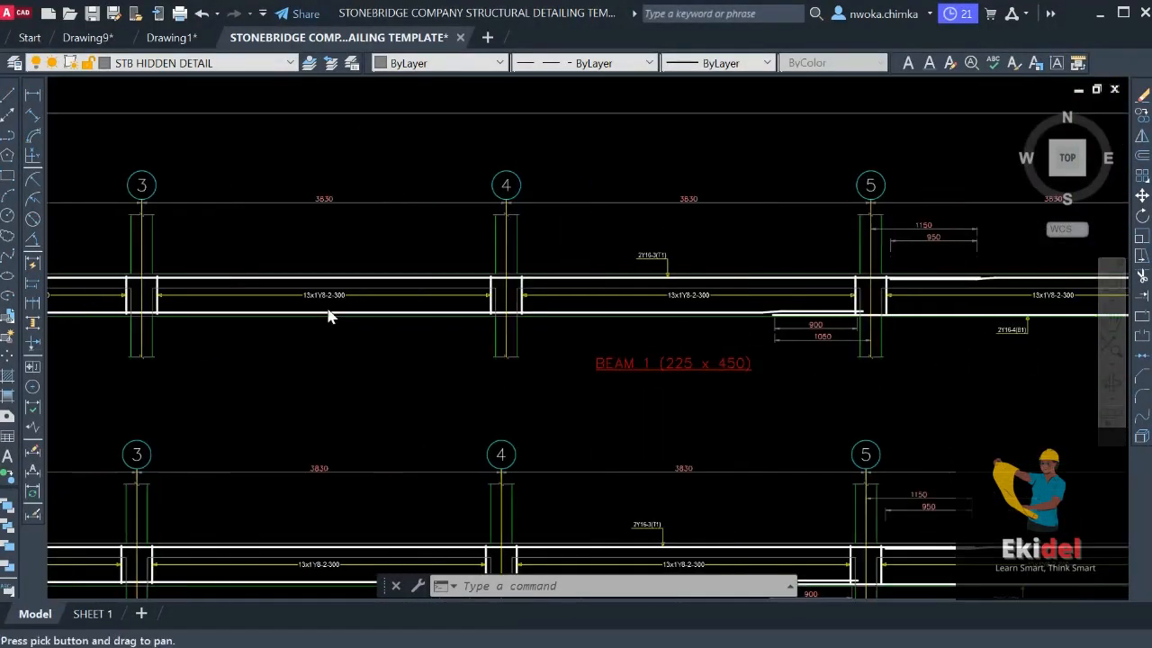
{"action": "scroll", "coordinate": [327, 315], "scroll_direction": "down", "scroll_amount": 2}
{"action": "middle_click_drag", "start_coordinate": [729, 320], "coordinate": [374, 317]}
{"action": "scroll", "coordinate": [734, 300], "scroll_direction": "up", "scroll_amount": 4}
{"action": "scroll", "coordinate": [776, 325], "scroll_direction": "down", "scroll_amount": 4}
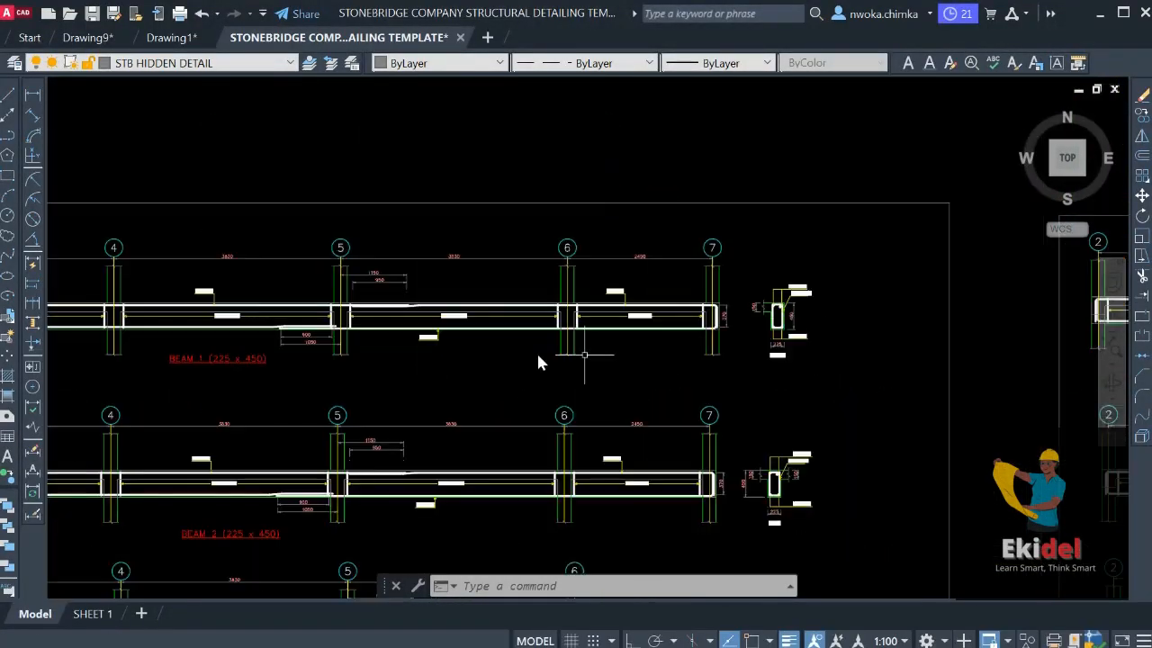
{"action": "middle_click_drag", "start_coordinate": [183, 340], "coordinate": [576, 327]}
{"action": "middle_click_drag", "start_coordinate": [352, 318], "coordinate": [486, 319]}
{"action": "scroll", "coordinate": [318, 303], "scroll_direction": "up", "scroll_amount": 4}
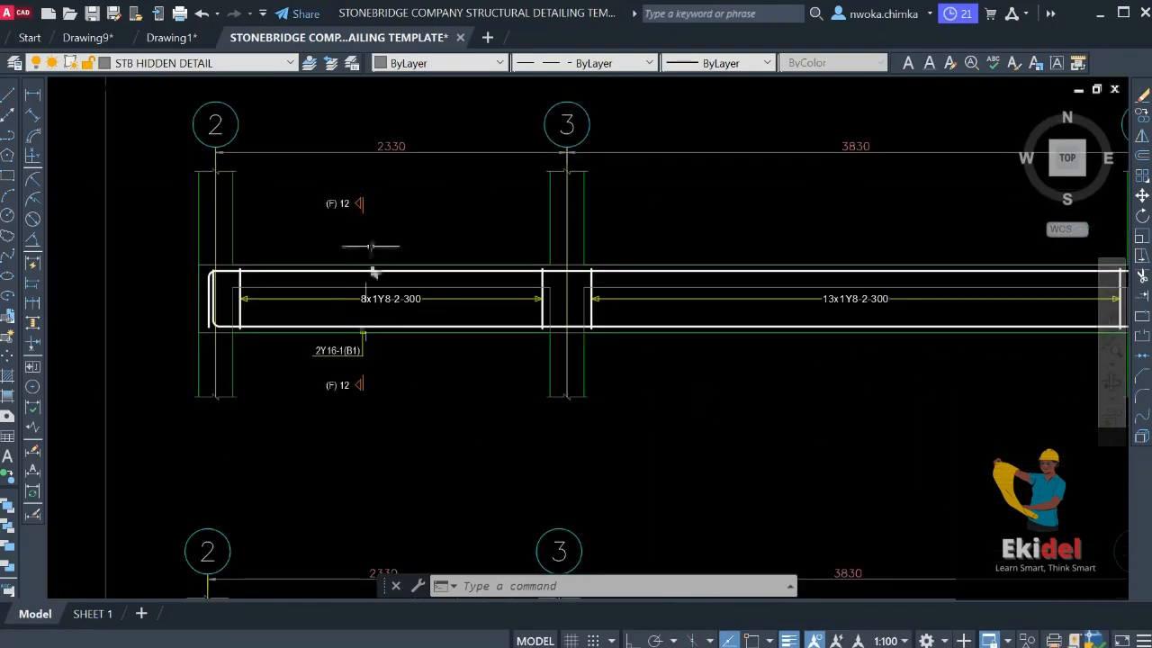
{"action": "scroll", "coordinate": [370, 246], "scroll_direction": "down", "scroll_amount": 3}
{"action": "scroll", "coordinate": [726, 345], "scroll_direction": "down", "scroll_amount": 2}
{"action": "scroll", "coordinate": [668, 297], "scroll_direction": "up", "scroll_amount": 5}
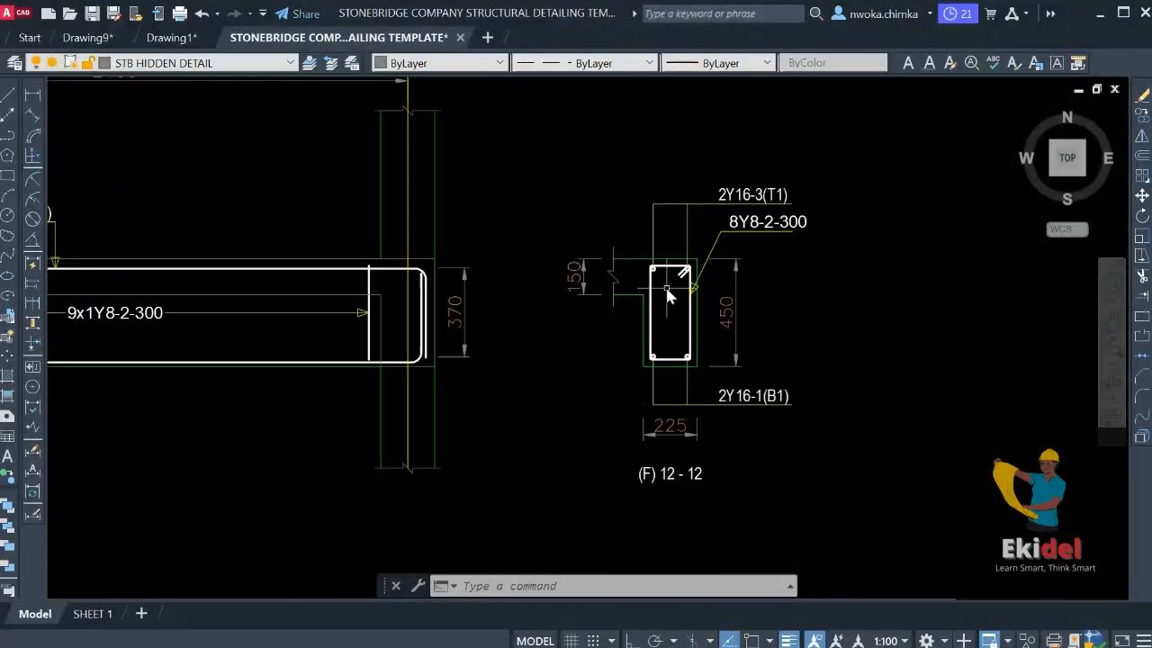
Move the floor beam layout plan down beside the framed beam detail sheets
{"action": "scroll", "coordinate": [789, 298], "scroll_direction": "down", "scroll_amount": 10}
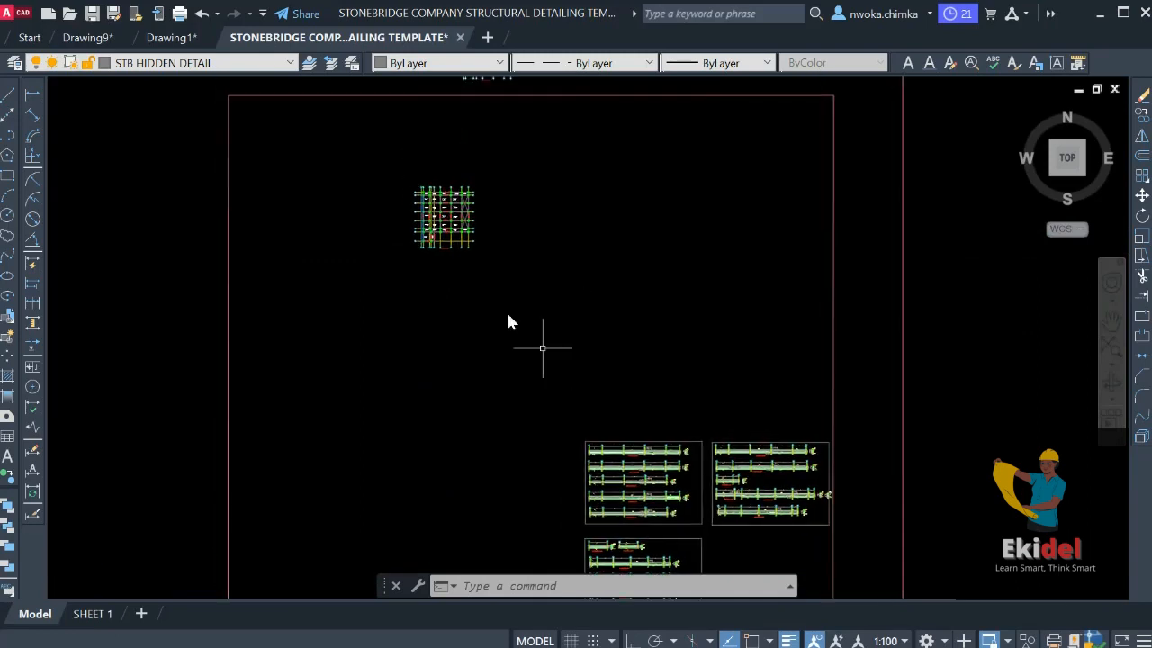
{"action": "left_click", "coordinate": [501, 166]}
{"action": "left_click", "coordinate": [388, 300]}
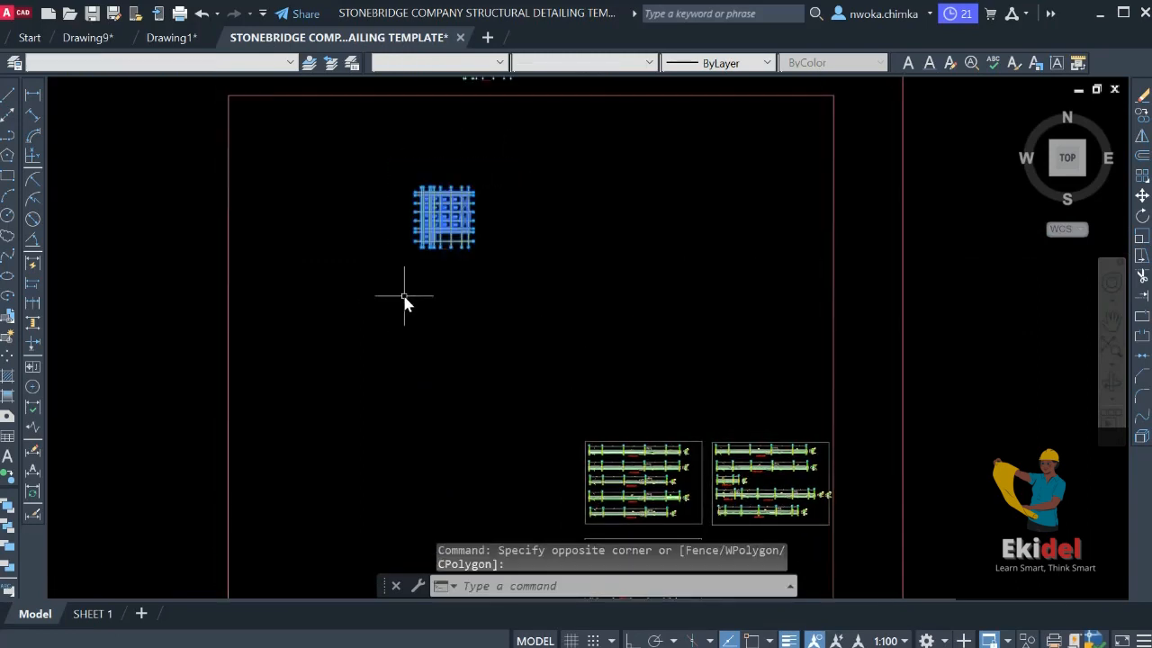
{"action": "type", "text": "m"}
{"action": "key", "text": "Return"}
{"action": "left_click", "coordinate": [458, 237]}
{"action": "middle_click_drag", "start_coordinate": [540, 450], "coordinate": [543, 299]}
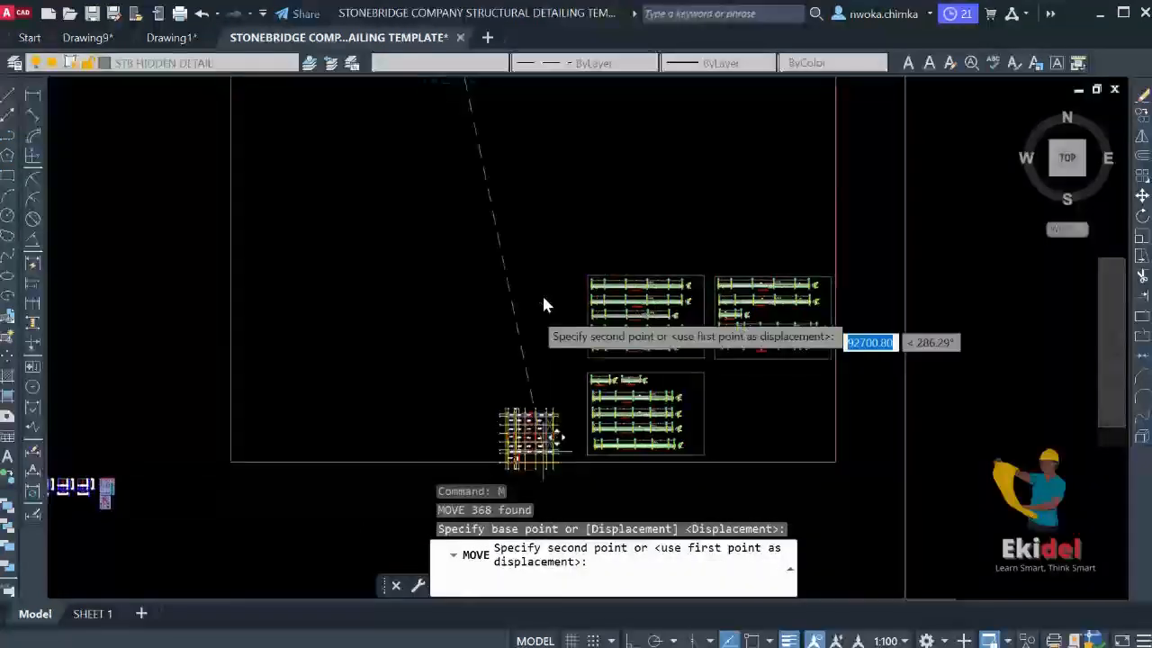
{"action": "scroll", "coordinate": [527, 310], "scroll_direction": "up", "scroll_amount": 6}
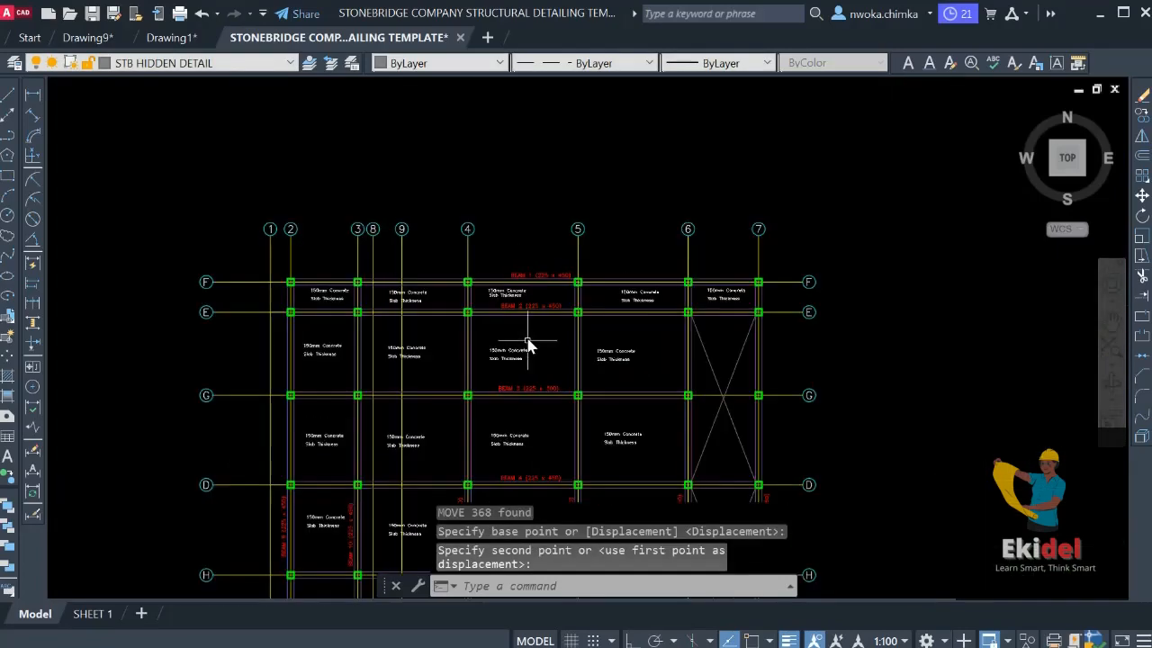
Compare the beam labels and grid lines on the floor plan with the beam elevations in the framed detail sheets
{"action": "scroll", "coordinate": [388, 304], "scroll_direction": "up", "scroll_amount": 2}
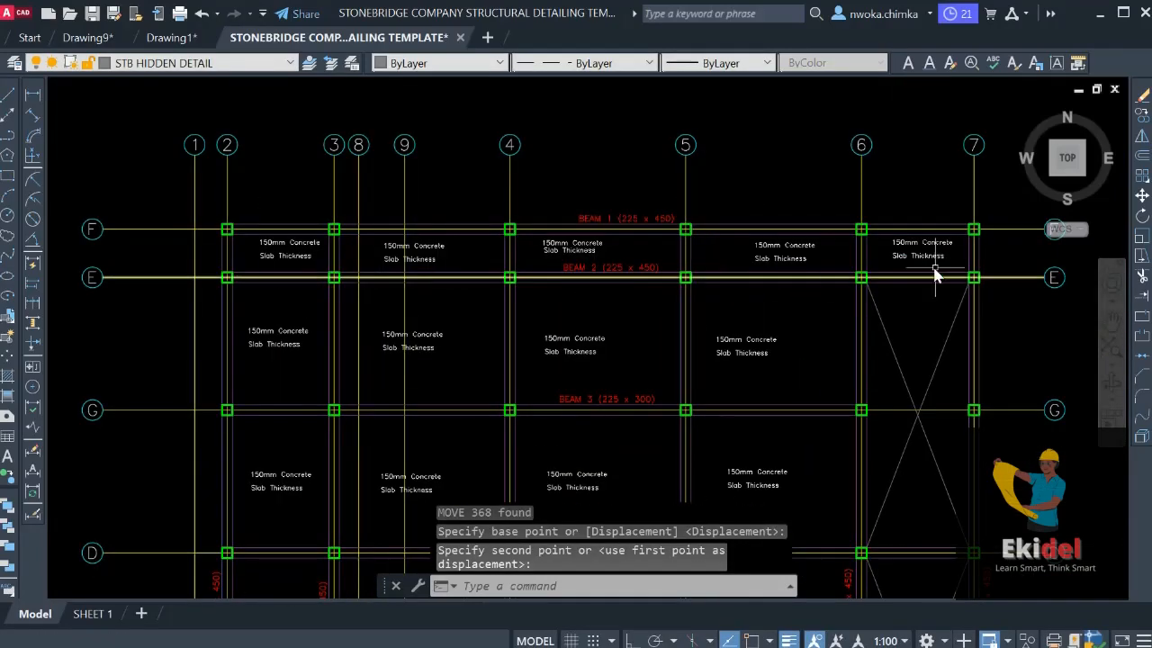
{"action": "scroll", "coordinate": [356, 259], "scroll_direction": "down", "scroll_amount": 6}
{"action": "middle_click_drag", "start_coordinate": [603, 321], "coordinate": [246, 319]}
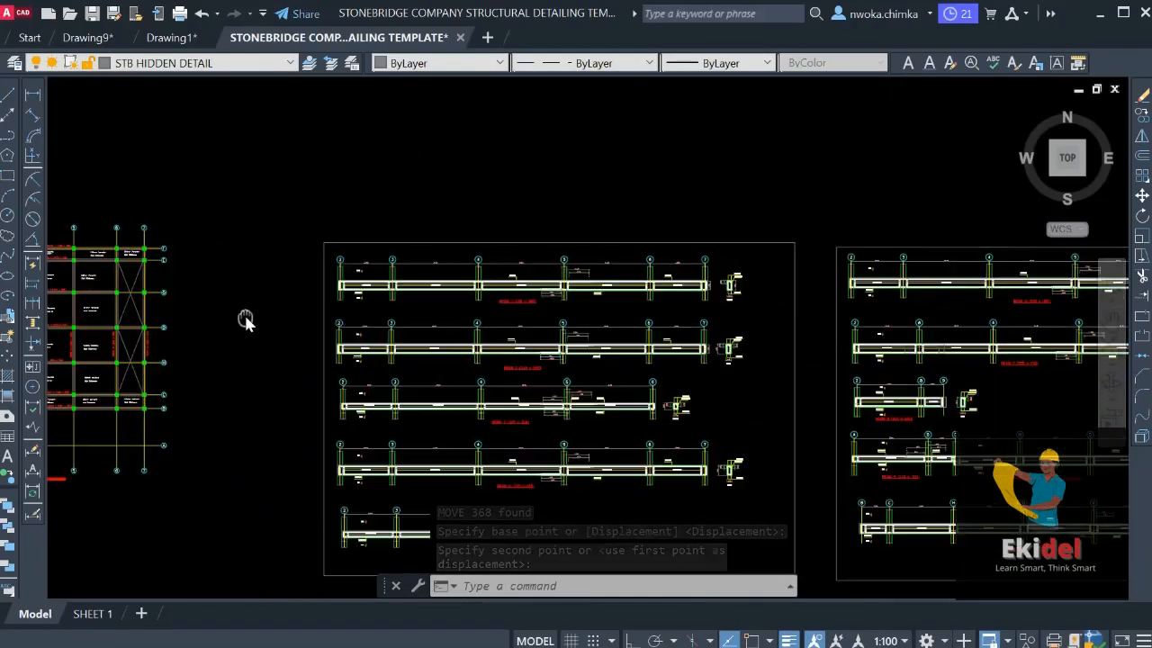
{"action": "scroll", "coordinate": [463, 351], "scroll_direction": "up", "scroll_amount": 4}
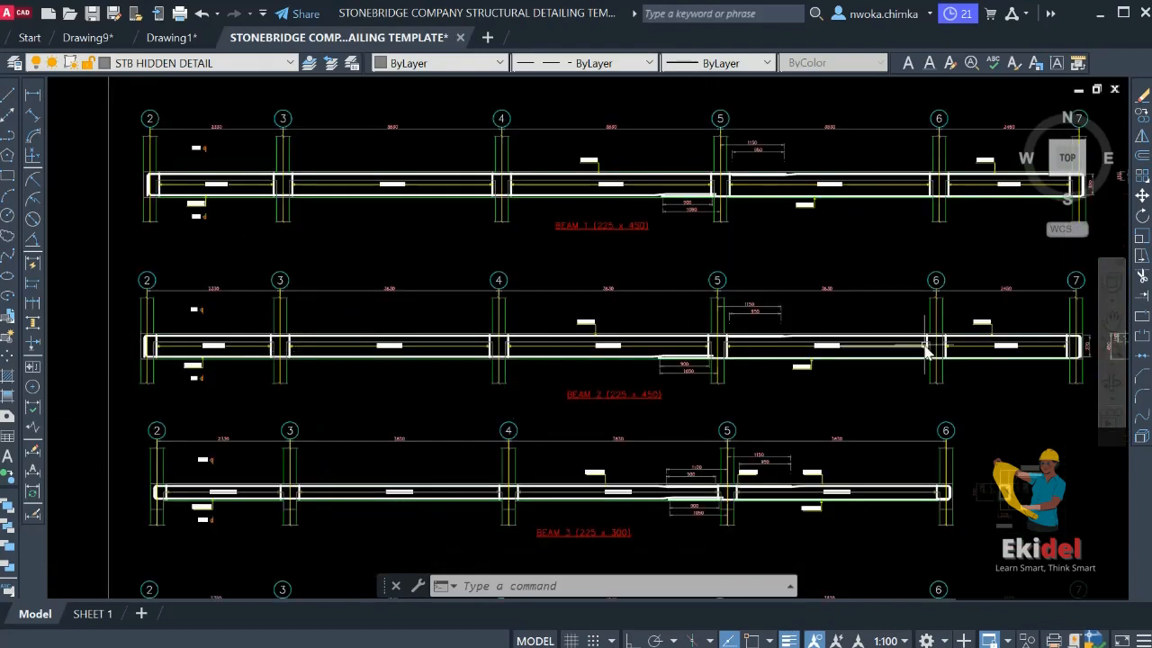
{"action": "scroll", "coordinate": [927, 351], "scroll_direction": "down", "scroll_amount": 6}
{"action": "scroll", "coordinate": [594, 329], "scroll_direction": "up", "scroll_amount": 6}
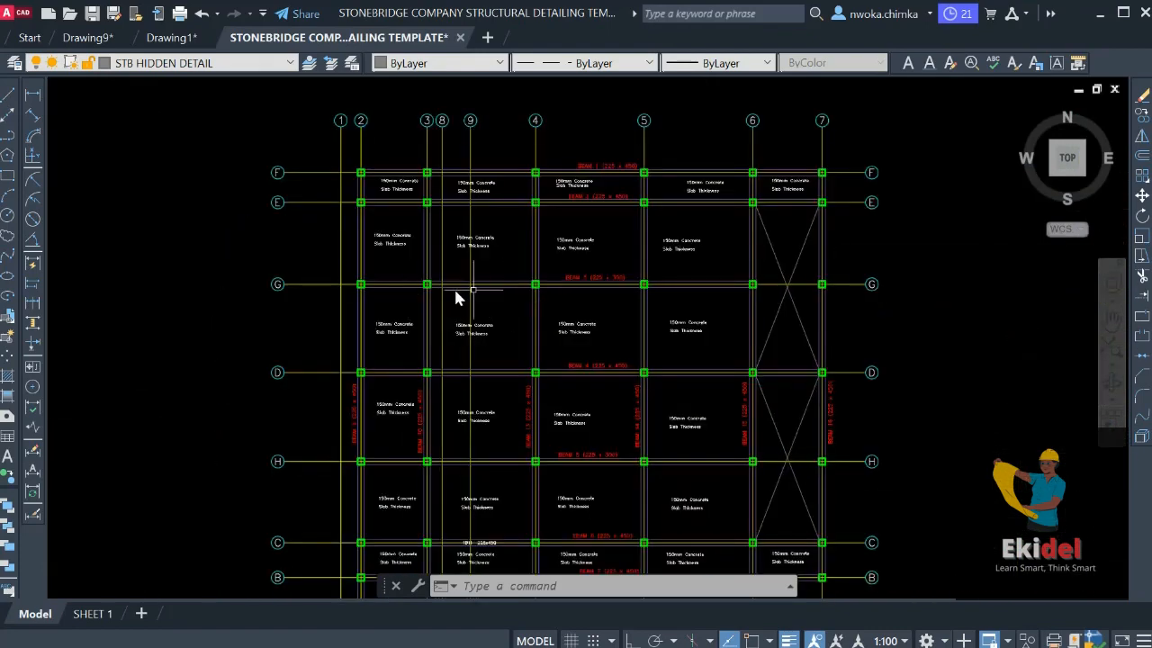
{"action": "scroll", "coordinate": [436, 284], "scroll_direction": "up", "scroll_amount": 2}
{"action": "middle_click_drag", "start_coordinate": [402, 292], "coordinate": [292, 293]}
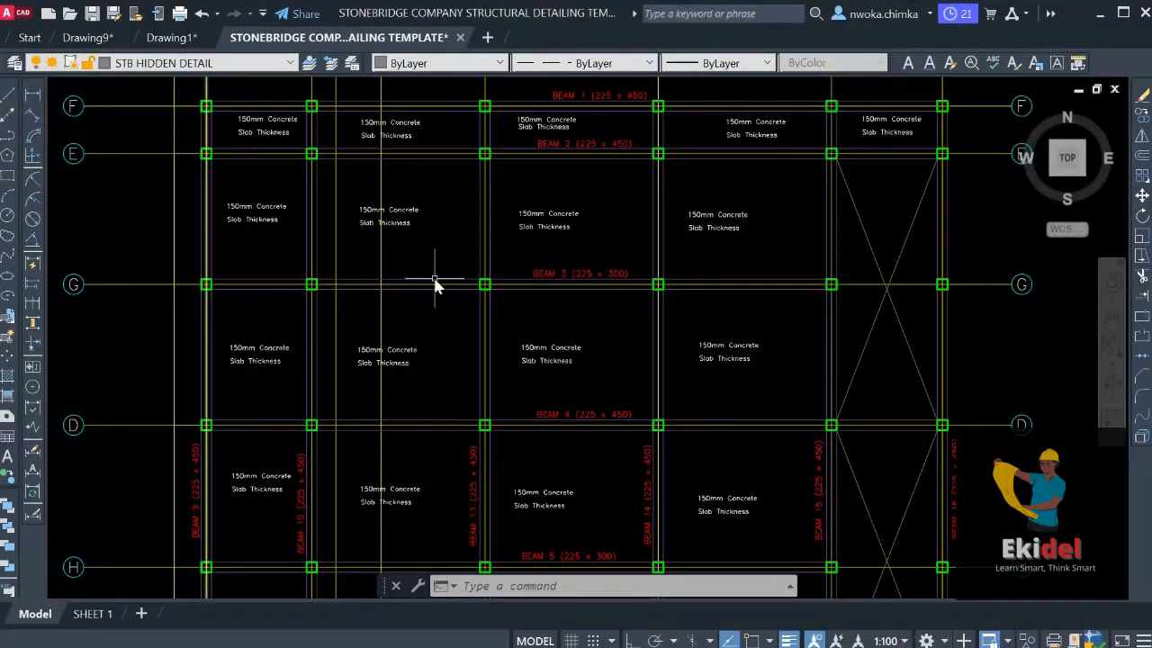
{"action": "scroll", "coordinate": [419, 279], "scroll_direction": "down", "scroll_amount": 4}
{"action": "middle_click_drag", "start_coordinate": [617, 342], "coordinate": [192, 211]}
{"action": "middle_click_drag", "start_coordinate": [704, 318], "coordinate": [461, 317]}
{"action": "scroll", "coordinate": [810, 333], "scroll_direction": "down", "scroll_amount": 2}
{"action": "scroll", "coordinate": [691, 328], "scroll_direction": "down", "scroll_amount": 2}
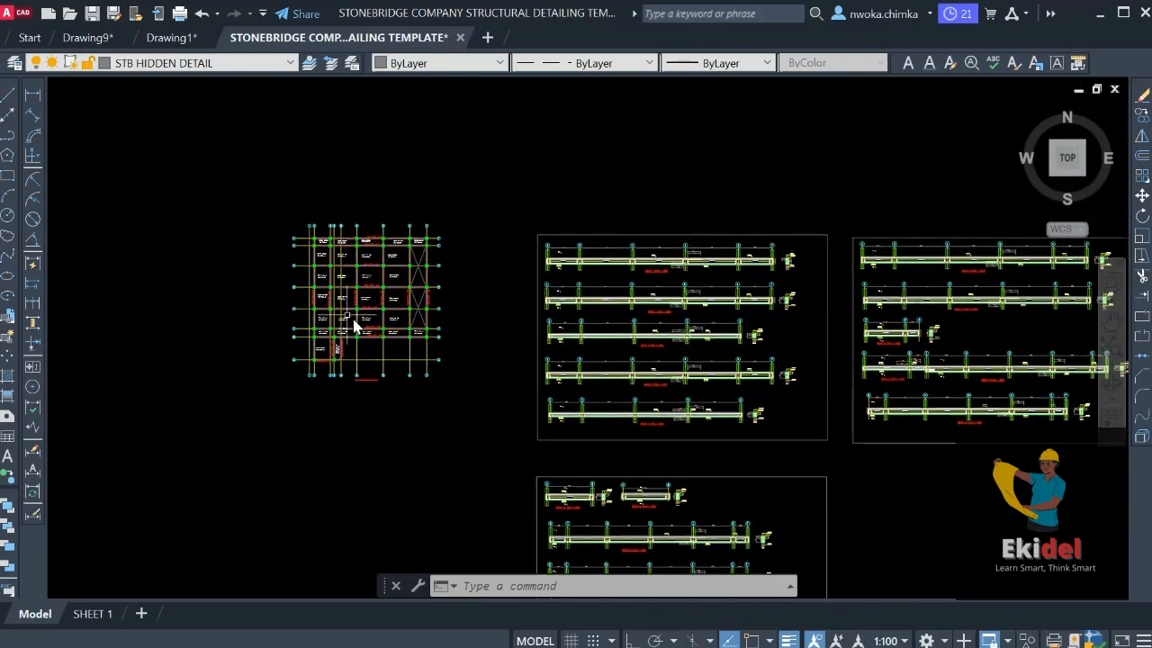
Examine the slab thickness notes in the floor plan panels between grids G and H
{"action": "scroll", "coordinate": [357, 297], "scroll_direction": "up", "scroll_amount": 4}
{"action": "scroll", "coordinate": [357, 297], "scroll_direction": "up", "scroll_amount": 6}
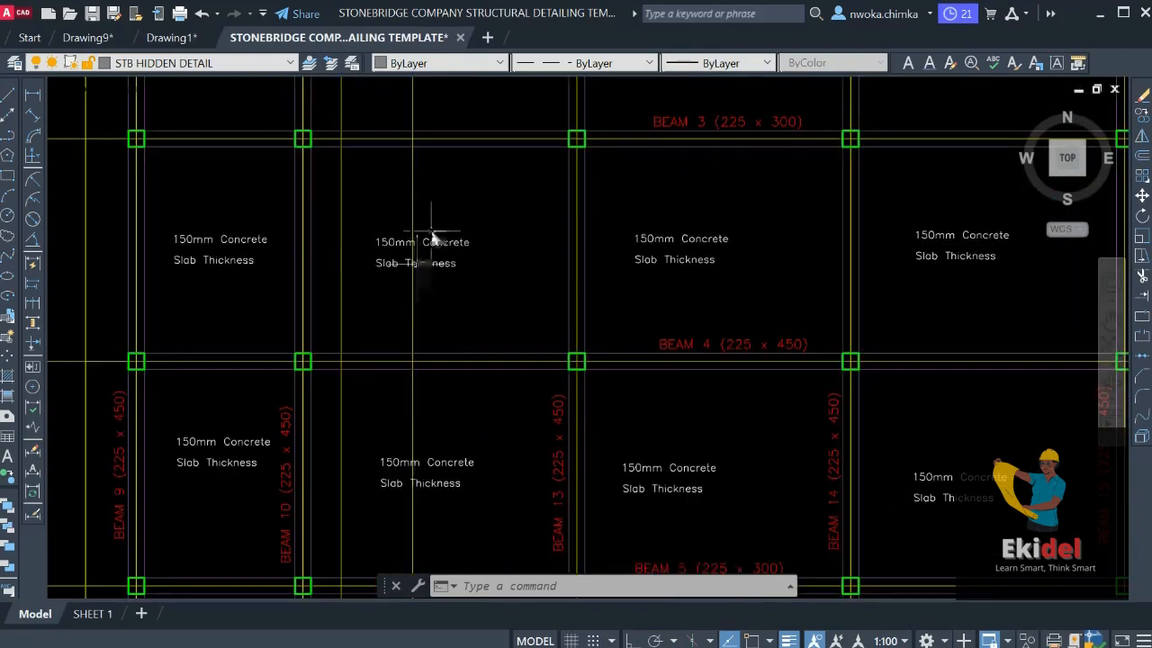
{"action": "scroll", "coordinate": [433, 235], "scroll_direction": "down", "scroll_amount": 2}
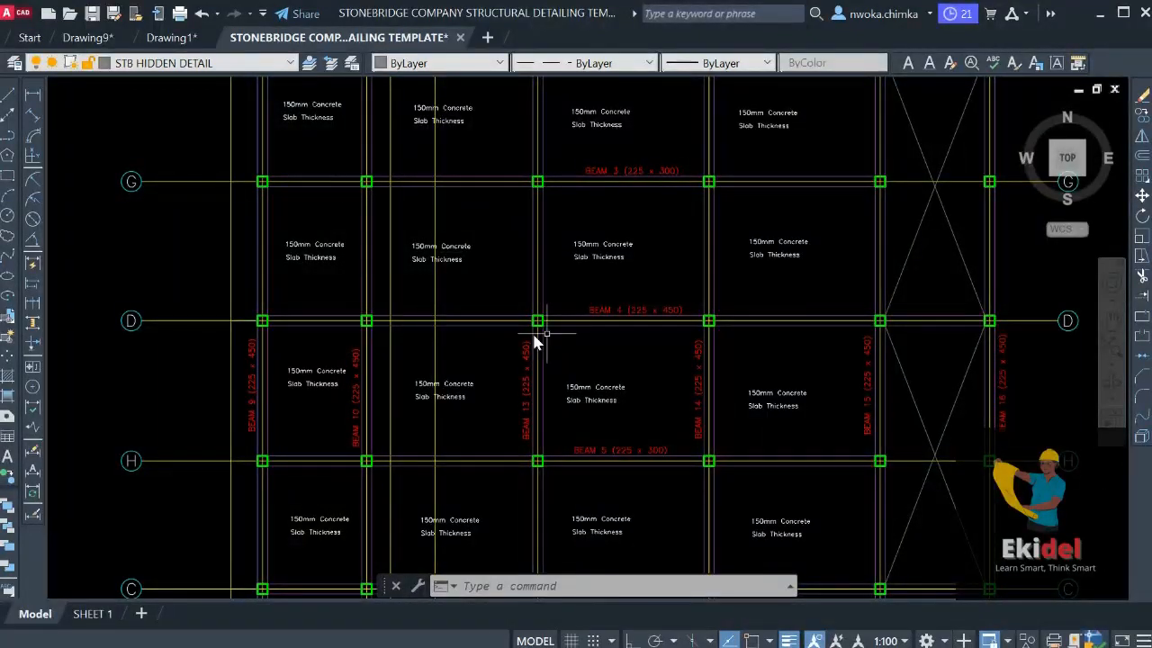
{"action": "scroll", "coordinate": [463, 241], "scroll_direction": "up", "scroll_amount": 2}
{"action": "scroll", "coordinate": [921, 244], "scroll_direction": "down", "scroll_amount": 2}
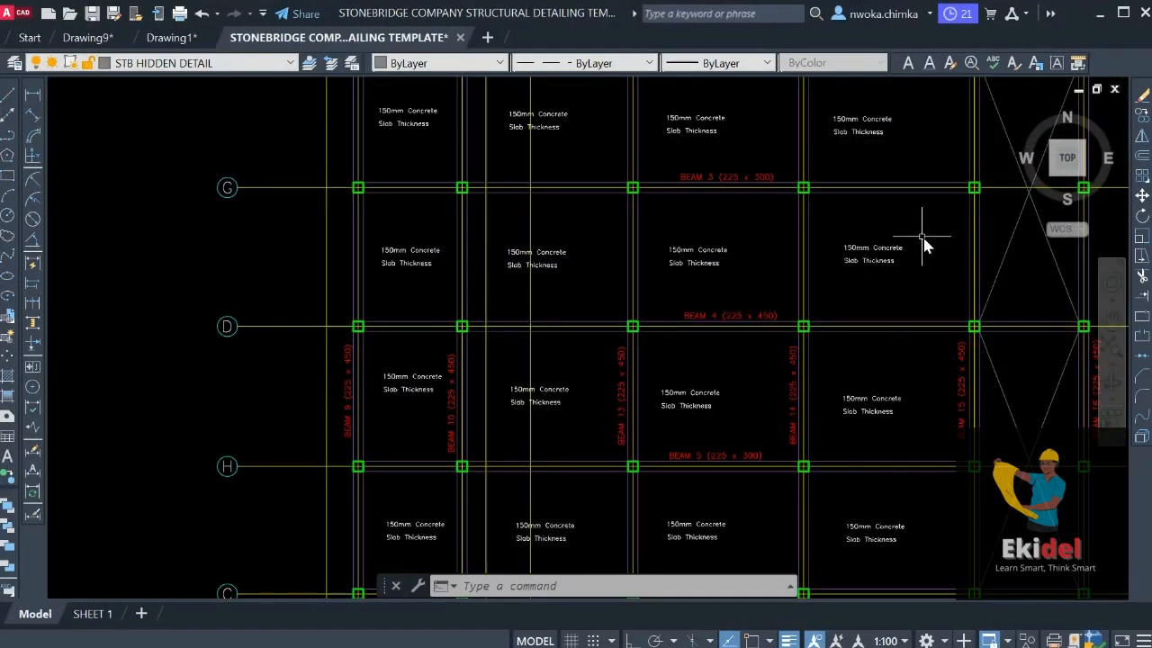
{"action": "scroll", "coordinate": [746, 257], "scroll_direction": "up", "scroll_amount": 4}
{"action": "scroll", "coordinate": [862, 264], "scroll_direction": "down", "scroll_amount": 2}
{"action": "scroll", "coordinate": [772, 275], "scroll_direction": "up", "scroll_amount": 2}
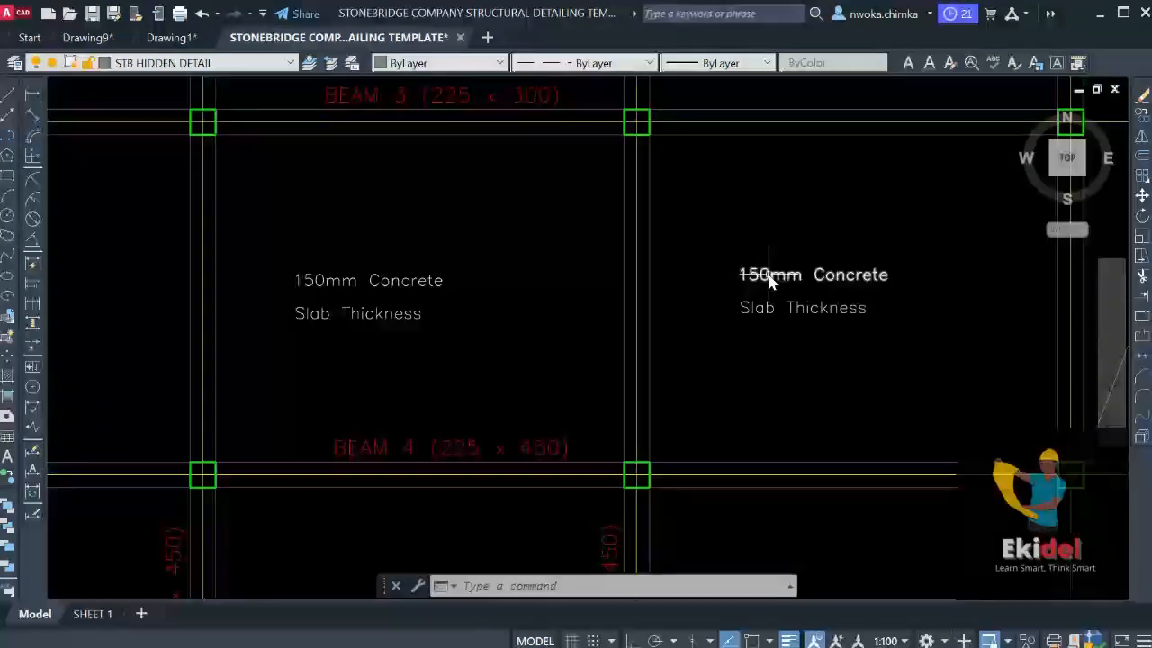
Try changing the slab note between grids 5-6 and G-D to 175mm, and undo the edit
{"action": "scroll", "coordinate": [765, 279], "scroll_direction": "up", "scroll_amount": 3}
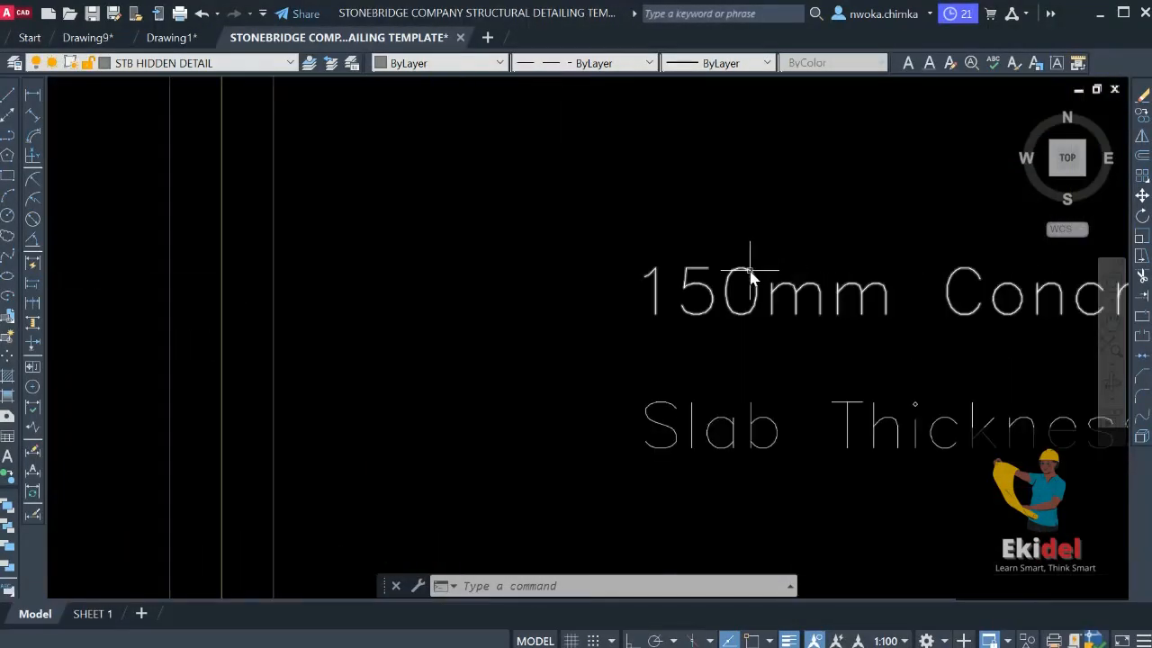
{"action": "left_click", "coordinate": [748, 270]}
{"action": "double_click", "coordinate": [729, 288]}
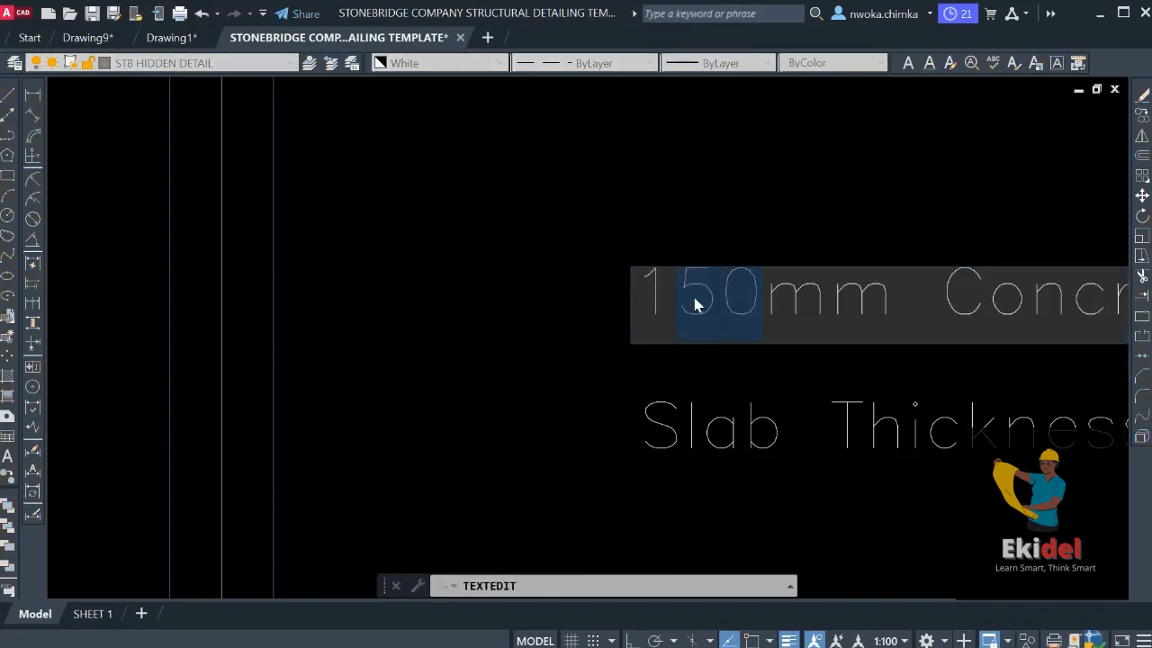
{"action": "type", "text": "75"}
{"action": "key", "text": "Return"}
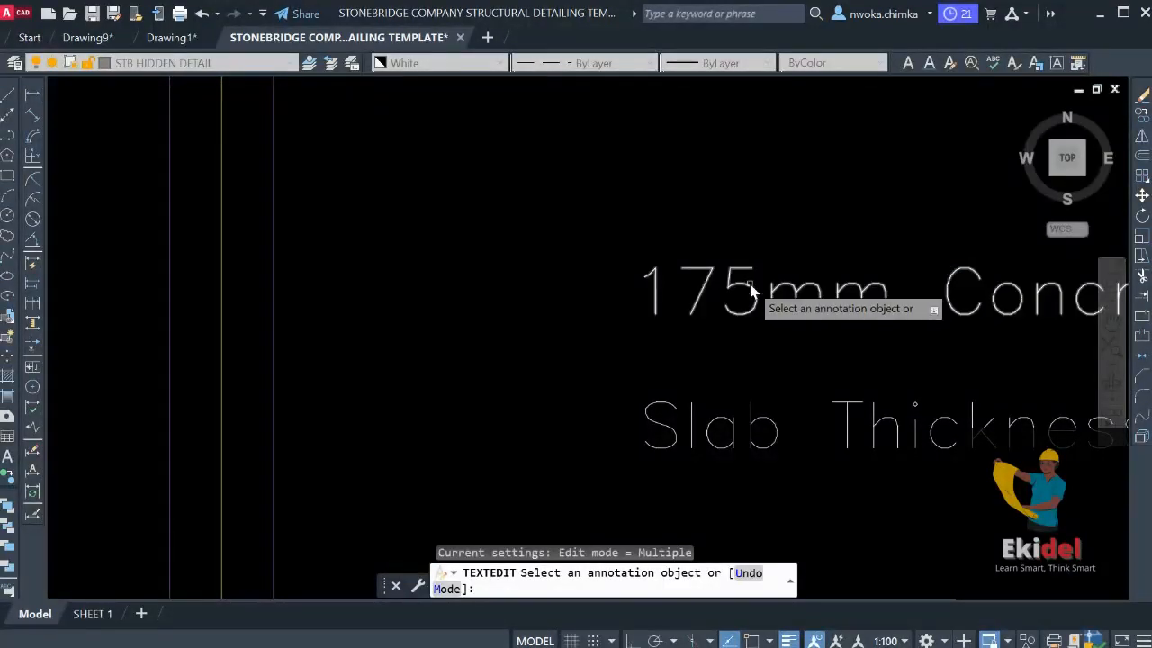
{"action": "key", "text": "ctrl+z"}
{"action": "key", "text": "Escape"}
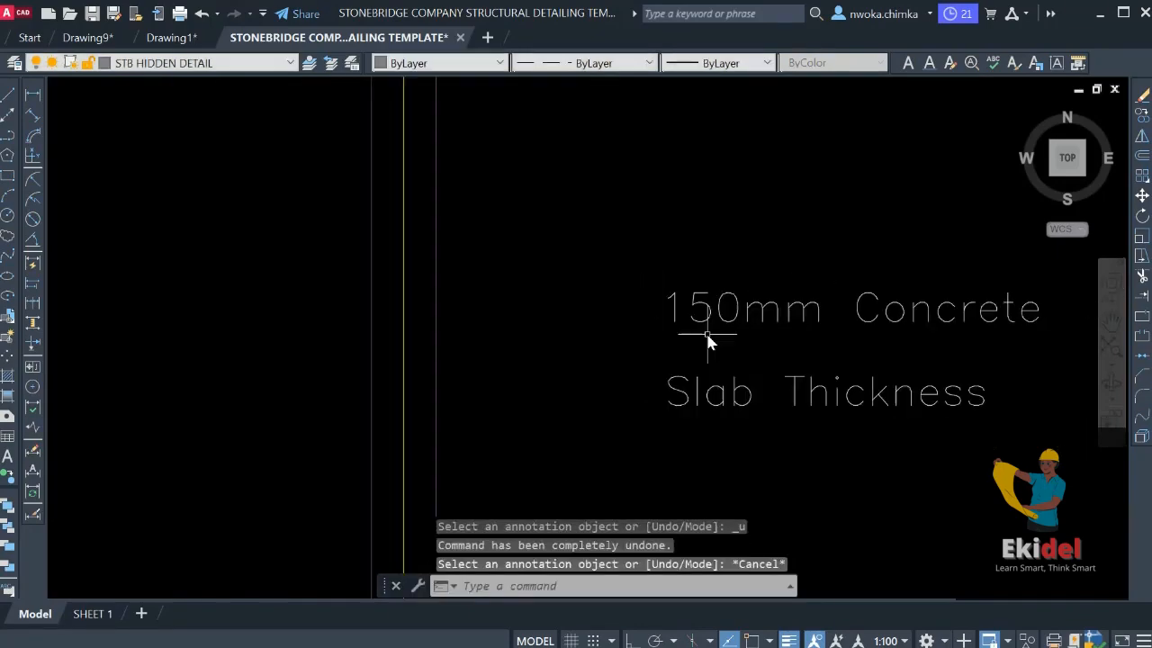
Review the whole floor plan and the storey, level and scale line beneath it
{"action": "scroll", "coordinate": [758, 345], "scroll_direction": "down", "scroll_amount": 5}
{"action": "scroll", "coordinate": [760, 338], "scroll_direction": "down", "scroll_amount": 4}
{"action": "scroll", "coordinate": [674, 273], "scroll_direction": "down", "scroll_amount": 2}
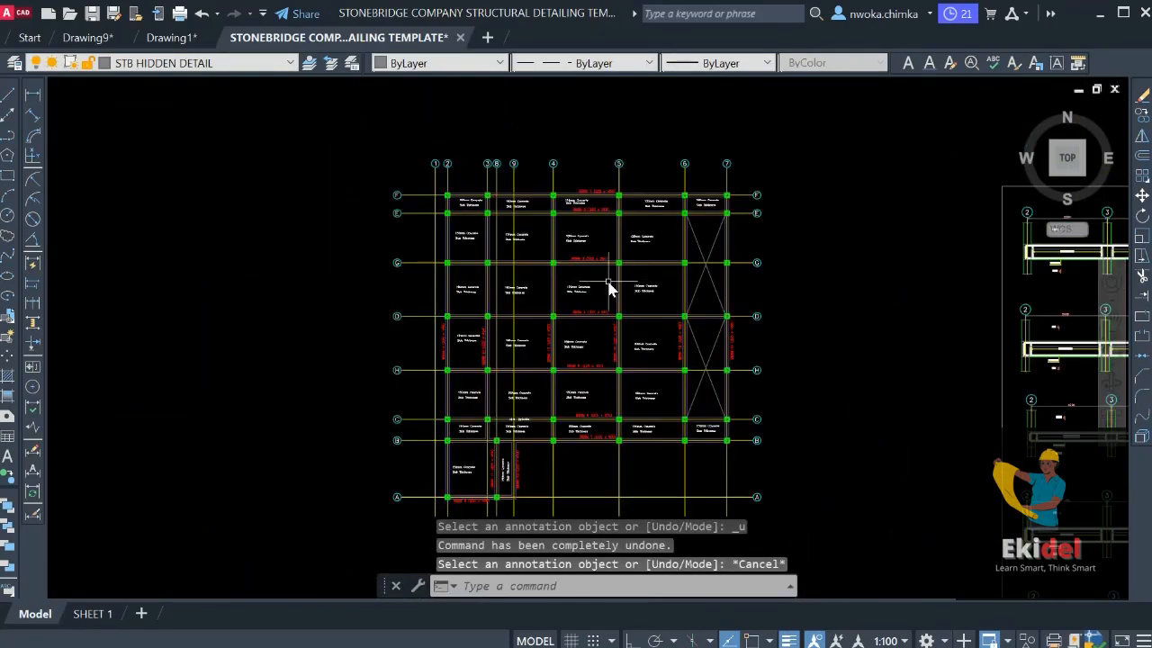
{"action": "scroll", "coordinate": [529, 172], "scroll_direction": "up", "scroll_amount": 4}
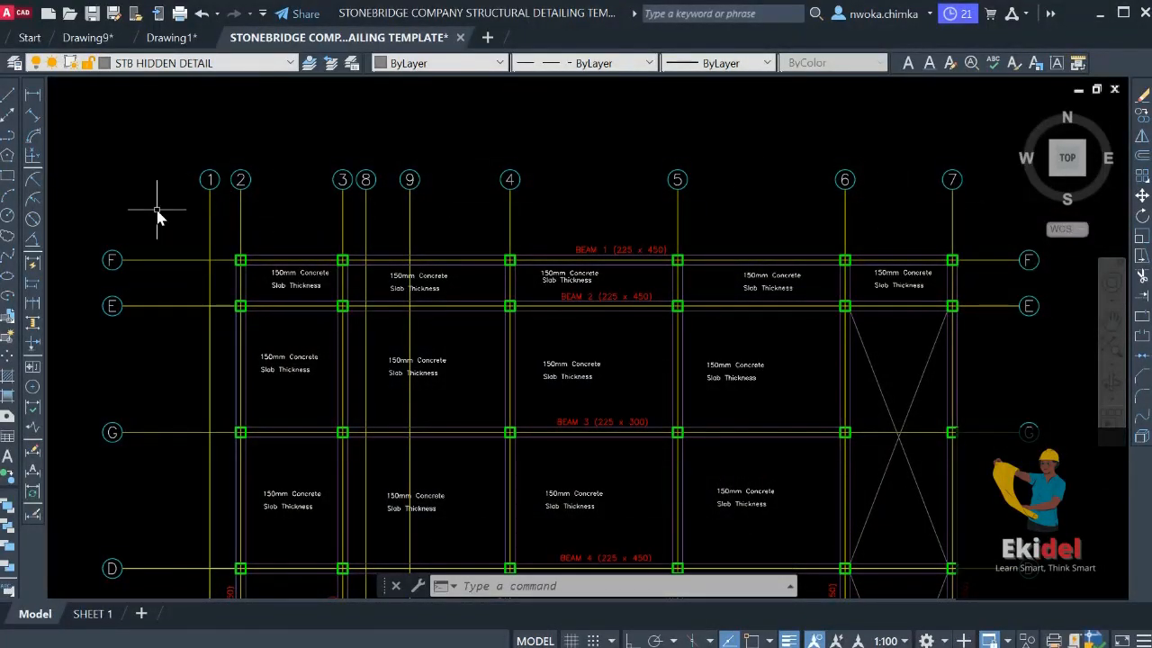
{"action": "scroll", "coordinate": [171, 261], "scroll_direction": "down", "scroll_amount": 3}
{"action": "scroll", "coordinate": [448, 162], "scroll_direction": "down", "scroll_amount": 2}
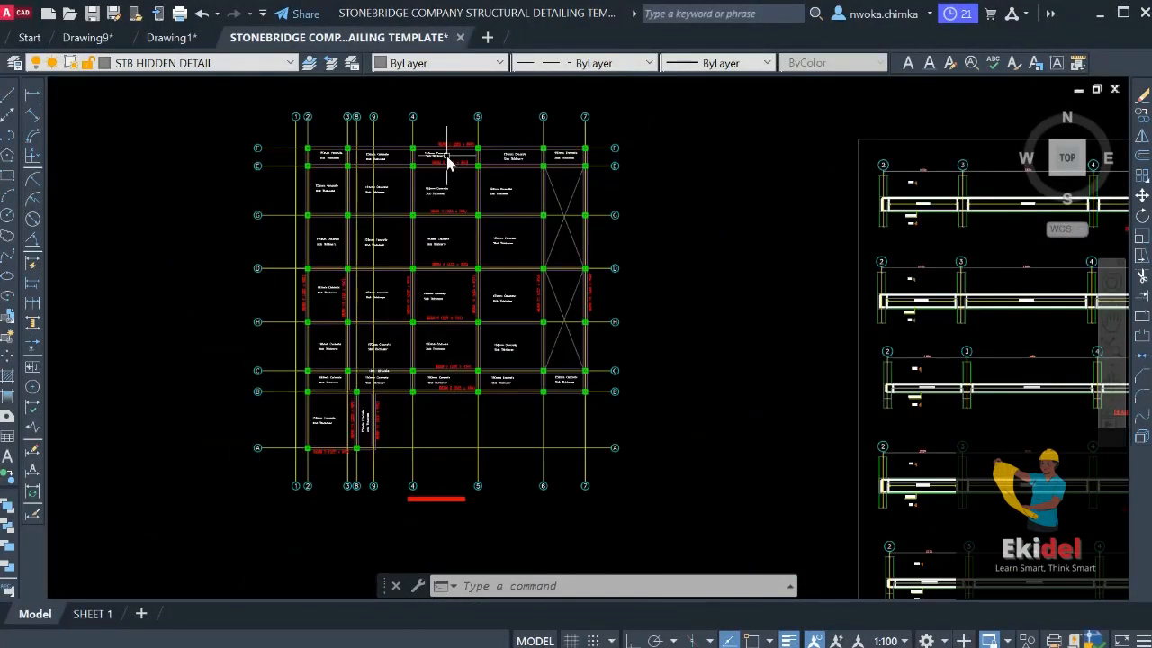
{"action": "middle_click_drag", "start_coordinate": [504, 314], "coordinate": [518, 297]}
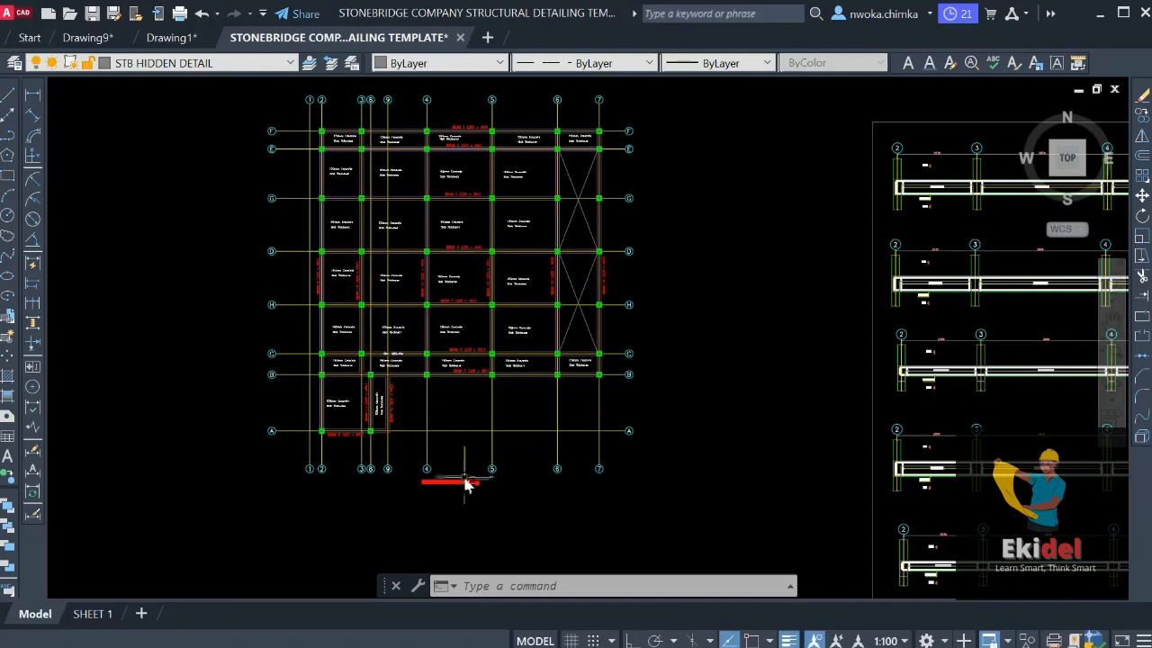
{"action": "scroll", "coordinate": [465, 484], "scroll_direction": "up", "scroll_amount": 4}
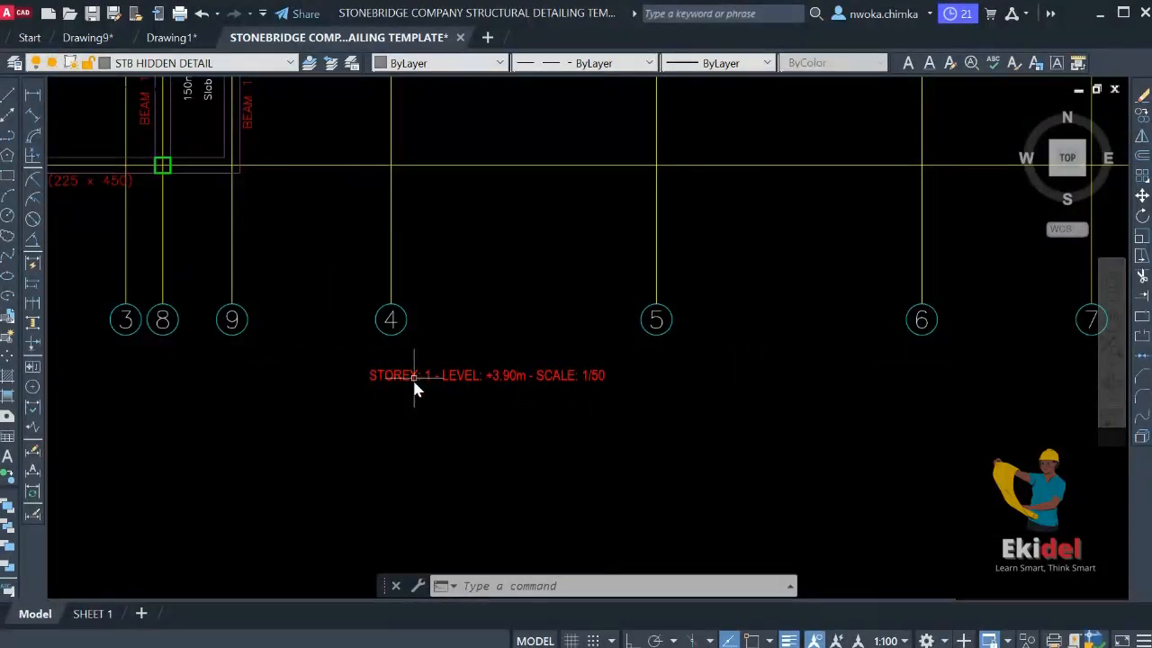
Copy the title "ROOF SLAB AND BEAM LAYOUT" from the template's roof layout to below the floor plan's storey and level line
{"action": "scroll", "coordinate": [630, 378], "scroll_direction": "down", "scroll_amount": 4}
{"action": "mouse_move", "coordinate": [581, 351]}
{"action": "middle_mouse_down"}
{"action": "mouse_move", "coordinate": [519, 430]}
{"action": "mouse_move", "coordinate": [522, 458]}
{"action": "middle_mouse_up"}
{"action": "scroll", "coordinate": [630, 258], "scroll_direction": "down", "scroll_amount": 5}
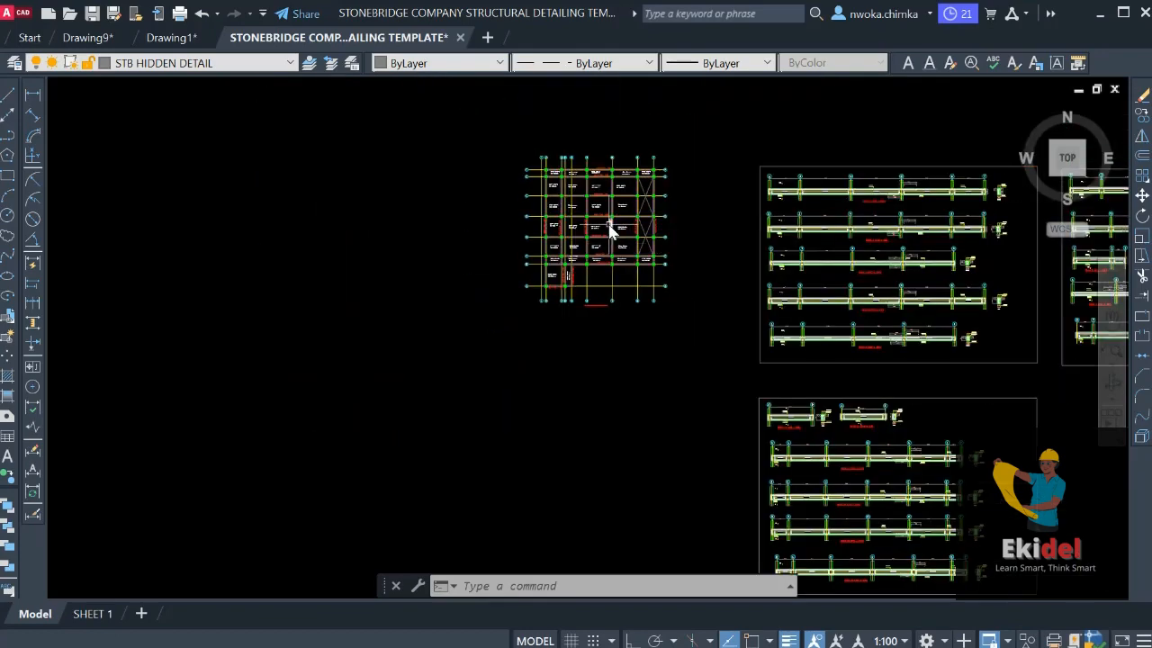
{"action": "scroll", "coordinate": [610, 232], "scroll_direction": "down", "scroll_amount": 8}
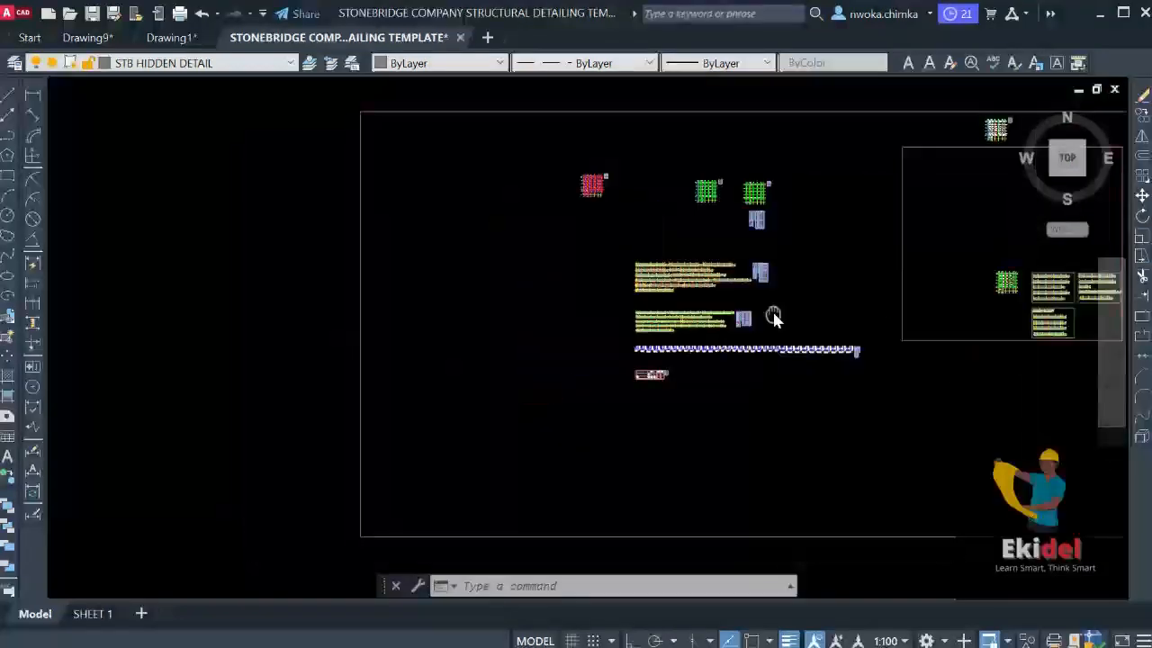
{"action": "scroll", "coordinate": [540, 292], "scroll_direction": "down", "scroll_amount": 4}
{"action": "middle_click_drag", "start_coordinate": [399, 320], "coordinate": [749, 305]}
{"action": "middle_click_drag", "start_coordinate": [334, 311], "coordinate": [793, 321]}
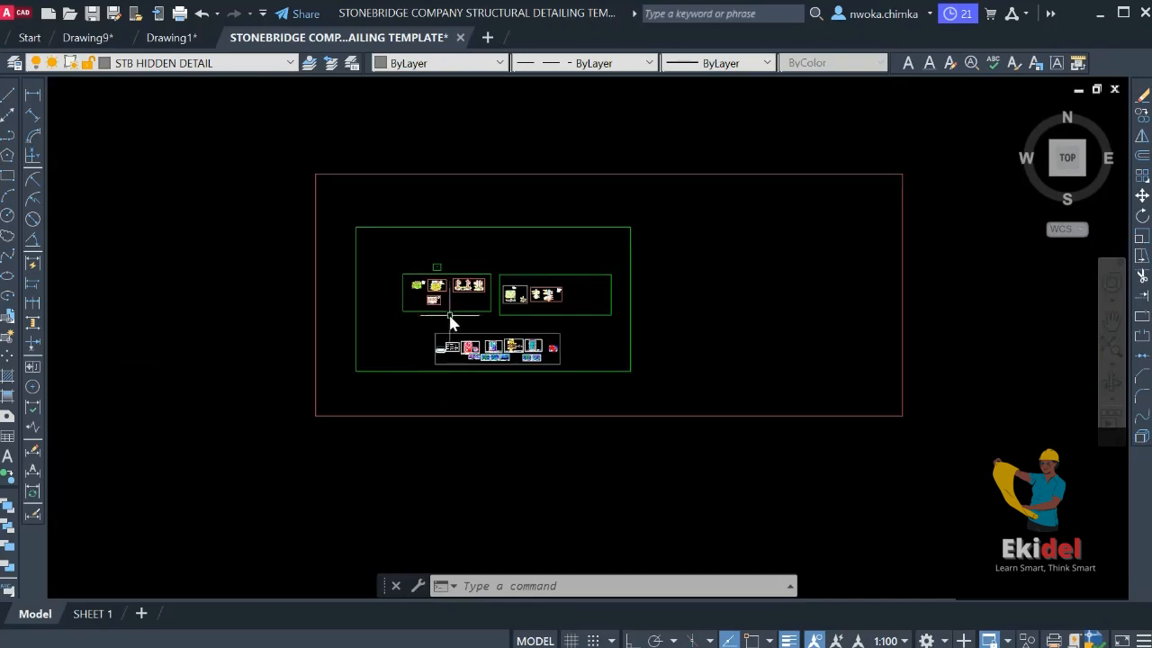
{"action": "scroll", "coordinate": [450, 319], "scroll_direction": "up", "scroll_amount": 4}
{"action": "scroll", "coordinate": [412, 279], "scroll_direction": "up", "scroll_amount": 4}
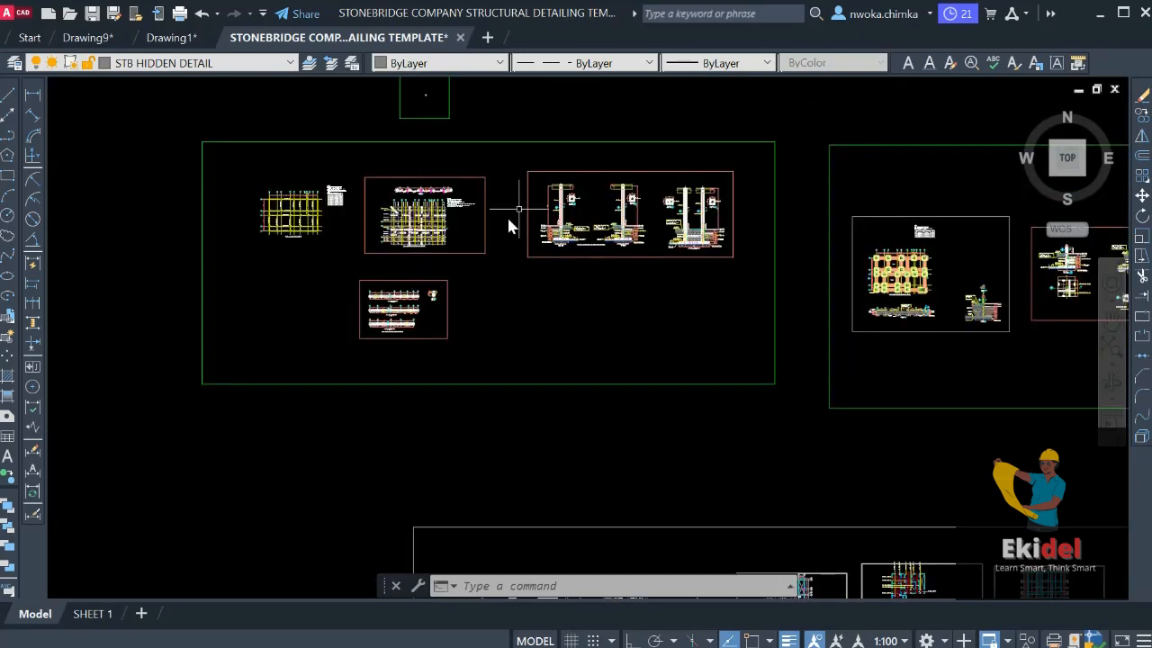
{"action": "scroll", "coordinate": [291, 237], "scroll_direction": "up", "scroll_amount": 10}
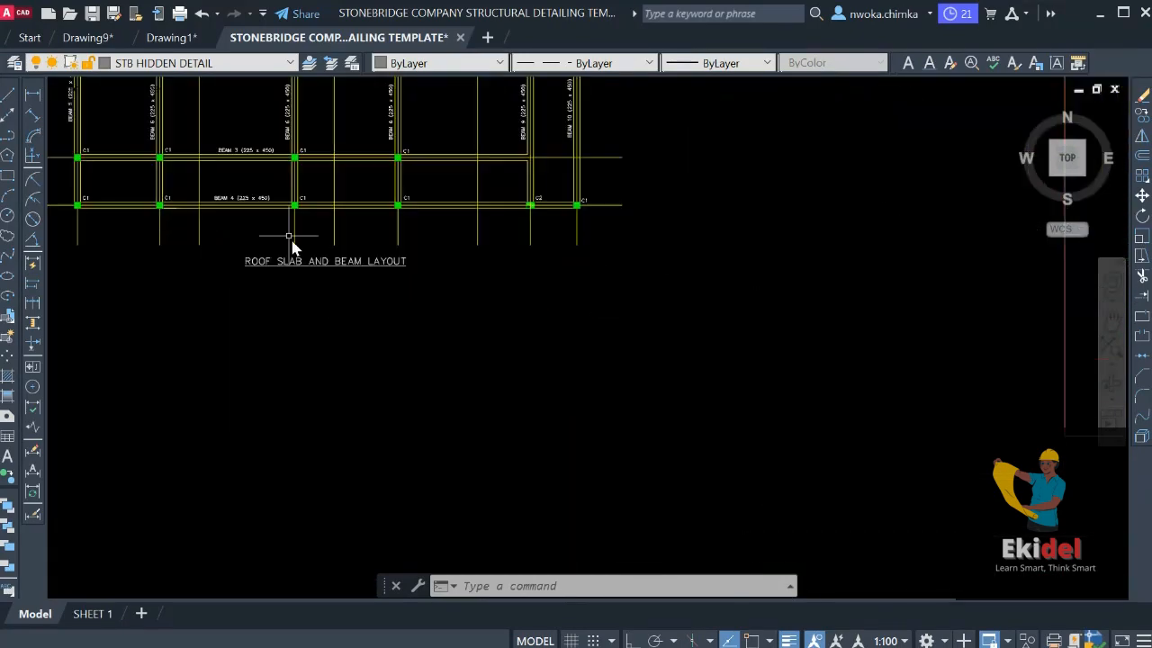
{"action": "left_click", "coordinate": [373, 270]}
{"action": "type", "text": "c"}
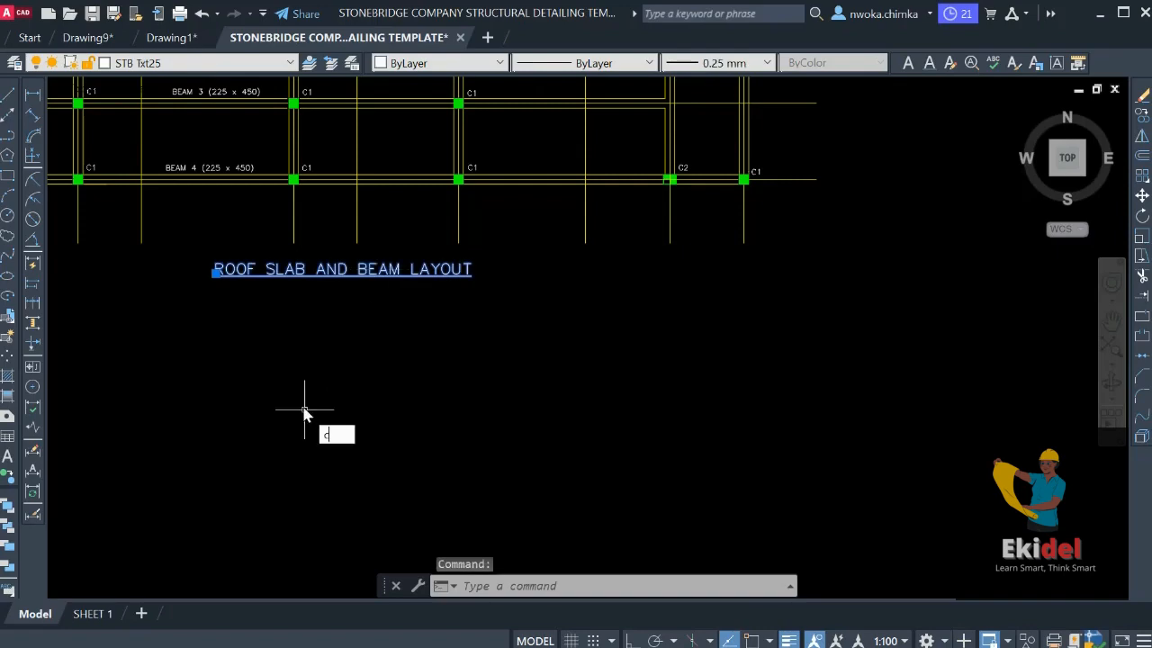
{"action": "type", "text": "co"}
{"action": "key", "text": "Return"}
{"action": "left_click", "coordinate": [337, 293]}
{"action": "scroll", "coordinate": [288, 301], "scroll_direction": "down", "scroll_amount": 8}
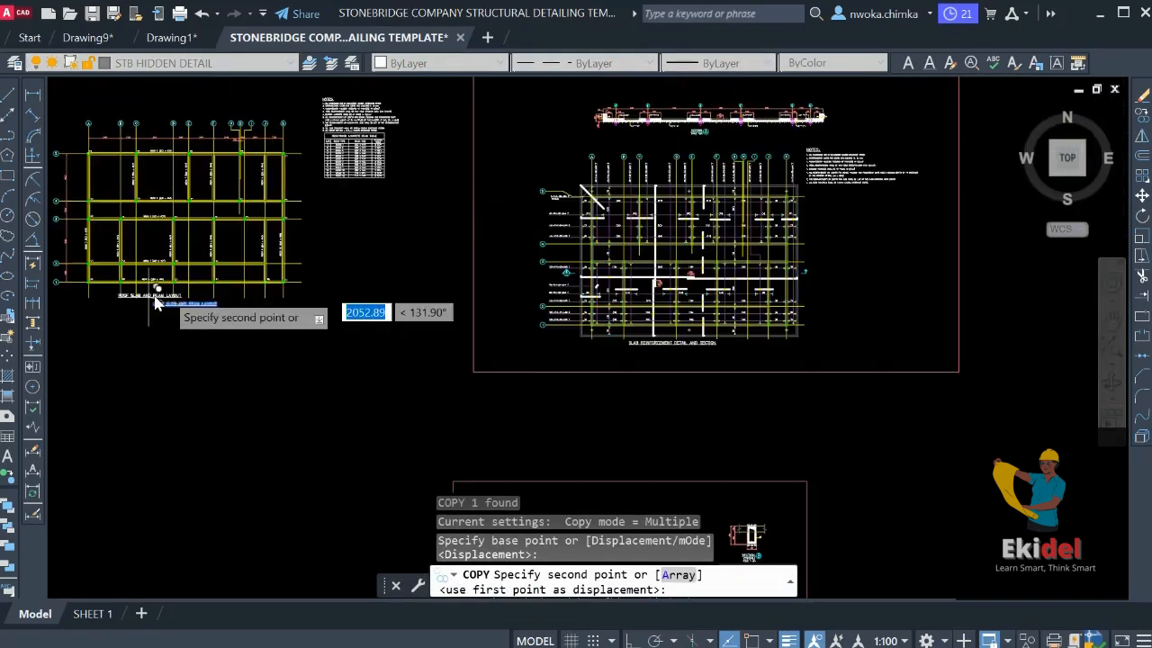
{"action": "scroll", "coordinate": [387, 265], "scroll_direction": "down", "scroll_amount": 2}
{"action": "middle_click_drag", "start_coordinate": [581, 275], "coordinate": [257, 289]}
{"action": "scroll", "coordinate": [428, 284], "scroll_direction": "down", "scroll_amount": 2}
{"action": "middle_click_drag", "start_coordinate": [580, 296], "coordinate": [180, 303]}
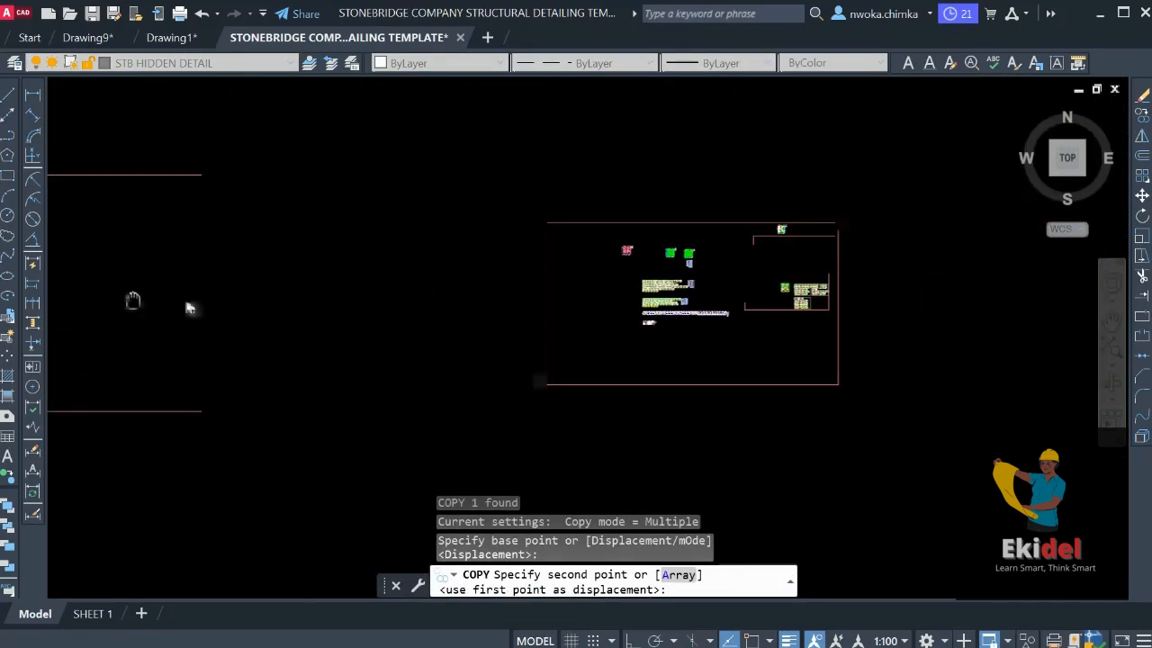
{"action": "middle_click_drag", "start_coordinate": [850, 326], "coordinate": [581, 319]}
{"action": "scroll", "coordinate": [558, 306], "scroll_direction": "up", "scroll_amount": 3}
{"action": "scroll", "coordinate": [329, 264], "scroll_direction": "up", "scroll_amount": 5}
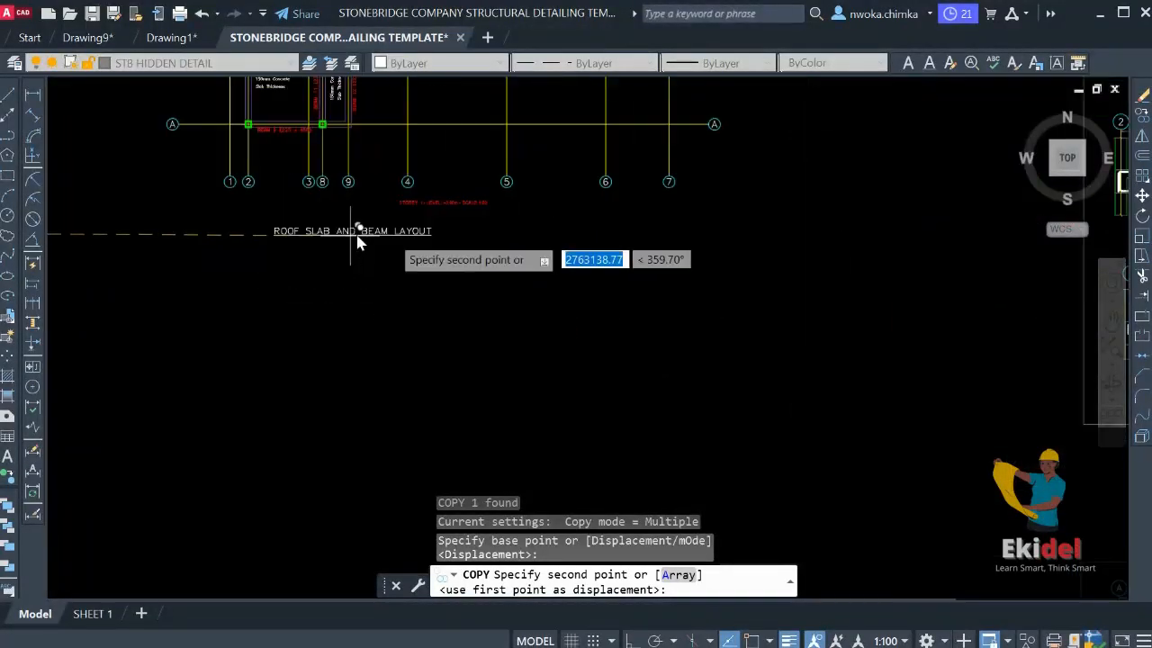
{"action": "middle_click_drag", "start_coordinate": [360, 231], "coordinate": [433, 263]}
{"action": "scroll", "coordinate": [433, 263], "scroll_direction": "up", "scroll_amount": 2}
{"action": "key", "text": "Escape"}
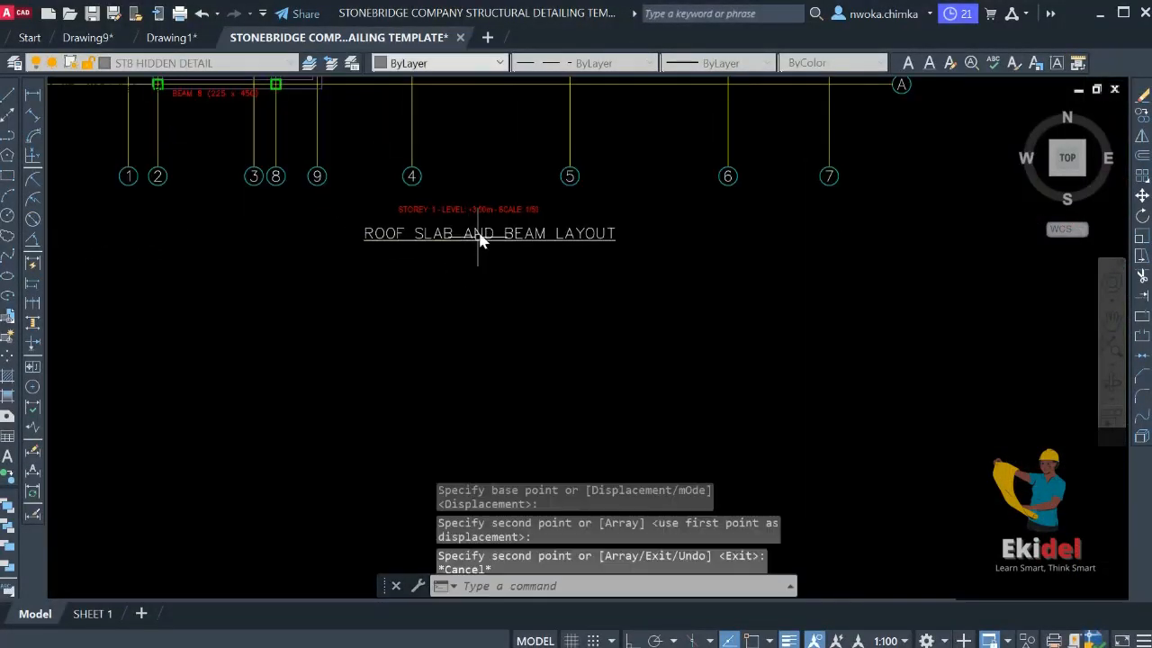
Replace the word ROOF in the copied title below the floor plan with "FIRST BEAM AND COLUMN LAYOUT"
{"action": "left_click", "coordinate": [482, 235]}
{"action": "double_click", "coordinate": [434, 240]}
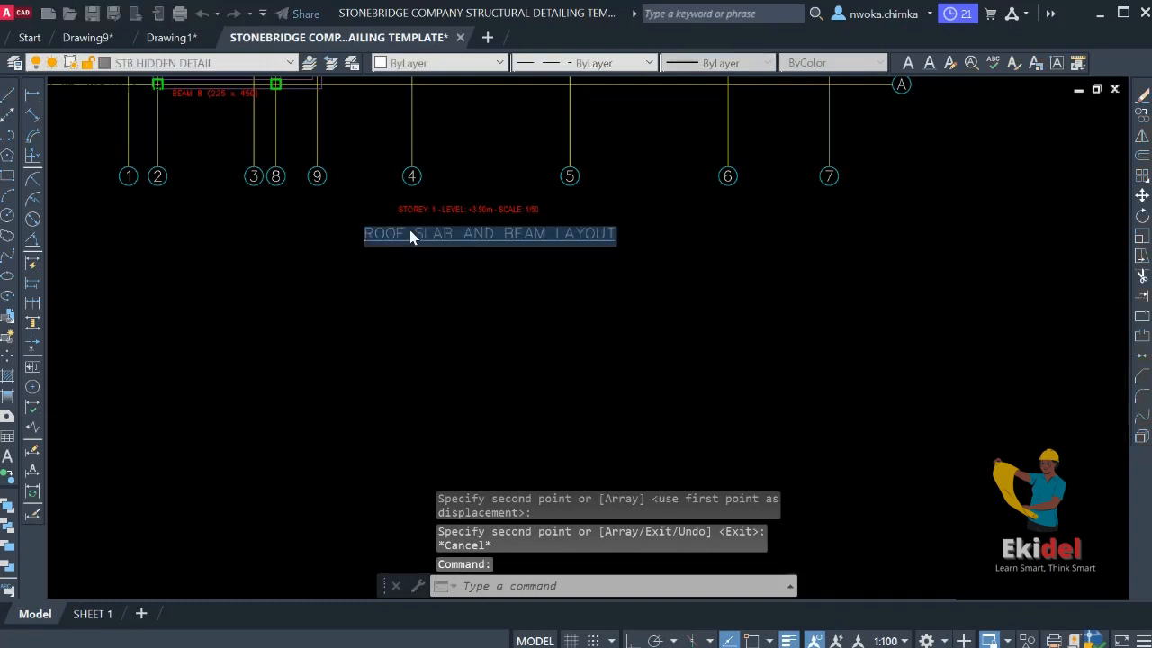
{"action": "left_click", "coordinate": [397, 234]}
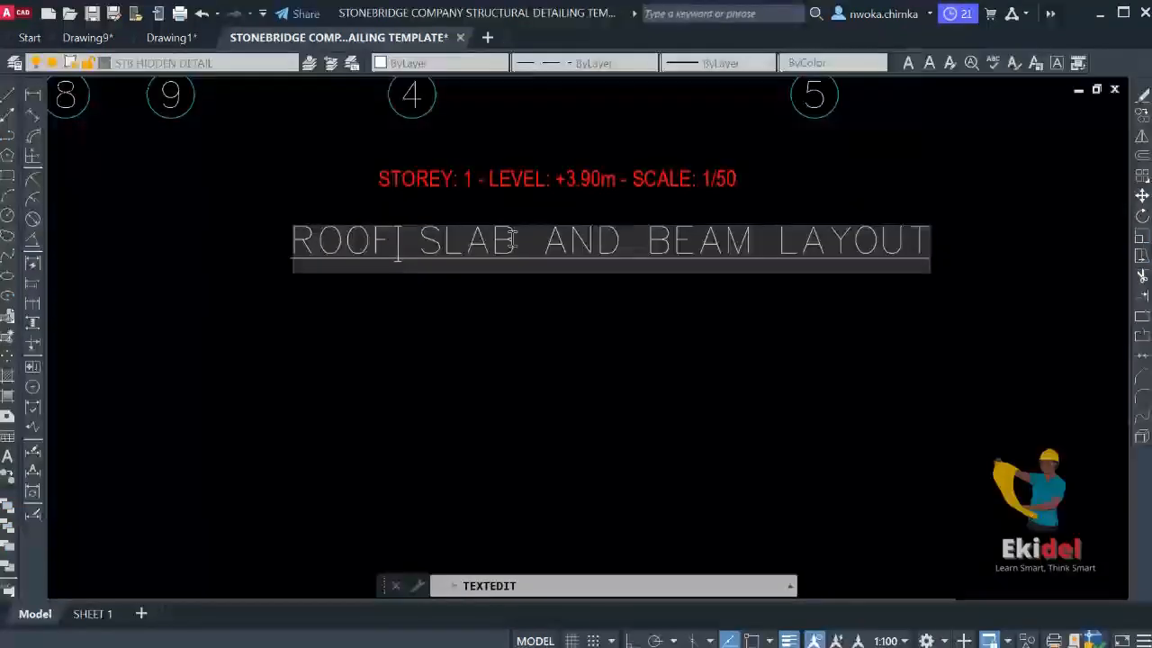
{"action": "left_click_drag", "start_coordinate": [511, 236], "coordinate": [369, 240]}
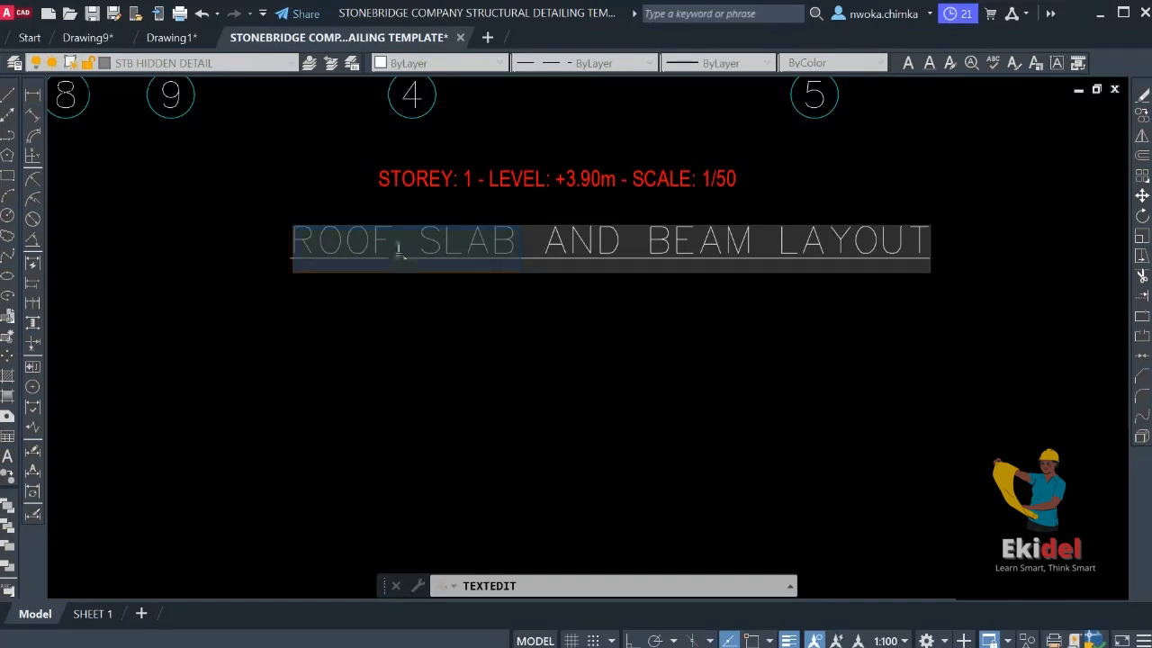
{"action": "left_click_drag", "start_coordinate": [405, 236], "coordinate": [295, 241]}
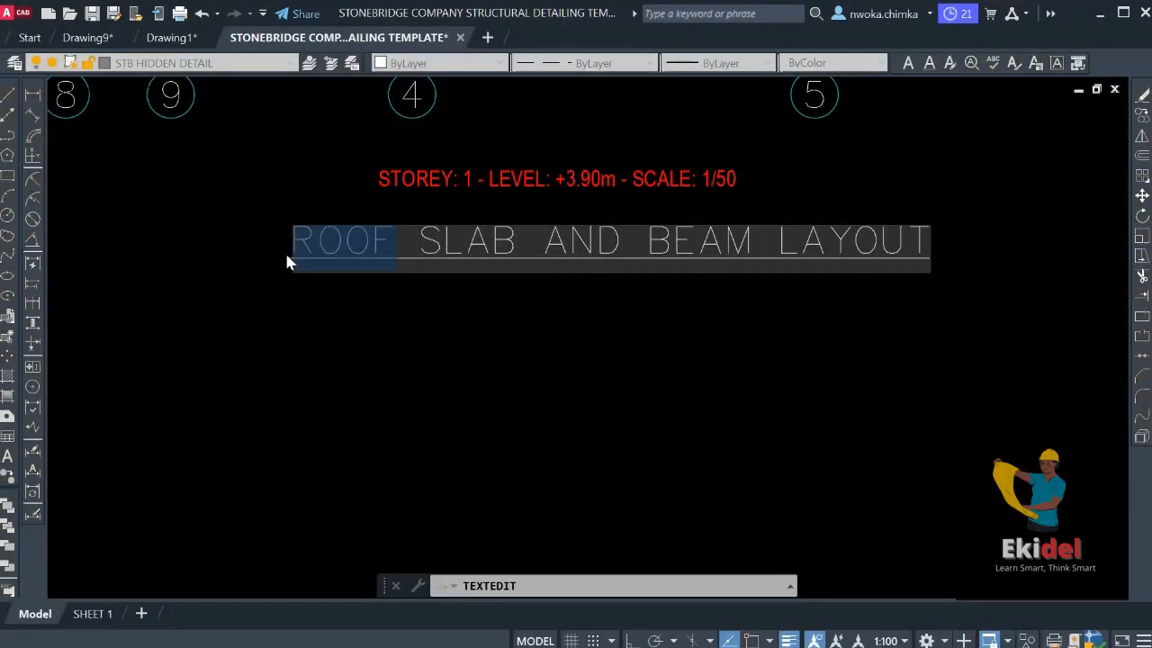
{"action": "type", "text": "FIRST"}
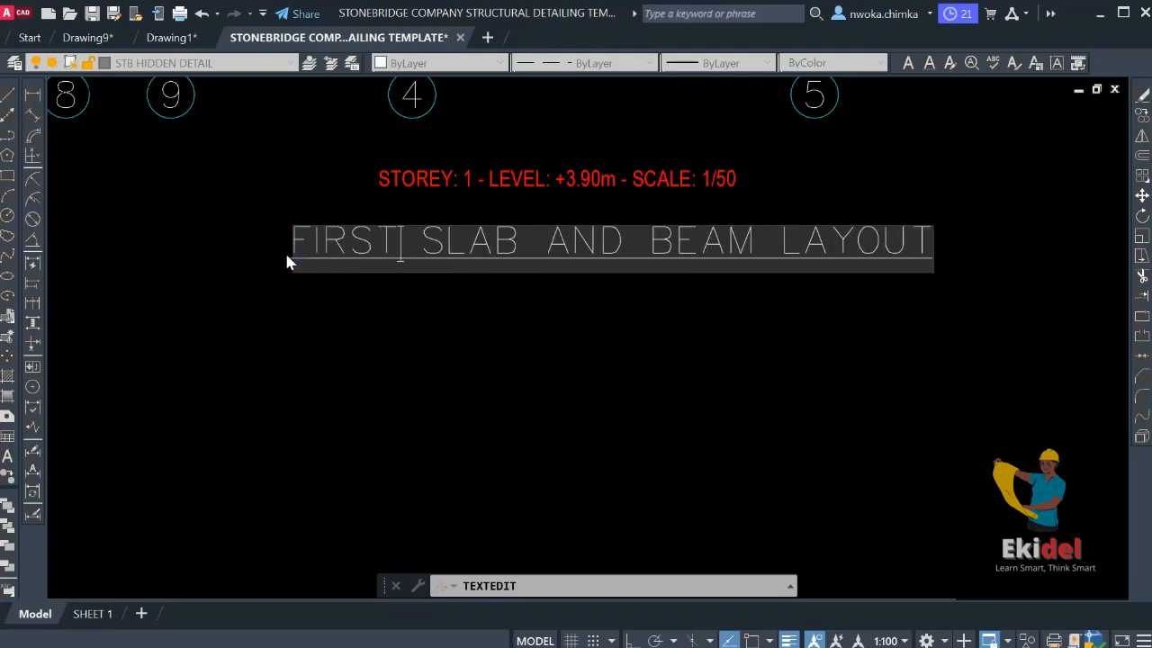
{"action": "type", "text": " BEAM "}
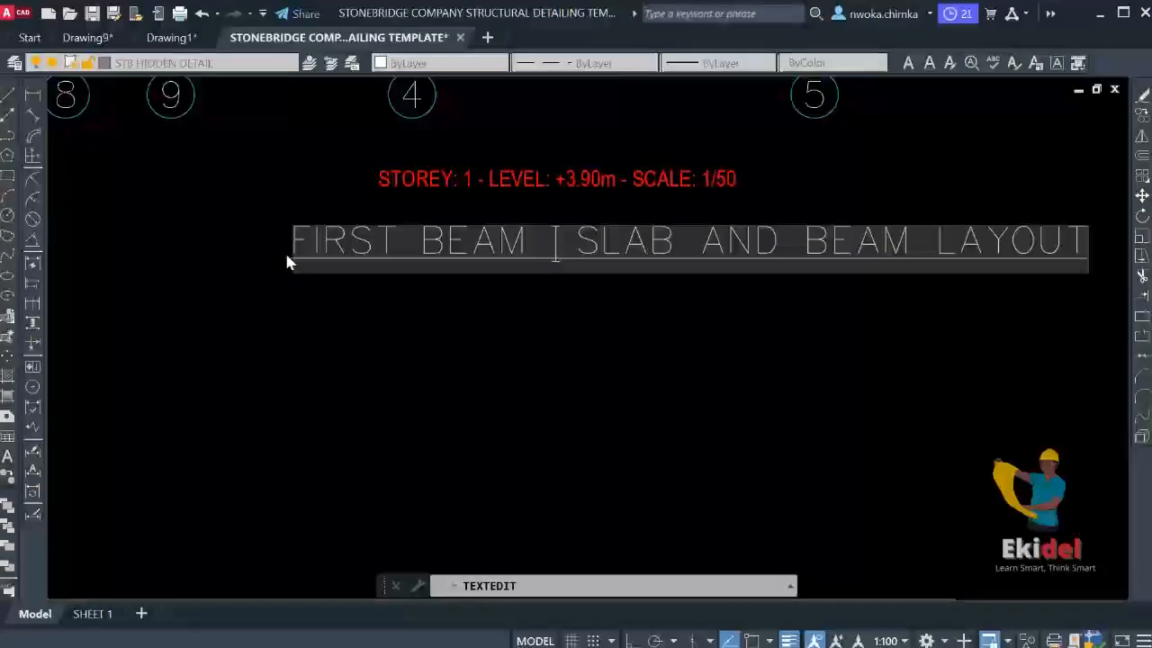
{"action": "type", "text": "AND "}
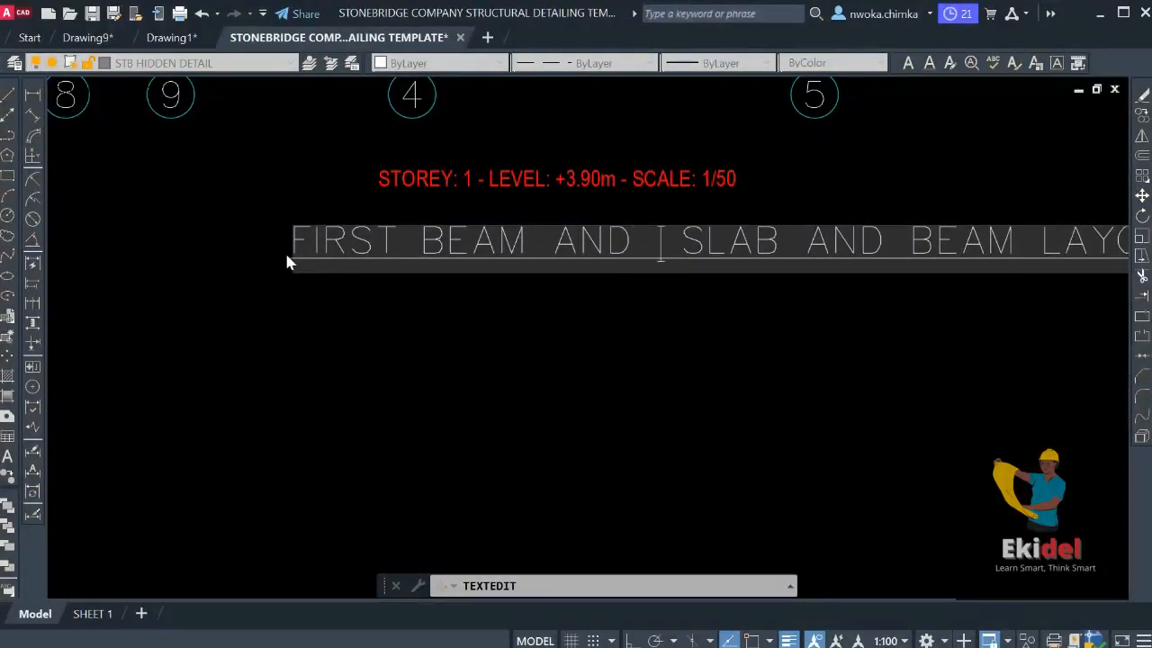
{"action": "type", "text": " COLUMN"}
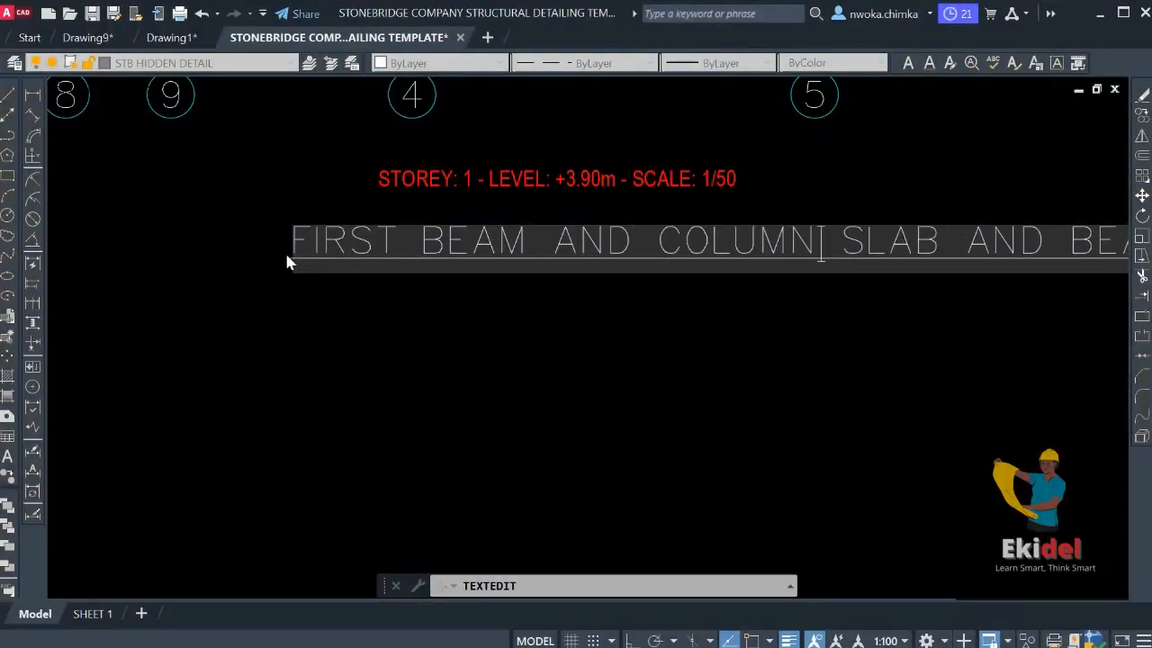
{"action": "type", "text": " LAYO "}
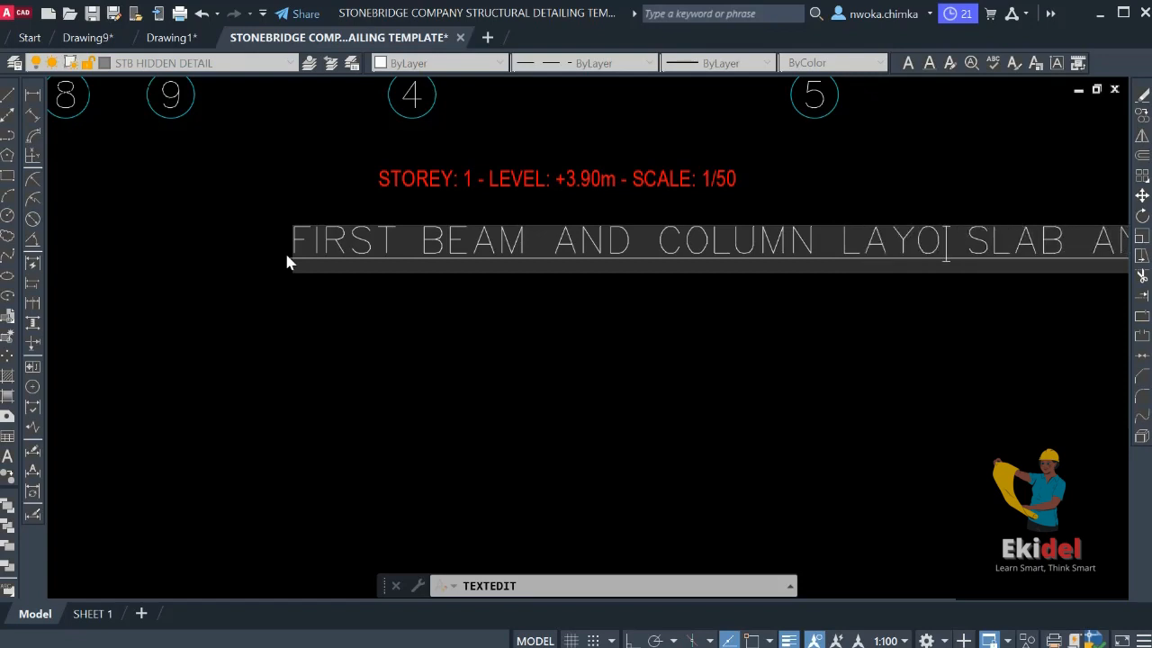
{"action": "type", "text": "UT"}
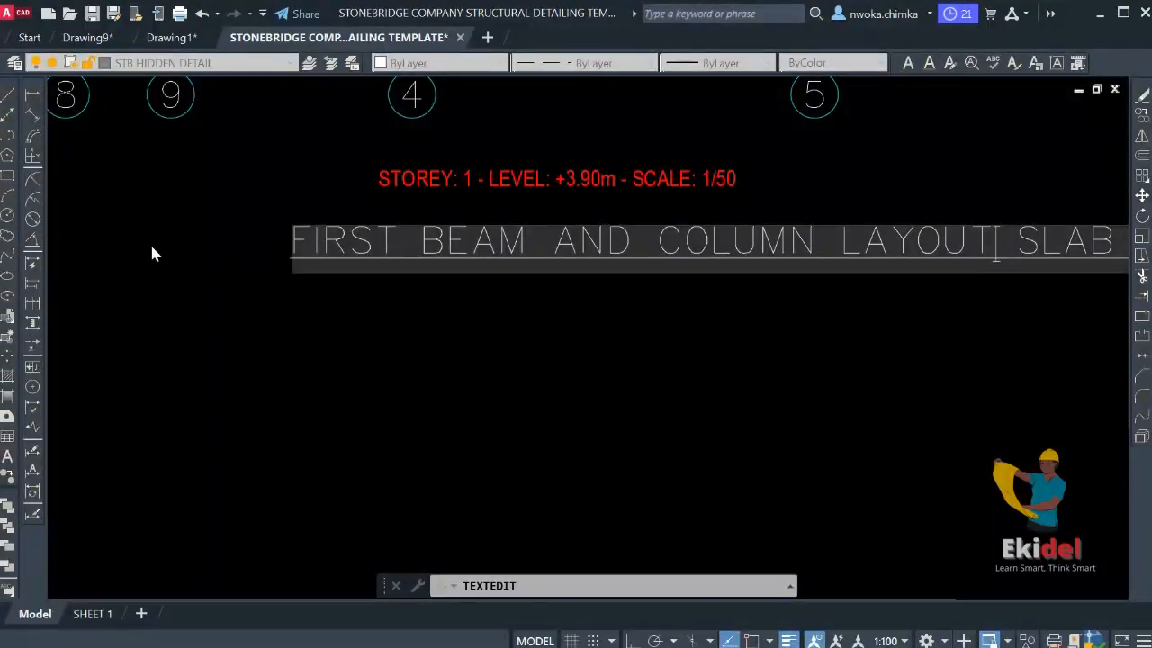
Remove the leftover words "SLAB AND BEAM LAYOUT" from the end of the title and finish the text edit
{"action": "scroll", "coordinate": [152, 254], "scroll_direction": "down", "scroll_amount": 4}
{"action": "scroll", "coordinate": [499, 255], "scroll_direction": "up", "scroll_amount": 2}
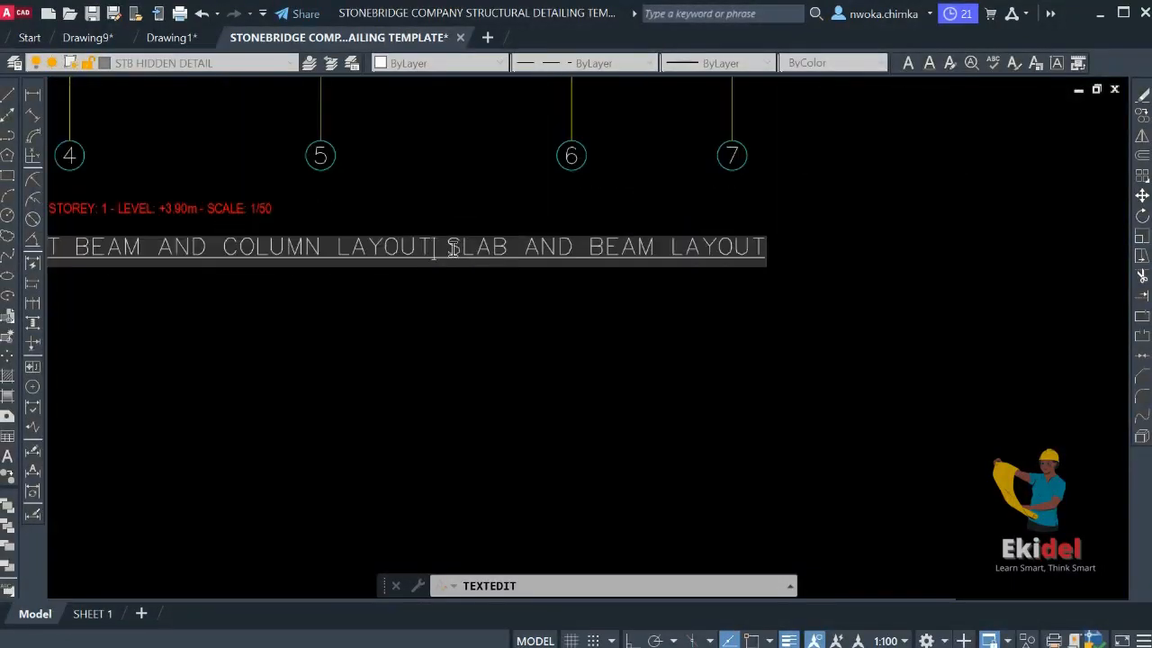
{"action": "left_click_drag", "start_coordinate": [453, 249], "coordinate": [715, 273]}
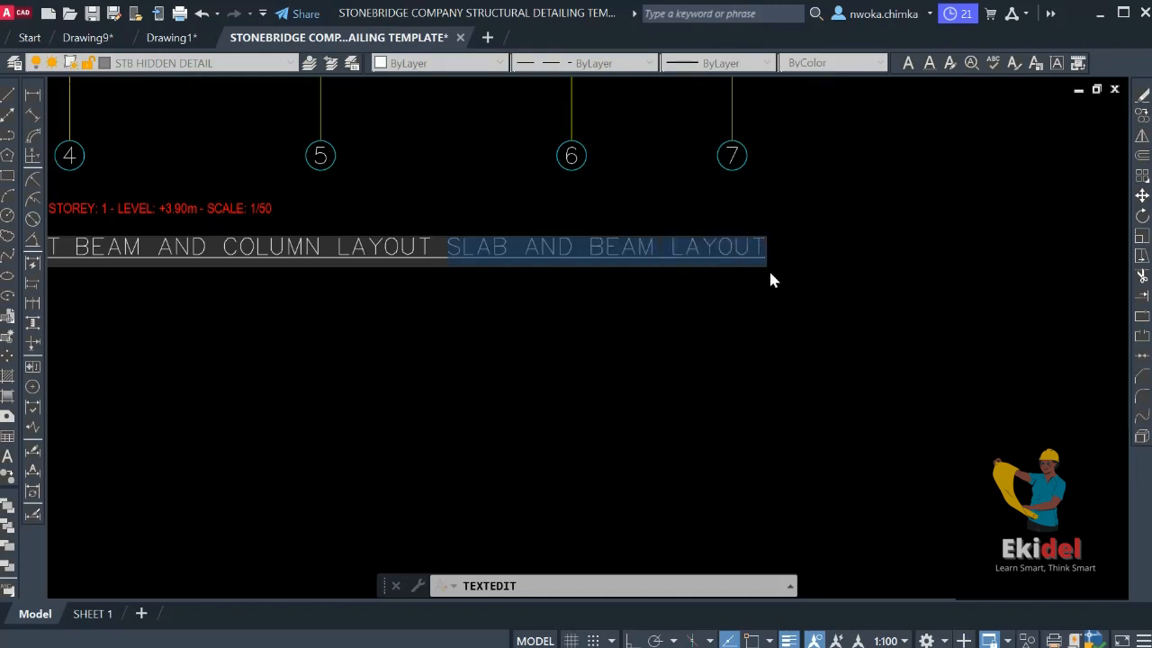
{"action": "key", "text": "BackSpace"}
{"action": "scroll", "coordinate": [781, 272], "scroll_direction": "down", "scroll_amount": 2}
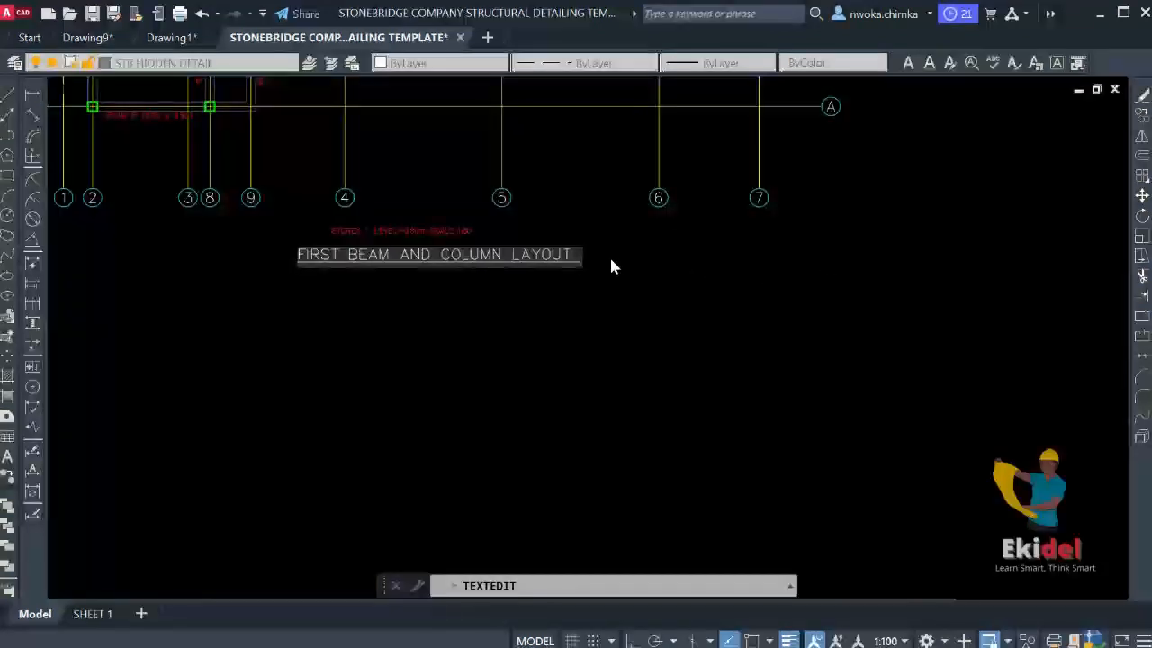
{"action": "scroll", "coordinate": [354, 255], "scroll_direction": "up", "scroll_amount": 4}
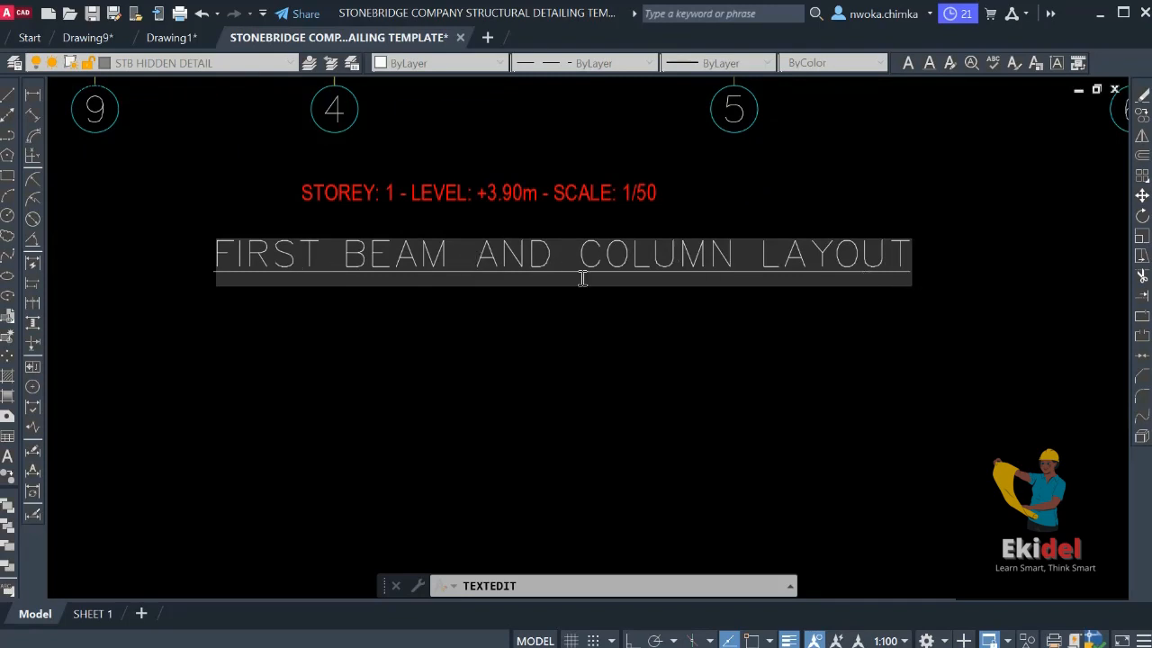
{"action": "scroll", "coordinate": [568, 277], "scroll_direction": "down", "scroll_amount": 4}
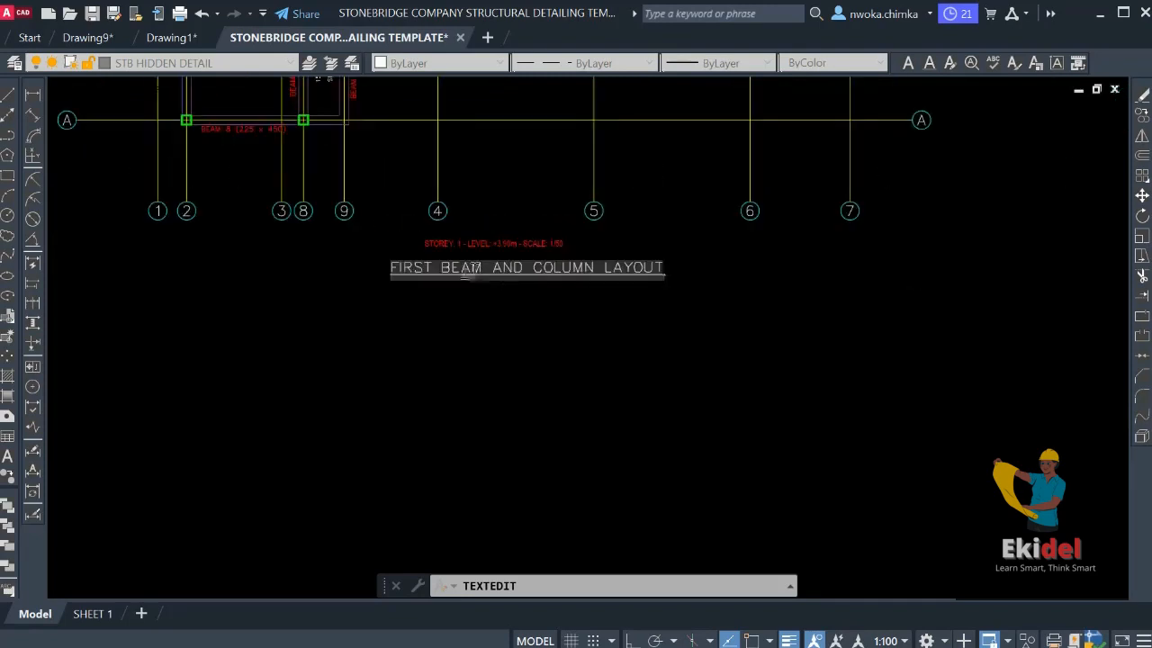
{"action": "scroll", "coordinate": [504, 270], "scroll_direction": "up", "scroll_amount": 2}
{"action": "scroll", "coordinate": [631, 254], "scroll_direction": "down", "scroll_amount": 4}
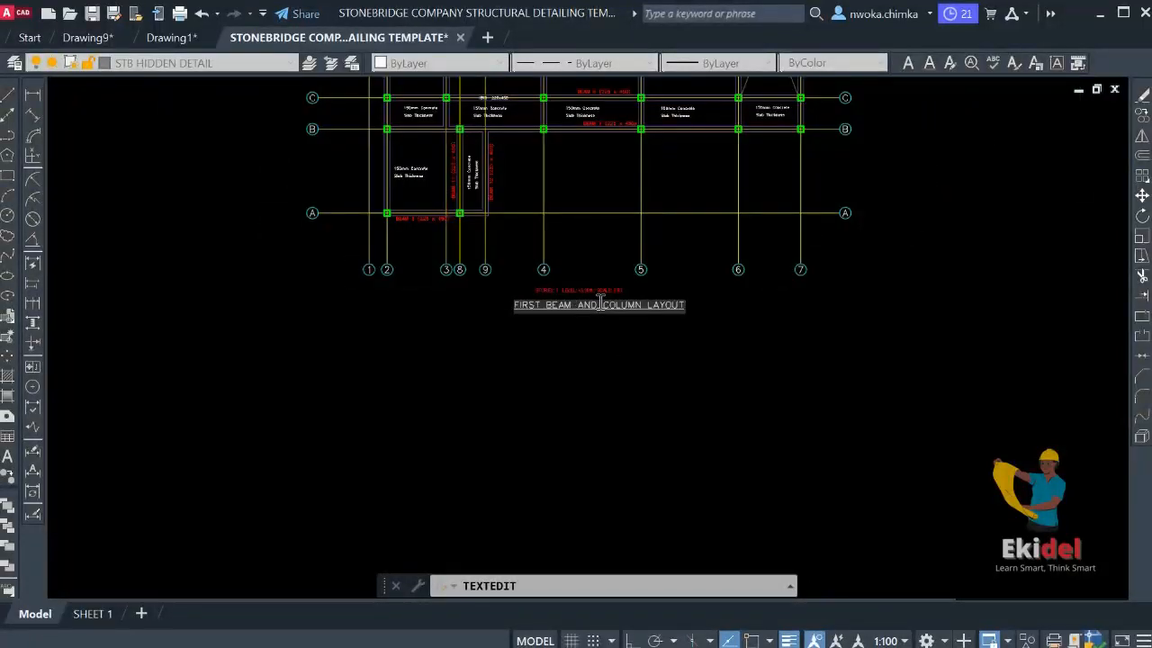
{"action": "middle_click_drag", "start_coordinate": [628, 290], "coordinate": [613, 351]}
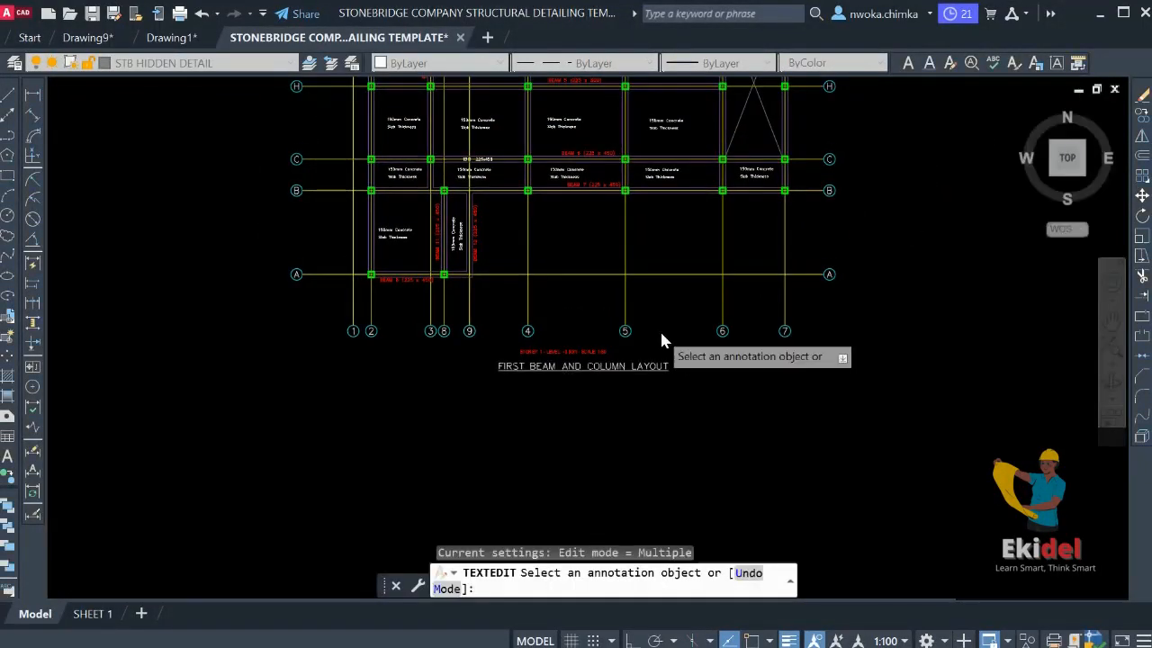
{"action": "key", "text": "Escape"}
Insert "SLAB," before BEAM so the floor plan title reads "FIRST SLAB, BEAM AND COLUMN LAYOUT"
{"action": "scroll", "coordinate": [615, 198], "scroll_direction": "up", "scroll_amount": 6}
{"action": "scroll", "coordinate": [547, 248], "scroll_direction": "down", "scroll_amount": 5}
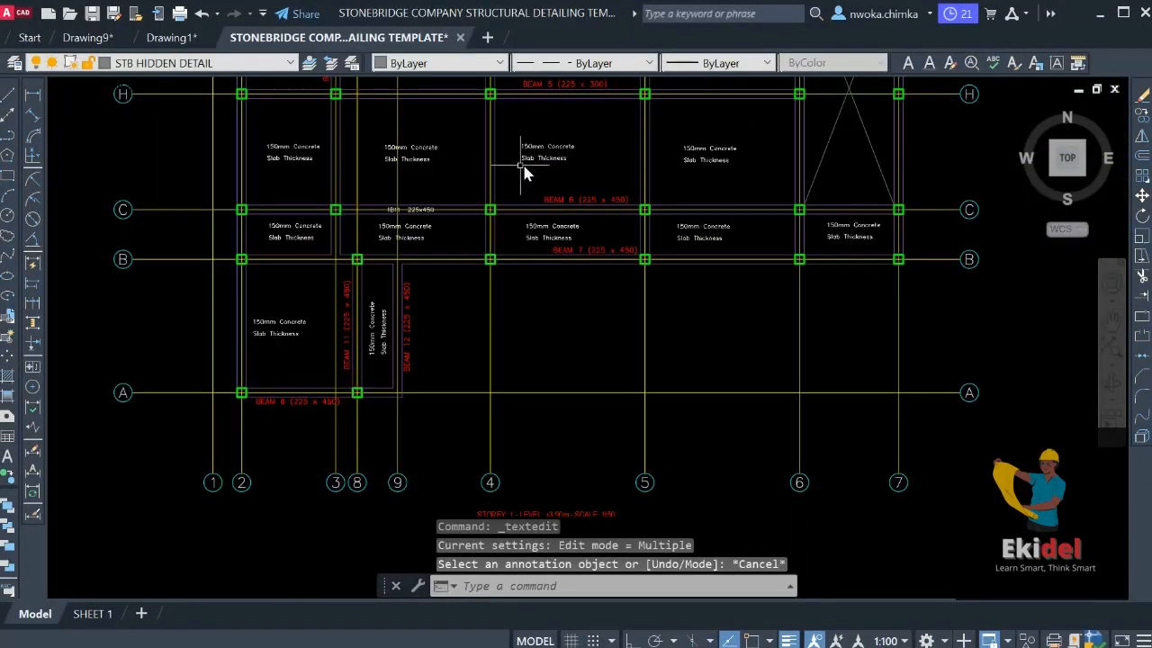
{"action": "middle_click_drag", "start_coordinate": [610, 129], "coordinate": [569, 183]}
{"action": "scroll", "coordinate": [567, 183], "scroll_direction": "up", "scroll_amount": 4}
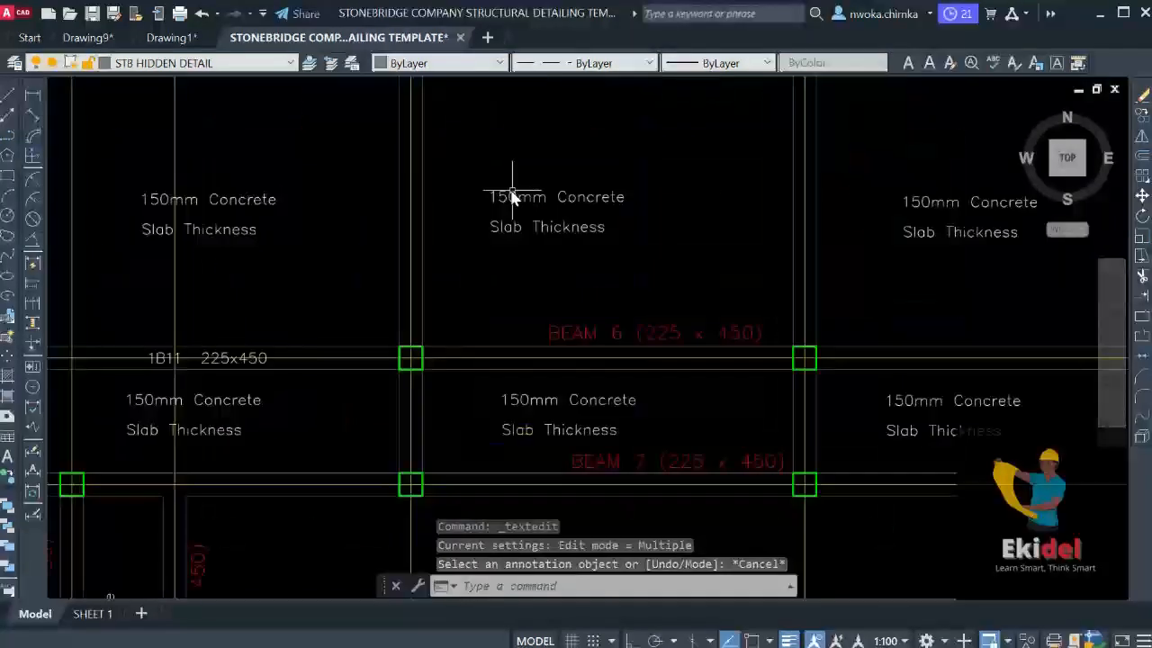
{"action": "scroll", "coordinate": [540, 207], "scroll_direction": "down", "scroll_amount": 6}
{"action": "scroll", "coordinate": [527, 322], "scroll_direction": "up", "scroll_amount": 2}
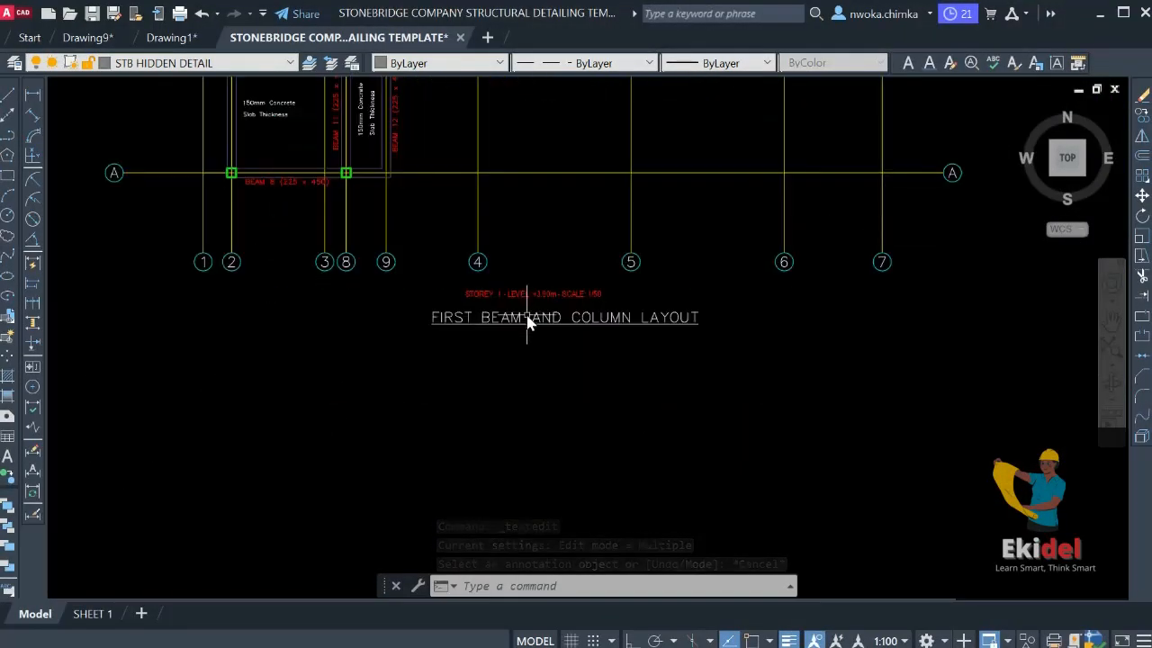
{"action": "scroll", "coordinate": [489, 321], "scroll_direction": "up", "scroll_amount": 2}
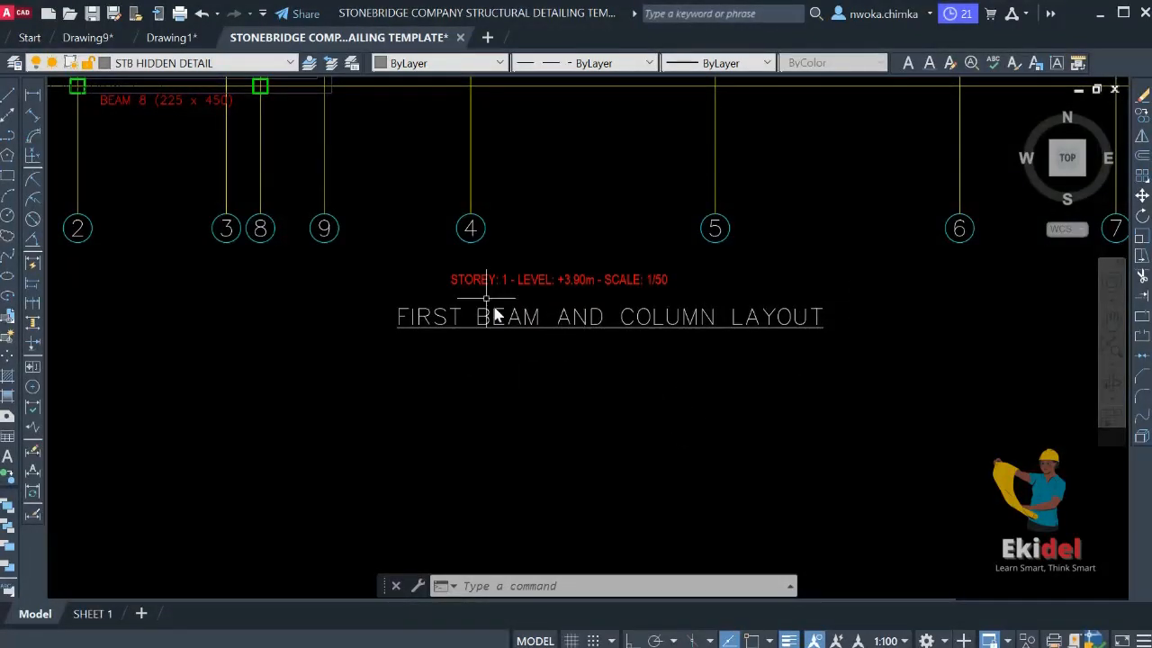
{"action": "scroll", "coordinate": [491, 306], "scroll_direction": "up", "scroll_amount": 3}
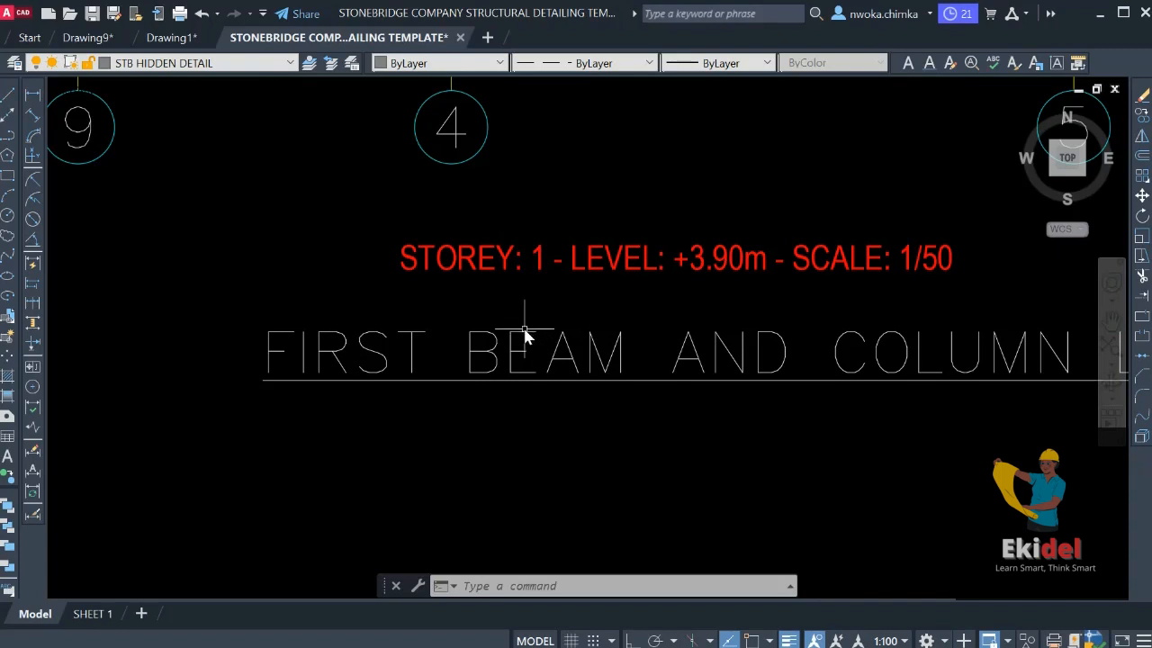
{"action": "double_click", "coordinate": [452, 354]}
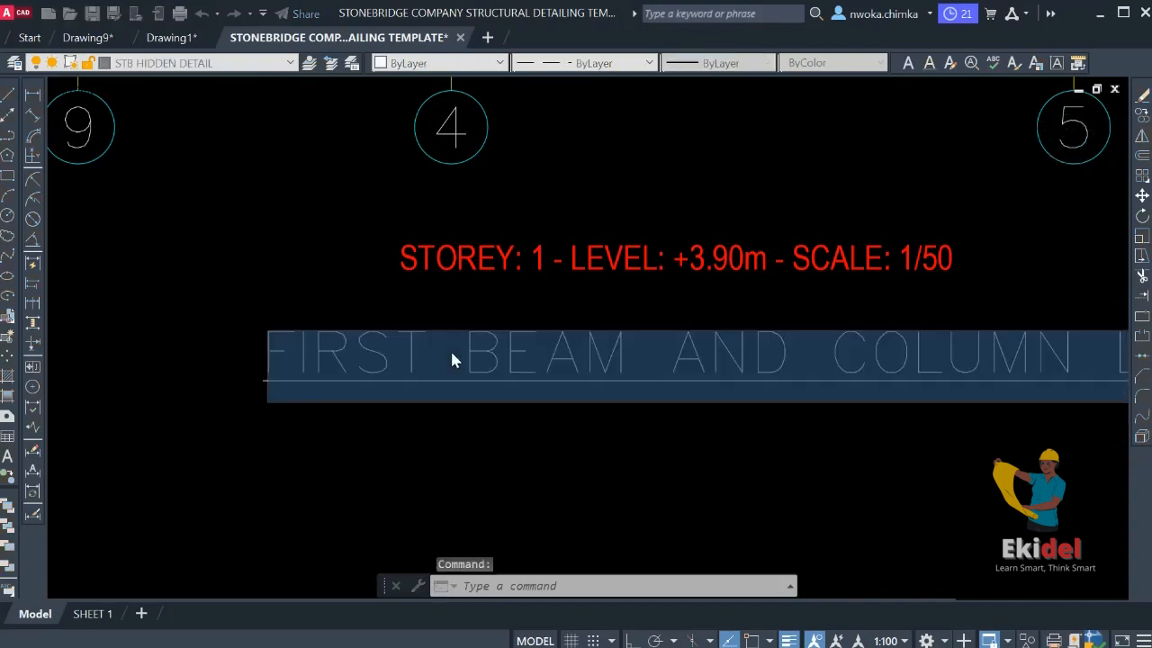
{"action": "type", "text": "SLAB"}
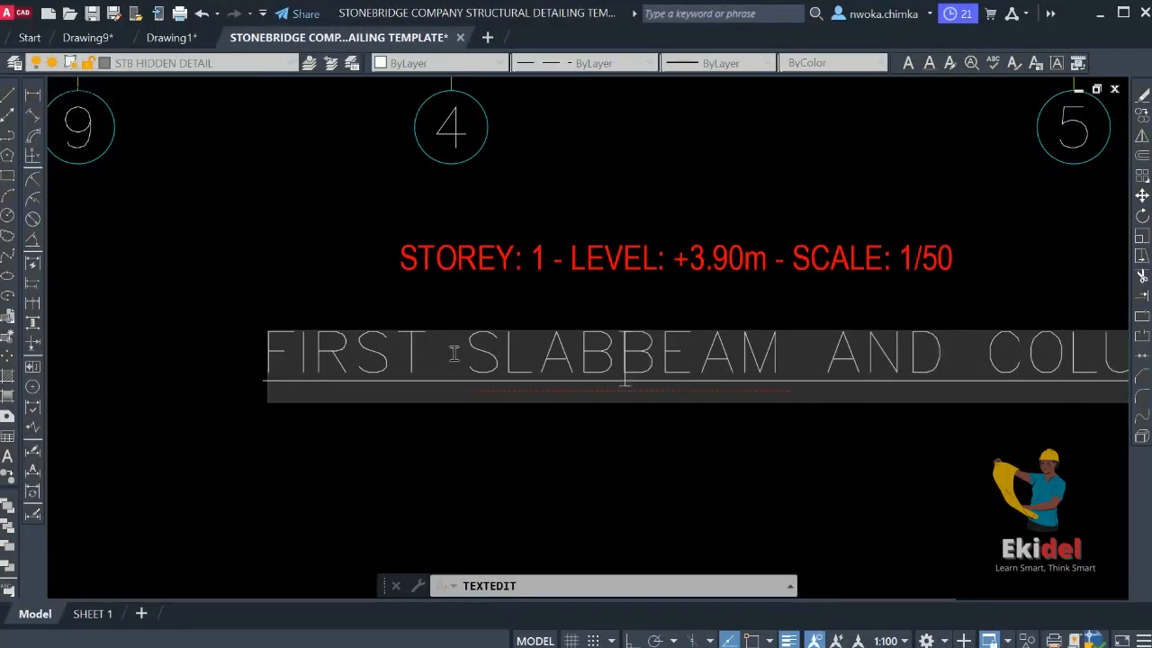
{"action": "type", "text": ","}
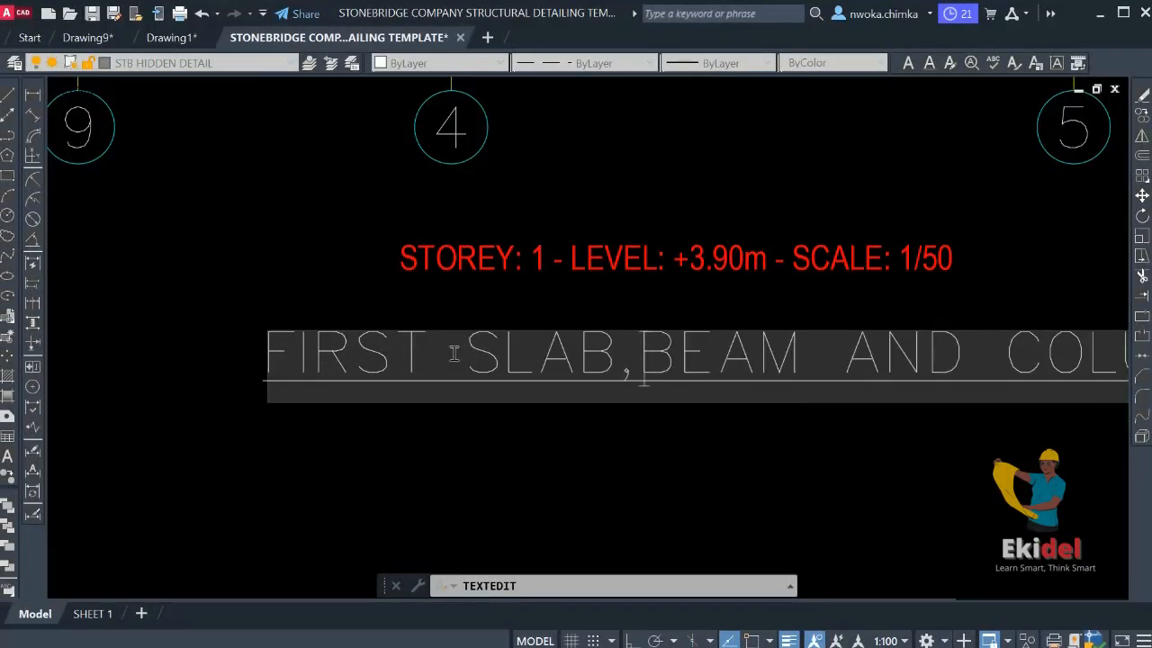
{"action": "scroll", "coordinate": [432, 320], "scroll_direction": "down", "scroll_amount": 2}
{"action": "left_click", "coordinate": [427, 400]}
{"action": "scroll", "coordinate": [426, 396], "scroll_direction": "down", "scroll_amount": 2}
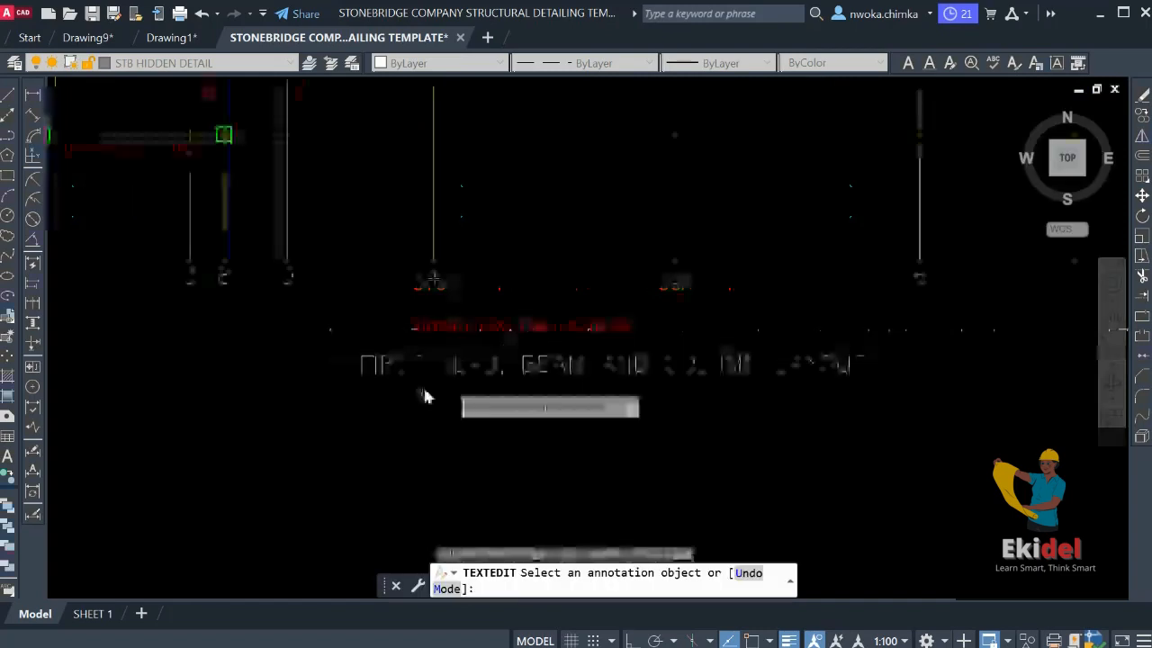
{"action": "key", "text": "Escape"}
Move the edited title to centre it beneath the storey, level and scale line
{"action": "left_click", "coordinate": [633, 364]}
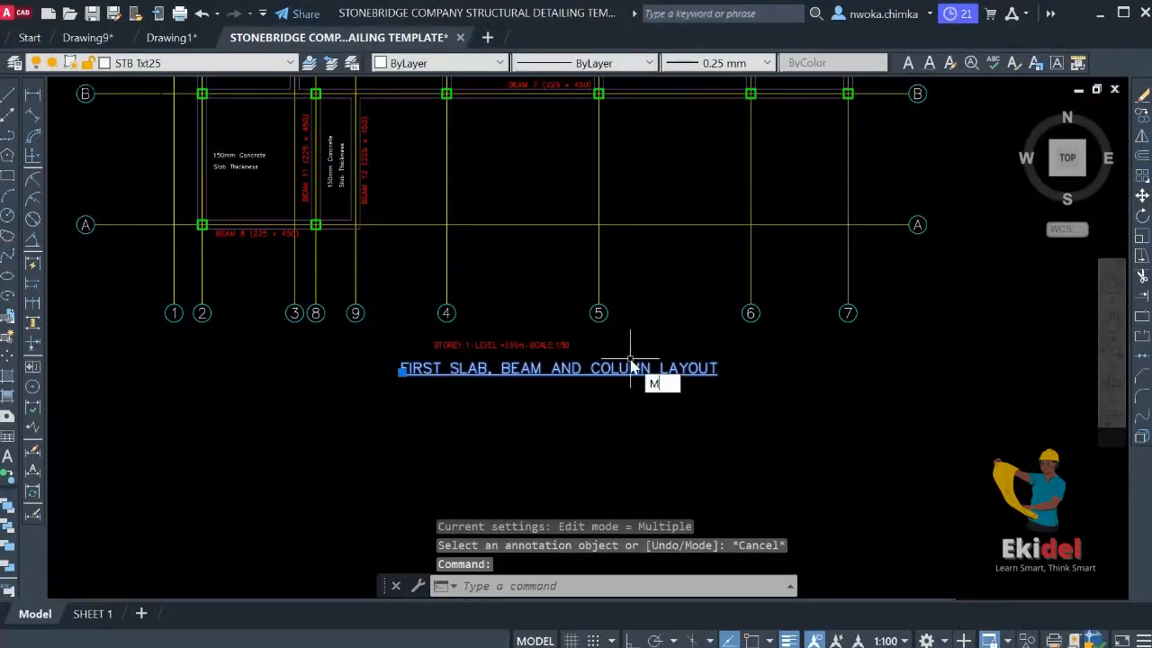
{"action": "type", "text": "M"}
{"action": "key", "text": "Return"}
{"action": "left_click", "coordinate": [712, 445]}
{"action": "left_click", "coordinate": [651, 440]}
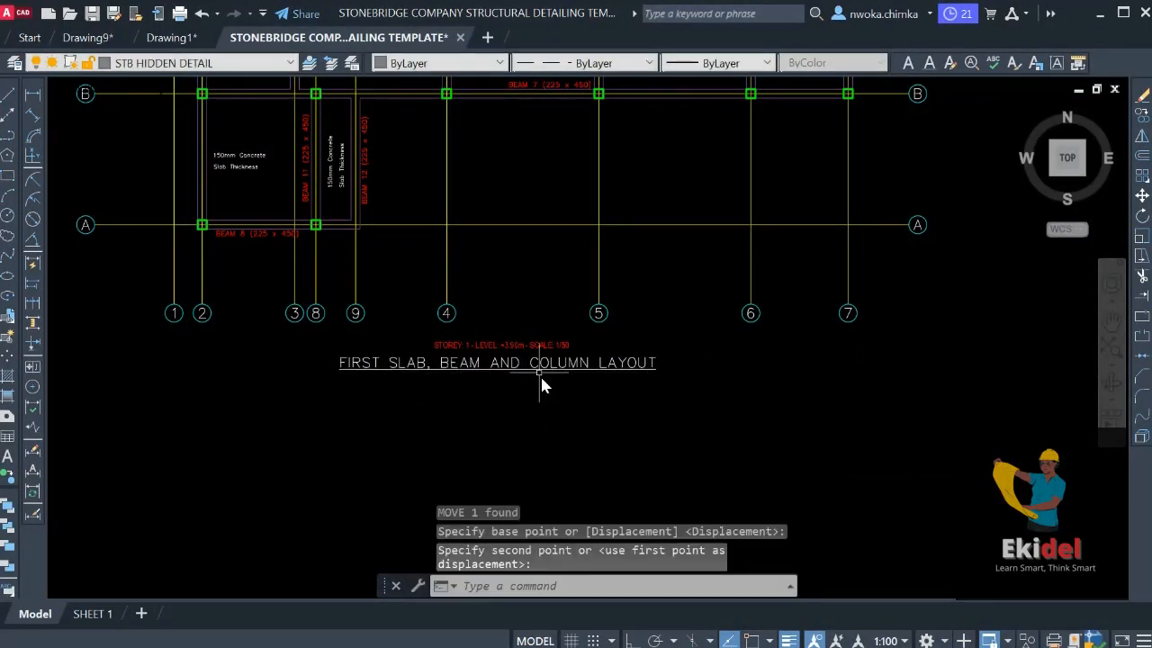
Erase the red storey, level and scale line above the floor plan title
{"action": "left_click", "coordinate": [522, 346]}
{"action": "type", "text": "E"}
{"action": "key", "text": "Return"}
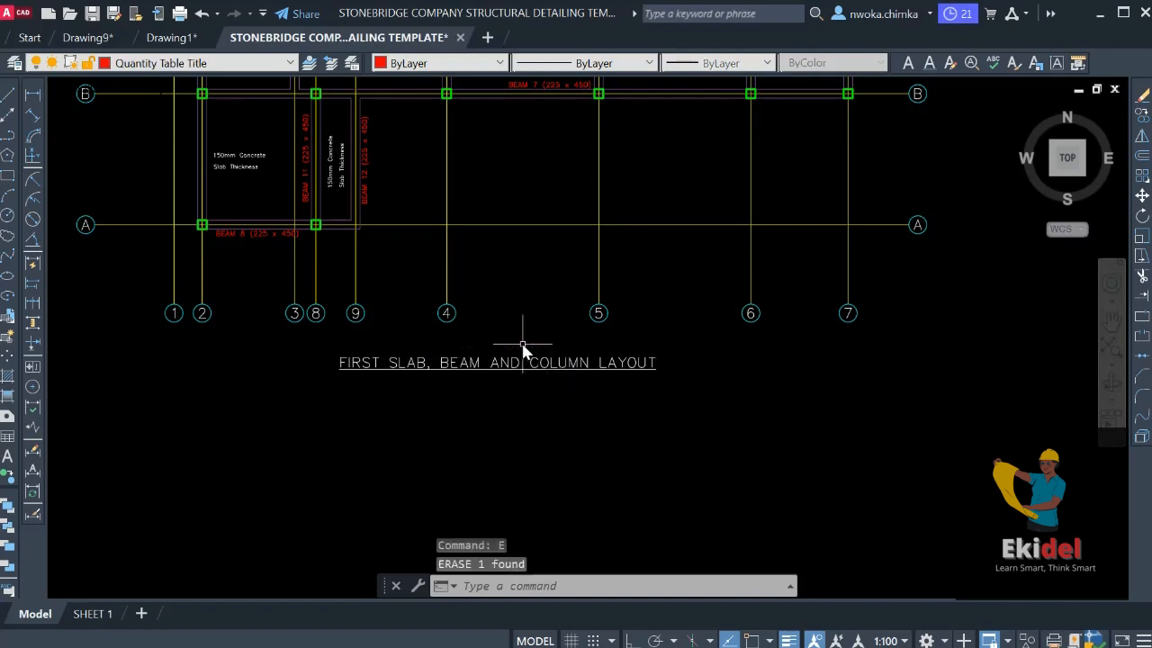
Move the title "FIRST SLAB, BEAM AND COLUMN LAYOUT" slightly up, closer to the grid bubbles
{"action": "left_click", "coordinate": [484, 354]}
{"action": "left_click", "coordinate": [439, 389]}
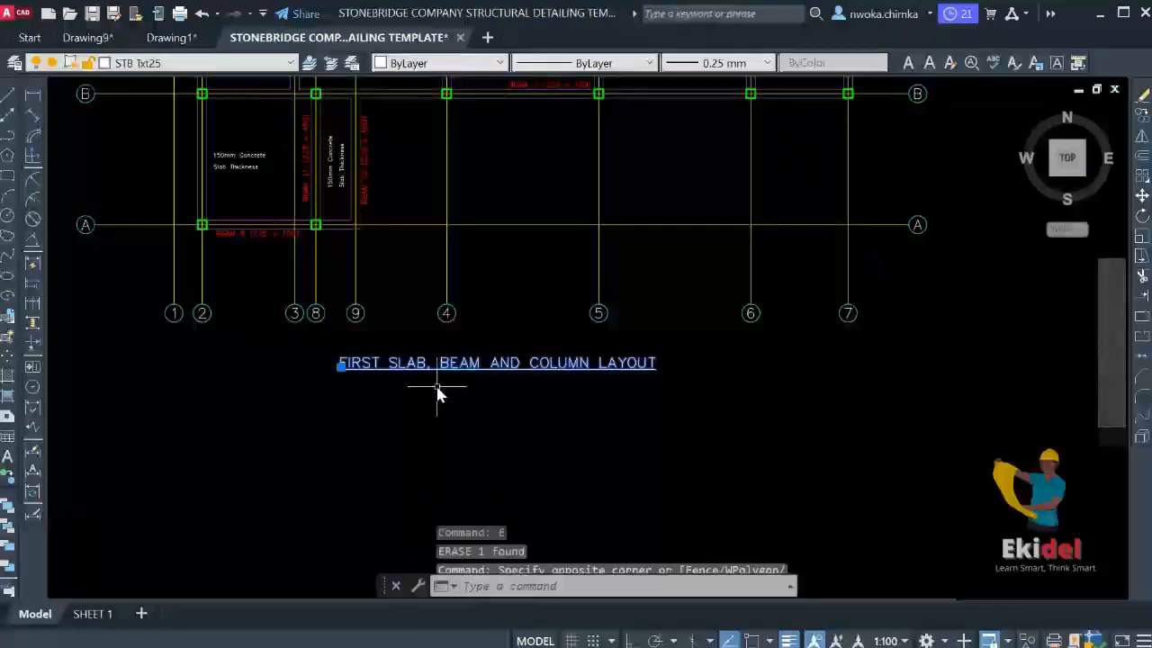
{"action": "type", "text": "M"}
{"action": "key", "text": "Return"}
{"action": "left_click", "coordinate": [476, 422]}
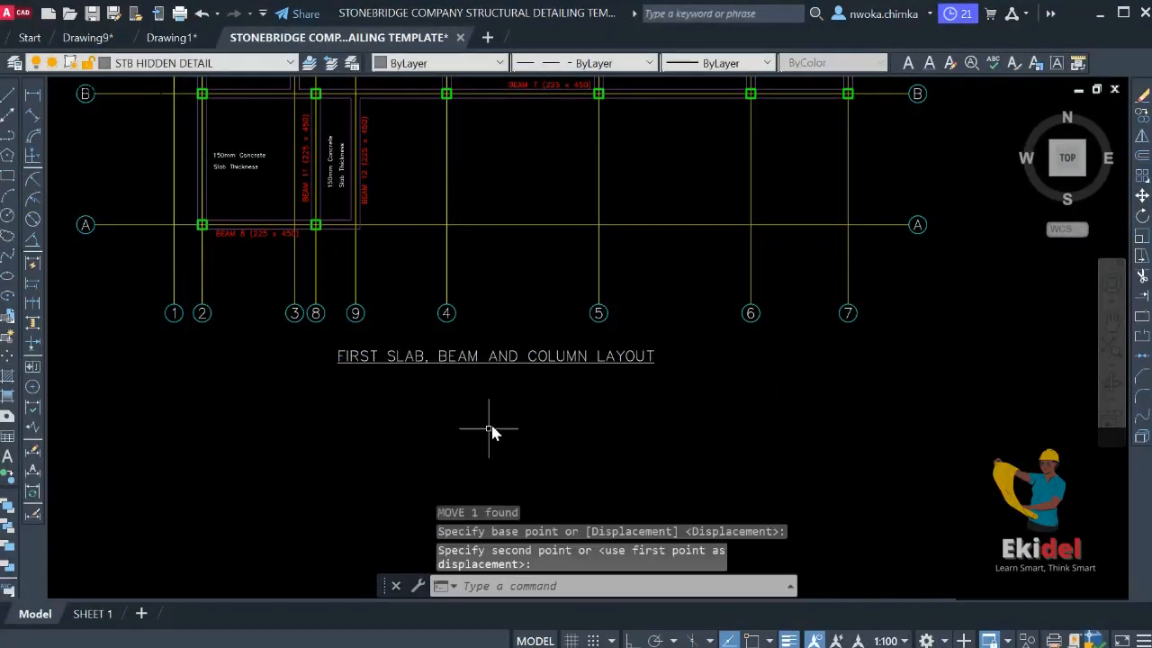
Select every text similar to the BEAM 1 (225 x 450) label and review their shared properties
{"action": "scroll", "coordinate": [552, 350], "scroll_direction": "down", "scroll_amount": 5}
{"action": "scroll", "coordinate": [463, 163], "scroll_direction": "up", "scroll_amount": 6}
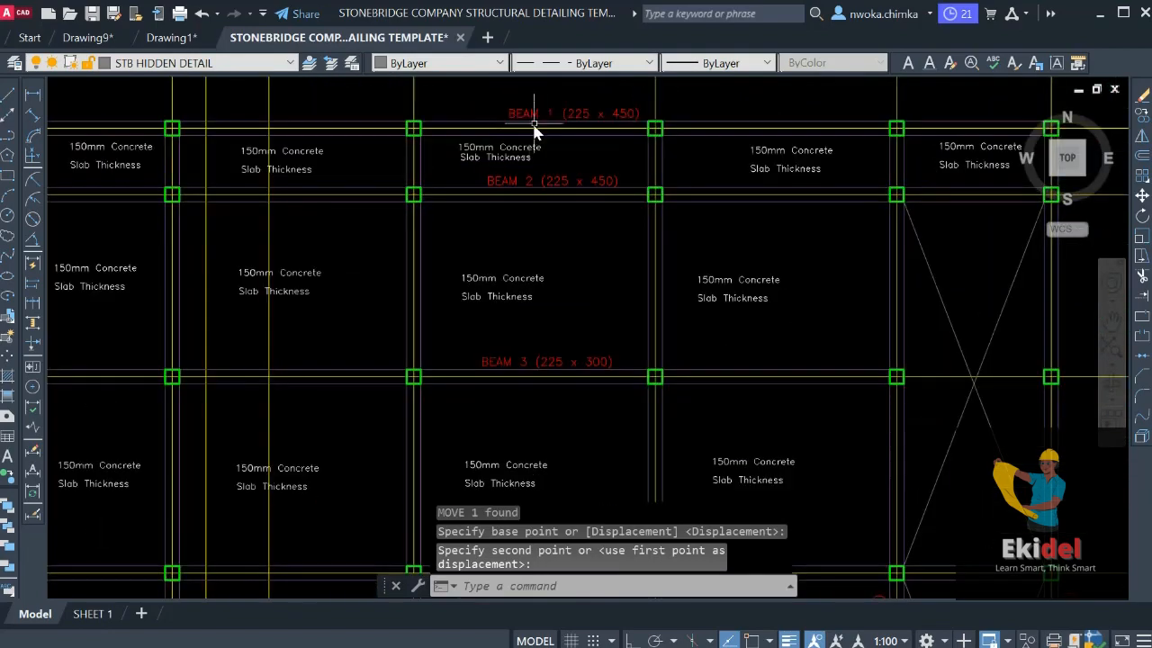
{"action": "left_click", "coordinate": [510, 117]}
{"action": "scroll", "coordinate": [589, 204], "scroll_direction": "down", "scroll_amount": 4}
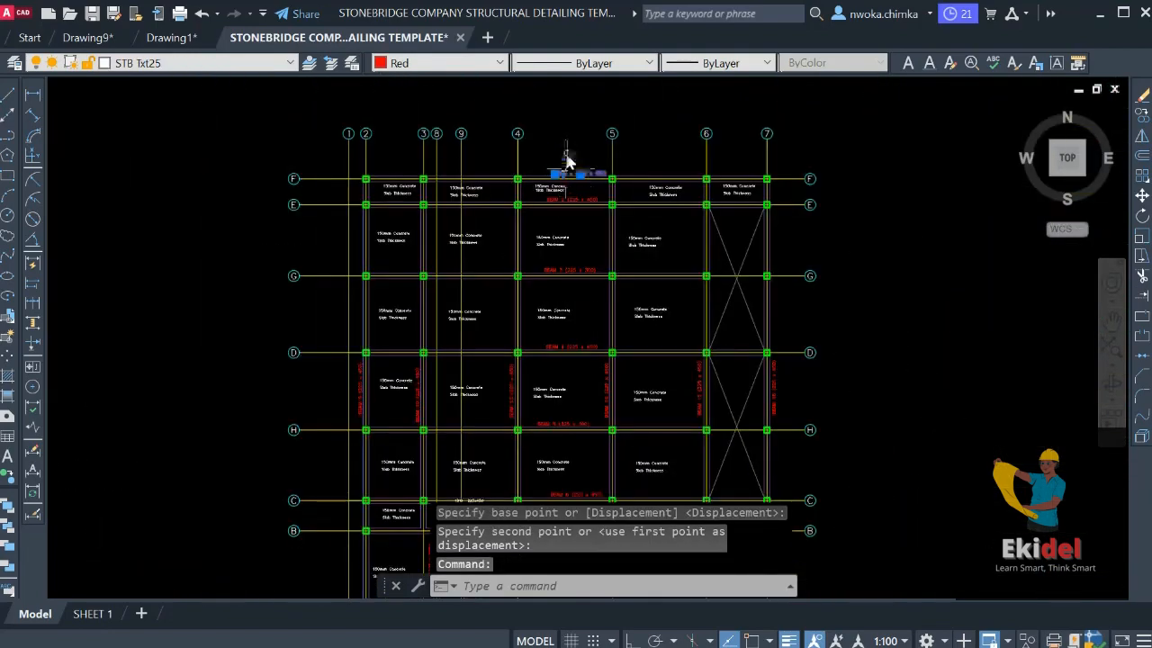
{"action": "scroll", "coordinate": [566, 167], "scroll_direction": "up", "scroll_amount": 4}
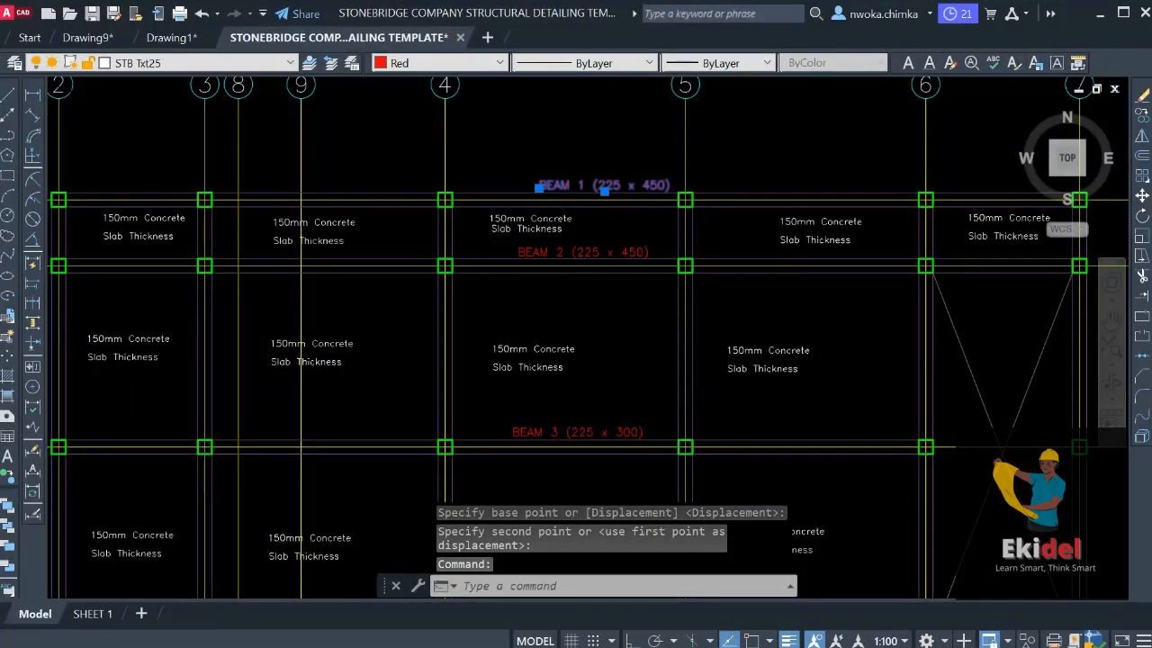
{"action": "left_click", "coordinate": [618, 420]}
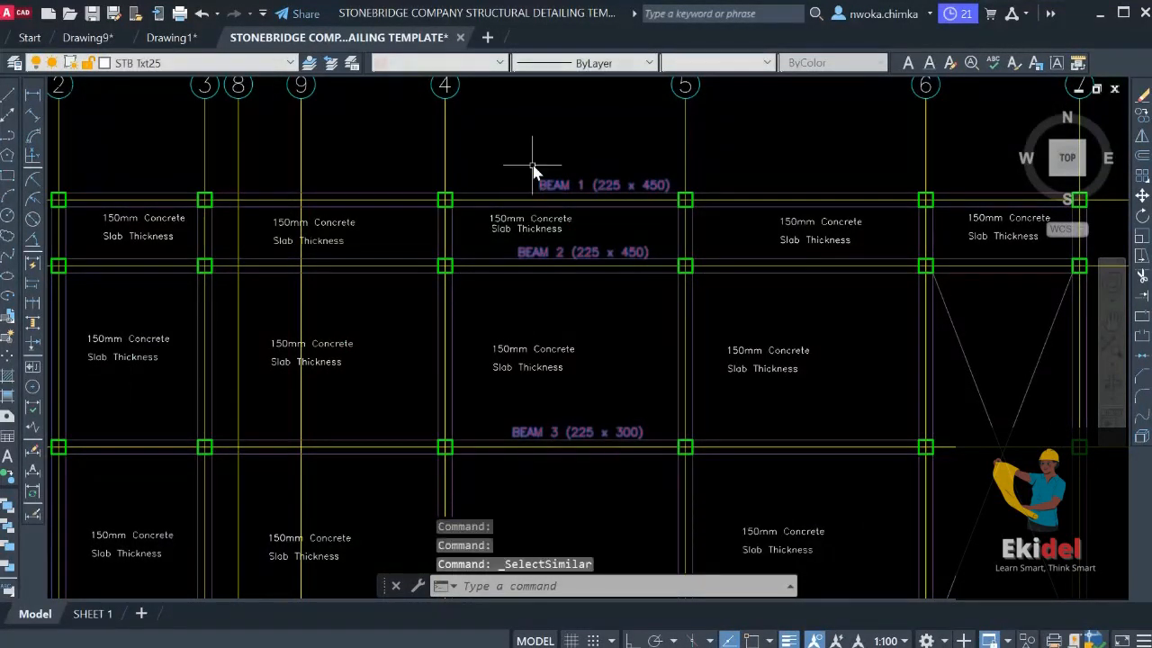
{"action": "type", "text": "CH"}
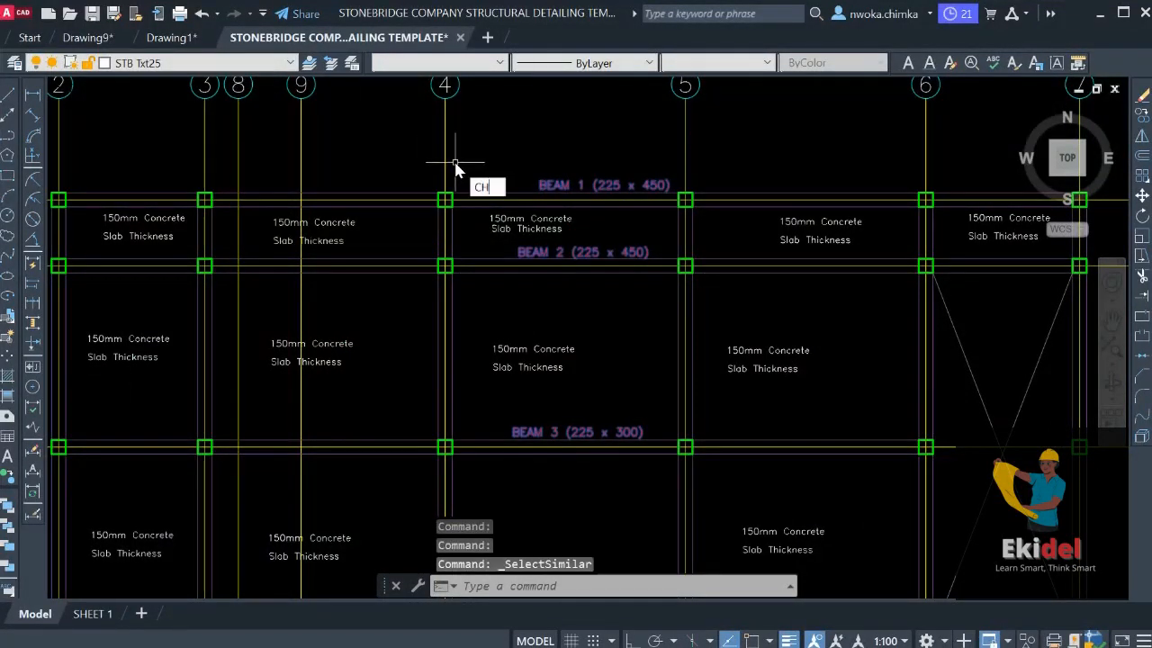
{"action": "key", "text": "Return"}
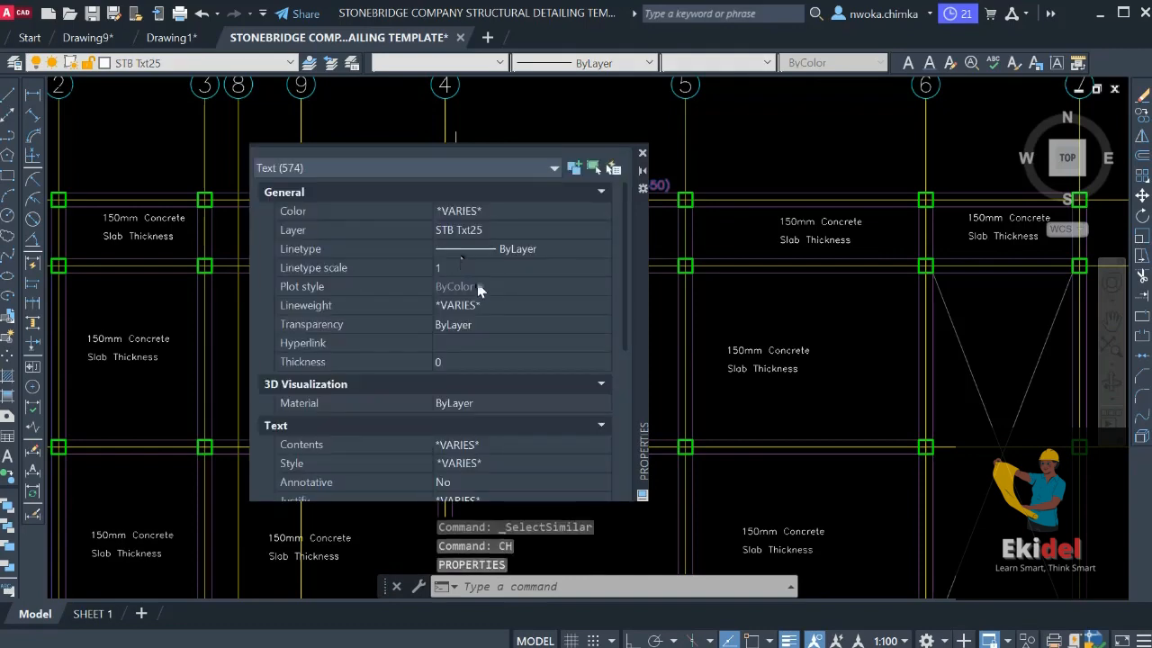
{"action": "scroll", "coordinate": [480, 309], "scroll_direction": "down", "scroll_amount": 4}
{"action": "scroll", "coordinate": [483, 324], "scroll_direction": "down", "scroll_amount": 3}
{"action": "scroll", "coordinate": [491, 356], "scroll_direction": "up", "scroll_amount": 6}
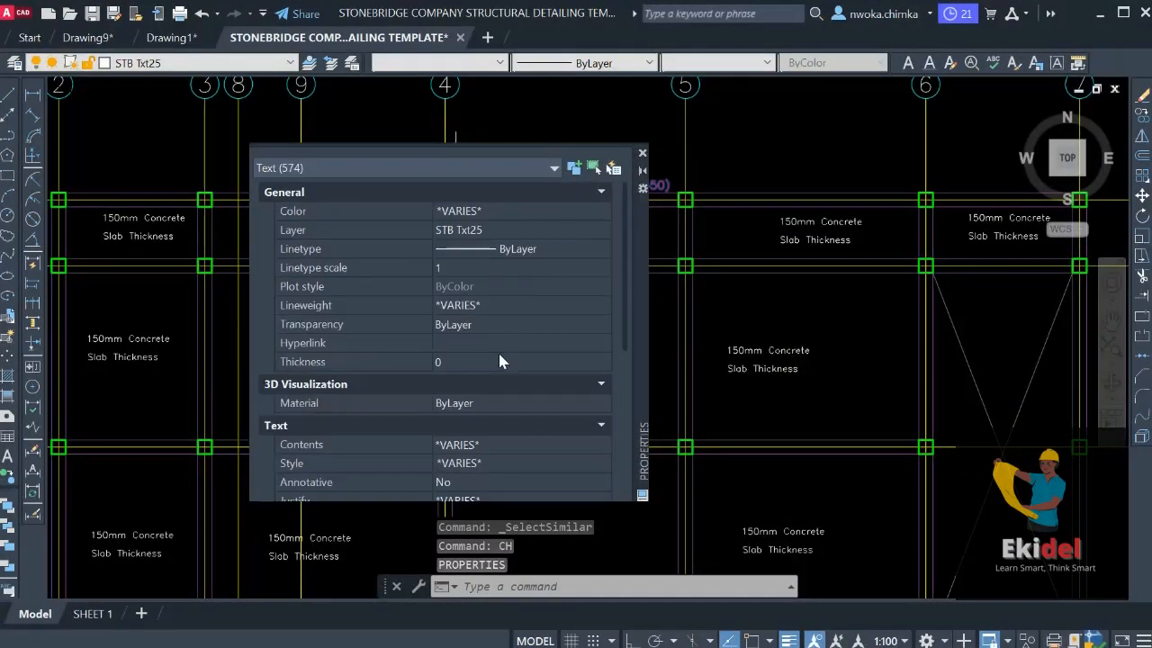
{"action": "left_click", "coordinate": [642, 154]}
{"action": "scroll", "coordinate": [576, 229], "scroll_direction": "down", "scroll_amount": 8}
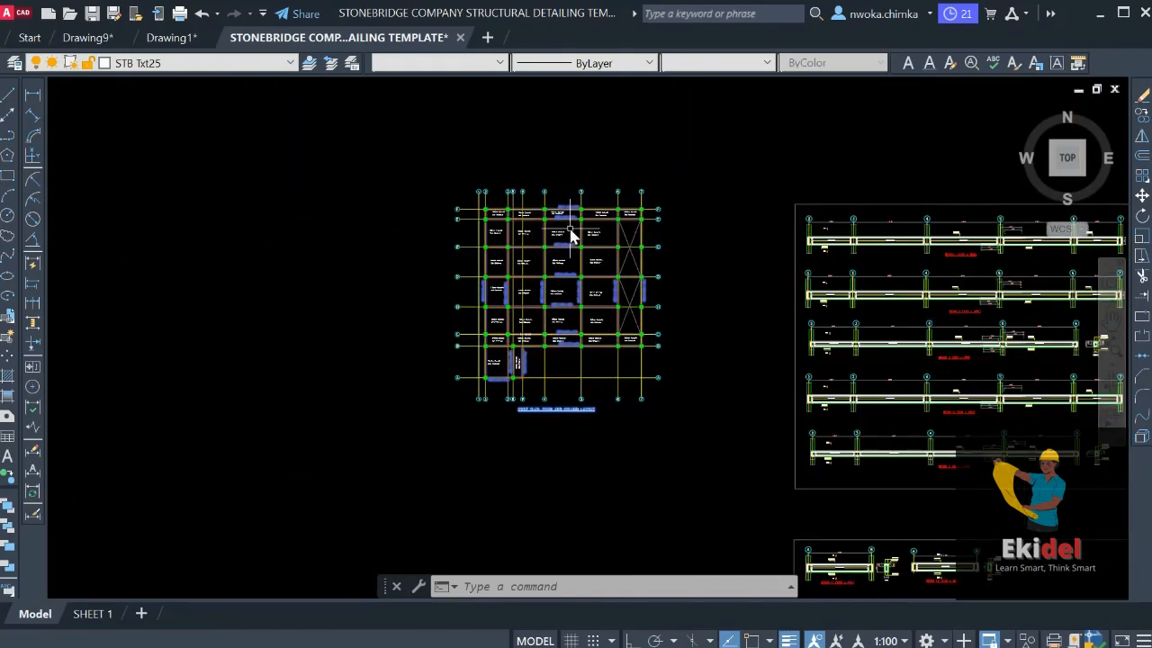
Set the colour of the BEAM 1 (225 x 450) label on gridline F to ByLayer
{"action": "scroll", "coordinate": [570, 234], "scroll_direction": "up", "scroll_amount": 5}
{"action": "left_click", "coordinate": [540, 144]}
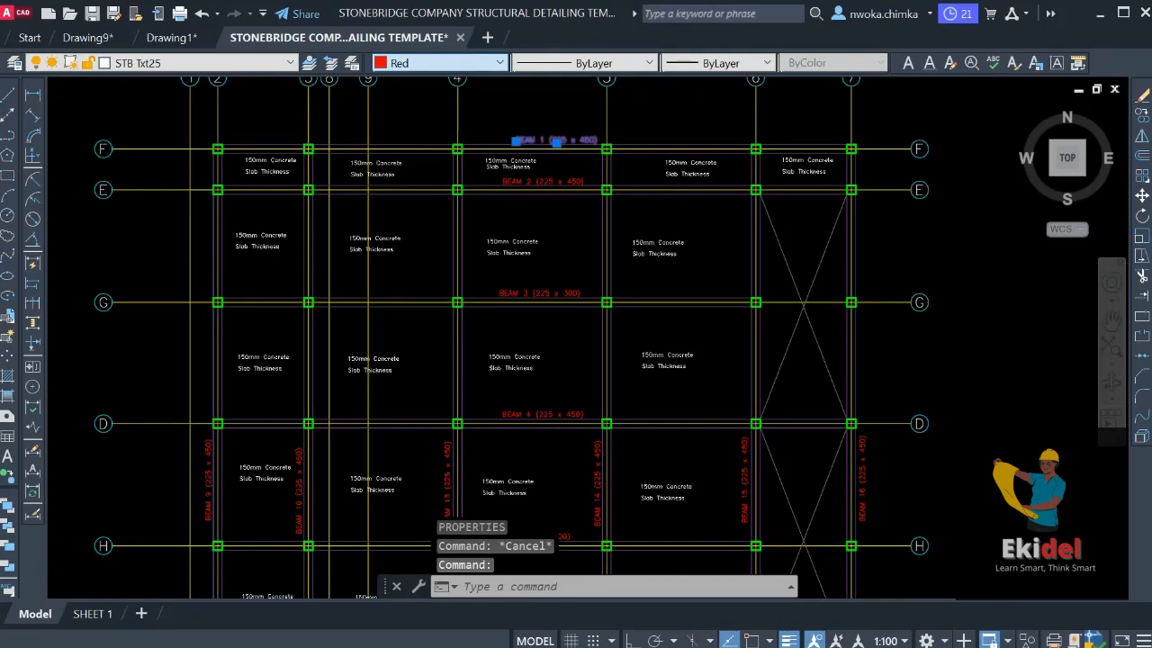
{"action": "left_click", "coordinate": [439, 62]}
{"action": "left_click", "coordinate": [415, 82]}
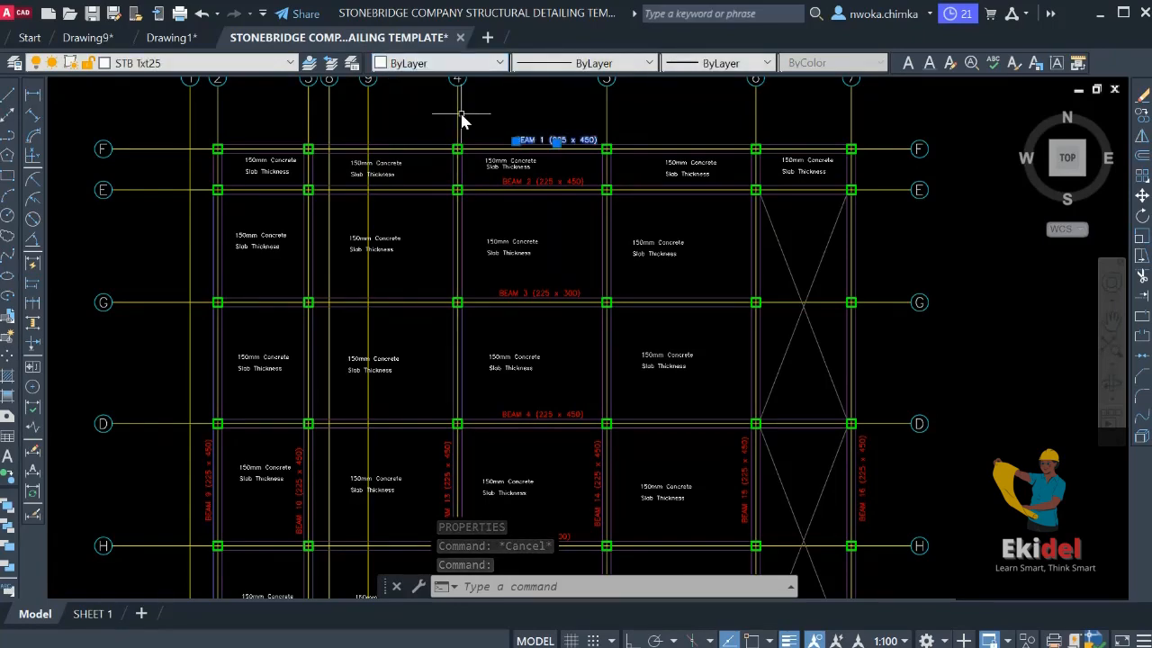
Match the properties of the BEAM 1 label onto the BEAM 2, BEAM 3 and BEAM 4 labels
{"action": "type", "text": "MA"}
{"action": "key", "text": "Return"}
{"action": "scroll", "coordinate": [536, 196], "scroll_direction": "up", "scroll_amount": 2}
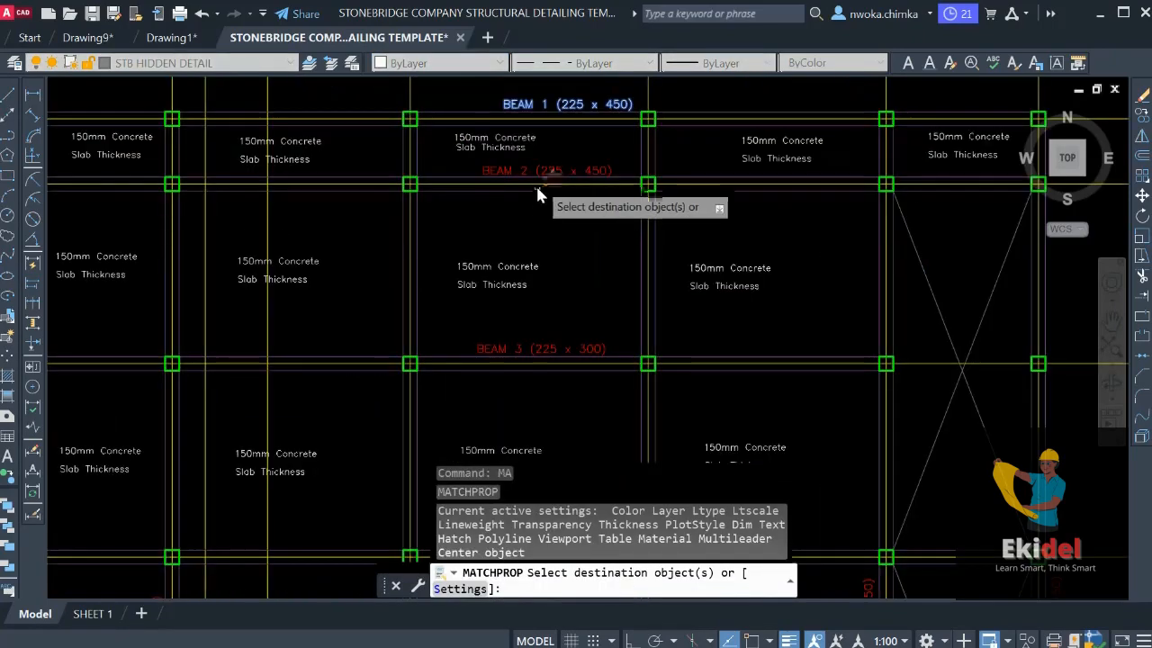
{"action": "left_click", "coordinate": [540, 184]}
{"action": "left_click", "coordinate": [535, 347]}
{"action": "scroll", "coordinate": [554, 212], "scroll_direction": "down", "scroll_amount": 2}
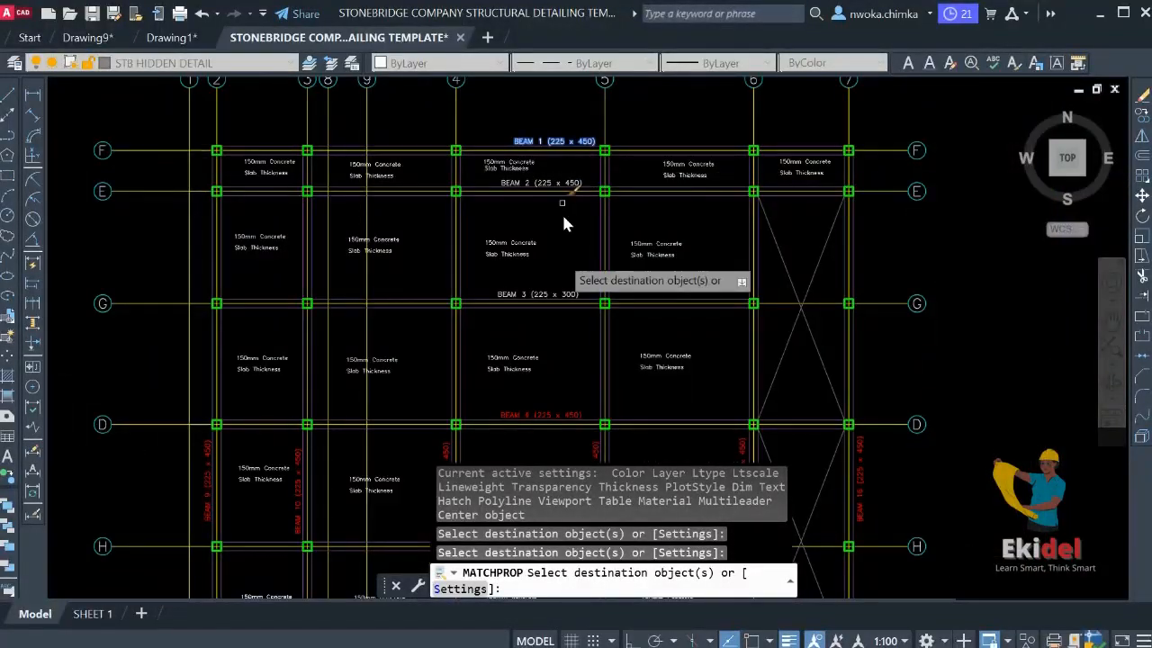
{"action": "left_click", "coordinate": [540, 414]}
{"action": "scroll", "coordinate": [564, 258], "scroll_direction": "down", "scroll_amount": 2}
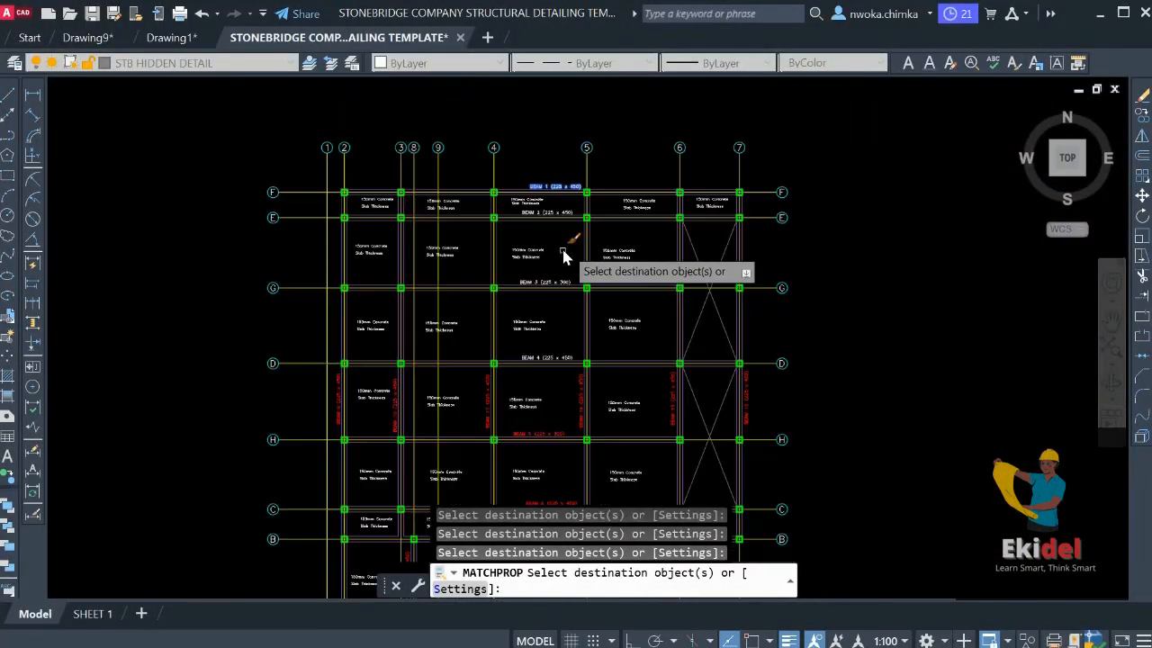
{"action": "scroll", "coordinate": [536, 203], "scroll_direction": "up", "scroll_amount": 4}
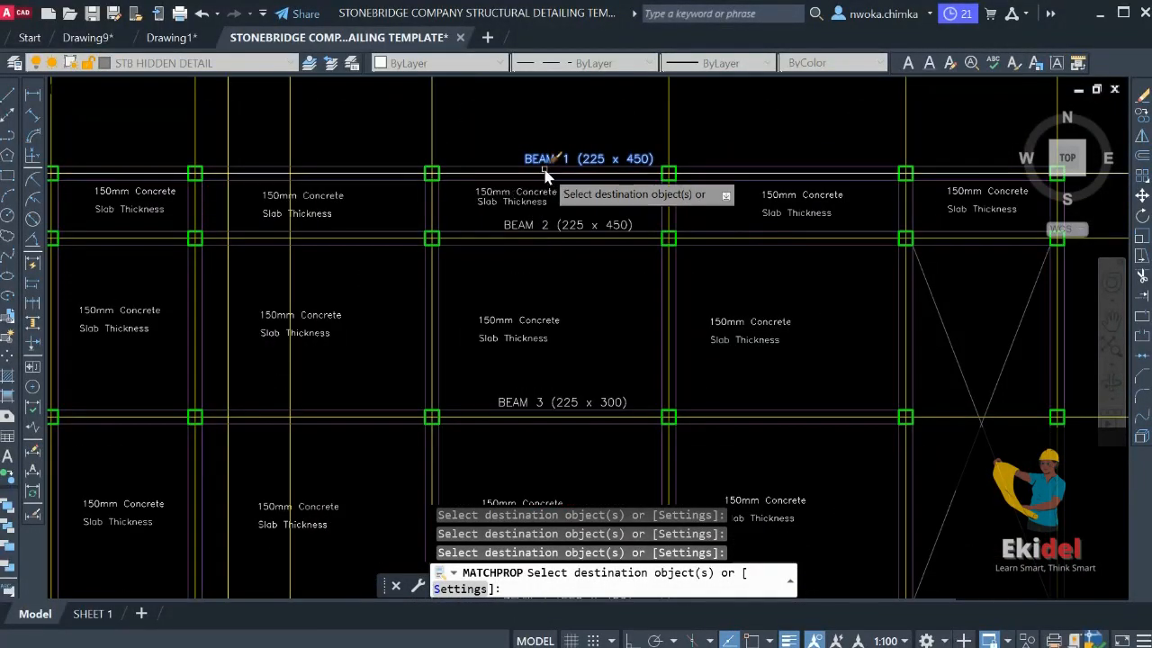
{"action": "key", "text": "Escape"}
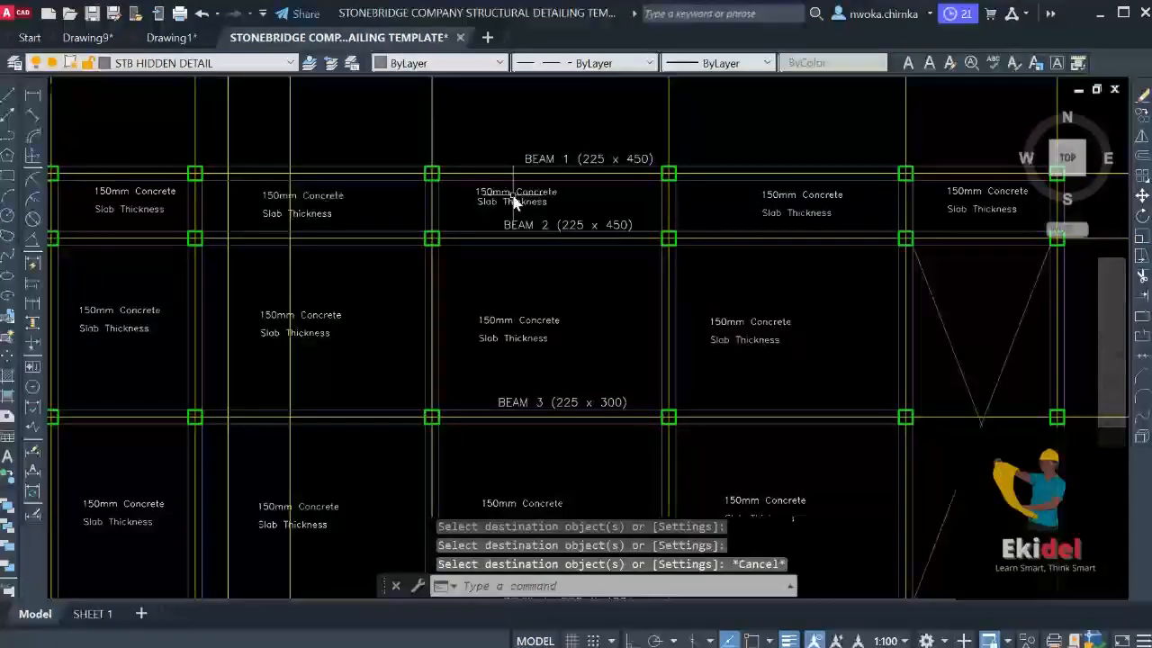
Undo the property matching and the colour change on the beam labels
{"action": "key", "text": "ctrl+z"}
{"action": "key", "text": "ctrl+z"}
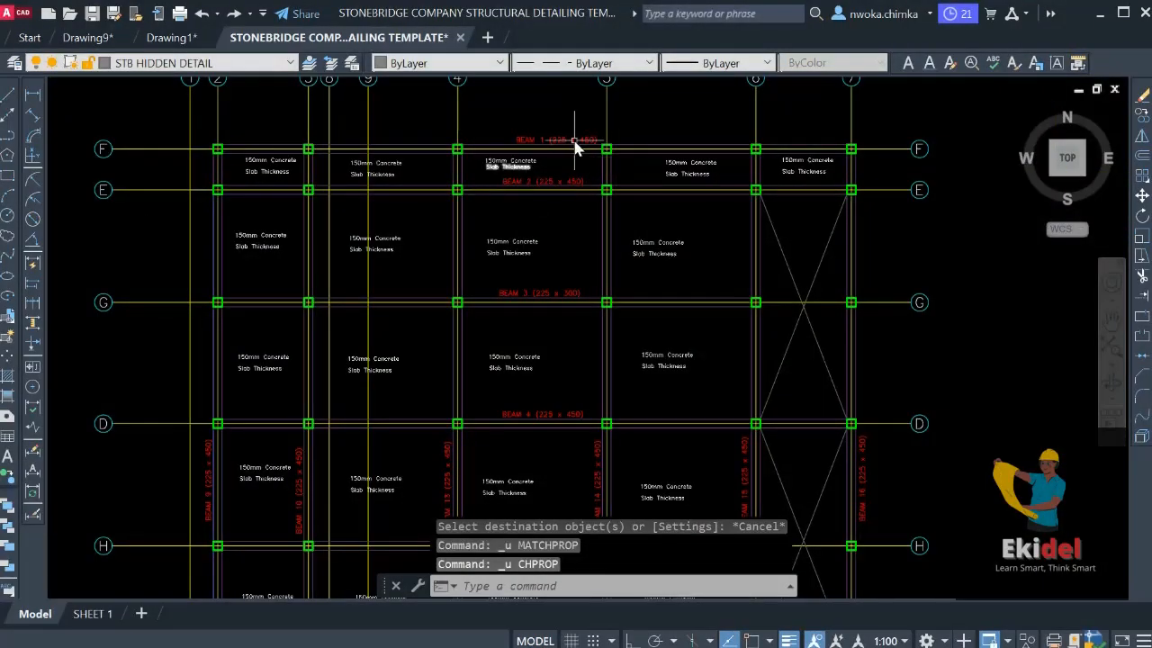
Move the BEAM 1 (225 x 450) label slightly left and up, above the gridline F beam between grids 4 and 5
{"action": "scroll", "coordinate": [576, 144], "scroll_direction": "up", "scroll_amount": 2}
{"action": "left_click", "coordinate": [543, 150]}
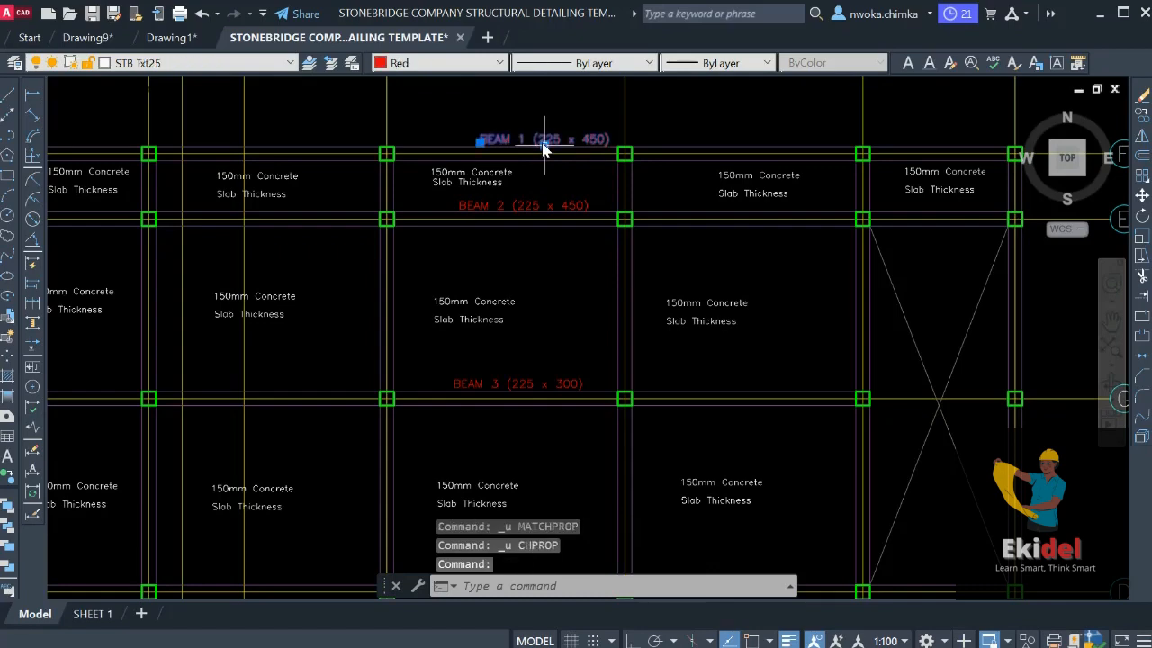
{"action": "type", "text": "m"}
{"action": "key", "text": "Return"}
{"action": "left_click", "coordinate": [551, 108]}
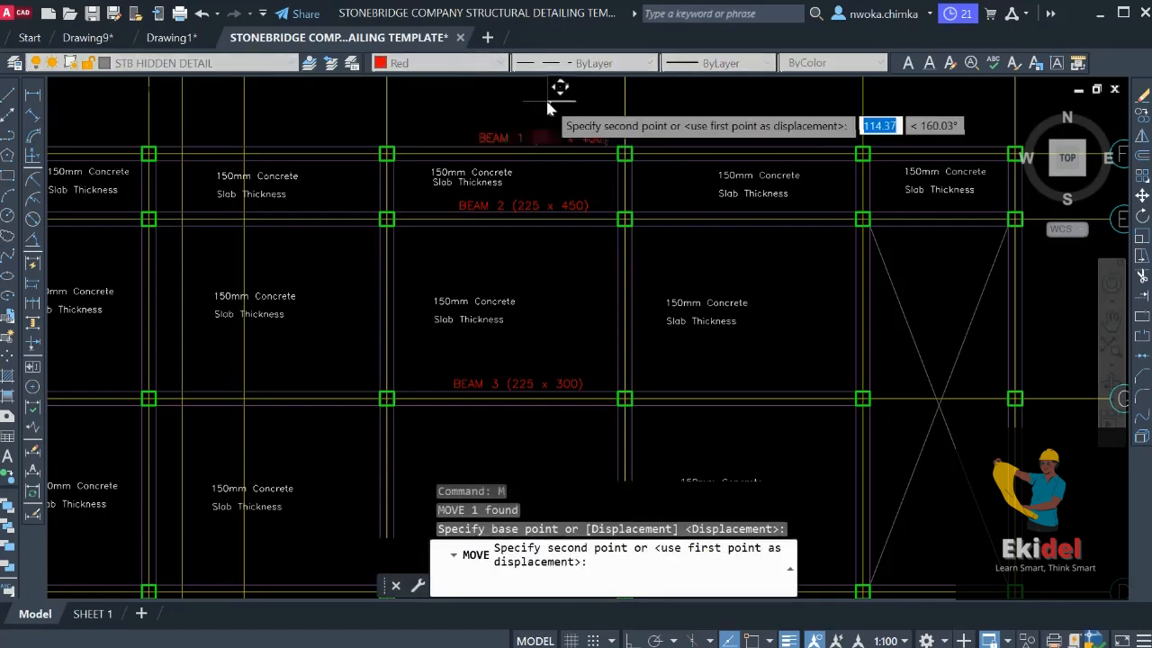
{"action": "left_click", "coordinate": [543, 106]}
{"action": "scroll", "coordinate": [506, 229], "scroll_direction": "up", "scroll_amount": 2}
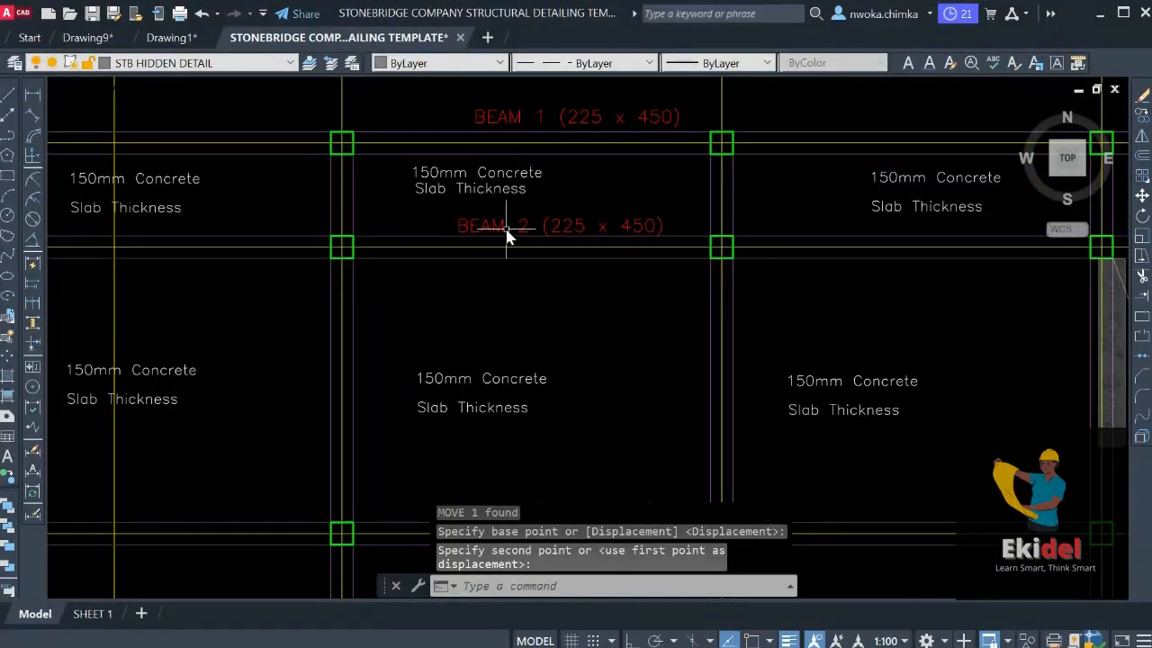
Review the floor plan beside the framed beam details and check the title block sheet in the SHEET 1 layout
{"action": "scroll", "coordinate": [508, 225], "scroll_direction": "down", "scroll_amount": 4}
{"action": "scroll", "coordinate": [508, 225], "scroll_direction": "down", "scroll_amount": 4}
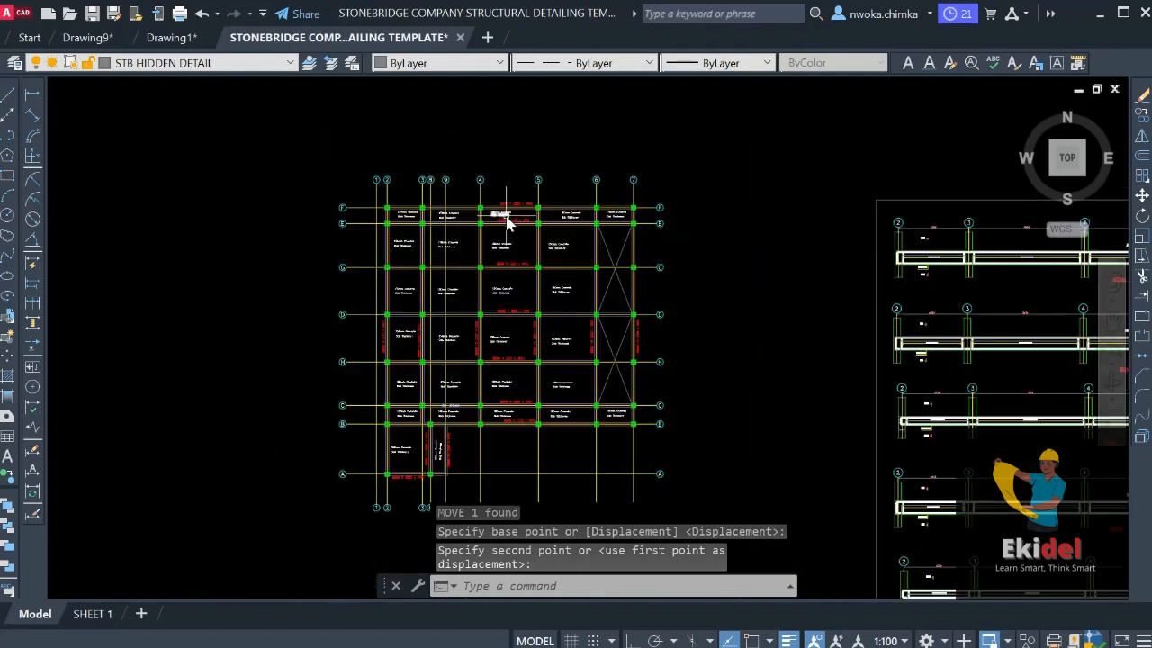
{"action": "scroll", "coordinate": [499, 261], "scroll_direction": "down", "scroll_amount": 2}
{"action": "scroll", "coordinate": [527, 270], "scroll_direction": "down", "scroll_amount": 2}
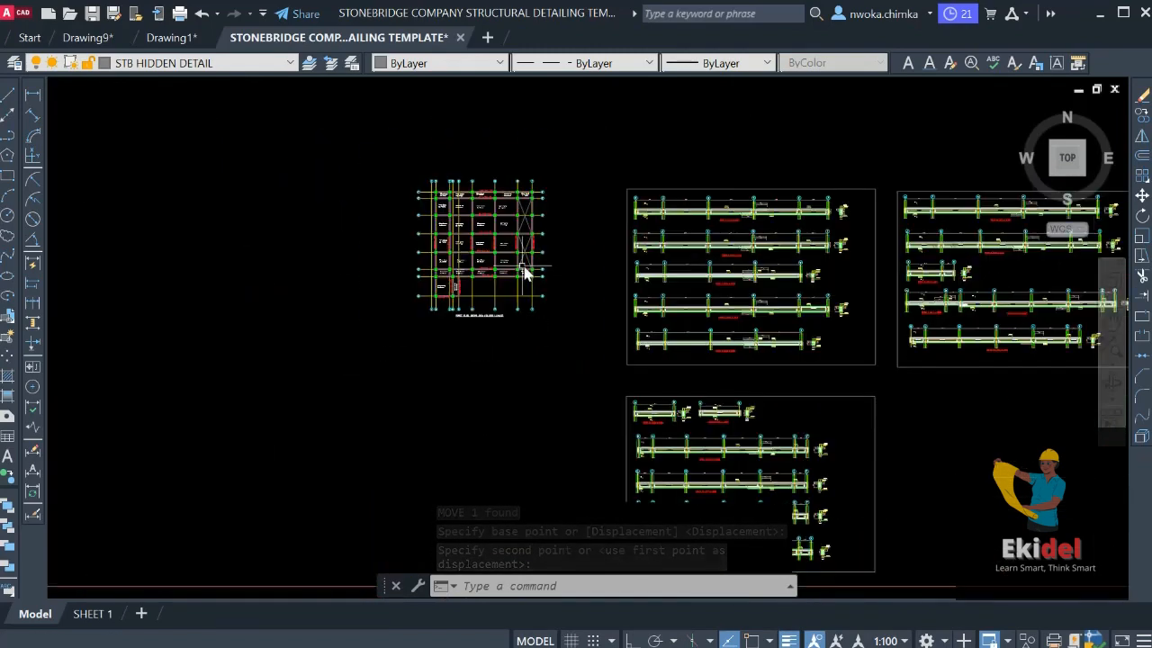
{"action": "middle_click_drag", "start_coordinate": [642, 275], "coordinate": [489, 276]}
{"action": "scroll", "coordinate": [502, 274], "scroll_direction": "down", "scroll_amount": 2}
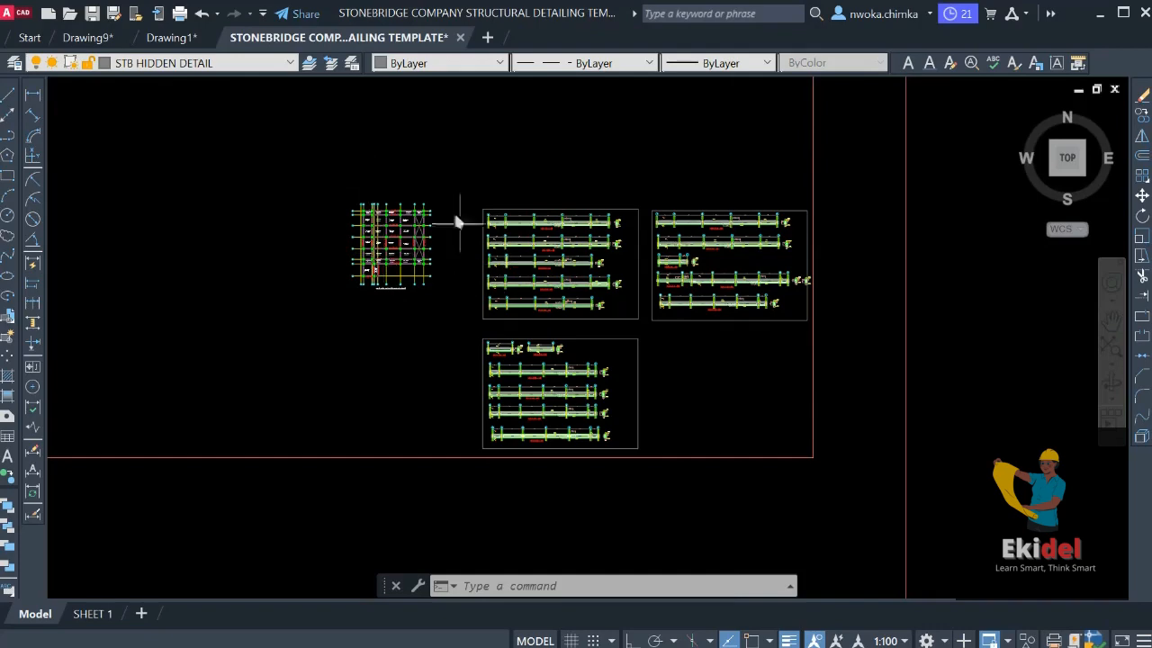
{"action": "scroll", "coordinate": [396, 204], "scroll_direction": "up", "scroll_amount": 4}
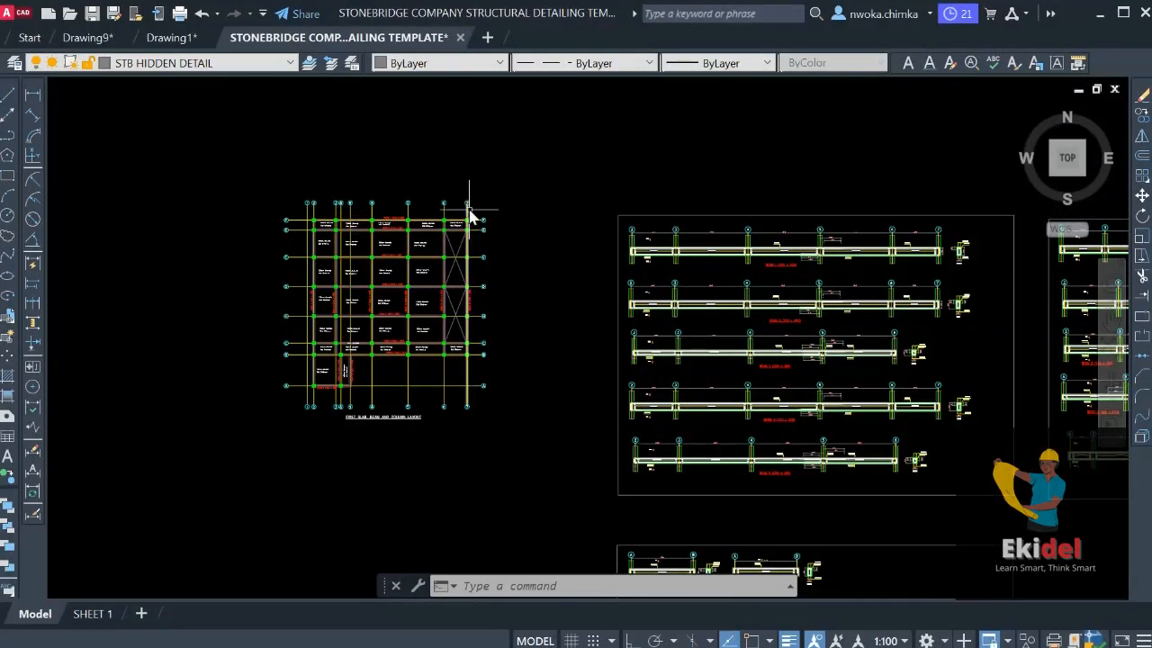
{"action": "scroll", "coordinate": [327, 389], "scroll_direction": "up", "scroll_amount": 2}
{"action": "scroll", "coordinate": [297, 210], "scroll_direction": "down", "scroll_amount": 2}
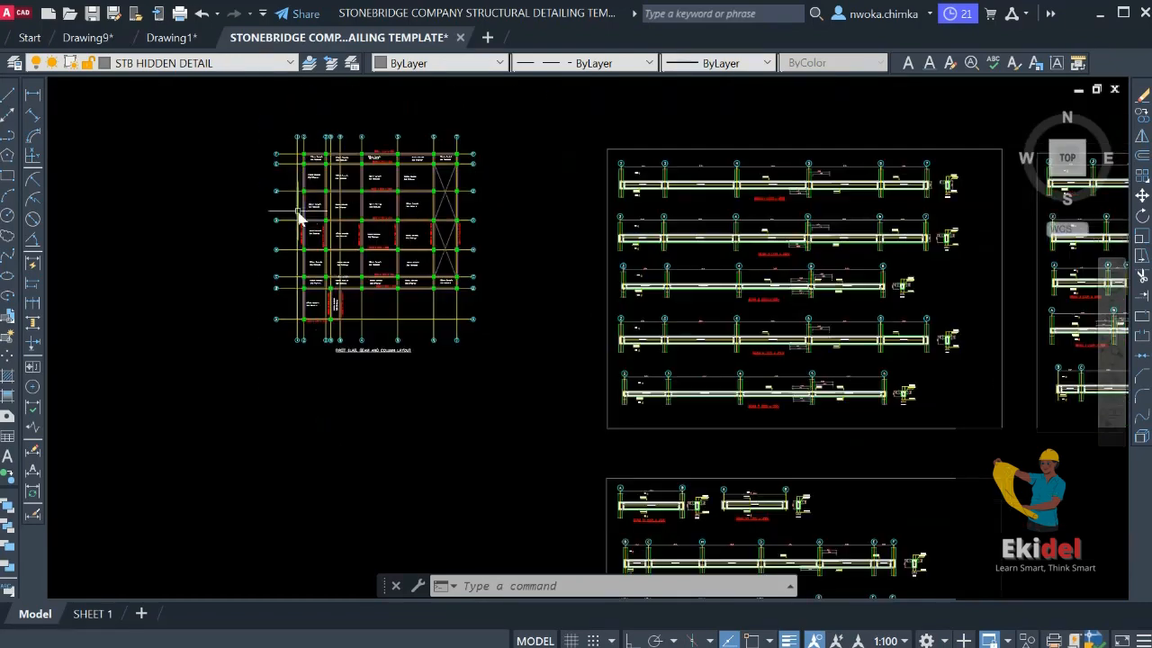
{"action": "left_click", "coordinate": [93, 613]}
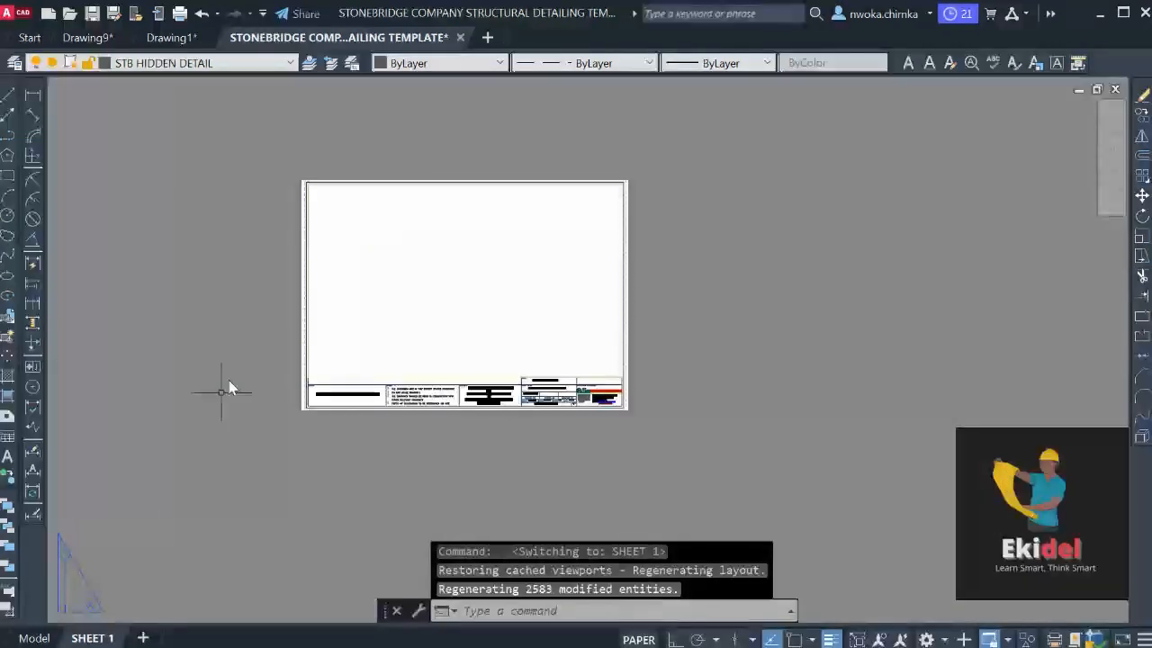
{"action": "left_click", "coordinate": [34, 638]}
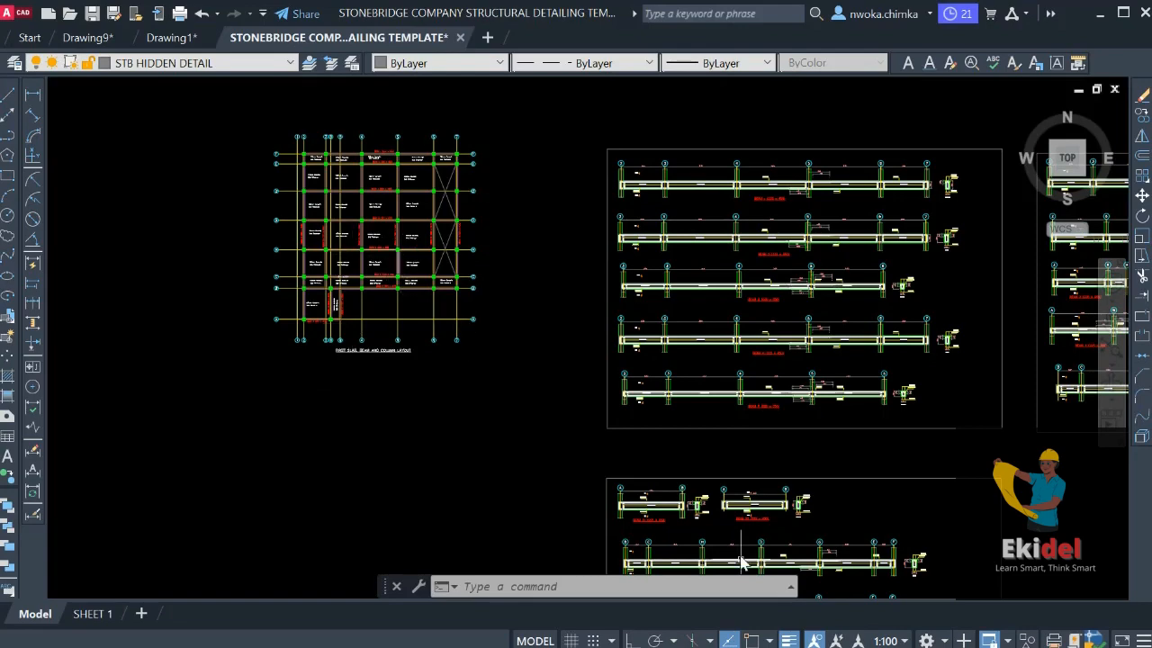
Examine how the titled floor plan and the beam detail frames sit within the red boundary in model space
{"action": "scroll", "coordinate": [324, 119], "scroll_direction": "up", "scroll_amount": 2}
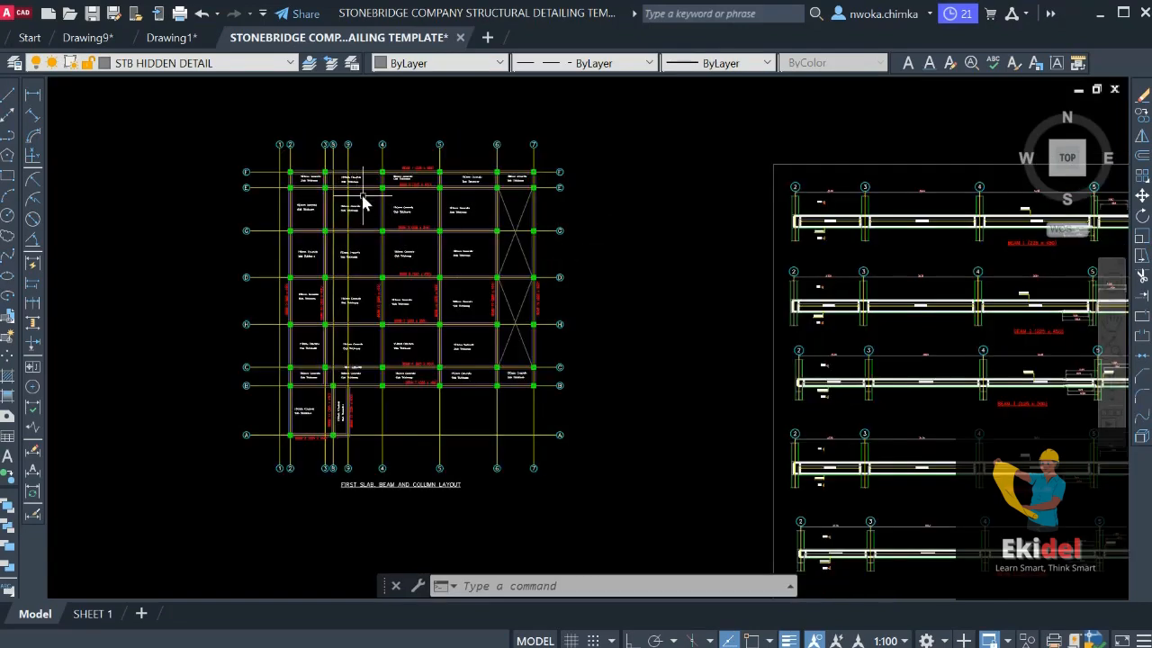
{"action": "scroll", "coordinate": [365, 203], "scroll_direction": "down", "scroll_amount": 2}
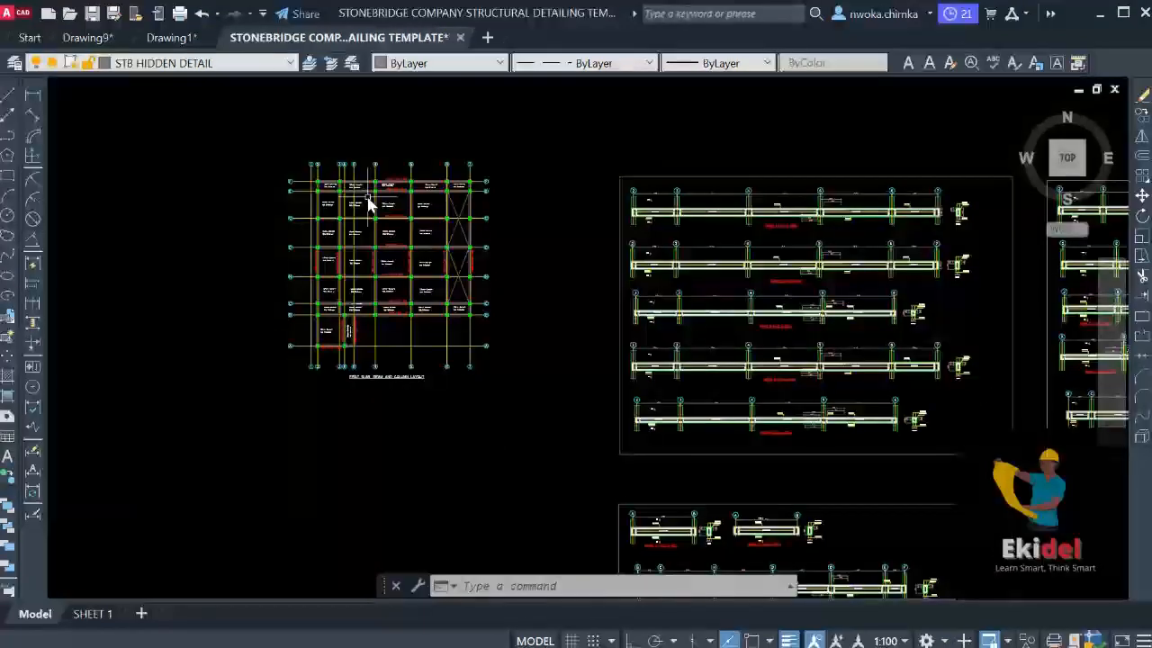
{"action": "scroll", "coordinate": [317, 172], "scroll_direction": "up", "scroll_amount": 4}
{"action": "scroll", "coordinate": [342, 184], "scroll_direction": "down", "scroll_amount": 4}
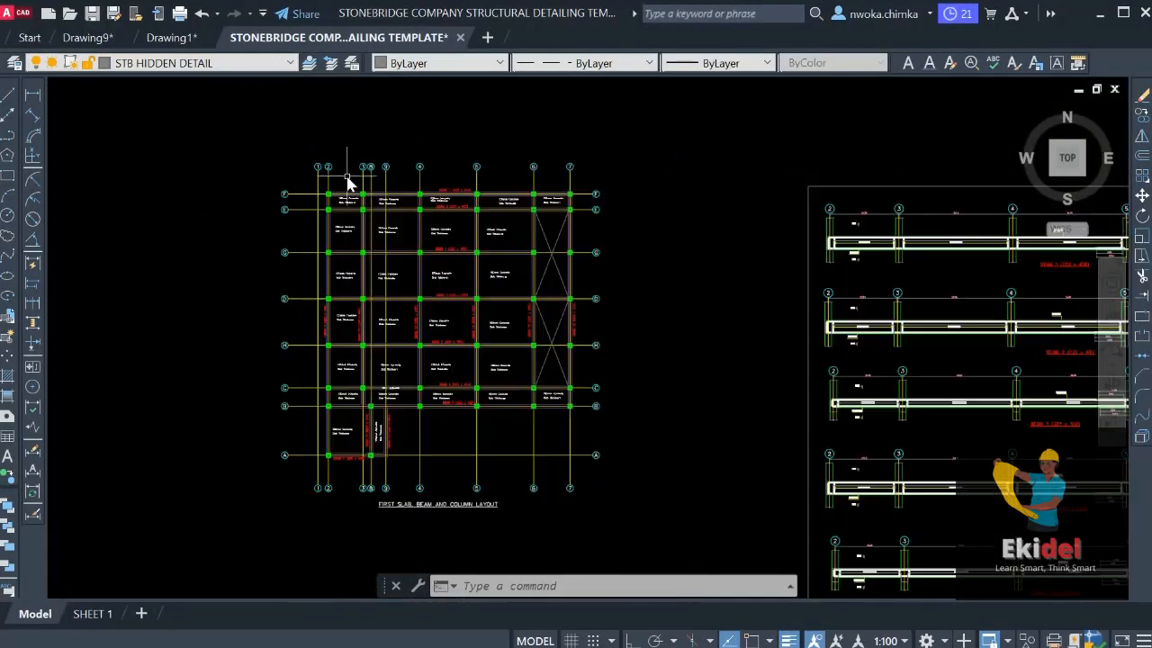
{"action": "scroll", "coordinate": [356, 191], "scroll_direction": "up", "scroll_amount": 1}
{"action": "middle_click_drag", "start_coordinate": [417, 177], "coordinate": [390, 198]}
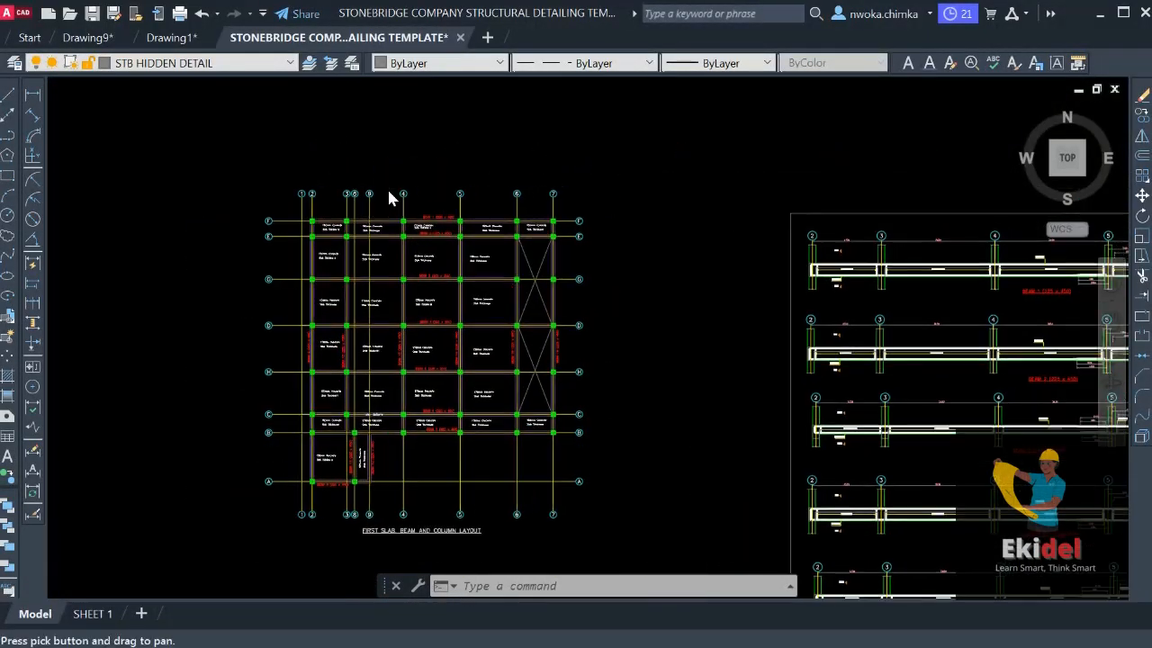
{"action": "scroll", "coordinate": [447, 186], "scroll_direction": "down", "scroll_amount": 8}
{"action": "middle_click_drag", "start_coordinate": [491, 241], "coordinate": [554, 257]}
{"action": "scroll", "coordinate": [554, 256], "scroll_direction": "down", "scroll_amount": 3}
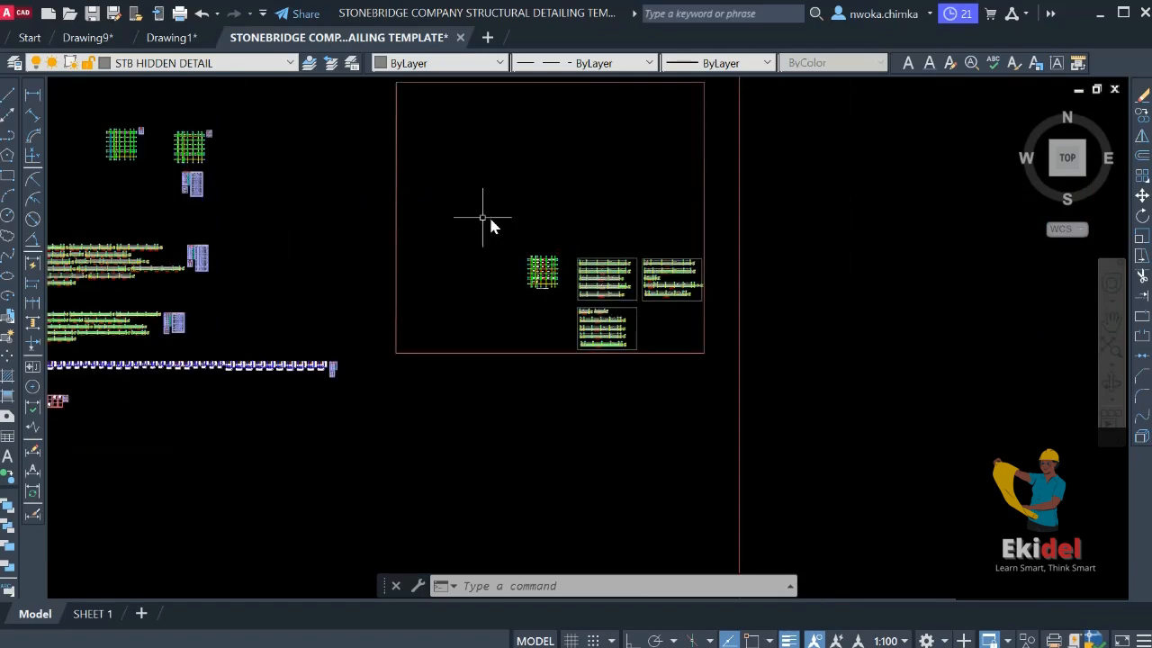
{"action": "middle_click_drag", "start_coordinate": [470, 215], "coordinate": [566, 279]}
{"action": "scroll", "coordinate": [558, 275], "scroll_direction": "down", "scroll_amount": 2}
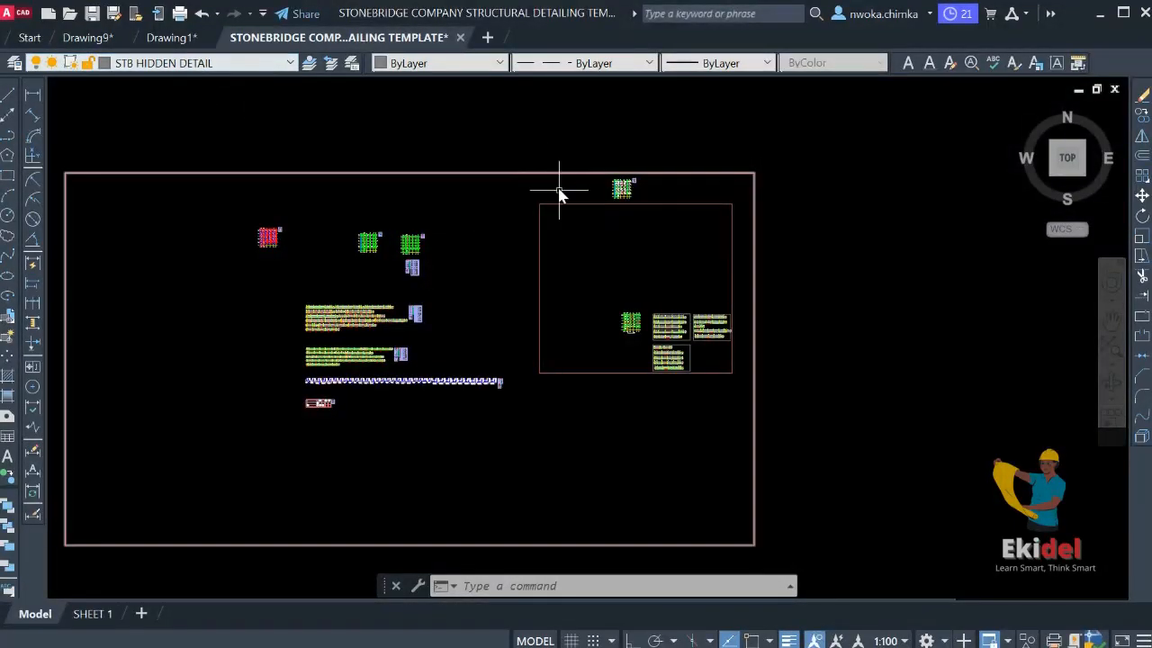
{"action": "scroll", "coordinate": [608, 259], "scroll_direction": "up", "scroll_amount": 2}
{"action": "scroll", "coordinate": [655, 159], "scroll_direction": "up", "scroll_amount": 2}
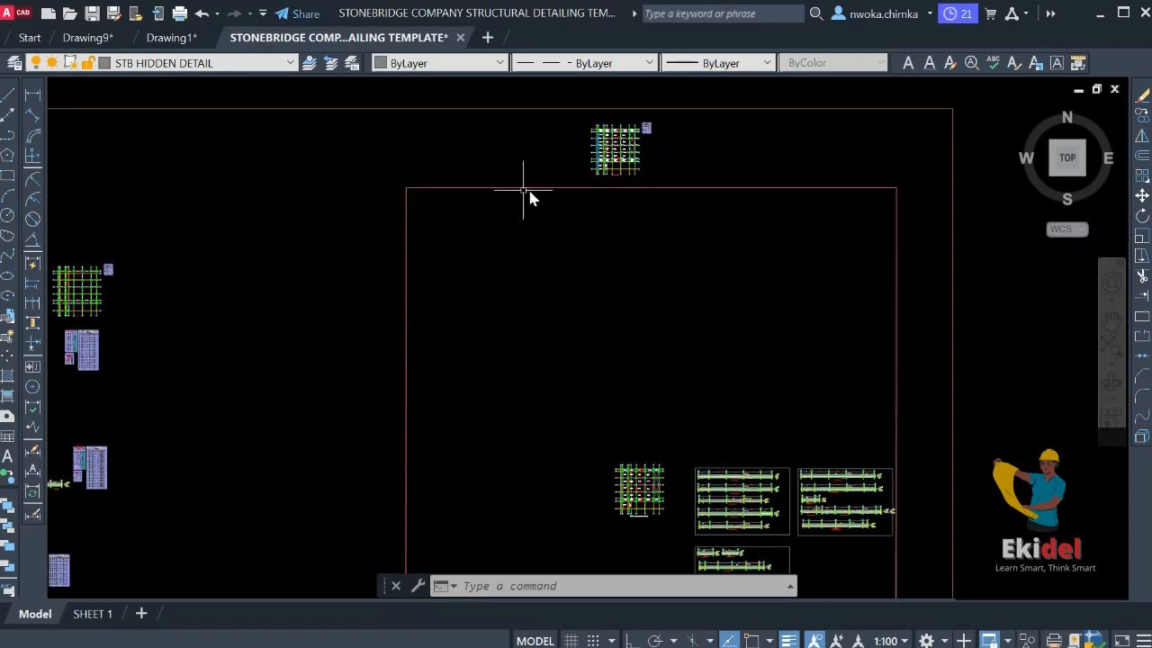
{"action": "middle_click_drag", "start_coordinate": [529, 198], "coordinate": [399, 162]}
{"action": "middle_click_drag", "start_coordinate": [561, 280], "coordinate": [504, 194]}
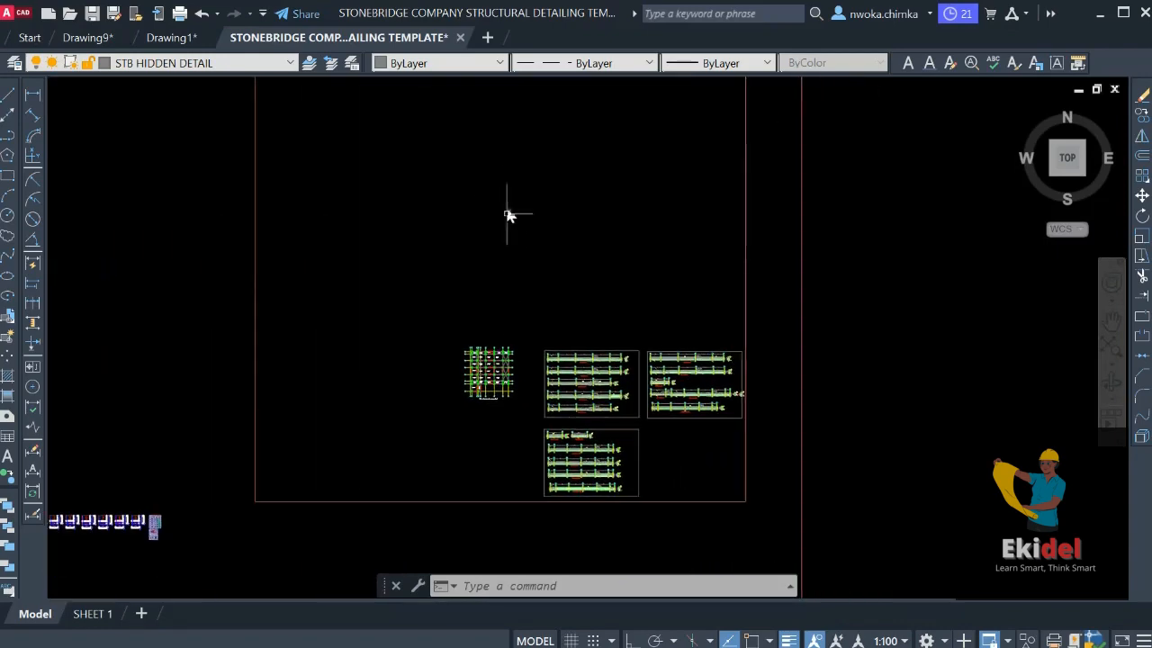
{"action": "scroll", "coordinate": [487, 377], "scroll_direction": "up", "scroll_amount": 4}
{"action": "scroll", "coordinate": [522, 335], "scroll_direction": "down", "scroll_amount": 2}
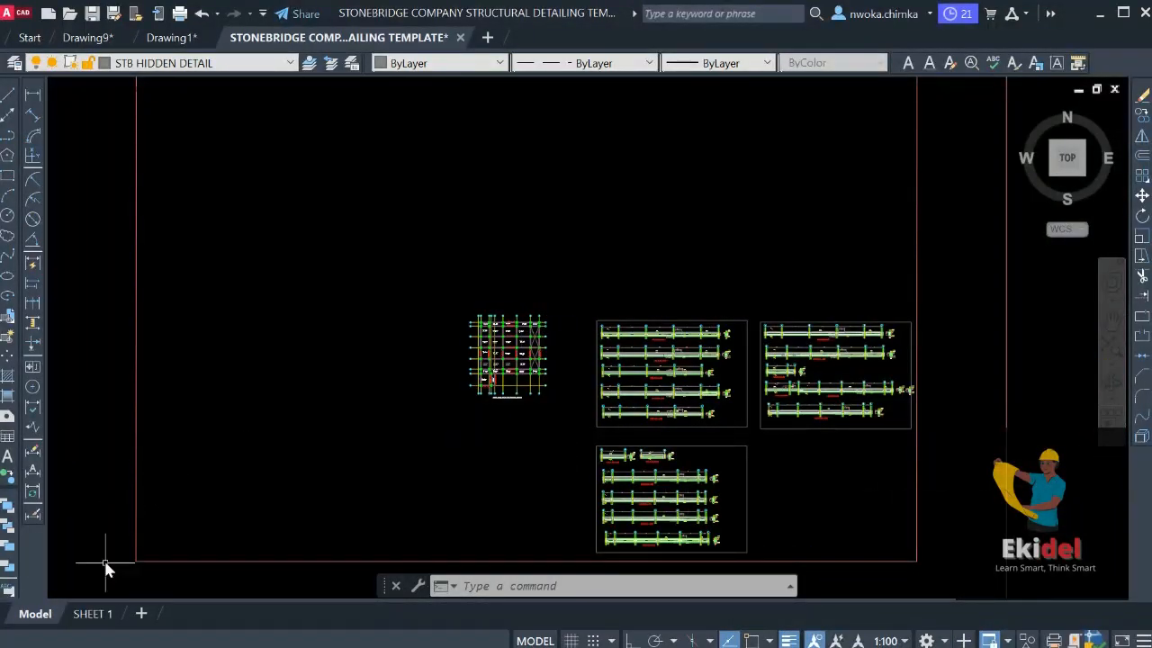
Check the SHEET 1 title block sheet, and examine the floor plan's title, grids, beam labels and slab notes in model space
{"action": "left_click", "coordinate": [93, 613]}
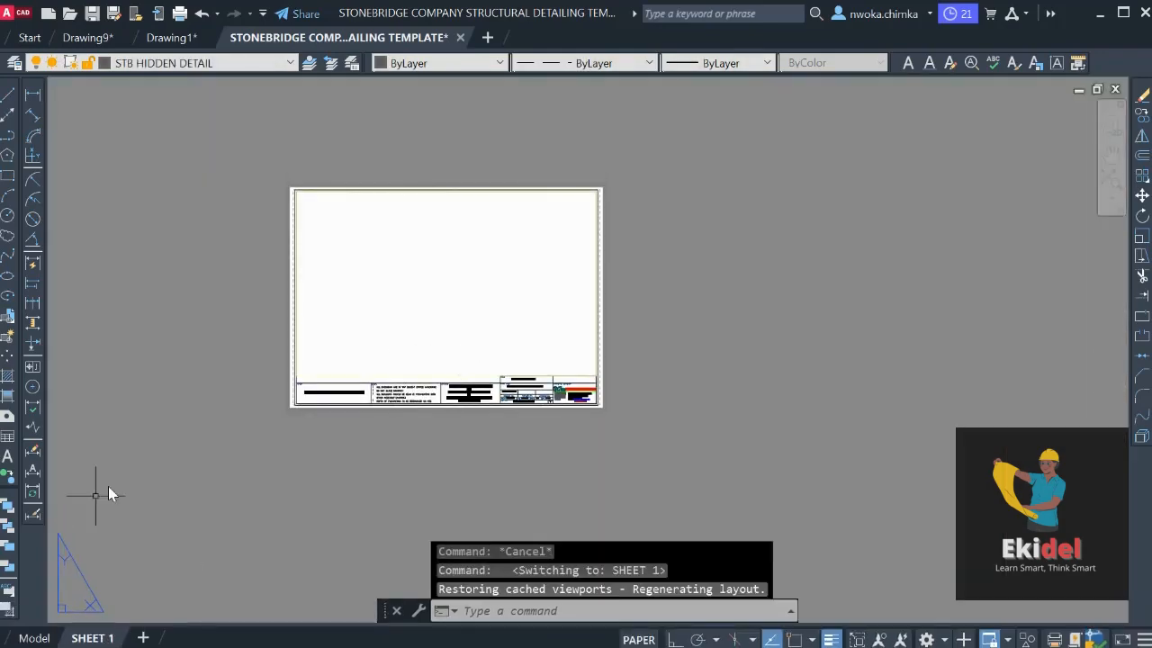
{"action": "left_click", "coordinate": [34, 637]}
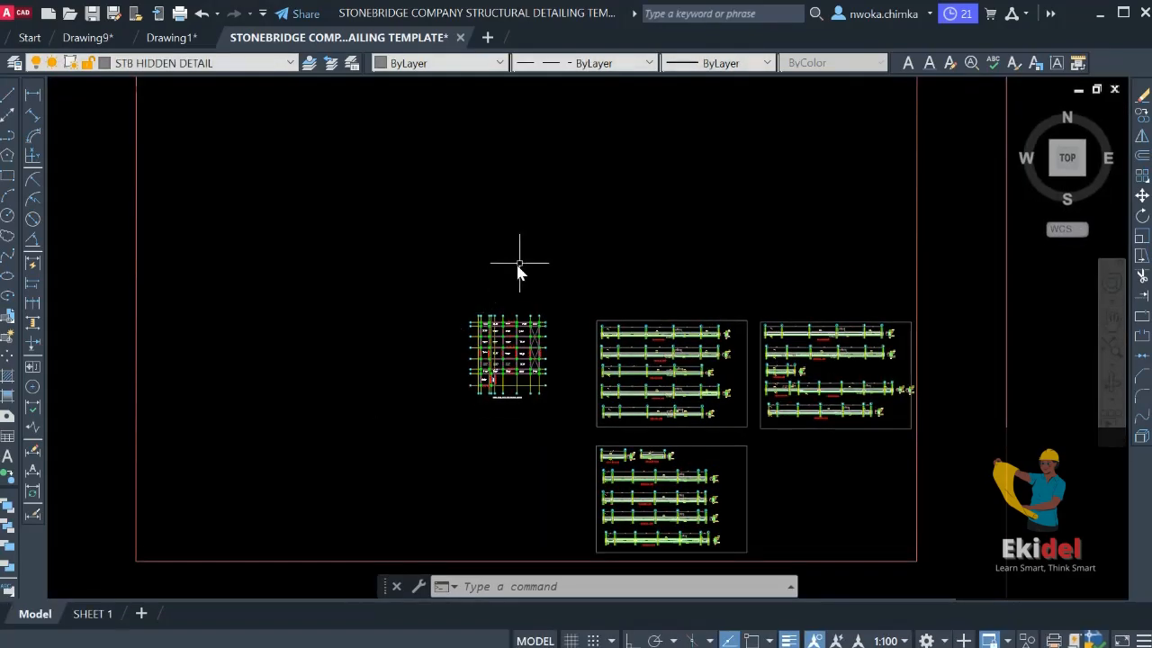
{"action": "scroll", "coordinate": [516, 353], "scroll_direction": "up", "scroll_amount": 2}
{"action": "scroll", "coordinate": [507, 321], "scroll_direction": "up", "scroll_amount": 2}
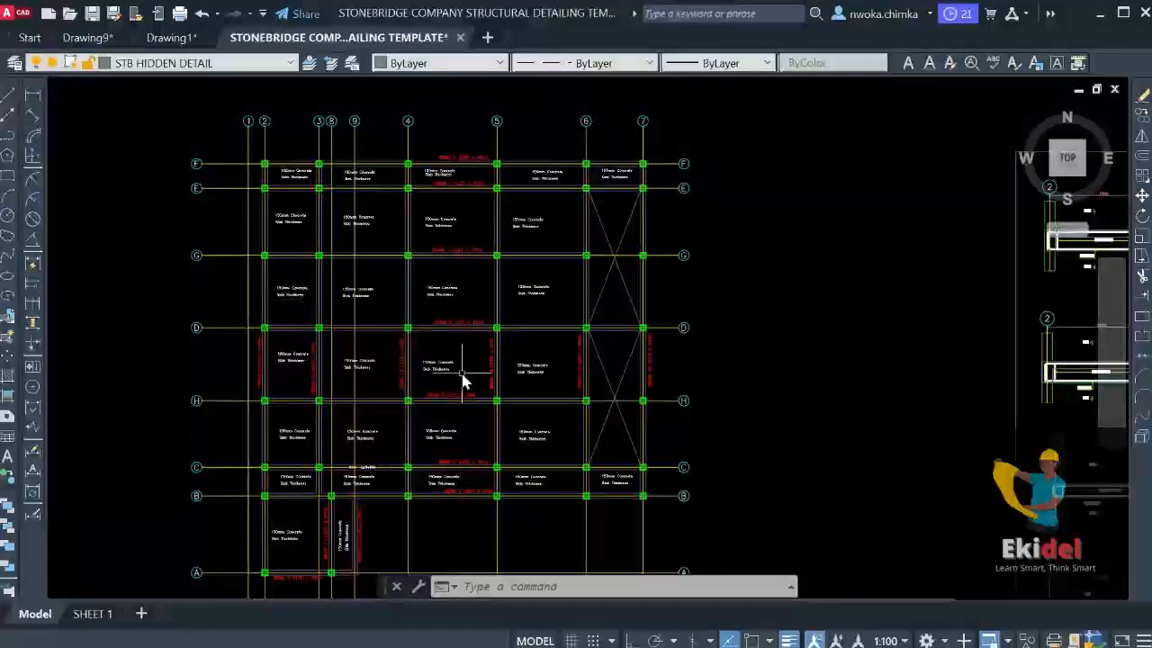
{"action": "scroll", "coordinate": [422, 483], "scroll_direction": "down", "scroll_amount": 2}
{"action": "scroll", "coordinate": [411, 531], "scroll_direction": "up", "scroll_amount": 6}
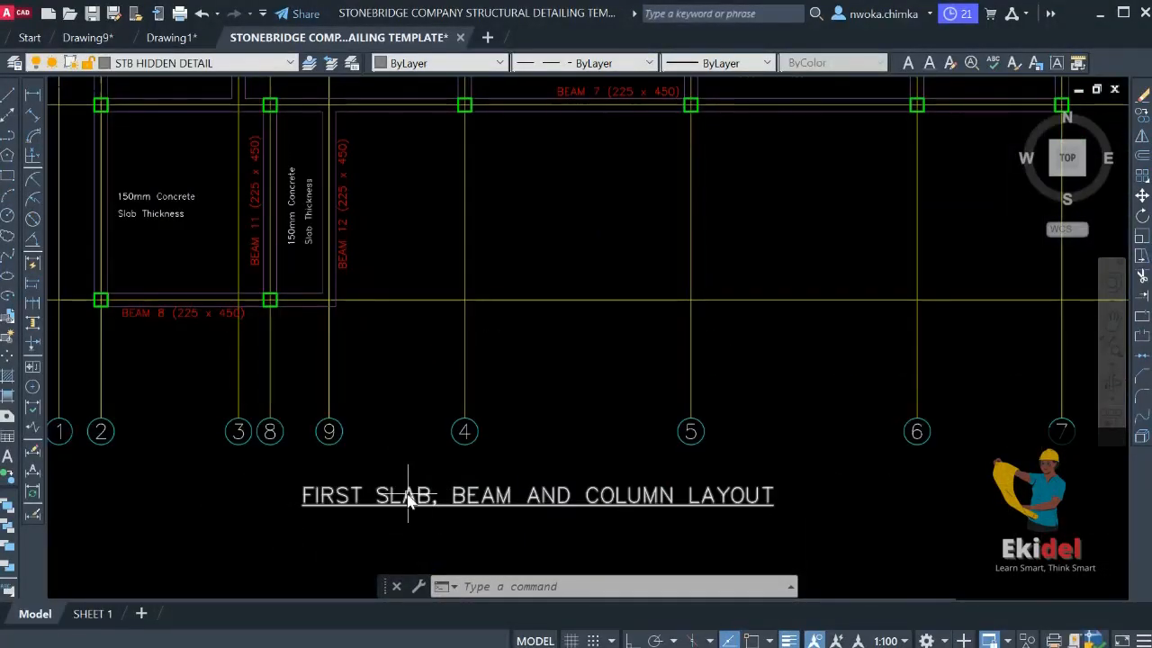
{"action": "scroll", "coordinate": [617, 486], "scroll_direction": "down", "scroll_amount": 4}
{"action": "middle_click_drag", "start_coordinate": [540, 301], "coordinate": [514, 376]}
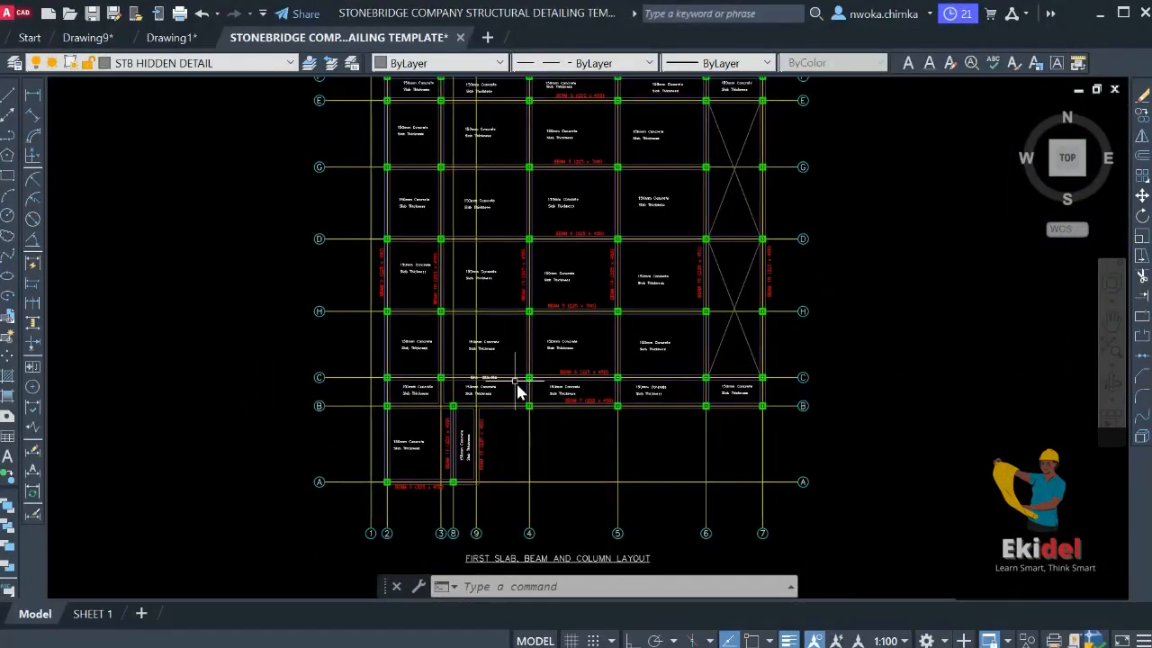
{"action": "middle_click_drag", "start_coordinate": [499, 302], "coordinate": [430, 362]}
{"action": "scroll", "coordinate": [501, 267], "scroll_direction": "down", "scroll_amount": 2}
{"action": "scroll", "coordinate": [378, 185], "scroll_direction": "up", "scroll_amount": 3}
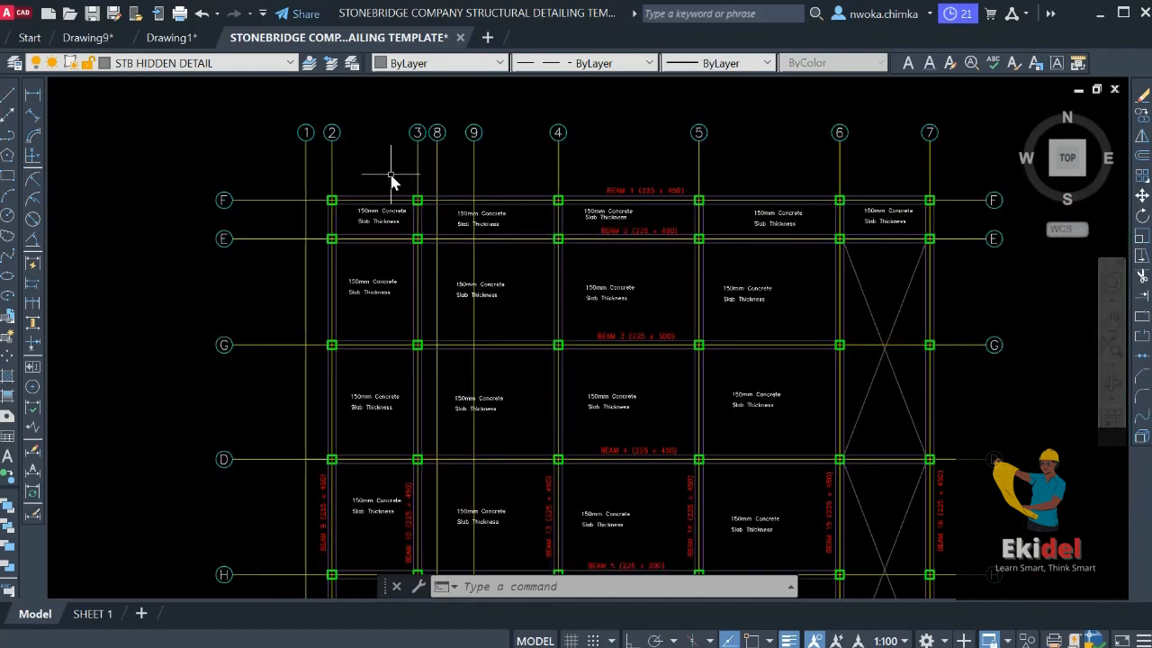
{"action": "scroll", "coordinate": [626, 187], "scroll_direction": "down", "scroll_amount": 6}
{"action": "scroll", "coordinate": [627, 189], "scroll_direction": "up", "scroll_amount": 10}
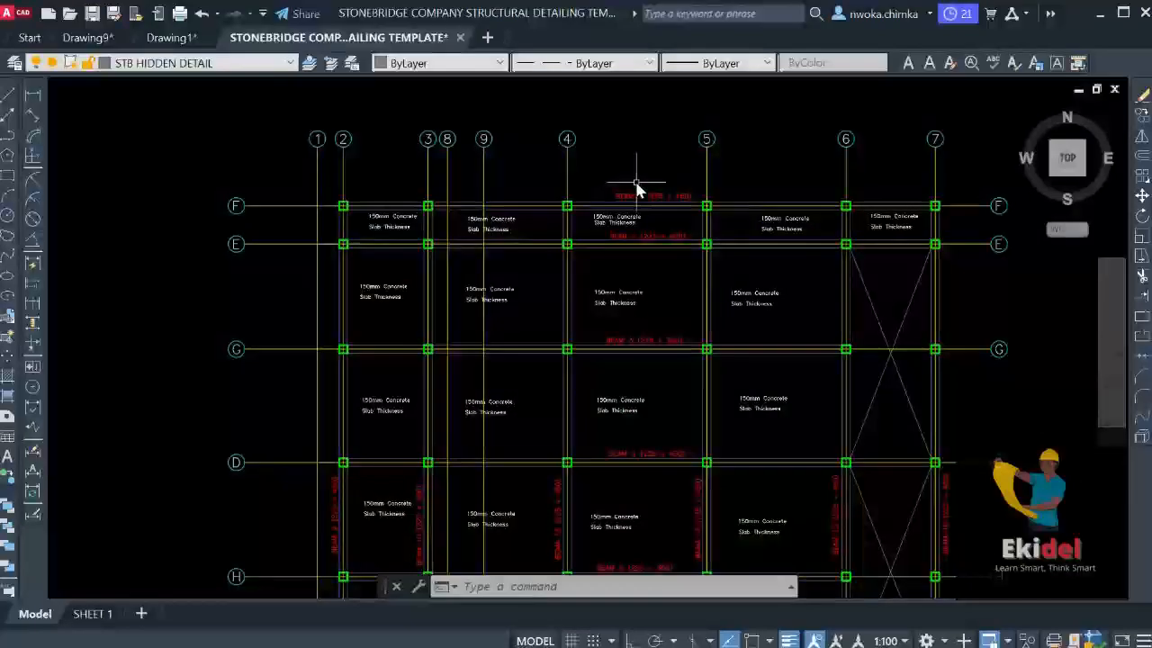
{"action": "scroll", "coordinate": [349, 189], "scroll_direction": "down", "scroll_amount": 4}
Examine the framed beam details beside the floor plan, including the BEAM 1 elevation and its section
{"action": "scroll", "coordinate": [558, 231], "scroll_direction": "down", "scroll_amount": 3}
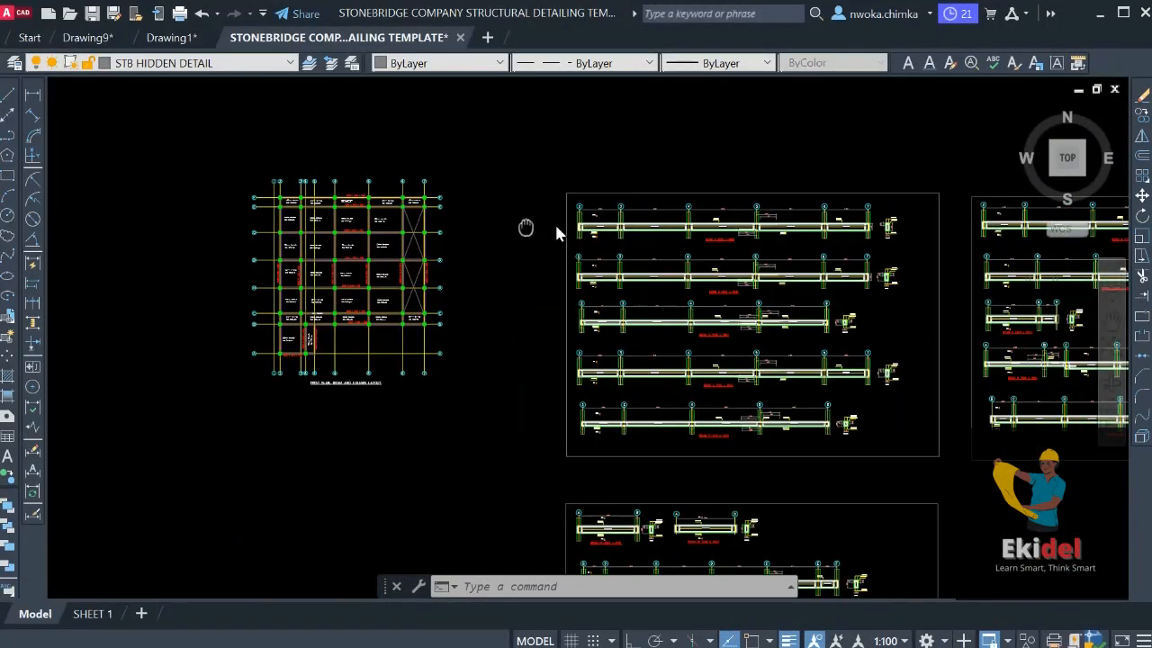
{"action": "scroll", "coordinate": [586, 218], "scroll_direction": "up", "scroll_amount": 2}
{"action": "scroll", "coordinate": [597, 214], "scroll_direction": "down", "scroll_amount": 3}
{"action": "scroll", "coordinate": [562, 239], "scroll_direction": "up", "scroll_amount": 7}
{"action": "scroll", "coordinate": [562, 238], "scroll_direction": "down", "scroll_amount": 5}
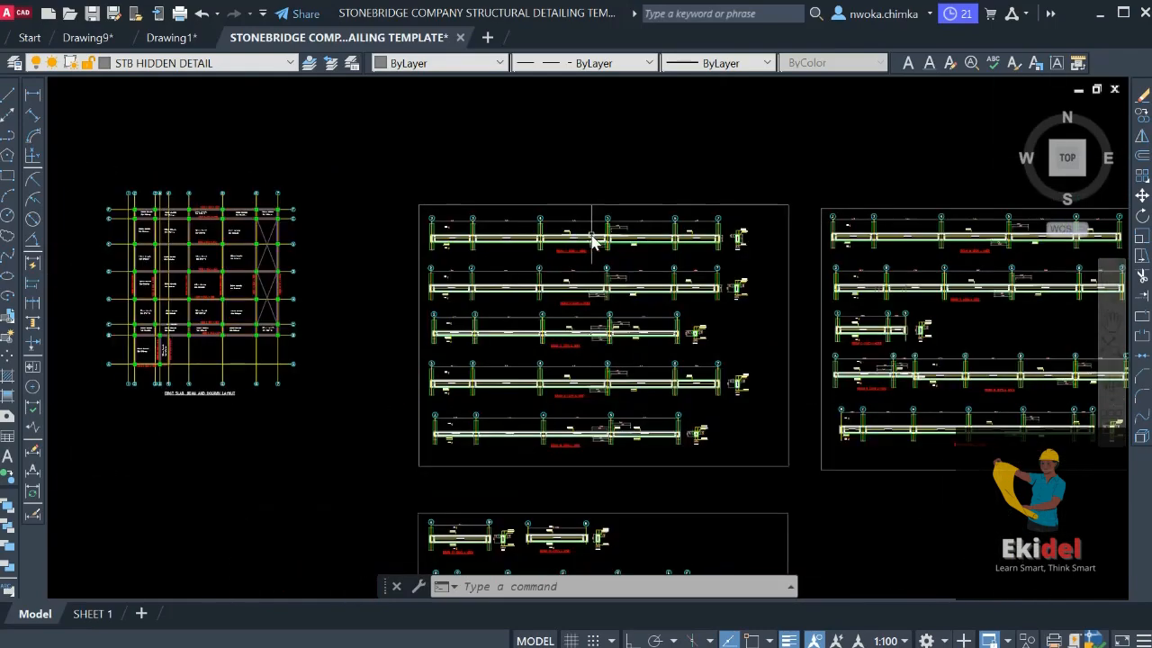
{"action": "scroll", "coordinate": [540, 243], "scroll_direction": "up", "scroll_amount": 5}
{"action": "scroll", "coordinate": [540, 245], "scroll_direction": "down", "scroll_amount": 3}
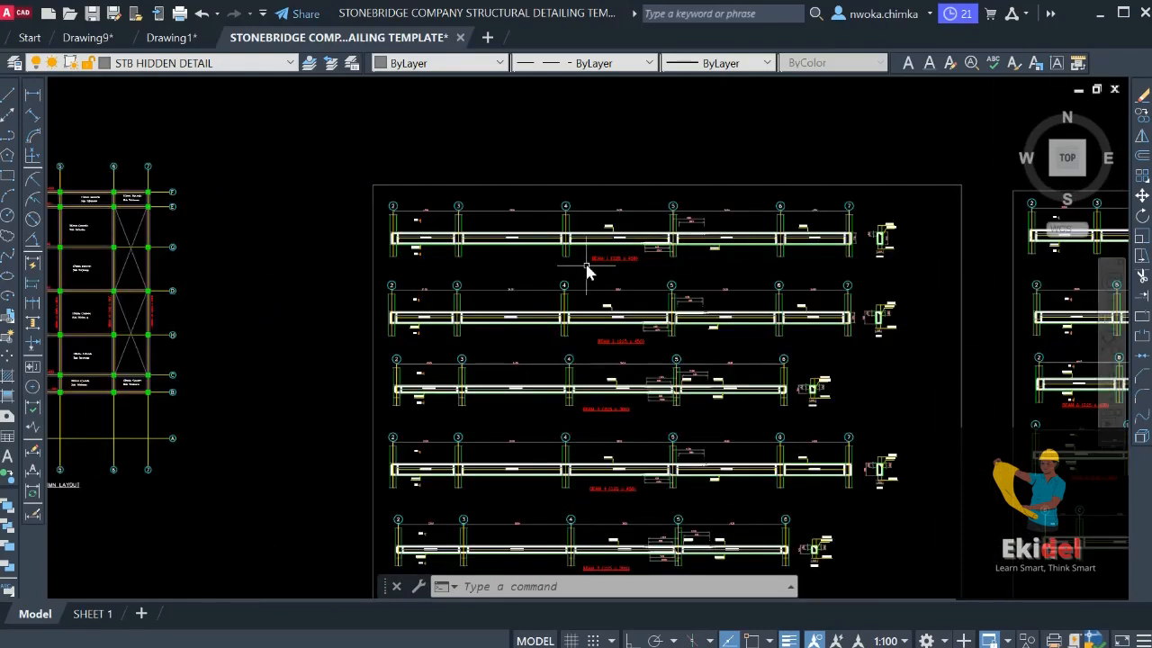
{"action": "scroll", "coordinate": [831, 282], "scroll_direction": "down", "scroll_amount": 1}
{"action": "scroll", "coordinate": [493, 316], "scroll_direction": "down", "scroll_amount": 2}
{"action": "scroll", "coordinate": [738, 321], "scroll_direction": "down", "scroll_amount": 2}
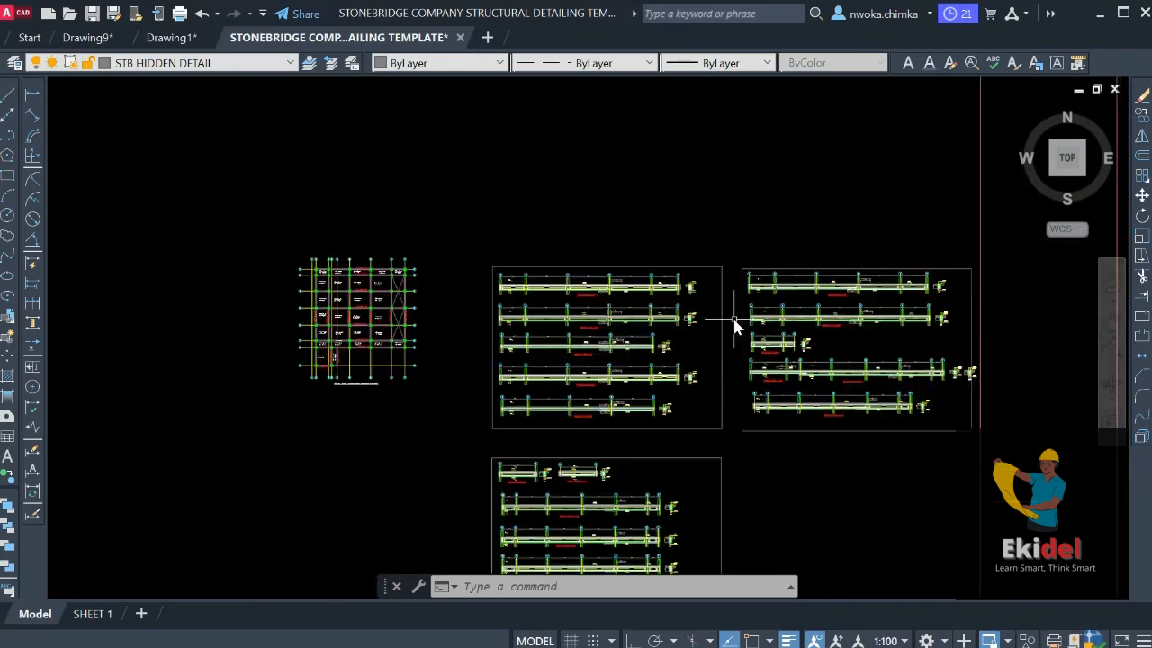
Review the titled floor plan against the SHEET 1 layout and its position within the red boundary beside the beam frames
{"action": "middle_click_drag", "start_coordinate": [270, 320], "coordinate": [437, 309]}
{"action": "scroll", "coordinate": [504, 252], "scroll_direction": "up", "scroll_amount": 4}
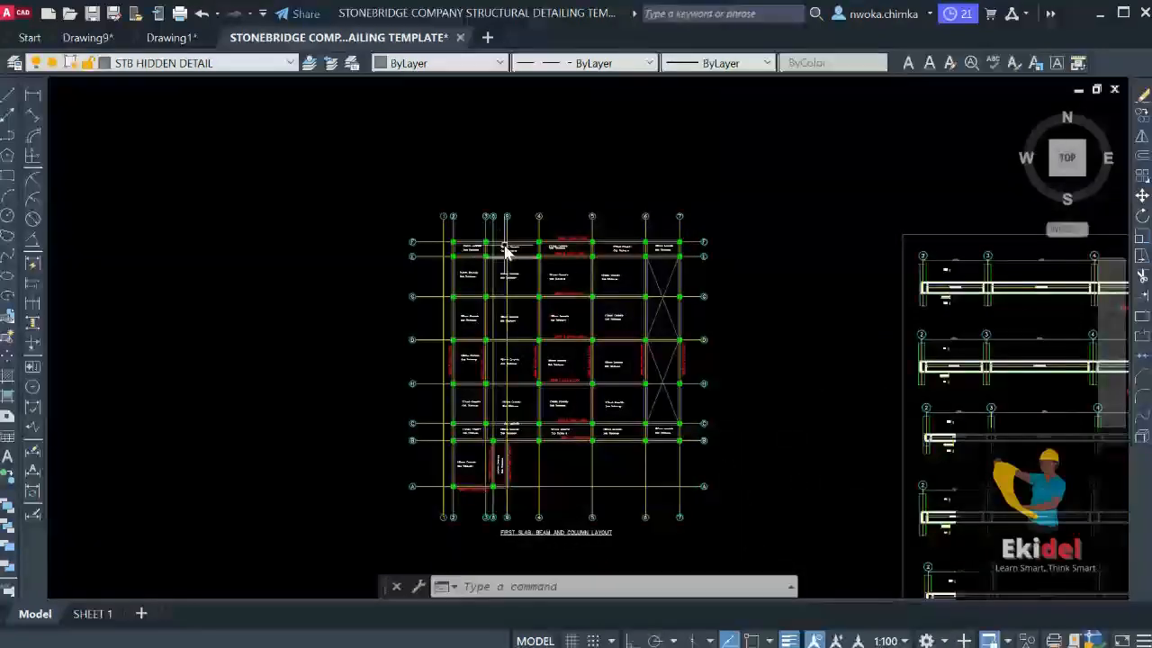
{"action": "left_click_drag", "start_coordinate": [472, 231], "coordinate": [342, 255]}
{"action": "scroll", "coordinate": [332, 250], "scroll_direction": "up", "scroll_amount": 2}
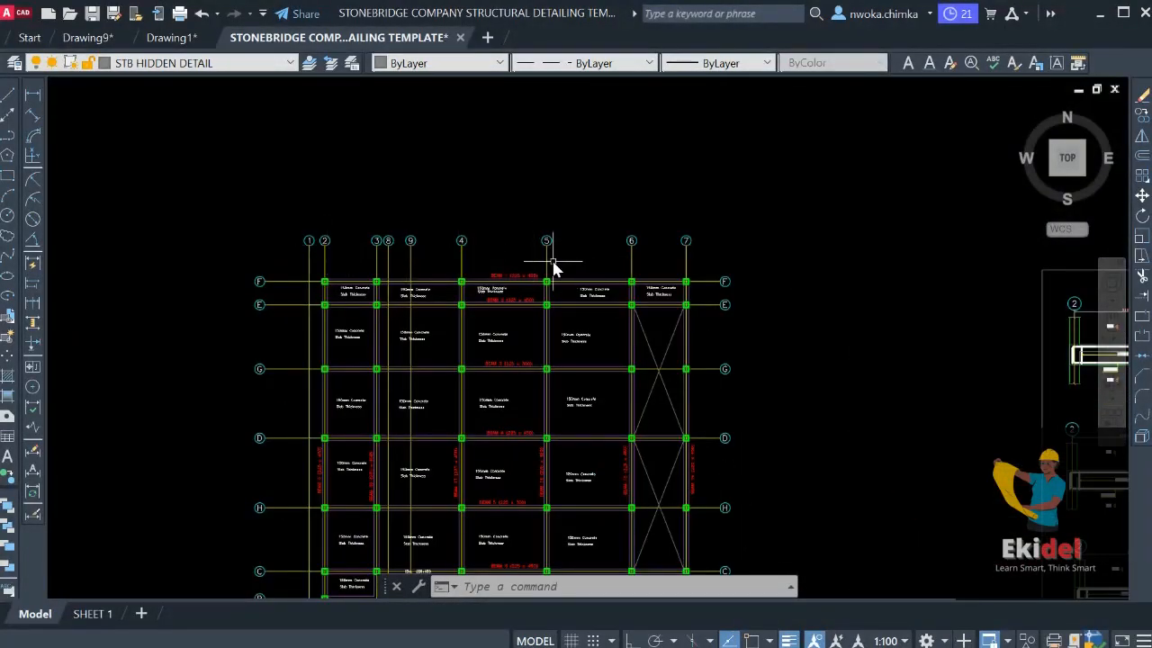
{"action": "scroll", "coordinate": [733, 258], "scroll_direction": "down", "scroll_amount": 3}
{"action": "scroll", "coordinate": [532, 256], "scroll_direction": "down", "scroll_amount": 1}
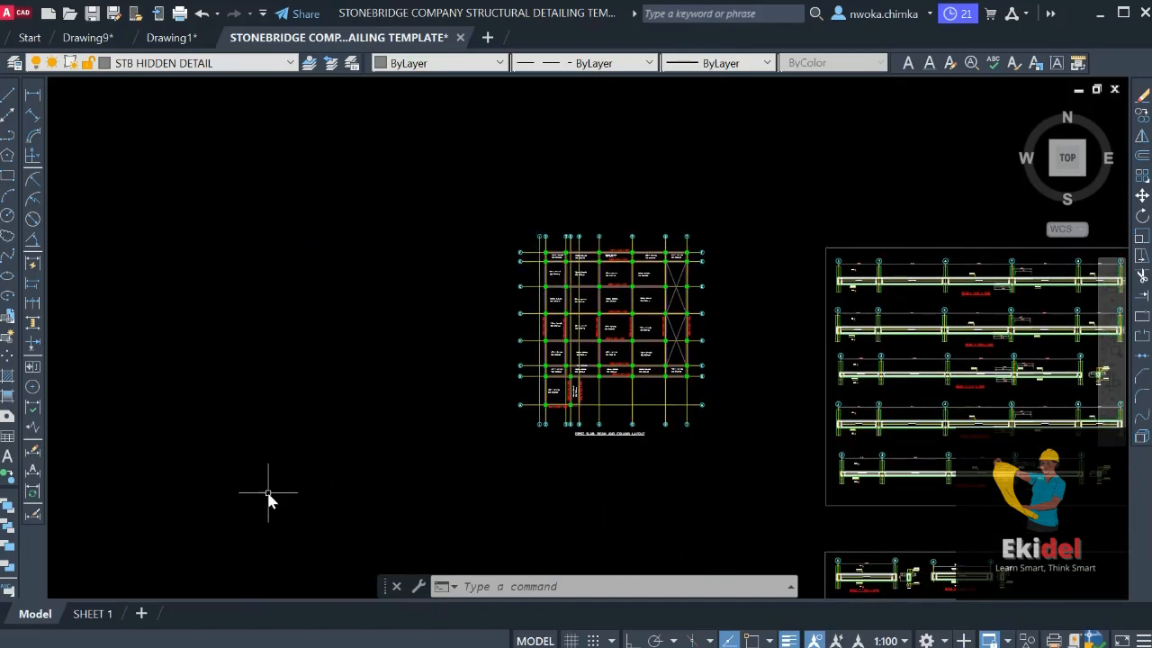
{"action": "left_click", "coordinate": [93, 613]}
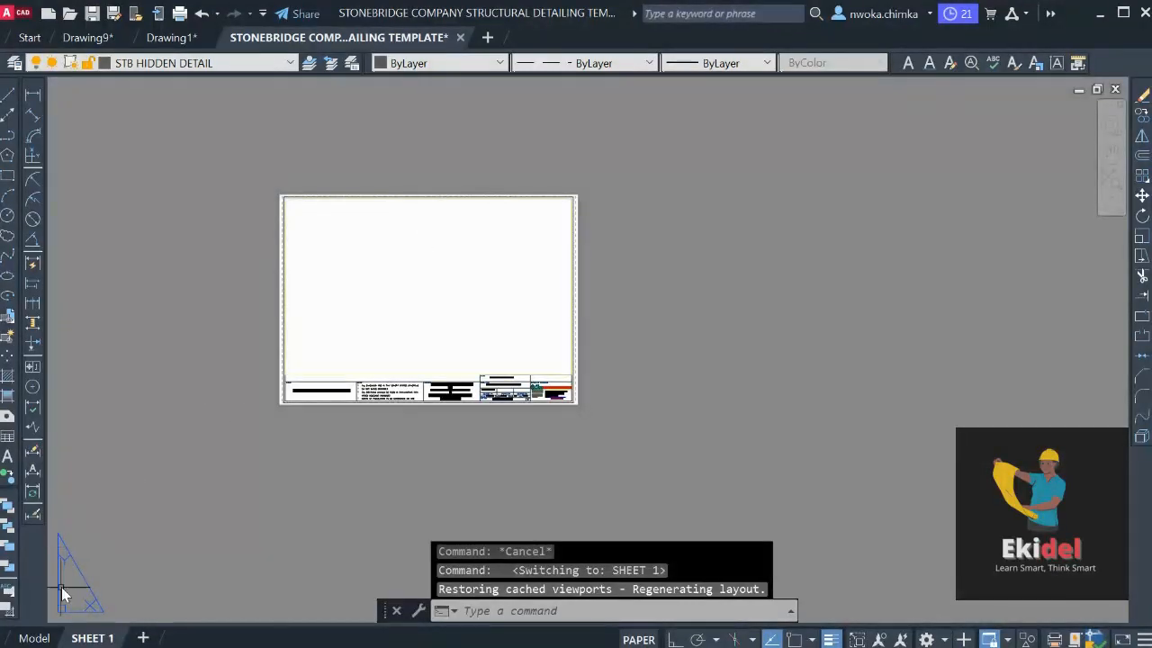
{"action": "left_click", "coordinate": [34, 638]}
{"action": "scroll", "coordinate": [654, 257], "scroll_direction": "up", "scroll_amount": 5}
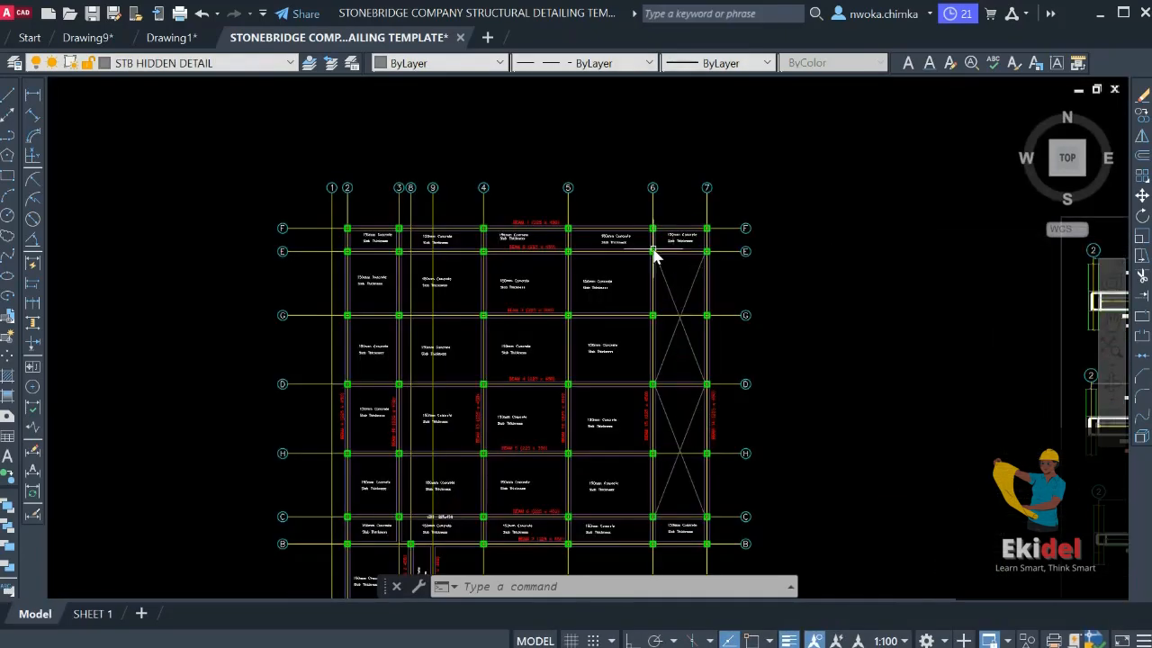
{"action": "middle_click_drag", "start_coordinate": [654, 257], "coordinate": [538, 232]}
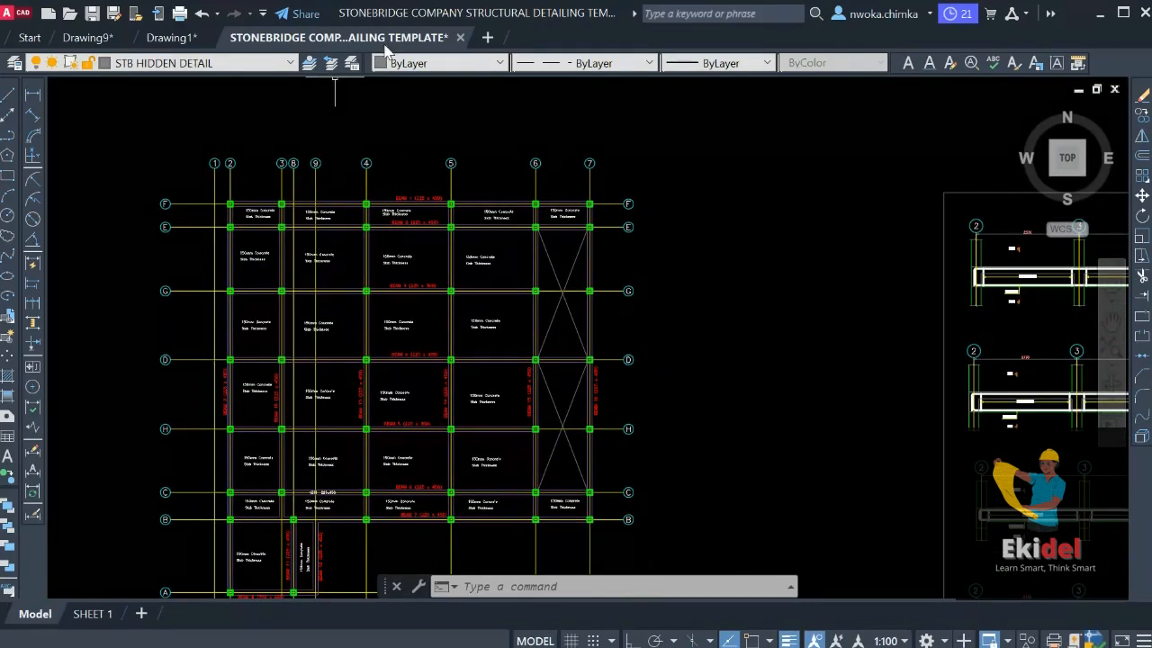
{"action": "mouse_move", "coordinate": [326, 45]}
{"action": "scroll", "coordinate": [438, 207], "scroll_direction": "down", "scroll_amount": 4}
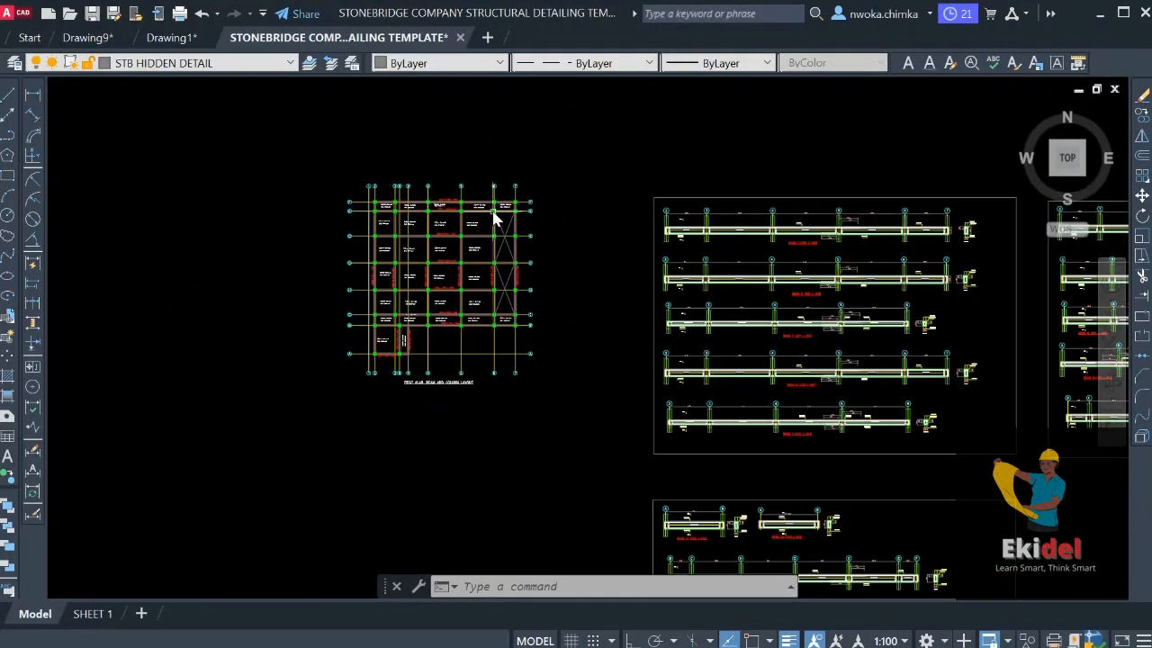
{"action": "scroll", "coordinate": [477, 200], "scroll_direction": "down", "scroll_amount": 3}
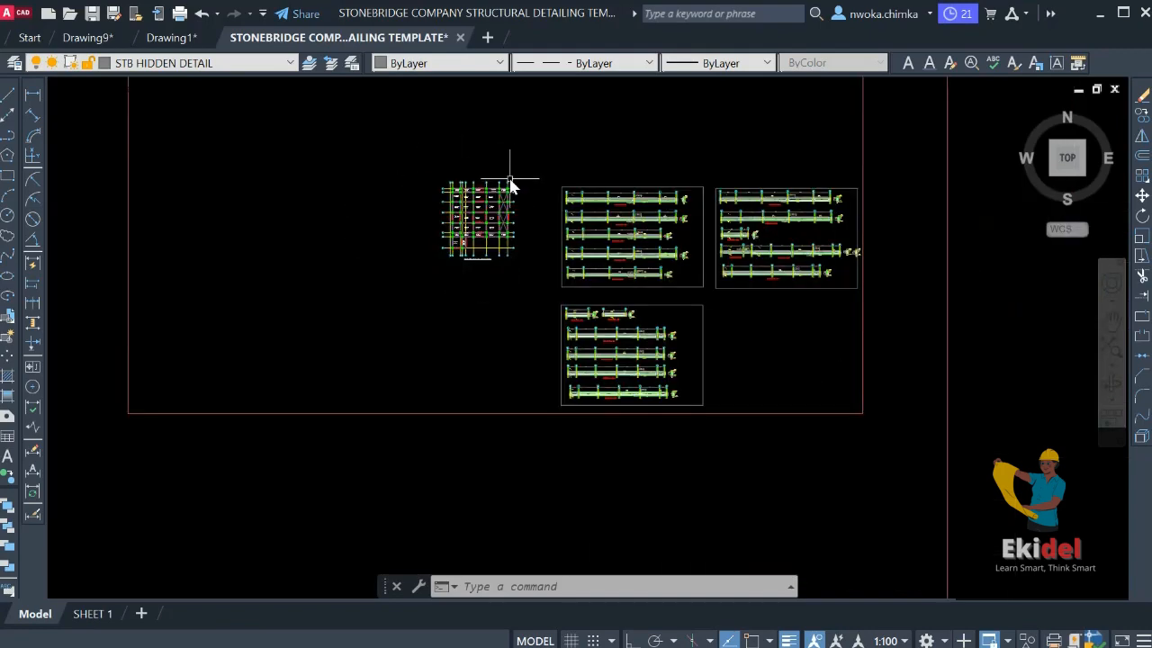
{"action": "middle_click_drag", "start_coordinate": [427, 181], "coordinate": [438, 195]}
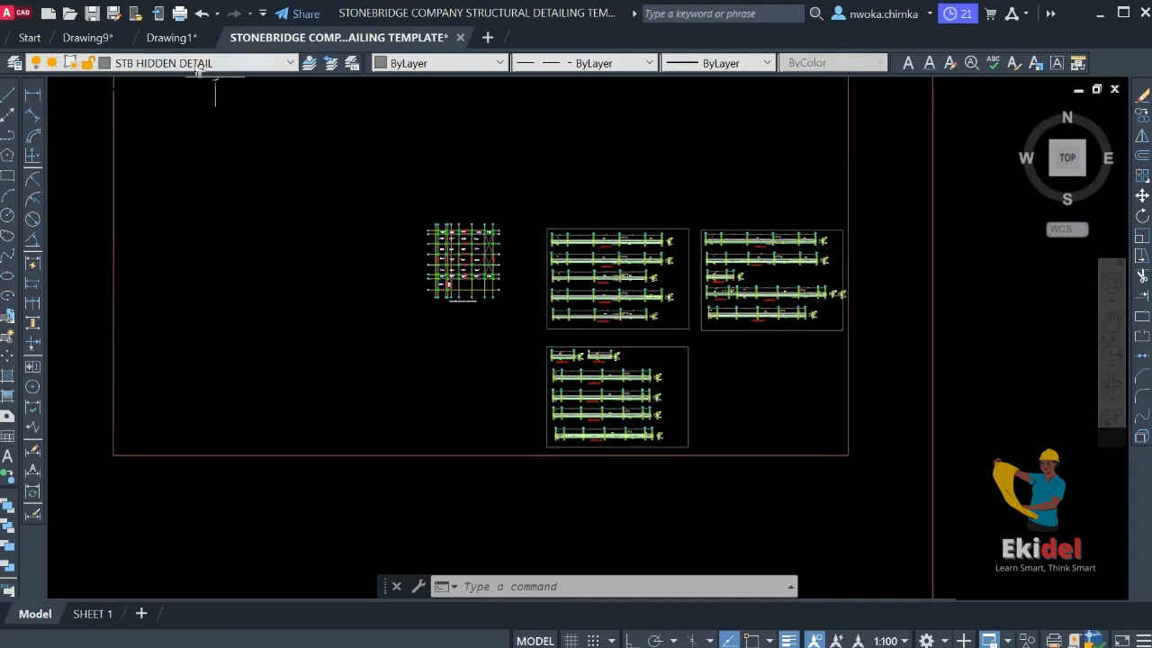
Examine the plans and beam details in Drawing1, and the matching set outside the inner red boundary in the Stonebridge template drawing
{"action": "left_click", "coordinate": [174, 38]}
{"action": "scroll", "coordinate": [432, 189], "scroll_direction": "down", "scroll_amount": 5}
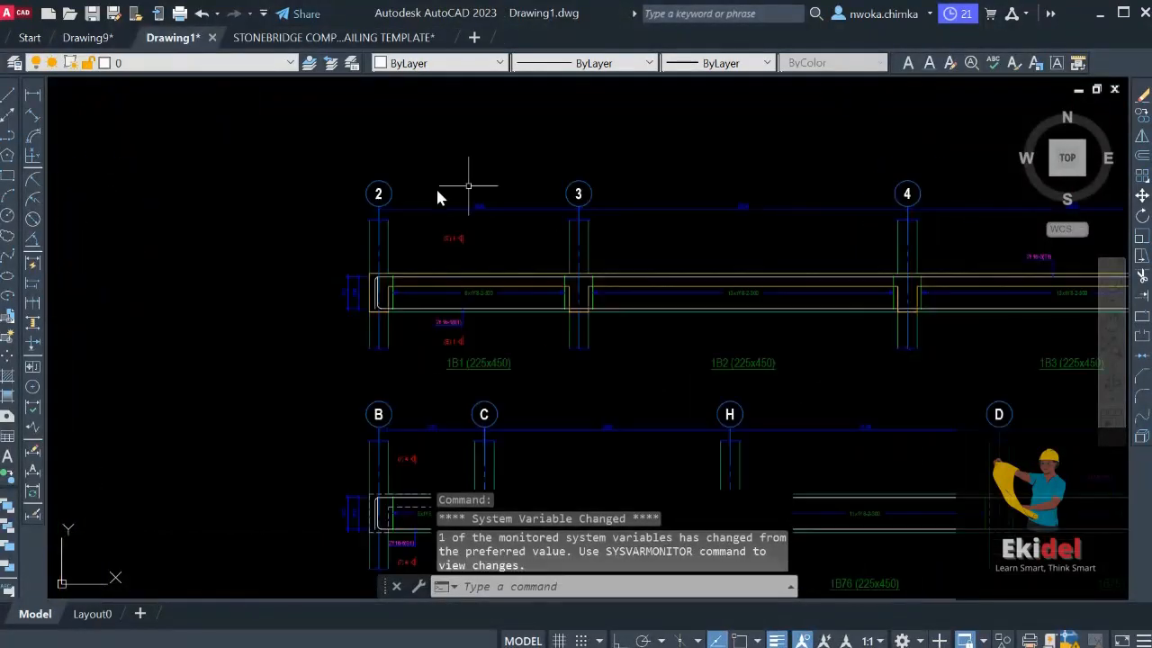
{"action": "scroll", "coordinate": [428, 189], "scroll_direction": "down", "scroll_amount": 8}
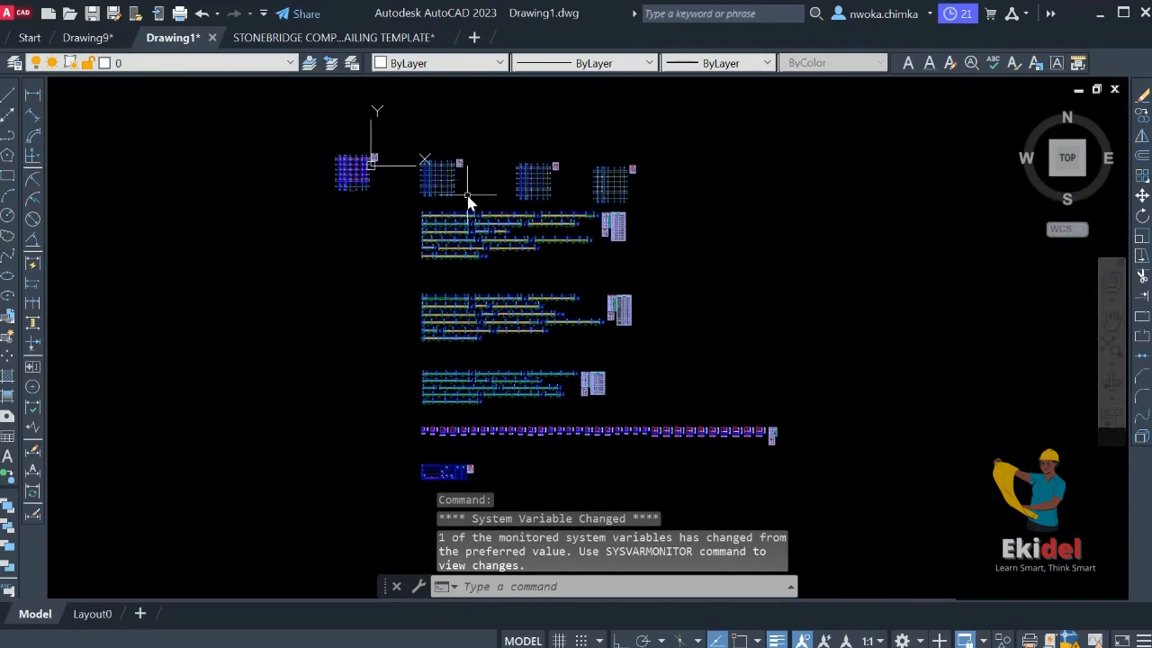
{"action": "left_click", "coordinate": [333, 37]}
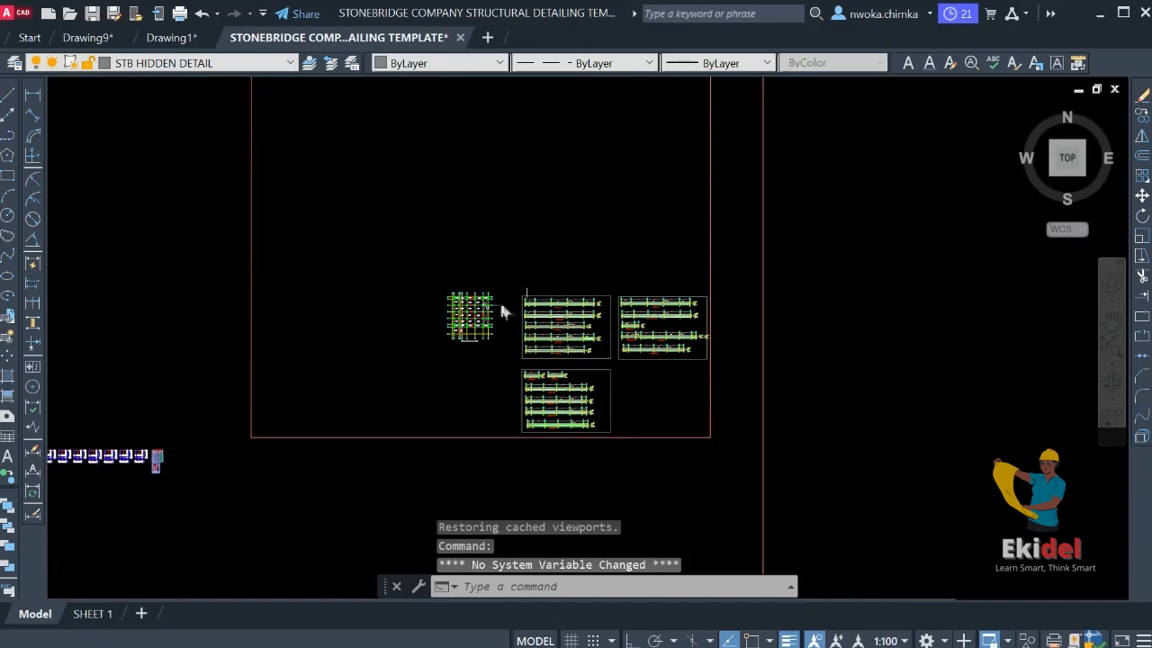
{"action": "scroll", "coordinate": [540, 264], "scroll_direction": "down", "scroll_amount": 2}
{"action": "middle_click_drag", "start_coordinate": [60, 277], "coordinate": [393, 268]}
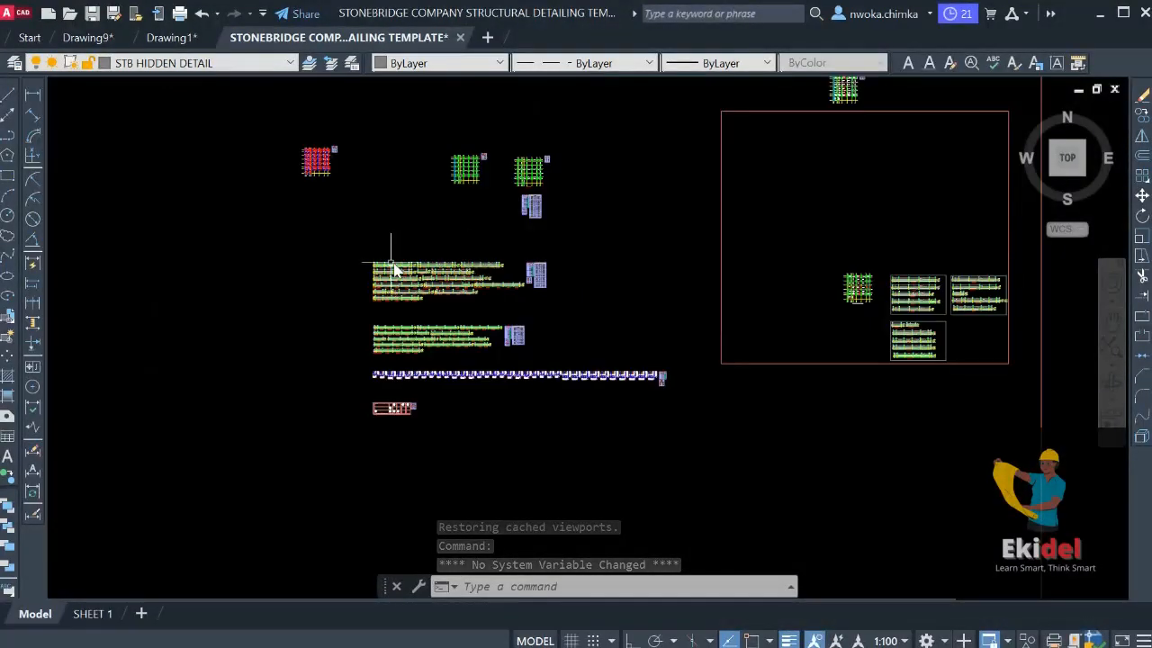
{"action": "scroll", "coordinate": [393, 268], "scroll_direction": "up", "scroll_amount": 9}
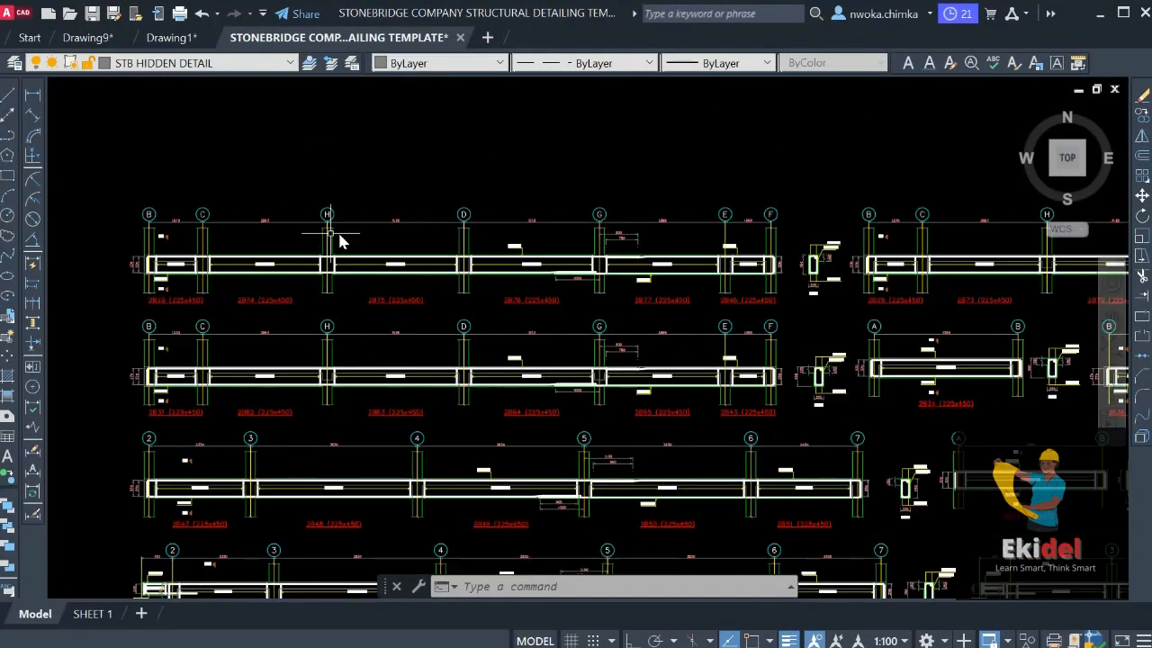
{"action": "scroll", "coordinate": [340, 241], "scroll_direction": "up", "scroll_amount": 3}
{"action": "scroll", "coordinate": [334, 249], "scroll_direction": "down", "scroll_amount": 8}
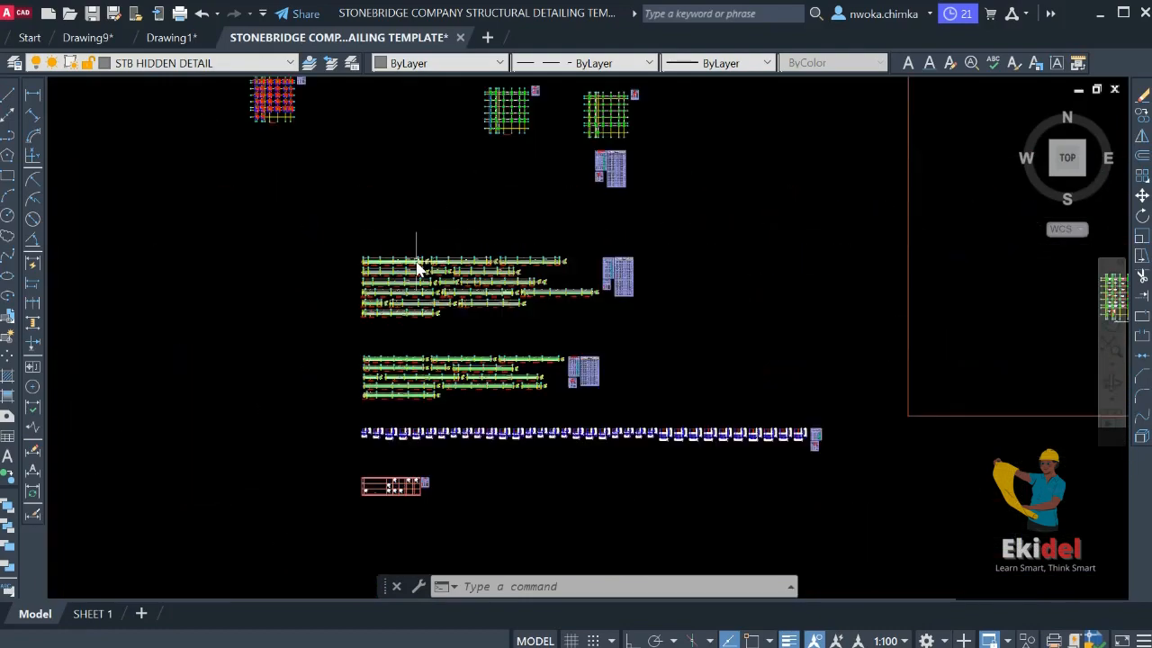
{"action": "scroll", "coordinate": [417, 268], "scroll_direction": "down", "scroll_amount": 4}
{"action": "middle_click_drag", "start_coordinate": [586, 241], "coordinate": [330, 270]}
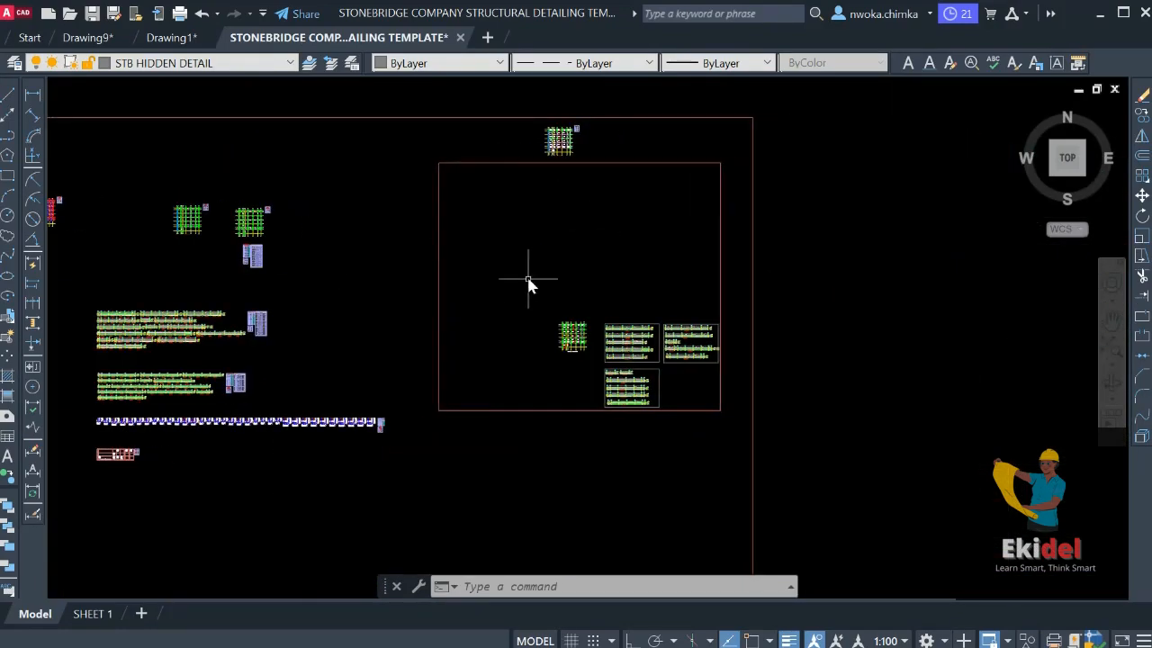
Make STB Dimensions the current layer for working on the first slab, beam and column layout
{"action": "scroll", "coordinate": [576, 331], "scroll_direction": "up", "scroll_amount": 10}
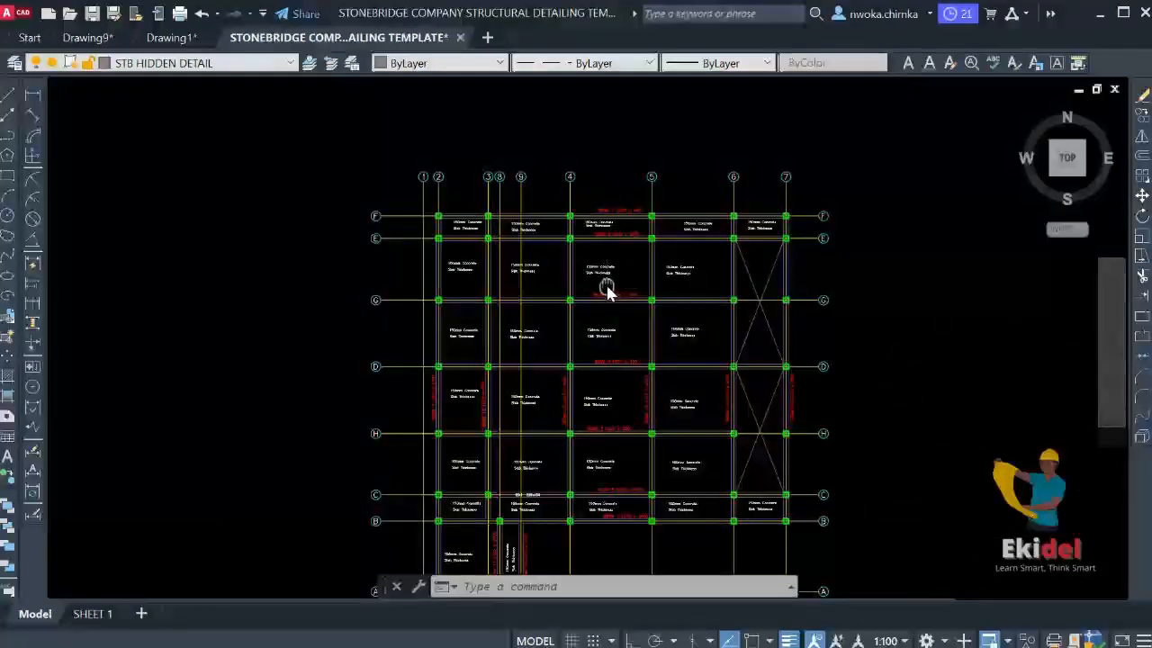
{"action": "scroll", "coordinate": [429, 237], "scroll_direction": "down", "scroll_amount": 2}
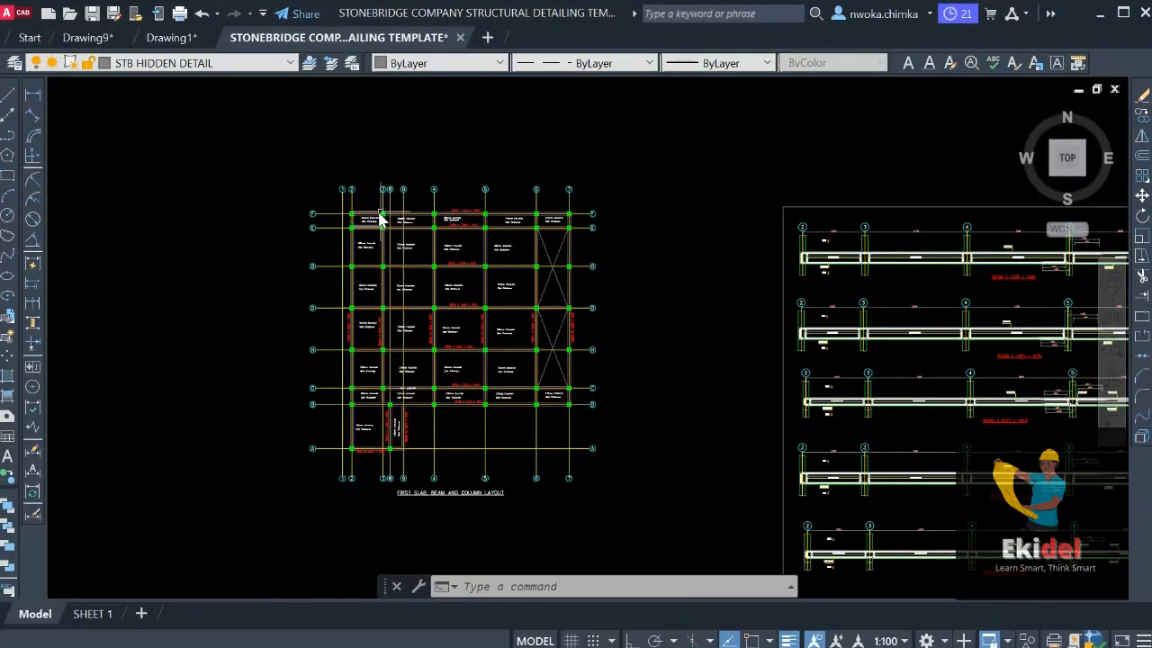
{"action": "scroll", "coordinate": [380, 213], "scroll_direction": "up", "scroll_amount": 2}
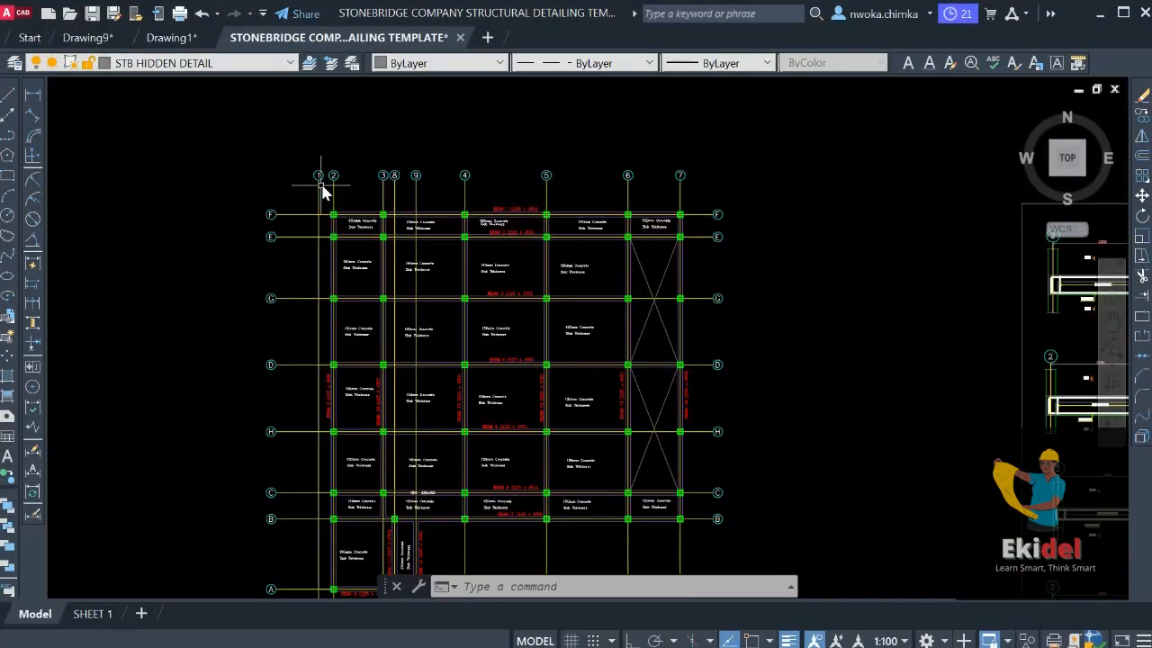
{"action": "scroll", "coordinate": [317, 189], "scroll_direction": "up", "scroll_amount": 4}
{"action": "scroll", "coordinate": [387, 173], "scroll_direction": "down", "scroll_amount": 4}
{"action": "scroll", "coordinate": [427, 168], "scroll_direction": "down", "scroll_amount": 2}
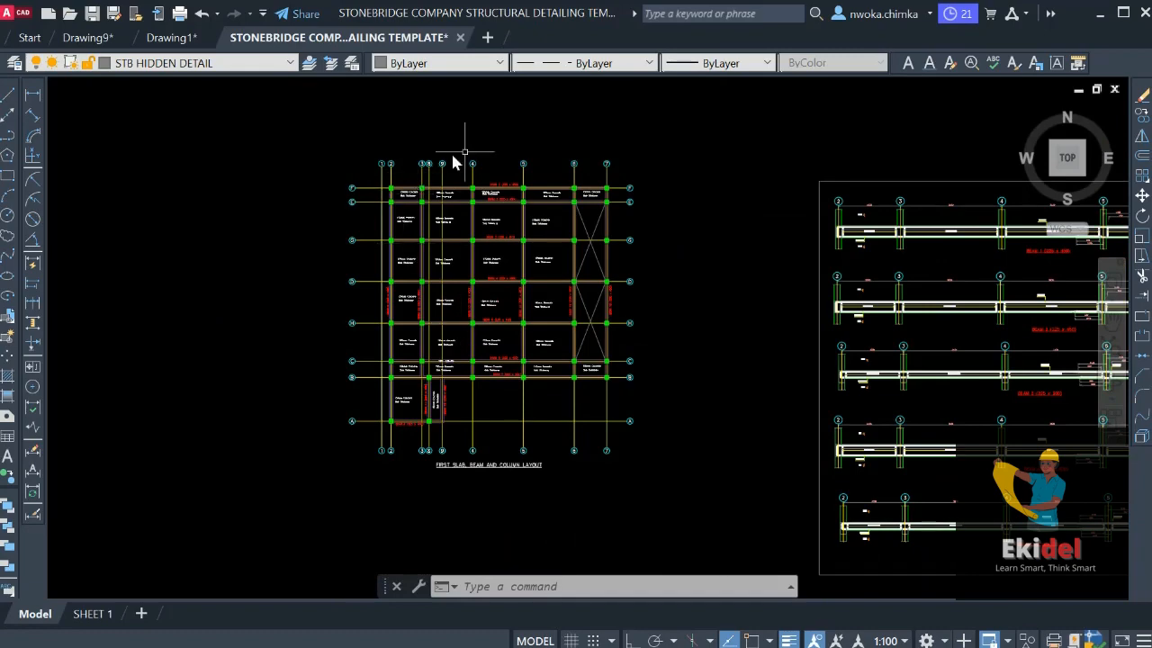
{"action": "scroll", "coordinate": [477, 151], "scroll_direction": "up", "scroll_amount": 2}
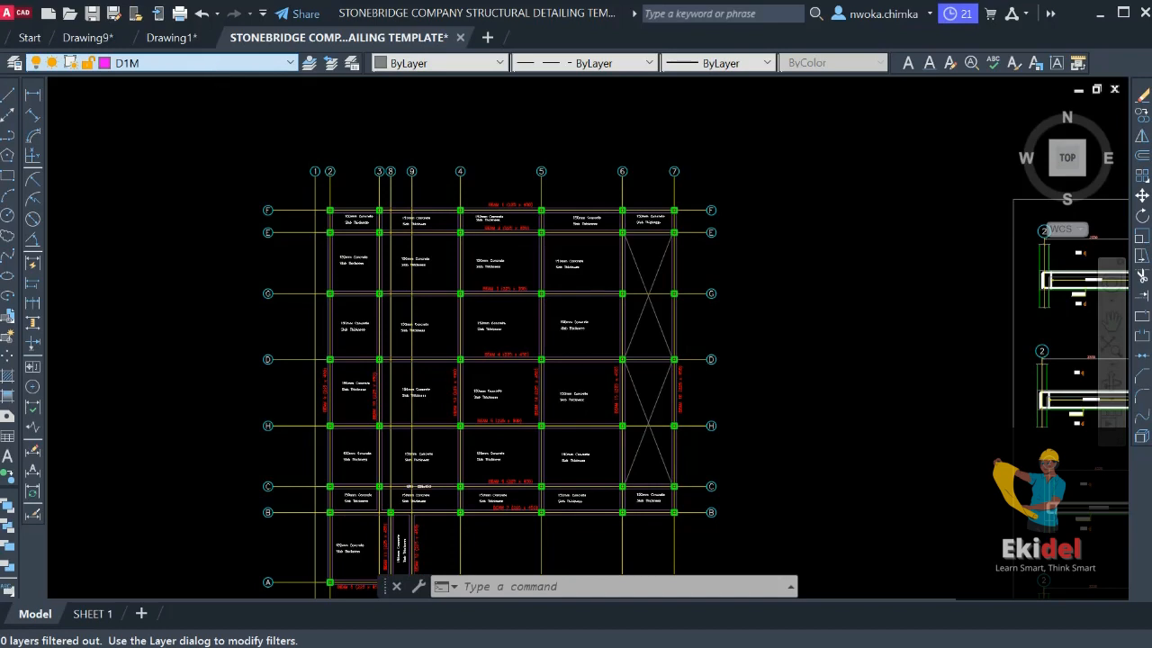
{"action": "left_click", "coordinate": [218, 170]}
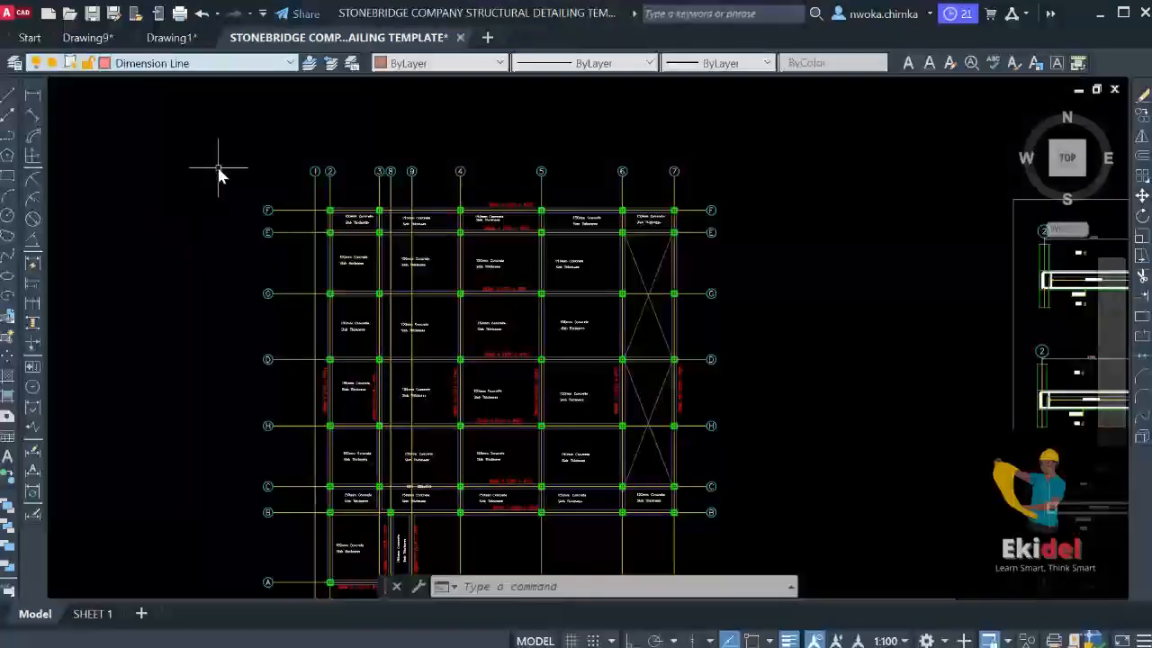
{"action": "left_click", "coordinate": [206, 68]}
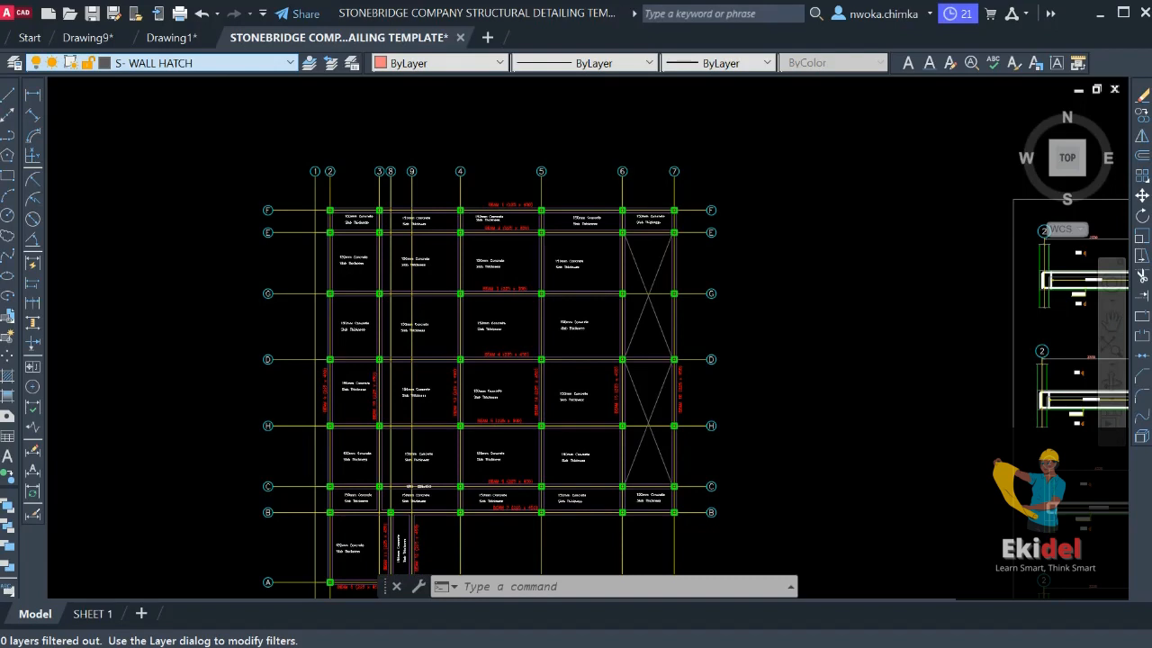
{"action": "left_click", "coordinate": [141, 431]}
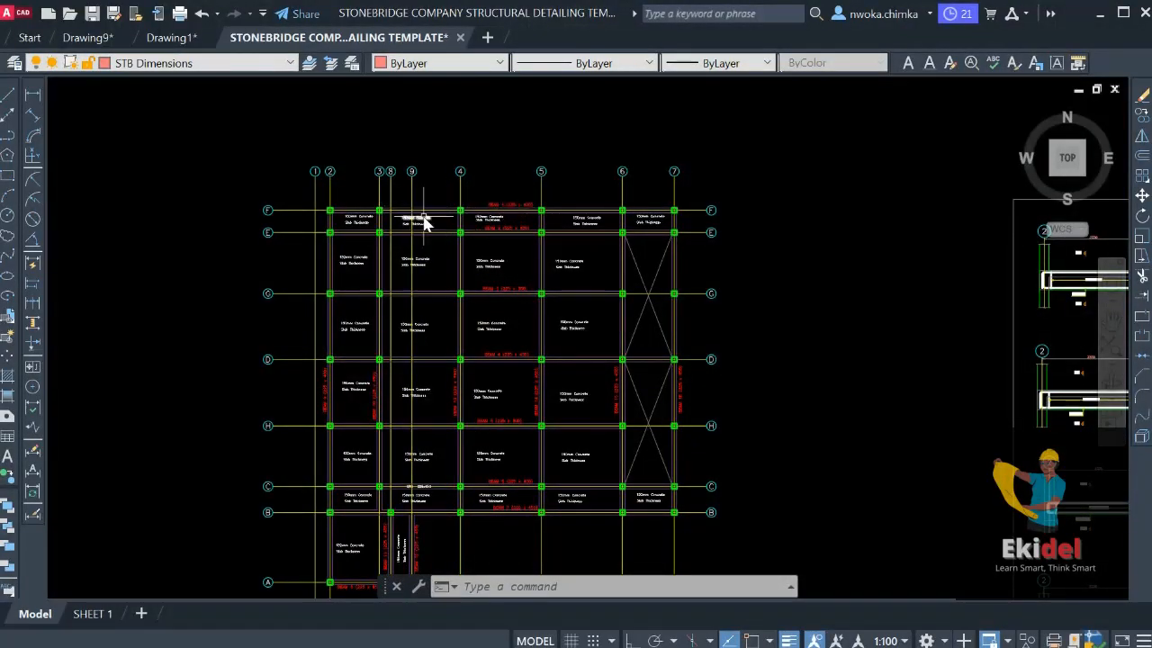
Make NLNG DIM 50 the current dimension style
{"action": "type", "text": "d"}
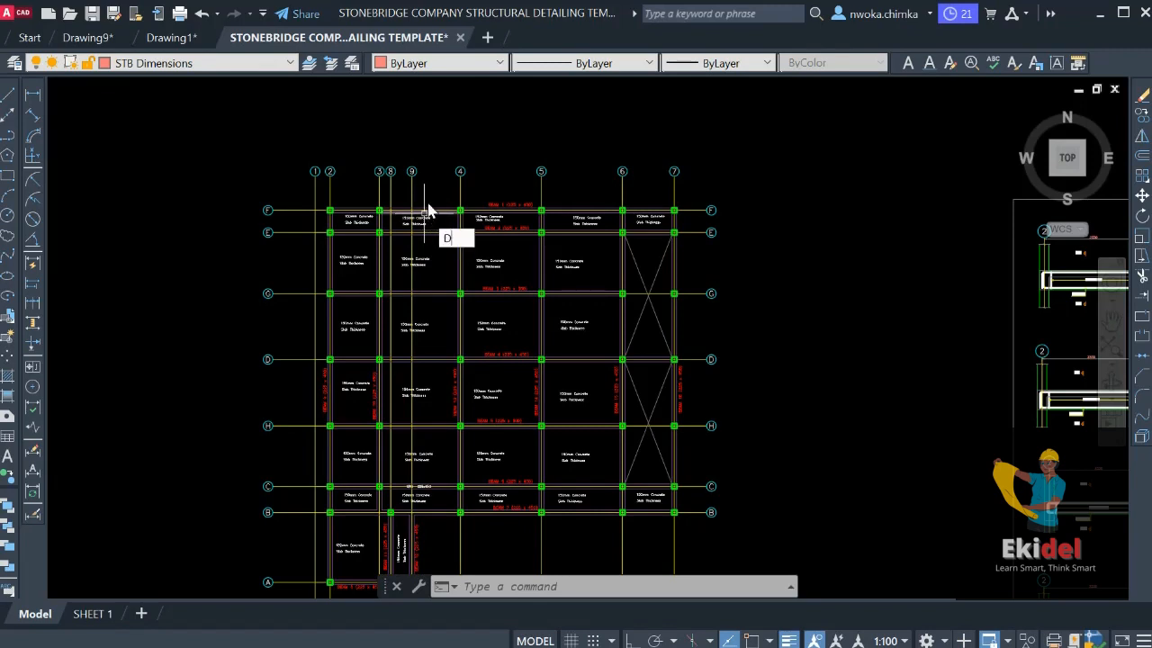
{"action": "key", "text": "Return"}
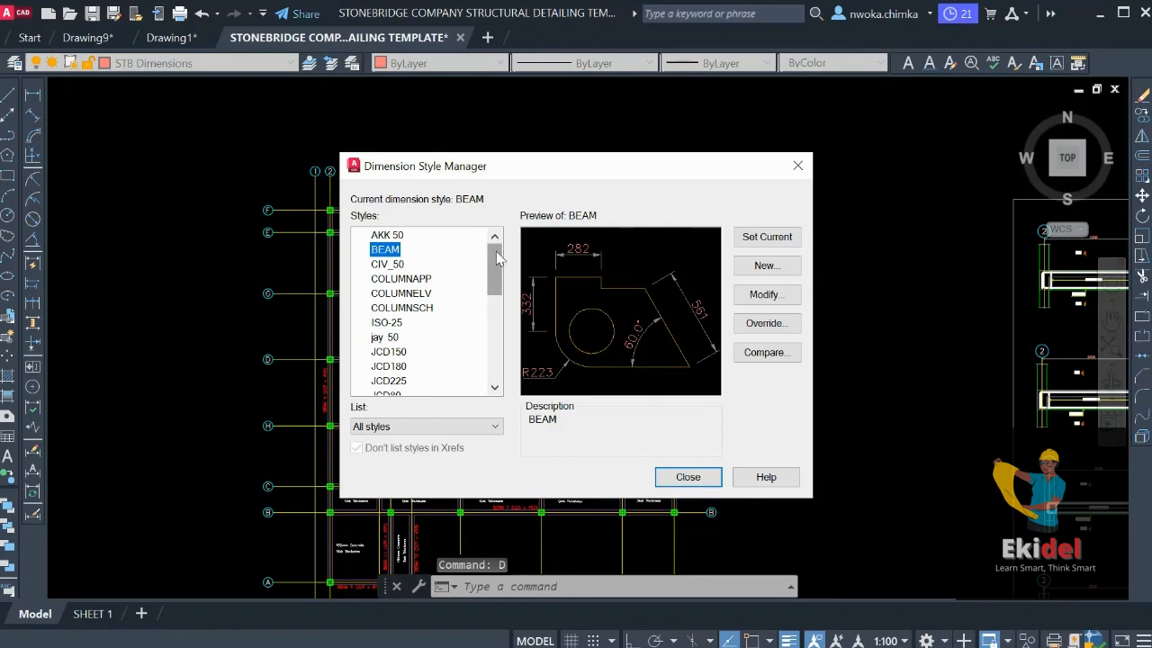
{"action": "scroll", "coordinate": [497, 261], "scroll_direction": "down", "scroll_amount": 5}
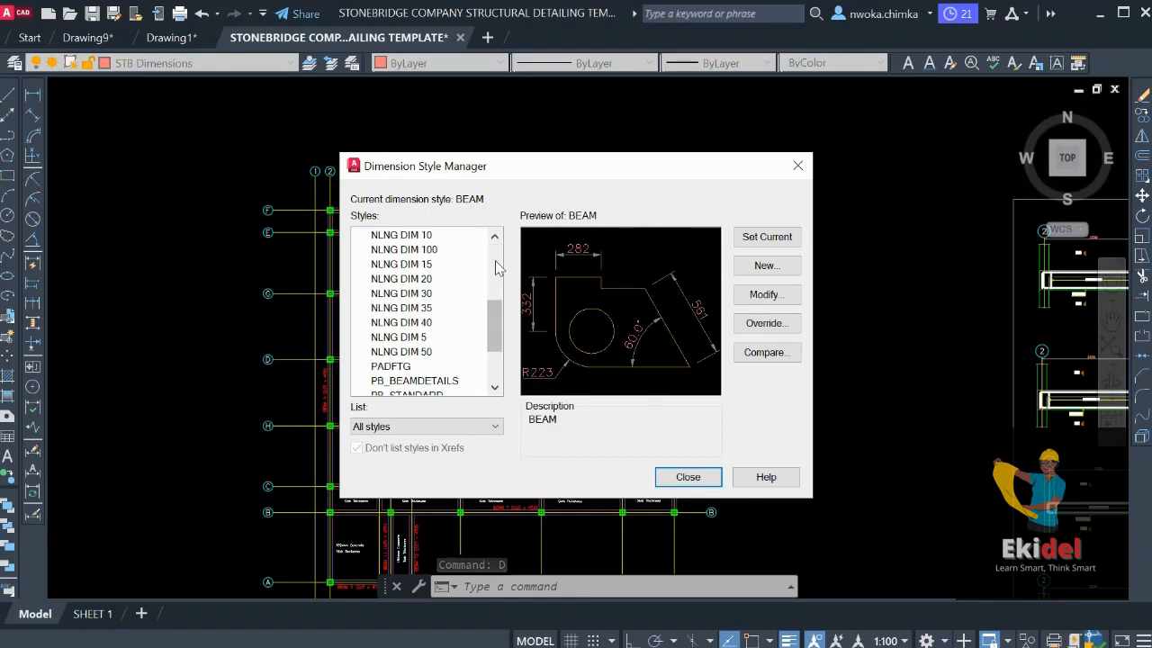
{"action": "left_click", "coordinate": [428, 250]}
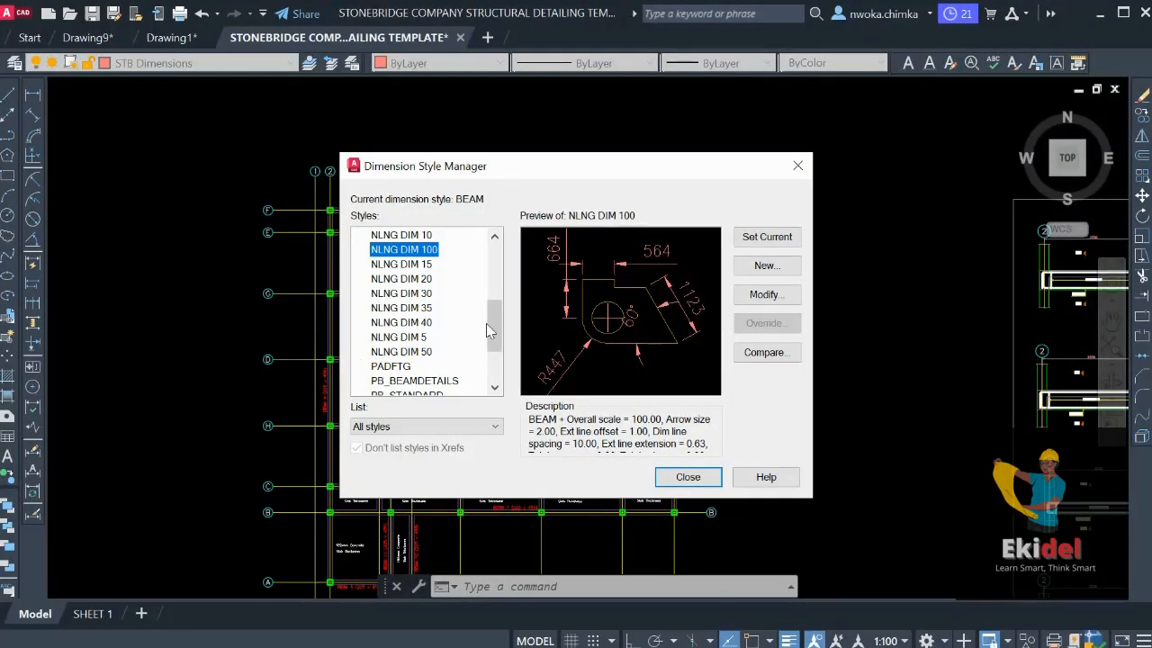
{"action": "left_click", "coordinate": [419, 351]}
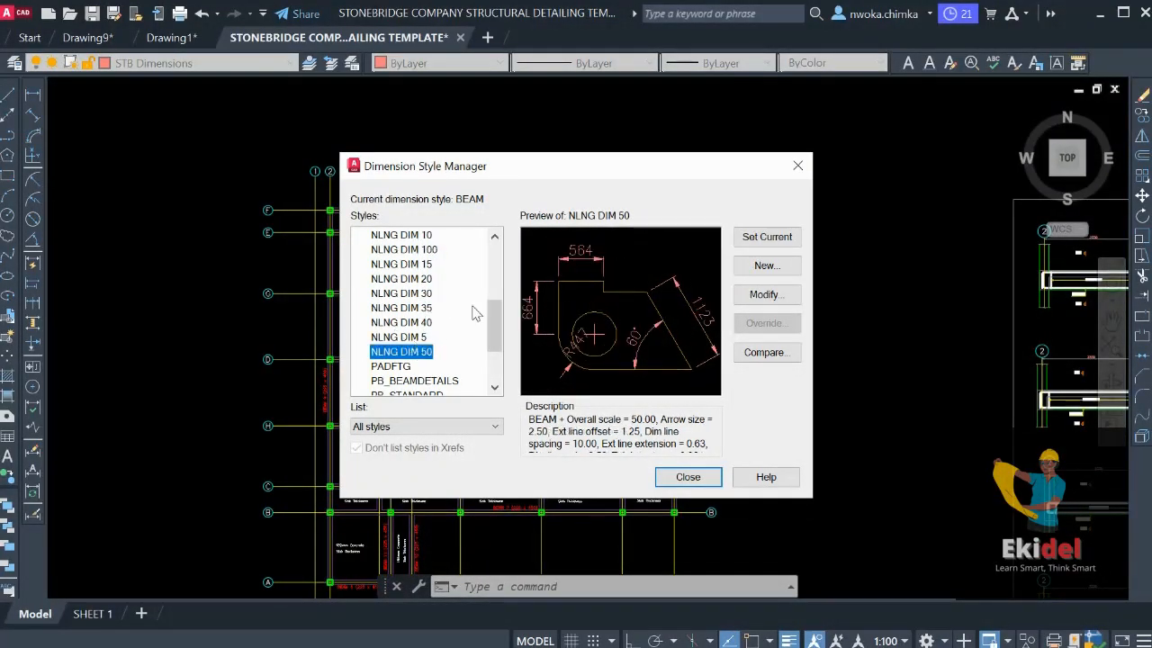
{"action": "left_click", "coordinate": [766, 237]}
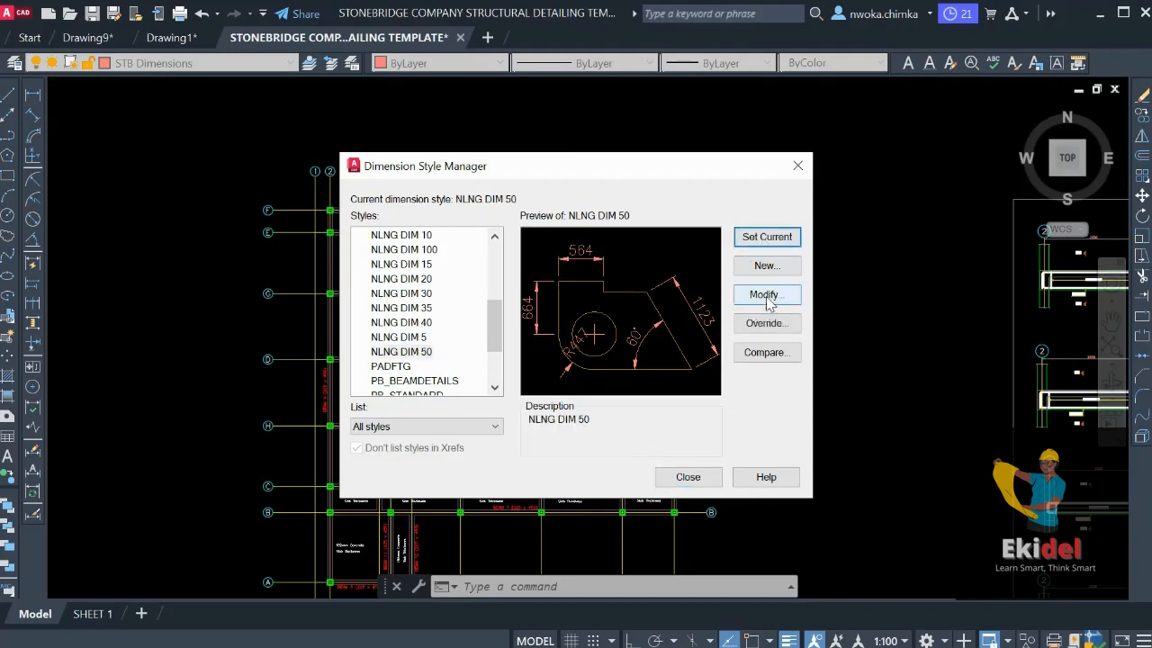
{"action": "left_click", "coordinate": [690, 477]}
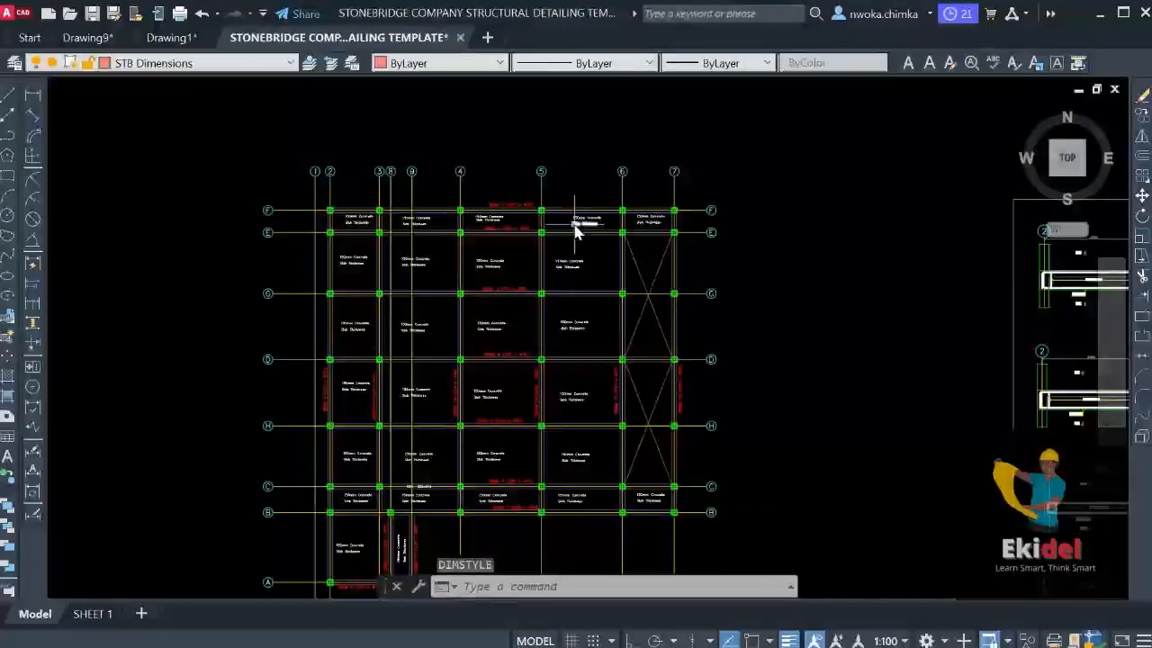
{"action": "scroll", "coordinate": [558, 216], "scroll_direction": "down", "scroll_amount": 3}
{"action": "scroll", "coordinate": [549, 207], "scroll_direction": "up", "scroll_amount": 5}
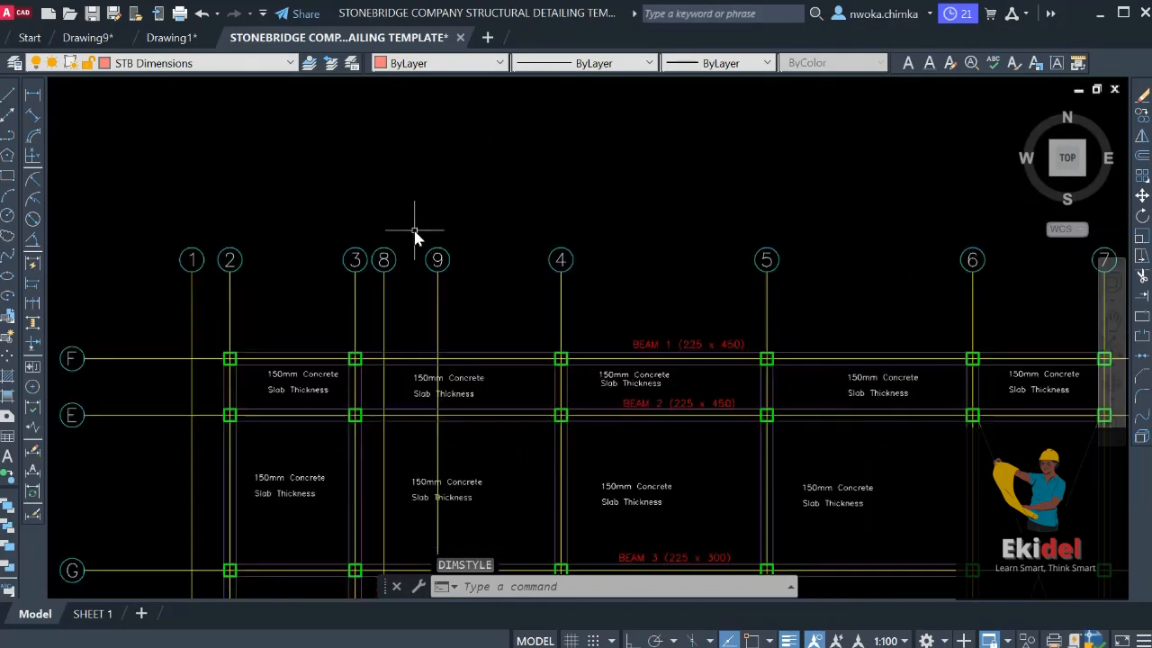
{"action": "left_click", "coordinate": [33, 97]}
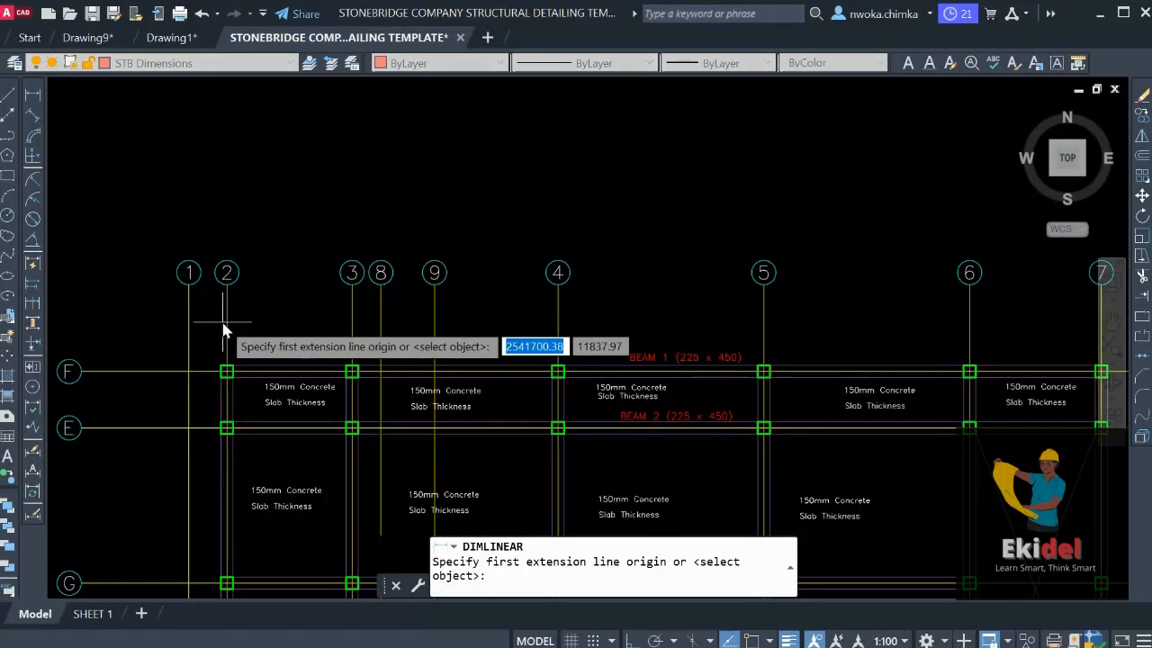
{"action": "scroll", "coordinate": [222, 323], "scroll_direction": "up", "scroll_amount": 3}
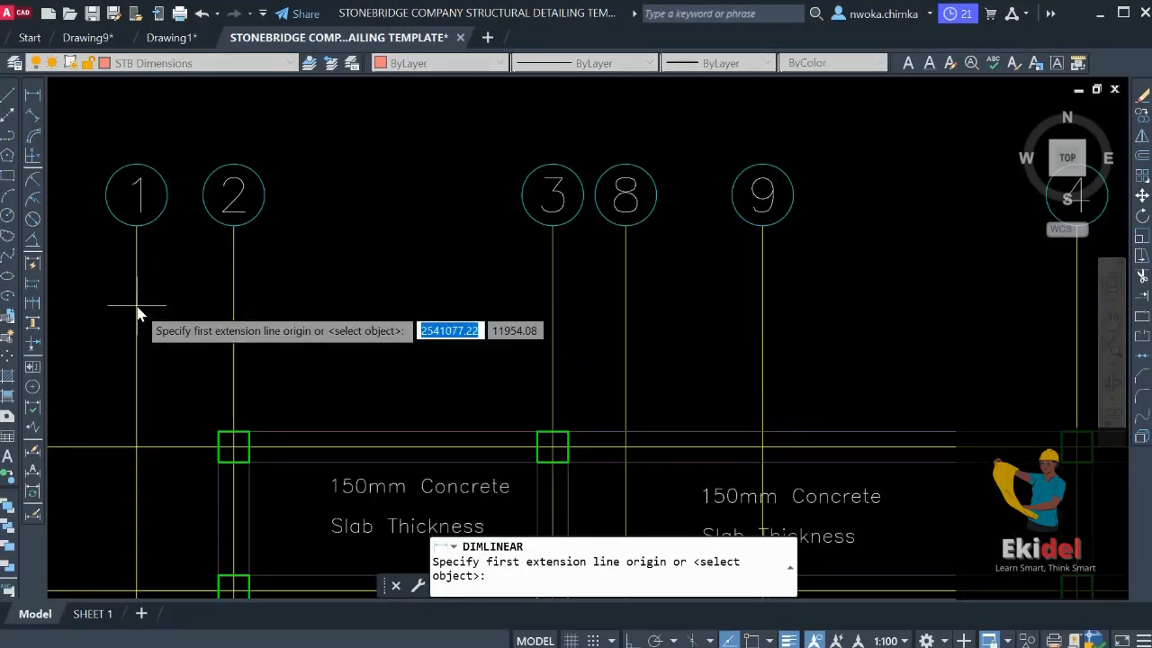
{"action": "left_click", "coordinate": [136, 306]}
{"action": "scroll", "coordinate": [252, 306], "scroll_direction": "down", "scroll_amount": 4}
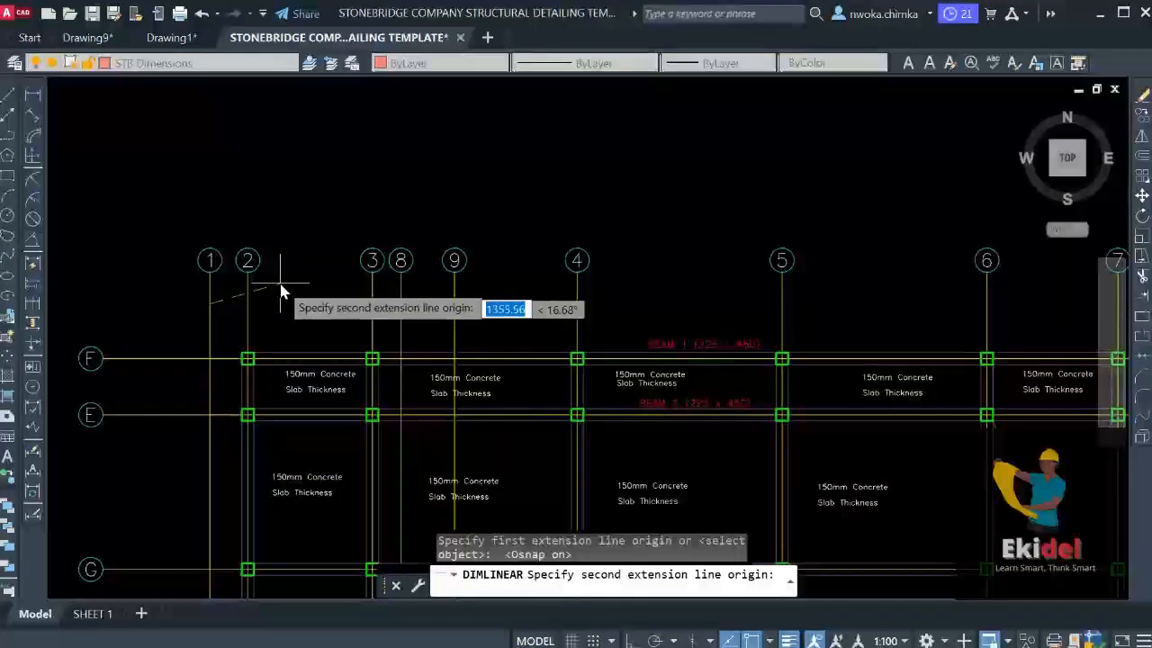
{"action": "scroll", "coordinate": [275, 286], "scroll_direction": "up", "scroll_amount": 5}
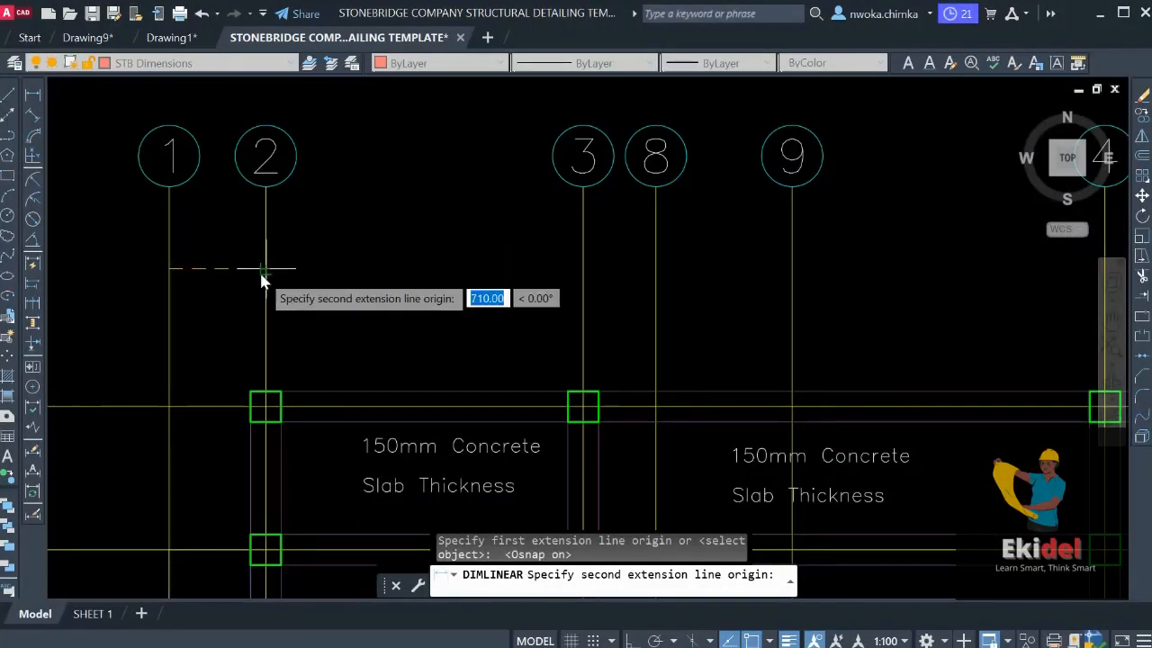
{"action": "scroll", "coordinate": [261, 281], "scroll_direction": "down", "scroll_amount": 2}
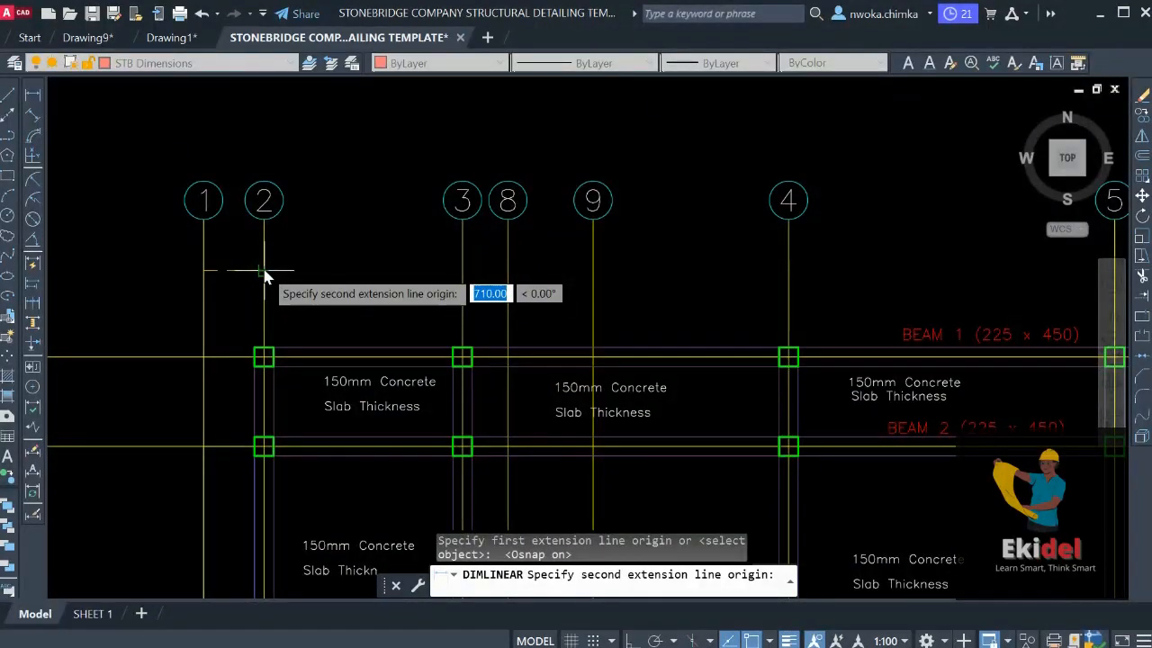
{"action": "scroll", "coordinate": [265, 271], "scroll_direction": "down", "scroll_amount": 1}
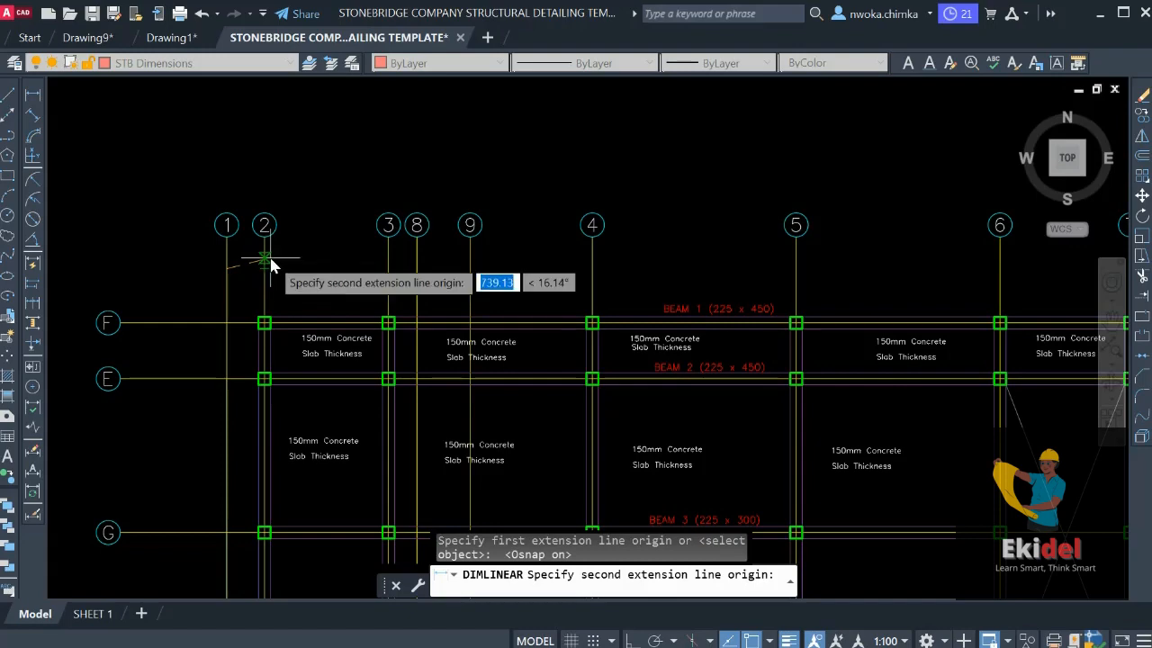
{"action": "scroll", "coordinate": [306, 257], "scroll_direction": "down", "scroll_amount": 4}
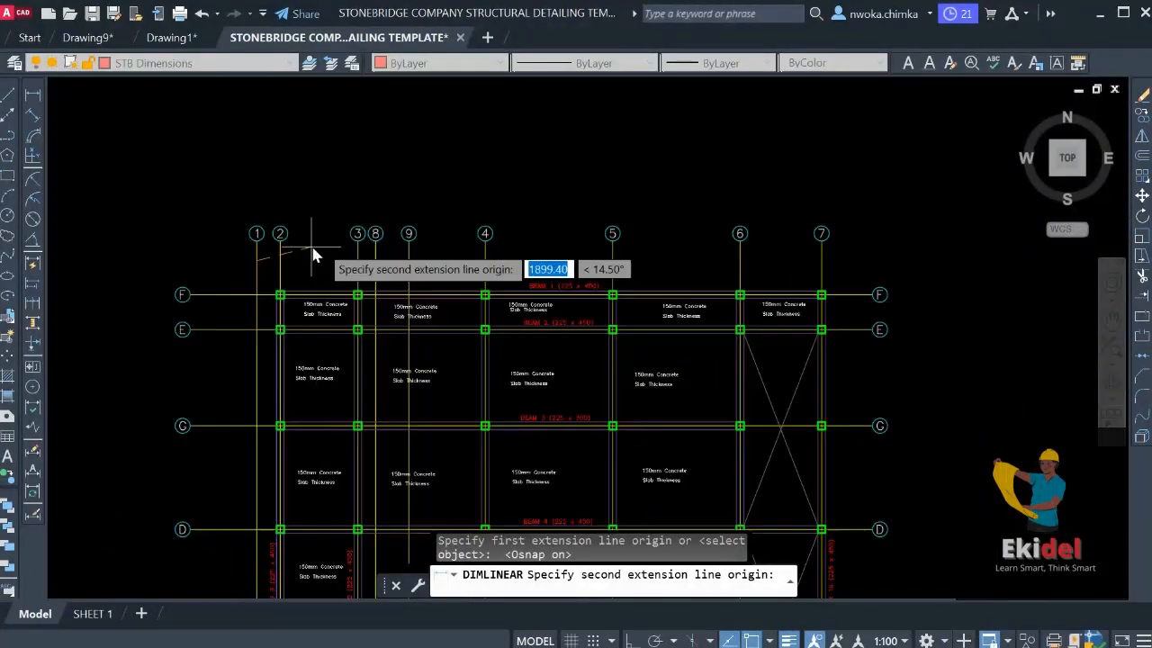
{"action": "scroll", "coordinate": [280, 255], "scroll_direction": "up", "scroll_amount": 5}
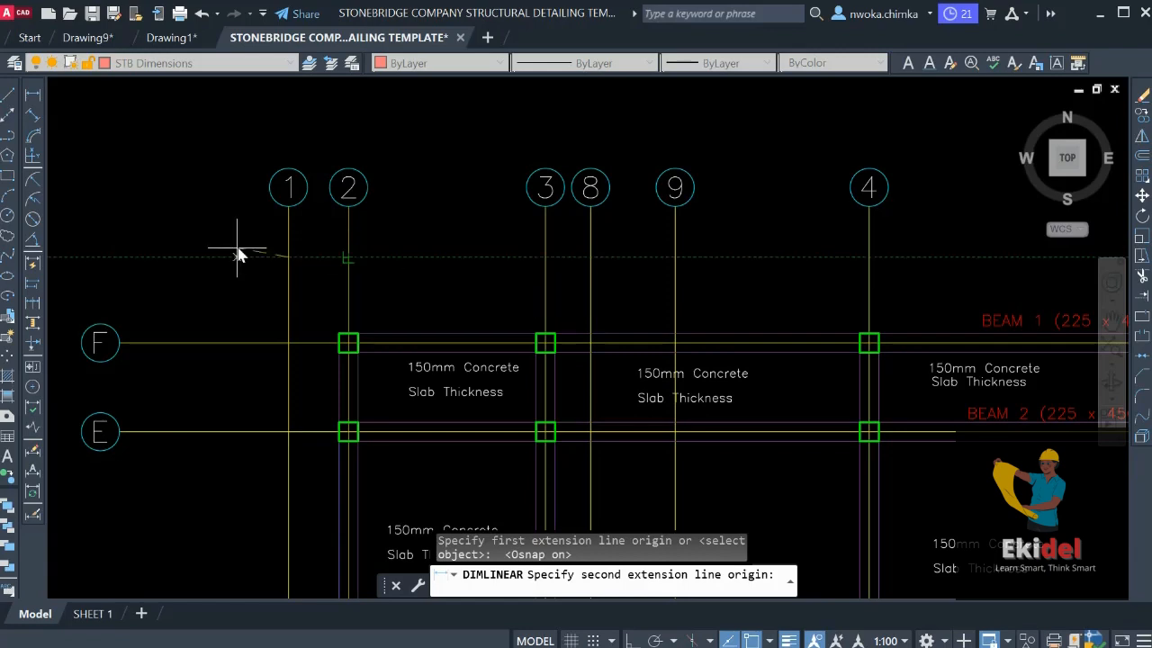
{"action": "key", "text": "Escape"}
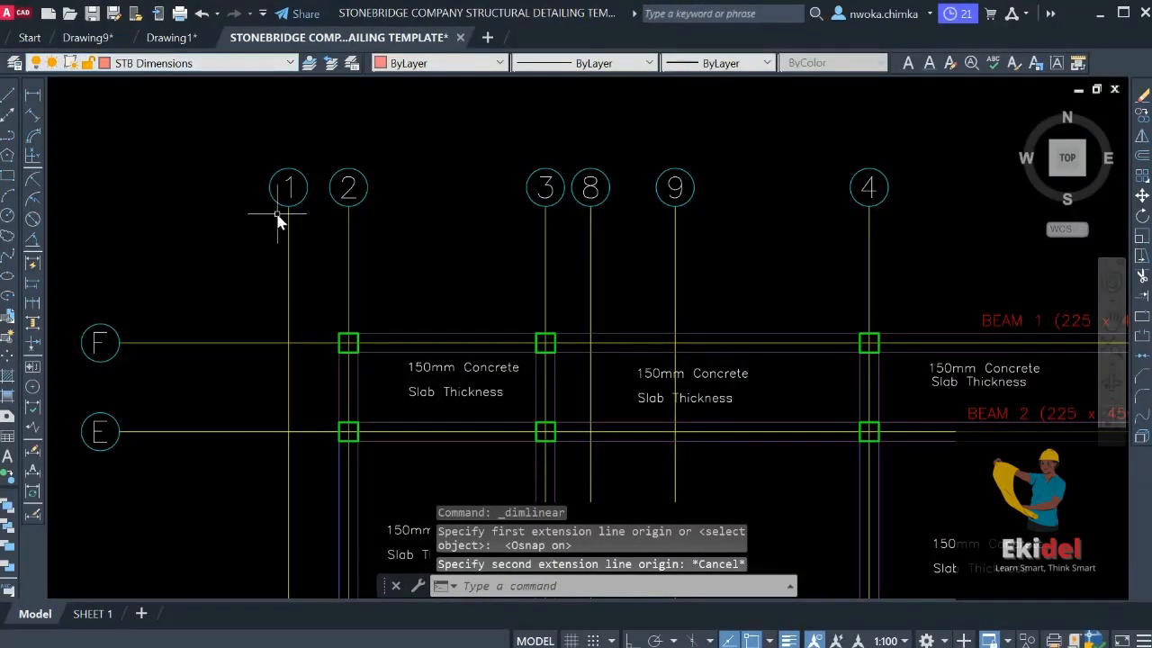
Recheck the dimension style list and reapply NLNG DIM 50 as the current style
{"action": "type", "text": "d"}
{"action": "key", "text": "Return"}
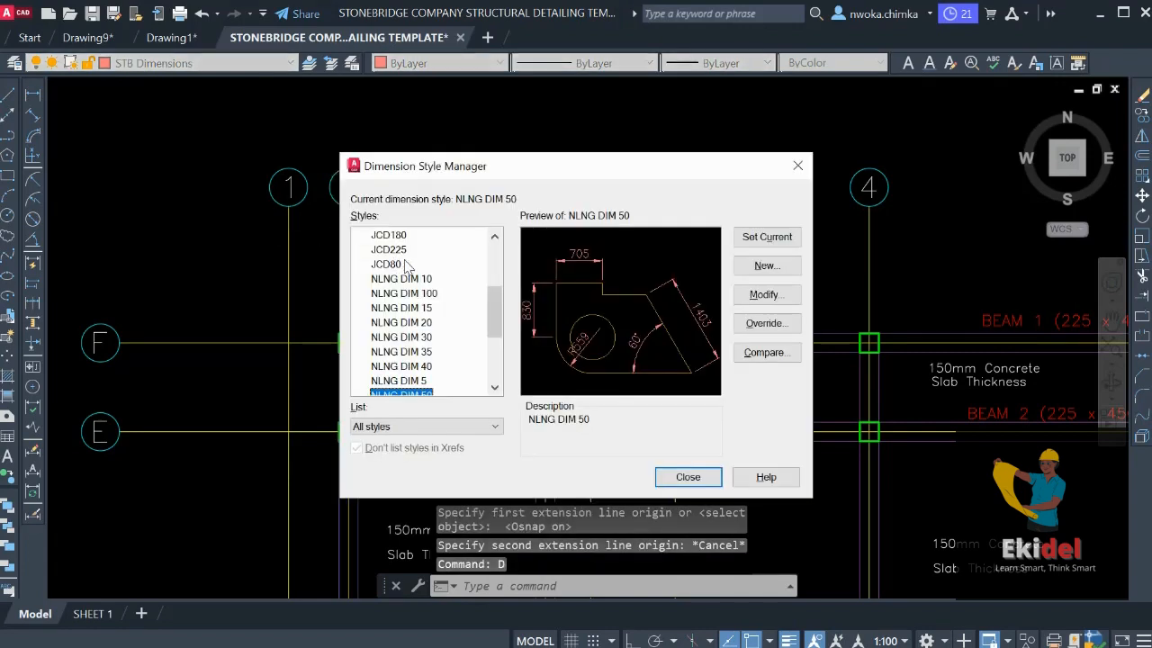
{"action": "scroll", "coordinate": [407, 384], "scroll_direction": "down", "scroll_amount": 1}
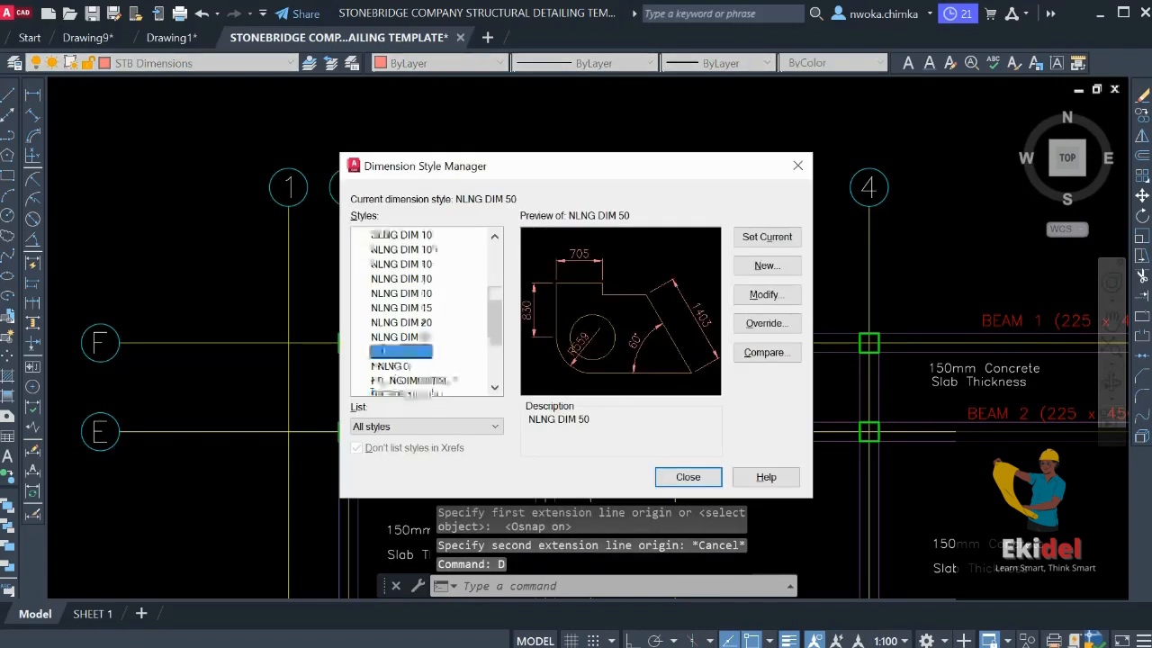
{"action": "left_click", "coordinate": [430, 351]}
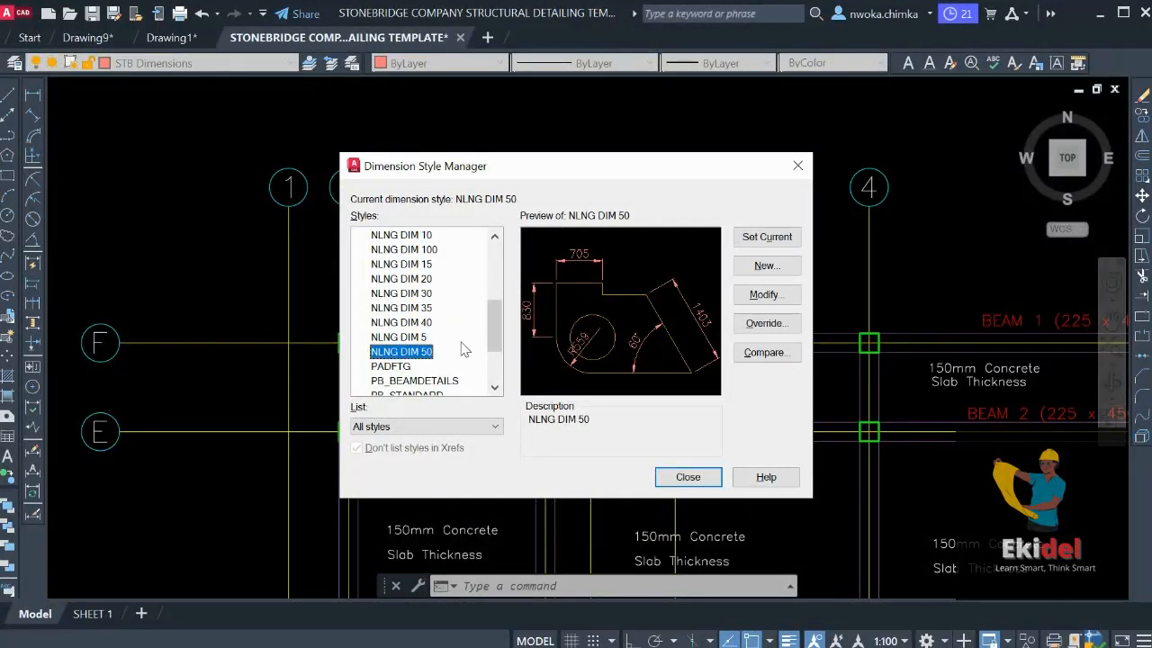
{"action": "left_click", "coordinate": [767, 237]}
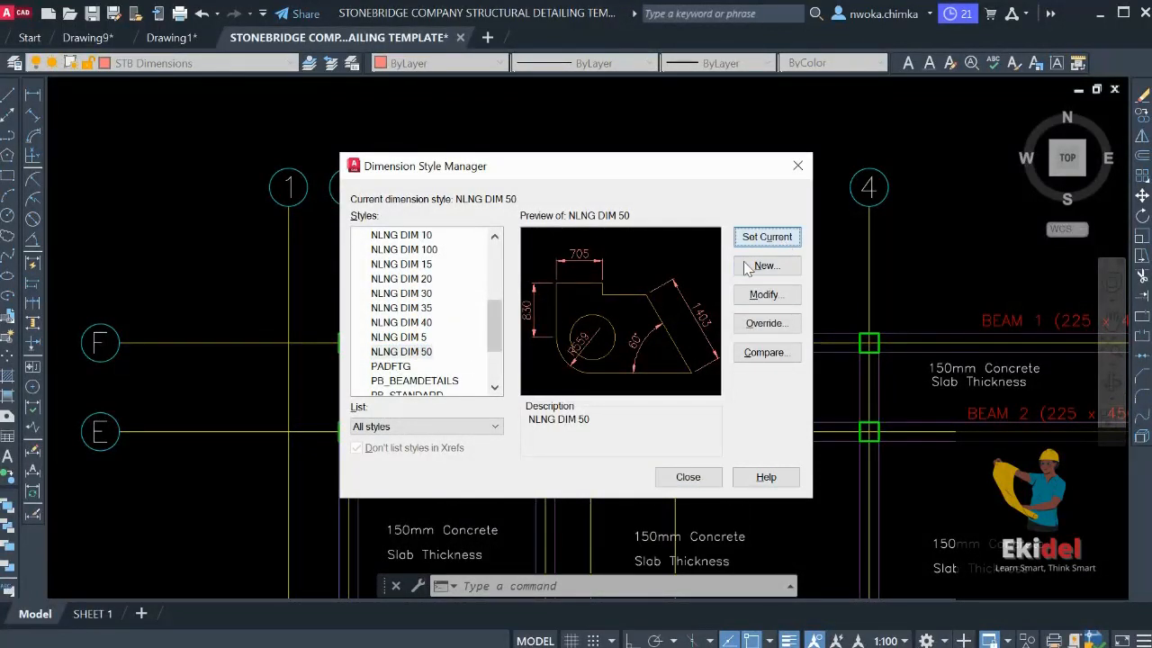
{"action": "left_click", "coordinate": [691, 478]}
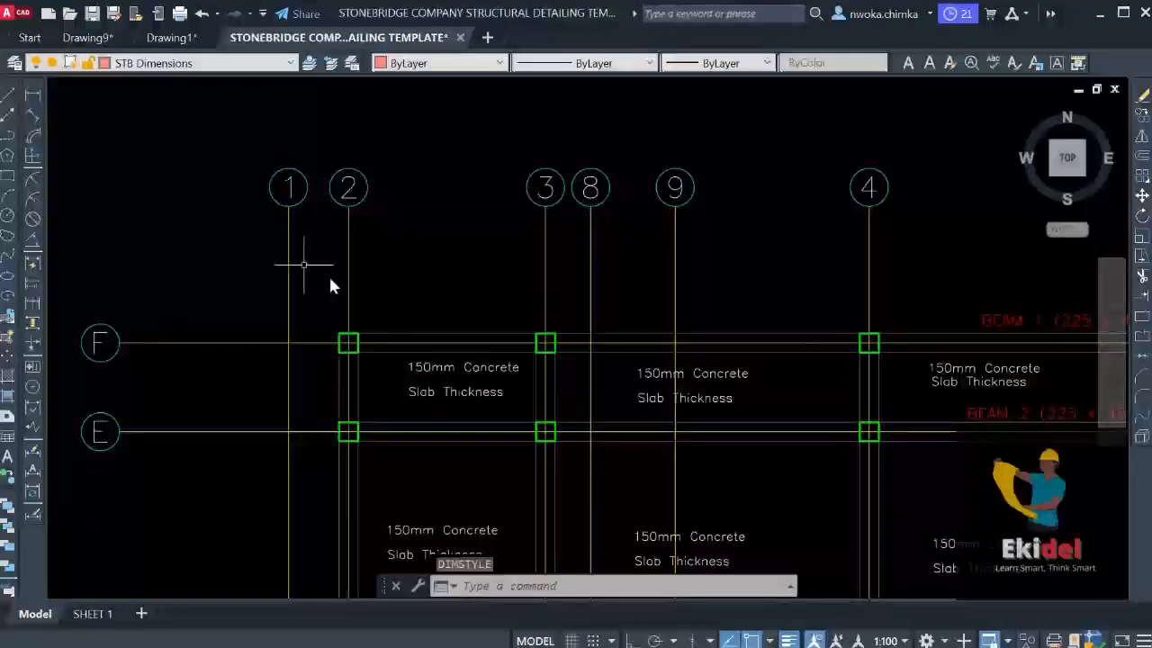
Add a linear dimension between grid lines 1 and 2, placed between their grid bubbles and beam line F
{"action": "left_click", "coordinate": [34, 98]}
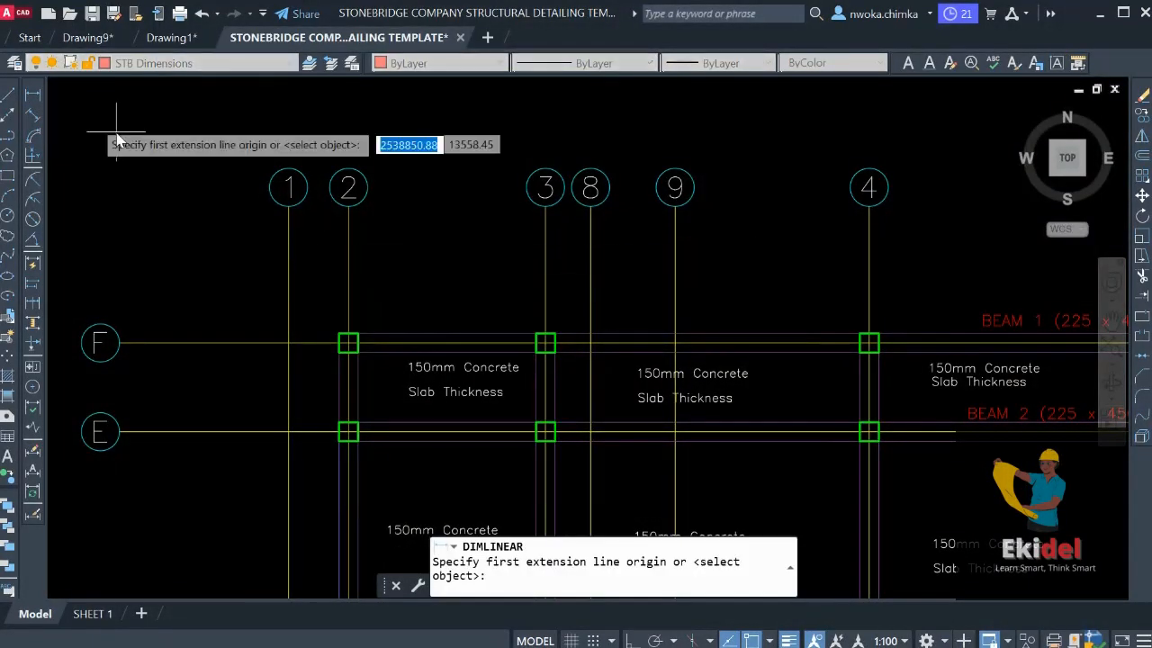
{"action": "left_click", "coordinate": [290, 275]}
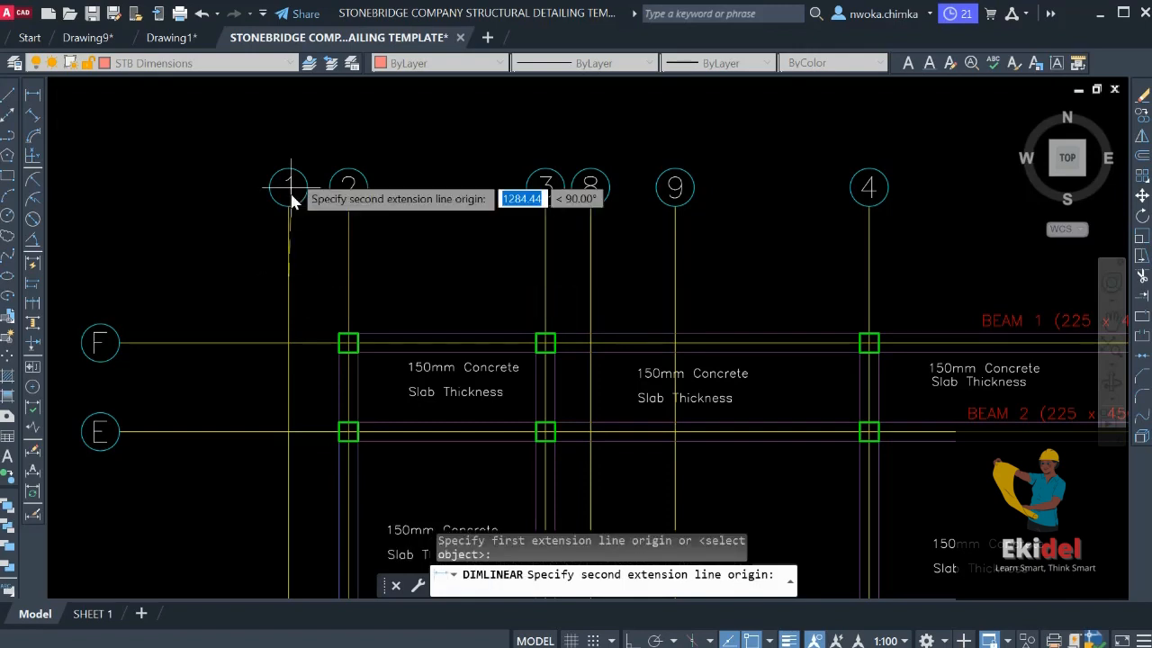
{"action": "left_click", "coordinate": [350, 277]}
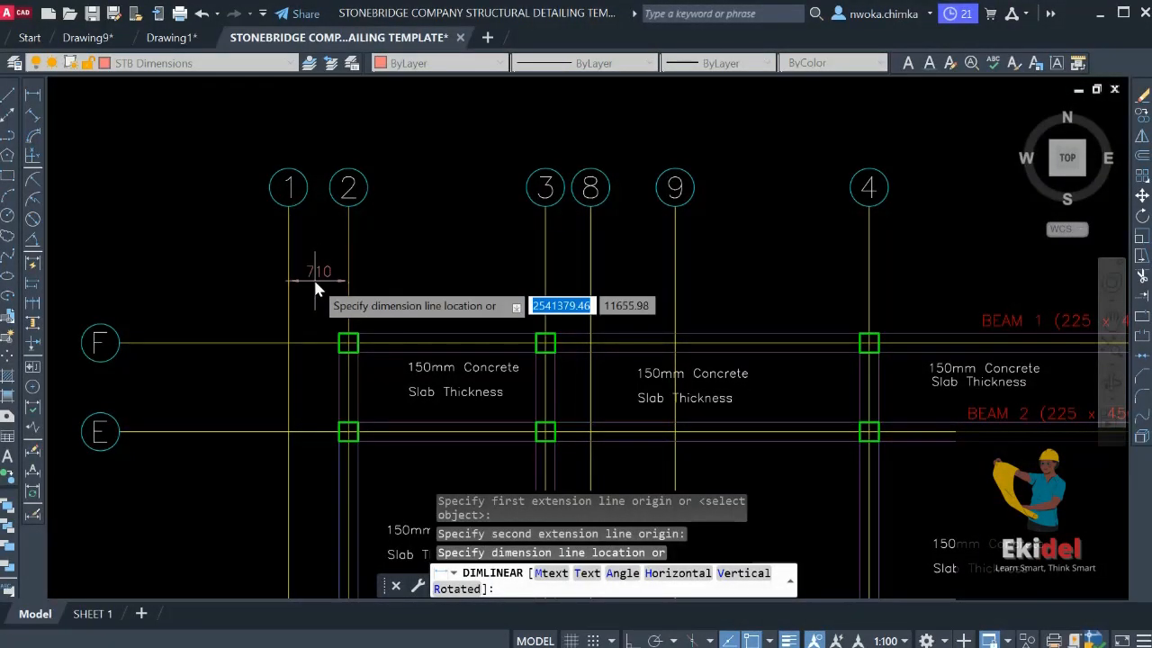
{"action": "left_click", "coordinate": [315, 284]}
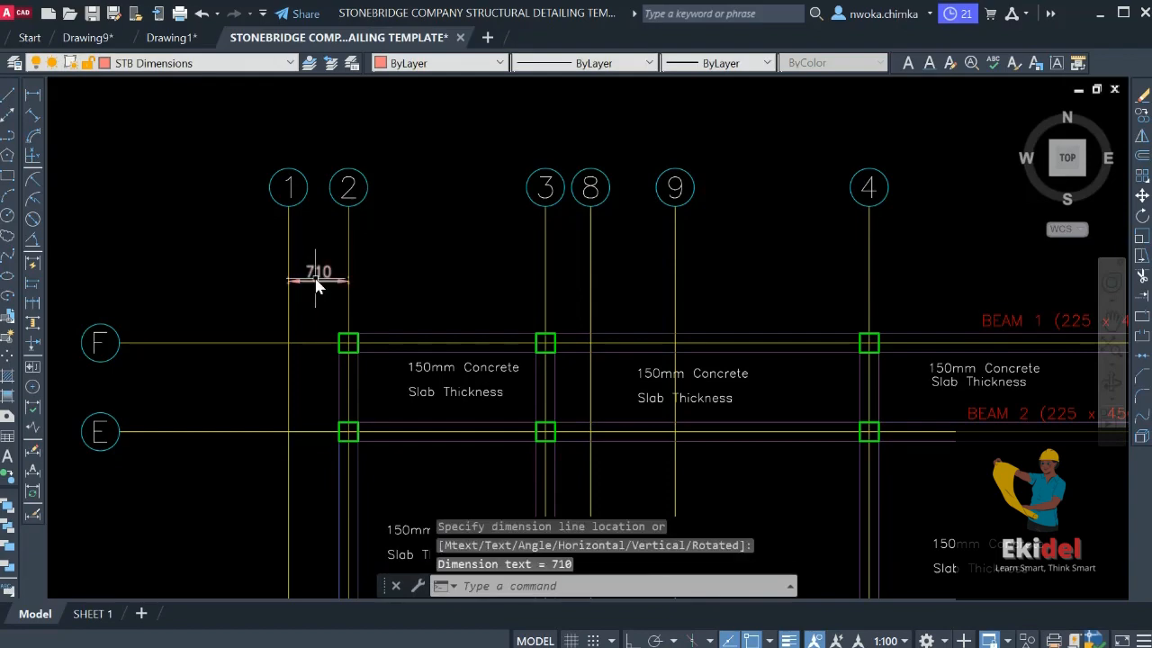
Temporarily display the ribbon with the RIBBON command and hide it again
{"action": "scroll", "coordinate": [324, 283], "scroll_direction": "down", "scroll_amount": 2}
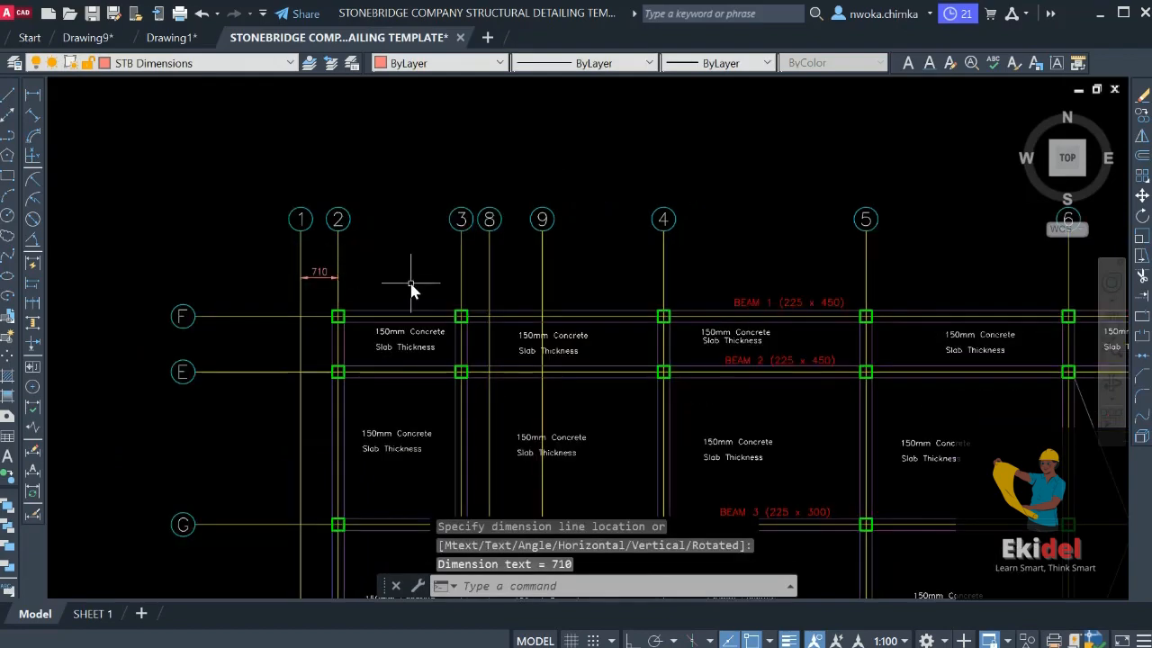
{"action": "middle_click_drag", "start_coordinate": [411, 288], "coordinate": [335, 283]}
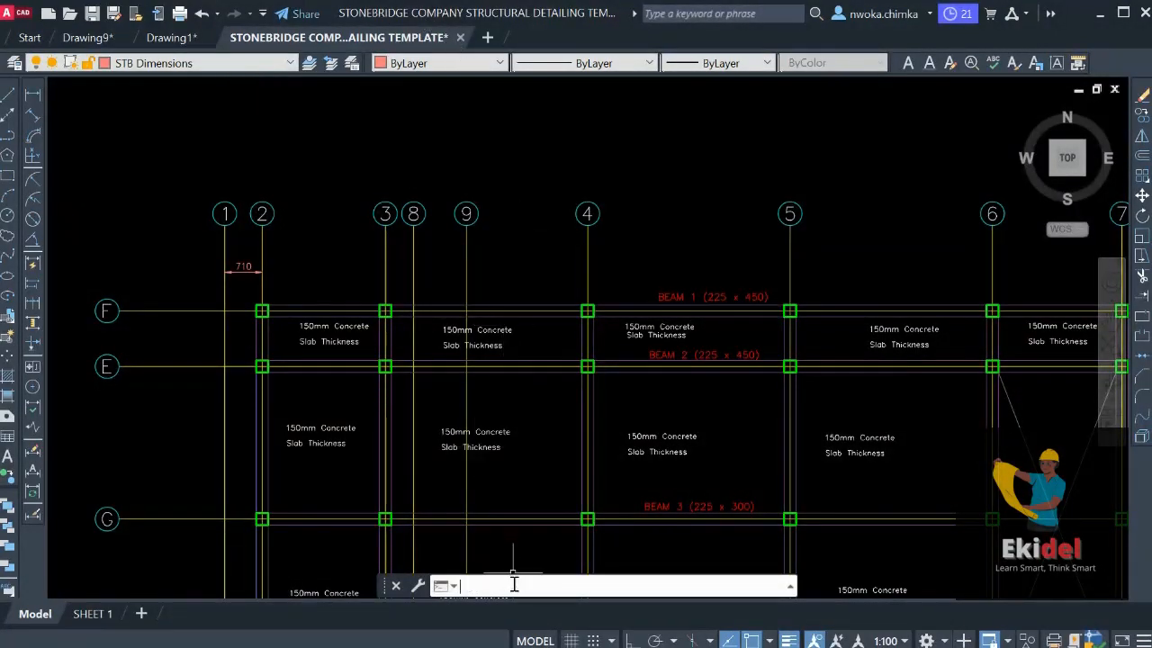
{"action": "type", "text": "f"}
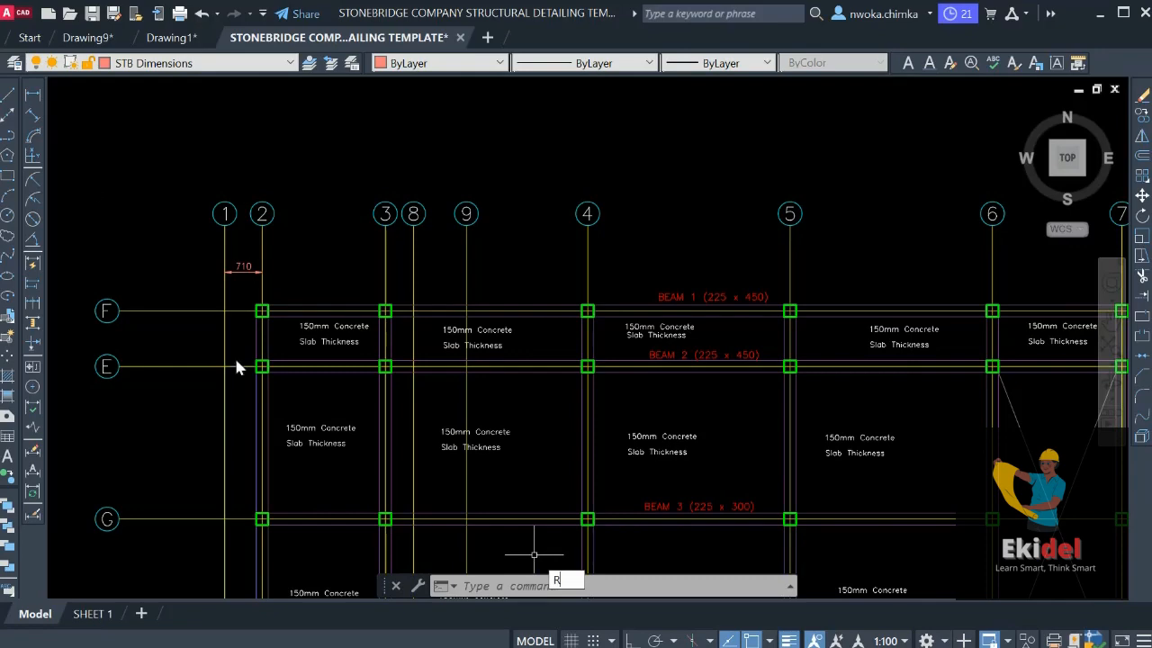
{"action": "type", "text": "IBBONCLOSE"}
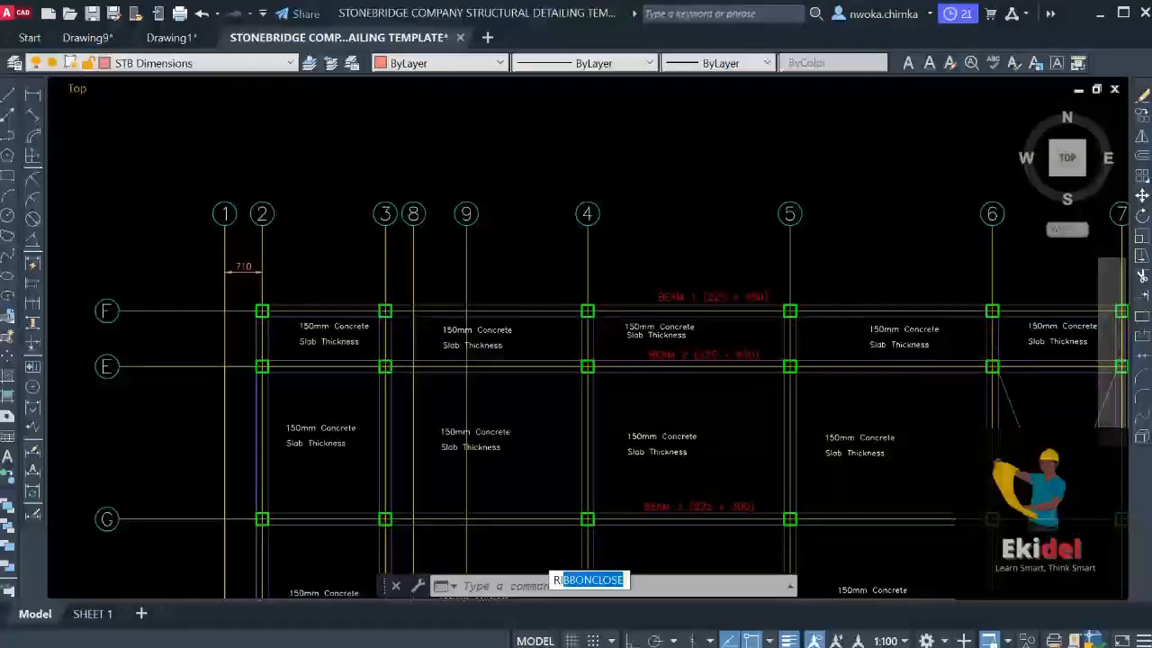
{"action": "key", "text": "Return"}
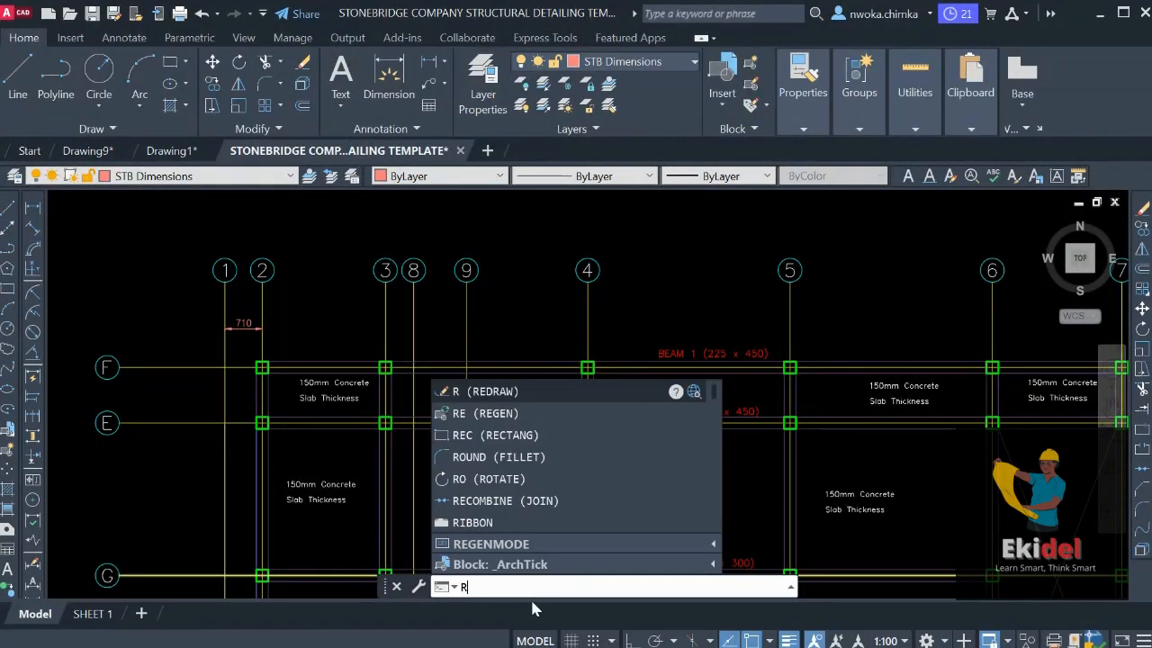
{"action": "type", "text": "bbon"}
{"action": "left_click", "coordinate": [517, 525]}
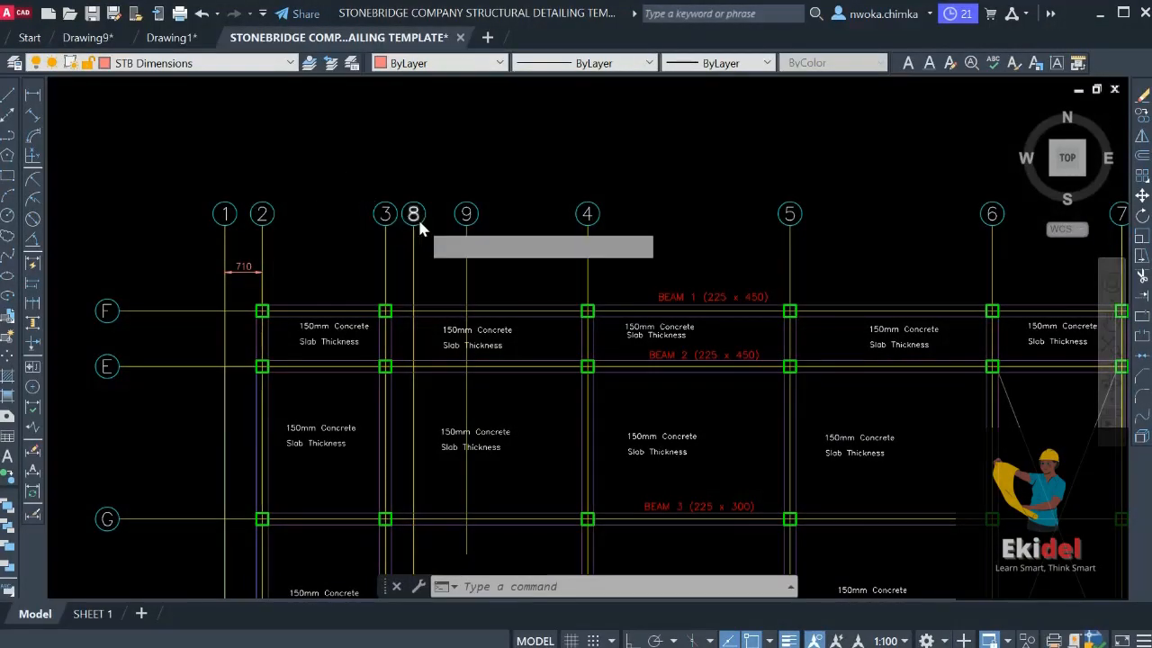
Continue the dimension chain from the grid 1–2 dimension to grid line 3
{"action": "key", "text": "Return"}
{"action": "scroll", "coordinate": [286, 267], "scroll_direction": "up", "scroll_amount": 5}
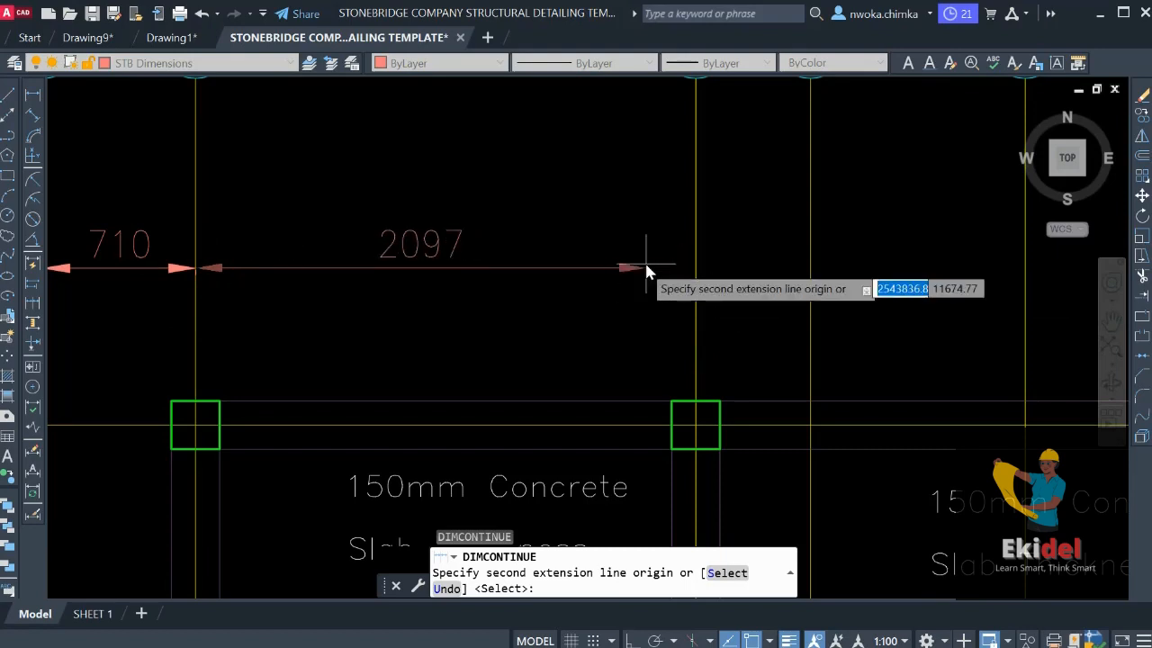
{"action": "key", "text": "Escape"}
{"action": "key", "text": "Return"}
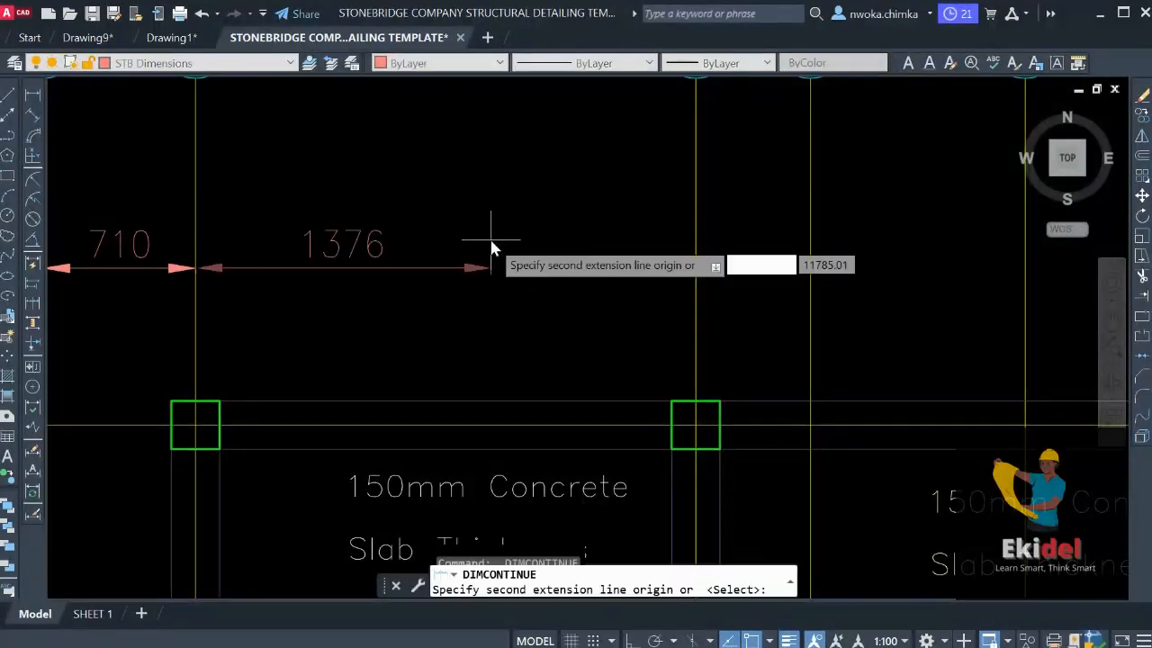
{"action": "key", "text": "Return"}
{"action": "scroll", "coordinate": [243, 264], "scroll_direction": "down", "scroll_amount": 2}
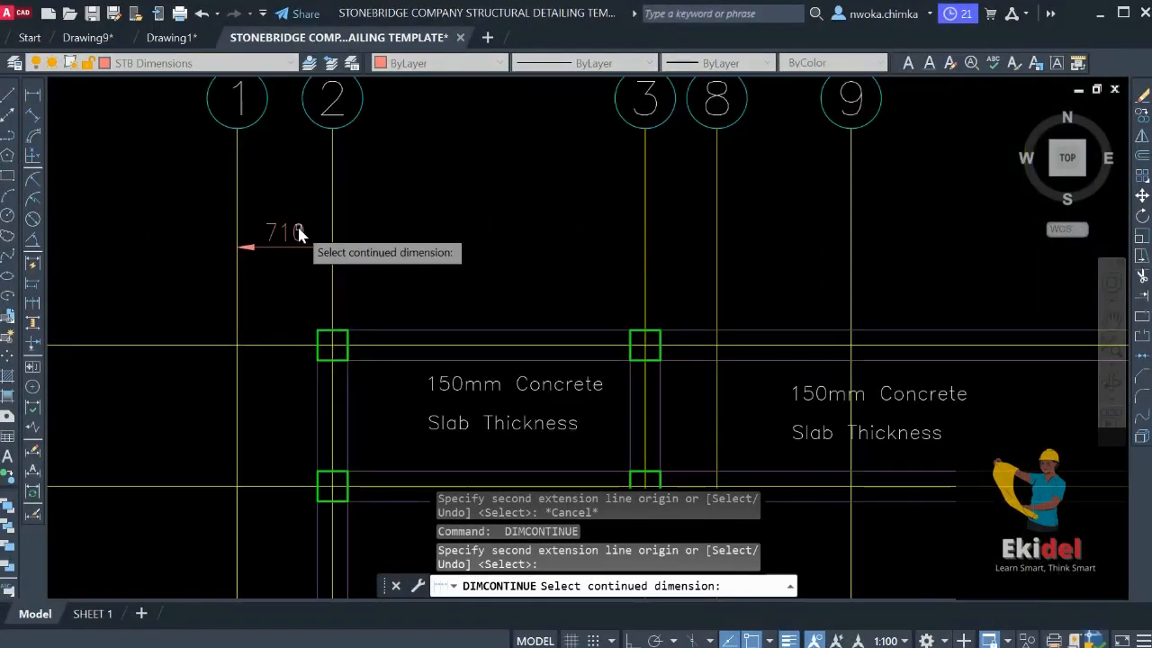
{"action": "left_click", "coordinate": [301, 232]}
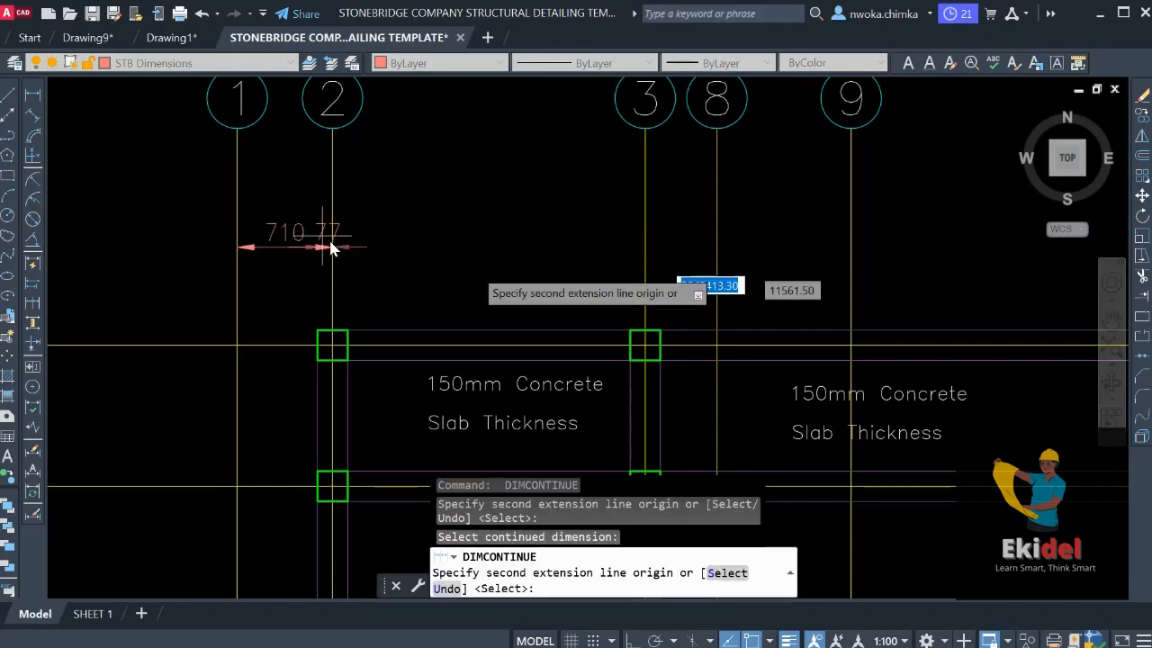
{"action": "left_click", "coordinate": [643, 244]}
{"action": "scroll", "coordinate": [643, 245], "scroll_direction": "down", "scroll_amount": 3}
{"action": "scroll", "coordinate": [585, 261], "scroll_direction": "up", "scroll_amount": 3}
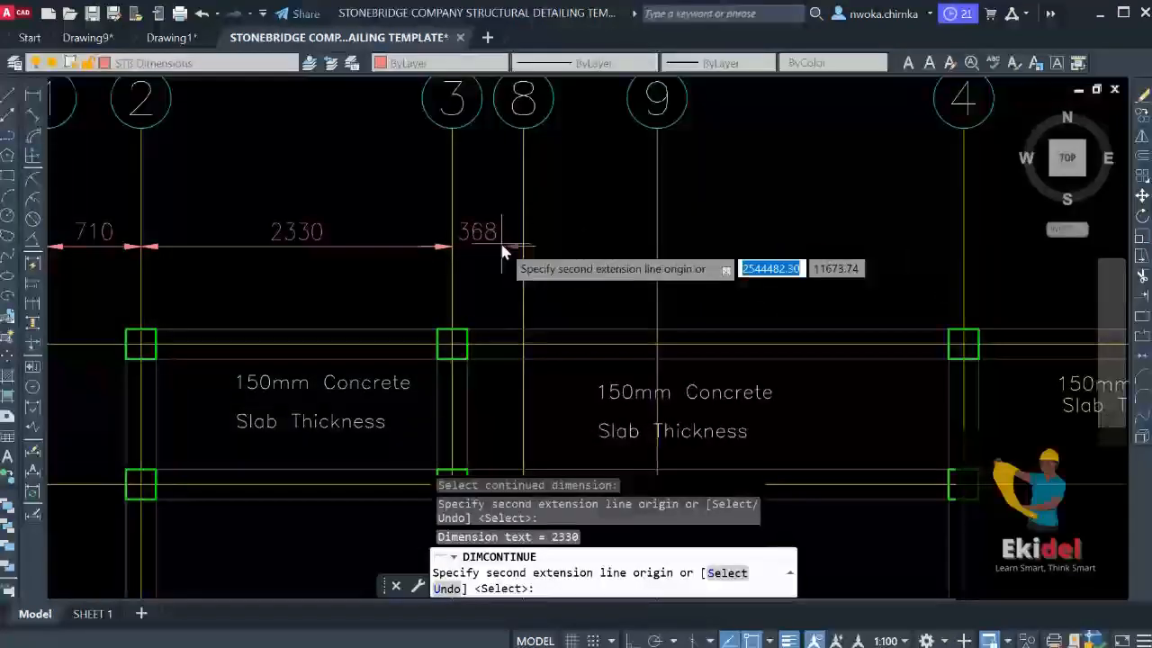
{"action": "key", "text": "Escape"}
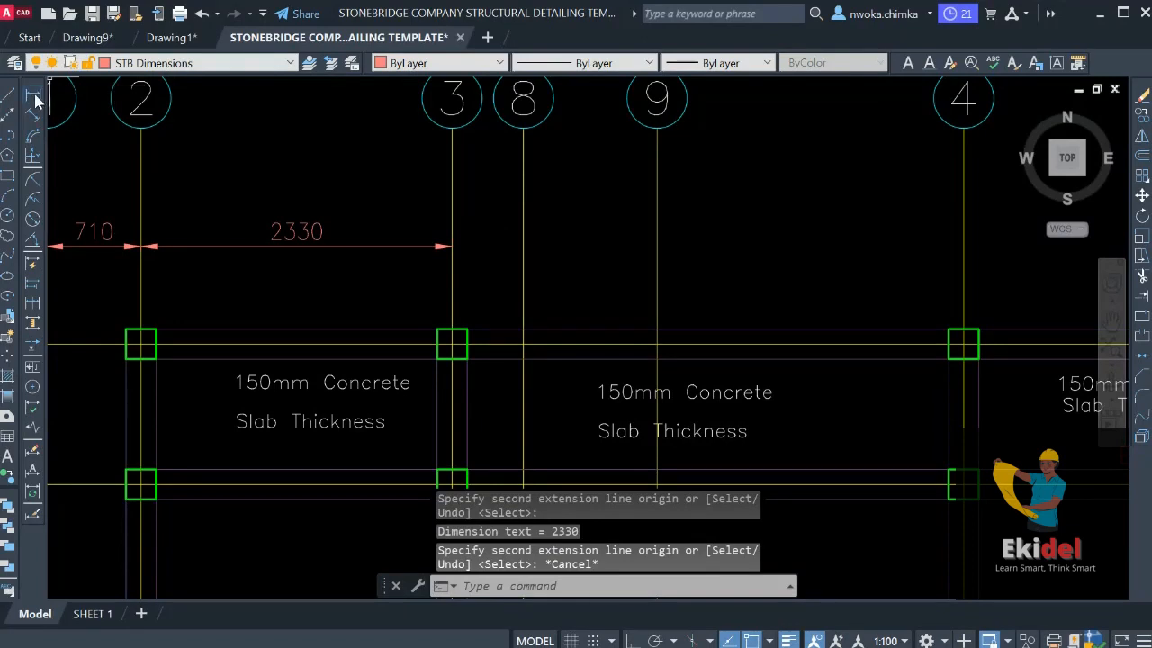
Add a linear dimension between grid lines 3 and 8, in line with the existing dimension chain
{"action": "left_click", "coordinate": [33, 96]}
{"action": "scroll", "coordinate": [468, 248], "scroll_direction": "up", "scroll_amount": 3}
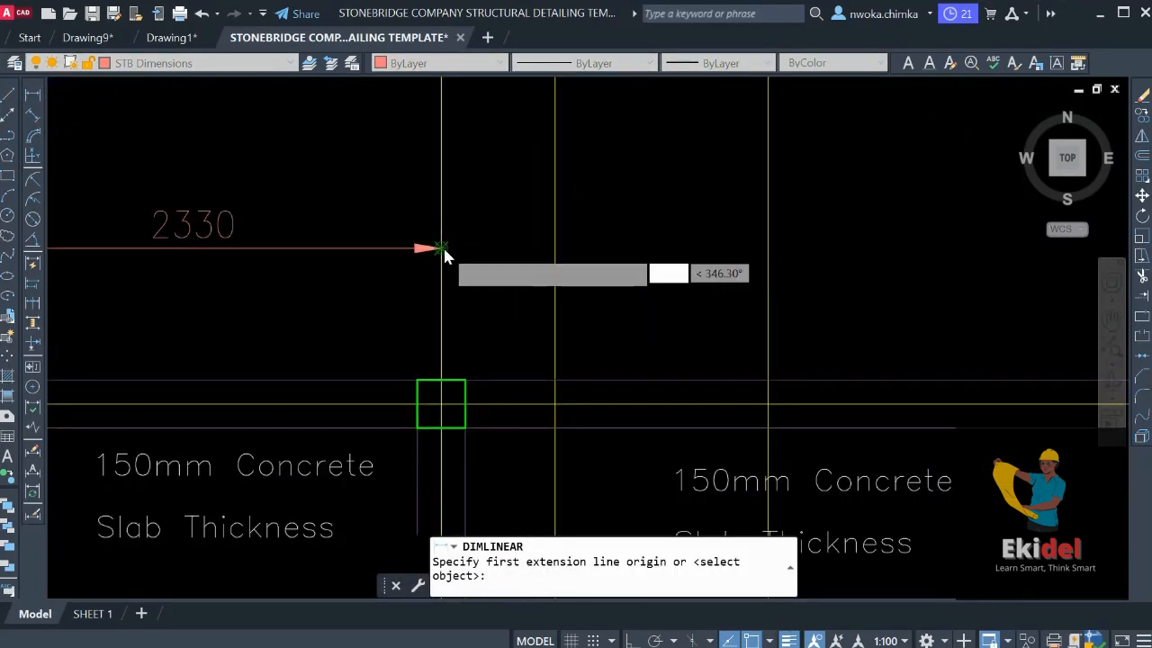
{"action": "left_click", "coordinate": [443, 245]}
{"action": "left_click", "coordinate": [557, 246]}
{"action": "left_click", "coordinate": [557, 245]}
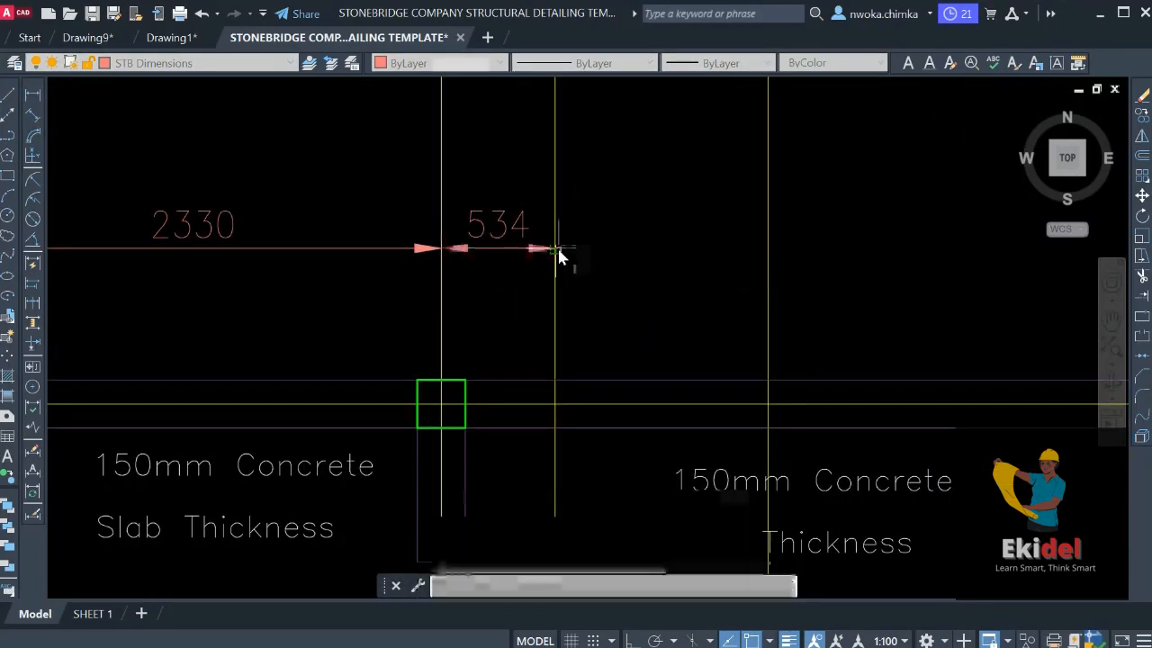
{"action": "scroll", "coordinate": [450, 245], "scroll_direction": "up", "scroll_amount": 5}
{"action": "scroll", "coordinate": [541, 213], "scroll_direction": "down", "scroll_amount": 8}
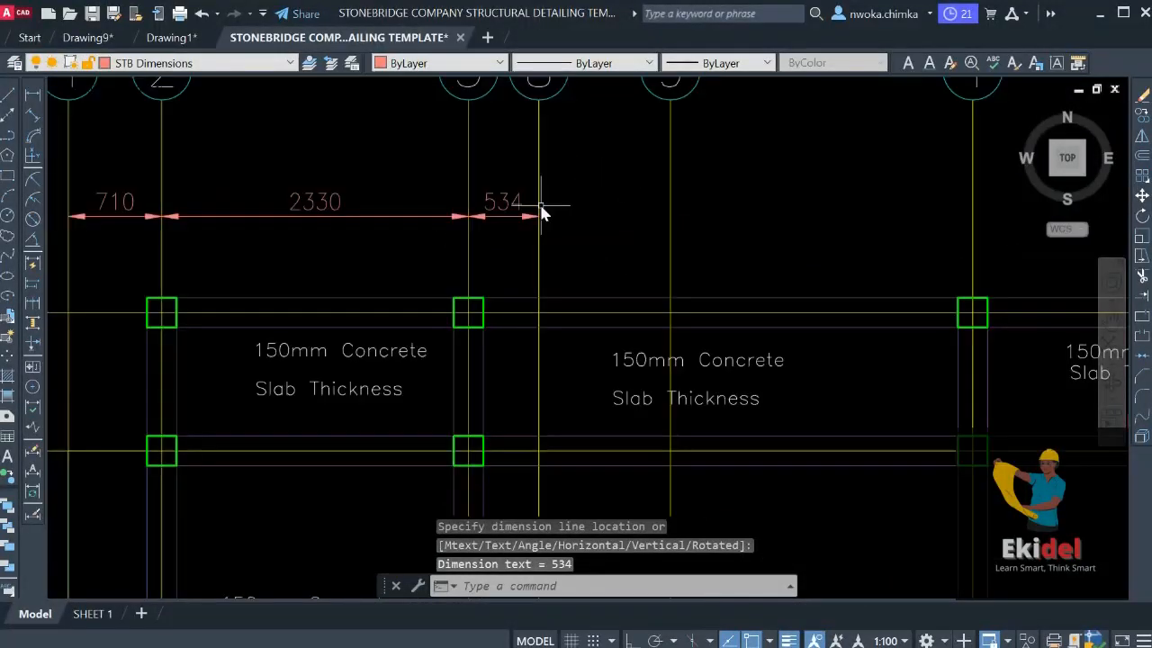
{"action": "middle_click_drag", "start_coordinate": [540, 206], "coordinate": [488, 219]}
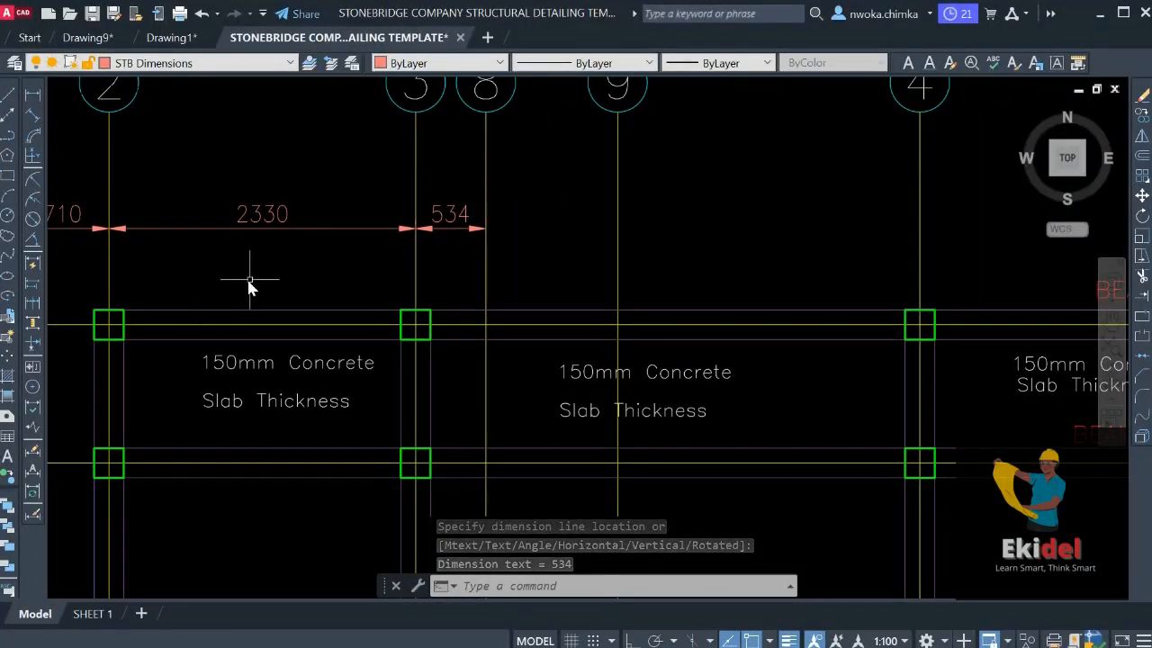
Use DIMCONTINUE to extend the dimension chain from grid line 8 to grid lines 9 and 4
{"action": "type", "text": "Di"}
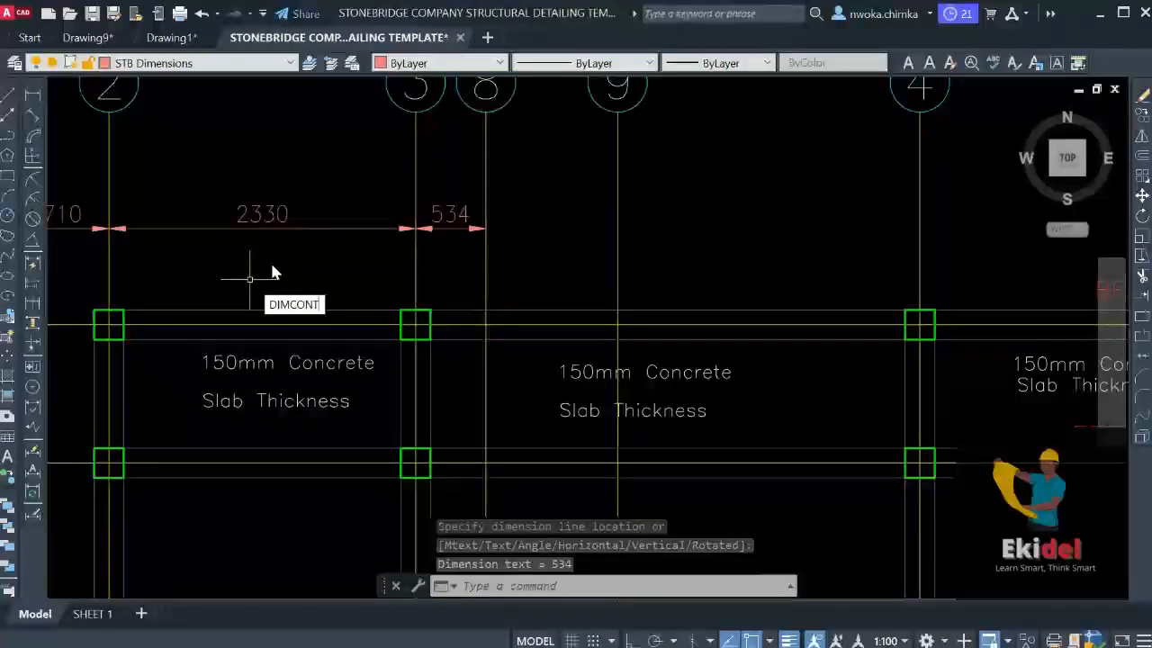
{"action": "key", "text": "Return"}
{"action": "middle_click_drag", "start_coordinate": [575, 223], "coordinate": [465, 236]}
{"action": "scroll", "coordinate": [466, 236], "scroll_direction": "up", "scroll_amount": 2}
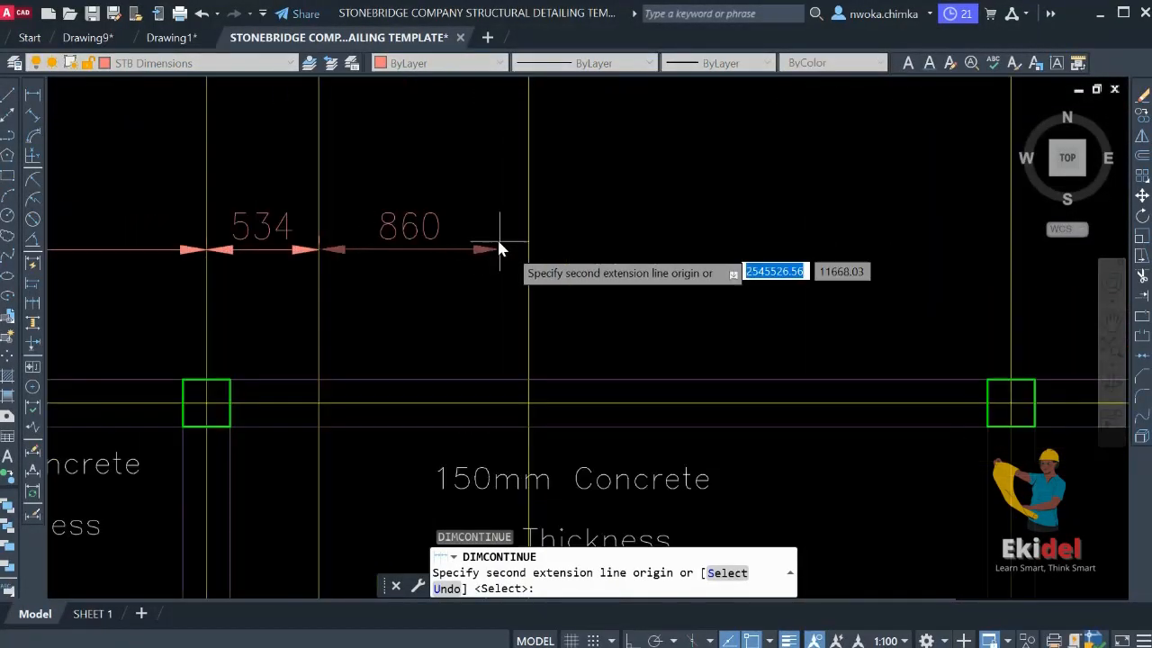
{"action": "left_click", "coordinate": [531, 255]}
{"action": "scroll", "coordinate": [394, 239], "scroll_direction": "down", "scroll_amount": 4}
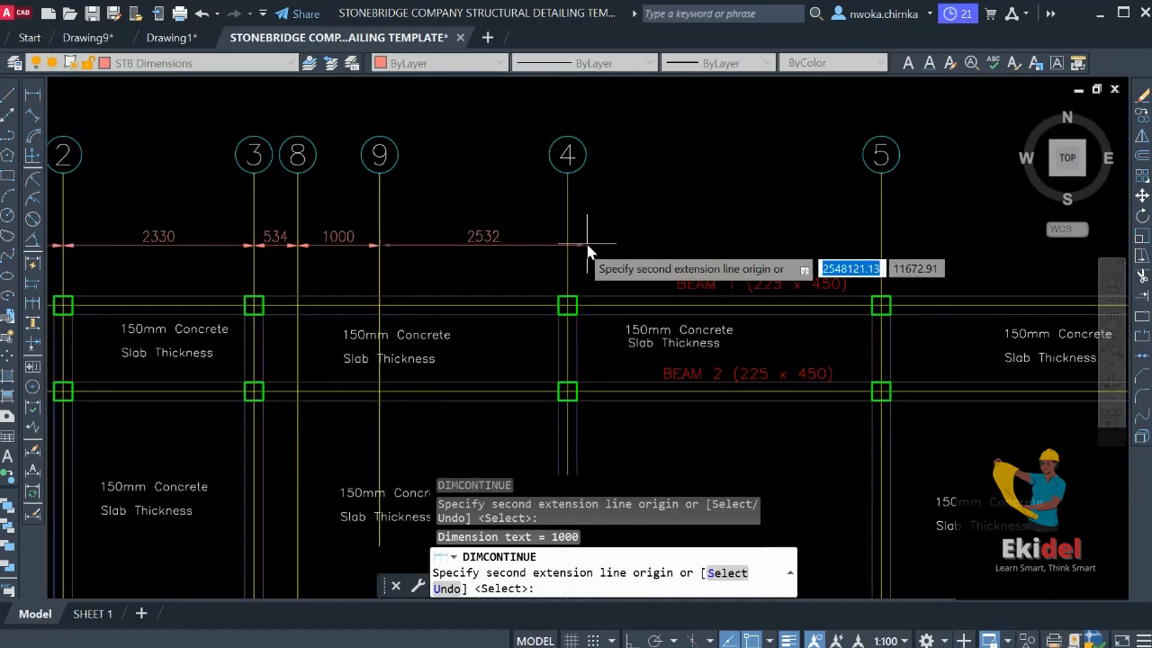
{"action": "left_click", "coordinate": [566, 241]}
{"action": "middle_click_drag", "start_coordinate": [813, 264], "coordinate": [630, 270]}
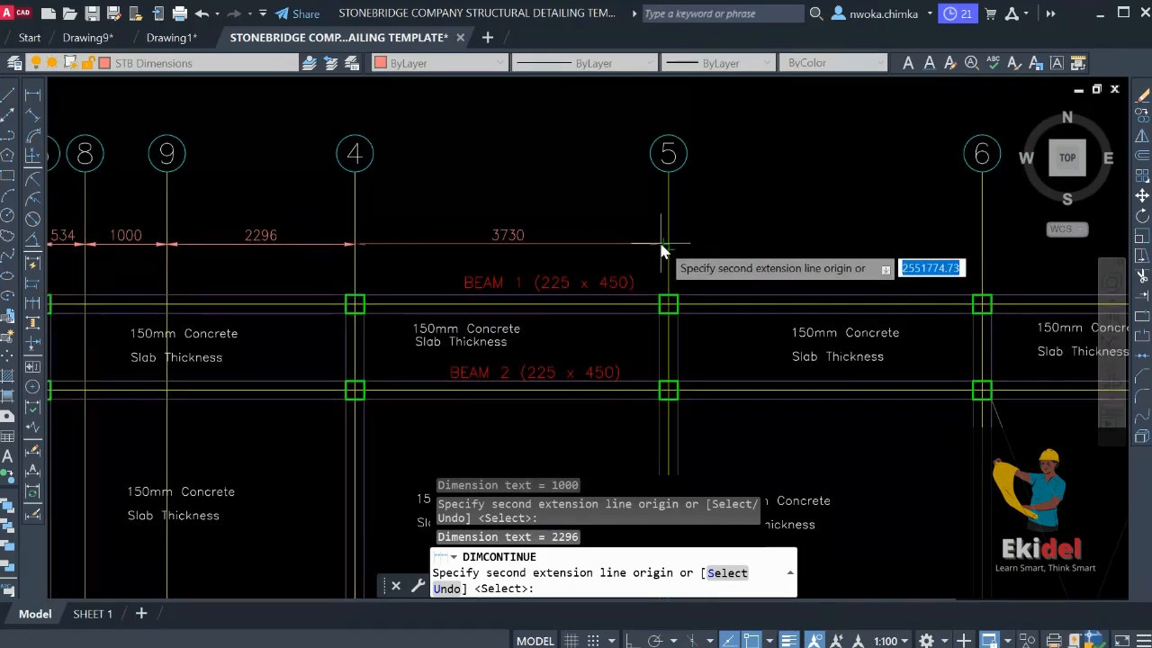
Extend the dimension chain from grid line 4 to grid lines 5, 6 and 7 and finish the chain
{"action": "left_click", "coordinate": [658, 239]}
{"action": "middle_click_drag", "start_coordinate": [745, 238], "coordinate": [421, 202]}
{"action": "left_click", "coordinate": [645, 204]}
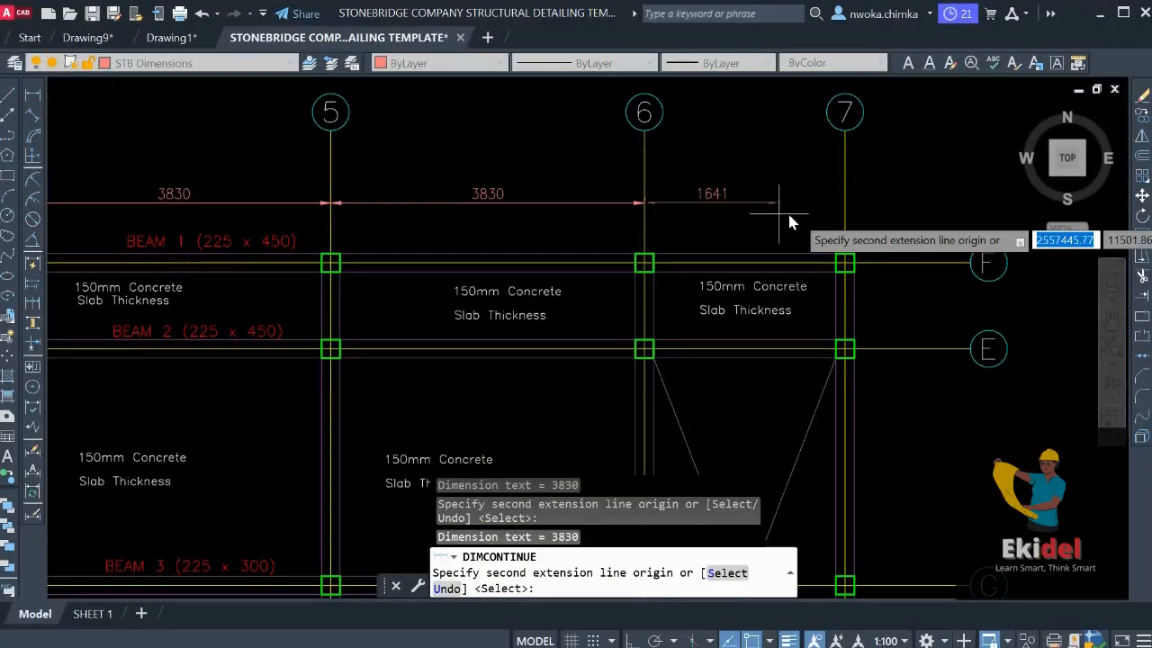
{"action": "left_click", "coordinate": [846, 203]}
{"action": "scroll", "coordinate": [720, 193], "scroll_direction": "down", "scroll_amount": 5}
{"action": "key", "text": "Escape"}
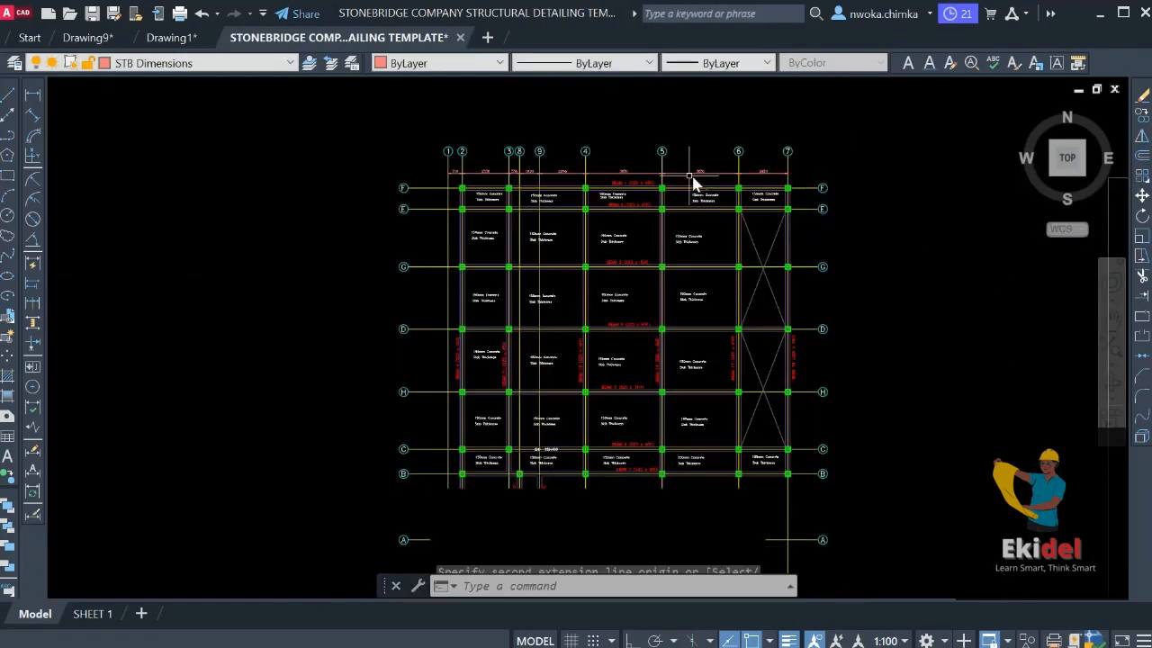
Add an overall linear dimension from grid line 1 to grid line 7, placed between the dimension chain and the grid bubbles
{"action": "scroll", "coordinate": [696, 185], "scroll_direction": "up", "scroll_amount": 4}
{"action": "scroll", "coordinate": [304, 206], "scroll_direction": "down", "scroll_amount": 1}
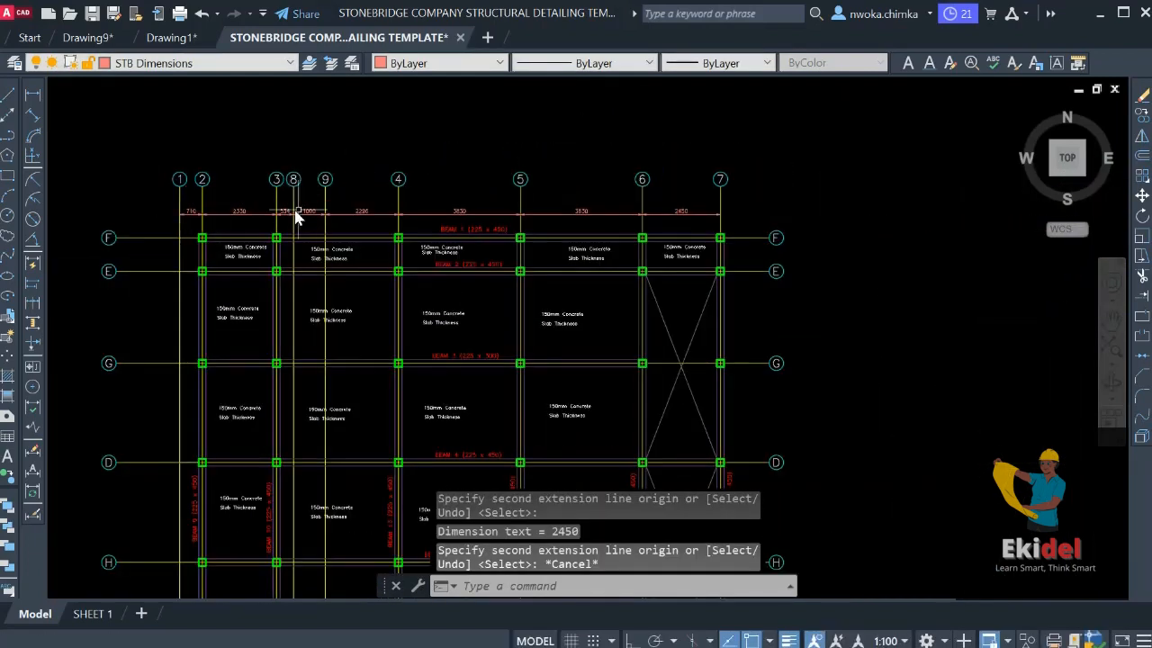
{"action": "middle_click_drag", "start_coordinate": [705, 219], "coordinate": [748, 213]}
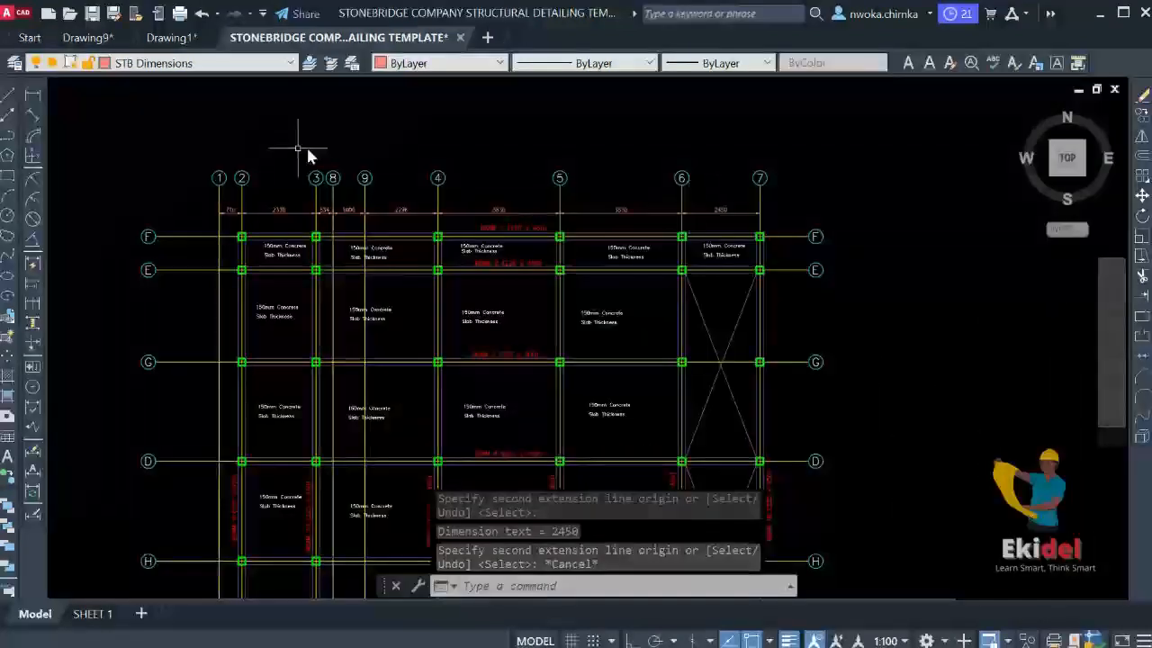
{"action": "left_click", "coordinate": [32, 95]}
{"action": "scroll", "coordinate": [240, 194], "scroll_direction": "up", "scroll_amount": 2}
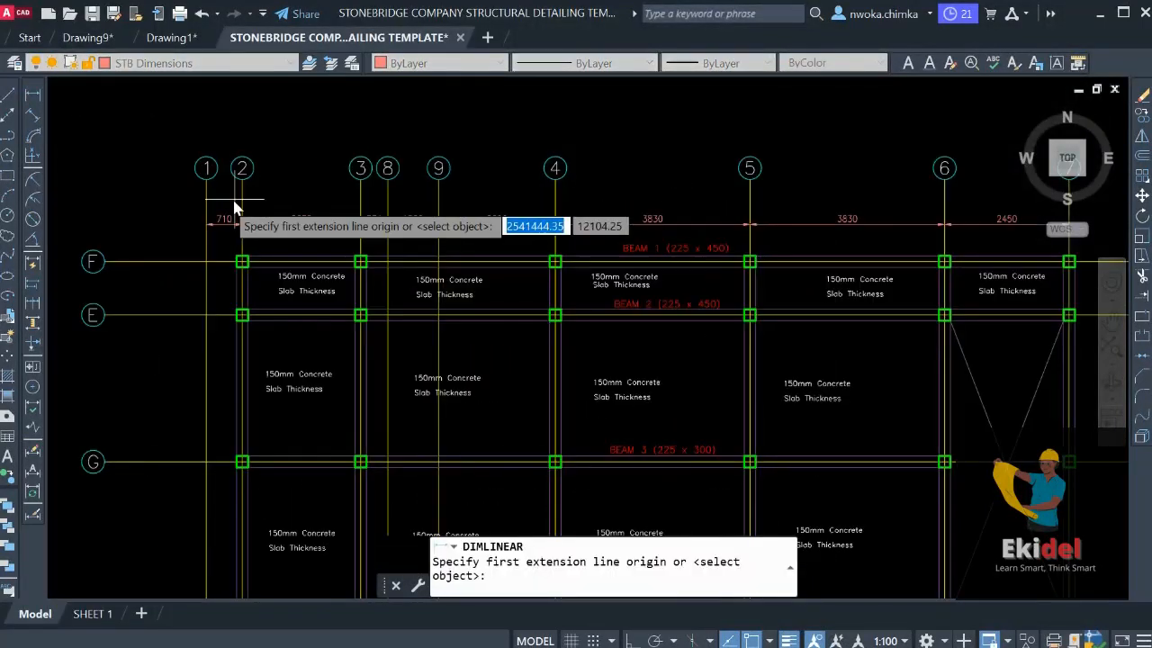
{"action": "left_click", "coordinate": [208, 197]}
{"action": "scroll", "coordinate": [283, 210], "scroll_direction": "down", "scroll_amount": 2}
{"action": "scroll", "coordinate": [686, 219], "scroll_direction": "up", "scroll_amount": 2}
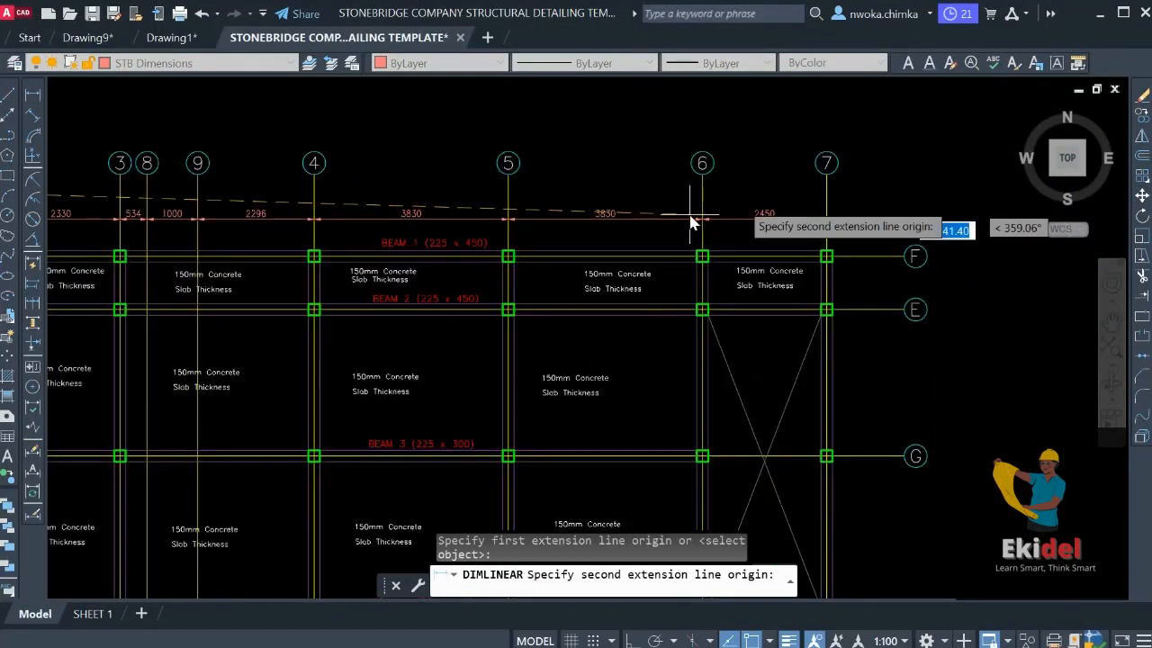
{"action": "left_click", "coordinate": [822, 199]}
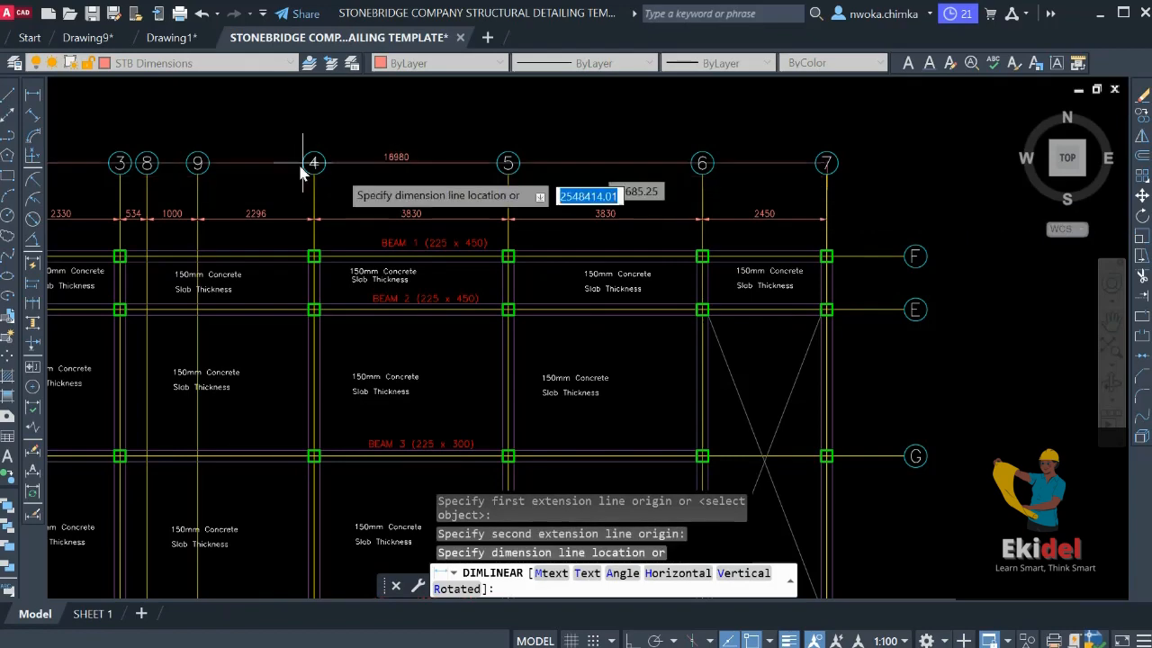
{"action": "scroll", "coordinate": [360, 189], "scroll_direction": "up", "scroll_amount": 4}
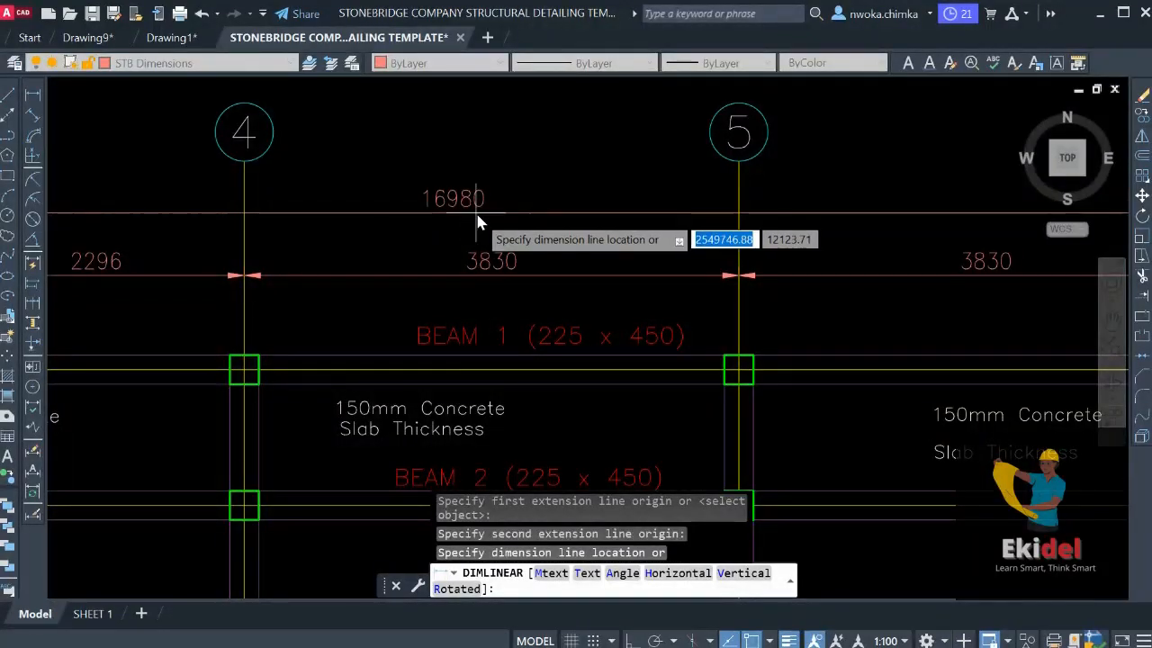
{"action": "left_click", "coordinate": [480, 217]}
{"action": "scroll", "coordinate": [540, 198], "scroll_direction": "down", "scroll_amount": 6}
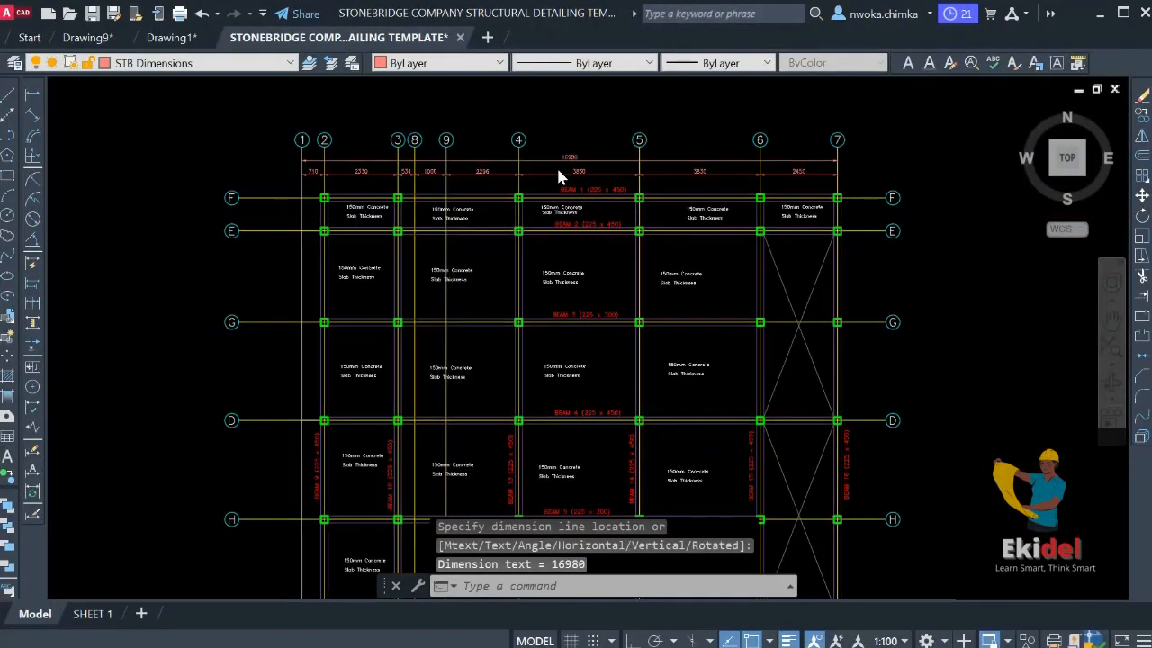
Add a vertical linear dimension between grid lines F and E, placed between their grid bubbles and grid line 1
{"action": "scroll", "coordinate": [556, 166], "scroll_direction": "up", "scroll_amount": 2}
{"action": "scroll", "coordinate": [486, 174], "scroll_direction": "down", "scroll_amount": 2}
{"action": "middle_click_drag", "start_coordinate": [514, 174], "coordinate": [536, 152]}
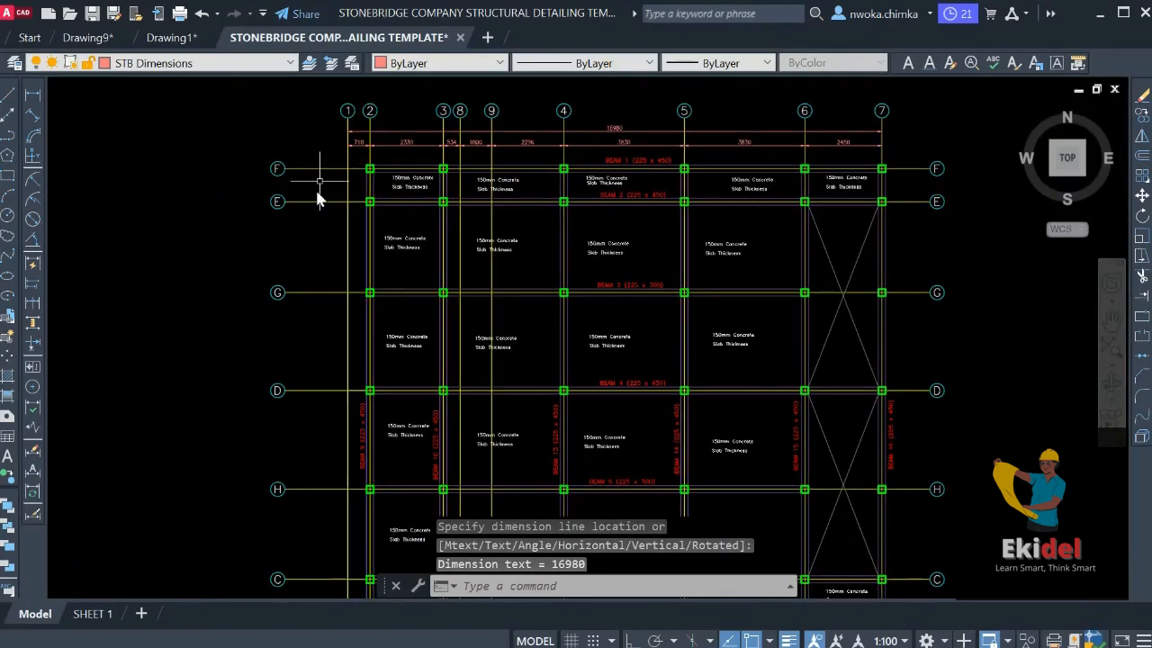
{"action": "scroll", "coordinate": [324, 169], "scroll_direction": "down", "scroll_amount": 2}
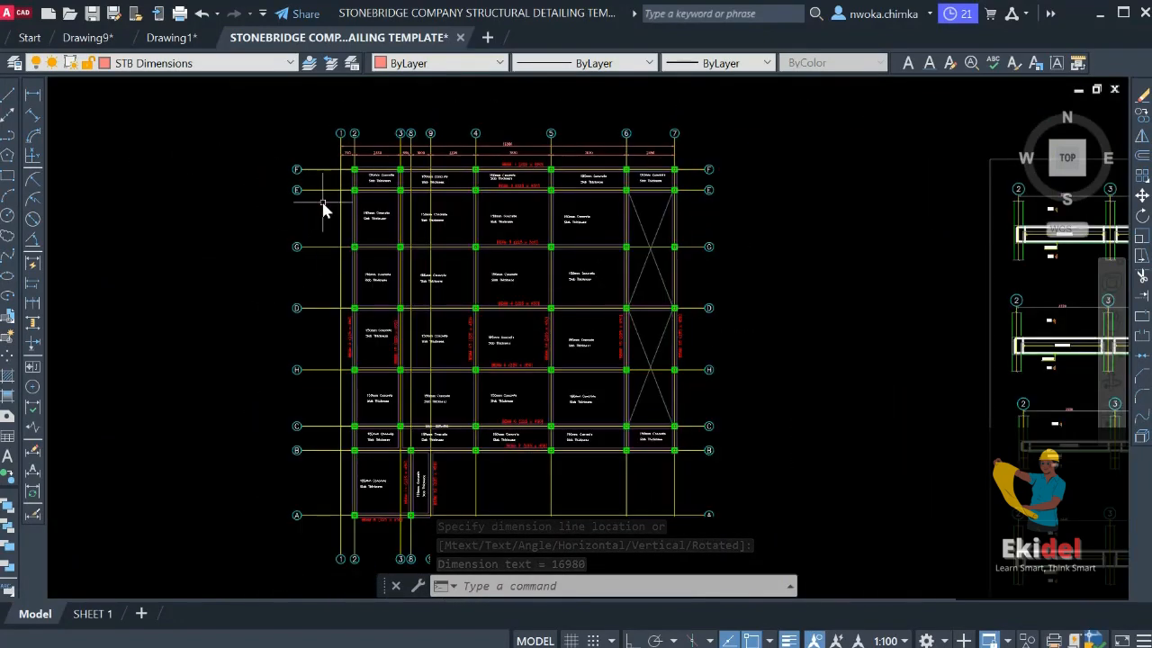
{"action": "left_click", "coordinate": [36, 105]}
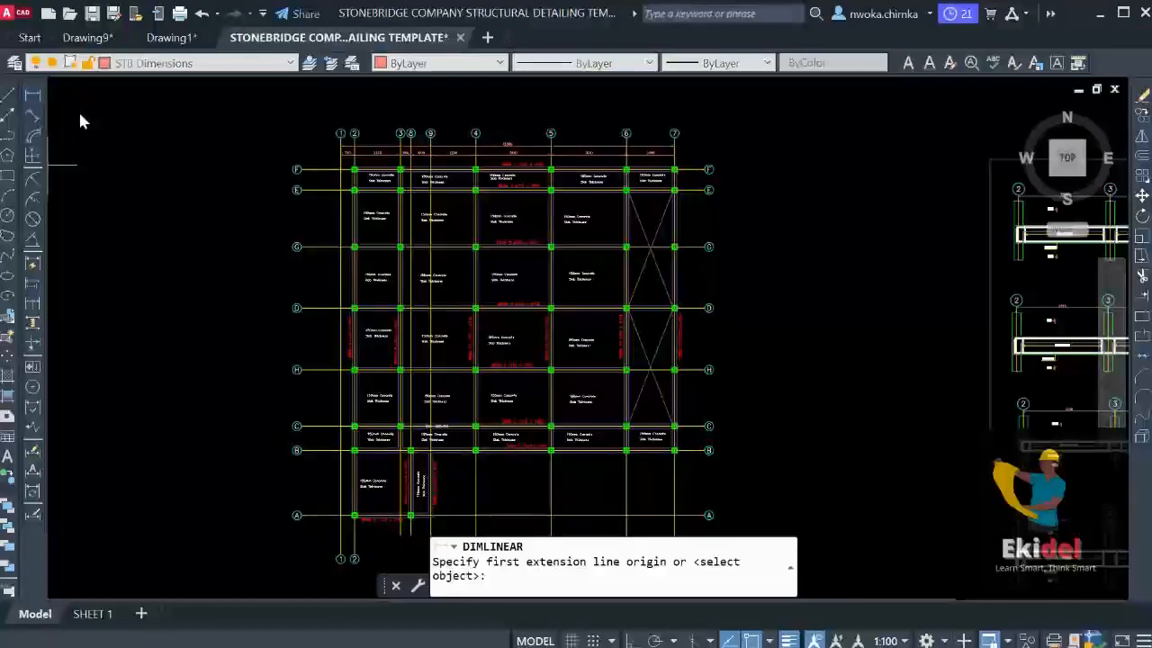
{"action": "scroll", "coordinate": [333, 184], "scroll_direction": "up", "scroll_amount": 4}
{"action": "left_click", "coordinate": [293, 133]}
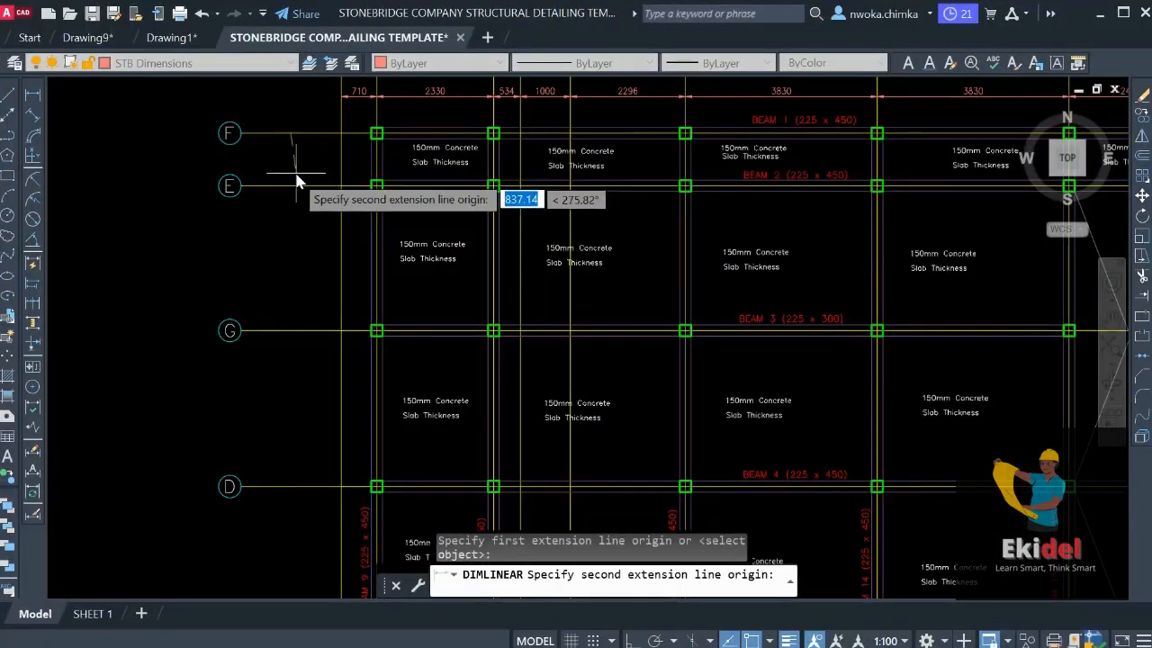
{"action": "left_click", "coordinate": [298, 185]}
{"action": "left_click", "coordinate": [293, 169]}
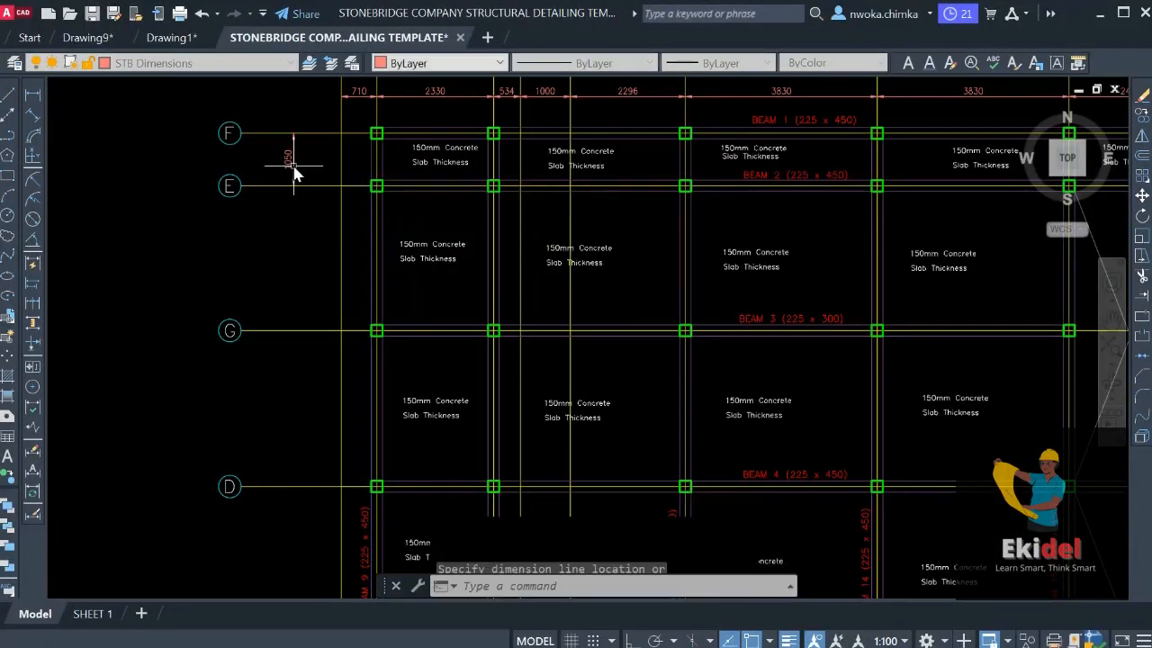
Use DIMCONTINUE to extend the vertical dimension chain from grid line E to grid lines G and D
{"action": "middle_click_drag", "start_coordinate": [238, 251], "coordinate": [236, 230]}
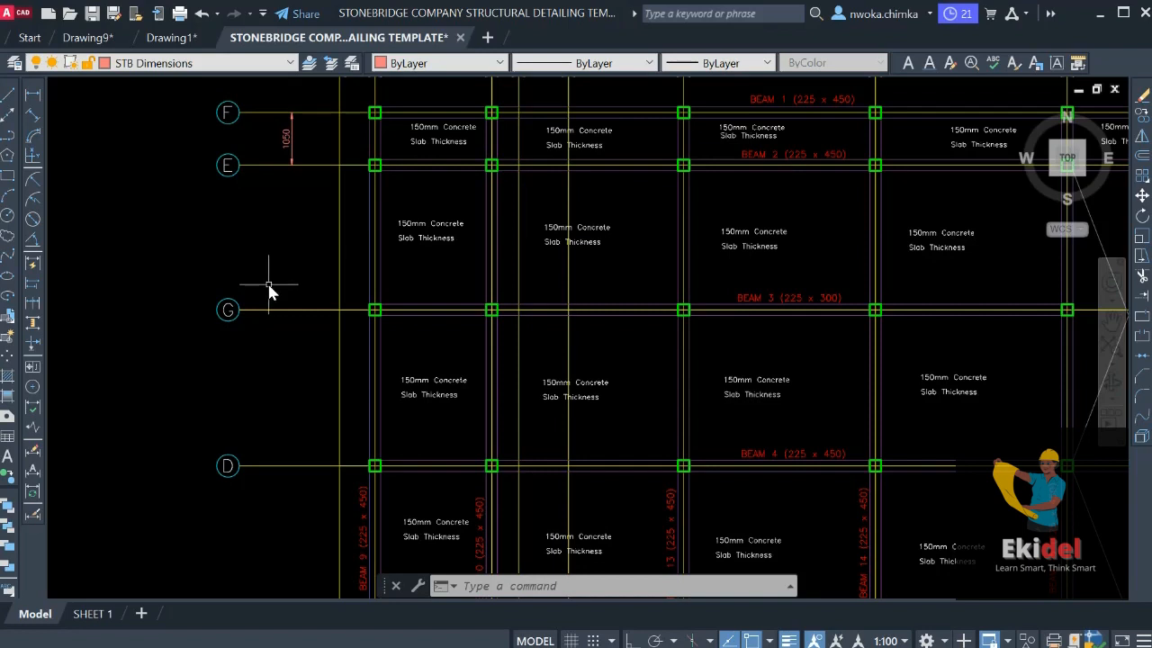
{"action": "key", "text": "BackSpace"}
{"action": "key", "text": "BackSpace"}
{"action": "key", "text": "BackSpace"}
{"action": "type", "text": "DIMCONT"}
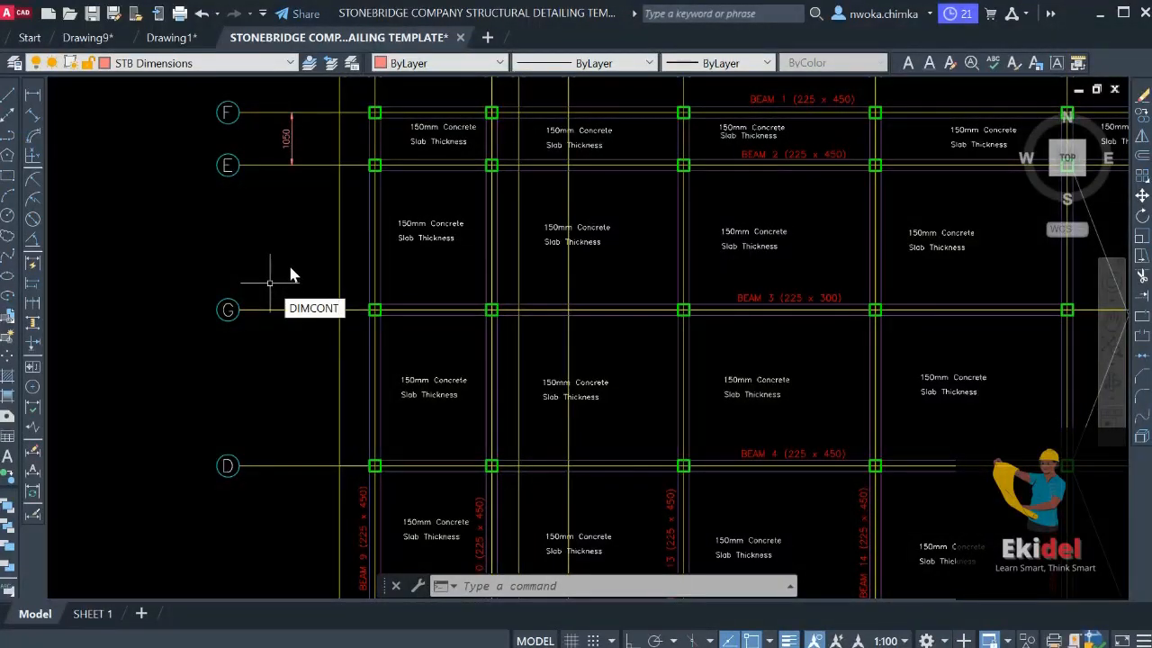
{"action": "key", "text": "Return"}
{"action": "left_click", "coordinate": [290, 309]}
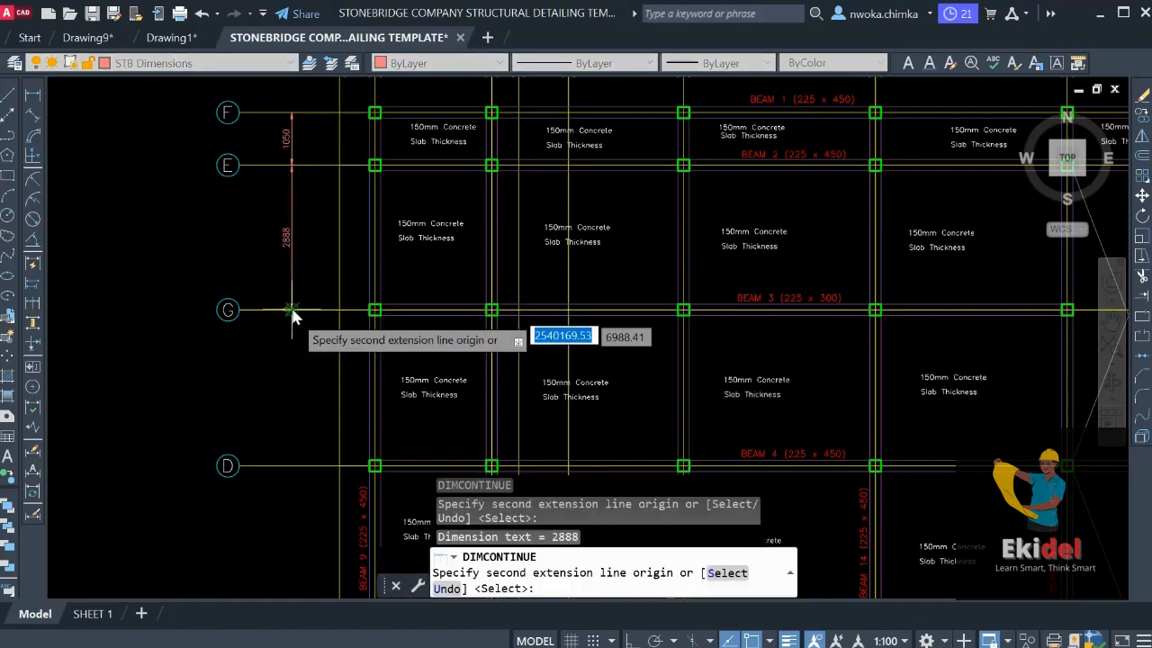
{"action": "left_click", "coordinate": [290, 465]}
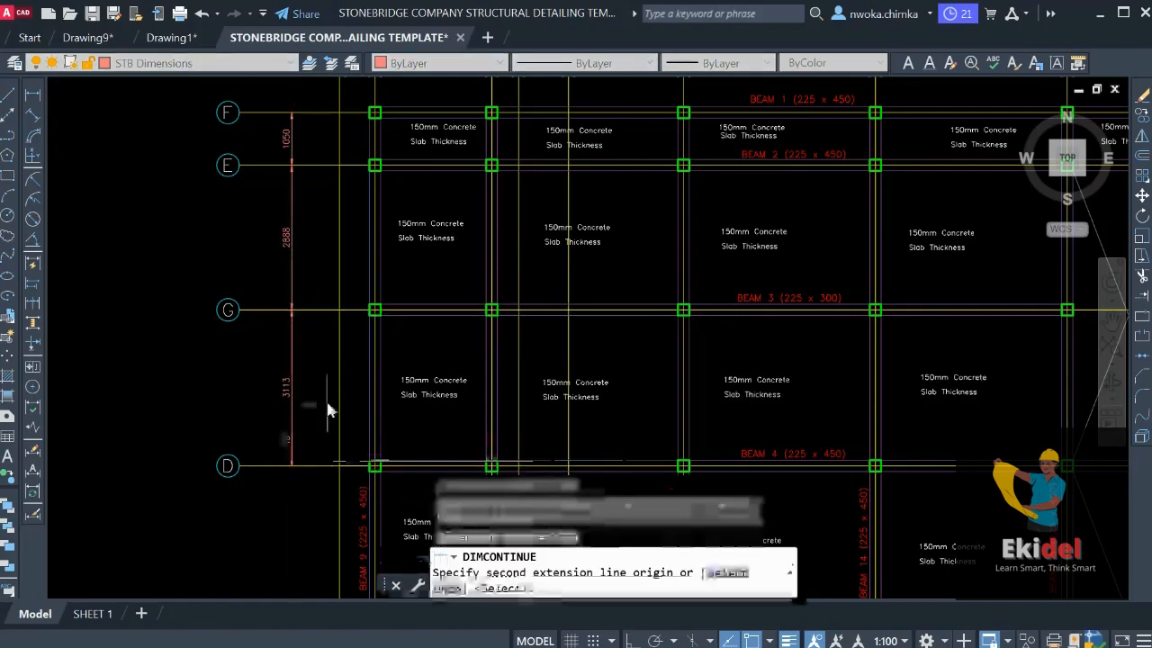
Extend the vertical dimension chain from grid line D to grid lines H, C, B and A and finish the chain
{"action": "middle_click_drag", "start_coordinate": [326, 404], "coordinate": [328, 245]}
{"action": "left_click", "coordinate": [292, 463]}
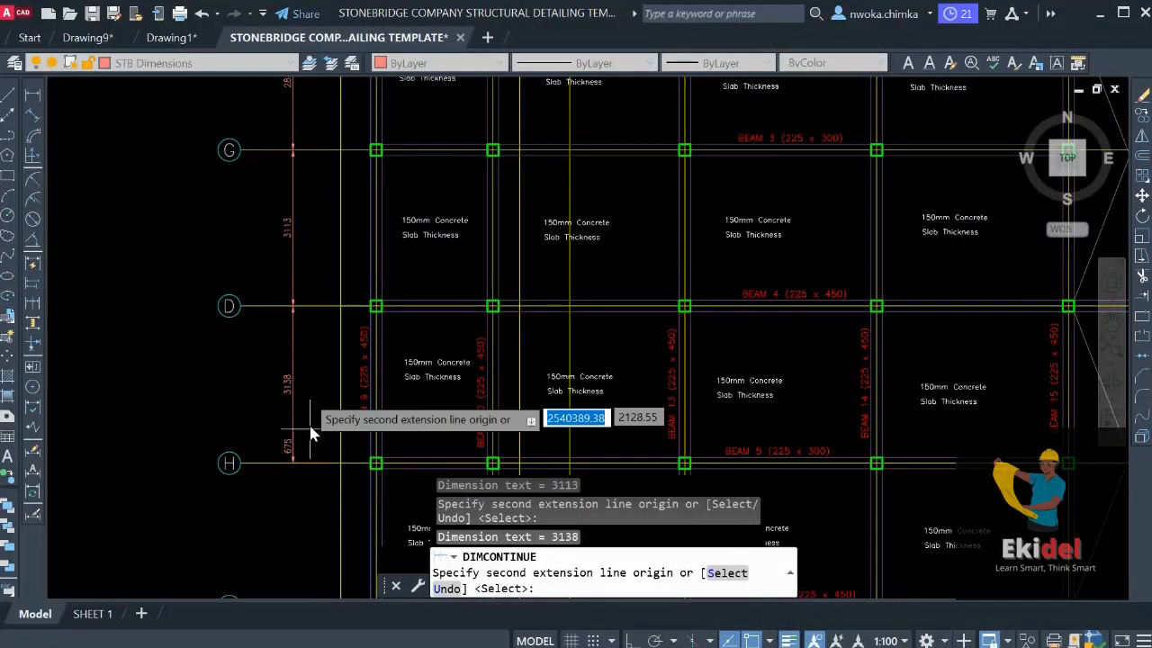
{"action": "middle_click_drag", "start_coordinate": [311, 432], "coordinate": [341, 276]}
{"action": "left_click", "coordinate": [322, 449]}
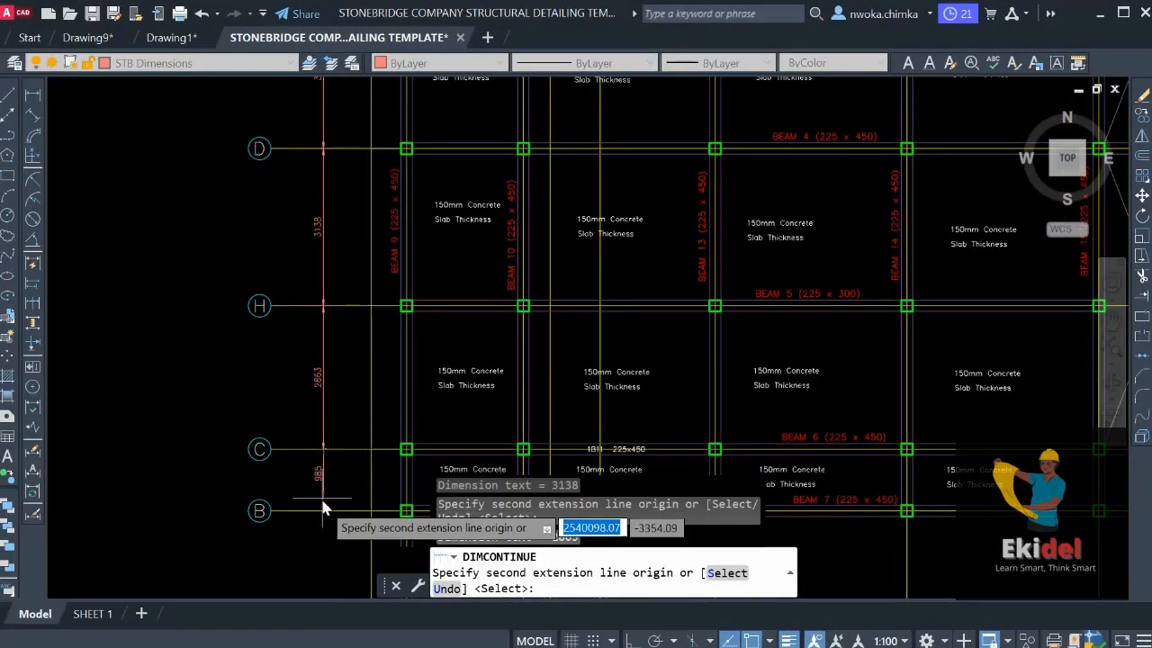
{"action": "left_click", "coordinate": [324, 514]}
{"action": "scroll", "coordinate": [368, 320], "scroll_direction": "down", "scroll_amount": 3}
{"action": "scroll", "coordinate": [351, 466], "scroll_direction": "up", "scroll_amount": 1}
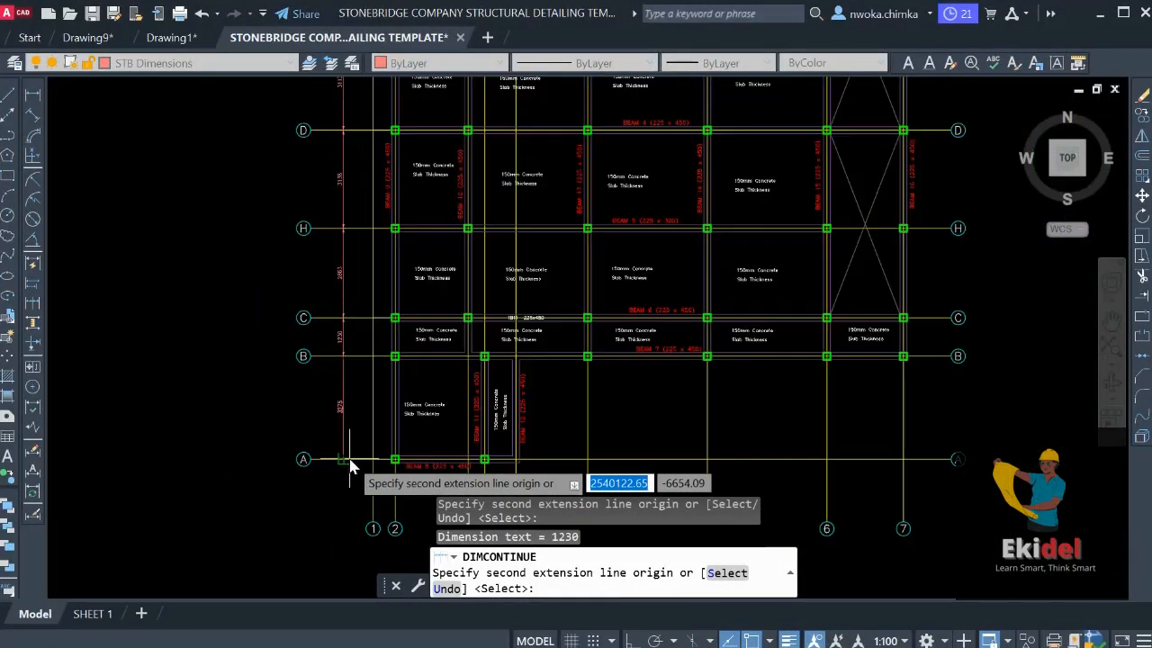
{"action": "left_click", "coordinate": [347, 462]}
{"action": "key", "text": "Escape"}
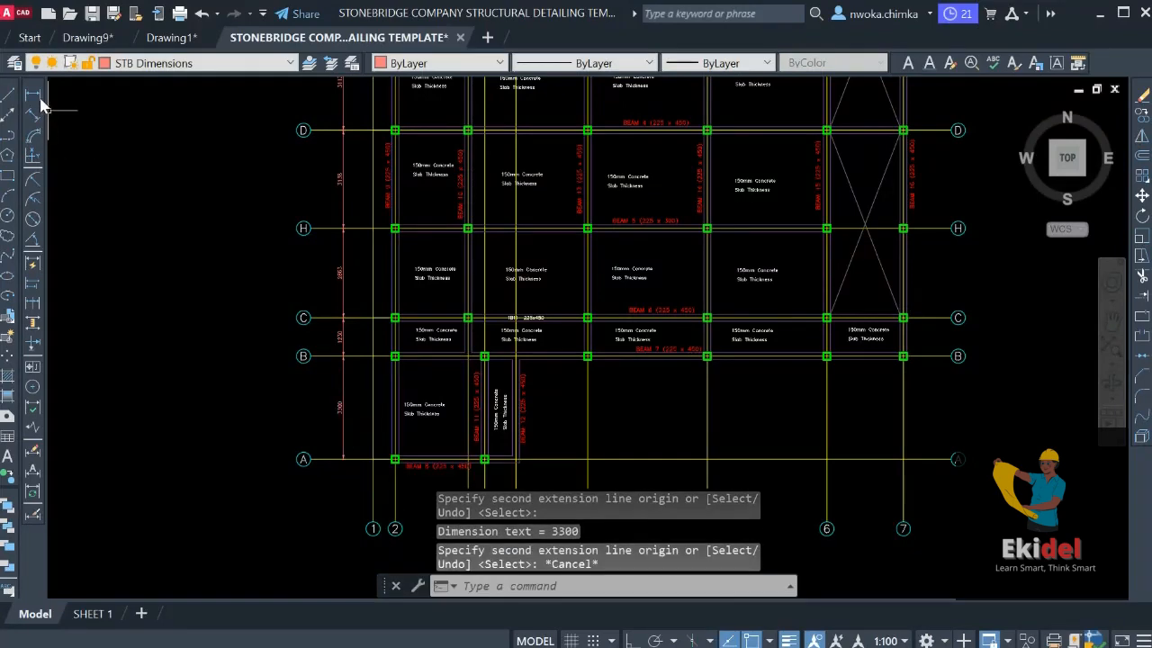
Add an overall vertical linear dimension from grid line A to grid line F, placed between the dimension chain and the grid bubbles
{"action": "left_click", "coordinate": [36, 97]}
{"action": "scroll", "coordinate": [342, 484], "scroll_direction": "up", "scroll_amount": 2}
{"action": "left_click", "coordinate": [333, 491]}
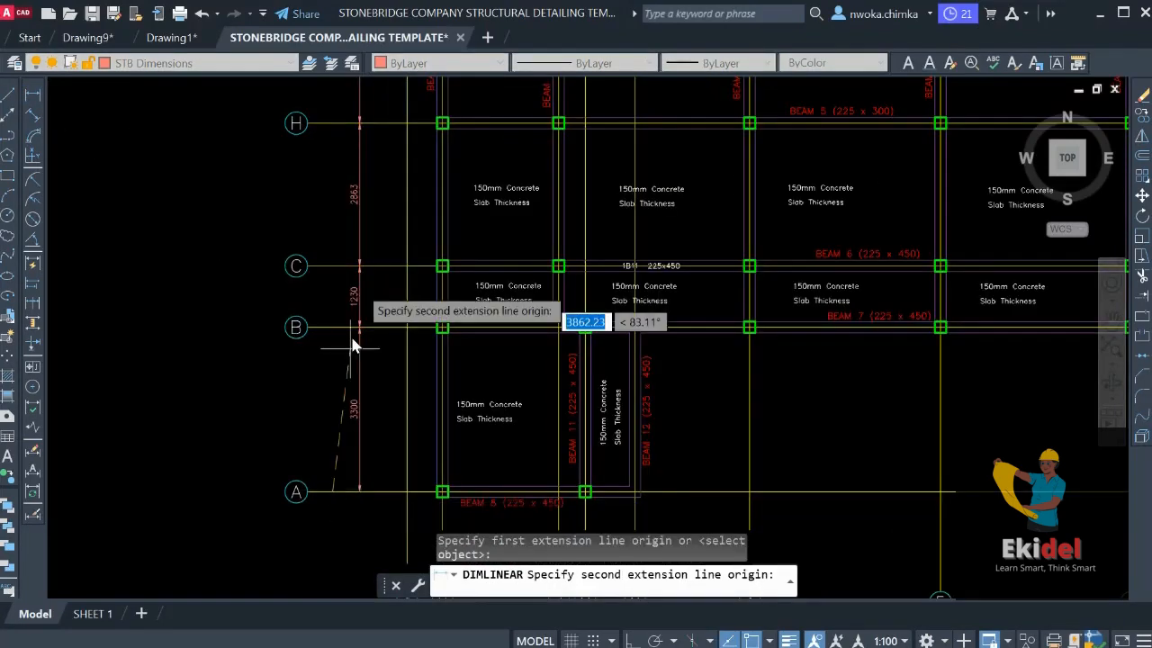
{"action": "scroll", "coordinate": [334, 450], "scroll_direction": "down", "scroll_amount": 3}
{"action": "scroll", "coordinate": [324, 155], "scroll_direction": "up", "scroll_amount": 3}
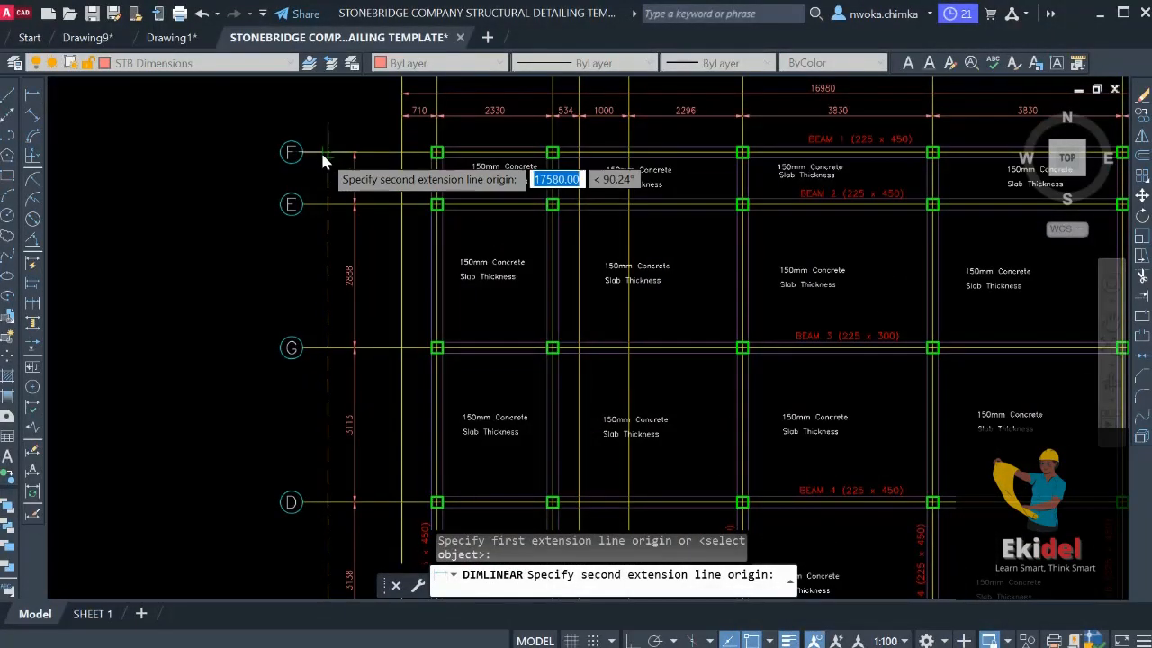
{"action": "left_click", "coordinate": [325, 151]}
{"action": "scroll", "coordinate": [329, 123], "scroll_direction": "down", "scroll_amount": 2}
{"action": "scroll", "coordinate": [306, 342], "scroll_direction": "up", "scroll_amount": 2}
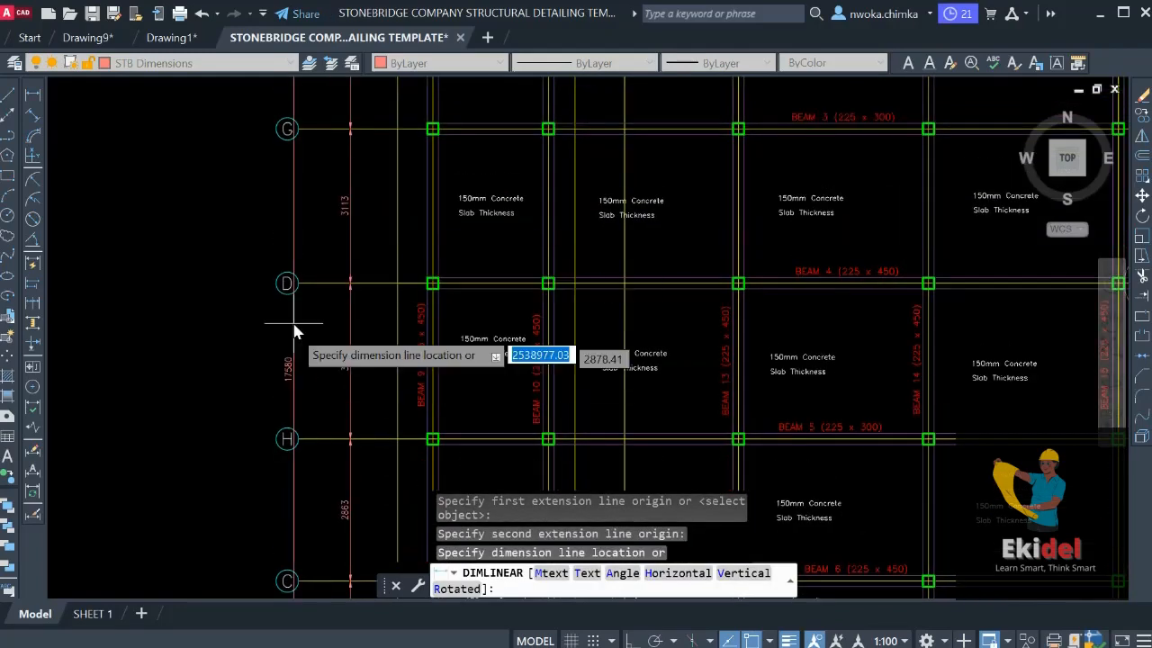
{"action": "left_click", "coordinate": [326, 372]}
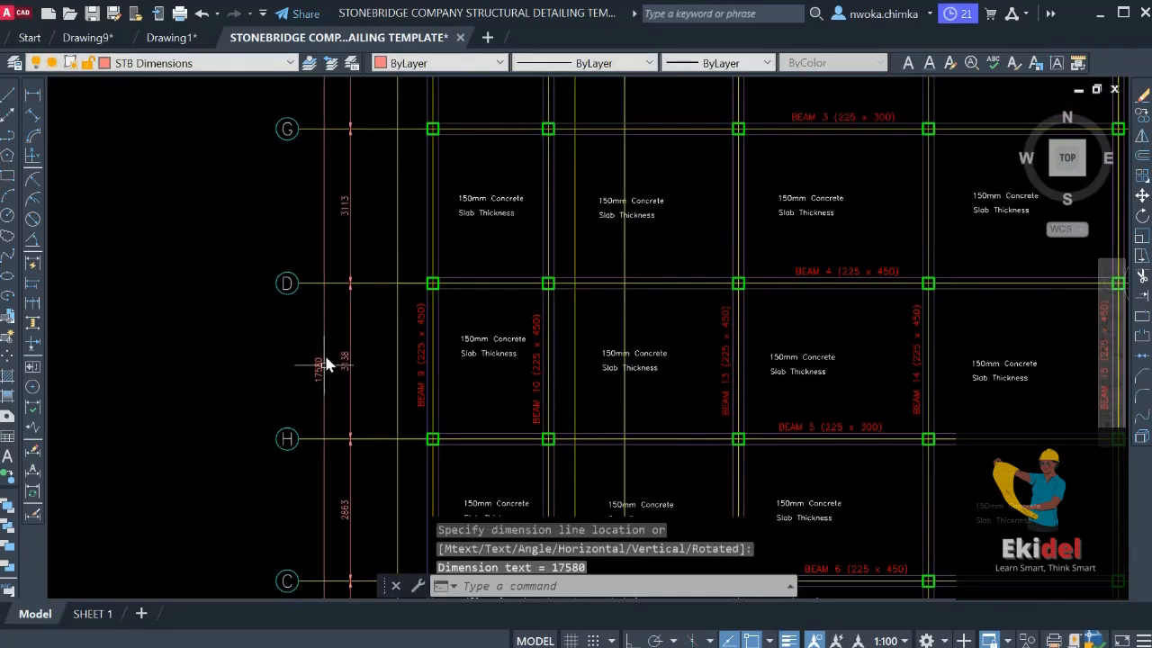
Add a horizontal linear dimension between grid lines 1 and 2, placed below grid line A and above the bottom grid bubbles
{"action": "scroll", "coordinate": [288, 216], "scroll_direction": "down", "scroll_amount": 3}
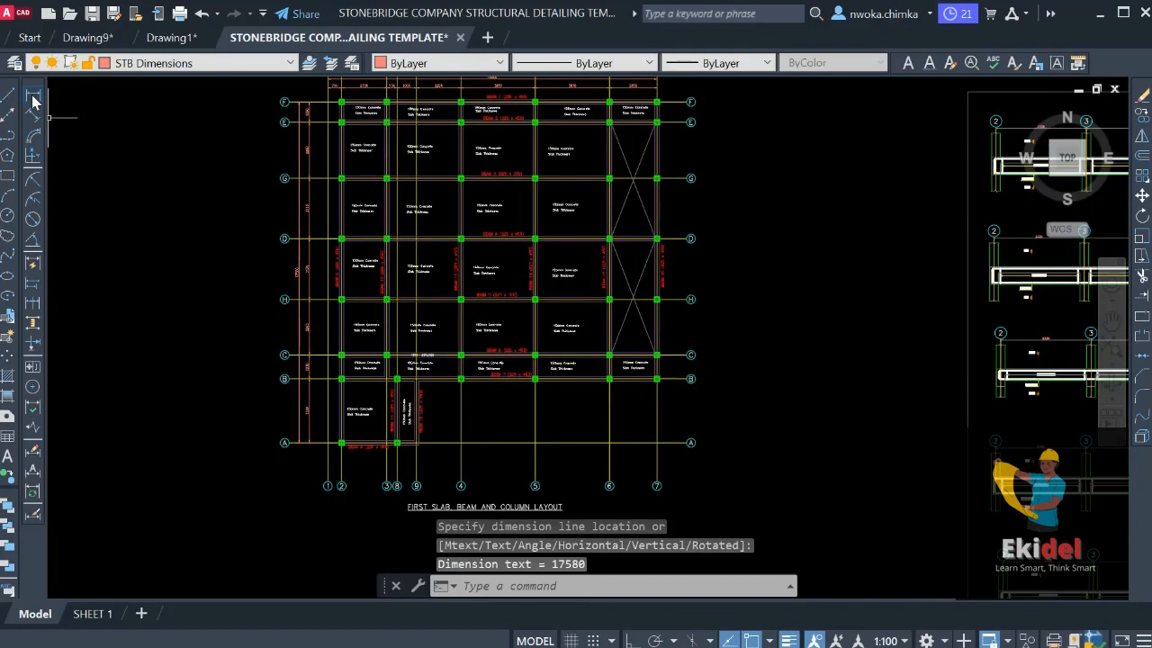
{"action": "left_click", "coordinate": [33, 97]}
{"action": "scroll", "coordinate": [372, 391], "scroll_direction": "up", "scroll_amount": 2}
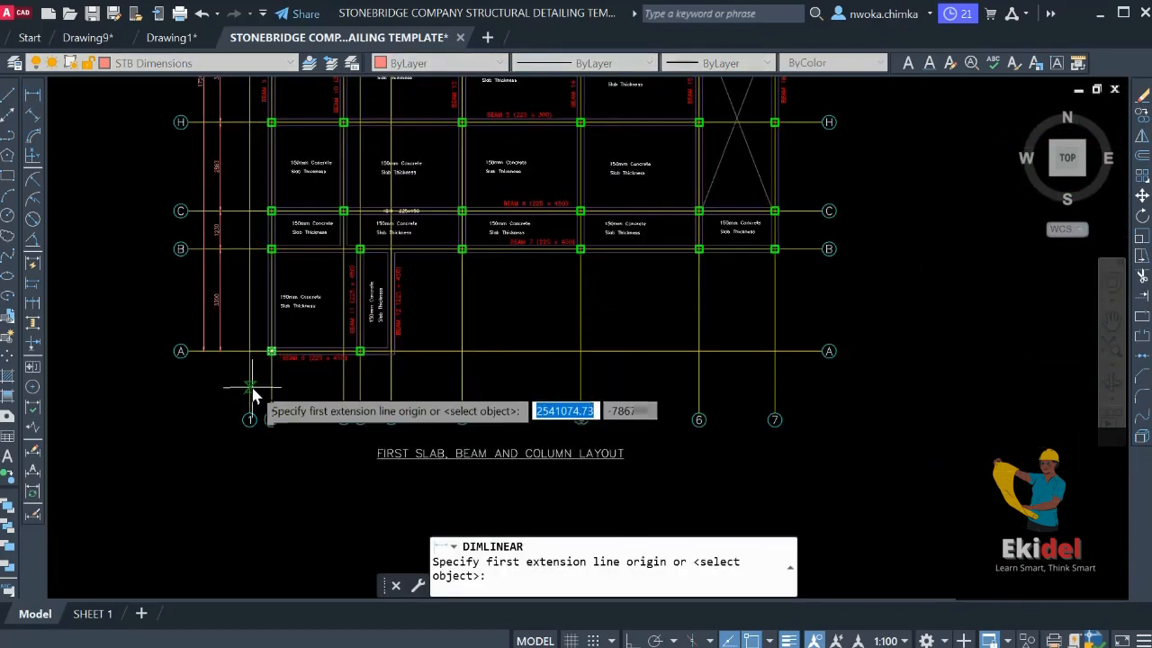
{"action": "left_click", "coordinate": [250, 382]}
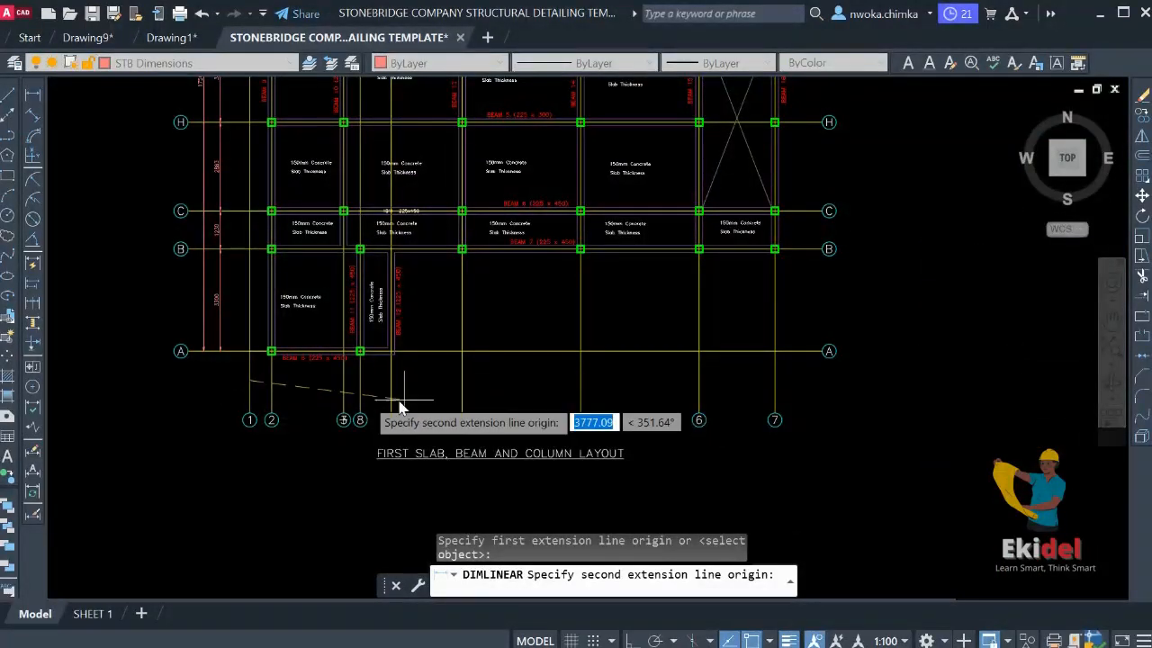
{"action": "scroll", "coordinate": [276, 390], "scroll_direction": "up", "scroll_amount": 2}
{"action": "left_click", "coordinate": [269, 376]}
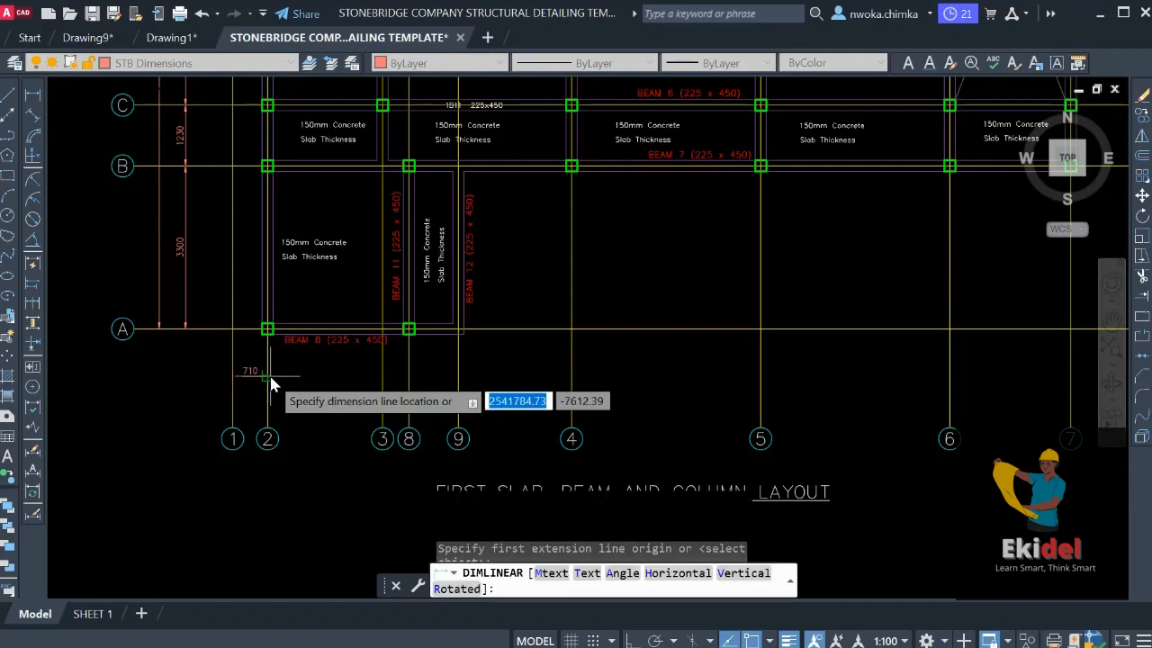
{"action": "scroll", "coordinate": [252, 385], "scroll_direction": "up", "scroll_amount": 2}
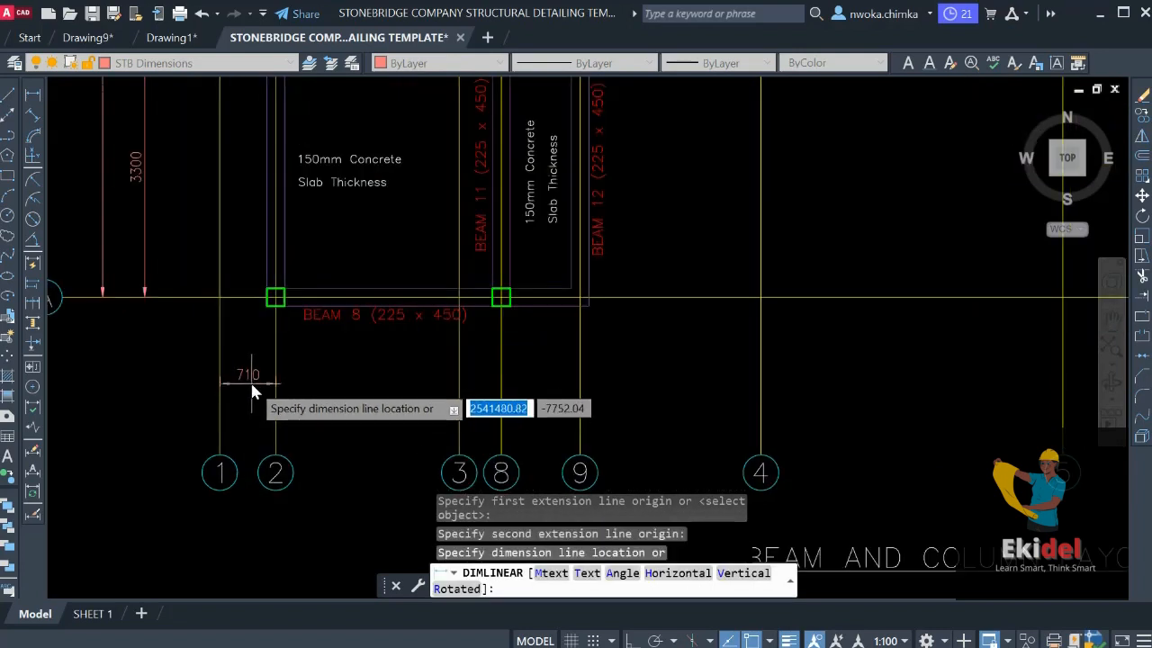
{"action": "left_click", "coordinate": [251, 384]}
Use DIMCONTINUE to extend the bottom dimension chain from grid line 2 to grid lines 3, 8, 9 and 4
{"action": "left_click", "coordinate": [35, 304]}
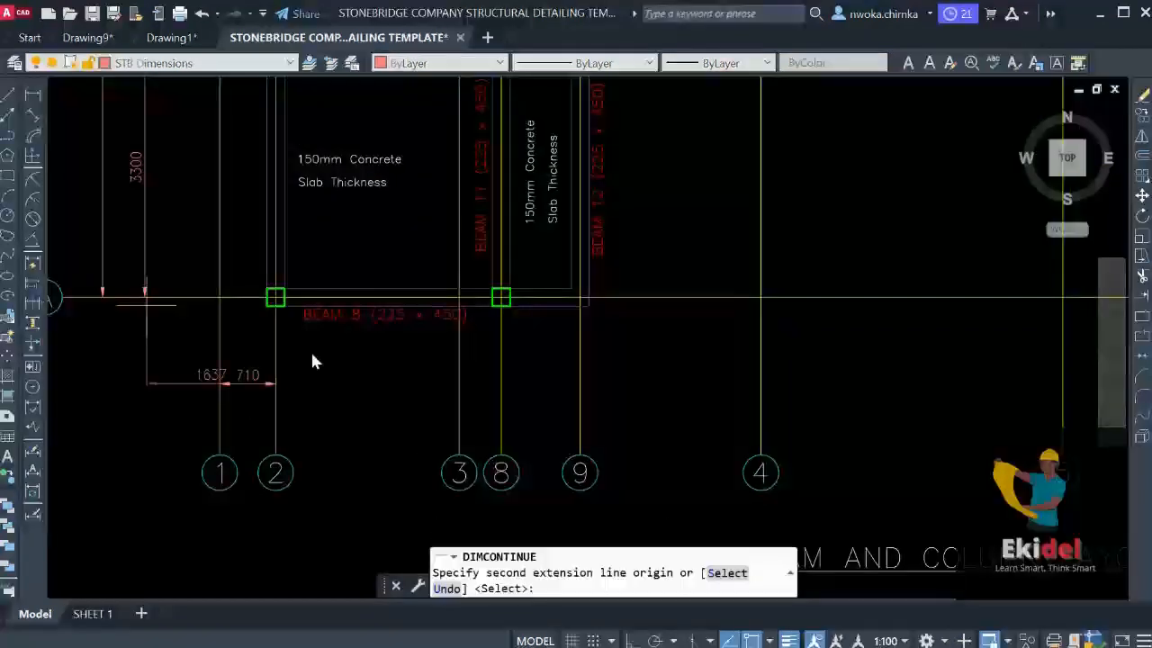
{"action": "left_click", "coordinate": [459, 384]}
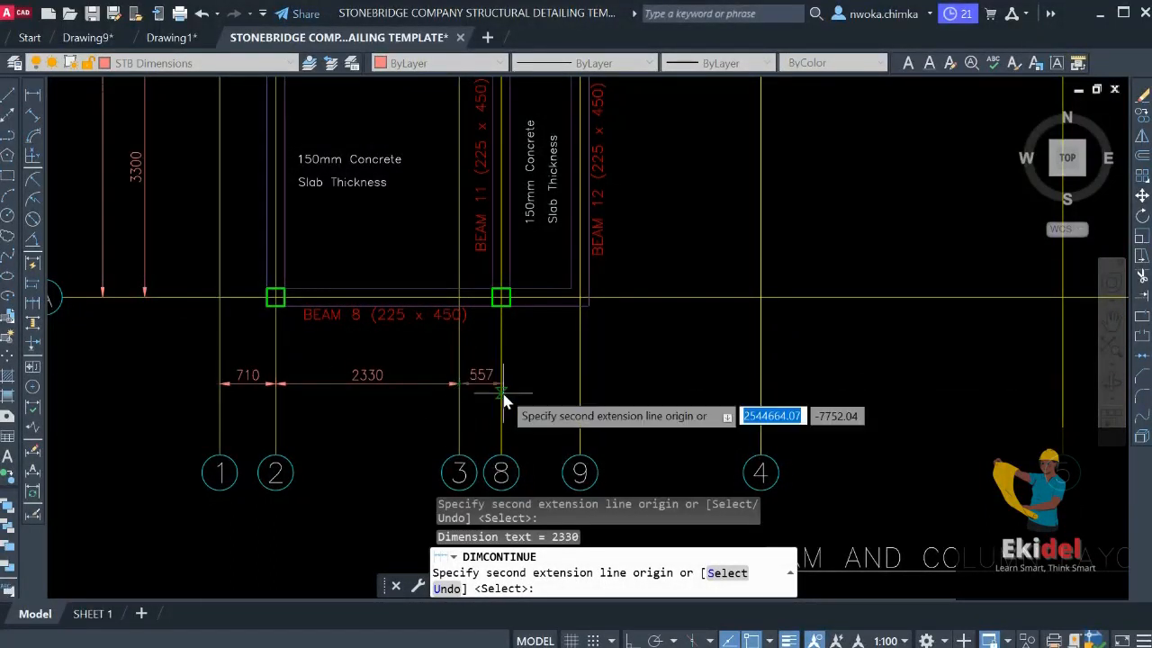
{"action": "left_click", "coordinate": [501, 387]}
{"action": "left_click", "coordinate": [579, 387]}
{"action": "middle_click_drag", "start_coordinate": [579, 388], "coordinate": [464, 346]}
{"action": "left_click", "coordinate": [458, 342]}
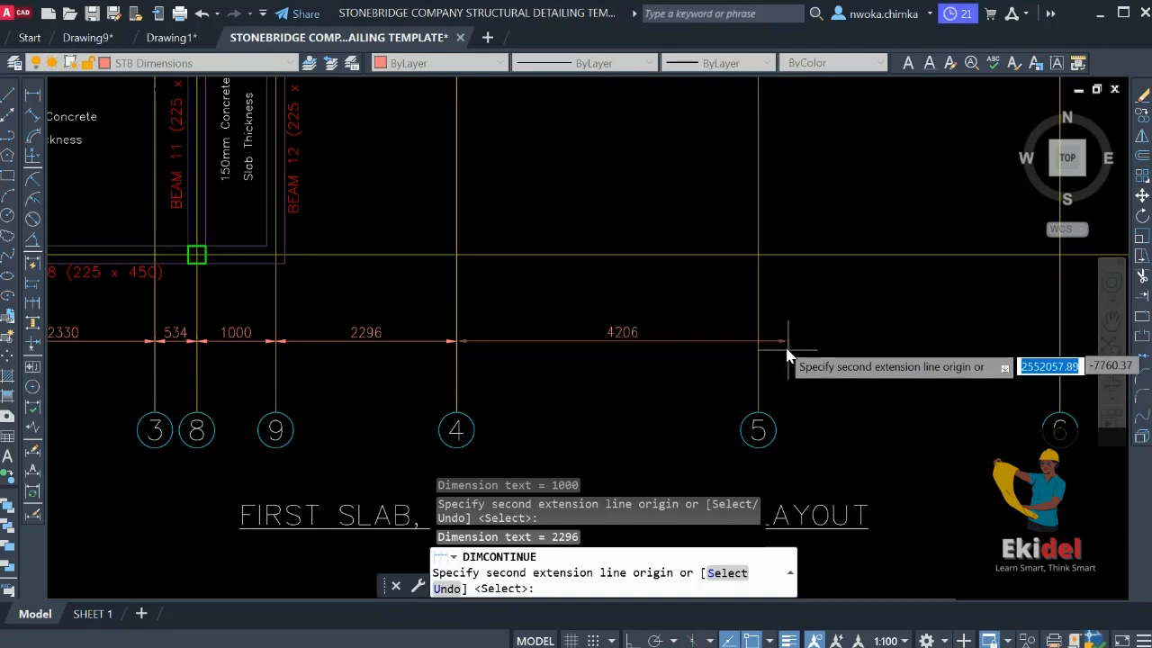
Extend the bottom dimension chain from grid line 4 to grid lines 5, 6 and 7 and finish the chain
{"action": "left_click", "coordinate": [758, 342]}
{"action": "middle_click_drag", "start_coordinate": [758, 342], "coordinate": [369, 322]}
{"action": "left_click", "coordinate": [653, 312]}
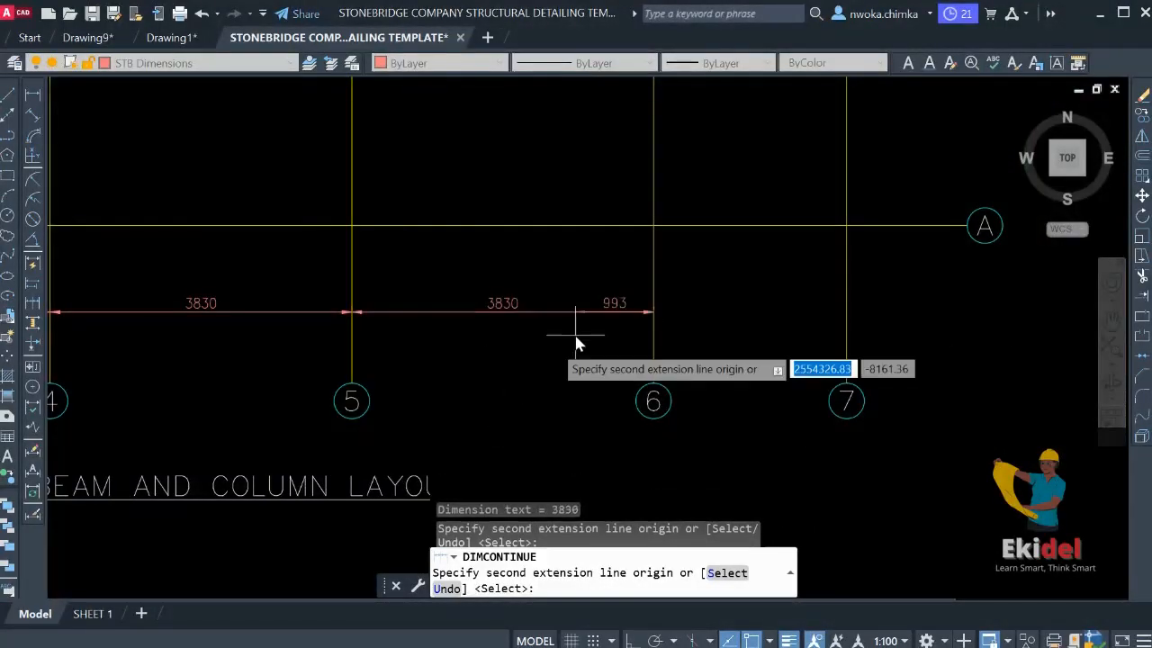
{"action": "scroll", "coordinate": [643, 349], "scroll_direction": "down", "scroll_amount": 2}
{"action": "middle_click_drag", "start_coordinate": [675, 352], "coordinate": [446, 371]}
{"action": "left_click", "coordinate": [540, 342]}
{"action": "scroll", "coordinate": [531, 328], "scroll_direction": "down", "scroll_amount": 3}
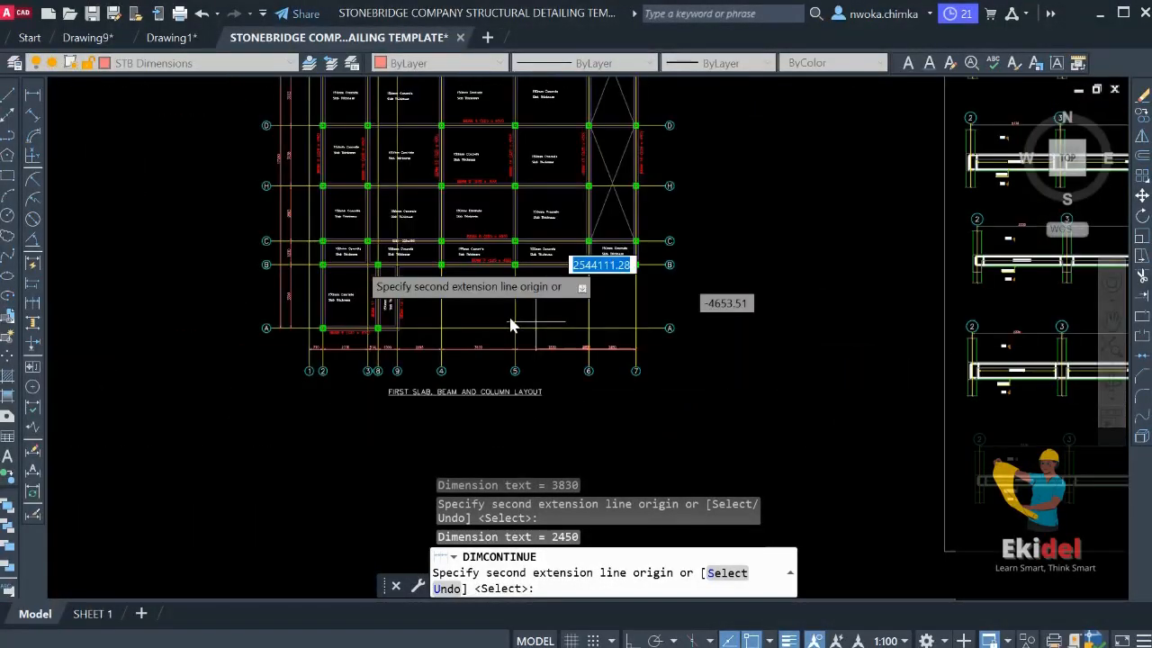
{"action": "key", "text": "Escape"}
Add an overall linear dimension from grid line 1 to grid line 7 between the bottom dimension chain and the grid bubbles
{"action": "left_click", "coordinate": [29, 94]}
{"action": "scroll", "coordinate": [347, 382], "scroll_direction": "up", "scroll_amount": 8}
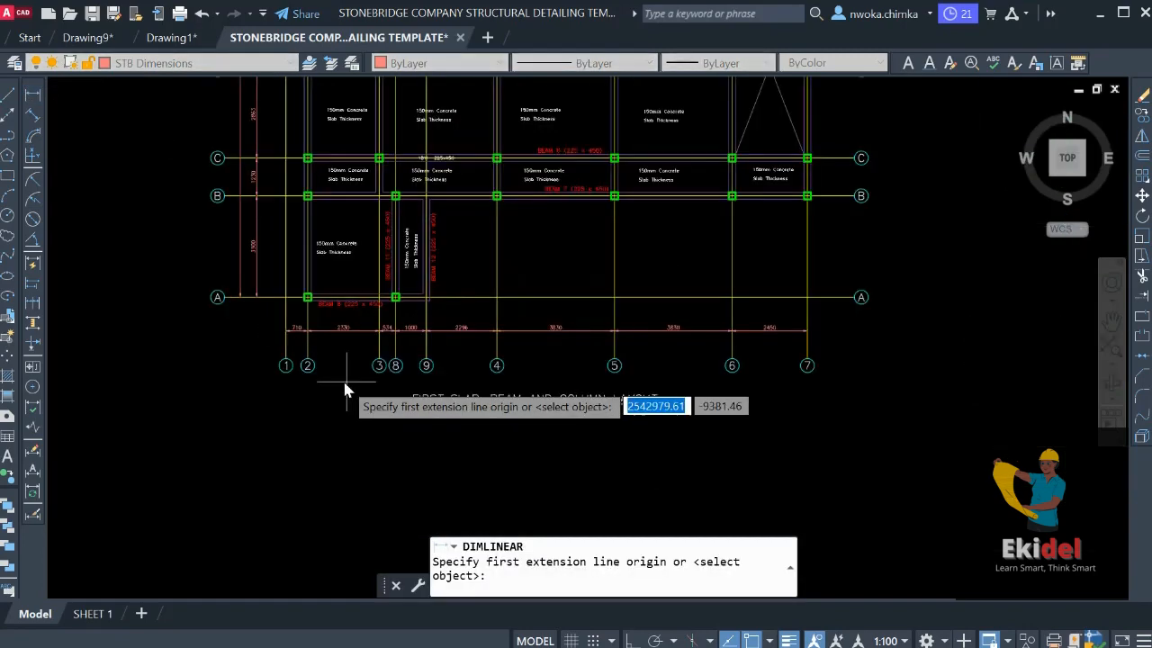
{"action": "left_click", "coordinate": [199, 308]}
{"action": "scroll", "coordinate": [201, 306], "scroll_direction": "down", "scroll_amount": 3}
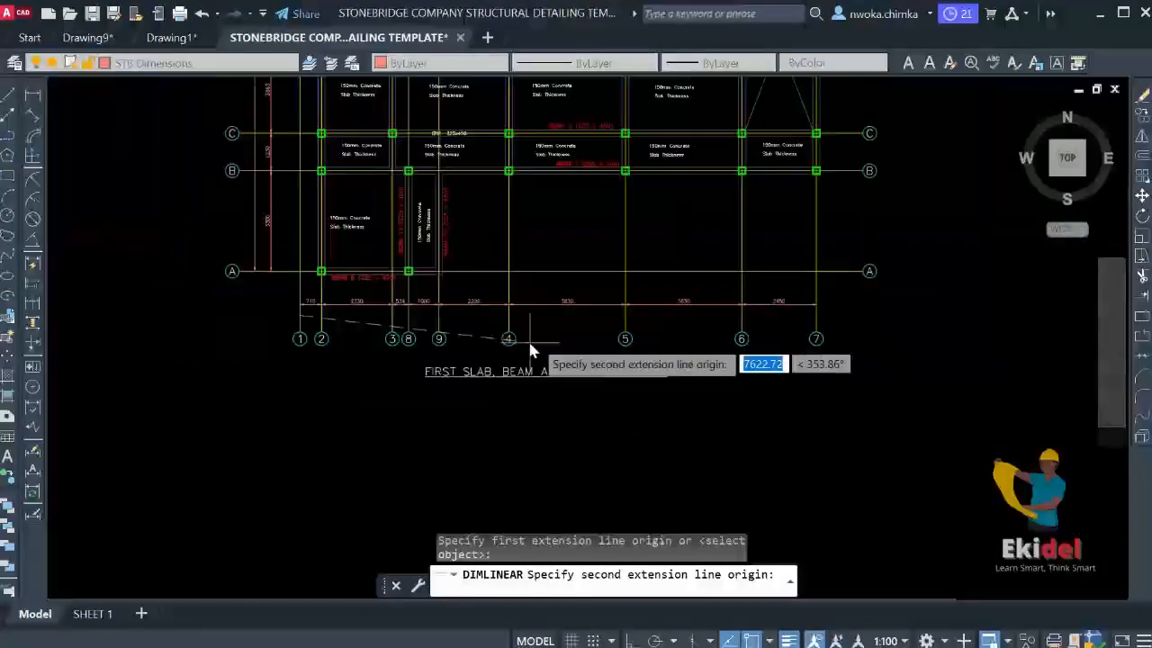
{"action": "scroll", "coordinate": [812, 326], "scroll_direction": "up", "scroll_amount": 3}
{"action": "left_click", "coordinate": [815, 317]}
{"action": "scroll", "coordinate": [815, 315], "scroll_direction": "down", "scroll_amount": 3}
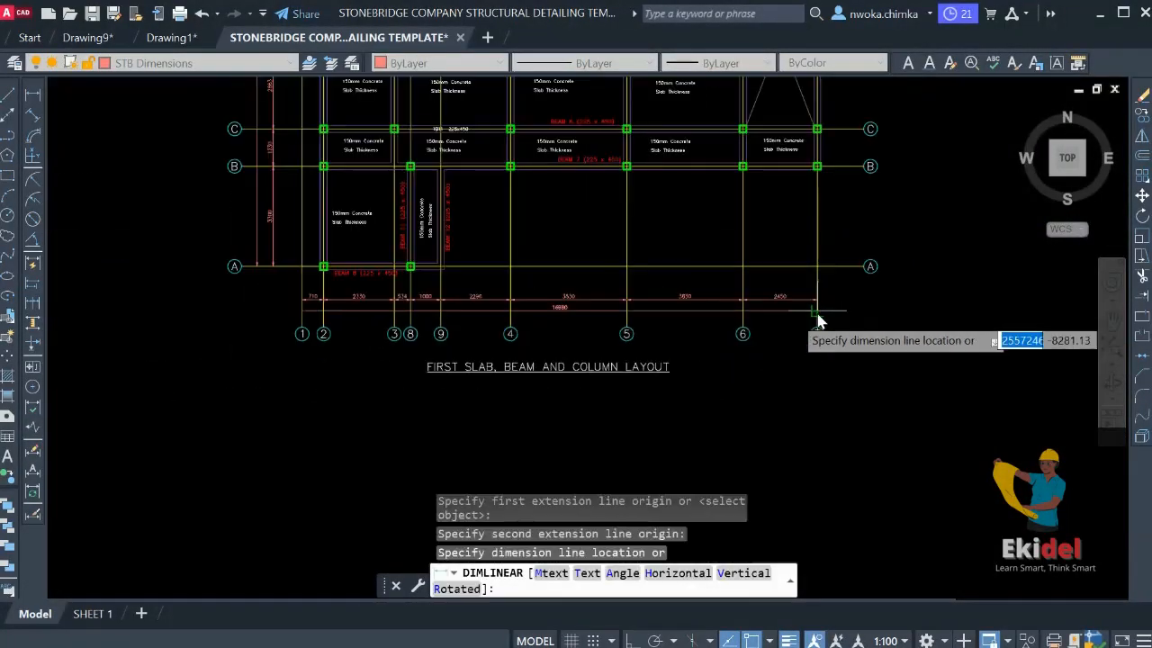
{"action": "scroll", "coordinate": [558, 315], "scroll_direction": "up", "scroll_amount": 3}
{"action": "left_click", "coordinate": [585, 326]}
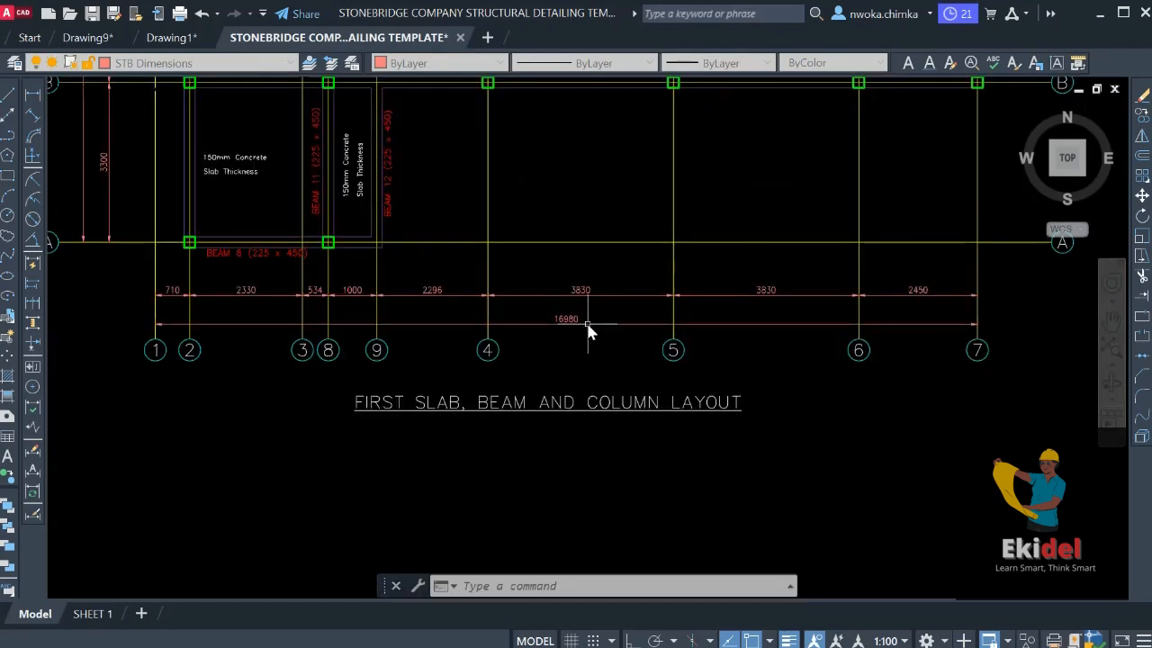
Add a vertical linear dimension between grid lines A and B, placed between grid line 7 and the grid bubbles beyond it
{"action": "scroll", "coordinate": [586, 325], "scroll_direction": "up", "scroll_amount": 5}
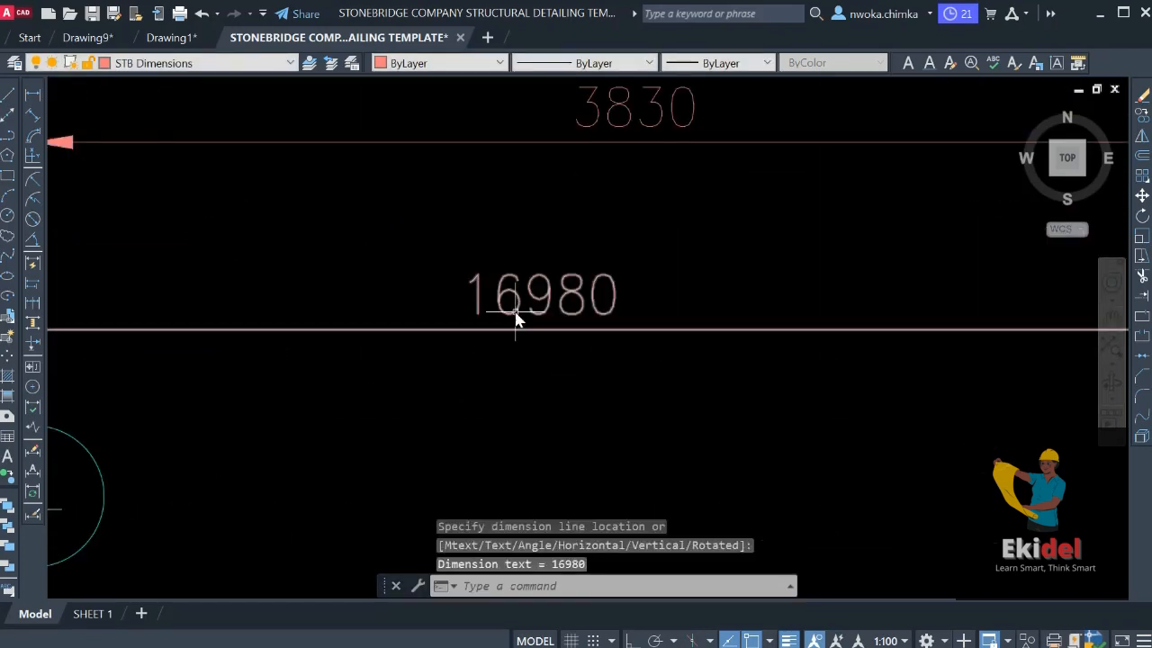
{"action": "scroll", "coordinate": [576, 306], "scroll_direction": "down", "scroll_amount": 6}
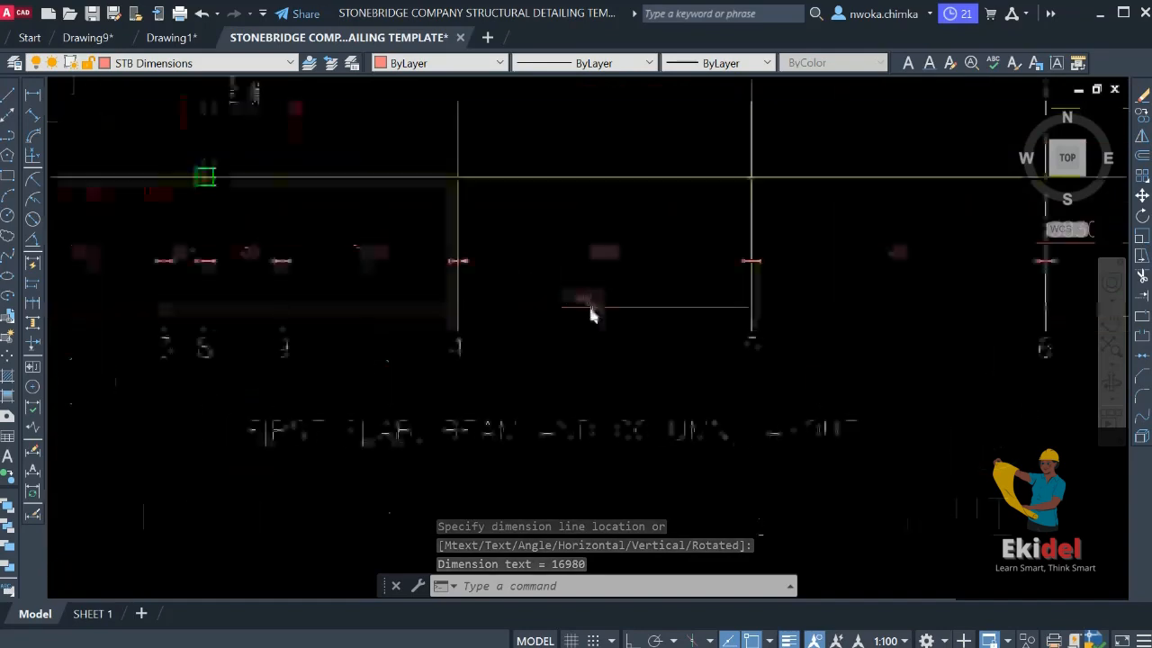
{"action": "scroll", "coordinate": [506, 154], "scroll_direction": "up", "scroll_amount": 6}
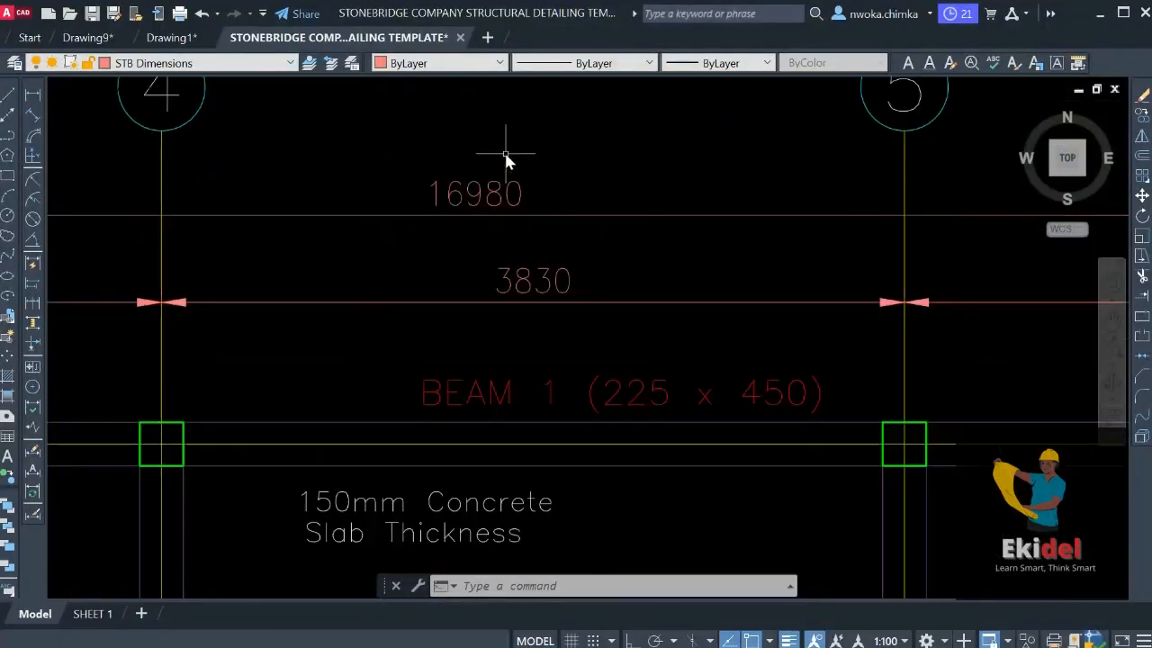
{"action": "scroll", "coordinate": [484, 162], "scroll_direction": "down", "scroll_amount": 2}
{"action": "scroll", "coordinate": [484, 162], "scroll_direction": "down", "scroll_amount": 6}
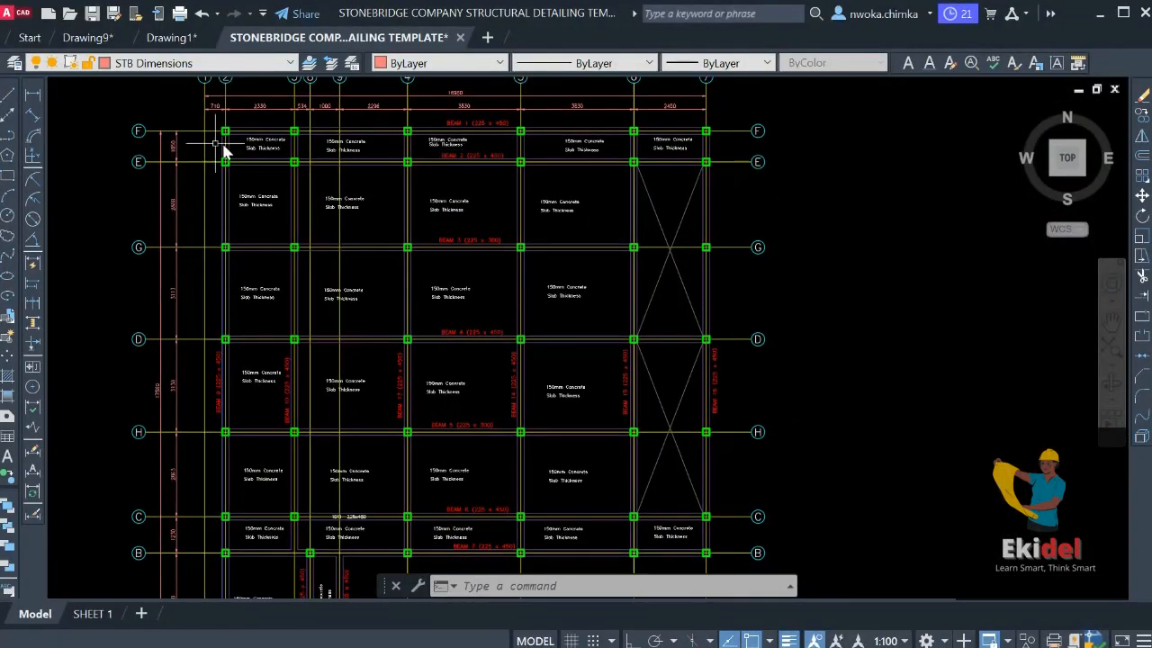
{"action": "left_click", "coordinate": [33, 94]}
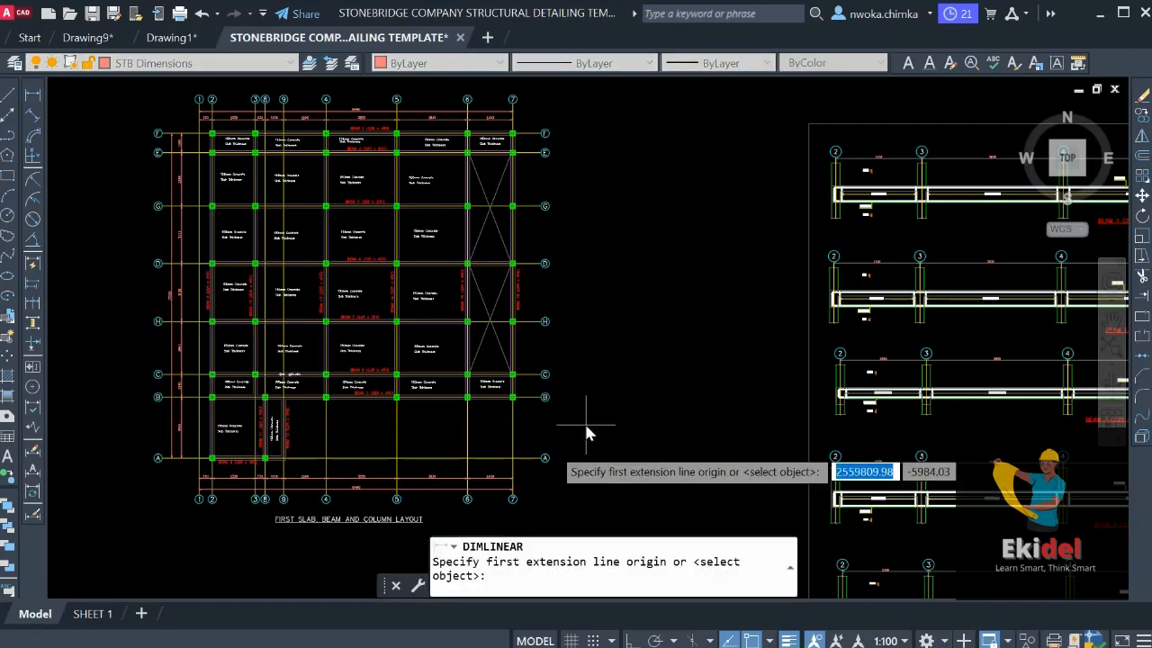
{"action": "left_click", "coordinate": [33, 95]}
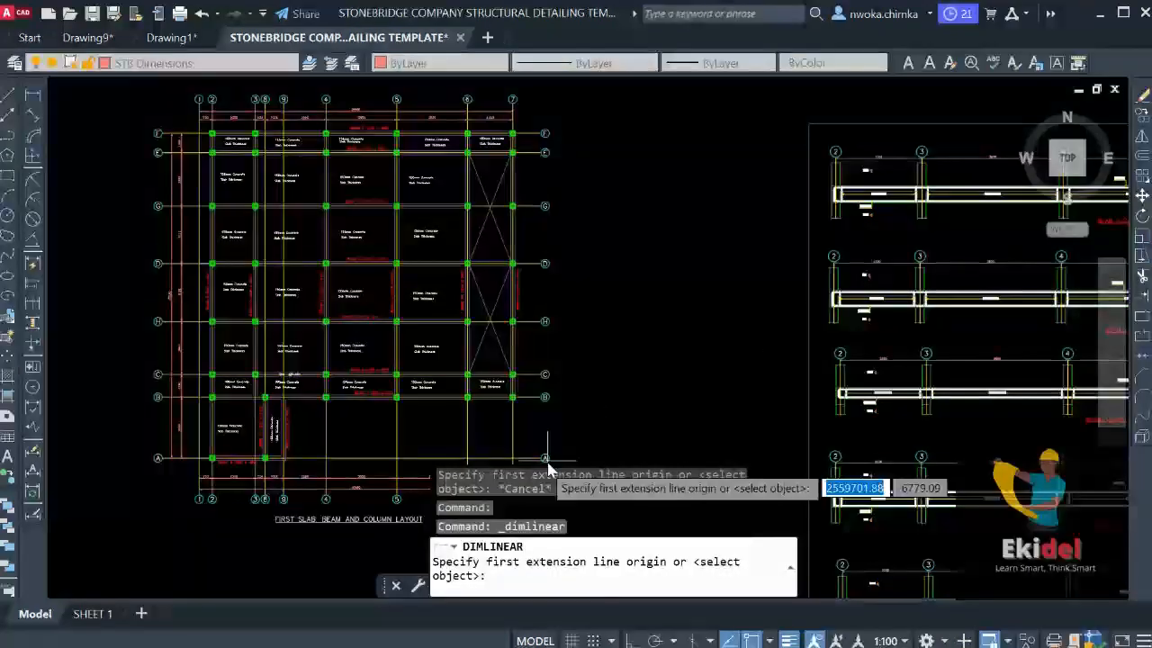
{"action": "scroll", "coordinate": [532, 459], "scroll_direction": "up", "scroll_amount": 4}
{"action": "left_click", "coordinate": [531, 459]}
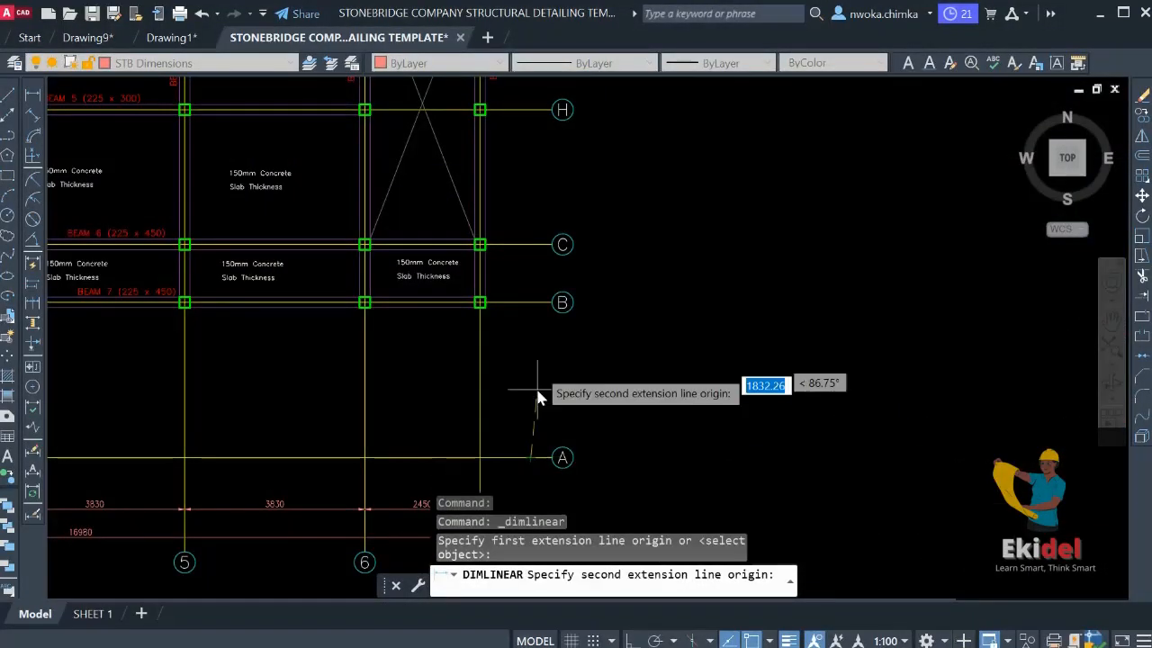
{"action": "left_click", "coordinate": [528, 302]}
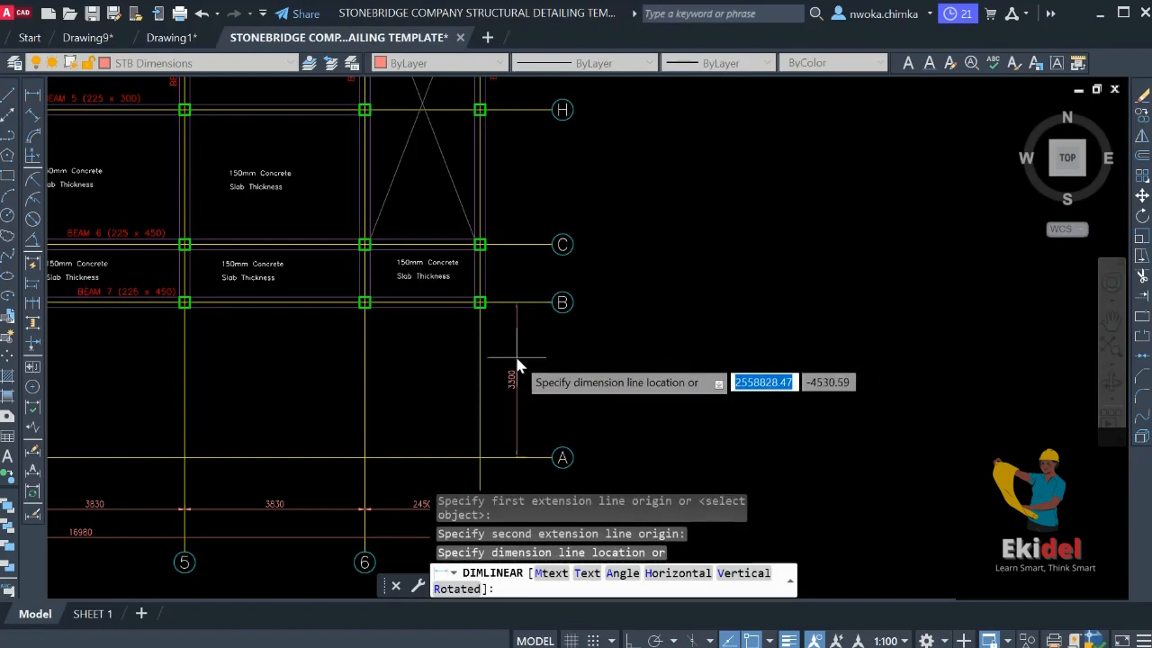
{"action": "scroll", "coordinate": [517, 361], "scroll_direction": "down", "scroll_amount": 2}
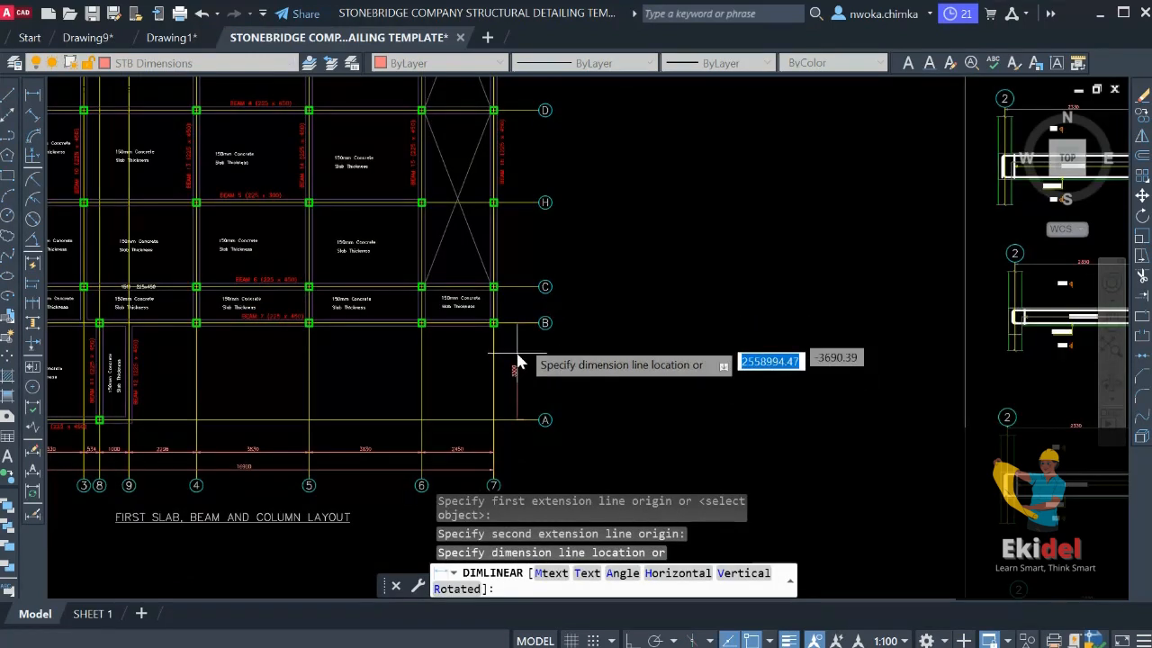
{"action": "scroll", "coordinate": [521, 339], "scroll_direction": "up", "scroll_amount": 2}
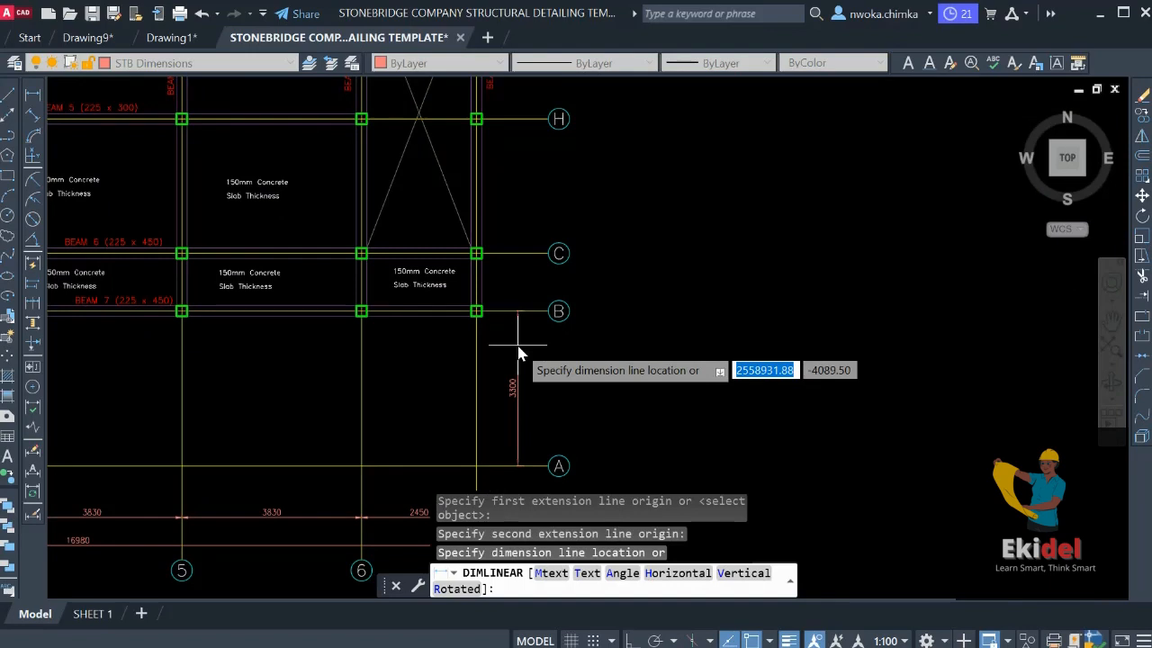
{"action": "left_click", "coordinate": [516, 356]}
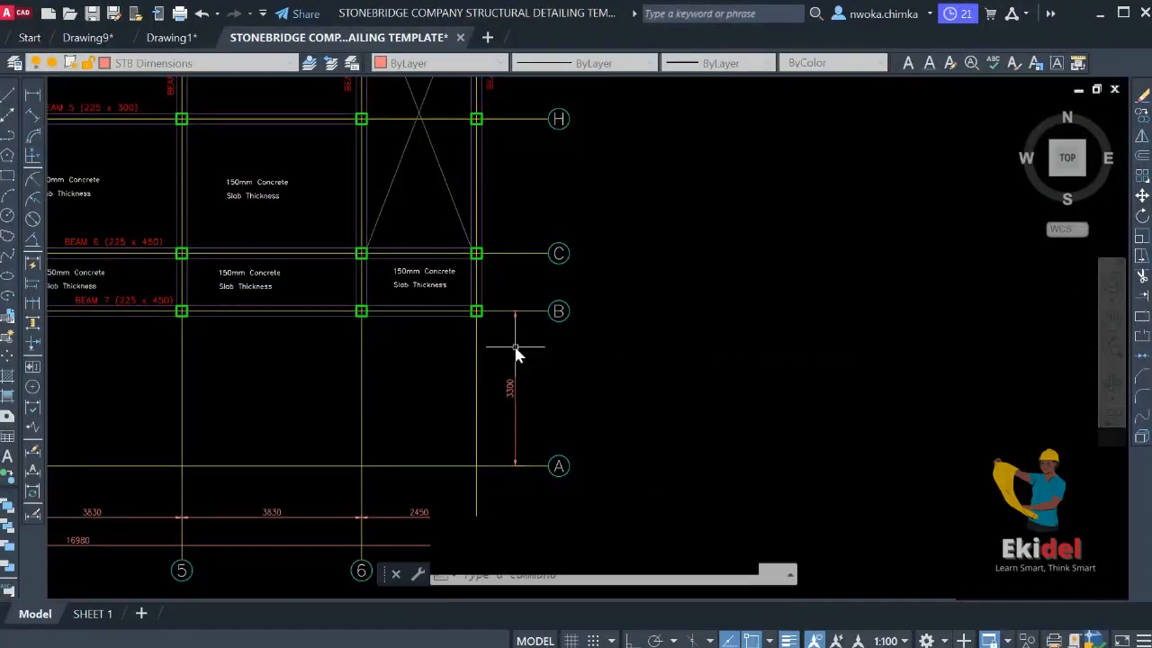
Use DIMCONTINUE to extend the vertical dimension chain beside grid line 7 from grid line B to grid lines C, H and D
{"action": "left_click", "coordinate": [31, 309]}
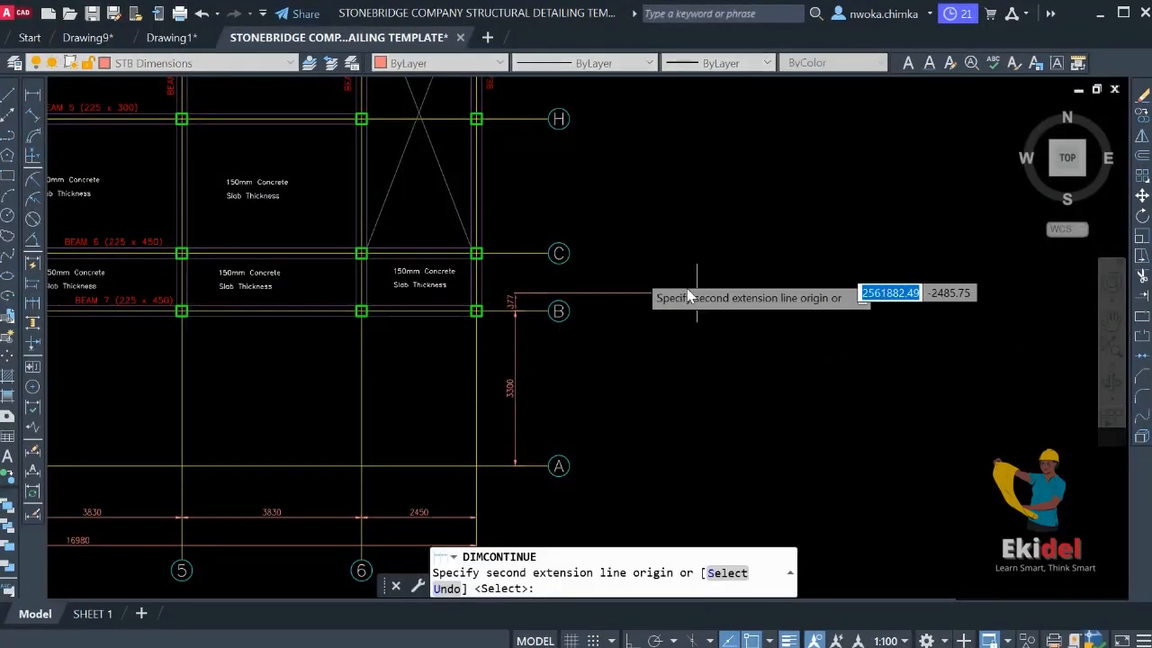
{"action": "scroll", "coordinate": [510, 259], "scroll_direction": "up", "scroll_amount": 4}
{"action": "left_click", "coordinate": [522, 257]}
{"action": "scroll", "coordinate": [559, 267], "scroll_direction": "down", "scroll_amount": 4}
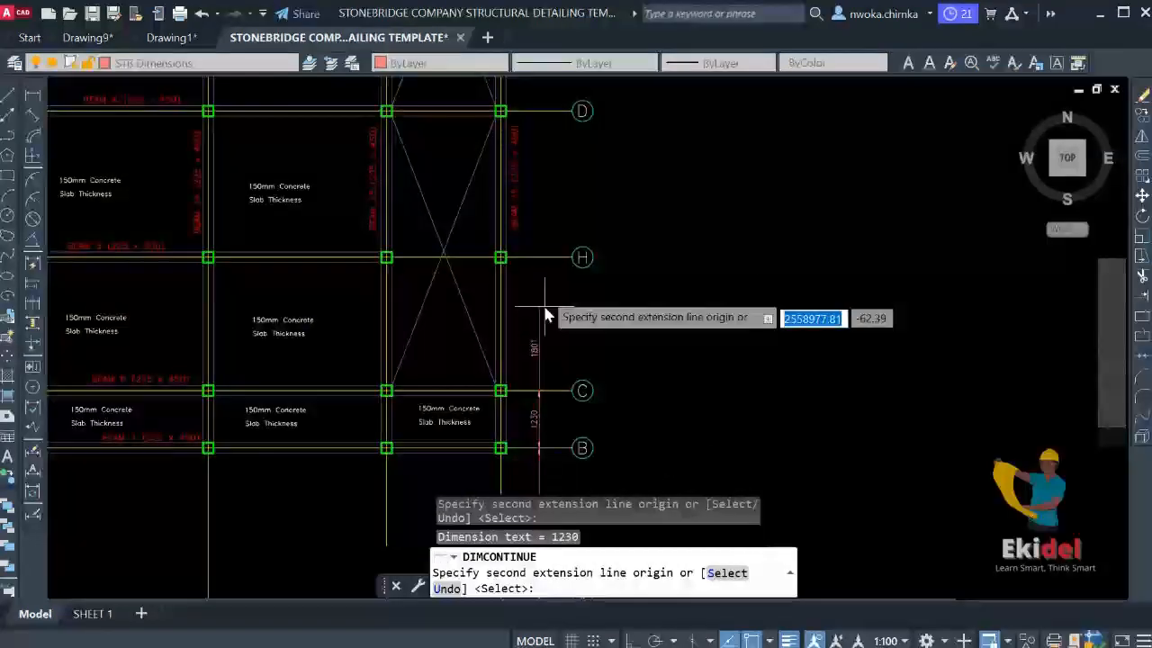
{"action": "scroll", "coordinate": [551, 293], "scroll_direction": "up", "scroll_amount": 2}
{"action": "left_click", "coordinate": [539, 234]}
{"action": "scroll", "coordinate": [543, 237], "scroll_direction": "down", "scroll_amount": 5}
{"action": "scroll", "coordinate": [540, 315], "scroll_direction": "up", "scroll_amount": 5}
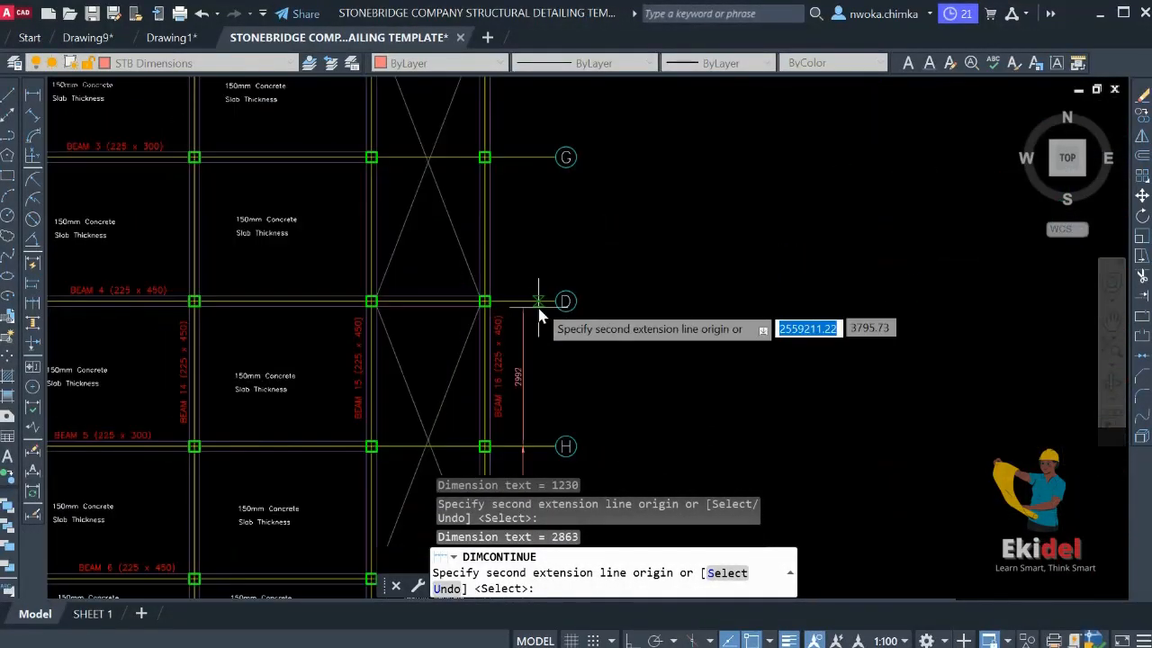
{"action": "left_click", "coordinate": [531, 305]}
Extend the vertical dimension chain from grid line D to grid lines G, E and F and finish the chain
{"action": "left_click", "coordinate": [521, 156]}
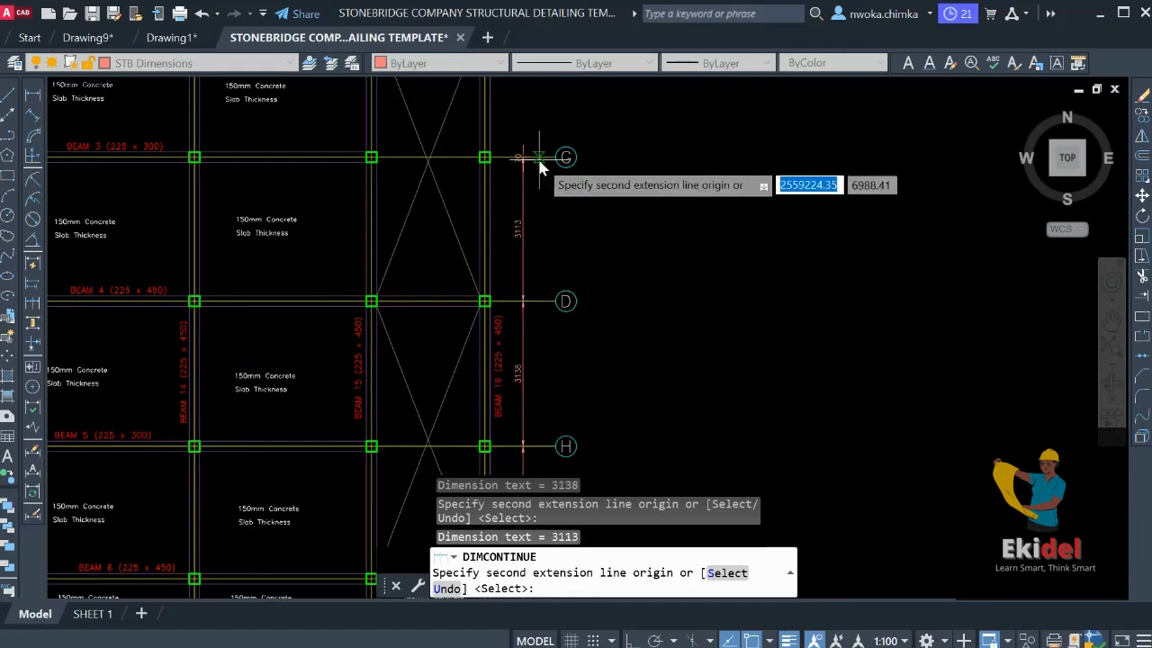
{"action": "middle_click_drag", "start_coordinate": [521, 156], "coordinate": [509, 380]}
{"action": "left_click", "coordinate": [491, 208]}
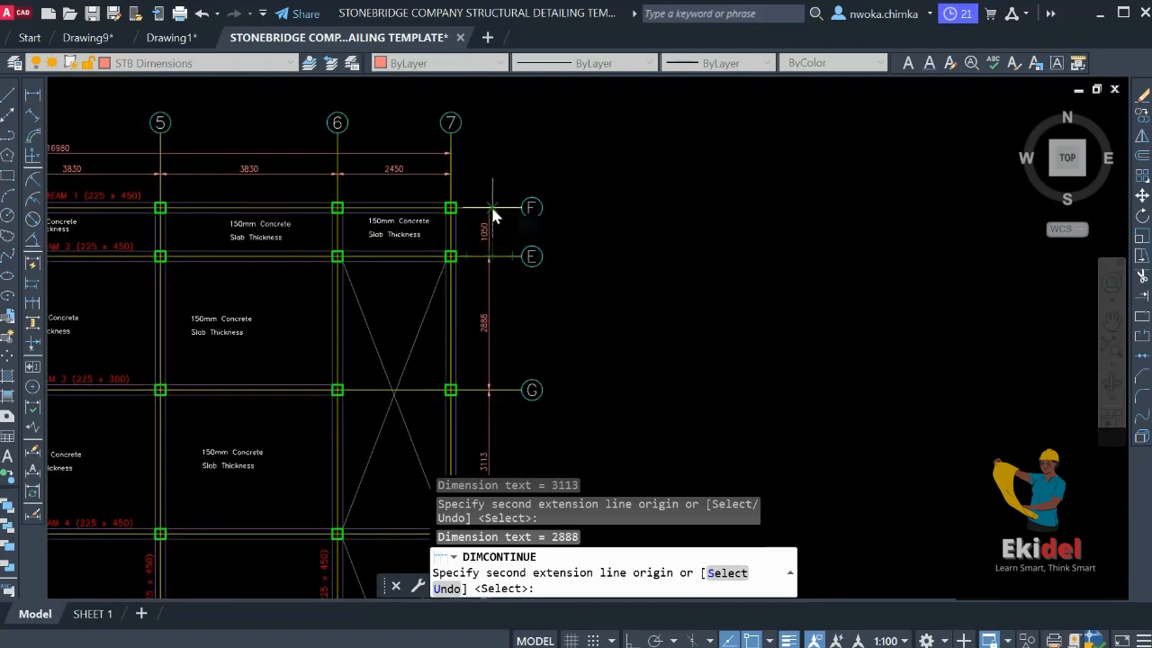
{"action": "scroll", "coordinate": [550, 194], "scroll_direction": "down", "scroll_amount": 4}
{"action": "scroll", "coordinate": [524, 168], "scroll_direction": "up", "scroll_amount": 4}
{"action": "key", "text": "Escape"}
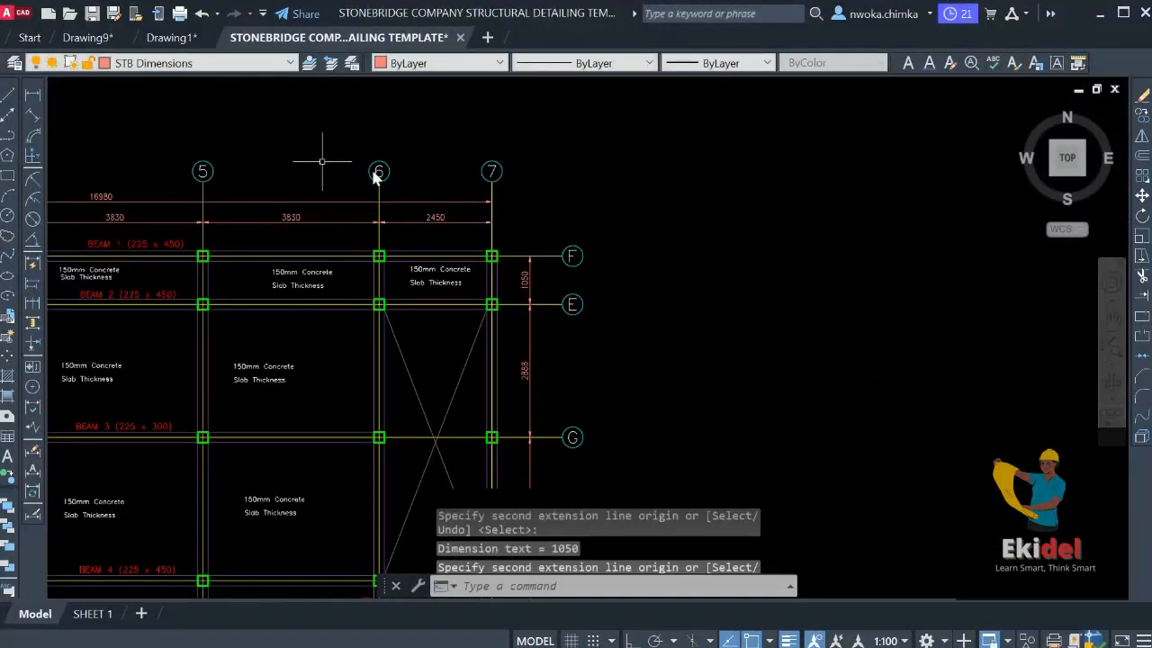
Add an overall vertical linear dimension from grid line F to grid line A, between the chain beside grid line 7 and the grid bubbles
{"action": "left_click", "coordinate": [33, 97]}
{"action": "scroll", "coordinate": [576, 195], "scroll_direction": "down", "scroll_amount": 3}
{"action": "scroll", "coordinate": [468, 180], "scroll_direction": "up", "scroll_amount": 6}
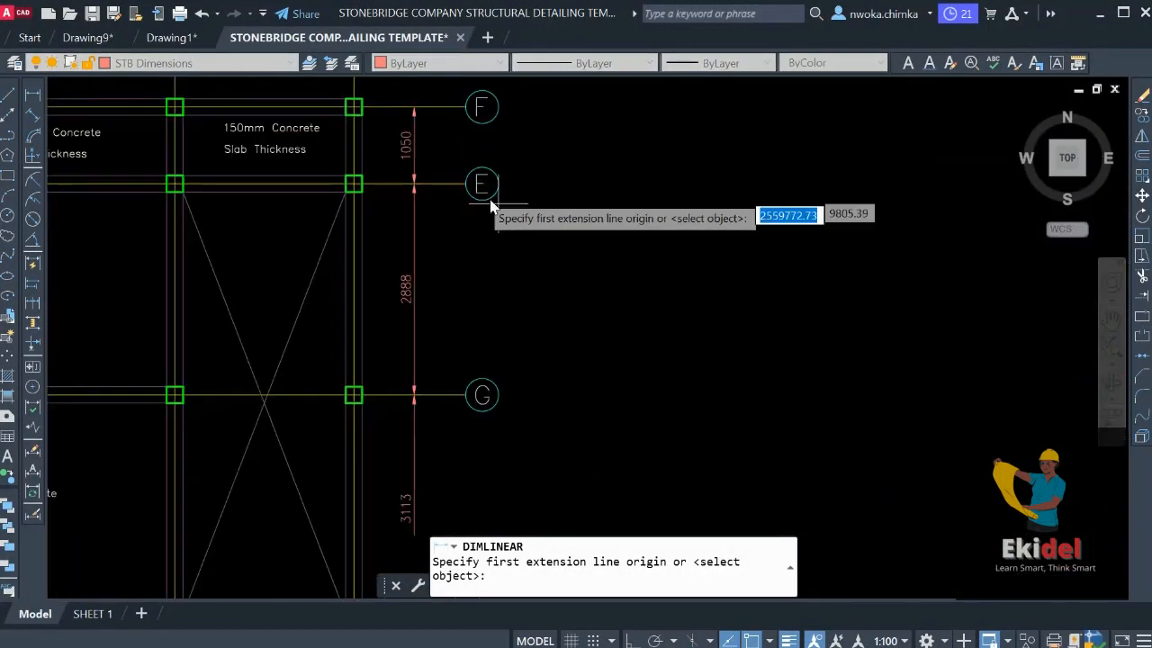
{"action": "left_click", "coordinate": [436, 112]}
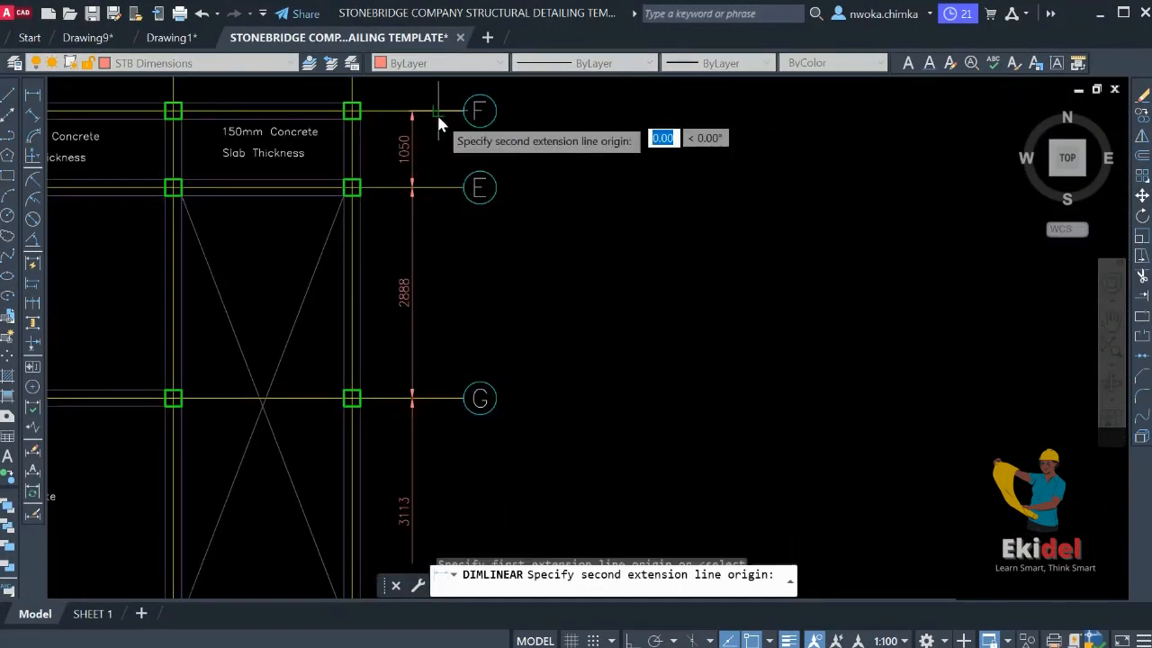
{"action": "scroll", "coordinate": [474, 288], "scroll_direction": "down", "scroll_amount": 3}
{"action": "scroll", "coordinate": [444, 439], "scroll_direction": "up", "scroll_amount": 5}
{"action": "left_click", "coordinate": [446, 412]}
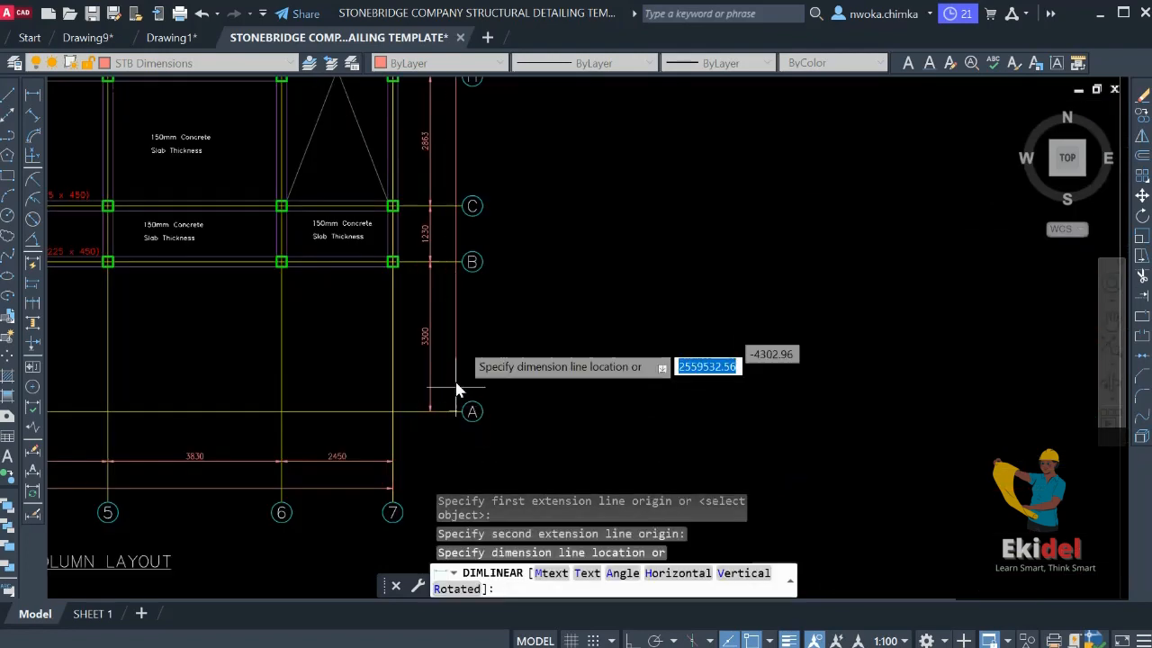
{"action": "scroll", "coordinate": [454, 360], "scroll_direction": "down", "scroll_amount": 3}
{"action": "scroll", "coordinate": [451, 197], "scroll_direction": "up", "scroll_amount": 5}
{"action": "scroll", "coordinate": [452, 196], "scroll_direction": "up", "scroll_amount": 2}
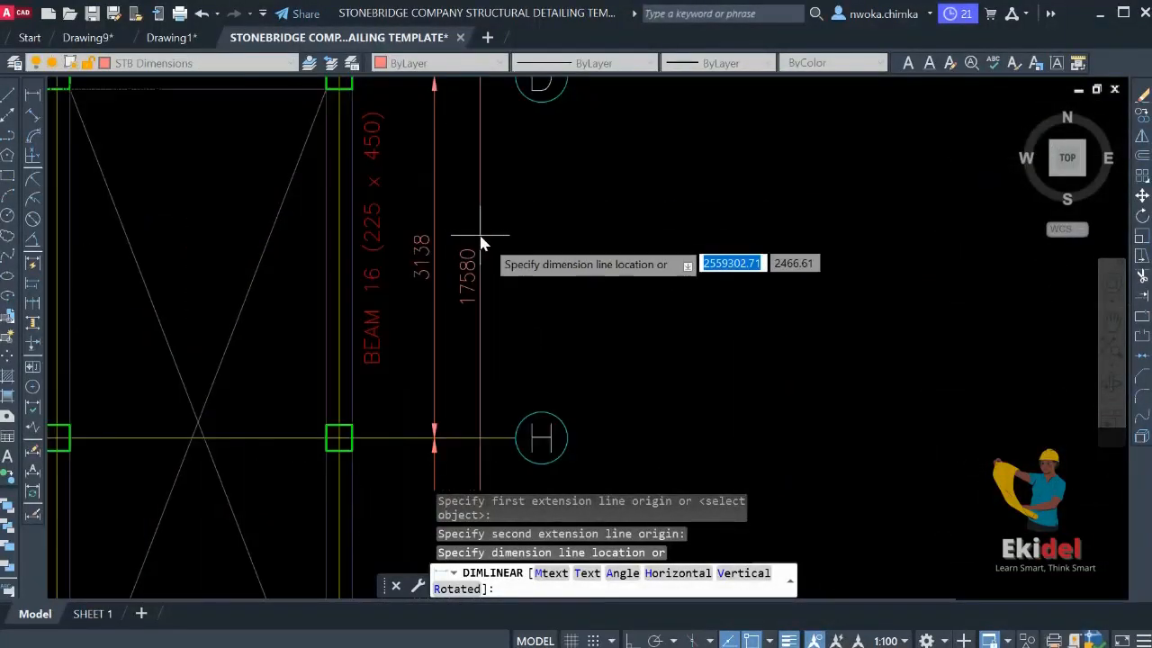
{"action": "left_click", "coordinate": [487, 243]}
Review the grid dimensions, beam labels and drawing title of the first slab, beam and column layout
{"action": "scroll", "coordinate": [599, 226], "scroll_direction": "down", "scroll_amount": 4}
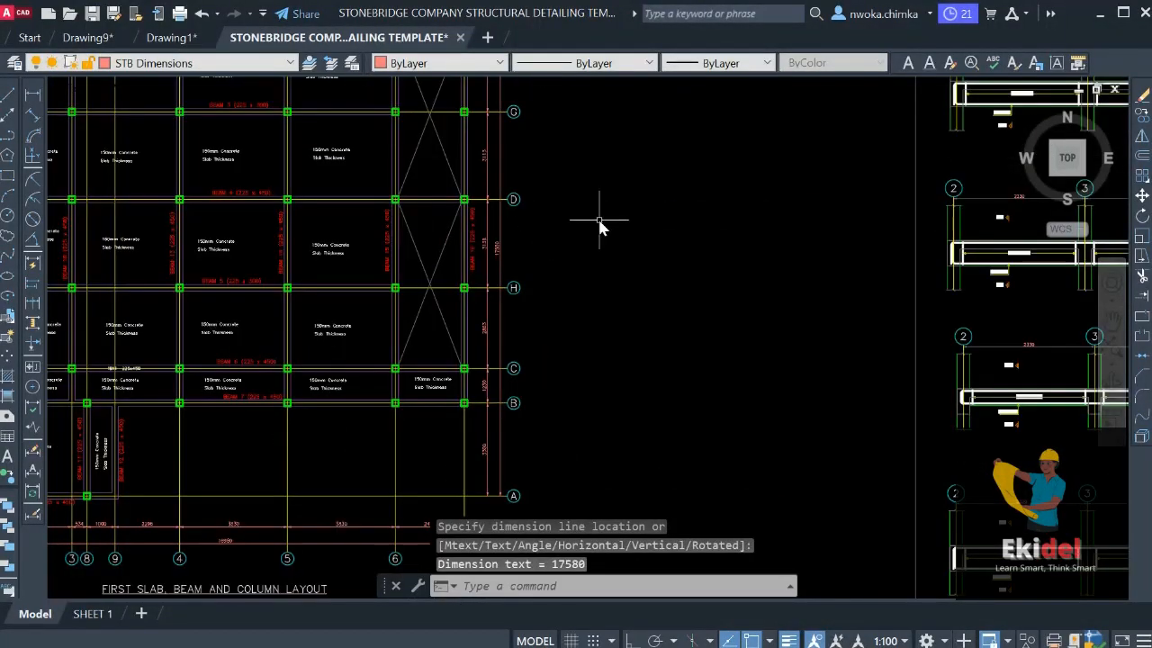
{"action": "mouse_move", "coordinate": [635, 278]}
{"action": "middle_mouse_down"}
{"action": "mouse_move", "coordinate": [664, 312]}
{"action": "mouse_move", "coordinate": [694, 301]}
{"action": "middle_mouse_up"}
{"action": "scroll", "coordinate": [694, 301], "scroll_direction": "down", "scroll_amount": 2}
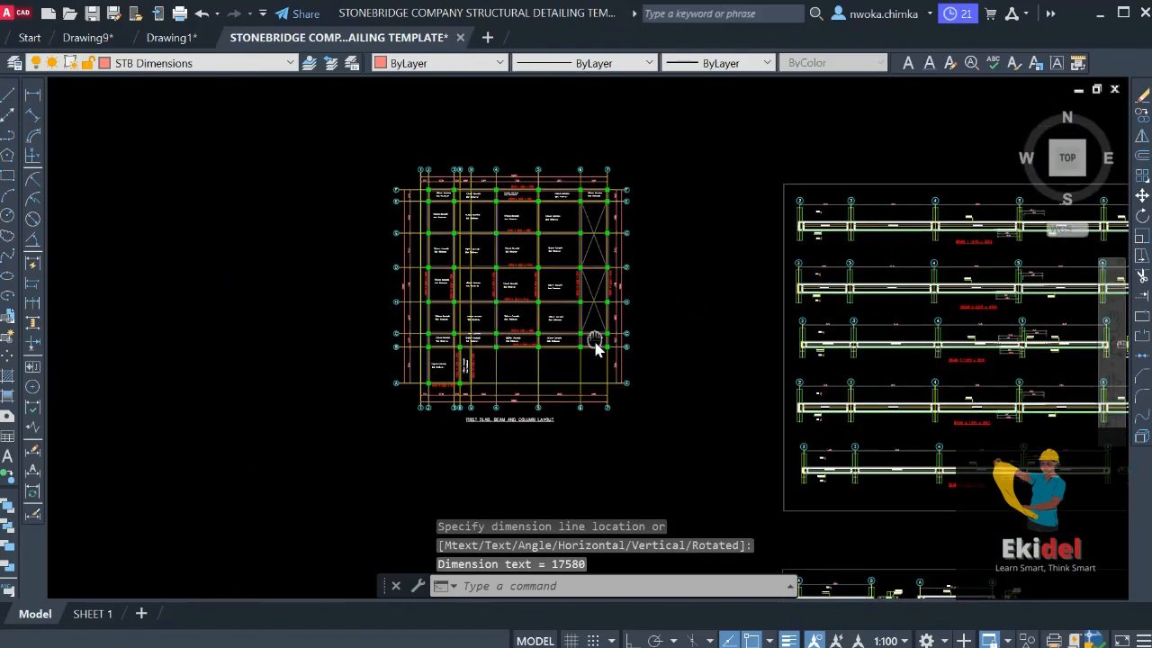
{"action": "middle_click_drag", "start_coordinate": [584, 335], "coordinate": [418, 264]}
{"action": "scroll", "coordinate": [337, 345], "scroll_direction": "up", "scroll_amount": 6}
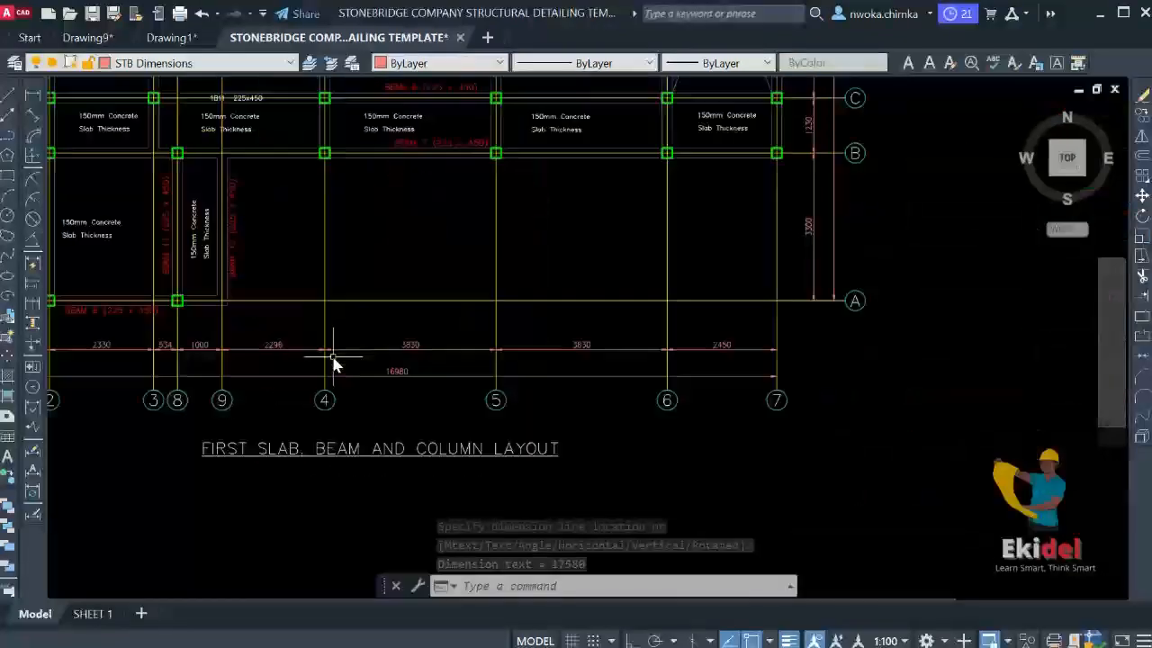
{"action": "middle_click_drag", "start_coordinate": [419, 380], "coordinate": [526, 440]}
{"action": "scroll", "coordinate": [526, 440], "scroll_direction": "down", "scroll_amount": 2}
{"action": "scroll", "coordinate": [360, 257], "scroll_direction": "down", "scroll_amount": 6}
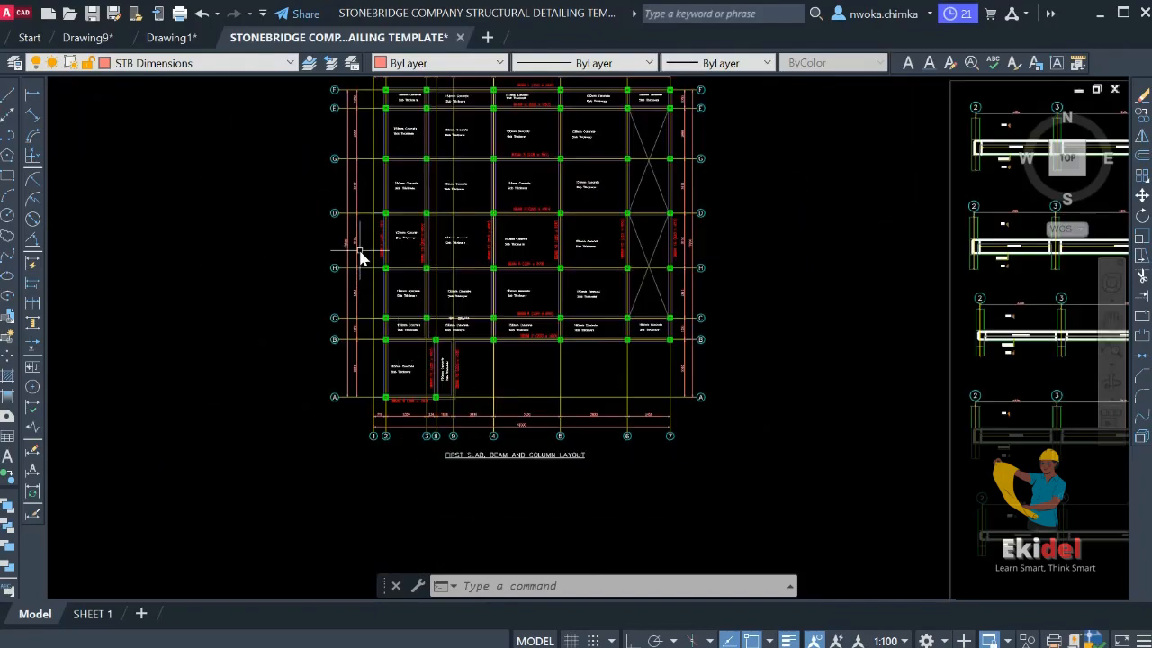
{"action": "scroll", "coordinate": [412, 210], "scroll_direction": "up", "scroll_amount": 3}
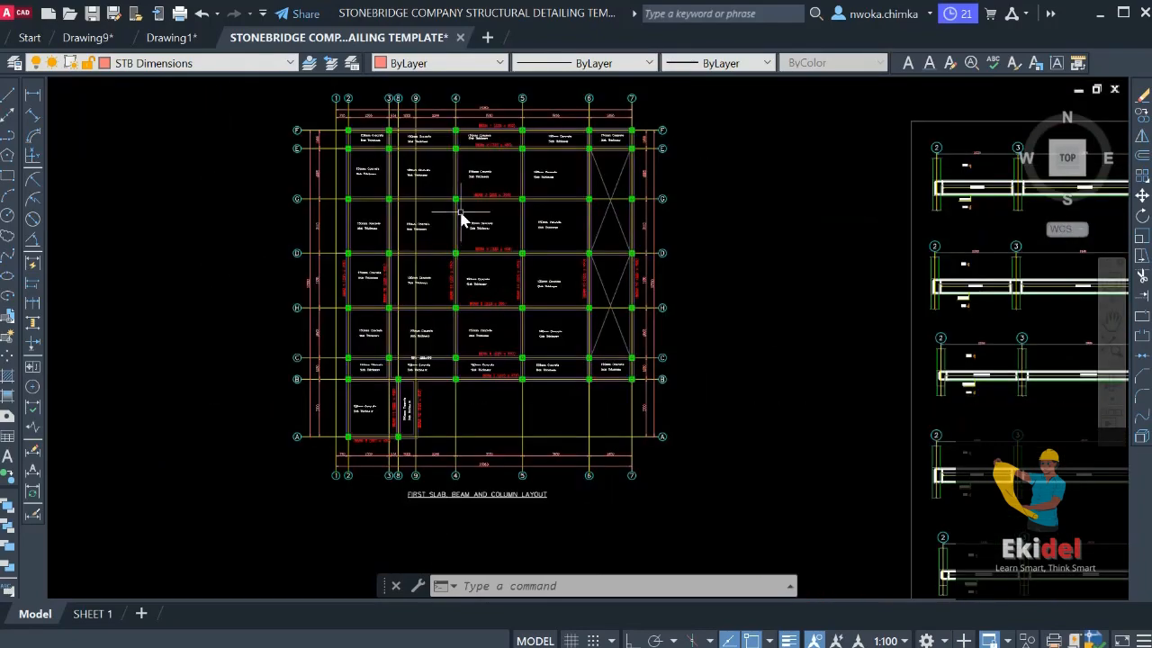
{"action": "middle_click_drag", "start_coordinate": [450, 204], "coordinate": [393, 224]}
{"action": "scroll", "coordinate": [393, 520], "scroll_direction": "up", "scroll_amount": 2}
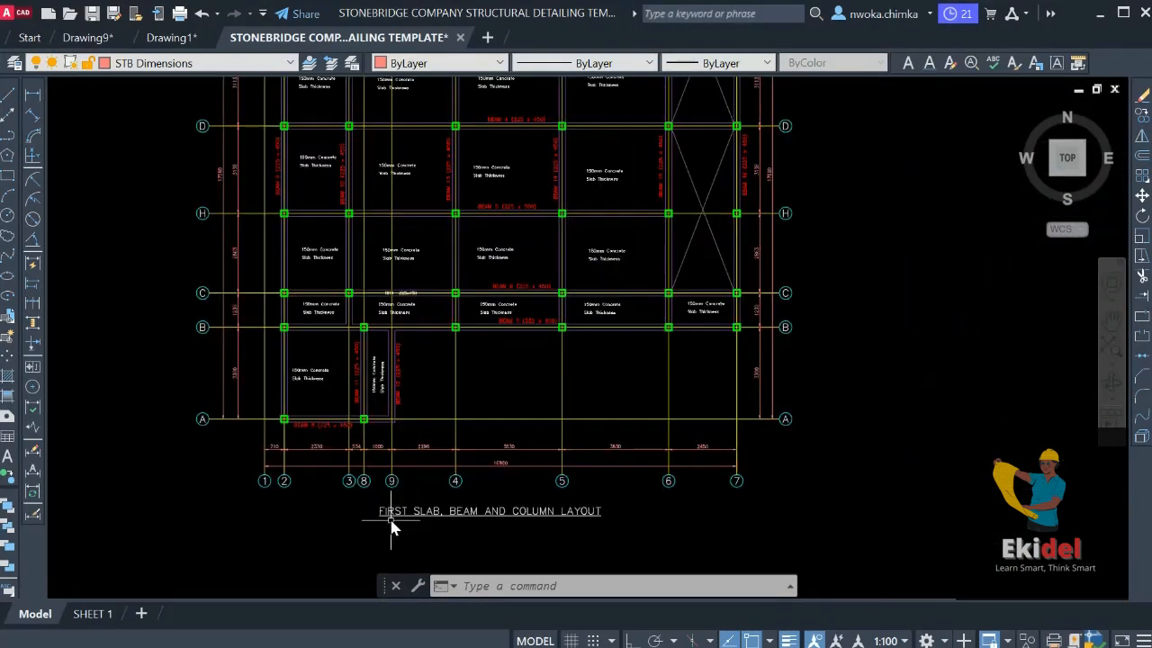
{"action": "middle_click_drag", "start_coordinate": [492, 514], "coordinate": [454, 430]}
{"action": "scroll", "coordinate": [432, 430], "scroll_direction": "up", "scroll_amount": 4}
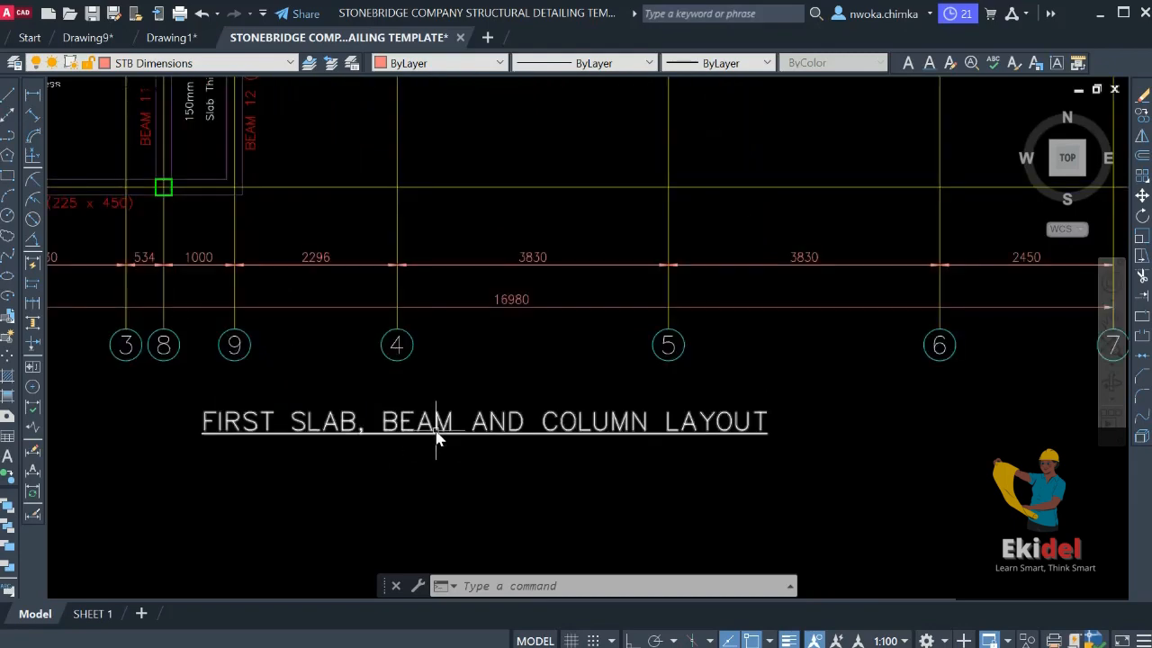
{"action": "scroll", "coordinate": [450, 441], "scroll_direction": "down", "scroll_amount": 6}
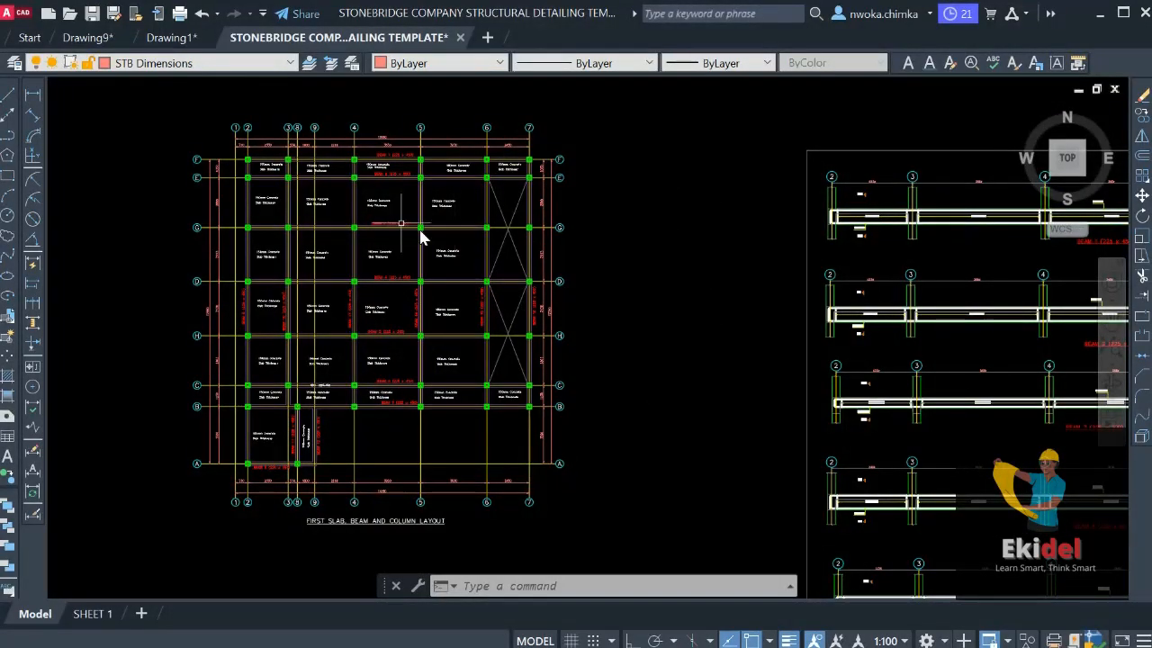
{"action": "middle_click_drag", "start_coordinate": [421, 237], "coordinate": [424, 218]}
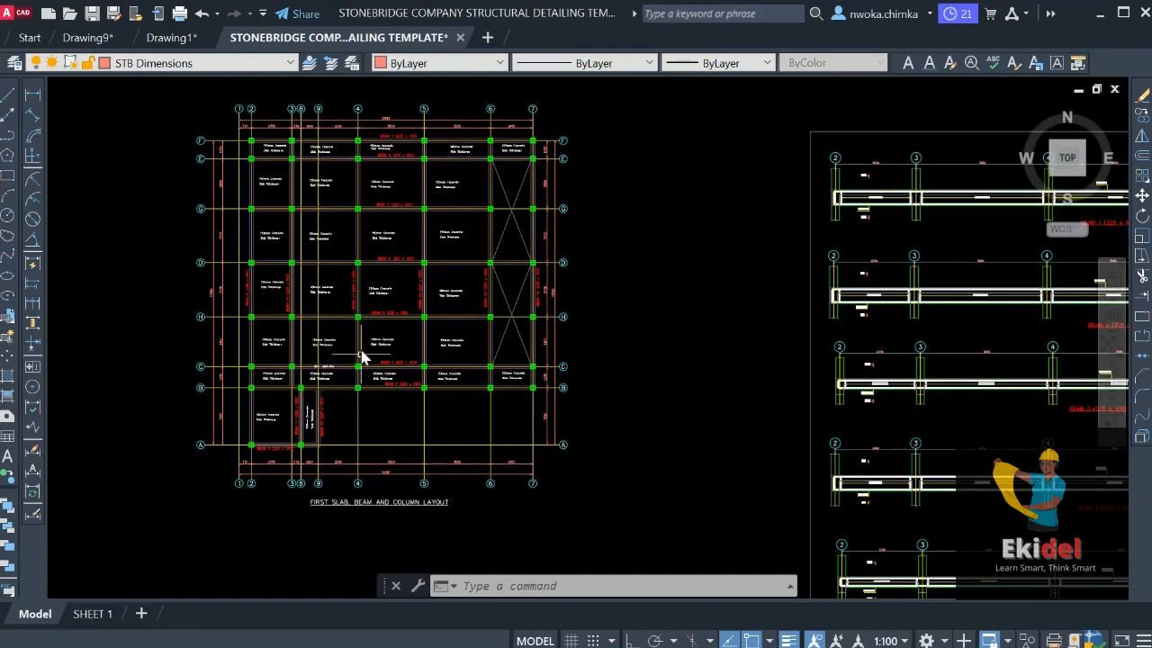
{"action": "scroll", "coordinate": [333, 496], "scroll_direction": "up", "scroll_amount": 6}
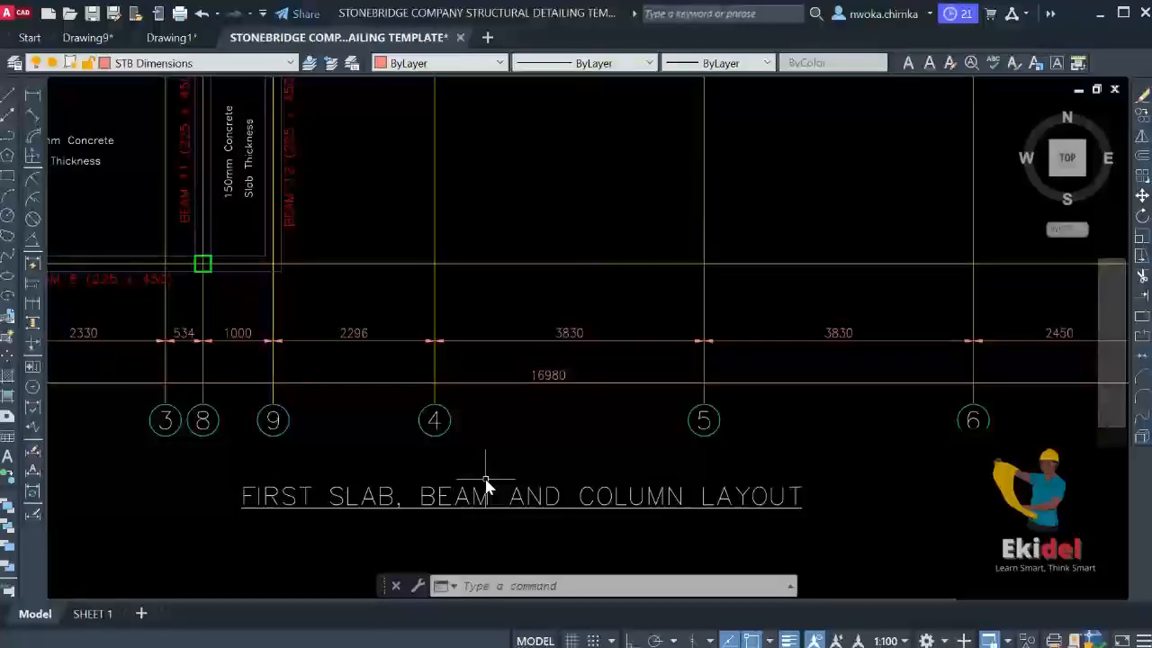
{"action": "scroll", "coordinate": [540, 450], "scroll_direction": "down", "scroll_amount": 6}
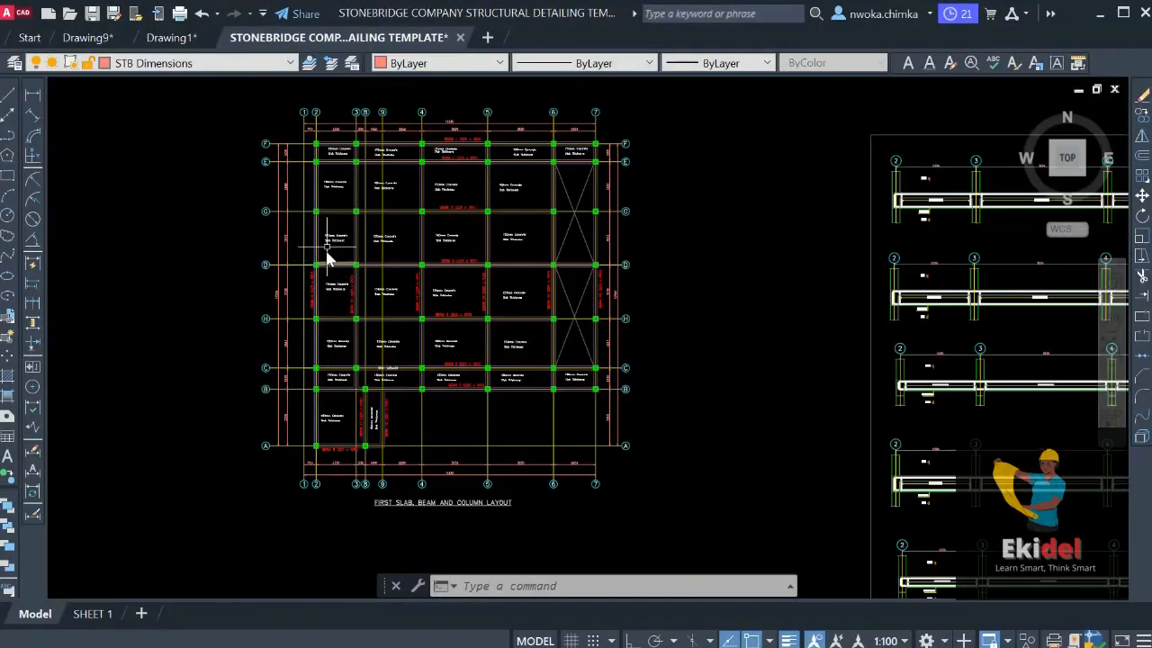
{"action": "scroll", "coordinate": [369, 144], "scroll_direction": "up", "scroll_amount": 10}
{"action": "scroll", "coordinate": [294, 184], "scroll_direction": "down", "scroll_amount": 2}
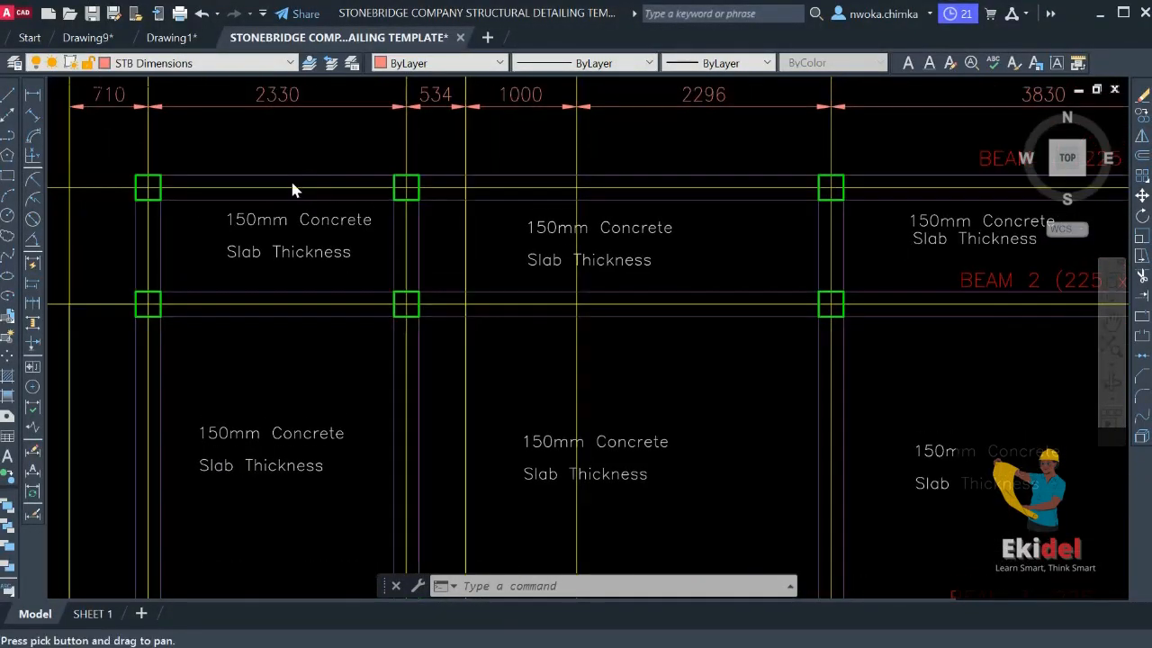
{"action": "middle_click_drag", "start_coordinate": [502, 203], "coordinate": [547, 219]}
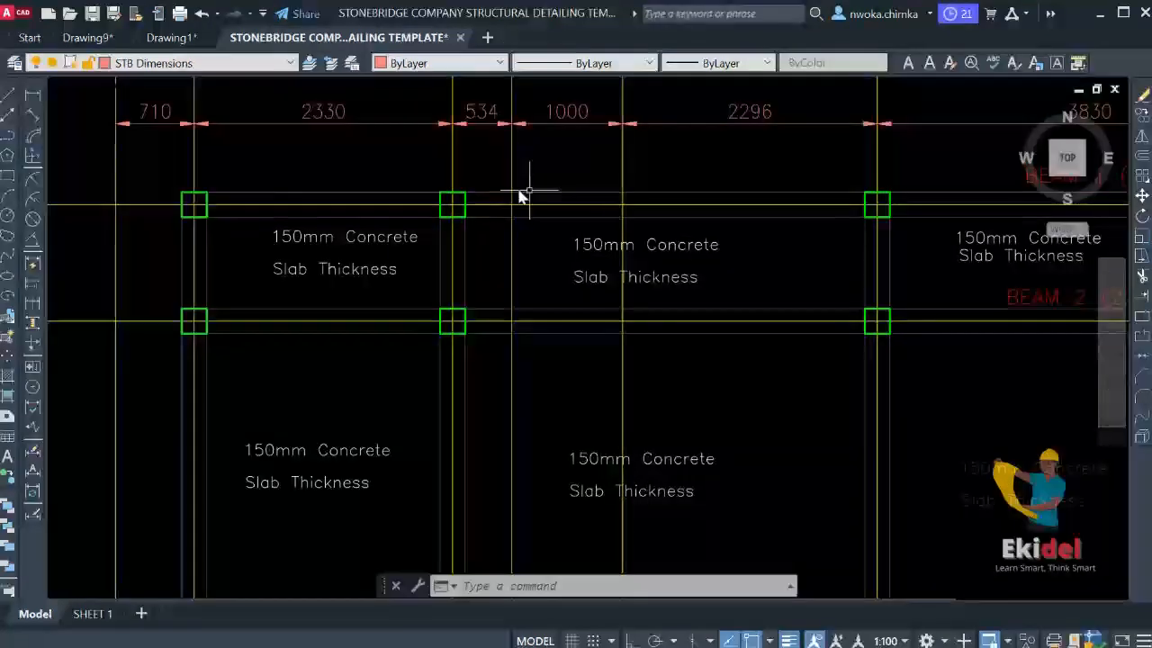
{"action": "scroll", "coordinate": [527, 191], "scroll_direction": "down", "scroll_amount": 3}
{"action": "middle_click_drag", "start_coordinate": [675, 216], "coordinate": [559, 226]}
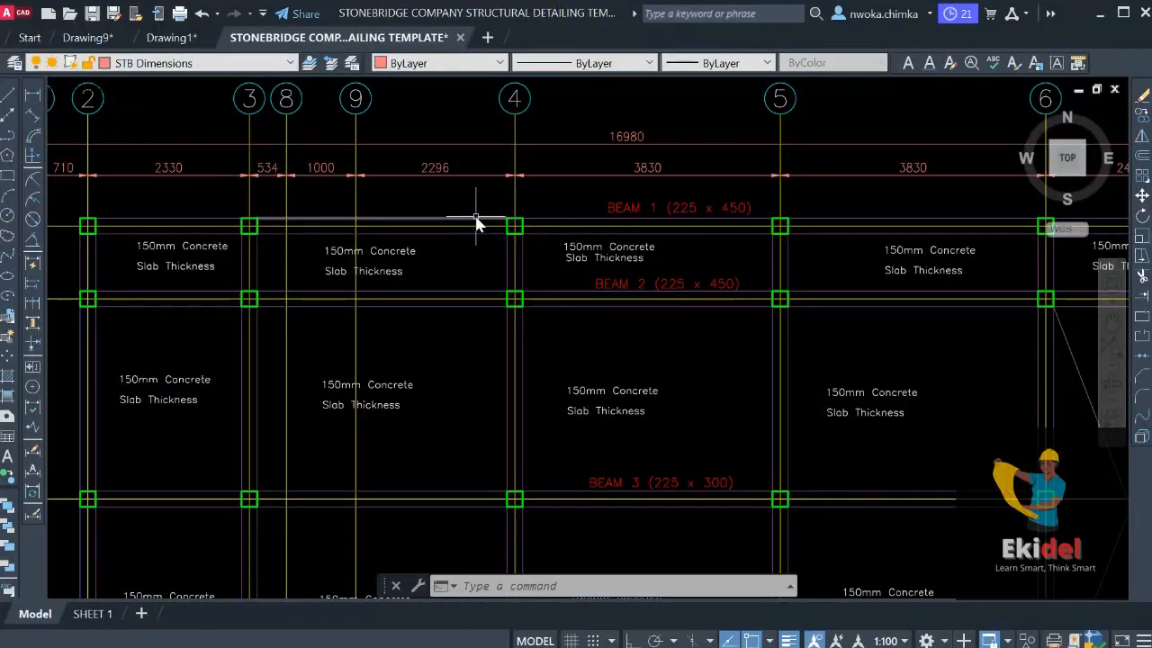
{"action": "scroll", "coordinate": [488, 207], "scroll_direction": "down", "scroll_amount": 1}
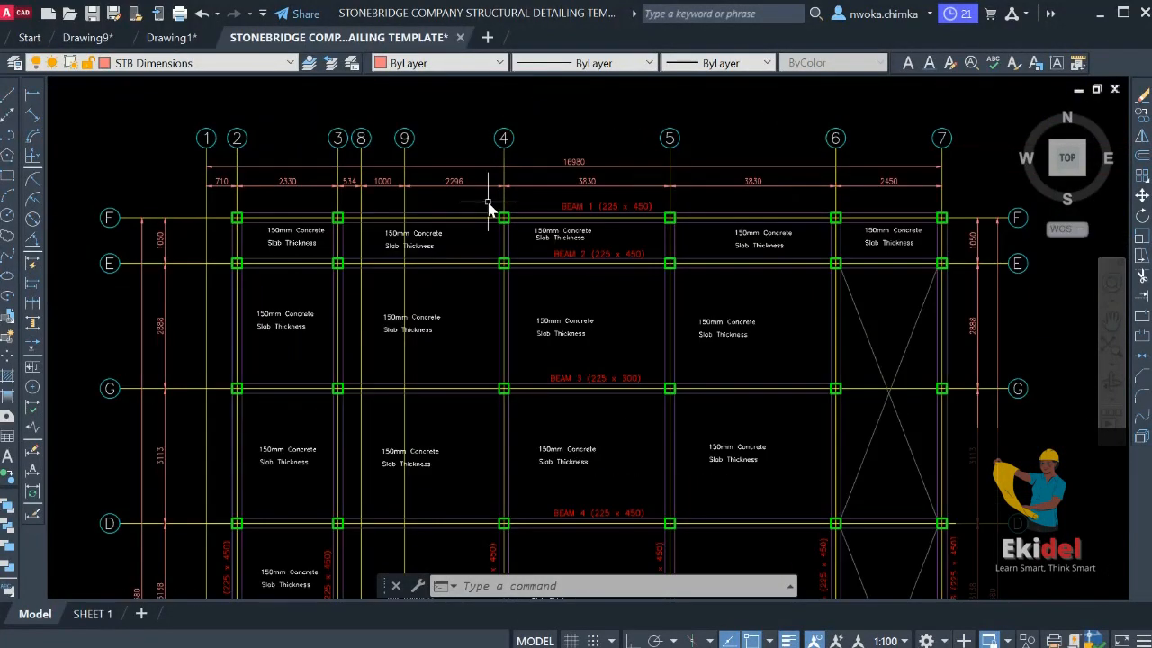
Examine the labels, dimensions and titles on the column longitudinal details and sections as a reference
{"action": "scroll", "coordinate": [586, 188], "scroll_direction": "down", "scroll_amount": 8}
{"action": "middle_click_drag", "start_coordinate": [506, 239], "coordinate": [754, 304]}
{"action": "scroll", "coordinate": [657, 282], "scroll_direction": "down", "scroll_amount": 3}
{"action": "middle_click_drag", "start_coordinate": [547, 287], "coordinate": [546, 286]}
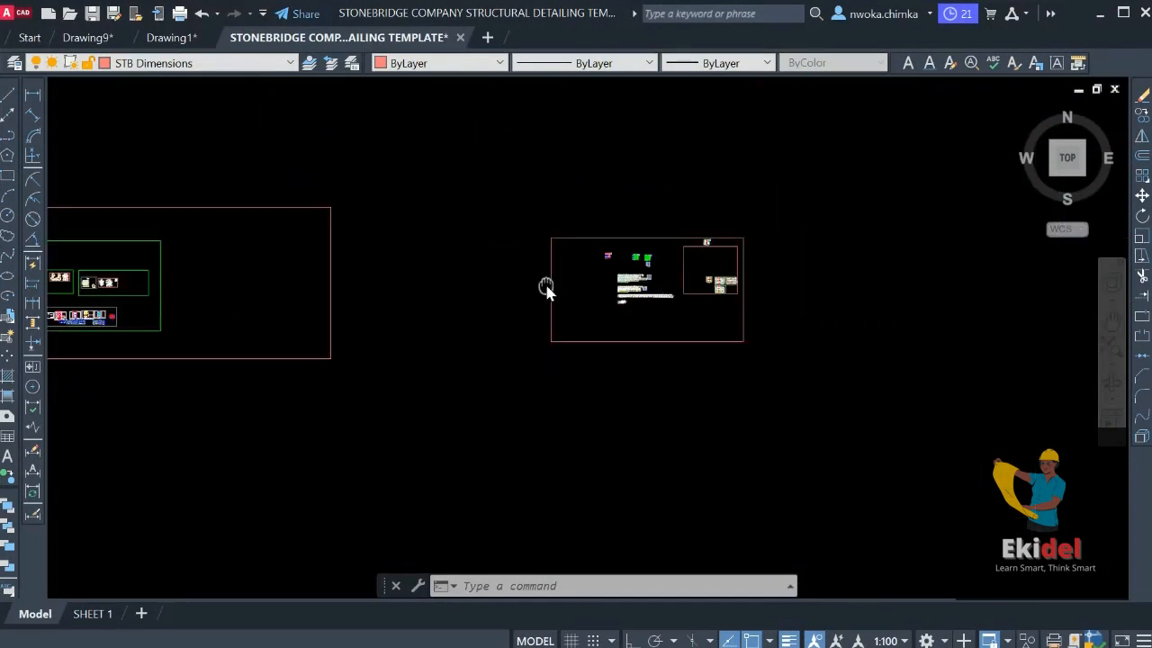
{"action": "scroll", "coordinate": [546, 286], "scroll_direction": "up", "scroll_amount": 10}
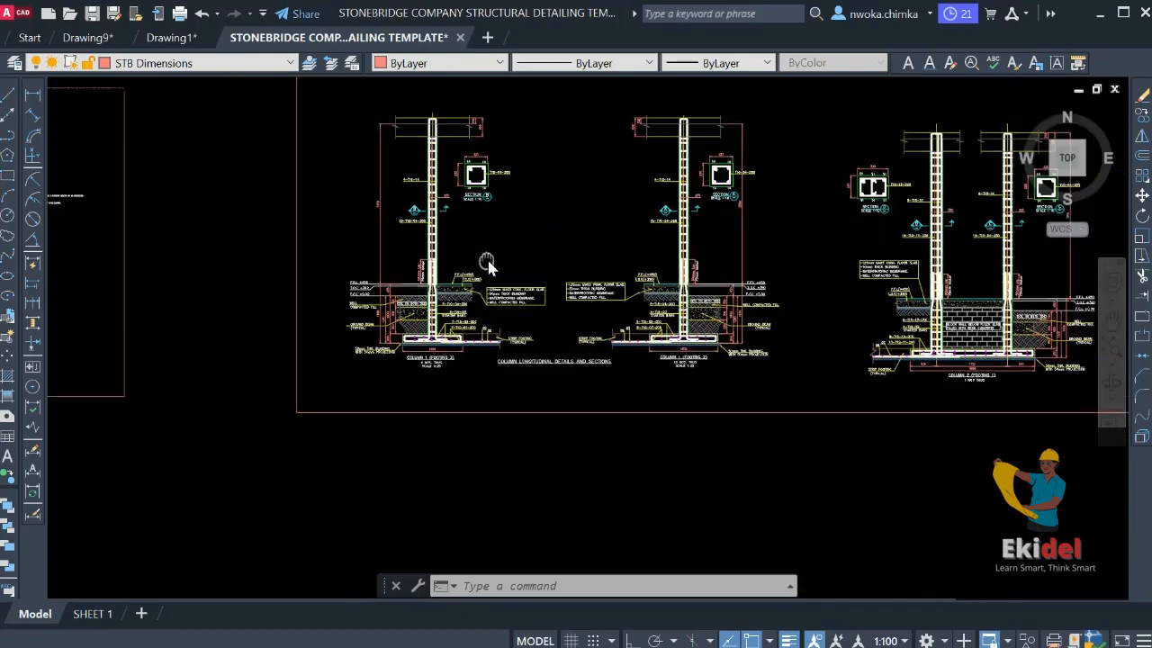
{"action": "scroll", "coordinate": [448, 270], "scroll_direction": "up", "scroll_amount": 2}
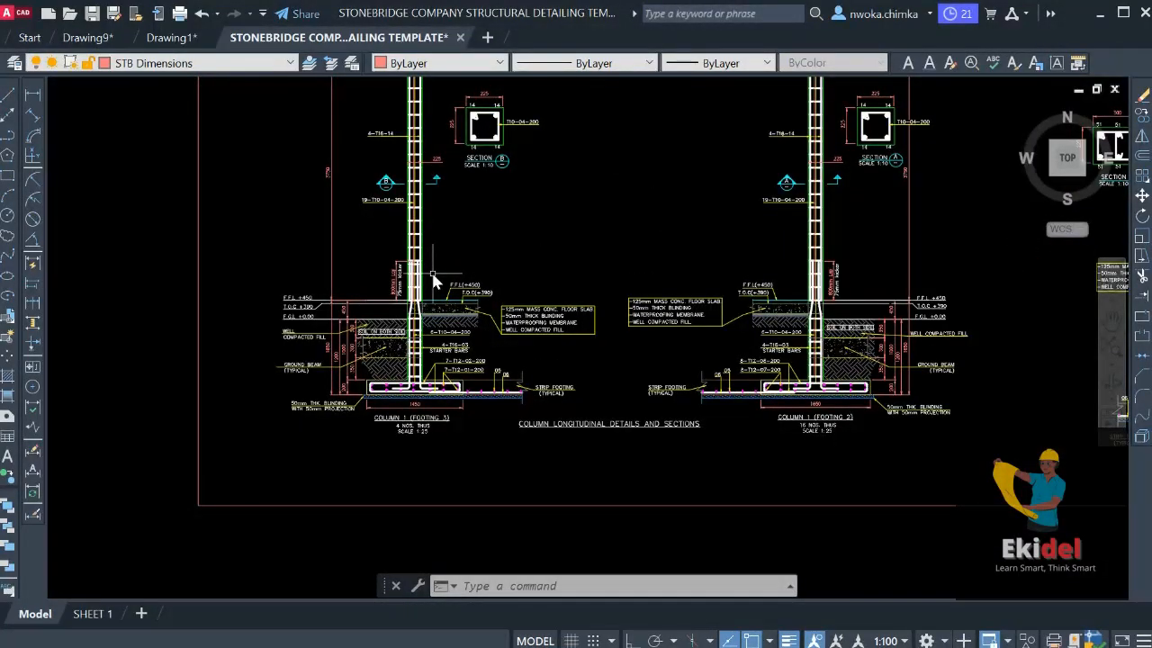
{"action": "scroll", "coordinate": [433, 282], "scroll_direction": "down", "scroll_amount": 3}
{"action": "scroll", "coordinate": [433, 281], "scroll_direction": "up", "scroll_amount": 3}
{"action": "middle_click_drag", "start_coordinate": [626, 292], "coordinate": [381, 297]}
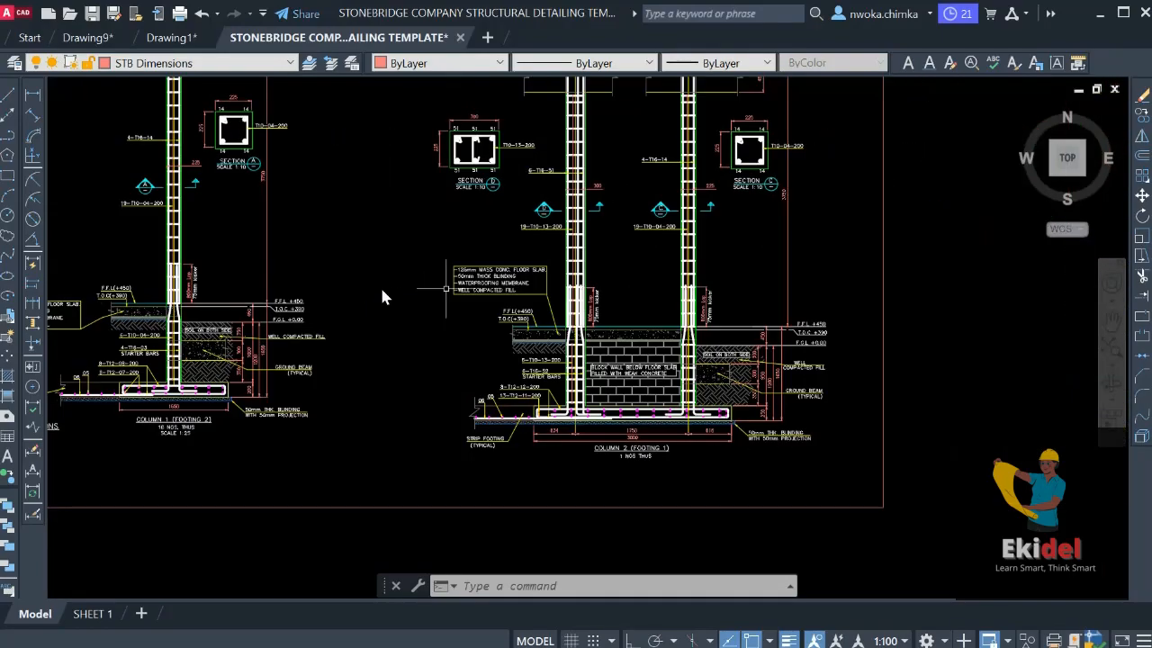
{"action": "scroll", "coordinate": [381, 297], "scroll_direction": "down", "scroll_amount": 5}
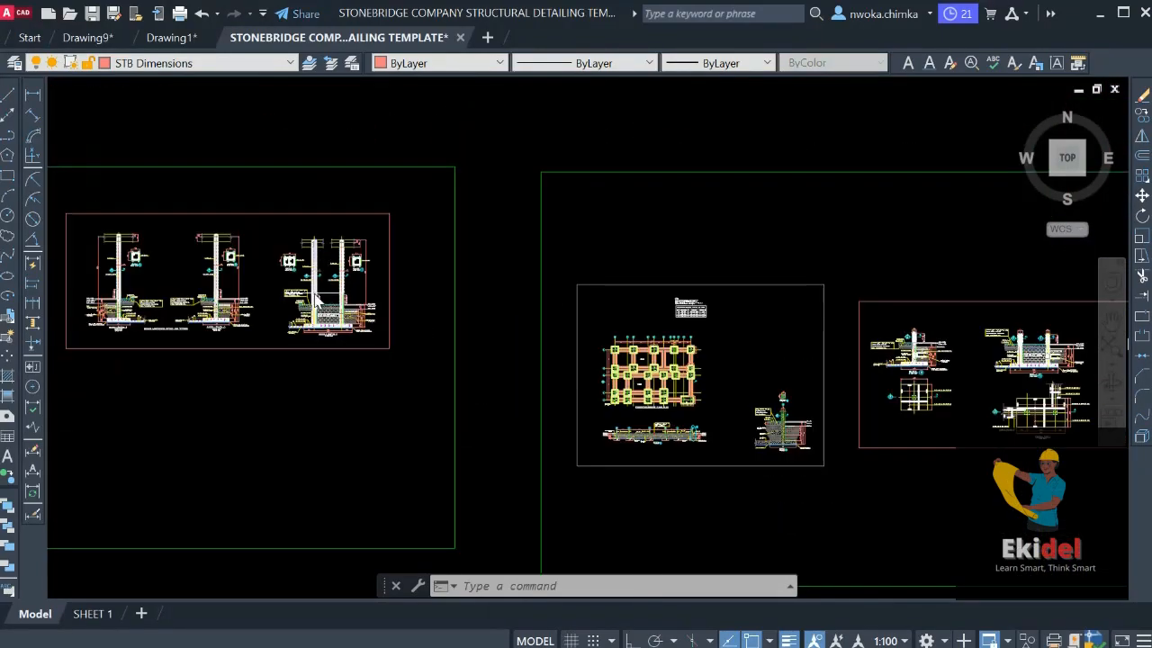
{"action": "scroll", "coordinate": [315, 302], "scroll_direction": "up", "scroll_amount": 6}
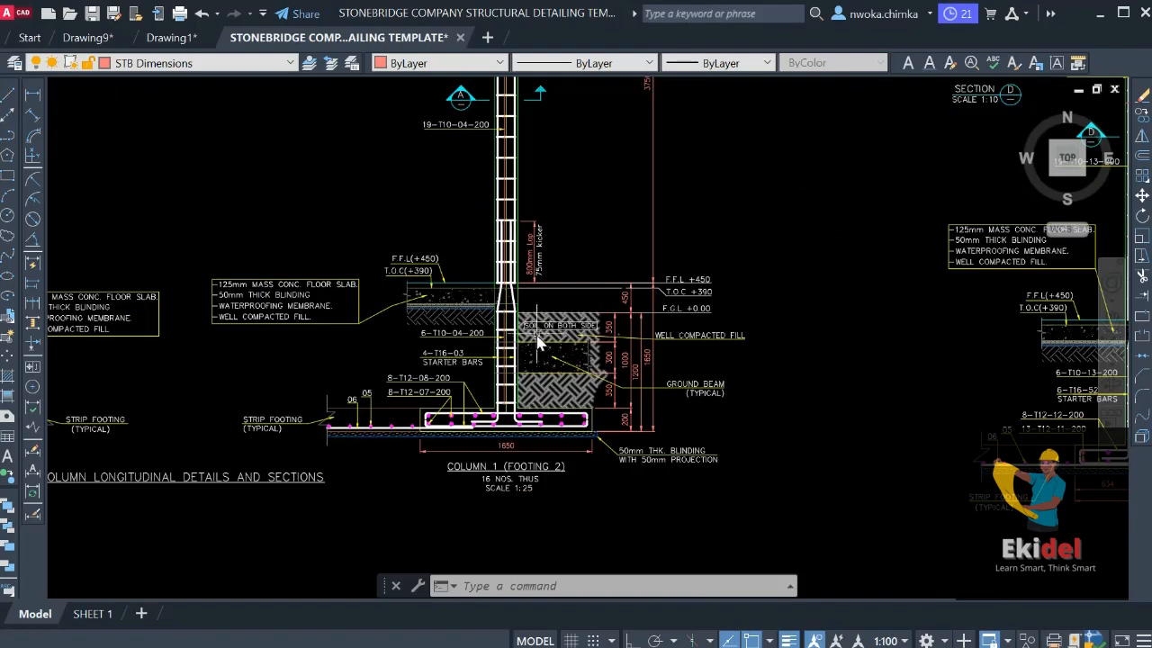
{"action": "scroll", "coordinate": [695, 326], "scroll_direction": "down", "scroll_amount": 2}
{"action": "scroll", "coordinate": [321, 330], "scroll_direction": "up", "scroll_amount": 3}
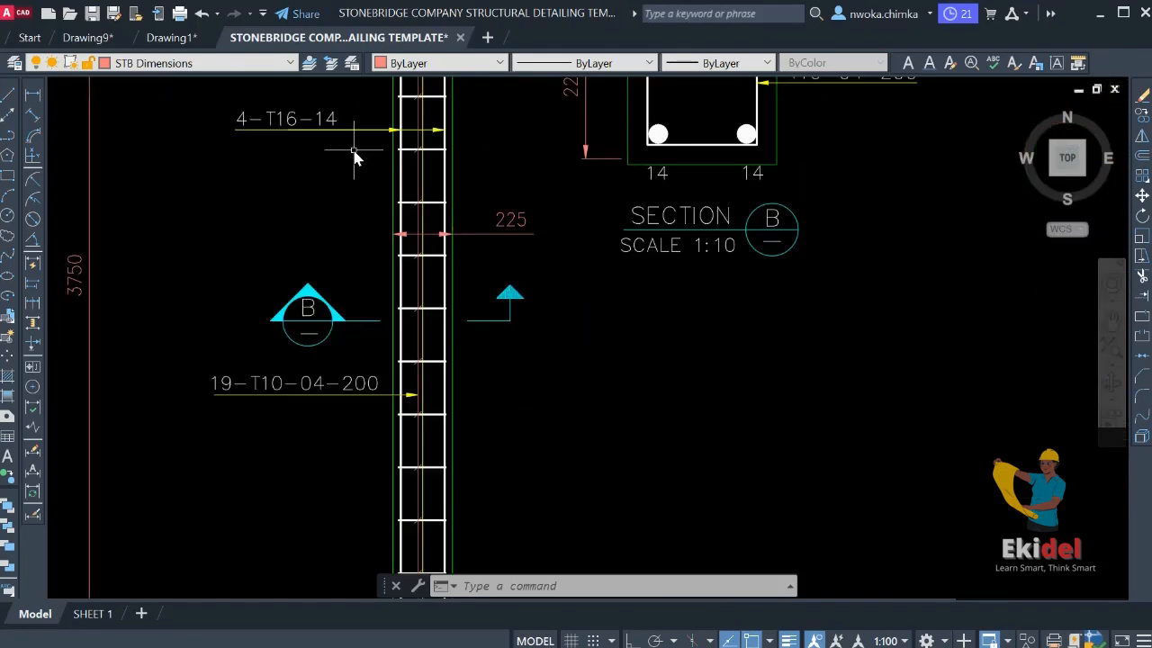
Return from the column details to the first slab, beam and column layout beside the beam details
{"action": "scroll", "coordinate": [355, 153], "scroll_direction": "down", "scroll_amount": 7}
{"action": "middle_click_drag", "start_coordinate": [750, 301], "coordinate": [439, 283]}
{"action": "scroll", "coordinate": [529, 289], "scroll_direction": "down", "scroll_amount": 2}
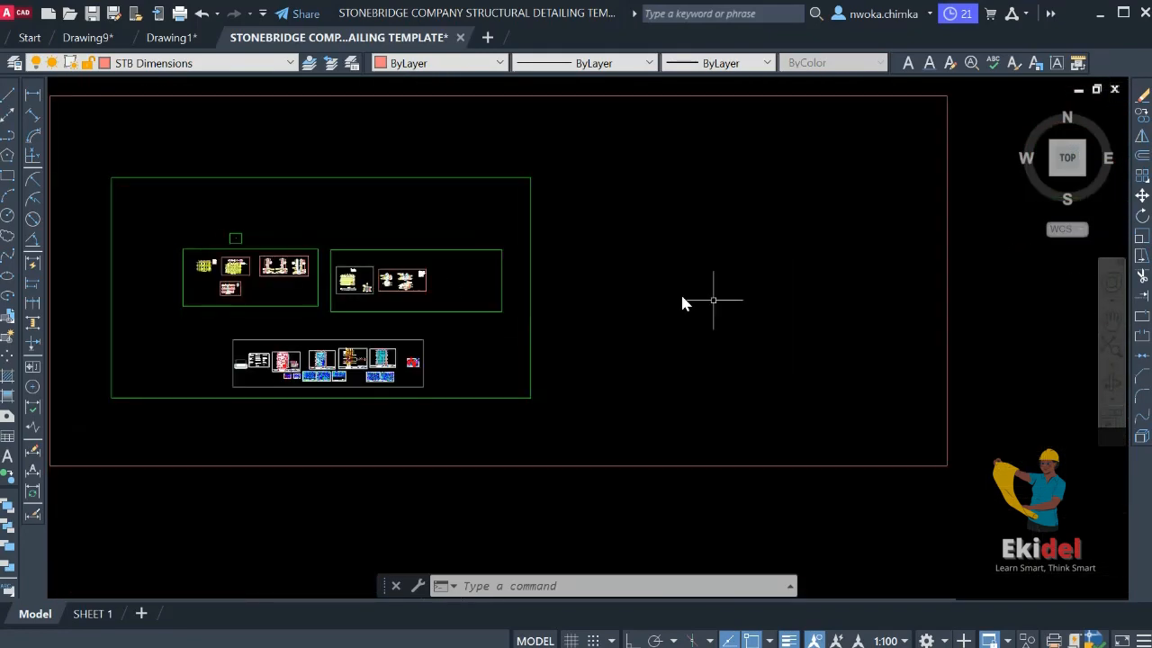
{"action": "middle_click_drag", "start_coordinate": [702, 299], "coordinate": [270, 293]}
{"action": "middle_click_drag", "start_coordinate": [810, 349], "coordinate": [370, 313]}
{"action": "scroll", "coordinate": [699, 299], "scroll_direction": "up", "scroll_amount": 5}
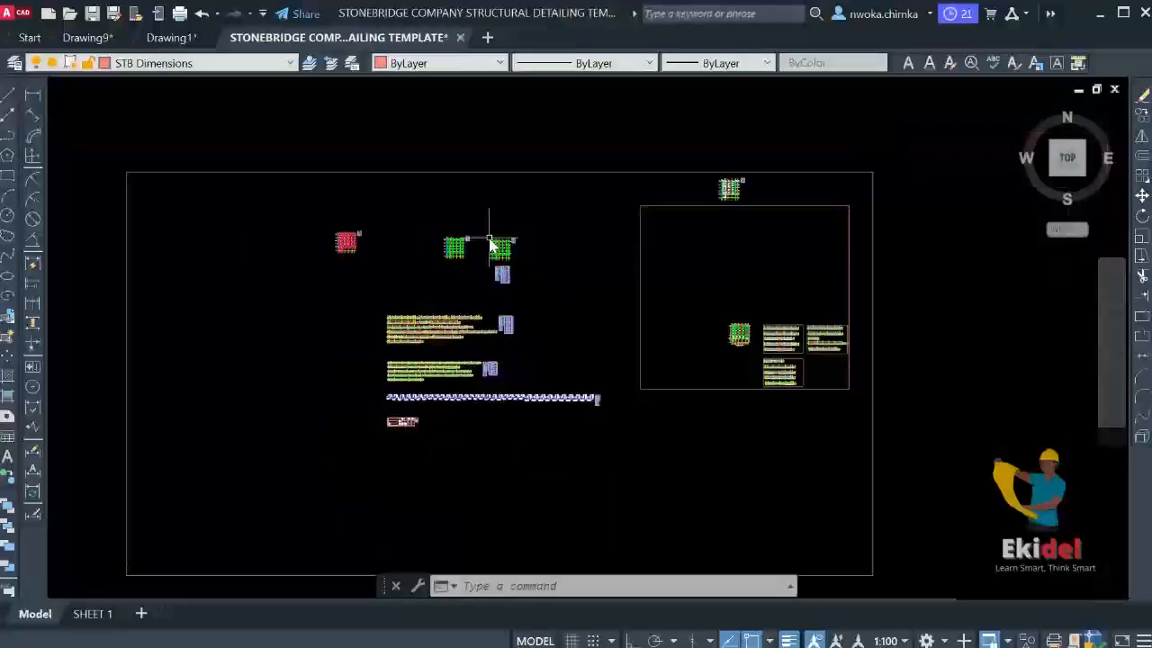
{"action": "scroll", "coordinate": [738, 297], "scroll_direction": "up", "scroll_amount": 4}
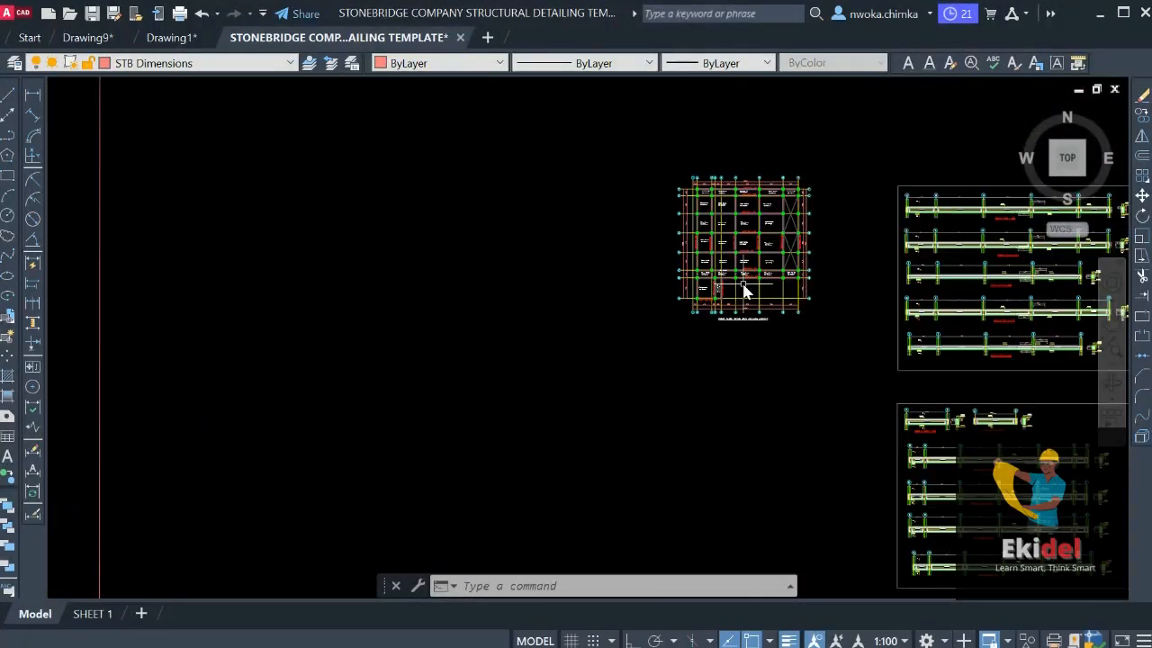
Draw a rectangular frame around the first slab, beam and column layout, enclosing its grid bubbles, dimensions and title
{"action": "middle_click_drag", "start_coordinate": [746, 290], "coordinate": [592, 291]}
{"action": "scroll", "coordinate": [655, 293], "scroll_direction": "up", "scroll_amount": 4}
{"action": "scroll", "coordinate": [263, 241], "scroll_direction": "down", "scroll_amount": 2}
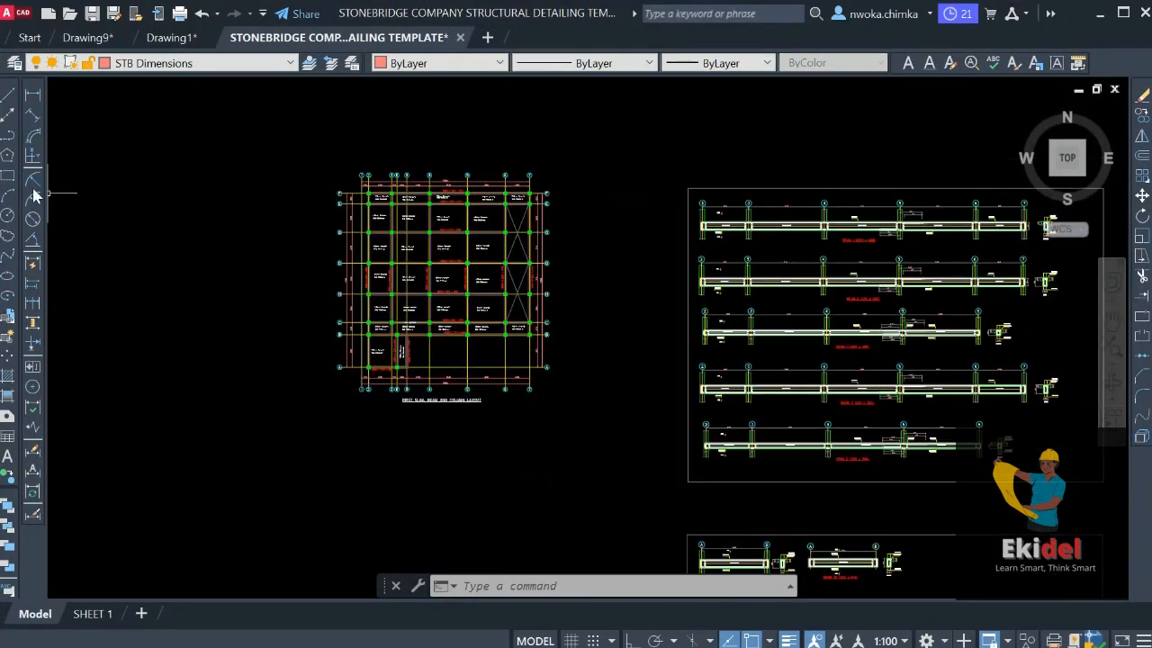
{"action": "left_click", "coordinate": [9, 176]}
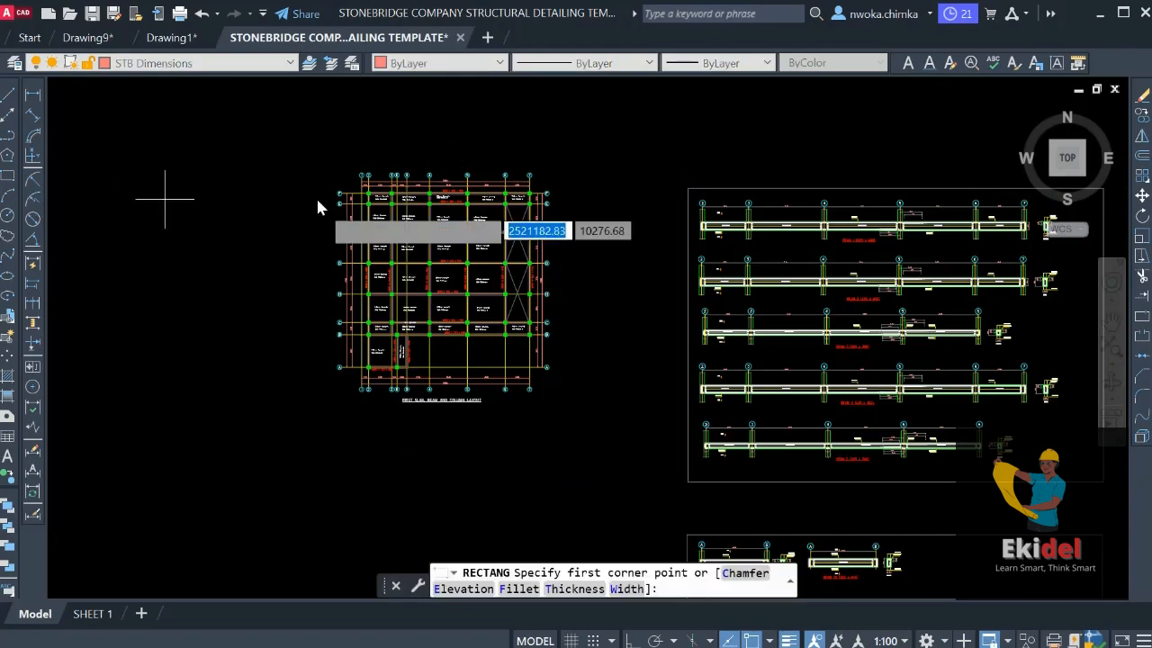
{"action": "left_click", "coordinate": [280, 137]}
{"action": "left_click", "coordinate": [603, 419]}
{"action": "scroll", "coordinate": [602, 417], "scroll_direction": "down", "scroll_amount": 2}
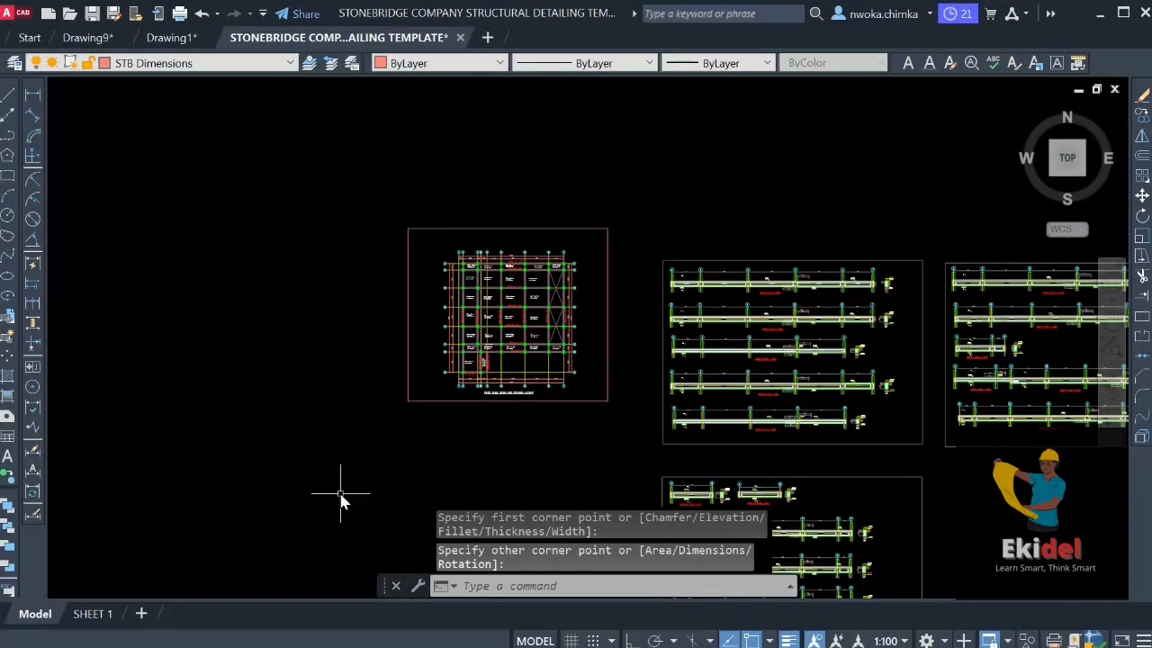
Check the sheet border and title block on SHEET 1 against the framed layout in model space
{"action": "left_click", "coordinate": [93, 613]}
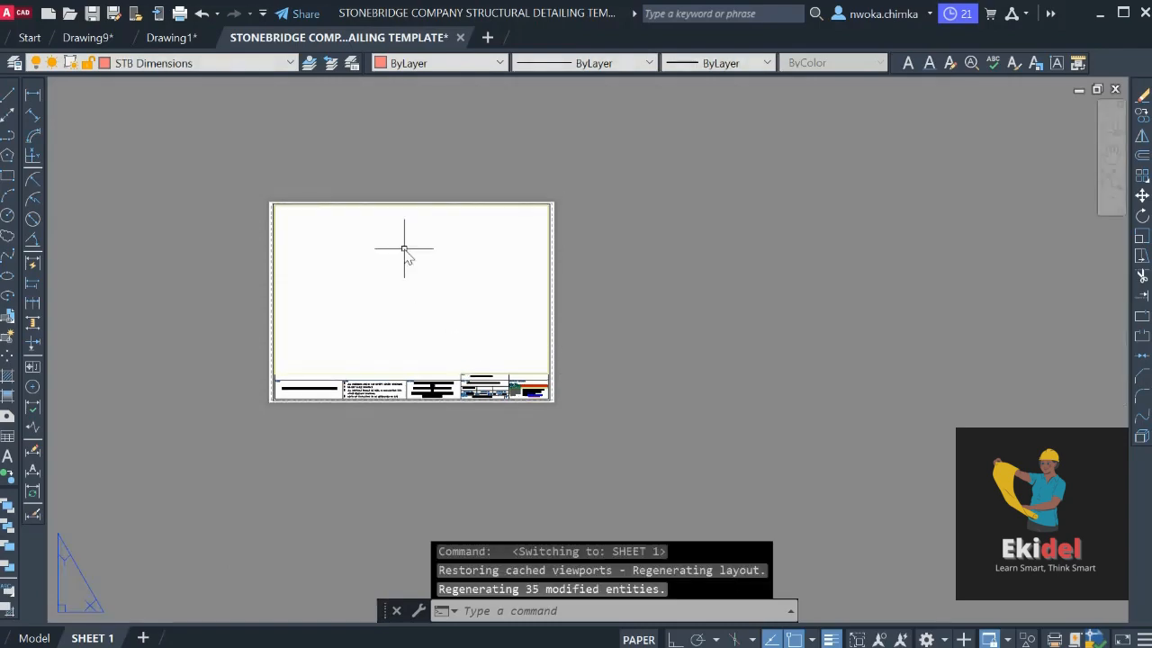
{"action": "left_click", "coordinate": [36, 637]}
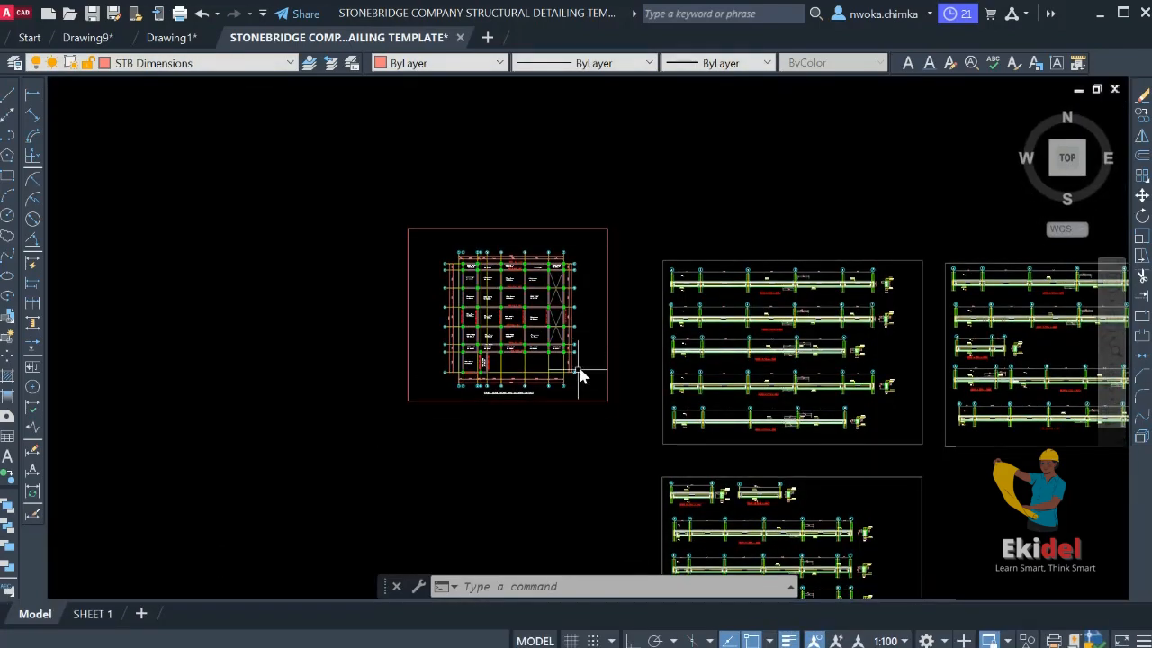
{"action": "scroll", "coordinate": [457, 303], "scroll_direction": "up", "scroll_amount": 2}
{"action": "middle_click_drag", "start_coordinate": [548, 348], "coordinate": [469, 345]}
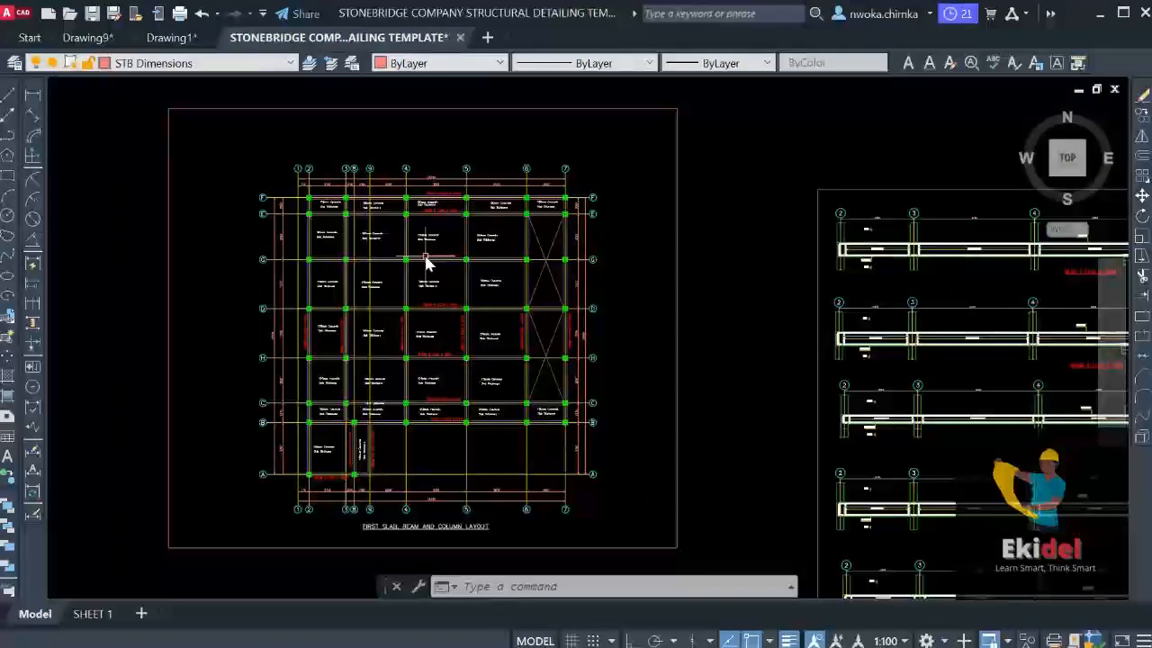
{"action": "scroll", "coordinate": [364, 265], "scroll_direction": "down", "scroll_amount": 2}
{"action": "left_click", "coordinate": [101, 614]}
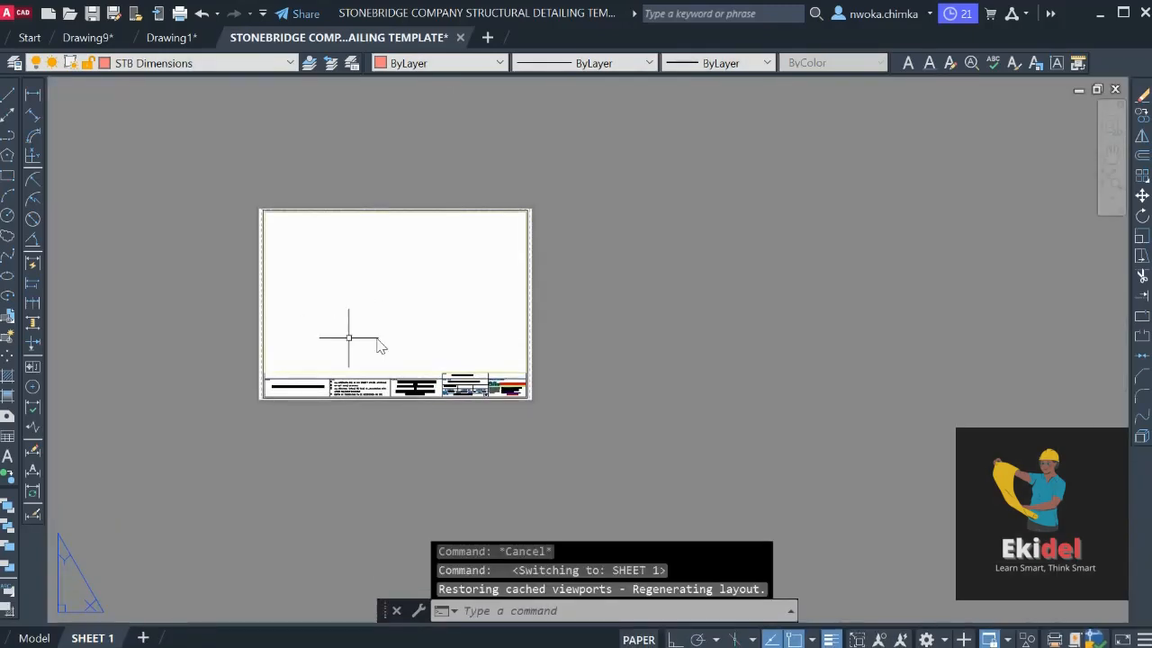
{"action": "scroll", "coordinate": [355, 297], "scroll_direction": "up", "scroll_amount": 2}
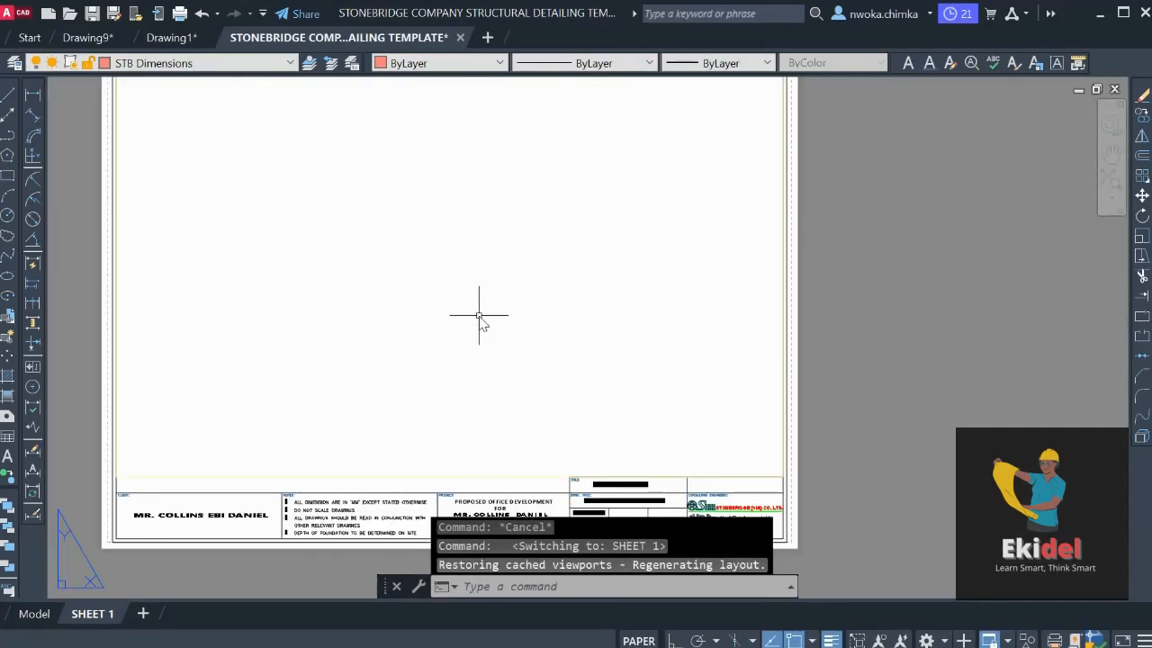
{"action": "scroll", "coordinate": [417, 295], "scroll_direction": "down", "scroll_amount": 3}
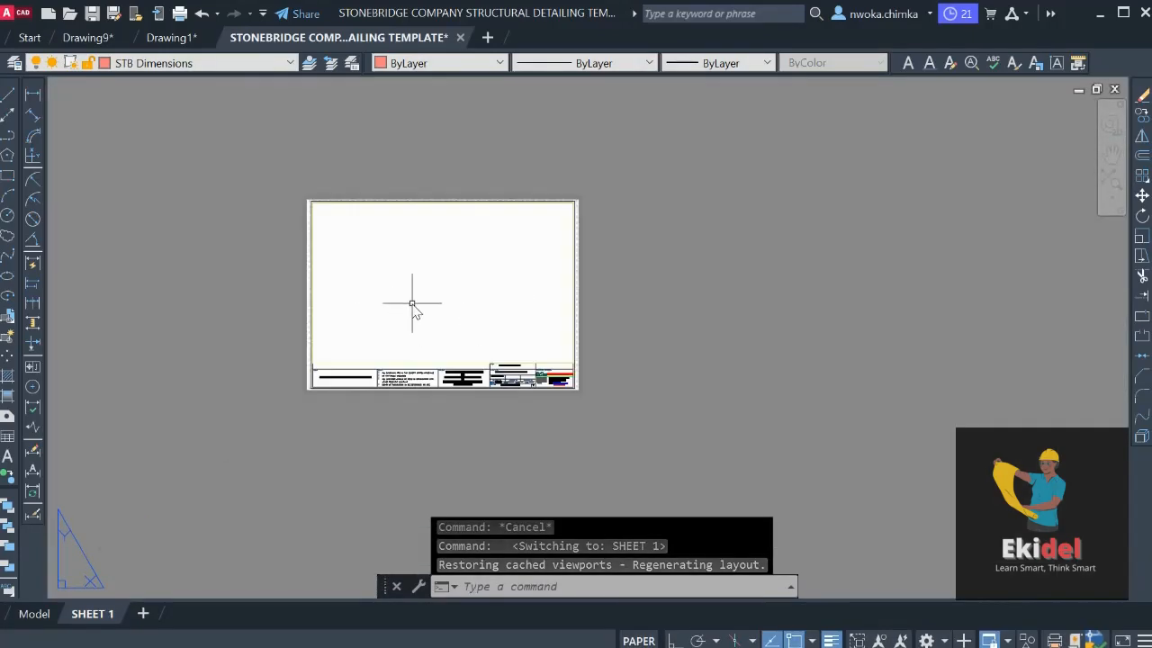
{"action": "left_click", "coordinate": [34, 613]}
Examine the slab notes, beam labels, bottom dimensions and title within the framed layout
{"action": "scroll", "coordinate": [322, 191], "scroll_direction": "up", "scroll_amount": 4}
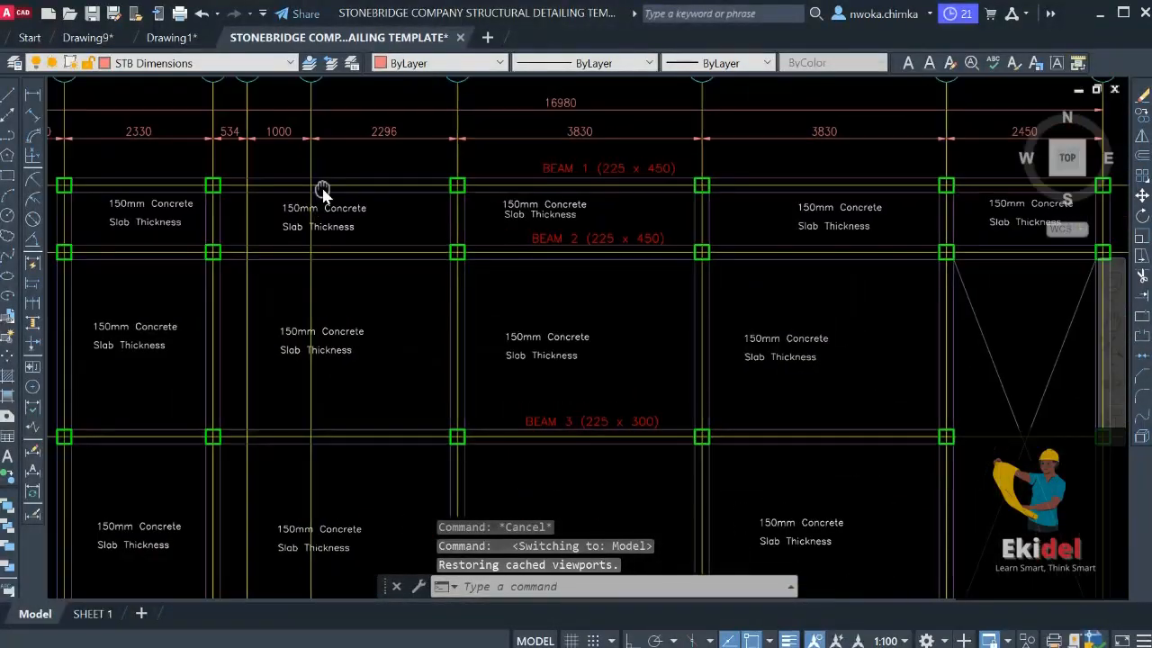
{"action": "scroll", "coordinate": [530, 186], "scroll_direction": "down", "scroll_amount": 6}
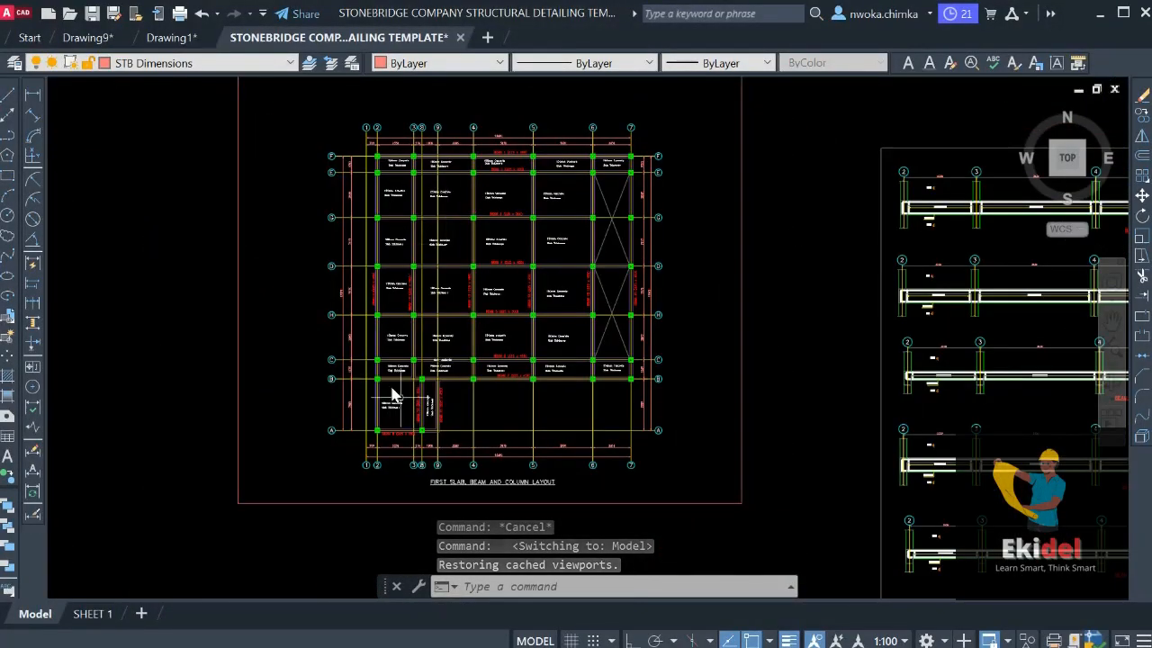
{"action": "scroll", "coordinate": [491, 482], "scroll_direction": "up", "scroll_amount": 5}
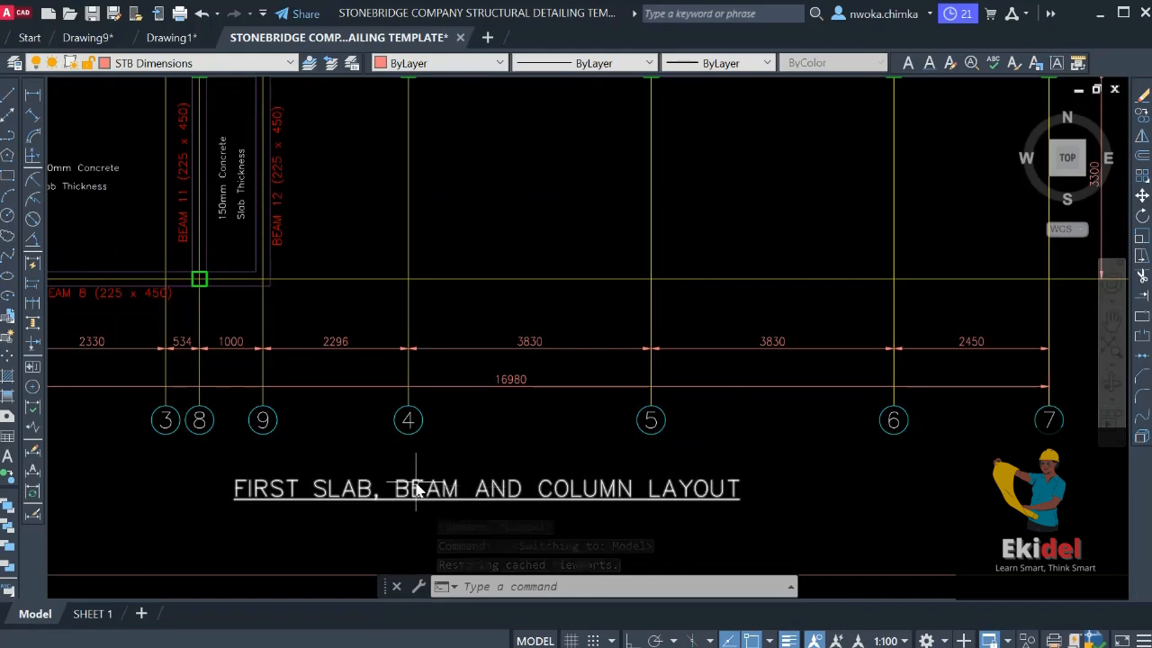
{"action": "scroll", "coordinate": [416, 487], "scroll_direction": "down", "scroll_amount": 6}
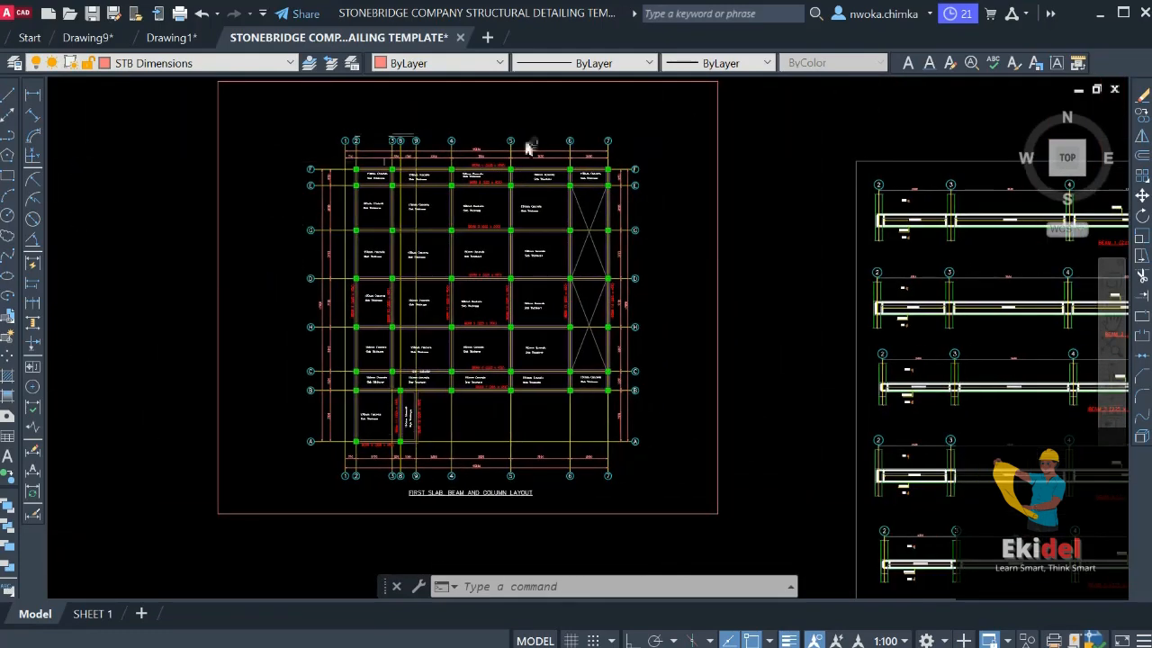
{"action": "scroll", "coordinate": [536, 240], "scroll_direction": "up", "scroll_amount": 2}
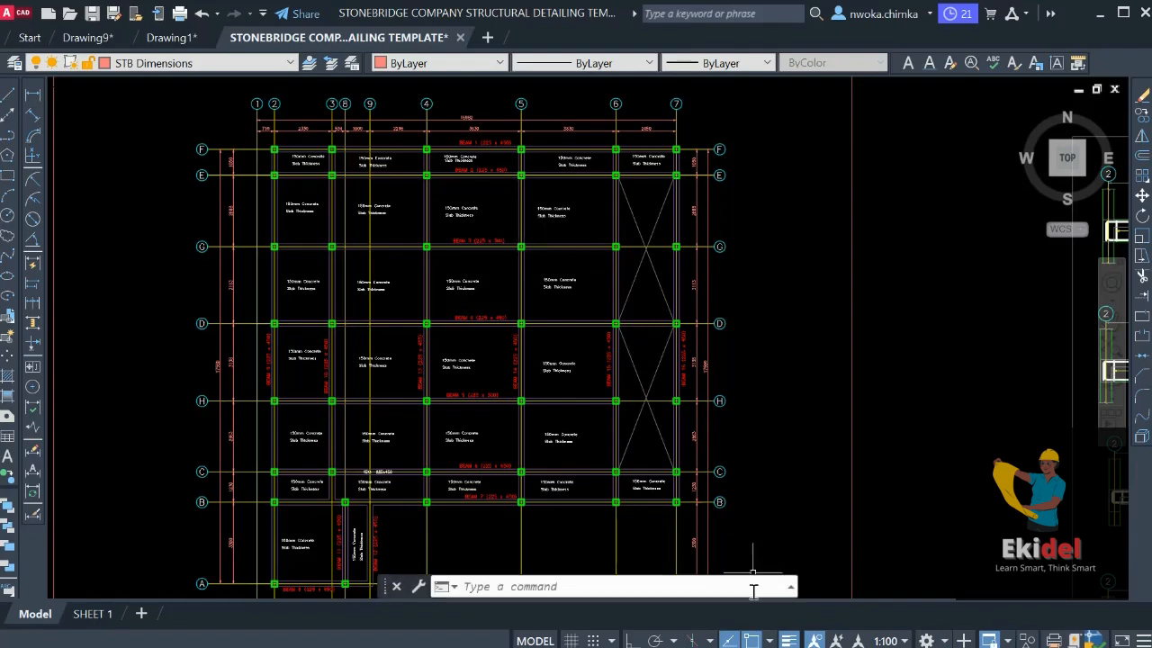
{"action": "scroll", "coordinate": [453, 196], "scroll_direction": "down", "scroll_amount": 4}
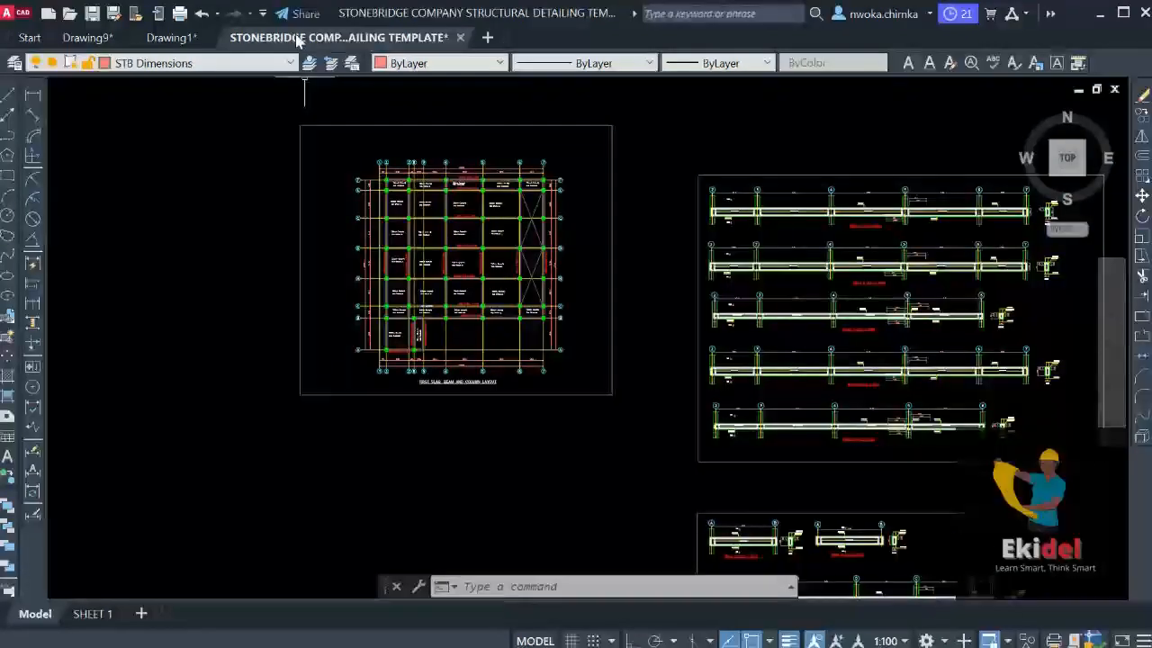
View the original plans and beam details in Drawing1 and return to the Stonebridge detailing template
{"action": "mouse_move", "coordinate": [305, 35]}
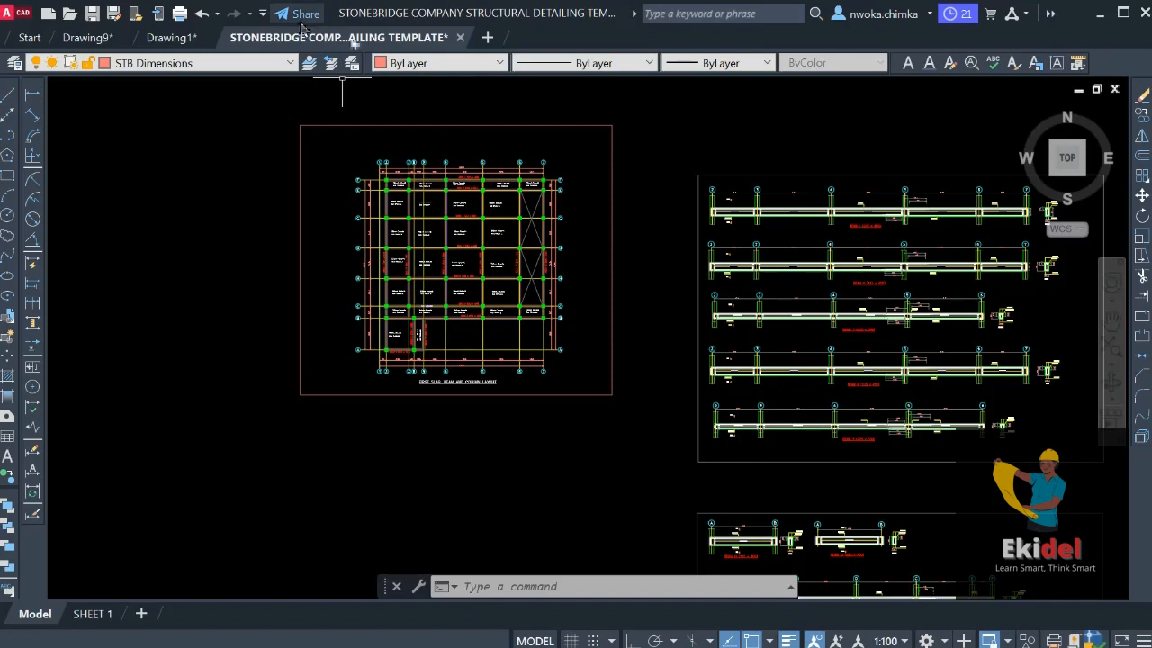
{"action": "left_click", "coordinate": [172, 37]}
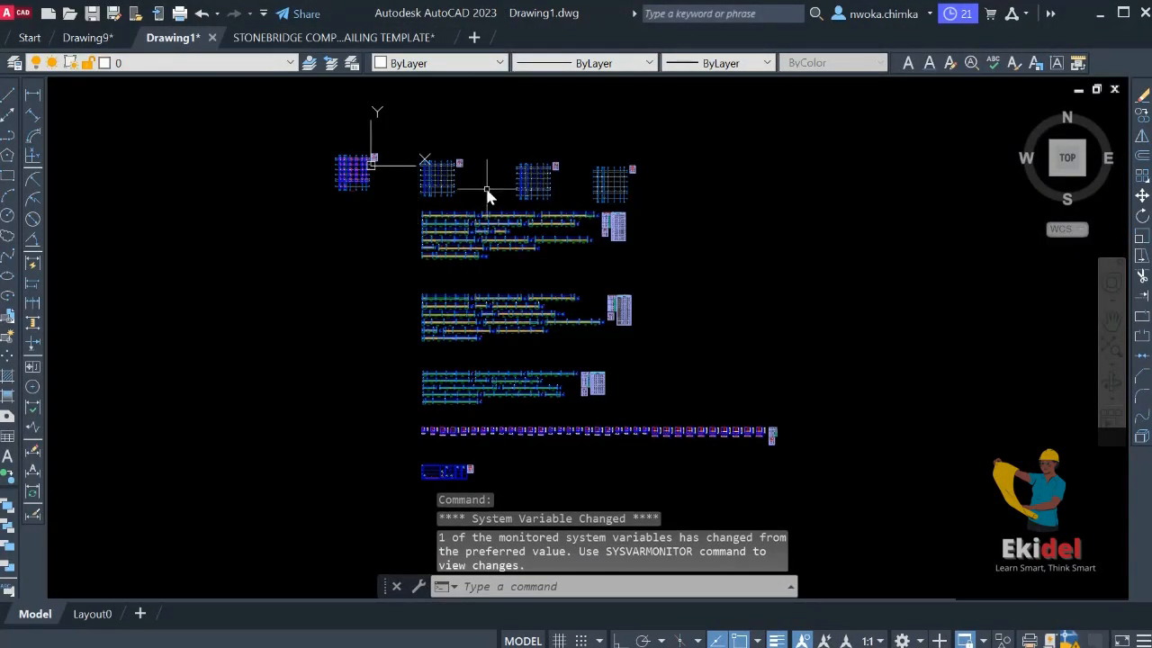
{"action": "left_click", "coordinate": [309, 38]}
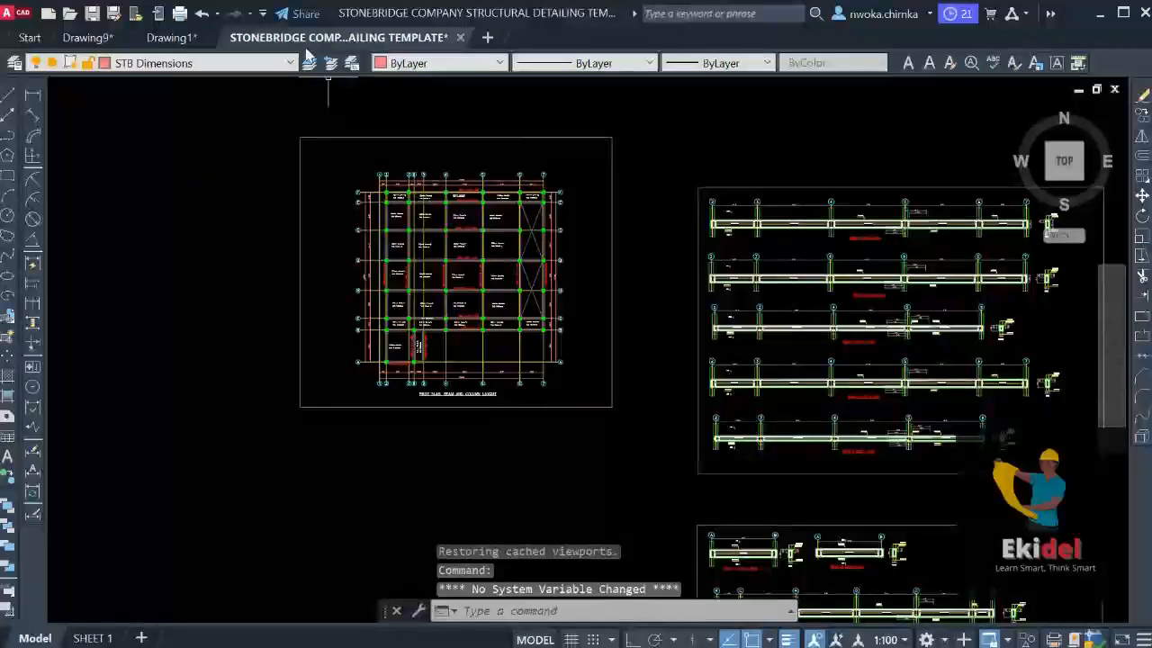
{"action": "mouse_move", "coordinate": [445, 50]}
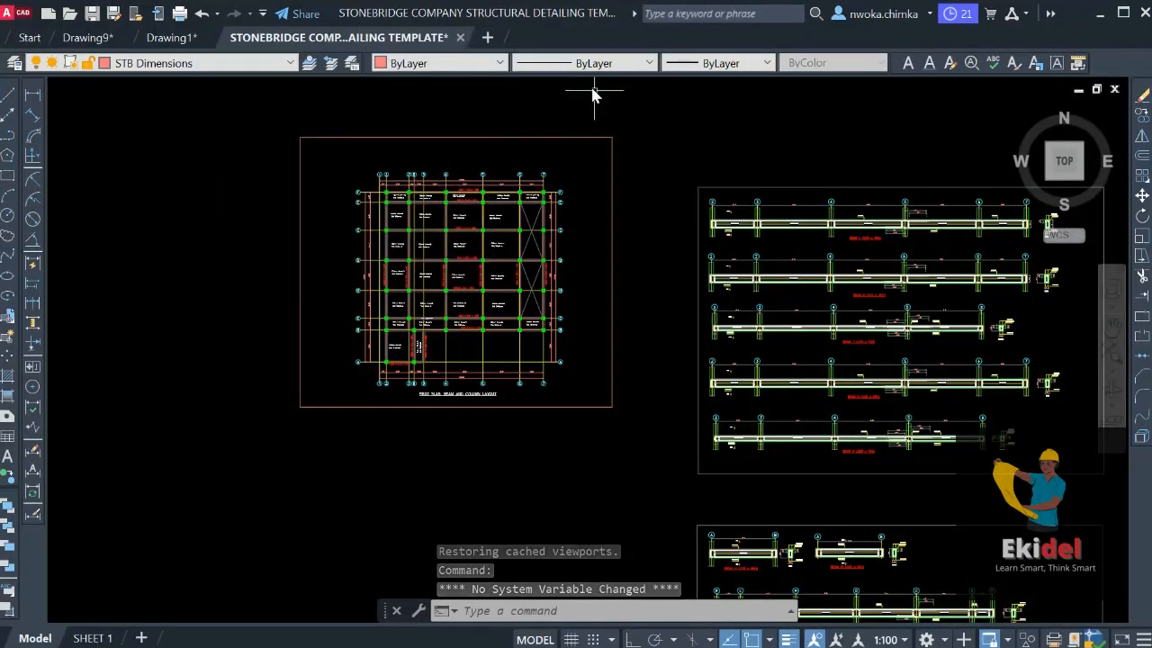
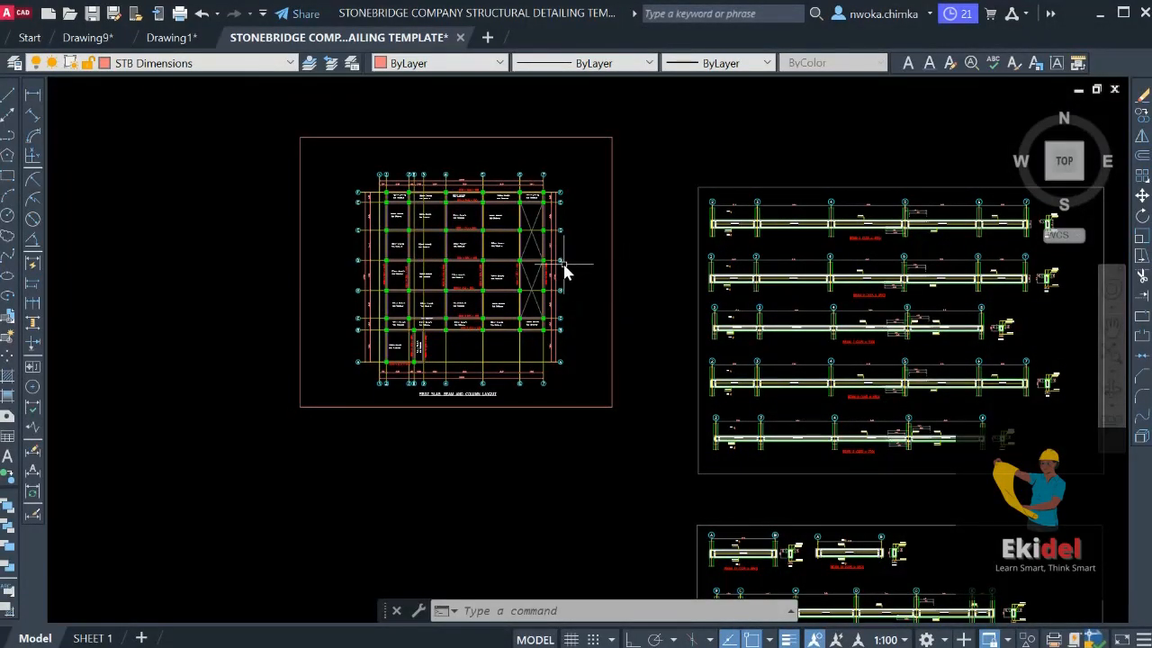
Review the grid lines, dimension chains and slab panels across the framed layout, especially around grids 3, 8 and 9
{"action": "scroll", "coordinate": [464, 220], "scroll_direction": "up", "scroll_amount": 5}
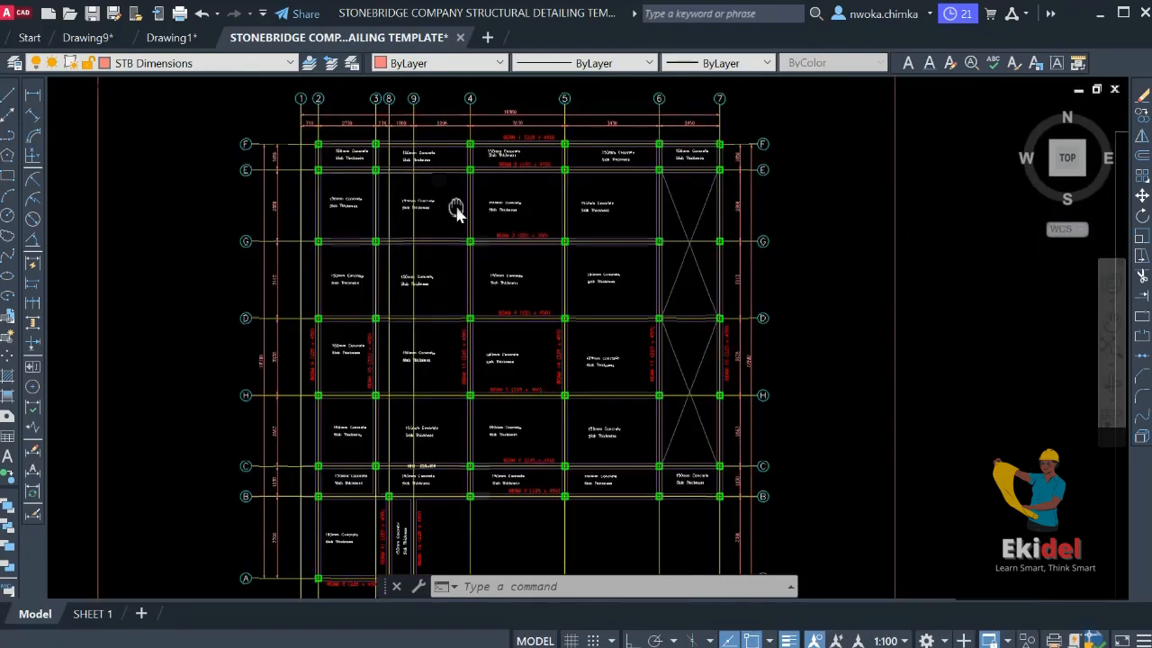
{"action": "scroll", "coordinate": [458, 203], "scroll_direction": "down", "scroll_amount": 4}
{"action": "scroll", "coordinate": [412, 127], "scroll_direction": "up", "scroll_amount": 2}
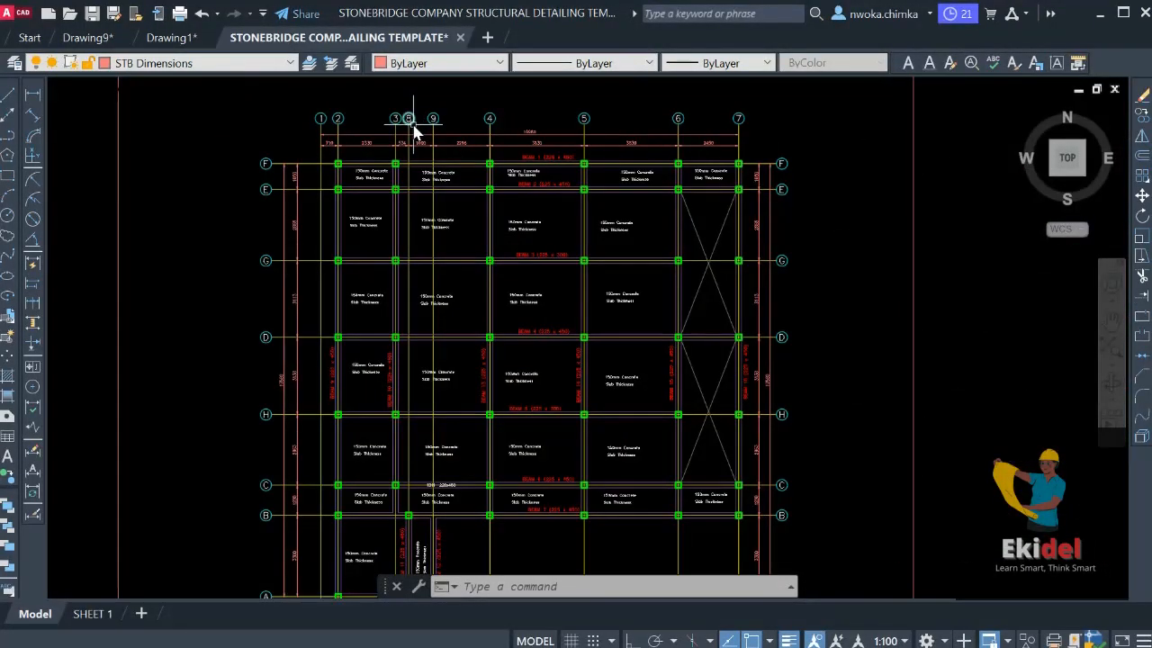
{"action": "scroll", "coordinate": [420, 132], "scroll_direction": "down", "scroll_amount": 2}
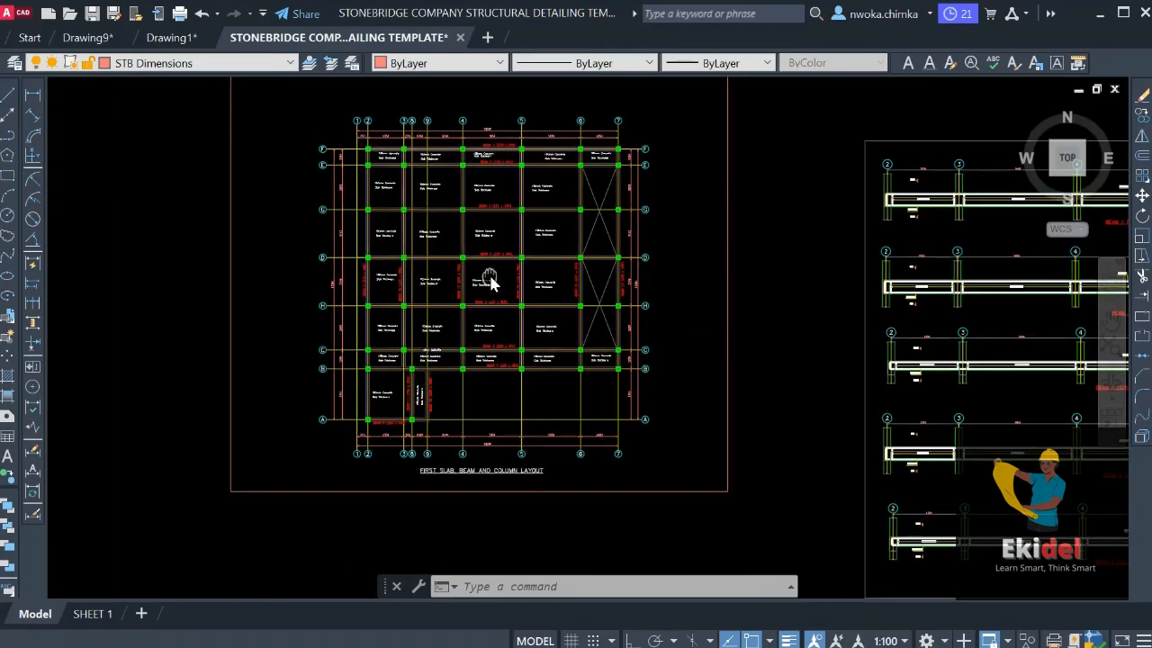
{"action": "scroll", "coordinate": [484, 302], "scroll_direction": "down", "scroll_amount": 2}
{"action": "scroll", "coordinate": [465, 264], "scroll_direction": "up", "scroll_amount": 2}
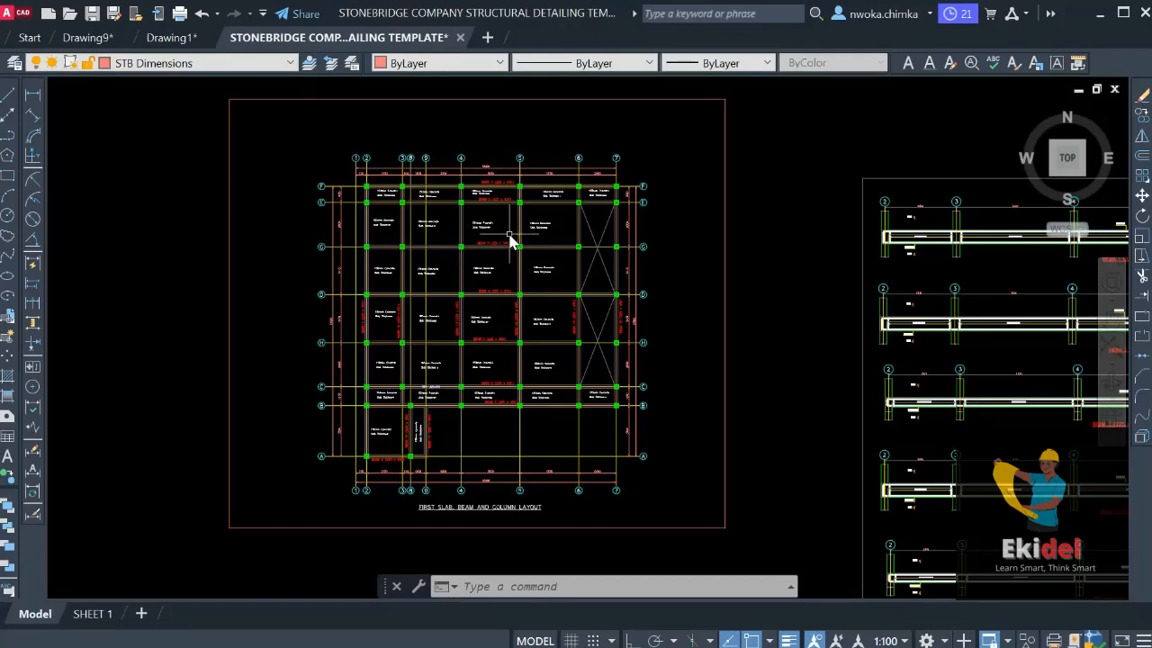
{"action": "middle_click_drag", "start_coordinate": [502, 244], "coordinate": [503, 232]}
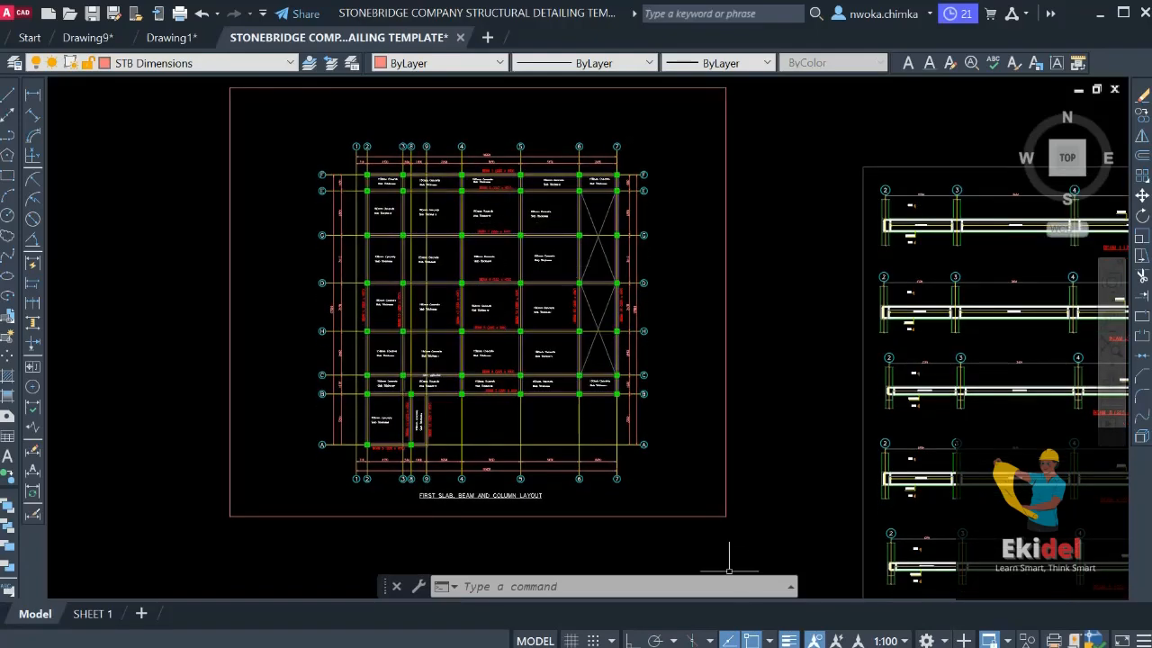
{"action": "scroll", "coordinate": [468, 270], "scroll_direction": "up", "scroll_amount": 2}
{"action": "scroll", "coordinate": [415, 174], "scroll_direction": "up", "scroll_amount": 2}
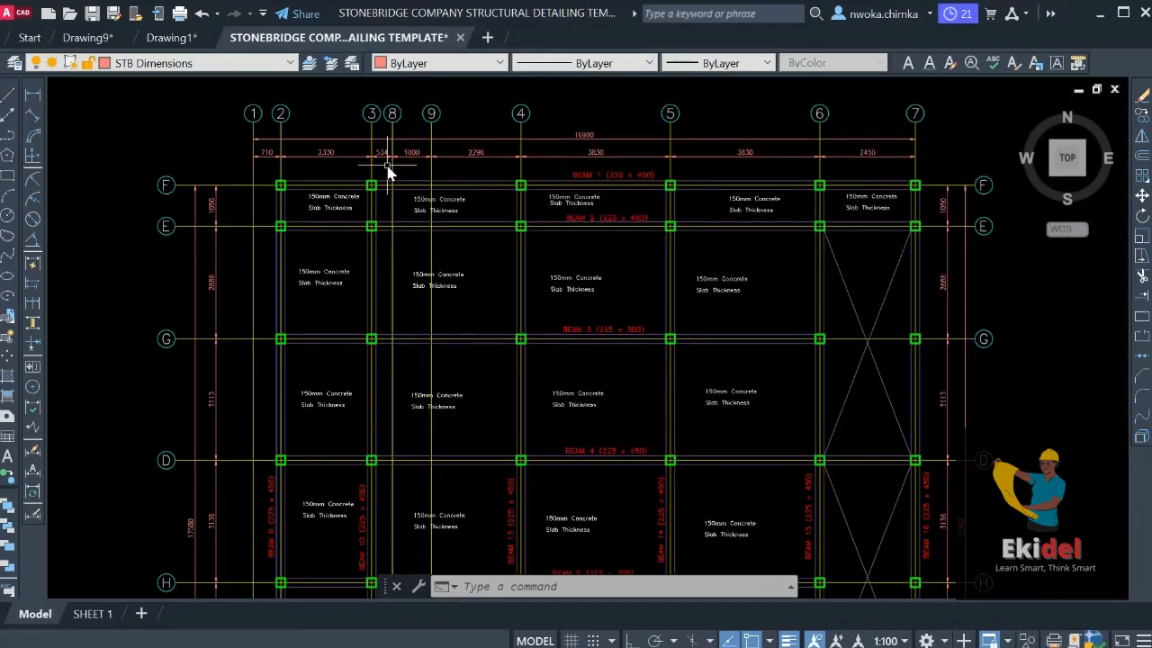
{"action": "scroll", "coordinate": [441, 160], "scroll_direction": "down", "scroll_amount": 2}
{"action": "scroll", "coordinate": [452, 156], "scroll_direction": "up", "scroll_amount": 2}
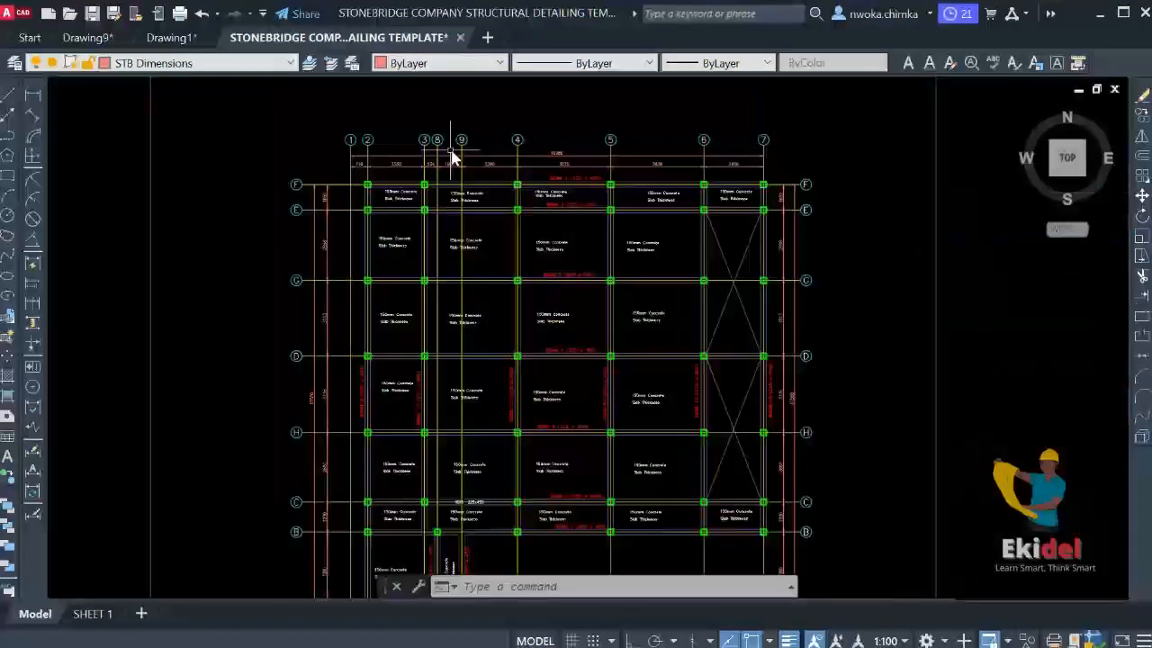
{"action": "scroll", "coordinate": [391, 166], "scroll_direction": "down", "scroll_amount": 1}
{"action": "scroll", "coordinate": [406, 182], "scroll_direction": "down", "scroll_amount": 2}
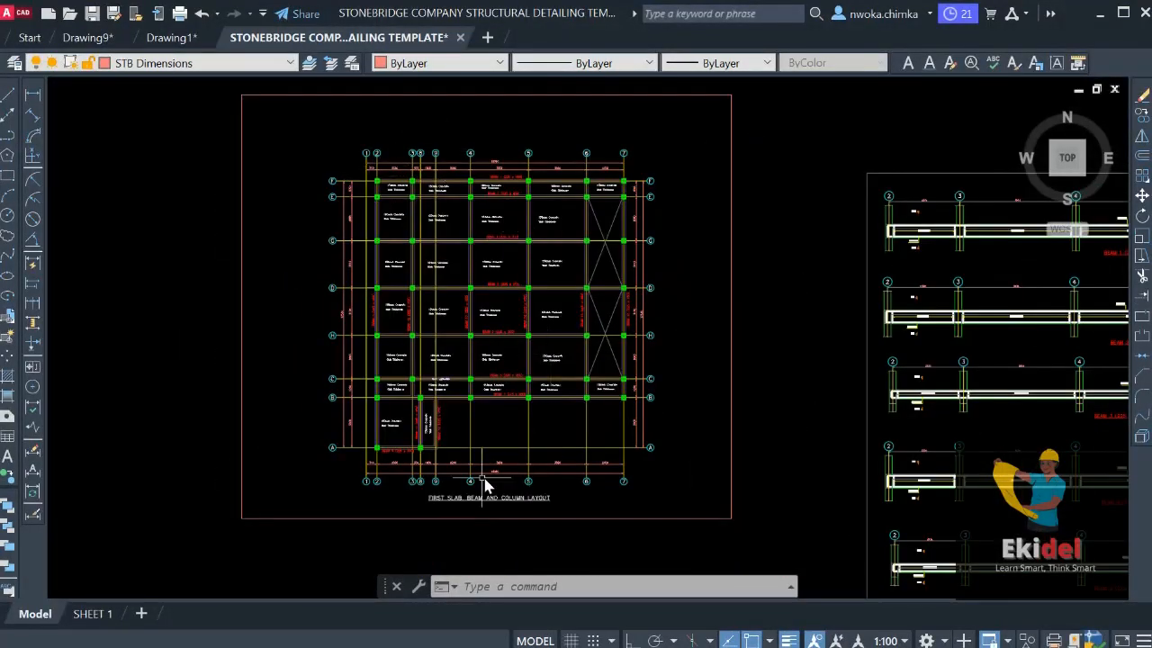
Change the drawing title below the plan to "FIRST FLOOR SLAB, BEAM AND COLUMN LAYOUT"
{"action": "scroll", "coordinate": [485, 486], "scroll_direction": "up", "scroll_amount": 8}
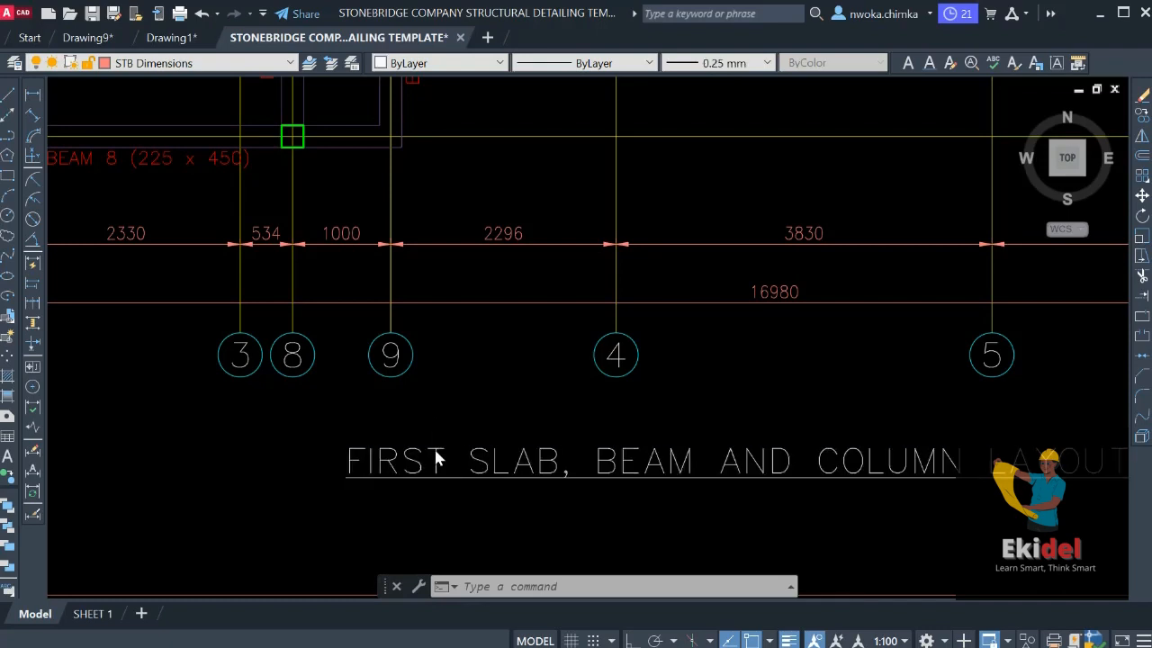
{"action": "double_click", "coordinate": [438, 456]}
{"action": "left_click", "coordinate": [438, 457]}
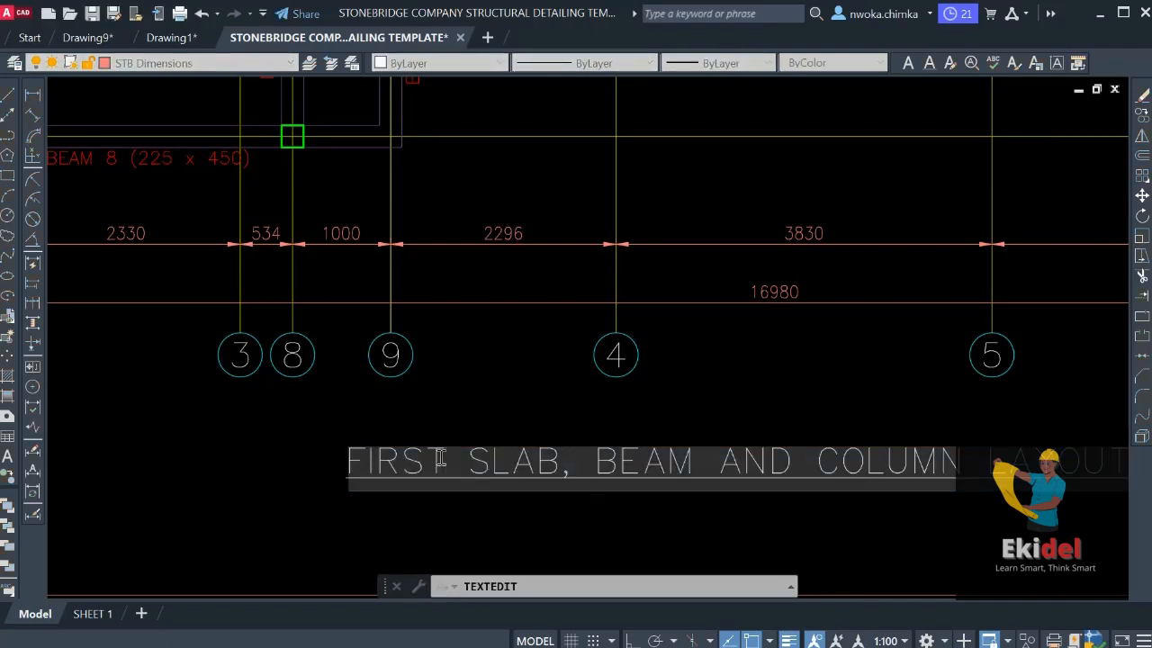
{"action": "type", "text": "FLOOR"}
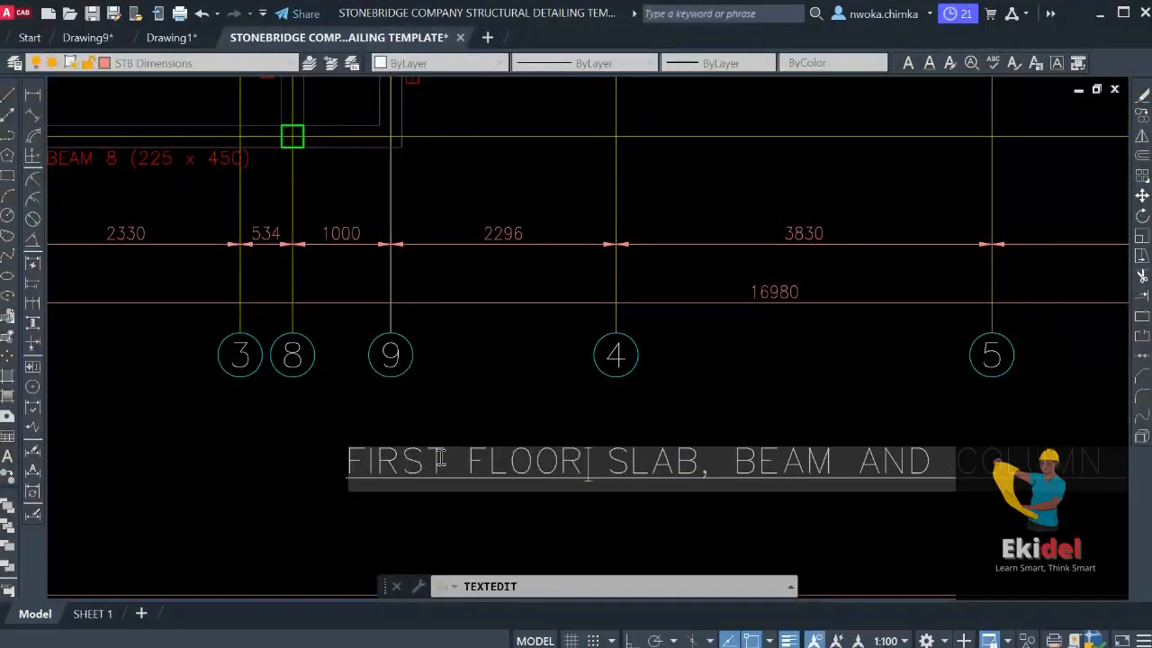
{"action": "scroll", "coordinate": [385, 402], "scroll_direction": "down", "scroll_amount": 5}
{"action": "left_click", "coordinate": [323, 406]}
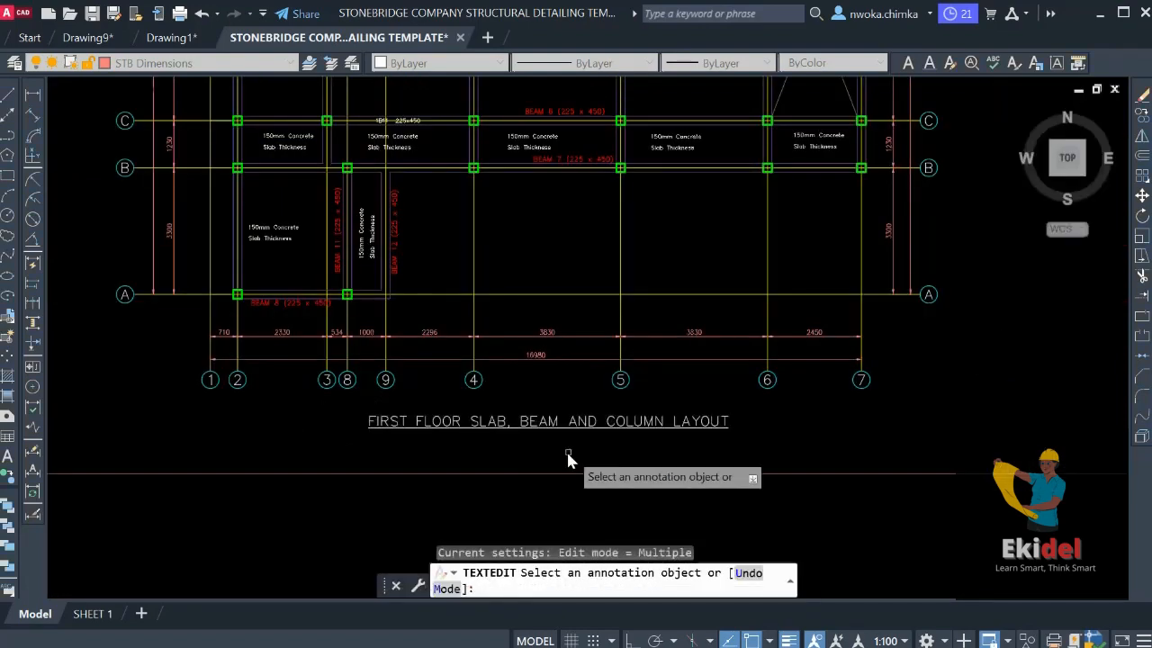
{"action": "scroll", "coordinate": [564, 443], "scroll_direction": "down", "scroll_amount": 5}
{"action": "scroll", "coordinate": [477, 401], "scroll_direction": "up", "scroll_amount": 7}
{"action": "key", "text": "Escape"}
{"action": "scroll", "coordinate": [432, 394], "scroll_direction": "up", "scroll_amount": 2}
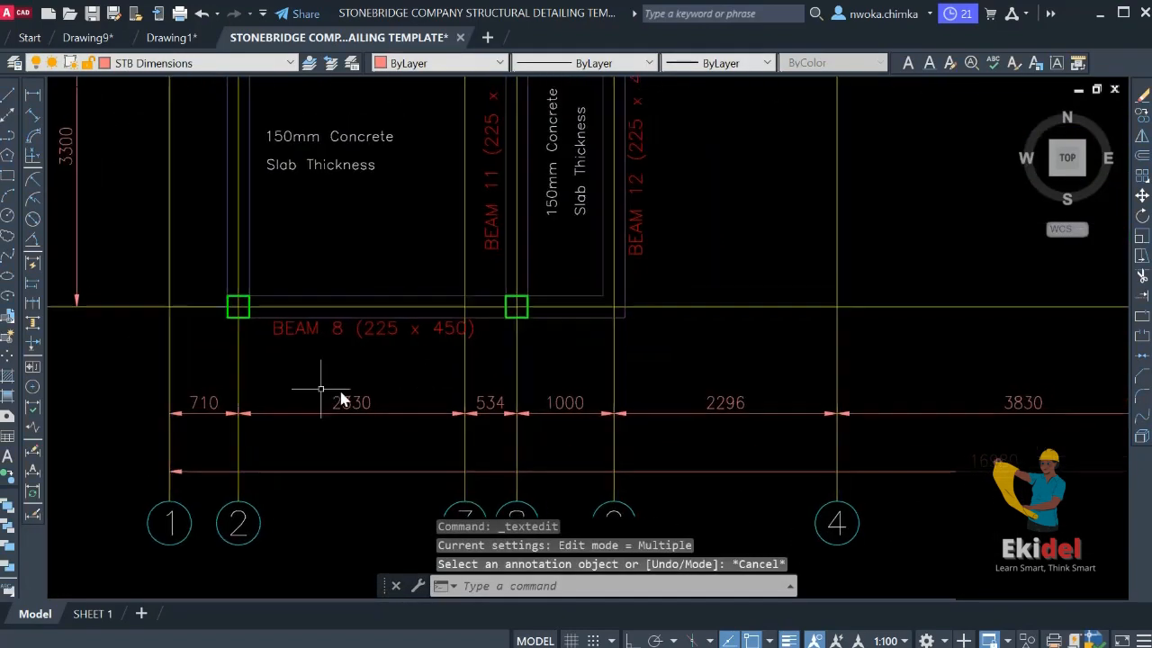
{"action": "scroll", "coordinate": [380, 454], "scroll_direction": "down", "scroll_amount": 4}
{"action": "scroll", "coordinate": [298, 329], "scroll_direction": "up", "scroll_amount": 3}
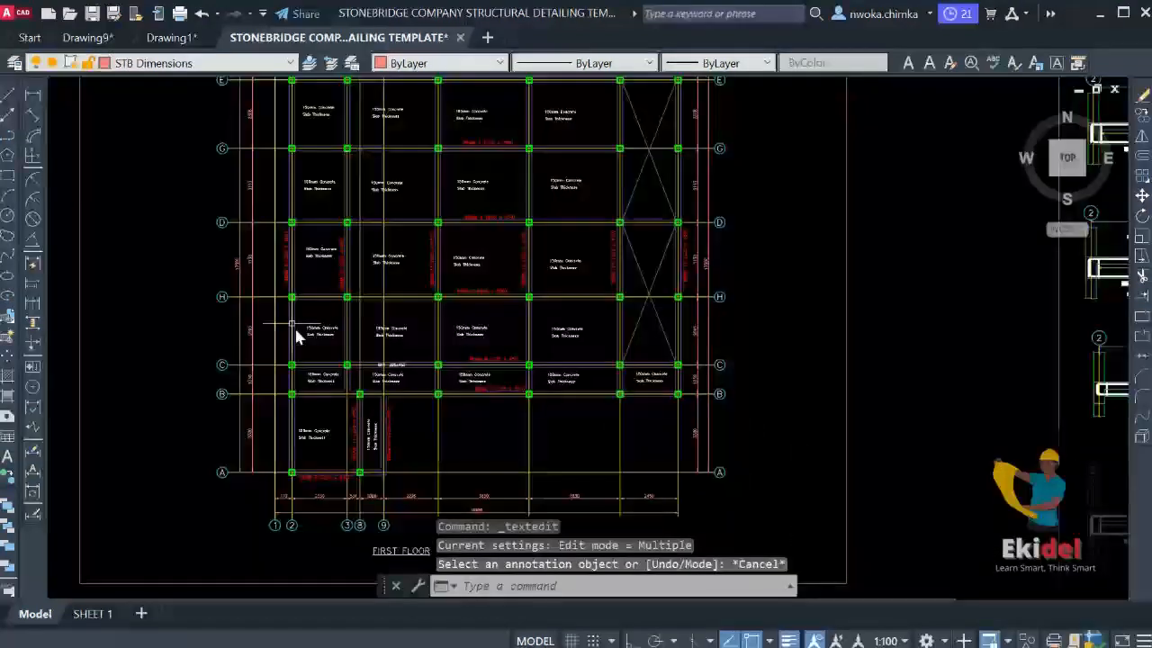
{"action": "scroll", "coordinate": [236, 192], "scroll_direction": "up", "scroll_amount": 2}
{"action": "scroll", "coordinate": [457, 175], "scroll_direction": "down", "scroll_amount": 6}
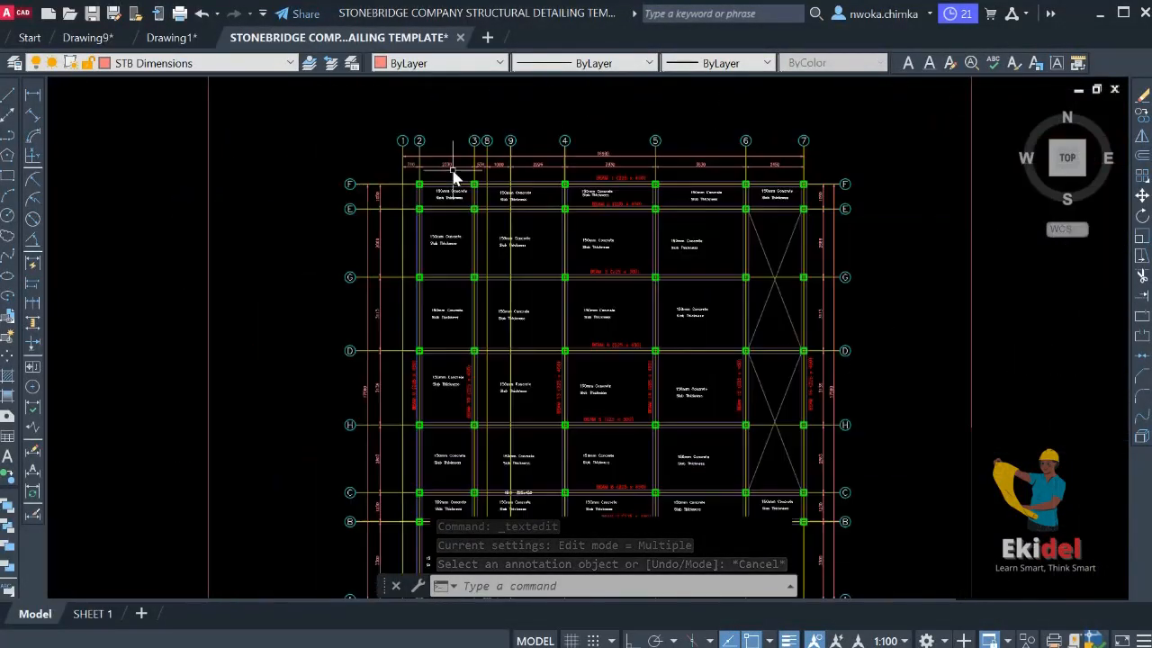
Compare the framed first floor plan in model space with the empty SHEET 1 layout and its title block
{"action": "middle_click_drag", "start_coordinate": [607, 172], "coordinate": [583, 179]}
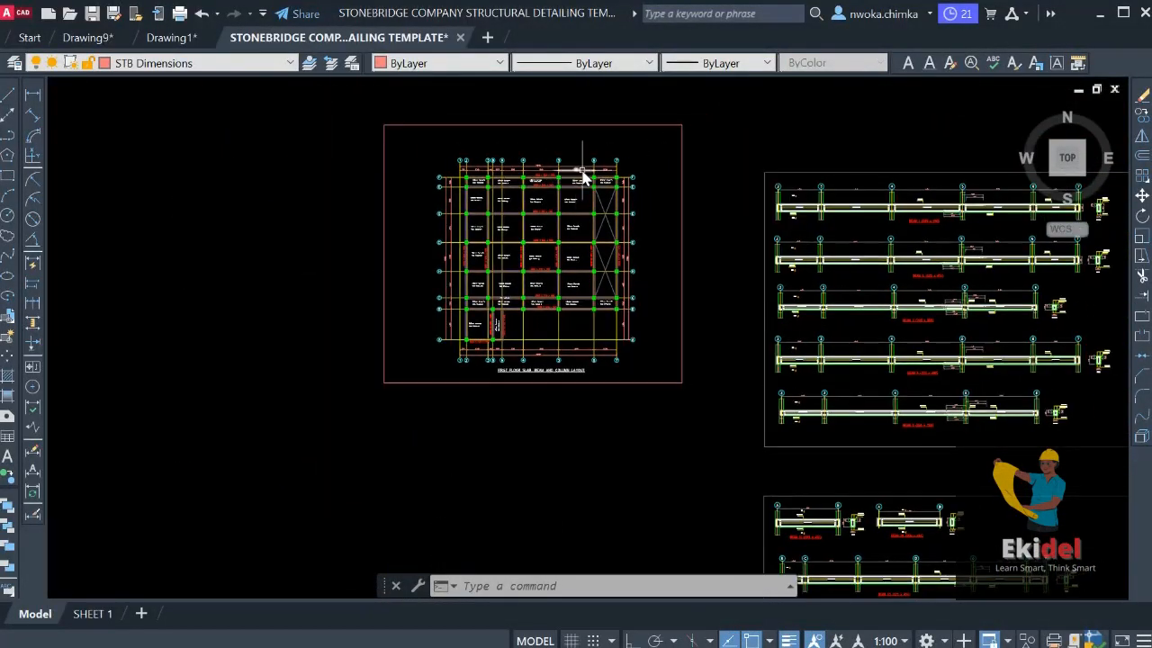
{"action": "scroll", "coordinate": [511, 254], "scroll_direction": "up", "scroll_amount": 2}
{"action": "scroll", "coordinate": [441, 234], "scroll_direction": "down", "scroll_amount": 2}
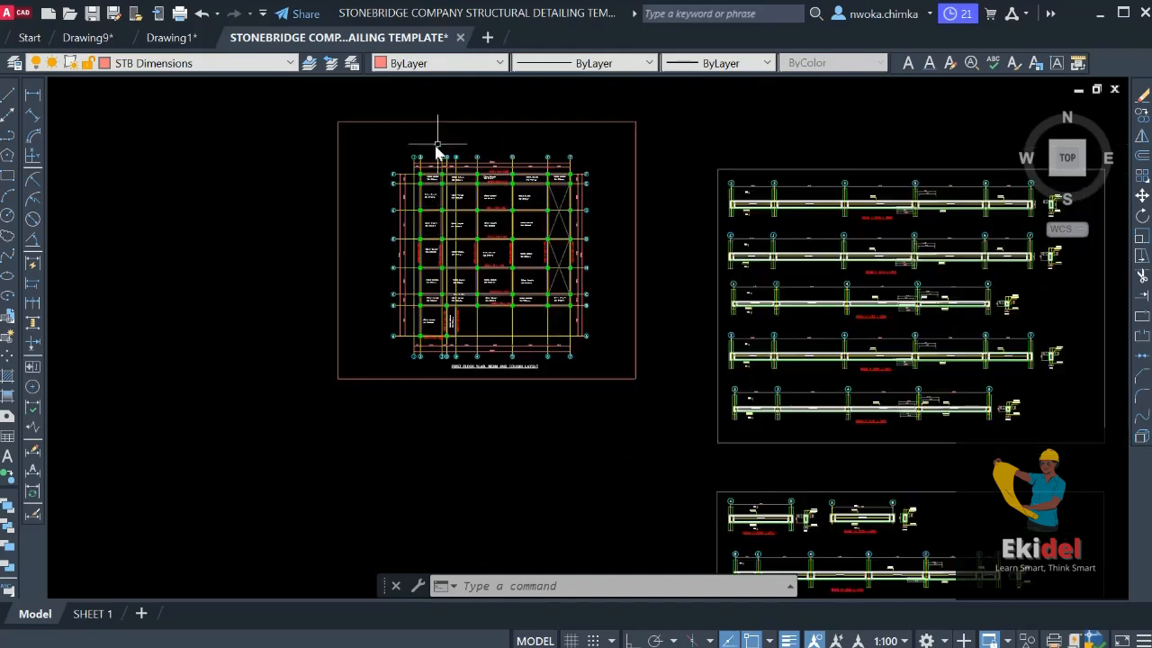
{"action": "left_click", "coordinate": [93, 614]}
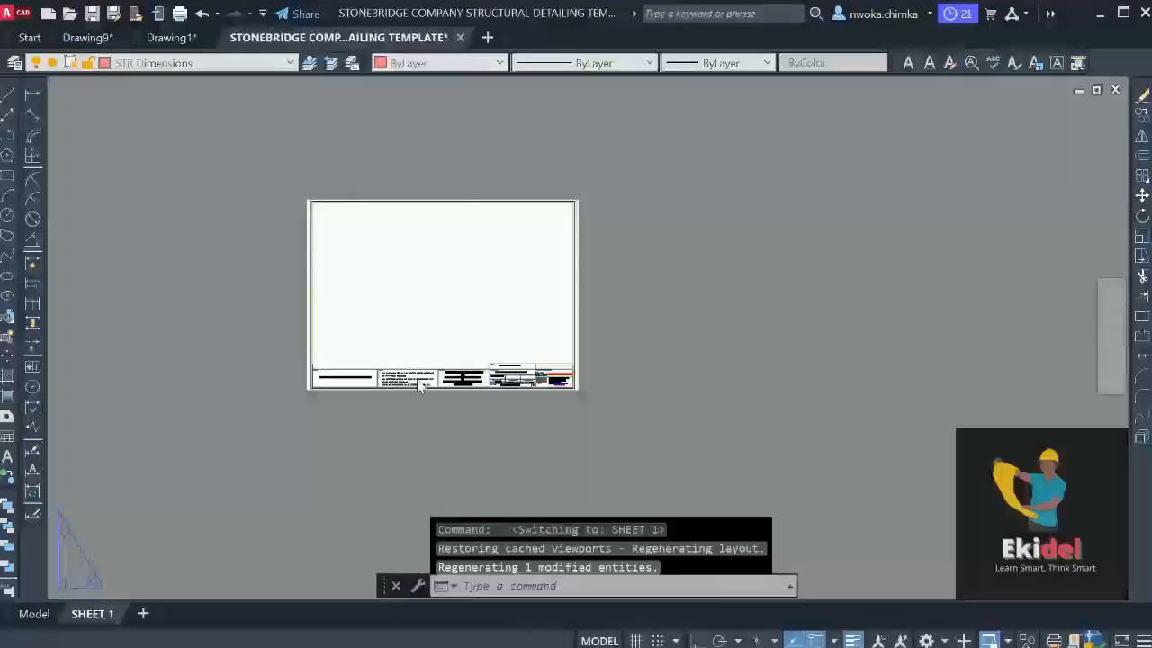
{"action": "scroll", "coordinate": [402, 297], "scroll_direction": "up", "scroll_amount": 2}
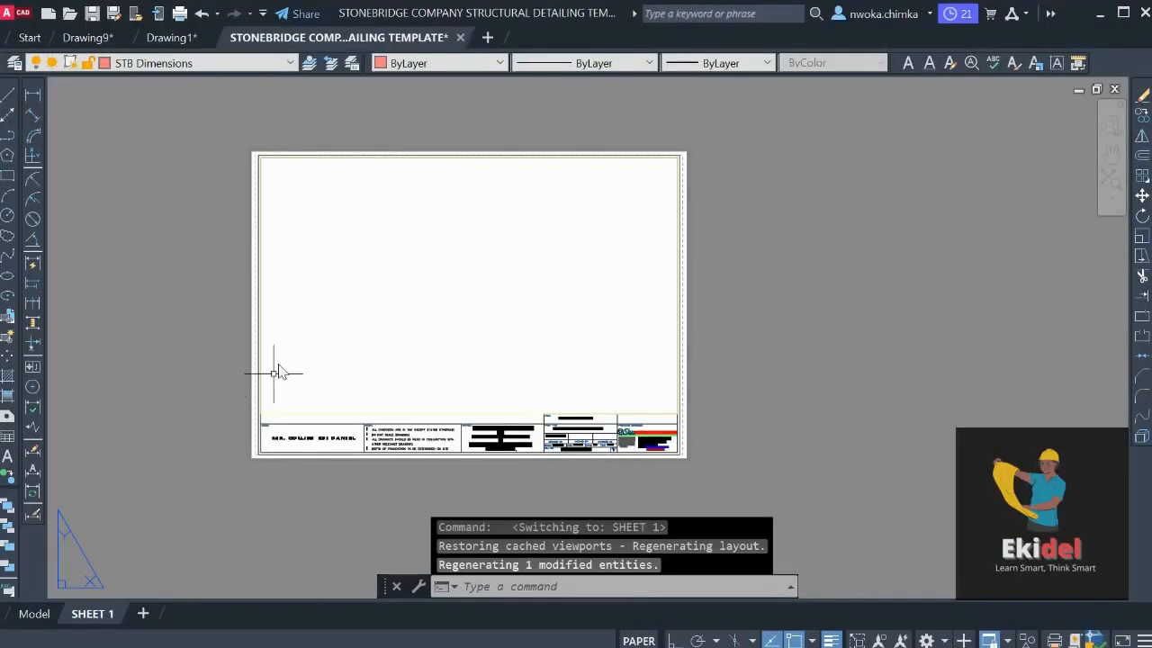
{"action": "left_click", "coordinate": [34, 613]}
{"action": "scroll", "coordinate": [519, 188], "scroll_direction": "up", "scroll_amount": 3}
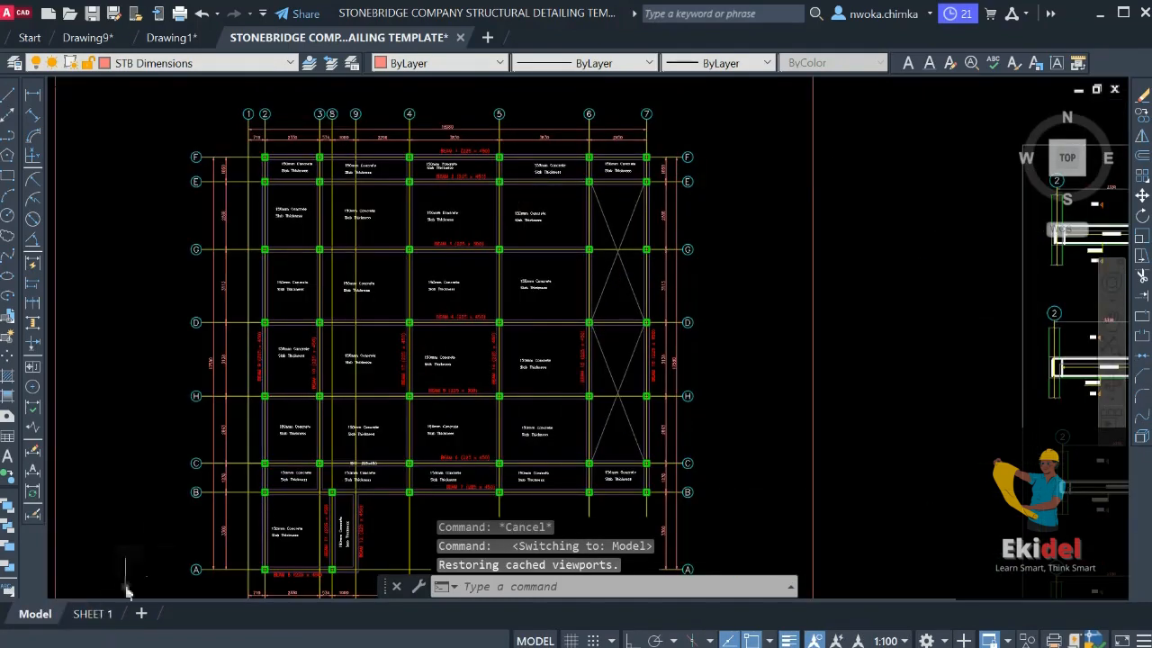
Rename the SHEET 1 layout as "FIRST BEAM AND COLUMN LAYOUT"
{"action": "left_click", "coordinate": [95, 613]}
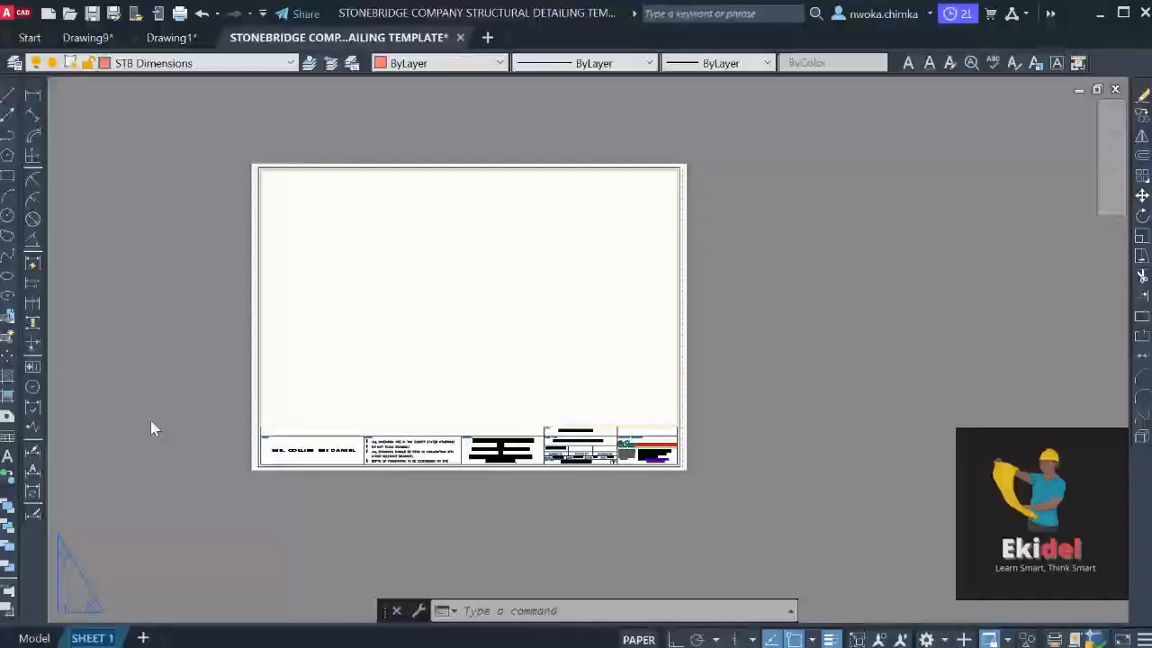
{"action": "type", "text": "FIRST BEAM"}
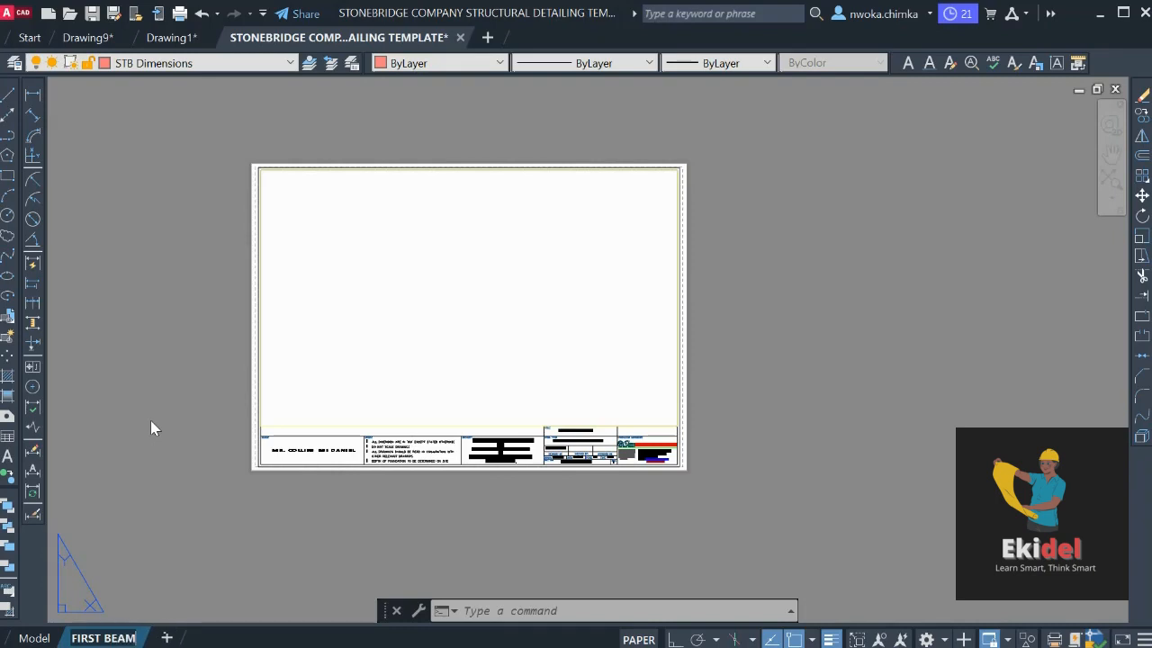
{"action": "type", "text": "AND COLUMN"}
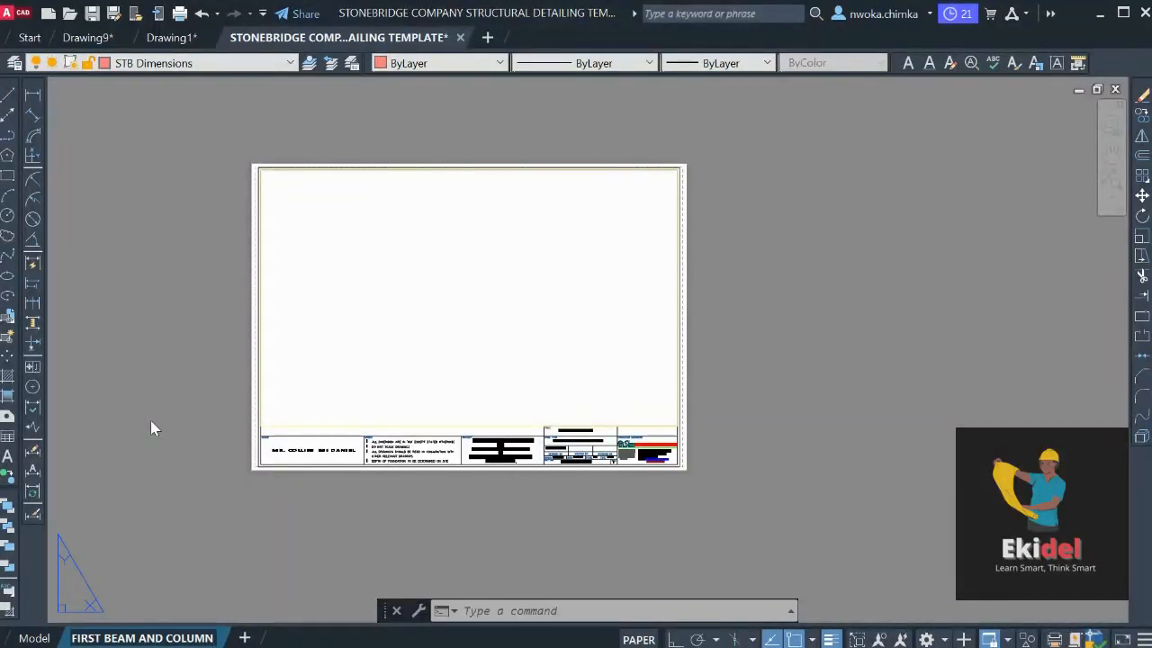
{"action": "type", "text": " LAYOUR"}
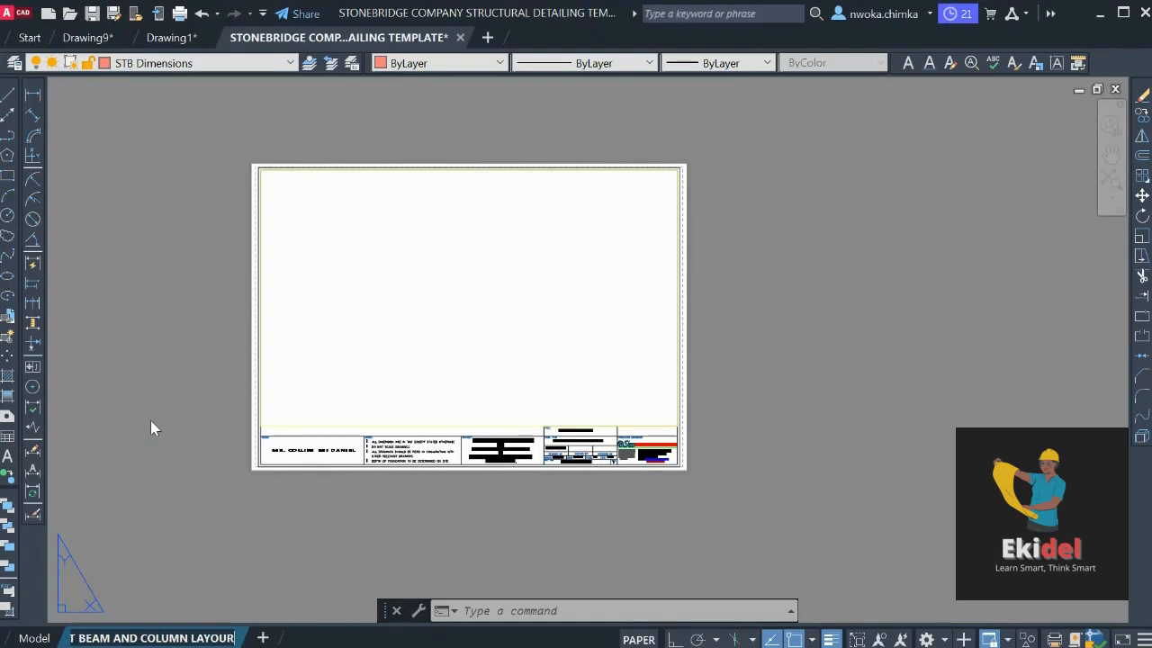
{"action": "key", "text": "BackSpace"}
{"action": "type", "text": "T"}
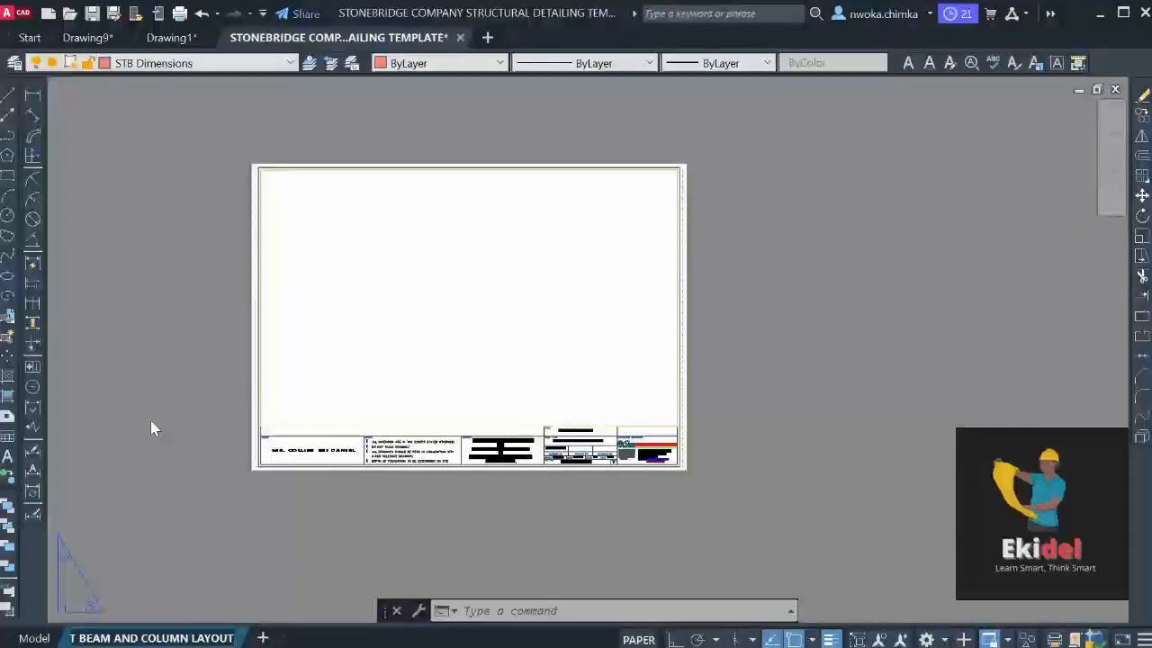
{"action": "left_click", "coordinate": [166, 399]}
{"action": "left_click", "coordinate": [179, 405]}
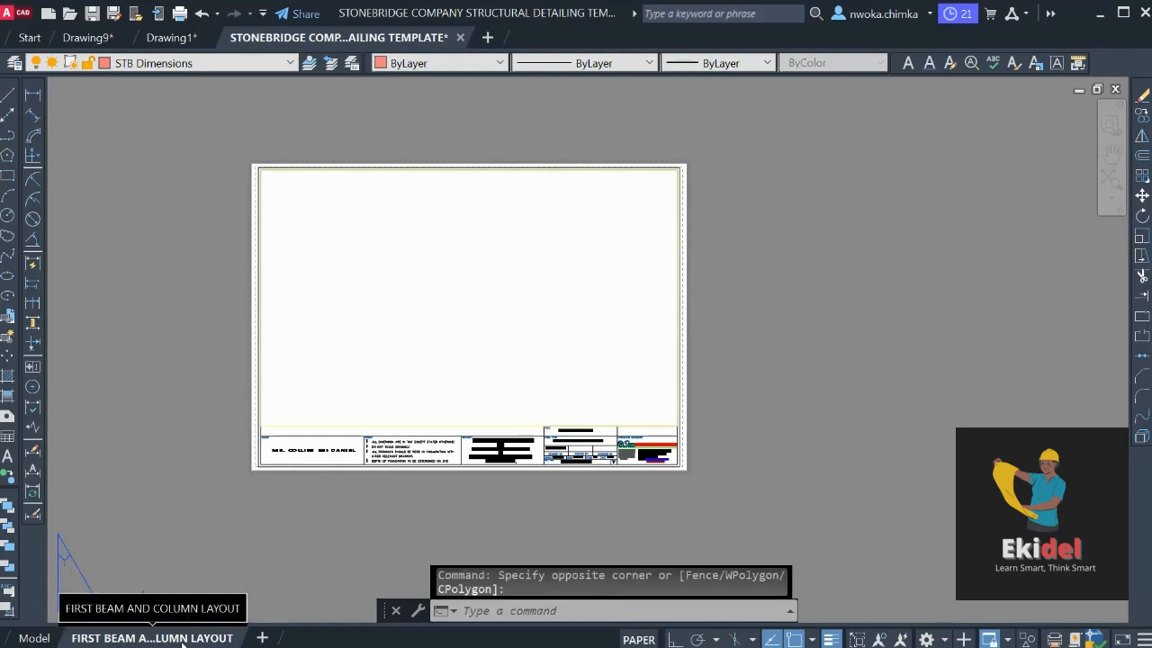
Return to model space and examine the plan's upper grid dimensions and the framed elevations of beams 1 to 3
{"action": "scroll", "coordinate": [385, 470], "scroll_direction": "down", "scroll_amount": 2}
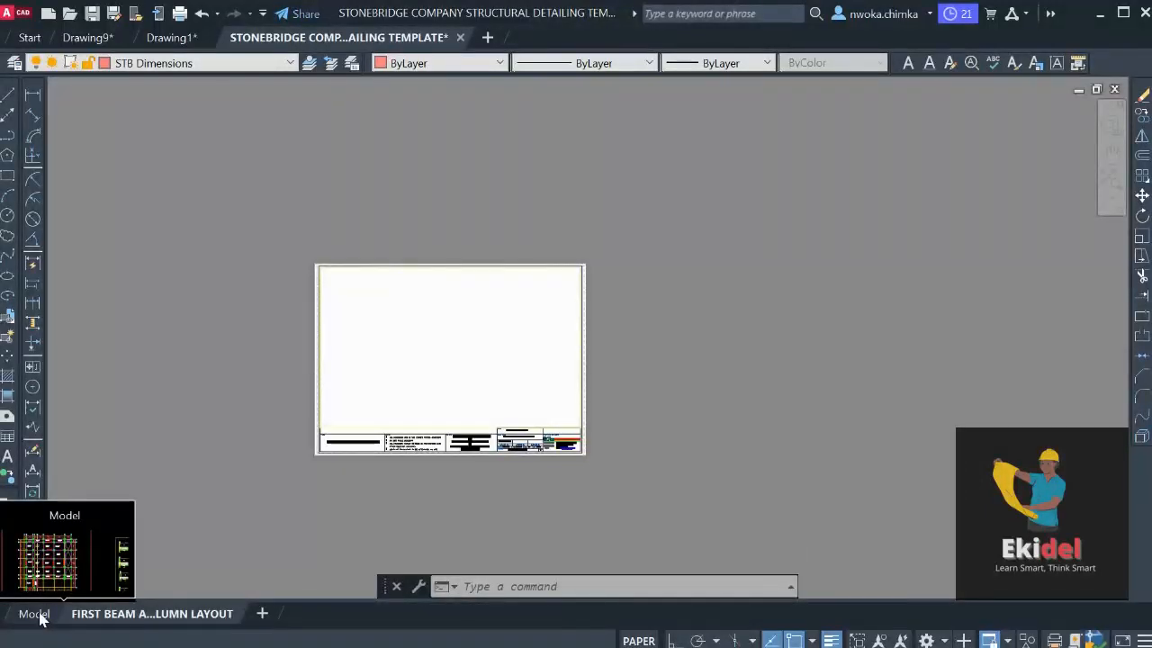
{"action": "left_click", "coordinate": [38, 614]}
{"action": "scroll", "coordinate": [484, 219], "scroll_direction": "down", "scroll_amount": 4}
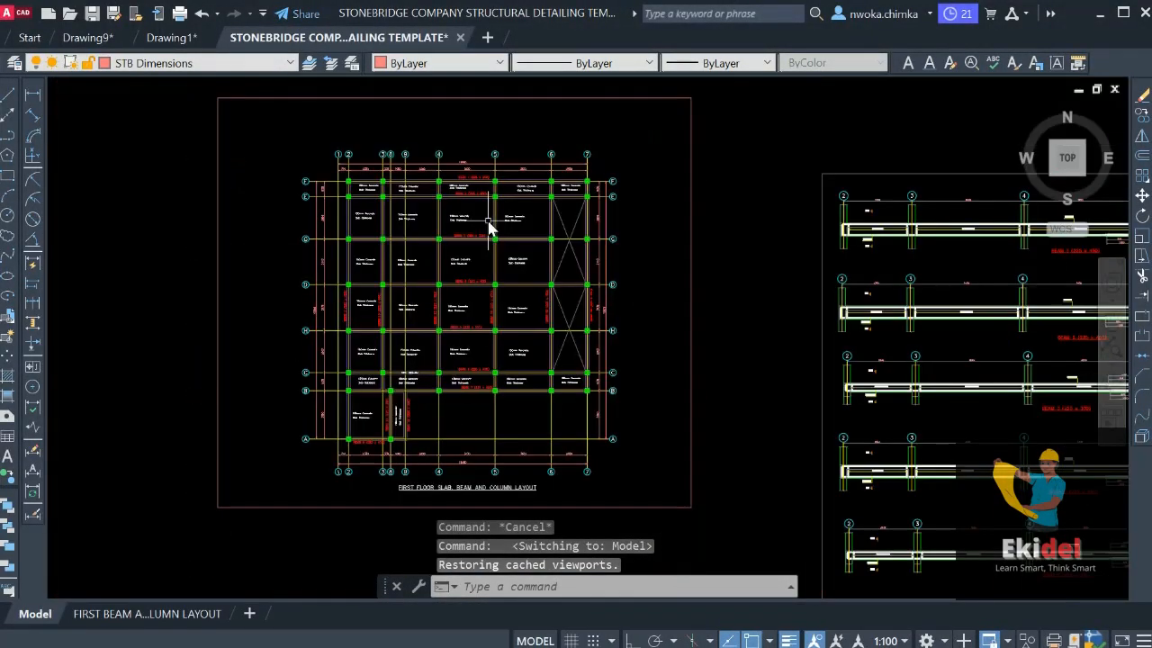
{"action": "scroll", "coordinate": [419, 232], "scroll_direction": "up", "scroll_amount": 2}
{"action": "middle_click_drag", "start_coordinate": [489, 213], "coordinate": [461, 245]}
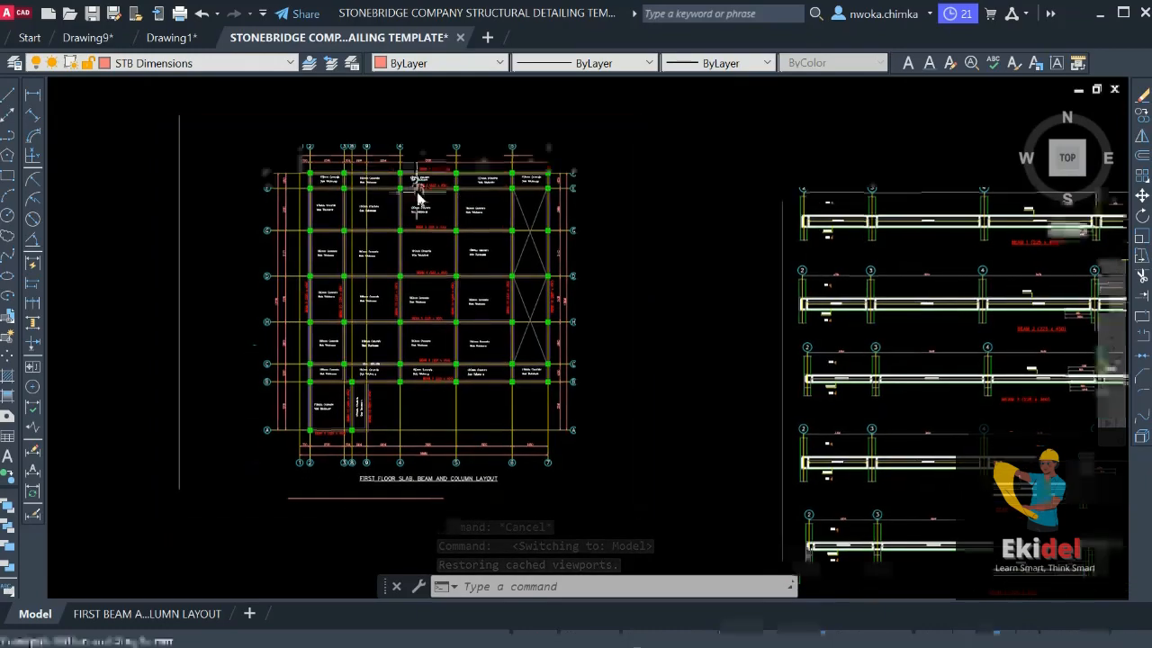
{"action": "scroll", "coordinate": [335, 184], "scroll_direction": "up", "scroll_amount": 4}
{"action": "middle_click_drag", "start_coordinate": [334, 115], "coordinate": [331, 175]}
{"action": "scroll", "coordinate": [342, 172], "scroll_direction": "up", "scroll_amount": 4}
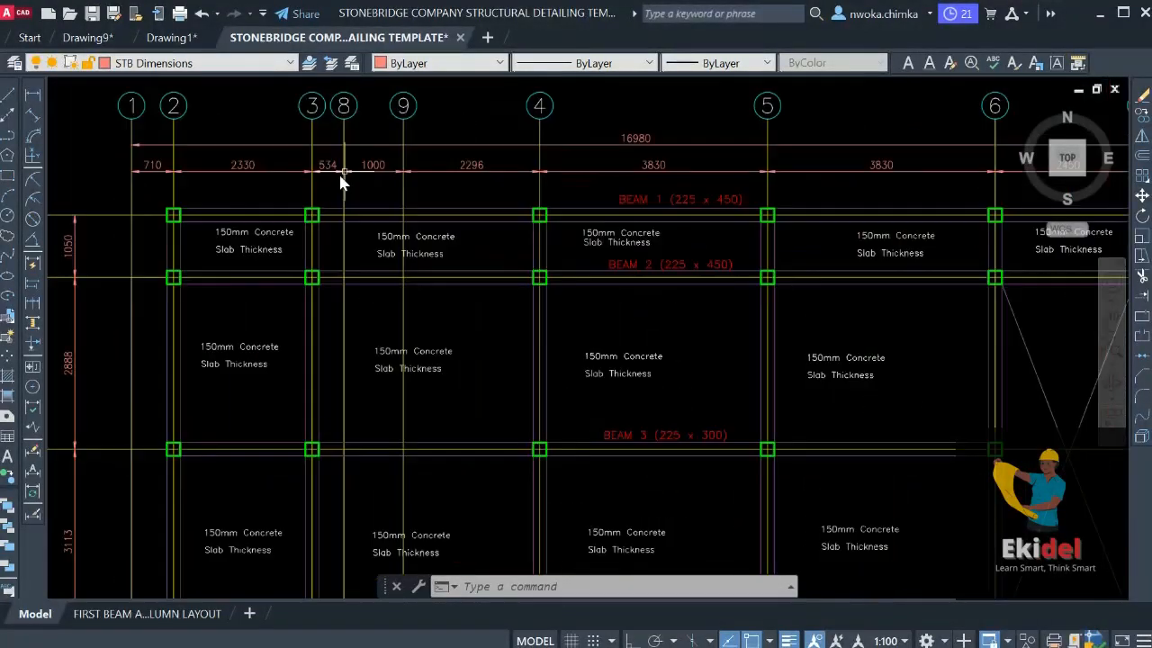
{"action": "mouse_move", "coordinate": [792, 220]}
{"action": "middle_mouse_down"}
{"action": "mouse_move", "coordinate": [538, 235]}
{"action": "mouse_move", "coordinate": [266, 224]}
{"action": "middle_mouse_up"}
{"action": "scroll", "coordinate": [525, 234], "scroll_direction": "down", "scroll_amount": 3}
{"action": "scroll", "coordinate": [522, 229], "scroll_direction": "down", "scroll_amount": 1}
{"action": "scroll", "coordinate": [338, 234], "scroll_direction": "down", "scroll_amount": 1}
{"action": "scroll", "coordinate": [590, 259], "scroll_direction": "up", "scroll_amount": 8}
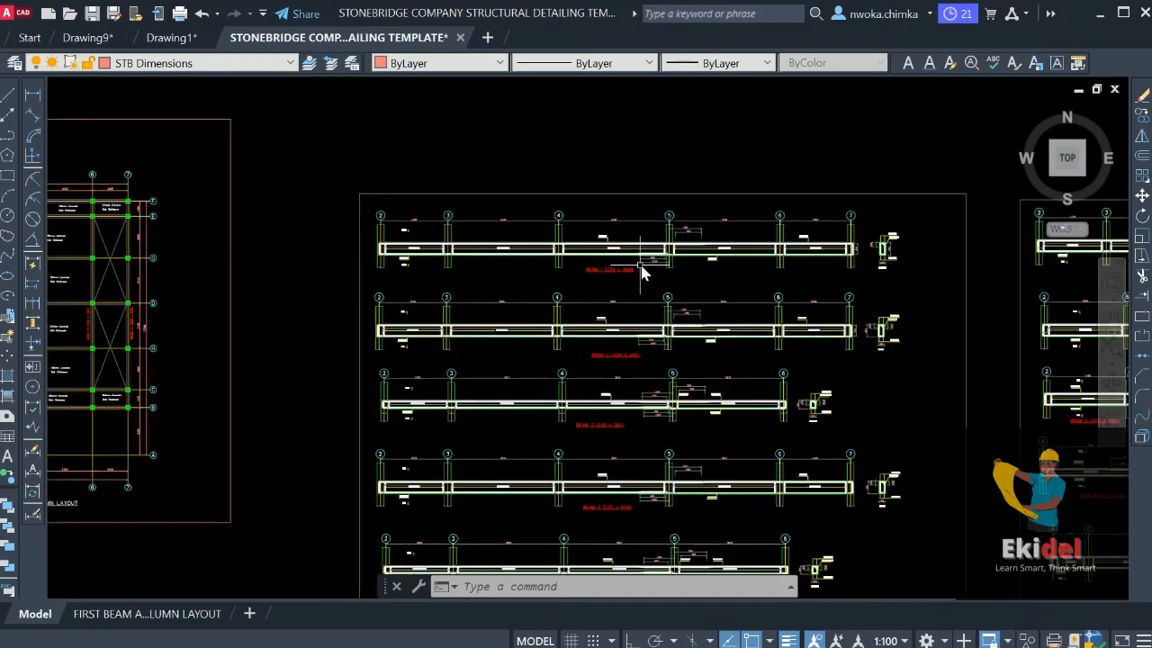
{"action": "scroll", "coordinate": [636, 280], "scroll_direction": "down", "scroll_amount": 3}
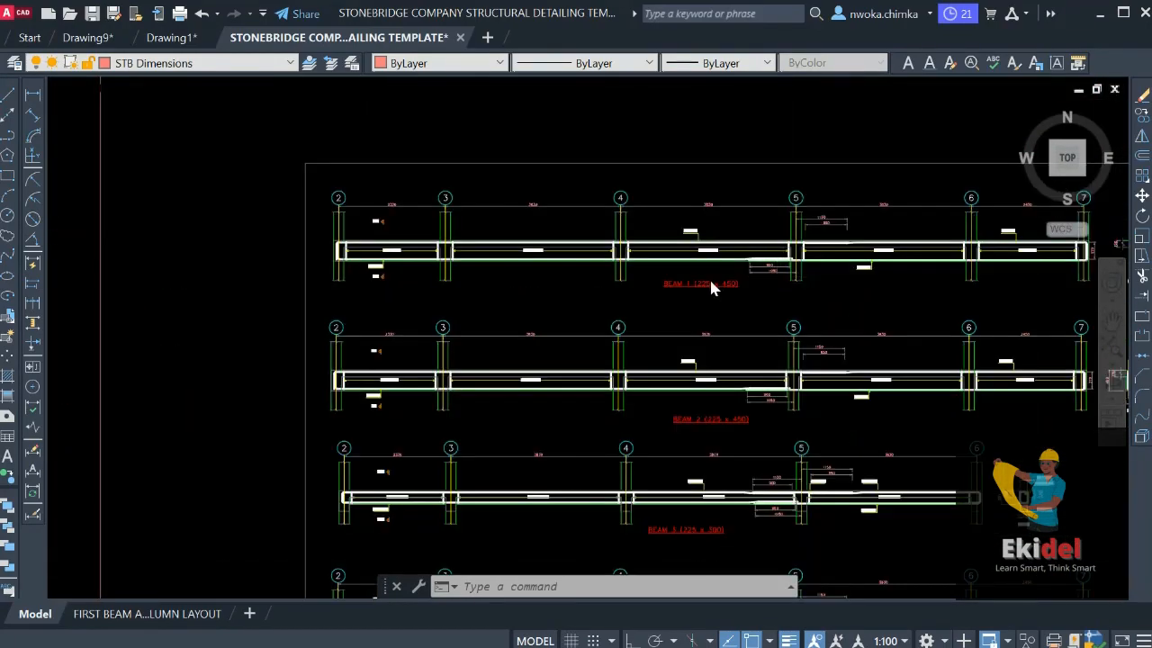
Examine the slab thickness notes and beam labels across the upper panels of the first floor plan
{"action": "scroll", "coordinate": [710, 282], "scroll_direction": "down", "scroll_amount": 2}
{"action": "scroll", "coordinate": [571, 282], "scroll_direction": "up", "scroll_amount": 2}
{"action": "scroll", "coordinate": [572, 221], "scroll_direction": "up", "scroll_amount": 3}
{"action": "scroll", "coordinate": [573, 221], "scroll_direction": "up", "scroll_amount": 2}
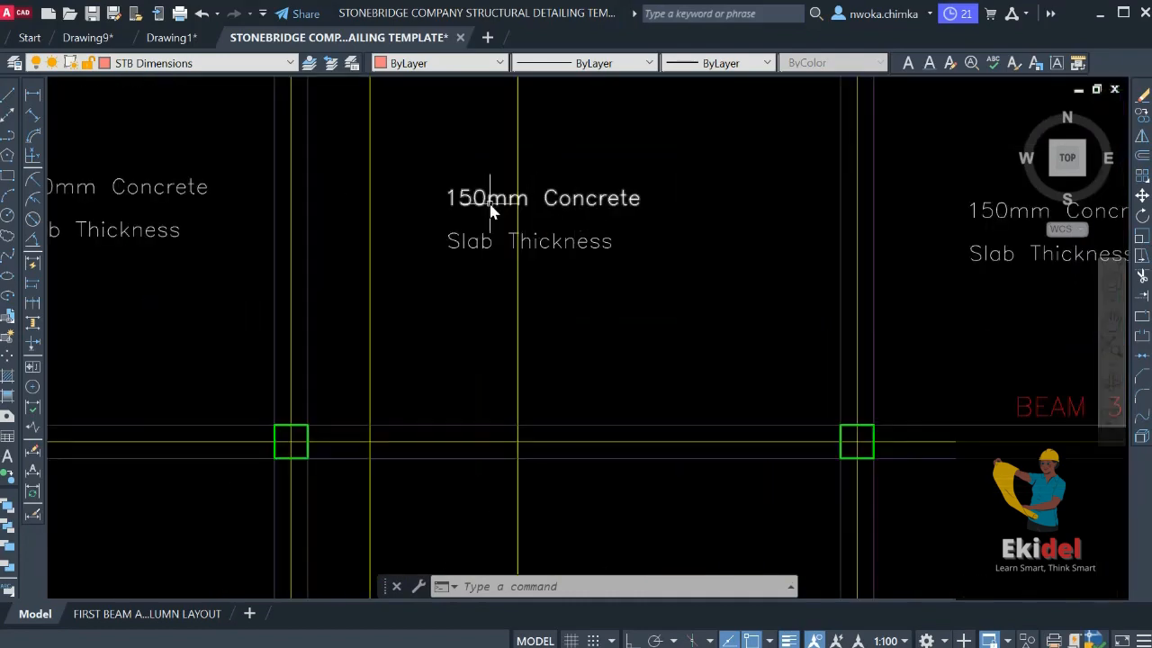
{"action": "scroll", "coordinate": [494, 180], "scroll_direction": "down", "scroll_amount": 4}
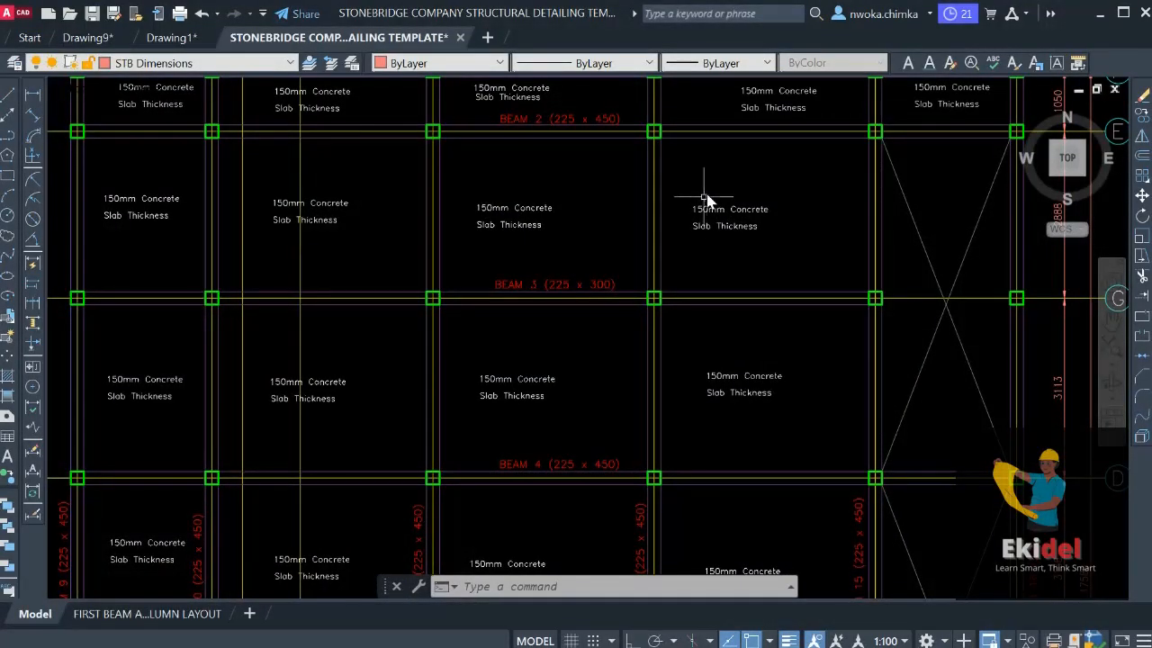
{"action": "scroll", "coordinate": [702, 205], "scroll_direction": "up", "scroll_amount": 2}
{"action": "scroll", "coordinate": [680, 209], "scroll_direction": "down", "scroll_amount": 6}
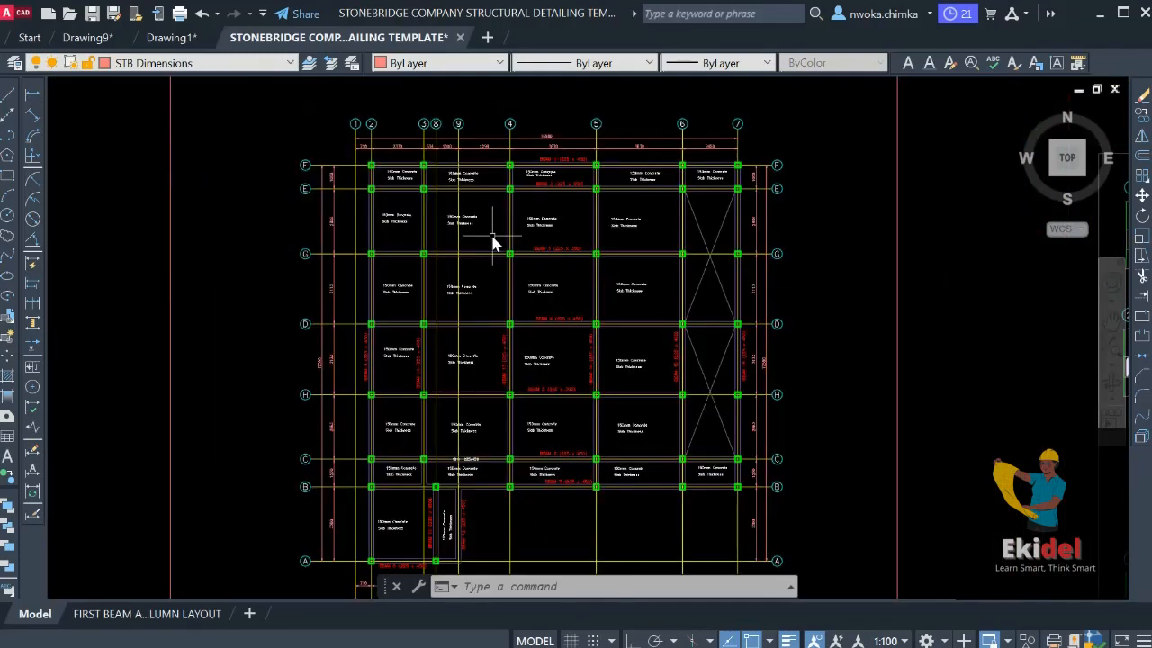
{"action": "scroll", "coordinate": [492, 241], "scroll_direction": "down", "scroll_amount": 2}
{"action": "scroll", "coordinate": [438, 153], "scroll_direction": "up", "scroll_amount": 4}
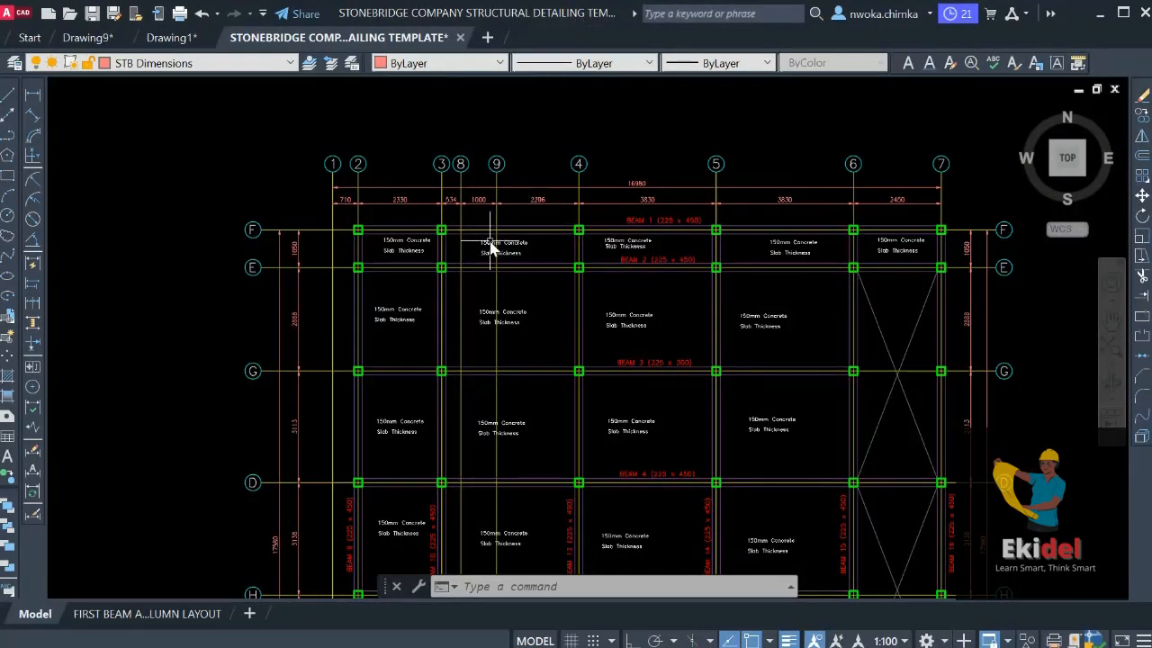
View the whole framed plan beside the beam detail frames and check it against the empty sheet layout
{"action": "mouse_move", "coordinate": [295, 47]}
{"action": "scroll", "coordinate": [570, 263], "scroll_direction": "down", "scroll_amount": 5}
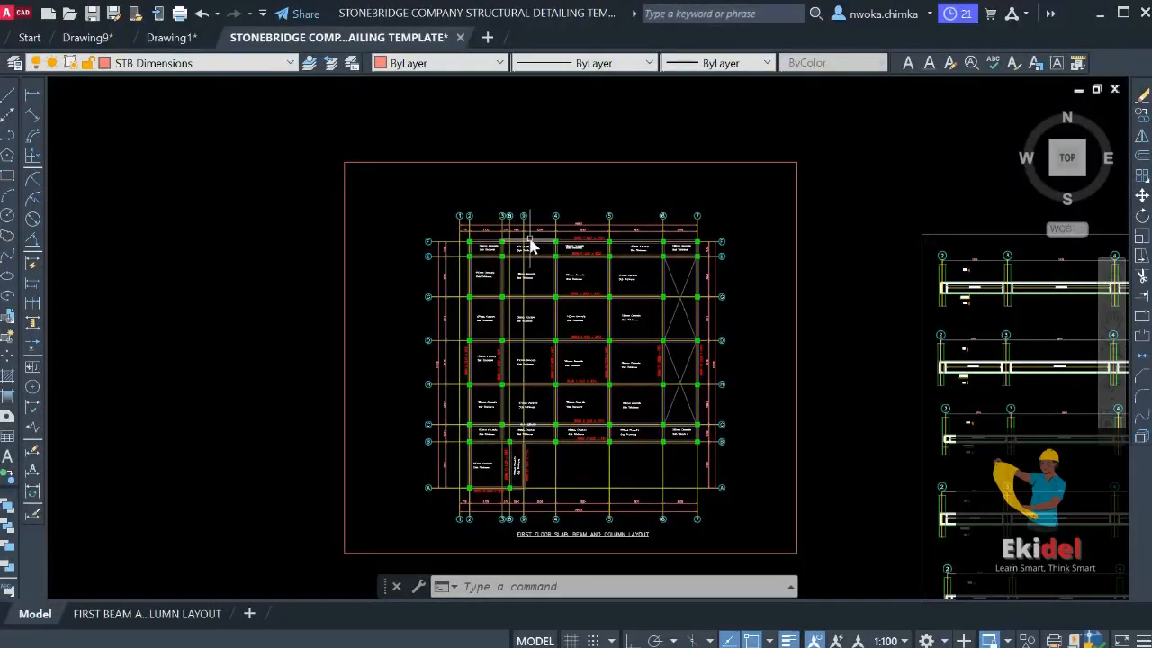
{"action": "scroll", "coordinate": [450, 197], "scroll_direction": "down", "scroll_amount": 2}
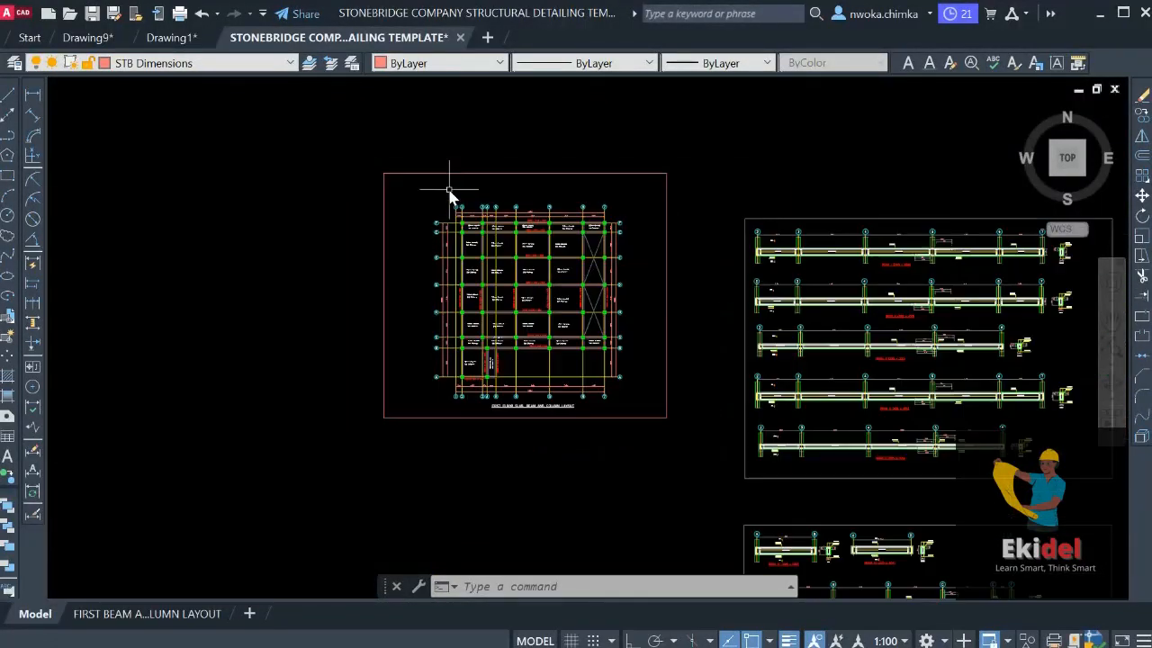
{"action": "middle_click_drag", "start_coordinate": [555, 294], "coordinate": [479, 231]}
{"action": "scroll", "coordinate": [479, 217], "scroll_direction": "up", "scroll_amount": 2}
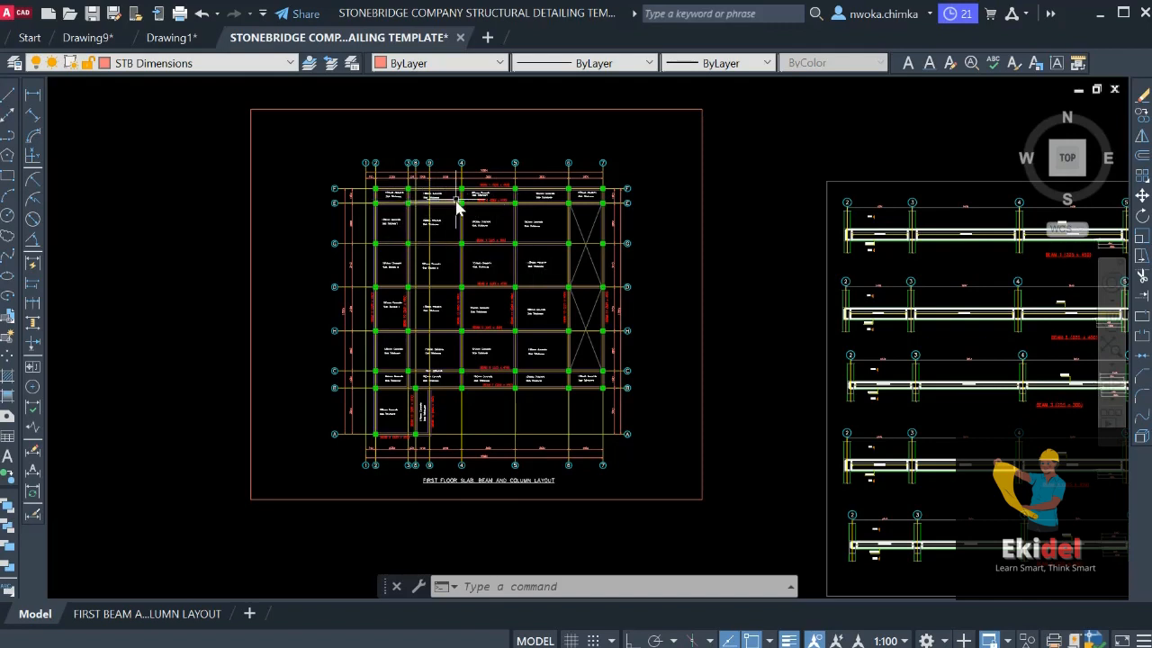
{"action": "left_click", "coordinate": [146, 614]}
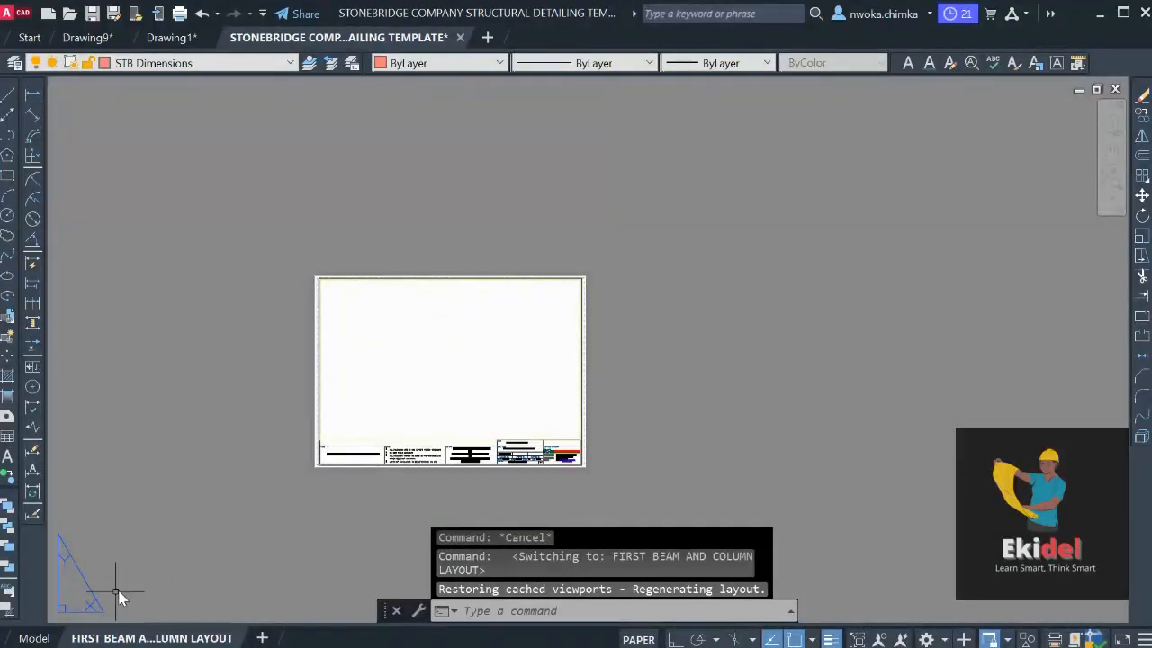
{"action": "left_click", "coordinate": [36, 638]}
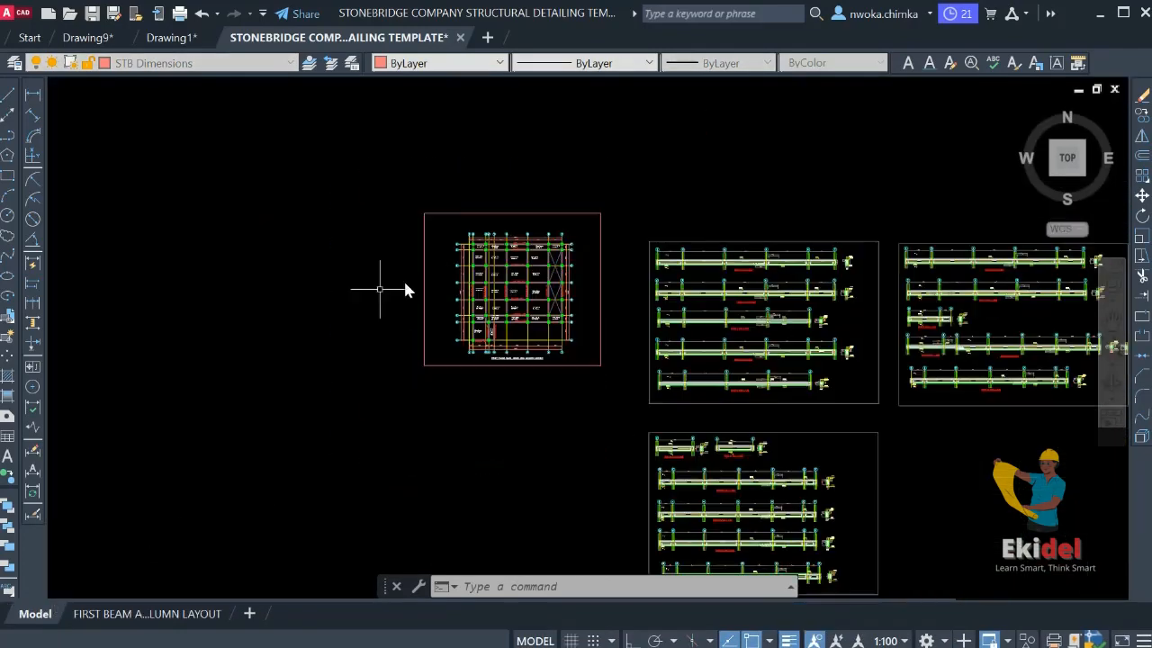
{"action": "scroll", "coordinate": [561, 309], "scroll_direction": "up", "scroll_amount": 3}
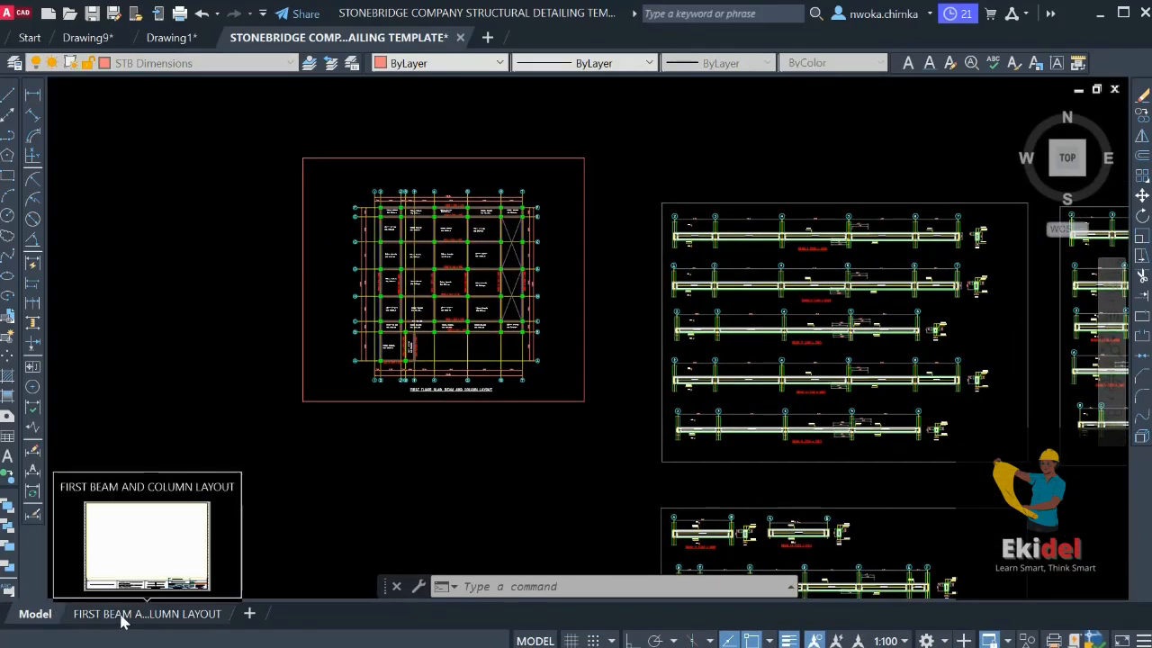
Open the FIRST BEAM AND COLUMN LAYOUT sheet and erase the existing viewport above the title block
{"action": "left_click", "coordinate": [123, 616]}
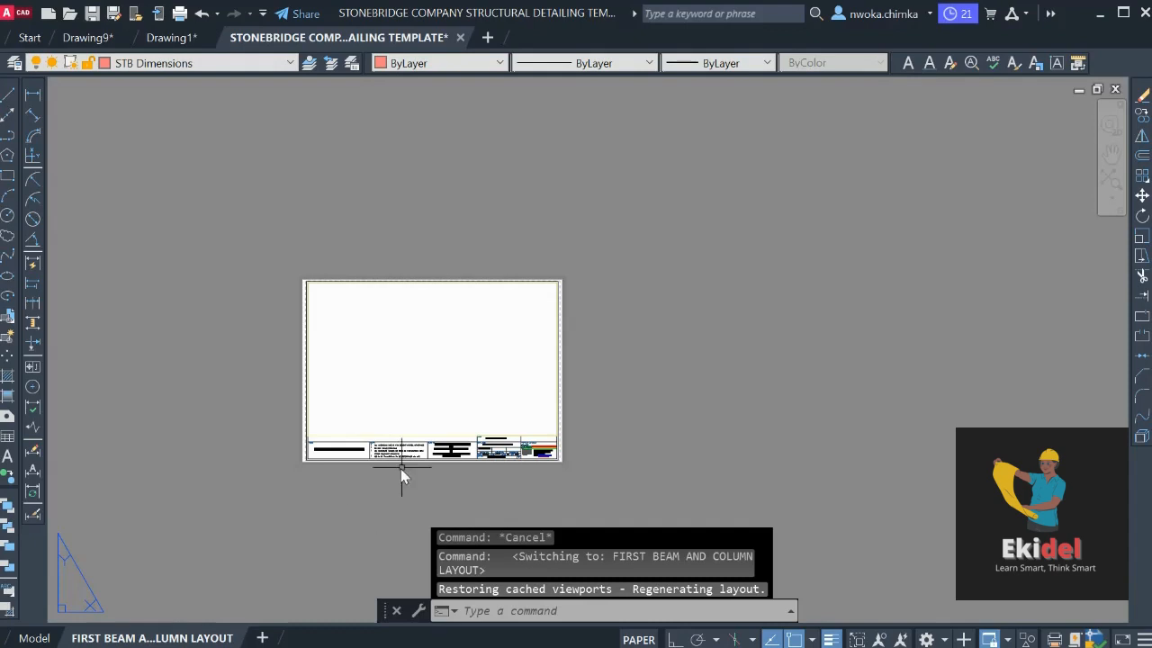
{"action": "scroll", "coordinate": [402, 475], "scroll_direction": "up", "scroll_amount": 2}
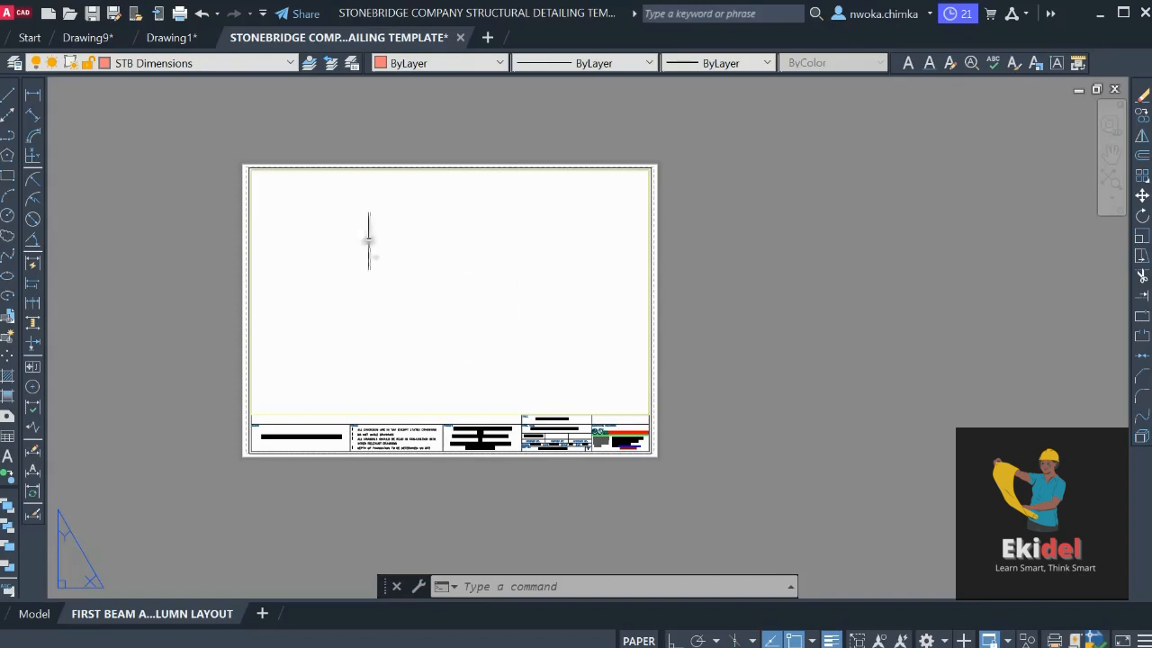
{"action": "scroll", "coordinate": [387, 180], "scroll_direction": "up", "scroll_amount": 2}
{"action": "scroll", "coordinate": [450, 297], "scroll_direction": "down", "scroll_amount": 3}
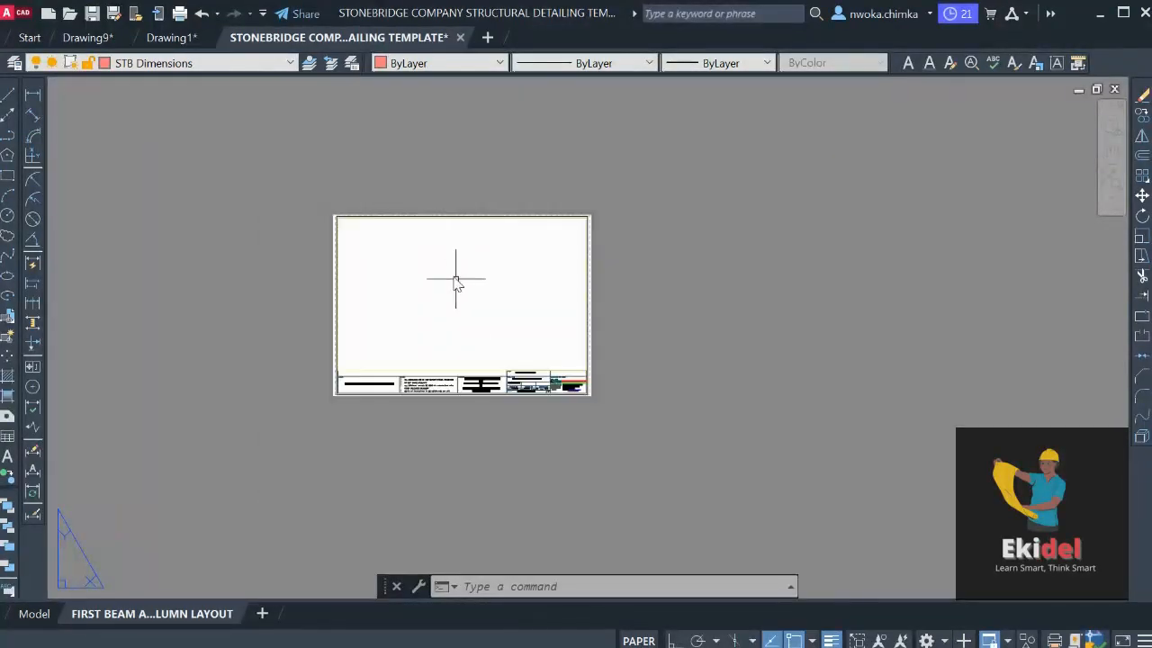
{"action": "scroll", "coordinate": [442, 391], "scroll_direction": "up", "scroll_amount": 2}
{"action": "middle_click_drag", "start_coordinate": [428, 294], "coordinate": [405, 329]}
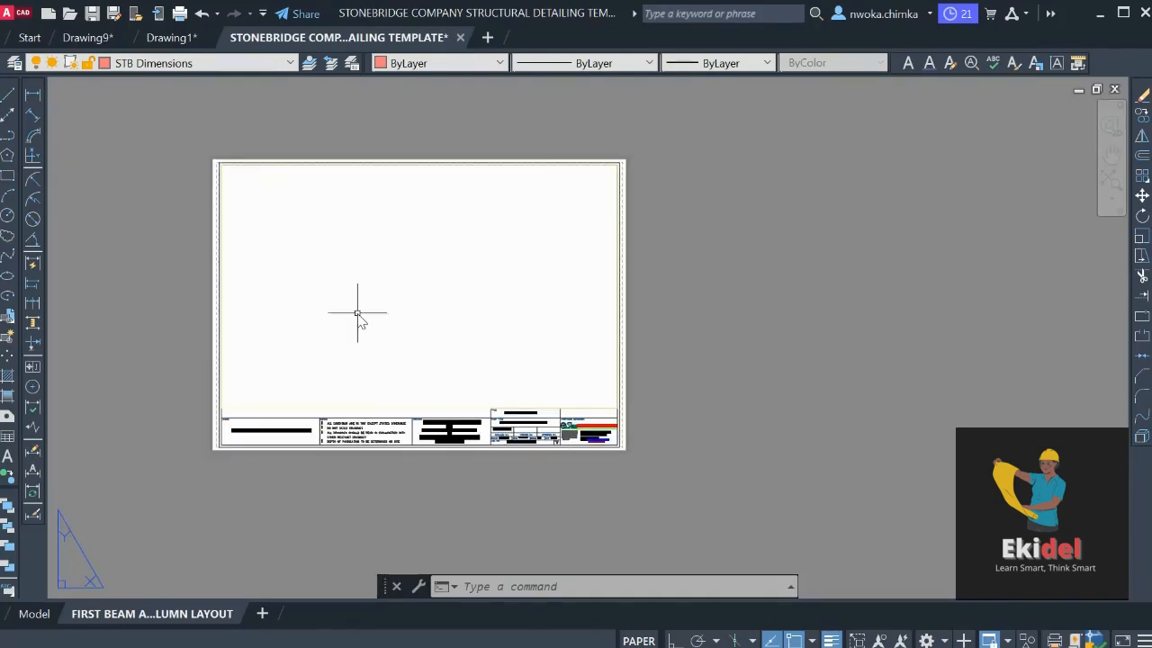
{"action": "left_click", "coordinate": [257, 403]}
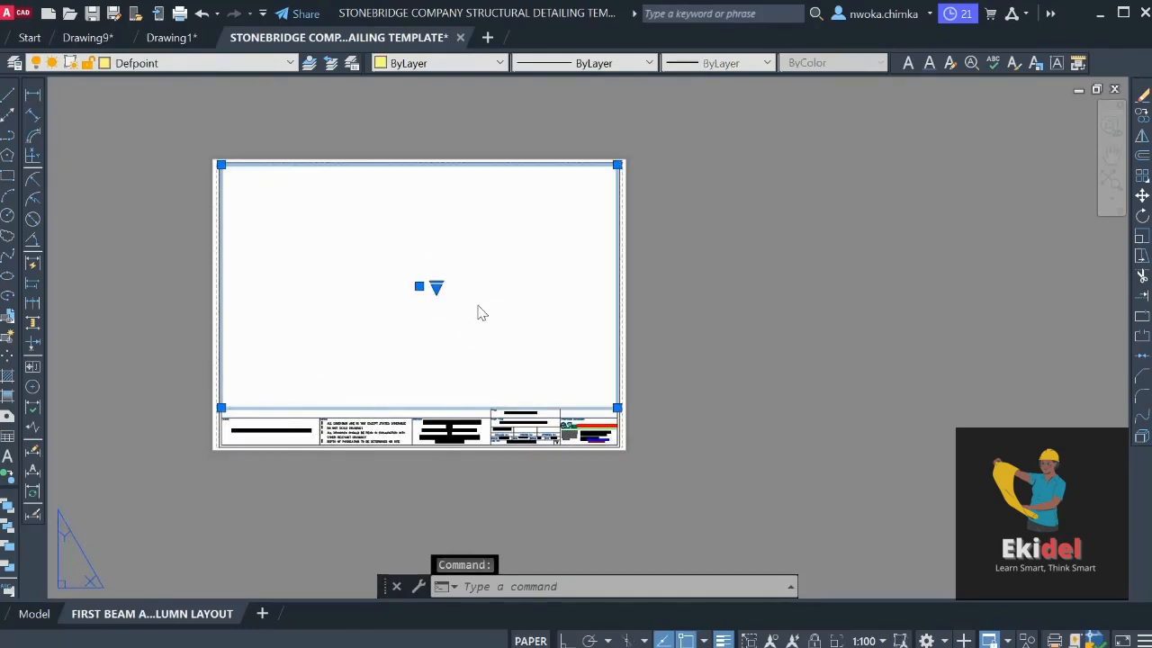
{"action": "type", "text": "e"}
{"action": "key", "text": "Return"}
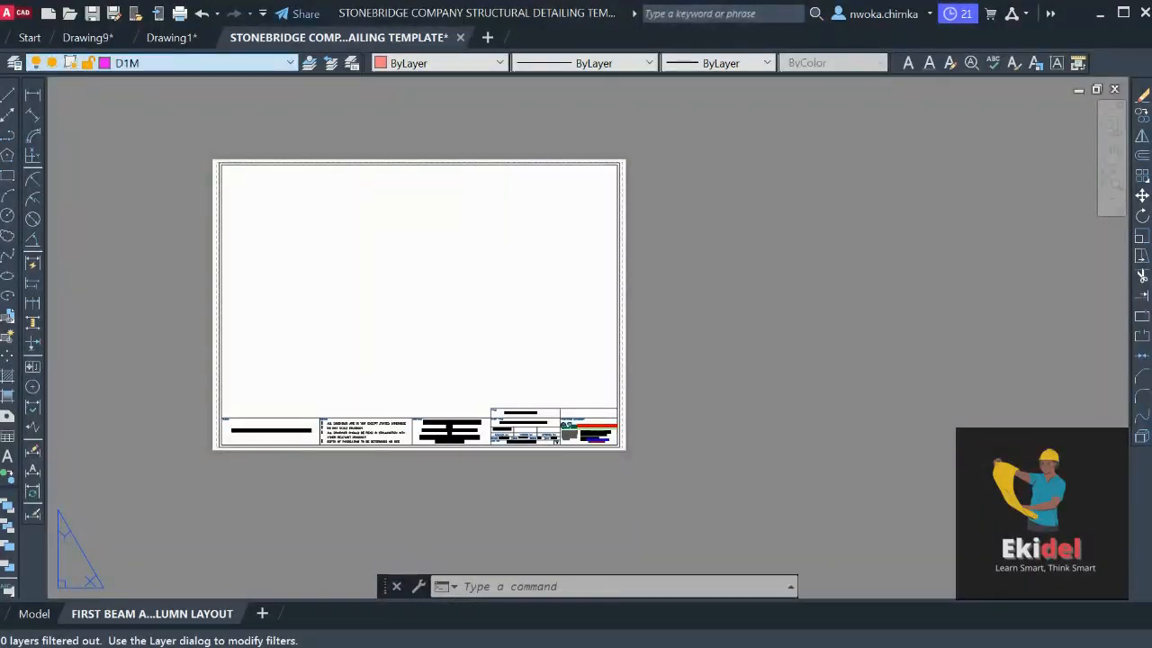
Make Defpoint the current layer on the sheet and return to model space
{"action": "left_click", "coordinate": [203, 108]}
{"action": "scroll", "coordinate": [382, 314], "scroll_direction": "up", "scroll_amount": 2}
{"action": "scroll", "coordinate": [441, 273], "scroll_direction": "down", "scroll_amount": 2}
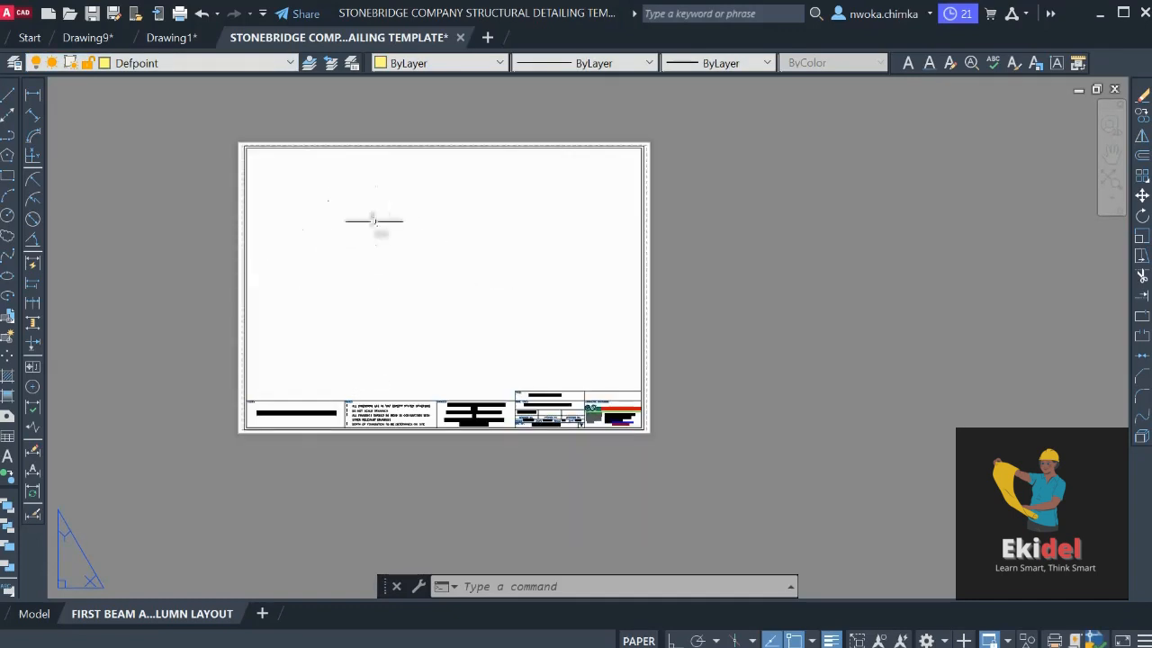
{"action": "left_click", "coordinate": [35, 613]}
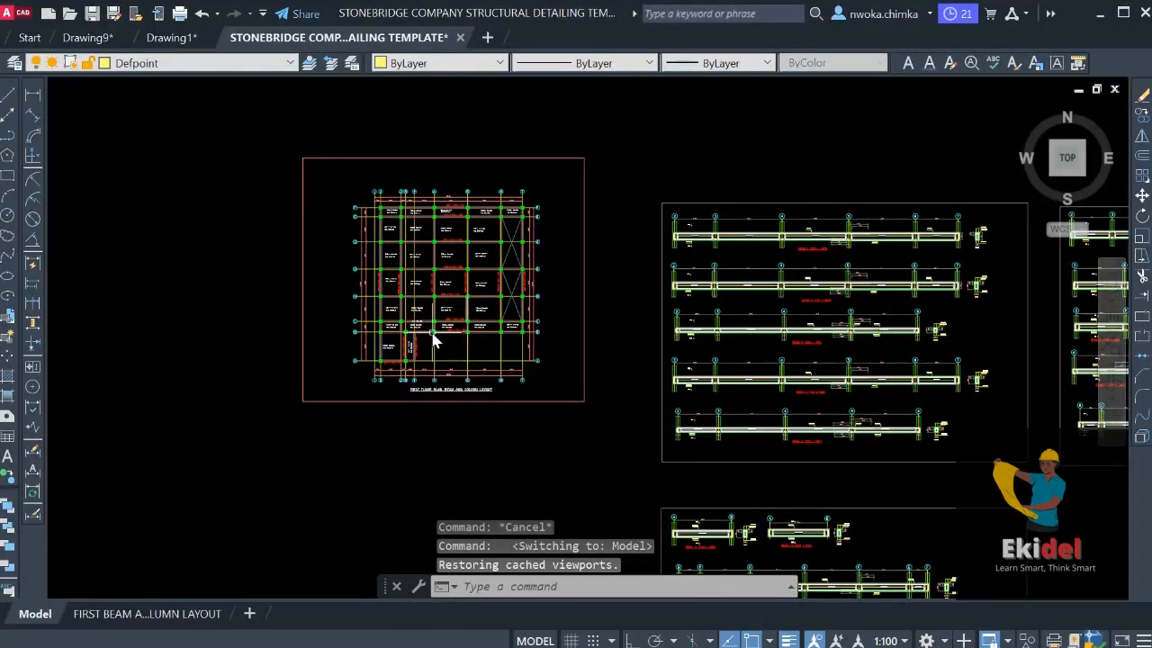
Copy the framed first floor slab, beam and column plan from model space to the clipboard
{"action": "left_click", "coordinate": [159, 613]}
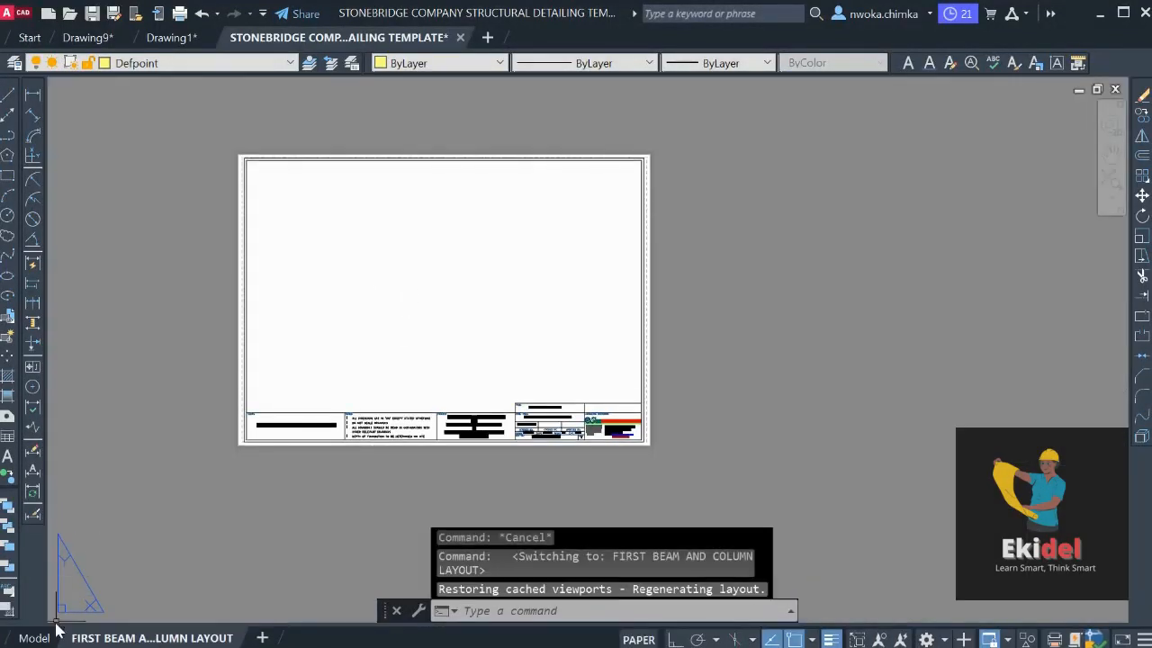
{"action": "left_click", "coordinate": [36, 637]}
{"action": "scroll", "coordinate": [543, 303], "scroll_direction": "down", "scroll_amount": 2}
{"action": "left_click", "coordinate": [381, 191]}
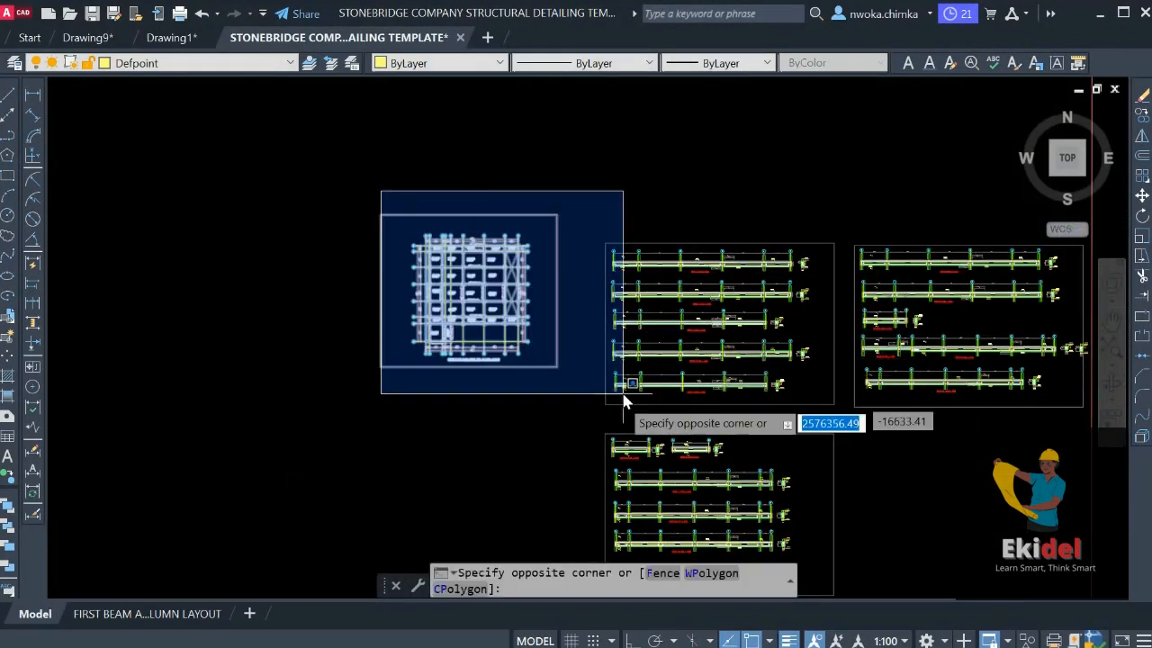
{"action": "left_click", "coordinate": [590, 396]}
{"action": "key", "text": "ctrl+c"}
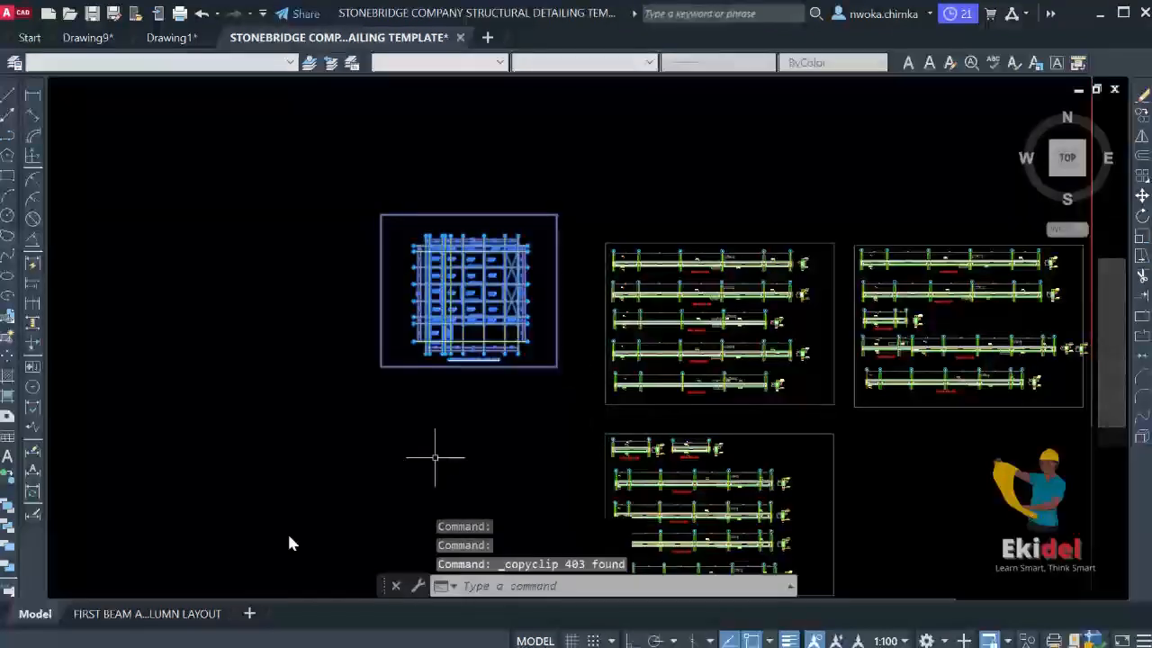
{"action": "key", "text": "Escape"}
Try to paste the copied framed plan onto the FIRST BEAM AND COLUMN LAYOUT sheet, inserting it beside the title sheet
{"action": "left_click", "coordinate": [147, 613]}
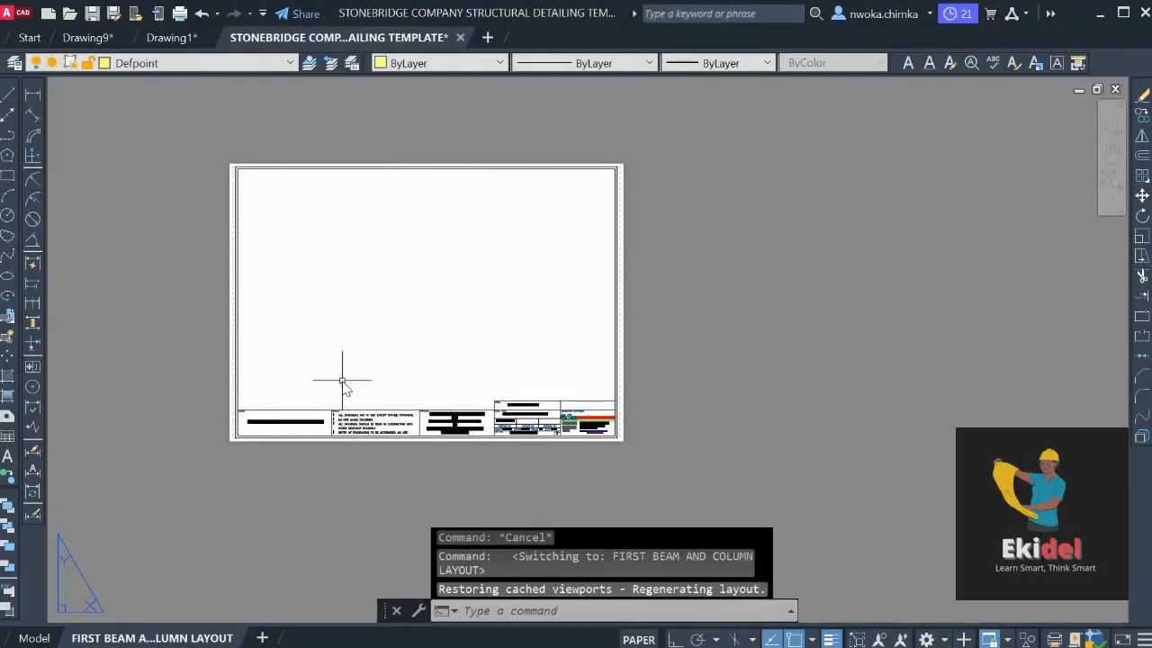
{"action": "key", "text": "ctrl+v"}
{"action": "scroll", "coordinate": [324, 378], "scroll_direction": "down", "scroll_amount": 3}
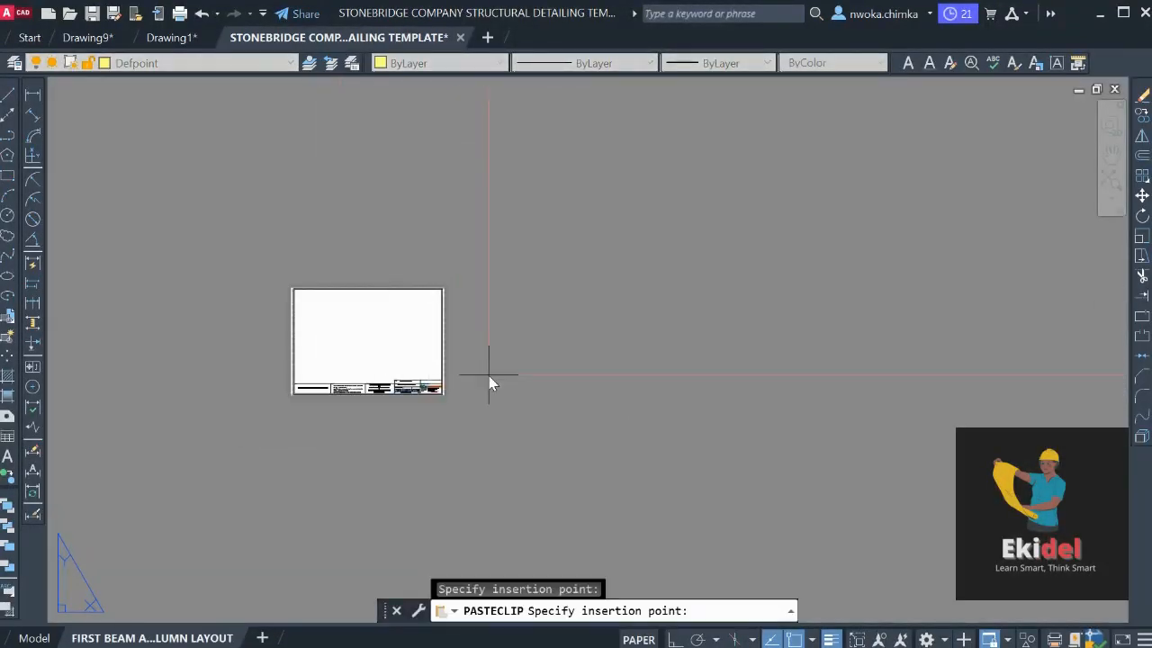
{"action": "left_click", "coordinate": [488, 375]}
{"action": "scroll", "coordinate": [537, 369], "scroll_direction": "down", "scroll_amount": 10}
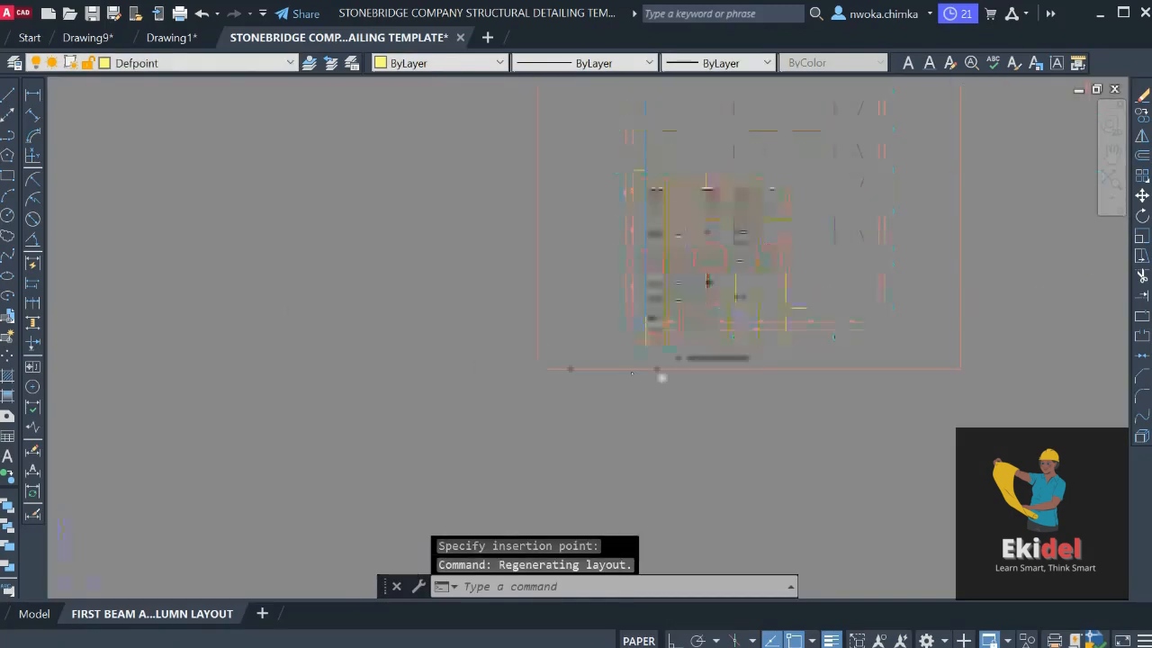
Erase the pasted framed plan from the layout's paper space
{"action": "left_click", "coordinate": [890, 110]}
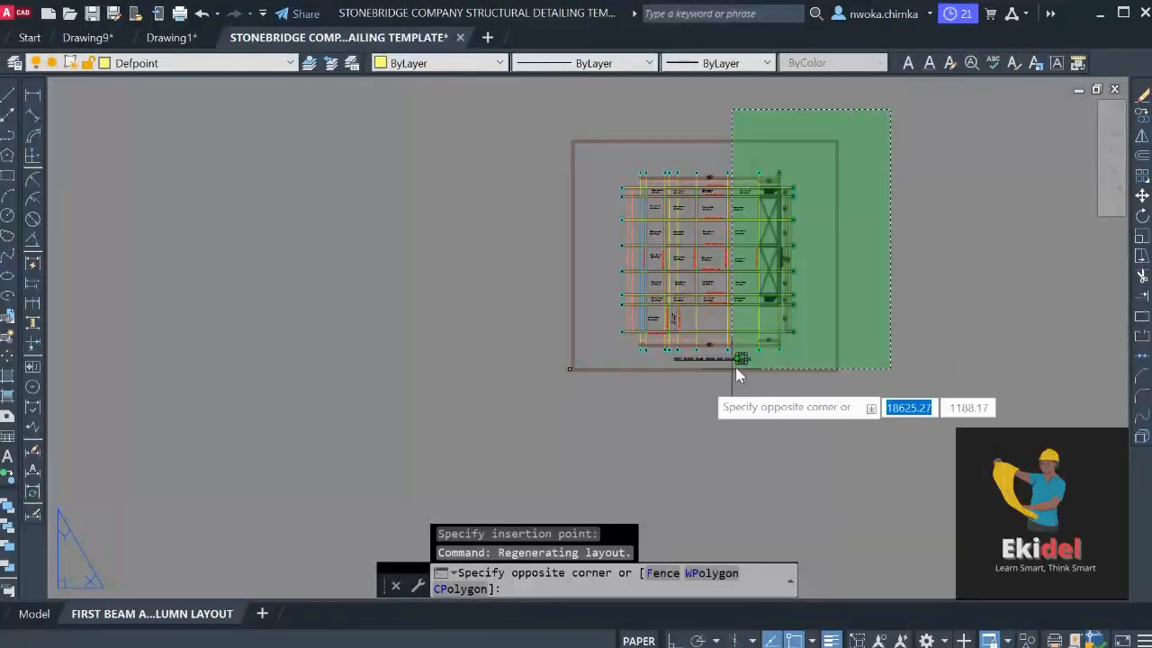
{"action": "left_click", "coordinate": [622, 419]}
{"action": "type", "text": "e"}
{"action": "key", "text": "Return"}
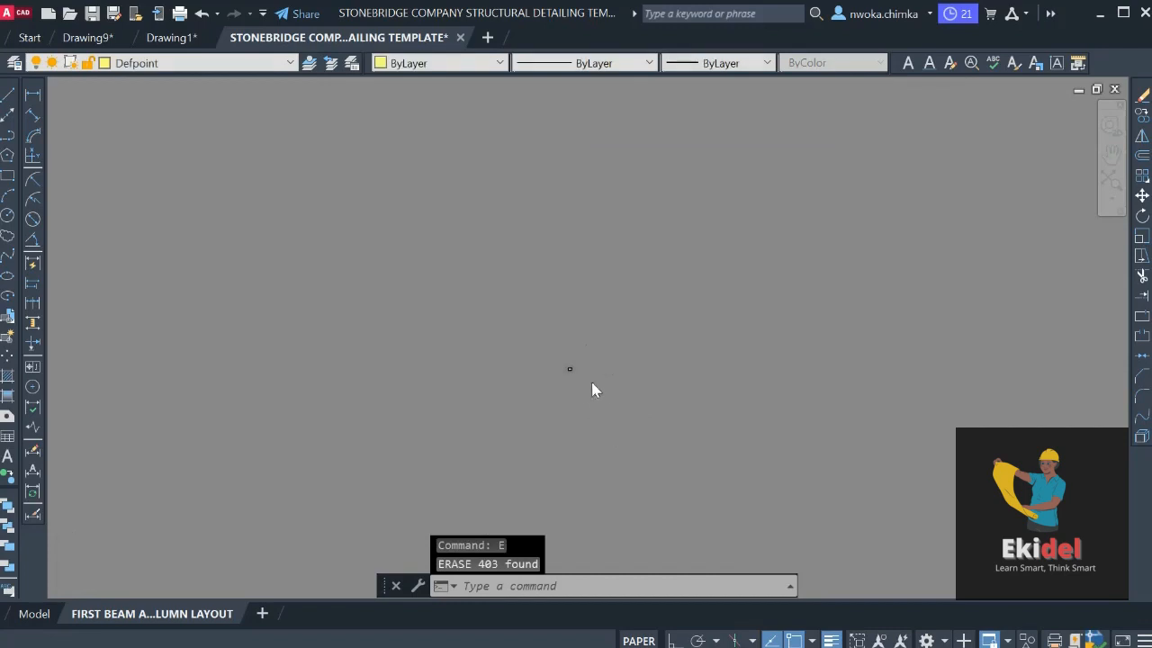
Create a rectangular viewport filling the sheet's inner frame, from its upper-left corner to the frame's right edge just above the title block
{"action": "scroll", "coordinate": [504, 335], "scroll_direction": "up", "scroll_amount": 15}
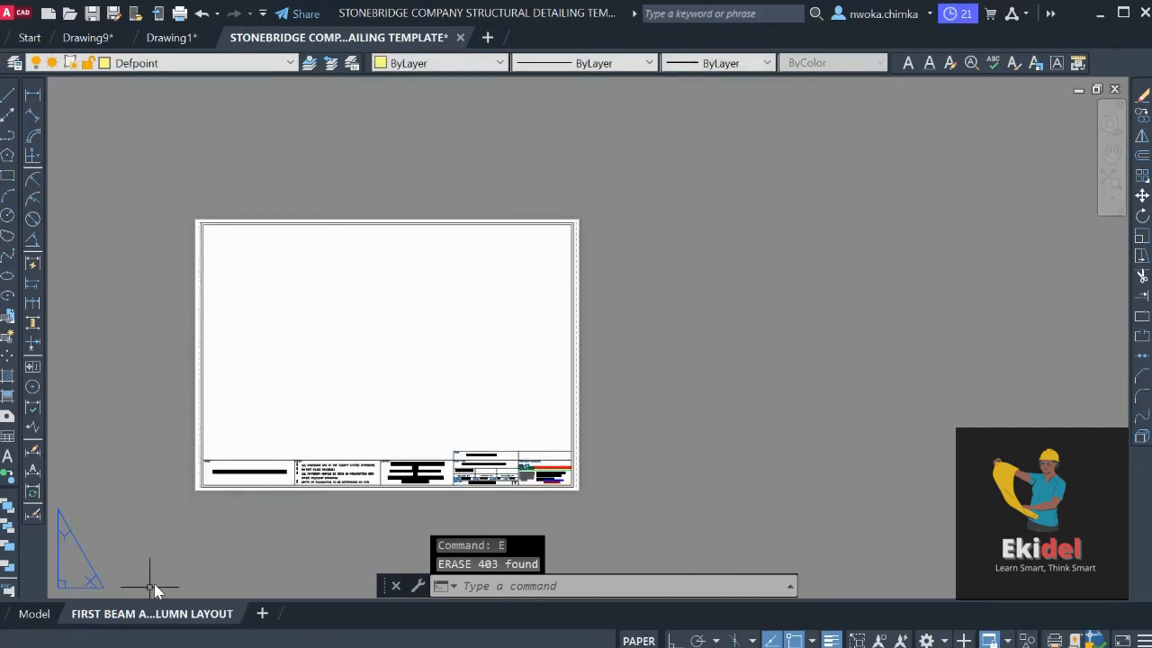
{"action": "left_click", "coordinate": [34, 614]}
{"action": "left_click", "coordinate": [135, 614]}
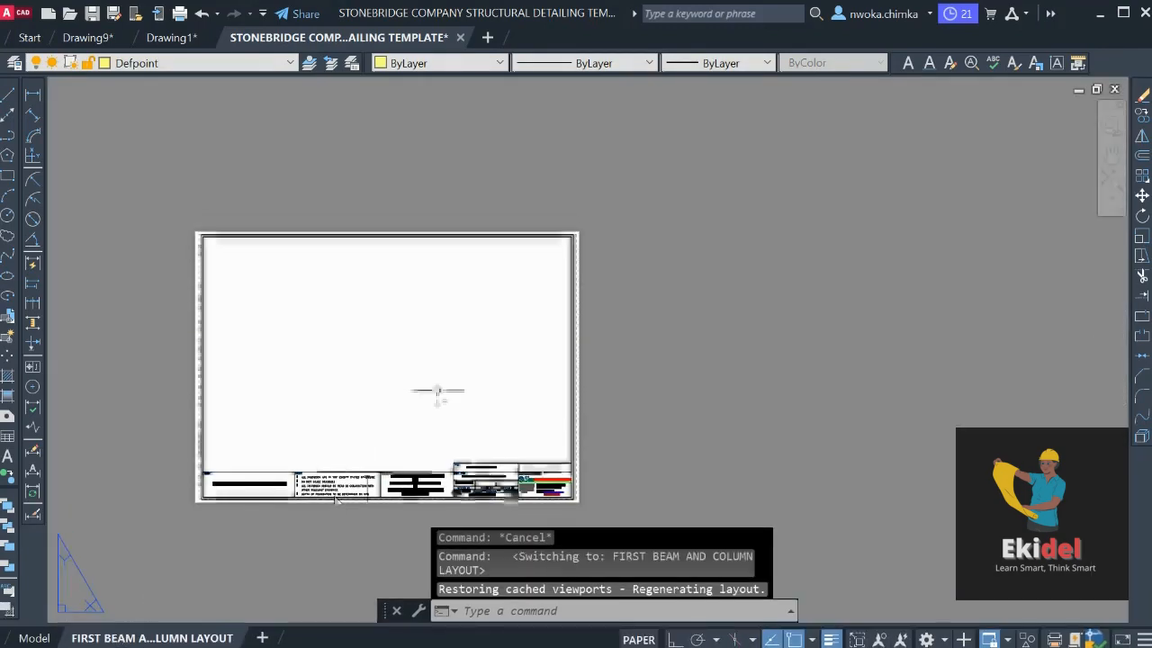
{"action": "middle_click_drag", "start_coordinate": [380, 378], "coordinate": [407, 317]}
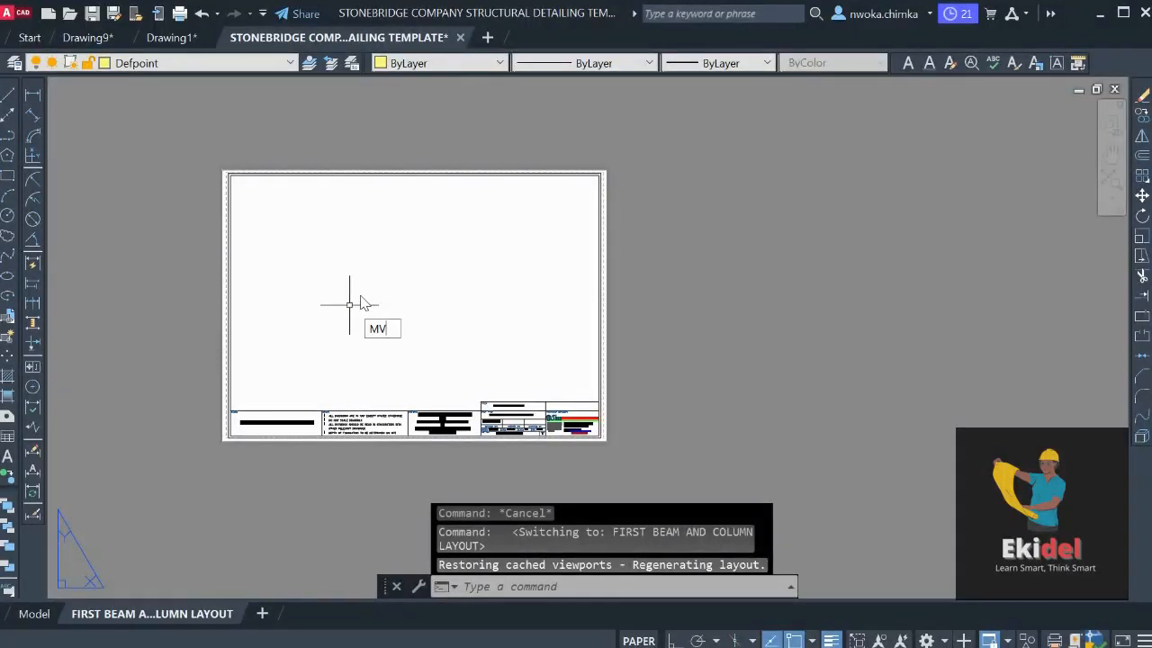
{"action": "key", "text": "Return"}
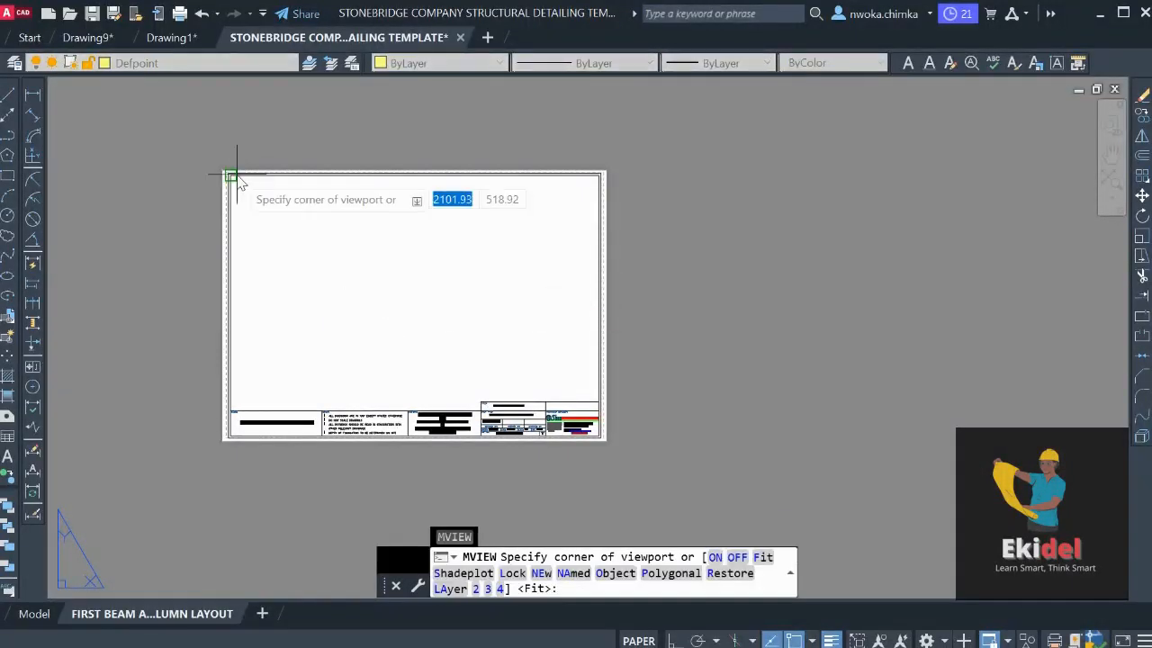
{"action": "scroll", "coordinate": [232, 176], "scroll_direction": "up", "scroll_amount": 4}
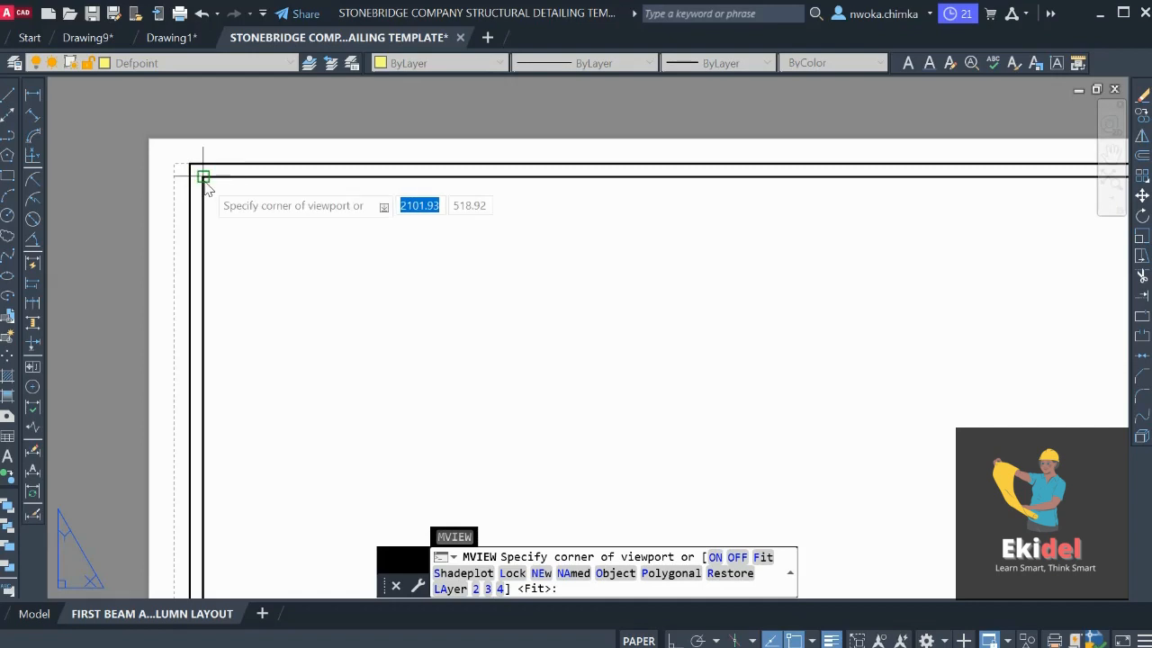
{"action": "left_click", "coordinate": [205, 179]}
{"action": "scroll", "coordinate": [207, 180], "scroll_direction": "down", "scroll_amount": 6}
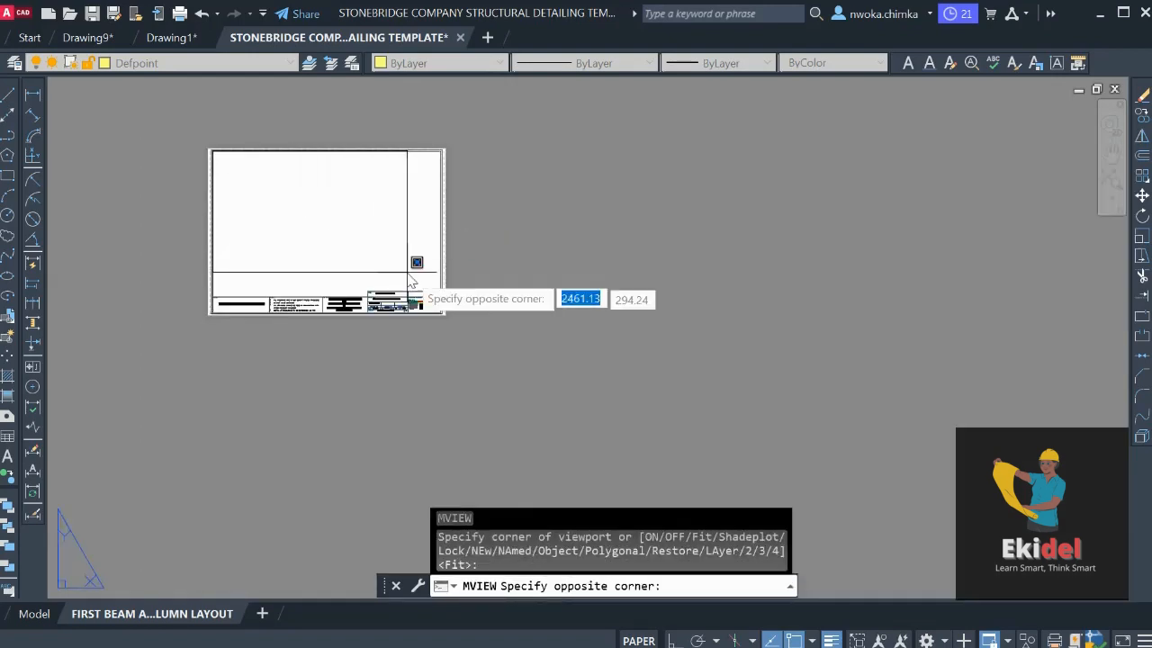
{"action": "scroll", "coordinate": [419, 290], "scroll_direction": "up", "scroll_amount": 3}
{"action": "scroll", "coordinate": [420, 290], "scroll_direction": "up", "scroll_amount": 2}
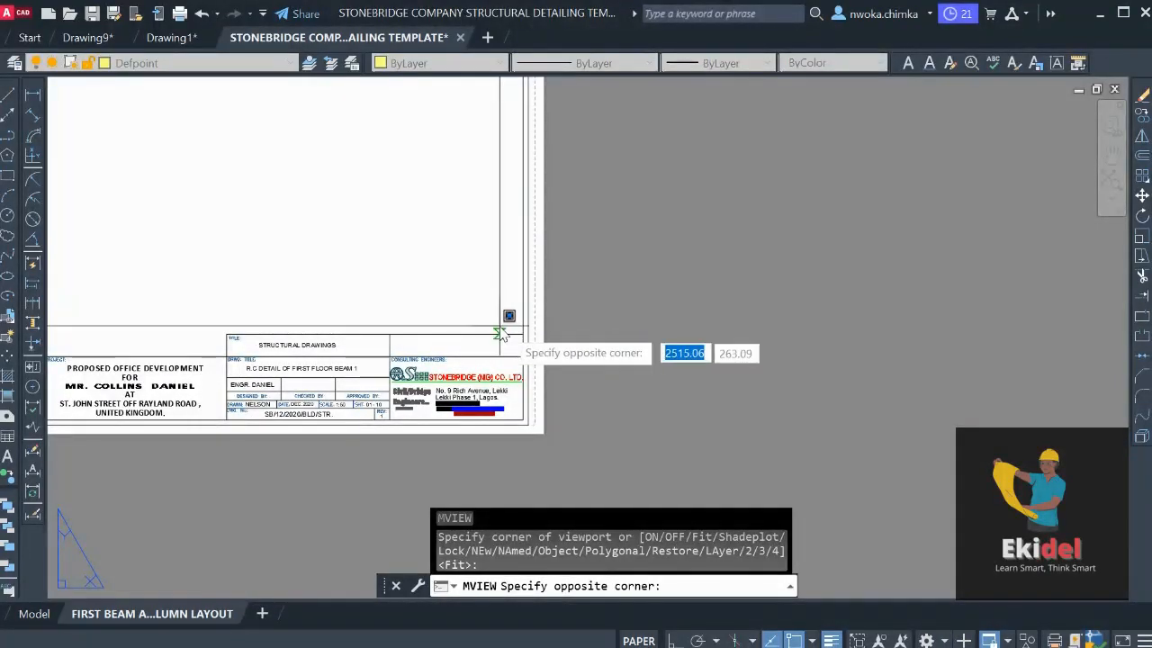
{"action": "scroll", "coordinate": [522, 339], "scroll_direction": "up", "scroll_amount": 4}
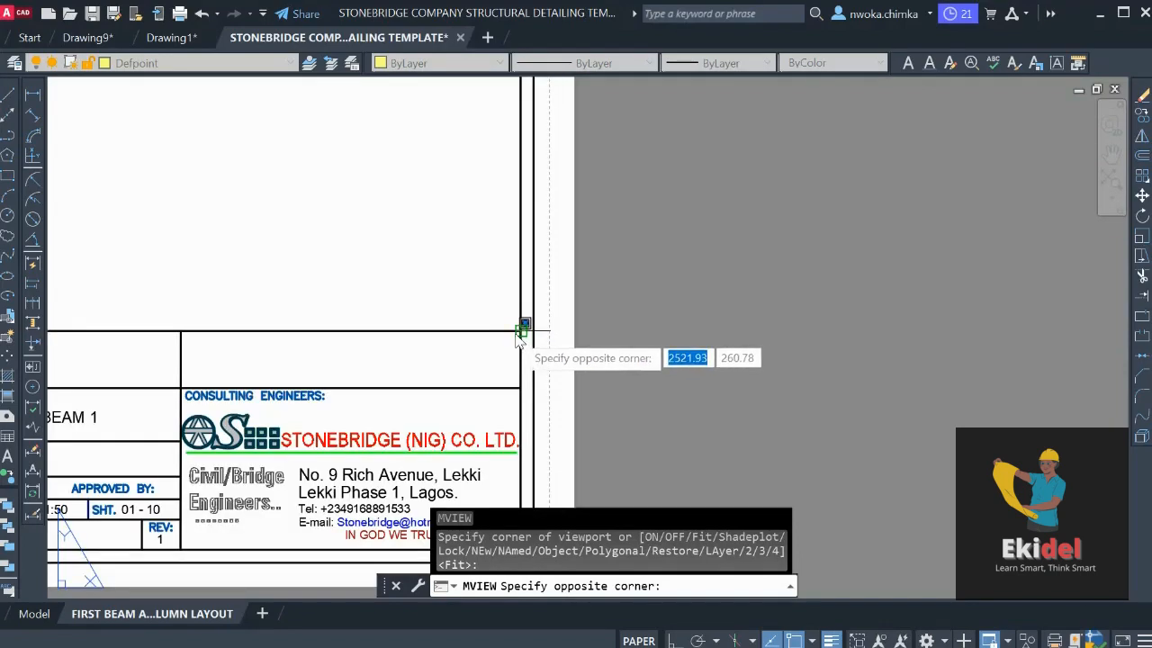
{"action": "left_click", "coordinate": [598, 352]}
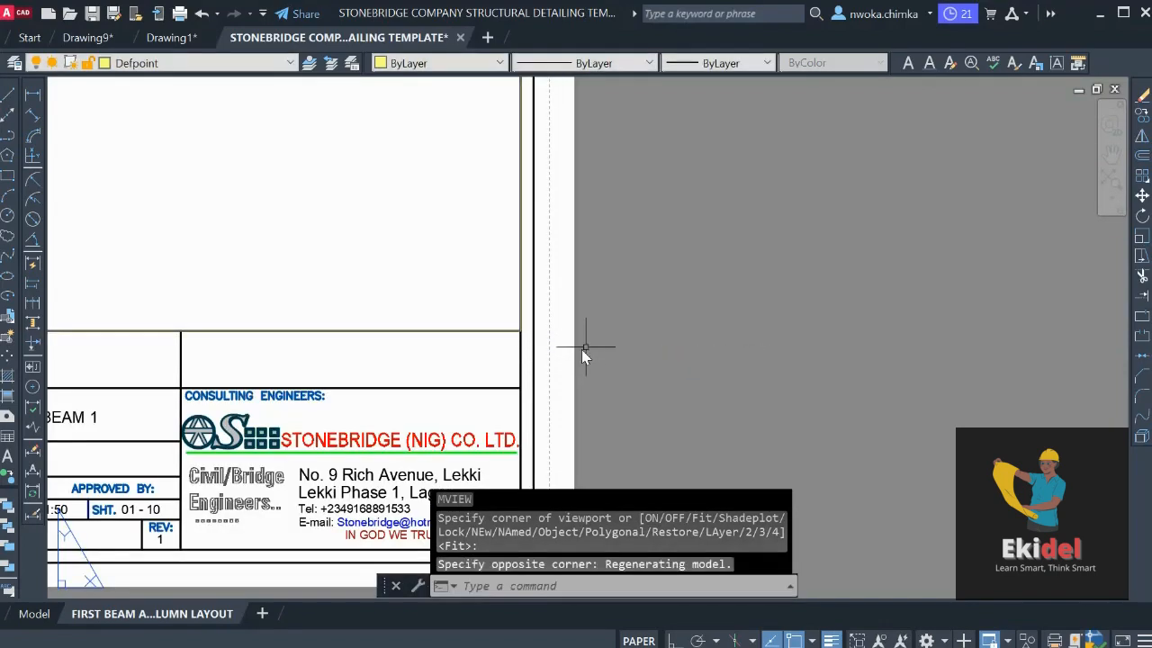
{"action": "scroll", "coordinate": [612, 357], "scroll_direction": "down", "scroll_amount": 8}
{"action": "scroll", "coordinate": [472, 277], "scroll_direction": "up", "scroll_amount": 2}
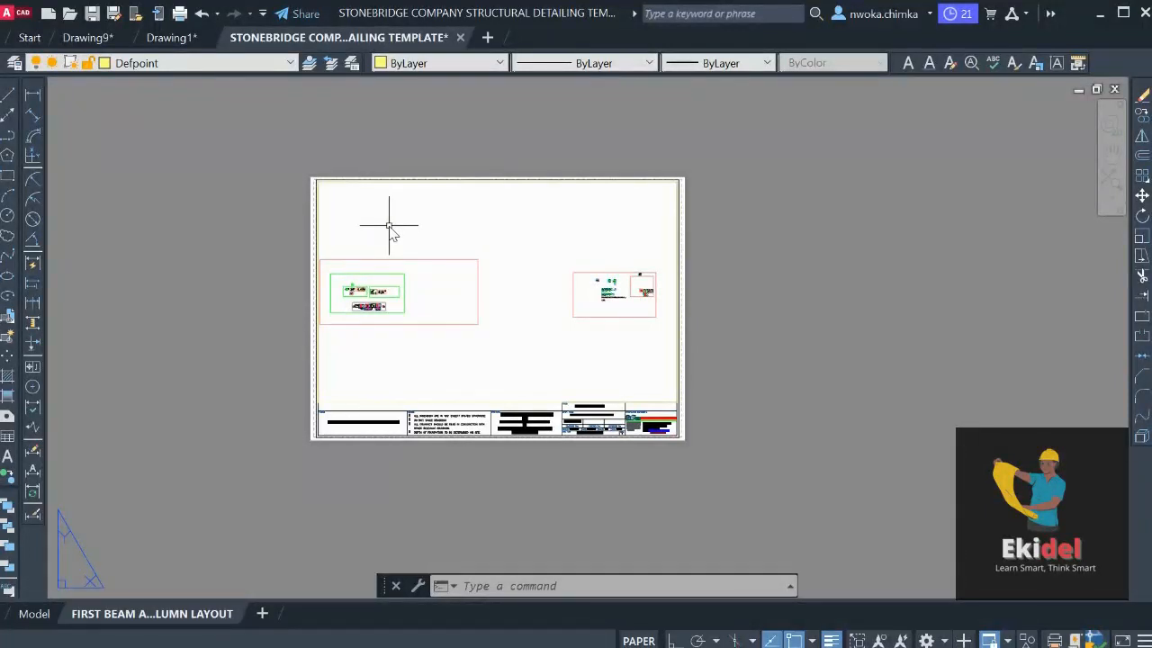
Select the new viewport's border to check its extents and clear the selection
{"action": "scroll", "coordinate": [400, 189], "scroll_direction": "up", "scroll_amount": 4}
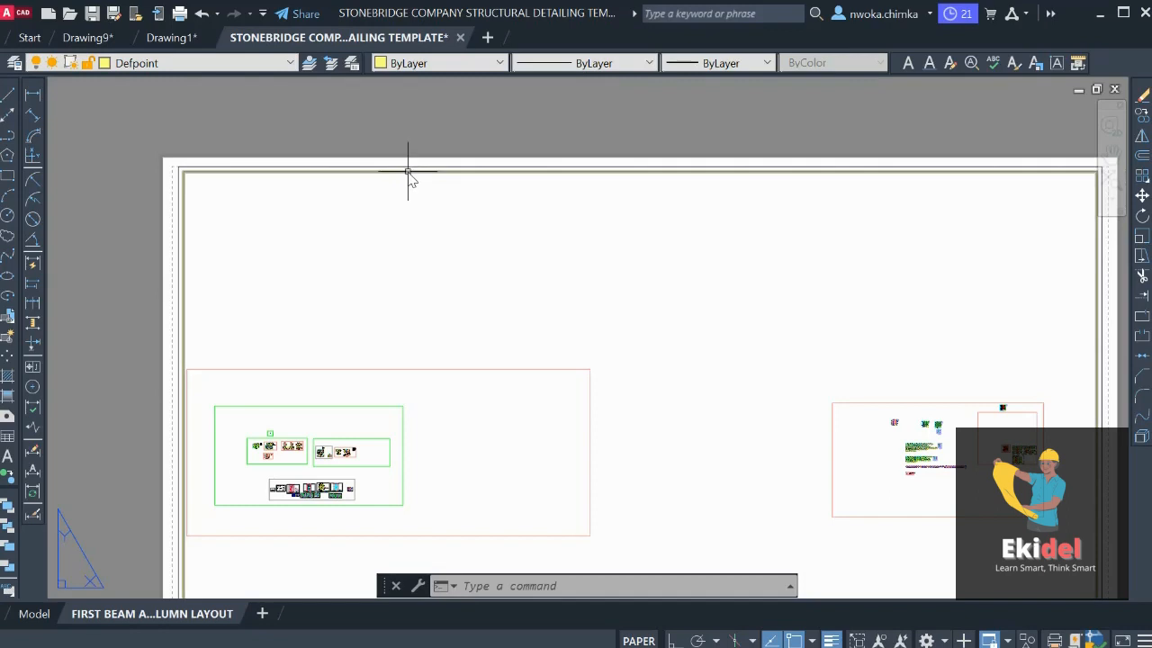
{"action": "left_click", "coordinate": [406, 176]}
{"action": "scroll", "coordinate": [396, 189], "scroll_direction": "down", "scroll_amount": 4}
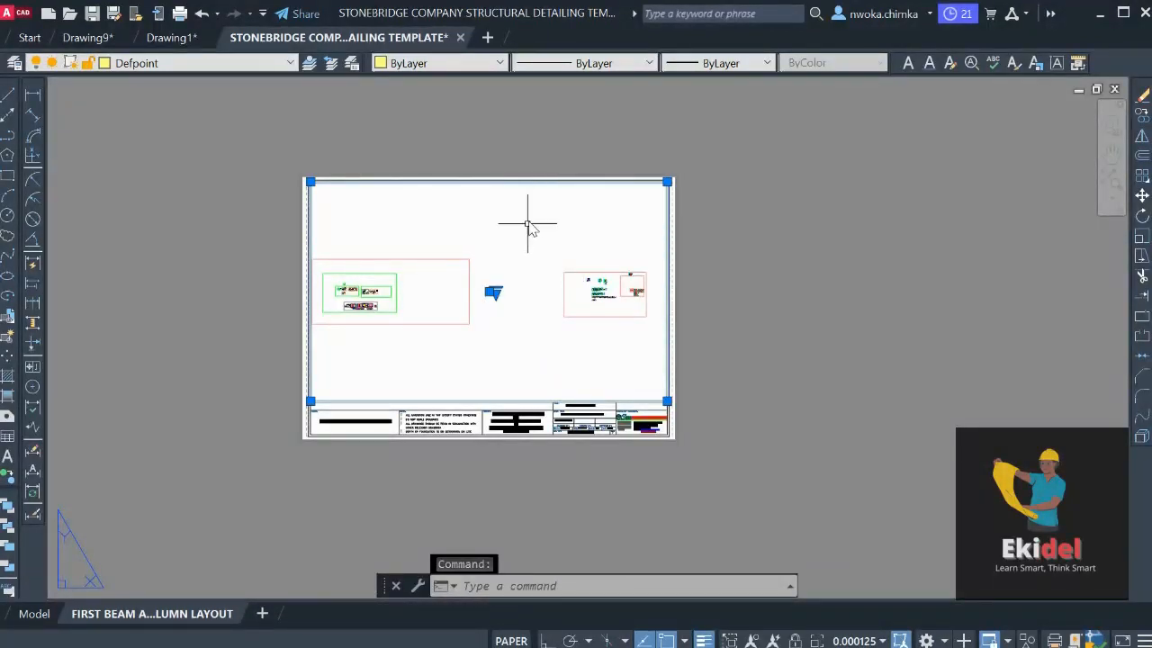
{"action": "key", "text": "Escape"}
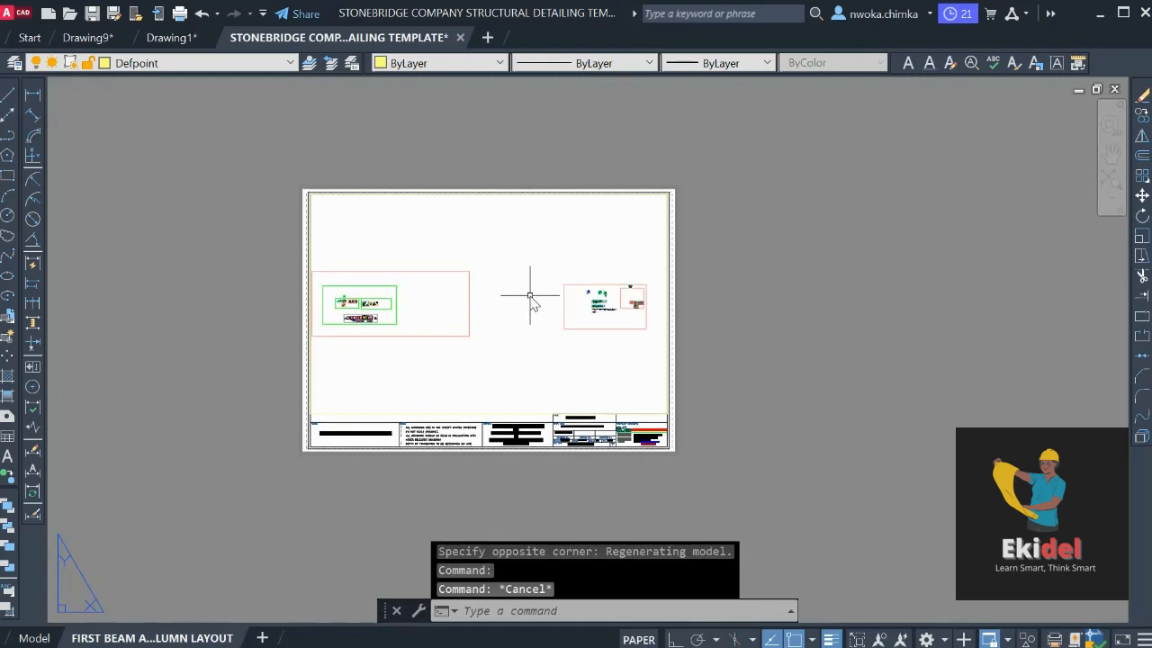
Activate the viewport, zoom its model view in and out, and return to paper space
{"action": "double_click", "coordinate": [529, 294]}
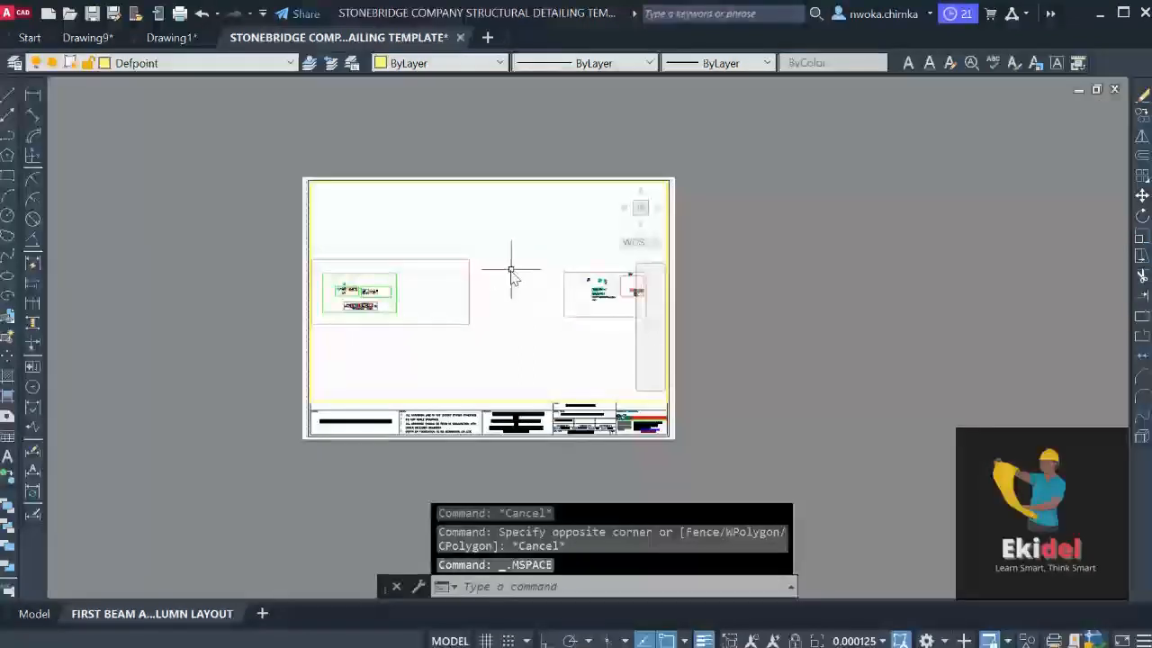
{"action": "scroll", "coordinate": [594, 294], "scroll_direction": "up", "scroll_amount": 4}
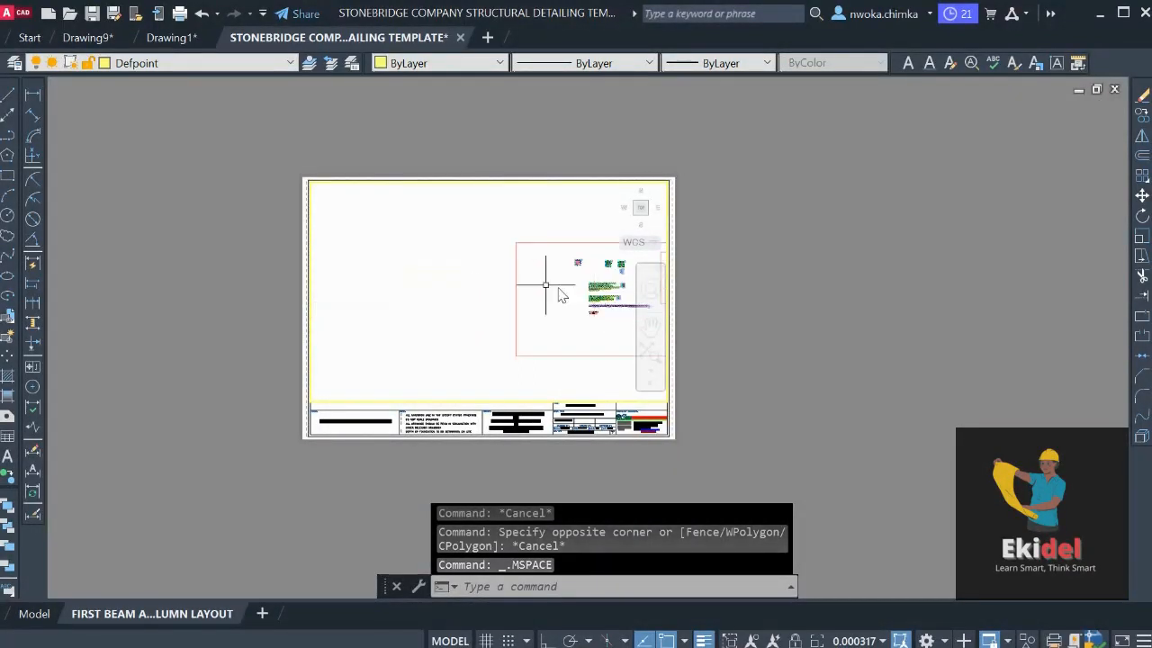
{"action": "scroll", "coordinate": [479, 276], "scroll_direction": "down", "scroll_amount": 4}
{"action": "scroll", "coordinate": [552, 284], "scroll_direction": "up", "scroll_amount": 4}
{"action": "scroll", "coordinate": [526, 275], "scroll_direction": "down", "scroll_amount": 4}
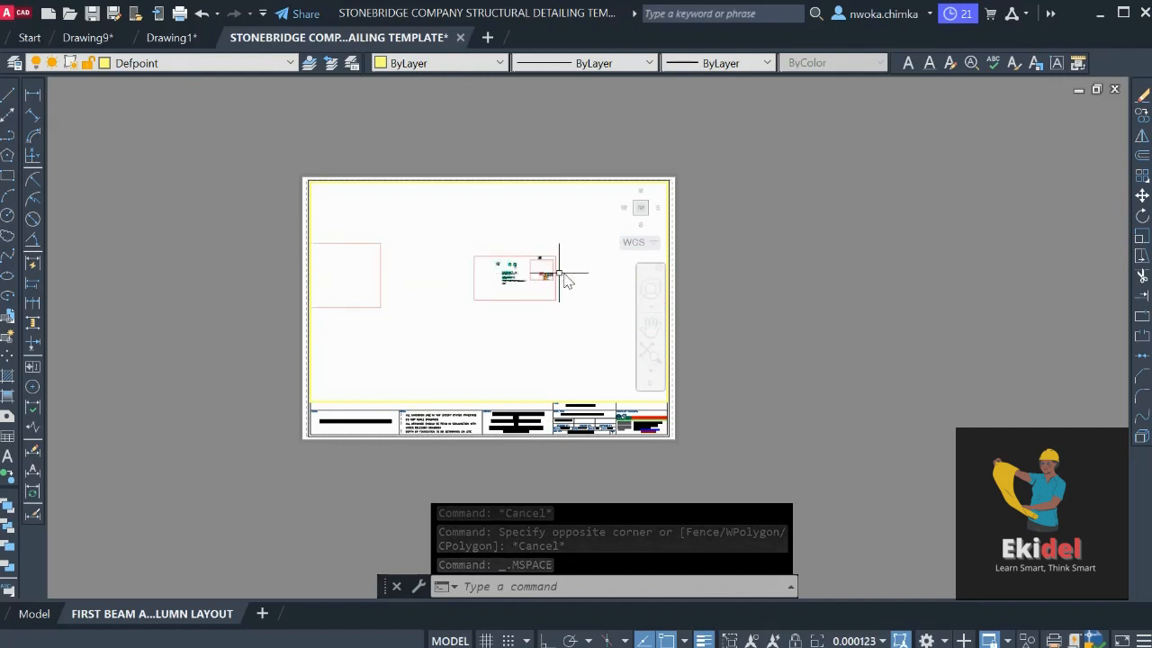
{"action": "double_click", "coordinate": [758, 263]}
{"action": "left_click", "coordinate": [765, 264]}
{"action": "left_click", "coordinate": [841, 265]}
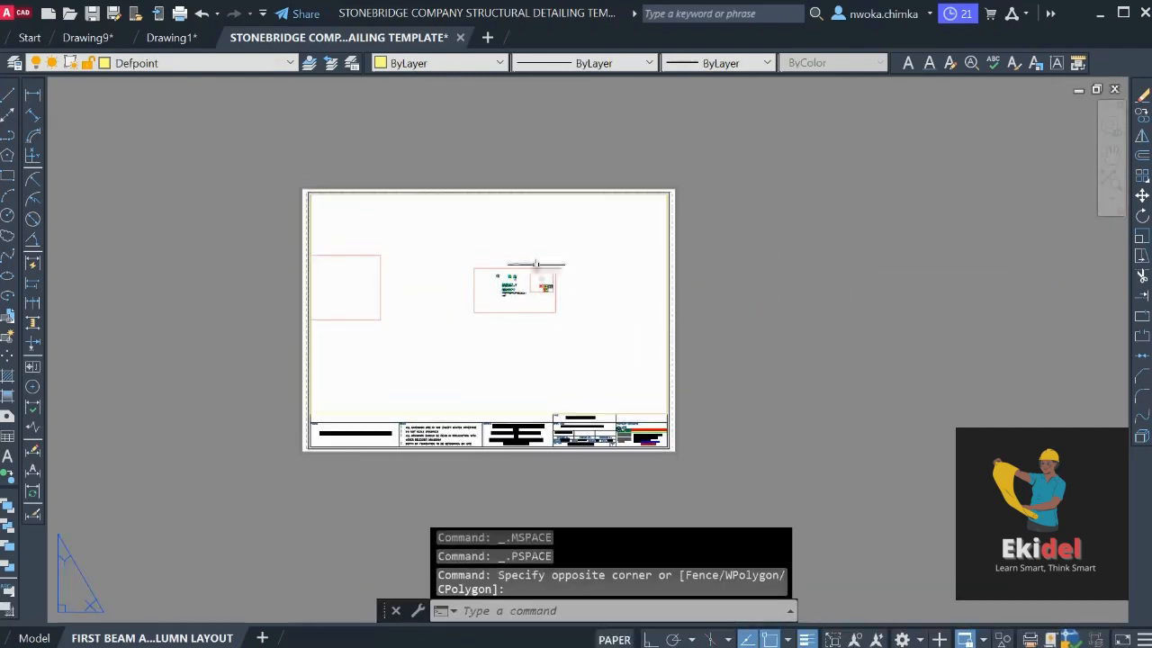
{"action": "scroll", "coordinate": [537, 265], "scroll_direction": "up", "scroll_amount": 4}
{"action": "scroll", "coordinate": [545, 254], "scroll_direction": "down", "scroll_amount": 4}
{"action": "scroll", "coordinate": [545, 255], "scroll_direction": "up", "scroll_amount": 2}
{"action": "scroll", "coordinate": [546, 255], "scroll_direction": "down", "scroll_amount": 2}
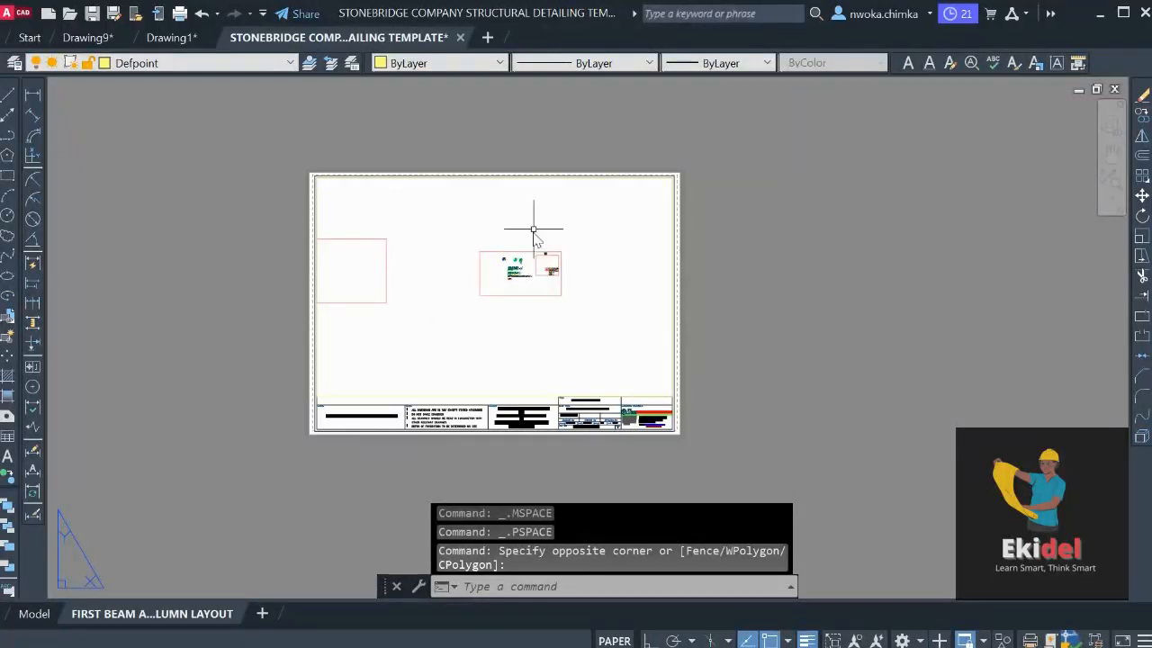
{"action": "scroll", "coordinate": [421, 180], "scroll_direction": "up", "scroll_amount": 6}
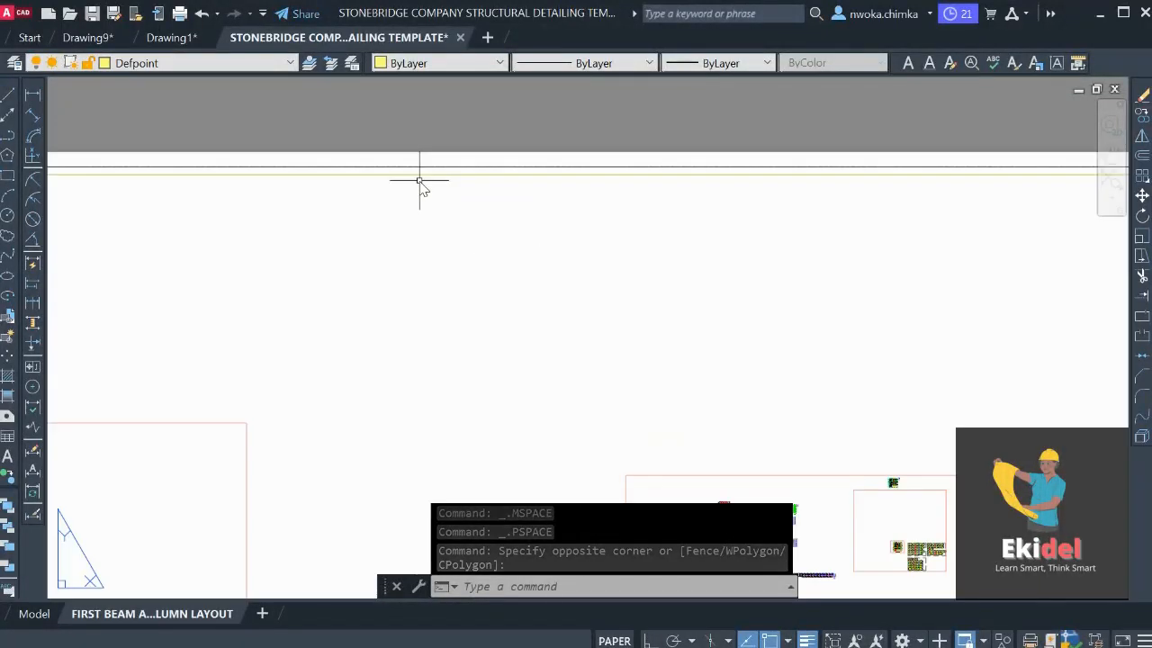
{"action": "left_click", "coordinate": [422, 177]}
{"action": "scroll", "coordinate": [414, 207], "scroll_direction": "down", "scroll_amount": 5}
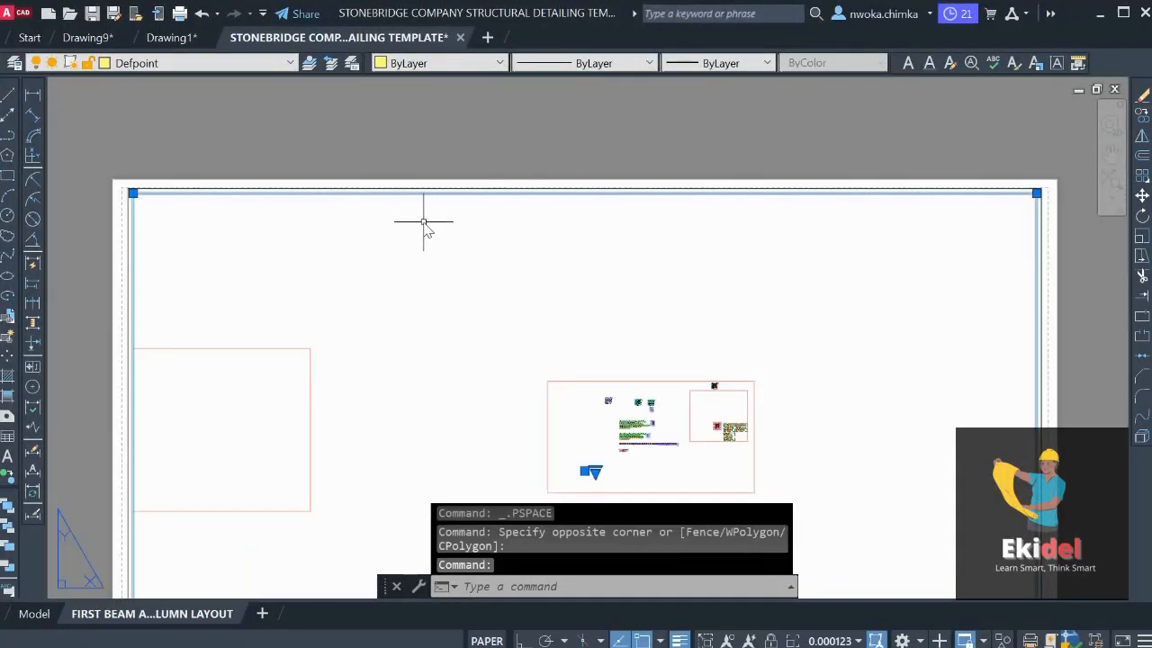
{"action": "type", "text": "MV"}
{"action": "key", "text": "Escape"}
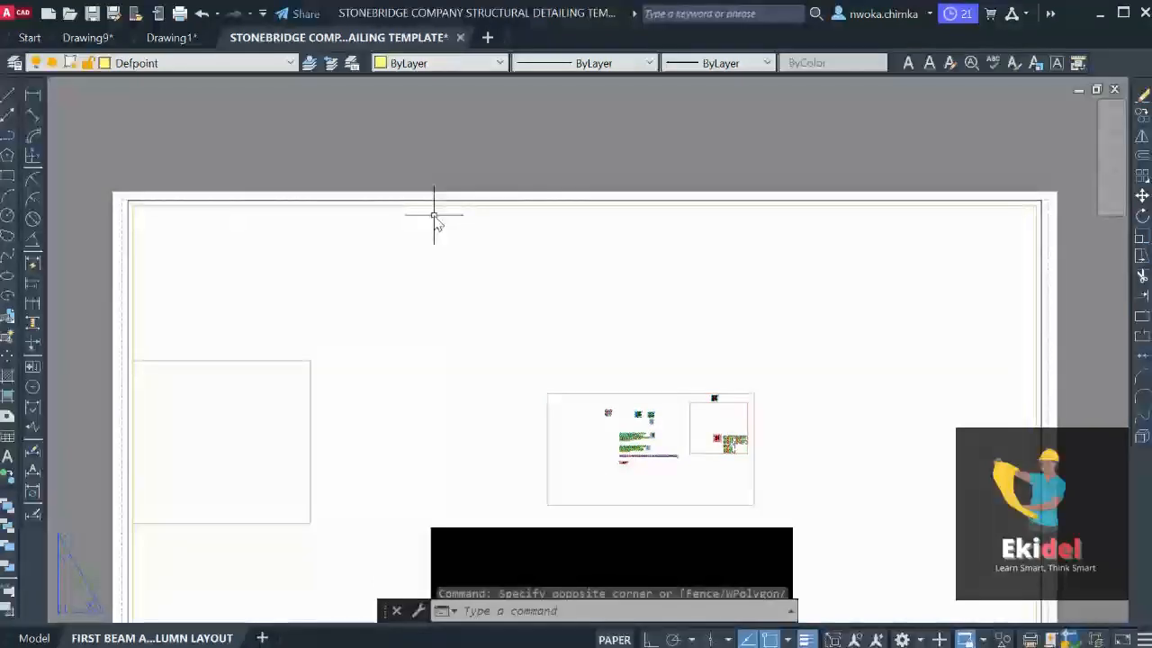
Activate the viewport, enlarge its model view around the first floor slab, beam and column layout, and return to paper space
{"action": "scroll", "coordinate": [455, 232], "scroll_direction": "down", "scroll_amount": 2}
{"action": "scroll", "coordinate": [504, 252], "scroll_direction": "down", "scroll_amount": 2}
{"action": "double_click", "coordinate": [524, 257]}
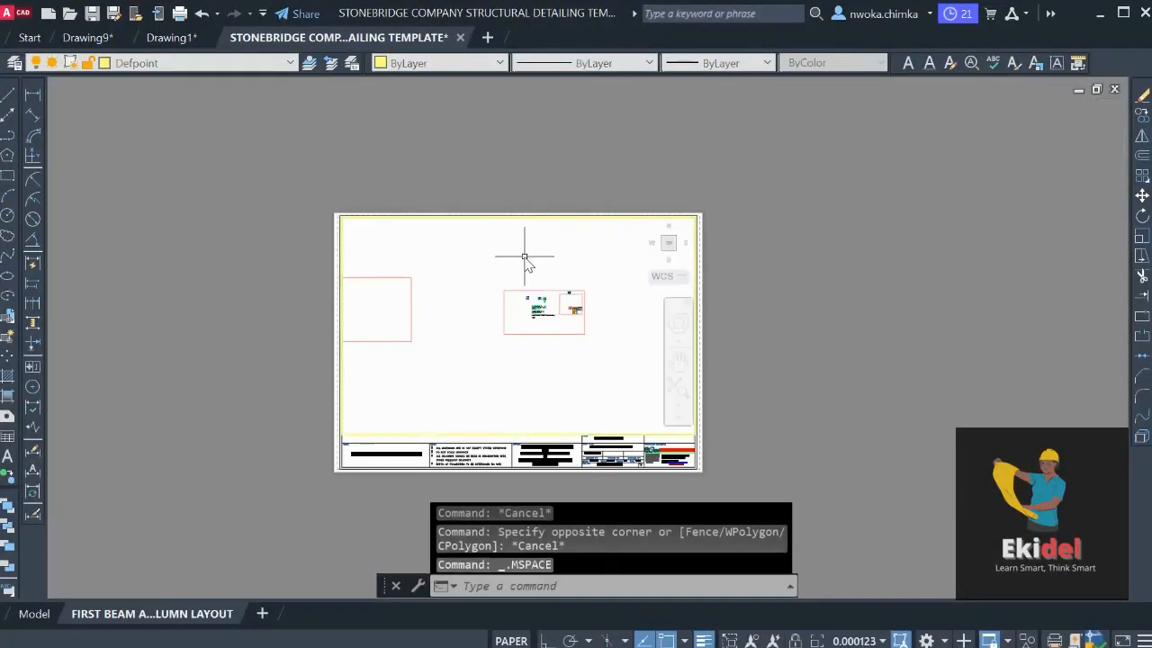
{"action": "scroll", "coordinate": [573, 311], "scroll_direction": "up", "scroll_amount": 2}
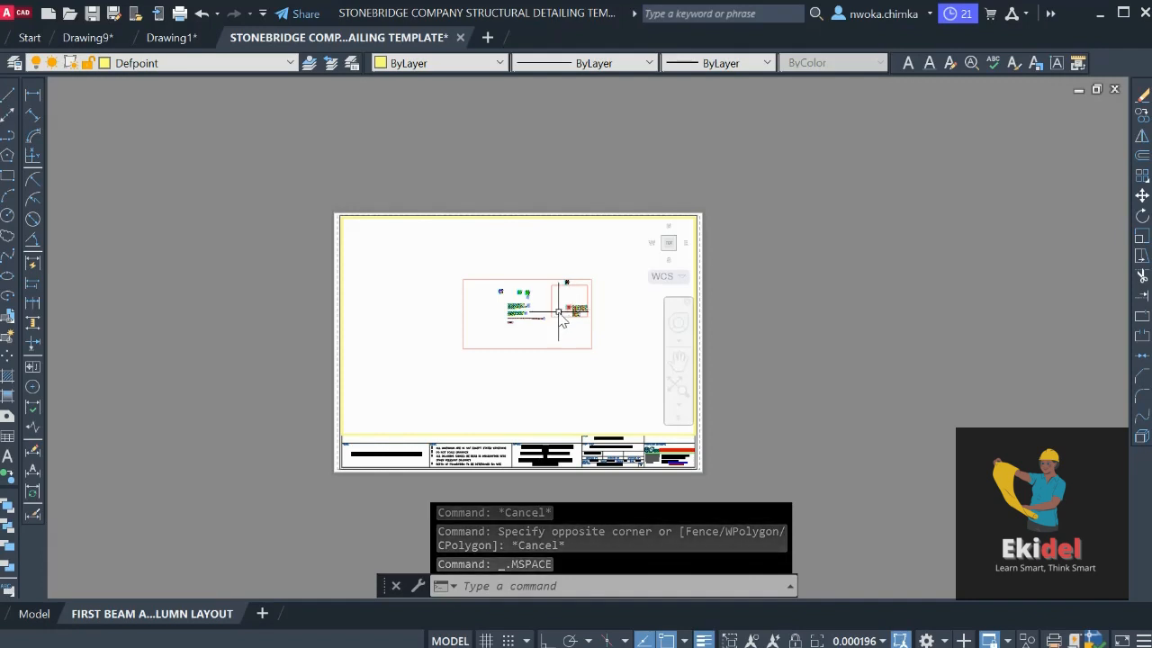
{"action": "scroll", "coordinate": [567, 306], "scroll_direction": "up", "scroll_amount": 5}
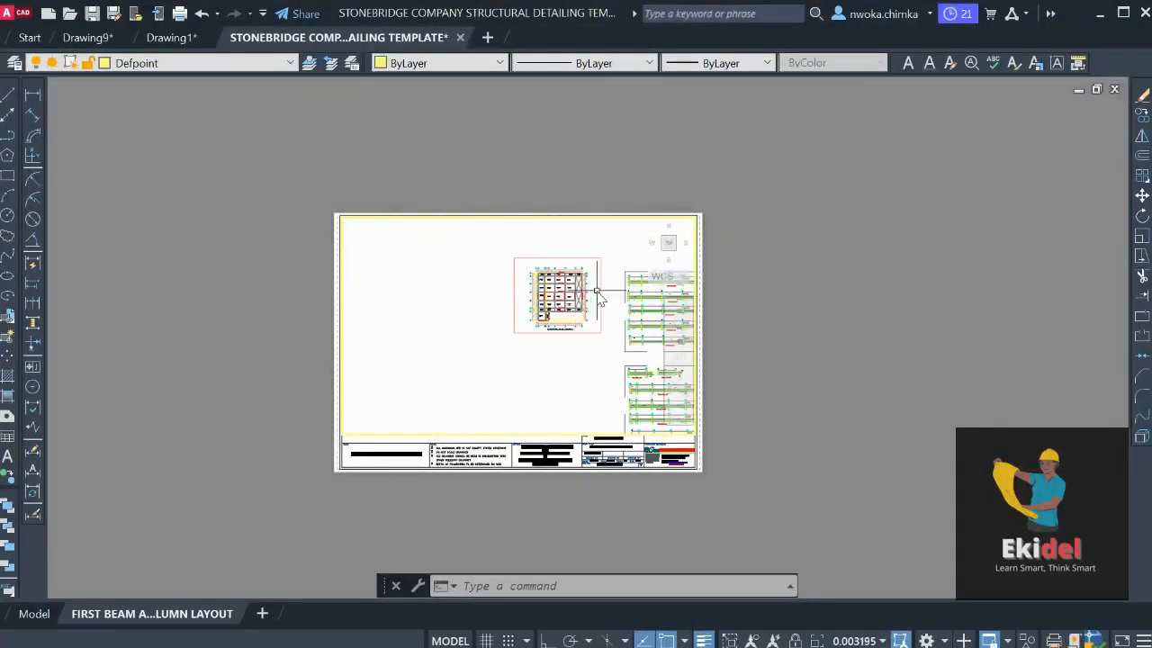
{"action": "scroll", "coordinate": [598, 299], "scroll_direction": "up", "scroll_amount": 4}
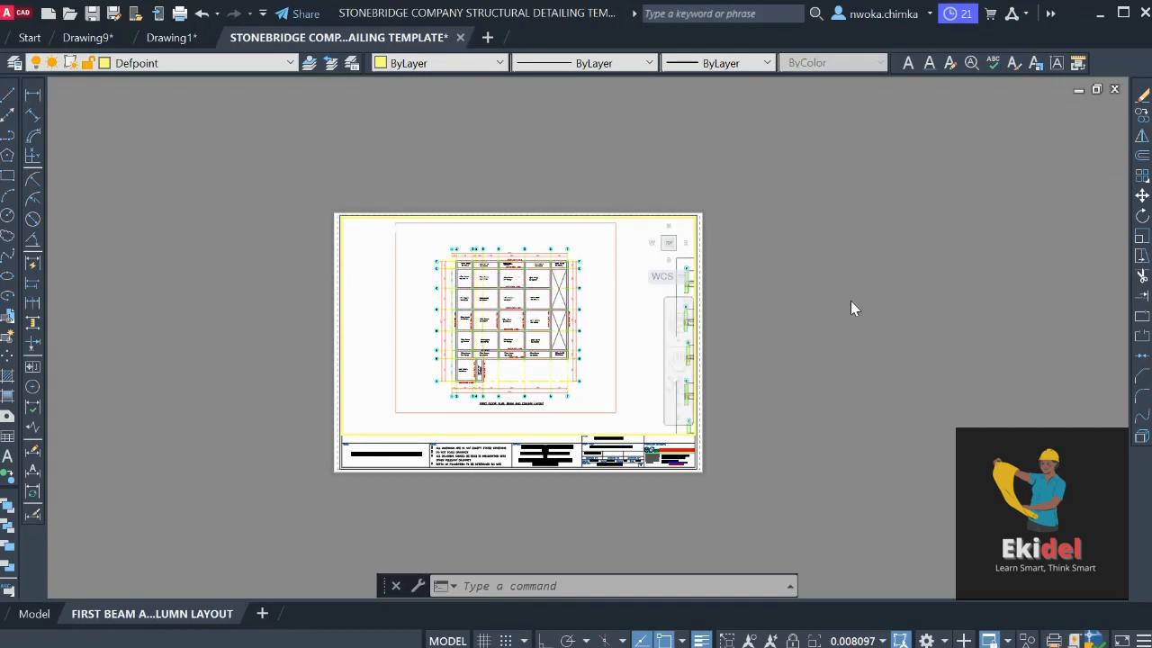
{"action": "double_click", "coordinate": [826, 287]}
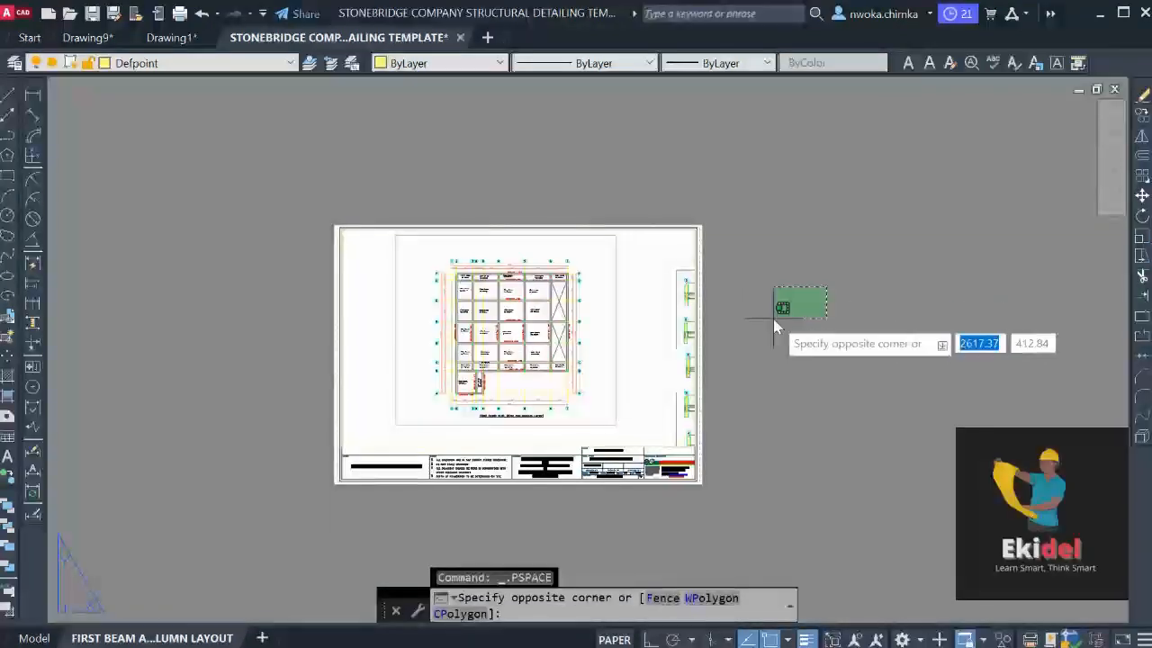
{"action": "left_click", "coordinate": [785, 358]}
Examine the drawing scale stated in the sheet's title block
{"action": "scroll", "coordinate": [612, 486], "scroll_direction": "up", "scroll_amount": 4}
{"action": "scroll", "coordinate": [612, 482], "scroll_direction": "up", "scroll_amount": 5}
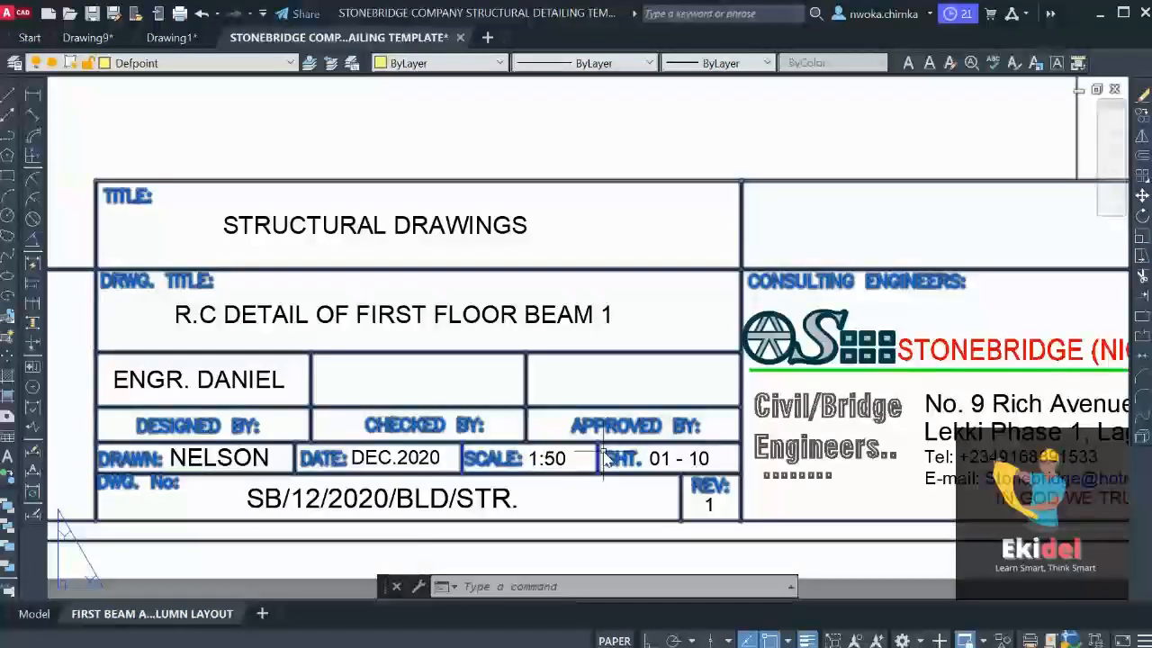
{"action": "scroll", "coordinate": [550, 457], "scroll_direction": "up", "scroll_amount": 4}
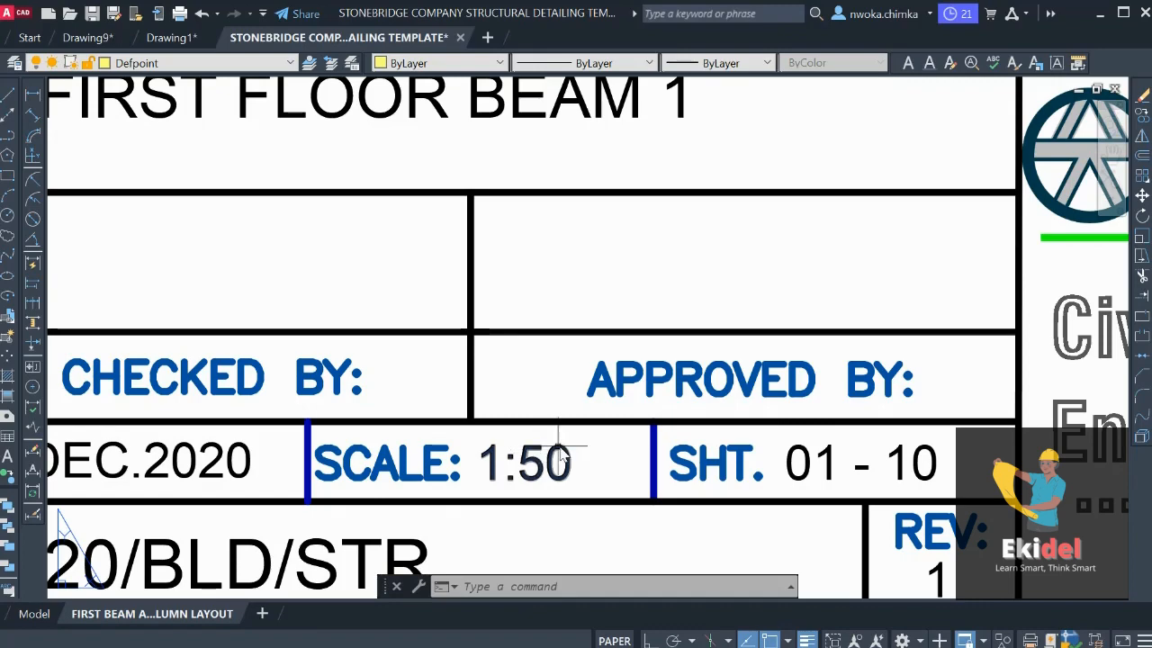
{"action": "scroll", "coordinate": [560, 453], "scroll_direction": "down", "scroll_amount": 8}
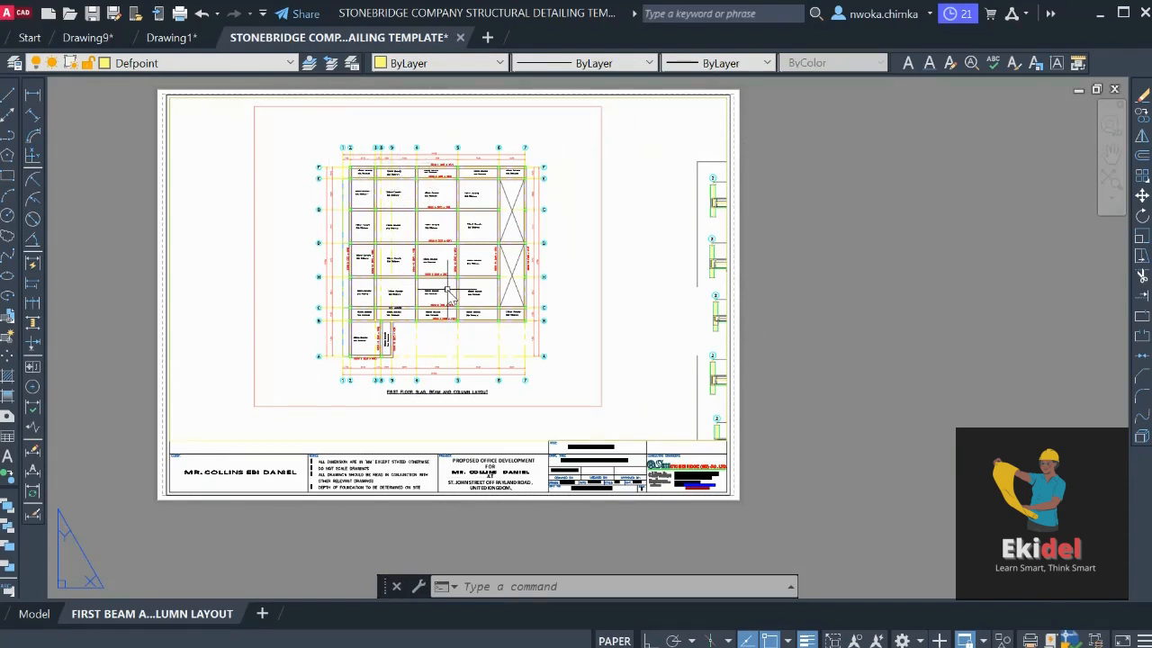
{"action": "scroll", "coordinate": [553, 231], "scroll_direction": "down", "scroll_amount": 2}
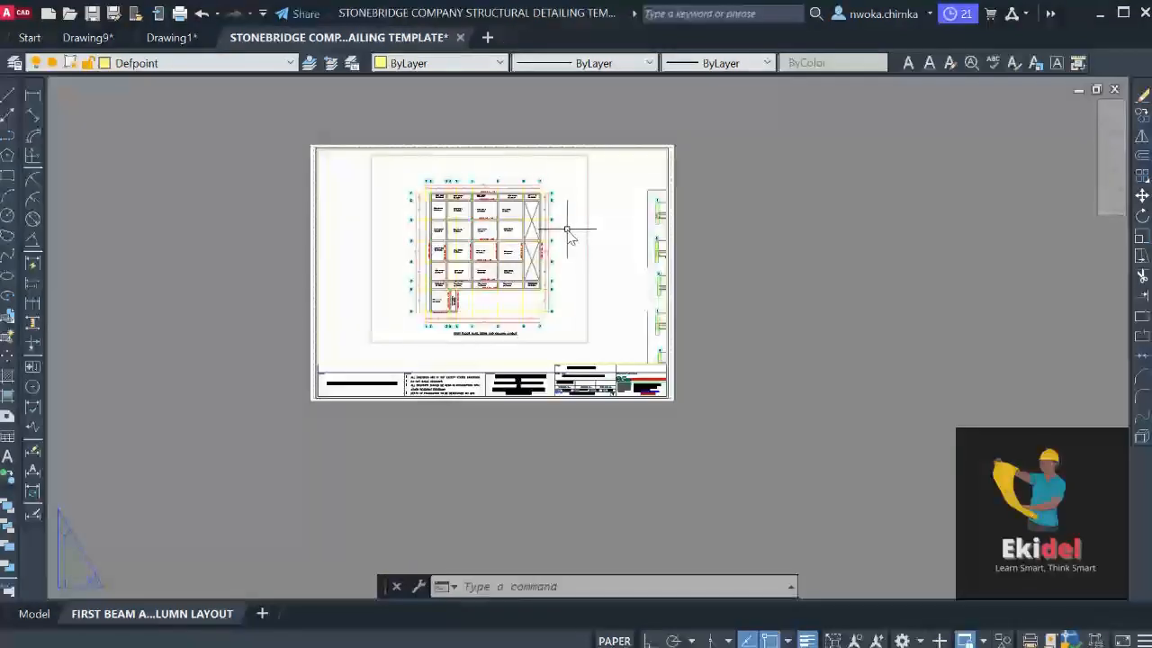
{"action": "left_click", "coordinate": [567, 231]}
{"action": "double_click", "coordinate": [567, 232]}
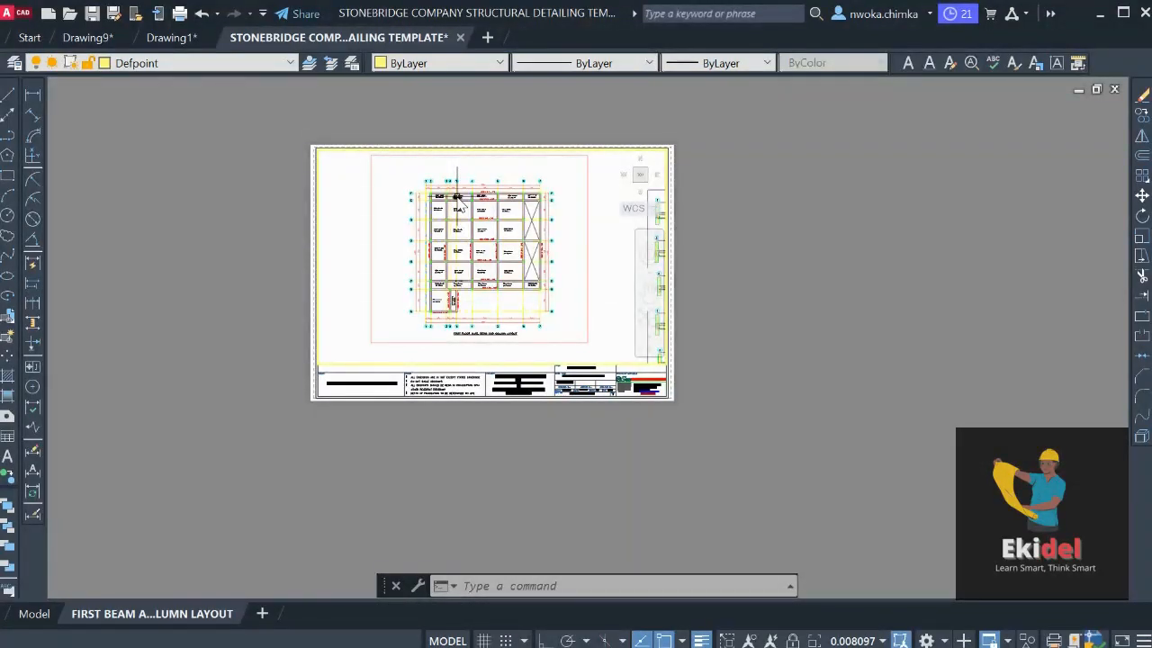
{"action": "double_click", "coordinate": [779, 203]}
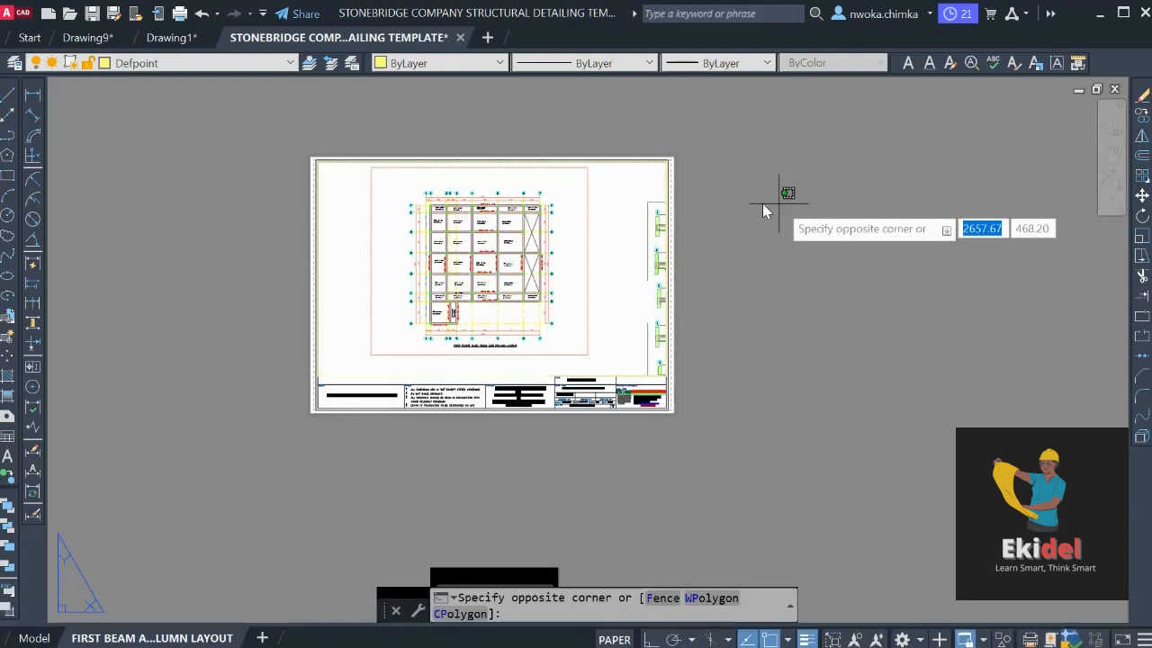
{"action": "left_click", "coordinate": [846, 163]}
Activate the viewport and zoom its model view to the scale 1/50XP
{"action": "double_click", "coordinate": [579, 208]}
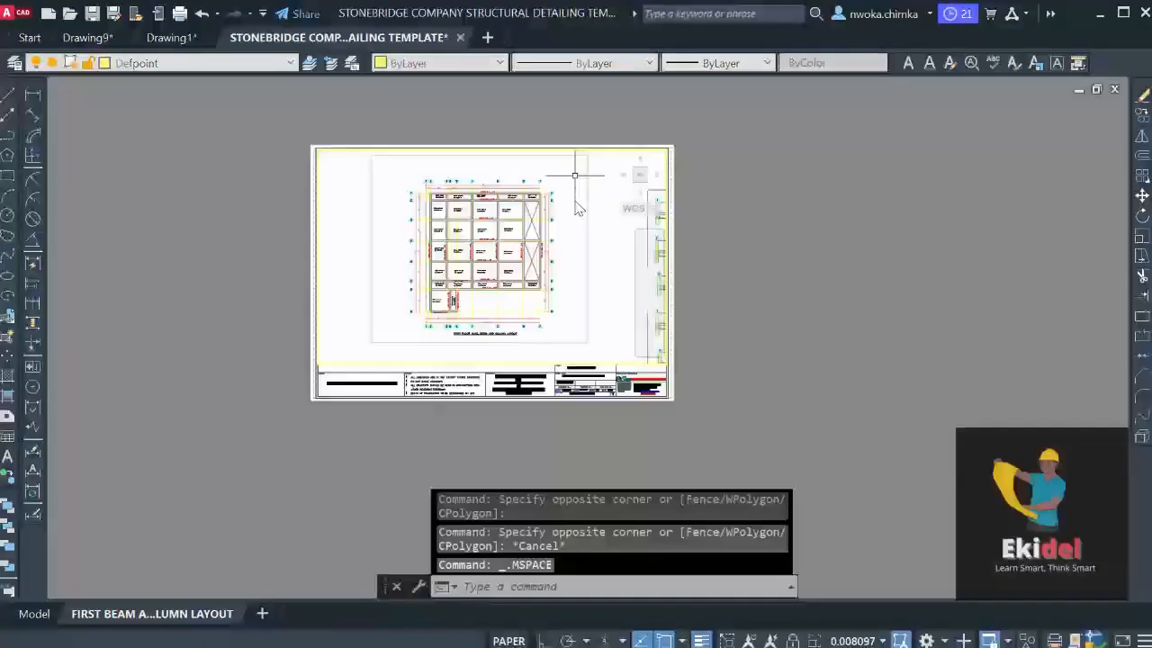
{"action": "type", "text": "Z"}
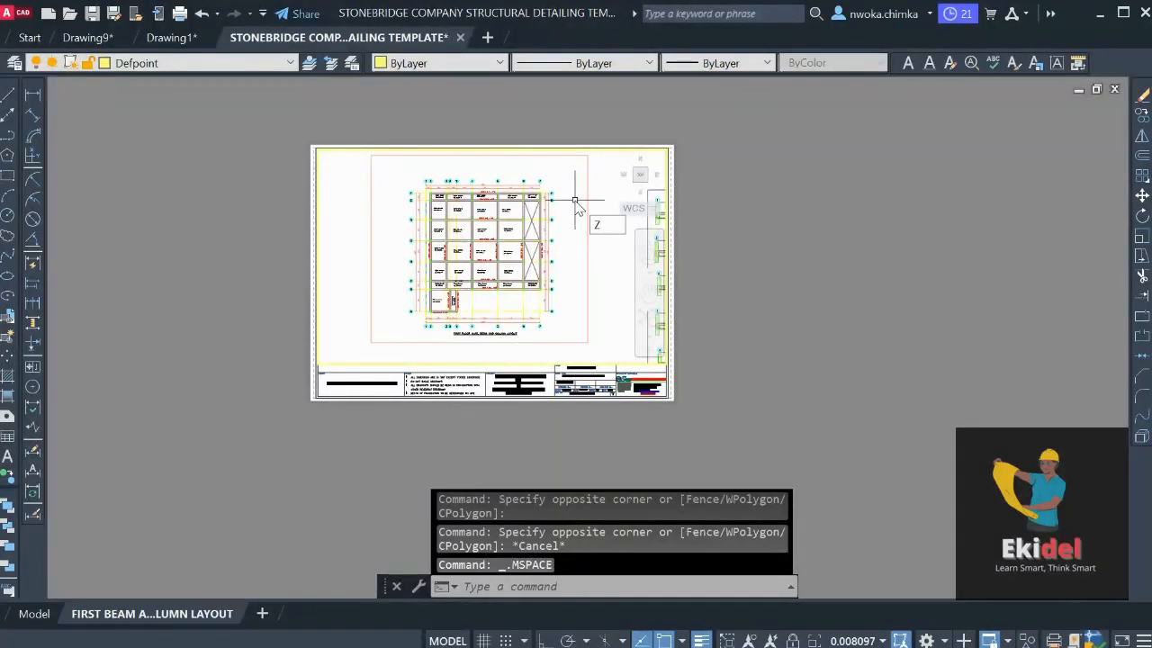
{"action": "key", "text": "Return"}
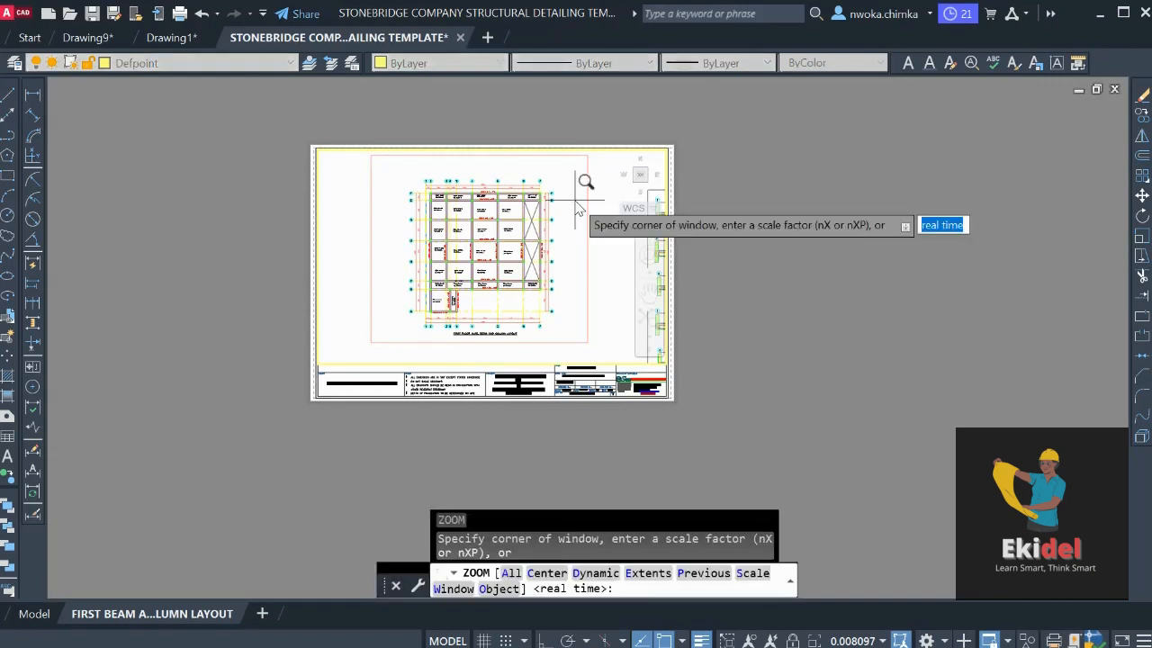
{"action": "type", "text": "1/50XP"}
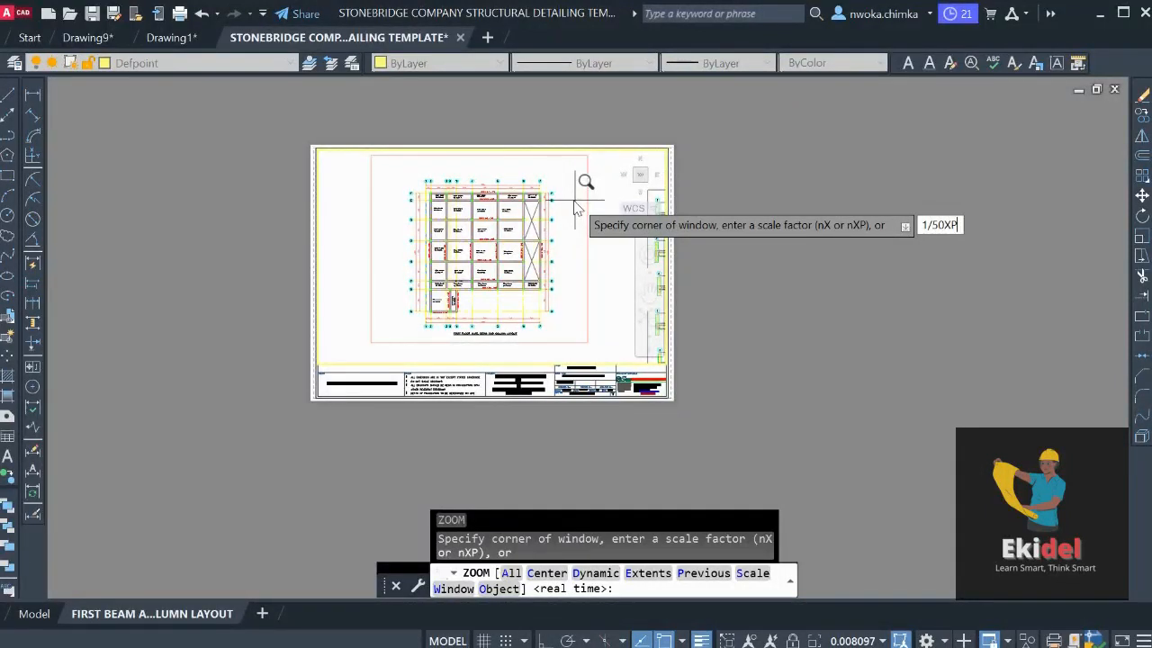
{"action": "key", "text": "Return"}
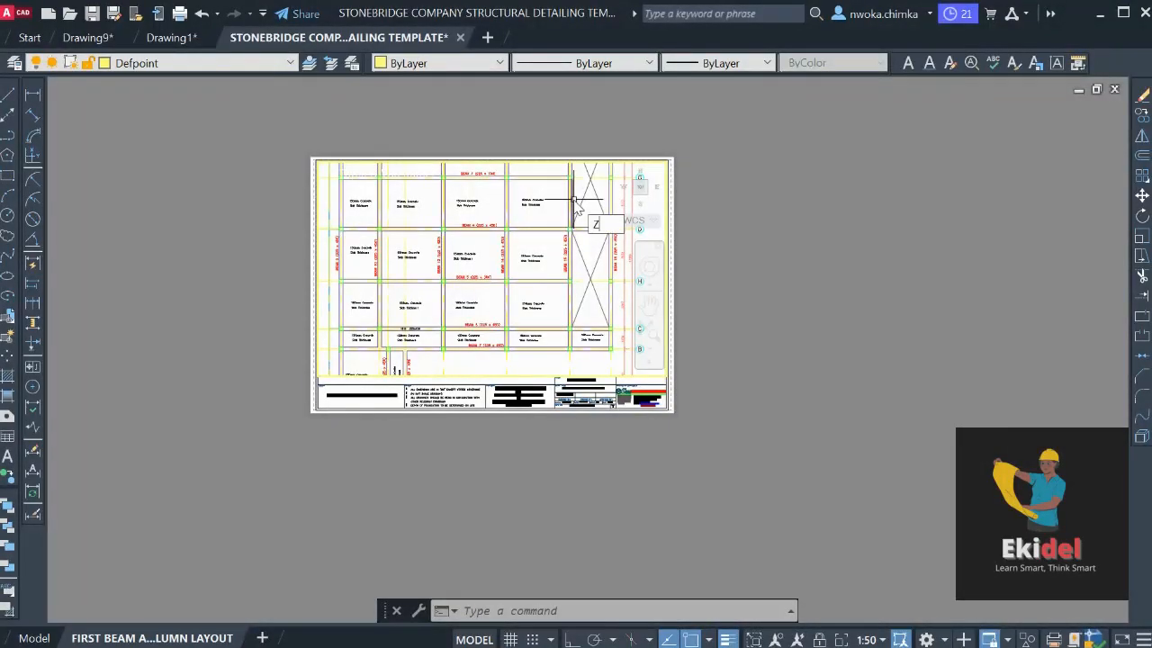
Rescale the viewport's model view to 1/75XP, shift the floor plan slightly downward inside it, and return to paper space
{"action": "key", "text": "Return"}
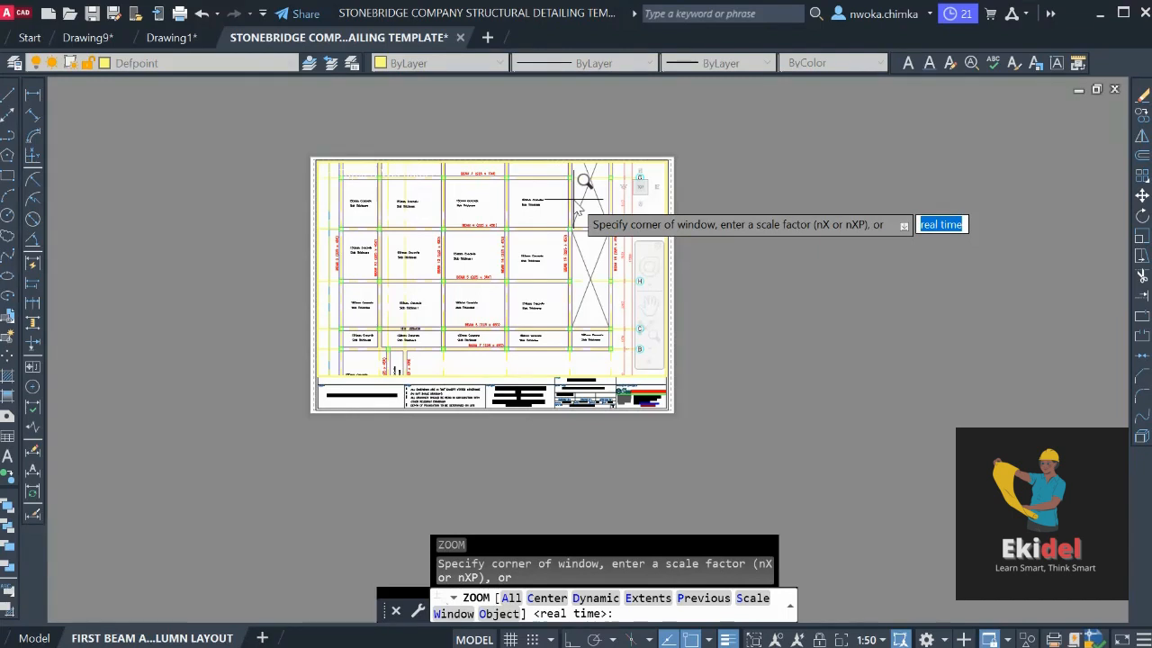
{"action": "type", "text": "1/75XP"}
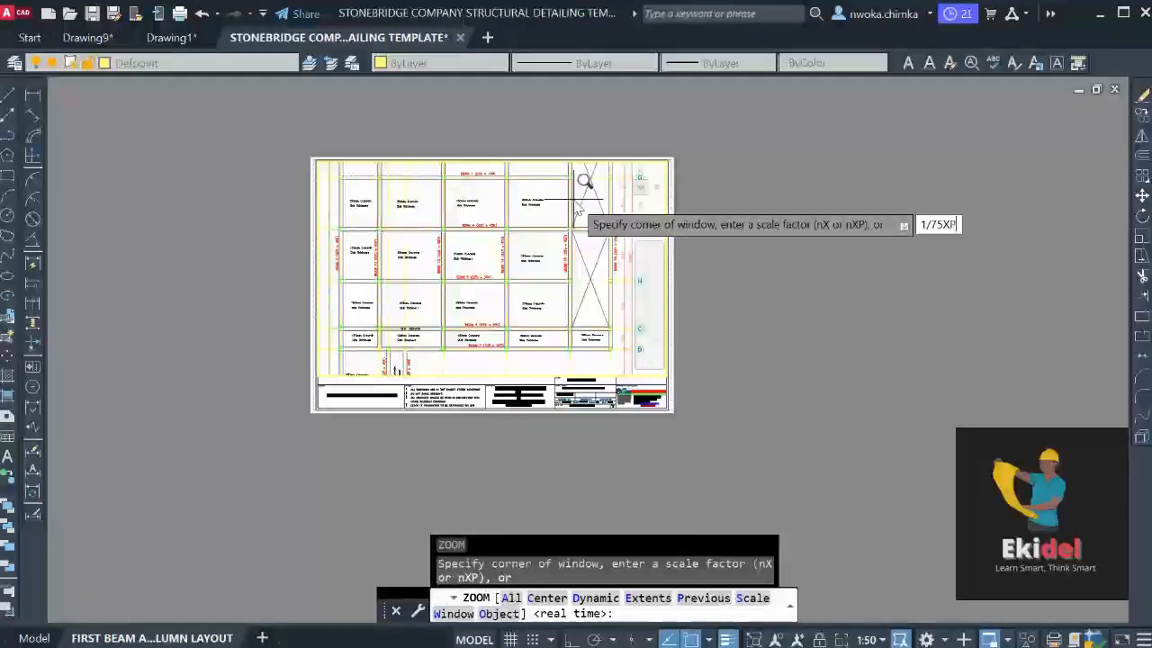
{"action": "key", "text": "Return"}
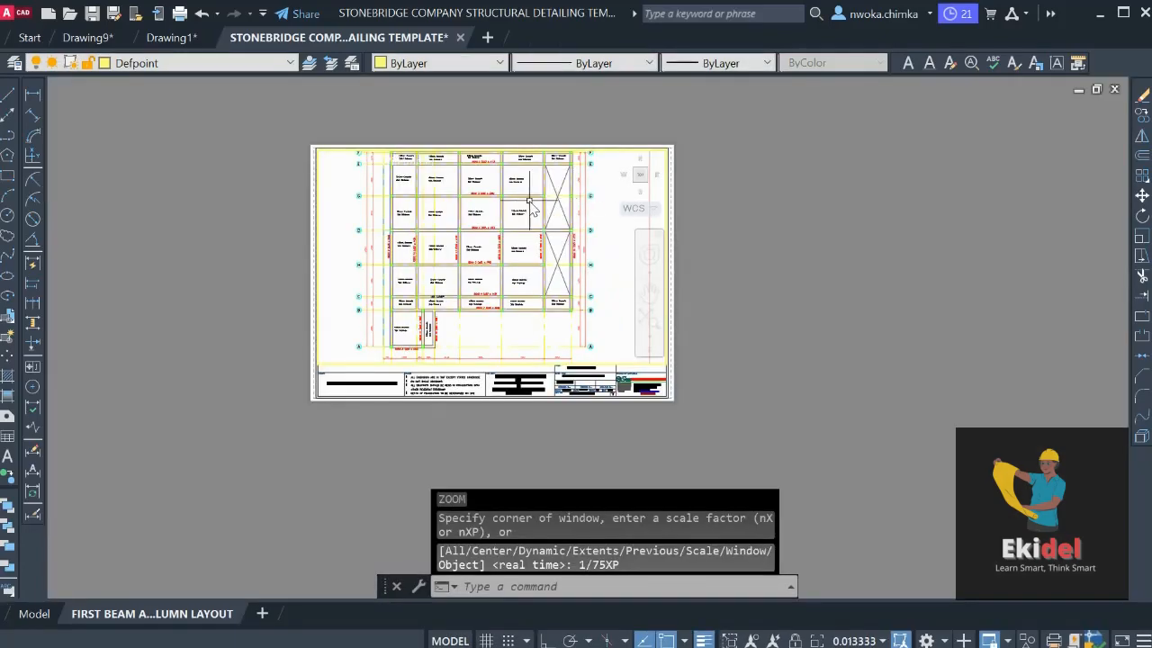
{"action": "mouse_move", "coordinate": [528, 200]}
{"action": "middle_mouse_down"}
{"action": "mouse_move", "coordinate": [522, 225]}
{"action": "mouse_move", "coordinate": [532, 199]}
{"action": "mouse_move", "coordinate": [524, 226]}
{"action": "mouse_move", "coordinate": [530, 216]}
{"action": "middle_mouse_up"}
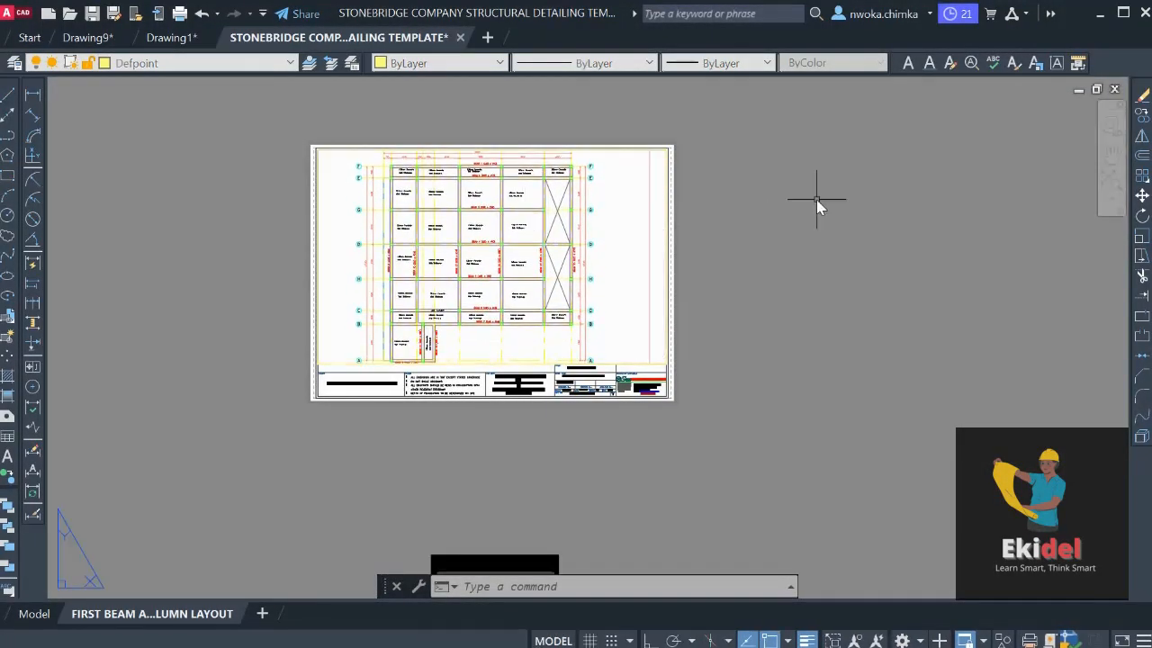
{"action": "double_click", "coordinate": [816, 199]}
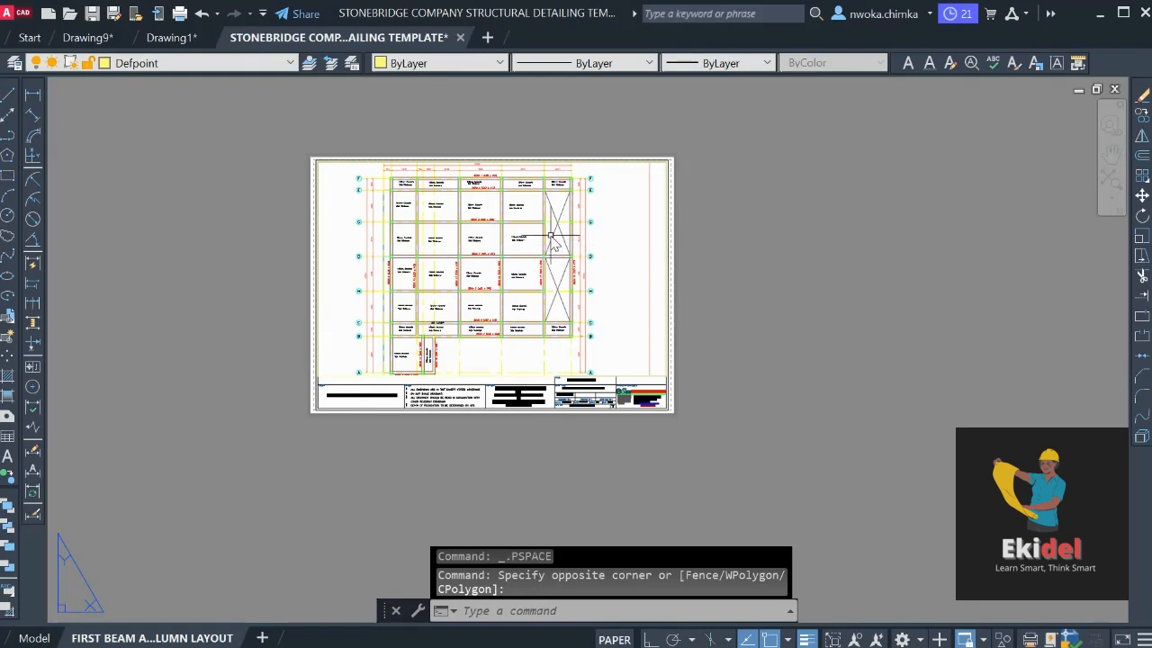
Activate the viewport, freely zoom the floor plan in and out to a smaller size, and return to paper space
{"action": "double_click", "coordinate": [605, 207]}
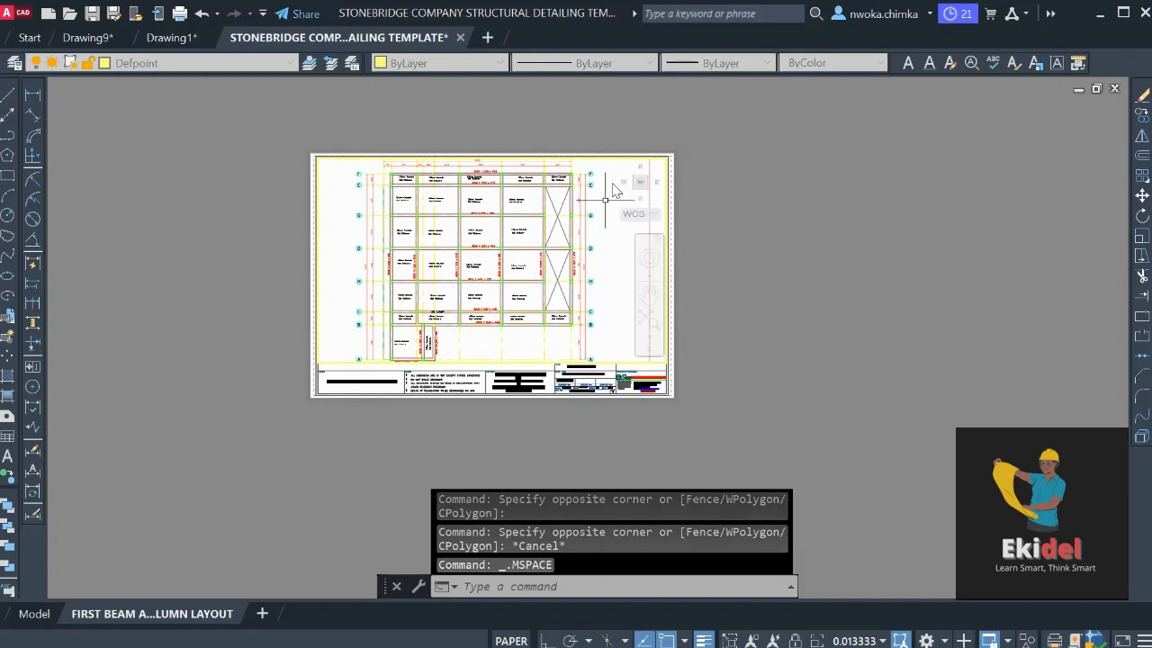
{"action": "left_click", "coordinate": [603, 209]}
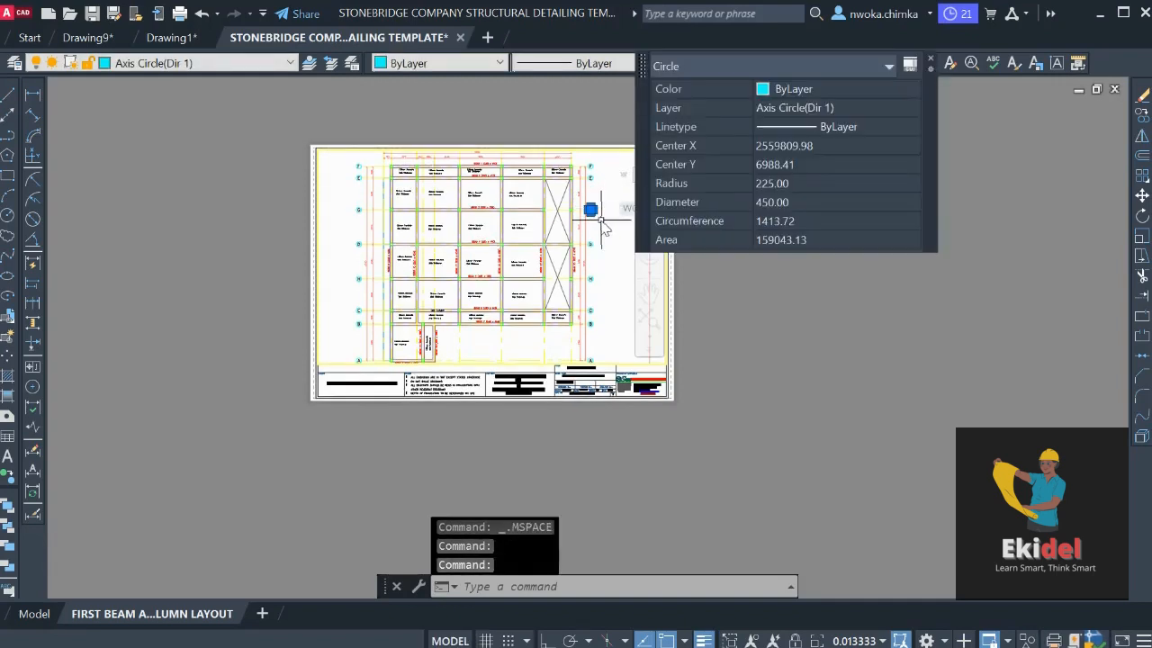
{"action": "key", "text": "Escape"}
{"action": "left_click", "coordinate": [603, 227]}
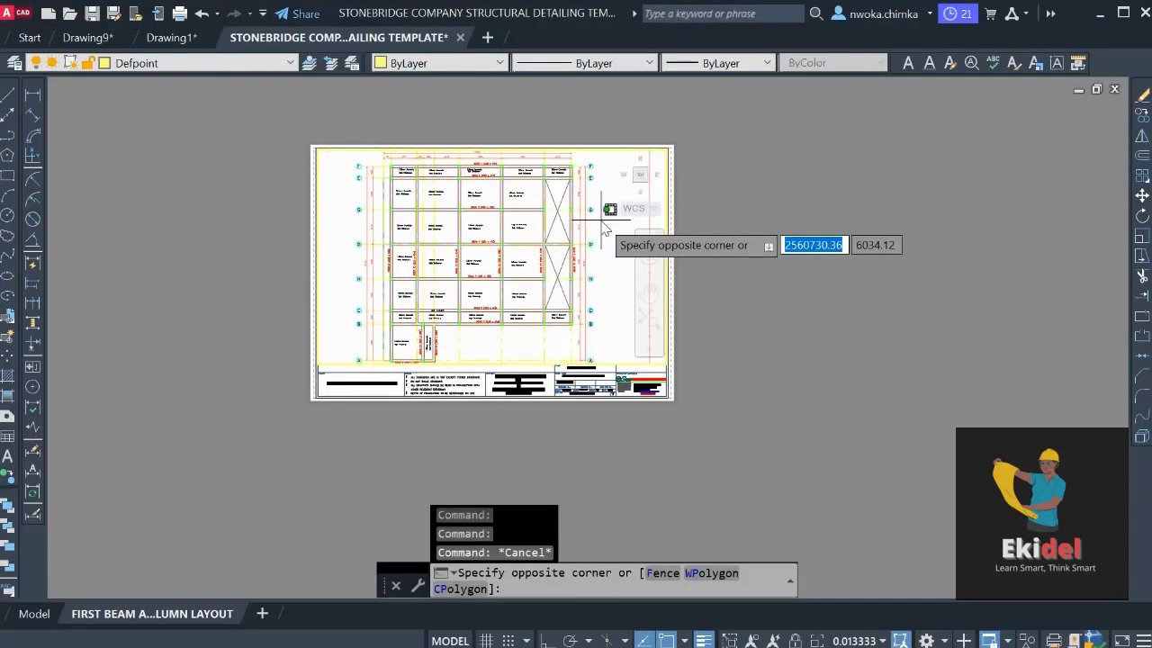
{"action": "left_click", "coordinate": [604, 227]}
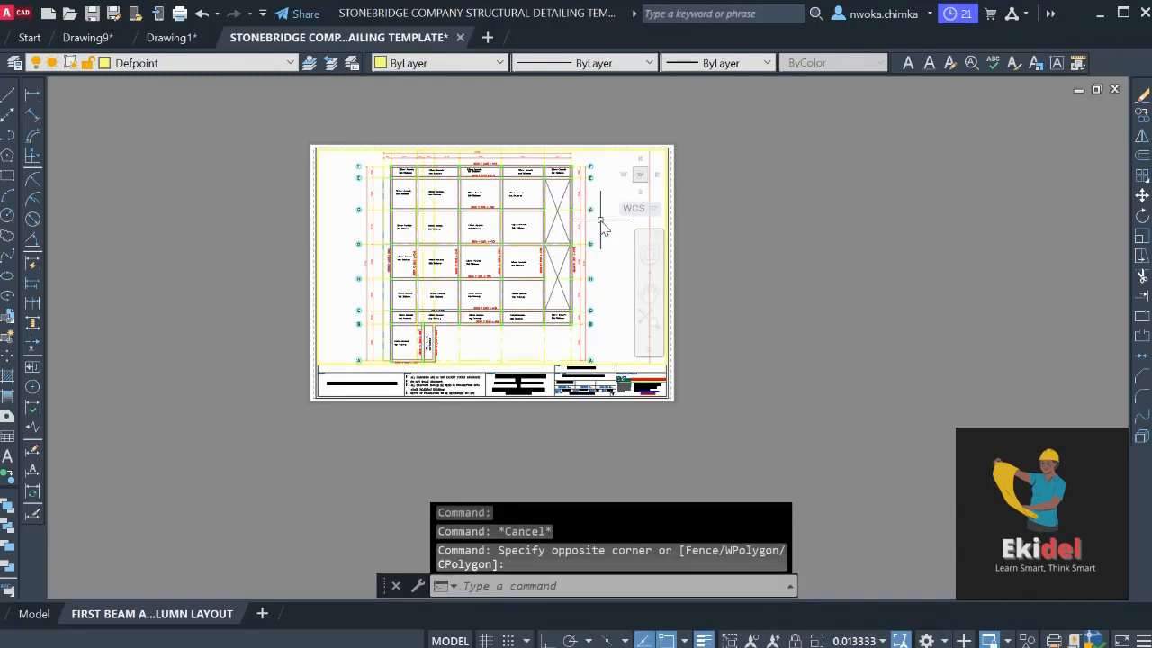
{"action": "scroll", "coordinate": [605, 228], "scroll_direction": "down", "scroll_amount": 1}
{"action": "scroll", "coordinate": [603, 228], "scroll_direction": "up", "scroll_amount": 2}
{"action": "scroll", "coordinate": [601, 228], "scroll_direction": "down", "scroll_amount": 1}
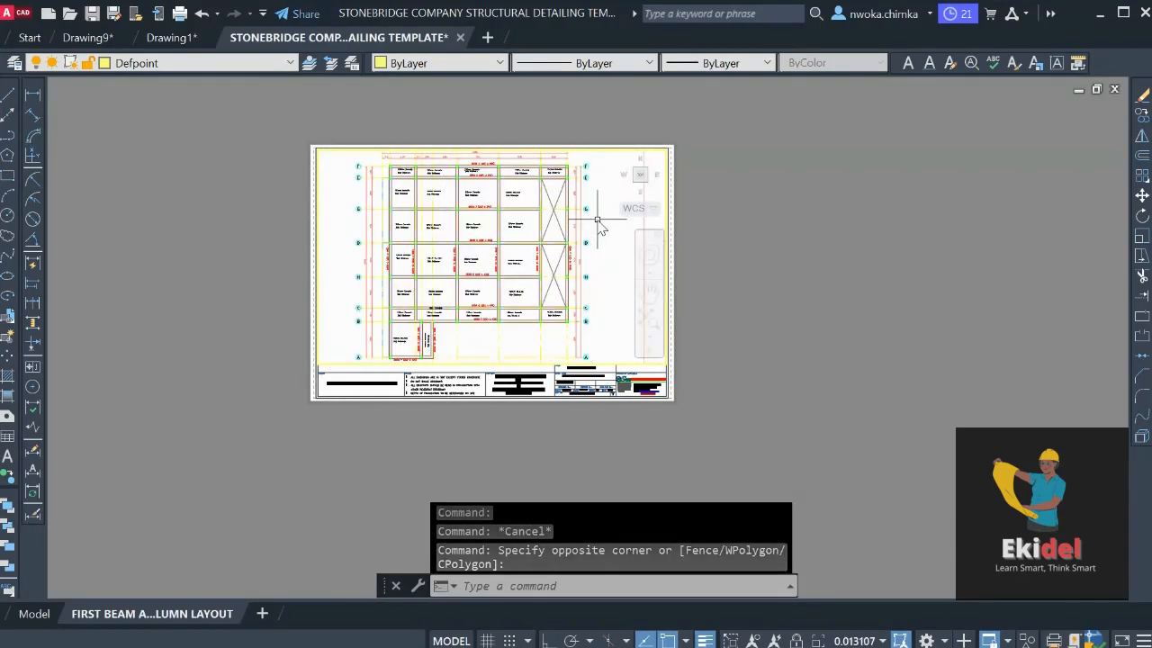
{"action": "scroll", "coordinate": [599, 222], "scroll_direction": "down", "scroll_amount": 1}
{"action": "scroll", "coordinate": [599, 221], "scroll_direction": "up", "scroll_amount": 2}
{"action": "scroll", "coordinate": [598, 222], "scroll_direction": "down", "scroll_amount": 2}
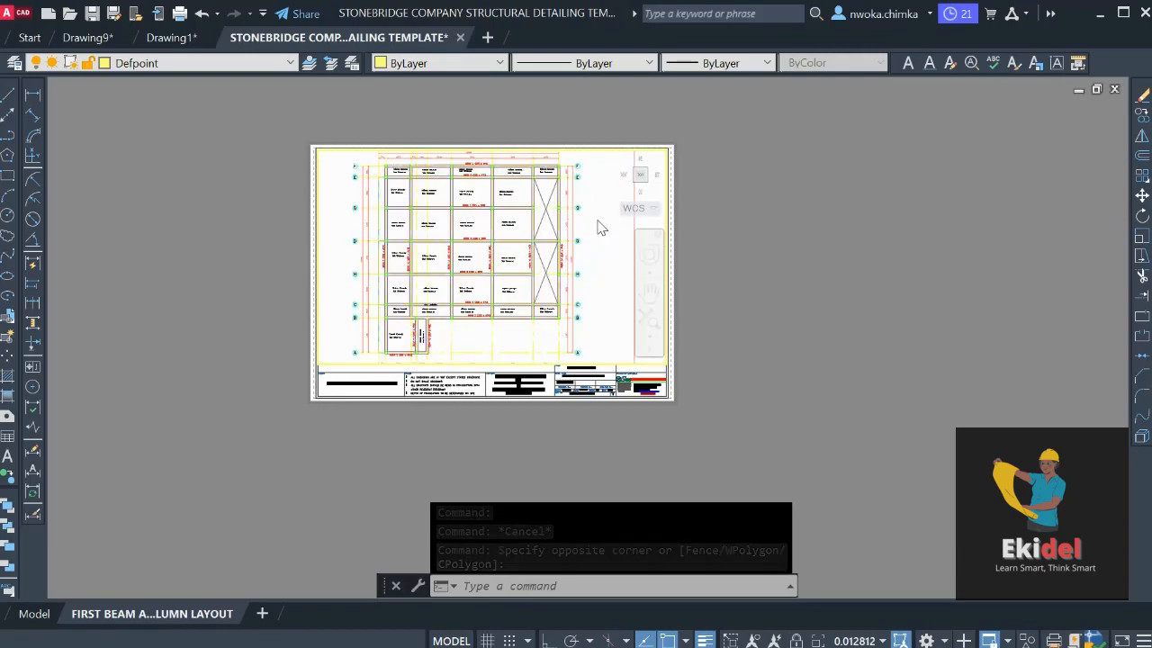
{"action": "scroll", "coordinate": [601, 227], "scroll_direction": "up", "scroll_amount": 1}
{"action": "scroll", "coordinate": [602, 228], "scroll_direction": "down", "scroll_amount": 4}
{"action": "scroll", "coordinate": [601, 228], "scroll_direction": "up", "scroll_amount": 4}
{"action": "scroll", "coordinate": [601, 229], "scroll_direction": "down", "scroll_amount": 4}
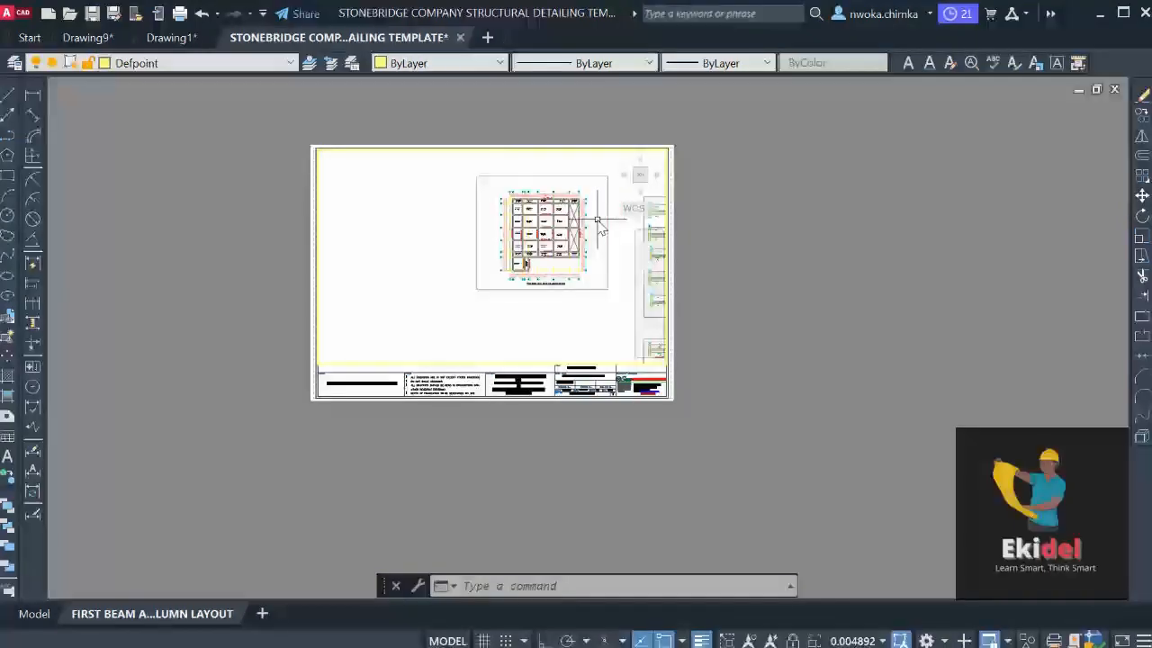
{"action": "scroll", "coordinate": [601, 227], "scroll_direction": "up", "scroll_amount": 2}
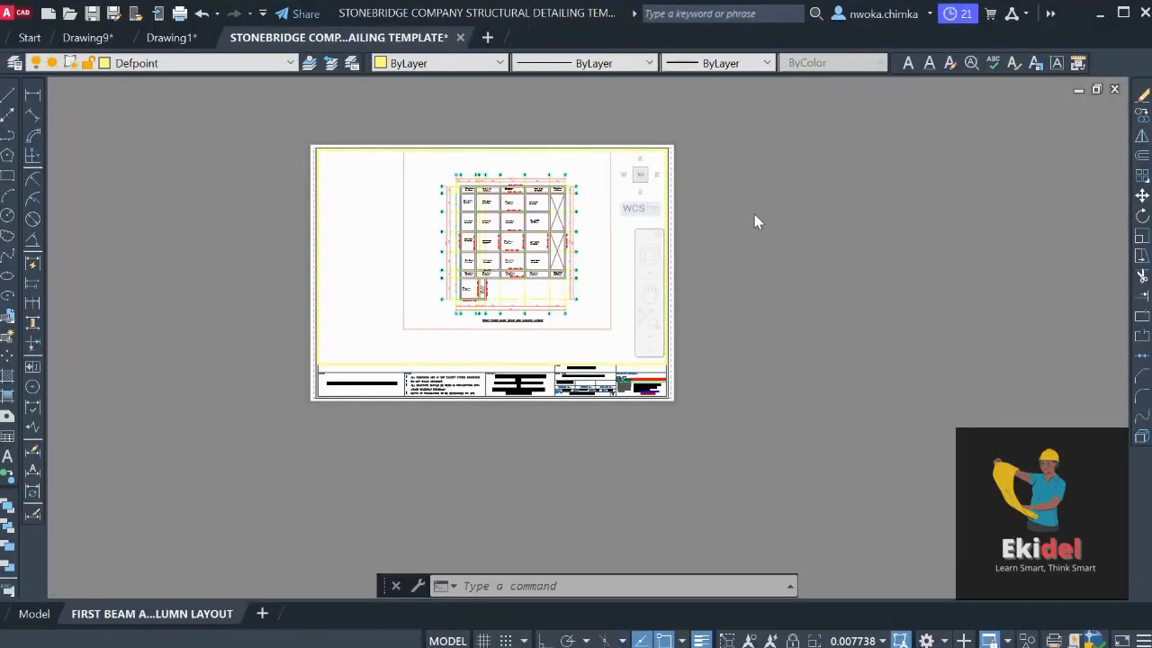
{"action": "double_click", "coordinate": [756, 221]}
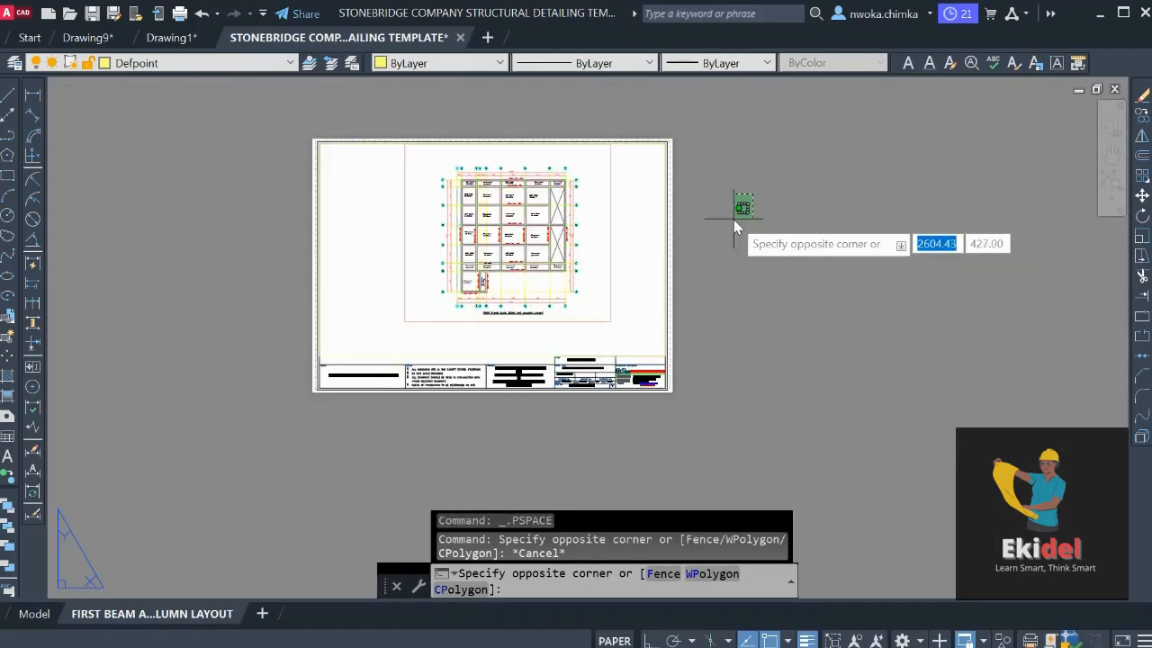
{"action": "scroll", "coordinate": [734, 220], "scroll_direction": "up", "scroll_amount": 2}
{"action": "scroll", "coordinate": [734, 220], "scroll_direction": "down", "scroll_amount": 4}
{"action": "key", "text": "Escape"}
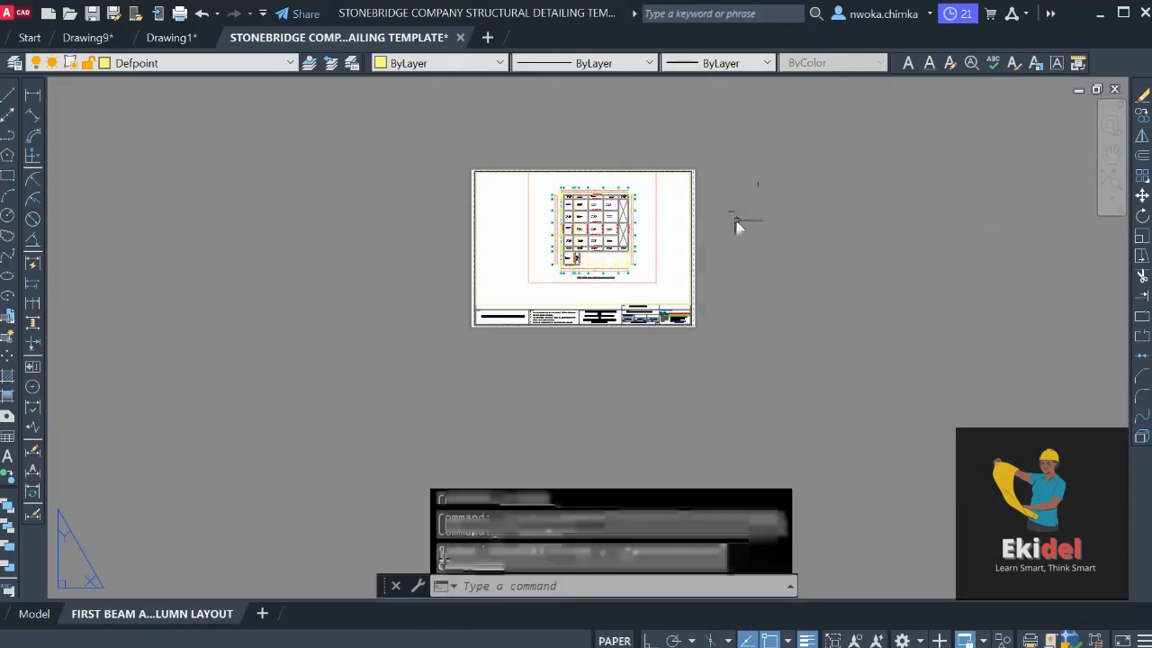
{"action": "left_click", "coordinate": [736, 221]}
{"action": "scroll", "coordinate": [645, 228], "scroll_direction": "up", "scroll_amount": 4}
{"action": "scroll", "coordinate": [646, 225], "scroll_direction": "down", "scroll_amount": 2}
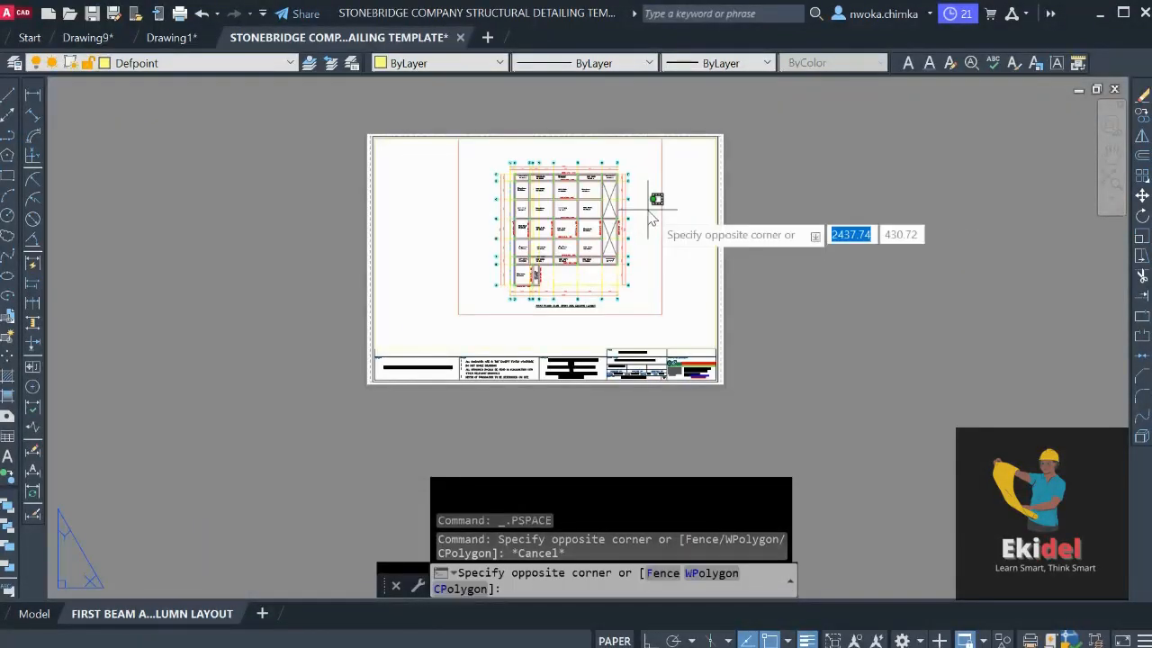
Activate the viewport and scale its model view of the first floor layout to 1/85XP
{"action": "double_click", "coordinate": [651, 218]}
{"action": "scroll", "coordinate": [652, 218], "scroll_direction": "down", "scroll_amount": 2}
{"action": "scroll", "coordinate": [651, 218], "scroll_direction": "up", "scroll_amount": 2}
{"action": "scroll", "coordinate": [651, 219], "scroll_direction": "down", "scroll_amount": 2}
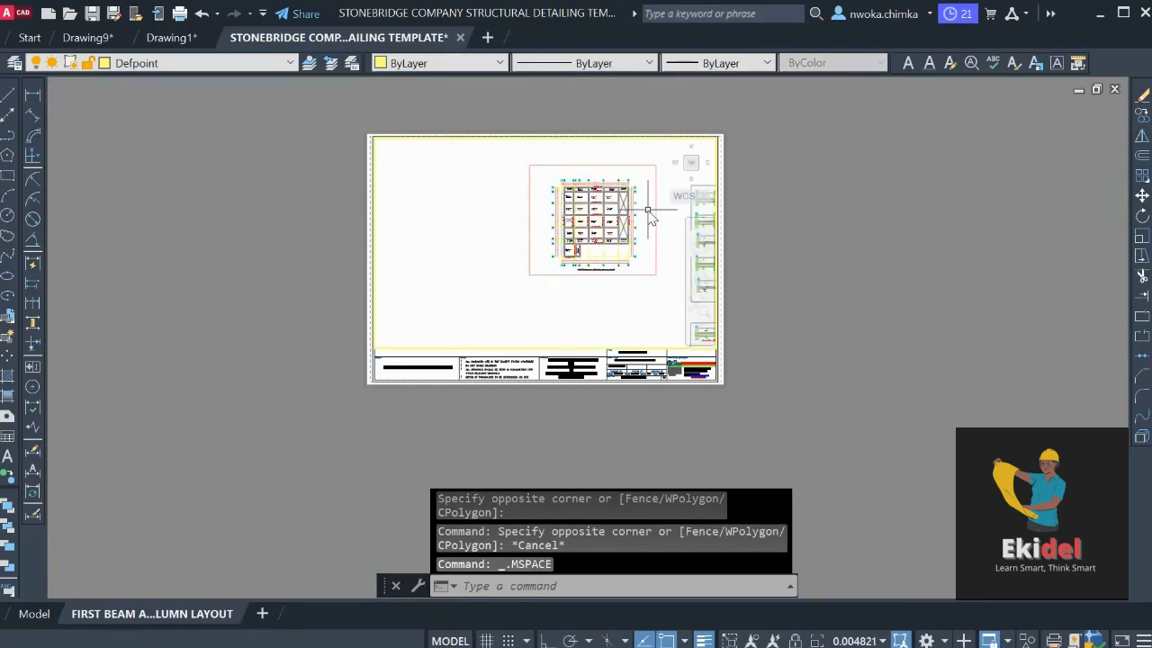
{"action": "scroll", "coordinate": [652, 219], "scroll_direction": "up", "scroll_amount": 3}
{"action": "scroll", "coordinate": [651, 219], "scroll_direction": "down", "scroll_amount": 3}
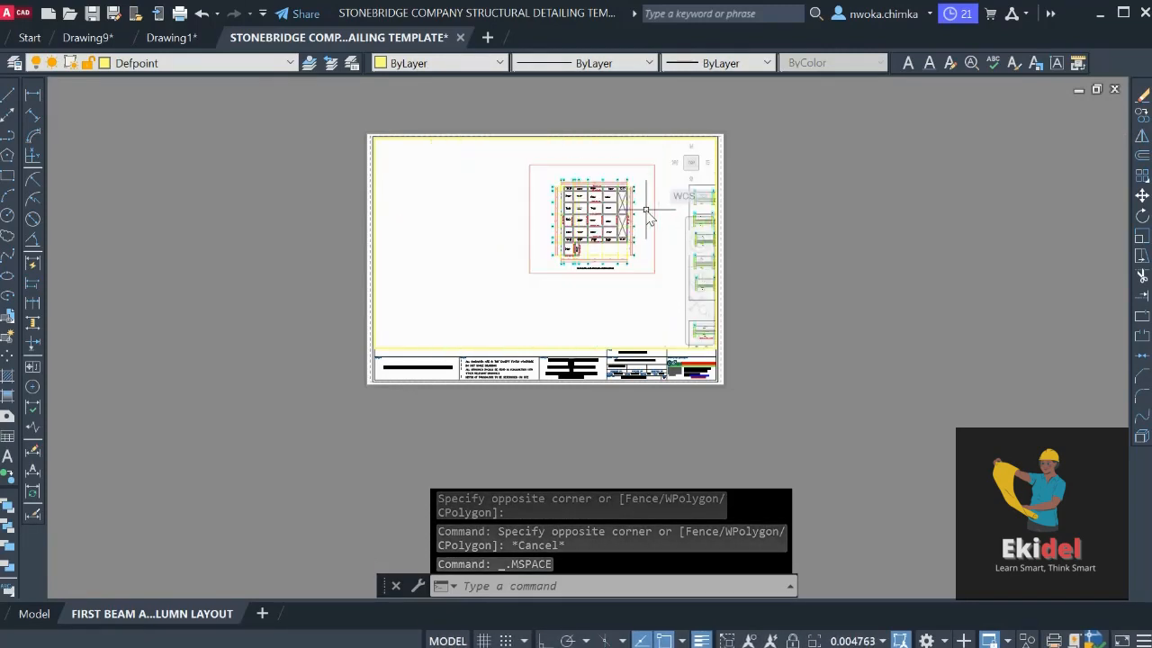
{"action": "scroll", "coordinate": [652, 218], "scroll_direction": "up", "scroll_amount": 4}
{"action": "scroll", "coordinate": [585, 213], "scroll_direction": "down", "scroll_amount": 2}
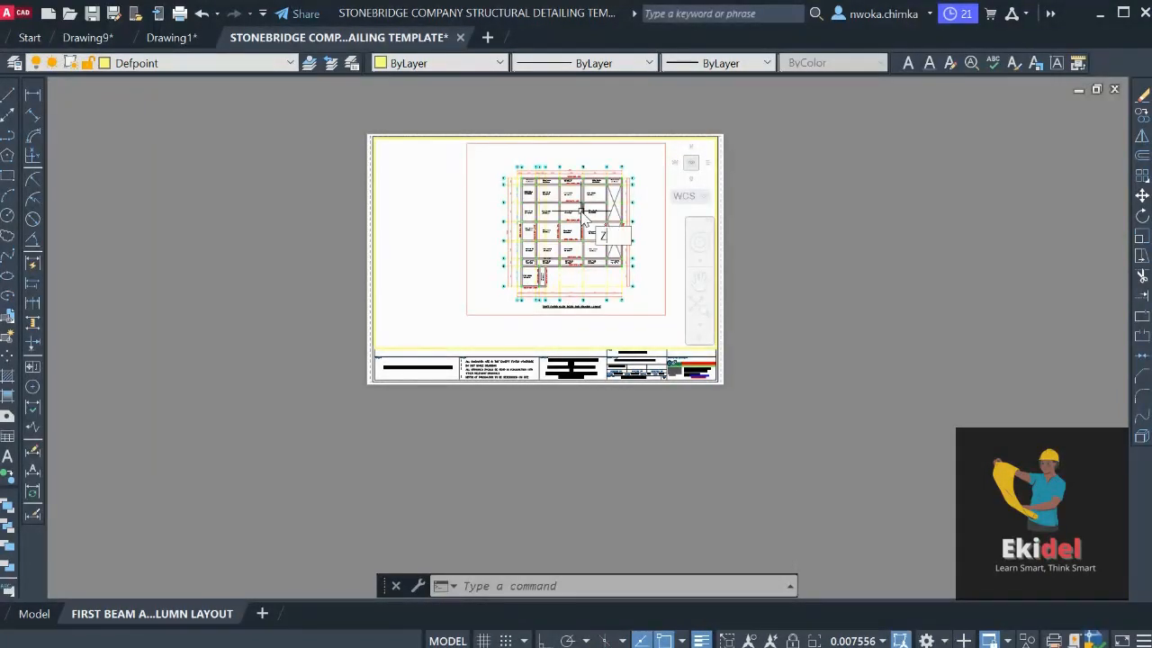
{"action": "key", "text": "Return"}
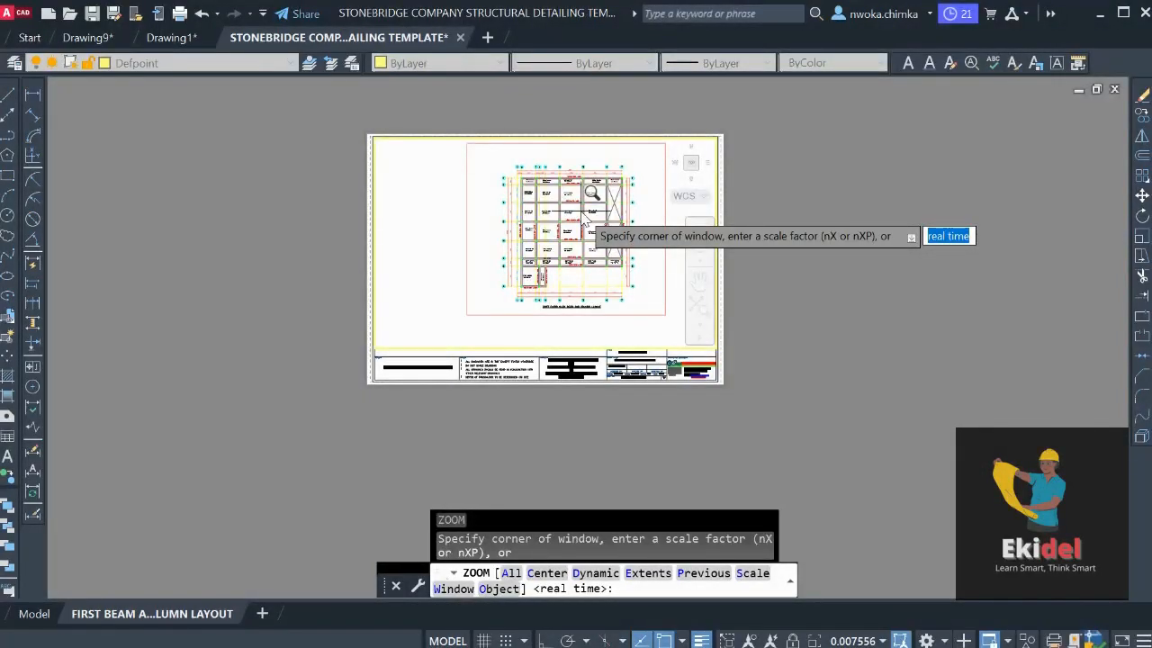
{"action": "type", "text": "1"}
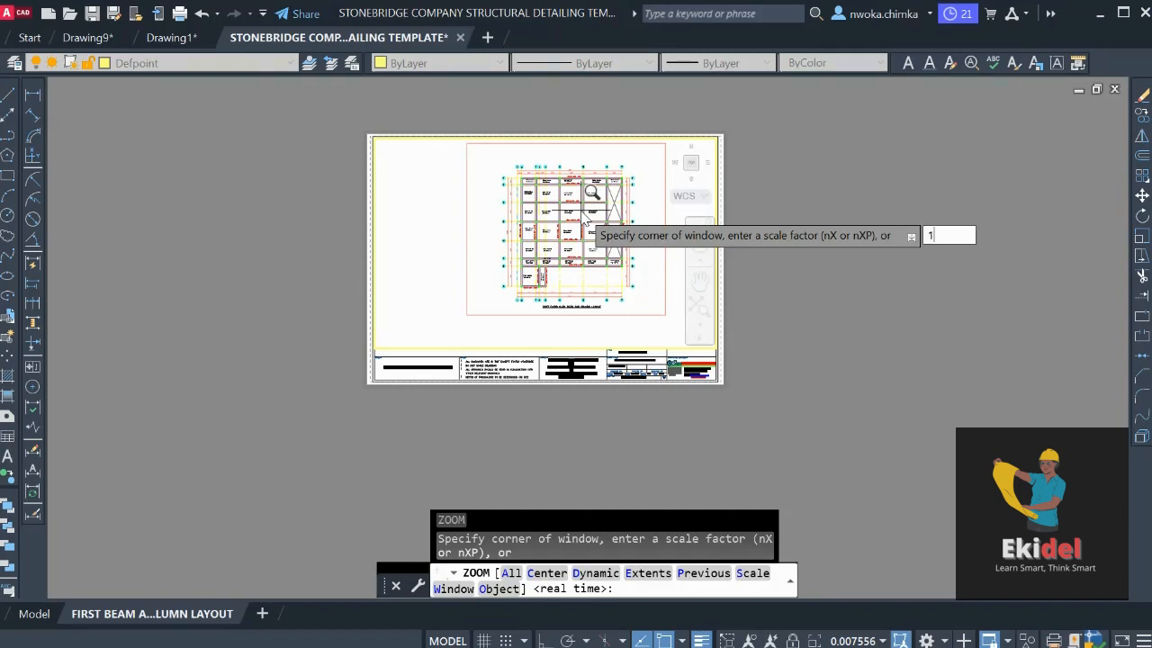
{"action": "type", "text": "/85XP"}
{"action": "key", "text": "Return"}
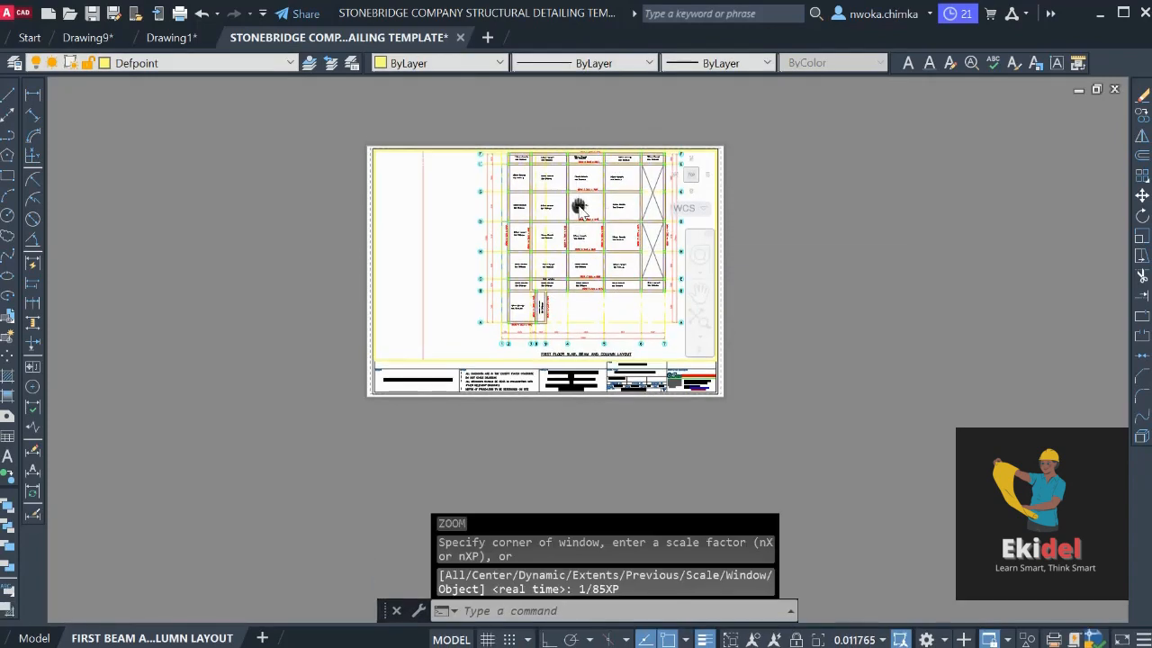
Pan the floor plan left and slightly down toward the middle of the viewport and return to paper space
{"action": "middle_click_drag", "start_coordinate": [580, 207], "coordinate": [535, 218]}
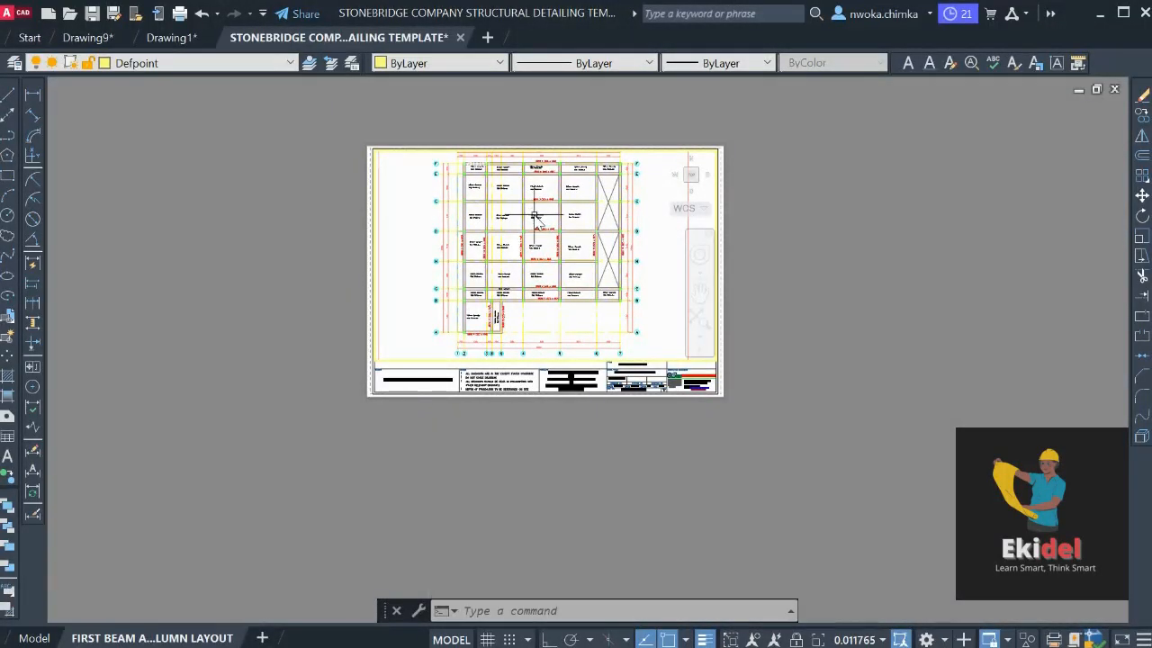
{"action": "double_click", "coordinate": [834, 198]}
{"action": "left_click", "coordinate": [834, 197]}
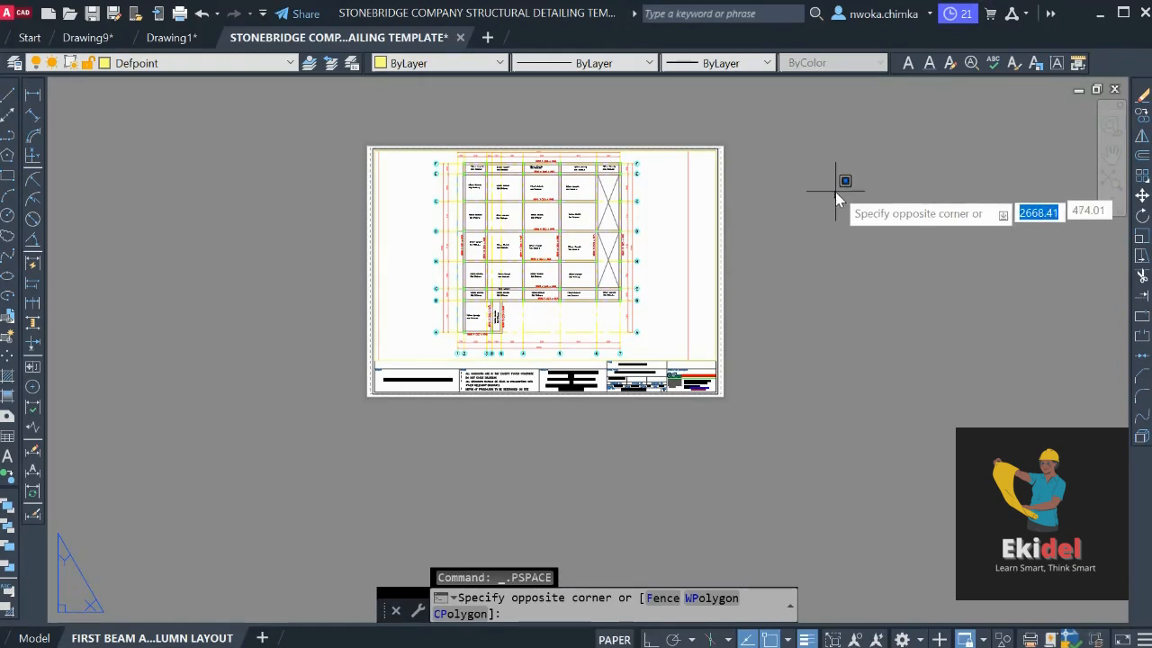
{"action": "left_click", "coordinate": [835, 192]}
Shift the floor plan down and left inside the viewport so its upper grid bubbles fit within the border, and return to paper space
{"action": "scroll", "coordinate": [491, 371], "scroll_direction": "up", "scroll_amount": 6}
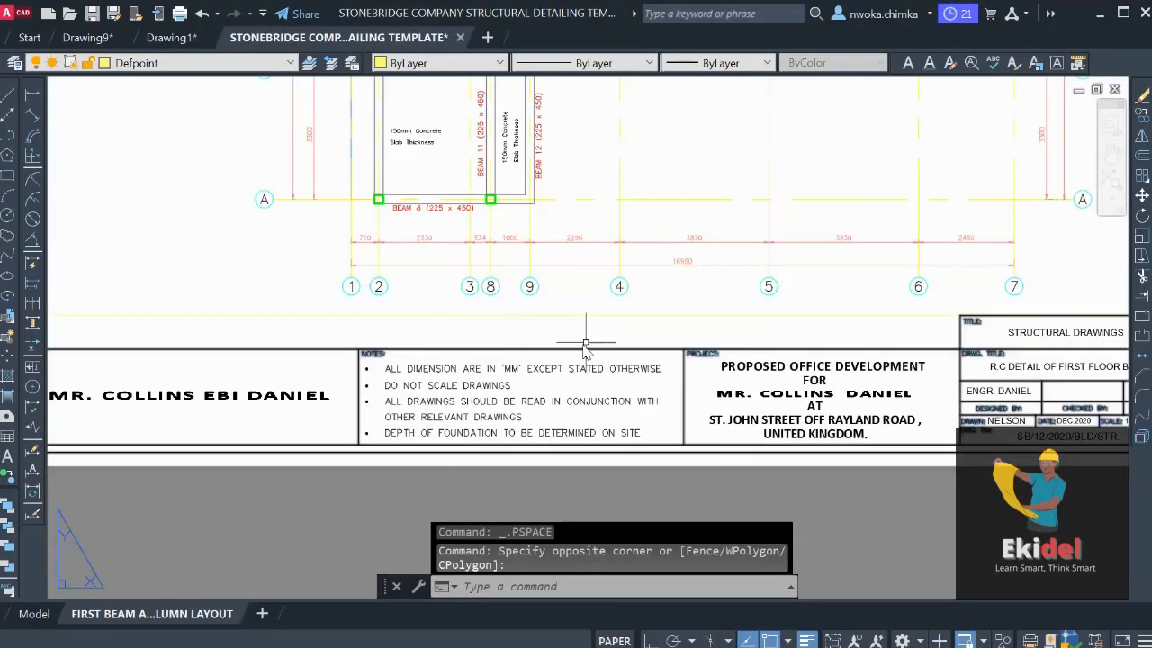
{"action": "scroll", "coordinate": [587, 346], "scroll_direction": "down", "scroll_amount": 2}
{"action": "middle_click_drag", "start_coordinate": [650, 351], "coordinate": [621, 439]}
{"action": "scroll", "coordinate": [621, 439], "scroll_direction": "down", "scroll_amount": 2}
{"action": "scroll", "coordinate": [531, 196], "scroll_direction": "up", "scroll_amount": 4}
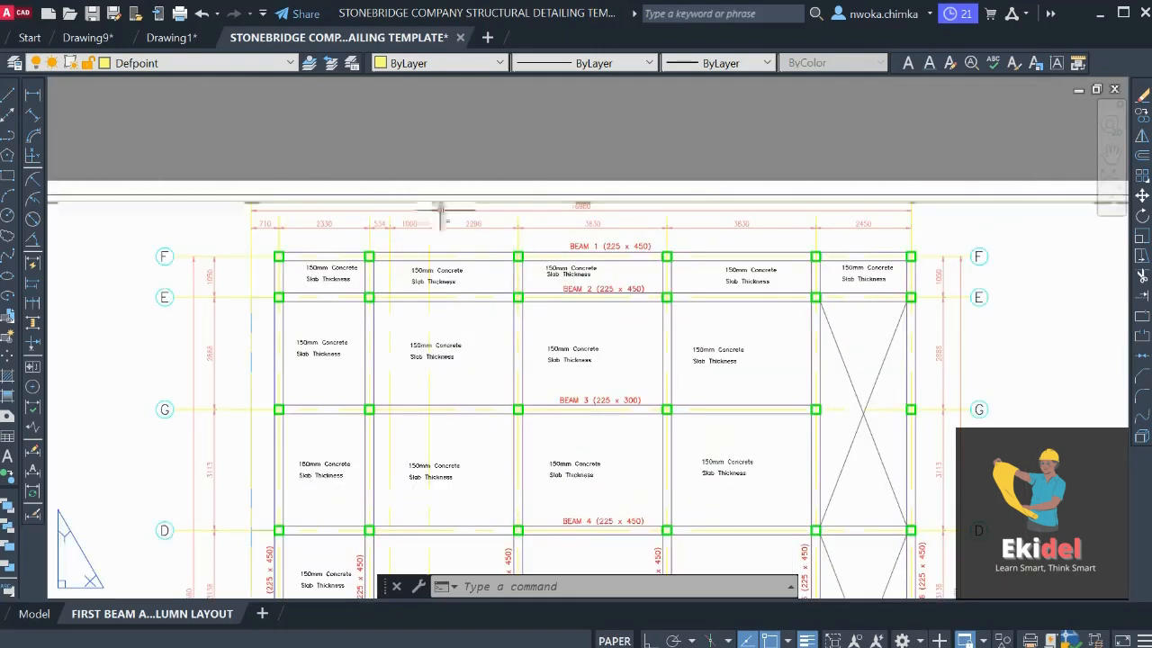
{"action": "scroll", "coordinate": [494, 184], "scroll_direction": "down", "scroll_amount": 5}
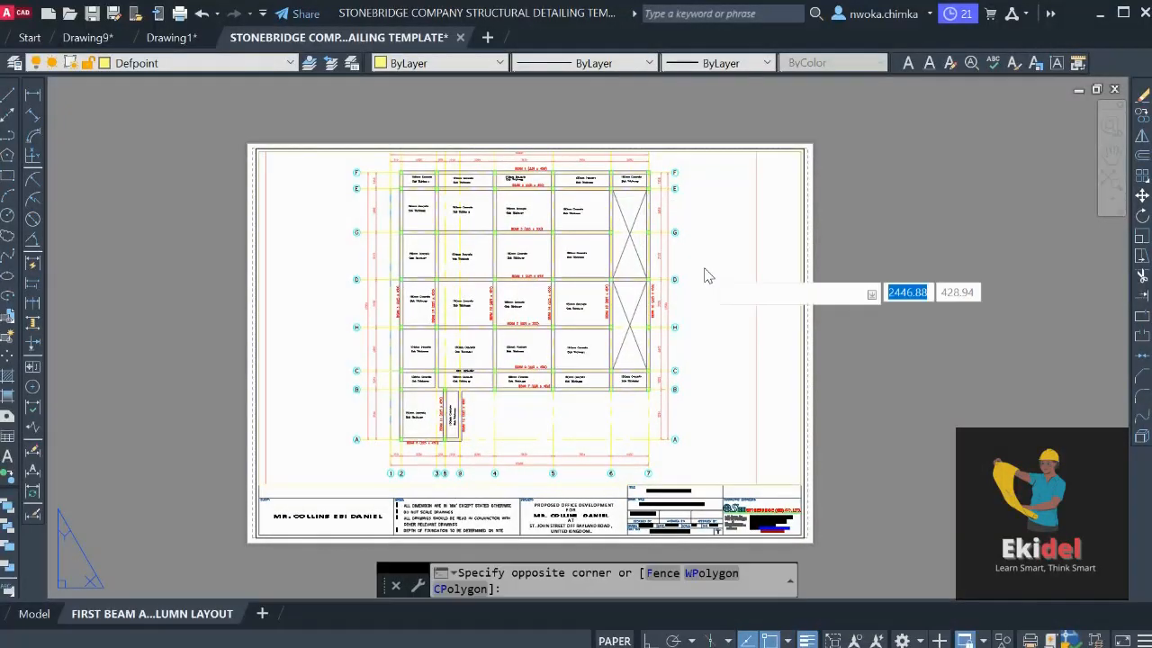
{"action": "double_click", "coordinate": [701, 269]}
{"action": "middle_click_drag", "start_coordinate": [699, 268], "coordinate": [677, 281]}
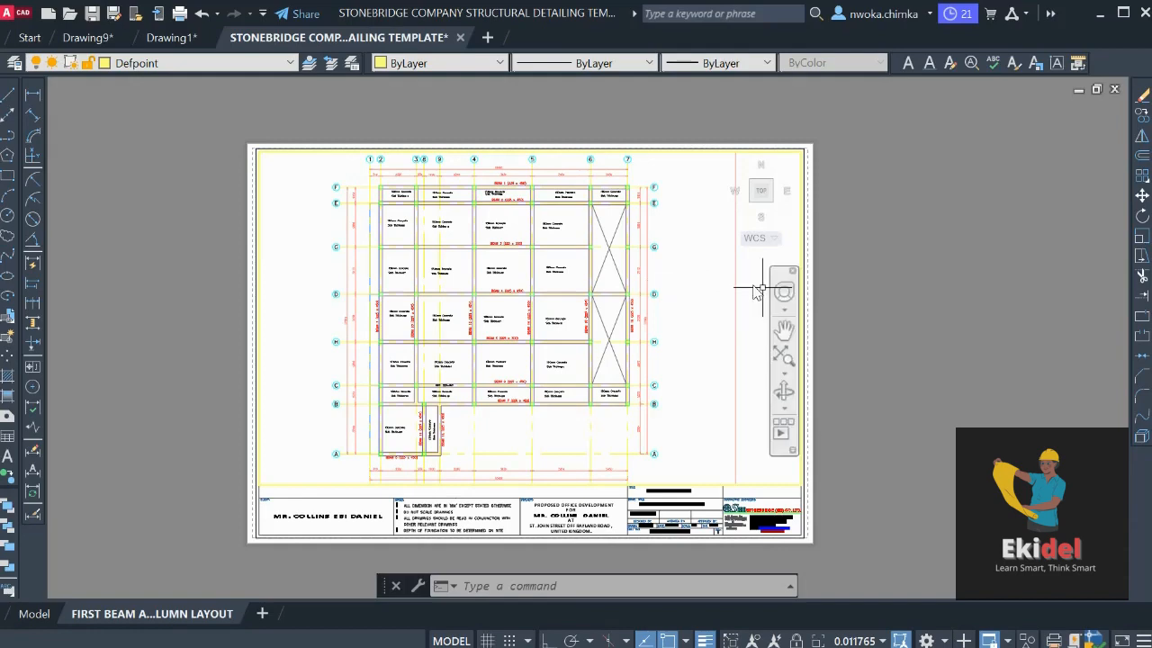
{"action": "double_click", "coordinate": [891, 338]}
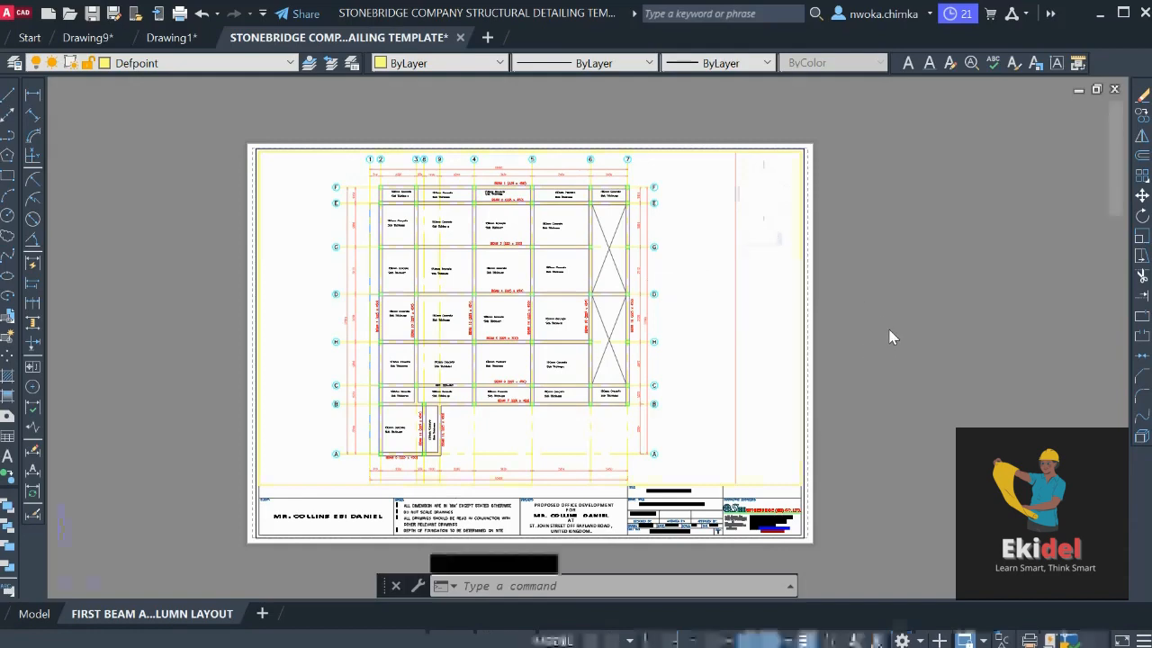
Stretch the viewport's lower-left corner down to the upper line of the CLIENT cell in the title block
{"action": "middle_click_drag", "start_coordinate": [860, 364], "coordinate": [872, 241]}
{"action": "scroll", "coordinate": [637, 356], "scroll_direction": "up", "scroll_amount": 2}
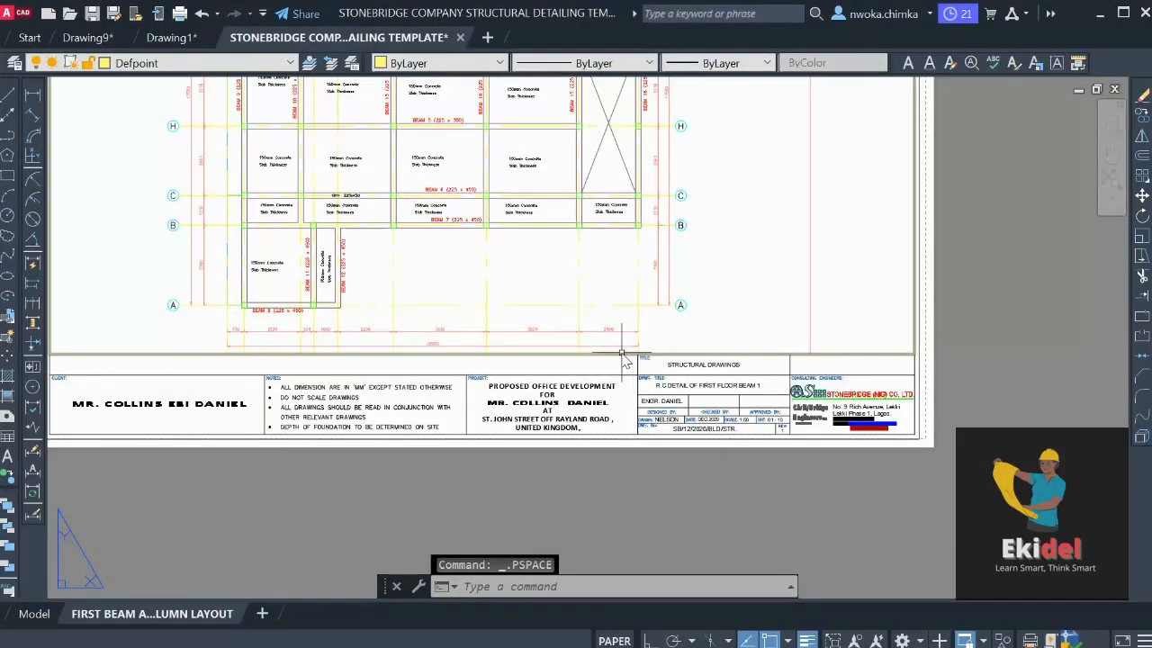
{"action": "left_click", "coordinate": [623, 354]}
{"action": "scroll", "coordinate": [648, 356], "scroll_direction": "down", "scroll_amount": 2}
{"action": "scroll", "coordinate": [278, 355], "scroll_direction": "up", "scroll_amount": 2}
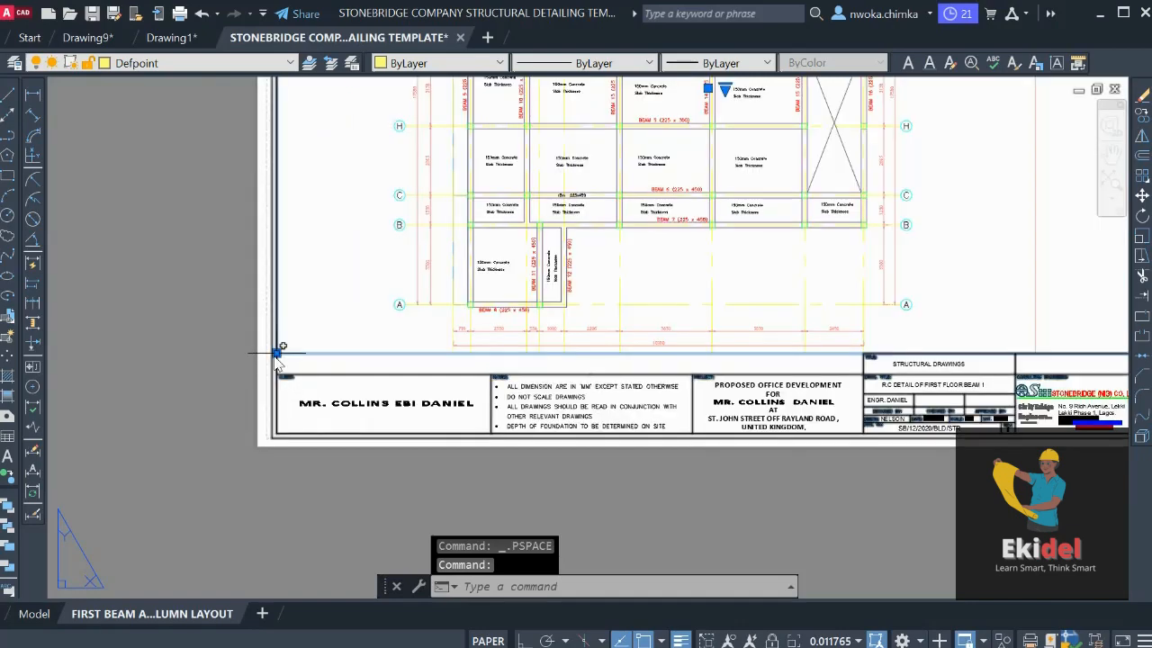
{"action": "left_click", "coordinate": [278, 353]}
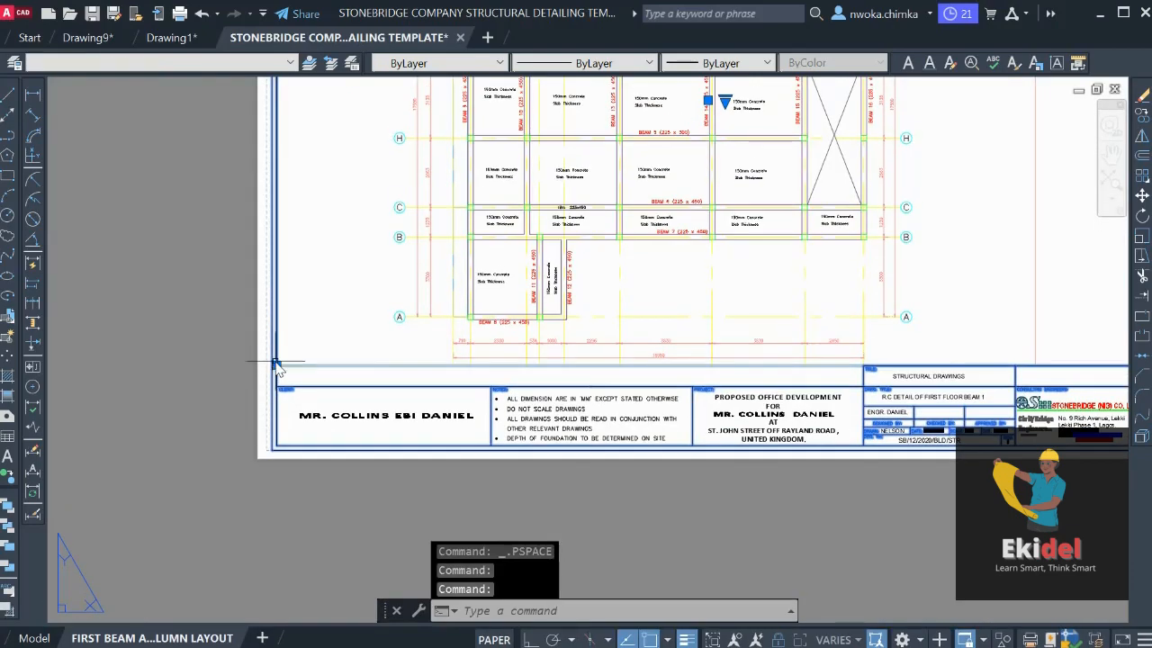
{"action": "scroll", "coordinate": [277, 365], "scroll_direction": "up", "scroll_amount": 7}
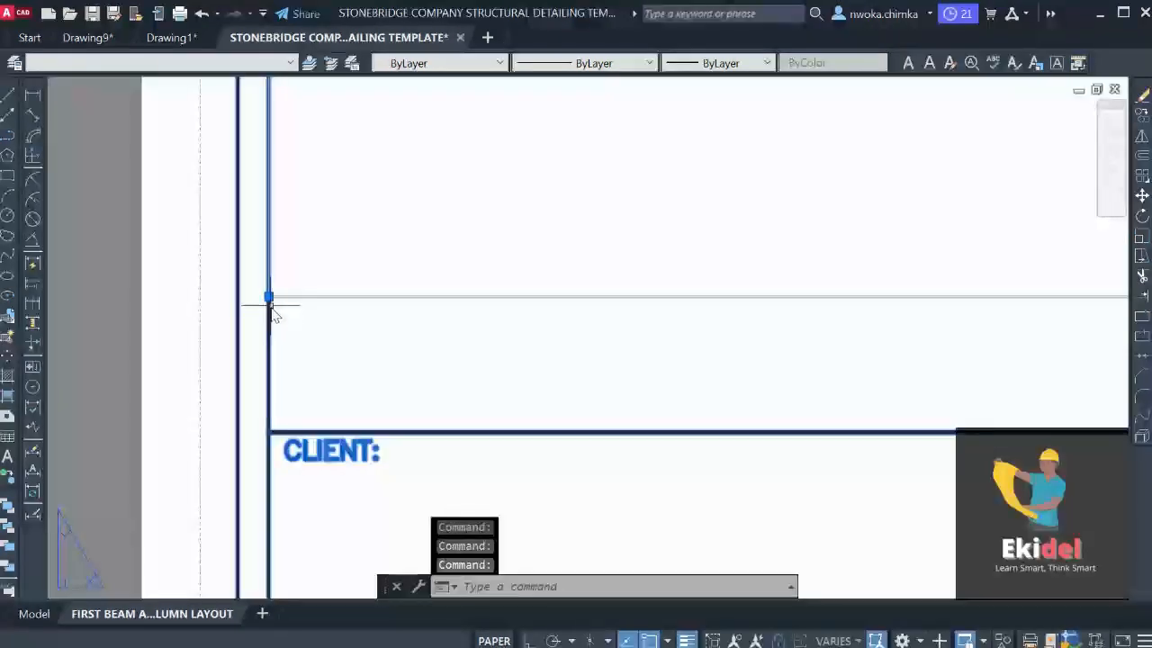
{"action": "left_click", "coordinate": [268, 297]}
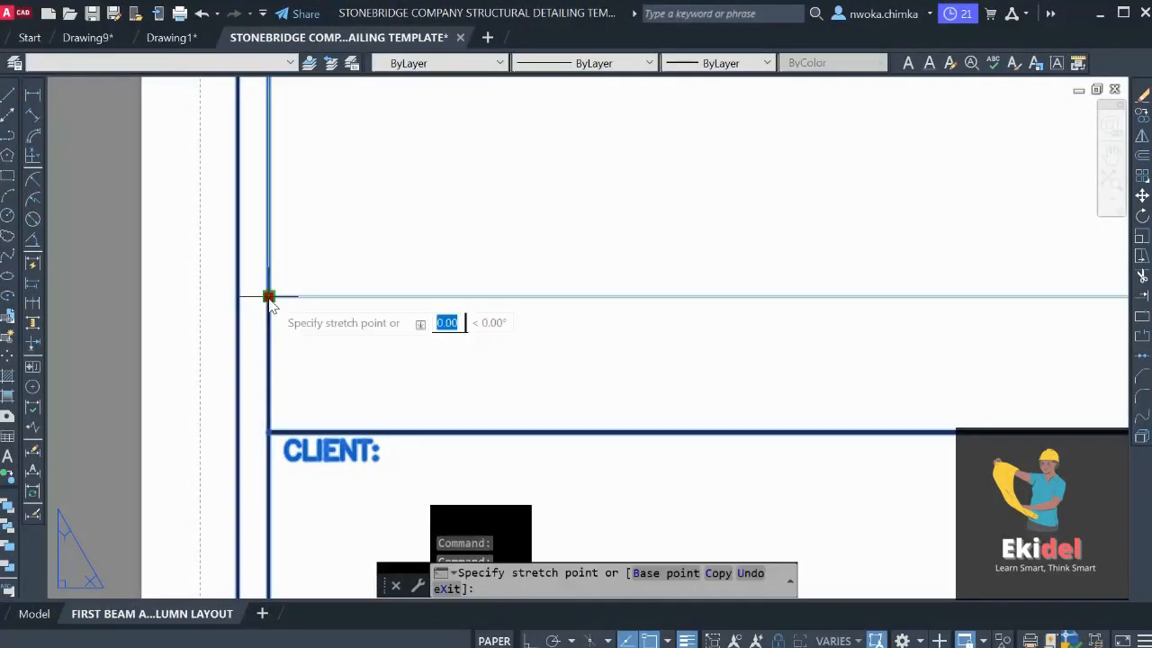
{"action": "left_click", "coordinate": [272, 430]}
{"action": "scroll", "coordinate": [257, 382], "scroll_direction": "down", "scroll_amount": 5}
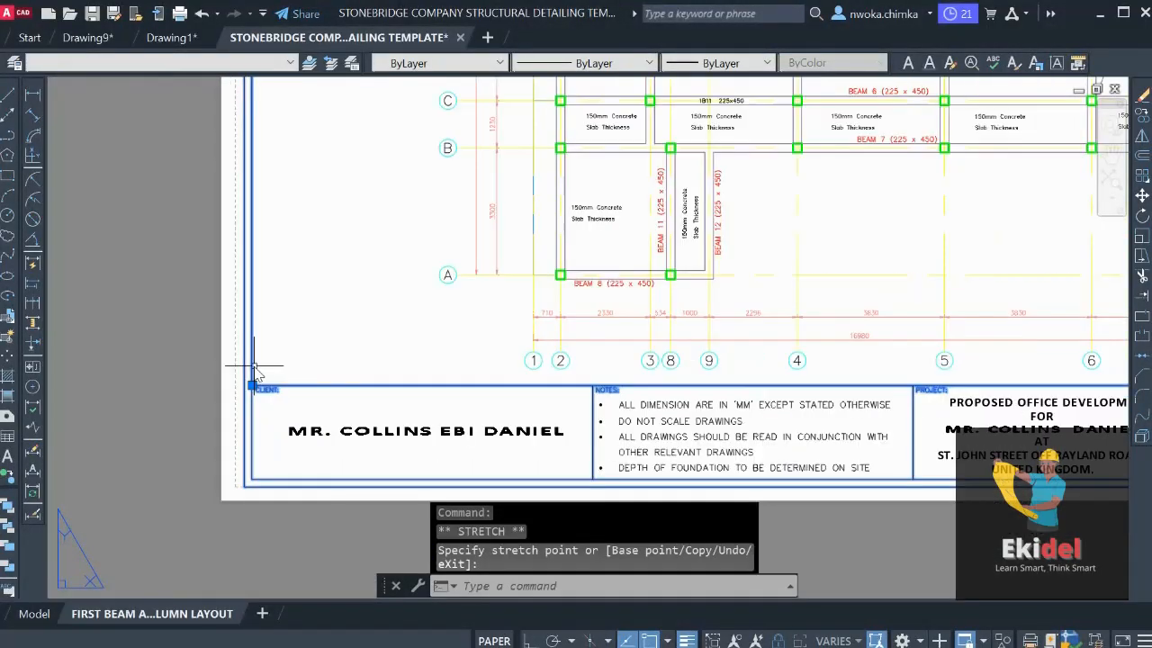
{"action": "scroll", "coordinate": [297, 342], "scroll_direction": "down", "scroll_amount": 4}
{"action": "key", "text": "Escape"}
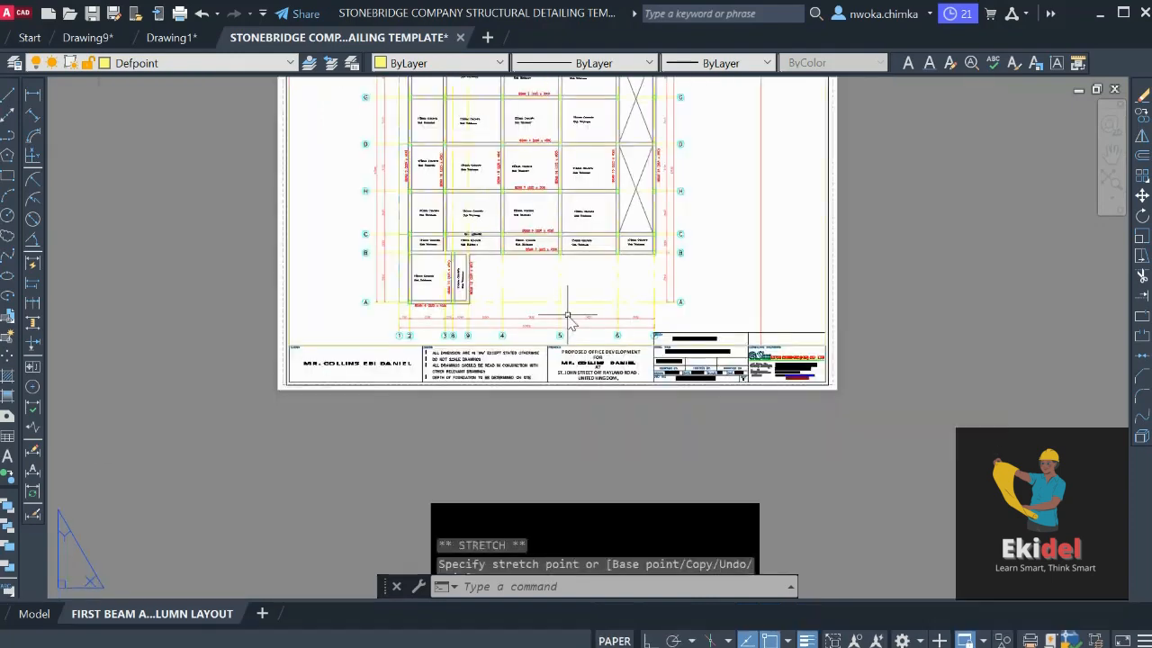
{"action": "scroll", "coordinate": [567, 315], "scroll_direction": "down", "scroll_amount": 2}
{"action": "key", "text": "Escape"}
{"action": "scroll", "coordinate": [574, 160], "scroll_direction": "up", "scroll_amount": 2}
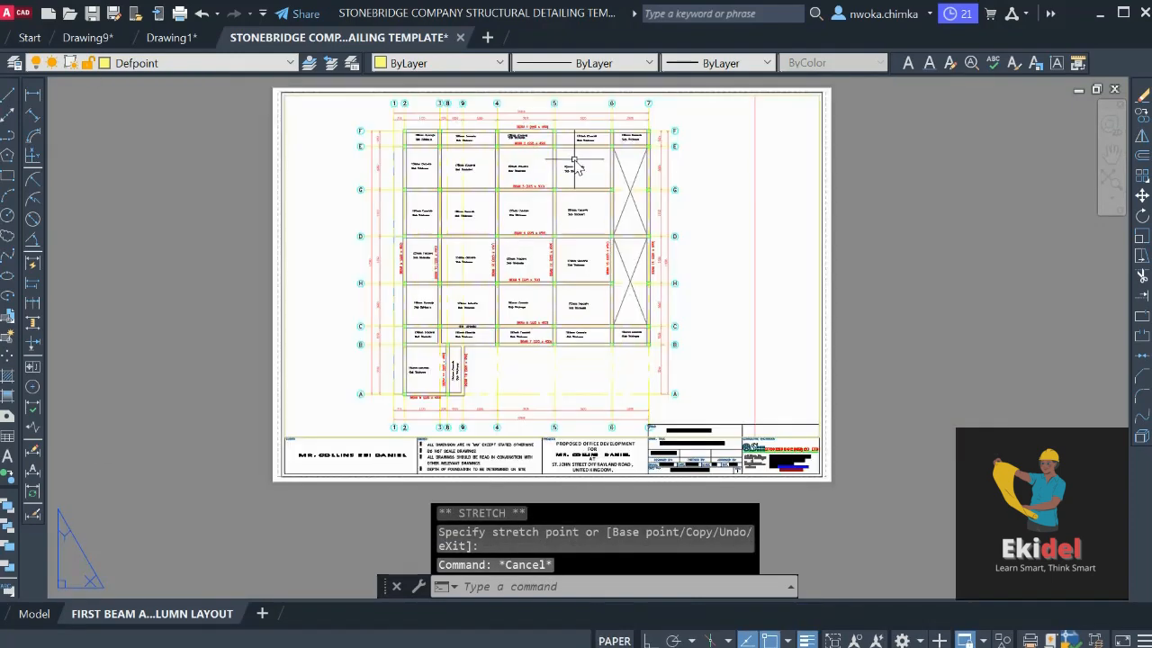
Activate the enlarged viewport and scale its model view of the first floor layout to 1/85XP
{"action": "scroll", "coordinate": [535, 180], "scroll_direction": "down", "scroll_amount": 2}
{"action": "middle_click_drag", "start_coordinate": [524, 163], "coordinate": [502, 181]}
{"action": "scroll", "coordinate": [496, 179], "scroll_direction": "up", "scroll_amount": 2}
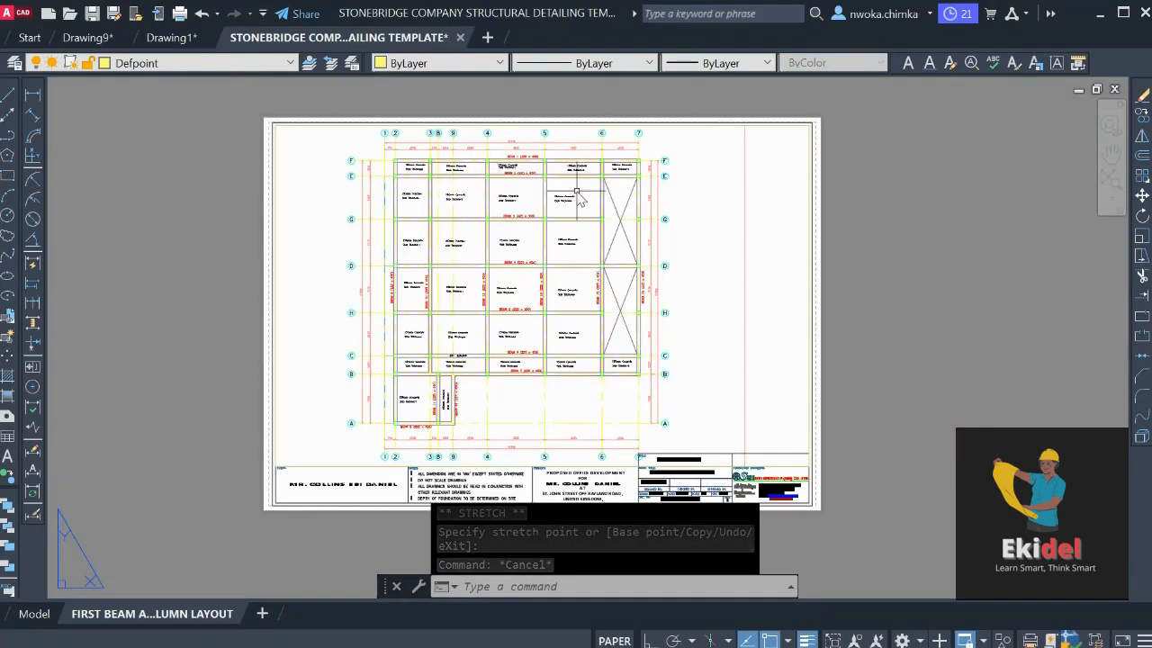
{"action": "scroll", "coordinate": [577, 193], "scroll_direction": "down", "scroll_amount": 2}
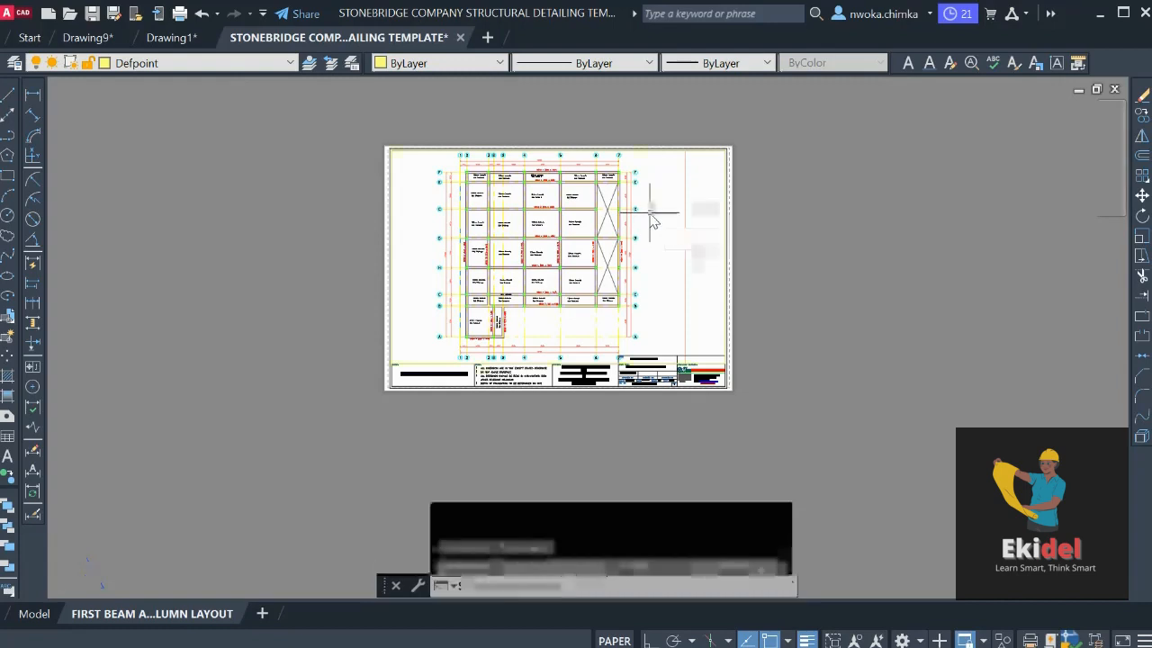
{"action": "double_click", "coordinate": [653, 222]}
{"action": "scroll", "coordinate": [654, 220], "scroll_direction": "down", "scroll_amount": 2}
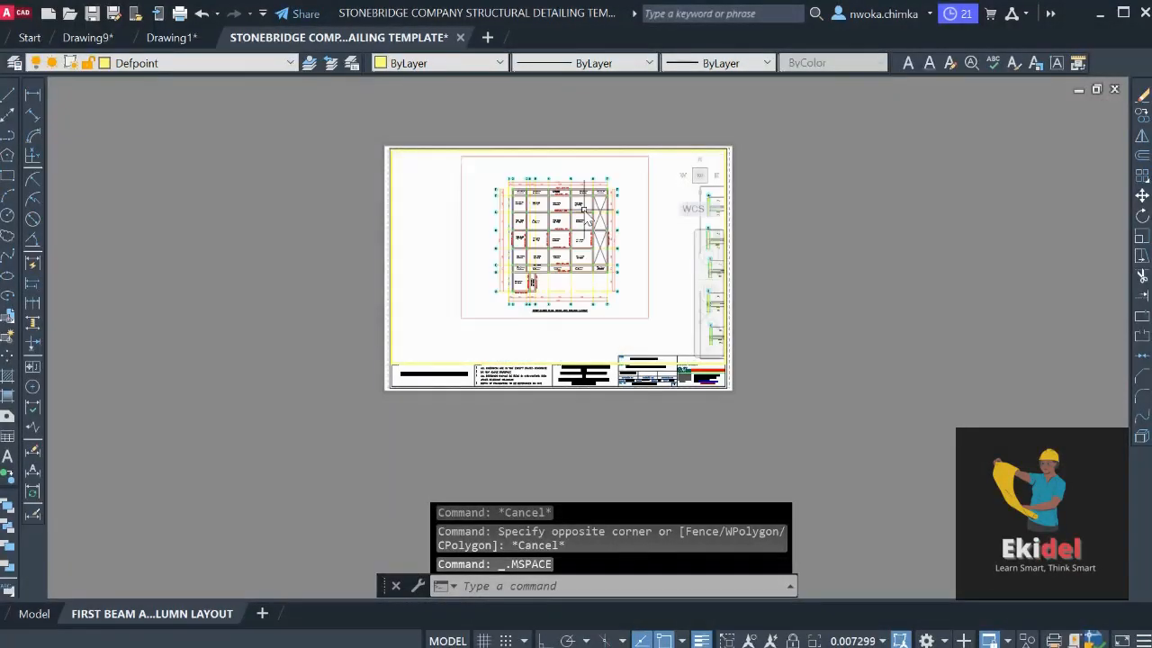
{"action": "scroll", "coordinate": [583, 209], "scroll_direction": "down", "scroll_amount": 2}
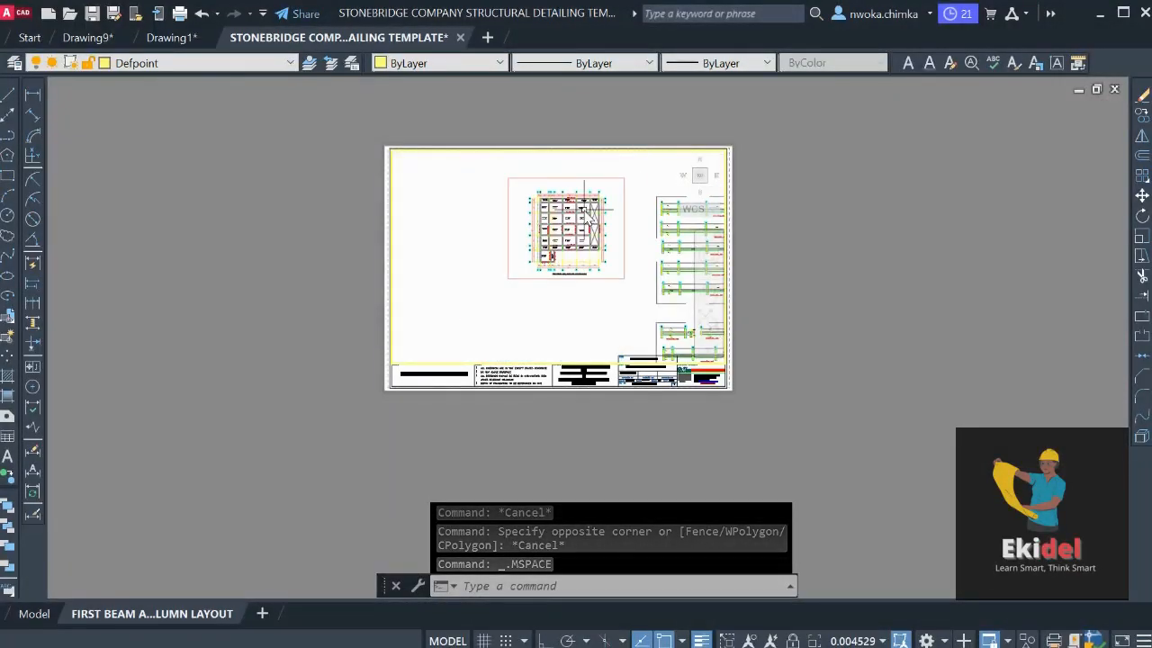
{"action": "type", "text": "z"}
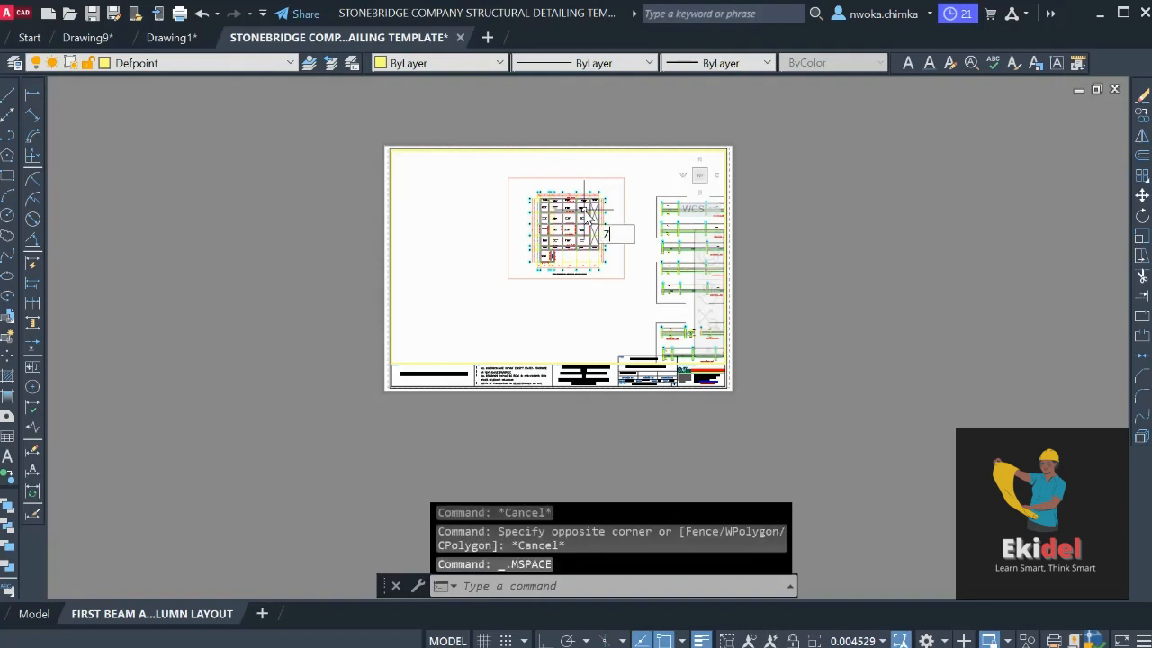
{"action": "key", "text": "Return"}
{"action": "type", "text": "1/85XP"}
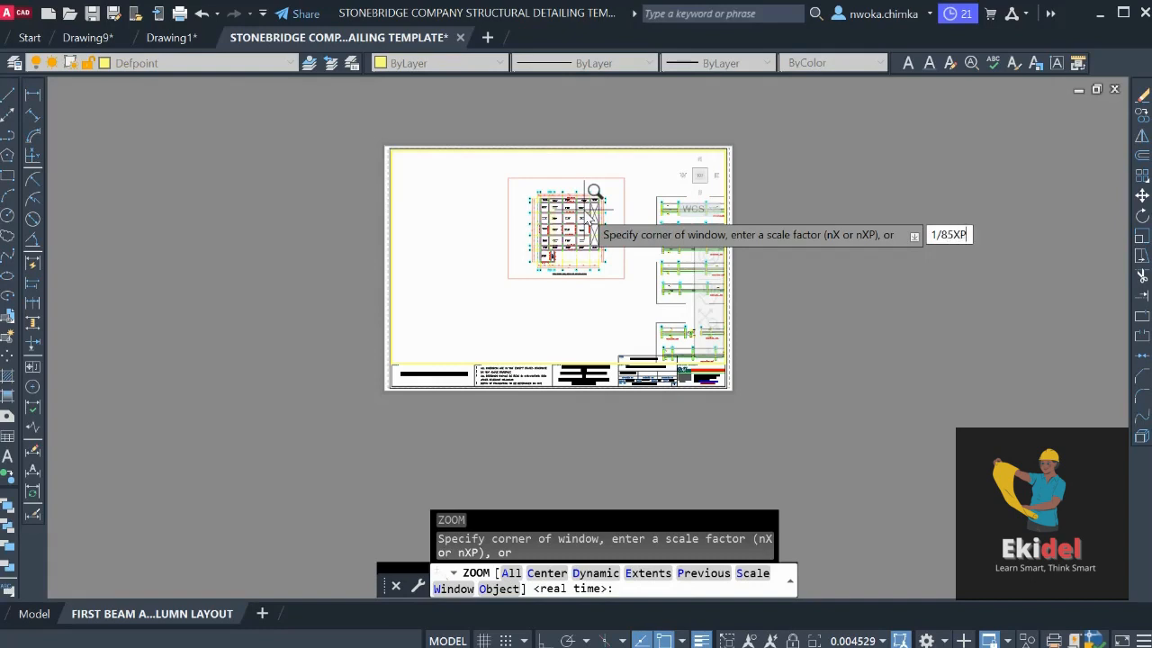
{"action": "key", "text": "Return"}
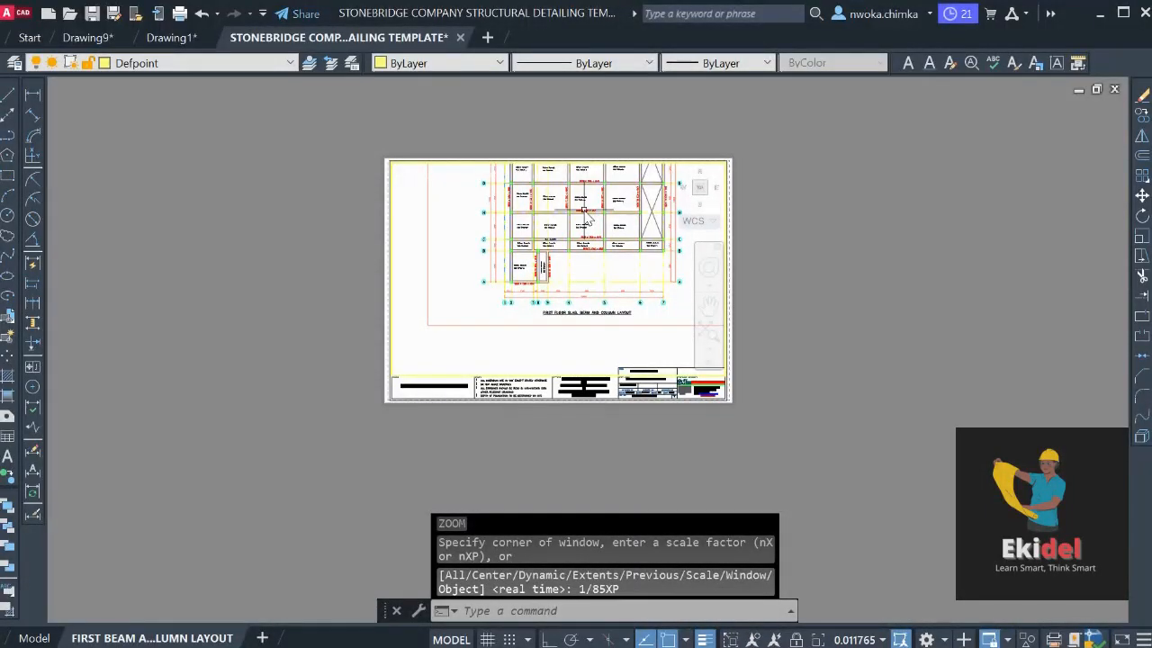
Pan the floor plan down and left until all its grid bubbles fit inside the viewport, and return to paper space
{"action": "type", "text": "P"}
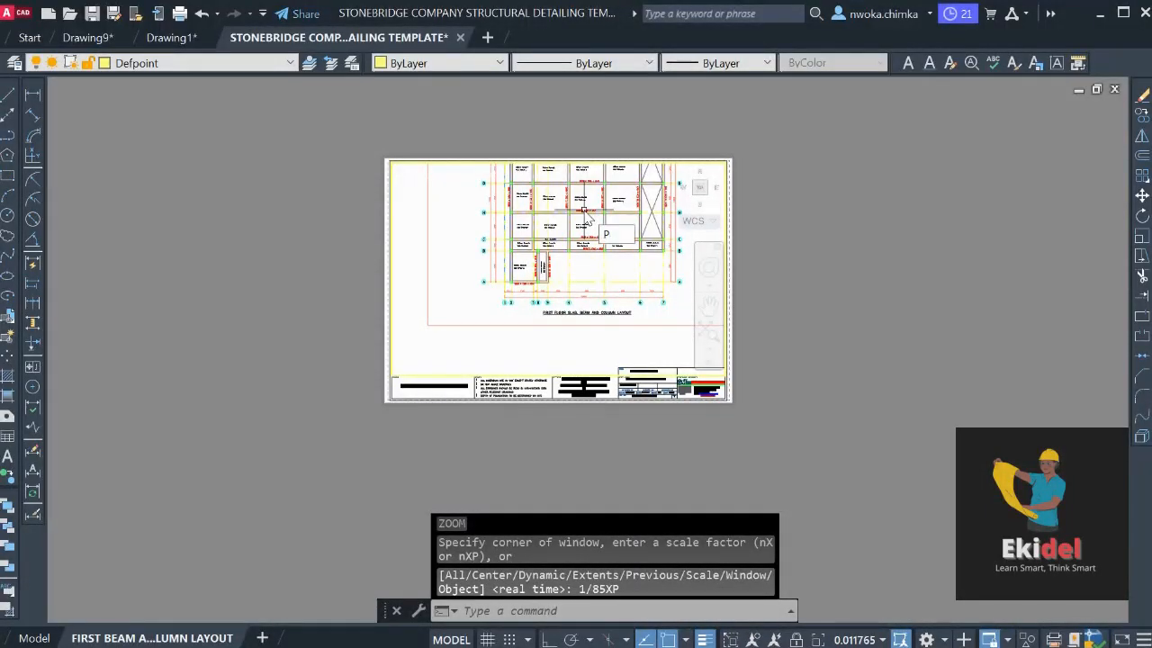
{"action": "key", "text": "Return"}
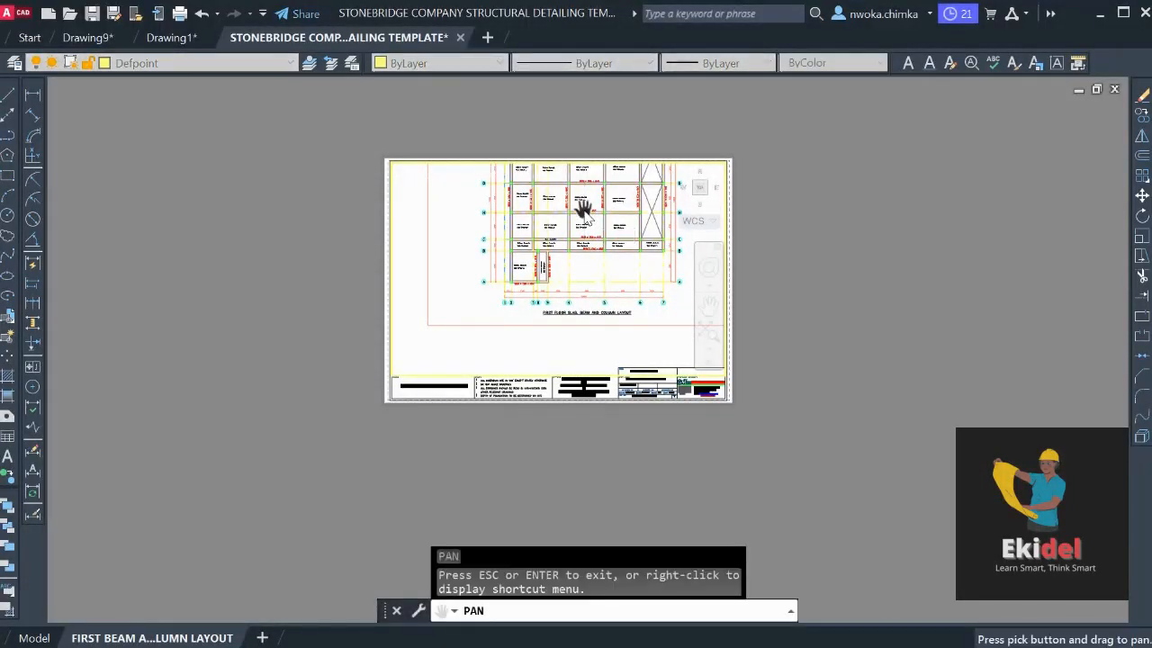
{"action": "mouse_move", "coordinate": [583, 211]}
{"action": "left_mouse_down"}
{"action": "mouse_move", "coordinate": [552, 265]}
{"action": "mouse_move", "coordinate": [558, 276]}
{"action": "mouse_move", "coordinate": [531, 279]}
{"action": "left_mouse_up"}
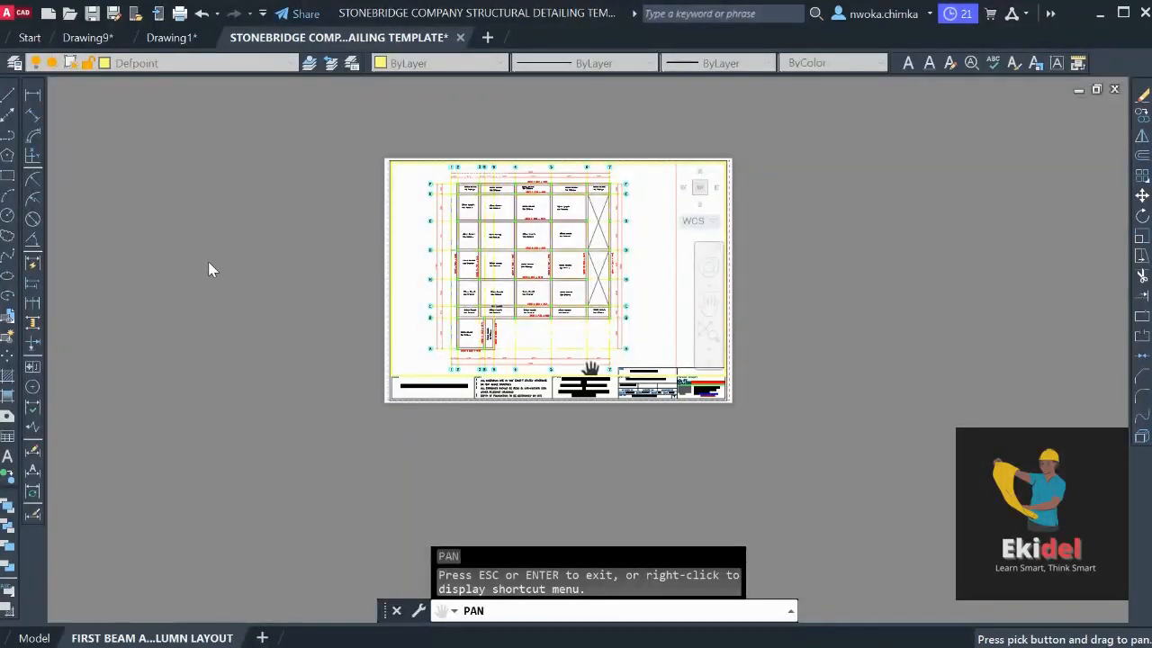
{"action": "key", "text": "Escape"}
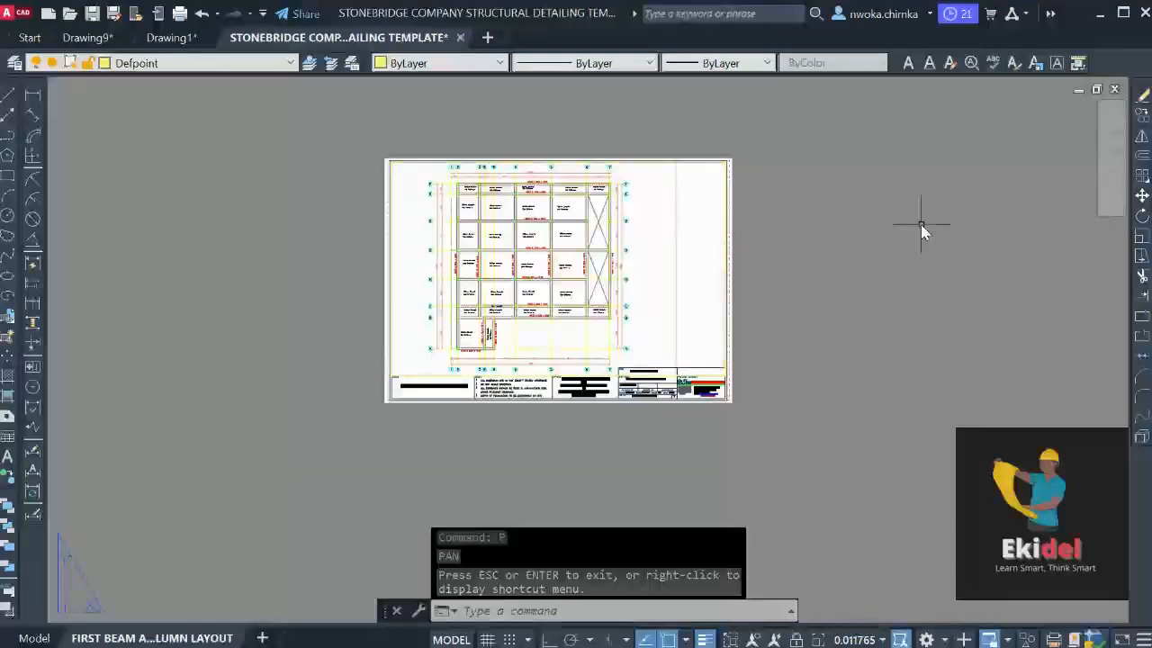
{"action": "double_click", "coordinate": [921, 227]}
{"action": "scroll", "coordinate": [592, 159], "scroll_direction": "up", "scroll_amount": 8}
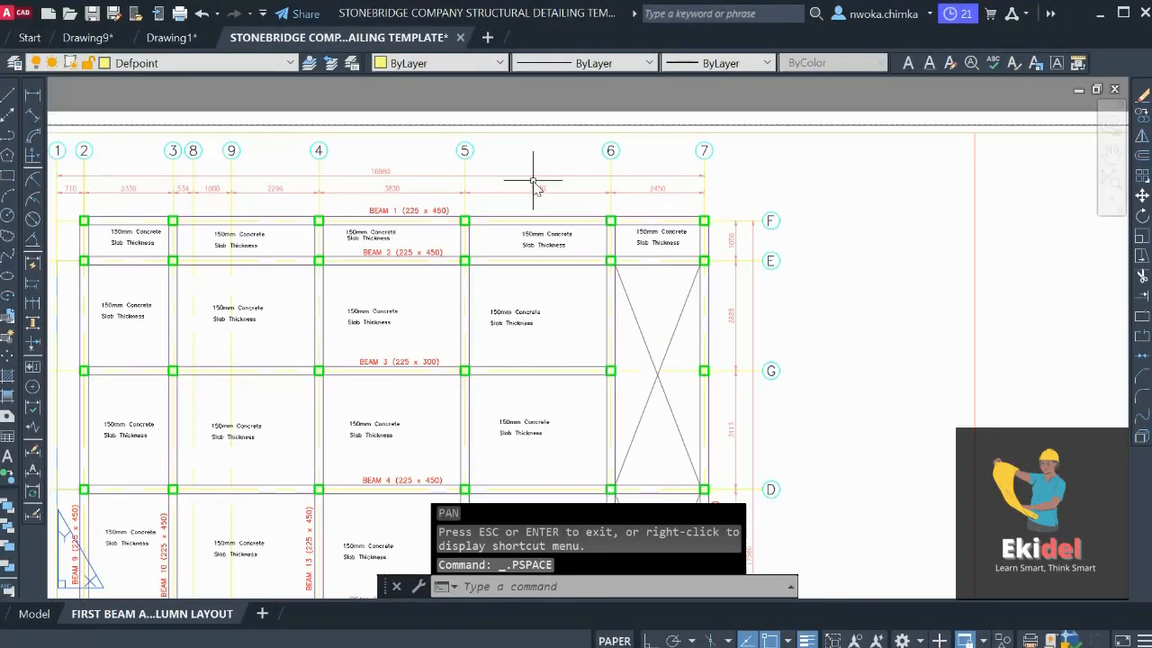
{"action": "scroll", "coordinate": [390, 206], "scroll_direction": "down", "scroll_amount": 7}
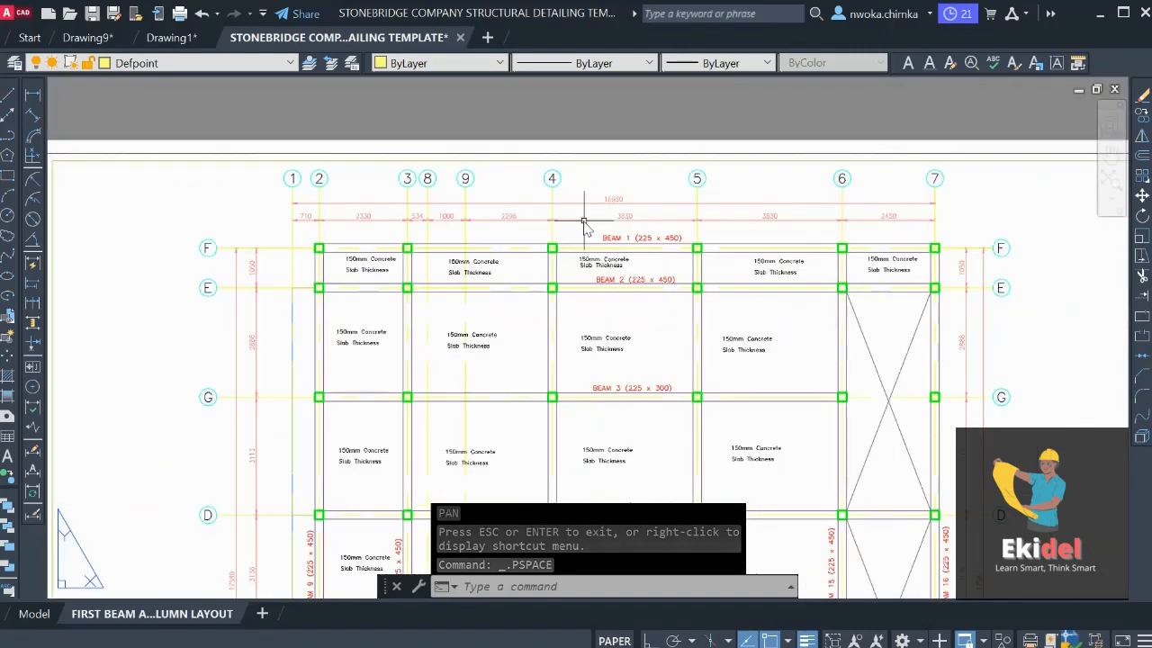
{"action": "scroll", "coordinate": [477, 234], "scroll_direction": "down", "scroll_amount": 6}
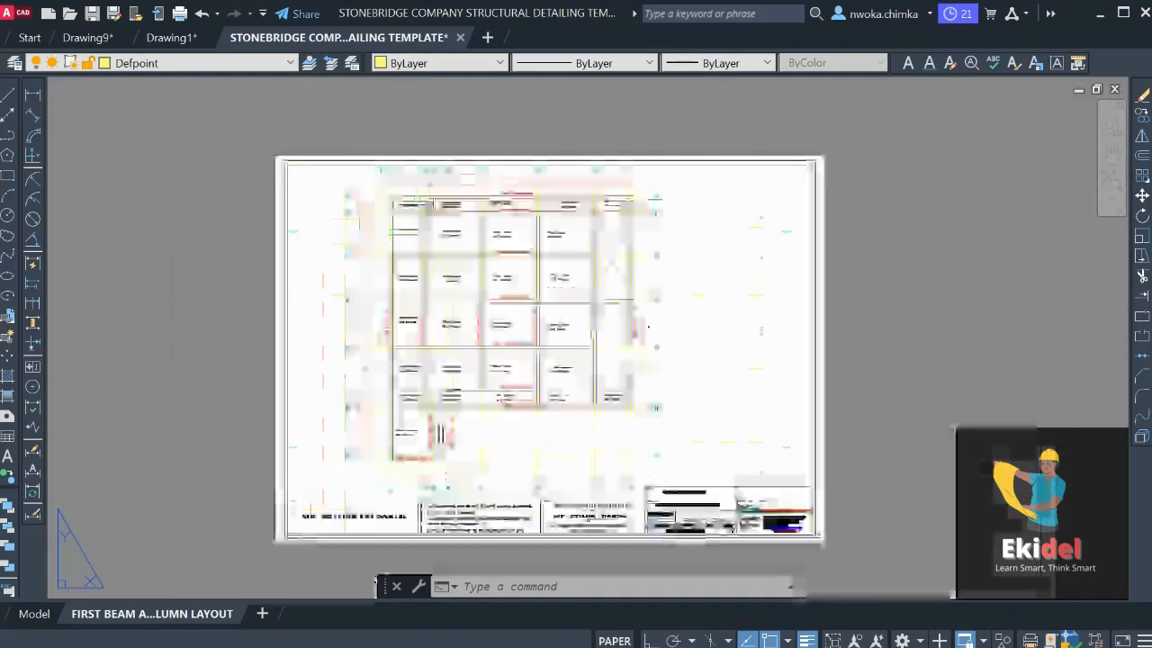
{"action": "scroll", "coordinate": [450, 325], "scroll_direction": "up", "scroll_amount": 2}
{"action": "scroll", "coordinate": [452, 320], "scroll_direction": "down", "scroll_amount": 2}
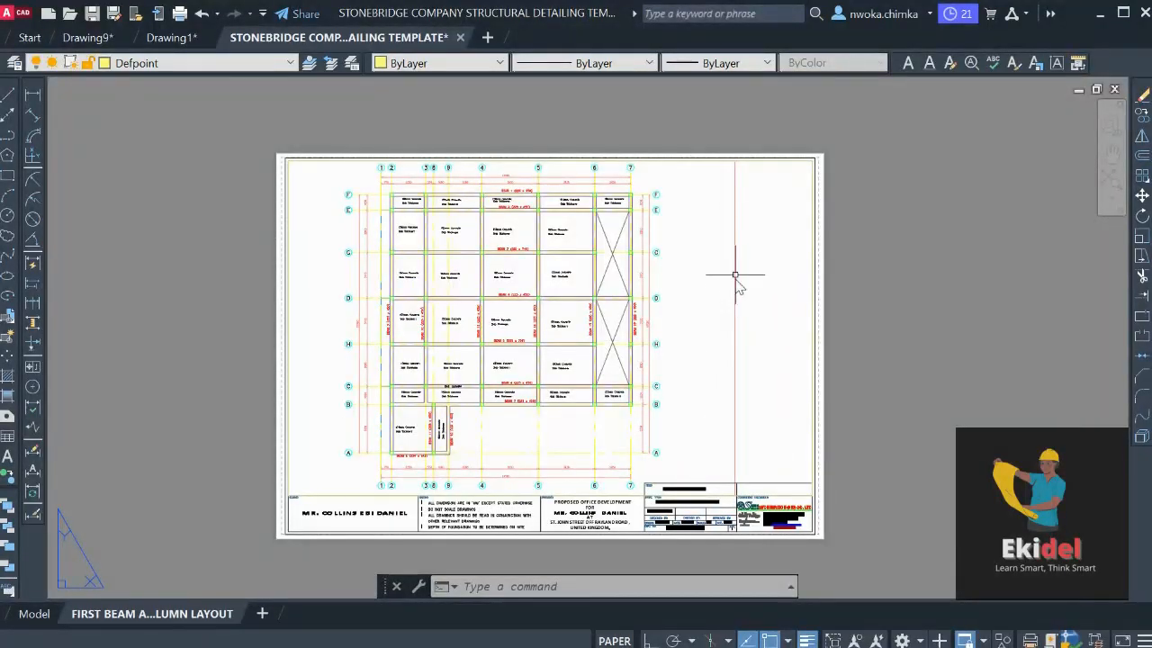
In model space, stretch the rectangular frame around the first floor plan outward on all four sides, and return to the sheet layout
{"action": "left_click", "coordinate": [36, 612]}
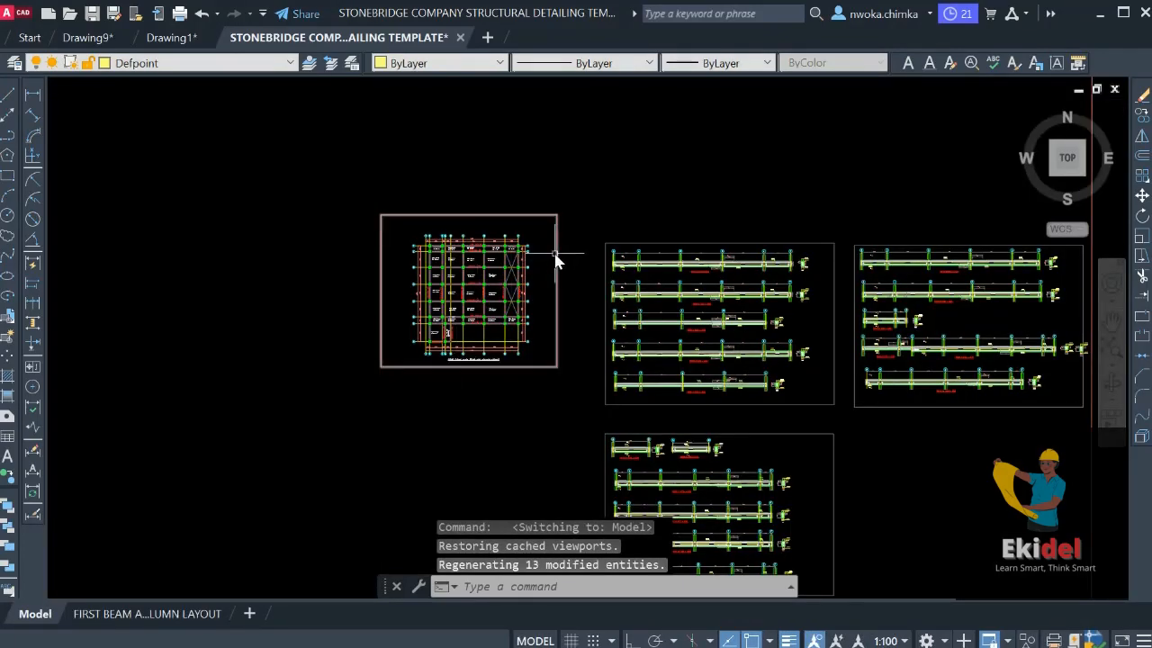
{"action": "left_click", "coordinate": [560, 281]}
{"action": "left_click", "coordinate": [557, 292]}
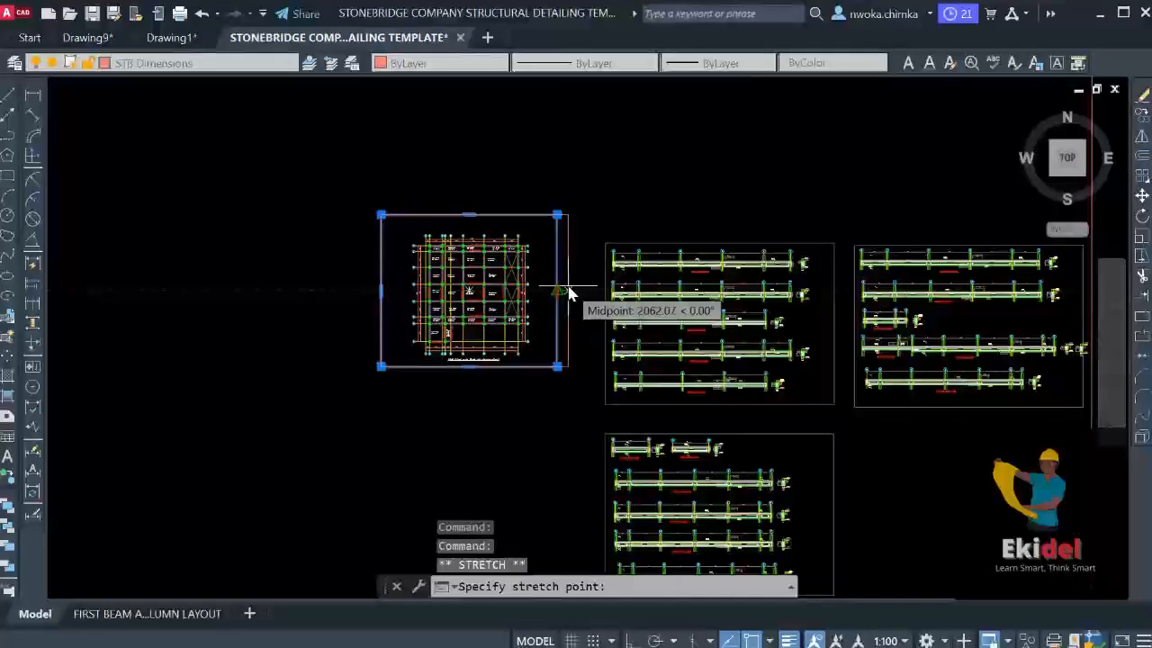
{"action": "left_click", "coordinate": [588, 293]}
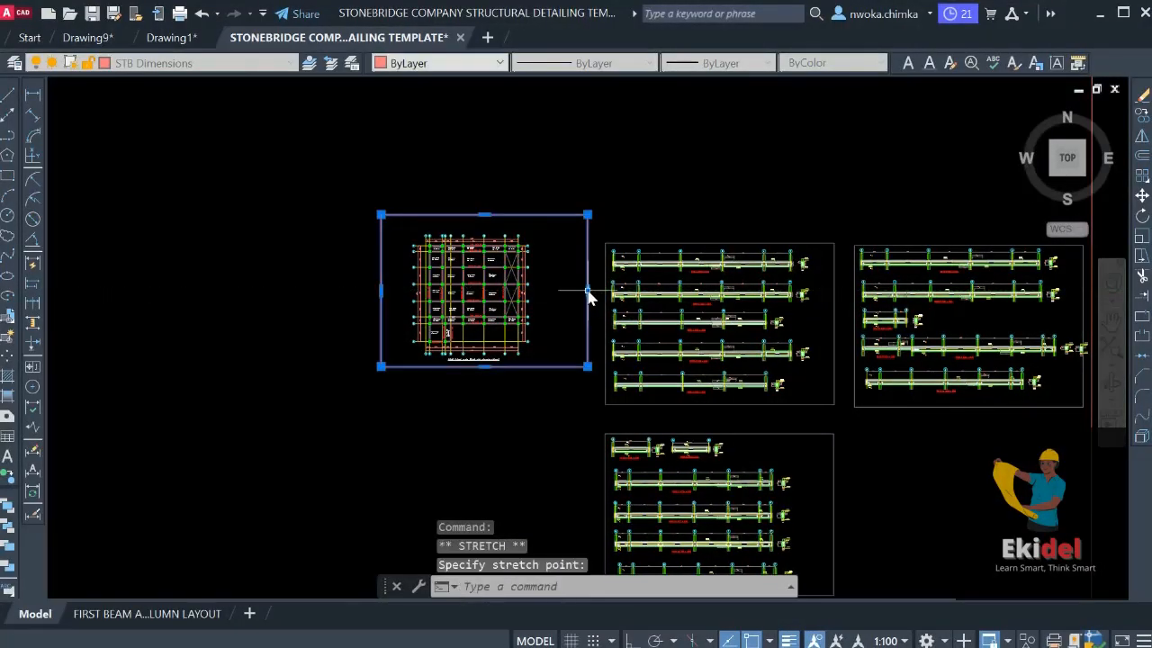
{"action": "left_click", "coordinate": [486, 368]}
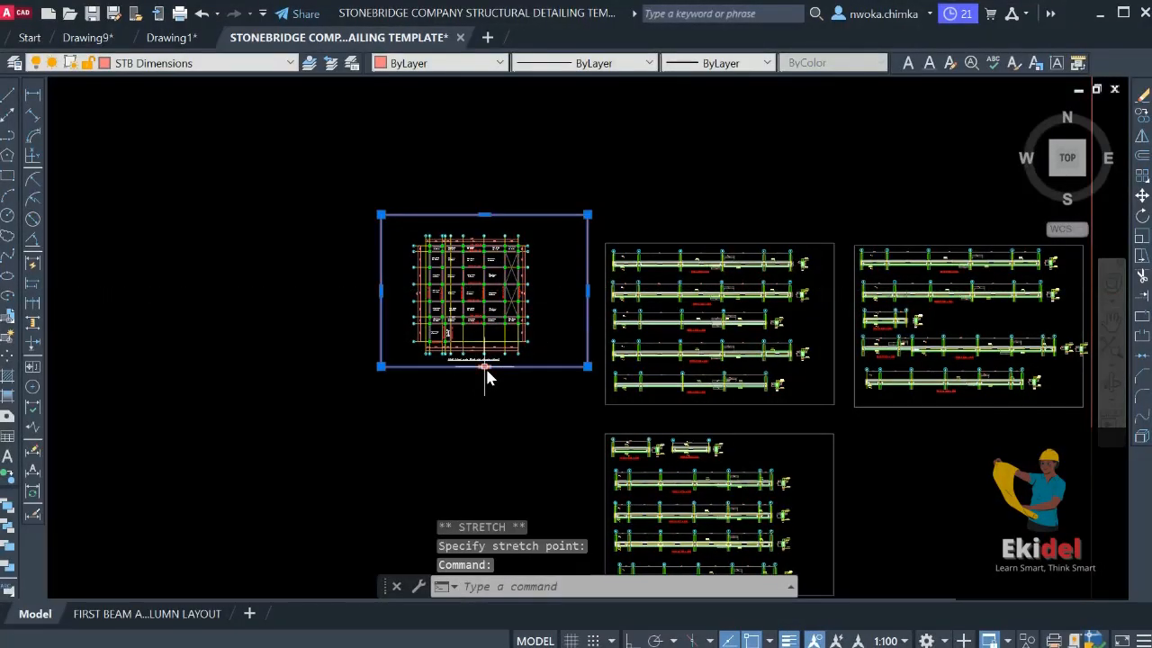
{"action": "left_click", "coordinate": [484, 368]}
{"action": "left_click", "coordinate": [487, 400]}
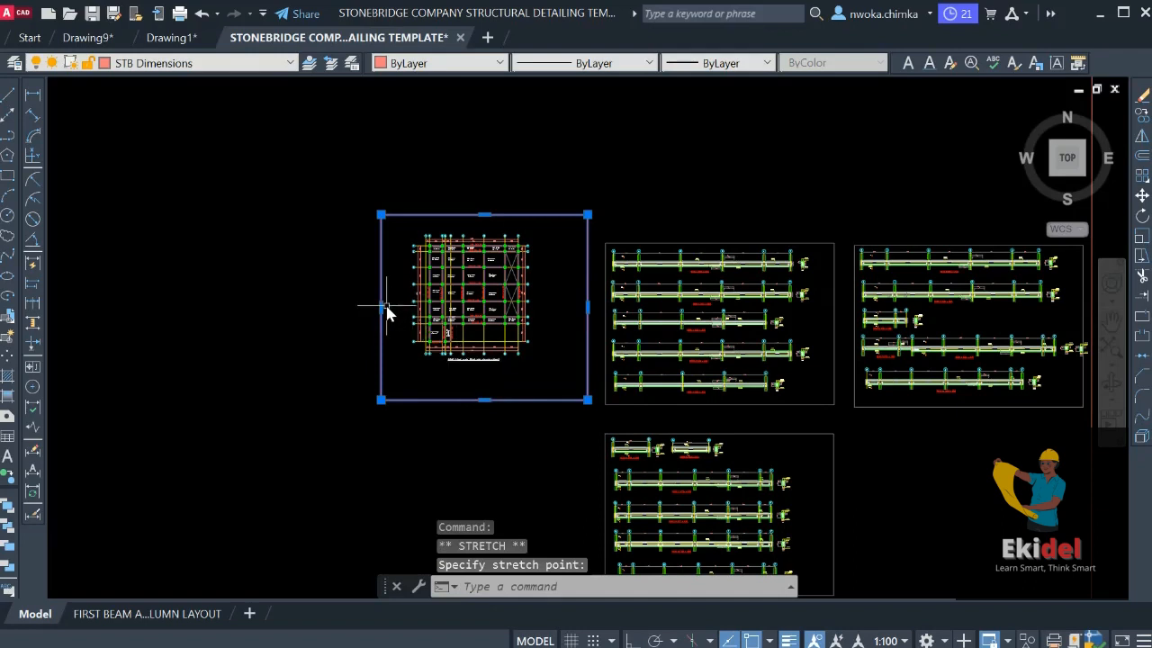
{"action": "left_click", "coordinate": [352, 309]}
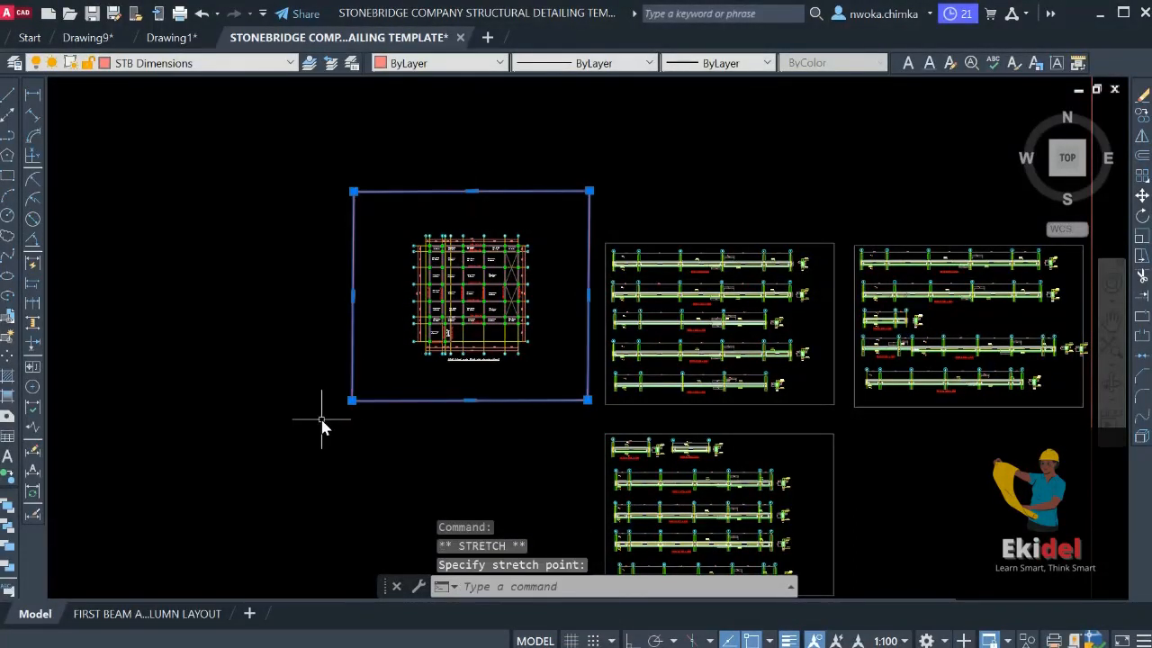
{"action": "key", "text": "Escape"}
{"action": "left_click", "coordinate": [126, 614]}
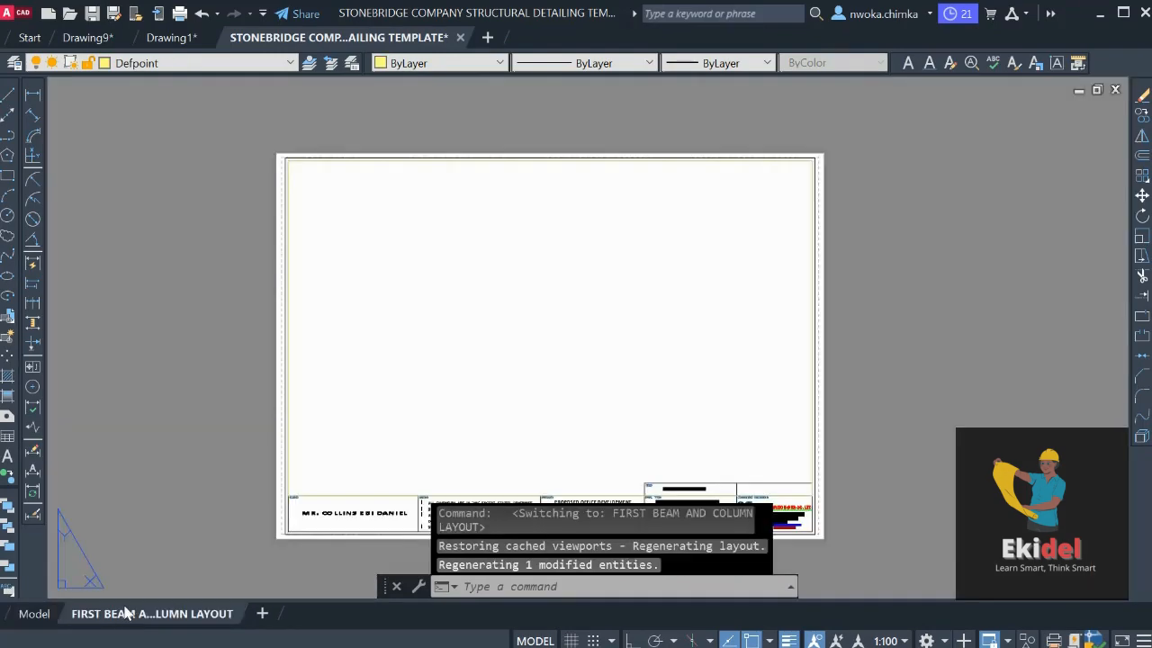
{"action": "scroll", "coordinate": [509, 387], "scroll_direction": "up", "scroll_amount": 4}
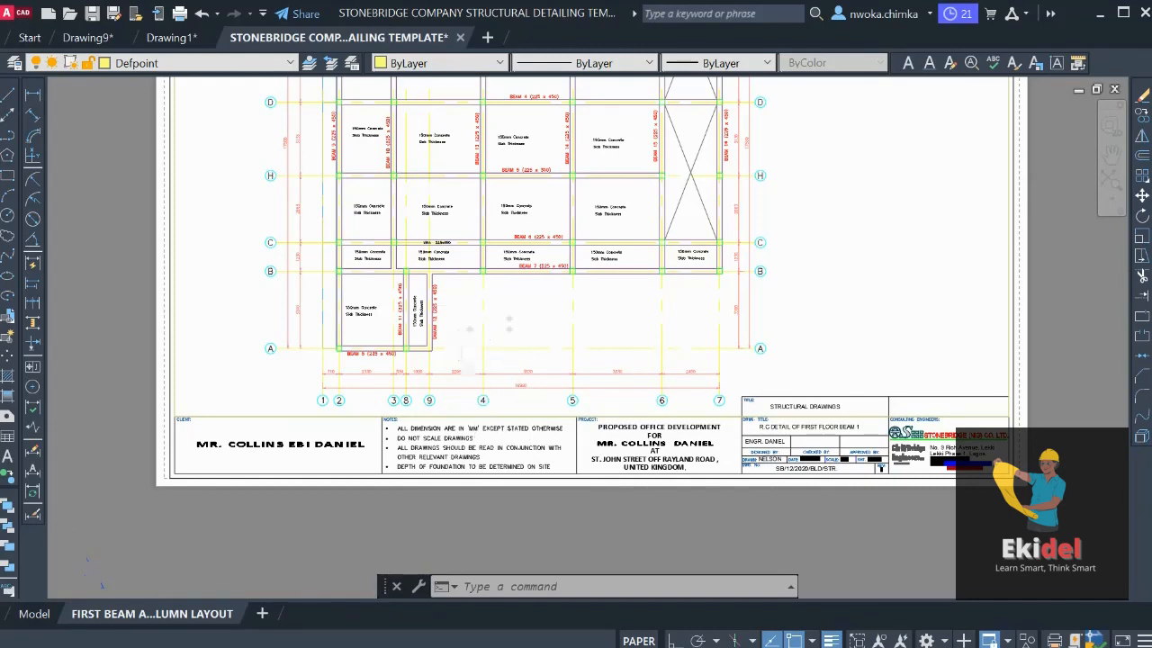
{"action": "scroll", "coordinate": [490, 255], "scroll_direction": "down", "scroll_amount": 3}
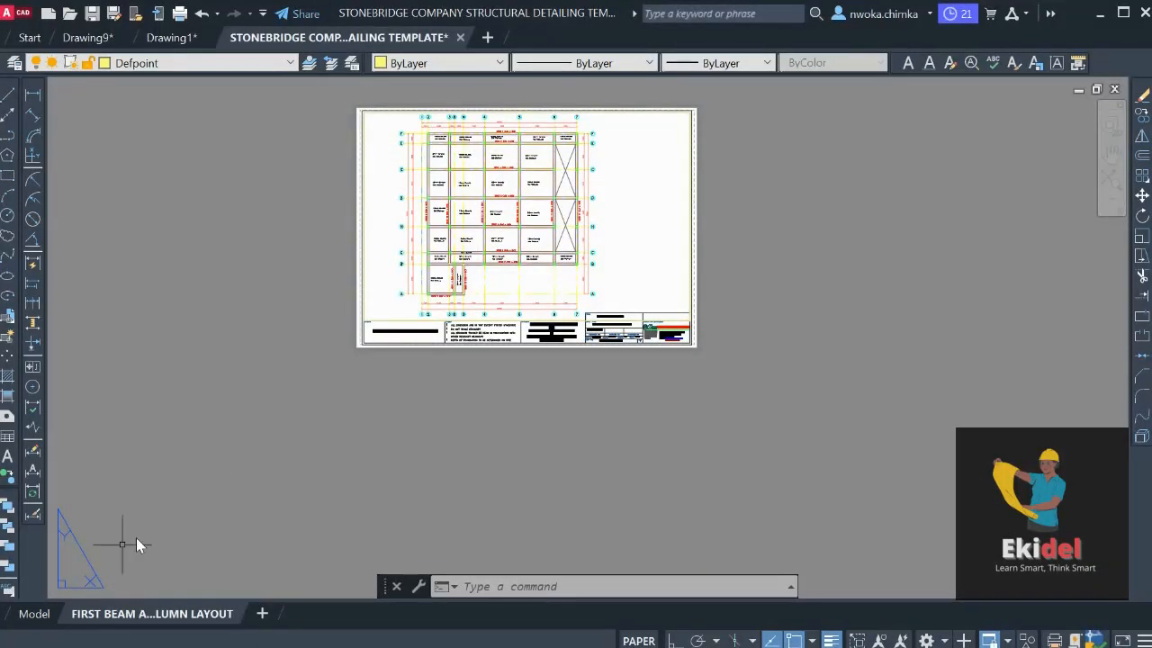
In model space, move the first floor layout title straight up to just below the lower row of grid bubbles, and return to the sheet layout
{"action": "left_click", "coordinate": [32, 615]}
{"action": "scroll", "coordinate": [491, 385], "scroll_direction": "up", "scroll_amount": 5}
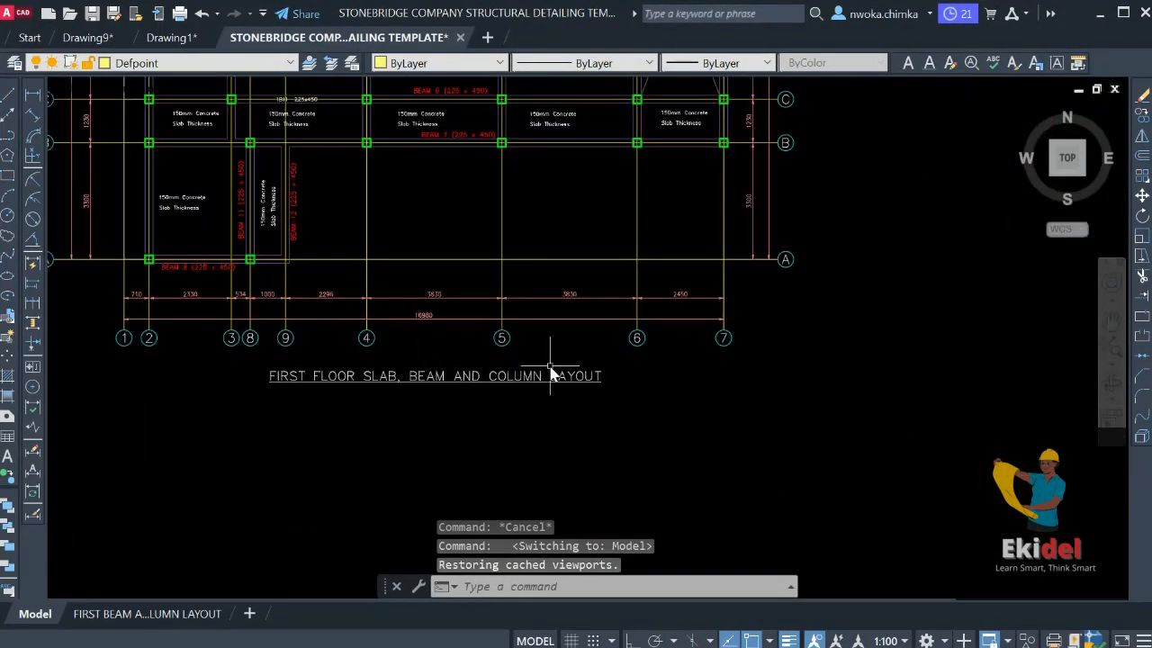
{"action": "left_click", "coordinate": [162, 614]}
{"action": "scroll", "coordinate": [431, 427], "scroll_direction": "up", "scroll_amount": 6}
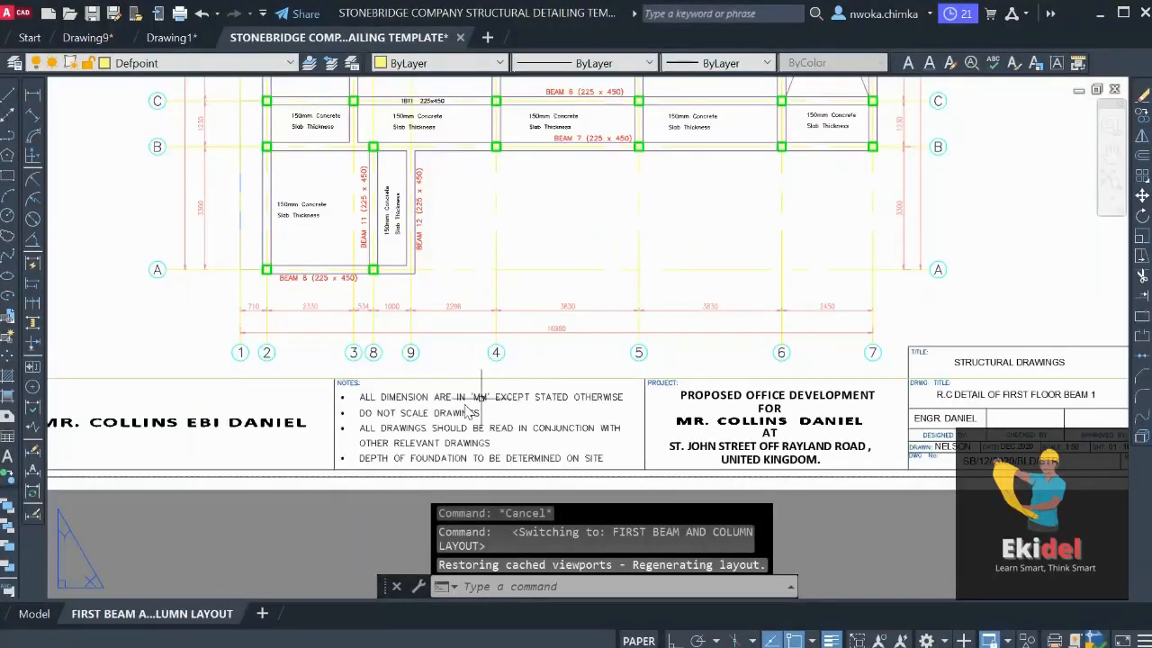
{"action": "left_click", "coordinate": [36, 614]}
{"action": "left_click", "coordinate": [422, 395]}
{"action": "left_click", "coordinate": [415, 374]}
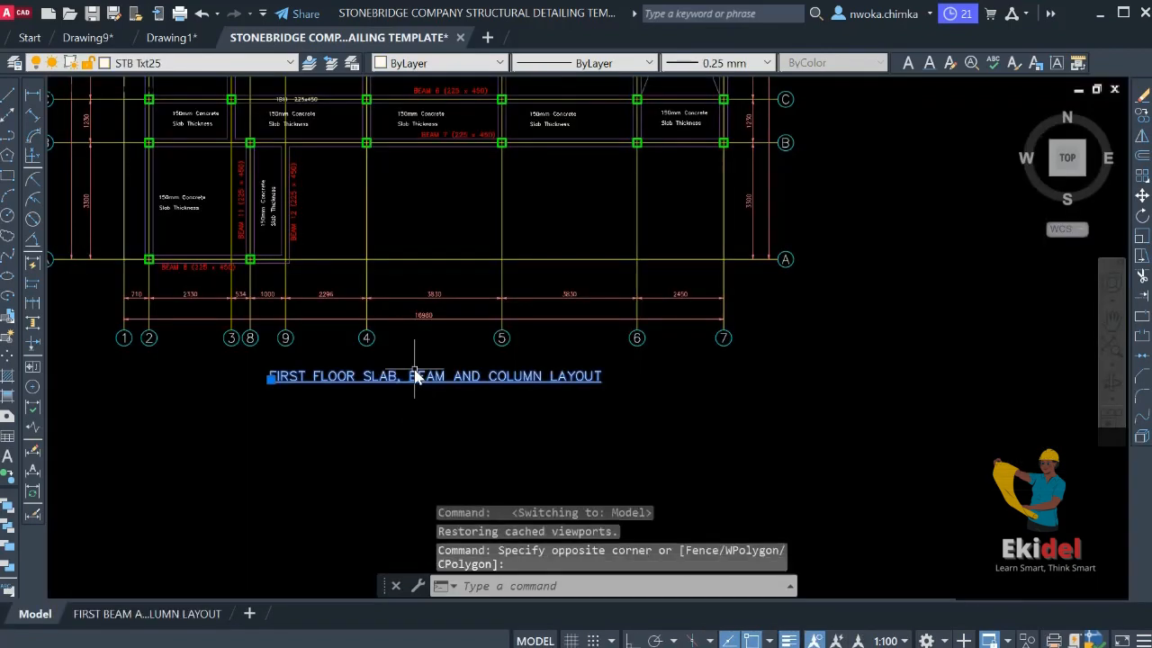
{"action": "type", "text": "M"}
{"action": "key", "text": "Return"}
{"action": "left_click", "coordinate": [414, 431]}
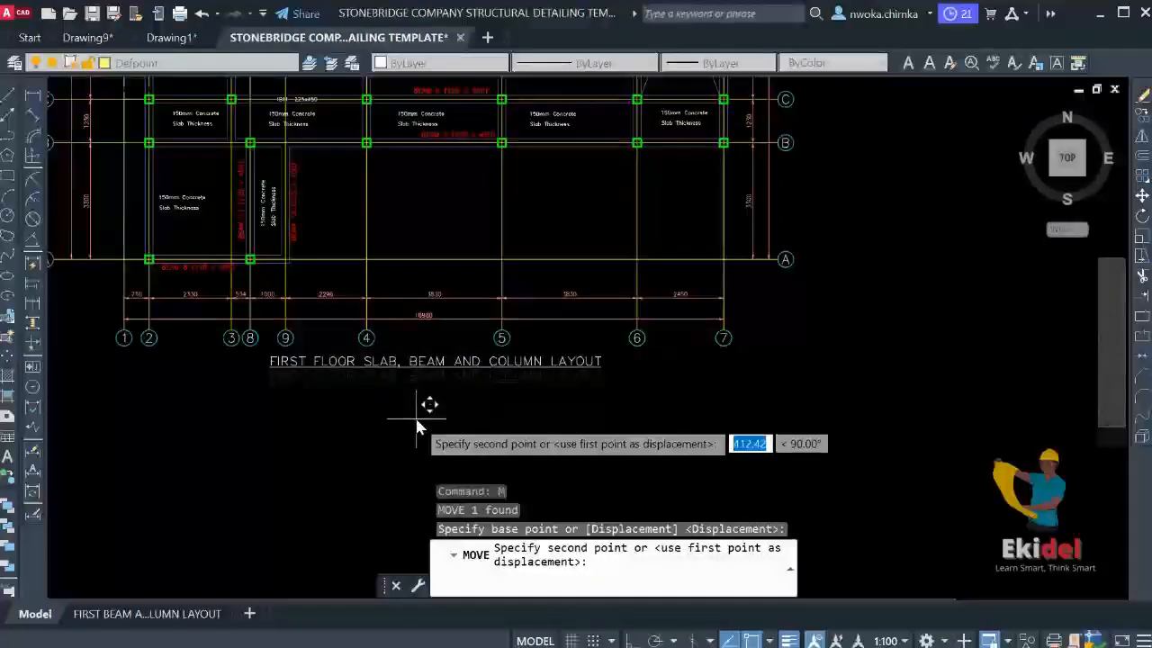
{"action": "left_click", "coordinate": [418, 420]}
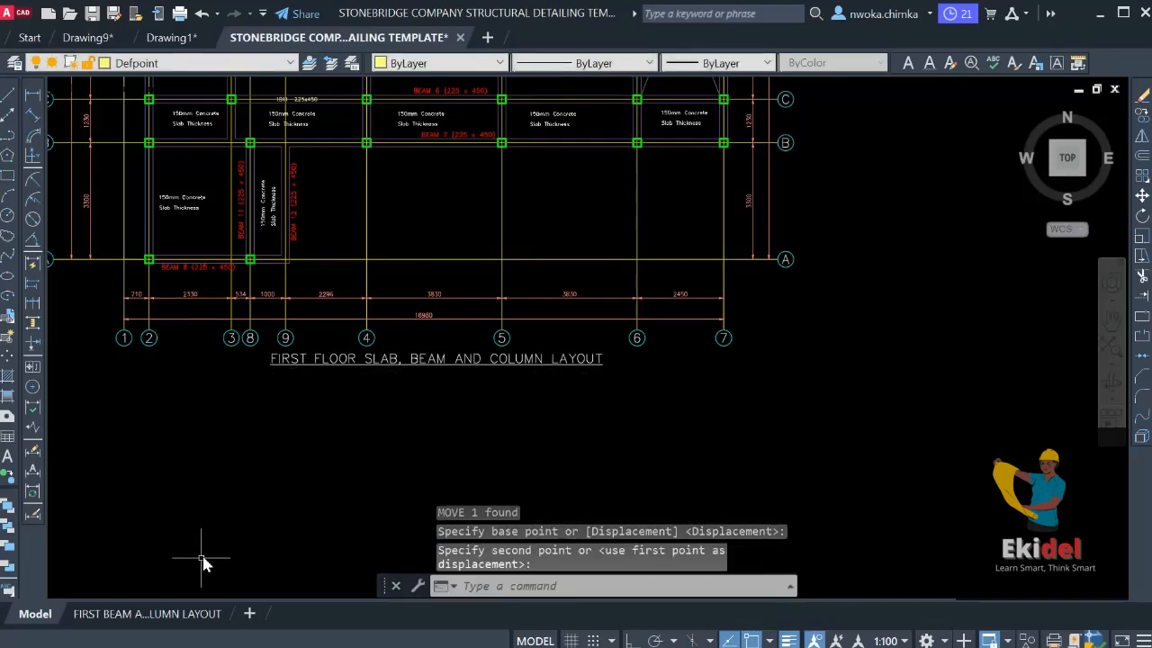
{"action": "left_click", "coordinate": [171, 605]}
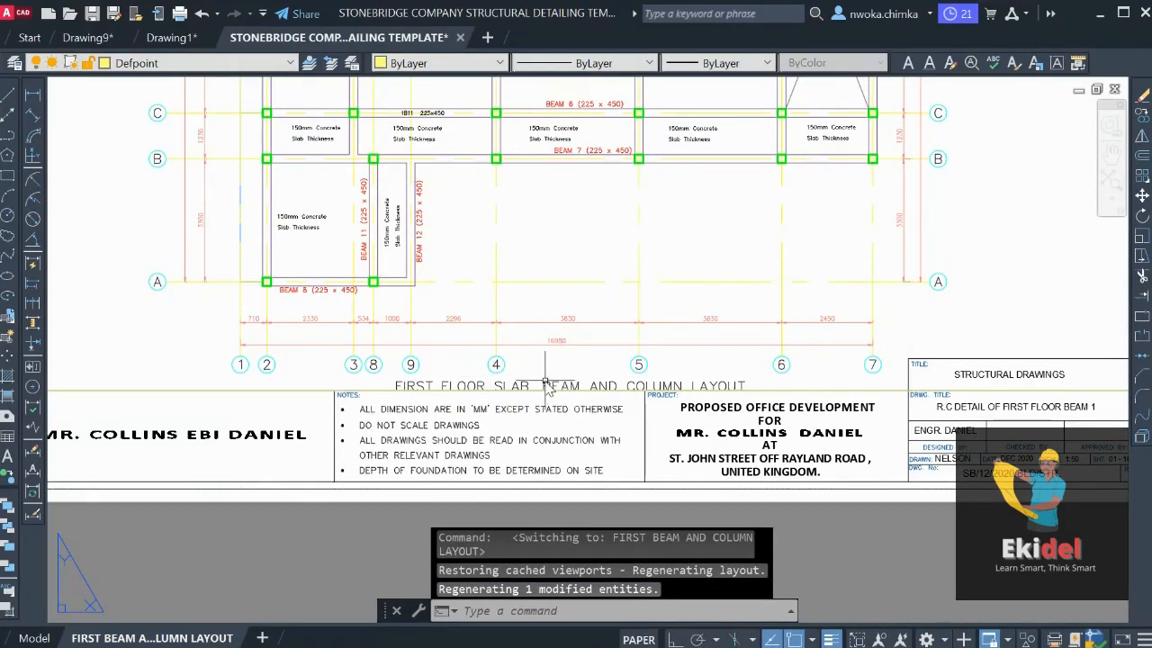
Activate the viewport, pan the floor plan slightly upward so its title clears the title block, and return to paper space
{"action": "scroll", "coordinate": [547, 180], "scroll_direction": "down", "scroll_amount": 5}
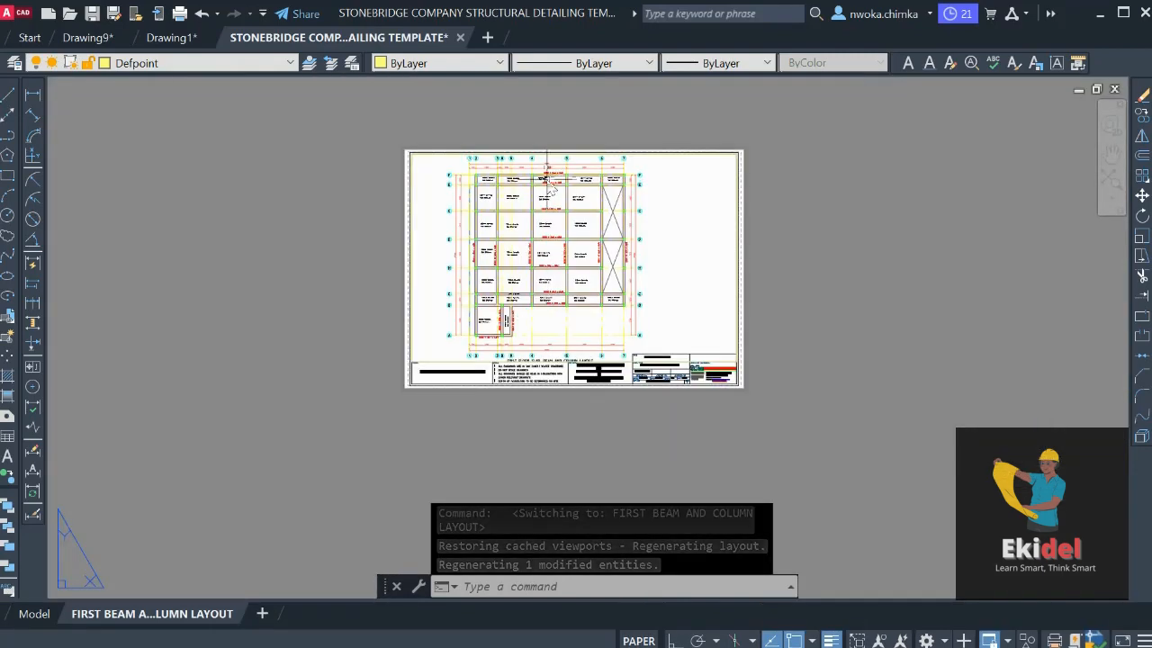
{"action": "scroll", "coordinate": [547, 171], "scroll_direction": "up", "scroll_amount": 6}
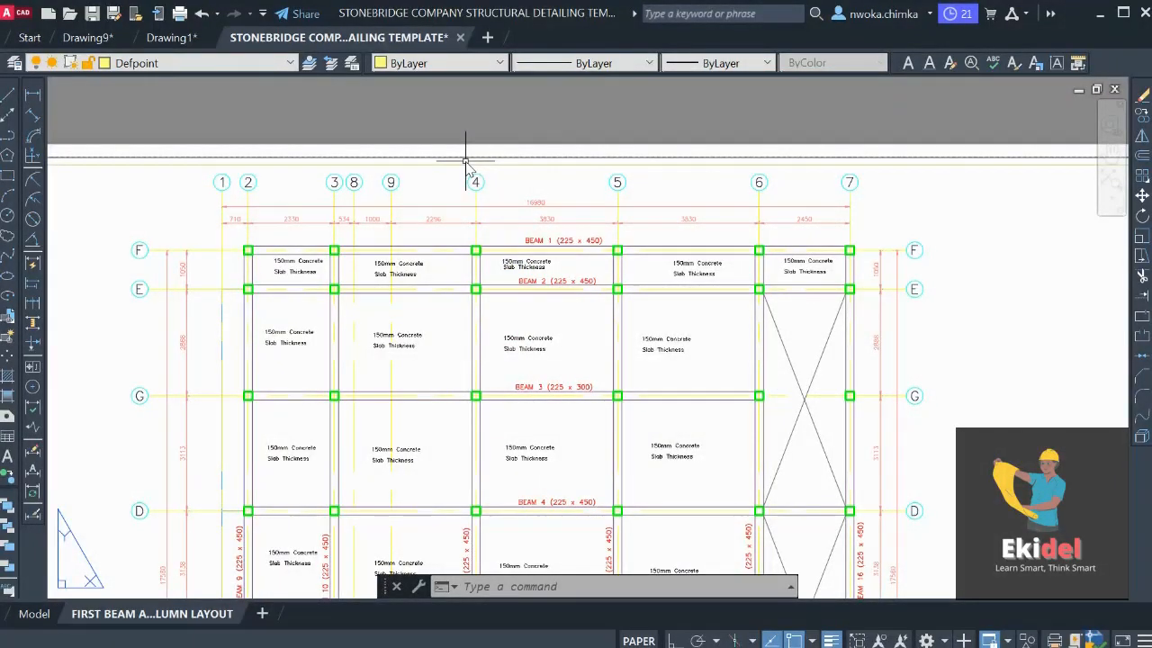
{"action": "scroll", "coordinate": [465, 162], "scroll_direction": "down", "scroll_amount": 2}
{"action": "scroll", "coordinate": [716, 232], "scroll_direction": "down", "scroll_amount": 2}
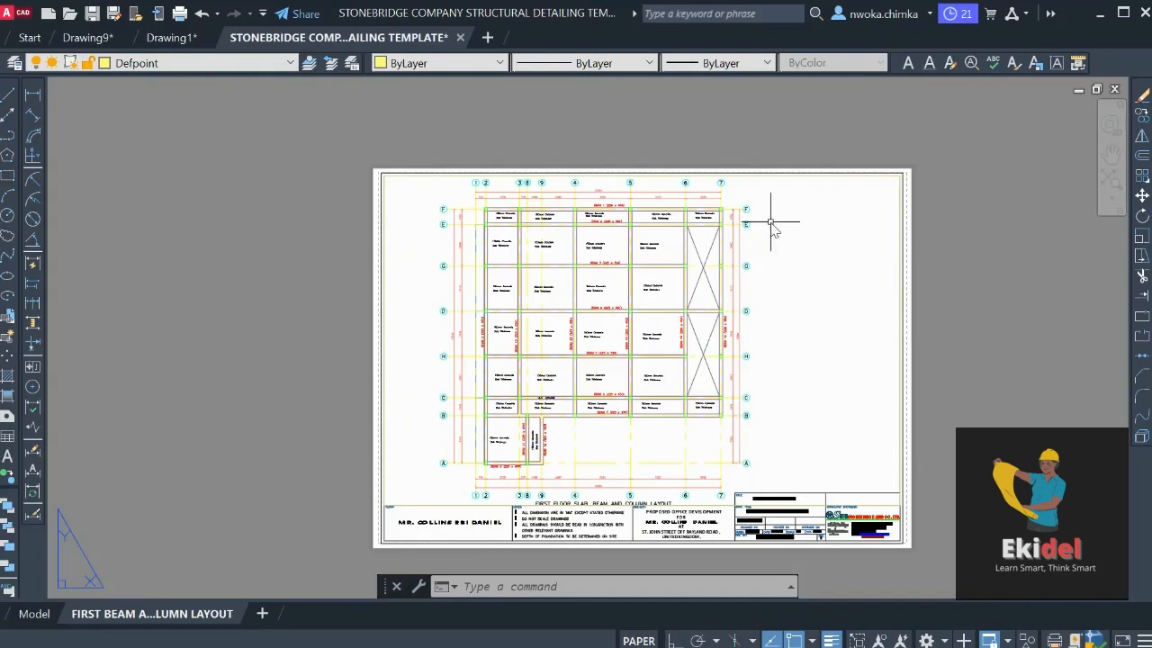
{"action": "double_click", "coordinate": [771, 222]}
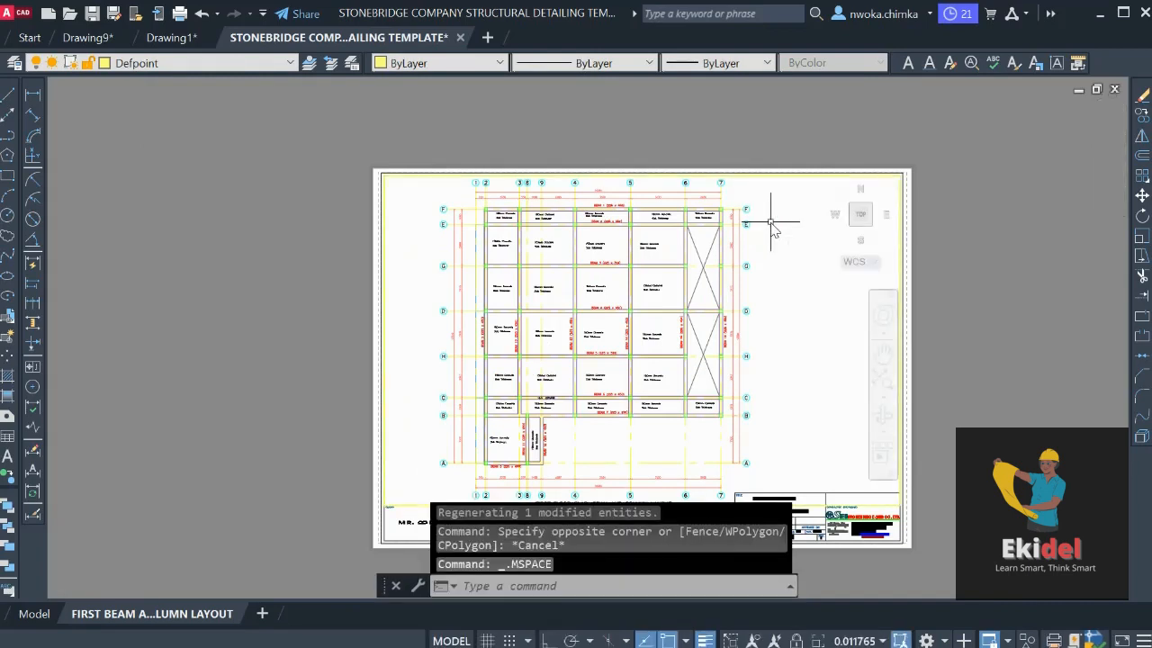
{"action": "key", "text": "Return"}
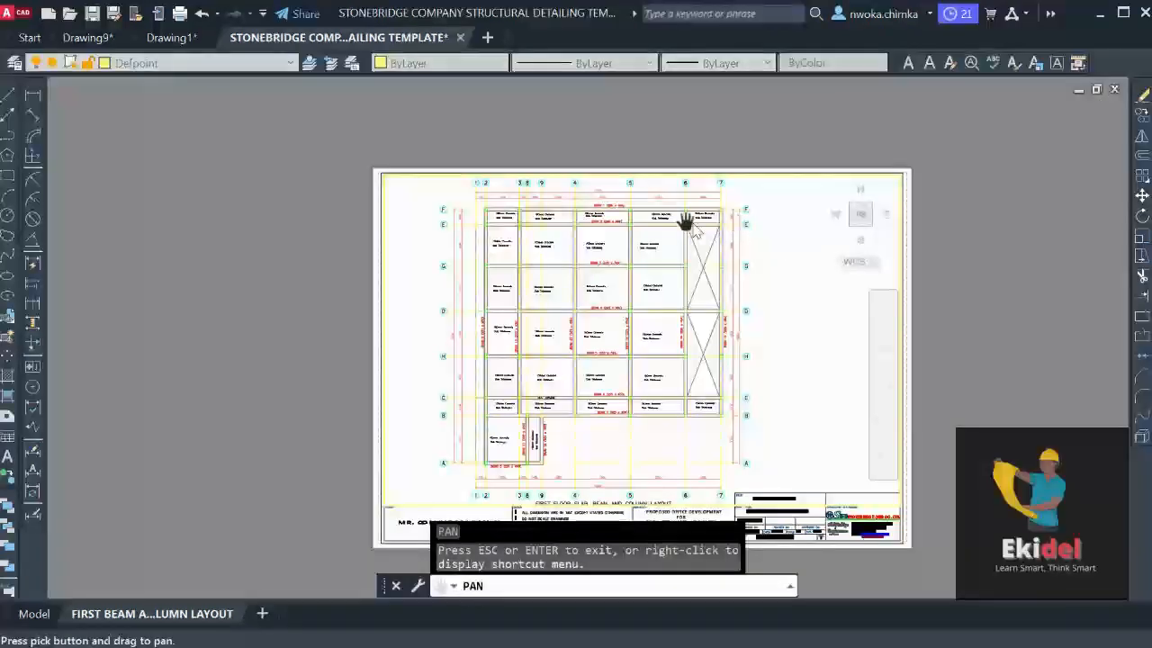
{"action": "left_click_drag", "start_coordinate": [659, 235], "coordinate": [659, 233]}
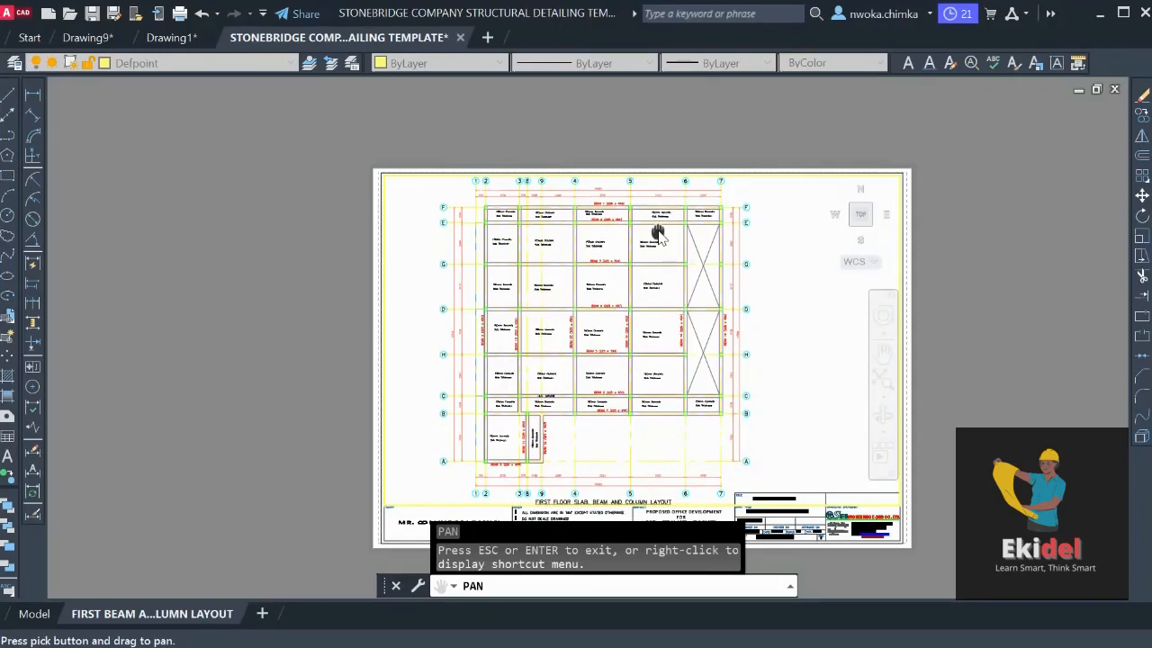
{"action": "key", "text": "Escape"}
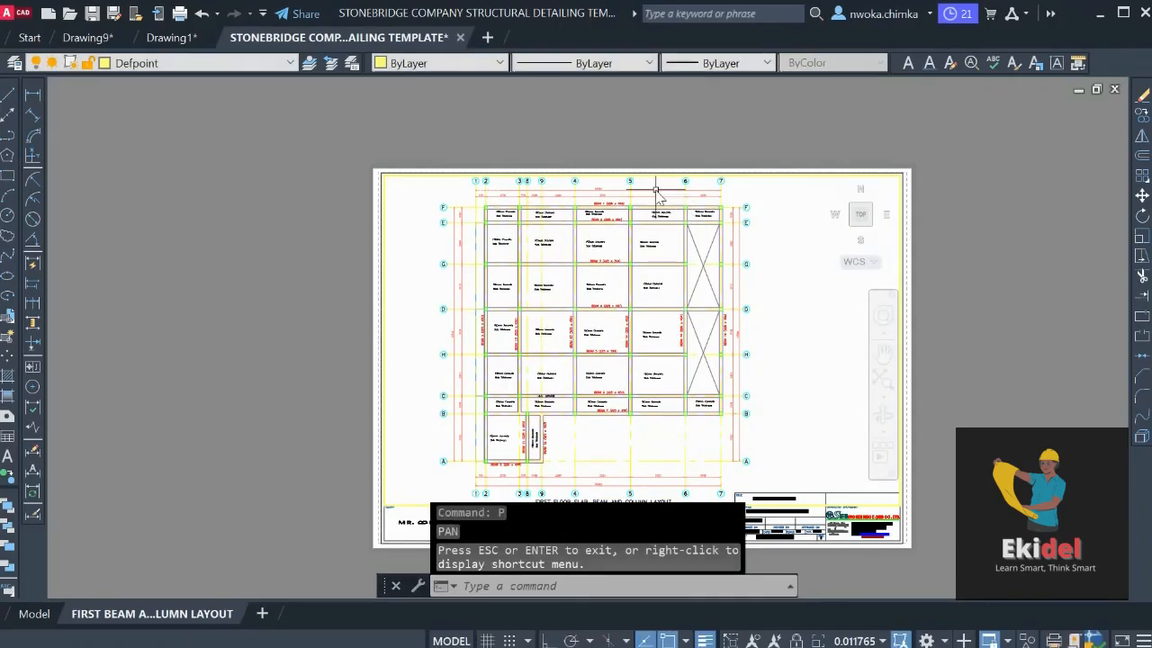
{"action": "double_click", "coordinate": [627, 126]}
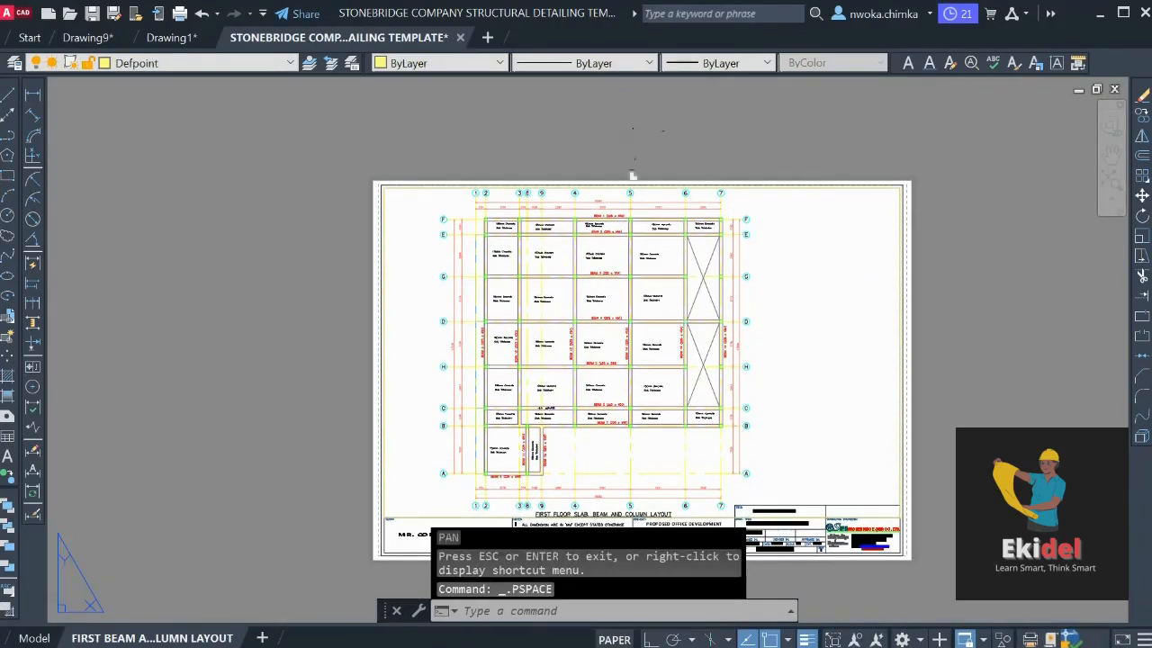
Examine the clearance of the upper grid bubbles from the sheet border and of the plan title from the title block
{"action": "scroll", "coordinate": [553, 192], "scroll_direction": "up", "scroll_amount": 4}
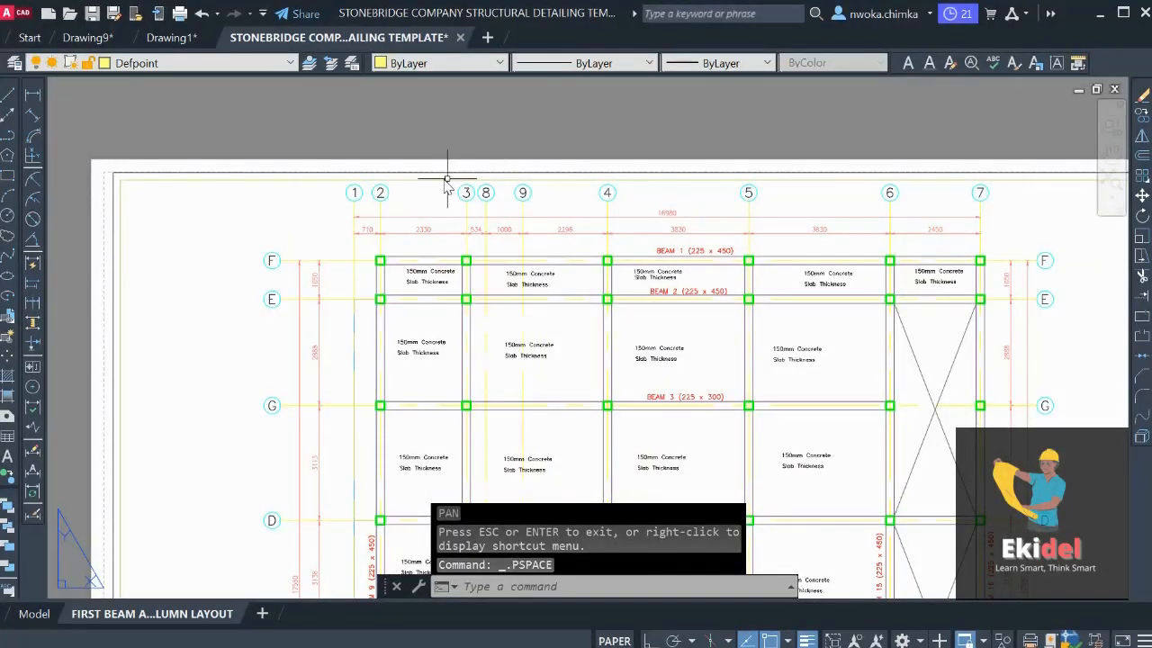
{"action": "scroll", "coordinate": [589, 144], "scroll_direction": "down", "scroll_amount": 6}
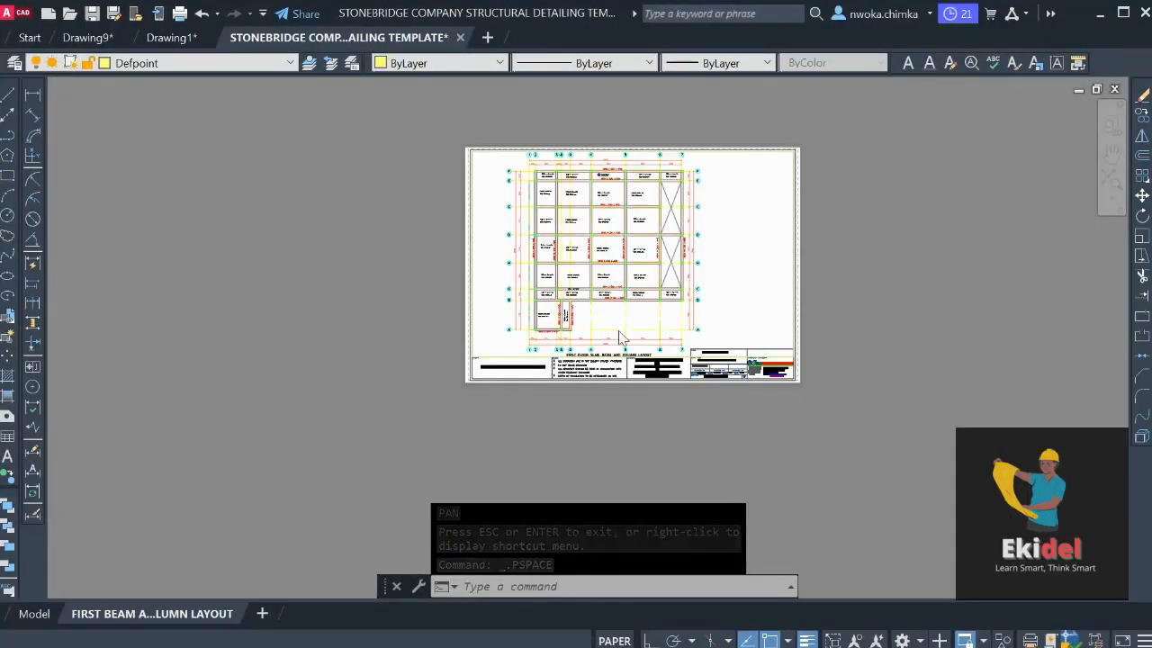
{"action": "scroll", "coordinate": [619, 337], "scroll_direction": "up", "scroll_amount": 8}
{"action": "scroll", "coordinate": [600, 385], "scroll_direction": "down", "scroll_amount": 4}
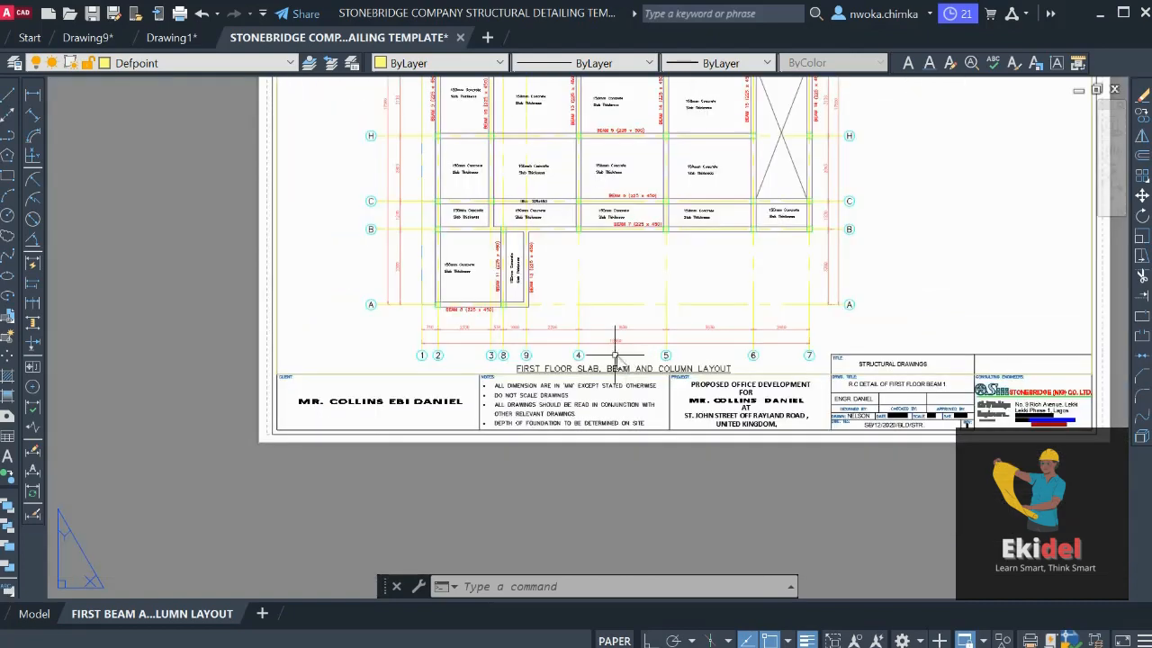
{"action": "scroll", "coordinate": [592, 357], "scroll_direction": "down", "scroll_amount": 4}
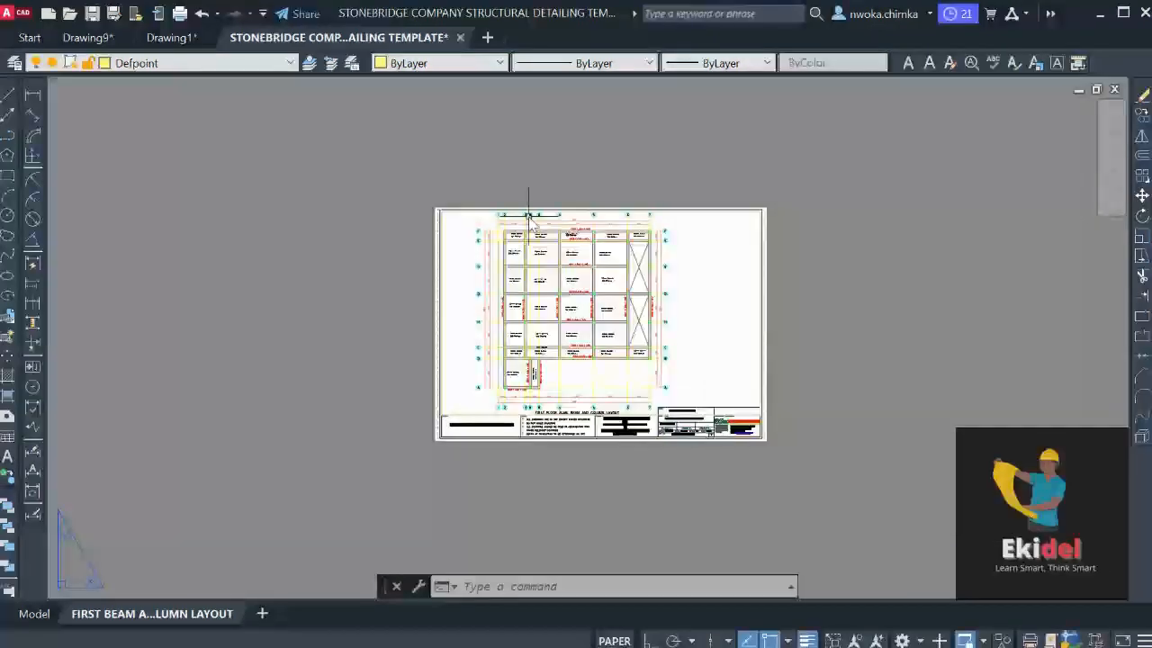
{"action": "scroll", "coordinate": [518, 222], "scroll_direction": "up", "scroll_amount": 8}
{"action": "scroll", "coordinate": [465, 216], "scroll_direction": "up", "scroll_amount": 2}
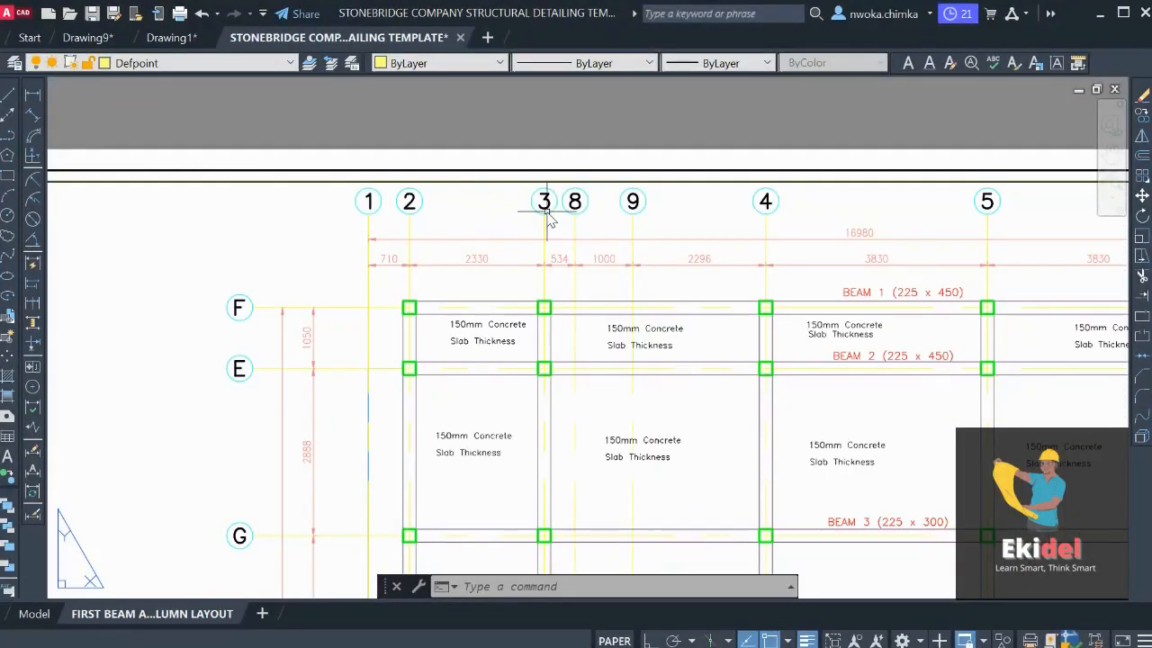
{"action": "scroll", "coordinate": [476, 186], "scroll_direction": "down", "scroll_amount": 4}
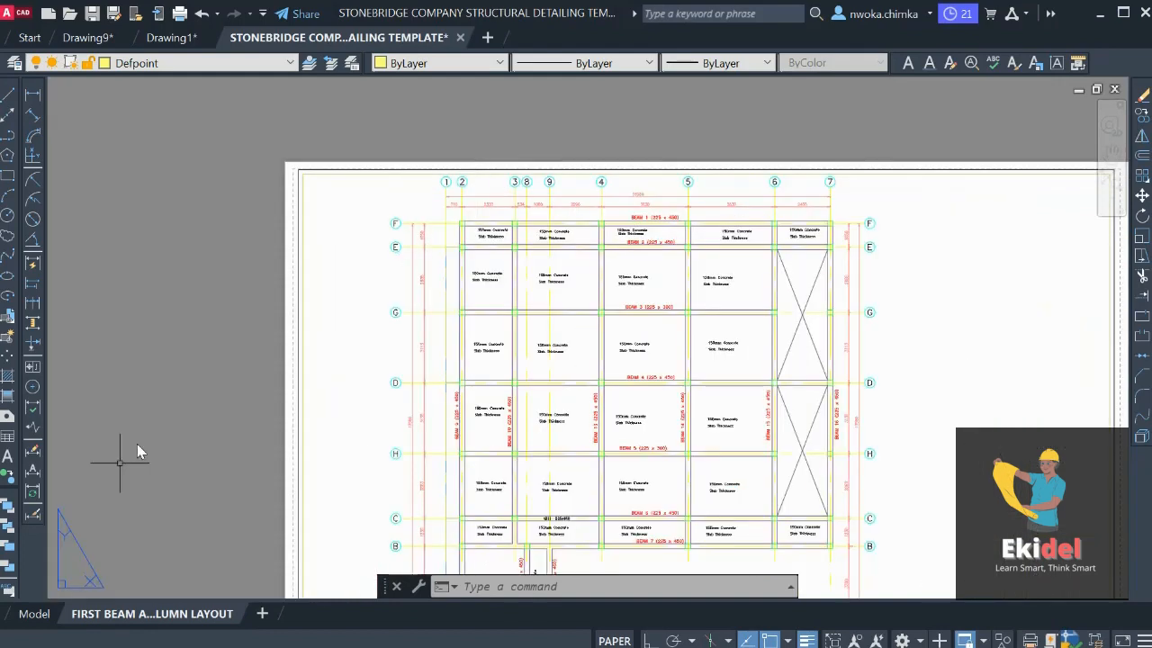
In model space, stretch the row of grid bubbles above the floor plan a short distance straight down toward the plan with Ortho on
{"action": "left_click", "coordinate": [34, 615]}
{"action": "scroll", "coordinate": [549, 288], "scroll_direction": "down", "scroll_amount": 5}
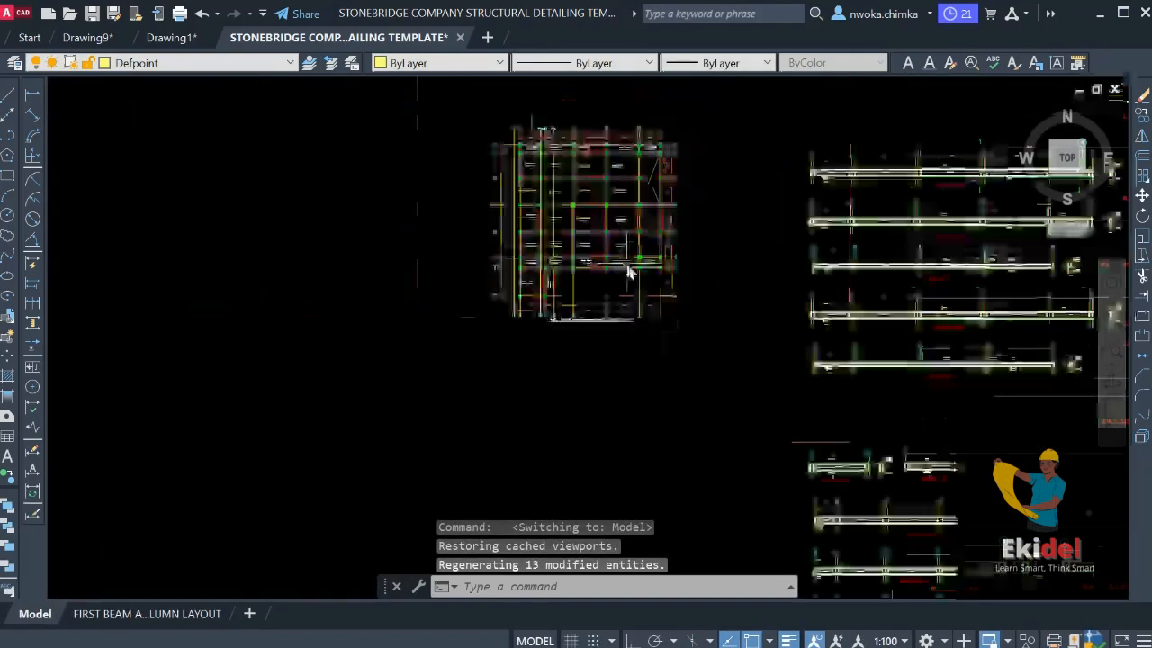
{"action": "scroll", "coordinate": [585, 193], "scroll_direction": "up", "scroll_amount": 5}
{"action": "scroll", "coordinate": [585, 229], "scroll_direction": "up", "scroll_amount": 2}
{"action": "scroll", "coordinate": [693, 244], "scroll_direction": "down", "scroll_amount": 2}
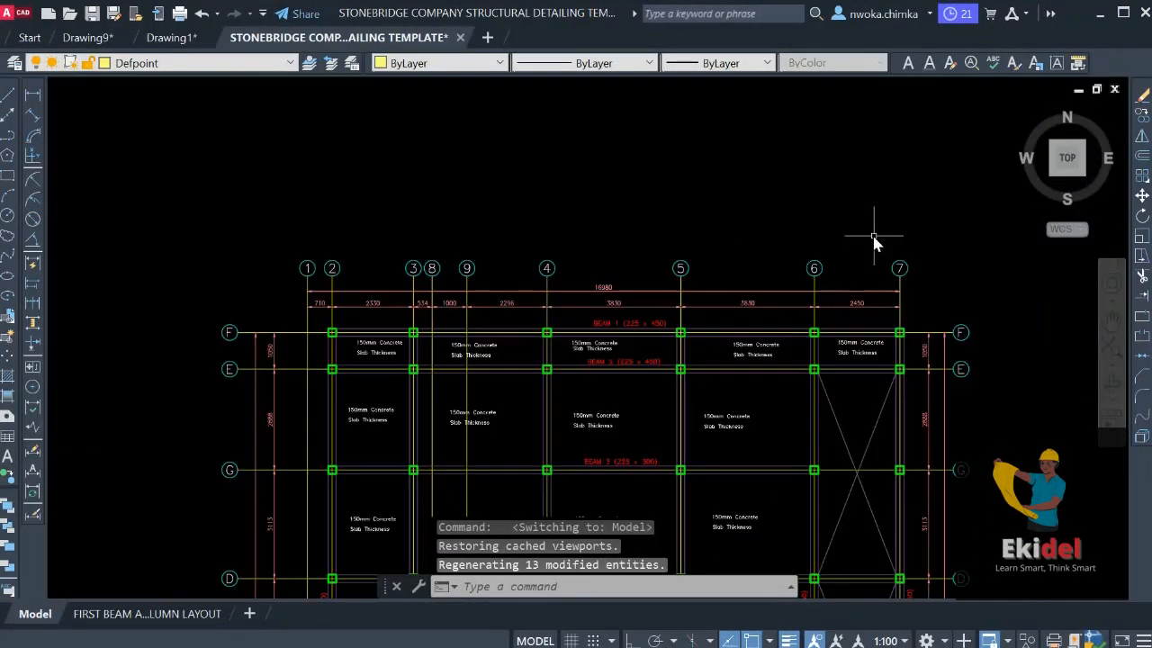
{"action": "left_click", "coordinate": [945, 225]}
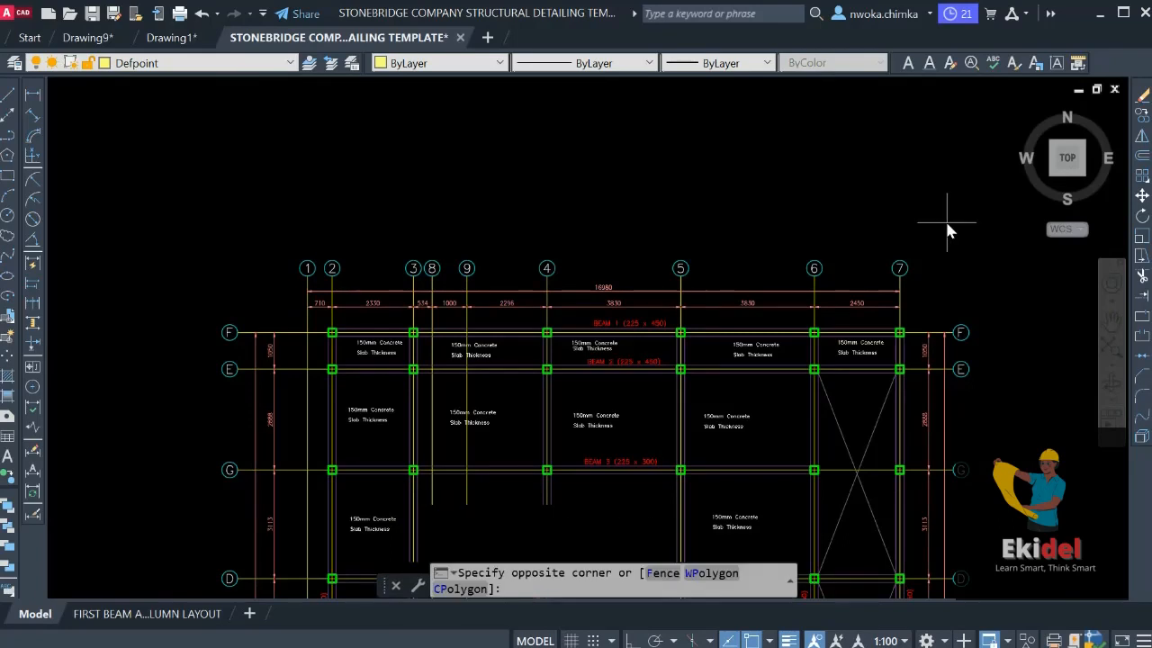
{"action": "left_click", "coordinate": [242, 278]}
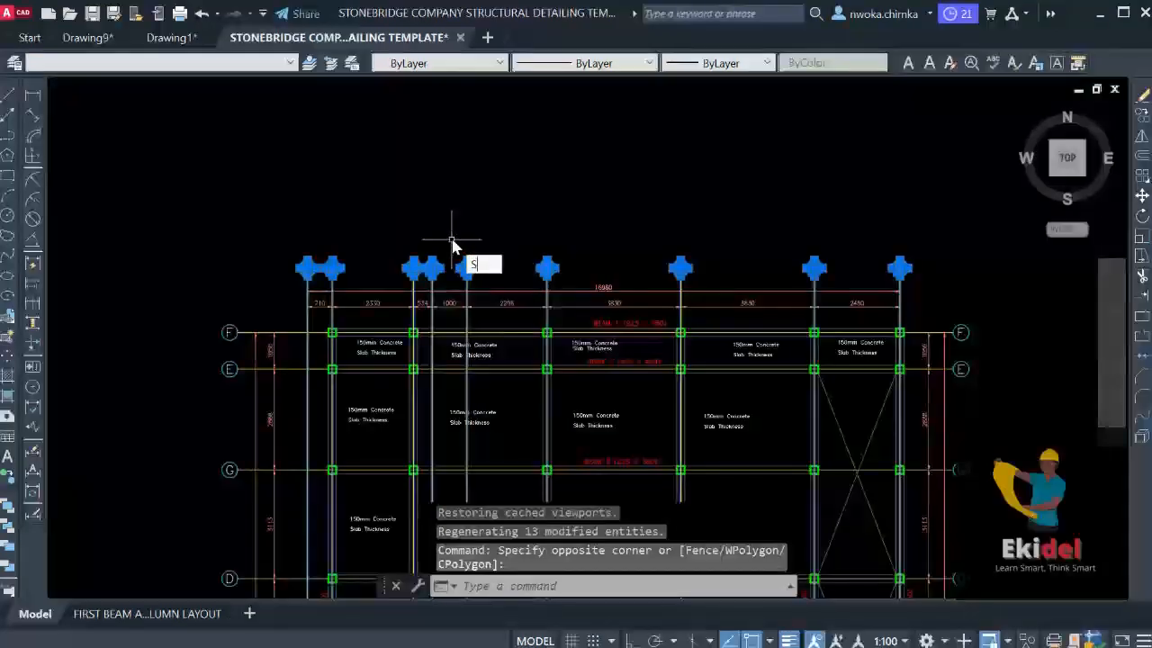
{"action": "type", "text": "S"}
{"action": "key", "text": "Return"}
{"action": "scroll", "coordinate": [499, 243], "scroll_direction": "up", "scroll_amount": 3}
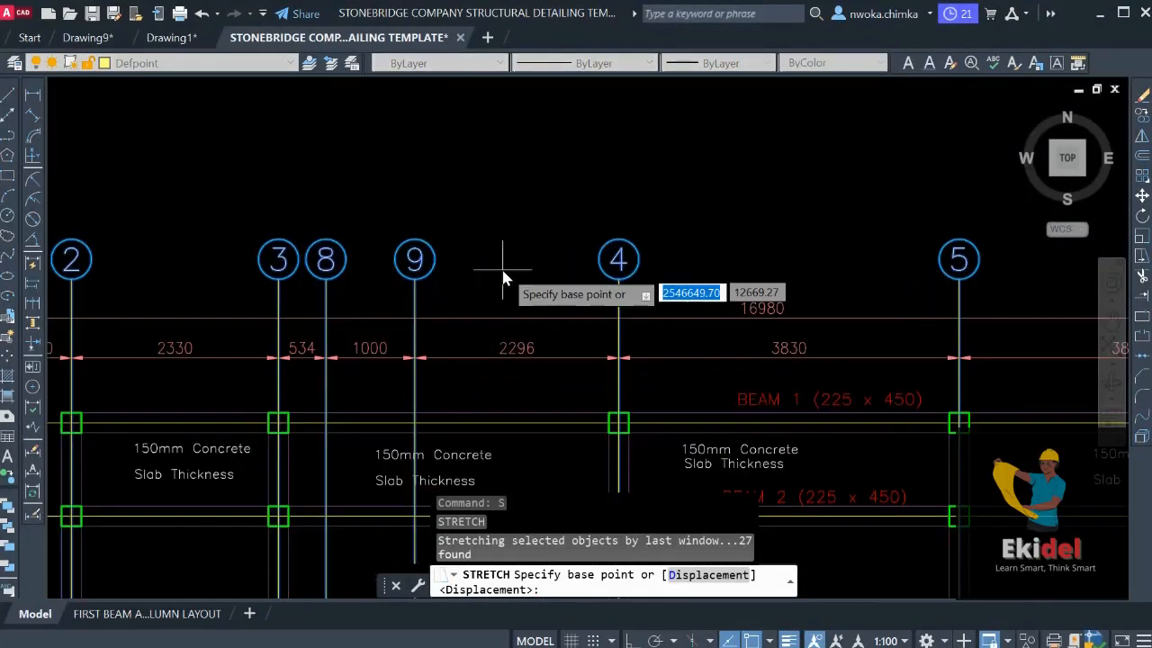
{"action": "left_click", "coordinate": [511, 250]}
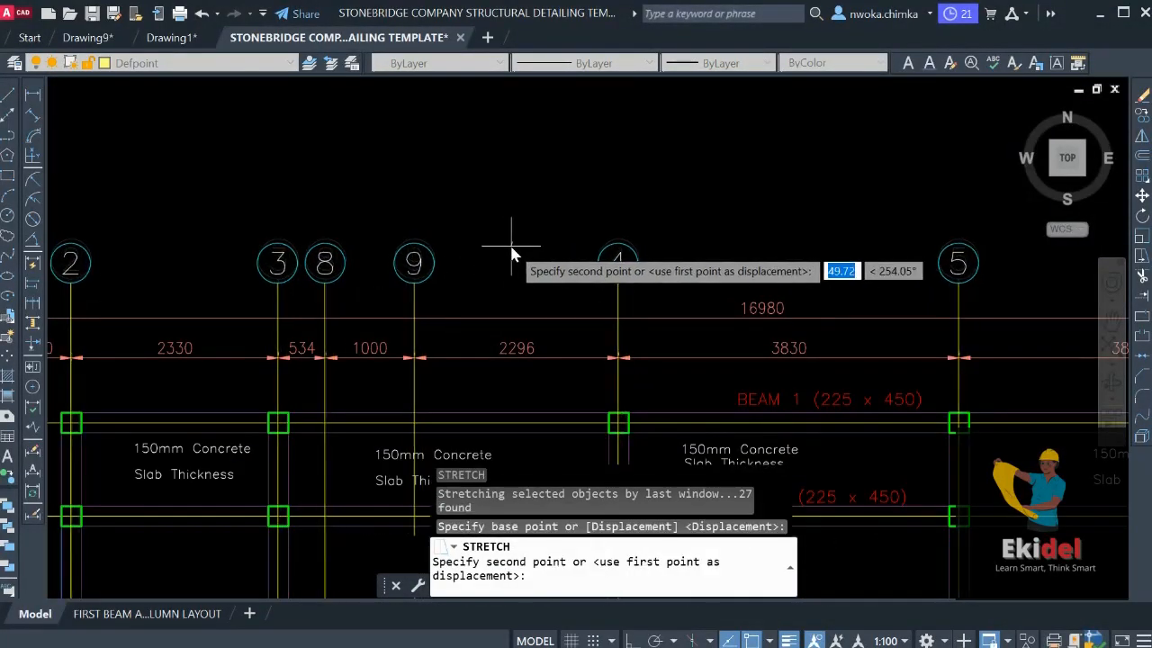
{"action": "key", "text": "F8"}
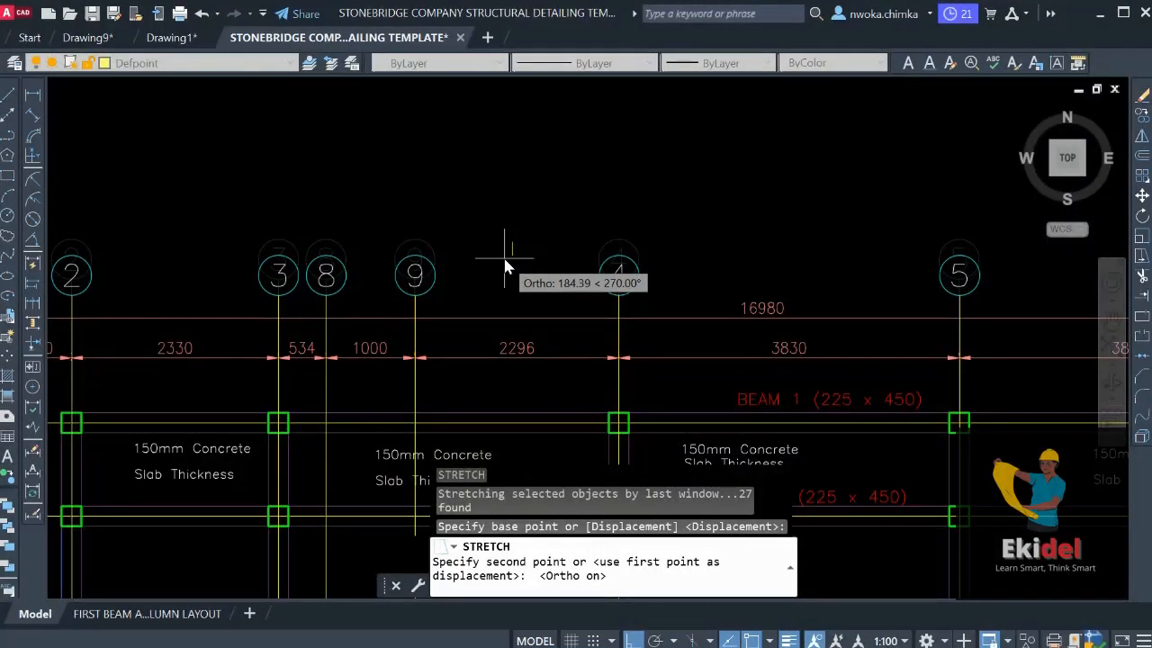
{"action": "left_click", "coordinate": [504, 262]}
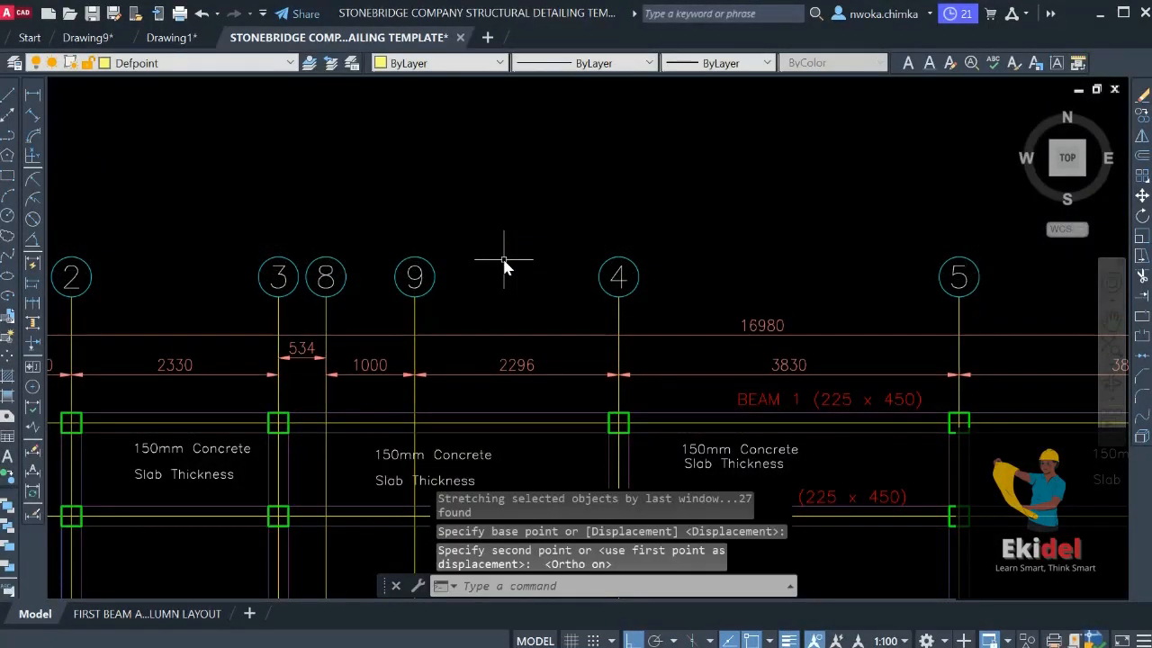
Align the 534 dimension between grids 3 and 8 with the neighbouring dimension line above the floor plan
{"action": "middle_click_drag", "start_coordinate": [479, 302], "coordinate": [506, 213]}
{"action": "mouse_move", "coordinate": [352, 262]}
{"action": "middle_mouse_down"}
{"action": "mouse_move", "coordinate": [374, 260]}
{"action": "mouse_move", "coordinate": [375, 277]}
{"action": "middle_mouse_up"}
{"action": "scroll", "coordinate": [390, 261], "scroll_direction": "down", "scroll_amount": 2}
{"action": "scroll", "coordinate": [365, 268], "scroll_direction": "up", "scroll_amount": 2}
{"action": "left_click", "coordinate": [368, 271]}
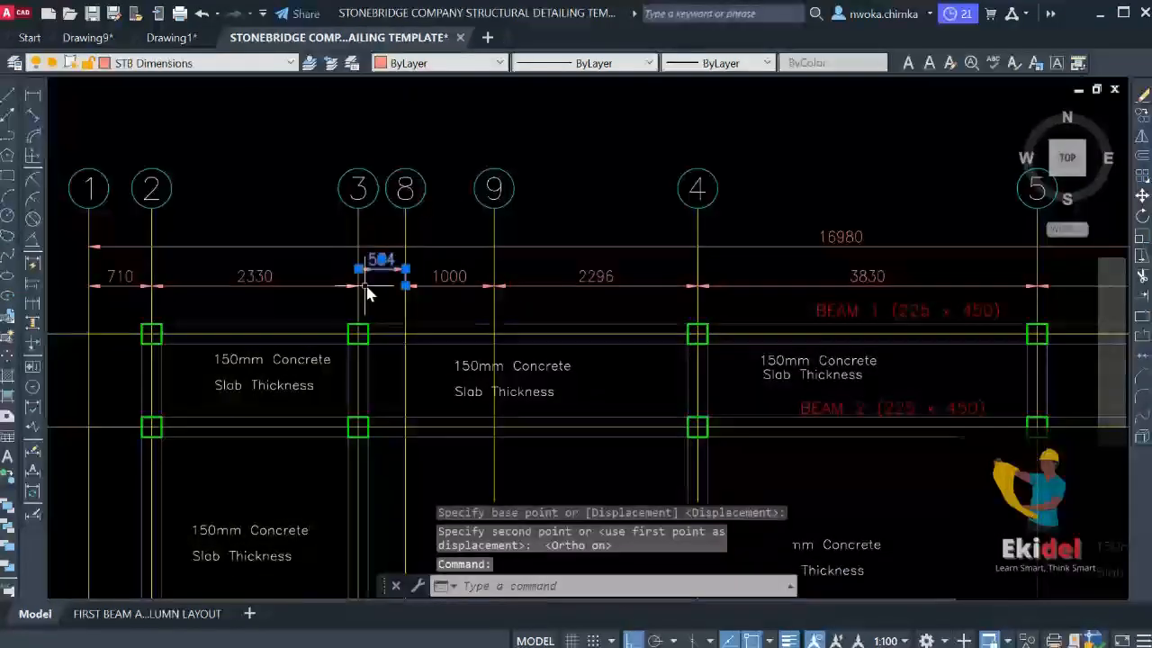
{"action": "scroll", "coordinate": [361, 284], "scroll_direction": "up", "scroll_amount": 4}
{"action": "left_click", "coordinate": [352, 241]}
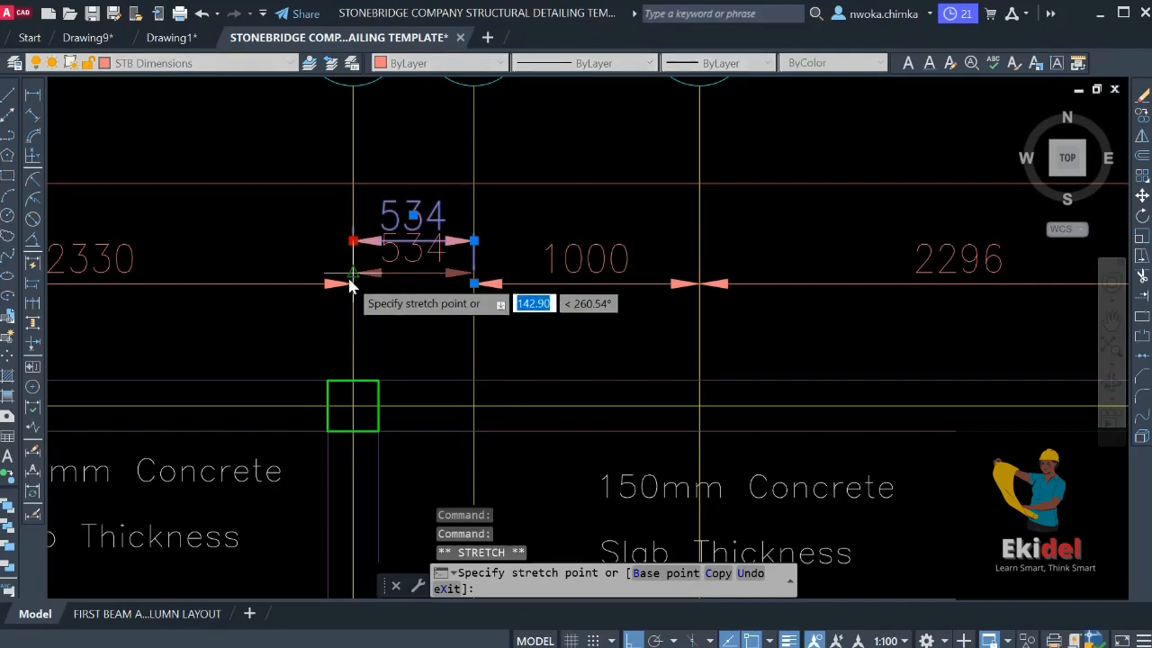
{"action": "scroll", "coordinate": [358, 288], "scroll_direction": "up", "scroll_amount": 2}
{"action": "scroll", "coordinate": [358, 288], "scroll_direction": "up", "scroll_amount": 2}
{"action": "left_click", "coordinate": [352, 286]}
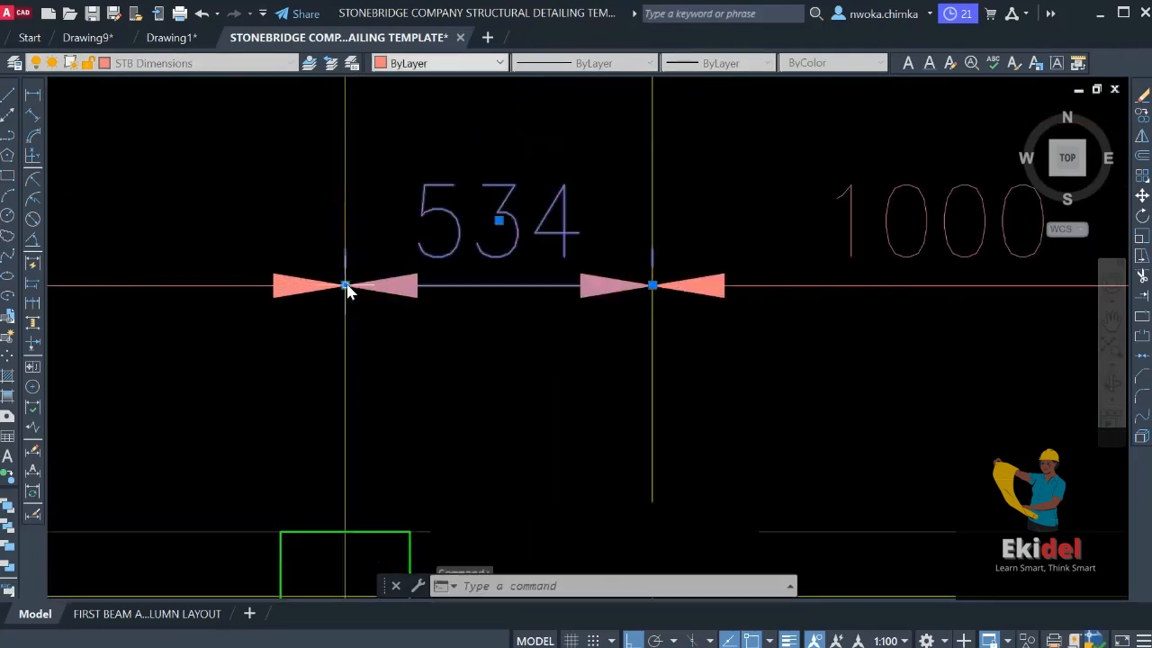
{"action": "scroll", "coordinate": [347, 288], "scroll_direction": "down", "scroll_amount": 10}
{"action": "key", "text": "Escape"}
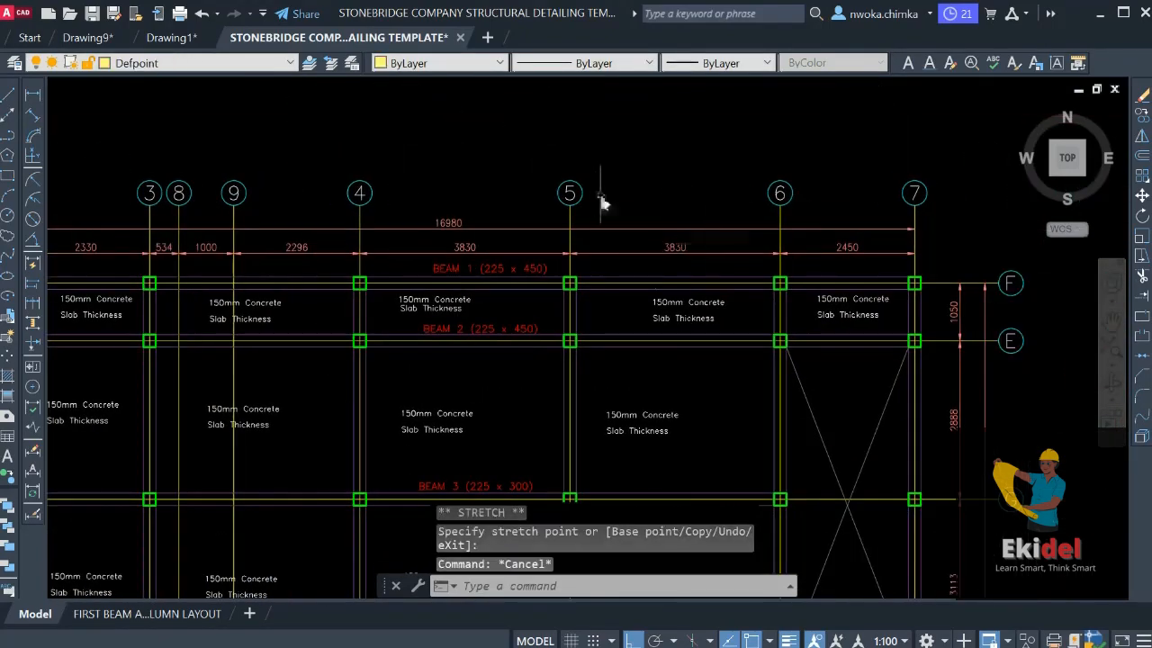
Return to the sheet layout and examine the gap between the upper grid bubbles and the viewport border
{"action": "scroll", "coordinate": [495, 226], "scroll_direction": "down", "scroll_amount": 4}
{"action": "scroll", "coordinate": [461, 177], "scroll_direction": "down", "scroll_amount": 4}
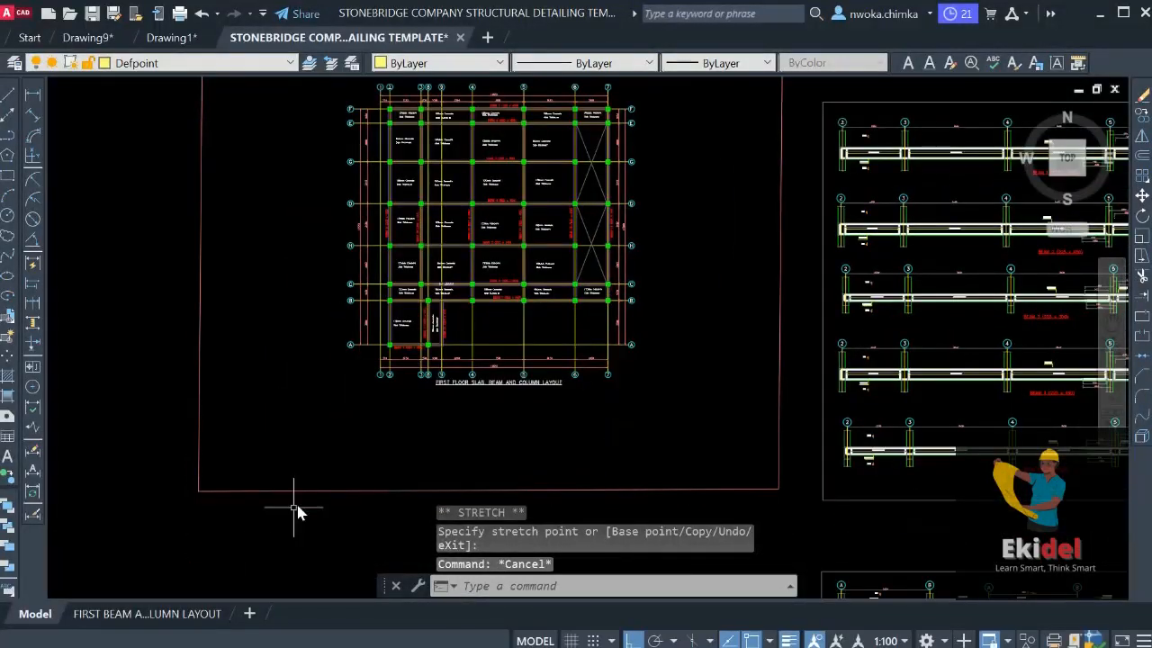
{"action": "left_click", "coordinate": [167, 611]}
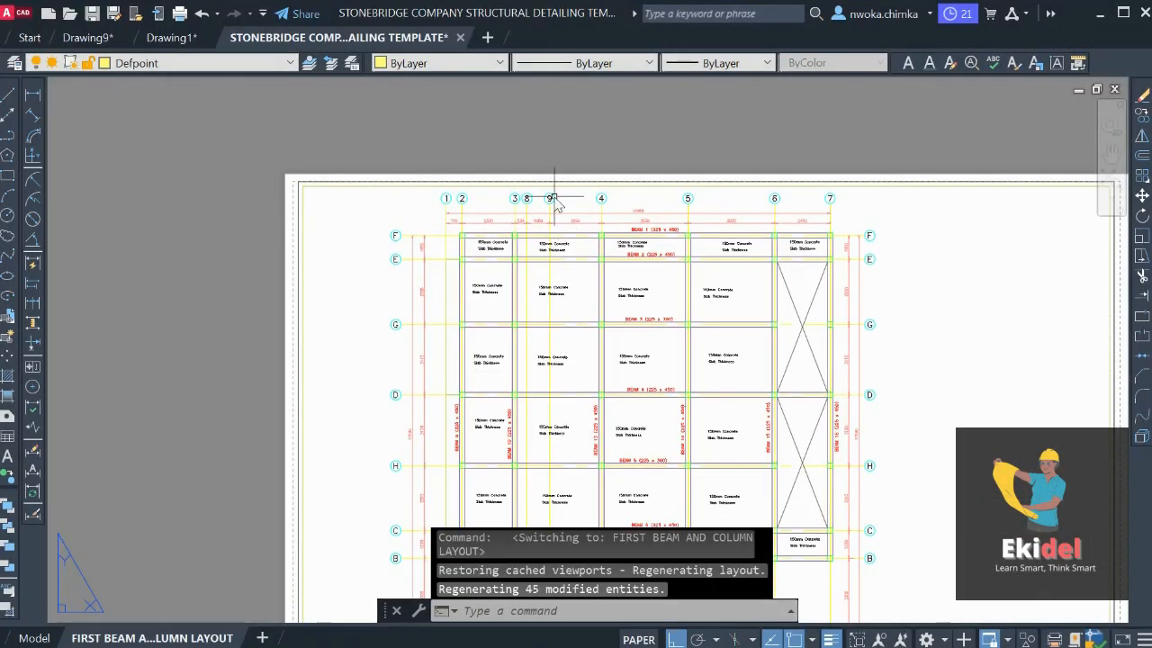
{"action": "scroll", "coordinate": [555, 200], "scroll_direction": "down", "scroll_amount": 2}
{"action": "scroll", "coordinate": [654, 162], "scroll_direction": "up", "scroll_amount": 8}
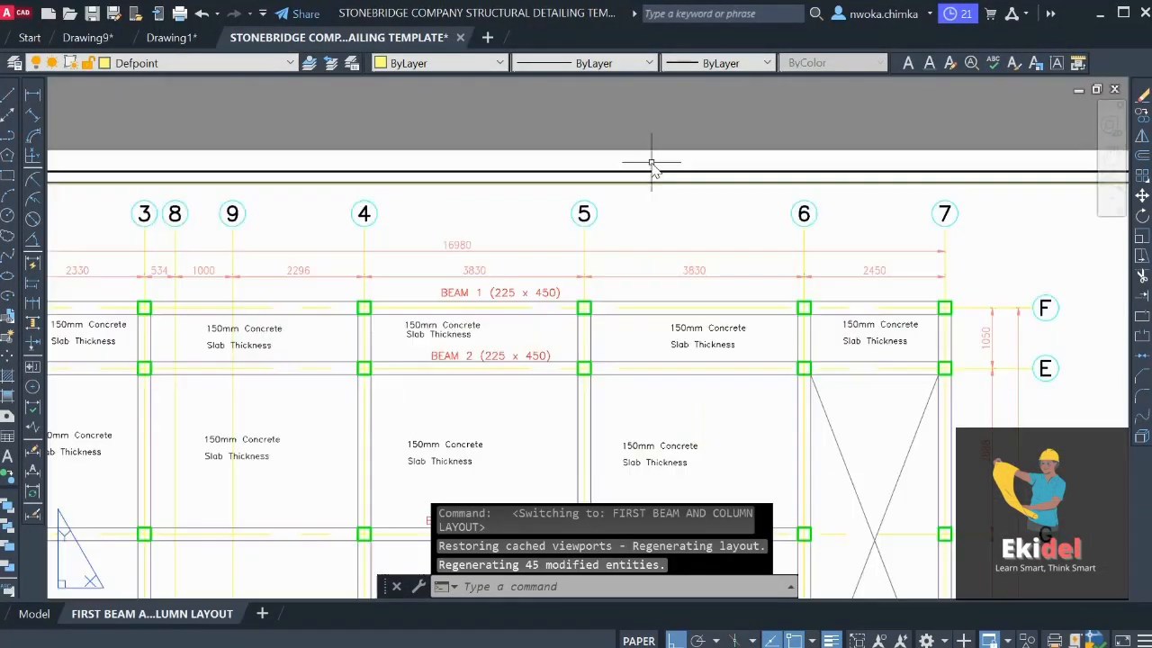
Activate the viewport and pan the floor plan slightly upward to give its title more clearance from the title block, then return to paper space
{"action": "scroll", "coordinate": [528, 198], "scroll_direction": "down", "scroll_amount": 4}
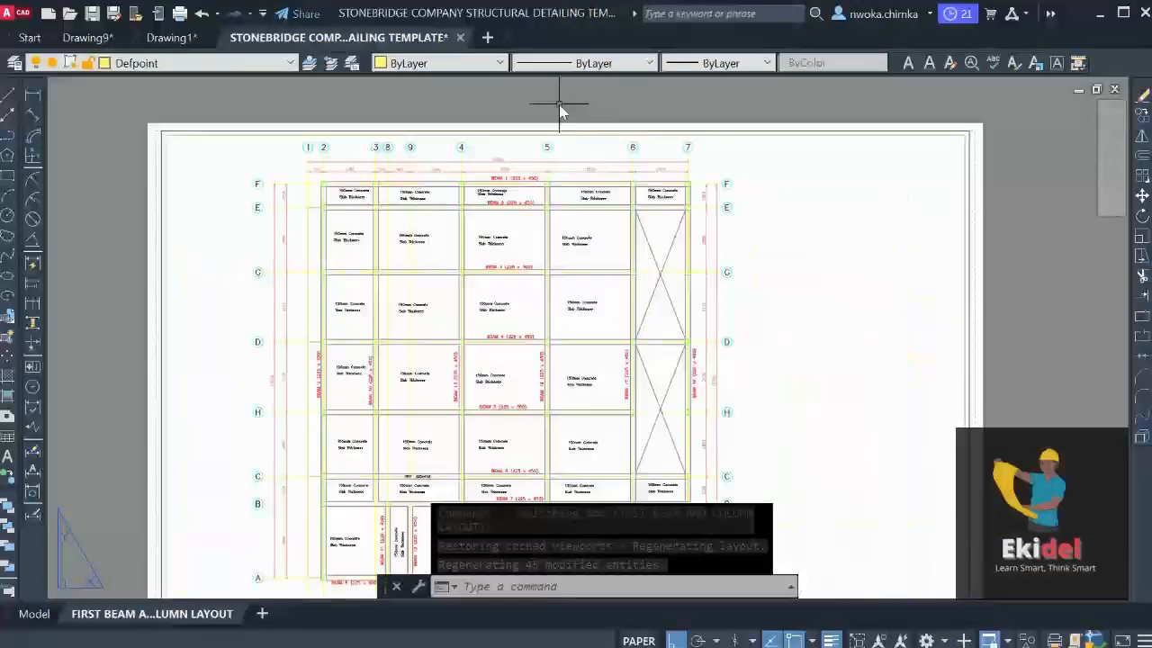
{"action": "scroll", "coordinate": [480, 410], "scroll_direction": "up", "scroll_amount": 5}
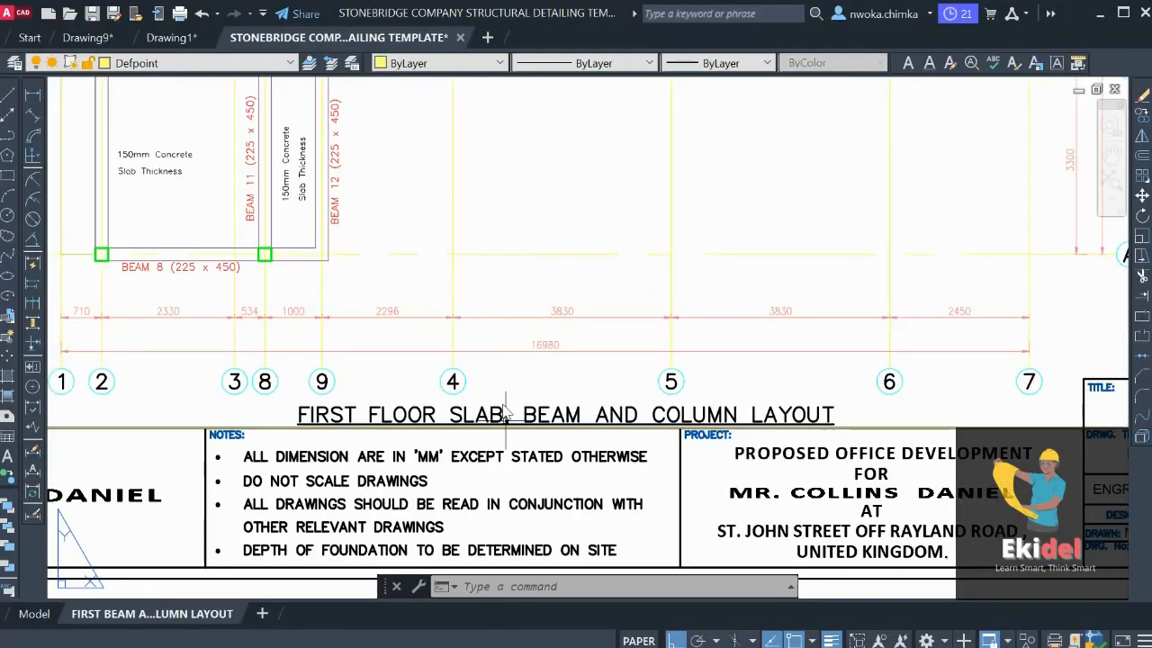
{"action": "scroll", "coordinate": [506, 412], "scroll_direction": "down", "scroll_amount": 3}
{"action": "scroll", "coordinate": [561, 321], "scroll_direction": "up", "scroll_amount": 2}
{"action": "scroll", "coordinate": [588, 327], "scroll_direction": "down", "scroll_amount": 2}
{"action": "scroll", "coordinate": [630, 239], "scroll_direction": "up", "scroll_amount": 4}
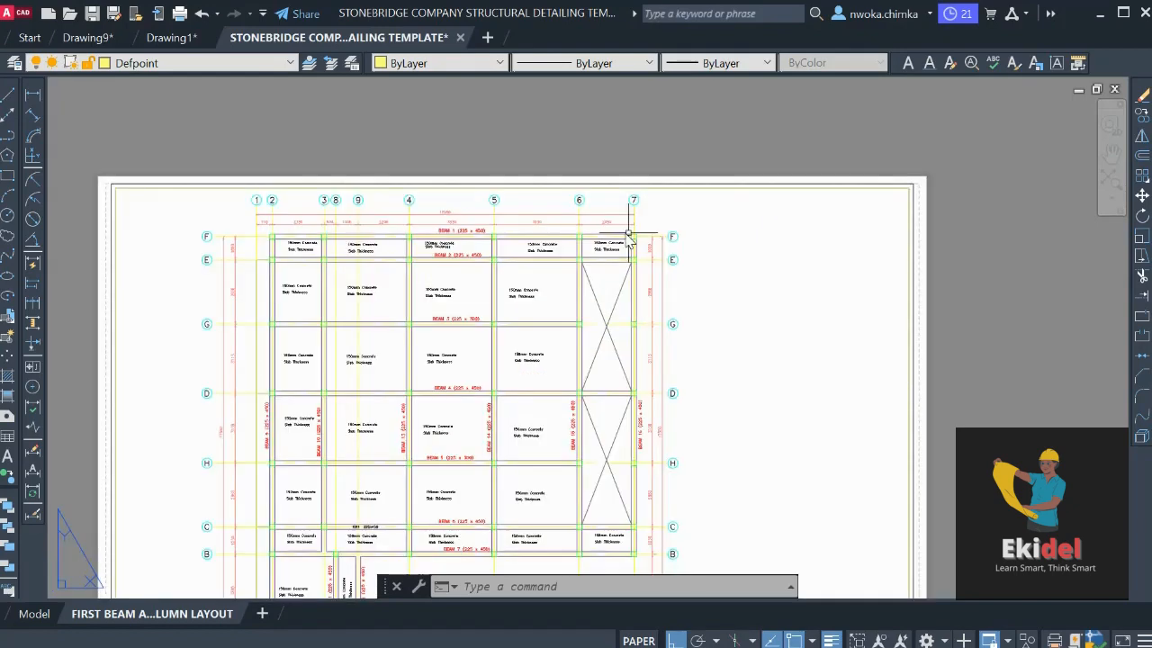
{"action": "scroll", "coordinate": [628, 236], "scroll_direction": "down", "scroll_amount": 3}
{"action": "double_click", "coordinate": [698, 228]}
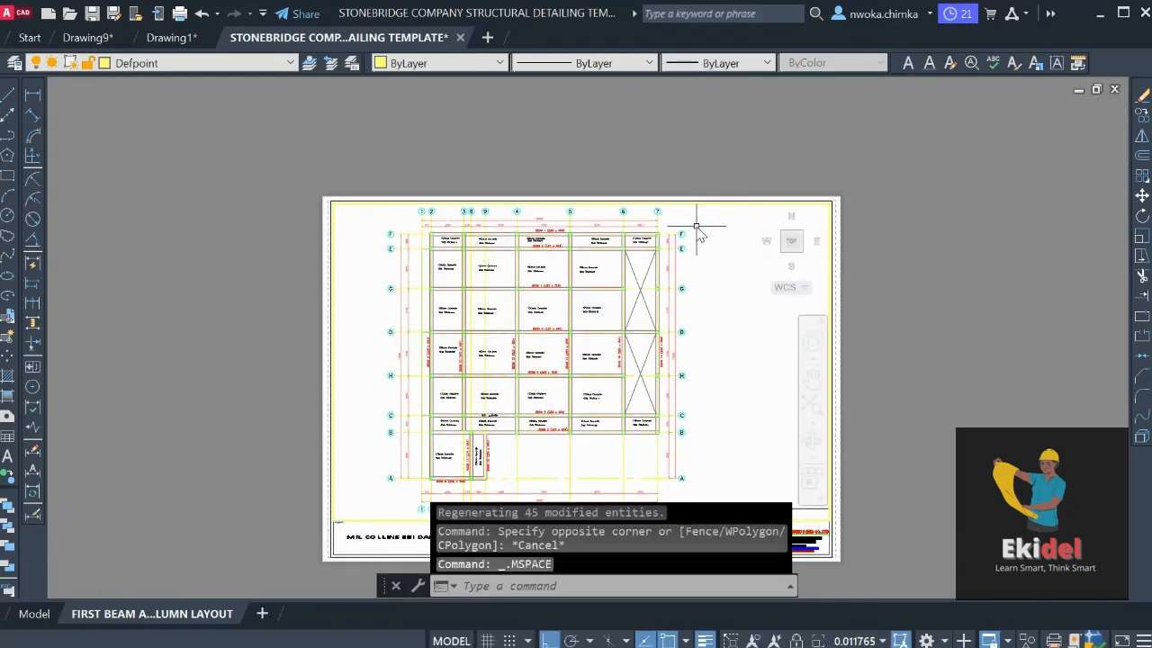
{"action": "key", "text": "Return"}
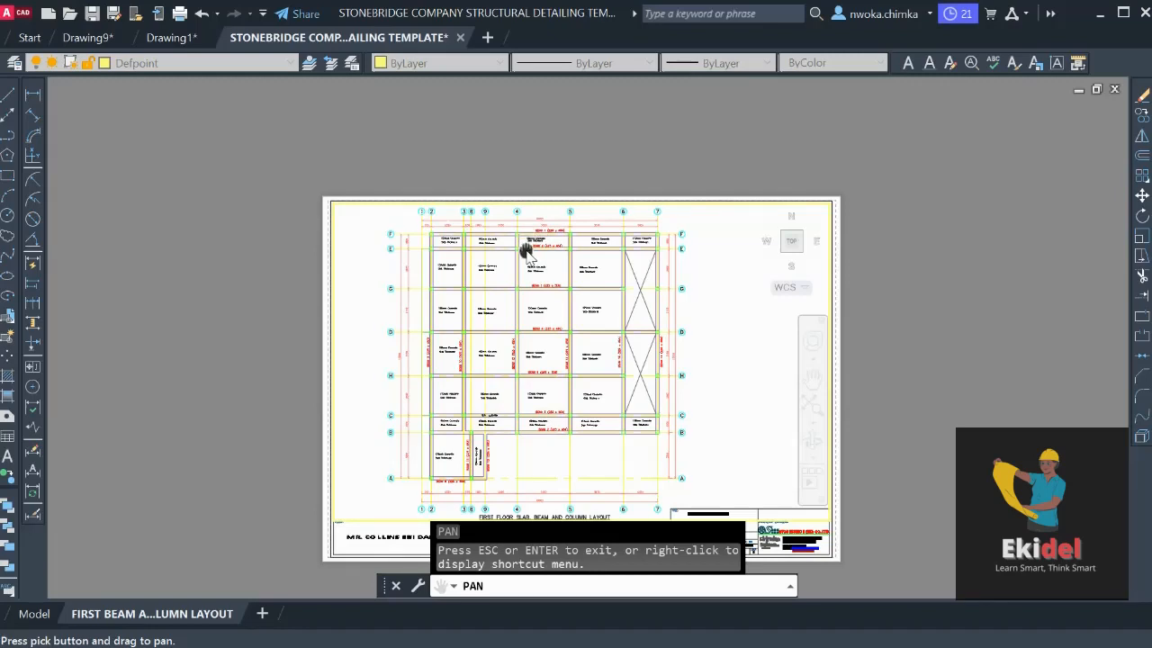
{"action": "left_click_drag", "start_coordinate": [527, 253], "coordinate": [527, 250]}
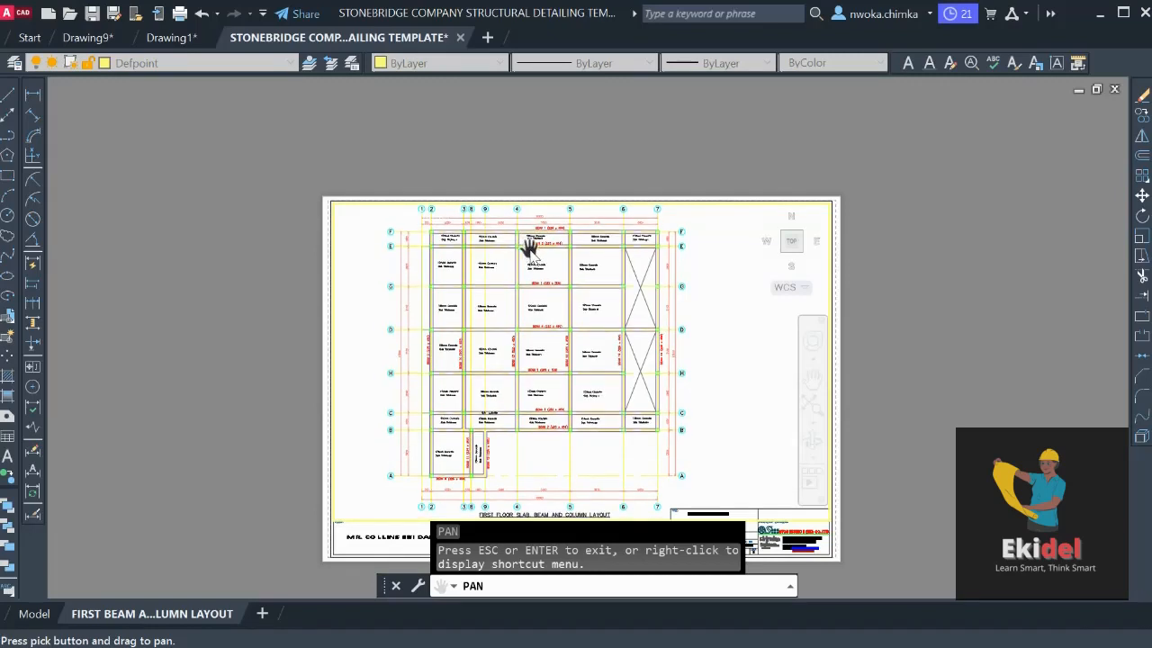
{"action": "key", "text": "Escape"}
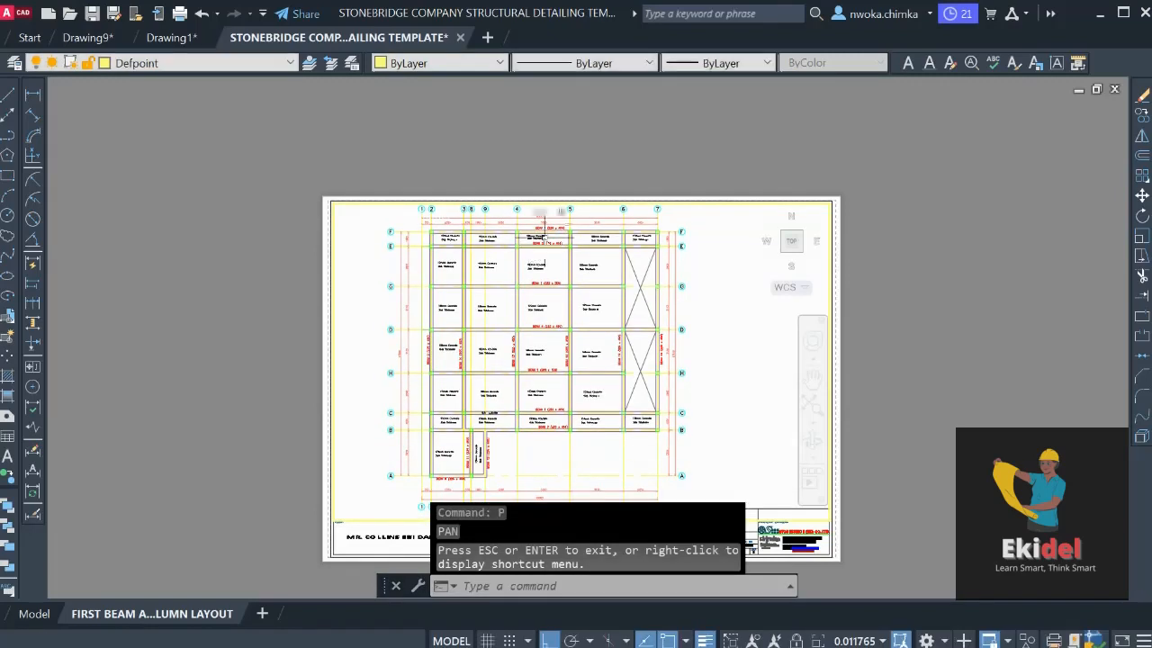
{"action": "double_click", "coordinate": [596, 157]}
In model space, move the FIRST FLOOR SLAB, BEAM AND COLUMN LAYOUT title slightly up toward the lower grid bubbles
{"action": "scroll", "coordinate": [540, 205], "scroll_direction": "up", "scroll_amount": 8}
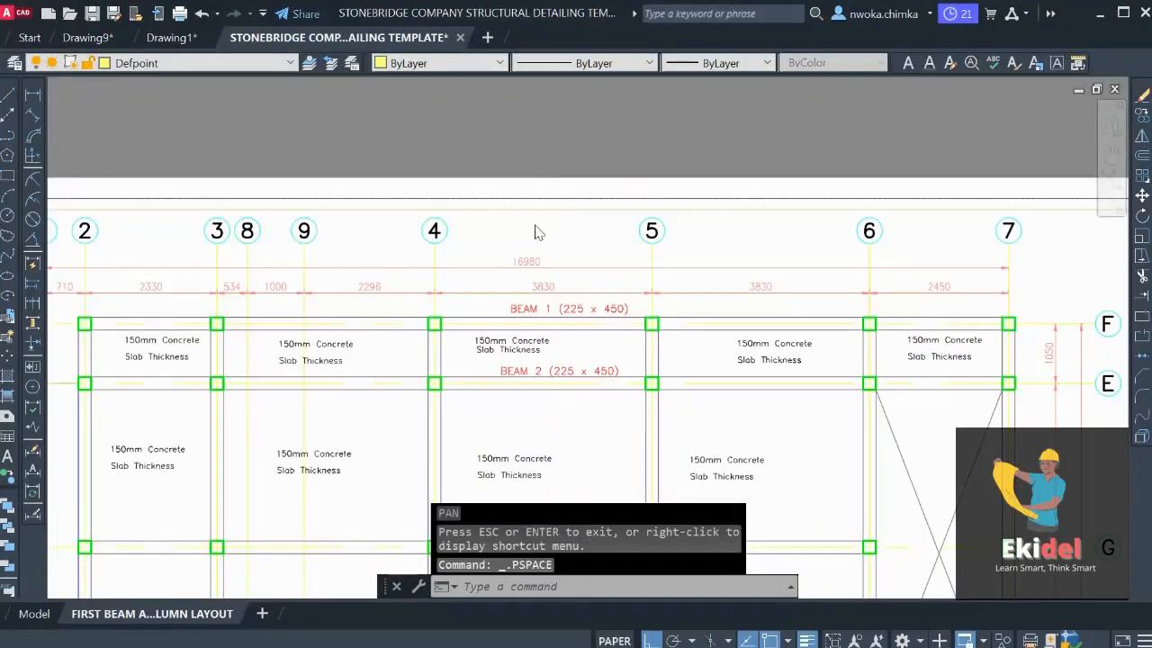
{"action": "scroll", "coordinate": [577, 124], "scroll_direction": "down", "scroll_amount": 8}
{"action": "scroll", "coordinate": [558, 360], "scroll_direction": "up", "scroll_amount": 7}
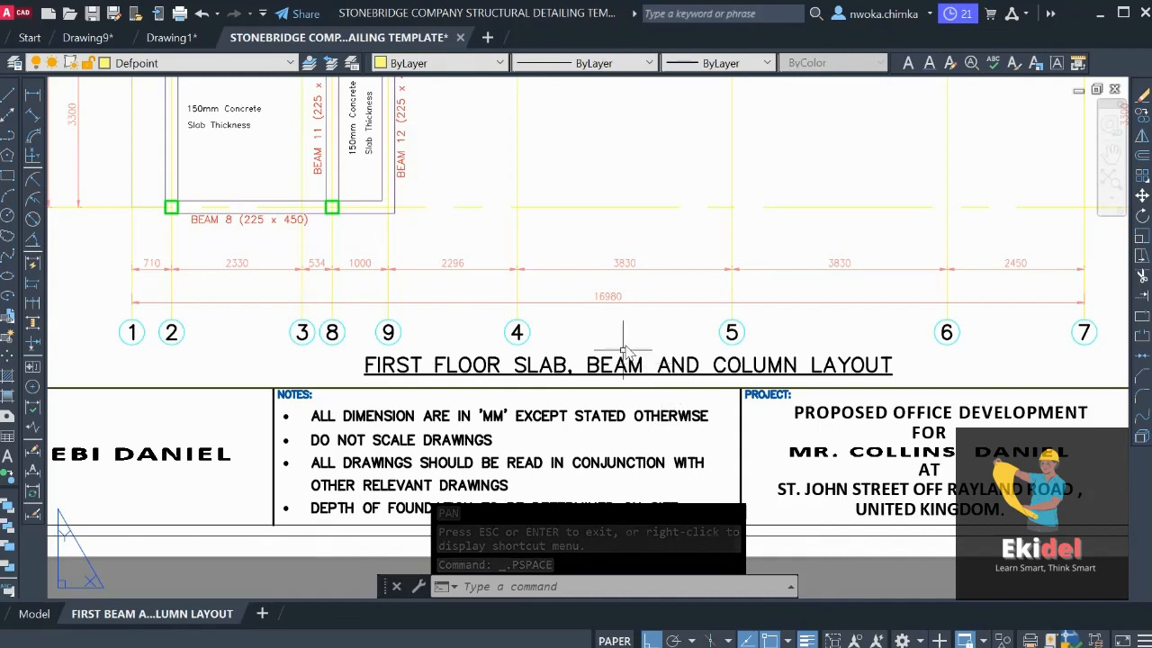
{"action": "scroll", "coordinate": [630, 365], "scroll_direction": "down", "scroll_amount": 3}
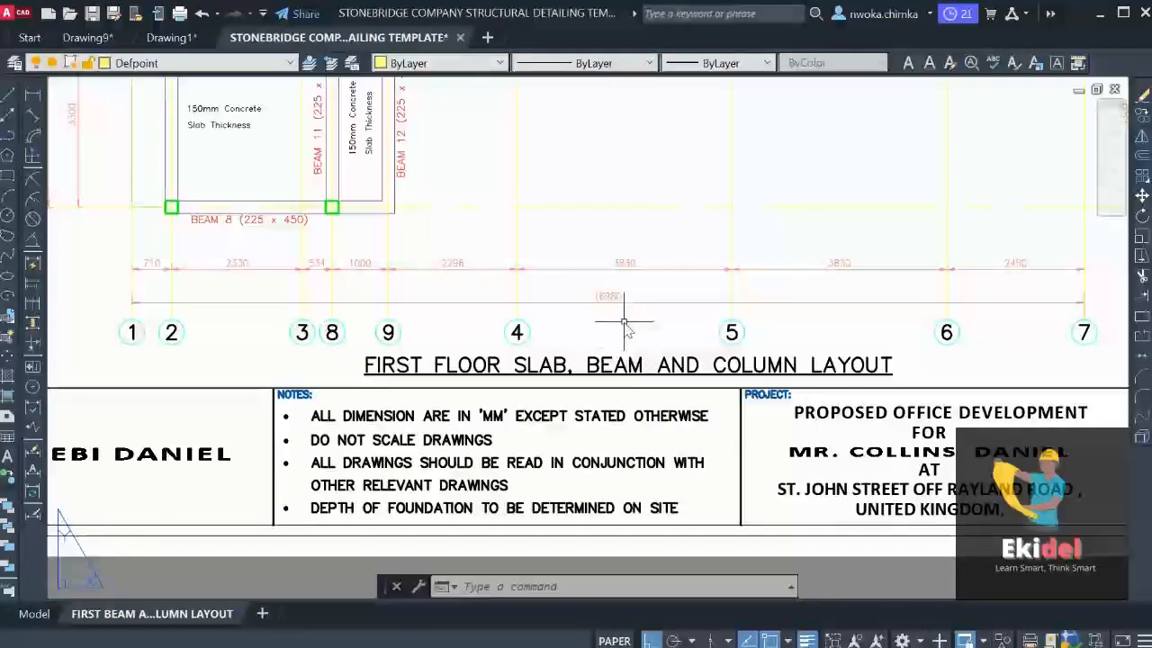
{"action": "left_click", "coordinate": [59, 610]}
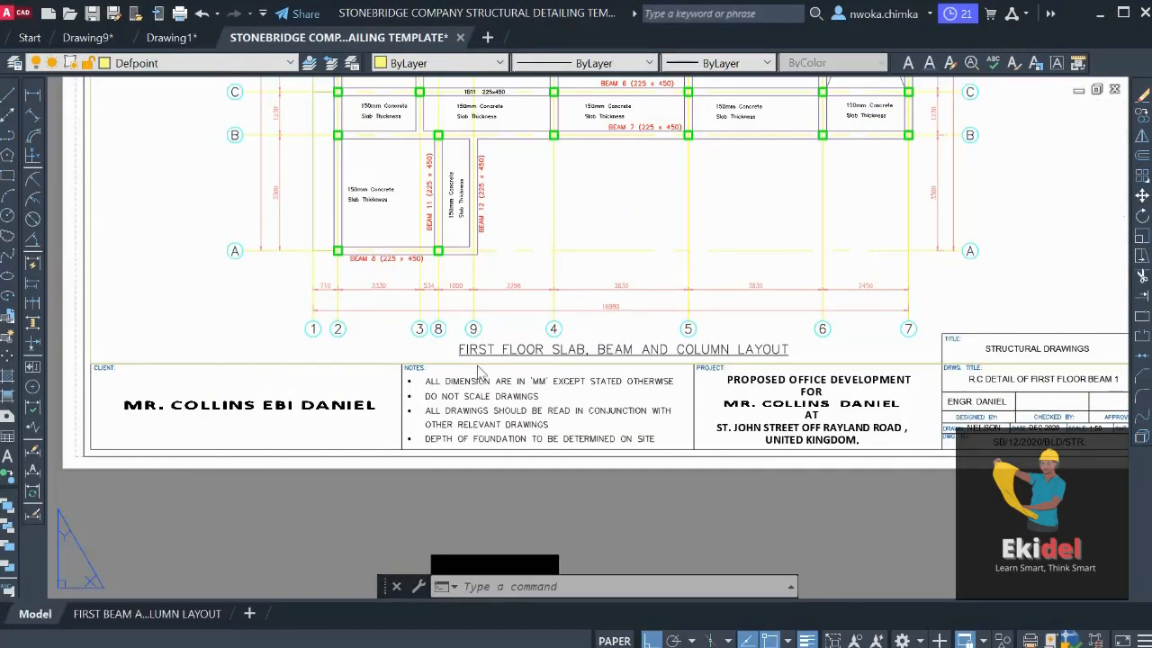
{"action": "scroll", "coordinate": [479, 374], "scroll_direction": "up", "scroll_amount": 5}
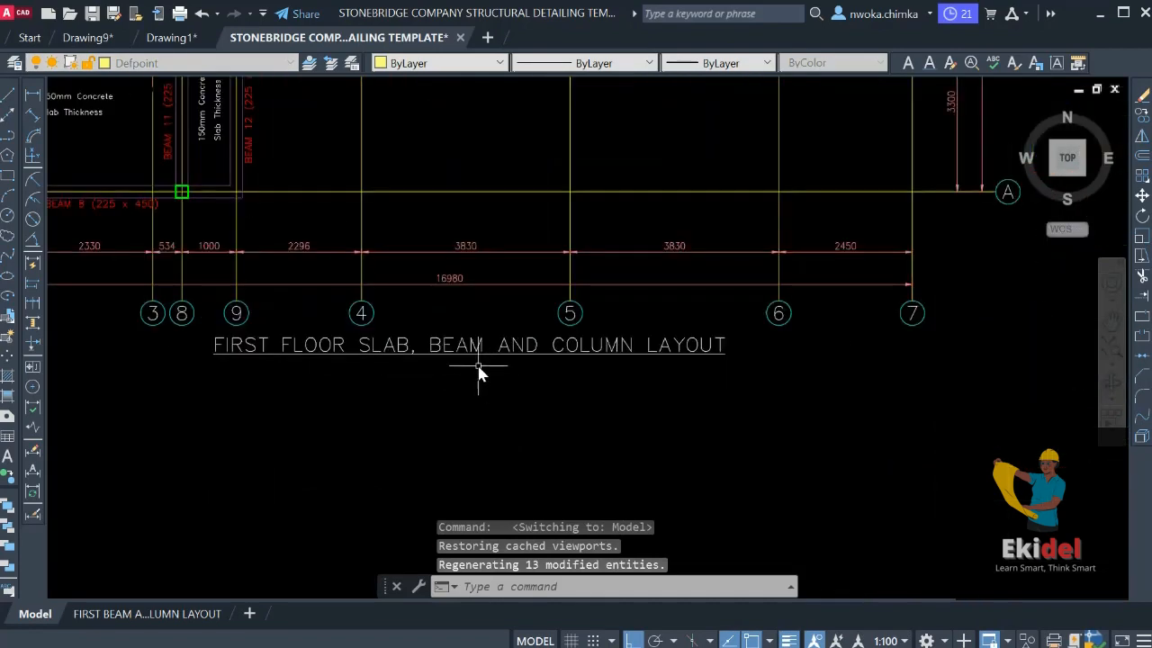
{"action": "left_click", "coordinate": [479, 373]}
{"action": "left_click", "coordinate": [465, 355]}
{"action": "type", "text": "M"}
{"action": "key", "text": "Return"}
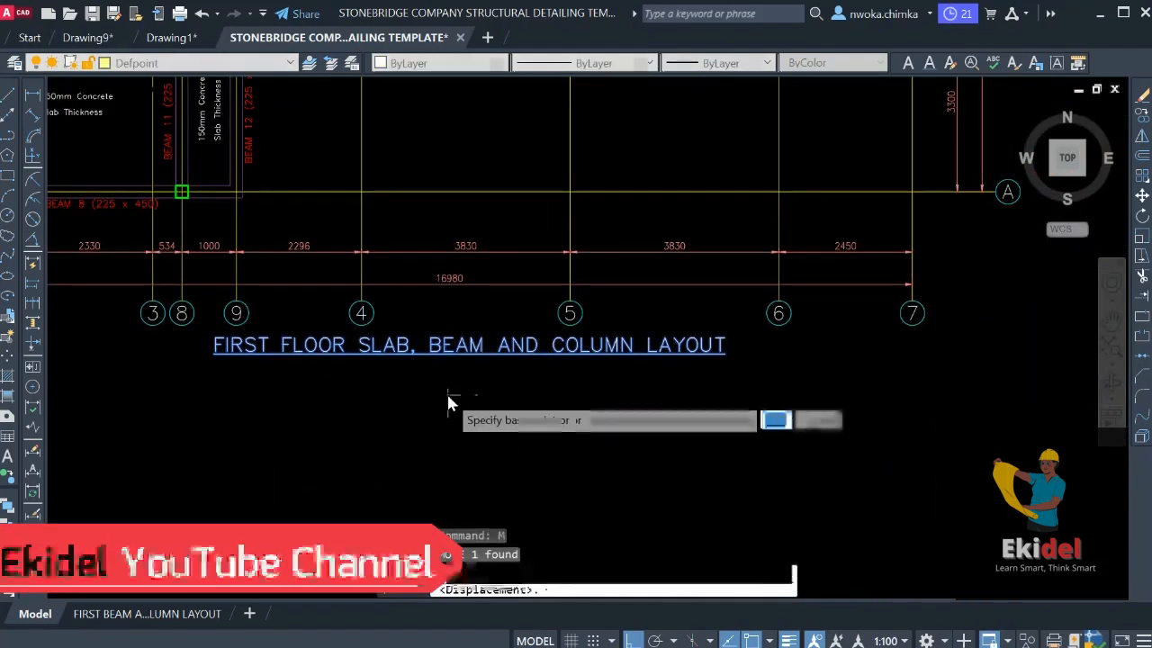
{"action": "left_click", "coordinate": [447, 396]}
{"action": "left_click", "coordinate": [450, 398]}
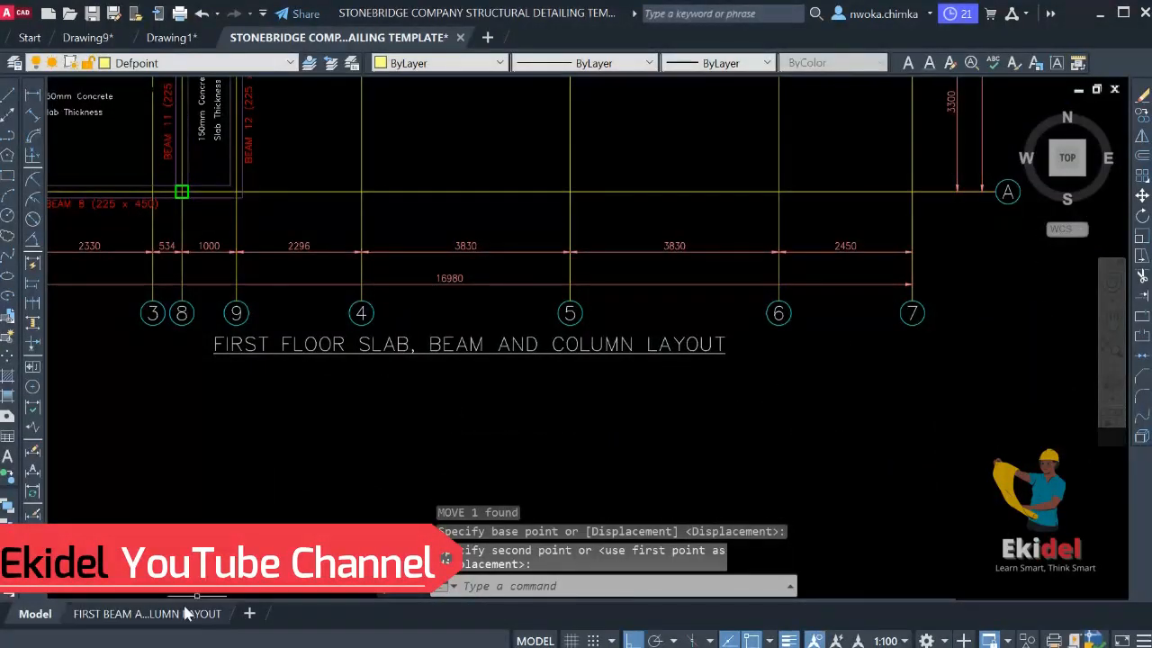
Return to the sheet layout and examine the upper grid bubbles, the dimensions and the whole plan's fit within the sheet border
{"action": "left_click", "coordinate": [187, 613]}
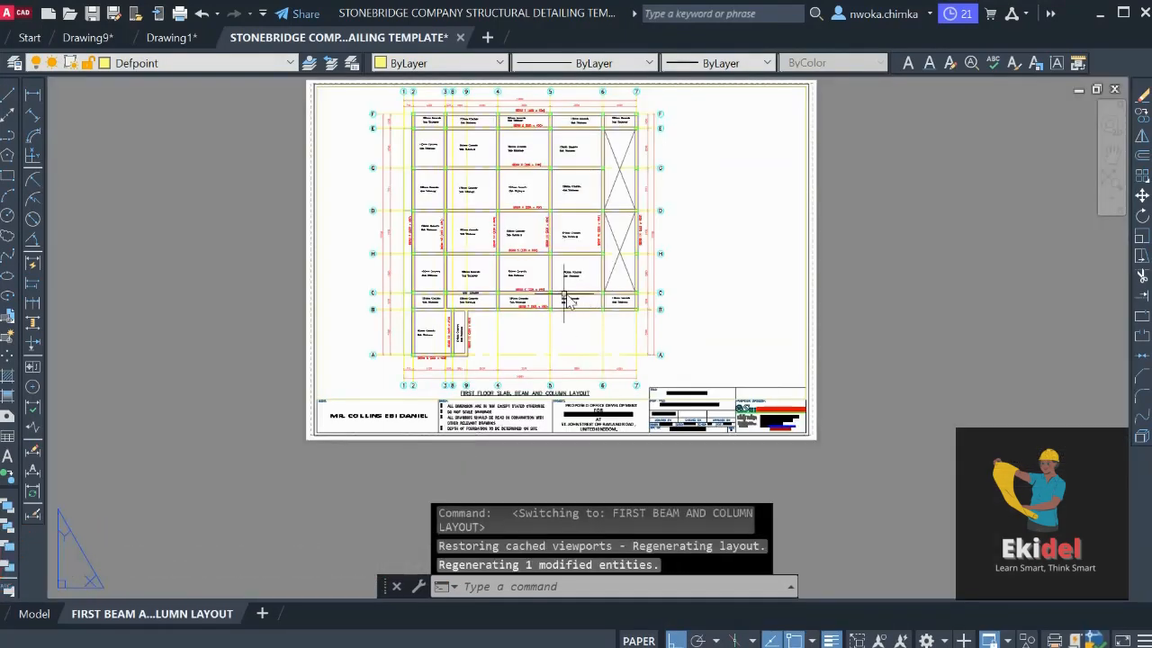
{"action": "middle_click_drag", "start_coordinate": [544, 291], "coordinate": [503, 367]}
{"action": "scroll", "coordinate": [468, 200], "scroll_direction": "up", "scroll_amount": 3}
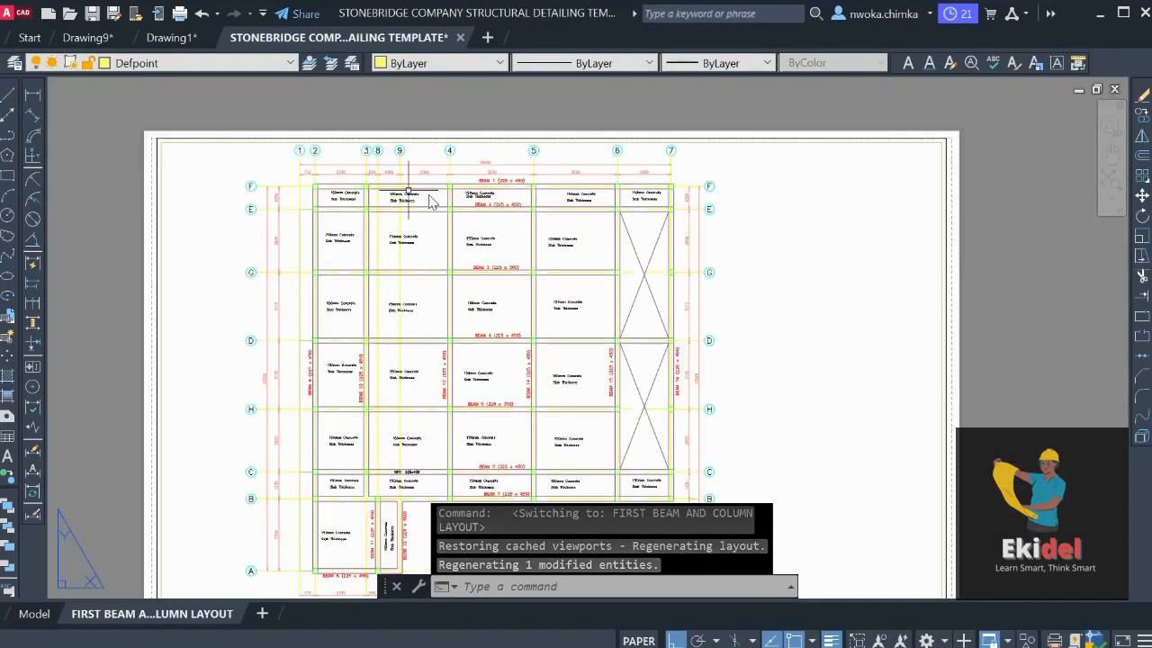
{"action": "scroll", "coordinate": [306, 153], "scroll_direction": "up", "scroll_amount": 3}
{"action": "scroll", "coordinate": [249, 235], "scroll_direction": "up", "scroll_amount": 1}
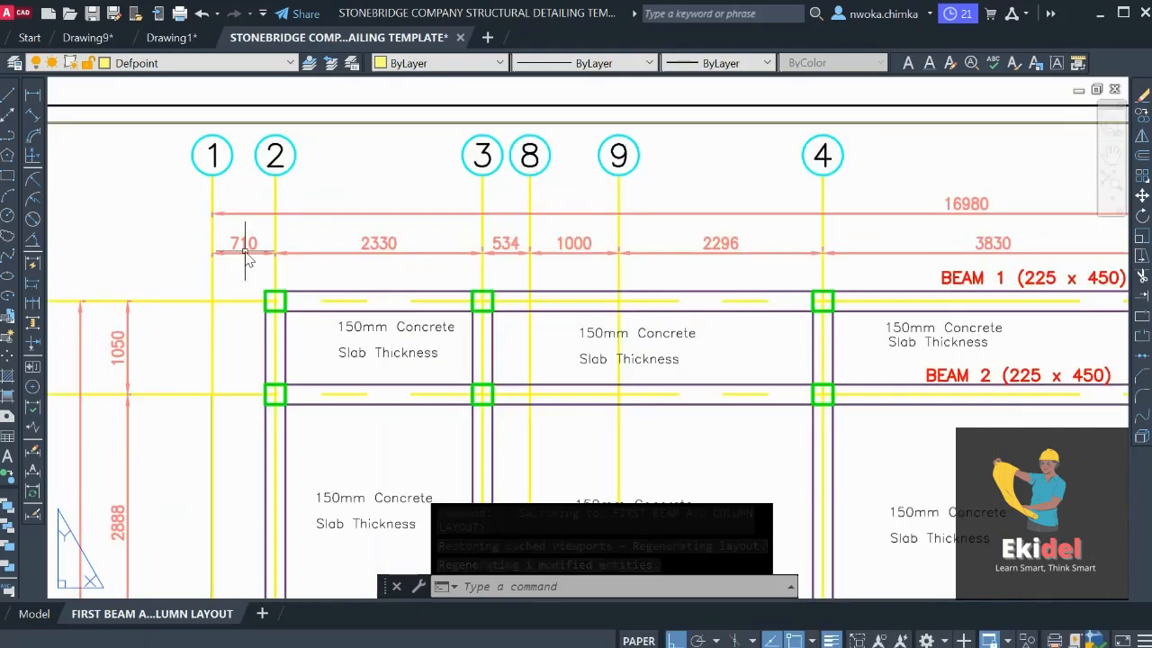
{"action": "scroll", "coordinate": [360, 220], "scroll_direction": "down", "scroll_amount": 4}
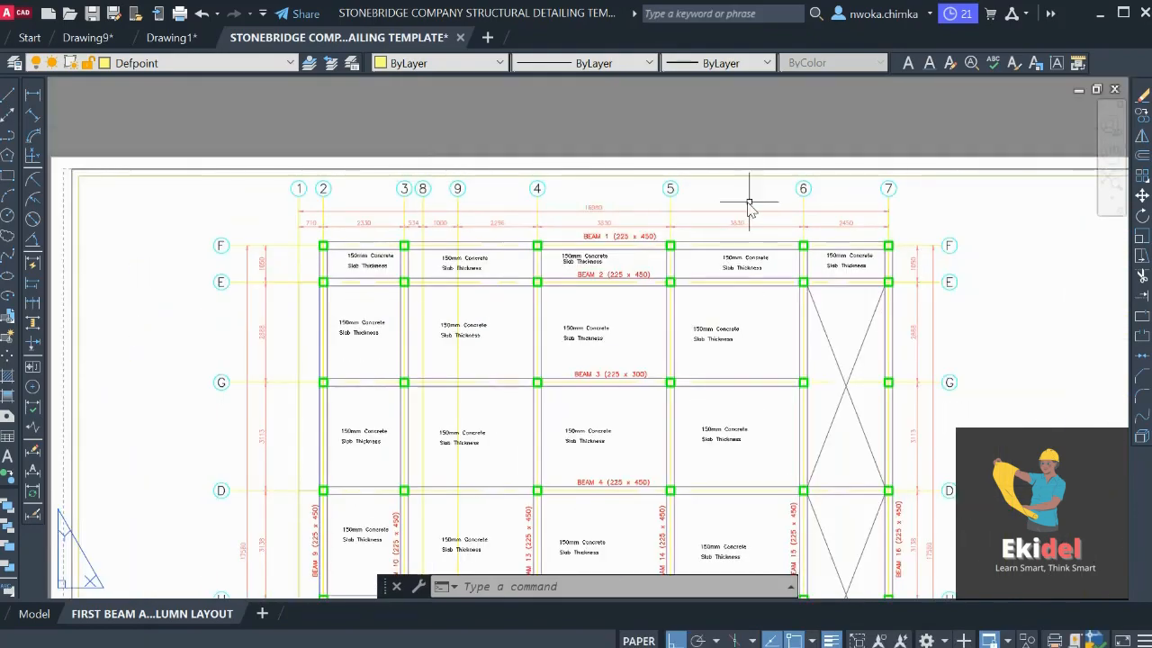
{"action": "scroll", "coordinate": [749, 205], "scroll_direction": "down", "scroll_amount": 4}
{"action": "scroll", "coordinate": [792, 225], "scroll_direction": "up", "scroll_amount": 3}
{"action": "scroll", "coordinate": [846, 427], "scroll_direction": "down", "scroll_amount": 3}
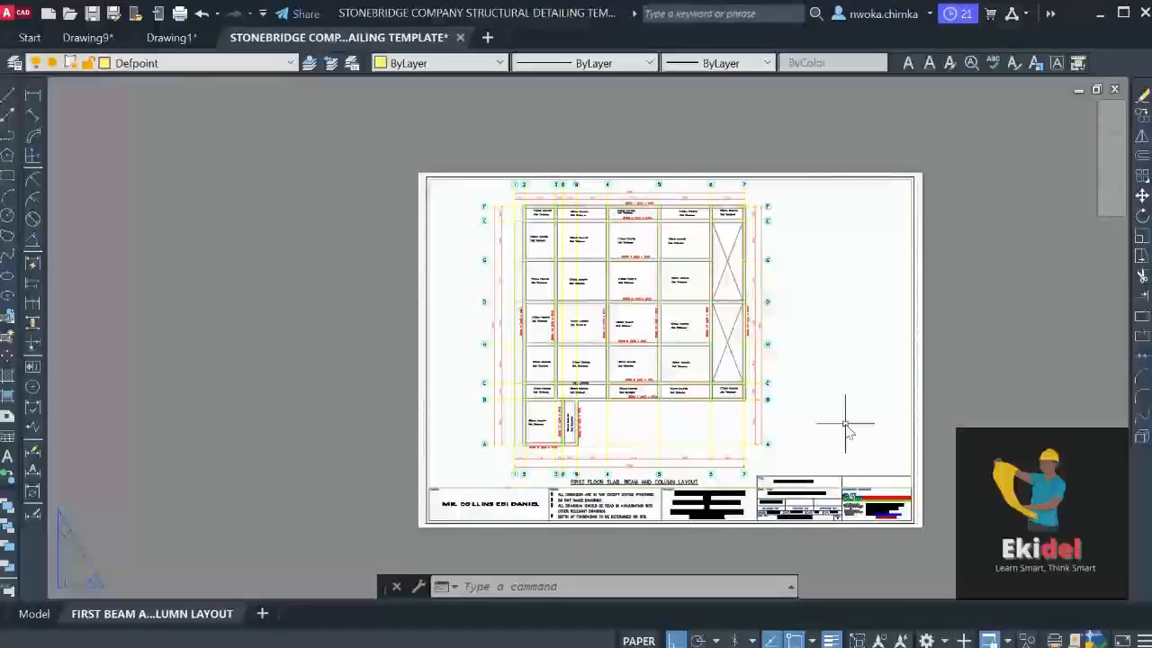
Set the SCALE entry in the sheet's title block to 1:85
{"action": "middle_click_drag", "start_coordinate": [846, 427], "coordinate": [757, 281]}
{"action": "scroll", "coordinate": [648, 423], "scroll_direction": "up", "scroll_amount": 5}
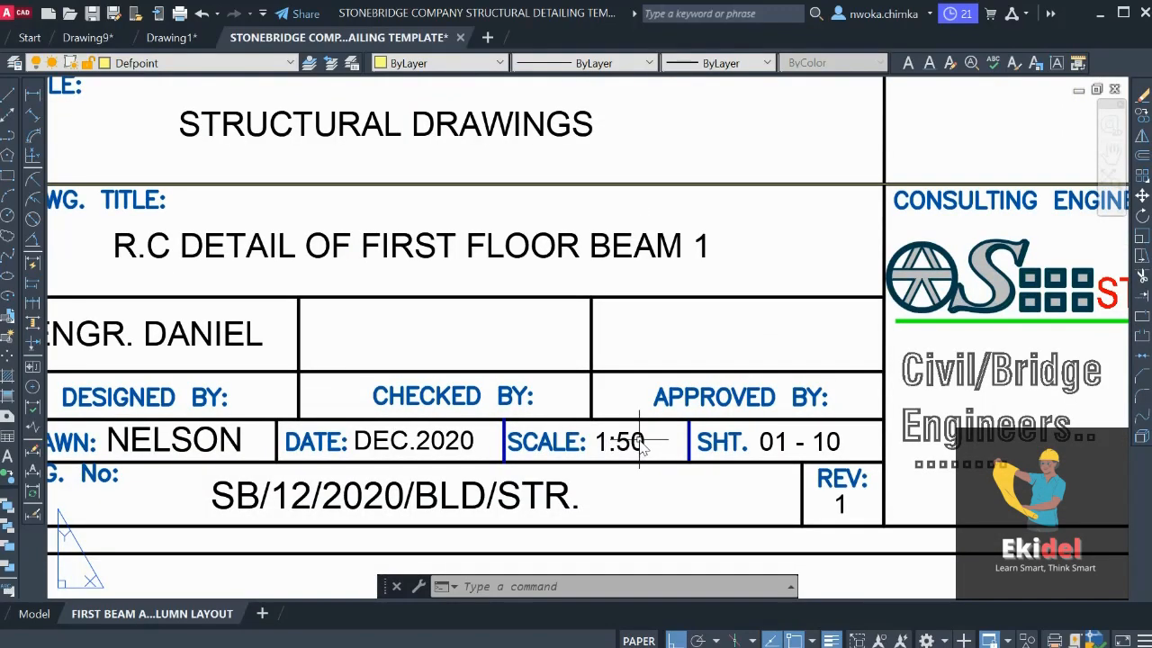
{"action": "double_click", "coordinate": [634, 441]}
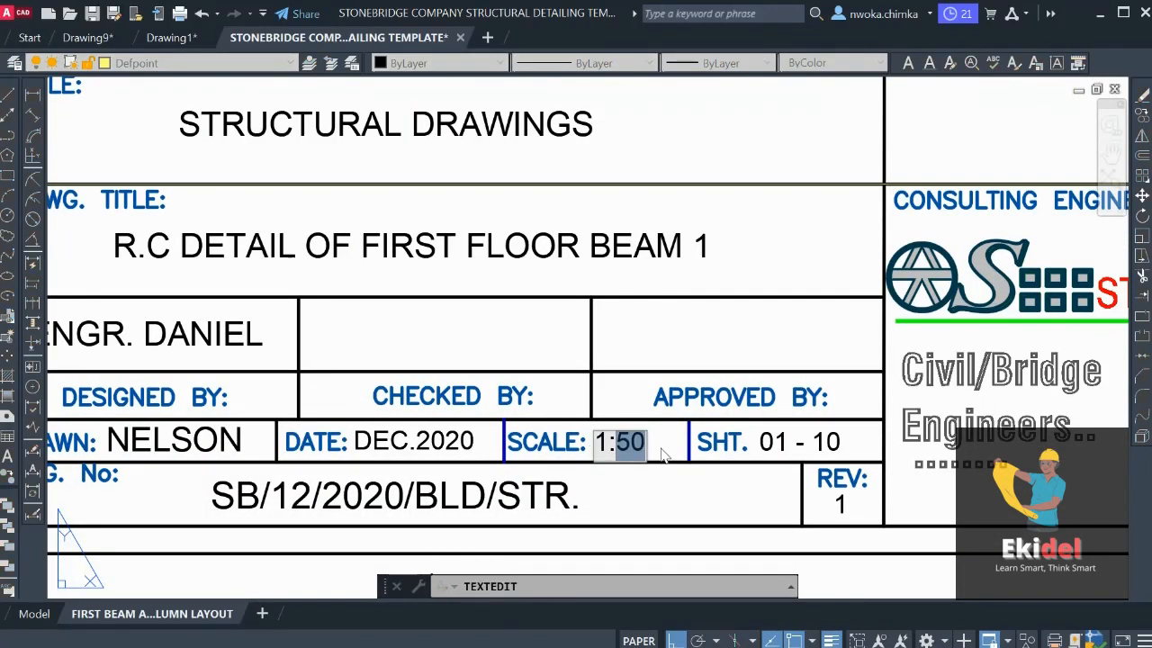
{"action": "type", "text": "1:85"}
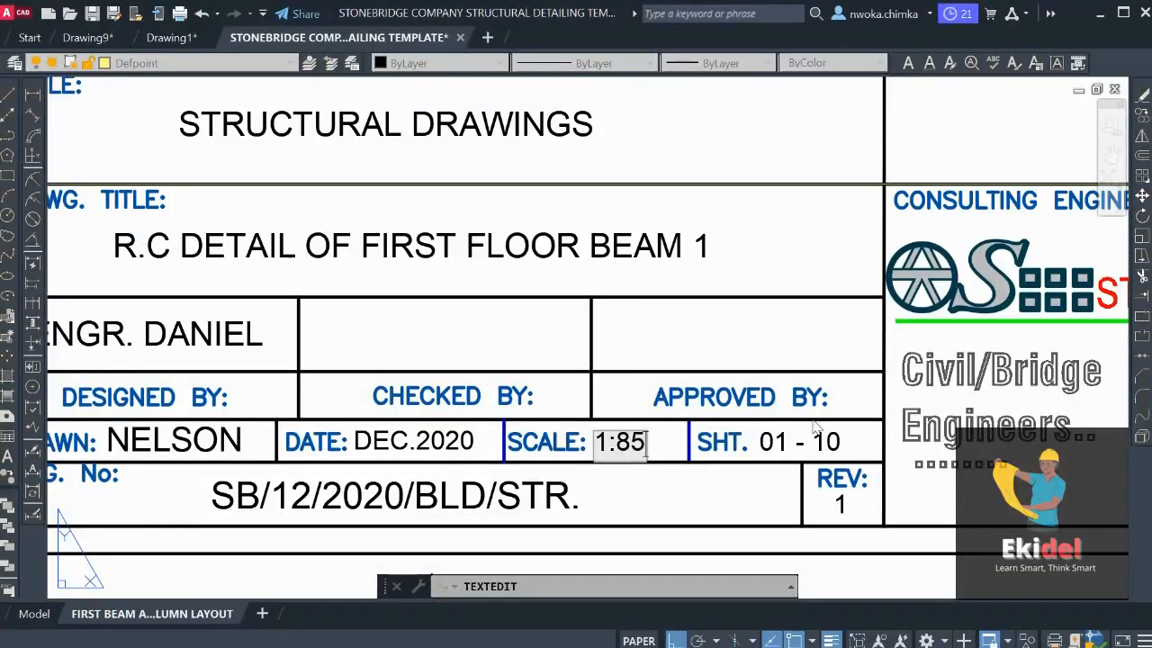
{"action": "scroll", "coordinate": [709, 418], "scroll_direction": "down", "scroll_amount": 5}
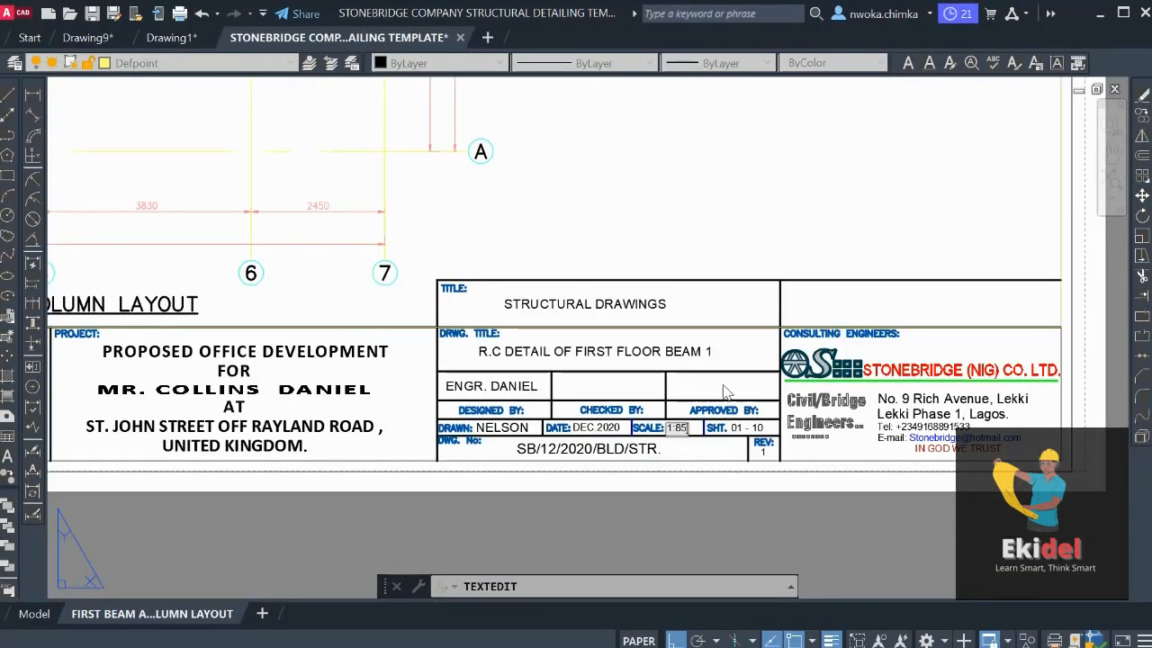
{"action": "left_click", "coordinate": [785, 489]}
Replace the engineer's name above DESIGNED BY in the title block with the new designer's name, keeping the ENGR. prefix
{"action": "middle_click_drag", "start_coordinate": [615, 445], "coordinate": [686, 418]}
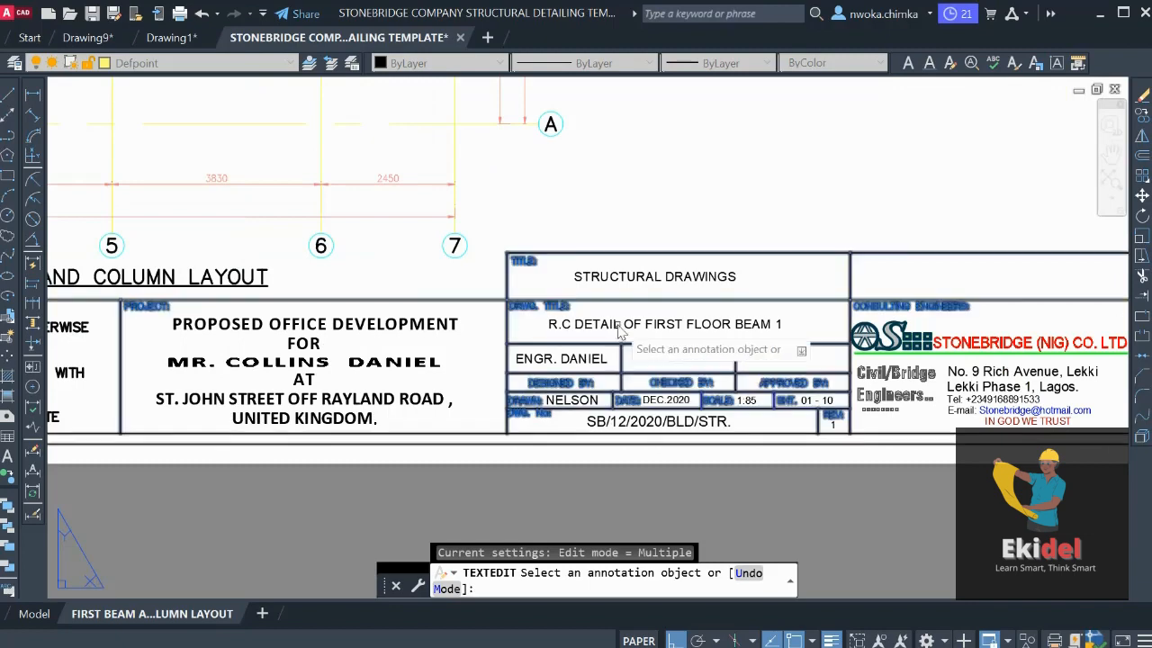
{"action": "scroll", "coordinate": [617, 329], "scroll_direction": "up", "scroll_amount": 2}
{"action": "scroll", "coordinate": [550, 372], "scroll_direction": "up", "scroll_amount": 2}
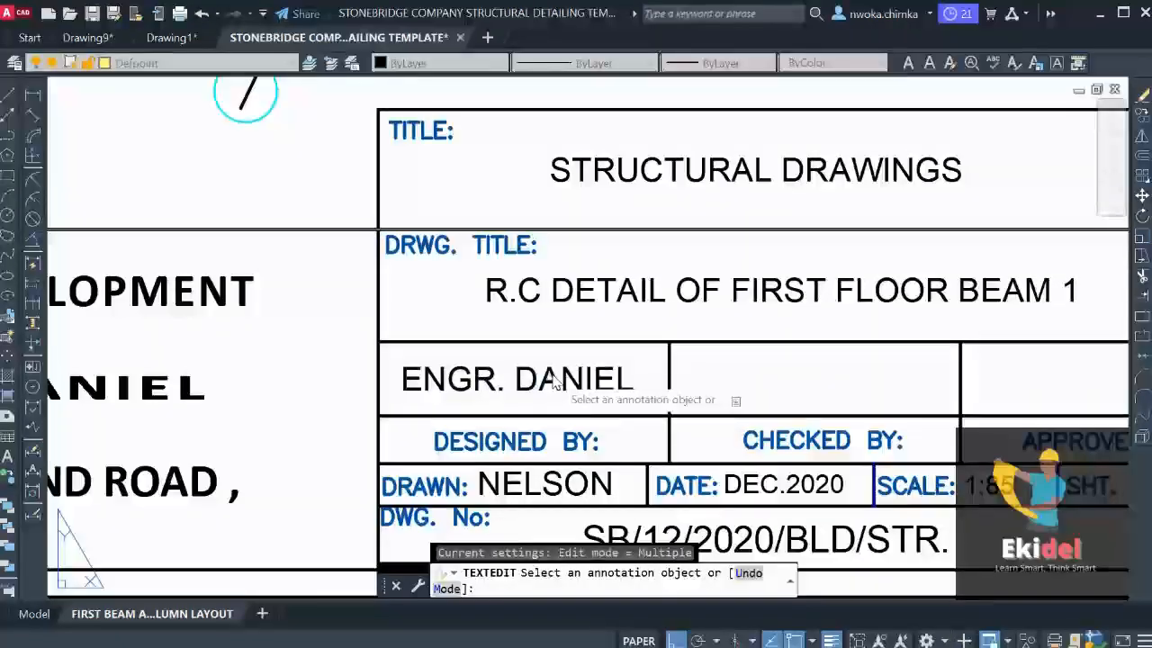
{"action": "left_click", "coordinate": [546, 381]}
{"action": "left_click_drag", "start_coordinate": [517, 379], "coordinate": [623, 384]}
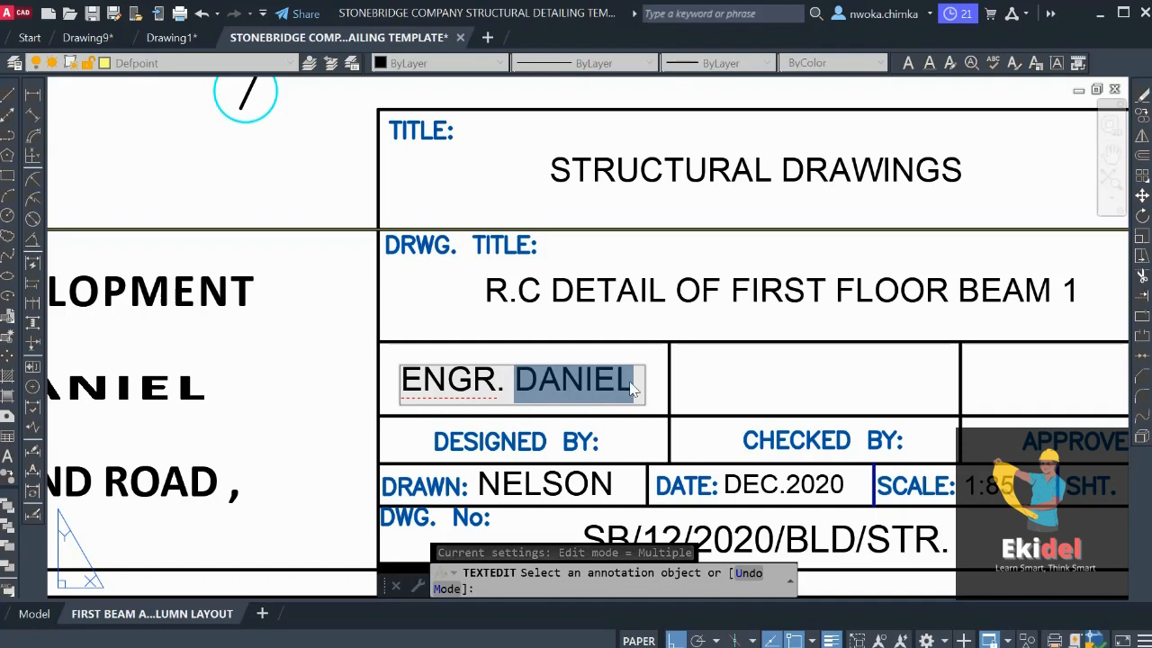
{"action": "type", "text": "JUS"}
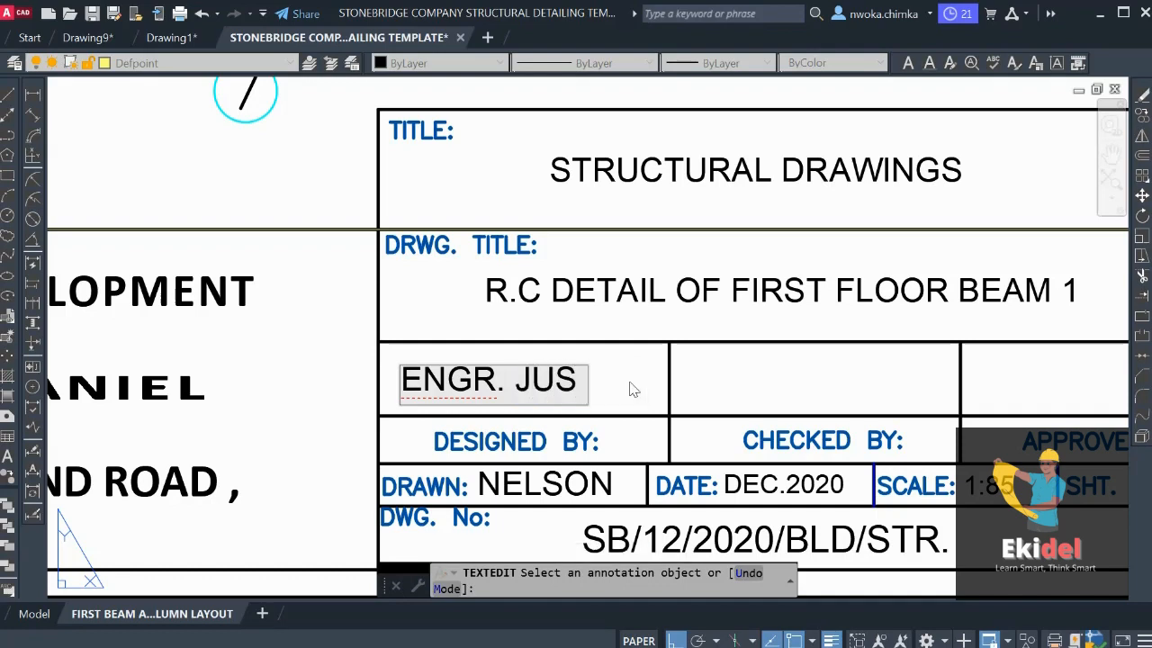
{"action": "type", "text": "TICE"}
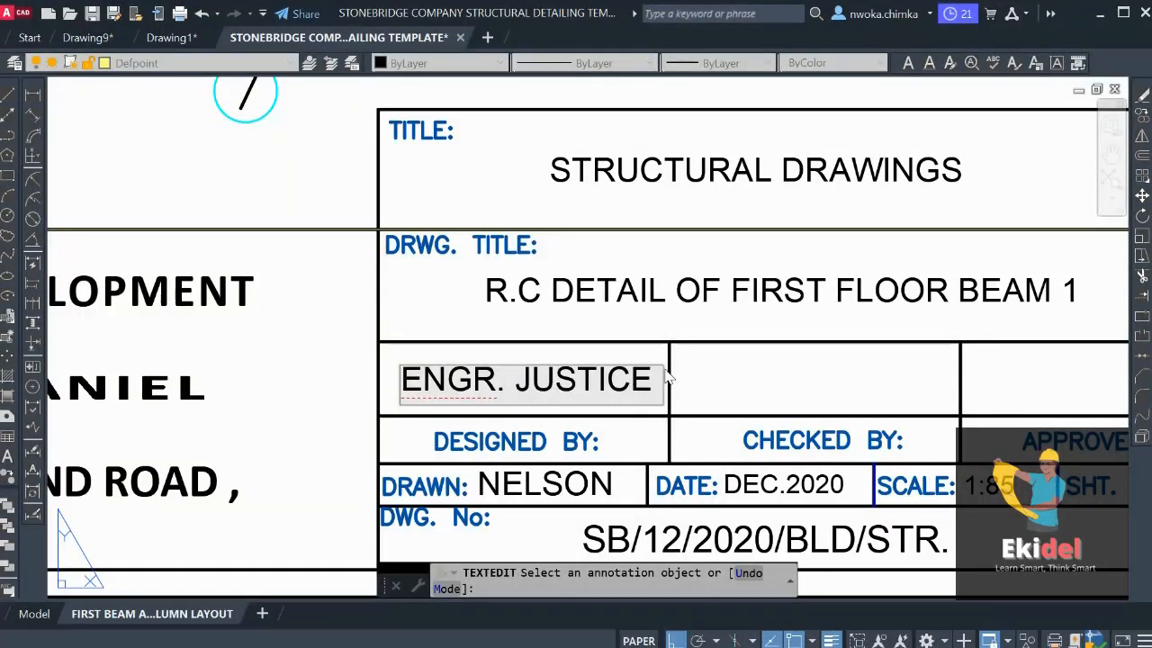
{"action": "left_click", "coordinate": [668, 378]}
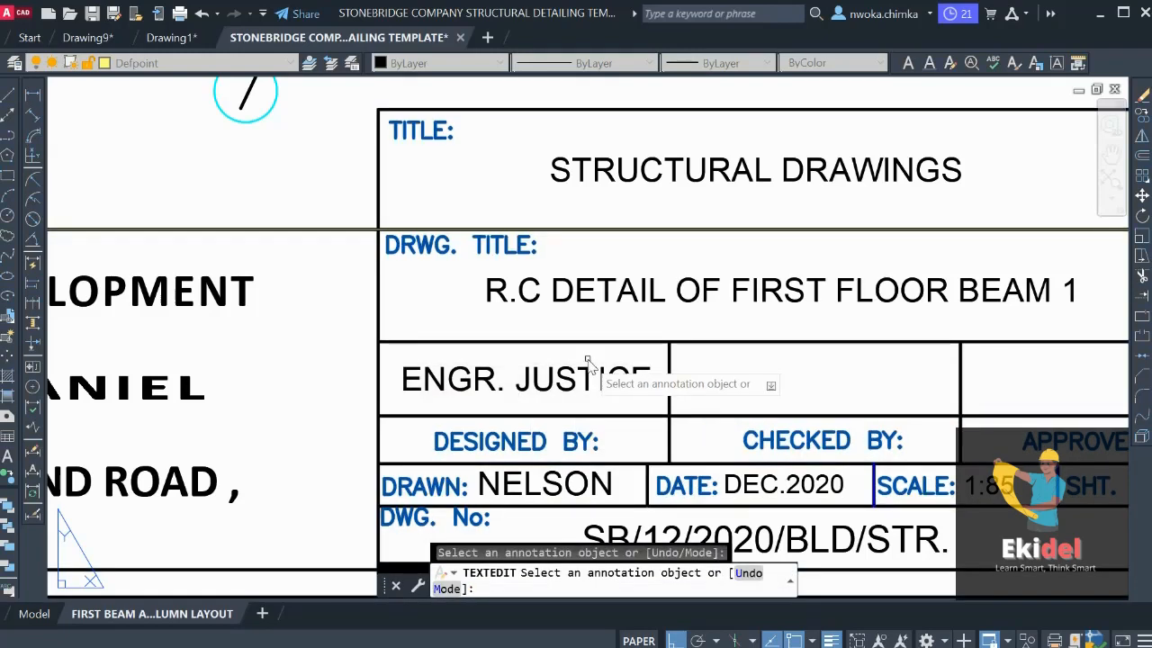
Replace the name in the title block's DRAWN field with the new drafter's name
{"action": "middle_click_drag", "start_coordinate": [505, 485], "coordinate": [509, 430]}
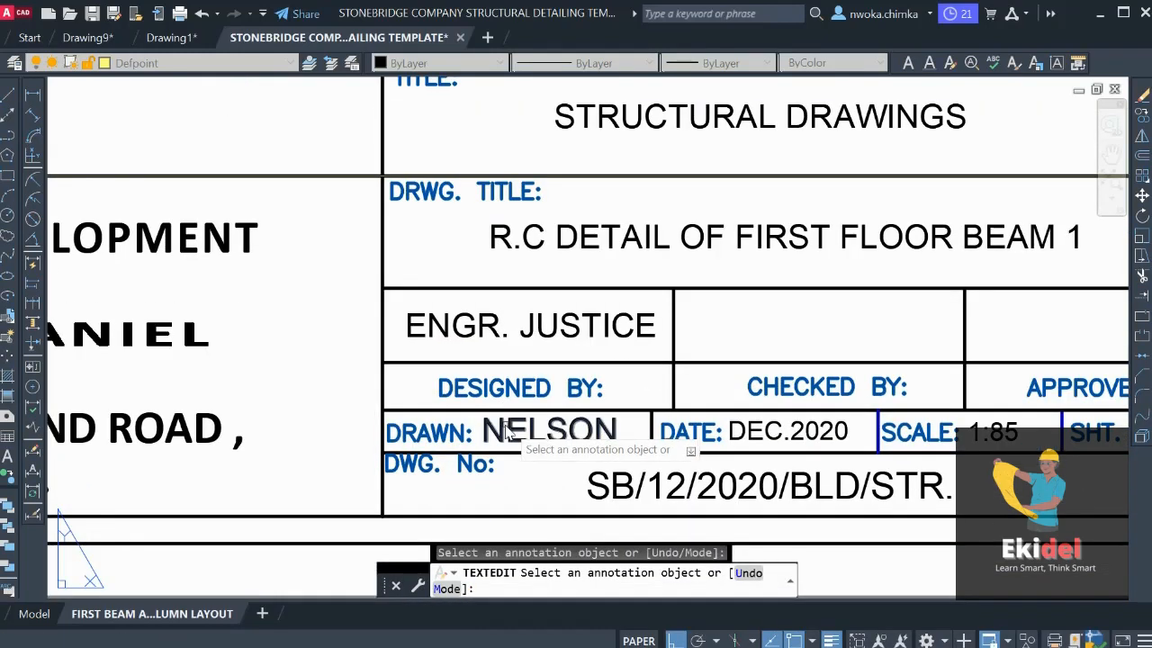
{"action": "left_click", "coordinate": [516, 431]}
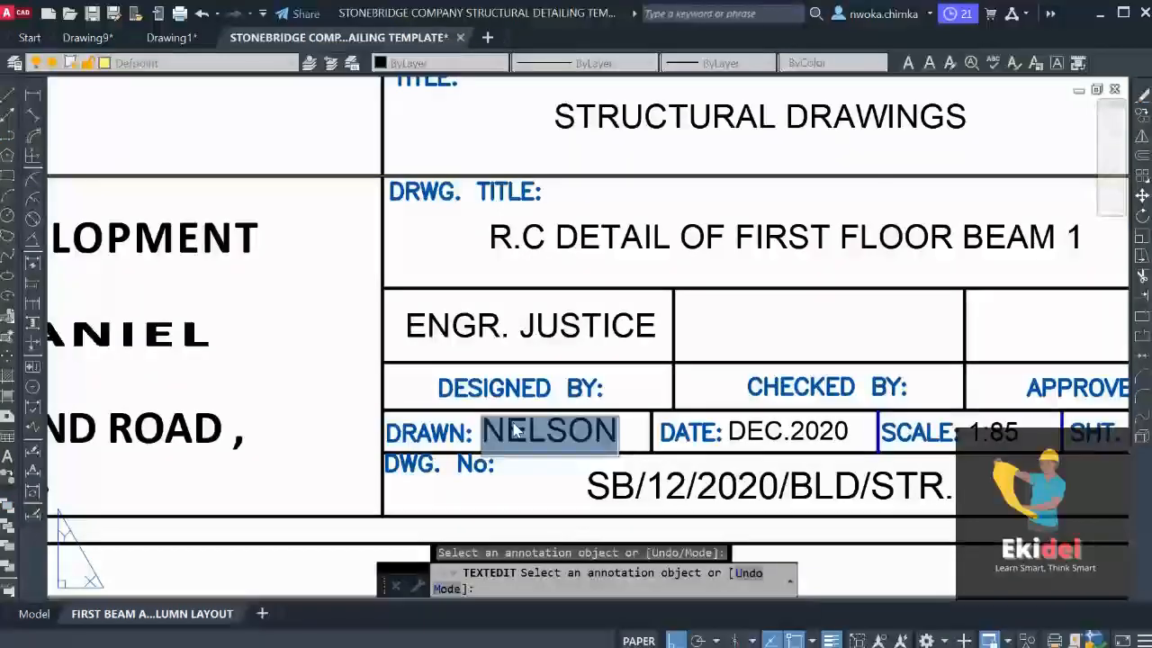
{"action": "type", "text": "JUSTICE"}
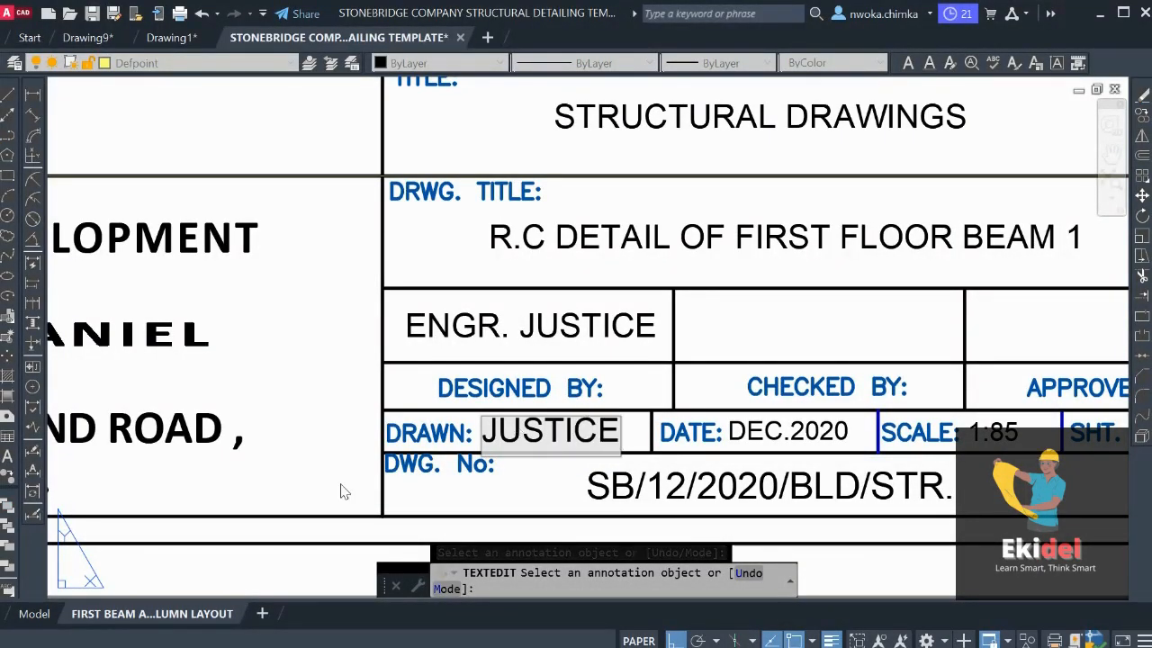
{"action": "key", "text": "Return"}
Change the DWG. No. entry in the title block to SB/07/2022/BLD/STR
{"action": "scroll", "coordinate": [592, 342], "scroll_direction": "down", "scroll_amount": 3}
{"action": "scroll", "coordinate": [643, 423], "scroll_direction": "up", "scroll_amount": 3}
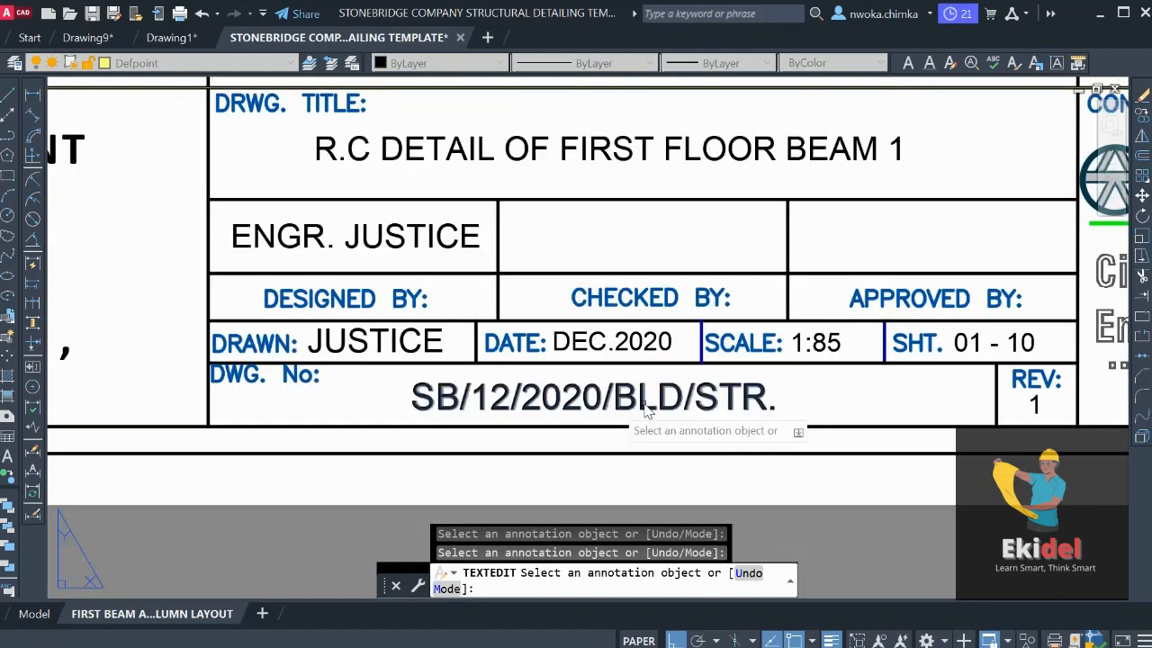
{"action": "scroll", "coordinate": [647, 410], "scroll_direction": "up", "scroll_amount": 2}
{"action": "left_click", "coordinate": [373, 409]}
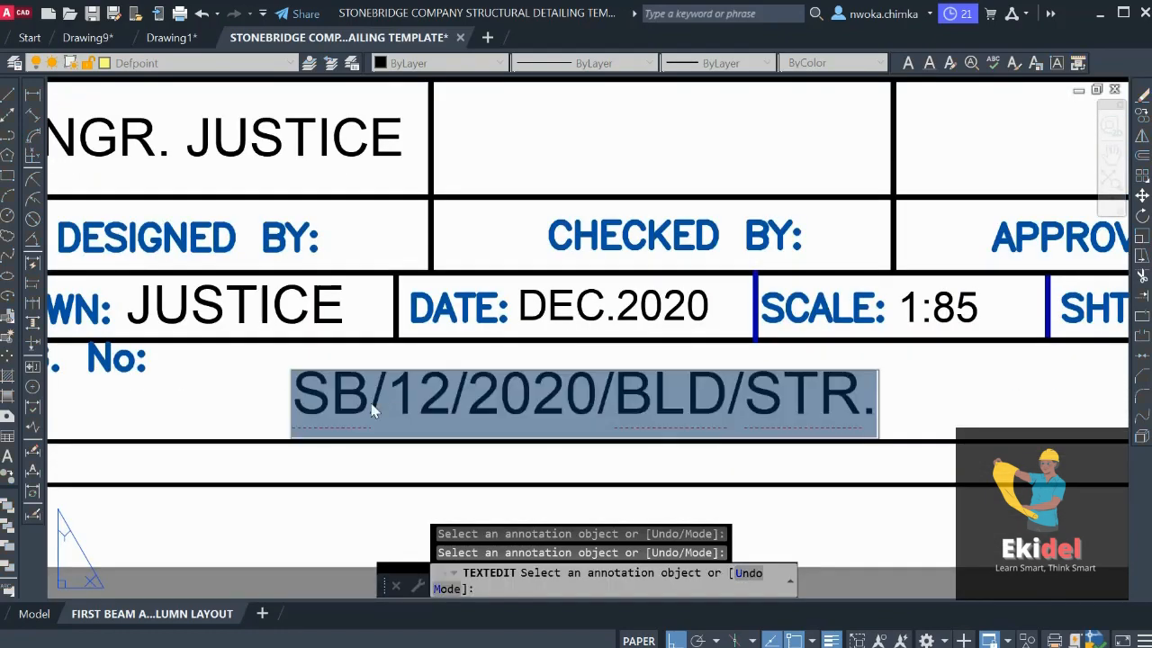
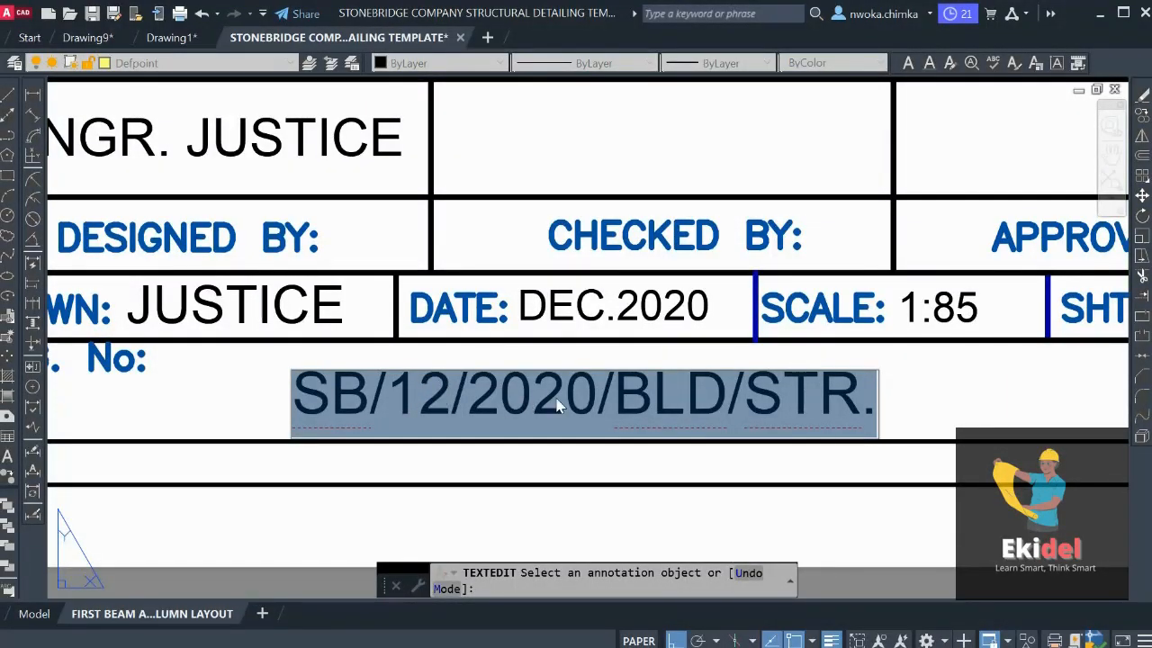
{"action": "left_click", "coordinate": [449, 394]}
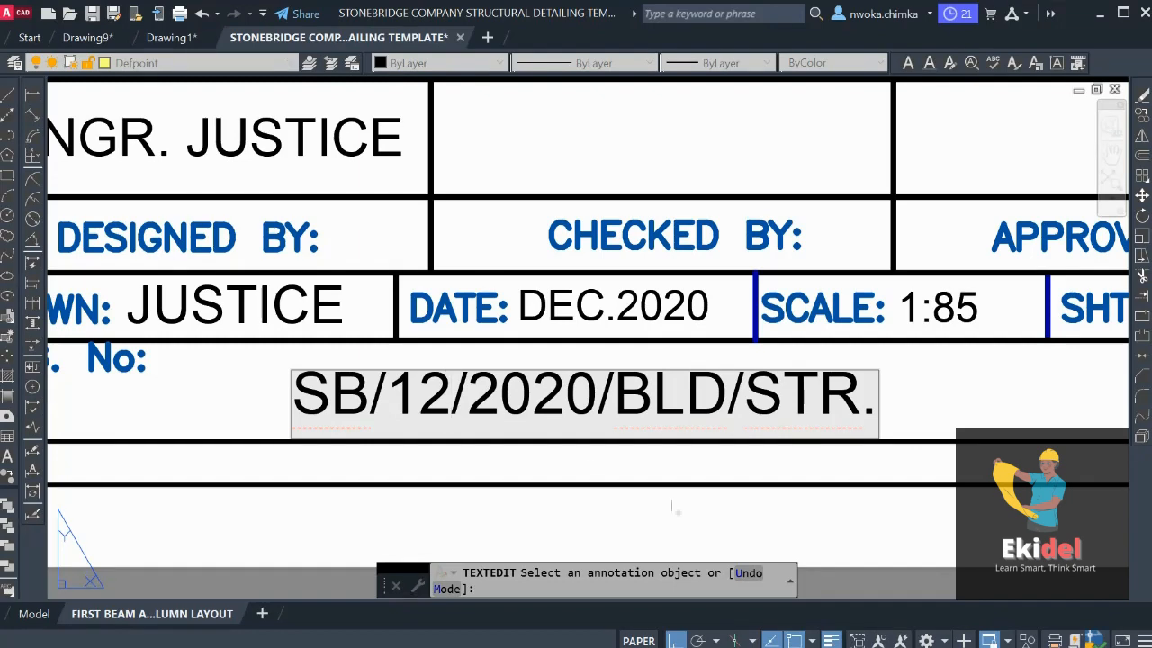
{"action": "left_click_drag", "start_coordinate": [451, 396], "coordinate": [402, 400]}
{"action": "type", "text": "07"}
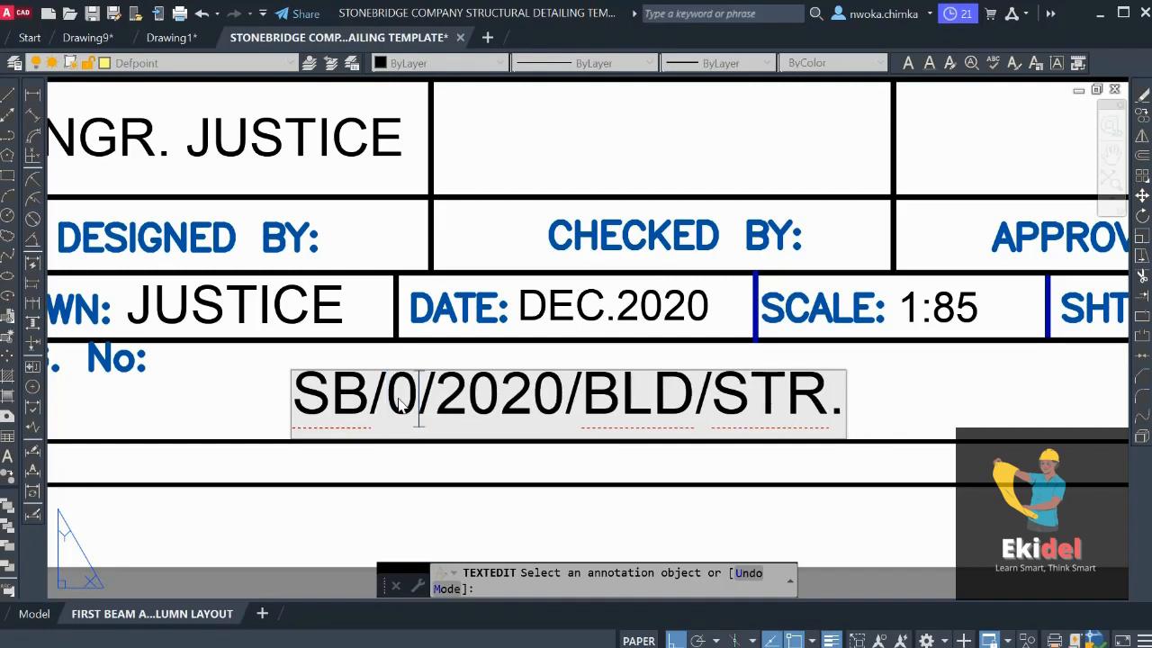
{"action": "left_click_drag", "start_coordinate": [597, 396], "coordinate": [577, 394]}
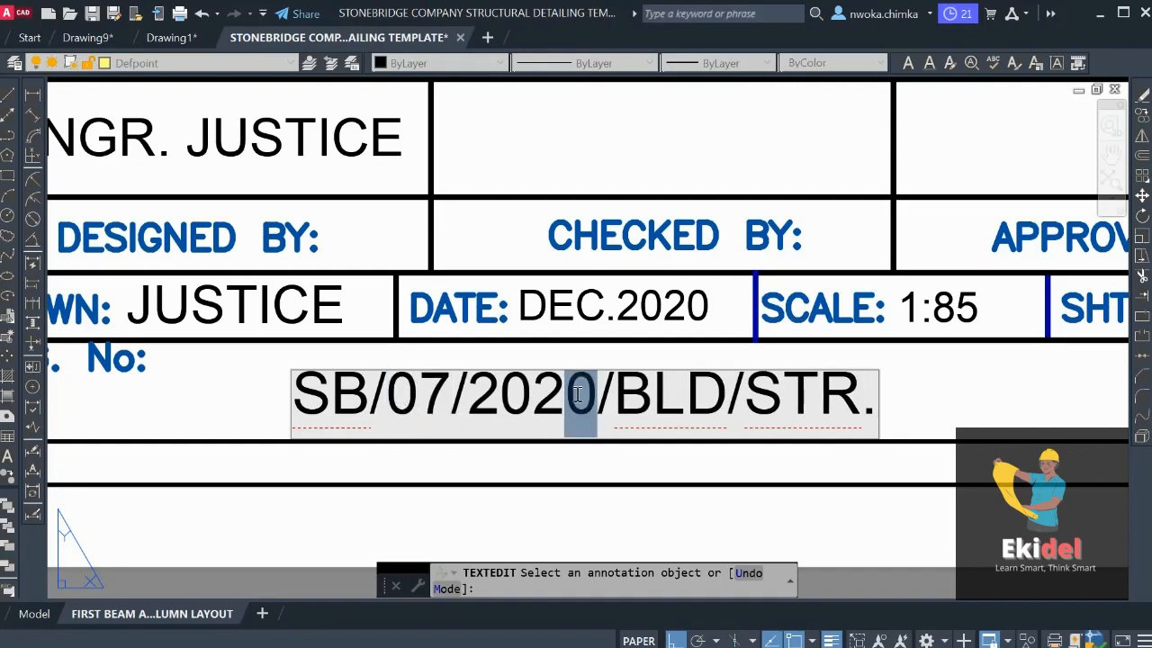
{"action": "type", "text": "1"}
{"action": "key", "text": "BackSpace"}
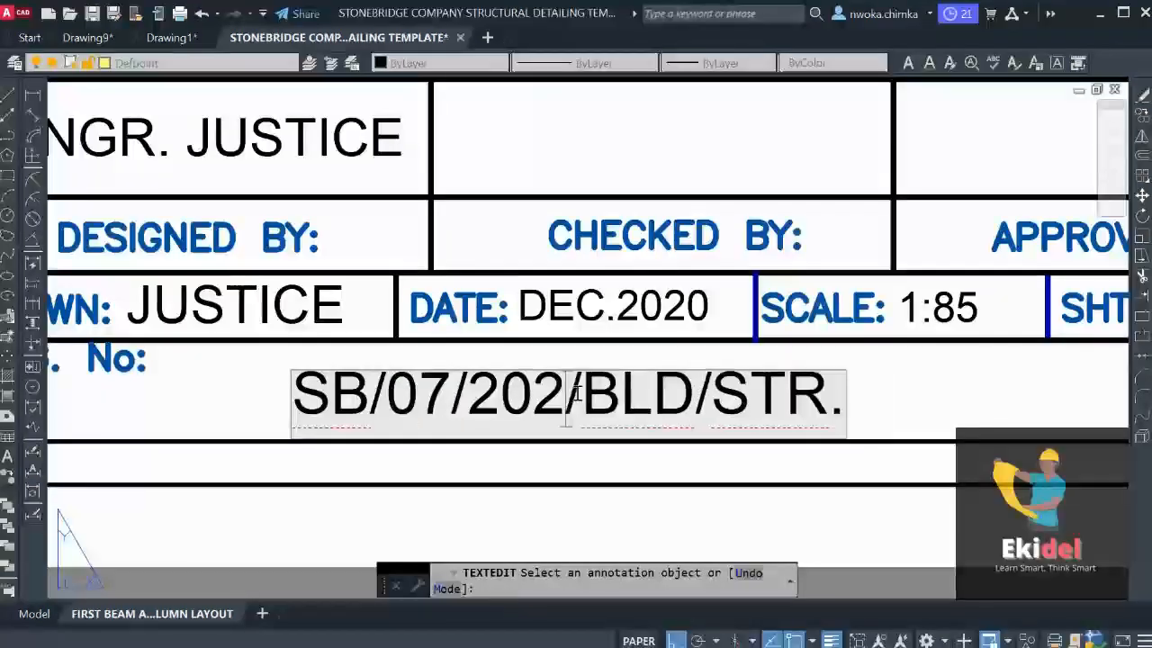
{"action": "type", "text": "2"}
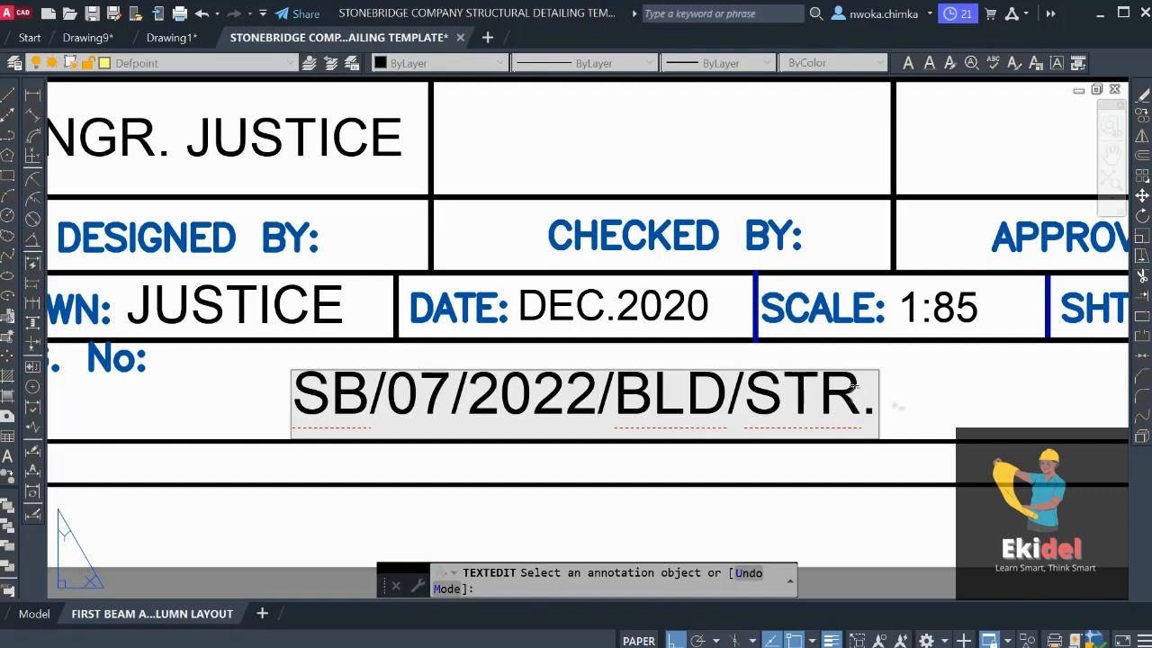
{"action": "left_click", "coordinate": [755, 521]}
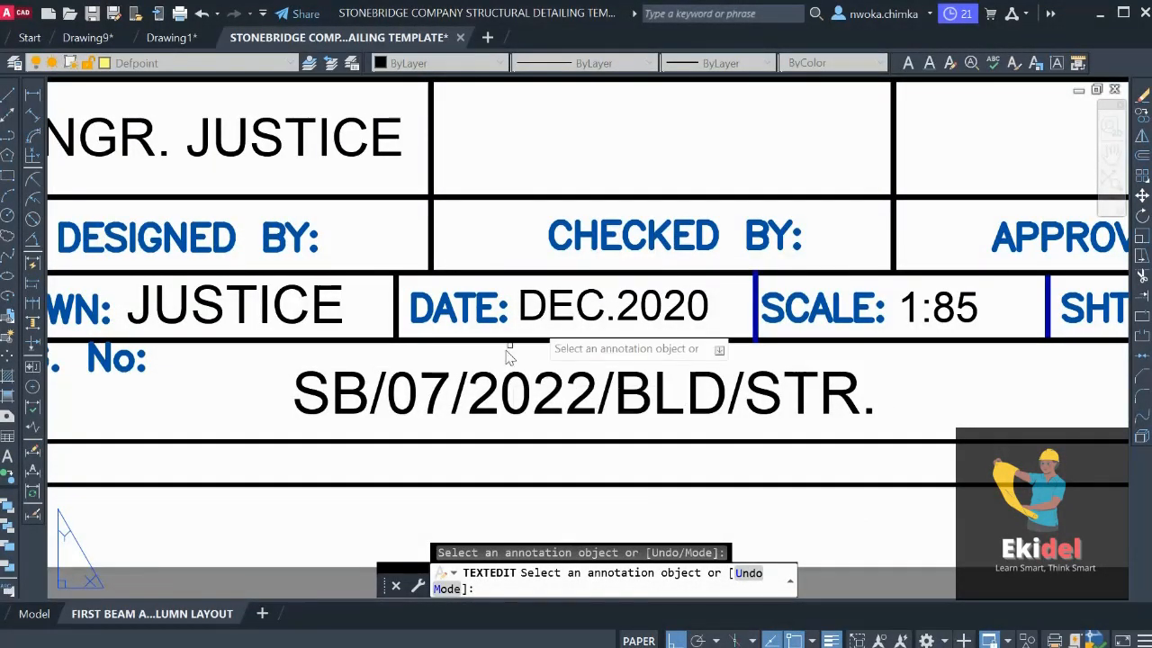
Set the DATE entry in the title block to JULY.2022
{"action": "left_click", "coordinate": [604, 309]}
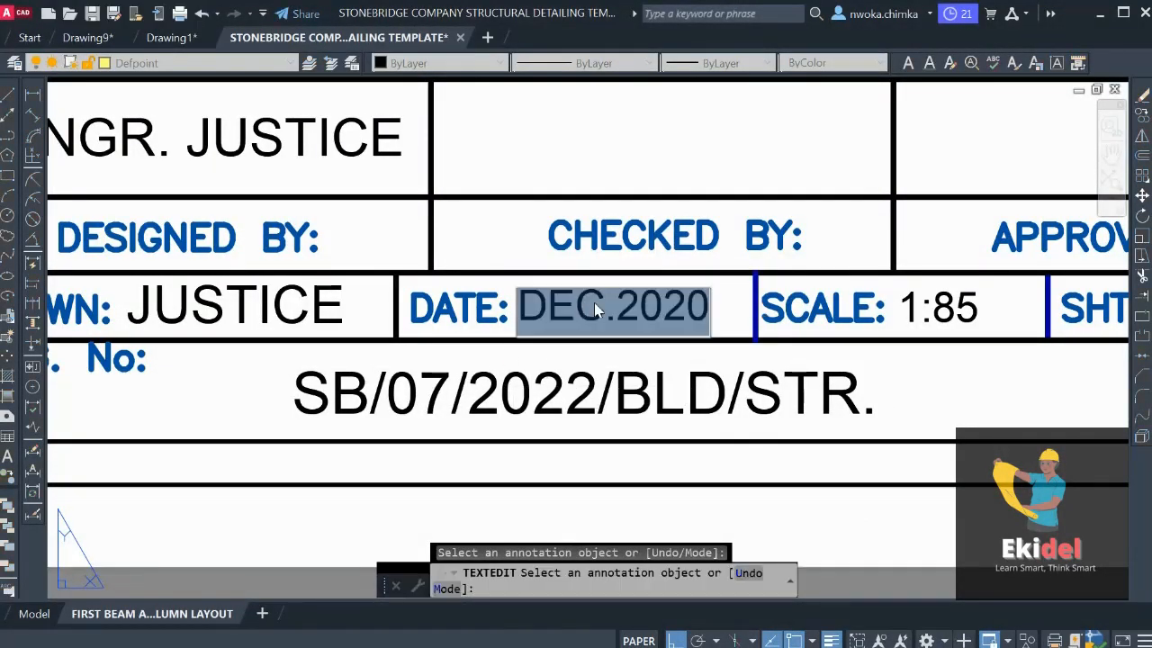
{"action": "left_click", "coordinate": [603, 306]}
{"action": "left_click_drag", "start_coordinate": [603, 306], "coordinate": [544, 304]}
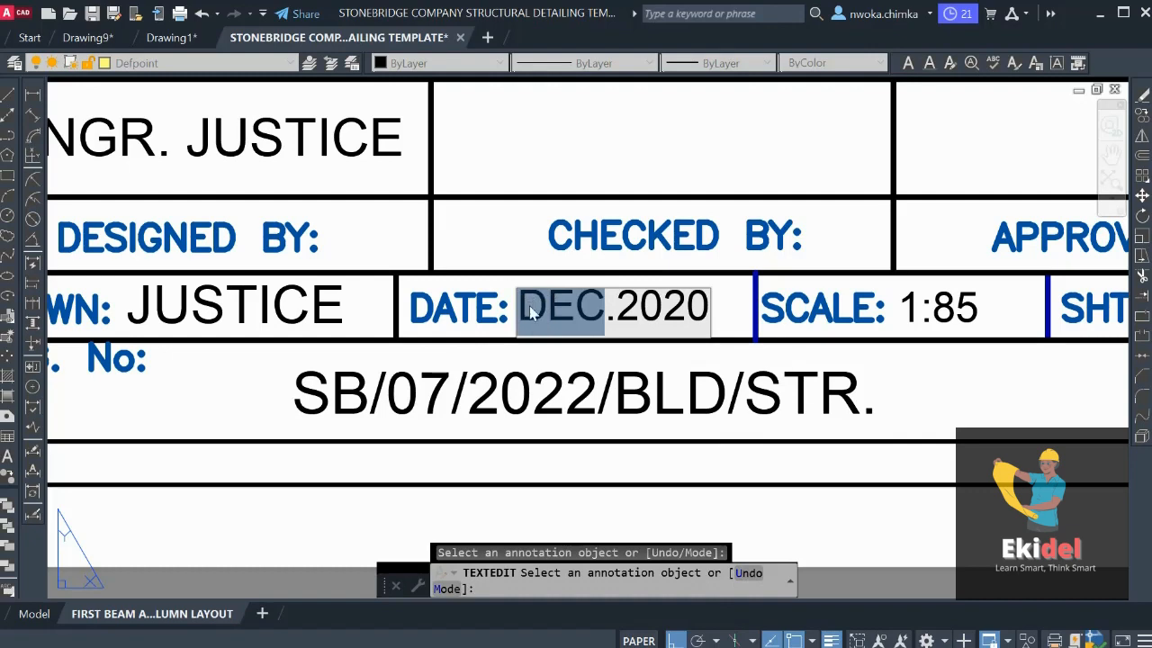
{"action": "type", "text": "JUL"}
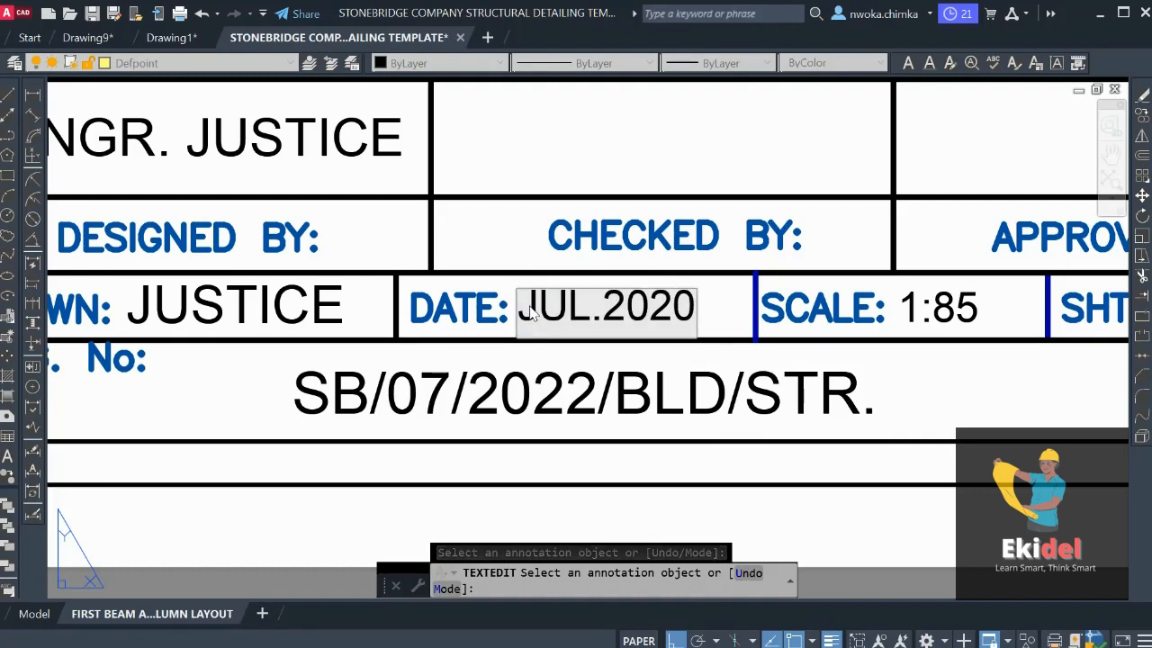
{"action": "type", "text": "Y"}
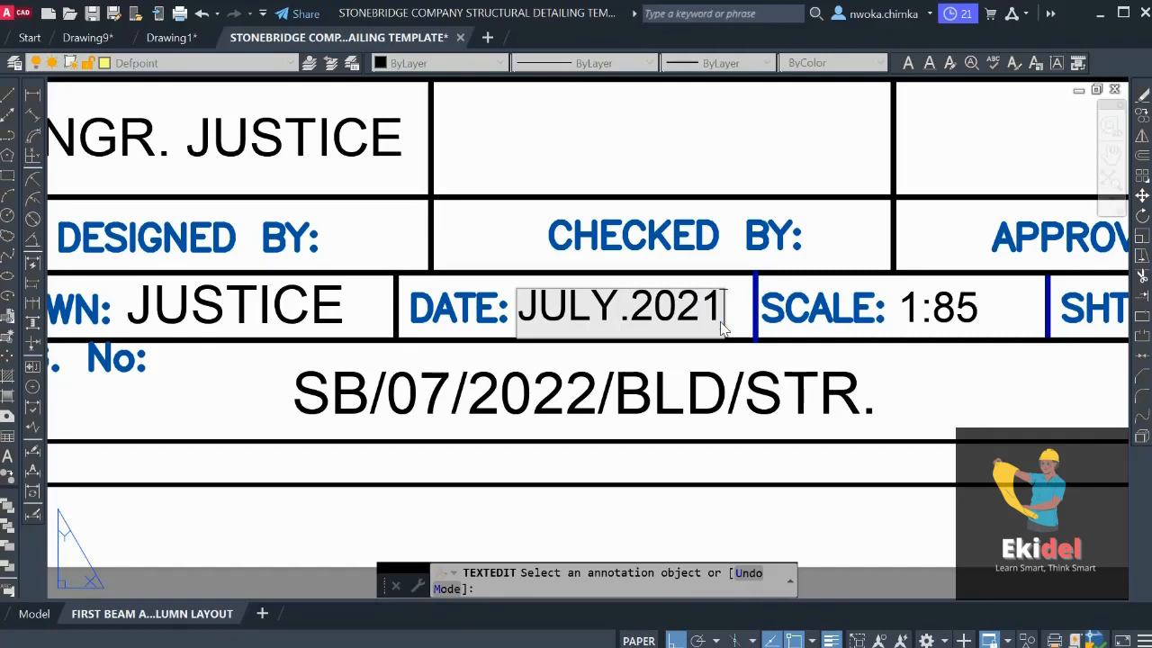
{"action": "type", "text": "2"}
{"action": "key", "text": "Return"}
Examine the SHT. entry, review the plan and beam details in model space, and return to the first beam and column layout sheet
{"action": "scroll", "coordinate": [765, 417], "scroll_direction": "down", "scroll_amount": 4}
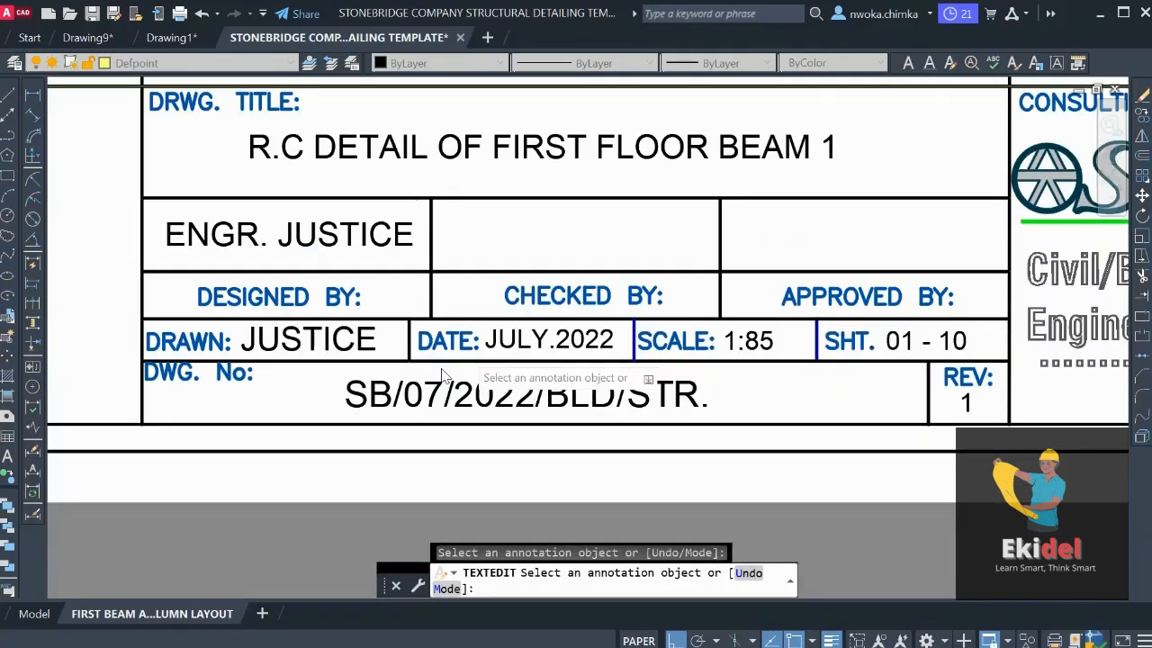
{"action": "scroll", "coordinate": [580, 360], "scroll_direction": "up", "scroll_amount": 5}
{"action": "scroll", "coordinate": [580, 360], "scroll_direction": "up", "scroll_amount": 4}
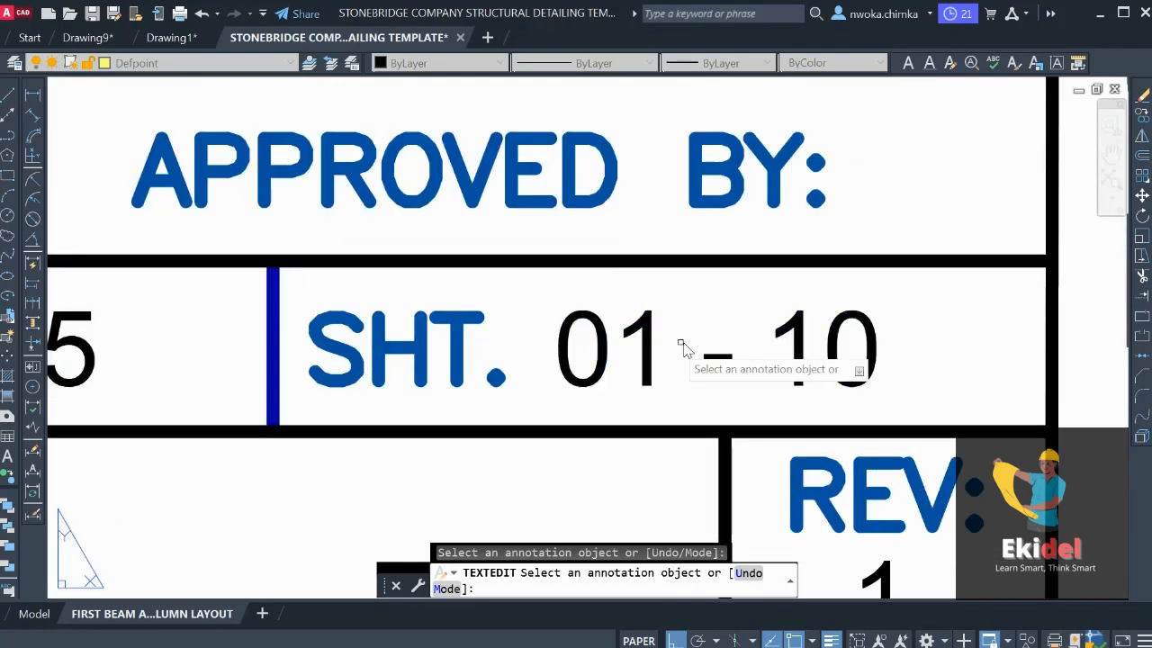
{"action": "scroll", "coordinate": [681, 342], "scroll_direction": "down", "scroll_amount": 4}
{"action": "scroll", "coordinate": [635, 335], "scroll_direction": "down", "scroll_amount": 5}
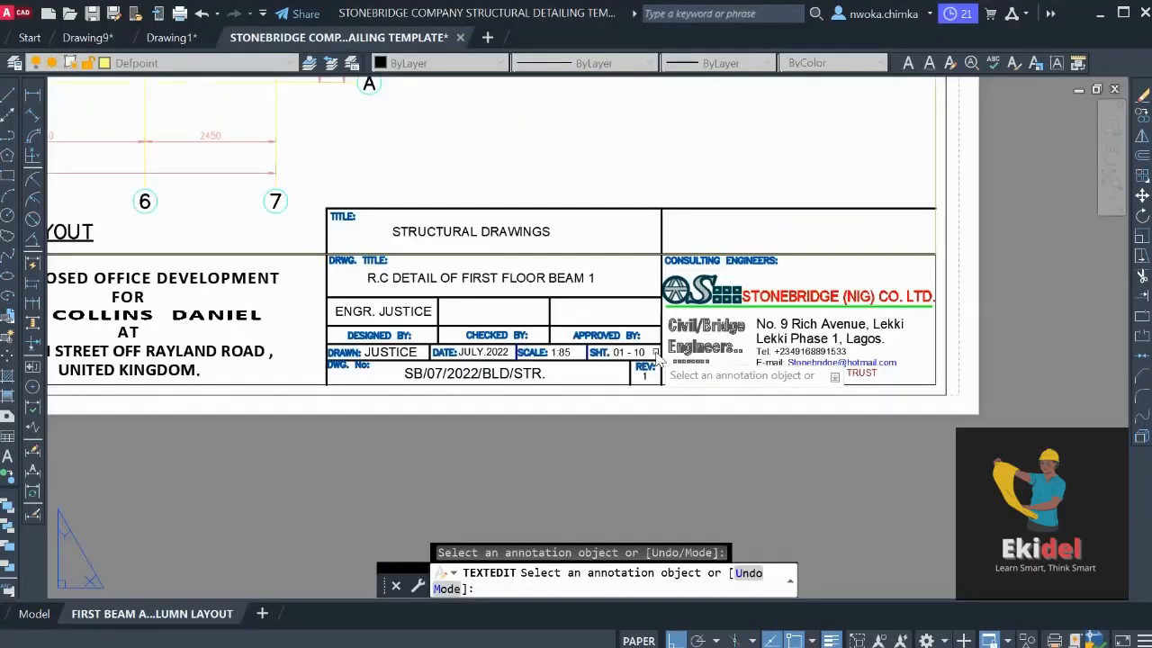
{"action": "key", "text": "Escape"}
{"action": "left_click", "coordinate": [34, 613]}
{"action": "scroll", "coordinate": [570, 471], "scroll_direction": "down", "scroll_amount": 8}
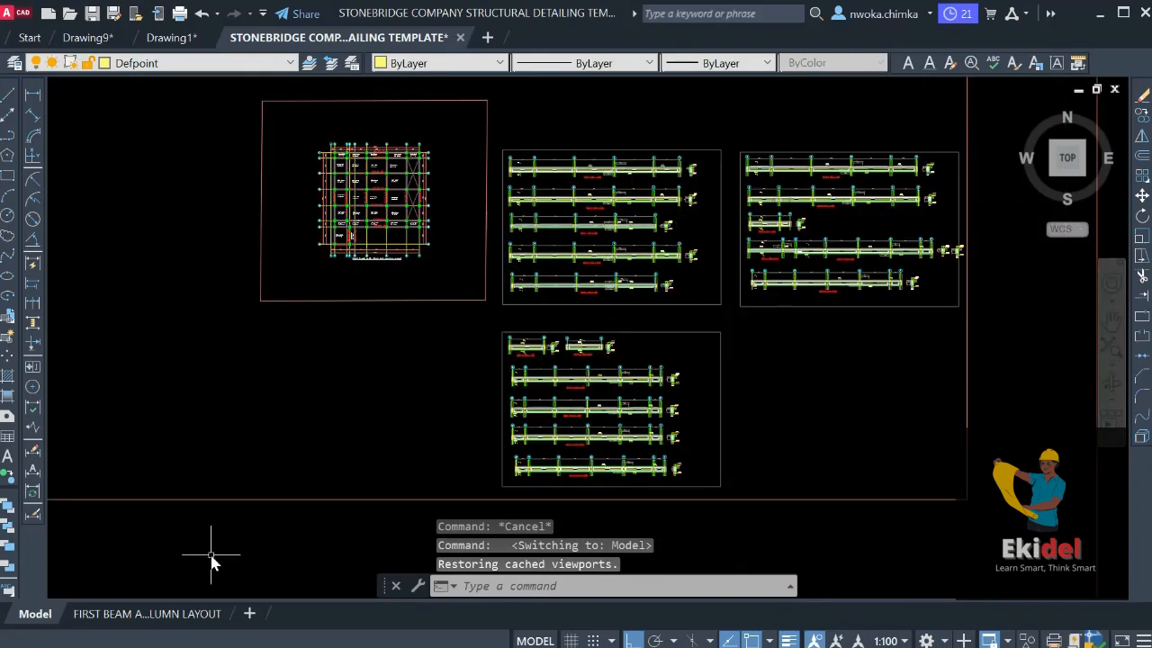
{"action": "left_click", "coordinate": [188, 613]}
Set the REV entry in the title block to 0
{"action": "scroll", "coordinate": [540, 351], "scroll_direction": "up", "scroll_amount": 4}
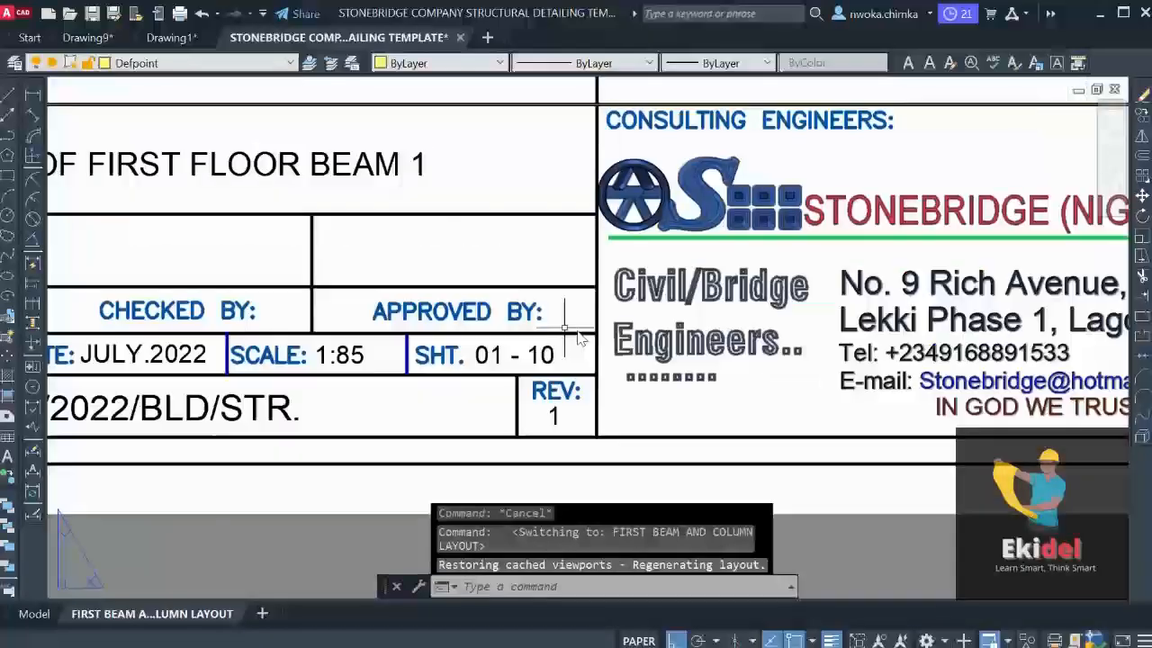
{"action": "scroll", "coordinate": [538, 407], "scroll_direction": "down", "scroll_amount": 2}
{"action": "scroll", "coordinate": [532, 411], "scroll_direction": "up", "scroll_amount": 6}
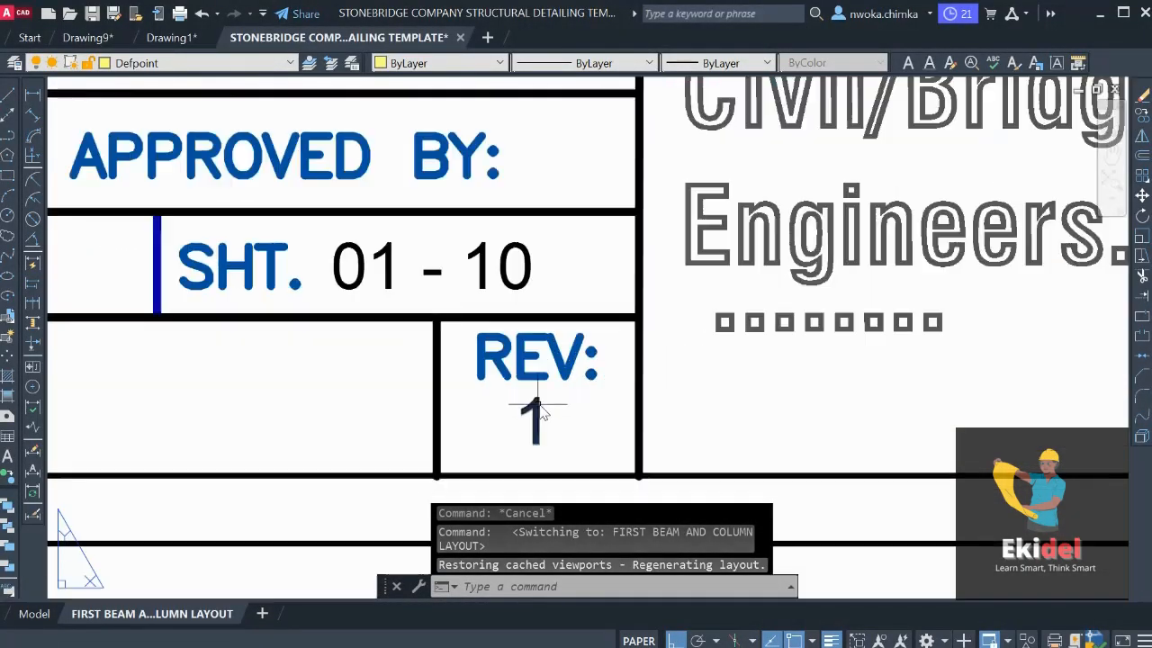
{"action": "double_click", "coordinate": [531, 416]}
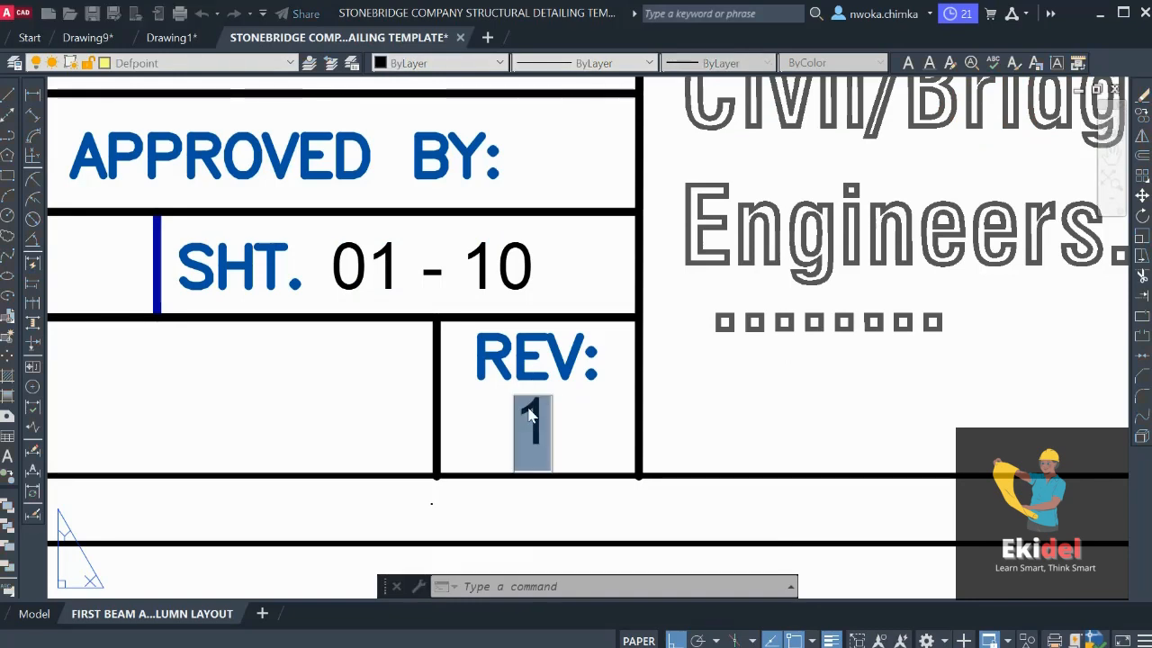
{"action": "type", "text": "0"}
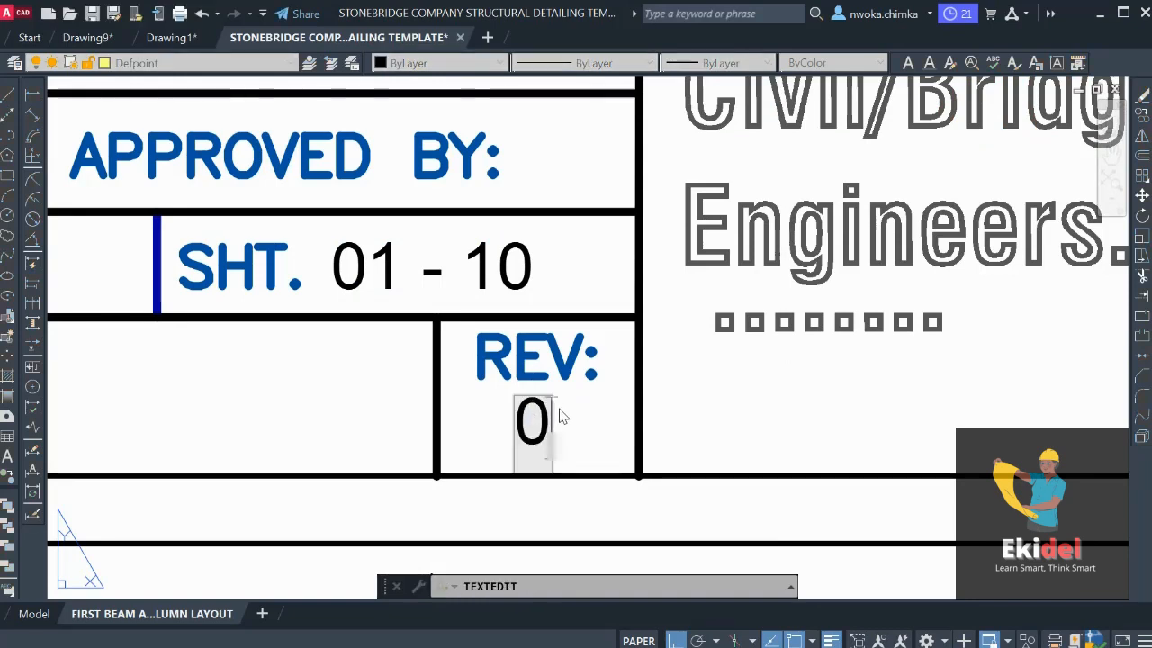
{"action": "scroll", "coordinate": [559, 405], "scroll_direction": "down", "scroll_amount": 5}
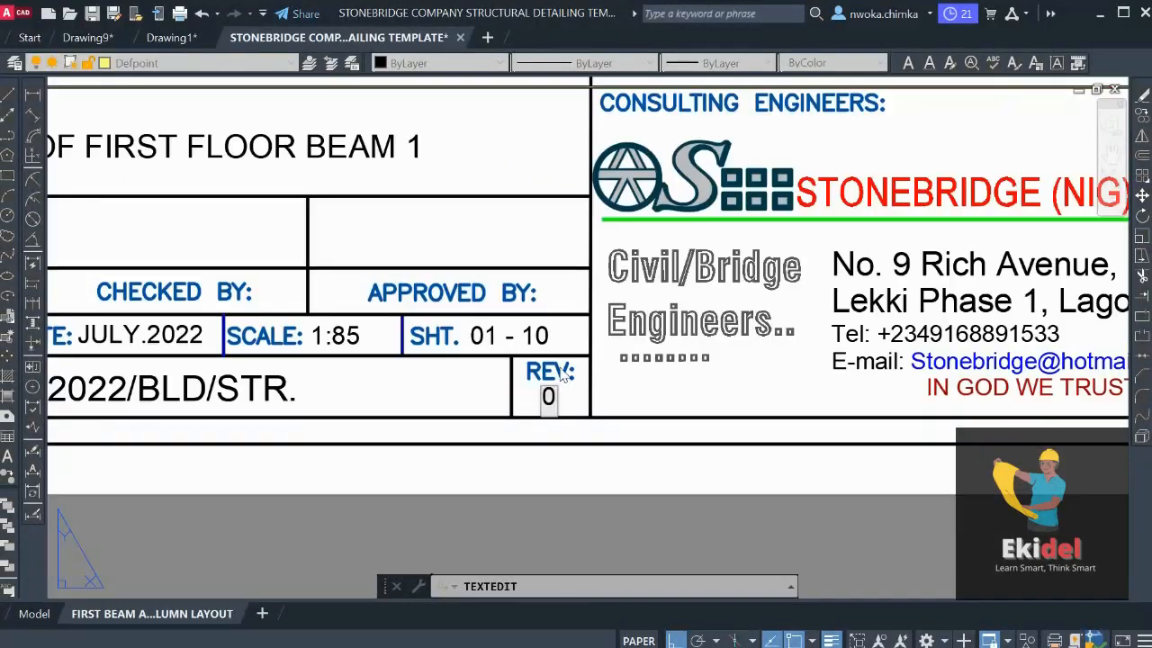
{"action": "left_click", "coordinate": [560, 469]}
Compare the title block's DRWG. TITLE entry with the underlined title beneath the floor plan
{"action": "middle_click_drag", "start_coordinate": [291, 259], "coordinate": [486, 270]}
{"action": "scroll", "coordinate": [436, 245], "scroll_direction": "up", "scroll_amount": 2}
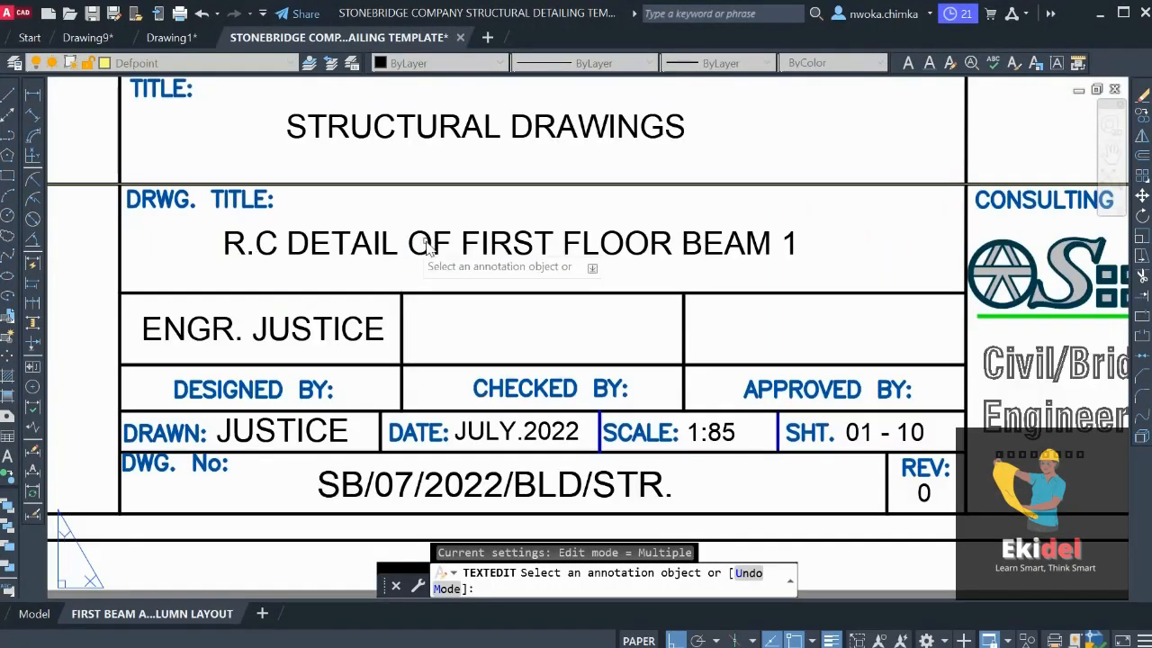
{"action": "scroll", "coordinate": [478, 265], "scroll_direction": "down", "scroll_amount": 2}
{"action": "scroll", "coordinate": [303, 239], "scroll_direction": "up", "scroll_amount": 2}
{"action": "scroll", "coordinate": [551, 270], "scroll_direction": "down", "scroll_amount": 4}
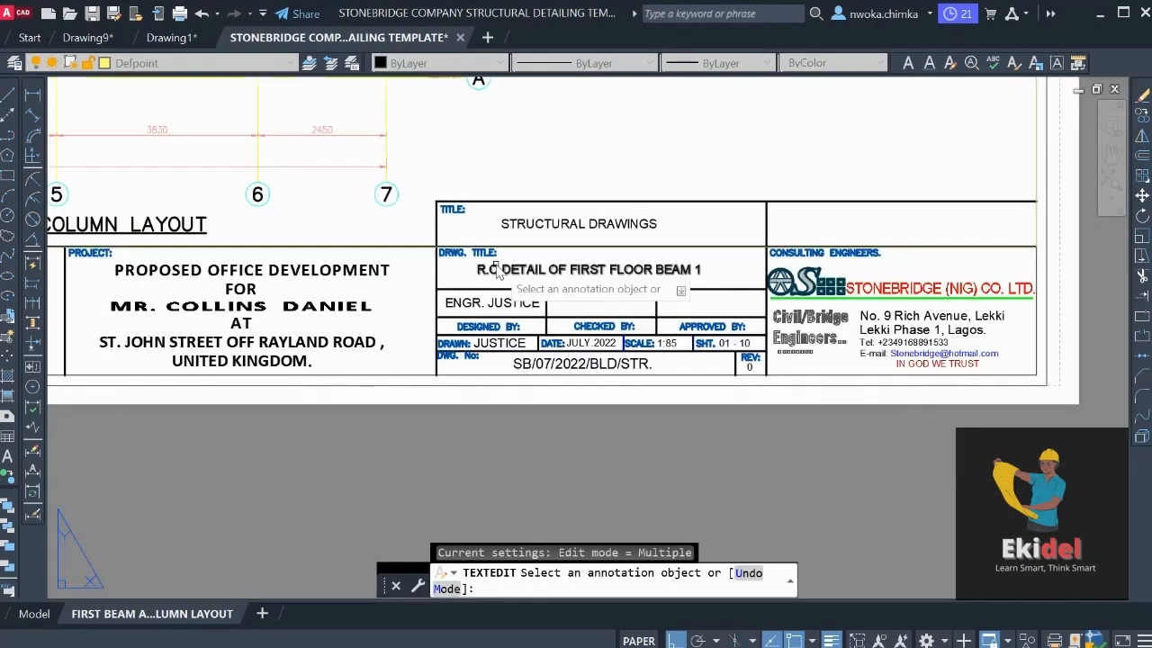
{"action": "middle_click_drag", "start_coordinate": [171, 258], "coordinate": [477, 259]}
{"action": "middle_click_drag", "start_coordinate": [221, 215], "coordinate": [458, 226]}
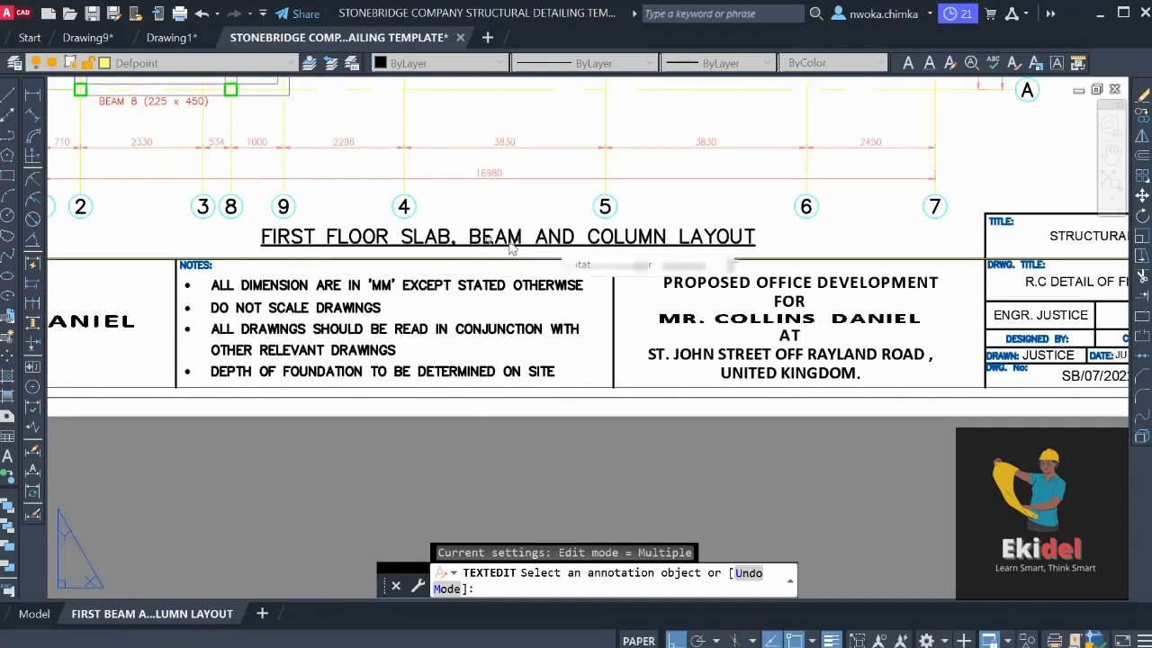
{"action": "middle_click_drag", "start_coordinate": [756, 248], "coordinate": [224, 224]}
Replace the DRWG. TITLE entry with FIRST FLOOR SLAB, BEAM AND COLUMN LAYOUT
{"action": "scroll", "coordinate": [590, 275], "scroll_direction": "up", "scroll_amount": 3}
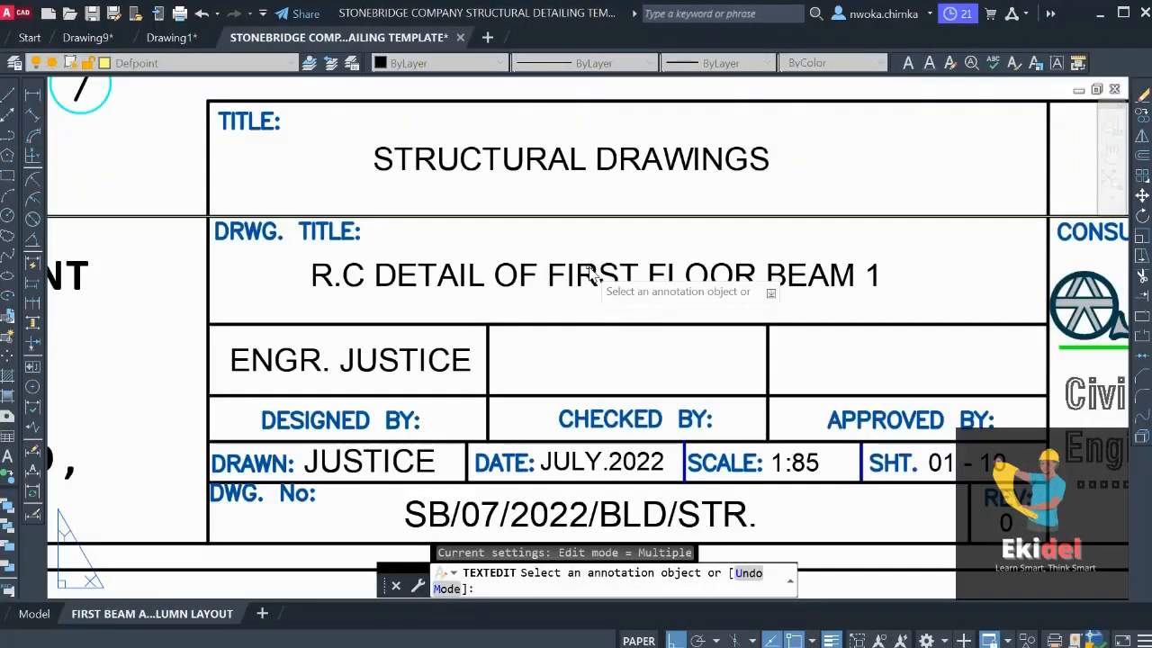
{"action": "left_click", "coordinate": [582, 275]}
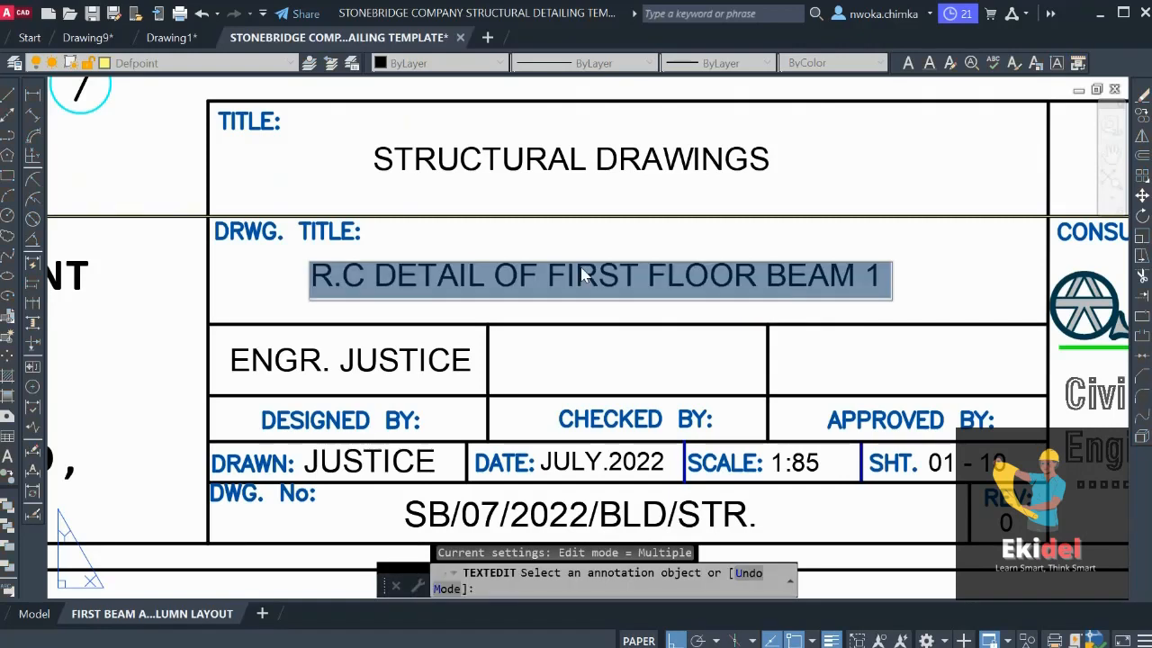
{"action": "type", "text": "FIRST"}
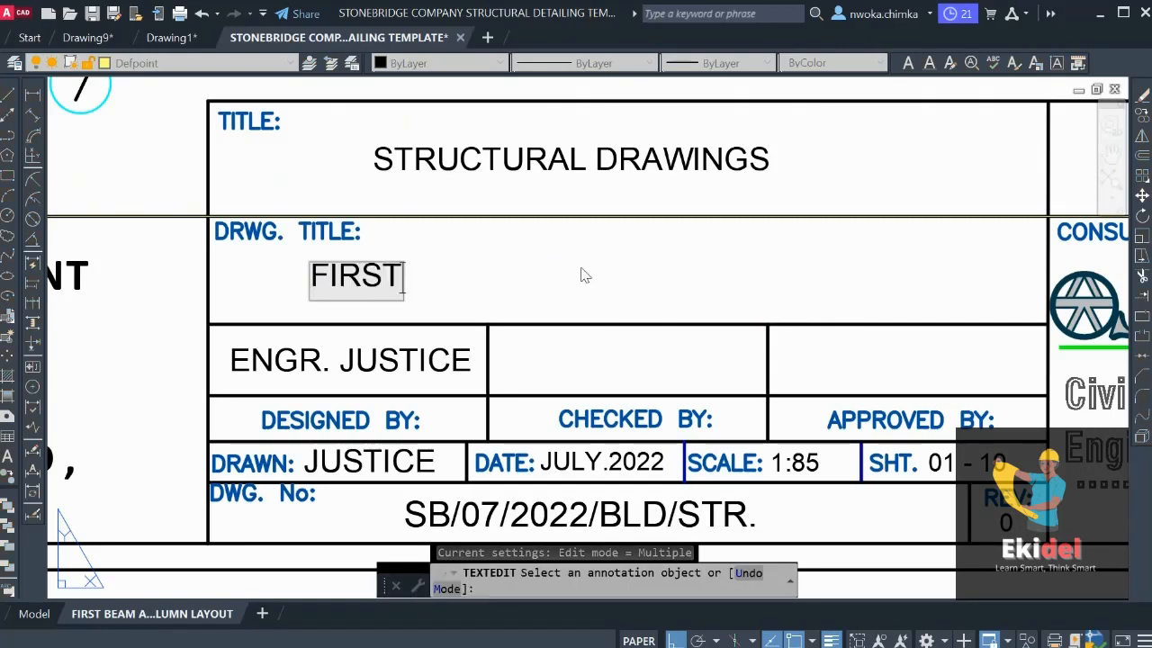
{"action": "type", "text": " FLOOR B"}
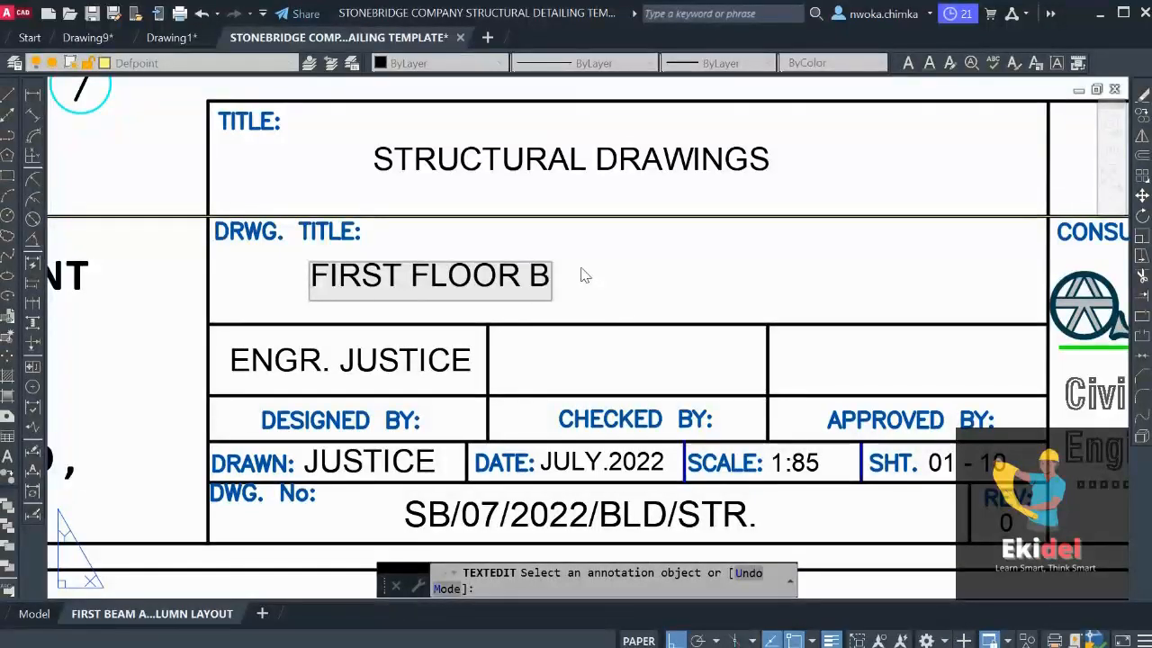
{"action": "key", "text": "BackSpace"}
{"action": "type", "text": "SLAB"}
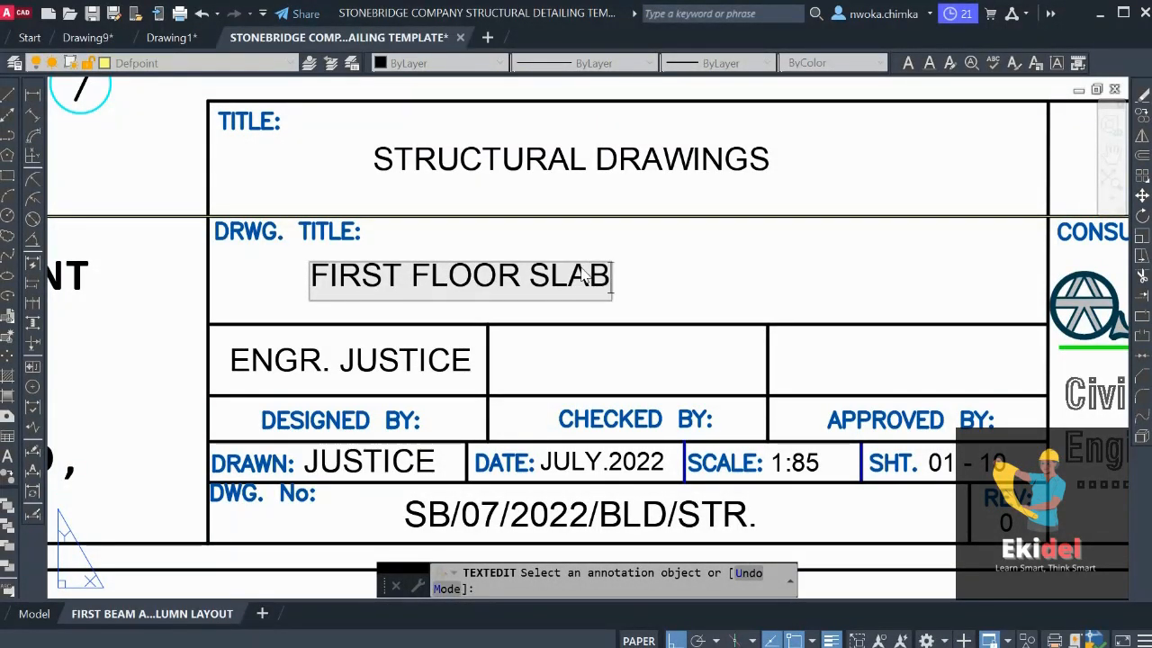
{"action": "type", "text": ", BEAM AND COL"}
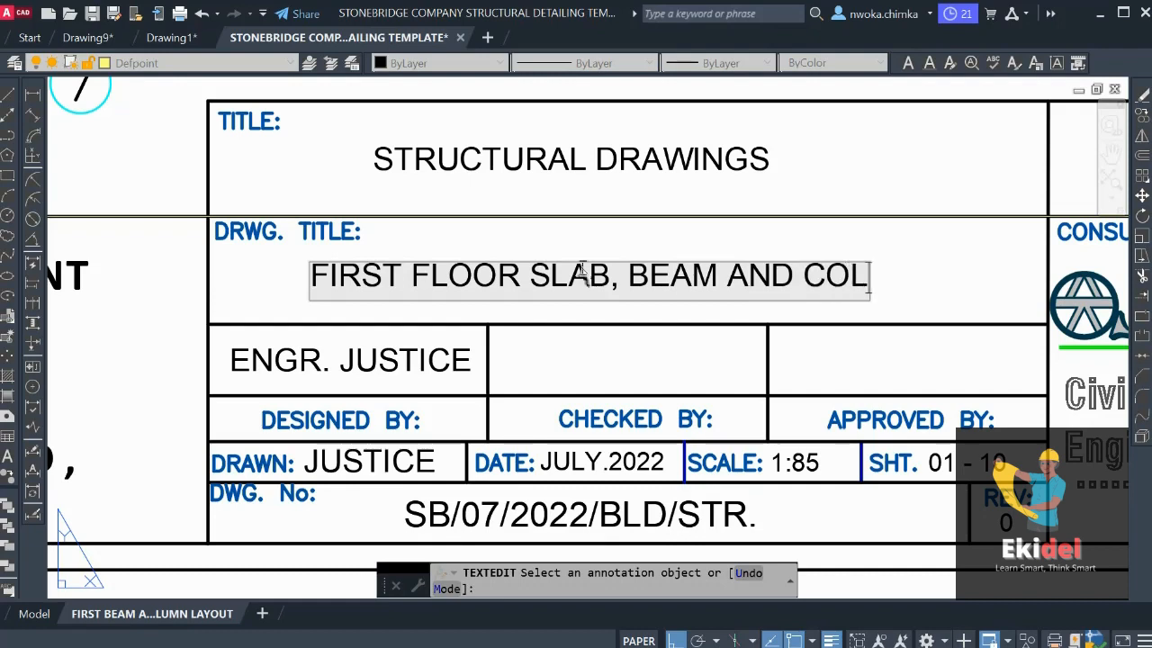
{"action": "type", "text": "UMN LA"}
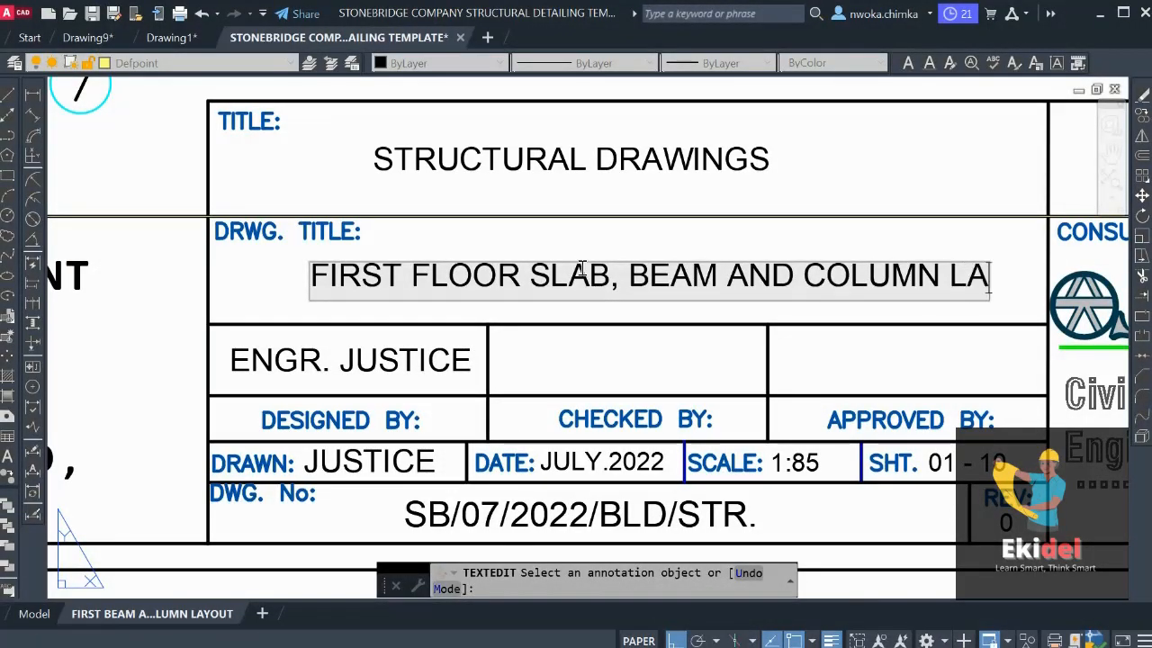
{"action": "type", "text": "YOUT"}
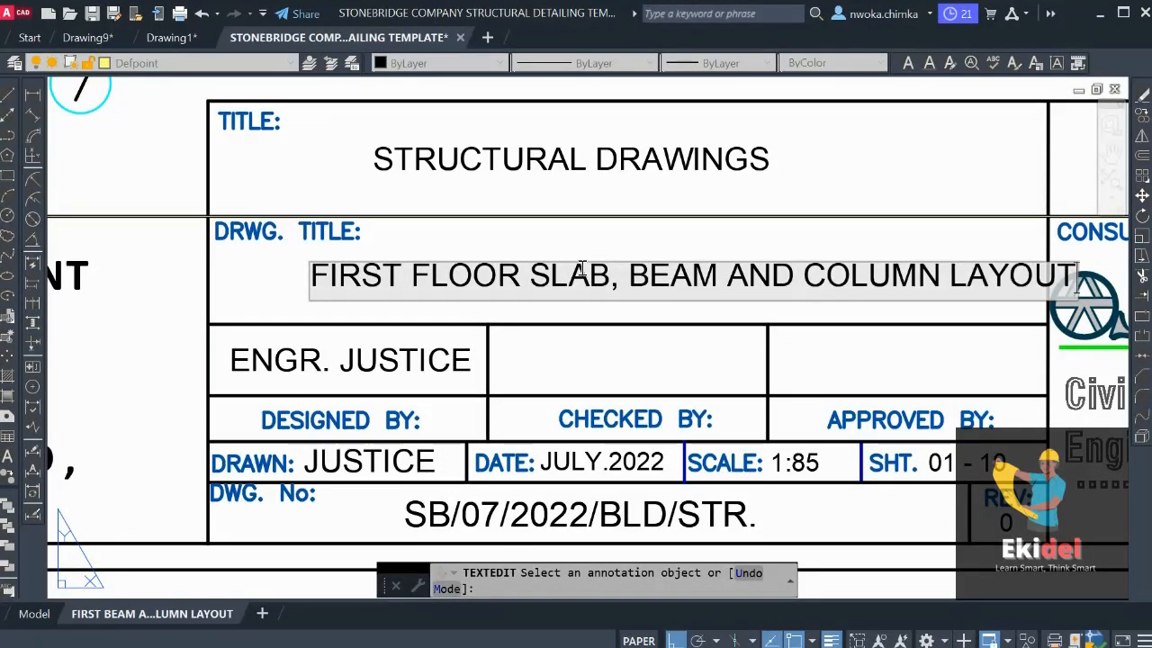
{"action": "scroll", "coordinate": [562, 245], "scroll_direction": "down", "scroll_amount": 2}
{"action": "left_click", "coordinate": [533, 485]}
{"action": "key", "text": "Escape"}
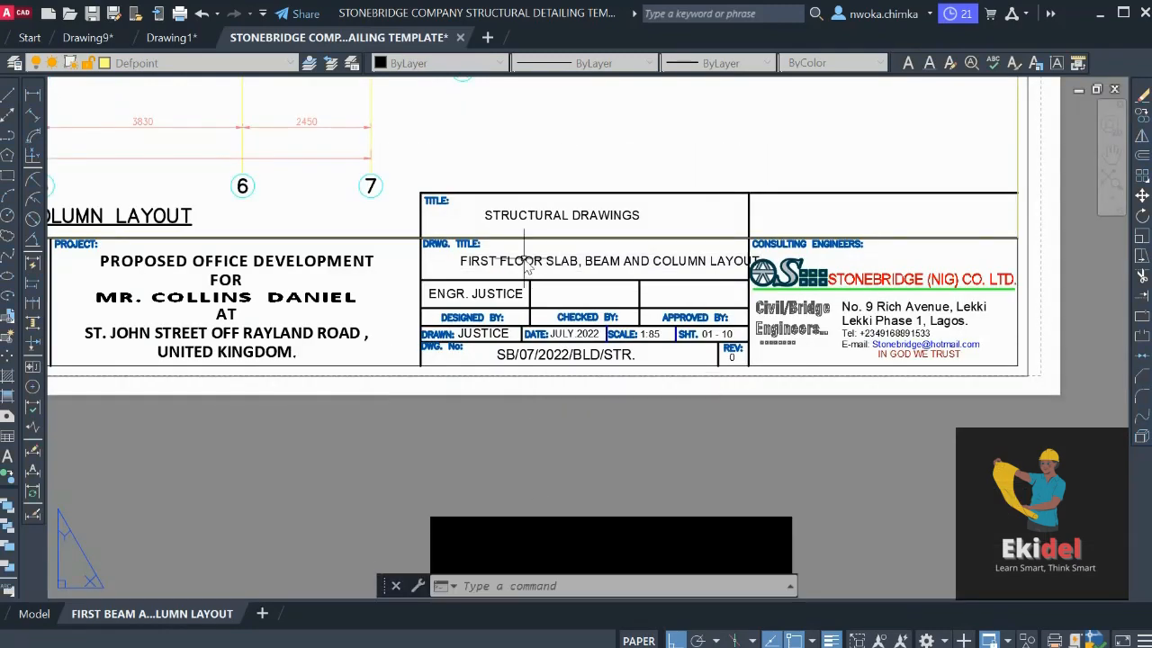
Move the DRWG. TITLE text left so the whole title fits inside its cell
{"action": "scroll", "coordinate": [525, 261], "scroll_direction": "up", "scroll_amount": 2}
{"action": "left_click", "coordinate": [525, 259]}
{"action": "type", "text": "m"}
{"action": "key", "text": "Return"}
{"action": "scroll", "coordinate": [522, 261], "scroll_direction": "down", "scroll_amount": 2}
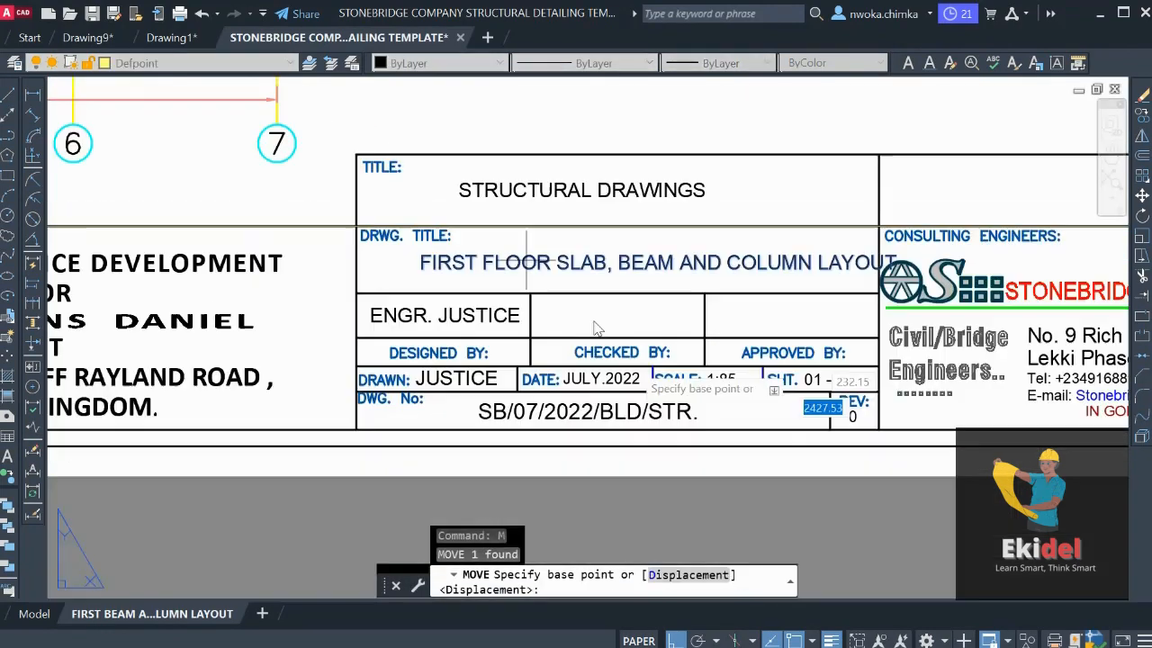
{"action": "scroll", "coordinate": [891, 270], "scroll_direction": "up", "scroll_amount": 2}
{"action": "scroll", "coordinate": [896, 268], "scroll_direction": "down", "scroll_amount": 3}
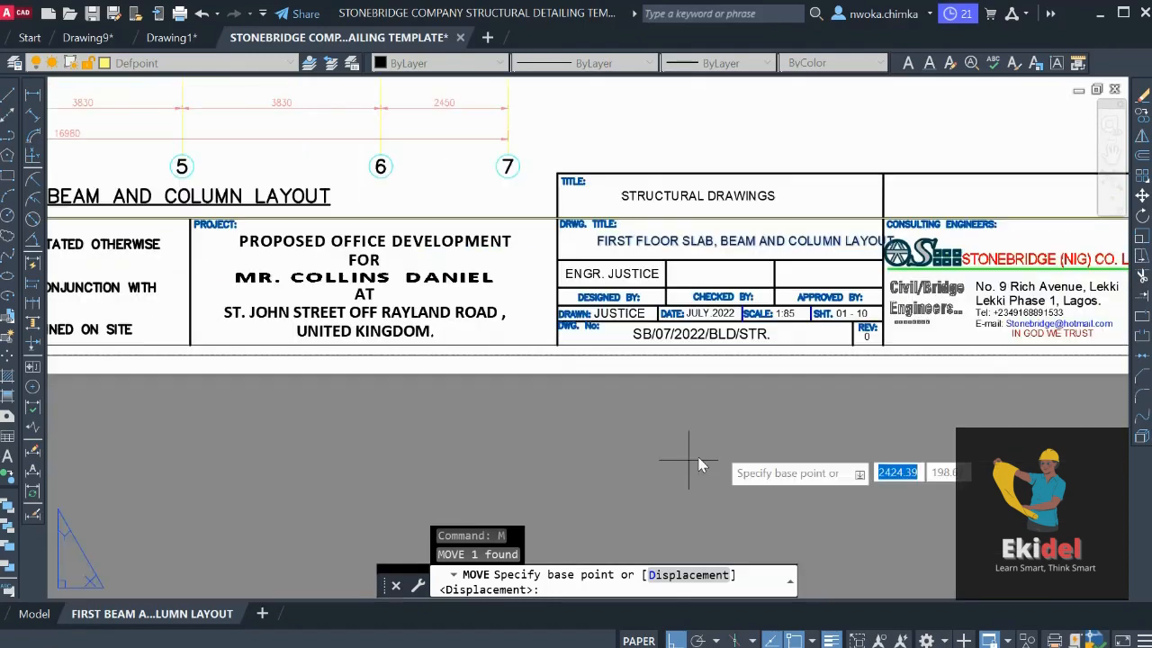
{"action": "left_click", "coordinate": [711, 446]}
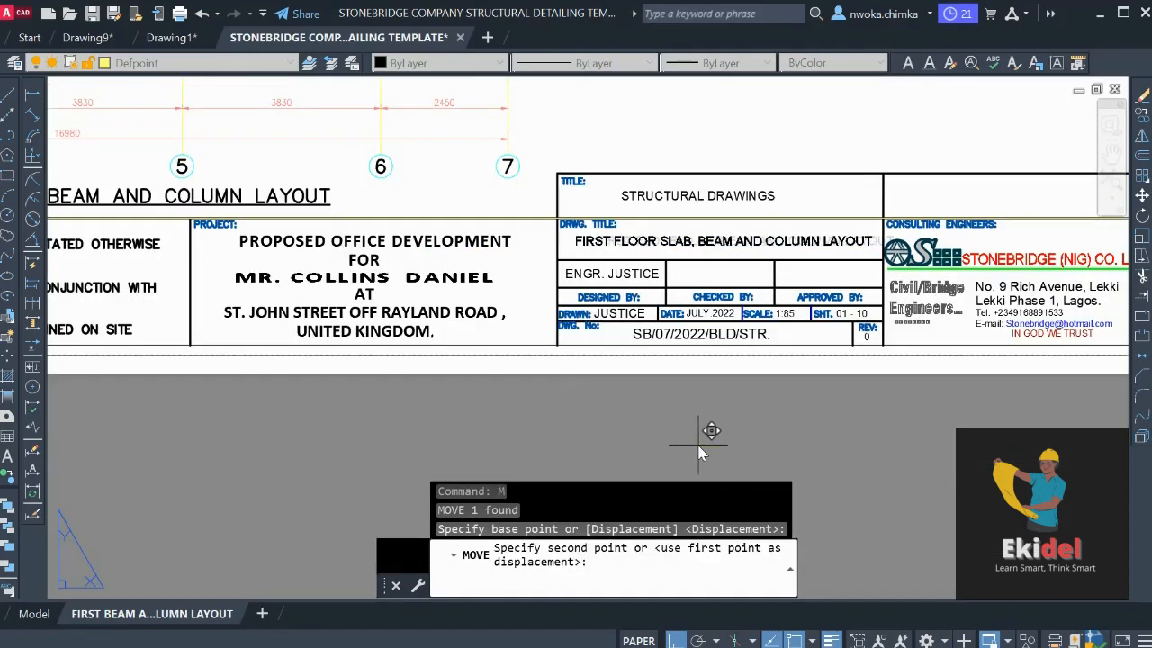
{"action": "left_click", "coordinate": [707, 444]}
{"action": "scroll", "coordinate": [759, 252], "scroll_direction": "up", "scroll_amount": 3}
{"action": "scroll", "coordinate": [248, 229], "scroll_direction": "down", "scroll_amount": 4}
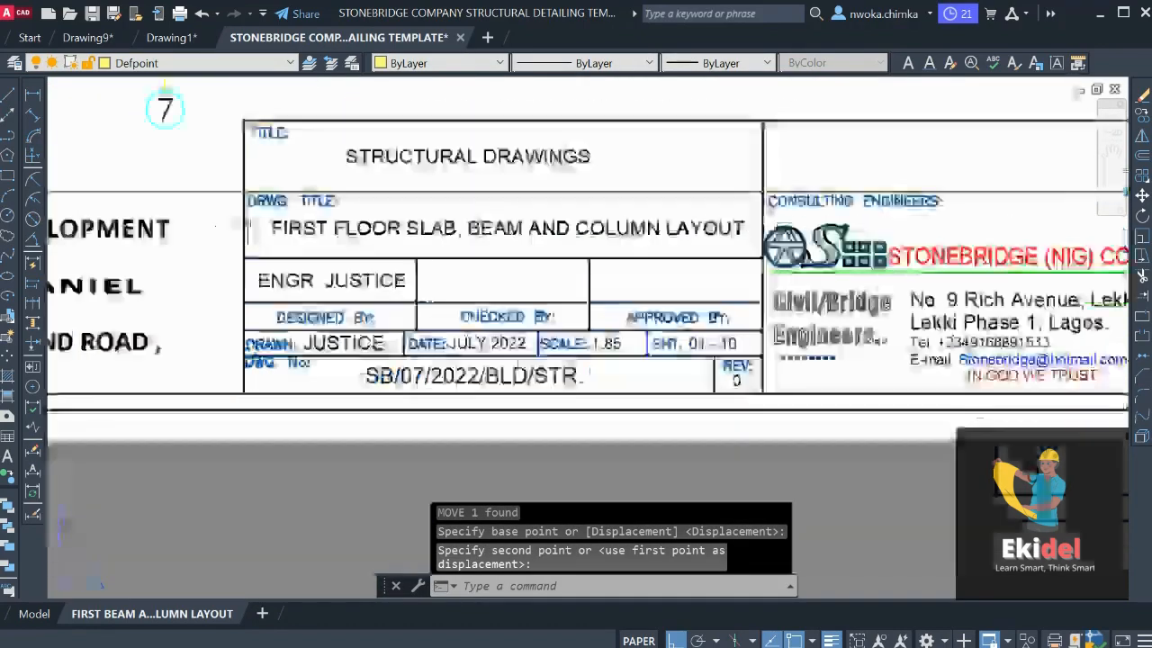
Turn off object snap and move the DRWG. TITLE text slightly upward within its cell
{"action": "middle_click_drag", "start_coordinate": [466, 244], "coordinate": [796, 303]}
{"action": "scroll", "coordinate": [261, 231], "scroll_direction": "down", "scroll_amount": 2}
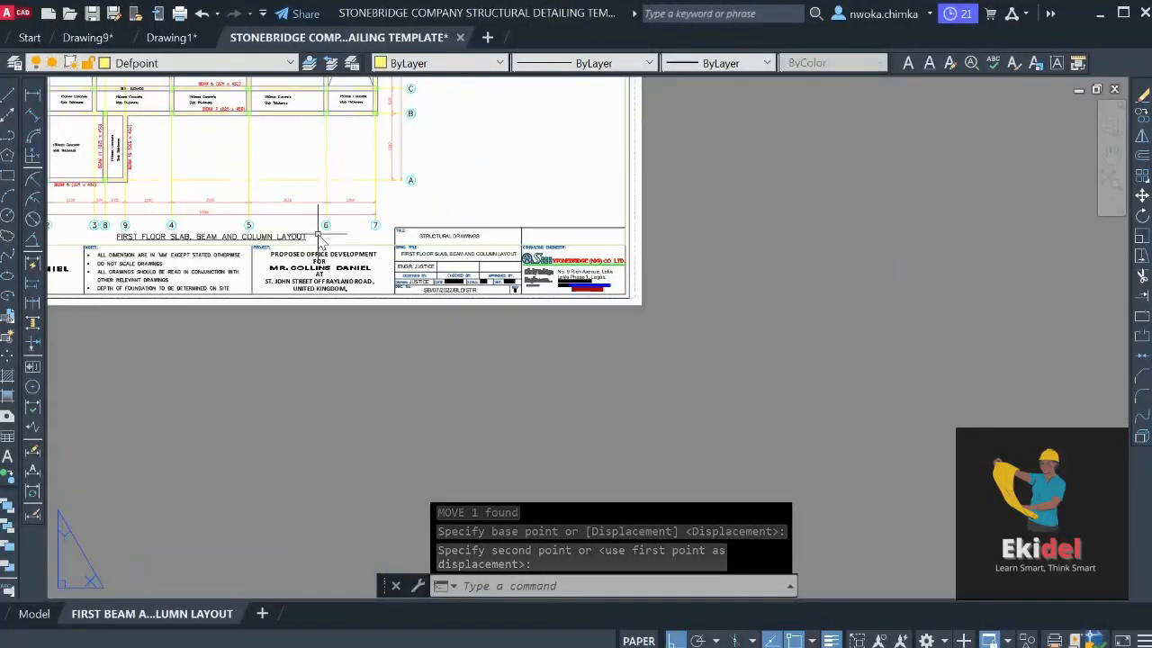
{"action": "middle_click_drag", "start_coordinate": [206, 144], "coordinate": [258, 229]}
{"action": "scroll", "coordinate": [531, 342], "scroll_direction": "up", "scroll_amount": 6}
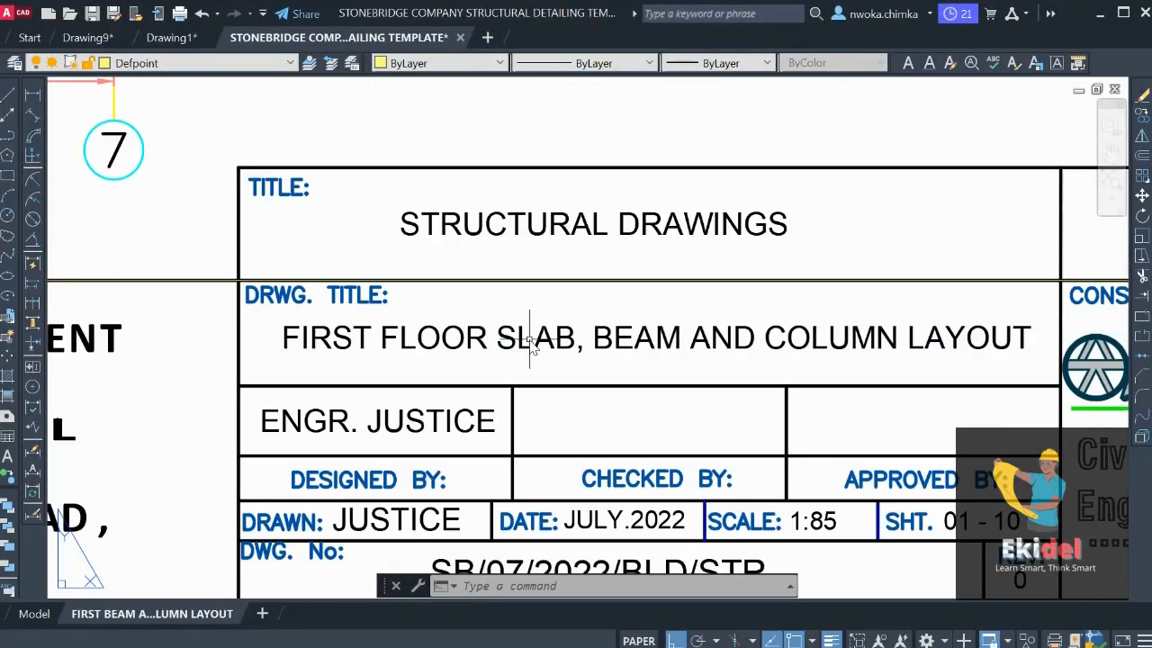
{"action": "left_click", "coordinate": [525, 340]}
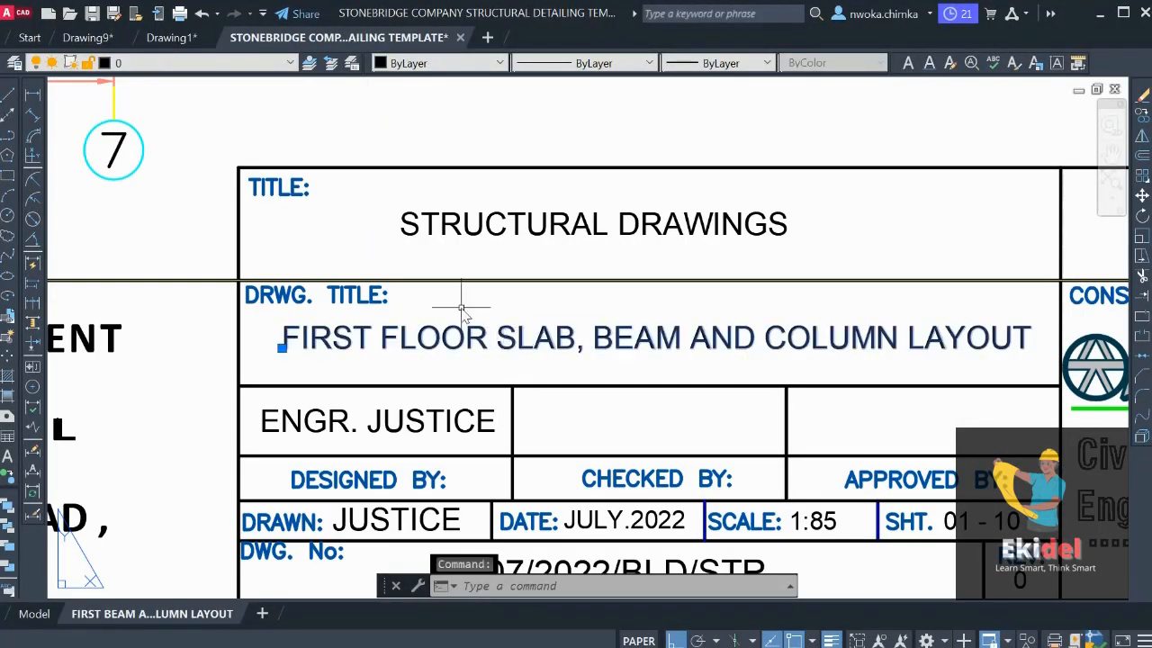
{"action": "scroll", "coordinate": [462, 309], "scroll_direction": "down", "scroll_amount": 3}
{"action": "type", "text": "m"}
{"action": "key", "text": "Return"}
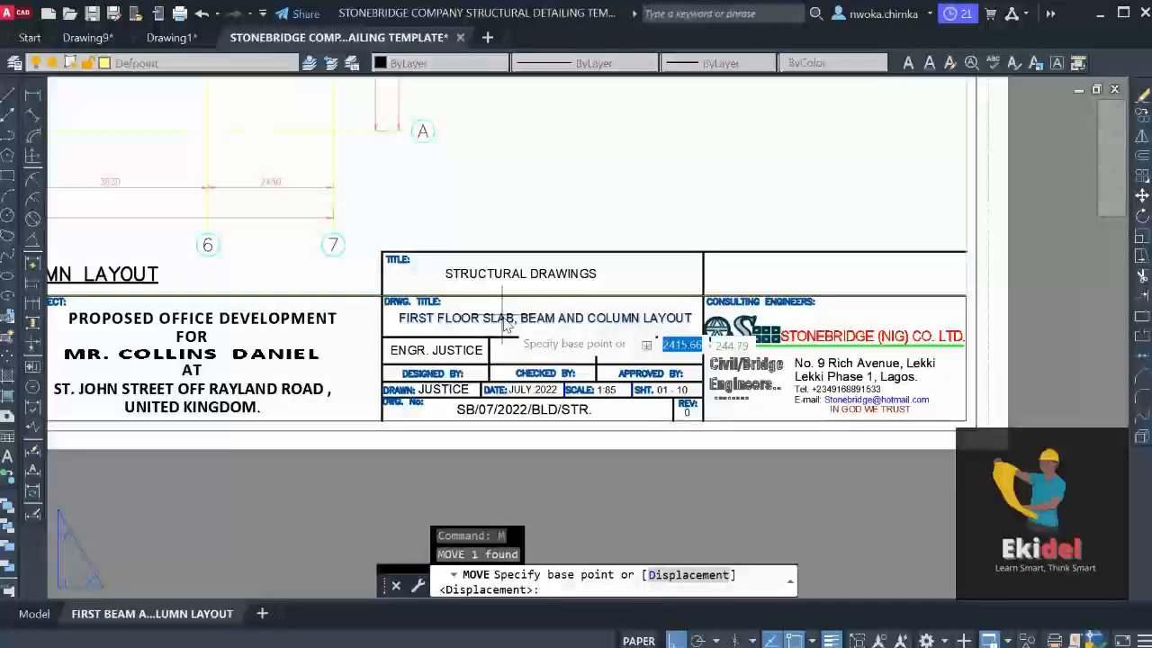
{"action": "key", "text": "F3"}
{"action": "scroll", "coordinate": [493, 331], "scroll_direction": "up", "scroll_amount": 2}
{"action": "left_click", "coordinate": [499, 330]}
{"action": "left_click", "coordinate": [503, 324]}
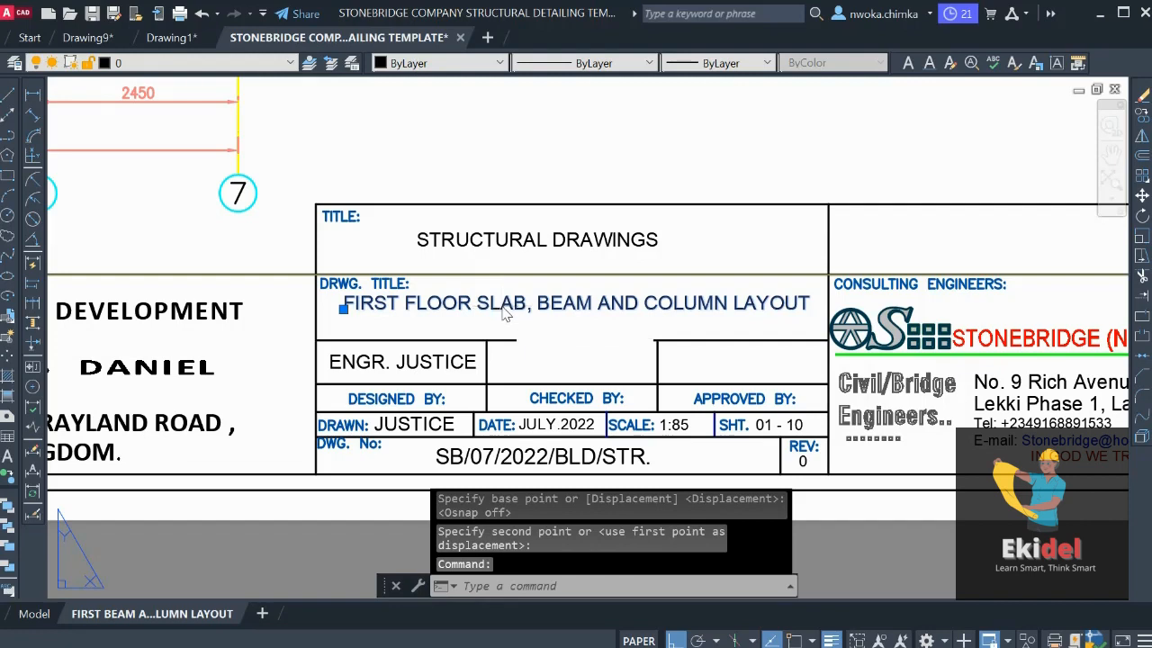
Copy the DRWG. TITLE text about 3.4 units straight down within its cell and erase the upper original
{"action": "type", "text": "co"}
{"action": "key", "text": "Return"}
{"action": "left_click", "coordinate": [505, 311]}
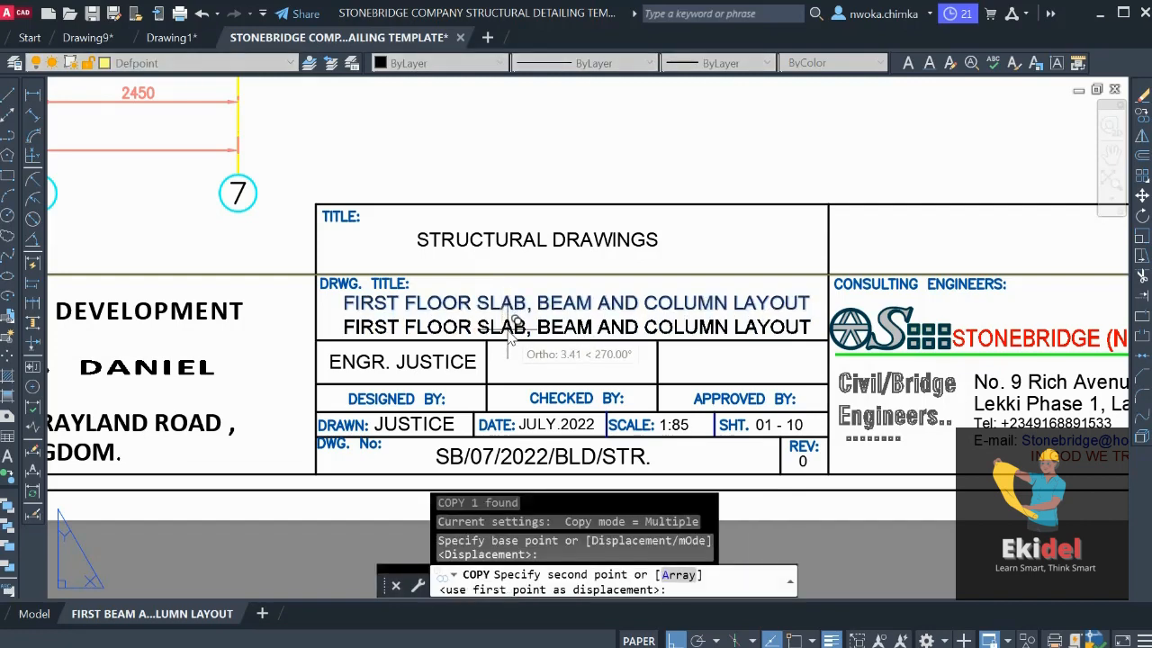
{"action": "left_click", "coordinate": [509, 328]}
{"action": "key", "text": "Escape"}
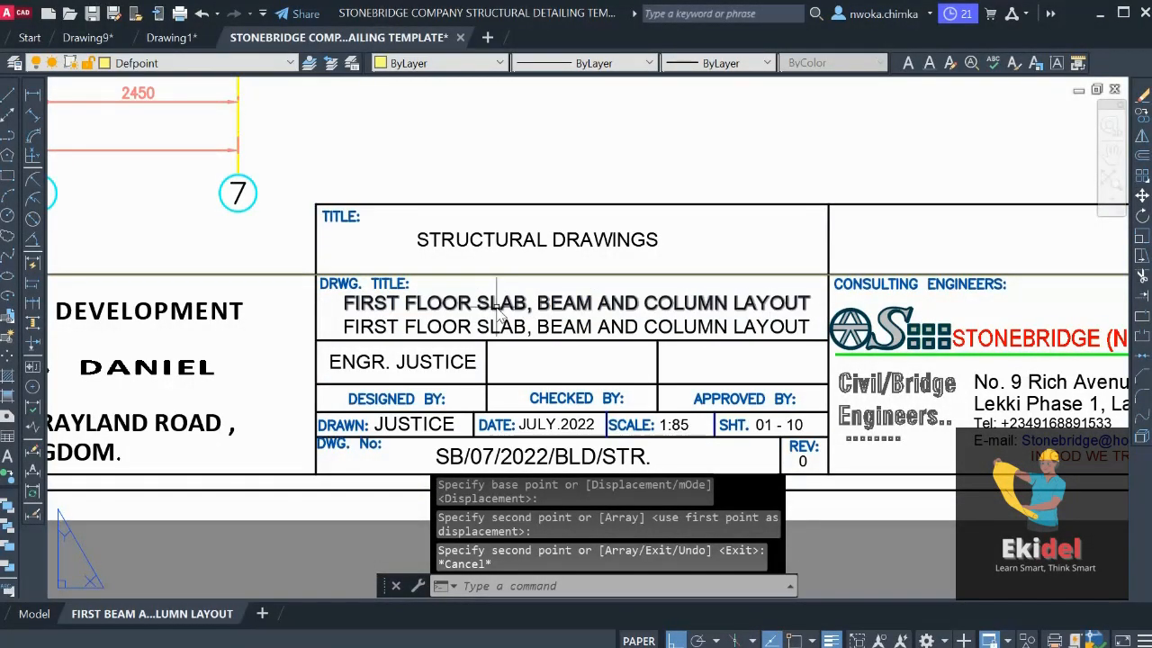
{"action": "left_click", "coordinate": [497, 304]}
{"action": "type", "text": "e"}
{"action": "key", "text": "Return"}
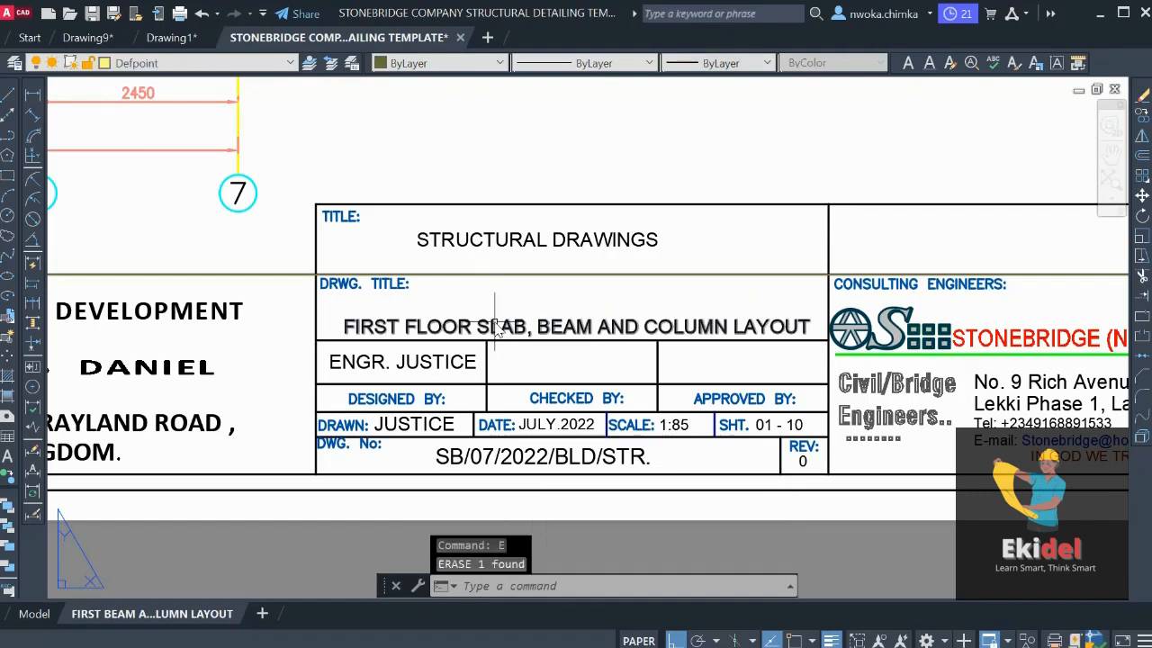
Move the remaining drawing title text straight up to centre it vertically in the DRWG. TITLE cell
{"action": "type", "text": "m"}
{"action": "key", "text": "Return"}
{"action": "left_click", "coordinate": [494, 326]}
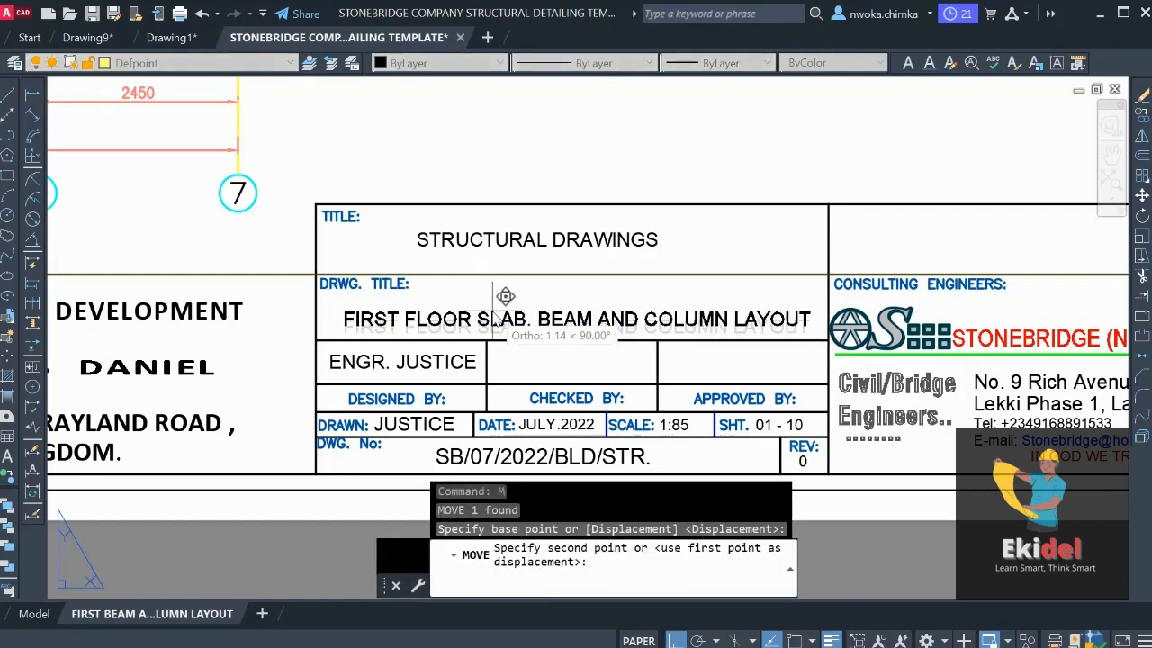
{"action": "left_click", "coordinate": [493, 304]}
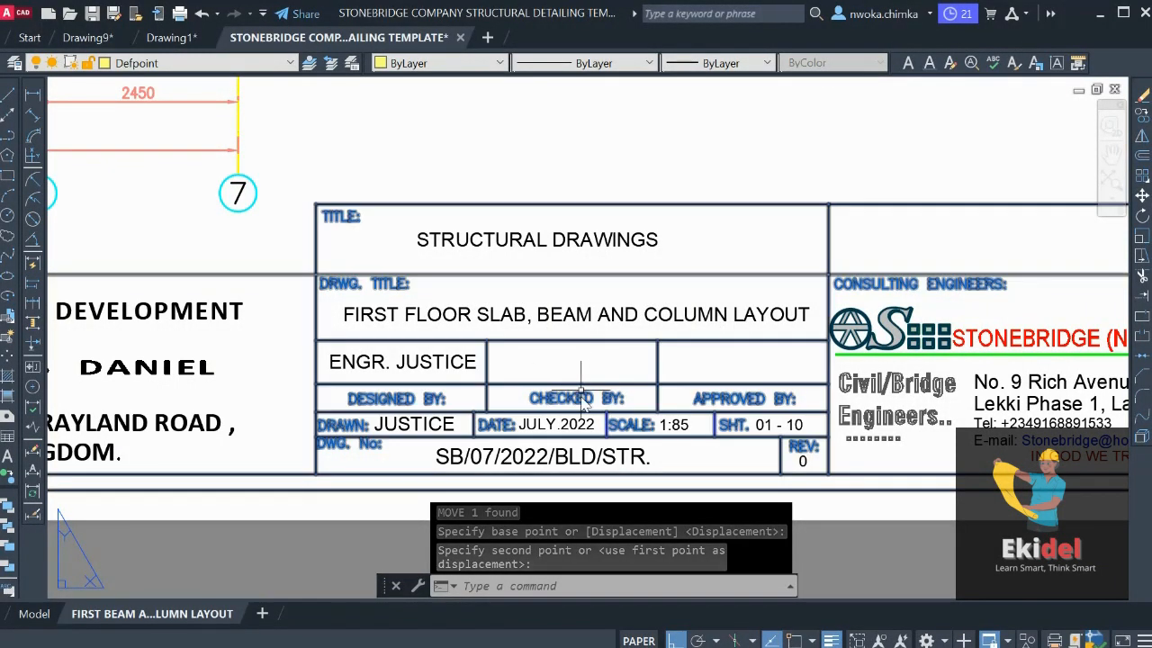
Copy the engineer's entry from the DESIGNED BY cell horizontally into the CHECKED BY cell
{"action": "left_click", "coordinate": [442, 358]}
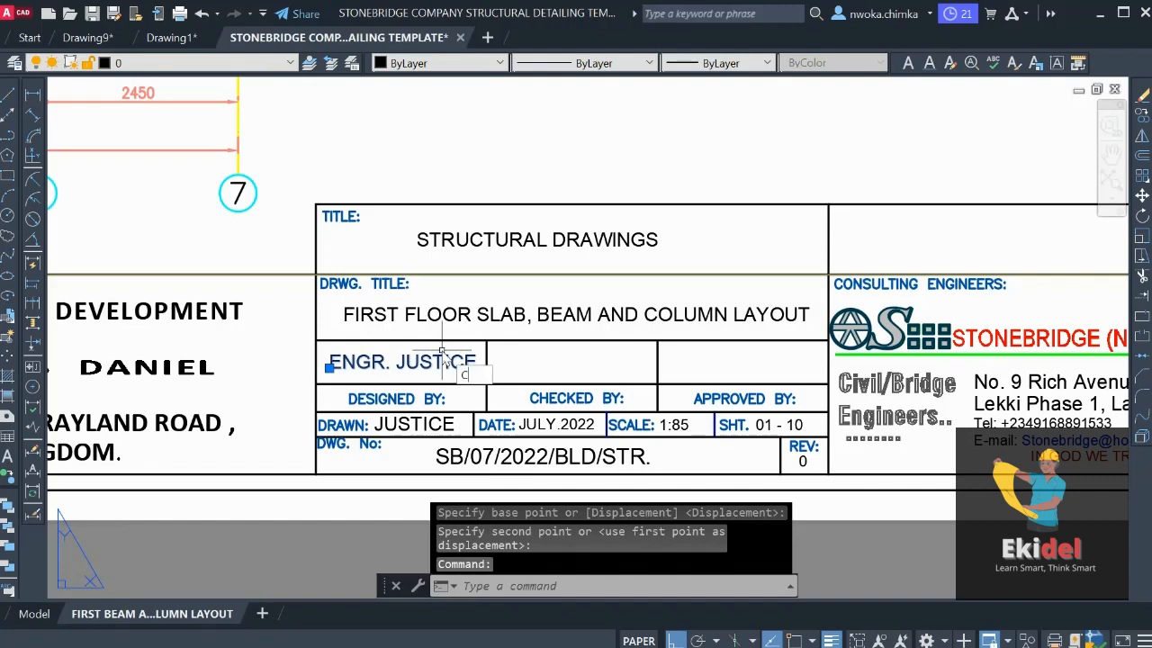
{"action": "key", "text": "Return"}
{"action": "left_click", "coordinate": [443, 356]}
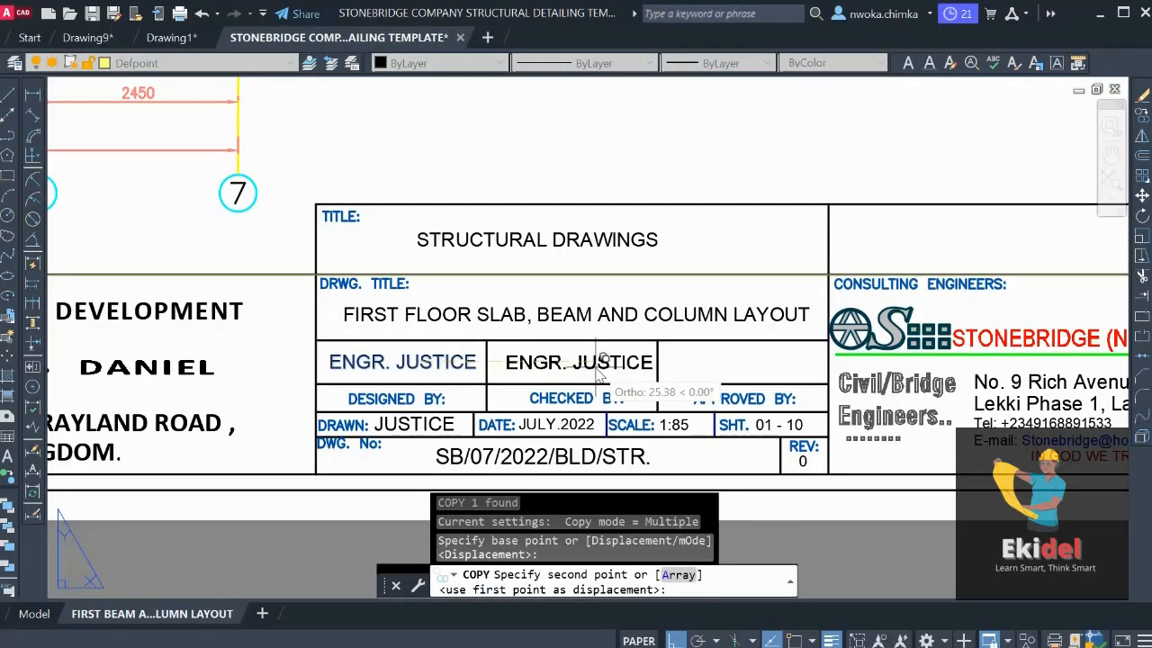
{"action": "scroll", "coordinate": [589, 378], "scroll_direction": "up", "scroll_amount": 2}
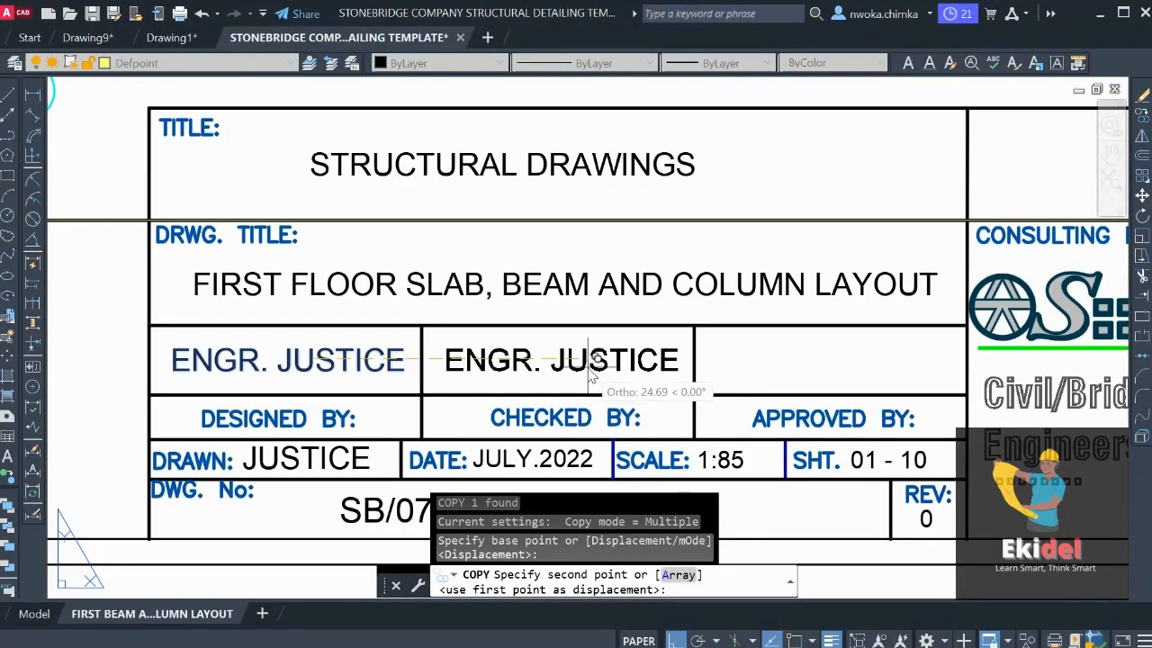
{"action": "left_click", "coordinate": [590, 378]}
{"action": "key", "text": "Escape"}
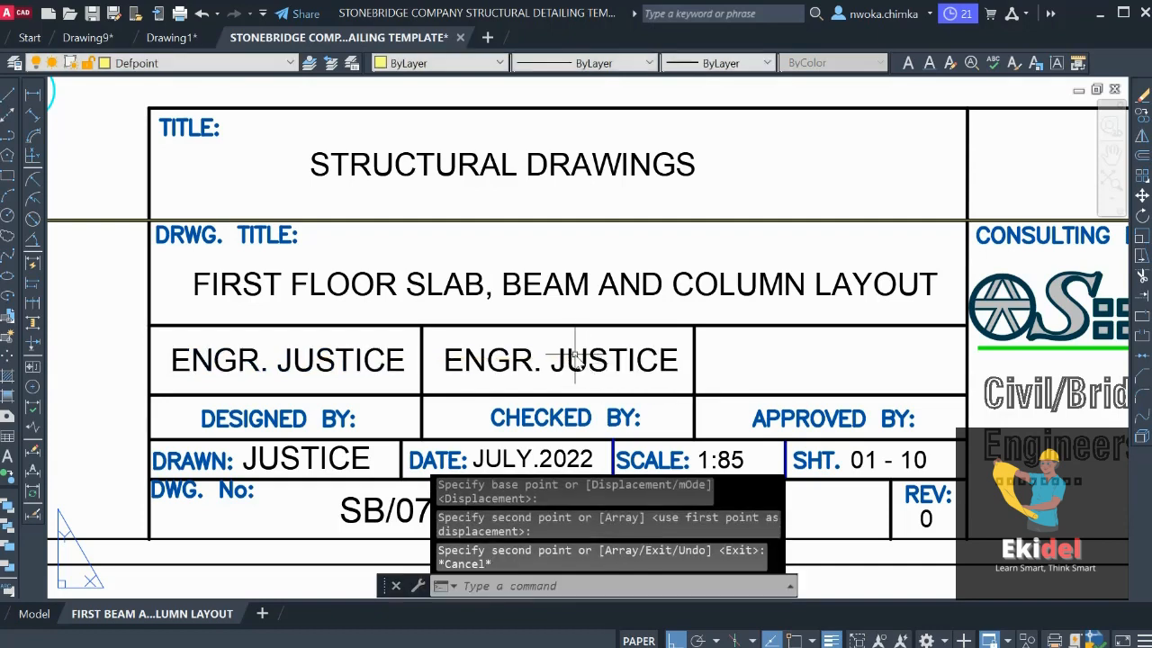
Replace the name in the CHECKED BY entry with the checking engineer's name, keeping the ENGR. prefix
{"action": "left_click", "coordinate": [576, 359]}
{"action": "double_click", "coordinate": [576, 359]}
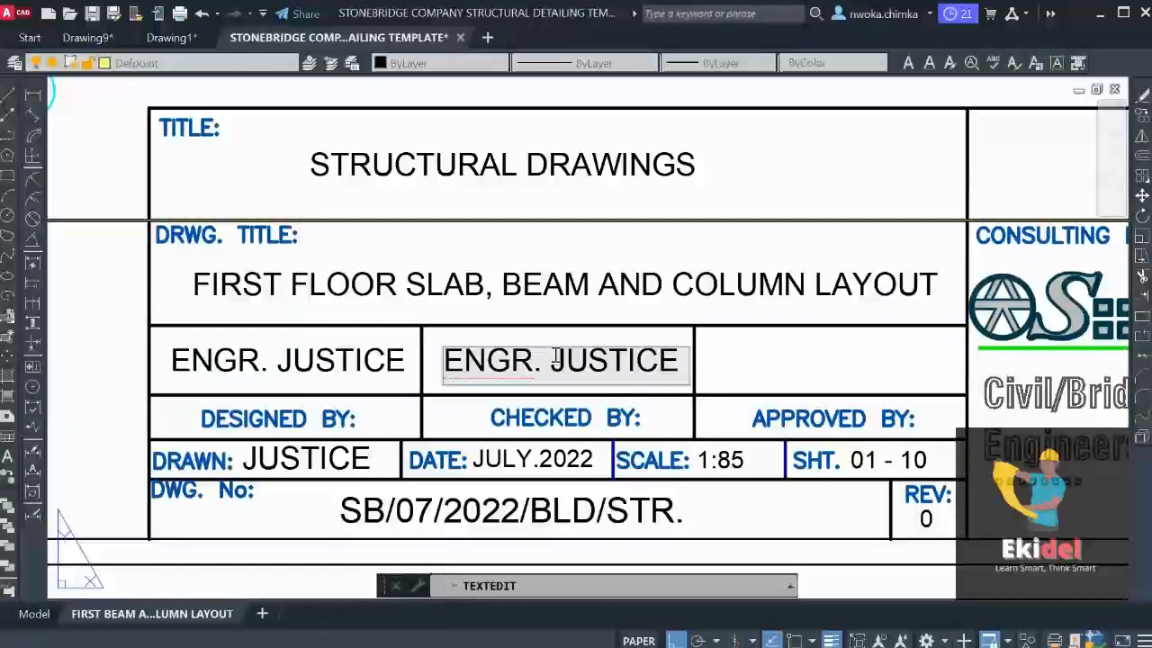
{"action": "left_click_drag", "start_coordinate": [551, 360], "coordinate": [638, 365]}
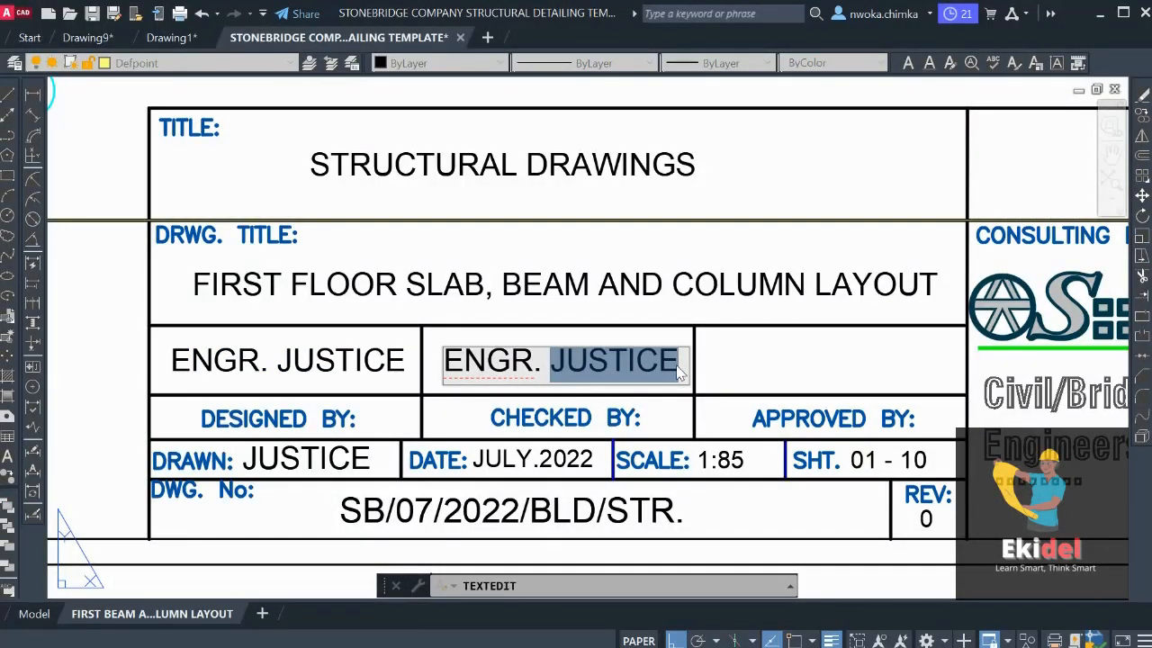
{"action": "type", "text": "PETER"}
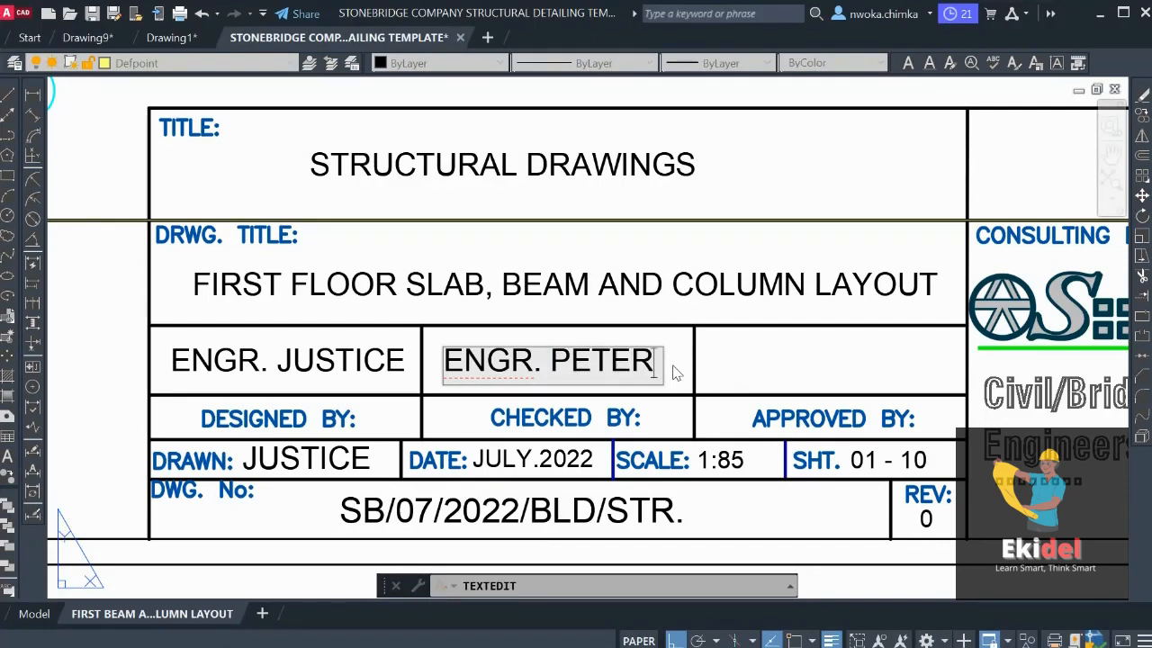
{"action": "scroll", "coordinate": [677, 373], "scroll_direction": "down", "scroll_amount": 3}
{"action": "key", "text": "Escape"}
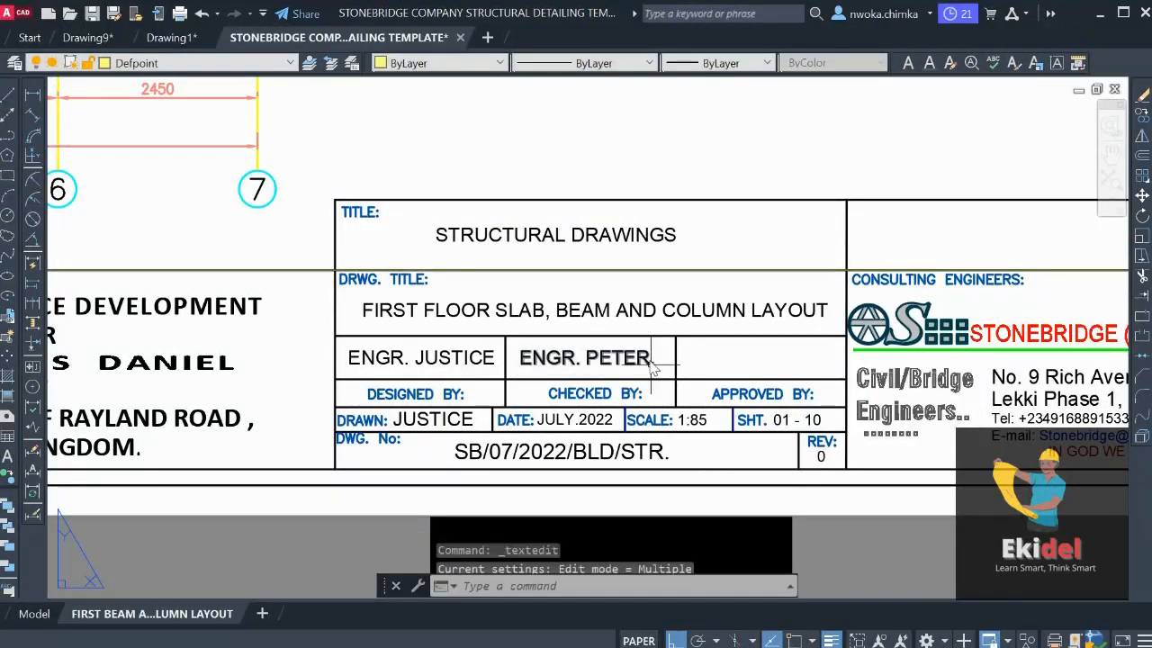
Copy the CHECKED BY entry horizontally into the APPROVED BY cell
{"action": "left_click", "coordinate": [650, 360]}
{"action": "key", "text": "Return"}
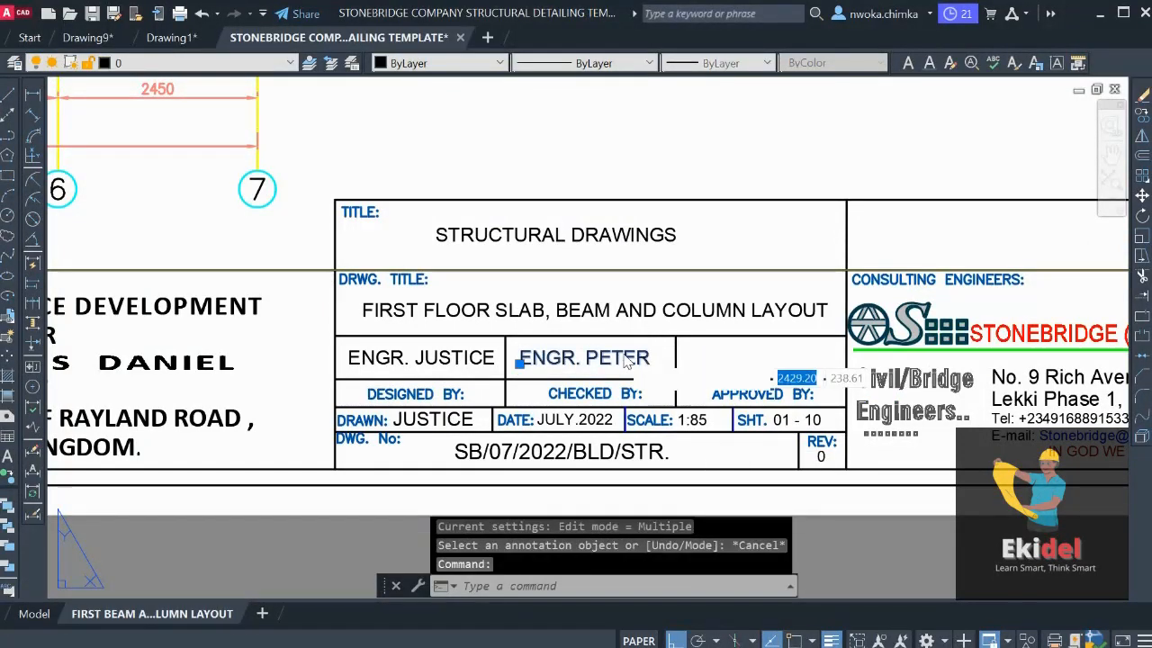
{"action": "left_click", "coordinate": [601, 355]}
{"action": "scroll", "coordinate": [770, 352], "scroll_direction": "up", "scroll_amount": 2}
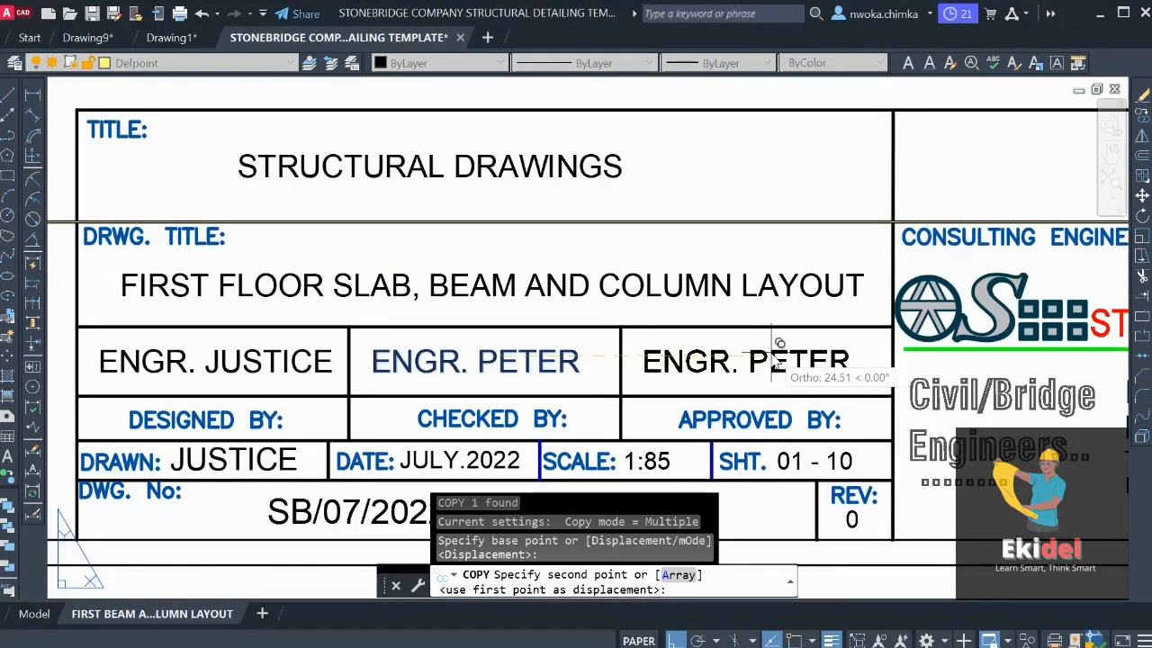
{"action": "left_click", "coordinate": [773, 358]}
{"action": "key", "text": "Escape"}
{"action": "scroll", "coordinate": [810, 355], "scroll_direction": "up", "scroll_amount": 2}
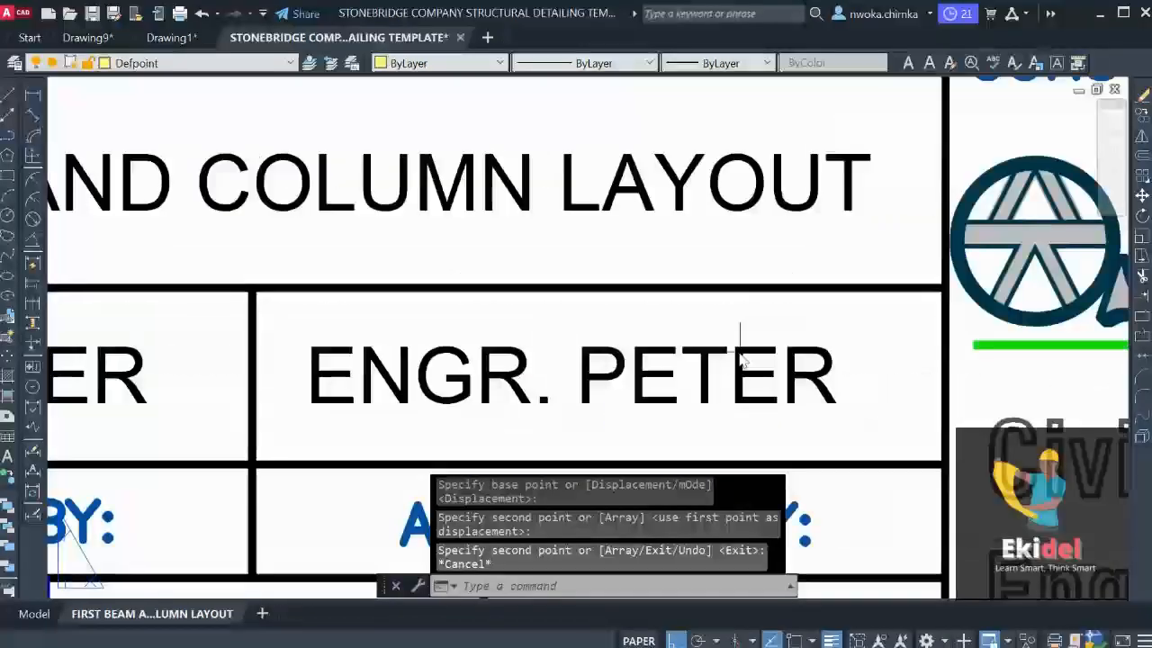
Replace the name in the APPROVED BY entry with the approving engineer's name, keeping the ENGR. prefix
{"action": "left_click", "coordinate": [751, 334]}
{"action": "key", "text": "Escape"}
{"action": "scroll", "coordinate": [752, 358], "scroll_direction": "down", "scroll_amount": 2}
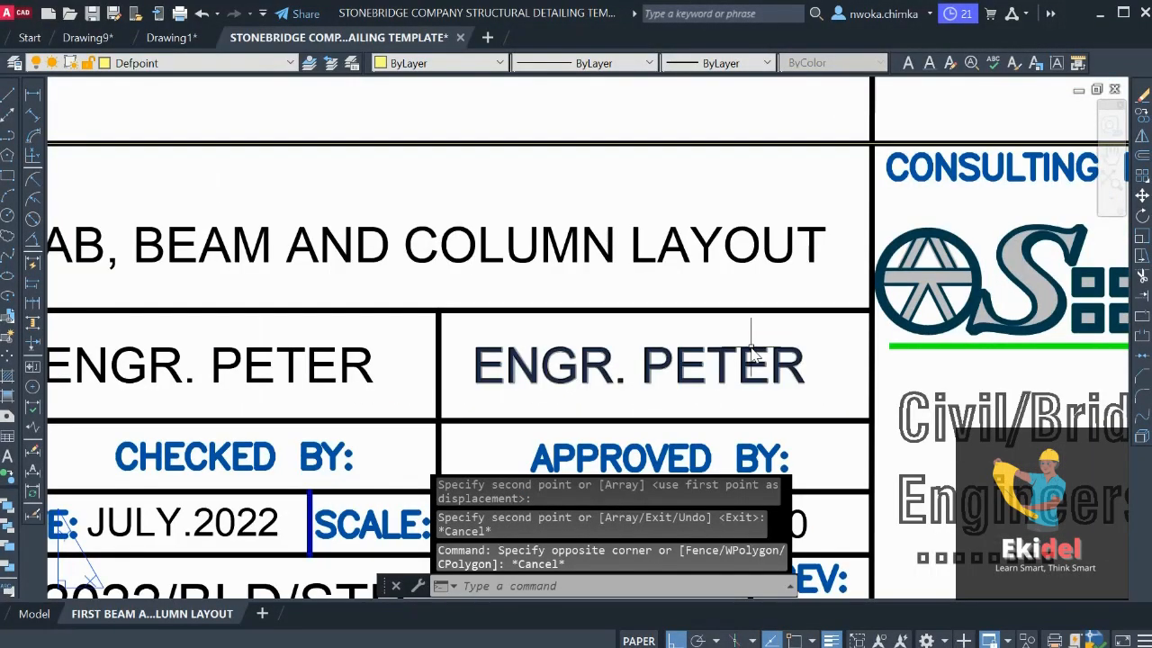
{"action": "double_click", "coordinate": [689, 368]}
{"action": "left_click_drag", "start_coordinate": [641, 370], "coordinate": [792, 367]}
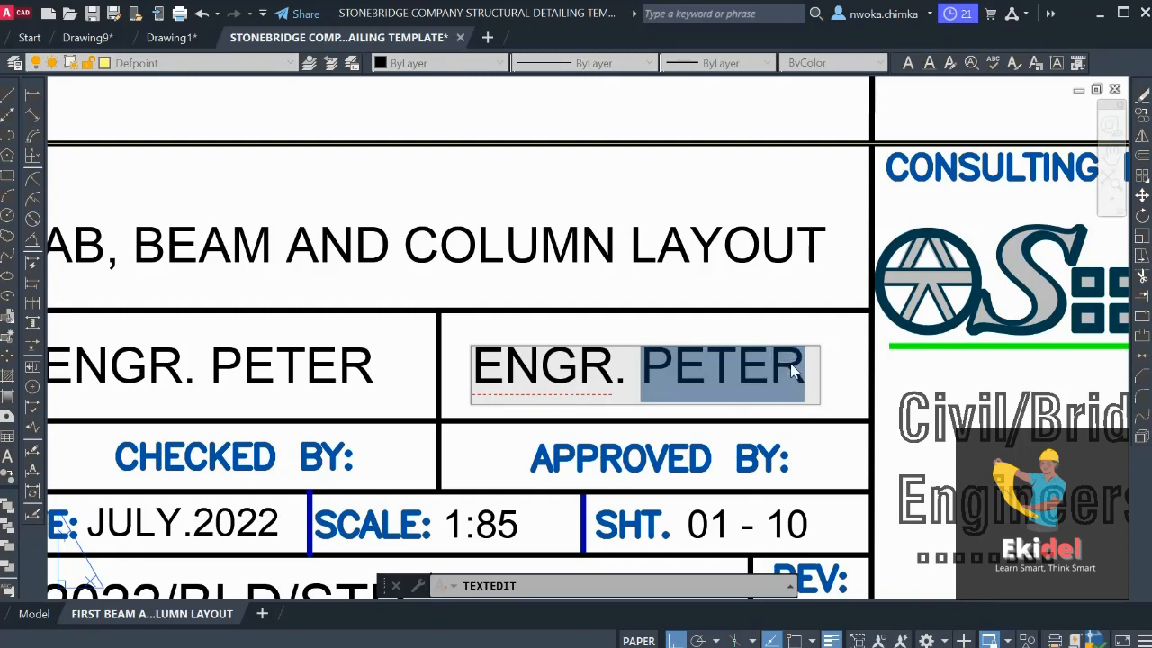
{"action": "type", "text": "OLAY"}
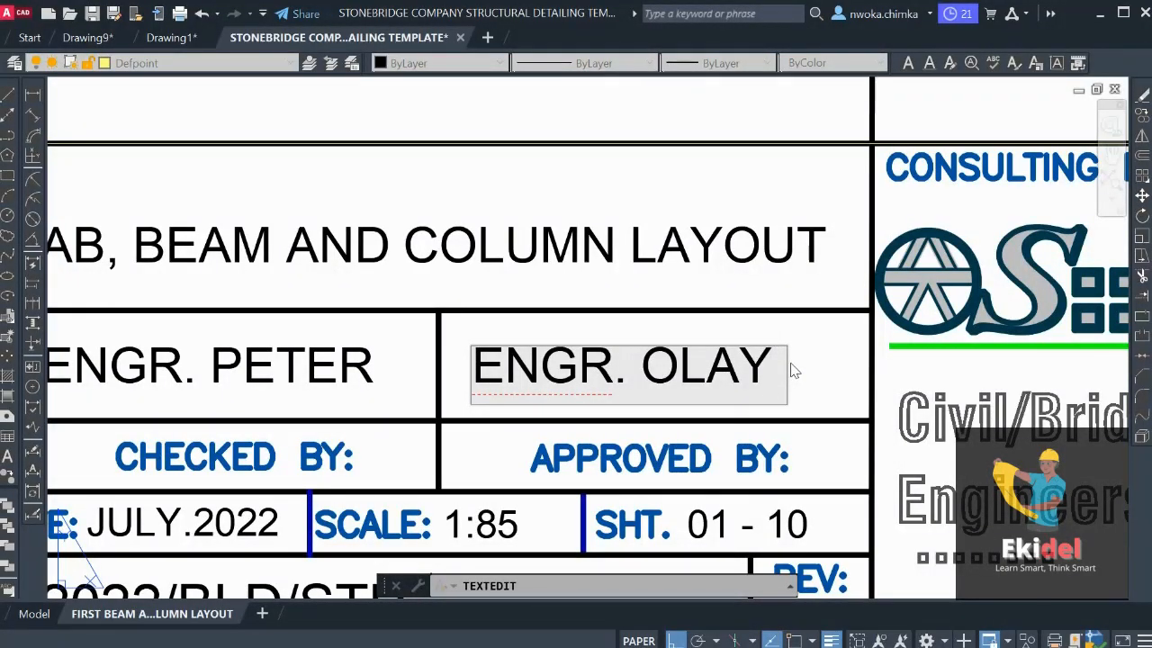
{"action": "key", "text": "BackSpace"}
{"action": "left_click", "coordinate": [792, 369]}
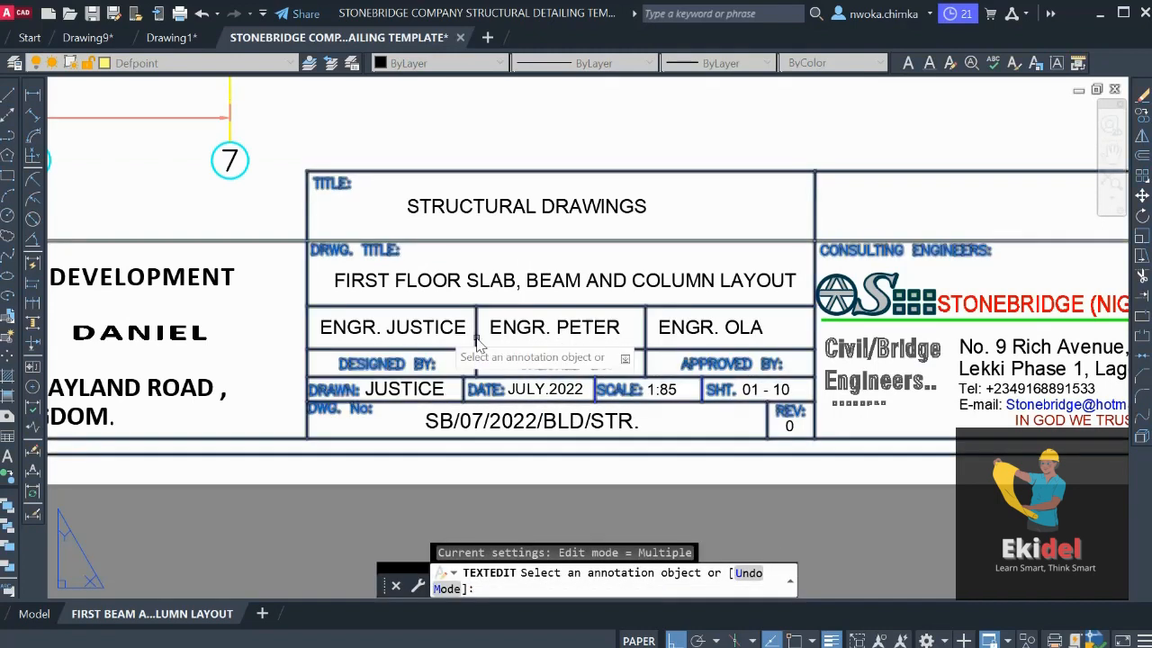
{"action": "key", "text": "Escape"}
Try erasing the company logo and contact details block under CONSULTING ENGINEERS
{"action": "scroll", "coordinate": [608, 351], "scroll_direction": "down", "scroll_amount": 6}
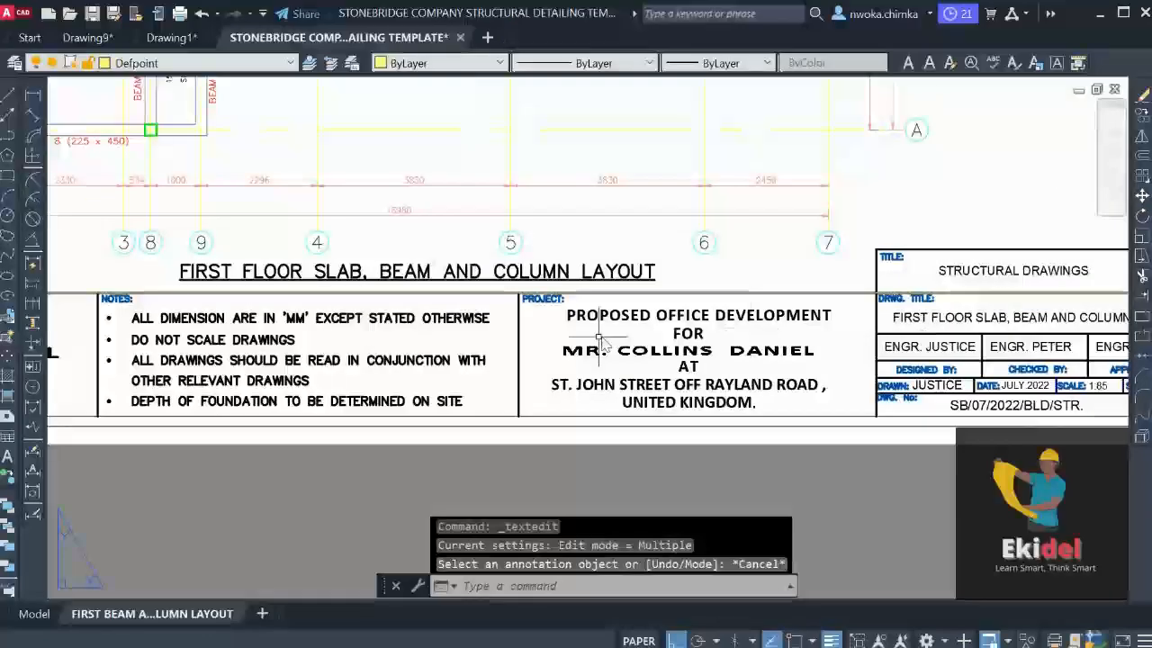
{"action": "middle_click_drag", "start_coordinate": [727, 349], "coordinate": [51, 346]}
{"action": "scroll", "coordinate": [572, 321], "scroll_direction": "up", "scroll_amount": 5}
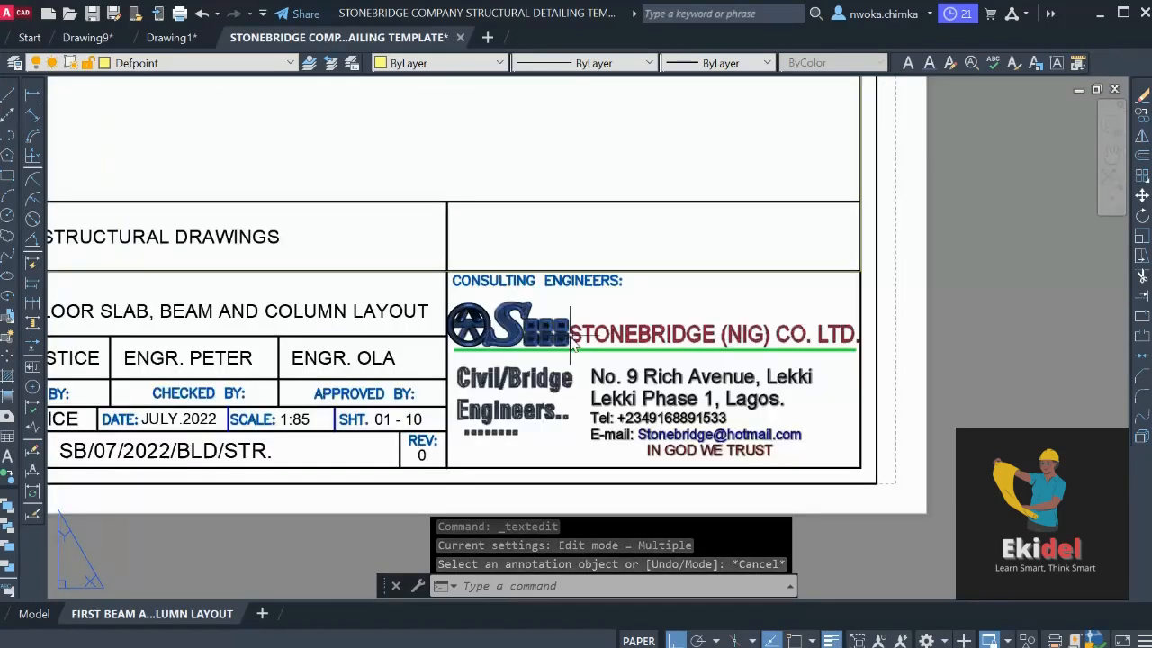
{"action": "left_click", "coordinate": [585, 335]}
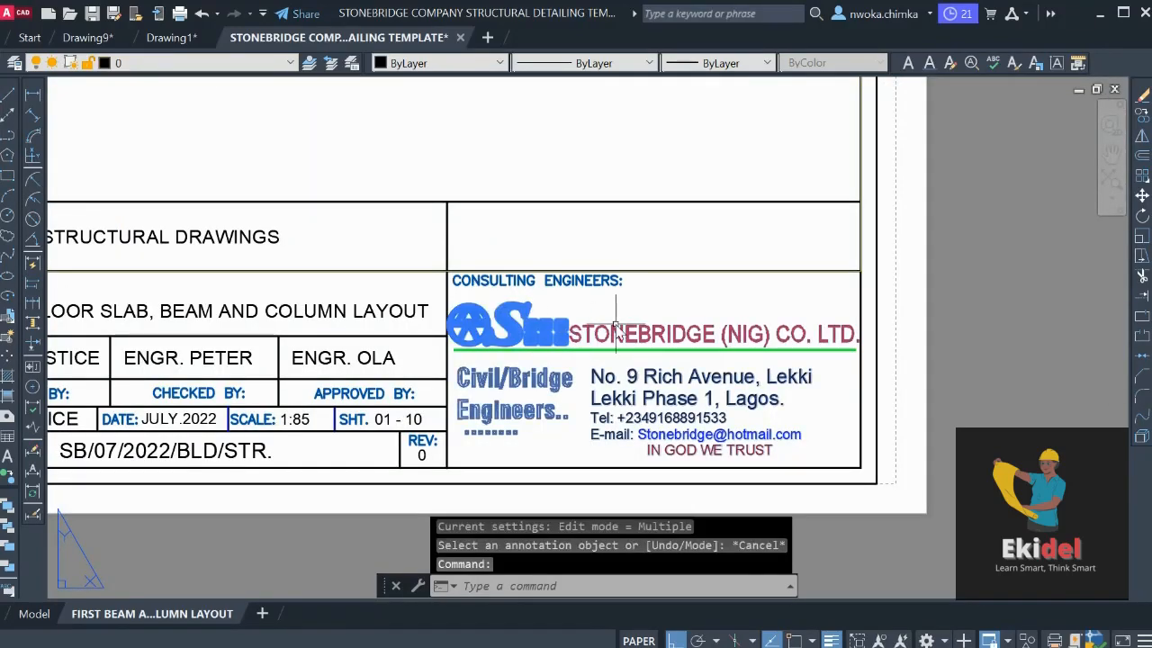
{"action": "type", "text": "E"}
{"action": "key", "text": "Return"}
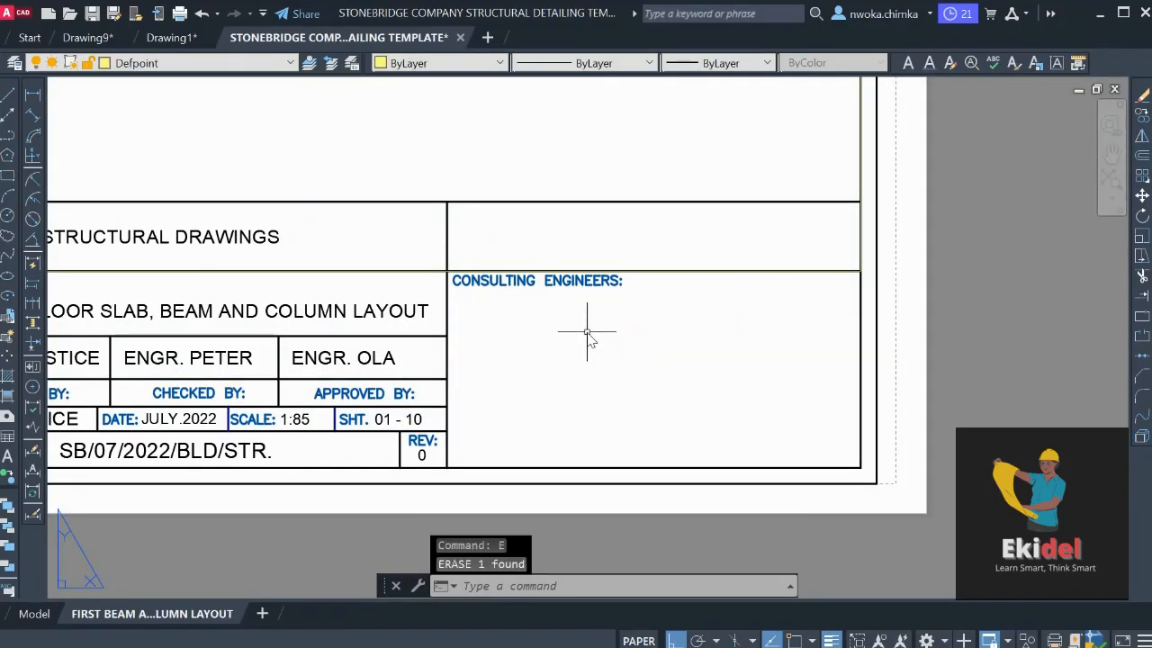
Start pasting clipboard content into the CONSULTING ENGINEERS cell, cancel it, and undo the erase of the company block
{"action": "key", "text": "ctrl+v"}
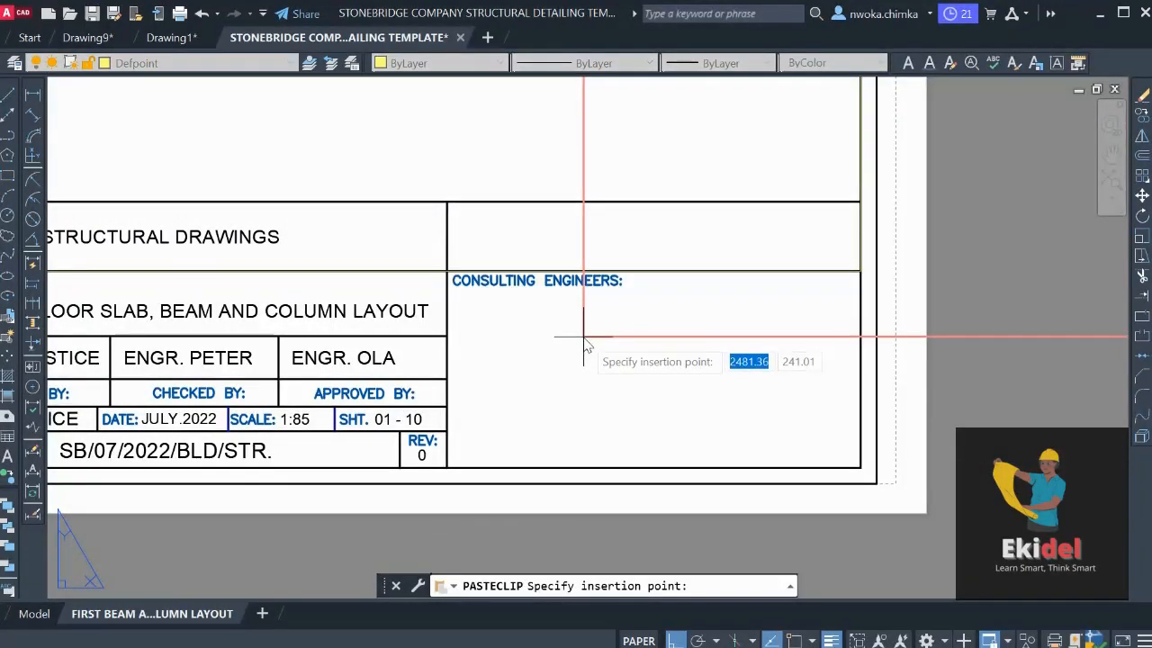
{"action": "key", "text": "Escape"}
{"action": "key", "text": "ctrl+z"}
{"action": "key", "text": "ctrl+z"}
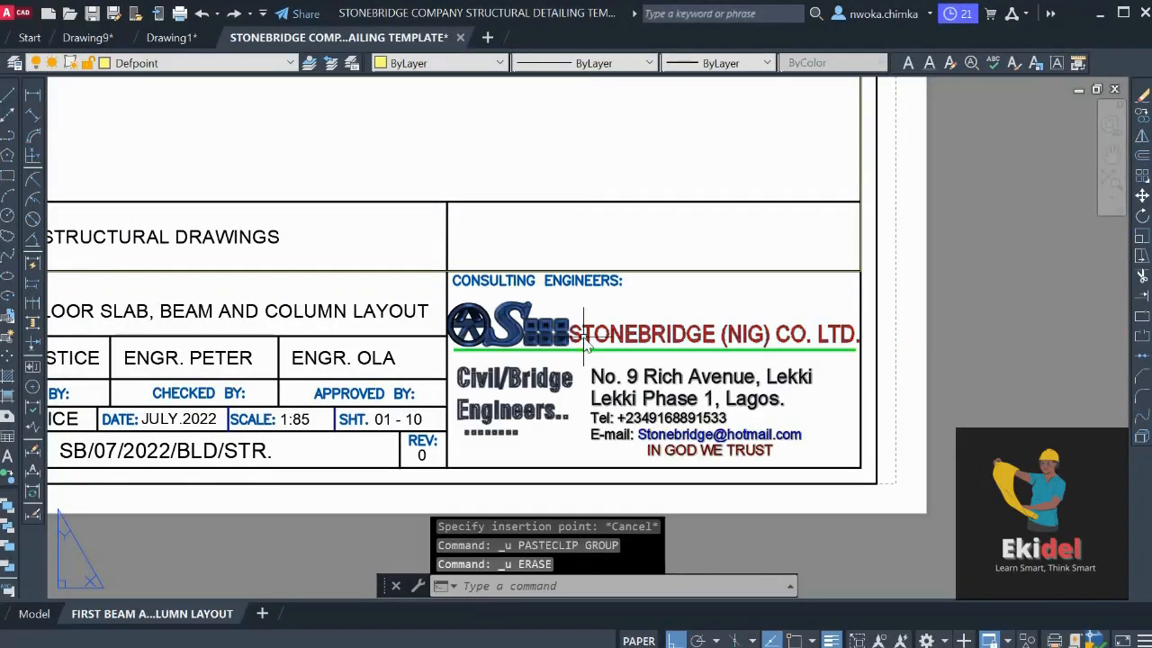
Replace OFFICE with RESIDENTIAL in the PROJECT entry so its first line reads PROPOSED RESIDENTIAL DEVELOPMENT
{"action": "scroll", "coordinate": [738, 315], "scroll_direction": "down", "scroll_amount": 4}
{"action": "scroll", "coordinate": [764, 347], "scroll_direction": "up", "scroll_amount": 2}
{"action": "middle_click_drag", "start_coordinate": [720, 355], "coordinate": [1103, 370]}
{"action": "scroll", "coordinate": [1103, 370], "scroll_direction": "down", "scroll_amount": 2}
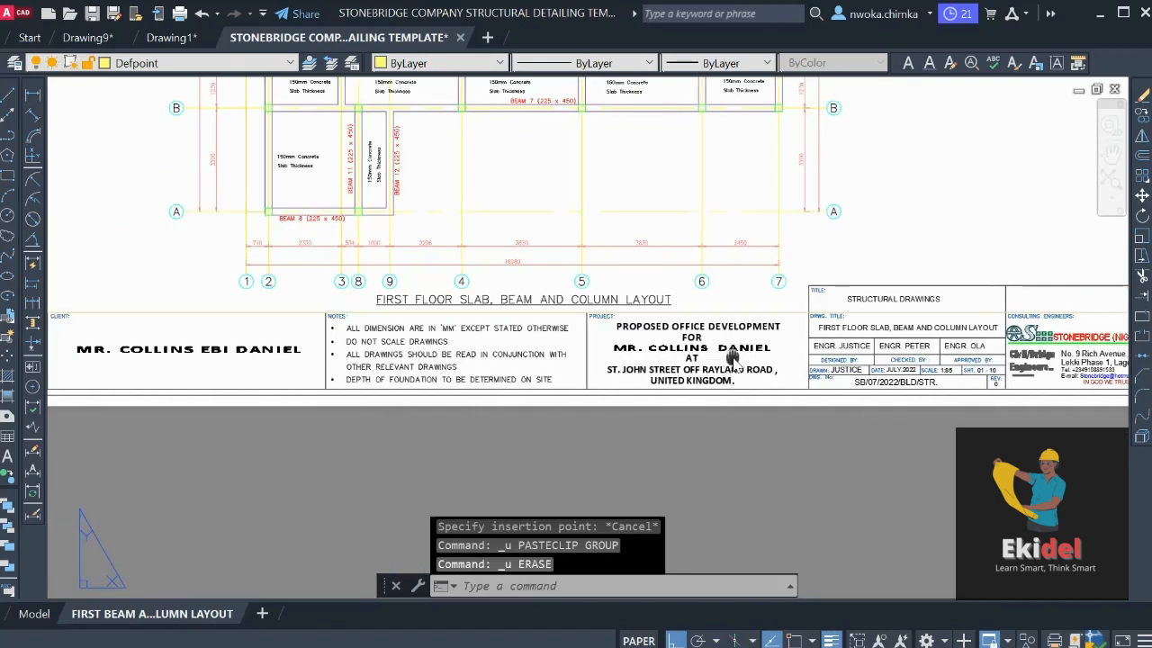
{"action": "scroll", "coordinate": [737, 352], "scroll_direction": "up", "scroll_amount": 2}
{"action": "middle_click_drag", "start_coordinate": [740, 346], "coordinate": [645, 343]}
{"action": "scroll", "coordinate": [594, 321], "scroll_direction": "up", "scroll_amount": 2}
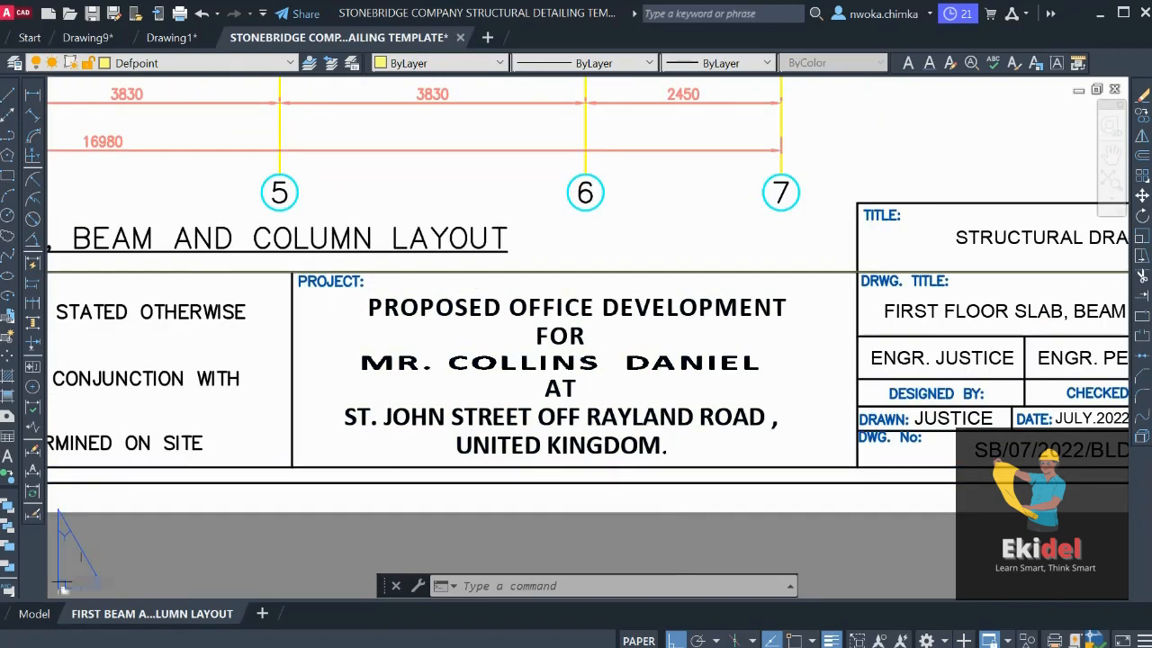
{"action": "left_click", "coordinate": [34, 613]}
{"action": "scroll", "coordinate": [543, 385], "scroll_direction": "down", "scroll_amount": 6}
{"action": "middle_click_drag", "start_coordinate": [185, 353], "coordinate": [280, 310]}
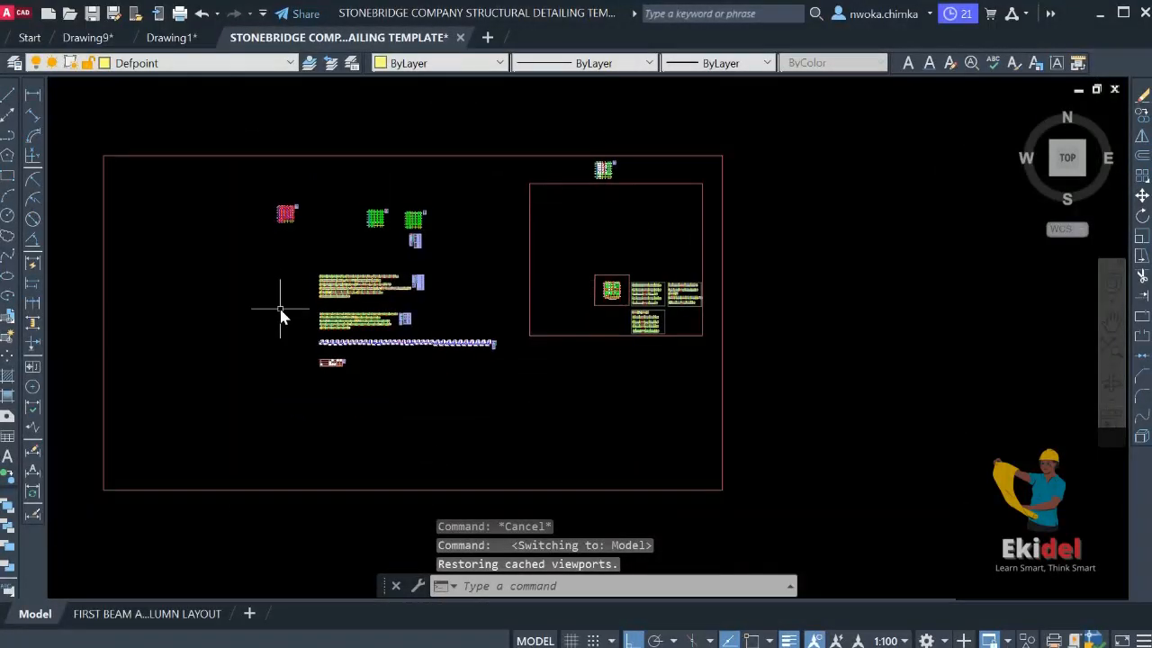
{"action": "left_click", "coordinate": [144, 614]}
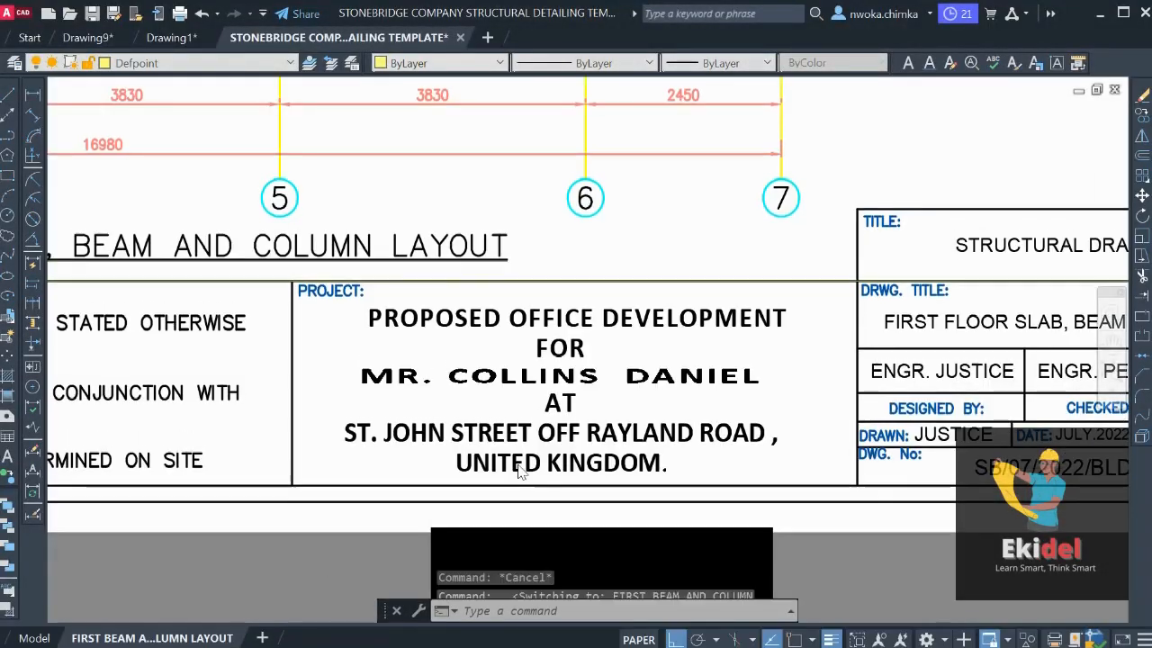
{"action": "double_click", "coordinate": [550, 324]}
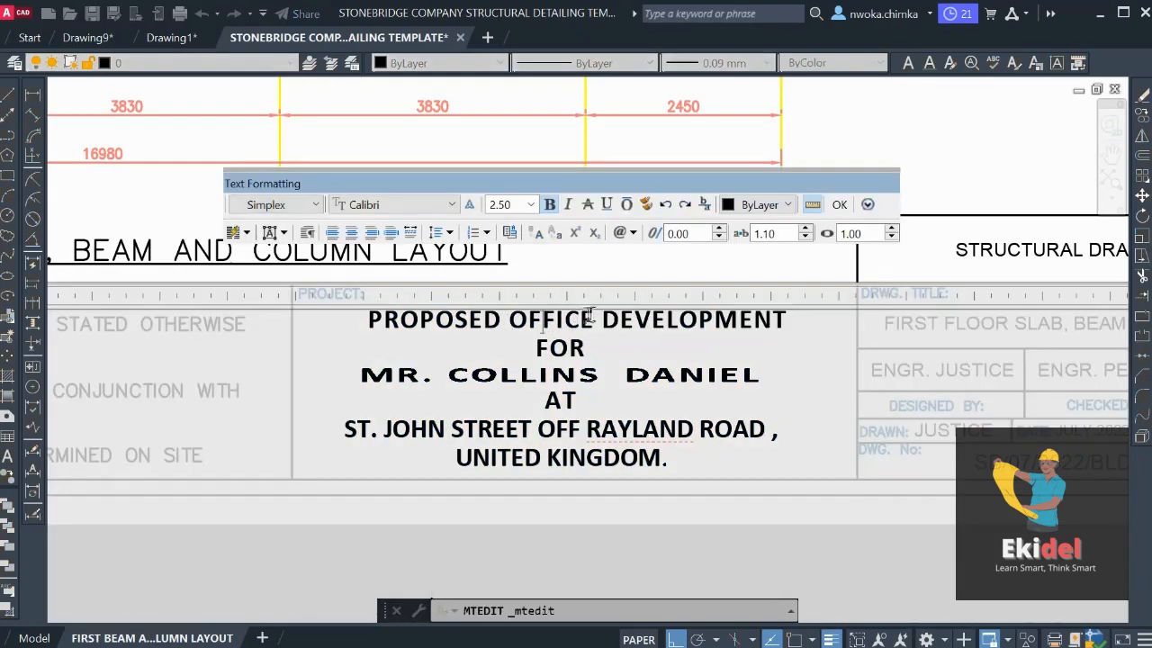
{"action": "left_click_drag", "start_coordinate": [593, 317], "coordinate": [540, 319]}
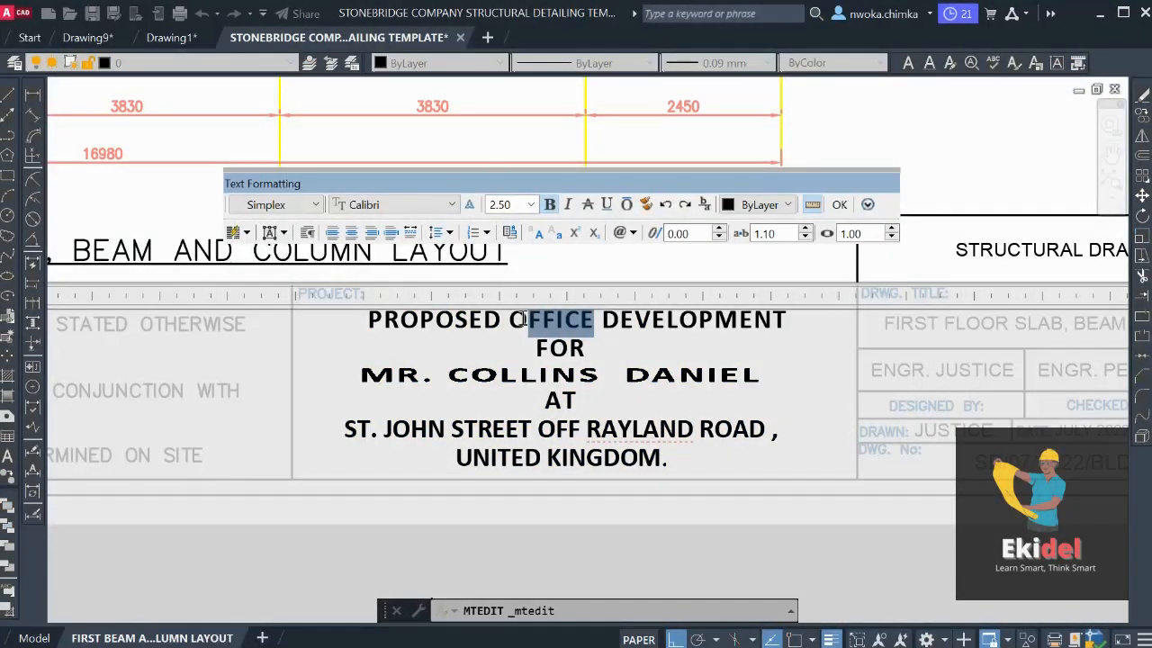
{"action": "type", "text": "RESIDEN"}
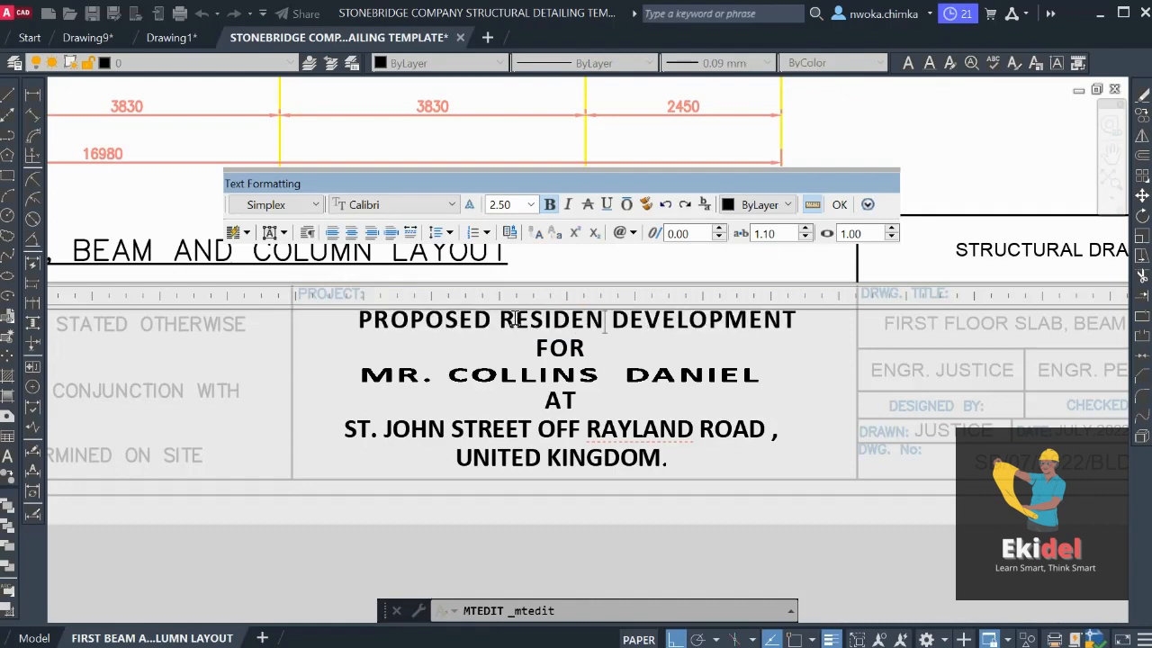
{"action": "type", "text": "TIAL"}
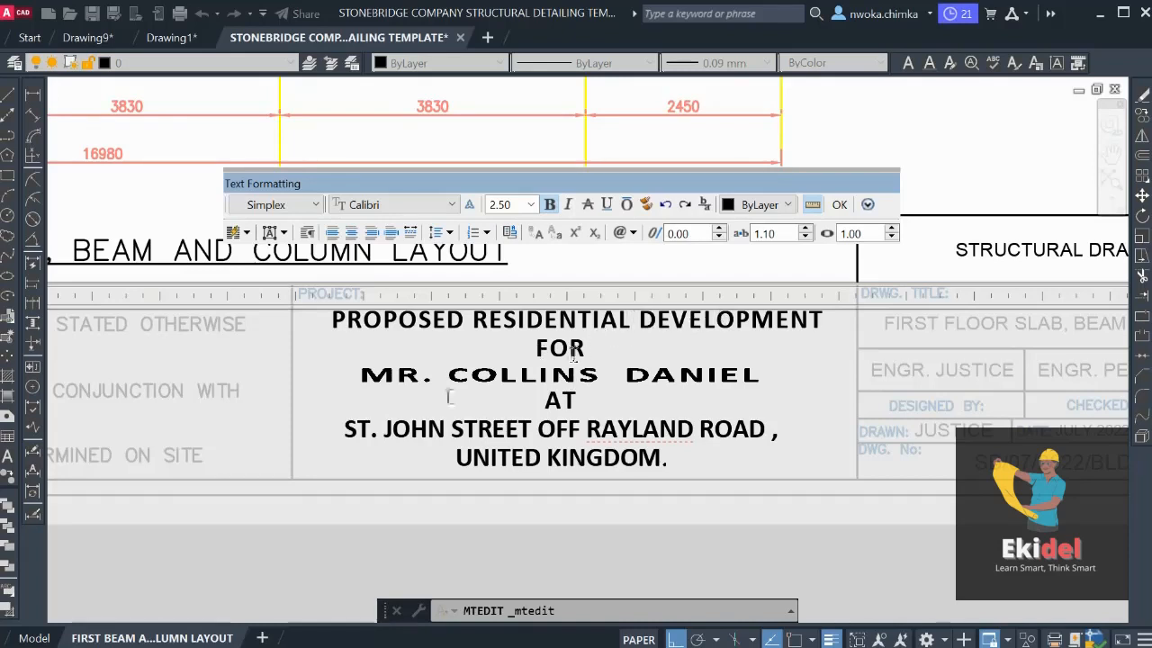
Replace the client's name in the PROJECT entry with the new client's name, keeping the MR. prefix
{"action": "left_click_drag", "start_coordinate": [360, 378], "coordinate": [641, 377]}
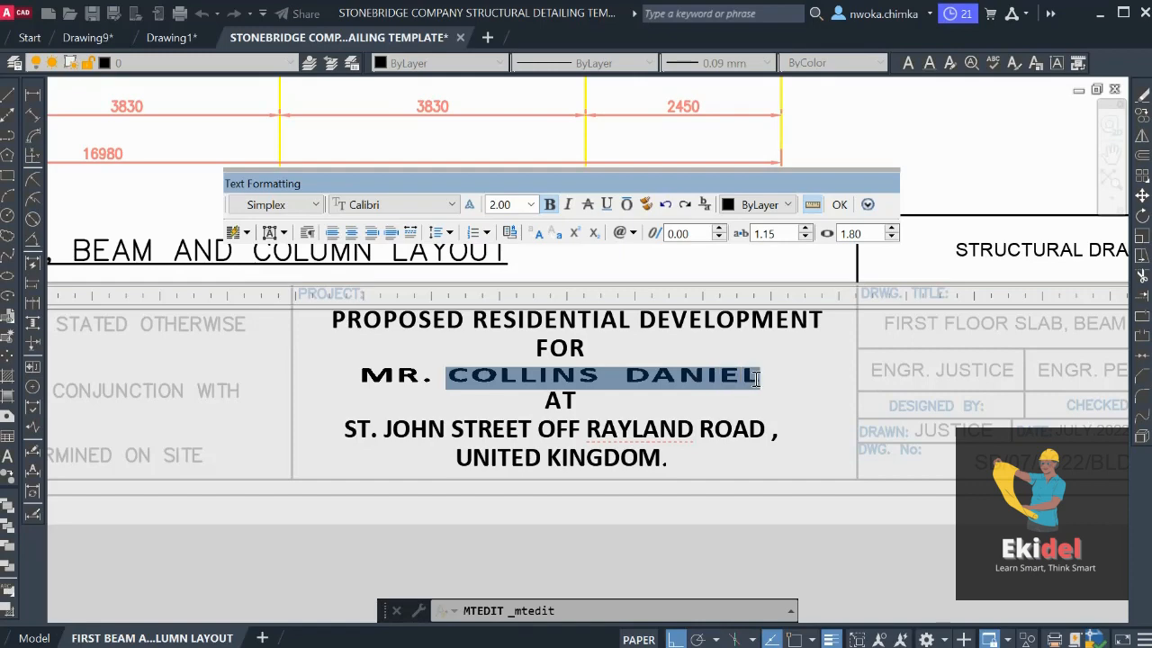
{"action": "type", "text": "EM"}
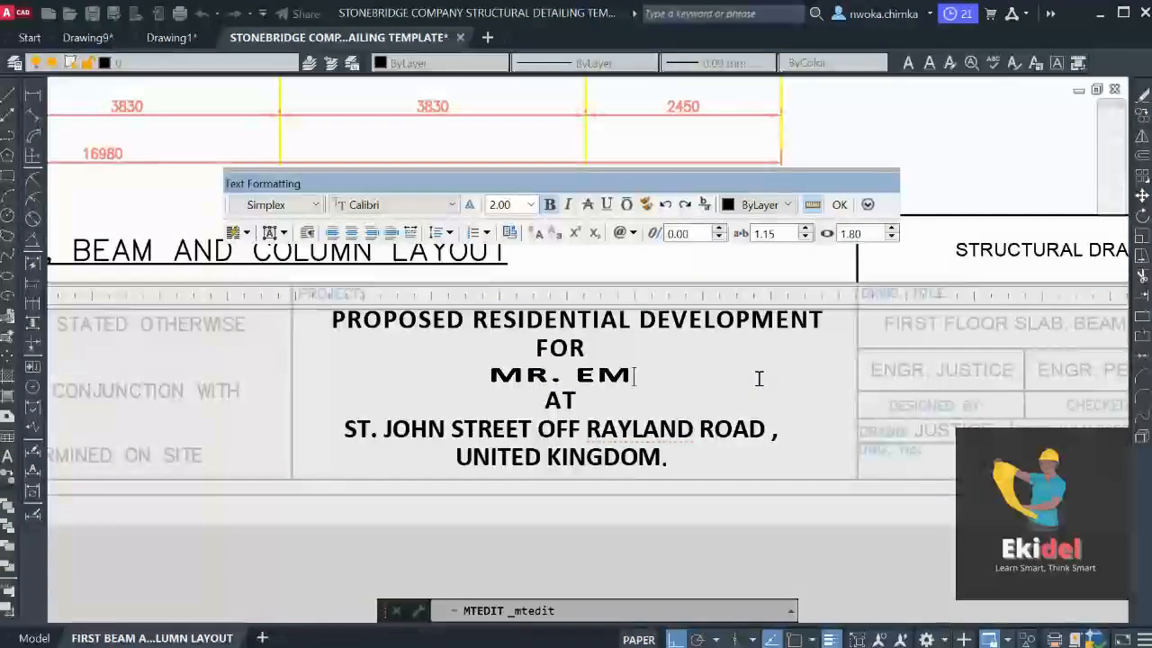
{"action": "type", "text": "MAU"}
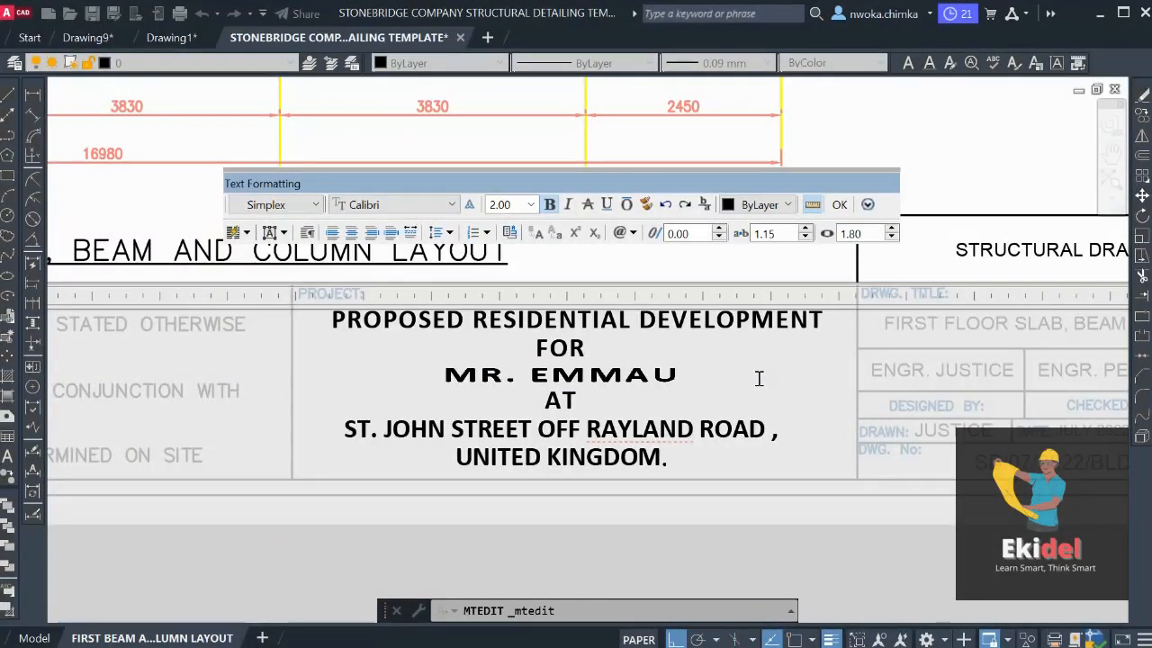
{"action": "key", "text": "BackSpace"}
{"action": "type", "text": "NUA"}
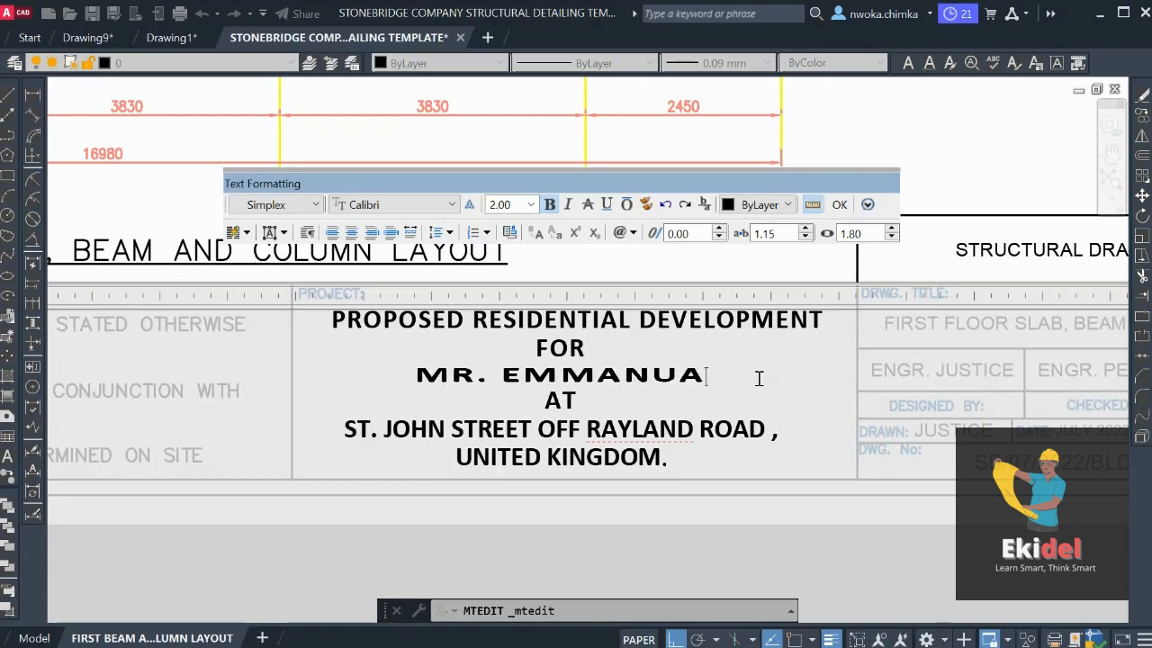
{"action": "key", "text": "BackSpace"}
{"action": "type", "text": "EL"}
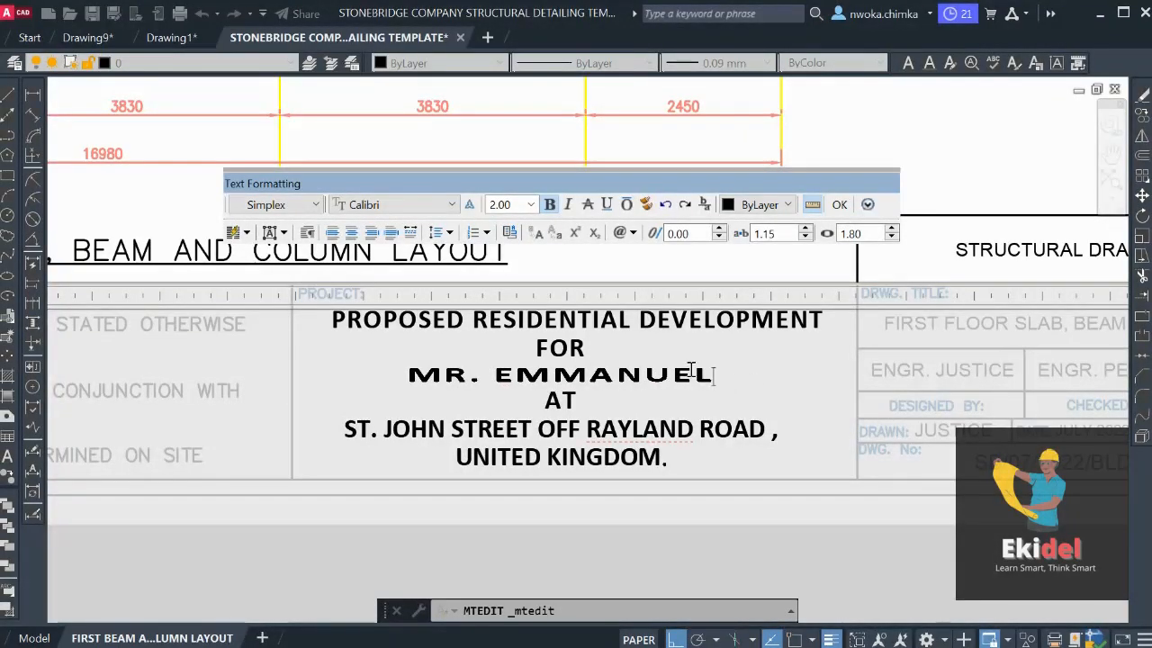
{"action": "left_click_drag", "start_coordinate": [675, 373], "coordinate": [722, 391]}
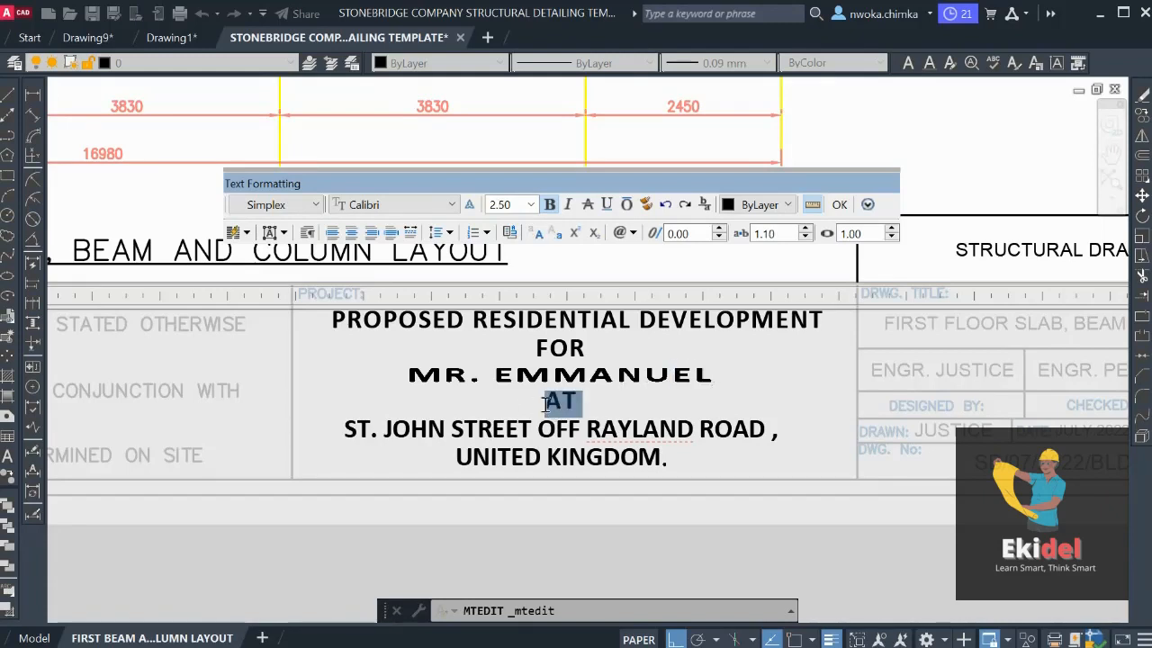
Replace the road name after OFF in the PROJECT entry's address line with the new road name
{"action": "left_click", "coordinate": [346, 430]}
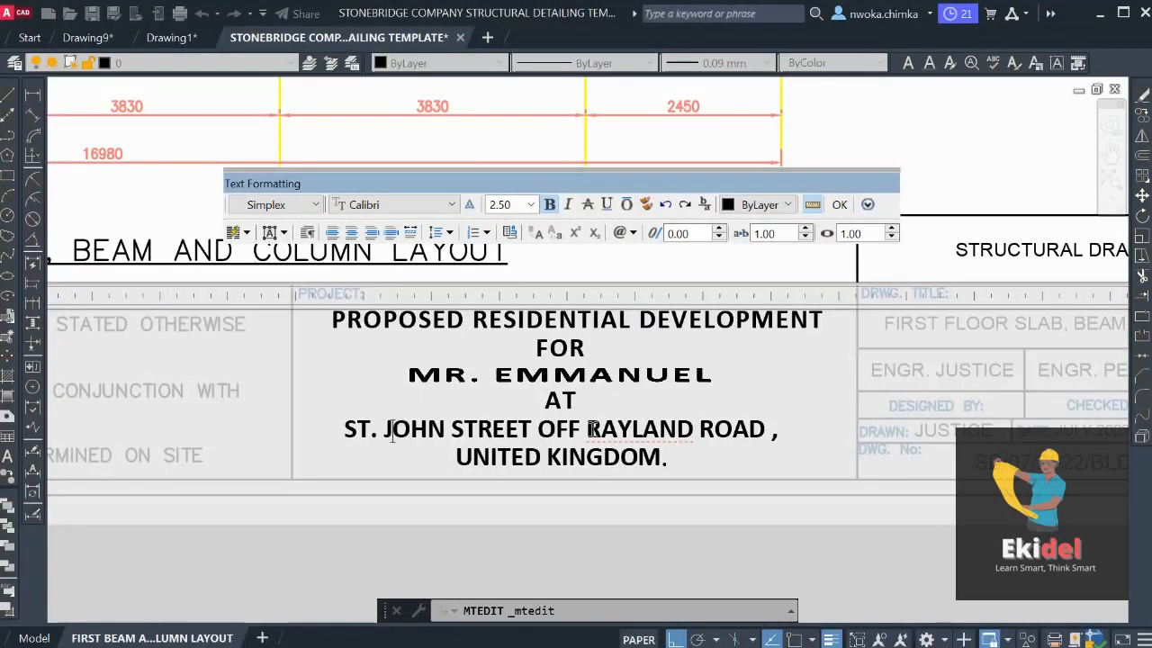
{"action": "left_click_drag", "start_coordinate": [587, 430], "coordinate": [636, 432]}
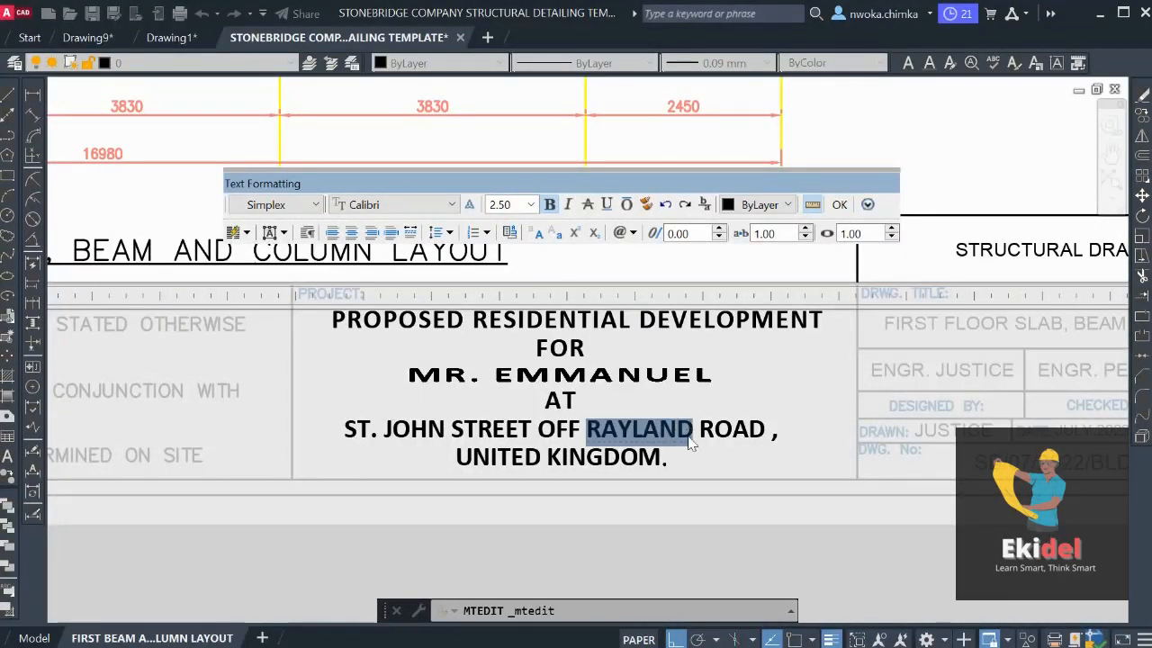
{"action": "type", "text": "M"}
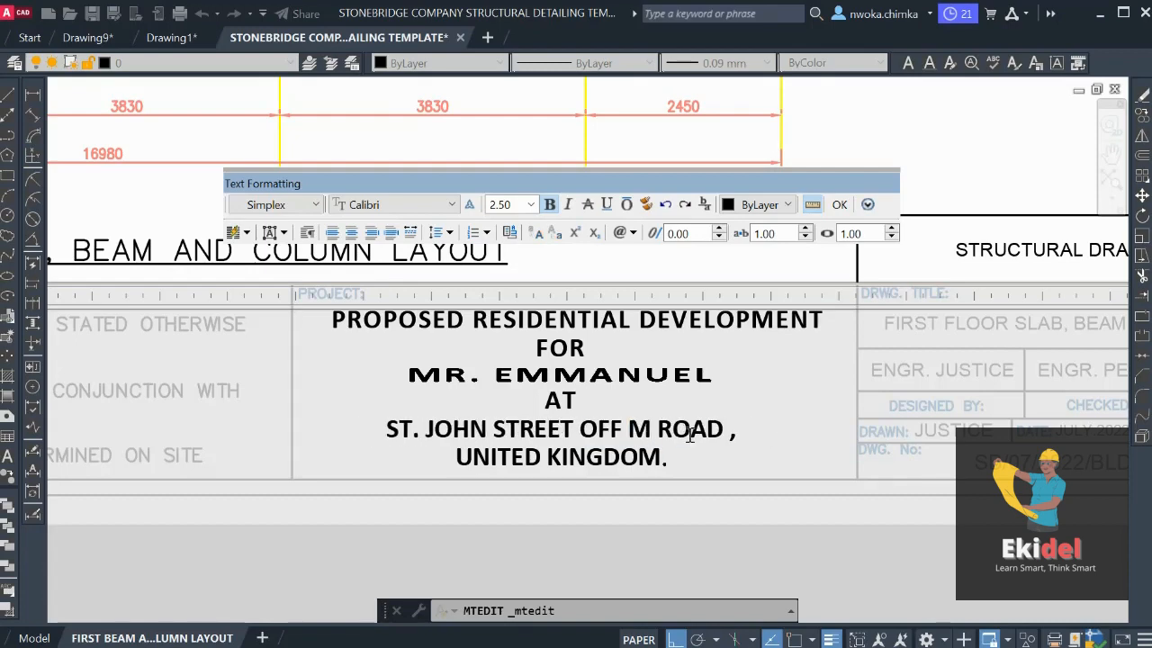
{"action": "type", "text": "AR R"}
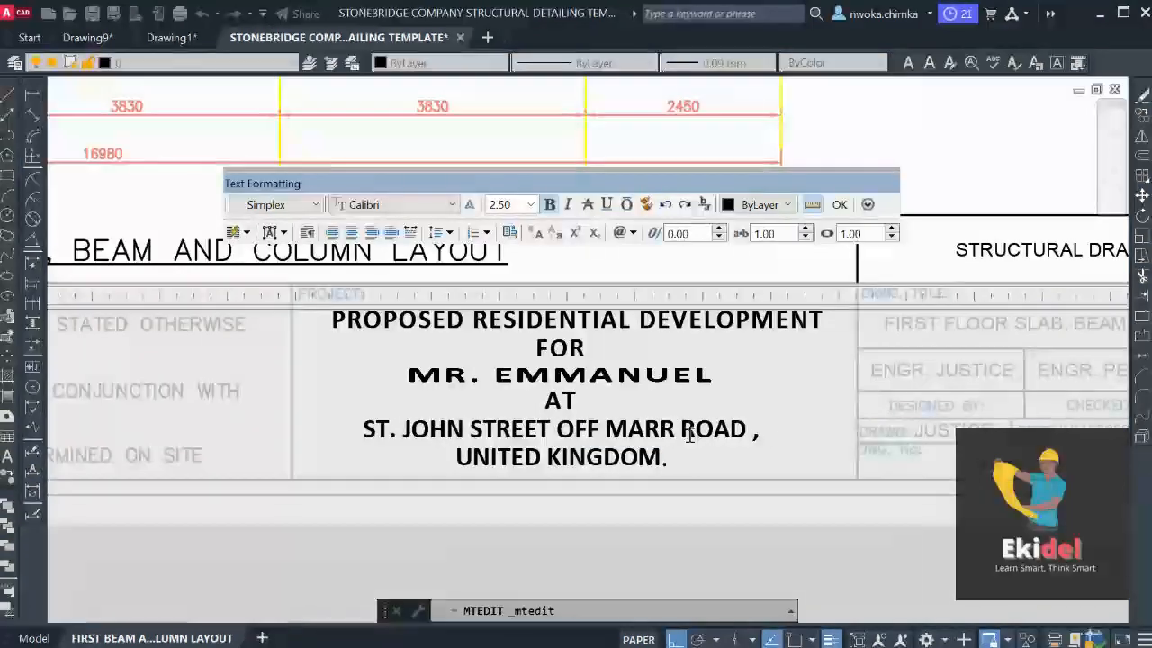
{"action": "key", "text": "BackSpace"}
{"action": "type", "text": "Y"}
{"action": "key", "text": "BackSpace"}
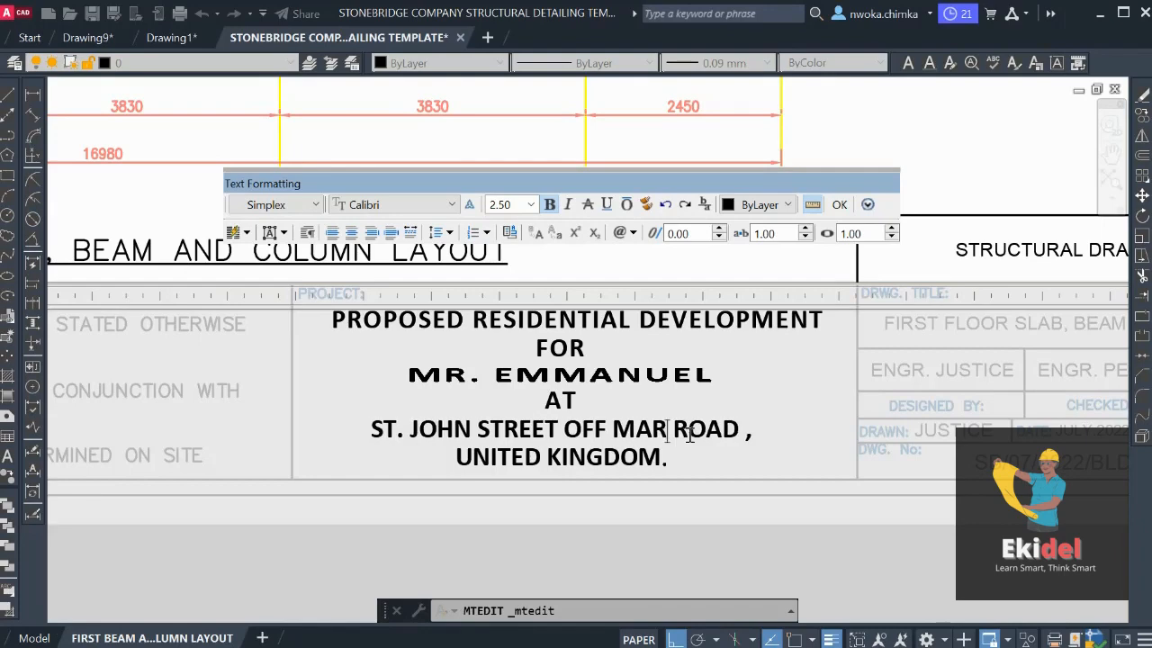
{"action": "key", "text": "BackSpace"}
{"action": "key", "text": "BackSpace"}
{"action": "type", "text": "ERRYLAN"}
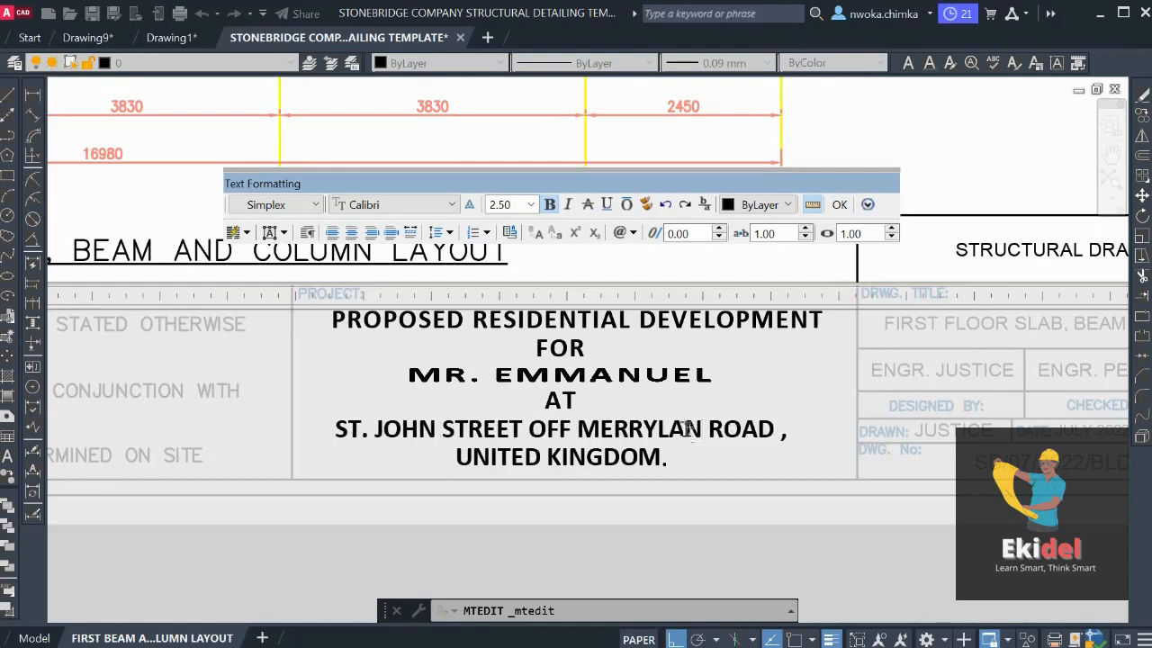
Replace the country in the last line of the PROJECT entry with CANADA and finish the text edit
{"action": "left_click", "coordinate": [620, 459]}
{"action": "left_click_drag", "start_coordinate": [661, 459], "coordinate": [489, 456]}
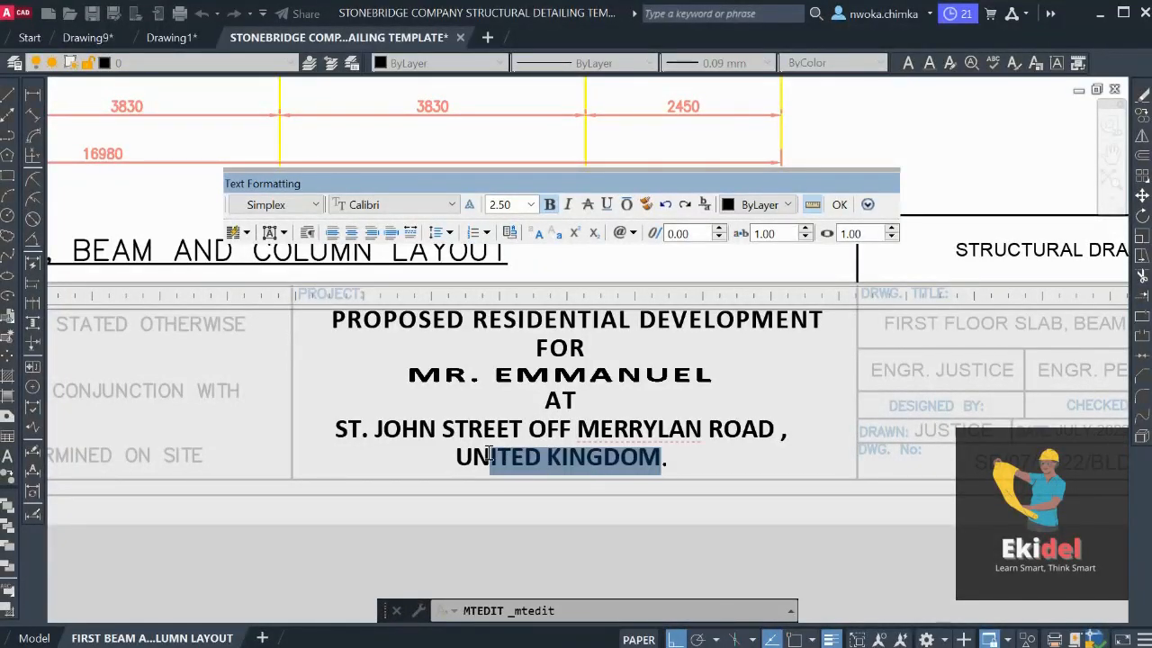
{"action": "type", "text": "CANAD"}
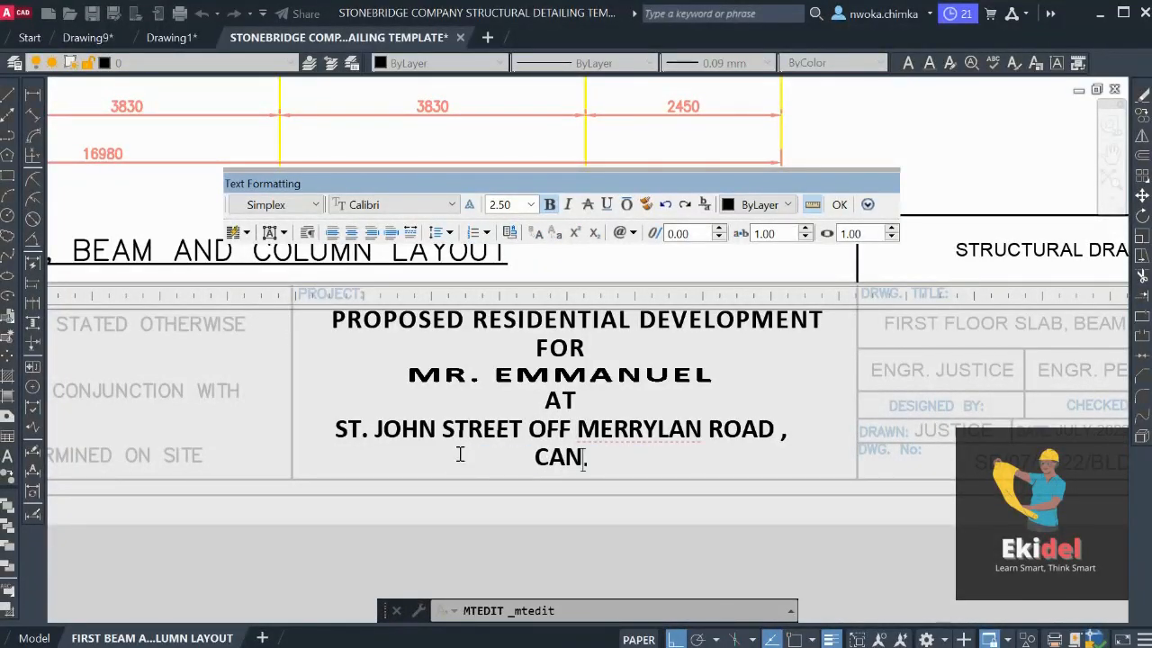
{"action": "type", "text": "a"}
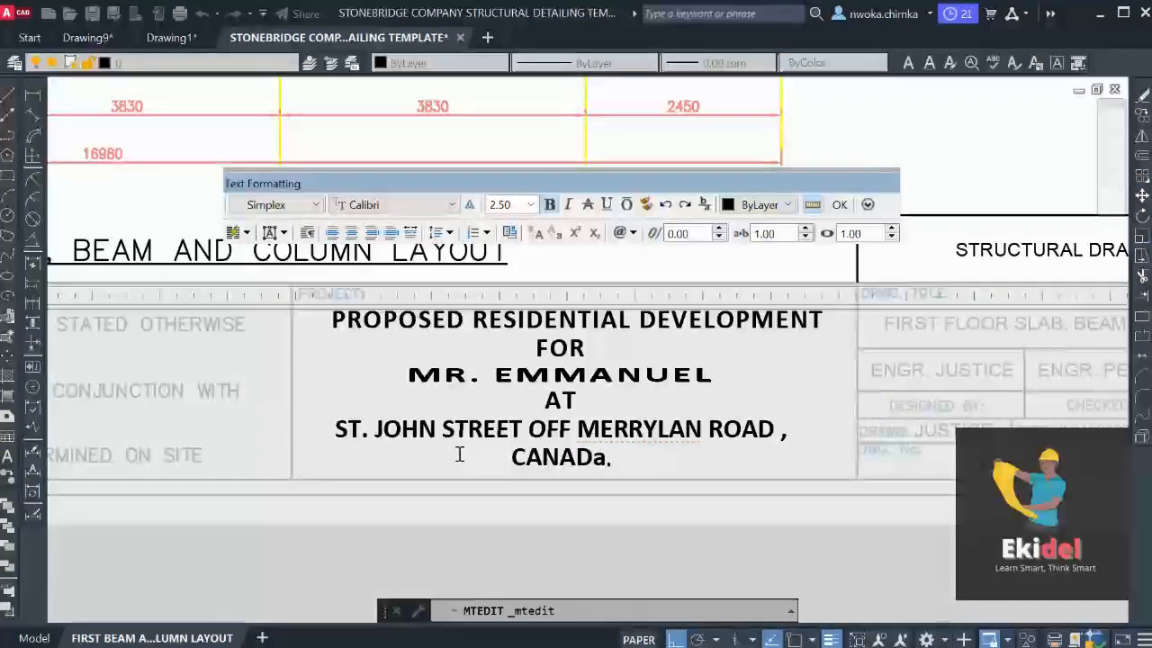
{"action": "key", "text": "BackSpace"}
{"action": "type", "text": "A"}
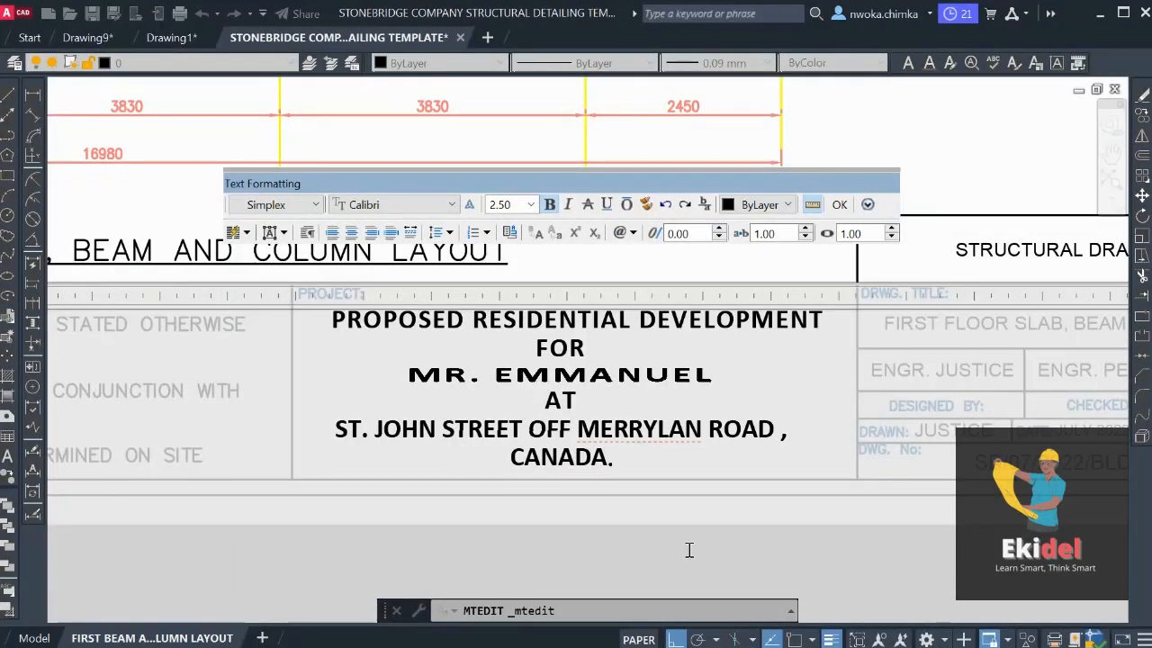
{"action": "left_click", "coordinate": [840, 204]}
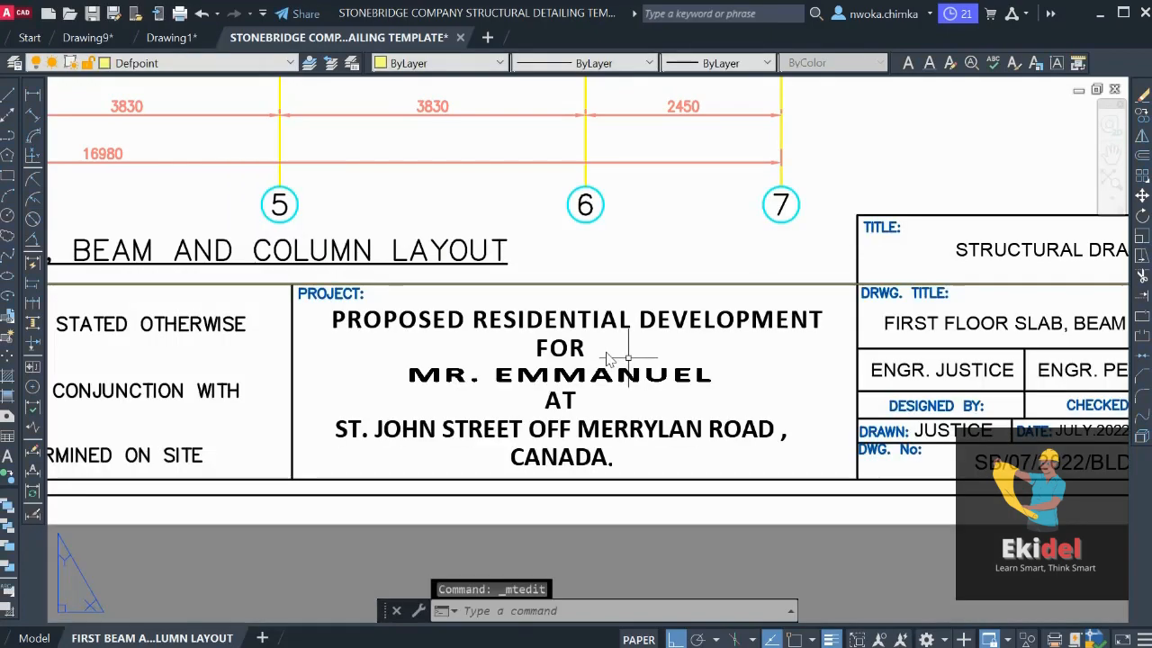
Replace the name in the CLIENT cell with the new client's name, keeping the MR. prefix
{"action": "scroll", "coordinate": [617, 351], "scroll_direction": "down", "scroll_amount": 6}
{"action": "scroll", "coordinate": [317, 340], "scroll_direction": "up", "scroll_amount": 4}
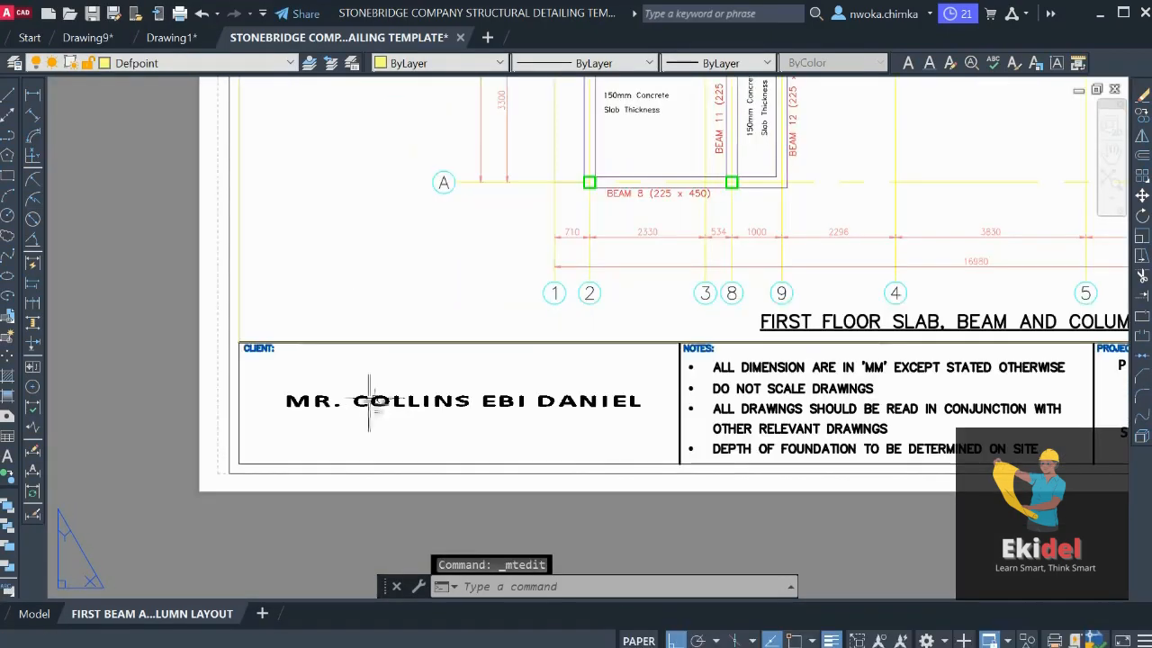
{"action": "double_click", "coordinate": [351, 403]}
{"action": "left_click_drag", "start_coordinate": [351, 402], "coordinate": [633, 426]}
{"action": "type", "text": "E"}
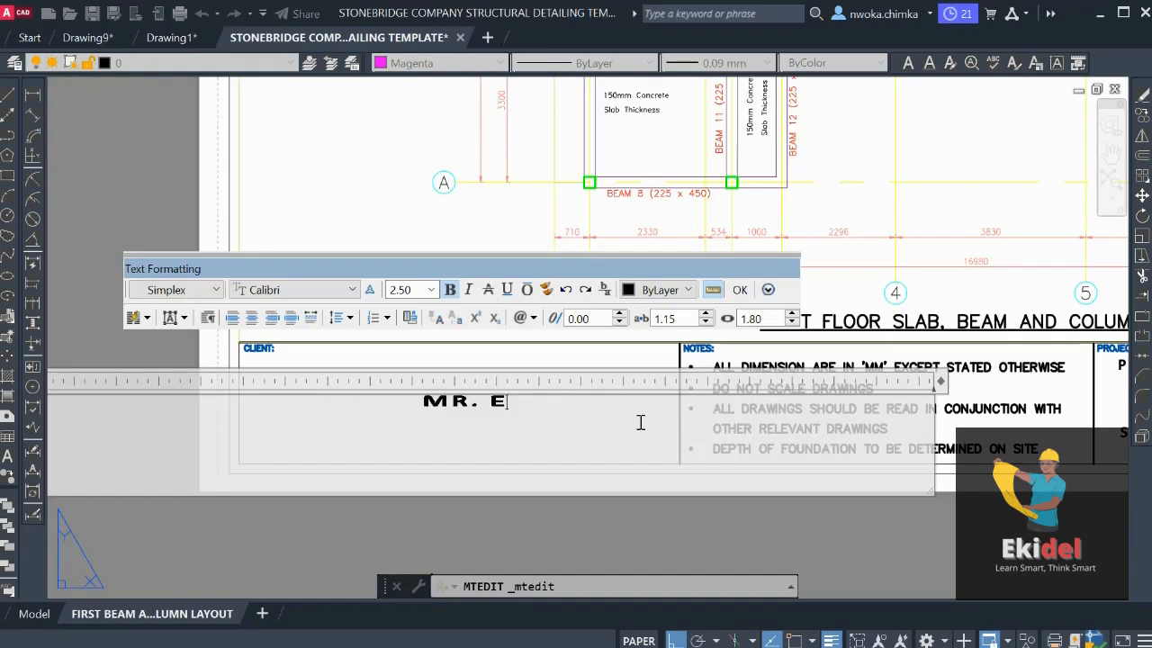
{"action": "type", "text": "MMANUEL"}
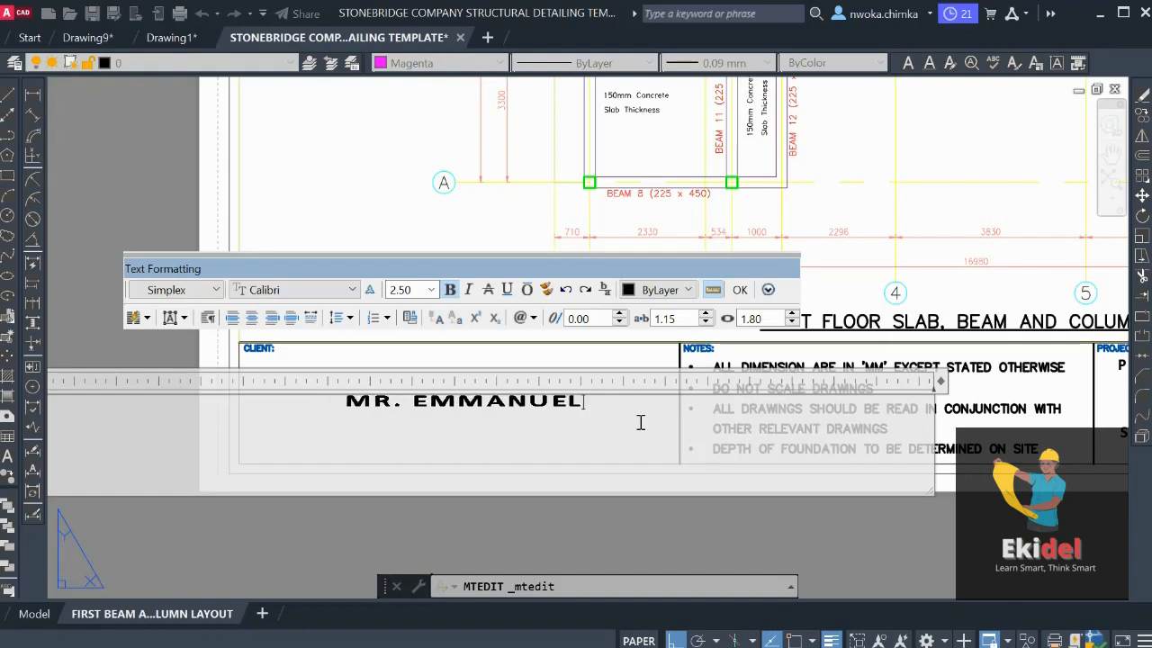
{"action": "left_click", "coordinate": [741, 290]}
Review the full first floor layout sheet and the framed floor plan and beam drawings in model space
{"action": "scroll", "coordinate": [569, 430], "scroll_direction": "down", "scroll_amount": 3}
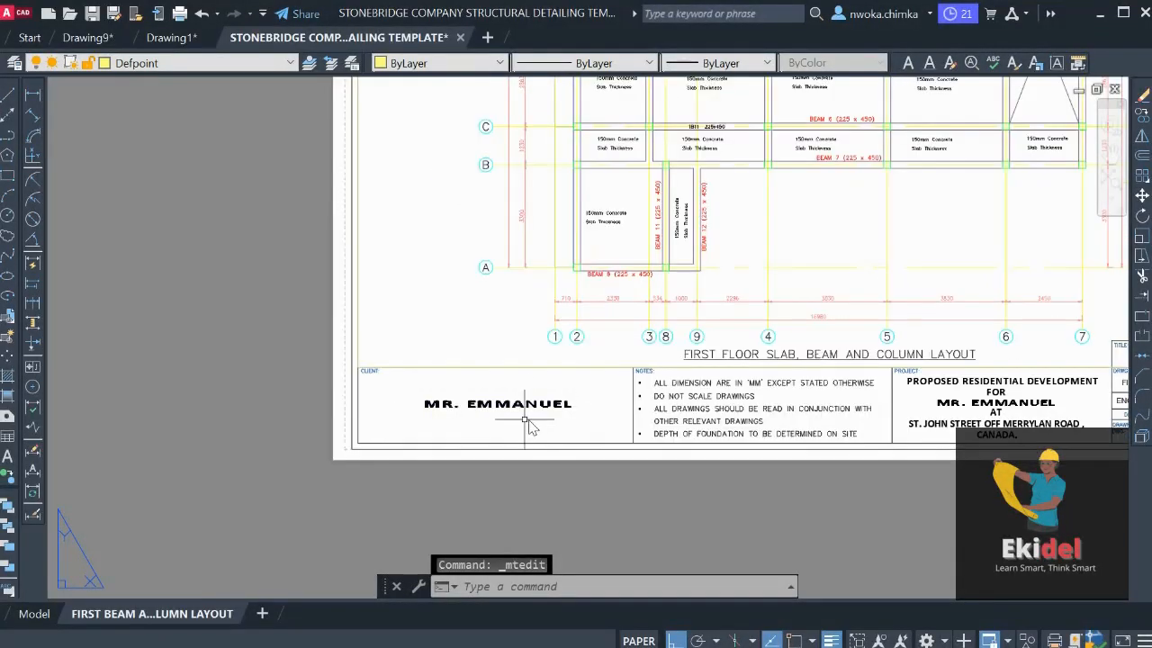
{"action": "middle_click_drag", "start_coordinate": [606, 396], "coordinate": [483, 410]}
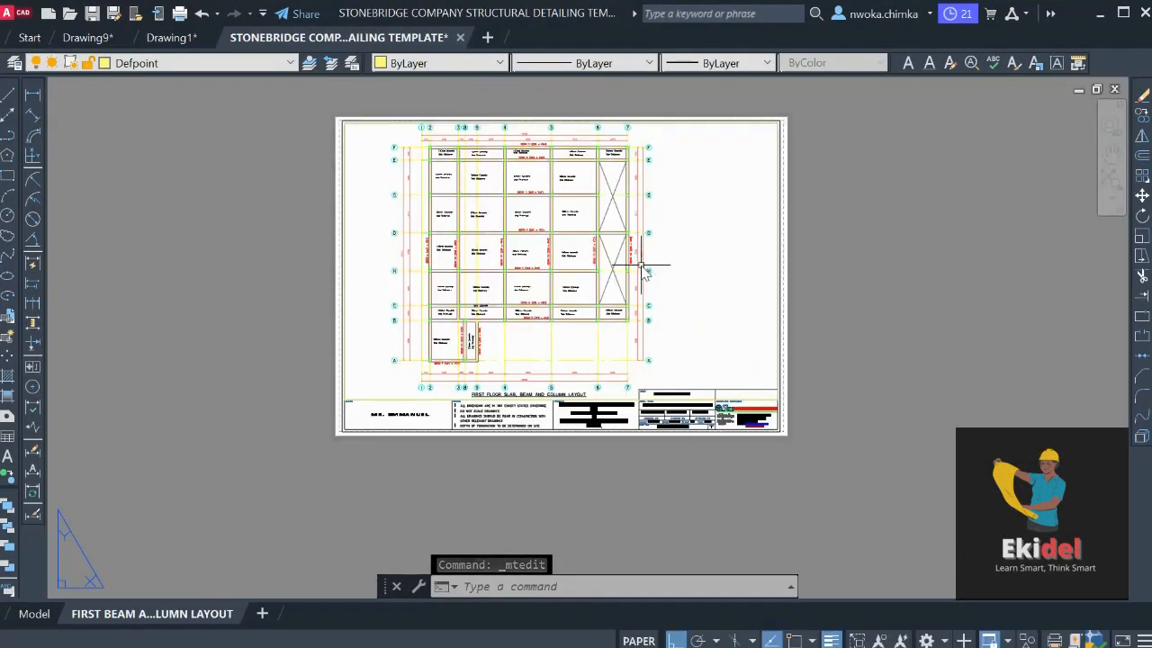
{"action": "scroll", "coordinate": [643, 266], "scroll_direction": "down", "scroll_amount": 2}
{"action": "scroll", "coordinate": [569, 211], "scroll_direction": "up", "scroll_amount": 3}
{"action": "scroll", "coordinate": [459, 184], "scroll_direction": "down", "scroll_amount": 2}
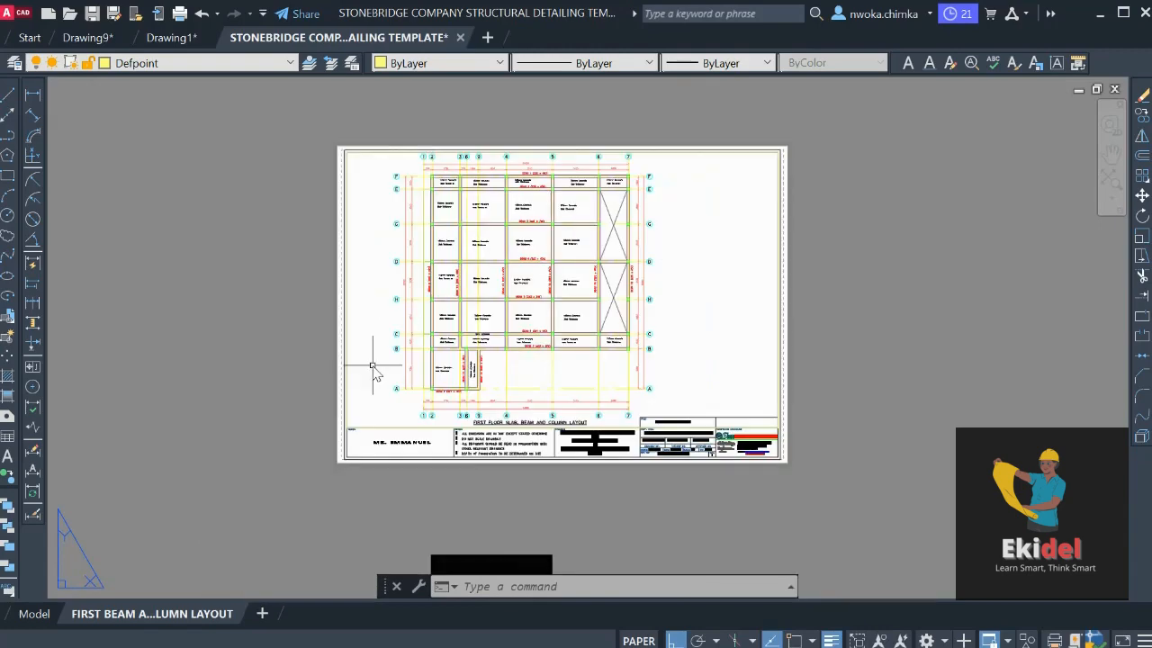
{"action": "scroll", "coordinate": [405, 160], "scroll_direction": "up", "scroll_amount": 2}
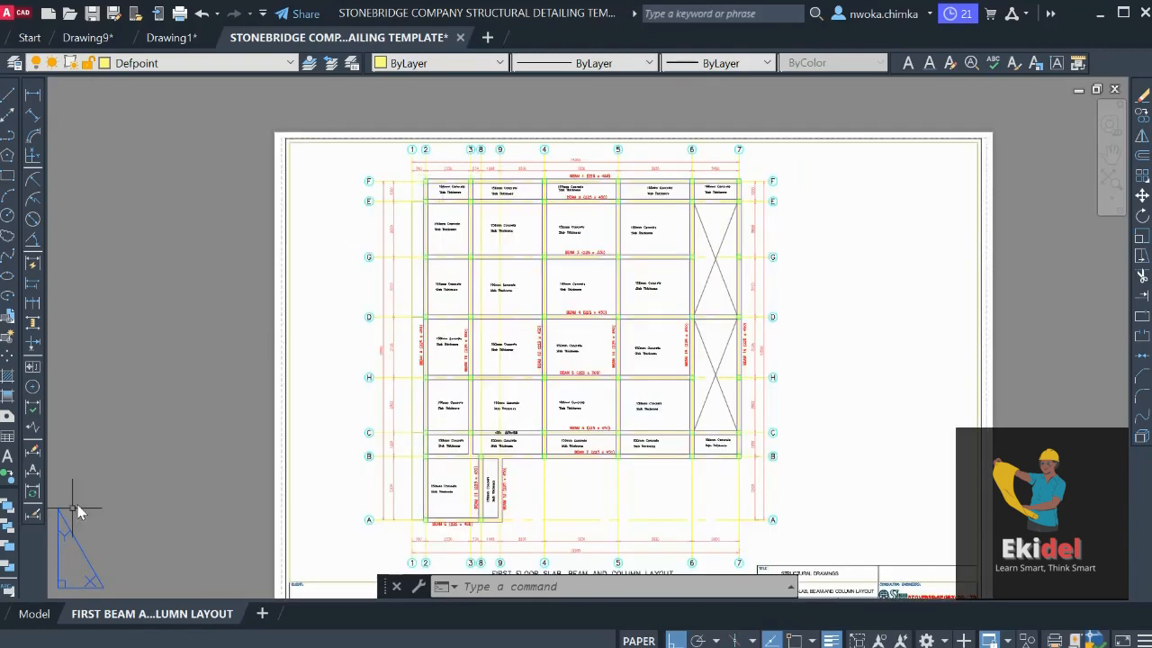
{"action": "left_click", "coordinate": [35, 613]}
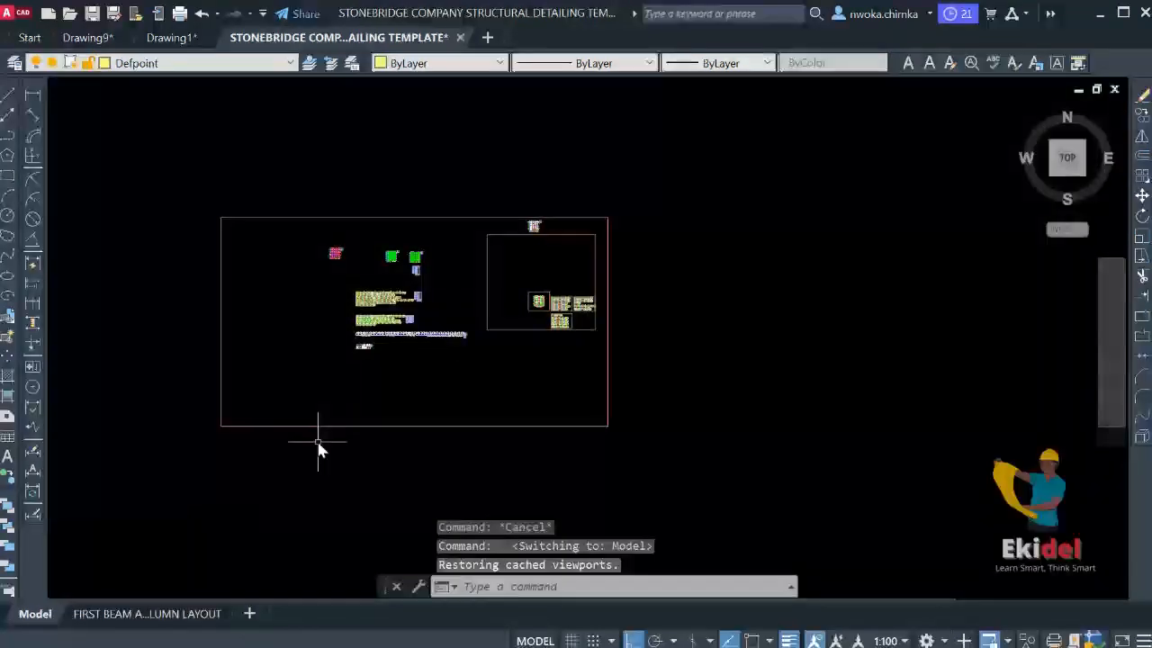
{"action": "scroll", "coordinate": [591, 273], "scroll_direction": "up", "scroll_amount": 6}
{"action": "scroll", "coordinate": [423, 367], "scroll_direction": "up", "scroll_amount": 4}
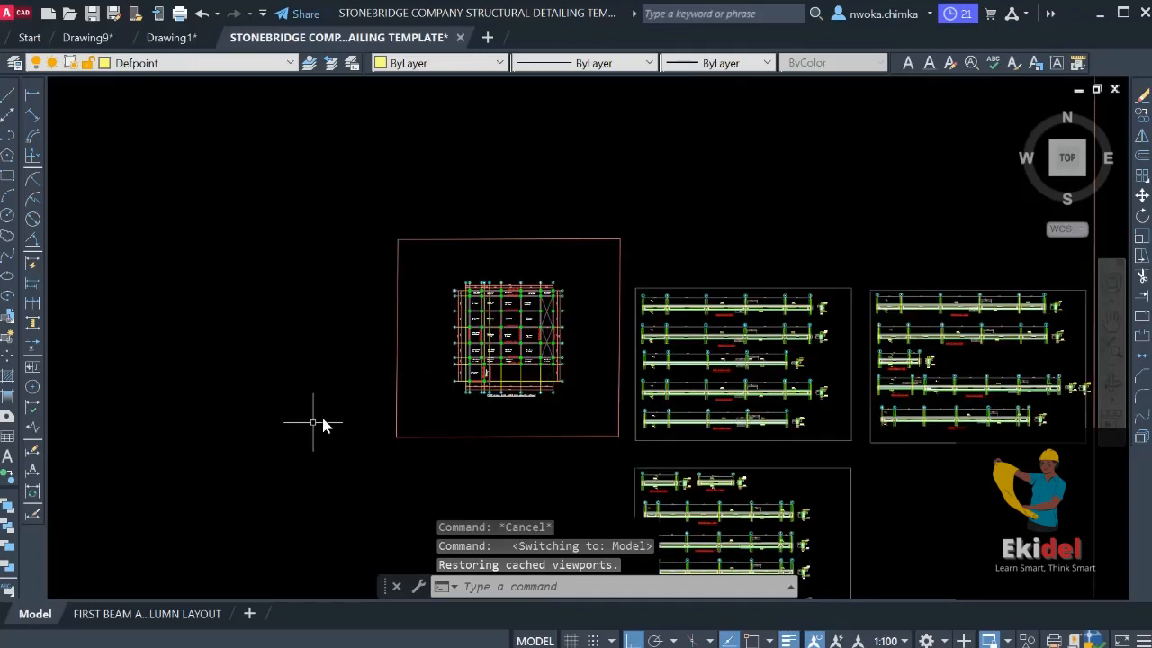
{"action": "left_click", "coordinate": [153, 613]}
{"action": "scroll", "coordinate": [436, 338], "scroll_direction": "down", "scroll_amount": 1}
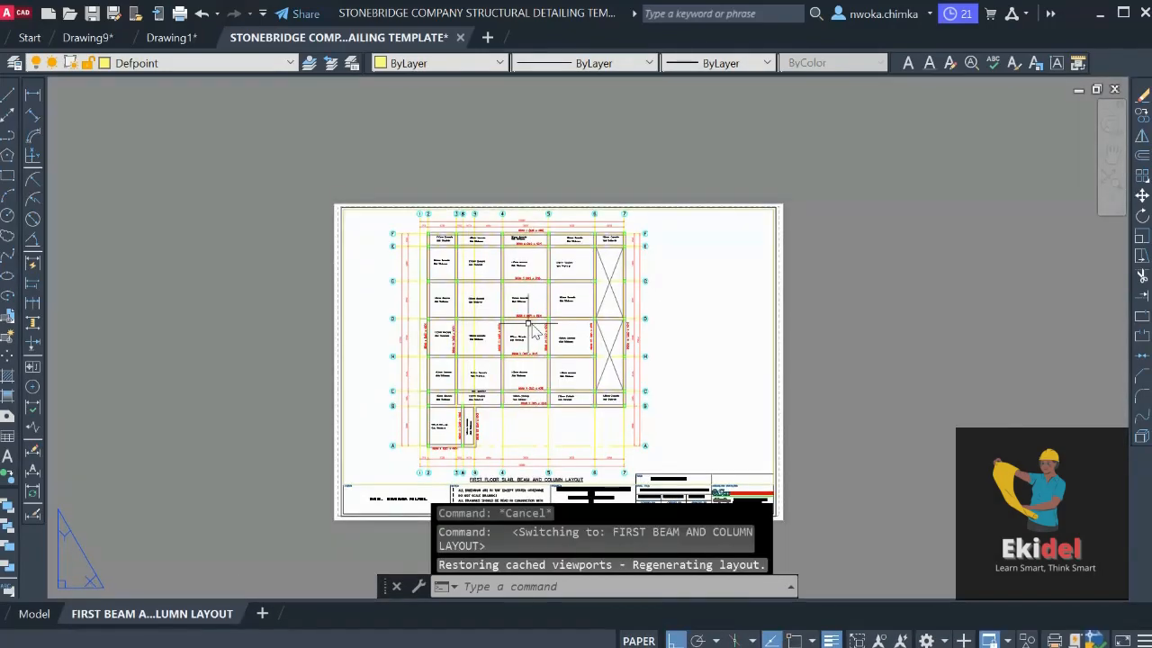
Compare the first floor layout sheet with the plan in model space, examining the column at grid lines 2 and F
{"action": "scroll", "coordinate": [524, 325], "scroll_direction": "down", "scroll_amount": 1}
{"action": "scroll", "coordinate": [520, 375], "scroll_direction": "up", "scroll_amount": 1}
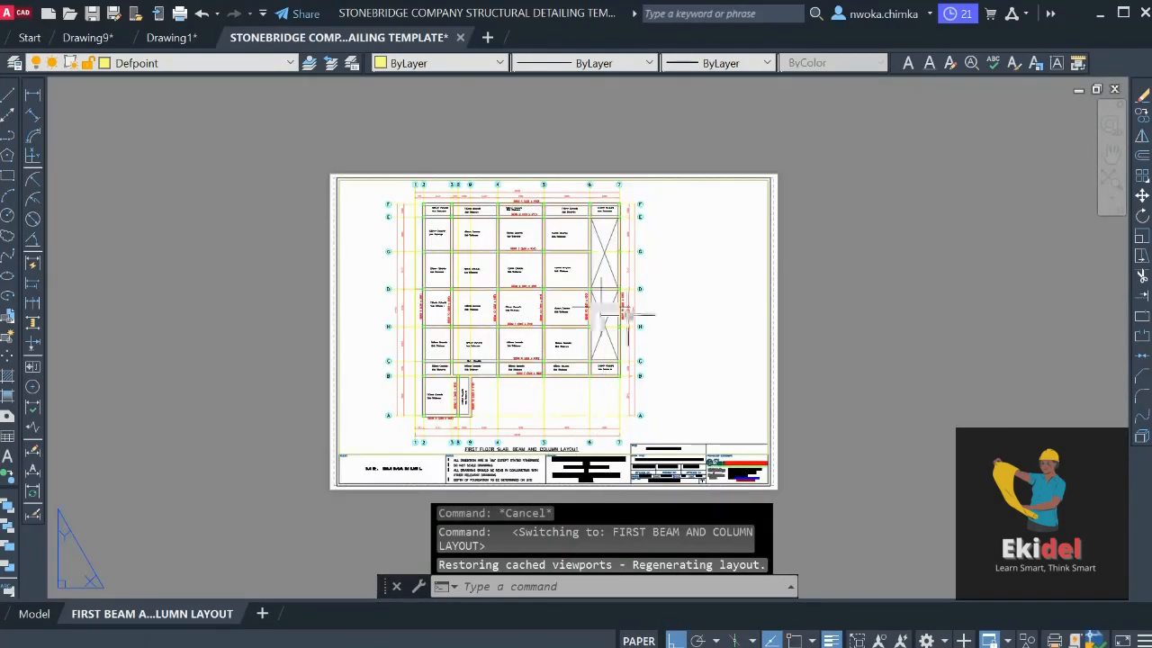
{"action": "scroll", "coordinate": [627, 315], "scroll_direction": "down", "scroll_amount": 1}
{"action": "scroll", "coordinate": [571, 352], "scroll_direction": "up", "scroll_amount": 1}
{"action": "middle_click_drag", "start_coordinate": [646, 332], "coordinate": [551, 341]}
{"action": "scroll", "coordinate": [438, 233], "scroll_direction": "up", "scroll_amount": 1}
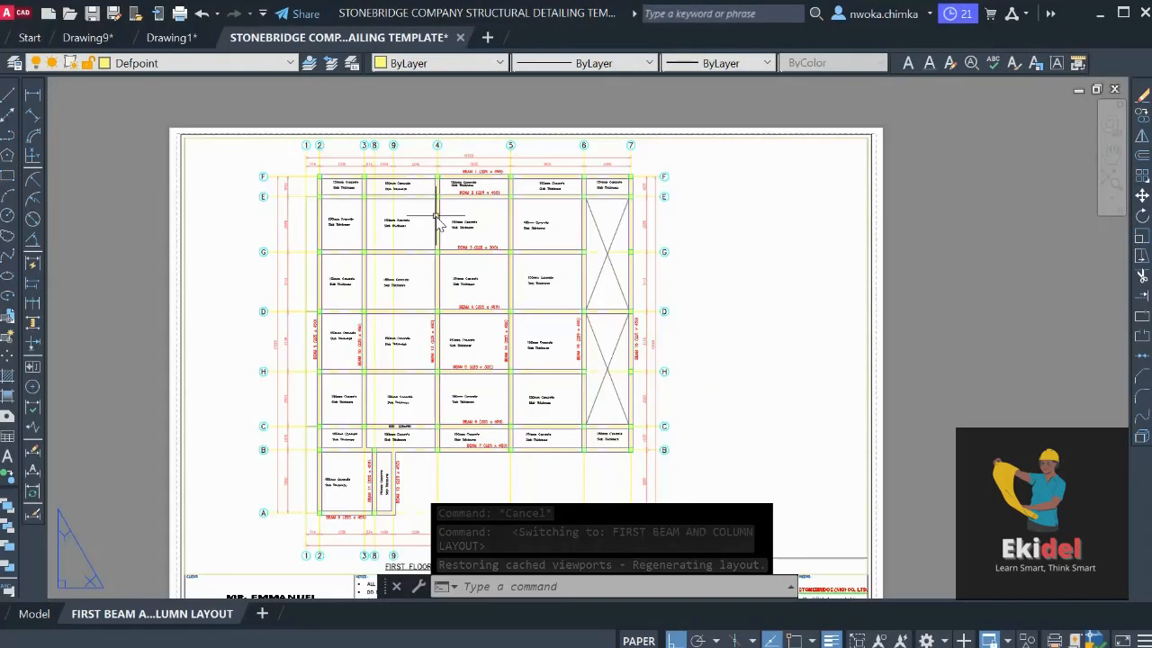
{"action": "left_click", "coordinate": [34, 613]}
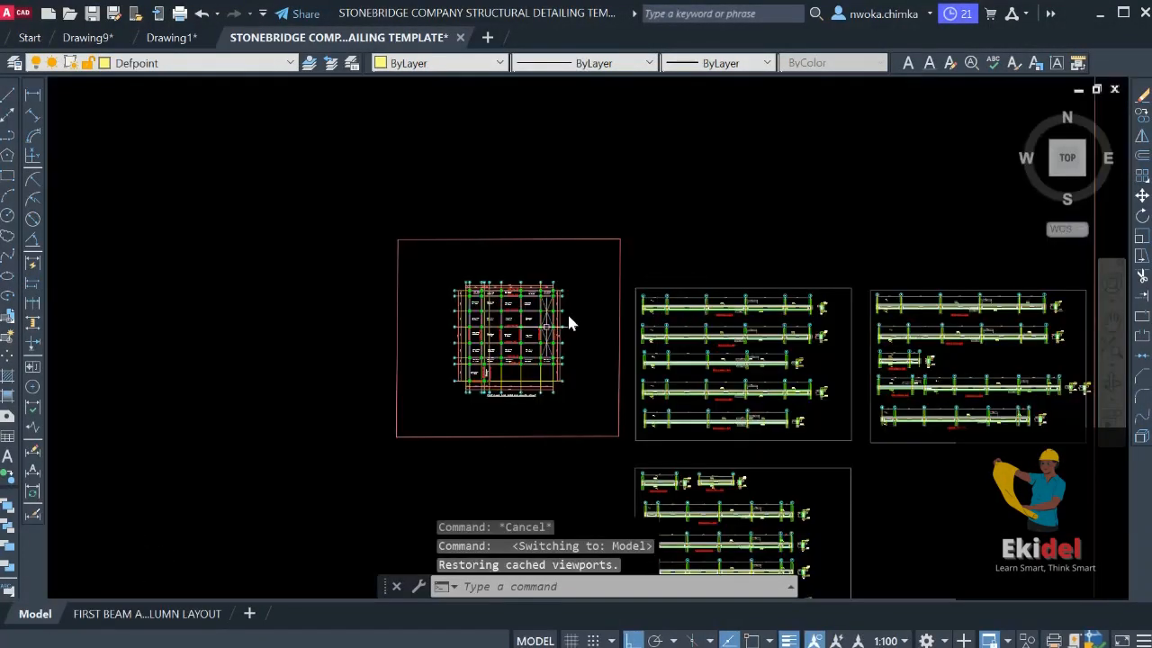
{"action": "scroll", "coordinate": [509, 346], "scroll_direction": "up", "scroll_amount": 4}
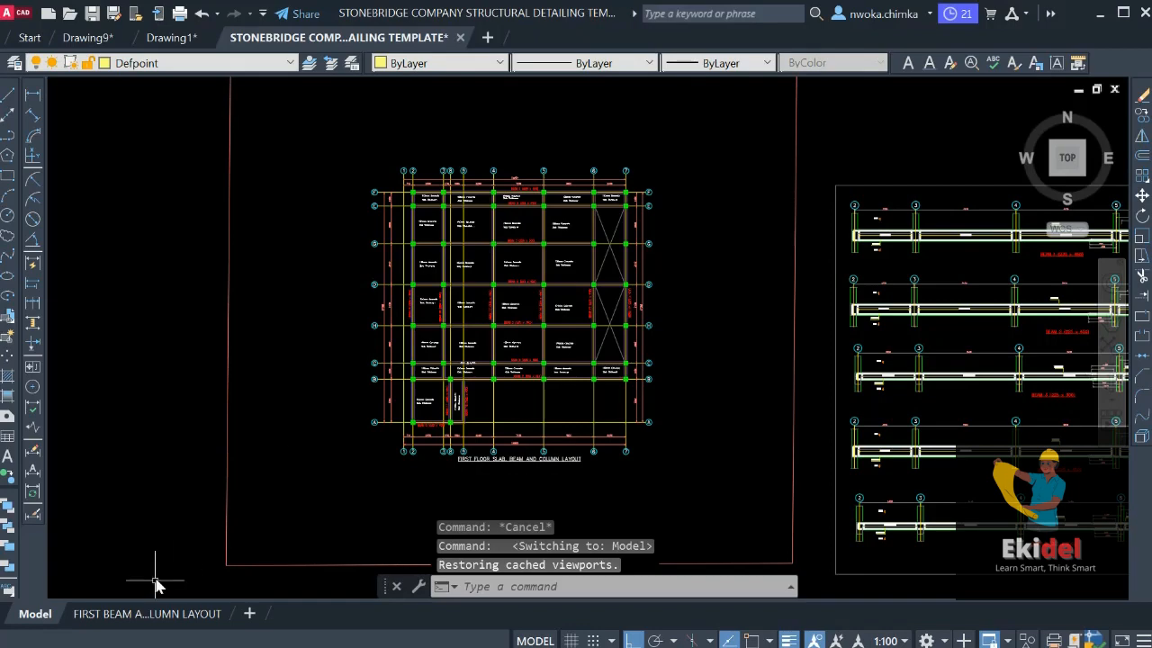
{"action": "left_click", "coordinate": [146, 613]}
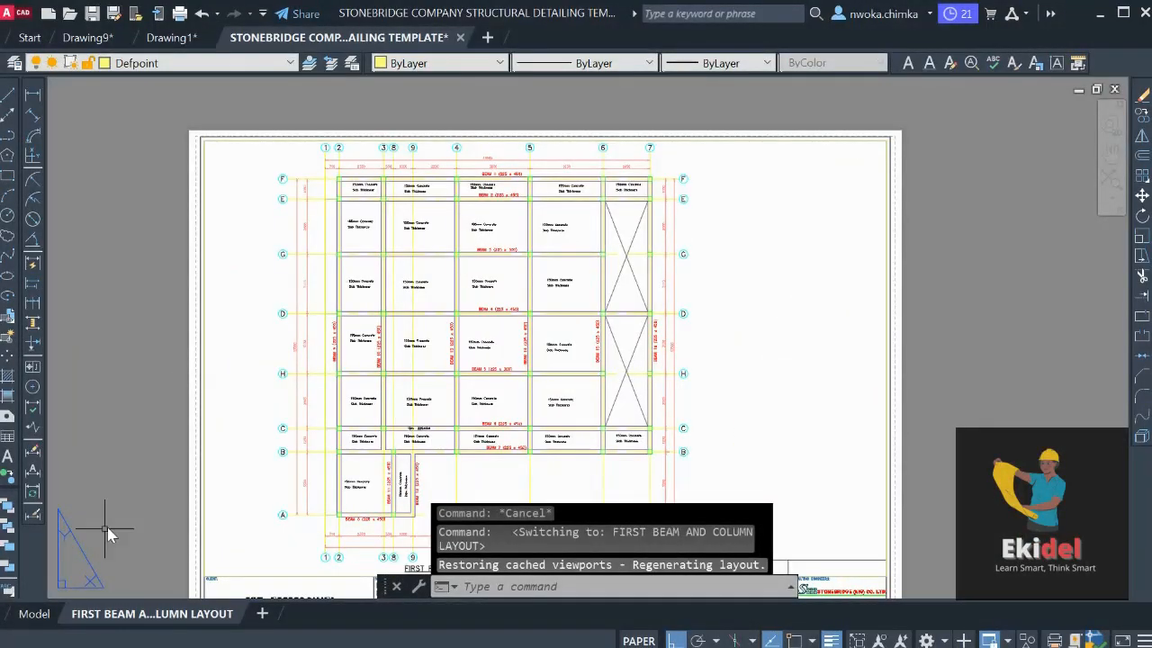
{"action": "left_click", "coordinate": [34, 613]}
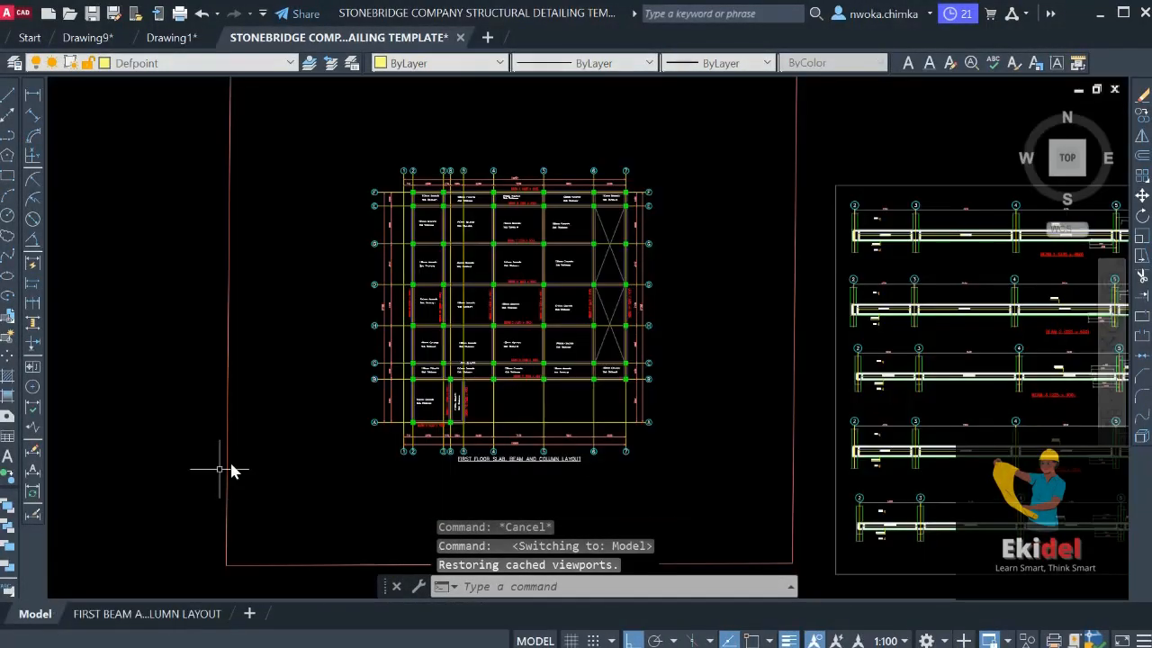
{"action": "scroll", "coordinate": [369, 219], "scroll_direction": "up", "scroll_amount": 4}
{"action": "scroll", "coordinate": [396, 186], "scroll_direction": "down", "scroll_amount": 4}
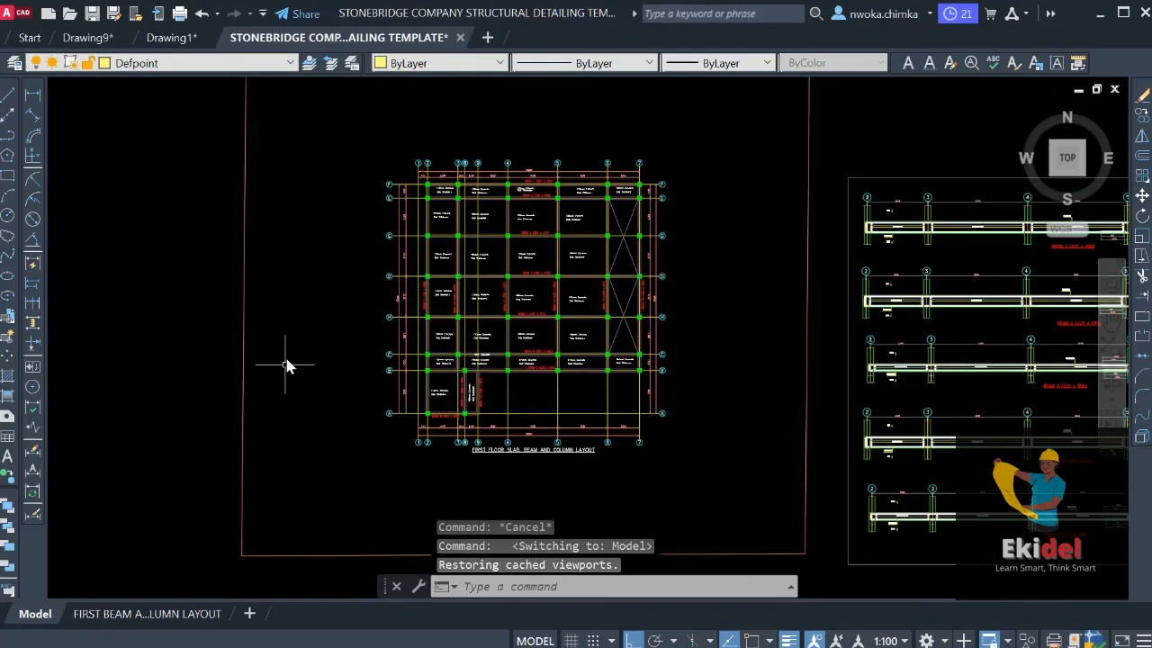
{"action": "left_click", "coordinate": [160, 612]}
{"action": "scroll", "coordinate": [321, 207], "scroll_direction": "up", "scroll_amount": 4}
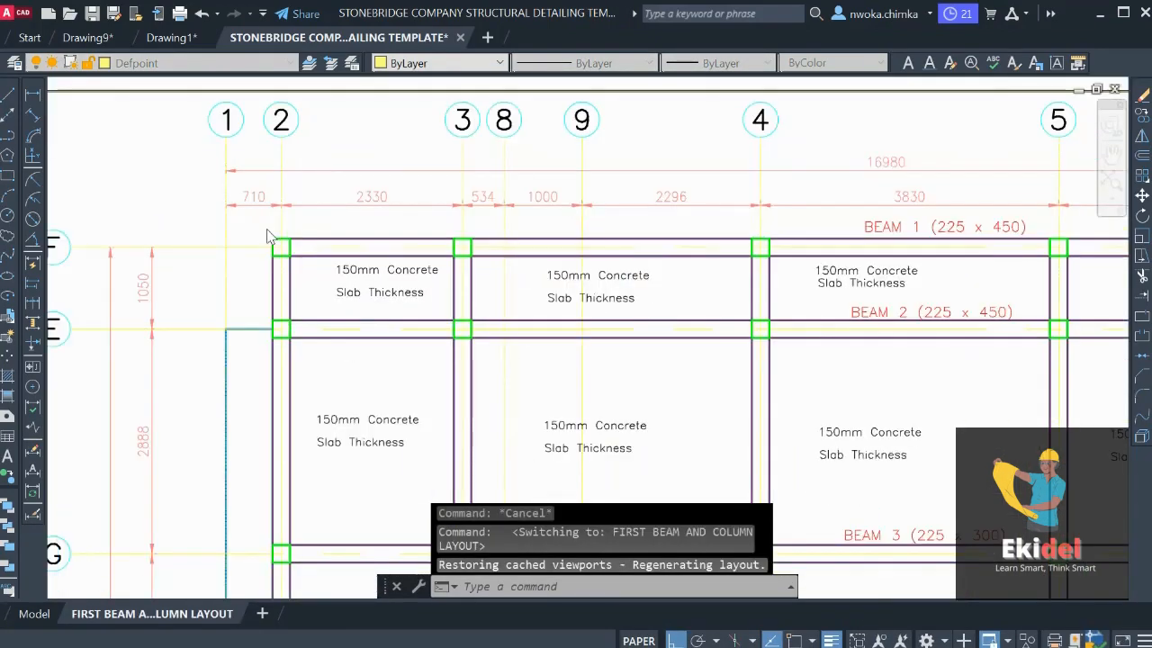
{"action": "scroll", "coordinate": [267, 236], "scroll_direction": "up", "scroll_amount": 2}
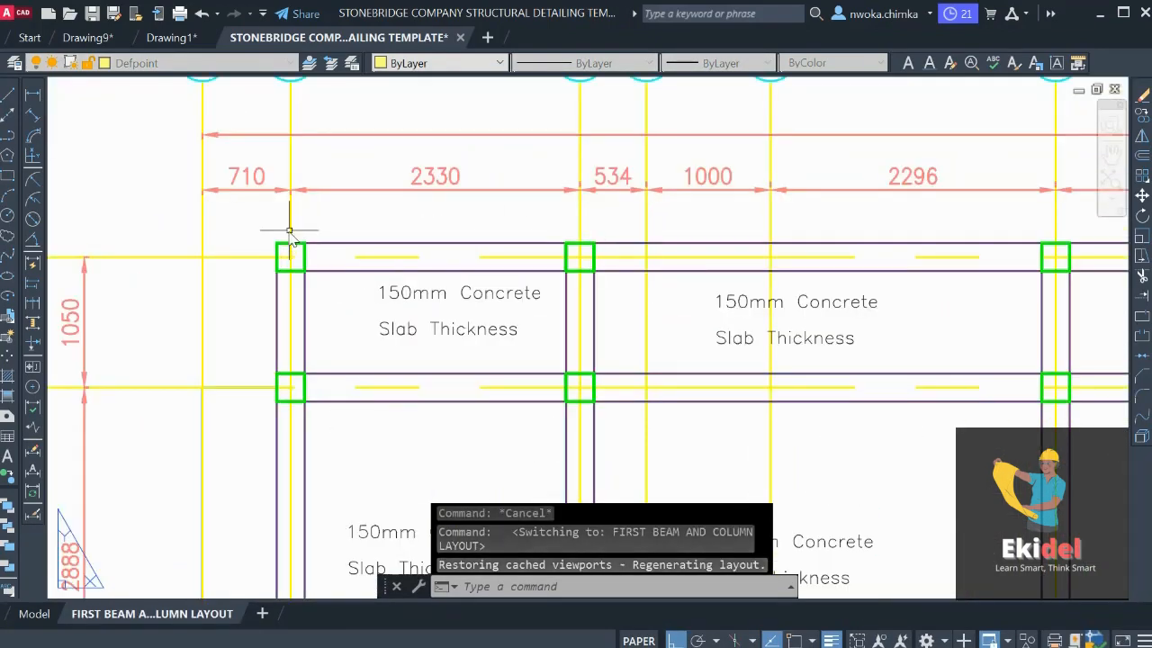
{"action": "scroll", "coordinate": [284, 237], "scroll_direction": "up", "scroll_amount": 2}
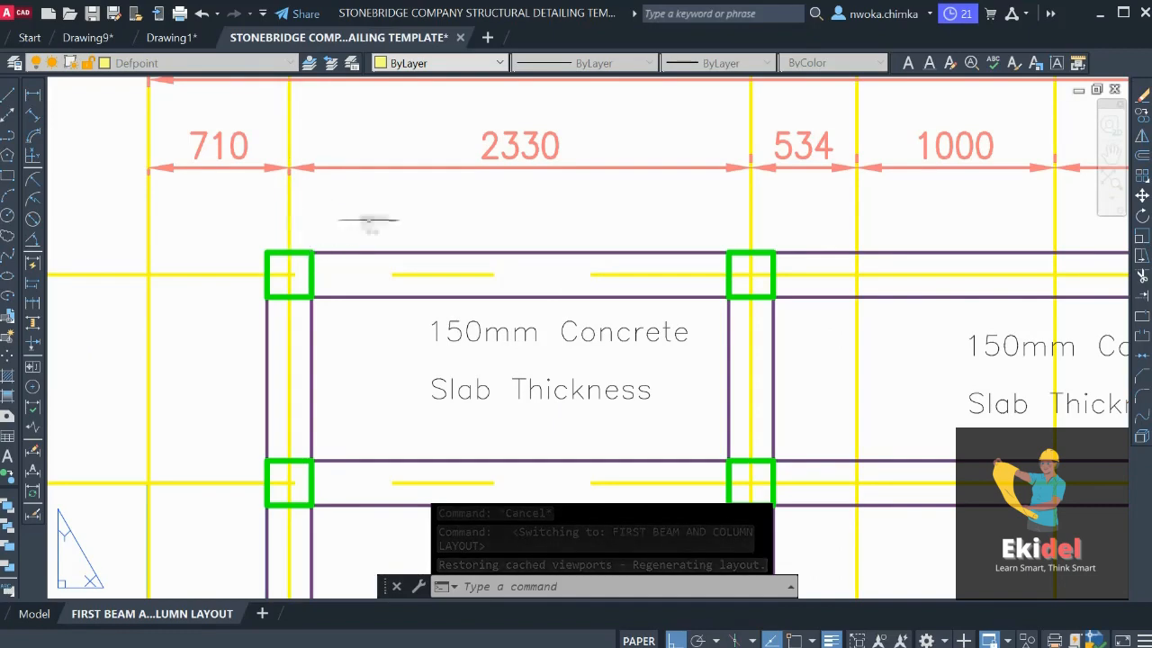
{"action": "scroll", "coordinate": [378, 270], "scroll_direction": "down", "scroll_amount": 6}
{"action": "left_click", "coordinate": [34, 613]}
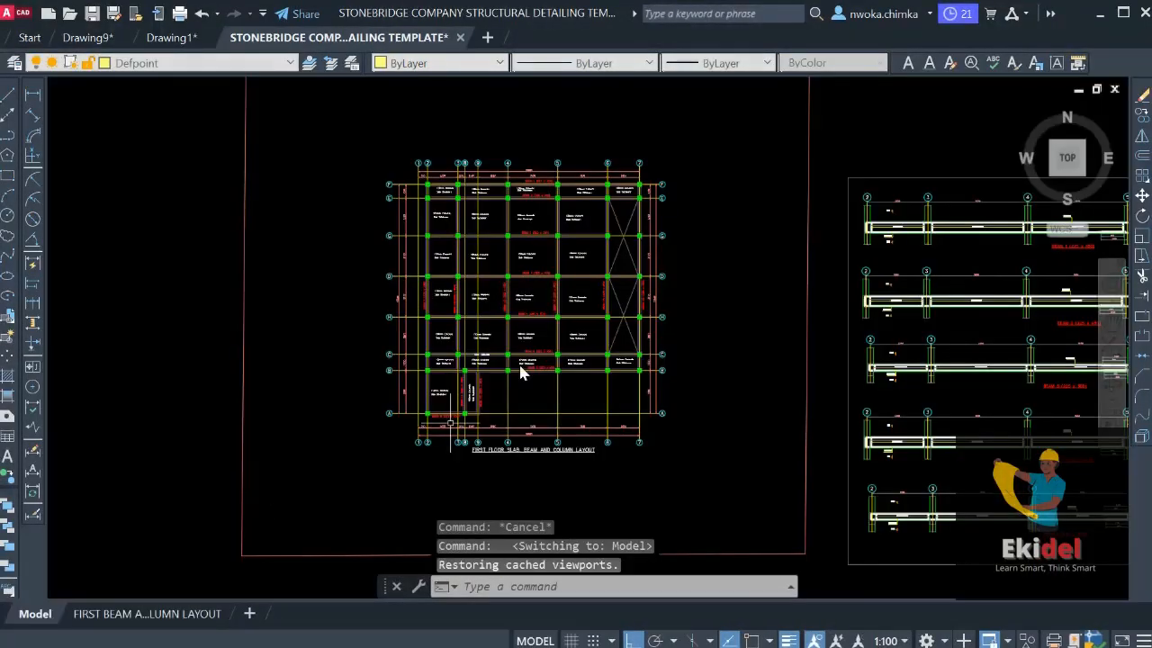
Copy the BEAM 1 (225 x 450) label along grid line F to above the beam between grid lines 2 and 3
{"action": "scroll", "coordinate": [473, 202], "scroll_direction": "up", "scroll_amount": 8}
{"action": "scroll", "coordinate": [882, 257], "scroll_direction": "down", "scroll_amount": 5}
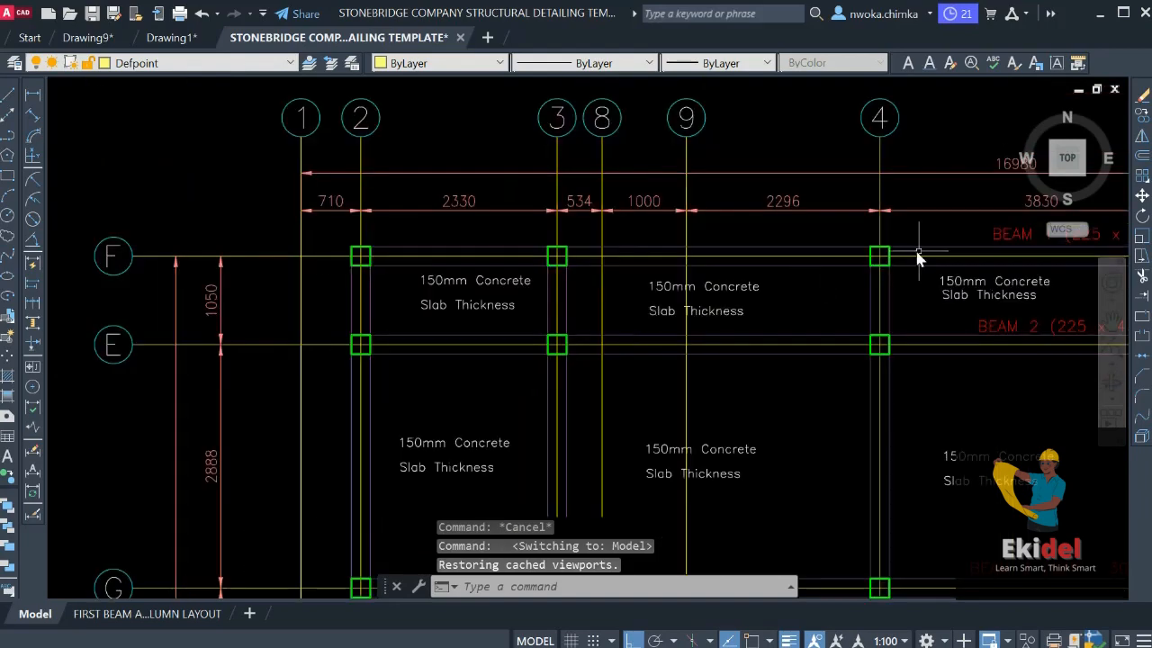
{"action": "left_click", "coordinate": [891, 235]}
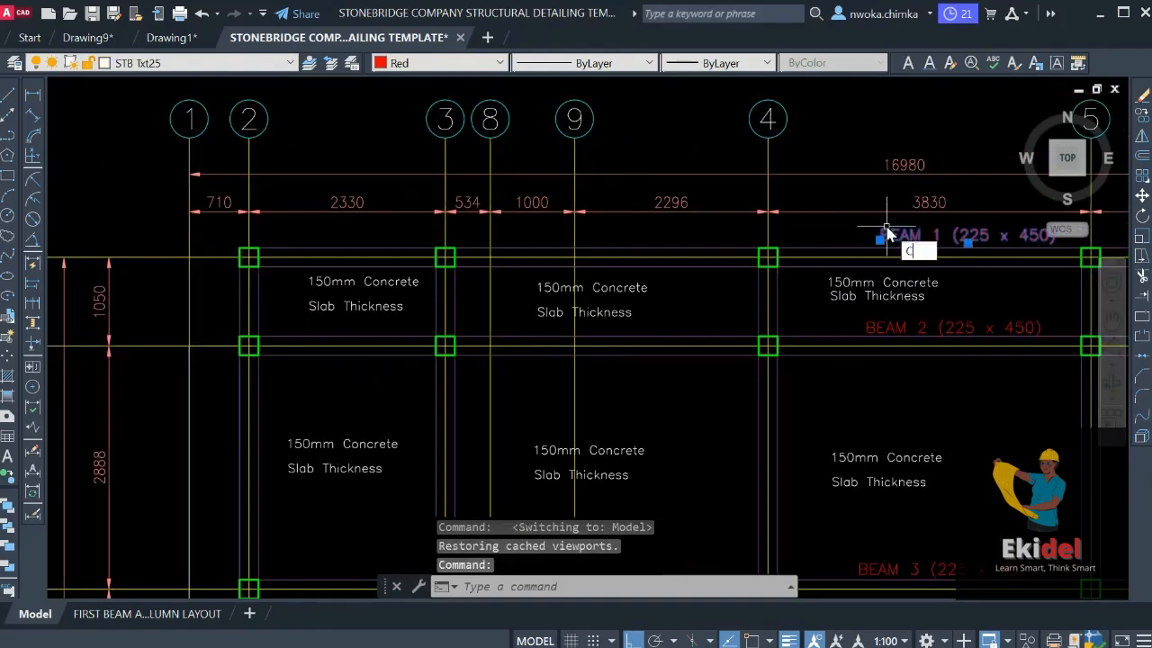
{"action": "type", "text": "co"}
{"action": "key", "text": "Return"}
{"action": "left_click", "coordinate": [888, 236]}
{"action": "scroll", "coordinate": [270, 247], "scroll_direction": "up", "scroll_amount": 5}
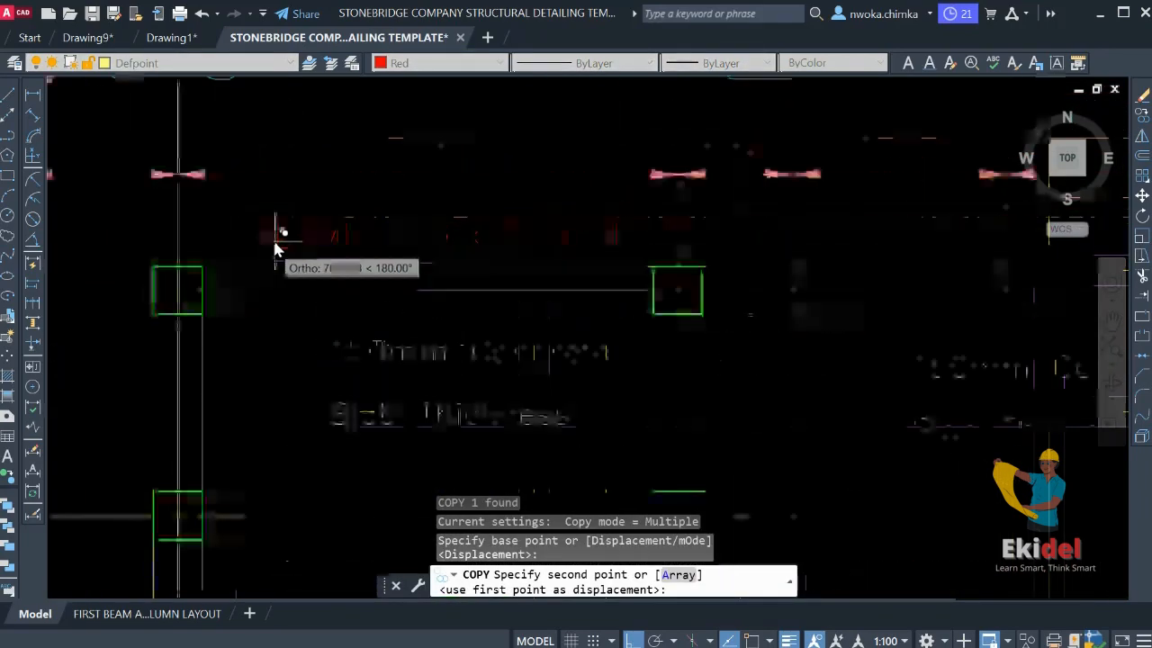
{"action": "left_click", "coordinate": [243, 232]}
{"action": "key", "text": "Escape"}
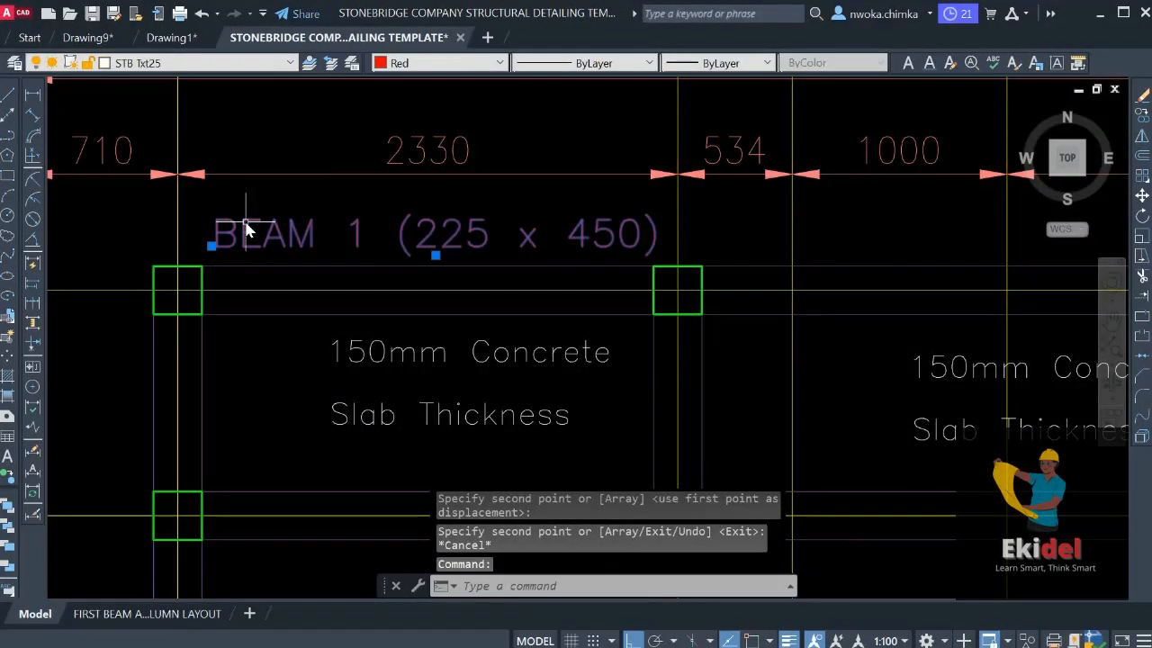
Change the copied beam label's text to C1 and move it beside the column at grid lines 2 and F
{"action": "double_click", "coordinate": [245, 224]}
{"action": "type", "text": "C1"}
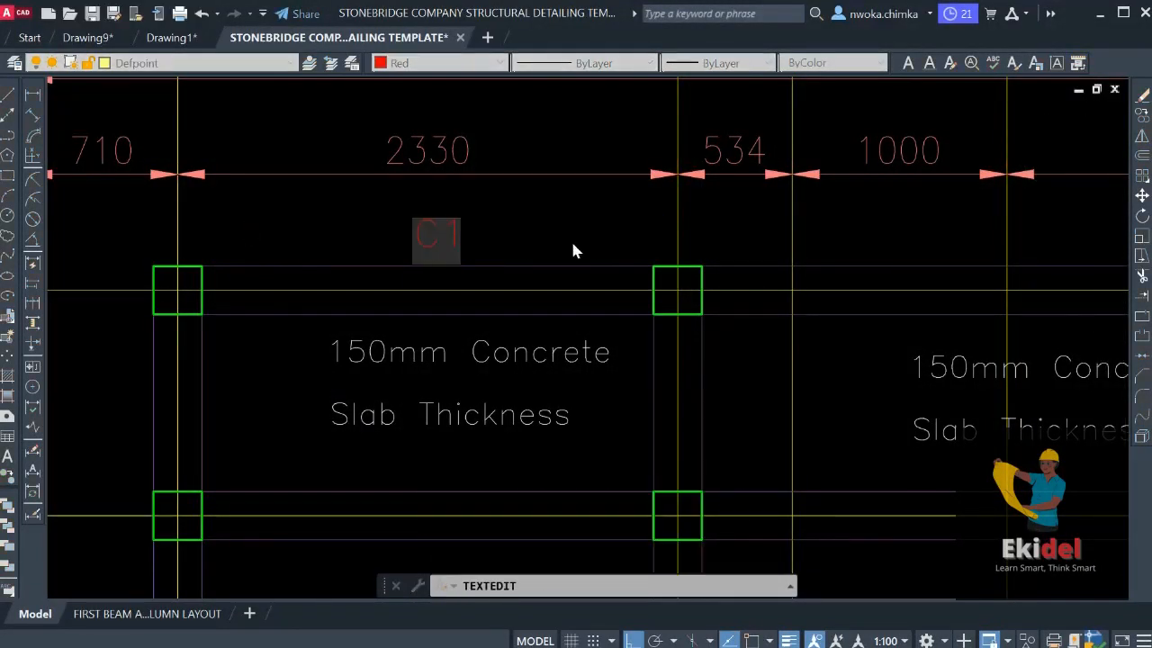
{"action": "key", "text": "Escape"}
{"action": "left_click", "coordinate": [421, 236]}
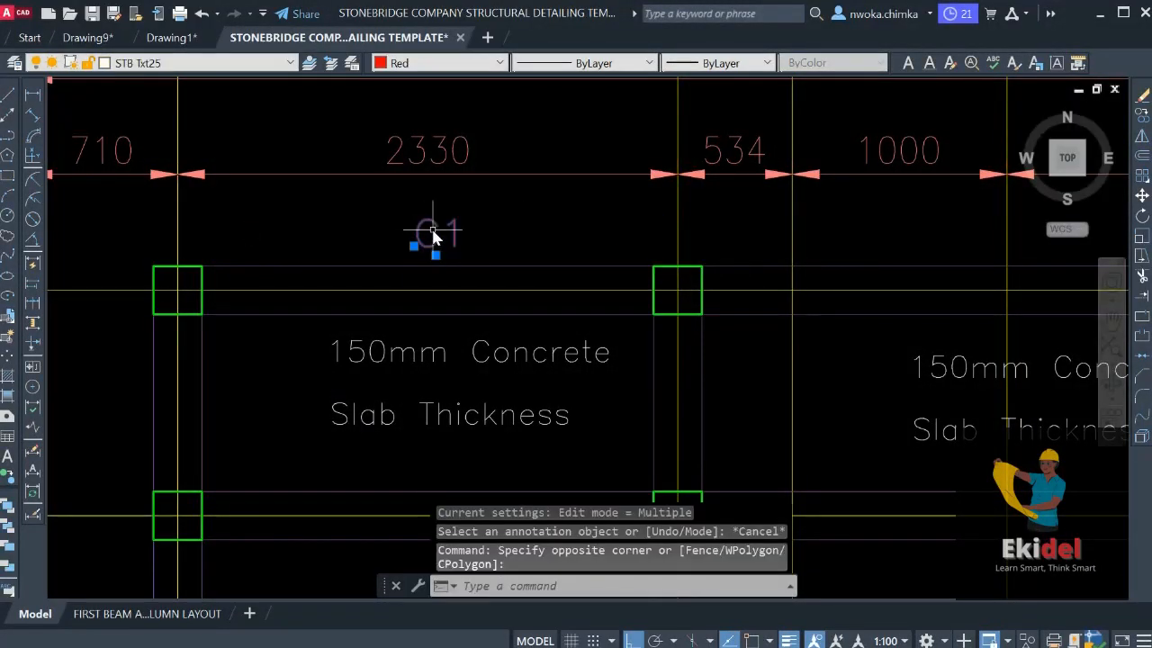
{"action": "type", "text": "m"}
{"action": "key", "text": "Return"}
{"action": "left_click", "coordinate": [567, 231]}
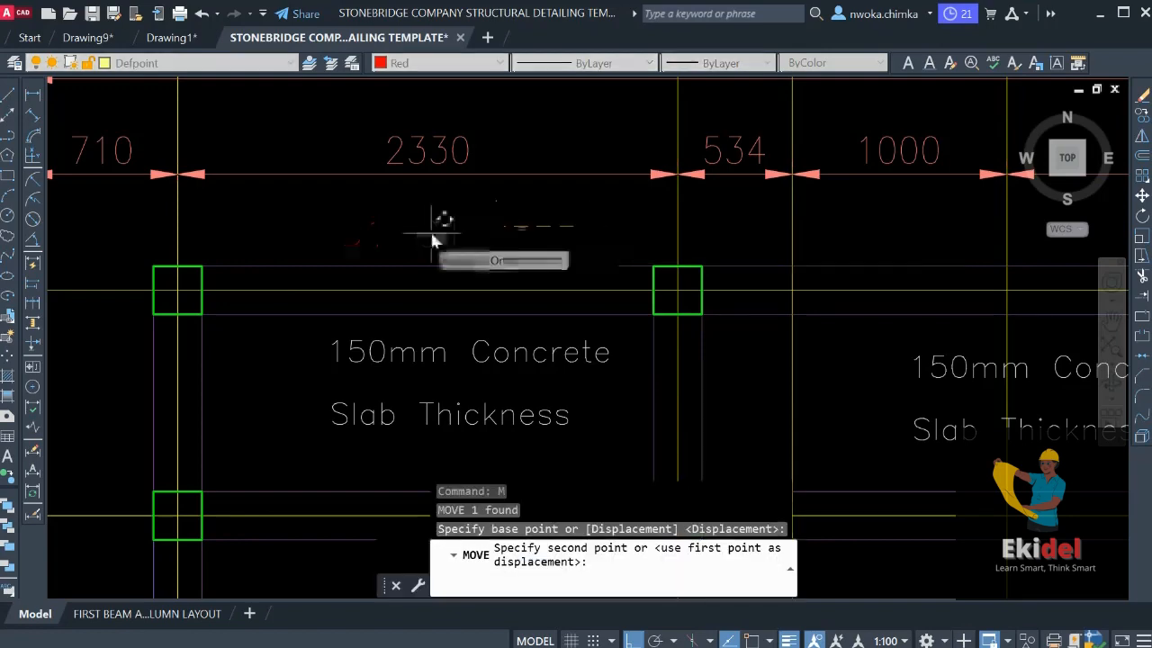
{"action": "left_click", "coordinate": [354, 258]}
Check how the C1 column label added in model space appears on the first floor layout sheet
{"action": "scroll", "coordinate": [457, 225], "scroll_direction": "down", "scroll_amount": 5}
{"action": "middle_click_drag", "start_coordinate": [462, 231], "coordinate": [458, 192]}
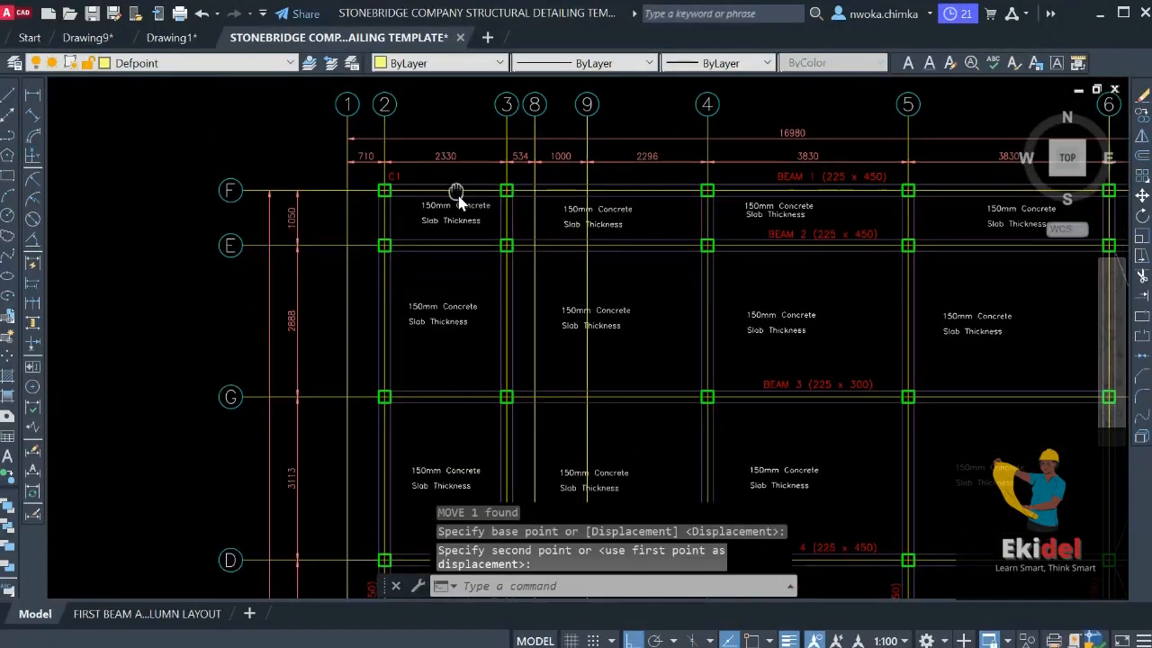
{"action": "left_click", "coordinate": [162, 614]}
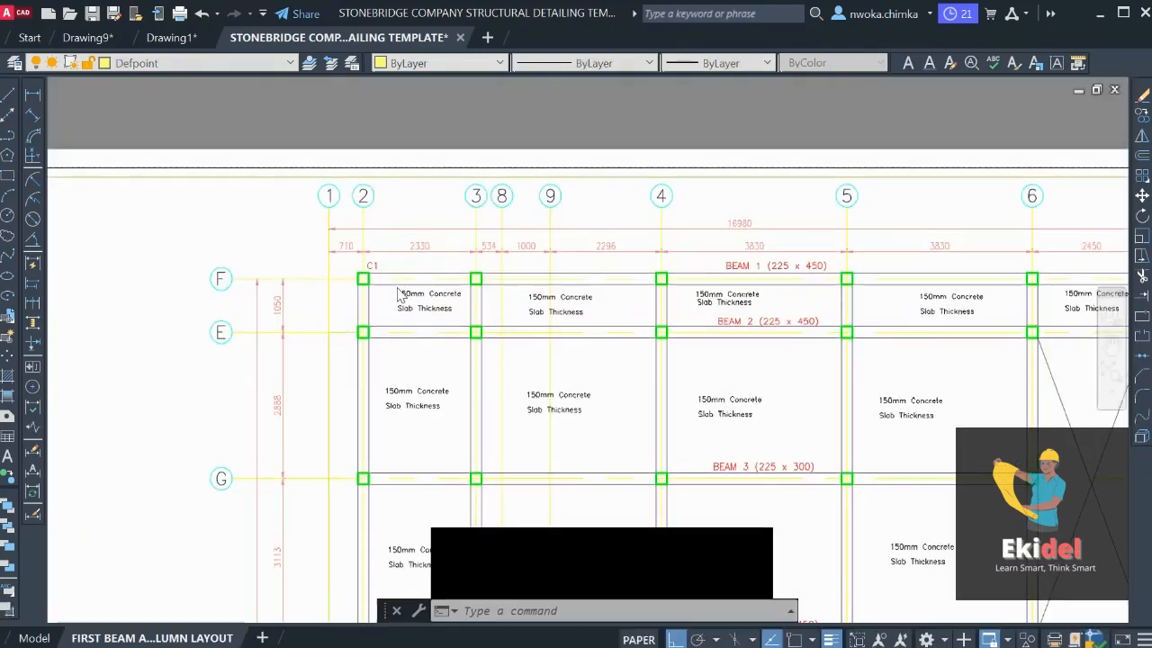
{"action": "scroll", "coordinate": [372, 265], "scroll_direction": "up", "scroll_amount": 6}
{"action": "scroll", "coordinate": [382, 205], "scroll_direction": "down", "scroll_amount": 4}
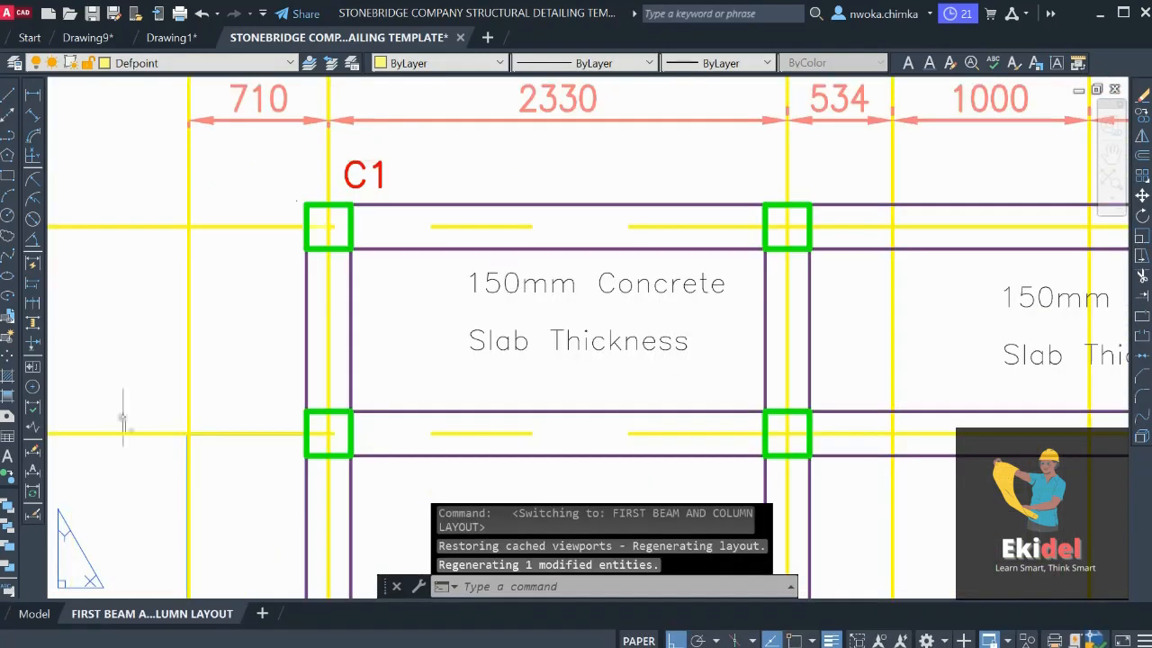
{"action": "left_click", "coordinate": [32, 613]}
{"action": "scroll", "coordinate": [387, 189], "scroll_direction": "up", "scroll_amount": 4}
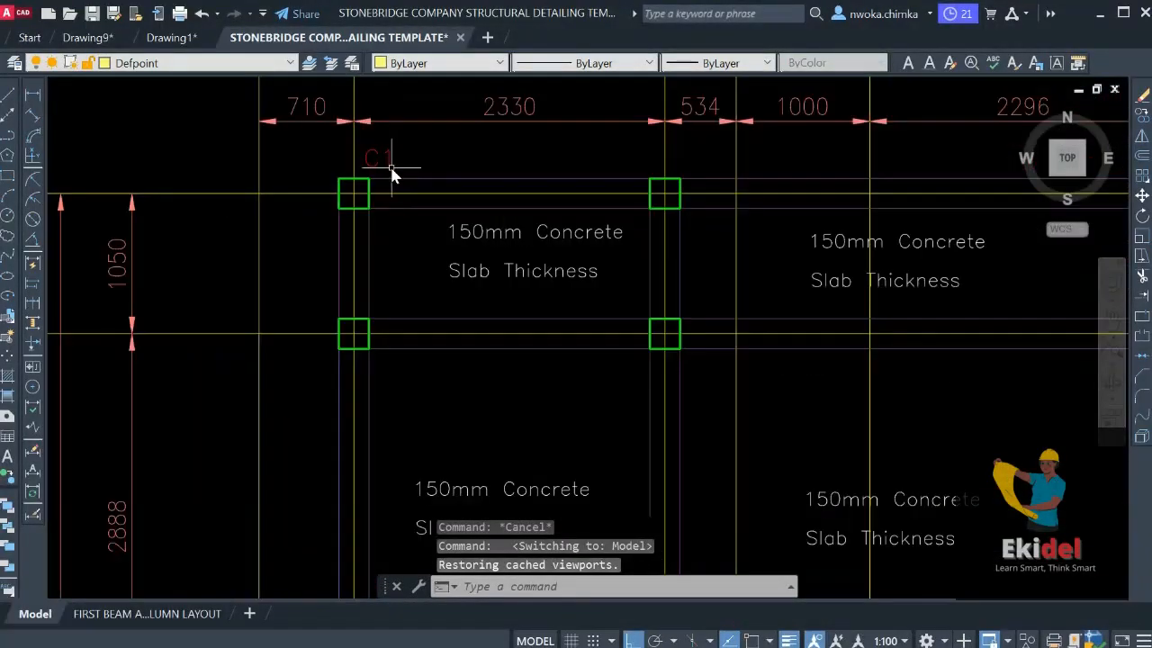
{"action": "left_click", "coordinate": [147, 613]}
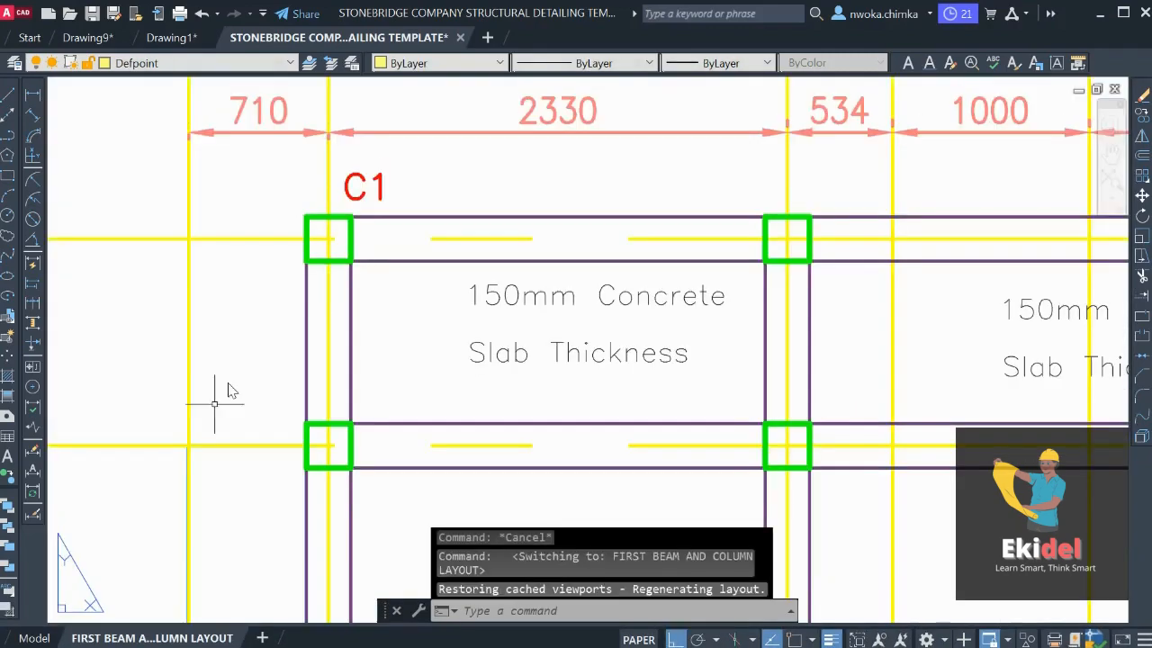
{"action": "left_click", "coordinate": [48, 635]}
{"action": "scroll", "coordinate": [326, 309], "scroll_direction": "down", "scroll_amount": 6}
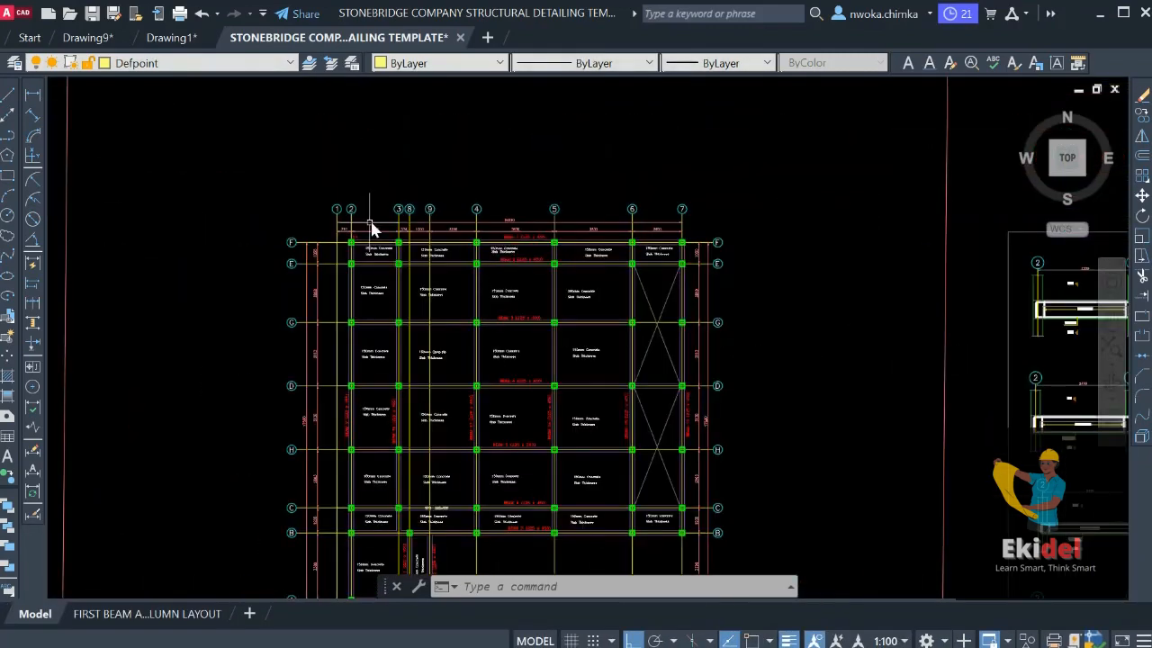
{"action": "left_click", "coordinate": [147, 614]}
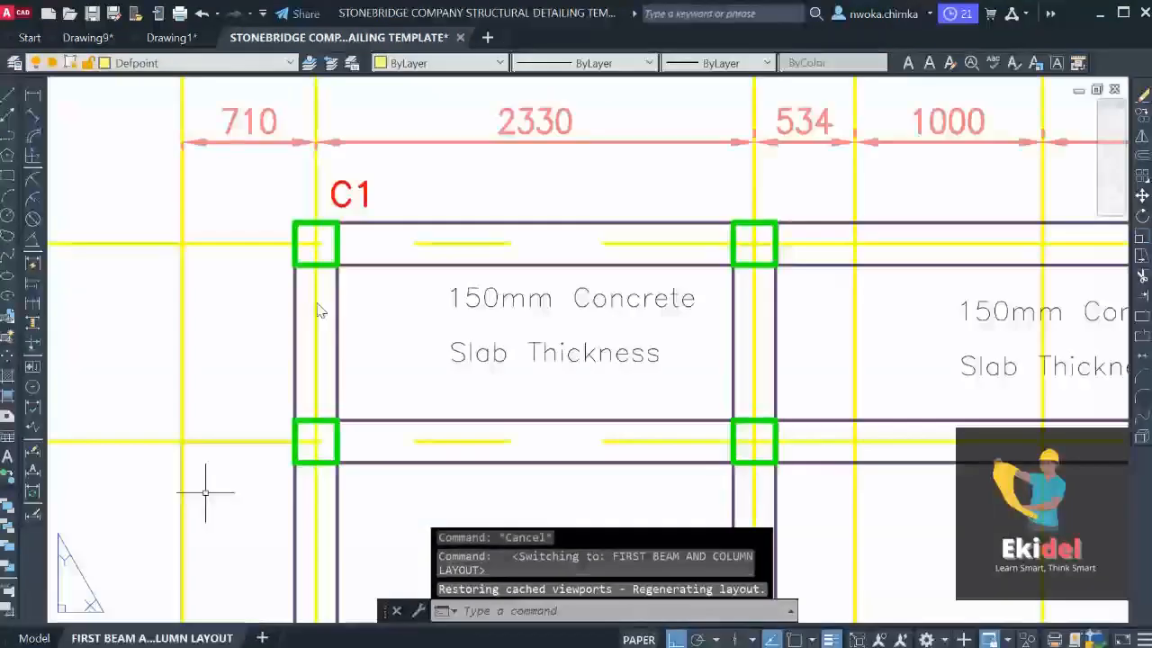
{"action": "scroll", "coordinate": [383, 196], "scroll_direction": "down", "scroll_amount": 6}
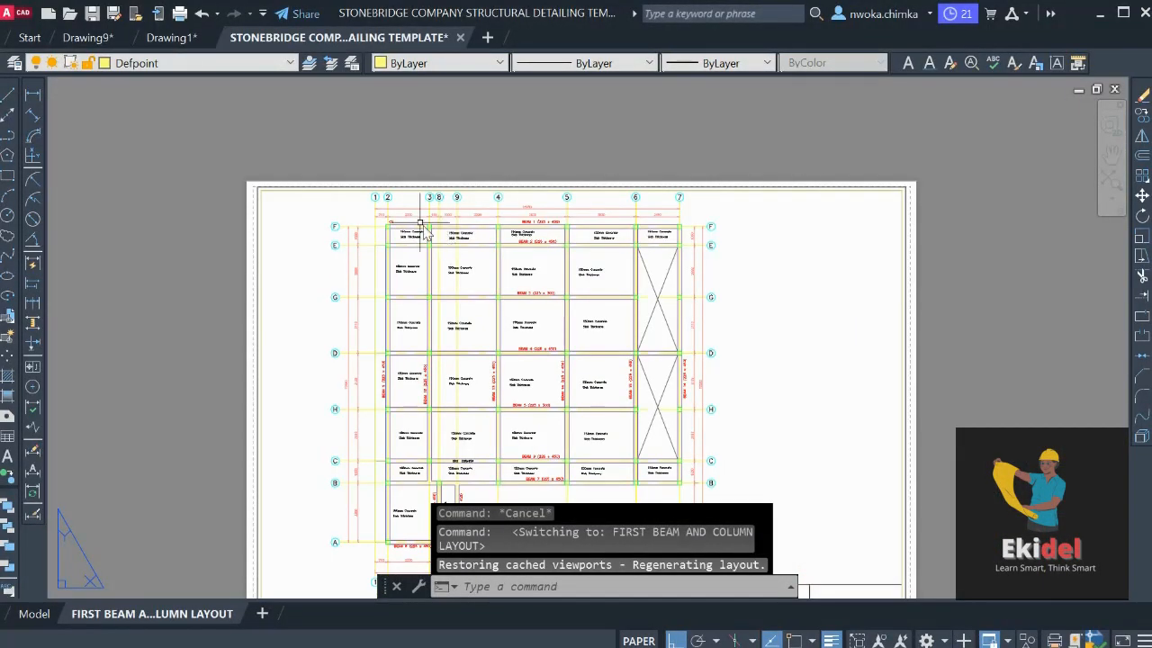
{"action": "scroll", "coordinate": [414, 216], "scroll_direction": "up", "scroll_amount": 6}
{"action": "key", "text": "ctrl+Page_Up"}
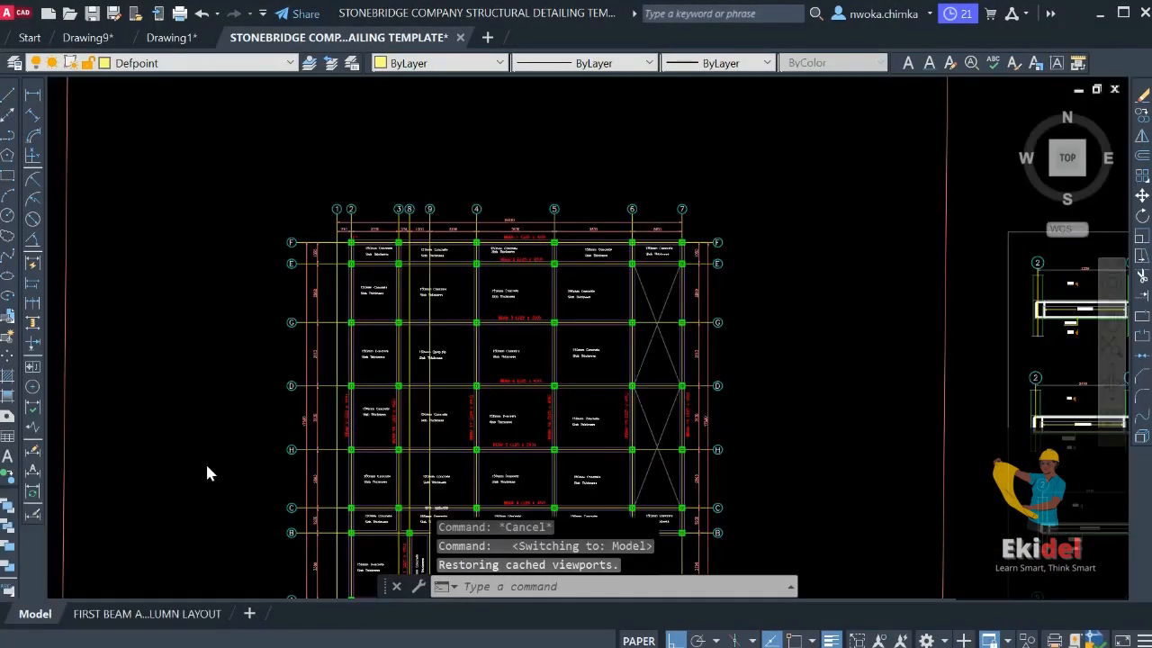
Erase the C1 label beside the column at grid lines 2 and F in model space
{"action": "scroll", "coordinate": [352, 239], "scroll_direction": "up", "scroll_amount": 5}
{"action": "left_click", "coordinate": [360, 245]}
{"action": "left_click", "coordinate": [349, 257]}
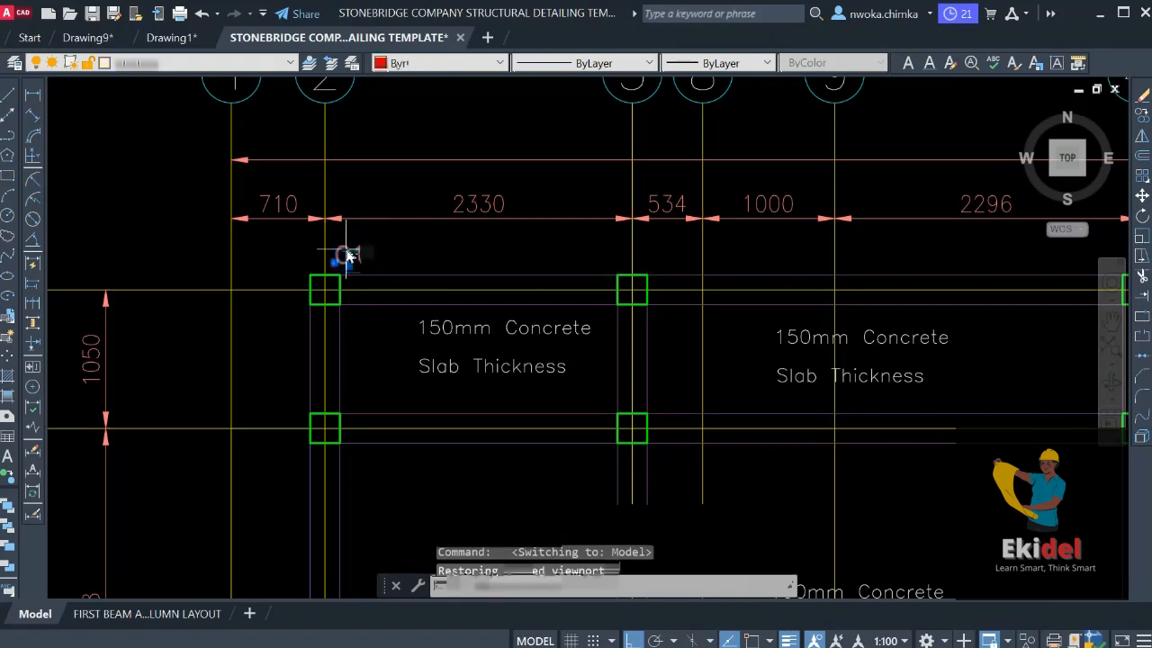
{"action": "type", "text": "E"}
{"action": "key", "text": "Return"}
{"action": "scroll", "coordinate": [370, 236], "scroll_direction": "down", "scroll_amount": 5}
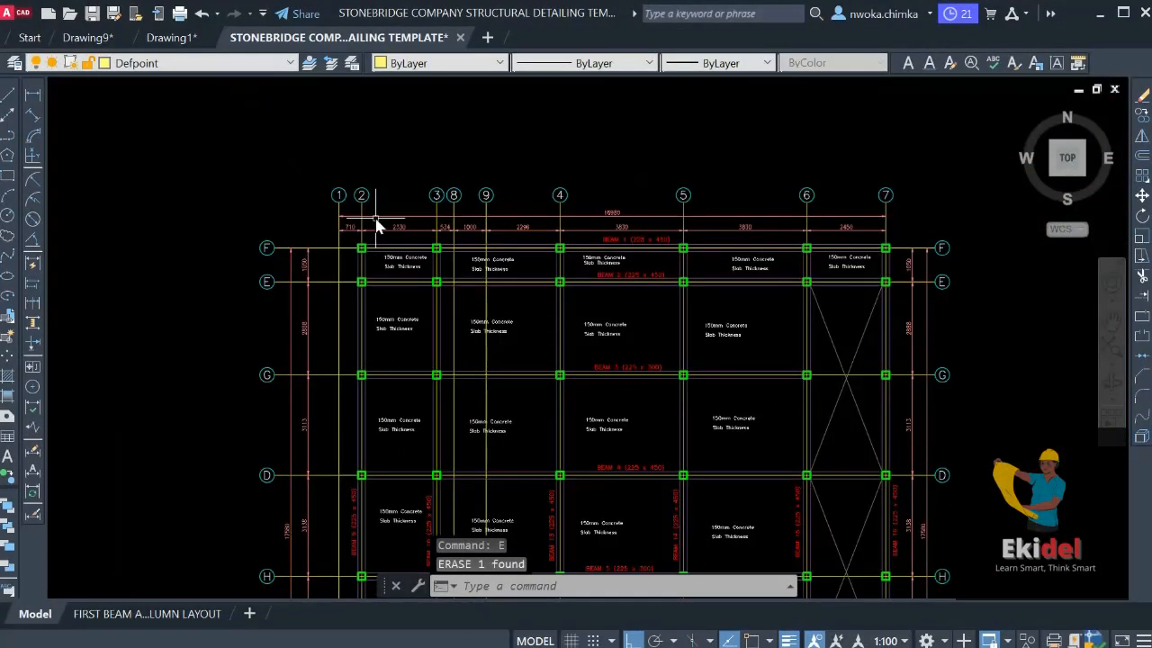
Review the layout sheet once more along with the framed floor plan and beam detail drawings in model space
{"action": "scroll", "coordinate": [376, 225], "scroll_direction": "down", "scroll_amount": 4}
{"action": "left_click", "coordinate": [146, 614]}
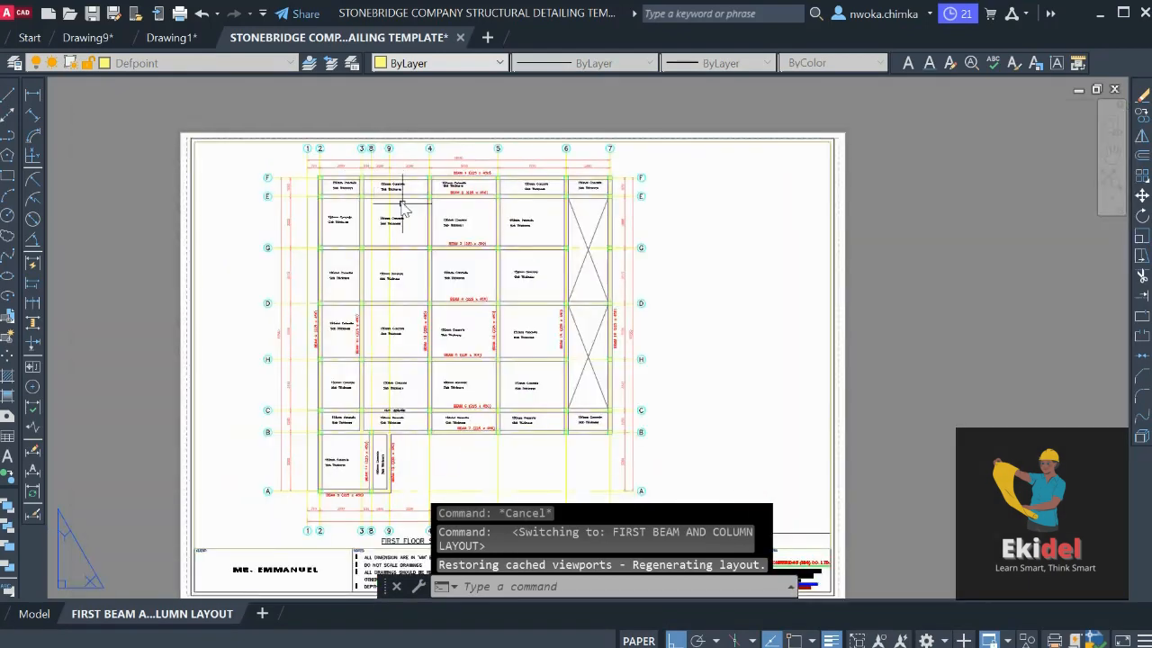
{"action": "scroll", "coordinate": [407, 259], "scroll_direction": "down", "scroll_amount": 2}
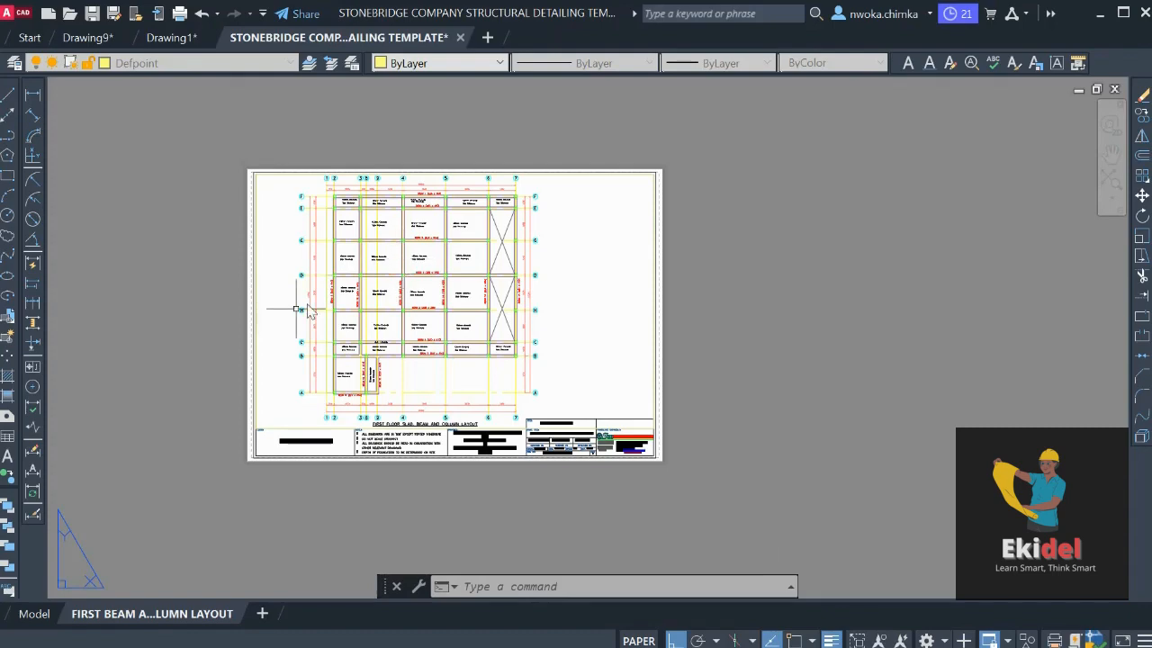
{"action": "left_click", "coordinate": [35, 614]}
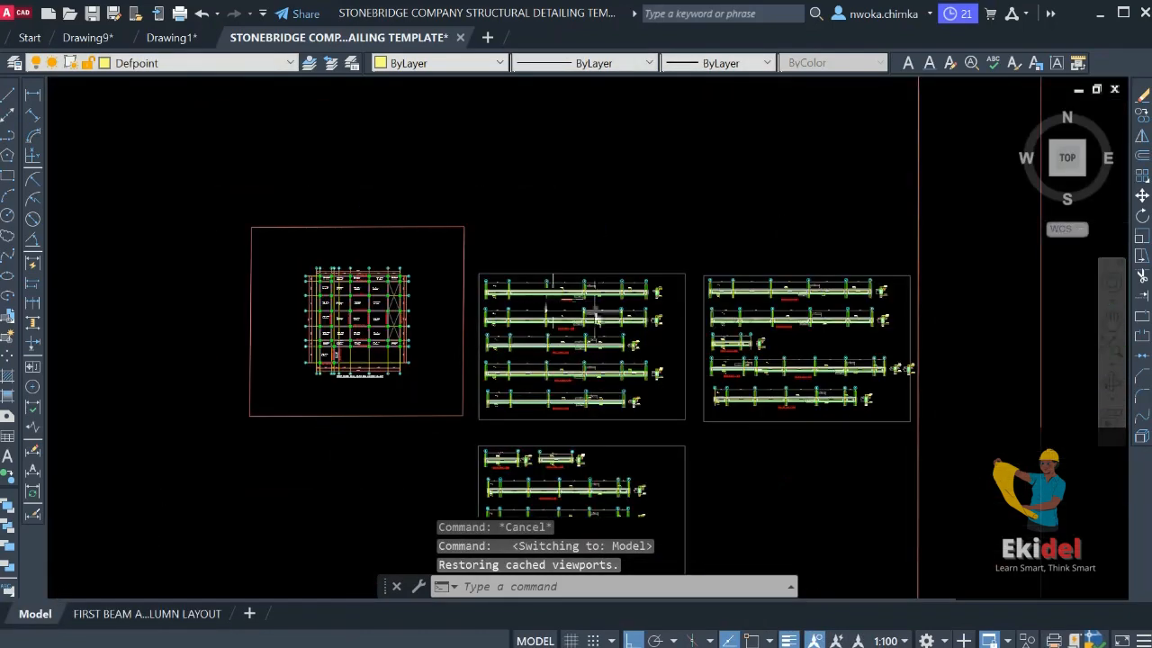
{"action": "scroll", "coordinate": [618, 333], "scroll_direction": "up", "scroll_amount": 3}
{"action": "scroll", "coordinate": [619, 333], "scroll_direction": "down", "scroll_amount": 2}
{"action": "left_click", "coordinate": [147, 614]}
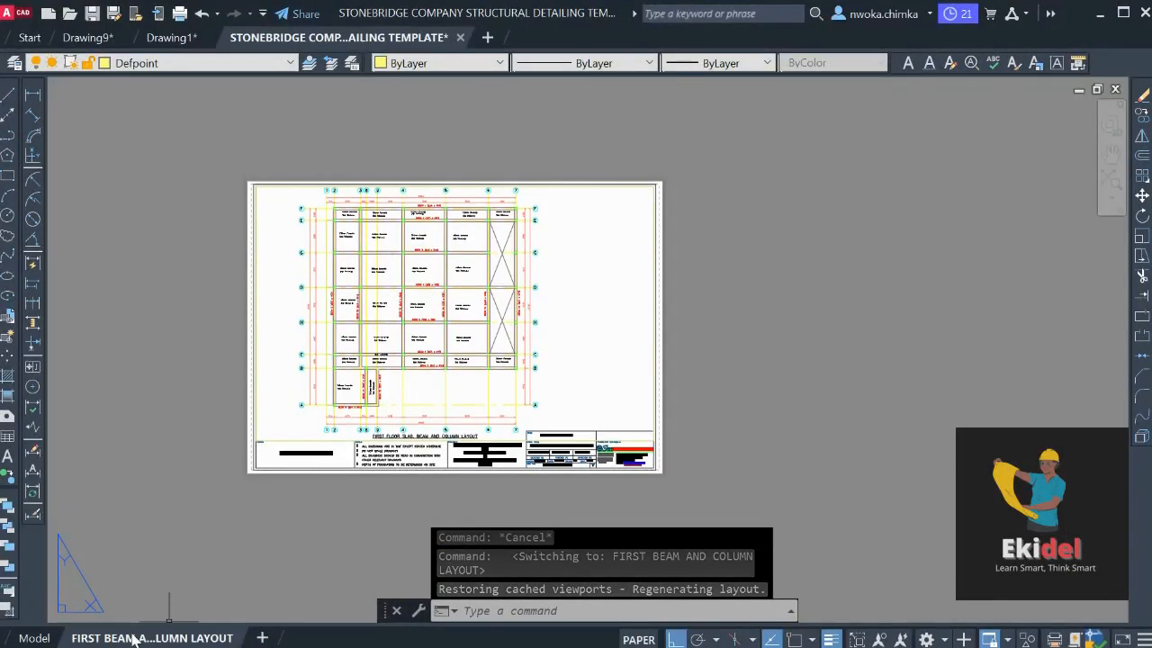
{"action": "left_click", "coordinate": [32, 638]}
{"action": "scroll", "coordinate": [540, 303], "scroll_direction": "down", "scroll_amount": 3}
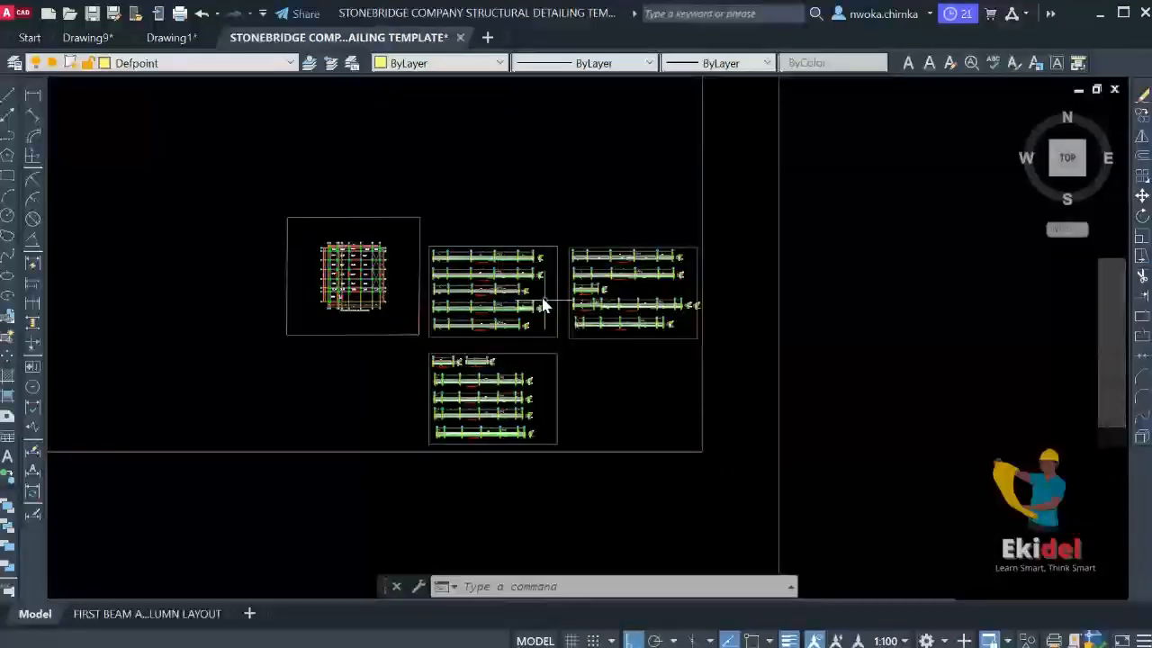
{"action": "scroll", "coordinate": [239, 249], "scroll_direction": "up", "scroll_amount": 4}
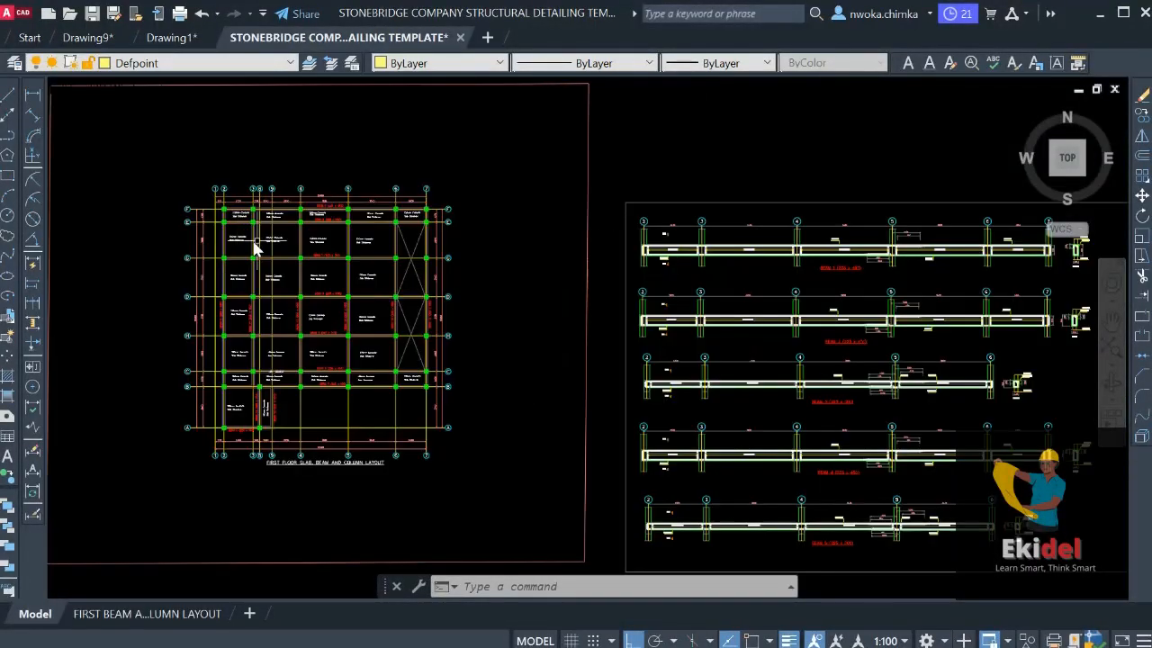
Examine the first floor slab, beam and column plan and the framed beam detail drawings around it in model space
{"action": "scroll", "coordinate": [306, 387], "scroll_direction": "up", "scroll_amount": 2}
{"action": "scroll", "coordinate": [290, 470], "scroll_direction": "up", "scroll_amount": 2}
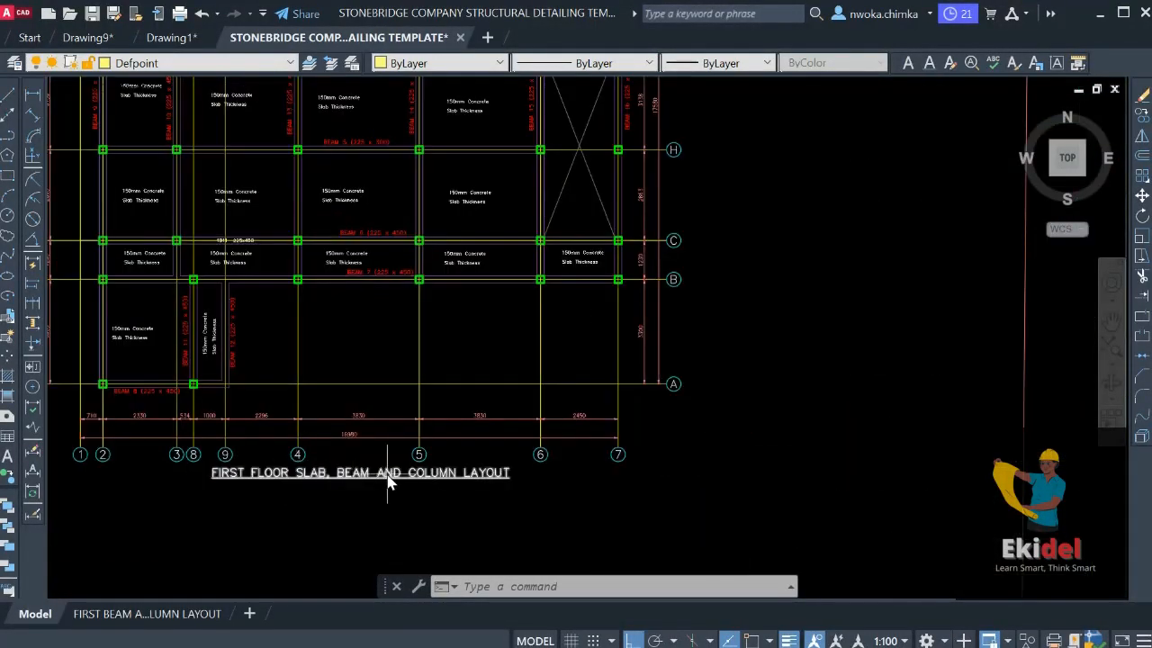
{"action": "scroll", "coordinate": [401, 441], "scroll_direction": "down", "scroll_amount": 4}
{"action": "scroll", "coordinate": [401, 431], "scroll_direction": "down", "scroll_amount": 3}
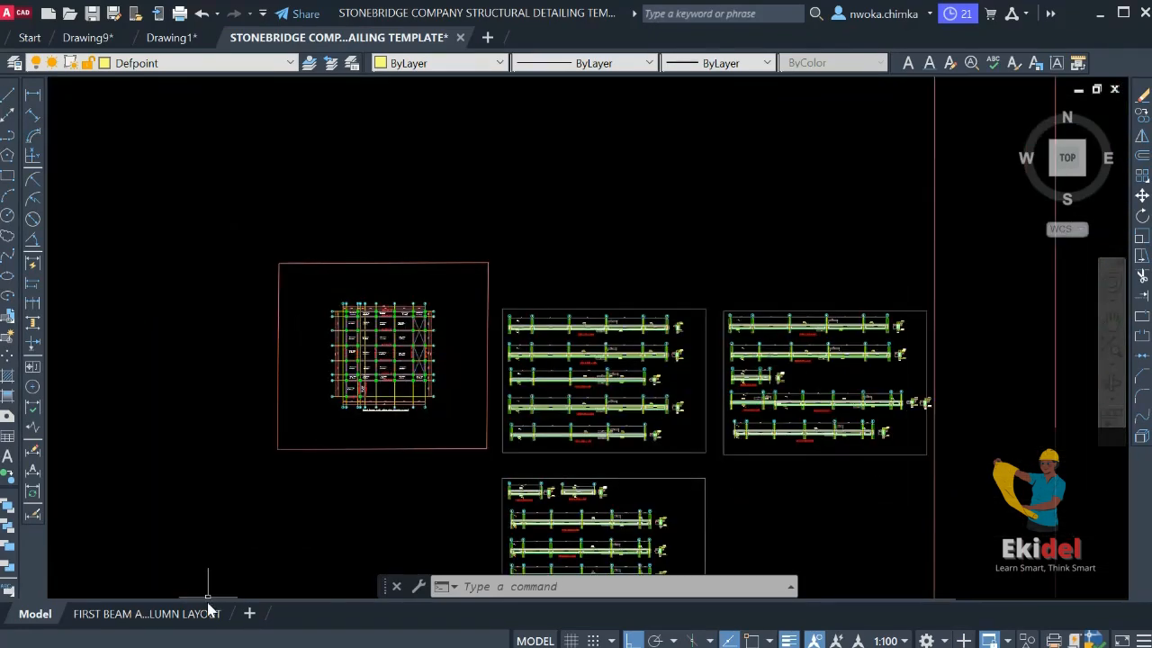
{"action": "mouse_move", "coordinate": [192, 623]}
{"action": "scroll", "coordinate": [424, 393], "scroll_direction": "down", "scroll_amount": 2}
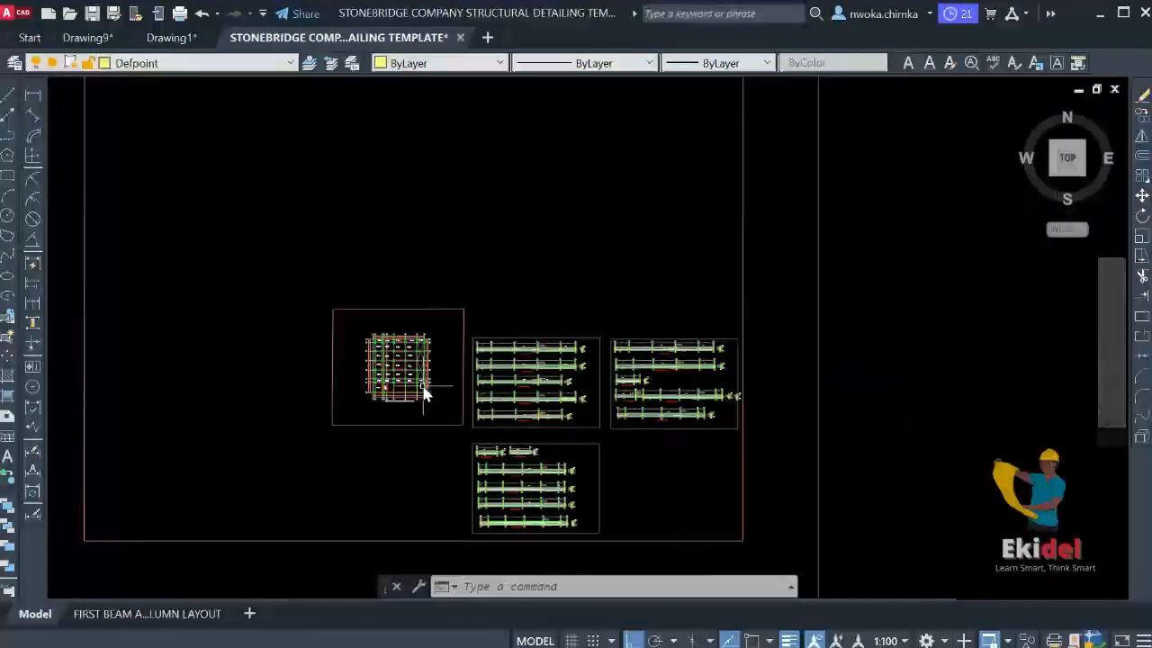
{"action": "middle_click_drag", "start_coordinate": [418, 344], "coordinate": [396, 247]}
{"action": "scroll", "coordinate": [370, 255], "scroll_direction": "up", "scroll_amount": 2}
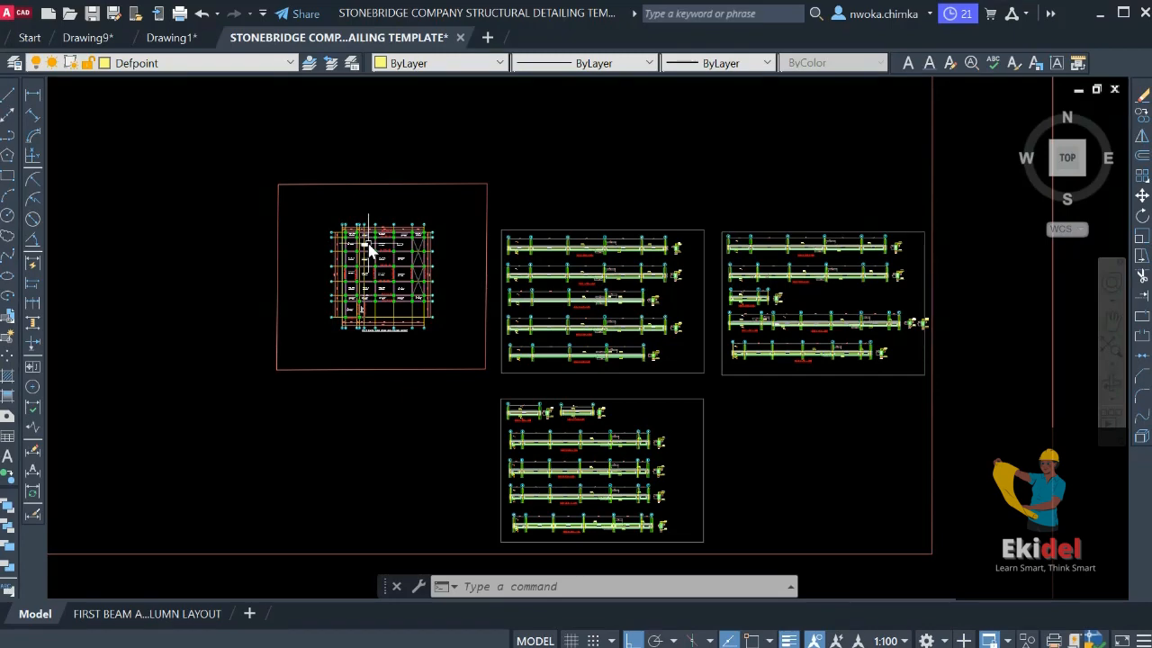
{"action": "scroll", "coordinate": [369, 247], "scroll_direction": "up", "scroll_amount": 8}
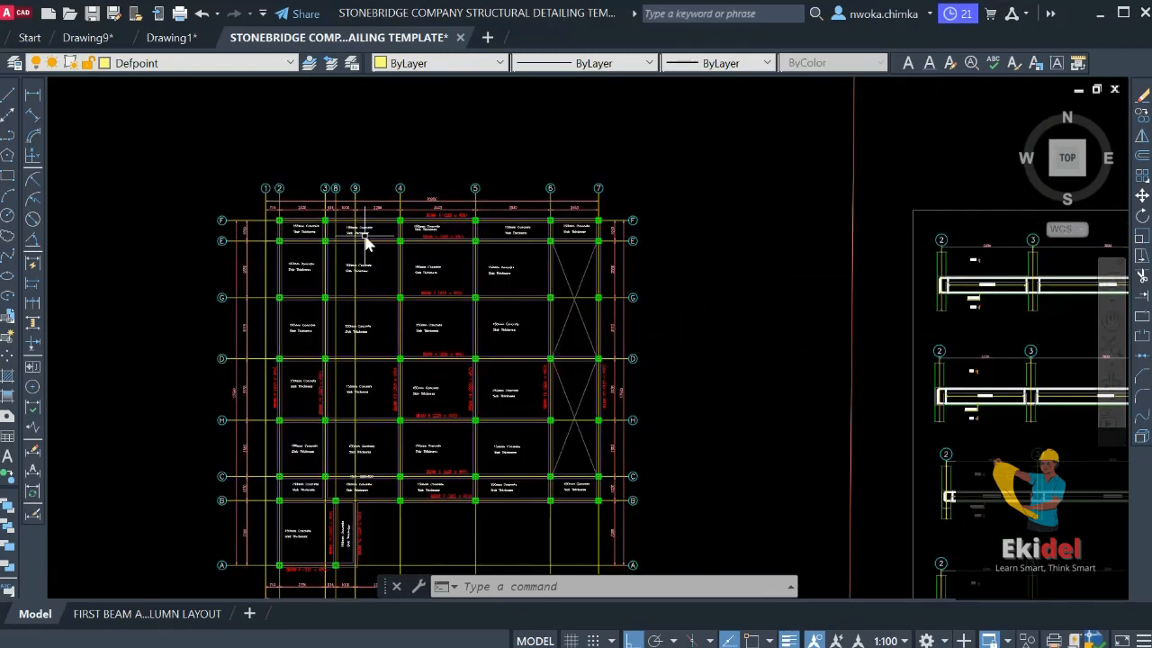
{"action": "scroll", "coordinate": [385, 216], "scroll_direction": "down", "scroll_amount": 6}
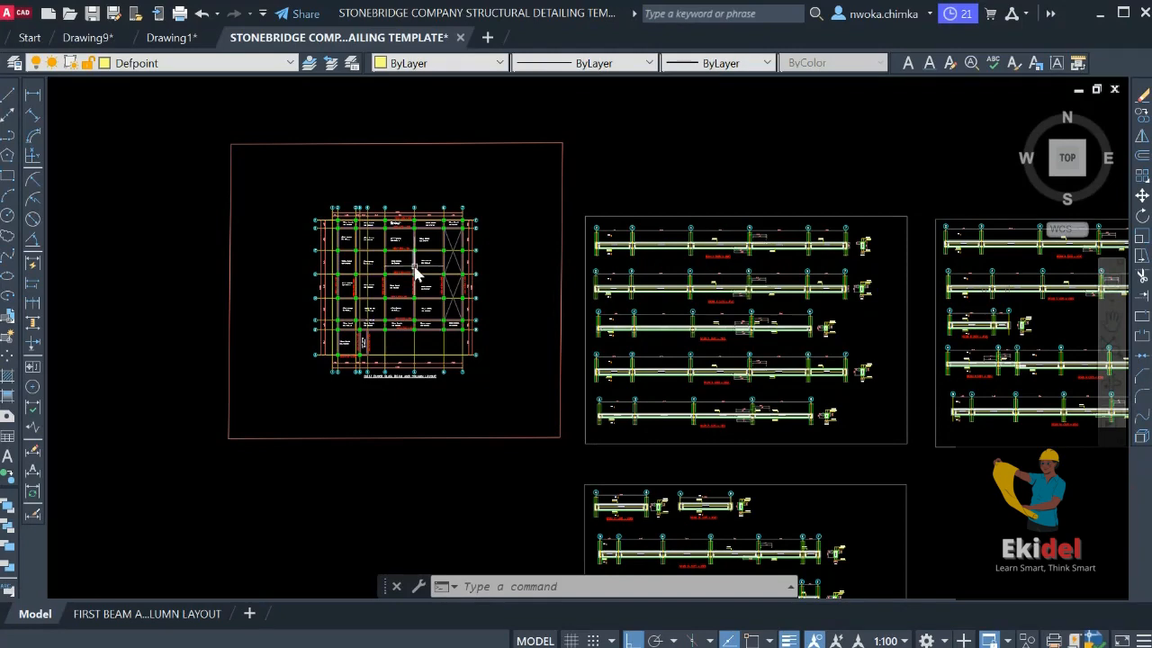
{"action": "scroll", "coordinate": [414, 273], "scroll_direction": "down", "scroll_amount": 2}
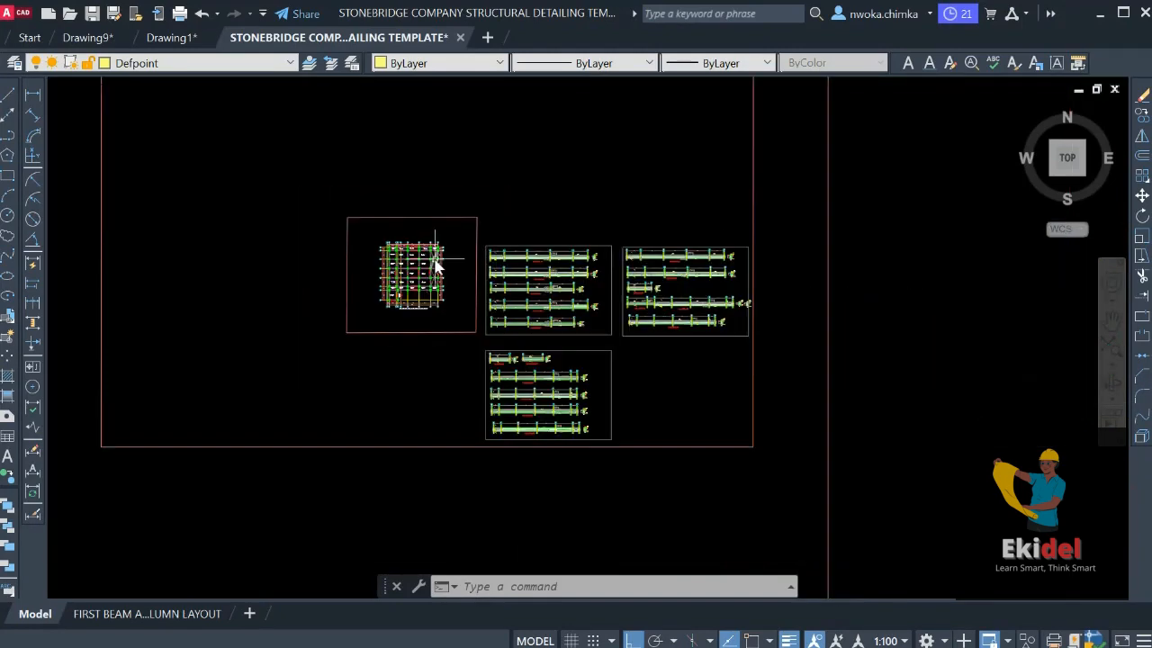
{"action": "scroll", "coordinate": [404, 270], "scroll_direction": "up", "scroll_amount": 4}
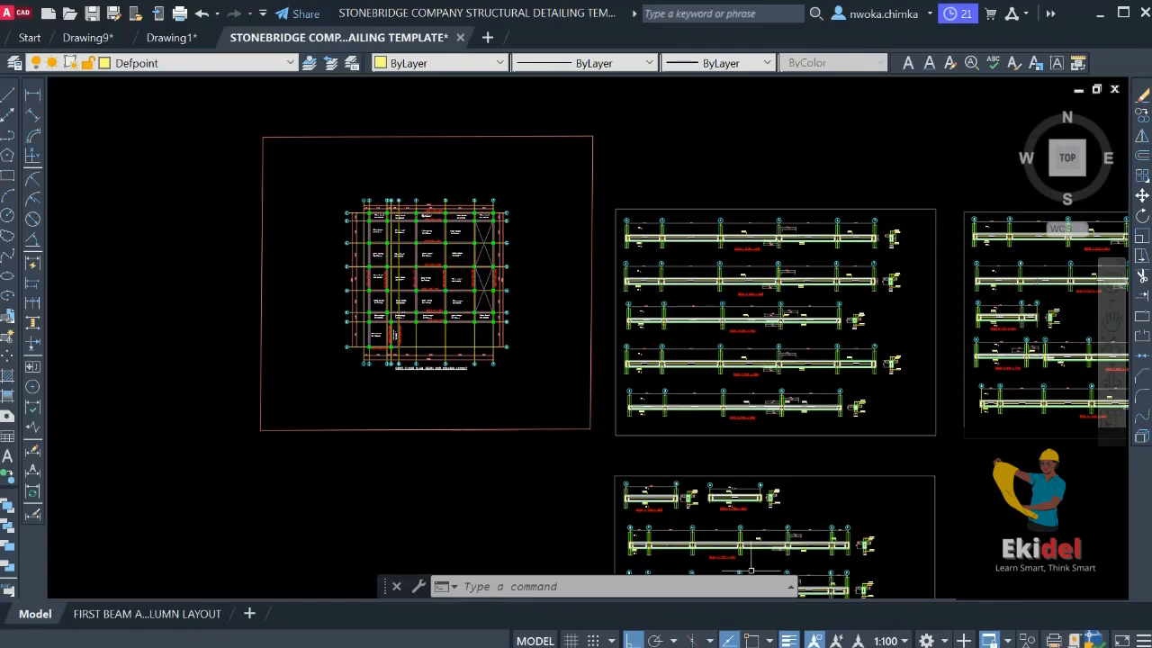
{"action": "scroll", "coordinate": [396, 239], "scroll_direction": "up", "scroll_amount": 4}
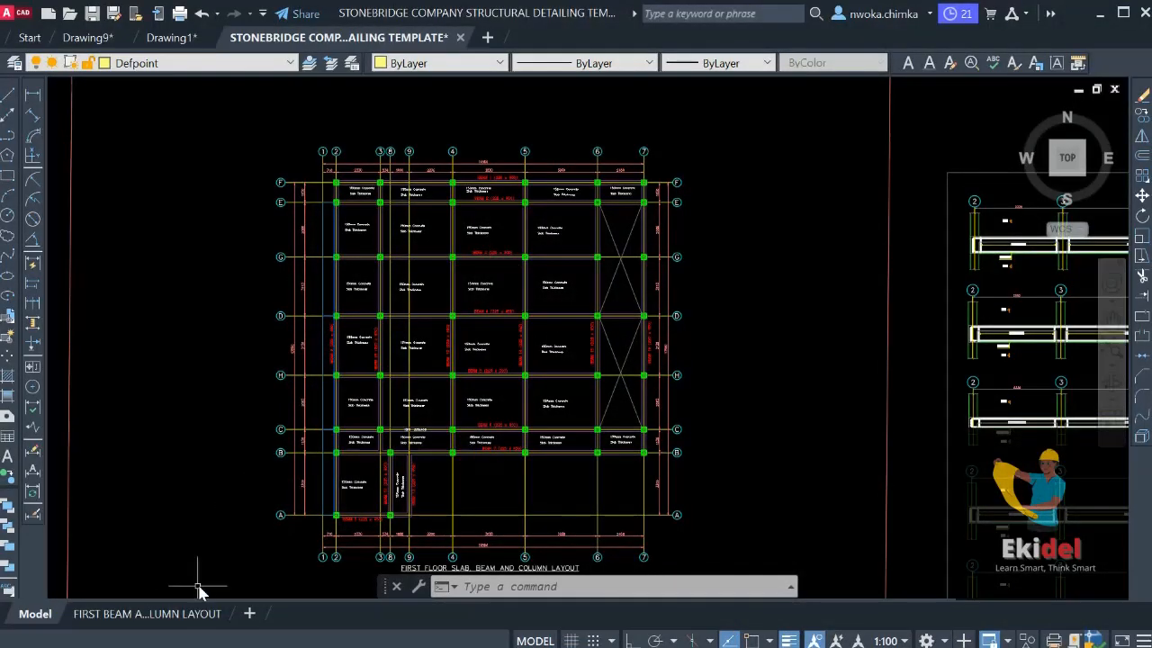
Compare the first floor plan on the layout sheet with the same plan and its title in model space
{"action": "left_click", "coordinate": [162, 613]}
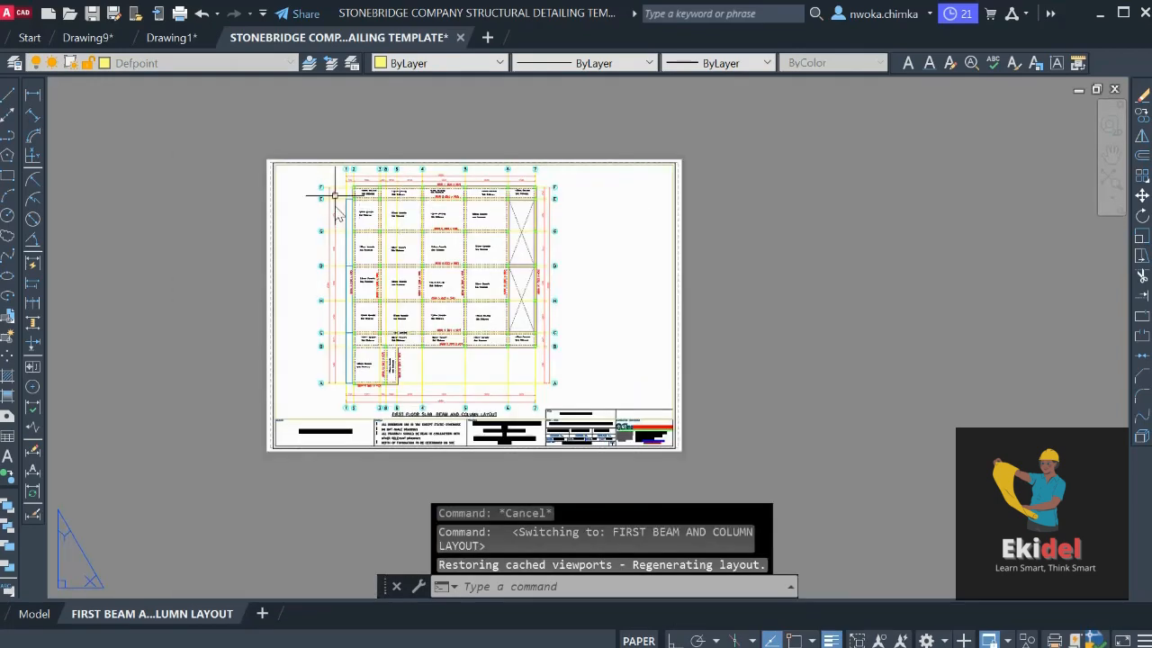
{"action": "scroll", "coordinate": [405, 209], "scroll_direction": "up", "scroll_amount": 2}
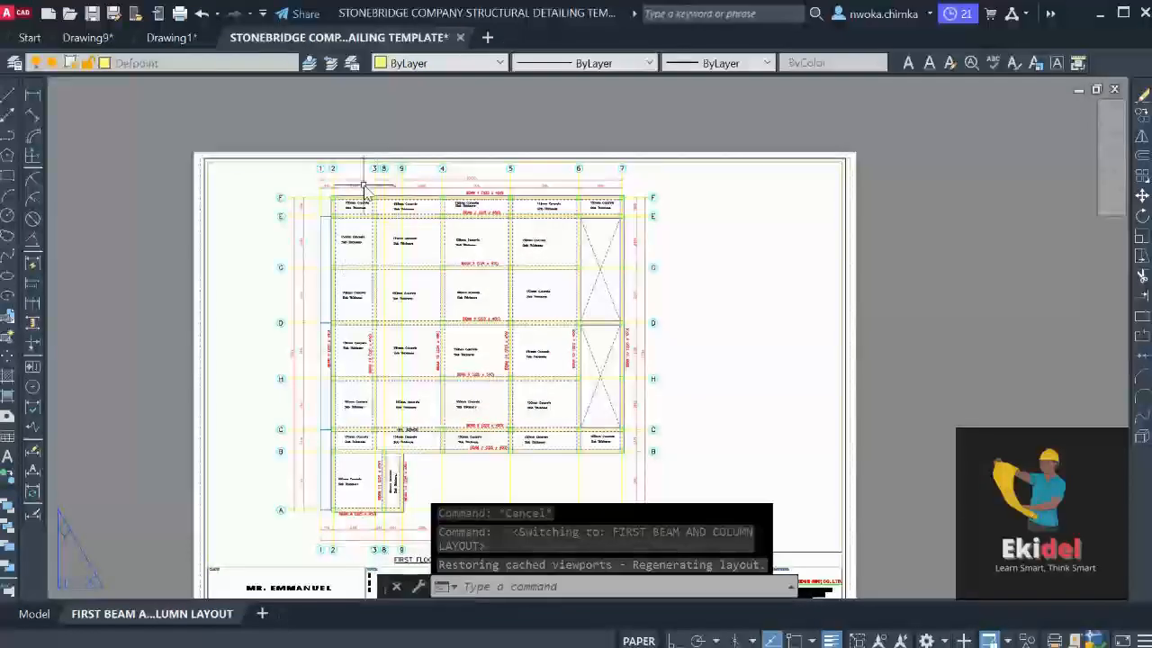
{"action": "left_click", "coordinate": [38, 614]}
{"action": "scroll", "coordinate": [431, 375], "scroll_direction": "up", "scroll_amount": 4}
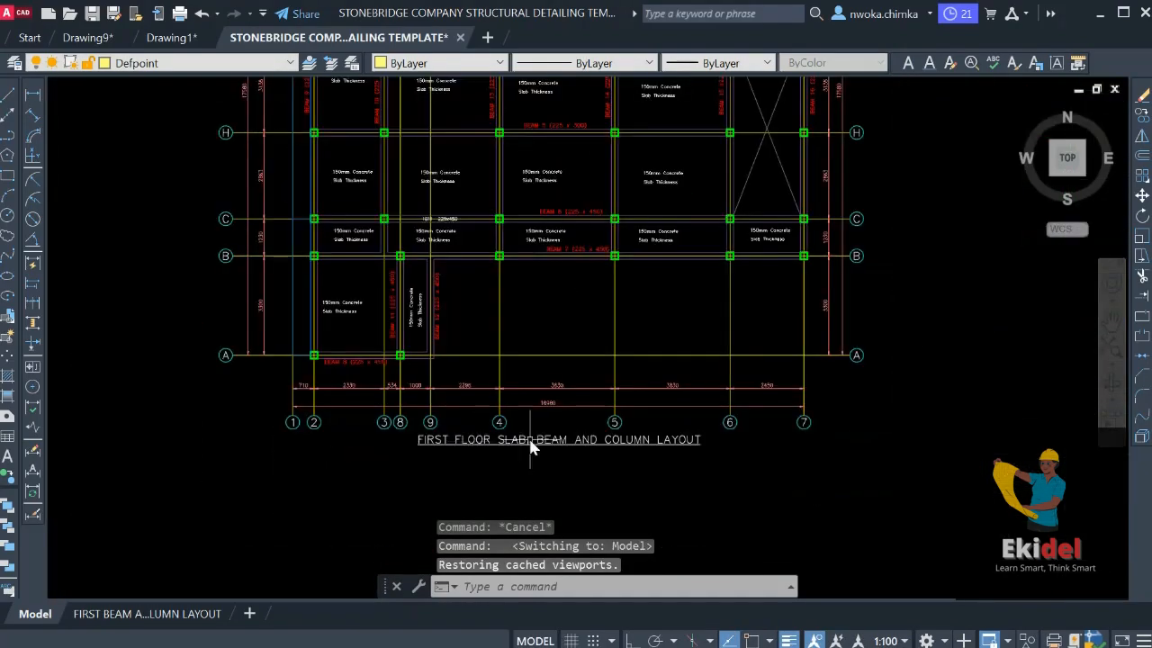
{"action": "scroll", "coordinate": [571, 424], "scroll_direction": "down", "scroll_amount": 1}
{"action": "scroll", "coordinate": [596, 439], "scroll_direction": "up", "scroll_amount": 1}
{"action": "scroll", "coordinate": [540, 450], "scroll_direction": "down", "scroll_amount": 2}
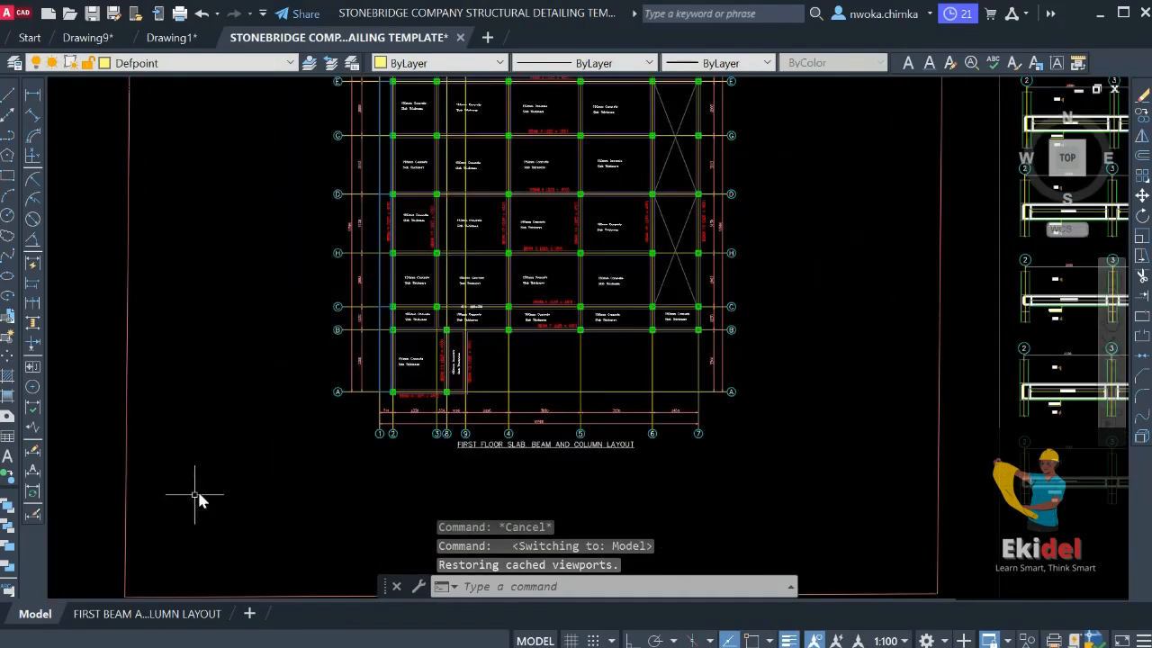
{"action": "left_click", "coordinate": [148, 613]}
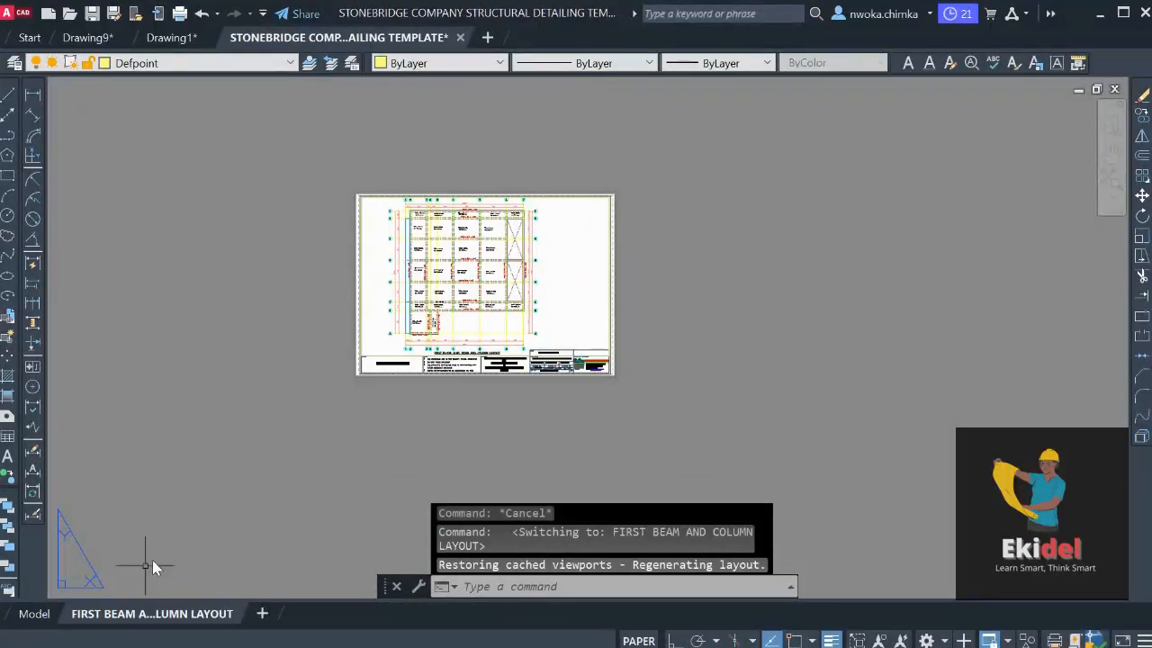
{"action": "left_click", "coordinate": [36, 614]}
Look over the framed beam details beside the first floor plan in model space
{"action": "scroll", "coordinate": [303, 390], "scroll_direction": "down", "scroll_amount": 3}
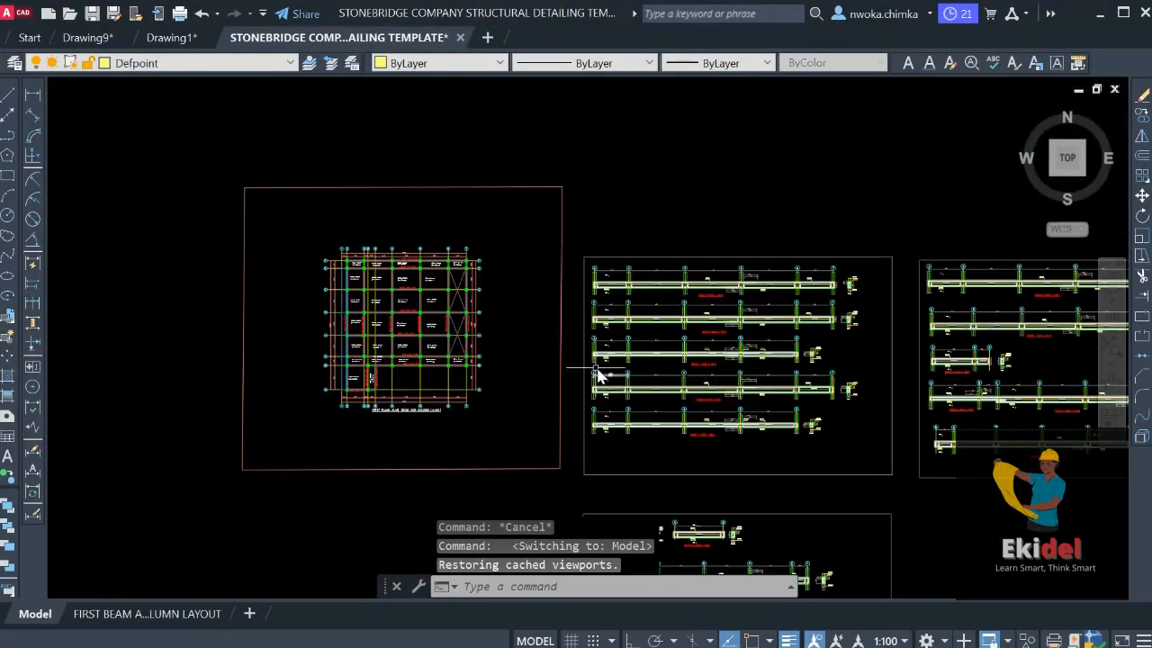
{"action": "scroll", "coordinate": [450, 296], "scroll_direction": "up", "scroll_amount": 3}
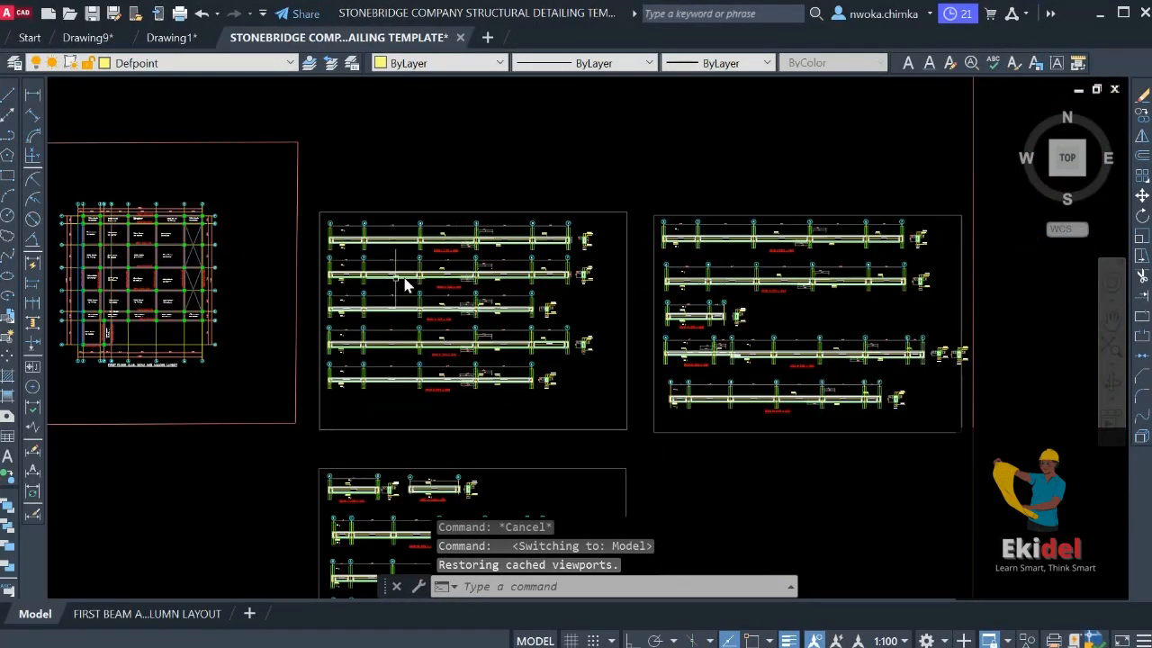
{"action": "scroll", "coordinate": [386, 252], "scroll_direction": "up", "scroll_amount": 3}
{"action": "scroll", "coordinate": [303, 258], "scroll_direction": "down", "scroll_amount": 4}
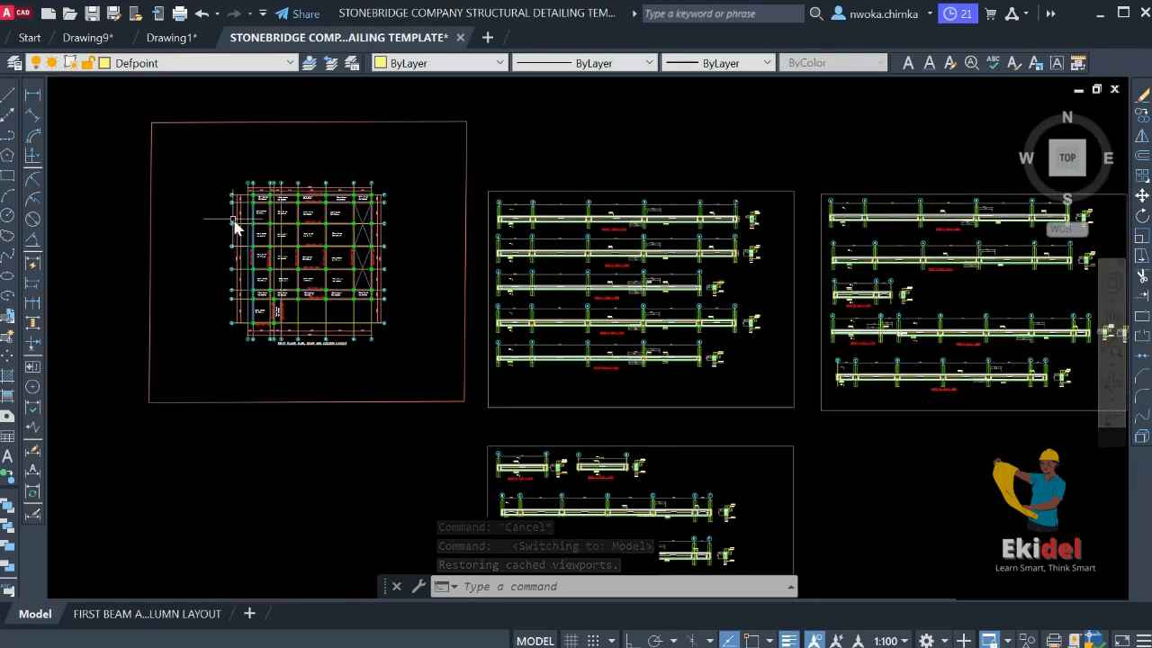
{"action": "scroll", "coordinate": [252, 202], "scroll_direction": "up", "scroll_amount": 3}
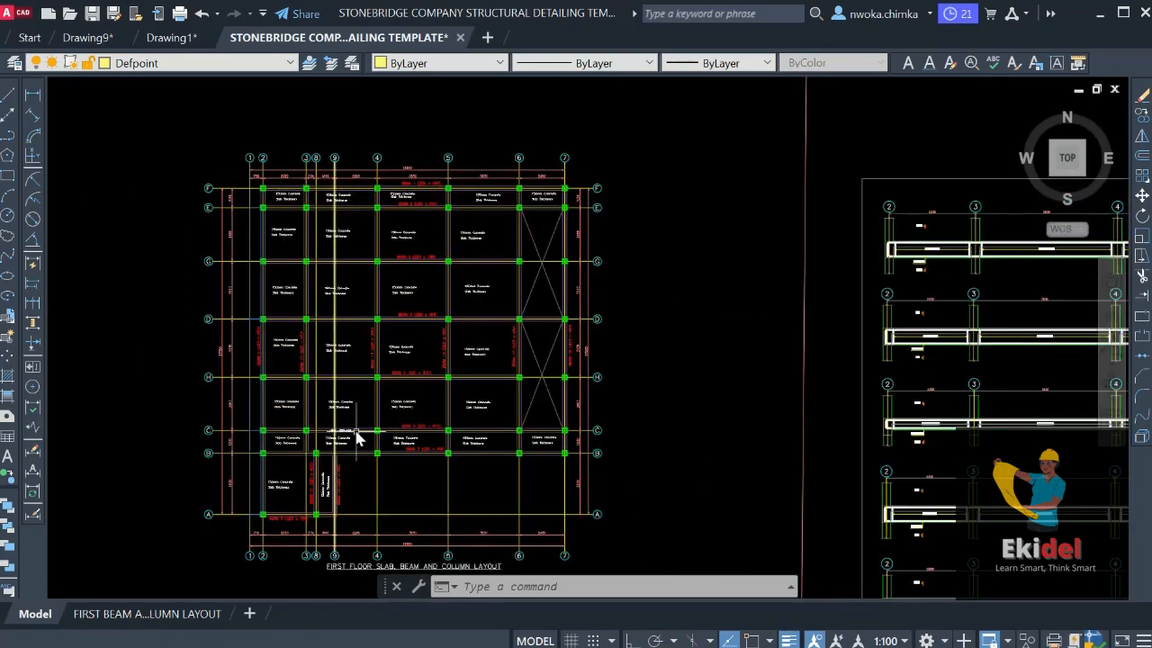
{"action": "scroll", "coordinate": [342, 389], "scroll_direction": "down", "scroll_amount": 2}
{"action": "middle_click_drag", "start_coordinate": [767, 352], "coordinate": [368, 290]}
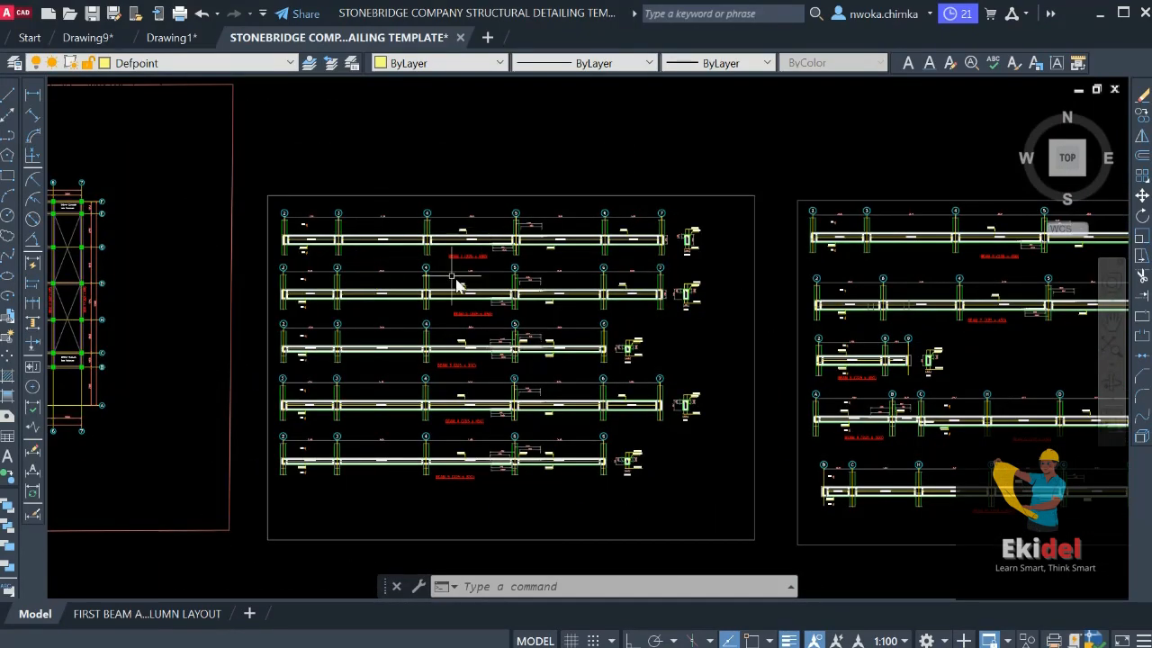
{"action": "scroll", "coordinate": [454, 270], "scroll_direction": "up", "scroll_amount": 2}
{"action": "scroll", "coordinate": [441, 229], "scroll_direction": "down", "scroll_amount": 2}
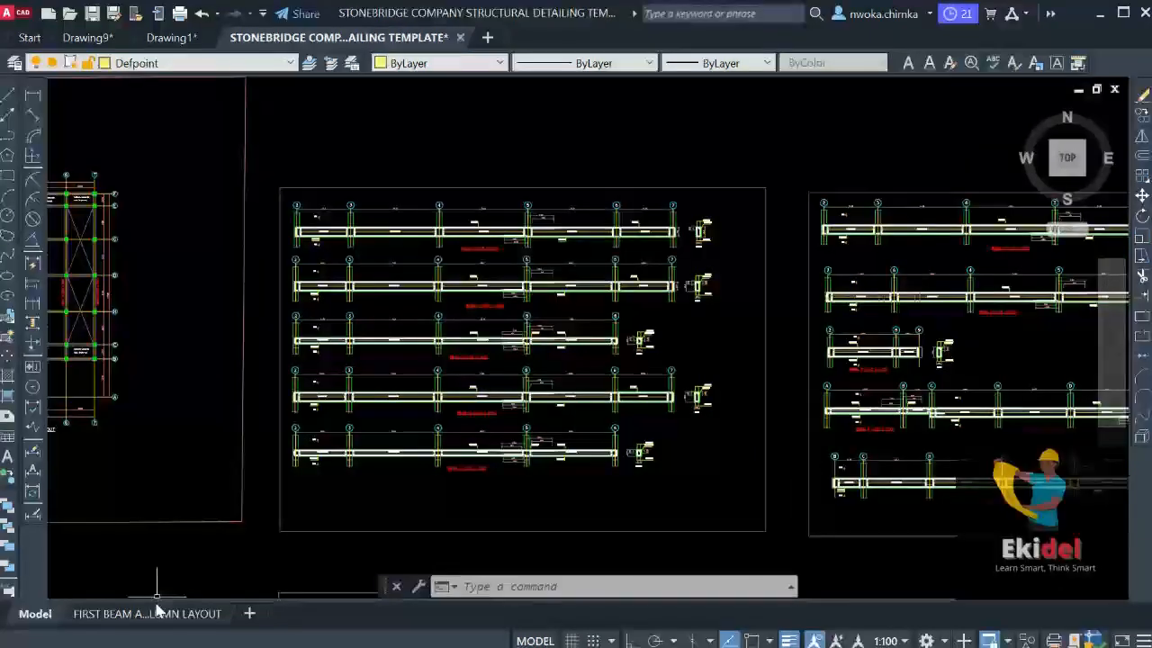
Review the complete first floor layout sheet against the full set of framed drawings in model space
{"action": "left_click", "coordinate": [153, 612]}
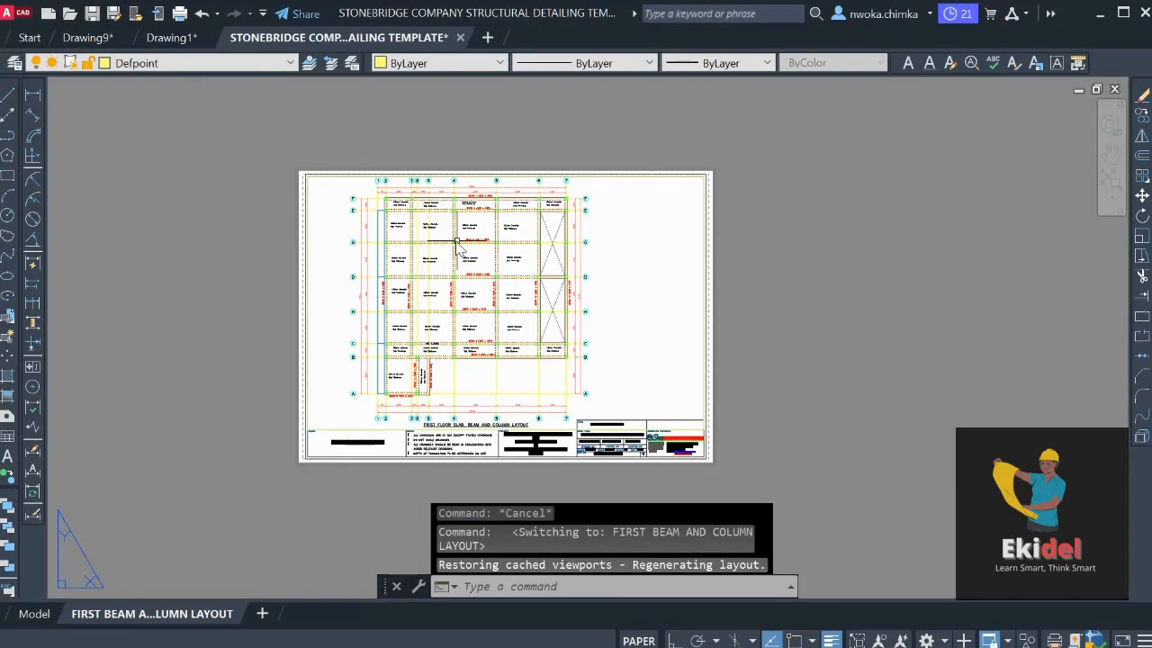
{"action": "scroll", "coordinate": [501, 236], "scroll_direction": "down", "scroll_amount": 3}
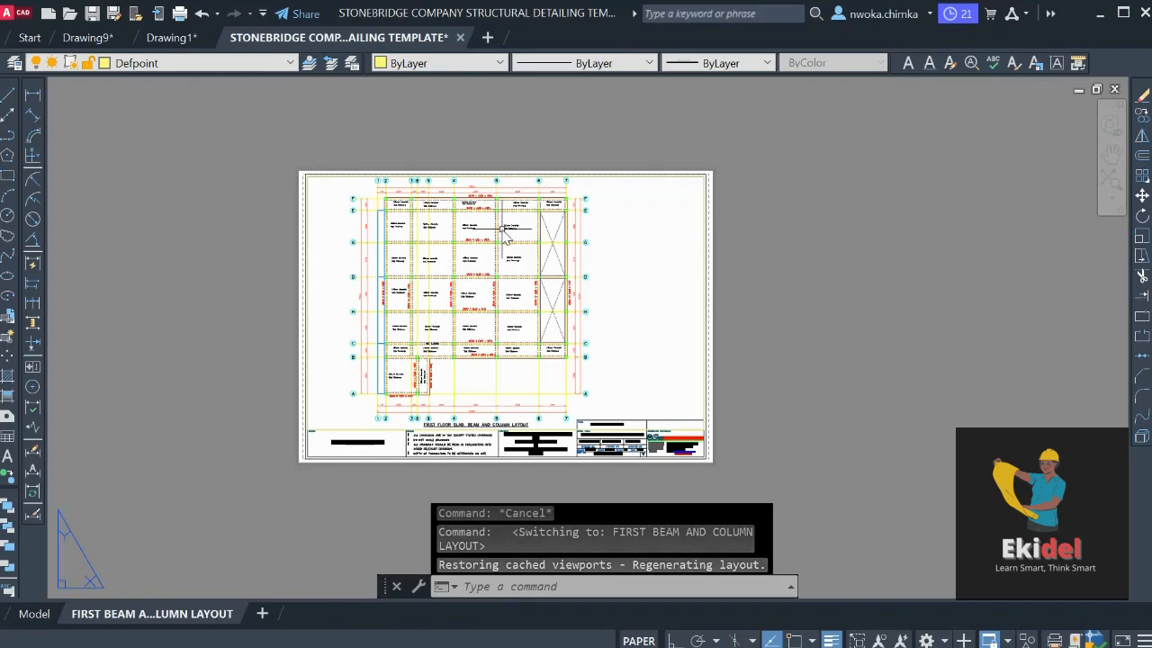
{"action": "left_click", "coordinate": [34, 613]}
{"action": "scroll", "coordinate": [489, 186], "scroll_direction": "down", "scroll_amount": 3}
{"action": "middle_click_drag", "start_coordinate": [539, 261], "coordinate": [527, 216]}
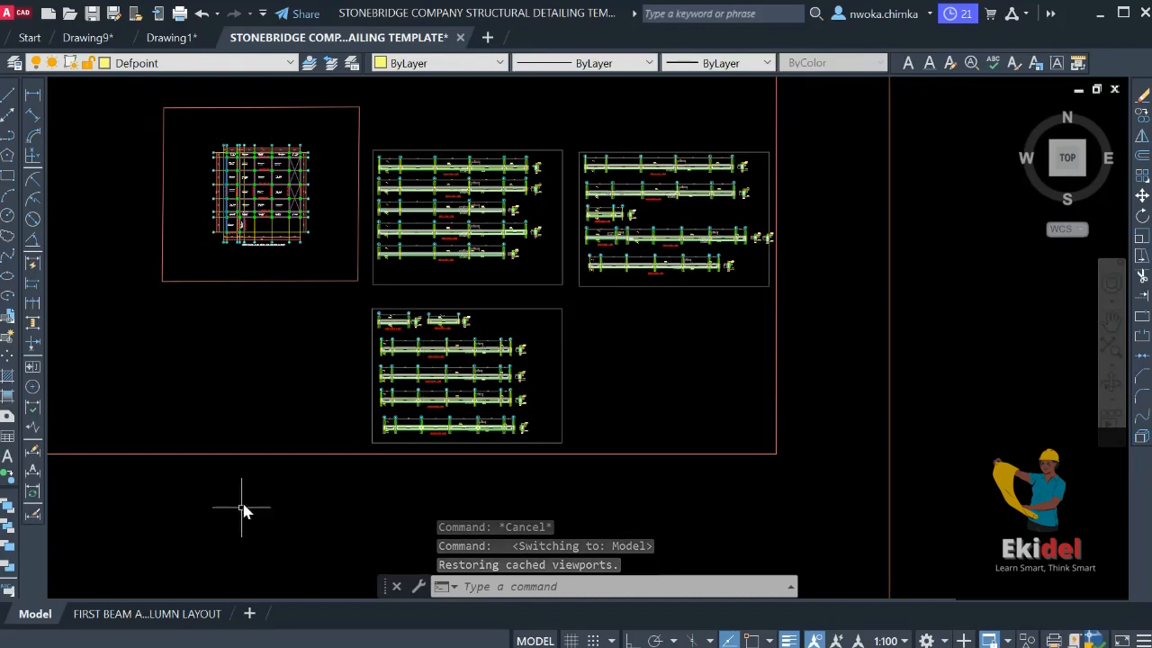
{"action": "left_click", "coordinate": [143, 616]}
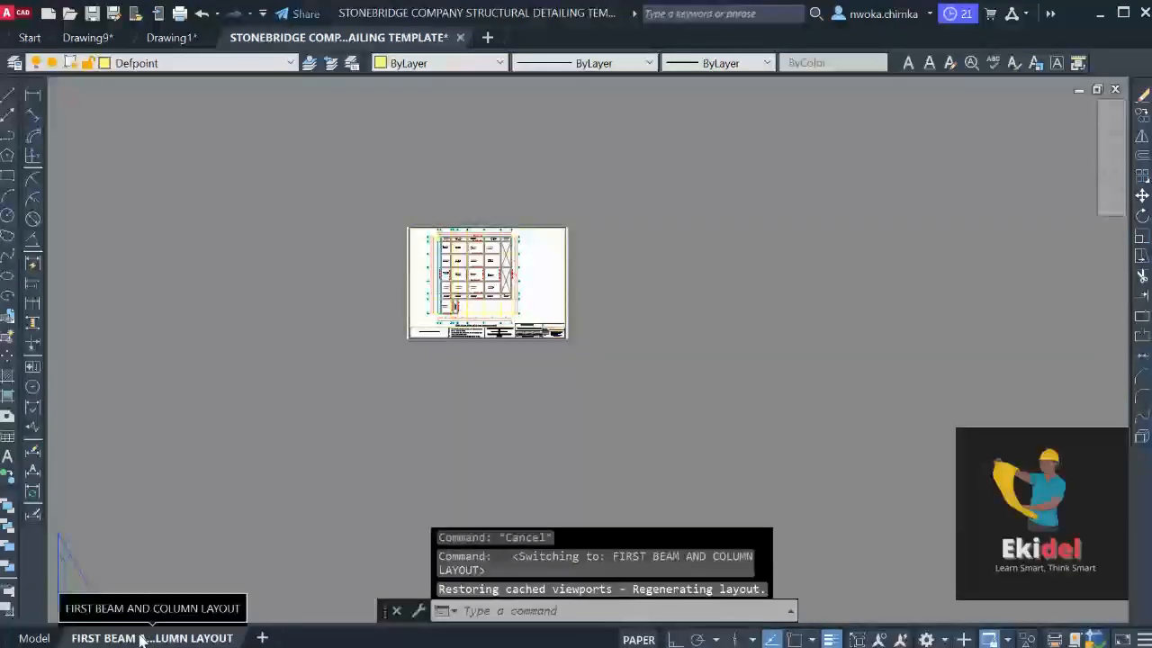
{"action": "middle_click_drag", "start_coordinate": [467, 314], "coordinate": [417, 207]}
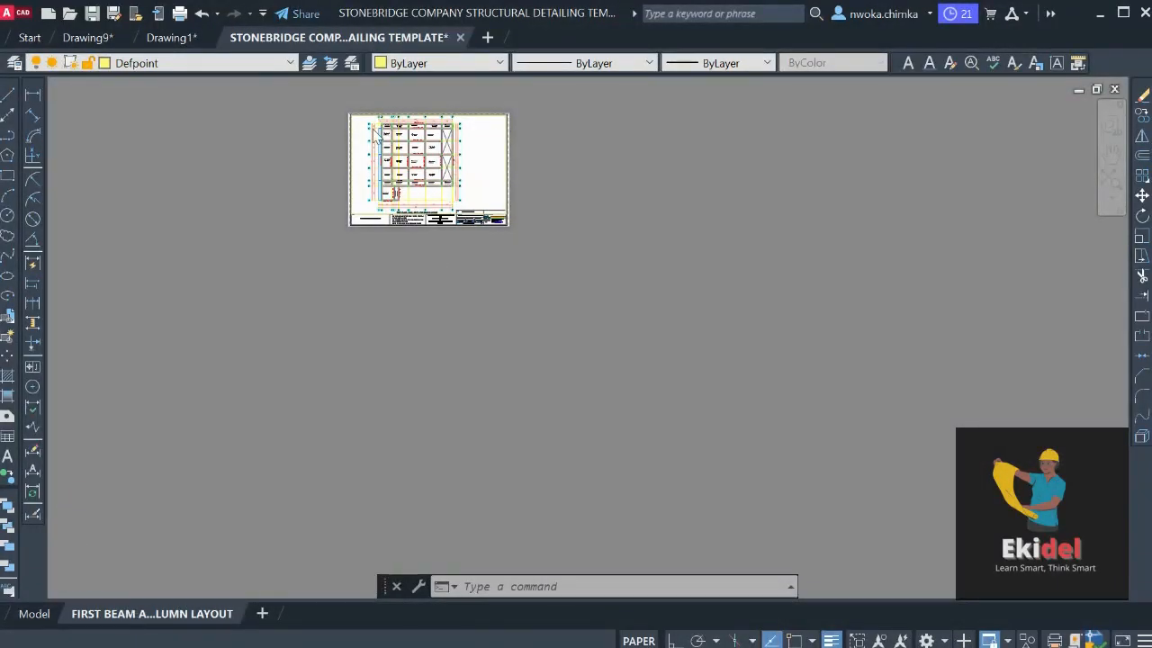
{"action": "scroll", "coordinate": [396, 224], "scroll_direction": "up", "scroll_amount": 4}
{"action": "middle_click_drag", "start_coordinate": [394, 218], "coordinate": [392, 222]}
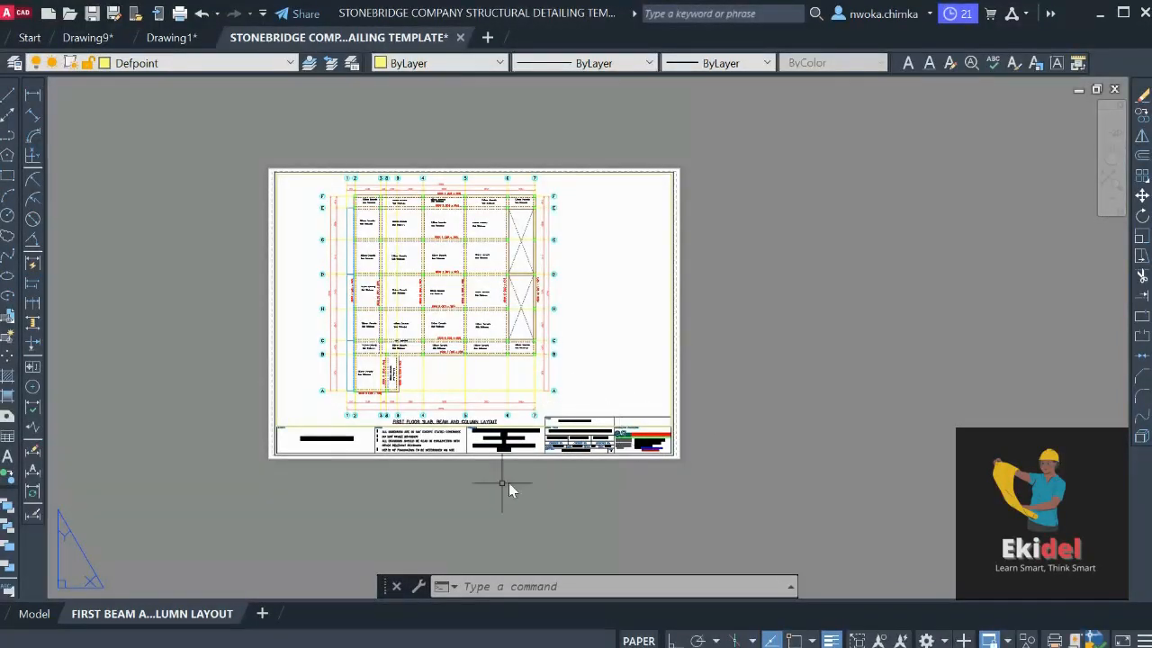
{"action": "scroll", "coordinate": [382, 225], "scroll_direction": "up", "scroll_amount": 2}
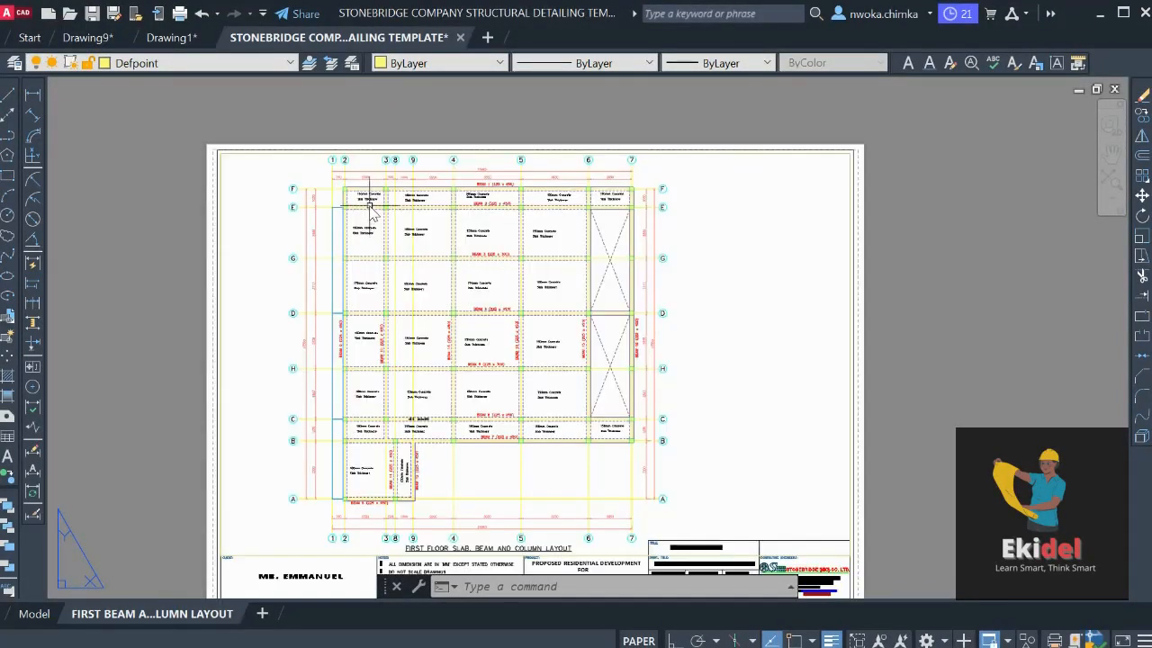
{"action": "left_click", "coordinate": [34, 613]}
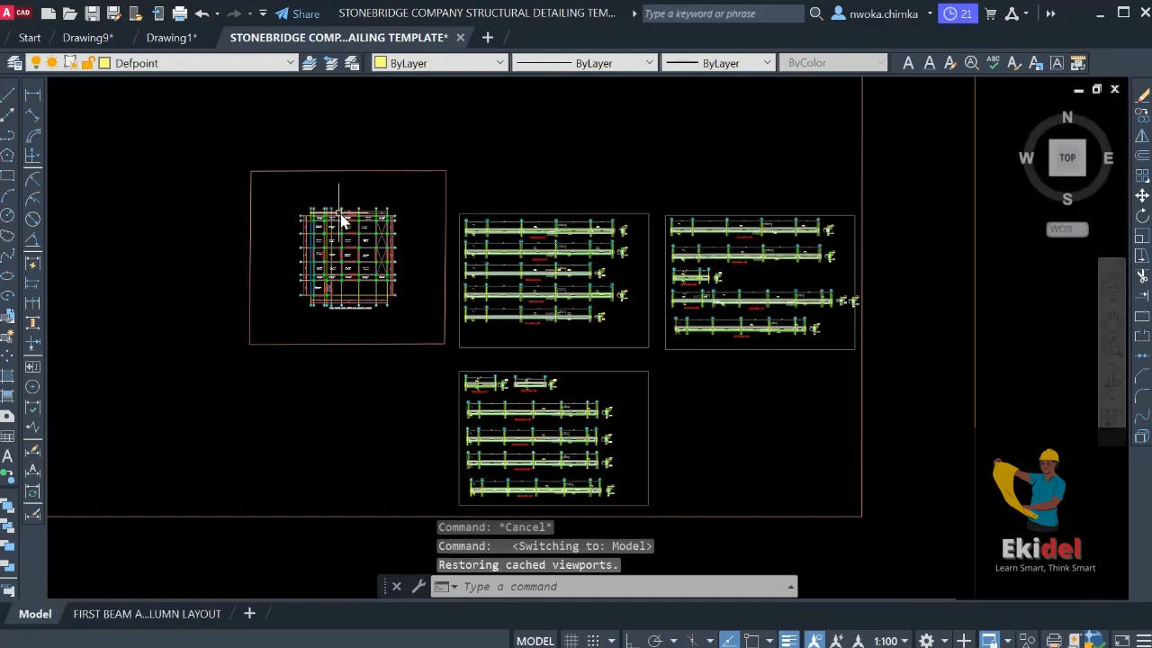
{"action": "left_click", "coordinate": [146, 615]}
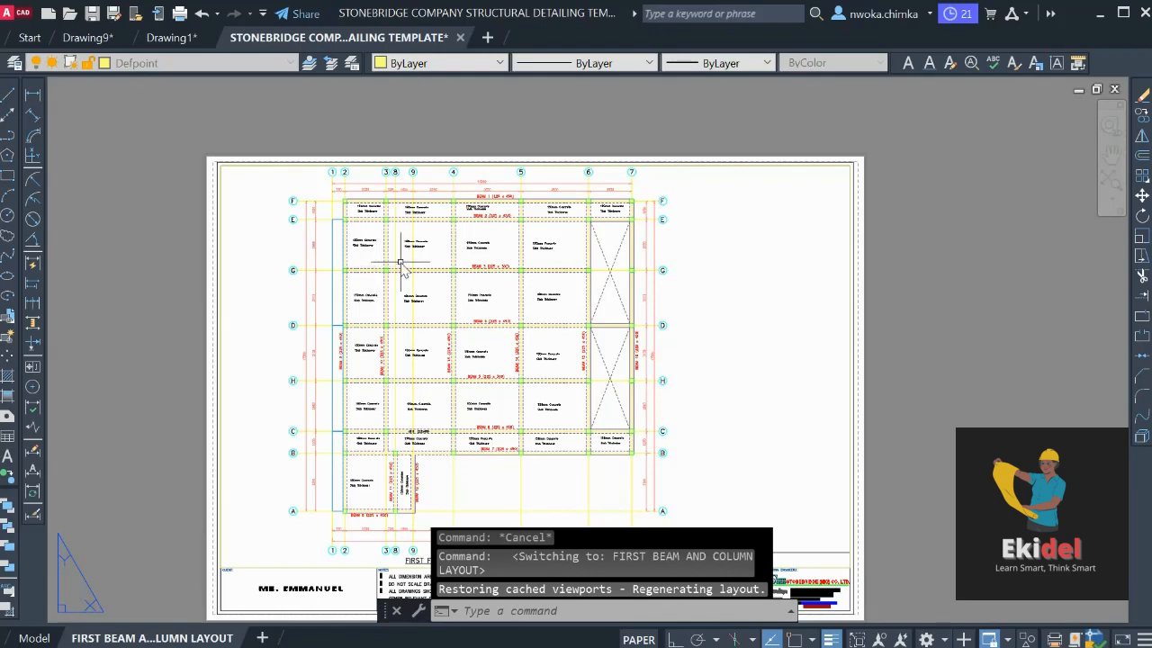
{"action": "scroll", "coordinate": [365, 211], "scroll_direction": "down", "scroll_amount": 2}
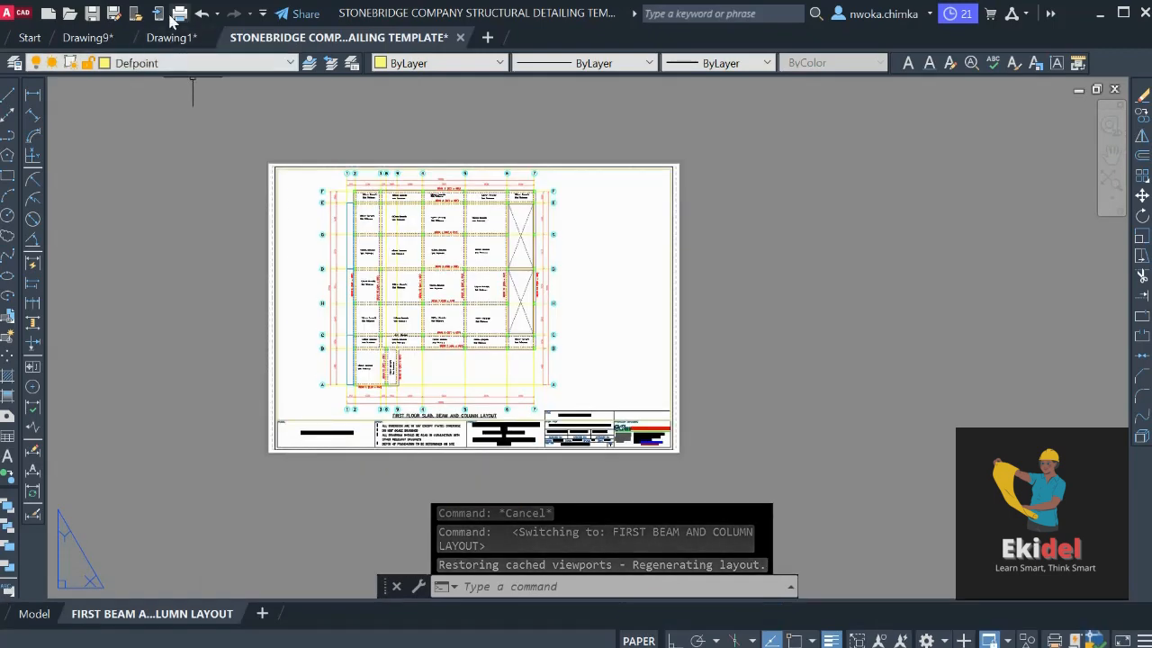
Start plotting the layout sheet and define the plot window by snapping to opposite corners of the sheet's outer border
{"action": "left_click", "coordinate": [178, 15]}
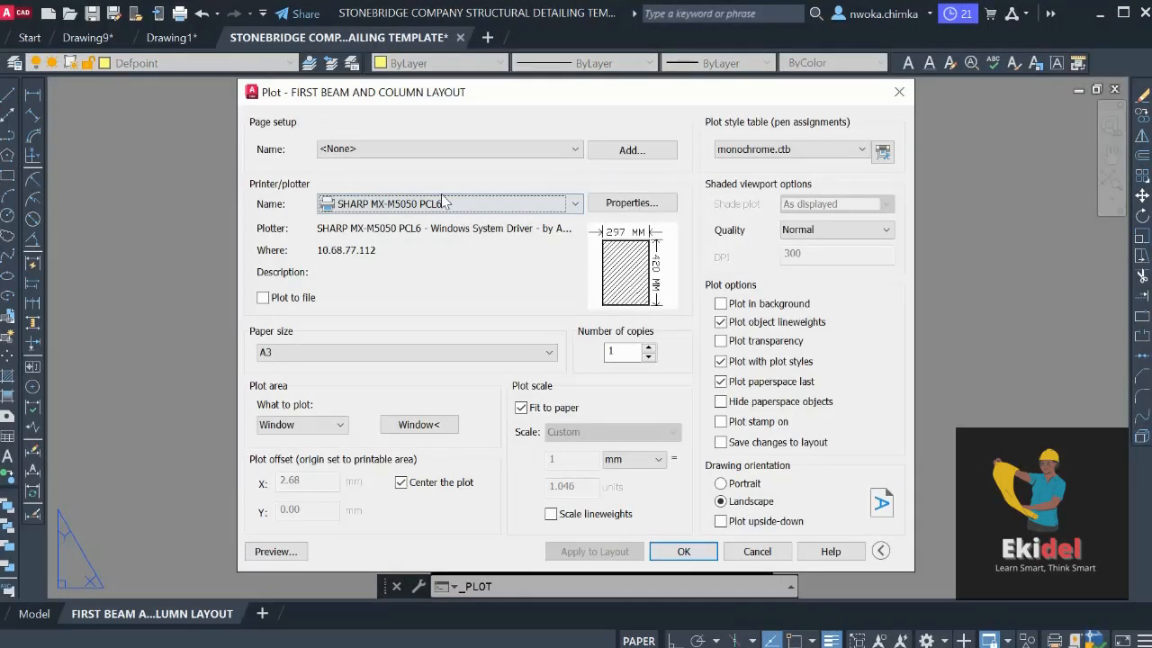
{"action": "left_click", "coordinate": [405, 425]}
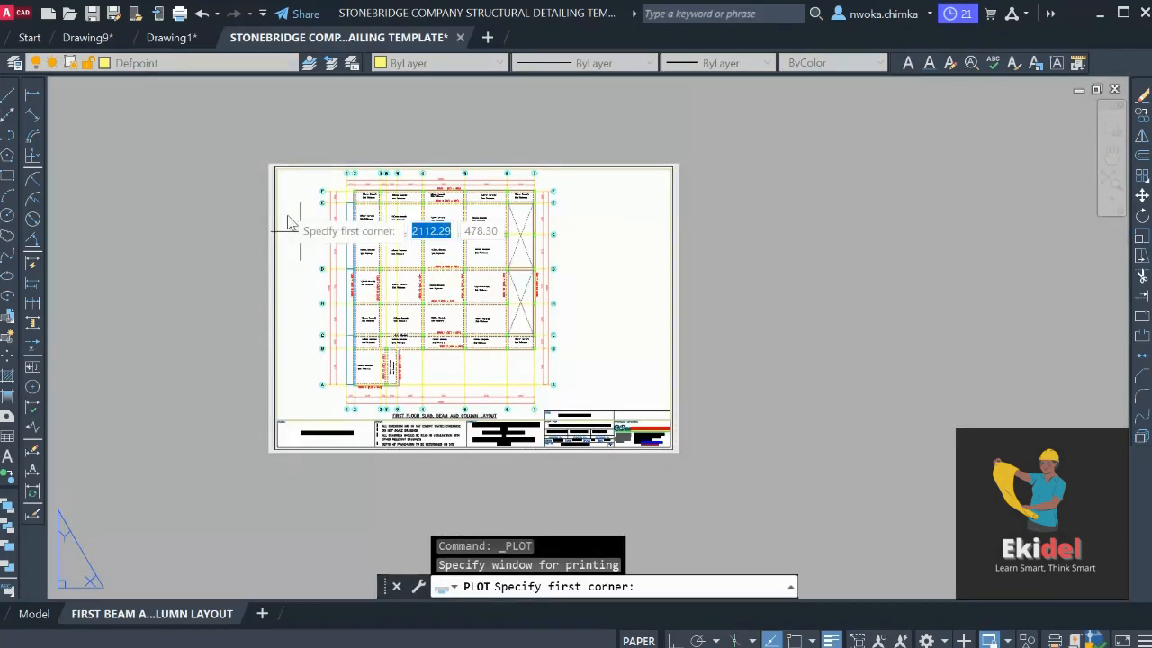
{"action": "scroll", "coordinate": [274, 178], "scroll_direction": "up", "scroll_amount": 3}
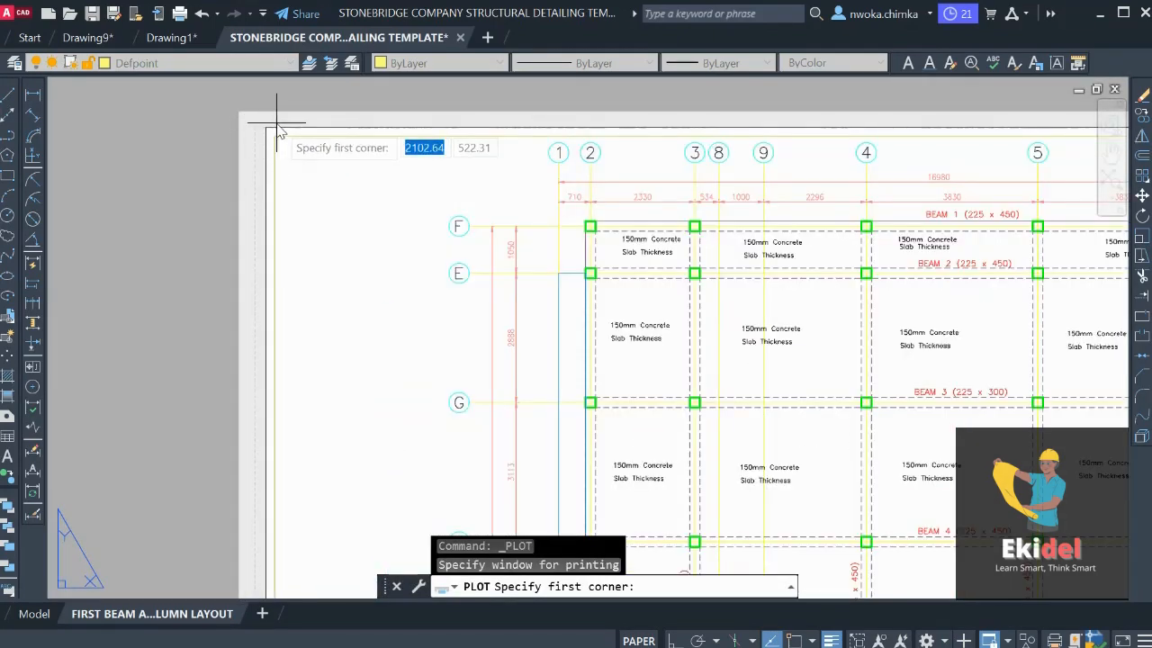
{"action": "key", "text": "F3"}
{"action": "left_click", "coordinate": [266, 127]}
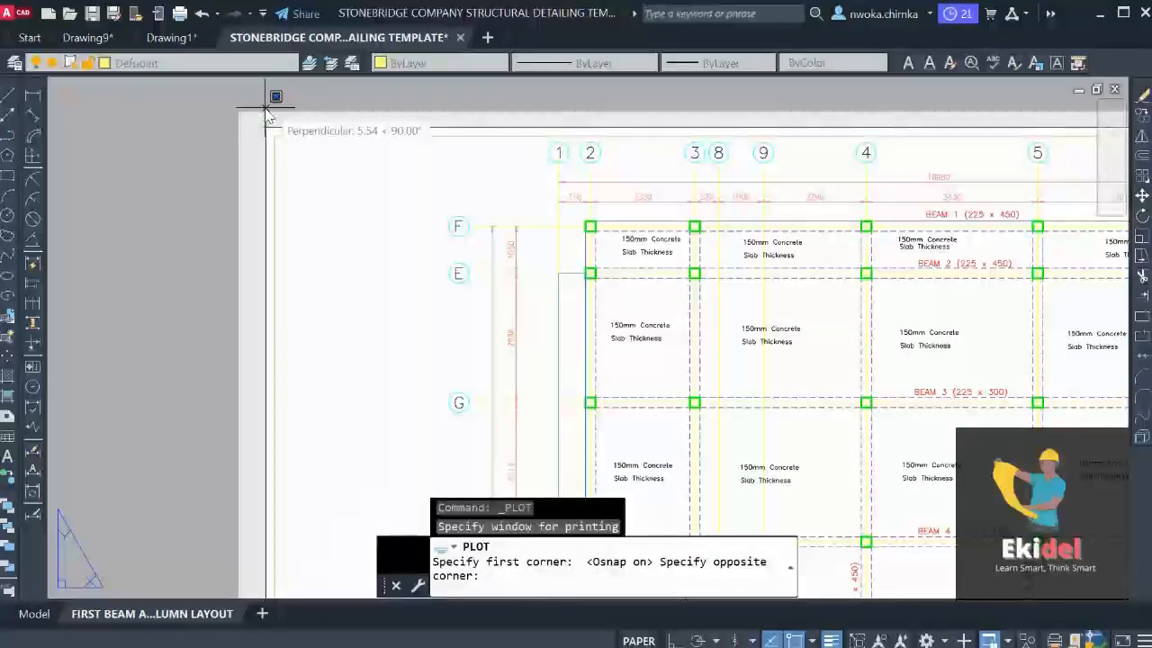
{"action": "scroll", "coordinate": [540, 235], "scroll_direction": "down", "scroll_amount": 4}
{"action": "scroll", "coordinate": [750, 441], "scroll_direction": "up", "scroll_amount": 4}
{"action": "scroll", "coordinate": [750, 441], "scroll_direction": "up", "scroll_amount": 1}
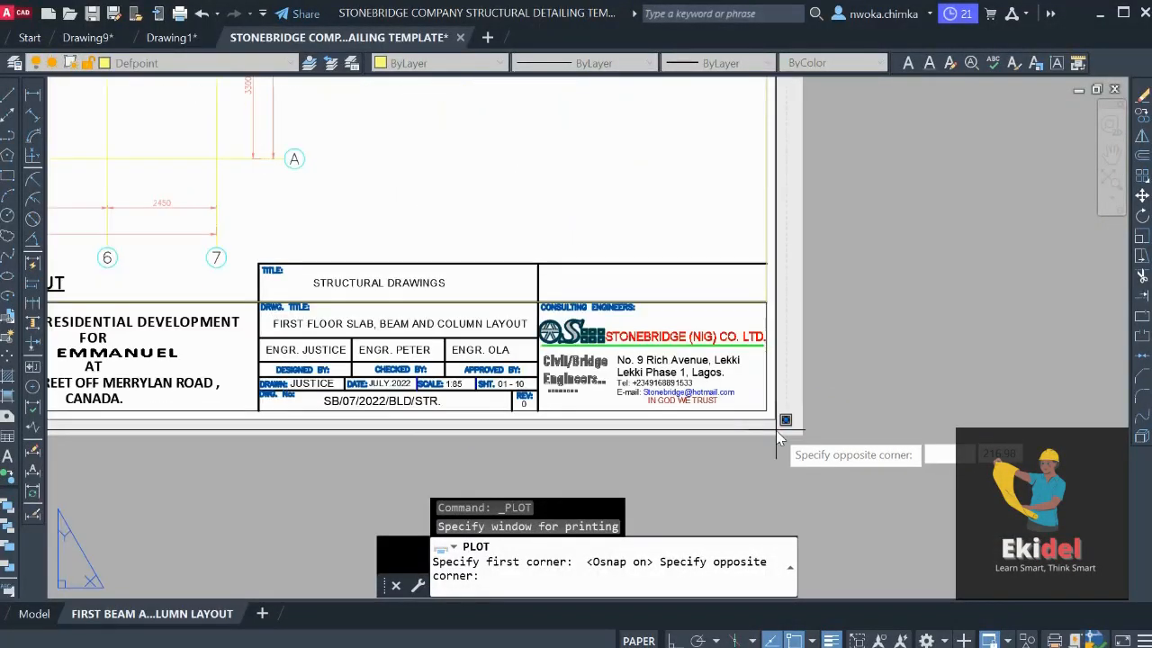
{"action": "left_click", "coordinate": [784, 419]}
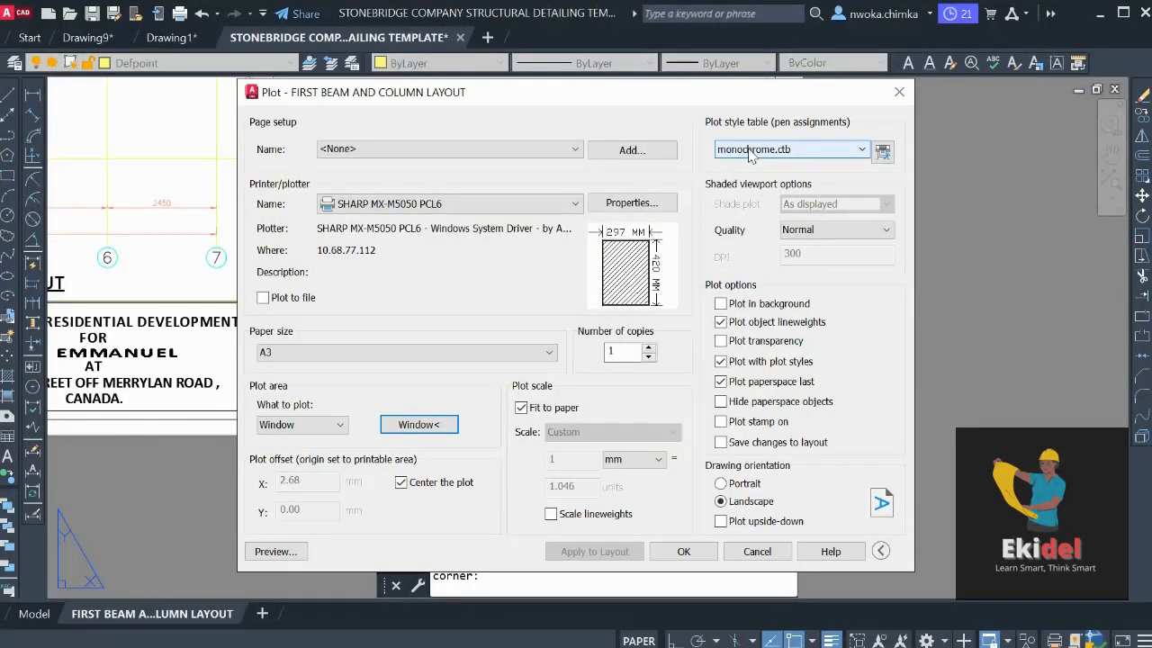
Preview the plot and inspect the beam labels, dimensions and slab notes at close range
{"action": "left_click", "coordinate": [274, 551]}
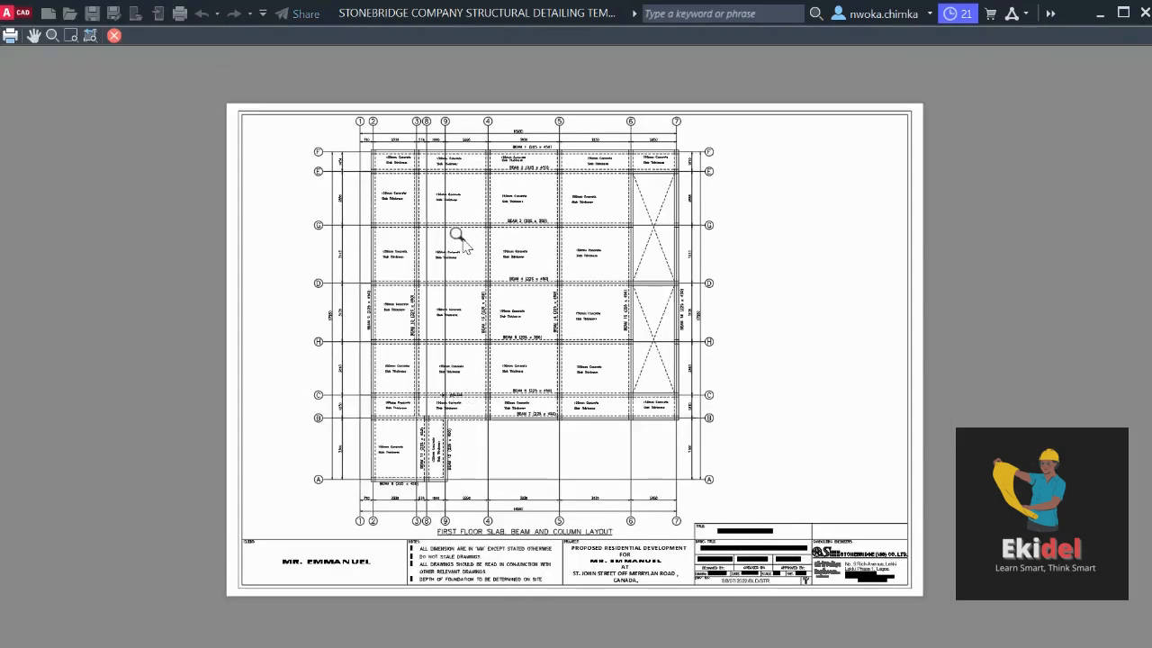
{"action": "scroll", "coordinate": [471, 176], "scroll_direction": "up", "scroll_amount": 5}
{"action": "middle_click_drag", "start_coordinate": [497, 185], "coordinate": [493, 367]}
{"action": "scroll", "coordinate": [423, 229], "scroll_direction": "up", "scroll_amount": 3}
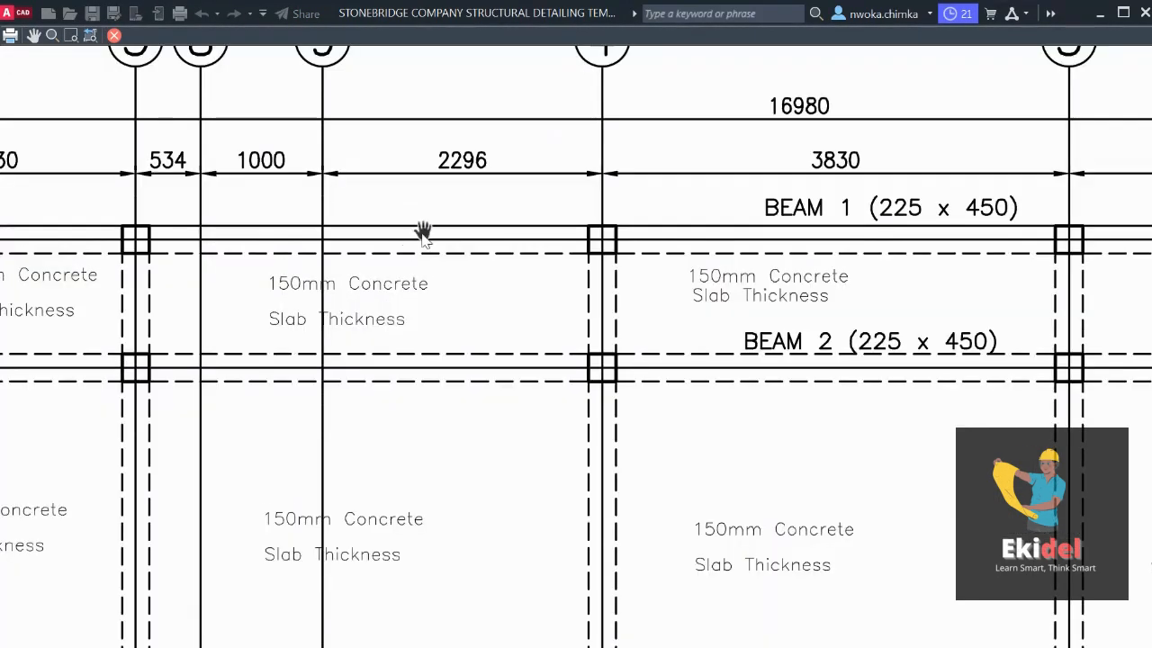
{"action": "scroll", "coordinate": [448, 214], "scroll_direction": "down", "scroll_amount": 5}
{"action": "middle_click_drag", "start_coordinate": [332, 253], "coordinate": [334, 237]}
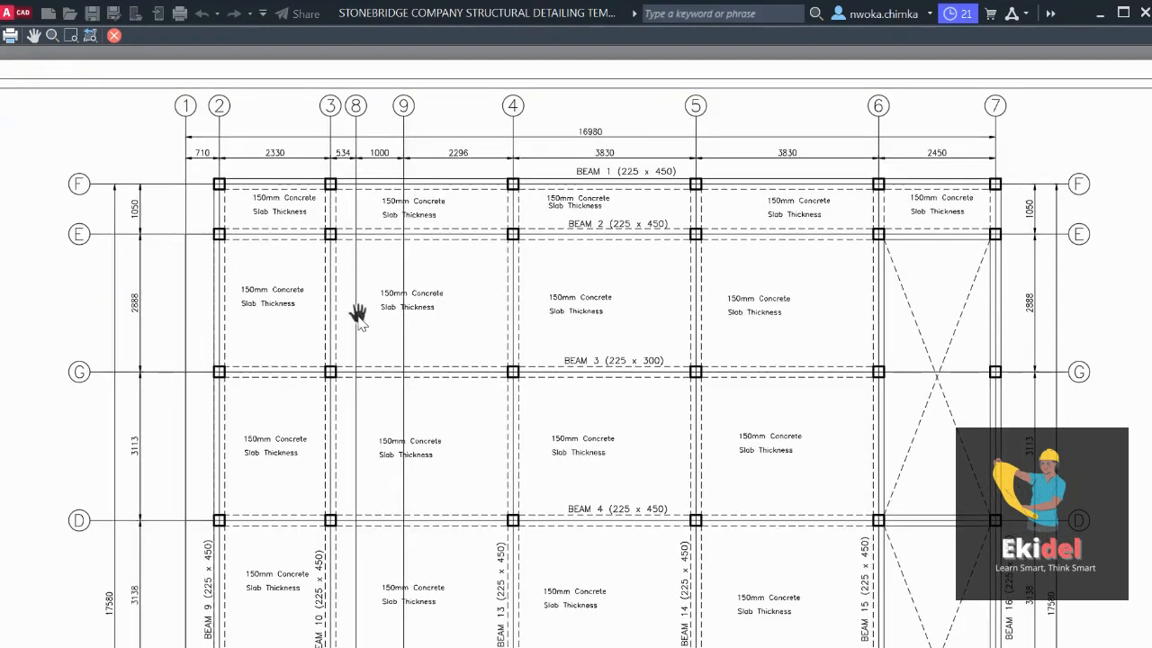
Examine the plot preview of the first floor slab, beam and column layout across the whole sheet, and close the preview
{"action": "middle_click_drag", "start_coordinate": [365, 314], "coordinate": [419, 252]}
{"action": "middle_click_drag", "start_coordinate": [457, 210], "coordinate": [432, 276]}
{"action": "middle_click_drag", "start_coordinate": [482, 236], "coordinate": [268, 242]}
{"action": "middle_click_drag", "start_coordinate": [668, 255], "coordinate": [671, 182]}
{"action": "middle_click_drag", "start_coordinate": [673, 338], "coordinate": [702, 196]}
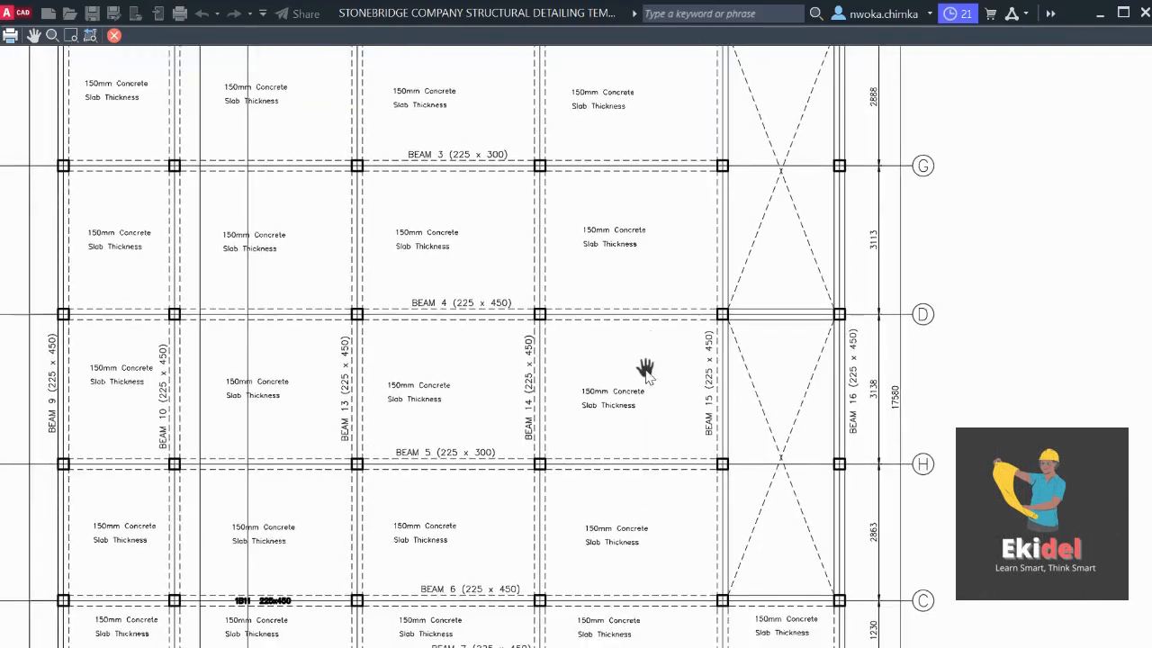
{"action": "middle_click_drag", "start_coordinate": [646, 368], "coordinate": [696, 237]}
{"action": "middle_click_drag", "start_coordinate": [661, 347], "coordinate": [691, 281]}
{"action": "mouse_move", "coordinate": [561, 357]}
{"action": "middle_mouse_down"}
{"action": "mouse_move", "coordinate": [622, 279]}
{"action": "mouse_move", "coordinate": [569, 268]}
{"action": "middle_mouse_up"}
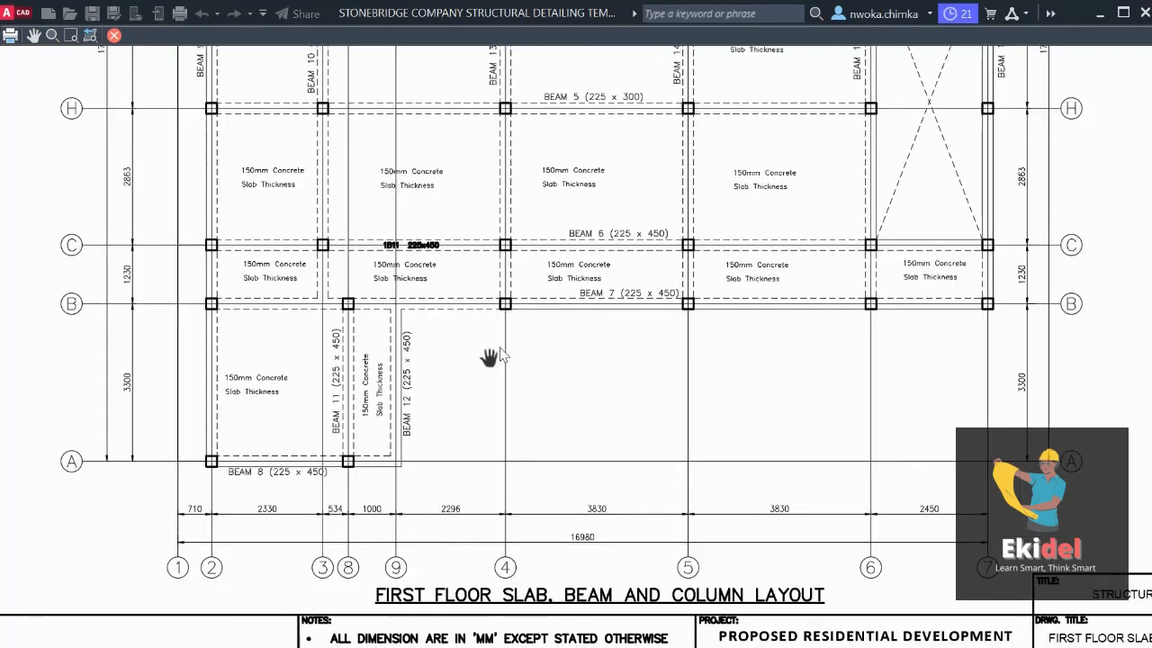
{"action": "middle_click_drag", "start_coordinate": [470, 394], "coordinate": [404, 347]}
{"action": "middle_click_drag", "start_coordinate": [625, 427], "coordinate": [191, 319]}
{"action": "middle_click_drag", "start_coordinate": [854, 380], "coordinate": [978, 633]}
{"action": "middle_click_drag", "start_coordinate": [604, 381], "coordinate": [712, 473]}
{"action": "scroll", "coordinate": [589, 475], "scroll_direction": "down", "scroll_amount": 2}
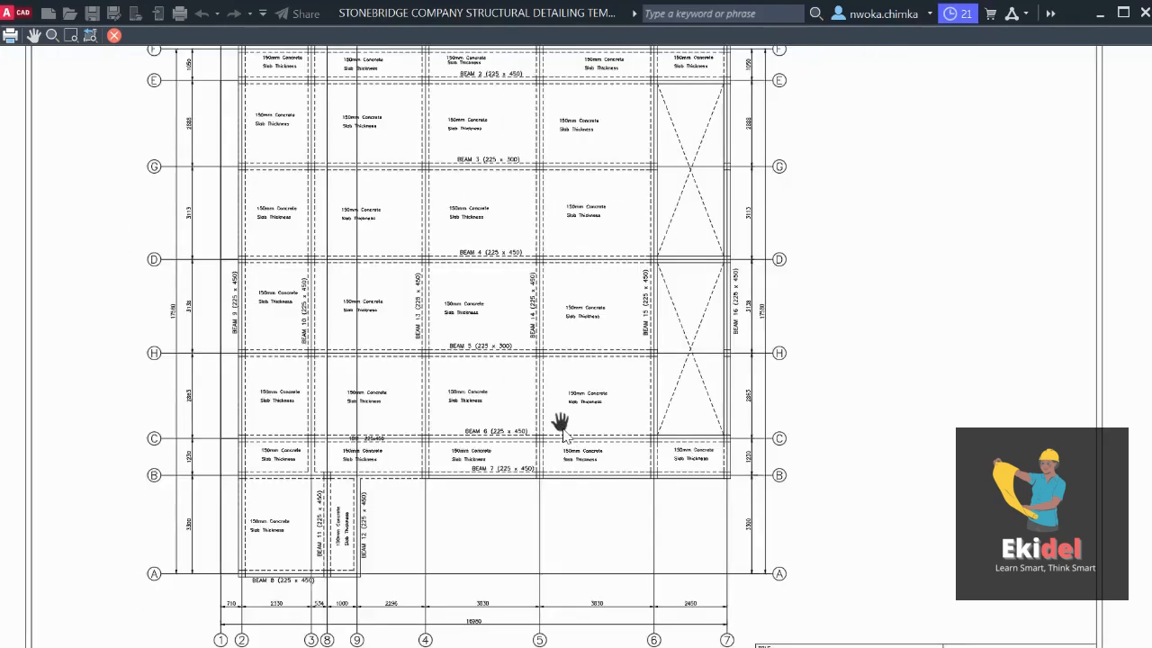
{"action": "scroll", "coordinate": [560, 423], "scroll_direction": "down", "scroll_amount": 2}
{"action": "scroll", "coordinate": [535, 419], "scroll_direction": "down", "scroll_amount": 2}
{"action": "key", "text": "Escape"}
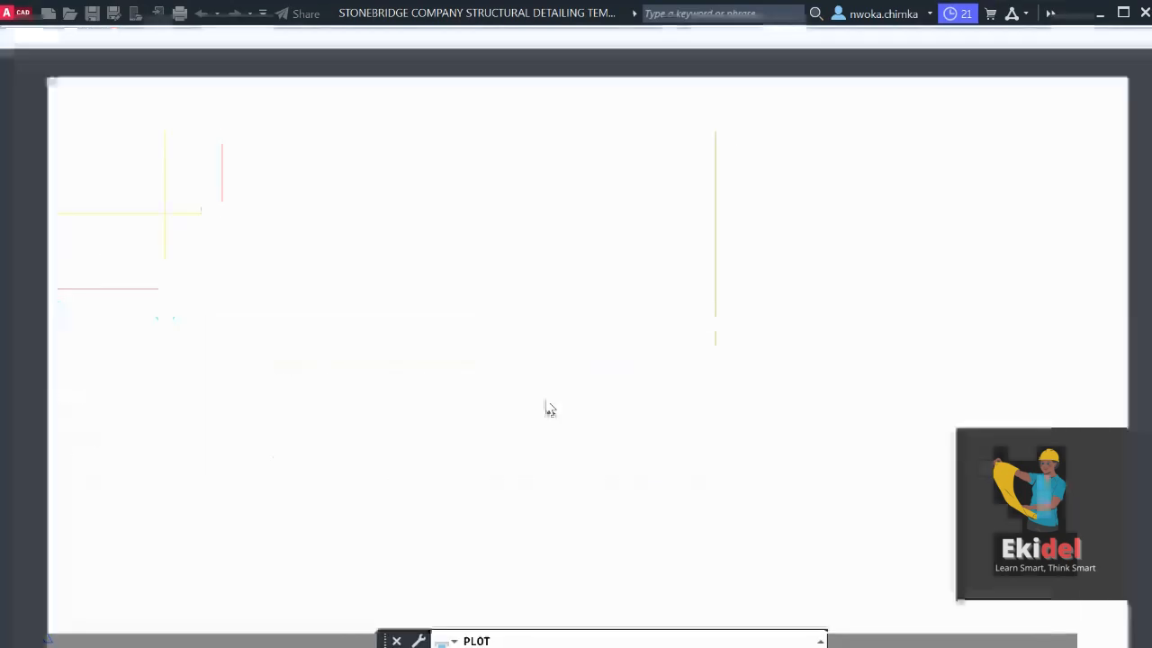
{"action": "key", "text": "Escape"}
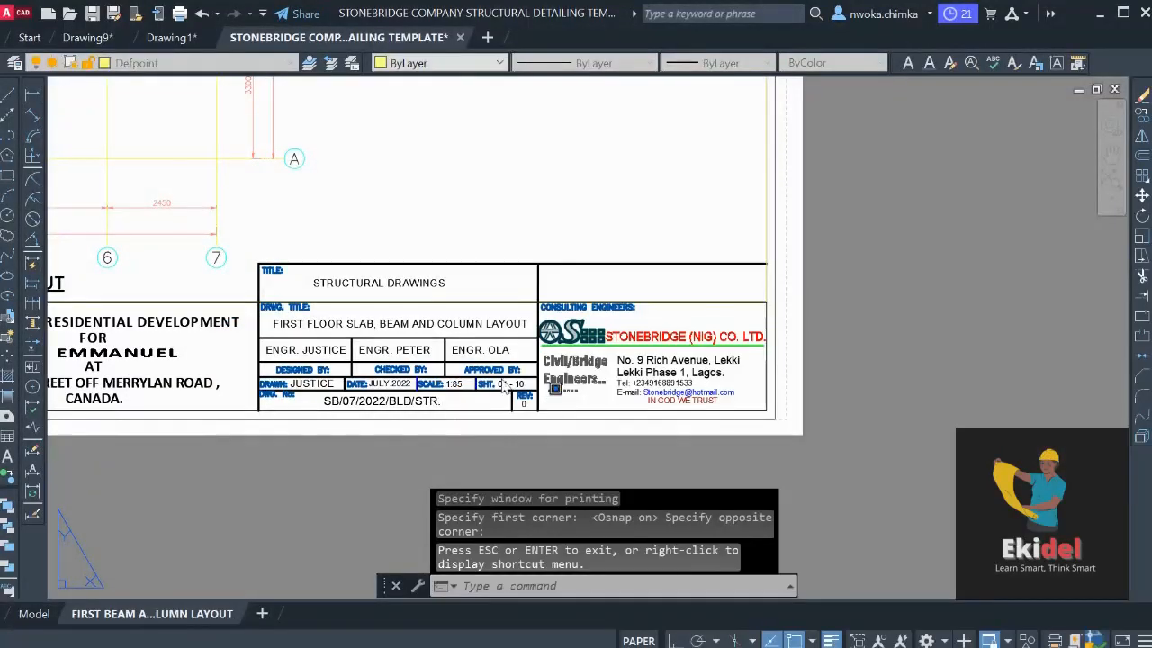
{"action": "scroll", "coordinate": [402, 392], "scroll_direction": "down", "scroll_amount": 6}
{"action": "middle_click_drag", "start_coordinate": [399, 438], "coordinate": [388, 429]}
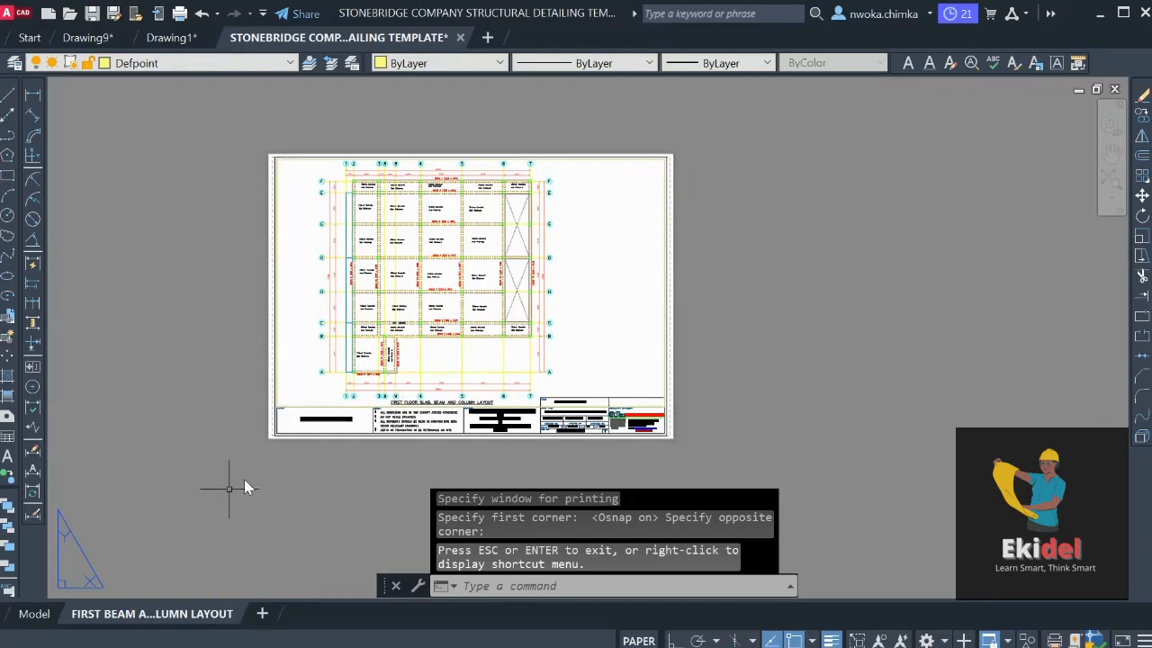
Examine the reinforcement details of Beam 1 and Beam 2 in model space
{"action": "left_click", "coordinate": [36, 621]}
{"action": "scroll", "coordinate": [398, 385], "scroll_direction": "down", "scroll_amount": 3}
{"action": "scroll", "coordinate": [655, 310], "scroll_direction": "up", "scroll_amount": 11}
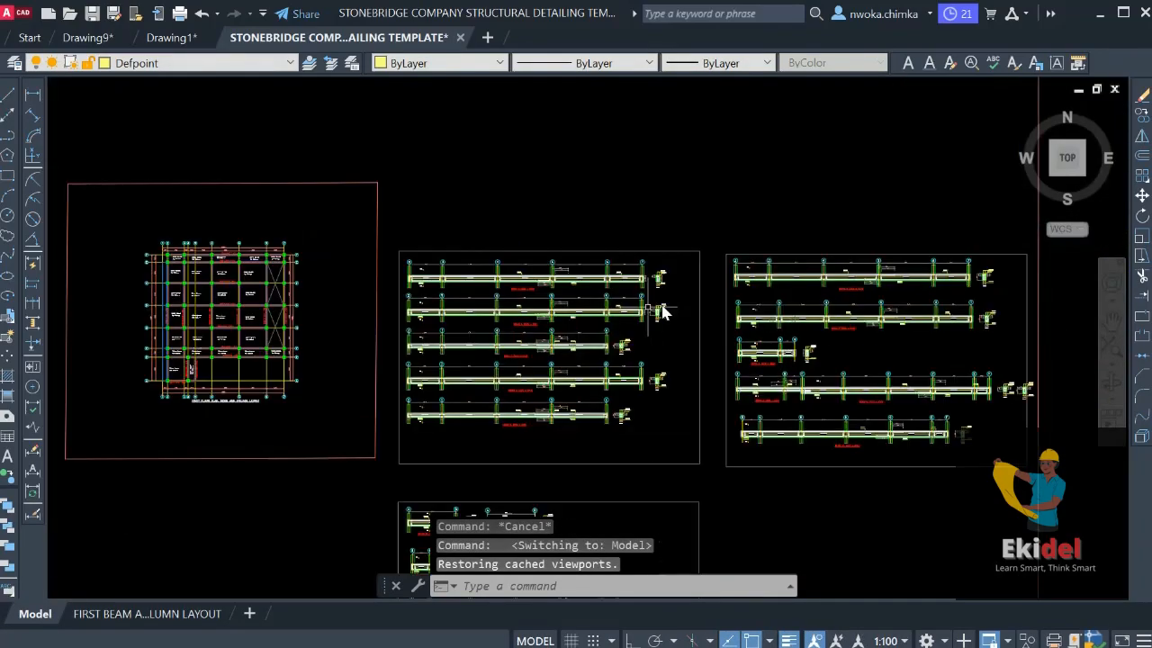
{"action": "scroll", "coordinate": [421, 259], "scroll_direction": "up", "scroll_amount": 2}
{"action": "middle_click_drag", "start_coordinate": [420, 259], "coordinate": [581, 316]}
{"action": "middle_click_drag", "start_coordinate": [288, 224], "coordinate": [509, 216]}
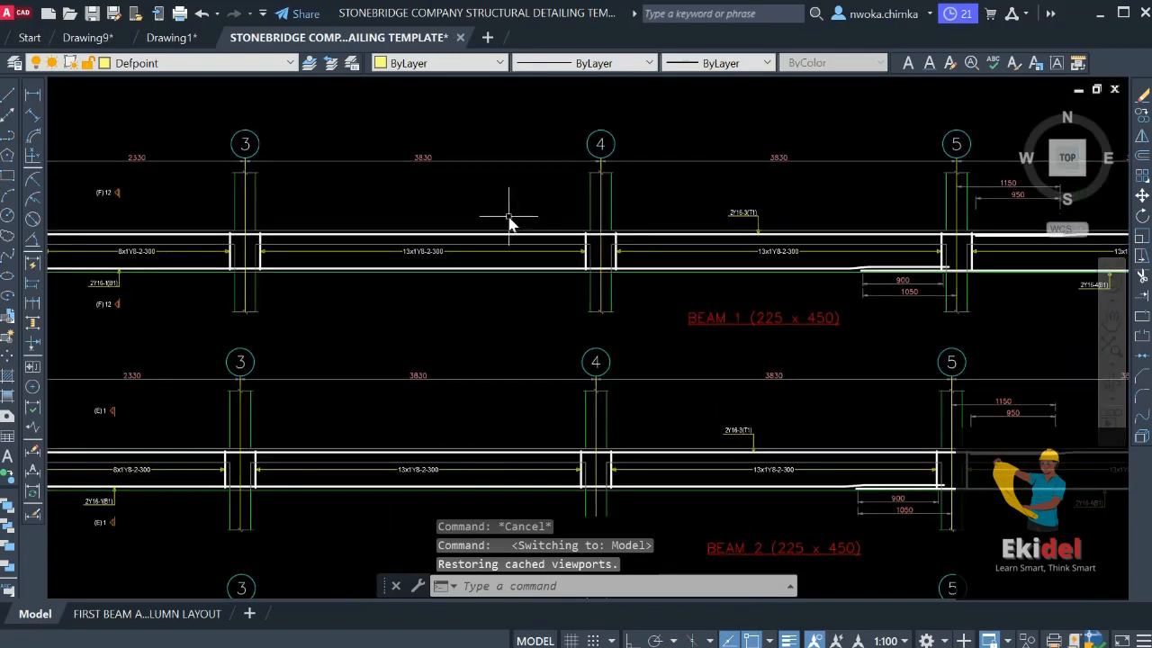
{"action": "scroll", "coordinate": [520, 213], "scroll_direction": "down", "scroll_amount": 2}
{"action": "scroll", "coordinate": [249, 263], "scroll_direction": "up", "scroll_amount": 4}
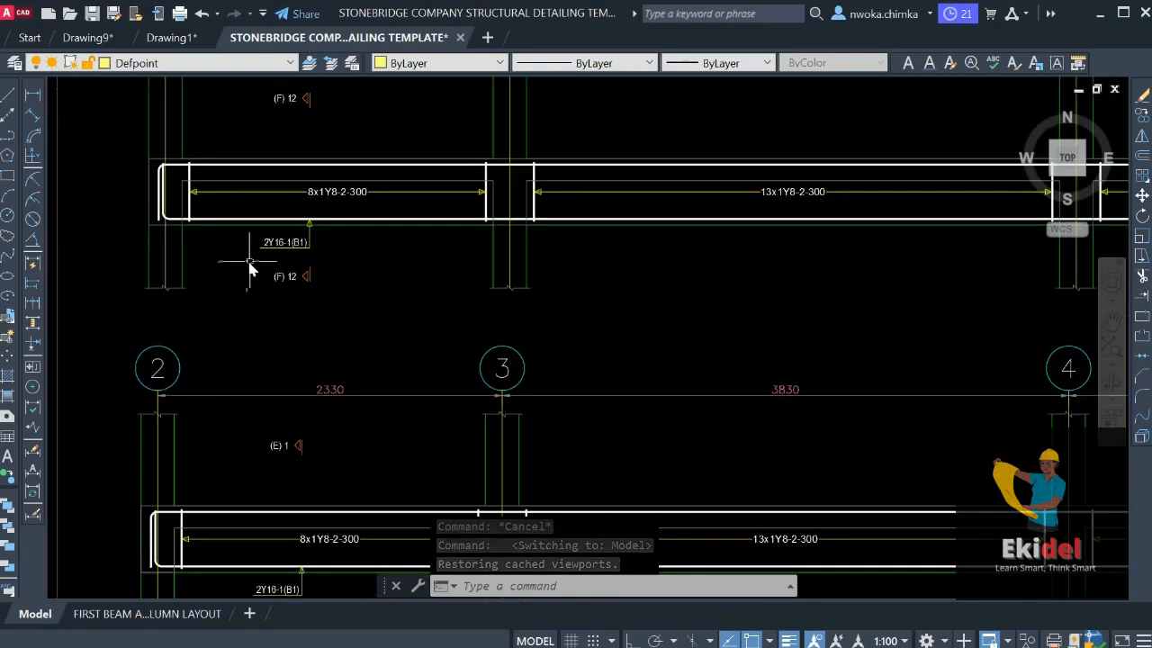
{"action": "scroll", "coordinate": [367, 220], "scroll_direction": "down", "scroll_amount": 4}
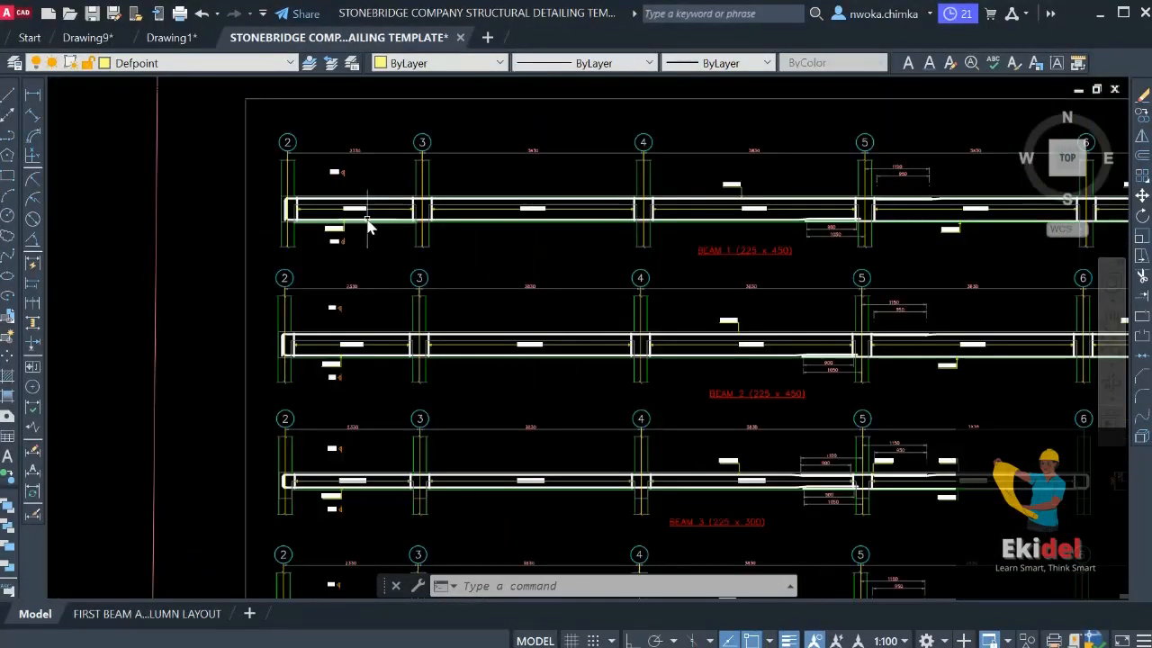
Create a copy of the FIRST BEAM AND COLUMN LAYOUT sheet layout
{"action": "left_click", "coordinate": [137, 615]}
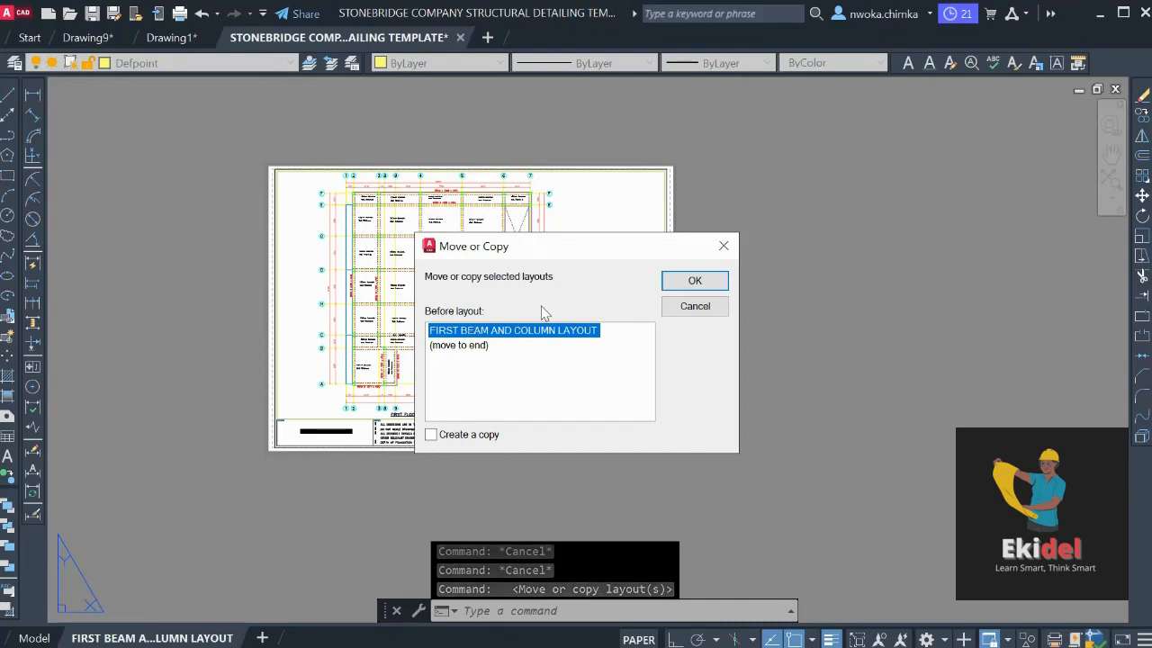
{"action": "left_click", "coordinate": [450, 440]}
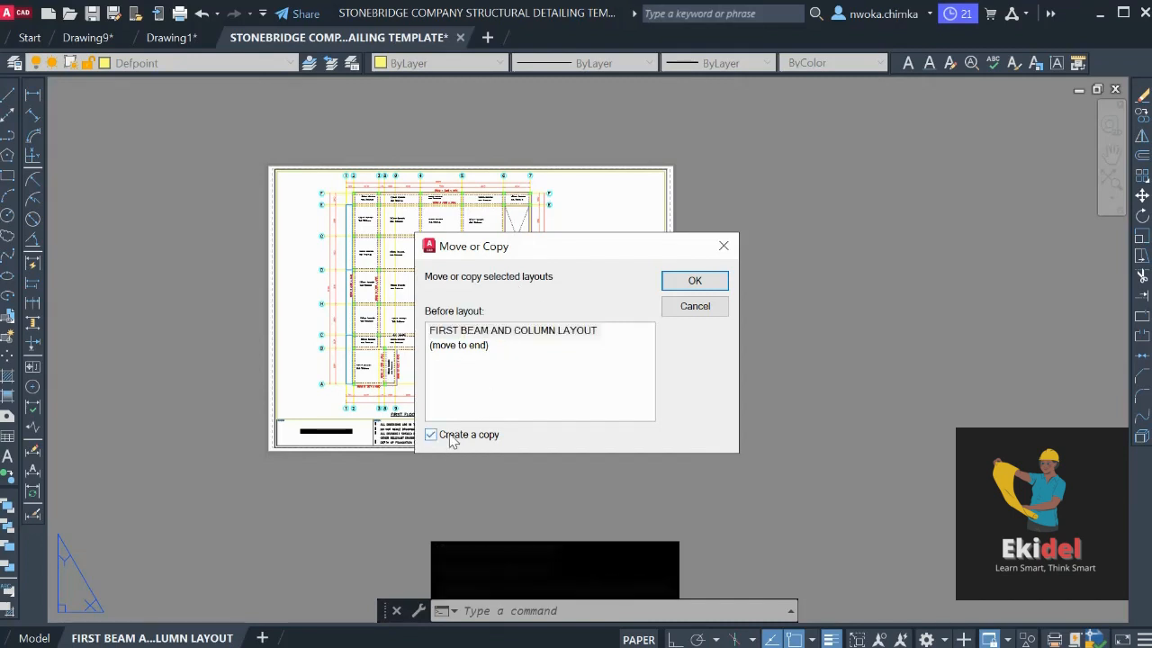
{"action": "left_click", "coordinate": [694, 282]}
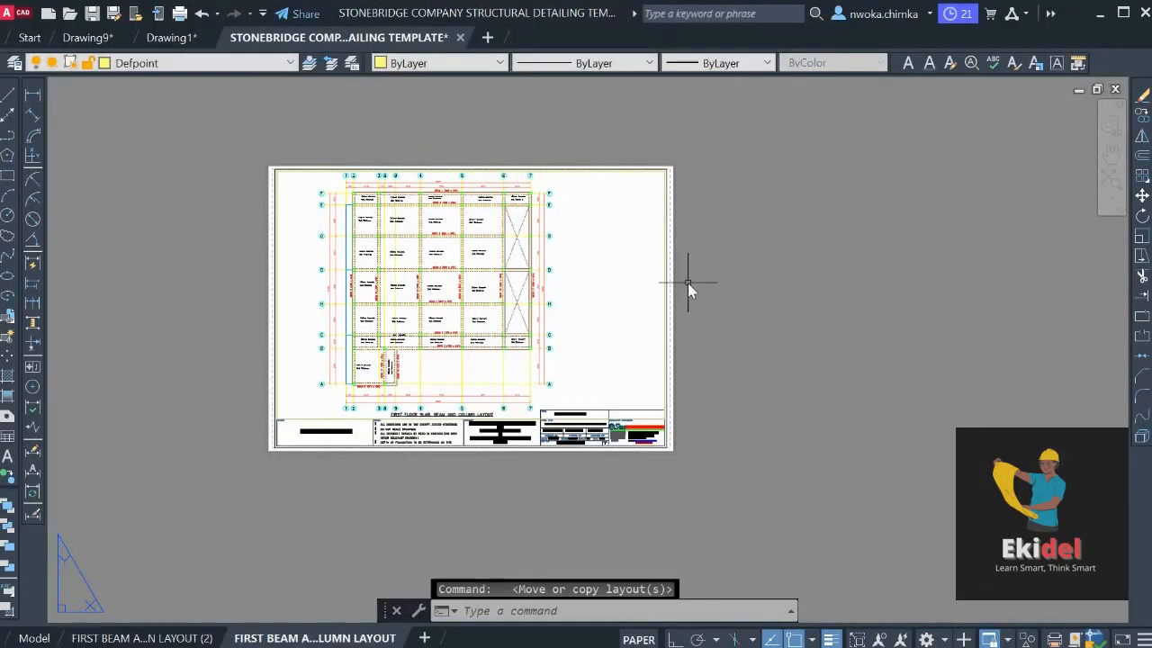
{"action": "scroll", "coordinate": [657, 306], "scroll_direction": "down", "scroll_amount": 4}
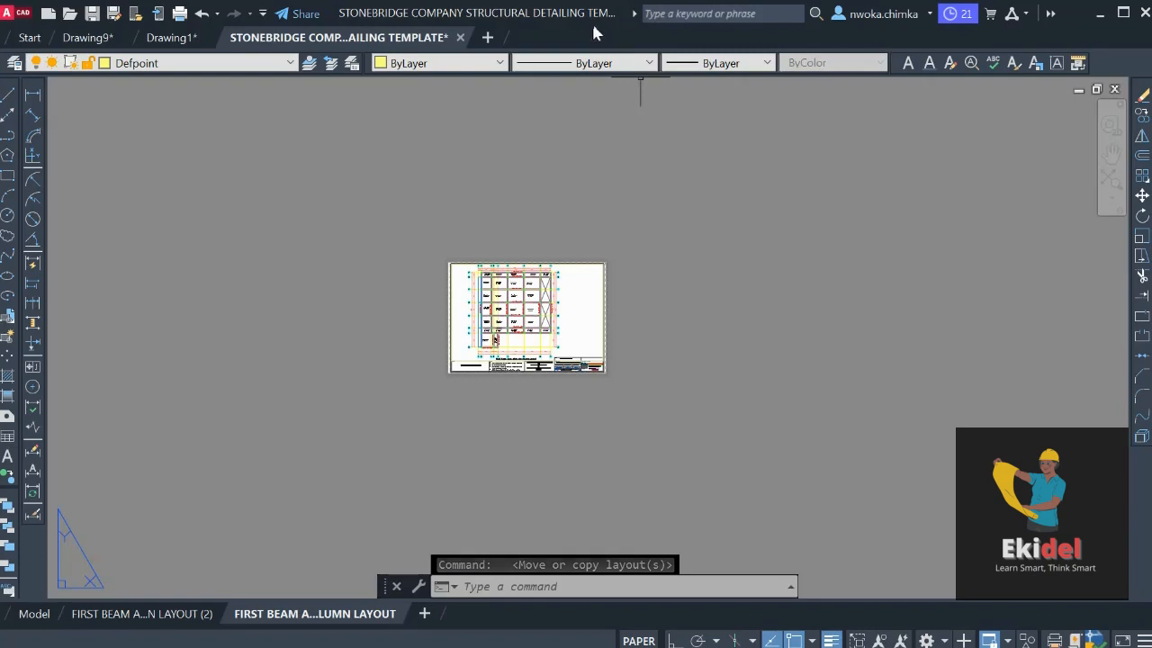
{"action": "left_click", "coordinate": [572, 147]}
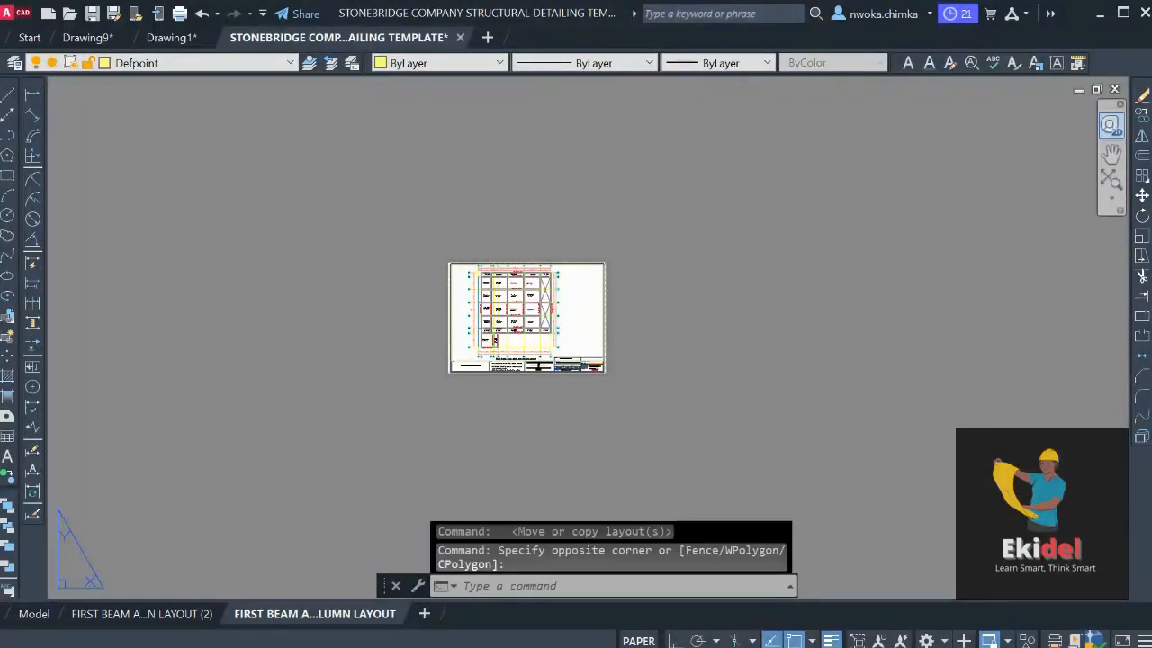
{"action": "left_click", "coordinate": [1124, 14]}
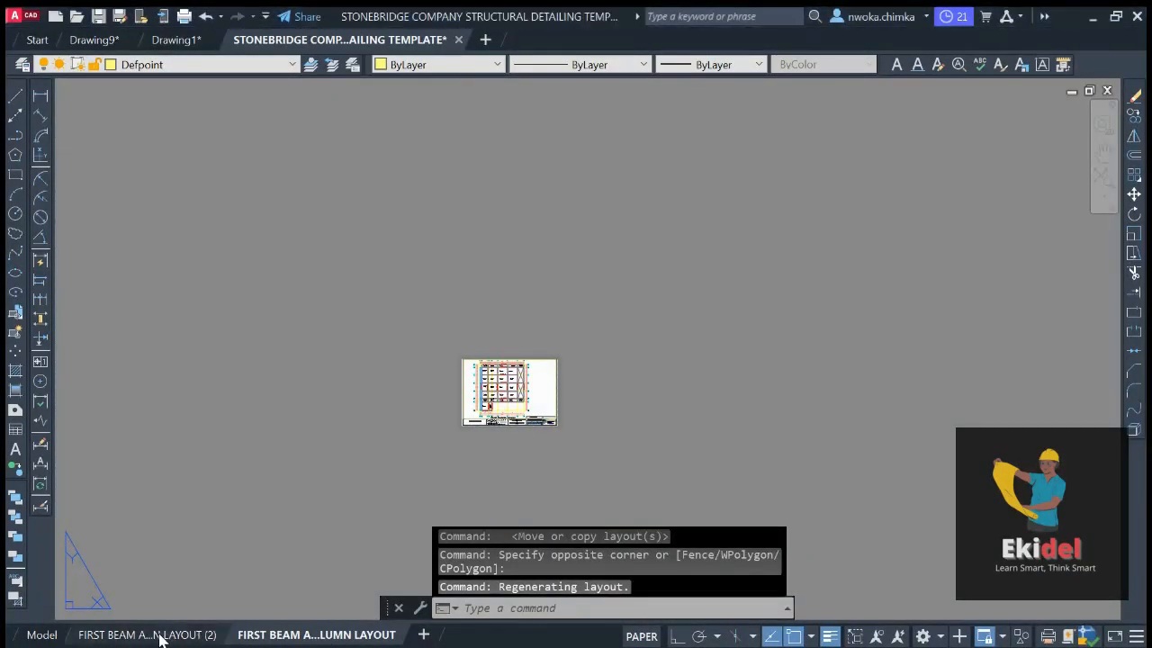
{"action": "scroll", "coordinate": [507, 419], "scroll_direction": "up", "scroll_amount": 4}
{"action": "middle_click_drag", "start_coordinate": [503, 387], "coordinate": [469, 332]}
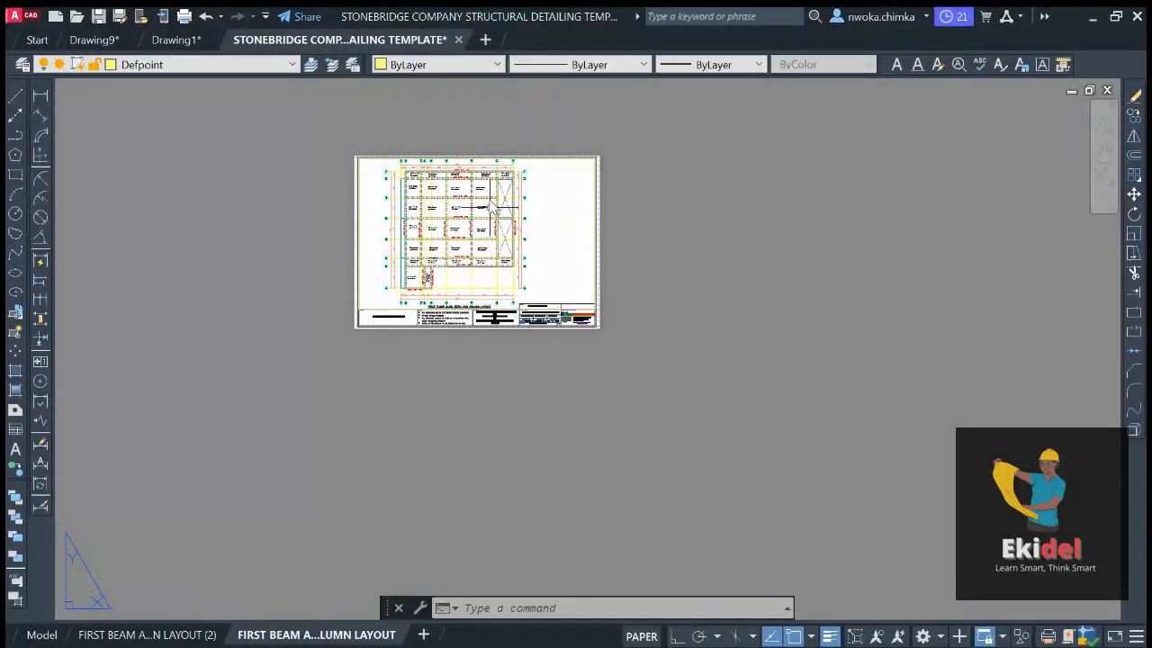
Reorder the layouts so that the original FIRST BEAM AND COLUMN LAYOUT comes before its copy
{"action": "mouse_move", "coordinate": [195, 637]}
{"action": "left_click_drag", "start_coordinate": [322, 637], "coordinate": [309, 628]}
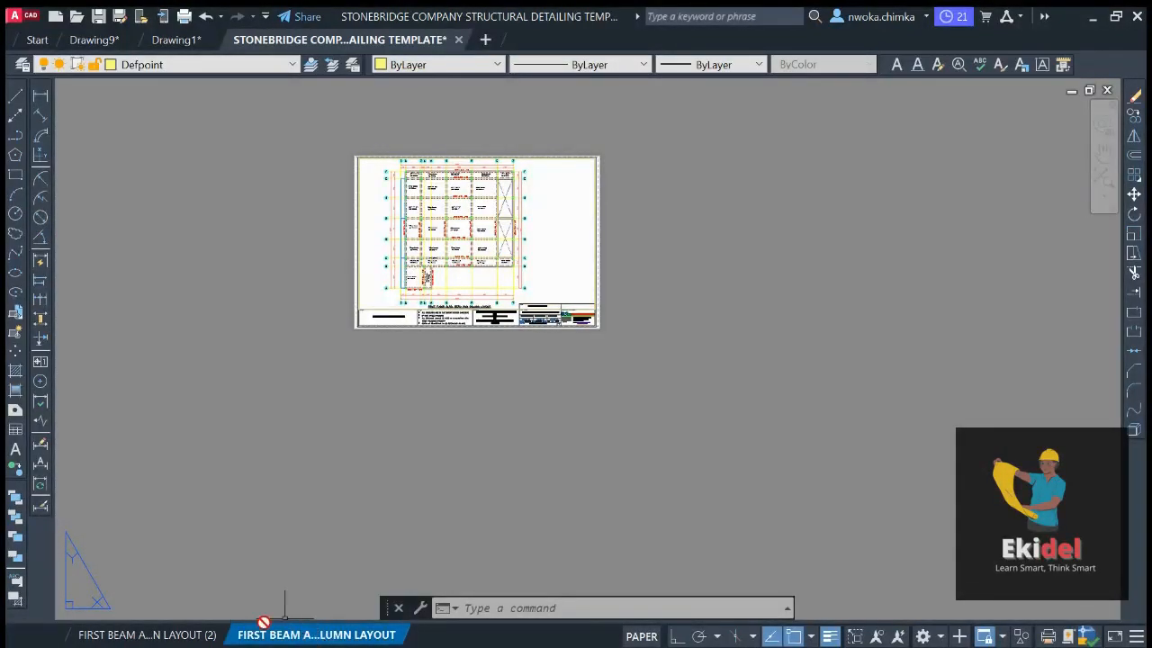
{"action": "left_click_drag", "start_coordinate": [126, 636], "coordinate": [135, 635]}
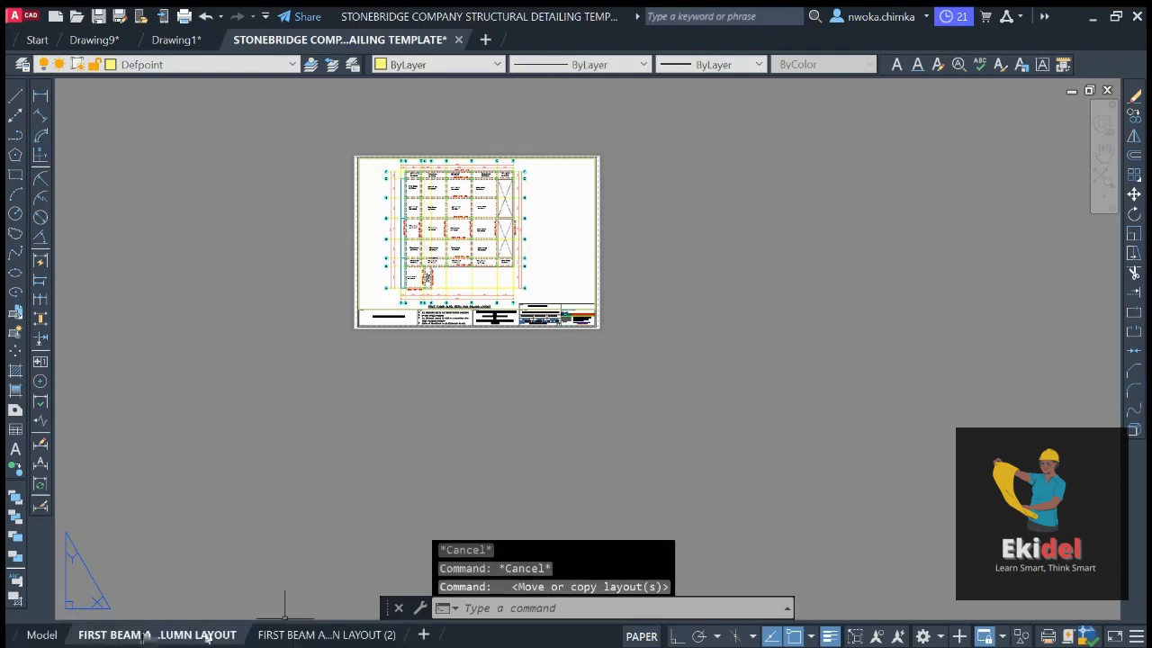
Rename the copied layout as FIRST FLOOR BEAM DETAIL-1
{"action": "mouse_move", "coordinate": [342, 637]}
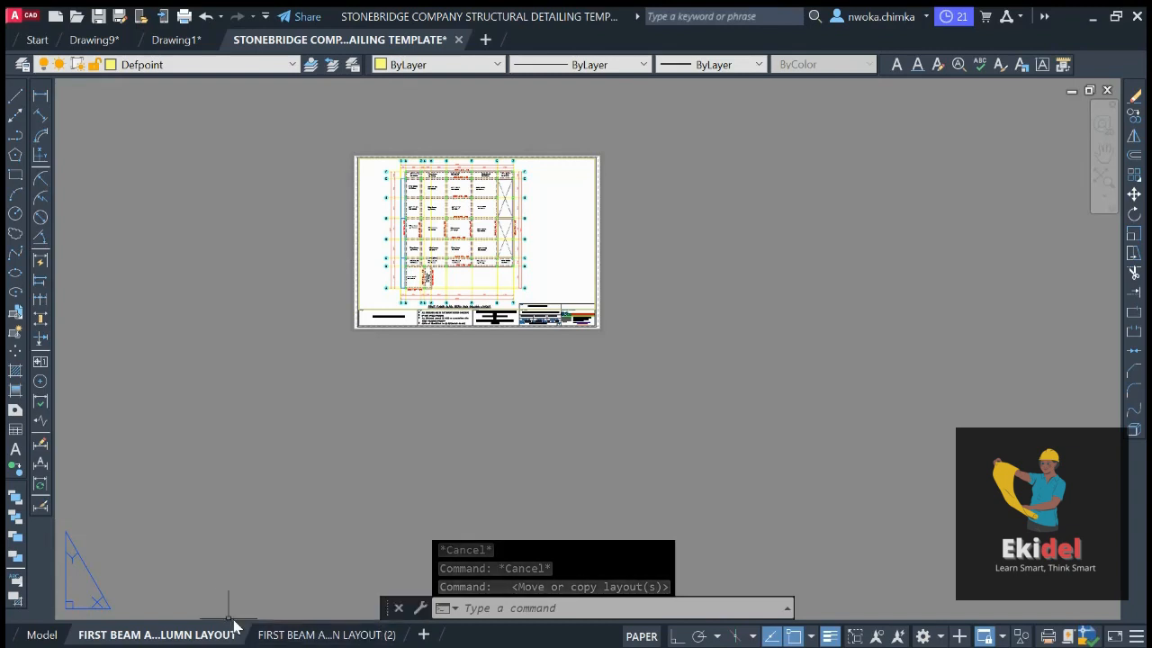
{"action": "left_click", "coordinate": [342, 635]}
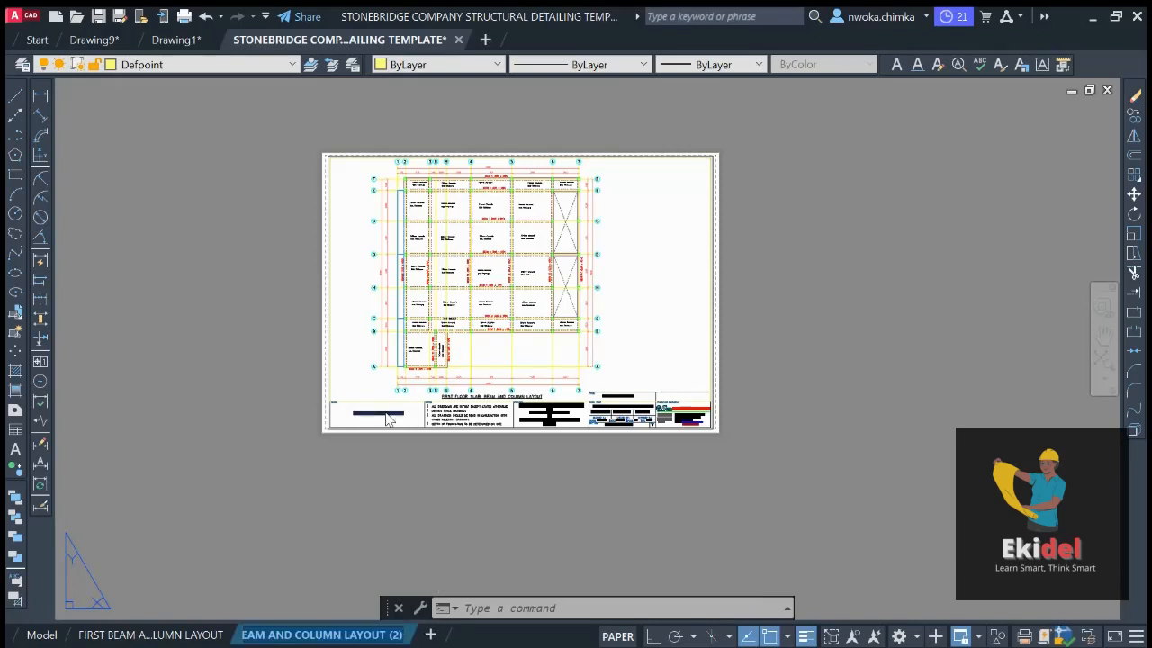
{"action": "type", "text": "FIR"}
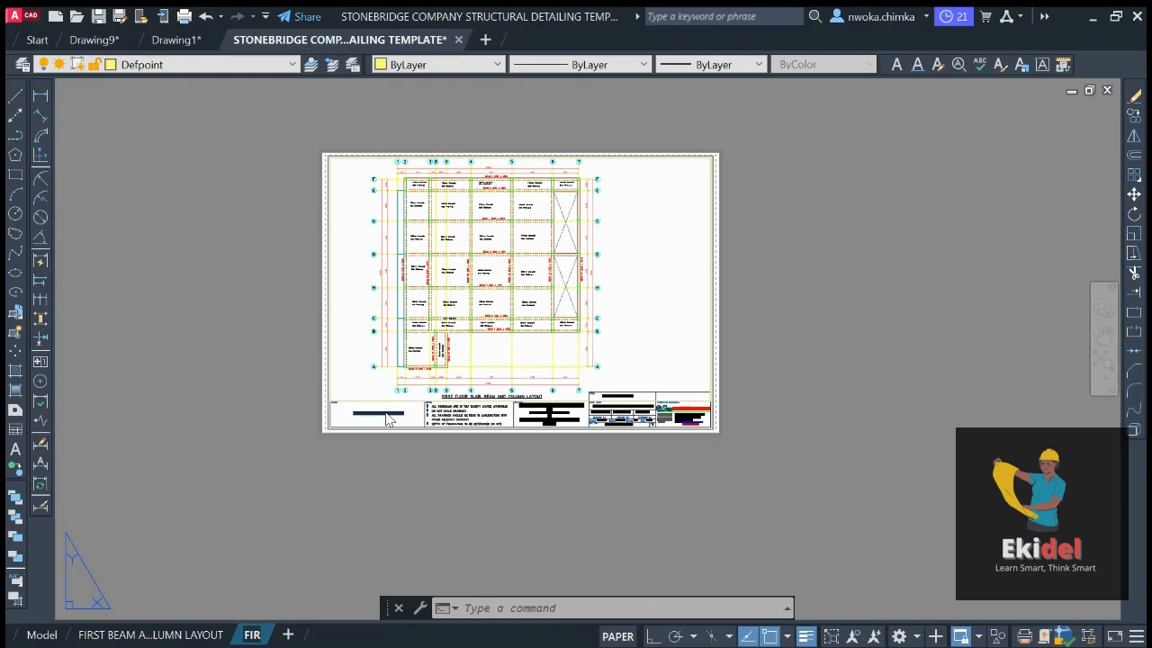
{"action": "type", "text": "ST BEAM"}
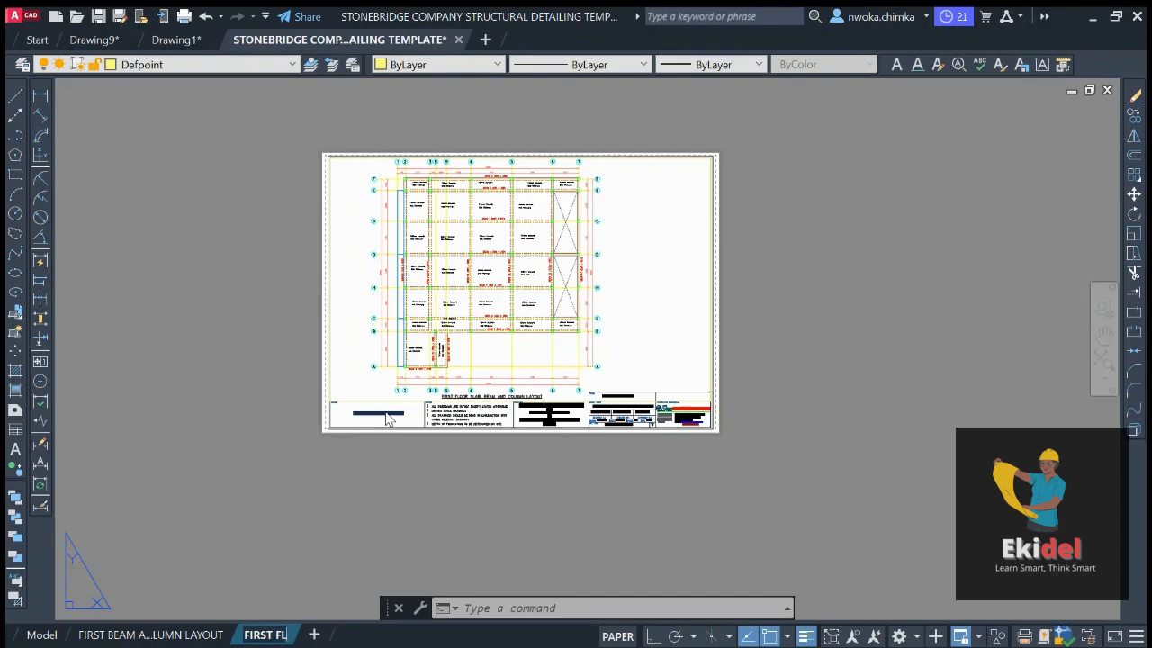
{"action": "type", "text": "AM"}
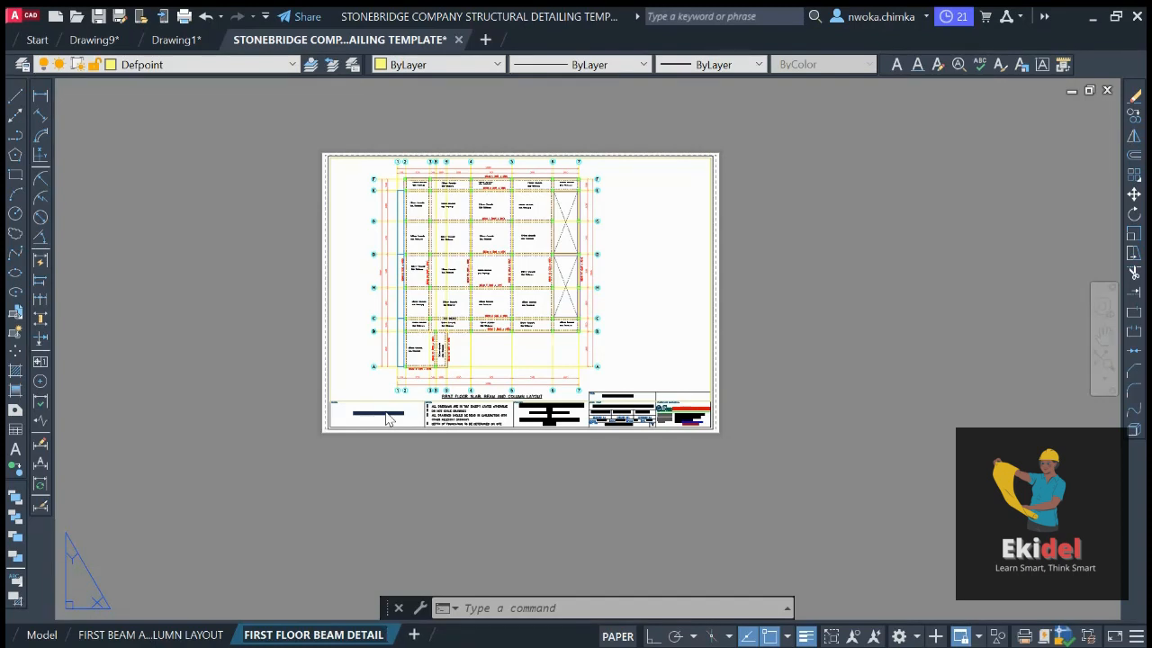
{"action": "type", "text": "DETAIL"}
{"action": "type", "text": " 1"}
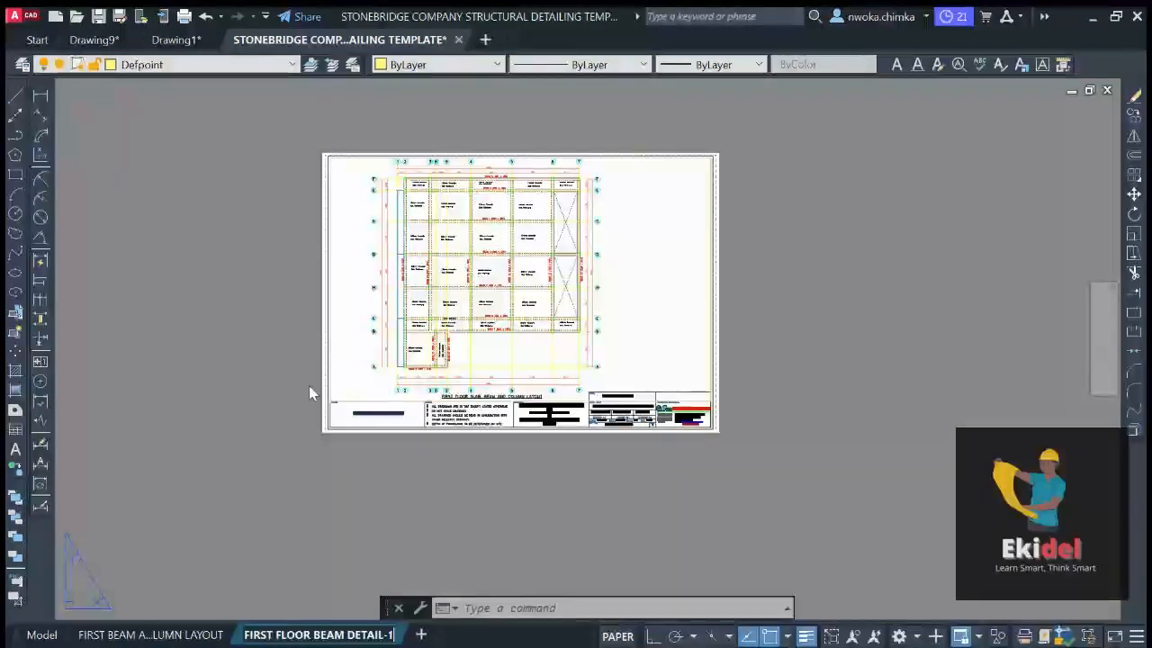
{"action": "left_click", "coordinate": [239, 423]}
{"action": "left_click", "coordinate": [234, 407]}
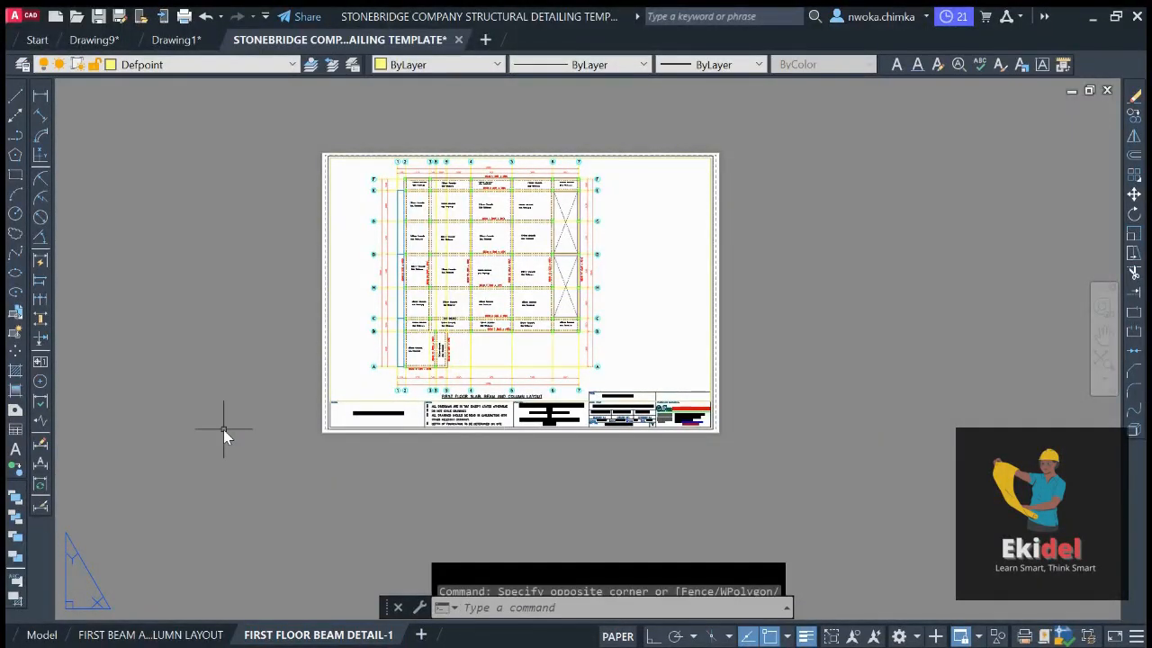
Compare the original and copied layouts, and check the framed beam details in model space
{"action": "left_click", "coordinate": [139, 630]}
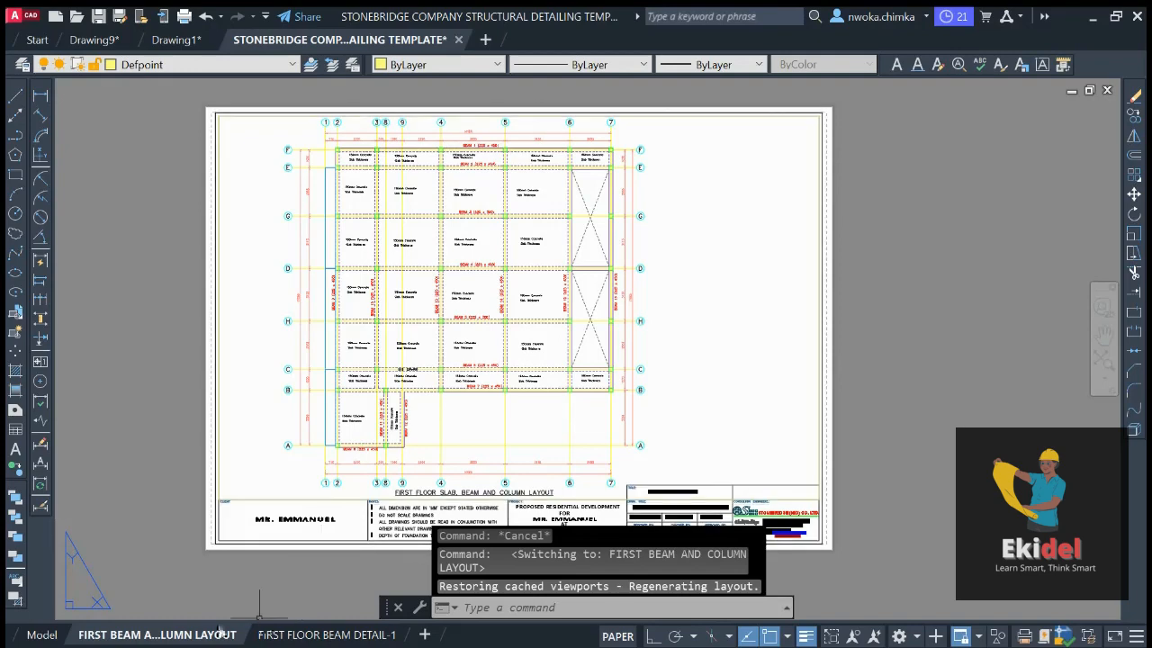
{"action": "left_click", "coordinate": [320, 634]}
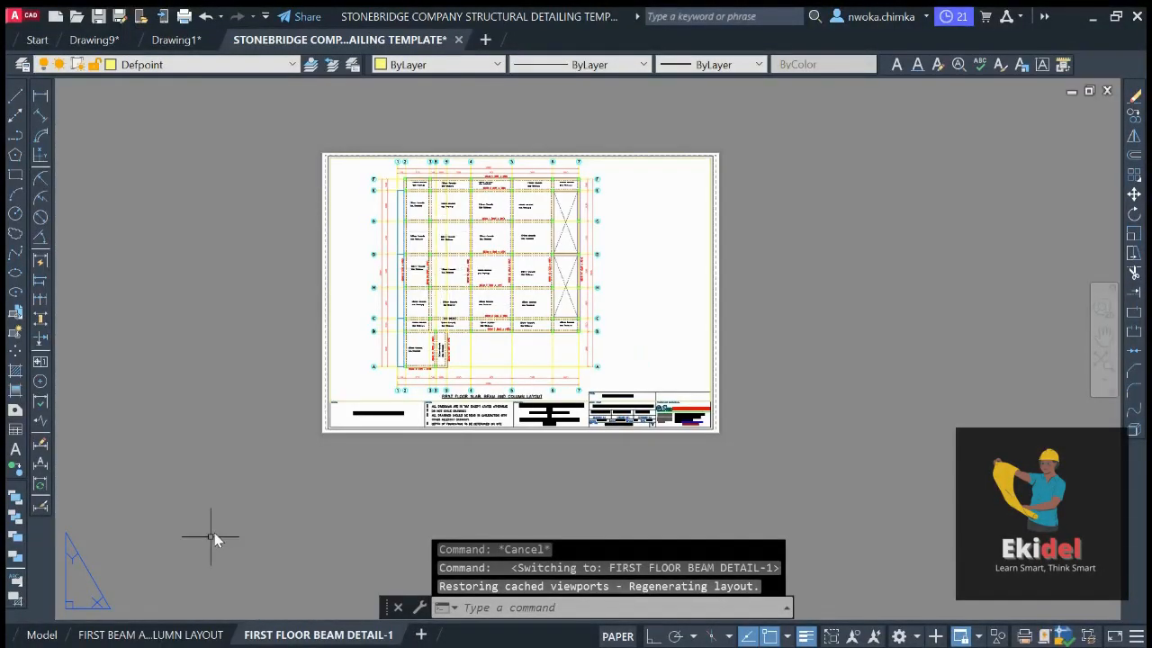
{"action": "left_click", "coordinate": [40, 635]}
{"action": "scroll", "coordinate": [558, 288], "scroll_direction": "down", "scroll_amount": 5}
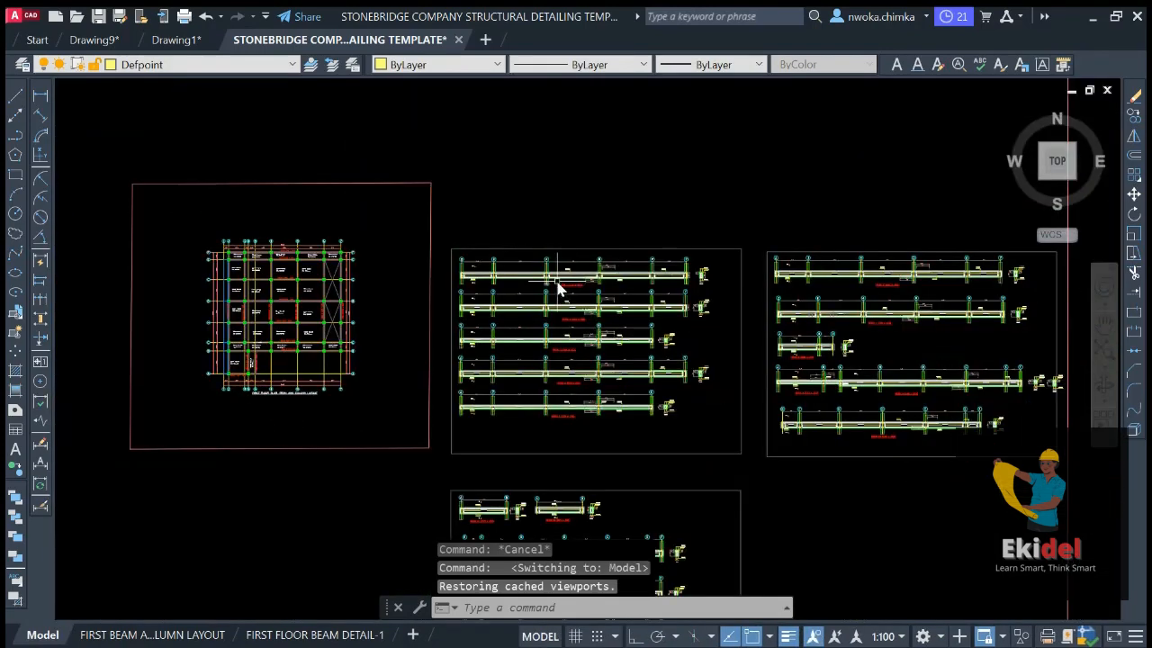
Activate the viewport on the FIRST FLOOR BEAM DETAIL-1 layout and frame the first group of five beam details inside it
{"action": "left_click", "coordinate": [313, 634]}
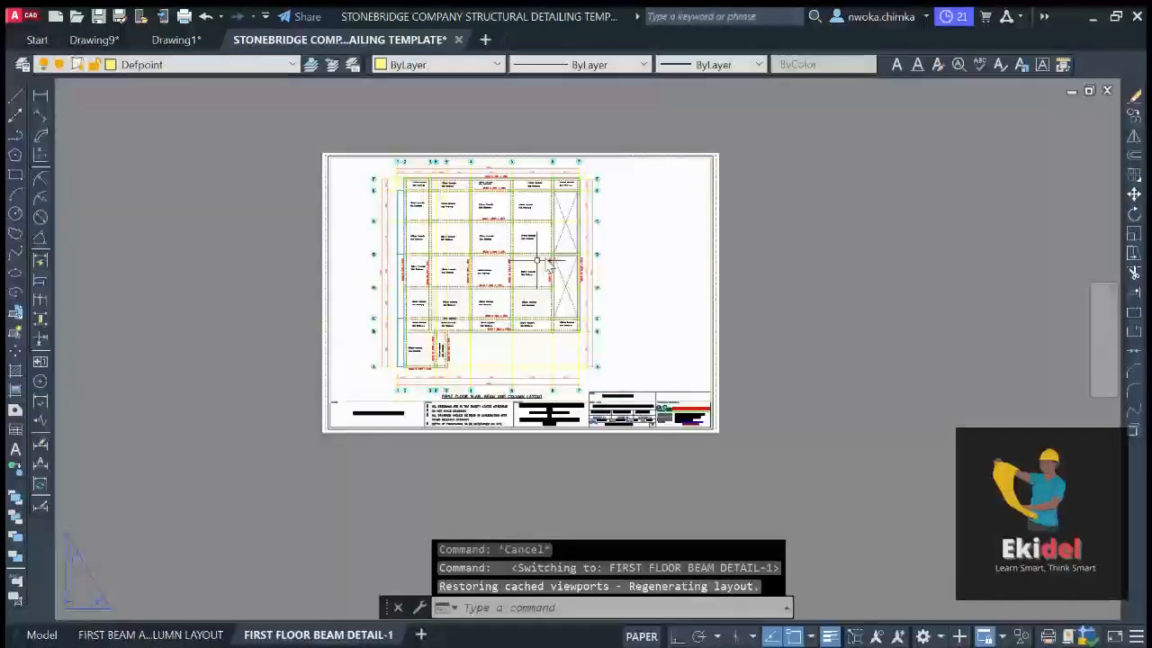
{"action": "scroll", "coordinate": [438, 180], "scroll_direction": "down", "scroll_amount": 2}
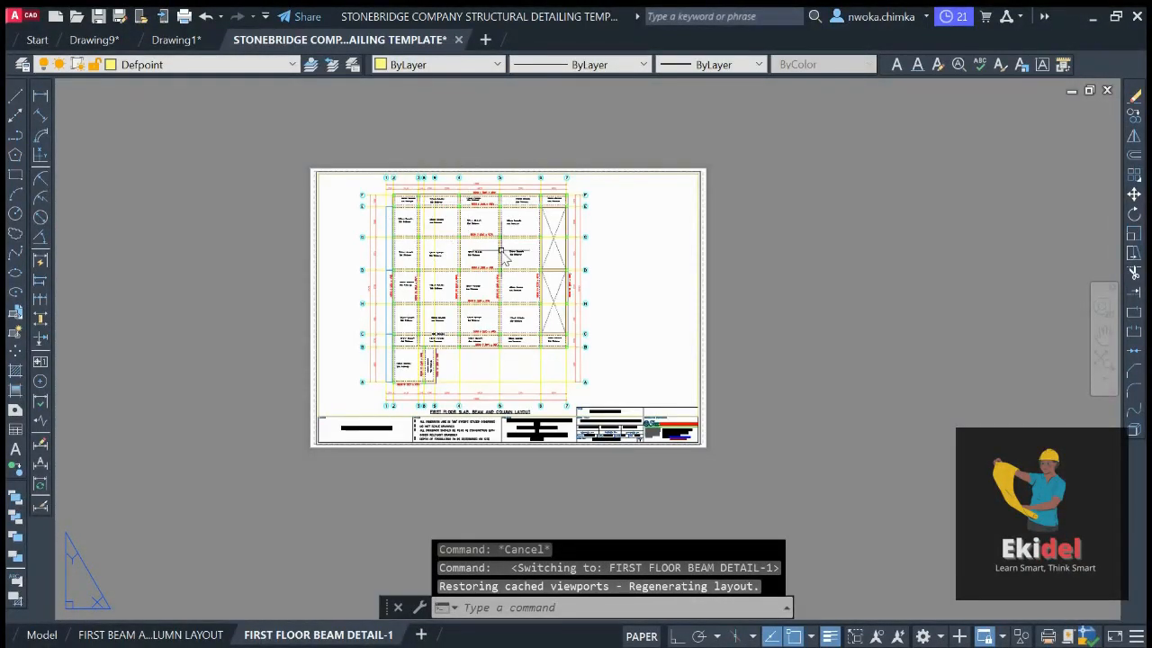
{"action": "double_click", "coordinate": [618, 236]}
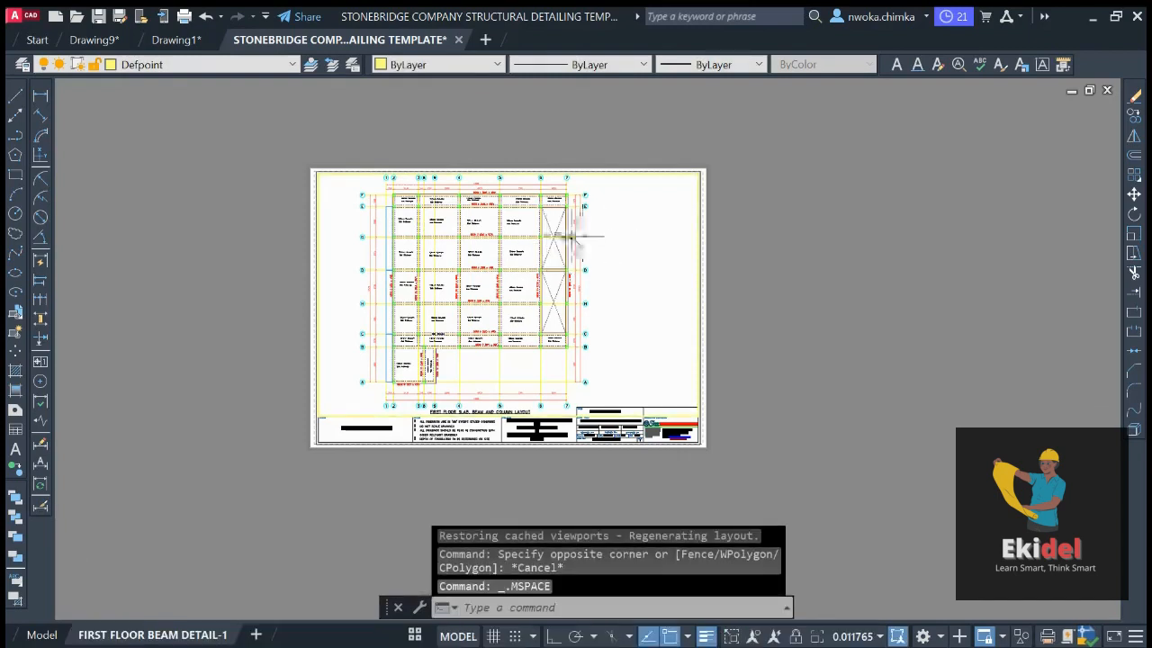
{"action": "scroll", "coordinate": [486, 270], "scroll_direction": "down", "scroll_amount": 5}
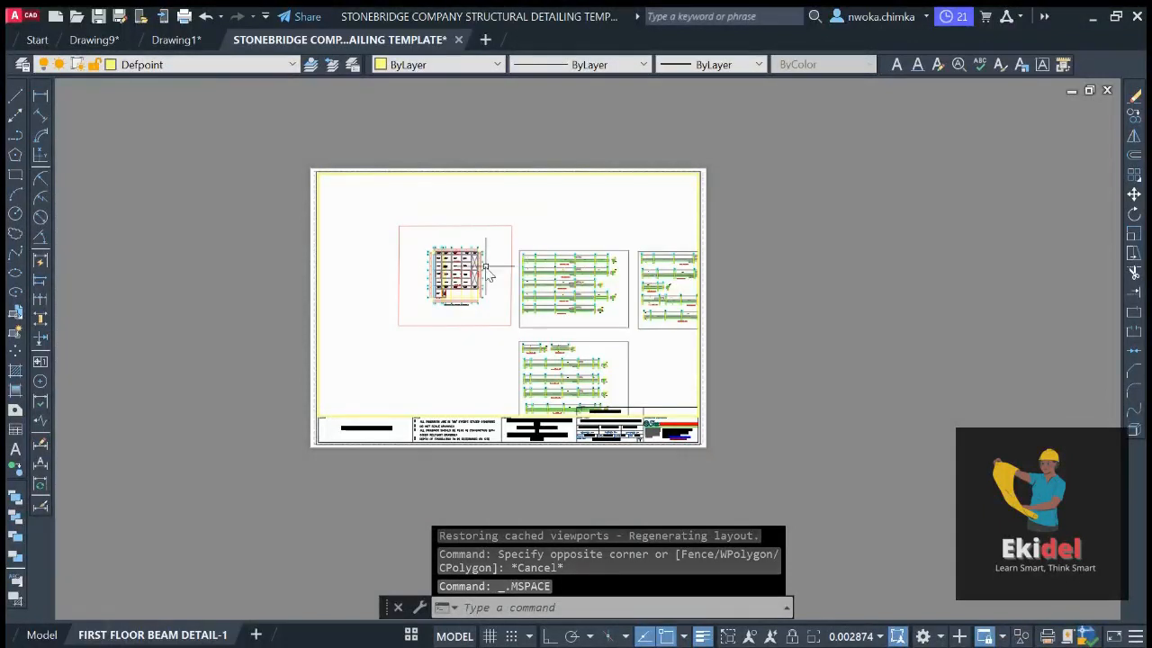
{"action": "scroll", "coordinate": [599, 275], "scroll_direction": "up", "scroll_amount": 4}
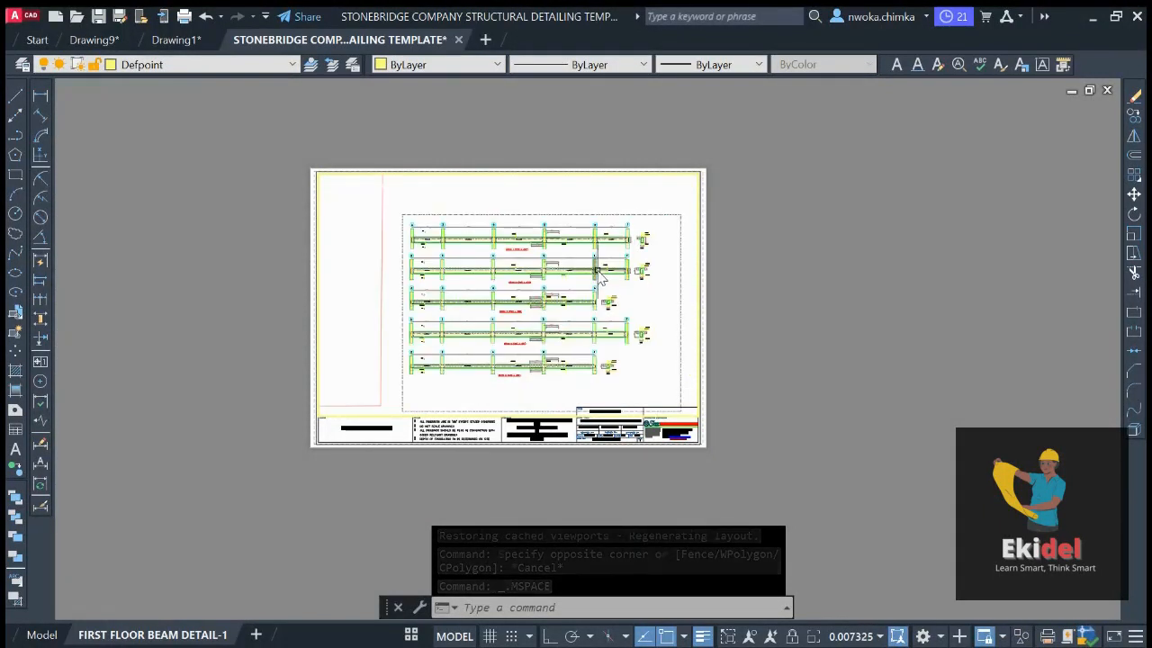
{"action": "middle_click_drag", "start_coordinate": [599, 279], "coordinate": [569, 243]}
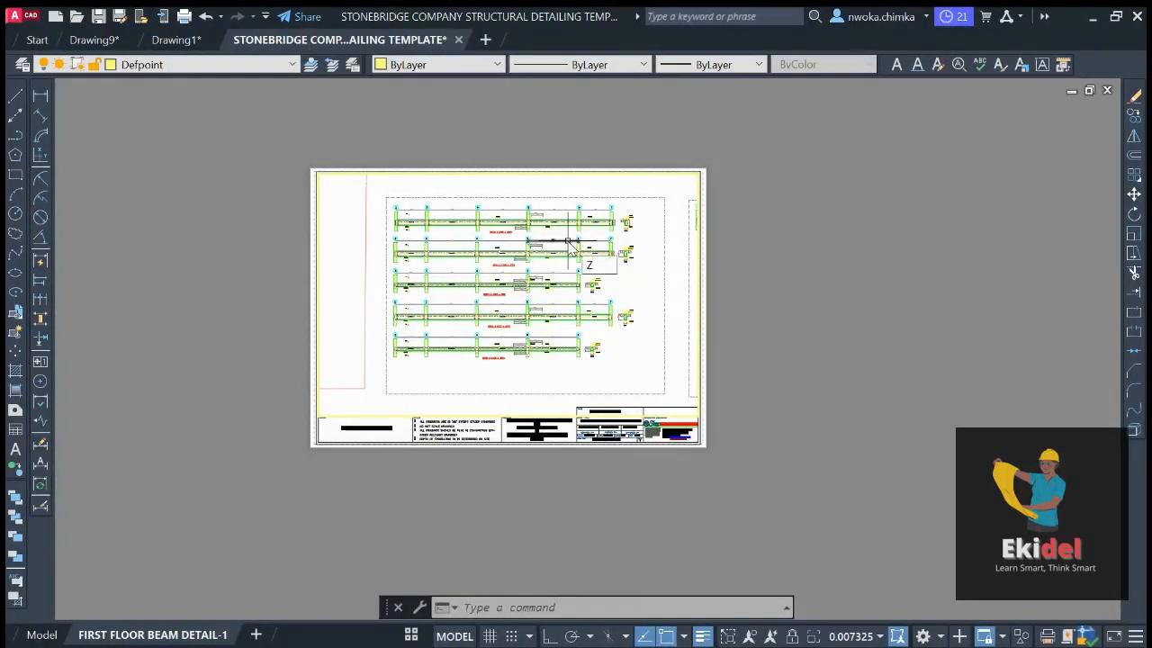
Scale the active viewport to 1/85XP and shift the beam details so BEAM 1 shows fully at the sheet's upper edge, returning to paper space
{"action": "key", "text": "Return"}
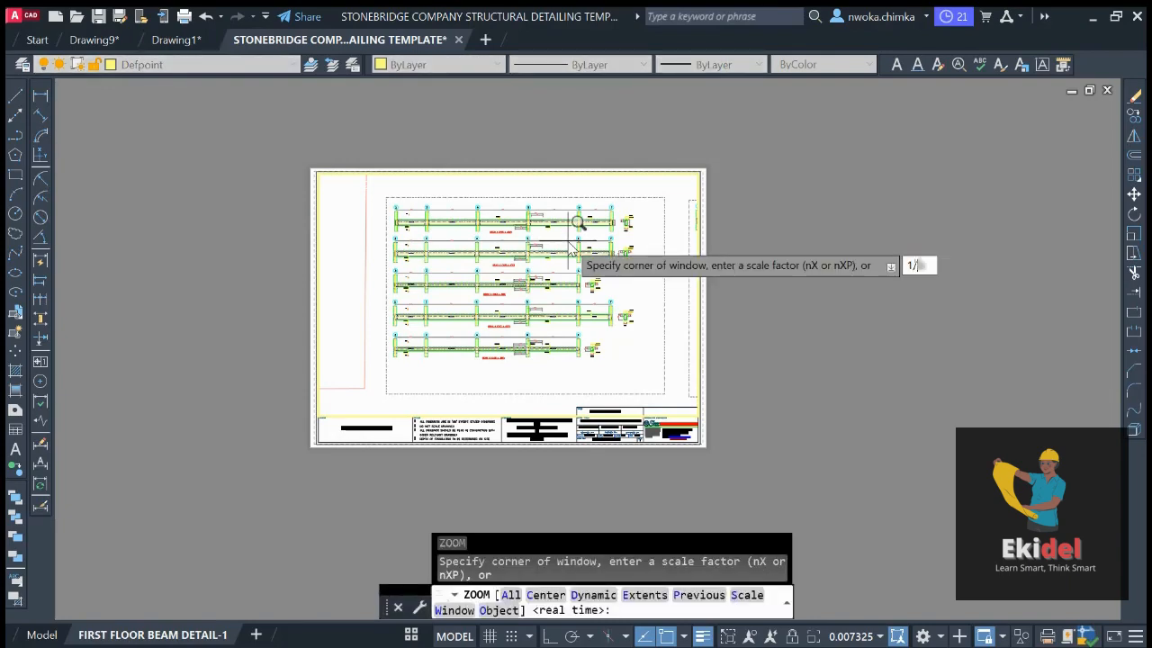
{"action": "type", "text": "1/85XP"}
{"action": "key", "text": "Return"}
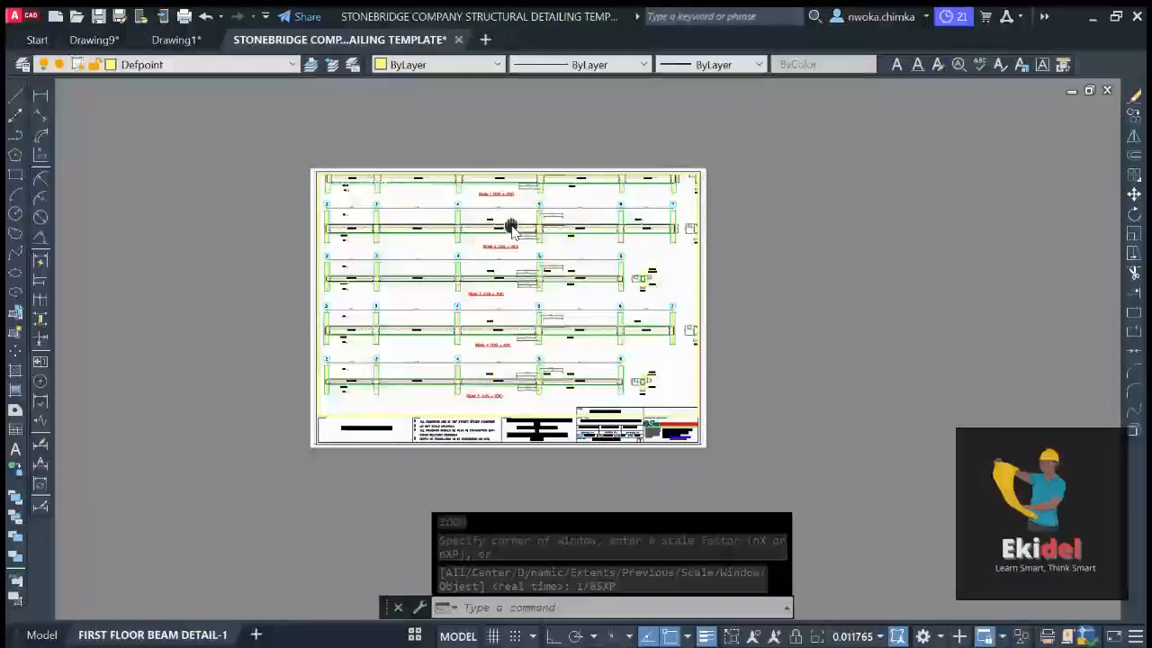
{"action": "middle_click_drag", "start_coordinate": [511, 226], "coordinate": [511, 253]}
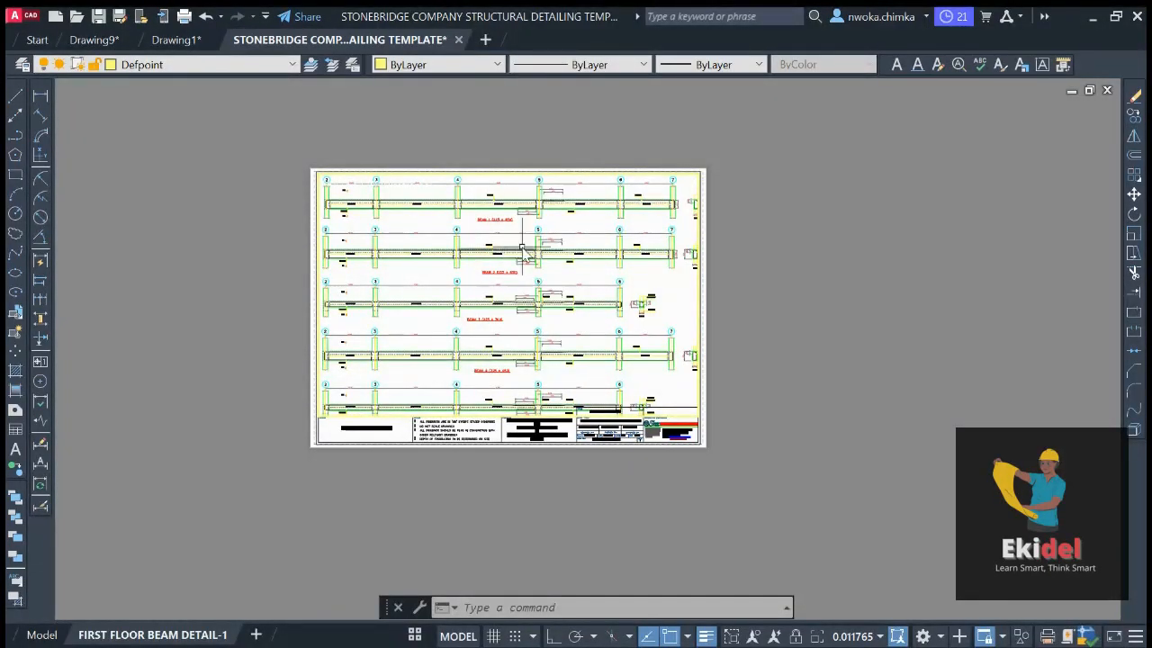
{"action": "double_click", "coordinate": [765, 216]}
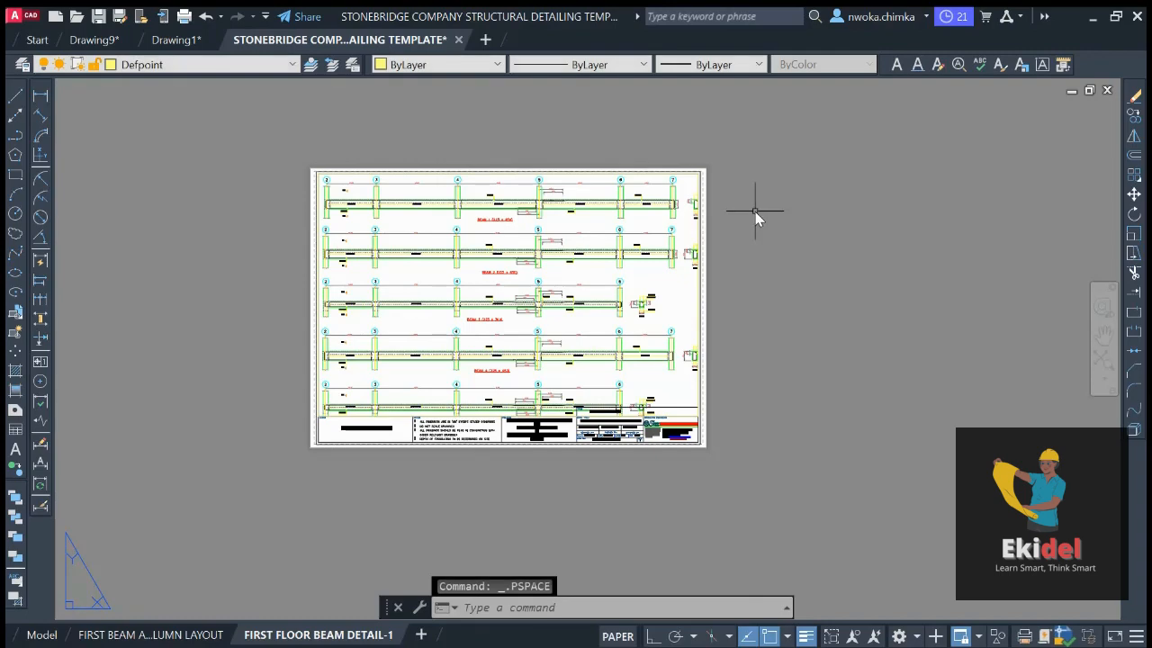
Inspect the legibility of the scaled beam details and their overall arrangement on the sheet
{"action": "scroll", "coordinate": [409, 221], "scroll_direction": "up", "scroll_amount": 8}
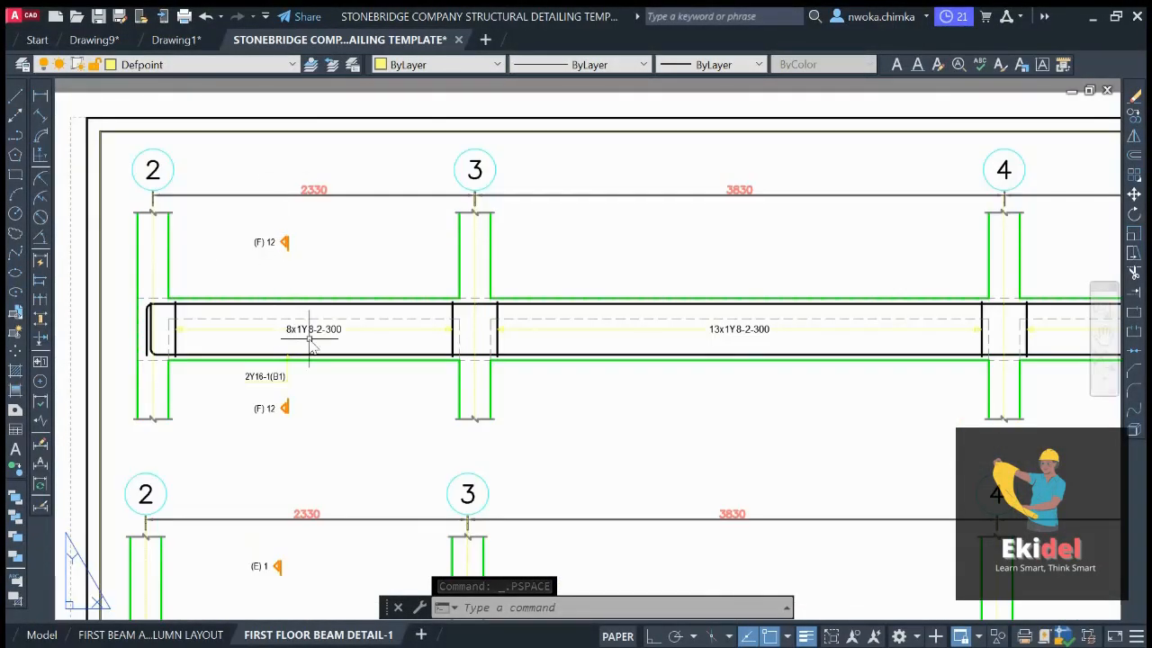
{"action": "scroll", "coordinate": [162, 203], "scroll_direction": "down", "scroll_amount": 2}
{"action": "scroll", "coordinate": [181, 180], "scroll_direction": "down", "scroll_amount": 6}
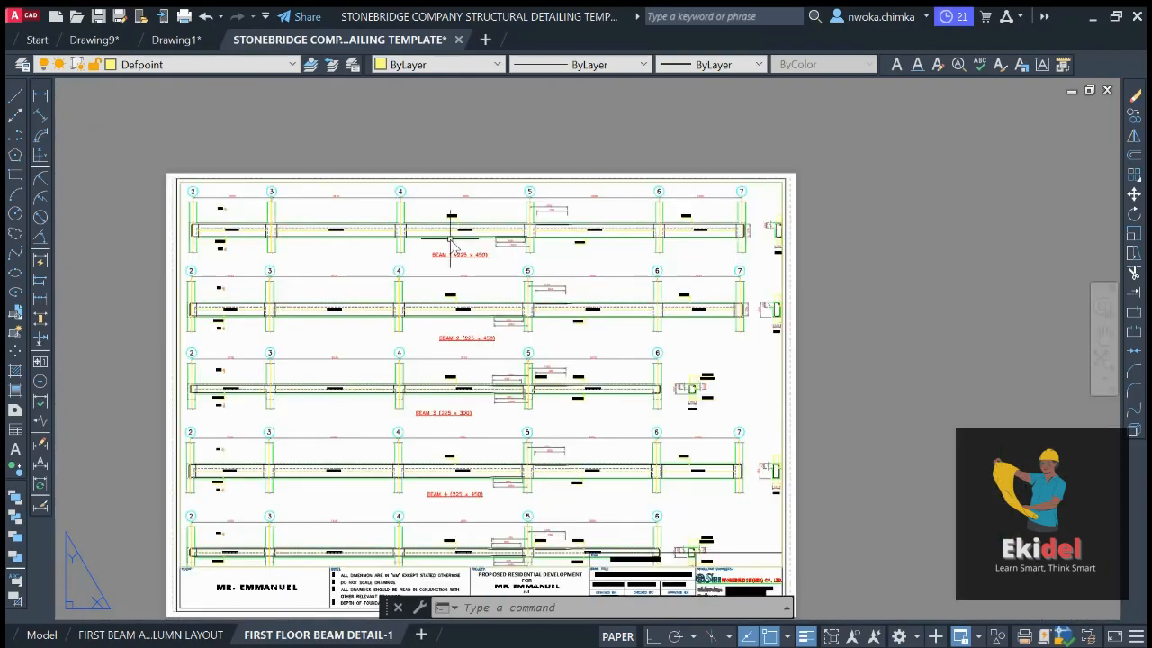
{"action": "scroll", "coordinate": [484, 378], "scroll_direction": "up", "scroll_amount": 1}
{"action": "scroll", "coordinate": [483, 378], "scroll_direction": "down", "scroll_amount": 2}
{"action": "scroll", "coordinate": [558, 351], "scroll_direction": "up", "scroll_amount": 3}
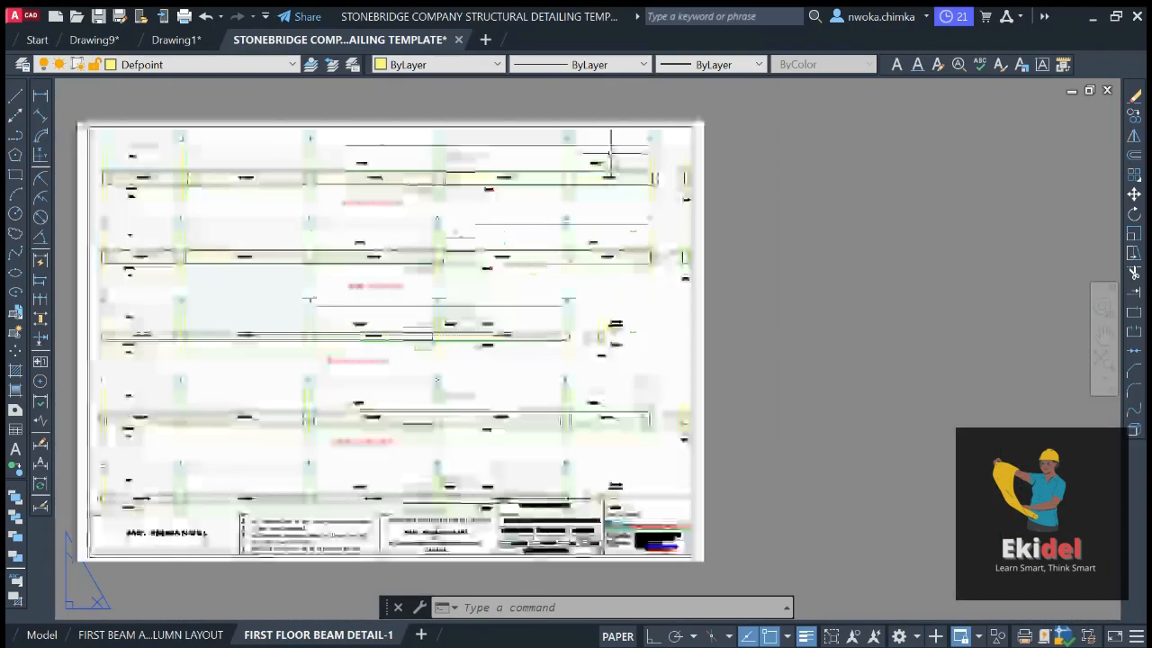
{"action": "scroll", "coordinate": [630, 324], "scroll_direction": "down", "scroll_amount": 3}
Change the drawing title in the title block to FIRST FLOOR BEAM DETAIL -1
{"action": "scroll", "coordinate": [612, 387], "scroll_direction": "up", "scroll_amount": 6}
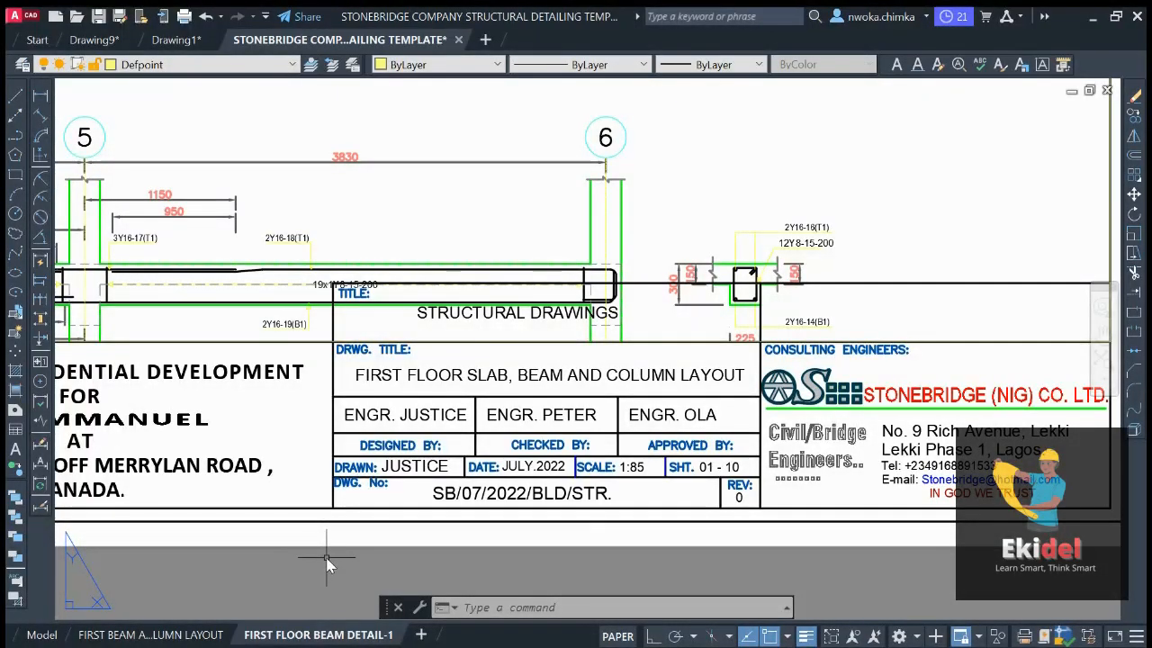
{"action": "left_click", "coordinate": [436, 383]}
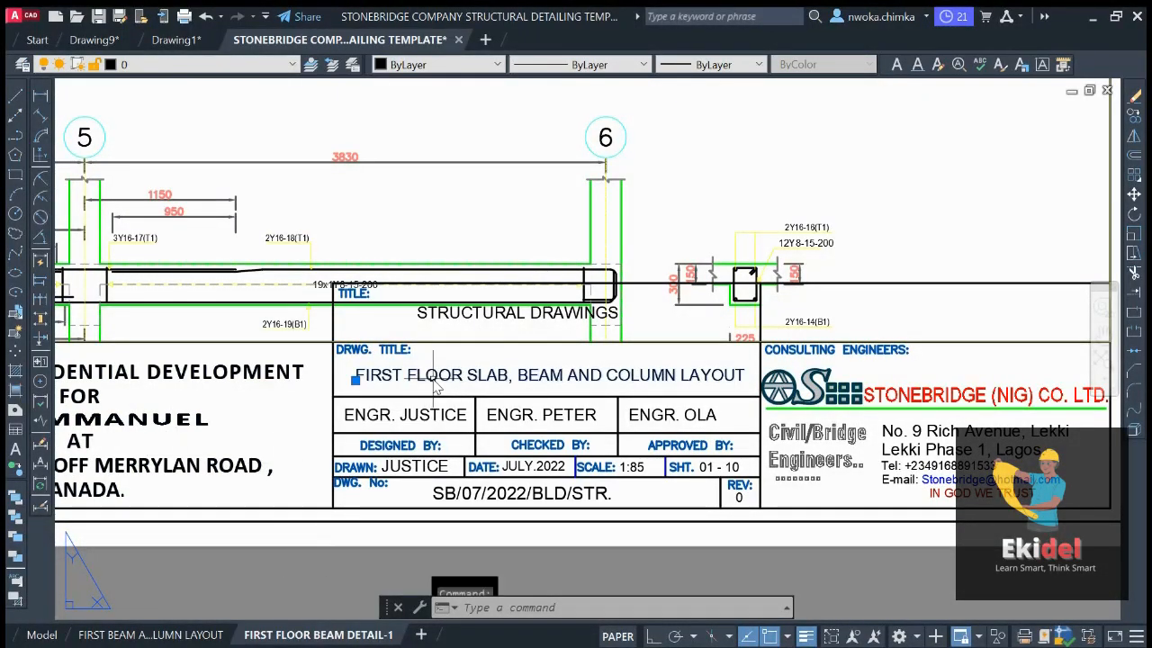
{"action": "double_click", "coordinate": [436, 378]}
{"action": "left_click", "coordinate": [468, 376]}
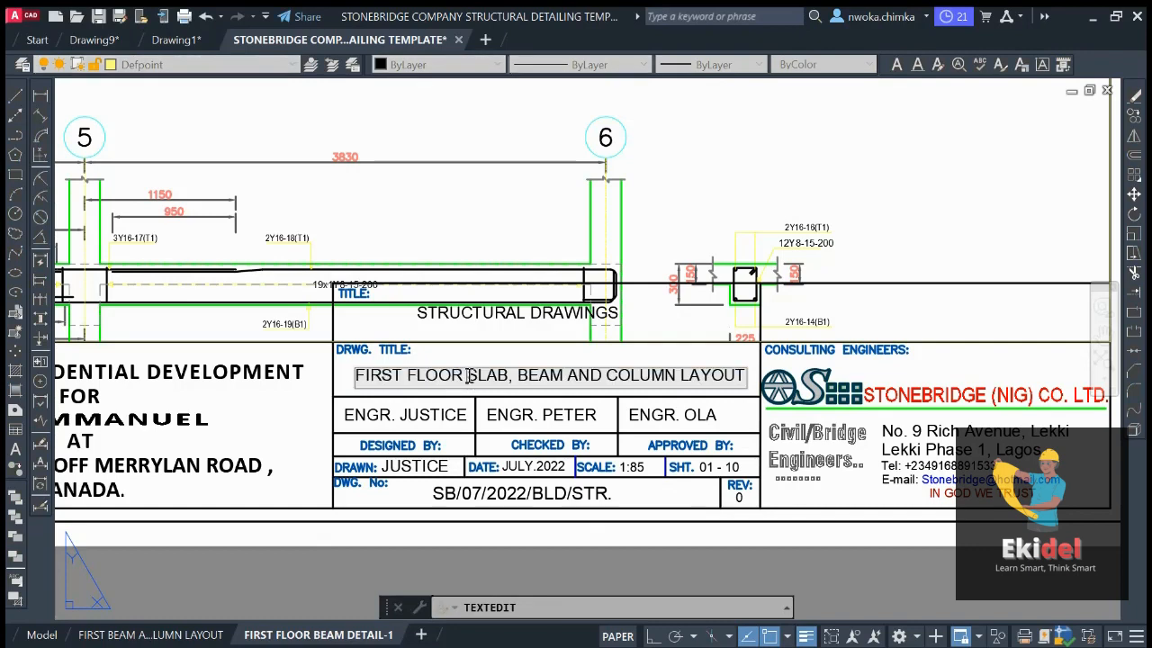
{"action": "left_click_drag", "start_coordinate": [470, 377], "coordinate": [747, 380]}
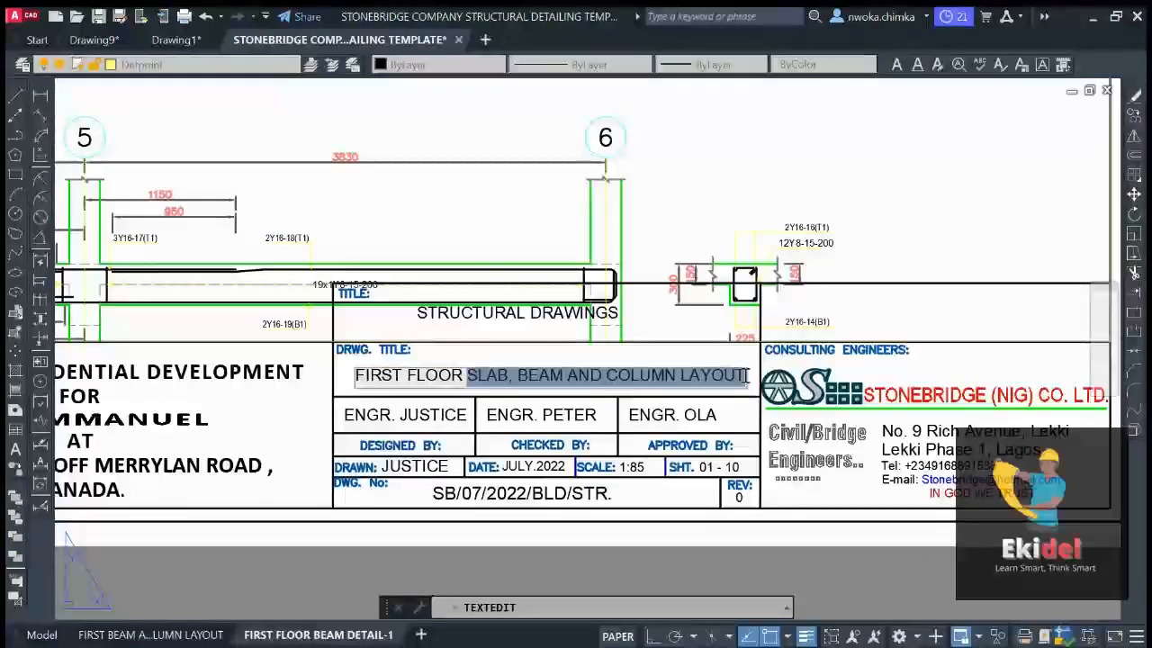
{"action": "type", "text": "BEAM "}
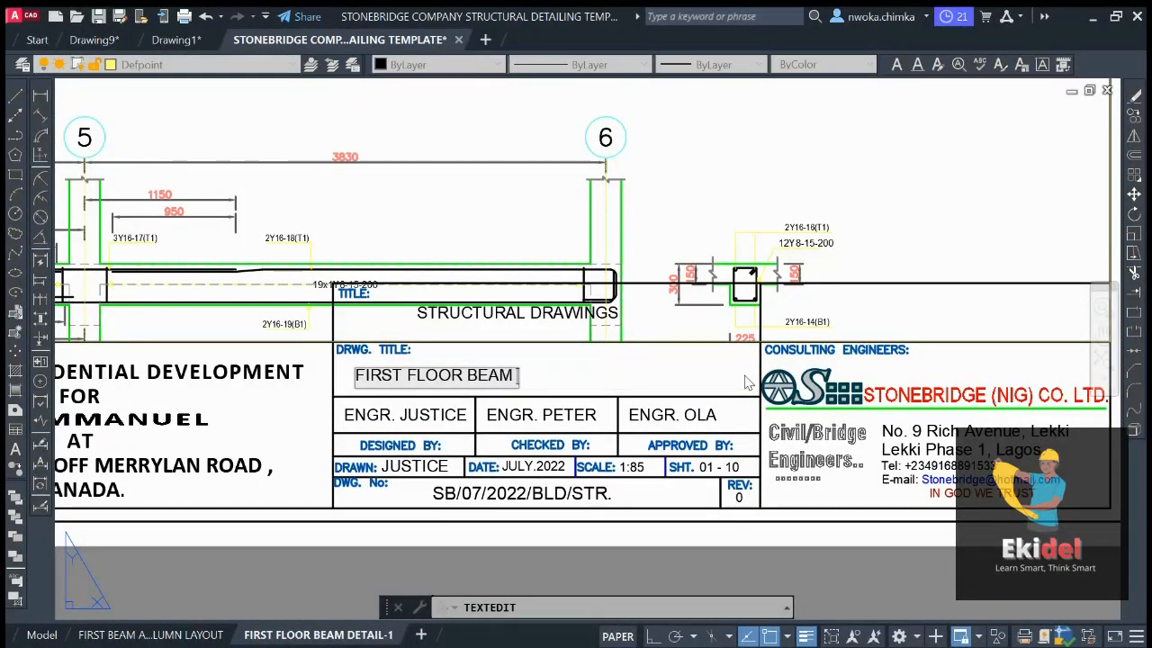
{"action": "type", "text": "DE"}
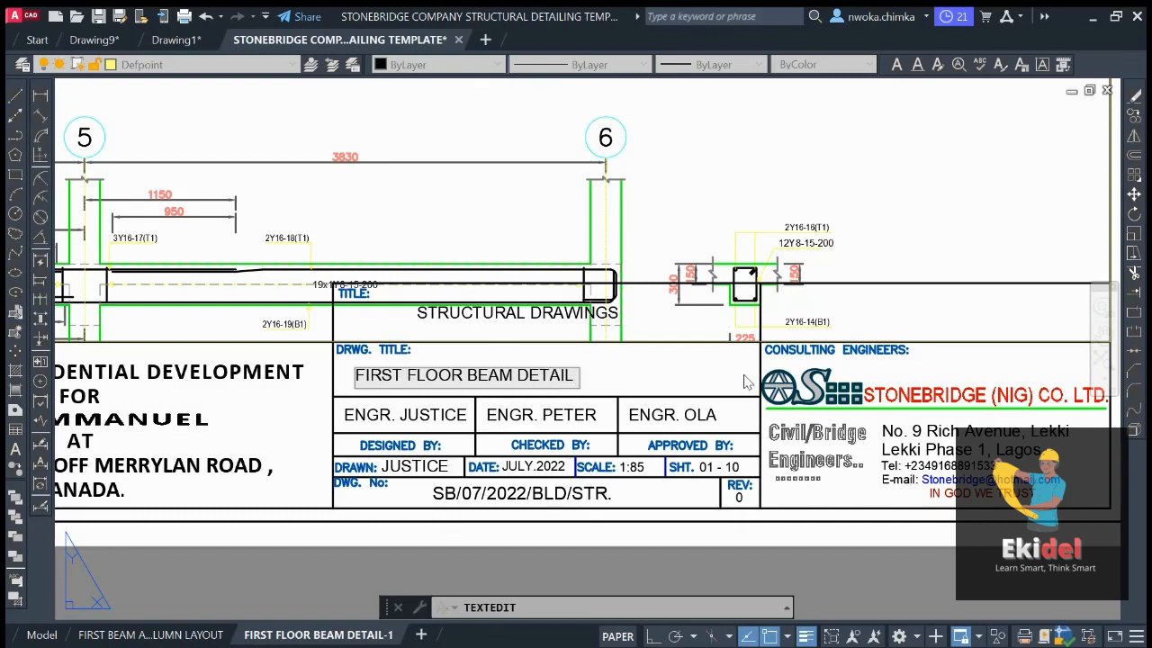
{"action": "type", "text": "TAIL -1"}
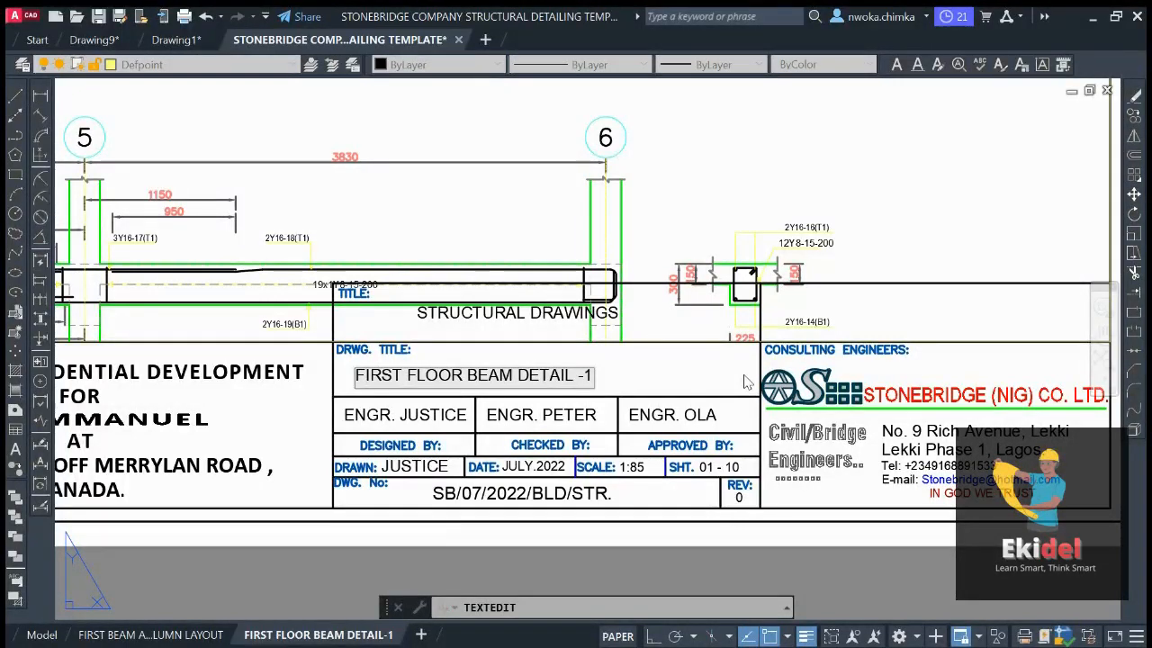
{"action": "left_click", "coordinate": [819, 180]}
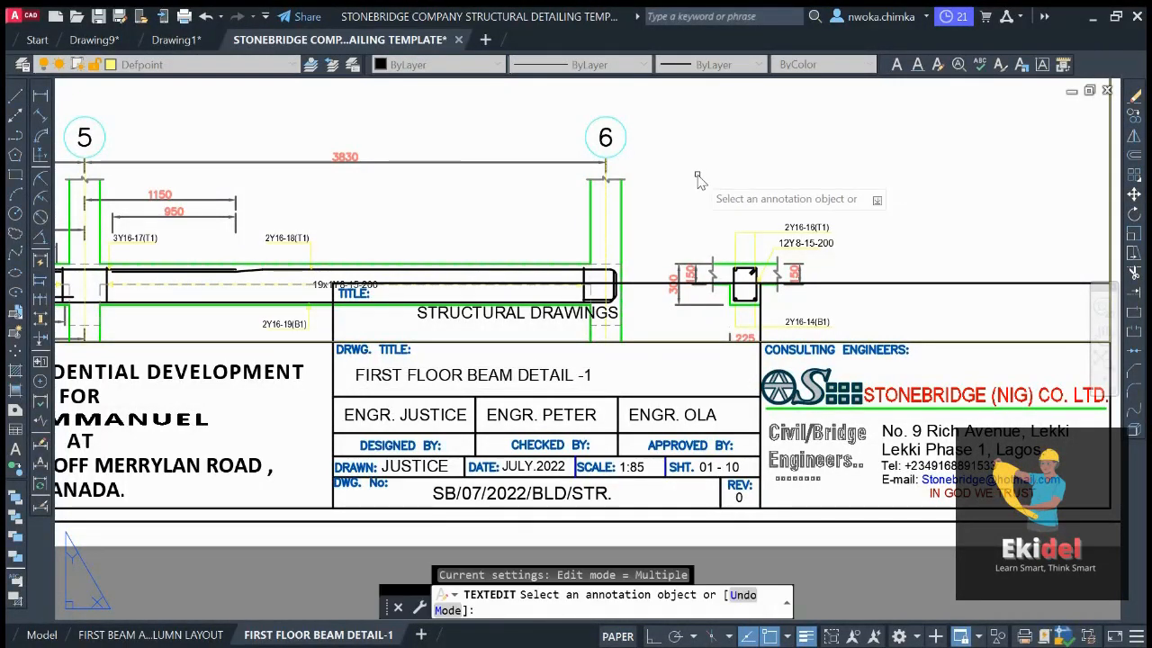
{"action": "key", "text": "Escape"}
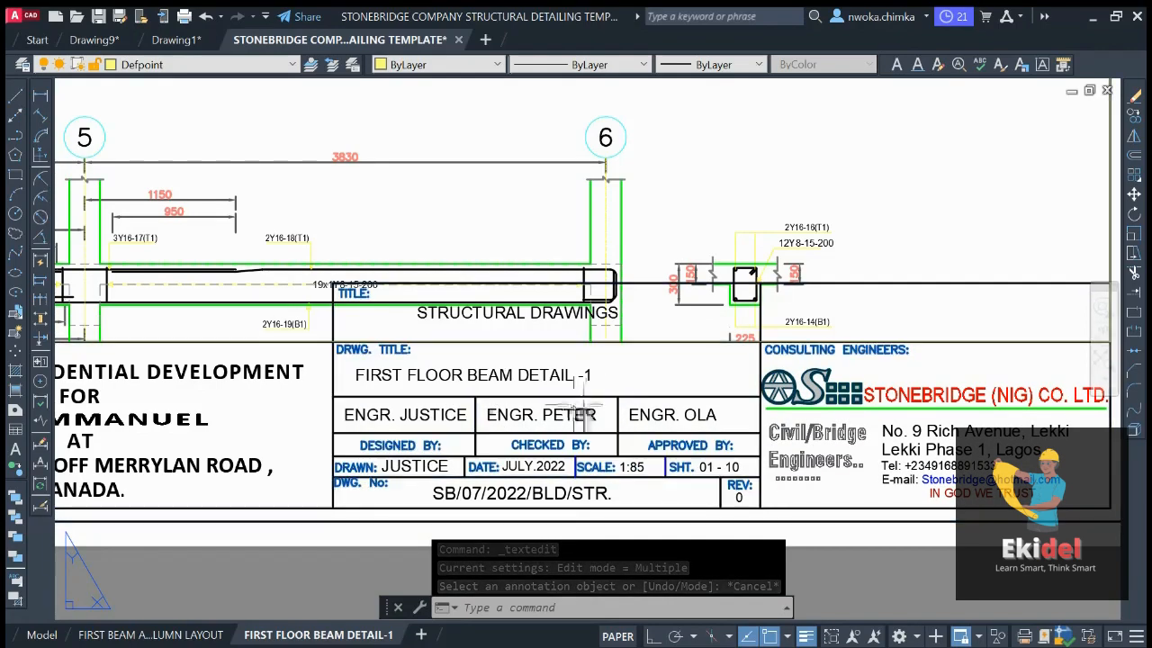
Review the title block's remaining fields, including the consulting engineers, project and general notes
{"action": "scroll", "coordinate": [855, 414], "scroll_direction": "down", "scroll_amount": 2}
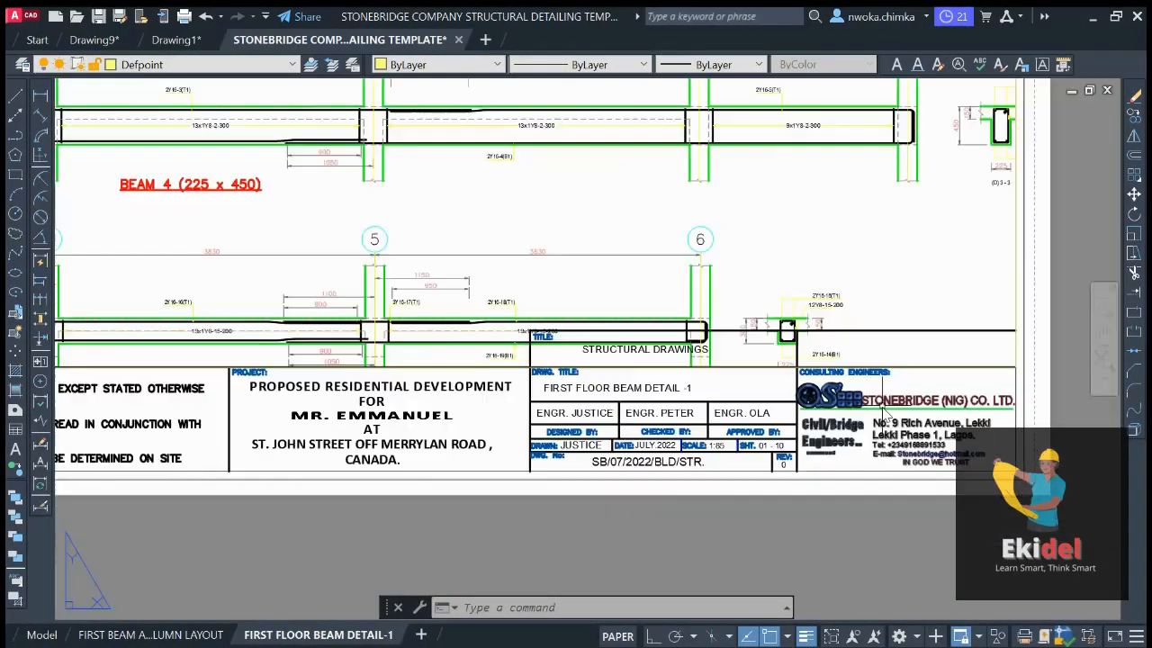
{"action": "middle_click_drag", "start_coordinate": [468, 439], "coordinate": [911, 432]}
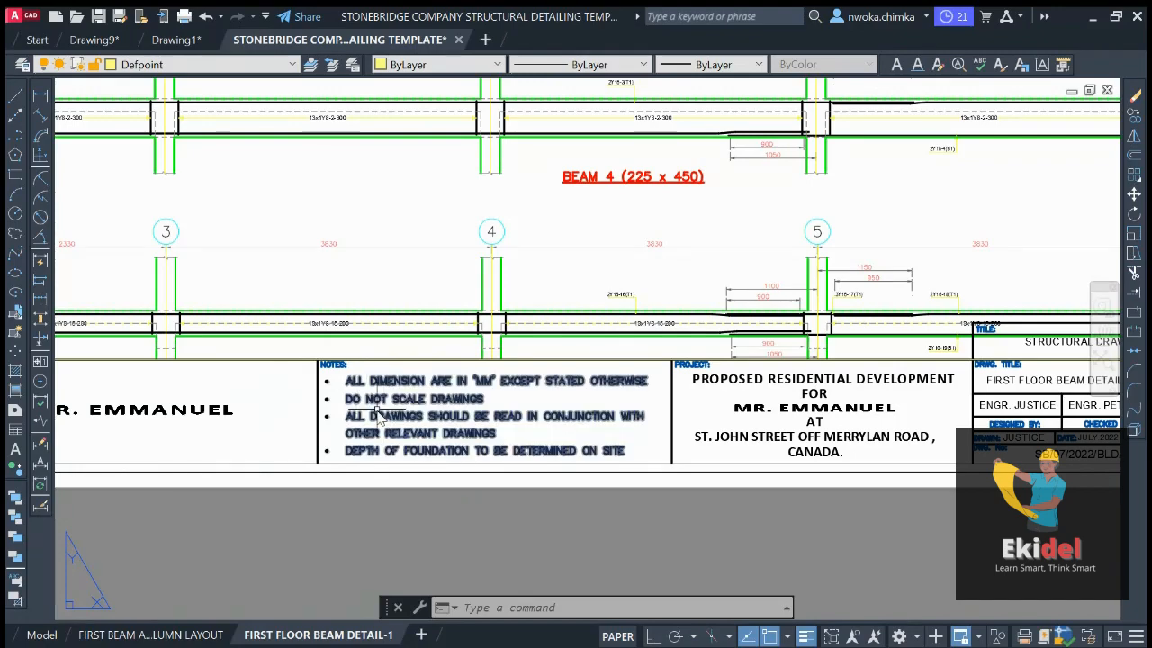
{"action": "scroll", "coordinate": [396, 382], "scroll_direction": "up", "scroll_amount": 2}
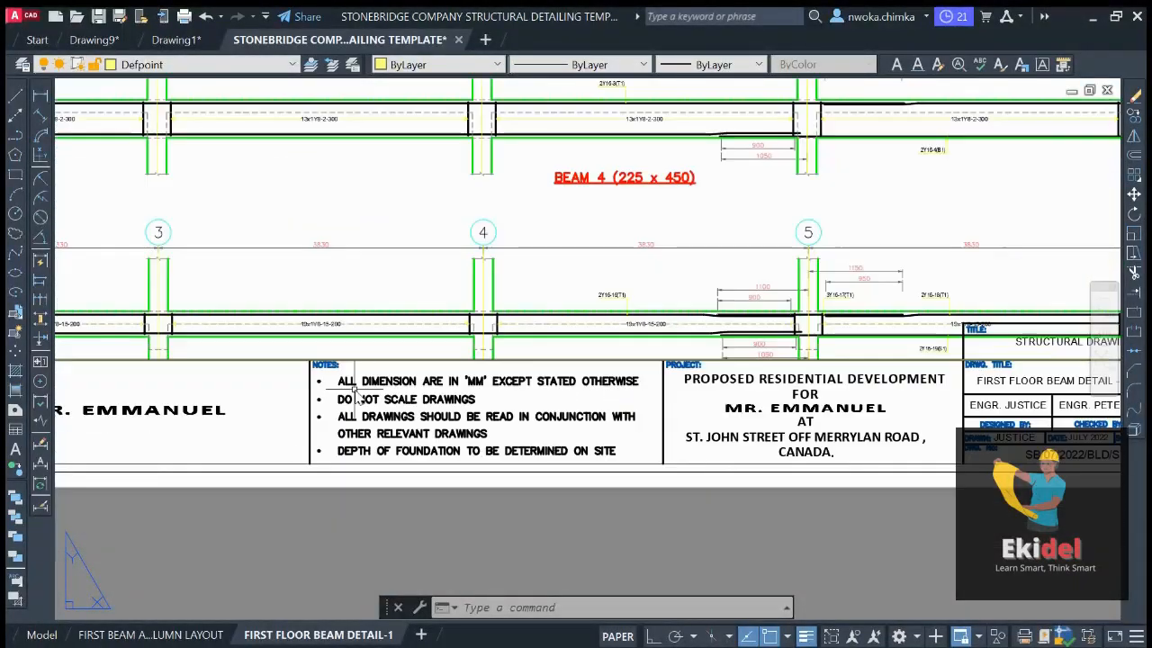
{"action": "scroll", "coordinate": [496, 376], "scroll_direction": "down", "scroll_amount": 2}
{"action": "scroll", "coordinate": [496, 373], "scroll_direction": "down", "scroll_amount": 2}
{"action": "scroll", "coordinate": [497, 373], "scroll_direction": "down", "scroll_amount": 3}
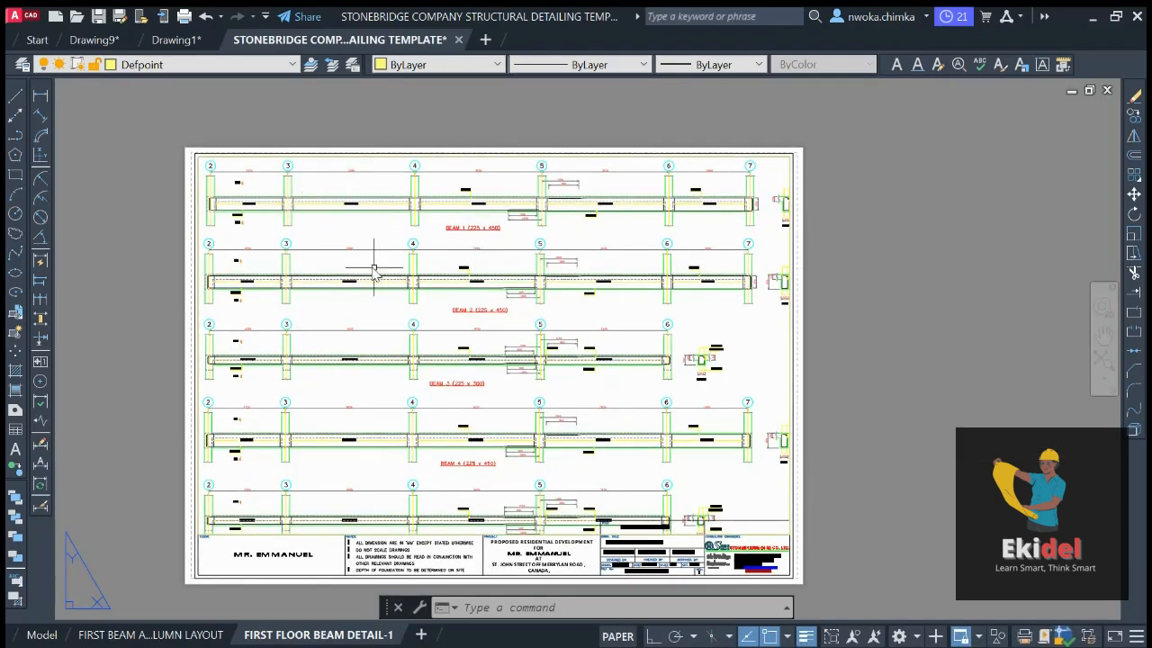
Check how the five beam details and their cross-sections fit within the sheet border and above the title block
{"action": "scroll", "coordinate": [464, 214], "scroll_direction": "up", "scroll_amount": 4}
{"action": "scroll", "coordinate": [450, 243], "scroll_direction": "down", "scroll_amount": 4}
{"action": "scroll", "coordinate": [475, 257], "scroll_direction": "up", "scroll_amount": 3}
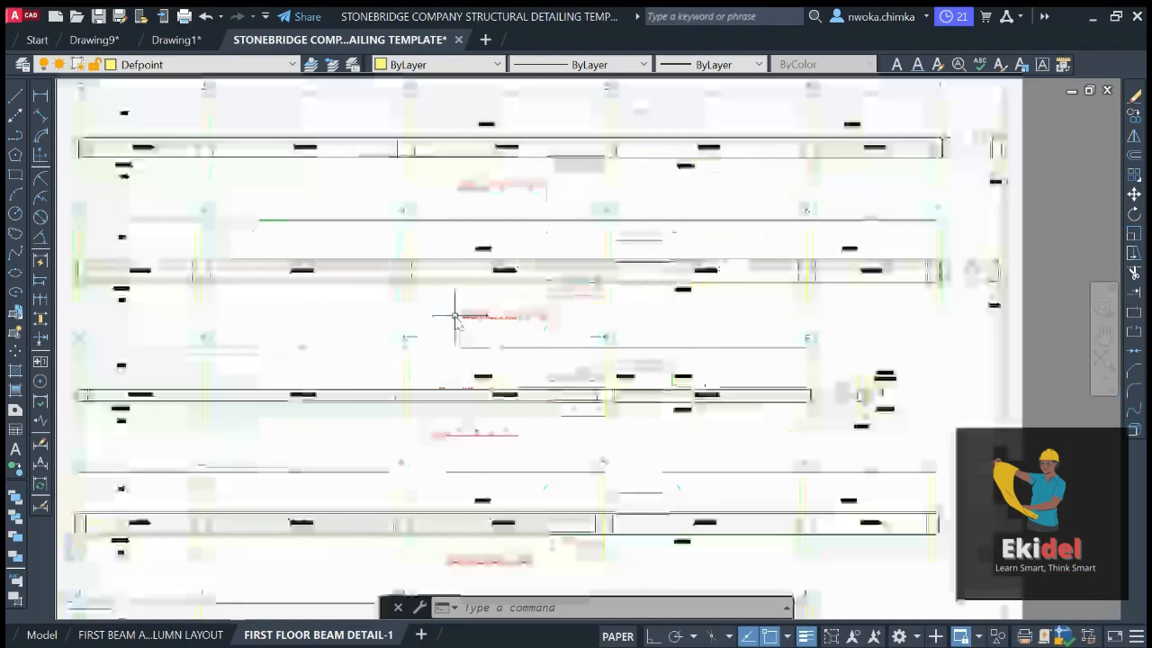
{"action": "scroll", "coordinate": [462, 314], "scroll_direction": "down", "scroll_amount": 1}
{"action": "scroll", "coordinate": [475, 396], "scroll_direction": "down", "scroll_amount": 3}
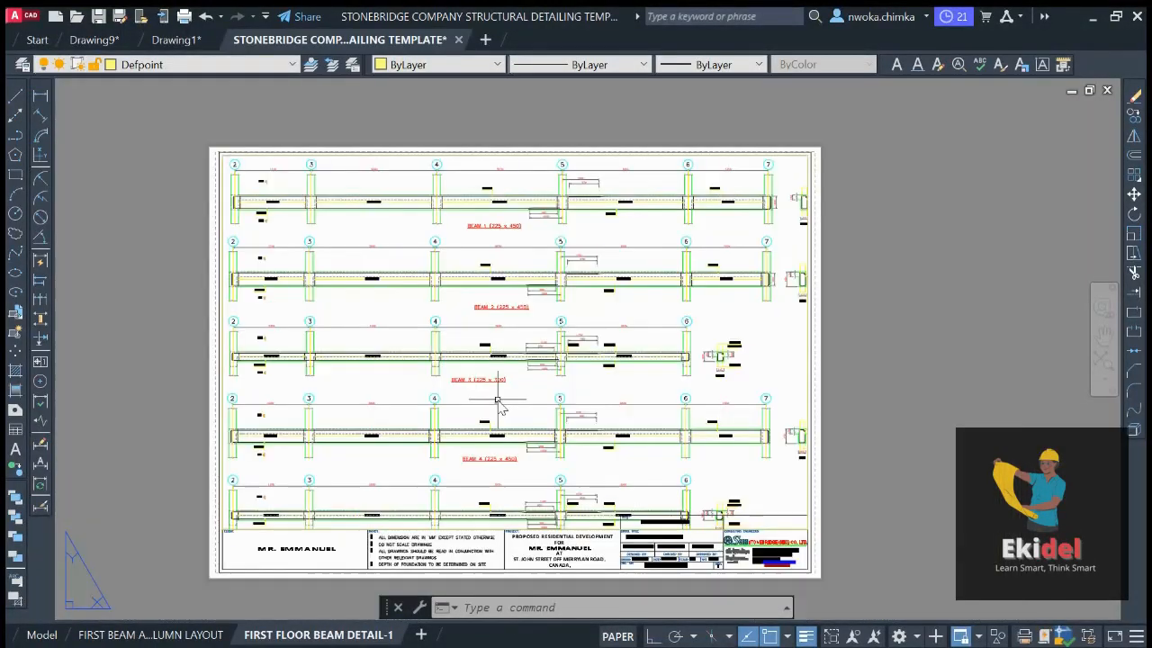
{"action": "middle_click_drag", "start_coordinate": [496, 447], "coordinate": [494, 394]}
{"action": "scroll", "coordinate": [351, 467], "scroll_direction": "up", "scroll_amount": 3}
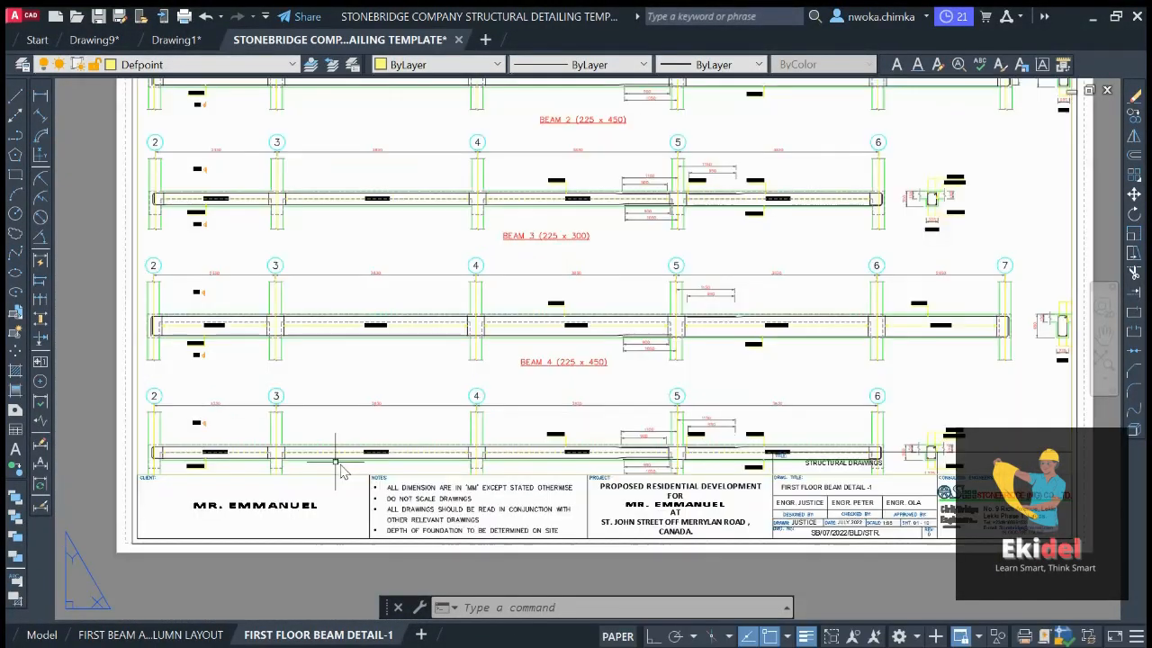
{"action": "scroll", "coordinate": [498, 447], "scroll_direction": "down", "scroll_amount": 2}
{"action": "scroll", "coordinate": [630, 441], "scroll_direction": "up", "scroll_amount": 1}
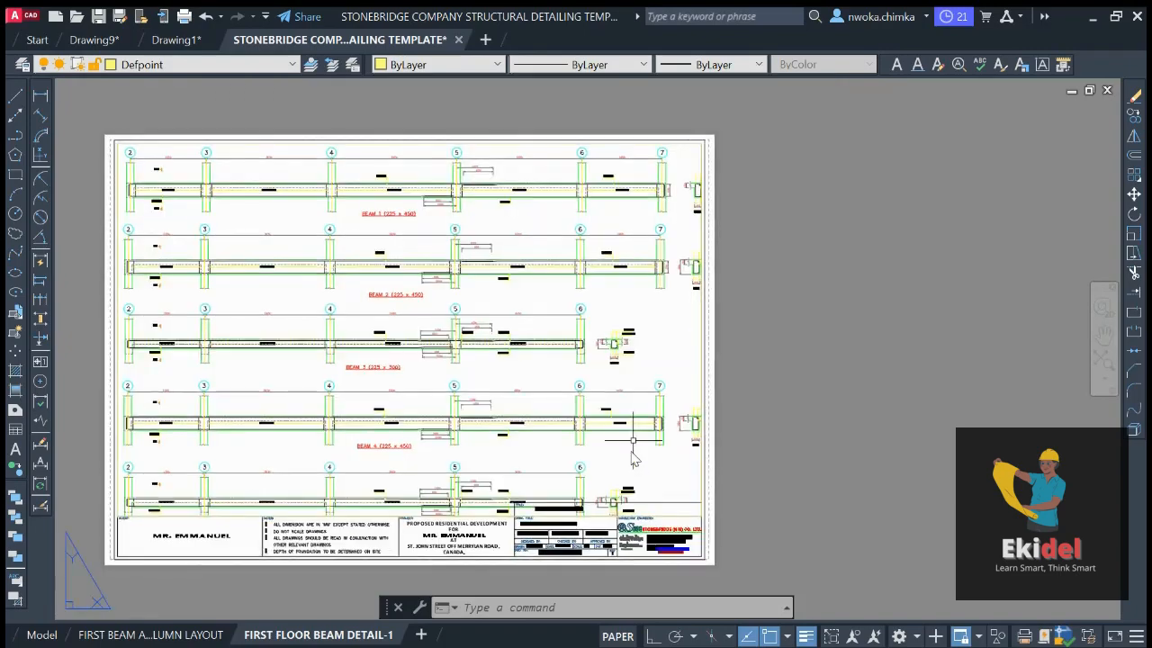
{"action": "scroll", "coordinate": [705, 184], "scroll_direction": "up", "scroll_amount": 2}
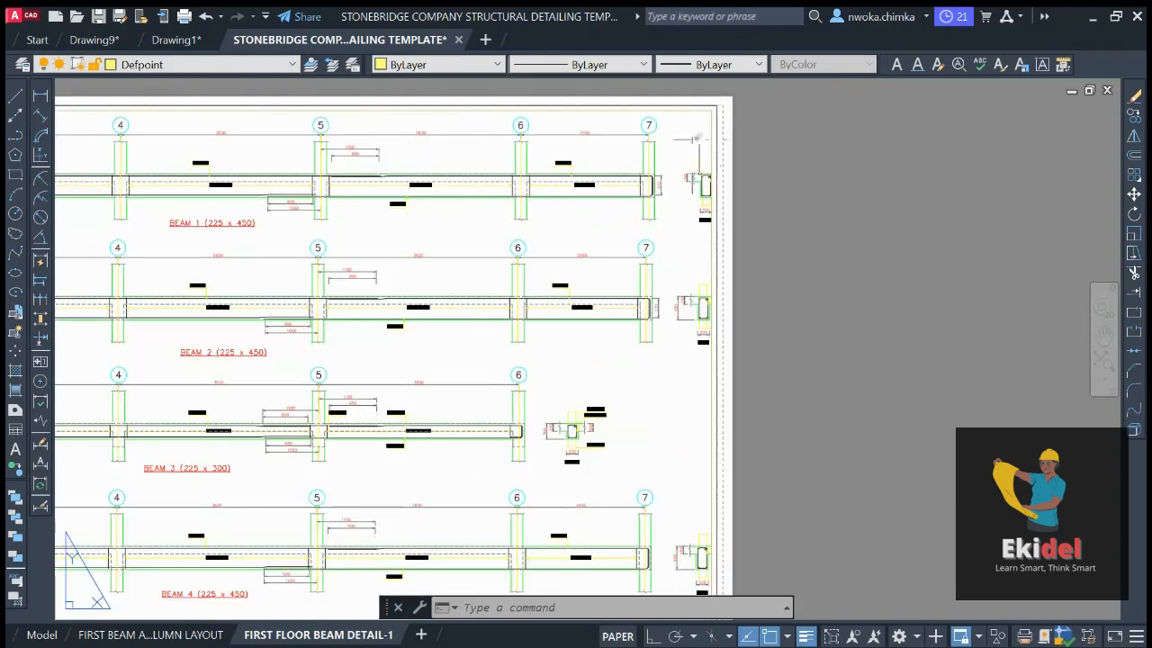
{"action": "scroll", "coordinate": [702, 198], "scroll_direction": "down", "scroll_amount": 2}
{"action": "scroll", "coordinate": [699, 189], "scroll_direction": "up", "scroll_amount": 2}
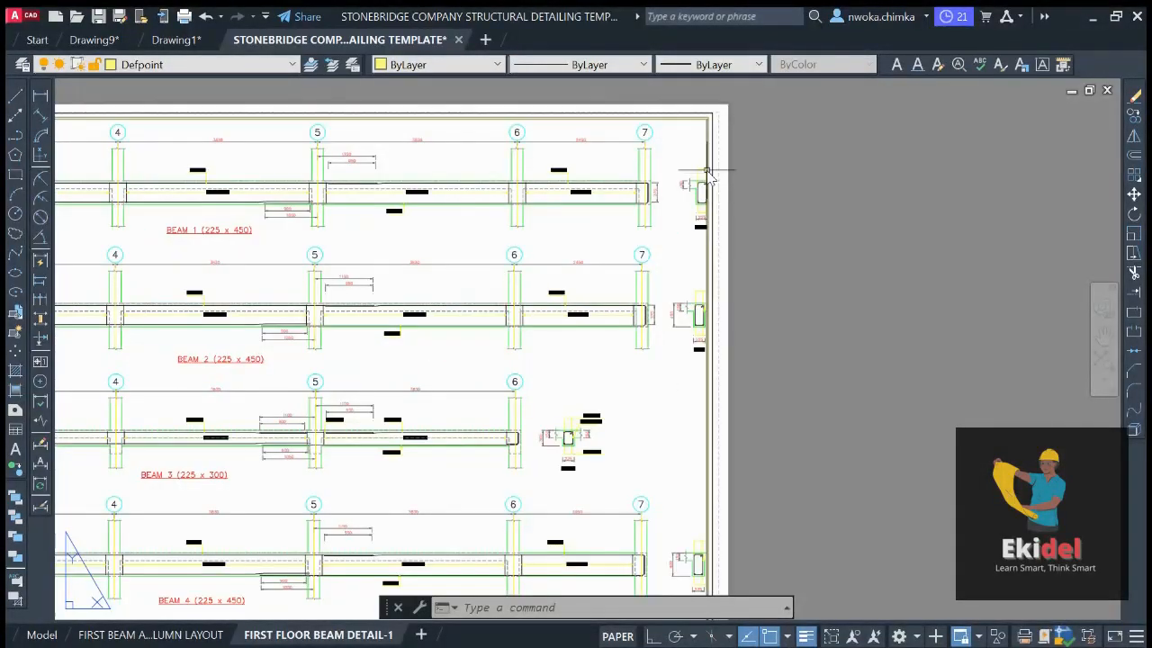
{"action": "scroll", "coordinate": [695, 443], "scroll_direction": "down", "scroll_amount": 2}
{"action": "scroll", "coordinate": [558, 206], "scroll_direction": "up", "scroll_amount": 2}
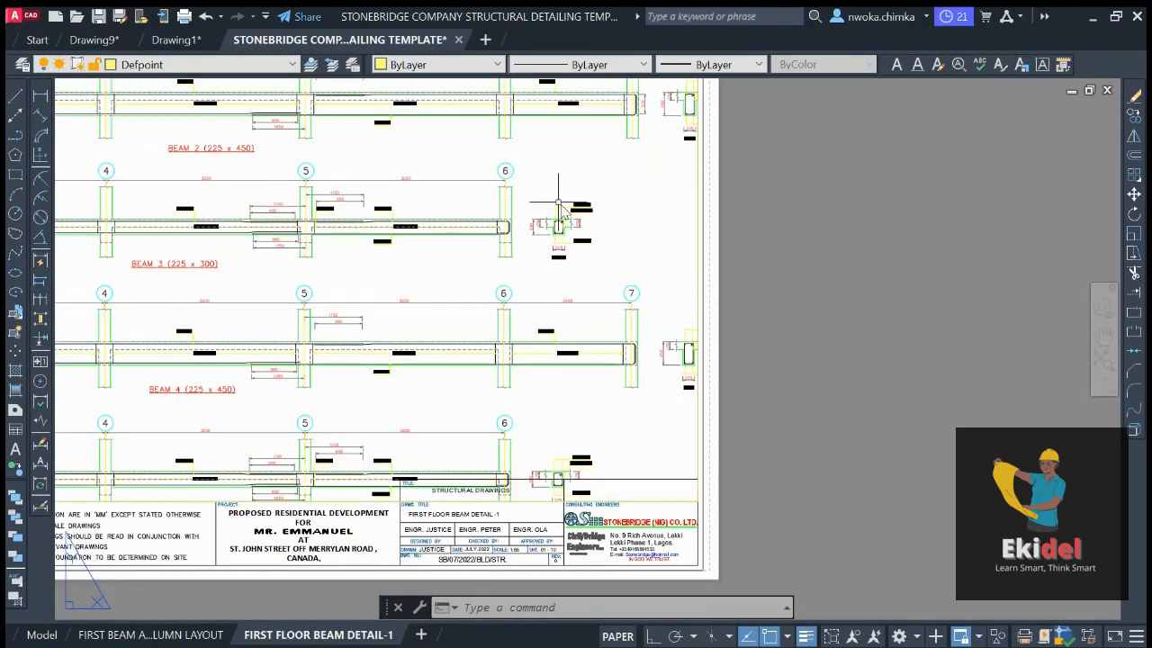
{"action": "scroll", "coordinate": [761, 340], "scroll_direction": "down", "scroll_amount": 2}
{"action": "scroll", "coordinate": [144, 333], "scroll_direction": "up", "scroll_amount": 2}
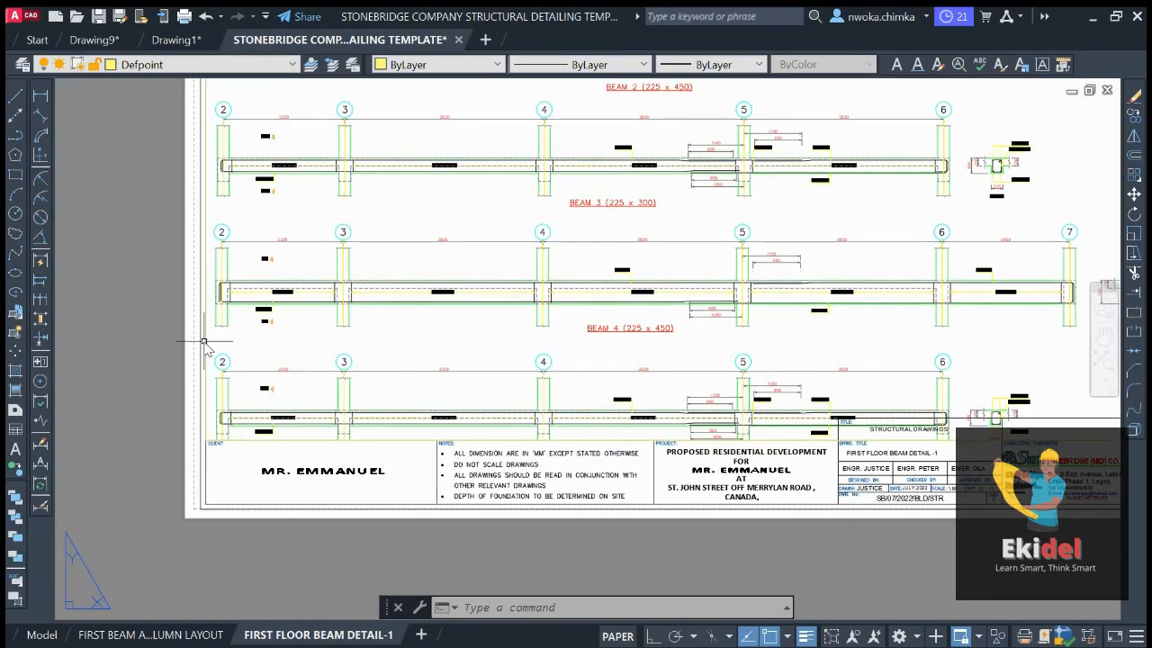
{"action": "scroll", "coordinate": [290, 352], "scroll_direction": "down", "scroll_amount": 2}
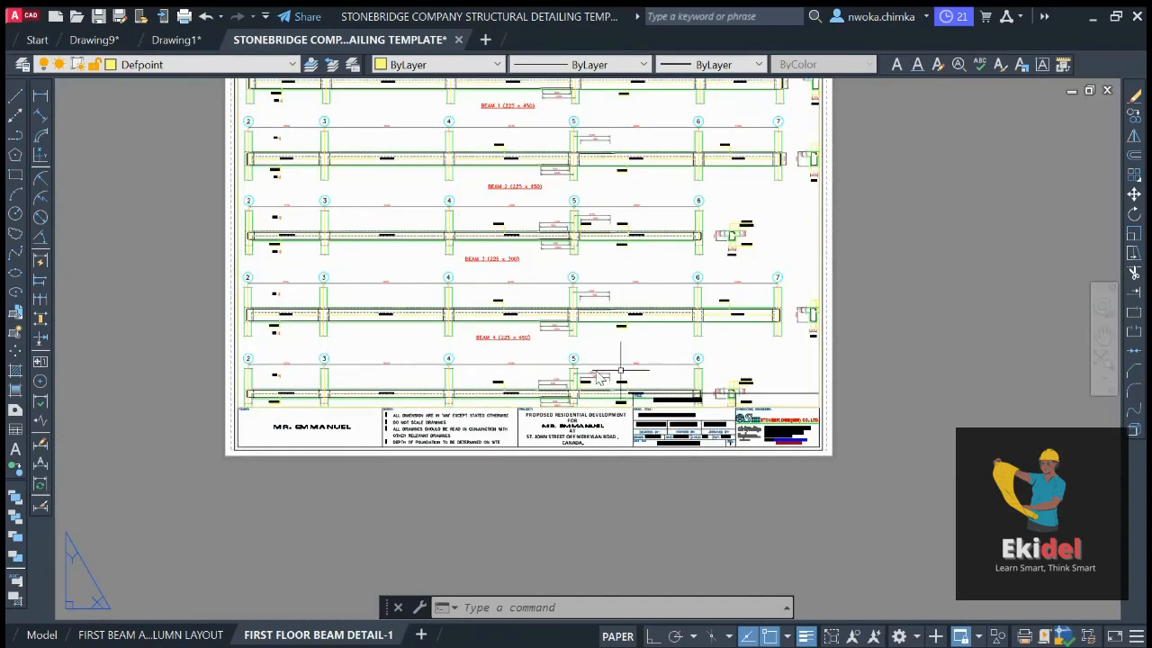
{"action": "scroll", "coordinate": [447, 376], "scroll_direction": "up", "scroll_amount": 2}
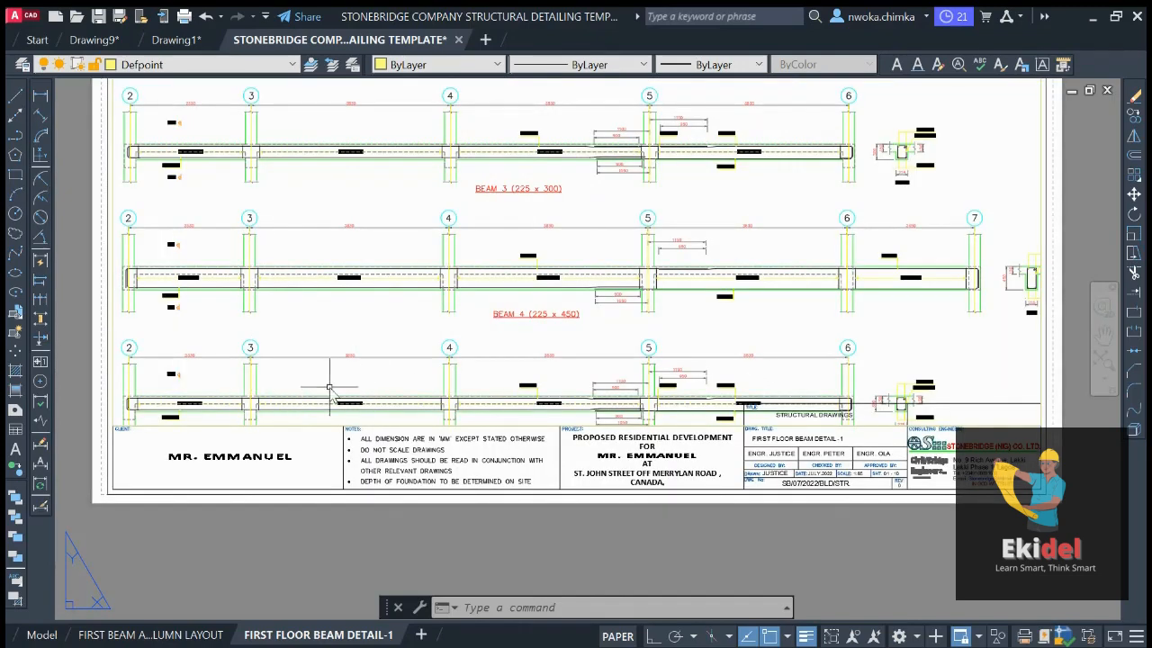
{"action": "scroll", "coordinate": [455, 414], "scroll_direction": "down", "scroll_amount": 2}
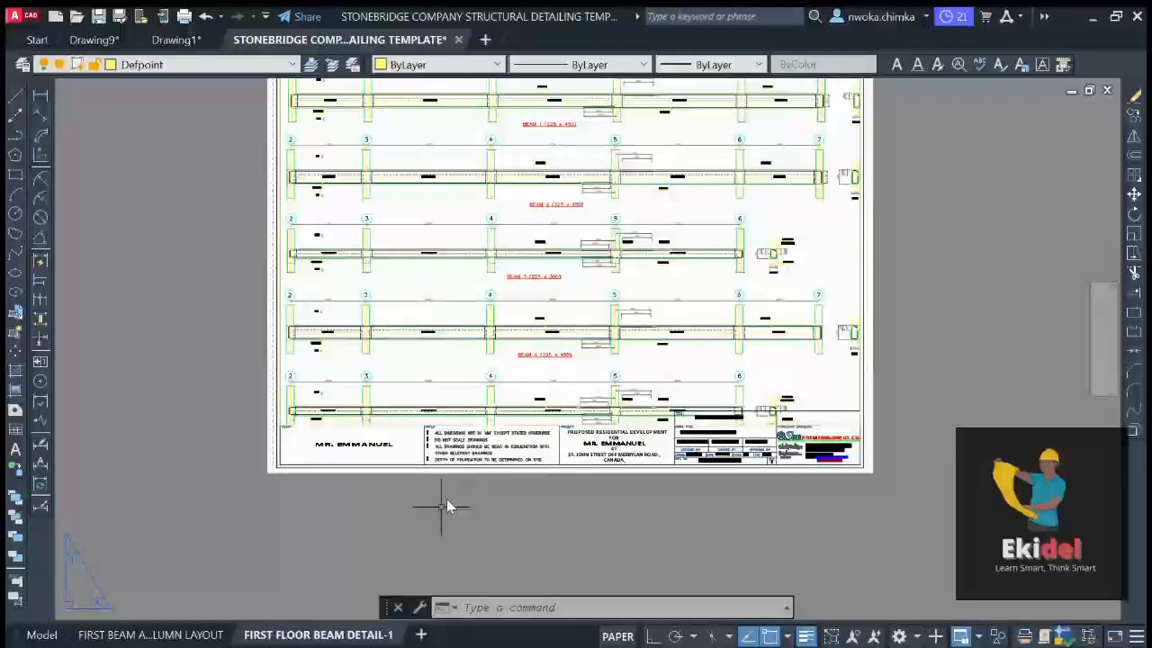
Move the Beam 5 (225 x 300) detail with its cross-section out of the first frame in model space to just above the Beam 6 detail
{"action": "left_click", "coordinate": [40, 637]}
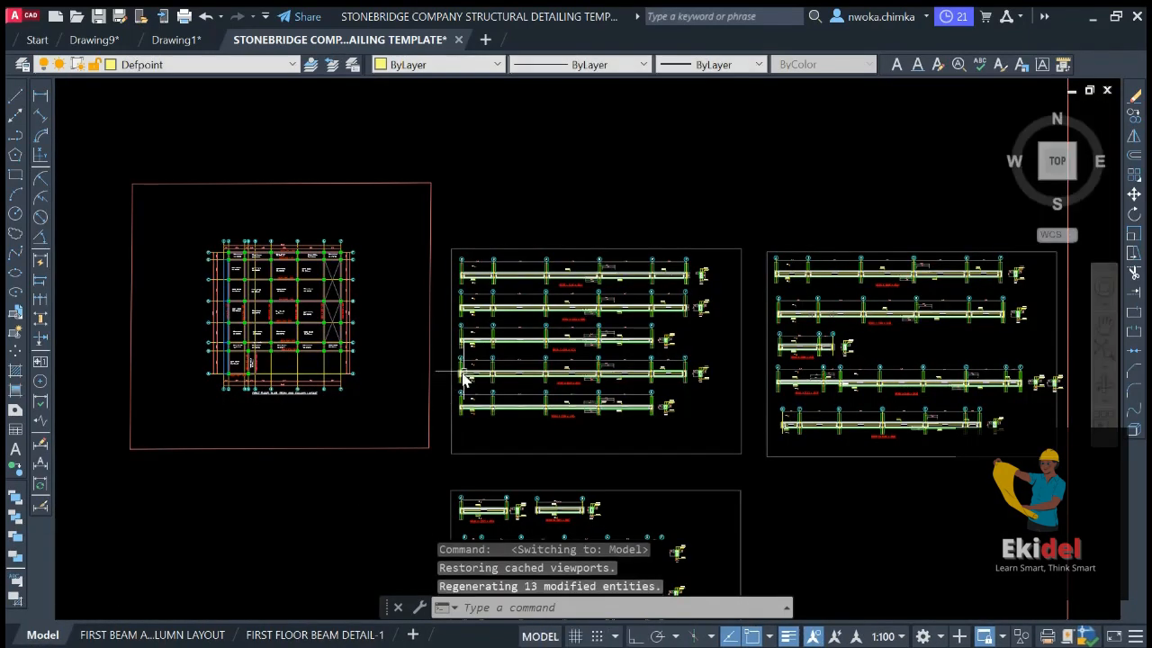
{"action": "scroll", "coordinate": [506, 353], "scroll_direction": "up", "scroll_amount": 4}
{"action": "scroll", "coordinate": [502, 342], "scroll_direction": "up", "scroll_amount": 2}
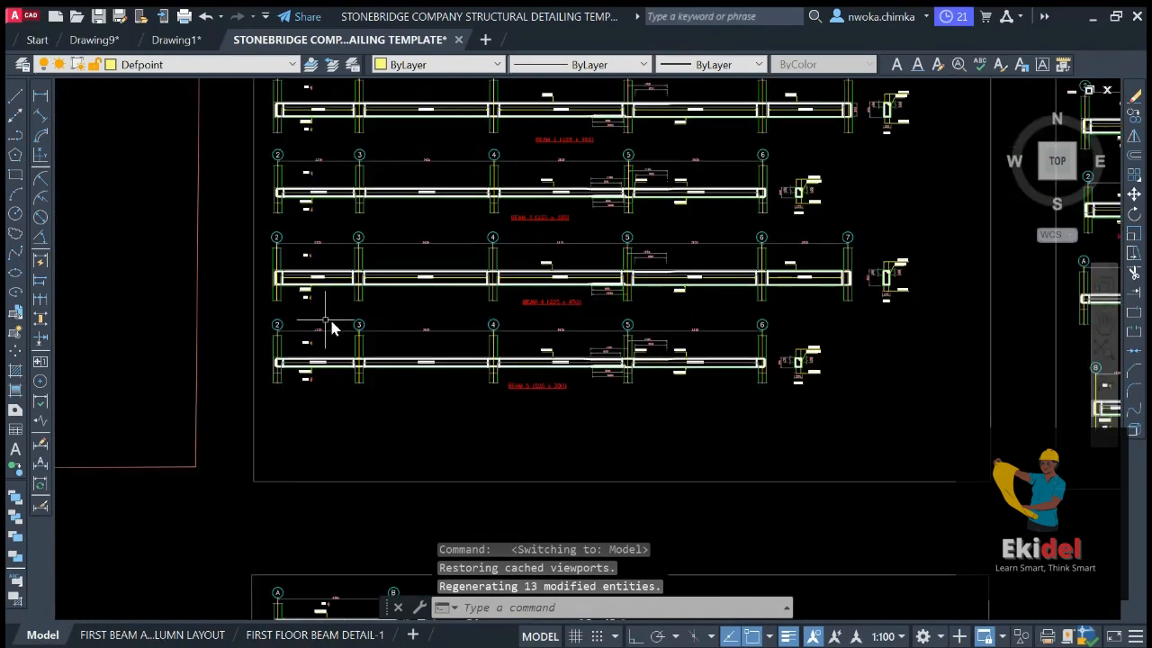
{"action": "left_click", "coordinate": [242, 312]}
{"action": "left_click", "coordinate": [864, 416]}
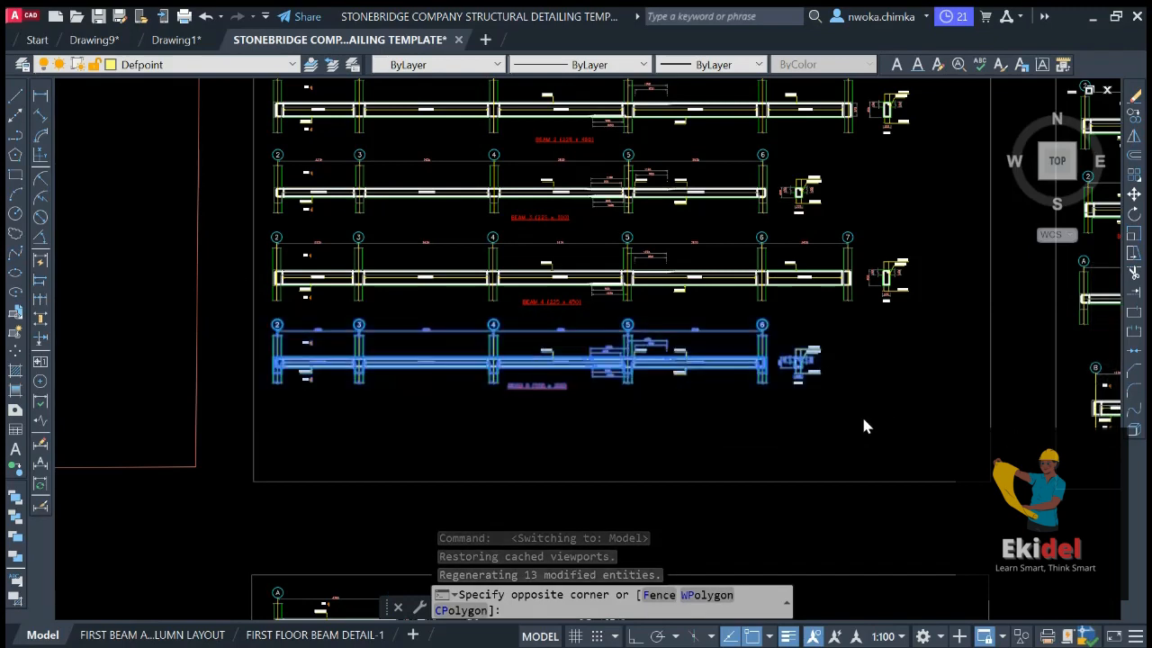
{"action": "type", "text": "m"}
{"action": "key", "text": "space"}
{"action": "left_click", "coordinate": [450, 367]}
{"action": "scroll", "coordinate": [286, 375], "scroll_direction": "down", "scroll_amount": 4}
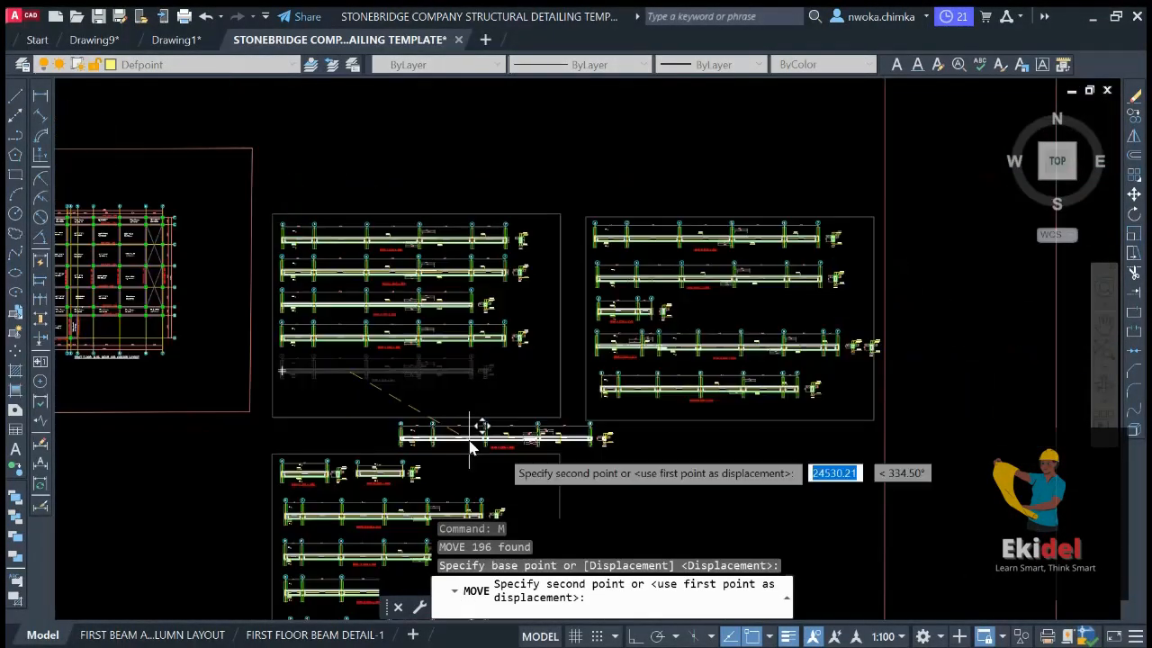
{"action": "scroll", "coordinate": [630, 423], "scroll_direction": "down", "scroll_amount": 2}
{"action": "scroll", "coordinate": [644, 279], "scroll_direction": "up", "scroll_amount": 7}
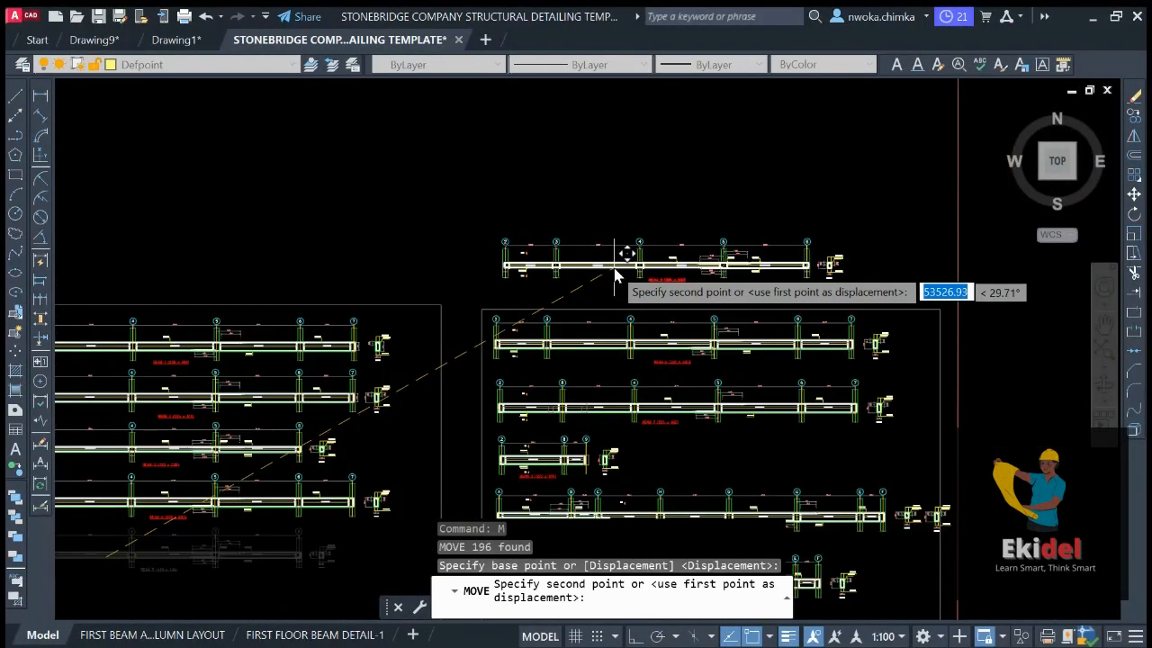
{"action": "left_click", "coordinate": [611, 314]}
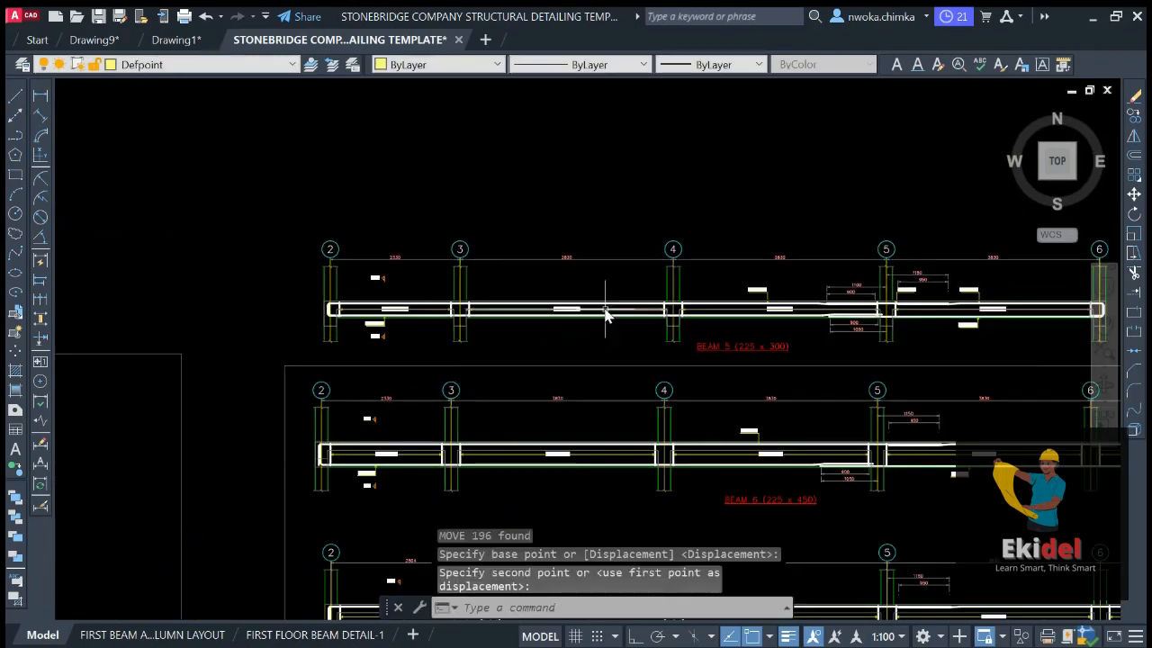
{"action": "scroll", "coordinate": [603, 265], "scroll_direction": "down", "scroll_amount": 4}
{"action": "scroll", "coordinate": [603, 265], "scroll_direction": "down", "scroll_amount": 3}
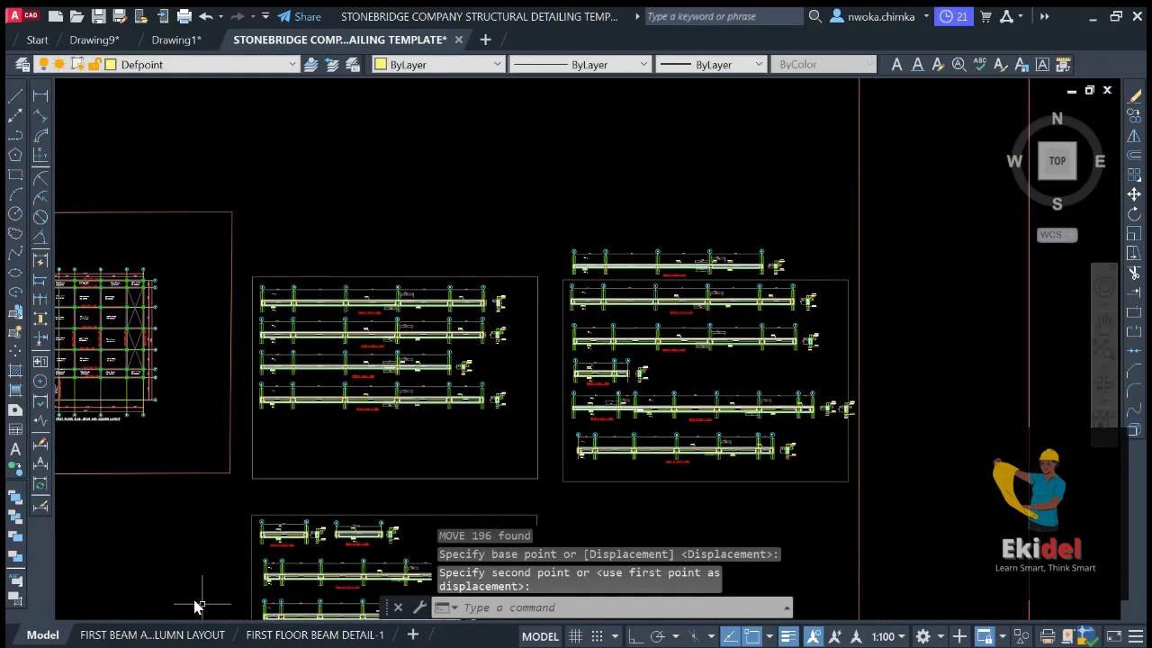
Check the sheet's right edge, then move Beam 1's cross-section (F) 12-12 in model space to the empty area below Beam 4's left end
{"action": "left_click", "coordinate": [278, 633]}
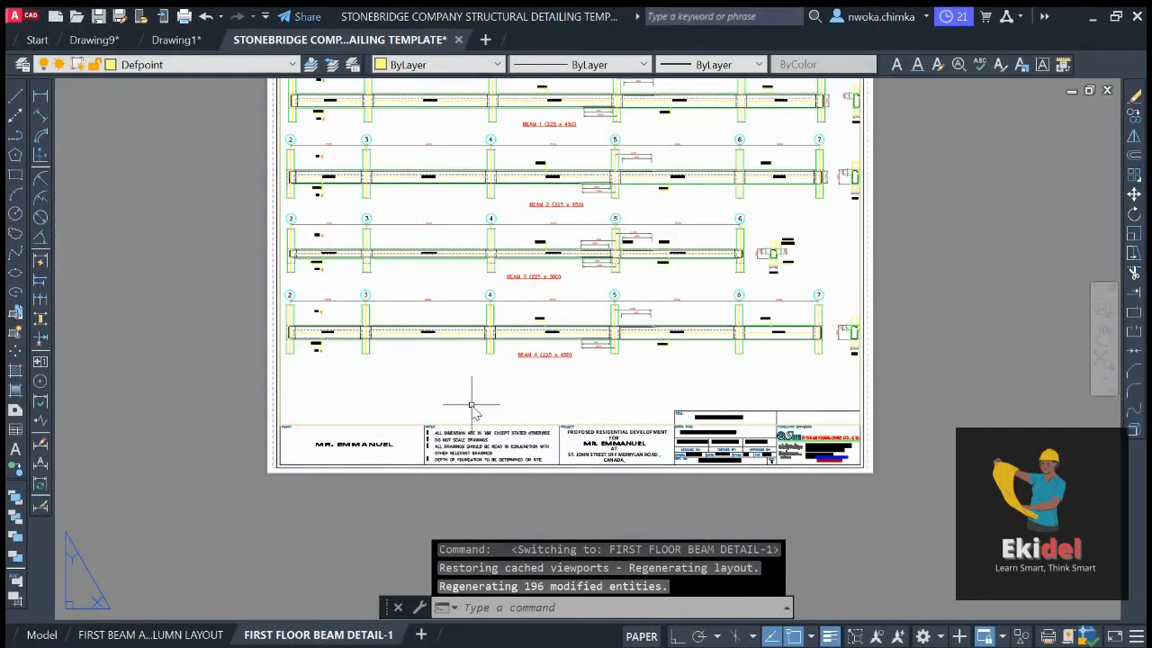
{"action": "scroll", "coordinate": [468, 398], "scroll_direction": "down", "scroll_amount": 2}
{"action": "scroll", "coordinate": [693, 176], "scroll_direction": "up", "scroll_amount": 4}
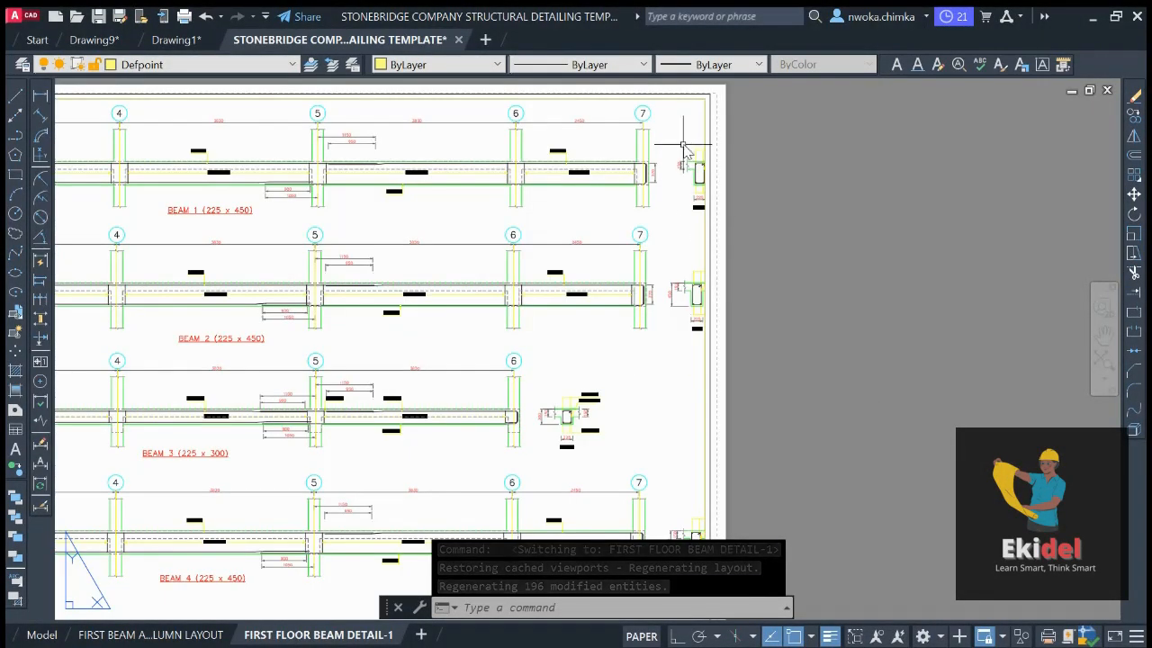
{"action": "scroll", "coordinate": [691, 180], "scroll_direction": "down", "scroll_amount": 2}
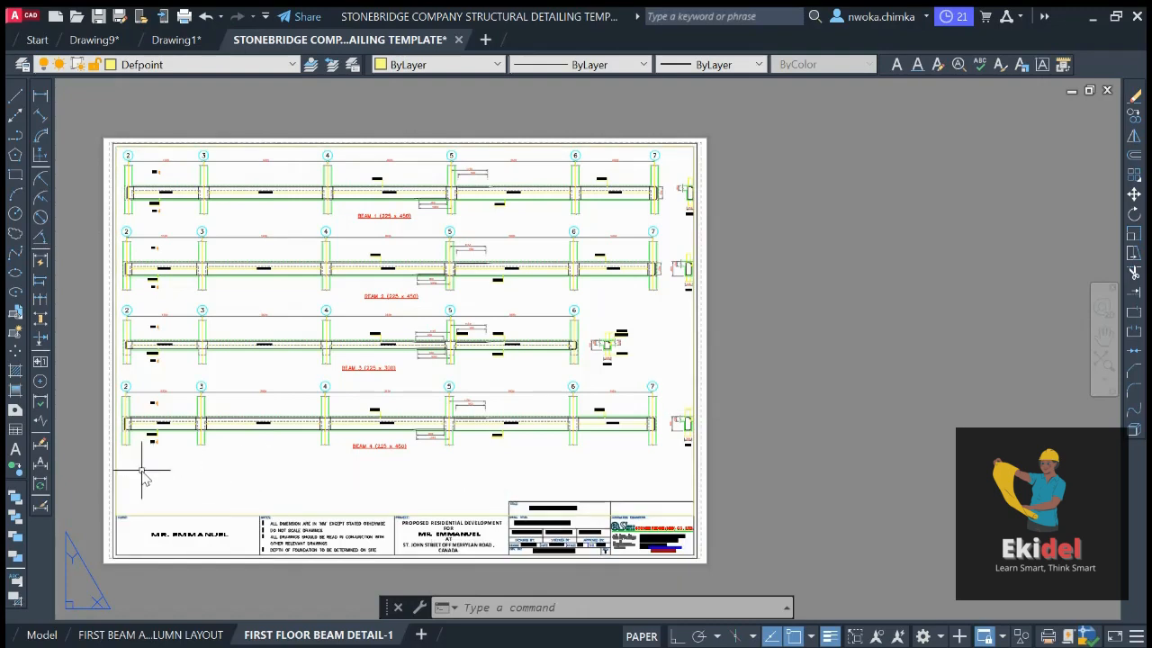
{"action": "left_click", "coordinate": [42, 635]}
{"action": "scroll", "coordinate": [481, 350], "scroll_direction": "up", "scroll_amount": 5}
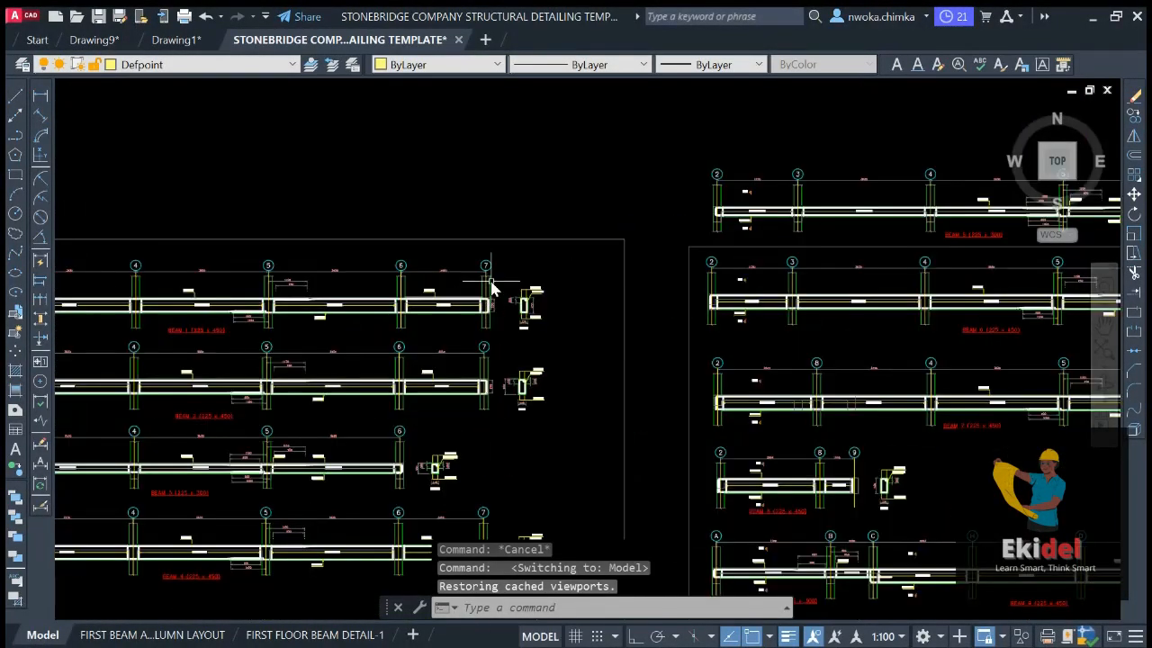
{"action": "left_click", "coordinate": [506, 256]}
{"action": "left_click", "coordinate": [669, 400]}
{"action": "type", "text": "m"}
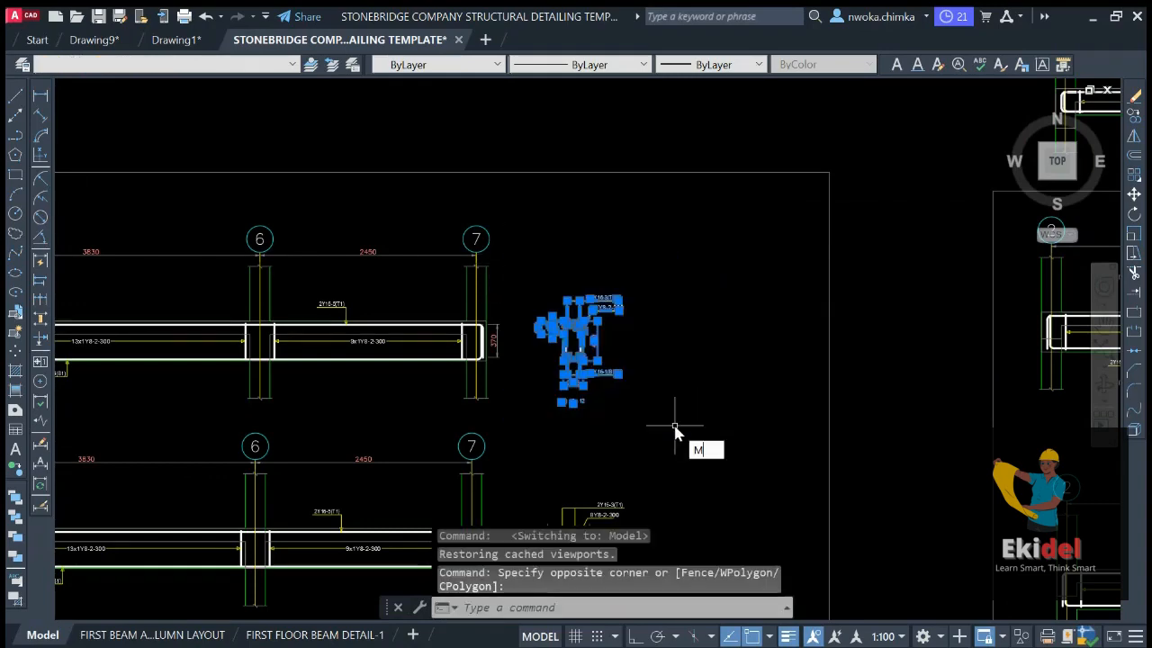
{"action": "key", "text": "Return"}
{"action": "left_click", "coordinate": [595, 330]}
{"action": "scroll", "coordinate": [621, 267], "scroll_direction": "down", "scroll_amount": 2}
{"action": "scroll", "coordinate": [540, 378], "scroll_direction": "down", "scroll_amount": 4}
{"action": "scroll", "coordinate": [432, 342], "scroll_direction": "up", "scroll_amount": 5}
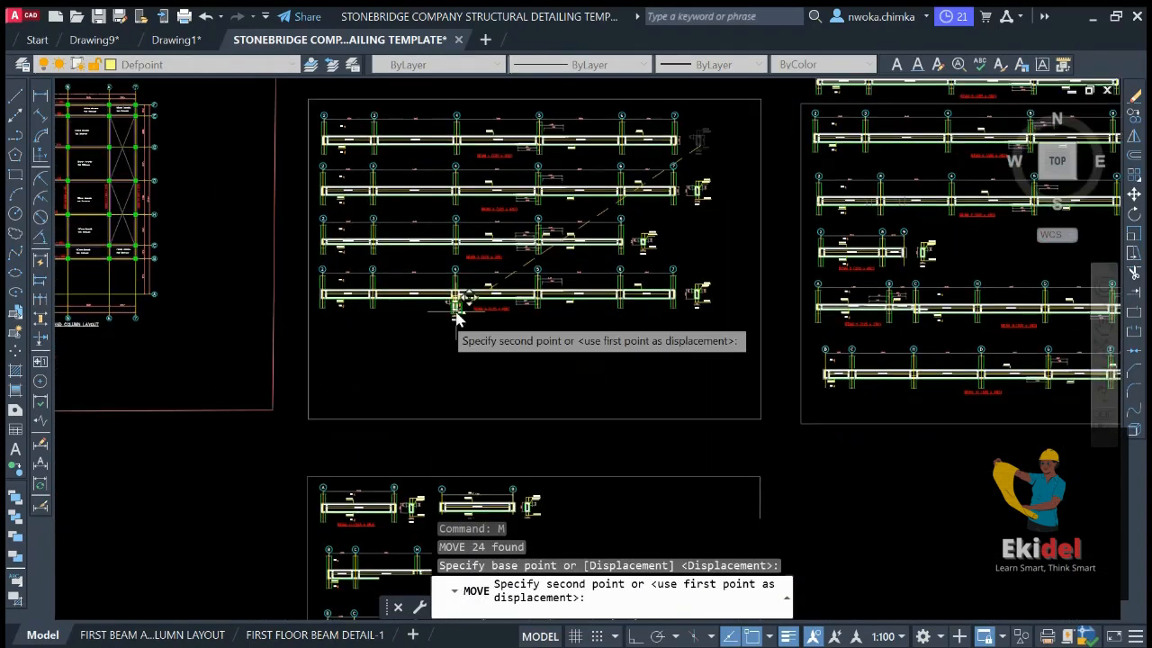
{"action": "key", "text": "Escape"}
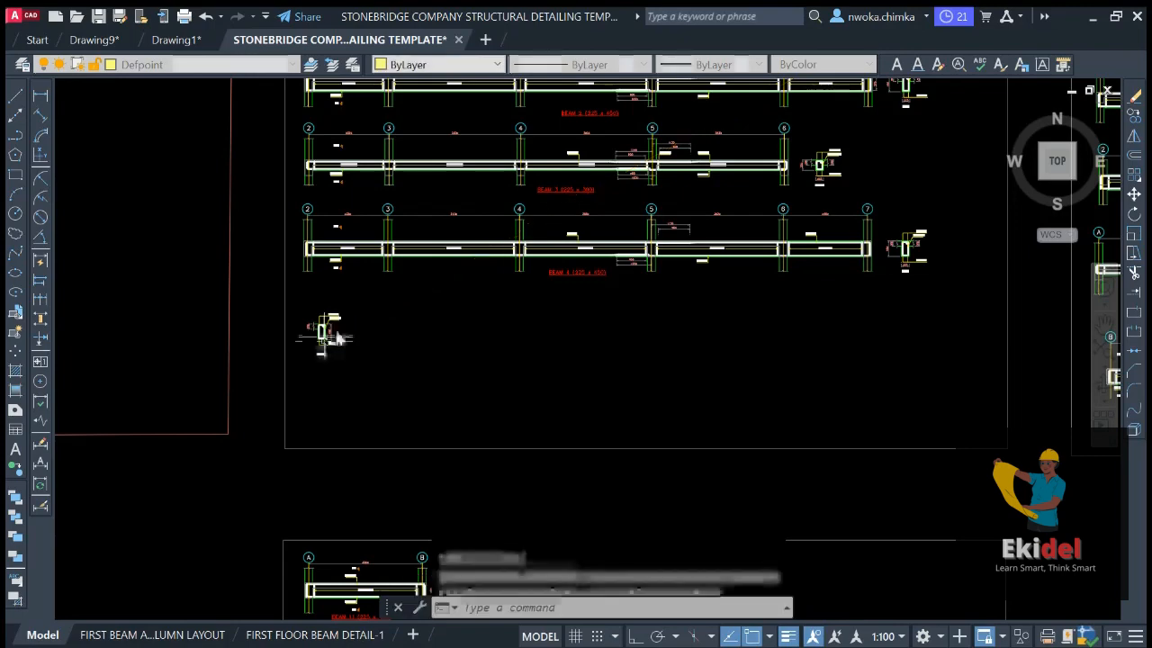
Shift cross-section (F) 12-12 slightly upward in model space so that its label clears the sheet's title block
{"action": "left_click", "coordinate": [297, 636]}
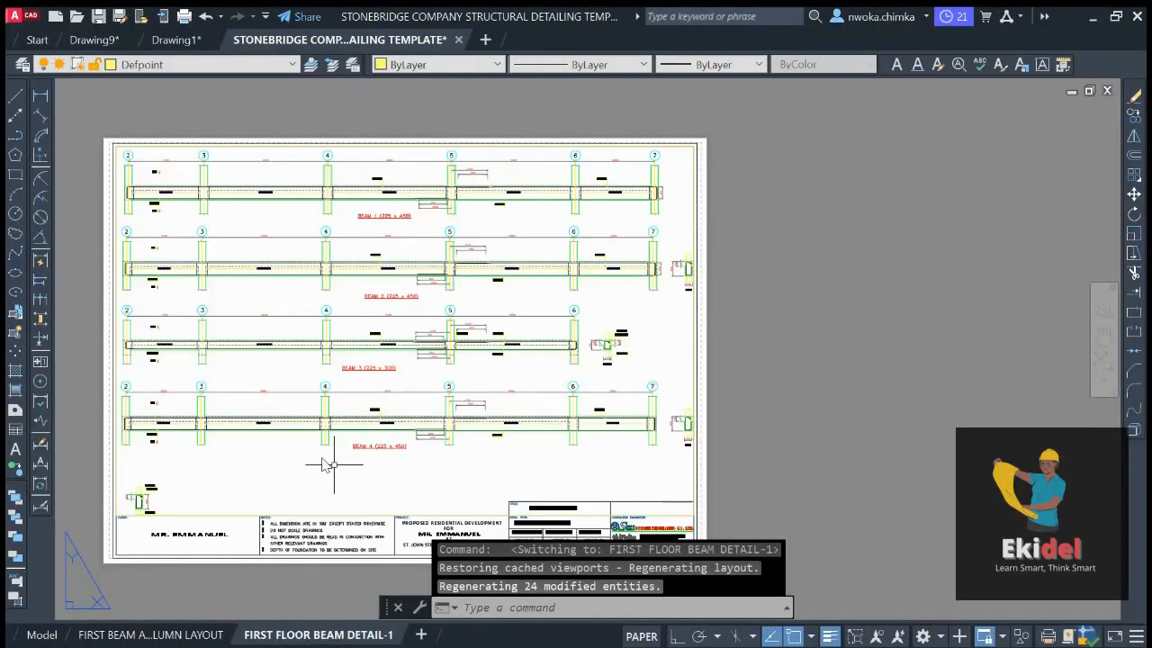
{"action": "scroll", "coordinate": [144, 522], "scroll_direction": "up", "scroll_amount": 4}
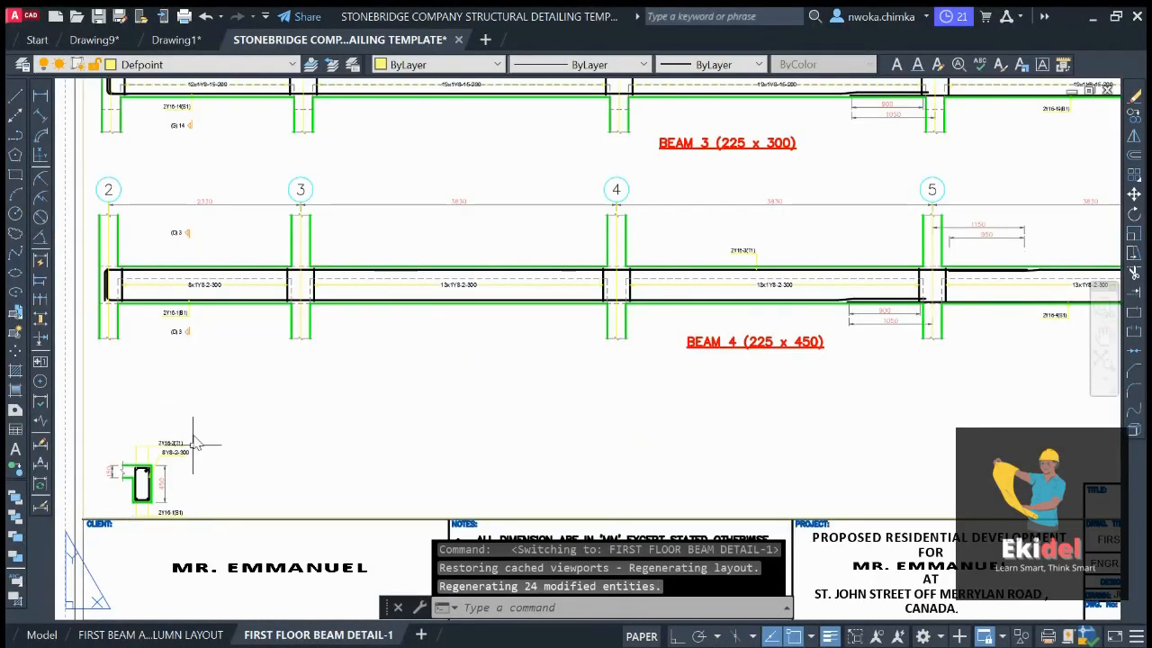
{"action": "left_click", "coordinate": [43, 635]}
{"action": "scroll", "coordinate": [330, 304], "scroll_direction": "down", "scroll_amount": 3}
{"action": "scroll", "coordinate": [262, 303], "scroll_direction": "up", "scroll_amount": 3}
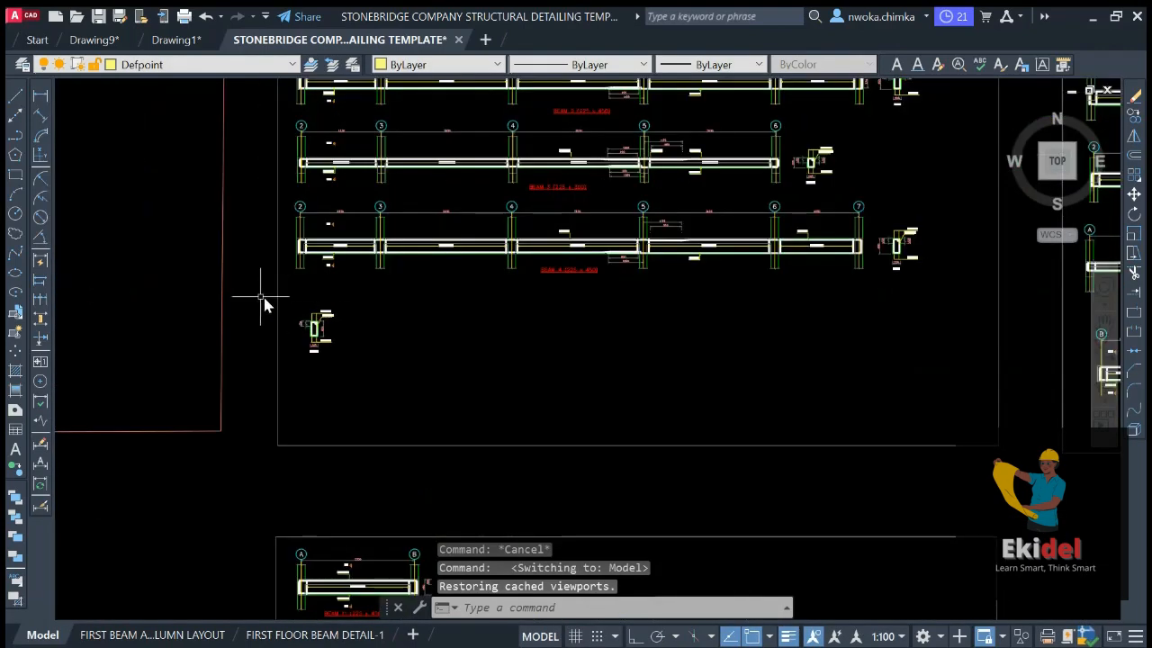
{"action": "left_click", "coordinate": [258, 293]}
{"action": "left_click", "coordinate": [395, 382]}
{"action": "type", "text": "m"}
{"action": "key", "text": "Return"}
{"action": "scroll", "coordinate": [329, 350], "scroll_direction": "up", "scroll_amount": 4}
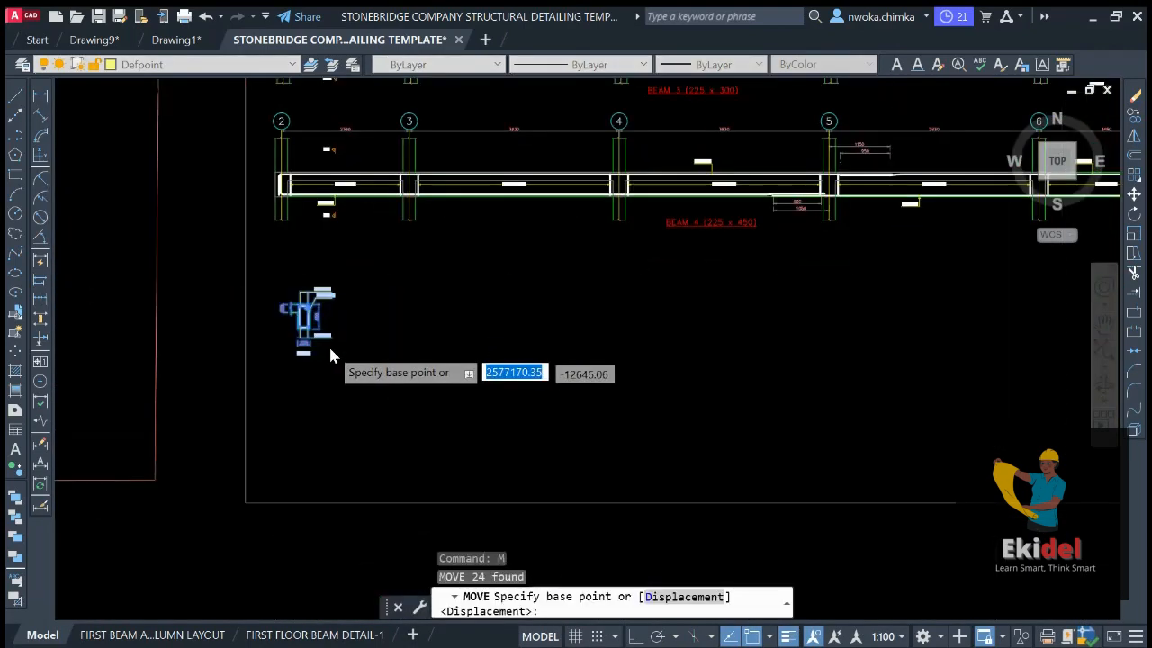
{"action": "left_click", "coordinate": [374, 384]}
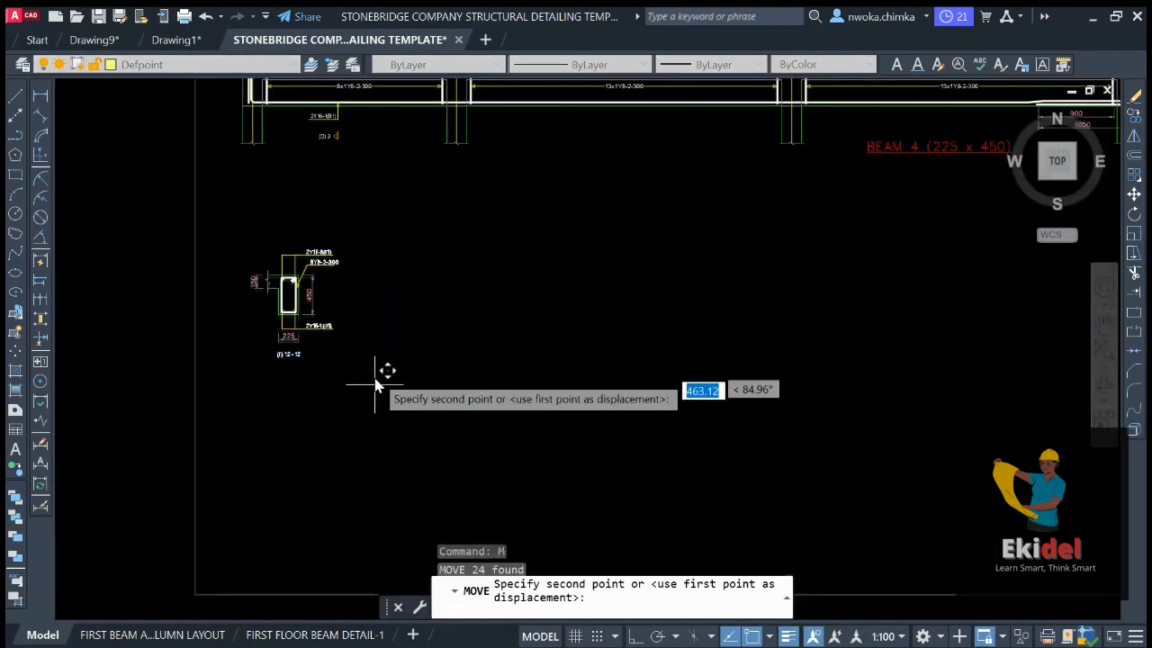
{"action": "left_click", "coordinate": [371, 335]}
Check on the sheet how the relocated cross-section (F) 12-12 sits below Beam 4 and above the title block
{"action": "left_click", "coordinate": [302, 634]}
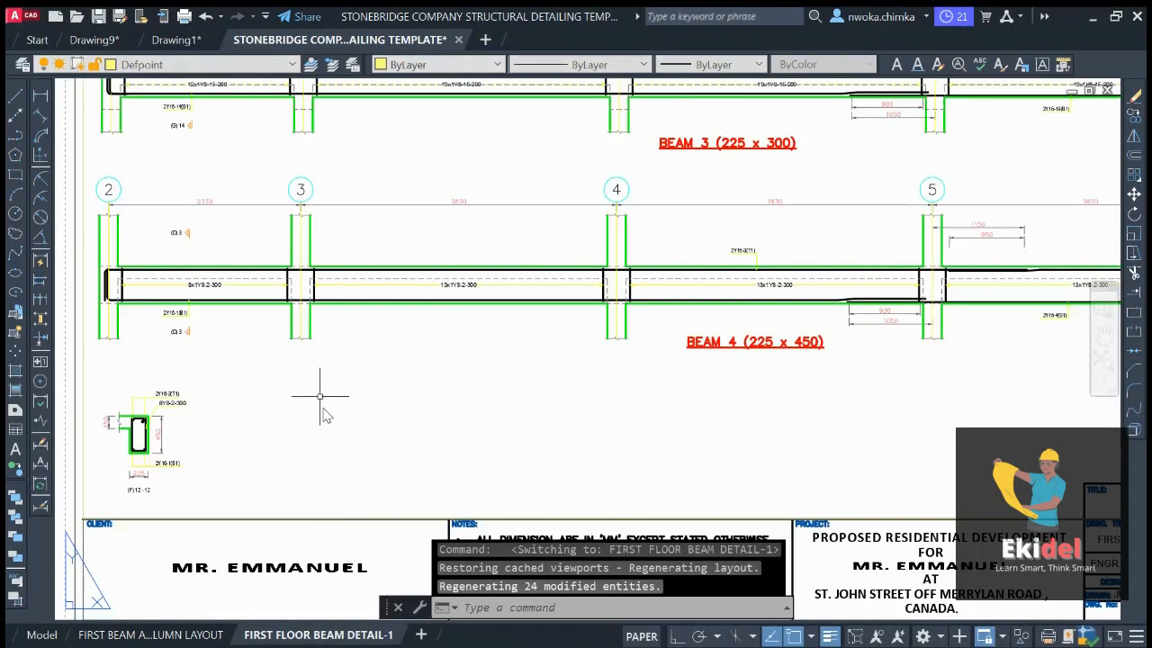
{"action": "scroll", "coordinate": [319, 353], "scroll_direction": "down", "scroll_amount": 2}
{"action": "scroll", "coordinate": [383, 302], "scroll_direction": "down", "scroll_amount": 2}
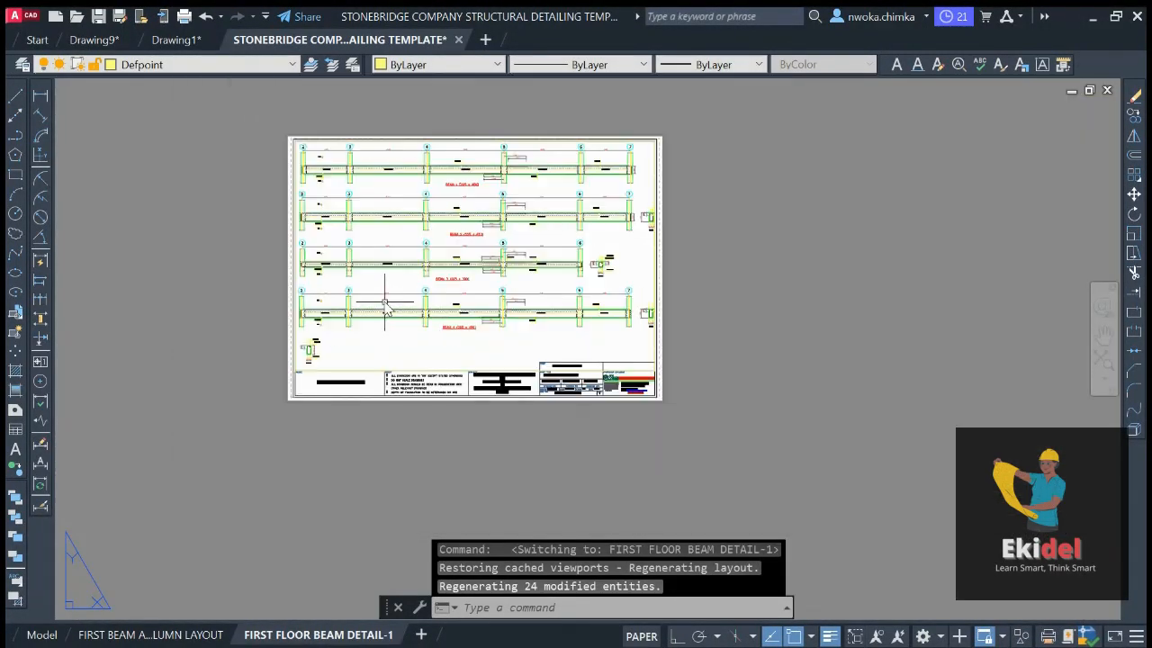
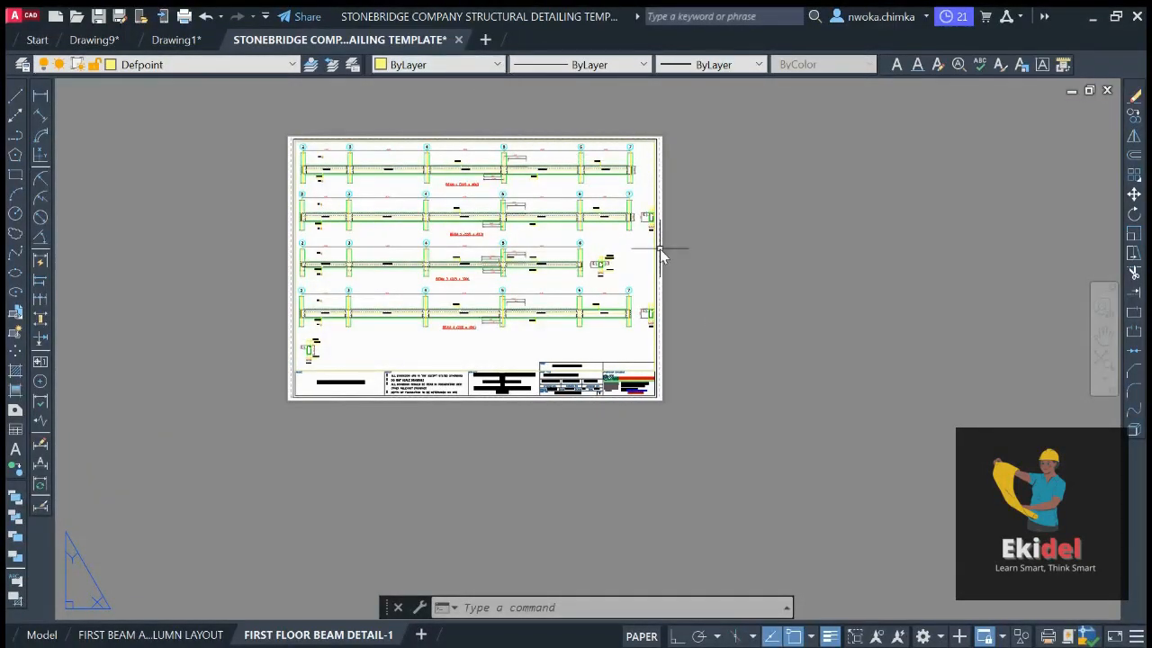
{"action": "scroll", "coordinate": [314, 338], "scroll_direction": "up", "scroll_amount": 4}
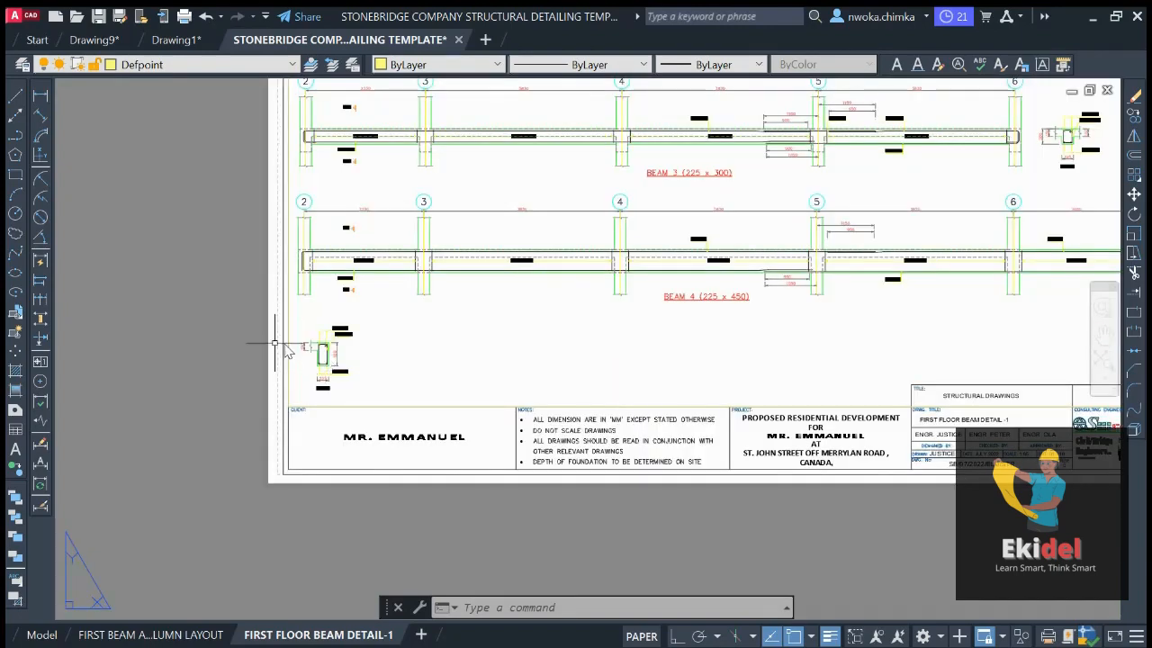
{"action": "scroll", "coordinate": [315, 356], "scroll_direction": "up", "scroll_amount": 2}
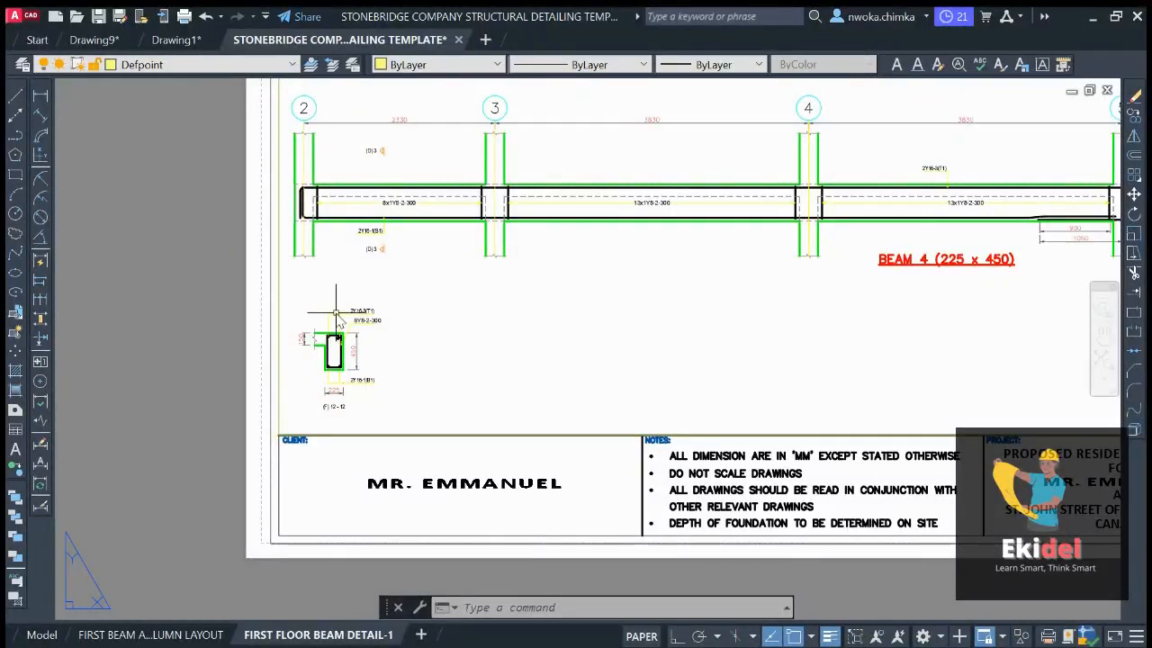
{"action": "scroll", "coordinate": [363, 355], "scroll_direction": "down", "scroll_amount": 4}
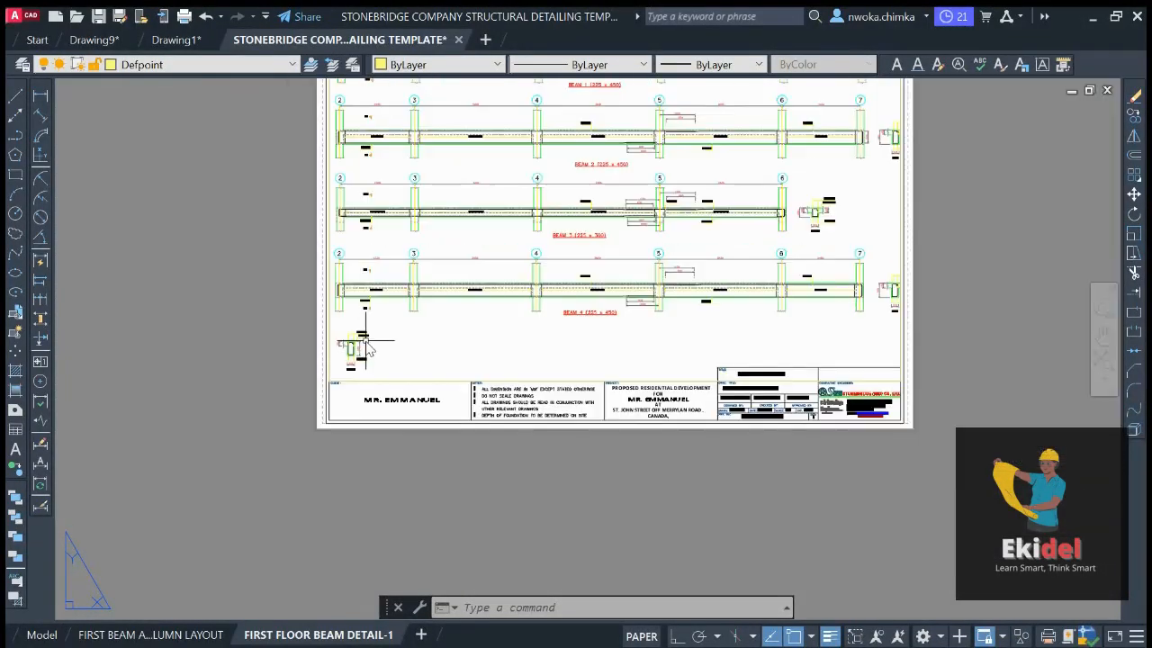
{"action": "scroll", "coordinate": [360, 351], "scroll_direction": "up", "scroll_amount": 5}
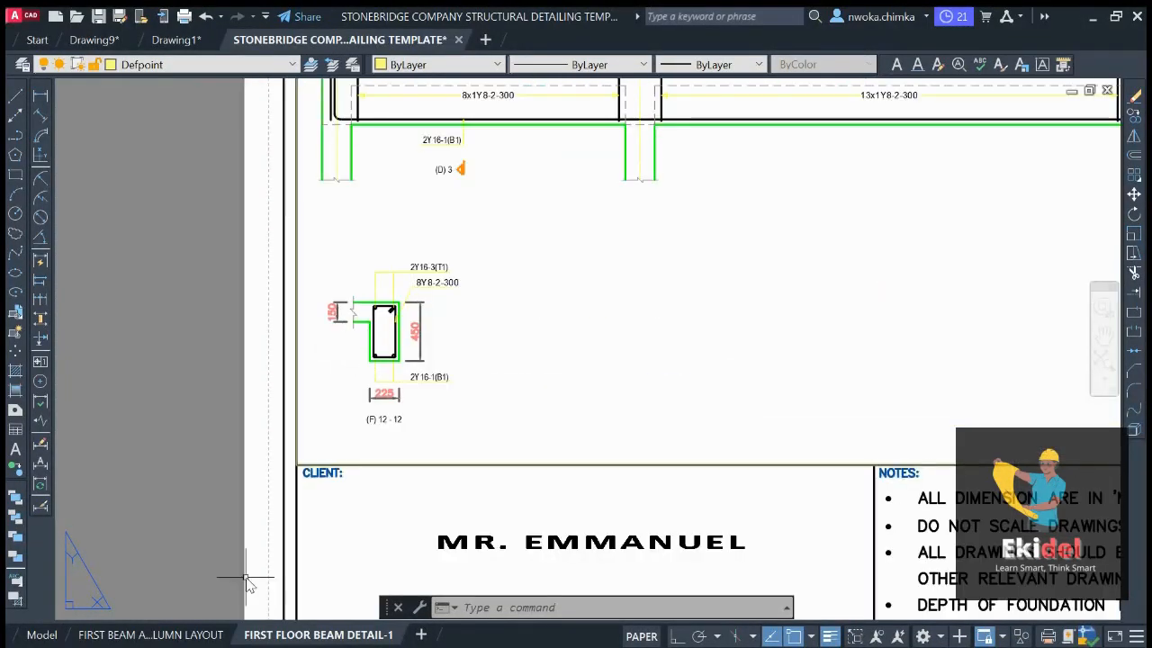
Draw a horizontal construction line in model space through the base of the (F) 12-12 section label
{"action": "left_click", "coordinate": [41, 635]}
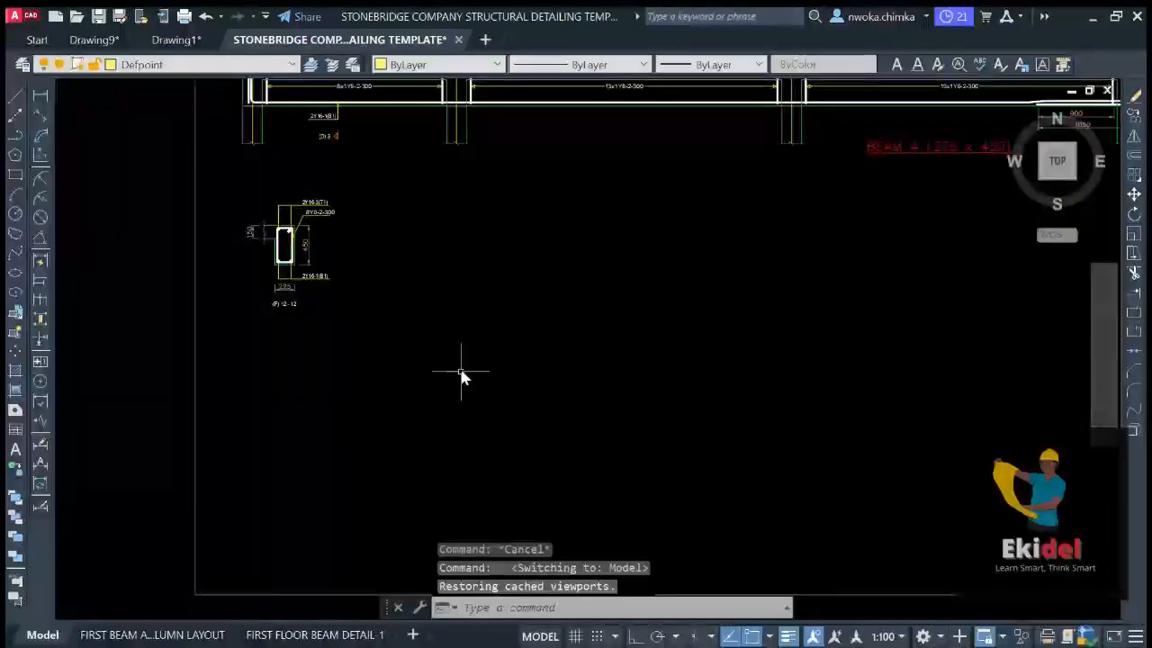
{"action": "key", "text": "Return"}
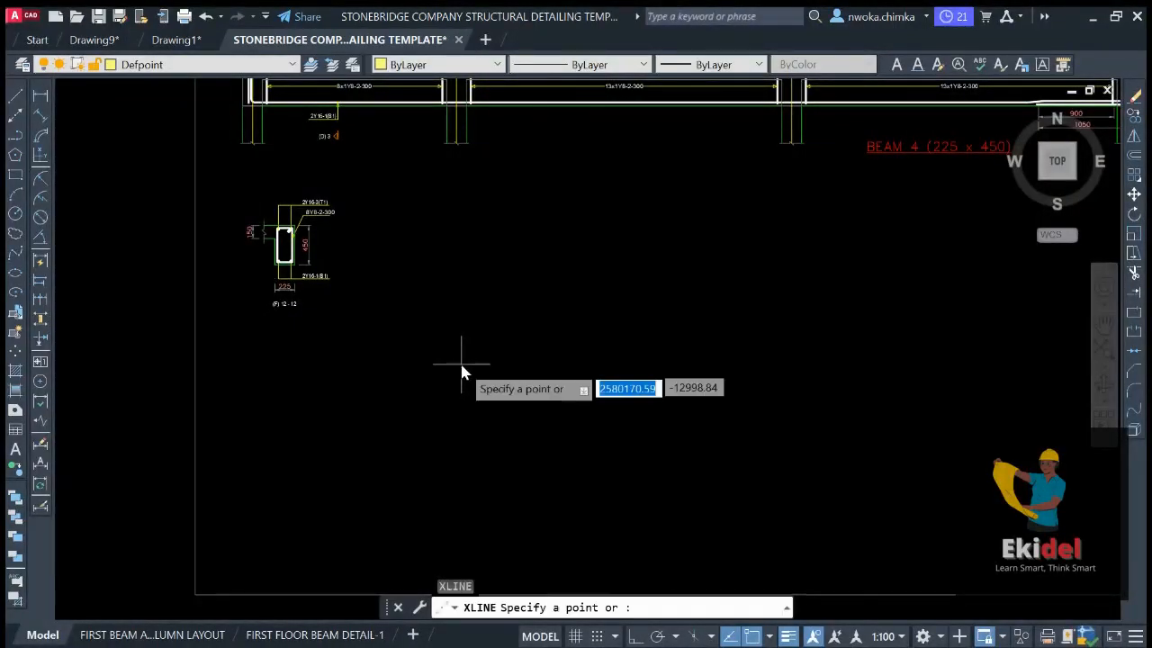
{"action": "type", "text": "H"}
{"action": "key", "text": "Return"}
{"action": "scroll", "coordinate": [292, 301], "scroll_direction": "up", "scroll_amount": 2}
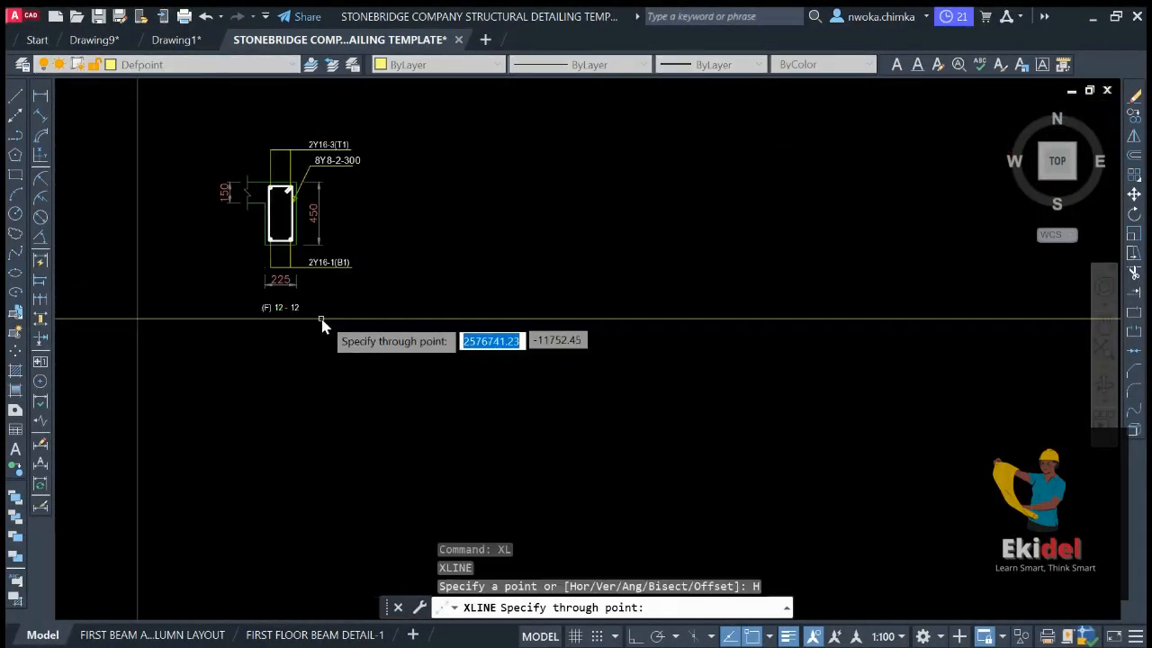
{"action": "left_click", "coordinate": [292, 311]}
{"action": "key", "text": "Escape"}
Delete the 370 dimension beside the grid 7 end of Beam 2
{"action": "scroll", "coordinate": [278, 380], "scroll_direction": "down", "scroll_amount": 5}
{"action": "scroll", "coordinate": [435, 378], "scroll_direction": "up", "scroll_amount": 5}
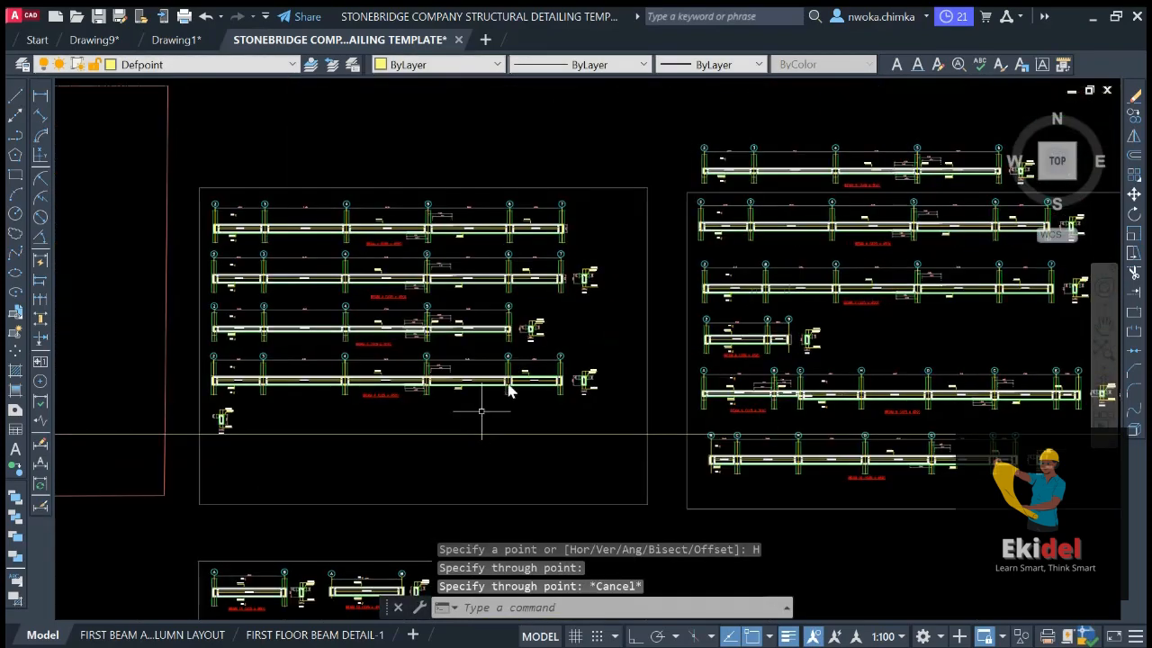
{"action": "scroll", "coordinate": [514, 268], "scroll_direction": "up", "scroll_amount": 2}
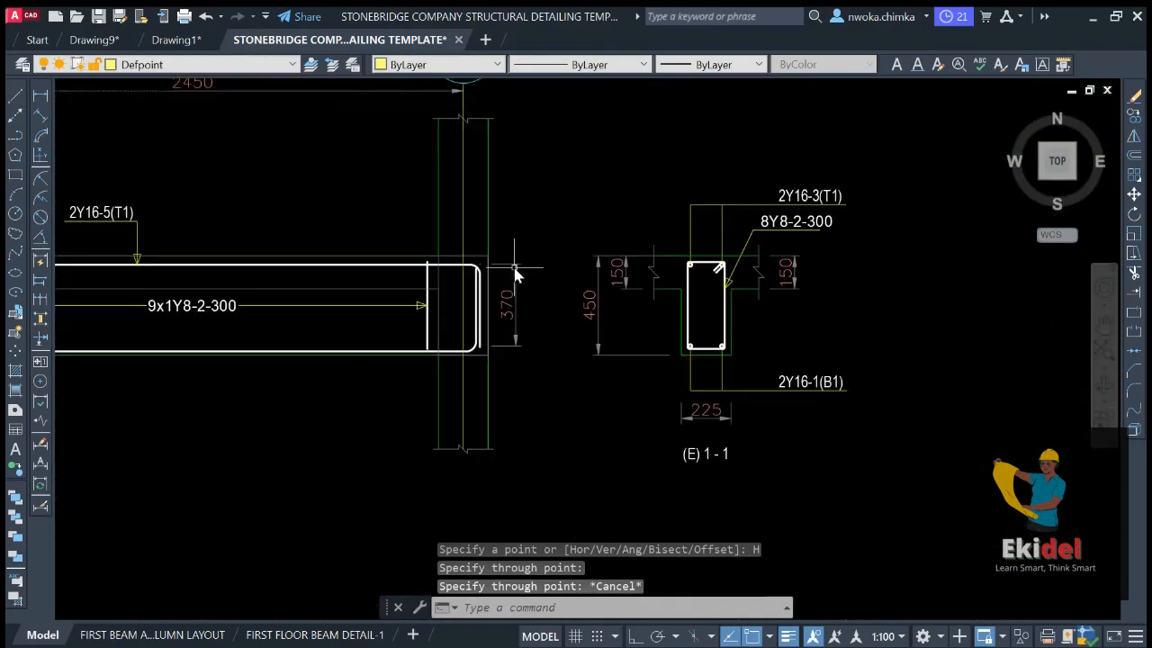
{"action": "left_click", "coordinate": [522, 245]}
{"action": "left_click", "coordinate": [508, 271]}
{"action": "type", "text": "E"}
{"action": "key", "text": "Return"}
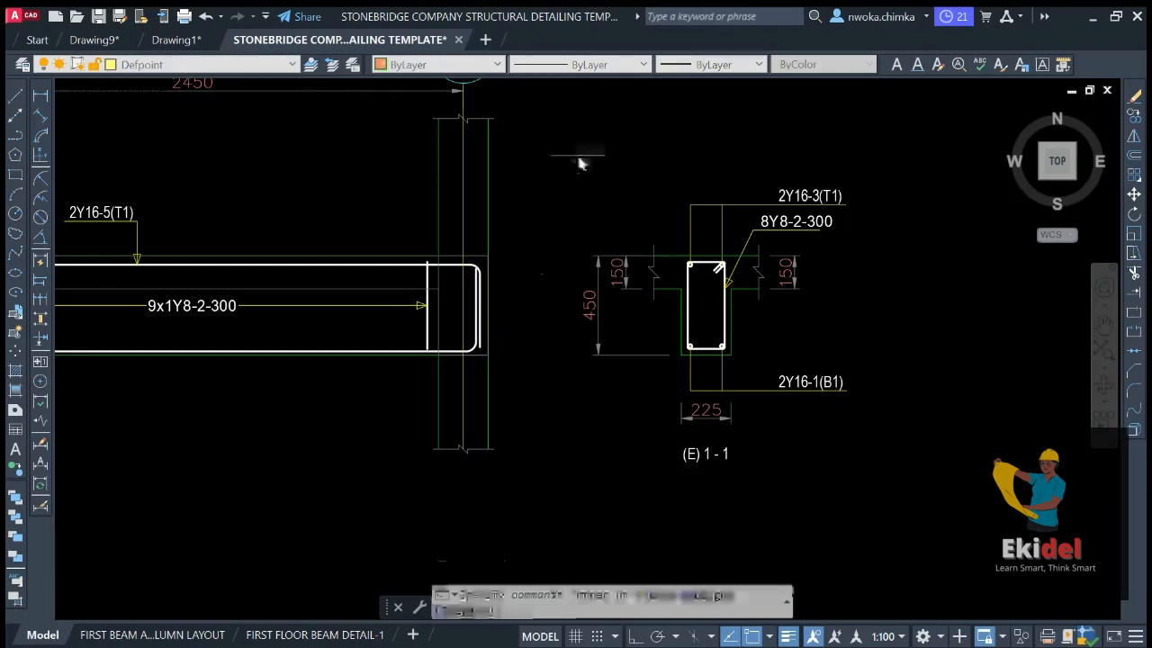
Move Beam 2's cross-section (E) 1-1 beside section (F) 12-12 below Beam 4, with its label on the horizontal construction line
{"action": "left_click", "coordinate": [578, 159]}
{"action": "scroll", "coordinate": [581, 162], "scroll_direction": "down", "scroll_amount": 3}
{"action": "left_click", "coordinate": [746, 303]}
{"action": "type", "text": "M"}
{"action": "key", "text": "Return"}
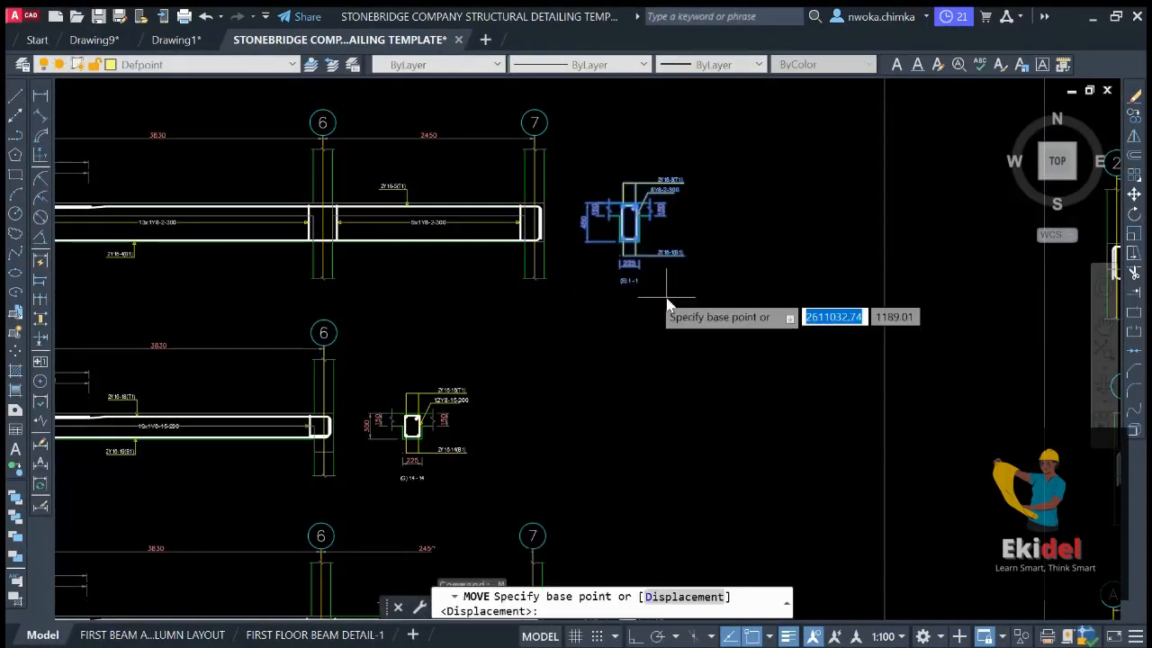
{"action": "left_click", "coordinate": [628, 275]}
{"action": "scroll", "coordinate": [751, 205], "scroll_direction": "down", "scroll_amount": 6}
{"action": "scroll", "coordinate": [586, 258], "scroll_direction": "up", "scroll_amount": 6}
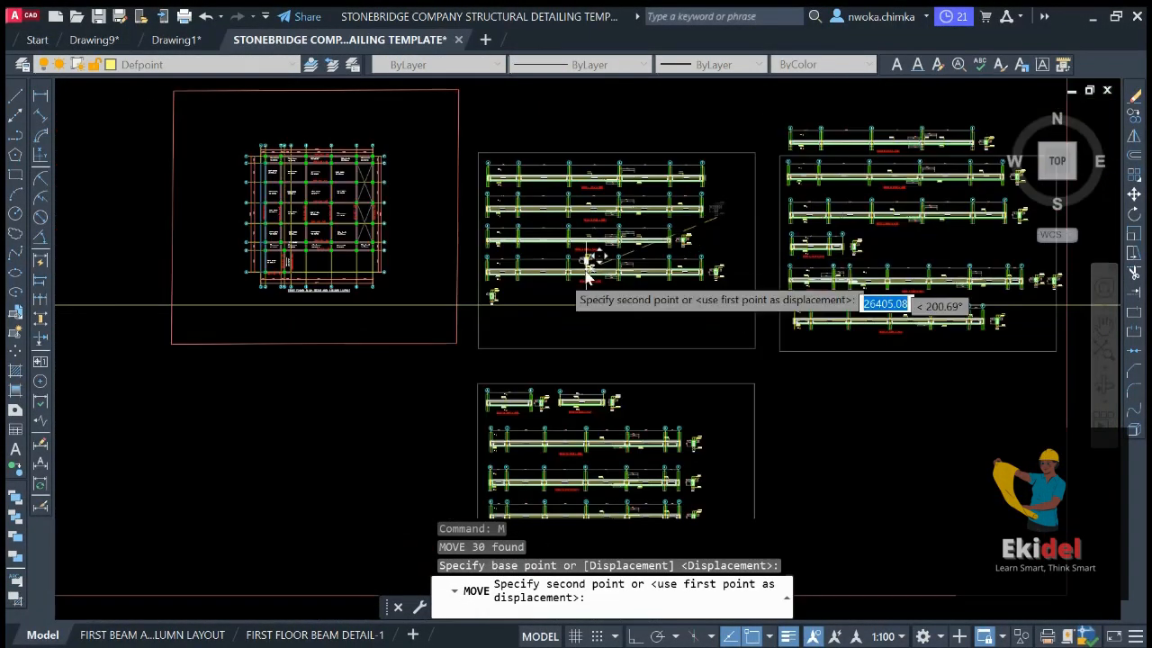
{"action": "left_click", "coordinate": [533, 355]}
{"action": "scroll", "coordinate": [534, 355], "scroll_direction": "down", "scroll_amount": 5}
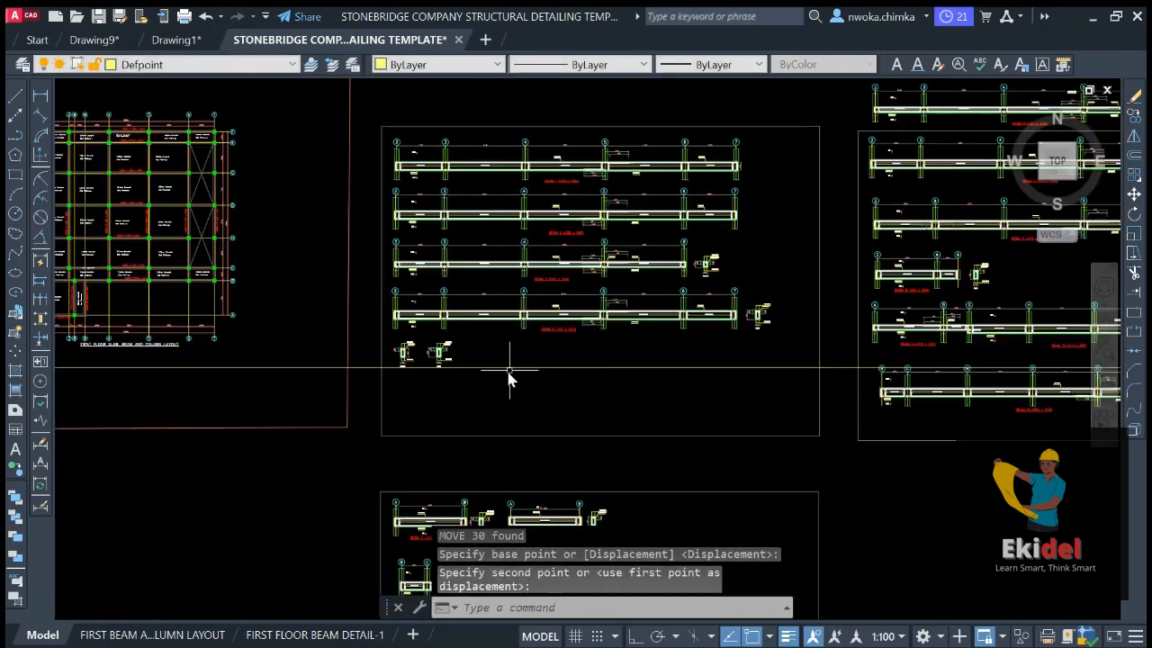
Move Beam 3's cross-section (G) 14-14 beside section (E) 1-1 below Beam 4, with its label on the horizontal construction line
{"action": "scroll", "coordinate": [610, 386], "scroll_direction": "up", "scroll_amount": 5}
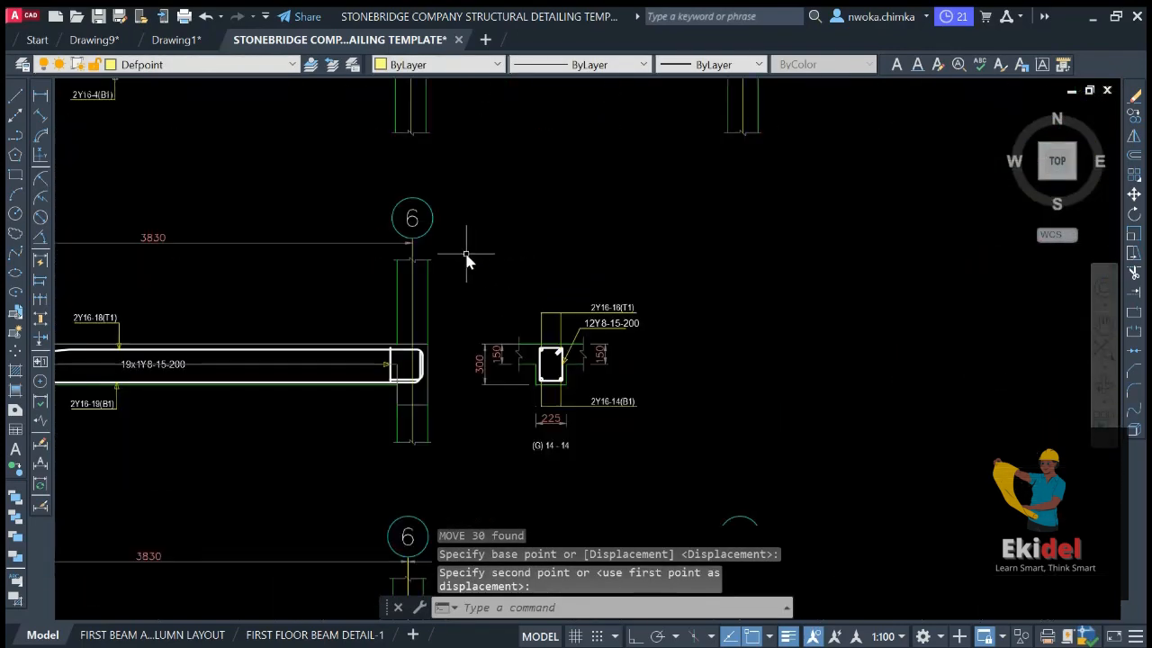
{"action": "left_click", "coordinate": [466, 254]}
{"action": "left_click", "coordinate": [672, 471]}
{"action": "type", "text": "M"}
{"action": "key", "text": "Return"}
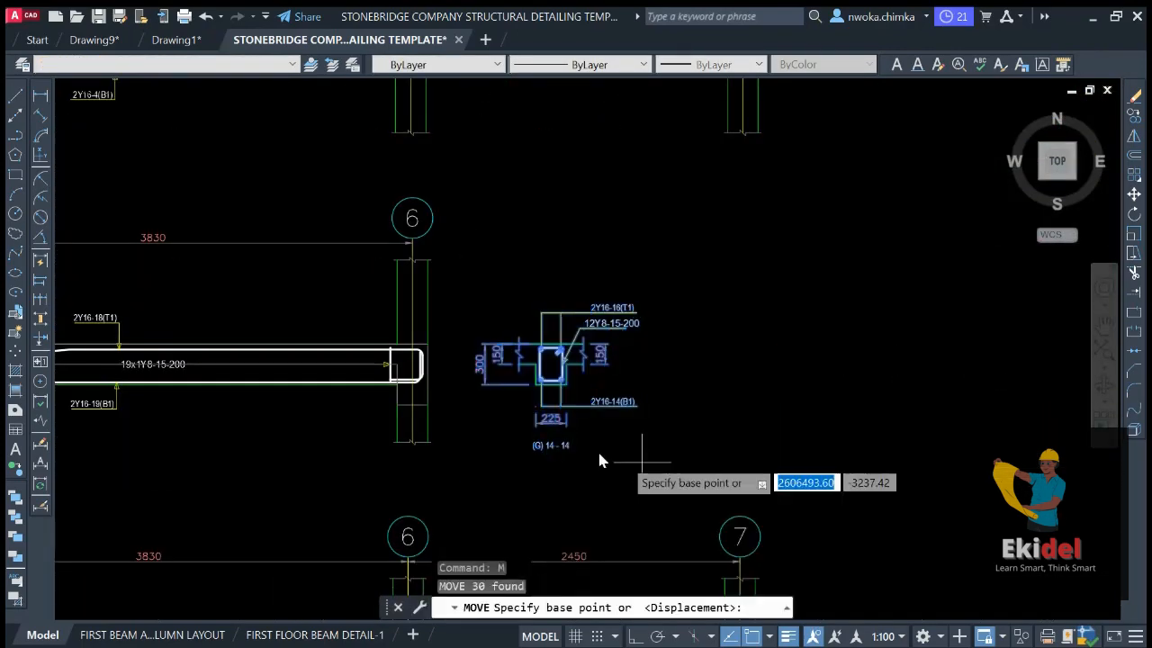
{"action": "left_click", "coordinate": [550, 450]}
{"action": "scroll", "coordinate": [733, 191], "scroll_direction": "down", "scroll_amount": 7}
{"action": "scroll", "coordinate": [469, 338], "scroll_direction": "up", "scroll_amount": 5}
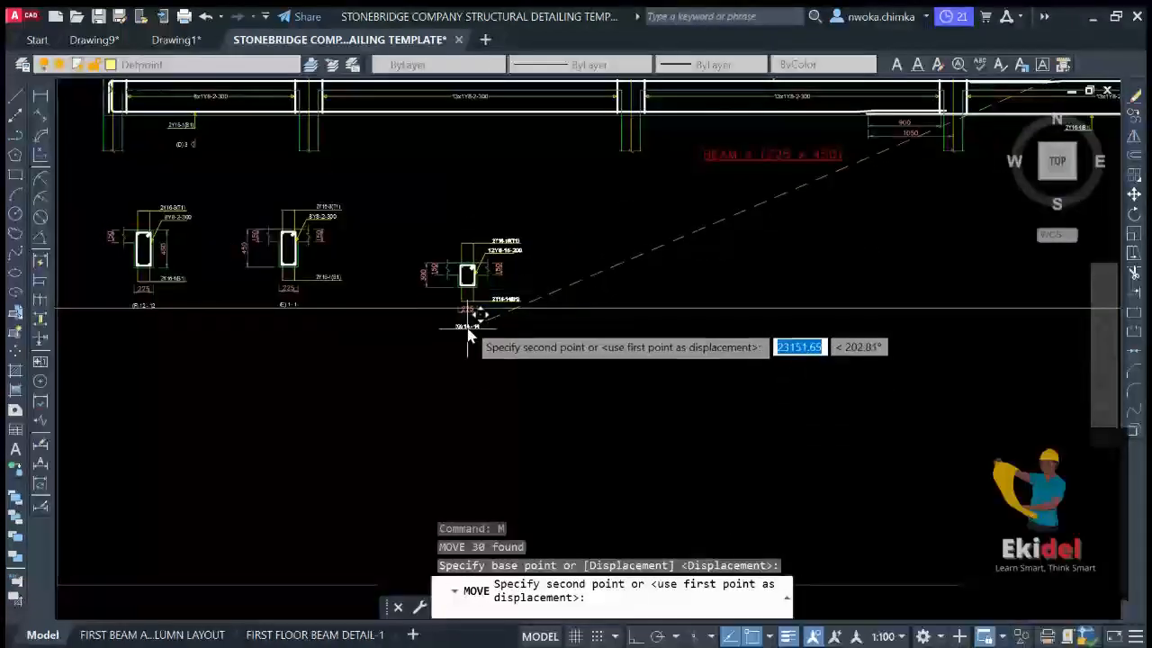
{"action": "left_click", "coordinate": [463, 315]}
{"action": "scroll", "coordinate": [535, 327], "scroll_direction": "down", "scroll_amount": 5}
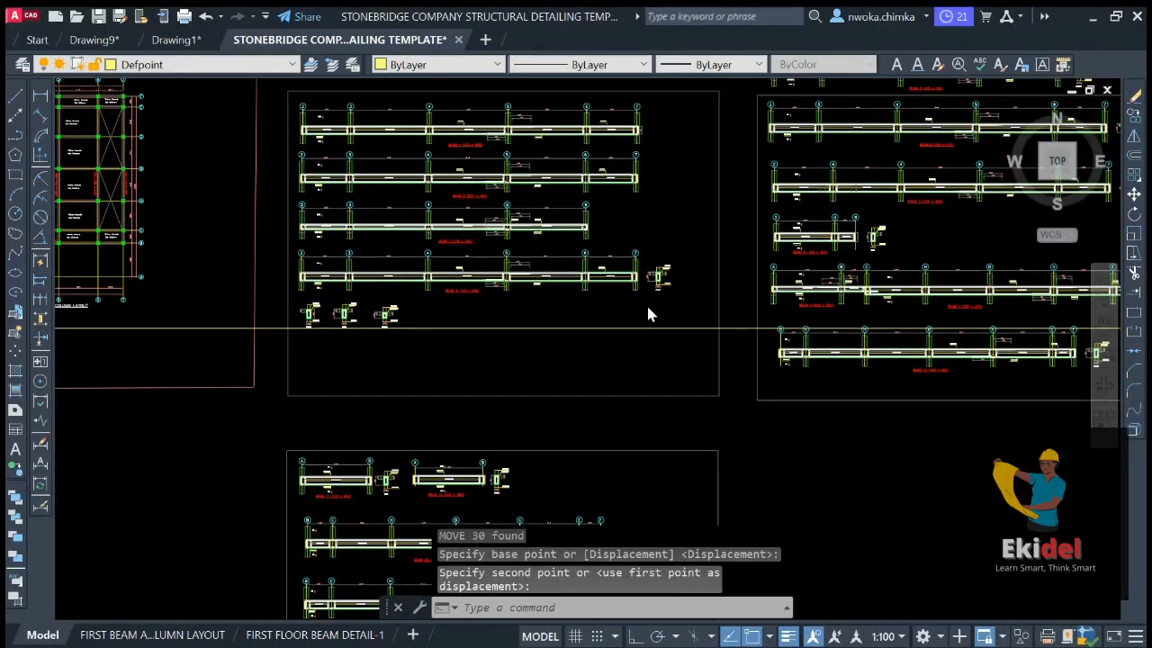
Move Beam 4's cross-section (D) 3-3 beside section (G) 14-14, with its label on the horizontal construction line
{"action": "scroll", "coordinate": [648, 306], "scroll_direction": "up", "scroll_amount": 6}
{"action": "left_click", "coordinate": [656, 249]}
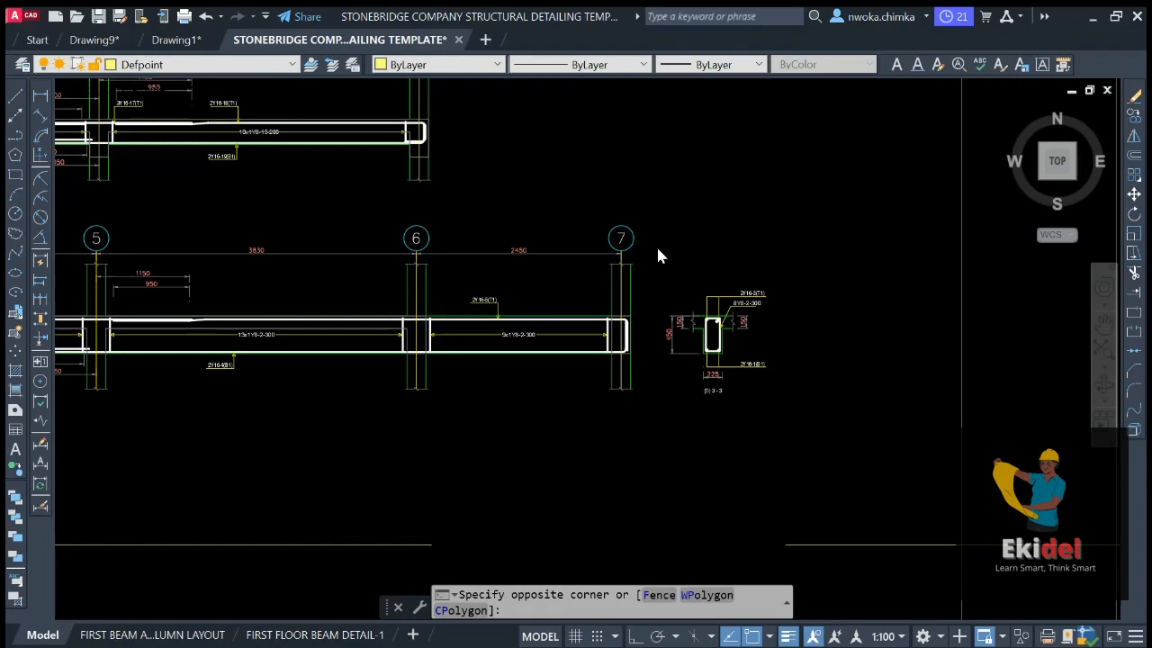
{"action": "left_click", "coordinate": [800, 411]}
{"action": "type", "text": "m"}
{"action": "key", "text": "Return"}
{"action": "left_click", "coordinate": [729, 428]}
{"action": "scroll", "coordinate": [630, 374], "scroll_direction": "down", "scroll_amount": 5}
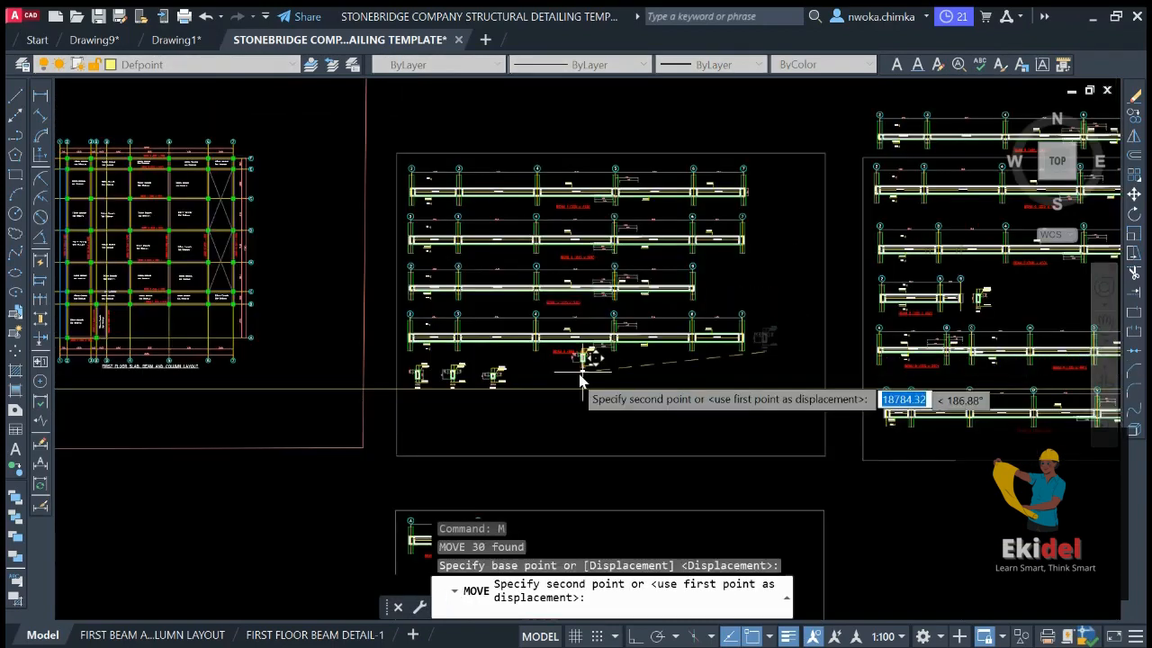
{"action": "scroll", "coordinate": [540, 381], "scroll_direction": "up", "scroll_amount": 4}
{"action": "left_click", "coordinate": [534, 394]}
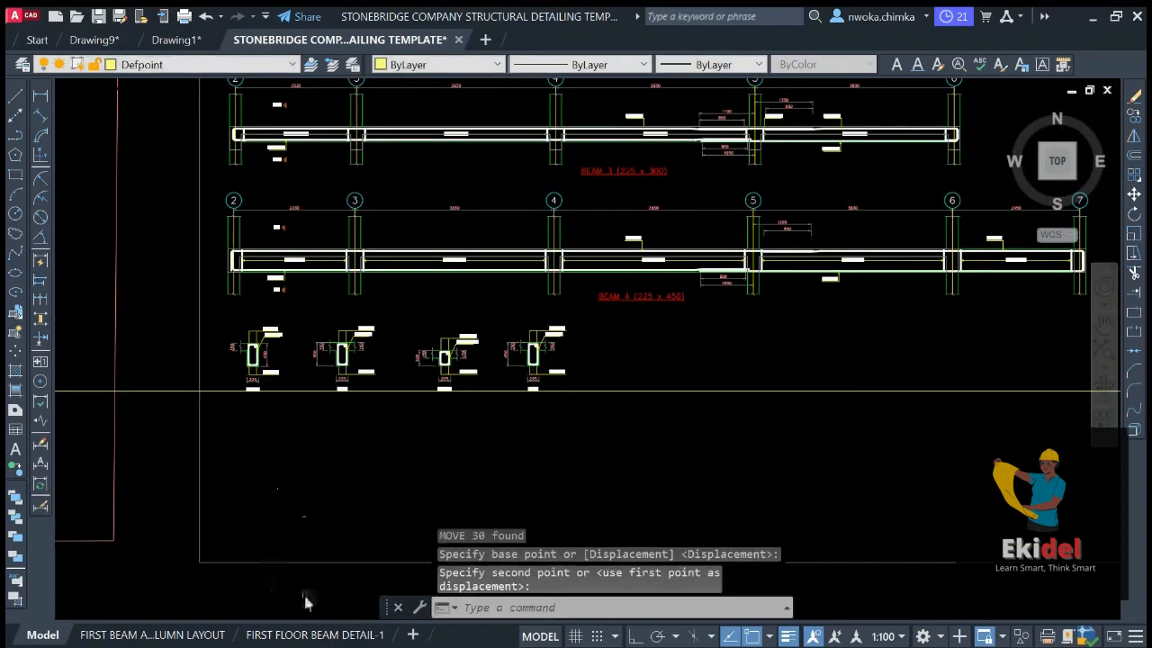
Delete the horizontal construction line under the row of cross-sections
{"action": "left_click", "coordinate": [229, 387]}
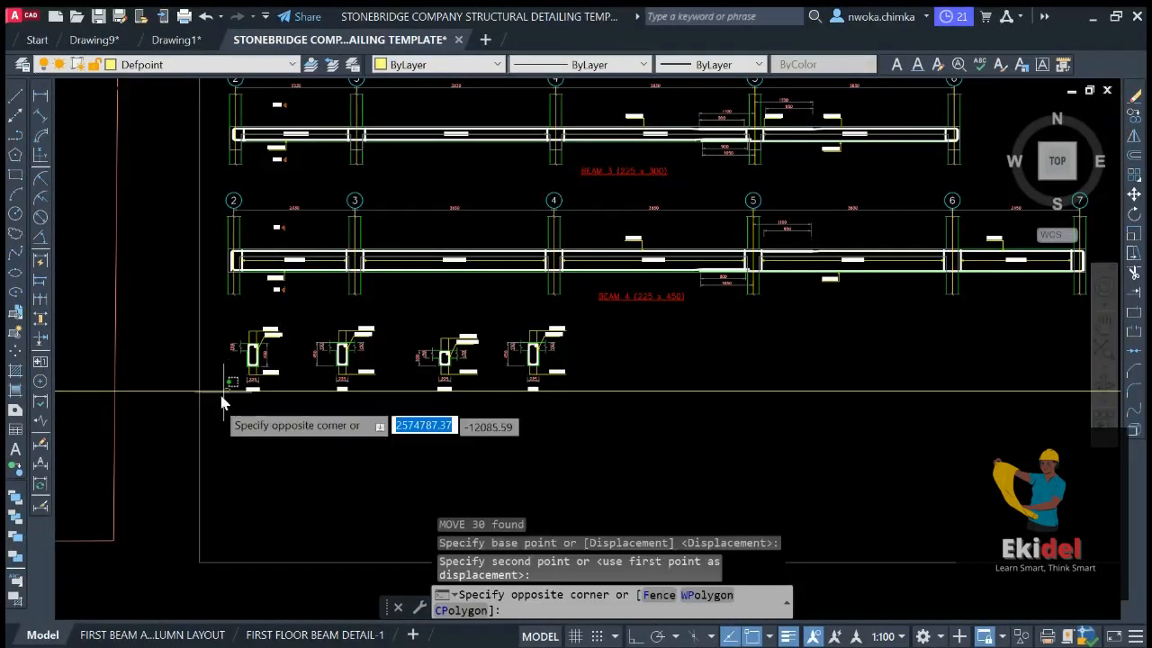
{"action": "left_click", "coordinate": [221, 405]}
{"action": "key", "text": "Delete"}
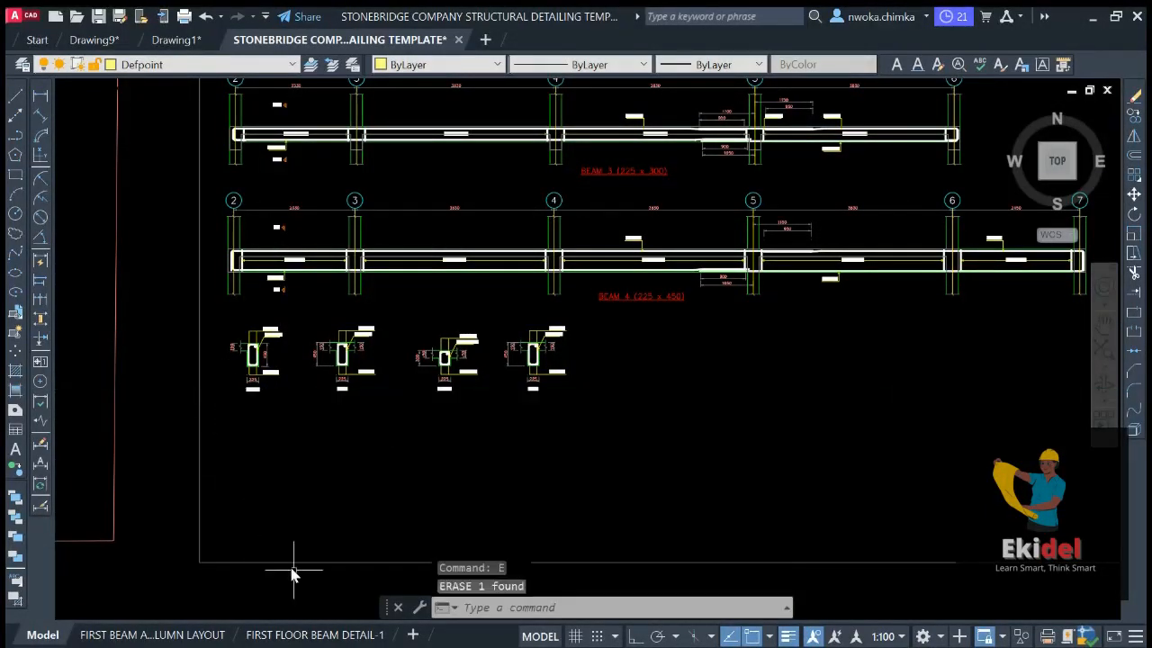
Open the FIRST FLOOR BEAM DETAIL-1 sheet and examine the row of four cross-sections between Beam 4 and the title block
{"action": "left_click", "coordinate": [317, 636]}
{"action": "scroll", "coordinate": [469, 396], "scroll_direction": "down", "scroll_amount": 8}
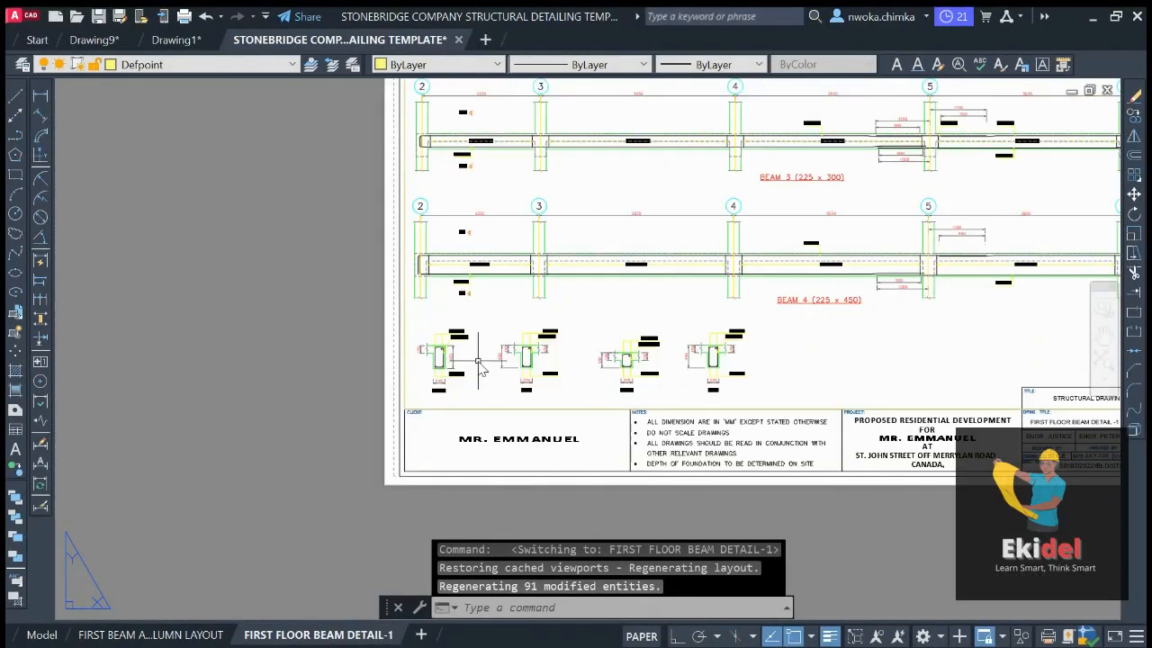
{"action": "scroll", "coordinate": [530, 409], "scroll_direction": "up", "scroll_amount": 2}
{"action": "scroll", "coordinate": [450, 407], "scroll_direction": "up", "scroll_amount": 8}
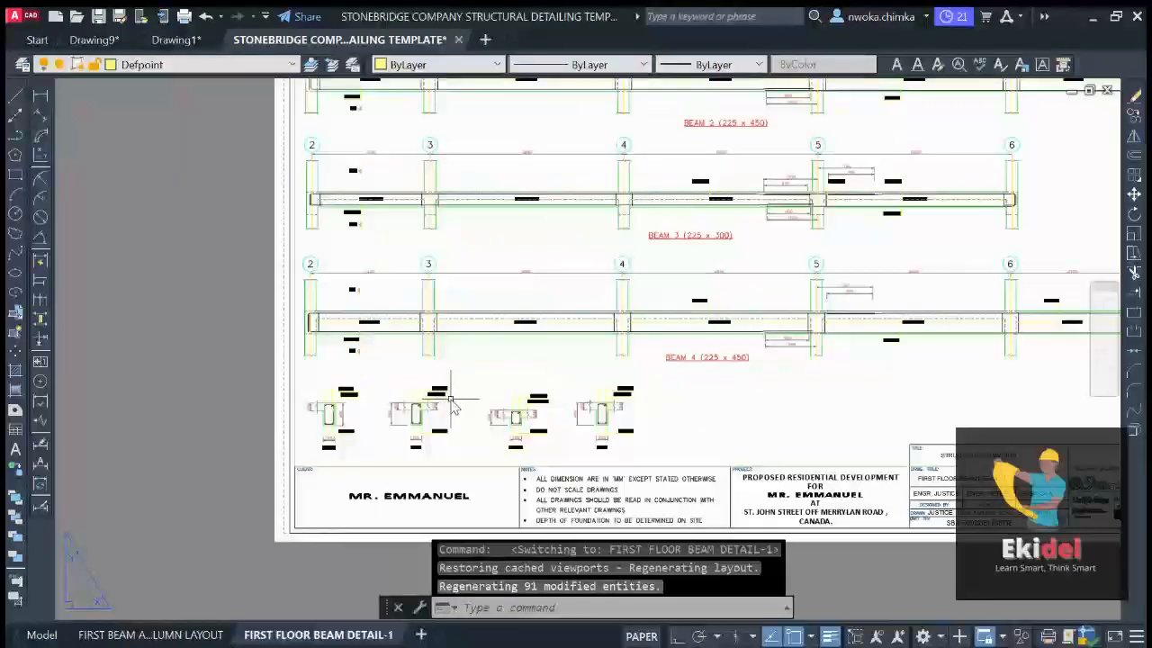
{"action": "scroll", "coordinate": [378, 404], "scroll_direction": "down", "scroll_amount": 3}
{"action": "scroll", "coordinate": [317, 431], "scroll_direction": "up", "scroll_amount": 3}
{"action": "scroll", "coordinate": [317, 430], "scroll_direction": "up", "scroll_amount": 2}
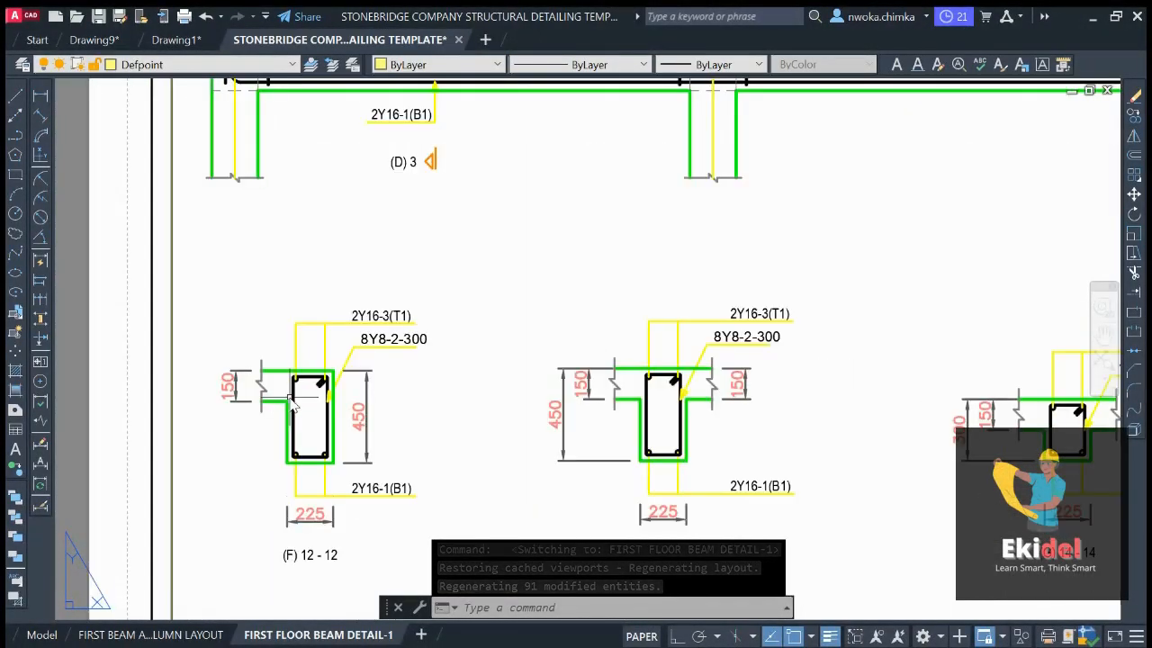
{"action": "scroll", "coordinate": [329, 367], "scroll_direction": "down", "scroll_amount": 4}
{"action": "scroll", "coordinate": [351, 257], "scroll_direction": "up", "scroll_amount": 1}
{"action": "scroll", "coordinate": [350, 253], "scroll_direction": "up", "scroll_amount": 1}
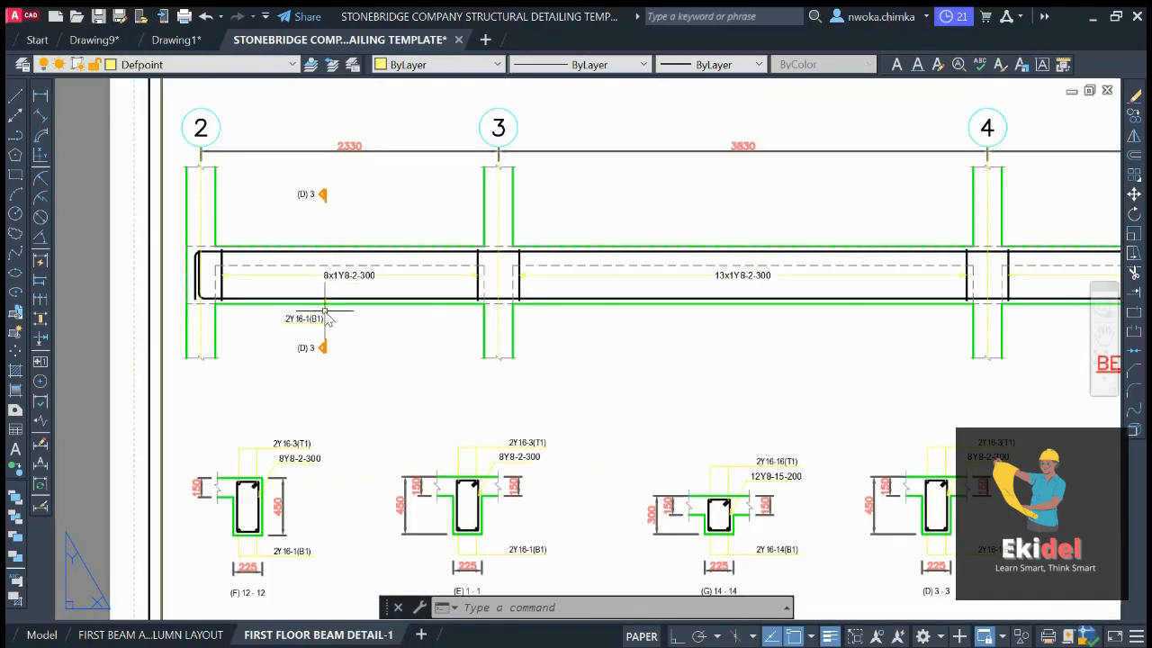
{"action": "scroll", "coordinate": [325, 310], "scroll_direction": "down", "scroll_amount": 1}
{"action": "middle_click_drag", "start_coordinate": [404, 350], "coordinate": [411, 441]}
{"action": "scroll", "coordinate": [399, 493], "scroll_direction": "down", "scroll_amount": 1}
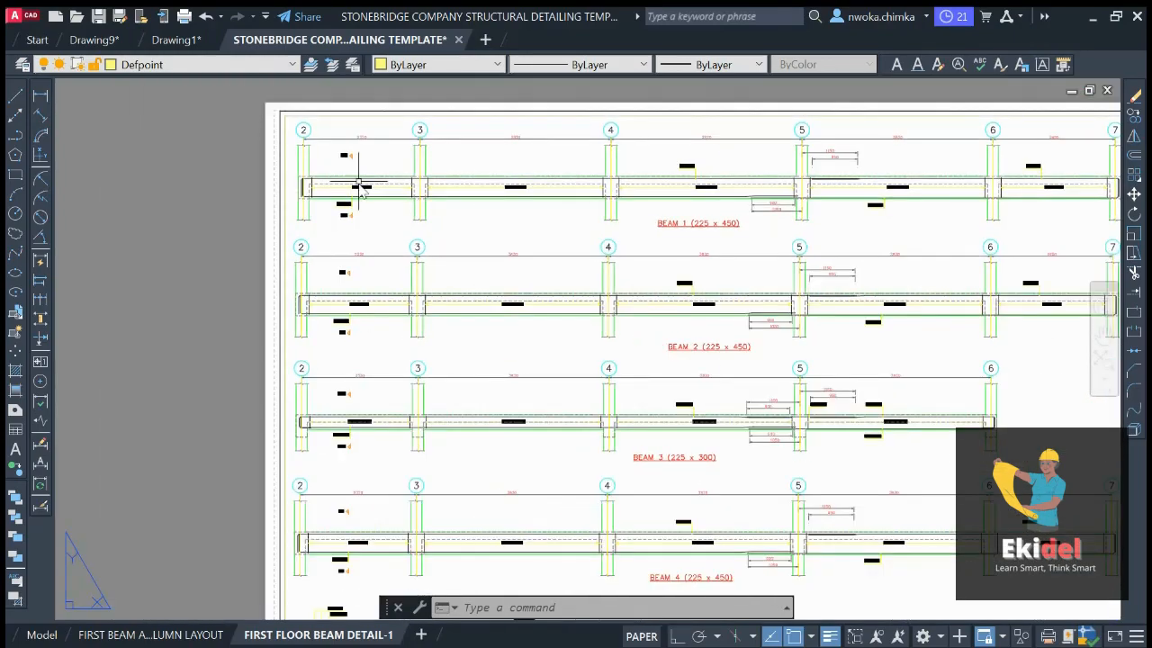
Compare the section marks on Beams 1 and 2 with the labels of cross-sections (F) 12-12 and (E) 1-1
{"action": "scroll", "coordinate": [358, 185], "scroll_direction": "up", "scroll_amount": 4}
{"action": "scroll", "coordinate": [334, 141], "scroll_direction": "up", "scroll_amount": 2}
{"action": "scroll", "coordinate": [275, 116], "scroll_direction": "up", "scroll_amount": 2}
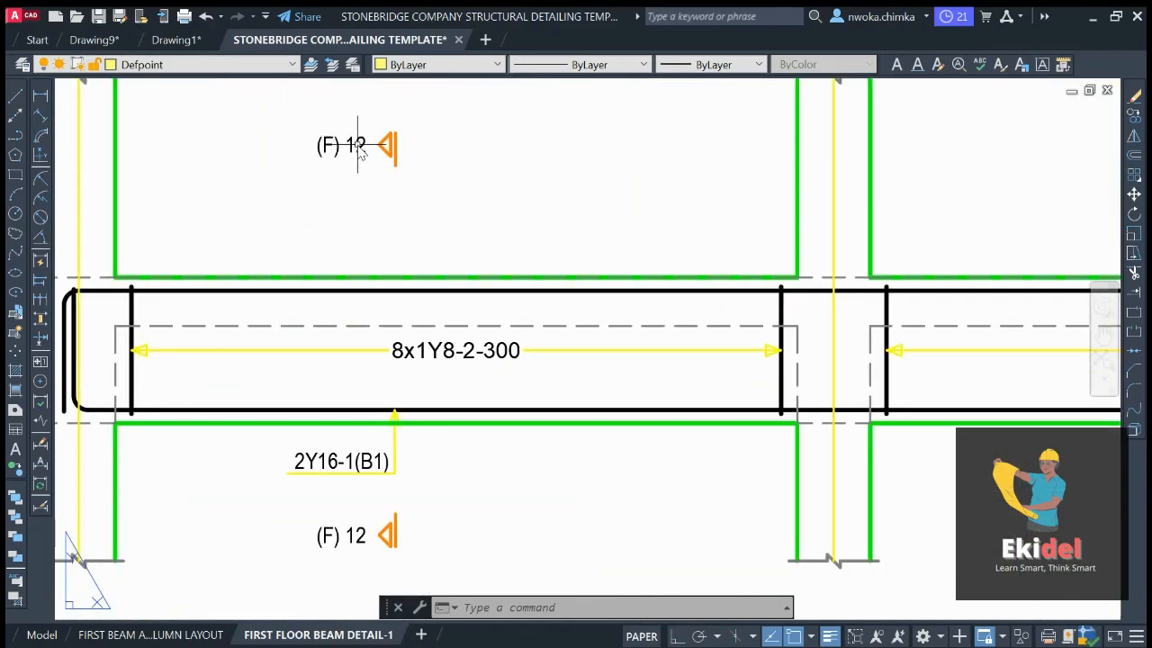
{"action": "scroll", "coordinate": [366, 144], "scroll_direction": "down", "scroll_amount": 6}
{"action": "scroll", "coordinate": [349, 485], "scroll_direction": "up", "scroll_amount": 4}
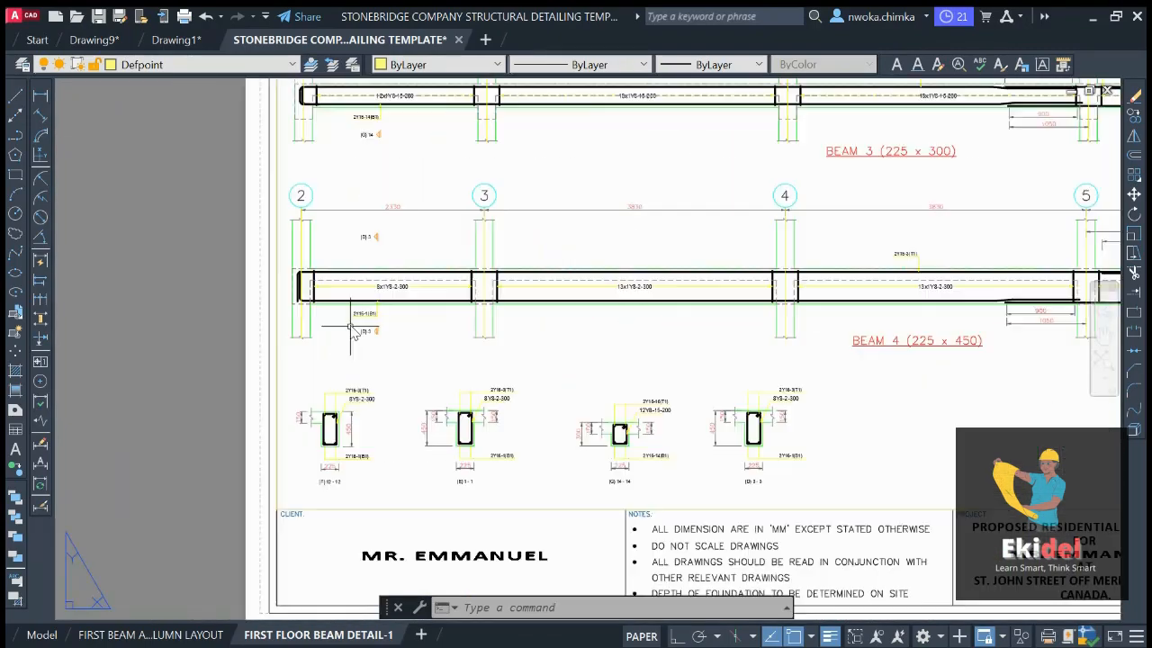
{"action": "scroll", "coordinate": [349, 484], "scroll_direction": "up", "scroll_amount": 2}
{"action": "scroll", "coordinate": [342, 470], "scroll_direction": "down", "scroll_amount": 5}
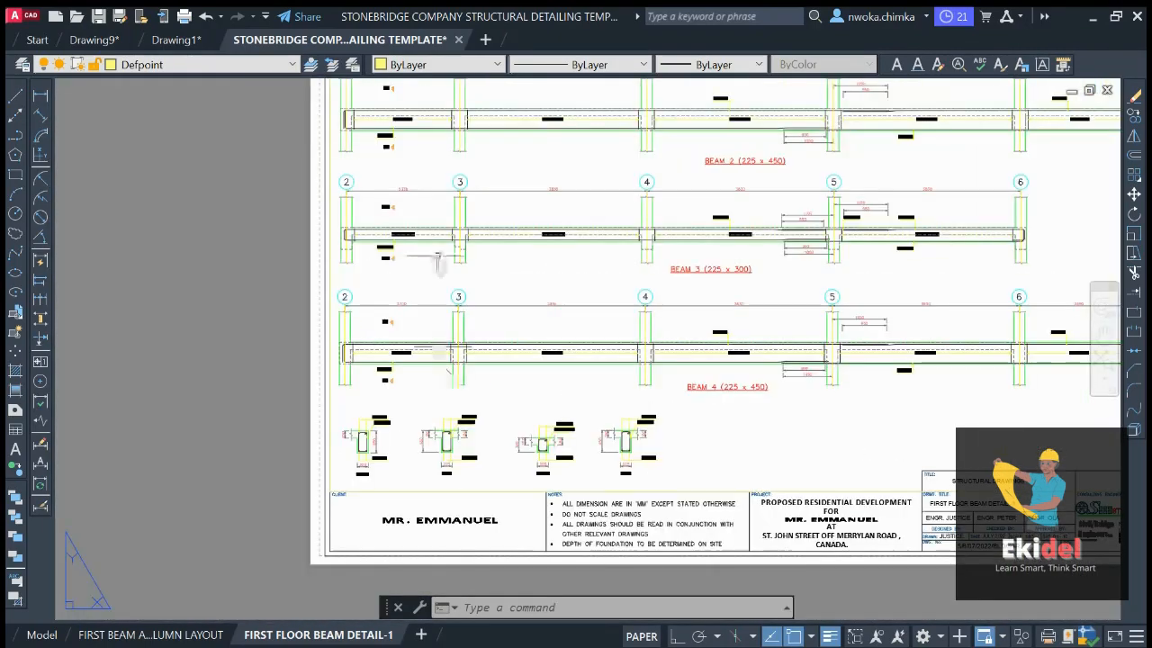
{"action": "scroll", "coordinate": [376, 320], "scroll_direction": "up", "scroll_amount": 2}
{"action": "scroll", "coordinate": [377, 320], "scroll_direction": "up", "scroll_amount": 3}
{"action": "scroll", "coordinate": [367, 288], "scroll_direction": "down", "scroll_amount": 6}
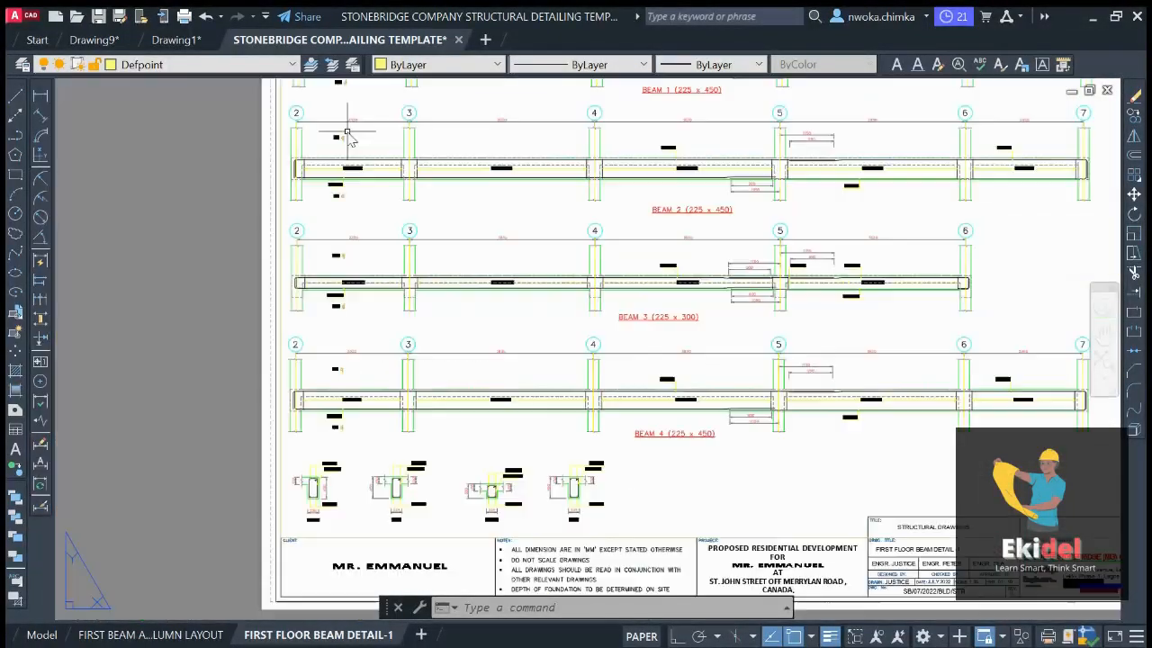
{"action": "scroll", "coordinate": [367, 282], "scroll_direction": "up", "scroll_amount": 6}
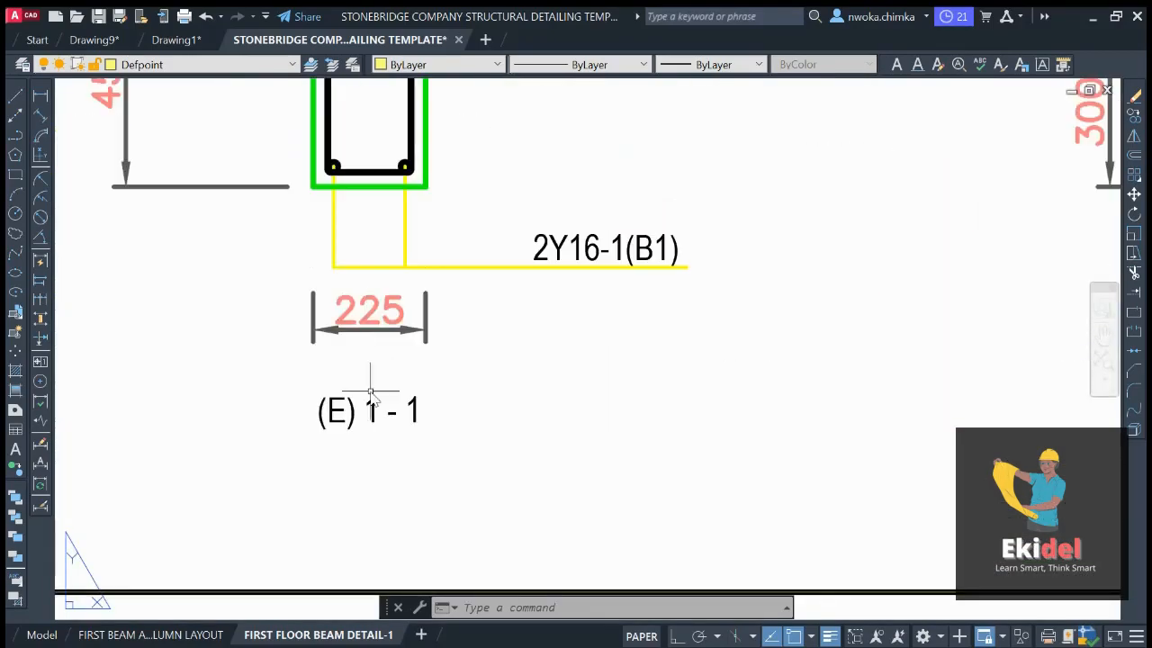
{"action": "scroll", "coordinate": [369, 409], "scroll_direction": "down", "scroll_amount": 6}
Compare the section marks on Beams 3 and 4 with the labels of cross-sections (G) 14-14 and (D) 3-3
{"action": "scroll", "coordinate": [351, 437], "scroll_direction": "up", "scroll_amount": 5}
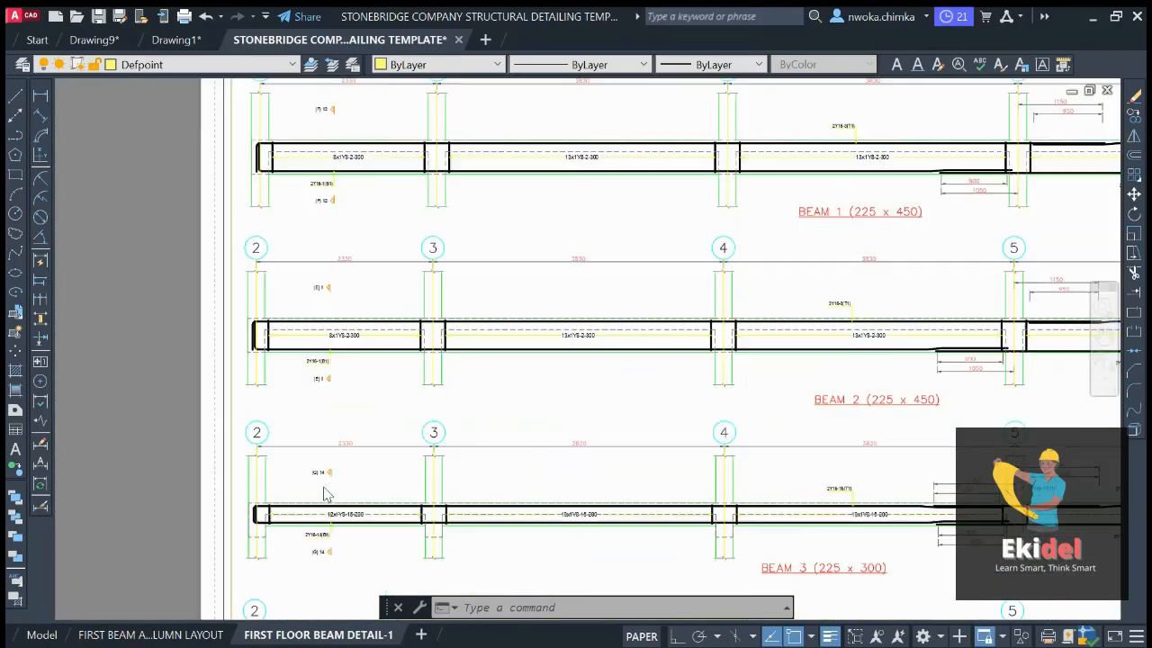
{"action": "scroll", "coordinate": [327, 446], "scroll_direction": "down", "scroll_amount": 6}
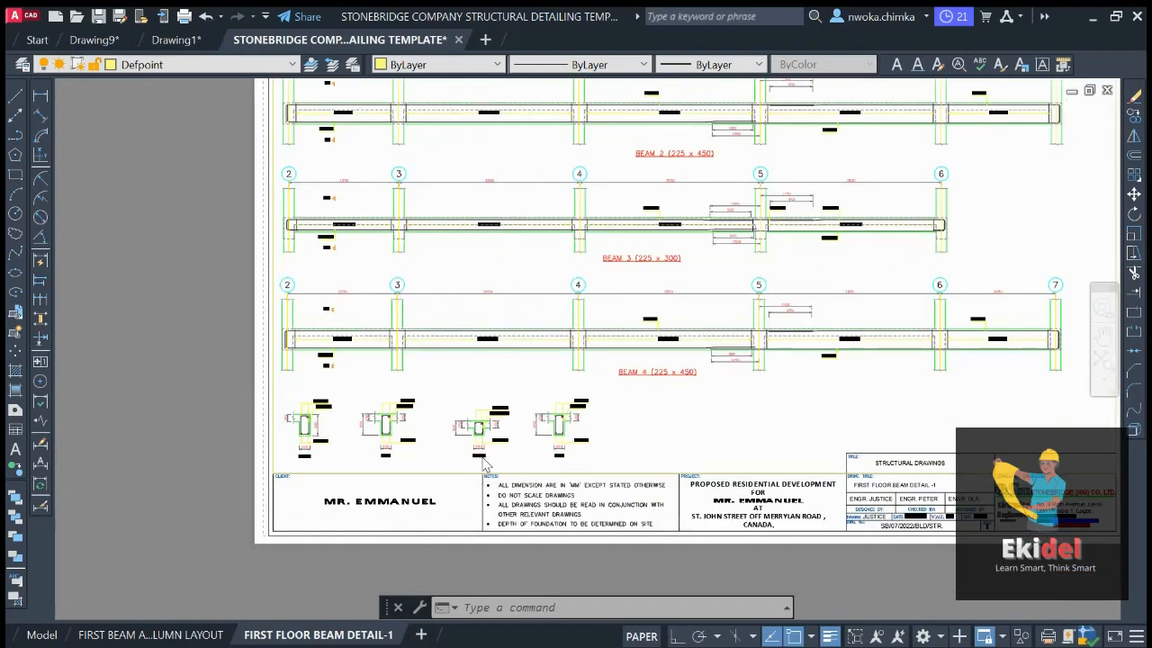
{"action": "scroll", "coordinate": [483, 448], "scroll_direction": "up", "scroll_amount": 7}
{"action": "scroll", "coordinate": [484, 448], "scroll_direction": "down", "scroll_amount": 5}
{"action": "scroll", "coordinate": [332, 452], "scroll_direction": "up", "scroll_amount": 5}
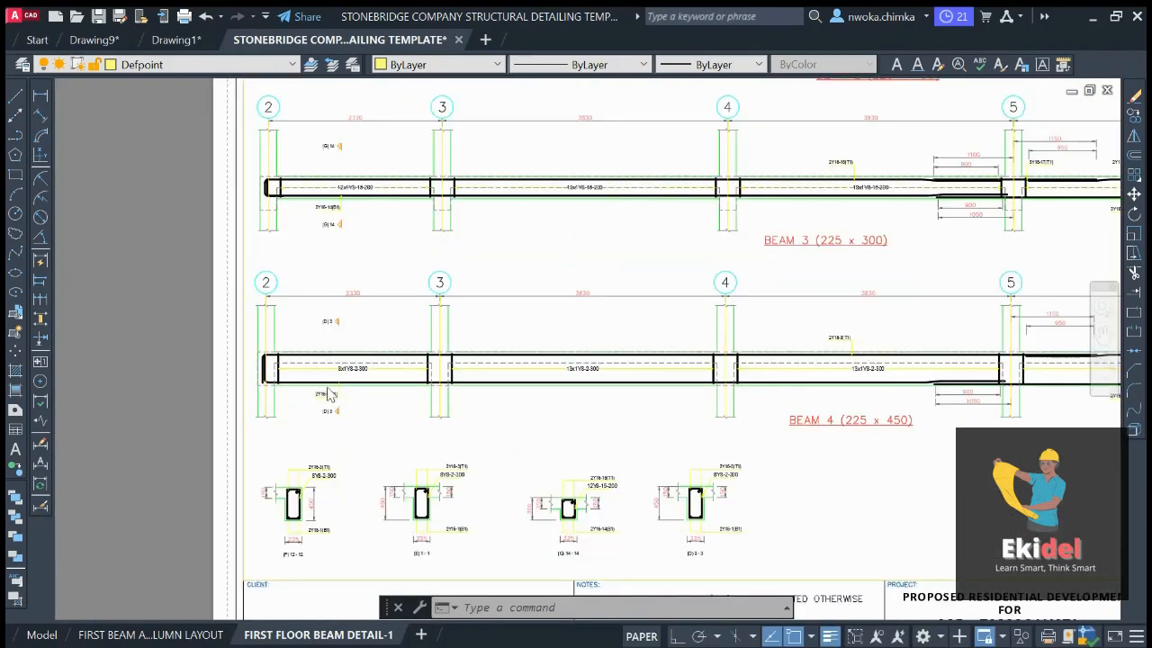
{"action": "scroll", "coordinate": [332, 452], "scroll_direction": "down", "scroll_amount": 5}
{"action": "scroll", "coordinate": [563, 418], "scroll_direction": "up", "scroll_amount": 5}
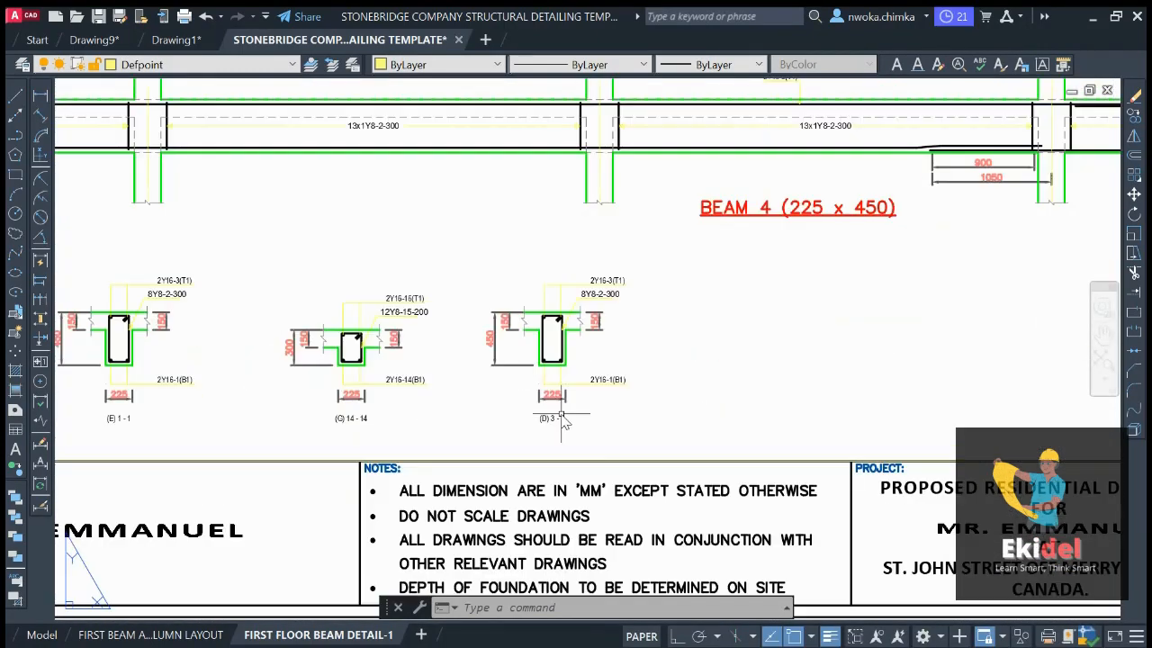
{"action": "scroll", "coordinate": [570, 382], "scroll_direction": "down", "scroll_amount": 5}
{"action": "scroll", "coordinate": [471, 345], "scroll_direction": "down", "scroll_amount": 5}
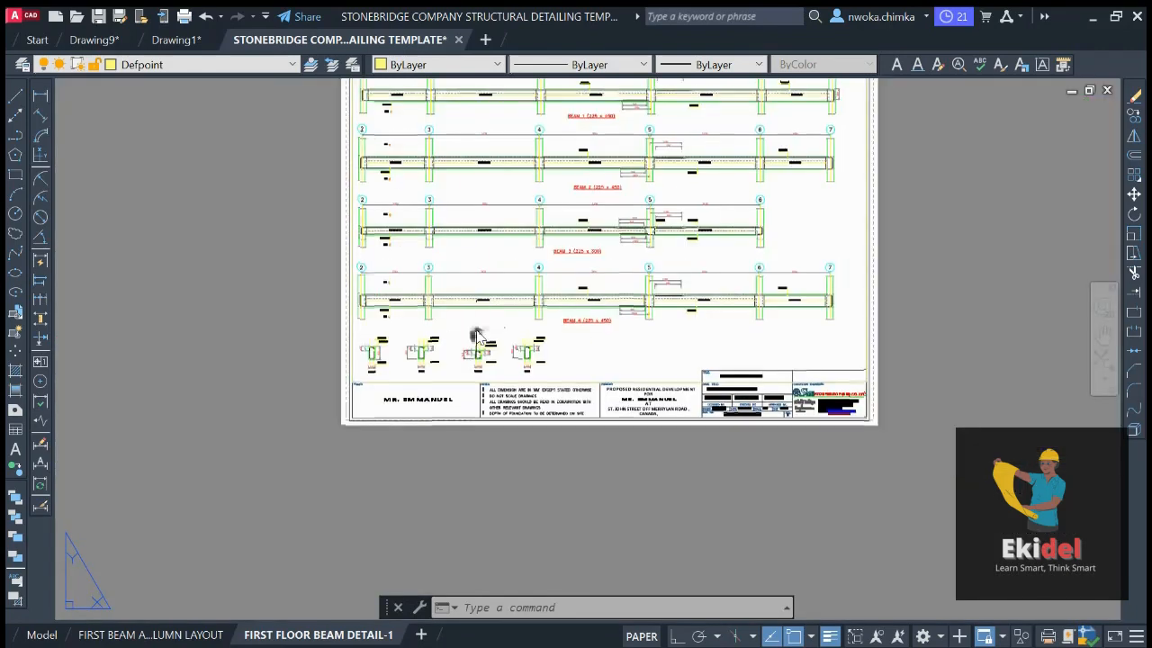
Shrink the beam viewport so its lower edge sits just below the Beam 4 title, leaving out the row of cross-sections
{"action": "scroll", "coordinate": [414, 333], "scroll_direction": "up", "scroll_amount": 5}
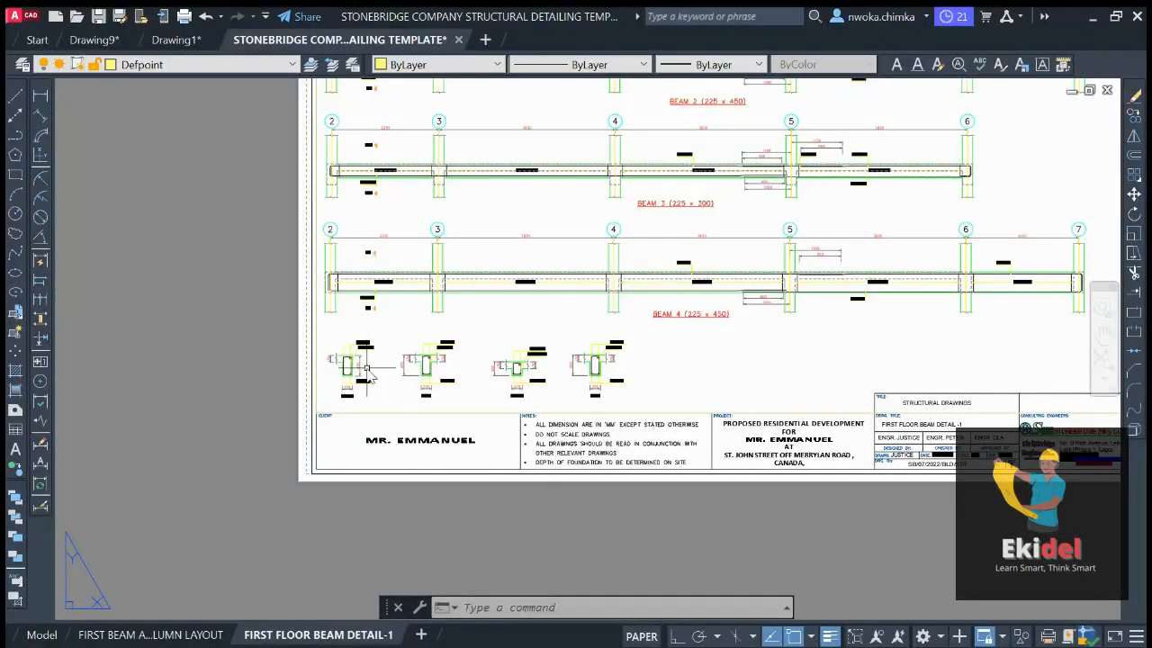
{"action": "scroll", "coordinate": [357, 383], "scroll_direction": "up", "scroll_amount": 2}
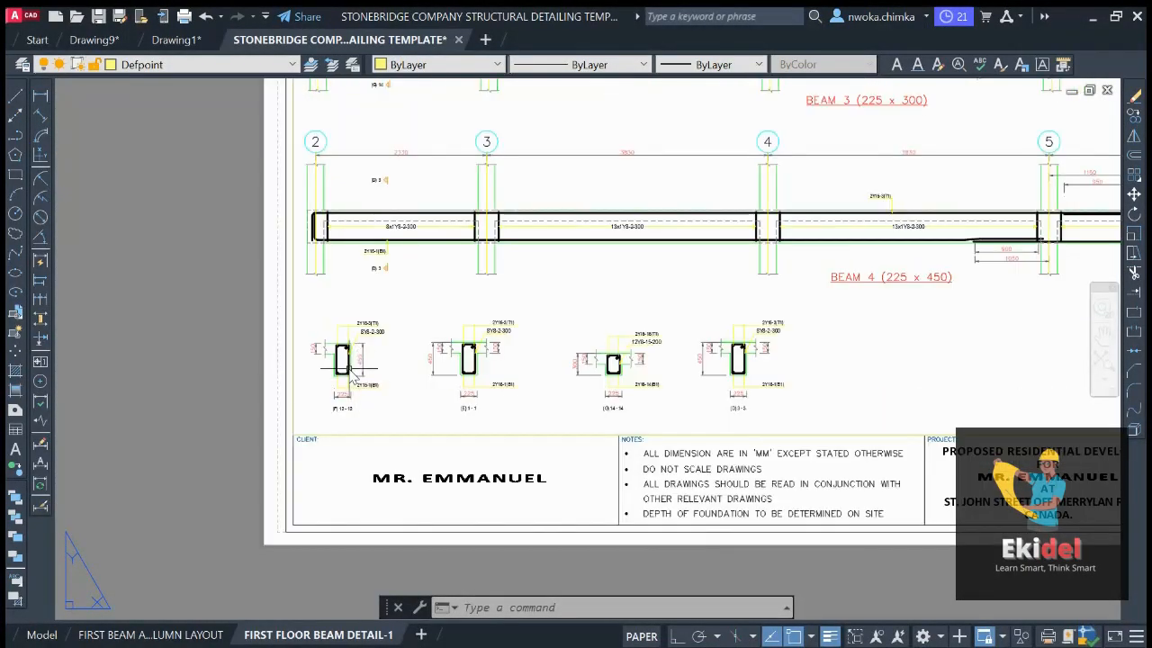
{"action": "scroll", "coordinate": [358, 382], "scroll_direction": "down", "scroll_amount": 4}
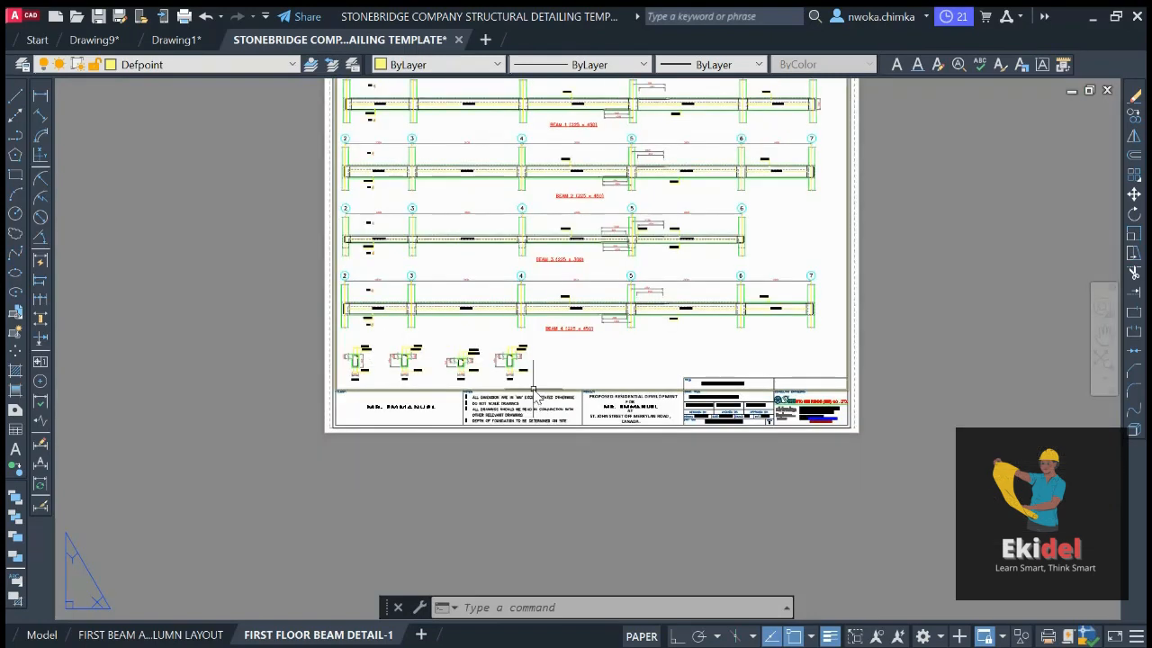
{"action": "left_click", "coordinate": [533, 388]}
{"action": "scroll", "coordinate": [335, 393], "scroll_direction": "up", "scroll_amount": 4}
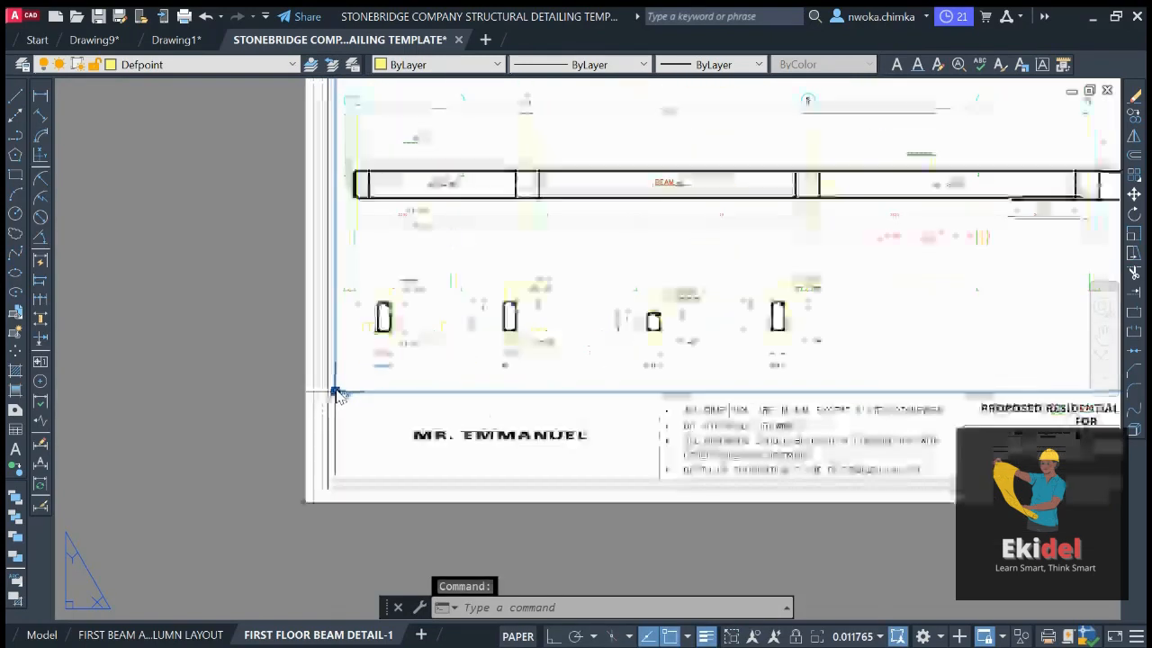
{"action": "left_click", "coordinate": [335, 393]}
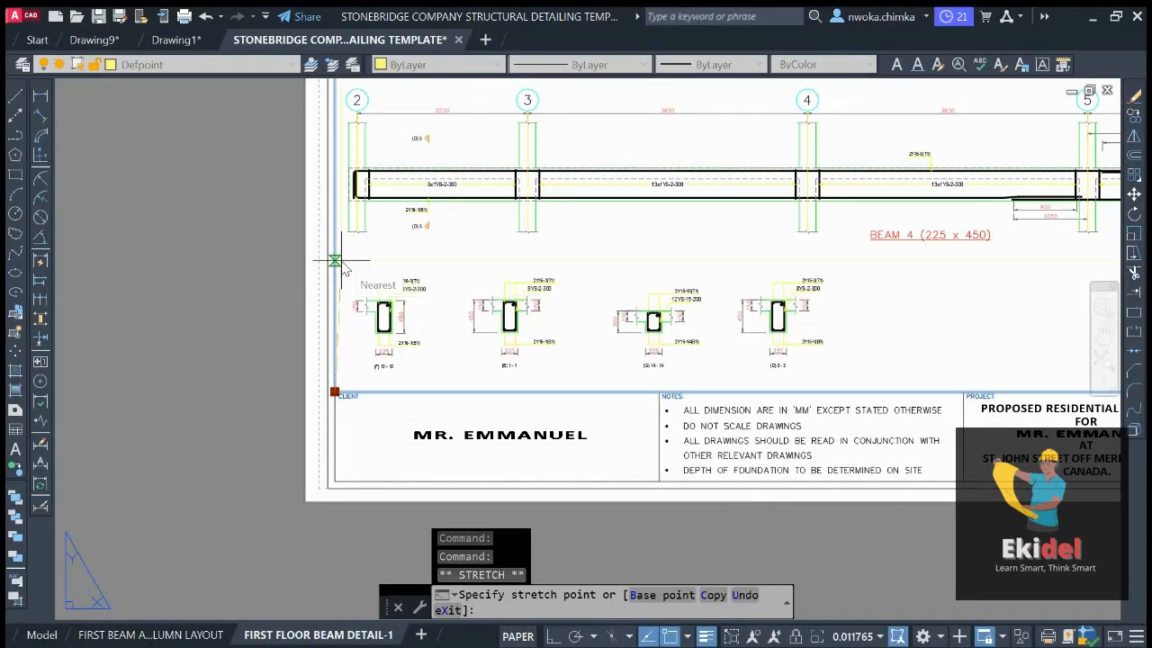
{"action": "left_click", "coordinate": [335, 261]}
{"action": "scroll", "coordinate": [372, 326], "scroll_direction": "down", "scroll_amount": 4}
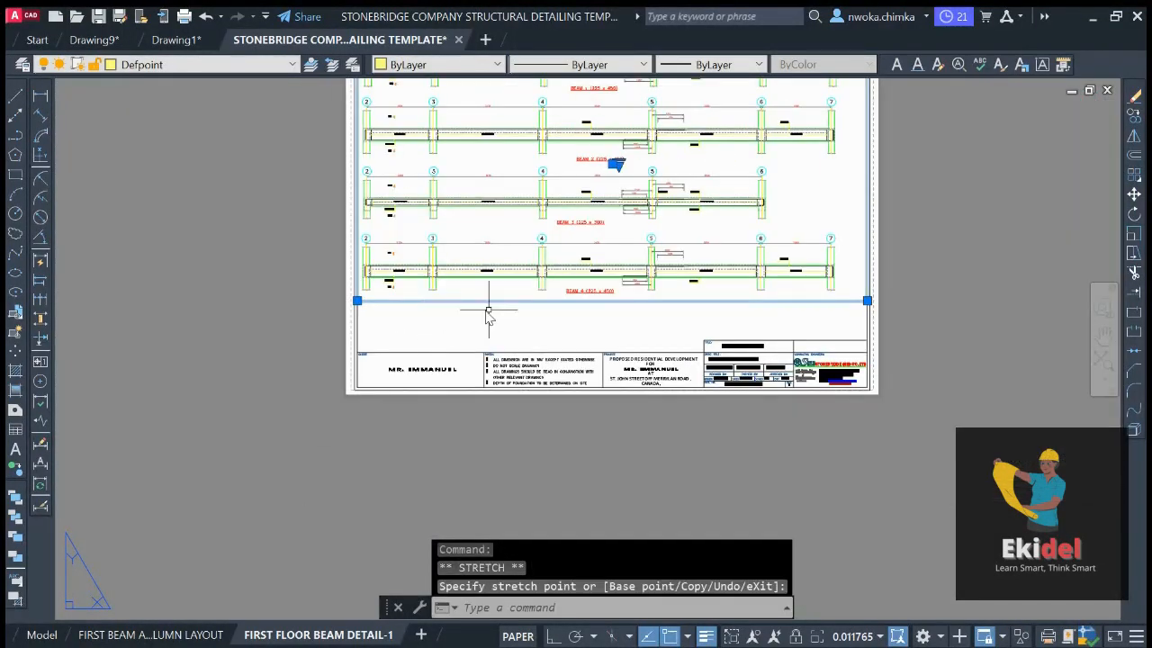
{"action": "key", "text": "Escape"}
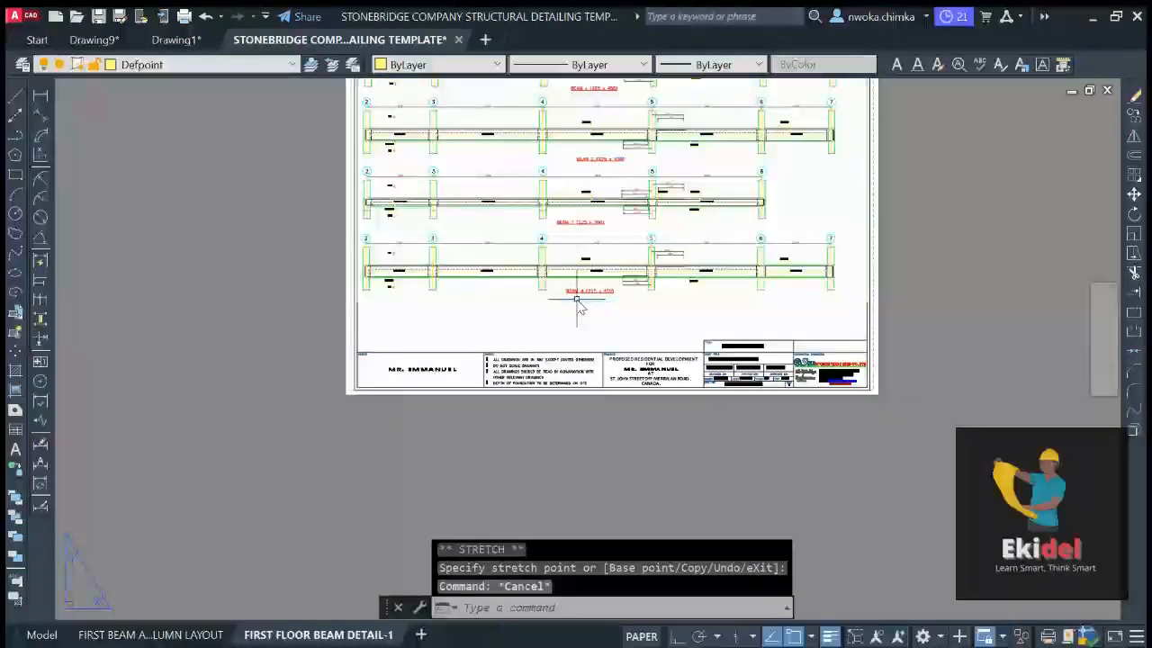
Create a rectangular viewport from the beam viewport's lower-left corner to the title block, ending at the left edge of the drawing title box
{"action": "type", "text": "MV"}
{"action": "key", "text": "Return"}
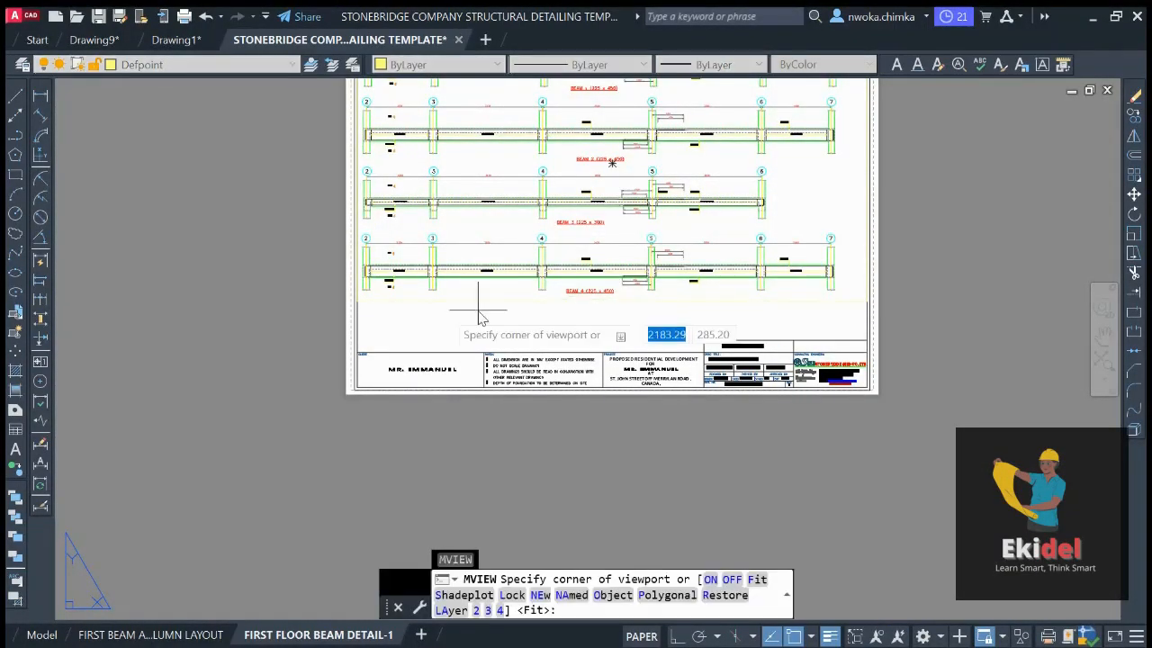
{"action": "scroll", "coordinate": [360, 302], "scroll_direction": "up", "scroll_amount": 2}
{"action": "left_click", "coordinate": [341, 301]}
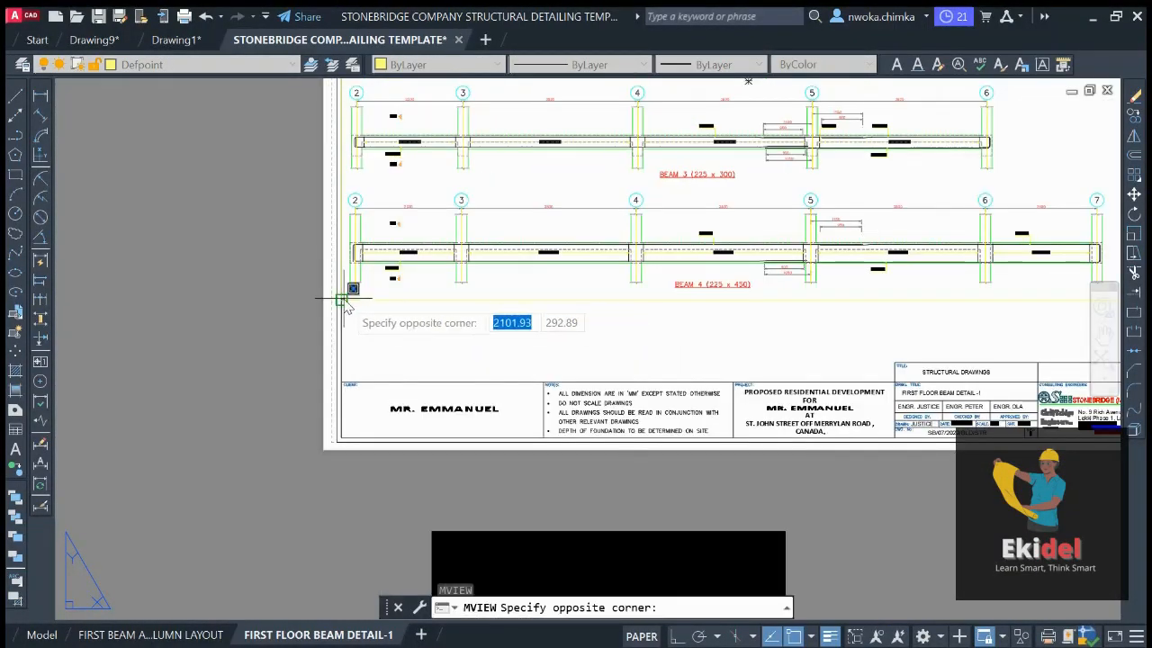
{"action": "scroll", "coordinate": [345, 319], "scroll_direction": "down", "scroll_amount": 2}
{"action": "scroll", "coordinate": [609, 346], "scroll_direction": "up", "scroll_amount": 5}
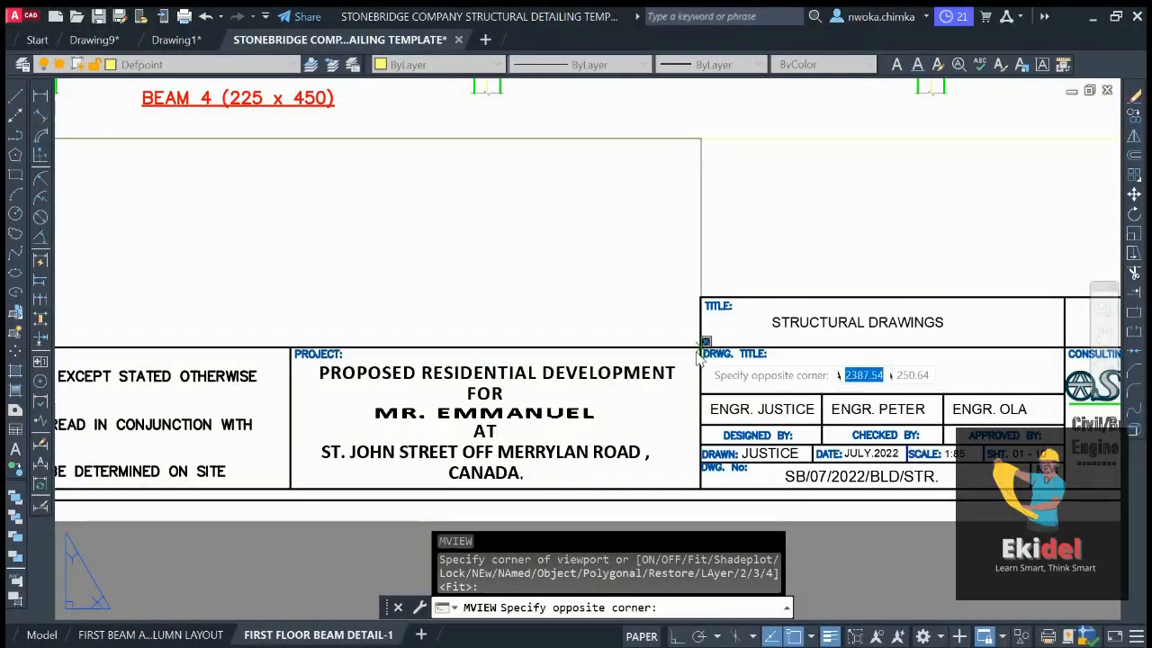
{"action": "left_click", "coordinate": [701, 348]}
{"action": "scroll", "coordinate": [686, 353], "scroll_direction": "down", "scroll_amount": 2}
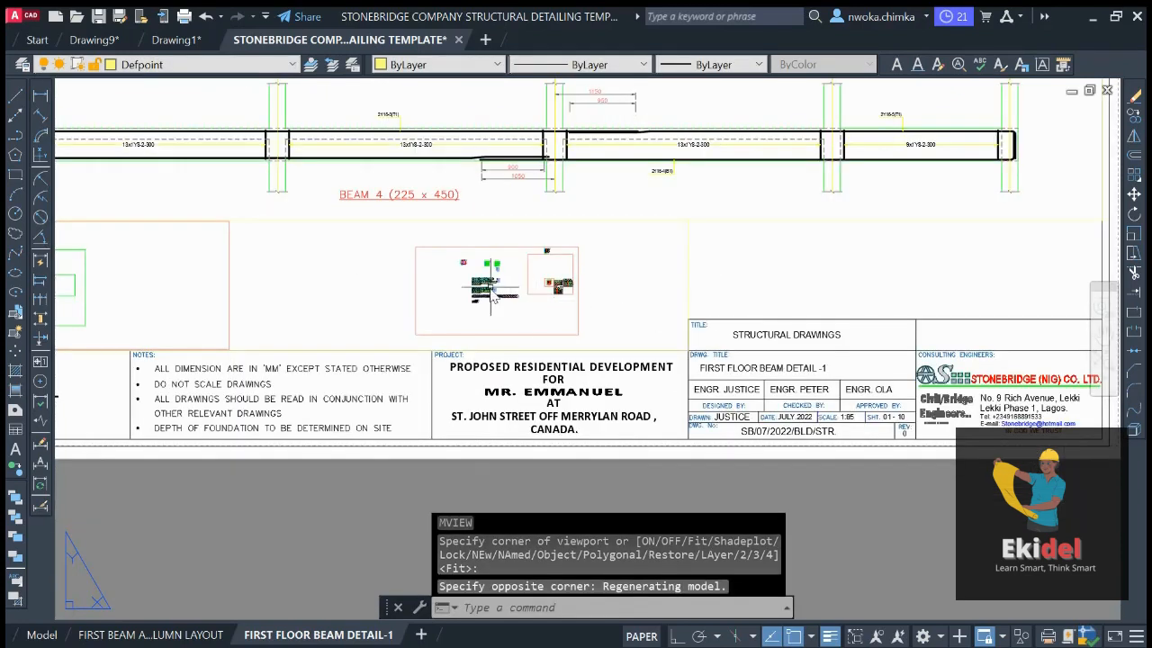
{"action": "scroll", "coordinate": [548, 287], "scroll_direction": "down", "scroll_amount": 3}
{"action": "scroll", "coordinate": [553, 333], "scroll_direction": "down", "scroll_amount": 3}
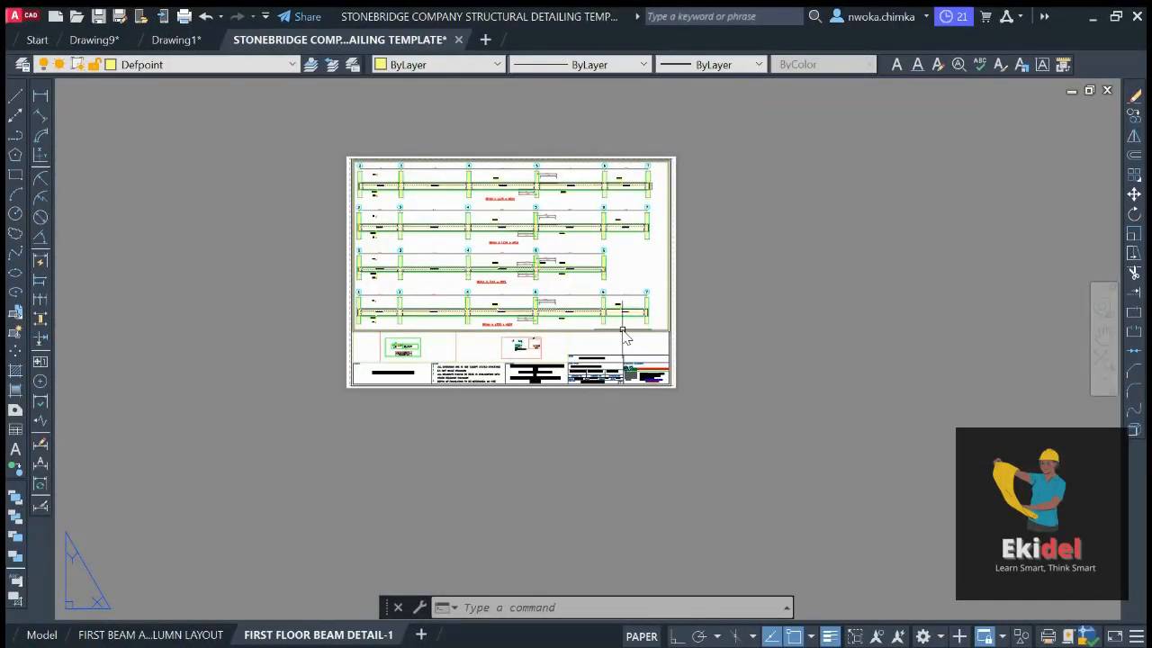
{"action": "left_click", "coordinate": [622, 332]}
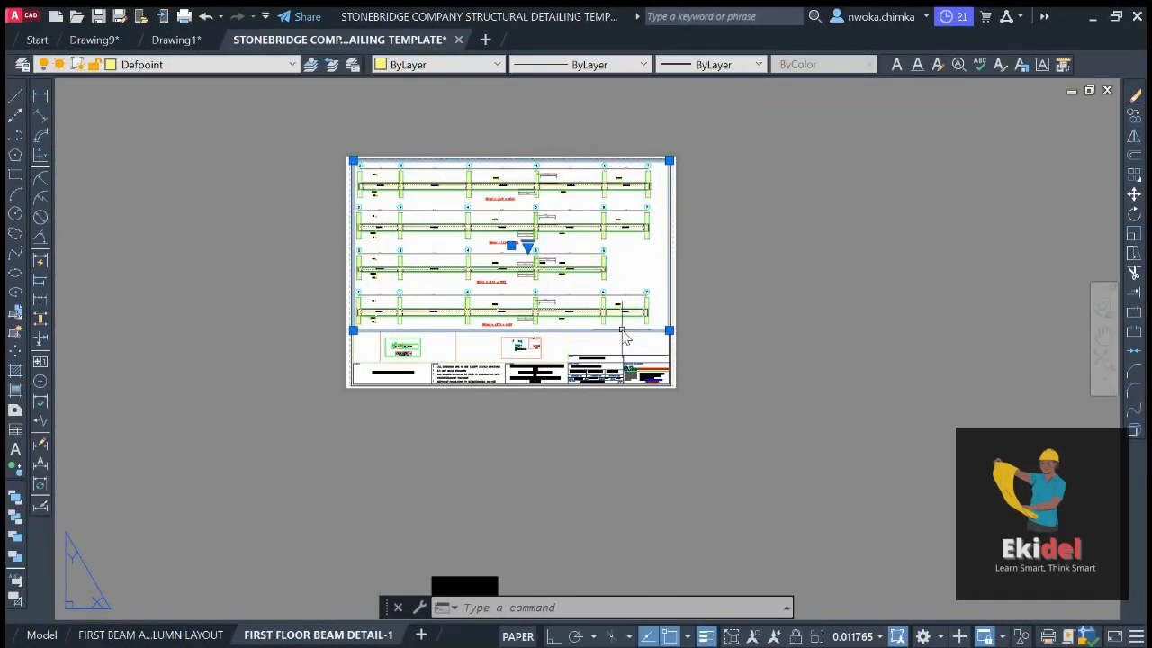
{"action": "left_click", "coordinate": [568, 344]}
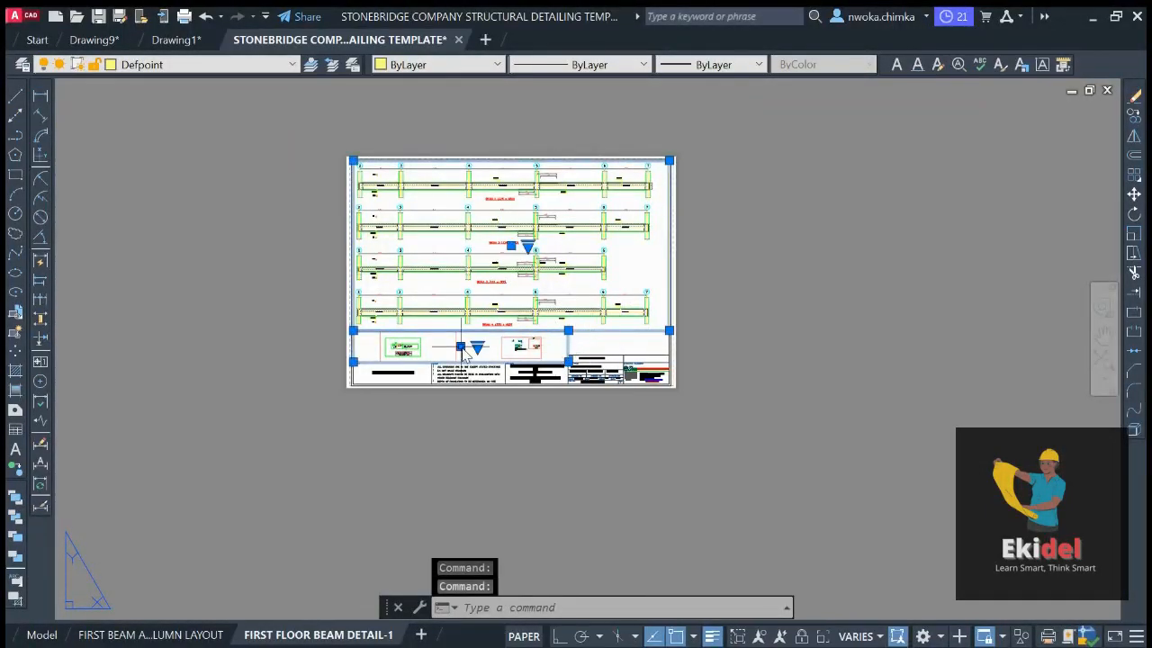
{"action": "scroll", "coordinate": [465, 354], "scroll_direction": "up", "scroll_amount": 2}
{"action": "key", "text": "Escape"}
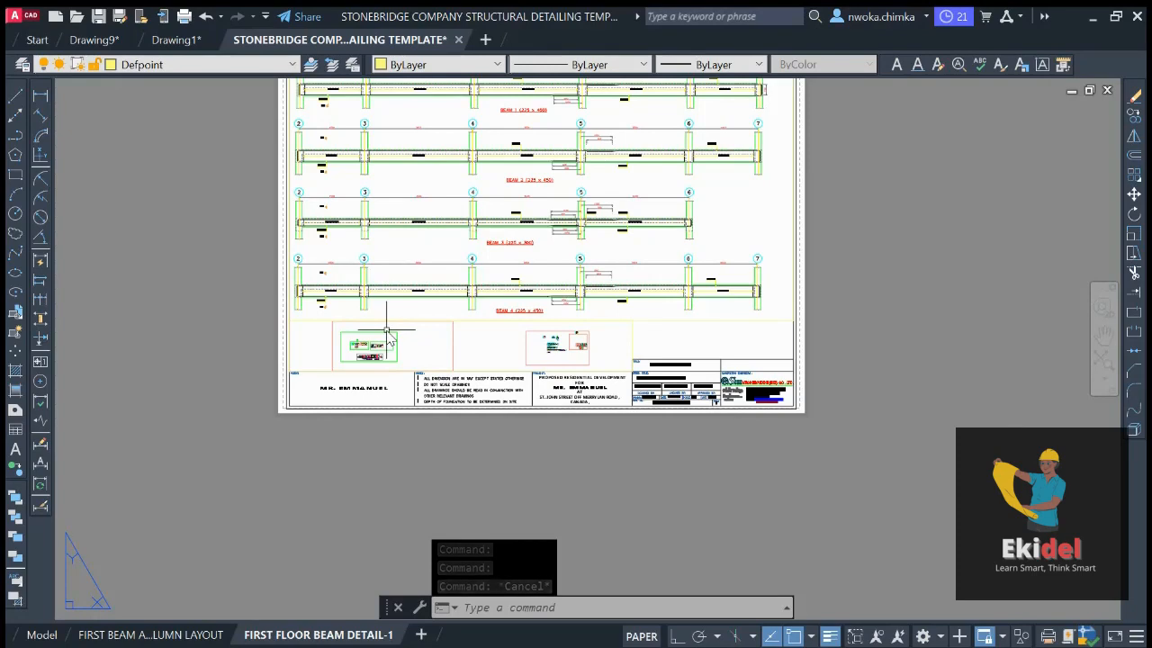
{"action": "scroll", "coordinate": [387, 333], "scroll_direction": "up", "scroll_amount": 2}
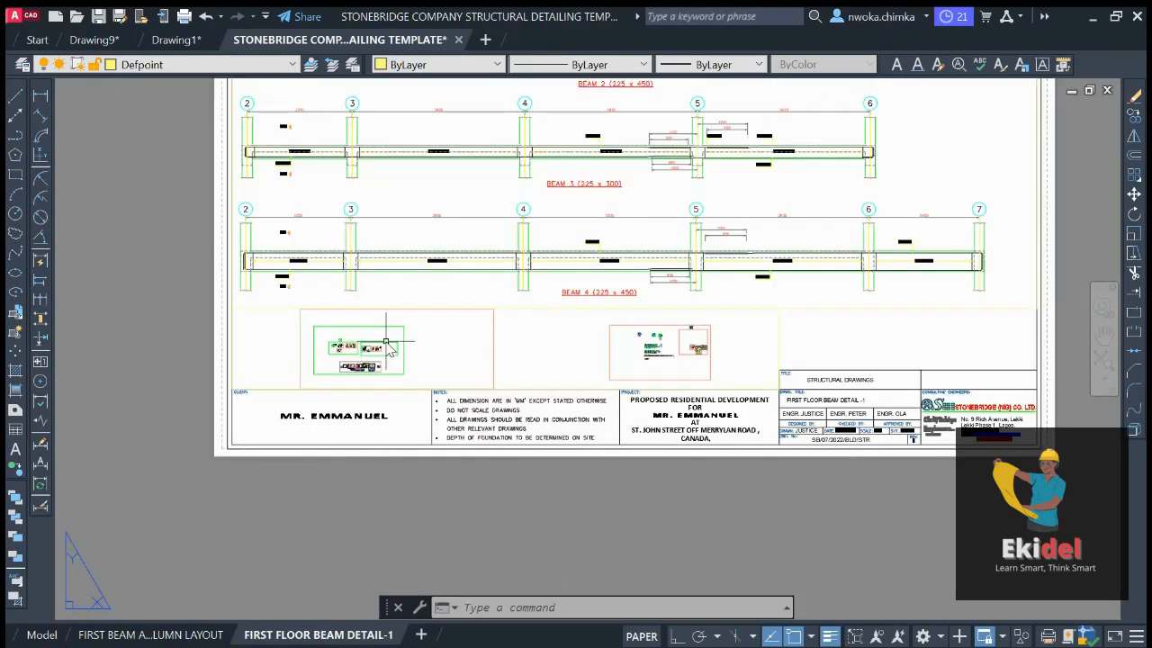
{"action": "scroll", "coordinate": [420, 346], "scroll_direction": "down", "scroll_amount": 2}
Activate the viewport above the title block and frame the row of four beam cross-sections inside it
{"action": "double_click", "coordinate": [439, 336]}
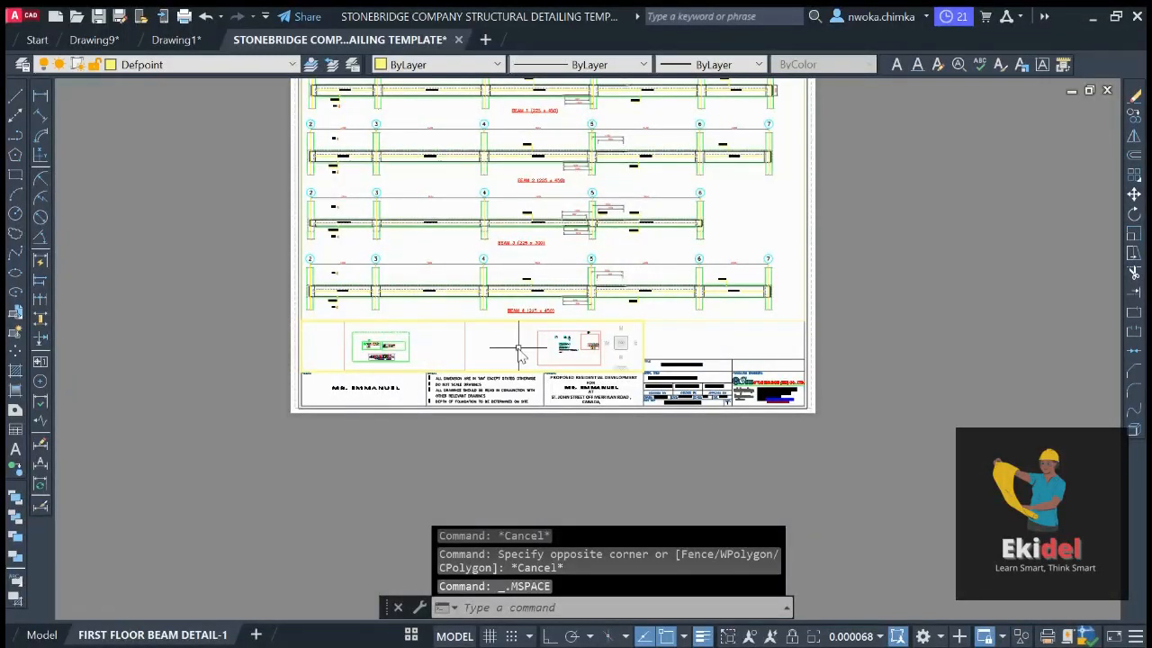
{"action": "scroll", "coordinate": [591, 340], "scroll_direction": "up", "scroll_amount": 8}
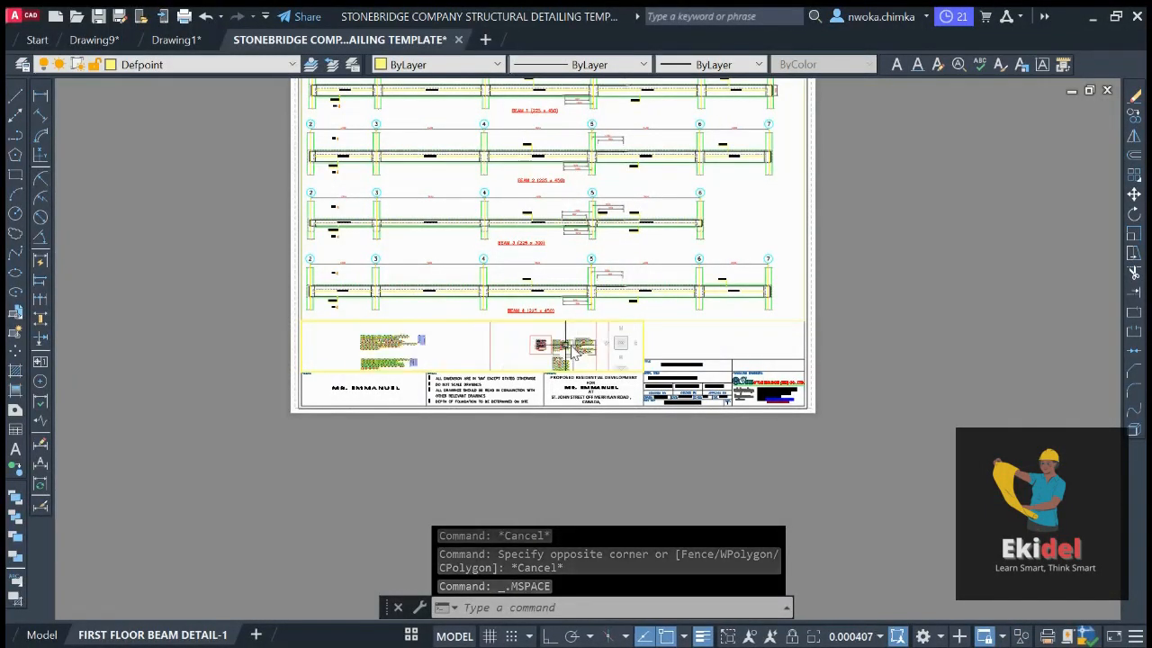
{"action": "scroll", "coordinate": [550, 345], "scroll_direction": "down", "scroll_amount": 2}
{"action": "scroll", "coordinate": [432, 347], "scroll_direction": "up", "scroll_amount": 8}
{"action": "scroll", "coordinate": [443, 342], "scroll_direction": "down", "scroll_amount": 8}
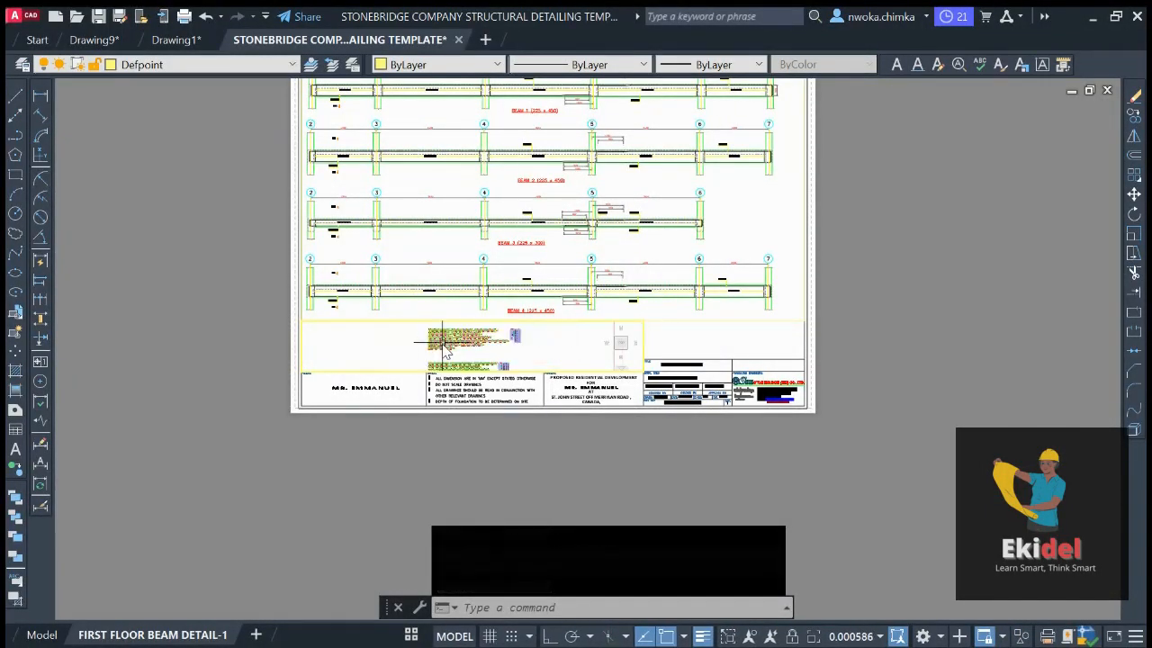
{"action": "scroll", "coordinate": [470, 347], "scroll_direction": "up", "scroll_amount": 6}
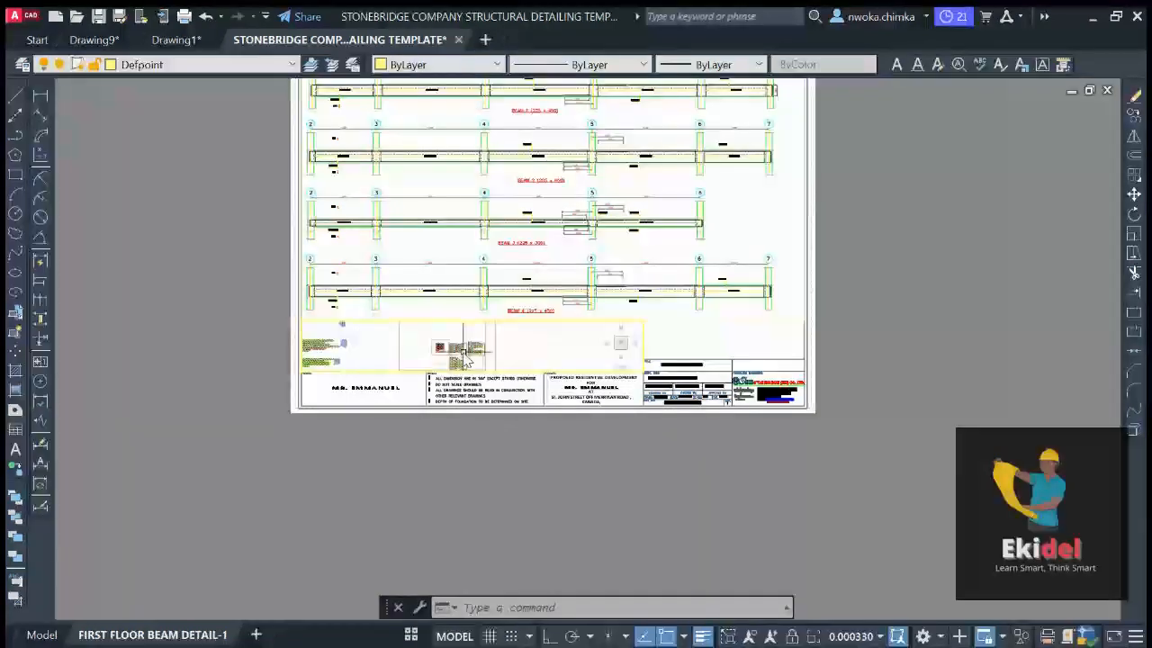
{"action": "scroll", "coordinate": [450, 353], "scroll_direction": "up", "scroll_amount": 11}
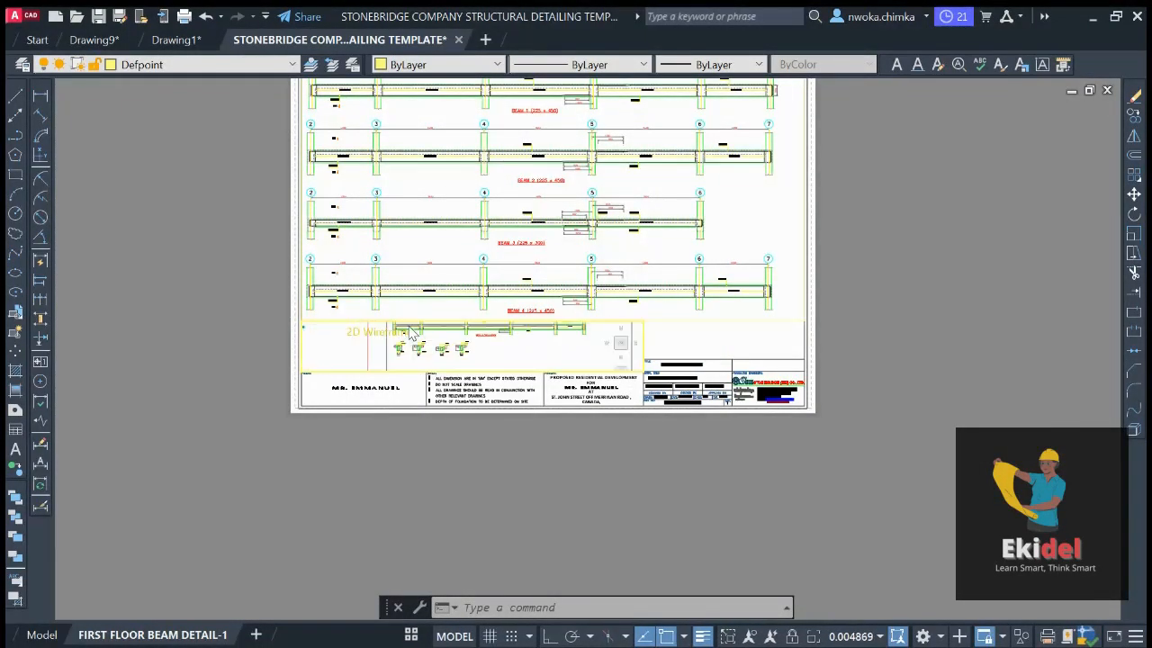
{"action": "middle_click_drag", "start_coordinate": [429, 353], "coordinate": [425, 336]}
{"action": "scroll", "coordinate": [416, 349], "scroll_direction": "up", "scroll_amount": 2}
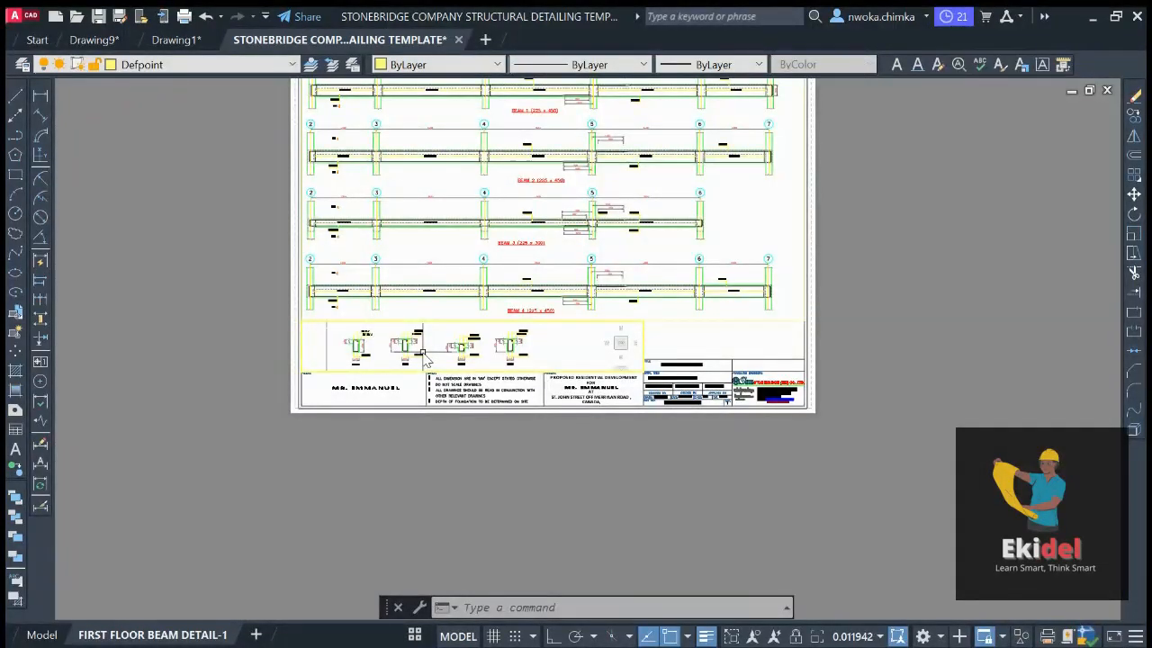
Scale the cross-section viewport with a zoom factor of 1/75XP
{"action": "type", "text": "z"}
{"action": "key", "text": "Return"}
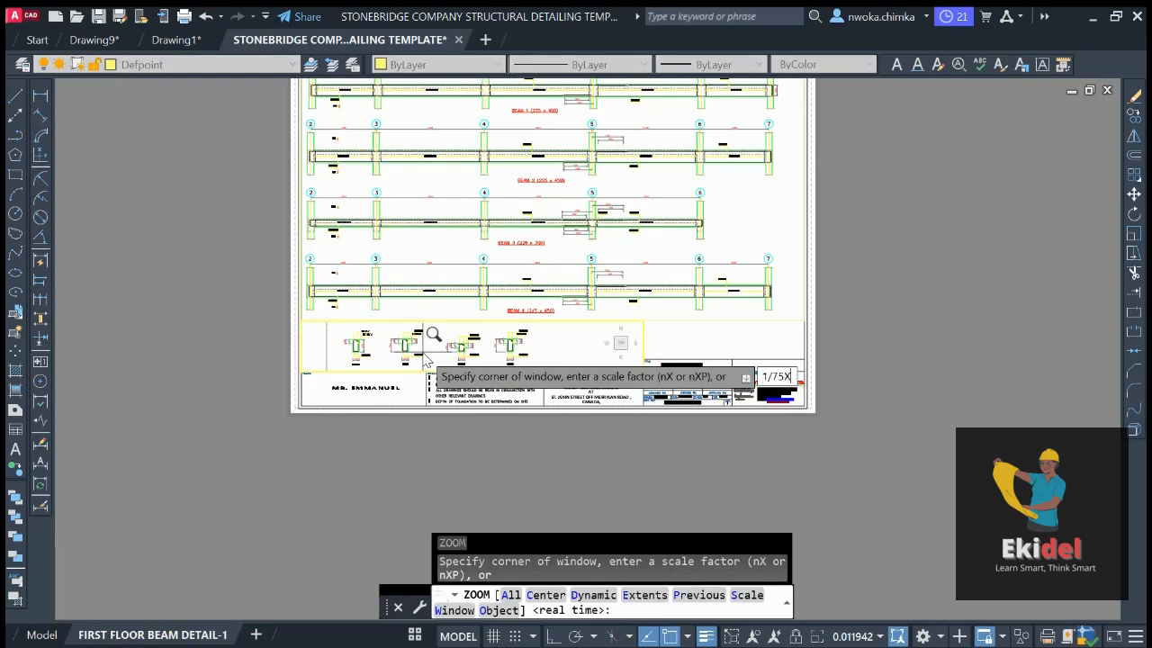
{"action": "key", "text": "Return"}
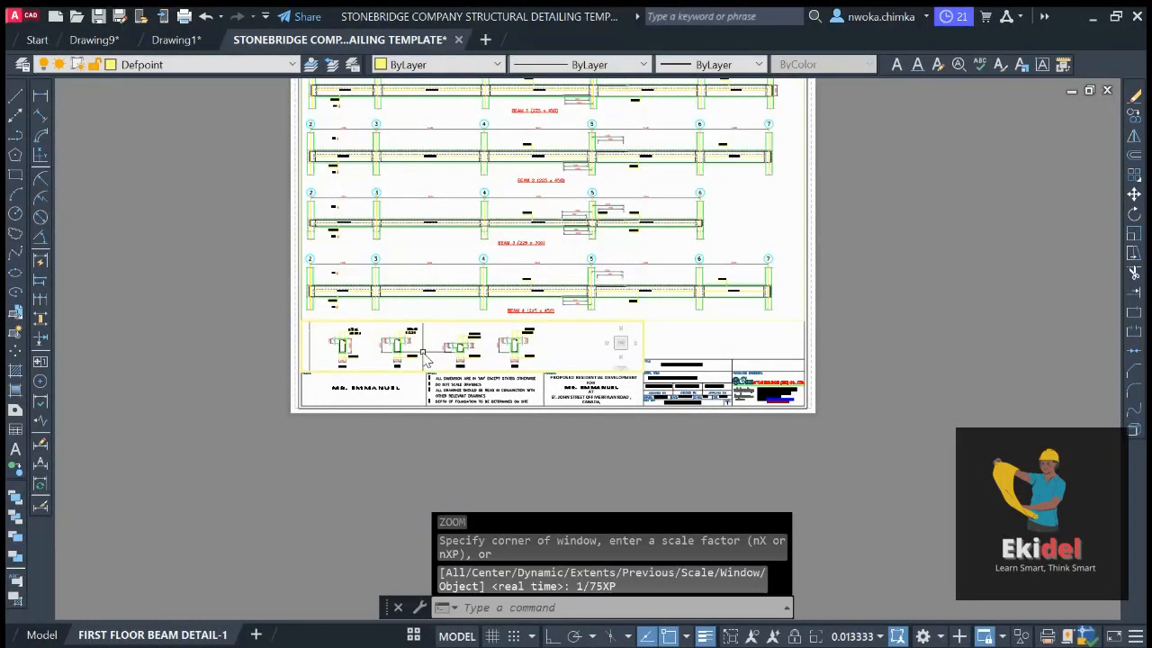
{"action": "key", "text": "Return"}
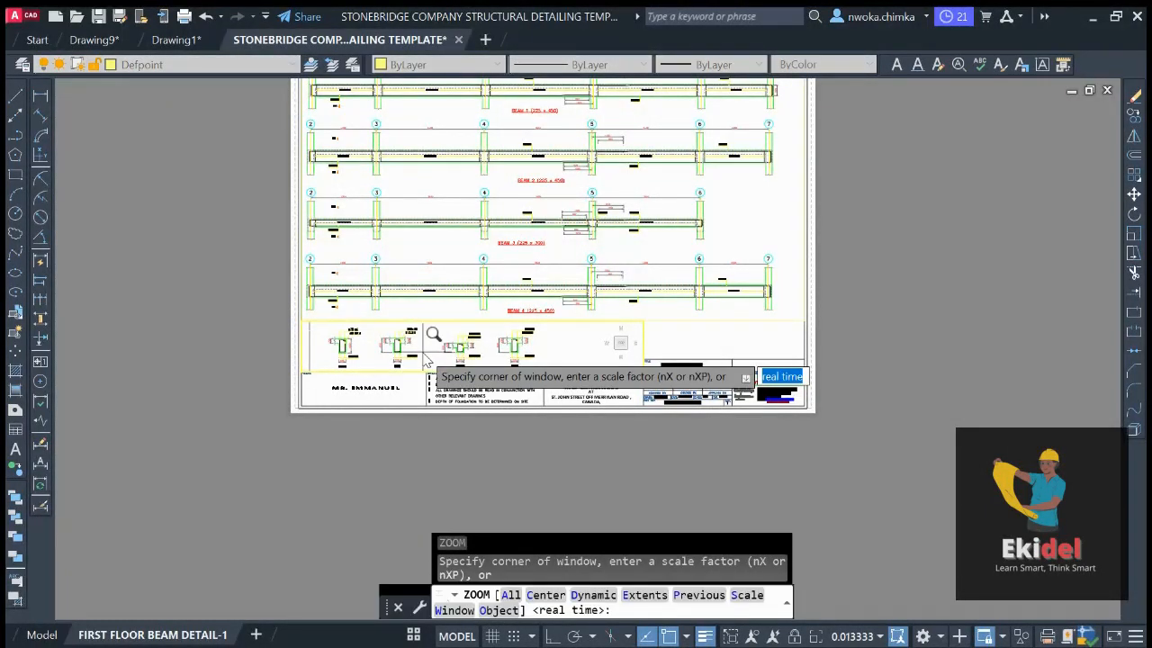
{"action": "key", "text": "Escape"}
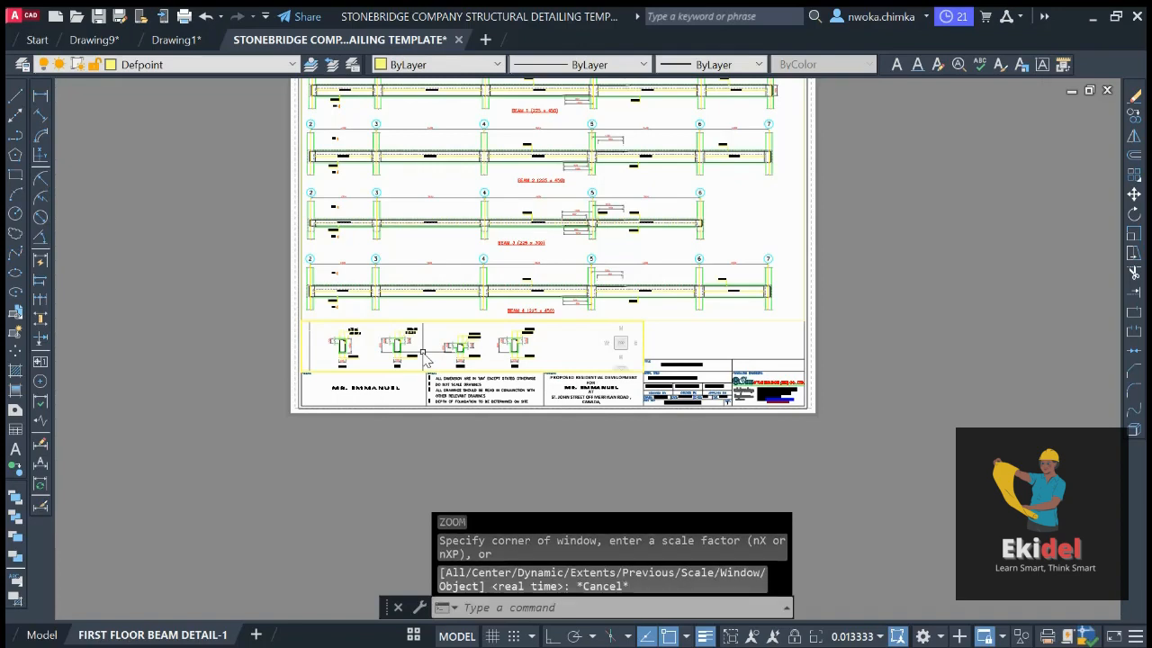
Scale the cross-section viewport with a zoom factor of 1/50XP and return to paper space
{"action": "key", "text": "Return"}
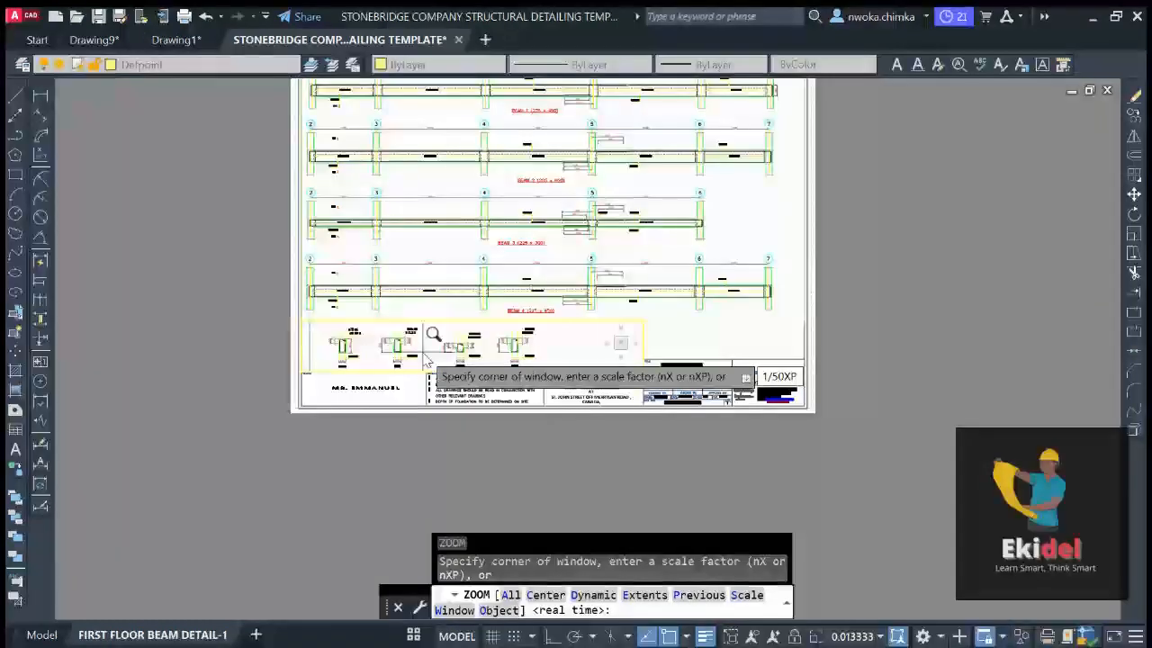
{"action": "key", "text": "Return"}
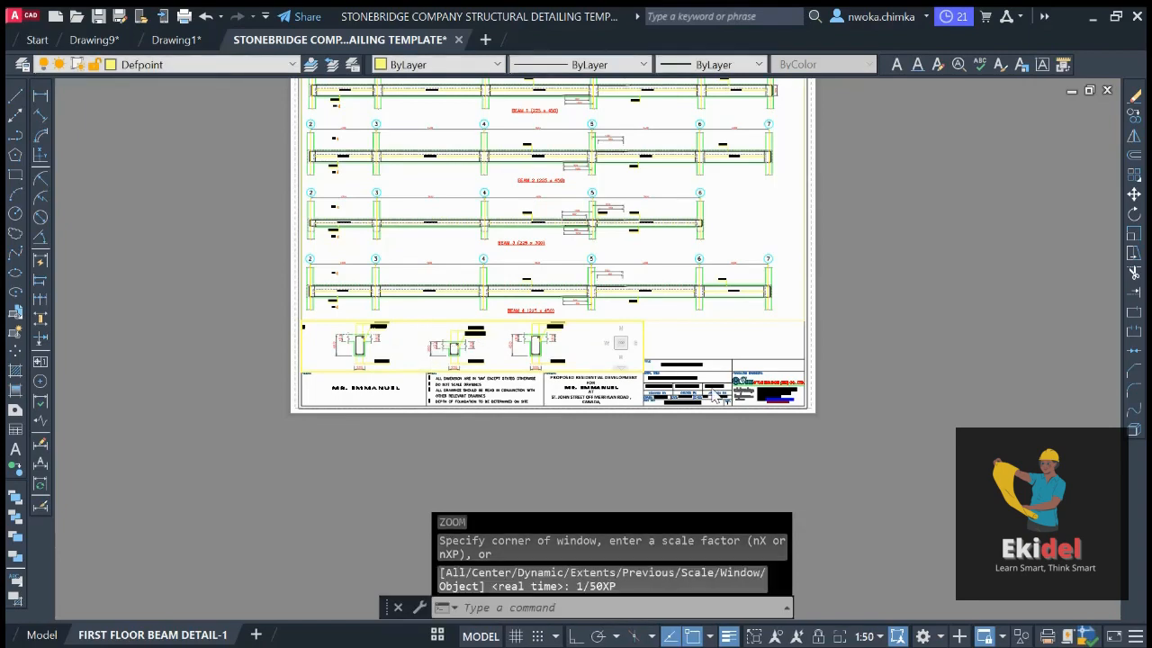
{"action": "double_click", "coordinate": [914, 357]}
{"action": "scroll", "coordinate": [490, 342], "scroll_direction": "up", "scroll_amount": 4}
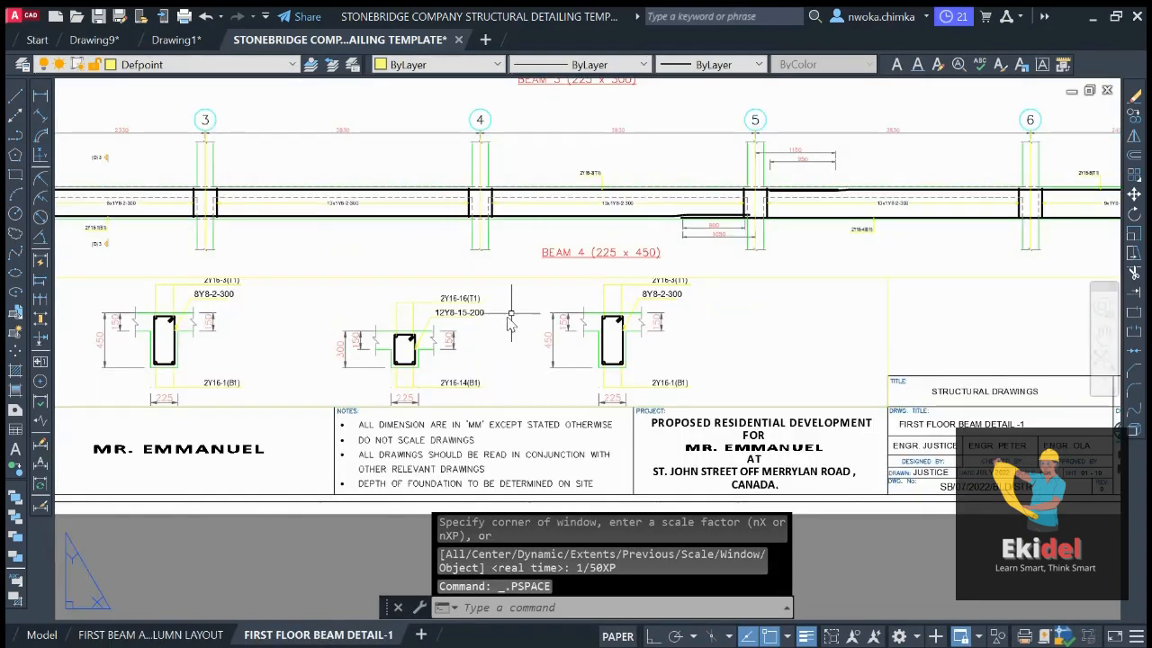
Stretch the cross-section viewport's upper edge up about 4.3 units so the top reinforcement labels fit inside
{"action": "scroll", "coordinate": [553, 293], "scroll_direction": "down", "scroll_amount": 3}
{"action": "scroll", "coordinate": [730, 285], "scroll_direction": "up", "scroll_amount": 3}
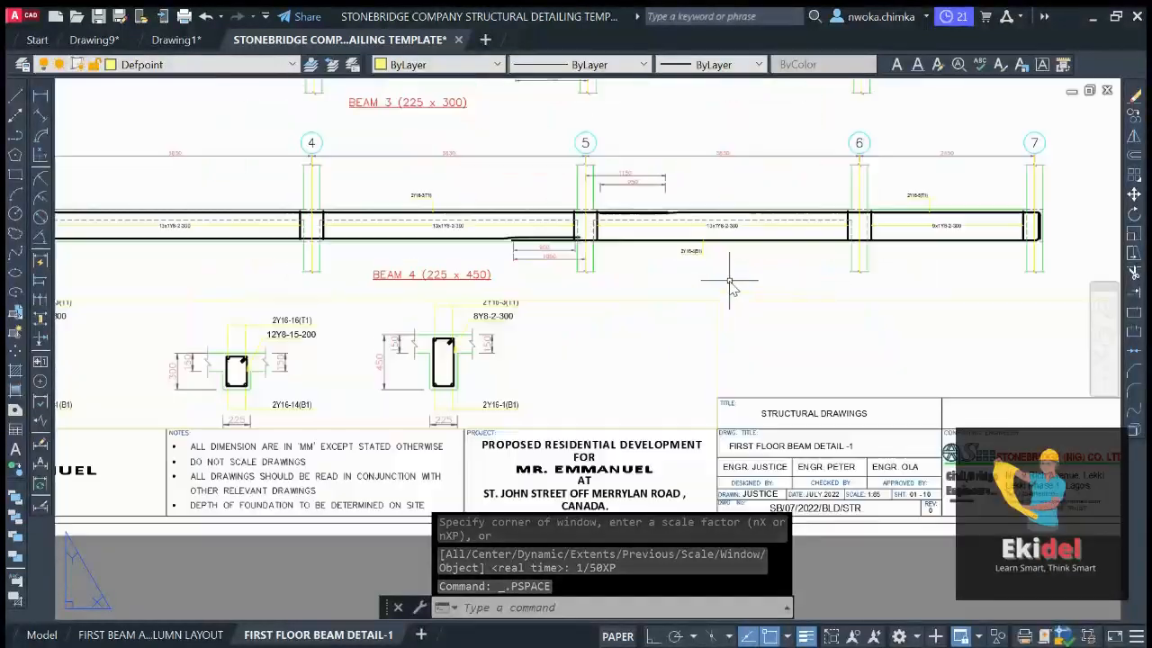
{"action": "left_click", "coordinate": [717, 300]}
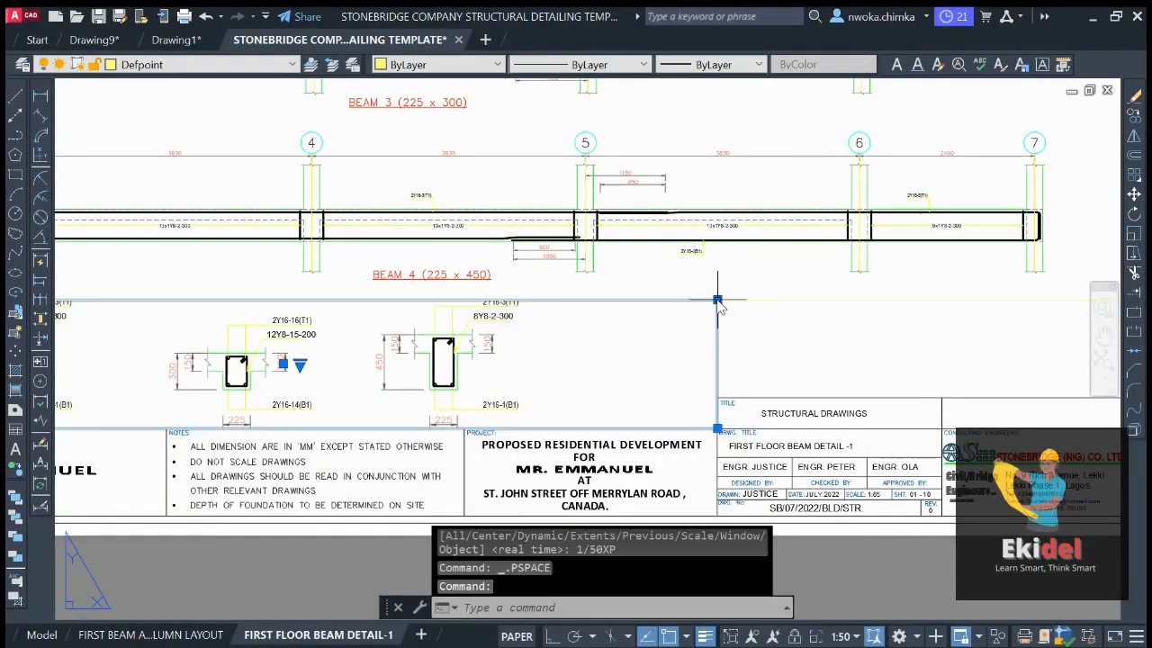
{"action": "left_click", "coordinate": [717, 300]}
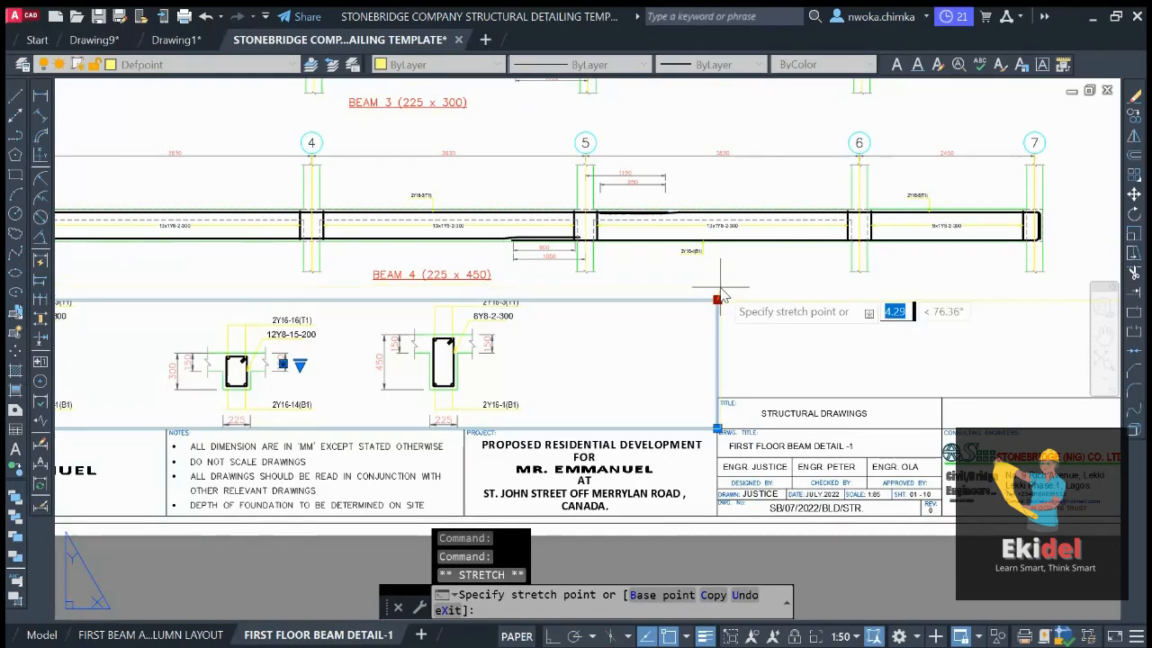
{"action": "left_click", "coordinate": [720, 287]}
Raise the beam viewport's lower edge to meet the upper-left corner of the cross-section viewport, then clear the selection
{"action": "left_click", "coordinate": [753, 300]}
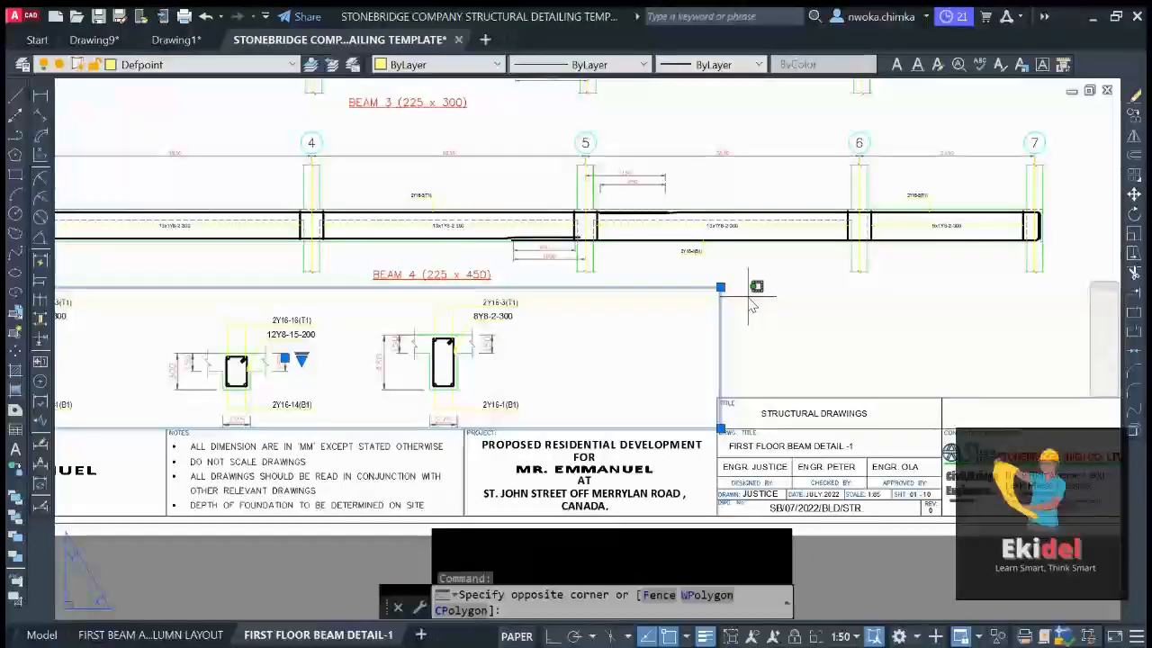
{"action": "scroll", "coordinate": [734, 306], "scroll_direction": "down", "scroll_amount": 5}
{"action": "scroll", "coordinate": [723, 317], "scroll_direction": "up", "scroll_amount": 6}
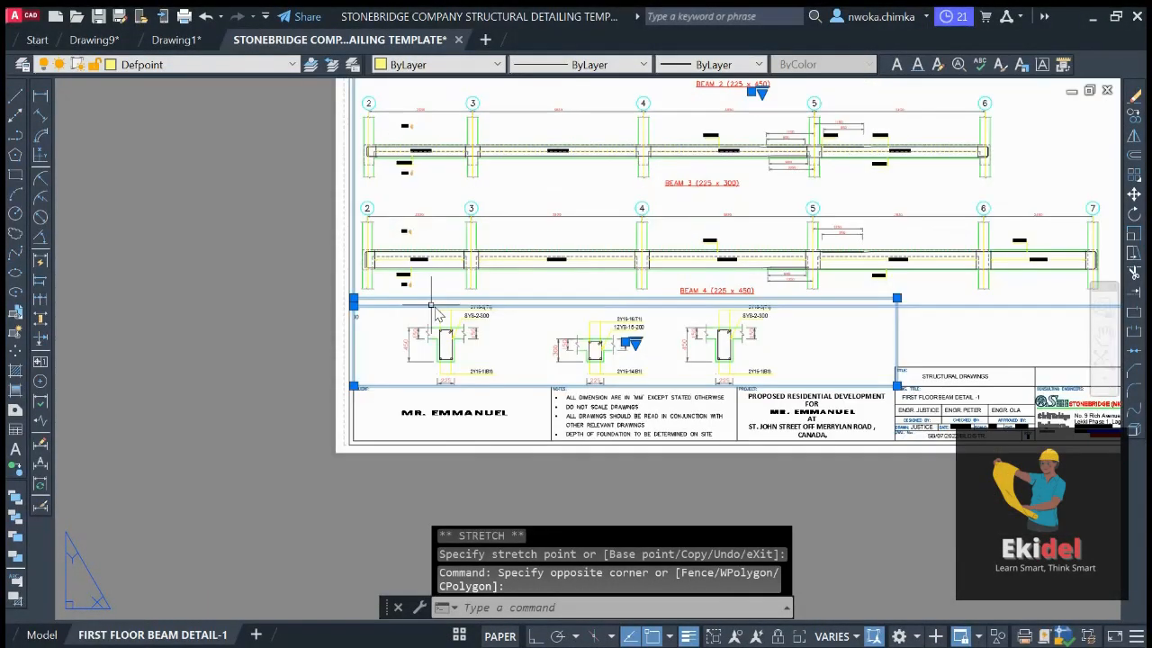
{"action": "left_click", "coordinate": [312, 309]}
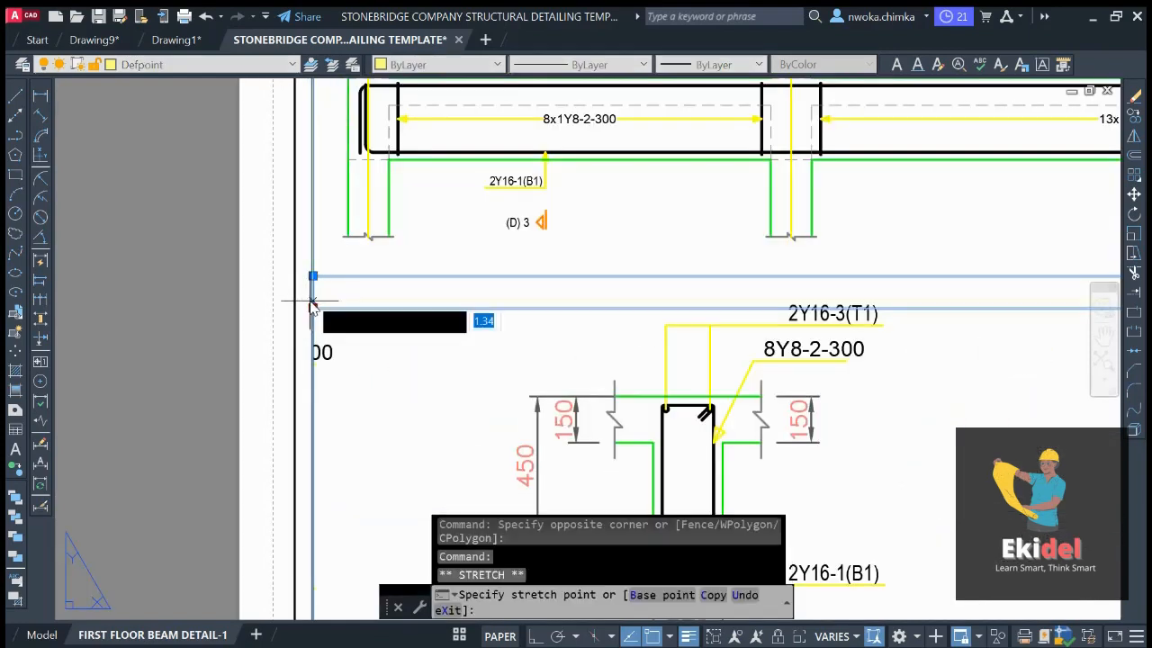
{"action": "left_click", "coordinate": [312, 276]}
{"action": "key", "text": "Escape"}
{"action": "scroll", "coordinate": [474, 308], "scroll_direction": "down", "scroll_amount": 8}
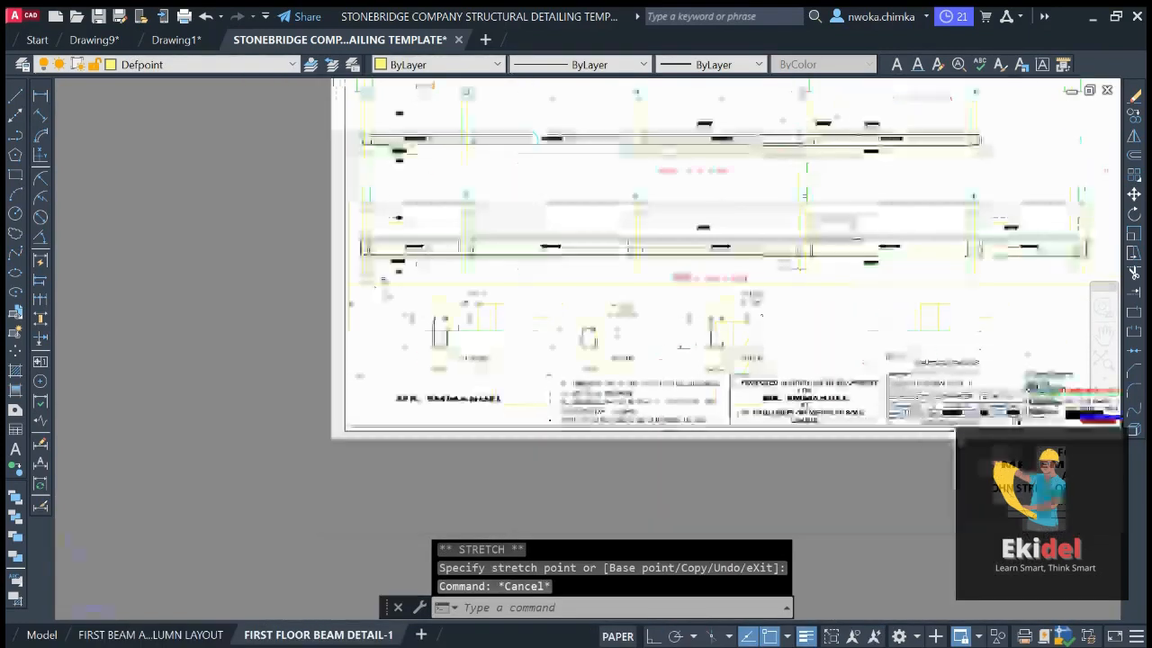
Shift the contents of the cross-section viewport so all four sections lie within its frame, then return to paper space
{"action": "scroll", "coordinate": [543, 341], "scroll_direction": "up", "scroll_amount": 5}
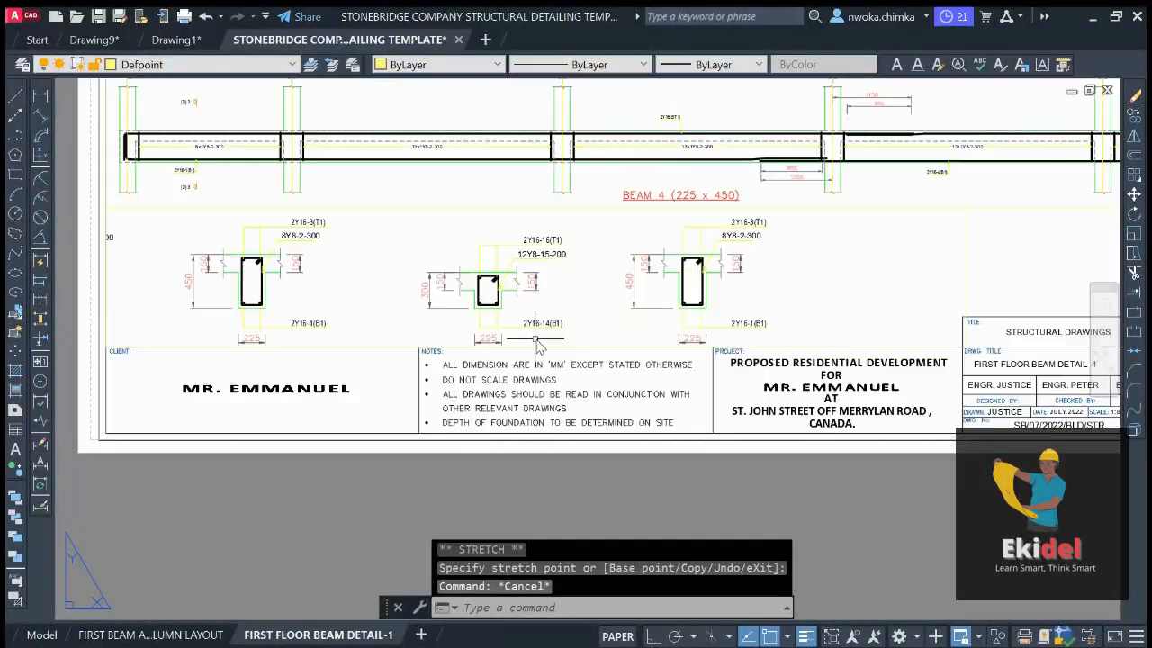
{"action": "scroll", "coordinate": [517, 332], "scroll_direction": "down", "scroll_amount": 3}
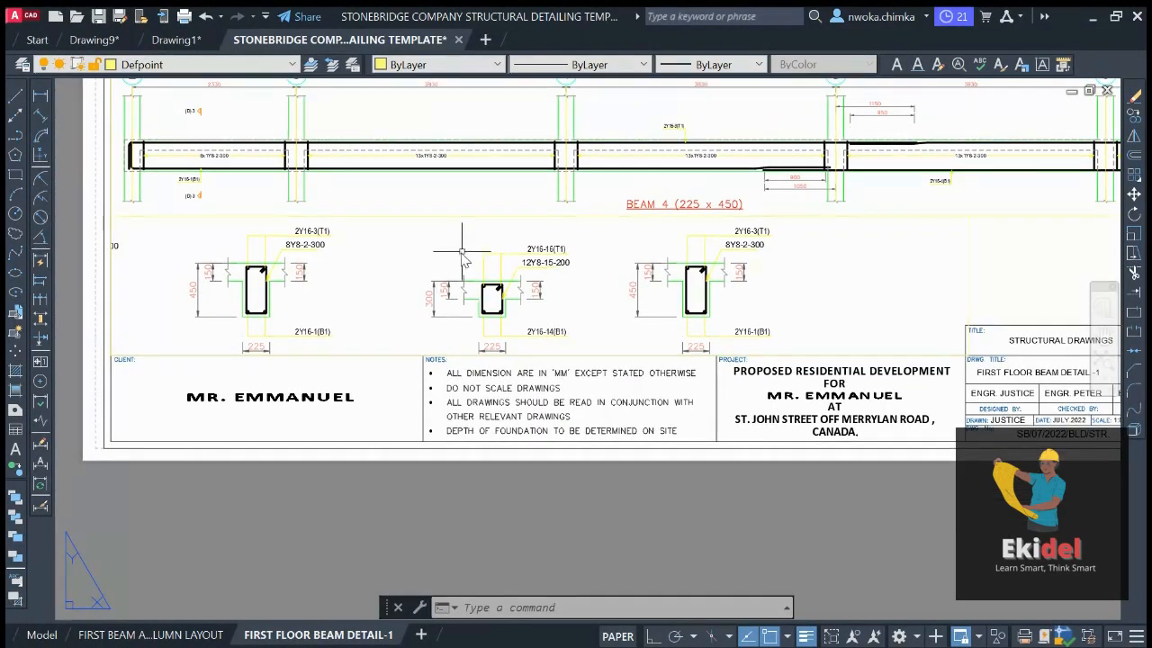
{"action": "double_click", "coordinate": [353, 270]}
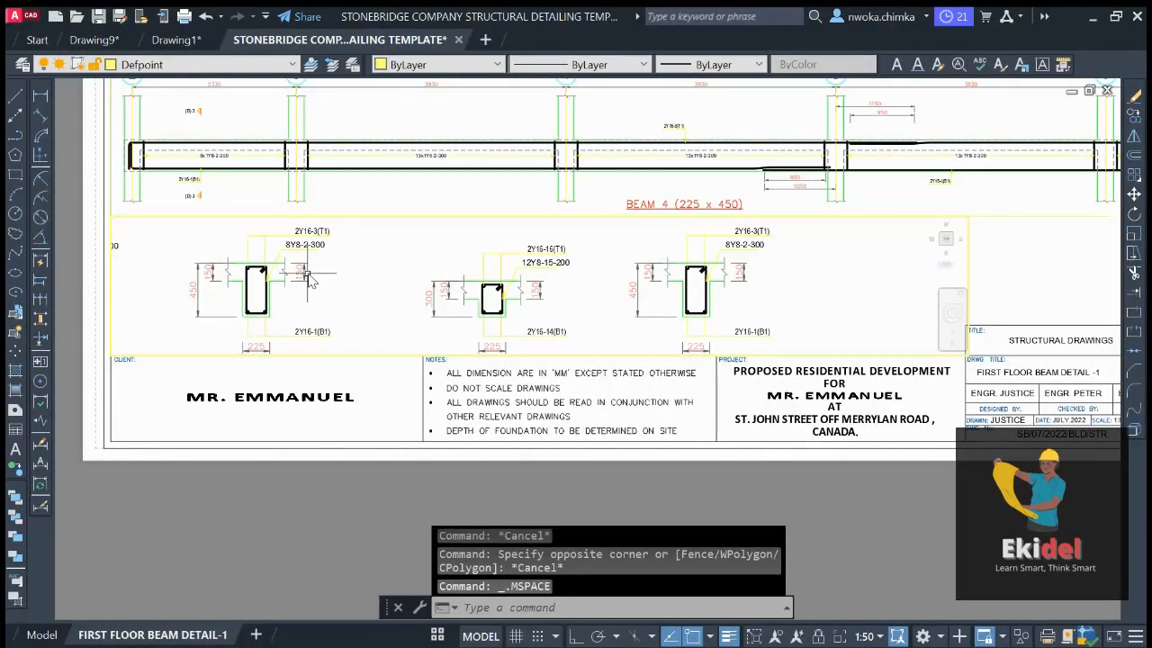
{"action": "middle_click_drag", "start_coordinate": [306, 282], "coordinate": [434, 275]}
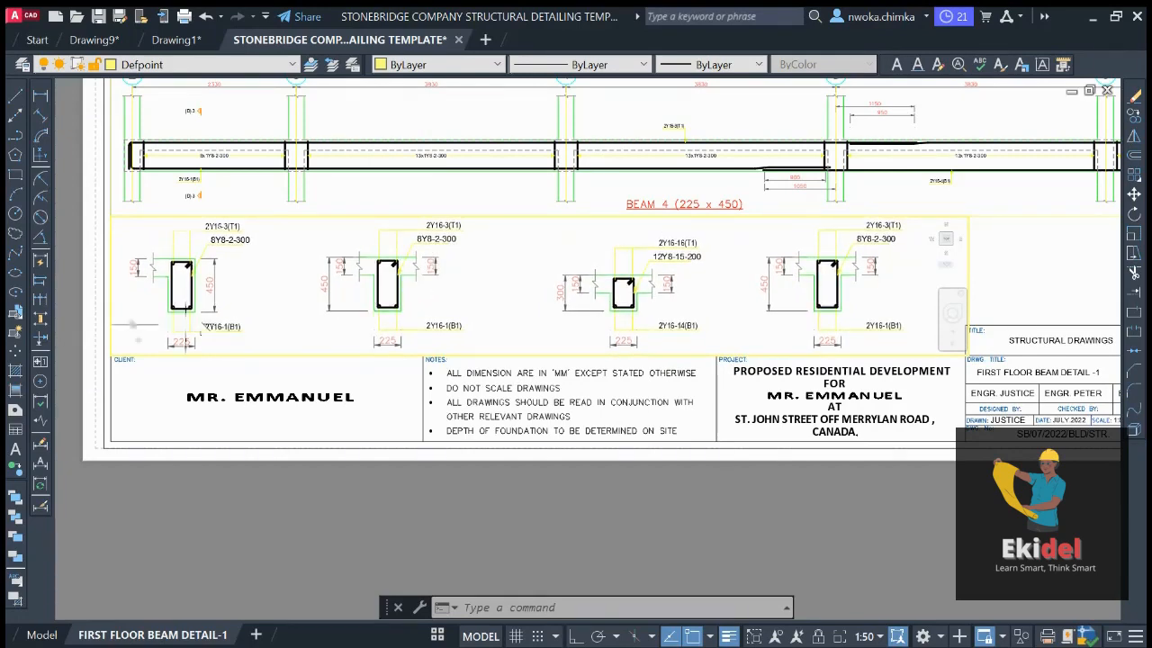
{"action": "double_click", "coordinate": [603, 517]}
Review the FIRST FLOOR BEAM DETAIL-1 sheet against the beams and cross-sections in model space, then return to the sheet
{"action": "scroll", "coordinate": [539, 506], "scroll_direction": "down", "scroll_amount": 4}
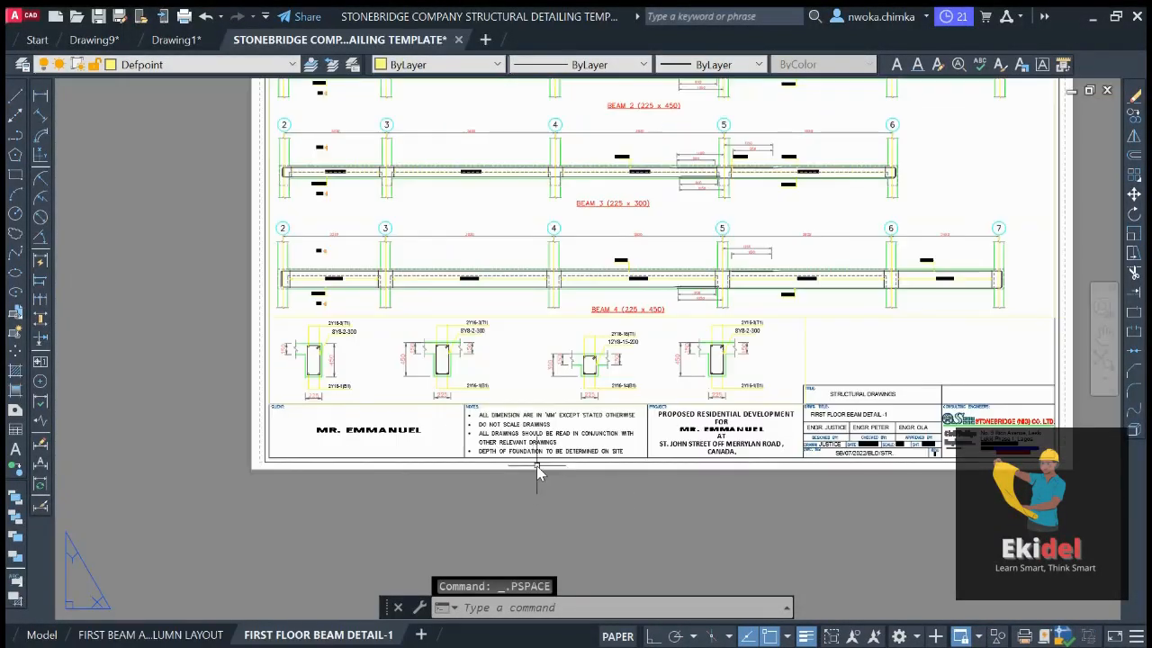
{"action": "scroll", "coordinate": [717, 402], "scroll_direction": "up", "scroll_amount": 6}
{"action": "scroll", "coordinate": [560, 396], "scroll_direction": "down", "scroll_amount": 4}
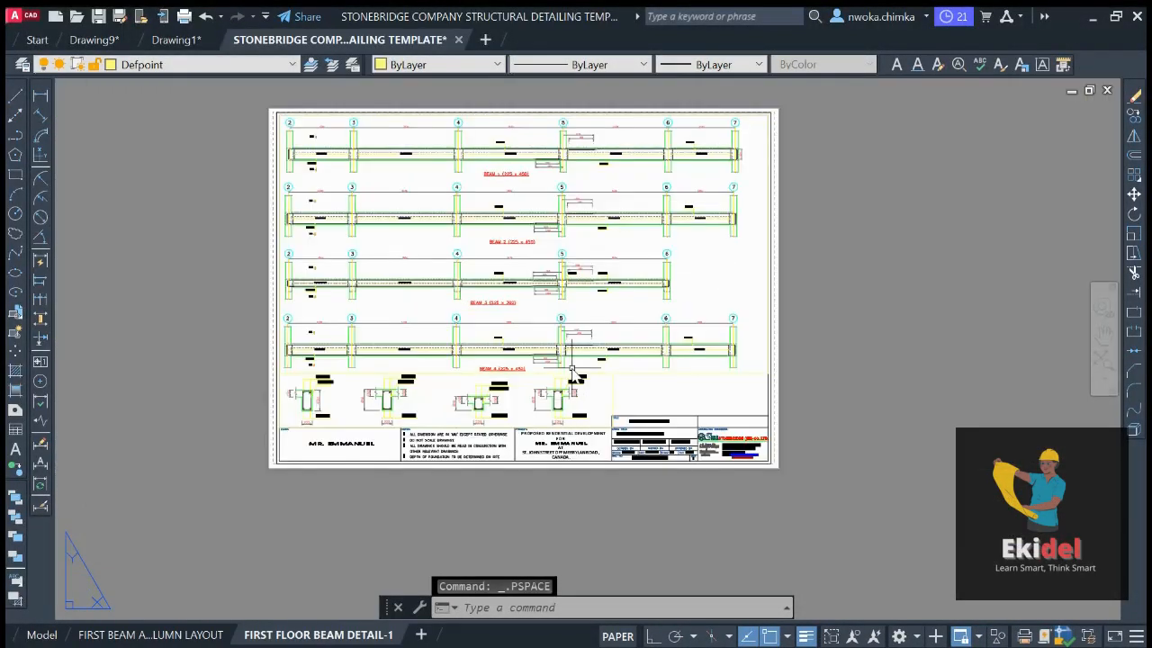
{"action": "scroll", "coordinate": [454, 136], "scroll_direction": "up", "scroll_amount": 2}
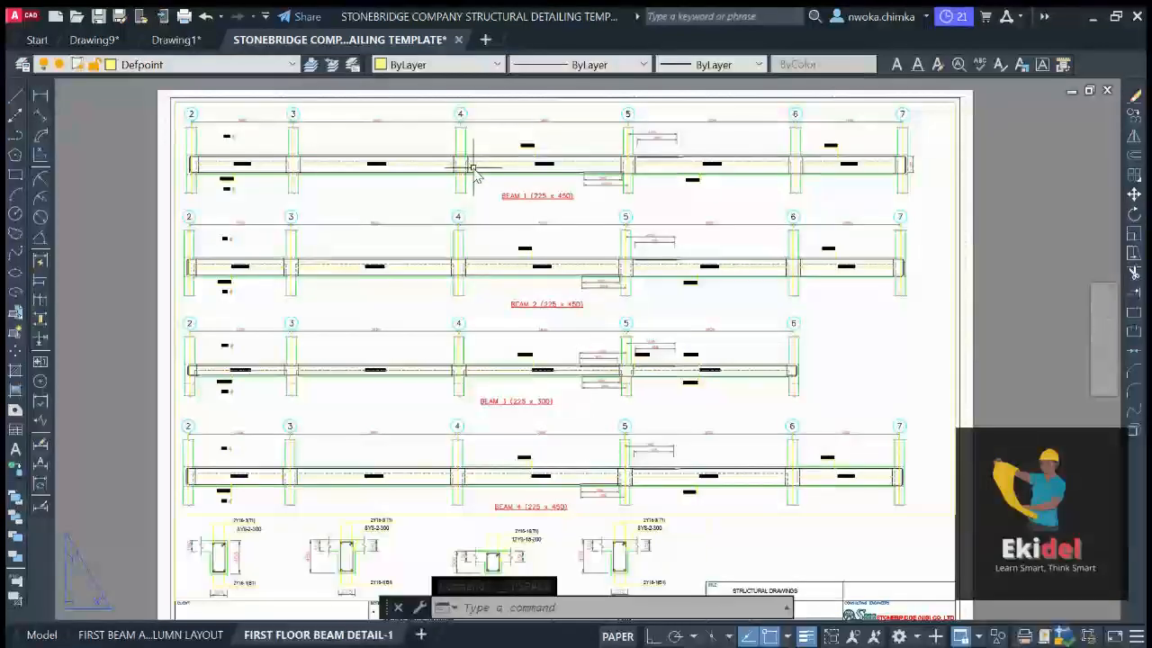
{"action": "left_click", "coordinate": [42, 635]}
{"action": "scroll", "coordinate": [315, 243], "scroll_direction": "down", "scroll_amount": 3}
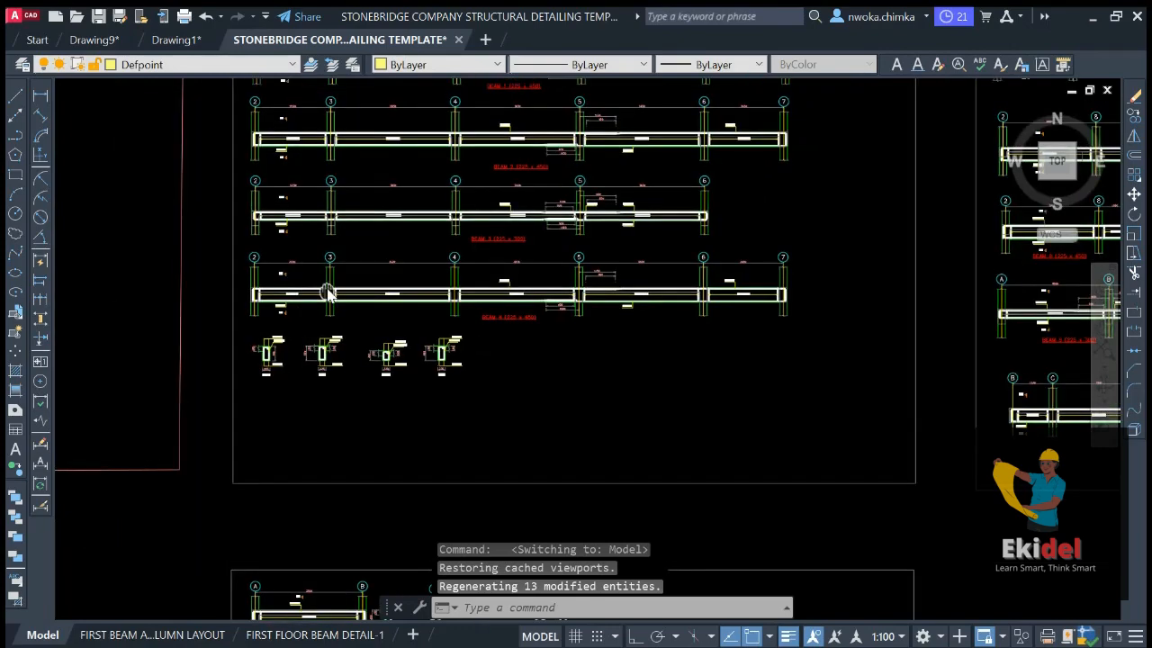
{"action": "middle_click_drag", "start_coordinate": [315, 236], "coordinate": [321, 297]}
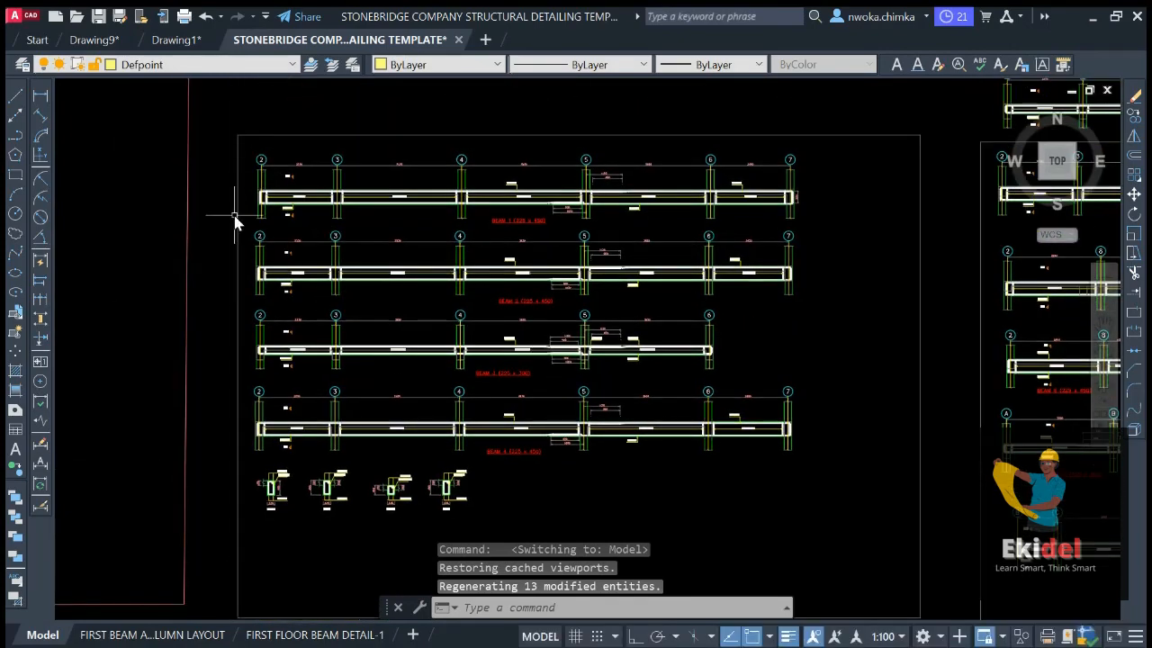
{"action": "left_click", "coordinate": [306, 632]}
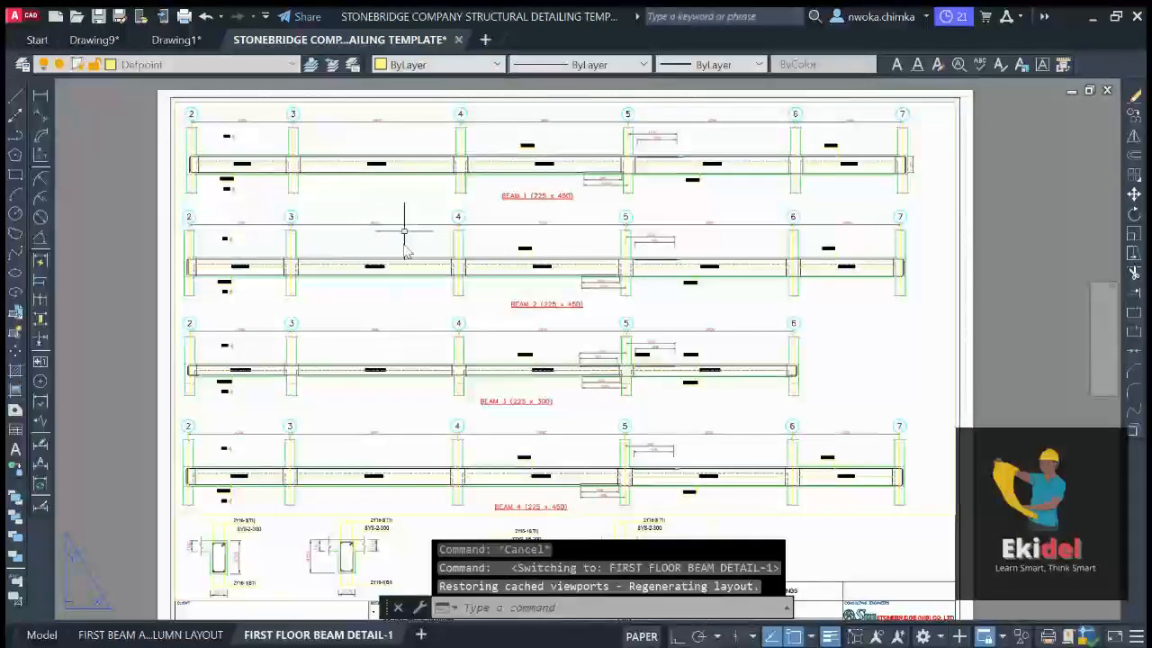
Shift the beam drawings slightly within the upper viewport of the sheet, closer to its upper edge, then return to paper space
{"action": "scroll", "coordinate": [441, 181], "scroll_direction": "up", "scroll_amount": 4}
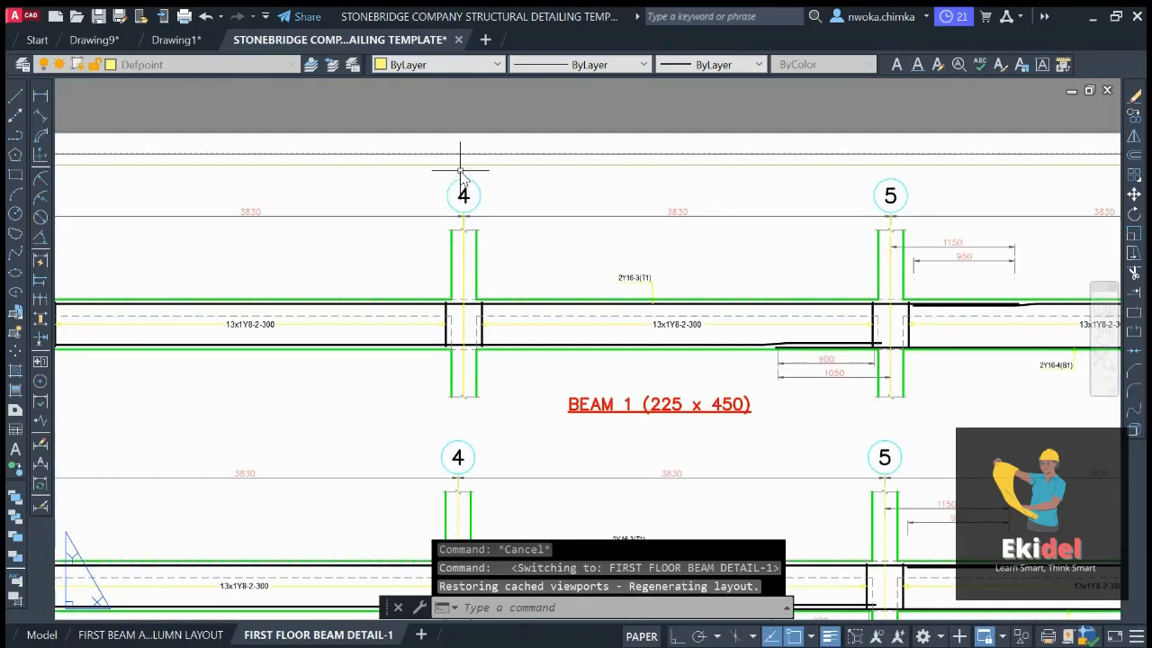
{"action": "scroll", "coordinate": [432, 304], "scroll_direction": "down", "scroll_amount": 6}
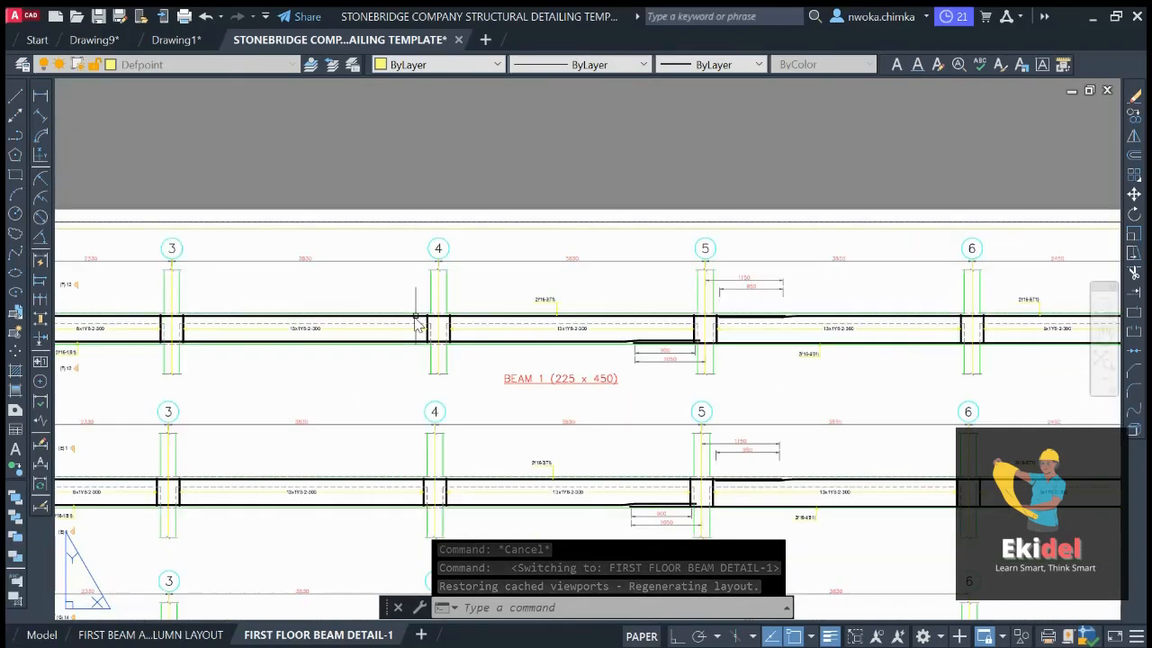
{"action": "scroll", "coordinate": [598, 315], "scroll_direction": "down", "scroll_amount": 2}
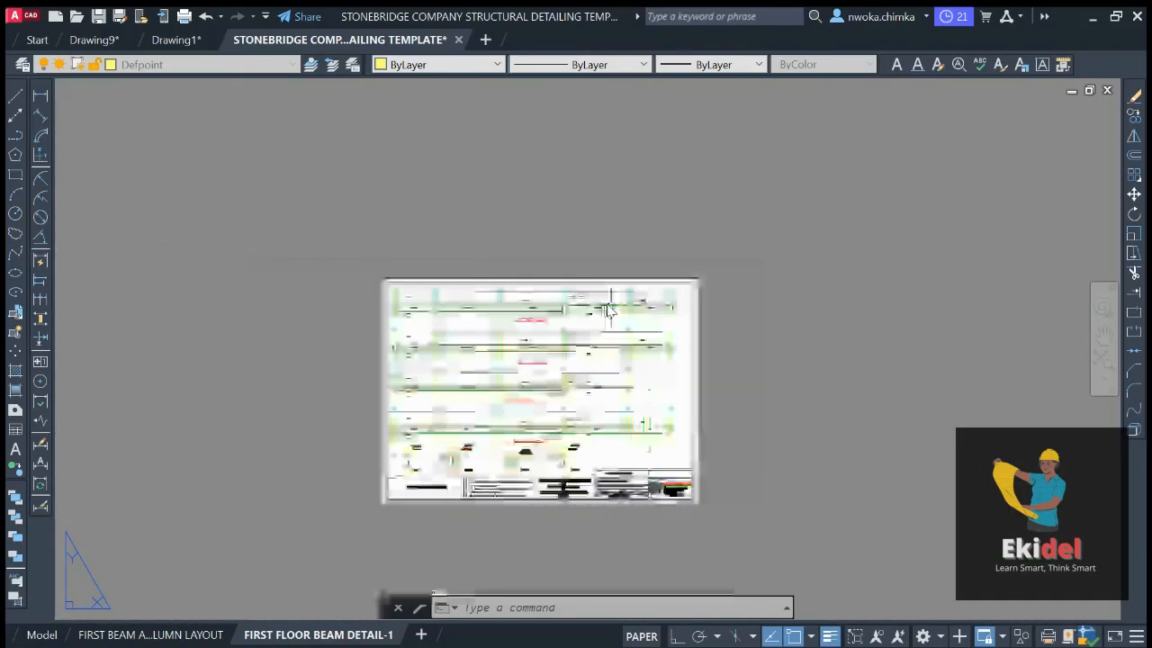
{"action": "double_click", "coordinate": [652, 385]}
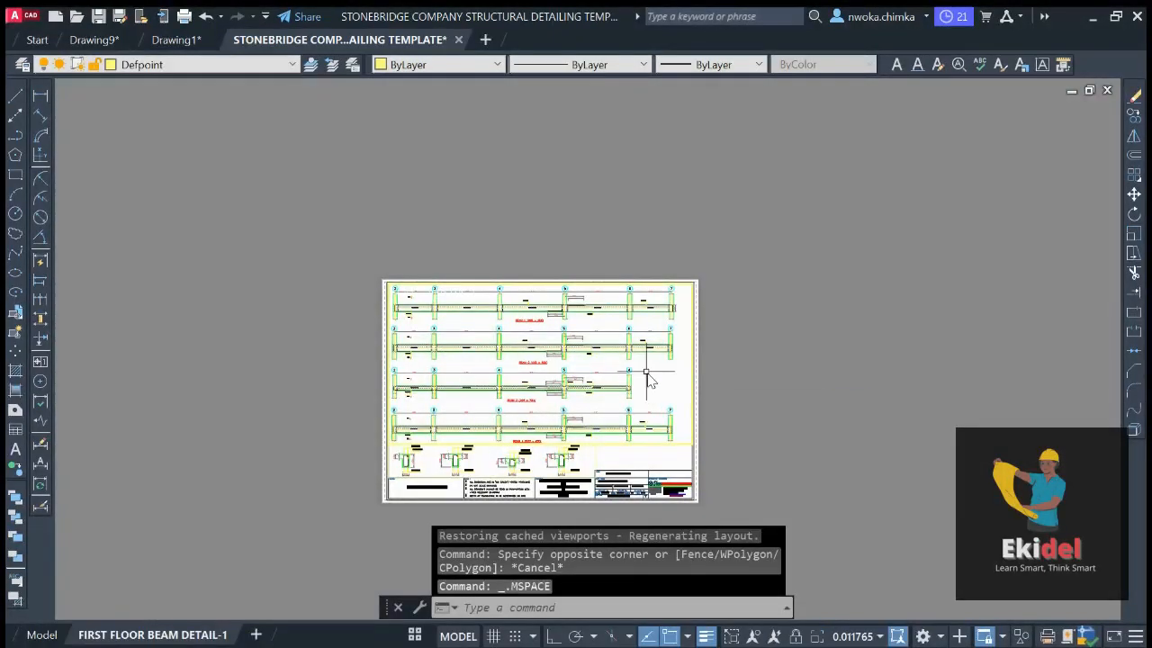
{"action": "middle_click_drag", "start_coordinate": [582, 356], "coordinate": [583, 357]}
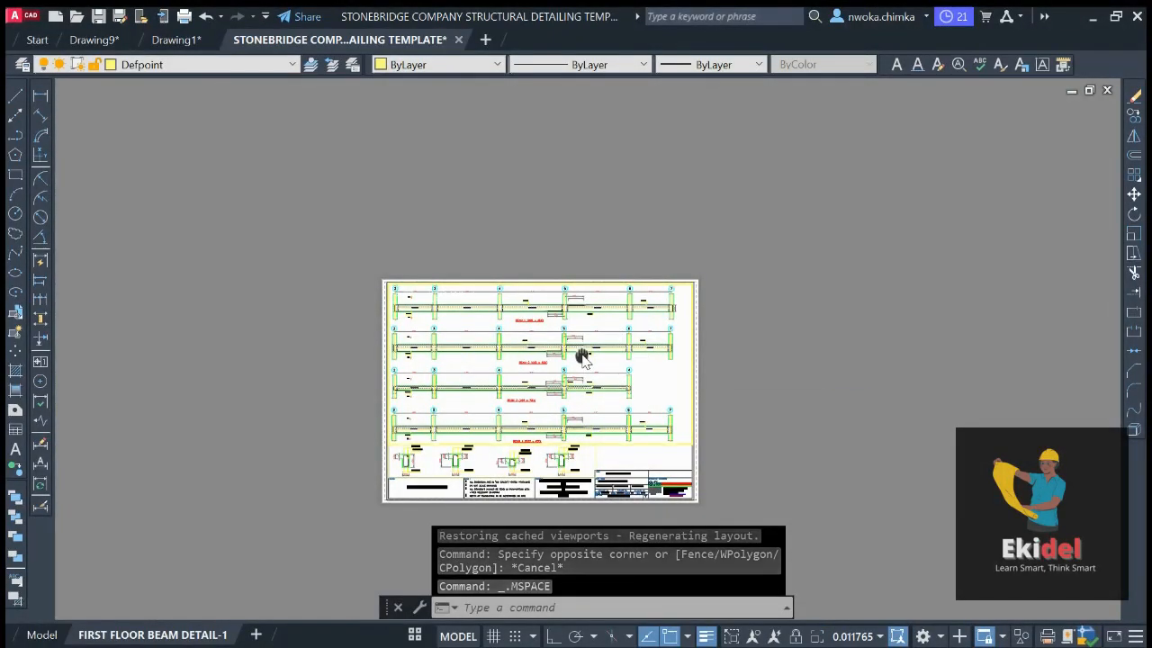
{"action": "double_click", "coordinate": [599, 239]}
{"action": "scroll", "coordinate": [599, 240], "scroll_direction": "up", "scroll_amount": 5}
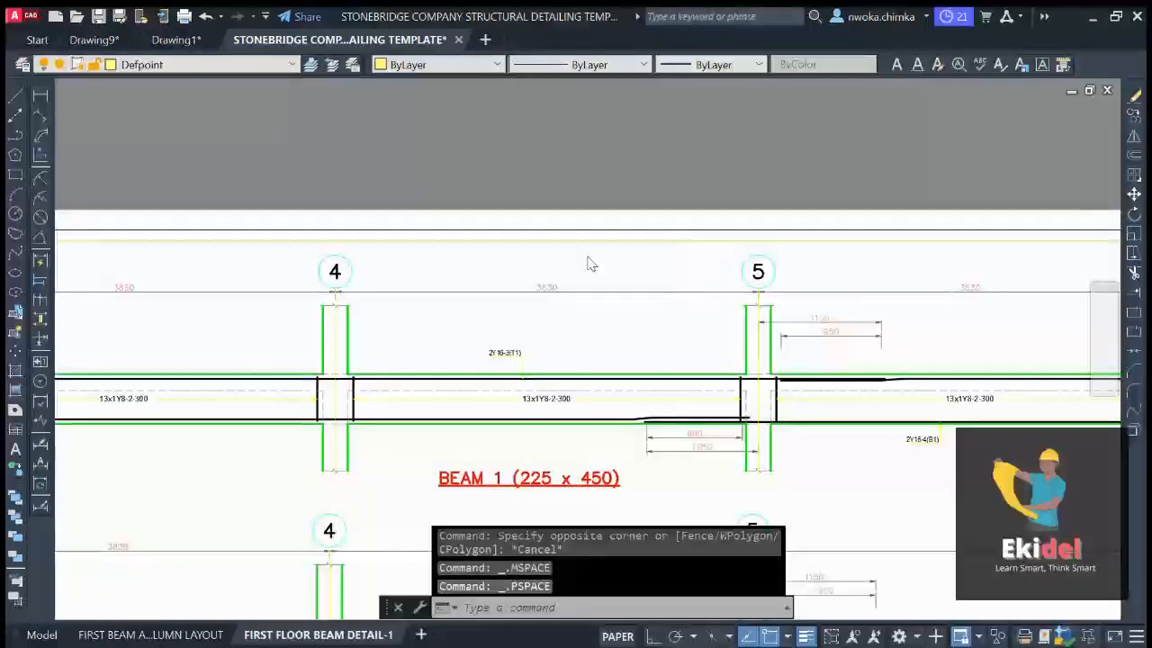
{"action": "scroll", "coordinate": [591, 262], "scroll_direction": "down", "scroll_amount": 2}
{"action": "double_click", "coordinate": [505, 259]}
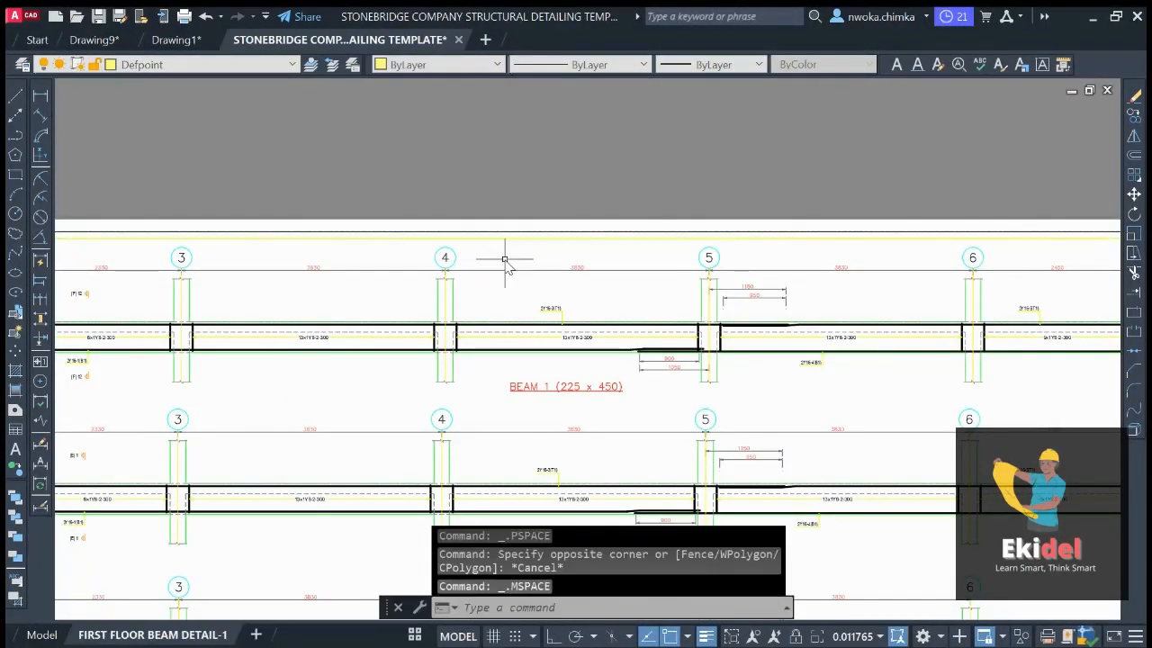
{"action": "middle_click_drag", "start_coordinate": [501, 263], "coordinate": [501, 259]}
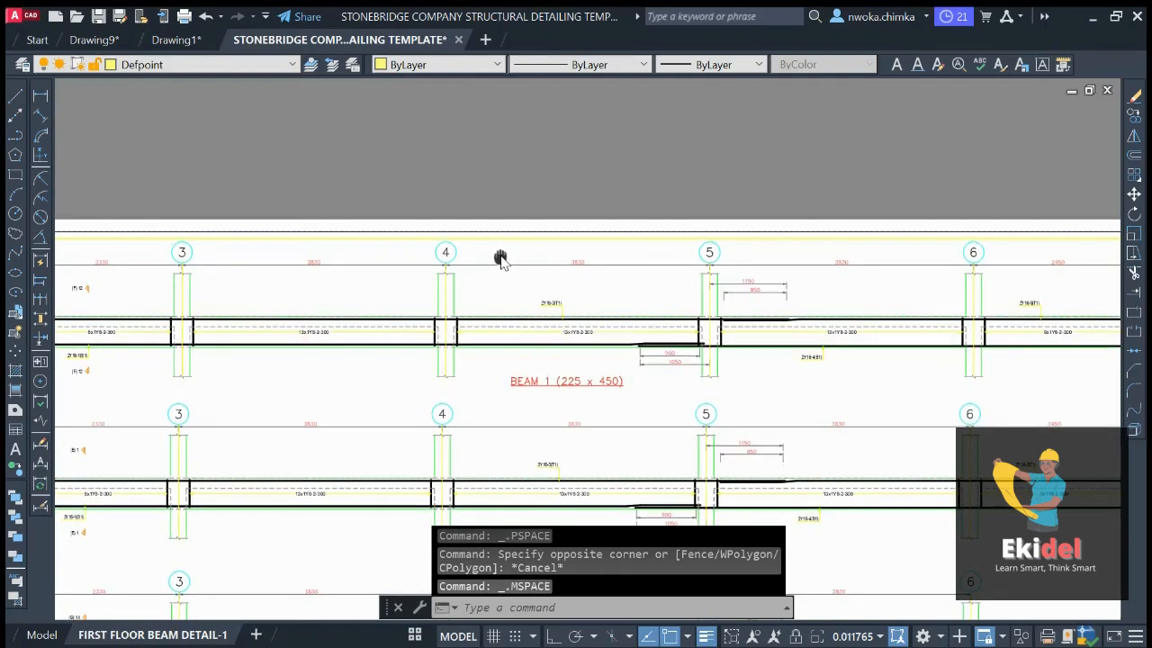
{"action": "double_click", "coordinate": [527, 167]}
Examine the spacing between the beams and cross-sections on the sheet, then compare it with the four beam details in model space
{"action": "scroll", "coordinate": [527, 159], "scroll_direction": "down", "scroll_amount": 8}
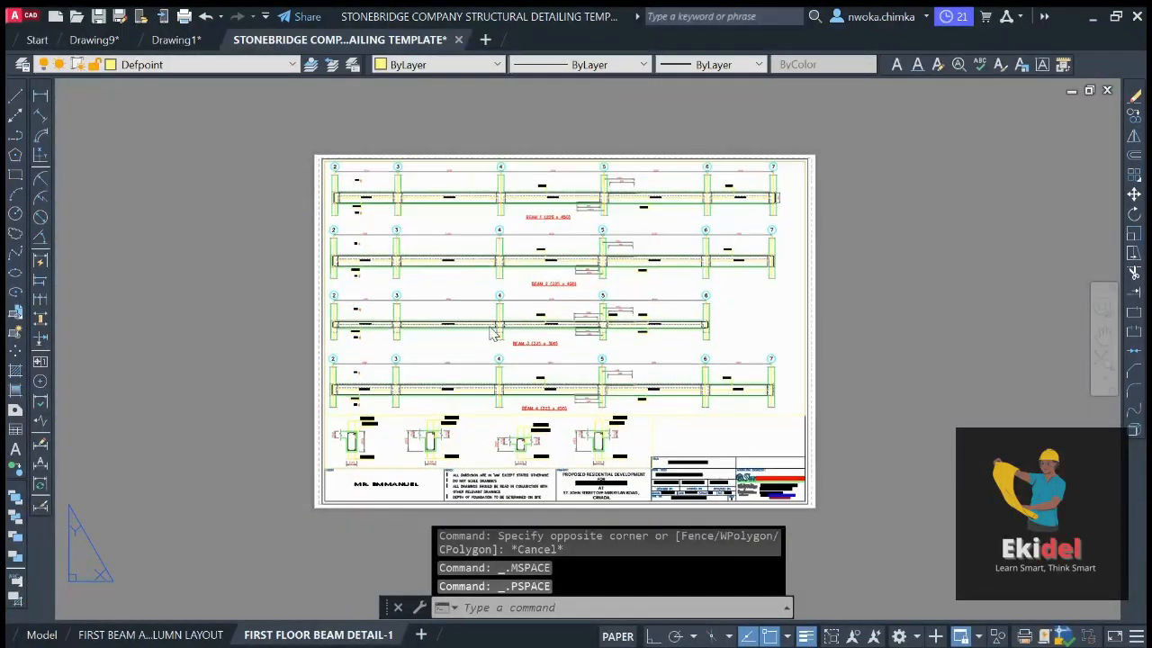
{"action": "scroll", "coordinate": [468, 333], "scroll_direction": "up", "scroll_amount": 4}
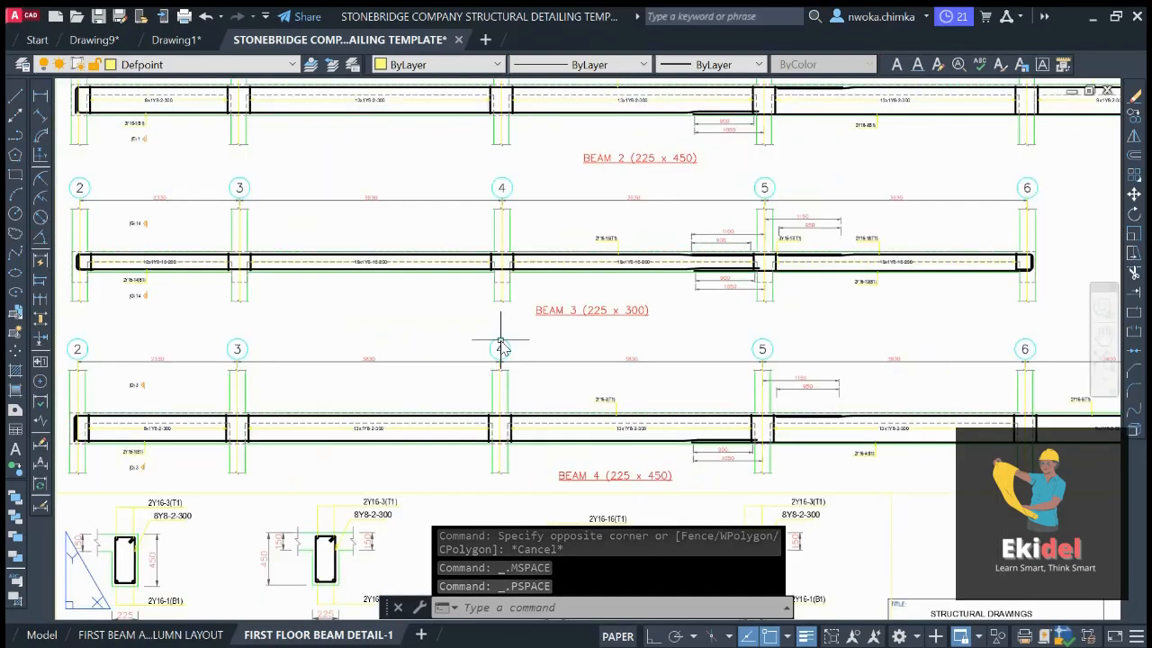
{"action": "scroll", "coordinate": [510, 191], "scroll_direction": "down", "scroll_amount": 1}
{"action": "scroll", "coordinate": [521, 478], "scroll_direction": "up", "scroll_amount": 2}
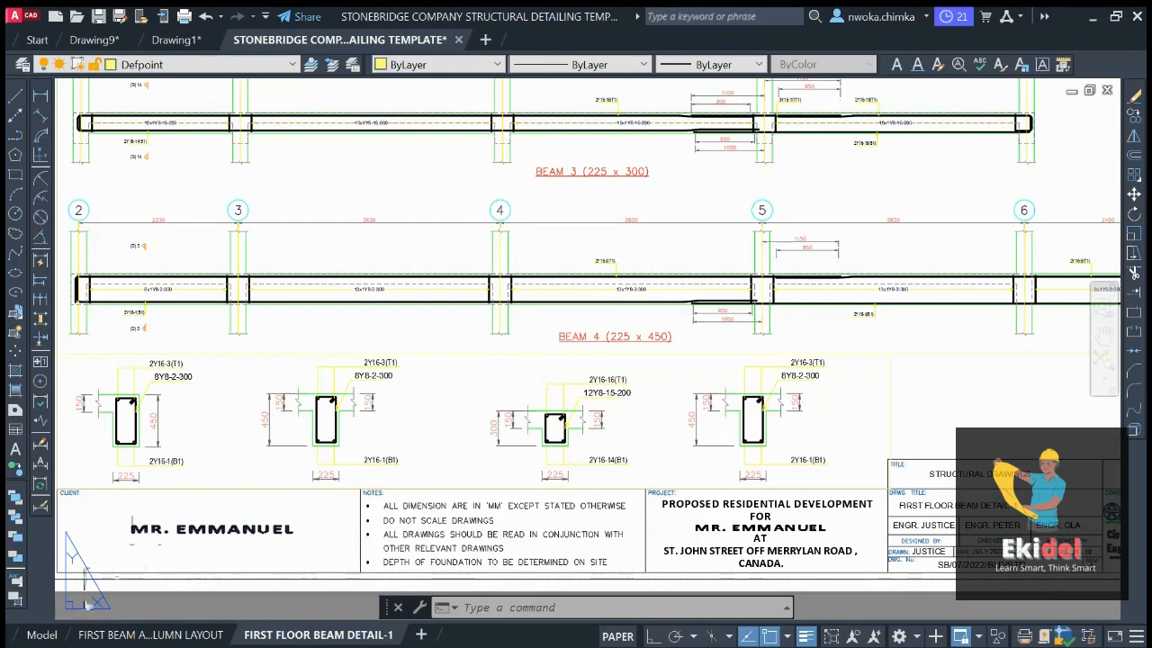
{"action": "left_click", "coordinate": [41, 634]}
{"action": "scroll", "coordinate": [412, 438], "scroll_direction": "down", "scroll_amount": 2}
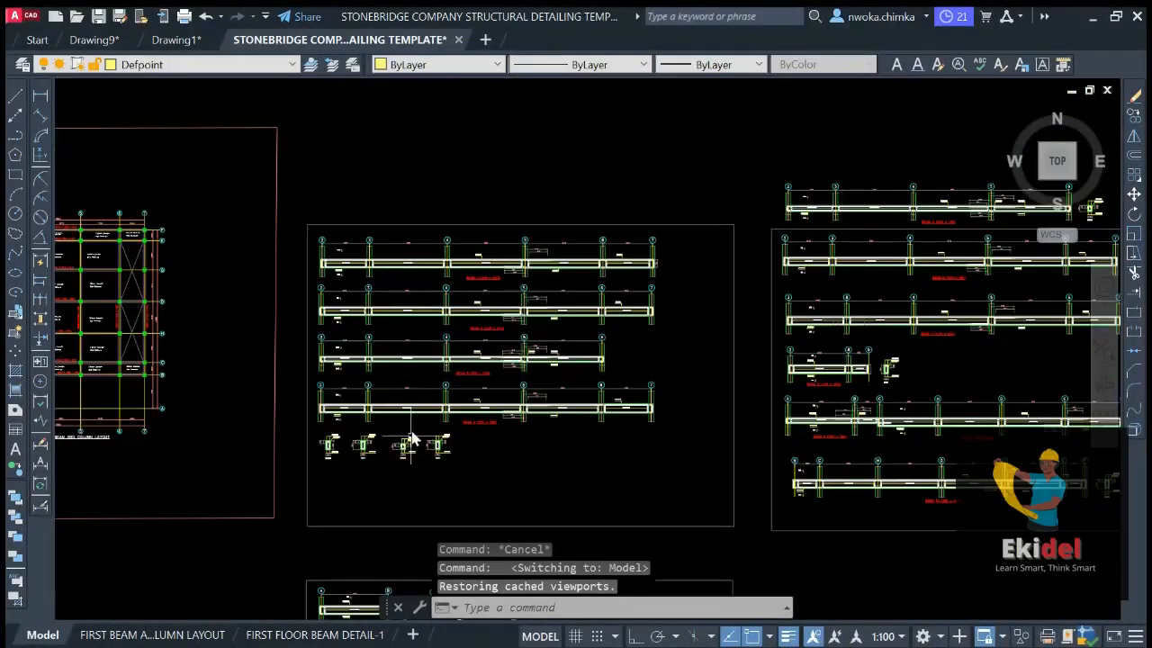
{"action": "scroll", "coordinate": [393, 274], "scroll_direction": "up", "scroll_amount": 2}
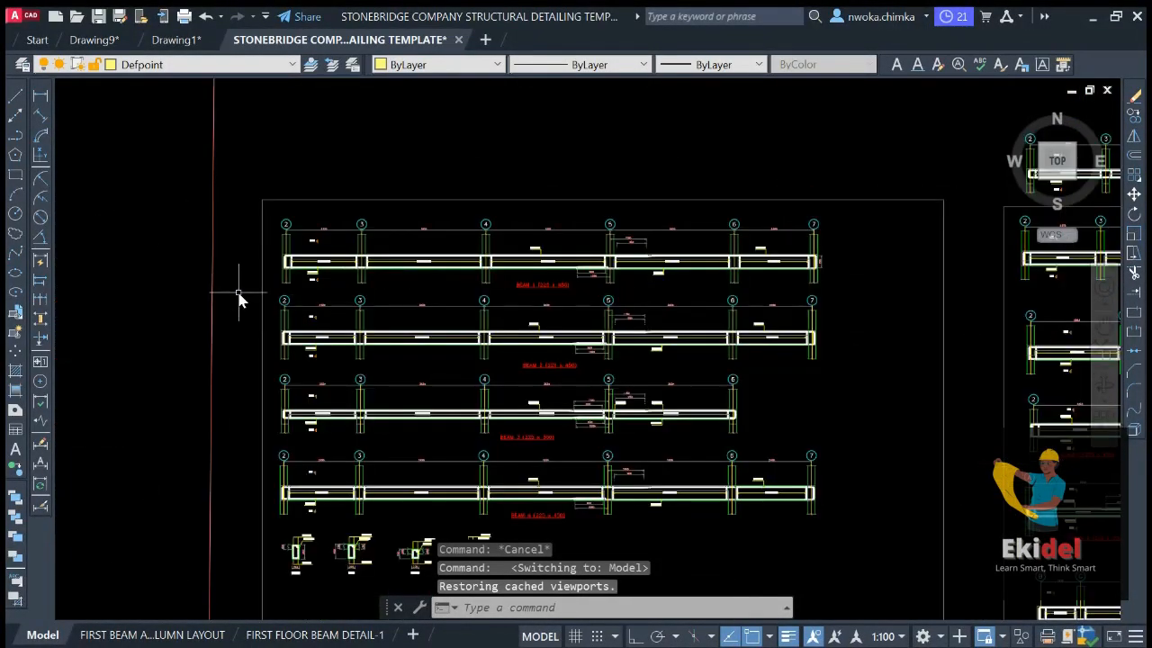
{"action": "scroll", "coordinate": [239, 300], "scroll_direction": "up", "scroll_amount": 2}
{"action": "scroll", "coordinate": [253, 299], "scroll_direction": "down", "scroll_amount": 2}
Move Beams 2 and 3 together straight up about 207 units towards Beam 1, with object snap off and ortho on
{"action": "left_click", "coordinate": [252, 291]}
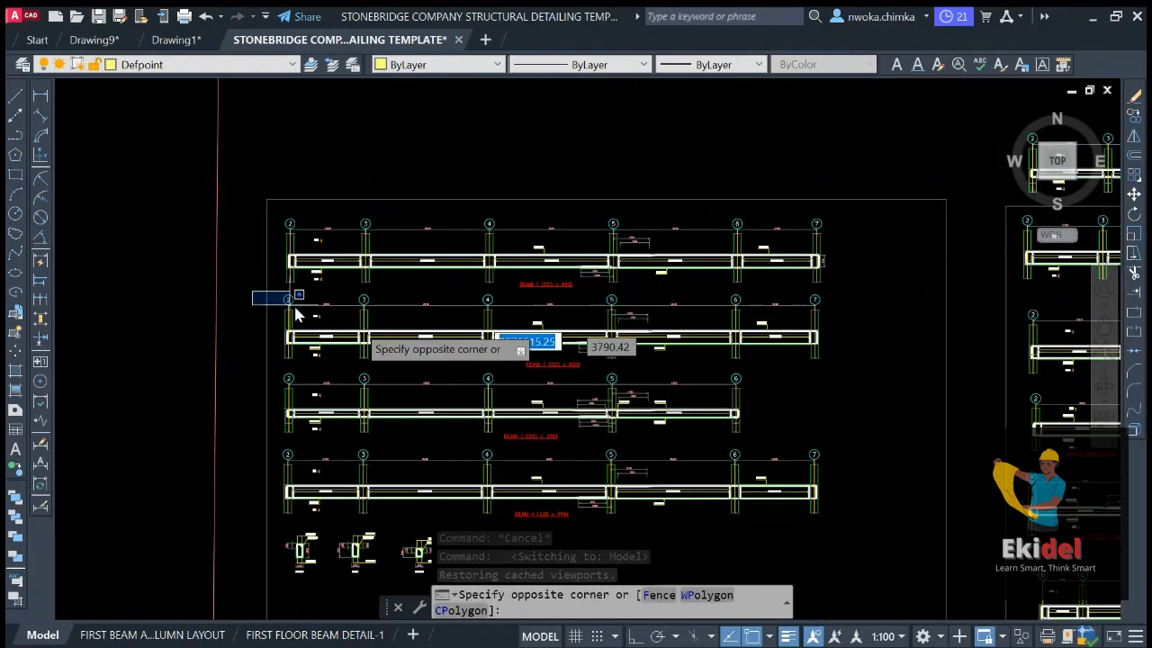
{"action": "left_click", "coordinate": [832, 417]}
{"action": "type", "text": "m"}
{"action": "key", "text": "Return"}
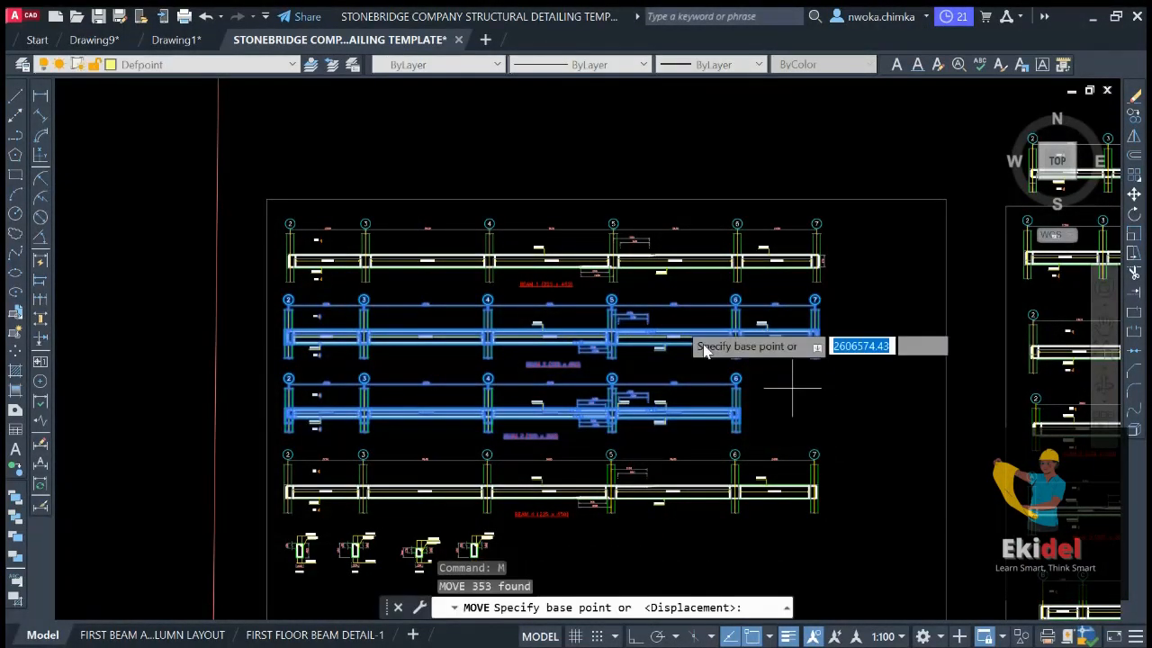
{"action": "scroll", "coordinate": [618, 301], "scroll_direction": "up", "scroll_amount": 6}
{"action": "key", "text": "F3"}
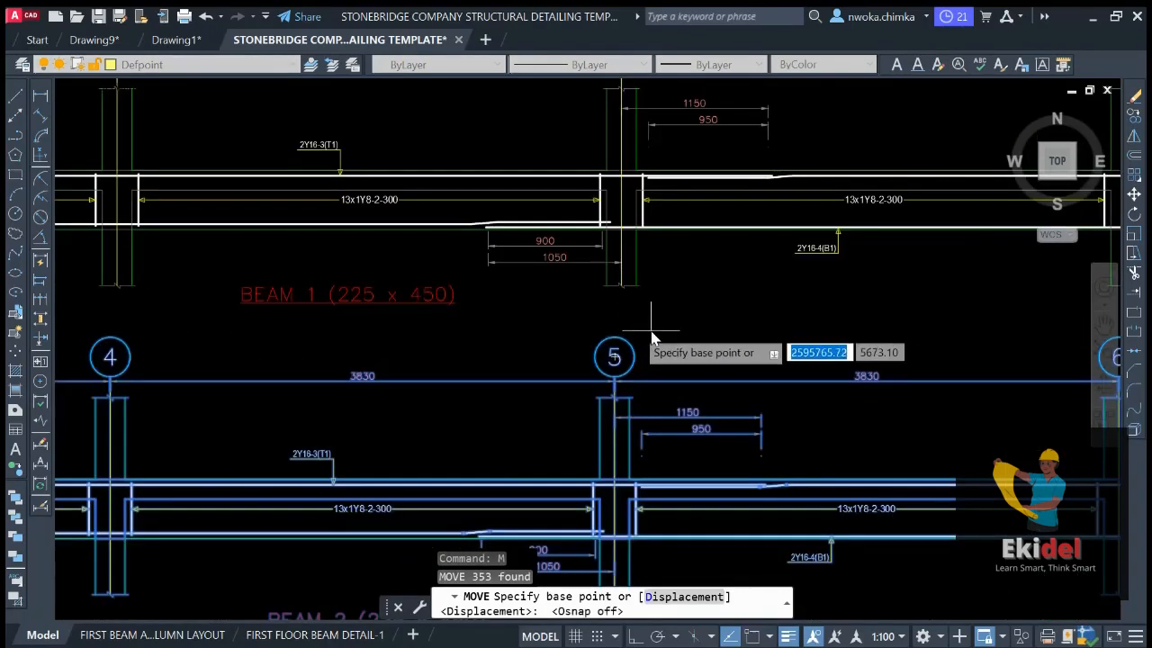
{"action": "left_click", "coordinate": [640, 328]}
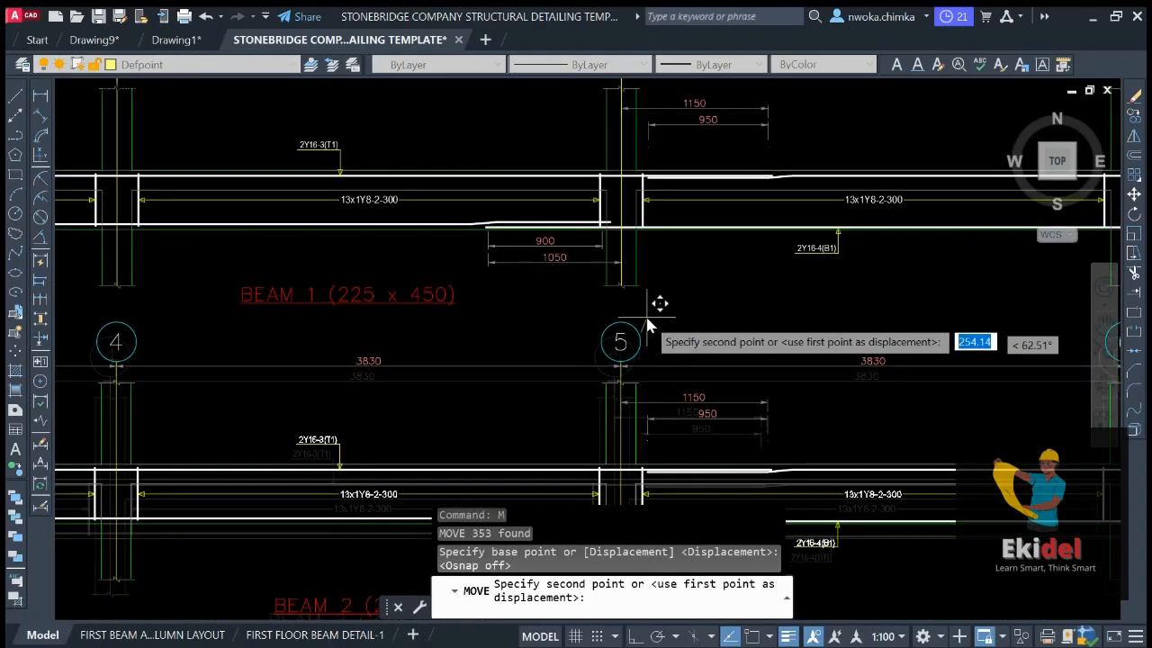
{"action": "key", "text": "F8"}
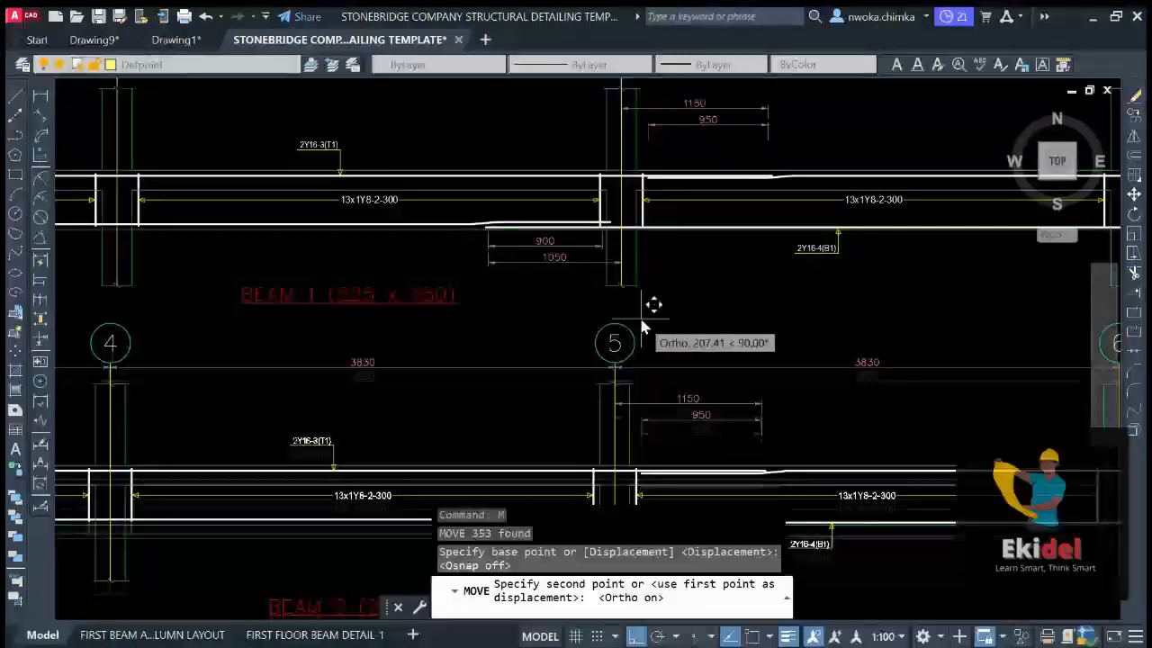
{"action": "left_click", "coordinate": [641, 324]}
{"action": "scroll", "coordinate": [635, 196], "scroll_direction": "down", "scroll_amount": 4}
{"action": "scroll", "coordinate": [634, 196], "scroll_direction": "down", "scroll_amount": 3}
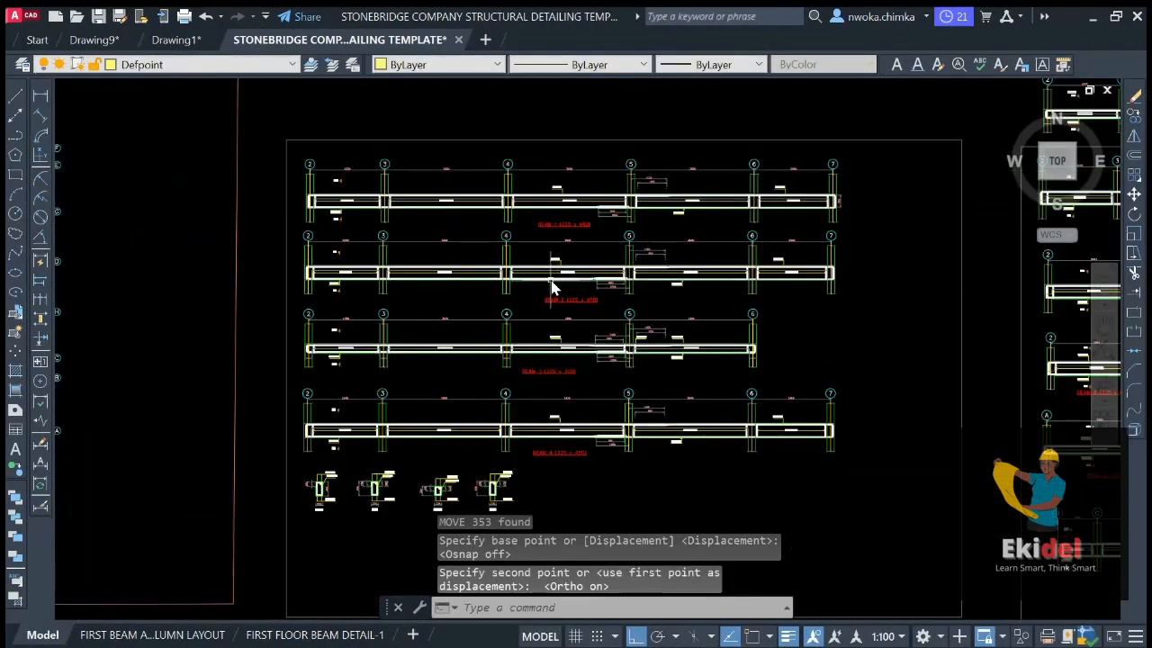
Move the Beam 3 detail with its title straight up about 145 units, closer to Beam 2
{"action": "scroll", "coordinate": [403, 306], "scroll_direction": "up", "scroll_amount": 3}
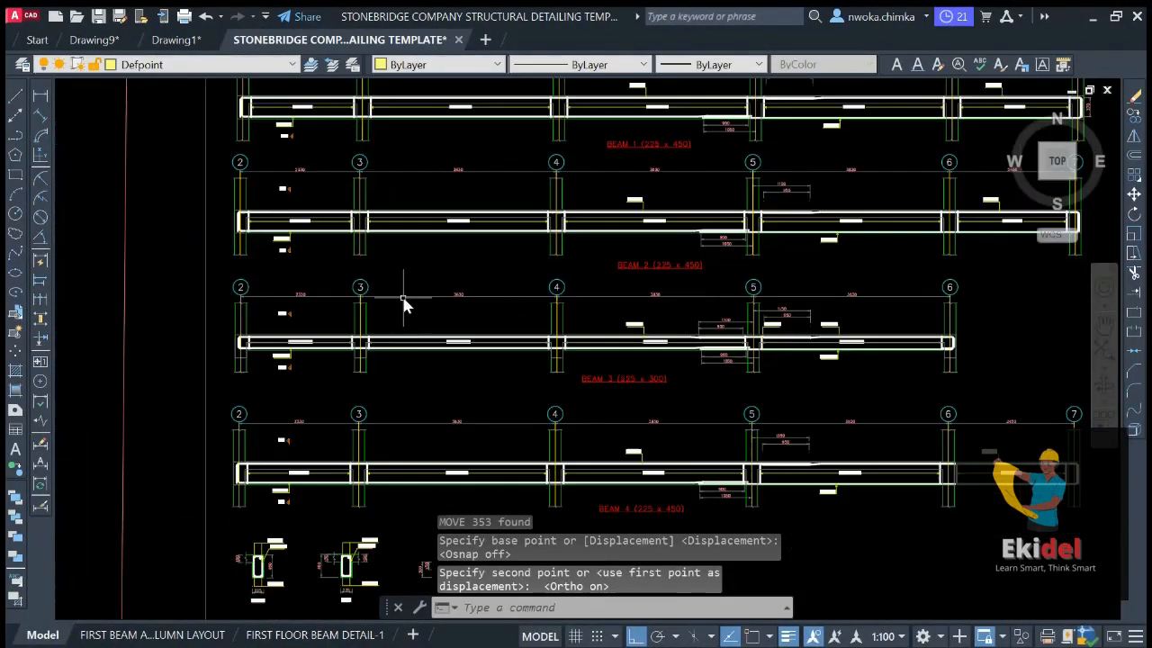
{"action": "left_click", "coordinate": [195, 272]}
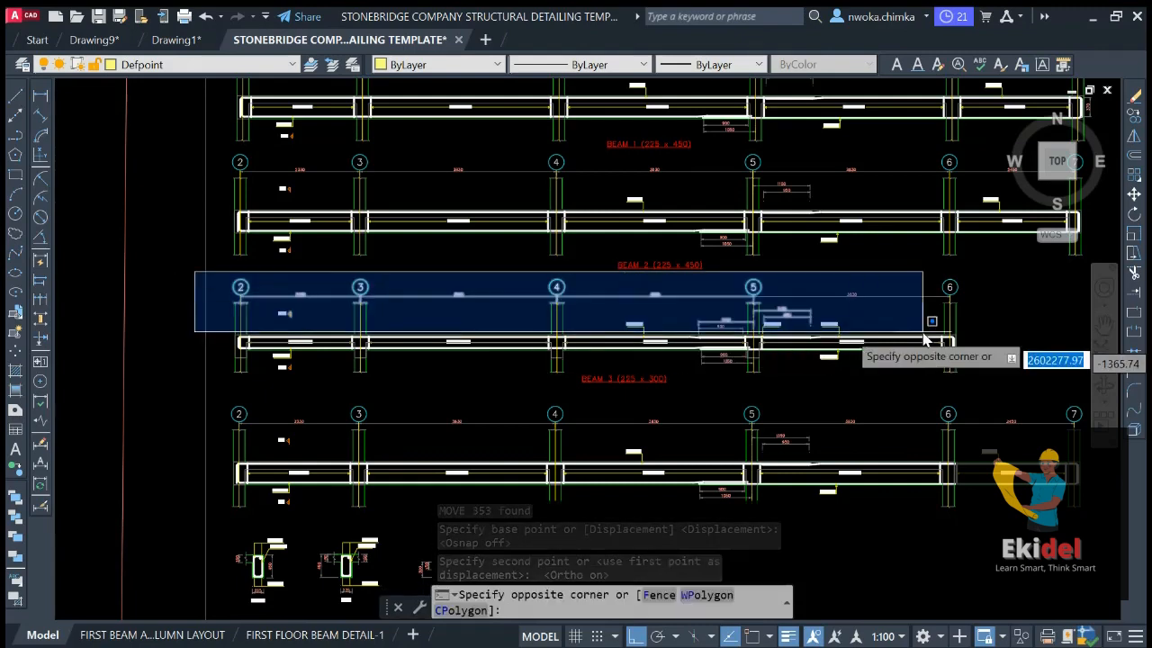
{"action": "left_click", "coordinate": [983, 391]}
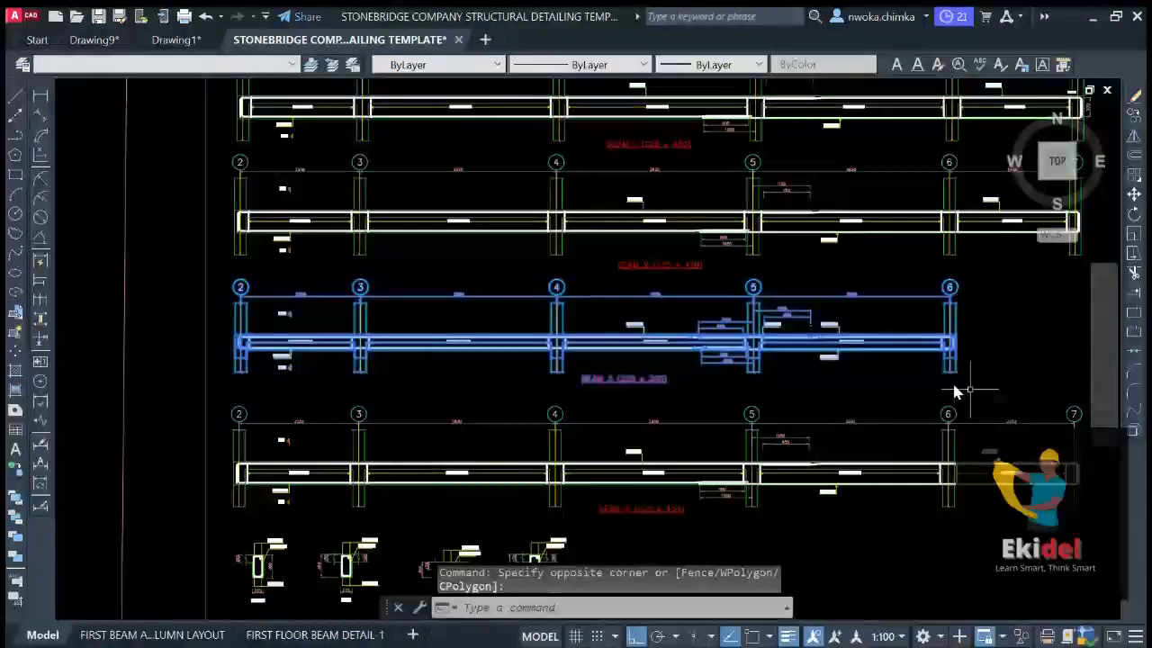
{"action": "type", "text": "m"}
{"action": "key", "text": "Return"}
{"action": "scroll", "coordinate": [661, 299], "scroll_direction": "up", "scroll_amount": 2}
{"action": "left_click", "coordinate": [662, 304]}
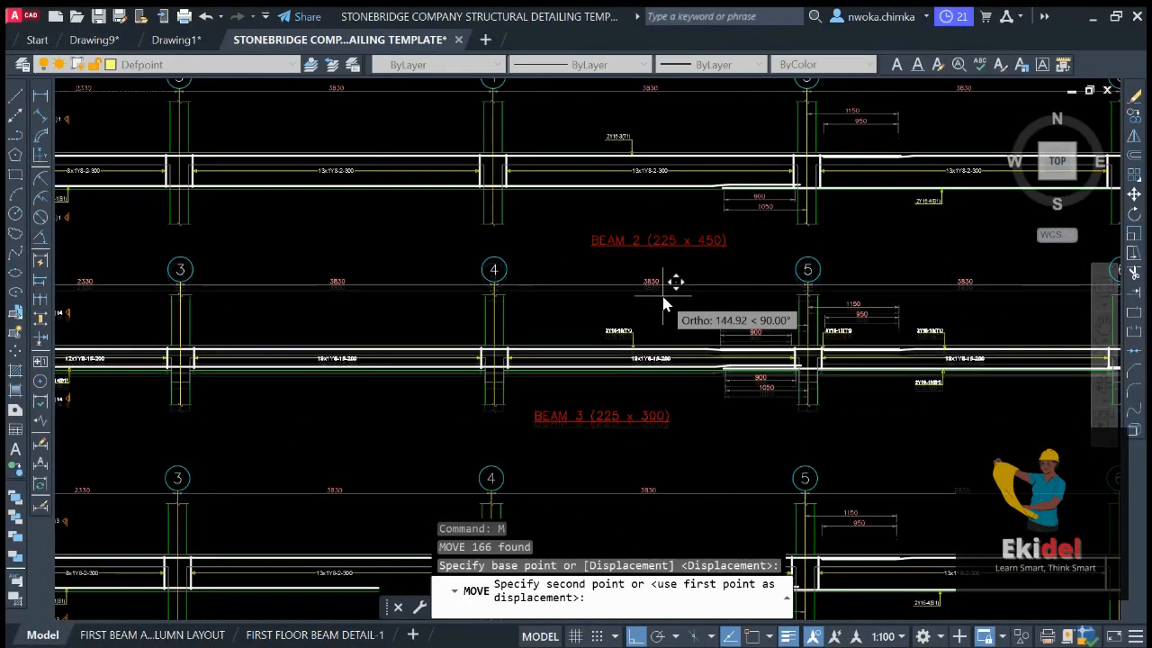
{"action": "left_click", "coordinate": [660, 301]}
{"action": "scroll", "coordinate": [656, 300], "scroll_direction": "down", "scroll_amount": 4}
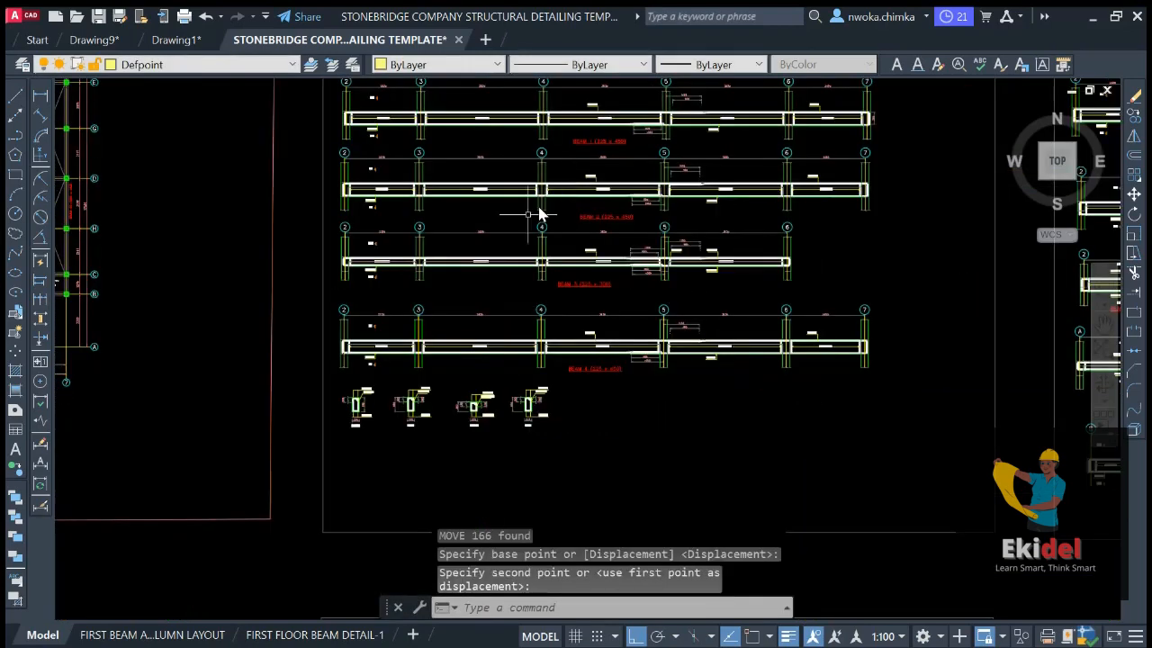
Move the Beam 4 detail with its title straight up about 470 units, closer to Beam 3
{"action": "scroll", "coordinate": [308, 304], "scroll_direction": "up", "scroll_amount": 2}
{"action": "scroll", "coordinate": [303, 290], "scroll_direction": "down", "scroll_amount": 2}
{"action": "left_click", "coordinate": [302, 284]}
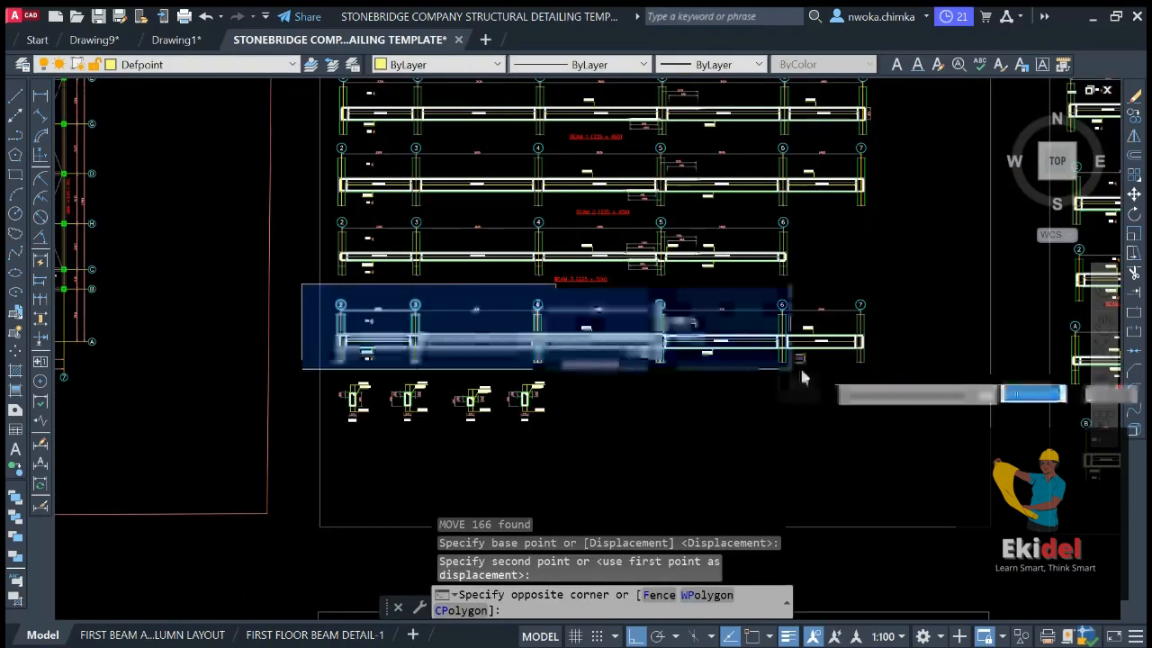
{"action": "left_click", "coordinate": [930, 385]}
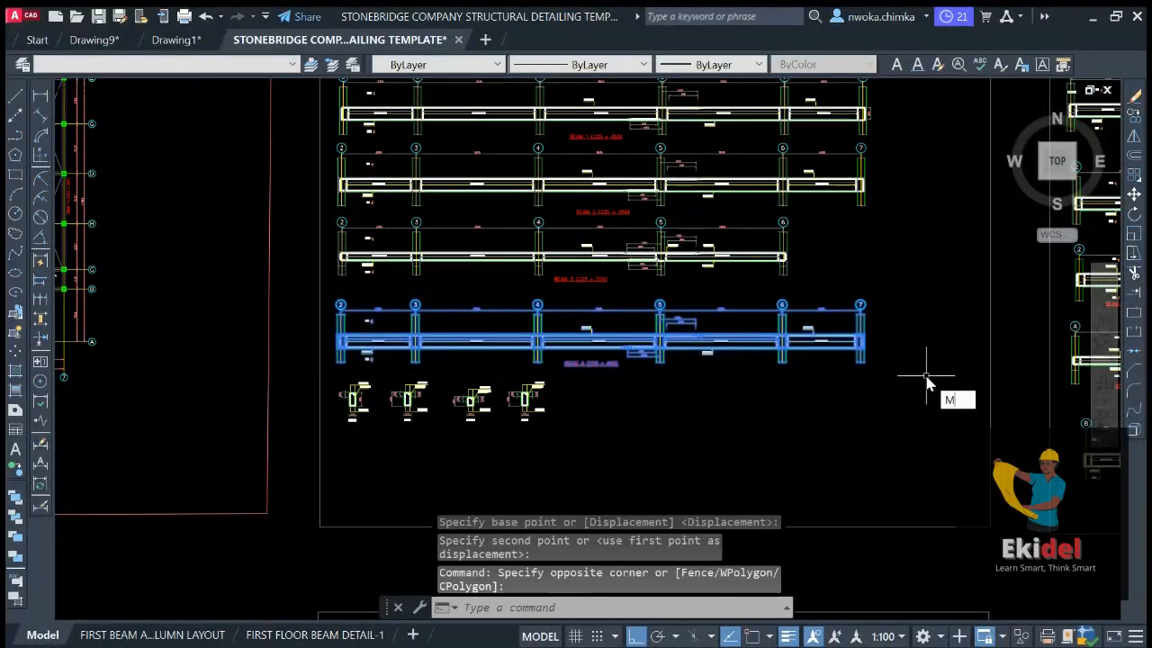
{"action": "key", "text": "Return"}
{"action": "scroll", "coordinate": [540, 324], "scroll_direction": "up", "scroll_amount": 2}
{"action": "left_click", "coordinate": [540, 315]}
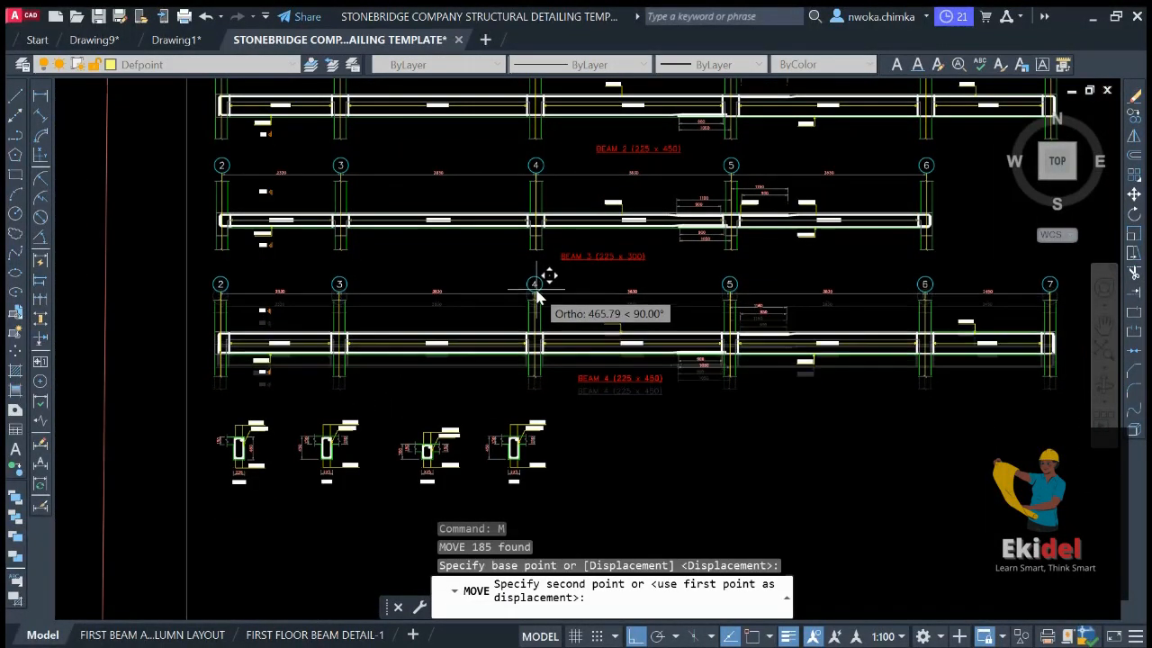
{"action": "left_click", "coordinate": [534, 286]}
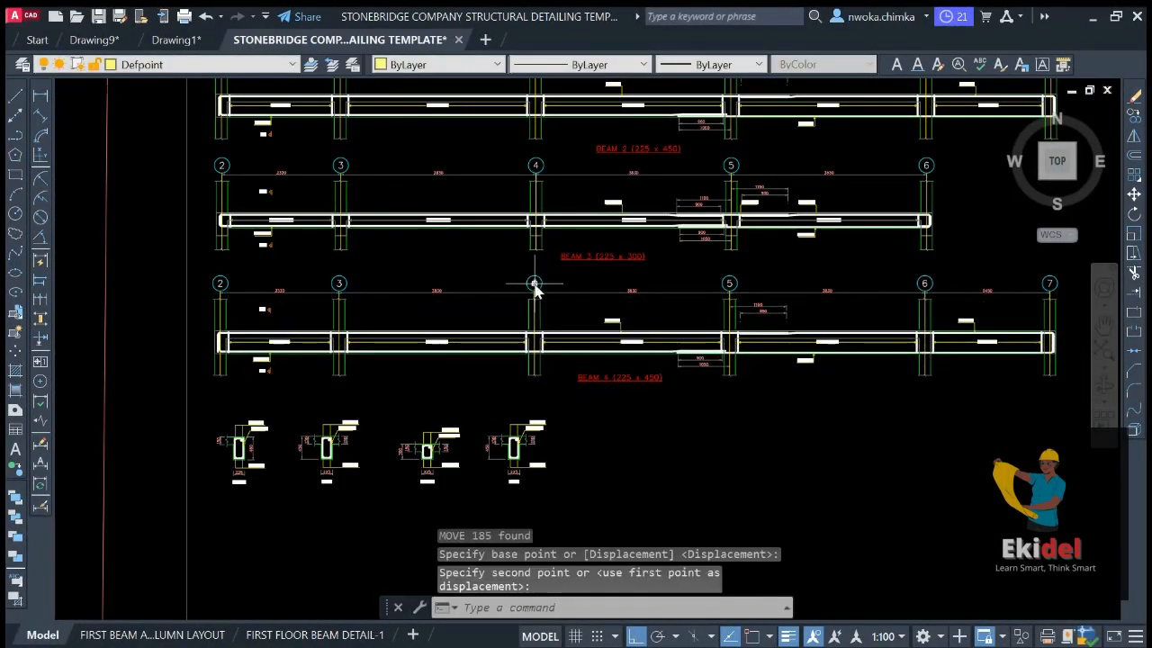
Move the Beam 4 detail straight up a little more to tighten its gap below the Beam 3 title
{"action": "left_click", "coordinate": [167, 264]}
{"action": "scroll", "coordinate": [792, 342], "scroll_direction": "down", "scroll_amount": 2}
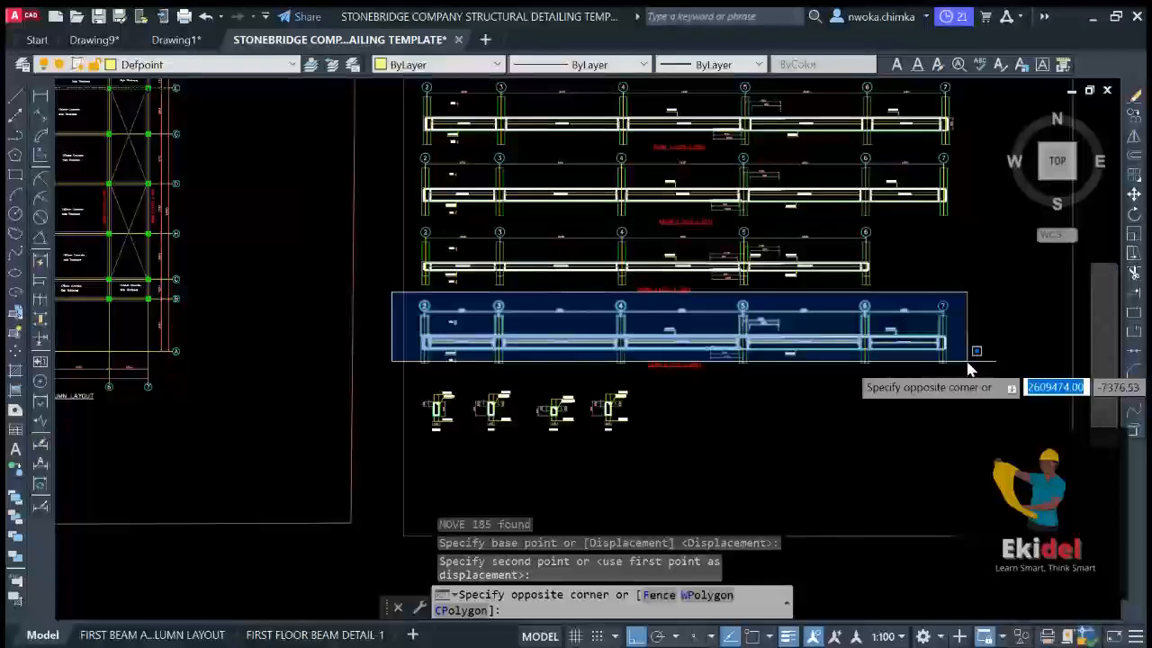
{"action": "left_click", "coordinate": [970, 369]}
{"action": "type", "text": "M"}
{"action": "key", "text": "Return"}
{"action": "scroll", "coordinate": [671, 313], "scroll_direction": "up", "scroll_amount": 4}
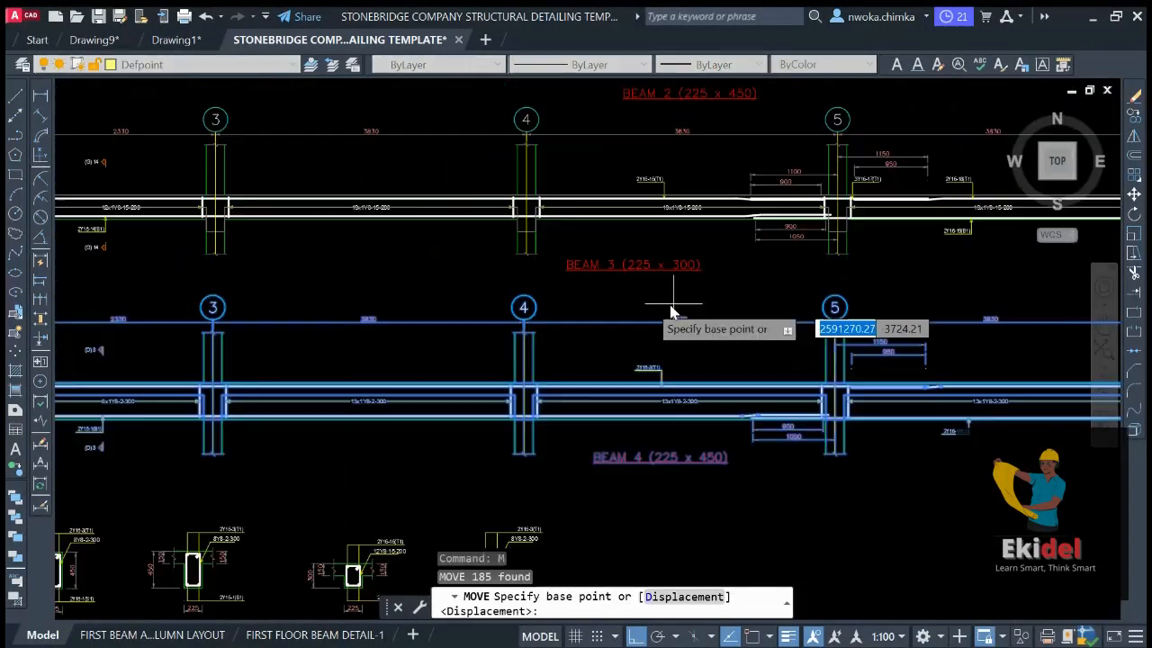
{"action": "left_click", "coordinate": [562, 282]}
{"action": "scroll", "coordinate": [562, 284], "scroll_direction": "down", "scroll_amount": 2}
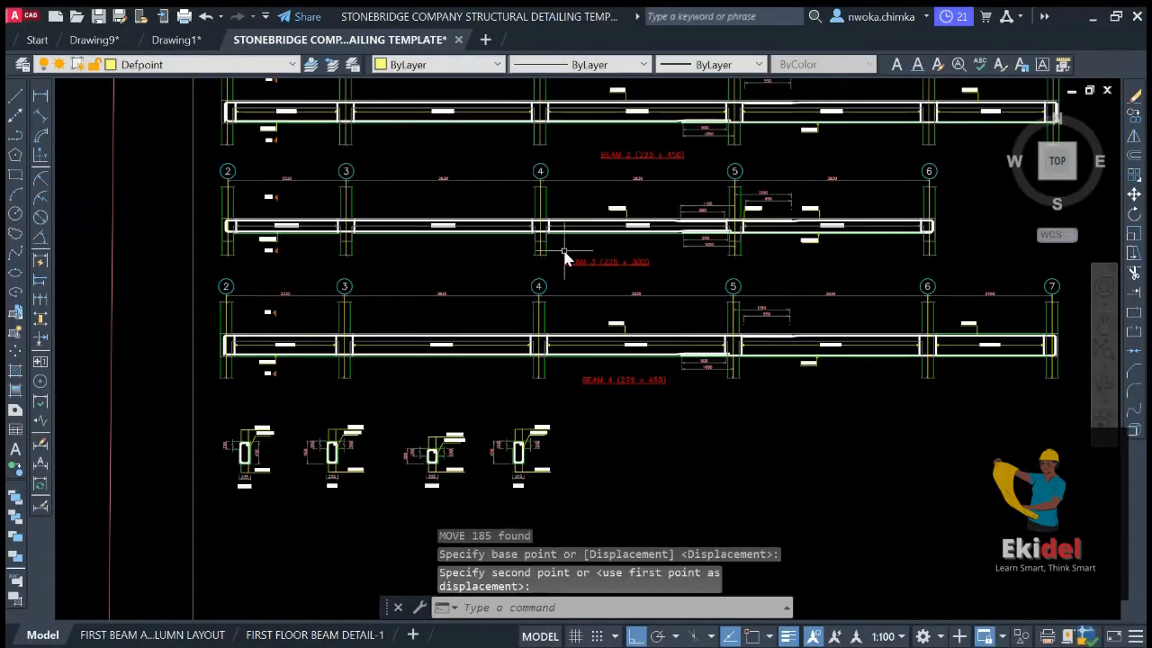
{"action": "scroll", "coordinate": [419, 432], "scroll_direction": "up", "scroll_amount": 2}
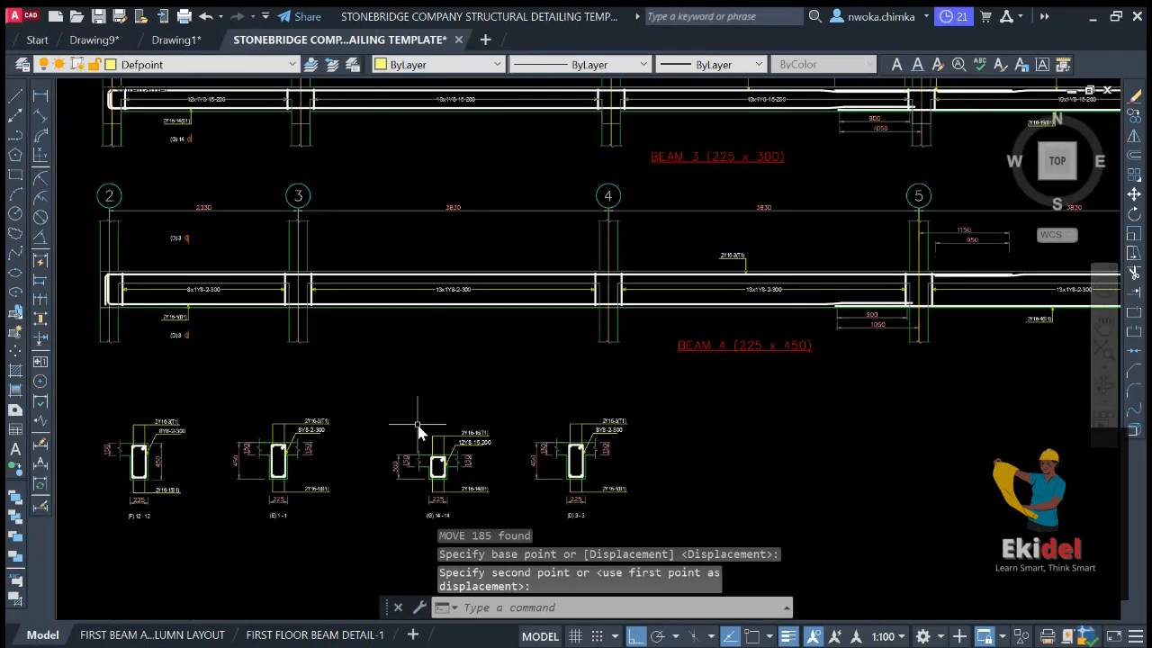
On the FIRST FLOOR BEAM DETAIL-1 layout, raise the bottom edge of the beam viewport by about 8.76 units, just below the Beam 4 title
{"action": "left_click", "coordinate": [284, 637]}
{"action": "scroll", "coordinate": [444, 282], "scroll_direction": "down", "scroll_amount": 2}
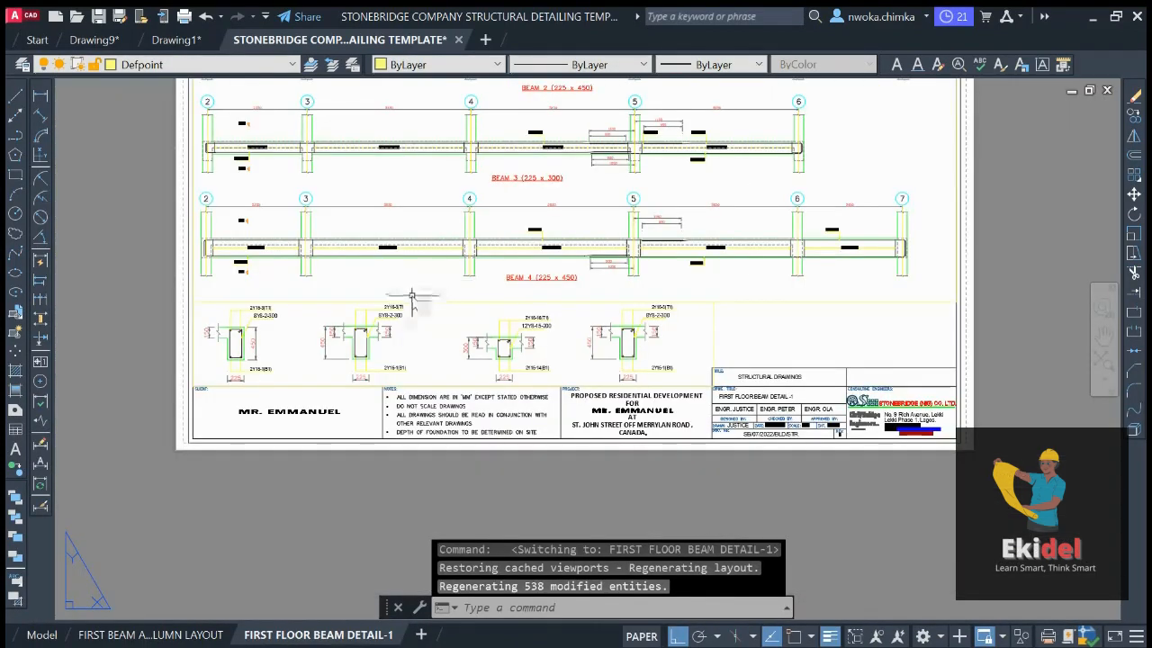
{"action": "middle_click_drag", "start_coordinate": [469, 317], "coordinate": [469, 331]}
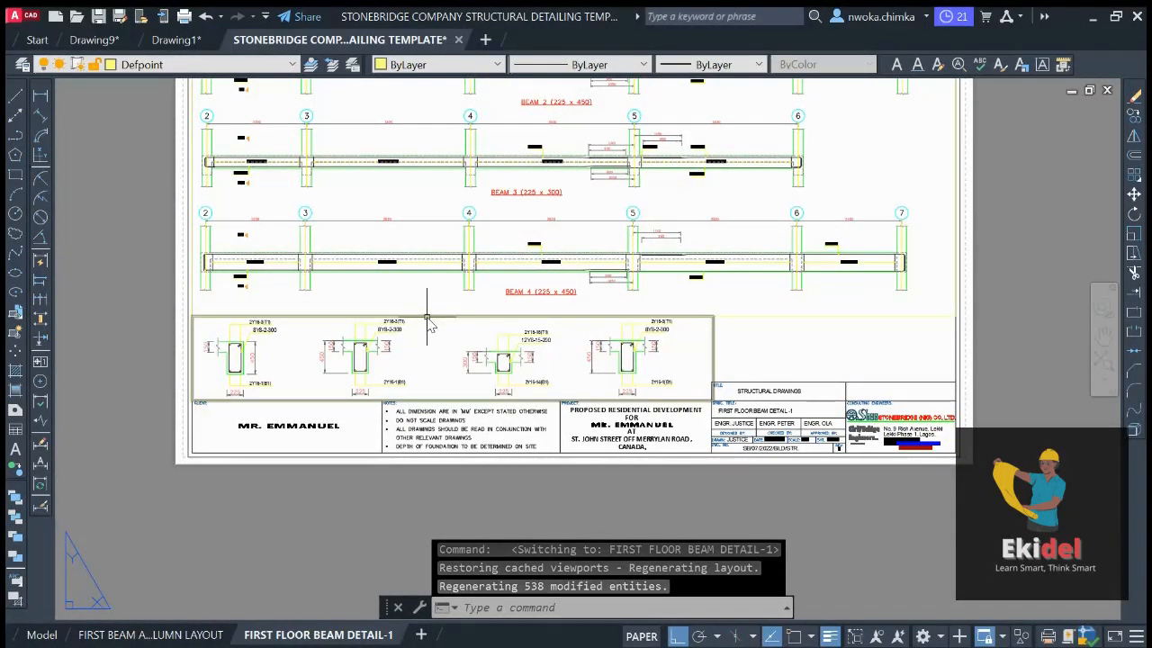
{"action": "left_click", "coordinate": [736, 316]}
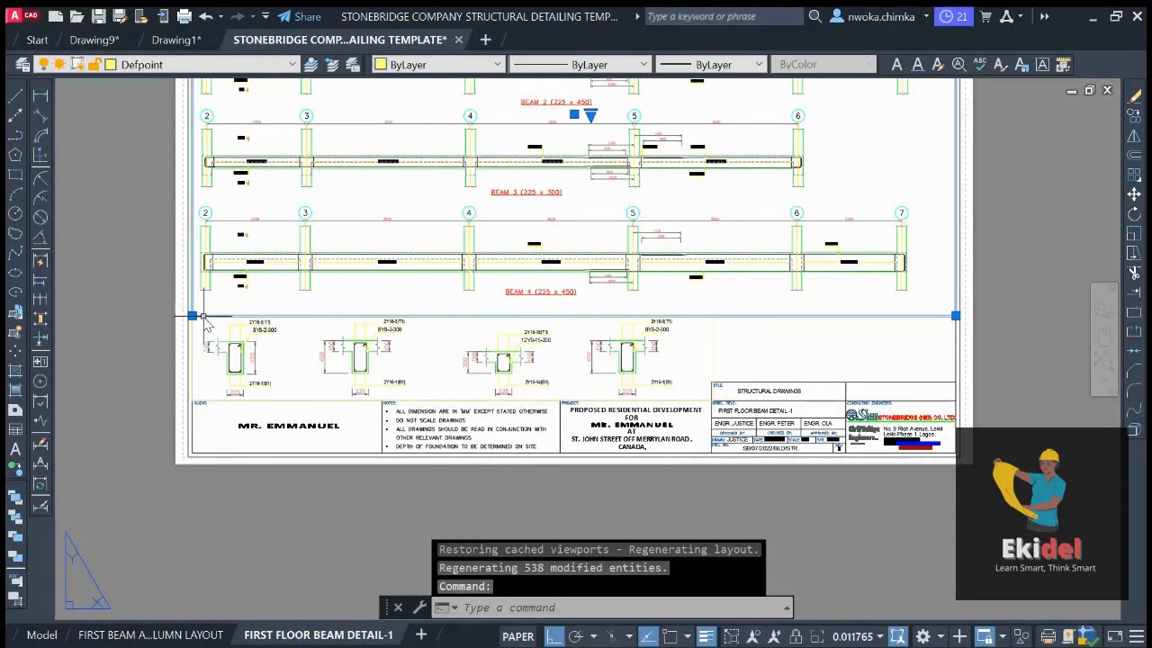
{"action": "left_click", "coordinate": [192, 315]}
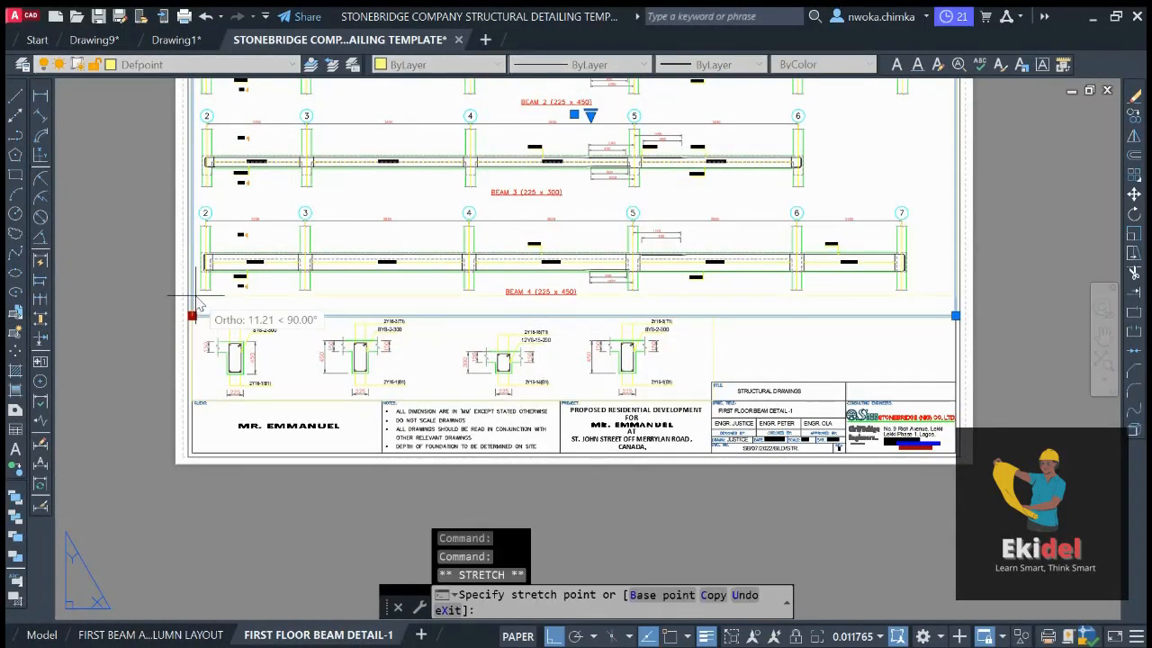
{"action": "scroll", "coordinate": [199, 304], "scroll_direction": "up", "scroll_amount": 2}
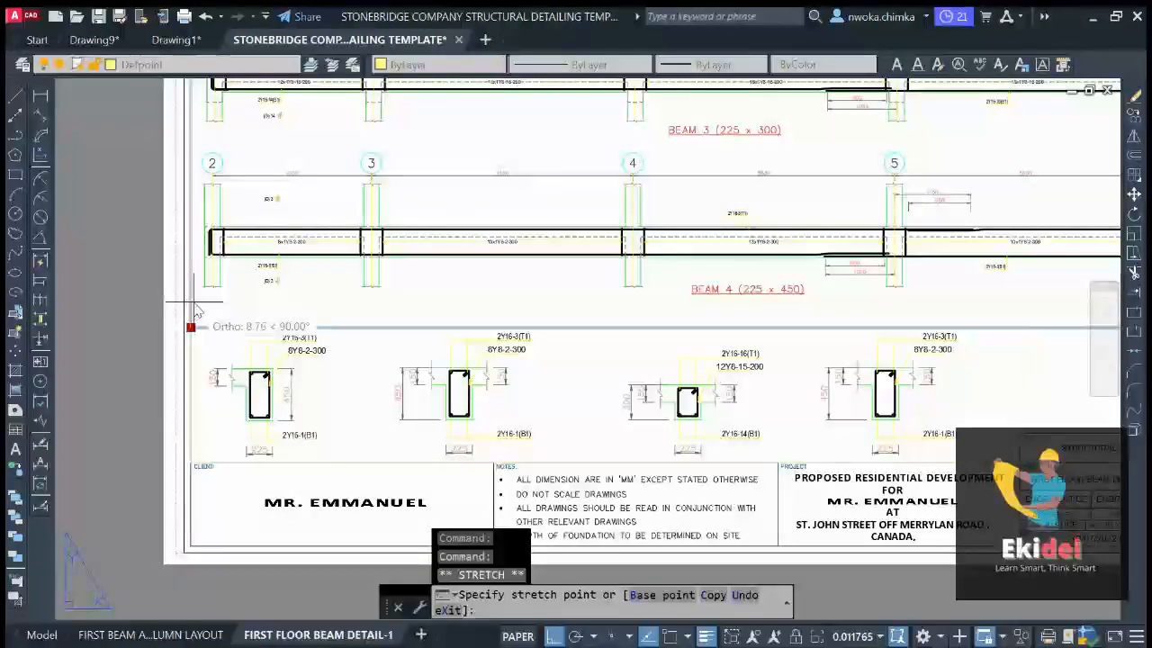
{"action": "left_click", "coordinate": [197, 311]}
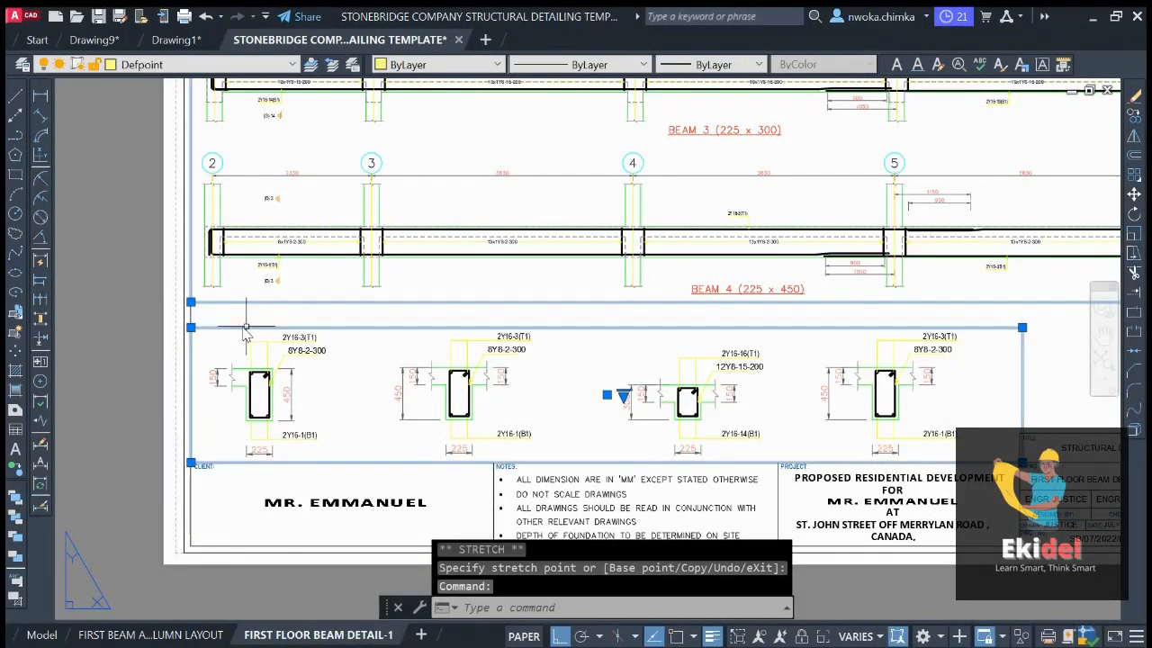
Stretch the top edge of the cross-section viewport up to meet the beam viewport's bottom edge, with object snap on
{"action": "left_click", "coordinate": [191, 326]}
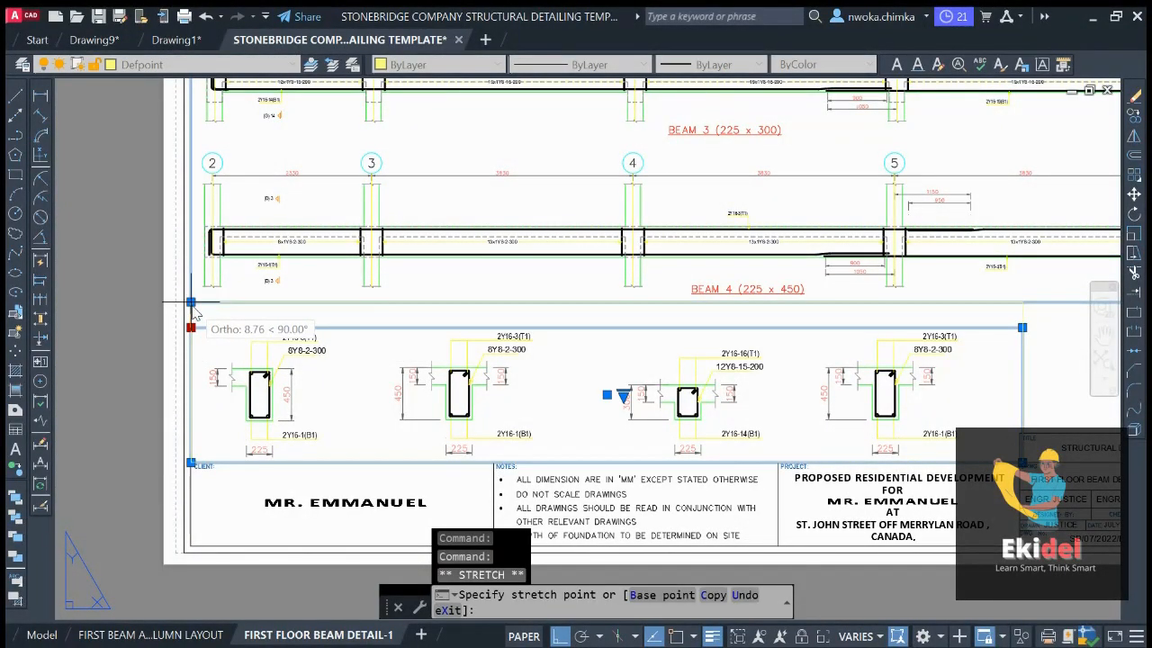
{"action": "key", "text": "Escape"}
{"action": "scroll", "coordinate": [495, 342], "scroll_direction": "down", "scroll_amount": 3}
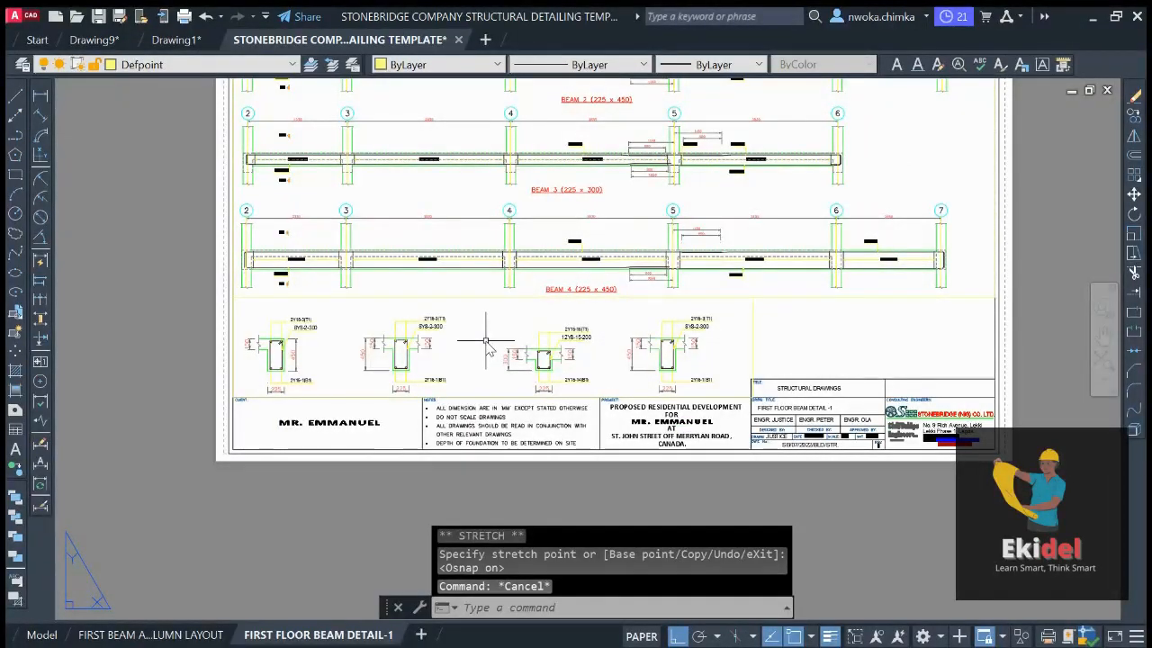
Shift the view inside the cross-section viewport upward so the section labels fit in it, and return to paper space
{"action": "double_click", "coordinate": [468, 340]}
{"action": "middle_click_drag", "start_coordinate": [459, 346], "coordinate": [457, 332]}
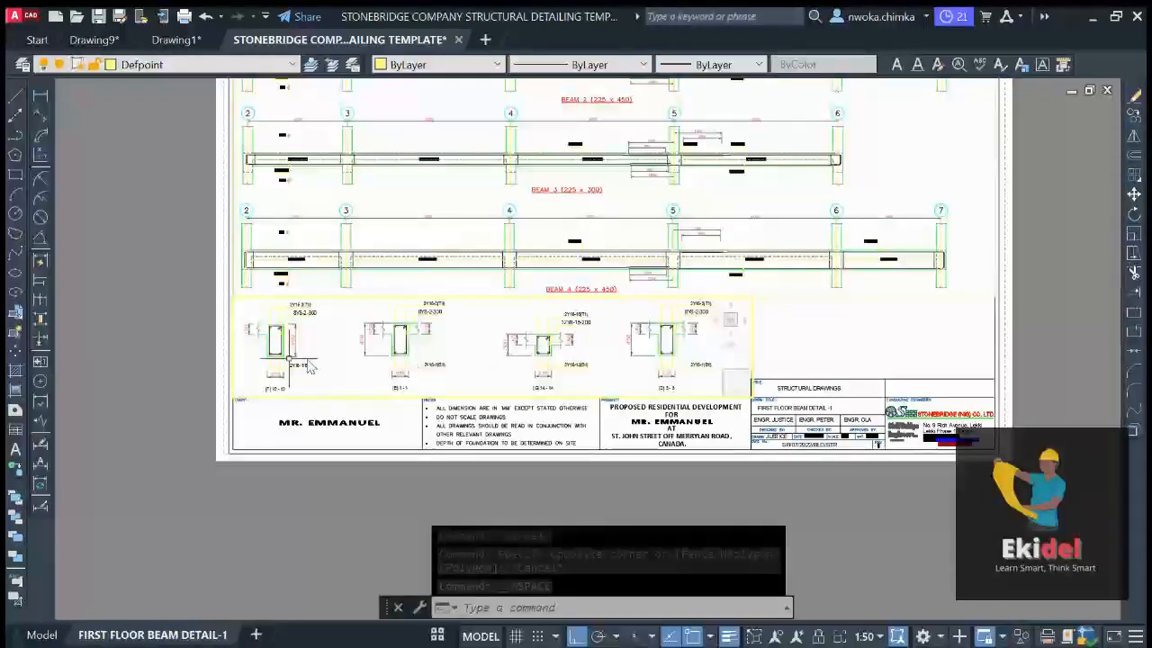
{"action": "double_click", "coordinate": [161, 329]}
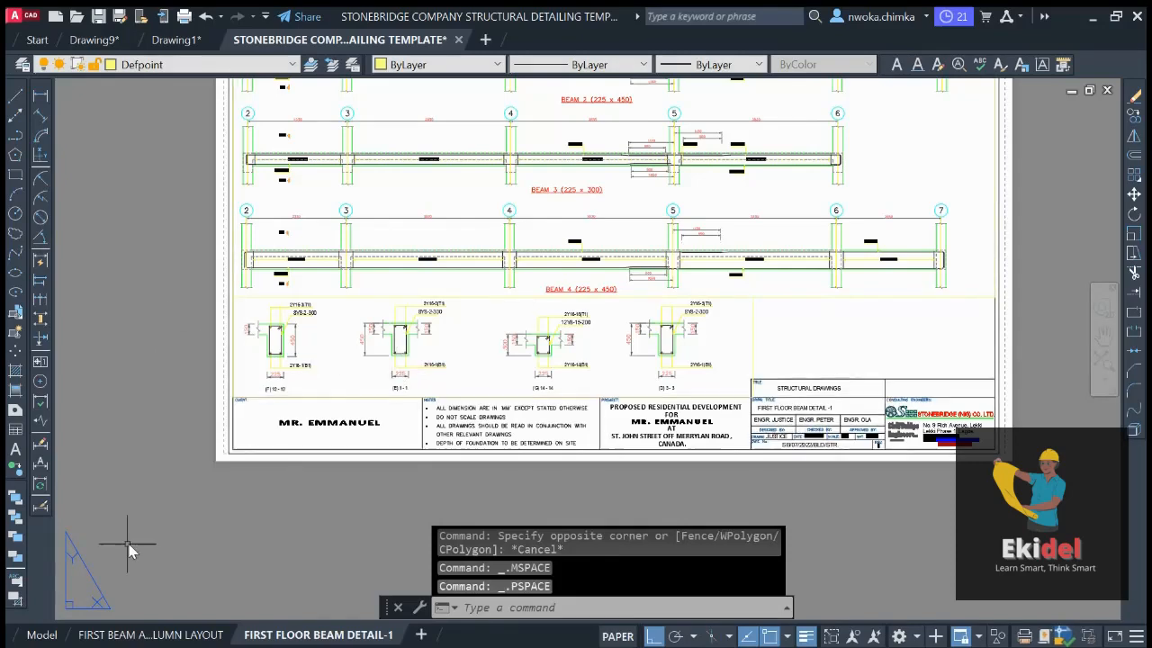
In model space, move the (F) 12 - 12 and (E) 1 - 1 labels straight up about 140 units towards their 225 dimensions
{"action": "left_click", "coordinate": [42, 636]}
{"action": "mouse_move", "coordinate": [263, 450]}
{"action": "middle_mouse_down"}
{"action": "mouse_move", "coordinate": [438, 376]}
{"action": "mouse_move", "coordinate": [406, 417]}
{"action": "middle_mouse_up"}
{"action": "scroll", "coordinate": [297, 410], "scroll_direction": "up", "scroll_amount": 4}
{"action": "left_click", "coordinate": [306, 368]}
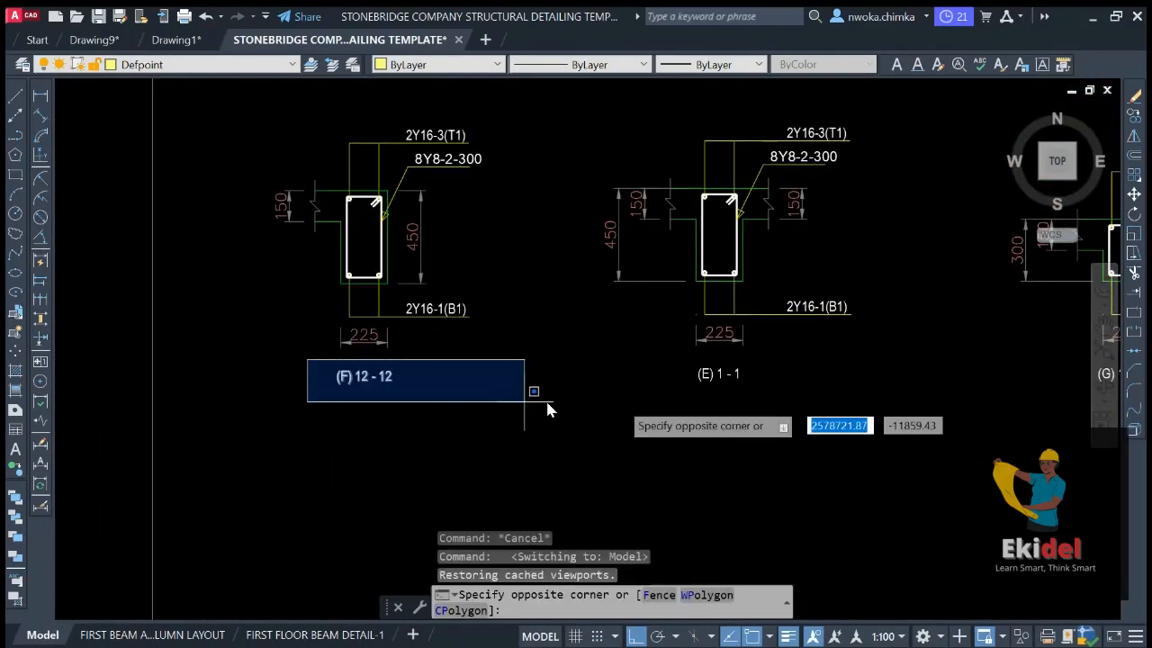
{"action": "left_click", "coordinate": [794, 415]}
{"action": "key", "text": "Return"}
{"action": "scroll", "coordinate": [399, 433], "scroll_direction": "up", "scroll_amount": 2}
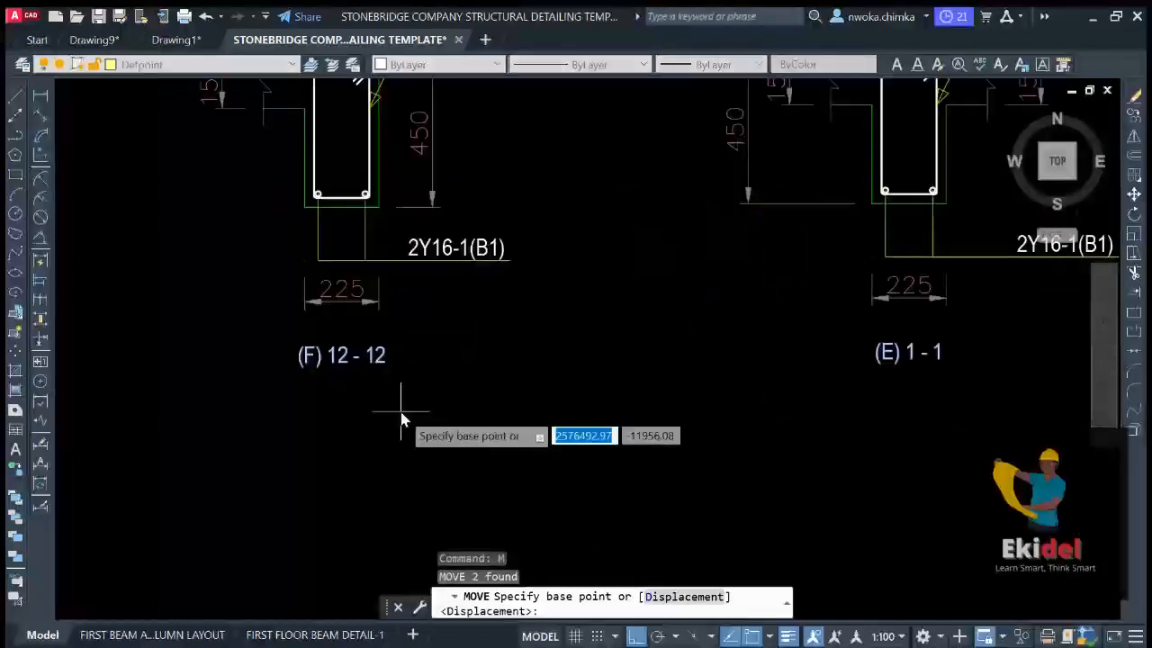
{"action": "left_click", "coordinate": [402, 436]}
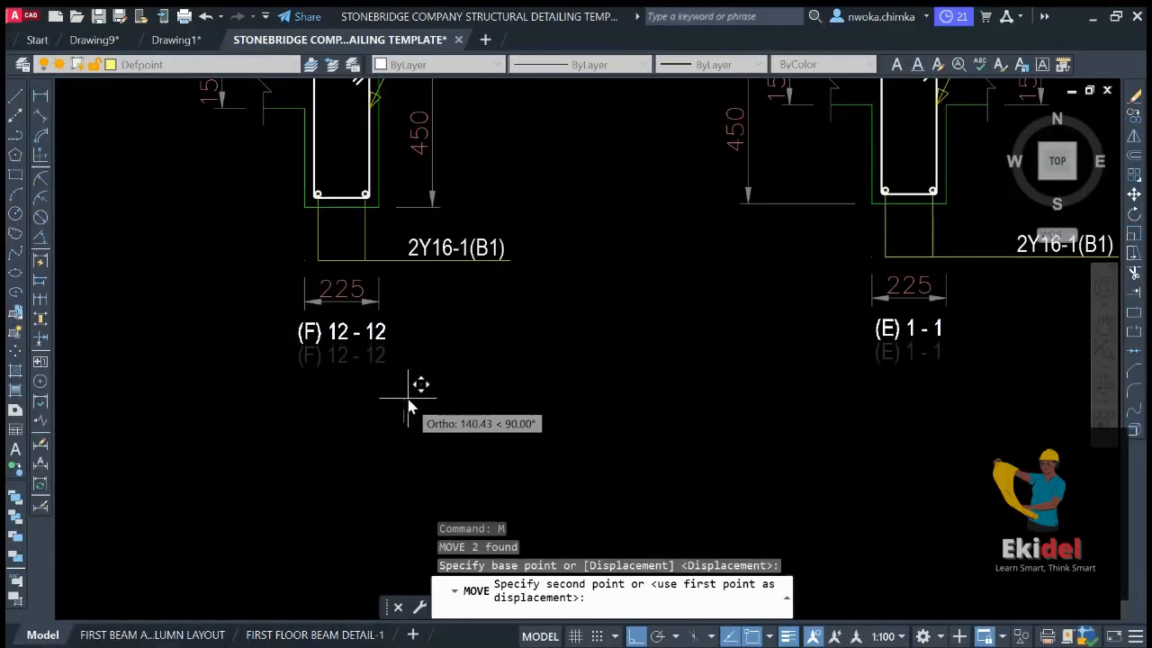
{"action": "left_click", "coordinate": [410, 407]}
Move the (G) 14 - 14 section label straight up about 138 units, closer to its 225 dimension
{"action": "scroll", "coordinate": [450, 378], "scroll_direction": "down", "scroll_amount": 3}
{"action": "scroll", "coordinate": [394, 380], "scroll_direction": "up", "scroll_amount": 3}
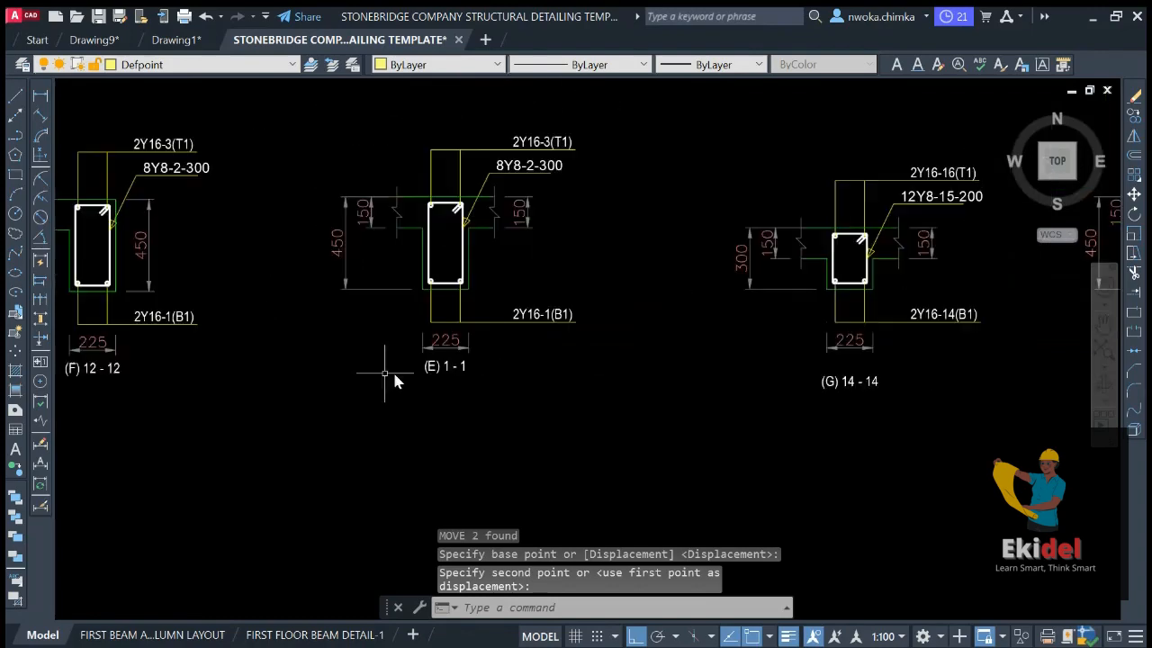
{"action": "scroll", "coordinate": [689, 390], "scroll_direction": "down", "scroll_amount": 2}
{"action": "scroll", "coordinate": [713, 353], "scroll_direction": "up", "scroll_amount": 4}
{"action": "left_click", "coordinate": [714, 352]}
{"action": "left_click", "coordinate": [592, 393]}
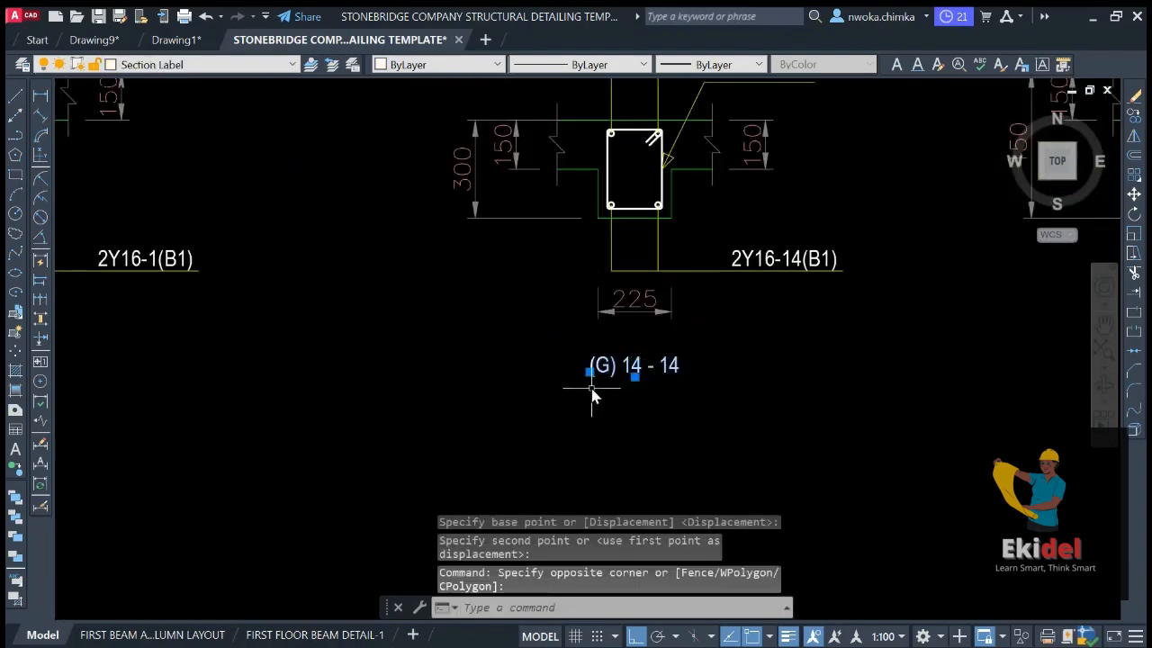
{"action": "type", "text": "m"}
{"action": "key", "text": "Return"}
{"action": "left_click", "coordinate": [667, 464]}
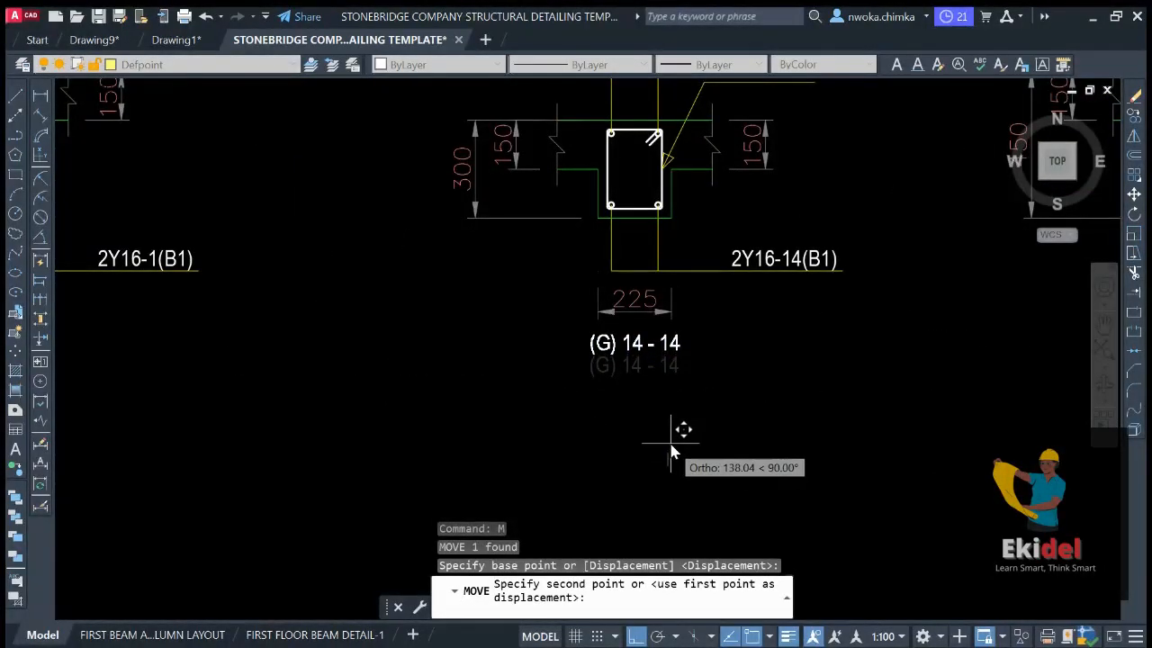
{"action": "left_click", "coordinate": [670, 443]}
Move the (D) 3 - 3 section label straight up, closer to its 225 dimension
{"action": "scroll", "coordinate": [675, 396], "scroll_direction": "down", "scroll_amount": 3}
{"action": "scroll", "coordinate": [873, 387], "scroll_direction": "up", "scroll_amount": 4}
{"action": "left_click", "coordinate": [848, 333]}
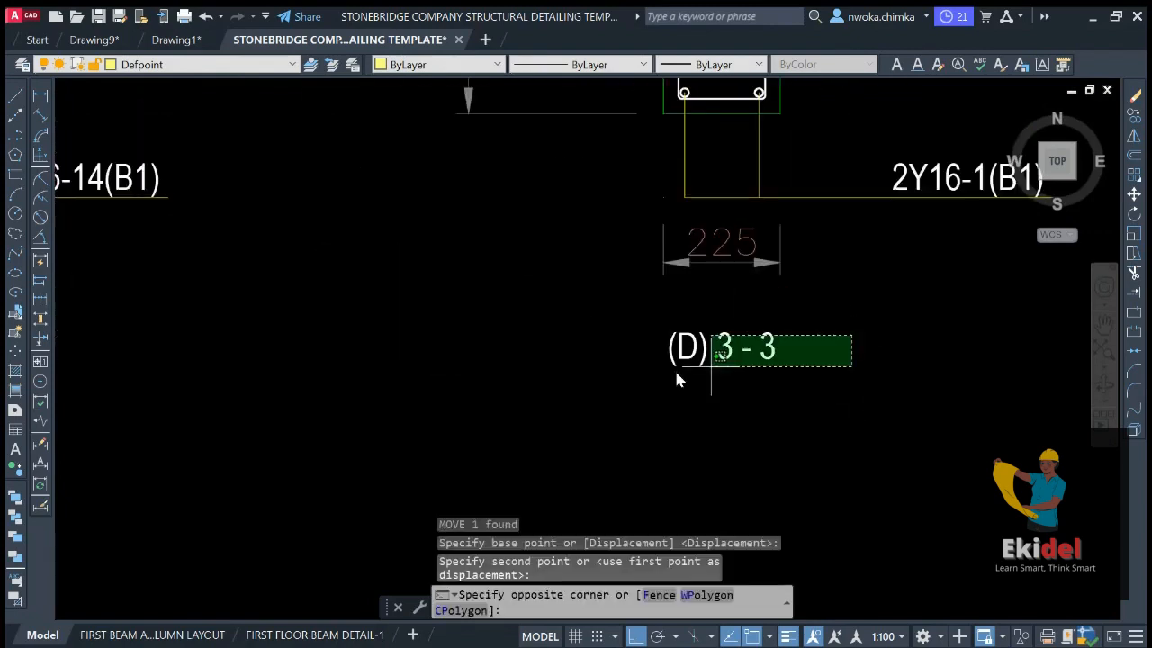
{"action": "left_click", "coordinate": [676, 368]}
{"action": "type", "text": "m"}
{"action": "key", "text": "Return"}
{"action": "left_click", "coordinate": [711, 415]}
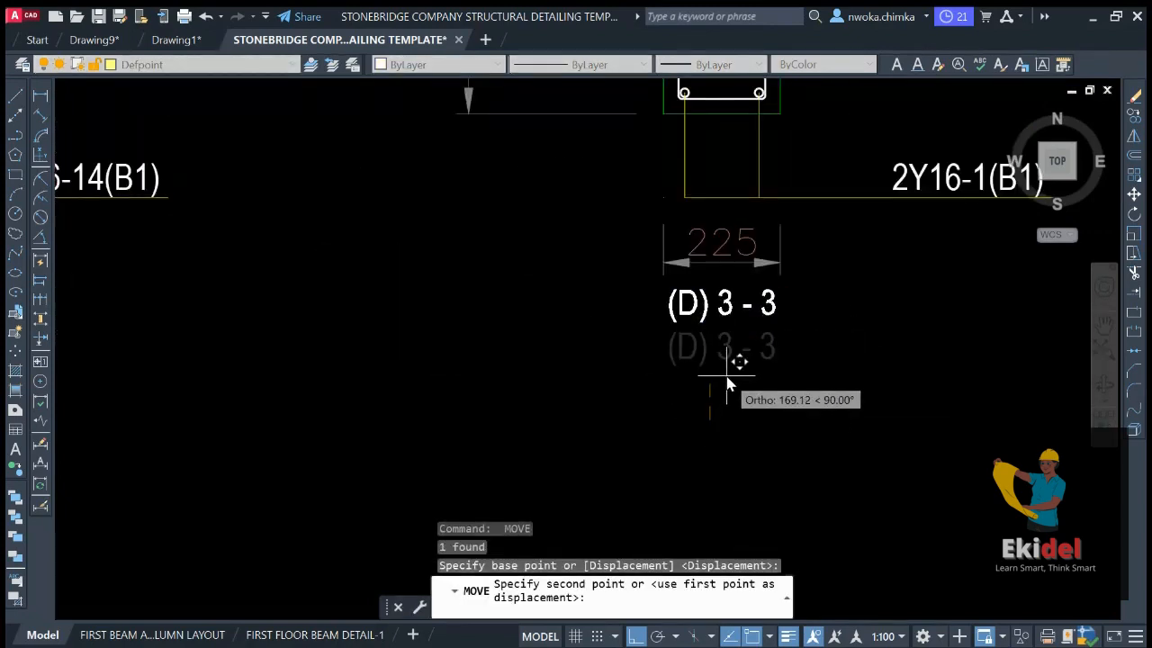
{"action": "left_click", "coordinate": [727, 384]}
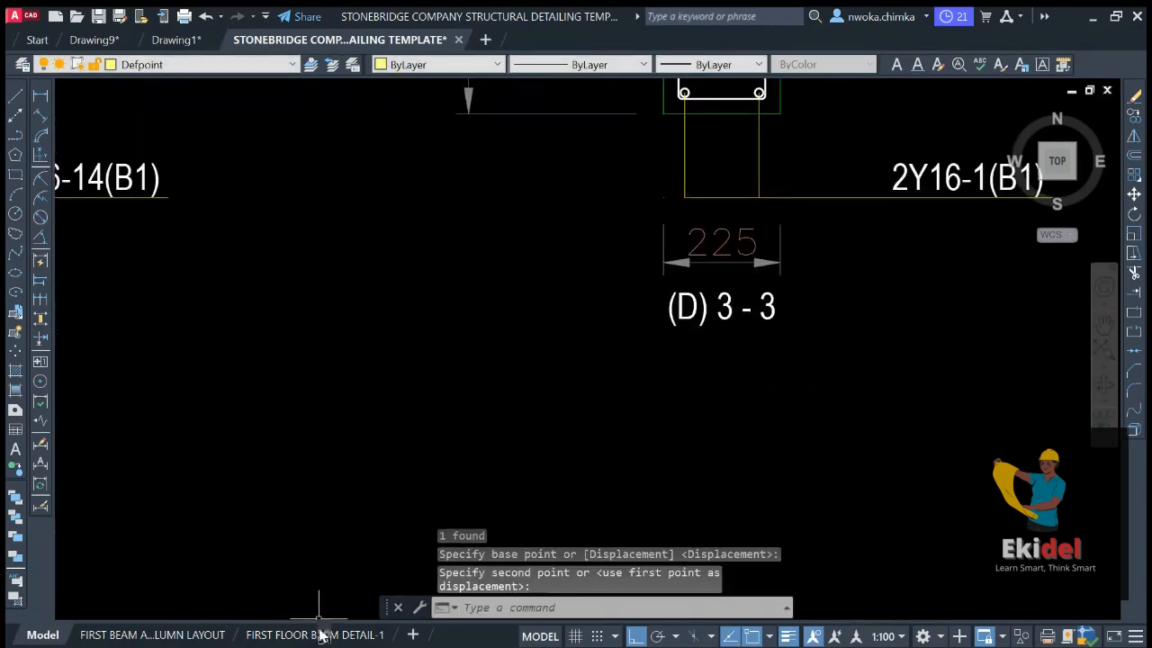
Through the layout's cross-section viewport, move section (G) 14 - 14 straight up about 215 units to line up with its neighbours, and return to paper space
{"action": "left_click", "coordinate": [317, 634]}
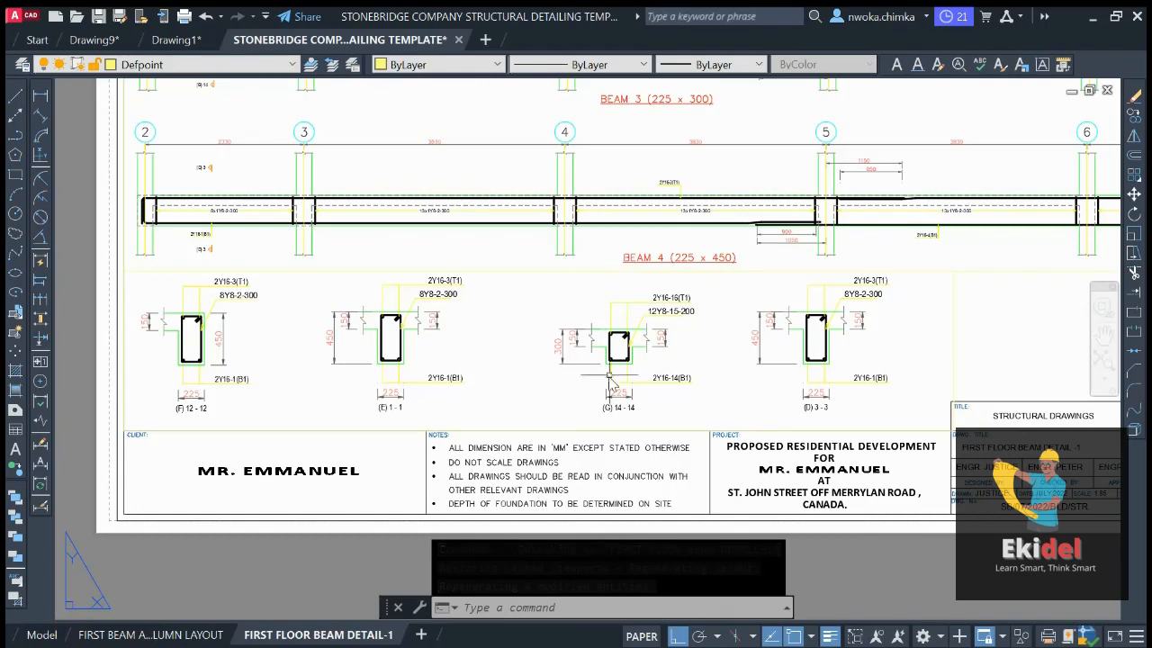
{"action": "double_click", "coordinate": [562, 304]}
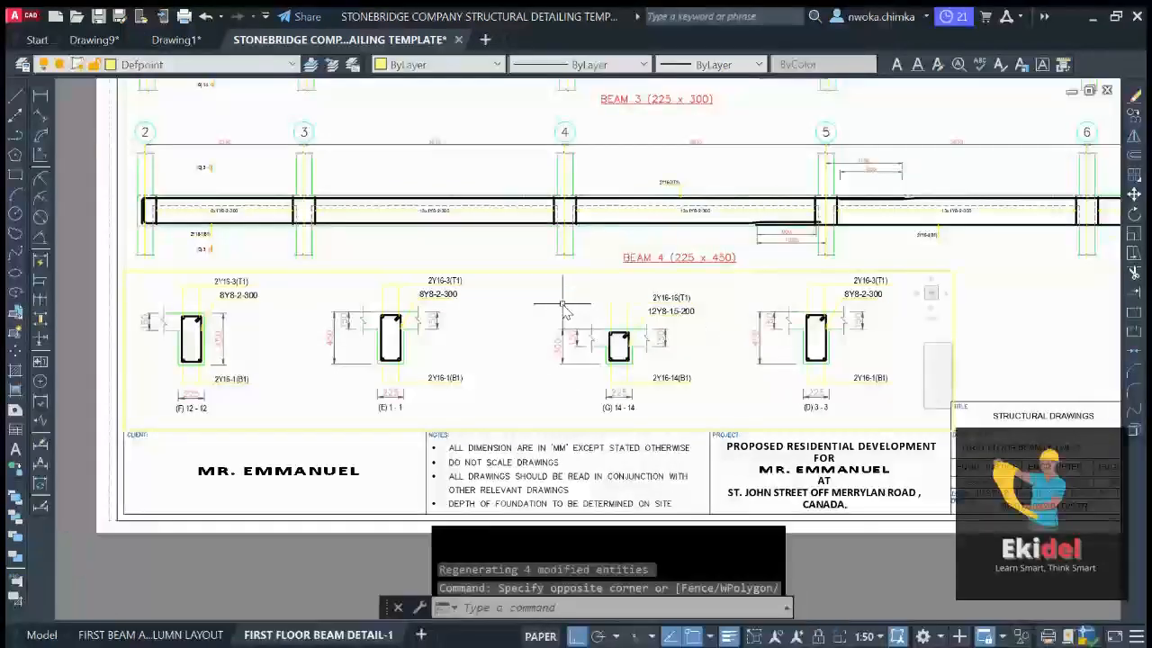
{"action": "left_click", "coordinate": [539, 281]}
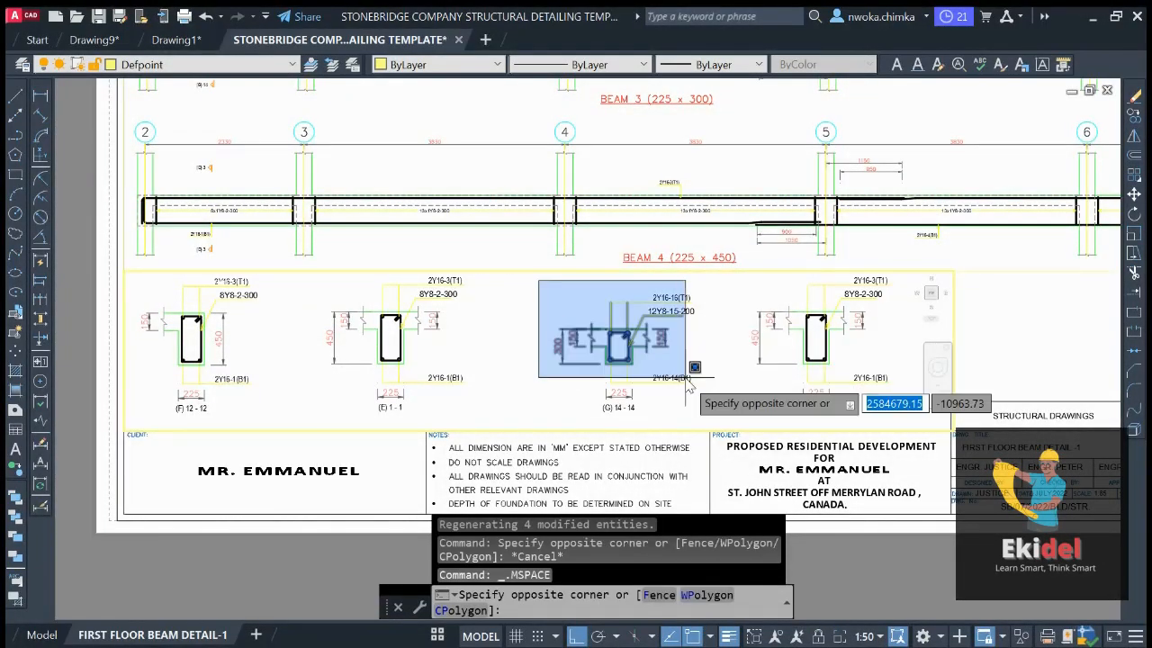
{"action": "left_click", "coordinate": [726, 420]}
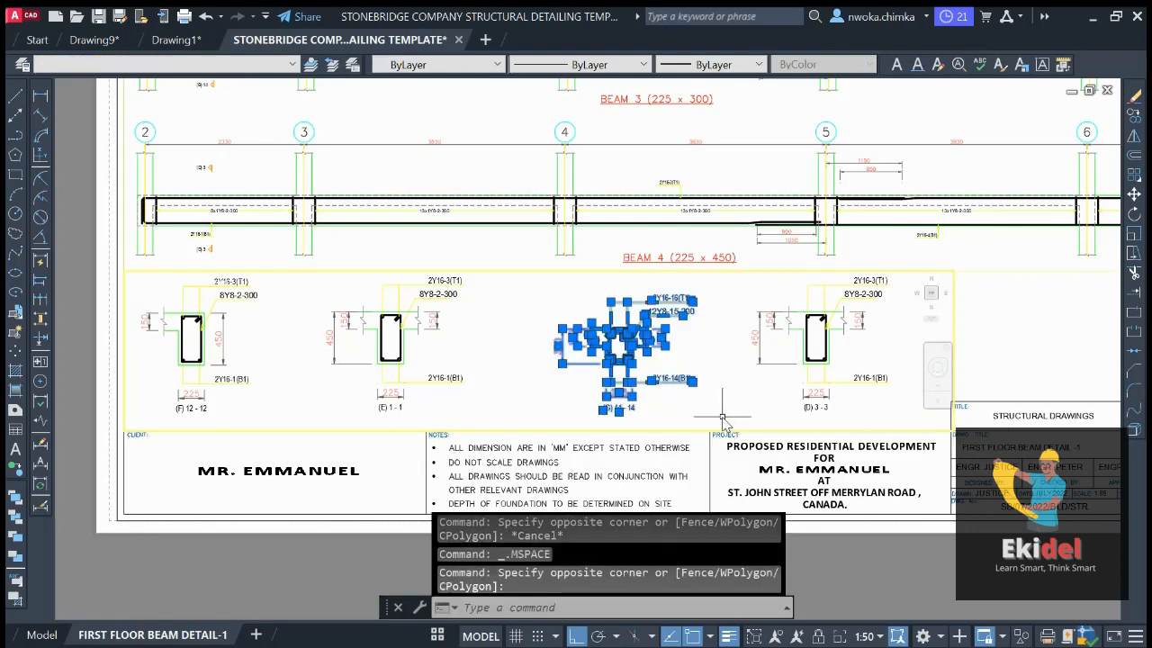
{"action": "key", "text": "Return"}
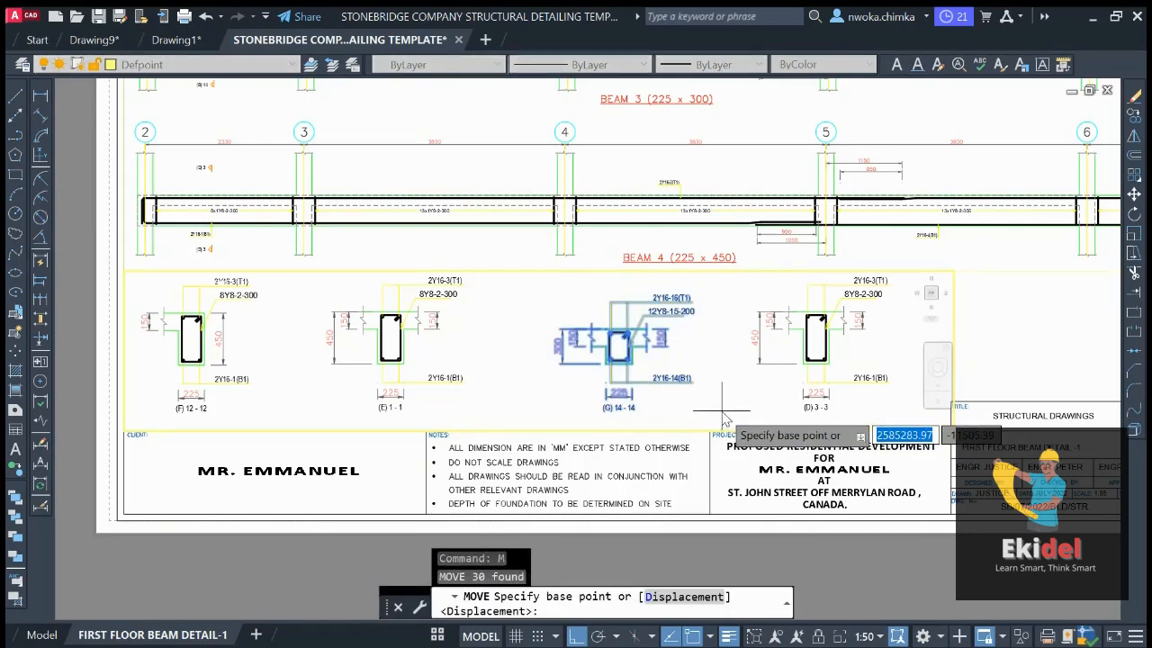
{"action": "left_click", "coordinate": [726, 420]}
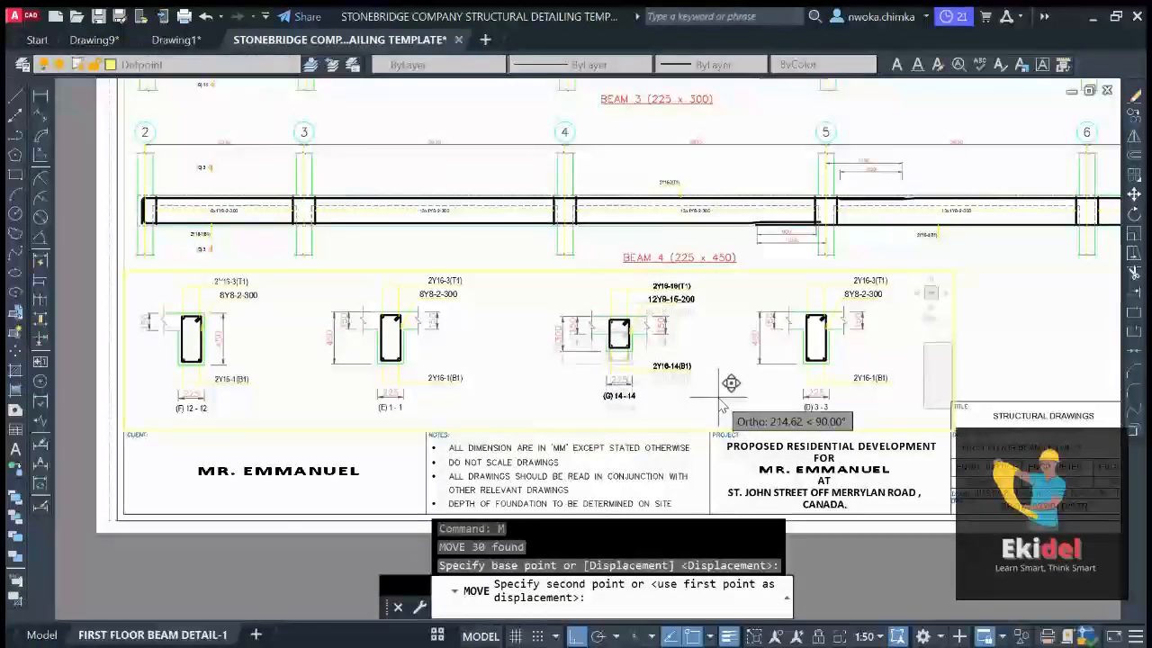
{"action": "left_click", "coordinate": [719, 396]}
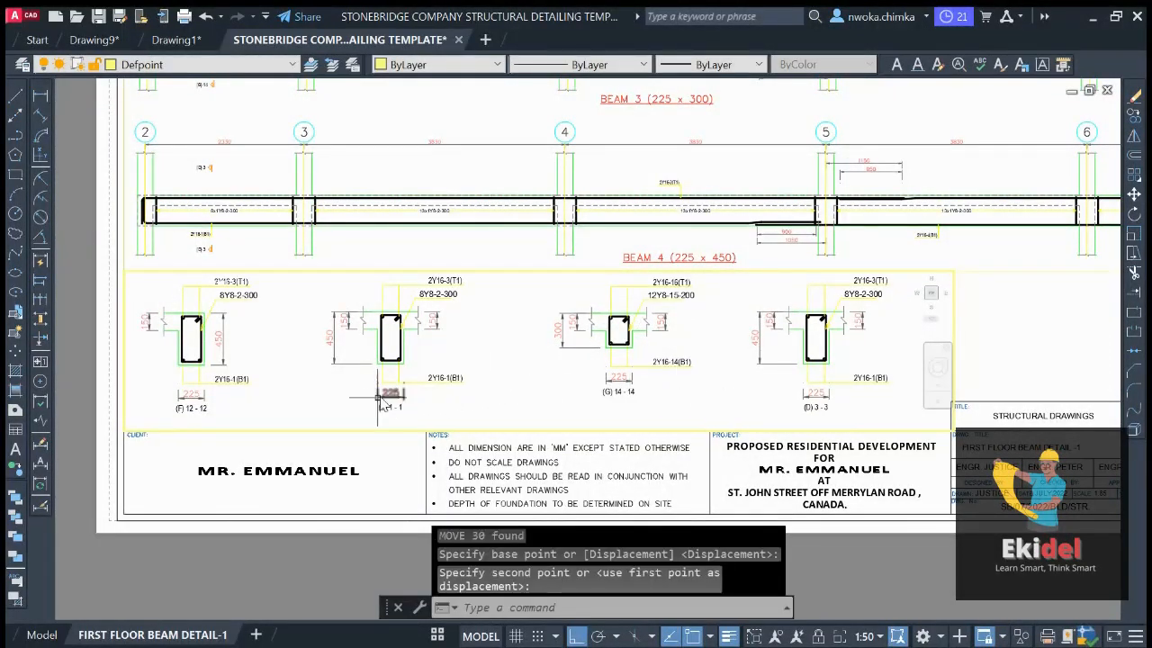
{"action": "double_click", "coordinate": [77, 368]}
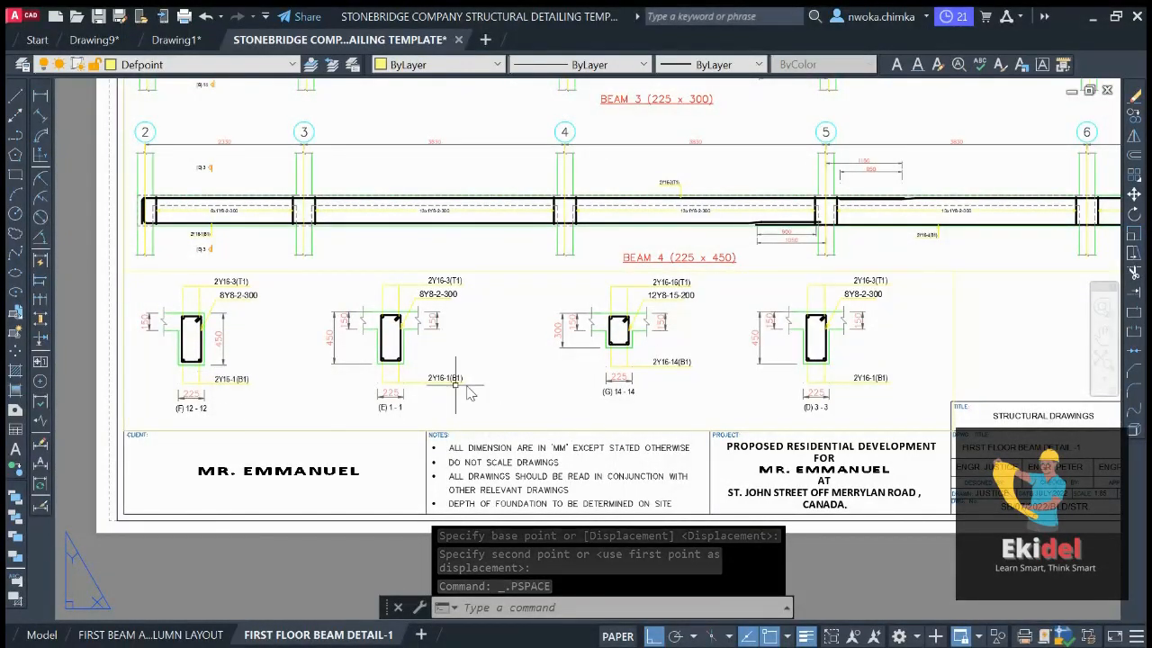
In model space, copy the BEAM 4 (225 x 450) title to just below the (F) 12 - 12 section label, with ortho off
{"action": "left_click", "coordinate": [54, 637]}
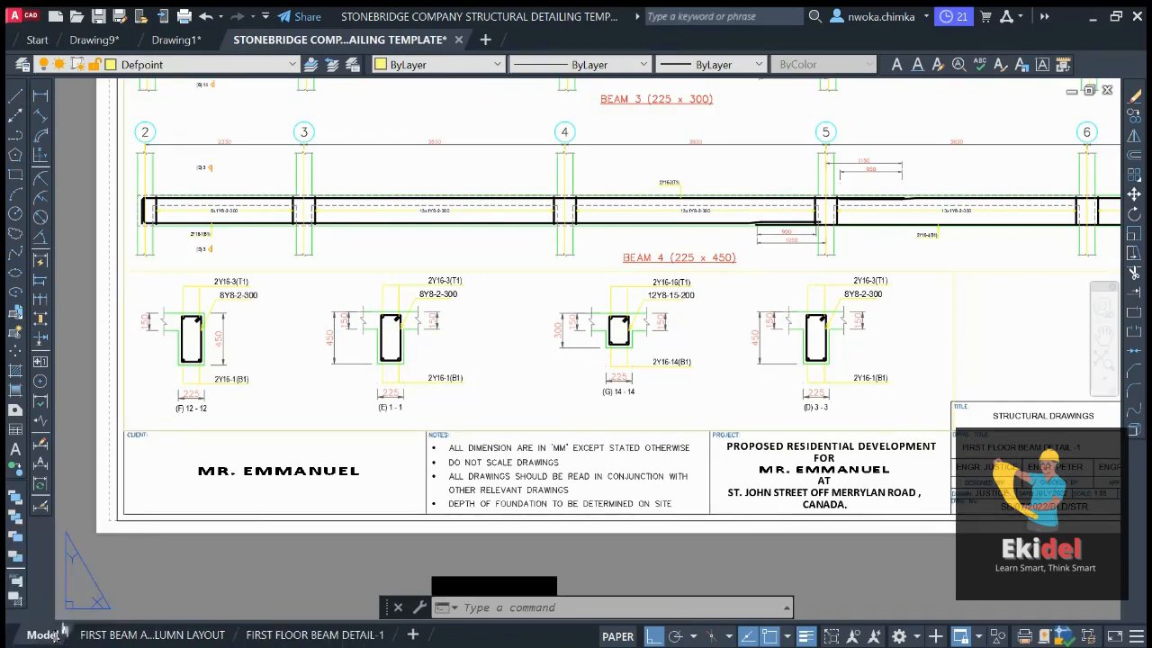
{"action": "scroll", "coordinate": [621, 333], "scroll_direction": "down", "scroll_amount": 6}
{"action": "scroll", "coordinate": [531, 306], "scroll_direction": "up", "scroll_amount": 4}
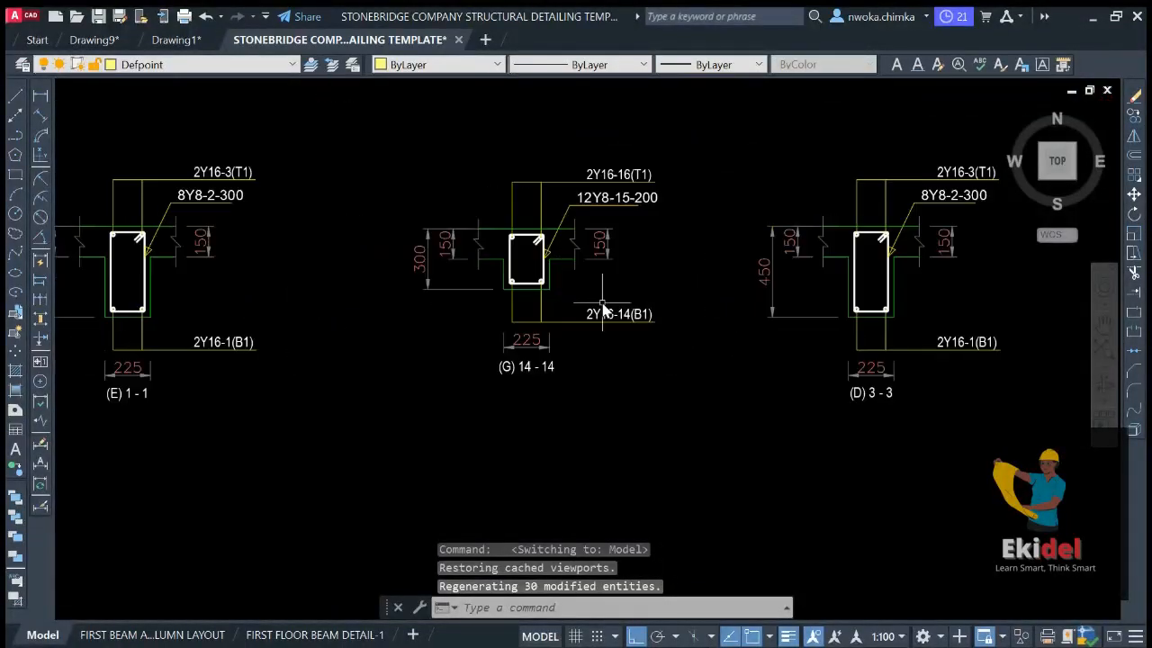
{"action": "scroll", "coordinate": [630, 351], "scroll_direction": "down", "scroll_amount": 8}
{"action": "scroll", "coordinate": [792, 306], "scroll_direction": "up", "scroll_amount": 2}
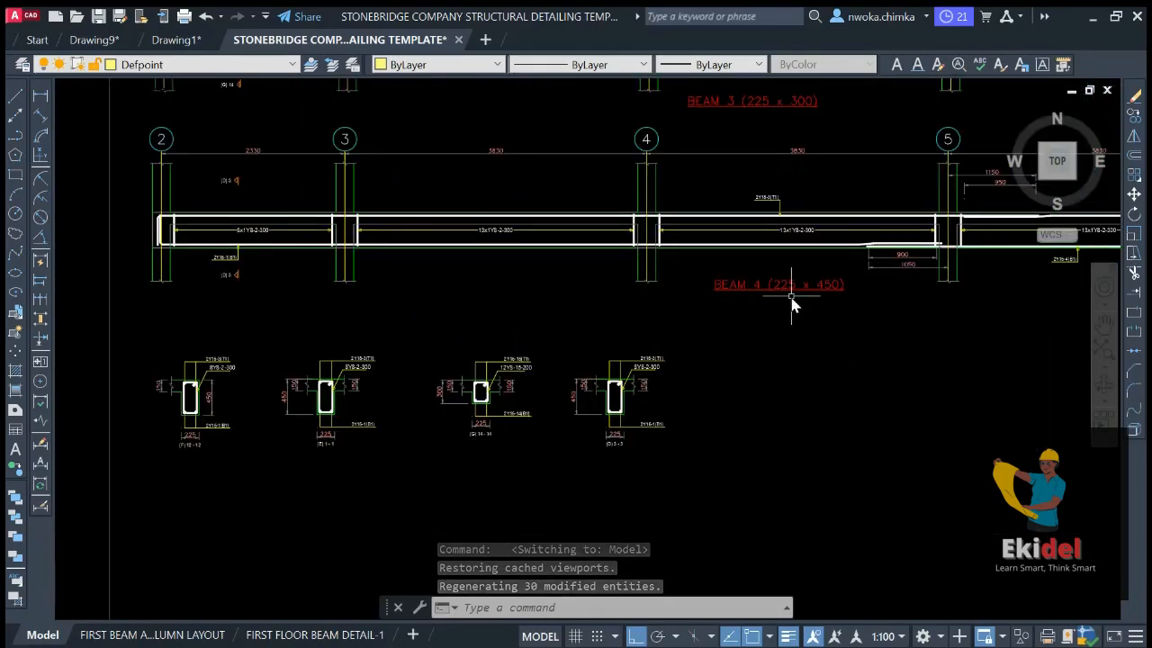
{"action": "left_click", "coordinate": [791, 288]}
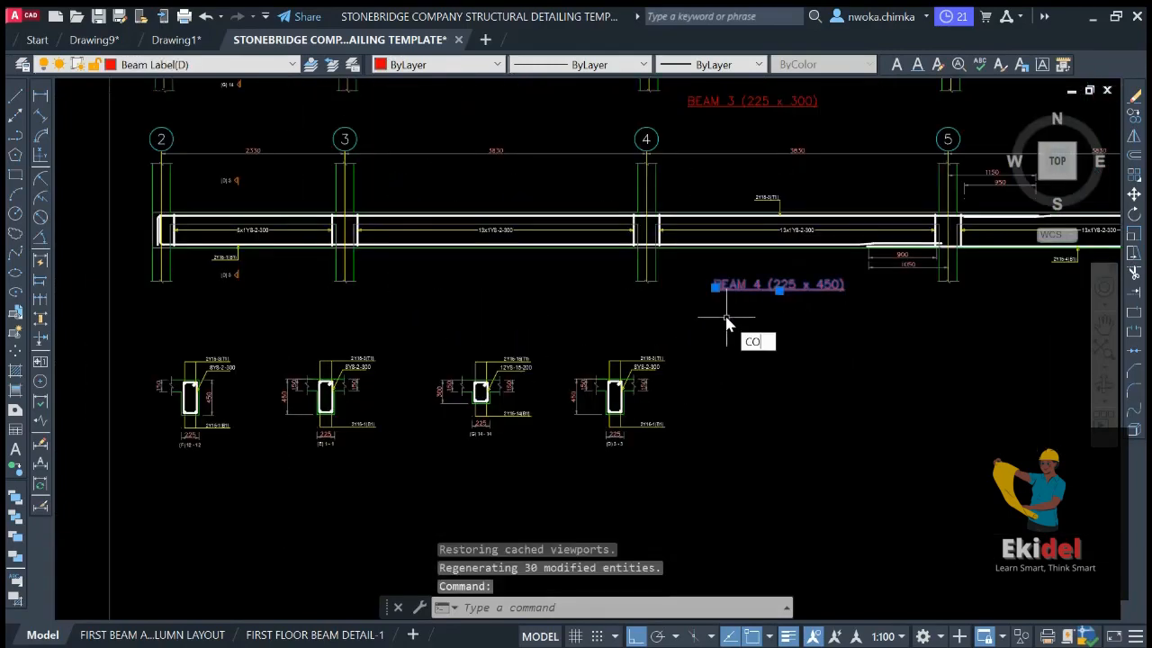
{"action": "key", "text": "Return"}
{"action": "left_click", "coordinate": [780, 288]}
{"action": "key", "text": "F8"}
{"action": "scroll", "coordinate": [754, 322], "scroll_direction": "down", "scroll_amount": 6}
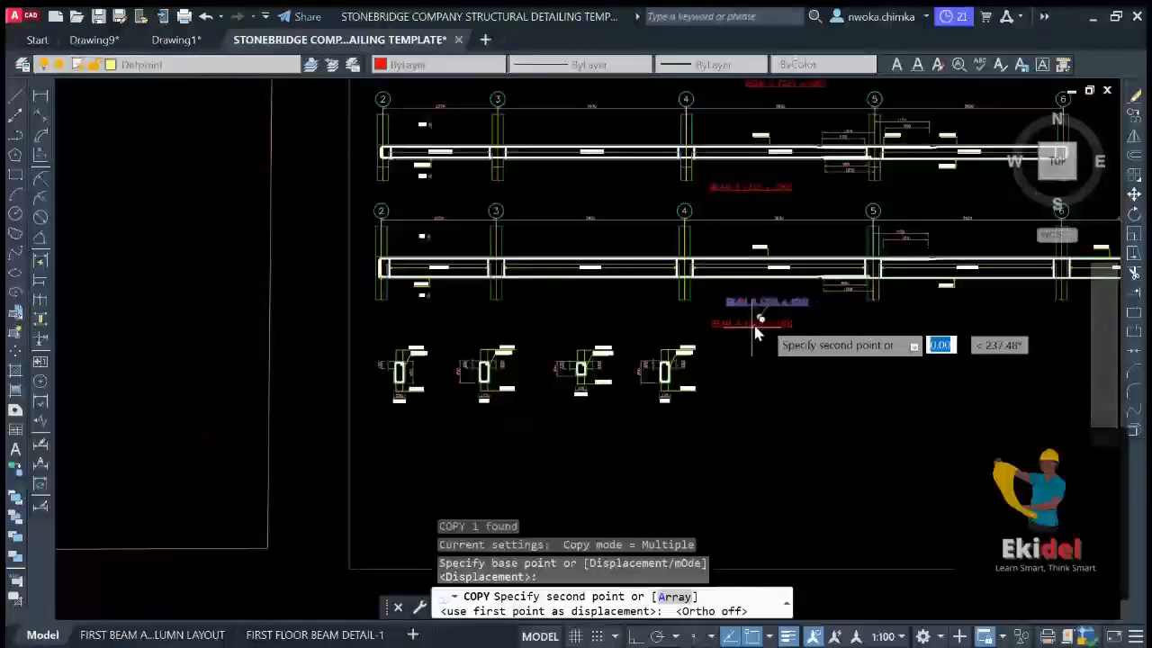
{"action": "scroll", "coordinate": [587, 370], "scroll_direction": "up", "scroll_amount": 4}
{"action": "scroll", "coordinate": [724, 344], "scroll_direction": "up", "scroll_amount": 6}
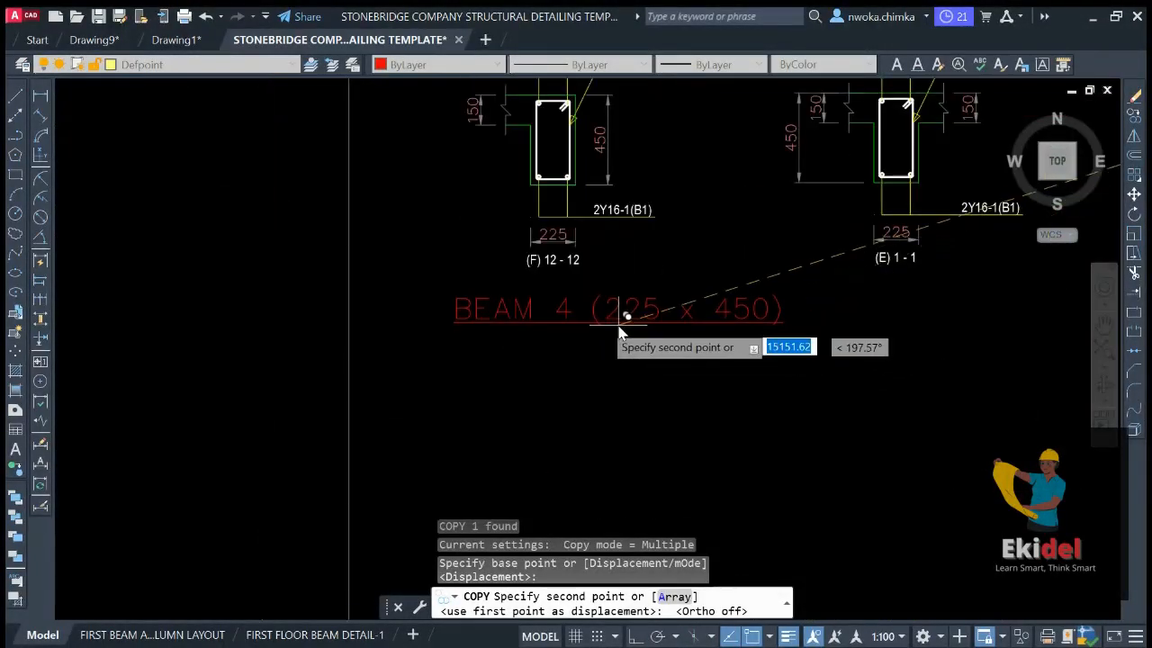
{"action": "left_click", "coordinate": [594, 308]}
{"action": "key", "text": "Escape"}
Place the copied title below the (F) 12 - 12 section label and change its text to SCALE 1:50
{"action": "left_click", "coordinate": [590, 309]}
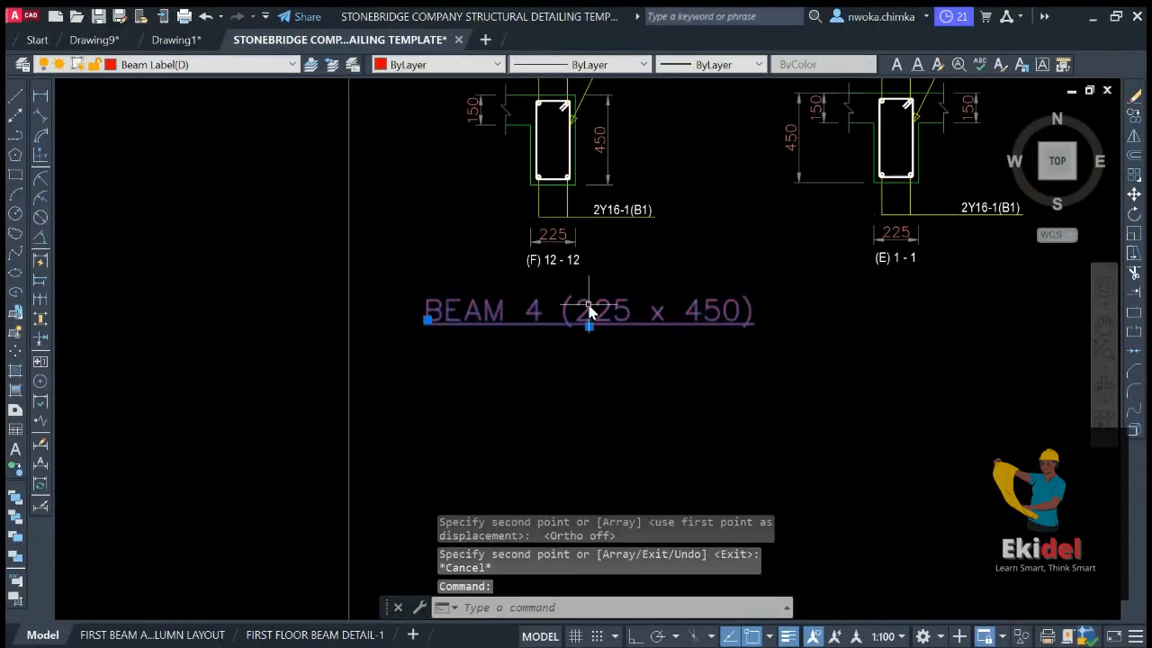
{"action": "double_click", "coordinate": [591, 311]}
{"action": "key", "text": "BackSpace"}
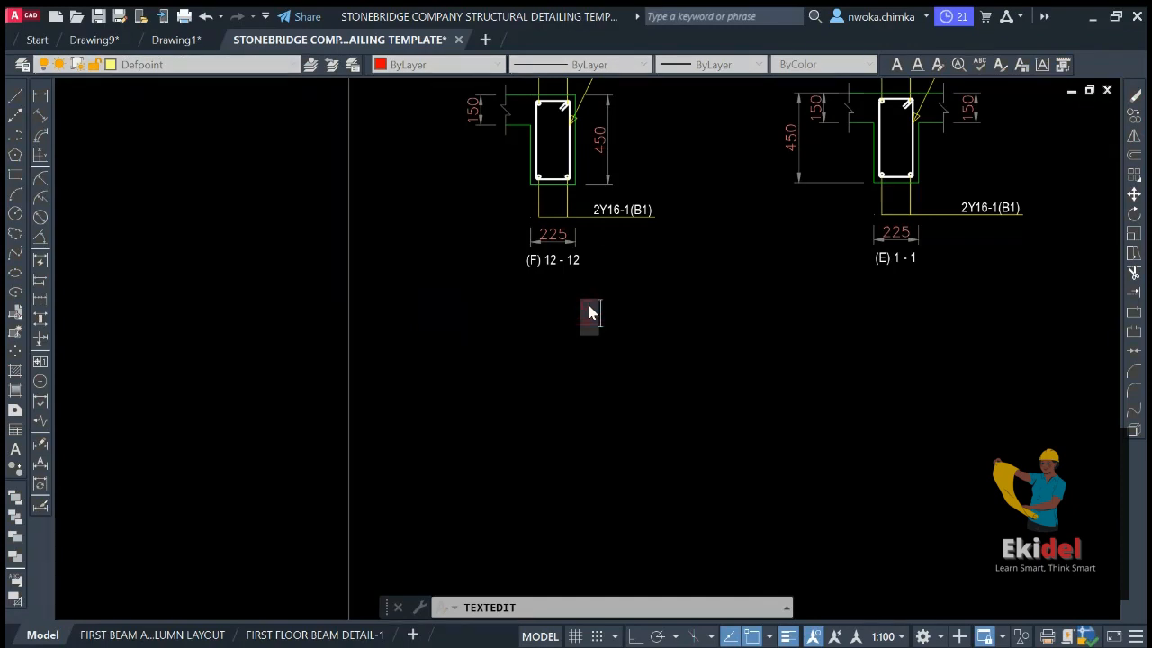
{"action": "type", "text": "SCALE 1"}
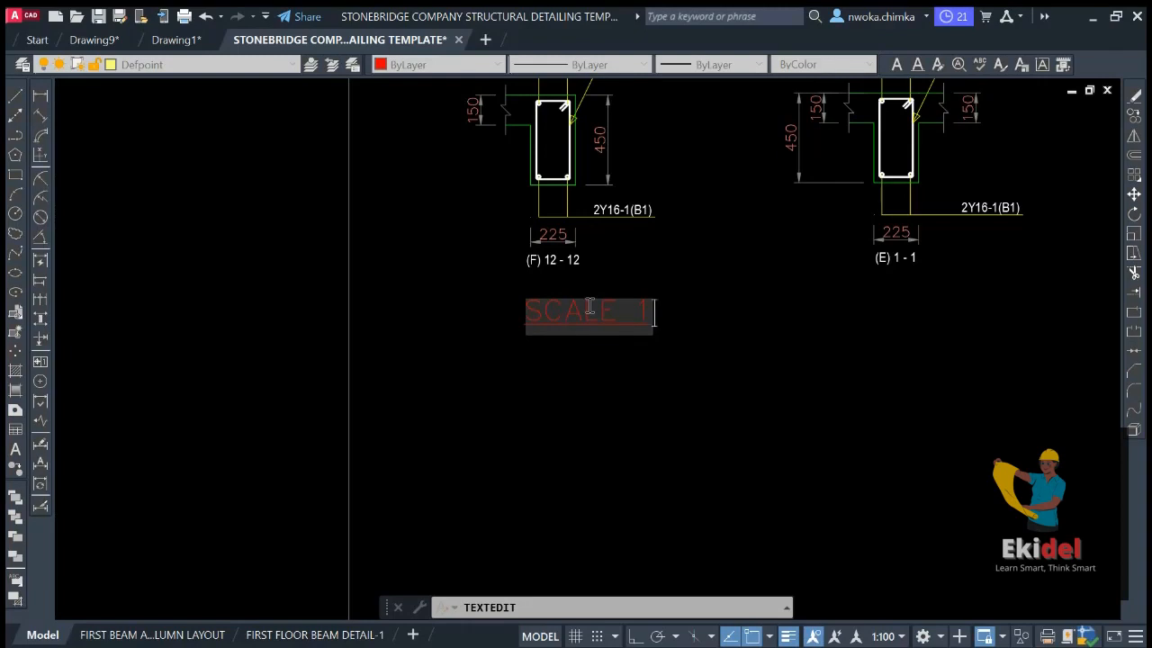
{"action": "type", "text": ":"}
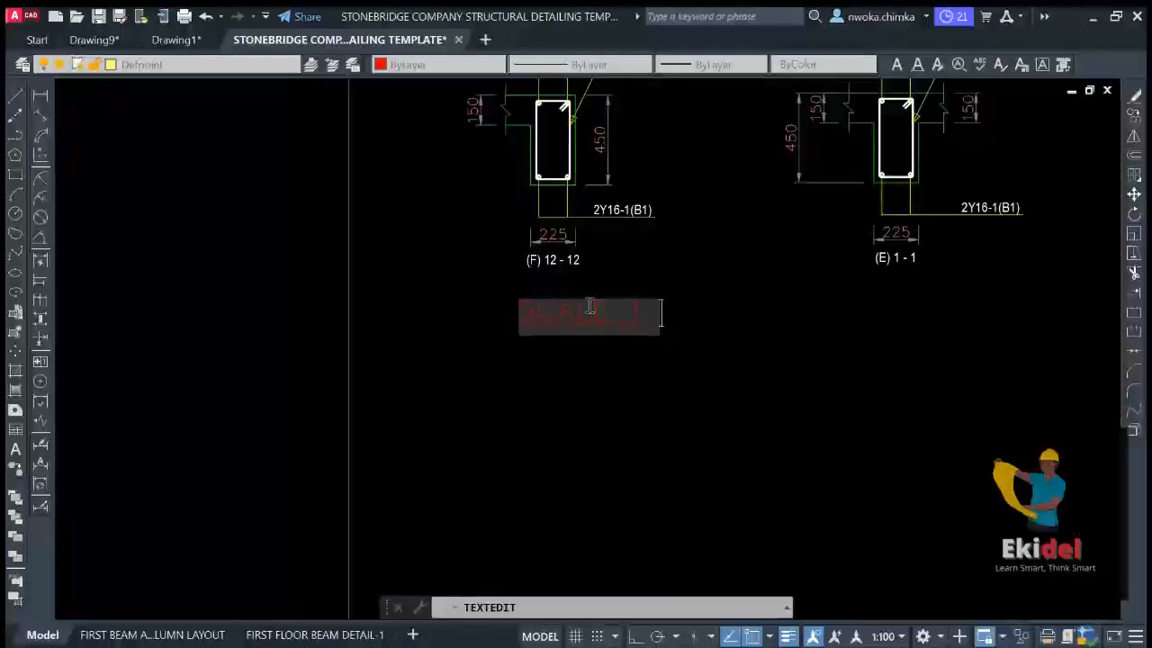
{"action": "type", "text": "50"}
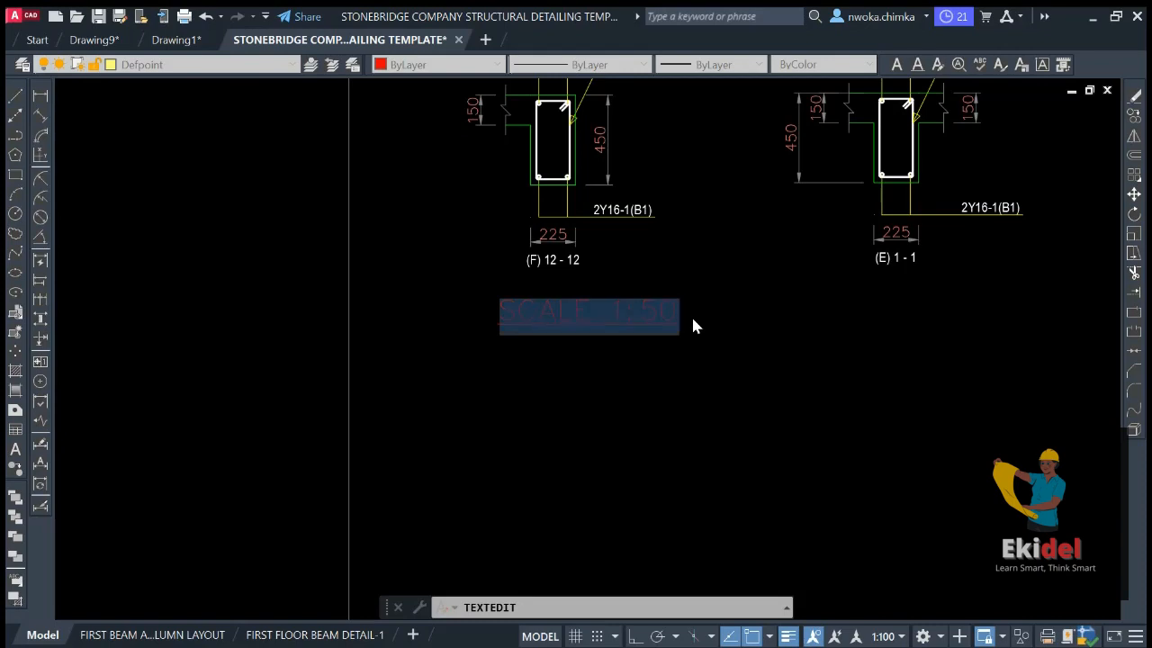
{"action": "left_click", "coordinate": [717, 322]}
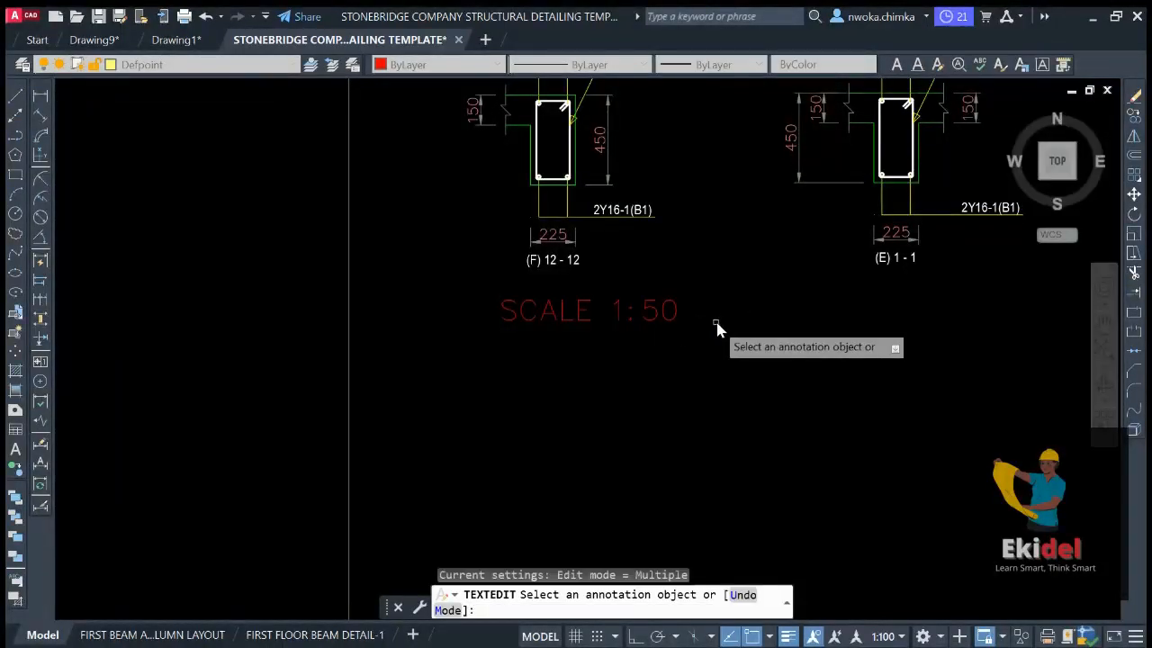
{"action": "key", "text": "Escape"}
Move the SCALE 1:50 text up to just under the (F) 12 - 12 section label and check it on the FIRST FLOOR BEAM DETAIL-1 layout
{"action": "left_click", "coordinate": [713, 314]}
{"action": "left_click", "coordinate": [601, 338]}
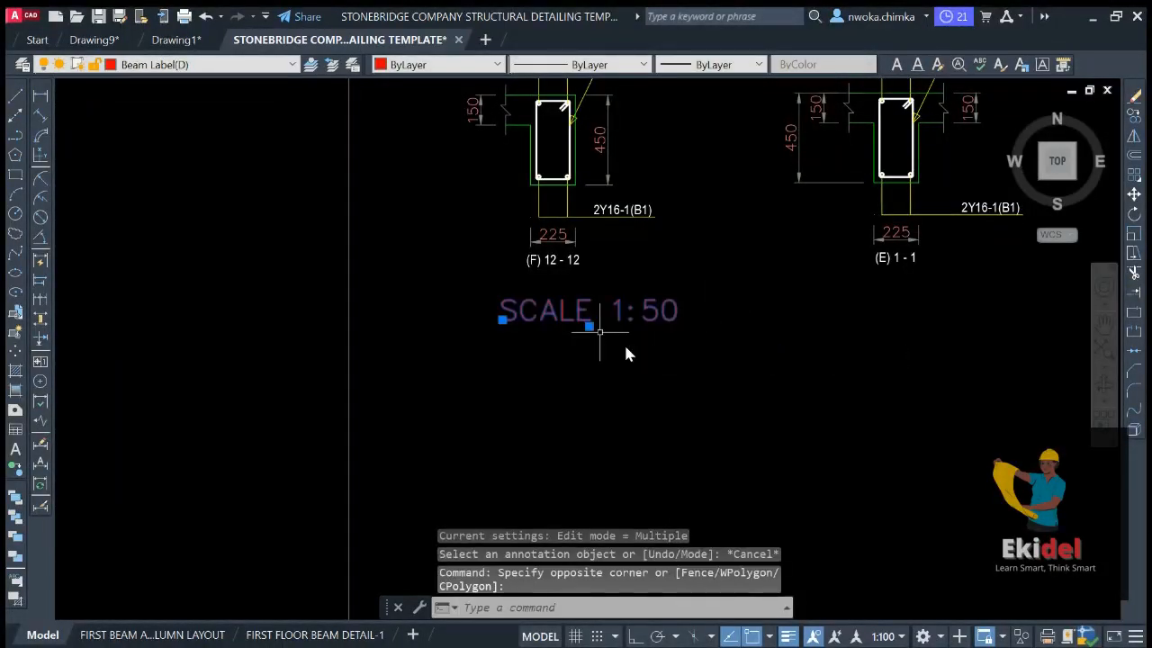
{"action": "type", "text": "m"}
{"action": "key", "text": "Return"}
{"action": "left_click", "coordinate": [740, 407]}
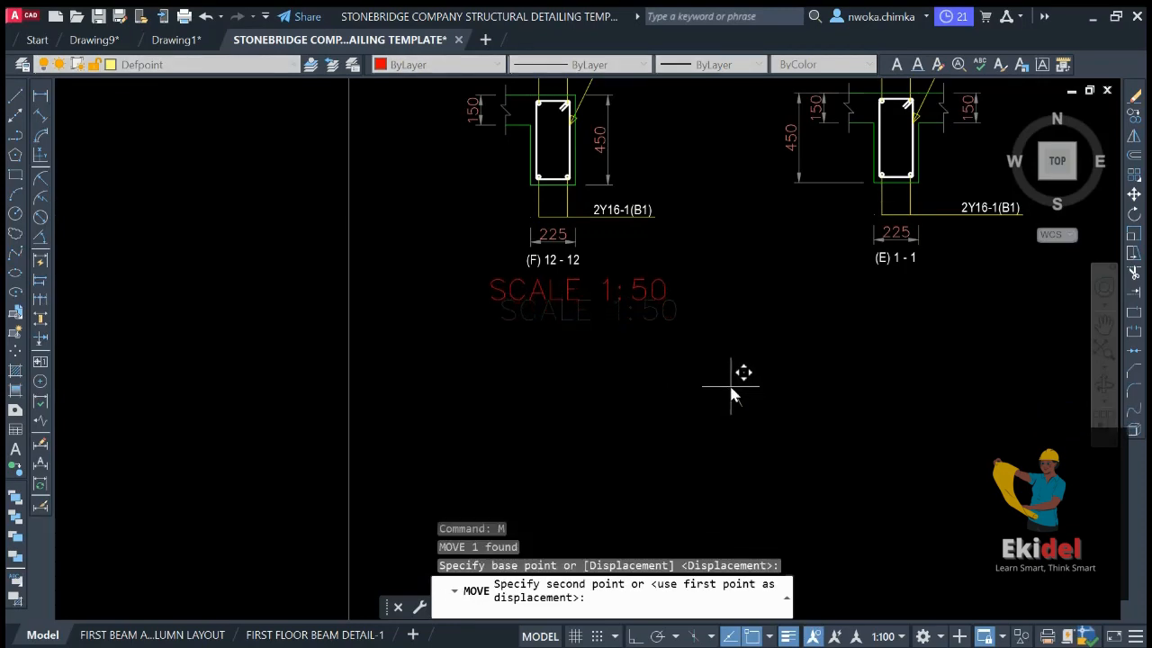
{"action": "key", "text": "Escape"}
{"action": "left_click", "coordinate": [310, 635]}
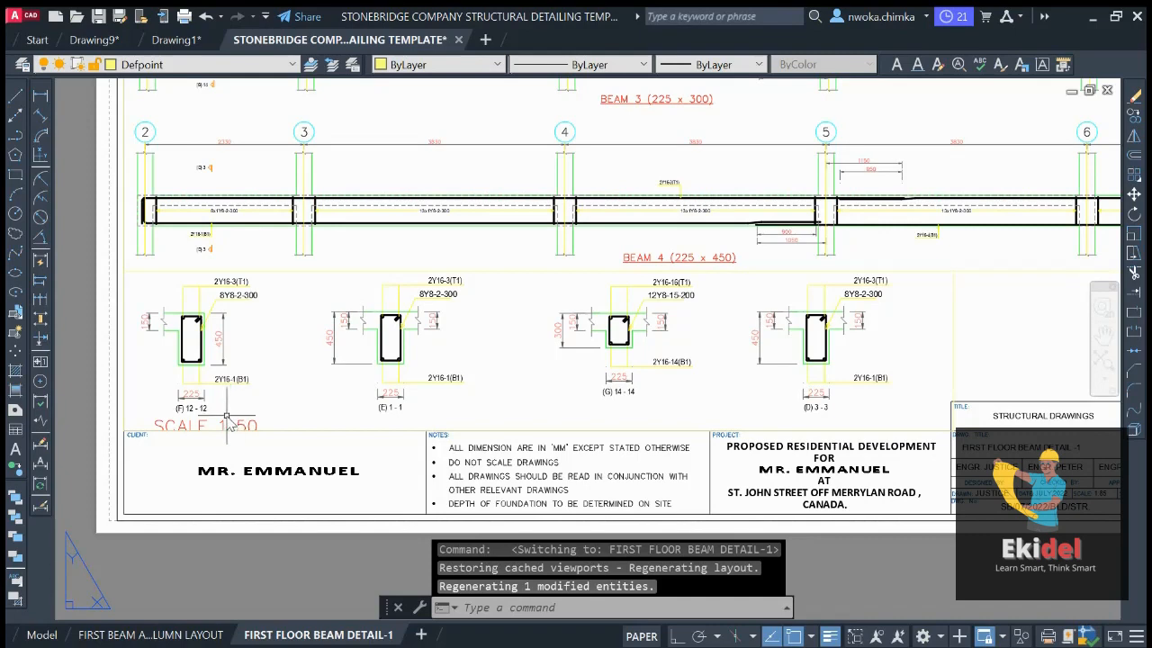
{"action": "scroll", "coordinate": [342, 382], "scroll_direction": "down", "scroll_amount": 2}
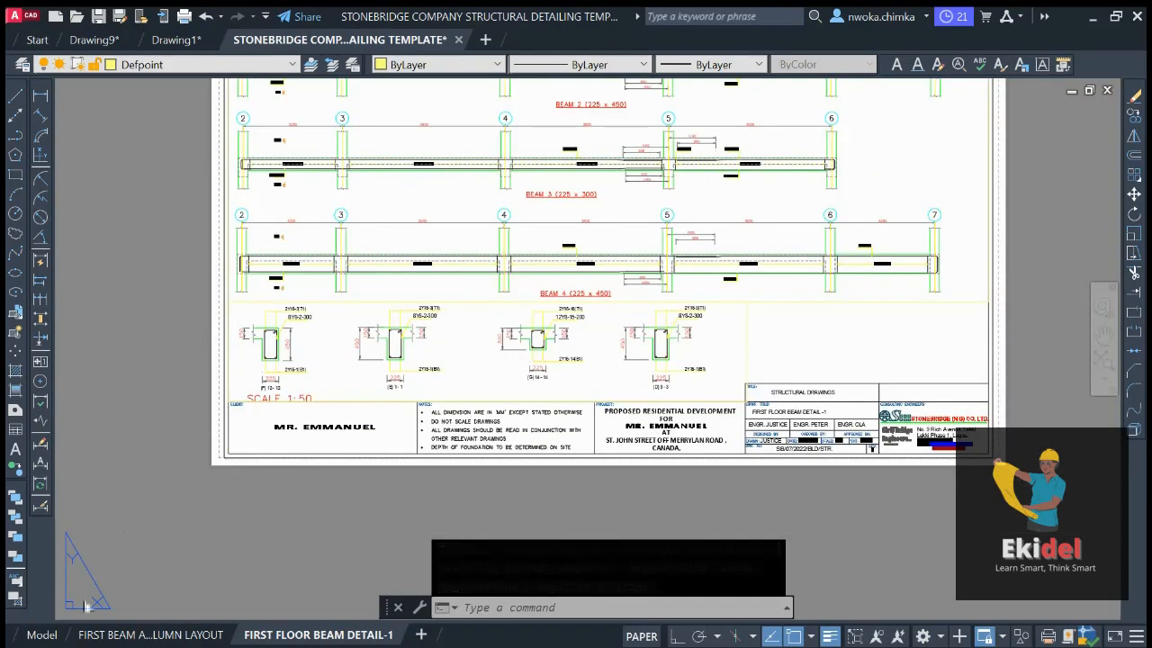
Back in model space, move the SCALE 1:50 text across to between the (E) 1 - 1 and (G) 14 - 14 sections
{"action": "left_click", "coordinate": [42, 635]}
{"action": "left_click", "coordinate": [566, 305]}
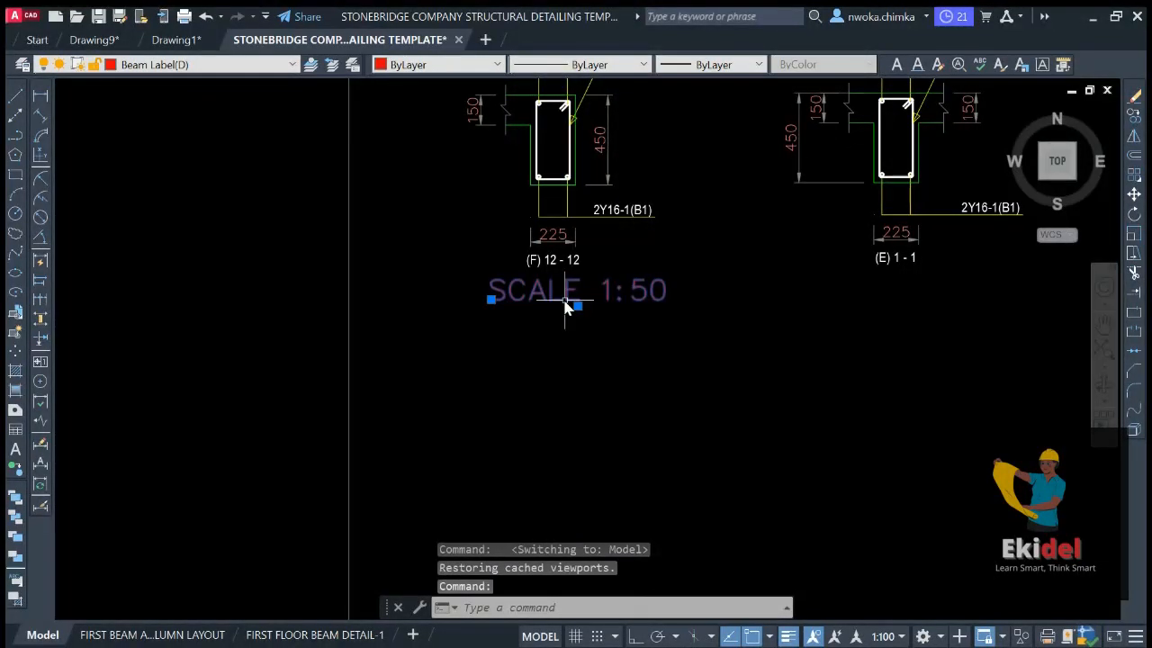
{"action": "type", "text": "m"}
{"action": "key", "text": "Return"}
{"action": "scroll", "coordinate": [468, 312], "scroll_direction": "down", "scroll_amount": 2}
{"action": "left_click", "coordinate": [501, 351]}
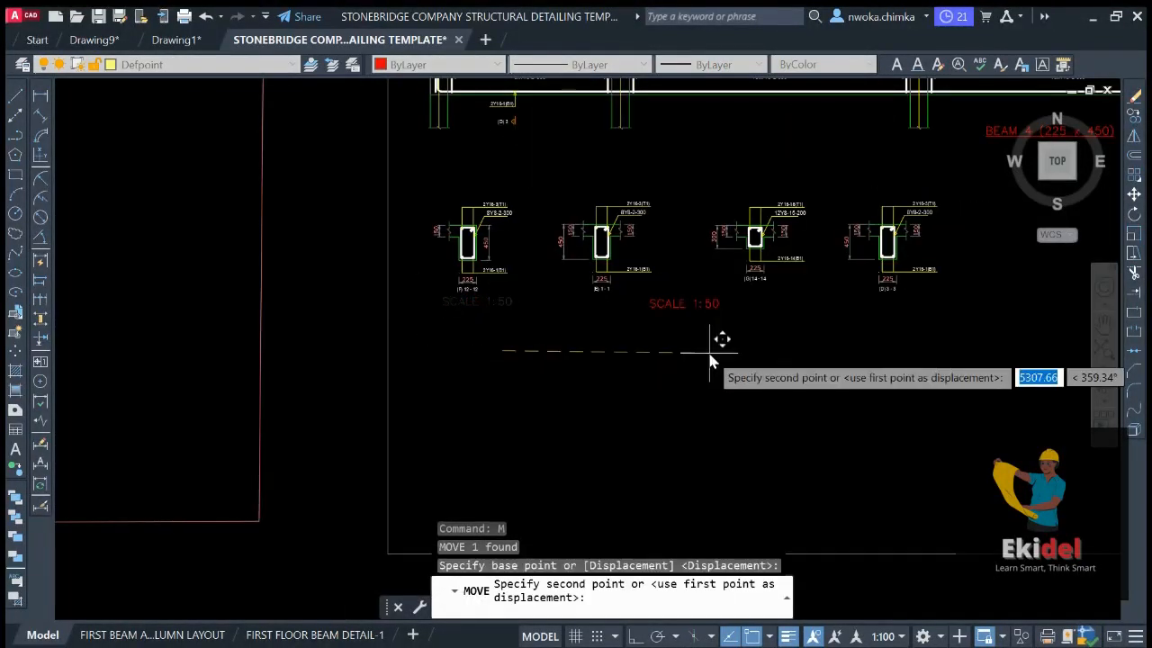
{"action": "left_click", "coordinate": [726, 351]}
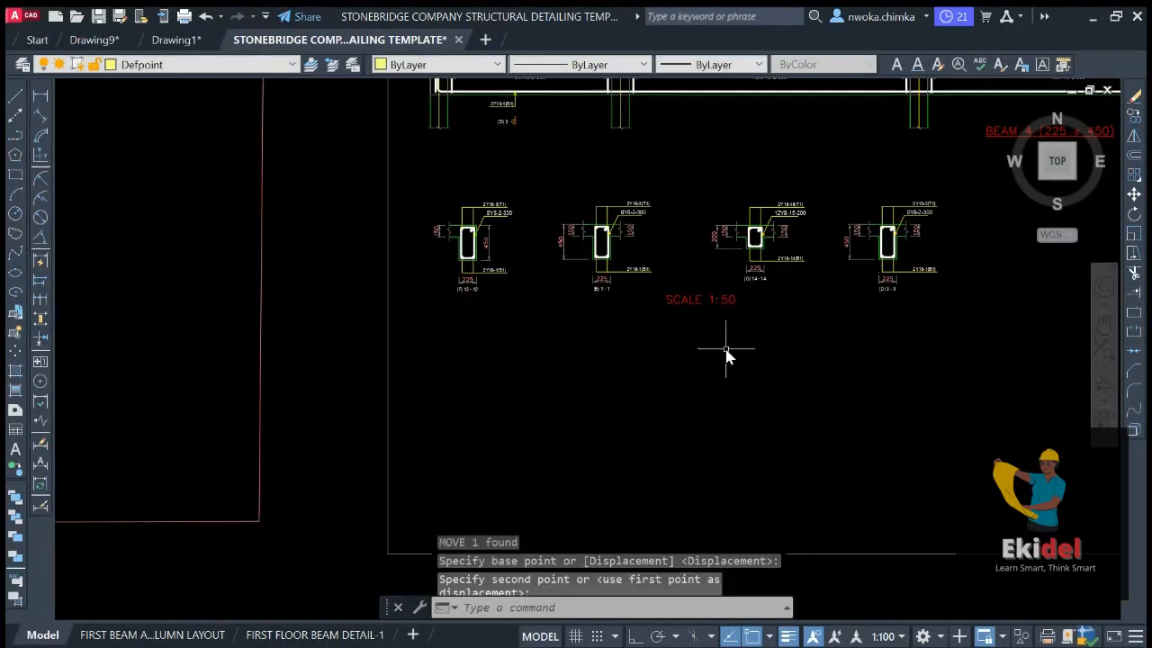
Set the SCALE 1:50 text's height to 150 in its properties
{"action": "scroll", "coordinate": [726, 291], "scroll_direction": "up", "scroll_amount": 3}
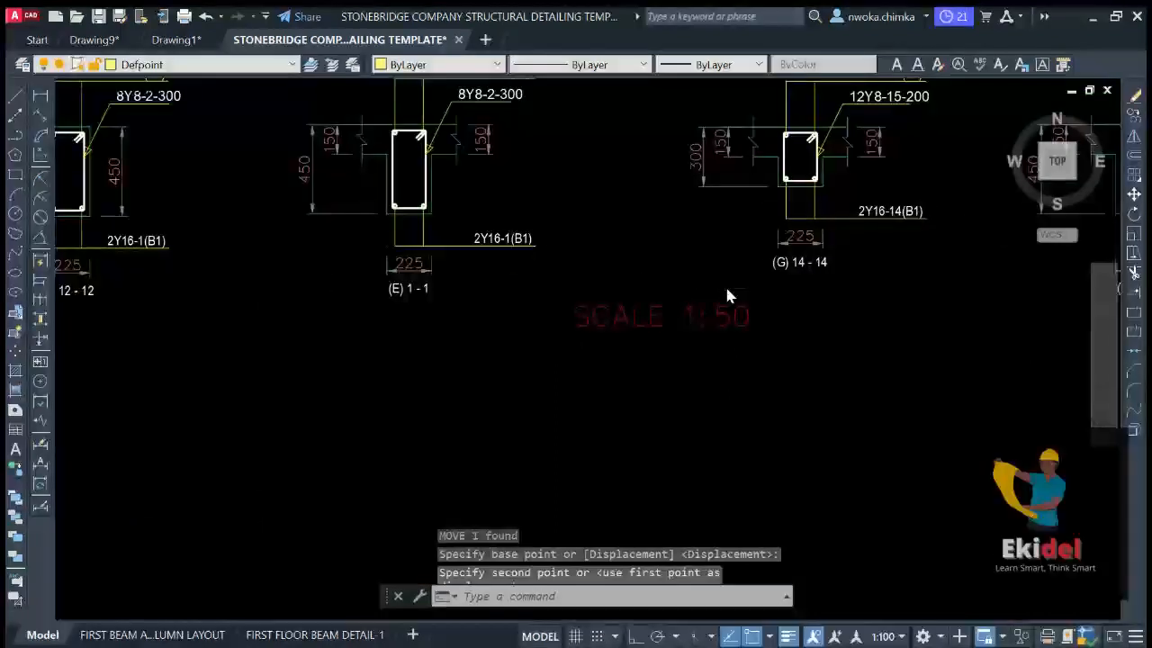
{"action": "left_click_drag", "start_coordinate": [725, 291], "coordinate": [664, 373]}
{"action": "type", "text": "ch"}
{"action": "key", "text": "Return"}
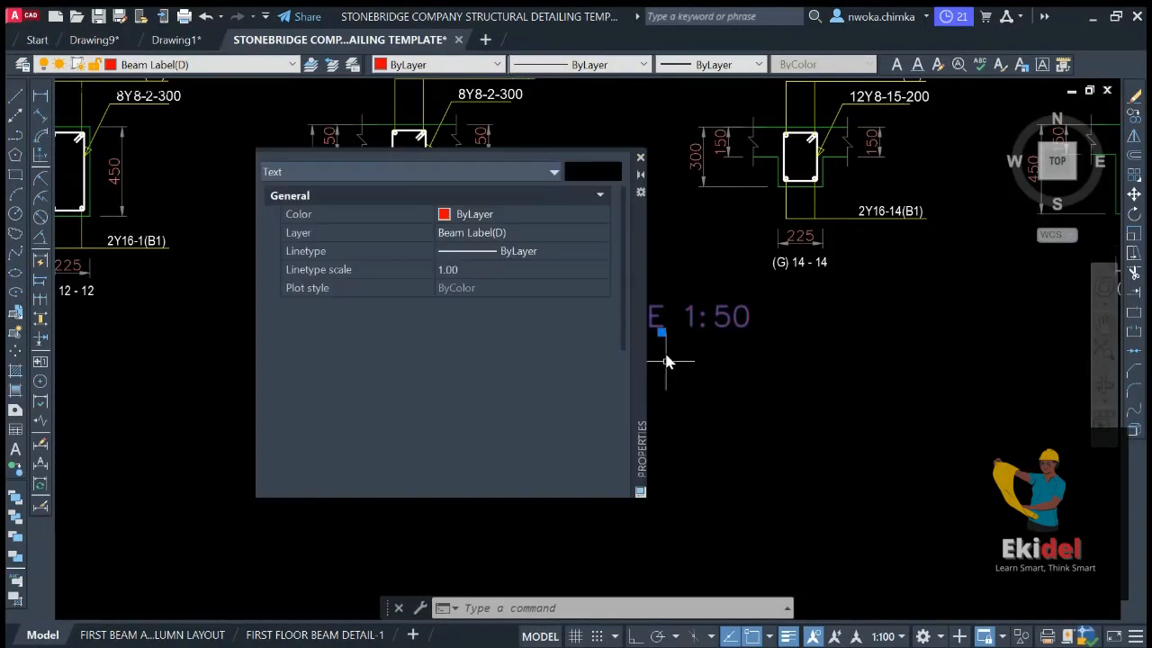
{"action": "scroll", "coordinate": [531, 329], "scroll_direction": "down", "scroll_amount": 3}
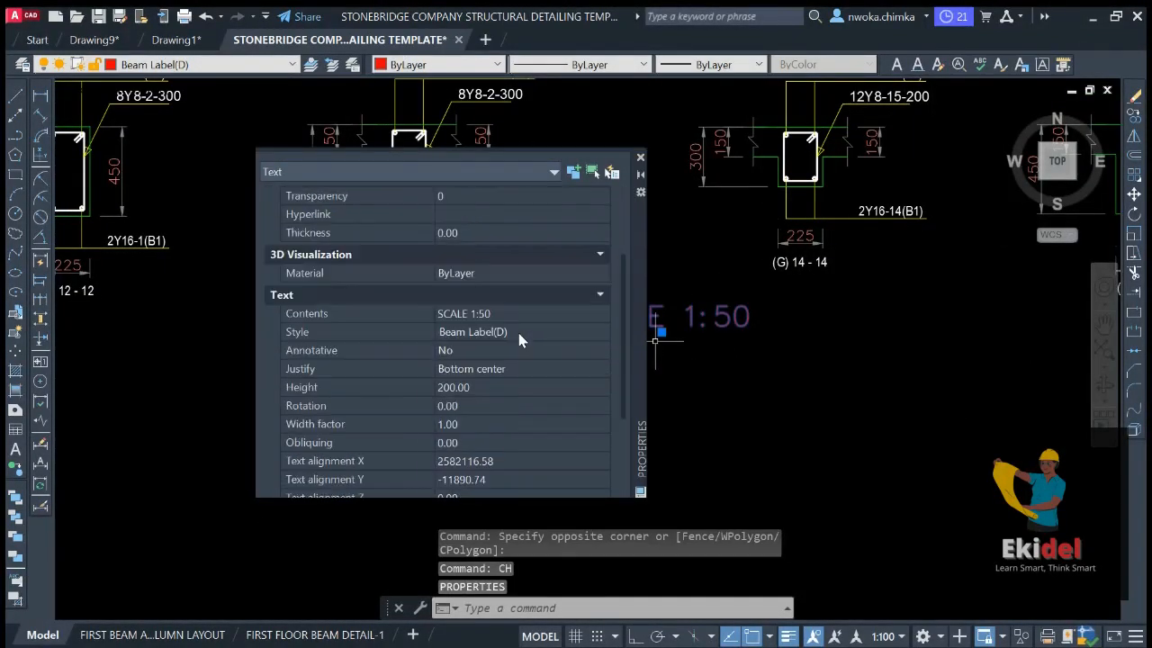
{"action": "left_click", "coordinate": [480, 382]}
{"action": "type", "text": "150"}
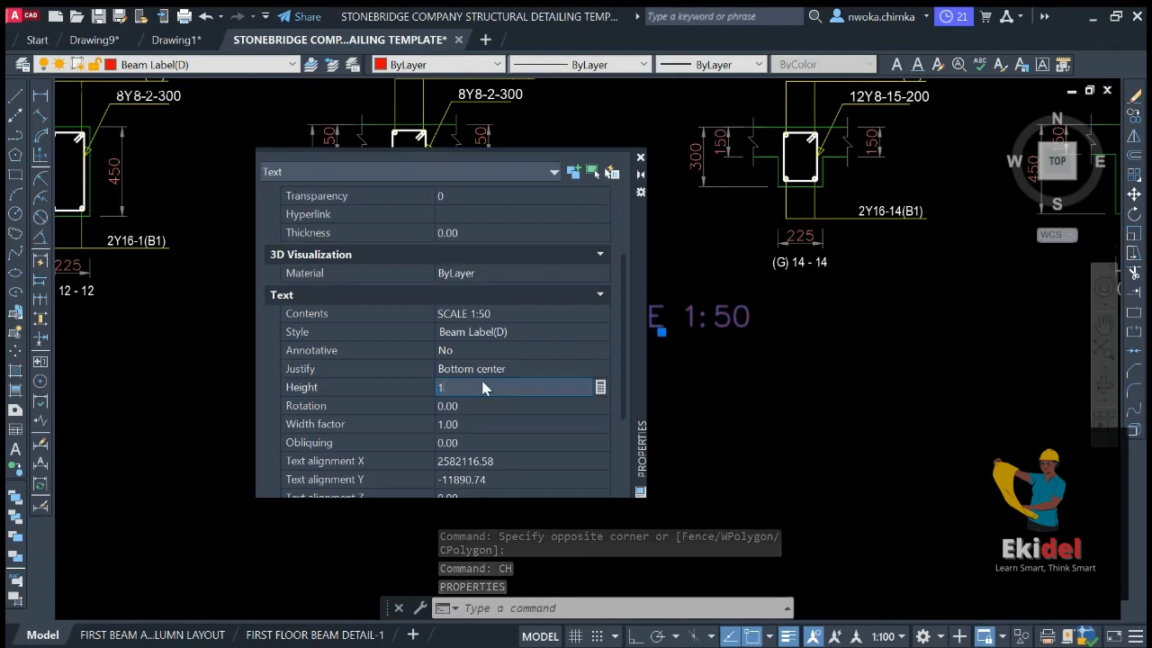
{"action": "left_click", "coordinate": [495, 407]}
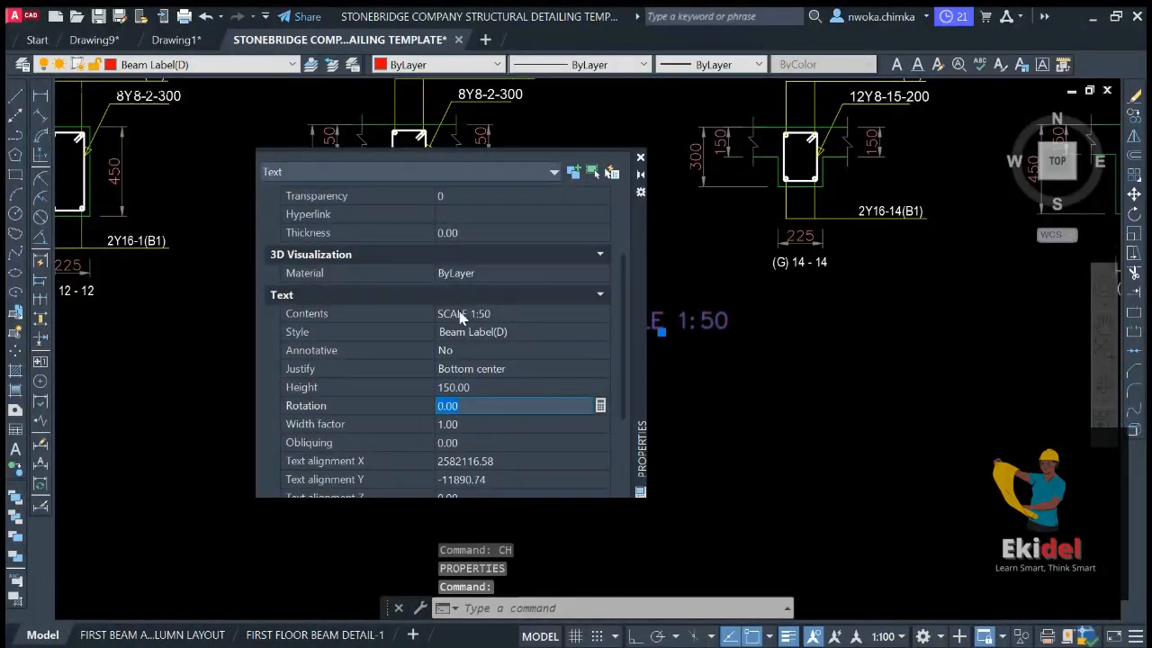
{"action": "left_click", "coordinate": [640, 158]}
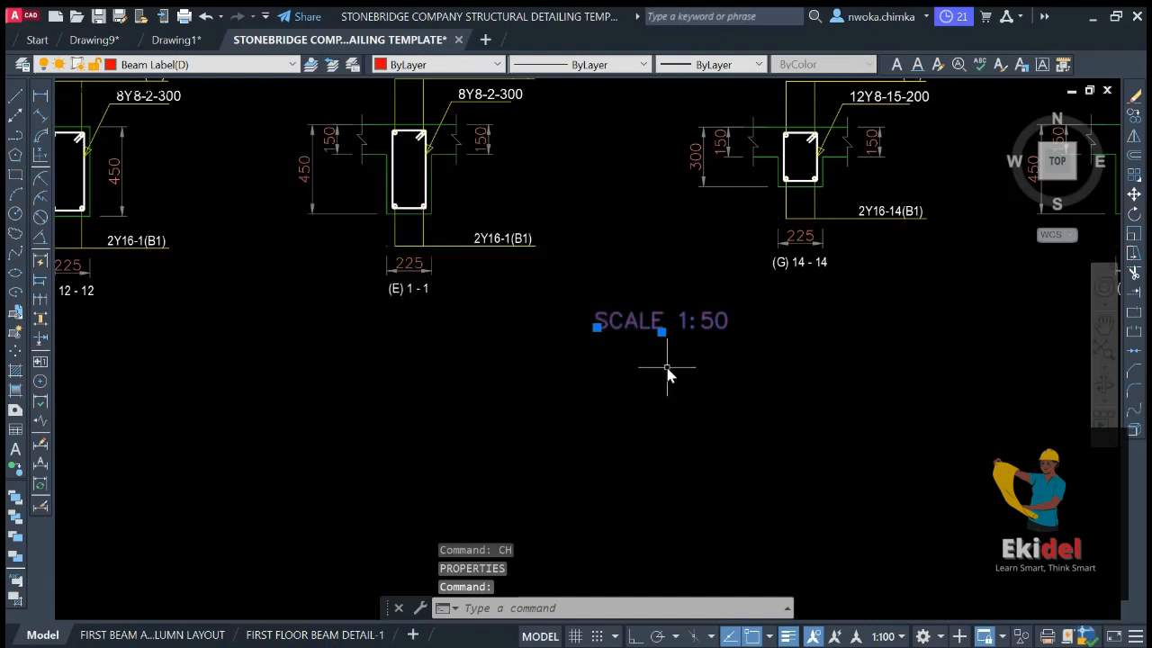
Move the SCALE 1:50 text to just below the (E) 1 - 1 section label
{"action": "key", "text": "Return"}
{"action": "left_click", "coordinate": [764, 376]}
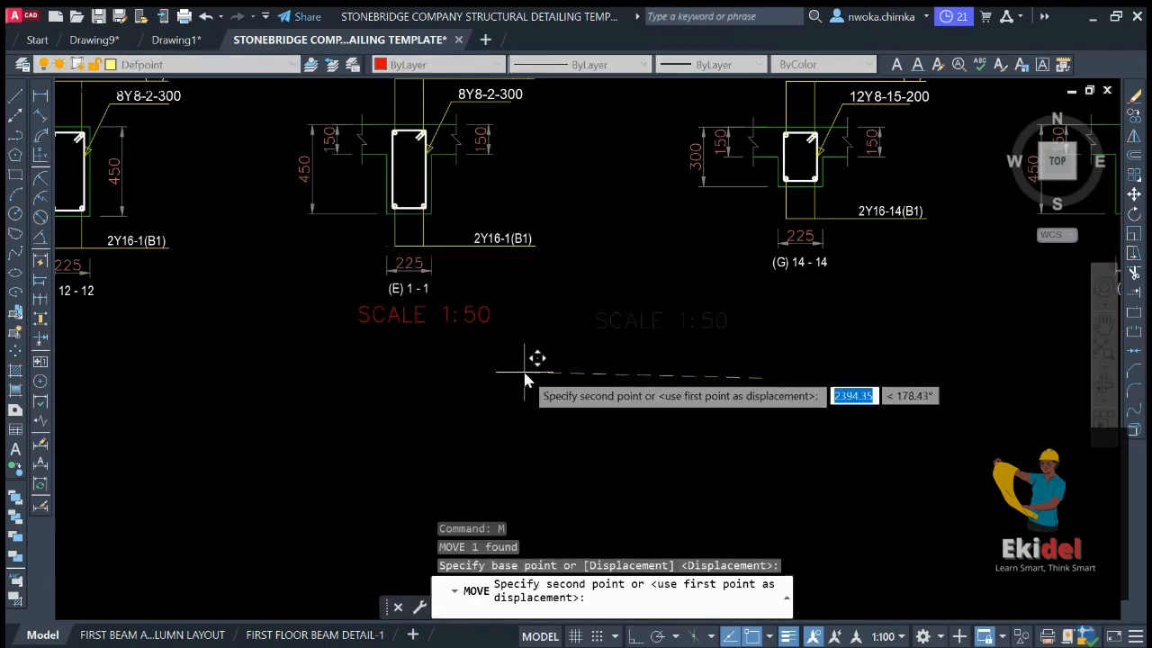
{"action": "left_click", "coordinate": [524, 378]}
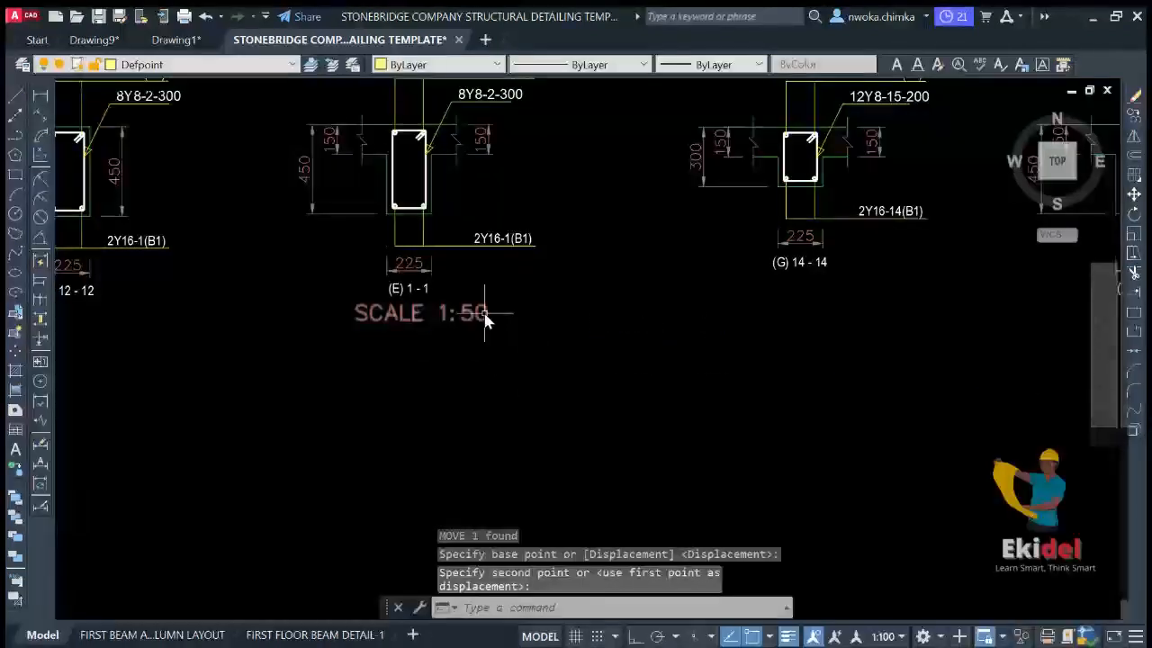
Copy the SCALE 1:50 text to below the (G) 14 - 14, (D) 3 - 3 and (F) 12 - 12 section labels
{"action": "type", "text": "CO"}
{"action": "key", "text": "Return"}
{"action": "left_click", "coordinate": [421, 323]}
{"action": "scroll", "coordinate": [531, 342], "scroll_direction": "down", "scroll_amount": 3}
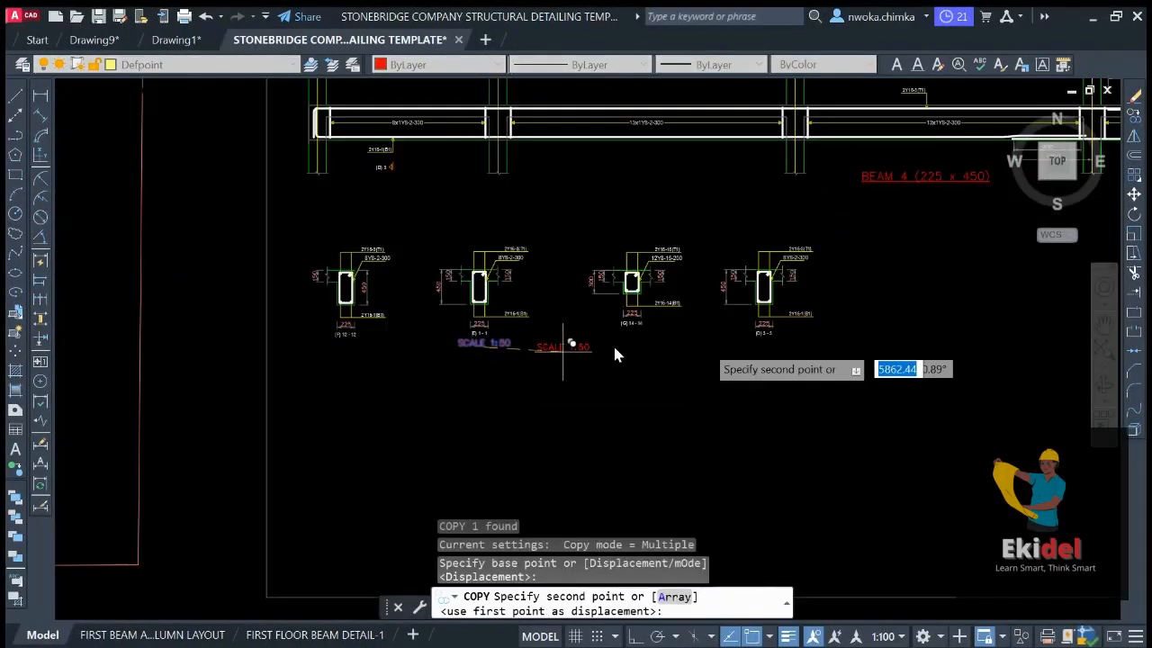
{"action": "scroll", "coordinate": [613, 344], "scroll_direction": "up", "scroll_amount": 3}
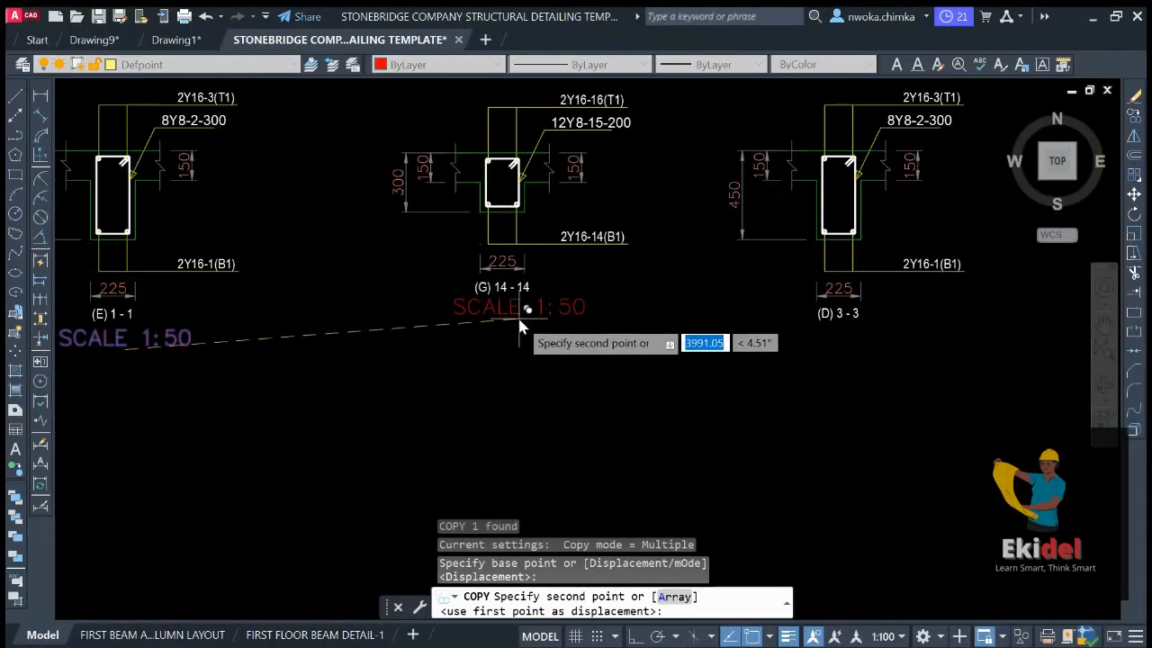
{"action": "left_click", "coordinate": [511, 324]}
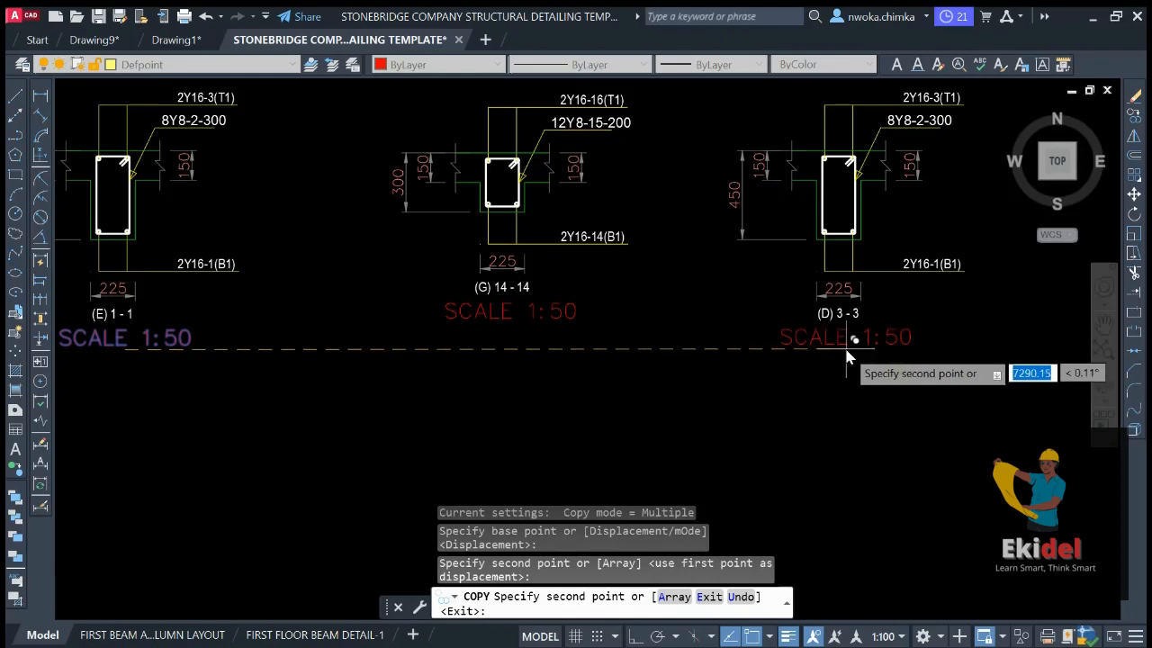
{"action": "left_click", "coordinate": [844, 347]}
{"action": "scroll", "coordinate": [906, 348], "scroll_direction": "down", "scroll_amount": 3}
{"action": "scroll", "coordinate": [630, 378], "scroll_direction": "up", "scroll_amount": 3}
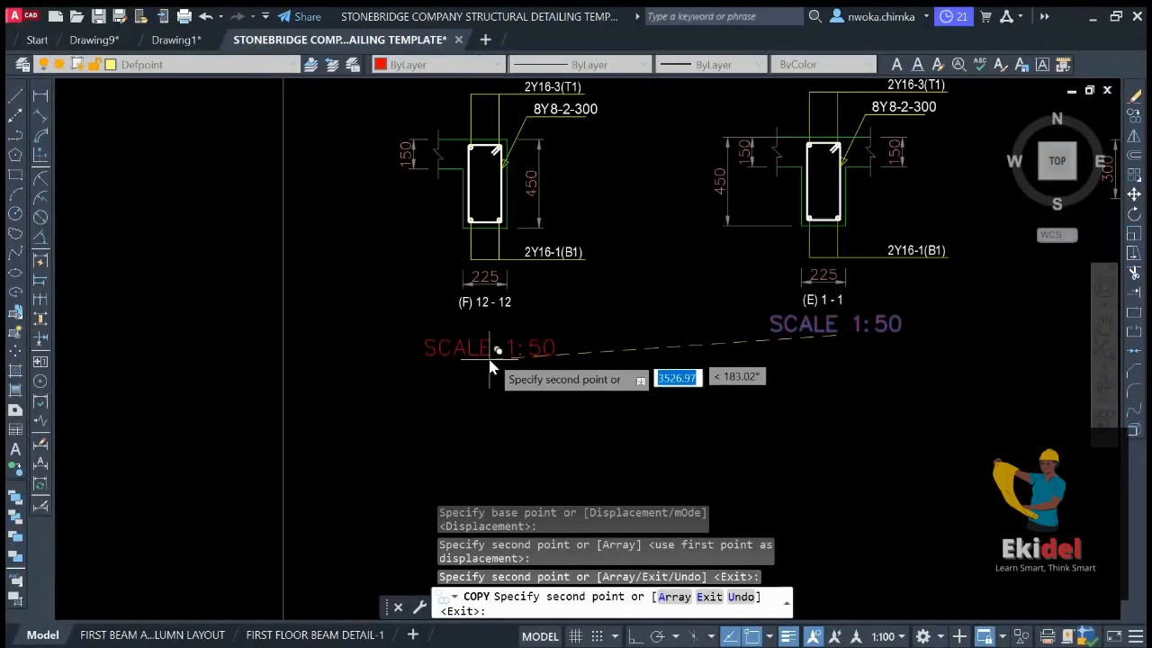
{"action": "left_click", "coordinate": [493, 343]}
{"action": "scroll", "coordinate": [493, 343], "scroll_direction": "down", "scroll_amount": 5}
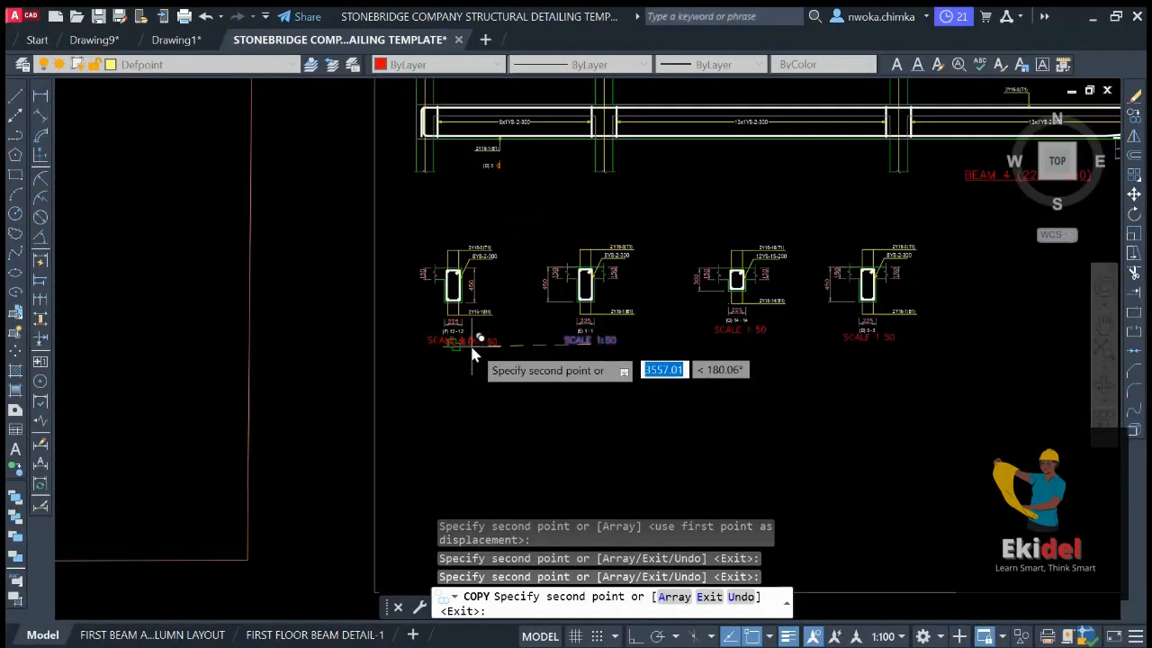
{"action": "key", "text": "Escape"}
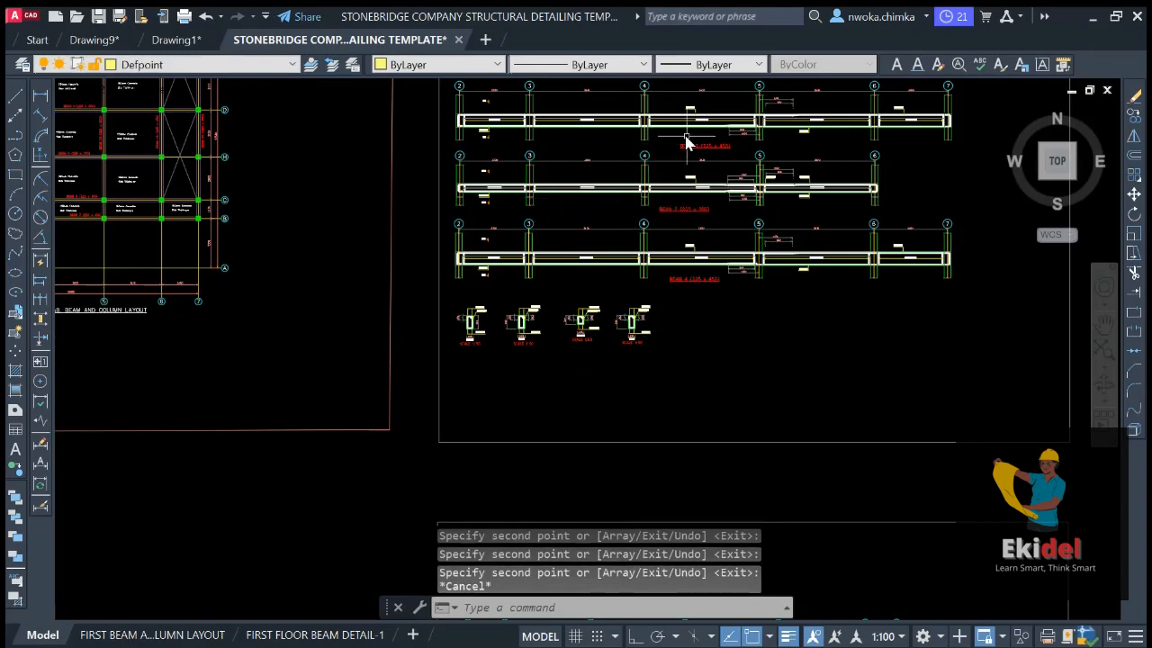
Nudge the SCALE 1:50 text under the (D) 3 - 3 section label slightly down and to the left
{"action": "scroll", "coordinate": [638, 347], "scroll_direction": "up", "scroll_amount": 6}
{"action": "left_click", "coordinate": [656, 351]}
{"action": "type", "text": "M"}
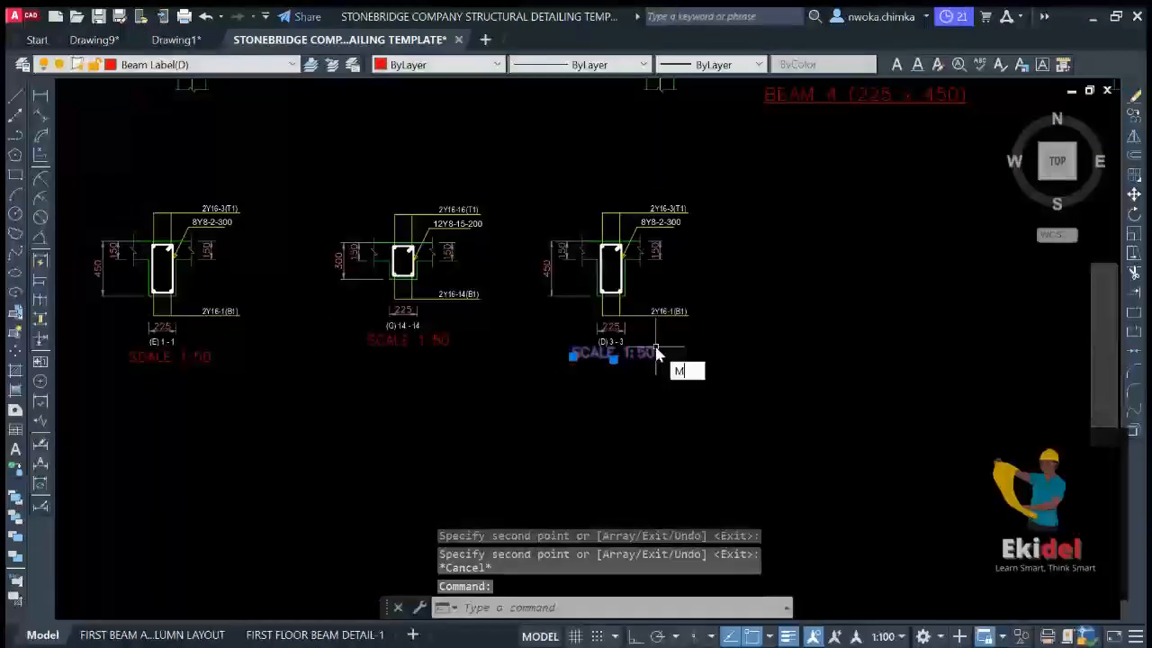
{"action": "key", "text": "Return"}
{"action": "scroll", "coordinate": [621, 363], "scroll_direction": "up", "scroll_amount": 6}
{"action": "left_click", "coordinate": [621, 387]}
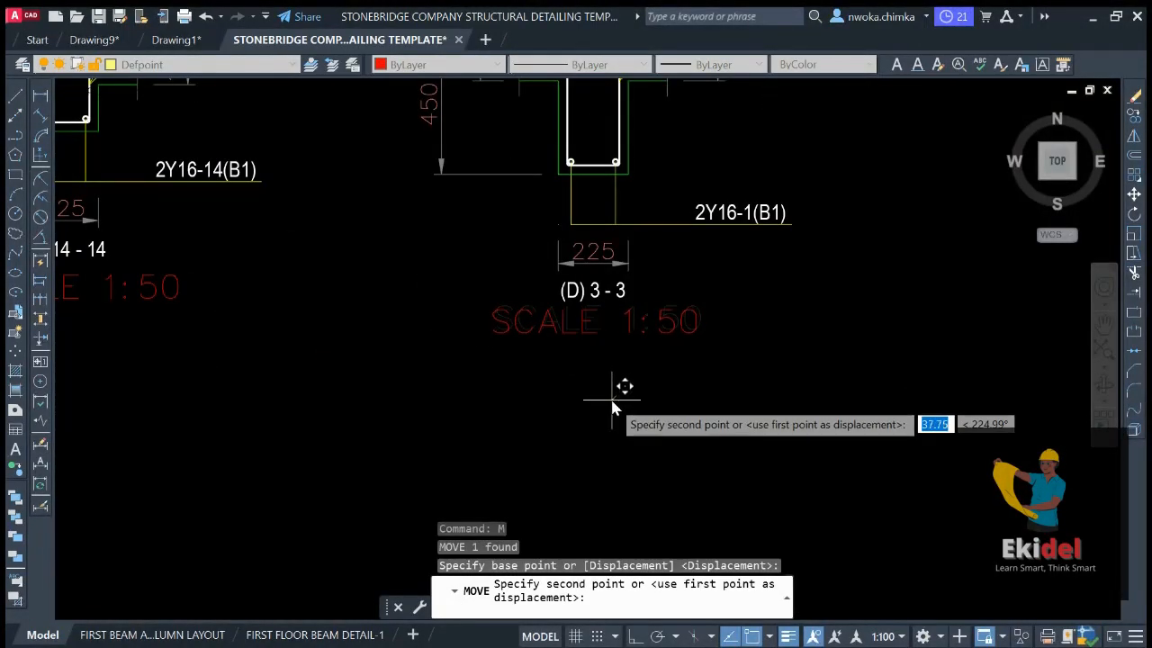
{"action": "left_click", "coordinate": [612, 407]}
{"action": "scroll", "coordinate": [522, 441], "scroll_direction": "down", "scroll_amount": 2}
Examine the scale labels, the title block's scale entry and the beam details on the FIRST FLOOR BEAM DETAIL-1 layout
{"action": "left_click", "coordinate": [315, 634]}
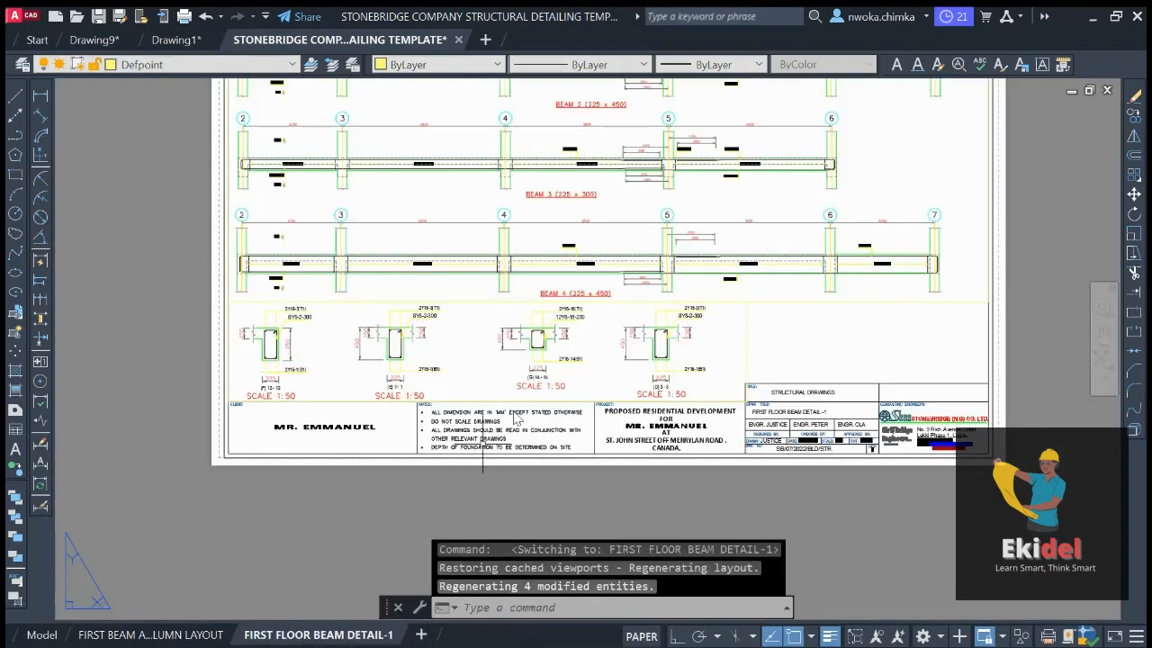
{"action": "scroll", "coordinate": [378, 387], "scroll_direction": "up", "scroll_amount": 2}
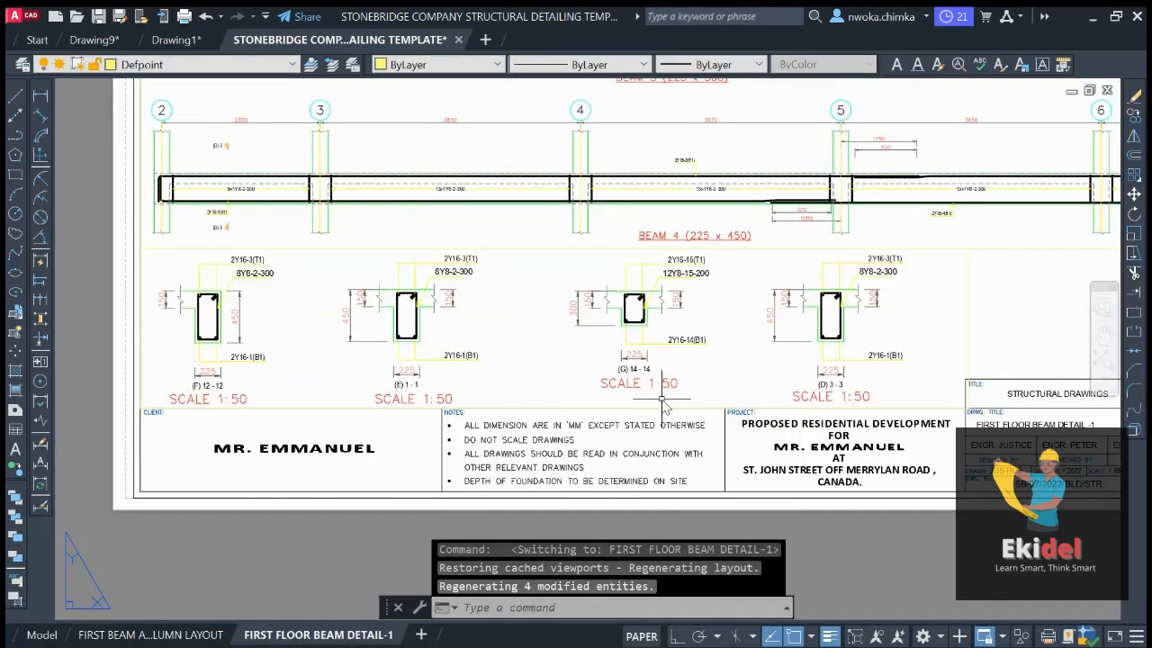
{"action": "scroll", "coordinate": [661, 402], "scroll_direction": "down", "scroll_amount": 3}
{"action": "scroll", "coordinate": [693, 387], "scroll_direction": "up", "scroll_amount": 5}
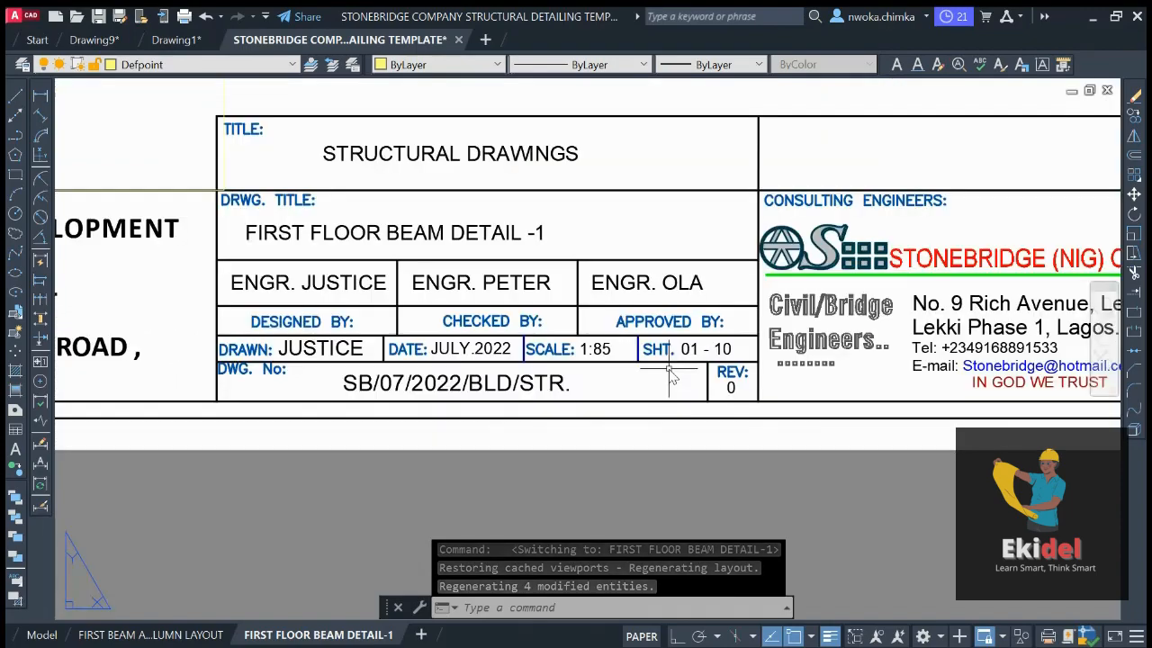
{"action": "scroll", "coordinate": [630, 351], "scroll_direction": "up", "scroll_amount": 2}
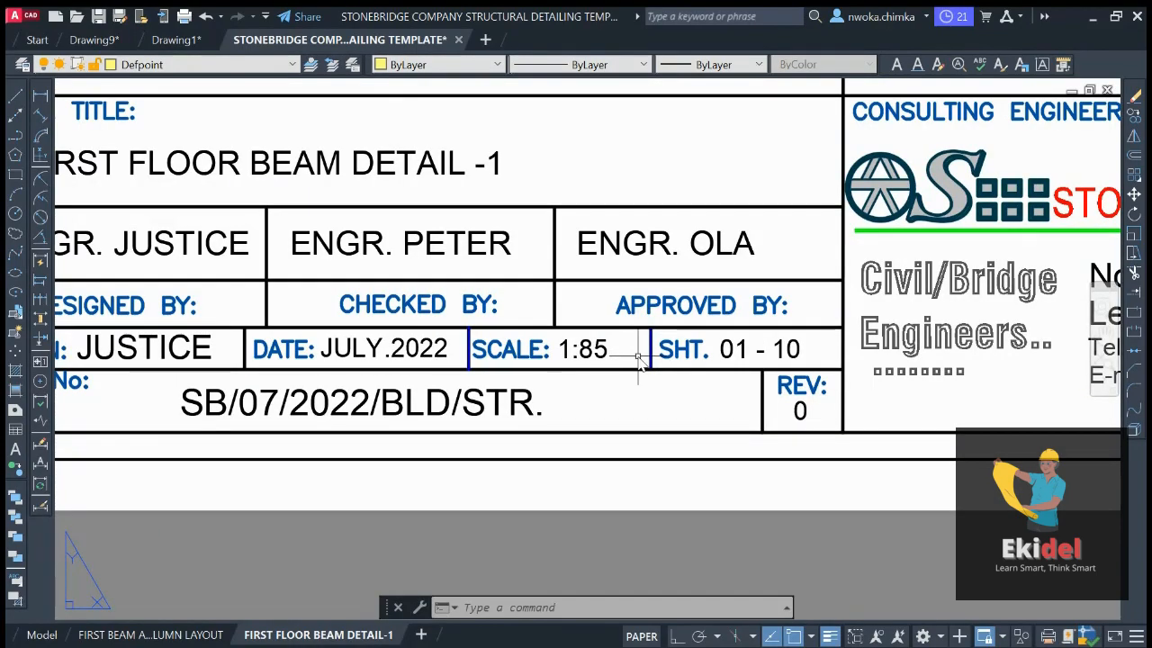
{"action": "scroll", "coordinate": [598, 353], "scroll_direction": "down", "scroll_amount": 6}
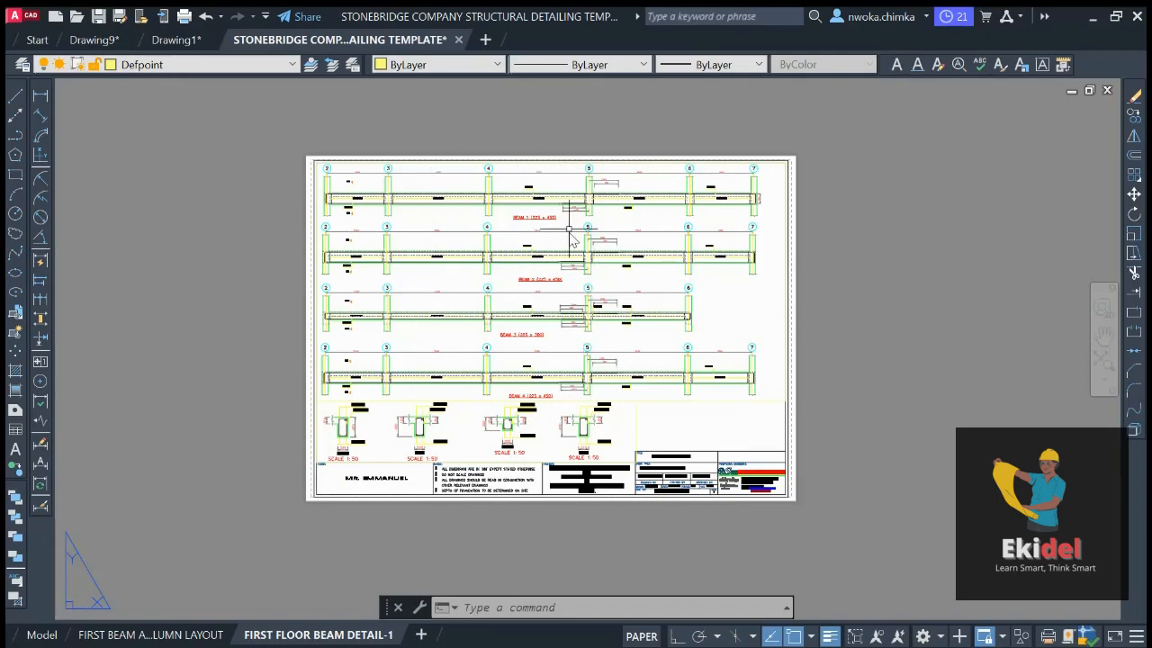
{"action": "scroll", "coordinate": [569, 232], "scroll_direction": "up", "scroll_amount": 5}
{"action": "scroll", "coordinate": [430, 231], "scroll_direction": "down", "scroll_amount": 6}
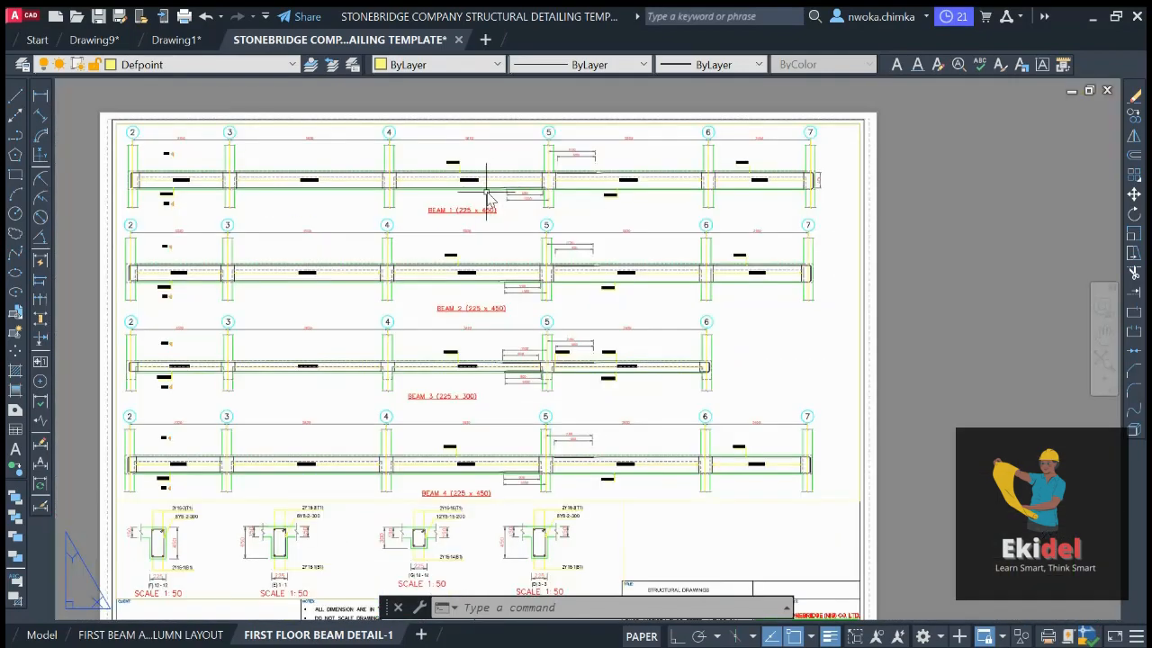
Examine the section scale labels against the title block's scale entry on the FIRST FLOOR BEAM DETAIL-1 layout
{"action": "scroll", "coordinate": [257, 417], "scroll_direction": "up", "scroll_amount": 4}
{"action": "scroll", "coordinate": [255, 418], "scroll_direction": "up", "scroll_amount": 2}
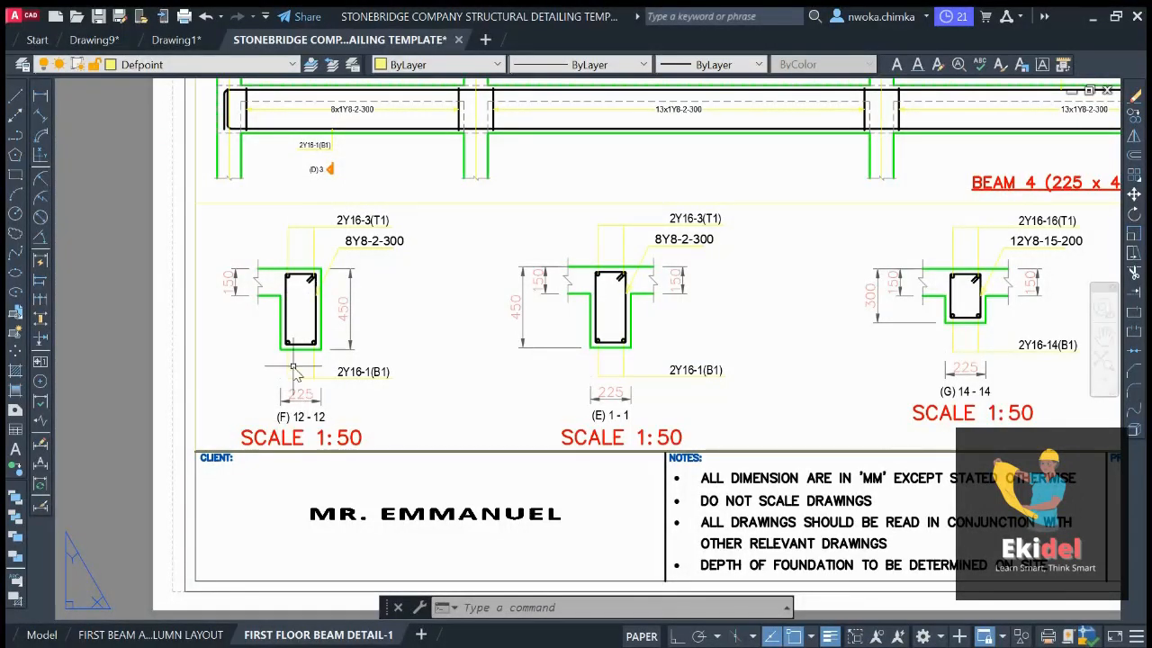
{"action": "scroll", "coordinate": [295, 372], "scroll_direction": "down", "scroll_amount": 2}
{"action": "scroll", "coordinate": [554, 342], "scroll_direction": "down", "scroll_amount": 3}
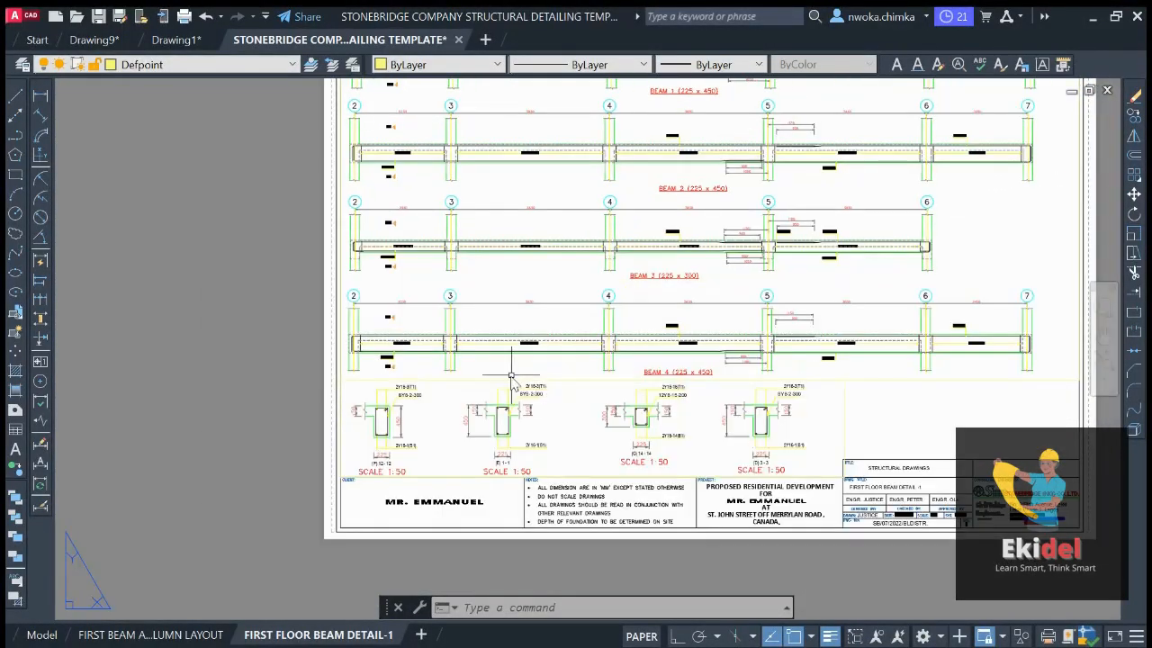
{"action": "scroll", "coordinate": [680, 389], "scroll_direction": "up", "scroll_amount": 2}
{"action": "scroll", "coordinate": [680, 389], "scroll_direction": "up", "scroll_amount": 5}
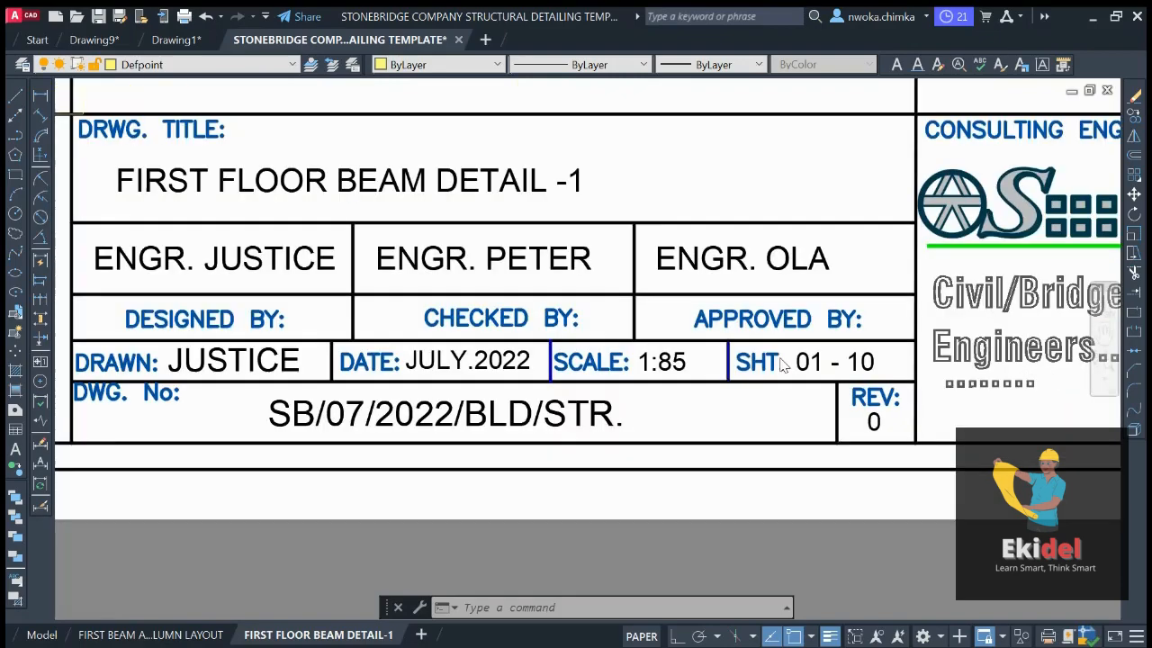
{"action": "scroll", "coordinate": [693, 386], "scroll_direction": "down", "scroll_amount": 6}
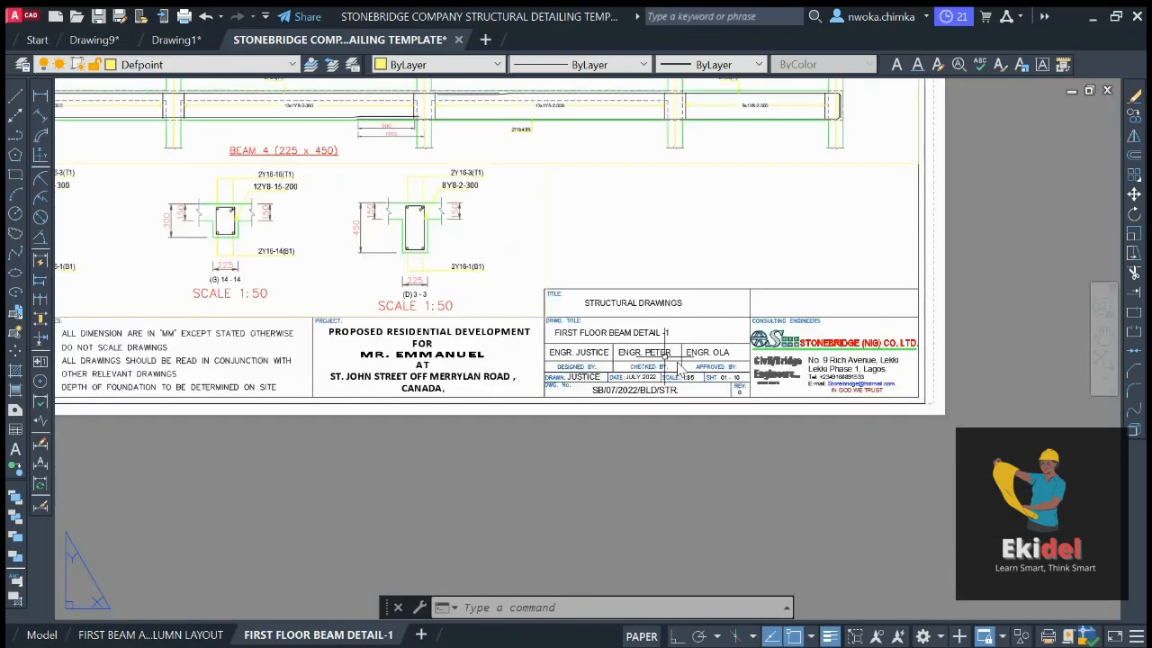
{"action": "scroll", "coordinate": [565, 371], "scroll_direction": "up", "scroll_amount": 3}
{"action": "scroll", "coordinate": [513, 411], "scroll_direction": "down", "scroll_amount": 3}
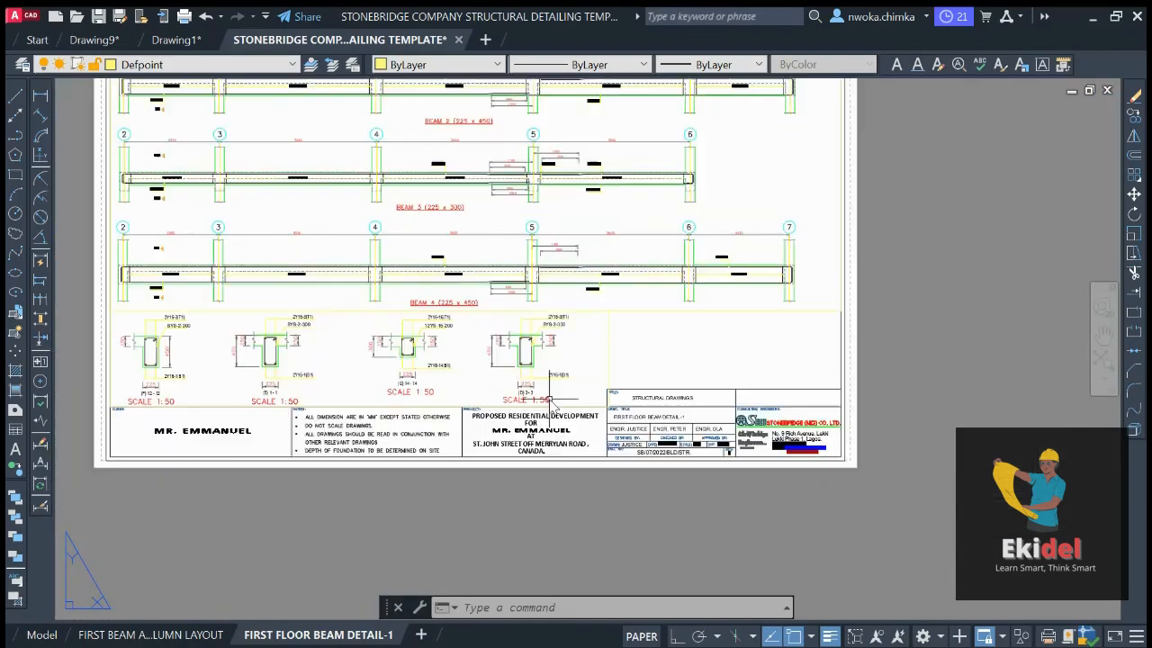
{"action": "scroll", "coordinate": [714, 495], "scroll_direction": "up", "scroll_amount": 5}
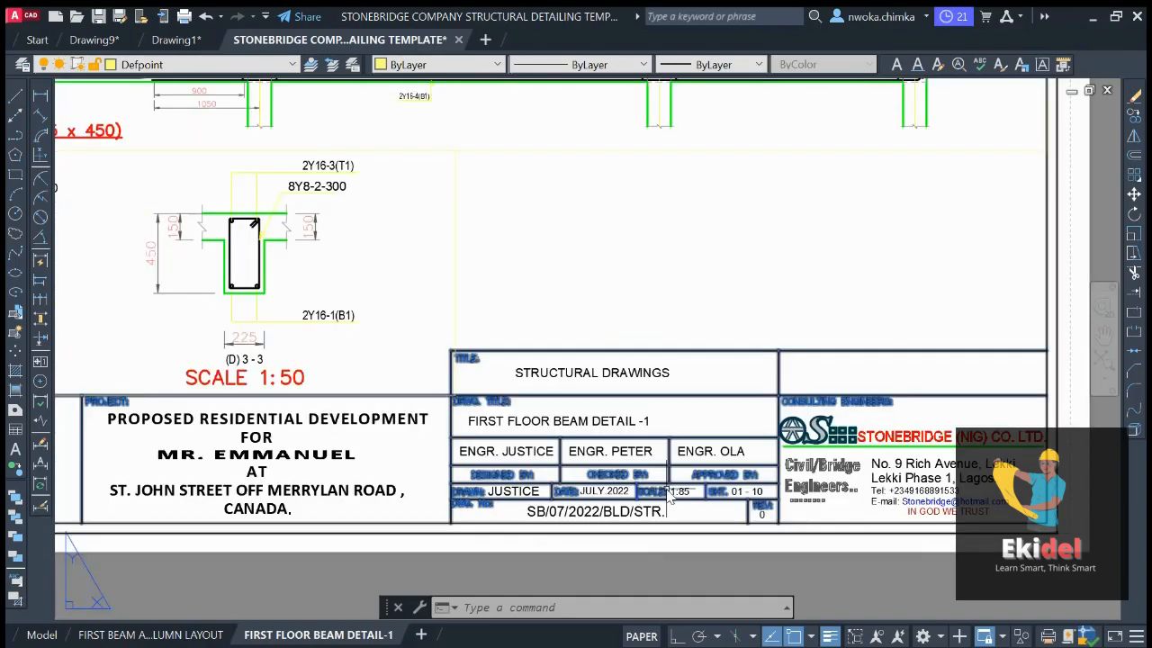
{"action": "scroll", "coordinate": [610, 489], "scroll_direction": "down", "scroll_amount": 5}
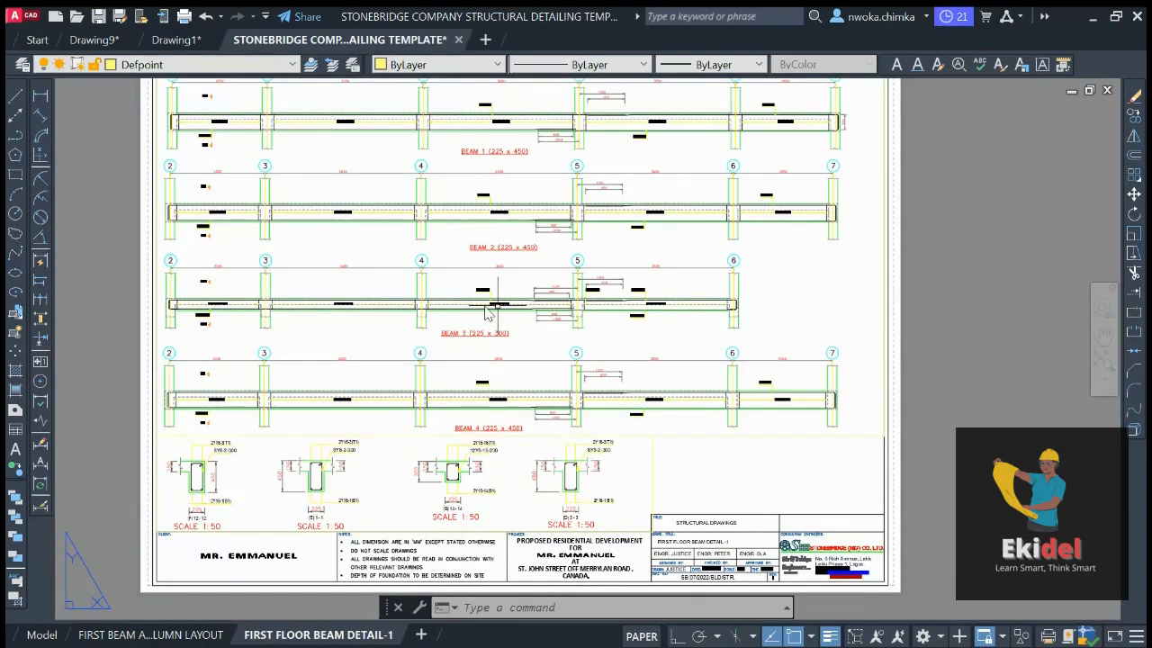
{"action": "middle_click_drag", "start_coordinate": [527, 454], "coordinate": [559, 315]}
{"action": "scroll", "coordinate": [497, 378], "scroll_direction": "up", "scroll_amount": 2}
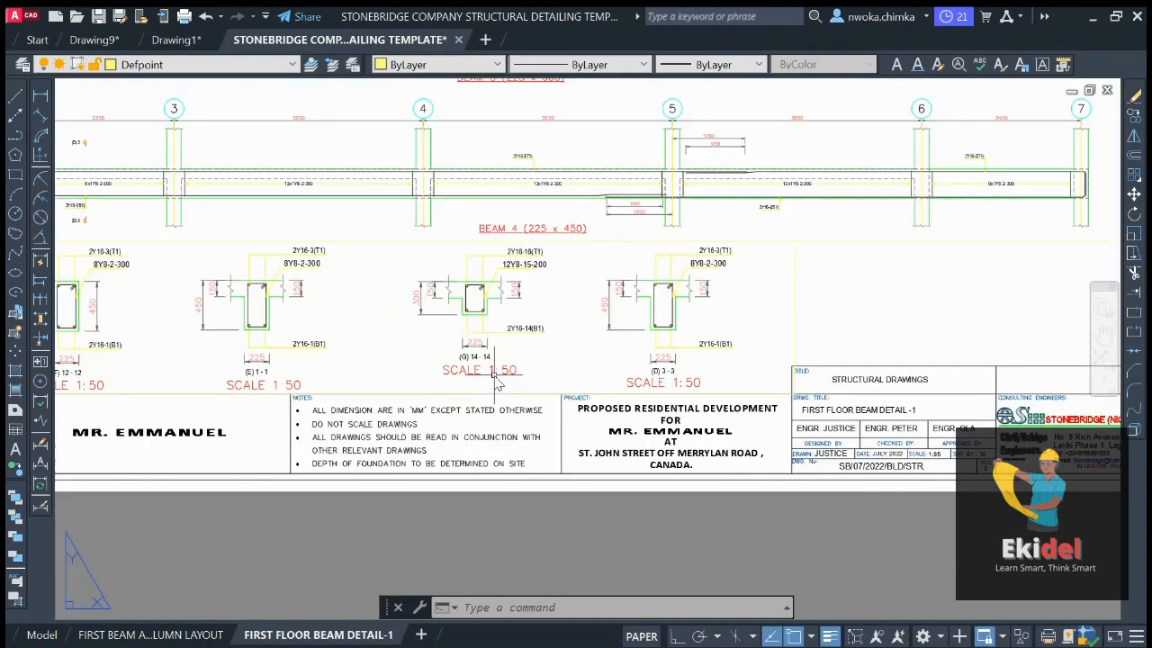
Append UNO to the title block's scale entry so it reads 1:85 UNO
{"action": "scroll", "coordinate": [491, 373], "scroll_direction": "down", "scroll_amount": 2}
{"action": "middle_click_drag", "start_coordinate": [752, 434], "coordinate": [698, 438]}
{"action": "scroll", "coordinate": [699, 437], "scroll_direction": "up", "scroll_amount": 10}
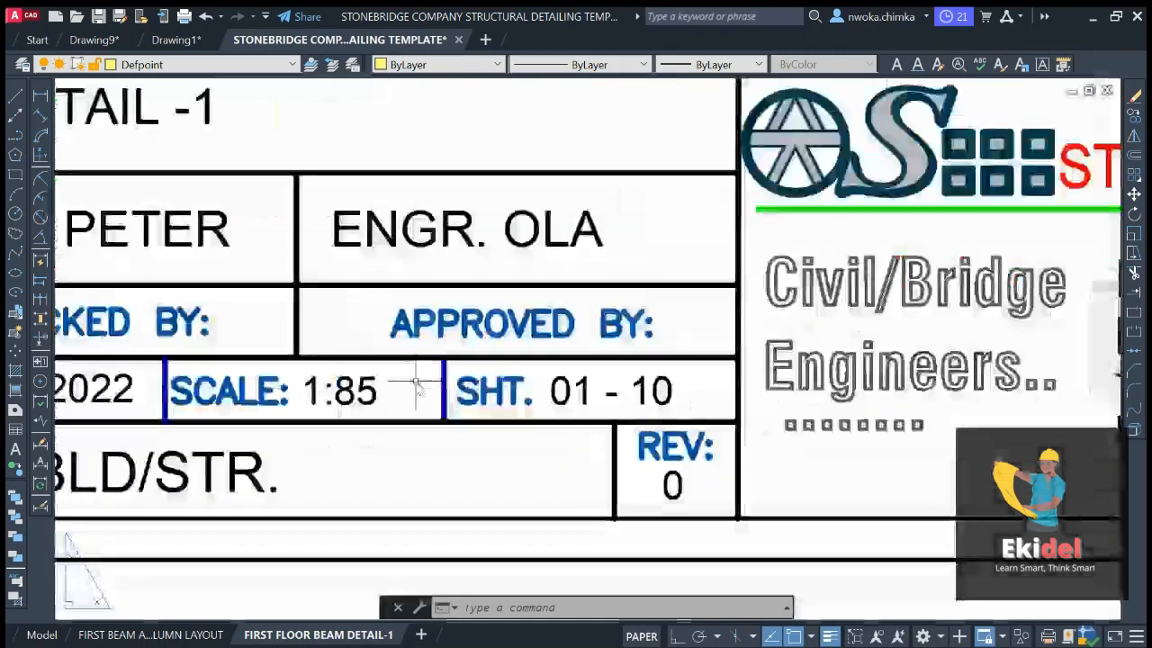
{"action": "middle_click_drag", "start_coordinate": [417, 385], "coordinate": [478, 404]}
{"action": "scroll", "coordinate": [440, 411], "scroll_direction": "up", "scroll_amount": 4}
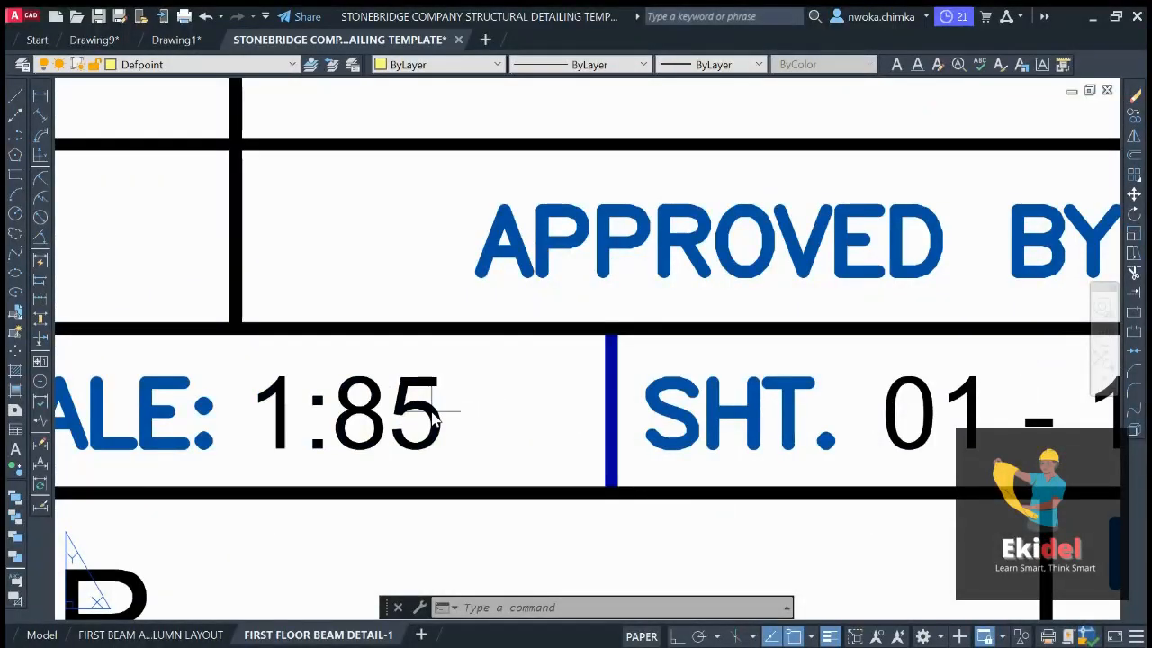
{"action": "left_click", "coordinate": [438, 411]}
{"action": "left_click", "coordinate": [435, 412]}
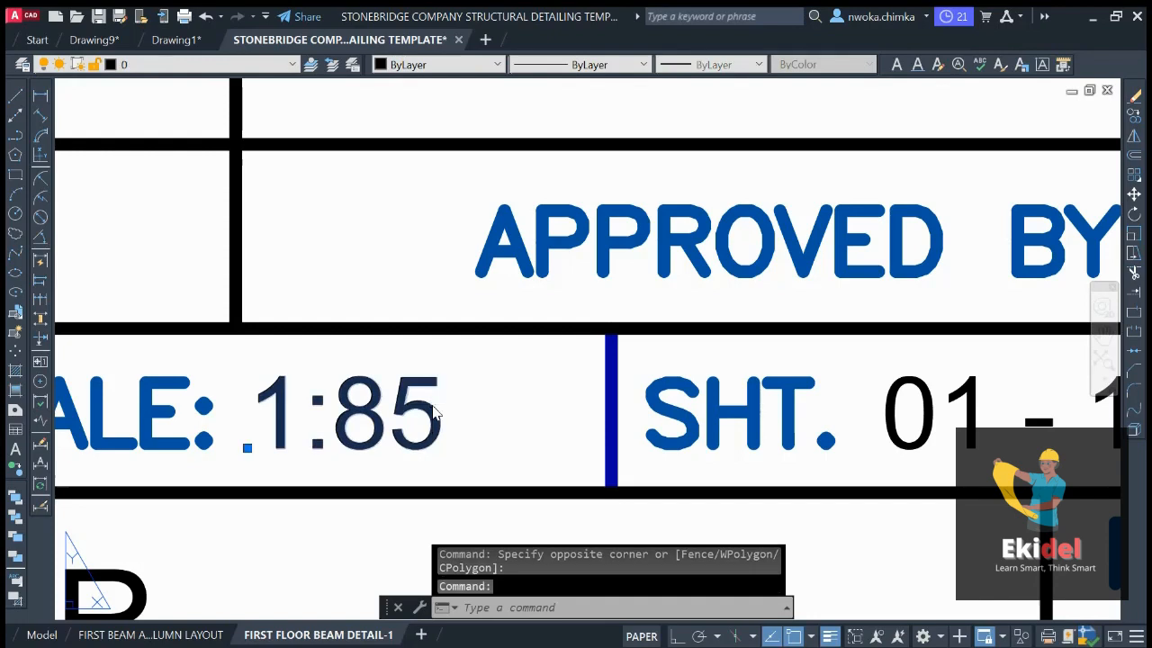
{"action": "double_click", "coordinate": [435, 412]}
{"action": "left_click", "coordinate": [440, 413]}
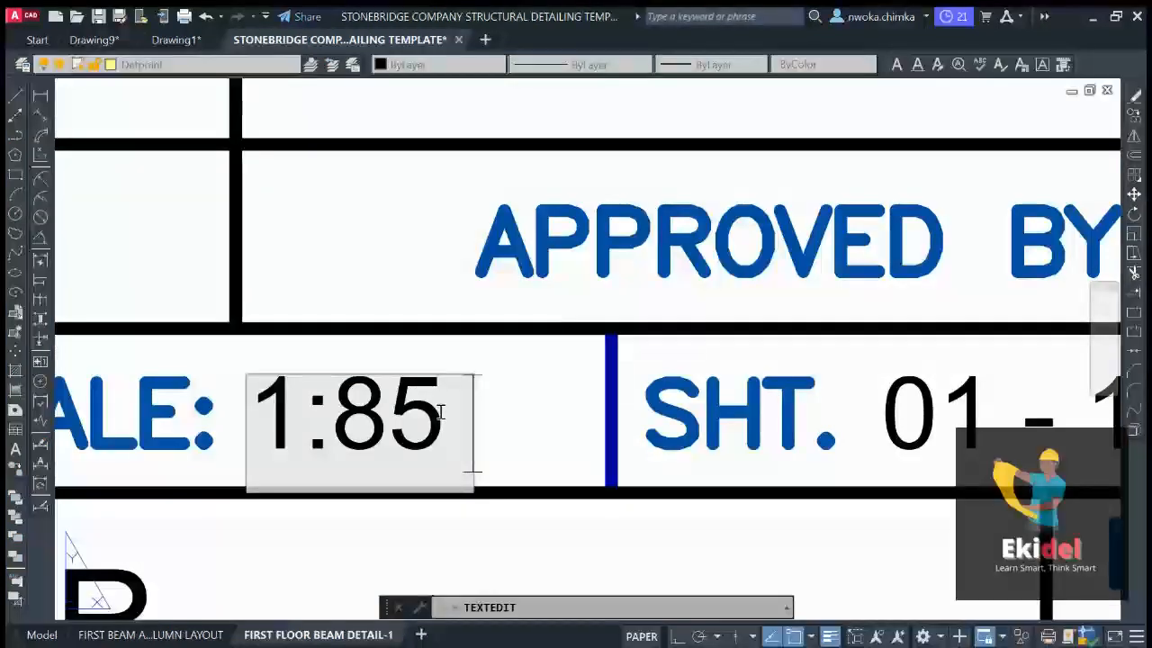
{"action": "type", "text": "UNO"}
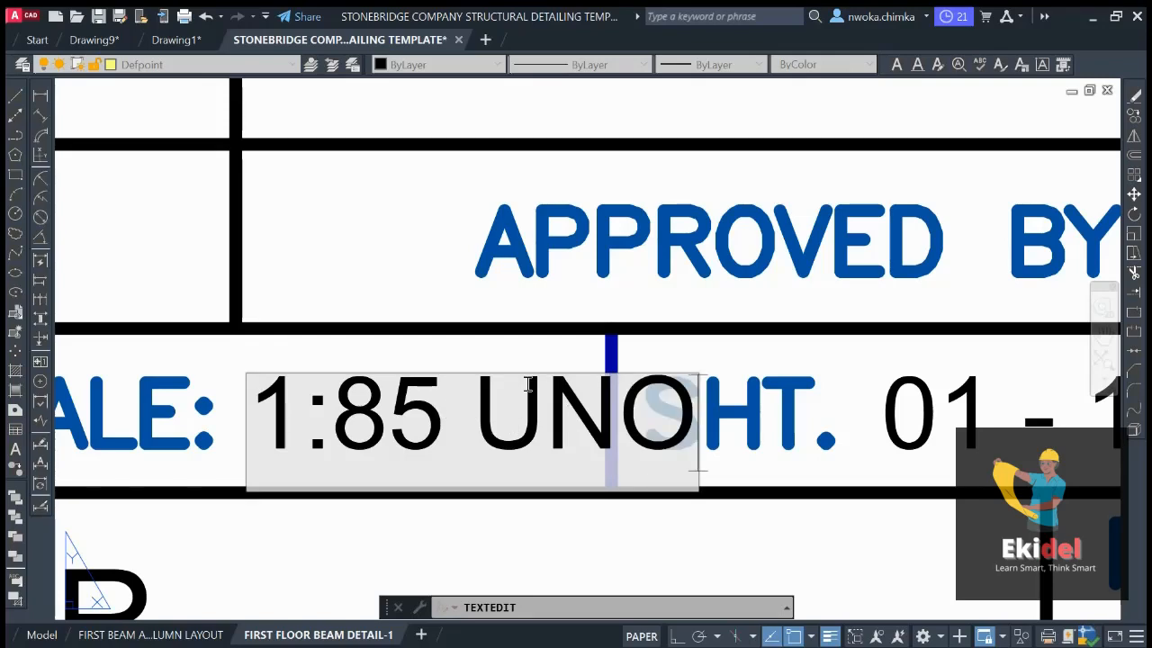
{"action": "left_click", "coordinate": [456, 312]}
{"action": "scroll", "coordinate": [529, 385], "scroll_direction": "down", "scroll_amount": 4}
{"action": "key", "text": "Escape"}
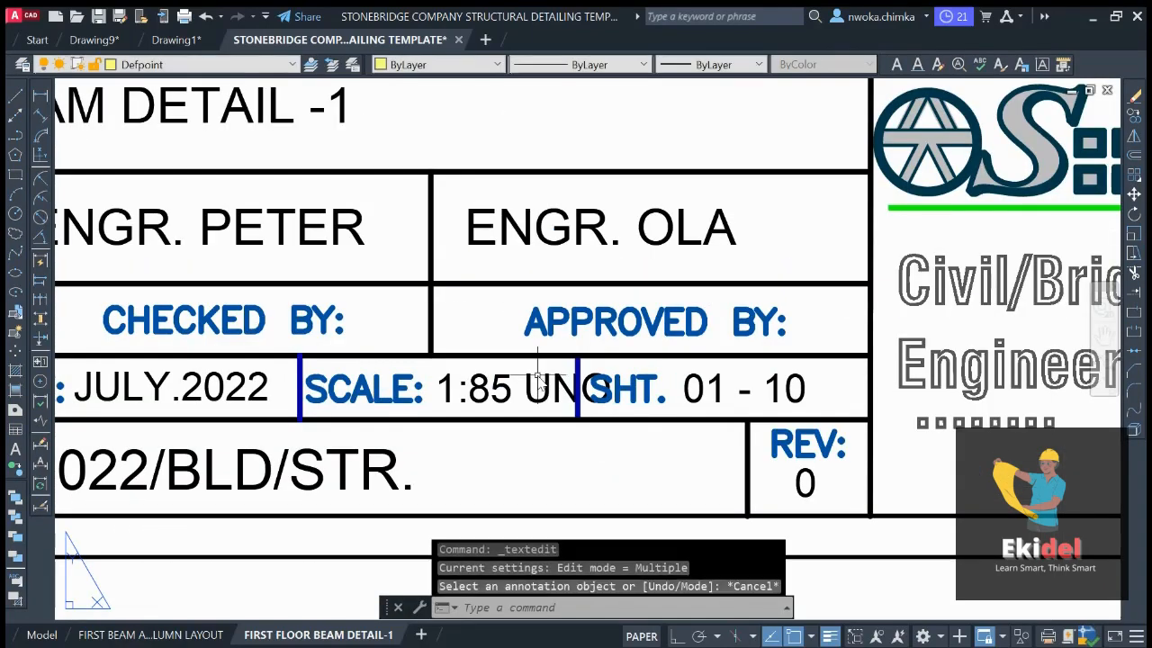
Set the text height of the title block's 1:85 UNO scale entry to 1.25
{"action": "left_click", "coordinate": [535, 389]}
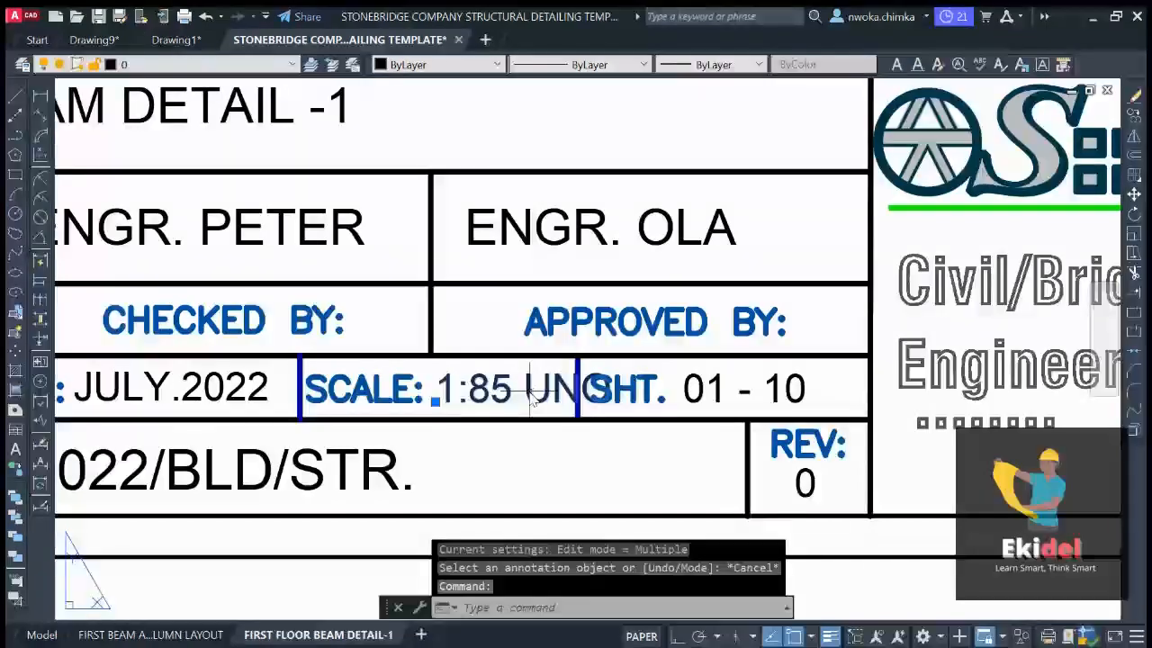
{"action": "scroll", "coordinate": [538, 396], "scroll_direction": "down", "scroll_amount": 4}
{"action": "scroll", "coordinate": [540, 389], "scroll_direction": "up", "scroll_amount": 6}
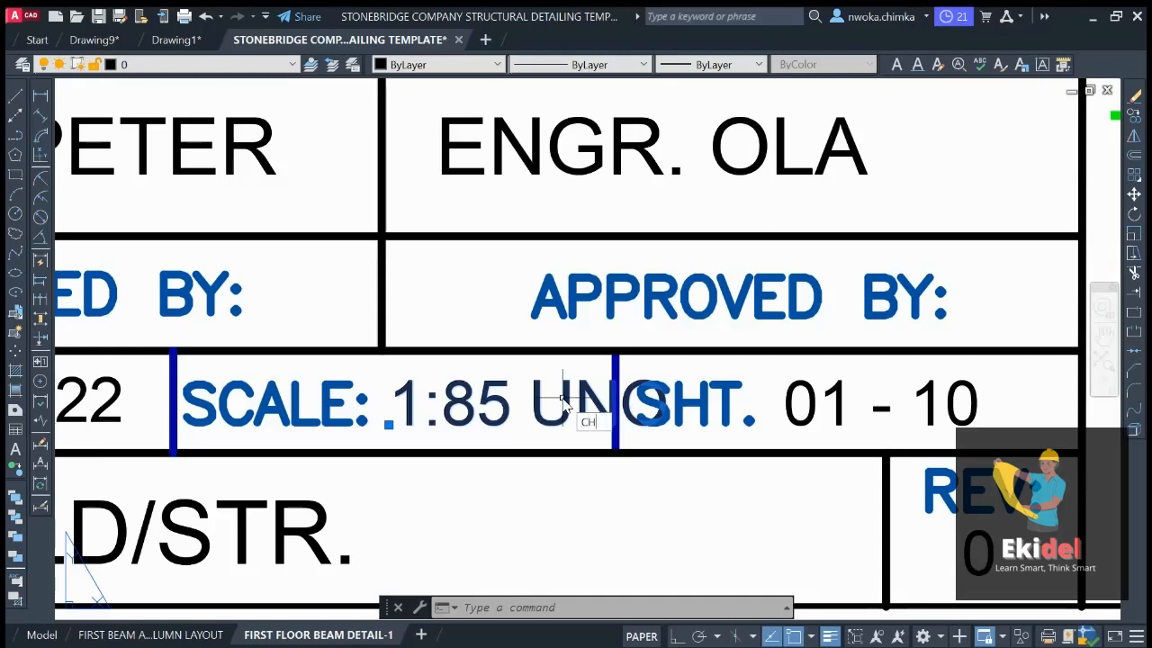
{"action": "key", "text": "Return"}
{"action": "scroll", "coordinate": [501, 382], "scroll_direction": "down", "scroll_amount": 3}
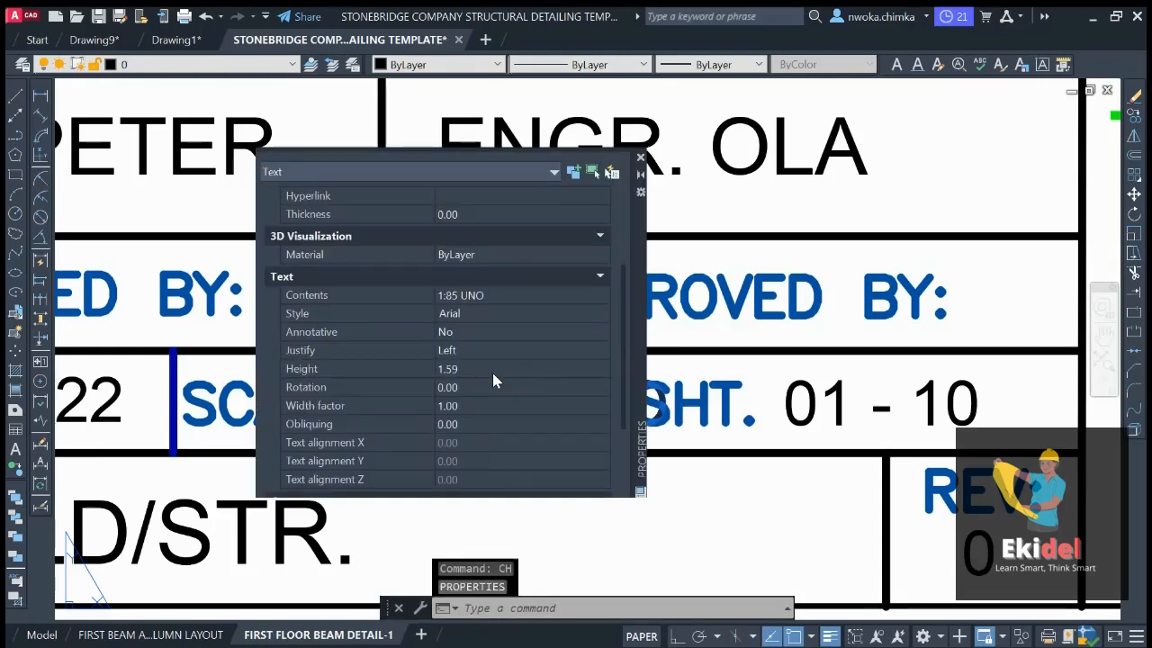
{"action": "left_click", "coordinate": [494, 370]}
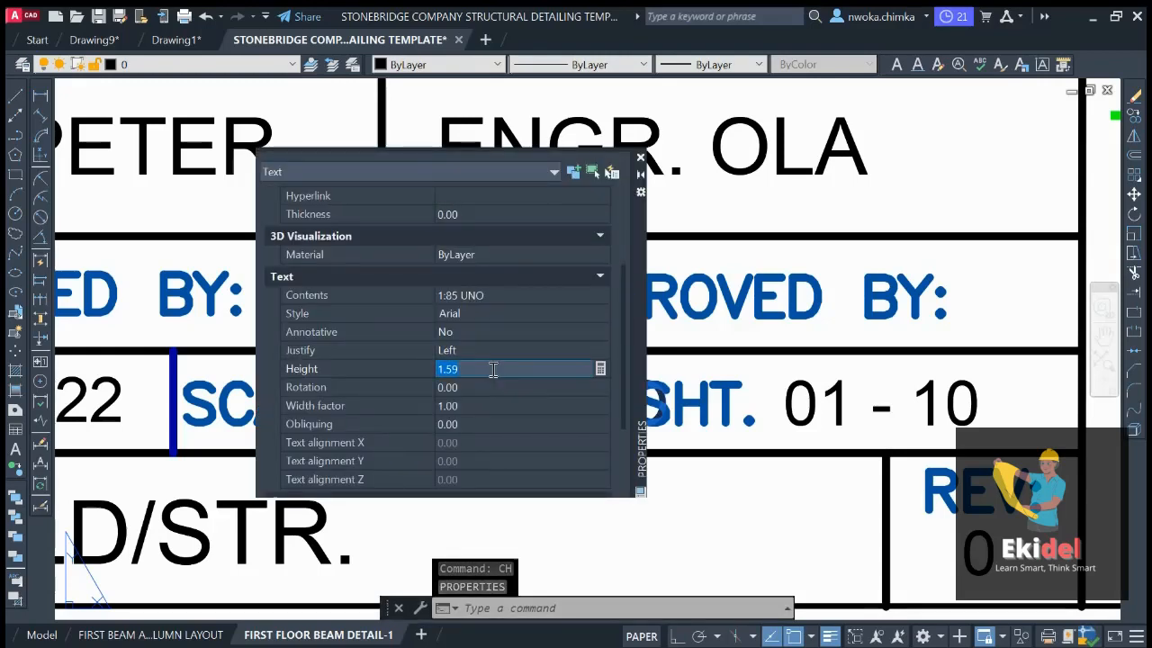
{"action": "type", "text": "1.25"}
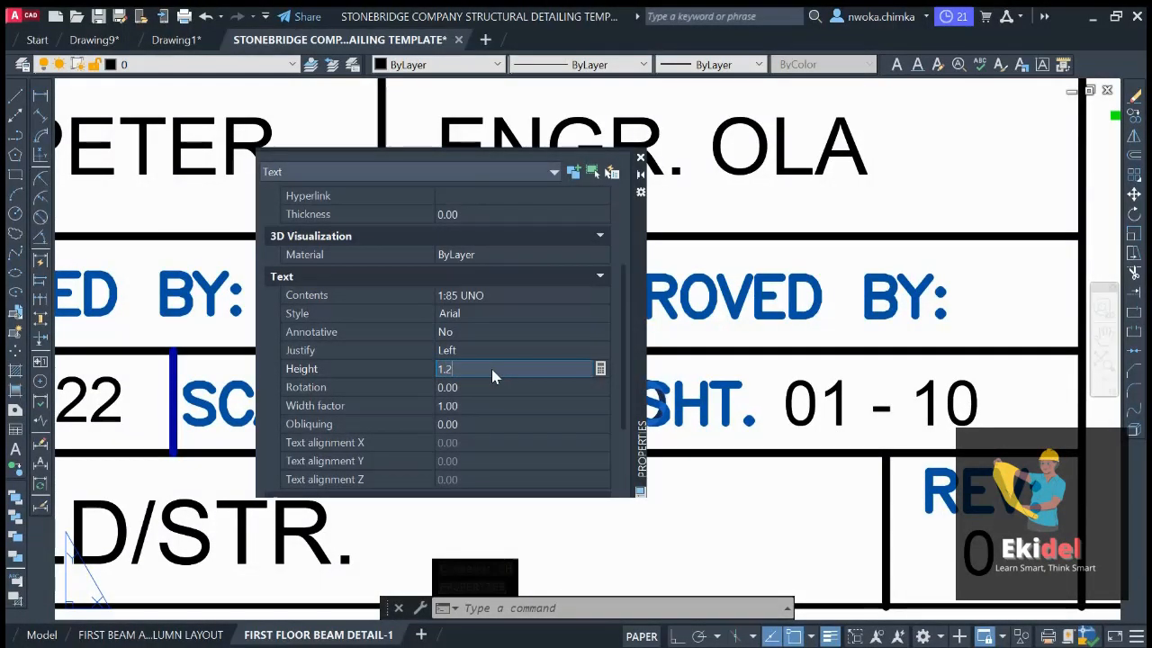
{"action": "left_click", "coordinate": [481, 390]}
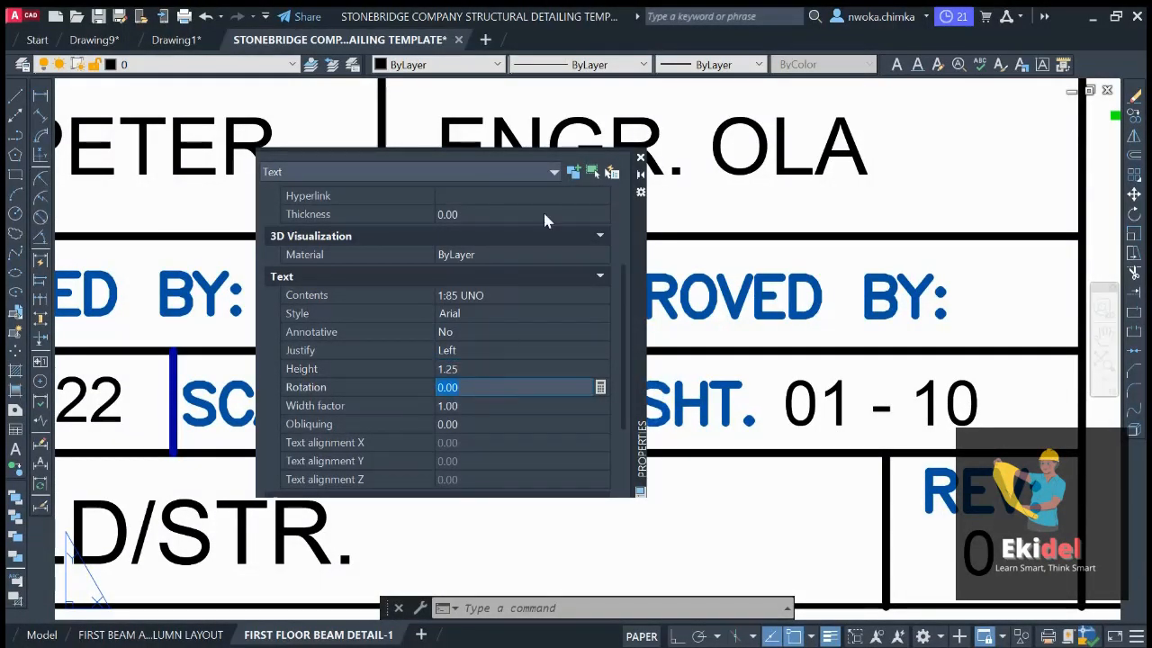
{"action": "left_click", "coordinate": [641, 157]}
{"action": "key", "text": "Escape"}
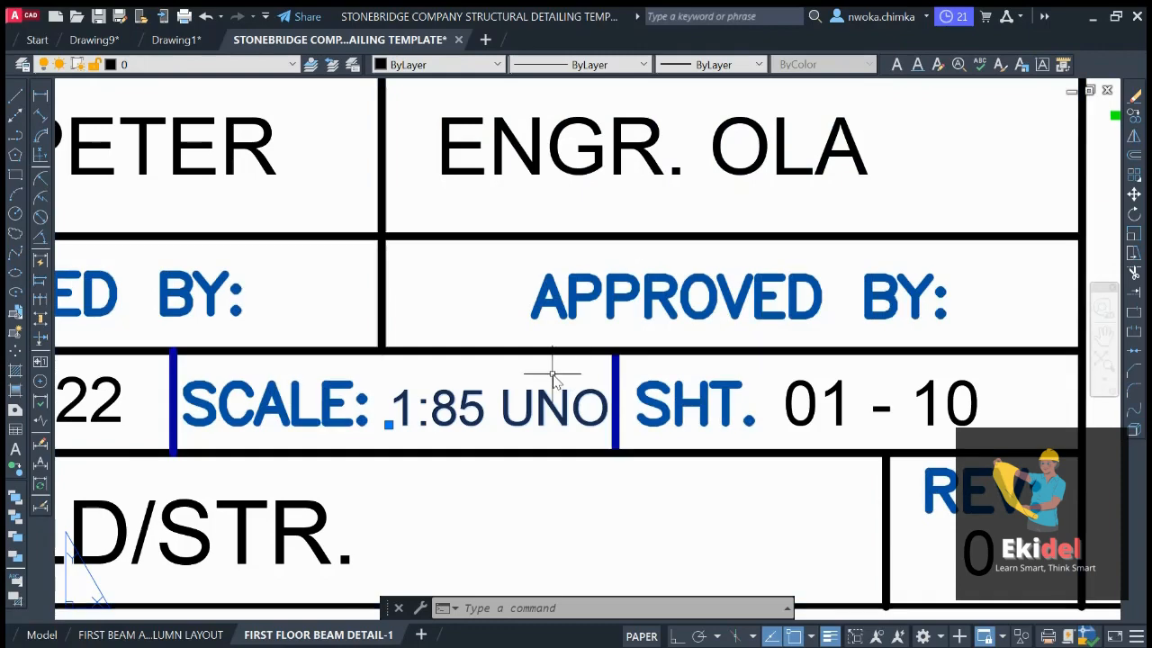
Check the fit of the 1:85 UNO entry in the title block, and review the beam titles, section scale labels and whole sheet
{"action": "scroll", "coordinate": [493, 396], "scroll_direction": "down", "scroll_amount": 4}
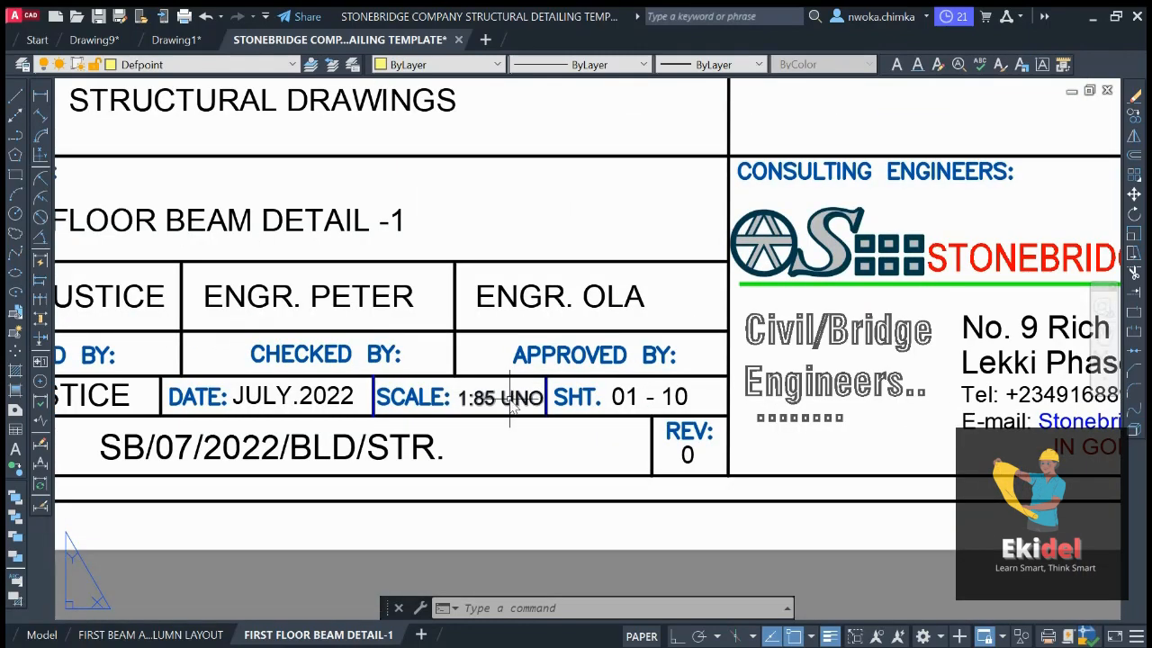
{"action": "scroll", "coordinate": [511, 401], "scroll_direction": "down", "scroll_amount": 2}
{"action": "scroll", "coordinate": [510, 400], "scroll_direction": "up", "scroll_amount": 4}
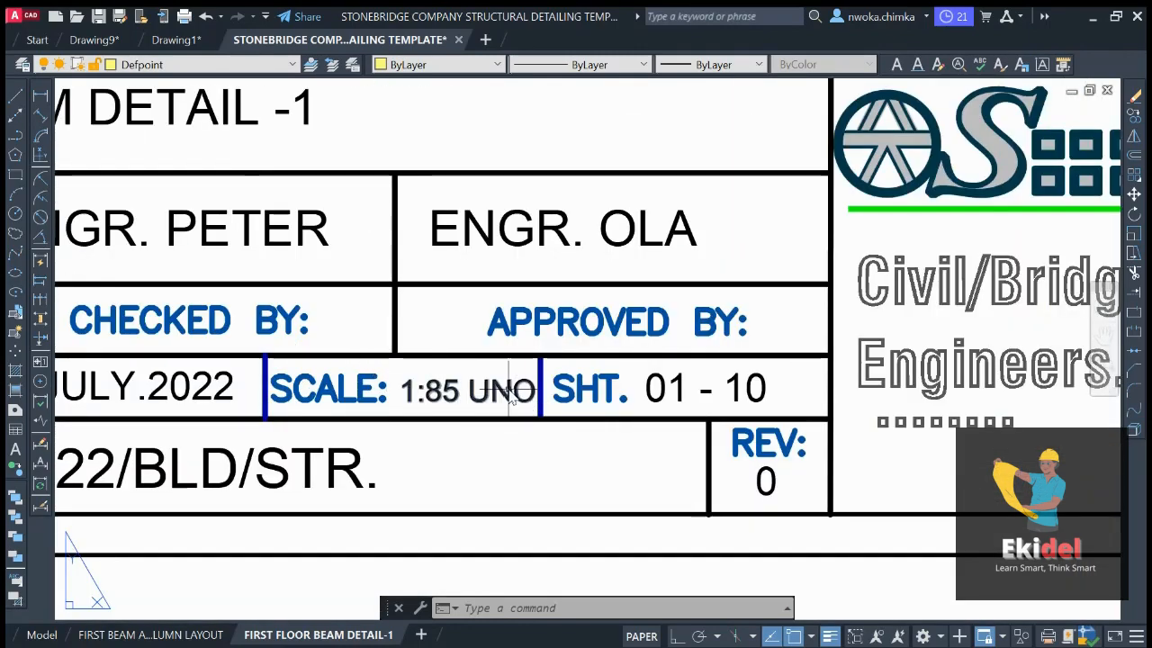
{"action": "scroll", "coordinate": [510, 396], "scroll_direction": "up", "scroll_amount": 3}
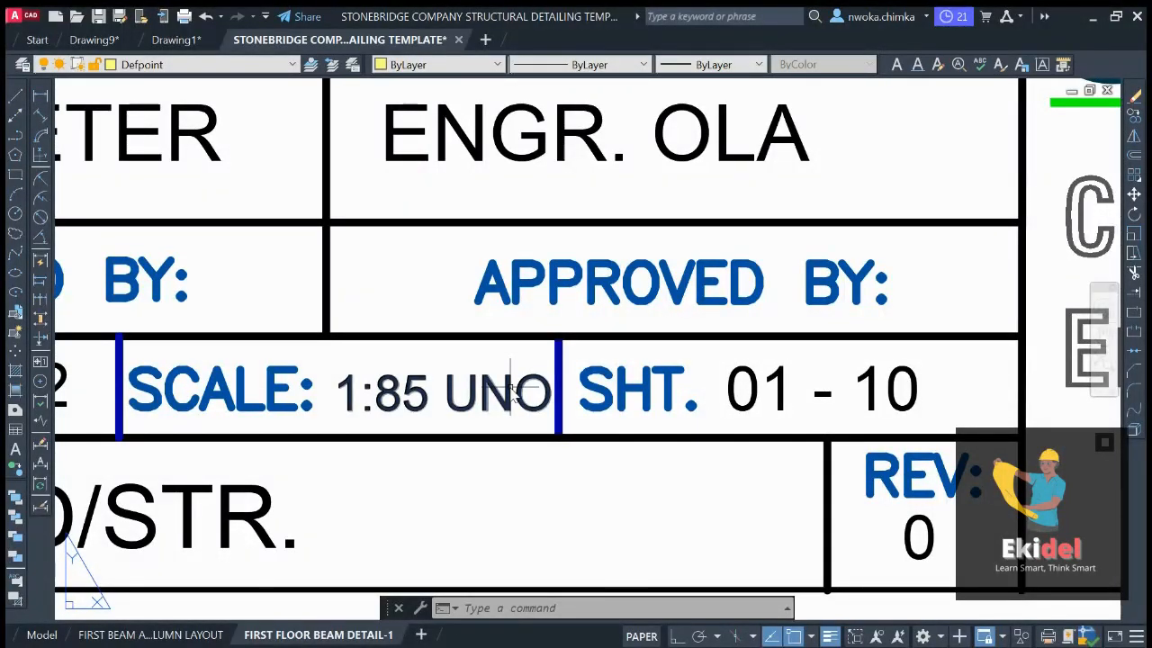
{"action": "scroll", "coordinate": [508, 392], "scroll_direction": "down", "scroll_amount": 3}
{"action": "scroll", "coordinate": [540, 401], "scroll_direction": "up", "scroll_amount": 1}
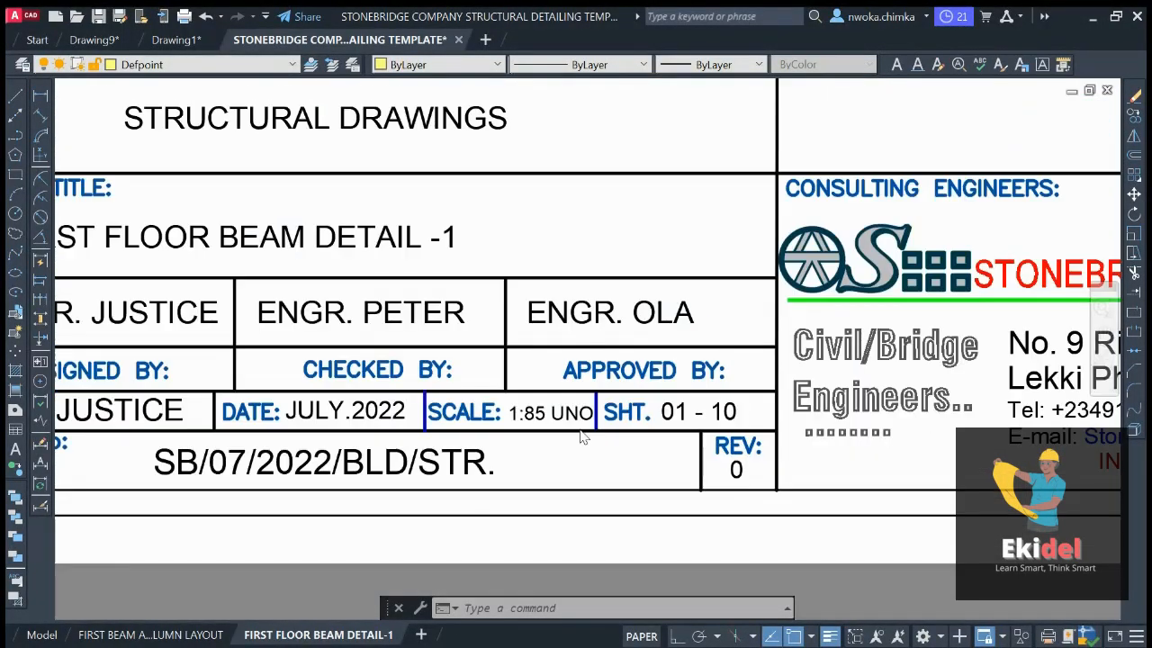
{"action": "scroll", "coordinate": [567, 409], "scroll_direction": "down", "scroll_amount": 3}
{"action": "scroll", "coordinate": [566, 403], "scroll_direction": "down", "scroll_amount": 4}
{"action": "middle_click_drag", "start_coordinate": [612, 376], "coordinate": [711, 432]}
{"action": "middle_click_drag", "start_coordinate": [589, 286], "coordinate": [601, 336]}
{"action": "middle_click_drag", "start_coordinate": [456, 279], "coordinate": [471, 377]}
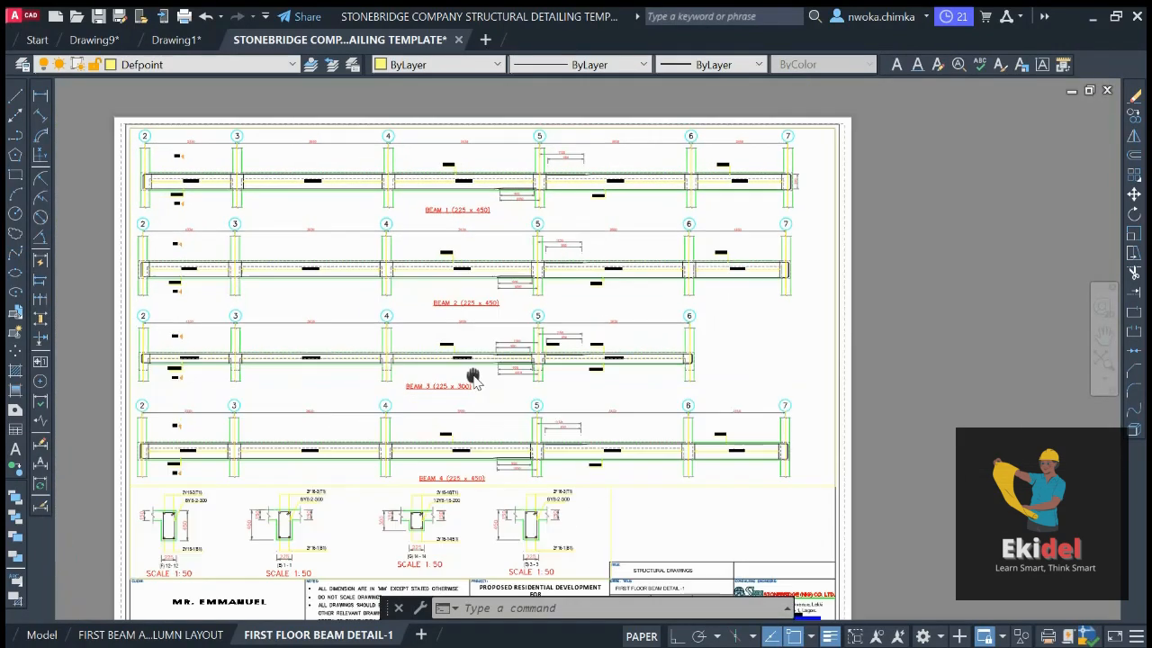
{"action": "scroll", "coordinate": [442, 216], "scroll_direction": "up", "scroll_amount": 3}
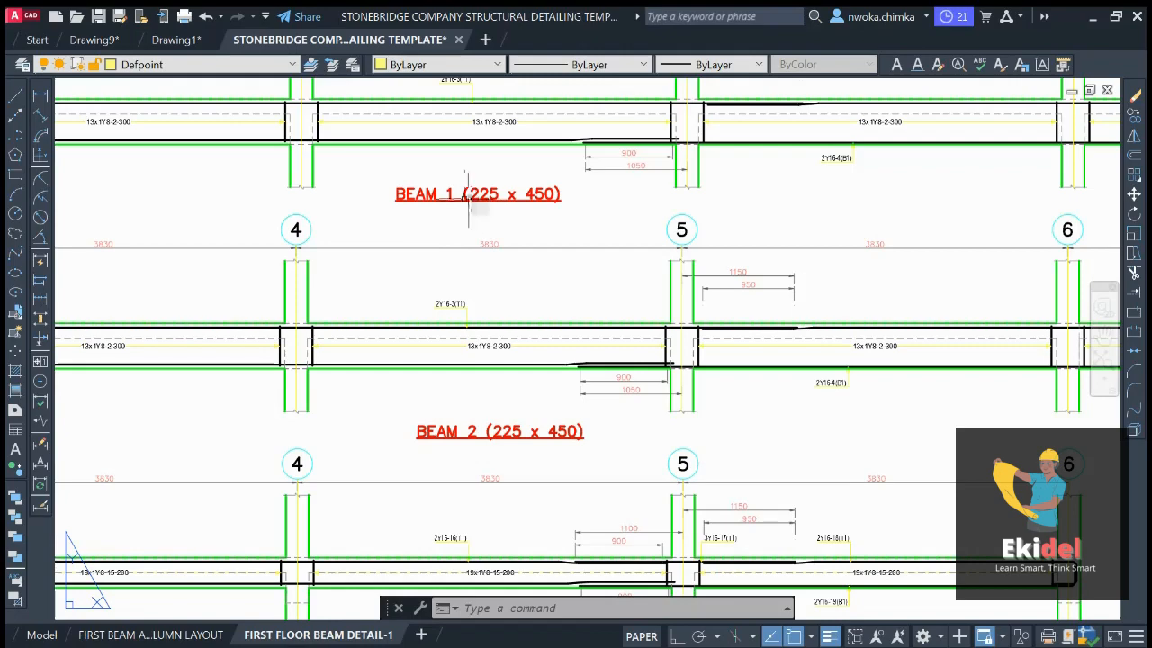
{"action": "scroll", "coordinate": [444, 213], "scroll_direction": "up", "scroll_amount": 1}
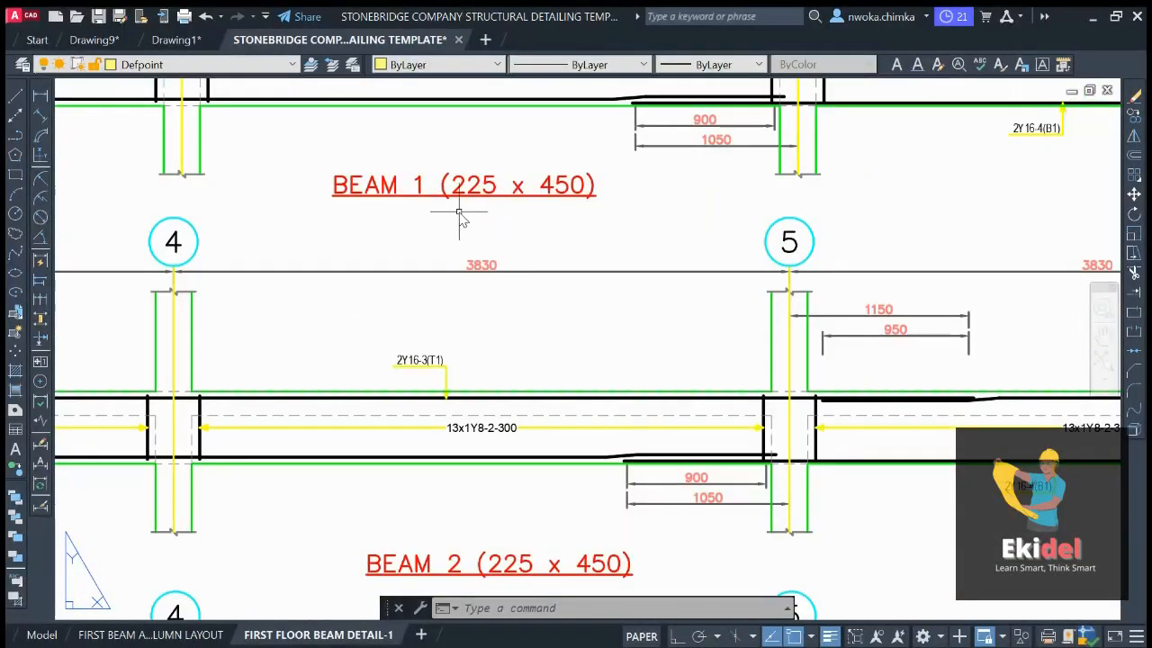
{"action": "scroll", "coordinate": [459, 216], "scroll_direction": "down", "scroll_amount": 5}
{"action": "scroll", "coordinate": [633, 456], "scroll_direction": "up", "scroll_amount": 6}
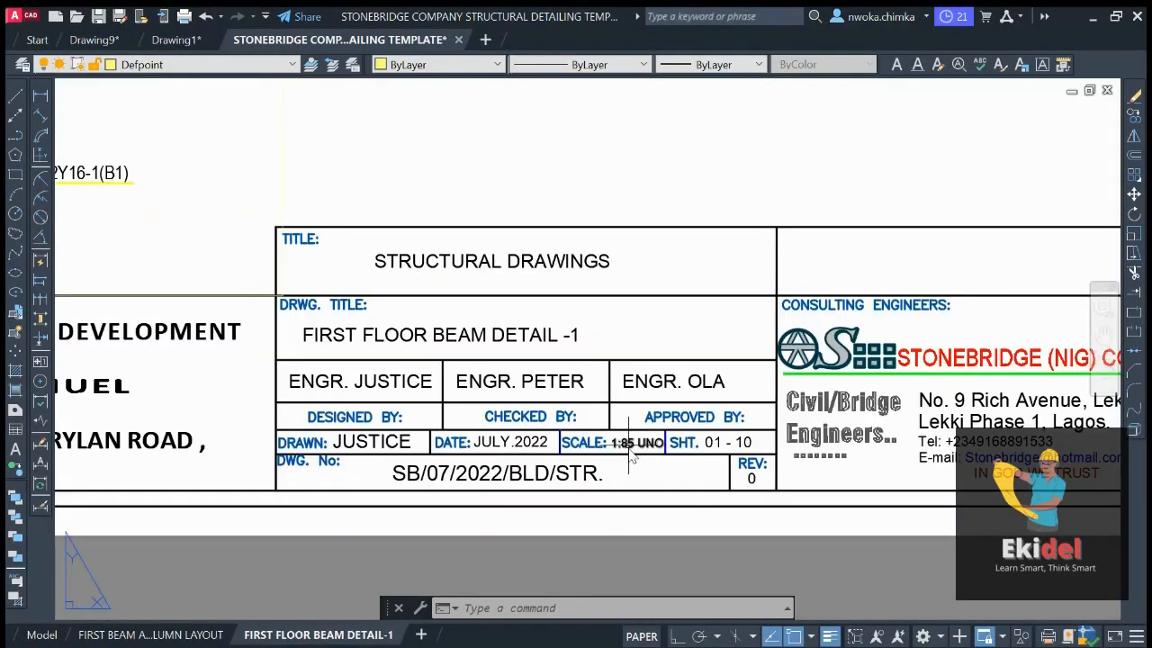
{"action": "scroll", "coordinate": [630, 454], "scroll_direction": "down", "scroll_amount": 4}
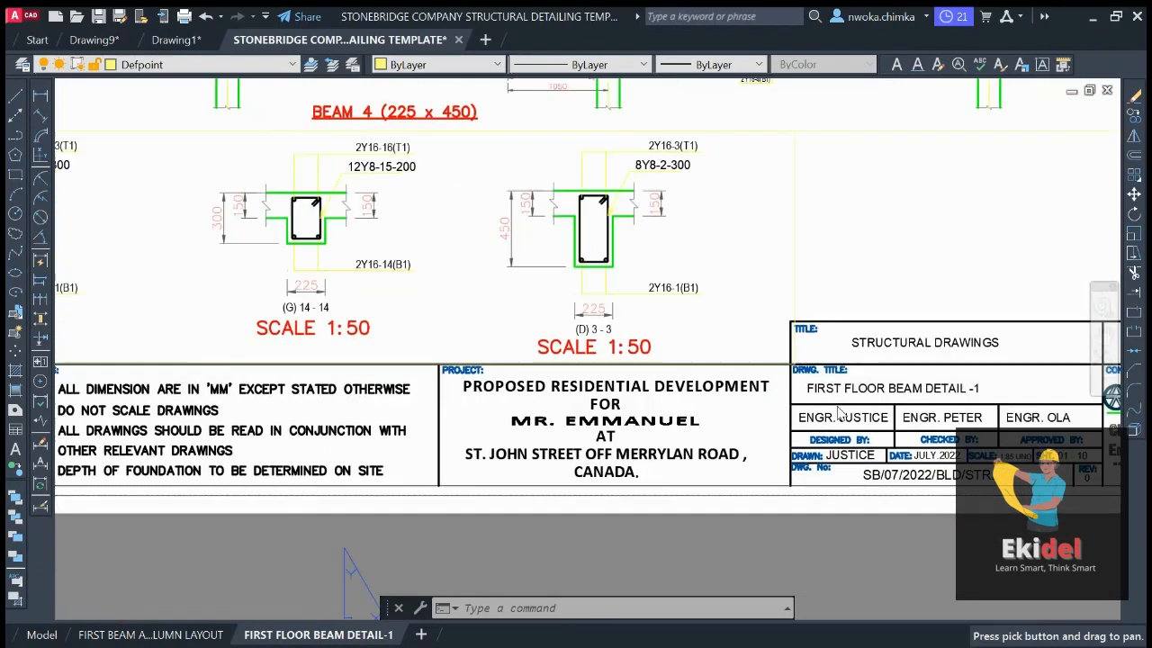
{"action": "scroll", "coordinate": [597, 396], "scroll_direction": "down", "scroll_amount": 2}
{"action": "scroll", "coordinate": [369, 384], "scroll_direction": "up", "scroll_amount": 2}
{"action": "scroll", "coordinate": [396, 378], "scroll_direction": "down", "scroll_amount": 2}
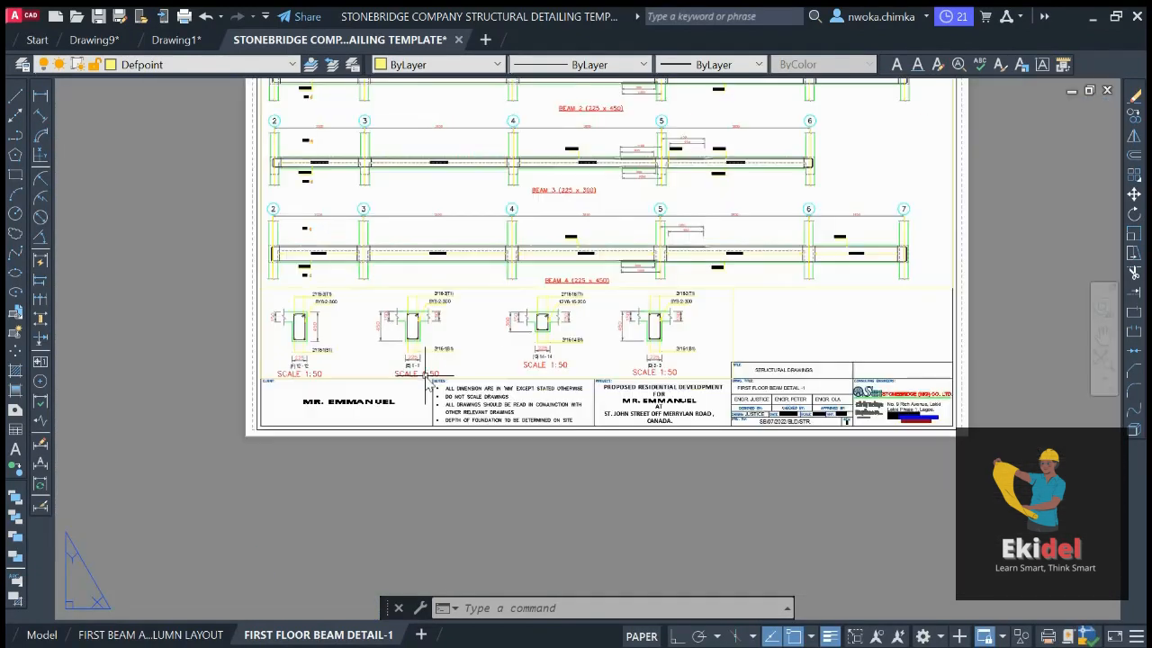
{"action": "scroll", "coordinate": [416, 373], "scroll_direction": "up", "scroll_amount": 4}
{"action": "scroll", "coordinate": [409, 371], "scroll_direction": "down", "scroll_amount": 6}
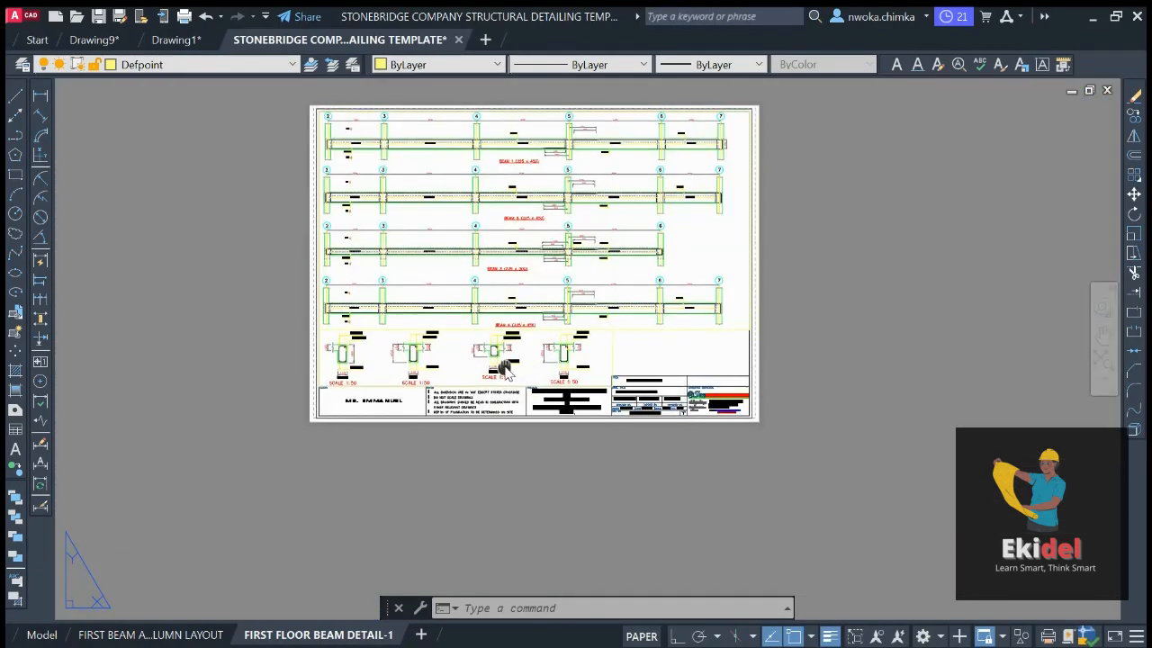
{"action": "middle_click_drag", "start_coordinate": [492, 354], "coordinate": [398, 383]}
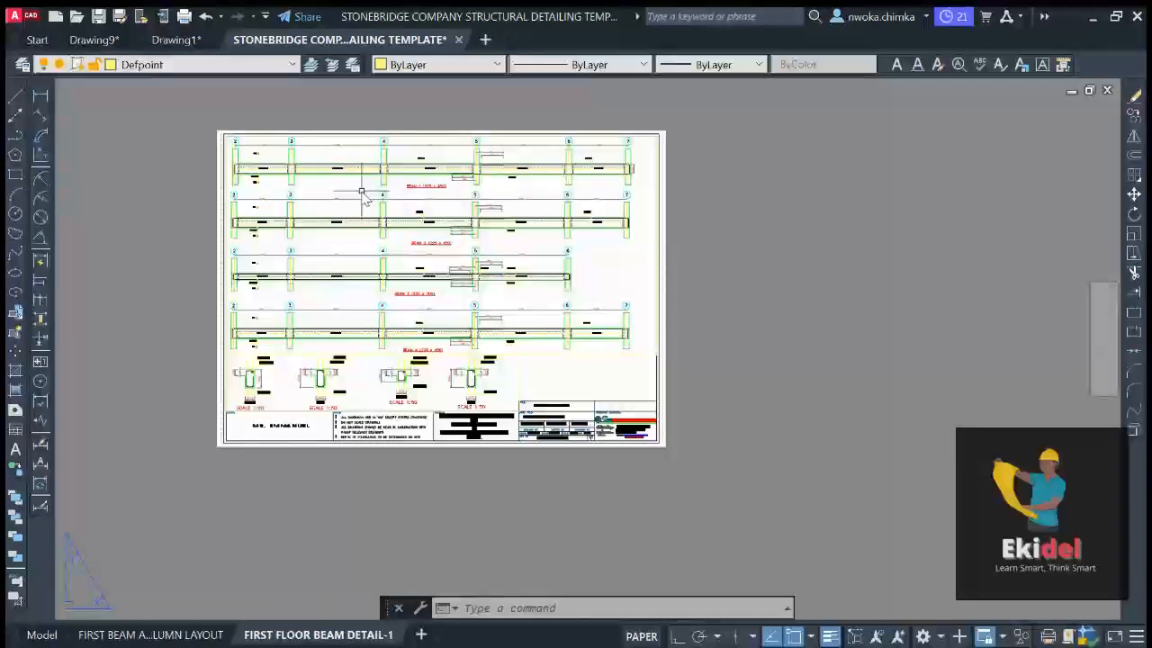
Switch to model space and view the area around the beam cross-sections
{"action": "left_click", "coordinate": [42, 634]}
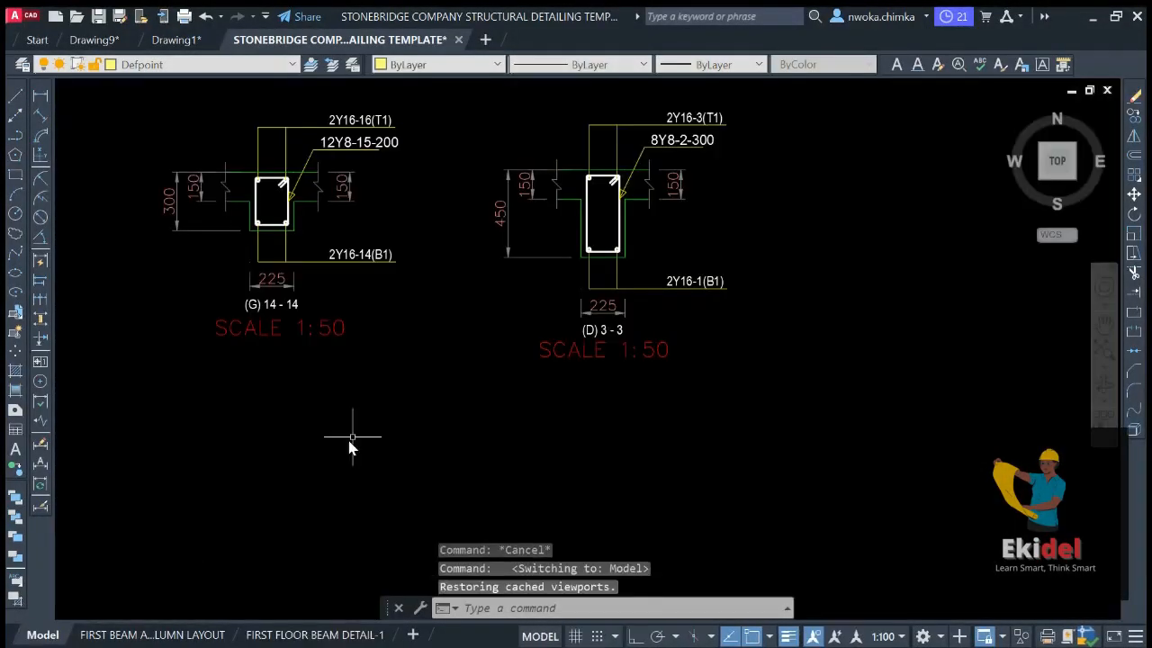
{"action": "scroll", "coordinate": [540, 342], "scroll_direction": "down", "scroll_amount": 6}
{"action": "scroll", "coordinate": [437, 381], "scroll_direction": "down", "scroll_amount": 2}
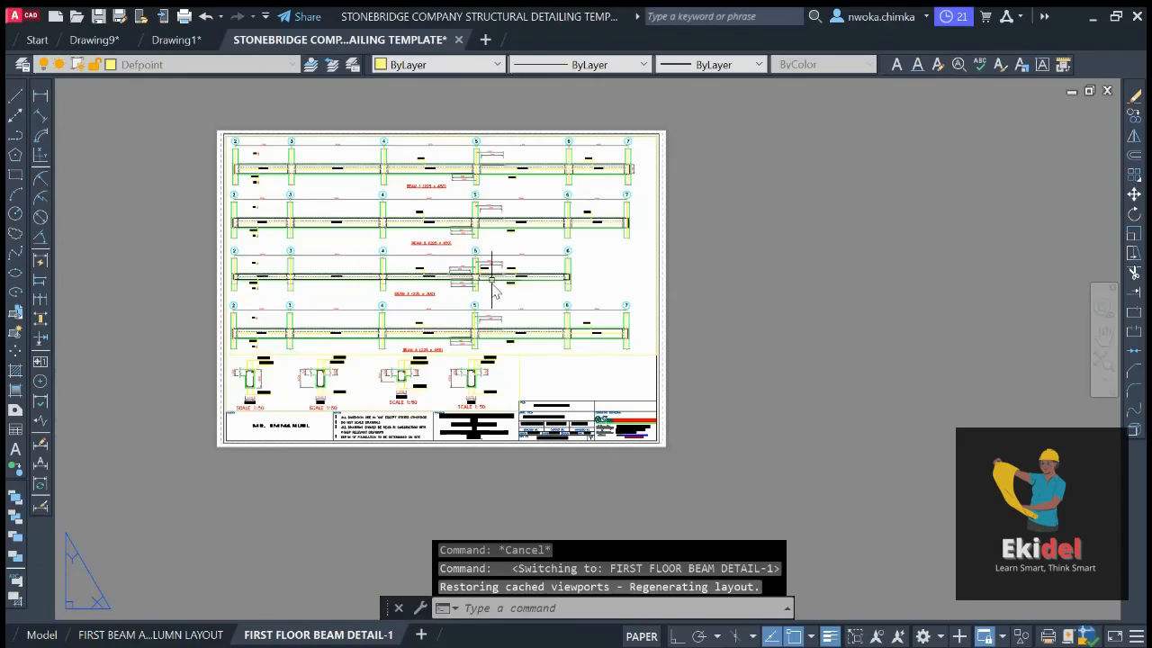
Compare the FIRST FLOOR BEAM DETAIL-1 sheet with the framed groups of beam details in model space
{"action": "scroll", "coordinate": [347, 216], "scroll_direction": "up", "scroll_amount": 1}
{"action": "scroll", "coordinate": [351, 340], "scroll_direction": "down", "scroll_amount": 3}
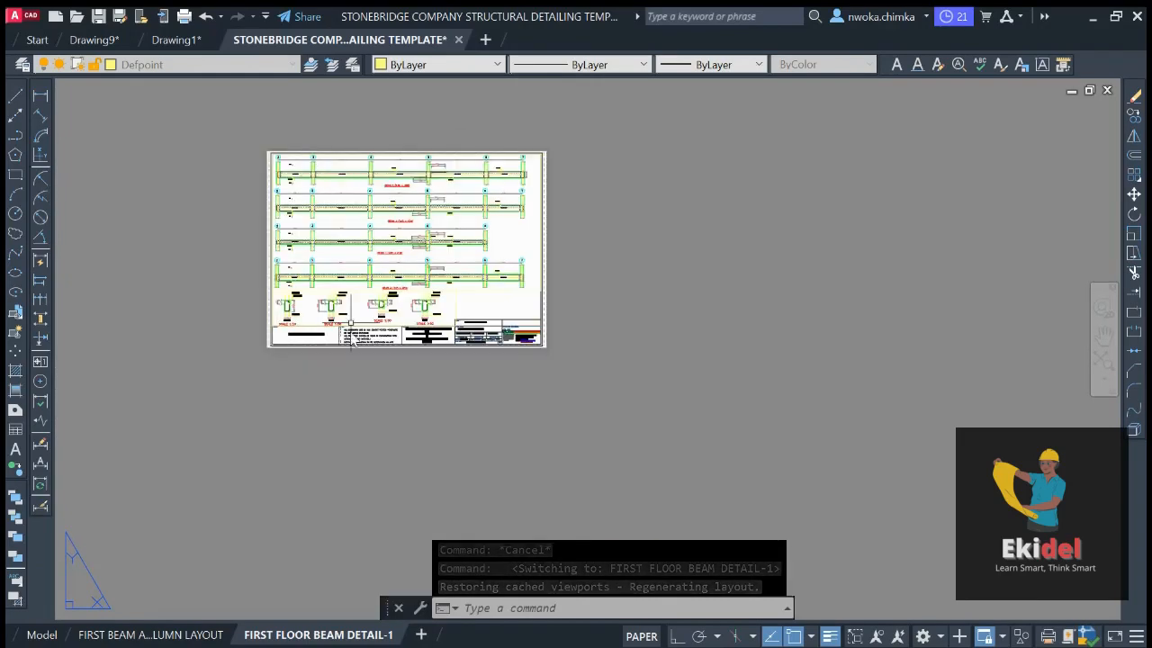
{"action": "left_click", "coordinate": [44, 632]}
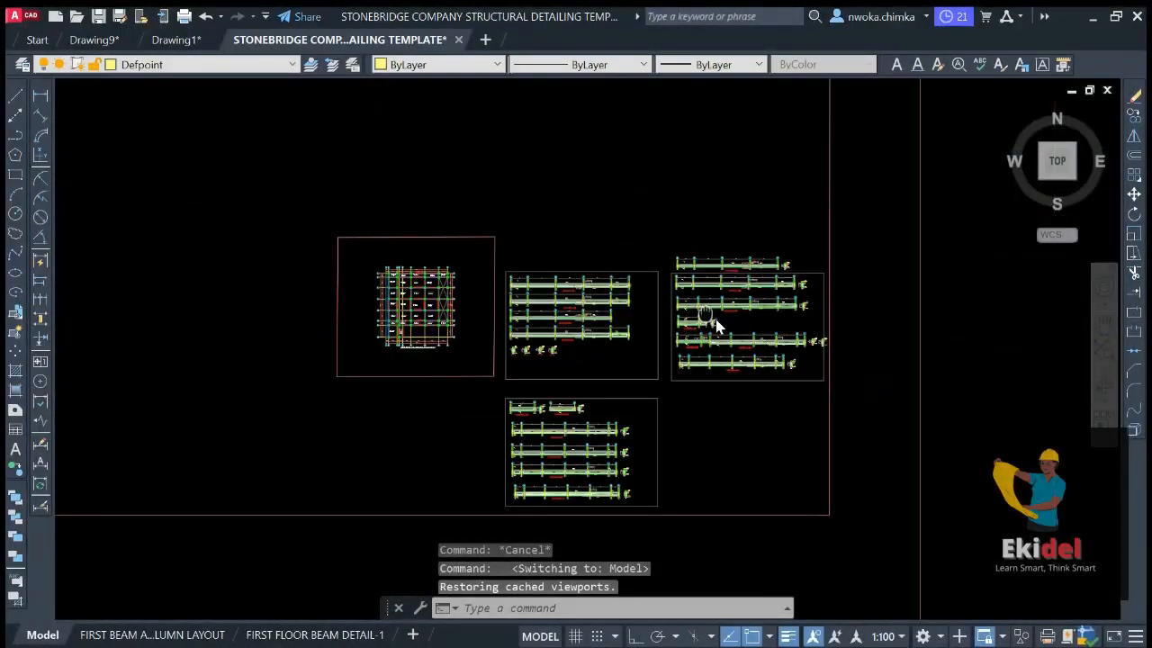
{"action": "middle_click_drag", "start_coordinate": [710, 319], "coordinate": [574, 304]}
{"action": "scroll", "coordinate": [574, 305], "scroll_direction": "up", "scroll_amount": 2}
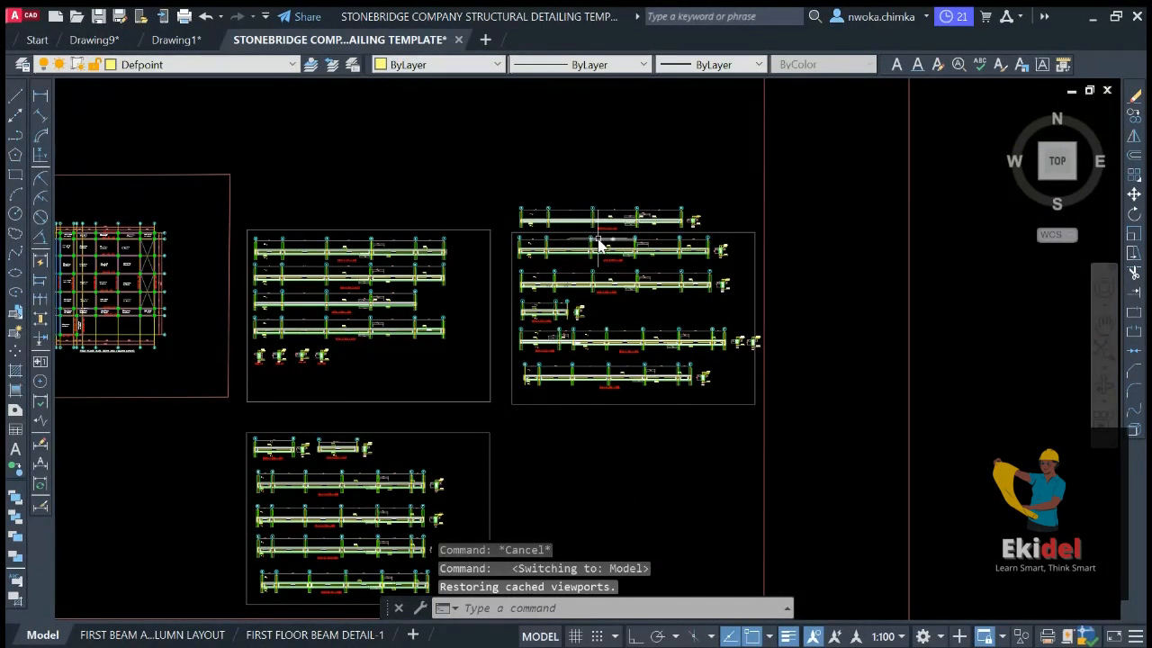
{"action": "left_click", "coordinate": [376, 634]}
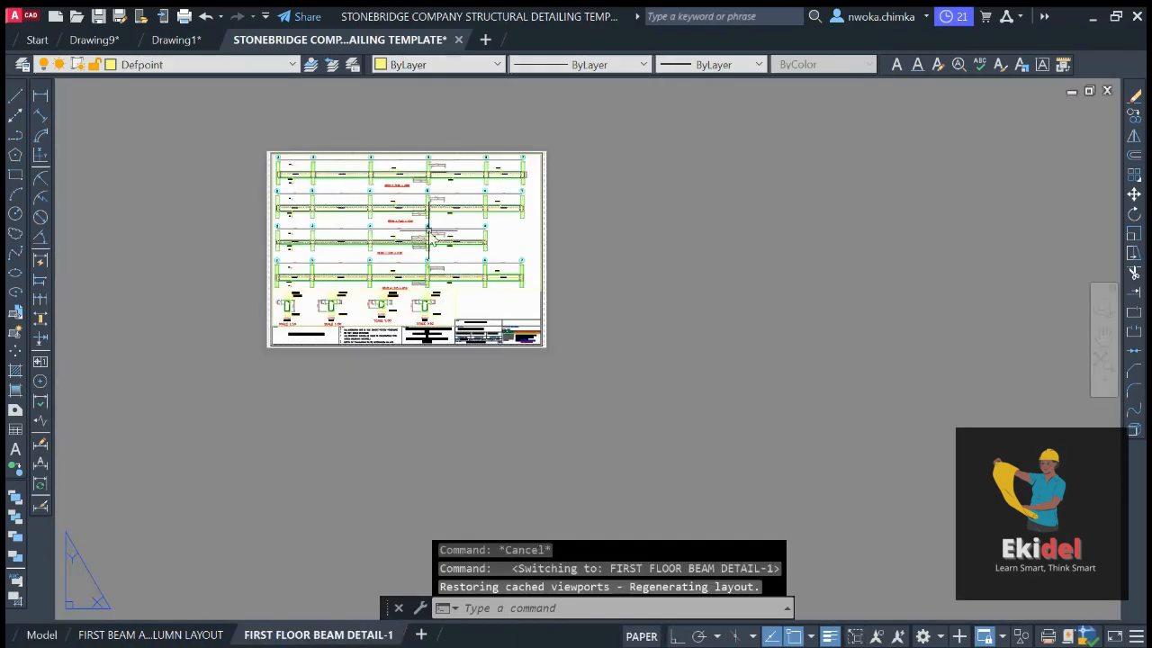
{"action": "scroll", "coordinate": [432, 237], "scroll_direction": "up", "scroll_amount": 6}
{"action": "scroll", "coordinate": [457, 215], "scroll_direction": "down", "scroll_amount": 2}
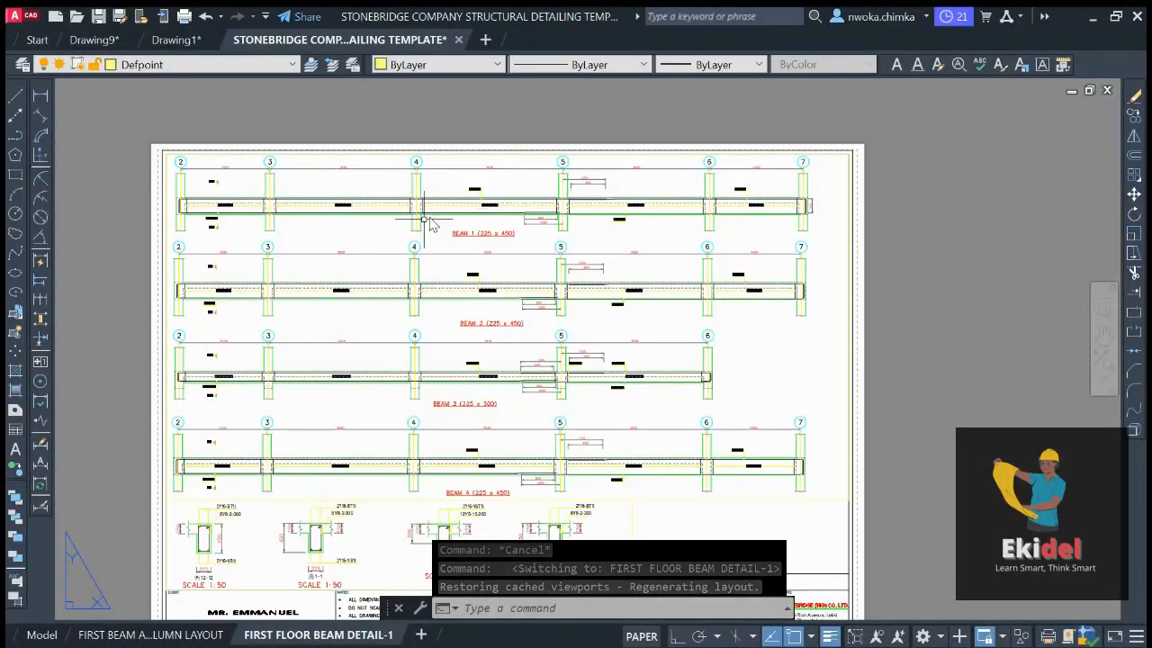
{"action": "scroll", "coordinate": [407, 259], "scroll_direction": "down", "scroll_amount": 2}
{"action": "scroll", "coordinate": [406, 259], "scroll_direction": "down", "scroll_amount": 2}
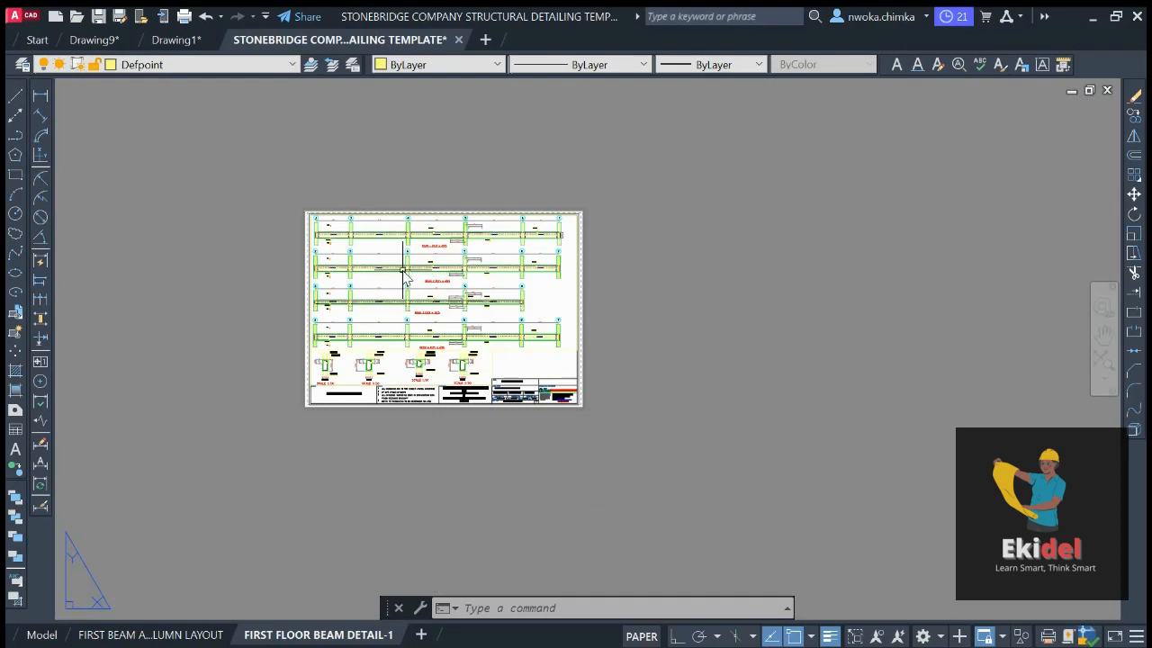
Examine the three framed beam groups in model space and return to the FIRST FLOOR BEAM DETAIL-1 sheet
{"action": "left_click", "coordinate": [45, 635]}
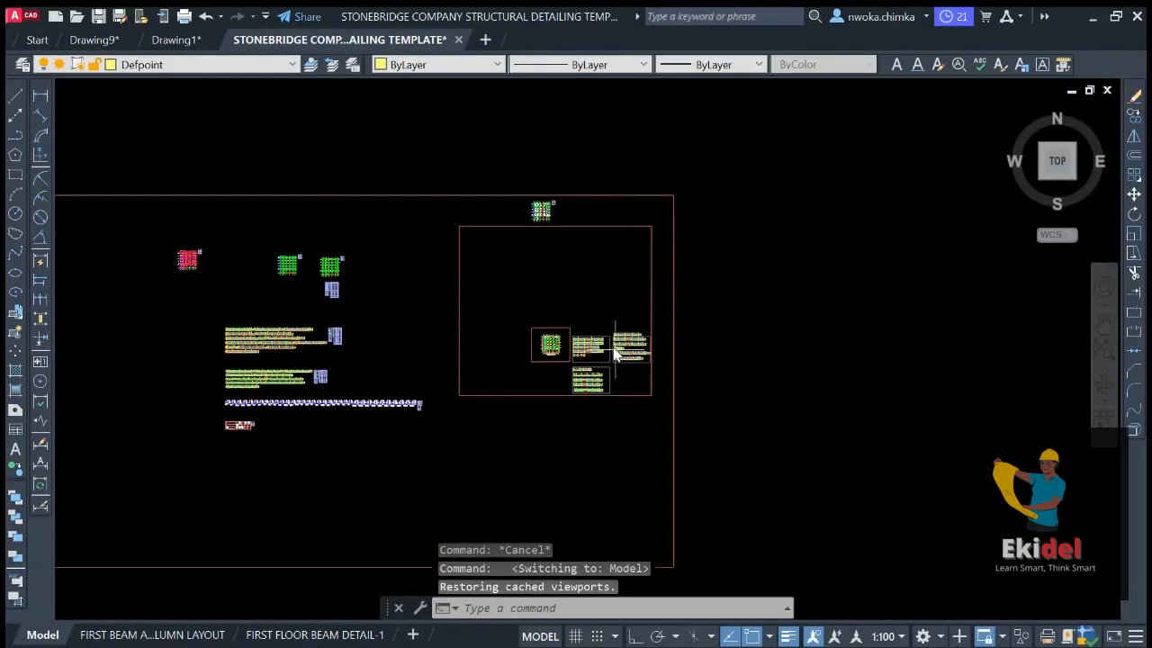
{"action": "scroll", "coordinate": [614, 353], "scroll_direction": "up", "scroll_amount": 8}
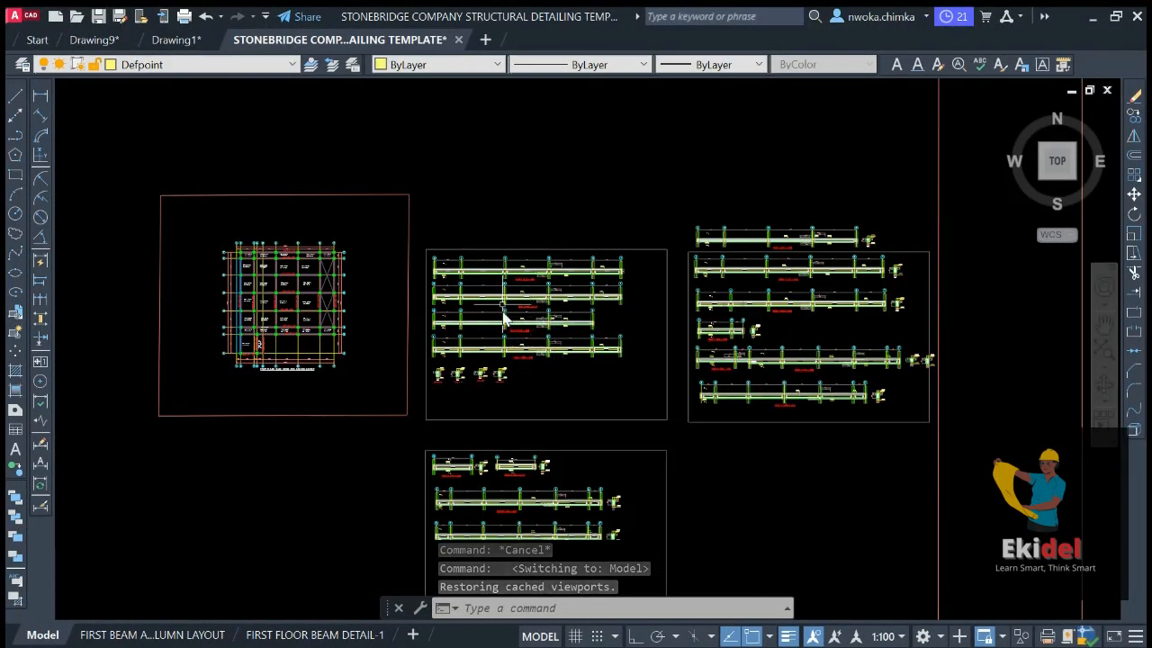
{"action": "scroll", "coordinate": [504, 320], "scroll_direction": "down", "scroll_amount": 2}
{"action": "scroll", "coordinate": [700, 265], "scroll_direction": "up", "scroll_amount": 4}
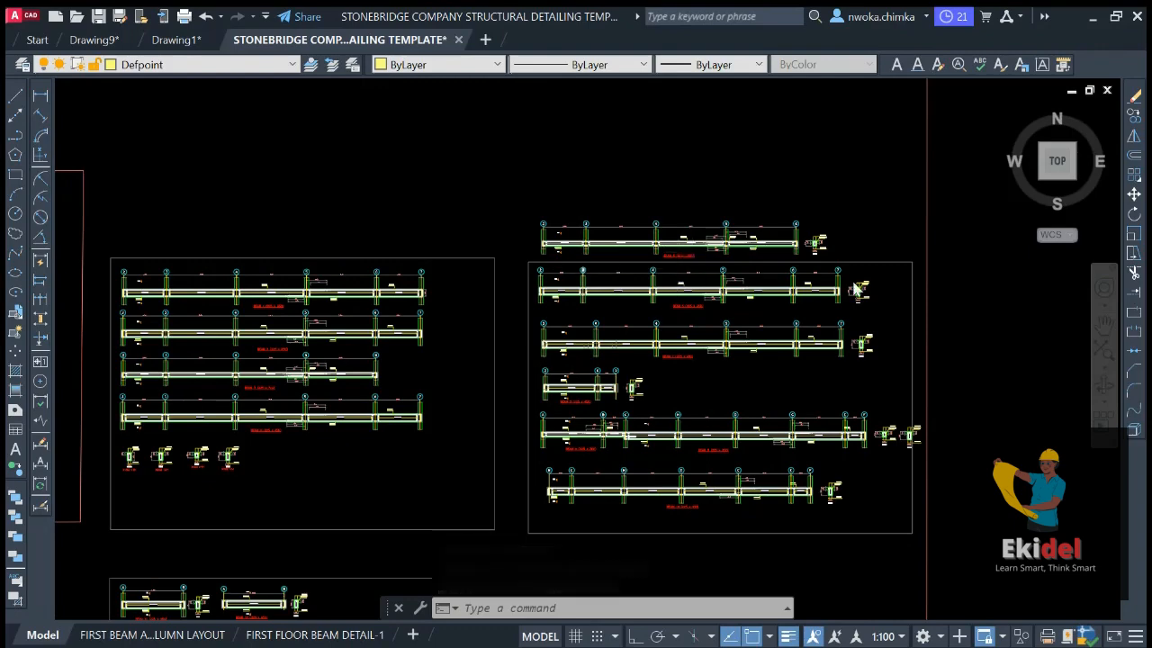
{"action": "scroll", "coordinate": [855, 288], "scroll_direction": "down", "scroll_amount": 4}
{"action": "scroll", "coordinate": [598, 436], "scroll_direction": "up", "scroll_amount": 2}
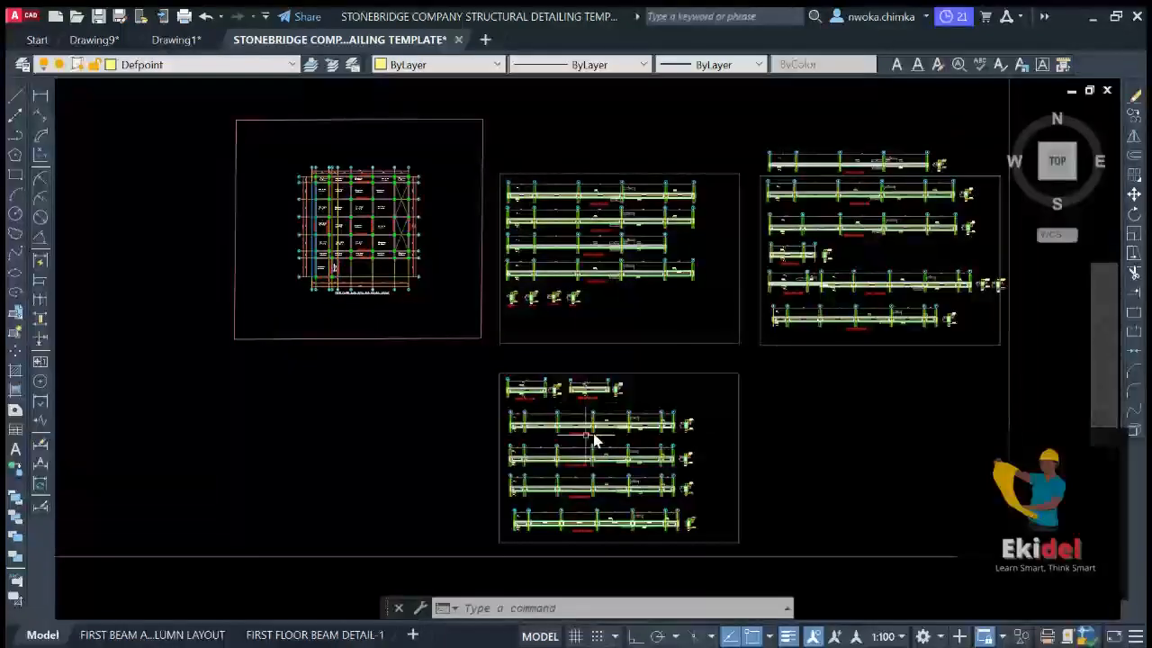
{"action": "left_click", "coordinate": [315, 634]}
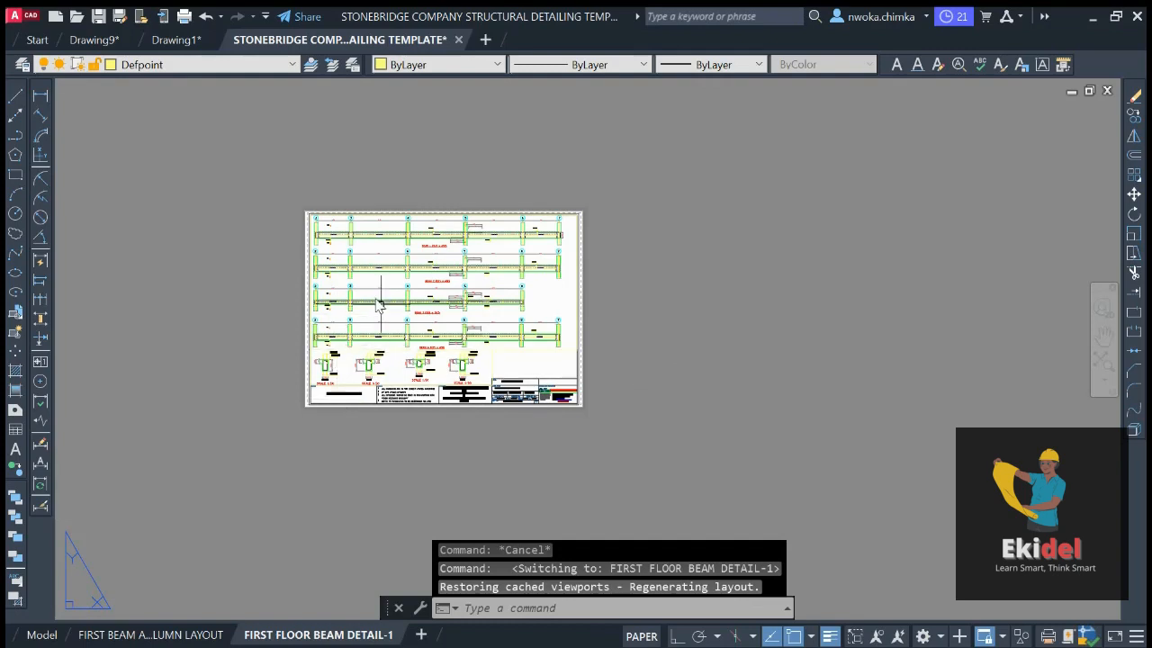
{"action": "scroll", "coordinate": [379, 360], "scroll_direction": "up", "scroll_amount": 2}
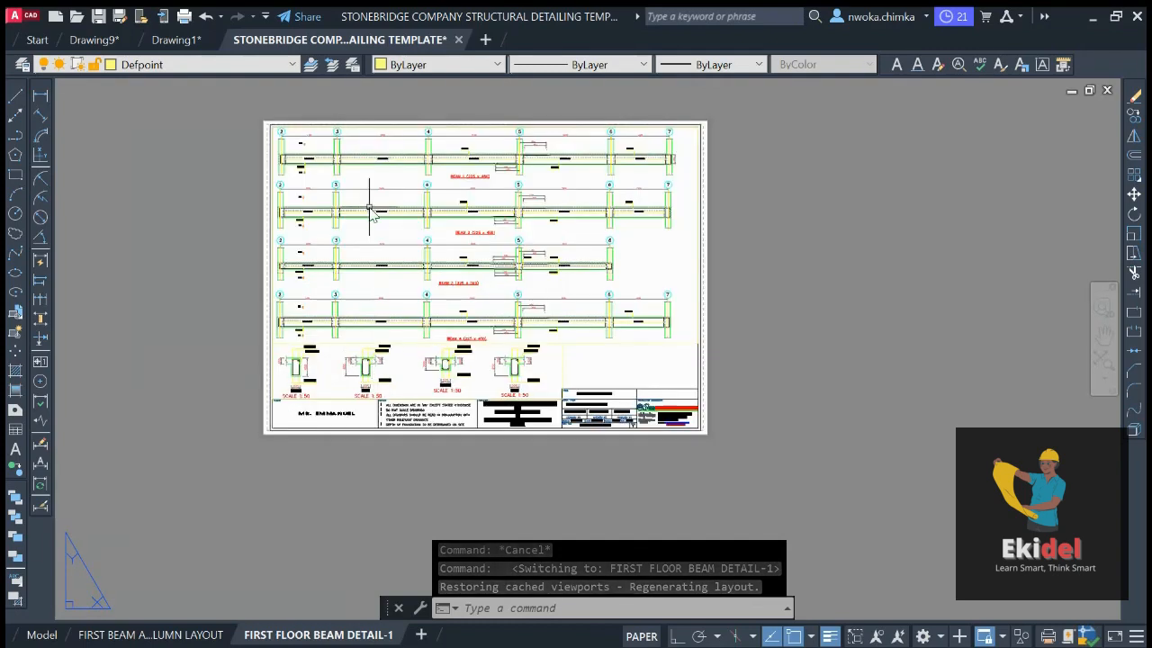
{"action": "middle_click_drag", "start_coordinate": [342, 167], "coordinate": [336, 198]}
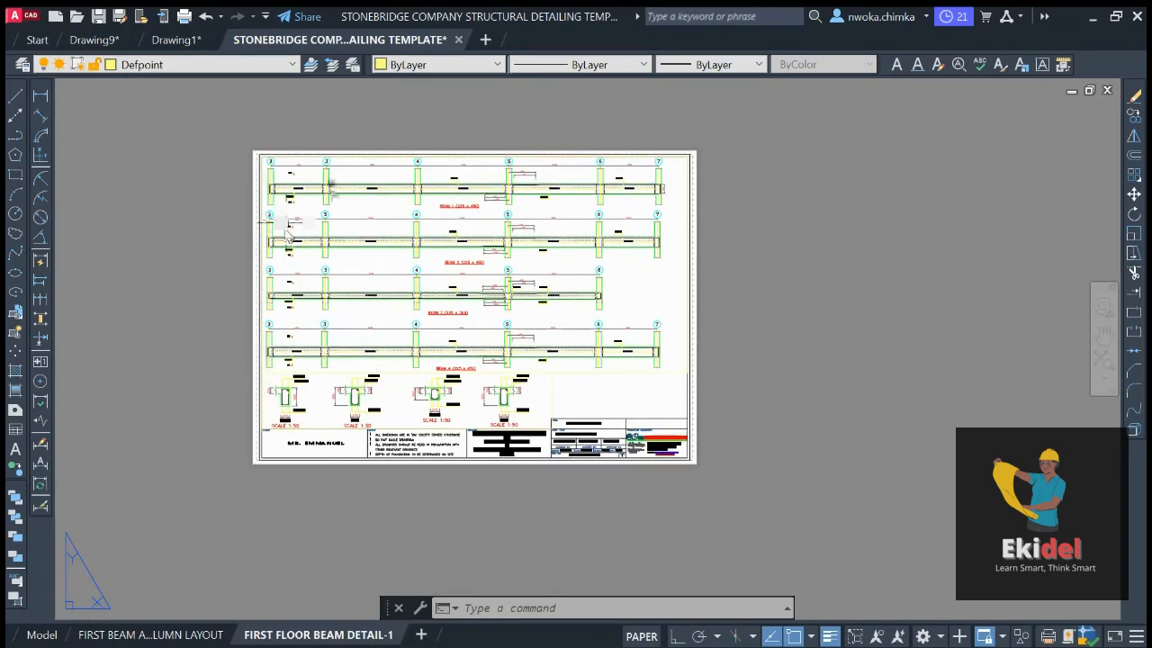
Review the FIRST BEAM AND COLUMN LAYOUT sheet, the beam detail sheet's cross-sections and its title block
{"action": "left_click", "coordinate": [41, 635]}
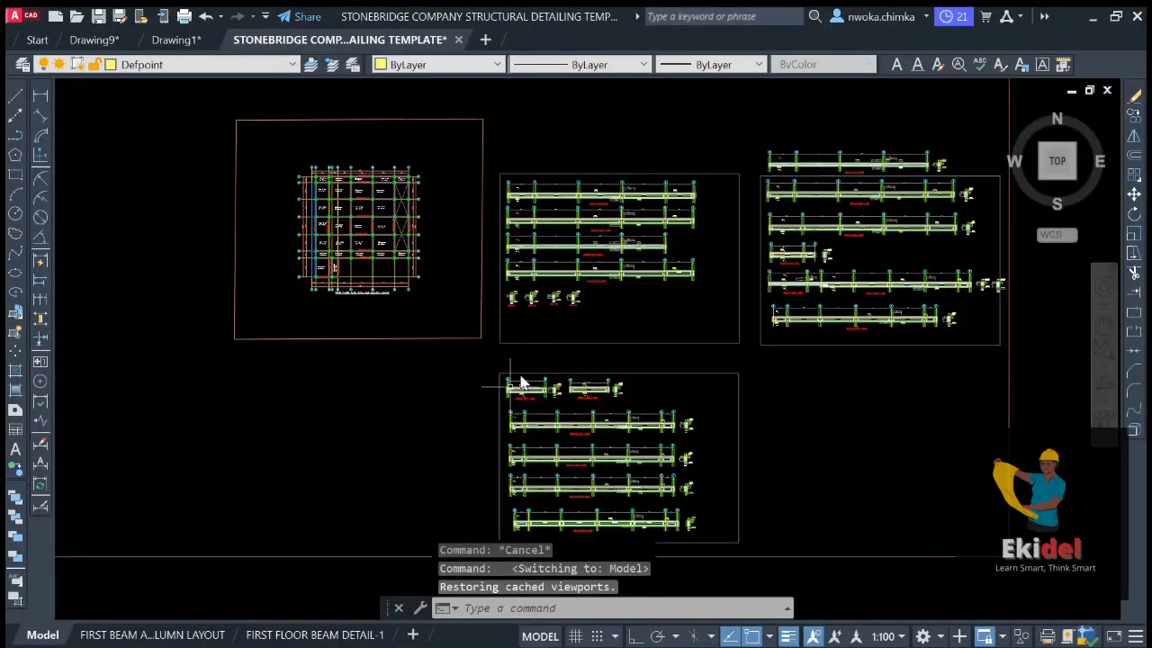
{"action": "left_click", "coordinate": [301, 632]}
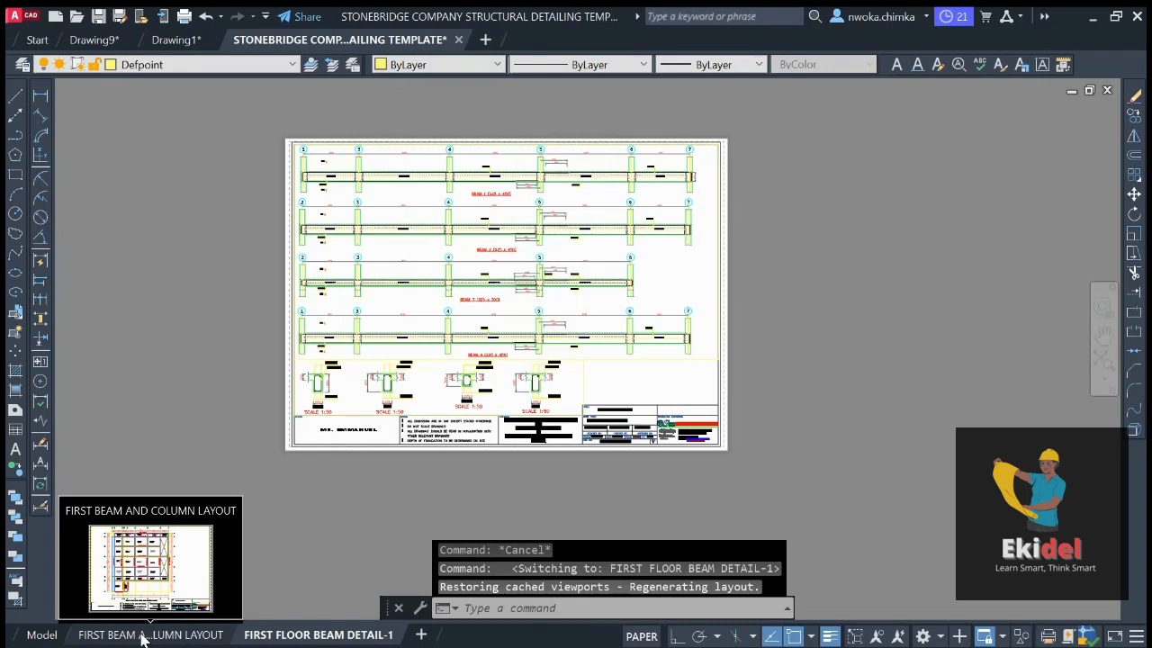
{"action": "left_click", "coordinate": [142, 637]}
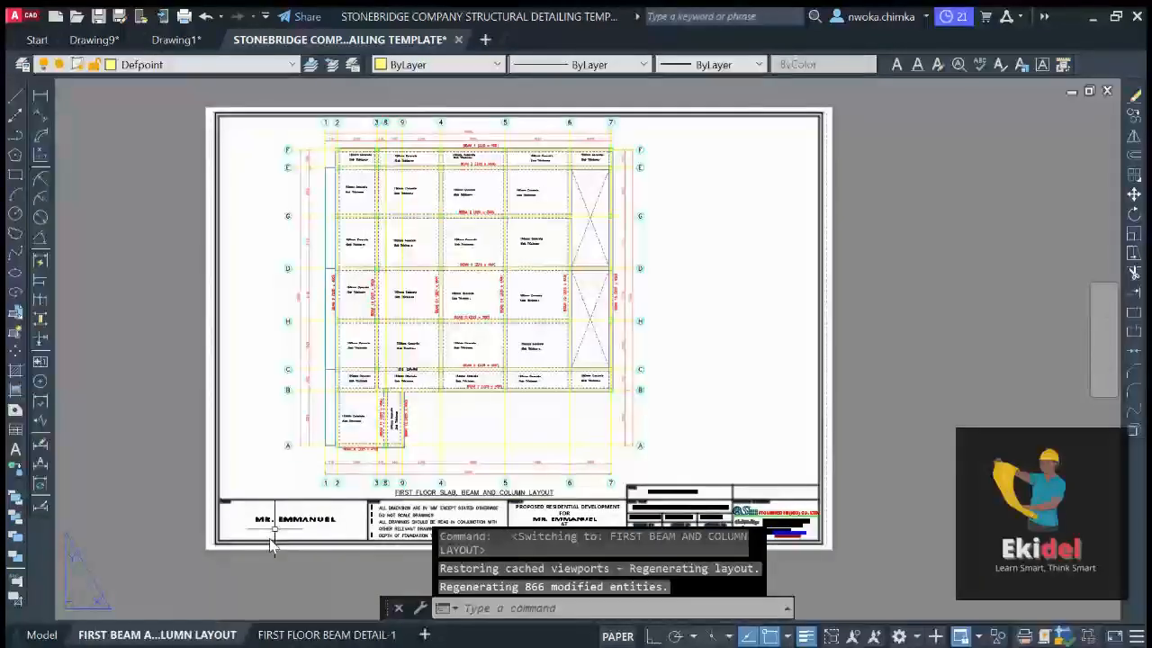
{"action": "left_click", "coordinate": [304, 635]}
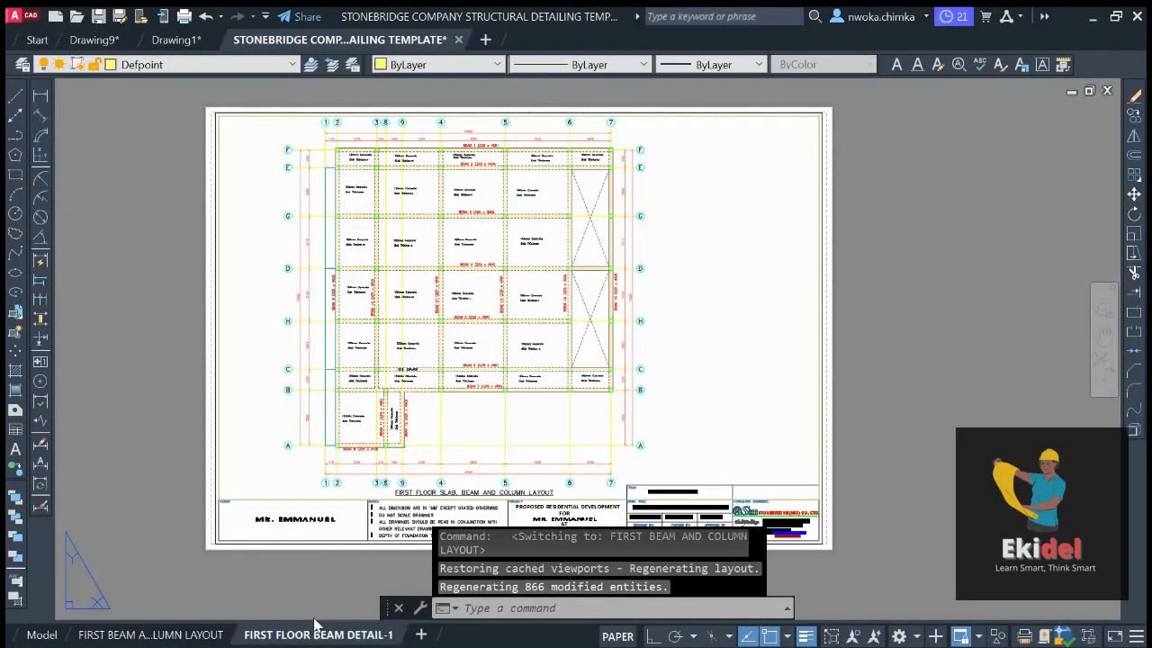
{"action": "scroll", "coordinate": [497, 401], "scroll_direction": "up", "scroll_amount": 3}
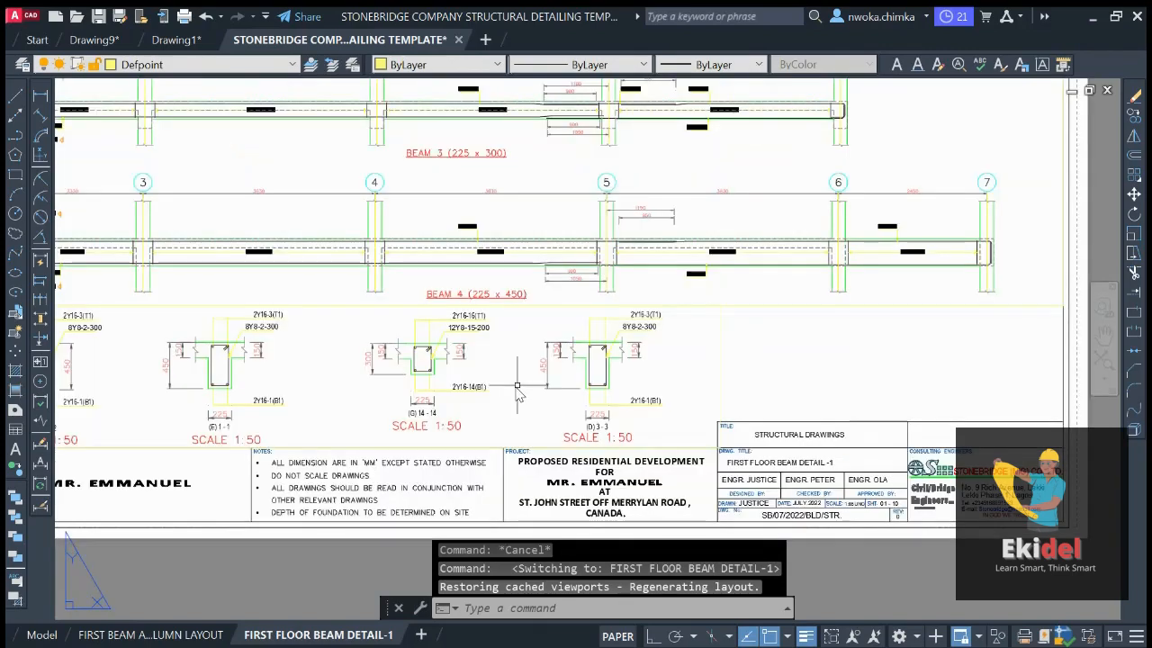
{"action": "scroll", "coordinate": [650, 263], "scroll_direction": "down", "scroll_amount": 3}
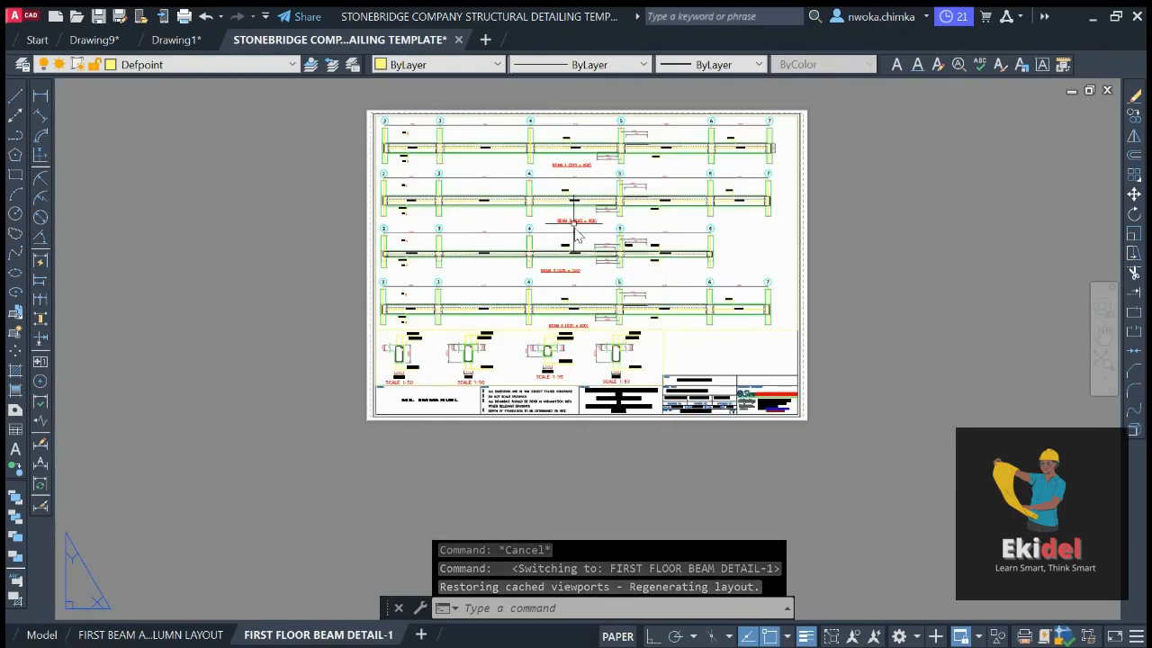
Examine the first floor slab, beam and column layout plans in model space, including beam labels, grids and slab panels
{"action": "left_click", "coordinate": [39, 635]}
{"action": "scroll", "coordinate": [540, 297], "scroll_direction": "down", "scroll_amount": 5}
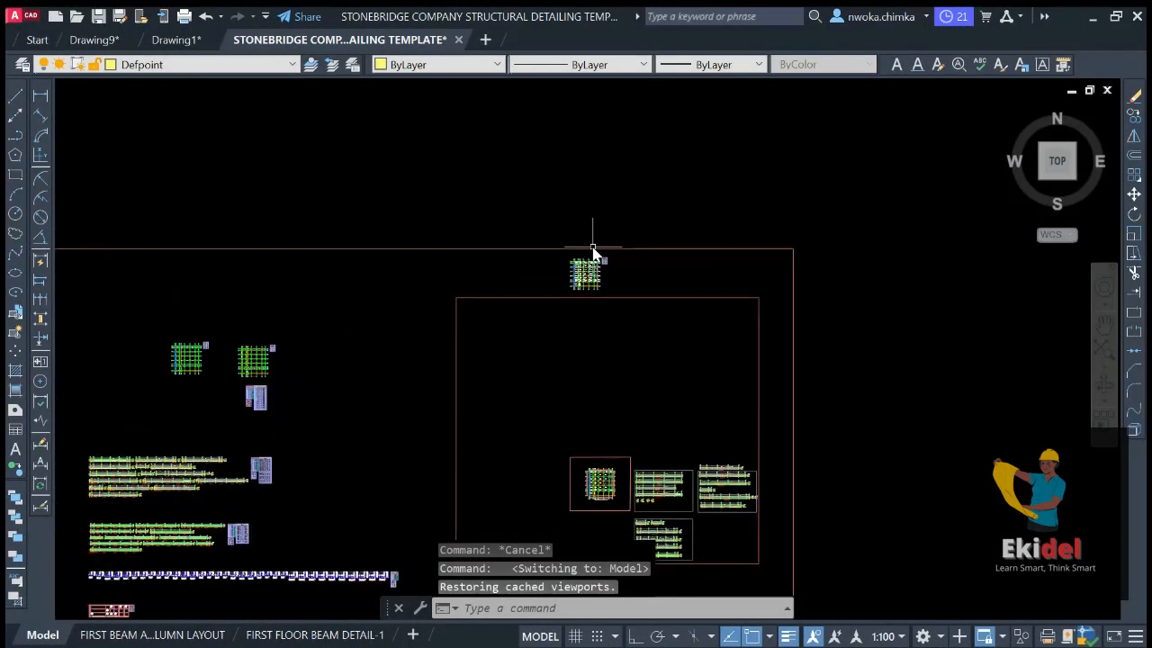
{"action": "scroll", "coordinate": [597, 261], "scroll_direction": "up", "scroll_amount": 10}
{"action": "scroll", "coordinate": [580, 323], "scroll_direction": "up", "scroll_amount": 1}
{"action": "scroll", "coordinate": [594, 214], "scroll_direction": "down", "scroll_amount": 3}
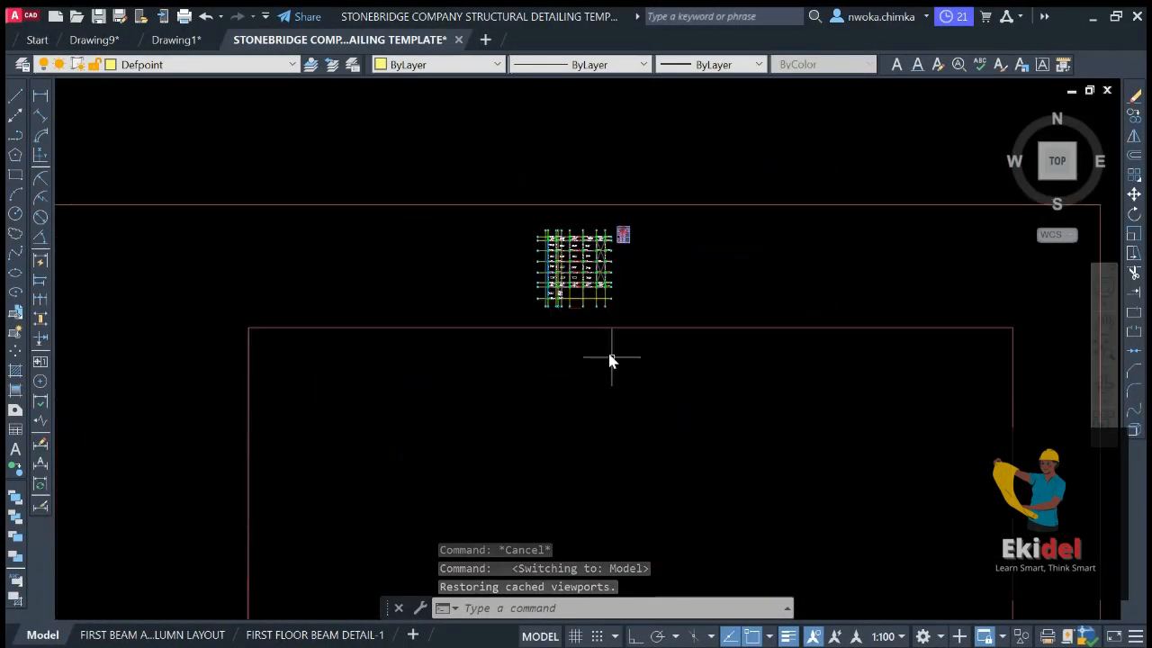
{"action": "middle_click_drag", "start_coordinate": [611, 356], "coordinate": [531, 166]}
{"action": "scroll", "coordinate": [570, 282], "scroll_direction": "down", "scroll_amount": 1}
{"action": "middle_click_drag", "start_coordinate": [589, 547], "coordinate": [548, 360]}
{"action": "scroll", "coordinate": [551, 369], "scroll_direction": "up", "scroll_amount": 8}
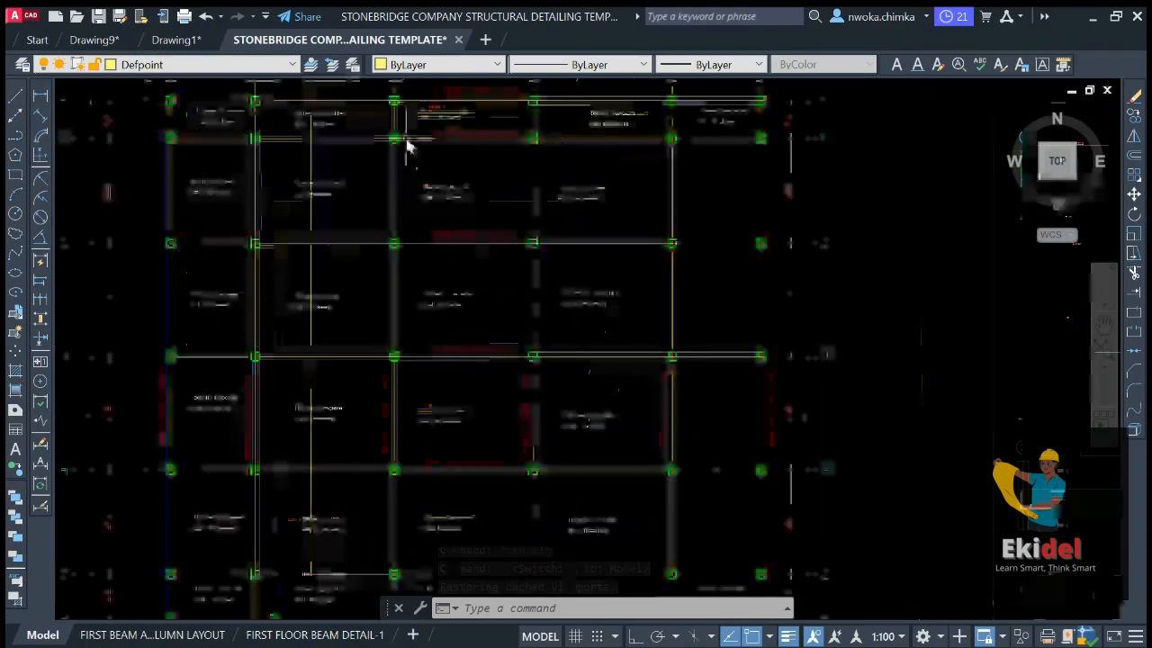
{"action": "scroll", "coordinate": [516, 243], "scroll_direction": "down", "scroll_amount": 3}
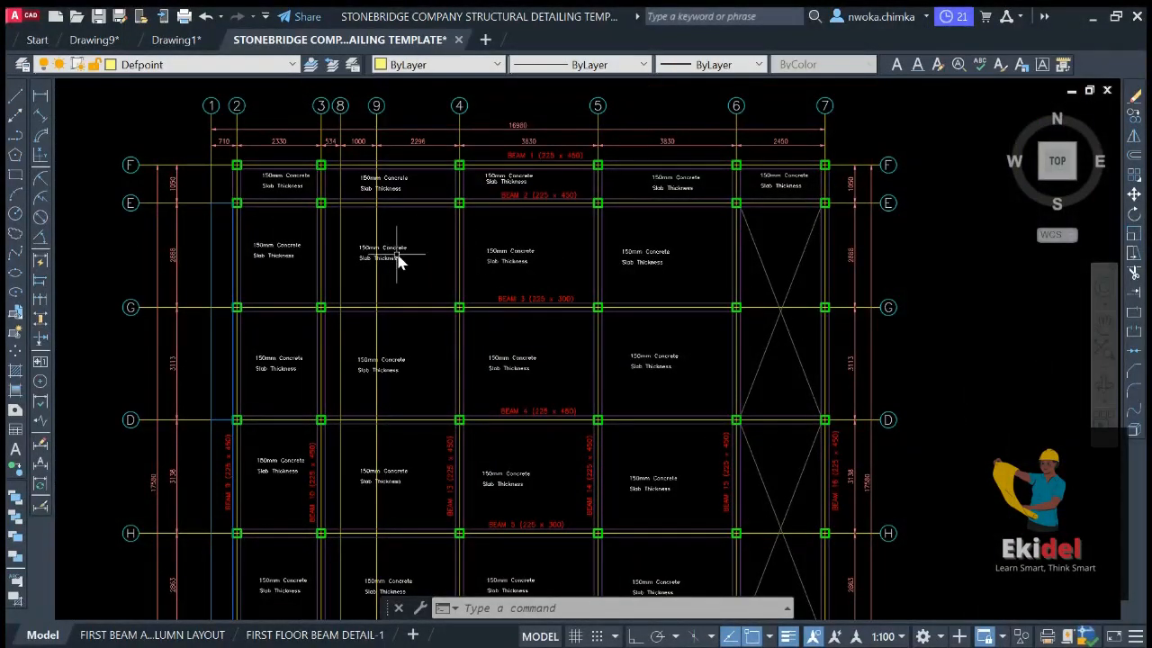
{"action": "scroll", "coordinate": [594, 260], "scroll_direction": "down", "scroll_amount": 2}
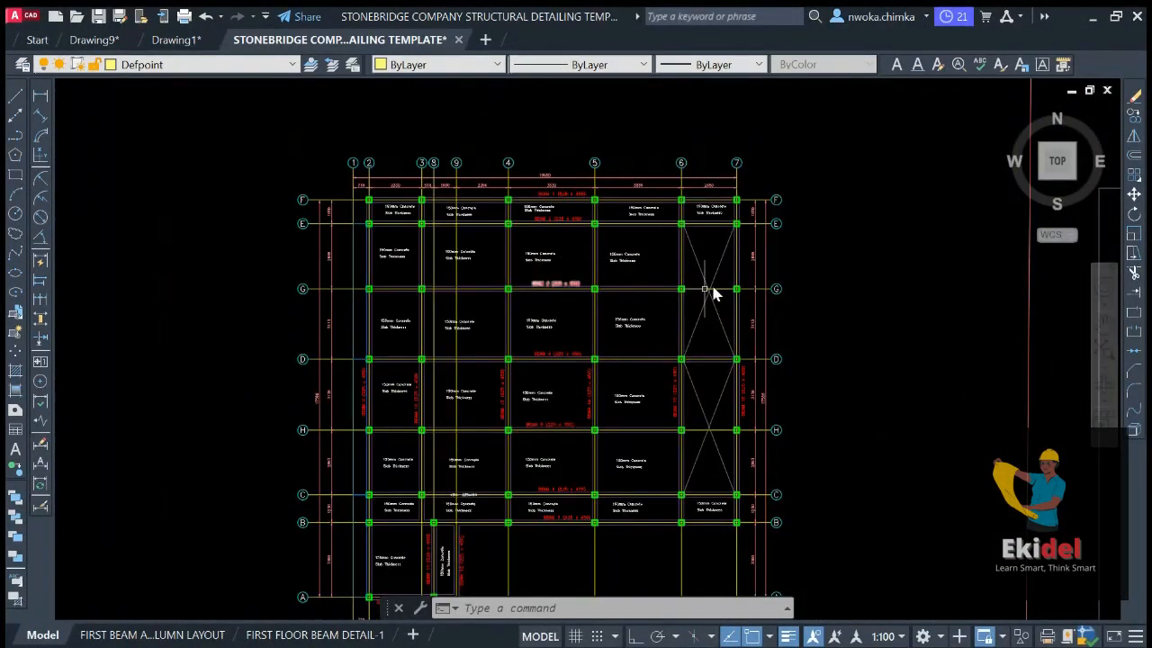
{"action": "scroll", "coordinate": [648, 270], "scroll_direction": "down", "scroll_amount": 4}
{"action": "scroll", "coordinate": [621, 270], "scroll_direction": "up", "scroll_amount": 2}
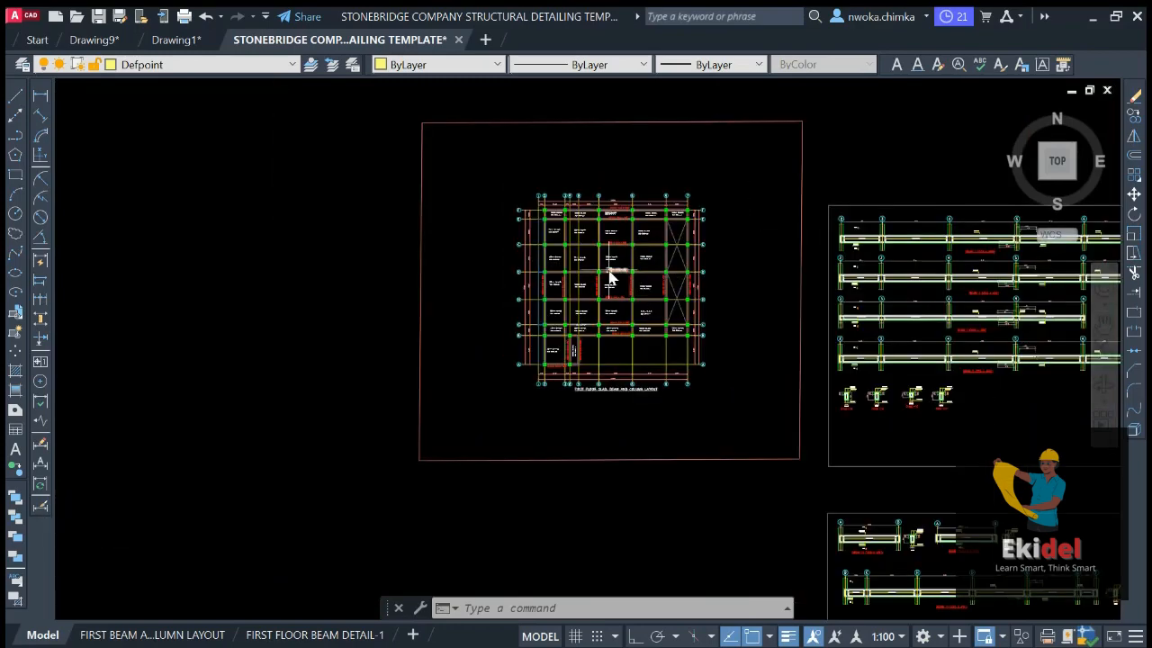
{"action": "scroll", "coordinate": [610, 277], "scroll_direction": "up", "scroll_amount": 3}
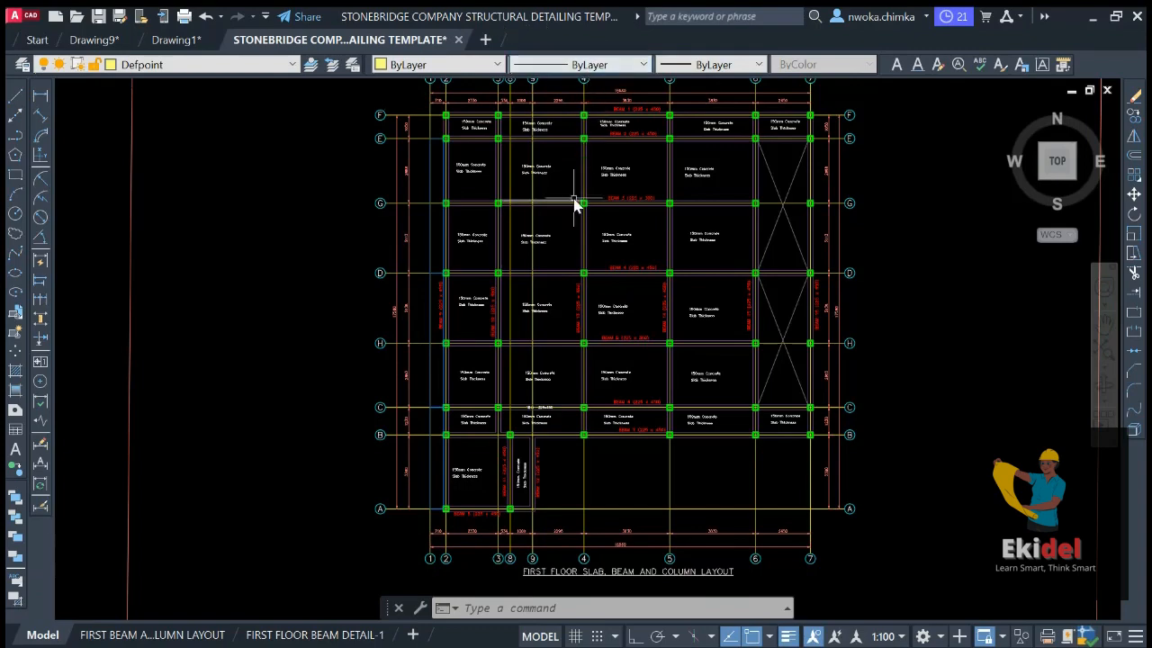
{"action": "scroll", "coordinate": [576, 198], "scroll_direction": "down", "scroll_amount": 3}
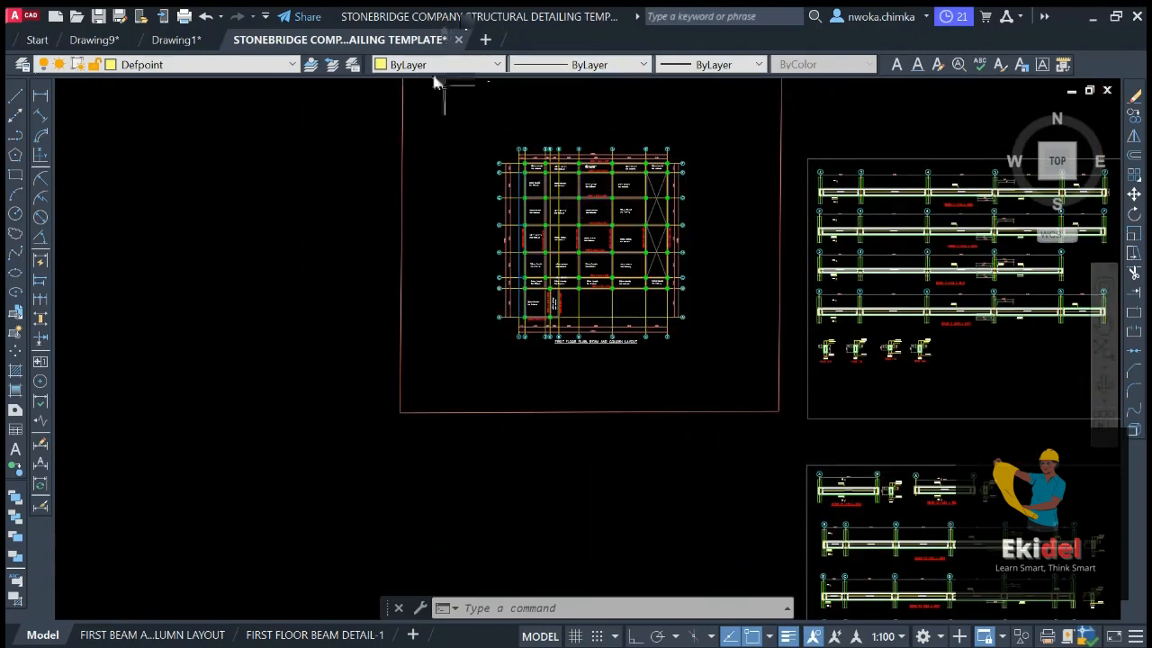
Inspect the framed first floor layout plan alongside the neighbouring framed beam detail groups in model space
{"action": "middle_click_drag", "start_coordinate": [634, 155], "coordinate": [558, 193]}
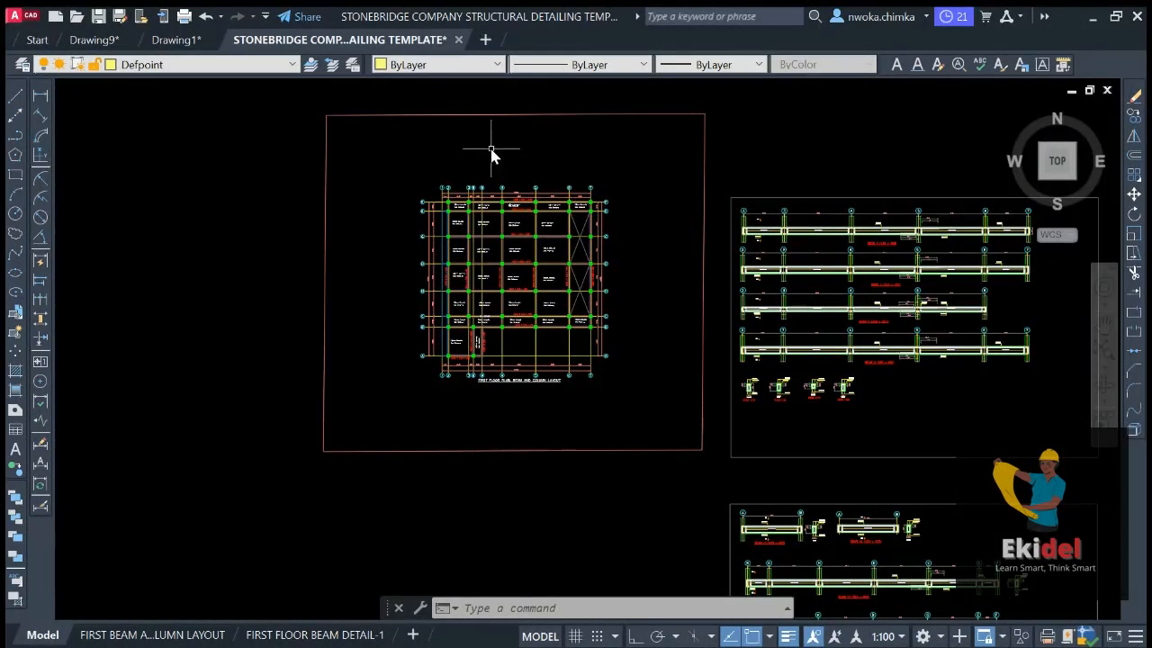
{"action": "scroll", "coordinate": [531, 175], "scroll_direction": "down", "scroll_amount": 2}
{"action": "middle_click_drag", "start_coordinate": [547, 180], "coordinate": [534, 220]}
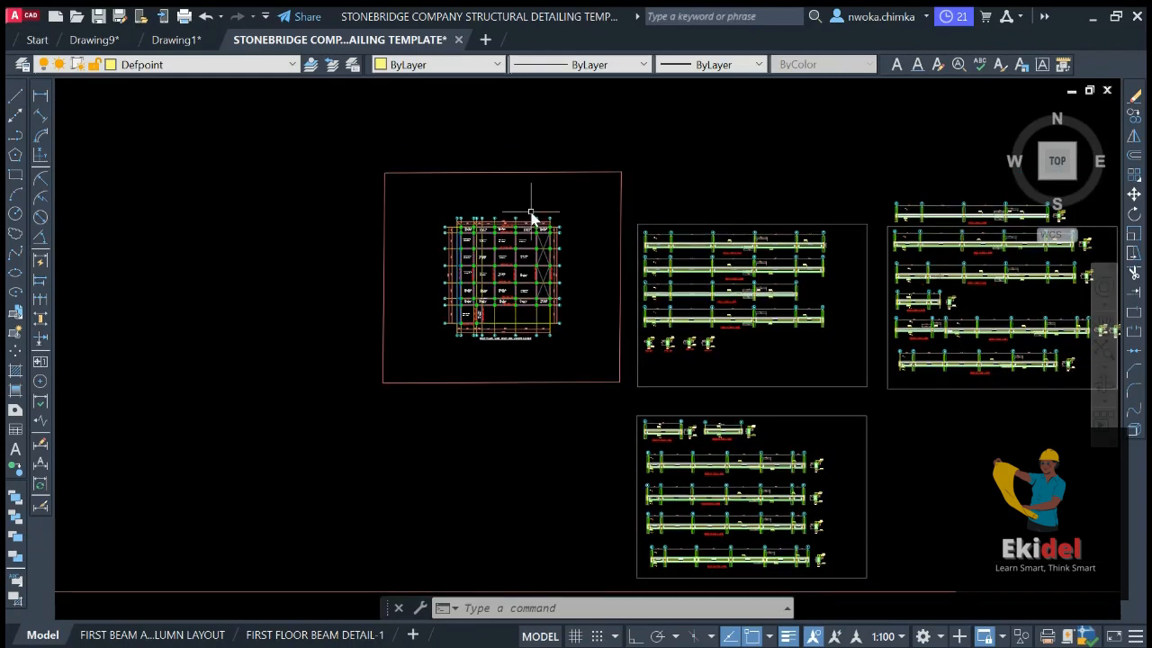
{"action": "scroll", "coordinate": [531, 216], "scroll_direction": "up", "scroll_amount": 4}
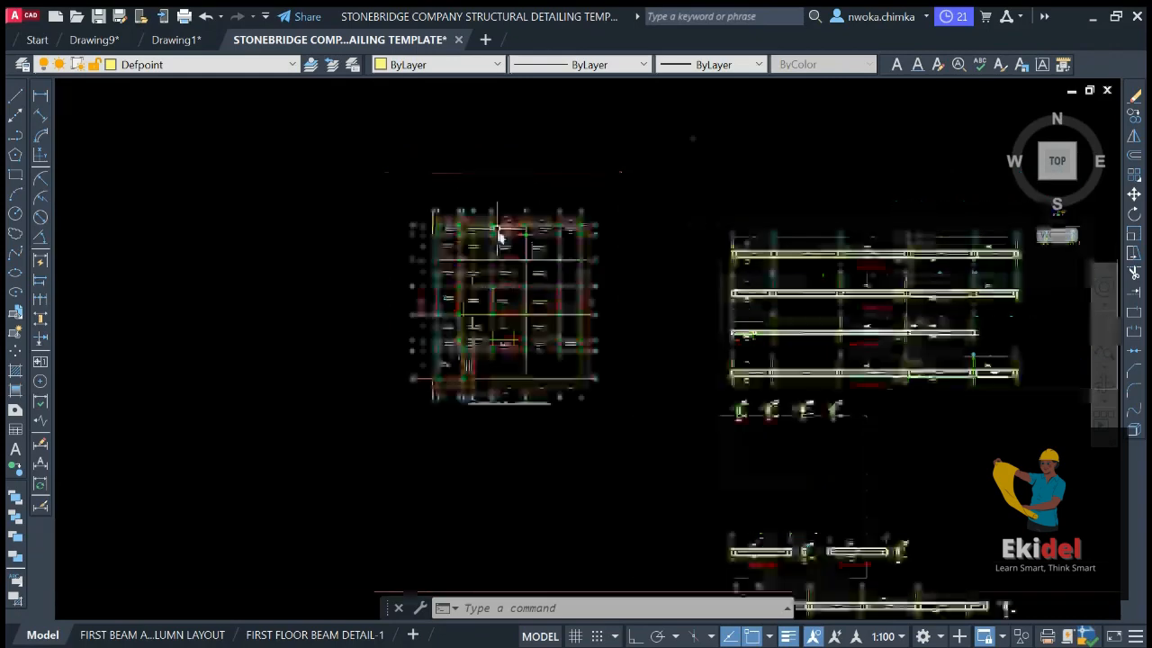
{"action": "scroll", "coordinate": [496, 258], "scroll_direction": "down", "scroll_amount": 4}
{"action": "scroll", "coordinate": [491, 270], "scroll_direction": "up", "scroll_amount": 2}
{"action": "scroll", "coordinate": [446, 261], "scroll_direction": "up", "scroll_amount": 2}
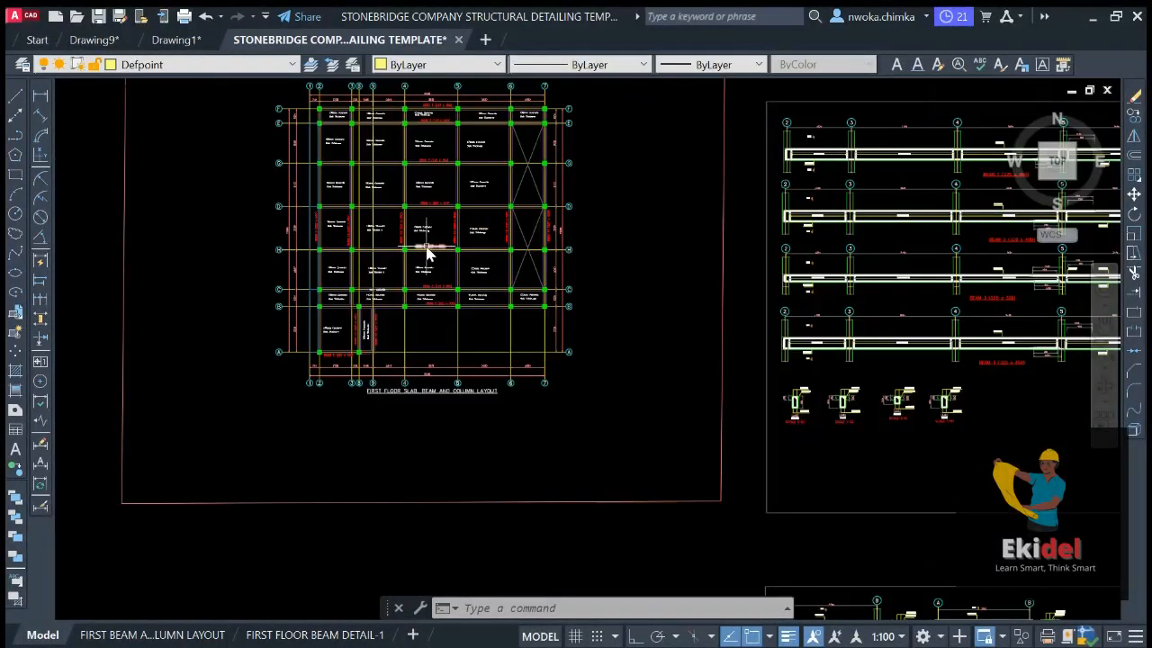
{"action": "scroll", "coordinate": [527, 236], "scroll_direction": "down", "scroll_amount": 4}
{"action": "middle_click_drag", "start_coordinate": [527, 236], "coordinate": [530, 249]}
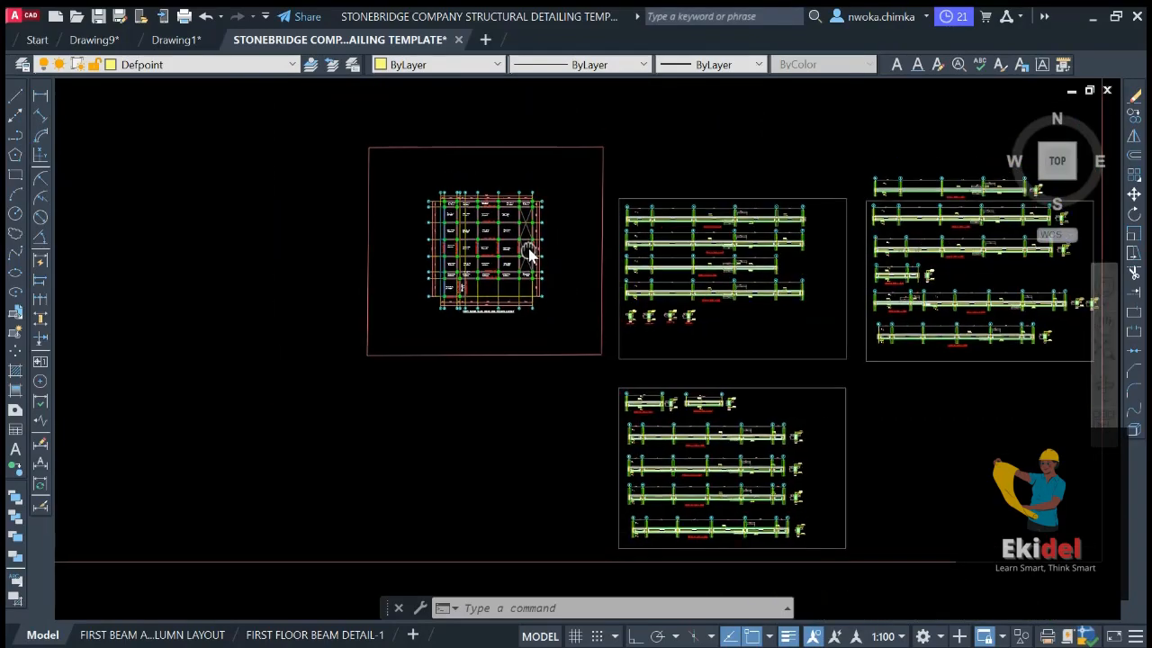
{"action": "scroll", "coordinate": [472, 223], "scroll_direction": "up", "scroll_amount": 2}
{"action": "scroll", "coordinate": [506, 210], "scroll_direction": "down", "scroll_amount": 7}
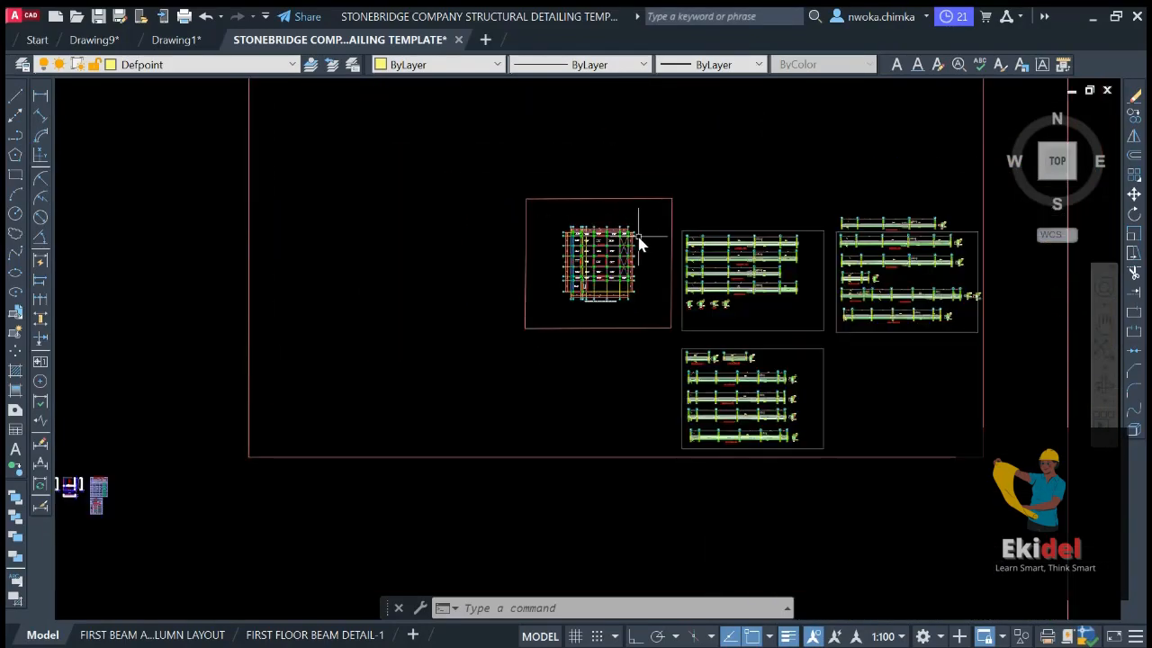
Look over the whole set of drawings in model space and return to the framed first floor layout plan
{"action": "middle_click_drag", "start_coordinate": [517, 257], "coordinate": [539, 284]}
{"action": "middle_click_drag", "start_coordinate": [198, 241], "coordinate": [450, 295]}
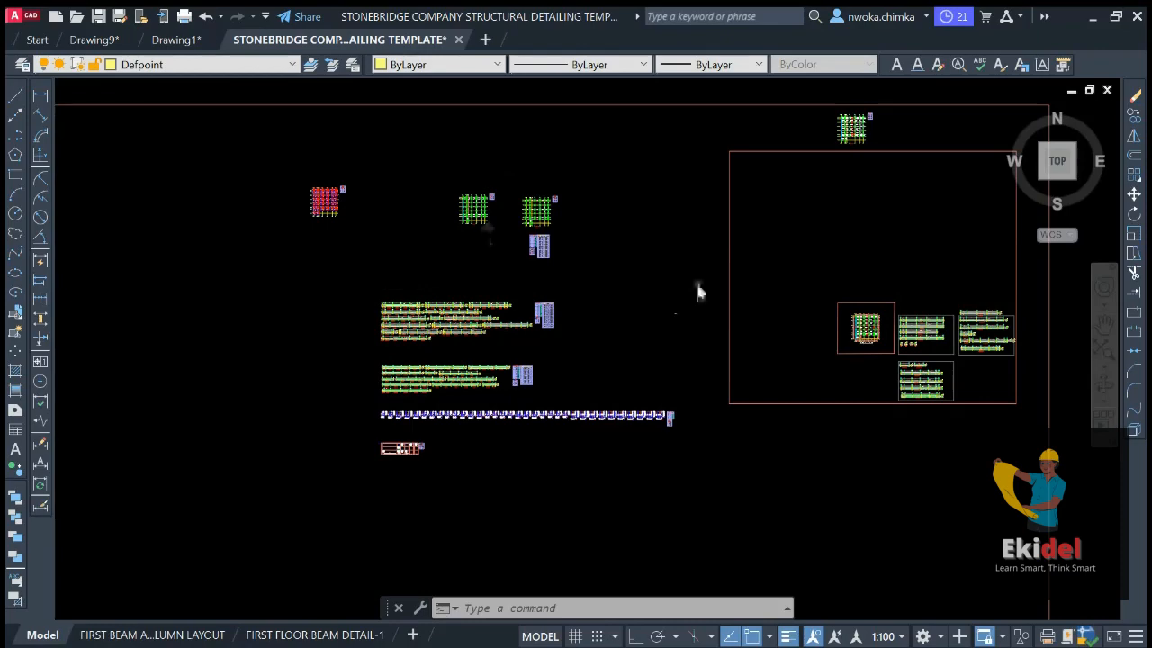
{"action": "scroll", "coordinate": [836, 304], "scroll_direction": "down", "scroll_amount": 3}
{"action": "scroll", "coordinate": [656, 257], "scroll_direction": "up", "scroll_amount": 10}
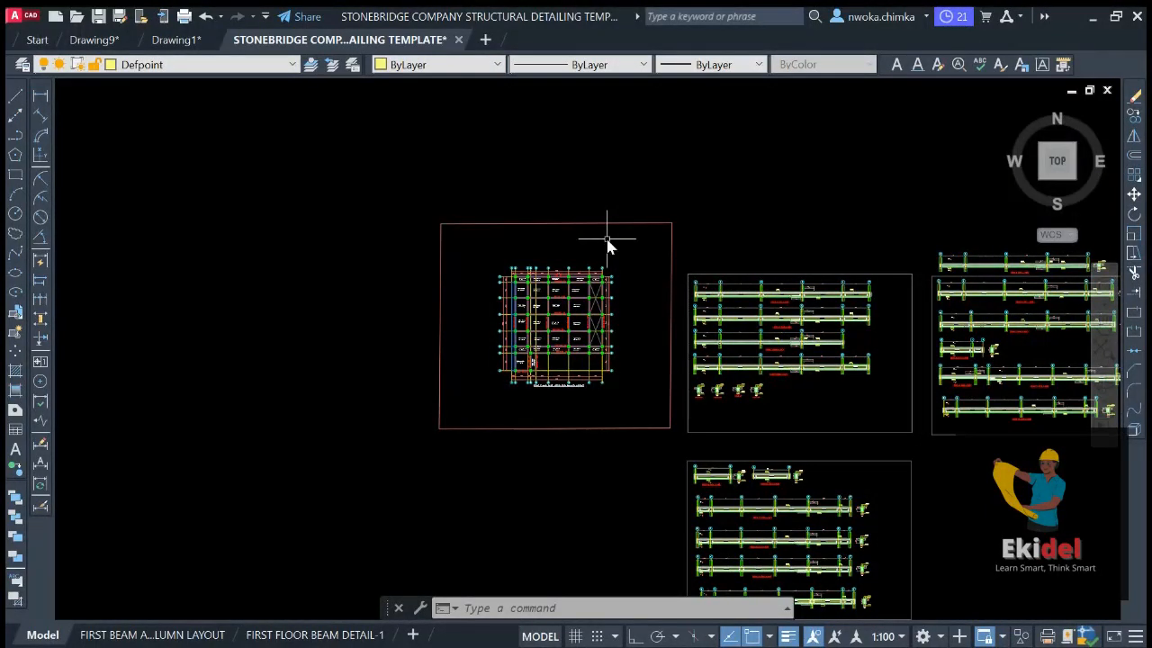
{"action": "scroll", "coordinate": [529, 358], "scroll_direction": "up", "scroll_amount": 2}
{"action": "scroll", "coordinate": [532, 303], "scroll_direction": "down", "scroll_amount": 2}
{"action": "scroll", "coordinate": [545, 282], "scroll_direction": "up", "scroll_amount": 4}
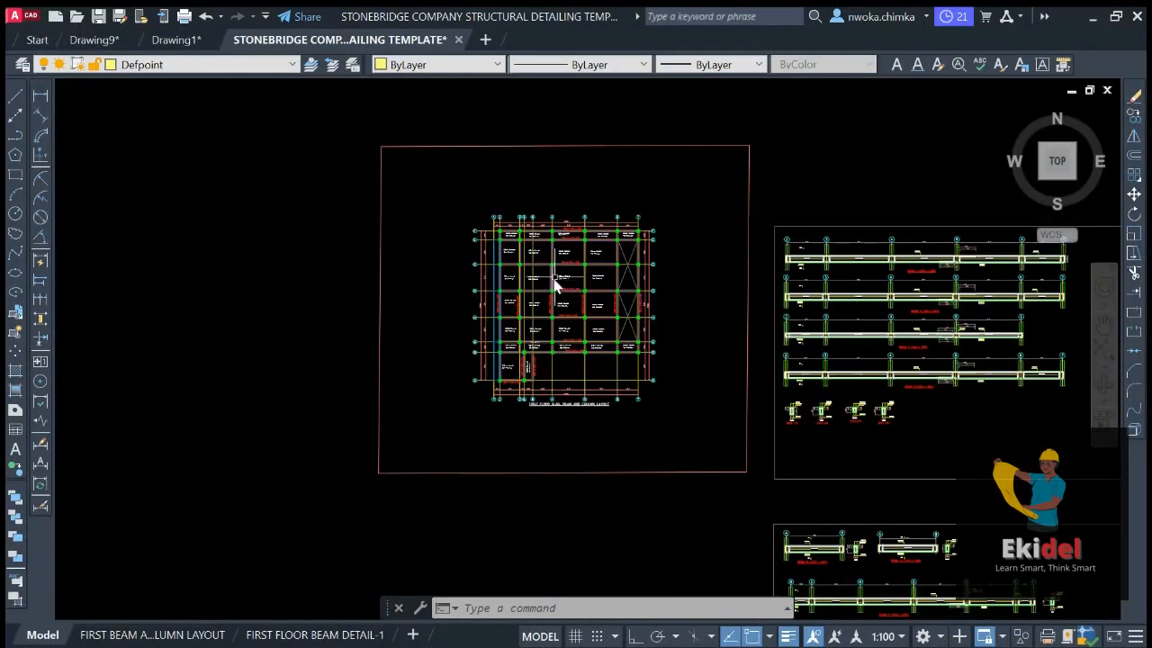
{"action": "scroll", "coordinate": [567, 256], "scroll_direction": "down", "scroll_amount": 5}
{"action": "scroll", "coordinate": [554, 272], "scroll_direction": "up", "scroll_amount": 5}
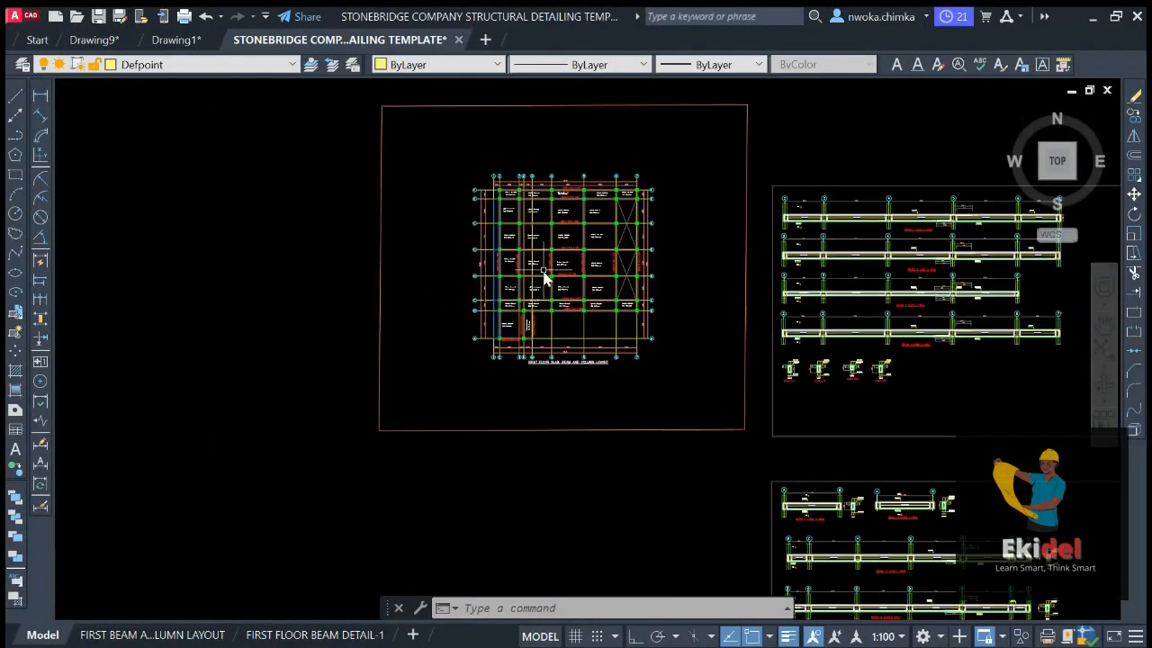
{"action": "middle_click_drag", "start_coordinate": [561, 271], "coordinate": [530, 295]}
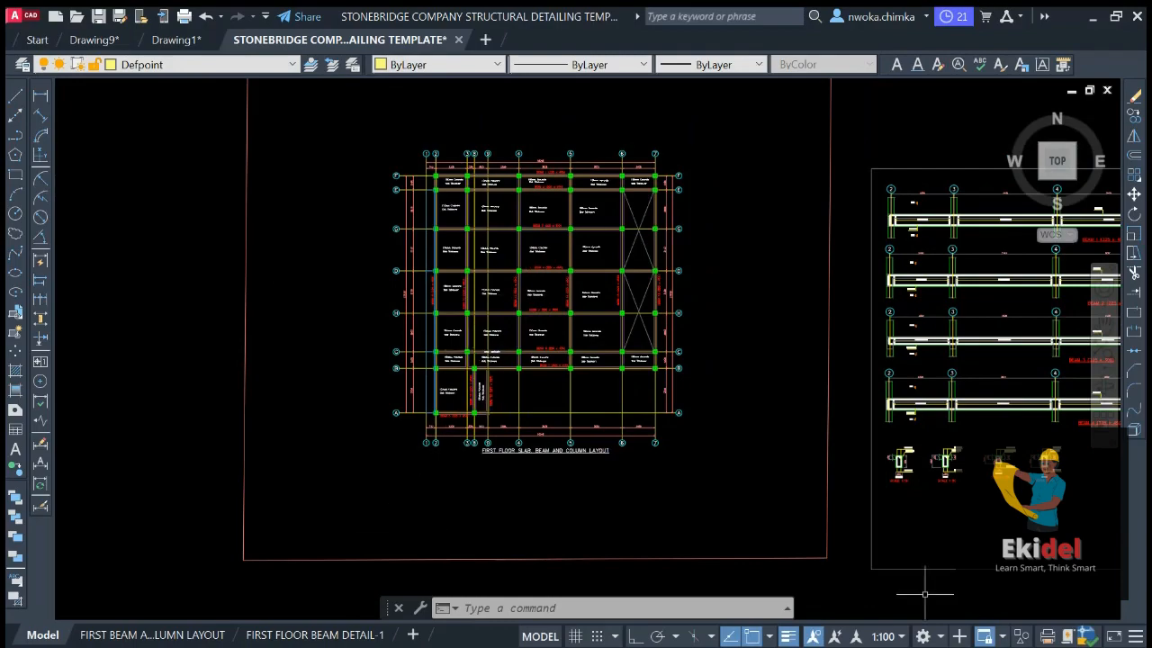